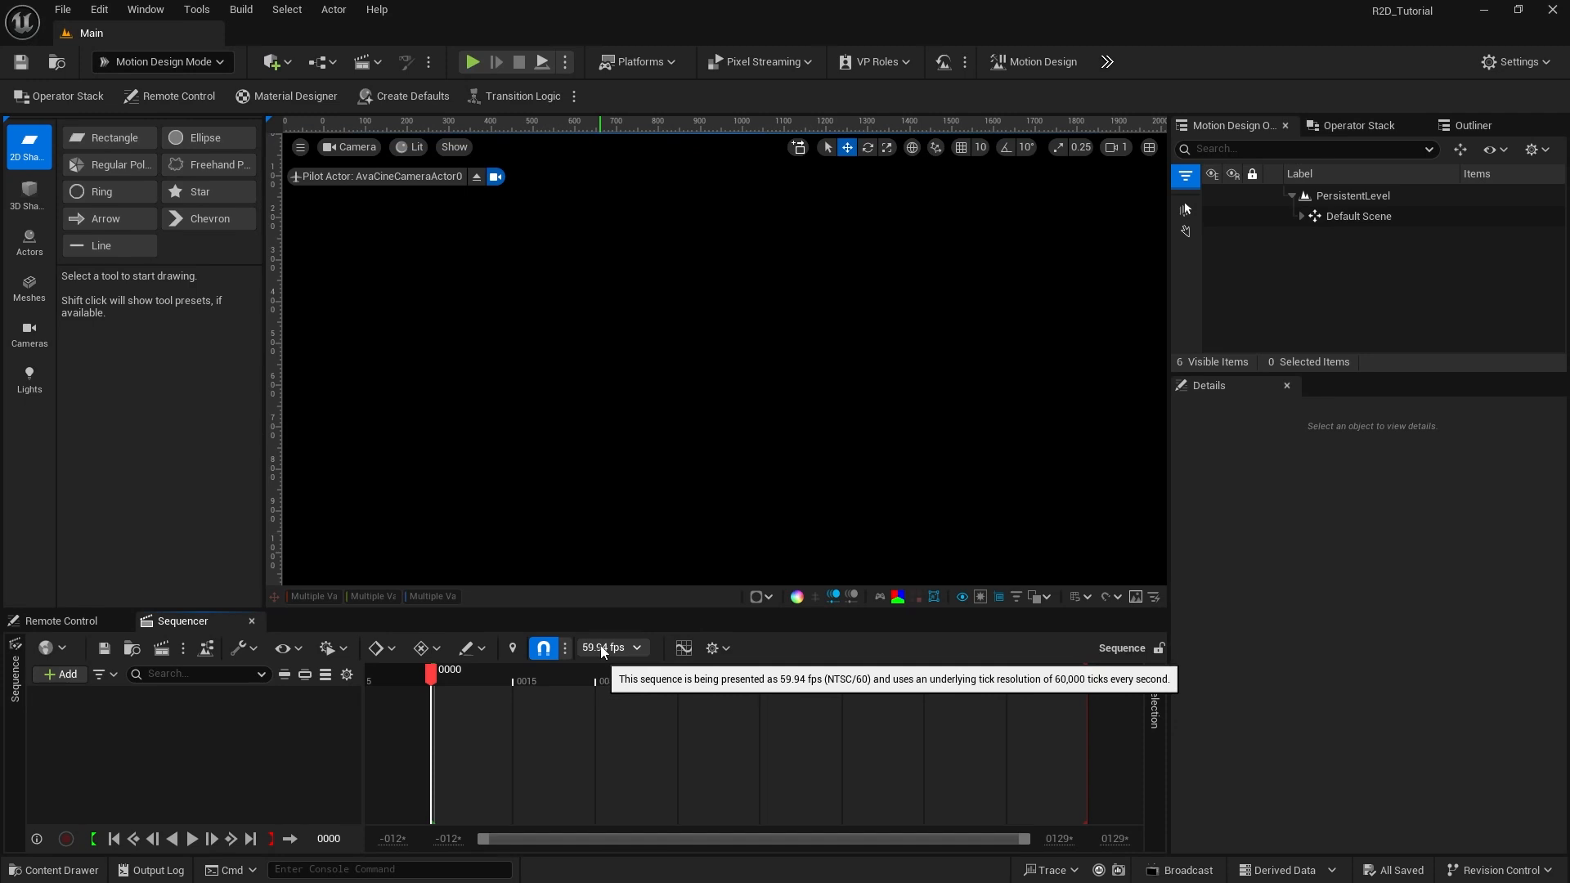
# Step: Set the sequence's display rate to 30 fps
pyautogui.click(601, 648)
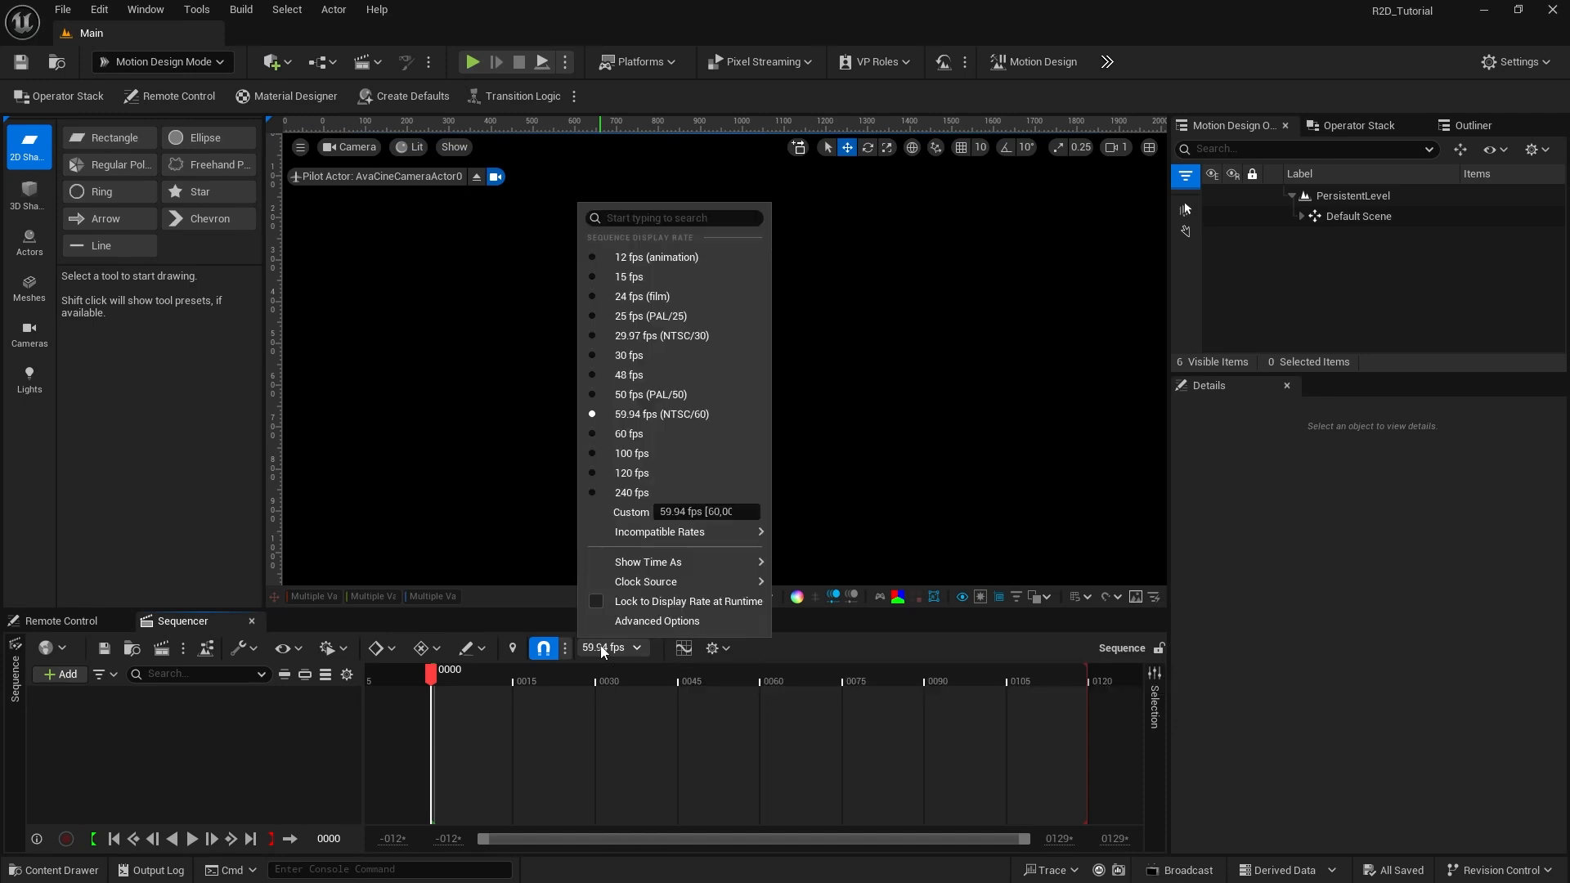
pyautogui.click(624, 360)
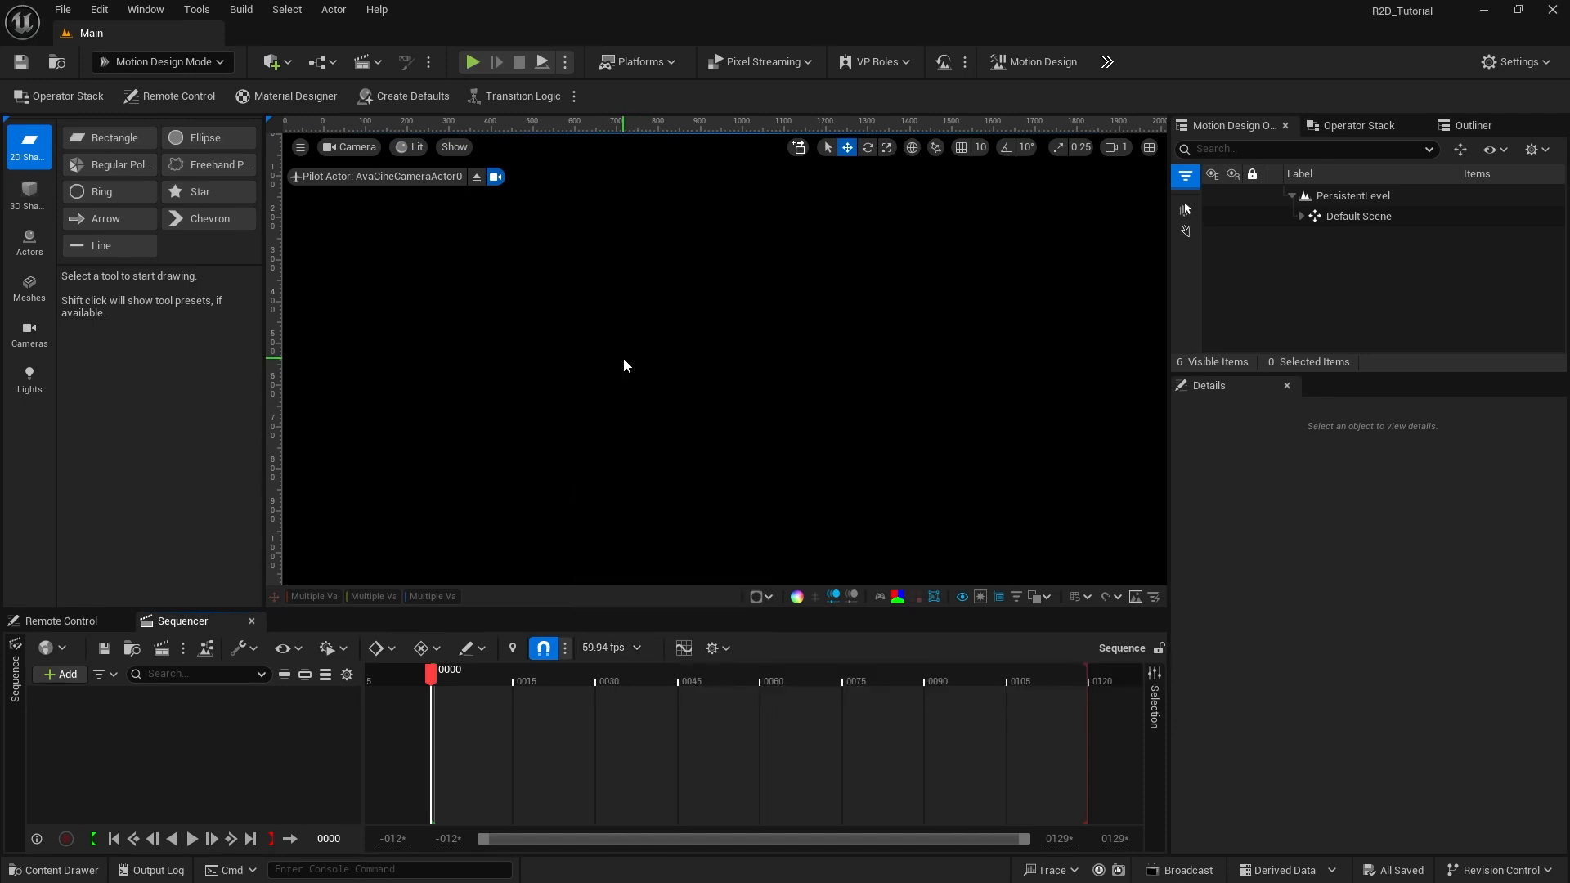
# Step: Set the sequence's playback end at frame 450 and move the playhead back to frame 30
pyautogui.click(330, 842)
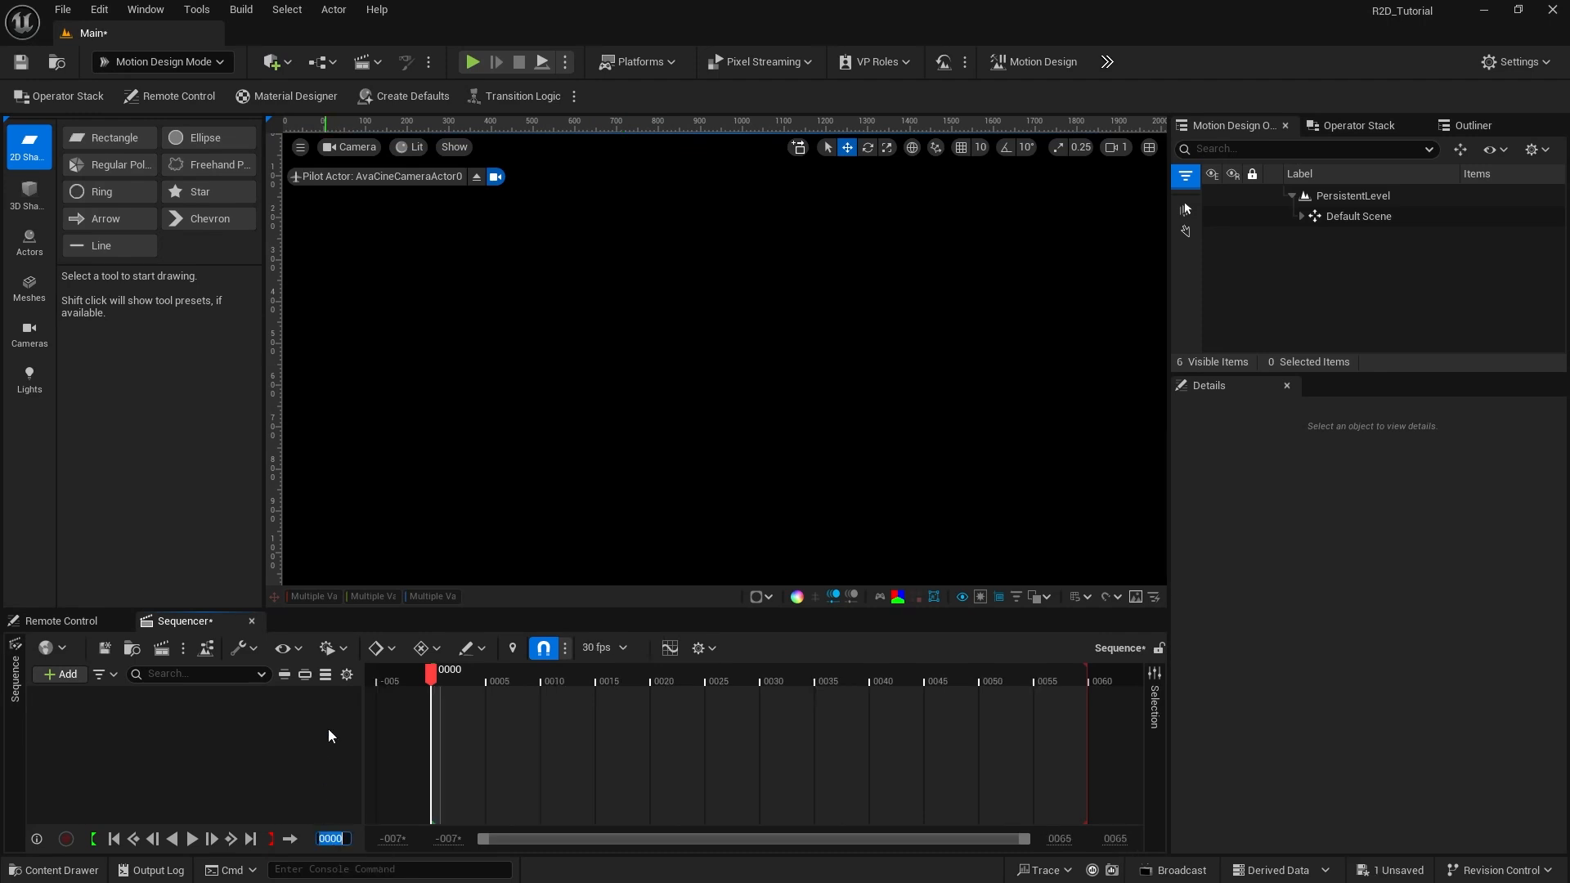
pyautogui.write('450')
pyautogui.press('Return')
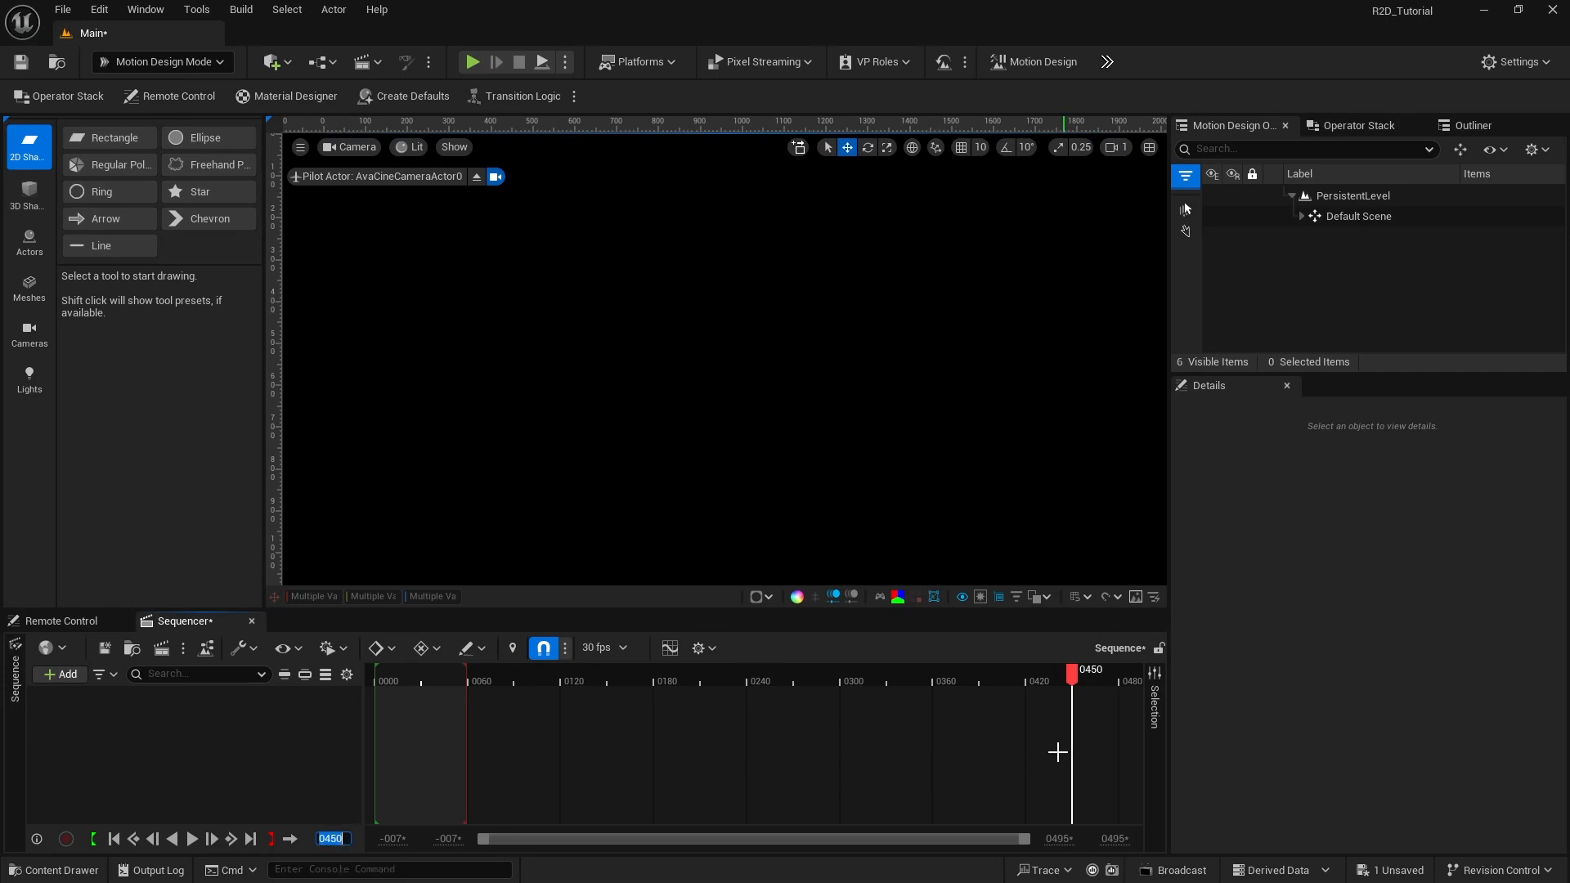
pyautogui.click(271, 839)
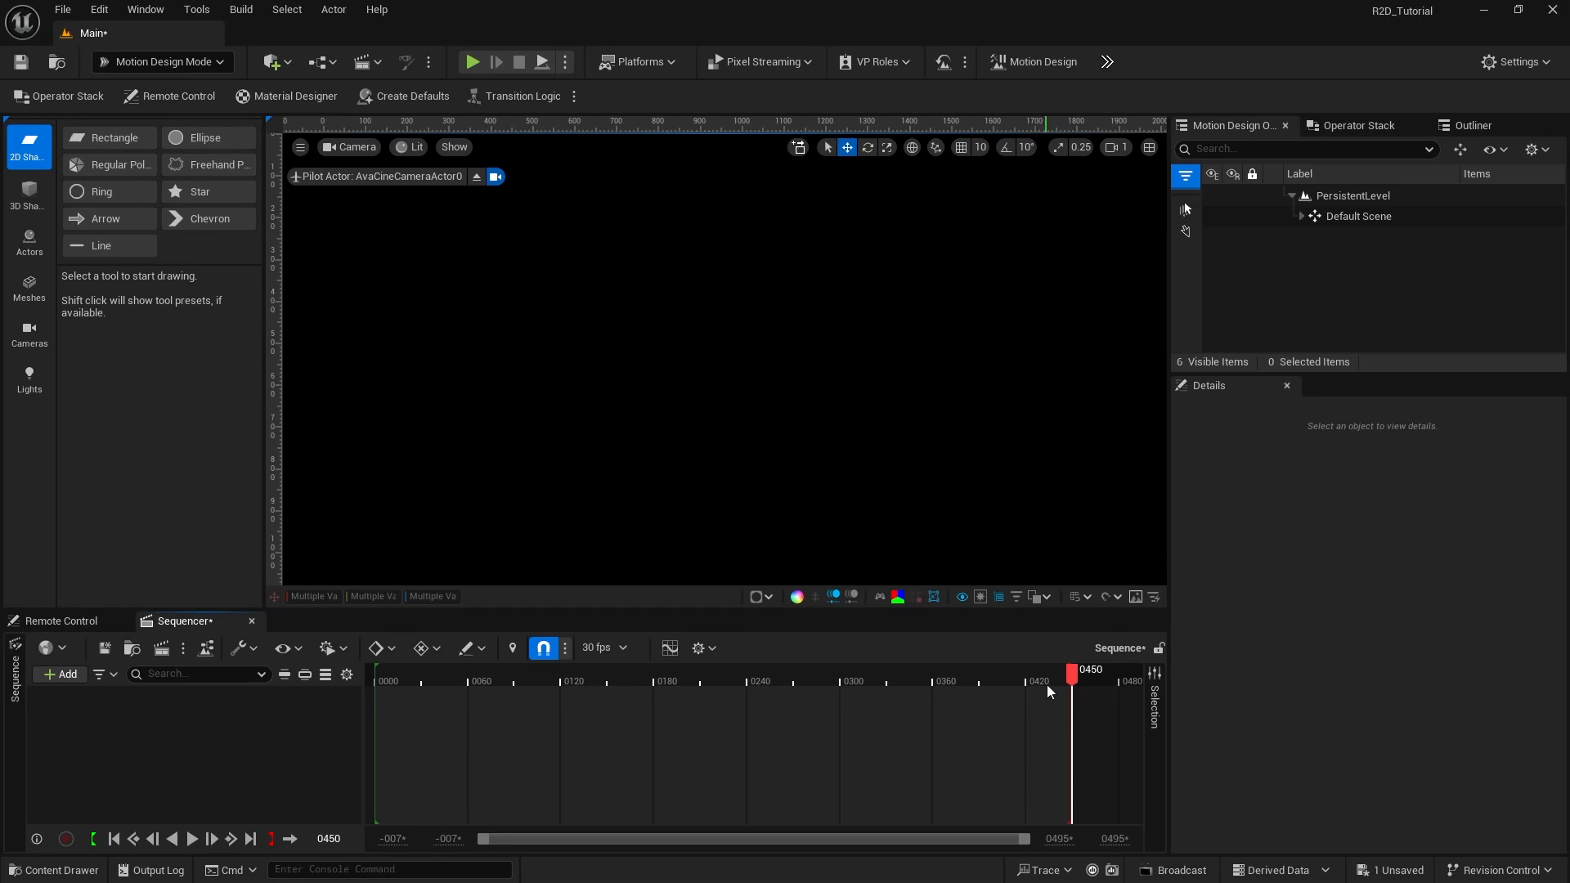
pyautogui.moveTo(1070, 683); pyautogui.dragTo(421, 684)
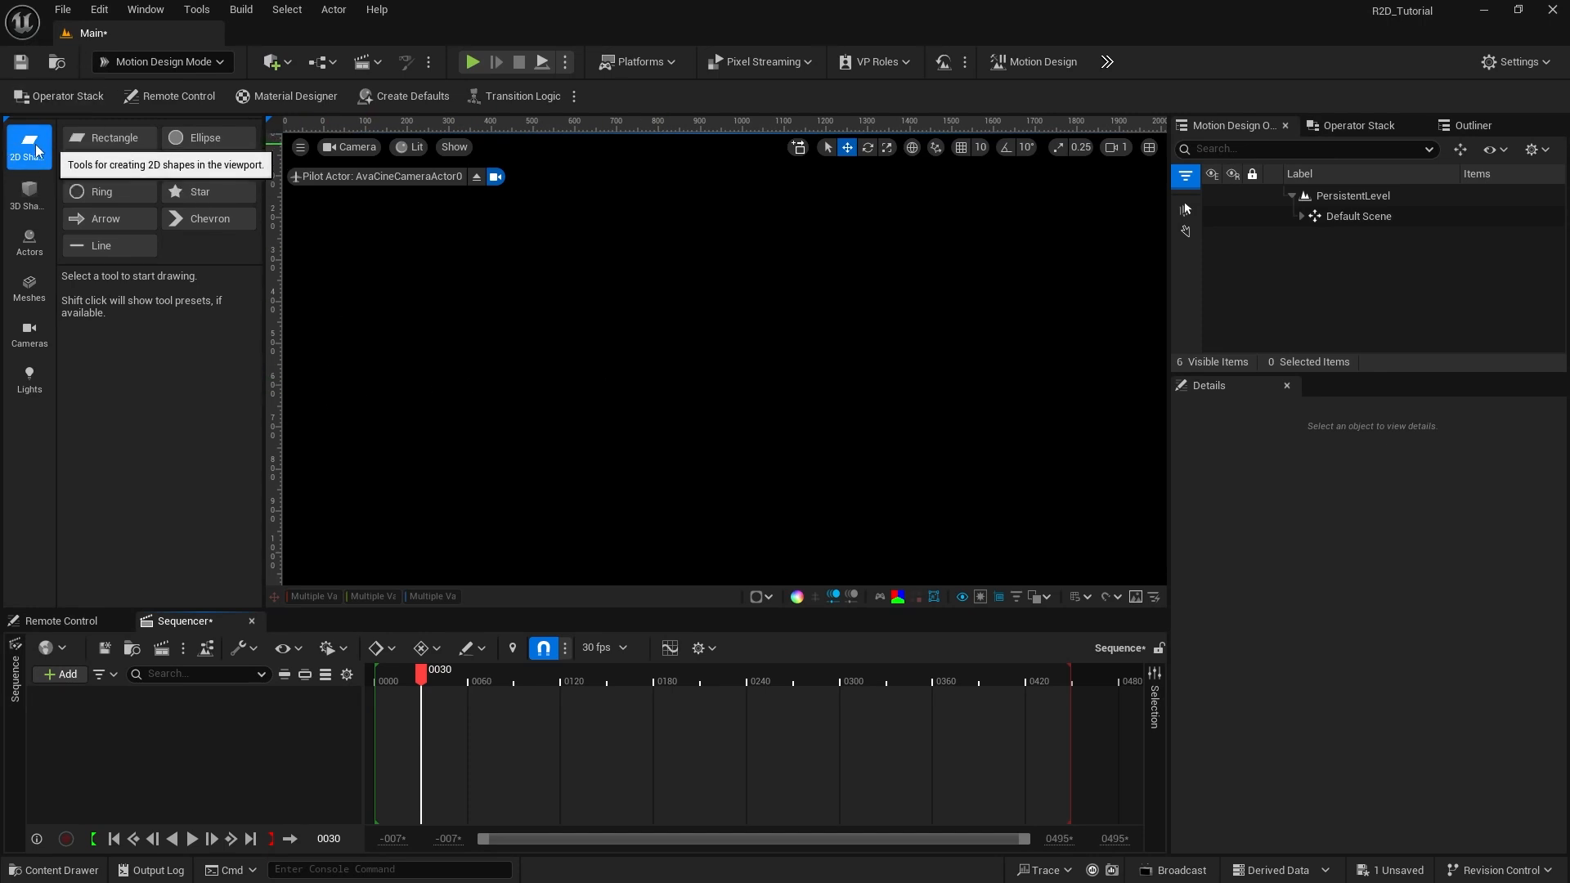
# Step: Add a default 2D rectangle to the scene and rename it Floor
pyautogui.doubleClick(110, 138)
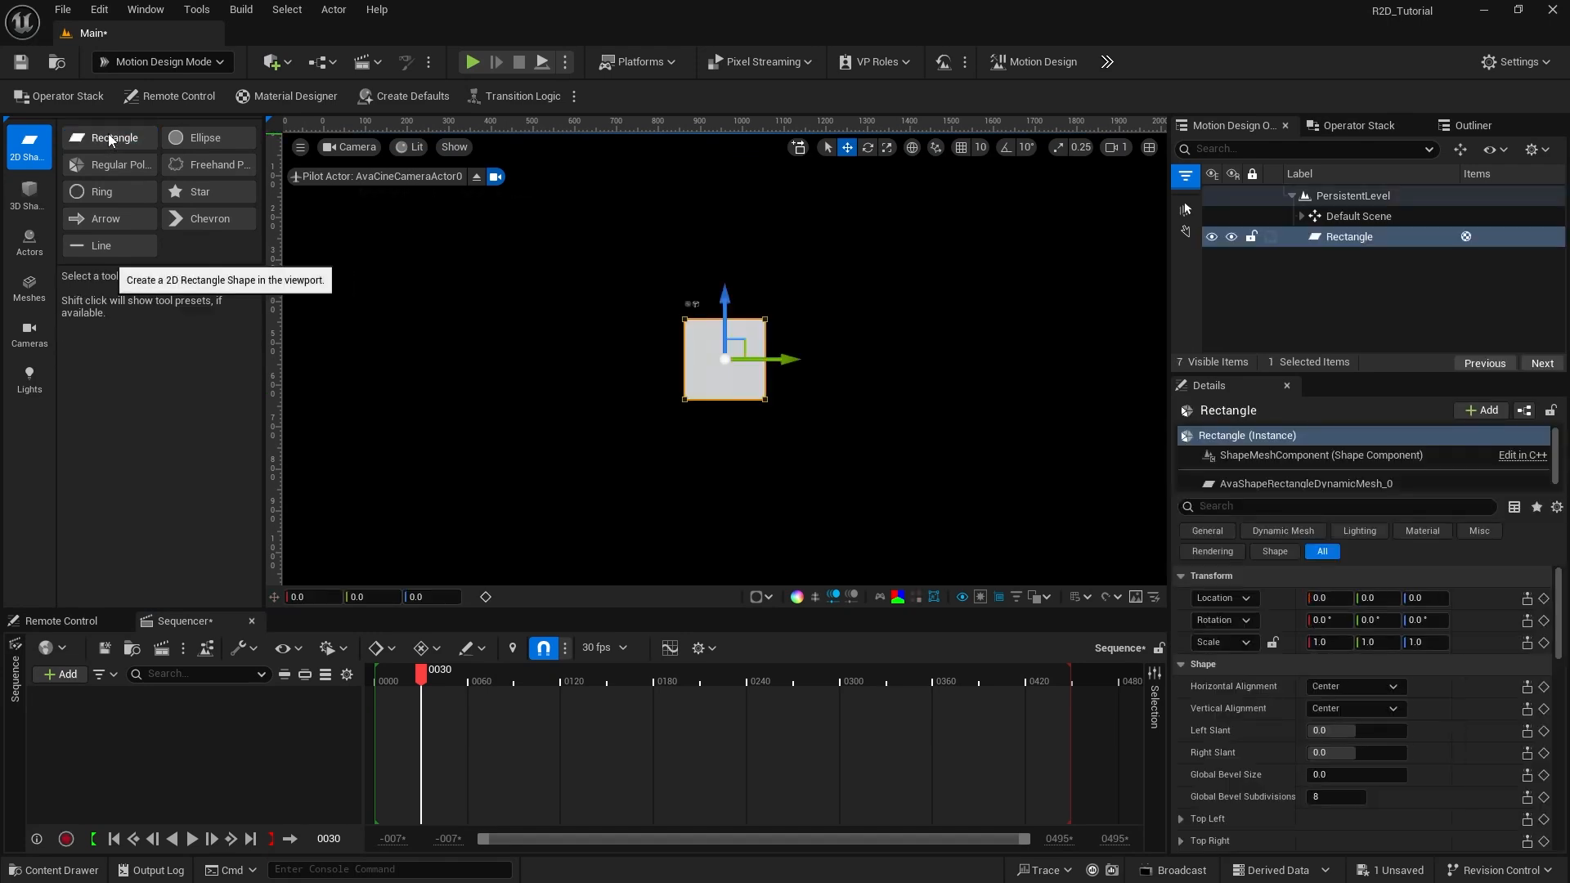
pyautogui.click(1333, 238)
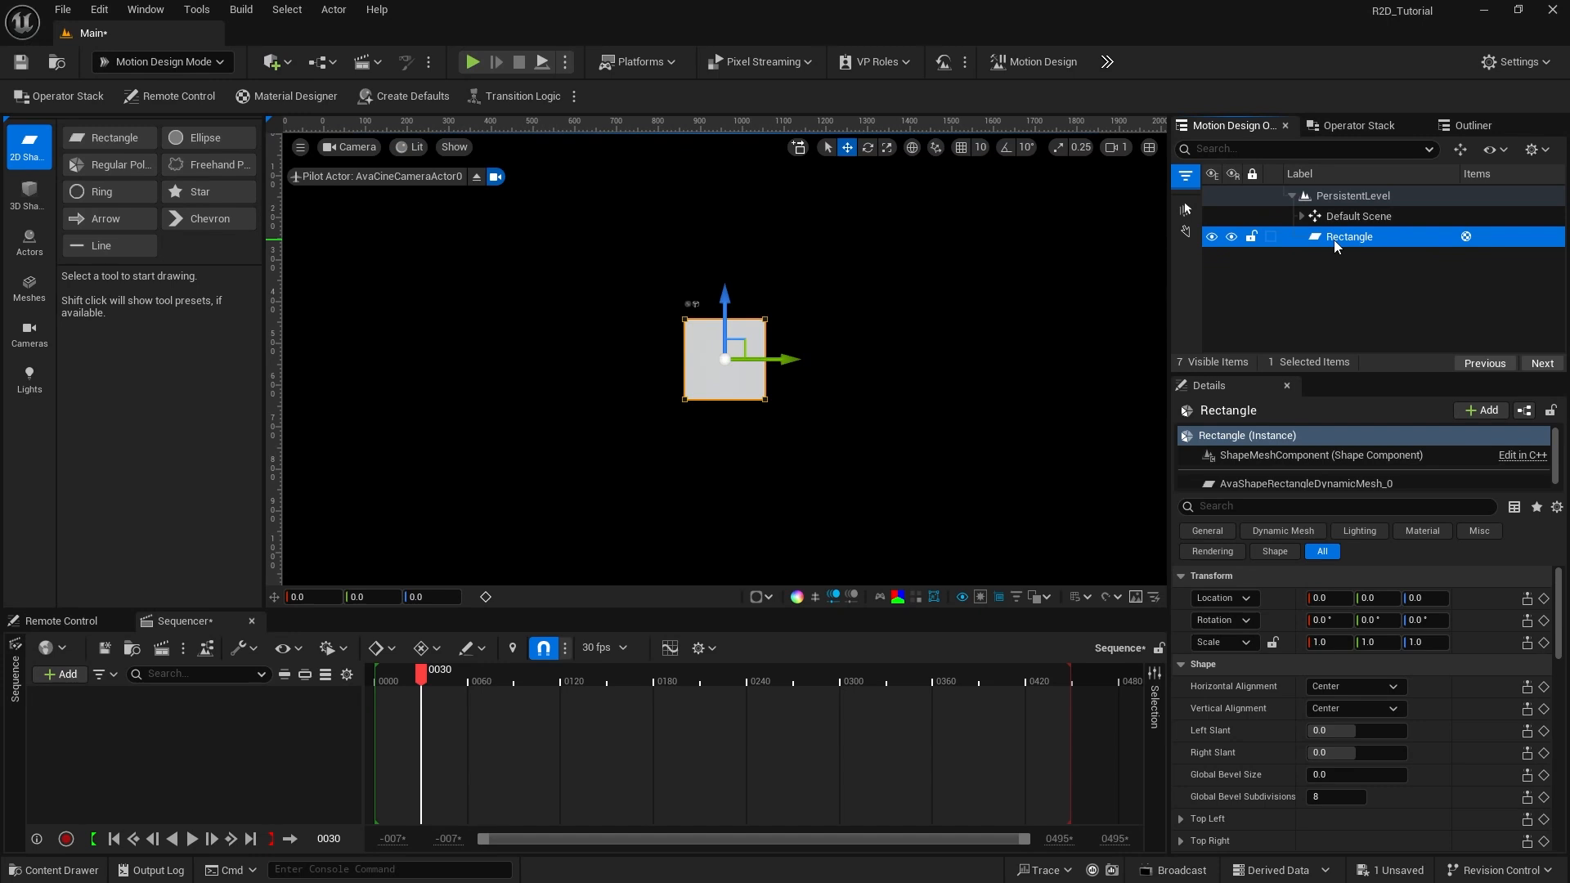
pyautogui.click(1332, 239)
pyautogui.write('Fl')
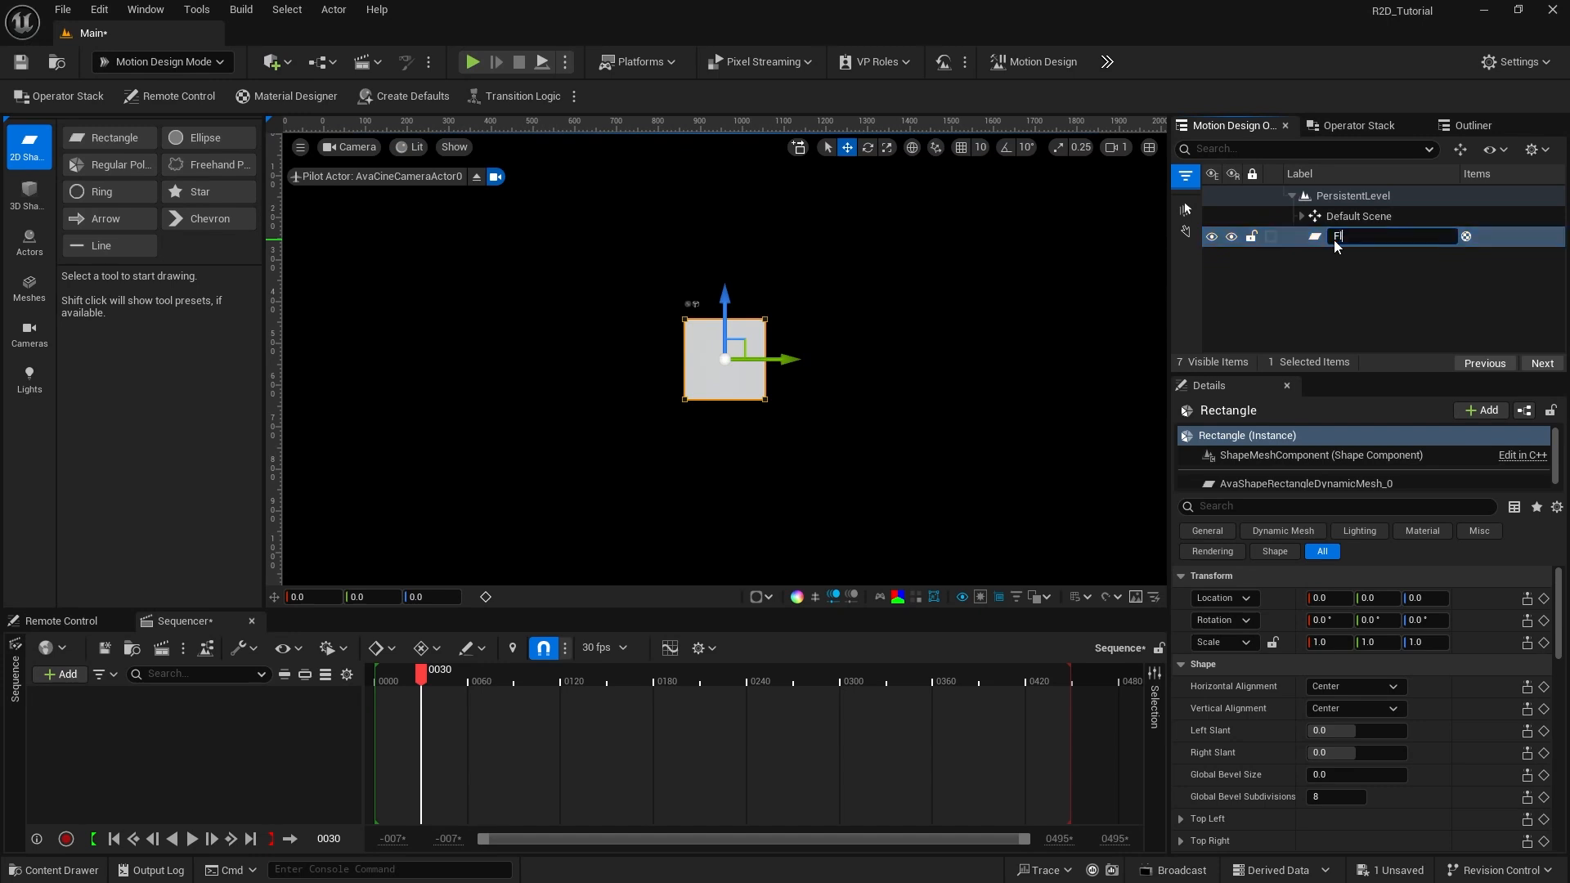
pyautogui.write('oor')
pyautogui.press('Return')
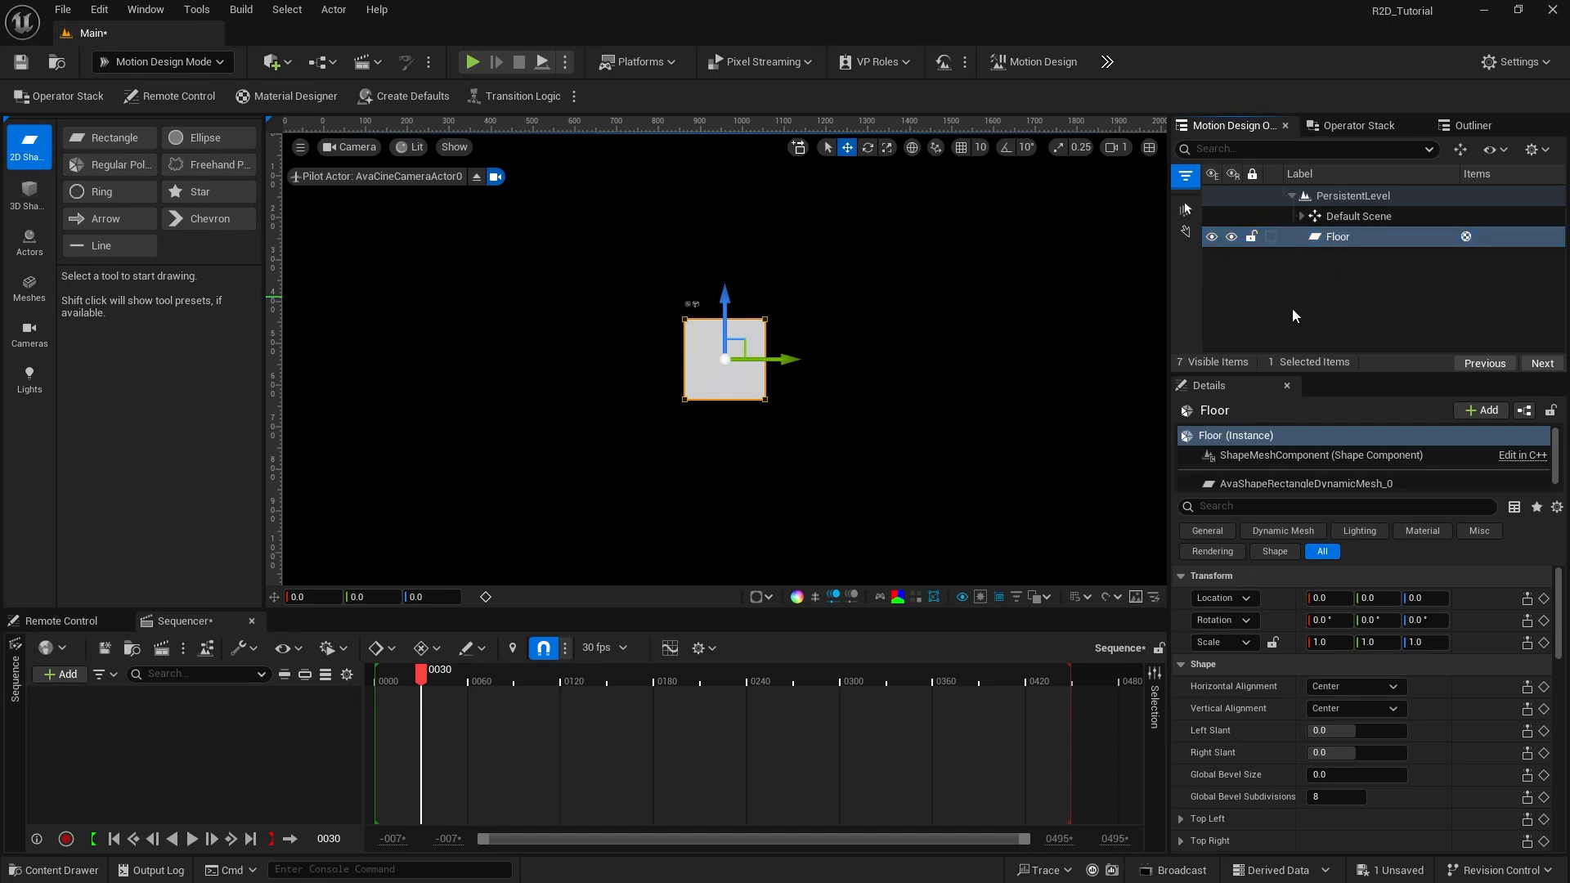
# Step: Set the Floor rectangle's mesh size to 5000 by 5000 units with the XY ratio locked
pyautogui.moveTo(1251, 373); pyautogui.dragTo(1251, 310)
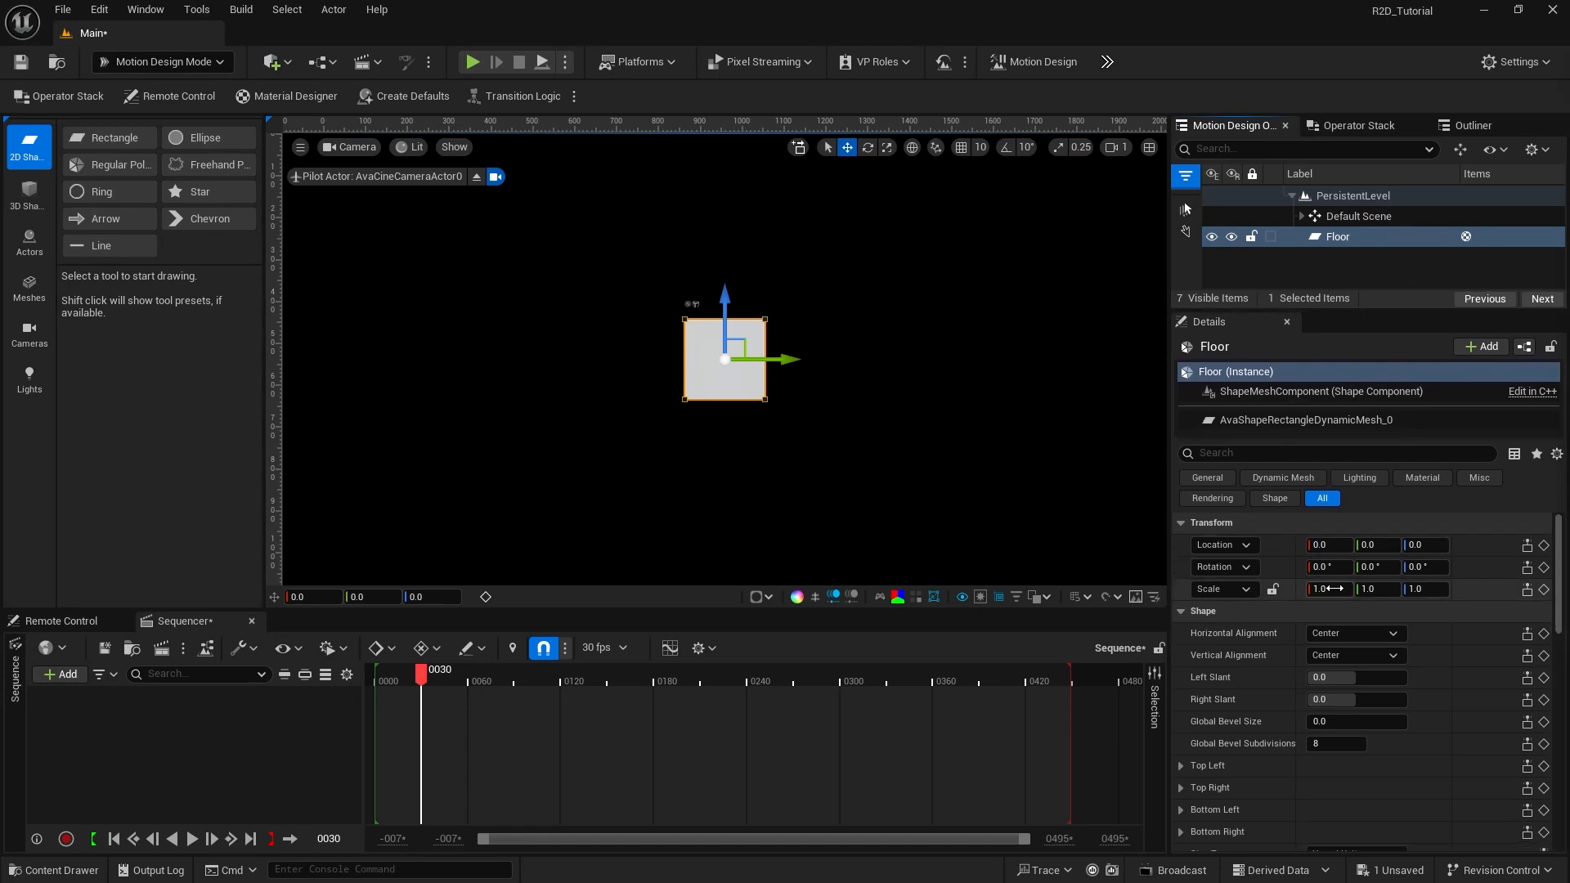
pyautogui.scroll(-4, 1301, 654)
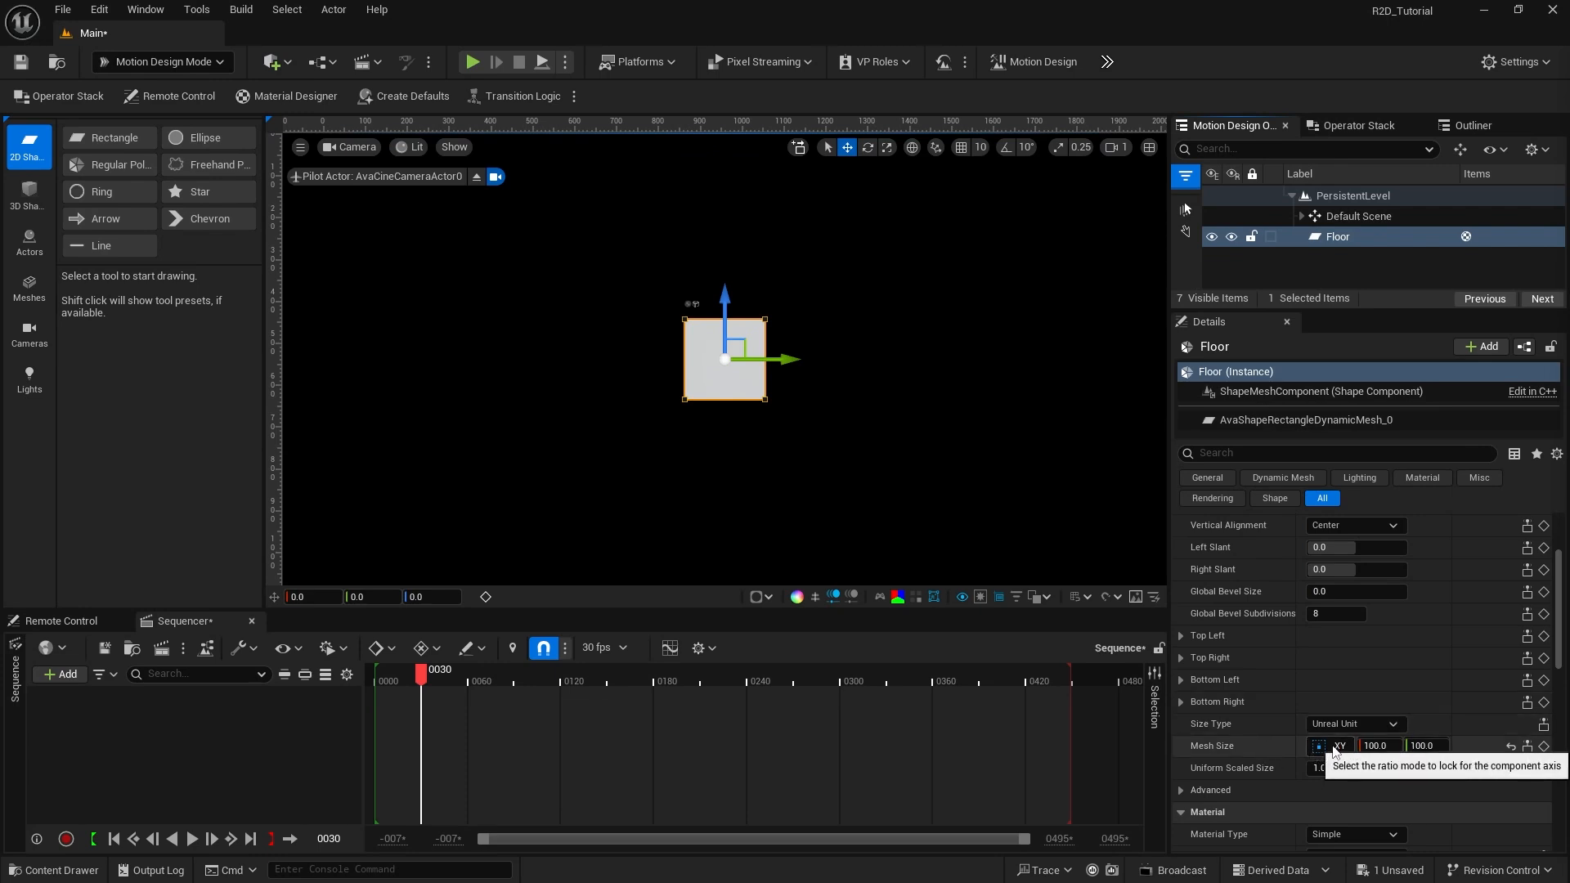
pyautogui.click(1377, 745)
pyautogui.write('50')
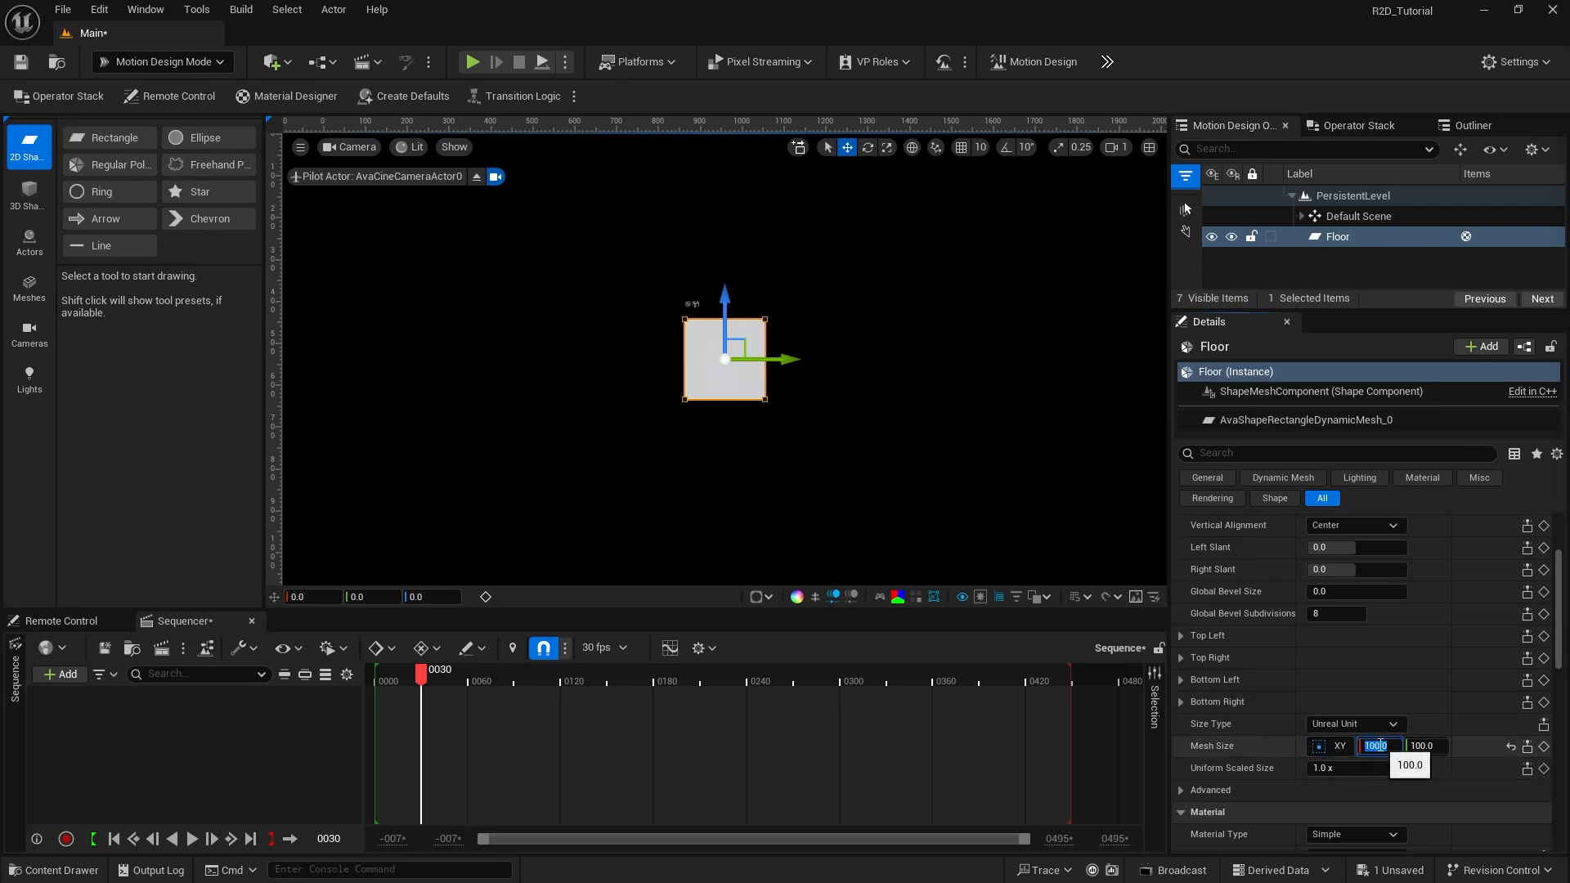
pyautogui.write('00')
pyautogui.press('Return')
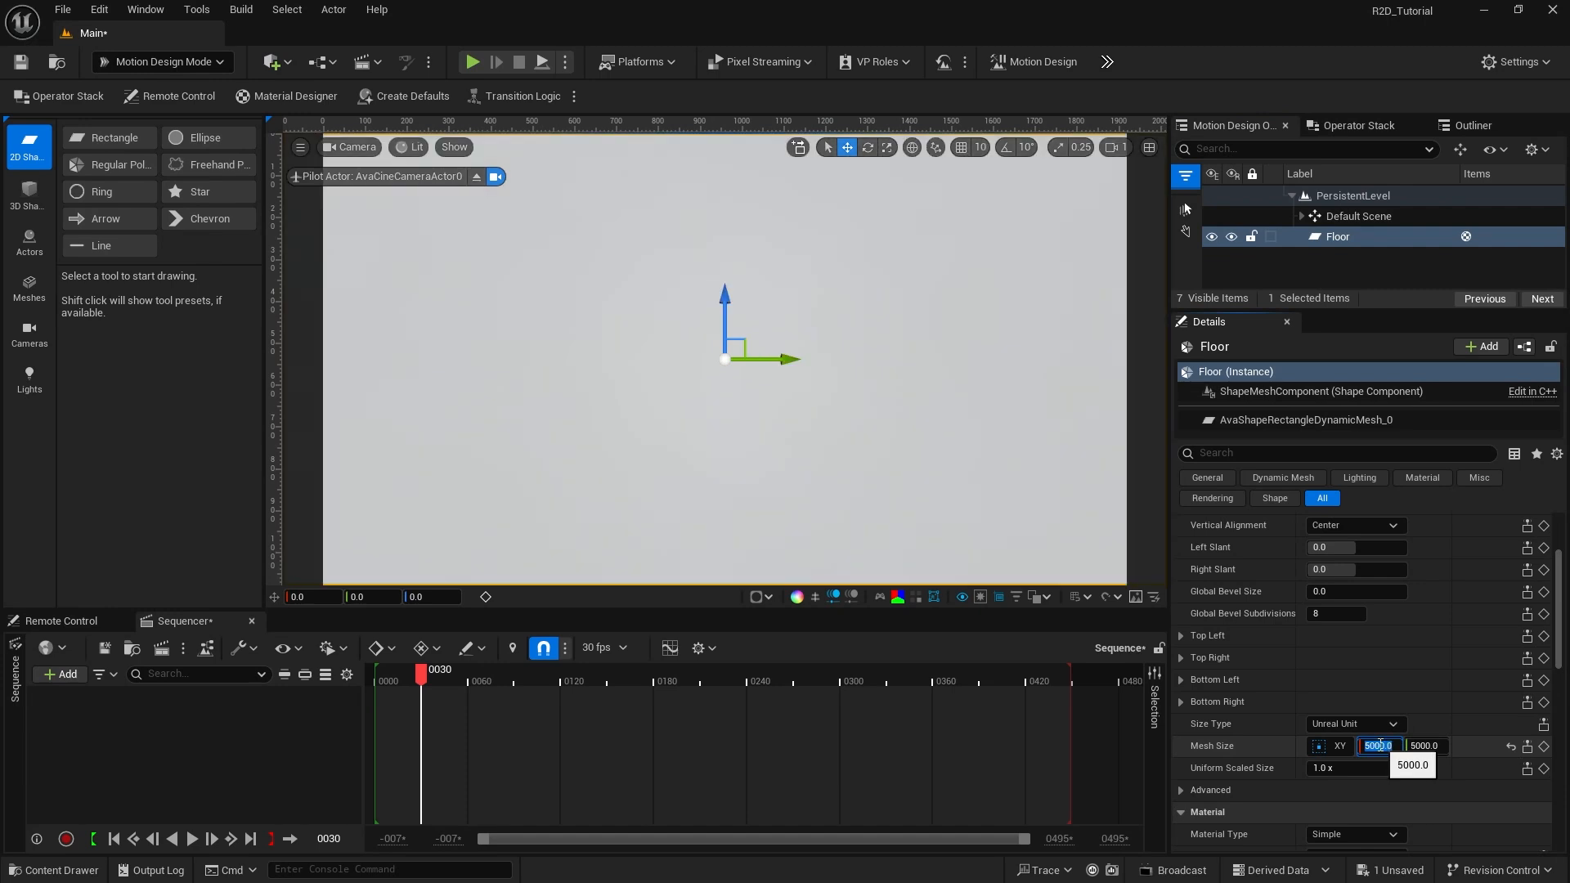
# Step: Lay the Floor flat below the origin by setting its Z location to -200 and its Y rotation to -90°
pyautogui.scroll(3, 1357, 654)
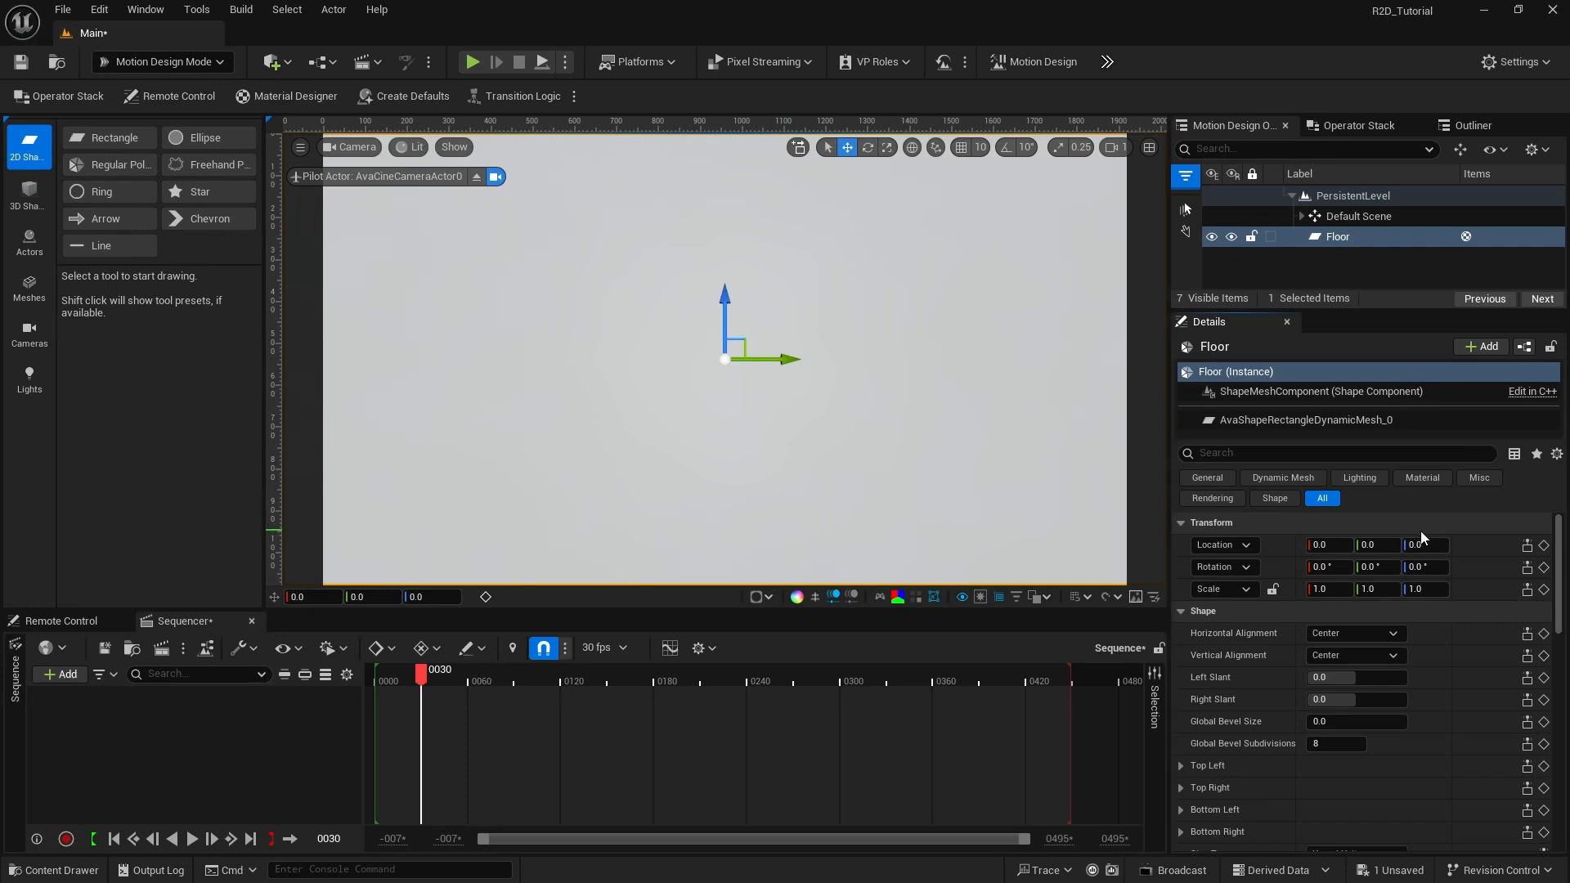
pyautogui.click(1431, 547)
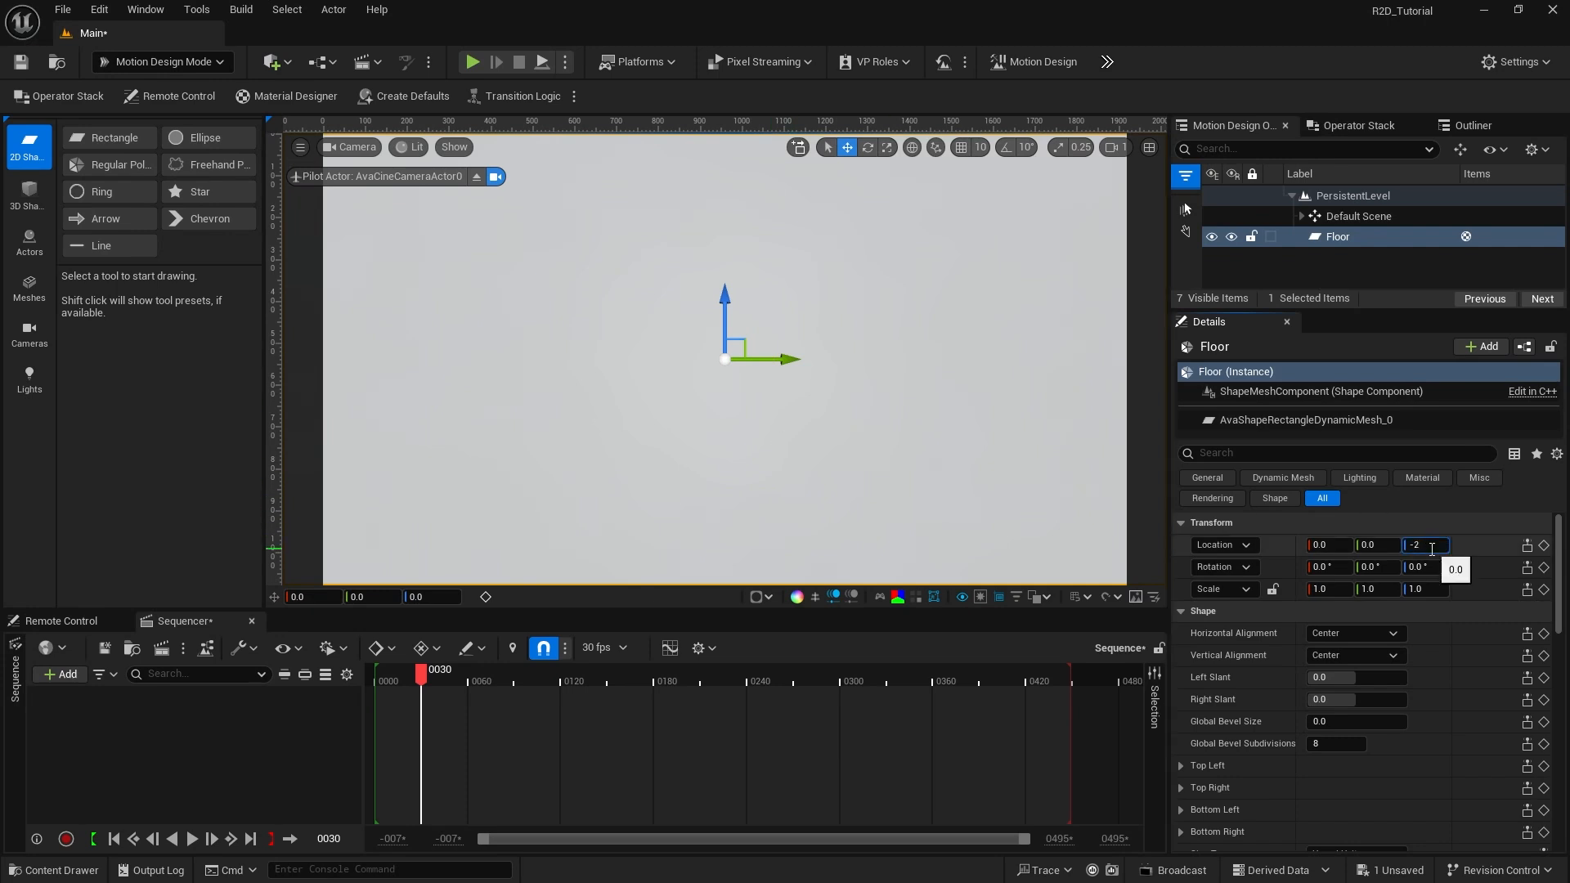
pyautogui.press('Return')
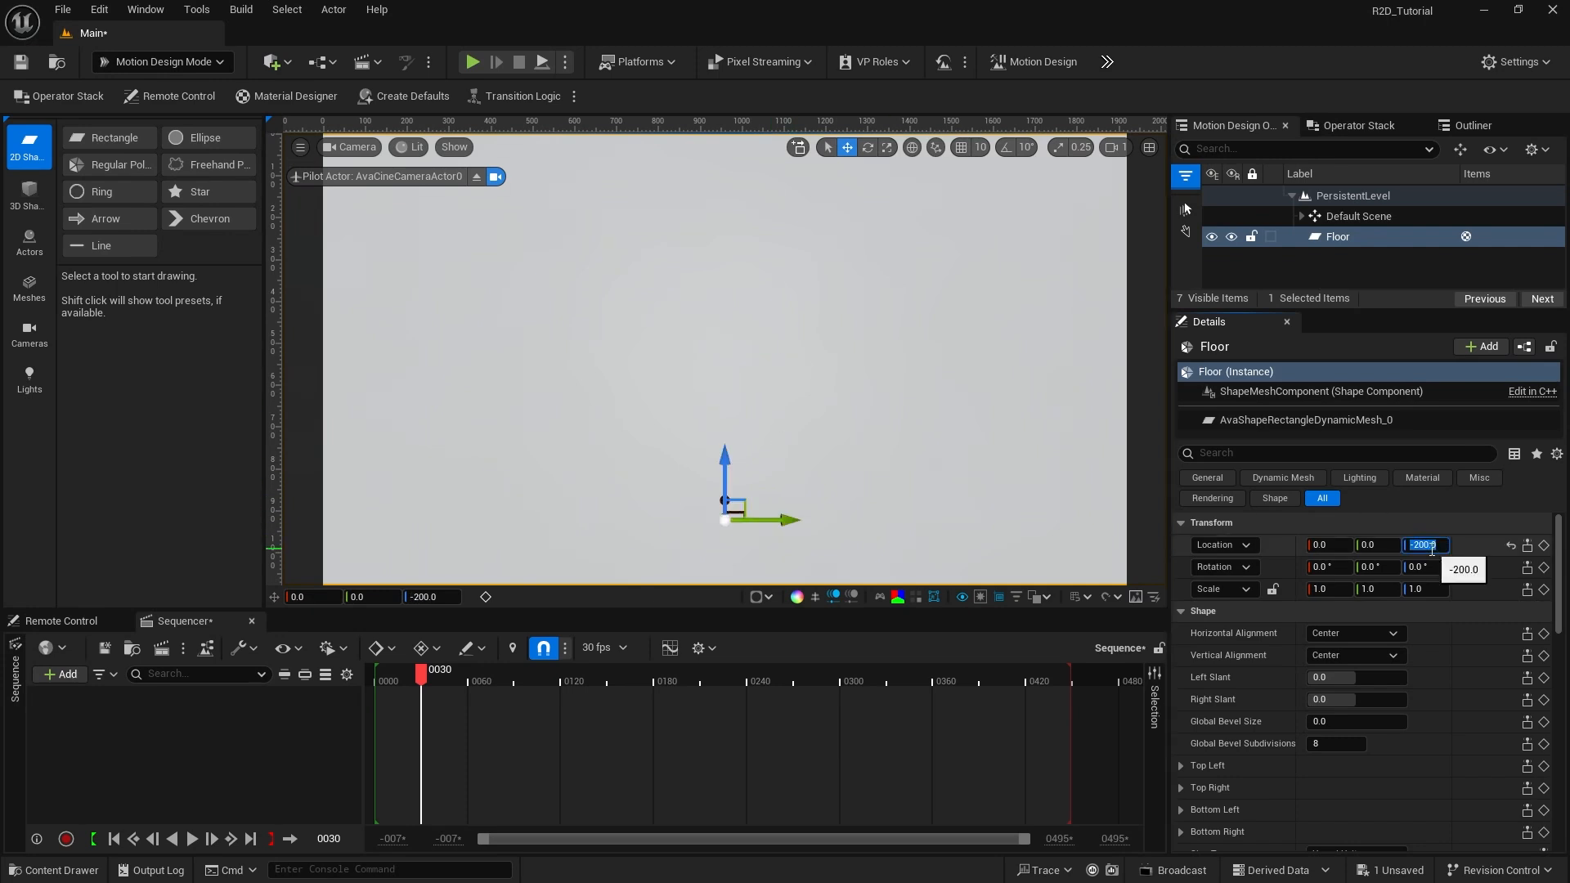
pyautogui.click(1374, 567)
pyautogui.write('-90')
pyautogui.press('Return')
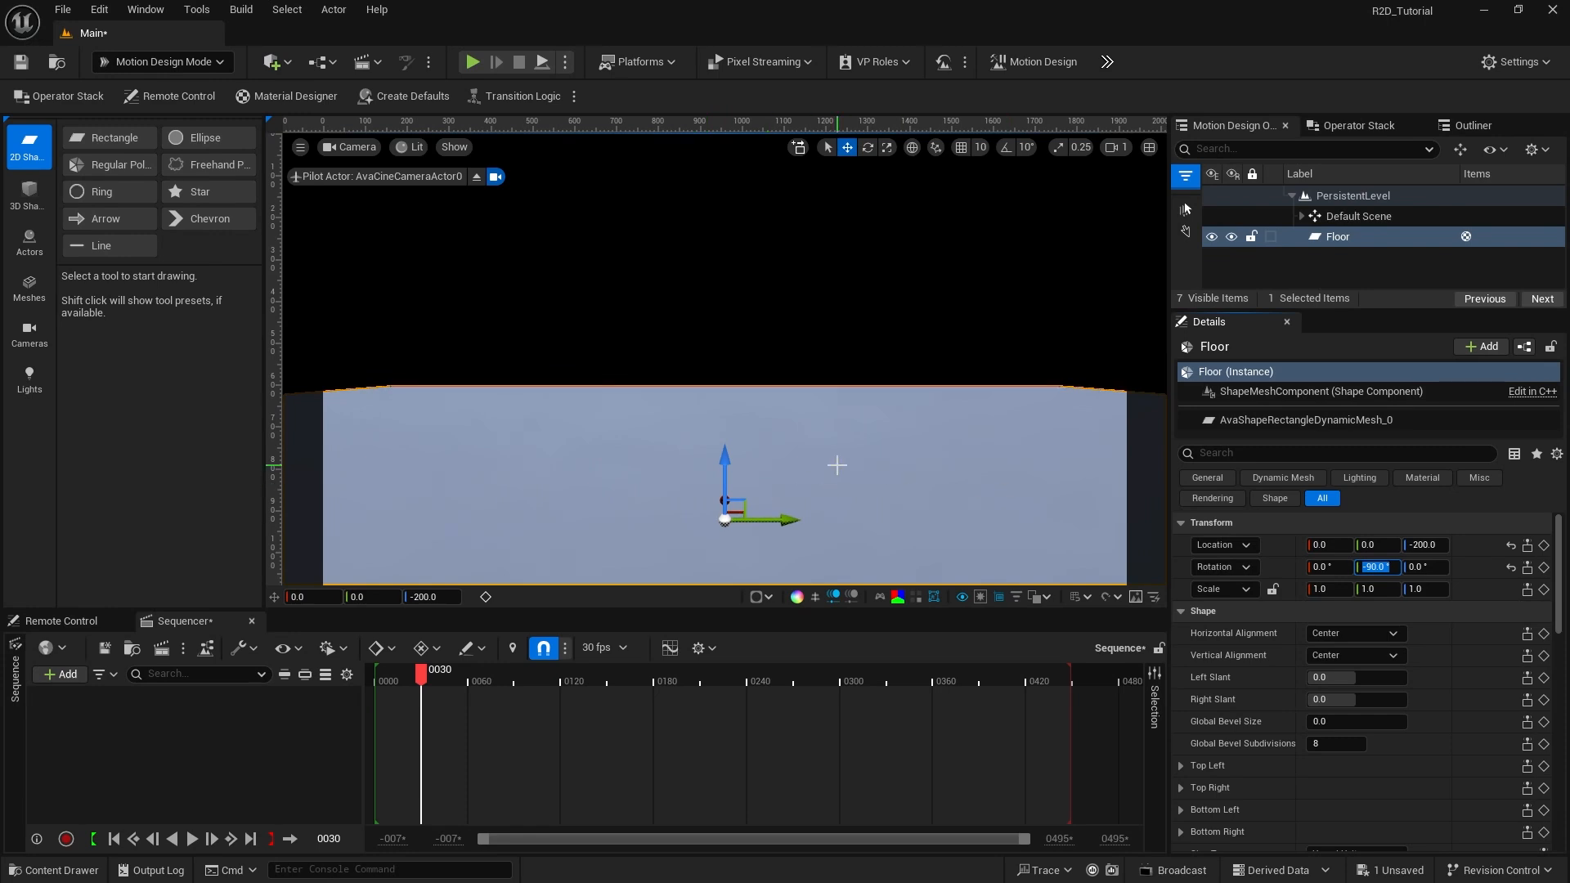
# Step: Change the Floor's material type to Material Designer and create a new PBR material for it
pyautogui.scroll(-5, 1430, 617)
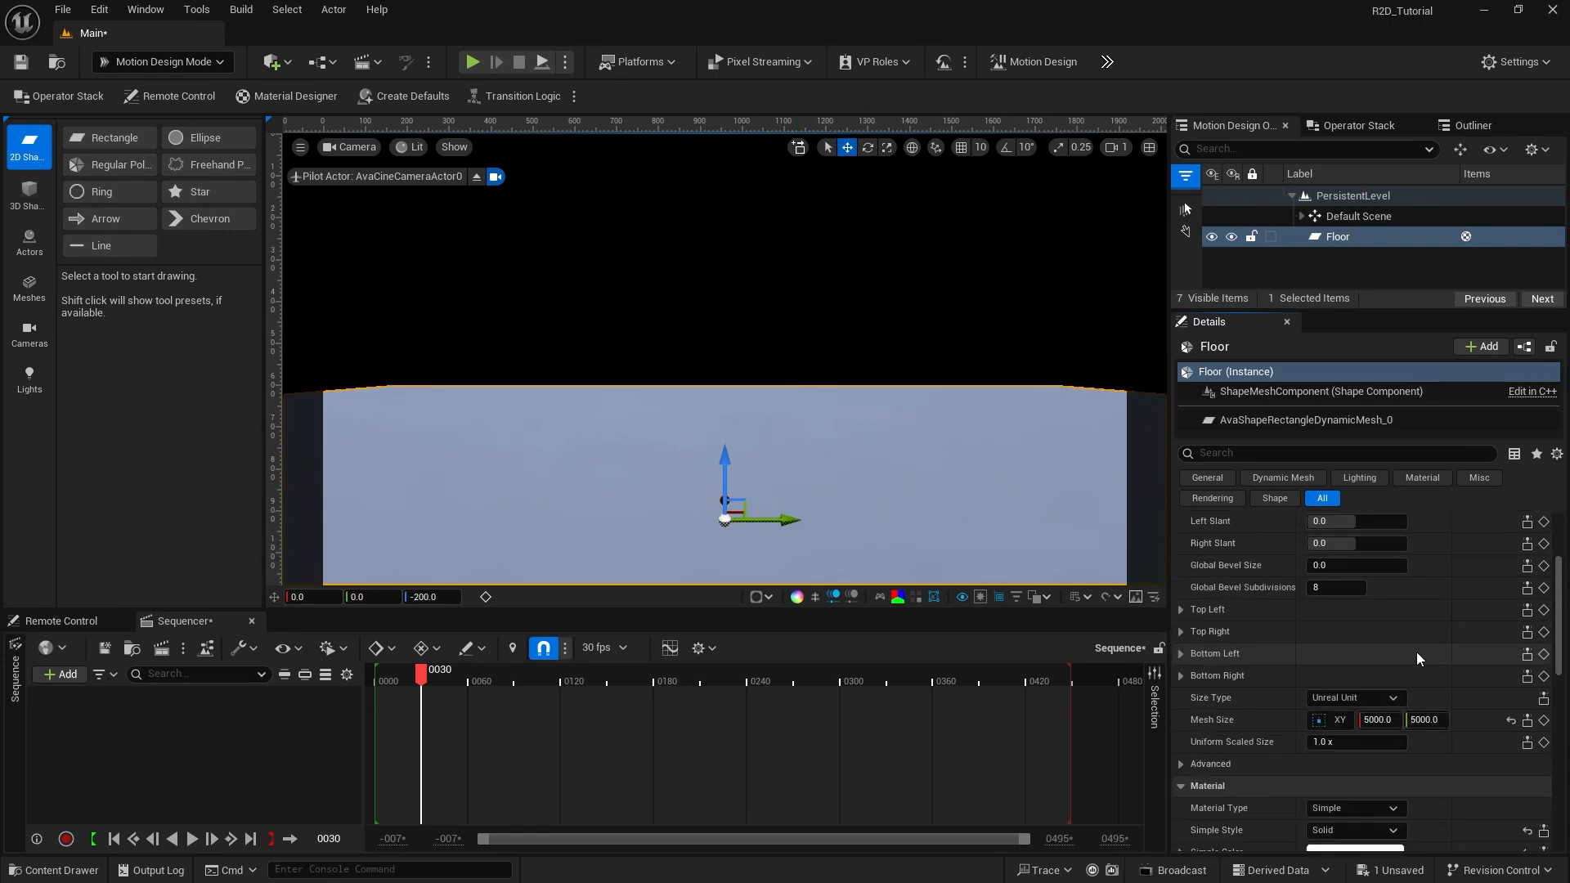
pyautogui.scroll(-2, 1319, 642)
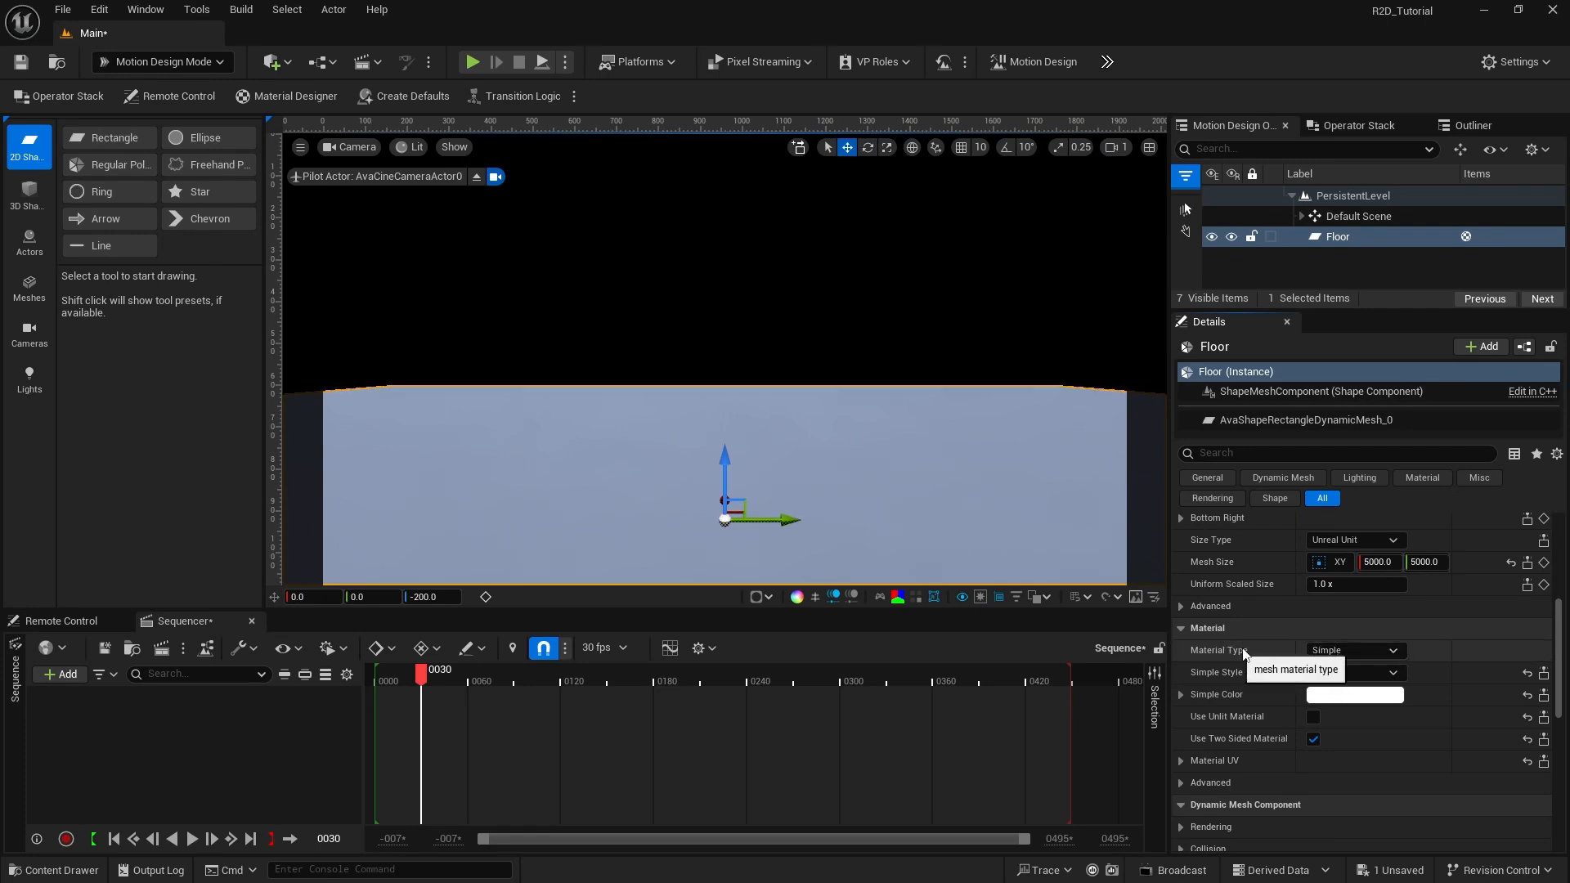
pyautogui.click(1348, 648)
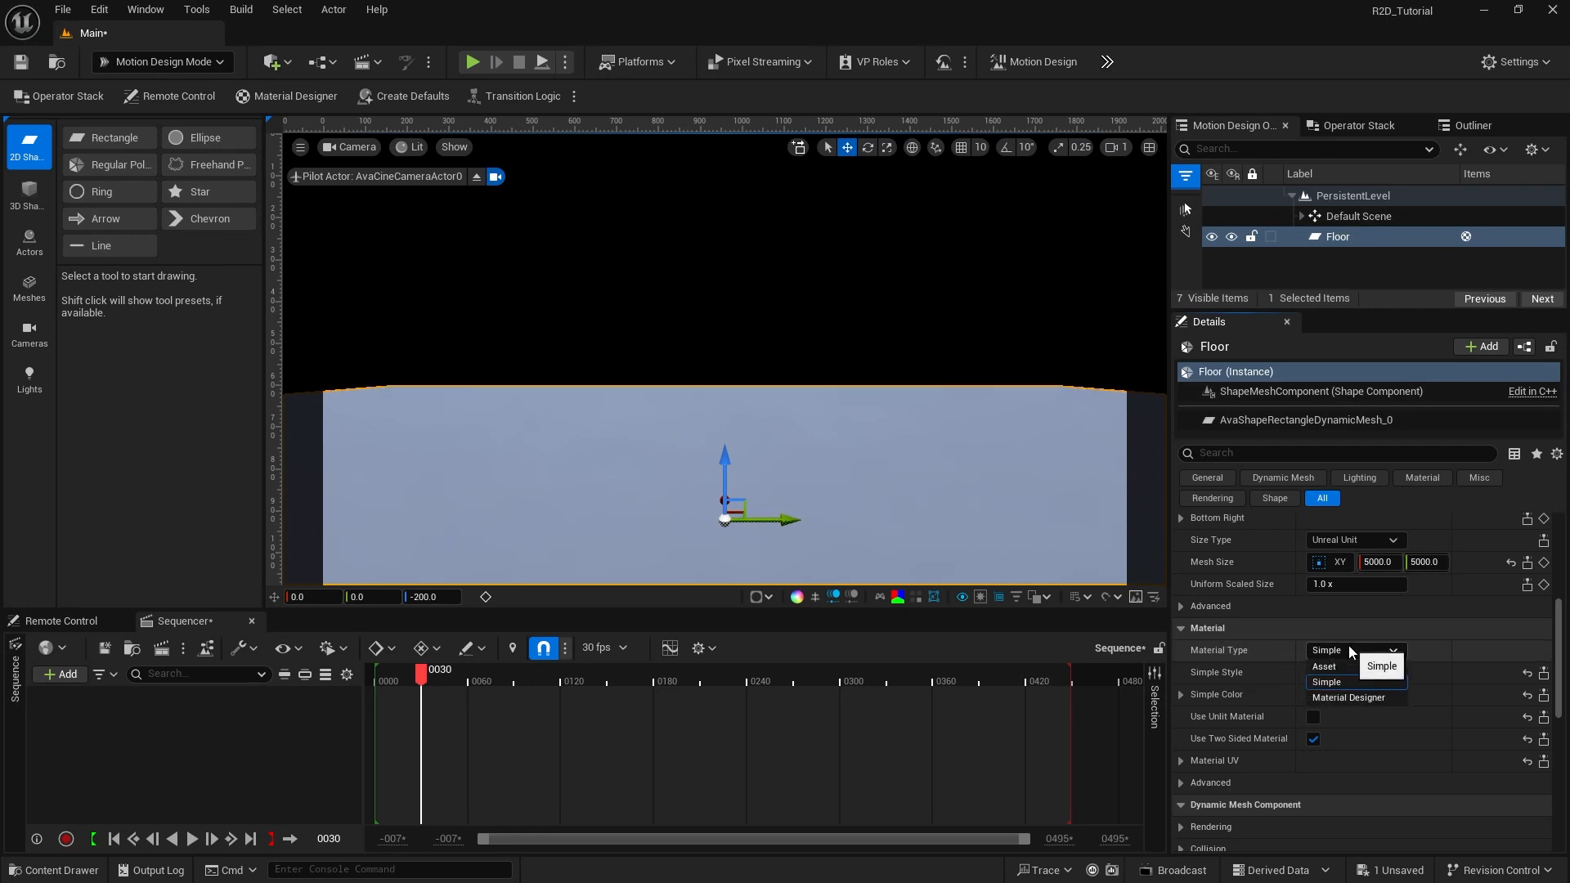
pyautogui.click(1358, 698)
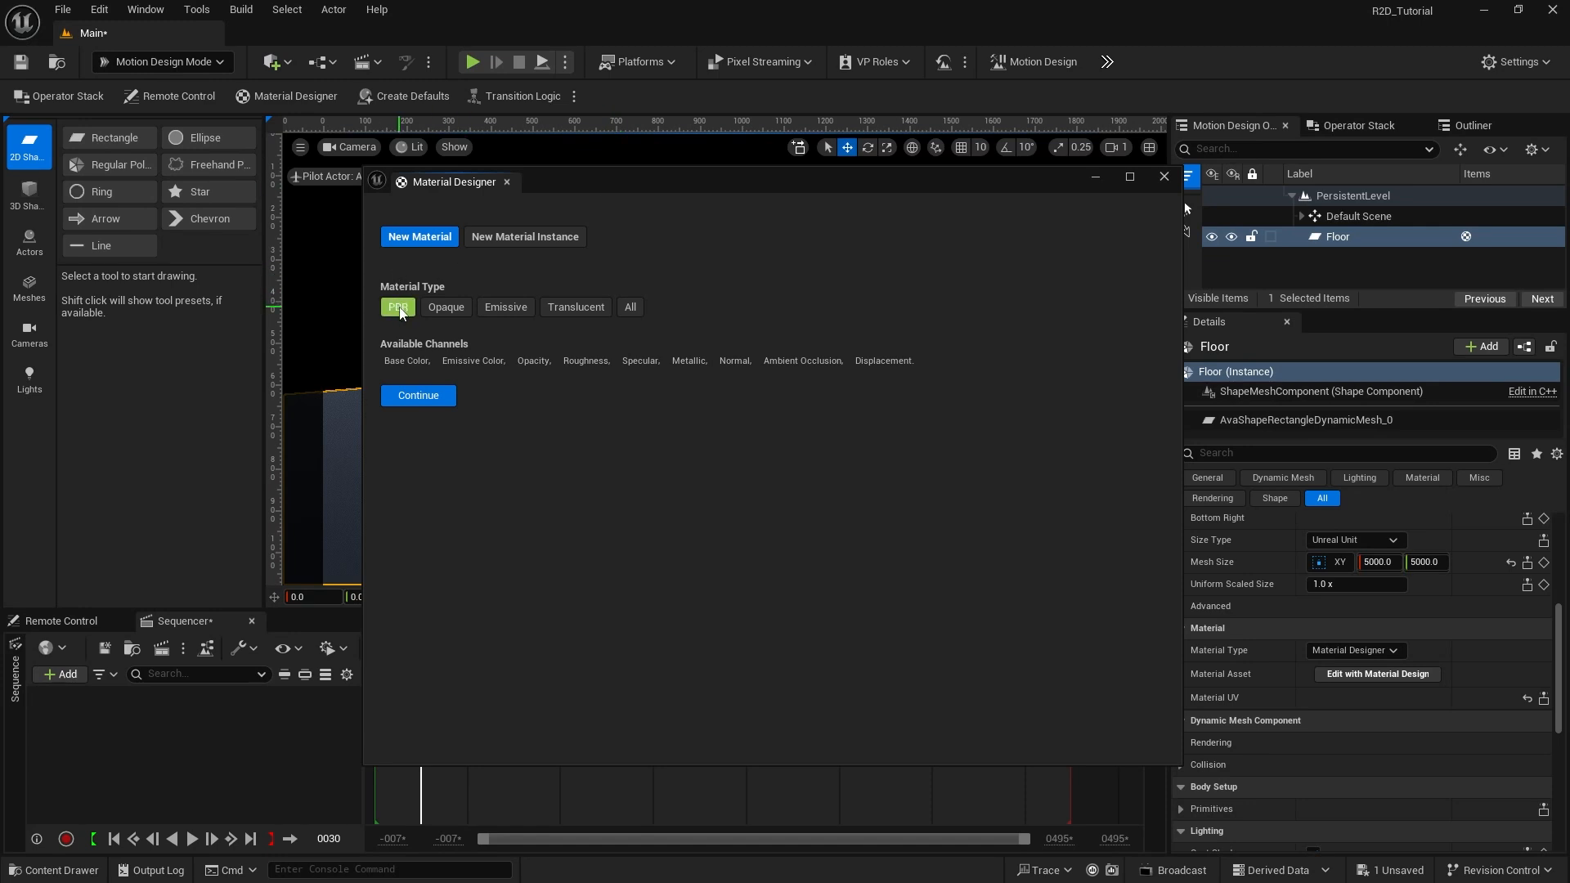
pyautogui.click(418, 395)
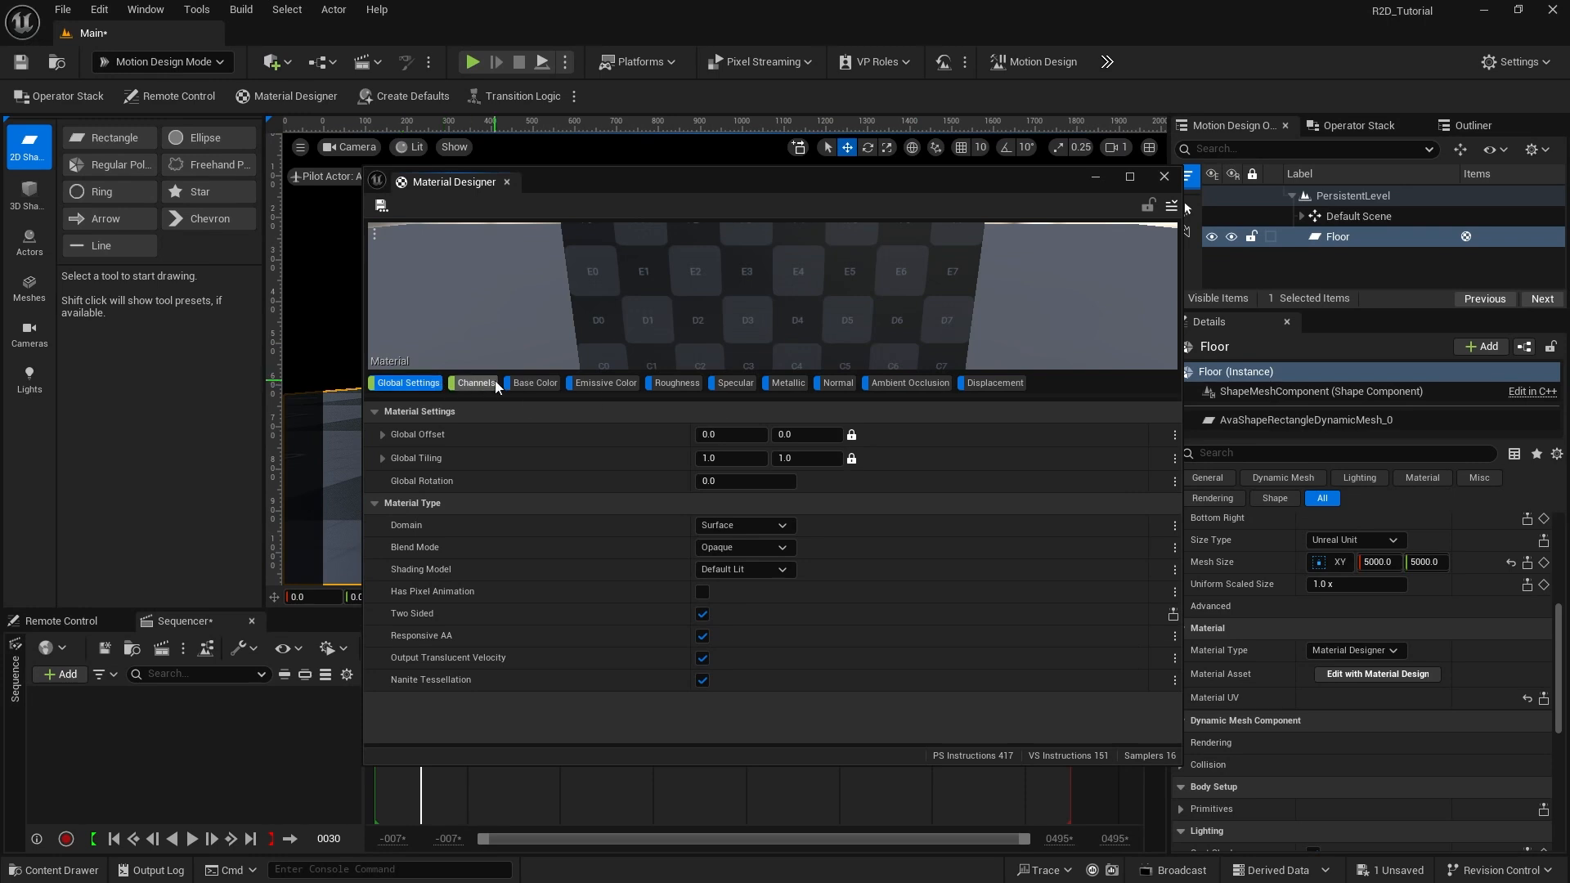
# Step: Change the source of the Base Color channel's first layer to Solid Color
pyautogui.scroll(-5, 744, 293)
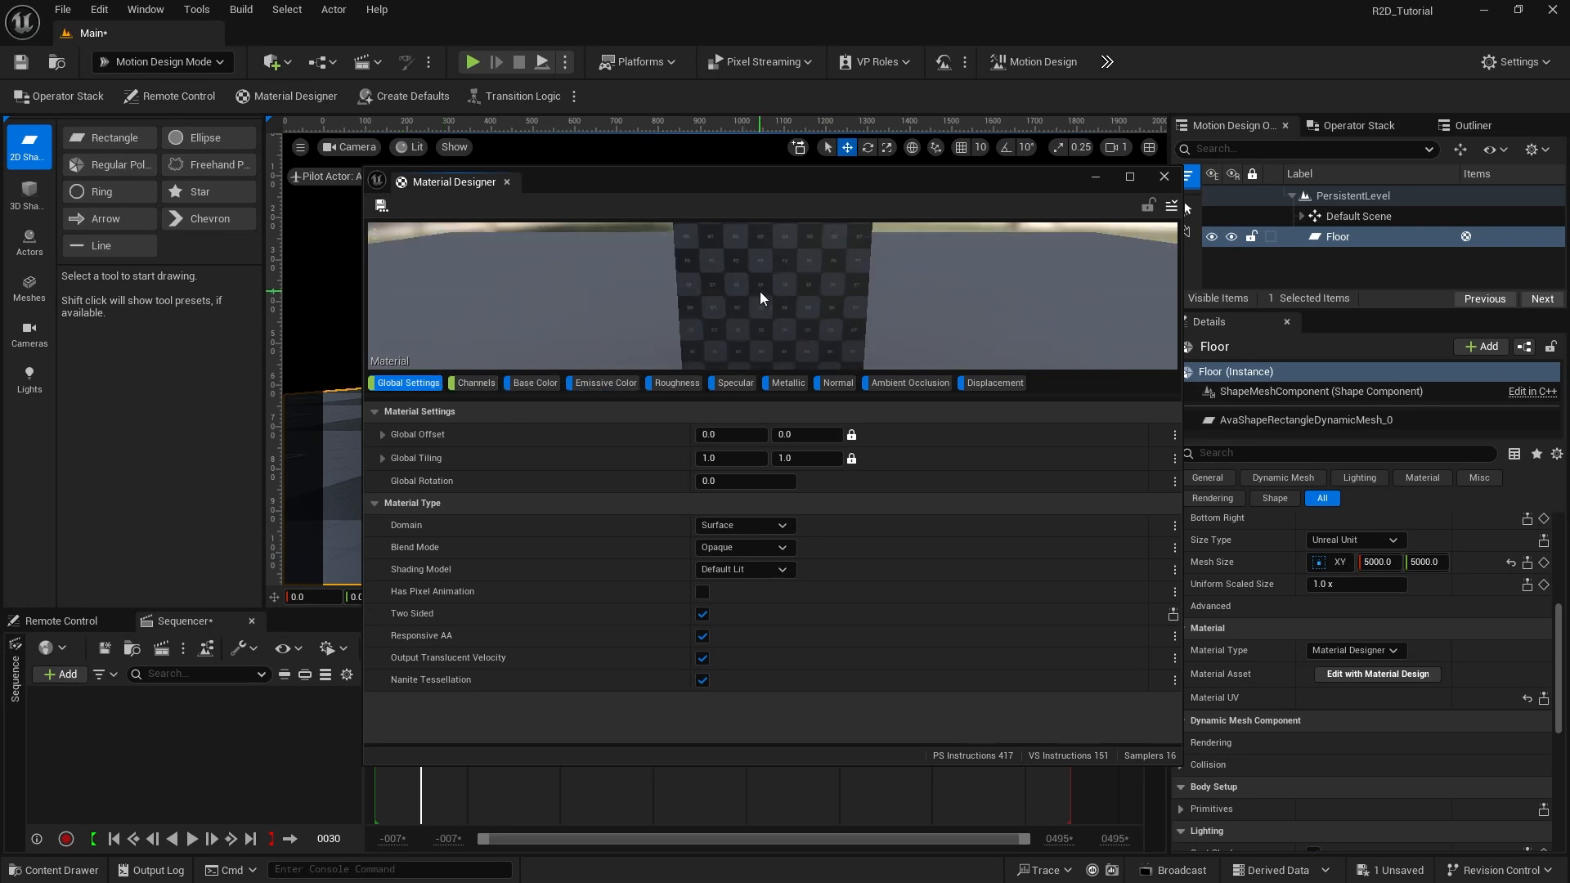
pyautogui.moveTo(774, 268); pyautogui.dragTo(778, 261, button='right')
pyautogui.moveTo(762, 292); pyautogui.dragTo(793, 234)
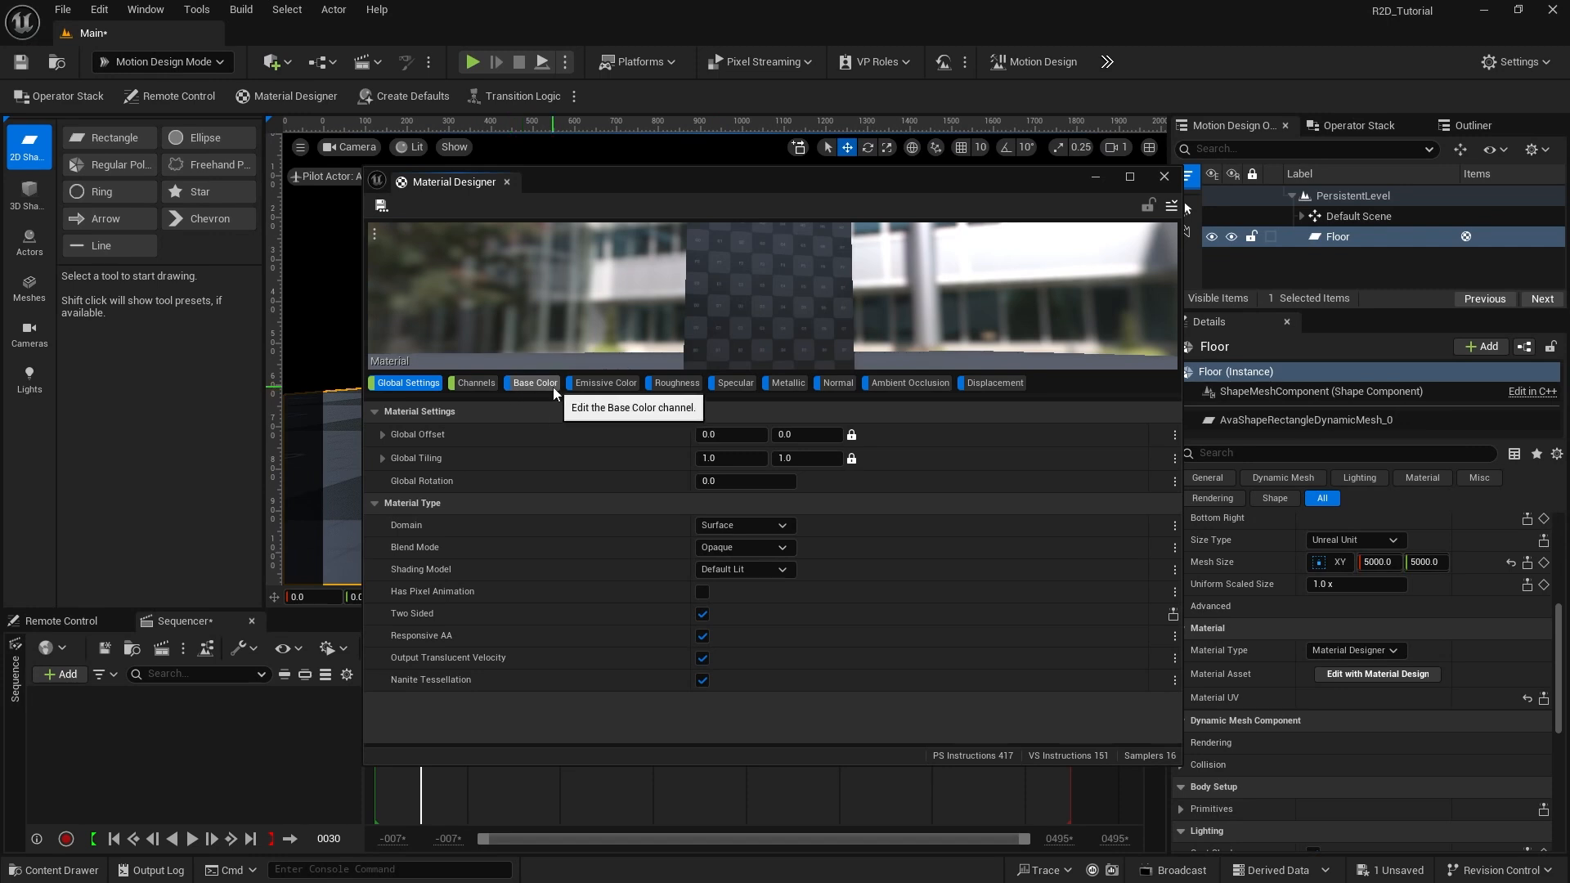
pyautogui.click(474, 385)
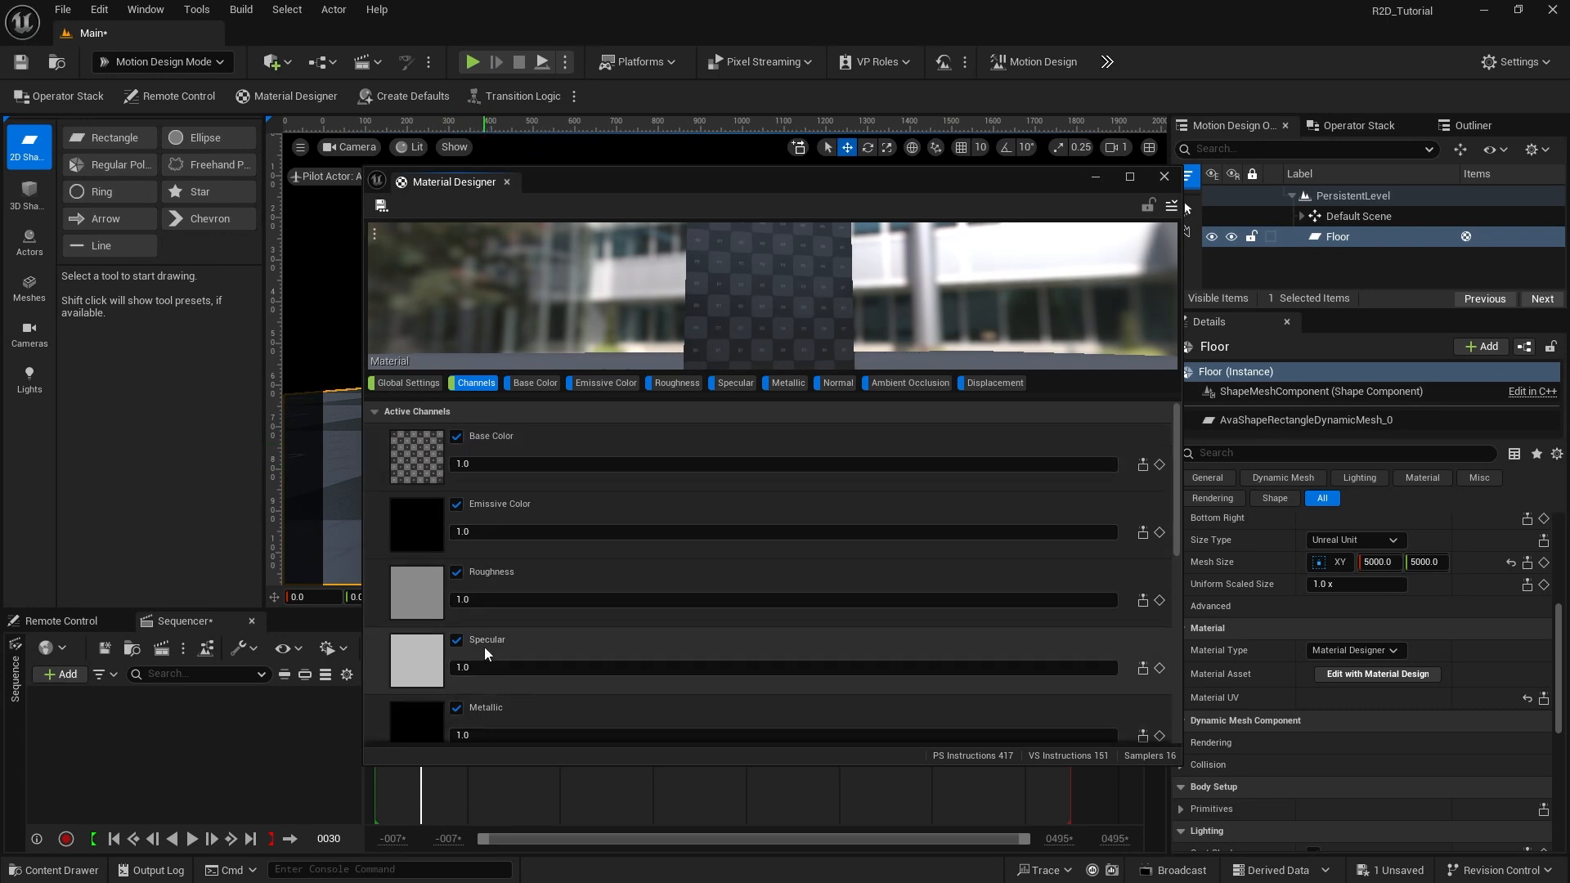
pyautogui.click(532, 384)
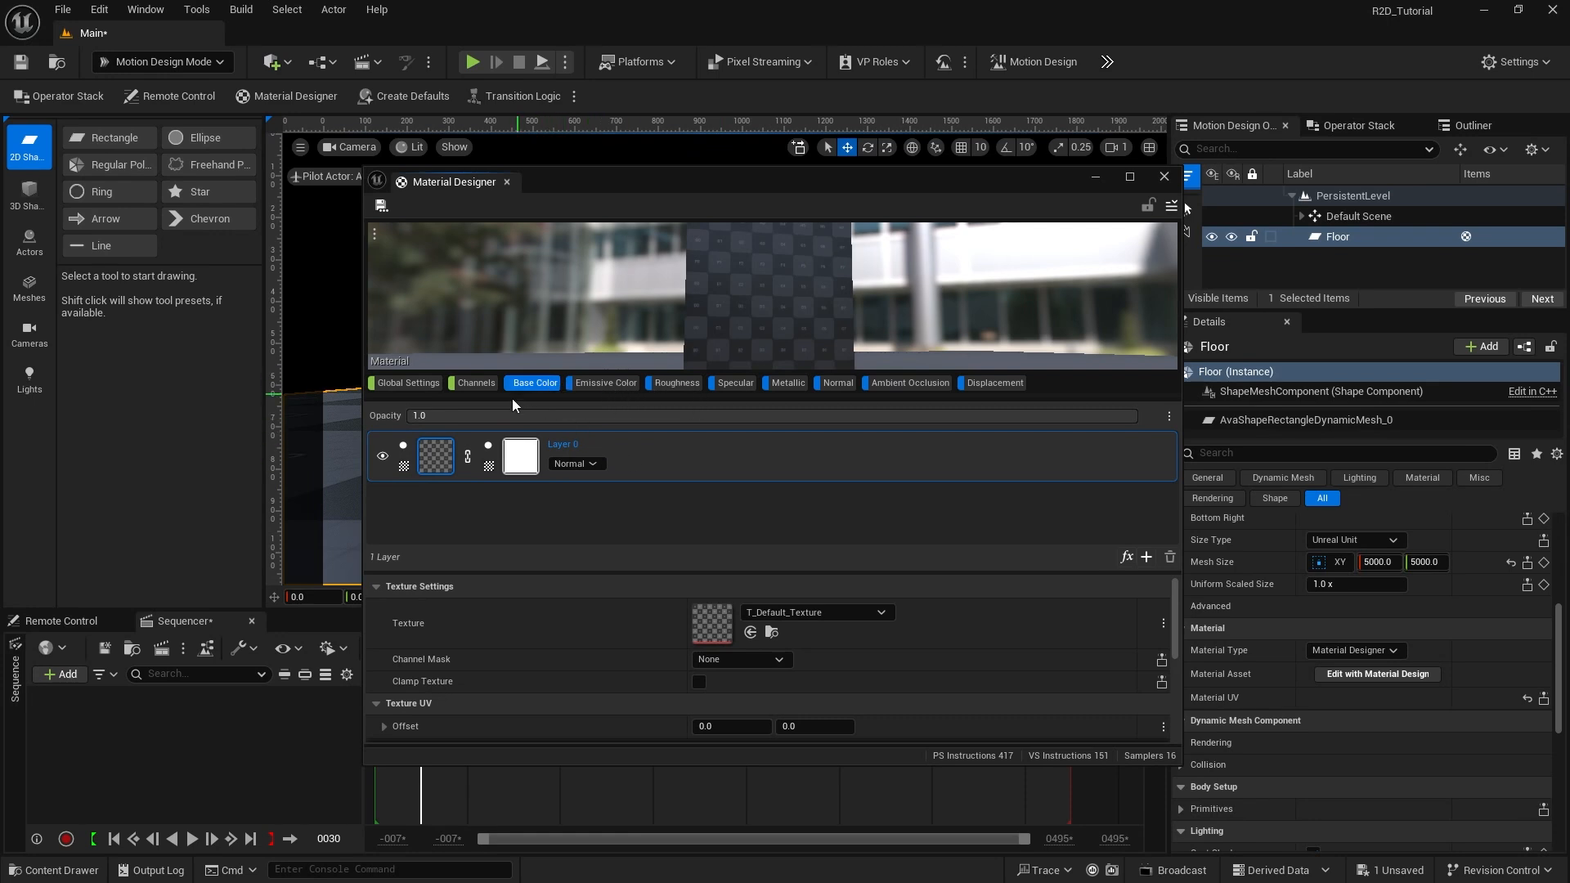
pyautogui.moveTo(435, 458)
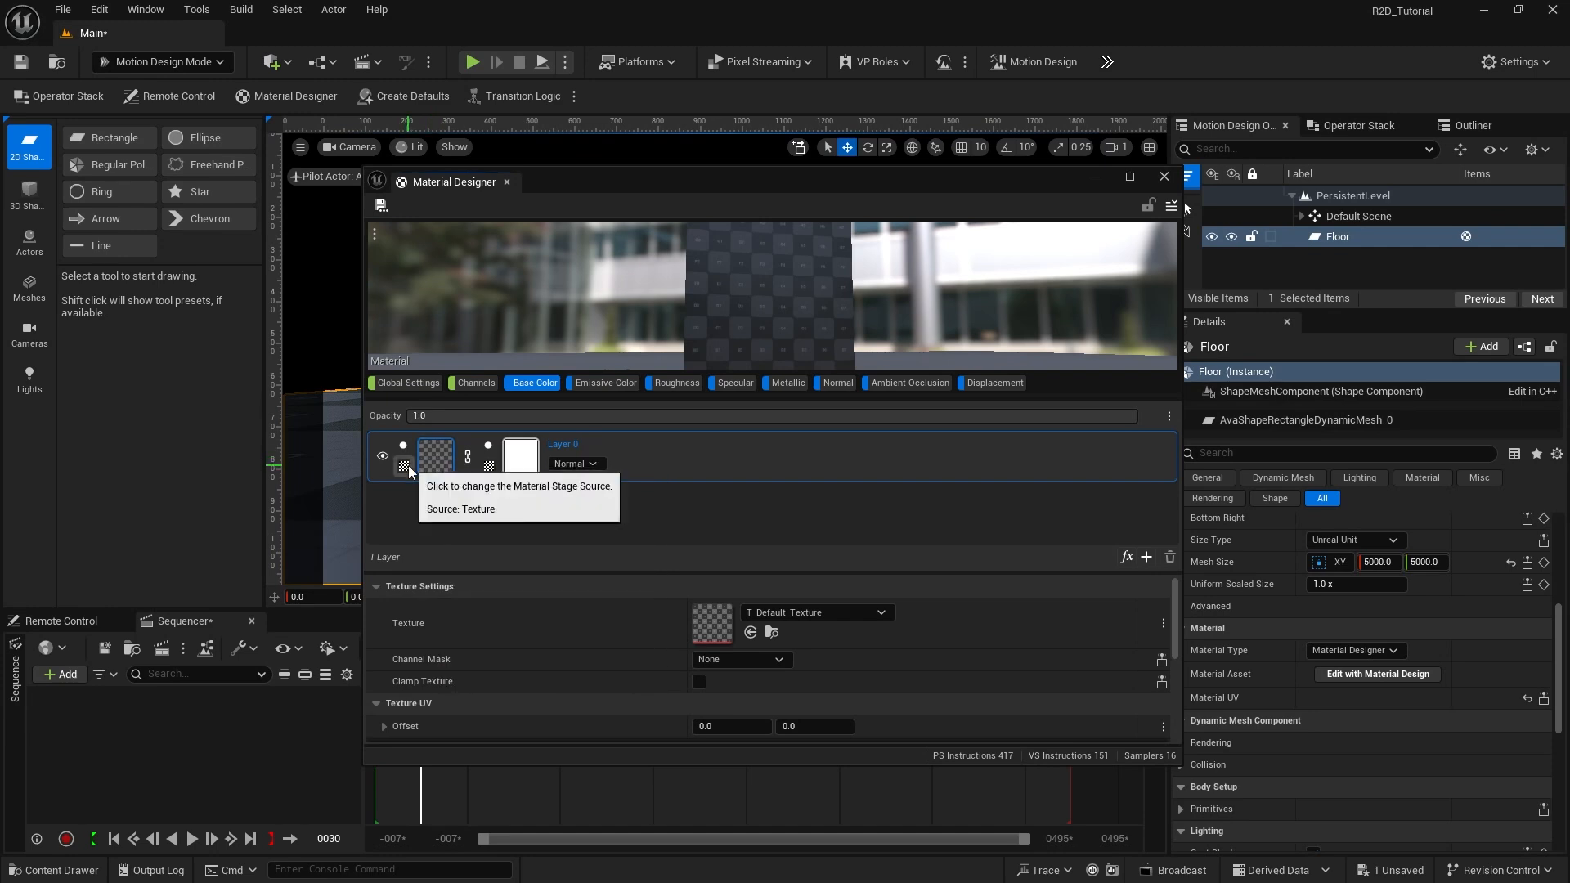
pyautogui.click(403, 469)
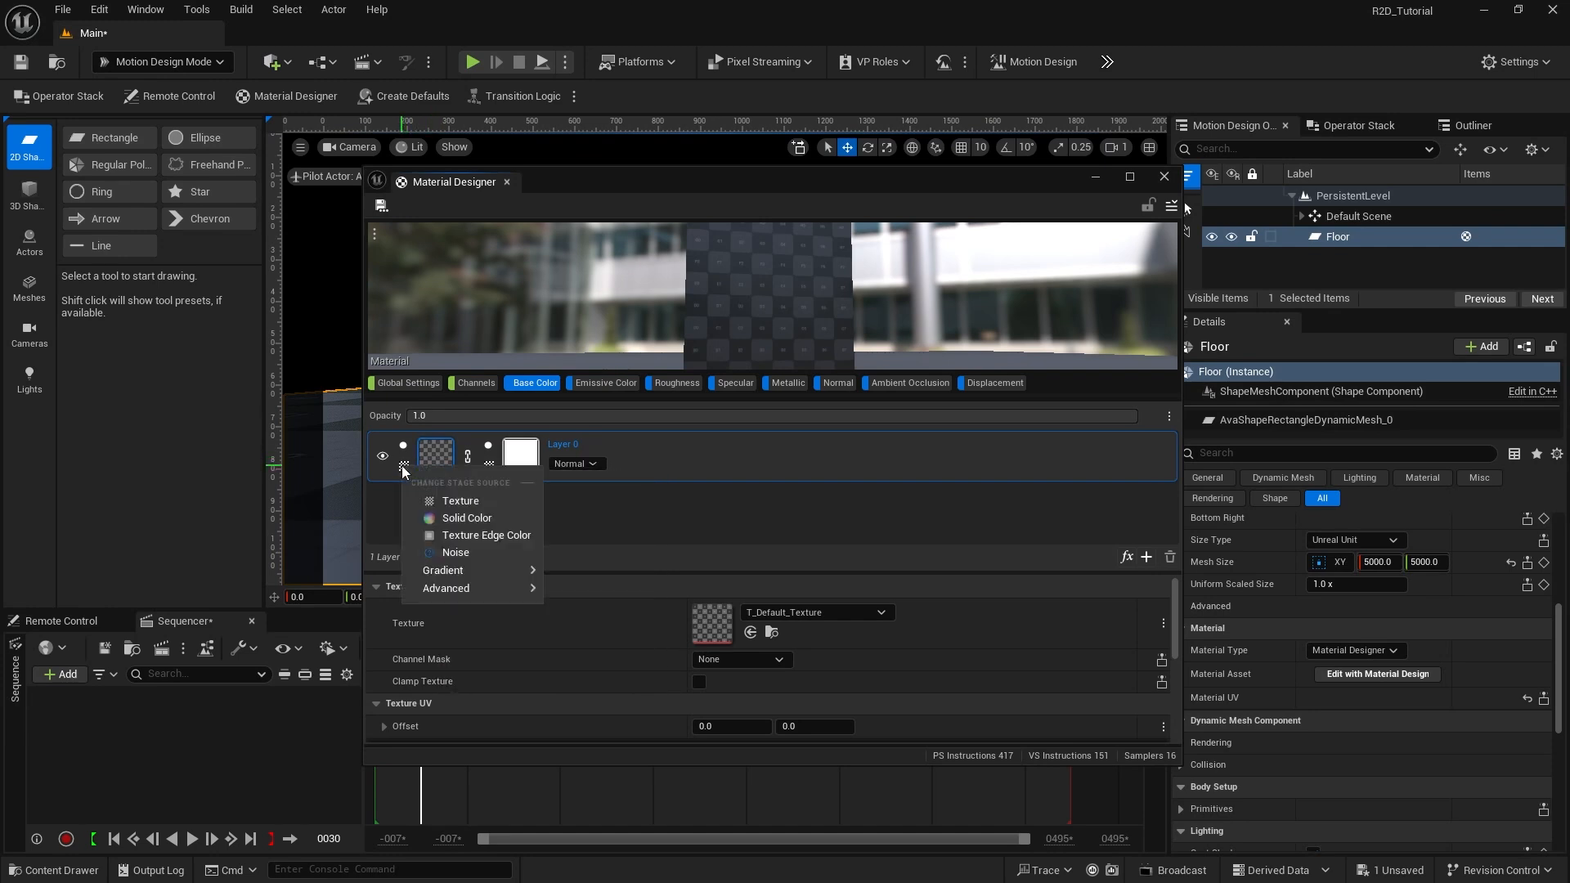
pyautogui.click(453, 517)
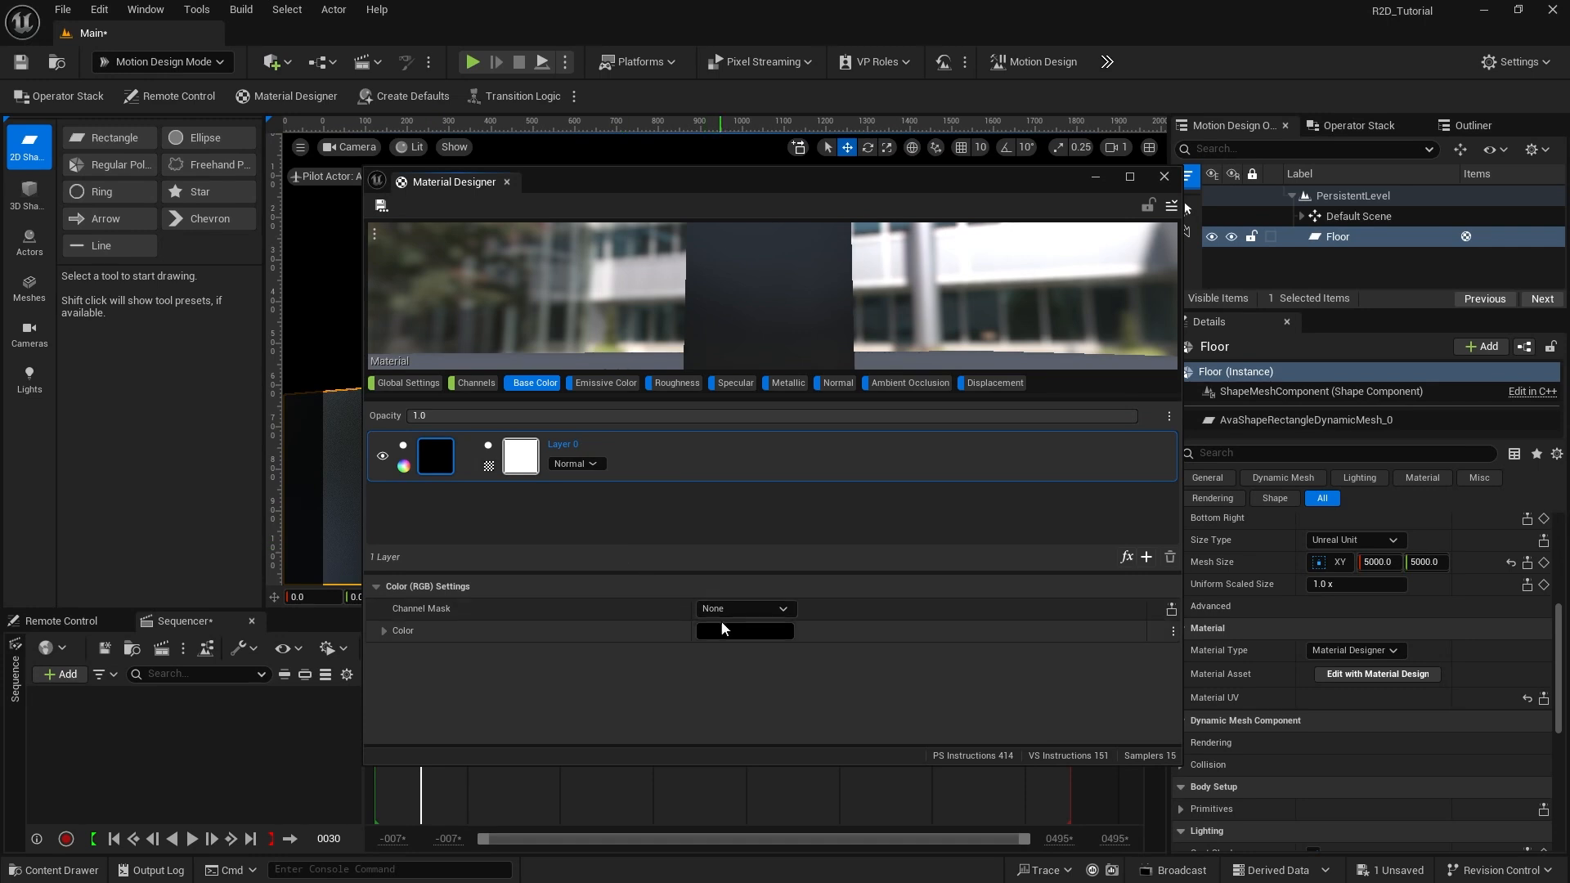
# Step: Set the Base Color layer's colour to bright blue with the Hex Linear value 0065FF
pyautogui.click(739, 631)
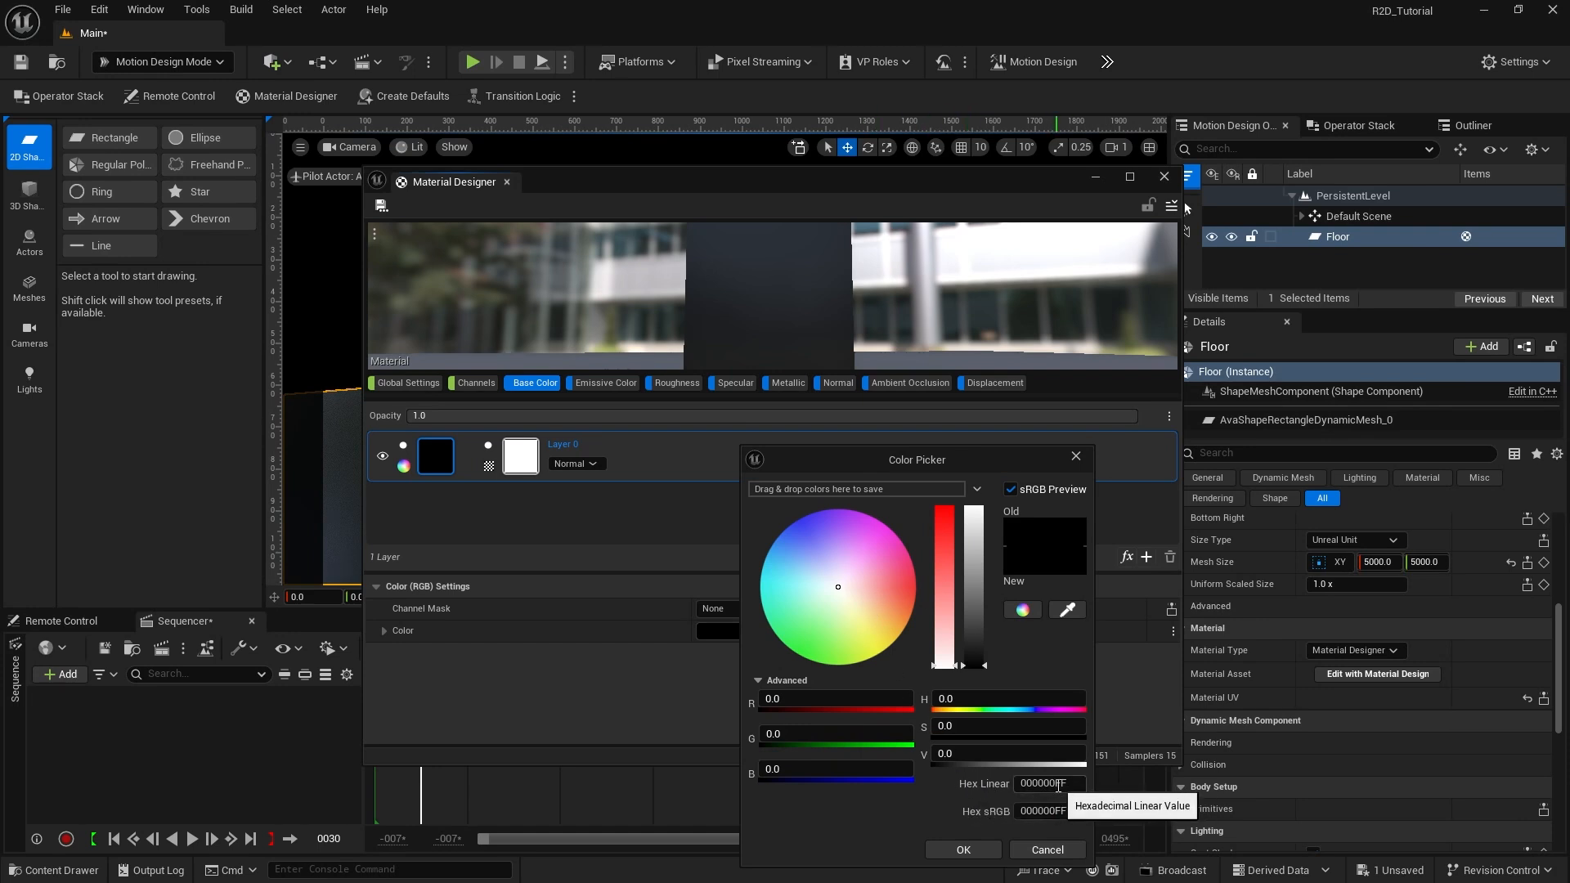
pyautogui.click(1011, 783)
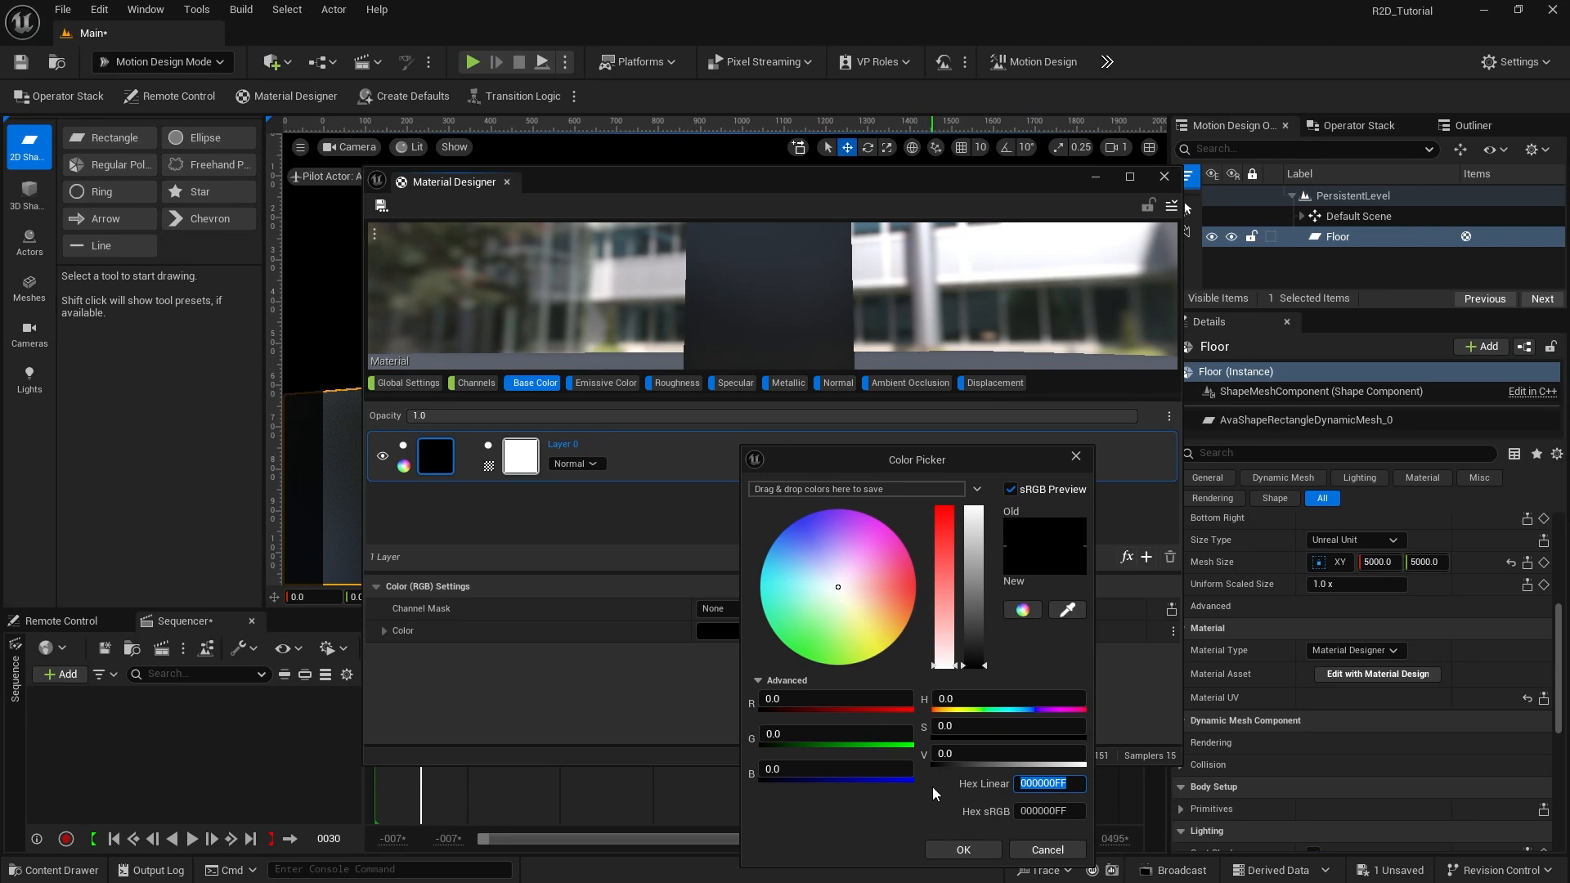
pyautogui.write('0065FF')
pyautogui.press('Return')
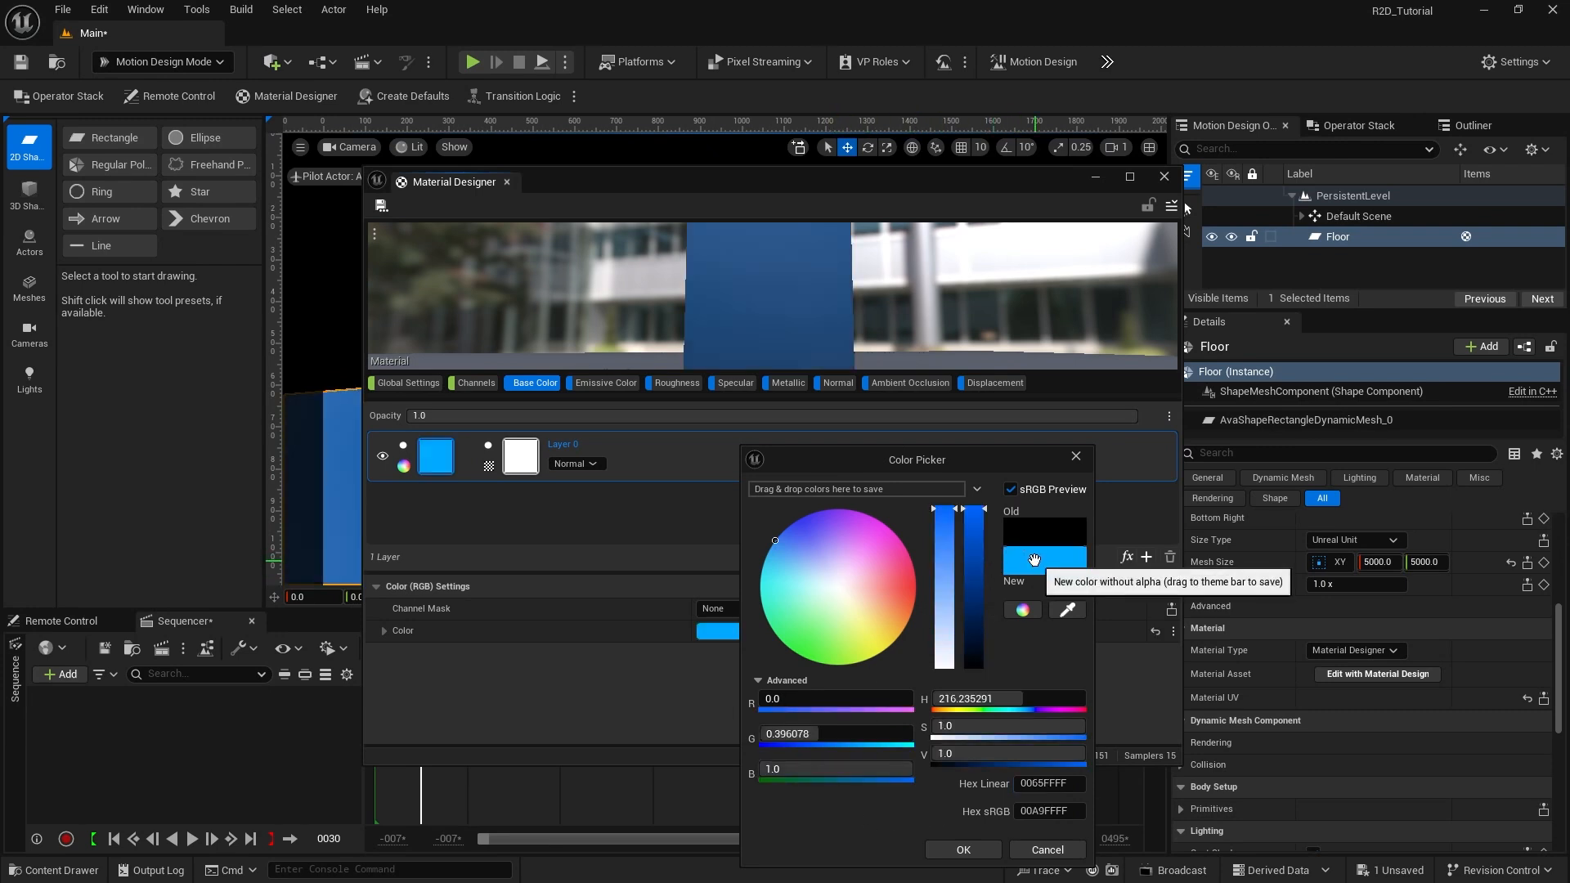
pyautogui.click(967, 850)
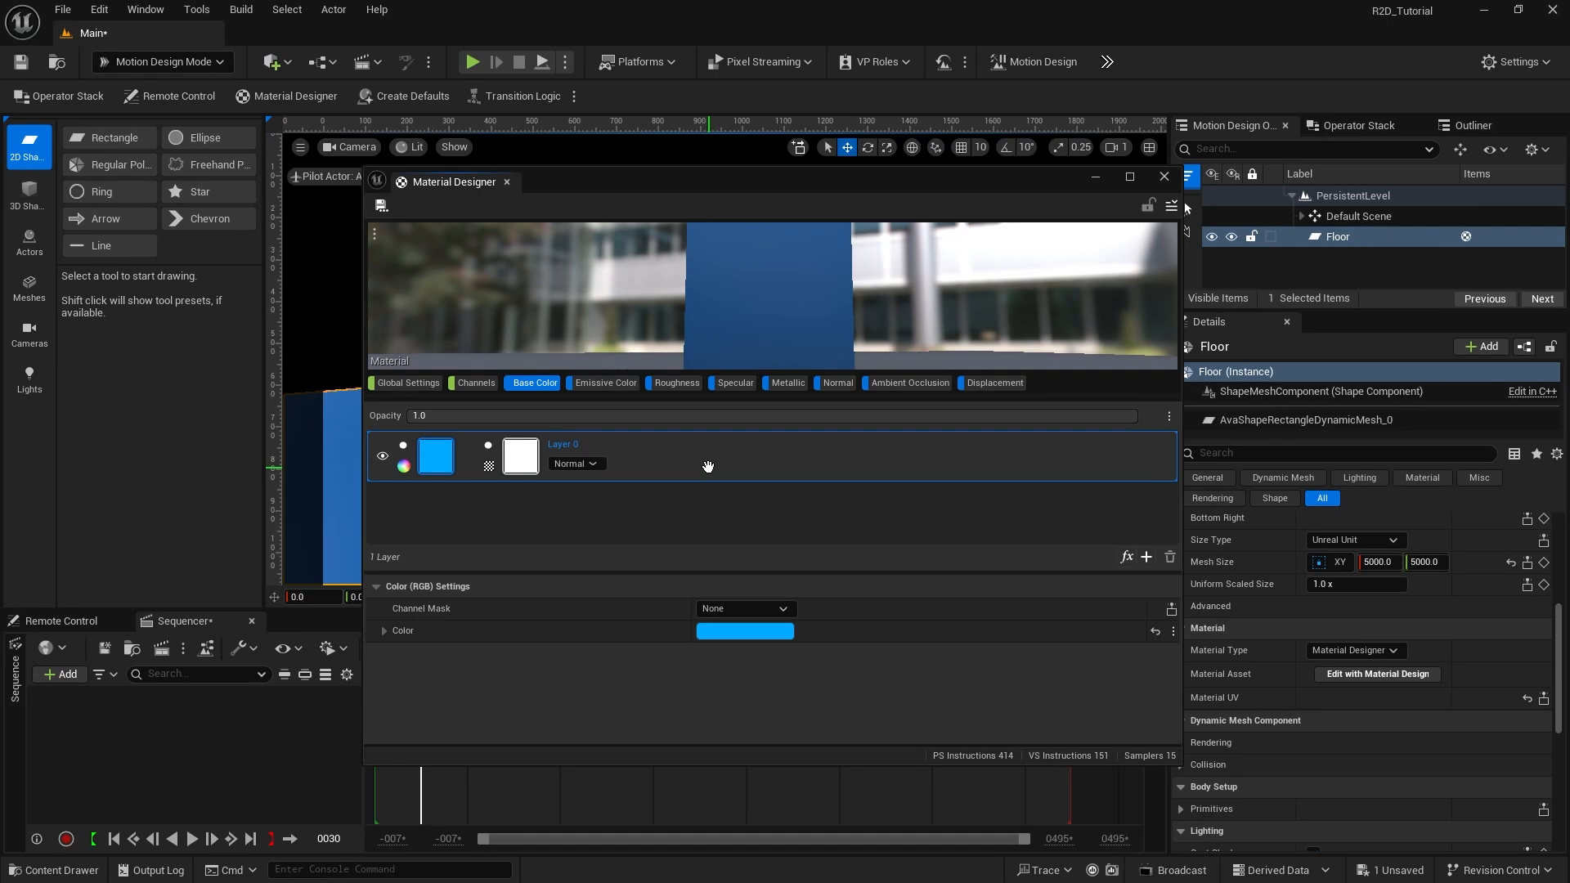
# Step: Add a Grid Lines generator effect to the Base Color layer and enlarge the Material Designer window to show its inputs
pyautogui.click(1126, 557)
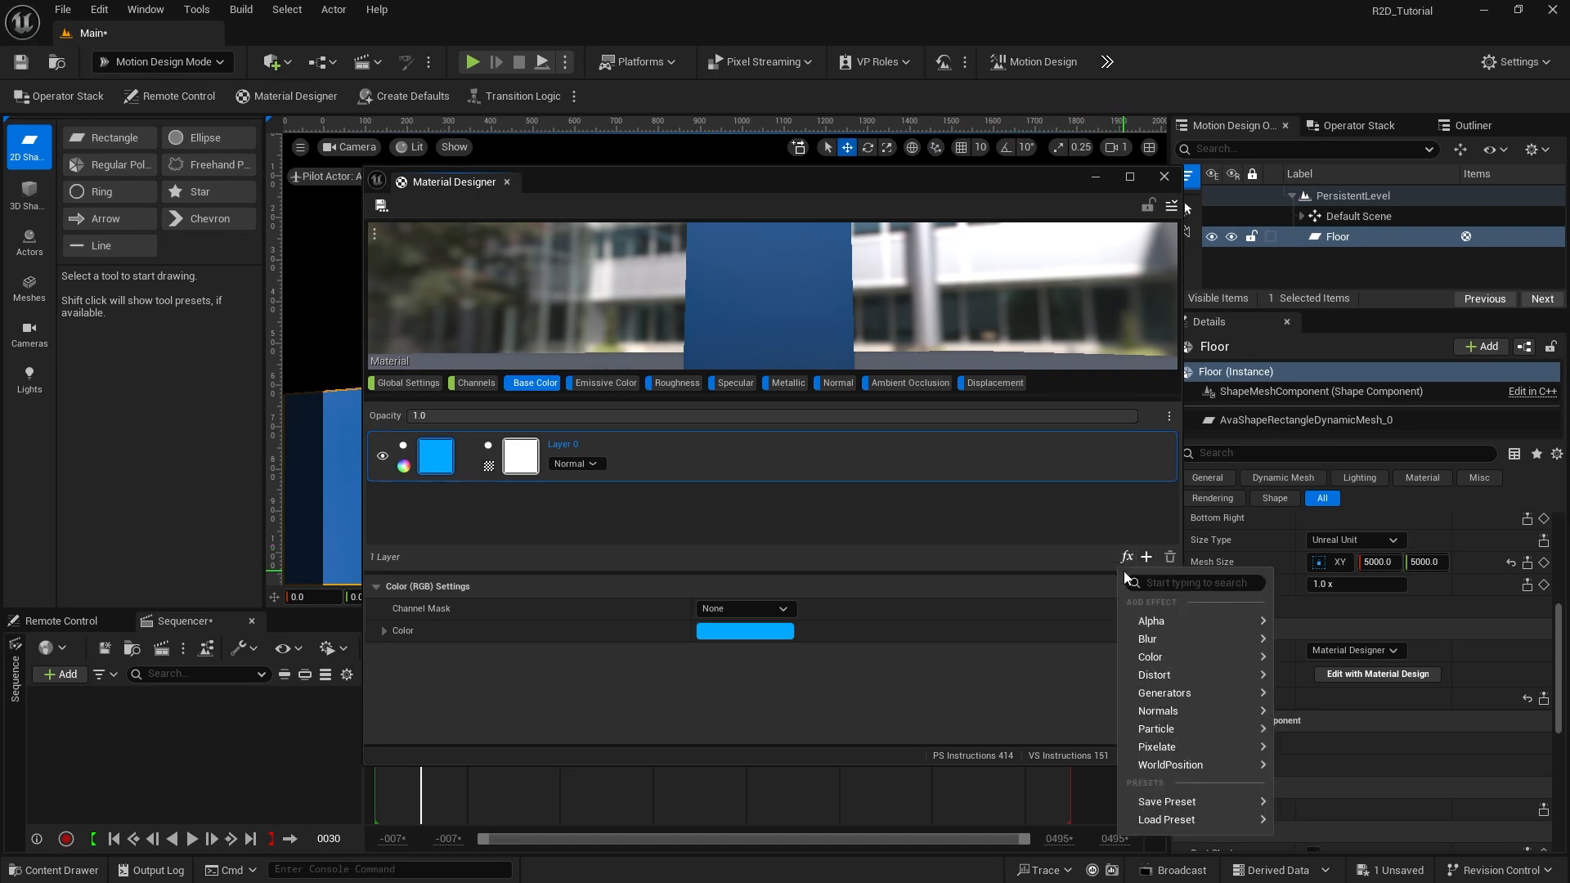
pyautogui.moveTo(1163, 693)
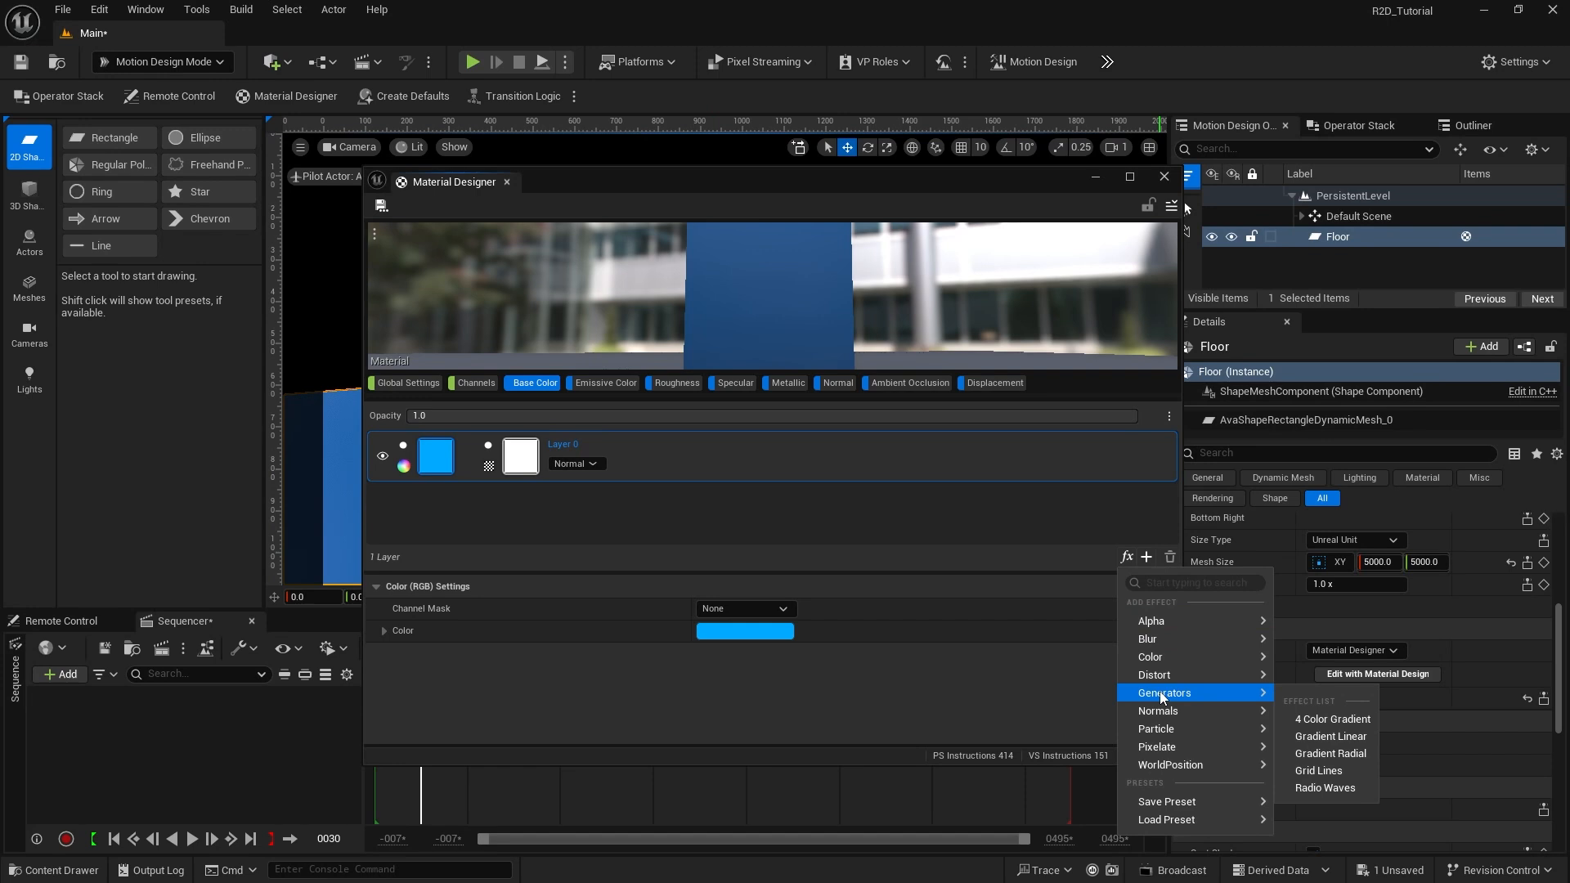
pyautogui.click(1310, 770)
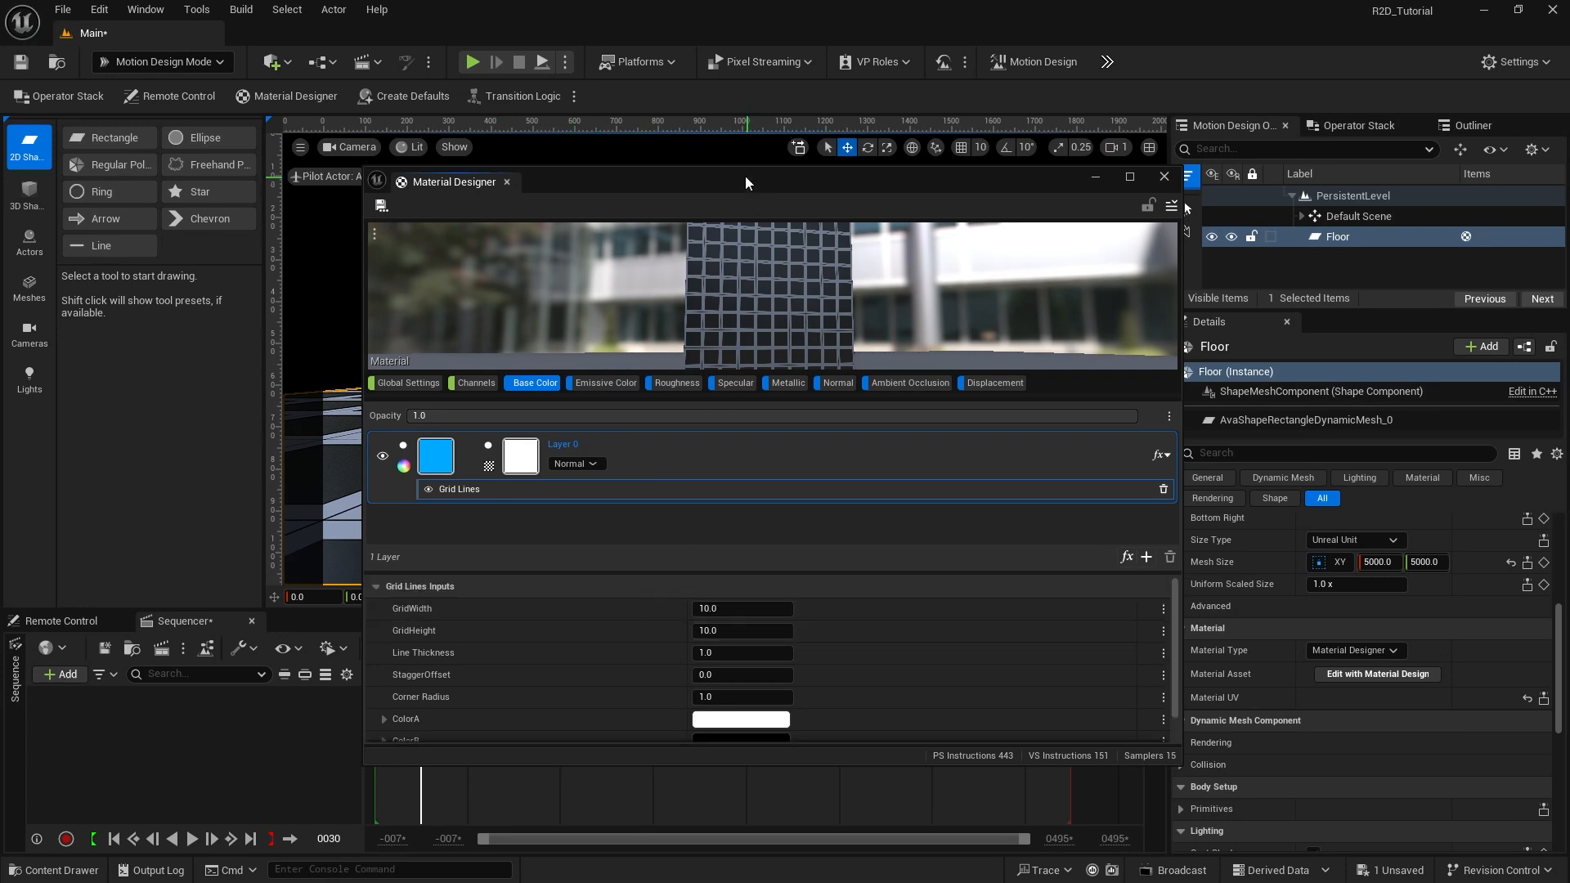
pyautogui.moveTo(734, 167); pyautogui.dragTo(734, 92)
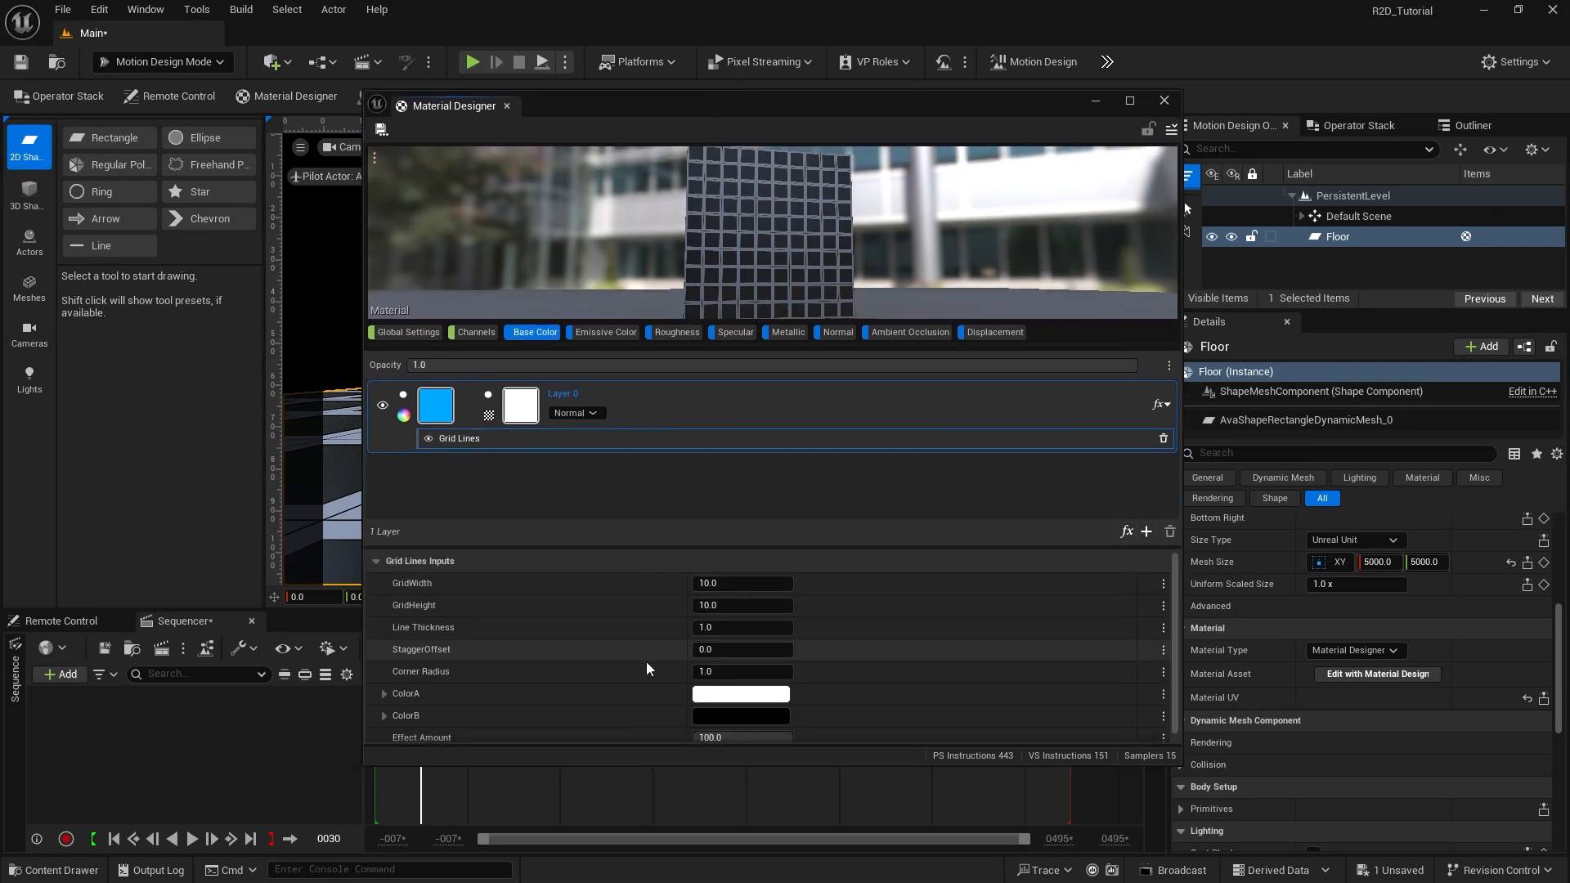
pyautogui.moveTo(654, 762); pyautogui.dragTo(655, 839)
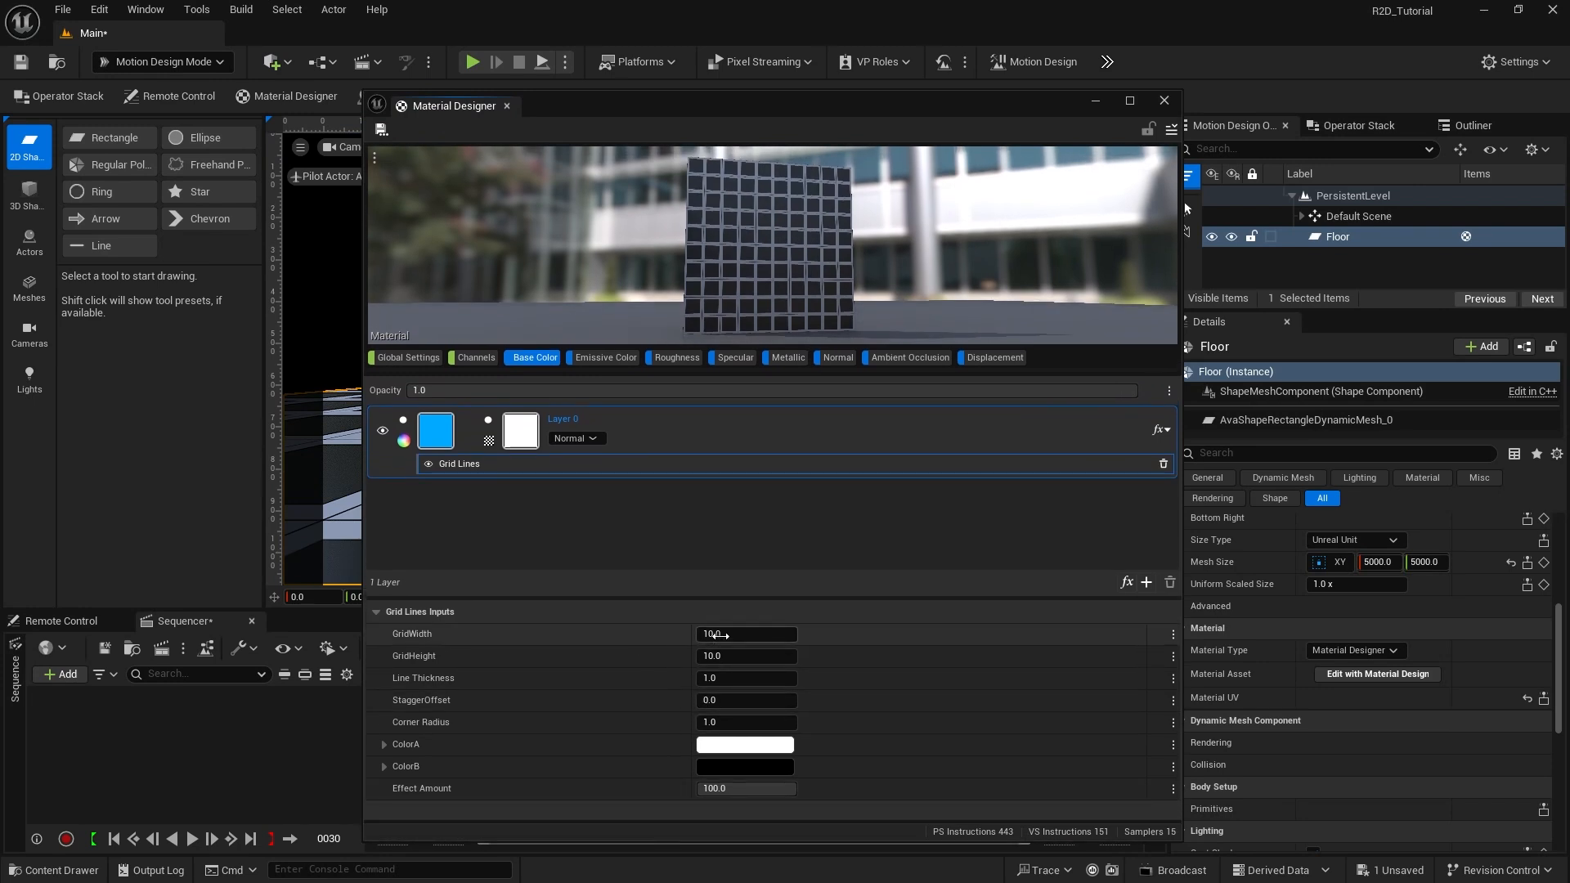
pyautogui.moveTo(723, 636); pyautogui.dragTo(705, 680)
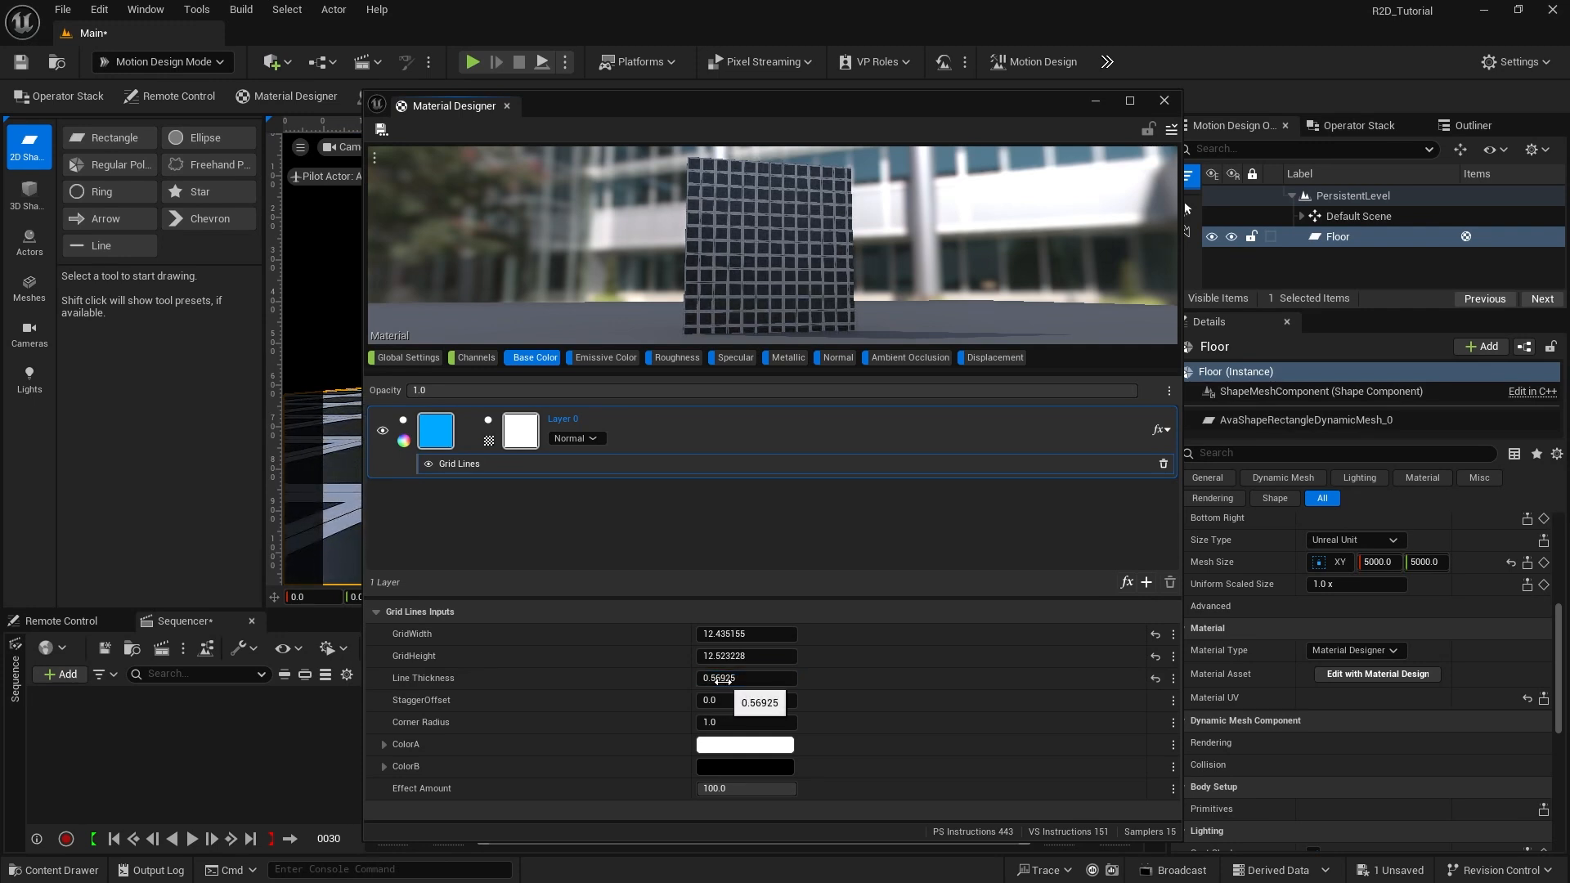
pyautogui.click(1156, 634)
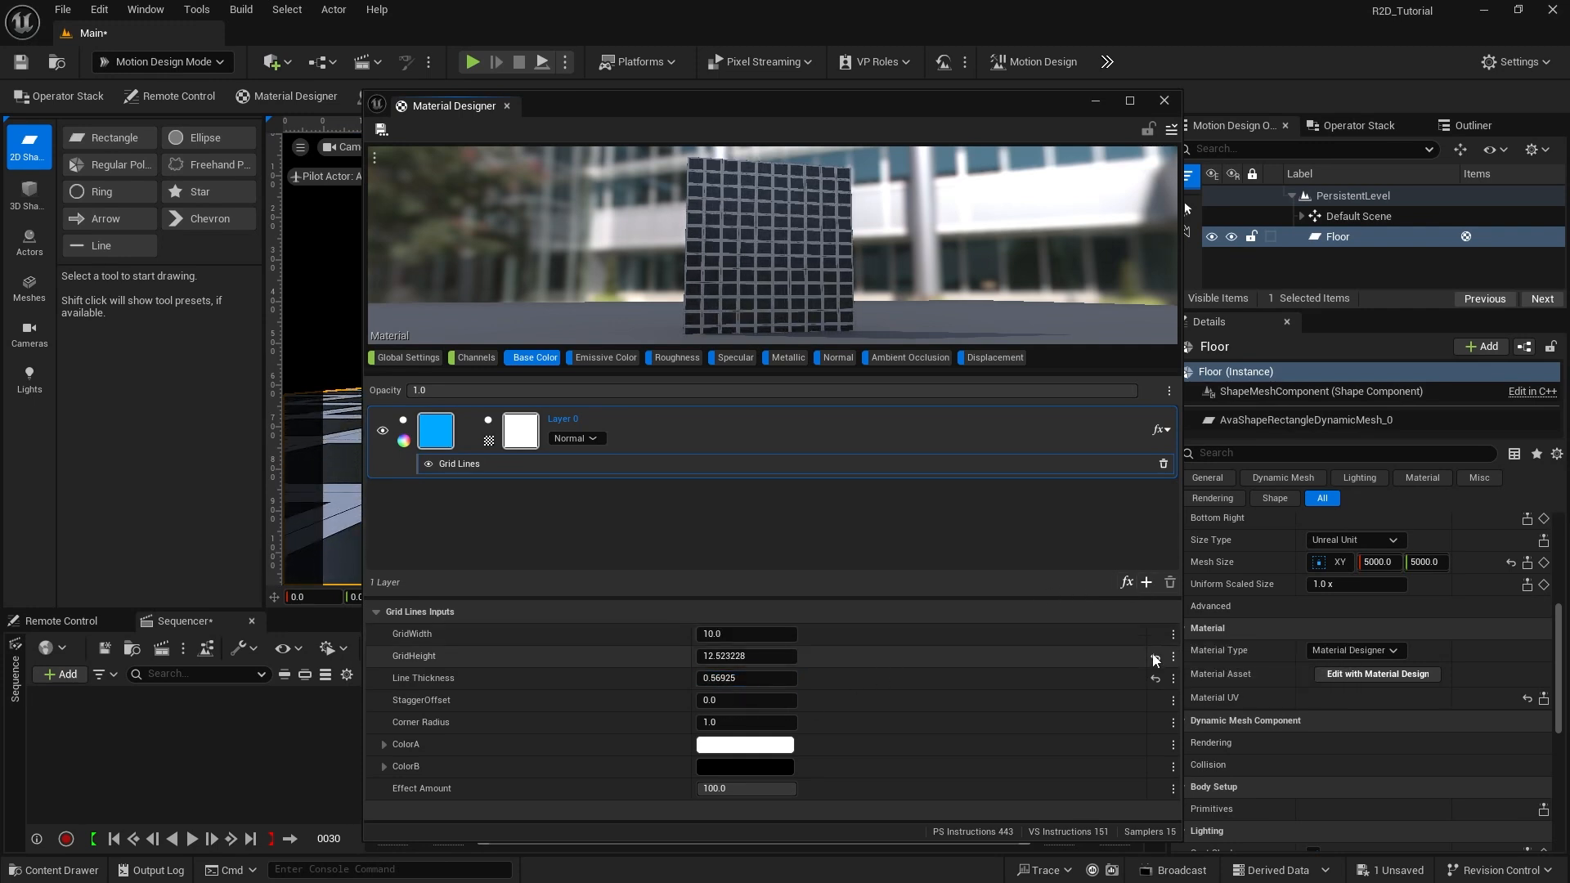
pyautogui.click(1155, 657)
pyautogui.click(1155, 679)
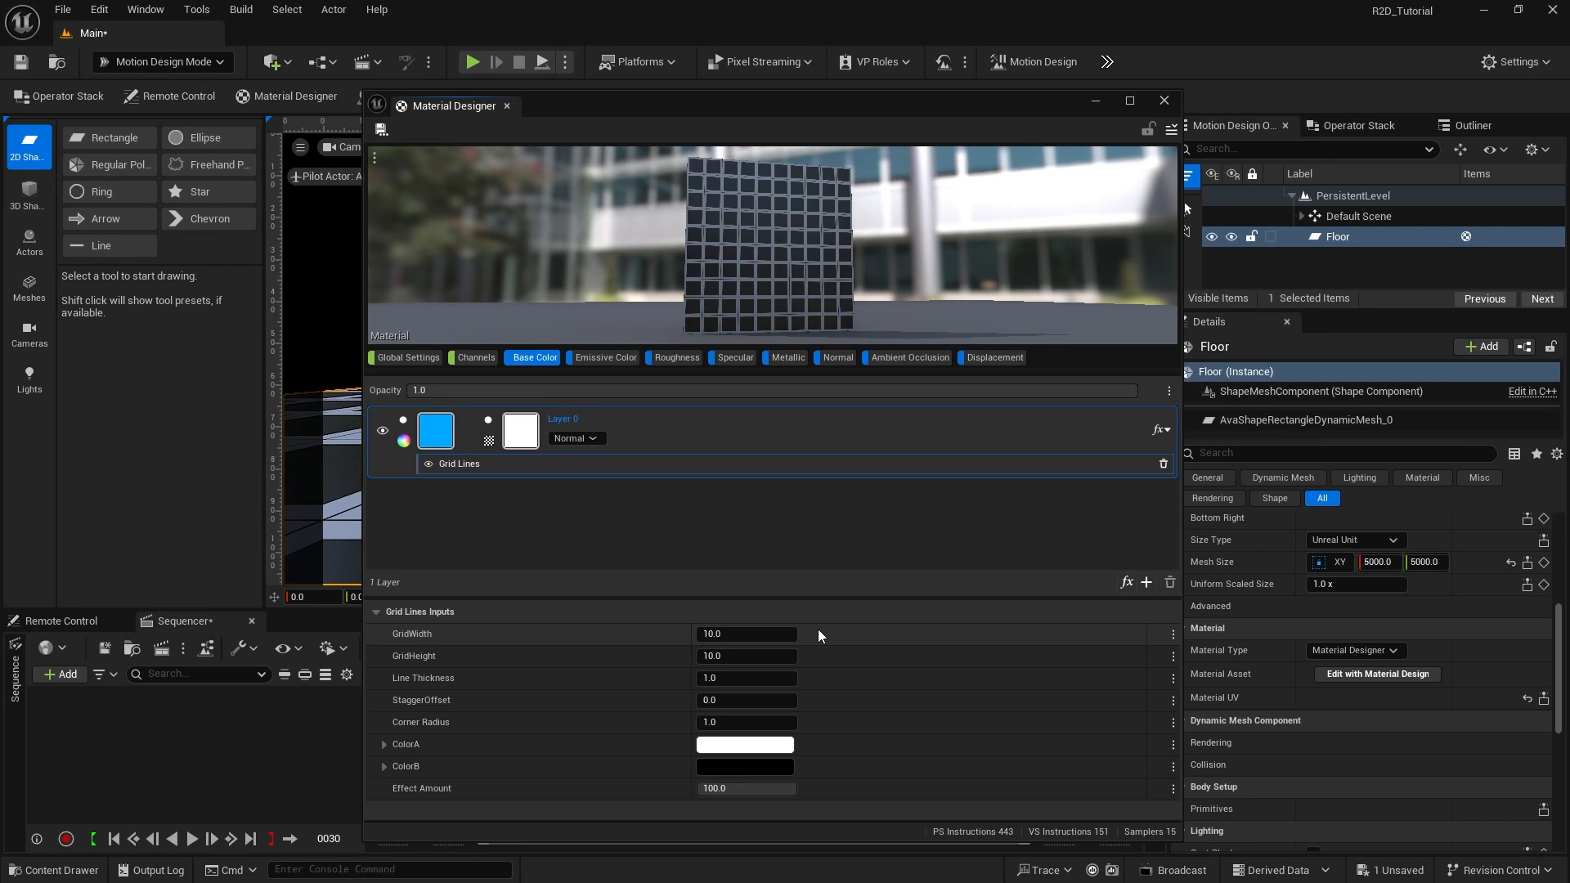
# Step: Set both the GridWidth and GridHeight of the Grid Lines effect to 50
pyautogui.click(708, 635)
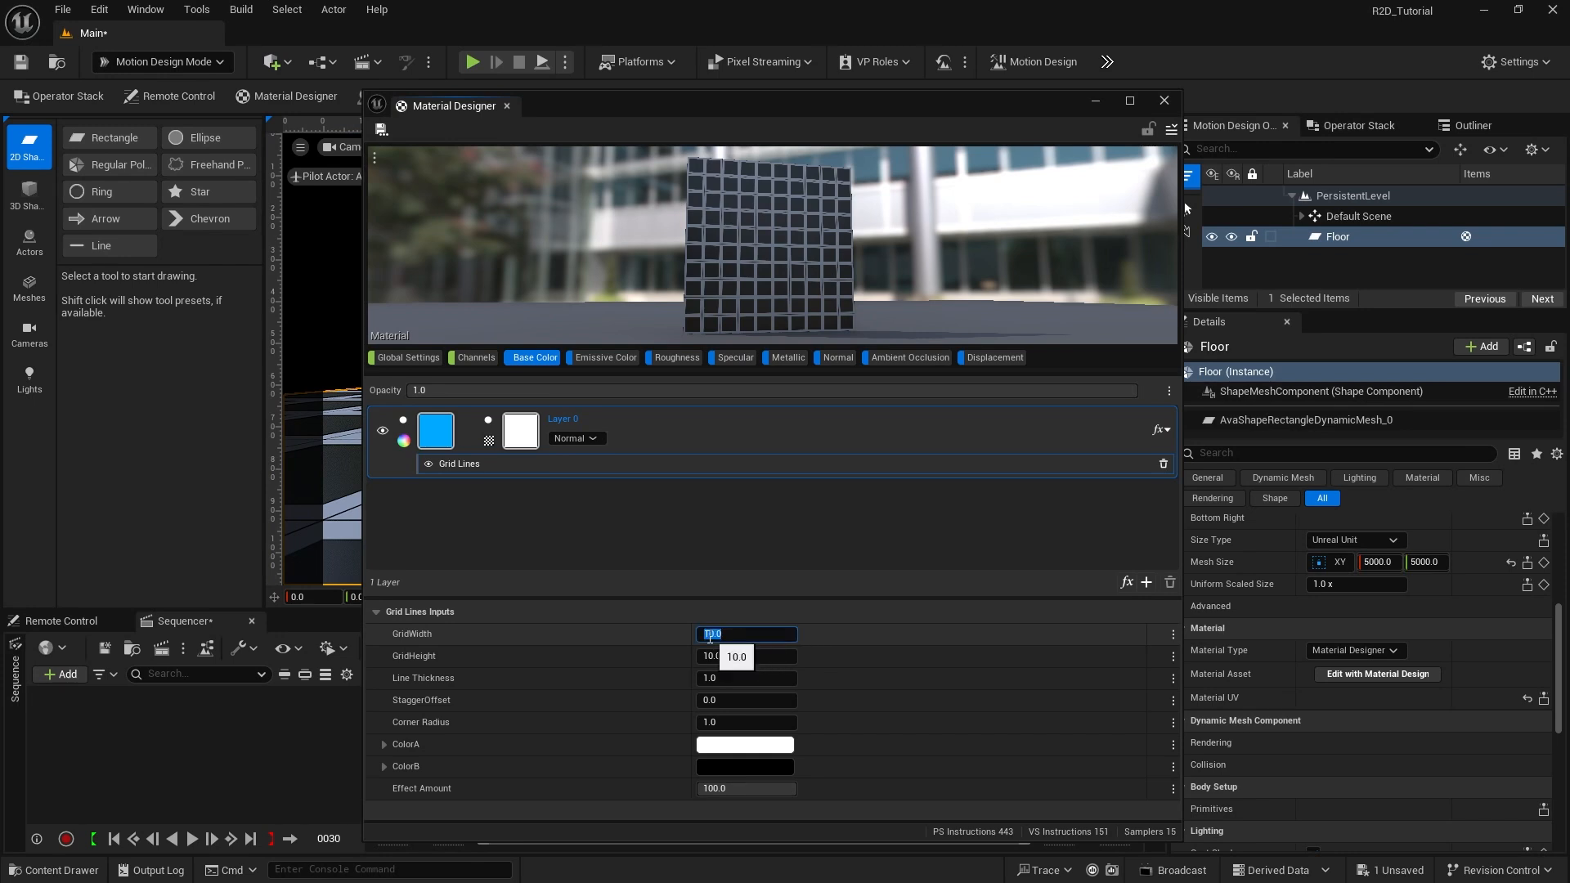
pyautogui.press('Tab')
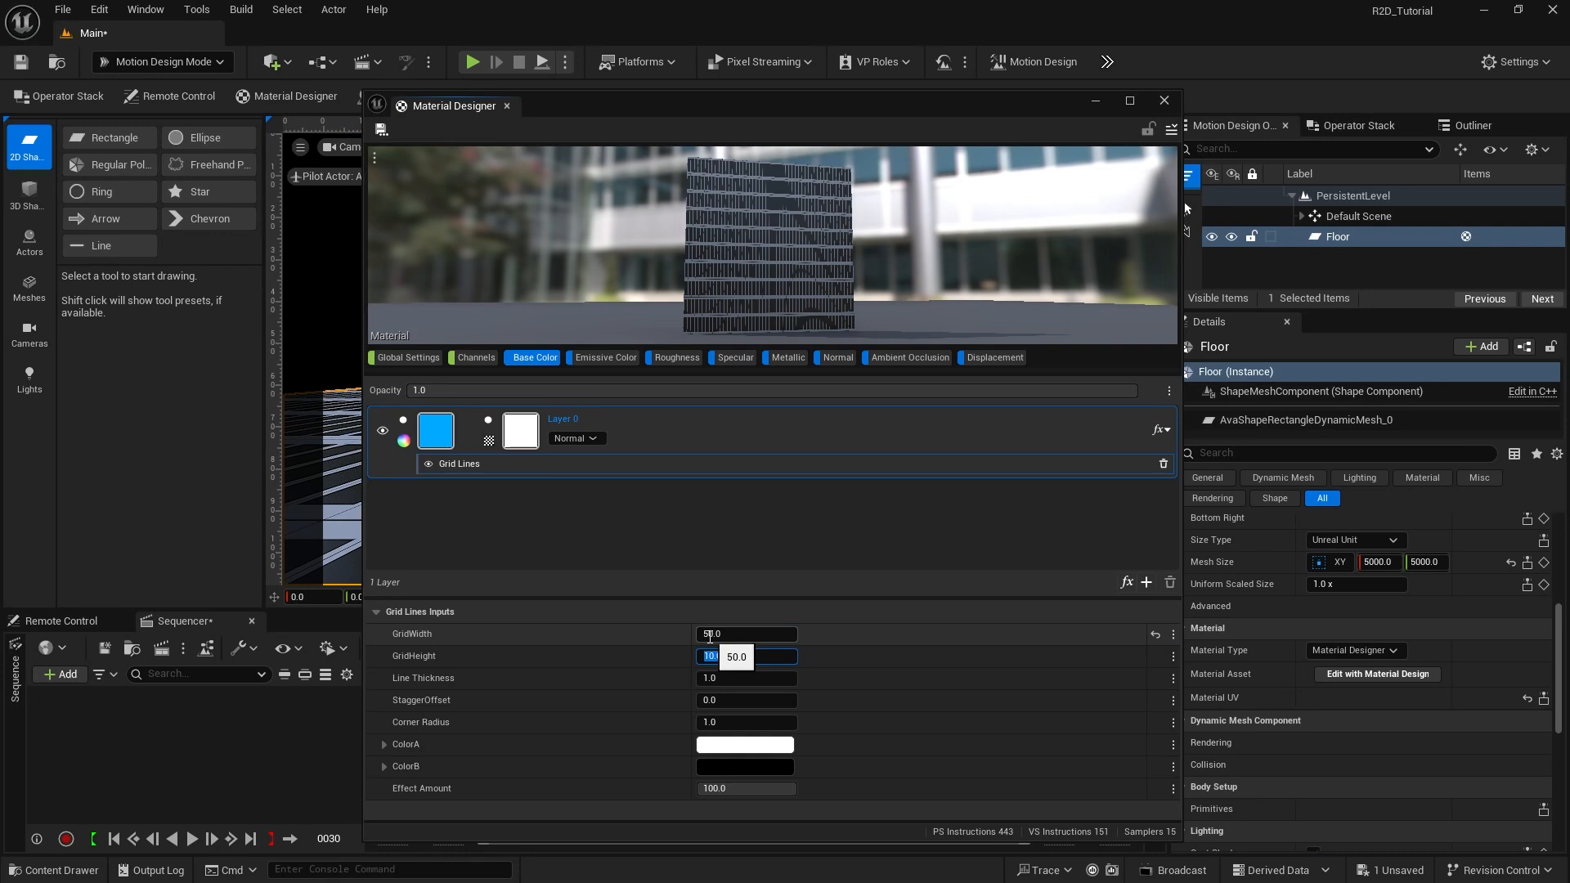
pyautogui.write('50')
pyautogui.press('Return')
# Step: Set the Grid Lines effect's Line Thickness to 0.05 and its Corner Radius to 0.2
pyautogui.press('Tab')
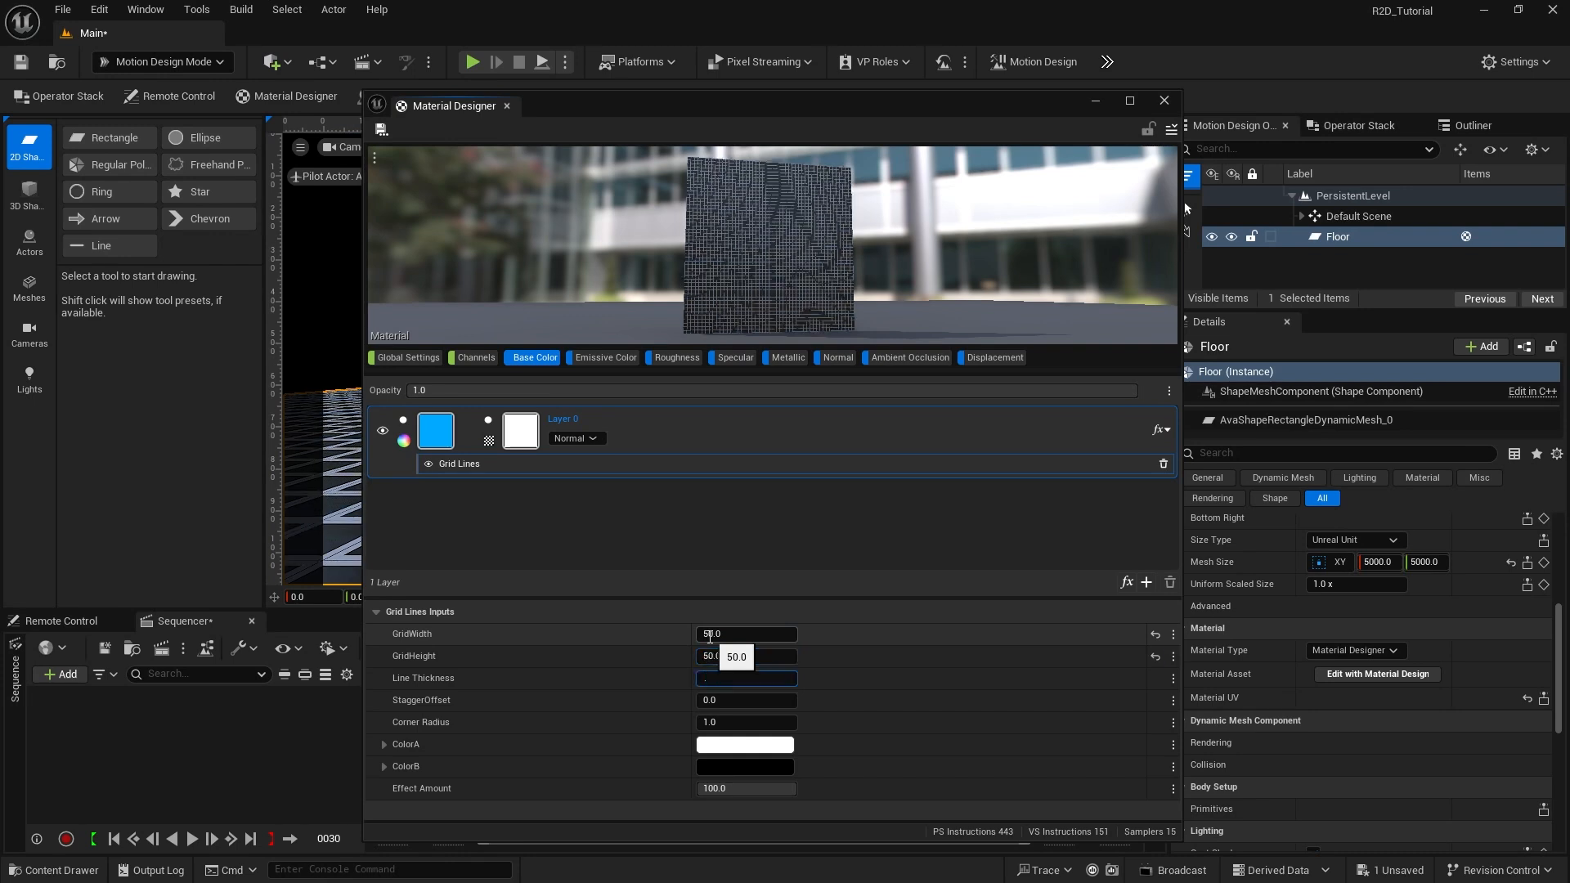
pyautogui.press('Return')
pyautogui.press('Tab')
pyautogui.press('Tab')
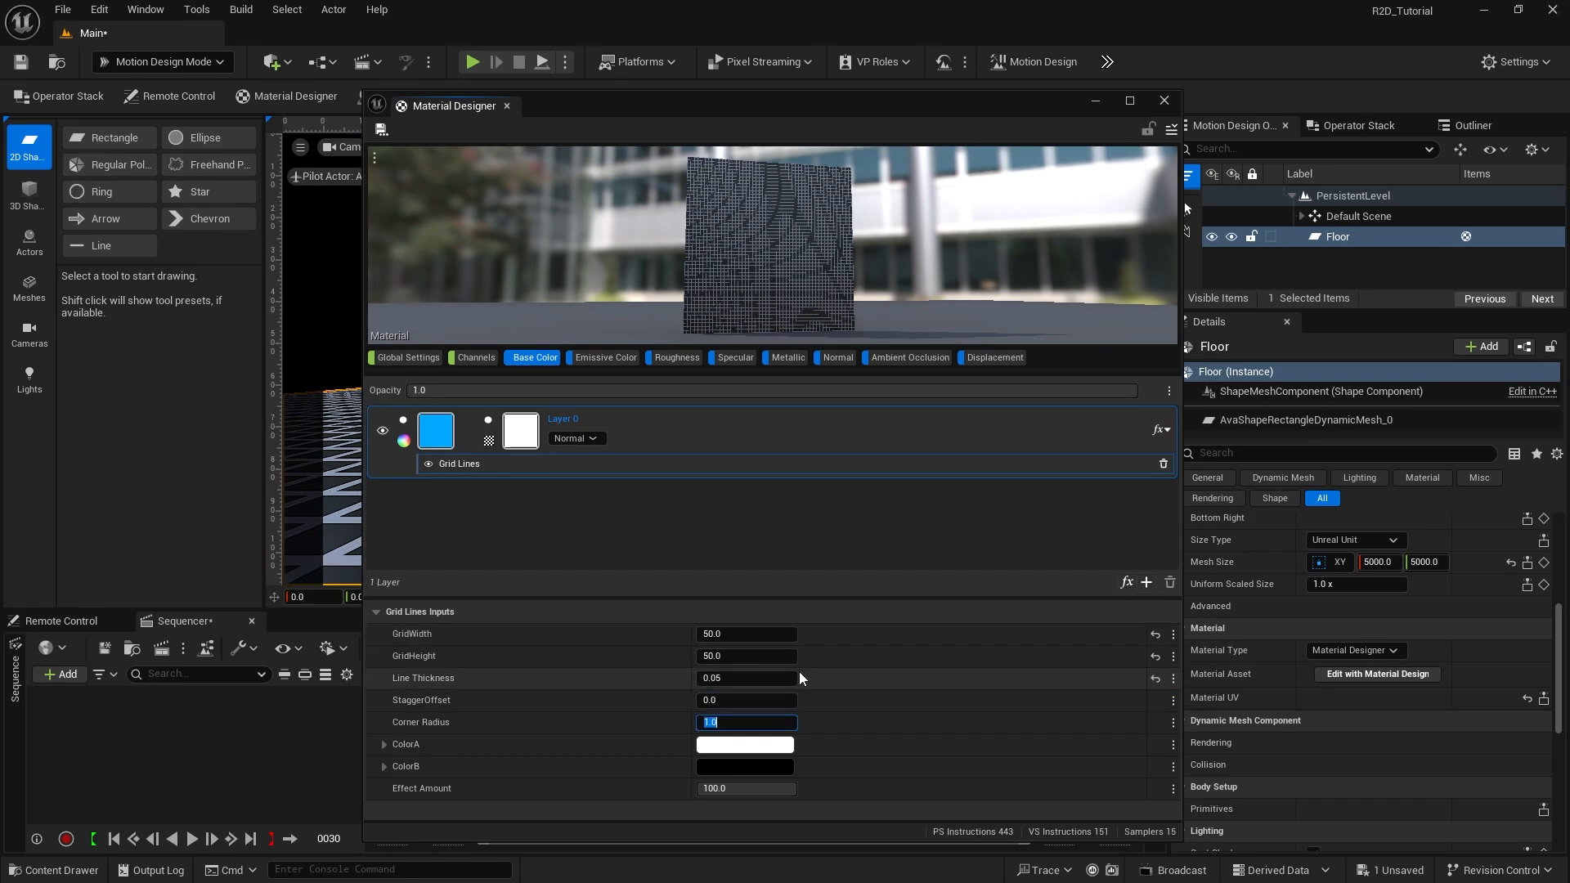
pyautogui.press('BackSpace')
pyautogui.press('Return')
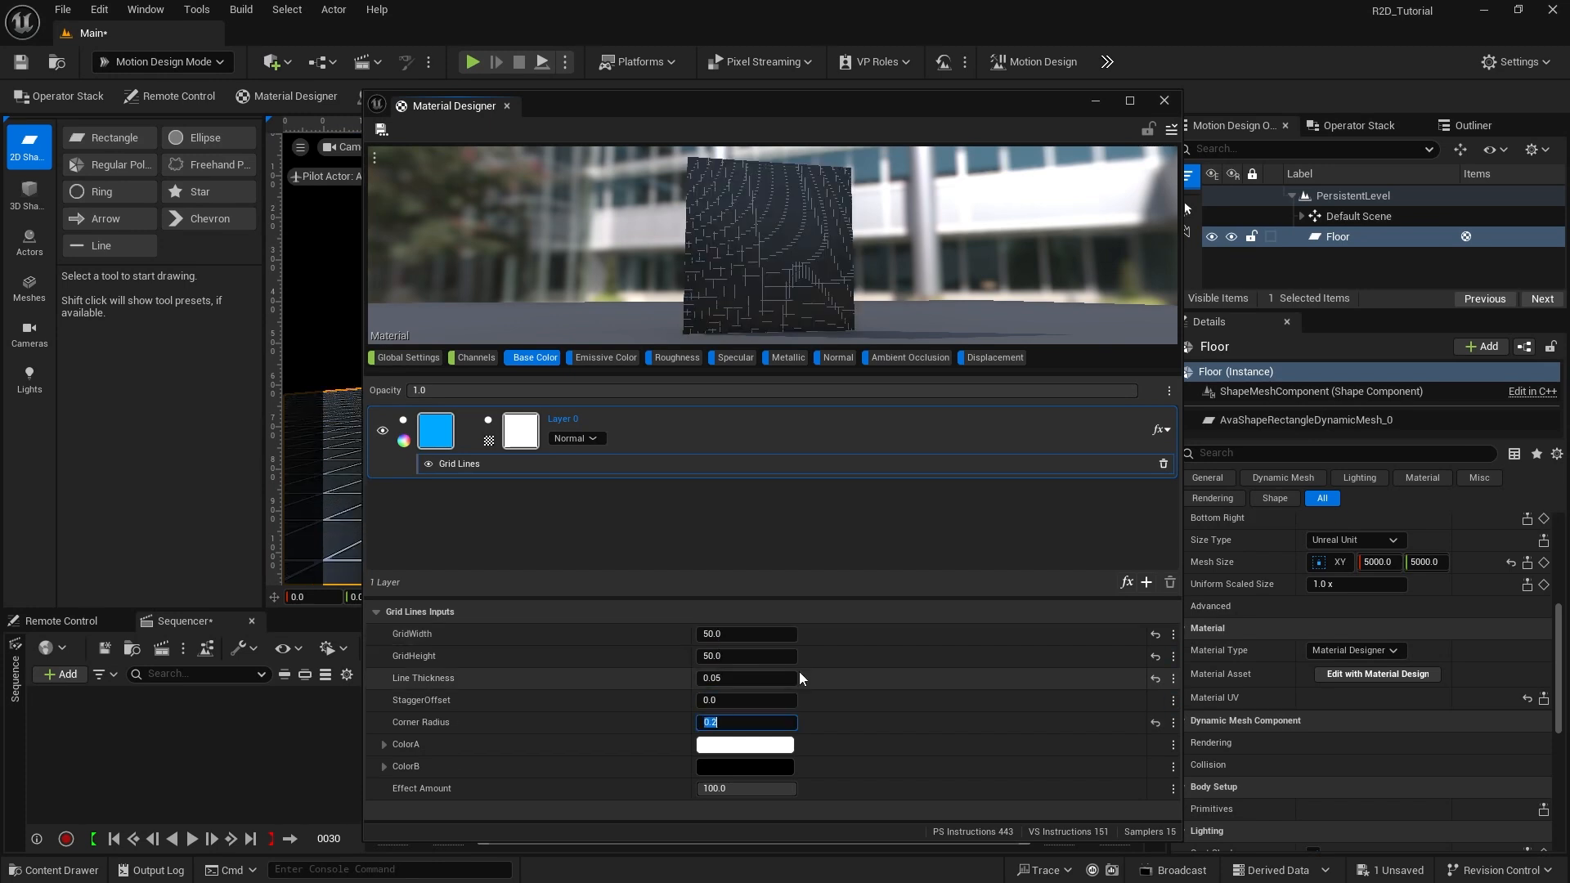
# Step: Set the Grid Lines effect's ColorA to light blue with the Hex Linear value 0479FFFF
pyautogui.scroll(5, 748, 243)
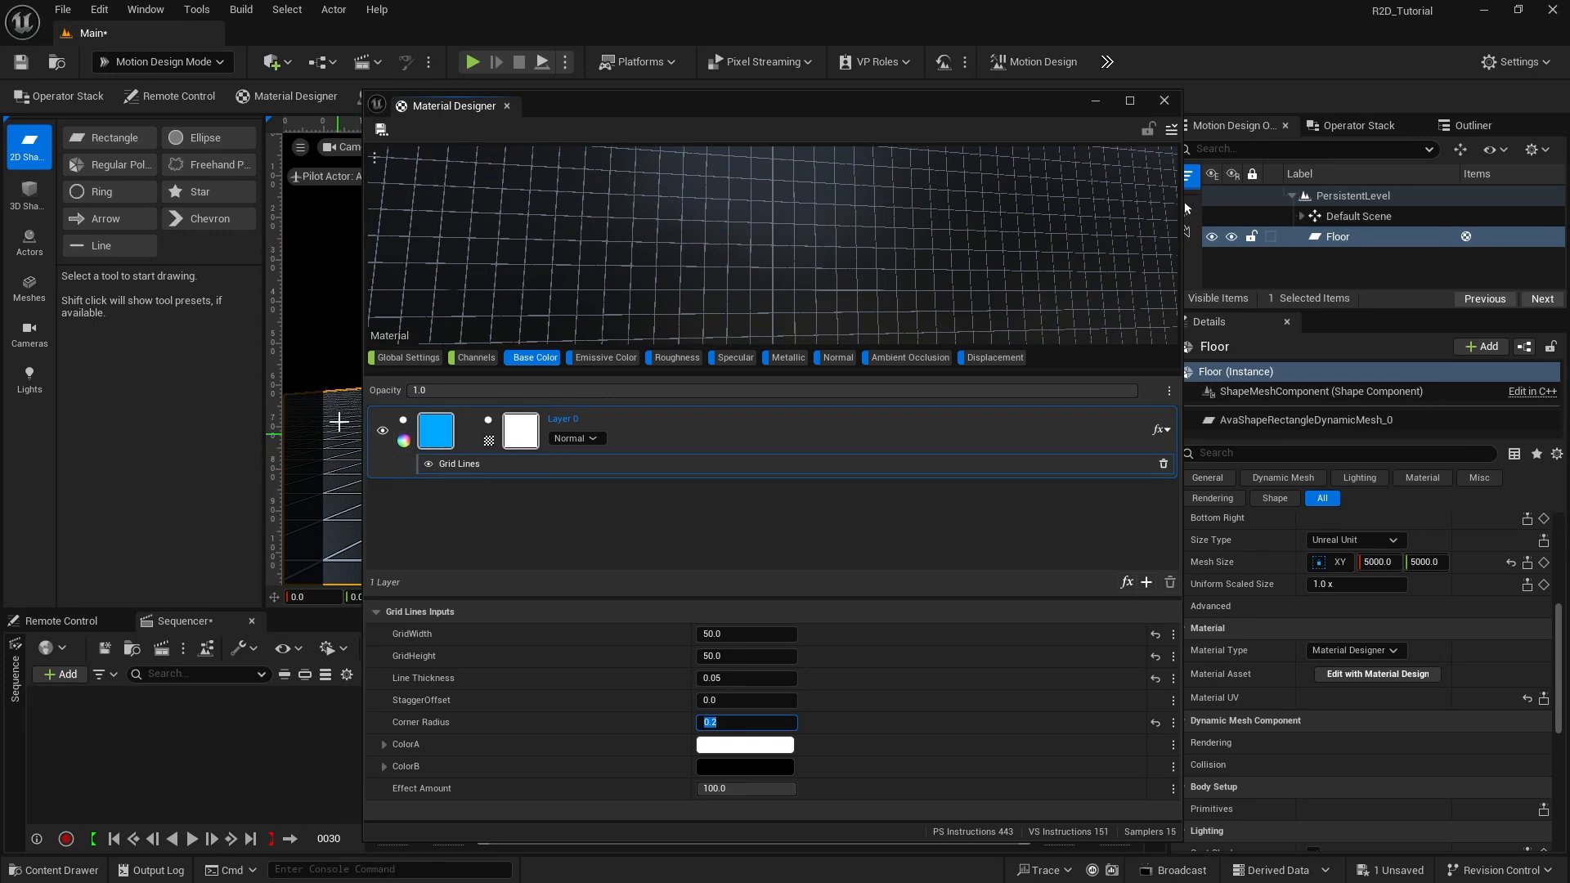
pyautogui.moveTo(601, 111); pyautogui.dragTo(811, 108)
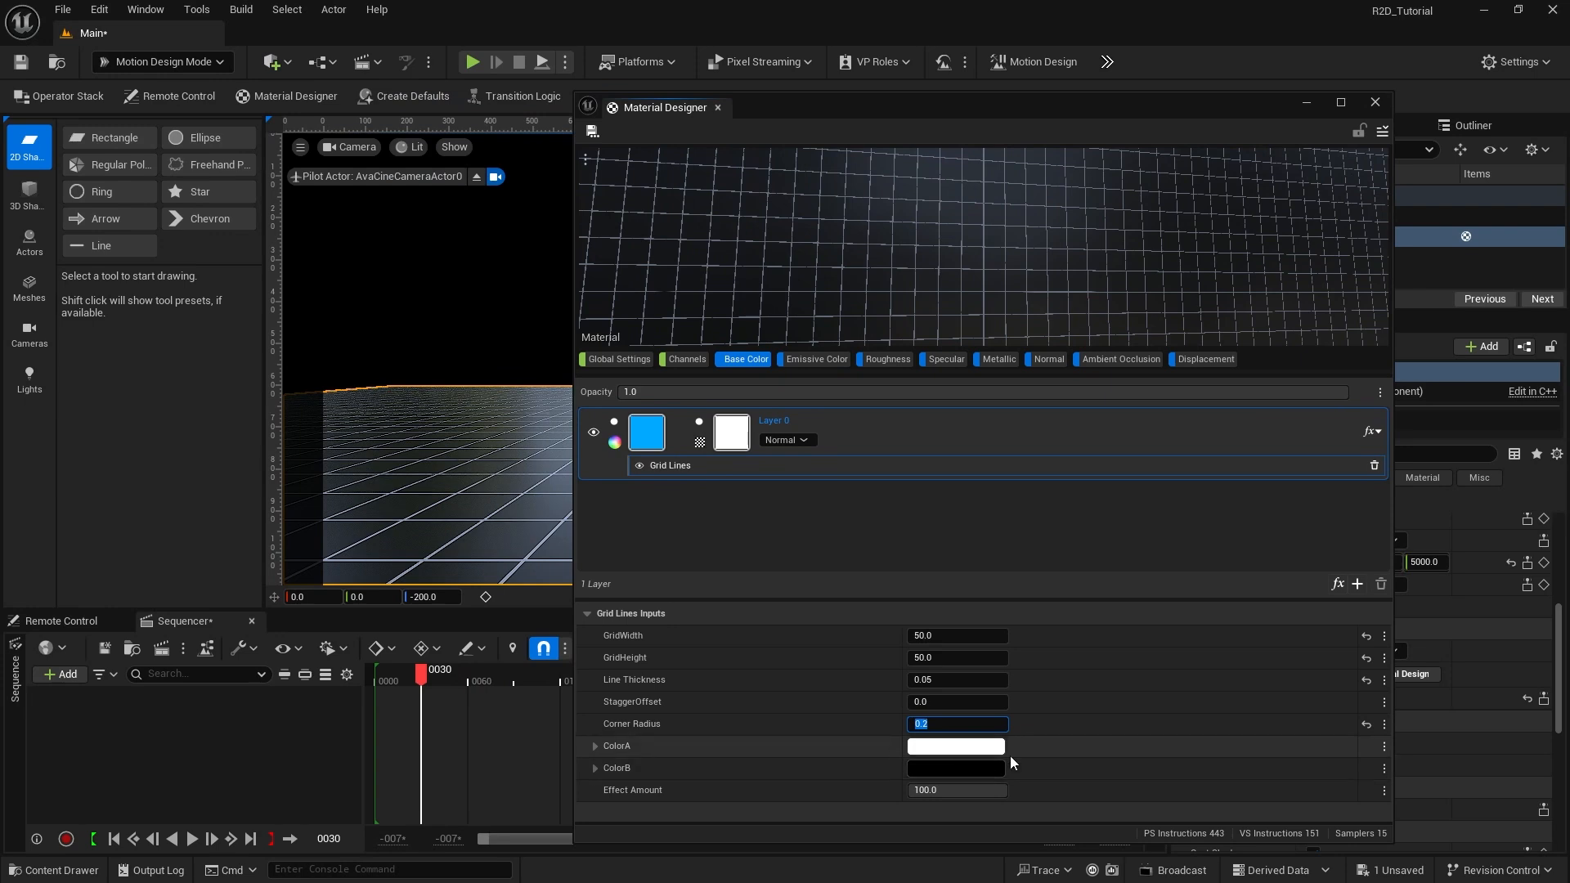
pyautogui.click(946, 746)
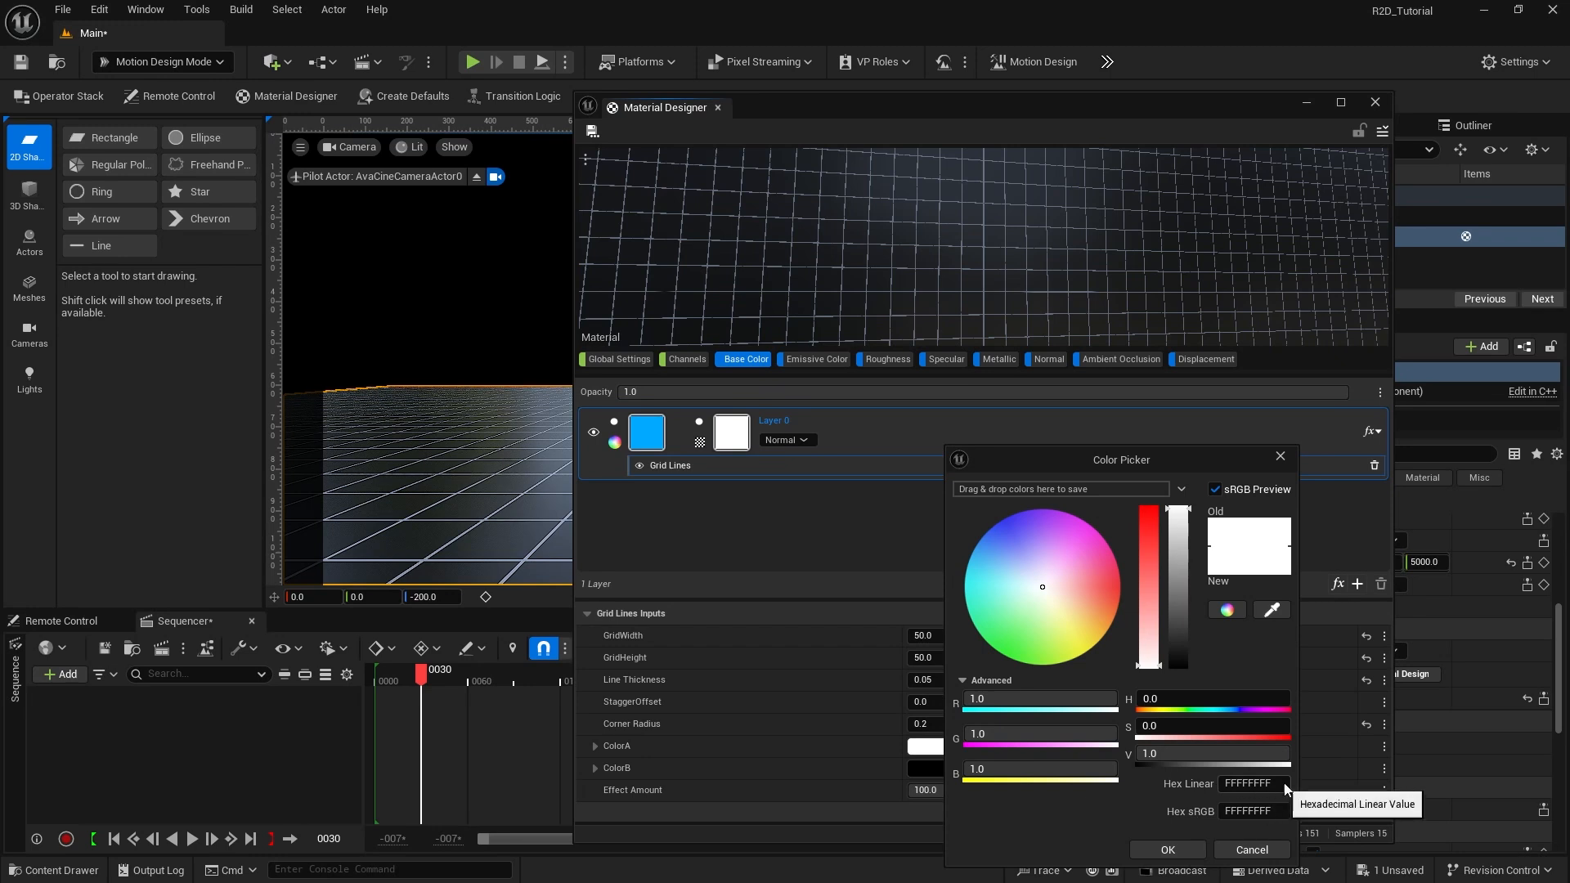
pyautogui.moveTo(1274, 782); pyautogui.dragTo(1100, 811)
pyautogui.write('0479FFFF')
pyautogui.press('Return')
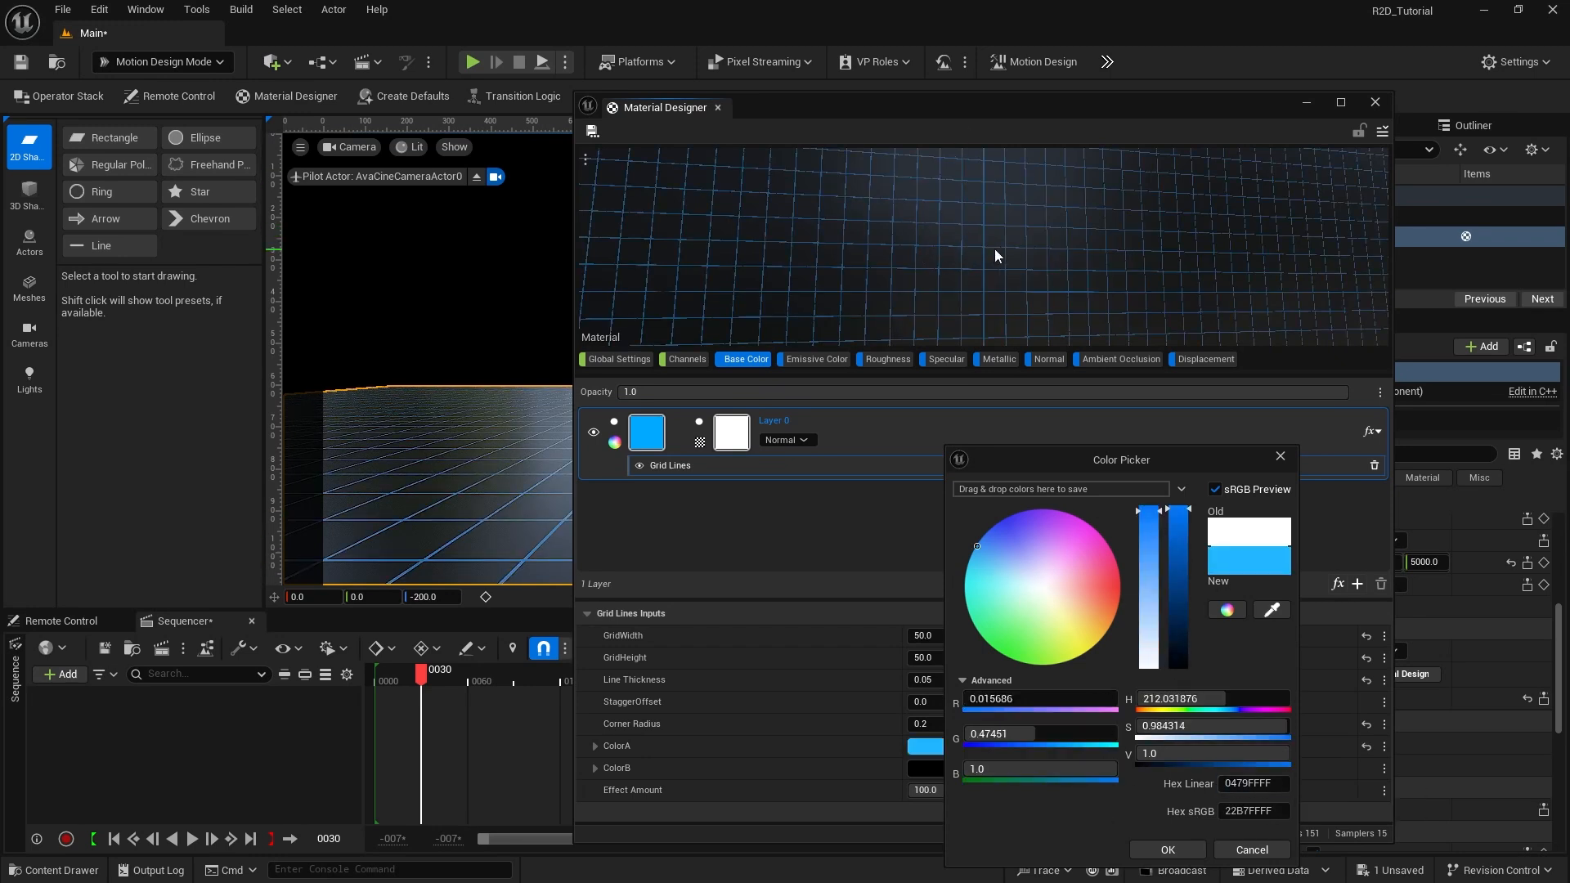
pyautogui.click(1167, 850)
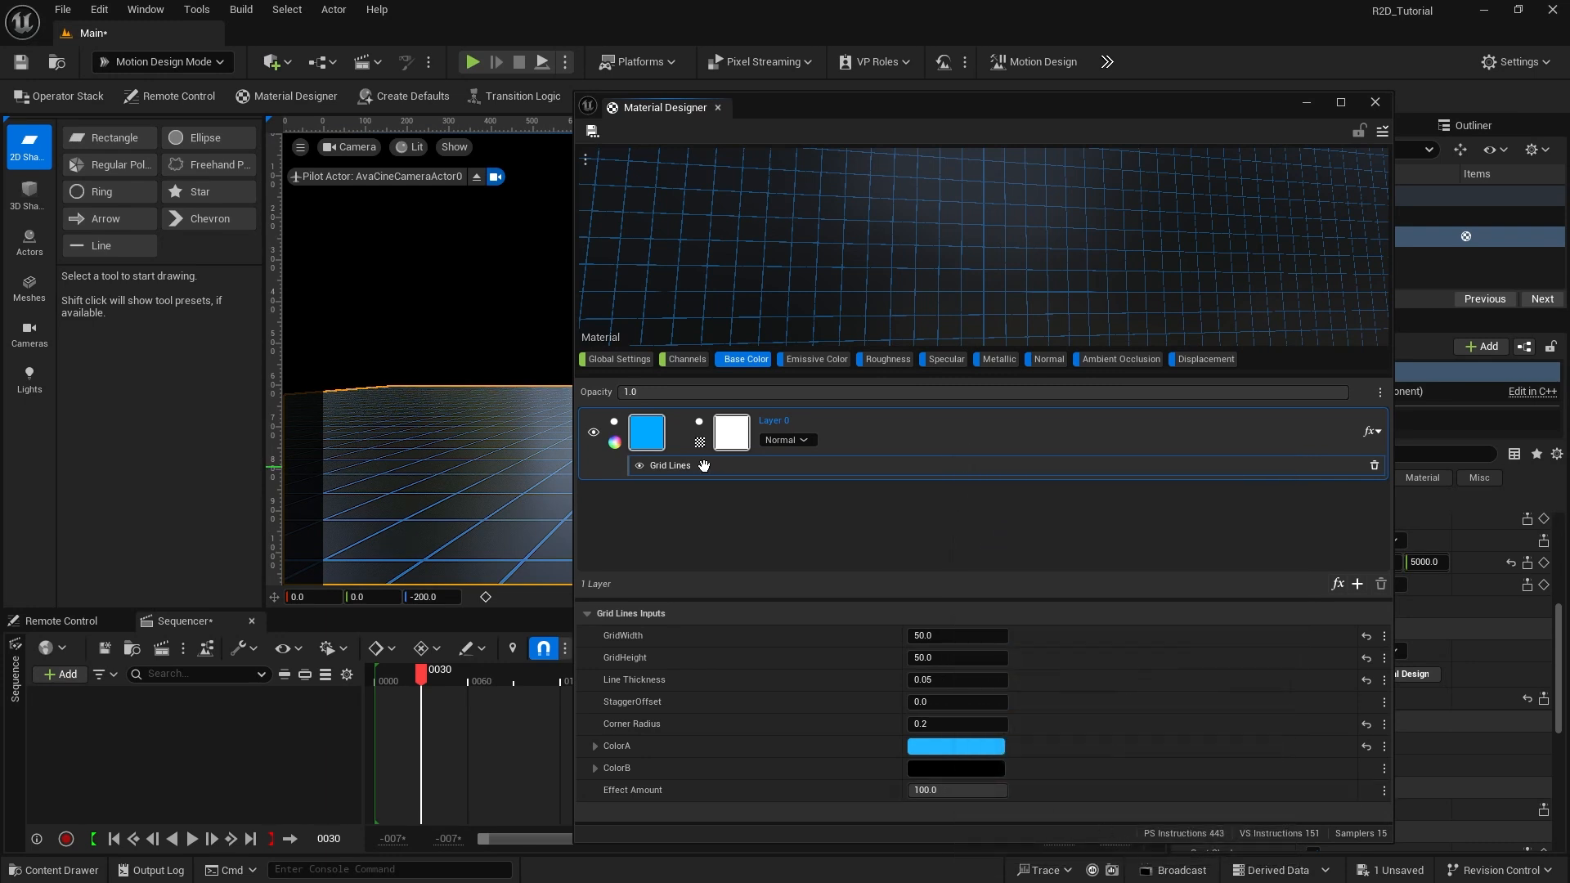
# Step: Set the Effect Amount of the Grid Lines effect to 50 to blend it with the solid base colour
pyautogui.moveTo(650, 438)
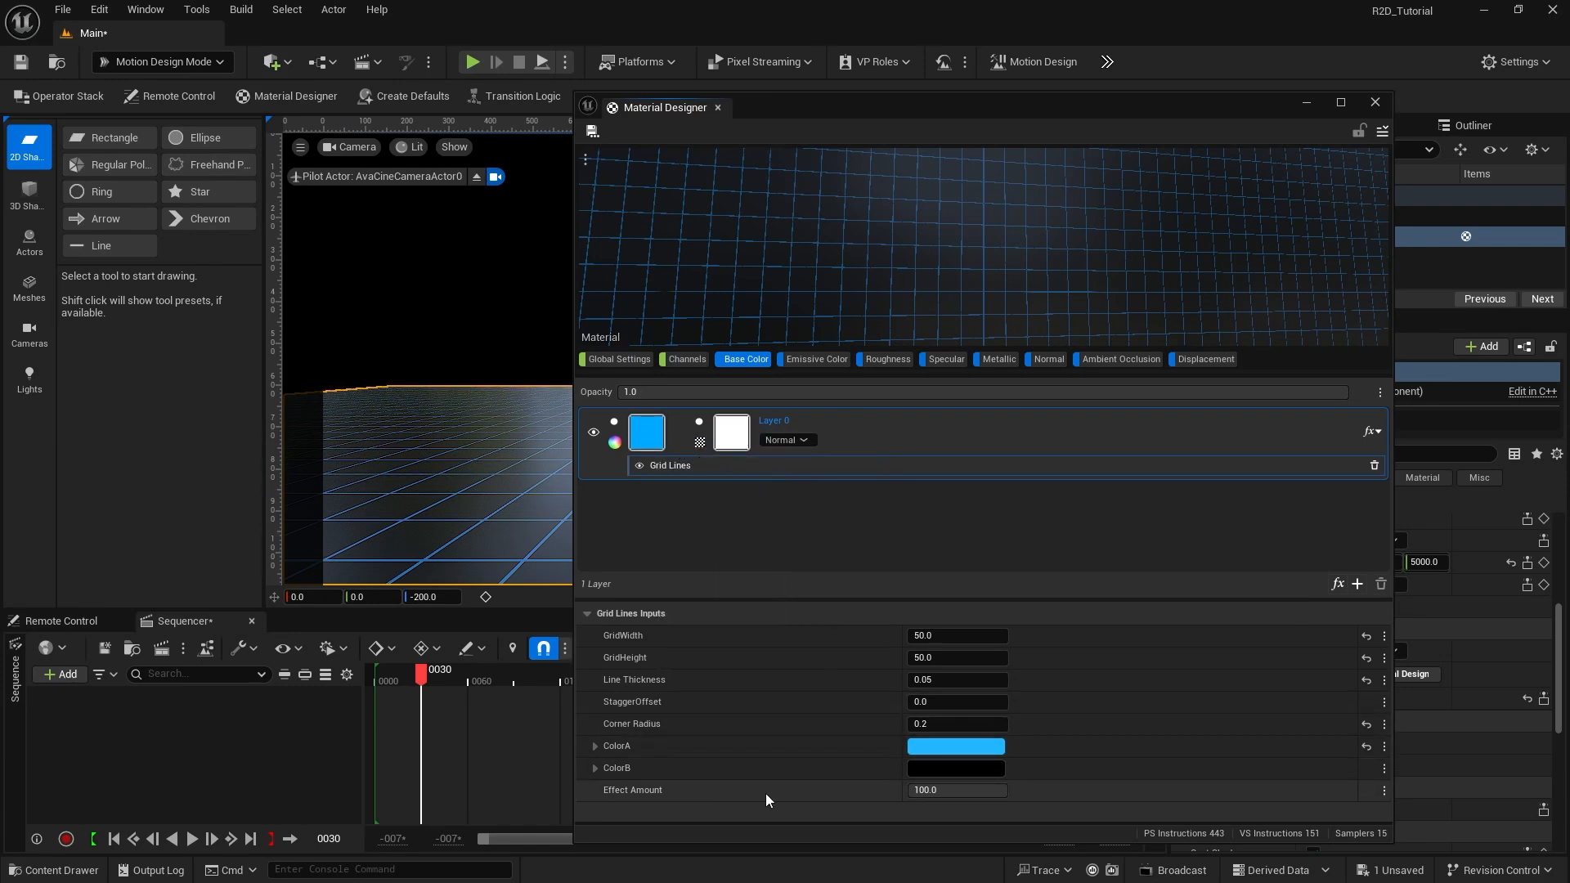
pyautogui.click(948, 792)
pyautogui.write('50')
pyautogui.press('Return')
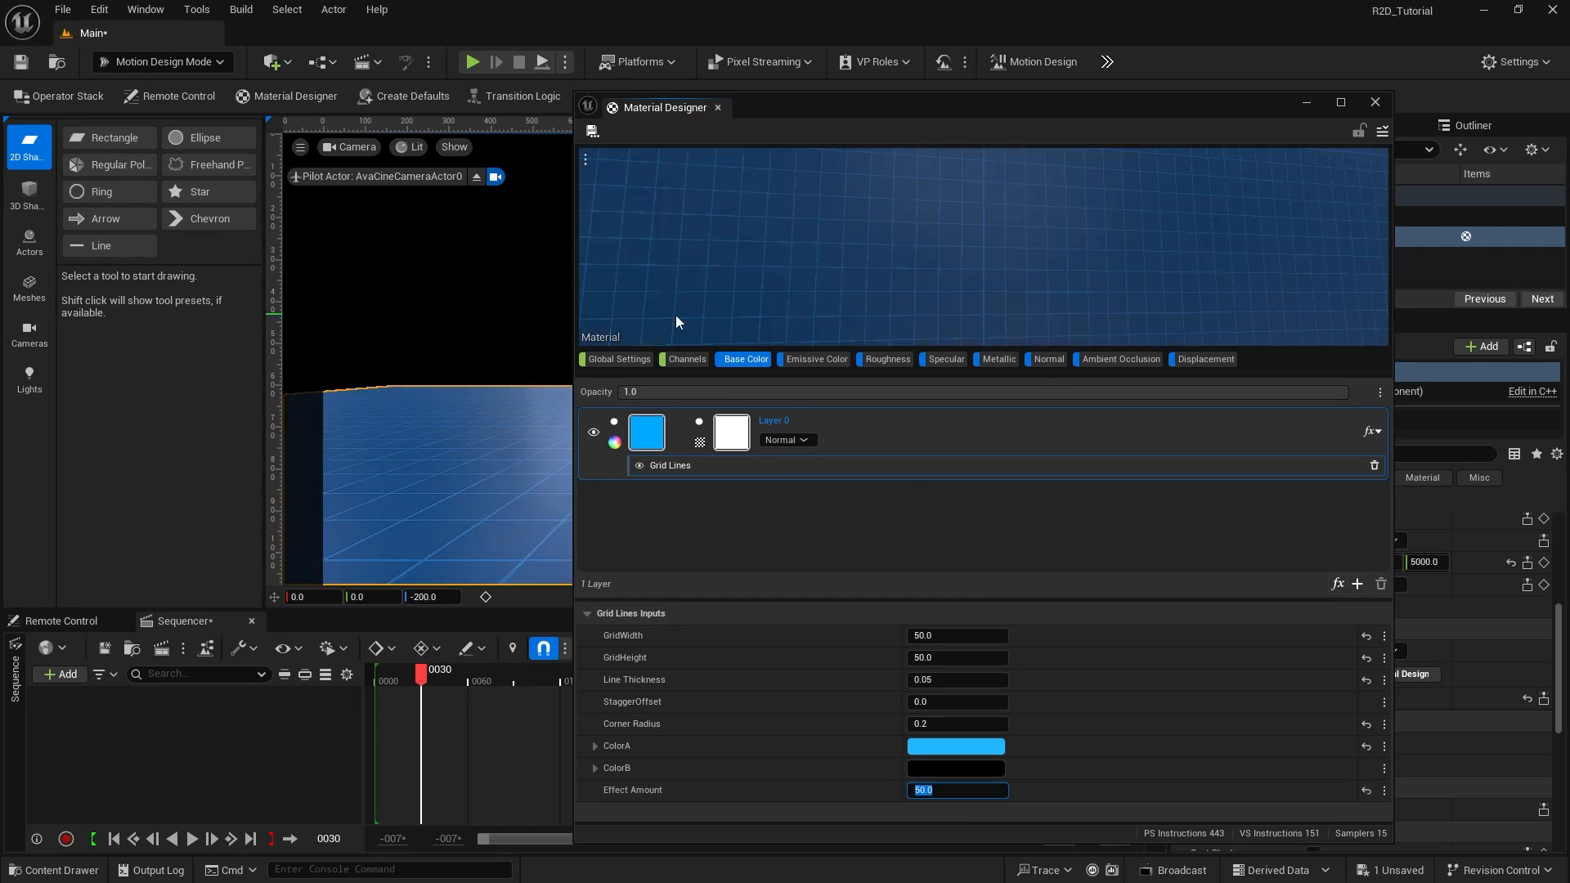
# Step: Set the strength of the material's Roughness channel to 0.1 in the list of active channels
pyautogui.click(684, 361)
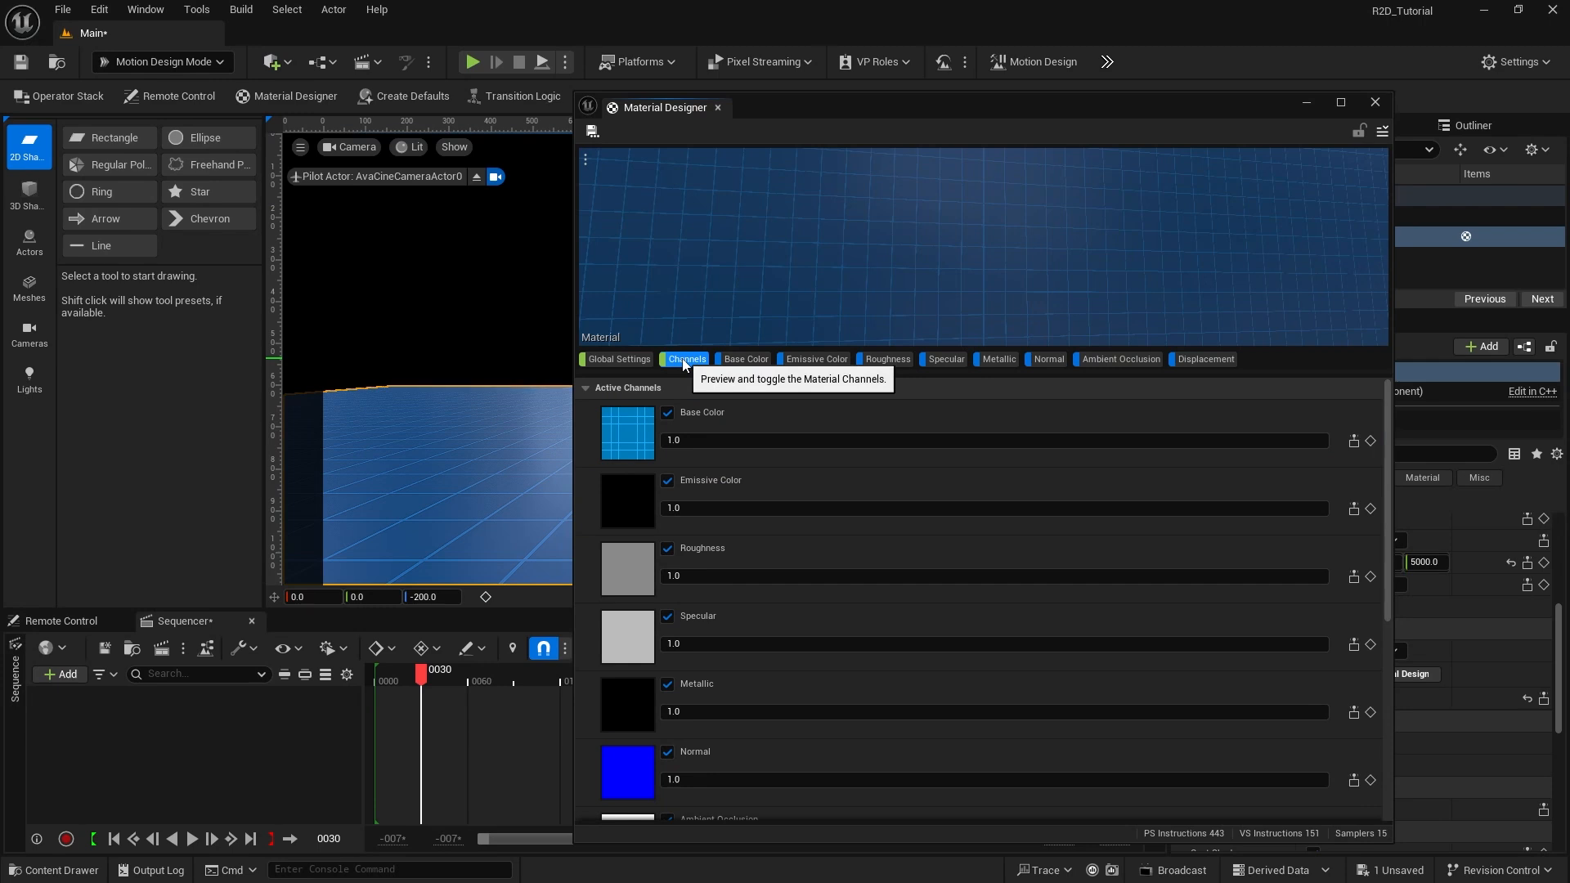
pyautogui.click(702, 578)
pyautogui.write('0')
pyautogui.press('Return')
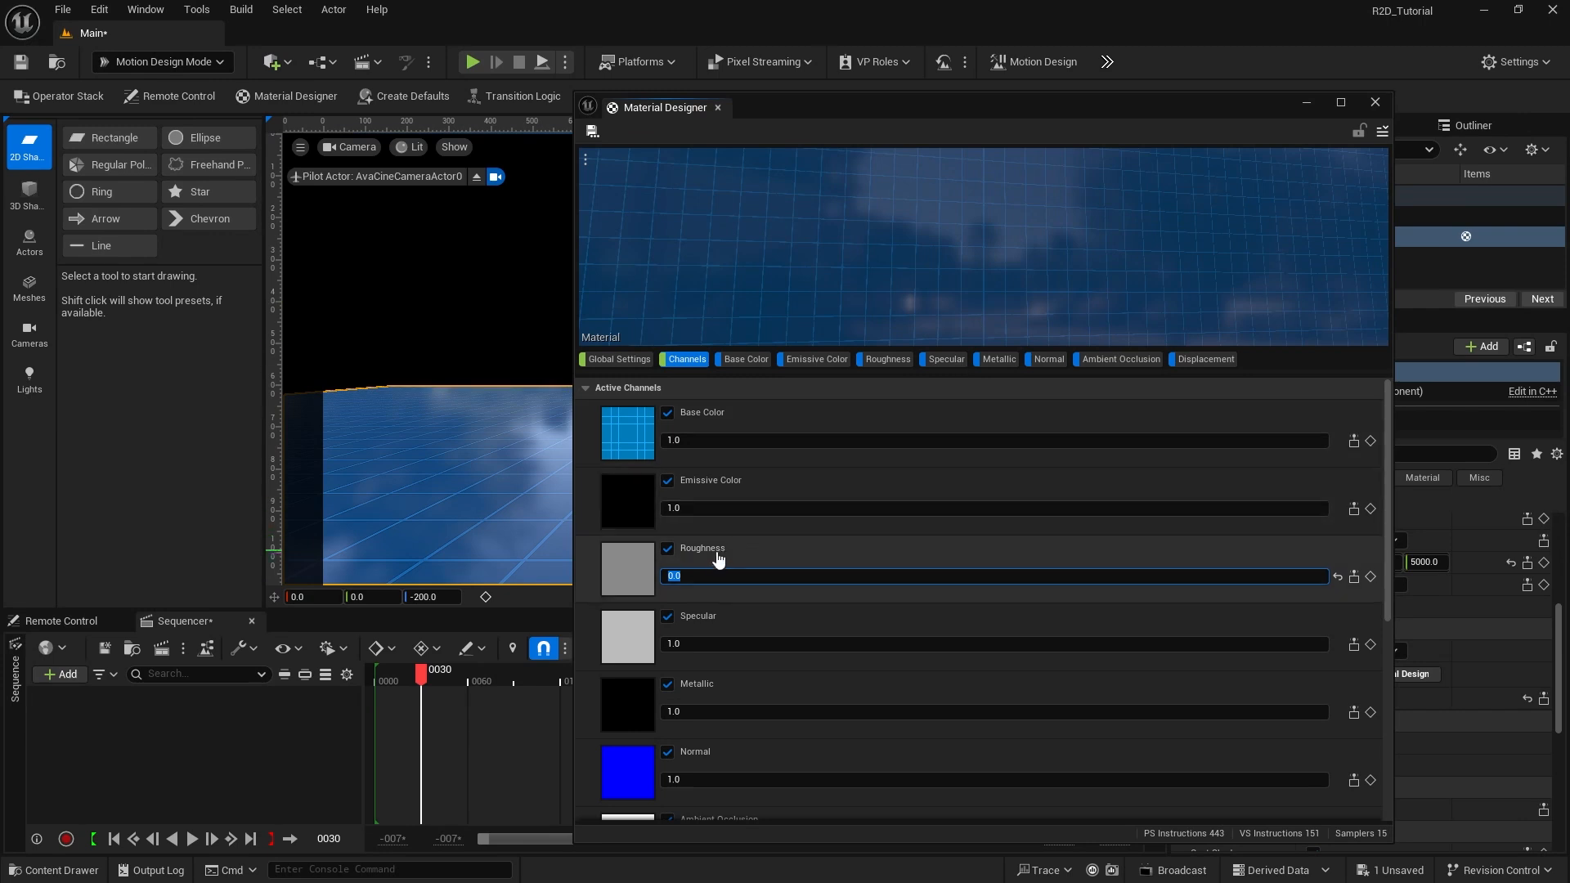
pyautogui.write('0.1')
pyautogui.press('Return')
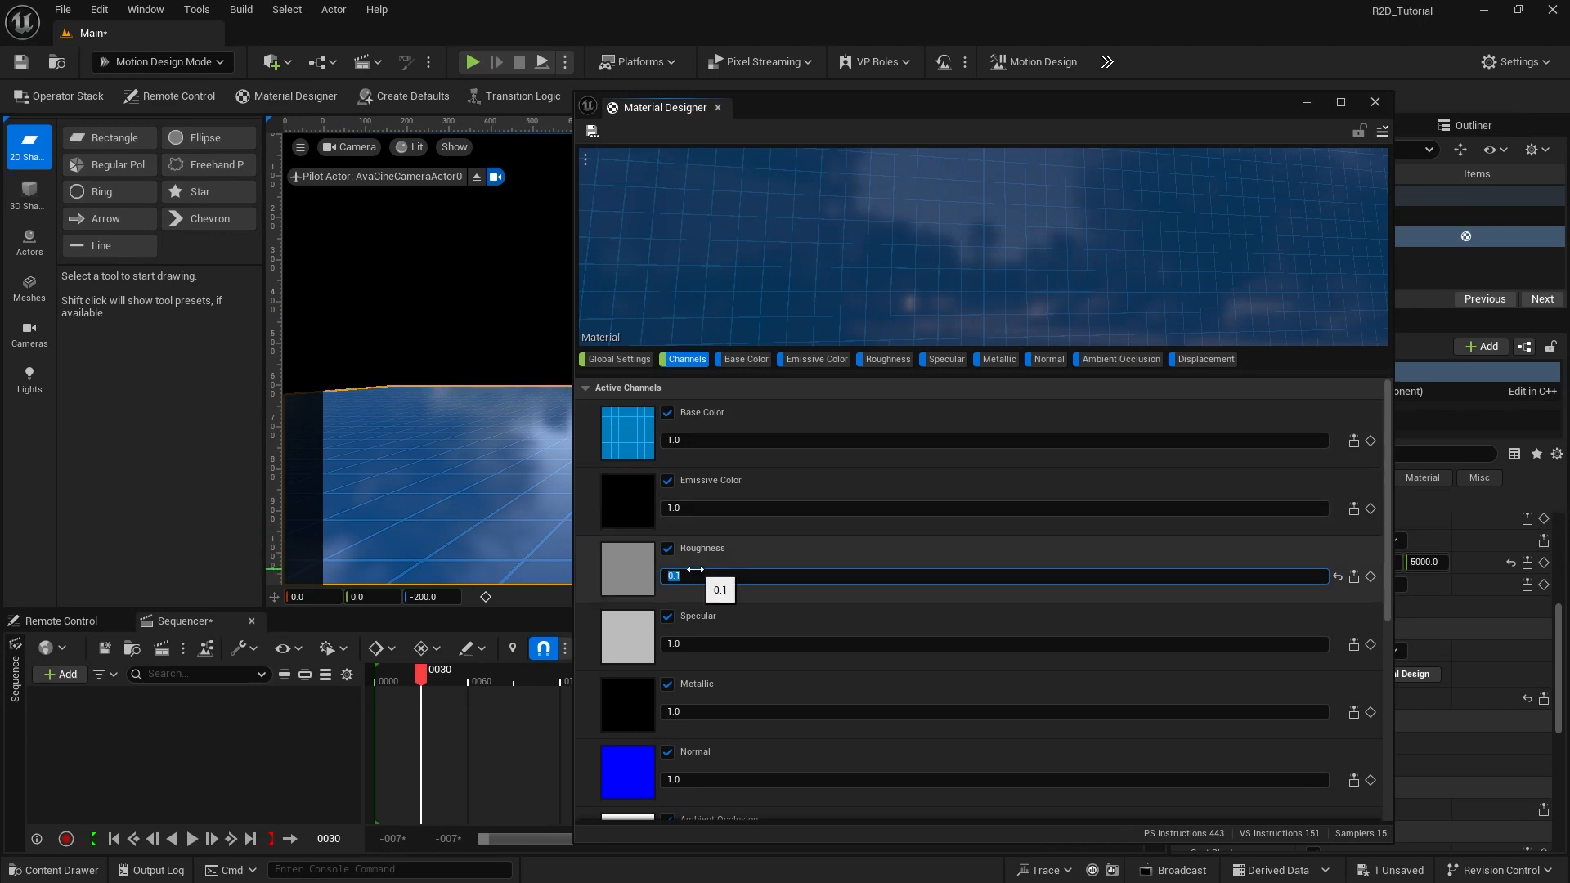
# Step: Set the strength of the material's Specular channel to 0.5
pyautogui.click(699, 644)
pyautogui.write('0.5')
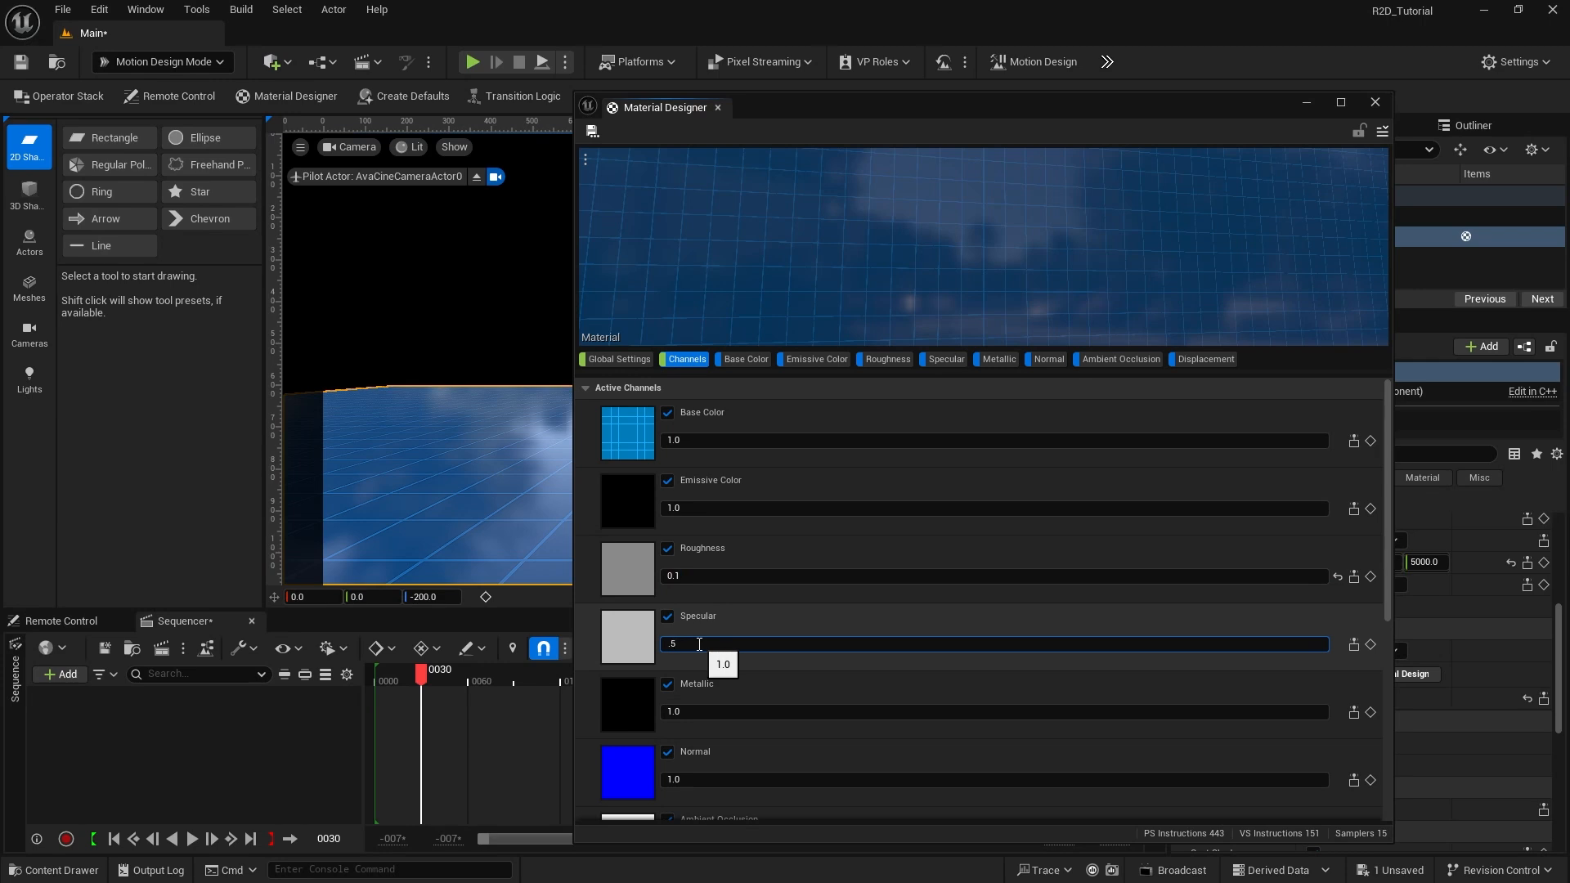
pyautogui.press('Return')
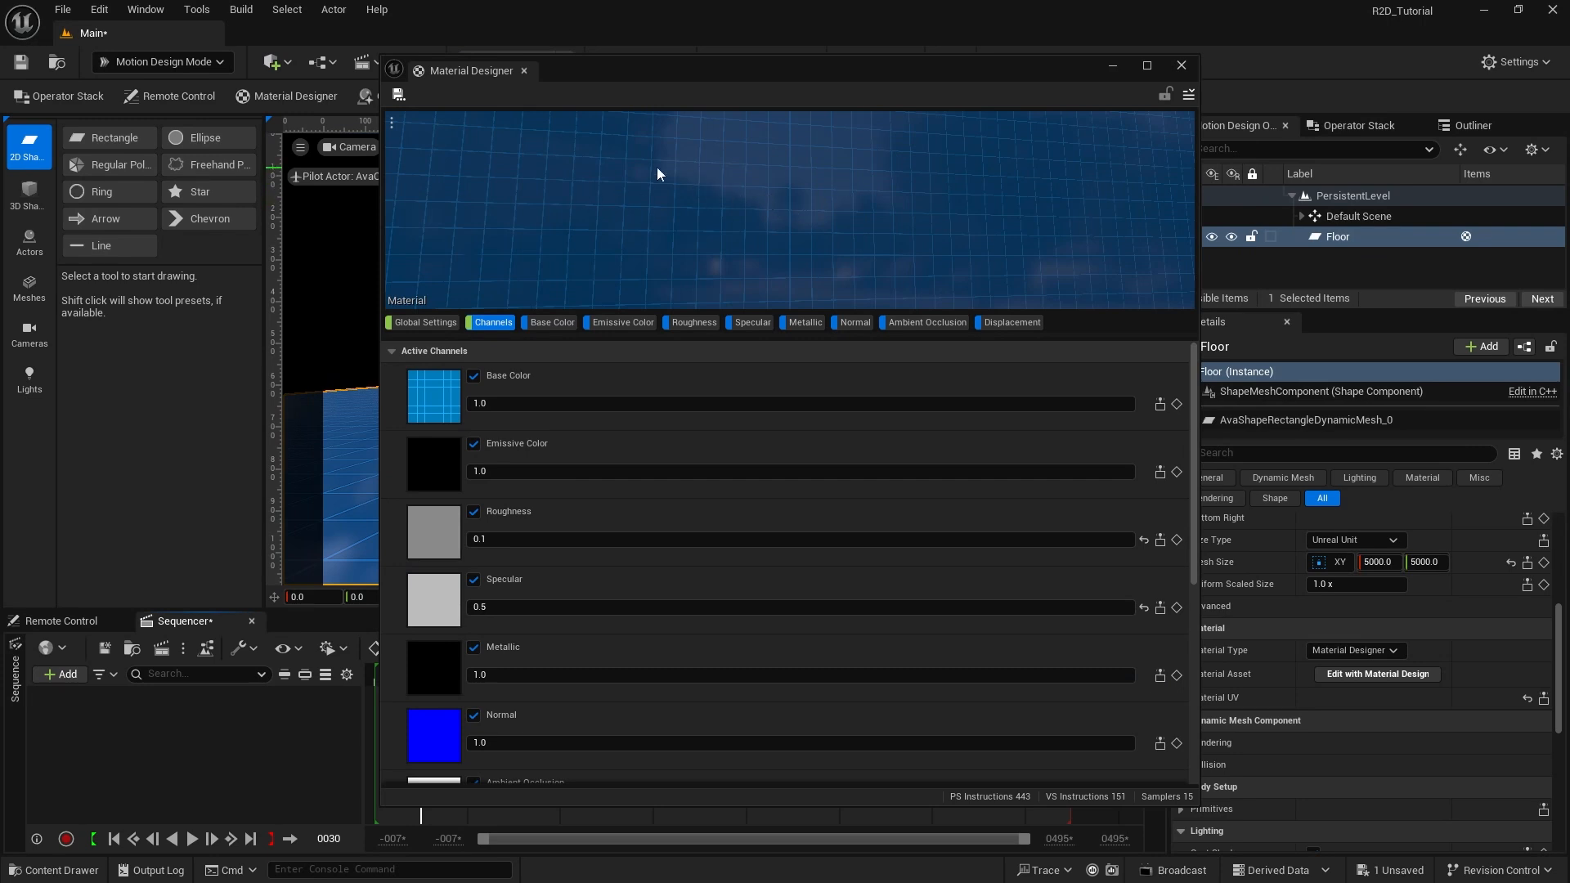
# Step: Start saving the material as an asset, create a MyMaterials folder inside Content and open it as the destination
pyautogui.click(398, 95)
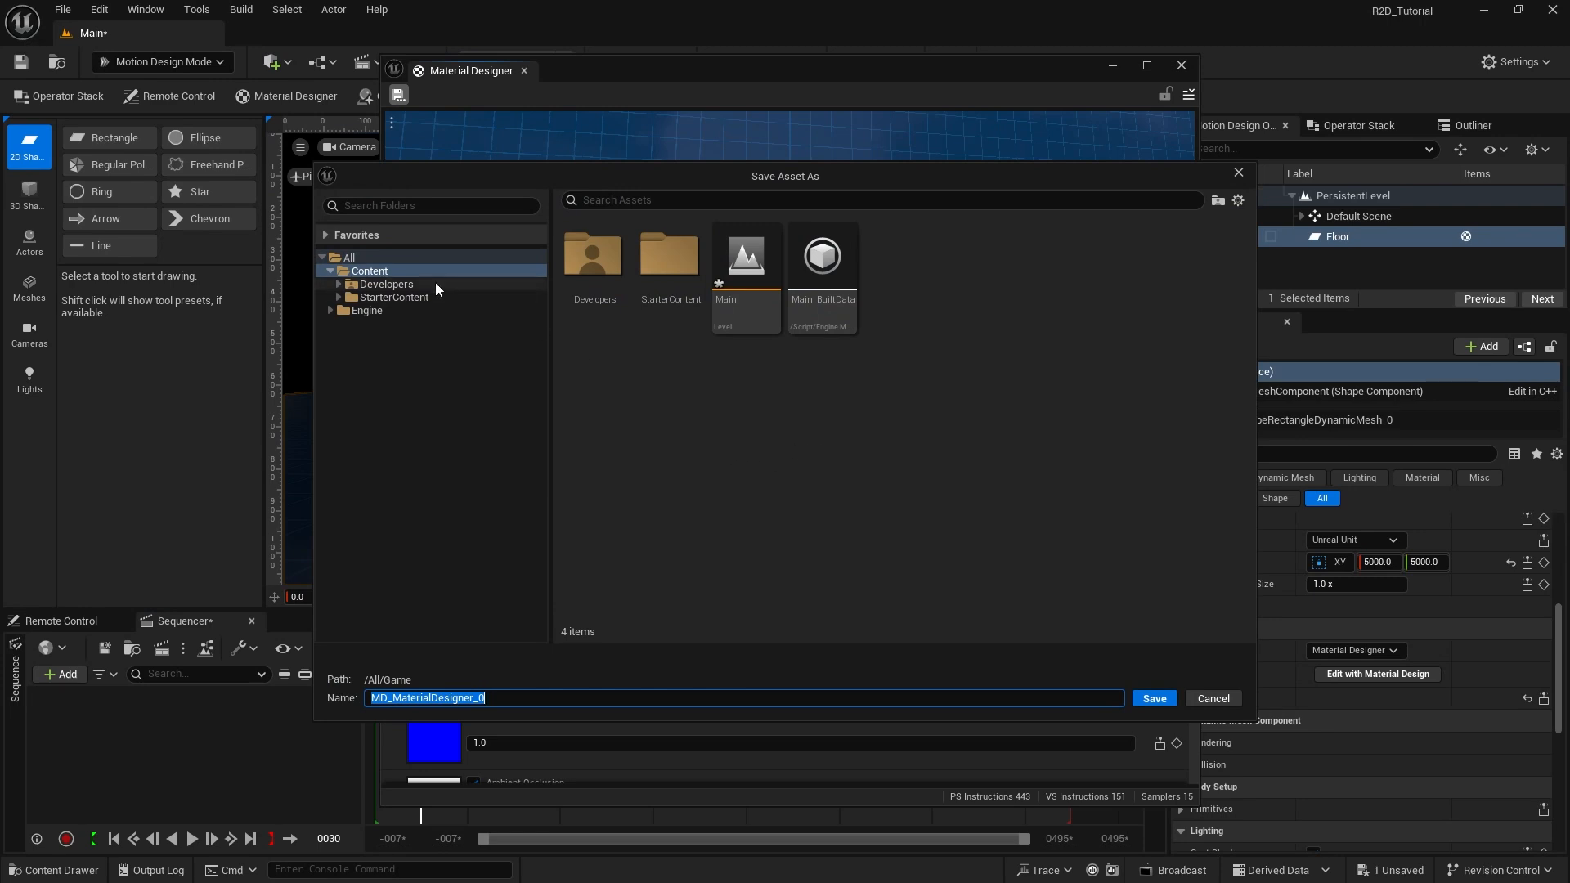
pyautogui.click(400, 270)
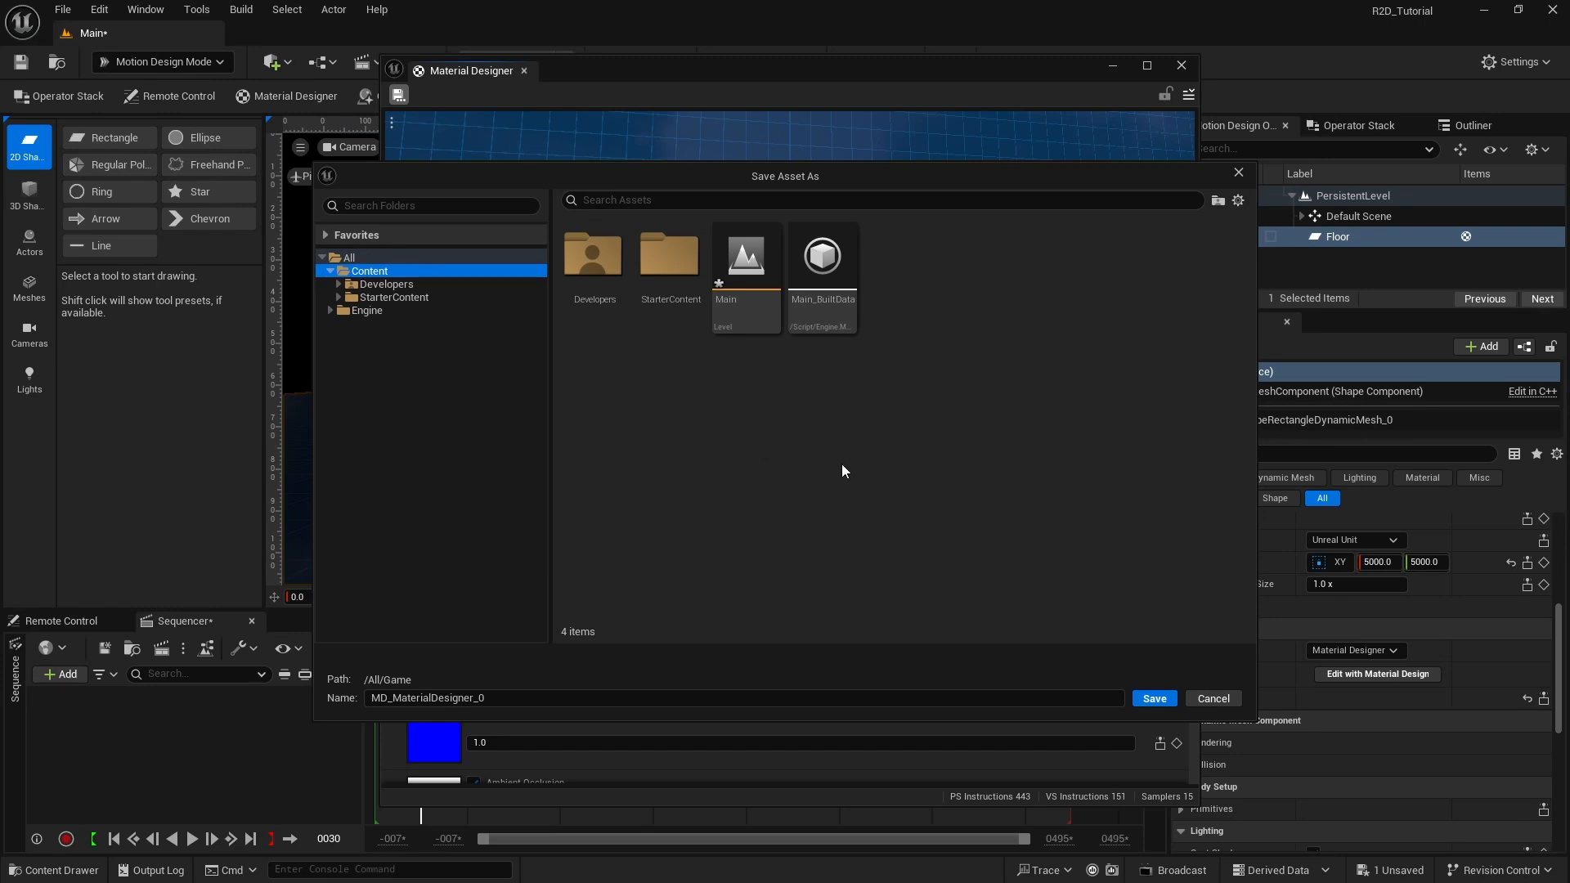
pyautogui.rightClick(780, 456)
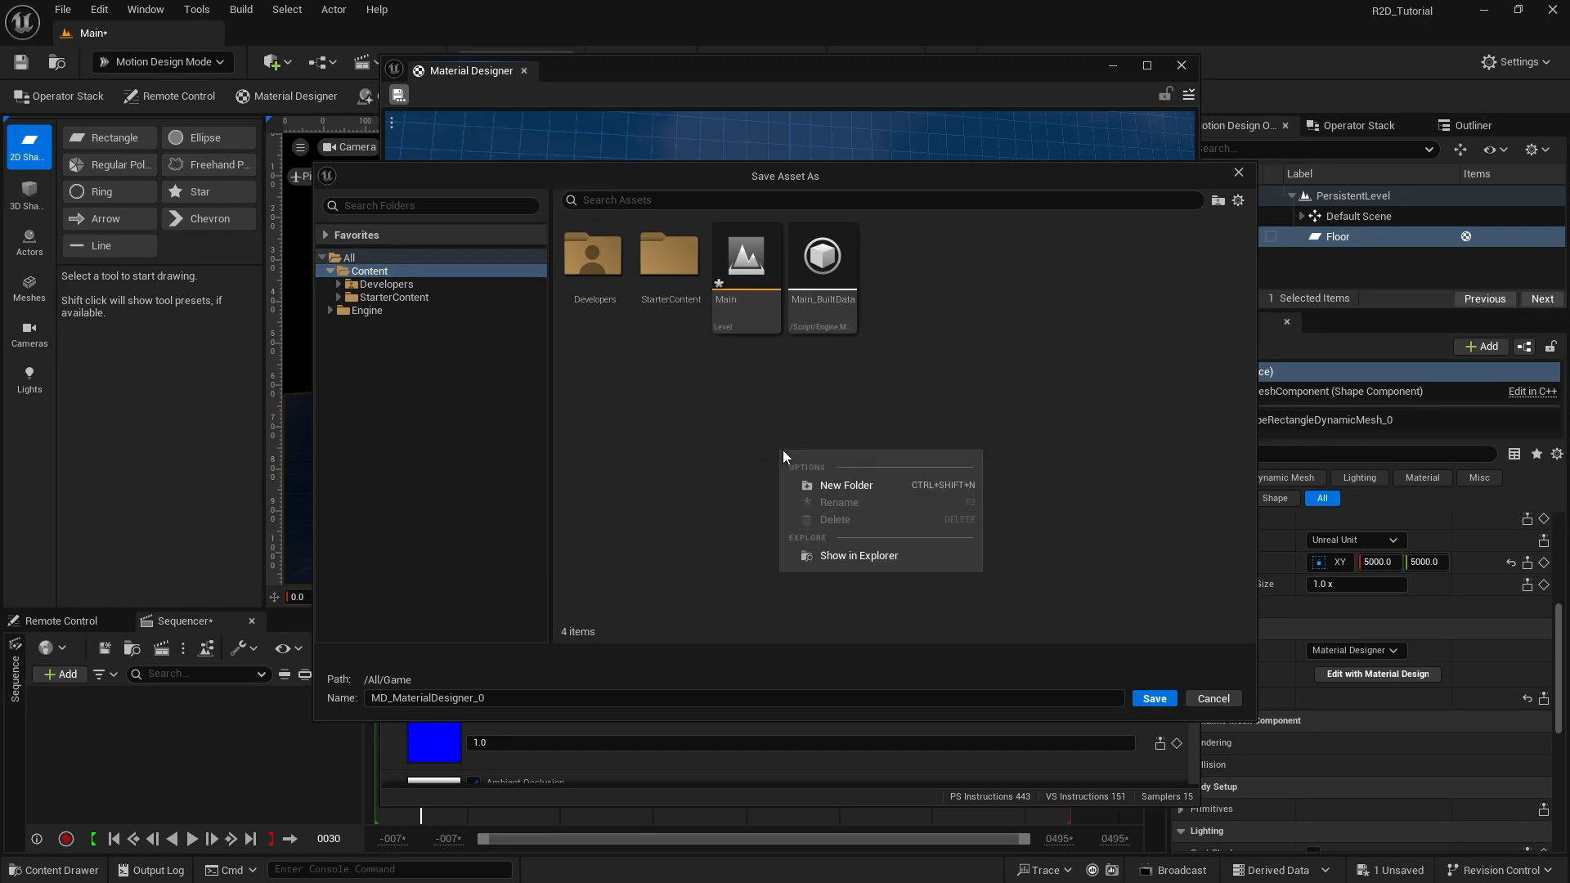
pyautogui.click(827, 487)
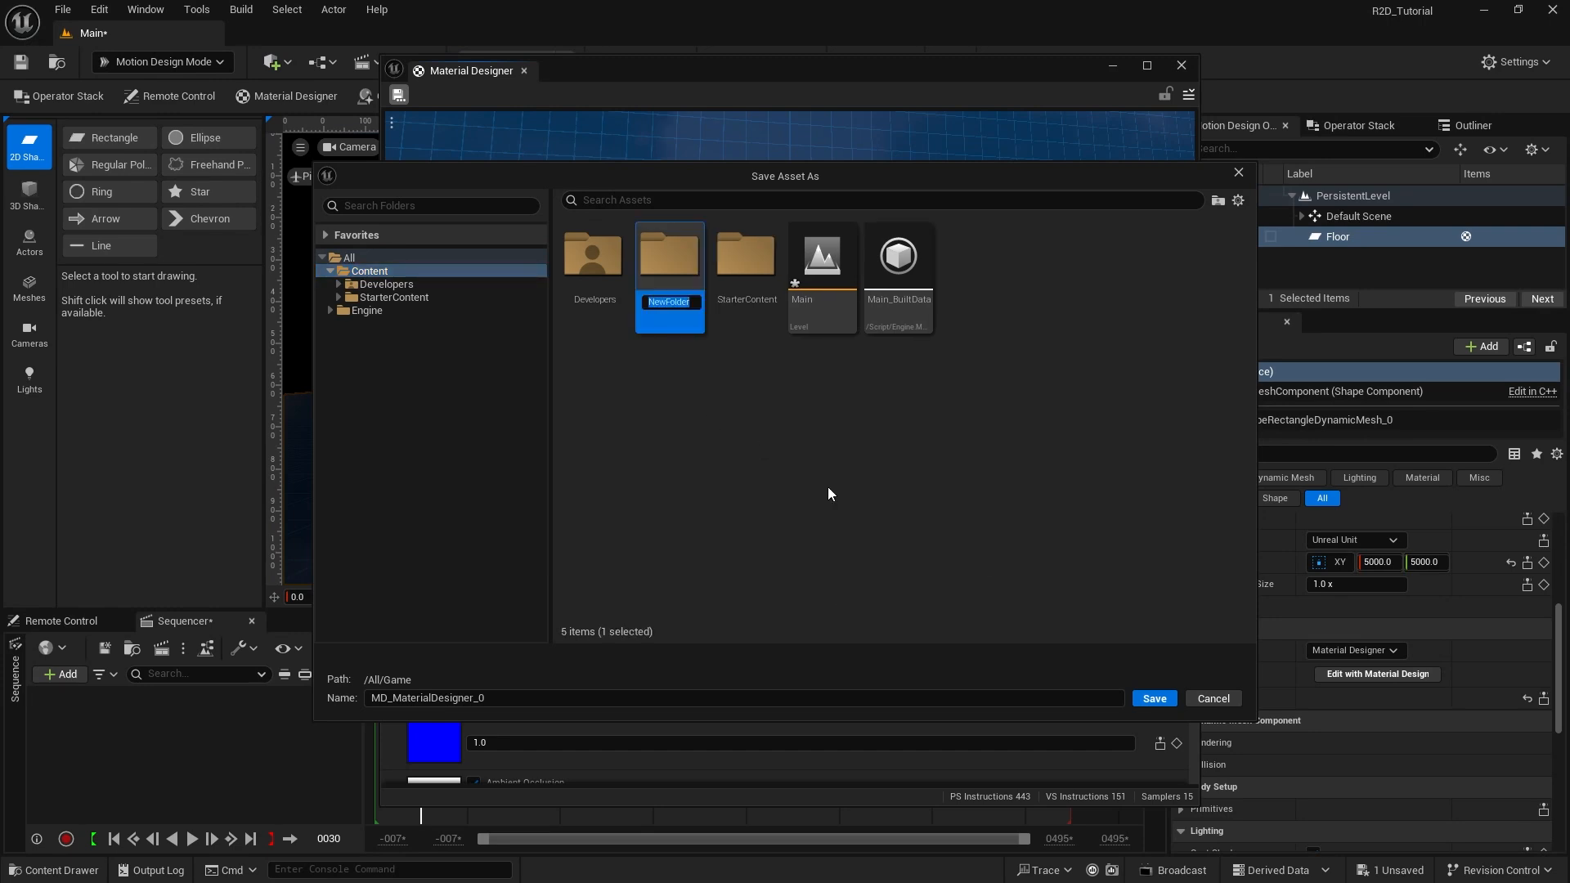
pyautogui.write('MyMaterials')
pyautogui.press('Return')
pyautogui.doubleClick(664, 271)
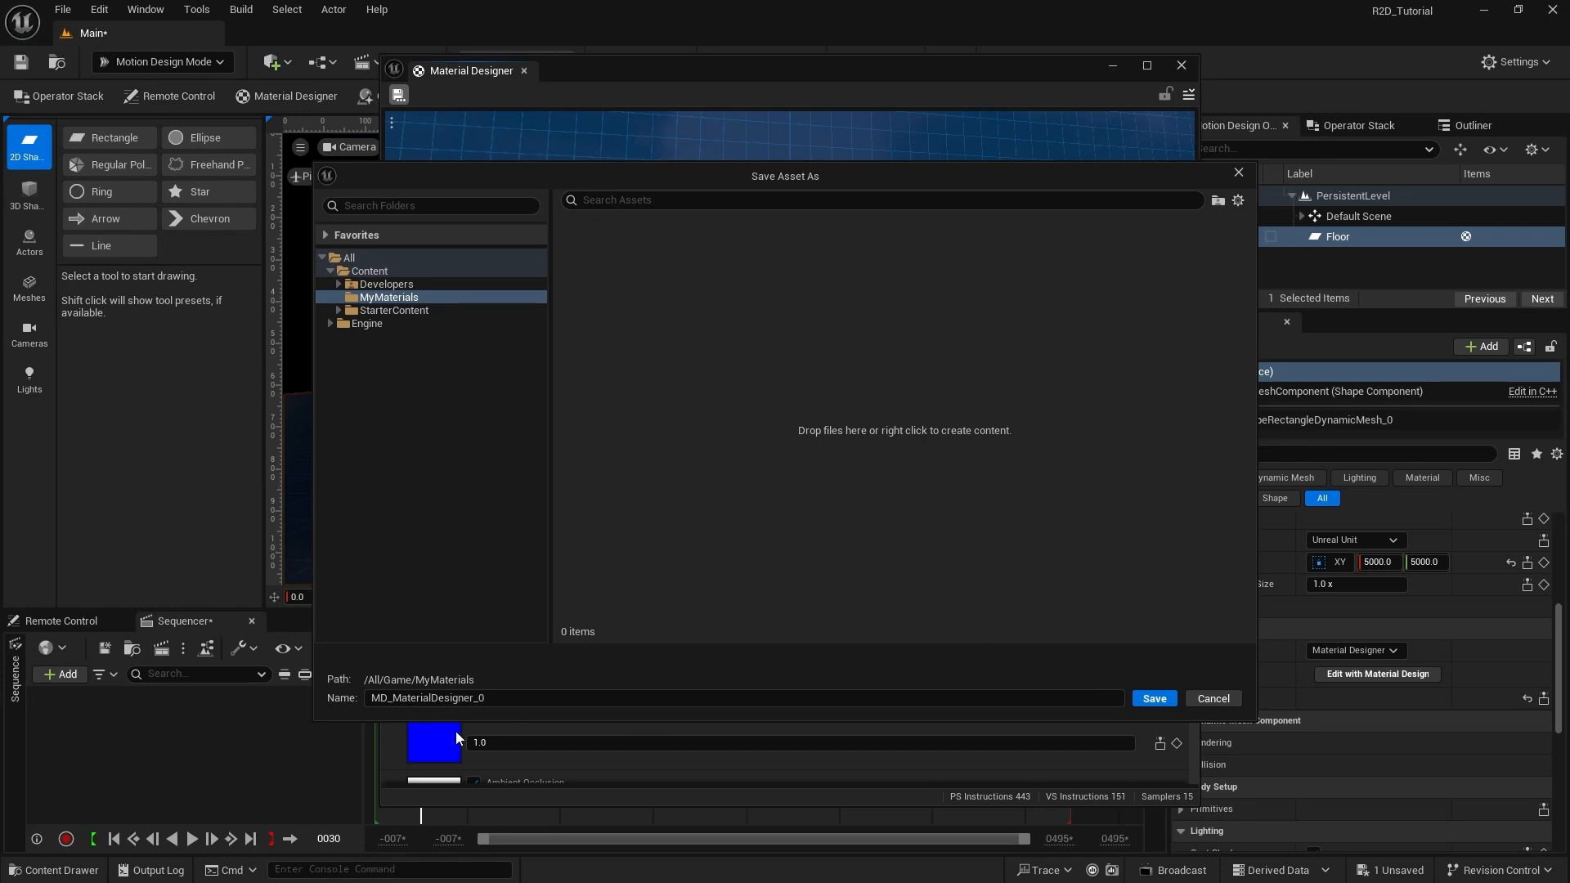
# Step: Name the material asset MD_GridLines and save it
pyautogui.moveTo(502, 698); pyautogui.dragTo(397, 714)
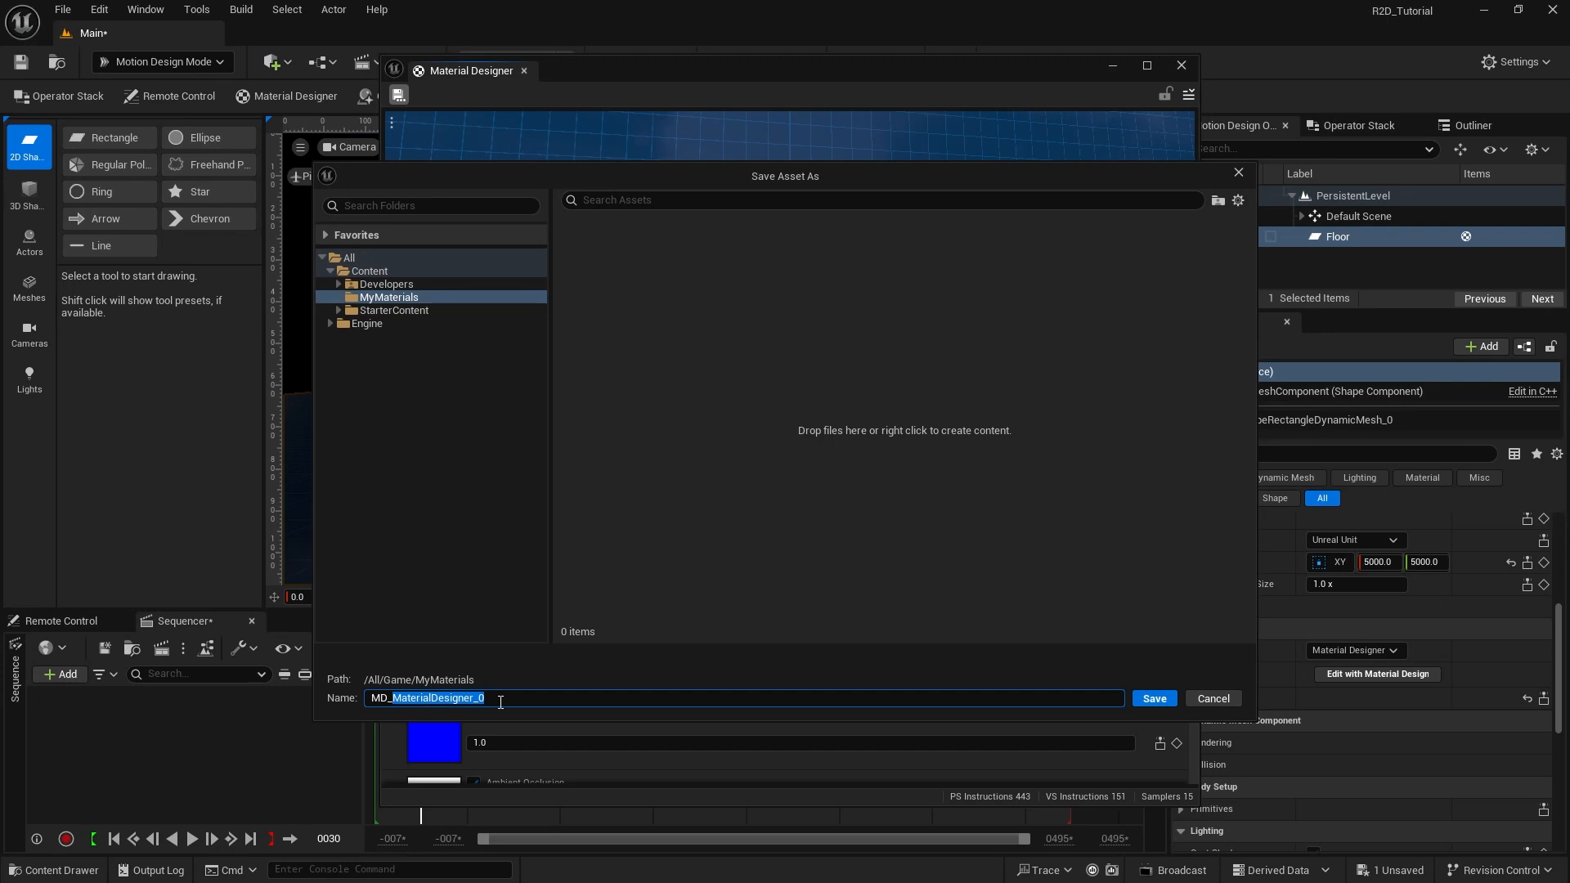
pyautogui.write('GridLines')
pyautogui.press('Return')
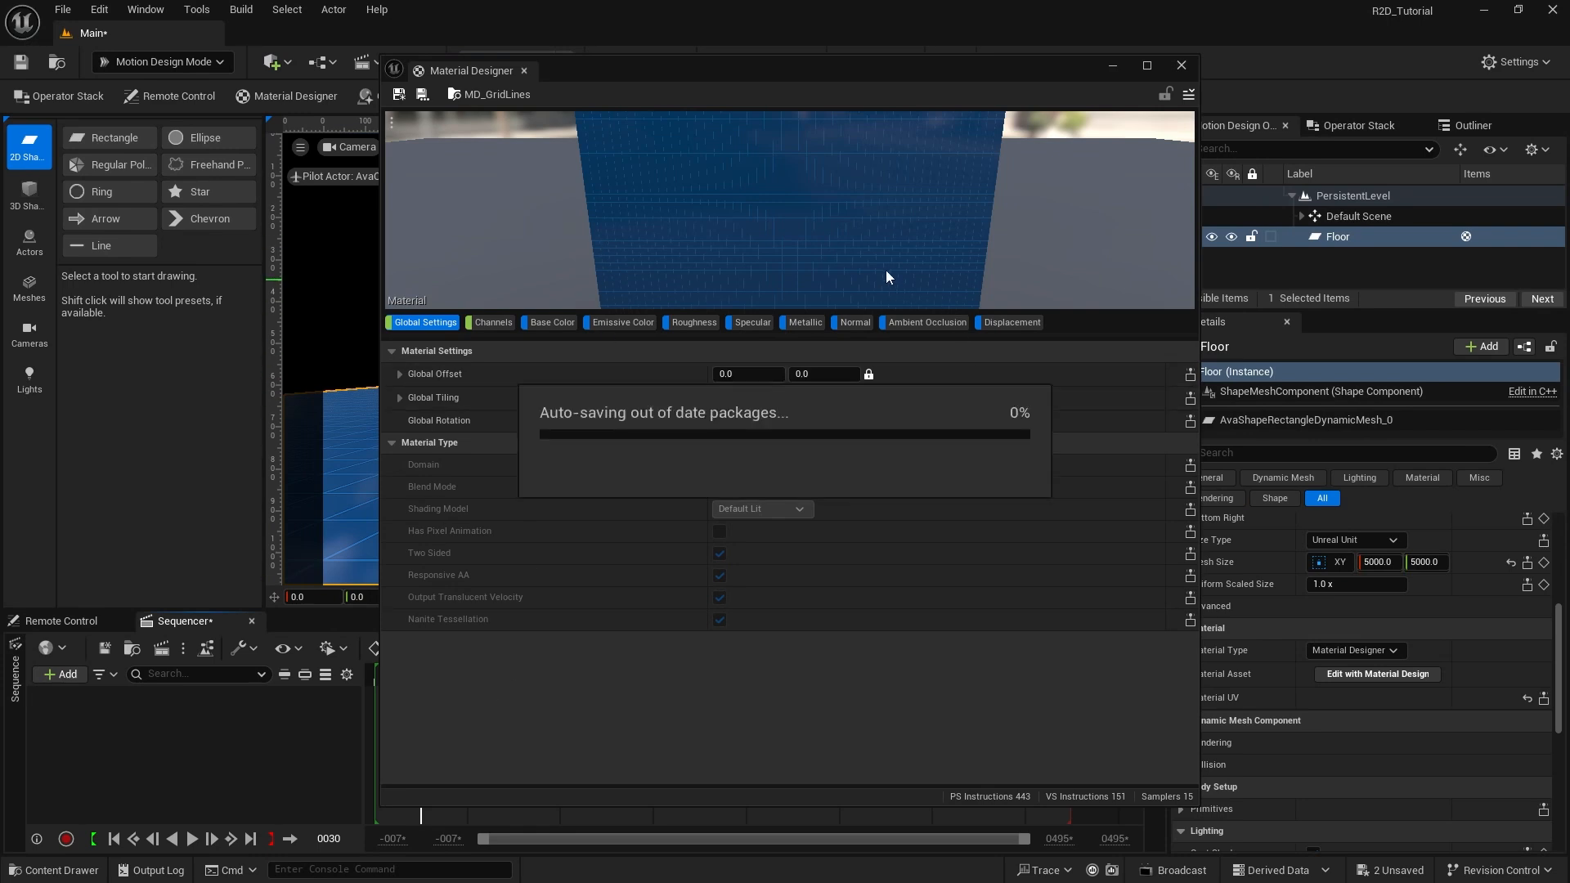
# Step: Locate the saved MD_GridLines material in the project's MyMaterials folder and select it
pyautogui.click(78, 870)
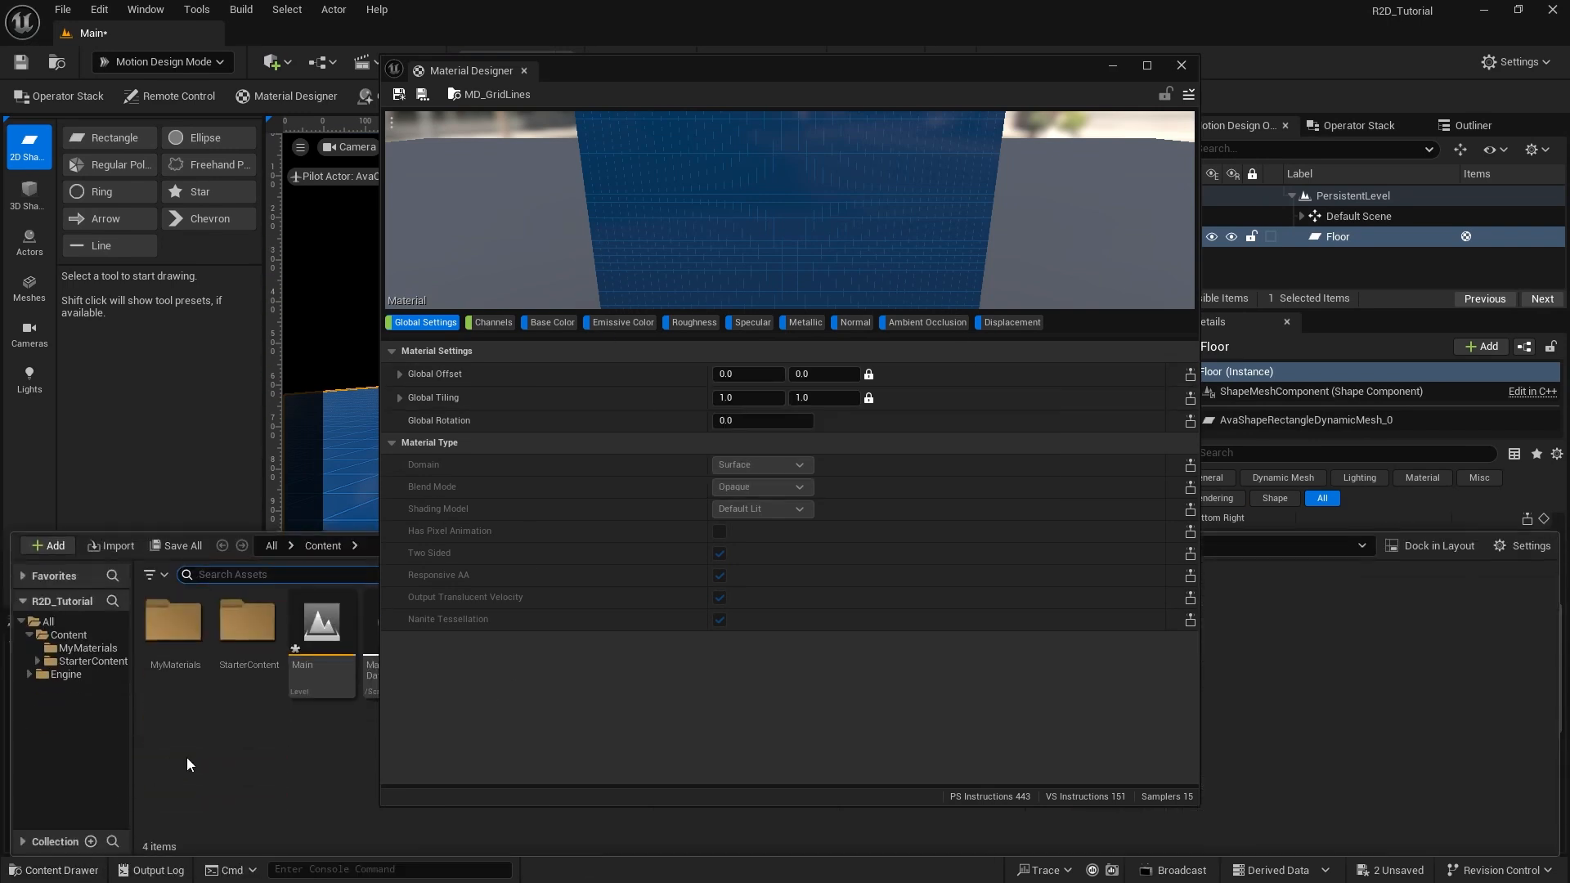
pyautogui.click(181, 632)
pyautogui.doubleClick(181, 632)
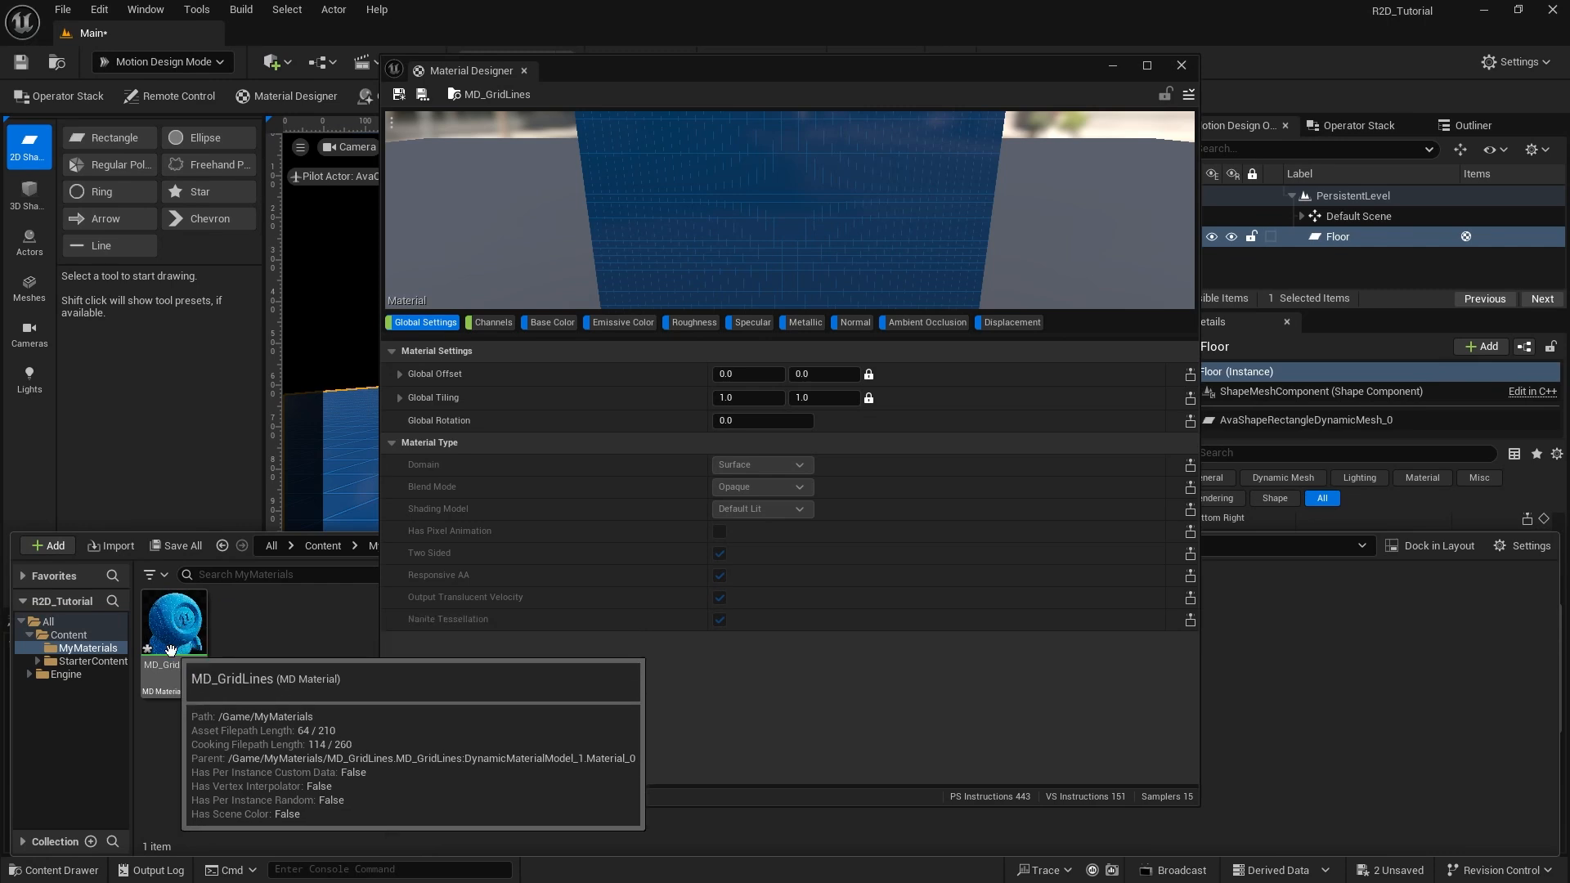
pyautogui.click(178, 630)
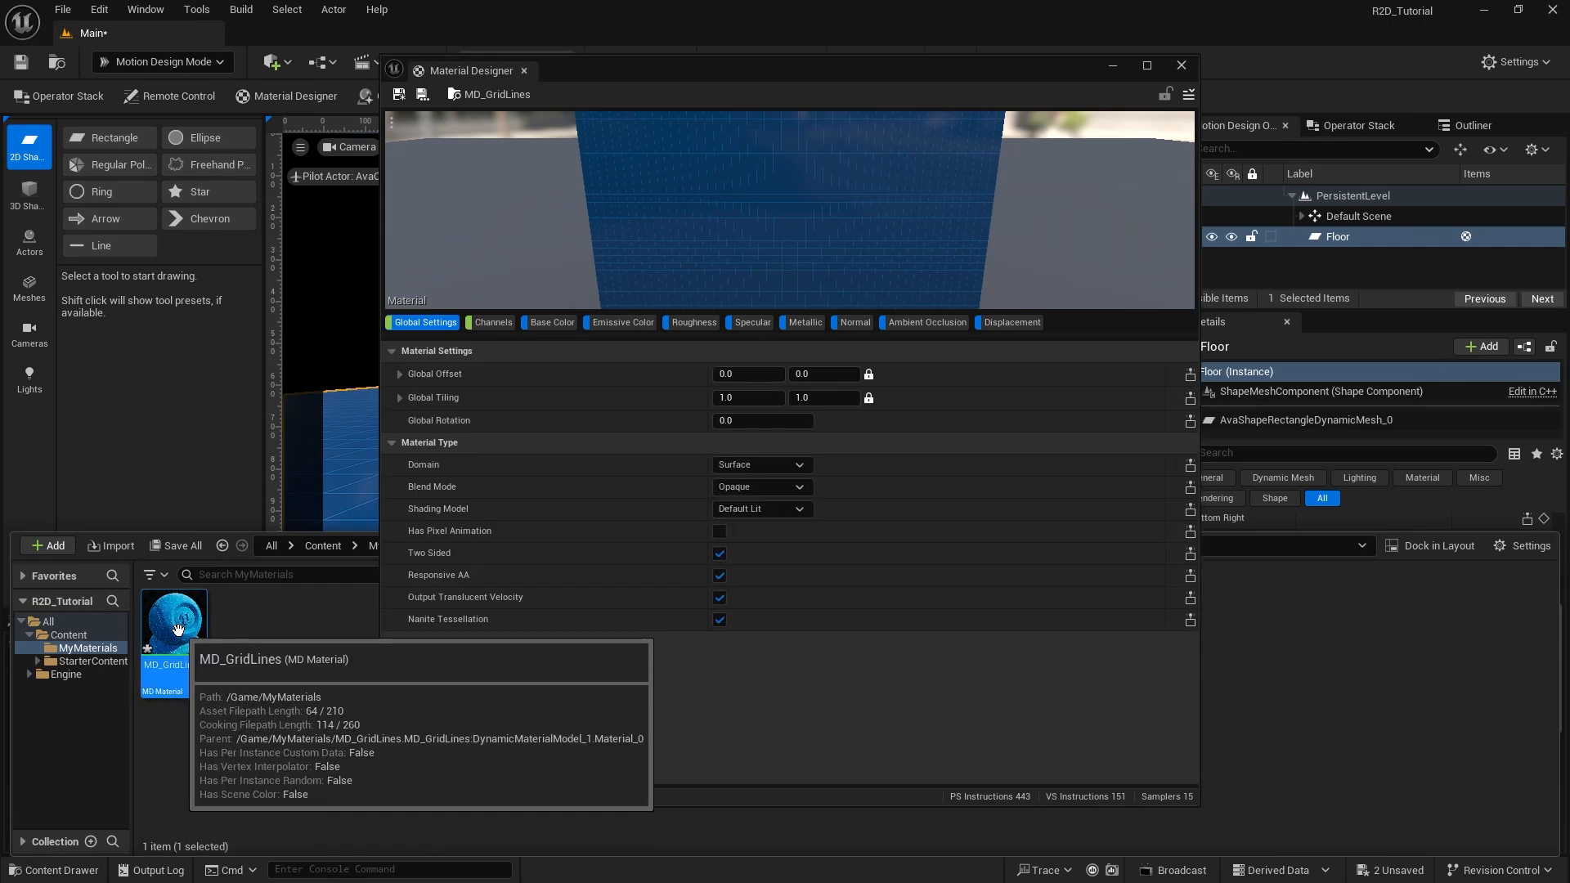
# Step: Save the selected MD_GridLines asset to disk and close the Material Designer window
pyautogui.hotkey('ctrl', 's')
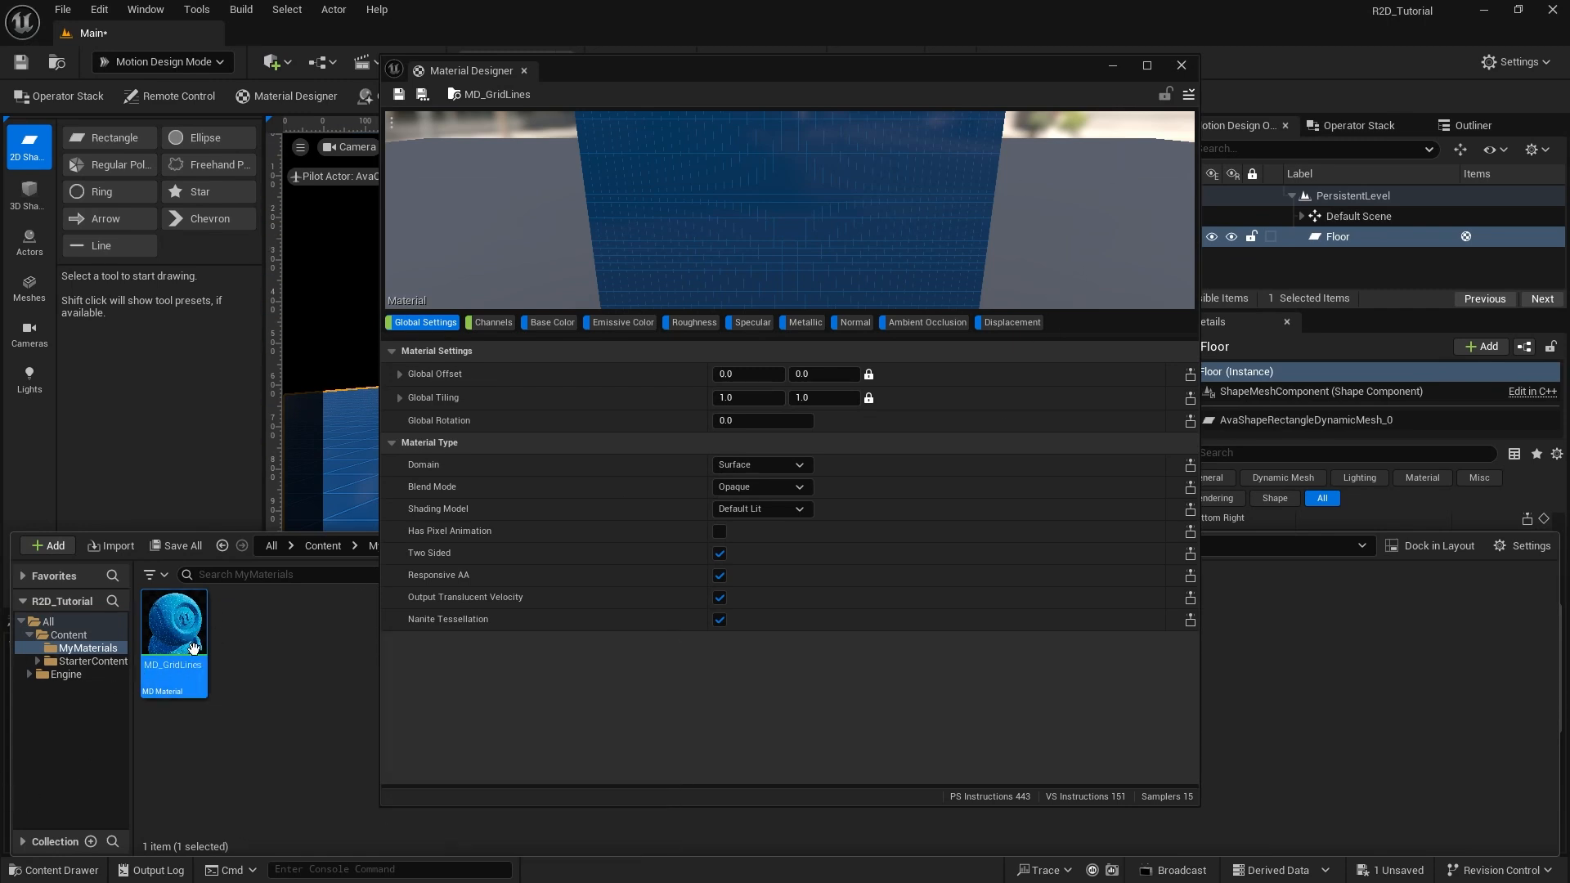
pyautogui.click(1182, 65)
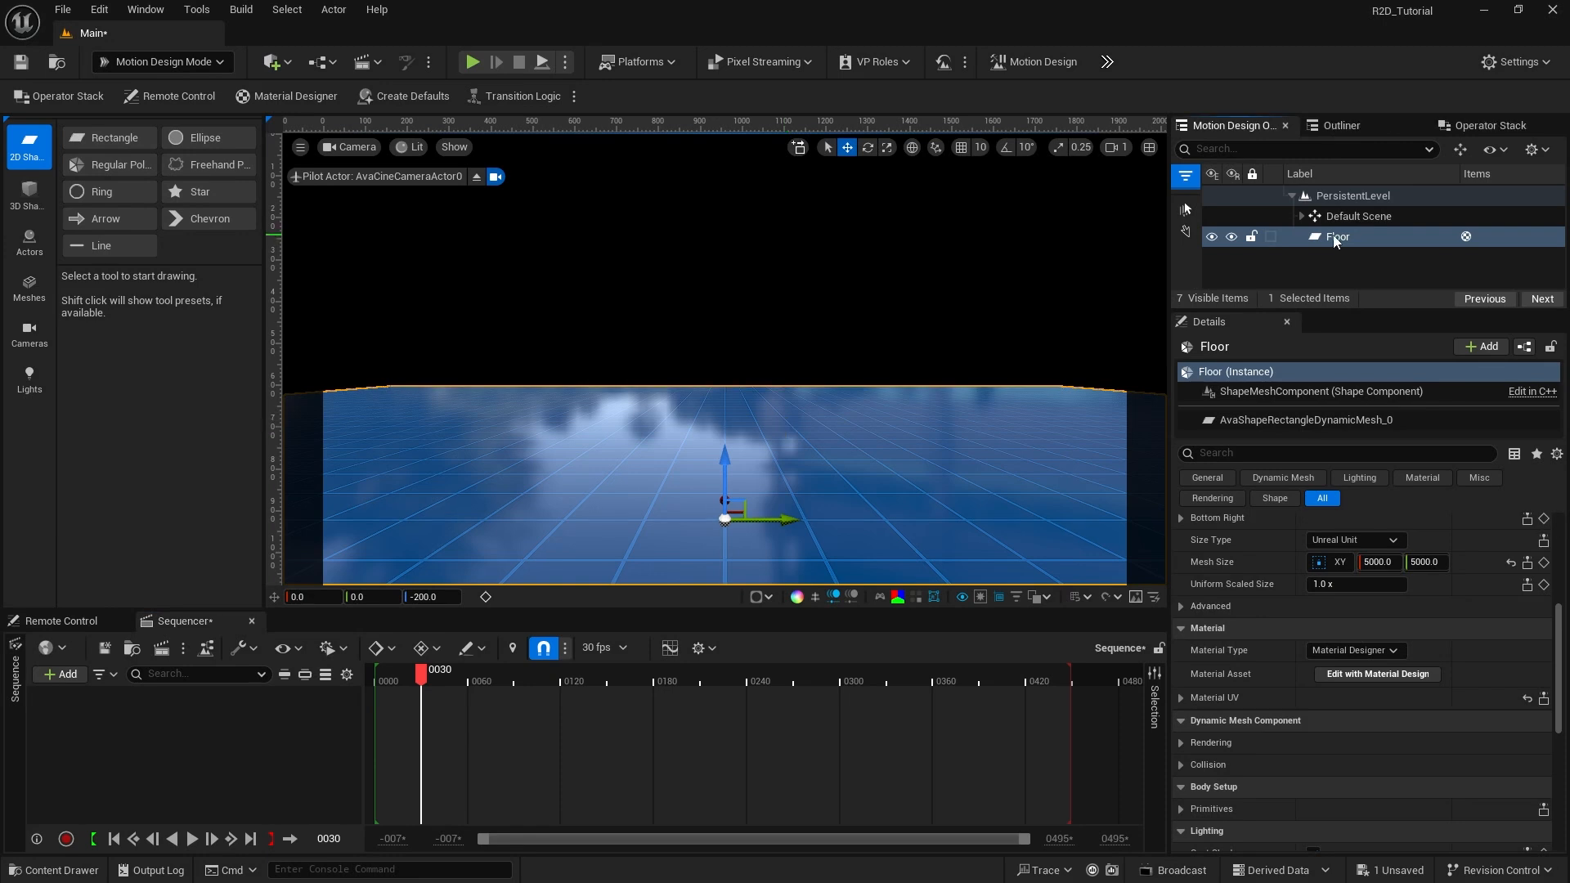
# Step: Add an Extrude modifier and a Boolean modifier to the Floor, with enough room to see their settings
pyautogui.click(1334, 237)
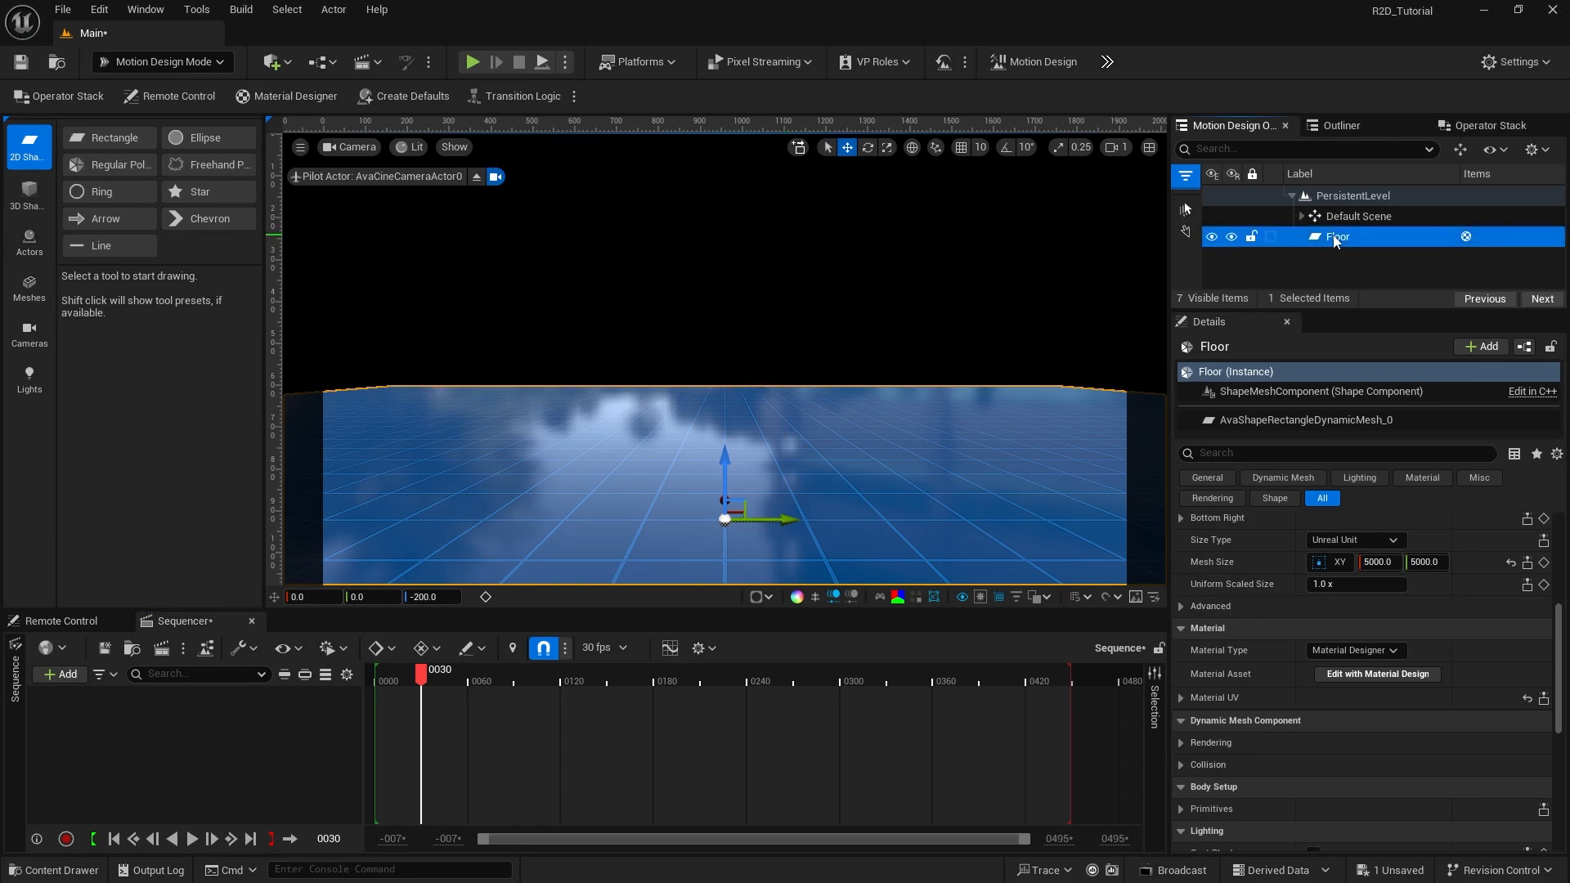
pyautogui.click(1480, 128)
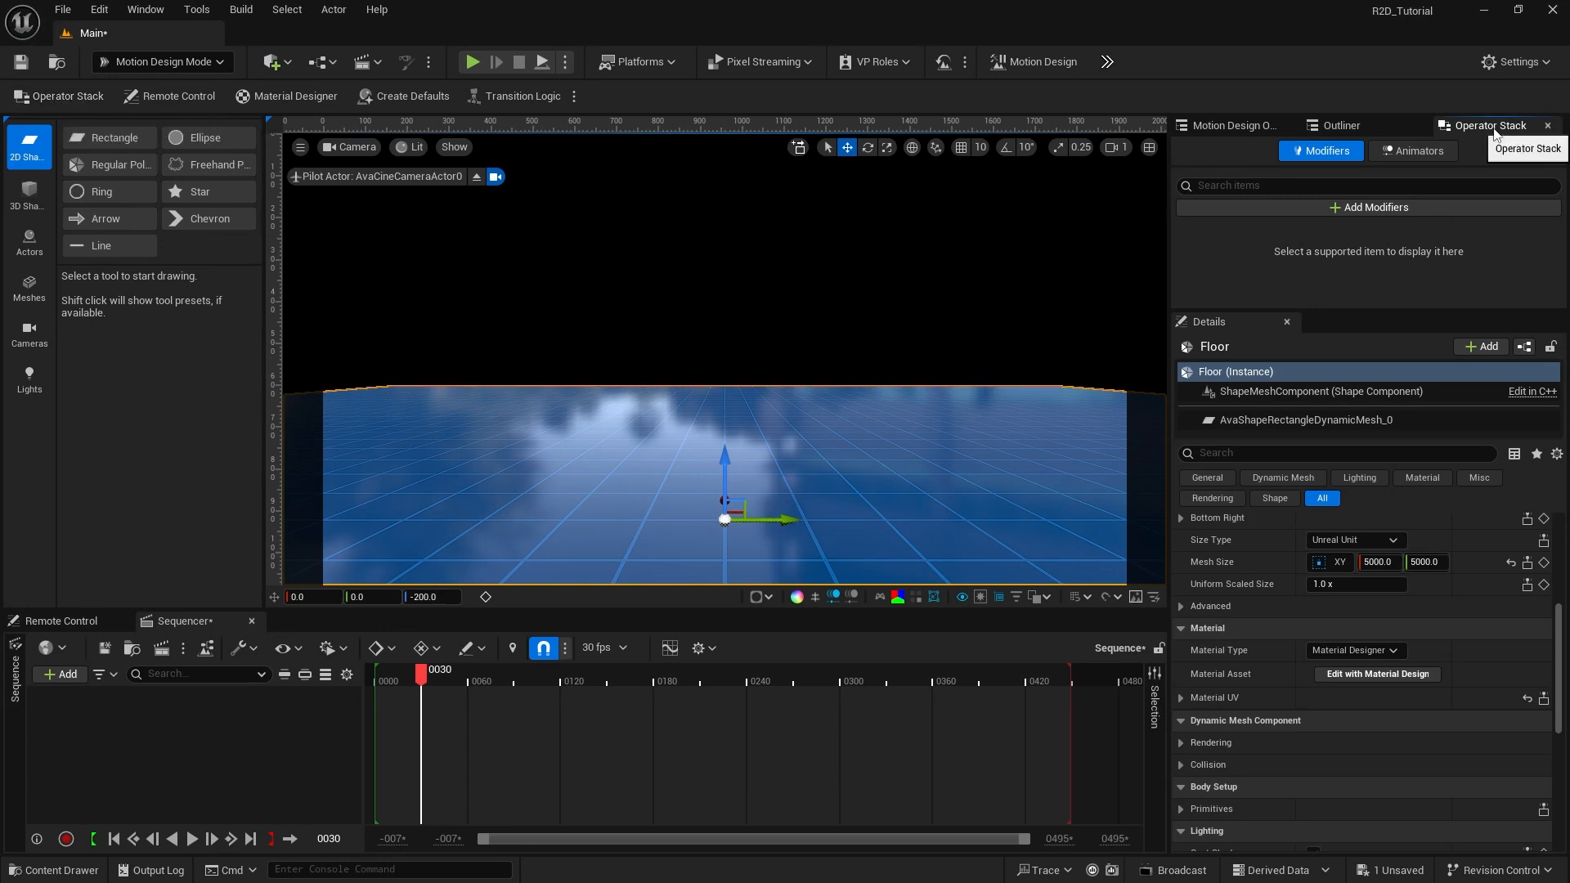
pyautogui.click(1349, 209)
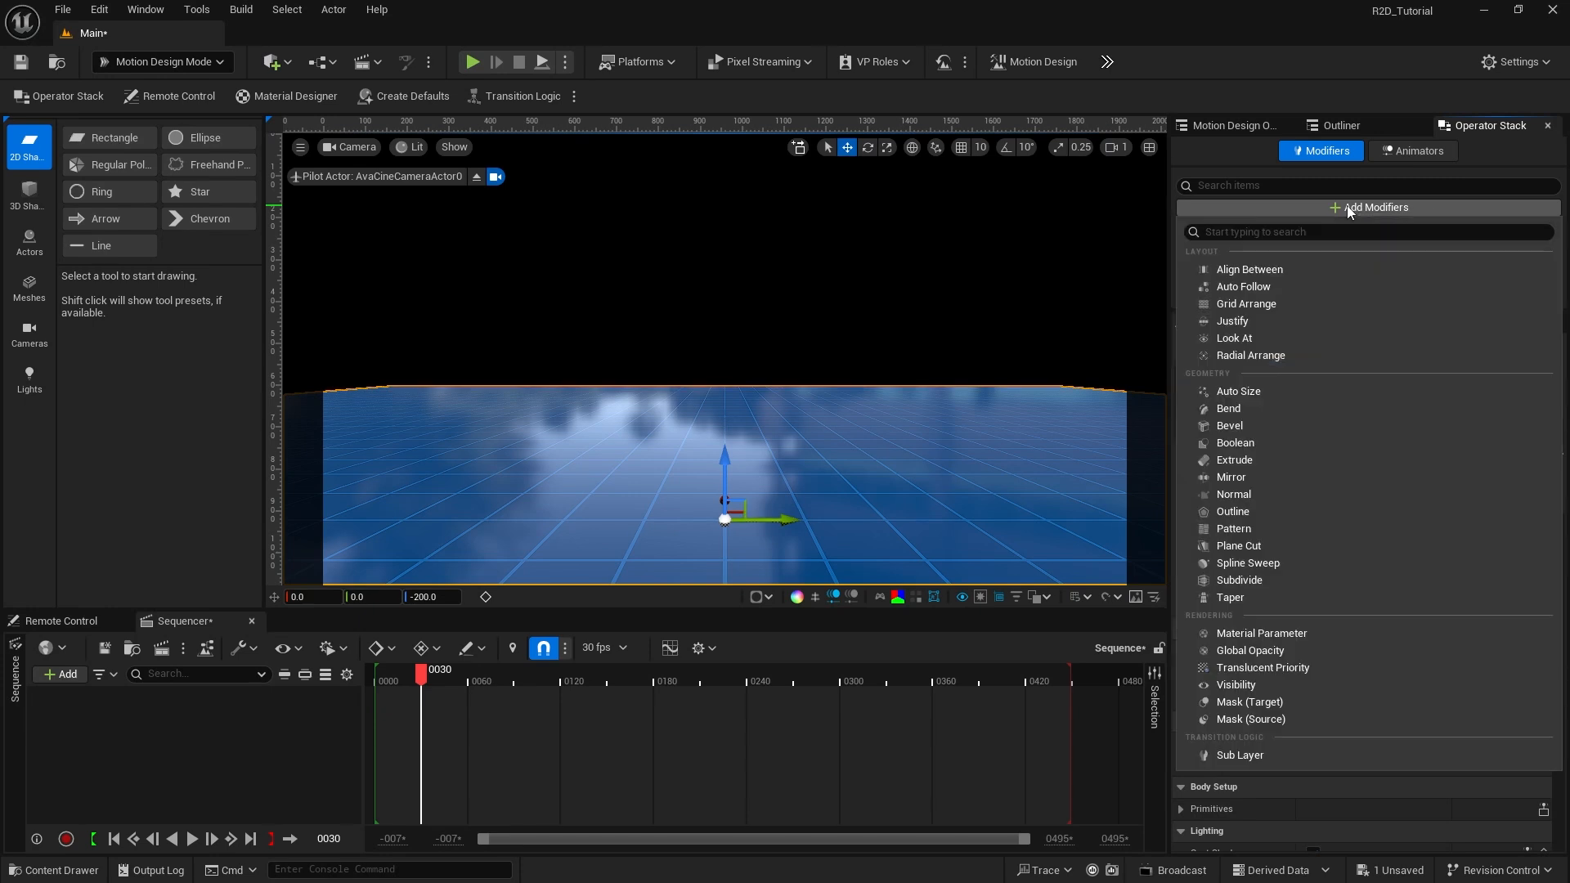
pyautogui.click(1257, 460)
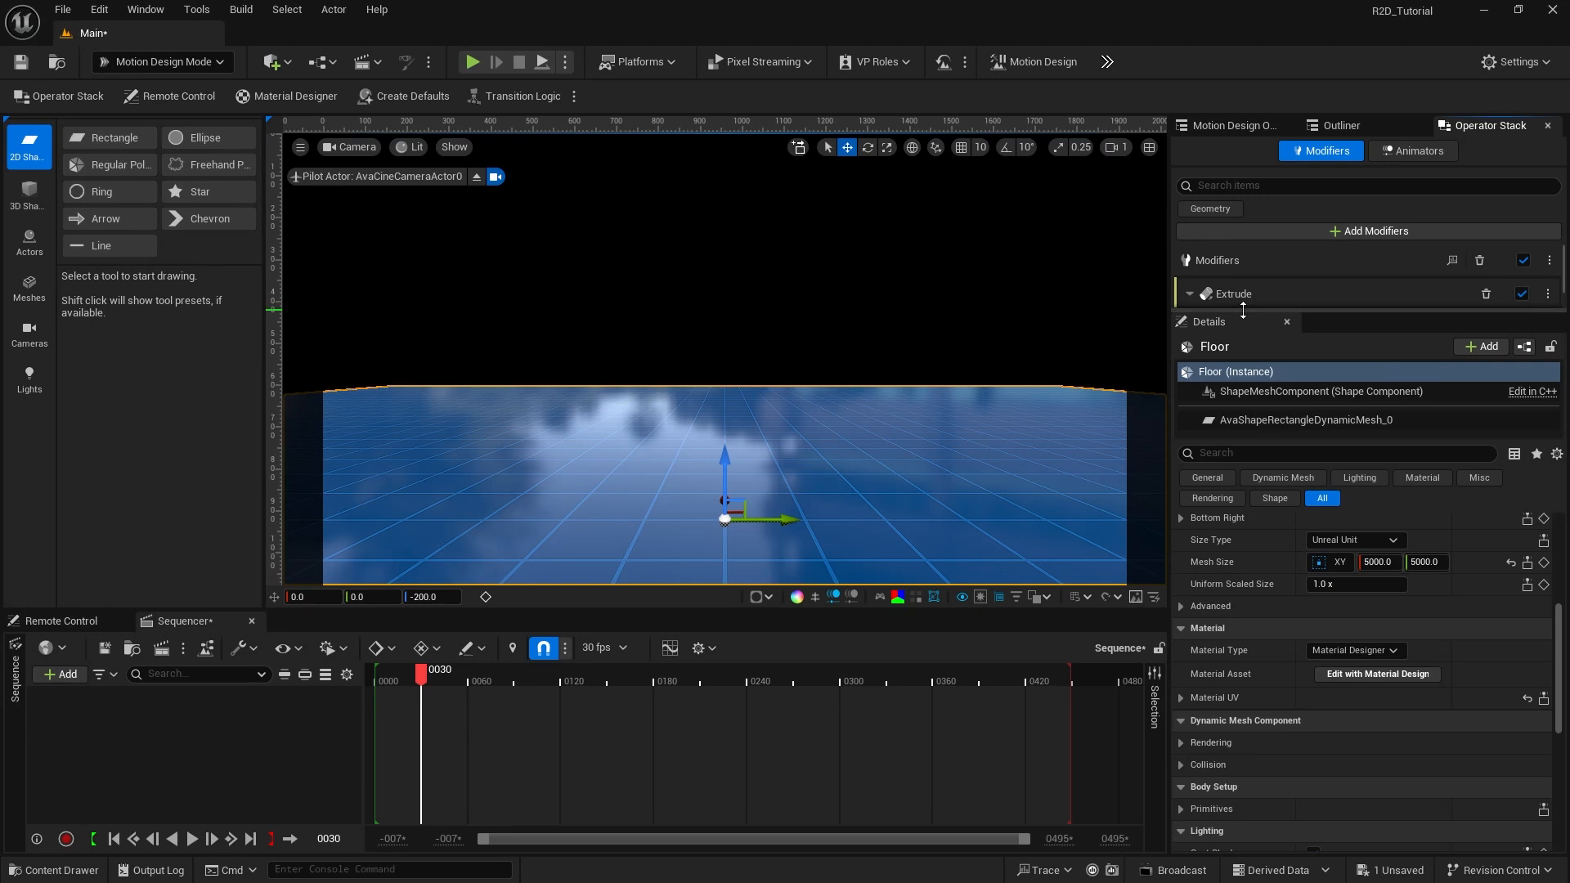
pyautogui.moveTo(1243, 311); pyautogui.dragTo(1247, 438)
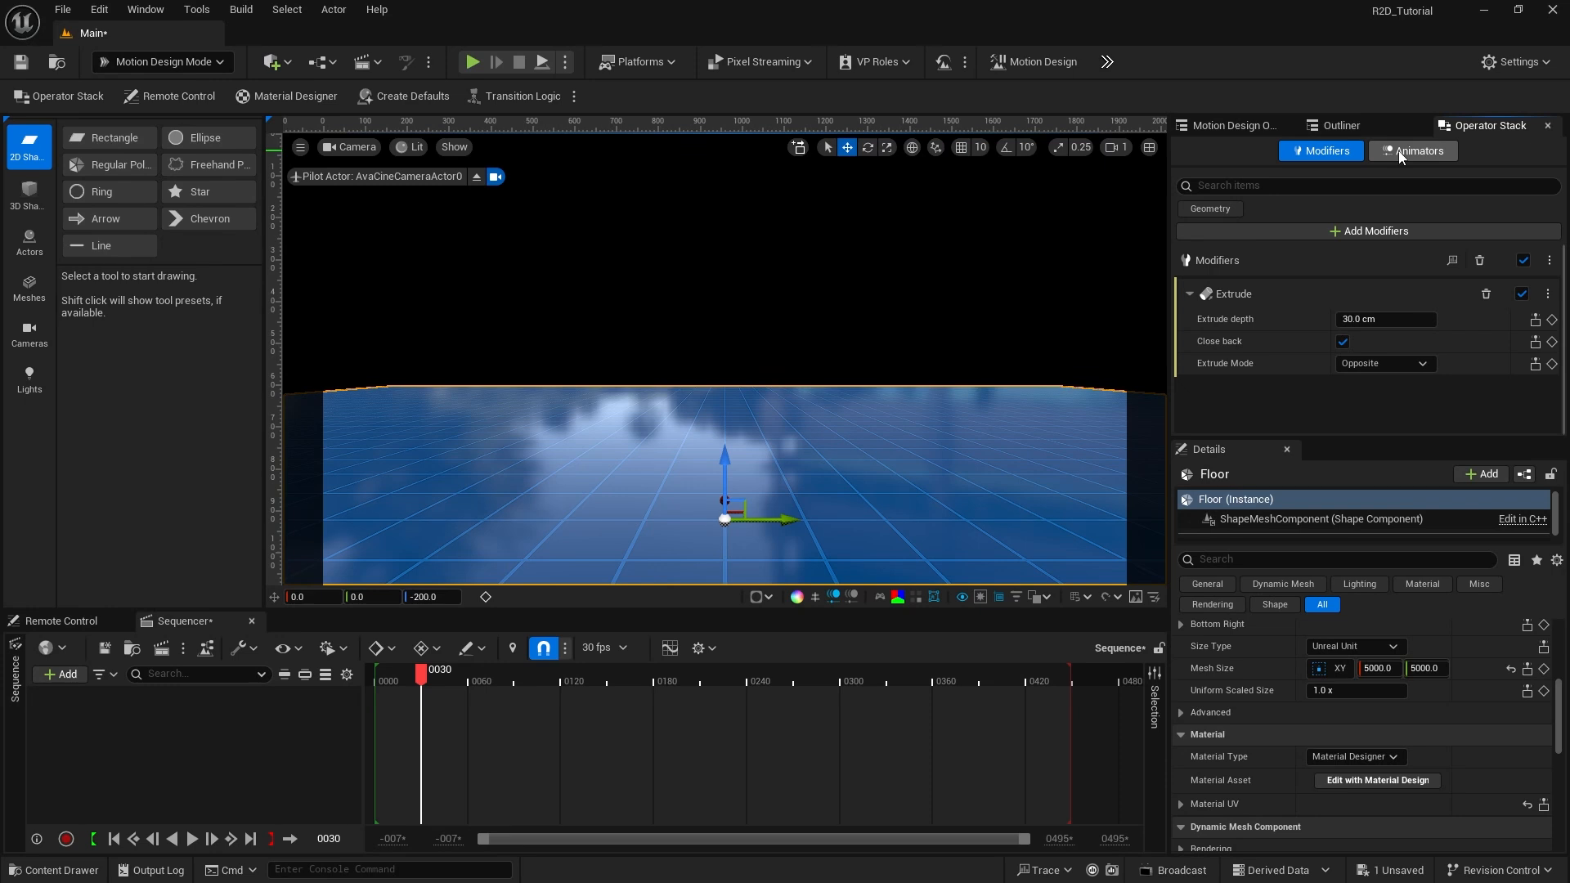
pyautogui.click(1389, 232)
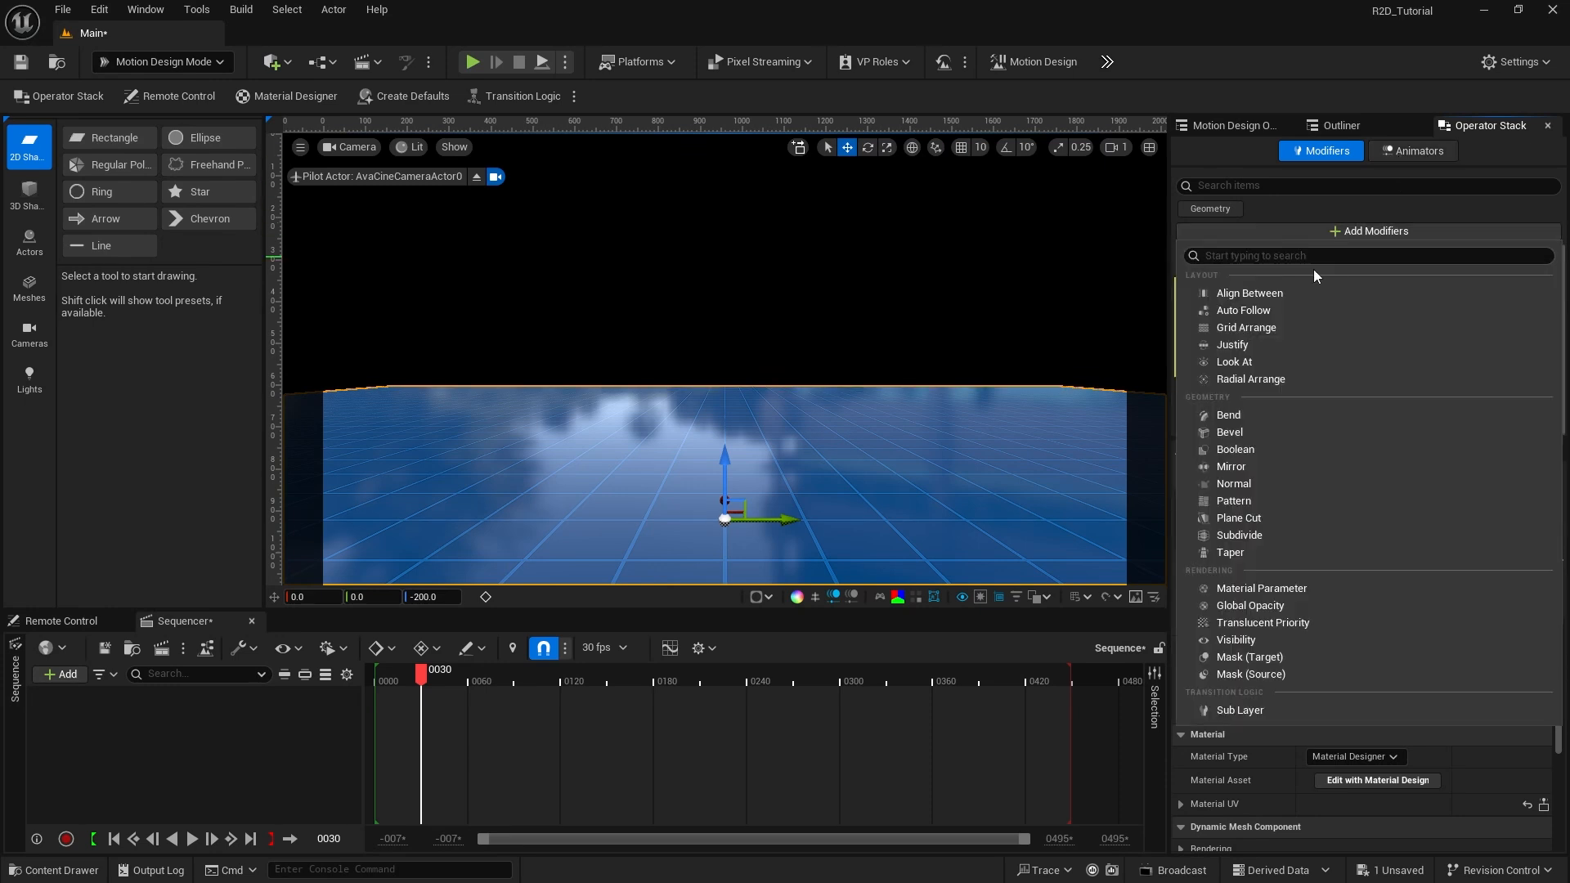
pyautogui.click(1273, 450)
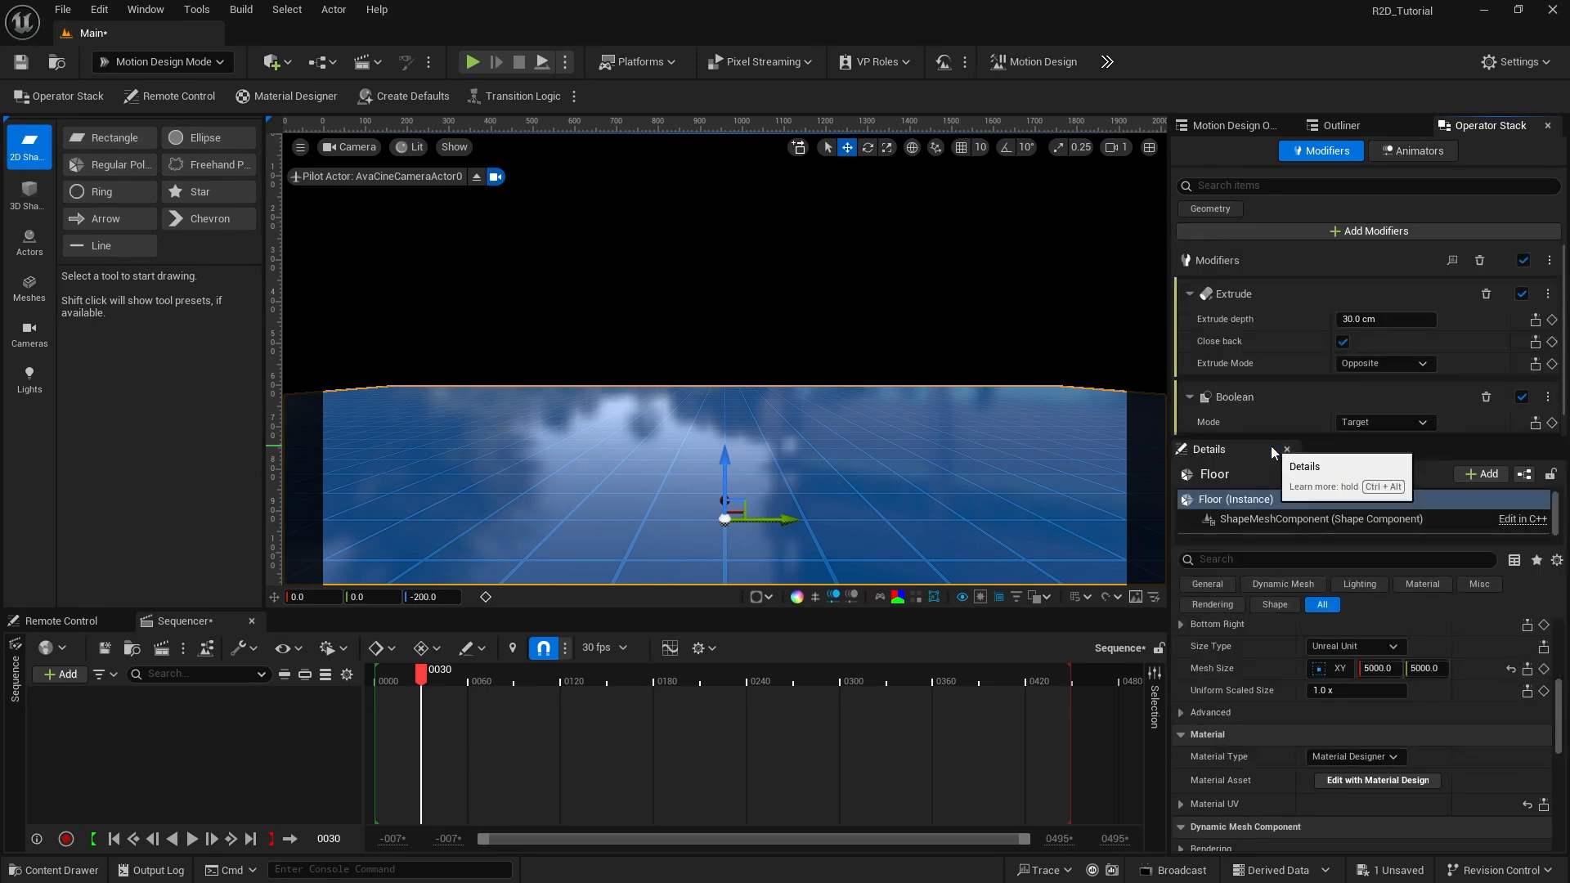
pyautogui.moveTo(1266, 440); pyautogui.dragTo(1272, 527)
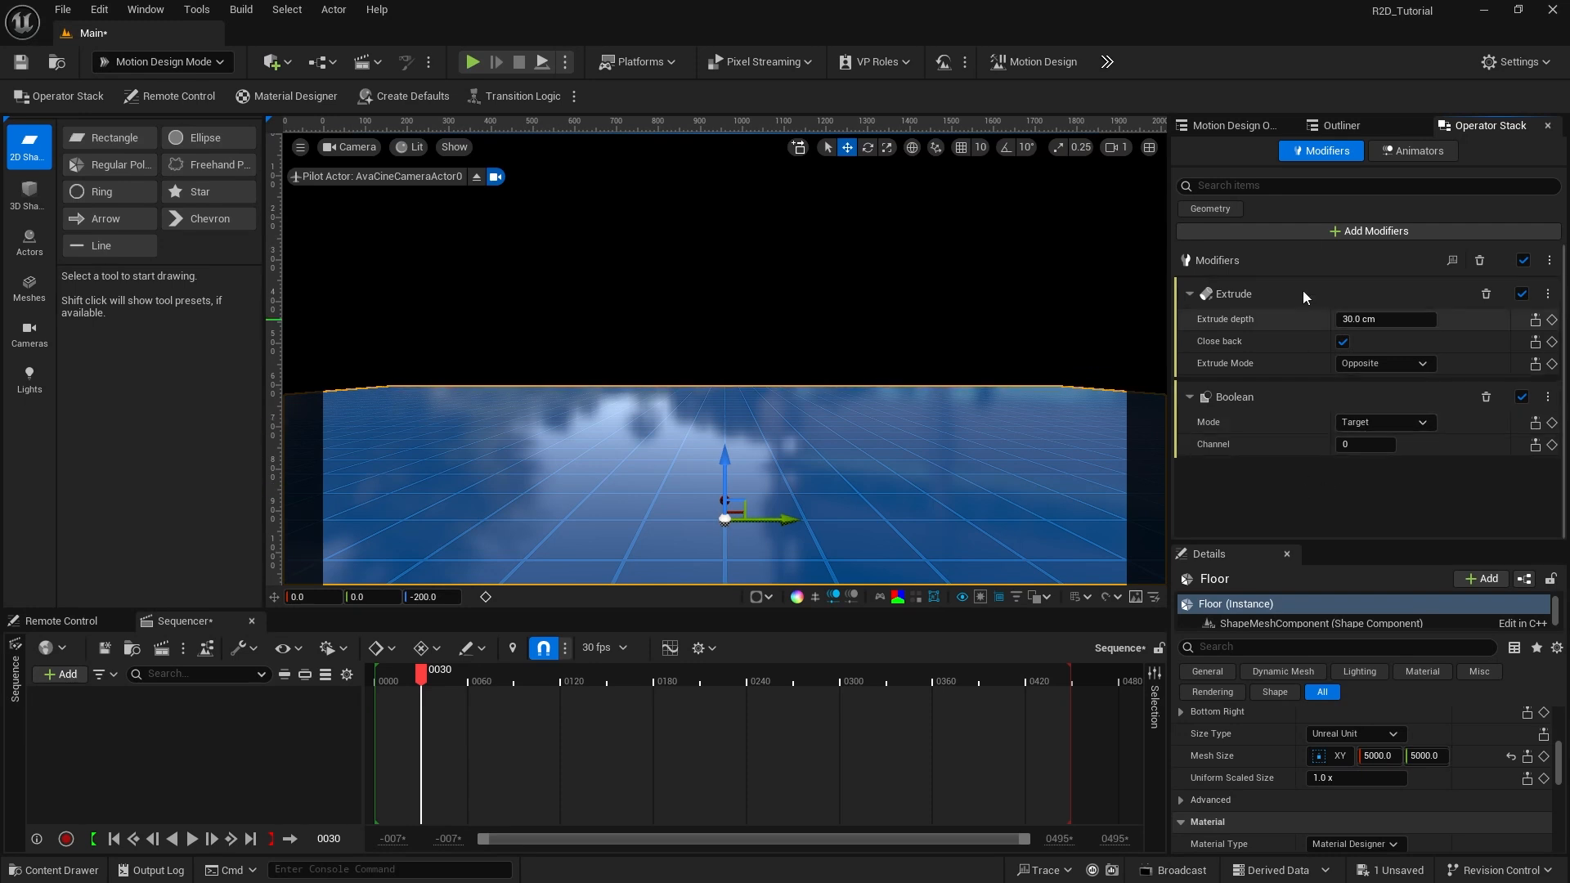
# Step: Add a 2D ellipse at the scene's origin and set its number of sides to 128
pyautogui.click(1244, 128)
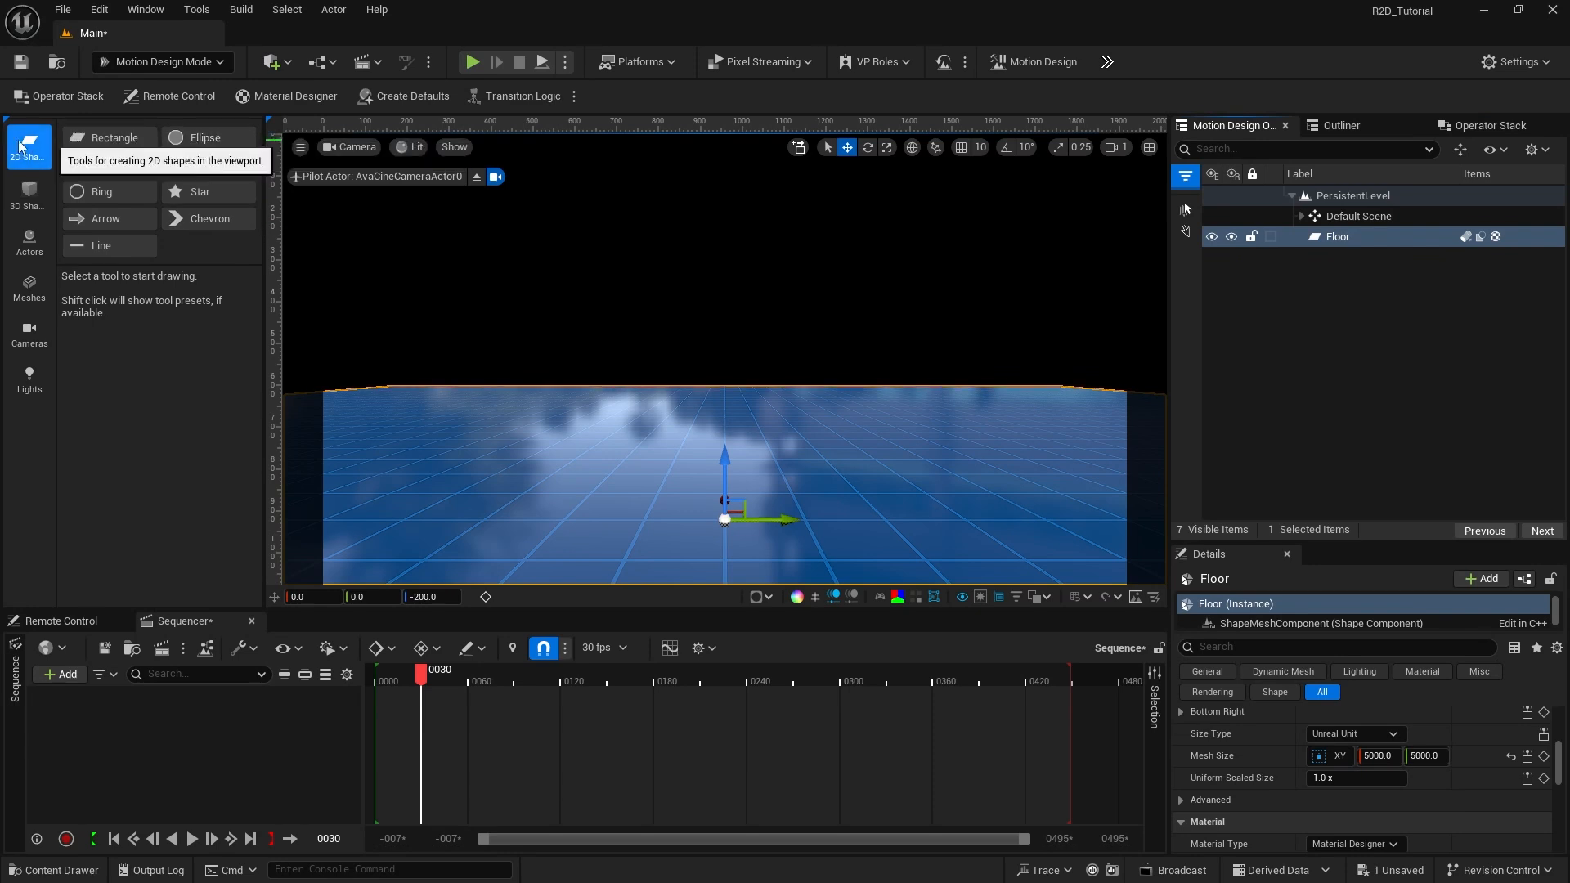
pyautogui.click(204, 139)
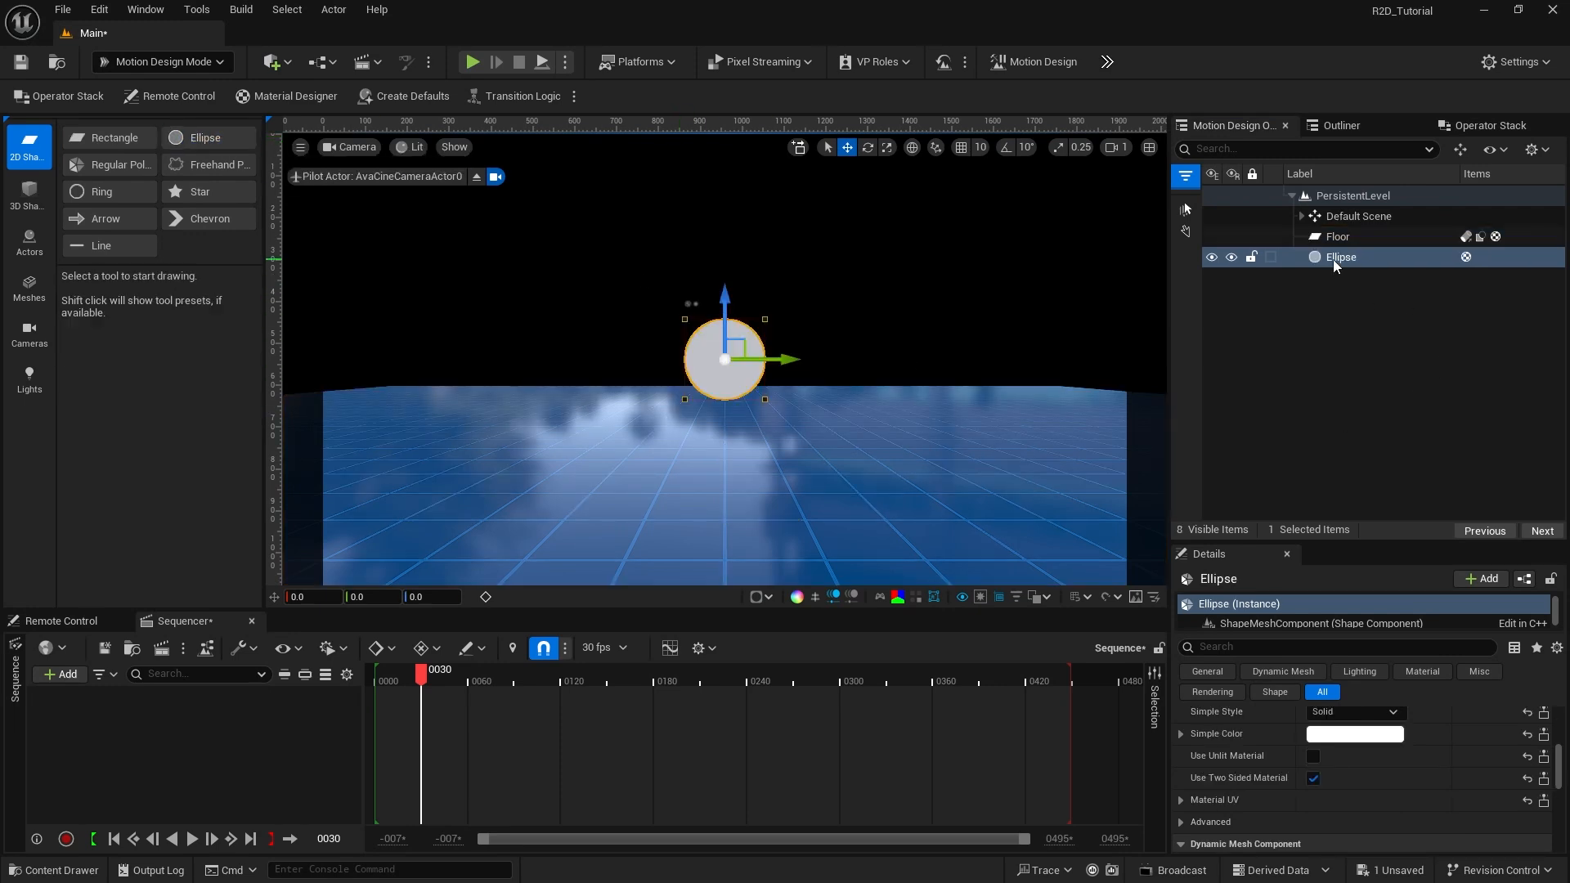
pyautogui.click(1332, 258)
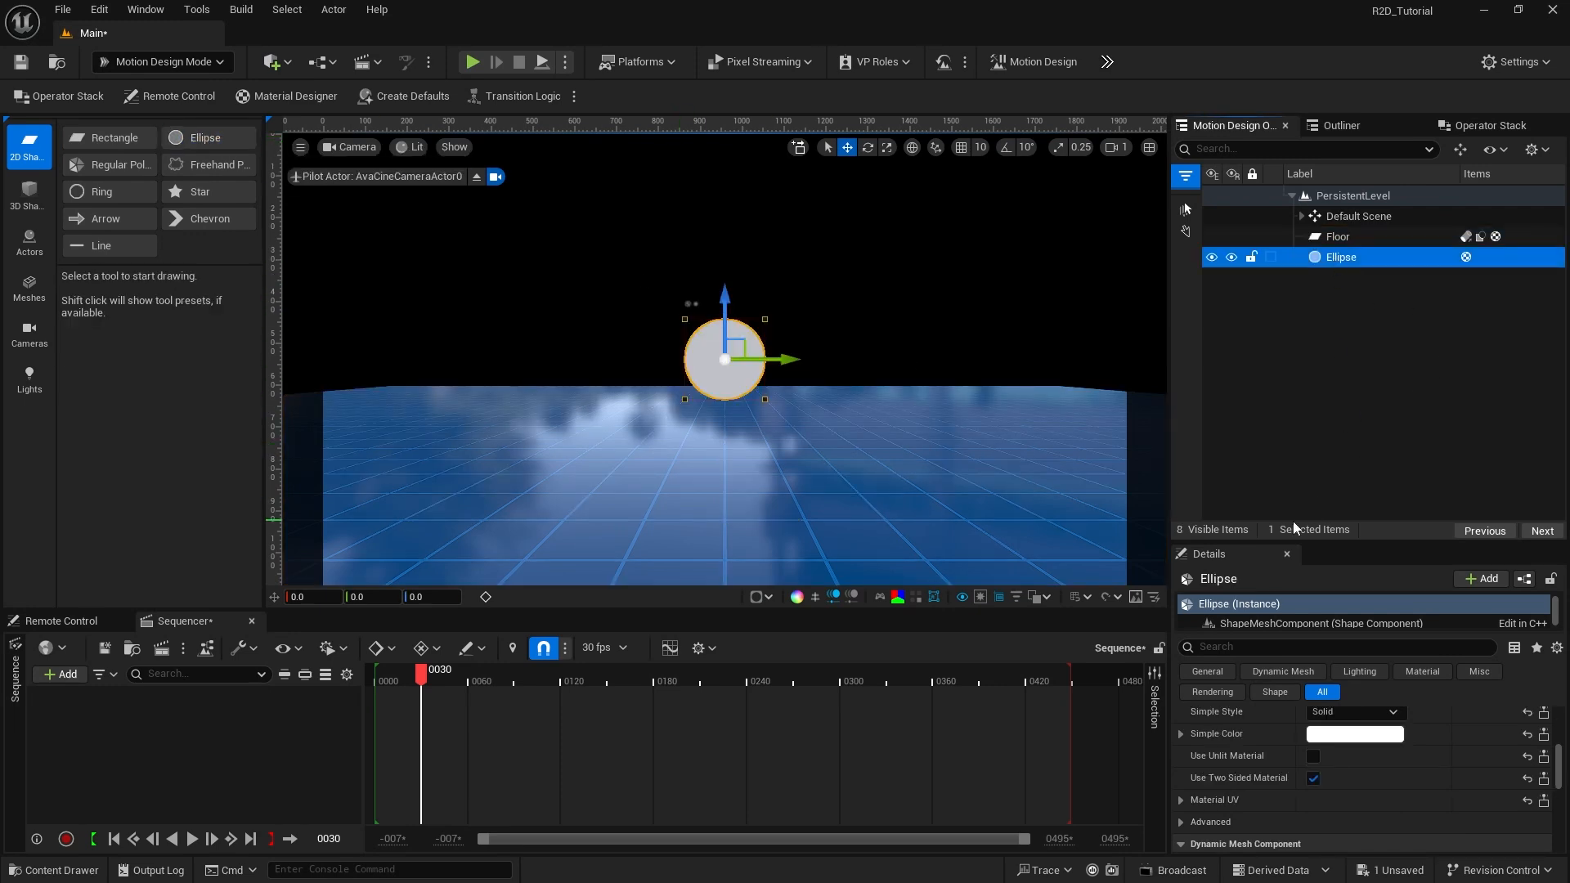
pyautogui.moveTo(1271, 542); pyautogui.dragTo(1270, 331)
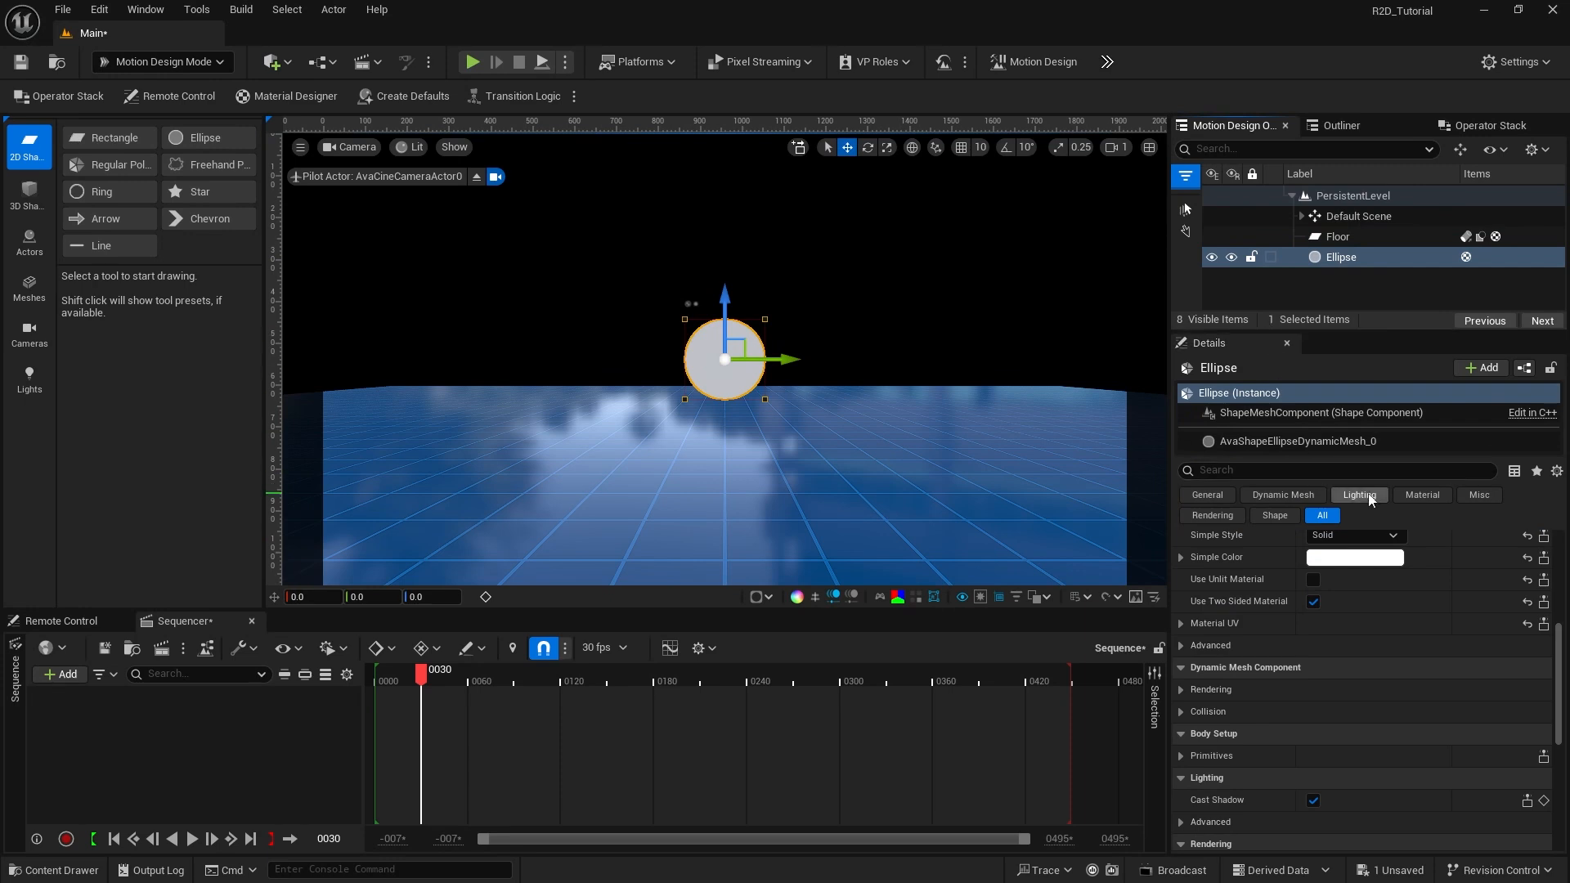
pyautogui.scroll(5, 1420, 631)
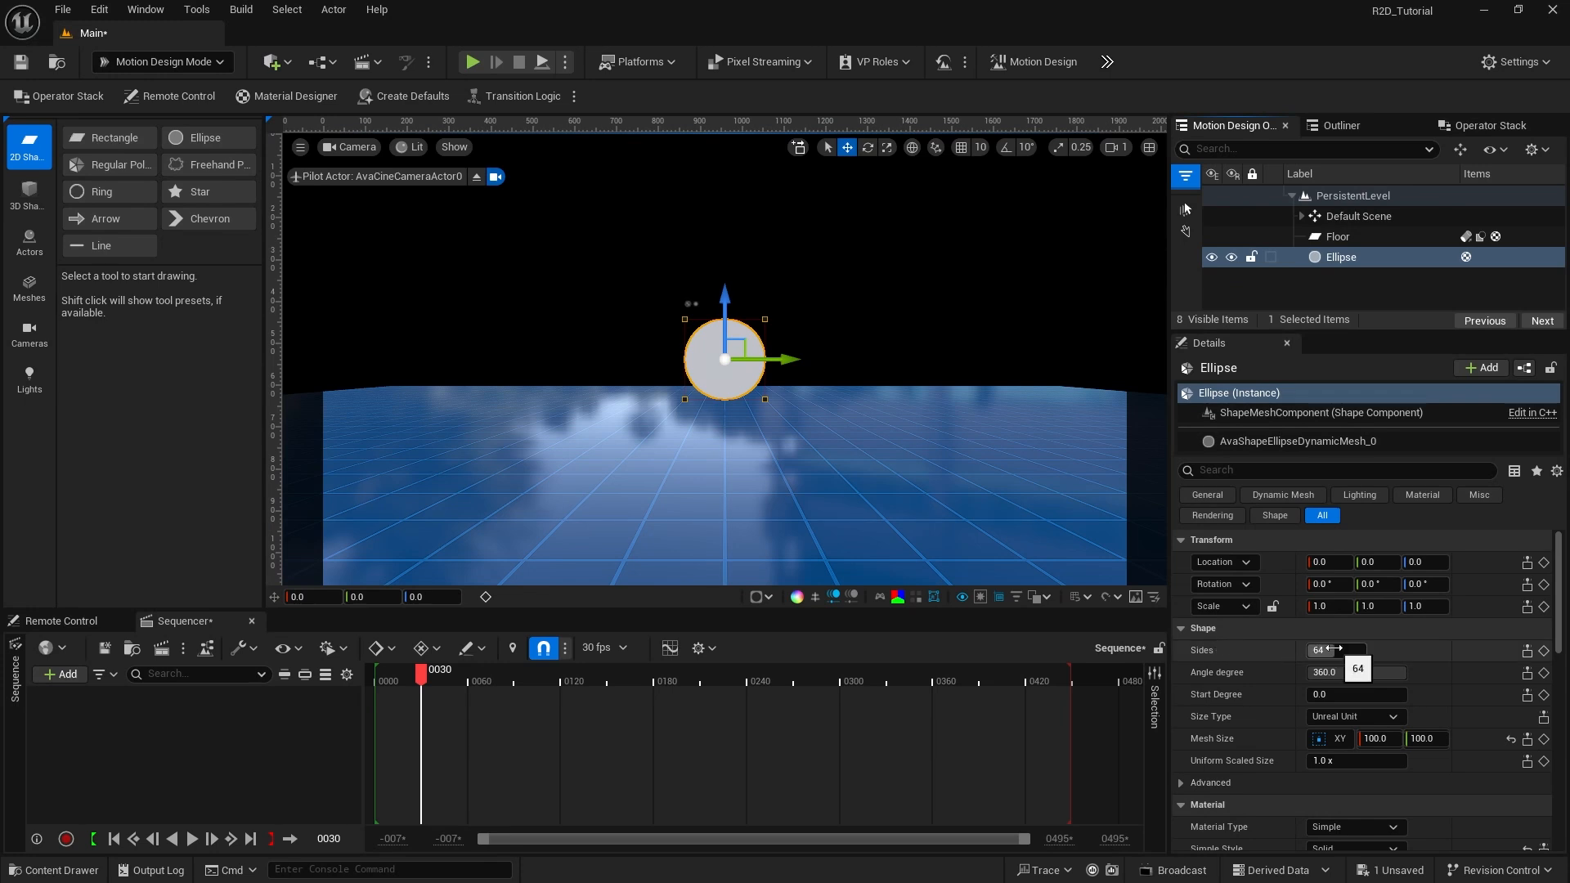
pyautogui.moveTo(1333, 649); pyautogui.dragTo(1332, 649)
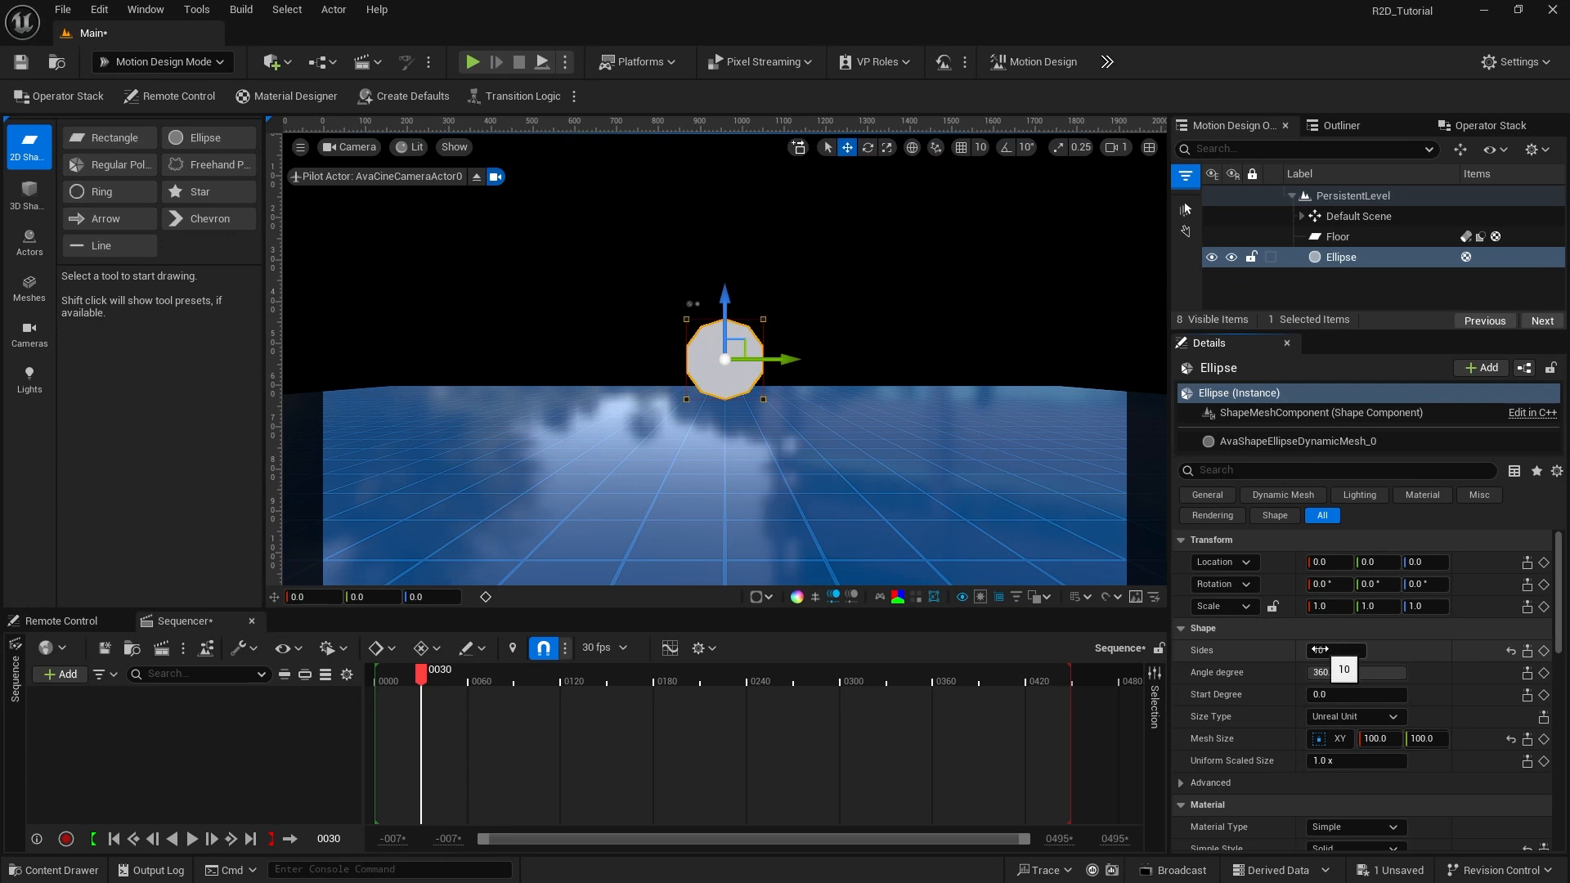
pyautogui.moveTo(1318, 650); pyautogui.dragTo(1390, 650)
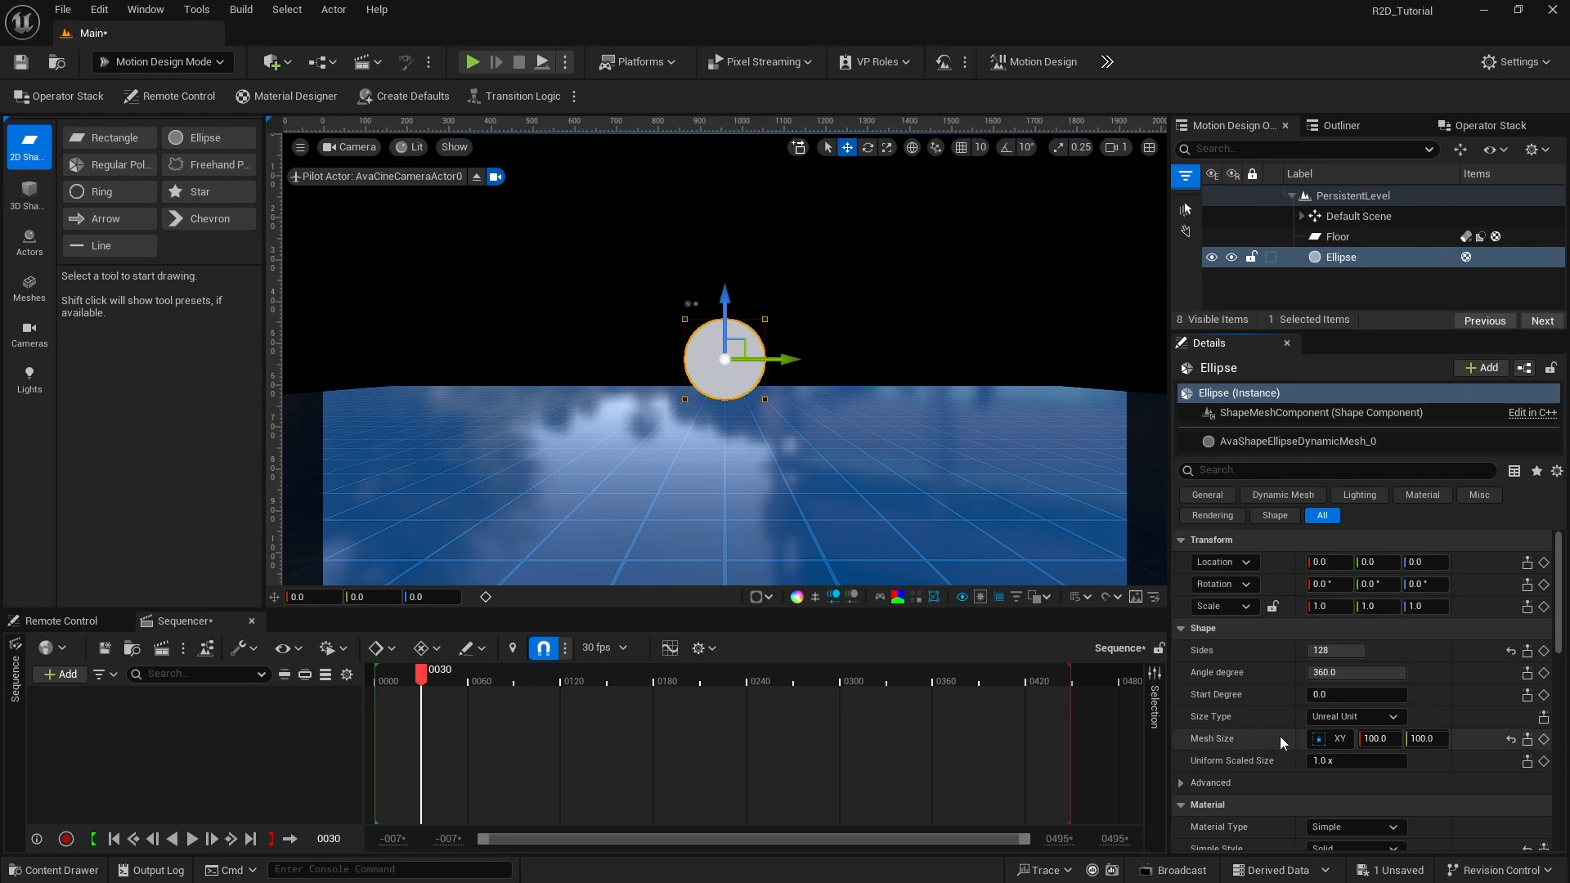
# Step: Set the ellipse's mesh size to 650 in both directions and its Y rotation to -90°
pyautogui.click(1381, 741)
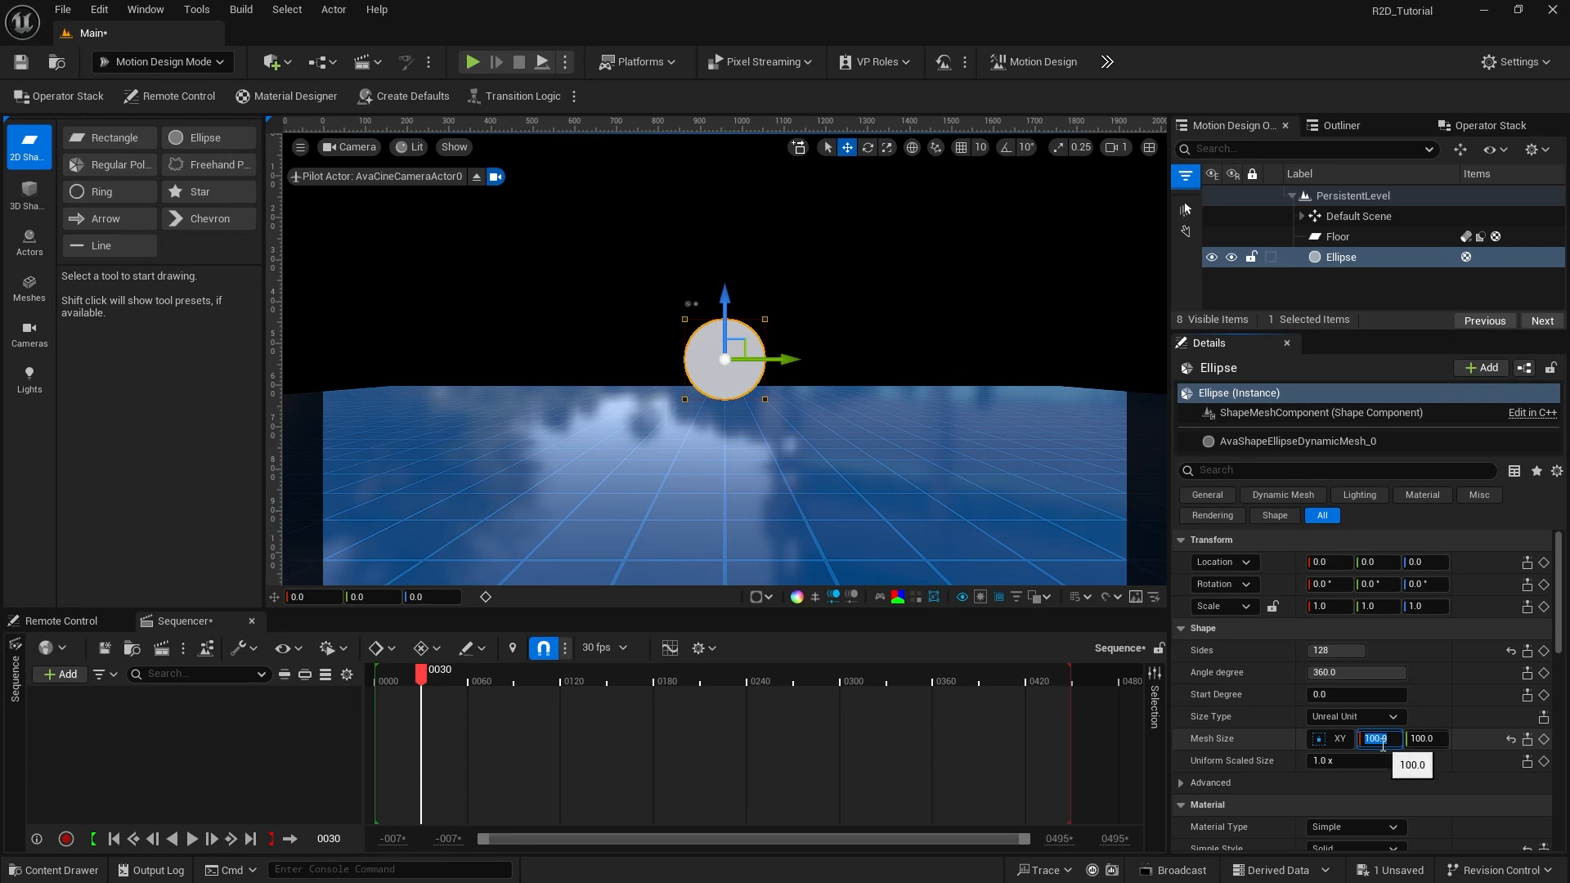
pyautogui.write('650')
pyautogui.press('Return')
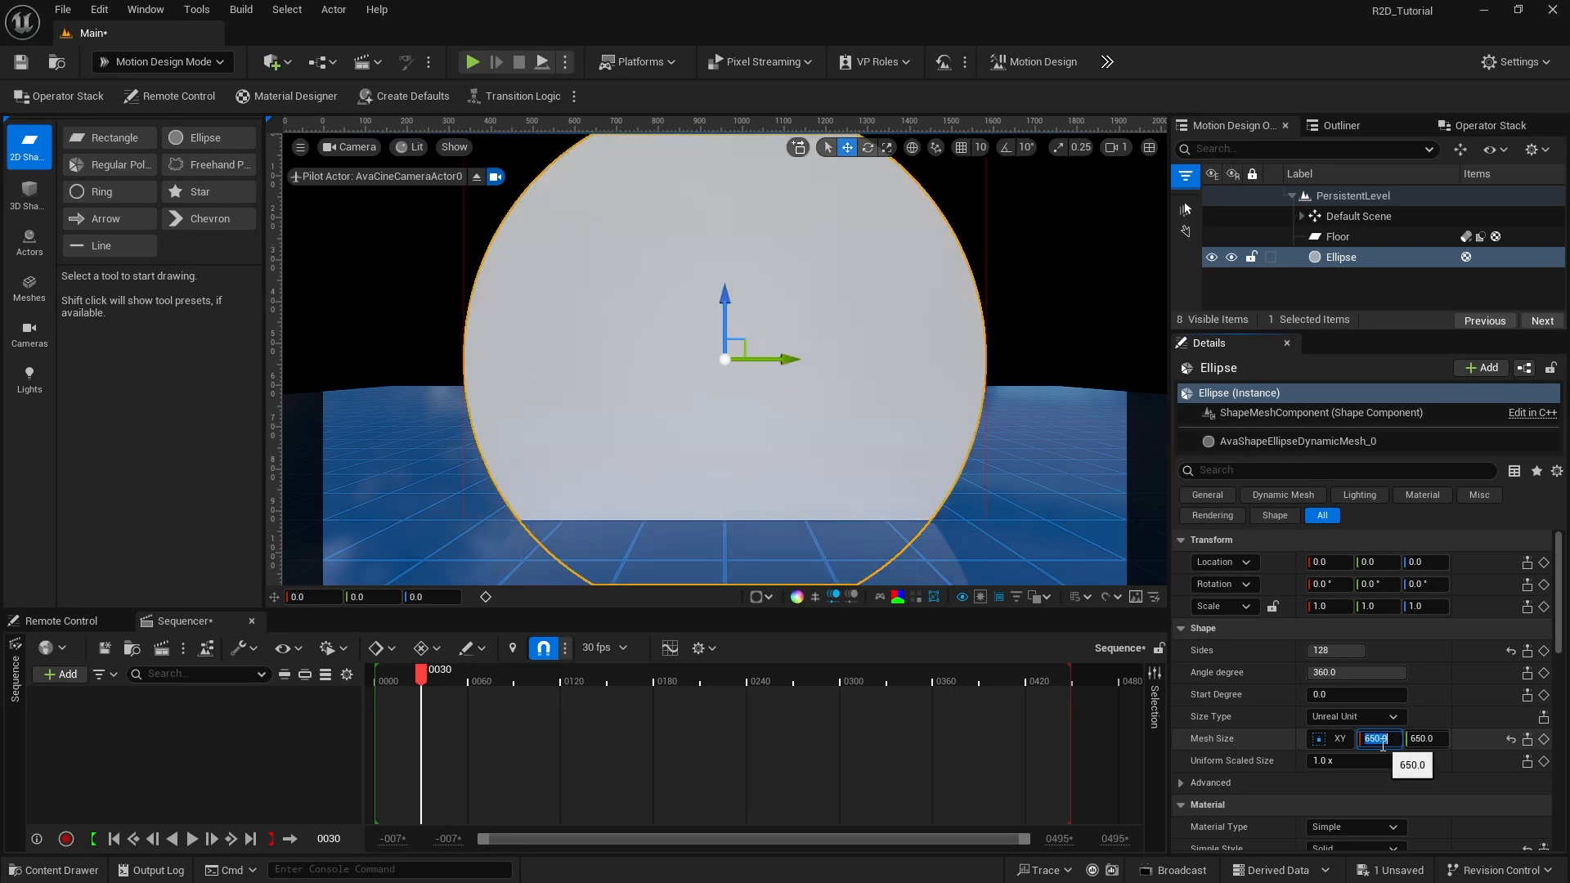
pyautogui.click(1373, 584)
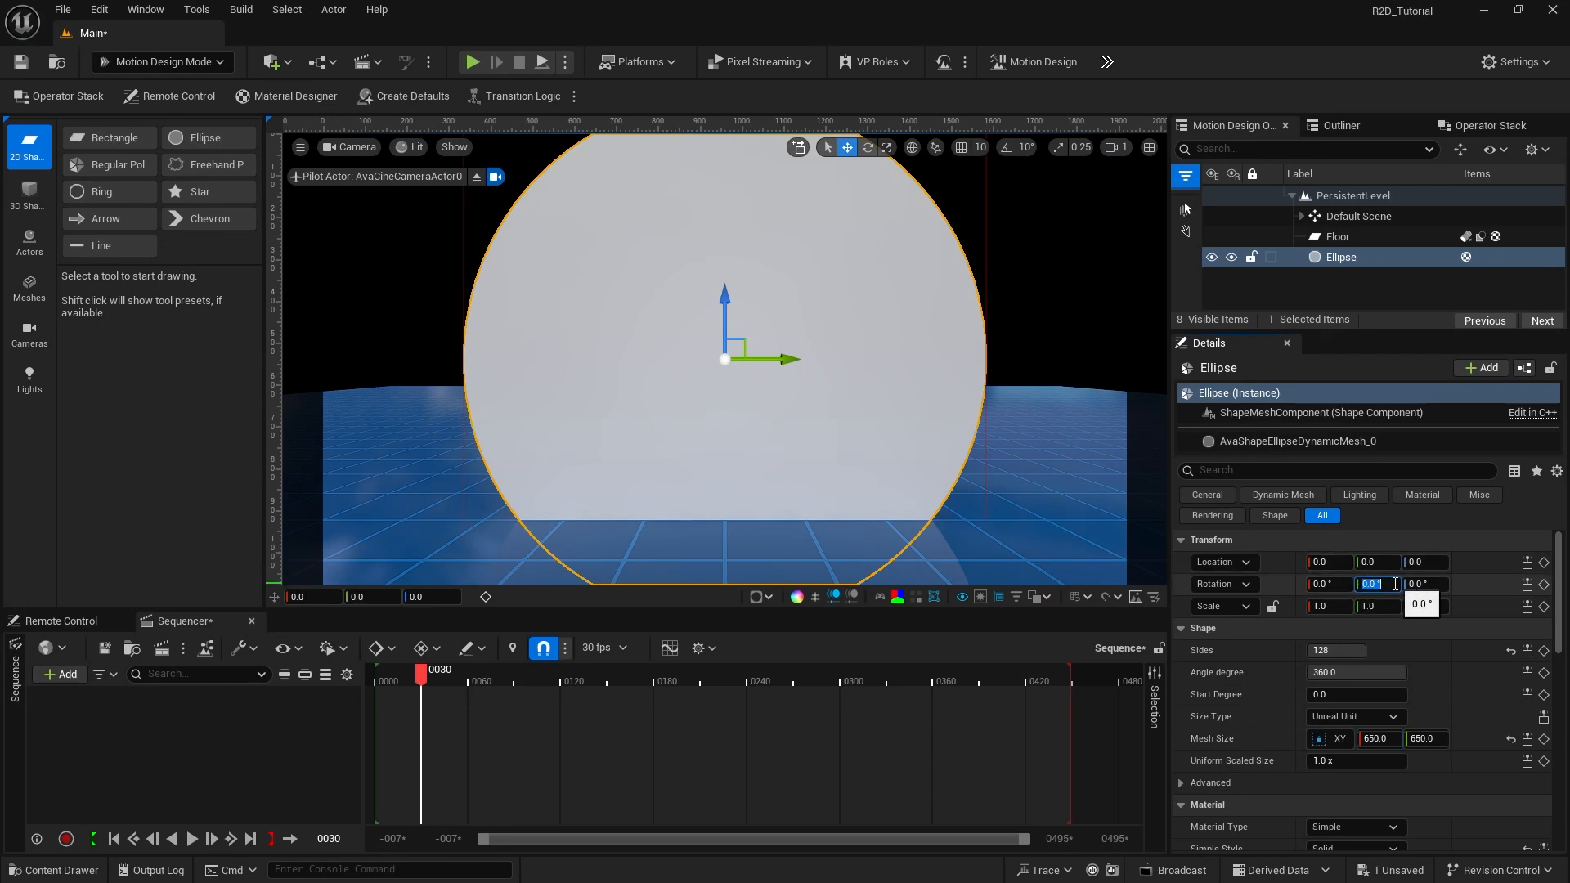
pyautogui.write('-90')
pyautogui.press('Return')
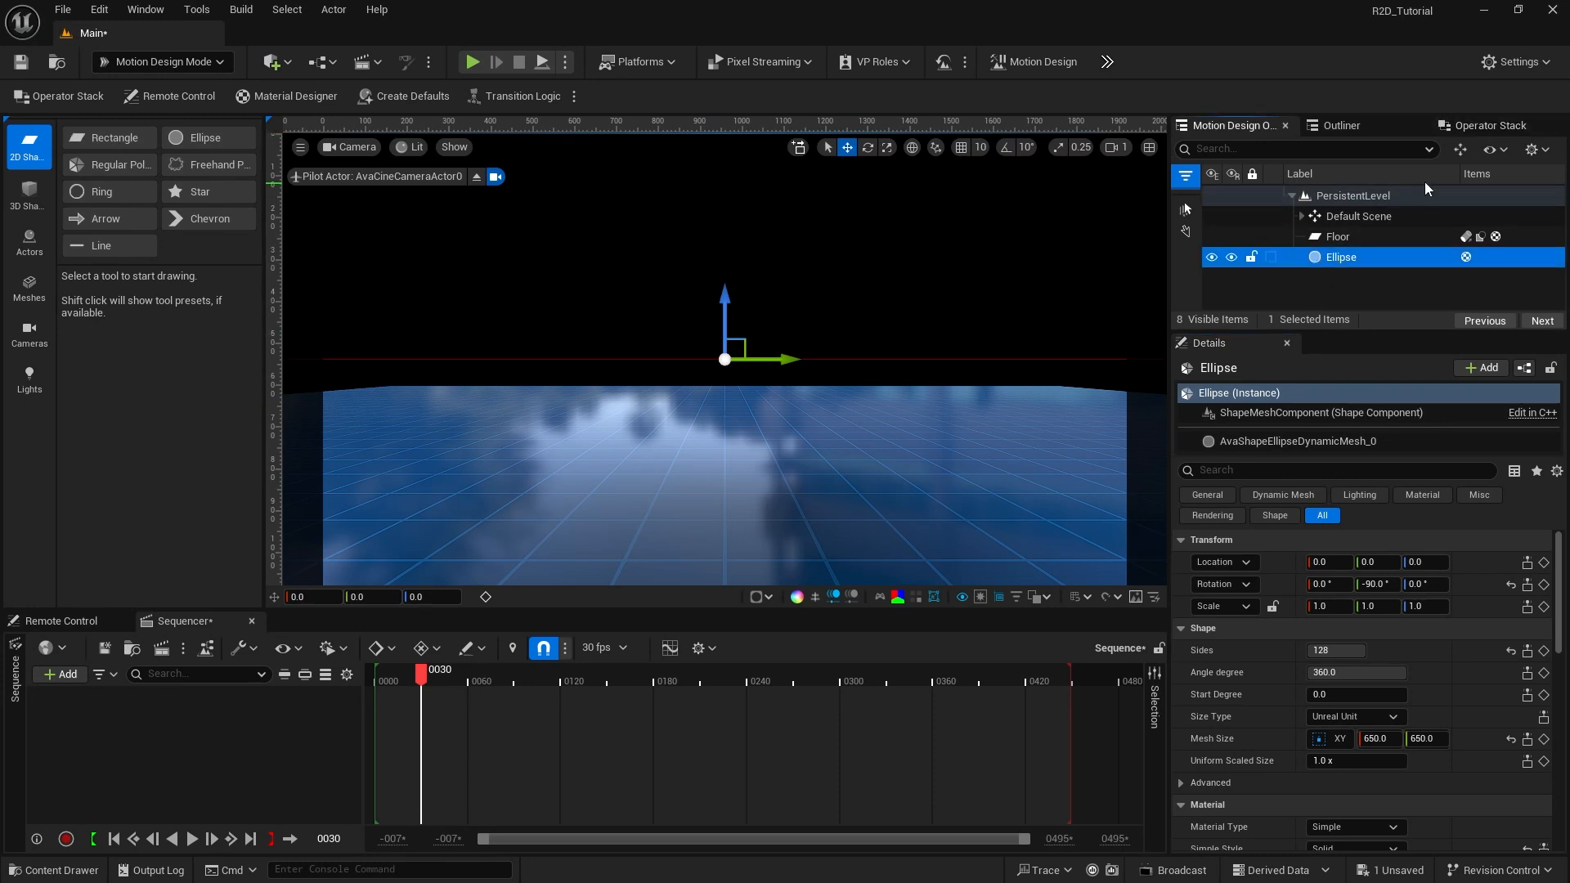
# Step: Add an Extrude modifier and a Boolean modifier to the ellipse and make room for their settings
pyautogui.click(1474, 128)
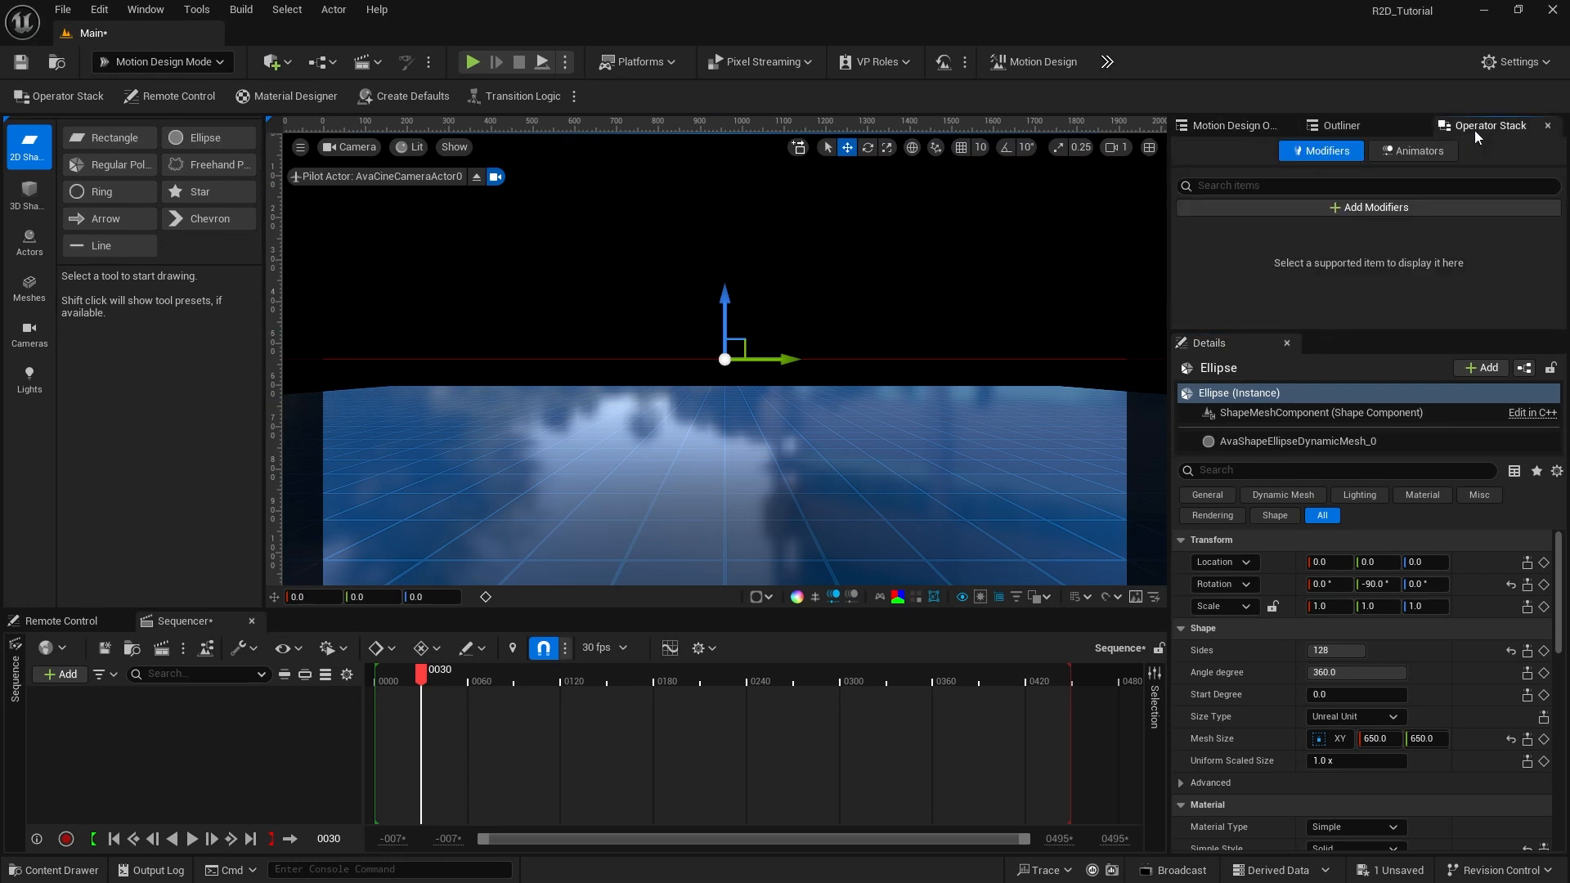
pyautogui.click(1337, 207)
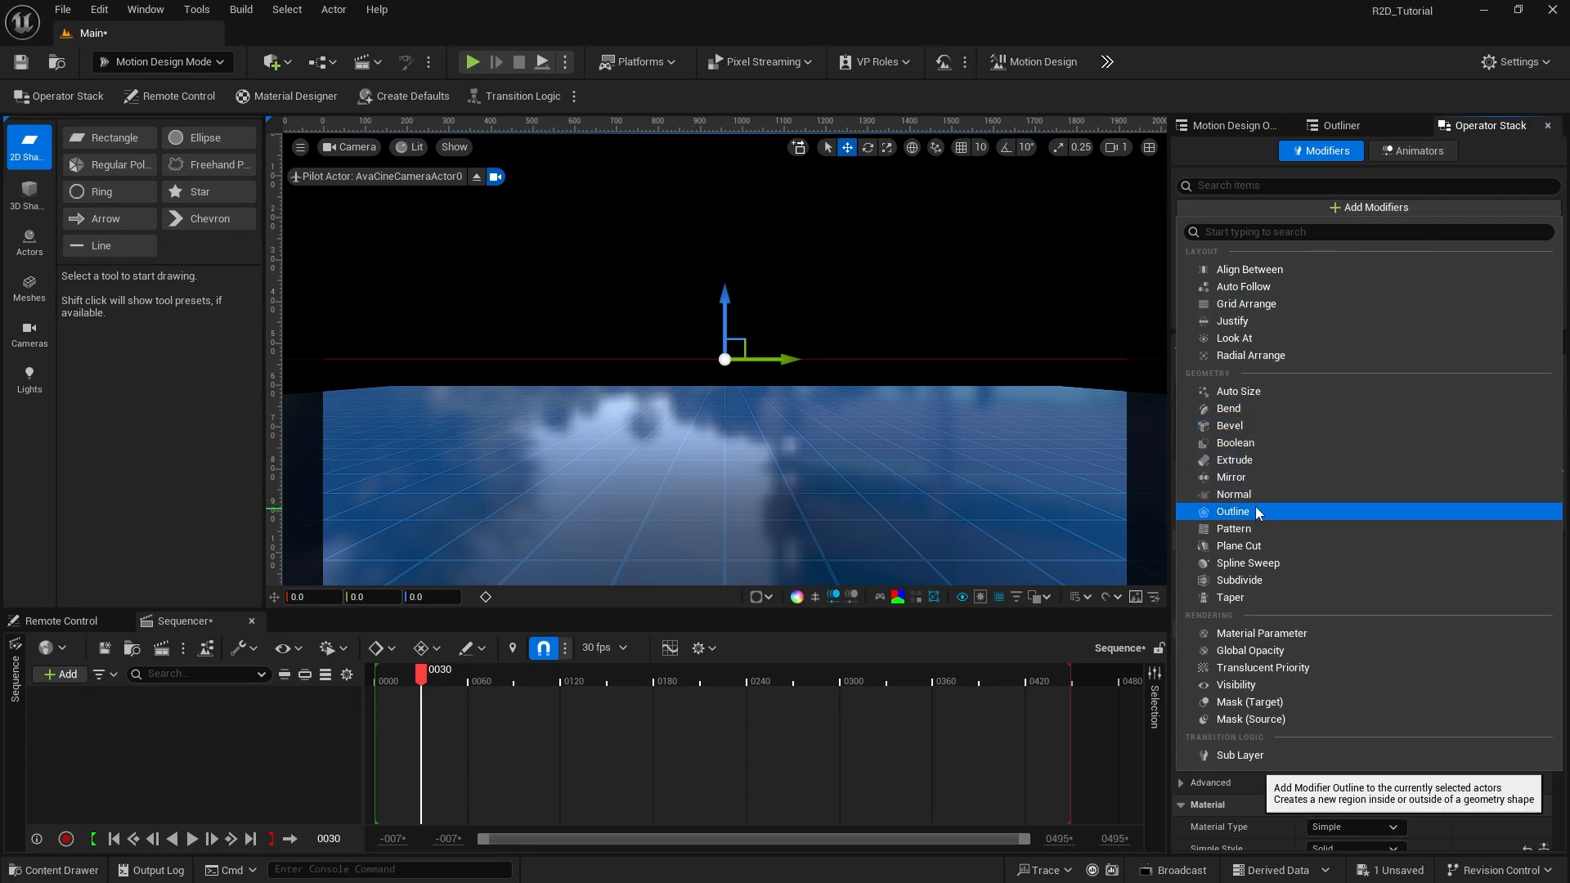
pyautogui.click(1249, 460)
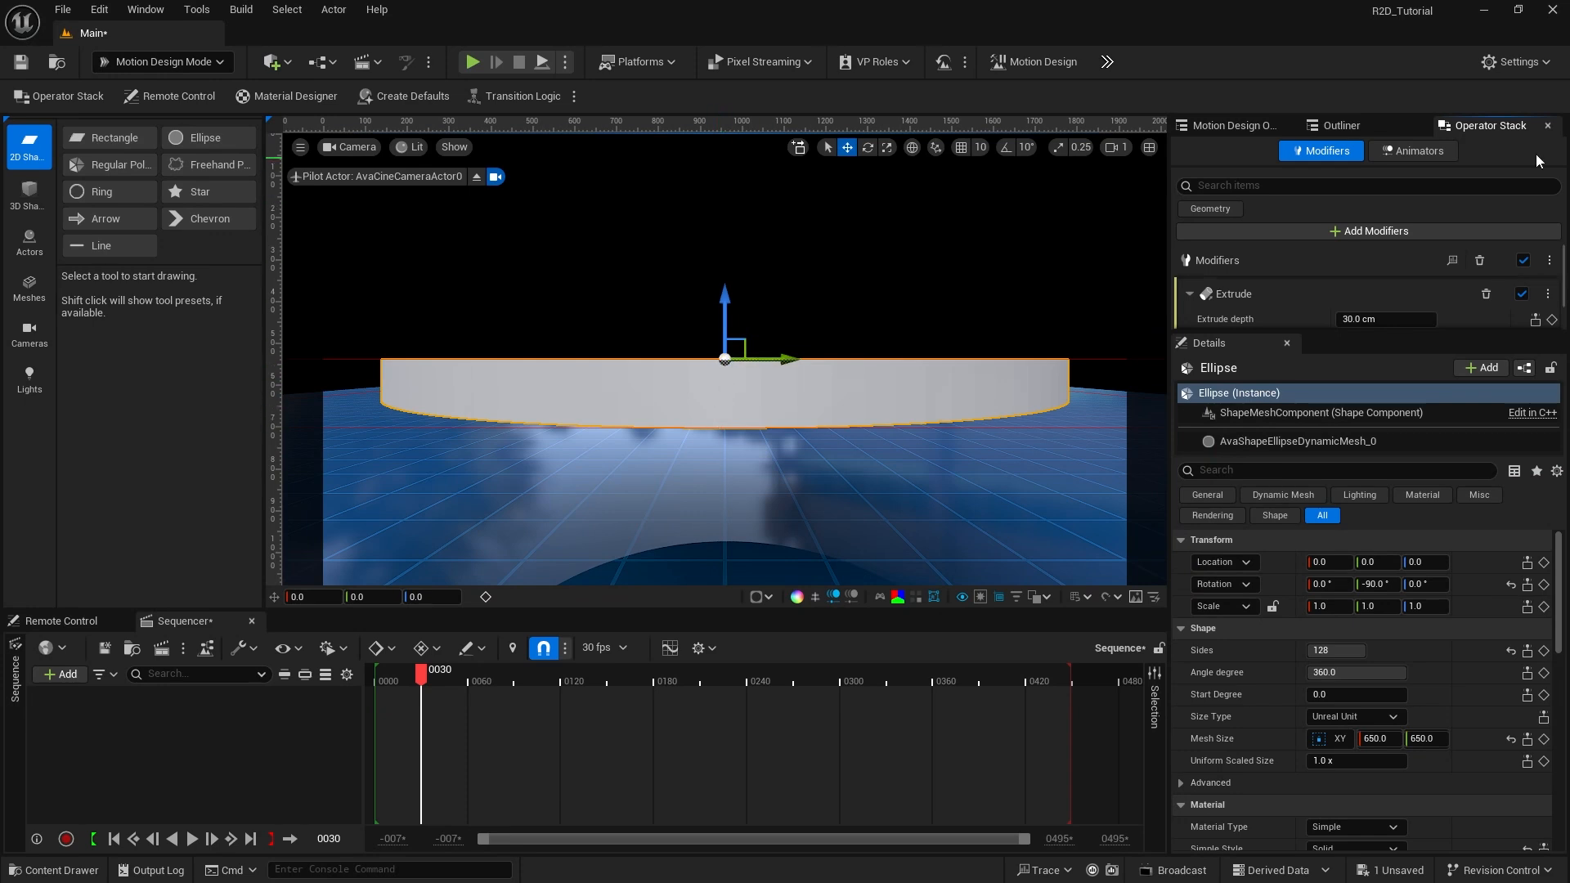
pyautogui.click(1341, 234)
pyautogui.click(1268, 448)
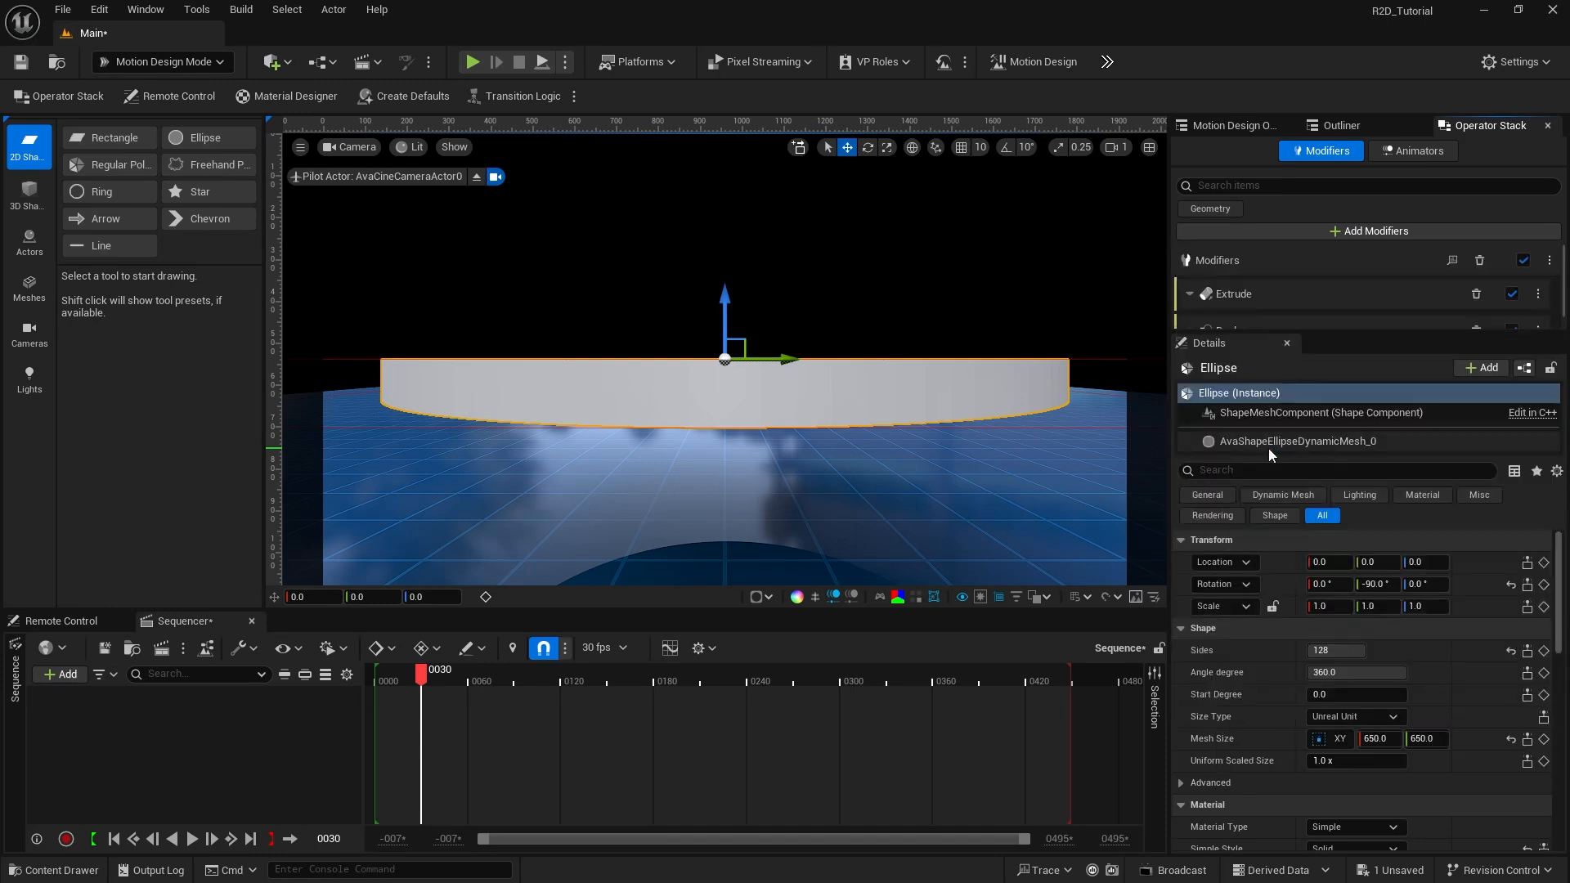
pyautogui.moveTo(1251, 334); pyautogui.dragTo(1249, 490)
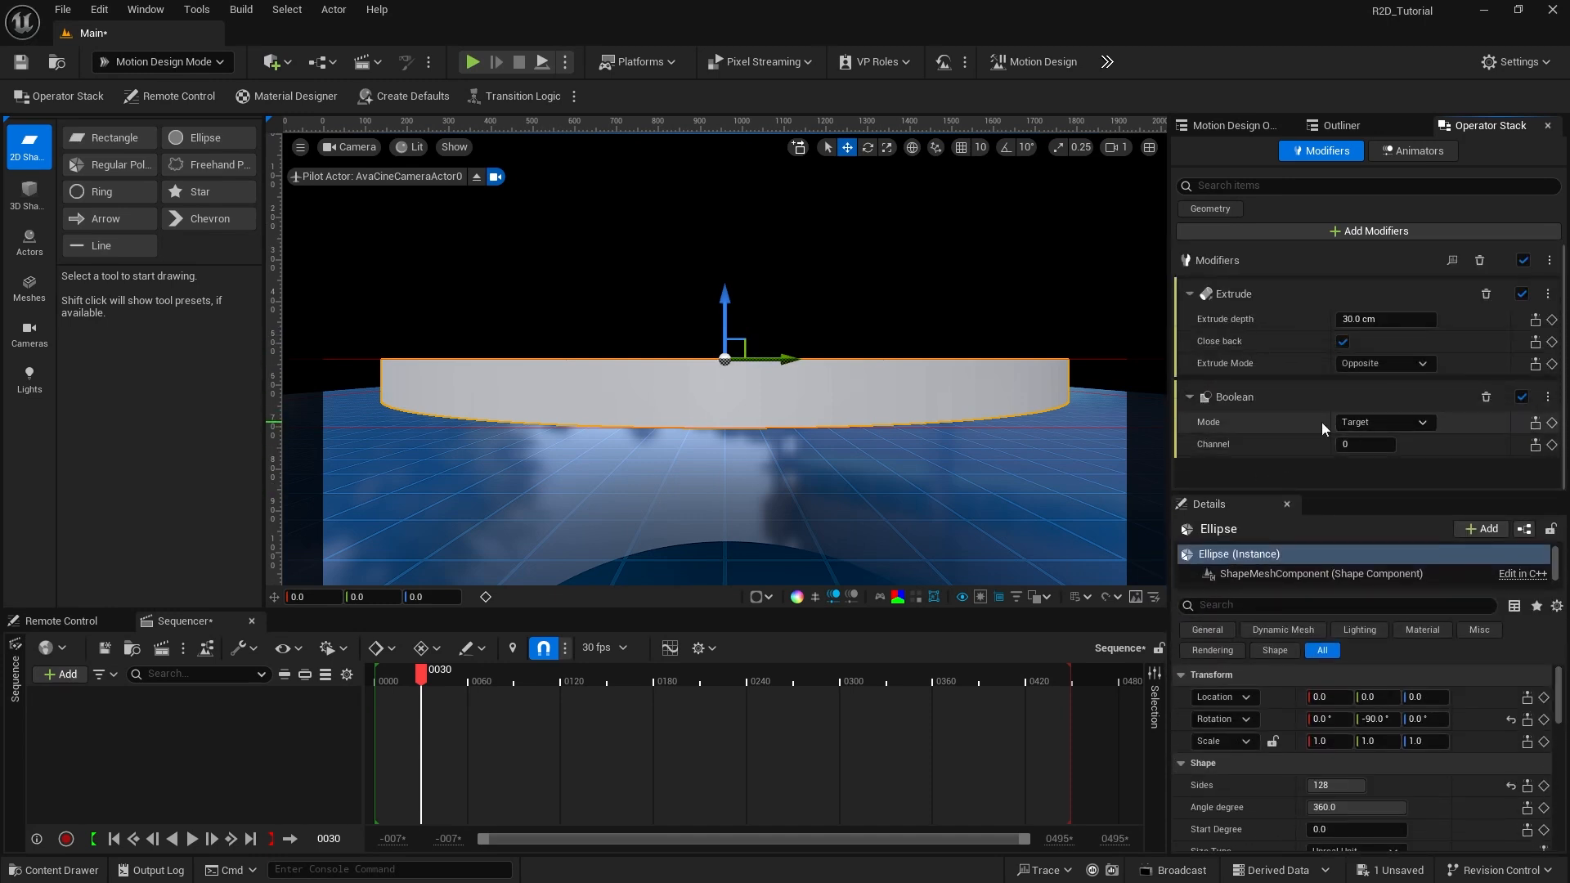
# Step: Set the ellipse's Boolean mode to Subtract and lower the ellipse into the floor, to a Z location of about -196.3
pyautogui.click(1374, 422)
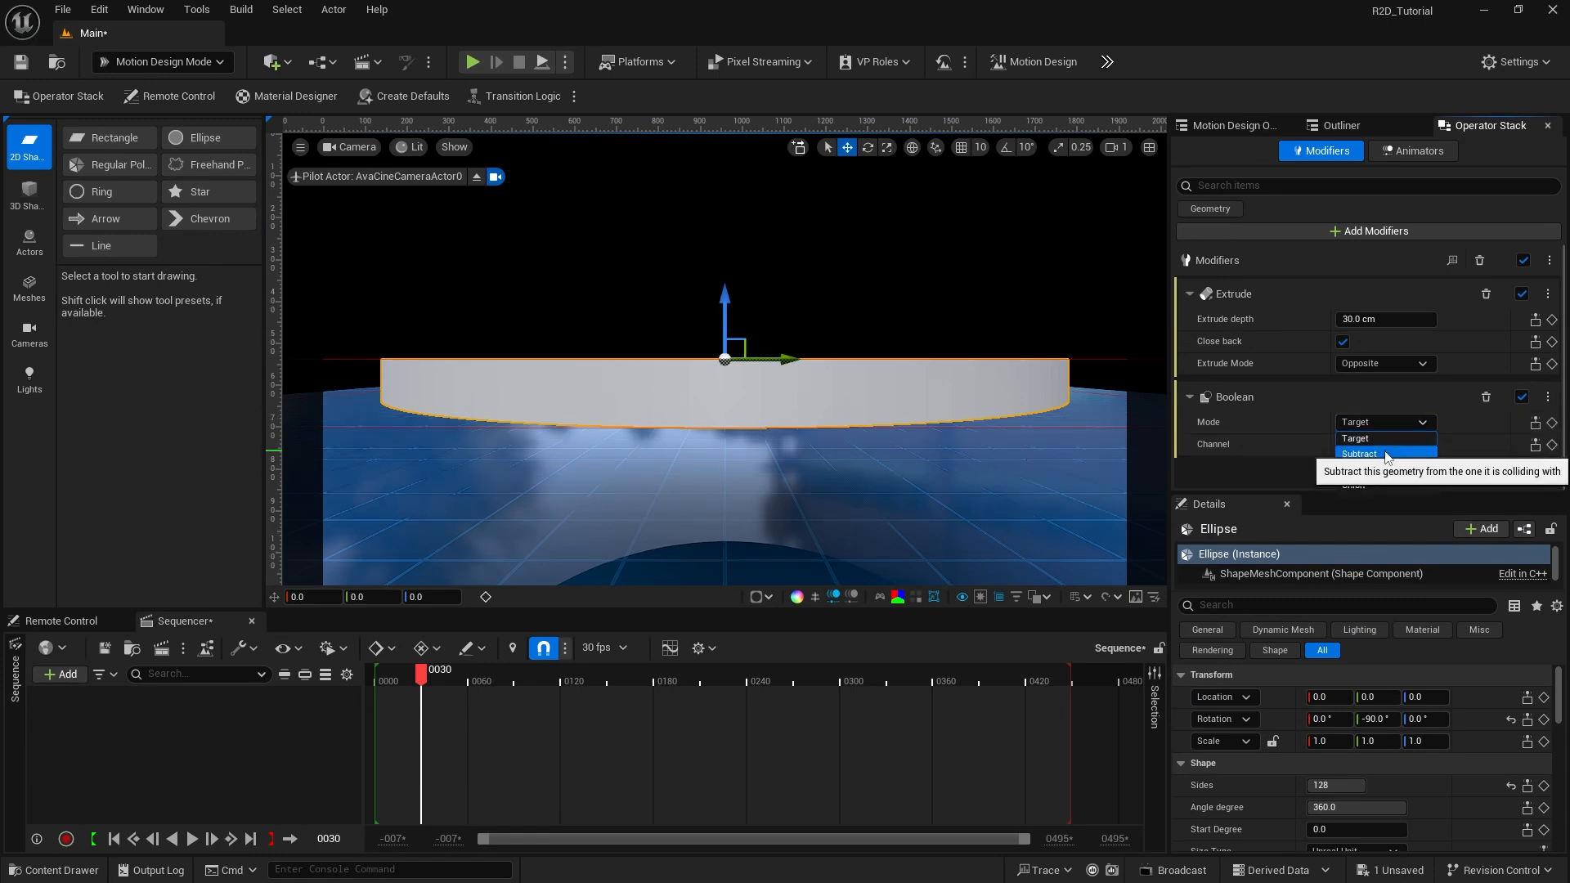
pyautogui.click(1385, 455)
pyautogui.moveTo(724, 298); pyautogui.dragTo(738, 456)
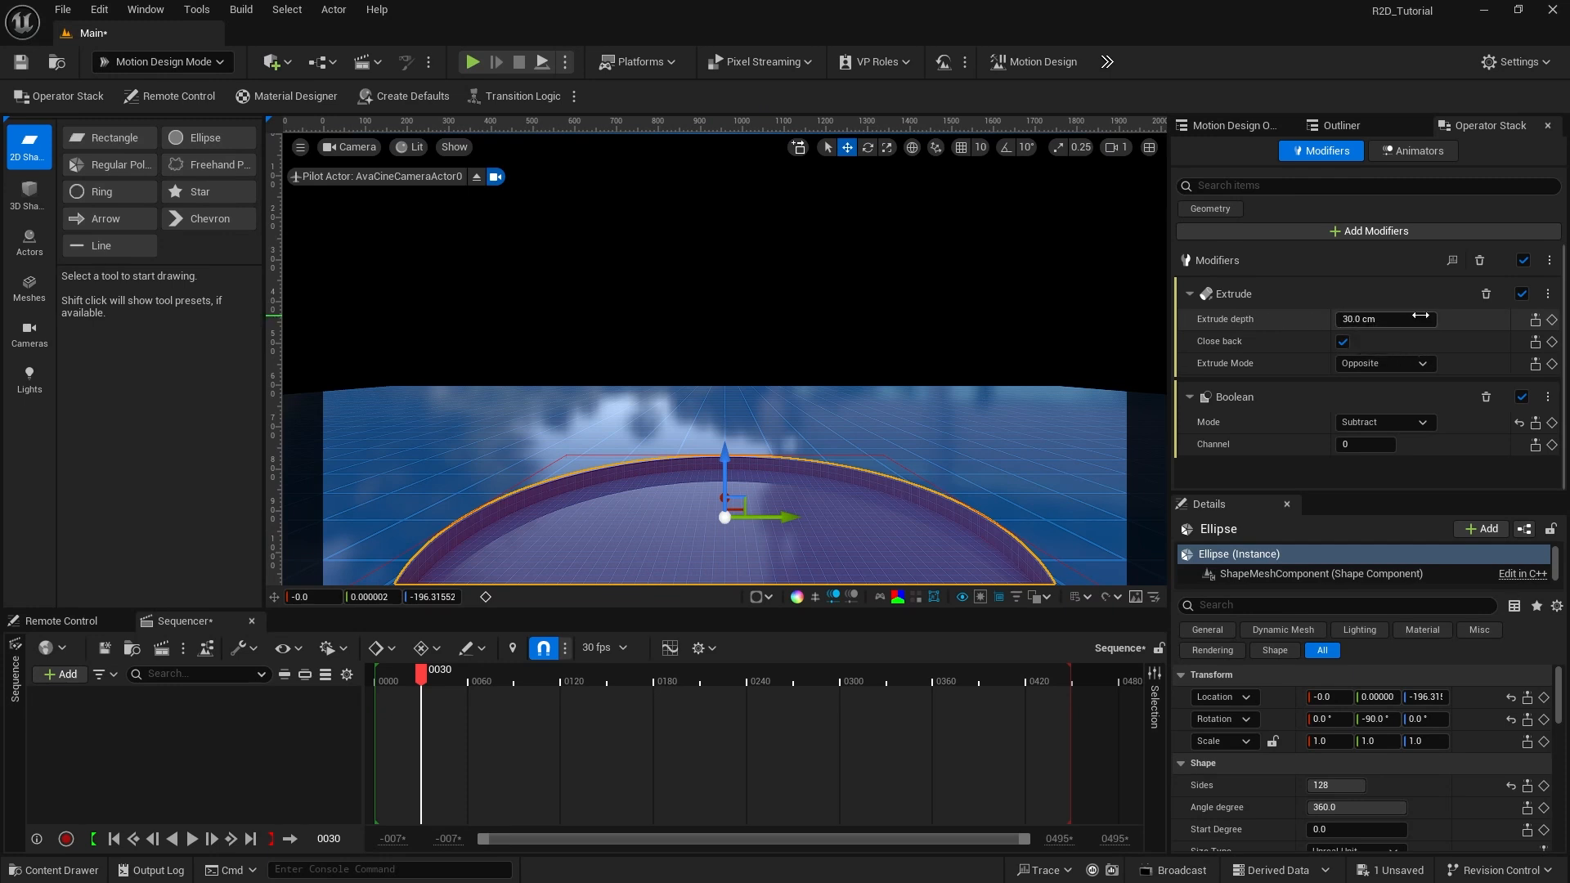
# Step: Check the Floor's modifiers, then increase the ellipse's extrude depth to about 50.6 cm so it cuts through the floor
pyautogui.click(1236, 127)
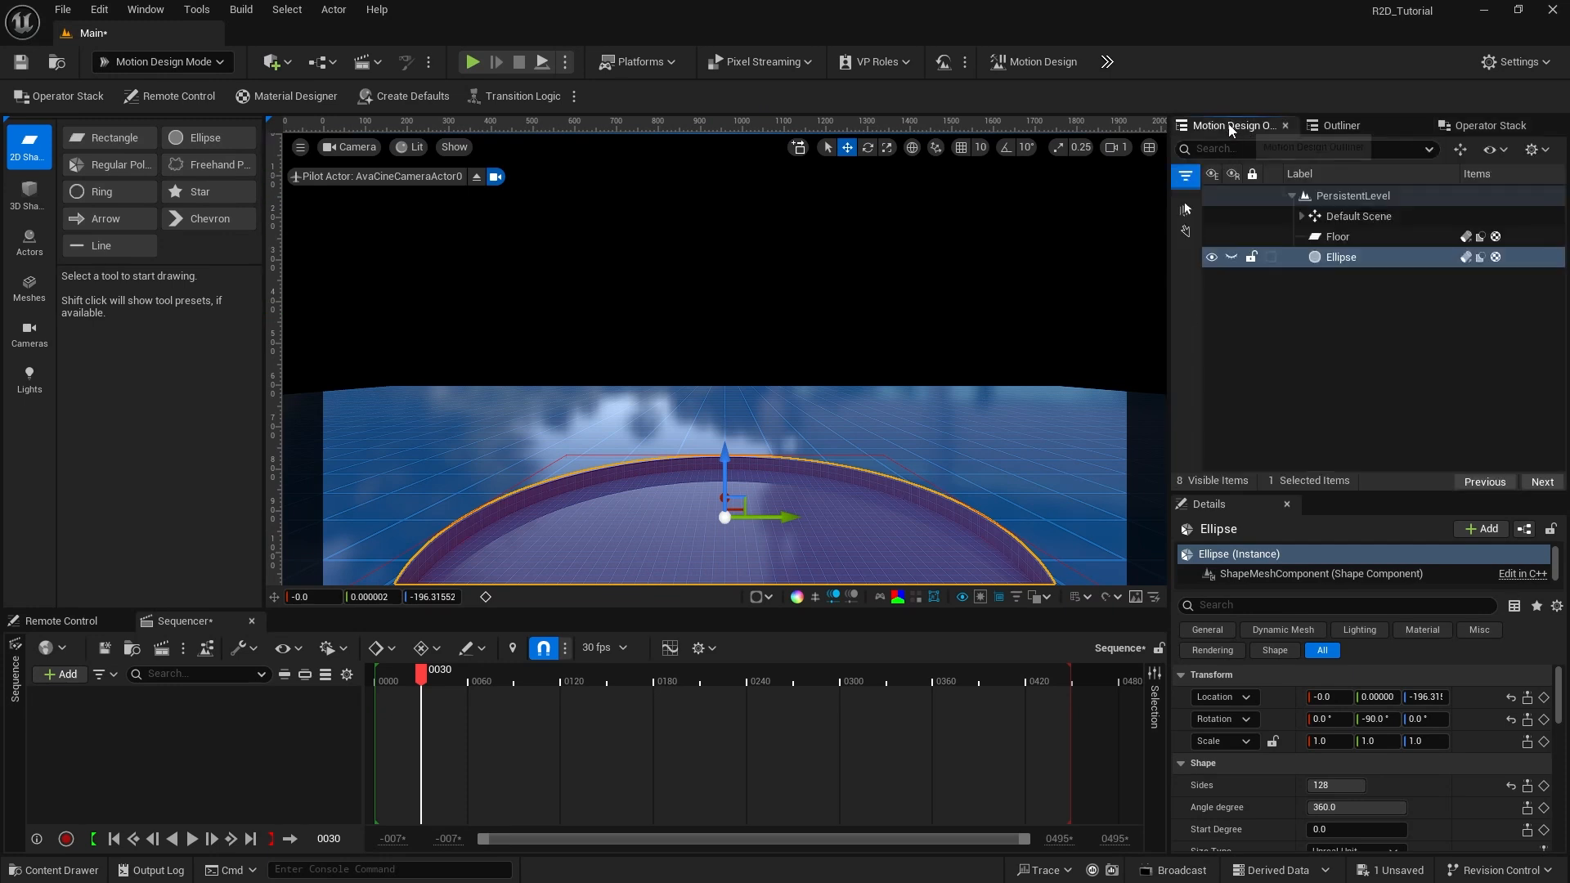
pyautogui.click(1318, 237)
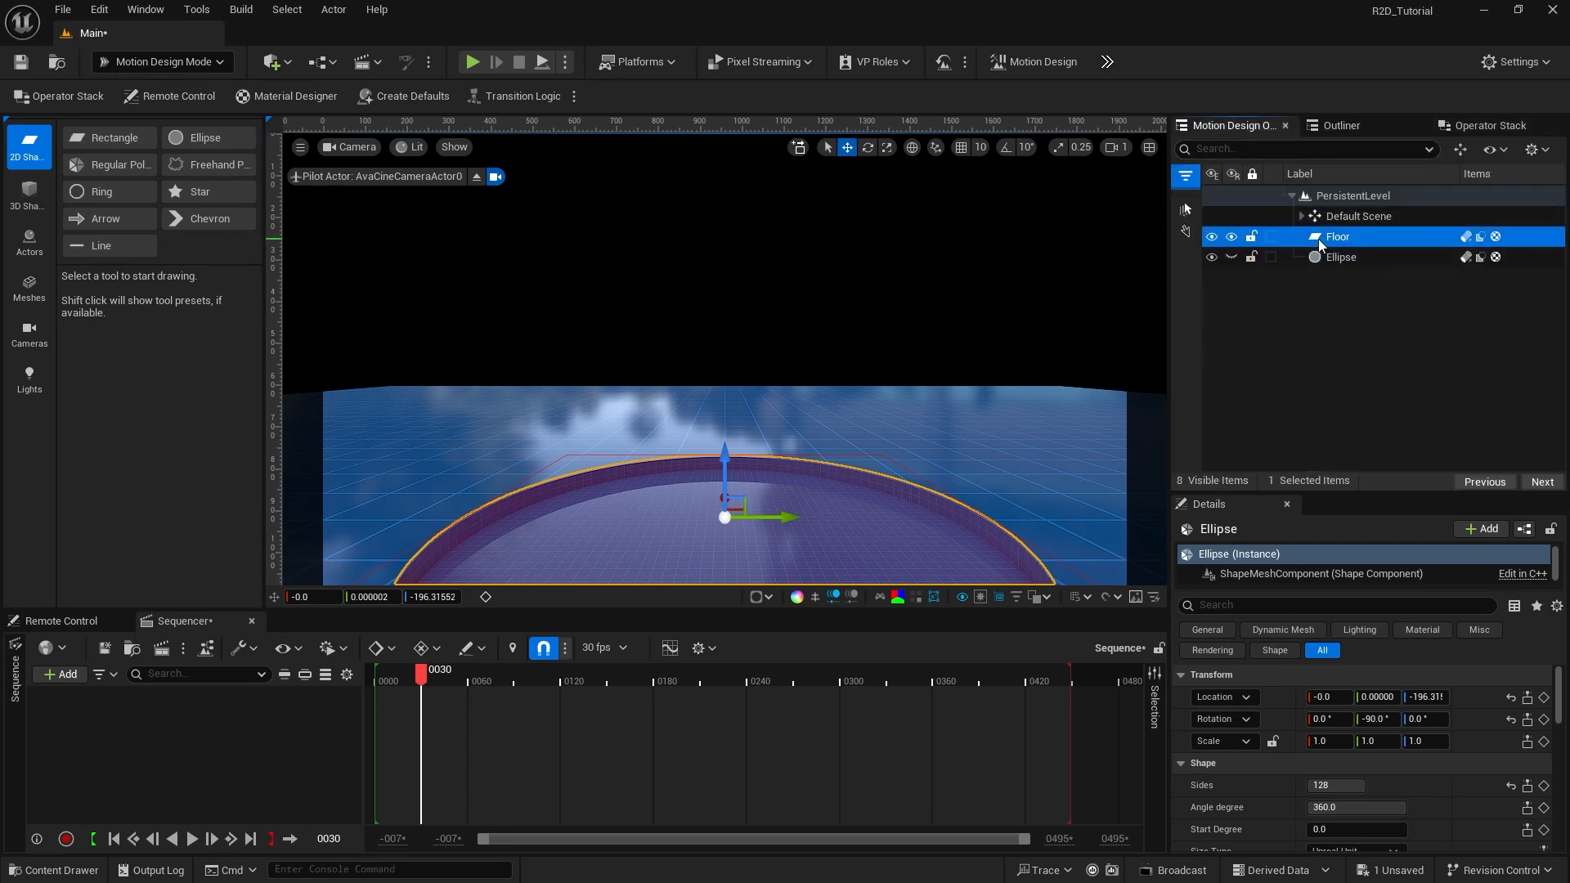
pyautogui.click(1471, 127)
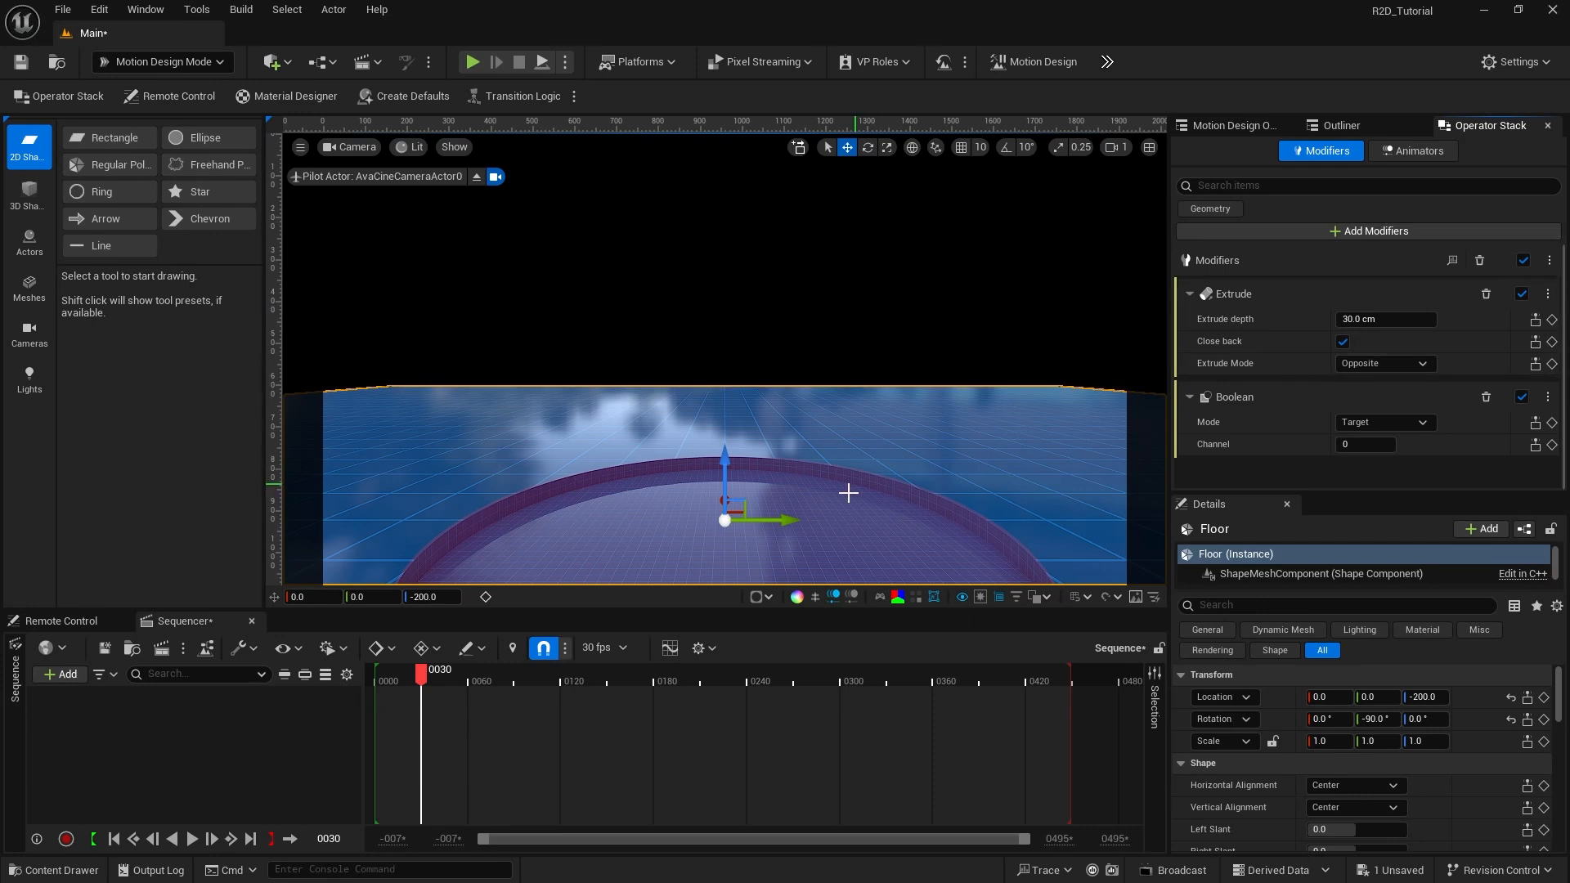
pyautogui.click(809, 559)
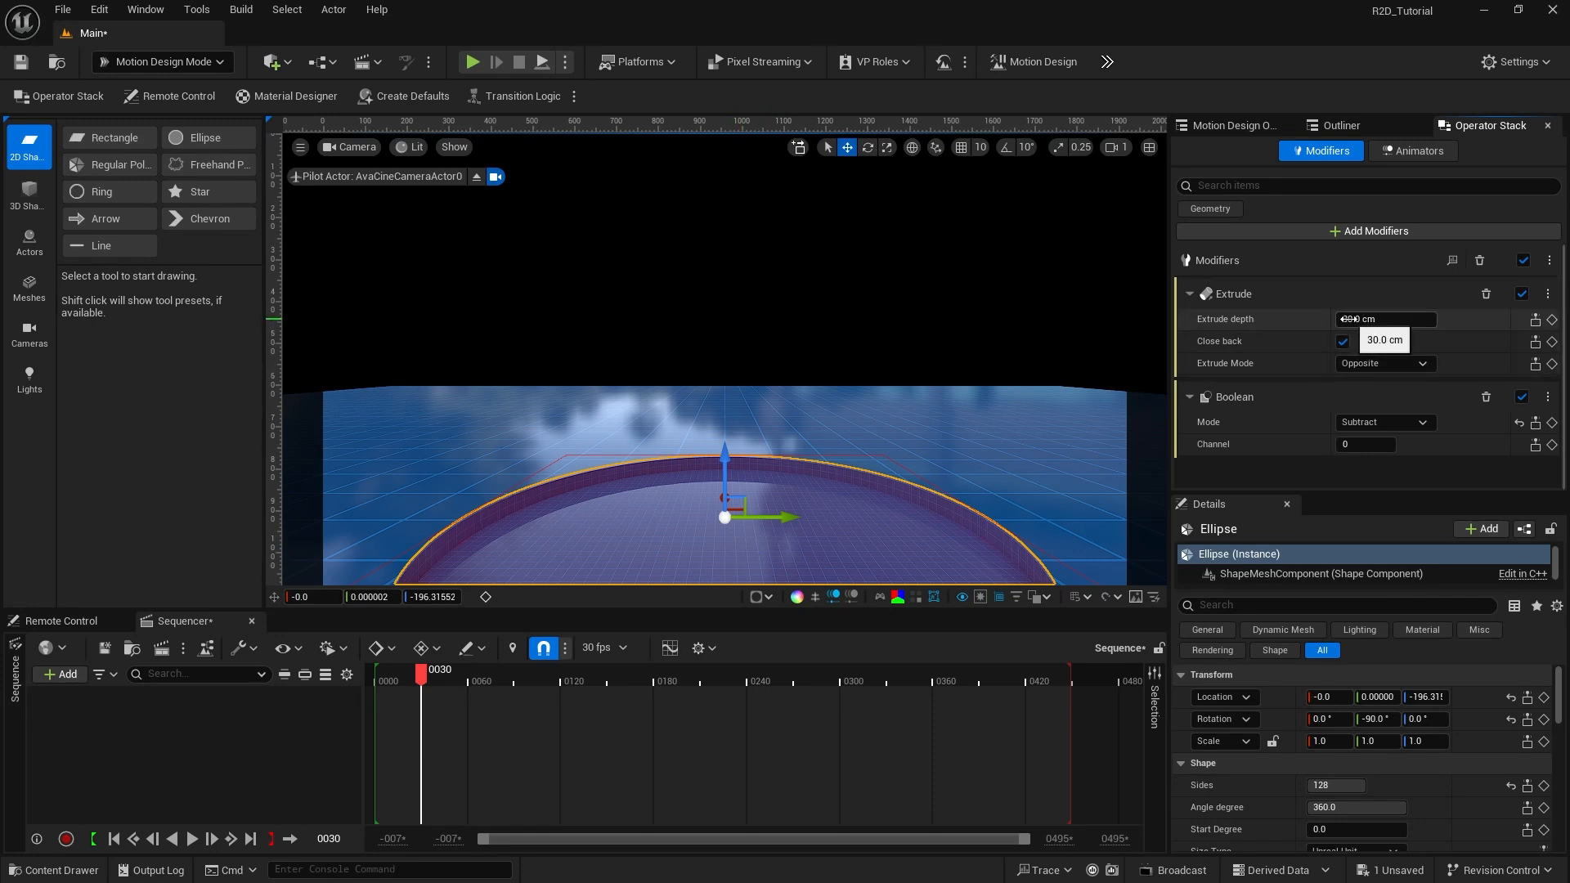
pyautogui.moveTo(1362, 319); pyautogui.dragTo(1401, 319)
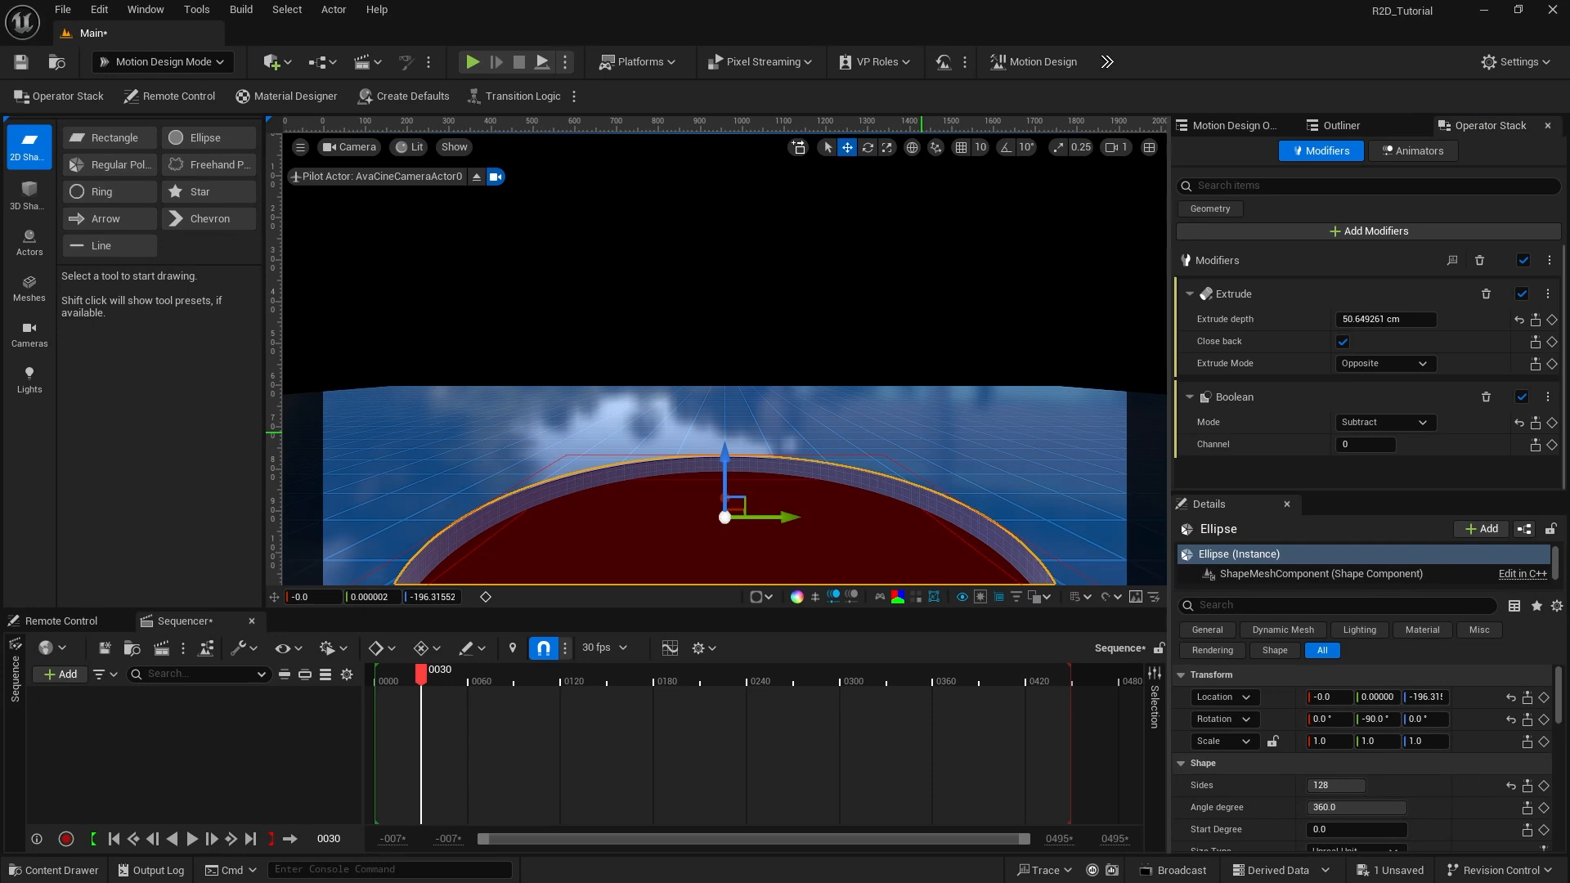
# Step: Set the Floor's extrude depth to 100 cm
pyautogui.click(921, 431)
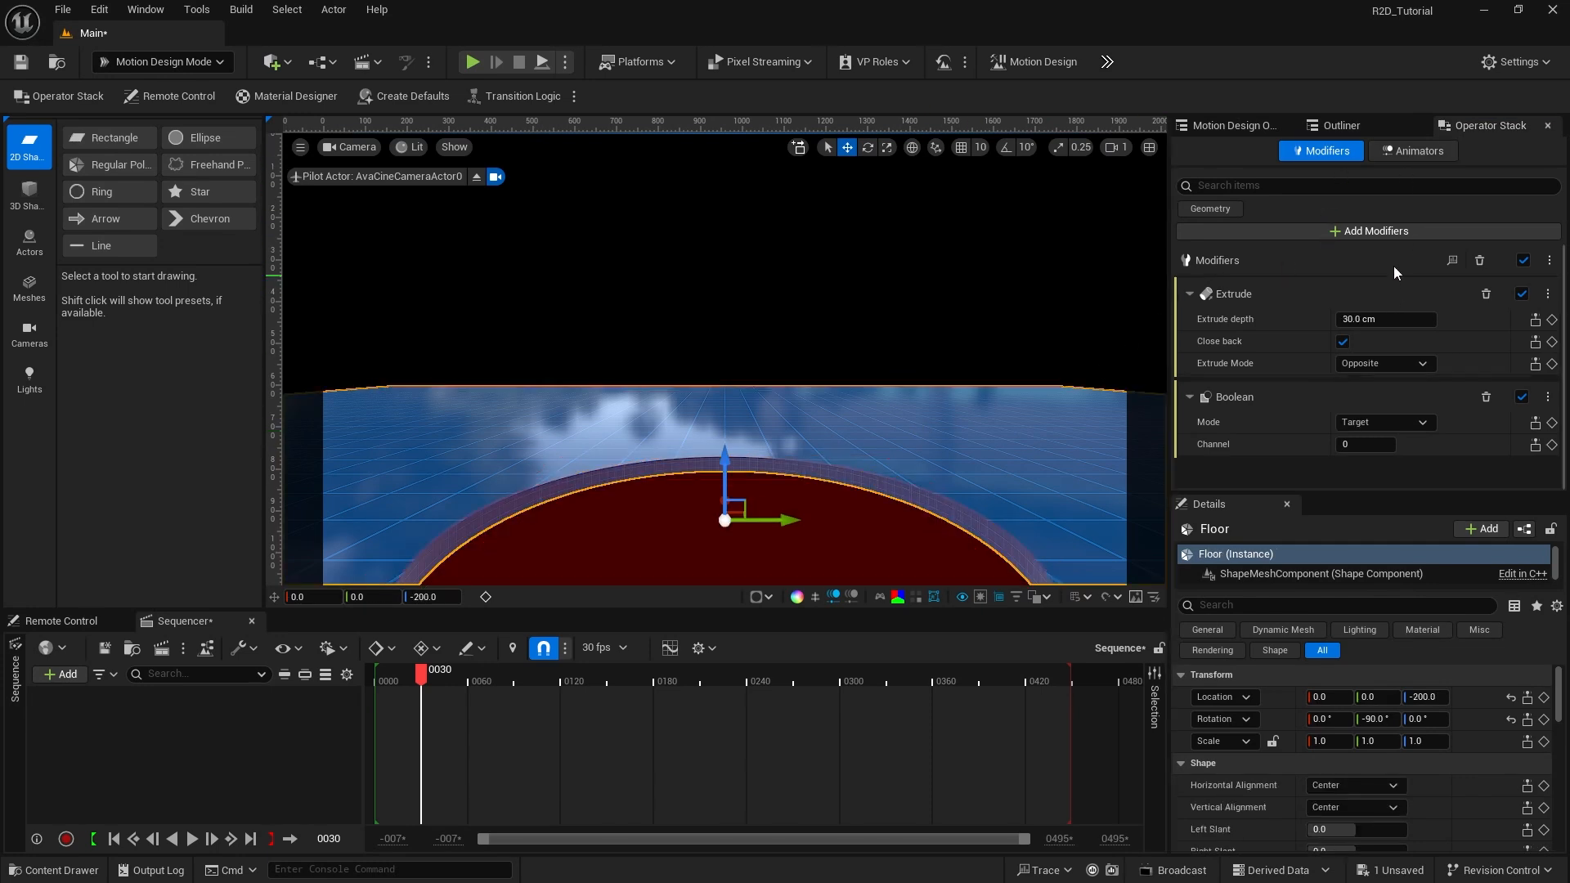
pyautogui.click(1237, 126)
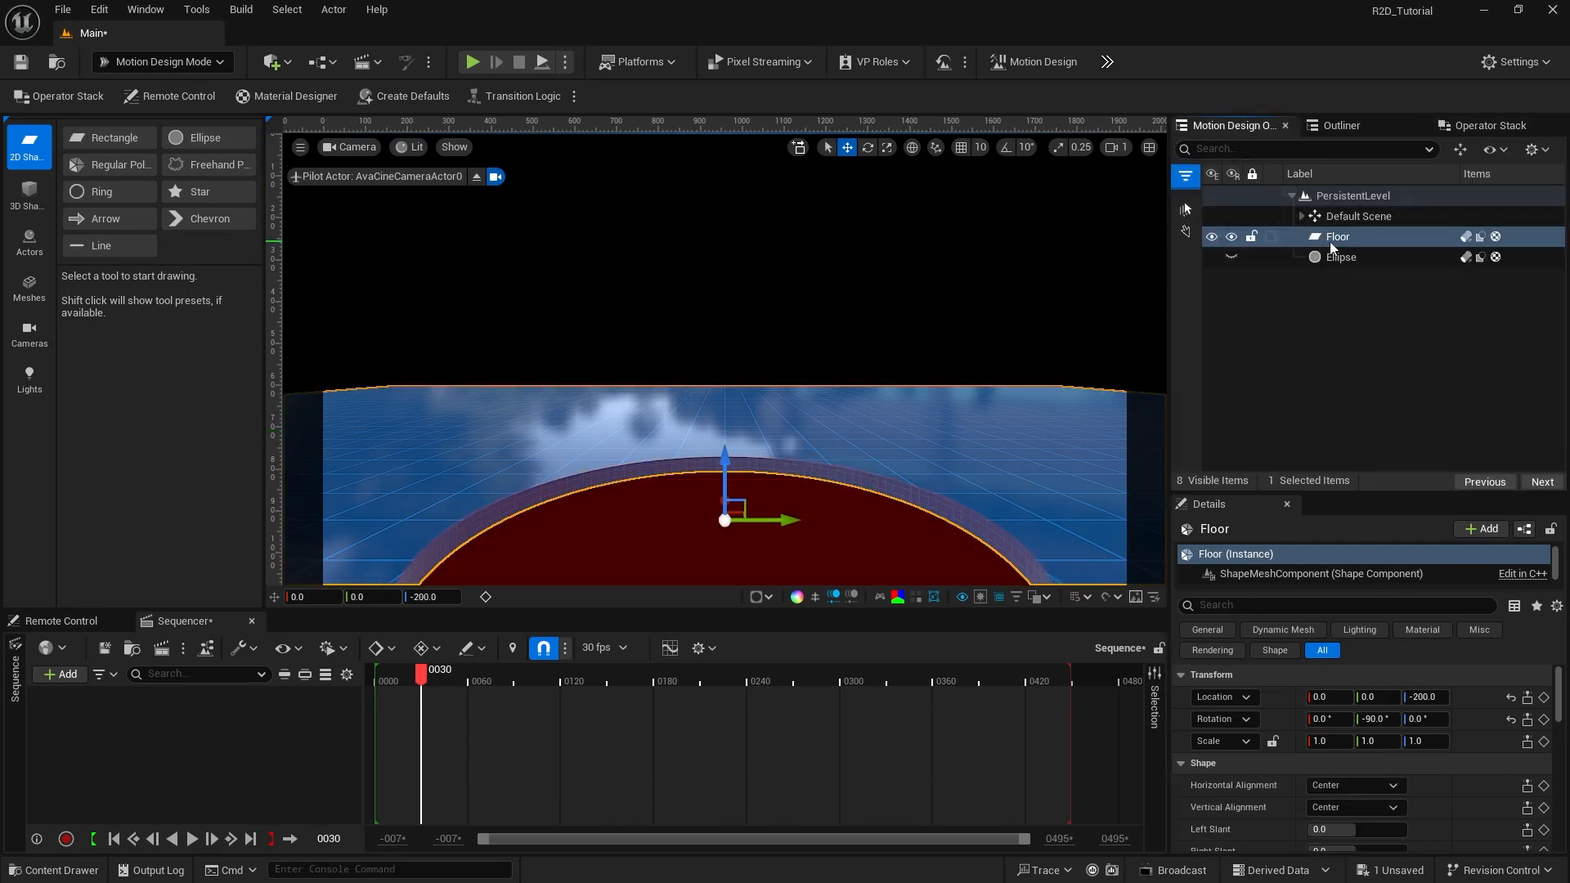
pyautogui.click(1486, 125)
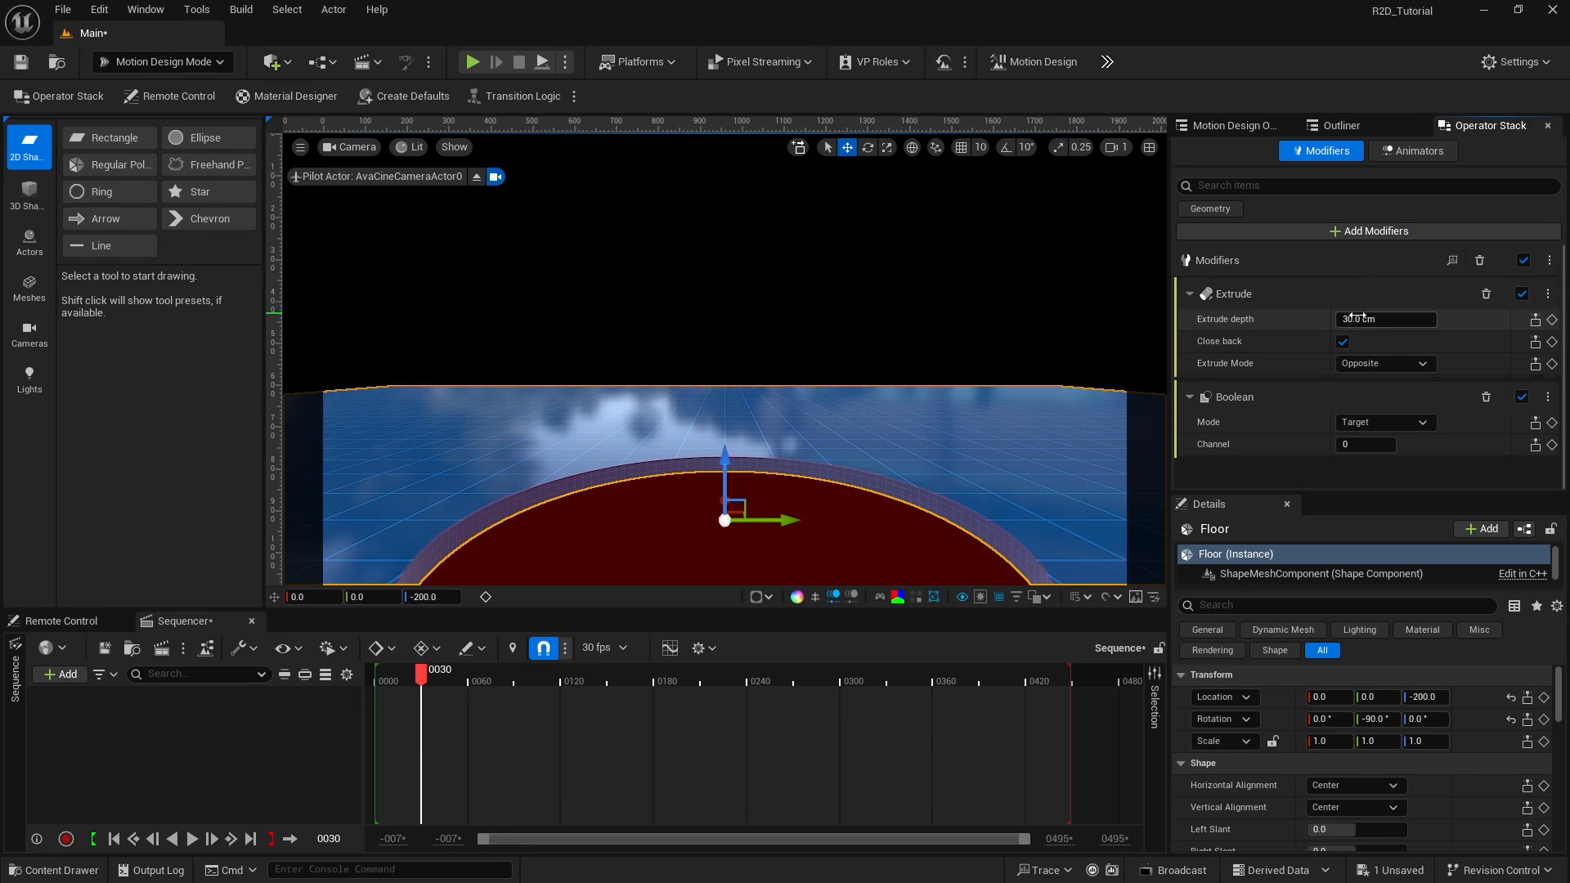
pyautogui.moveTo(1385, 319); pyautogui.dragTo(1469, 321)
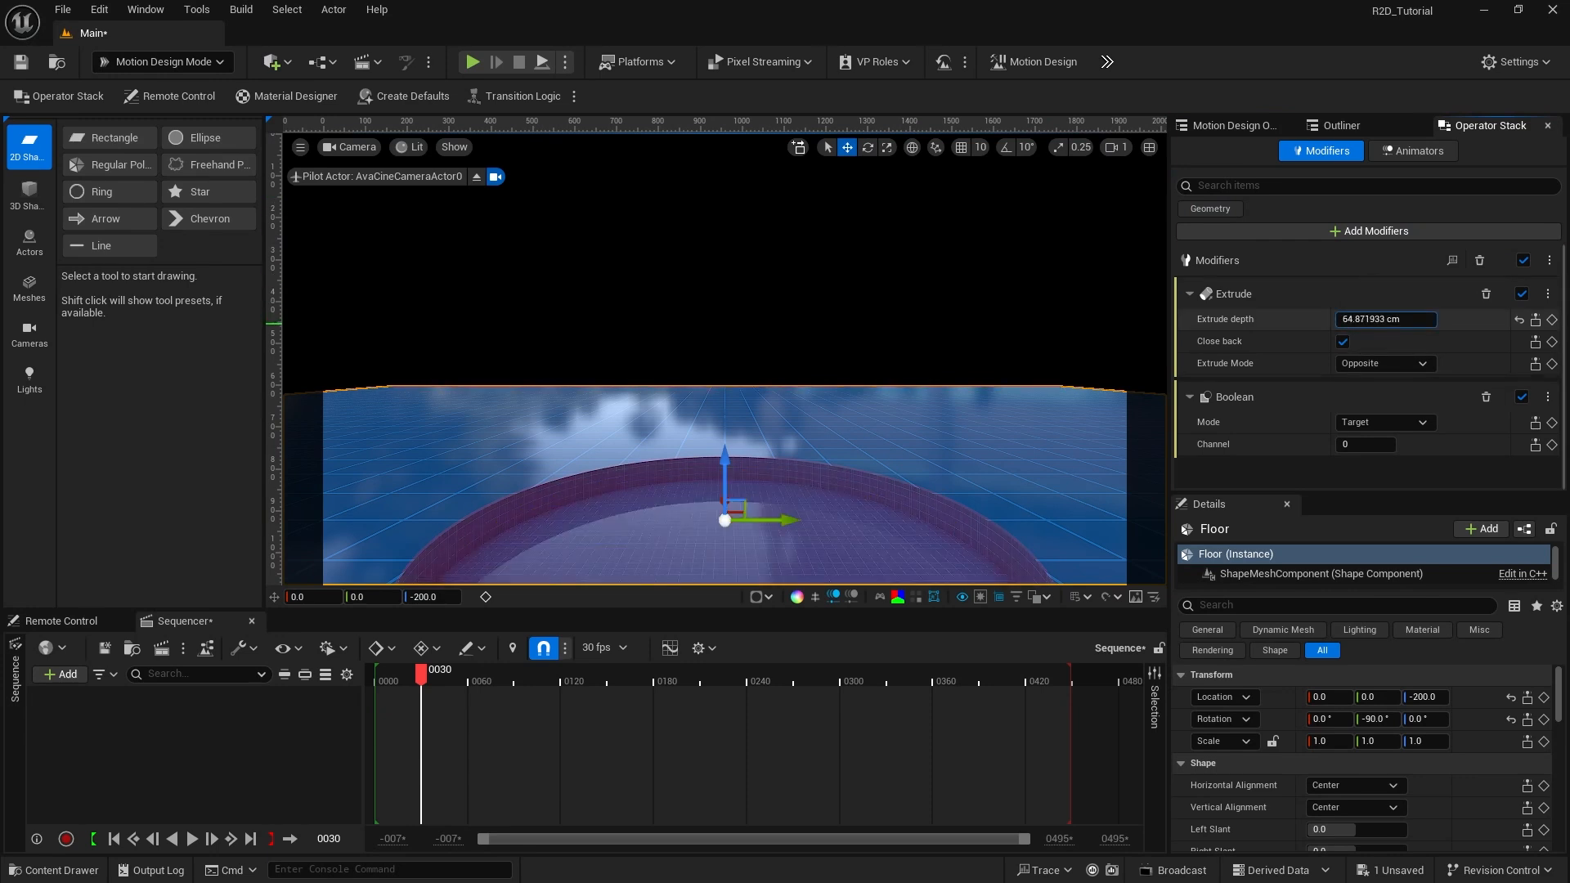
pyautogui.click(1351, 319)
pyautogui.write('100')
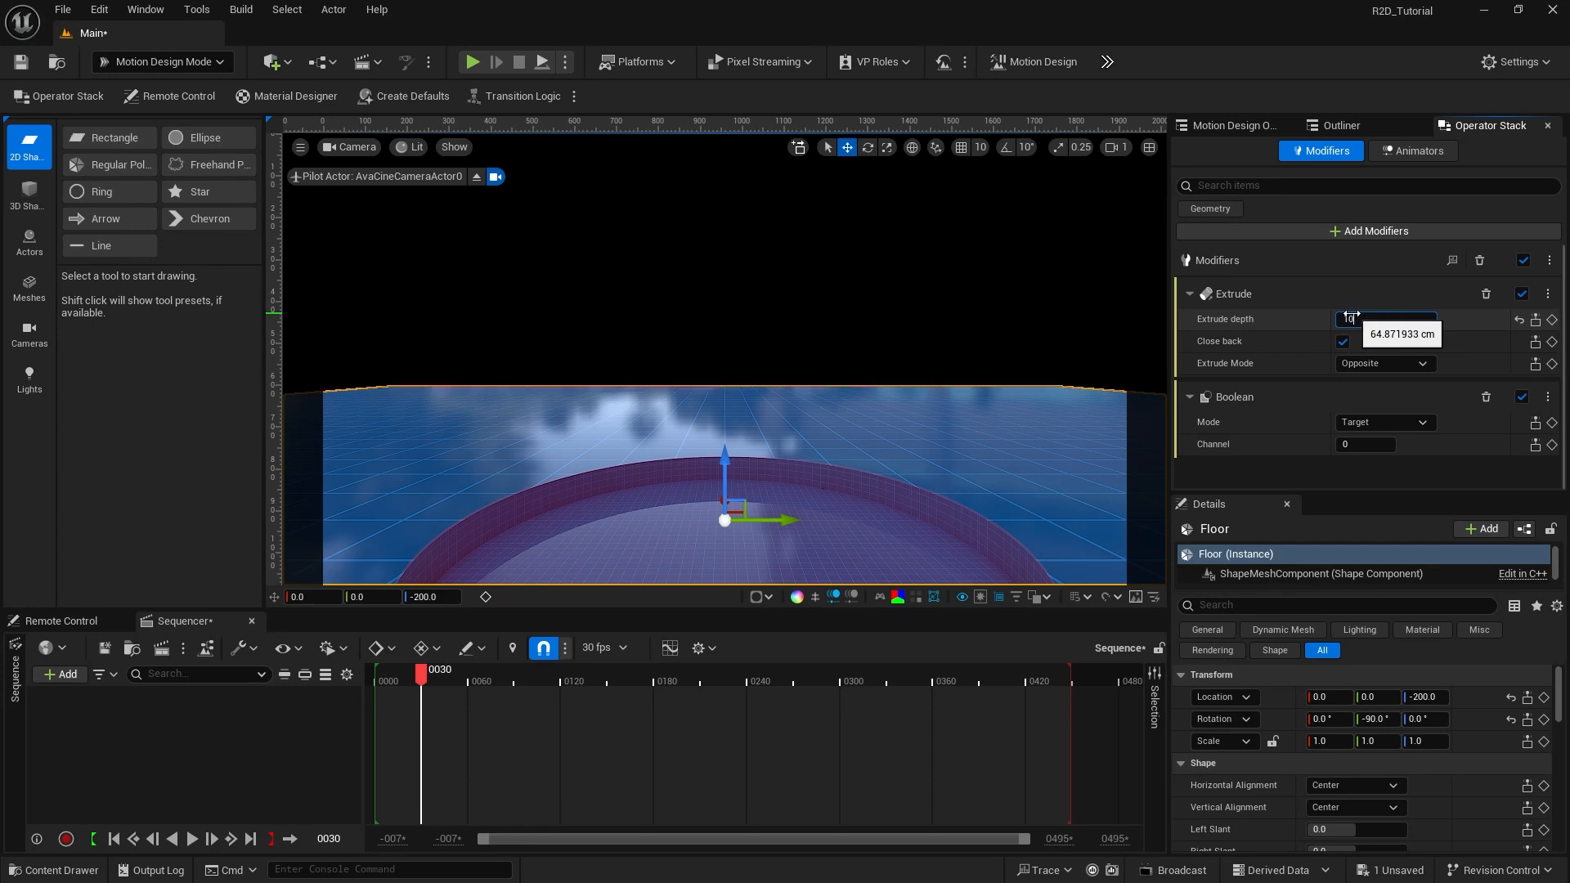
pyautogui.press('Return')
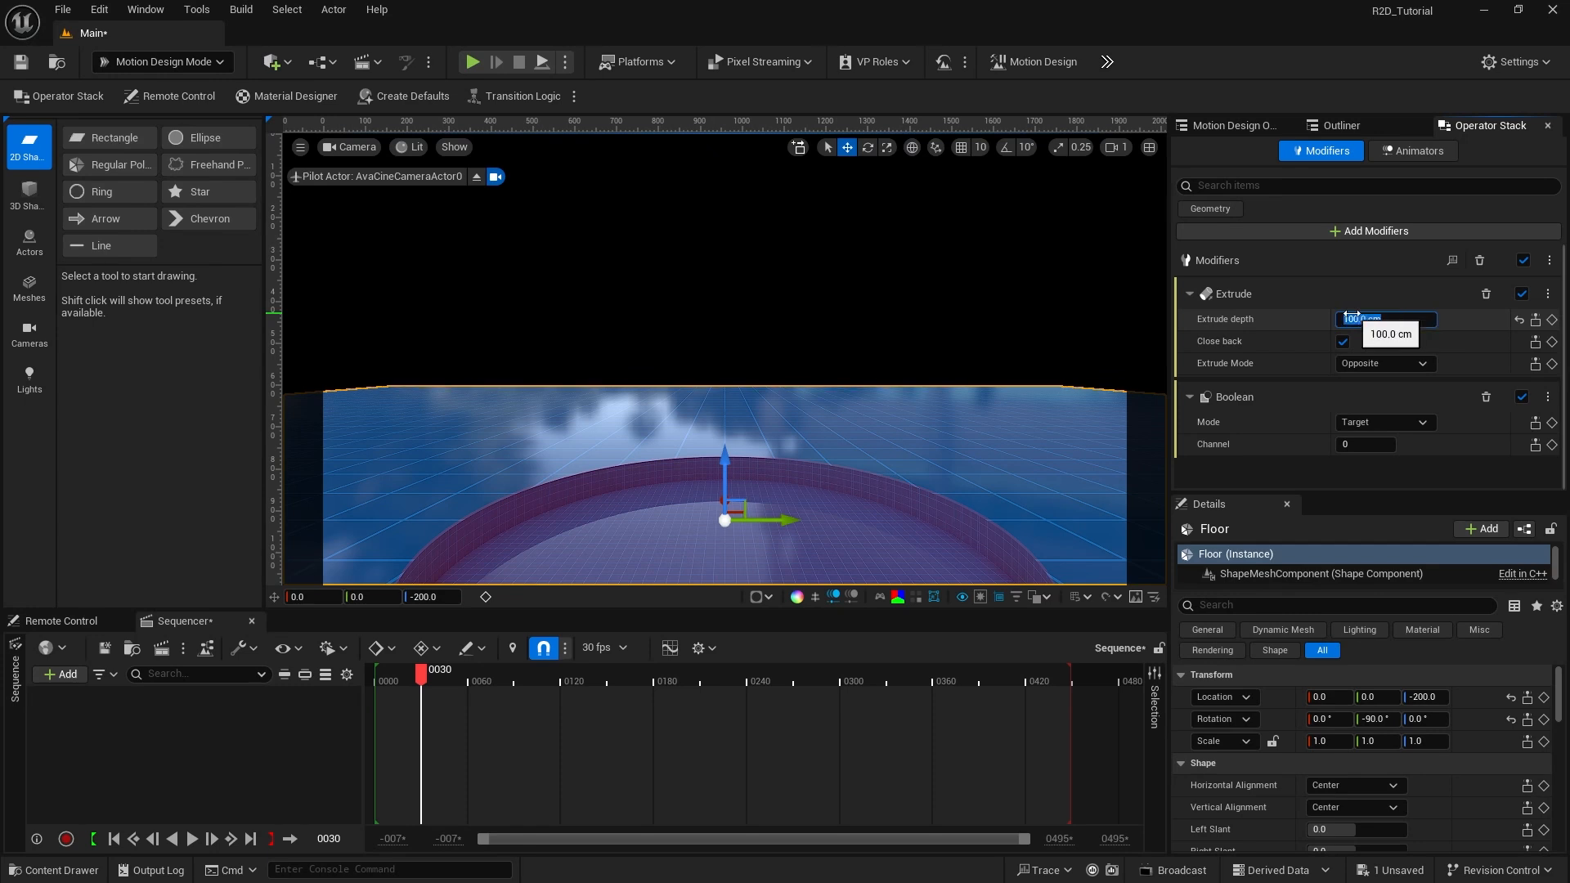
# Step: Set the subtracting ellipse's extrude depth to 110 cm
pyautogui.click(1257, 125)
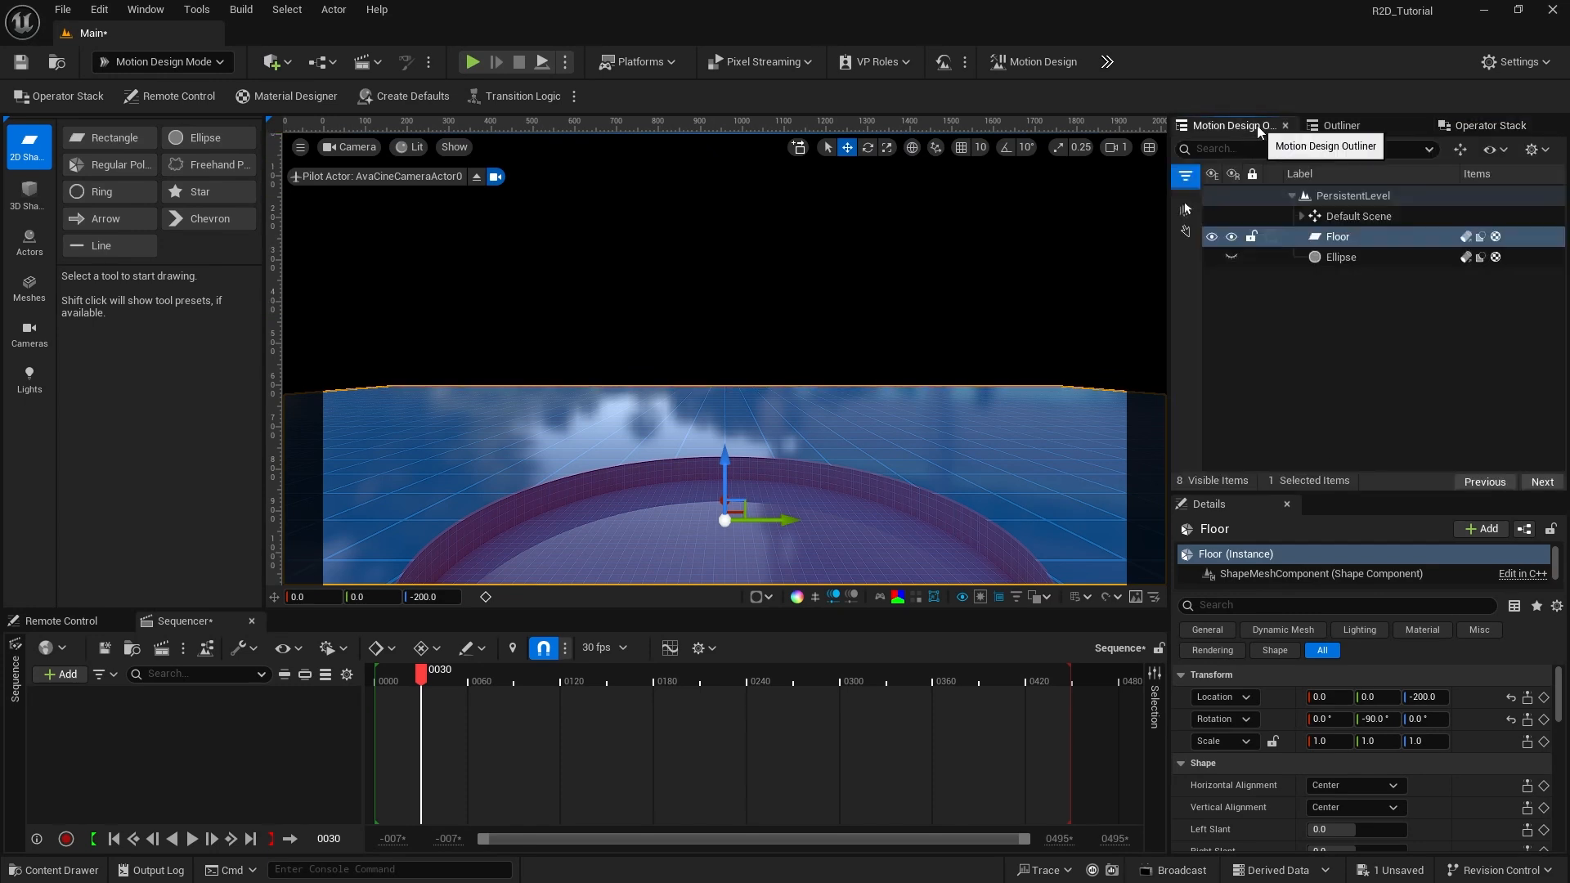
pyautogui.click(1331, 256)
pyautogui.click(1480, 127)
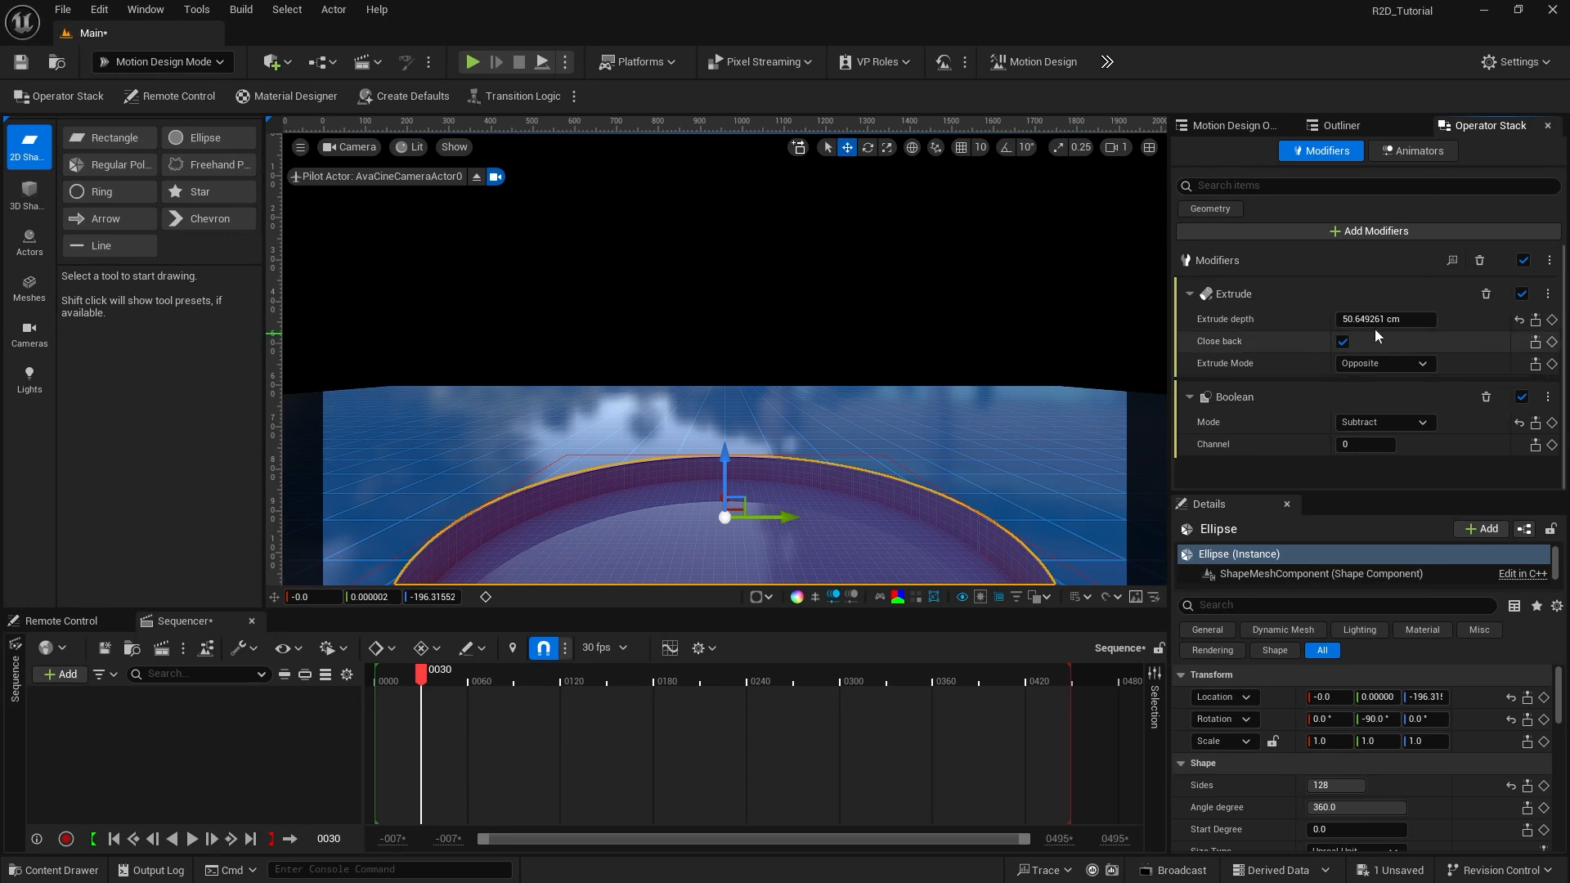
pyautogui.click(1354, 321)
pyautogui.write('11')
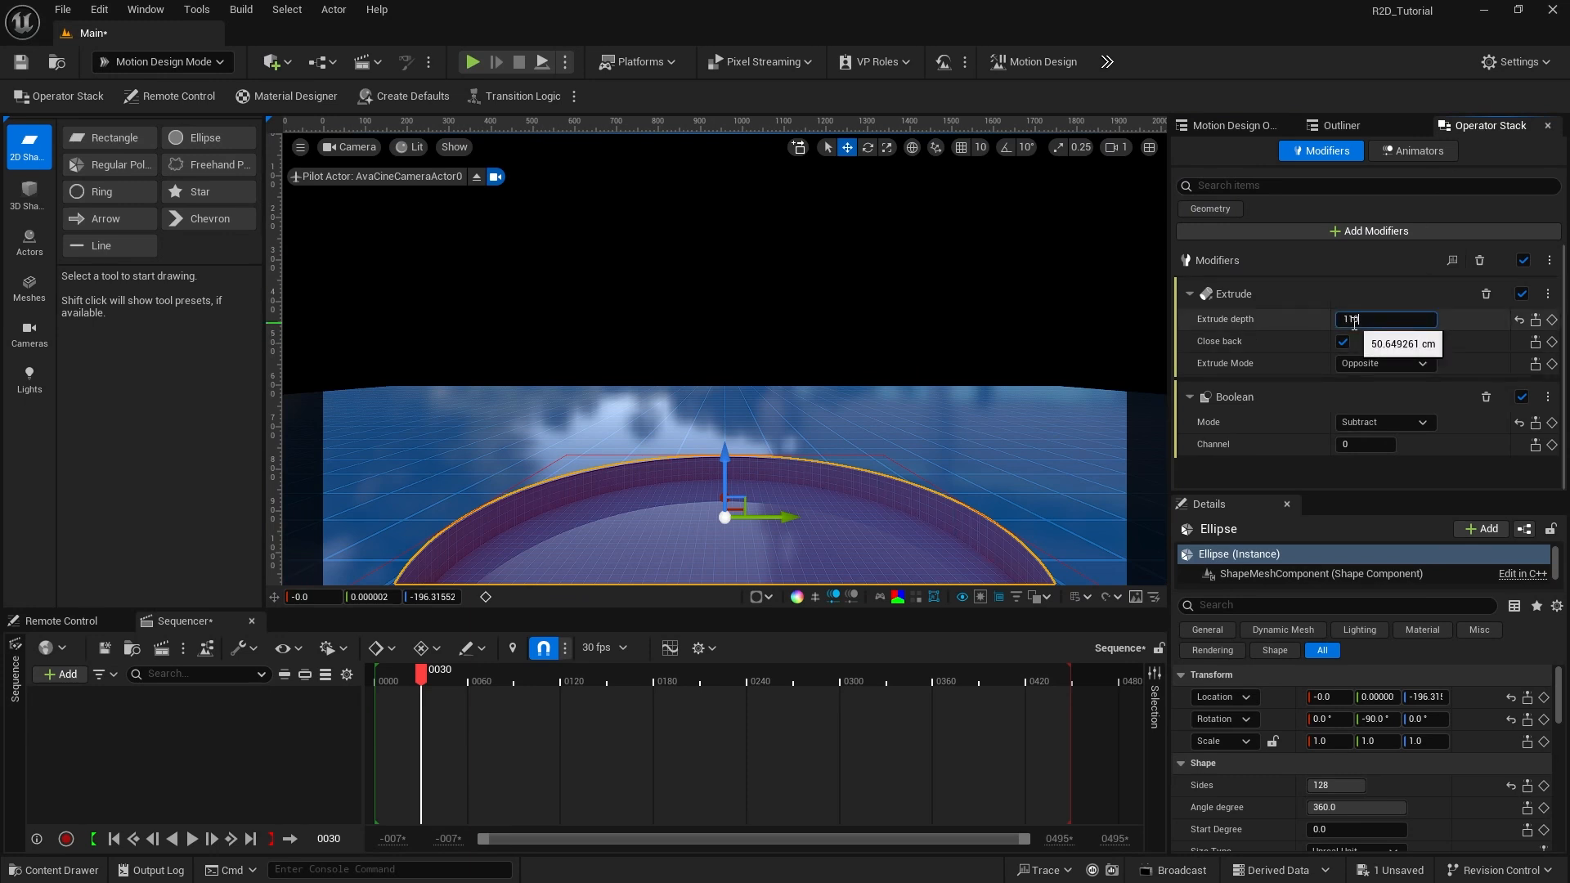
pyautogui.write('0')
pyautogui.press('Return')
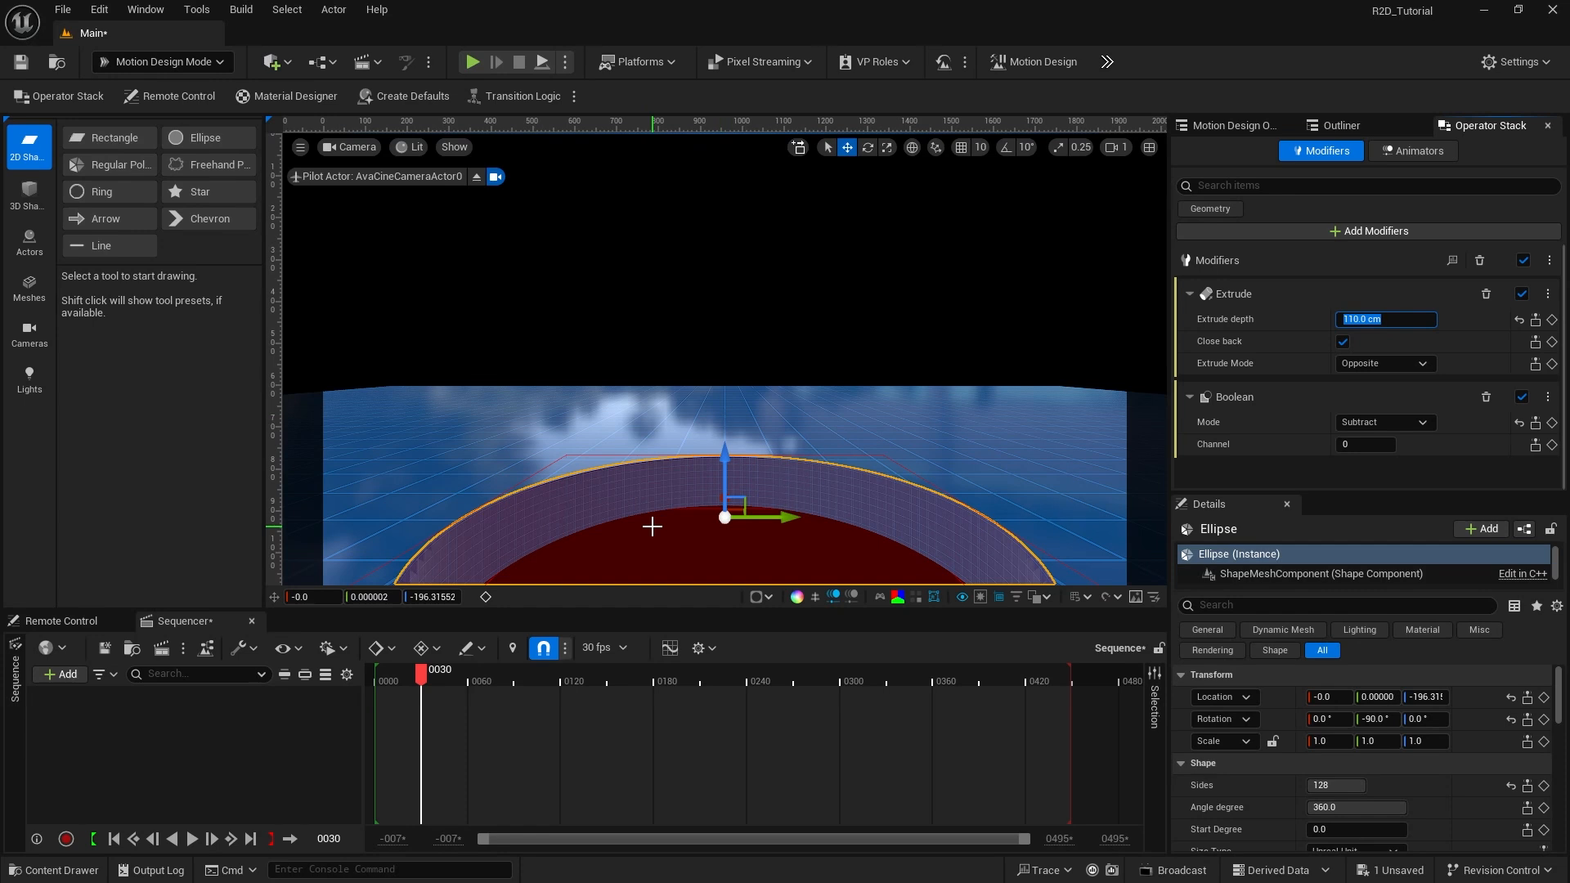
# Step: Rename the ellipse as FloorBooleanEllipse
pyautogui.click(1212, 125)
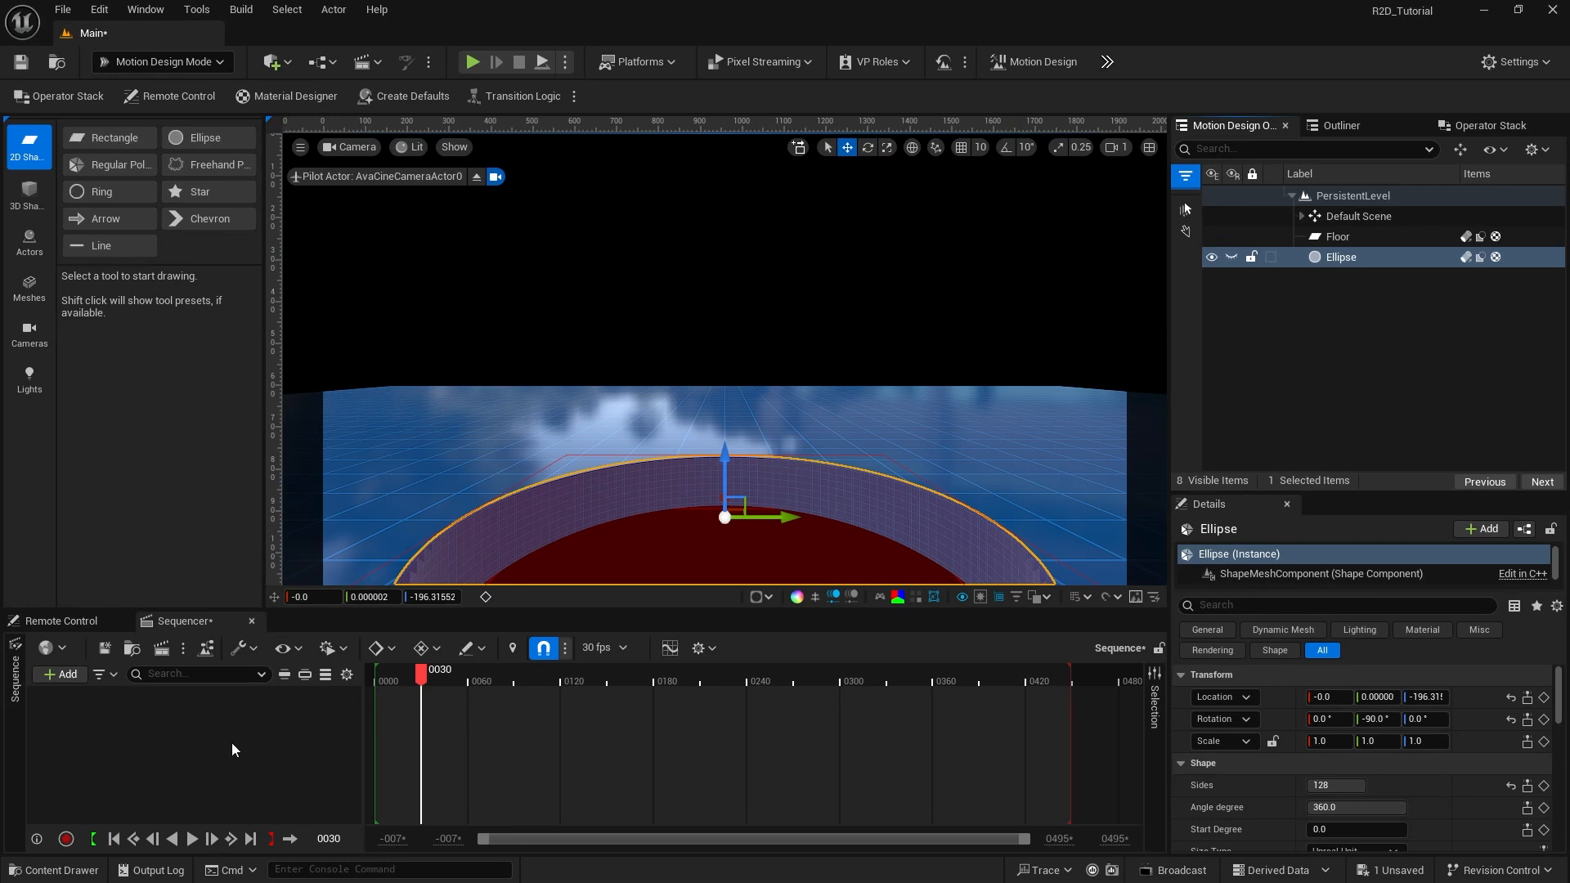
pyautogui.click(1345, 261)
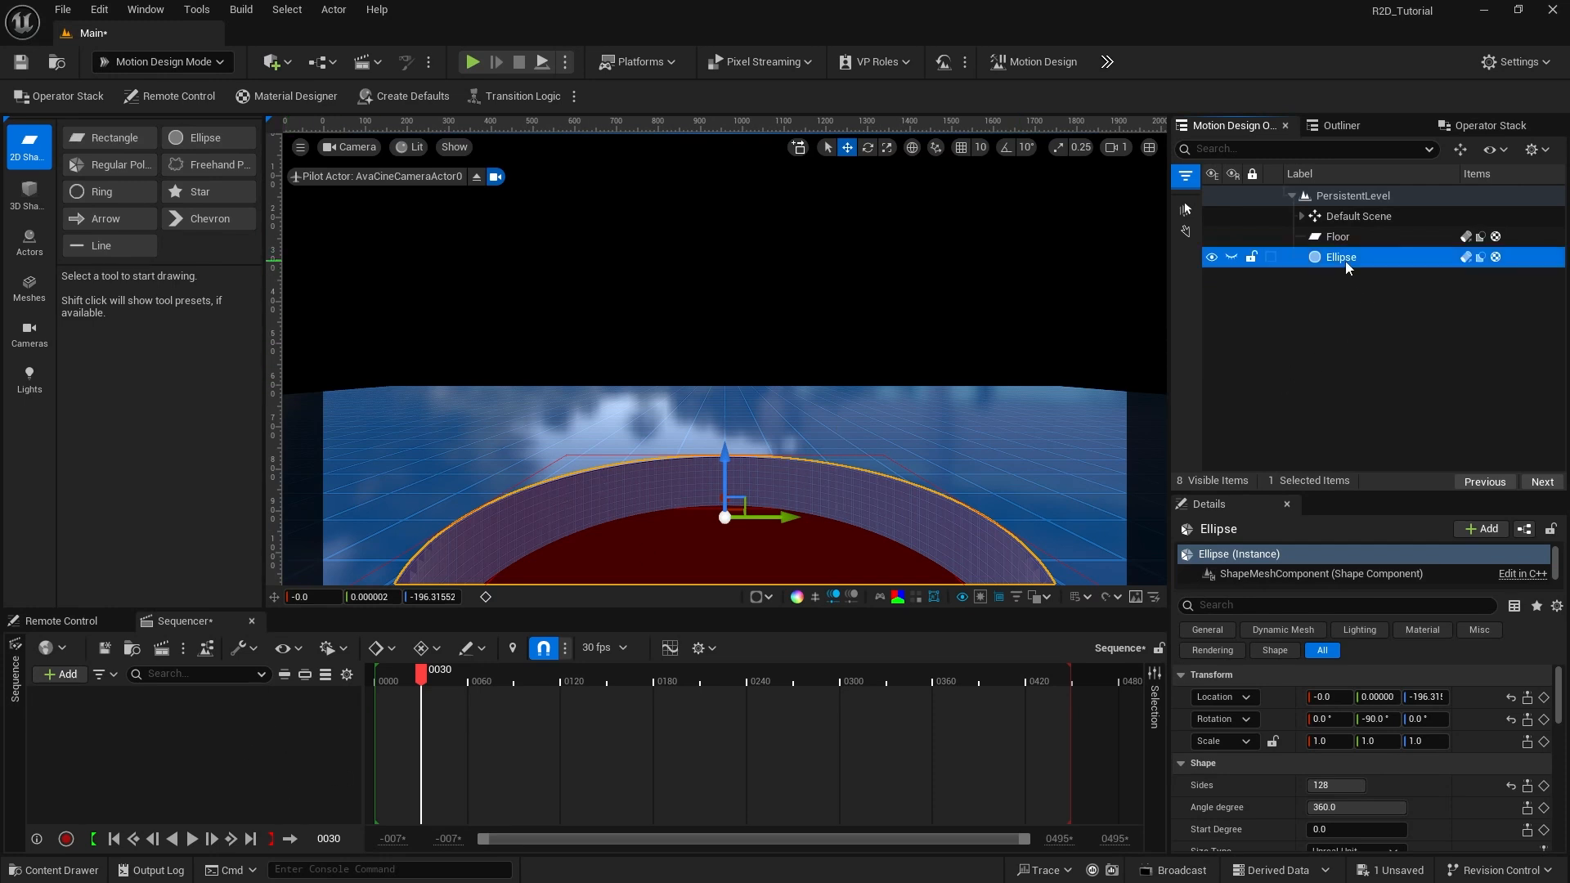
pyautogui.click(1346, 262)
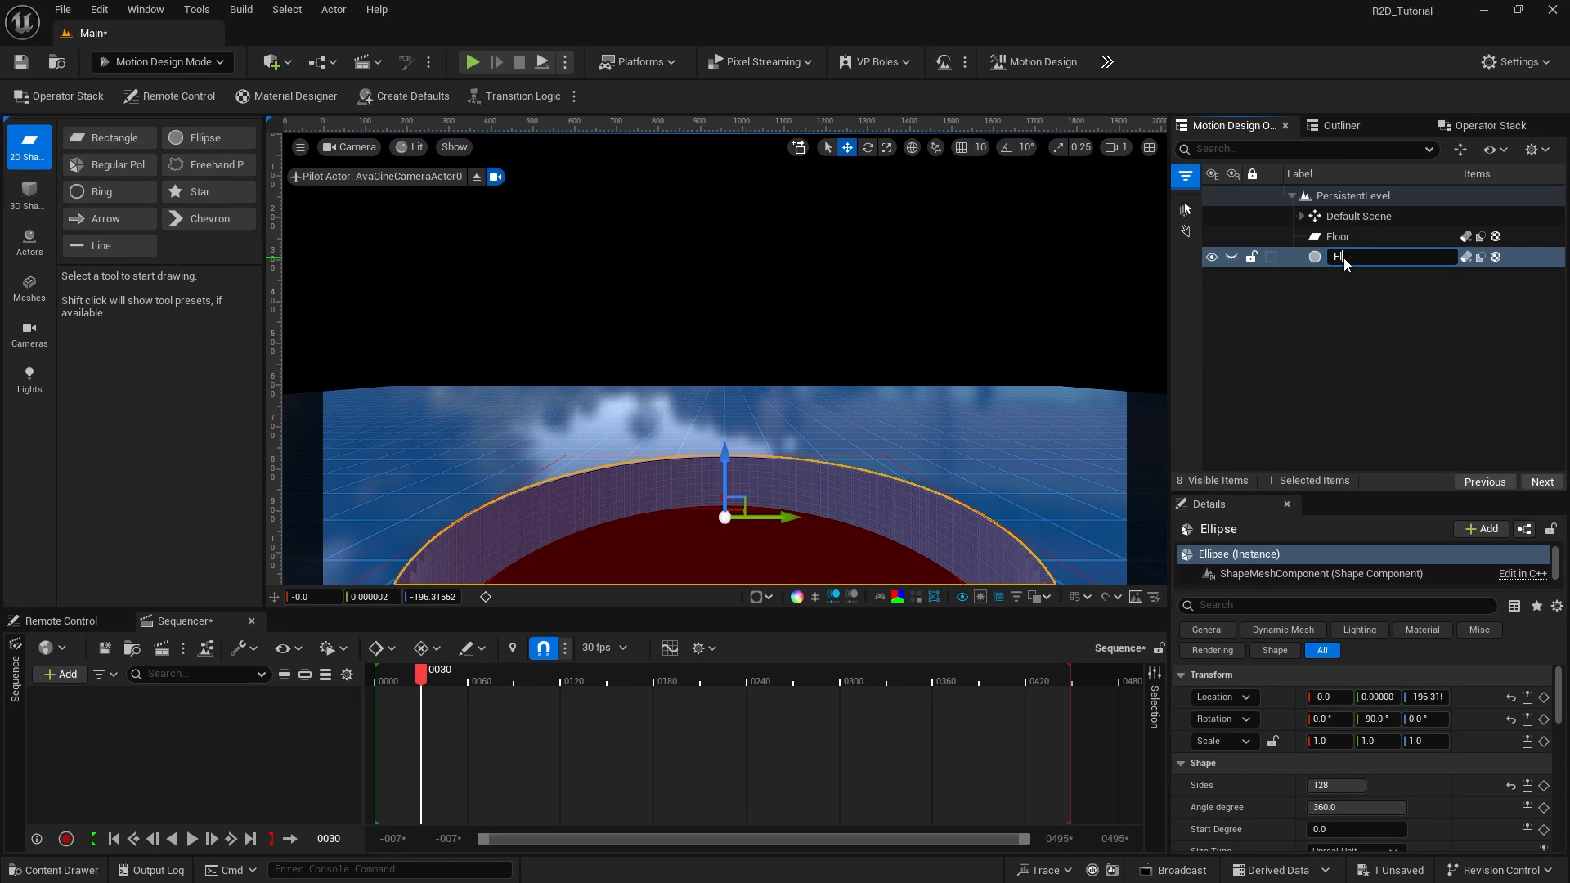
pyautogui.write('FloorBooleanEllipse')
pyautogui.press('Return')
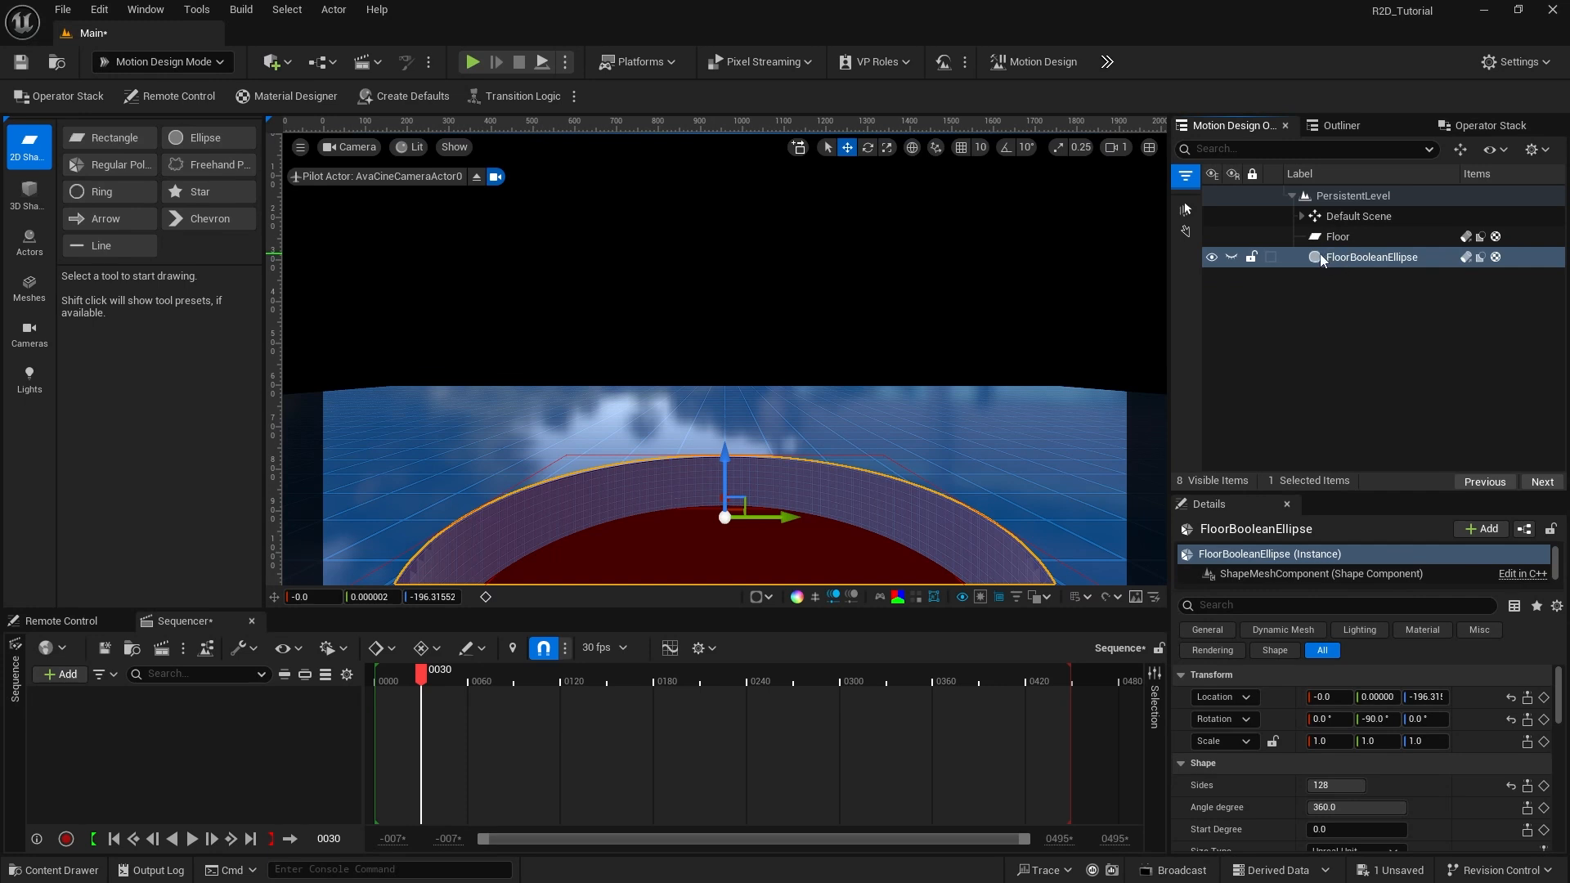
# Step: Add FloorBooleanEllipse to the sequence and keyframe its mesh size of 650, placing the key at frame 60
pyautogui.moveTo(1319, 254); pyautogui.dragTo(237, 721)
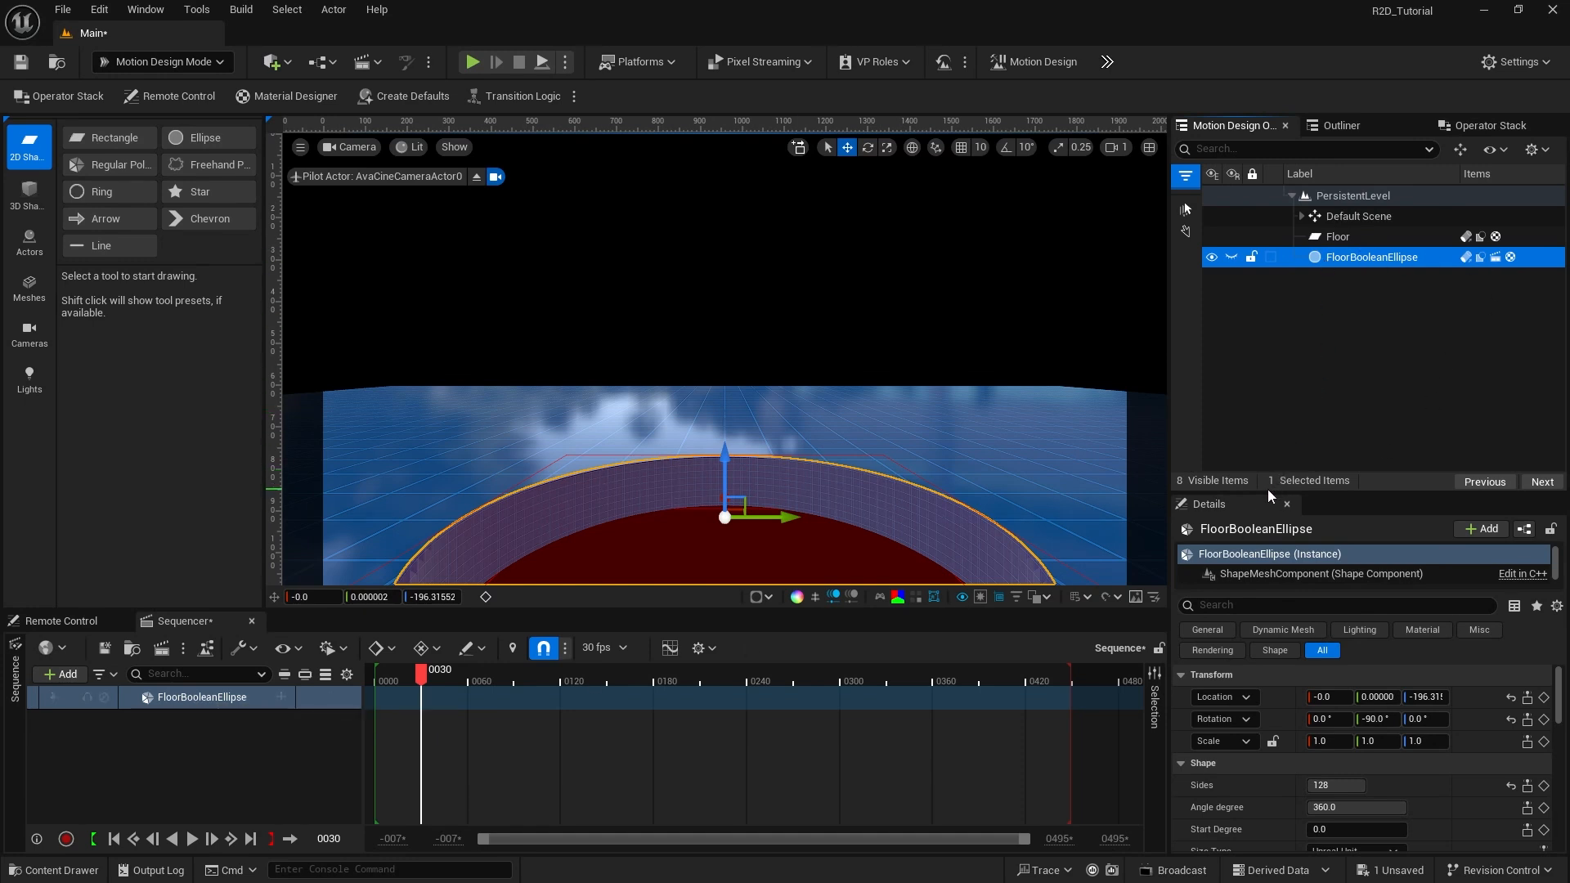
pyautogui.moveTo(1267, 494); pyautogui.dragTo(1272, 292)
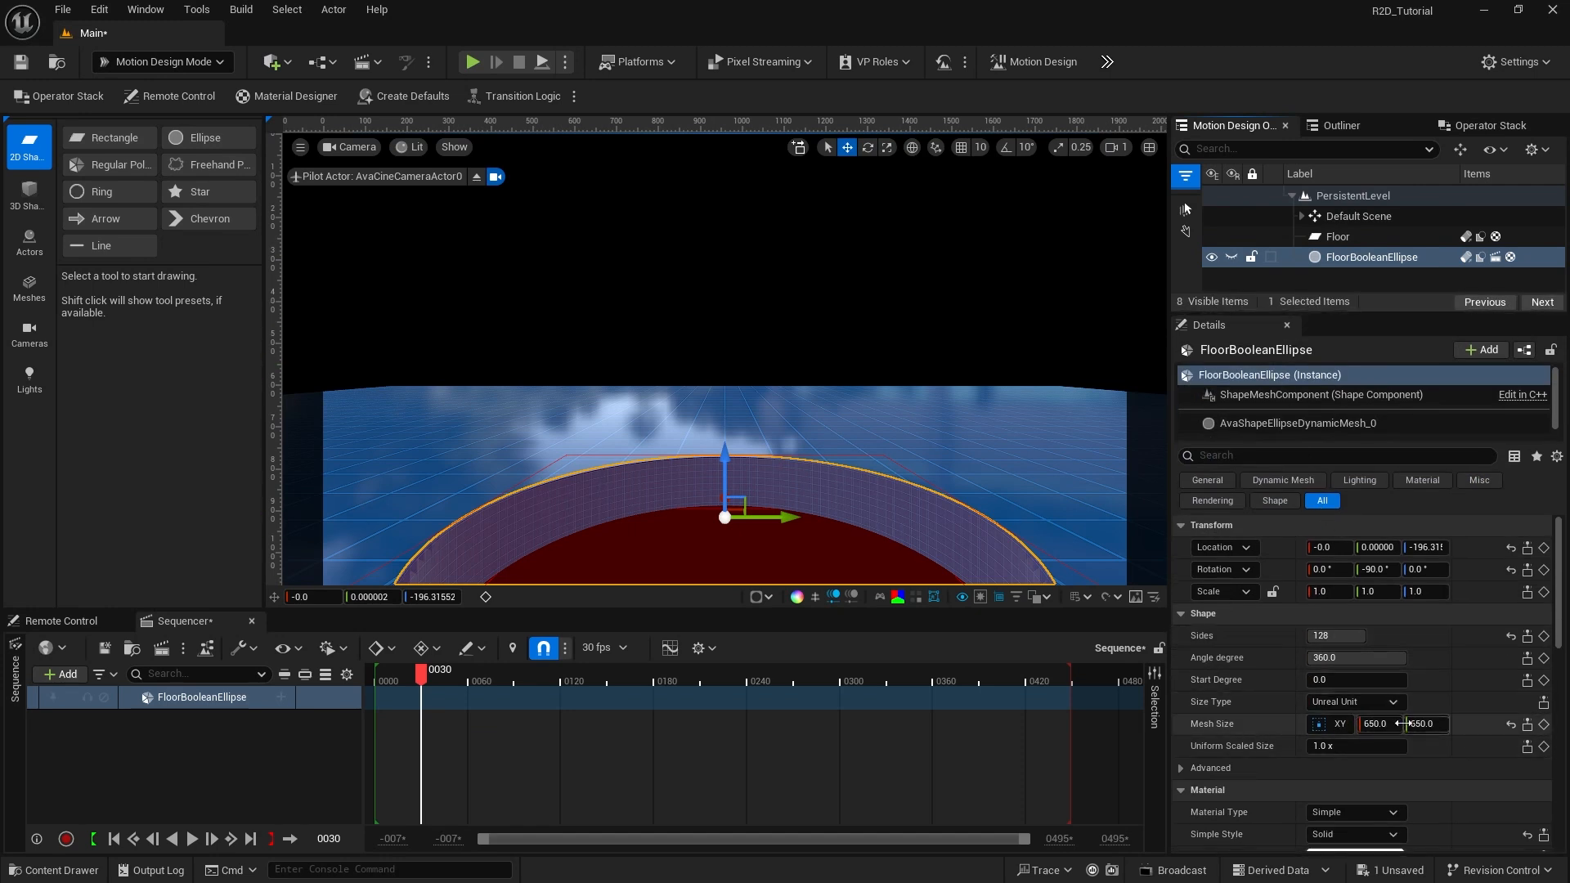
pyautogui.click(1544, 725)
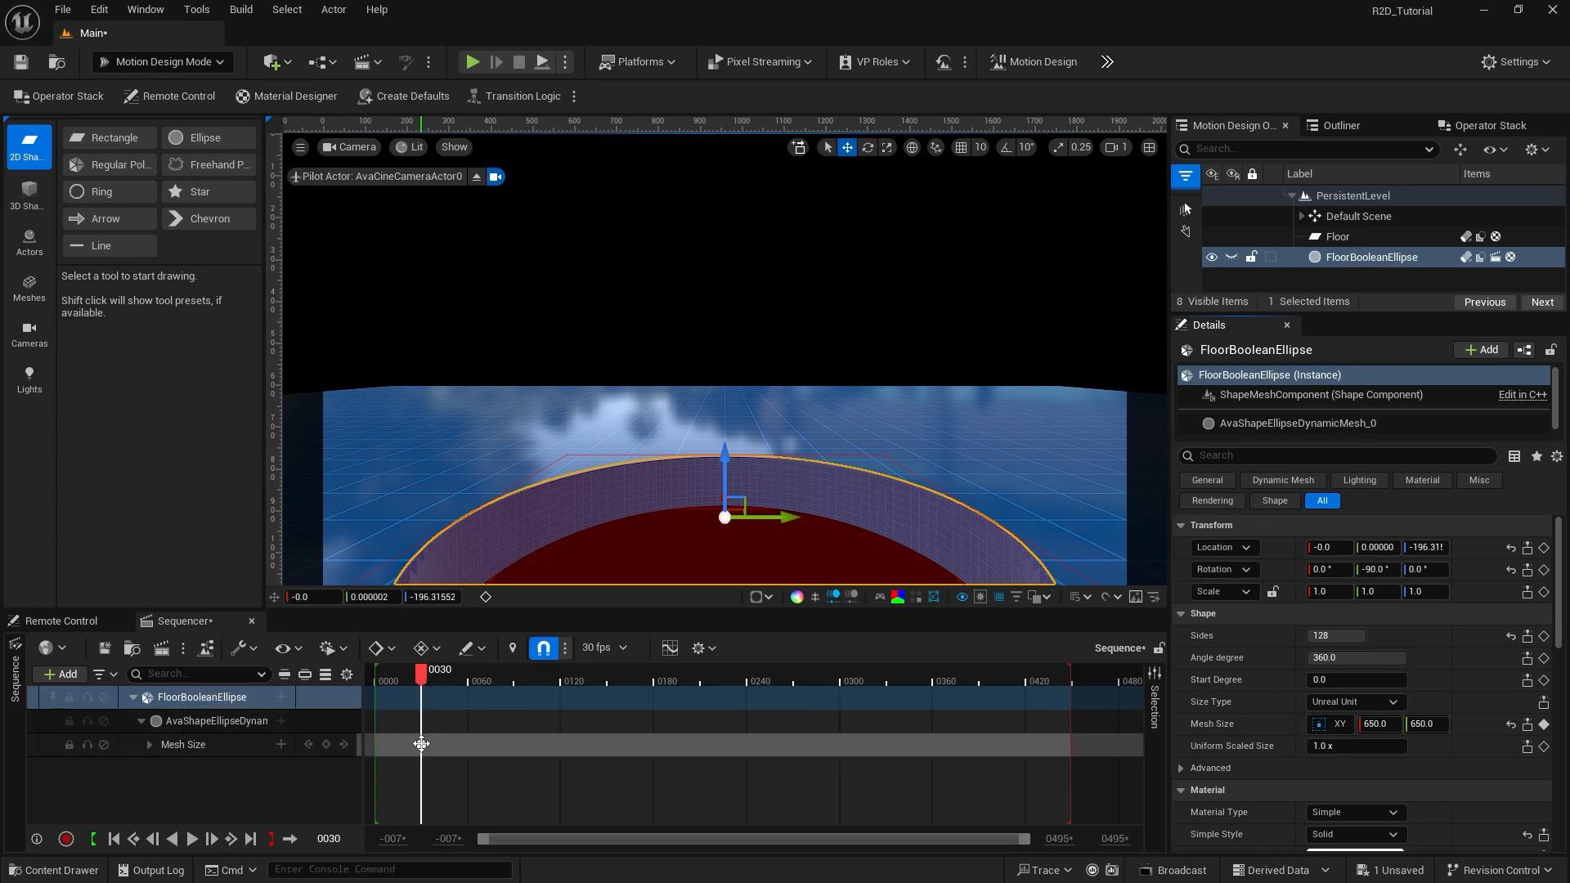
pyautogui.moveTo(421, 744); pyautogui.dragTo(468, 745)
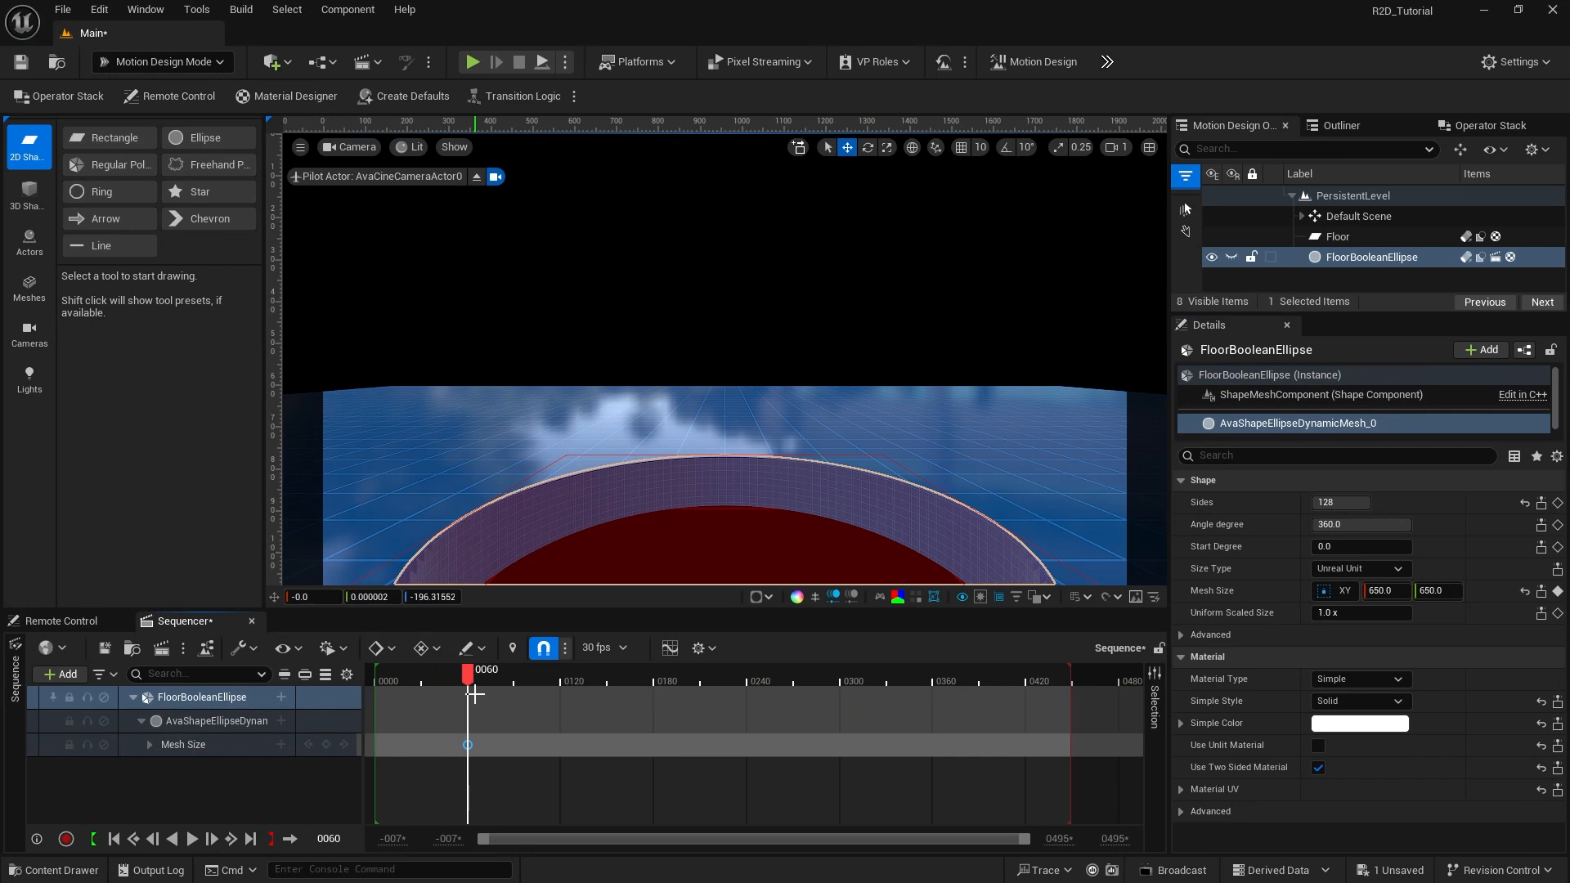
# Step: Keyframe FloorBooleanEllipse's mesh size at 0 in X and Y at frame 90, and play the sequence from the start
pyautogui.click(514, 669)
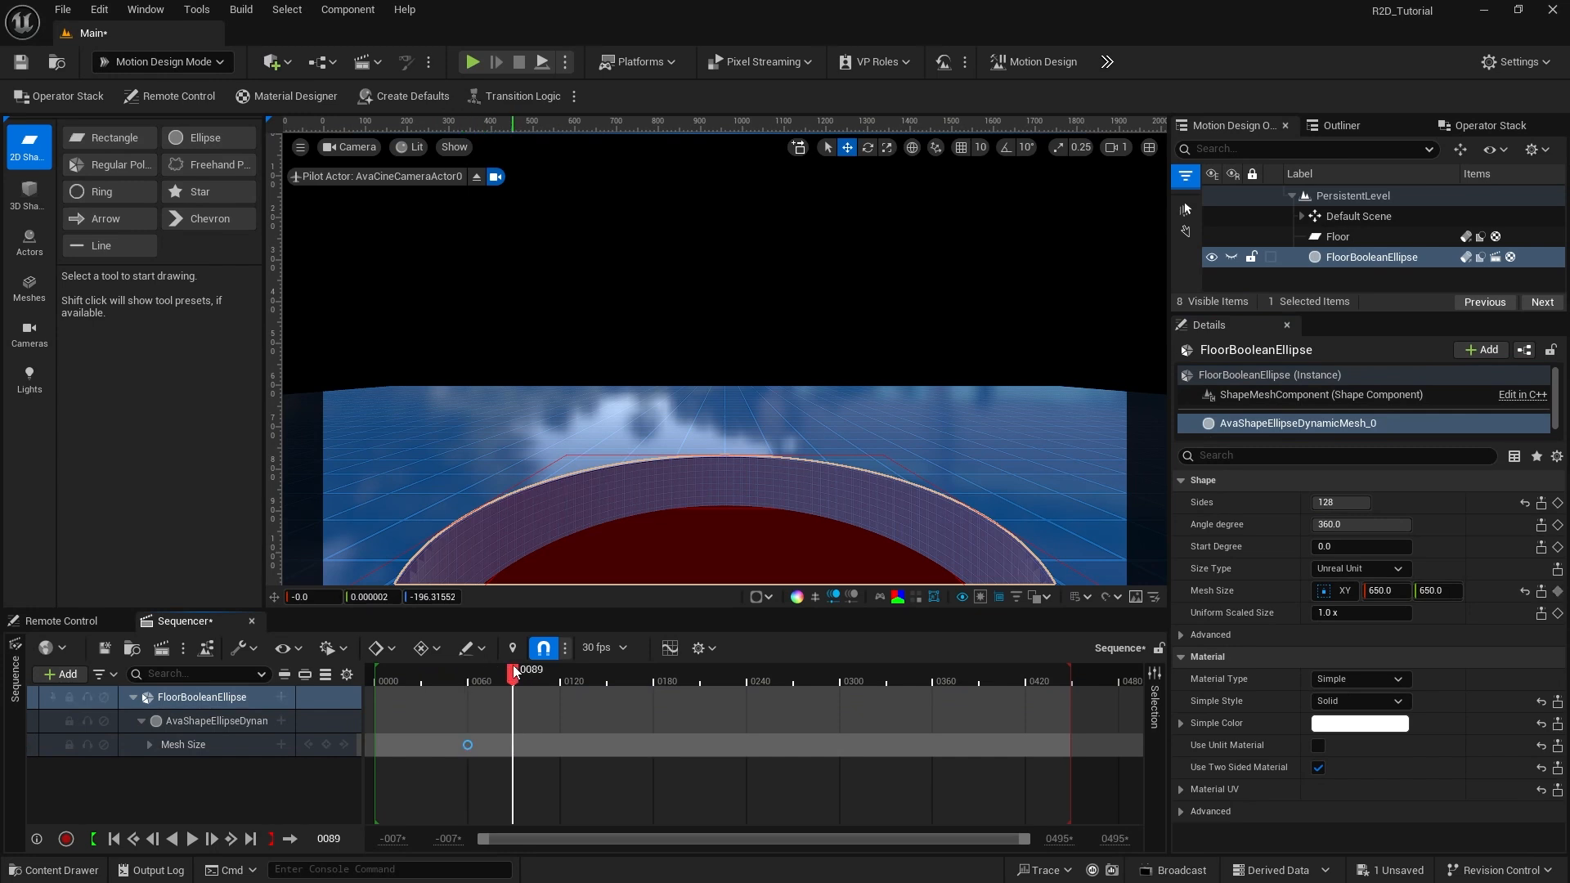
pyautogui.click(515, 669)
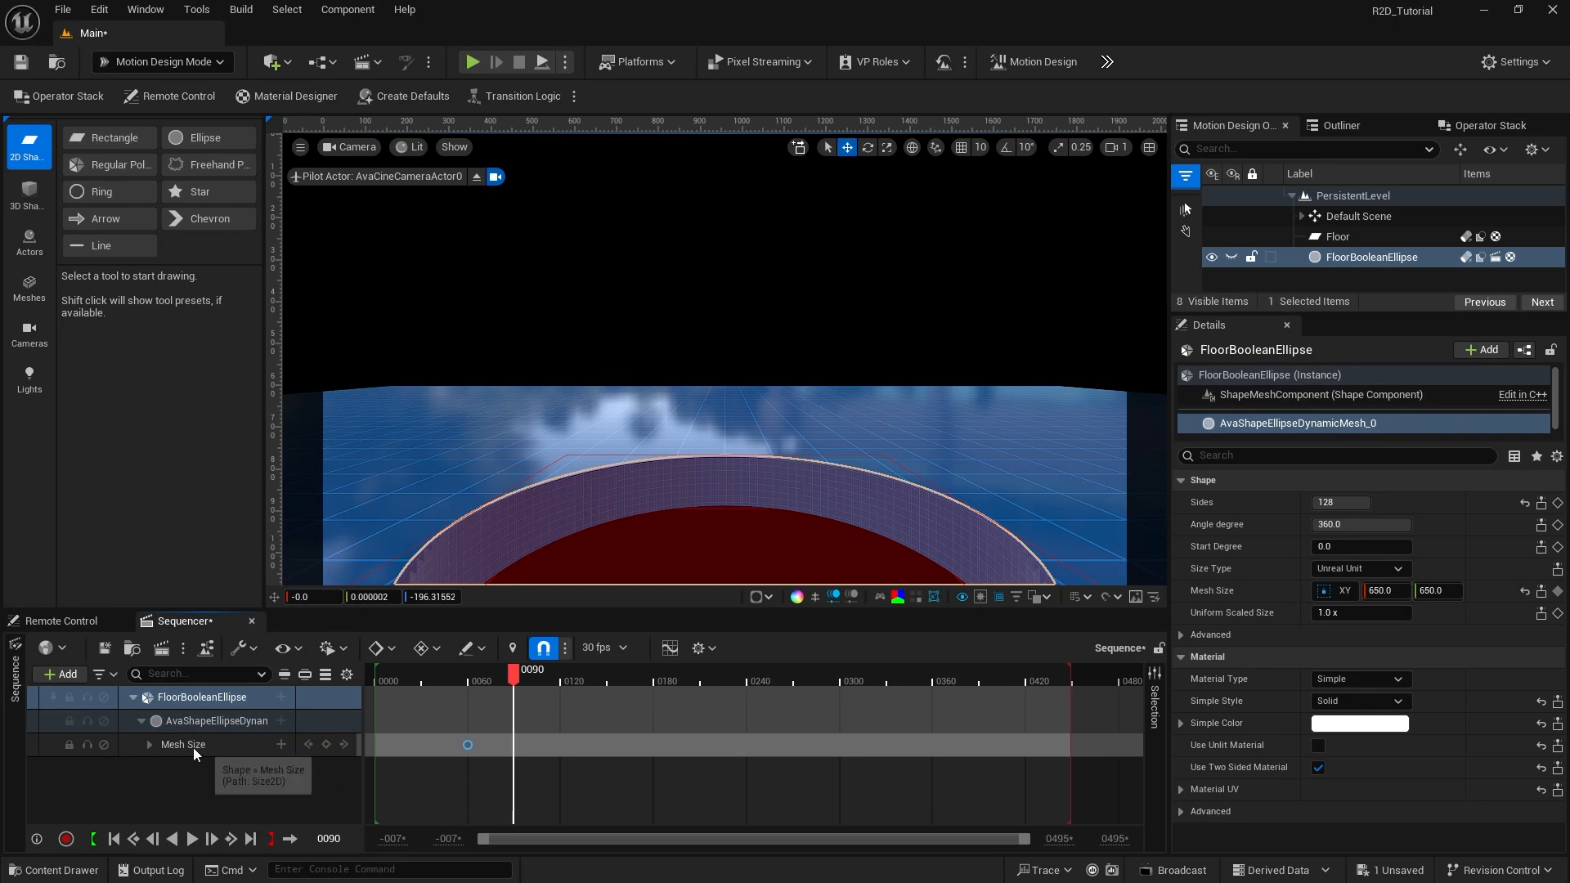
pyautogui.click(149, 744)
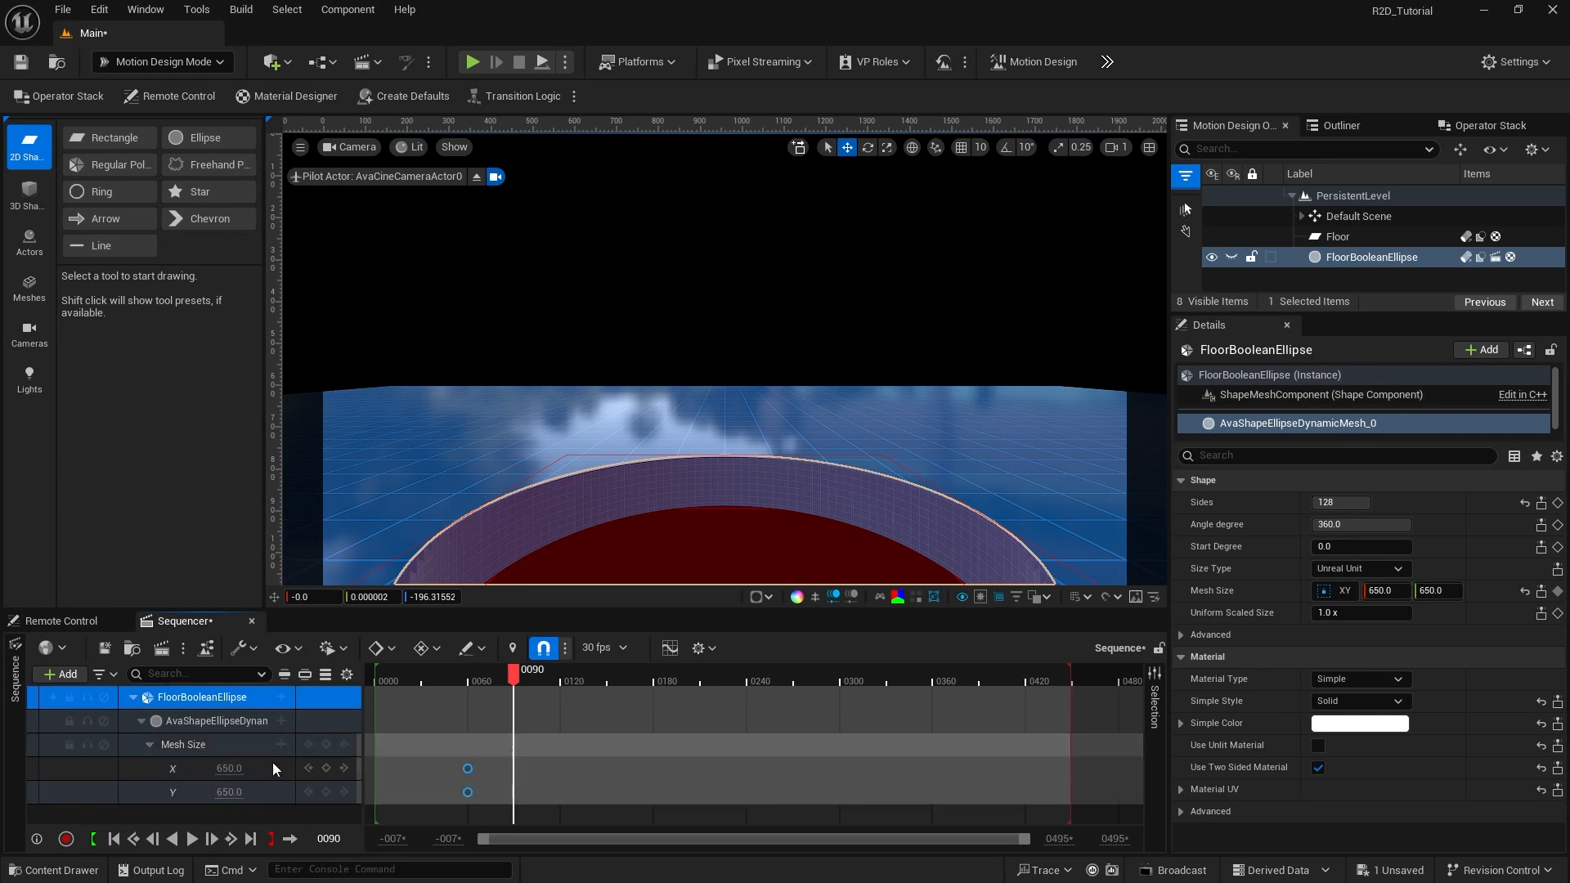
pyautogui.click(227, 769)
pyautogui.write('0')
pyautogui.press('Return')
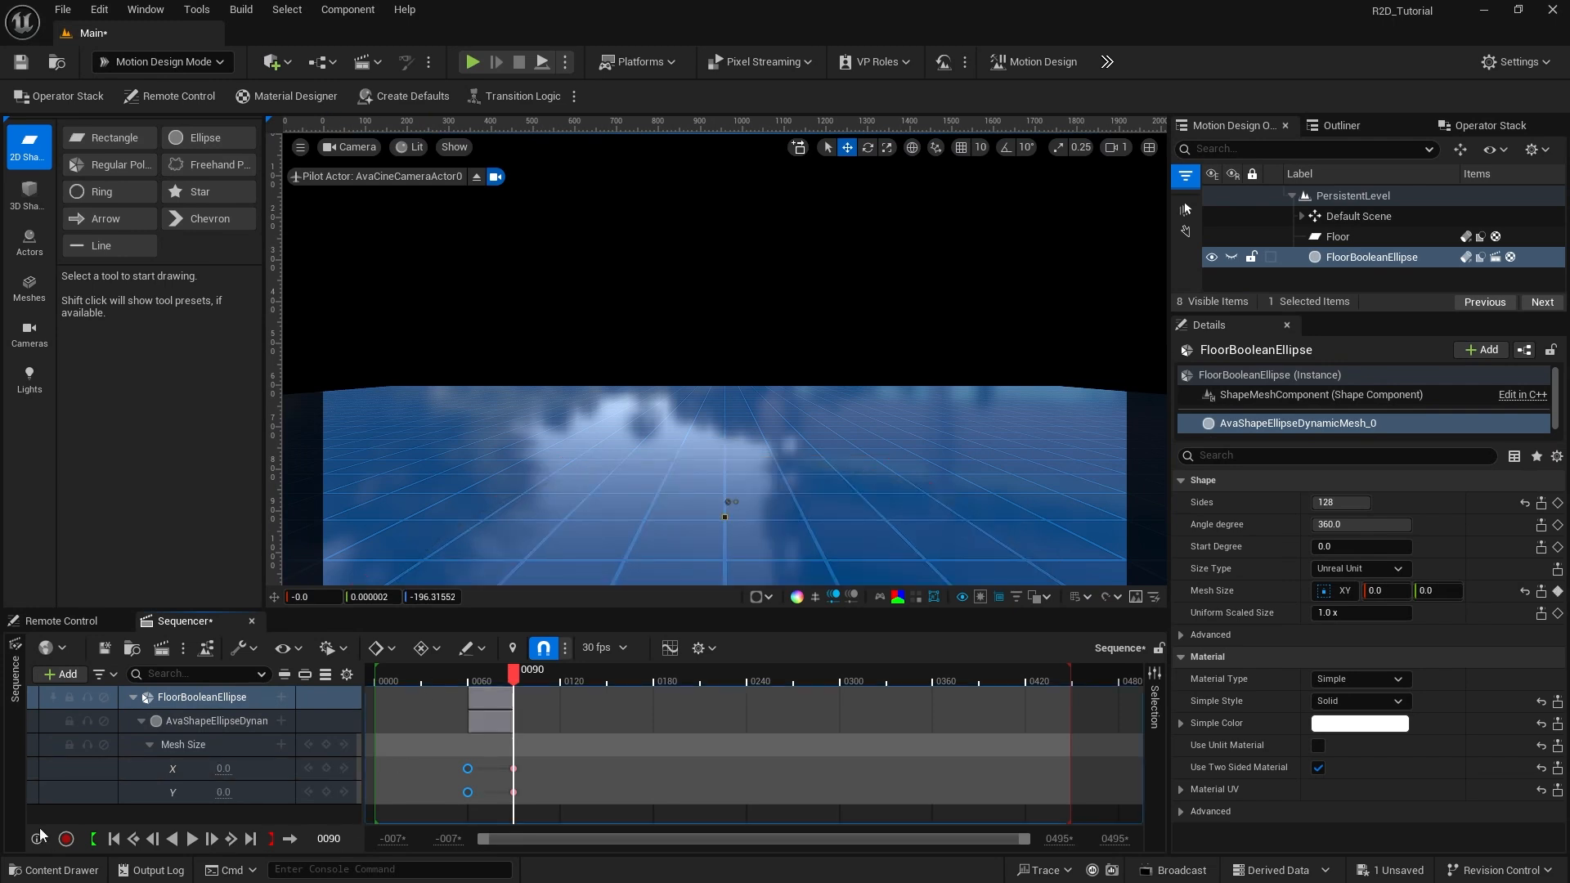
pyautogui.click(114, 838)
pyautogui.click(191, 839)
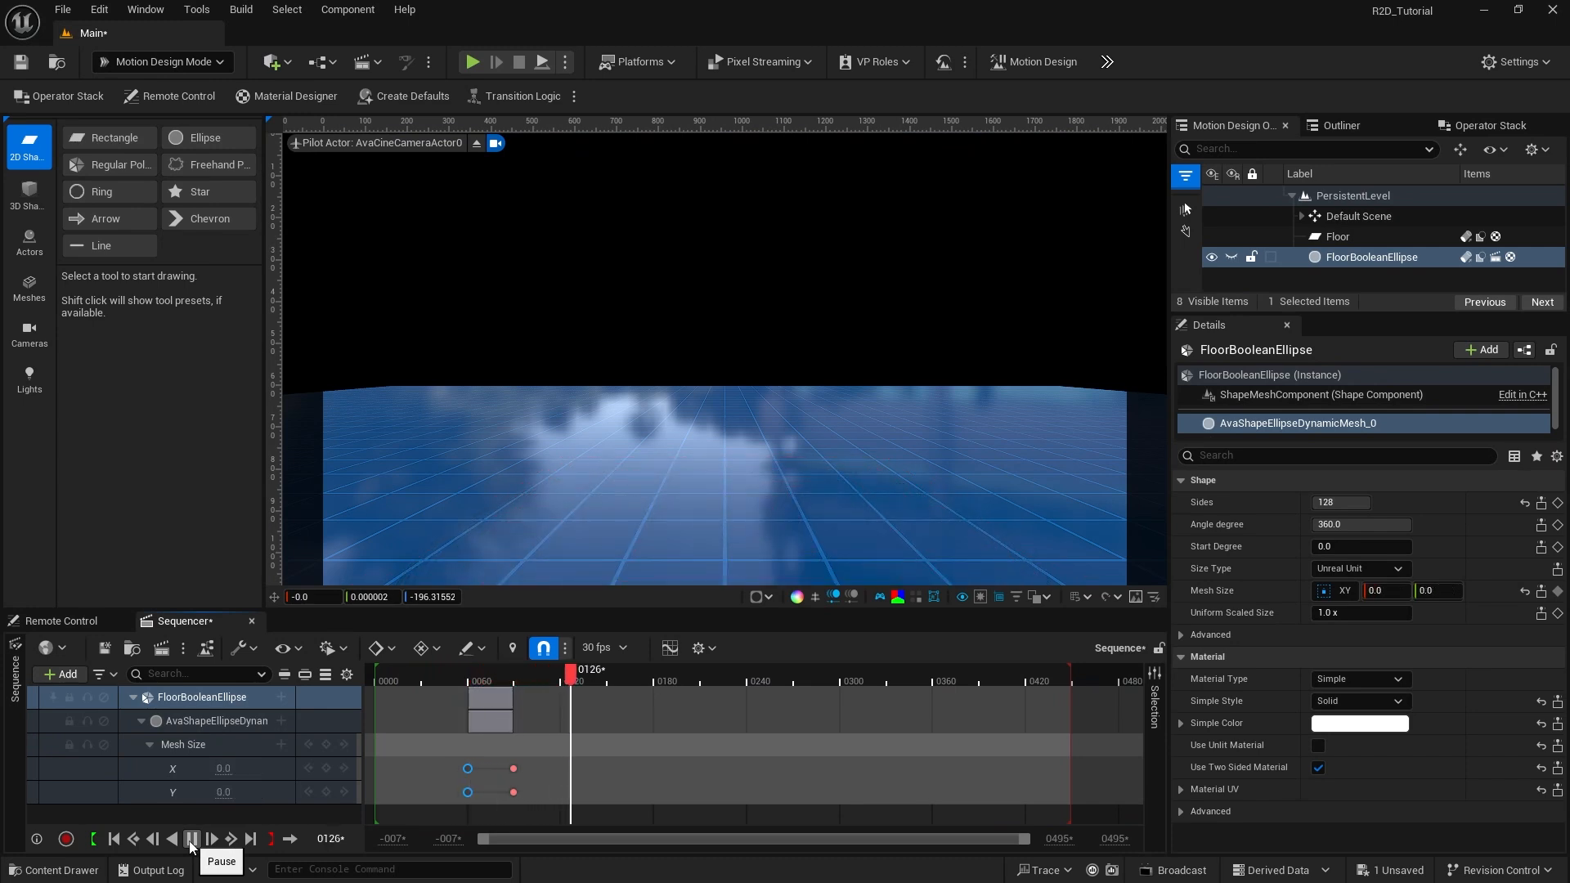
pyautogui.click(192, 838)
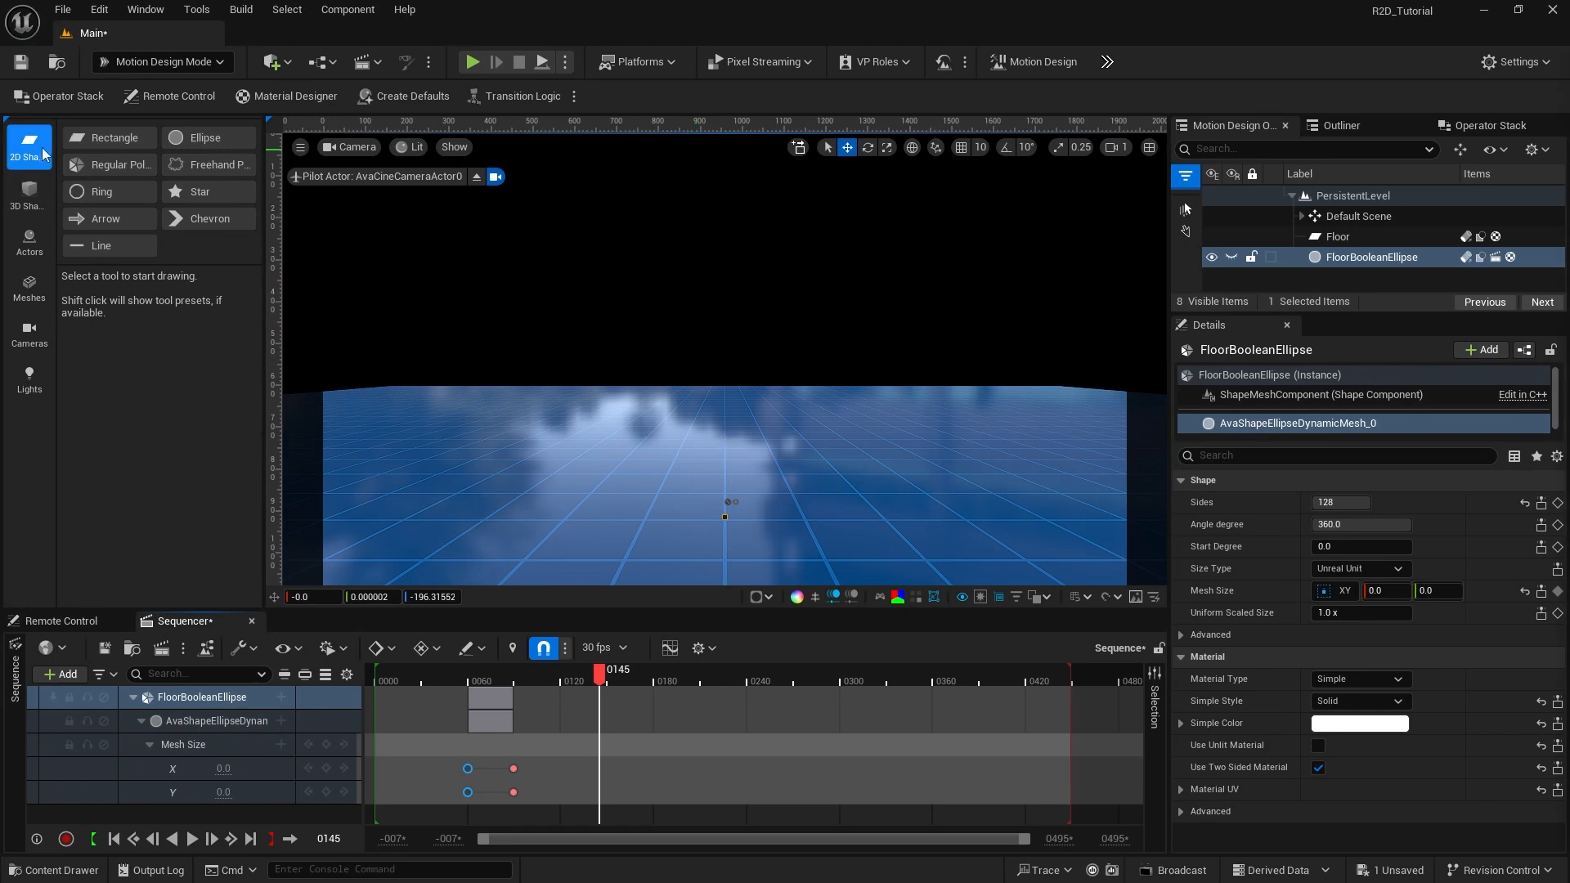
# Step: Create a default 2D rectangle in the scene and rename it BackWall
pyautogui.doubleClick(105, 137)
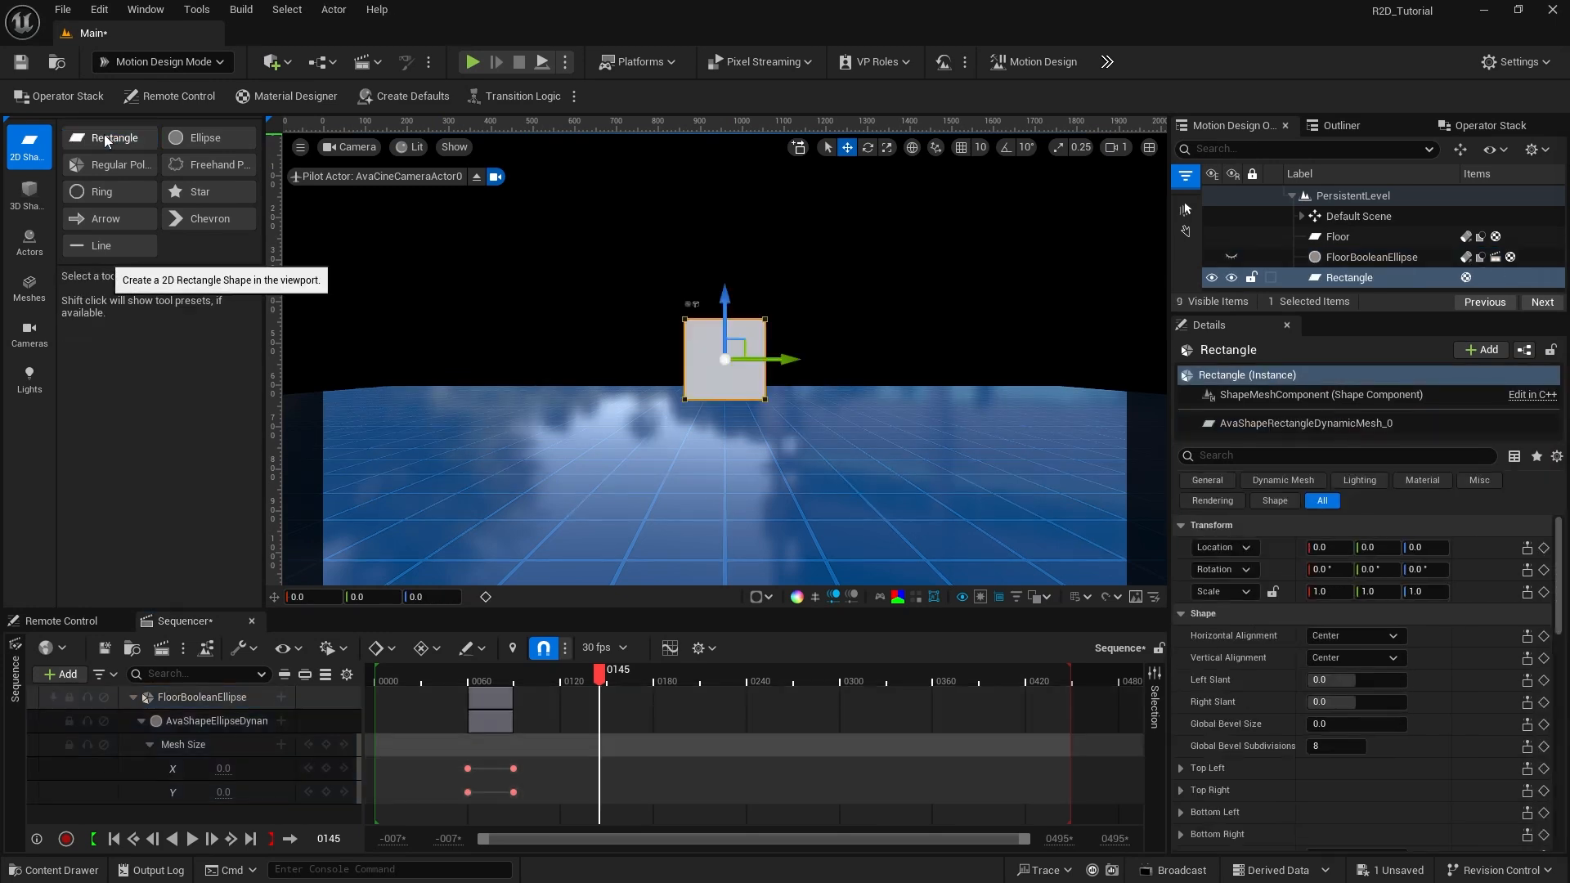
pyautogui.click(1342, 280)
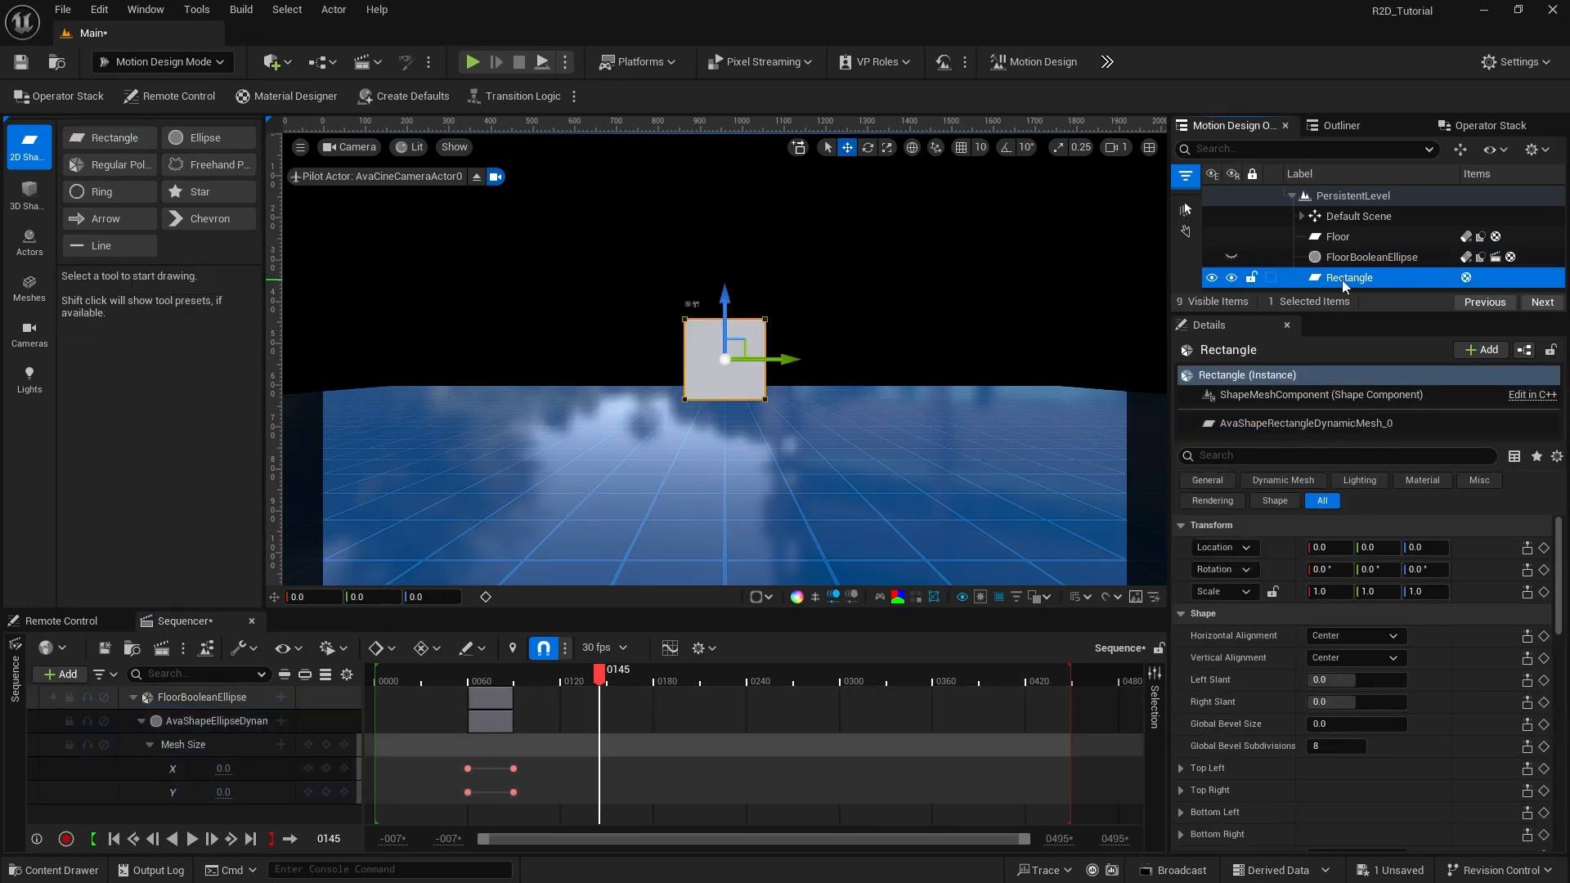
pyautogui.press('F2')
pyautogui.write('BackWall')
pyautogui.press('Return')
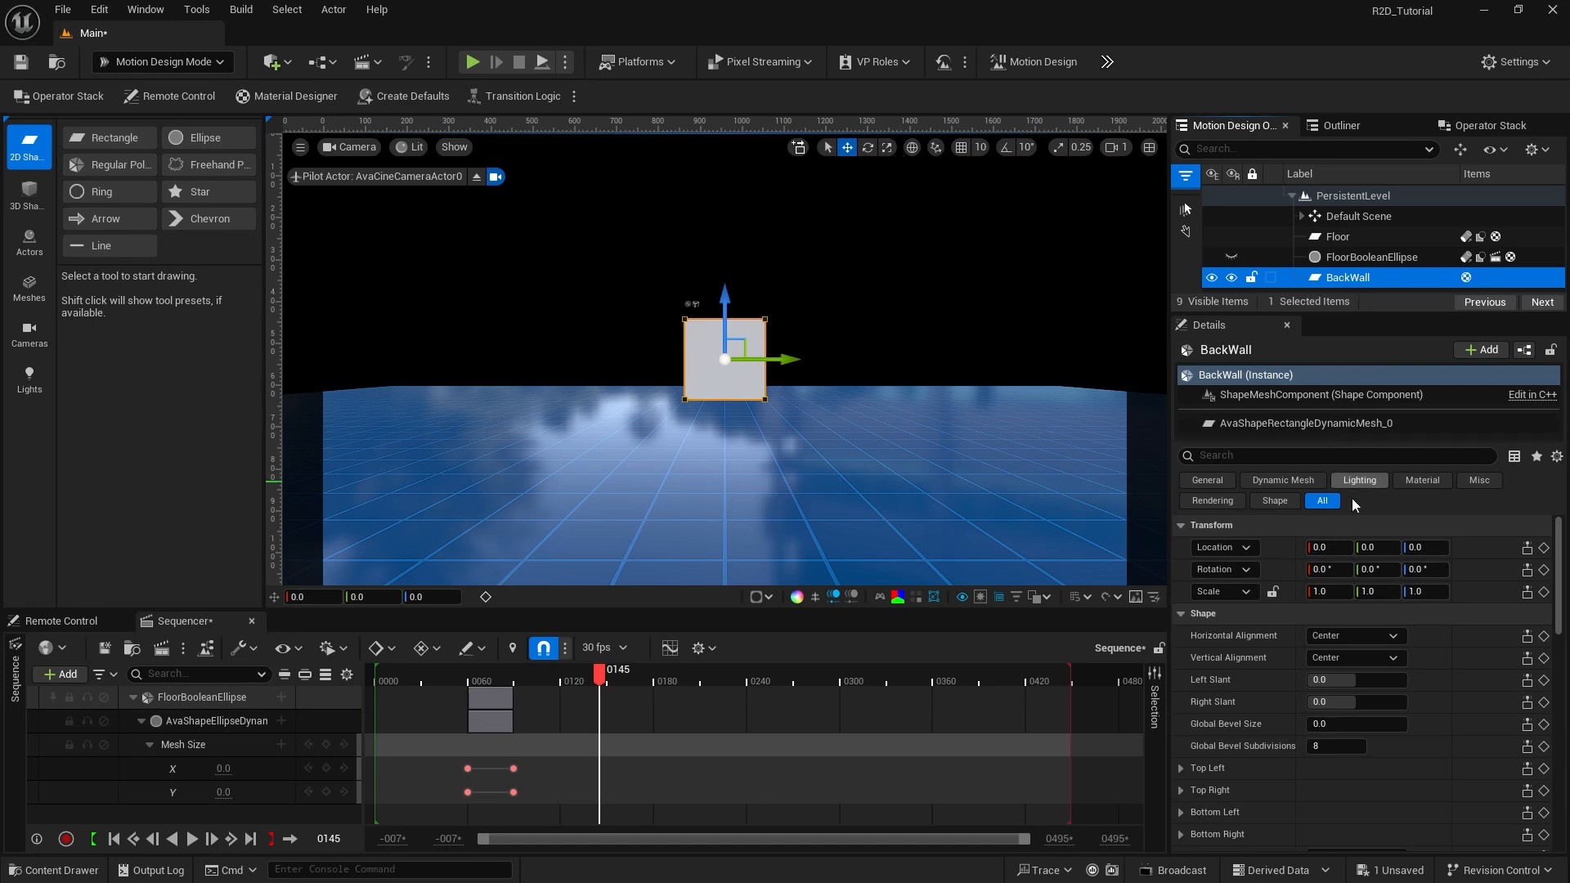
# Step: Set BackWall's mesh size to 5000 in both directions
pyautogui.scroll(-4, 1445, 646)
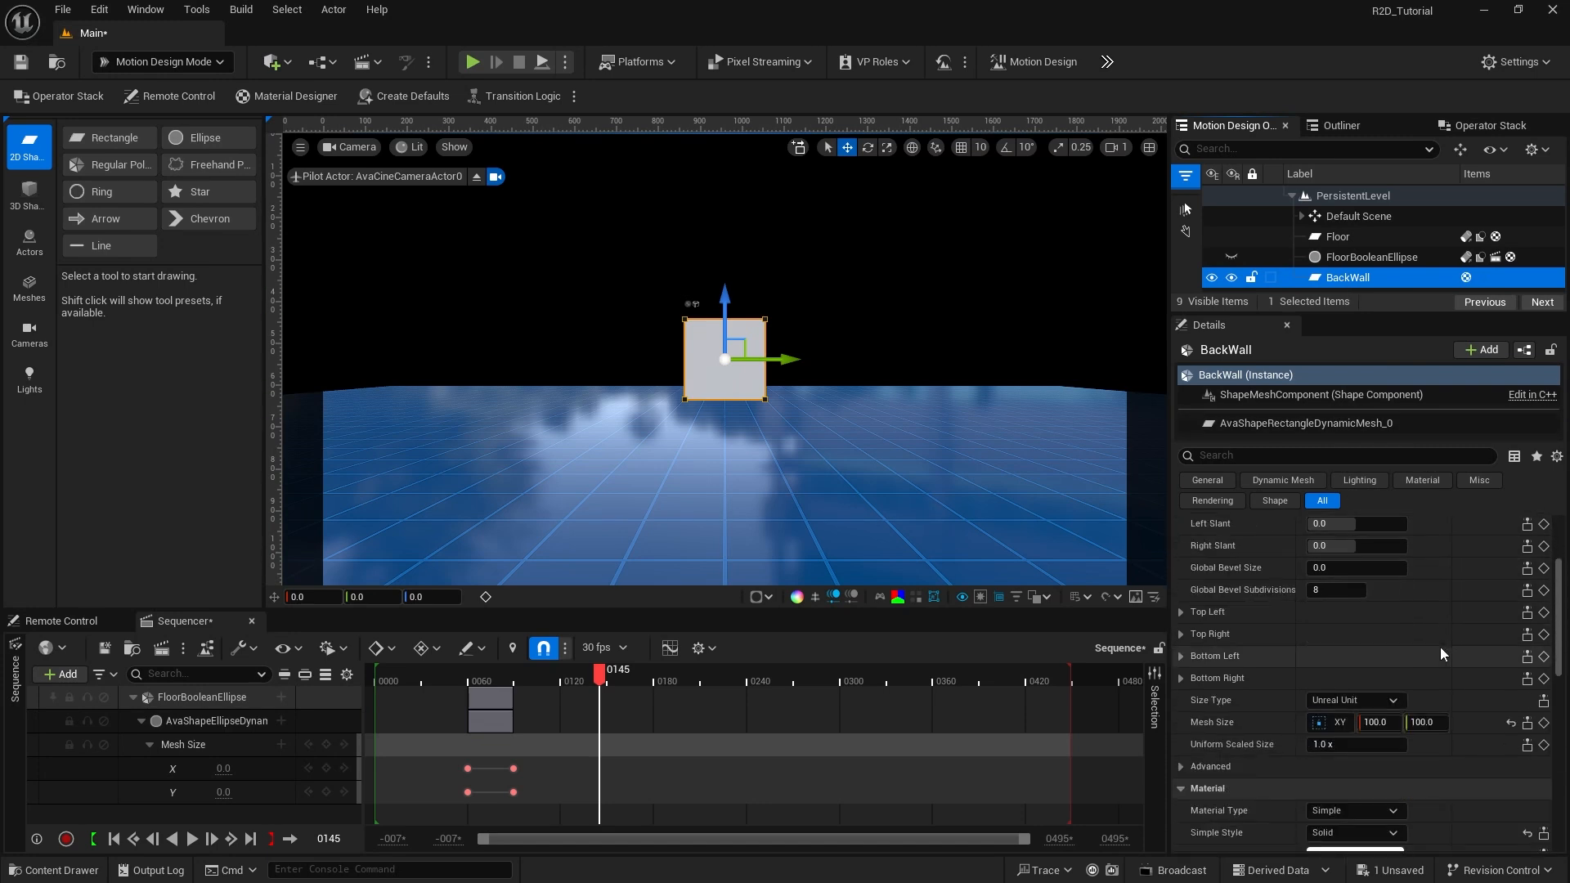
pyautogui.scroll(-1, 1439, 646)
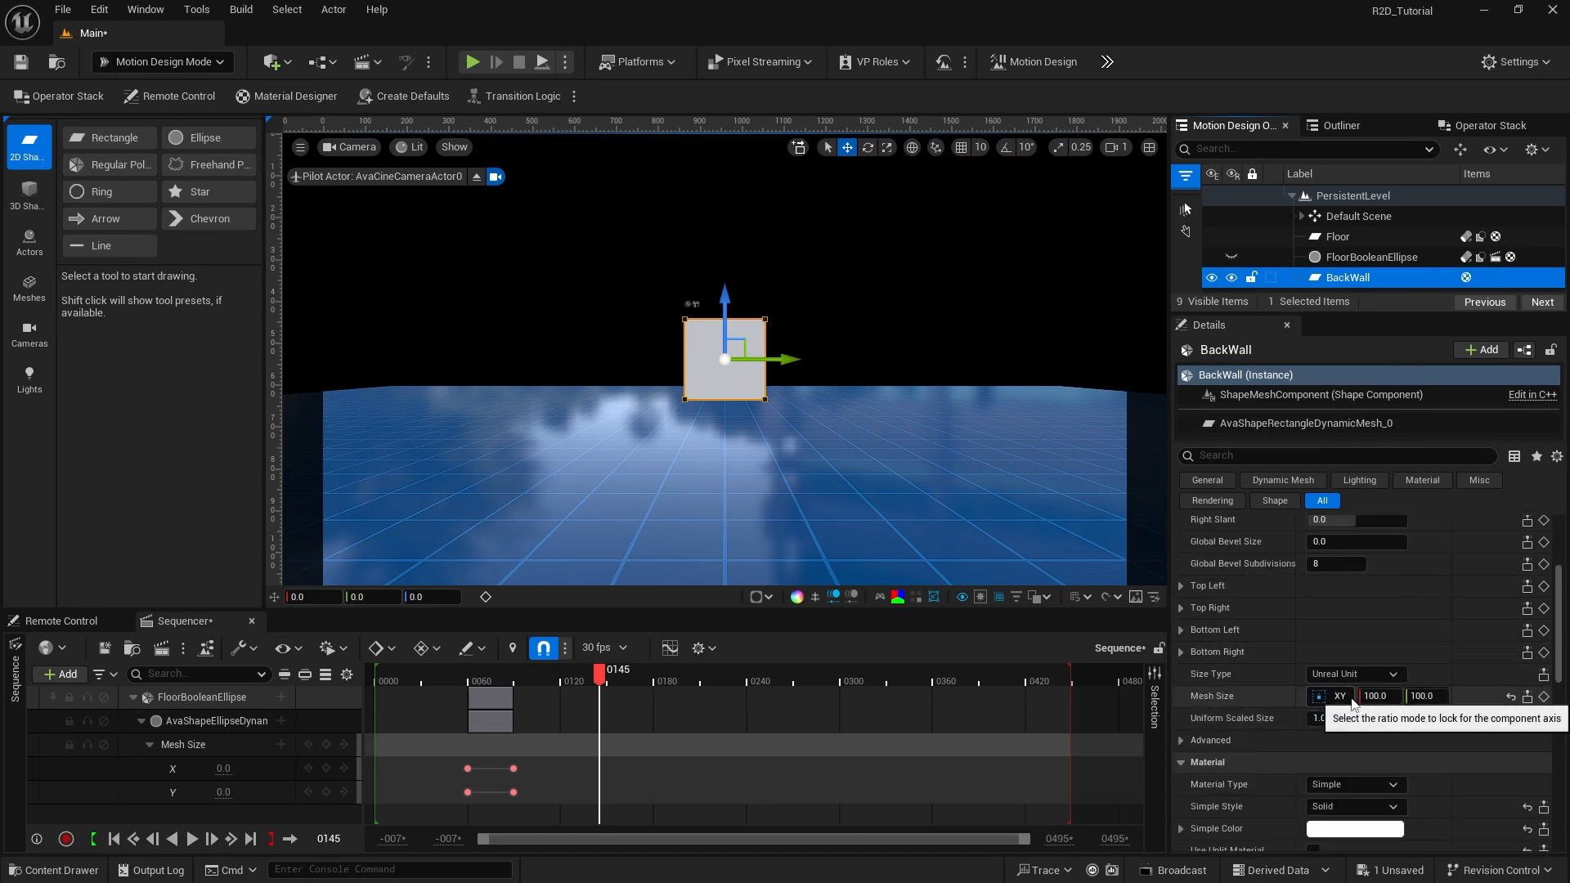
pyautogui.click(1378, 696)
pyautogui.write('5')
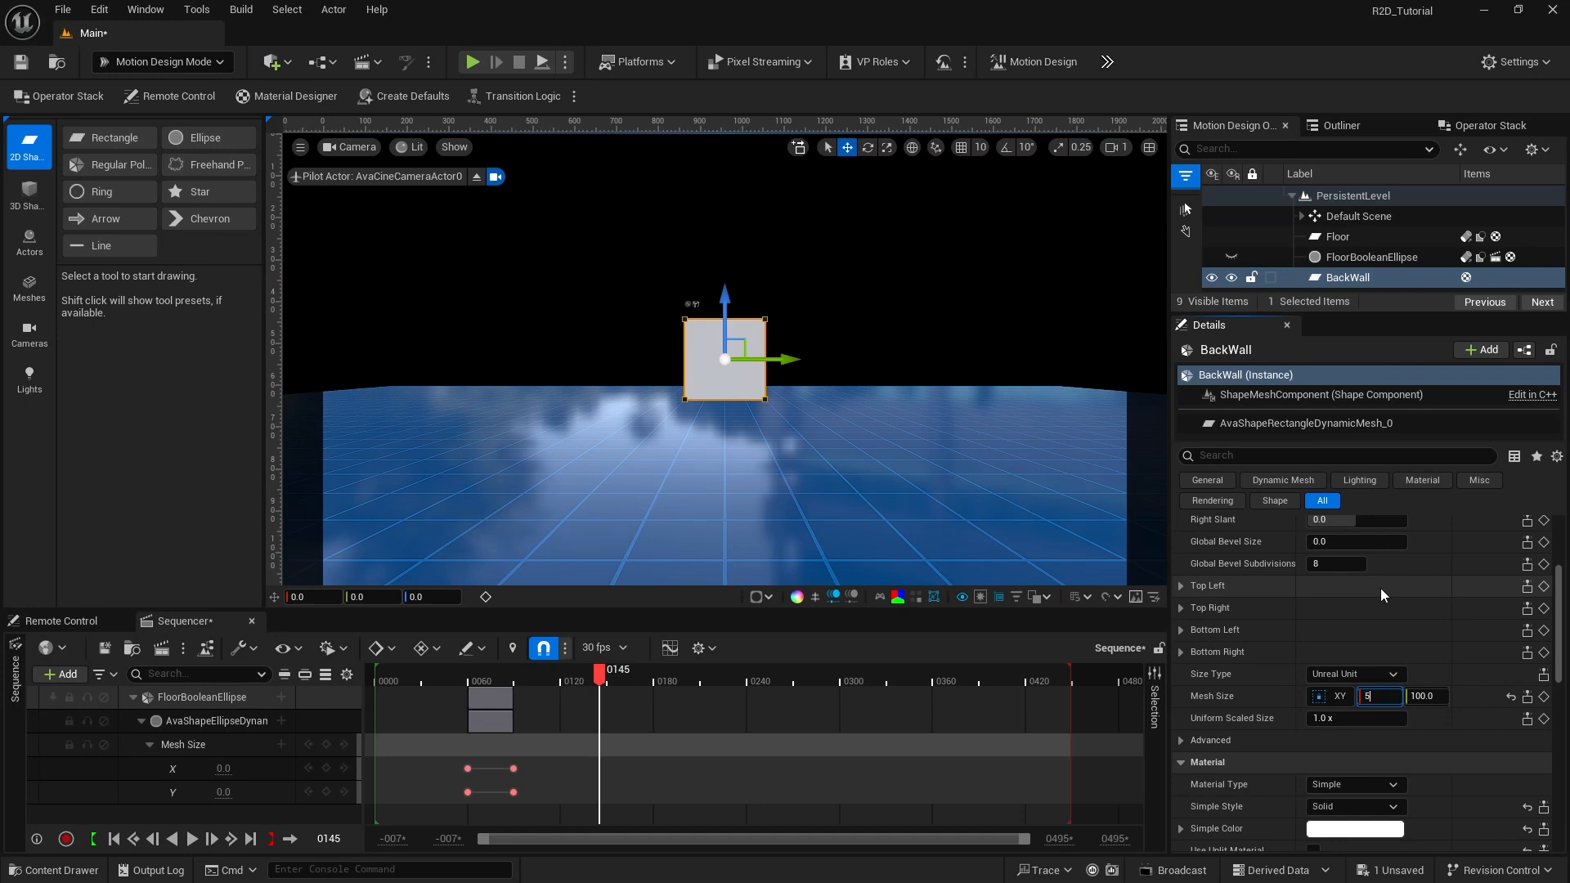
pyautogui.write('000')
pyautogui.press('Return')
# Step: Set BackWall's location to 2505 in X and 871 in Z
pyautogui.scroll(3, 1413, 646)
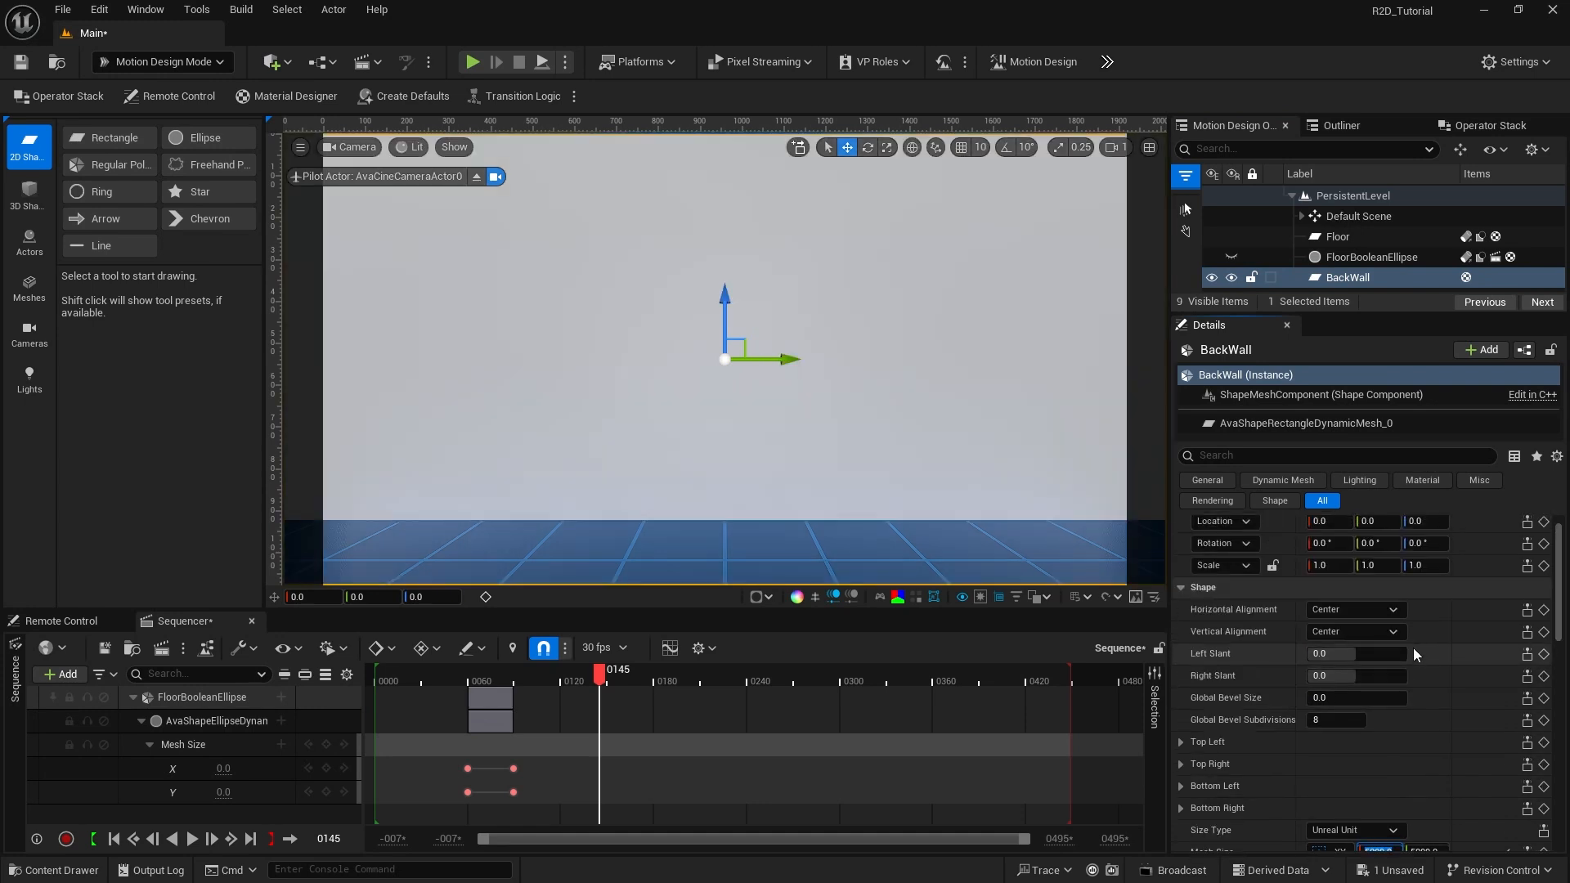
pyautogui.scroll(1, 1413, 648)
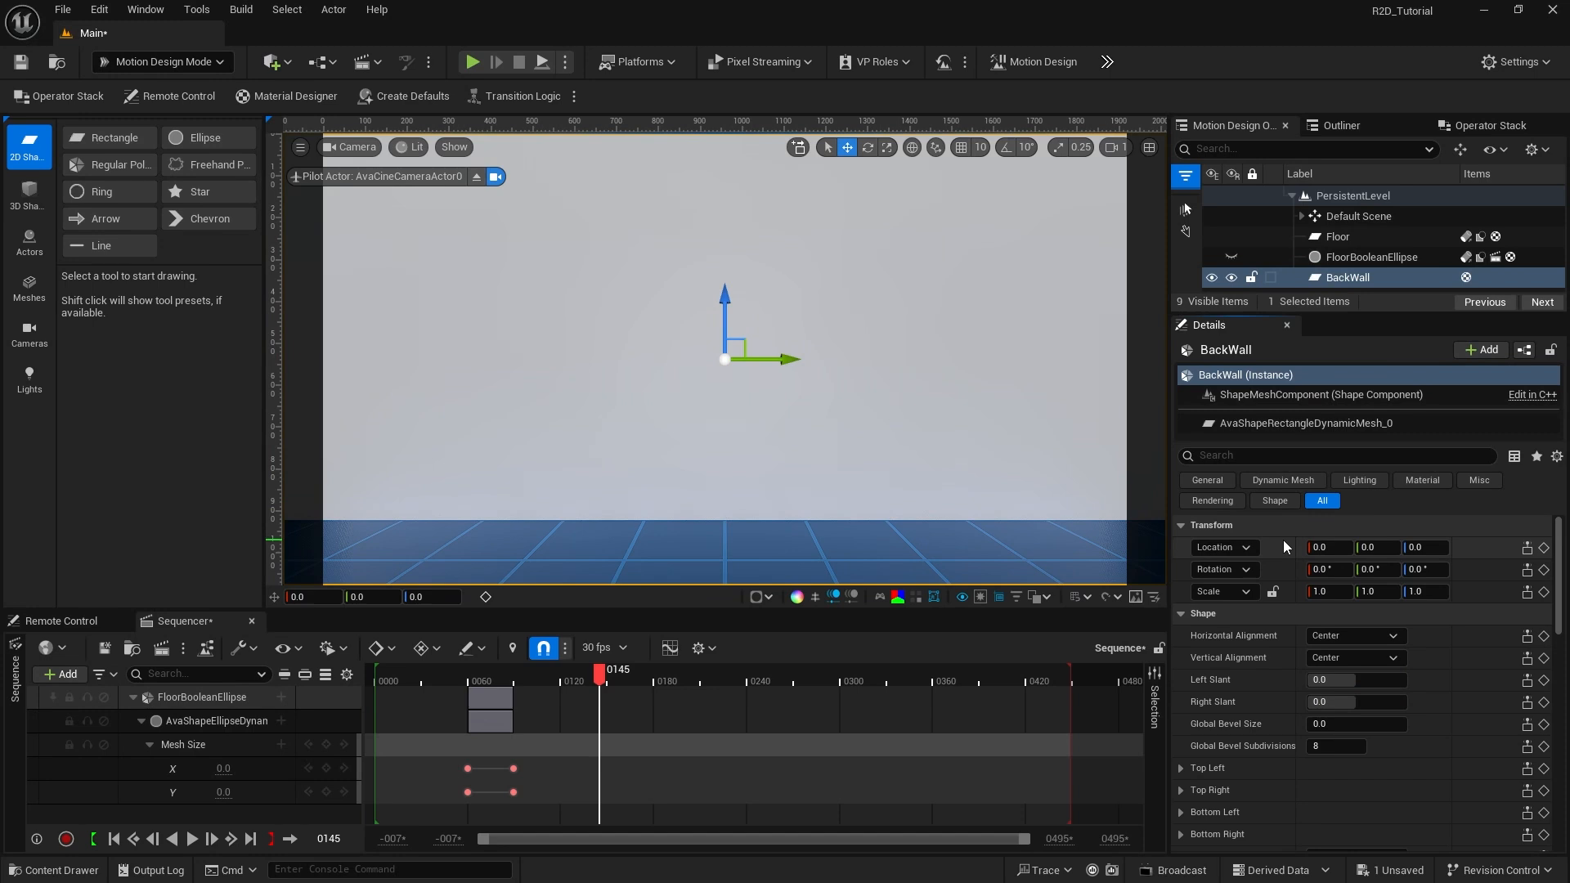
pyautogui.click(1322, 548)
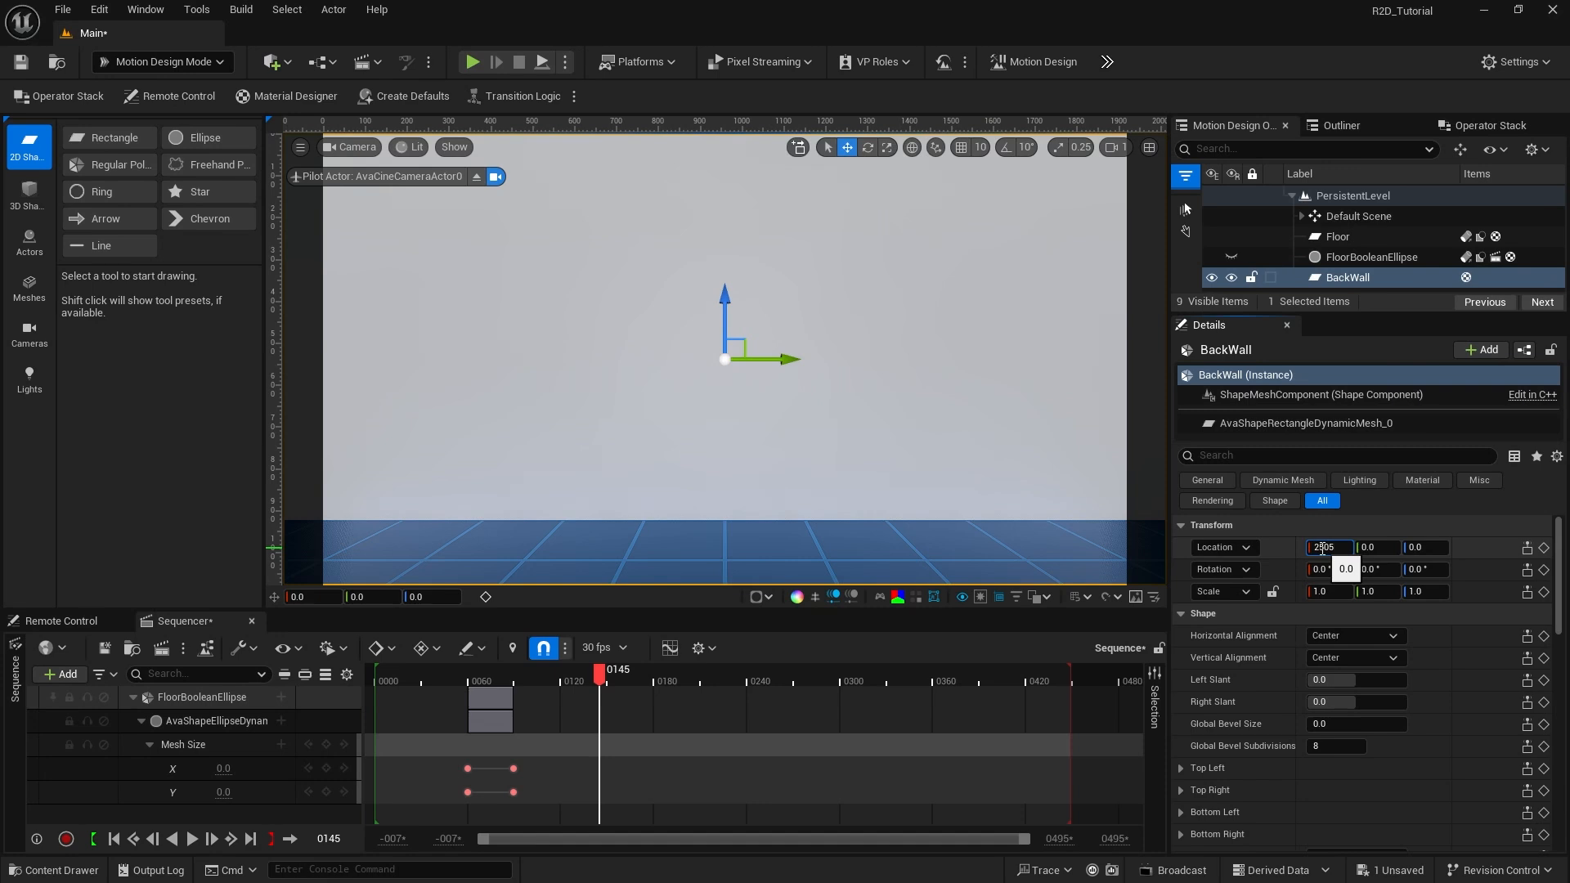
pyautogui.press('Return')
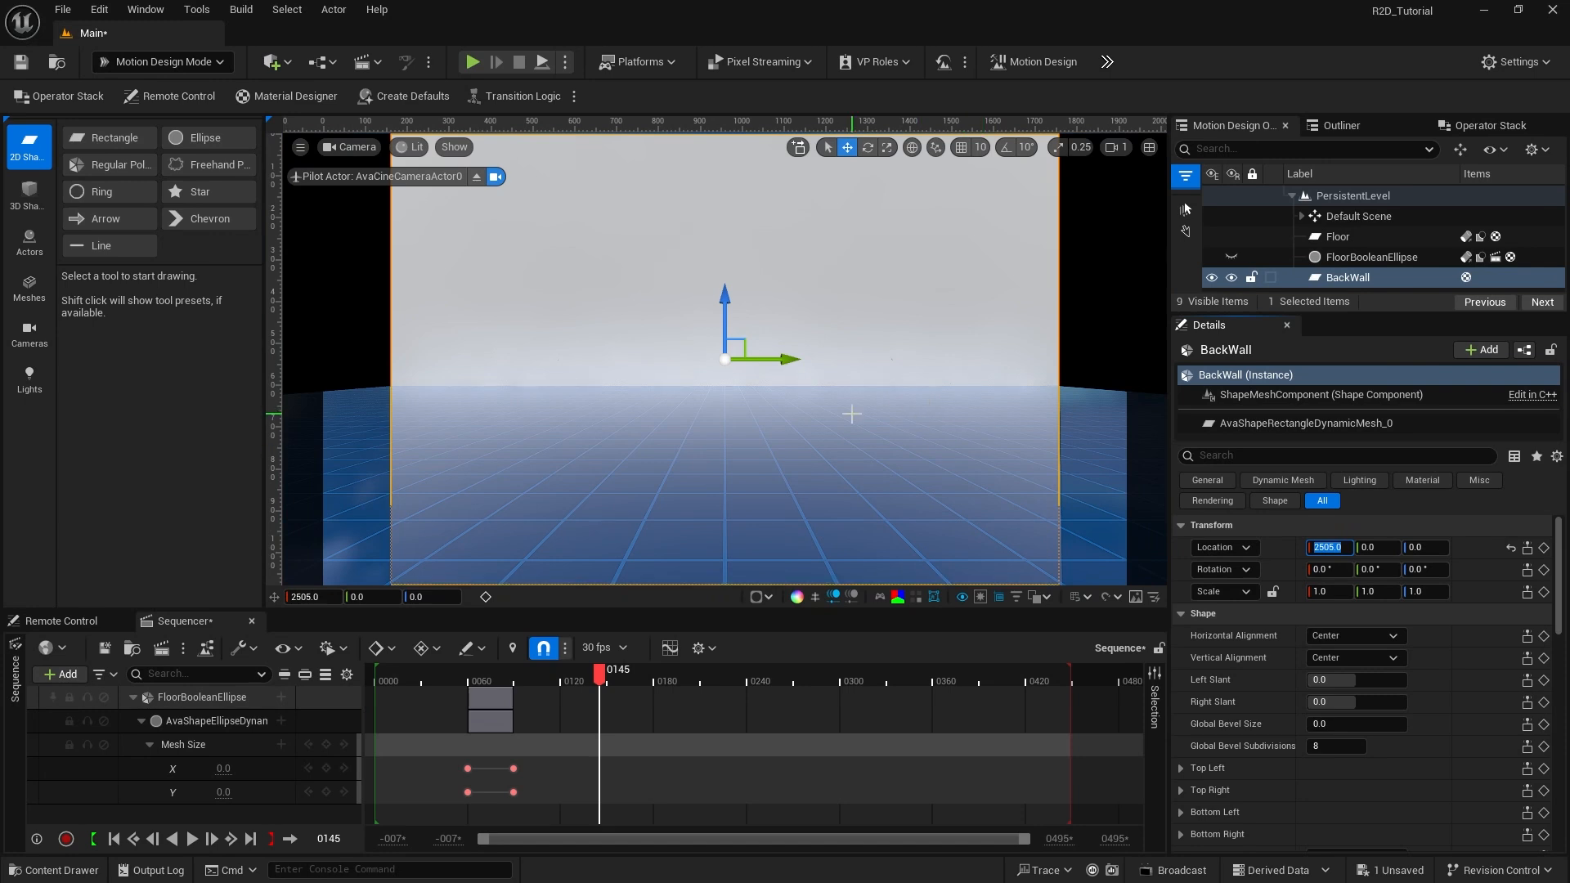
pyautogui.click(1420, 548)
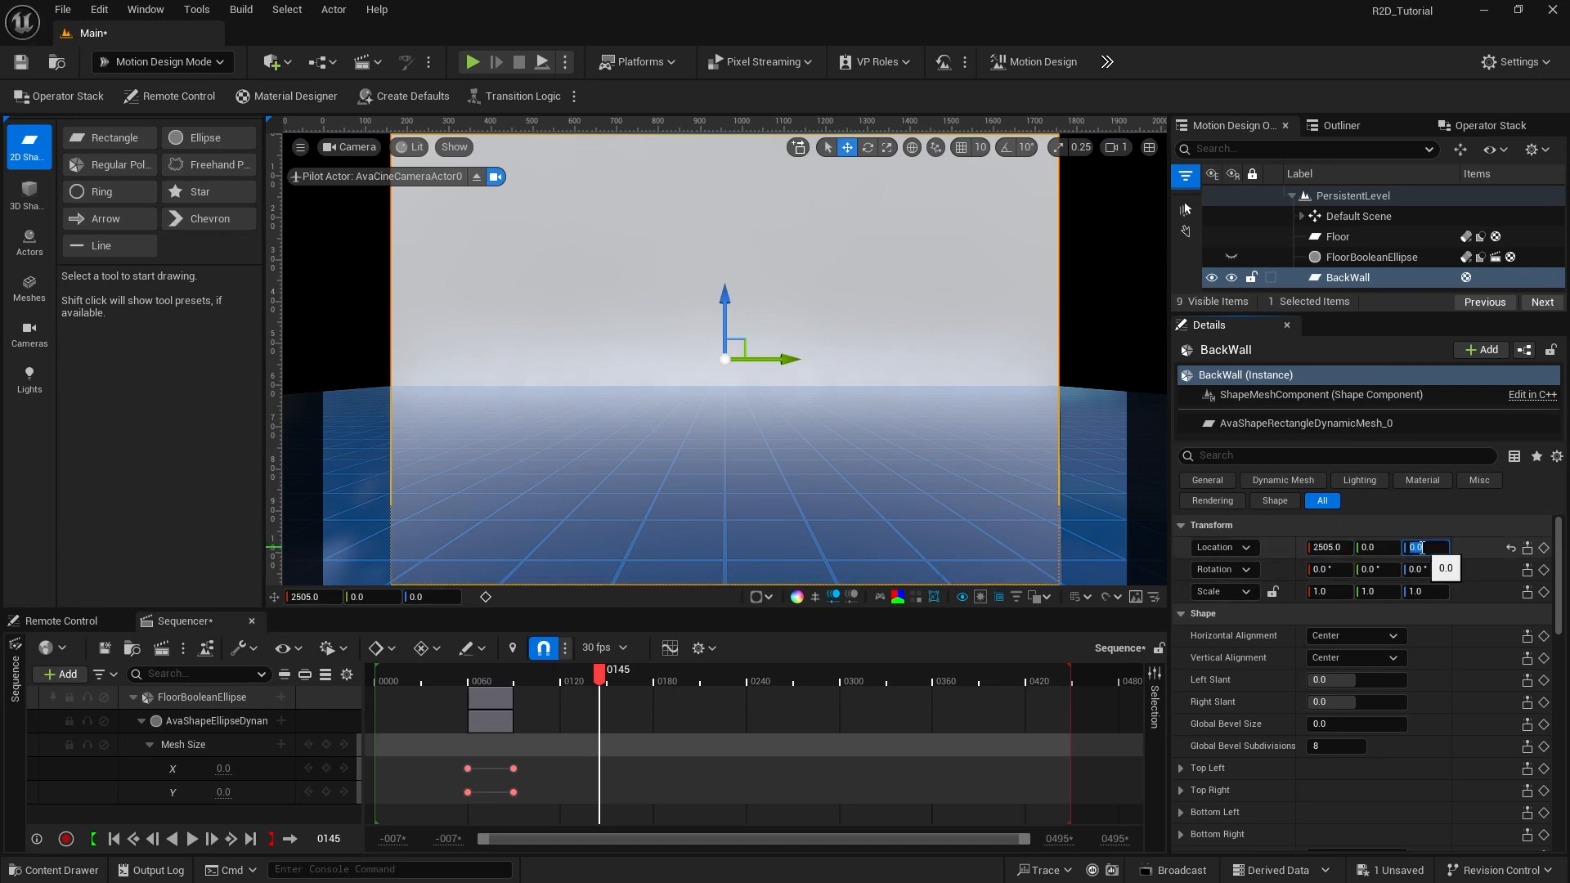
pyautogui.write('871')
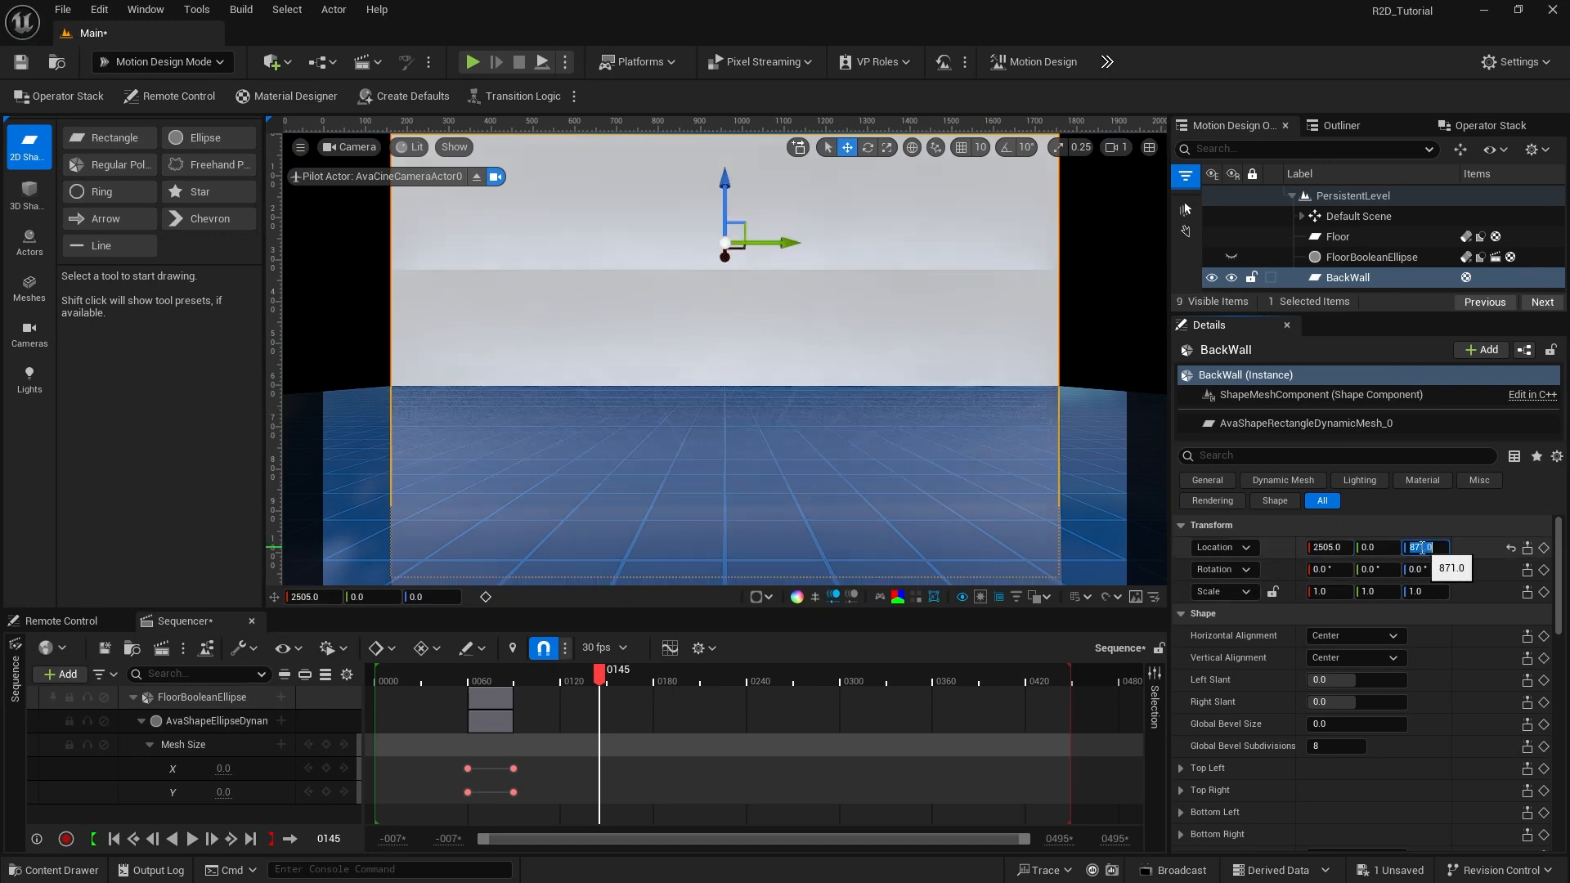
pyautogui.press('Return')
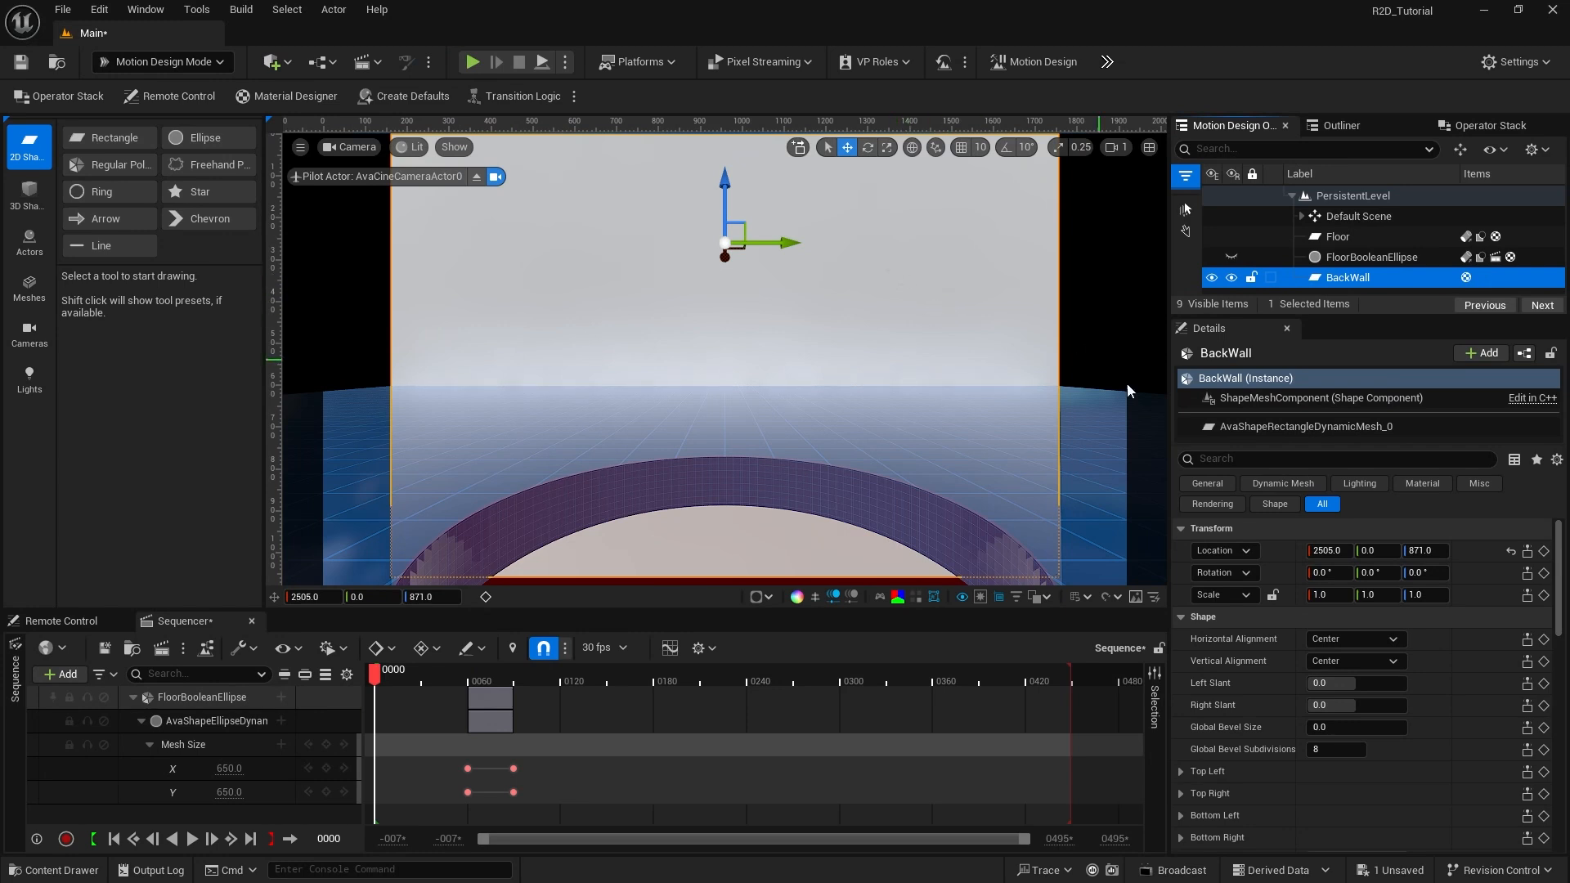
# Step: Switch BackWall's material type to Material Designer and create a new Emissive material for it
pyautogui.scroll(-3, 1404, 729)
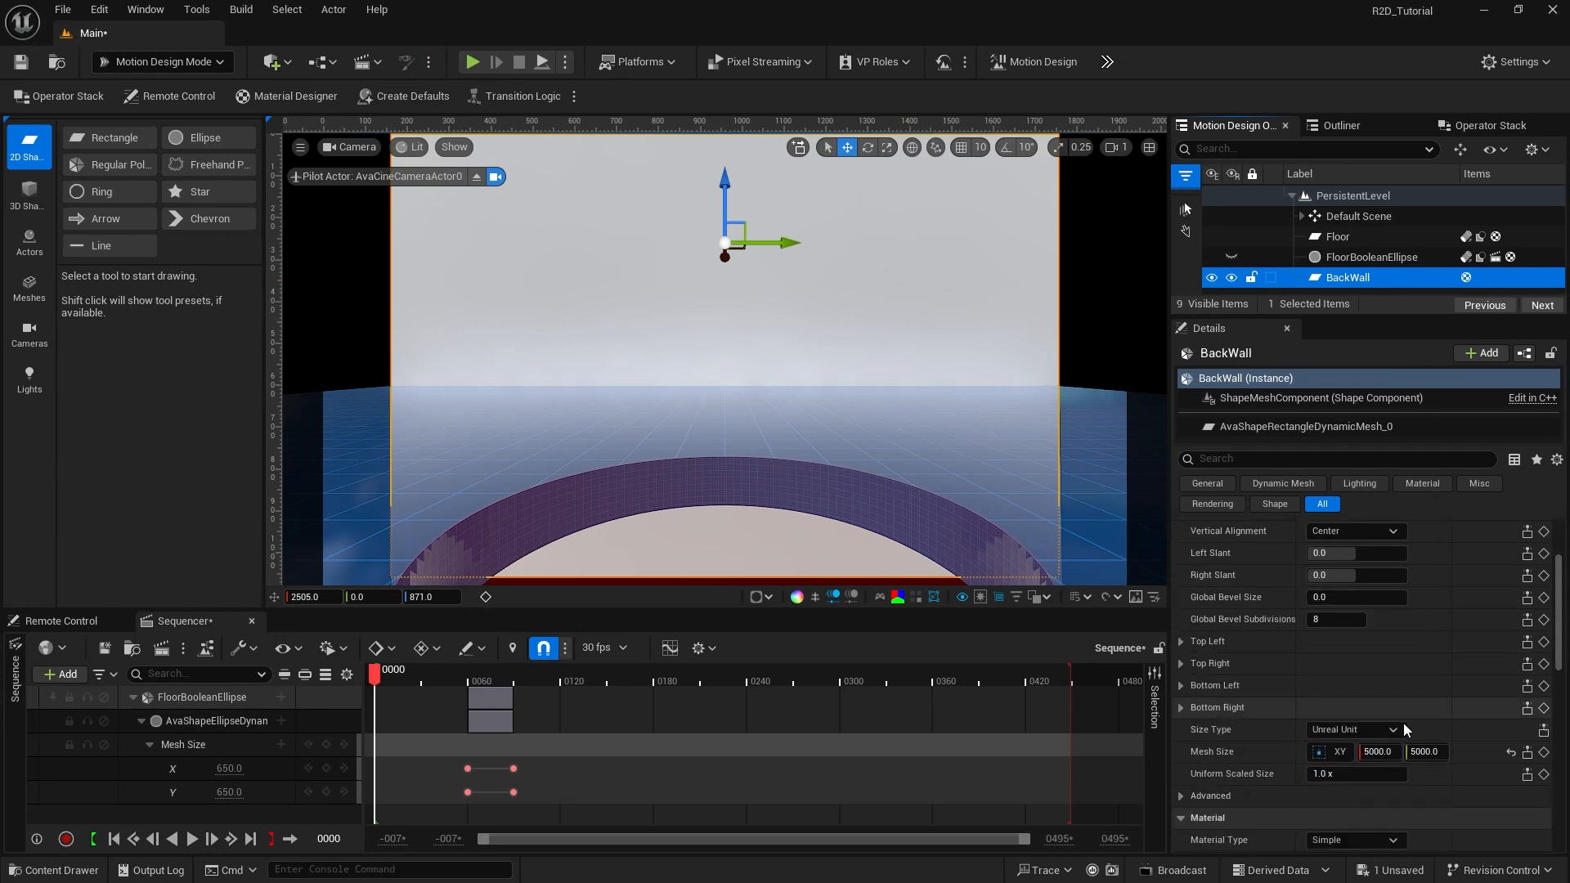
pyautogui.scroll(-3, 1405, 729)
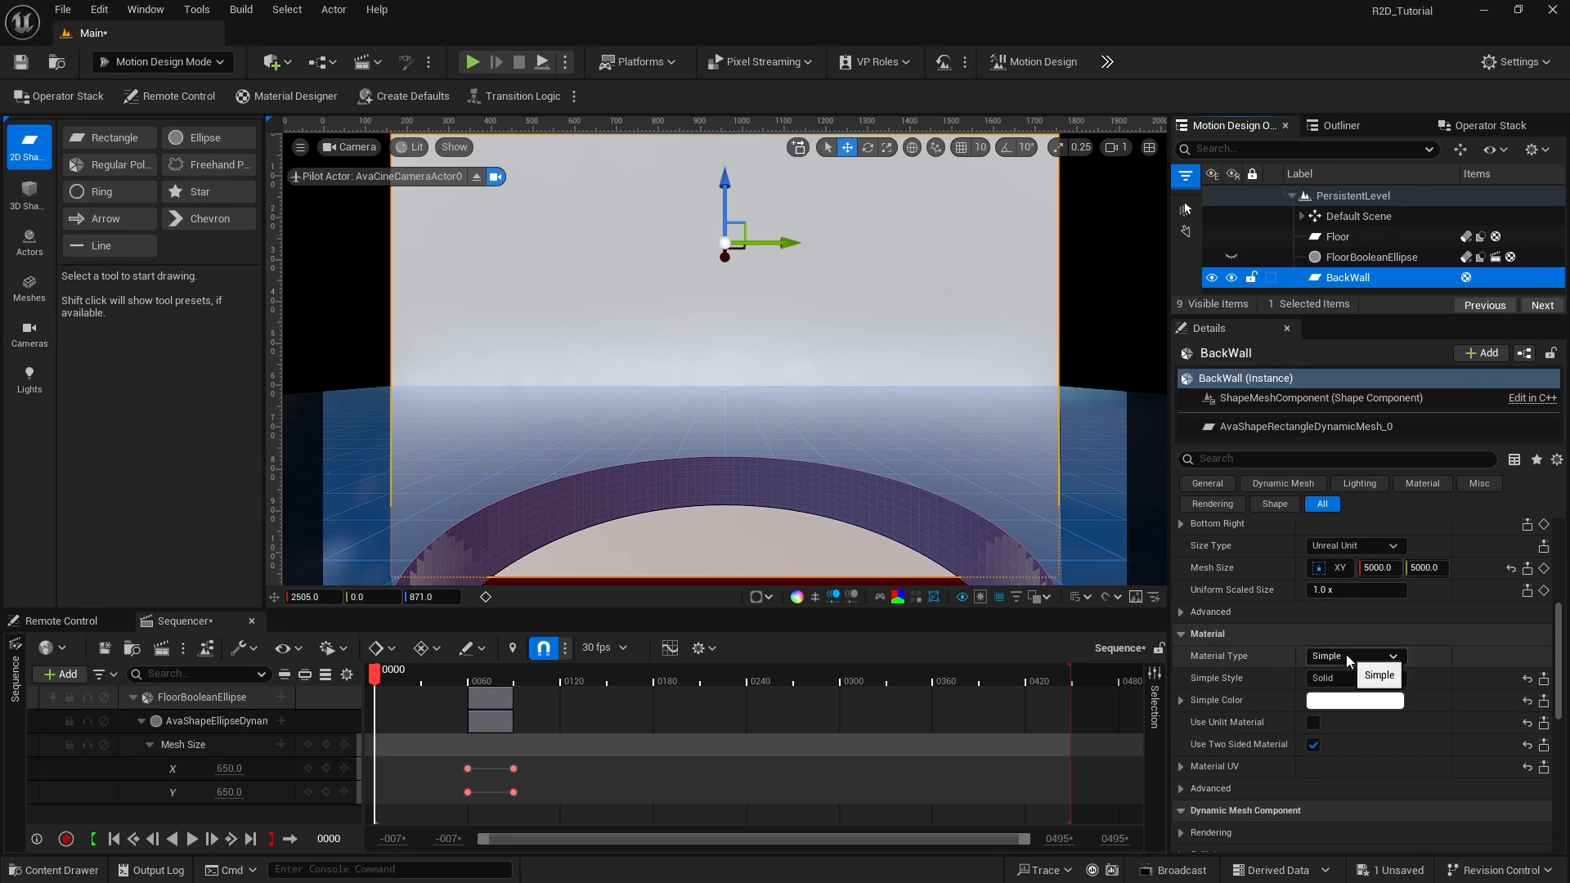
pyautogui.click(1346, 654)
pyautogui.click(1351, 709)
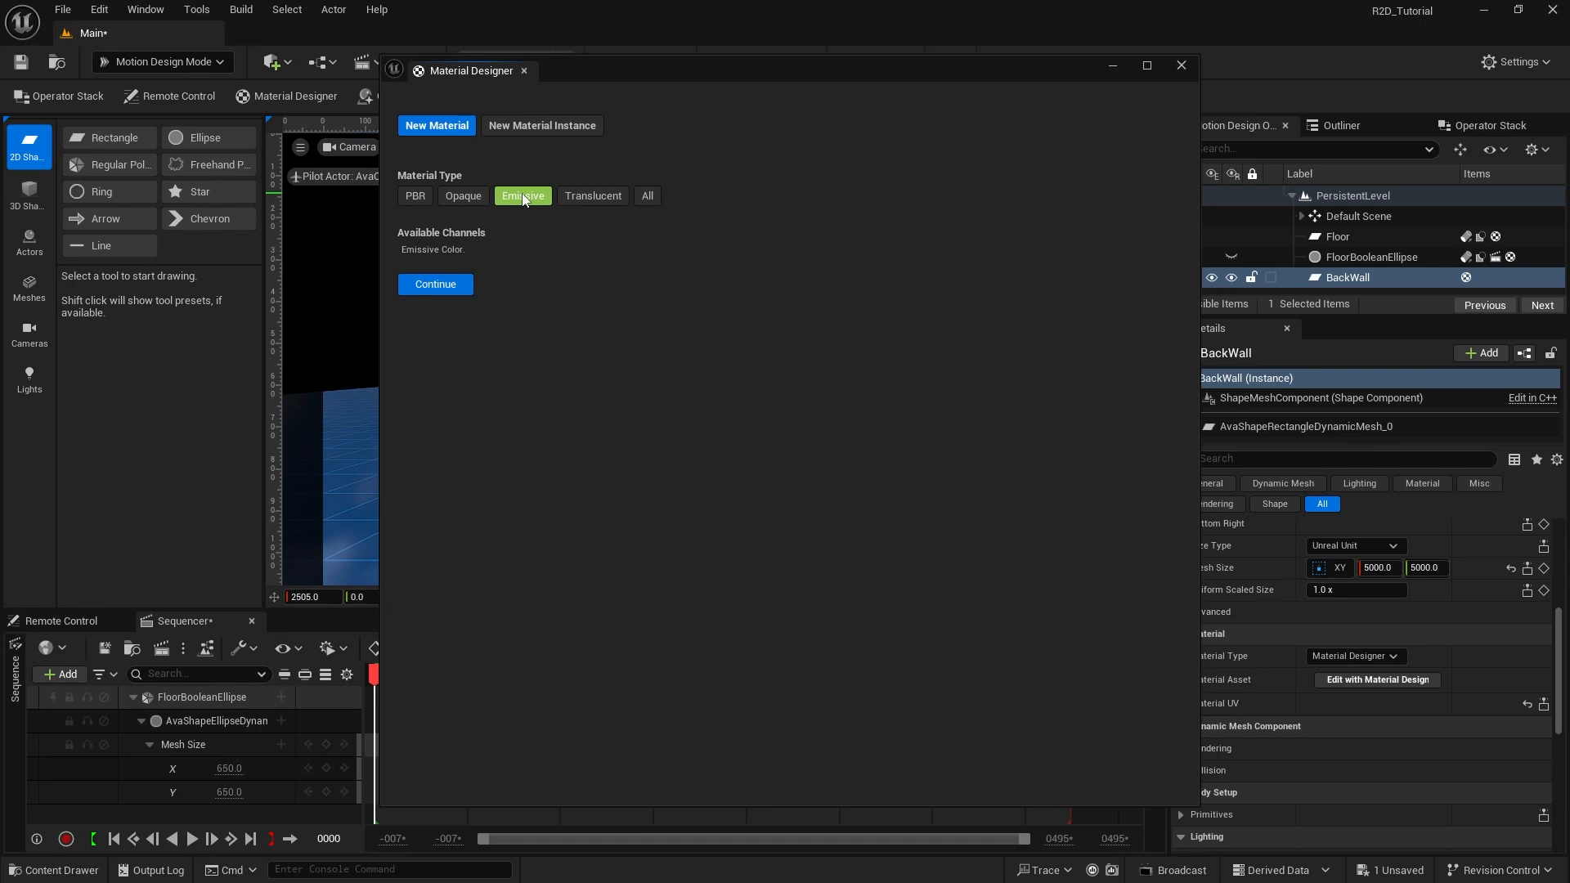
pyautogui.click(438, 284)
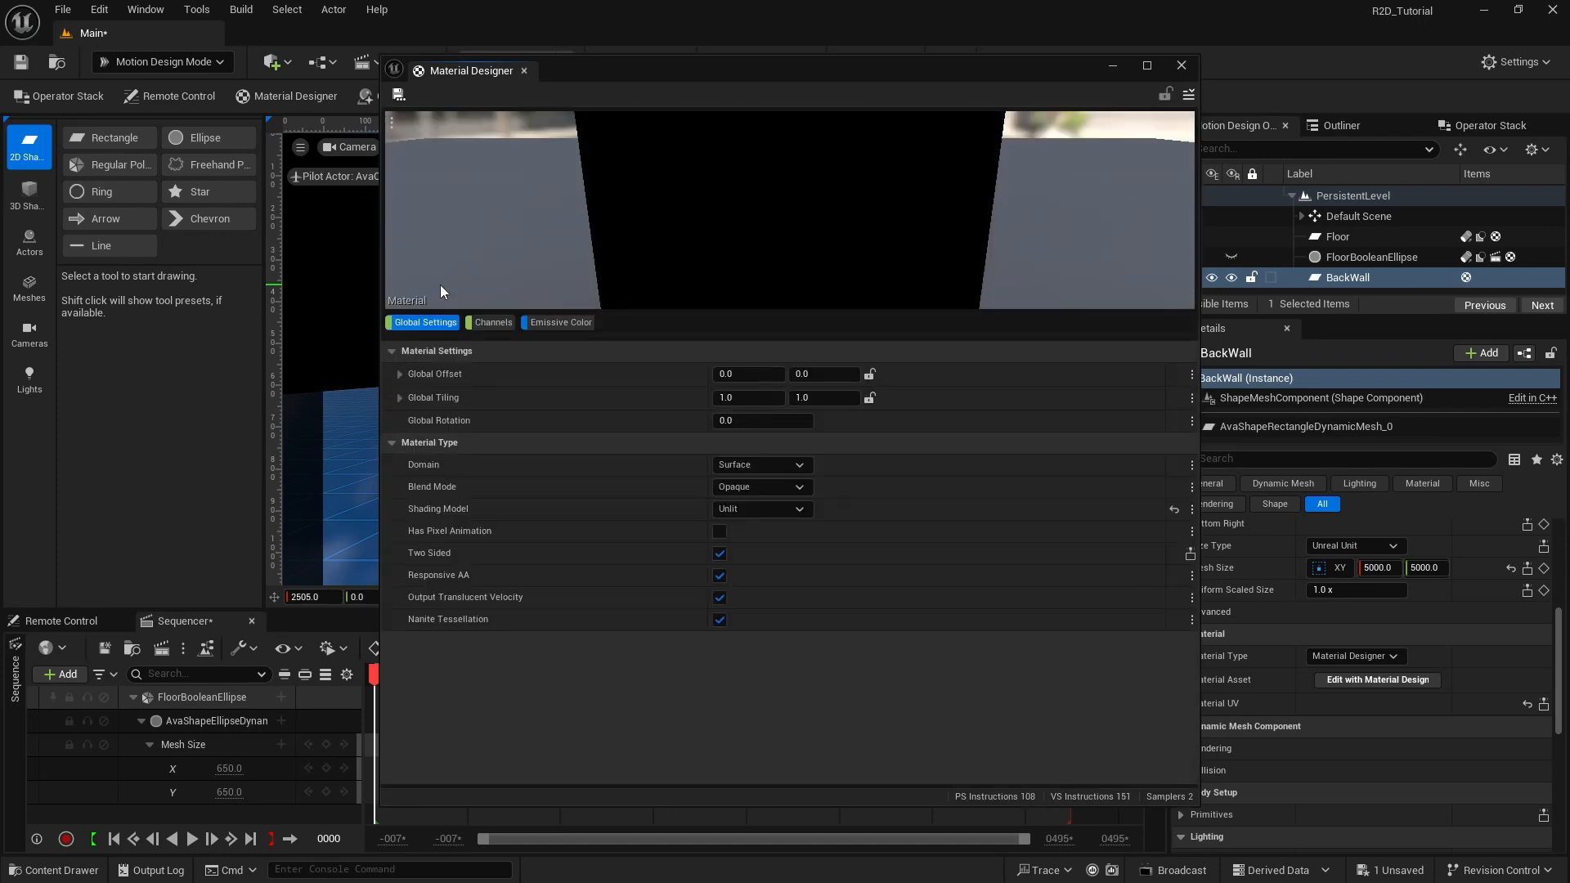
# Step: Change the Emissive Color base layer's source to Solid Color and set its linear hex colour to 0067FFFF
pyautogui.click(560, 324)
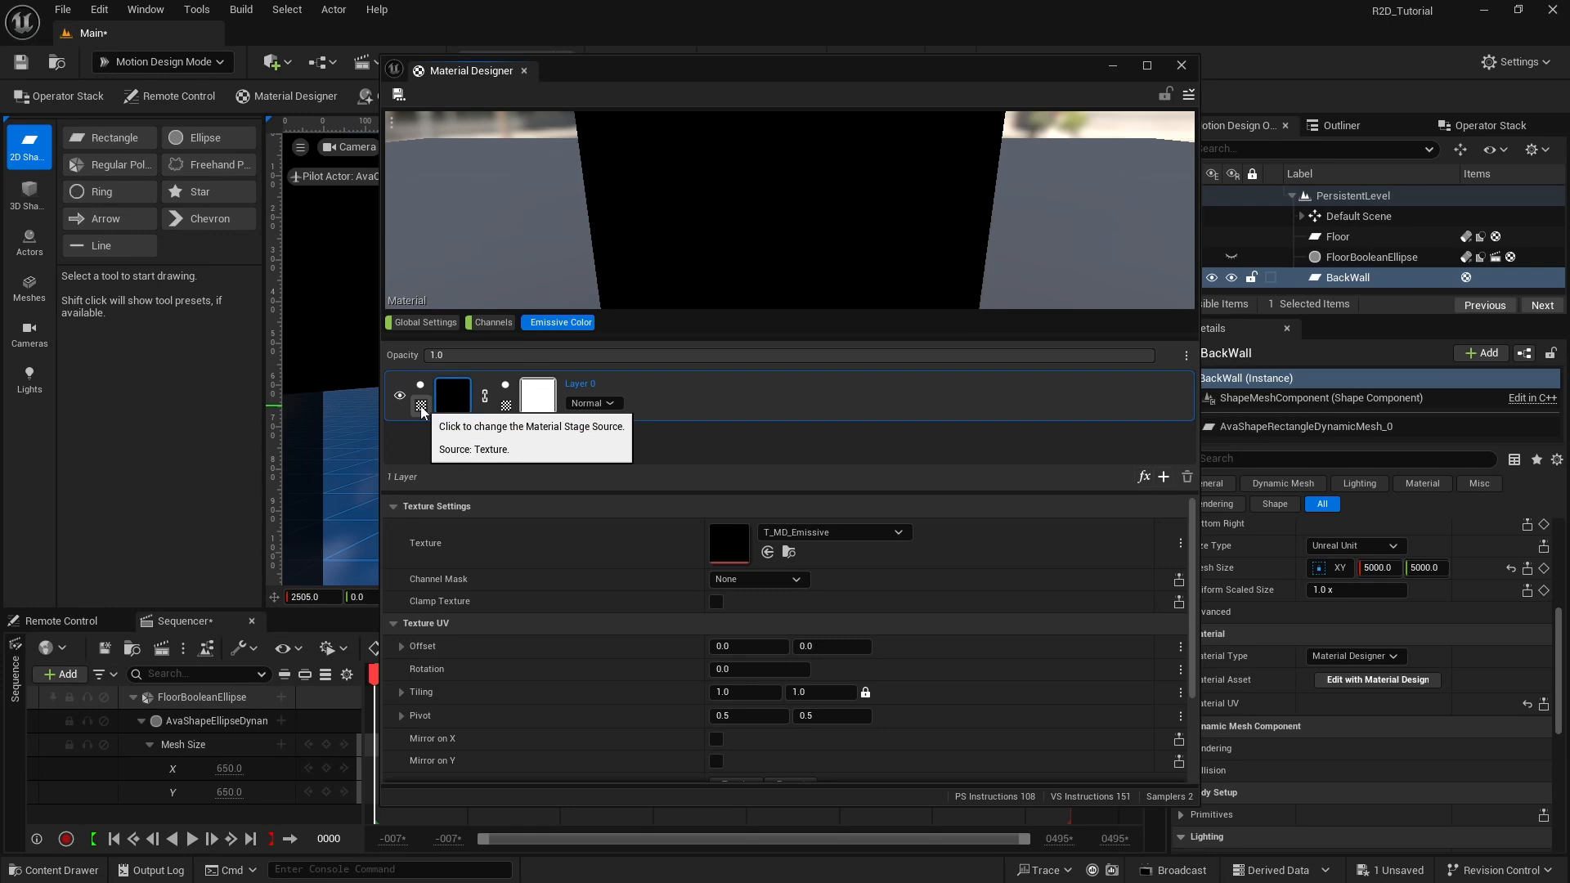
pyautogui.click(421, 407)
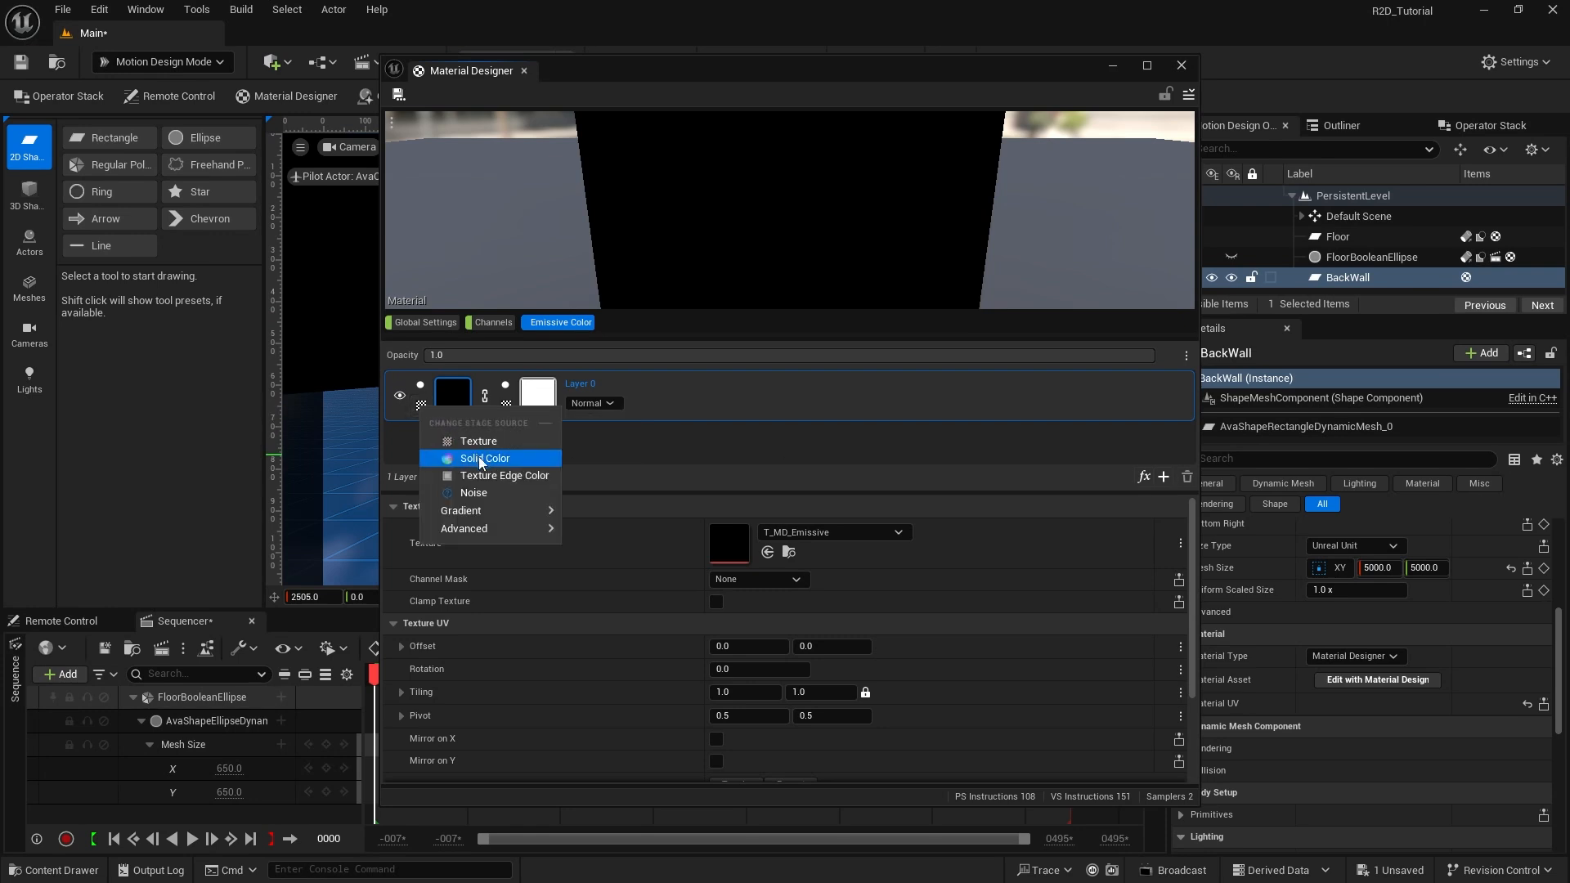
pyautogui.click(480, 459)
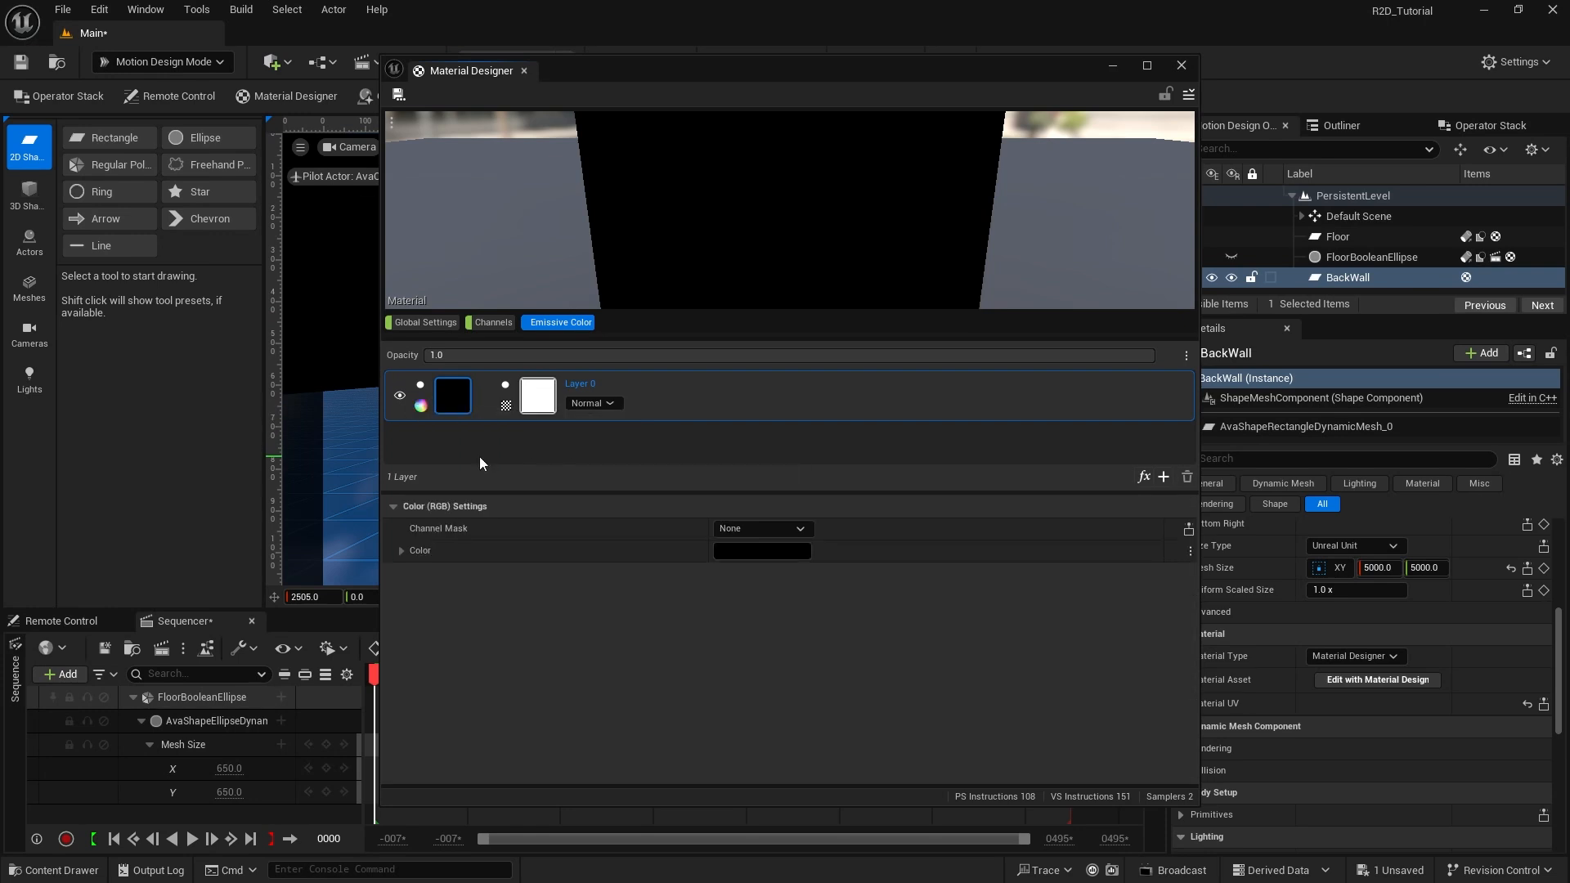
pyautogui.click(762, 552)
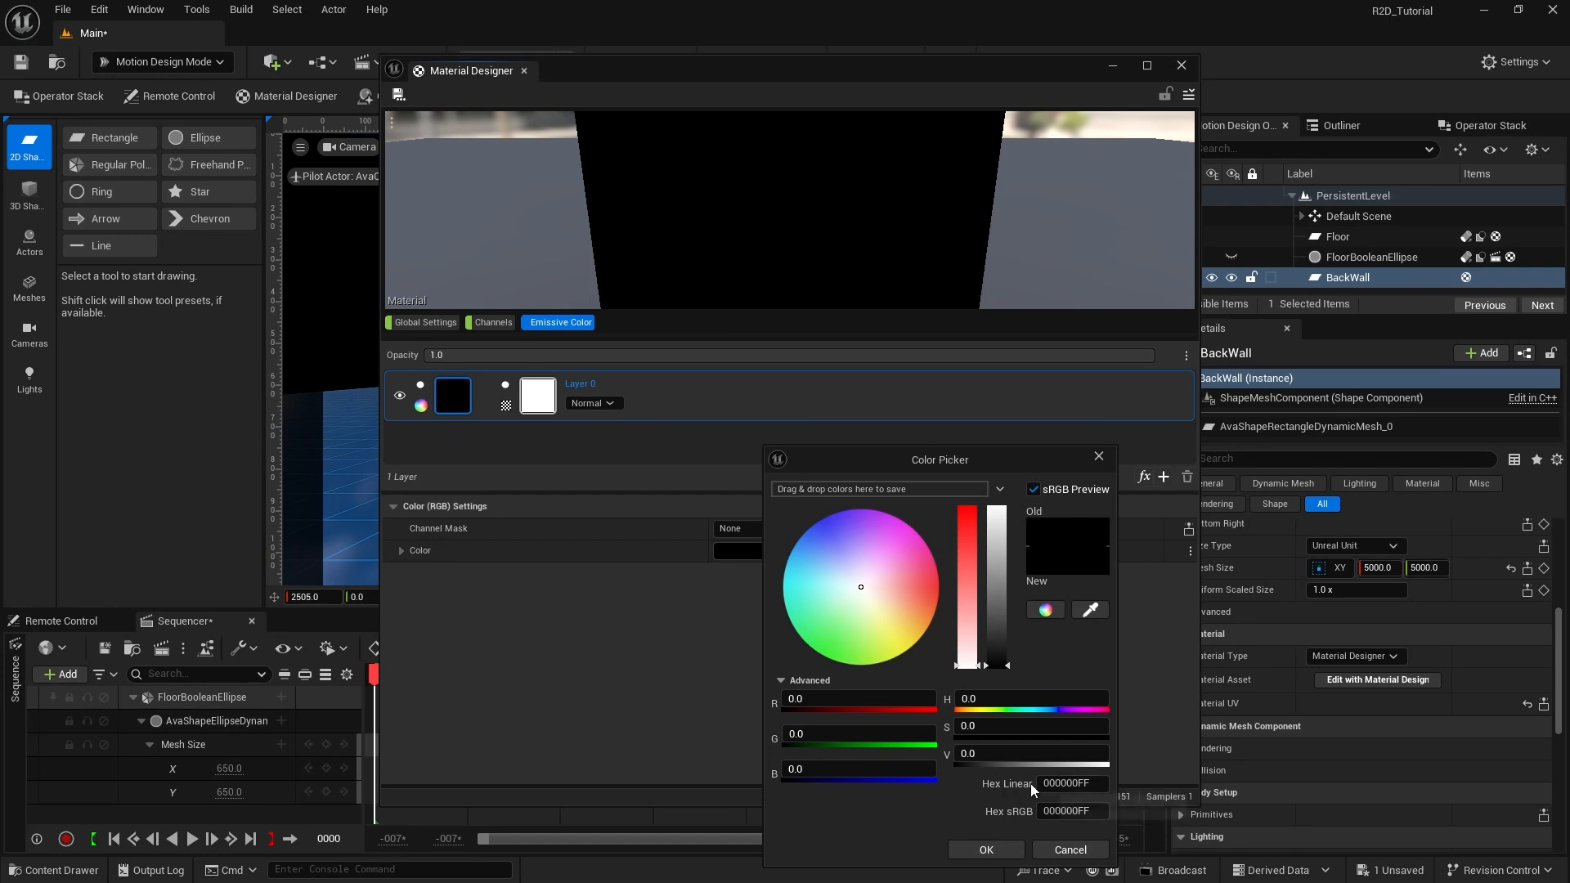
pyautogui.click(1085, 783)
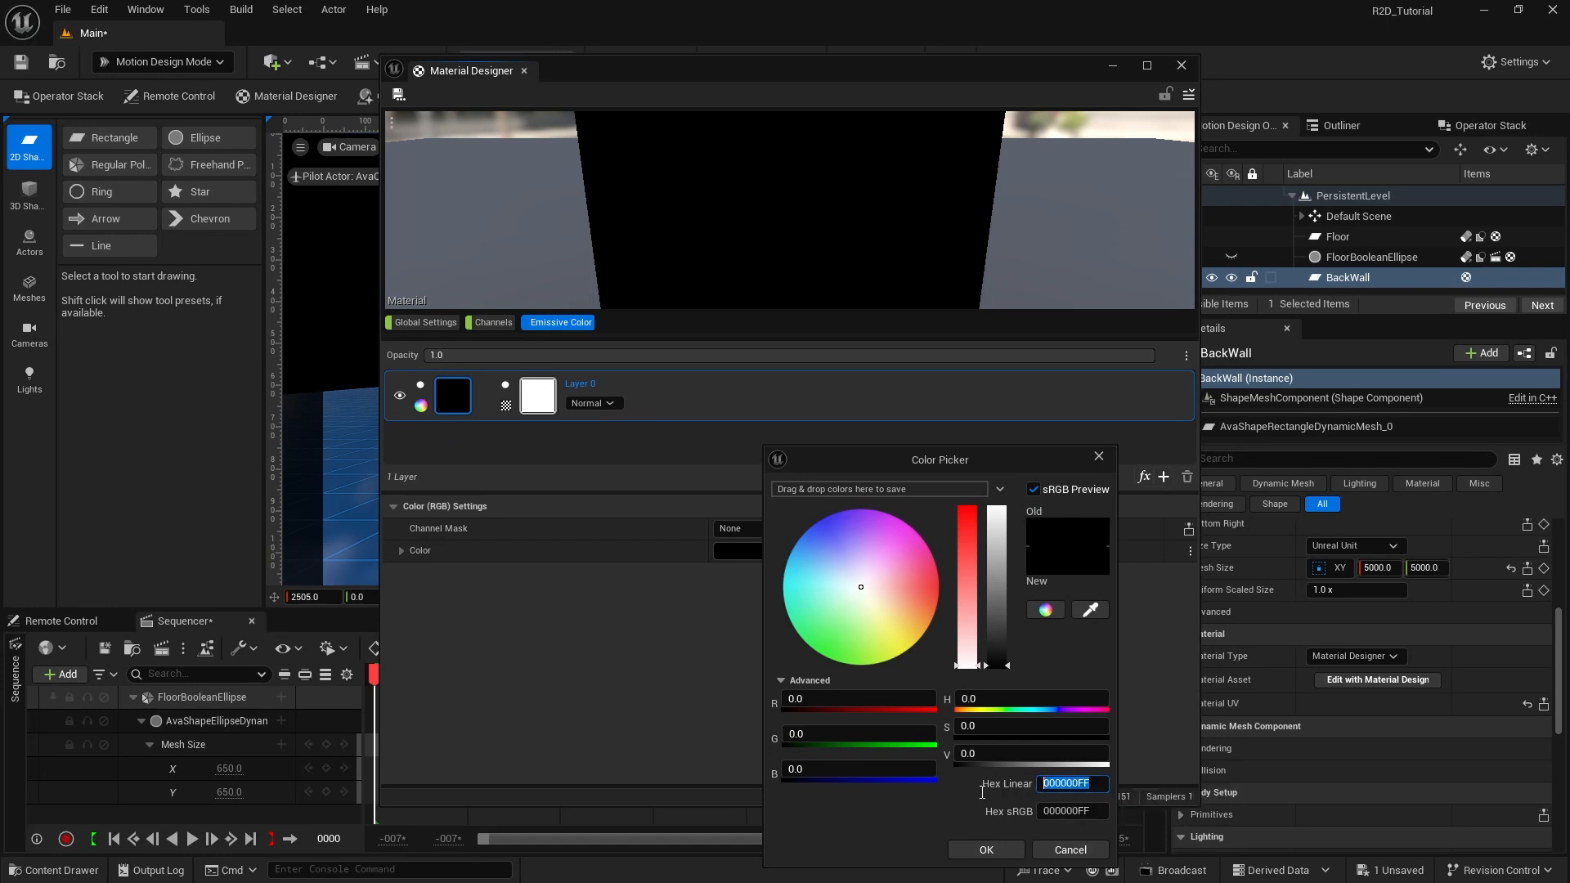
pyautogui.write('0067FFFF')
pyautogui.press('Return')
pyautogui.click(989, 850)
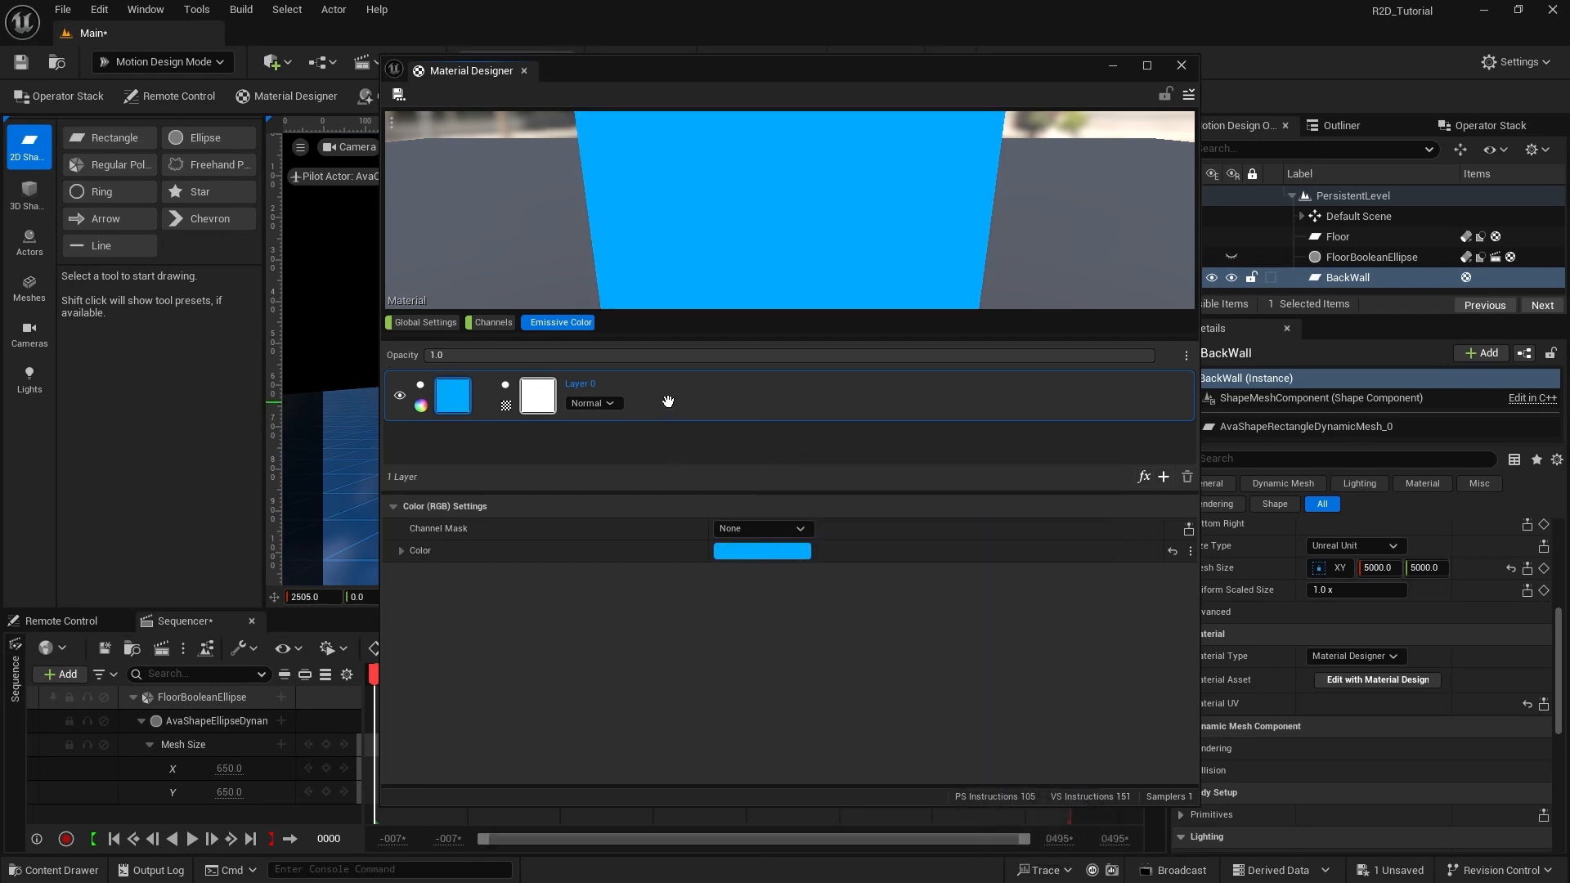
# Step: Add the PolkaDots (Alpha) effect to the blue emissive layer and move the material window aside to reveal the viewport
pyautogui.click(1143, 478)
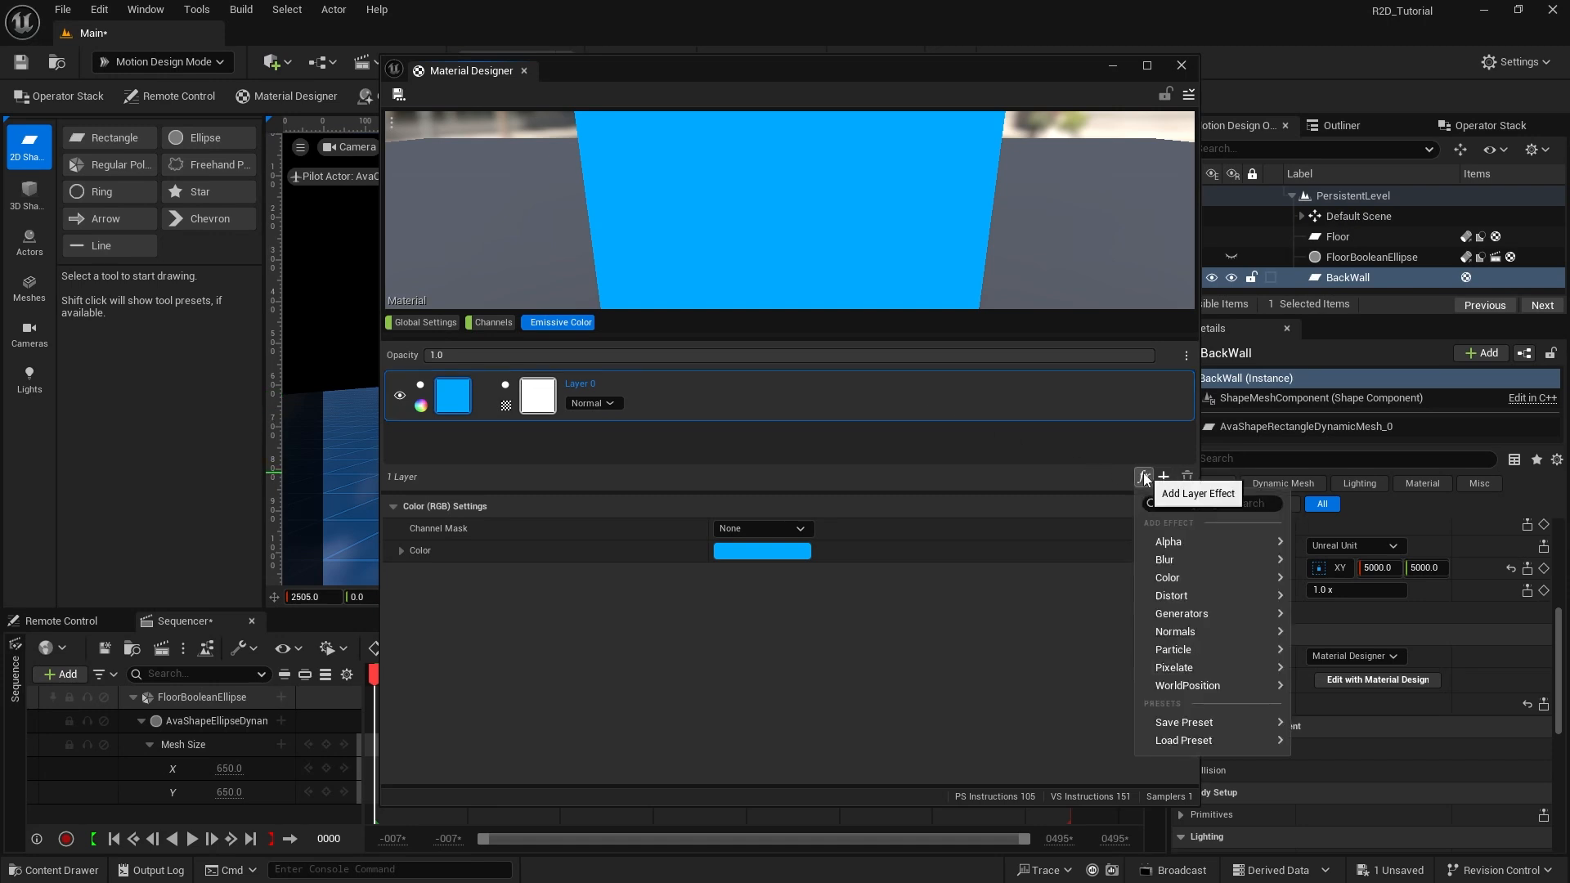
pyautogui.moveTo(1176, 545)
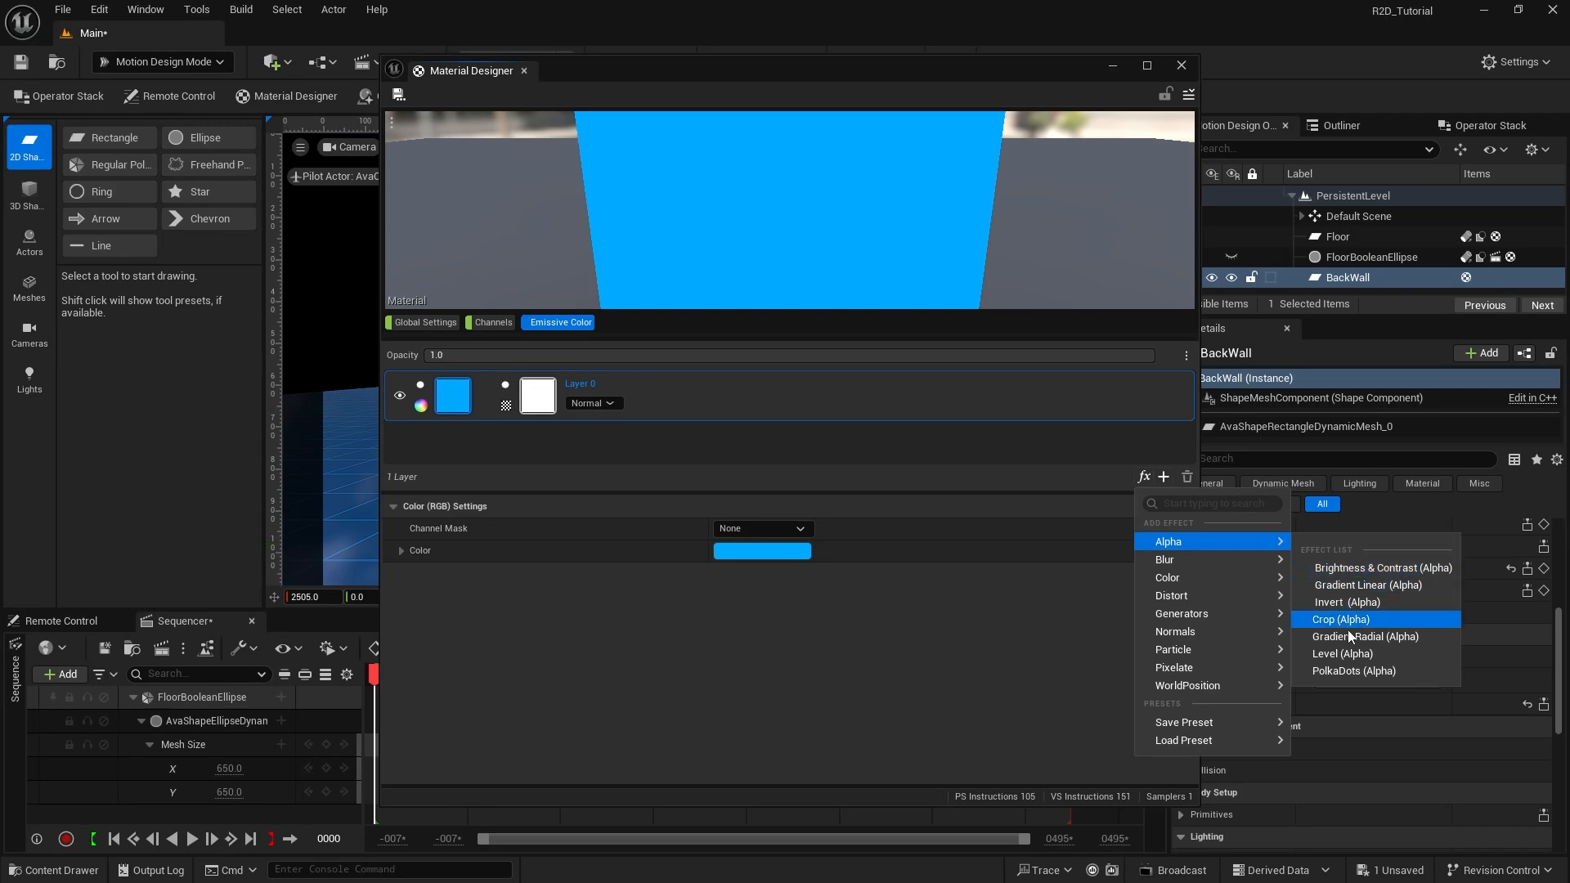
pyautogui.click(1353, 670)
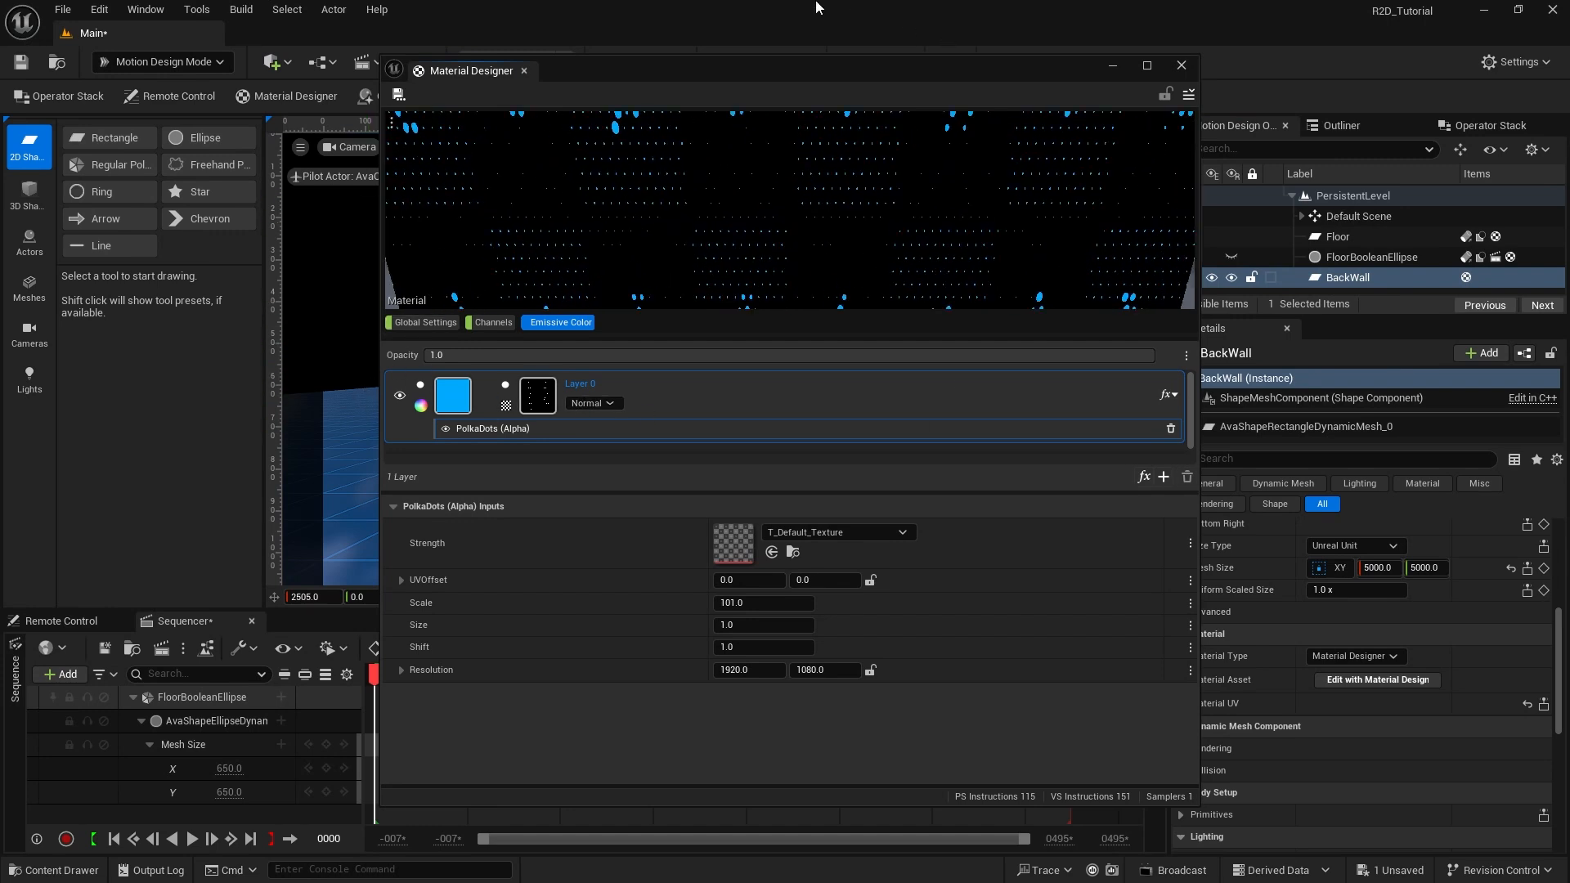
pyautogui.moveTo(747, 65); pyautogui.dragTo(980, 57)
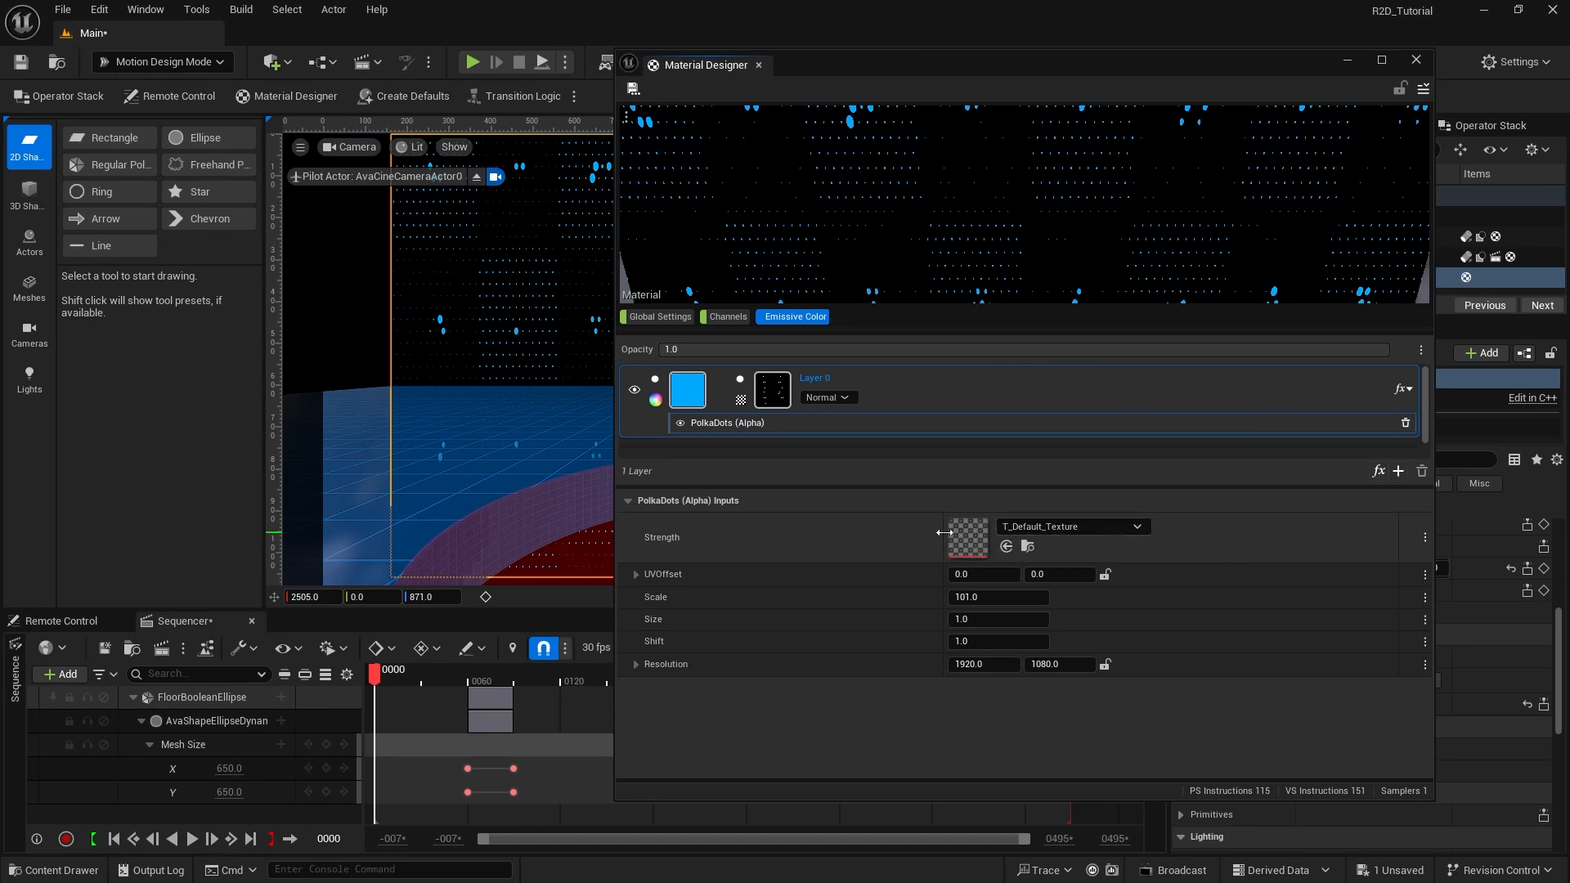
# Step: Set the PolkaDots effect's scale to 90, size to 1.5 and second resolution value to 1920
pyautogui.click(970, 596)
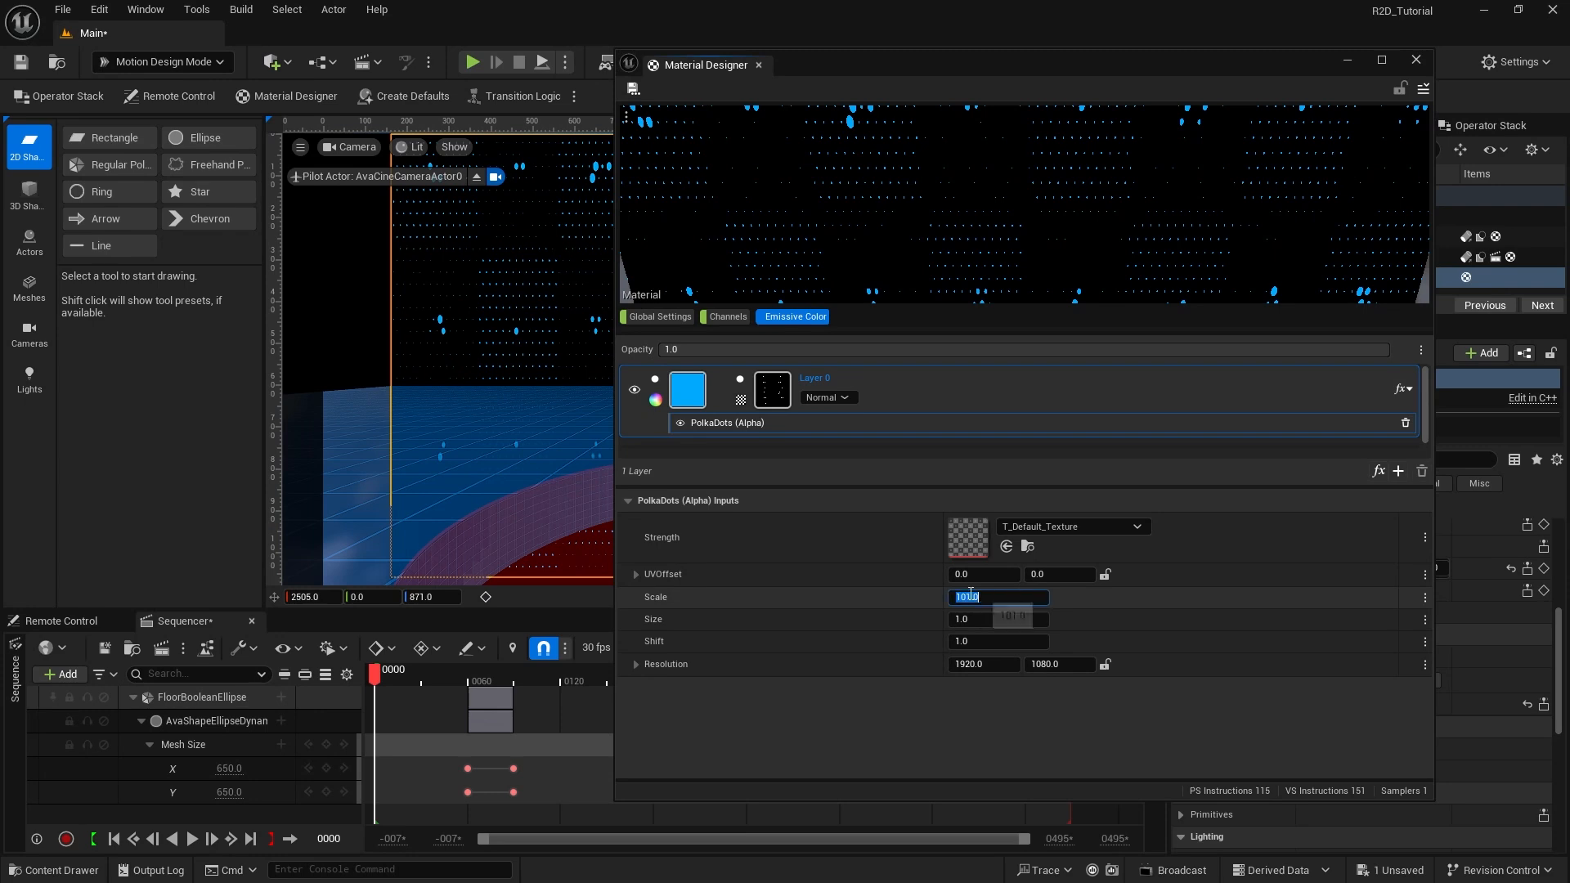
pyautogui.write('90')
pyautogui.click(966, 619)
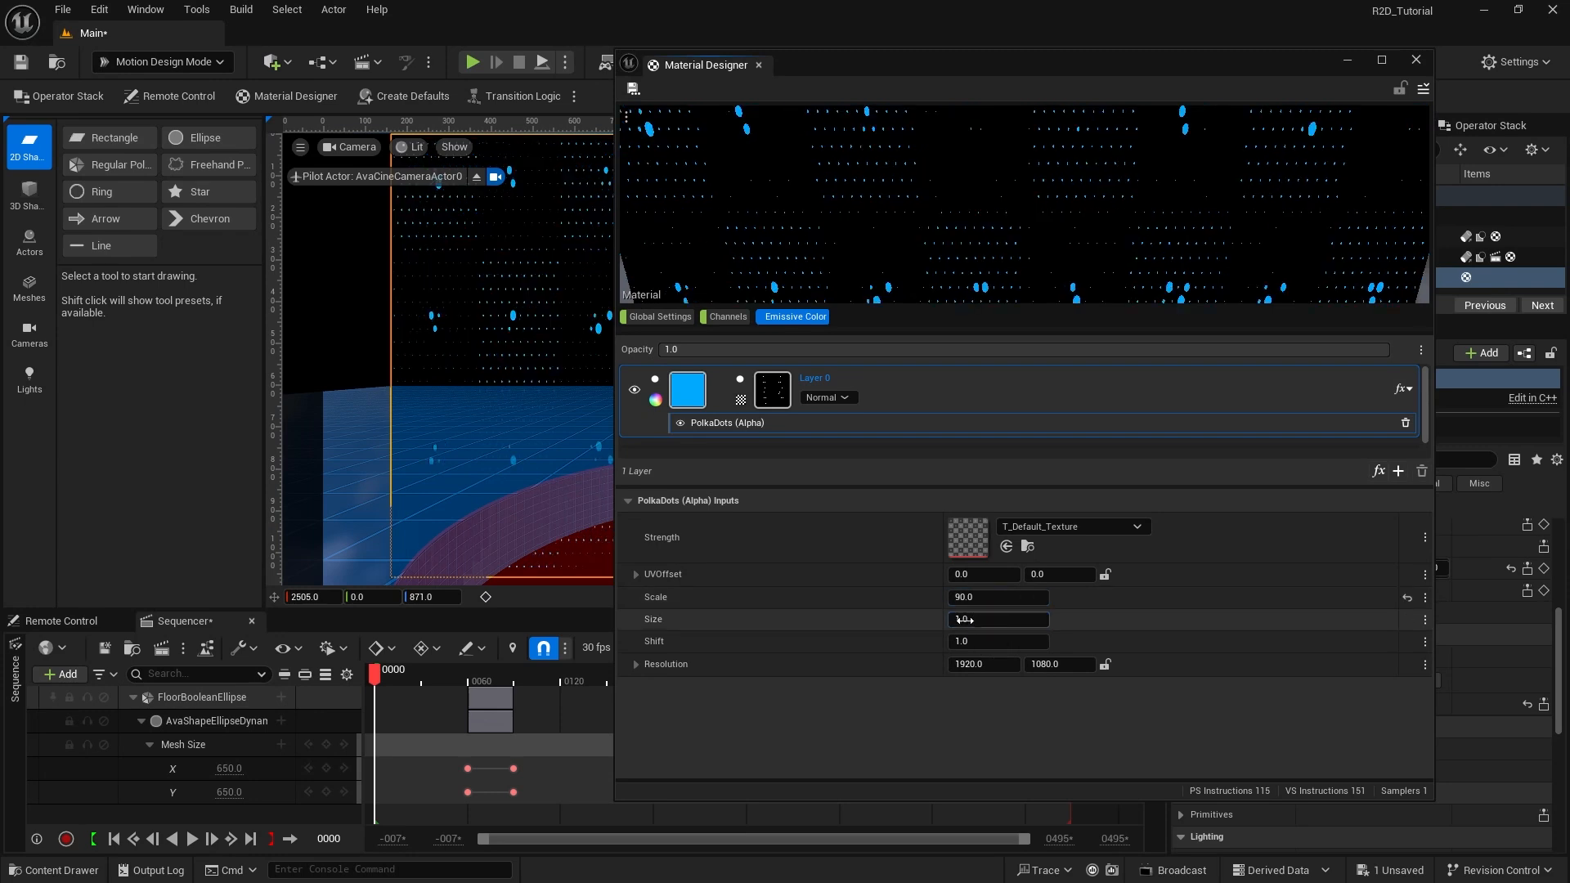
pyautogui.write('1.5')
pyautogui.press('Return')
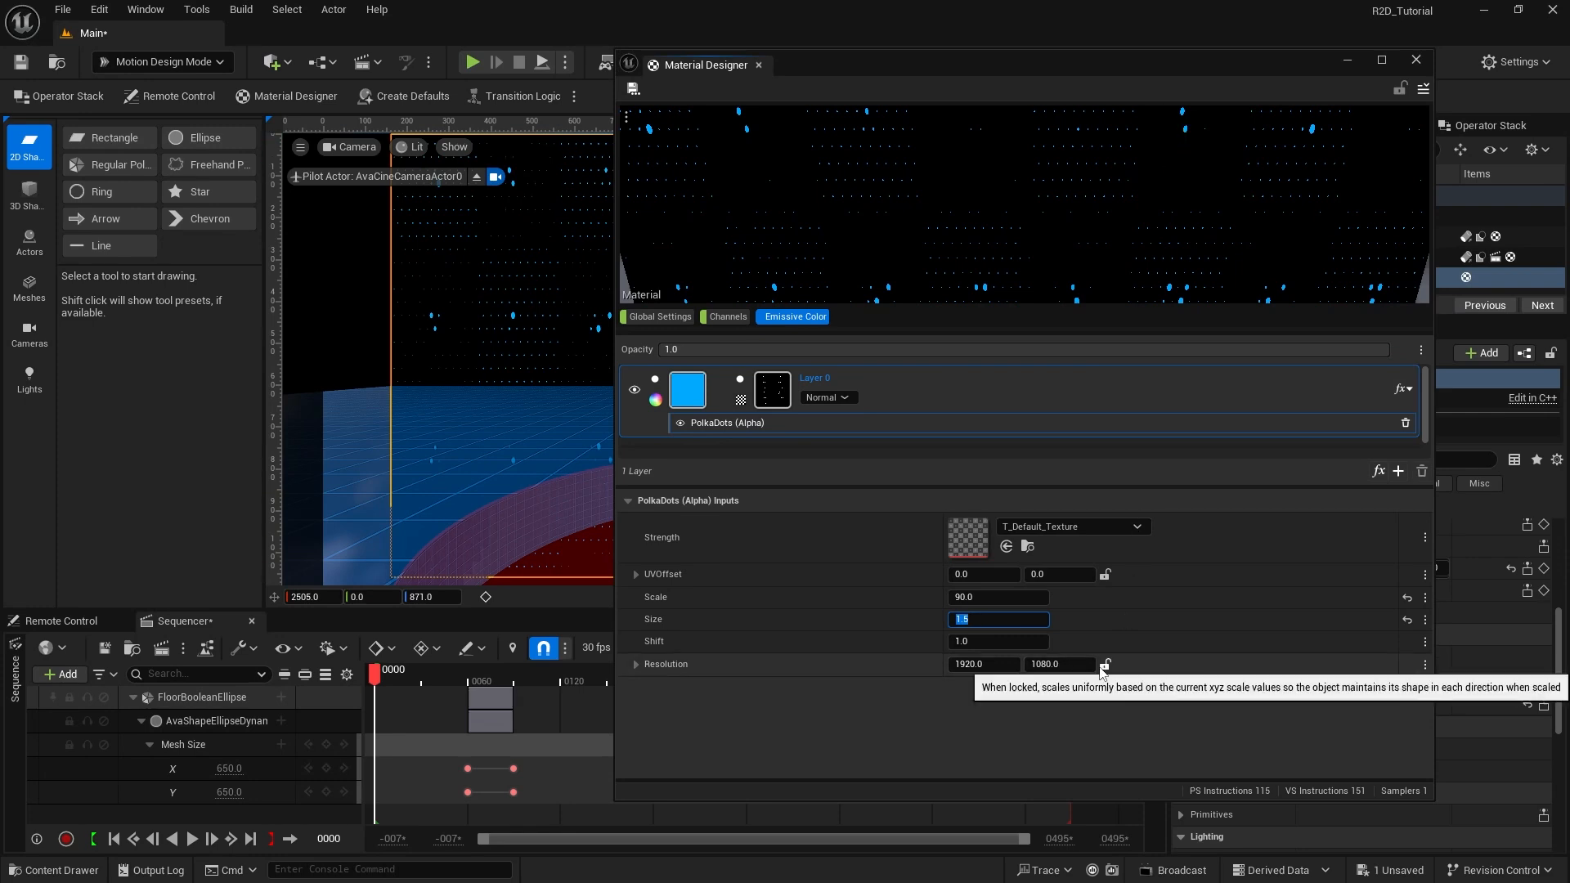
pyautogui.click(1054, 664)
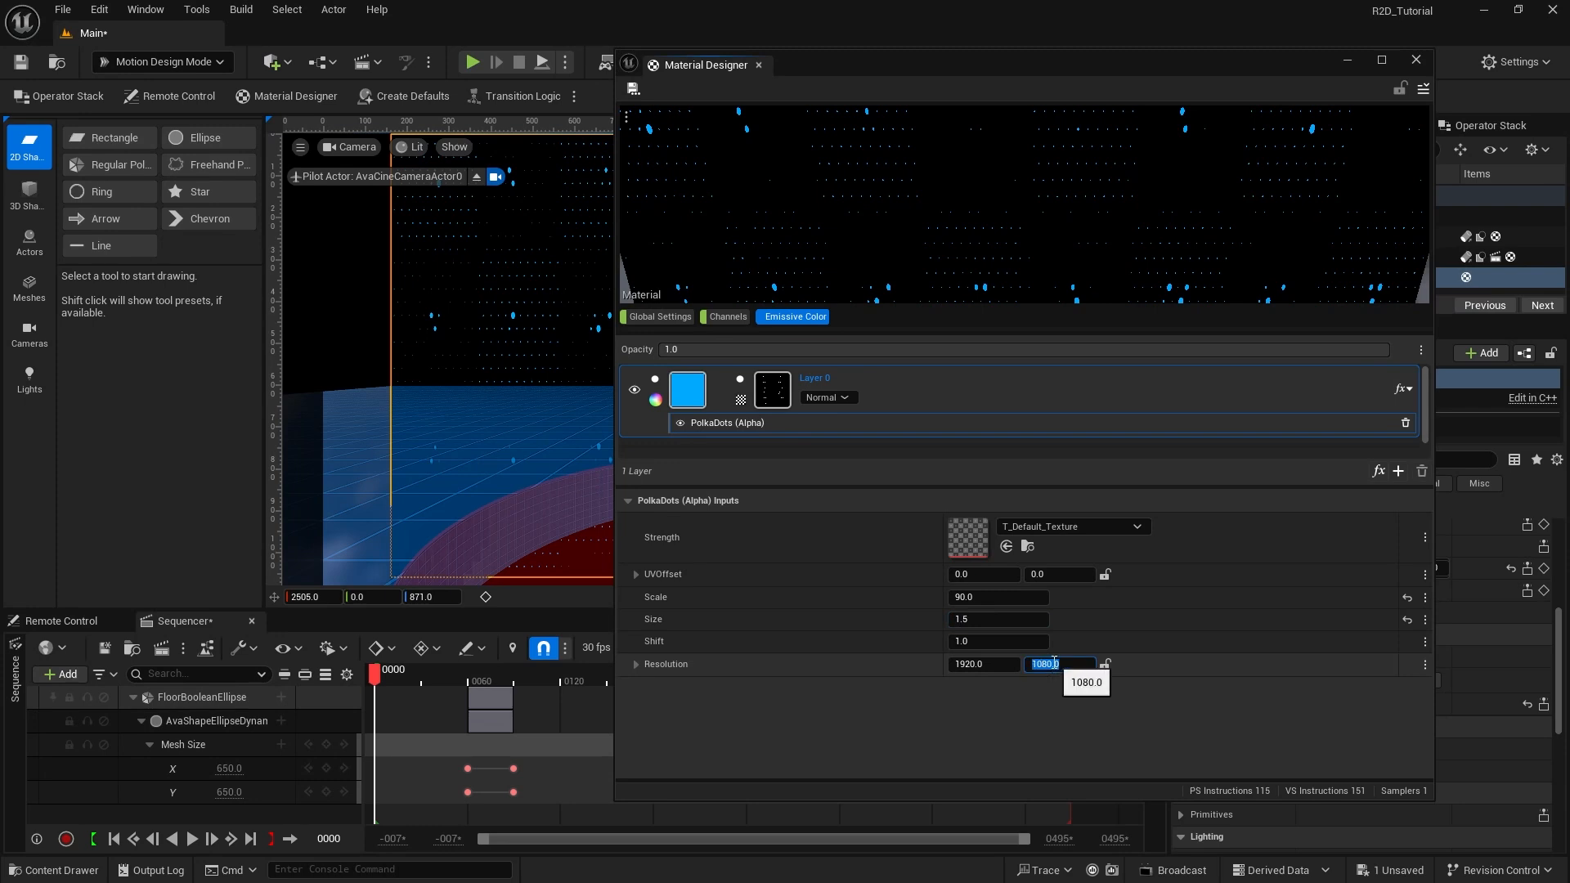
pyautogui.write('1920')
pyautogui.press('Return')
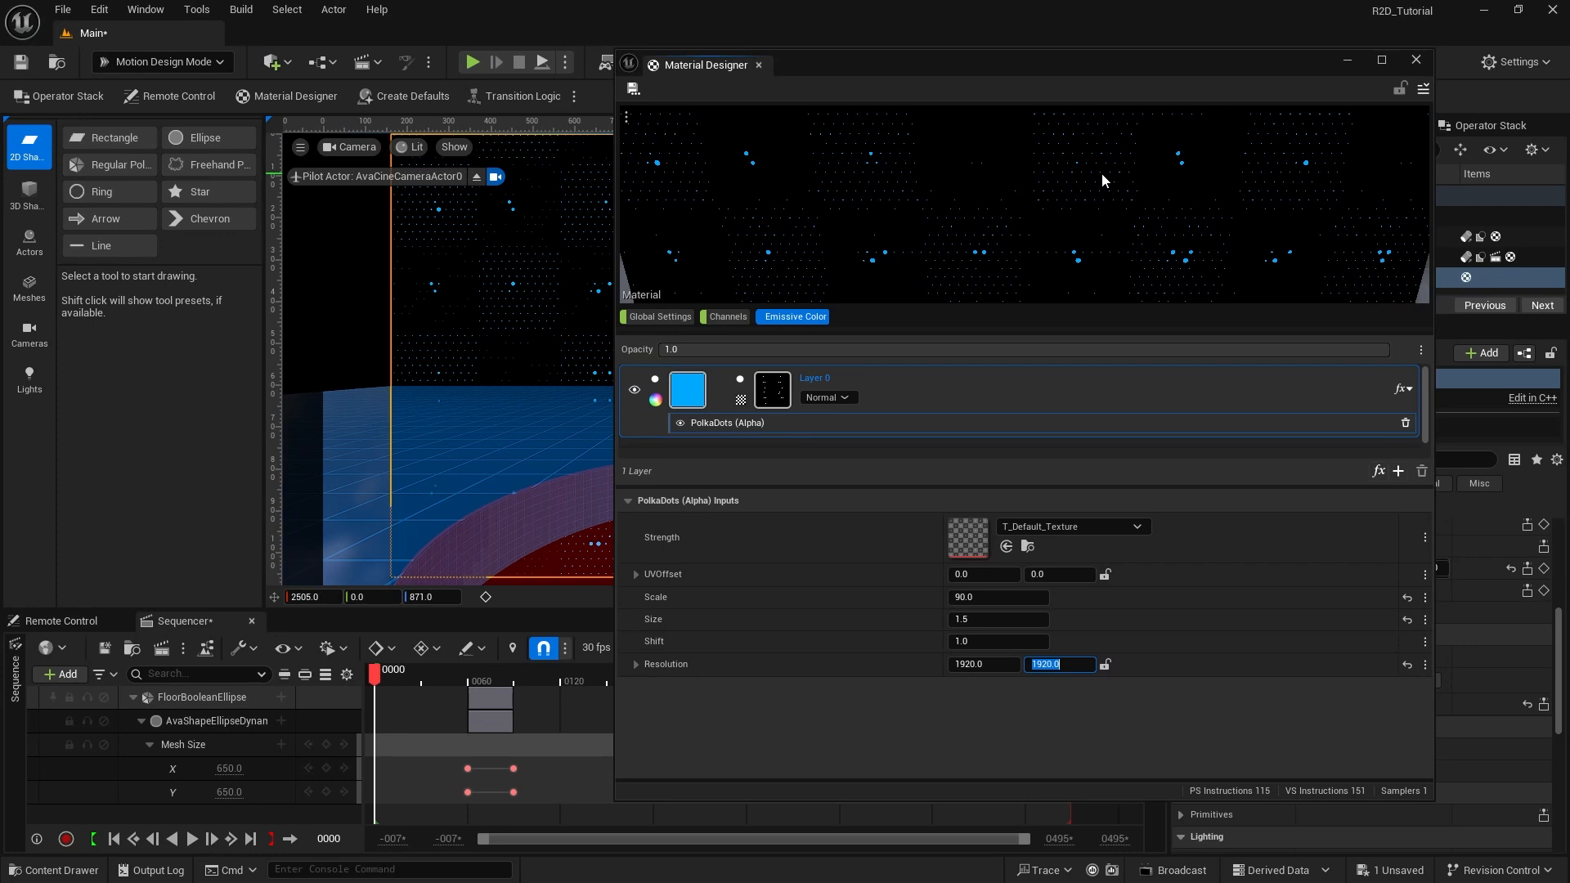
pyautogui.click(1164, 574)
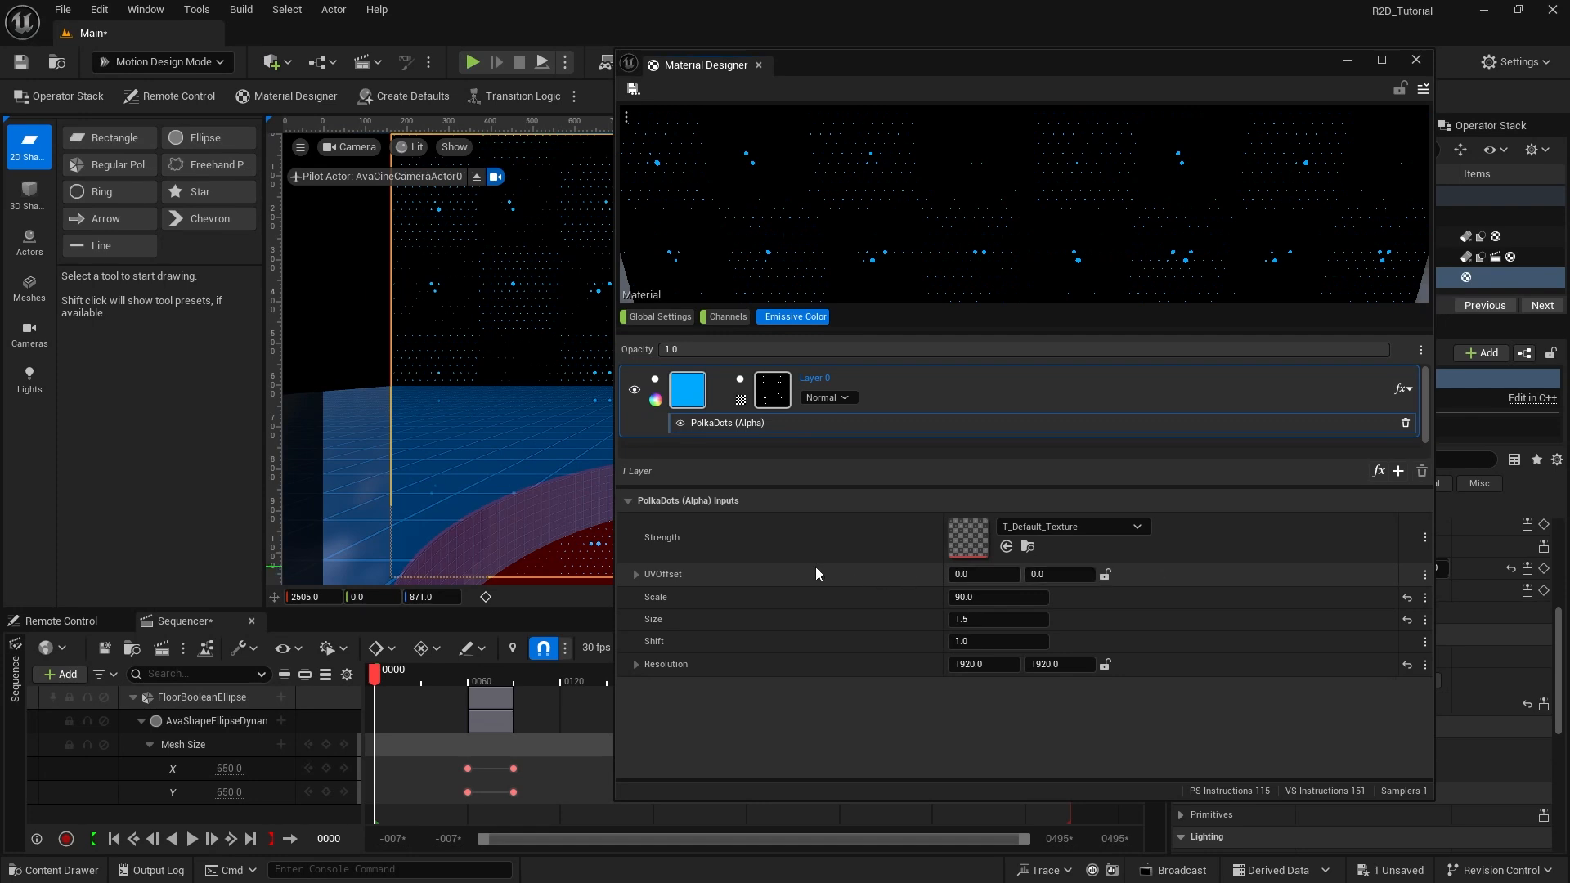
# Step: Try out different UVOffset and Shift values on the PolkaDots effect and reset both to their defaults
pyautogui.moveTo(962, 575)
pyautogui.mouseDown()
pyautogui.moveTo(1010, 575)
pyautogui.moveTo(964, 575)
pyautogui.mouseUp()
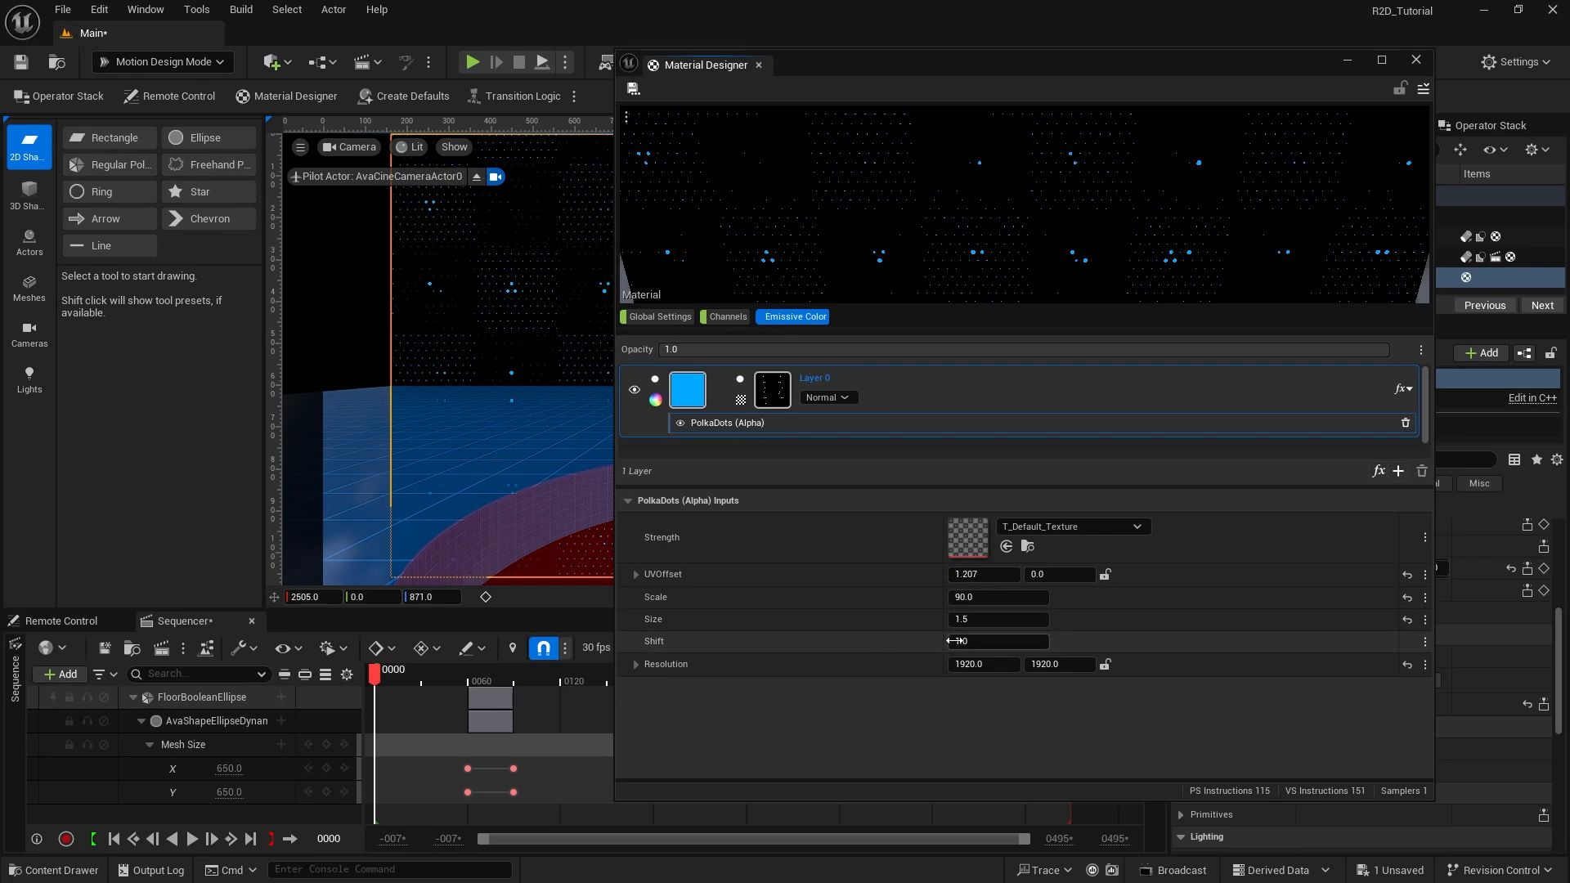
pyautogui.moveTo(981, 643)
pyautogui.mouseDown()
pyautogui.moveTo(1014, 643)
pyautogui.moveTo(1000, 641)
pyautogui.mouseUp()
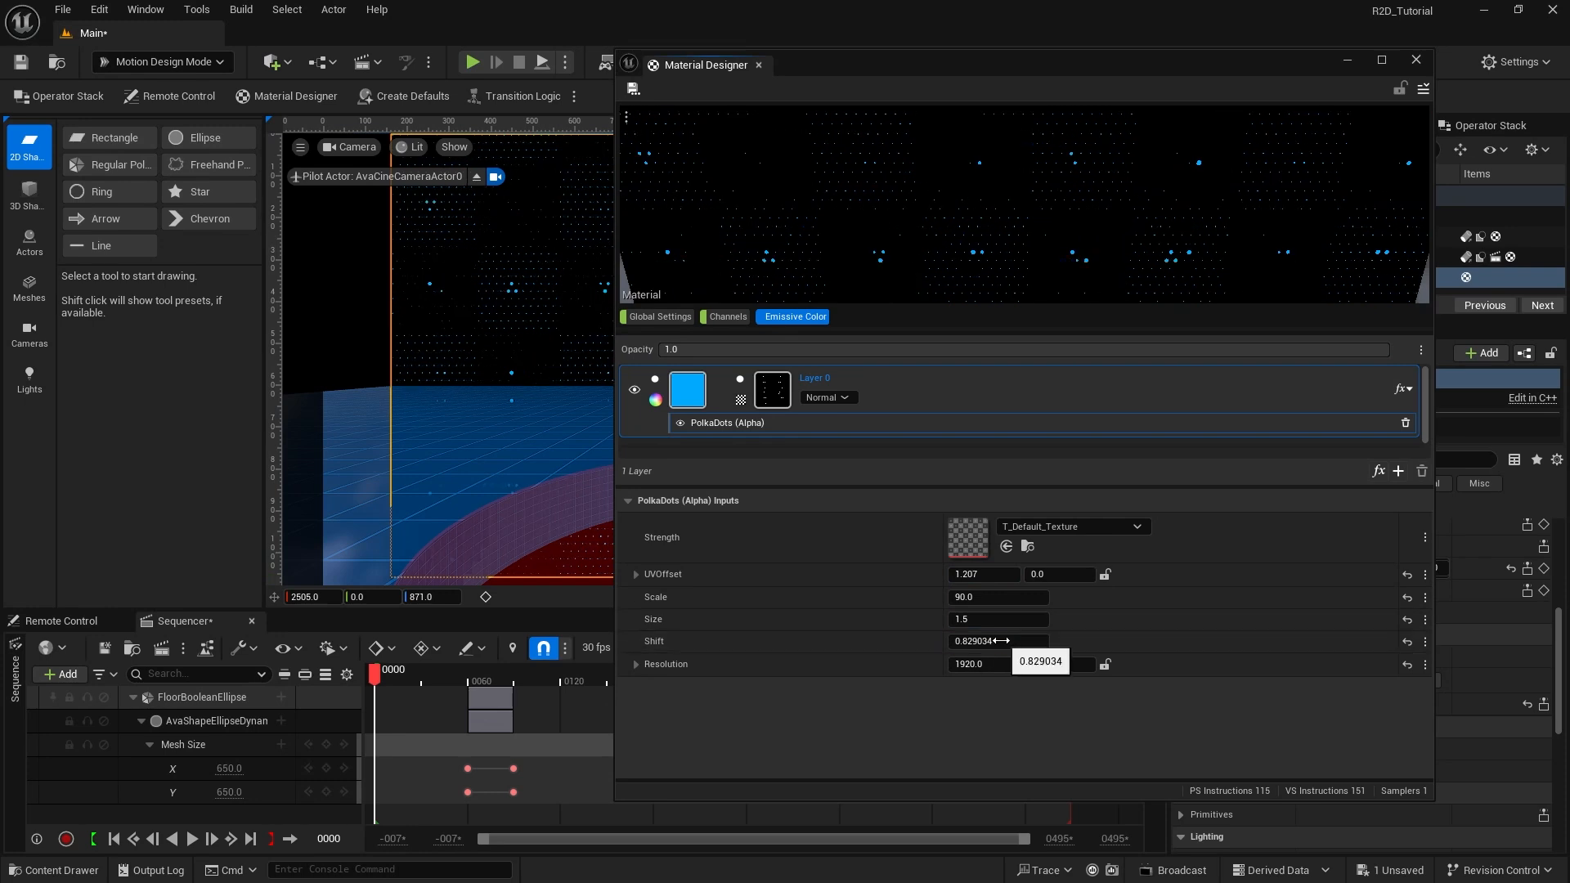
pyautogui.click(1406, 642)
pyautogui.click(1406, 574)
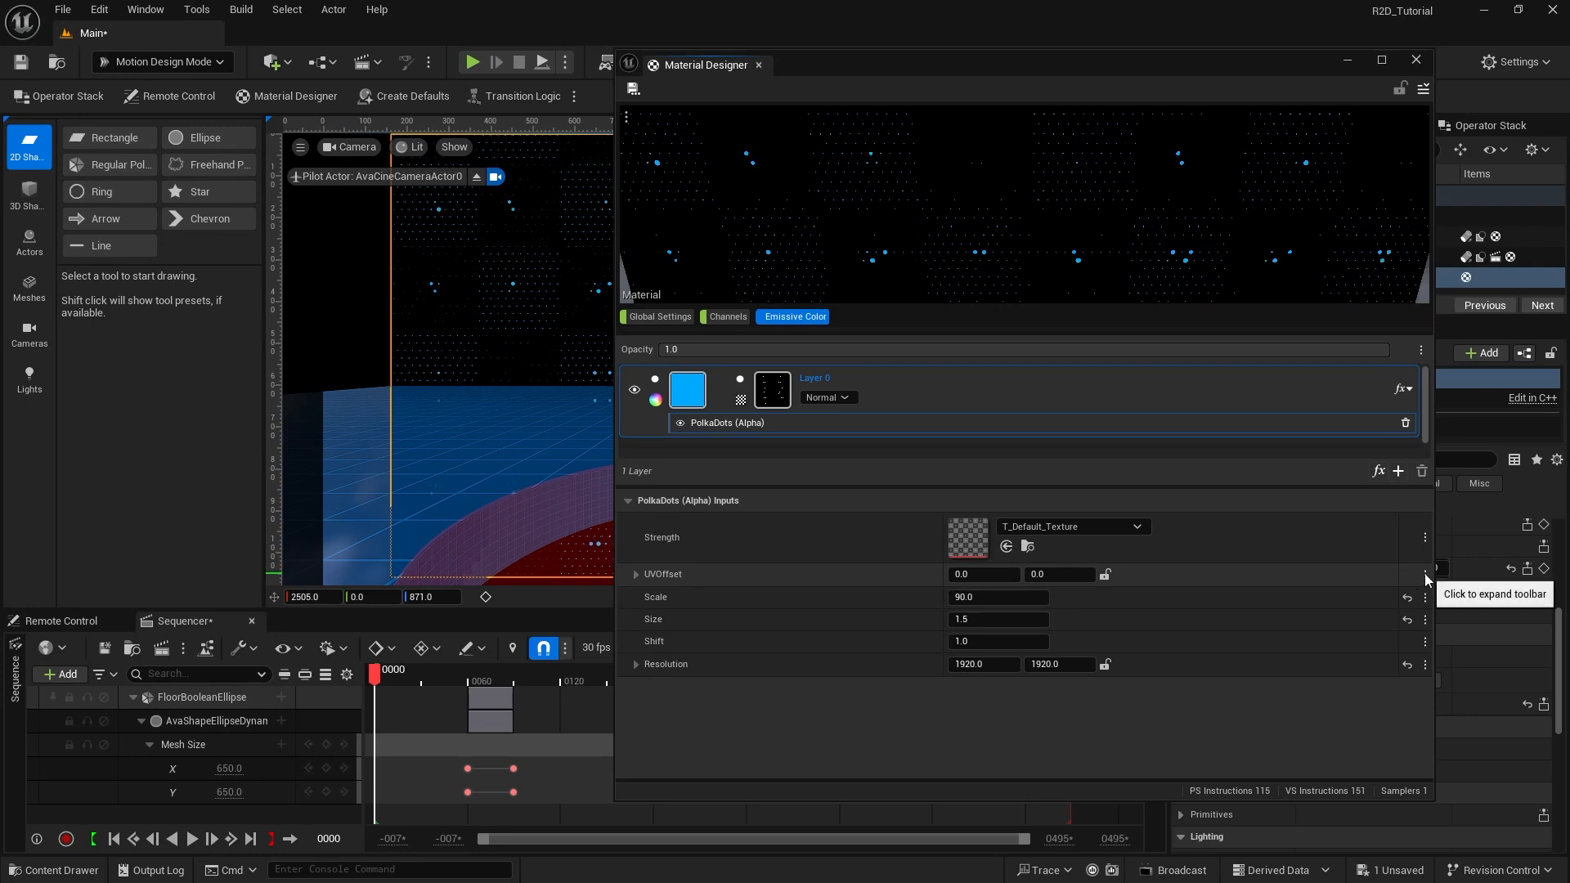
# Step: Create keys at frame 0 for the PolkaDots effect's UVOffset and Shift, and close the Material Designer
pyautogui.click(1424, 572)
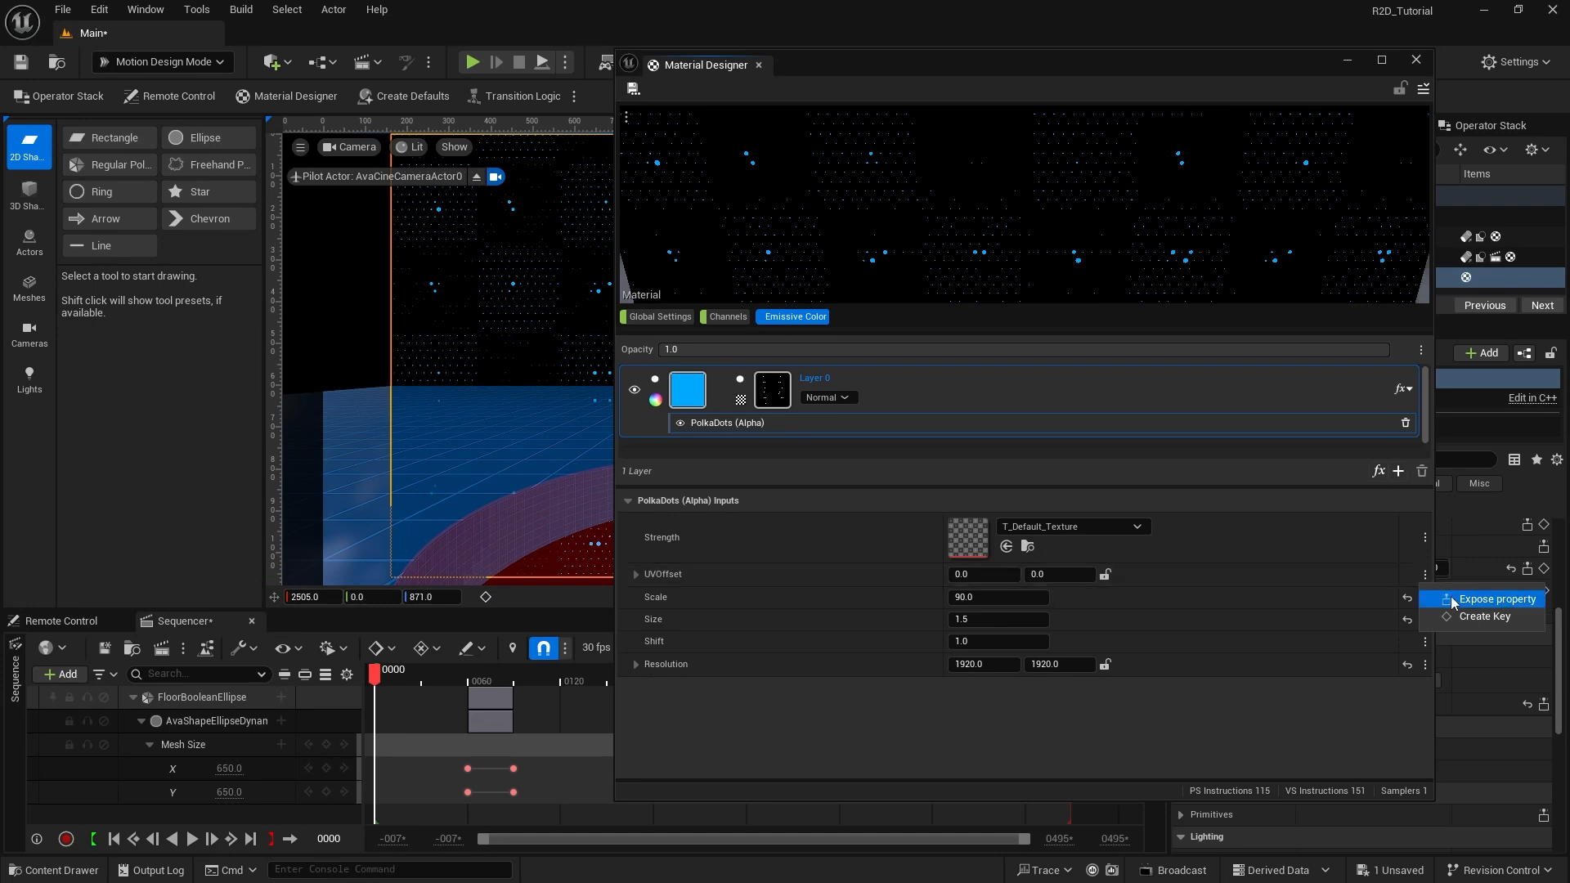
pyautogui.click(1464, 617)
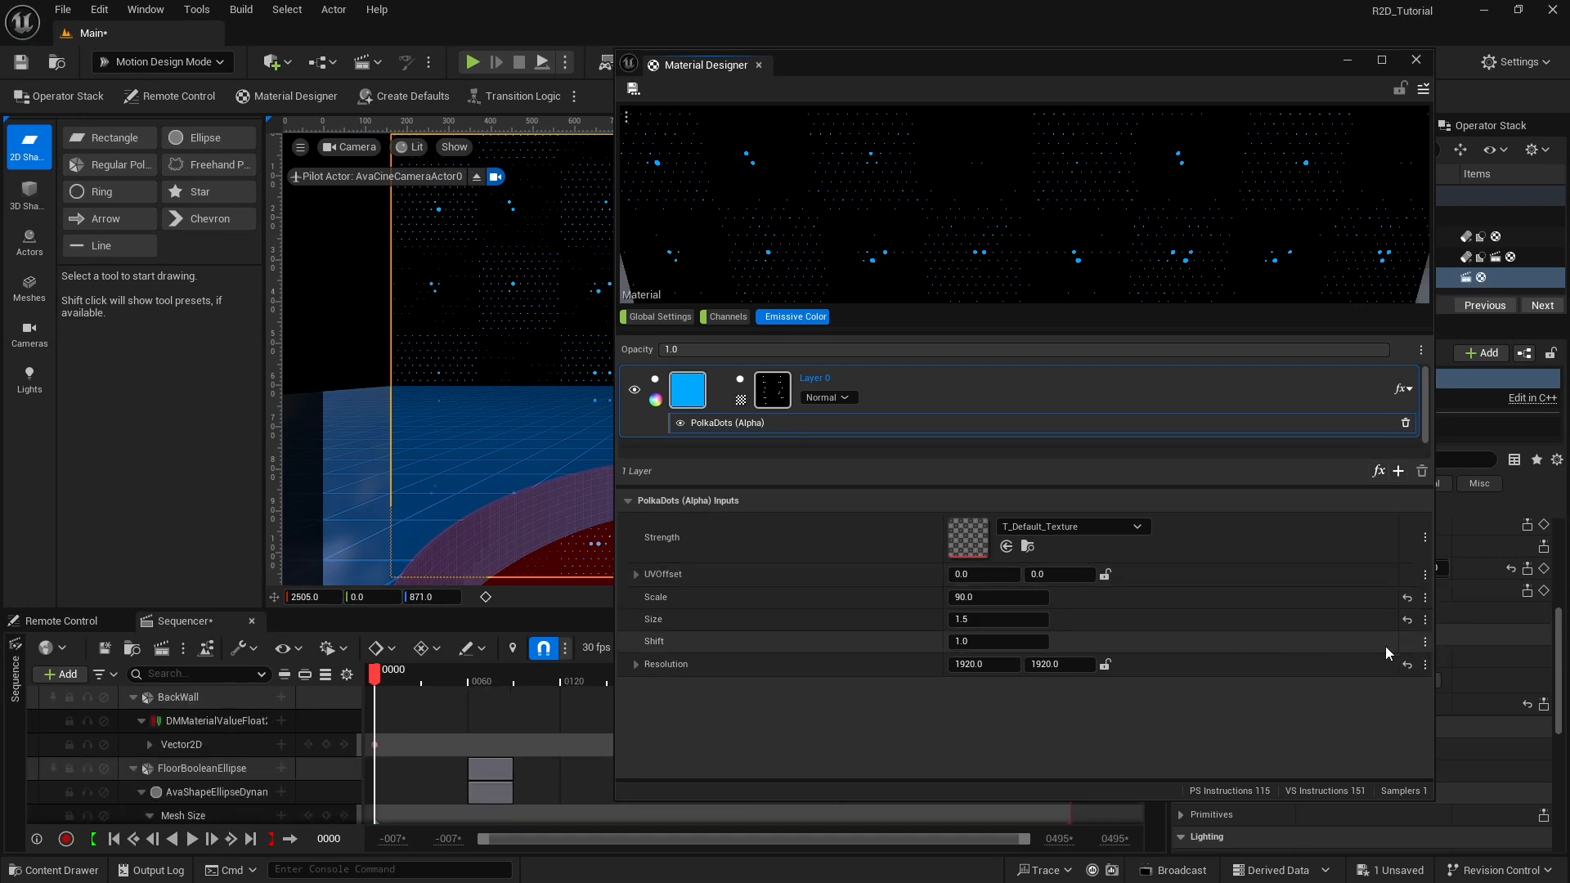
pyautogui.click(1425, 642)
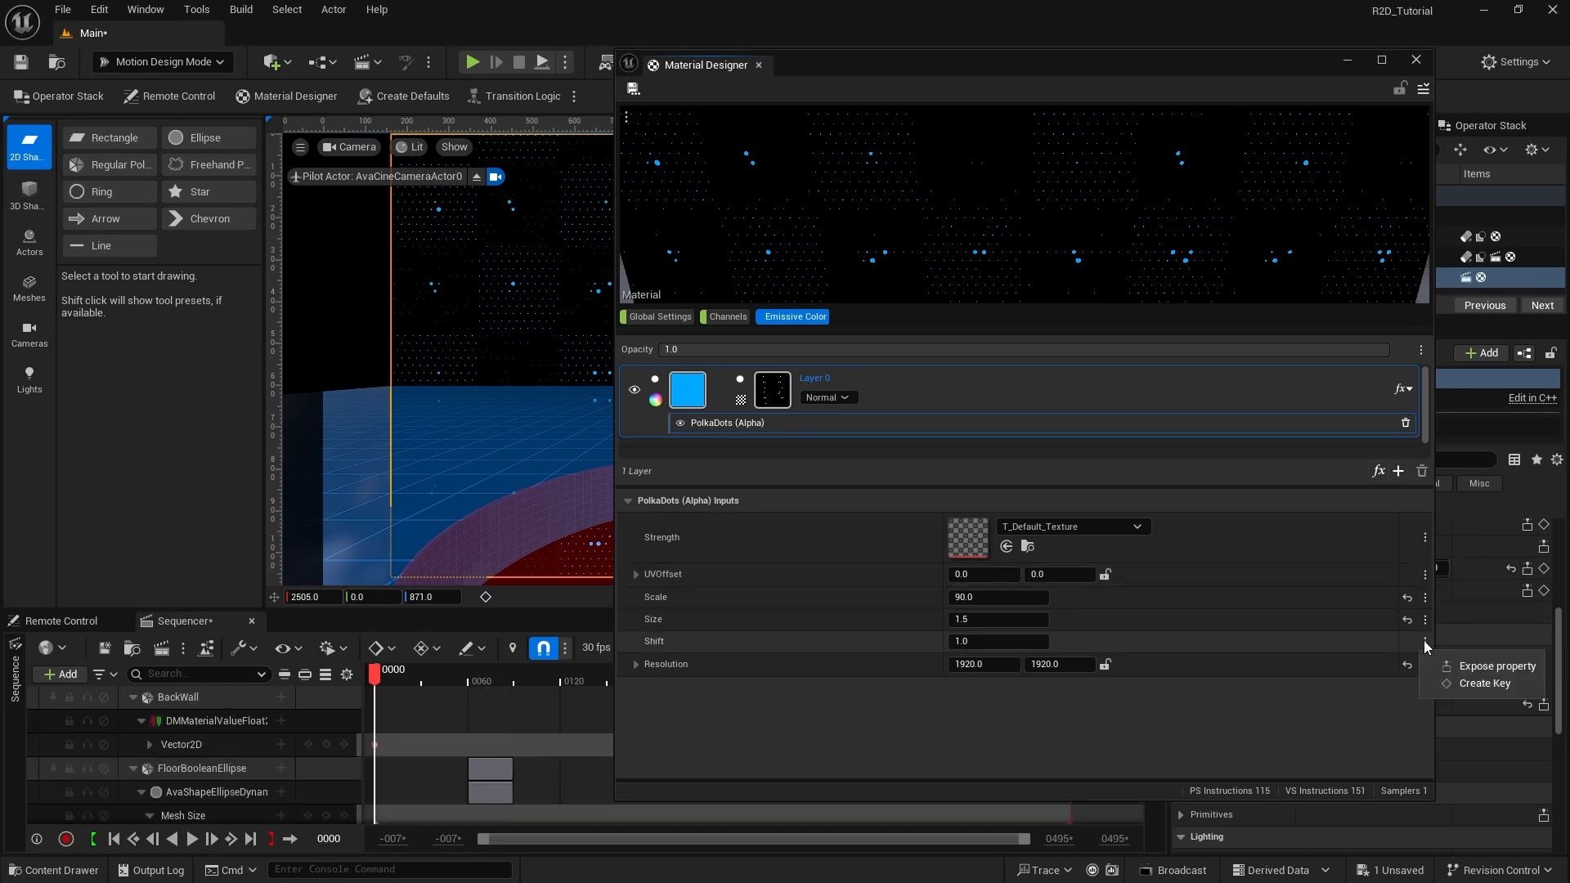
pyautogui.click(1482, 683)
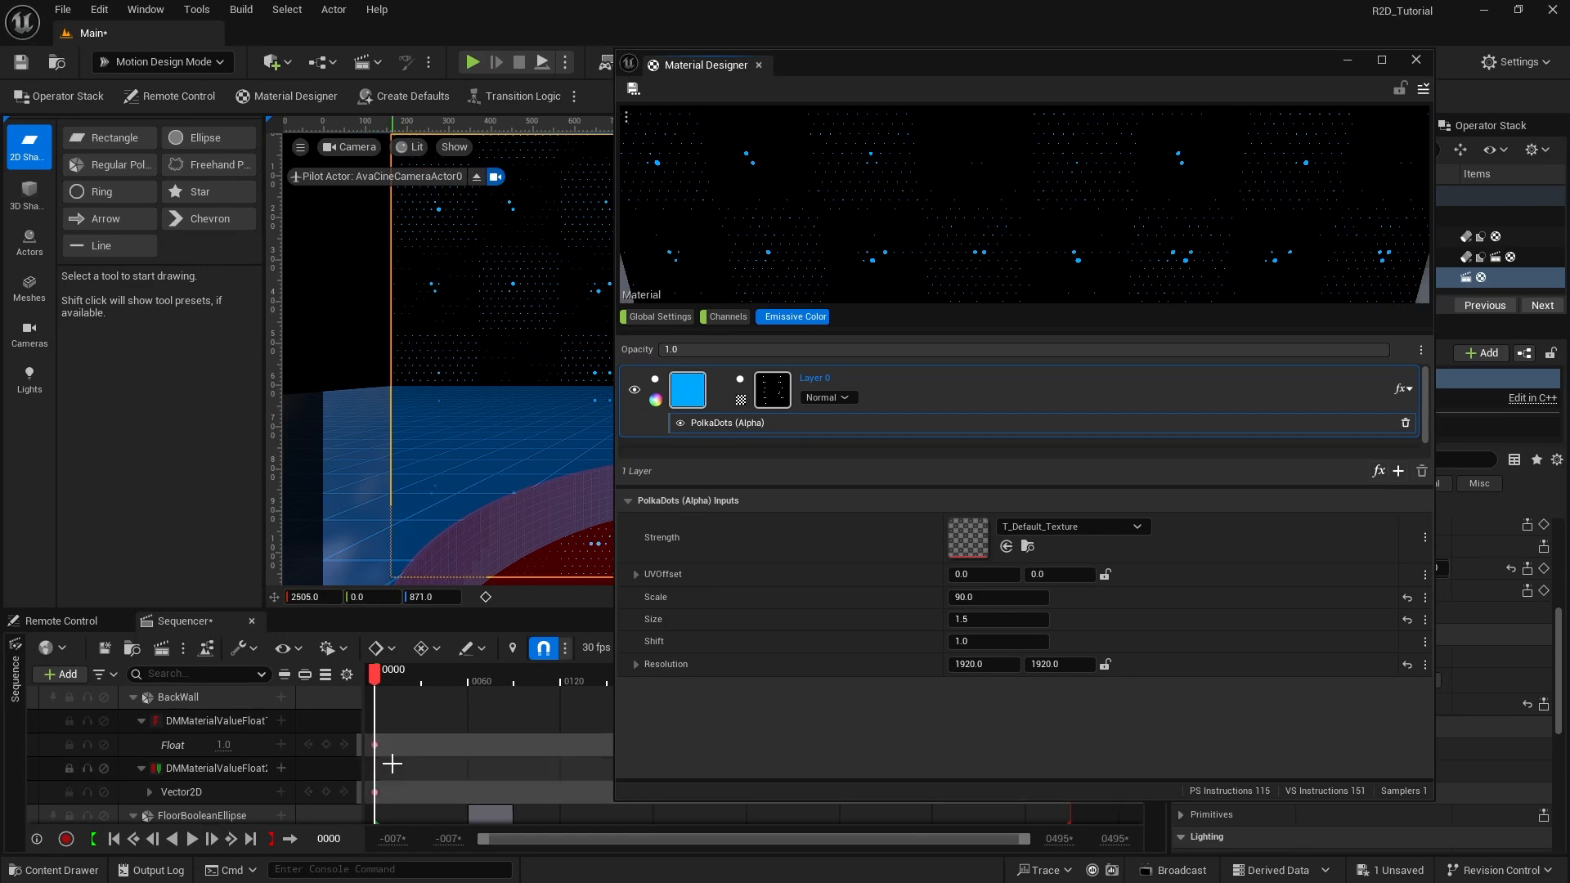
pyautogui.click(1416, 60)
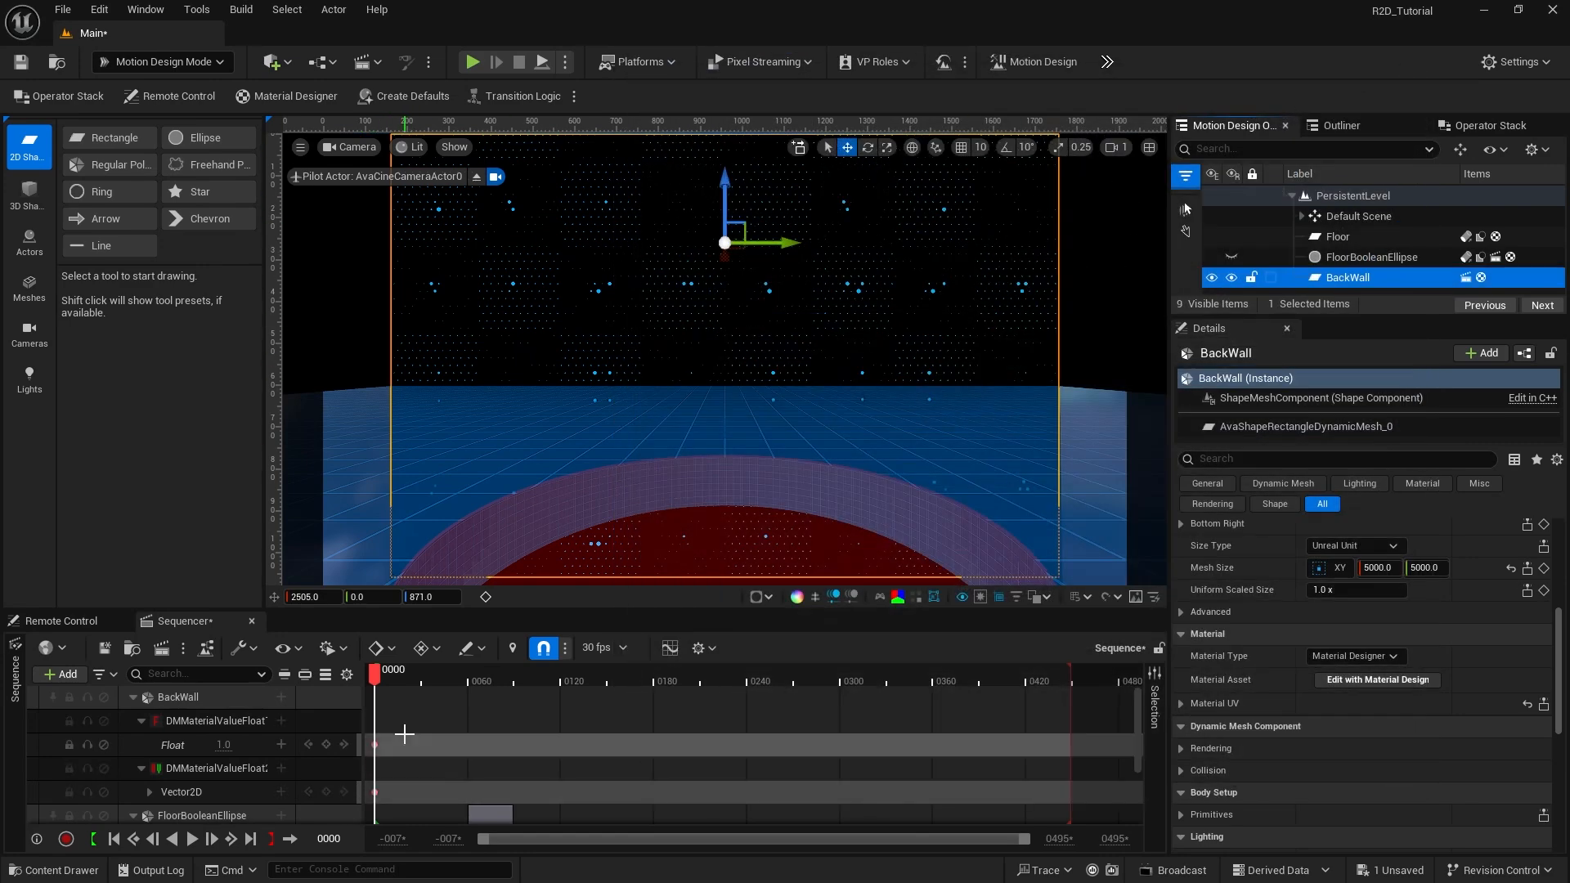
# Step: Key the BackWall's UVOffset (Vector2D) X value at frame 449 with 7.5
pyautogui.moveTo(392, 732); pyautogui.dragTo(375, 805)
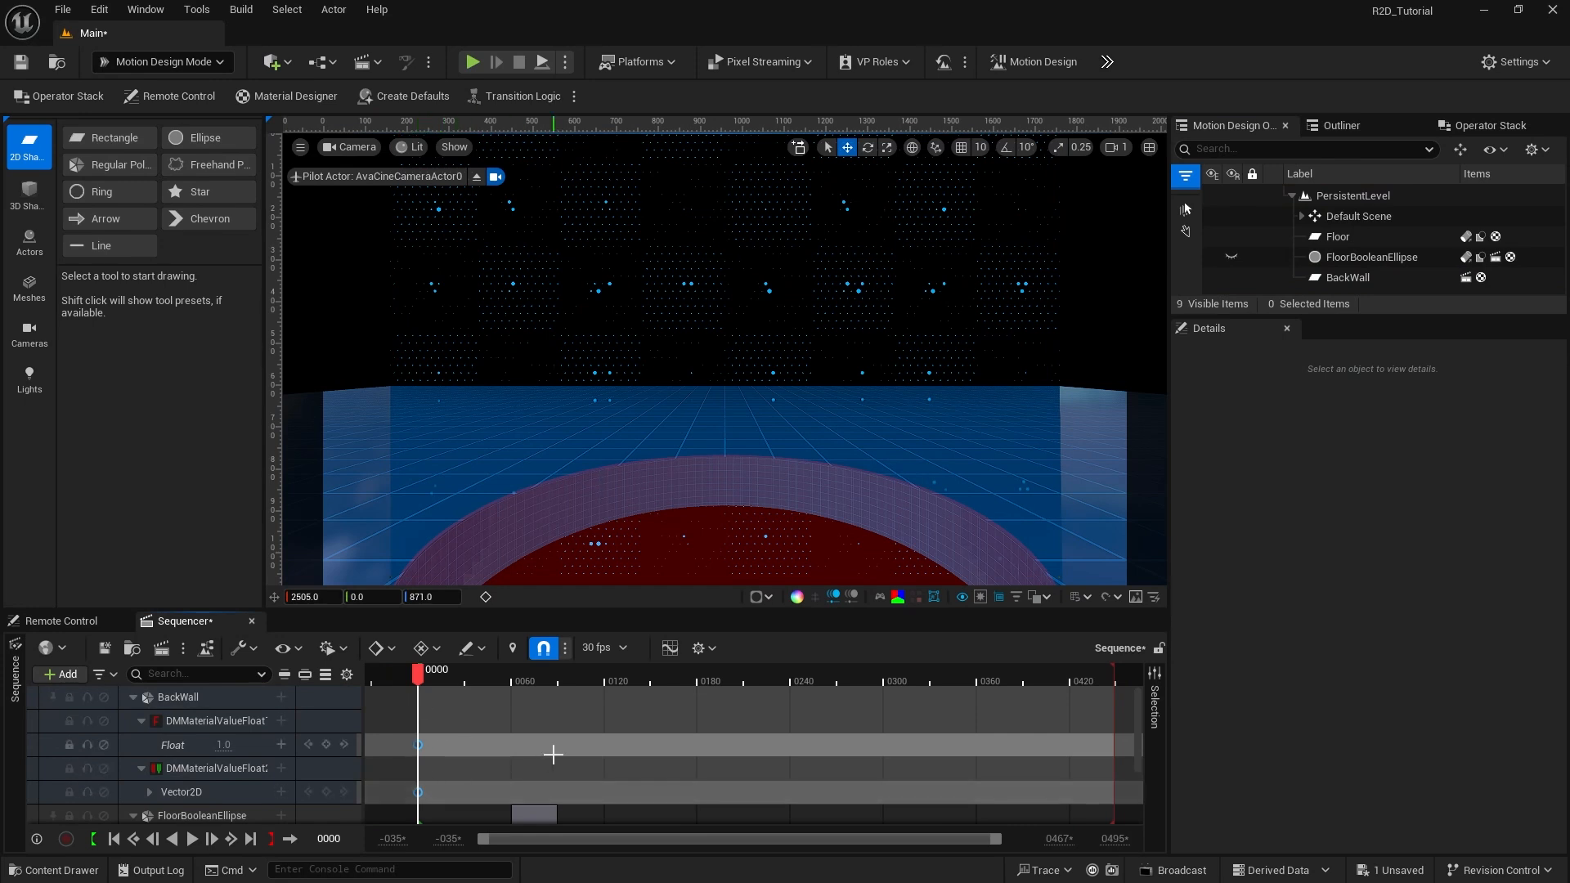
pyautogui.click(252, 839)
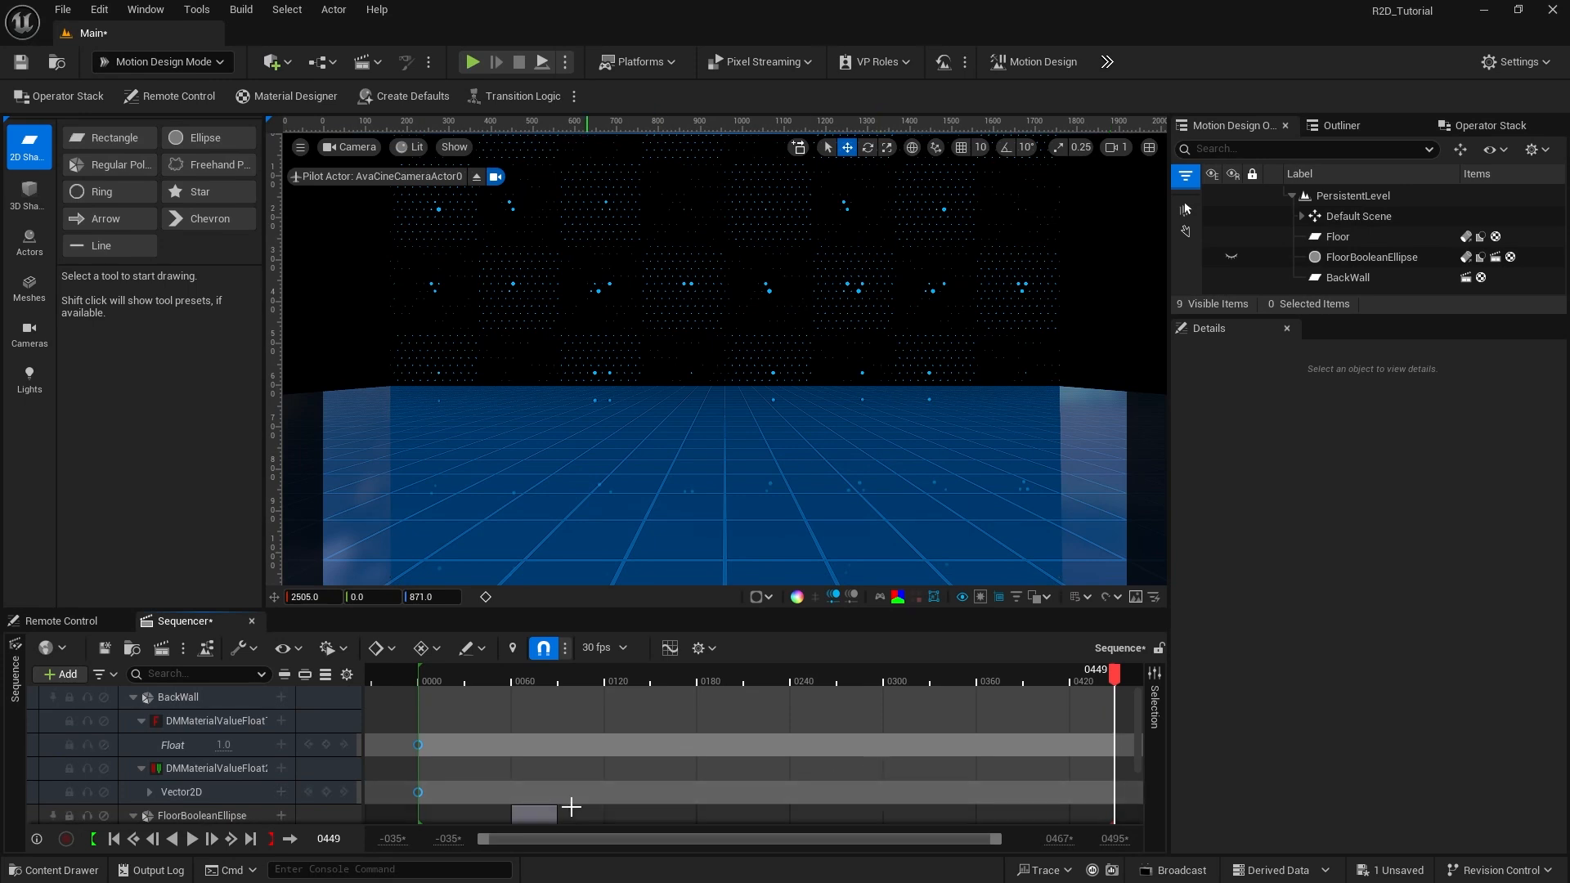
pyautogui.click(149, 791)
pyautogui.scroll(-2, 215, 769)
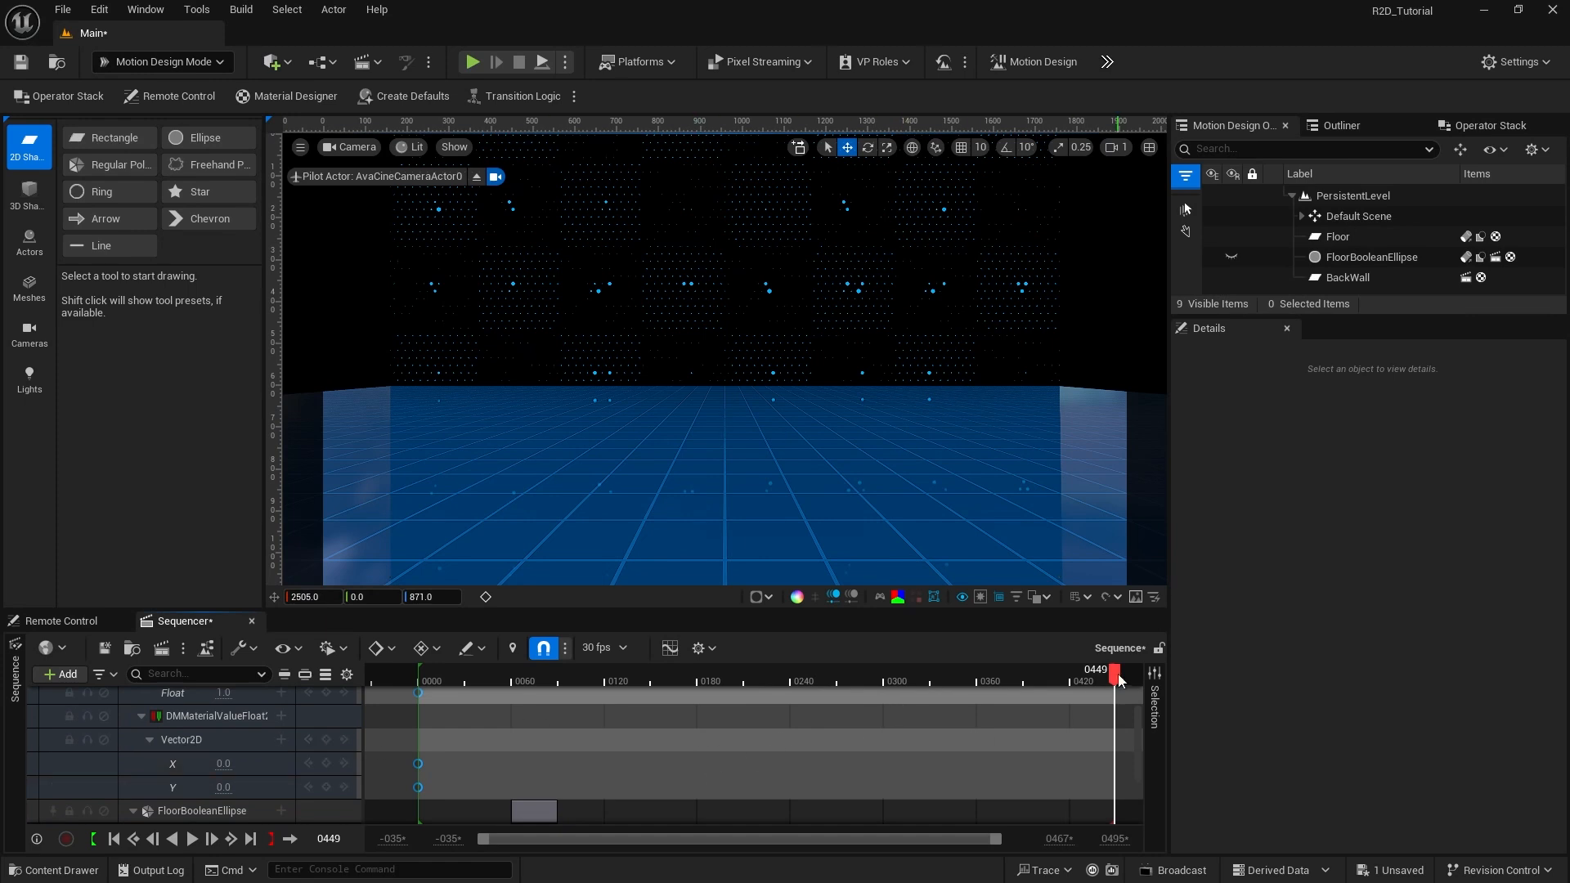
pyautogui.click(222, 763)
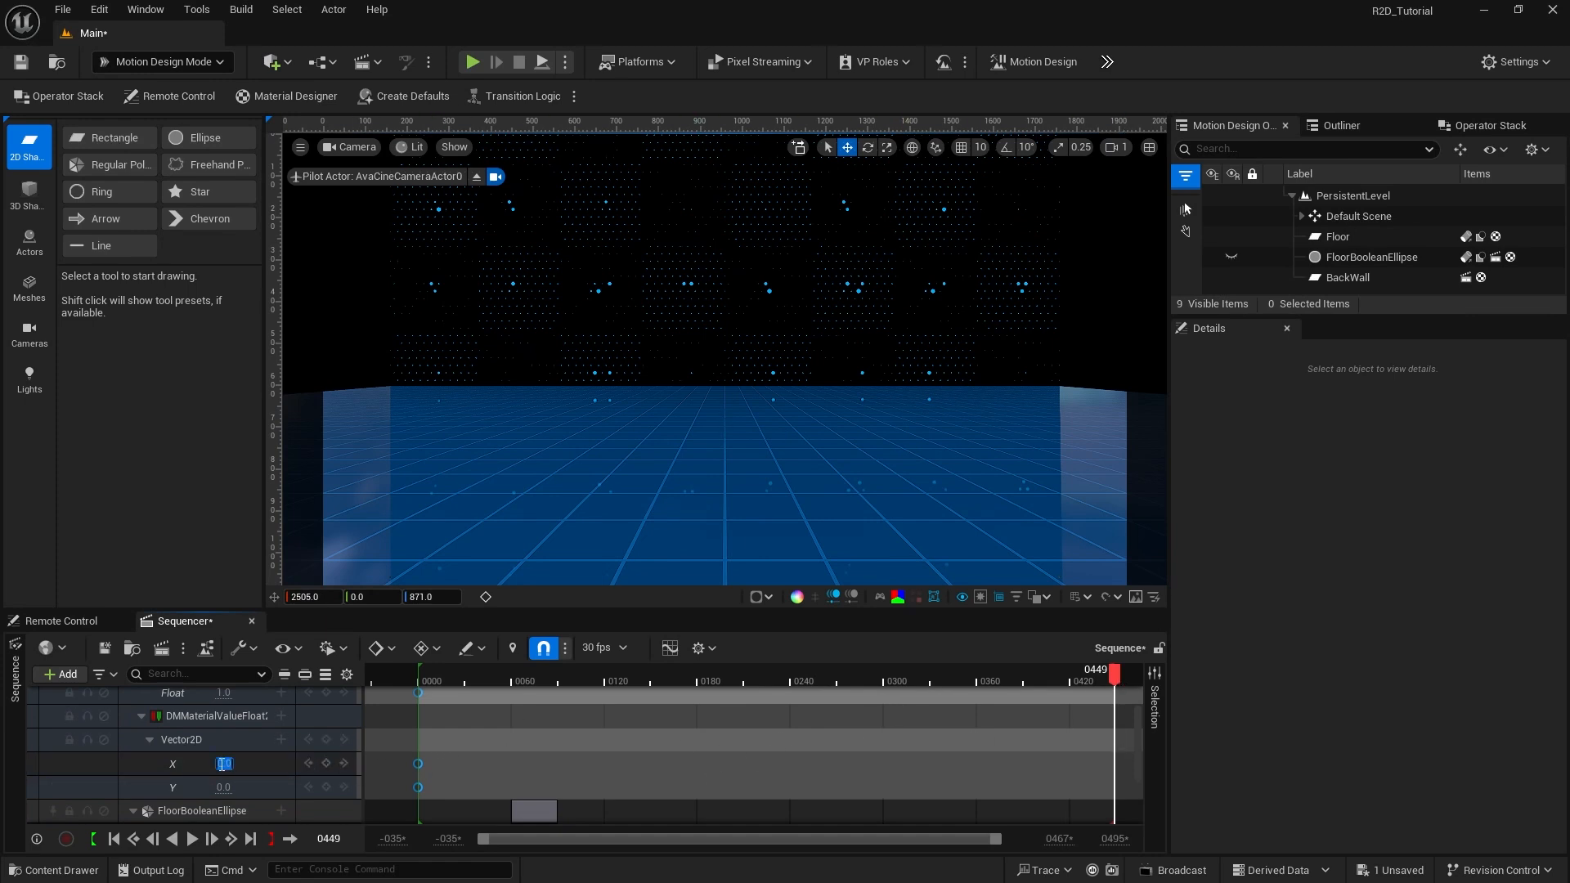
pyautogui.press('BackSpace')
pyautogui.write('7.5')
pyautogui.press('Return')
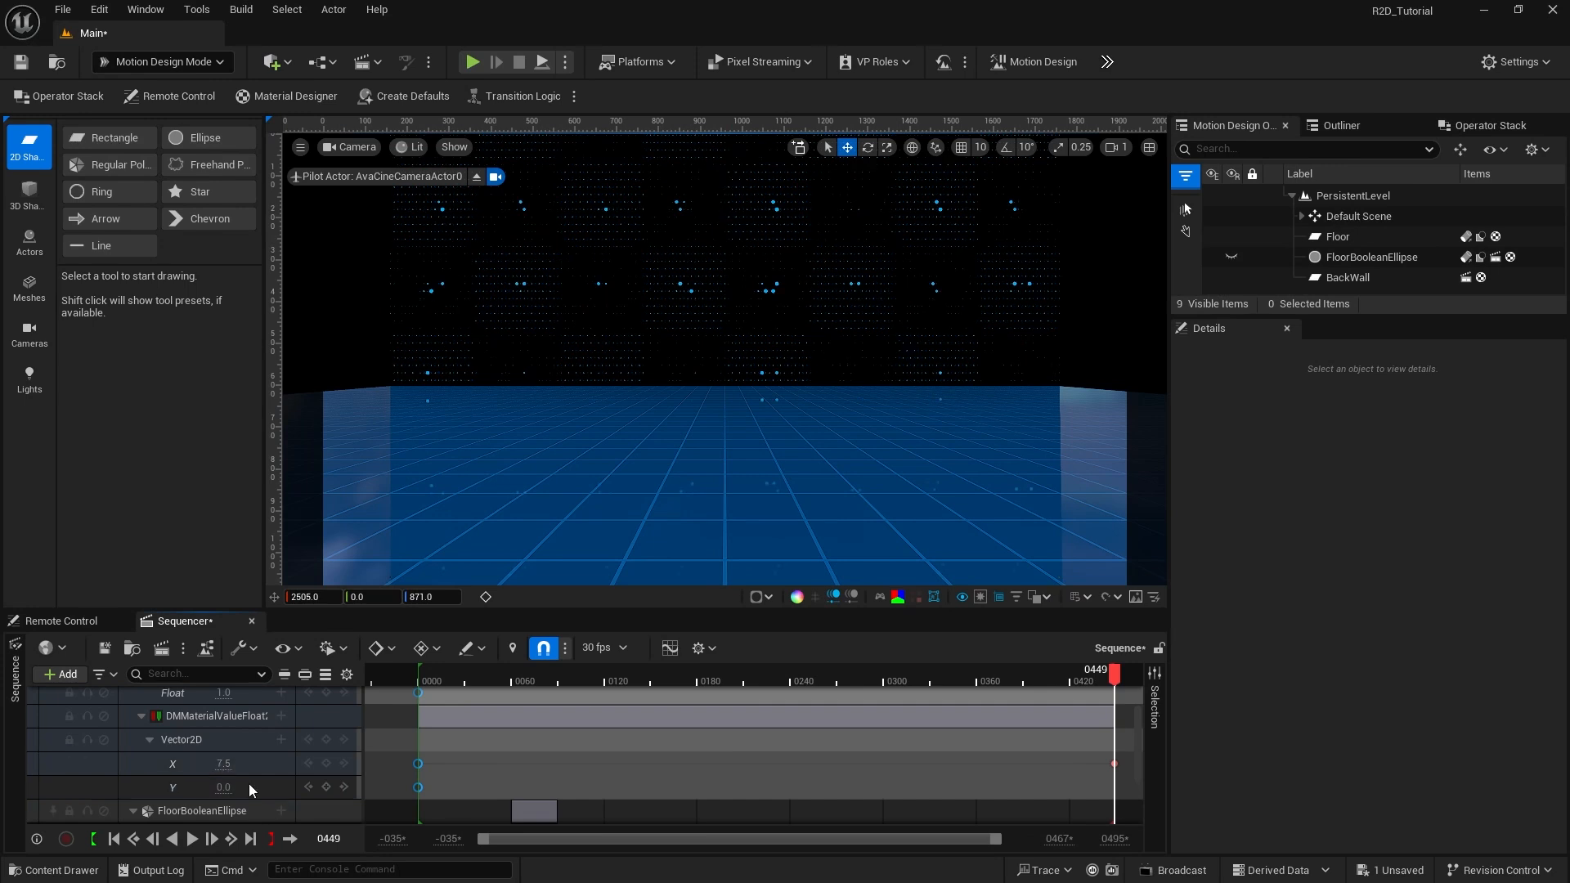
# Step: Key the BackWall's Shift (Float) value at frame 449 with 20
pyautogui.scroll(2, 249, 784)
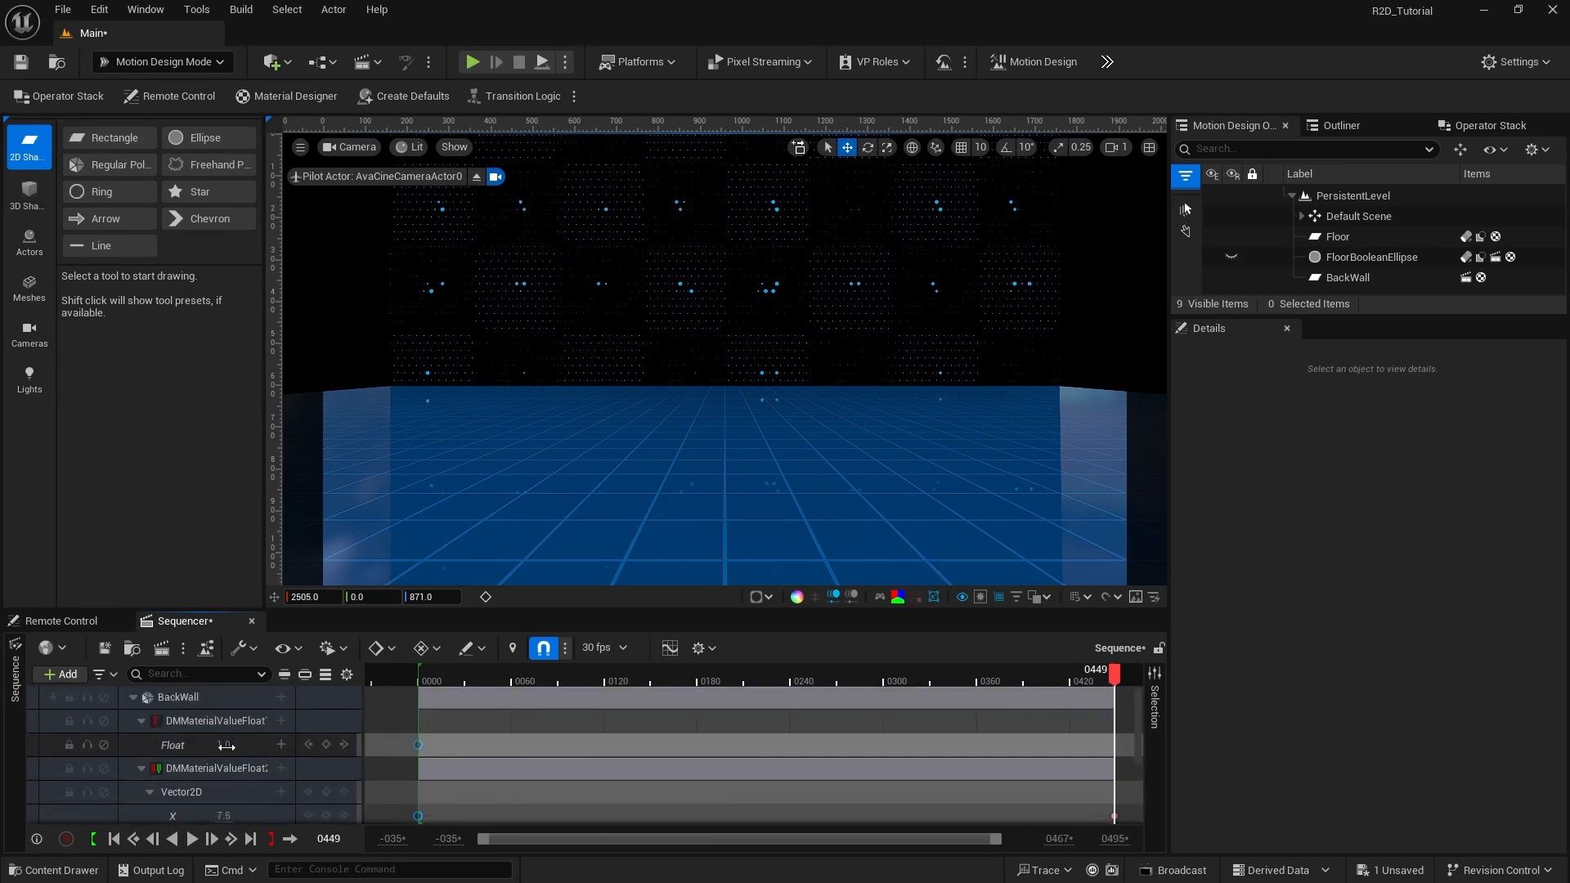
pyautogui.click(225, 746)
pyautogui.write('2')
pyautogui.press('Return')
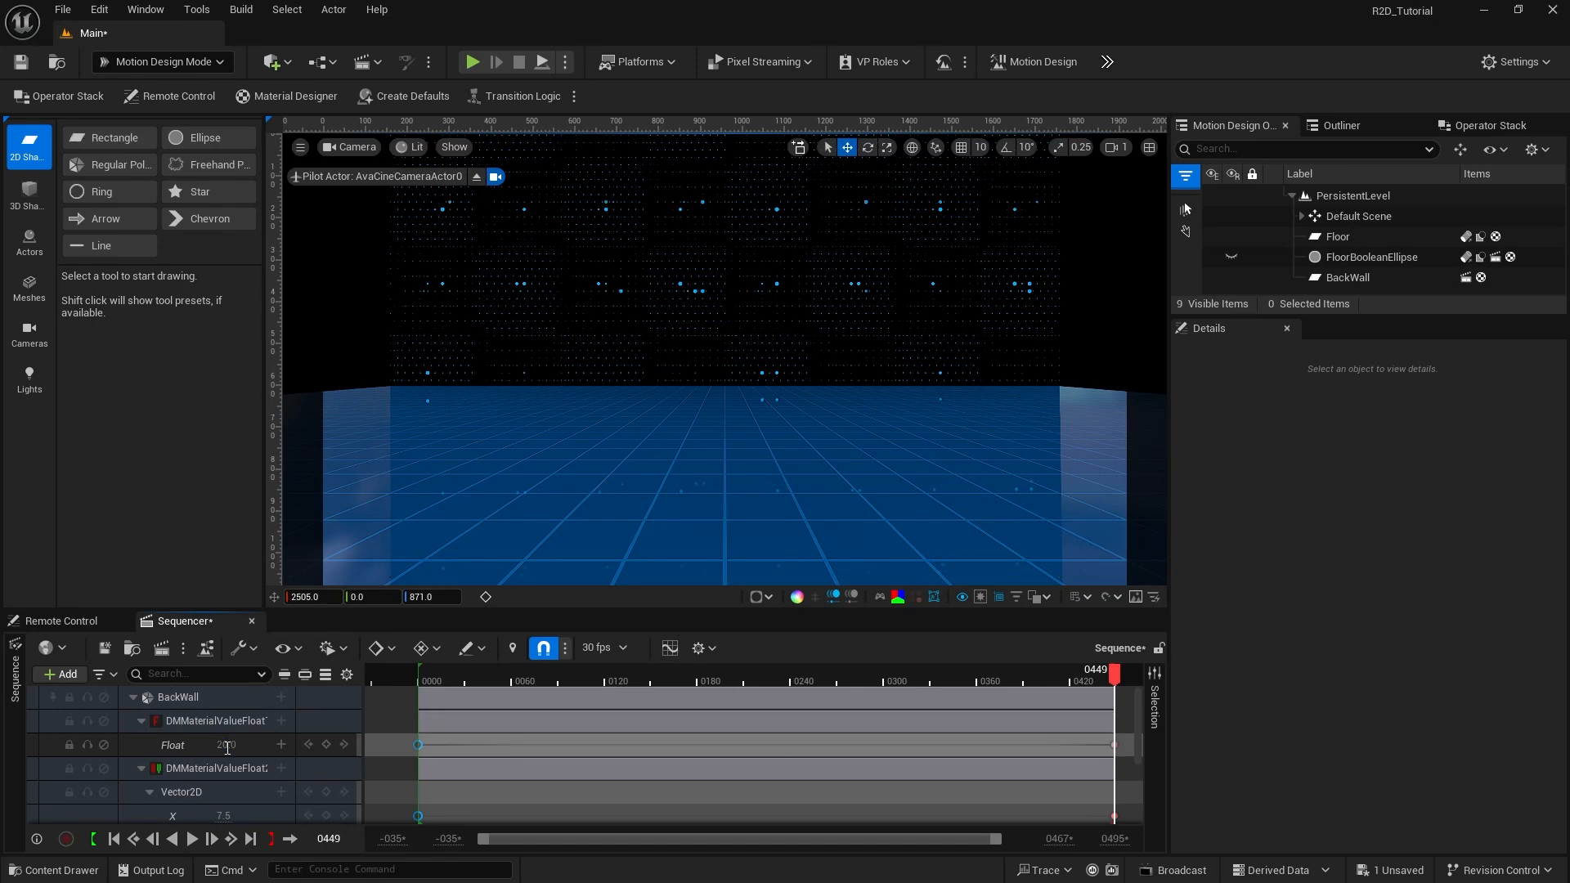
# Step: Set the BackWall's Shift (Float) key at frame 0 to 2.5 and compare the first and last keys
pyautogui.click(308, 745)
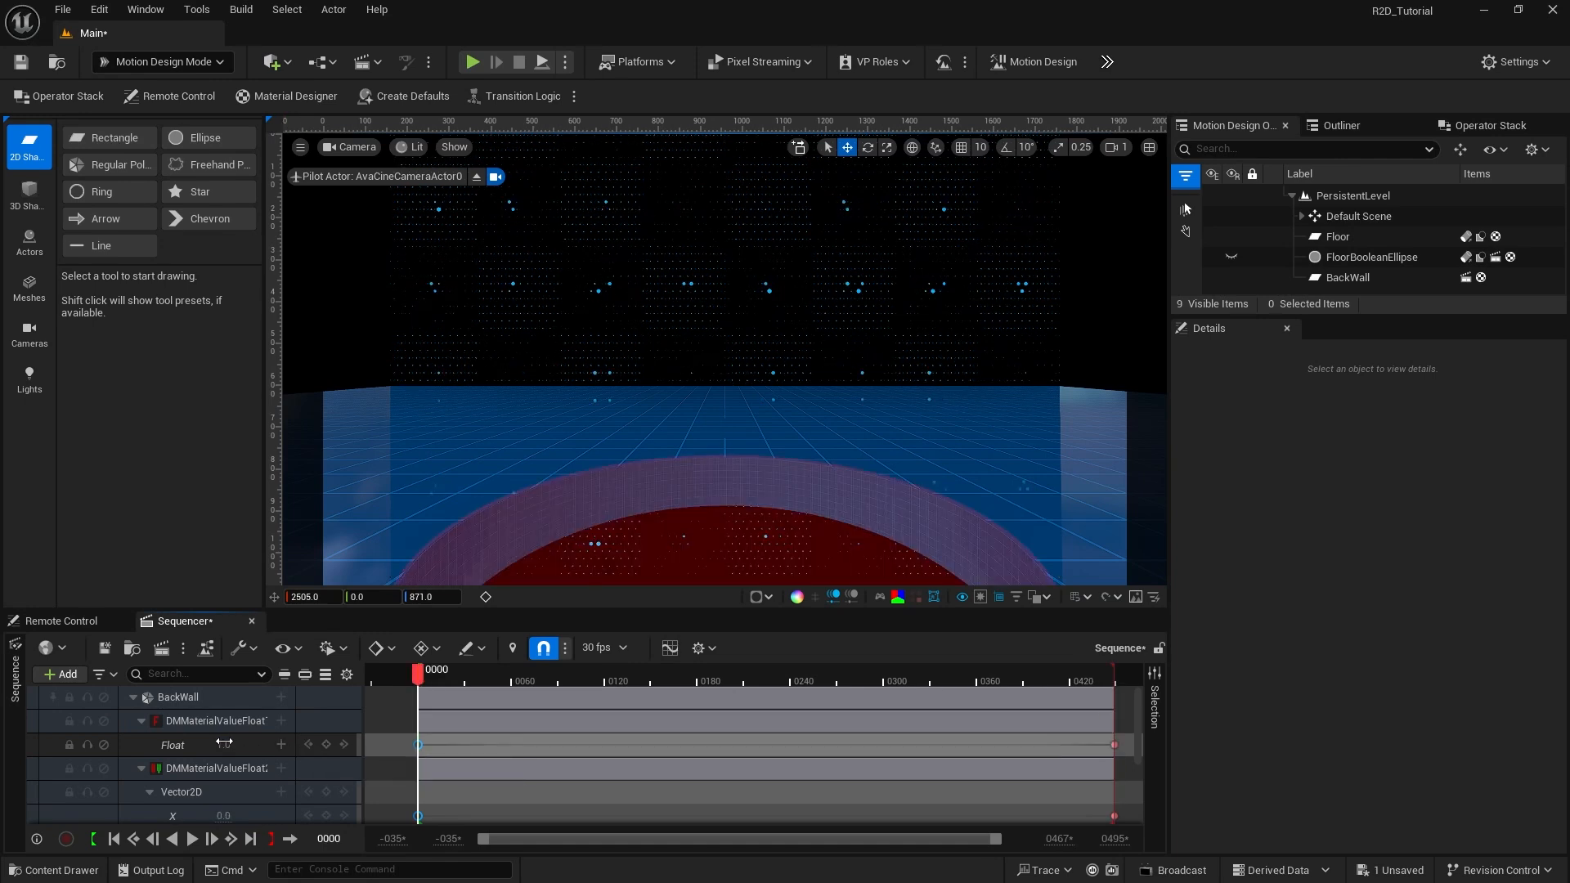
pyautogui.click(224, 744)
pyautogui.write('2')
pyautogui.press('Return')
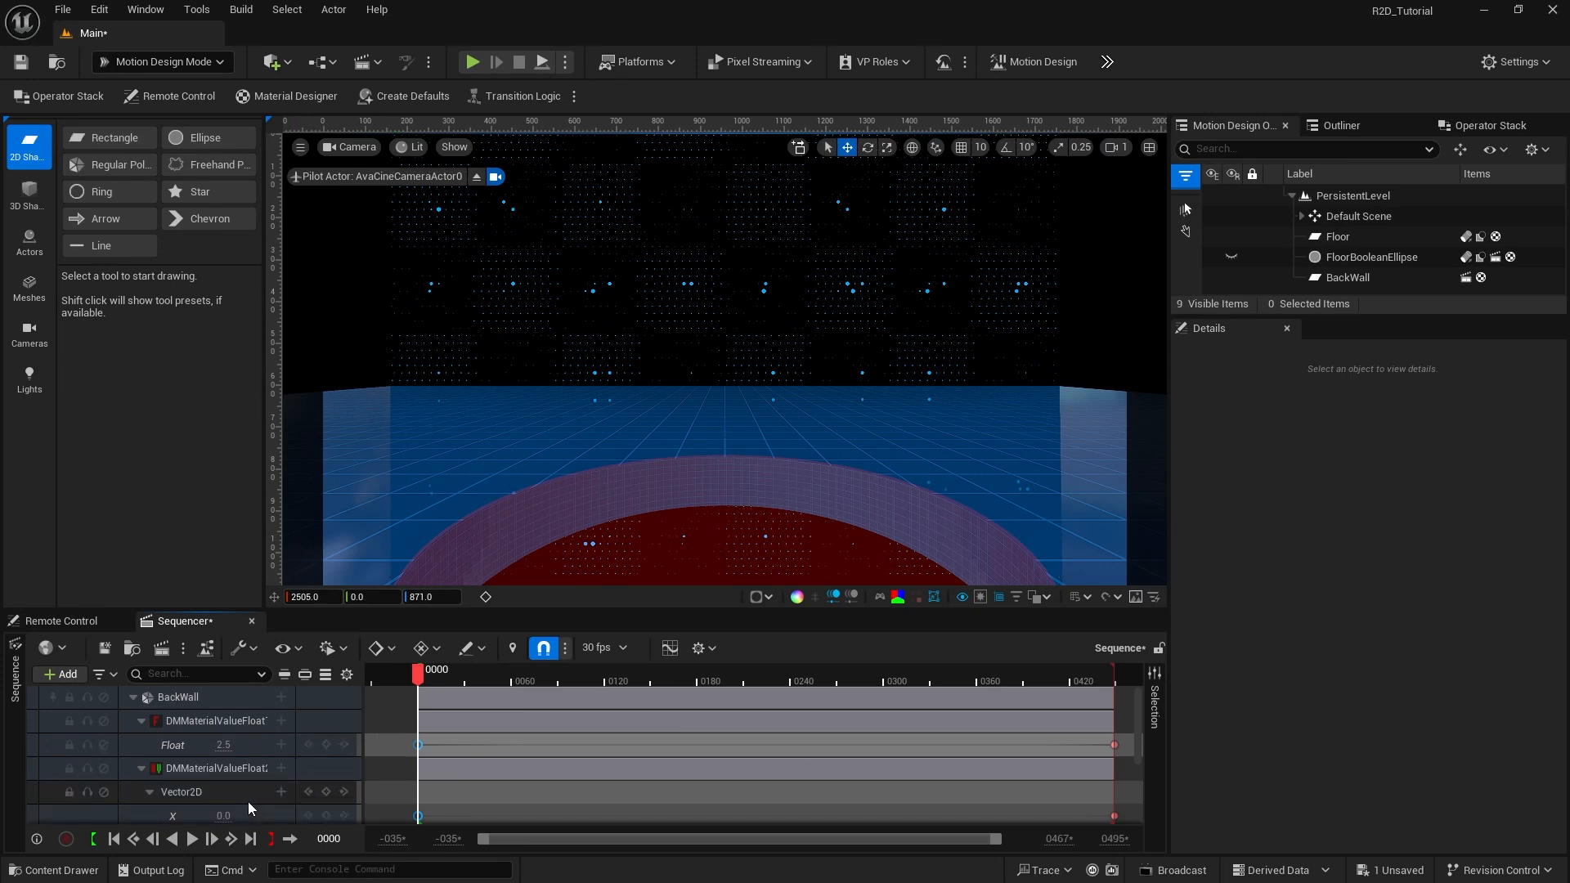
pyautogui.scroll(-1, 247, 802)
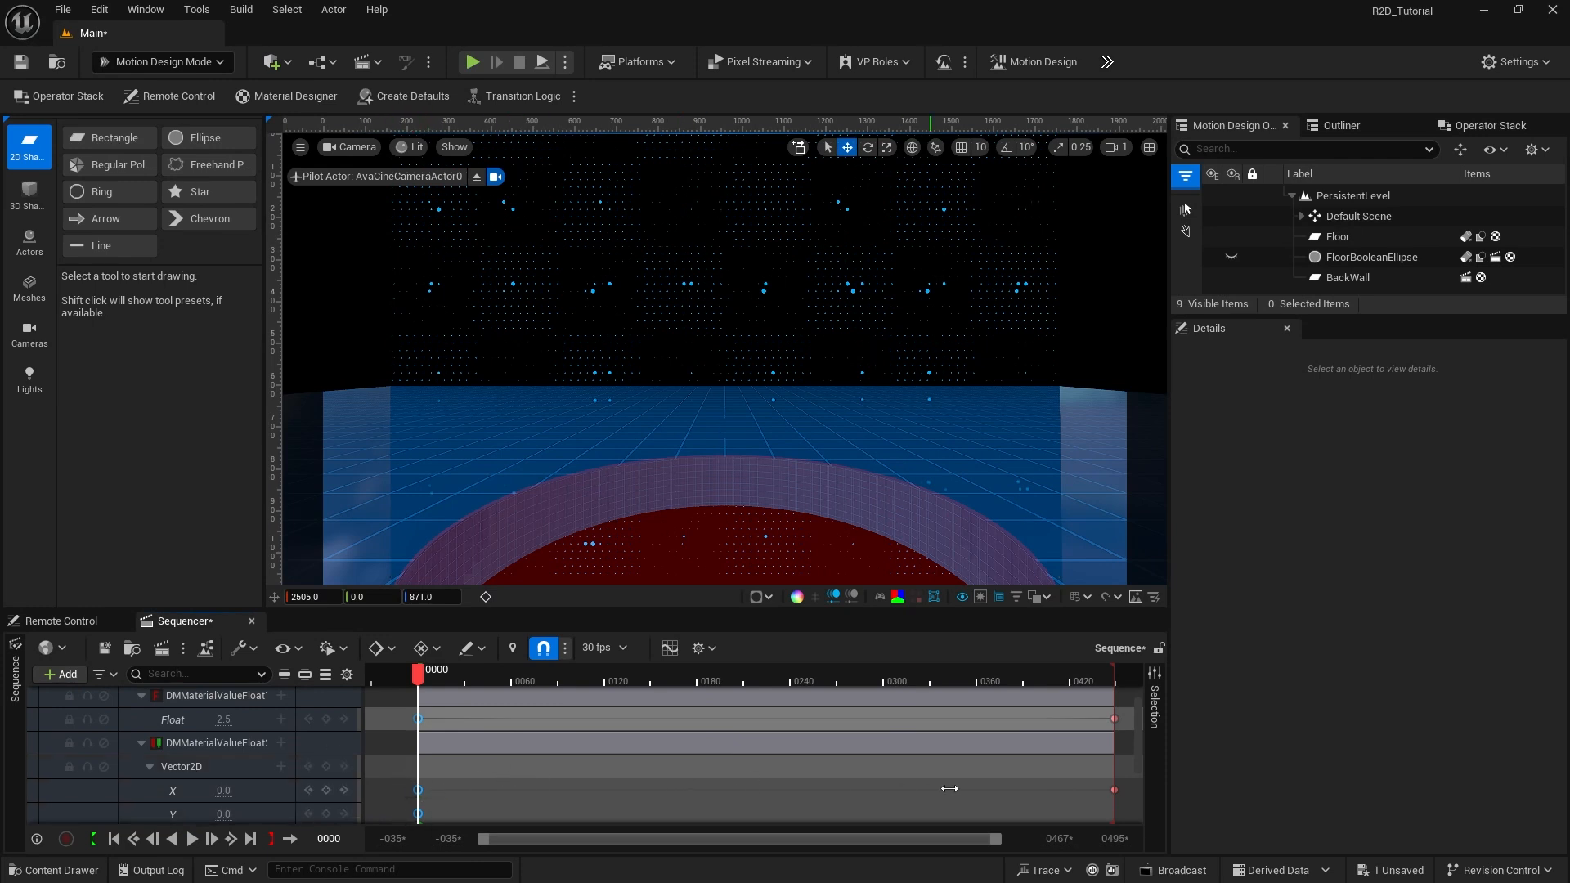
pyautogui.click(344, 790)
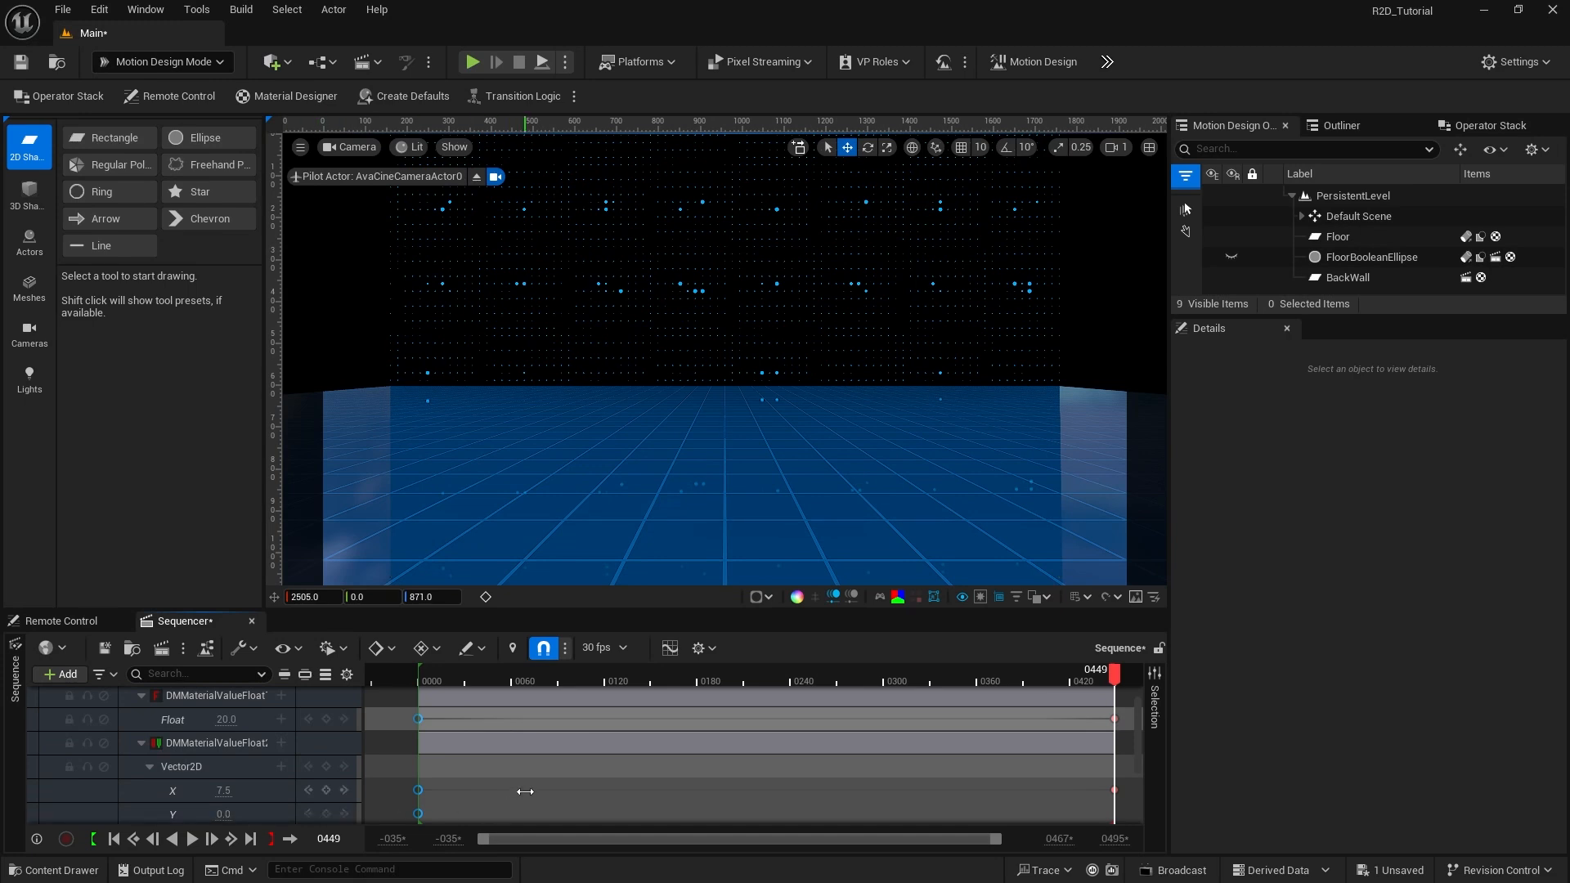
pyautogui.scroll(1, 442, 771)
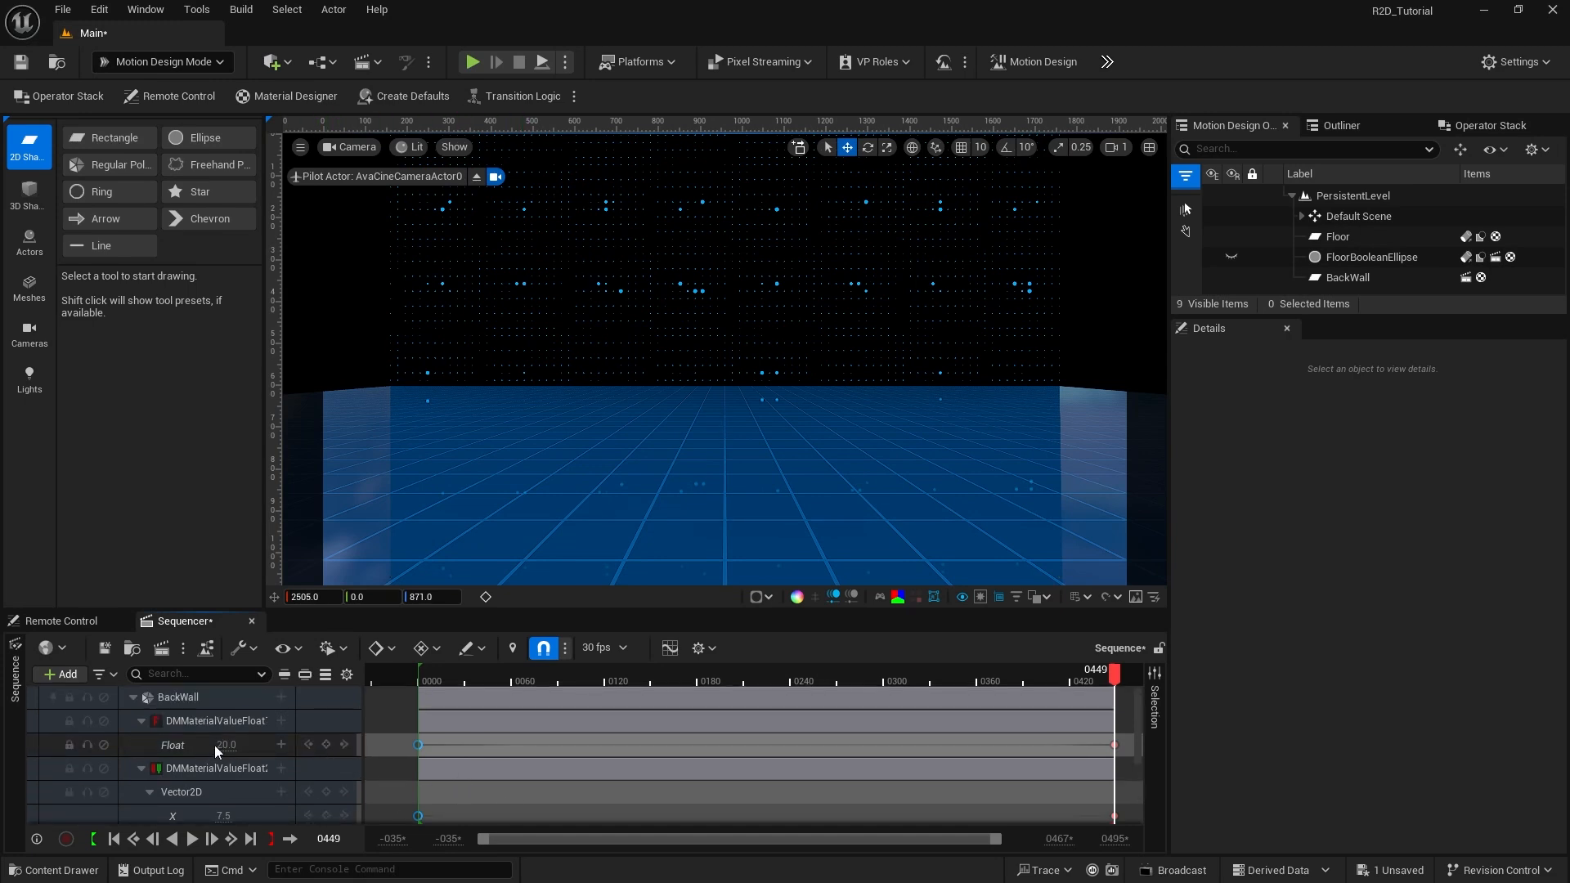
pyautogui.click(308, 744)
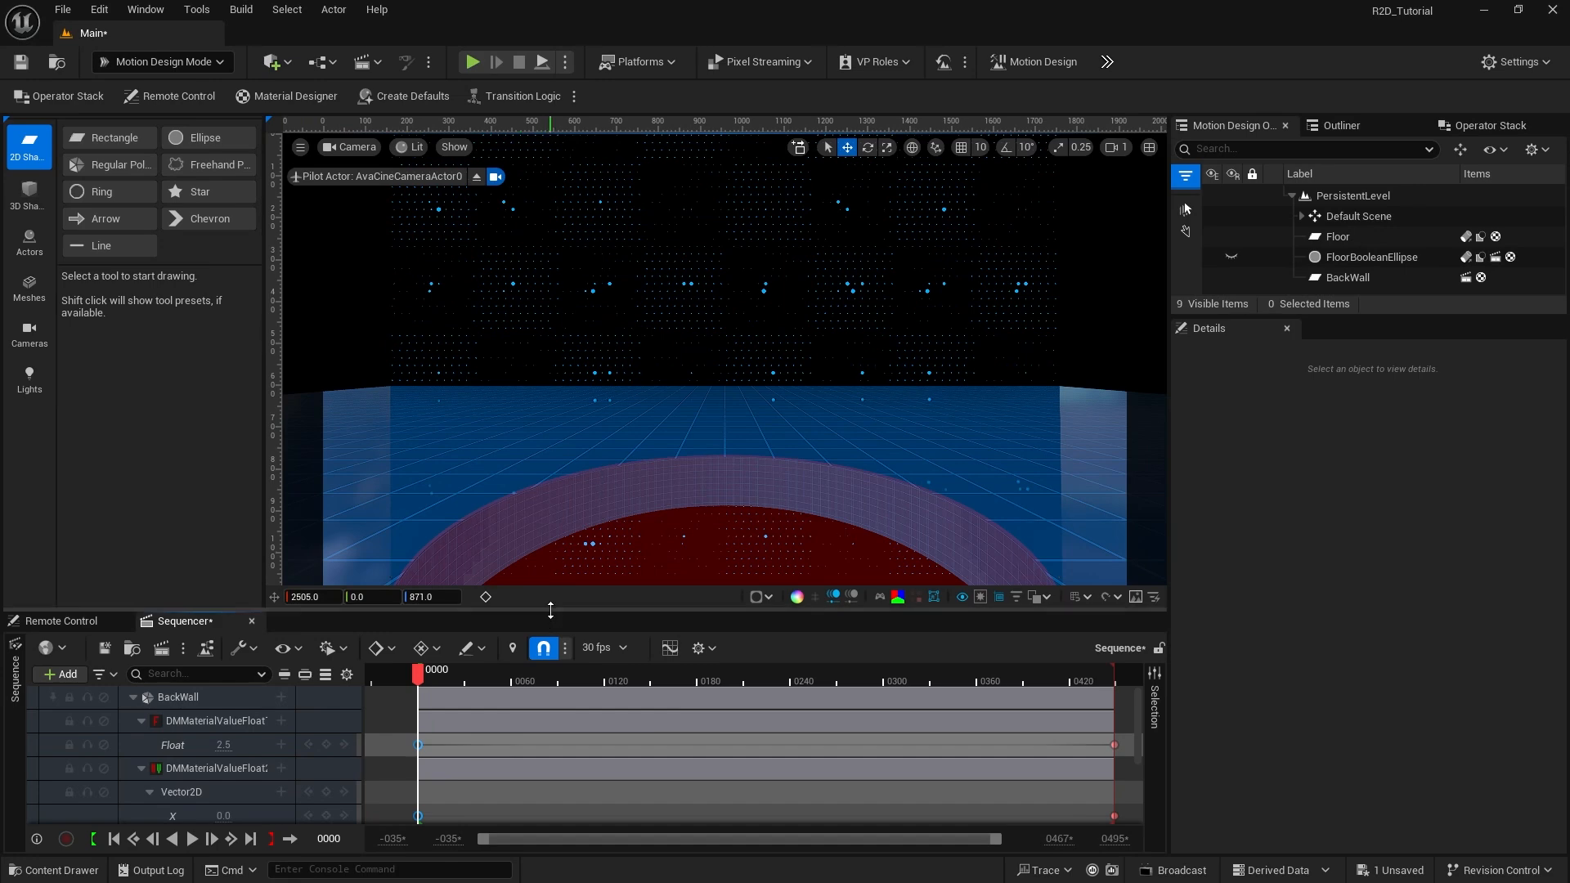
# Step: Change the BackWall's Float and Vector2D X keys at frames 0 and 449 to linear interpolation
pyautogui.moveTo(551, 611); pyautogui.dragTo(554, 566)
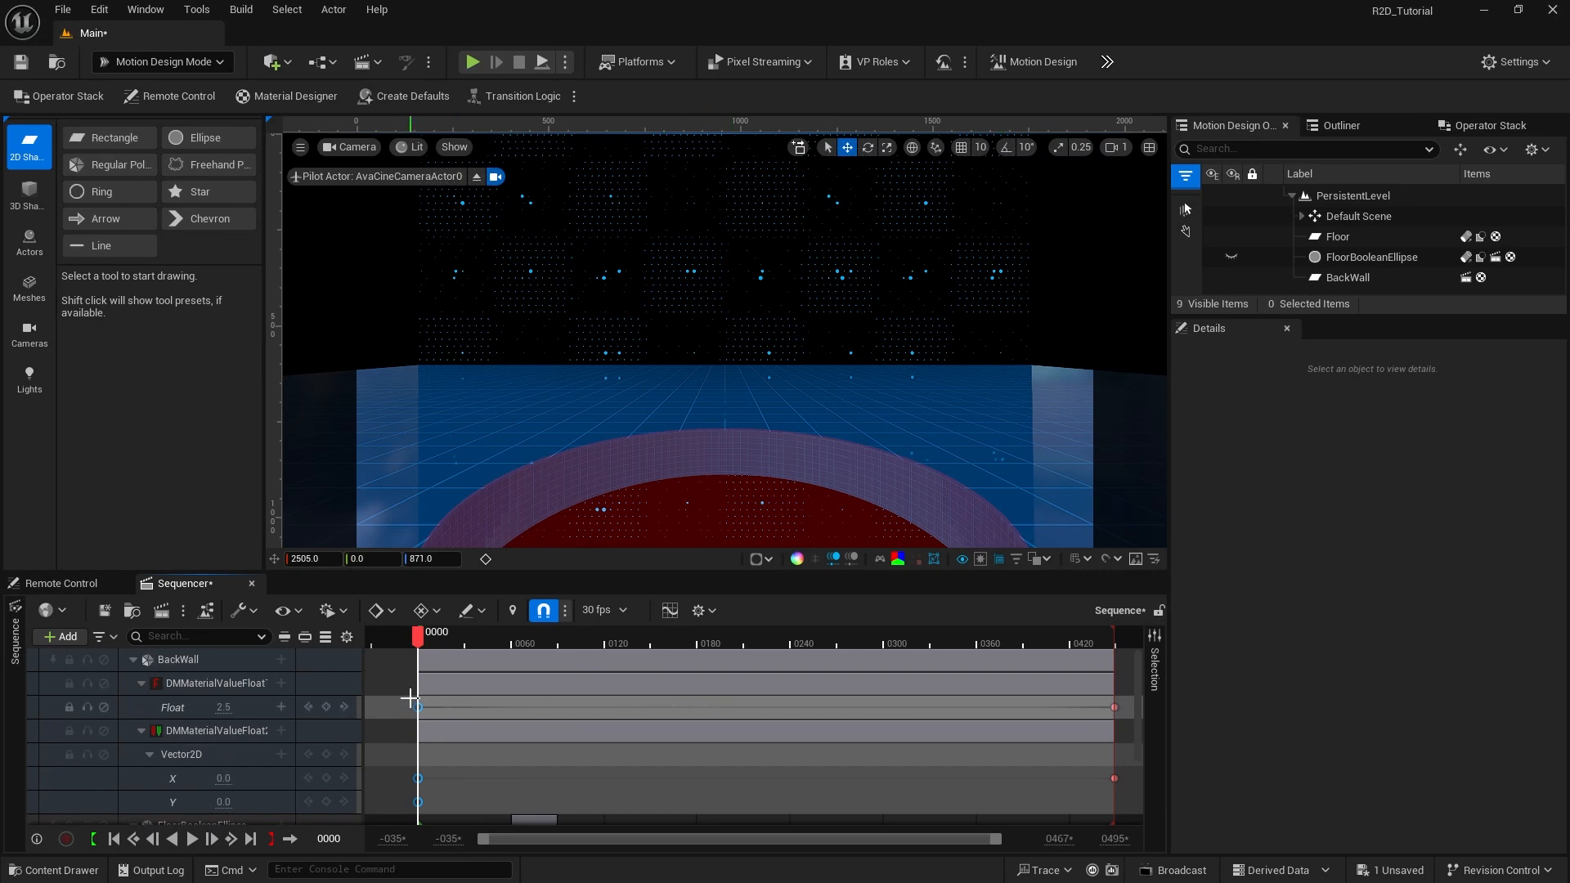
pyautogui.moveTo(410, 697); pyautogui.dragTo(1120, 803)
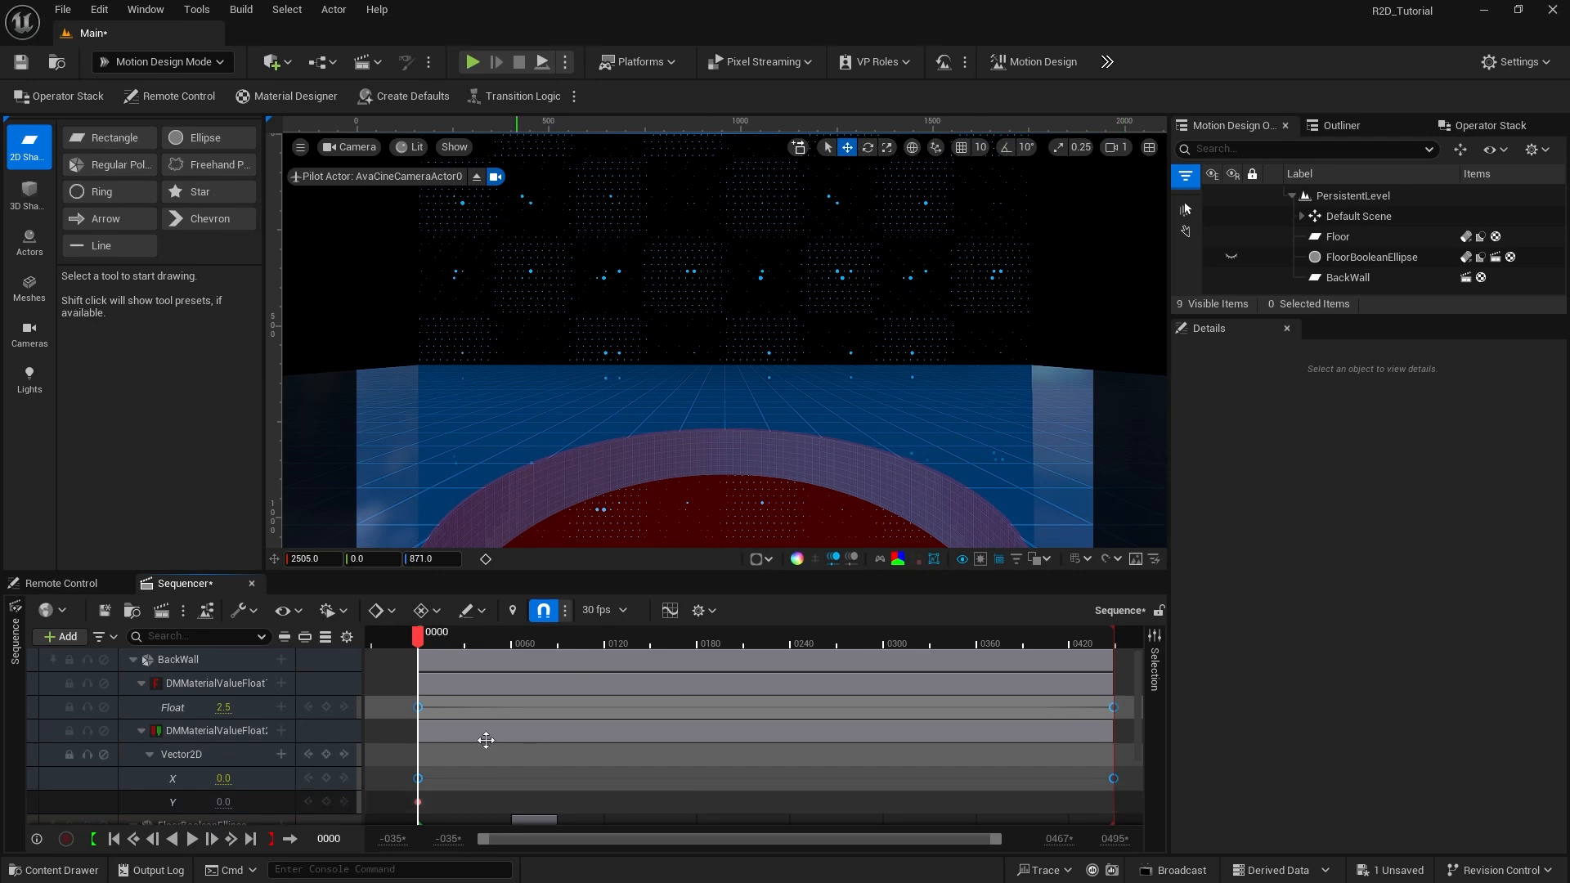
pyautogui.rightClick(418, 706)
pyautogui.click(490, 569)
pyautogui.moveTo(407, 700); pyautogui.dragTo(1136, 720)
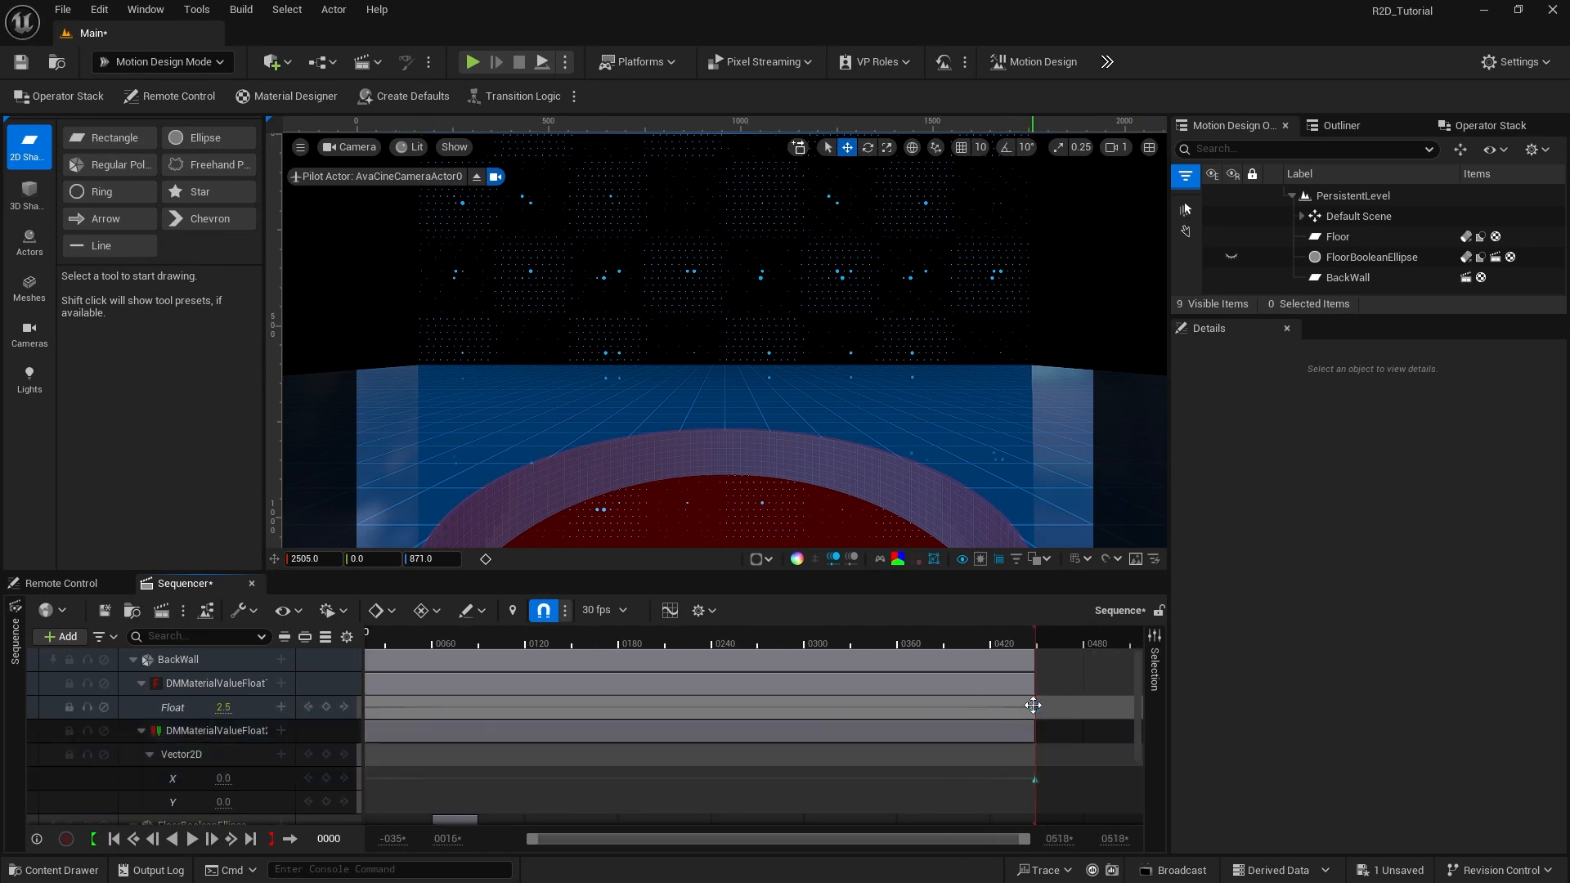
pyautogui.rightClick(1033, 705)
pyautogui.click(1090, 569)
pyautogui.moveTo(612, 839); pyautogui.dragTo(560, 854)
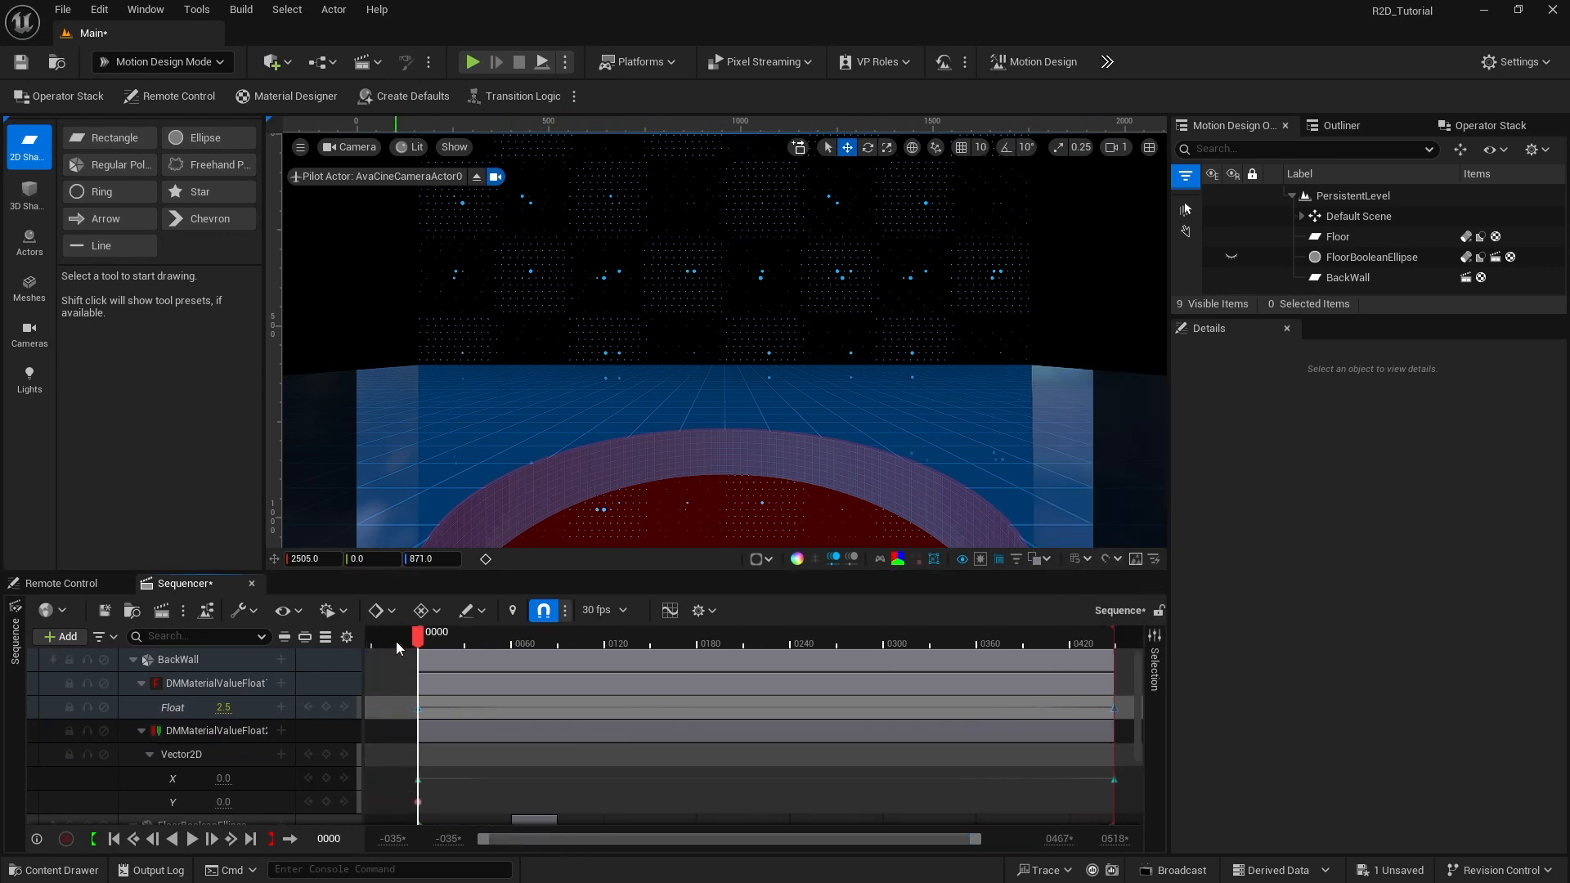
# Step: Shrink the Sequencer area again, play the back wall animation through to its end and save the level
pyautogui.moveTo(407, 571); pyautogui.dragTo(408, 606)
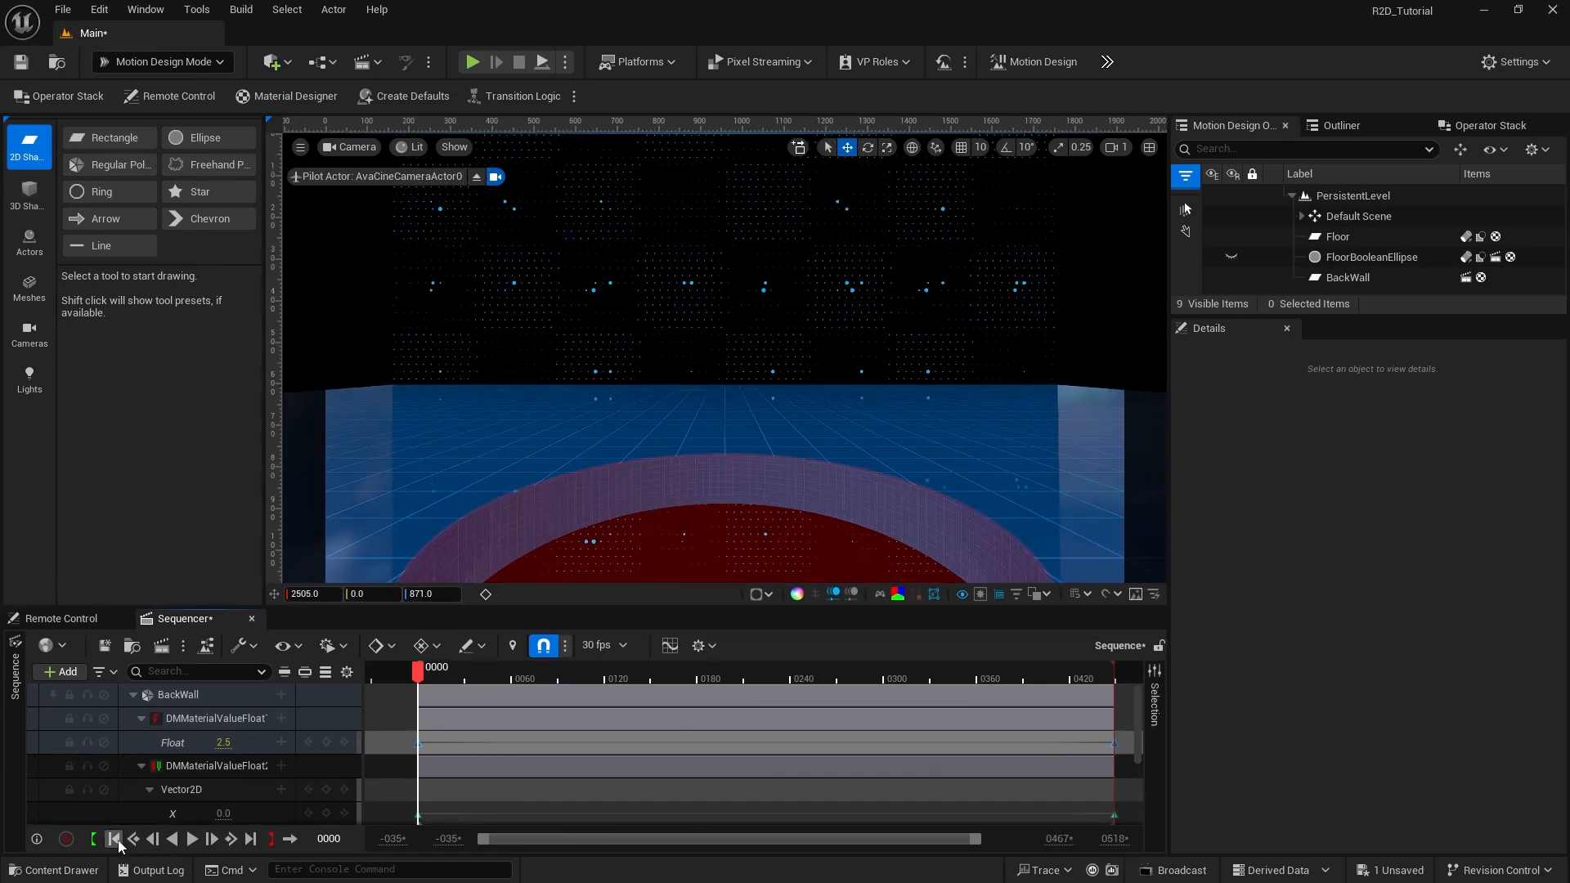
pyautogui.click(189, 840)
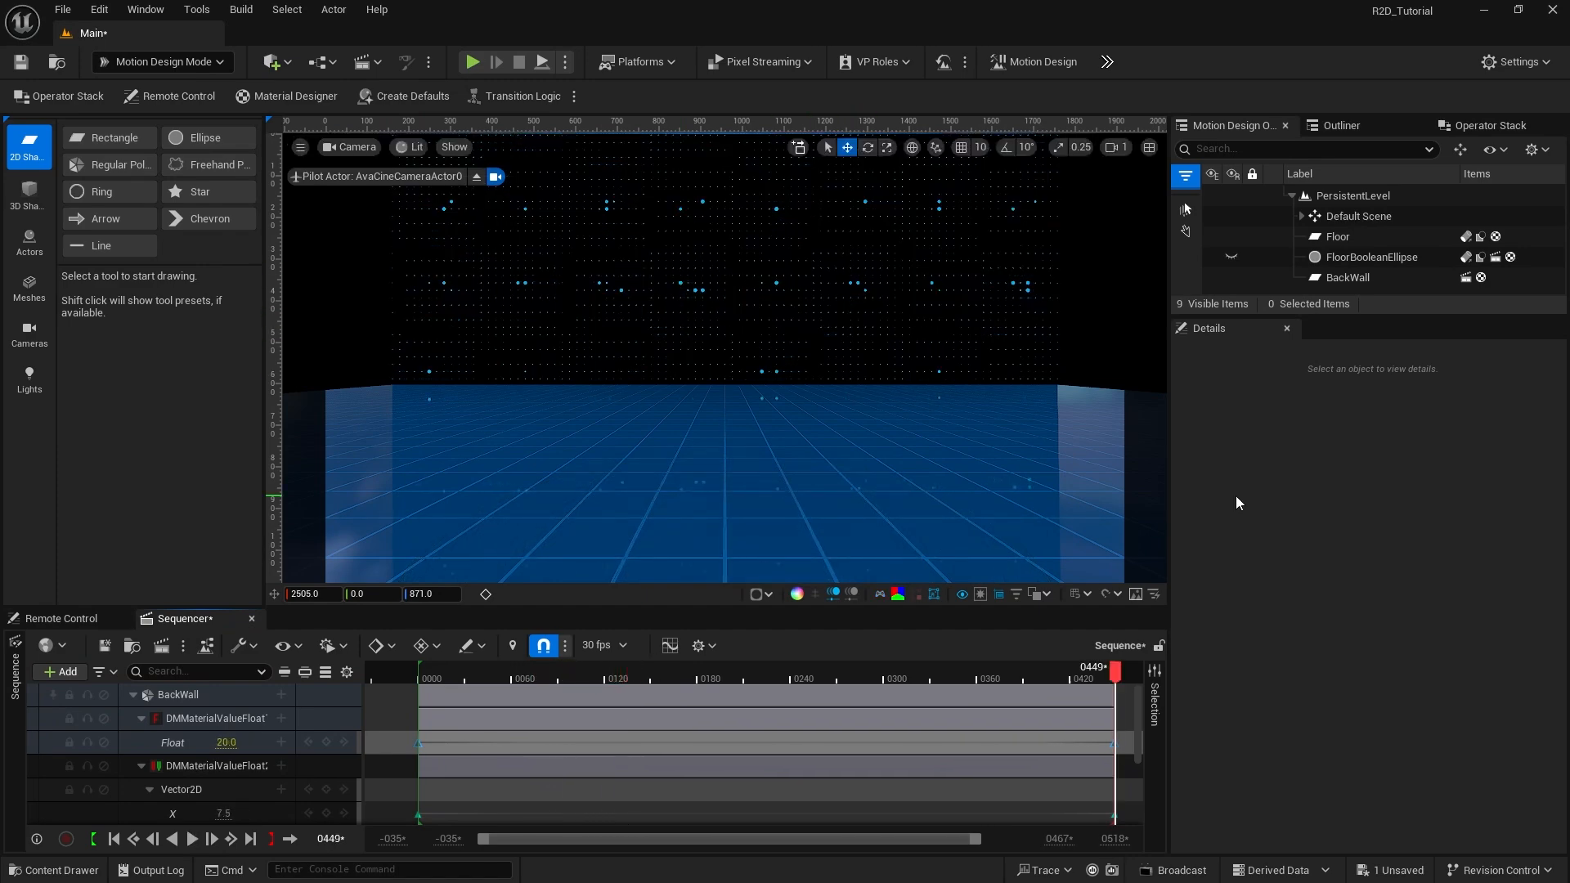
pyautogui.hotkey('ctrl', 's')
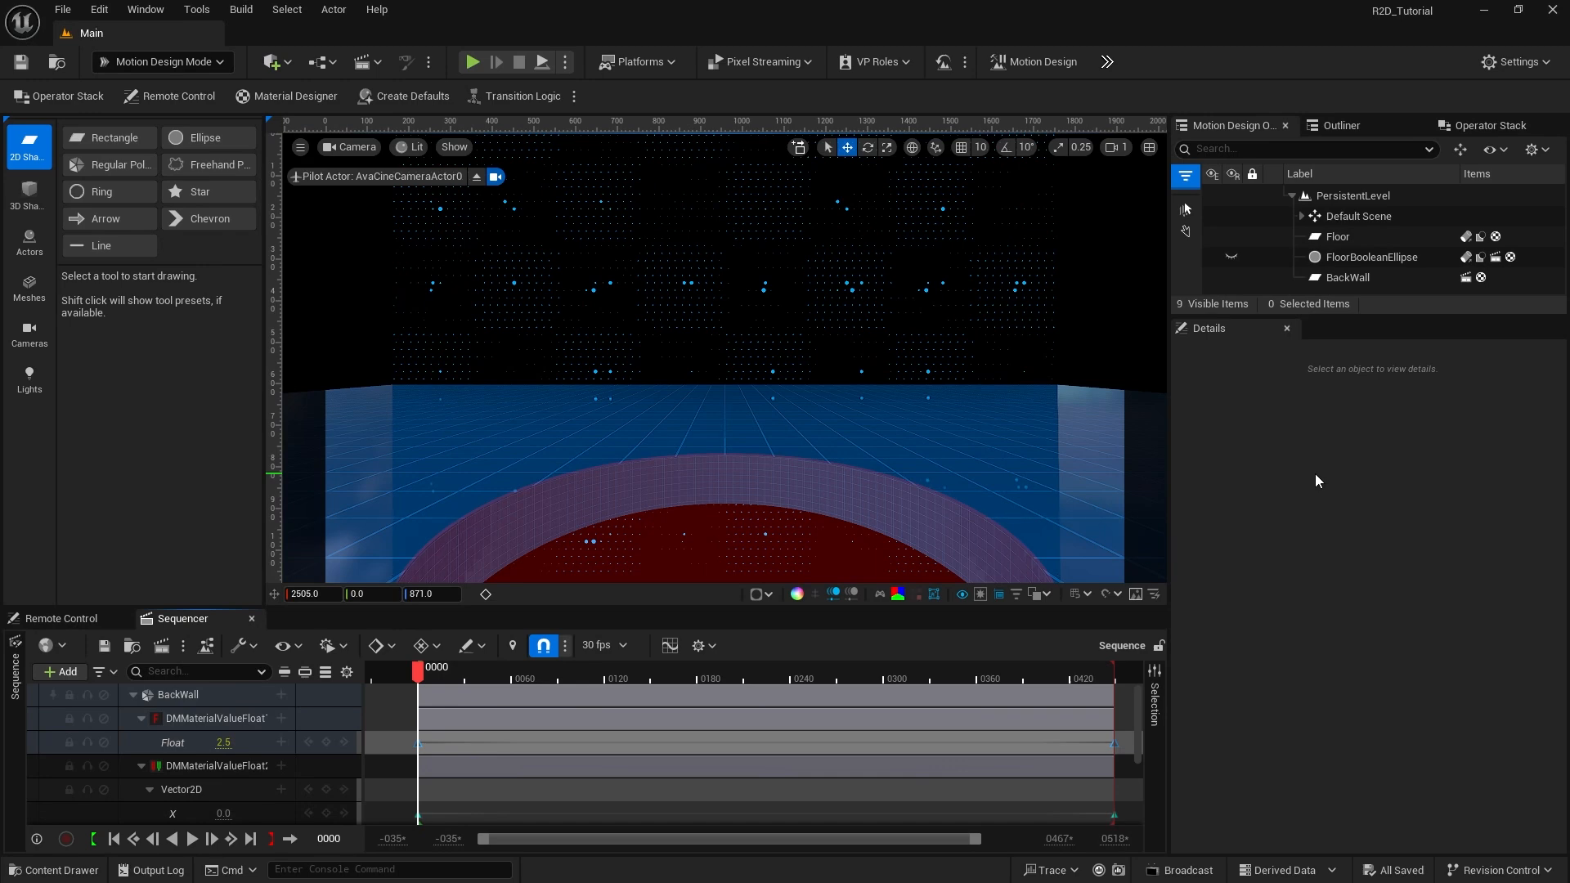
# Step: Switch to the browser and examine the included models and download options on Video Copilot's Free Star Wars Model Pack page
pyautogui.hotkey('alt', 'Tab')
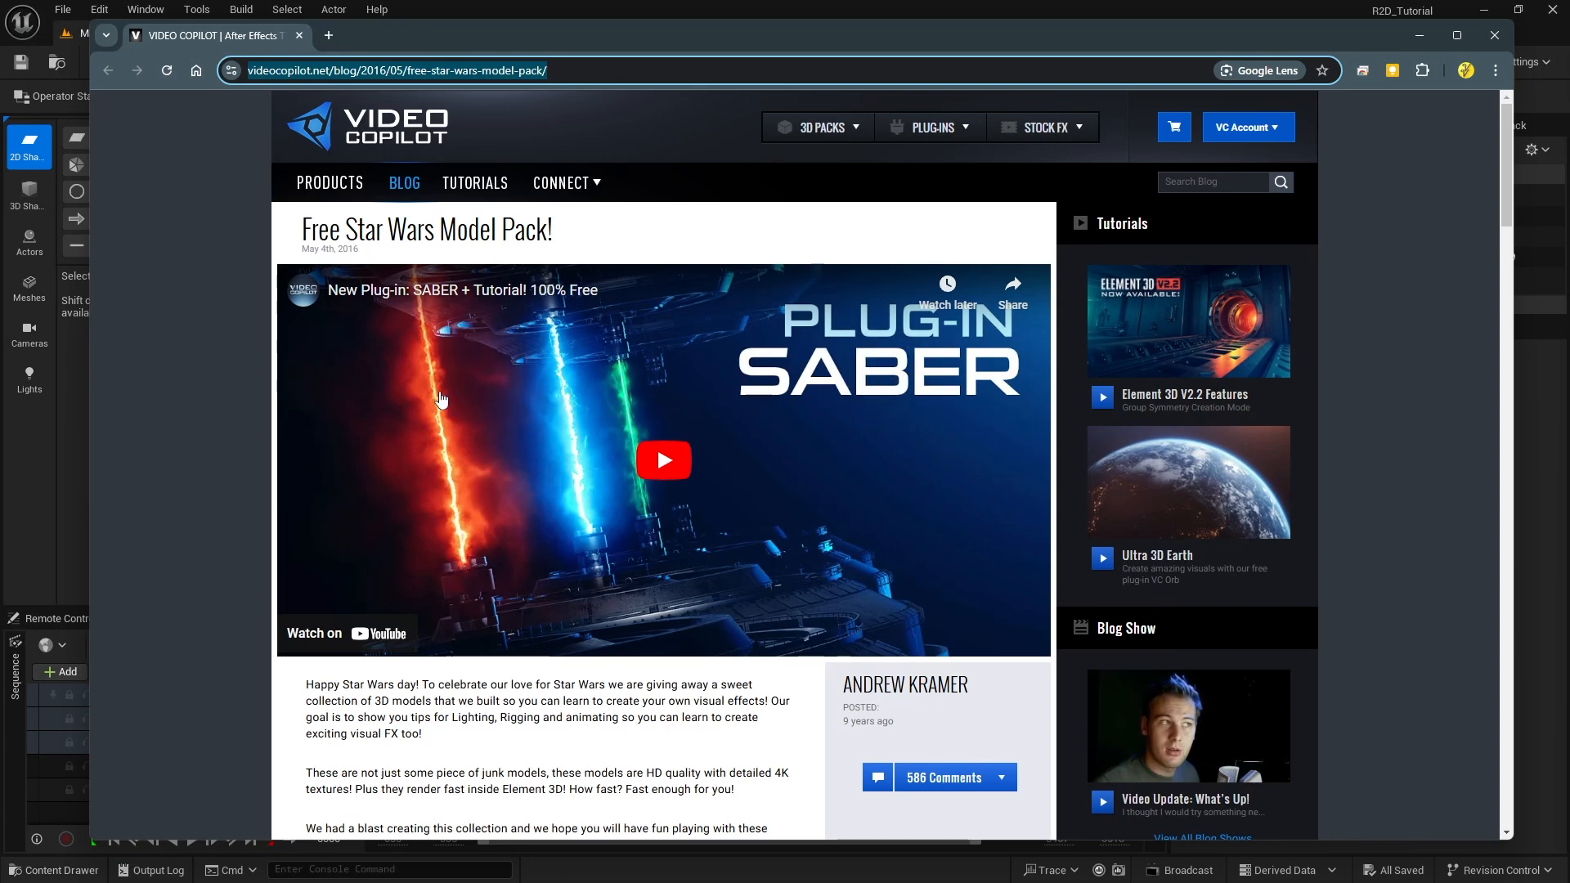
pyautogui.scroll(-1, 442, 401)
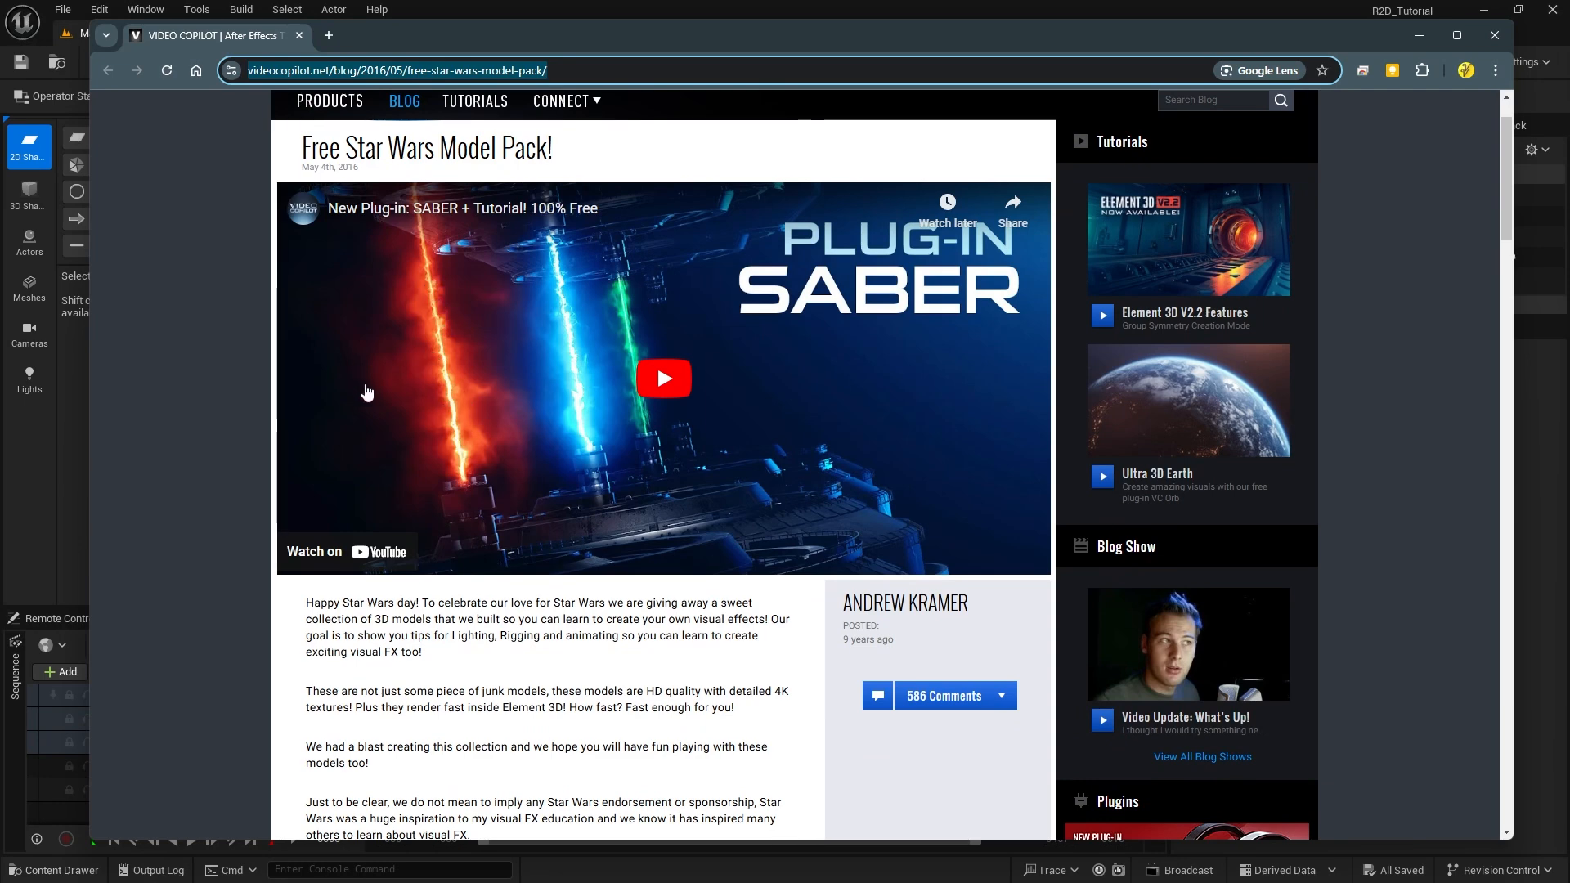
pyautogui.scroll(-1, 366, 394)
pyautogui.scroll(-3, 366, 394)
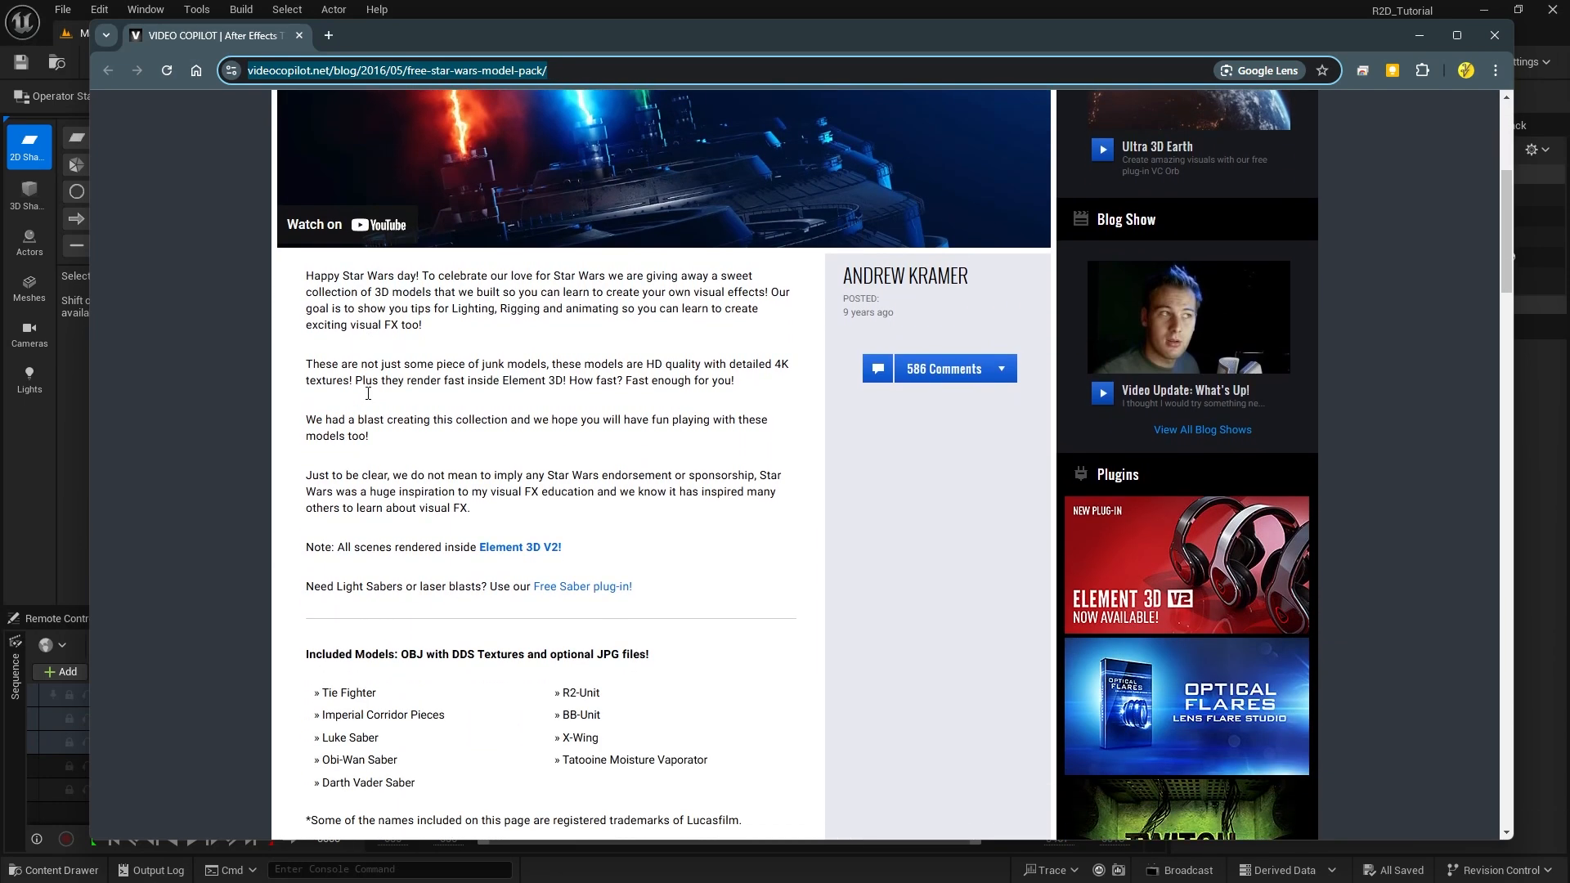
pyautogui.scroll(-7, 368, 393)
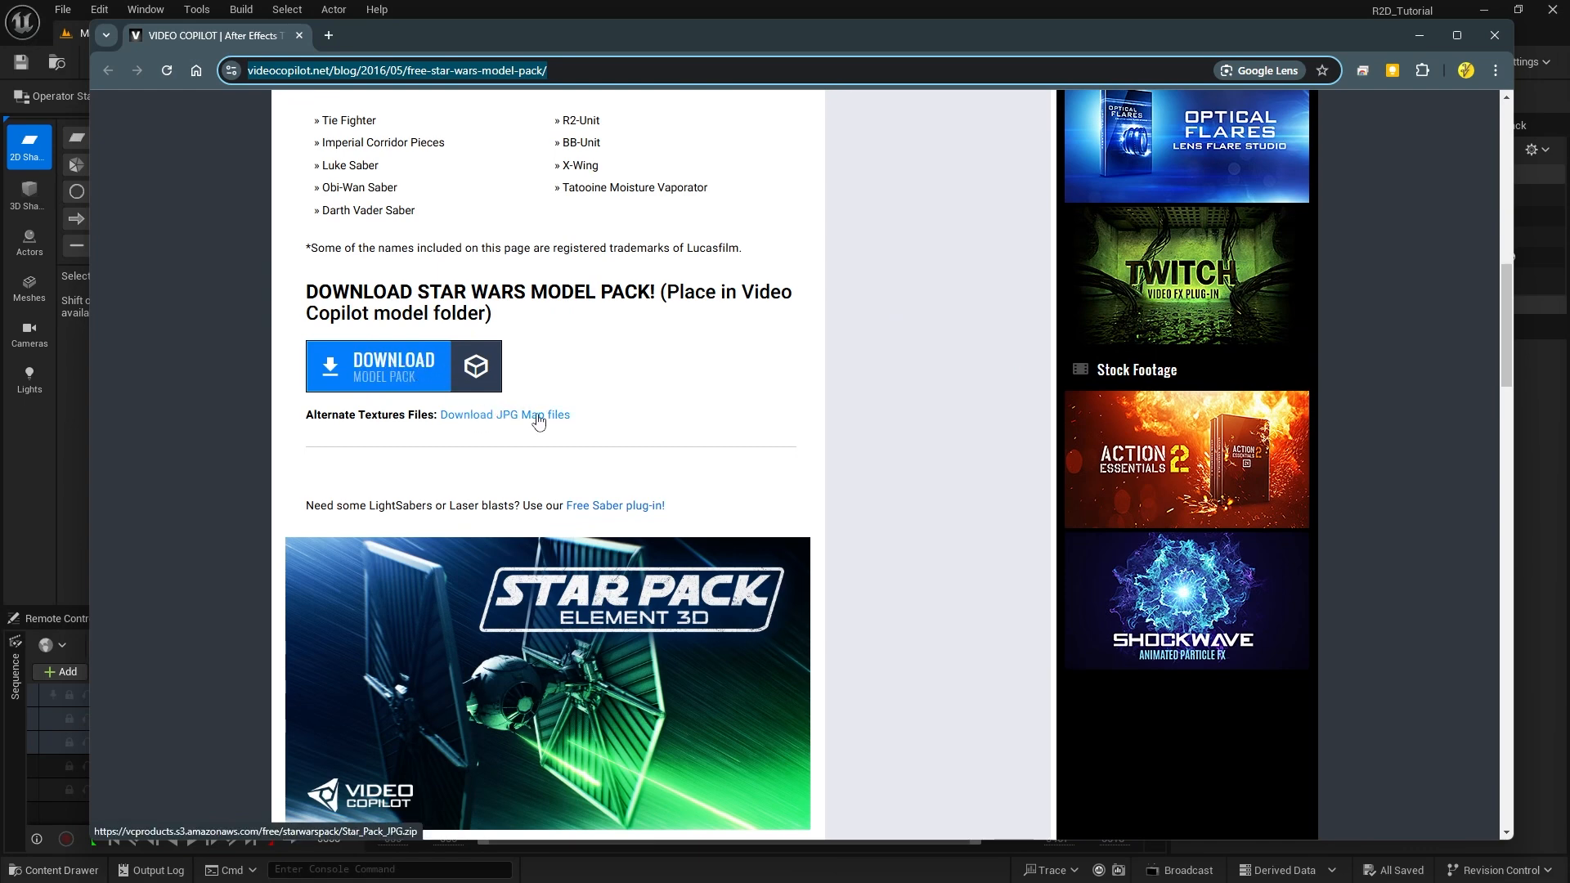
pyautogui.click(398, 372)
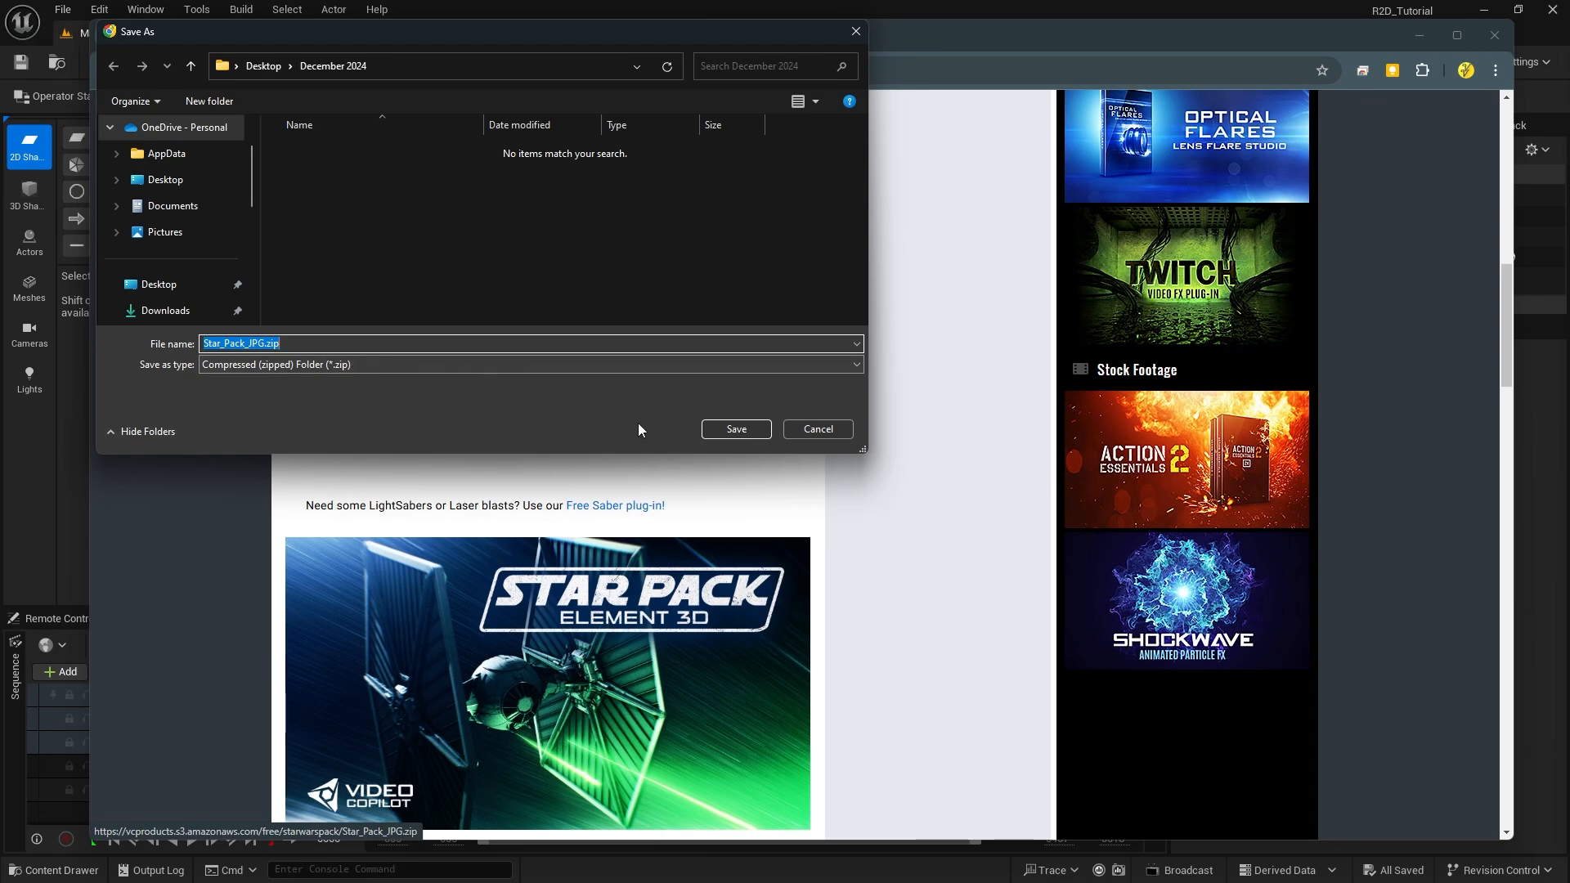
pyautogui.click(821, 430)
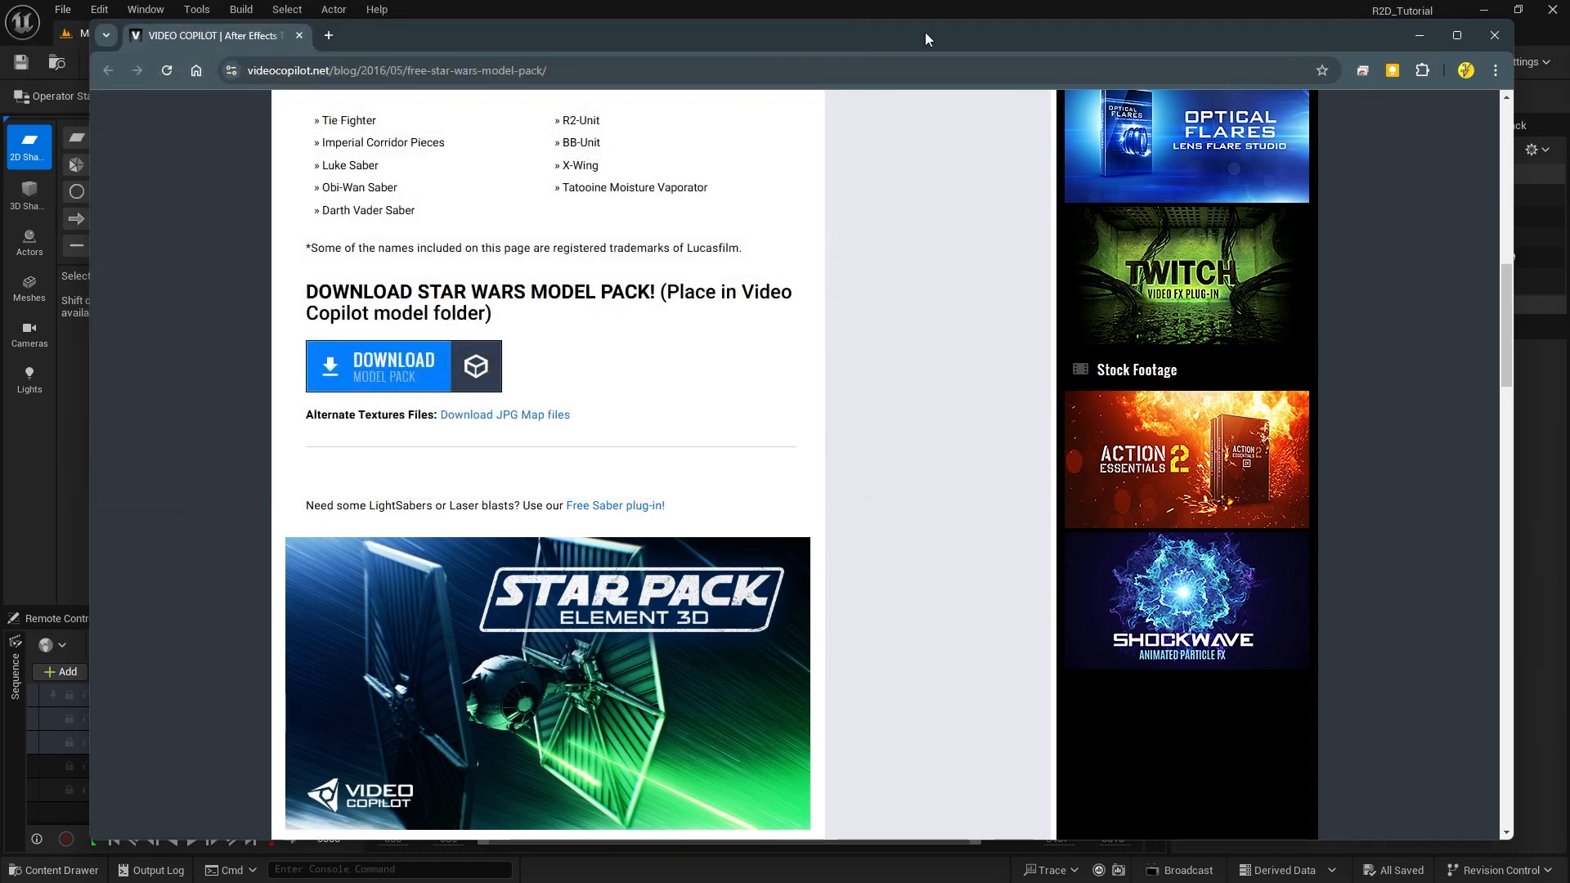
pyautogui.click(1420, 36)
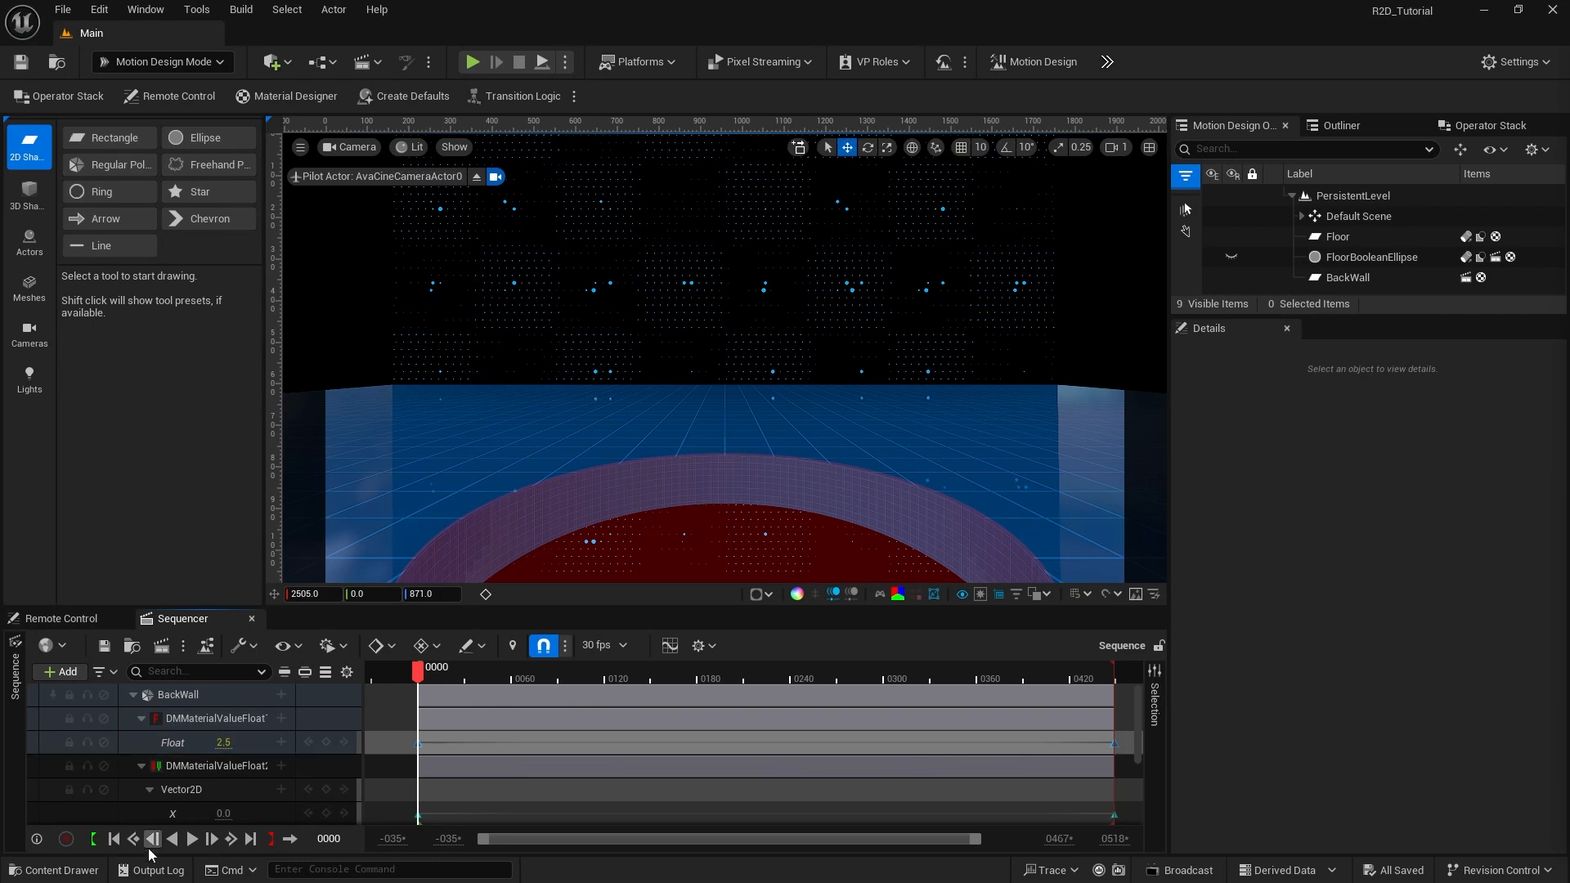
# Step: Return to Unreal Editor, create a folder named R2D2 in the project's Content folder and open it
pyautogui.click(63, 871)
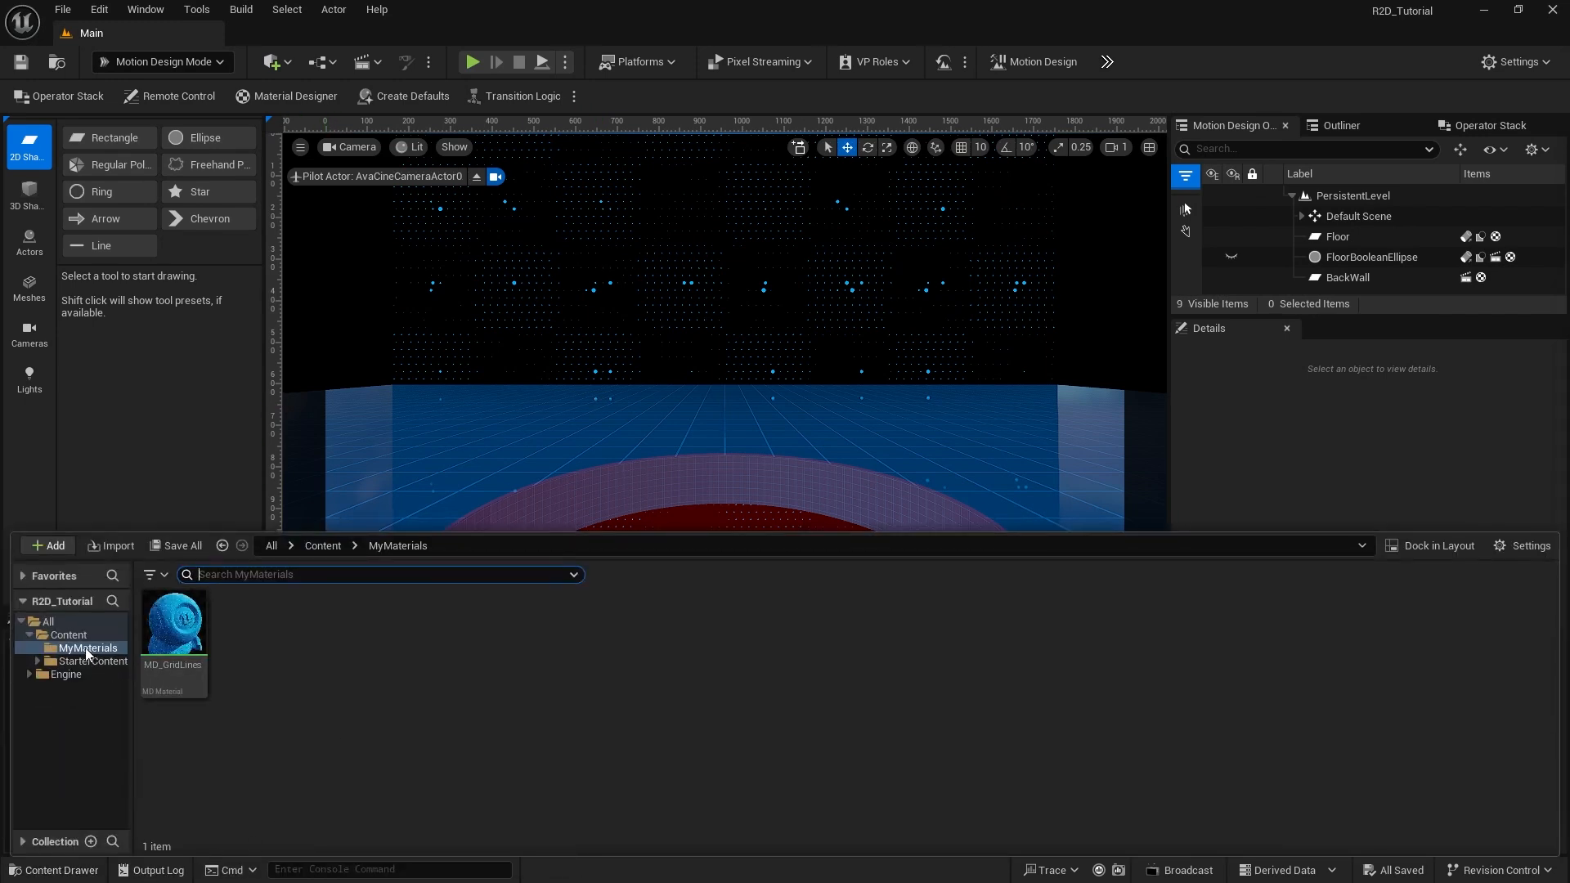
pyautogui.click(69, 635)
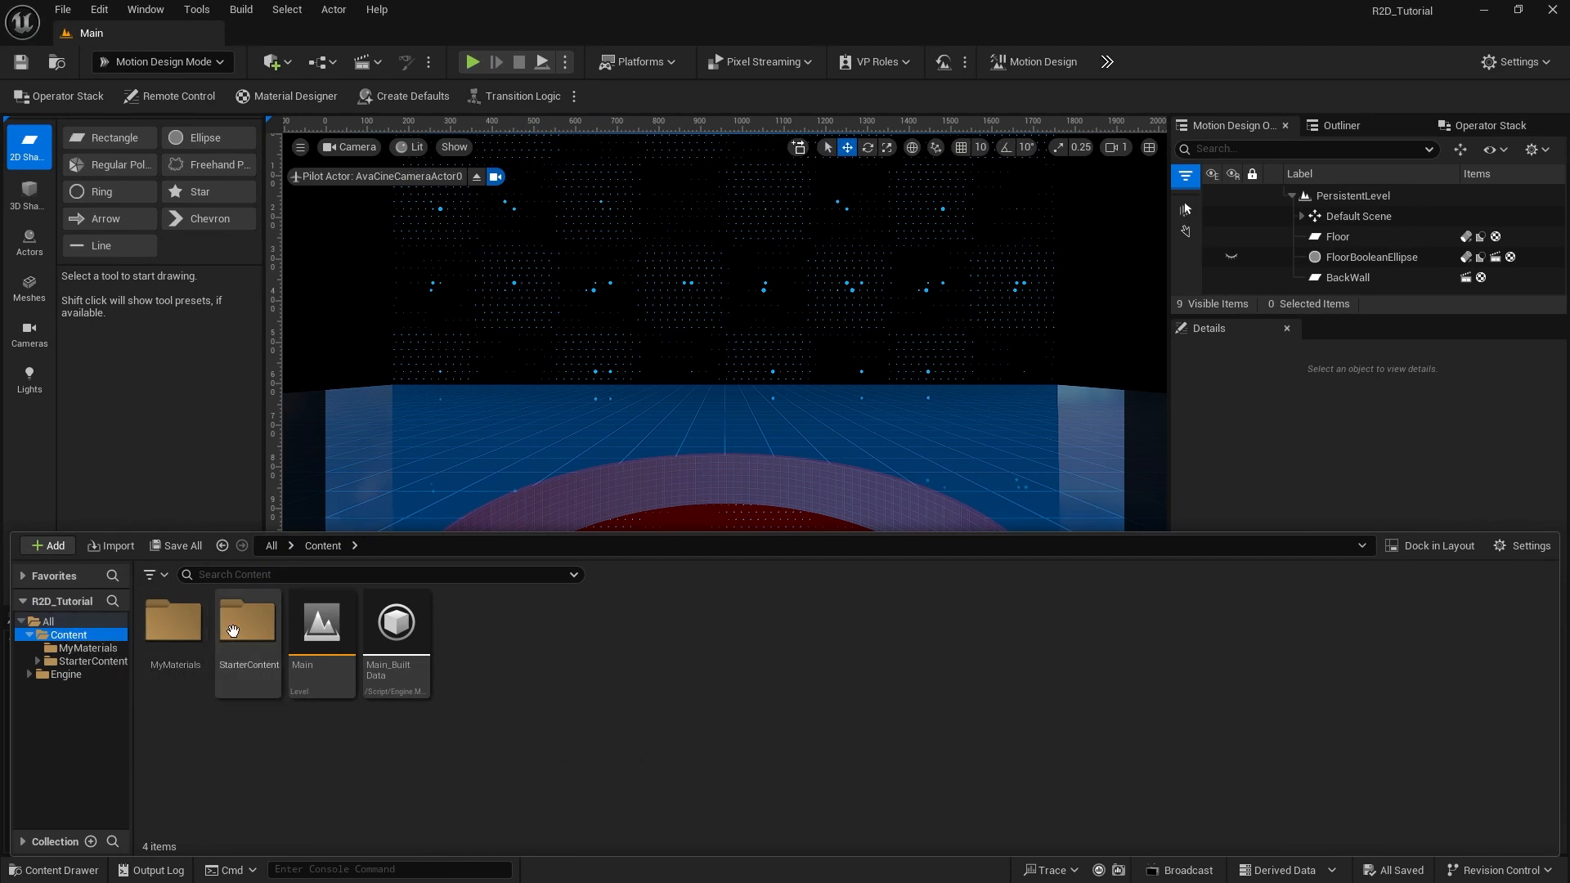
pyautogui.rightClick(594, 641)
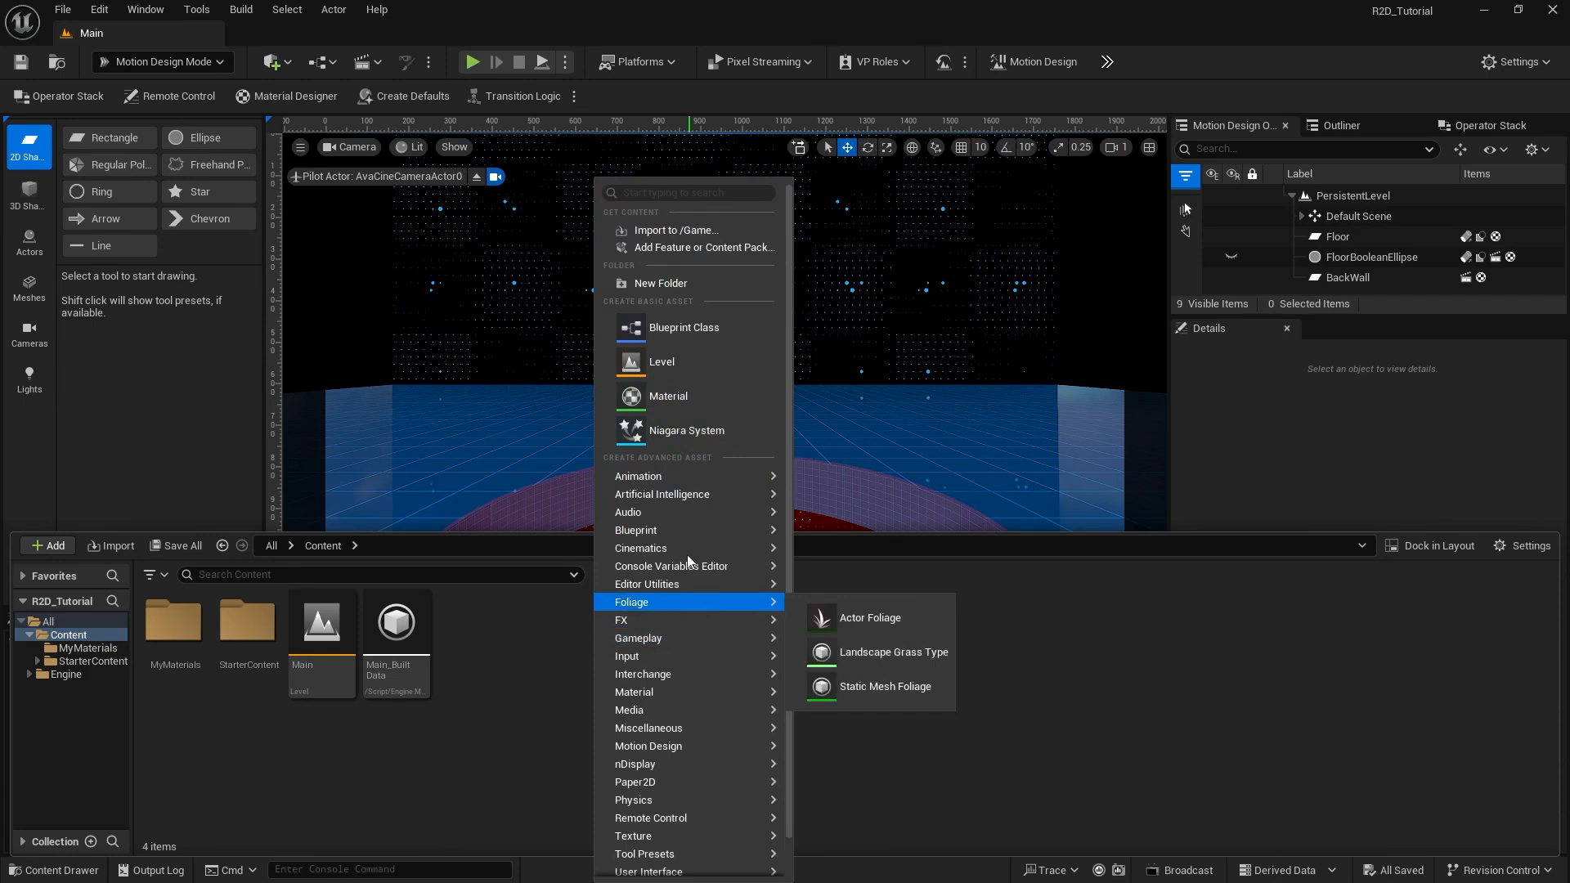
pyautogui.click(676, 284)
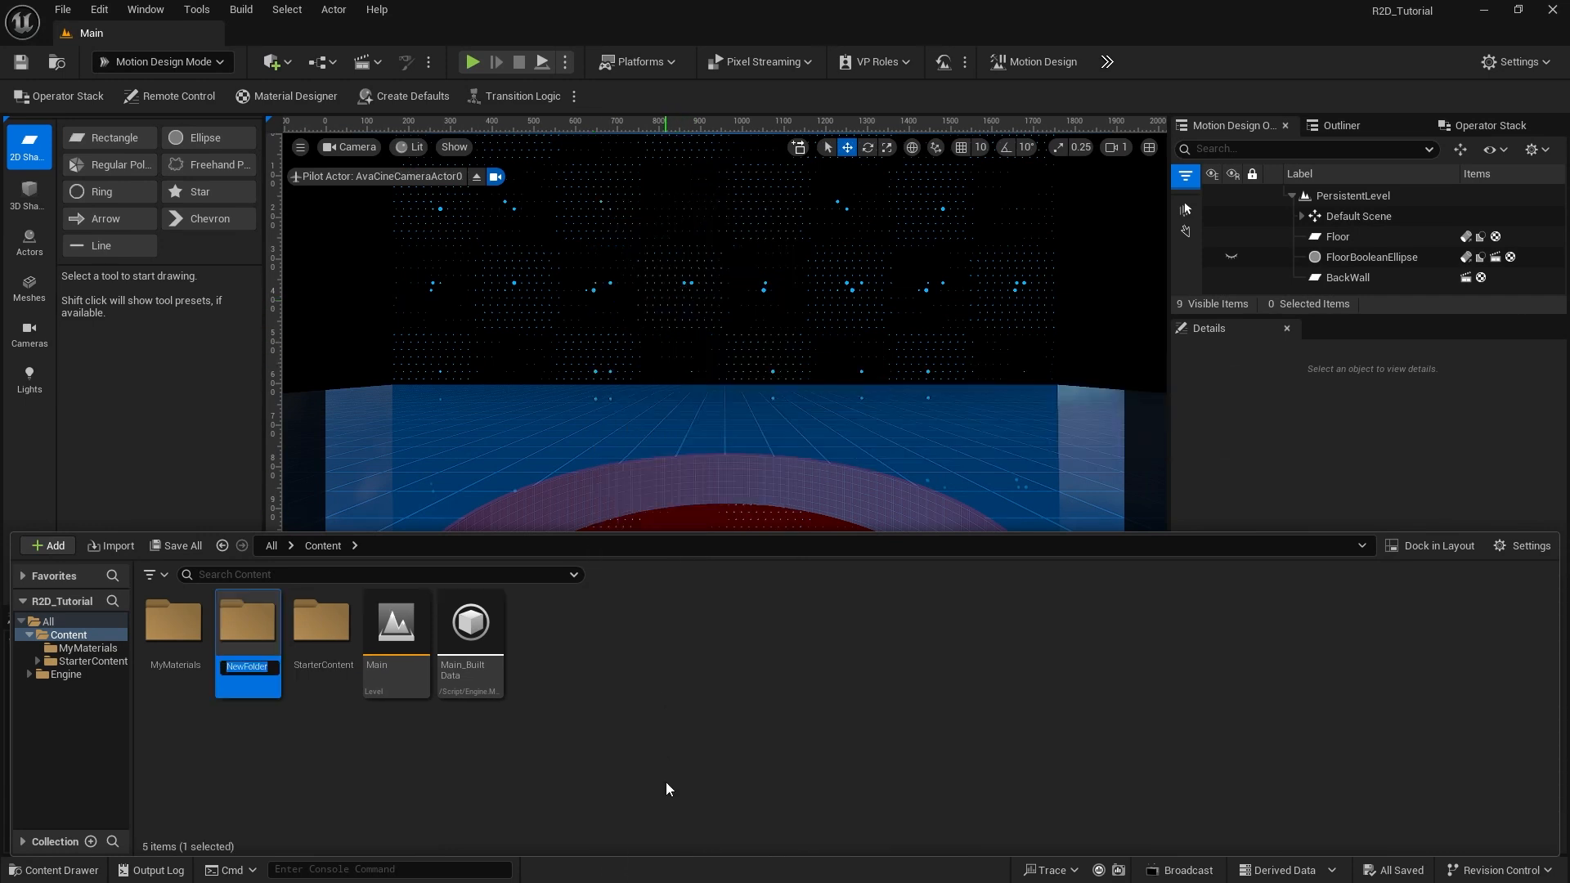
pyautogui.press('BackSpace')
pyautogui.write('R2D2')
pyautogui.press('Return')
pyautogui.doubleClick(247, 634)
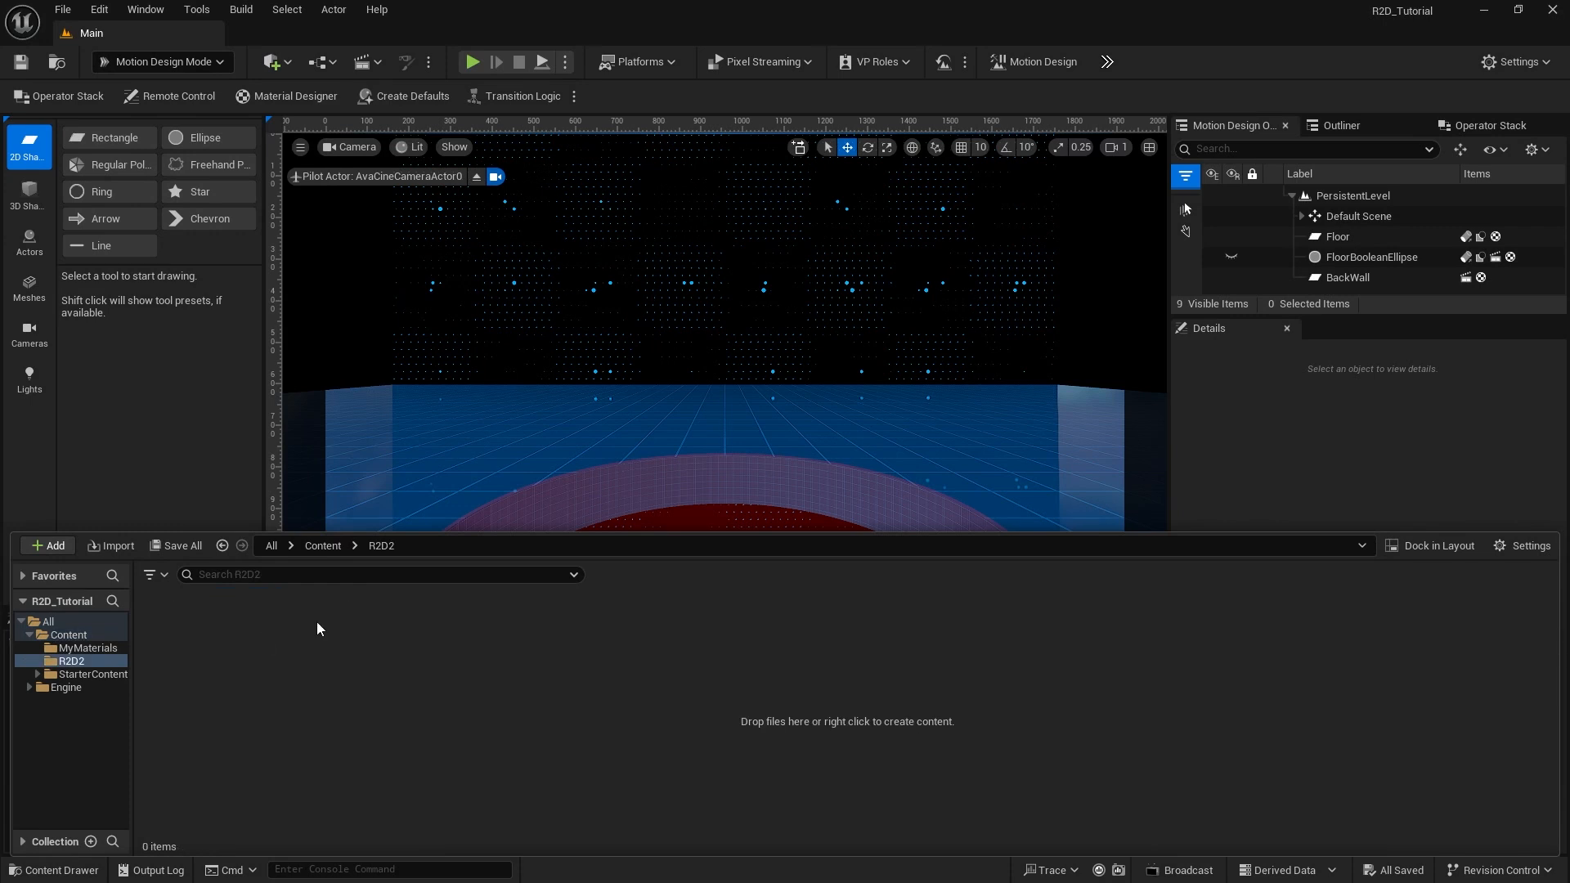
# Step: Create a subfolder named R2D2Materials inside the R2D2 folder and open it
pyautogui.rightClick(597, 635)
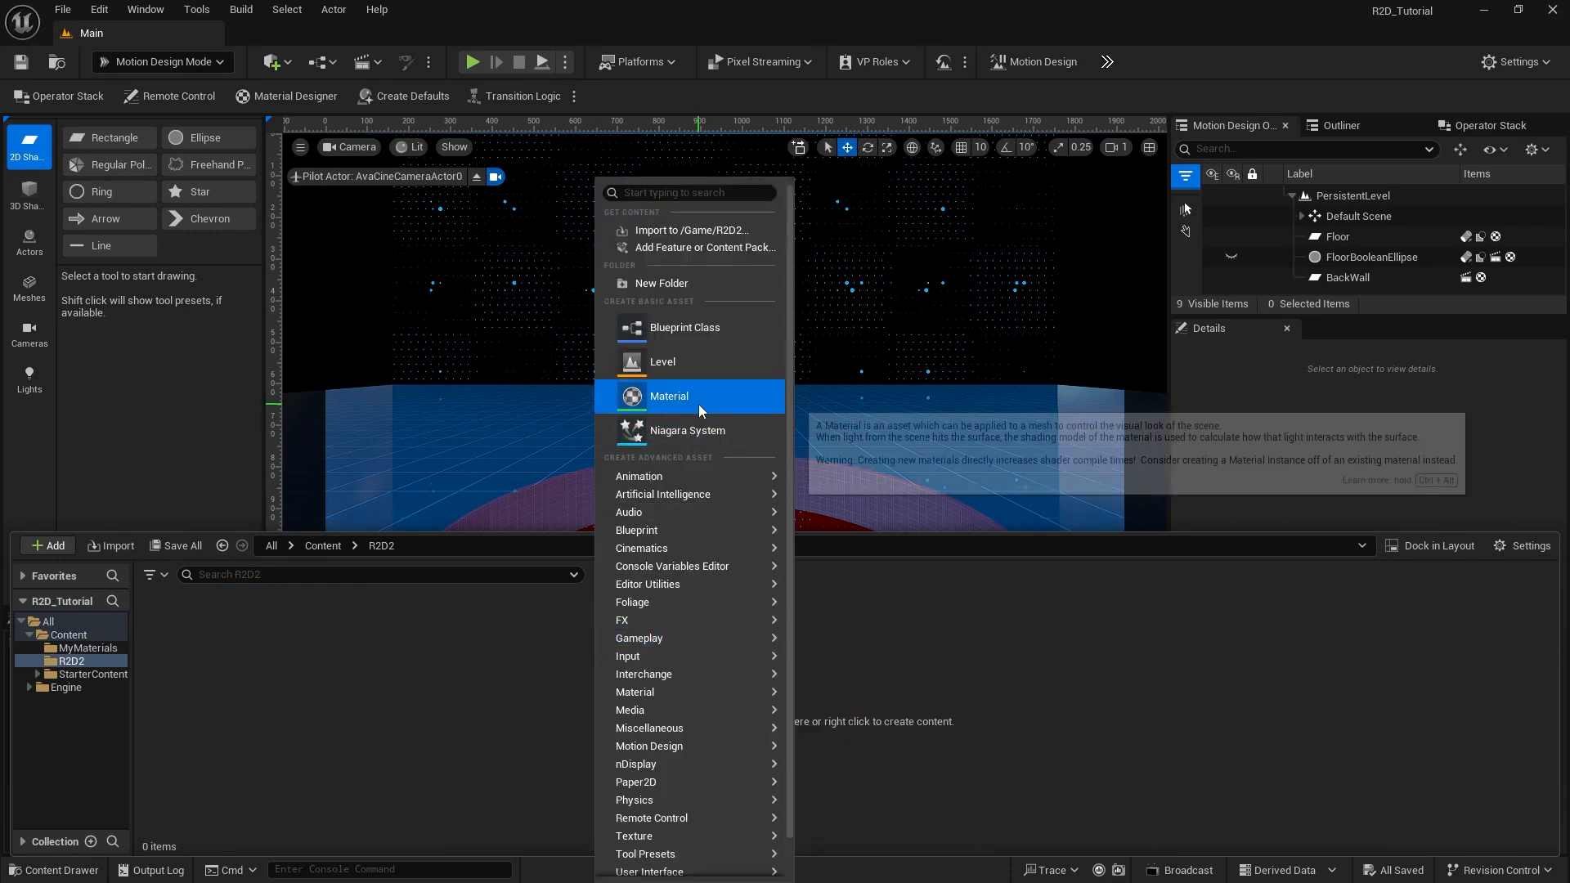
pyautogui.click(690, 282)
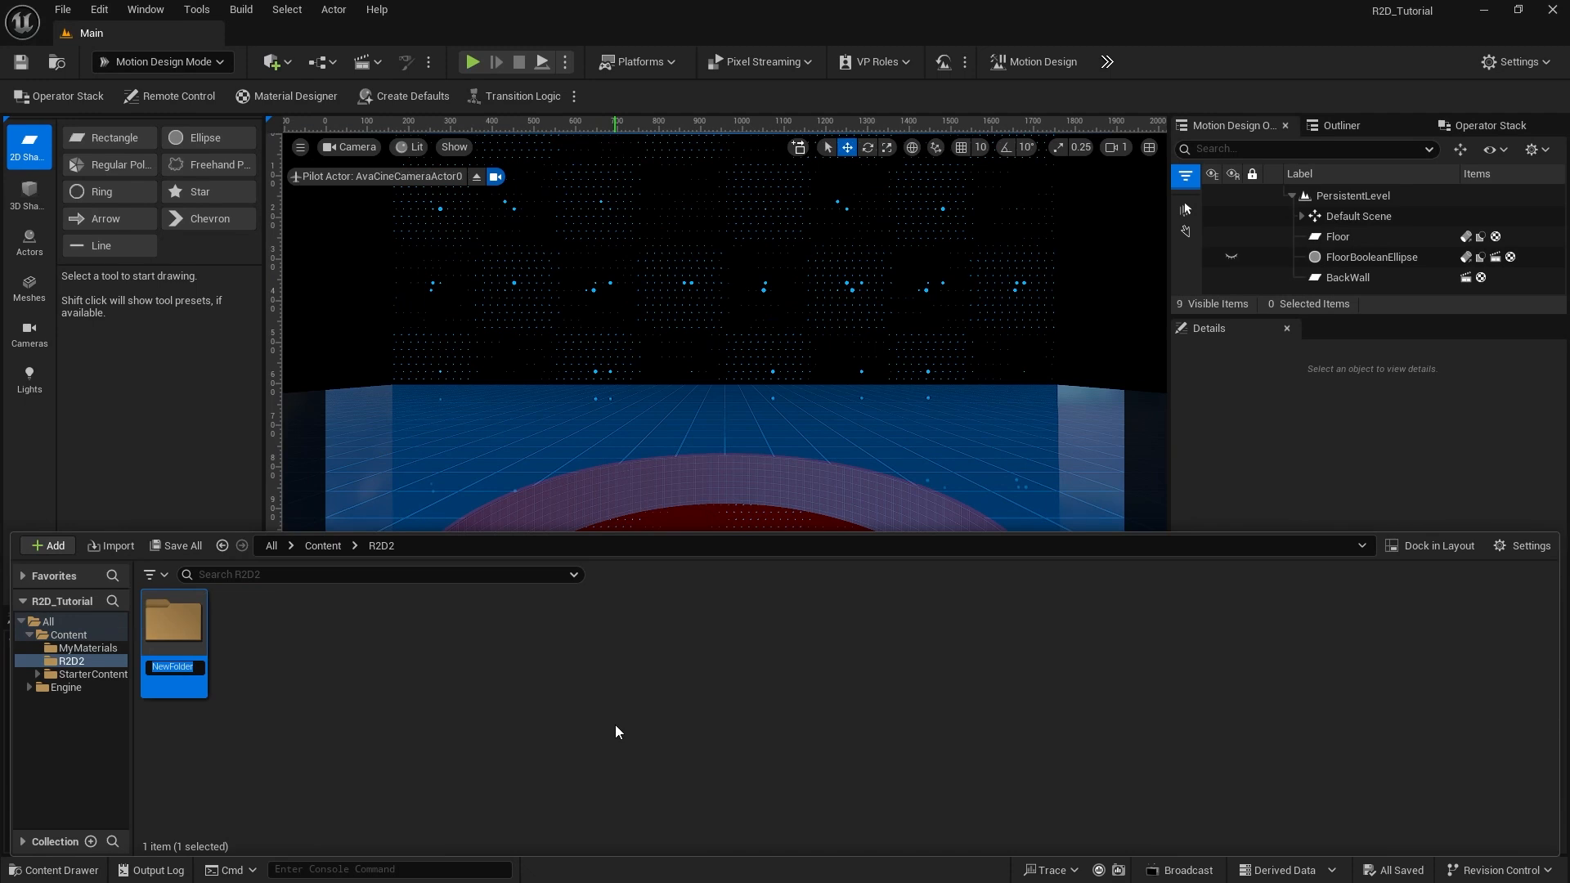
pyautogui.write('R2D2Materials')
pyautogui.press('Return')
pyautogui.doubleClick(180, 626)
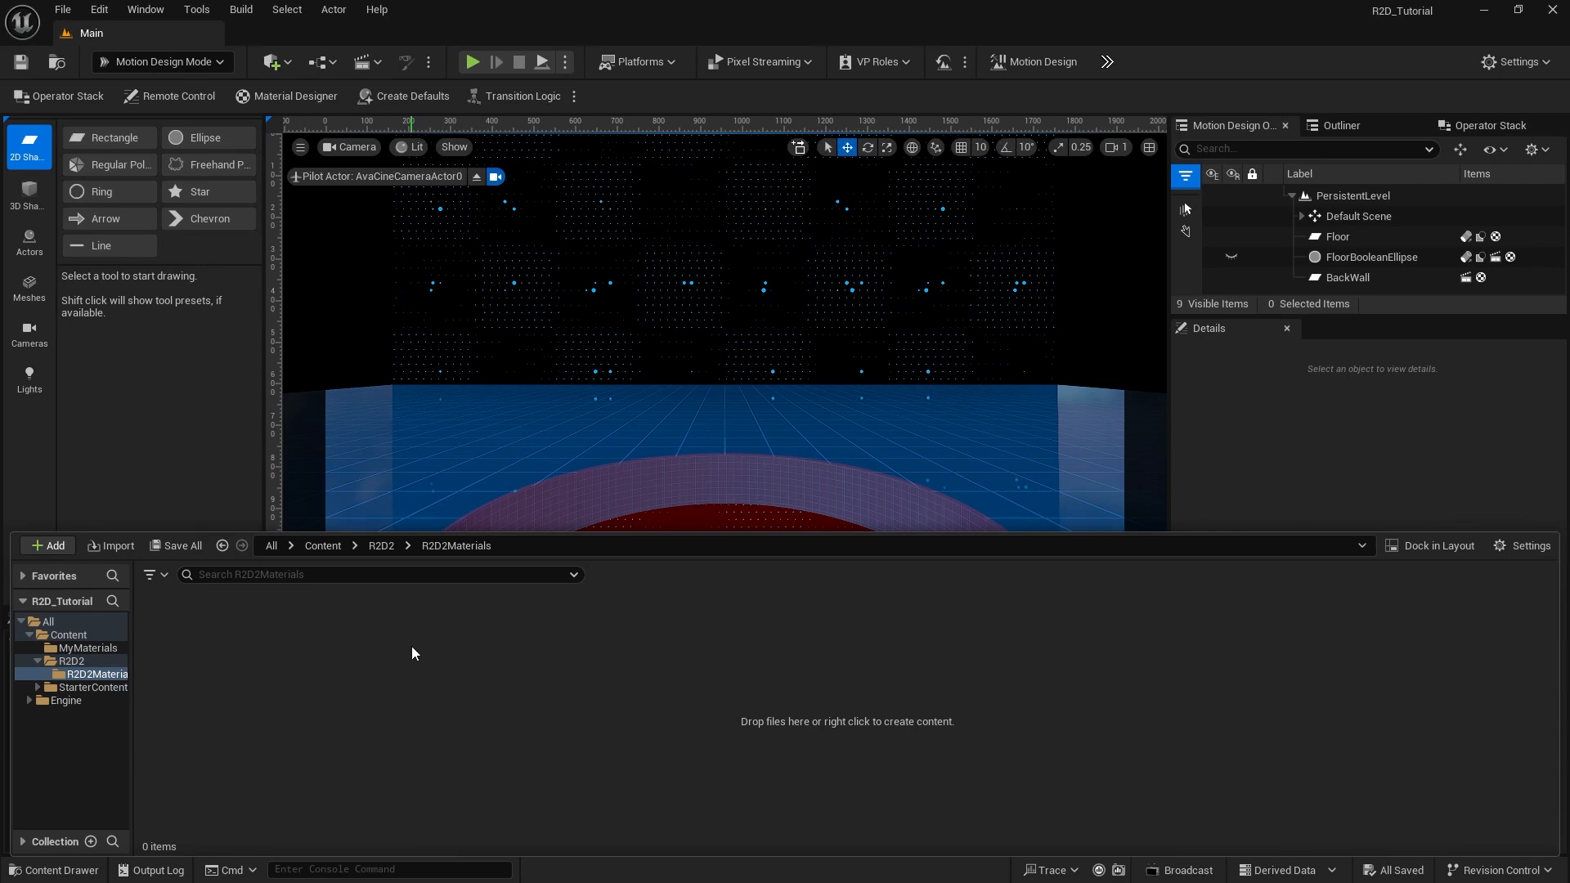
# Step: Import the five R2D2 texture JPGs from the VideoCopilot Star_Pack_JPG R2-Unit folder on drive D into the R2D2Materials folder
pyautogui.rightClick(522, 663)
pyautogui.click(581, 233)
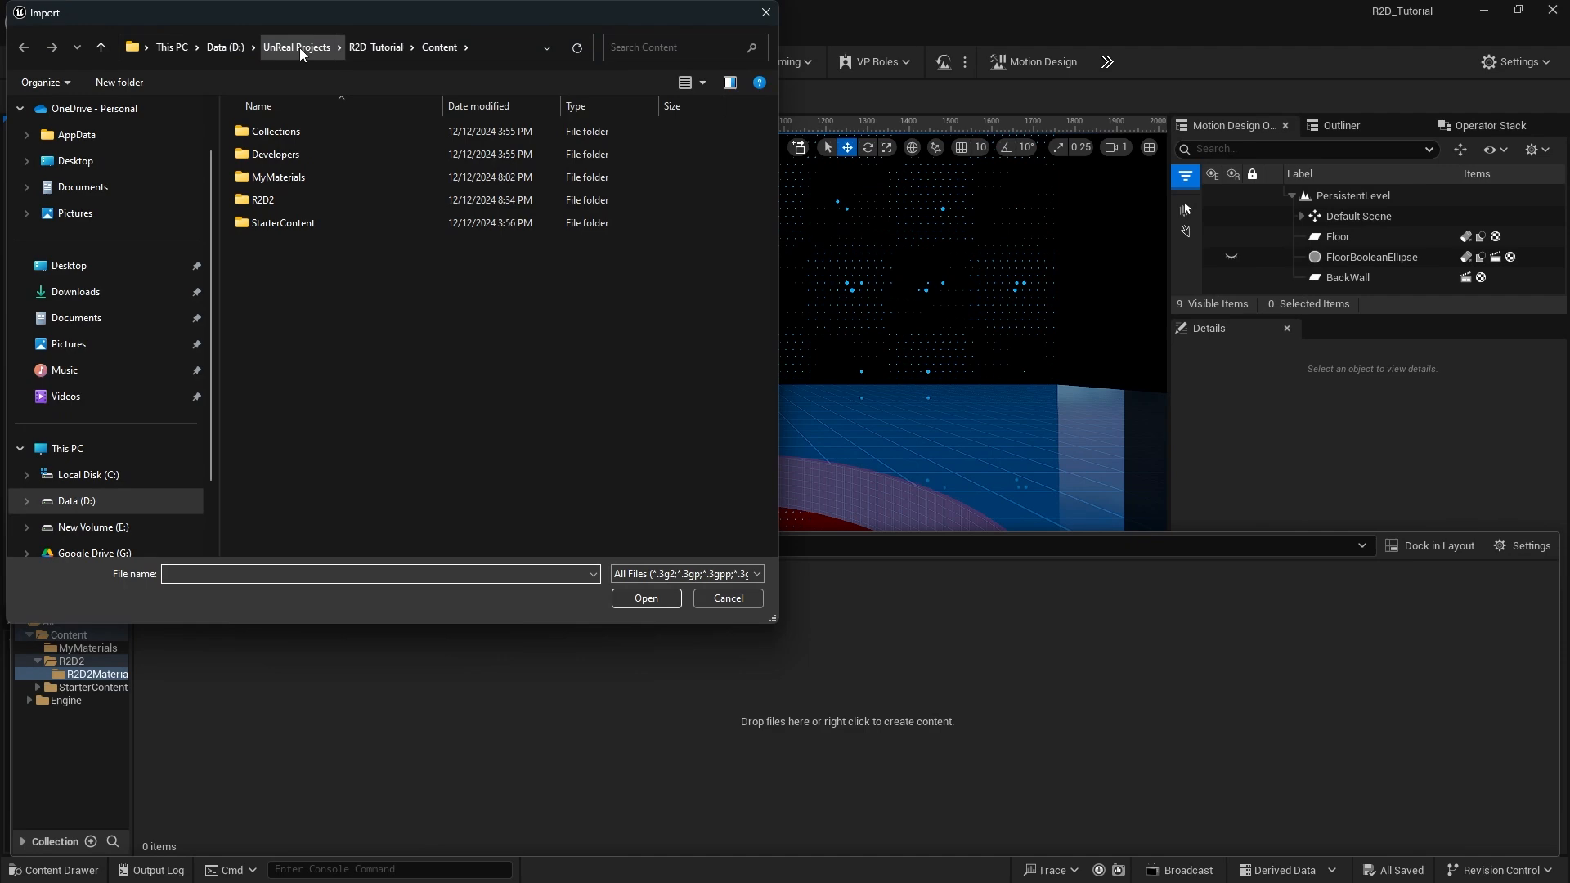
pyautogui.click(225, 47)
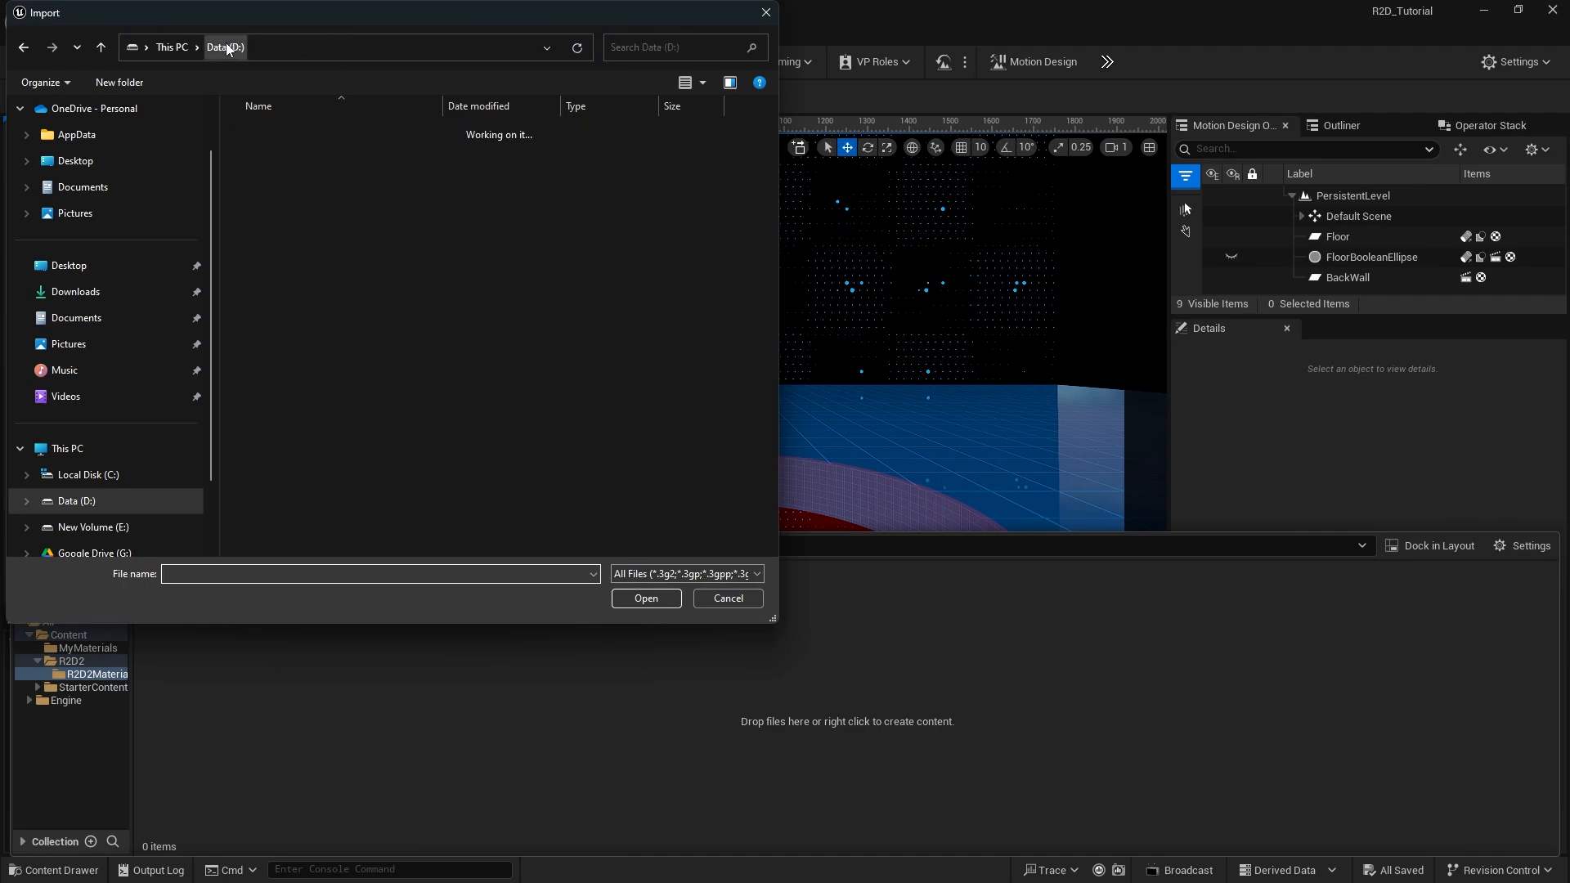
pyautogui.scroll(10, 291, 160)
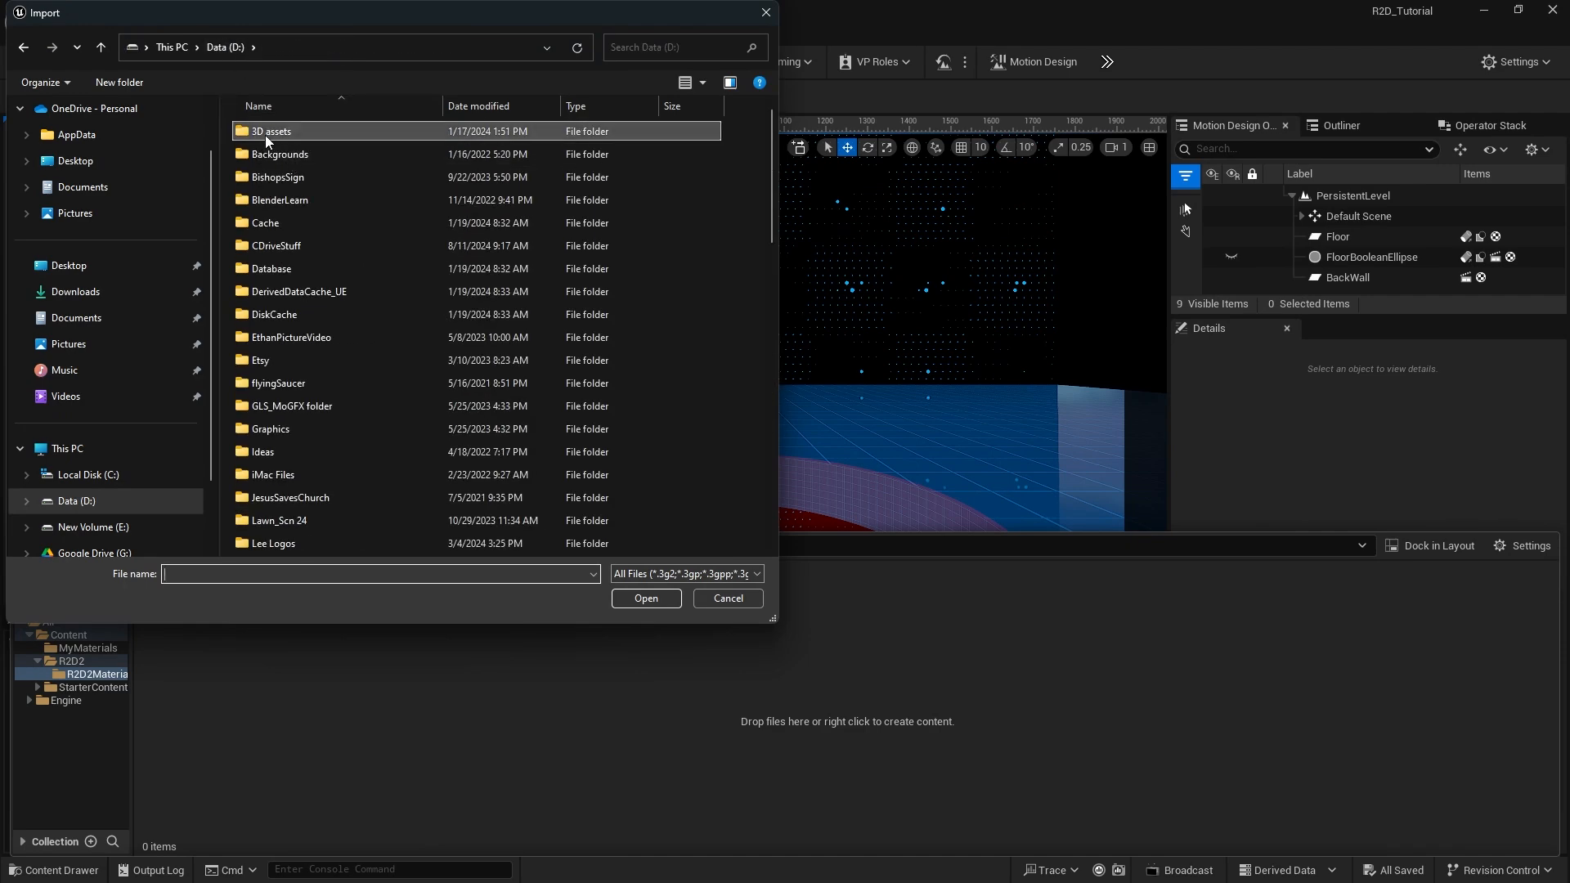
pyautogui.doubleClick(266, 136)
pyautogui.doubleClick(279, 223)
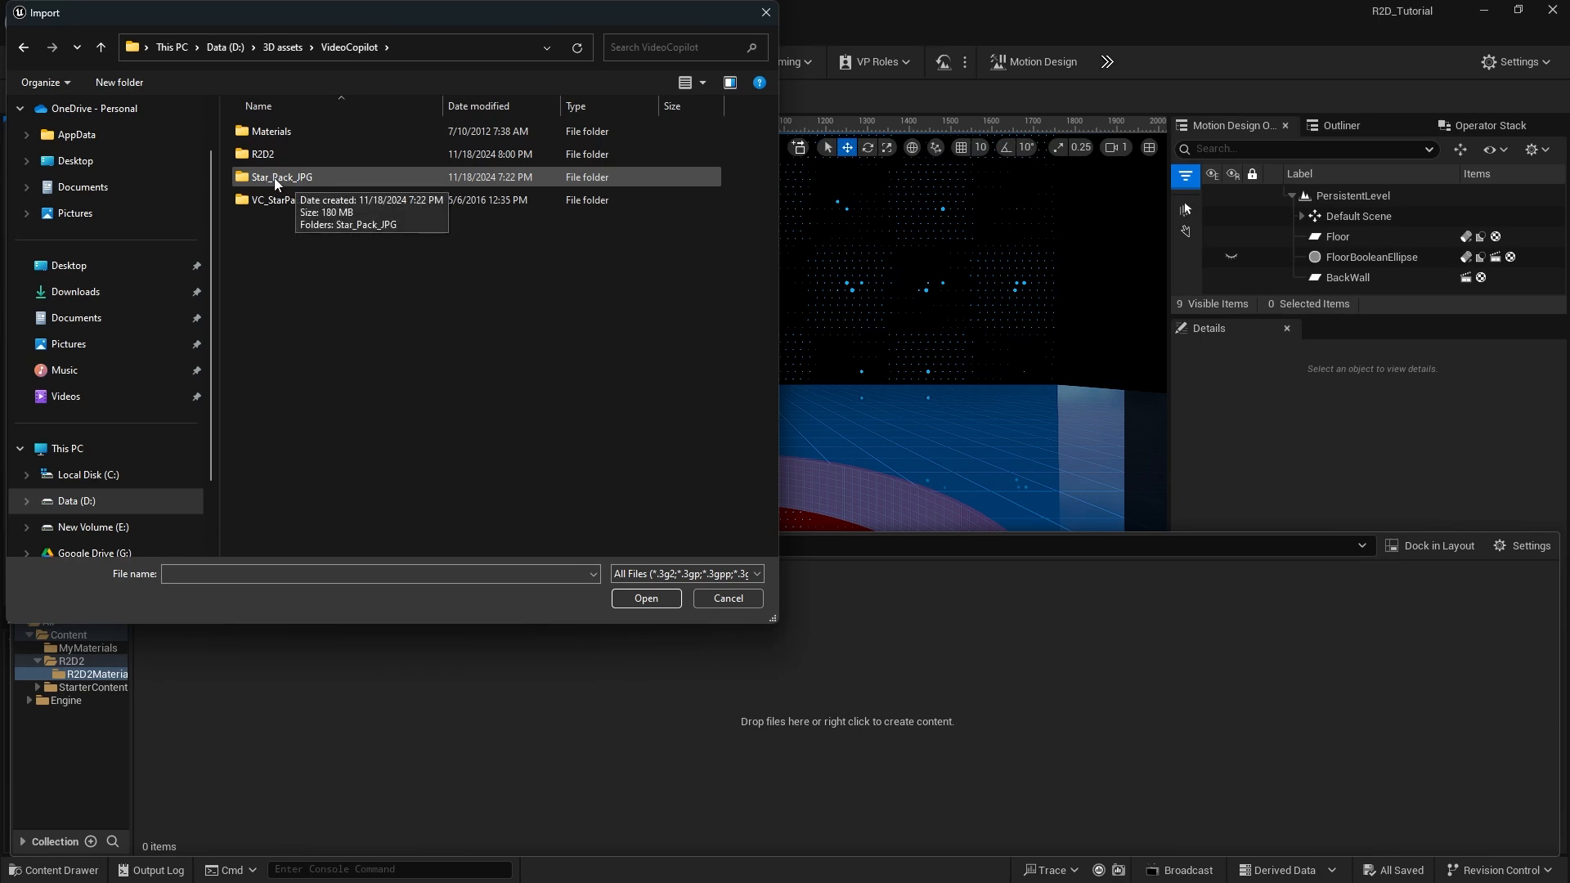
pyautogui.doubleClick(275, 180)
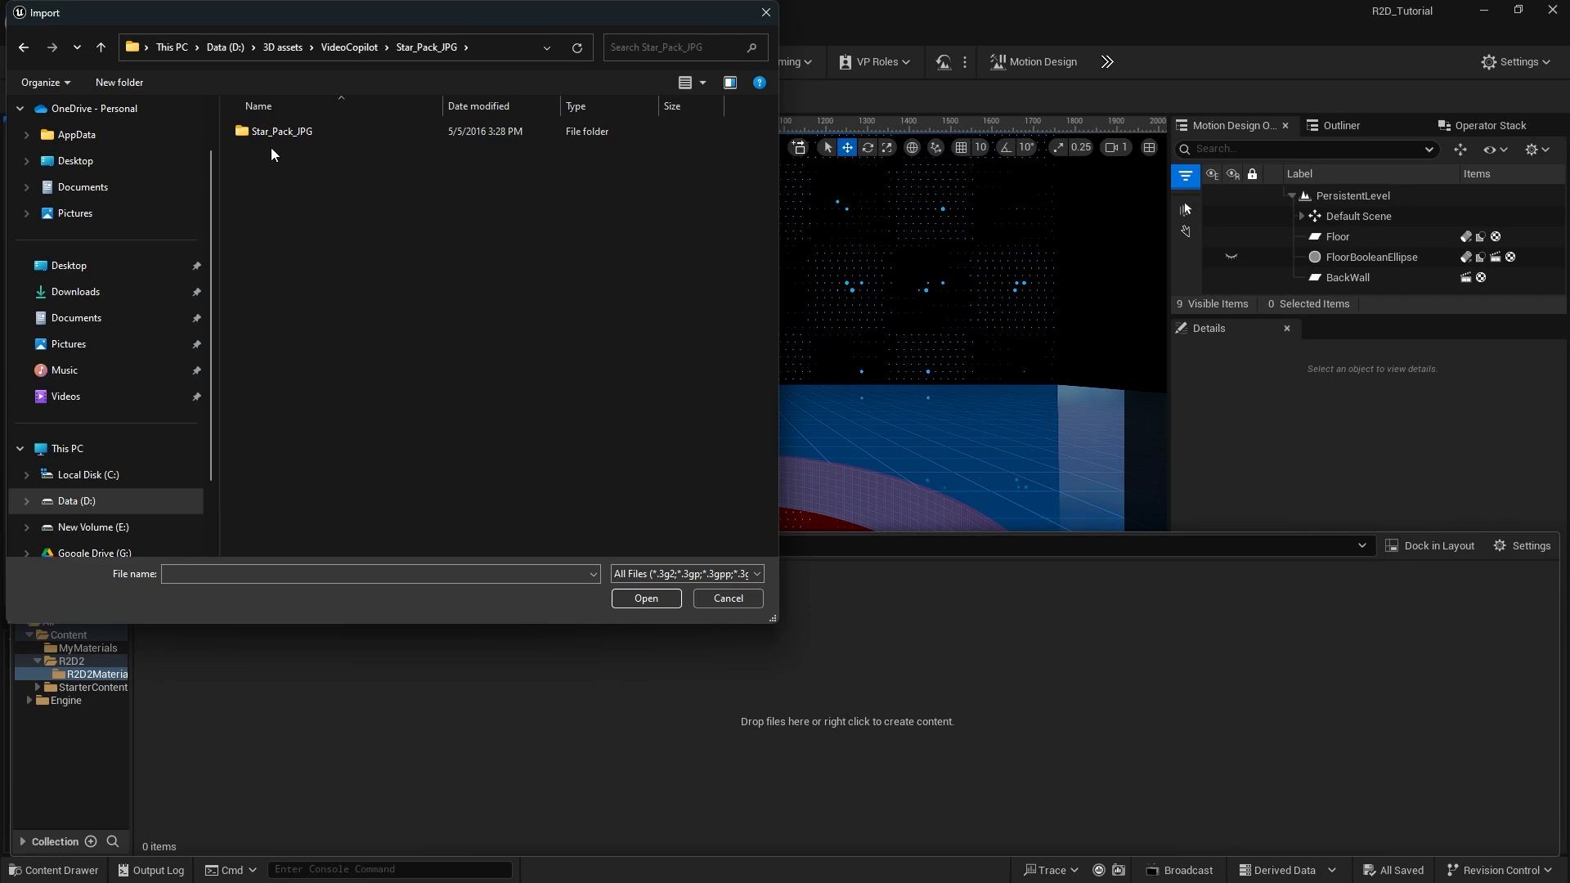
pyautogui.doubleClick(270, 132)
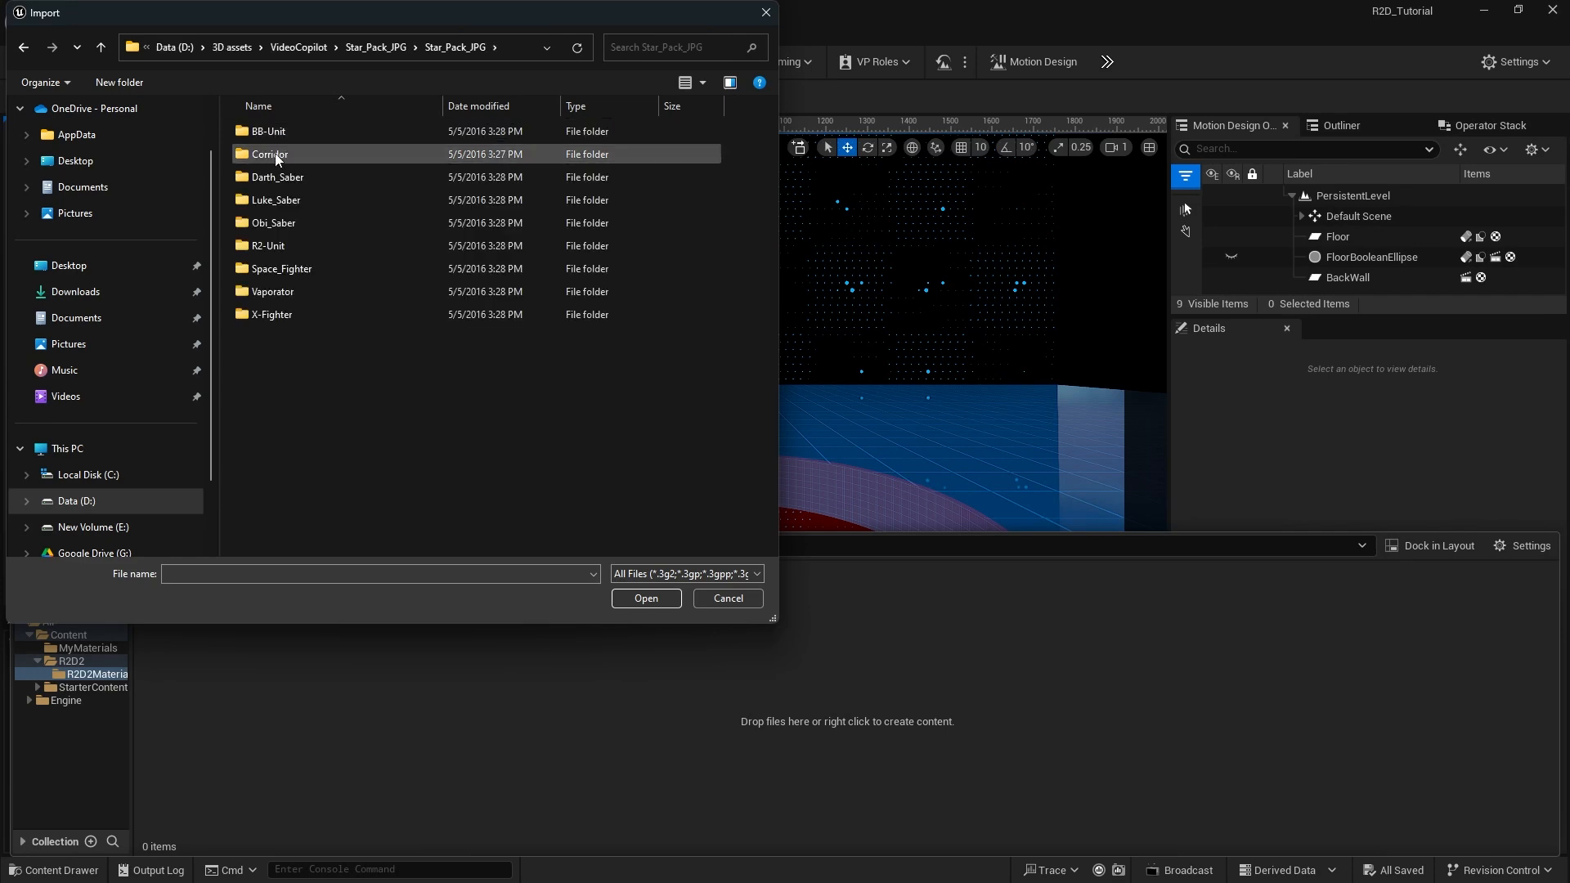
pyautogui.doubleClick(270, 246)
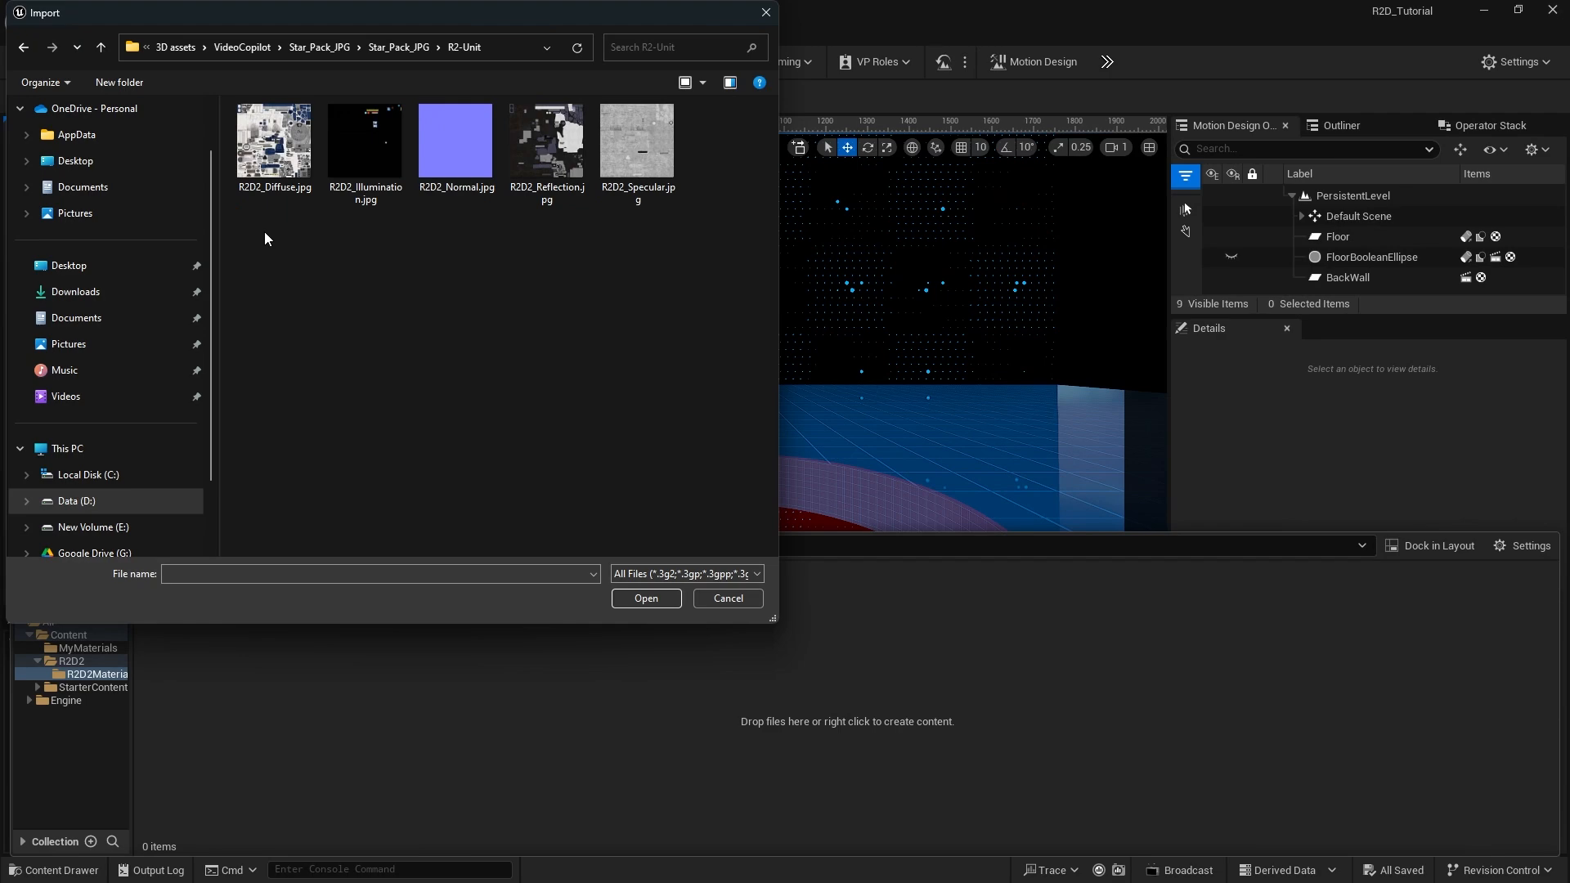
pyautogui.moveTo(655, 229); pyautogui.dragTo(232, 129)
pyautogui.click(645, 599)
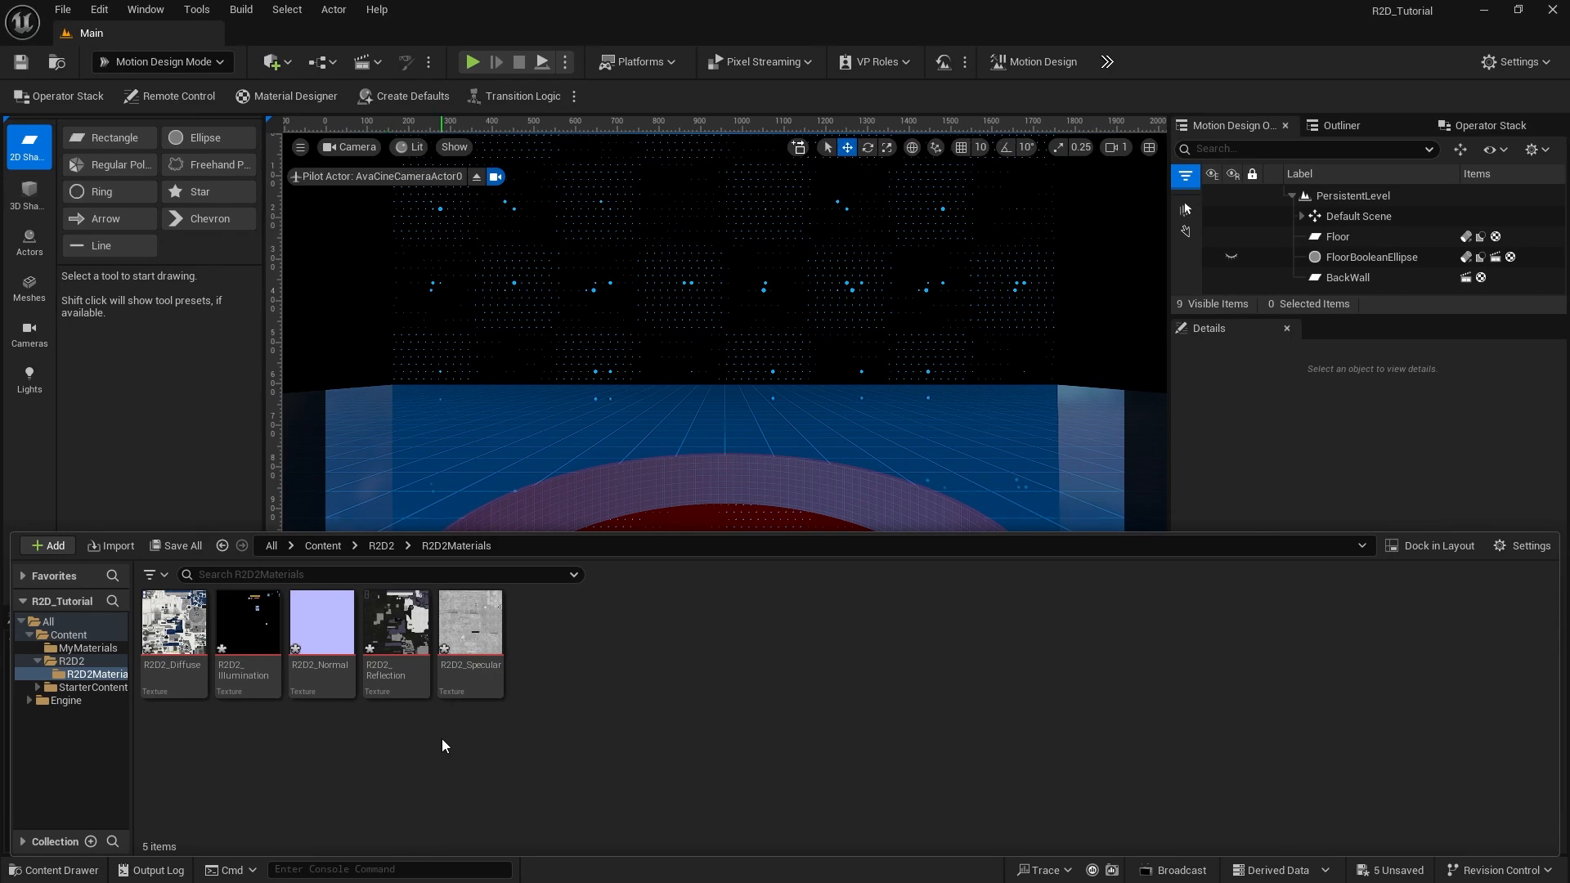
# Step: Save all five imported R2D2 textures, from R2D2_Diffuse to R2D2_Specular, and clear the selection
pyautogui.click(482, 618)
pyautogui.keyDown('shift'); pyautogui.click(195, 609); pyautogui.keyUp('shift')
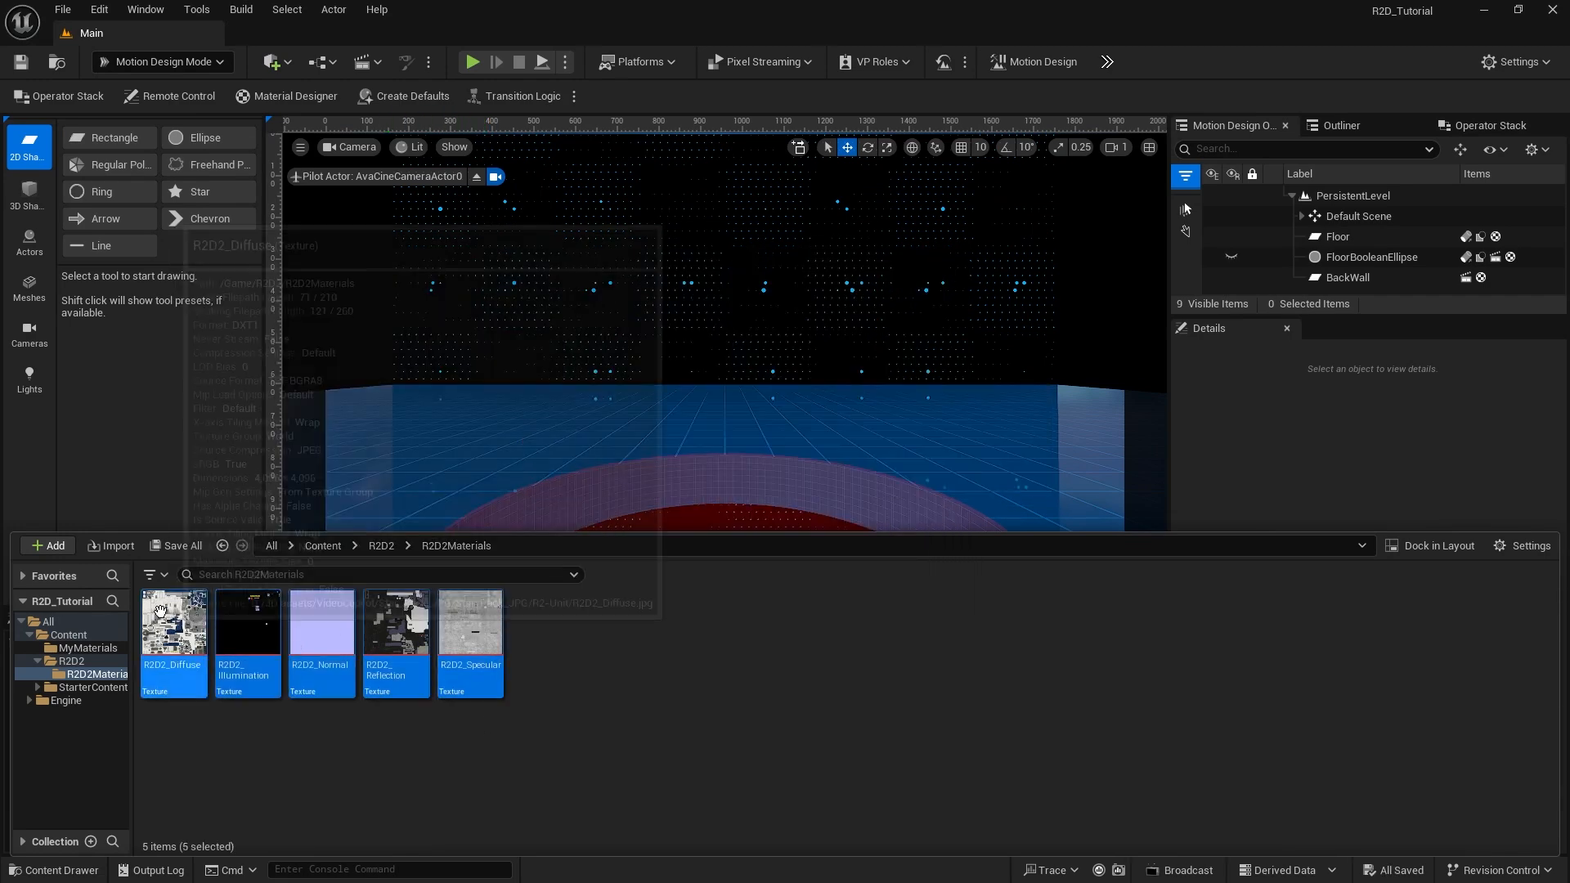
pyautogui.click(369, 742)
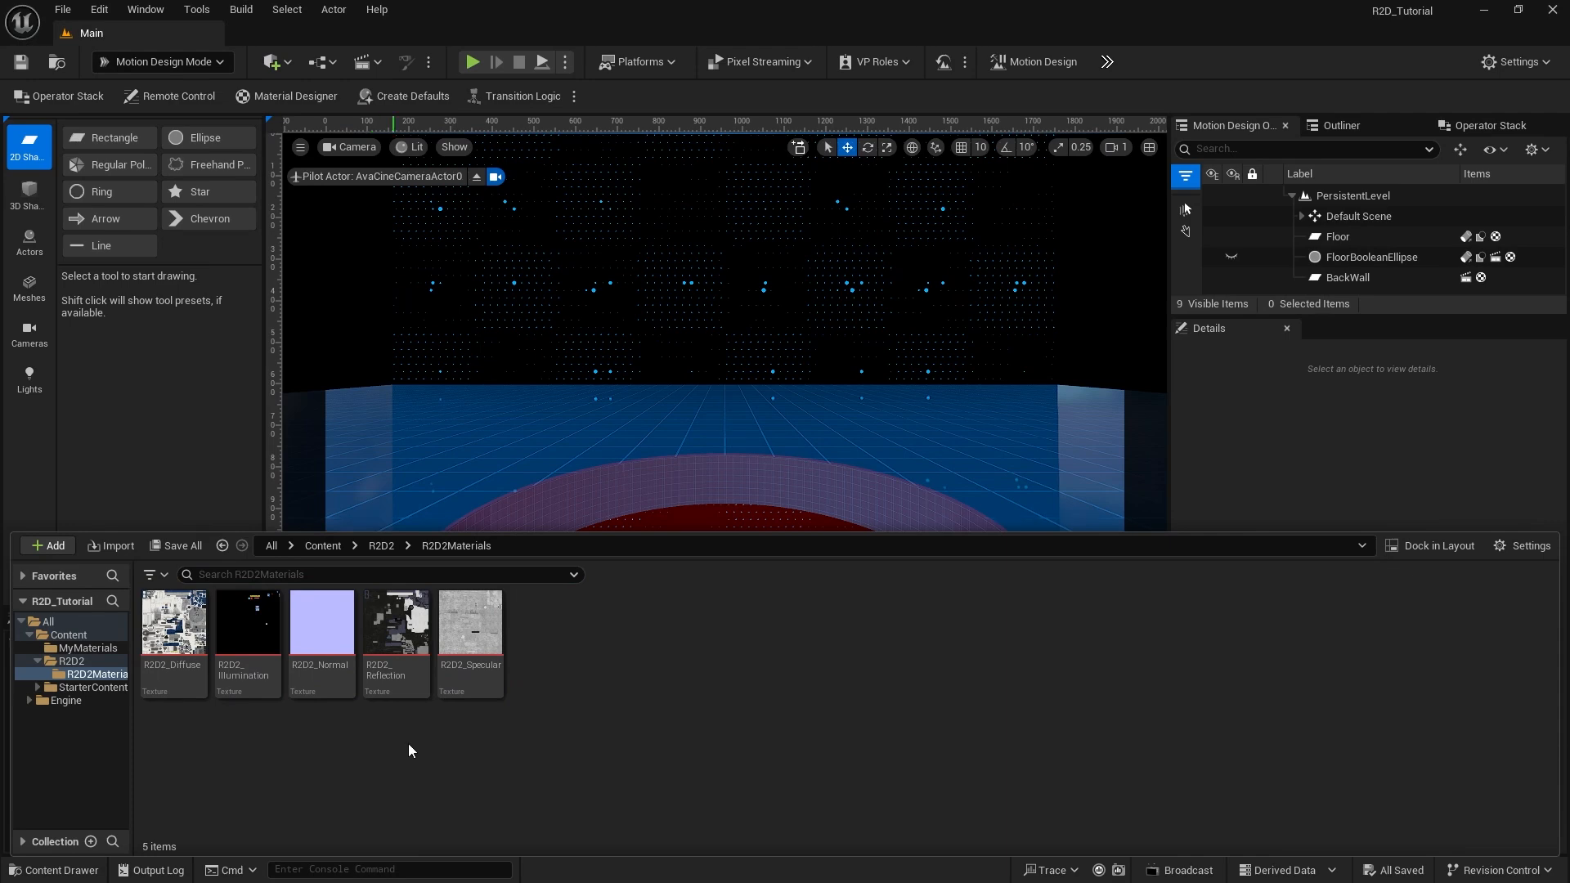
pyautogui.moveTo(437, 660)
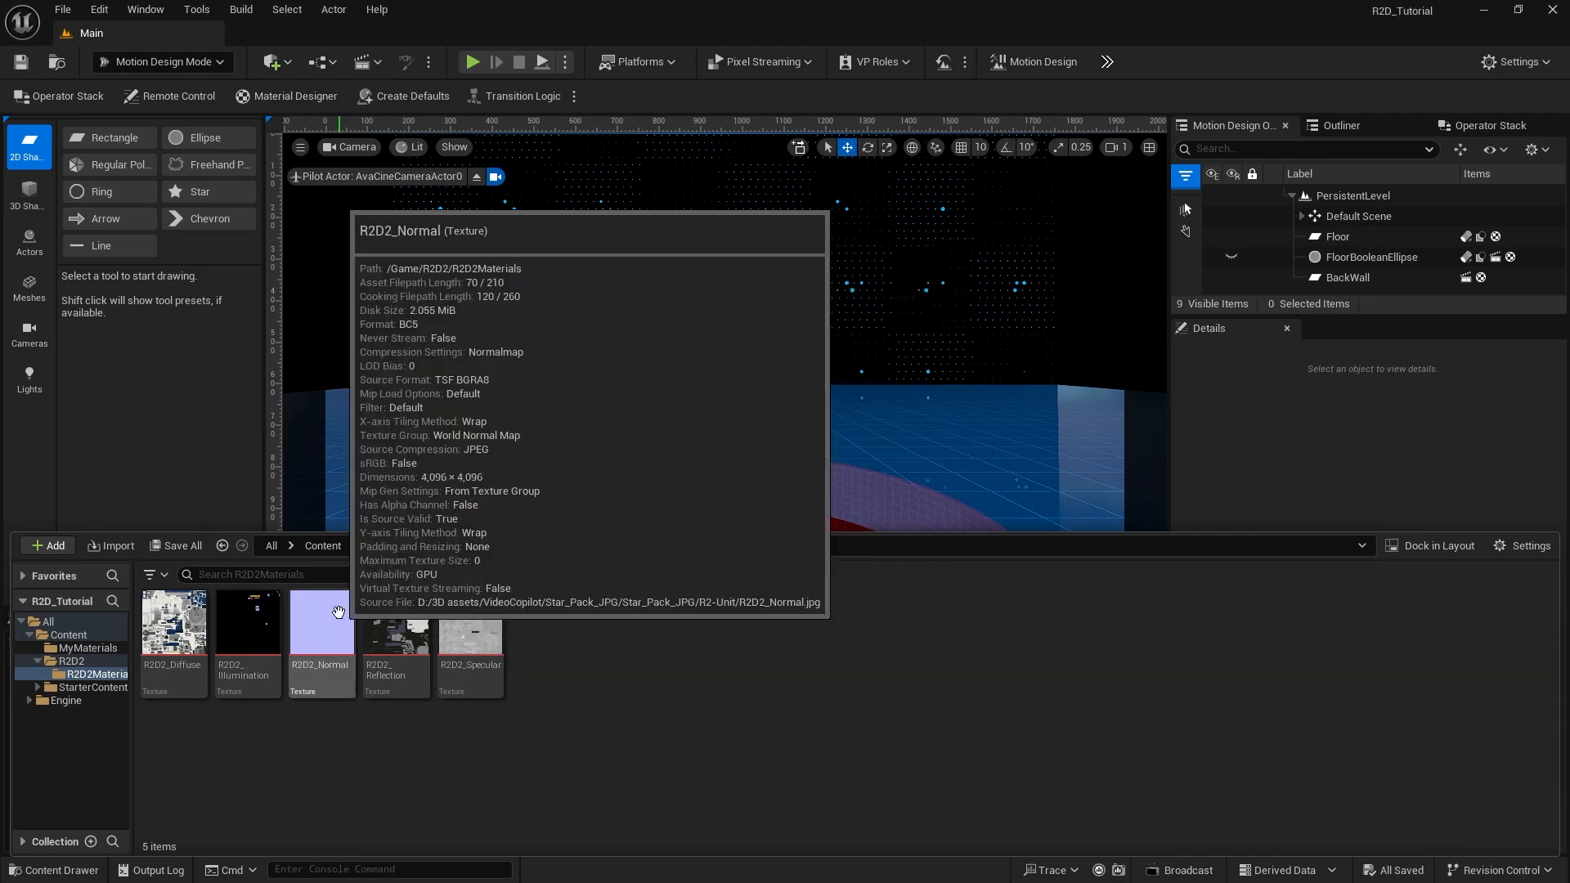
# Step: Go up to the R2D2 folder and choose R2-Unit.obj from VideoCopilot's VC_StarPack/Star_Pack folder as the import source
pyautogui.click(382, 546)
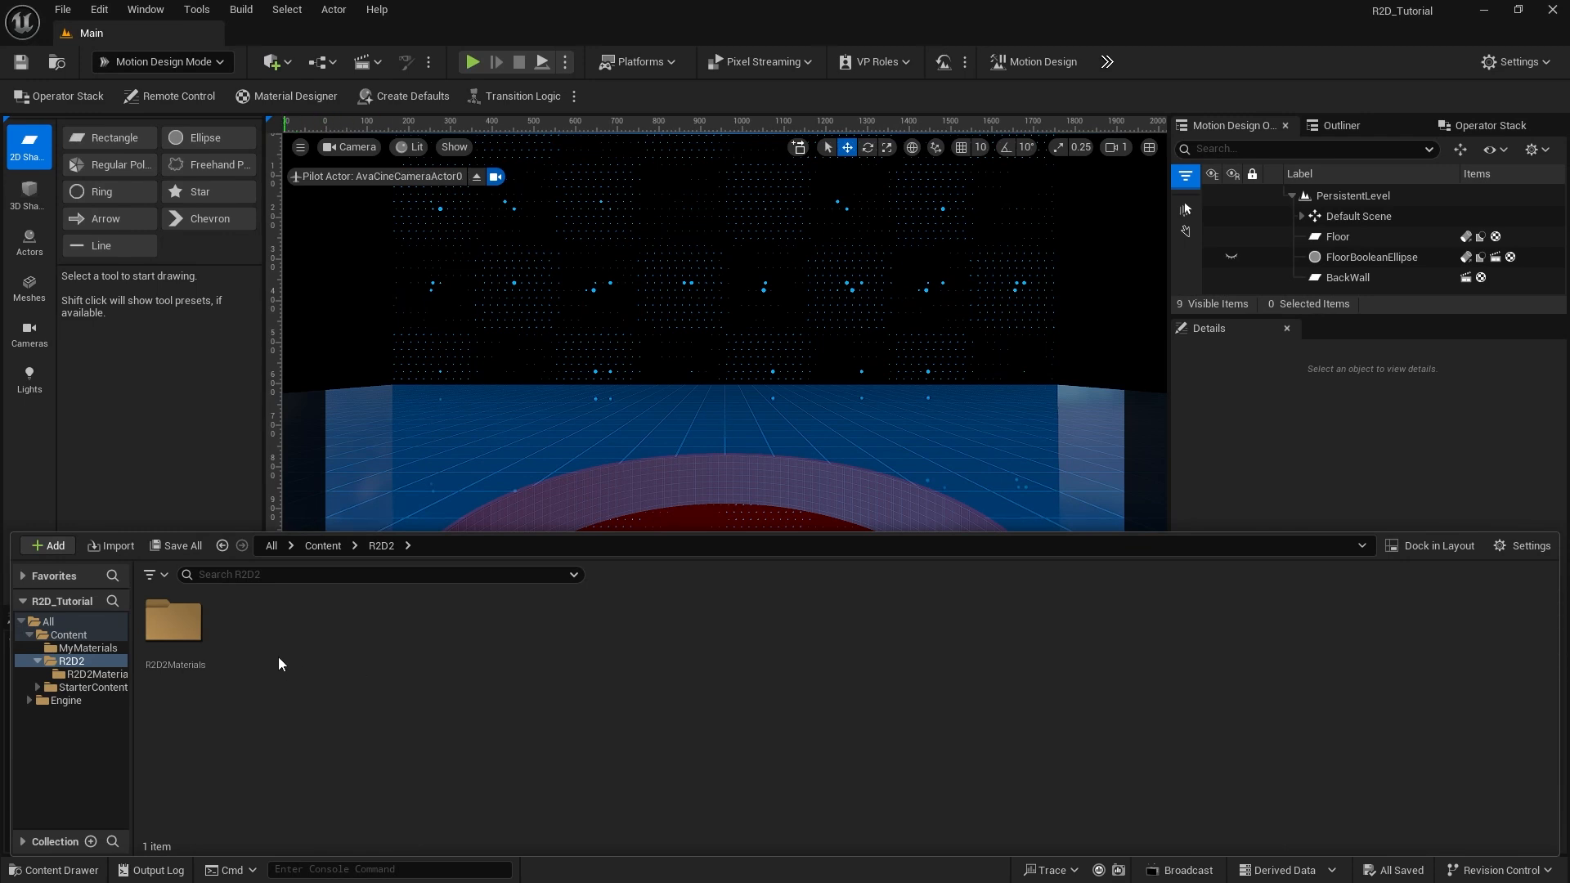
pyautogui.rightClick(318, 636)
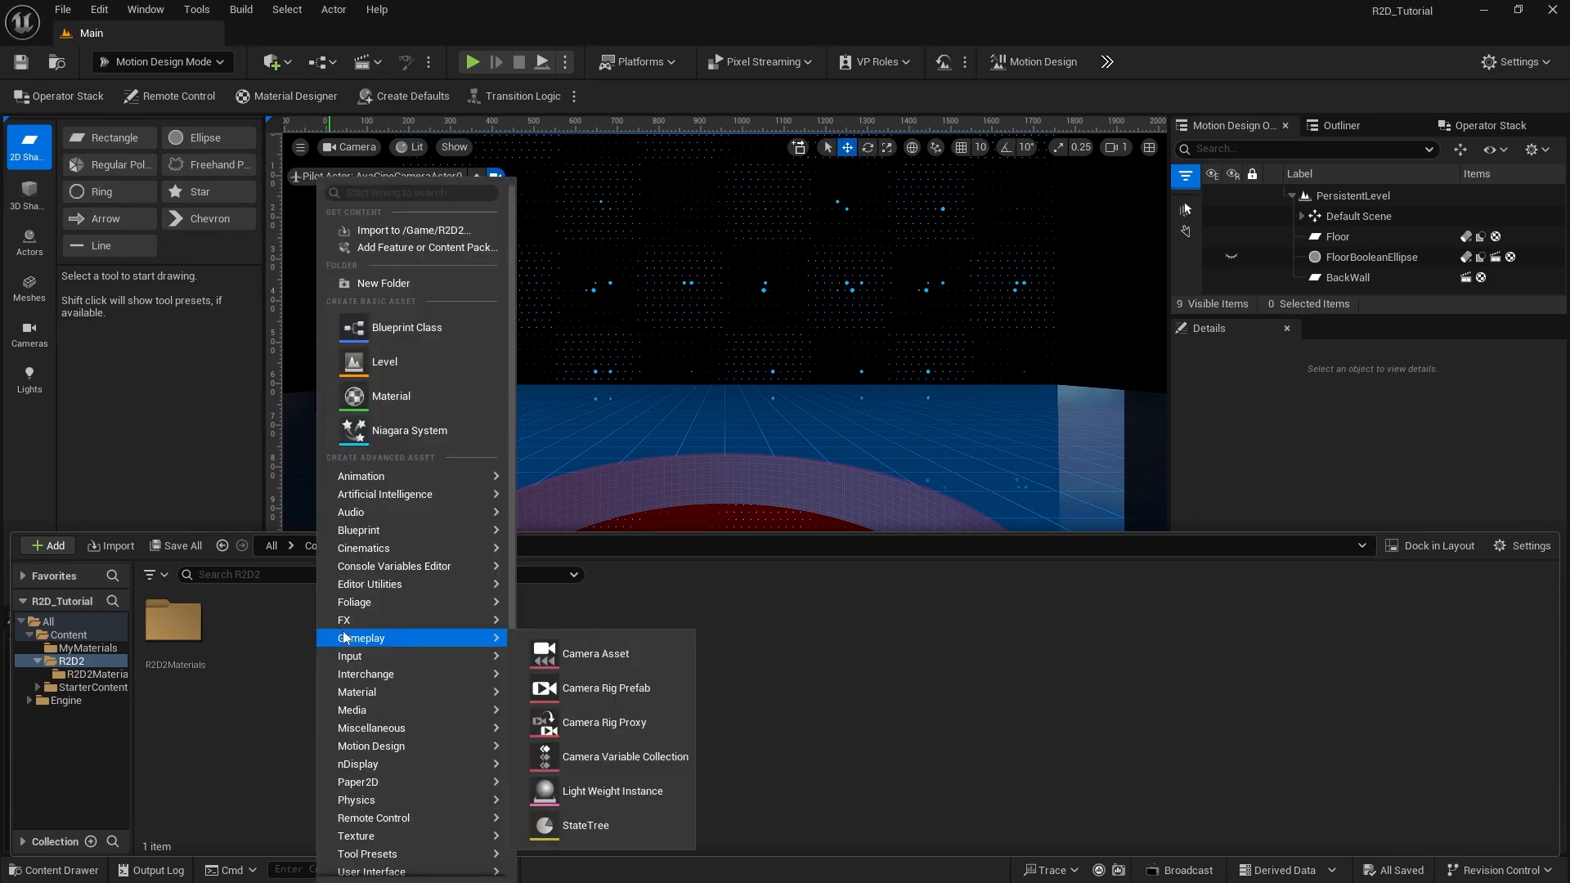
pyautogui.click(408, 231)
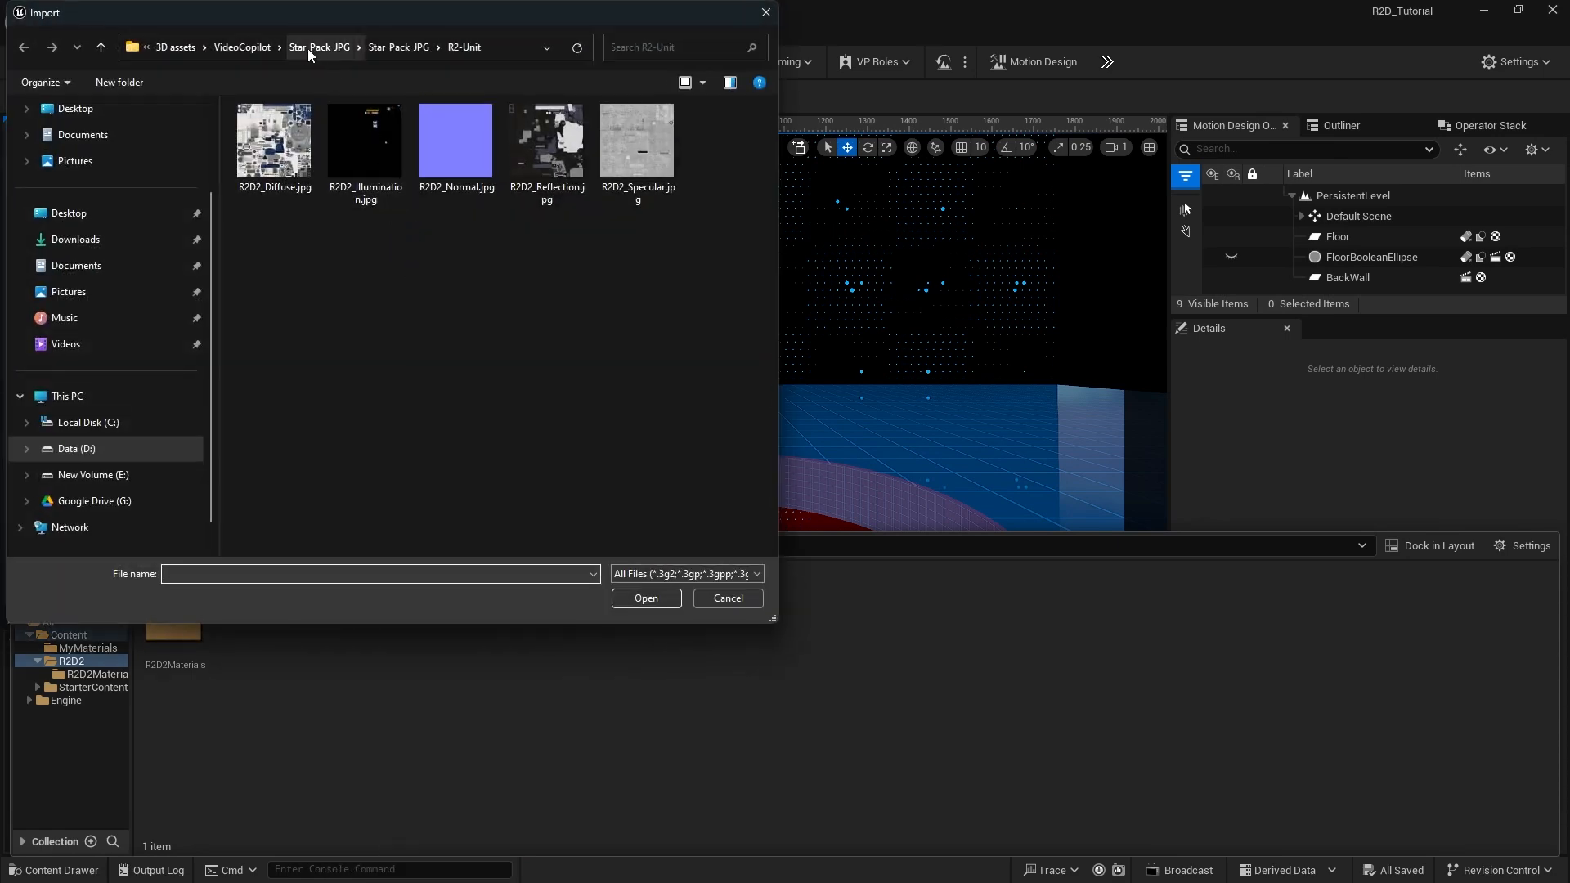
pyautogui.click(247, 49)
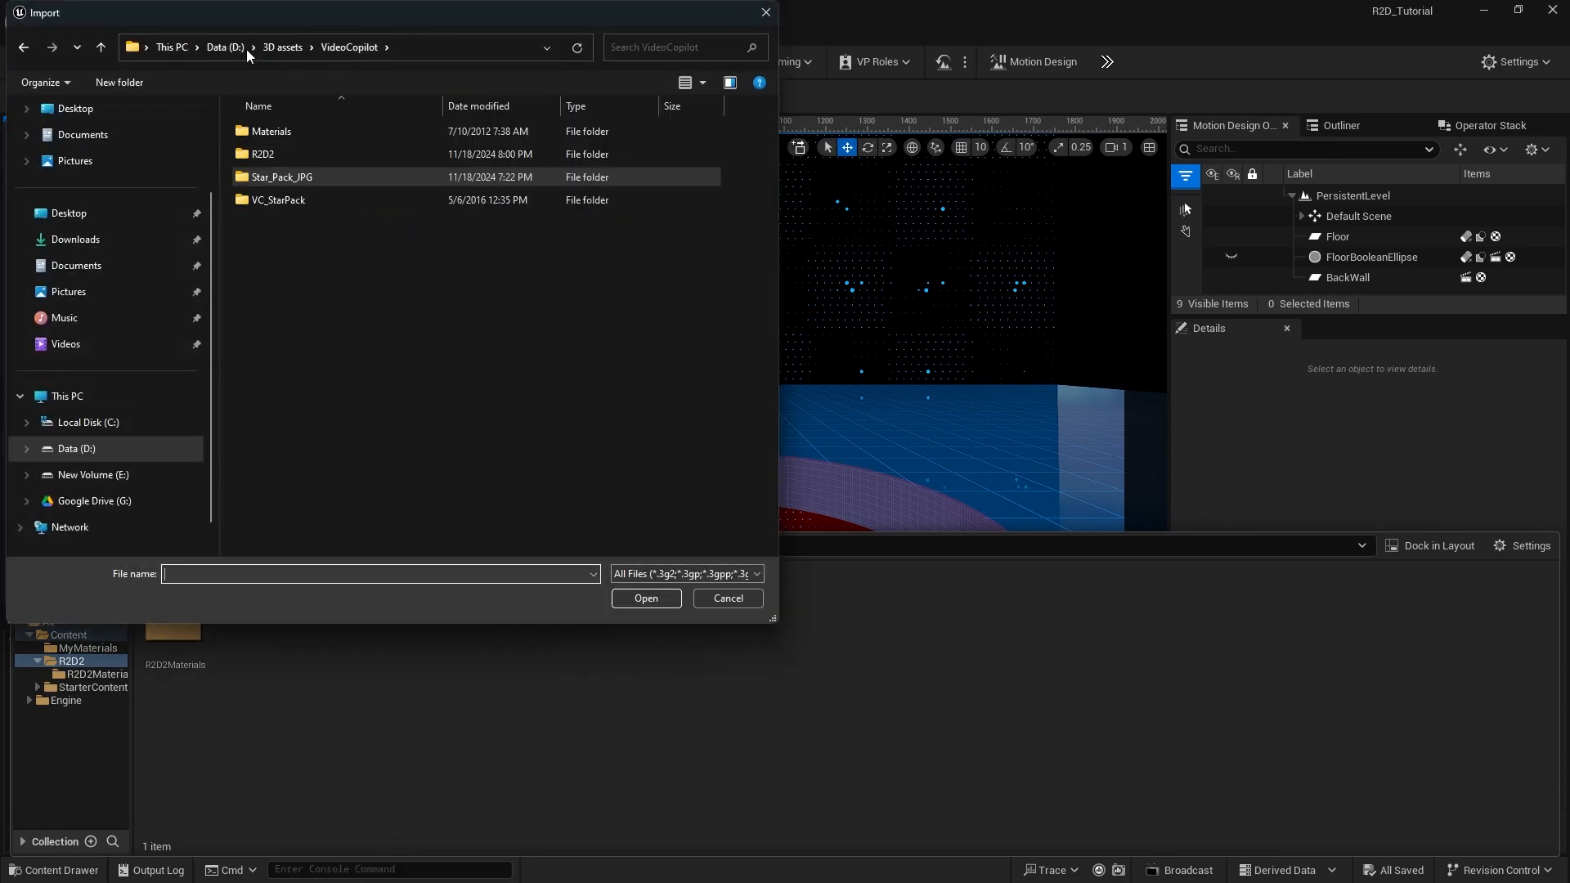
pyautogui.doubleClick(268, 202)
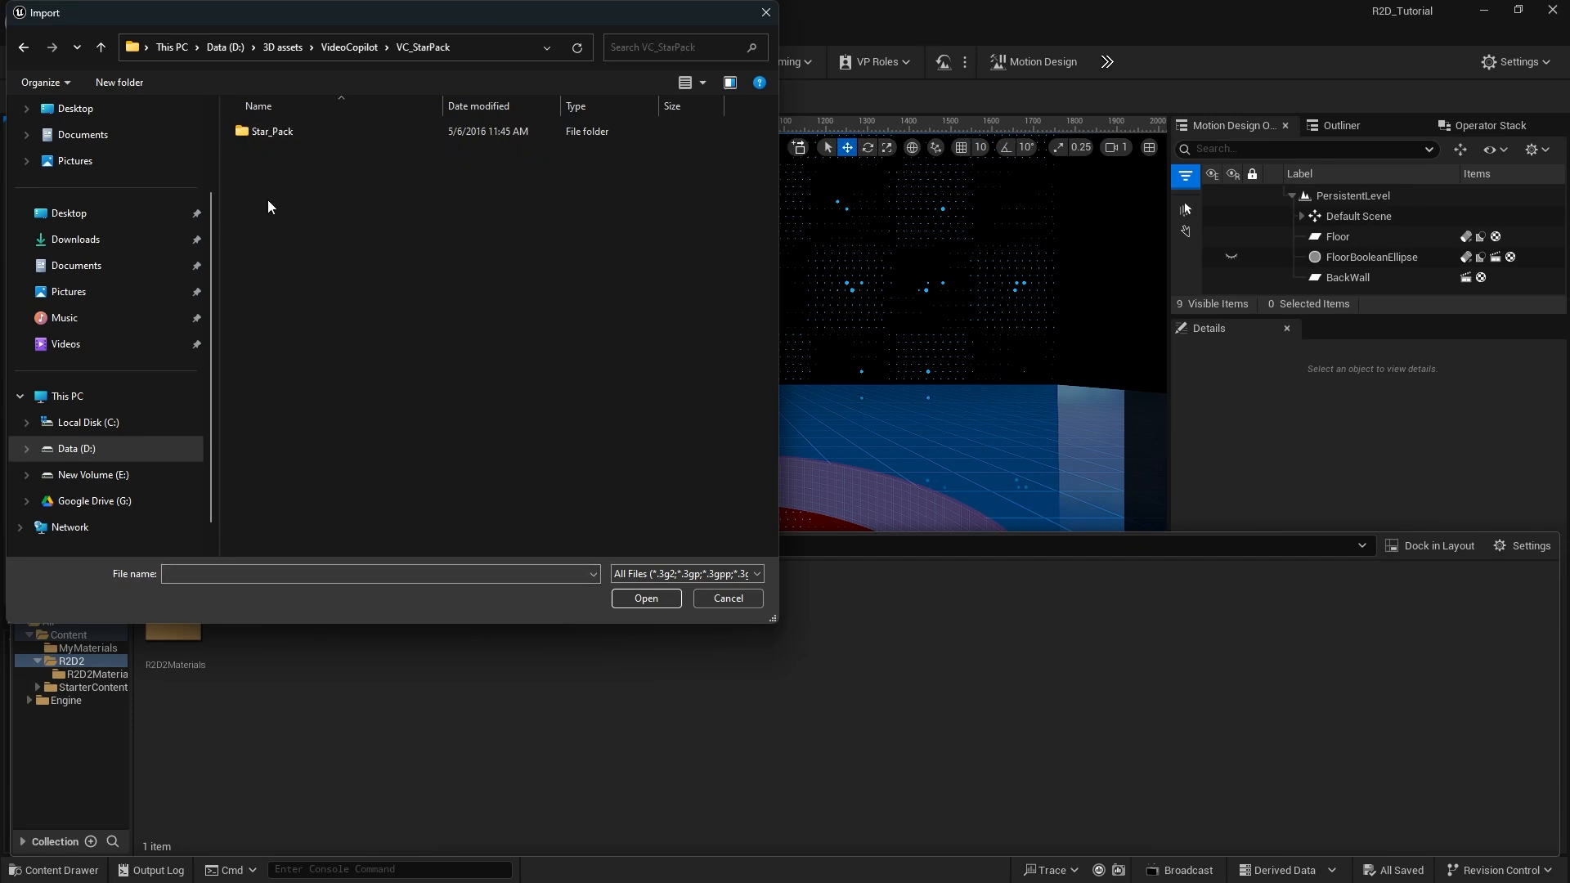
pyautogui.doubleClick(263, 133)
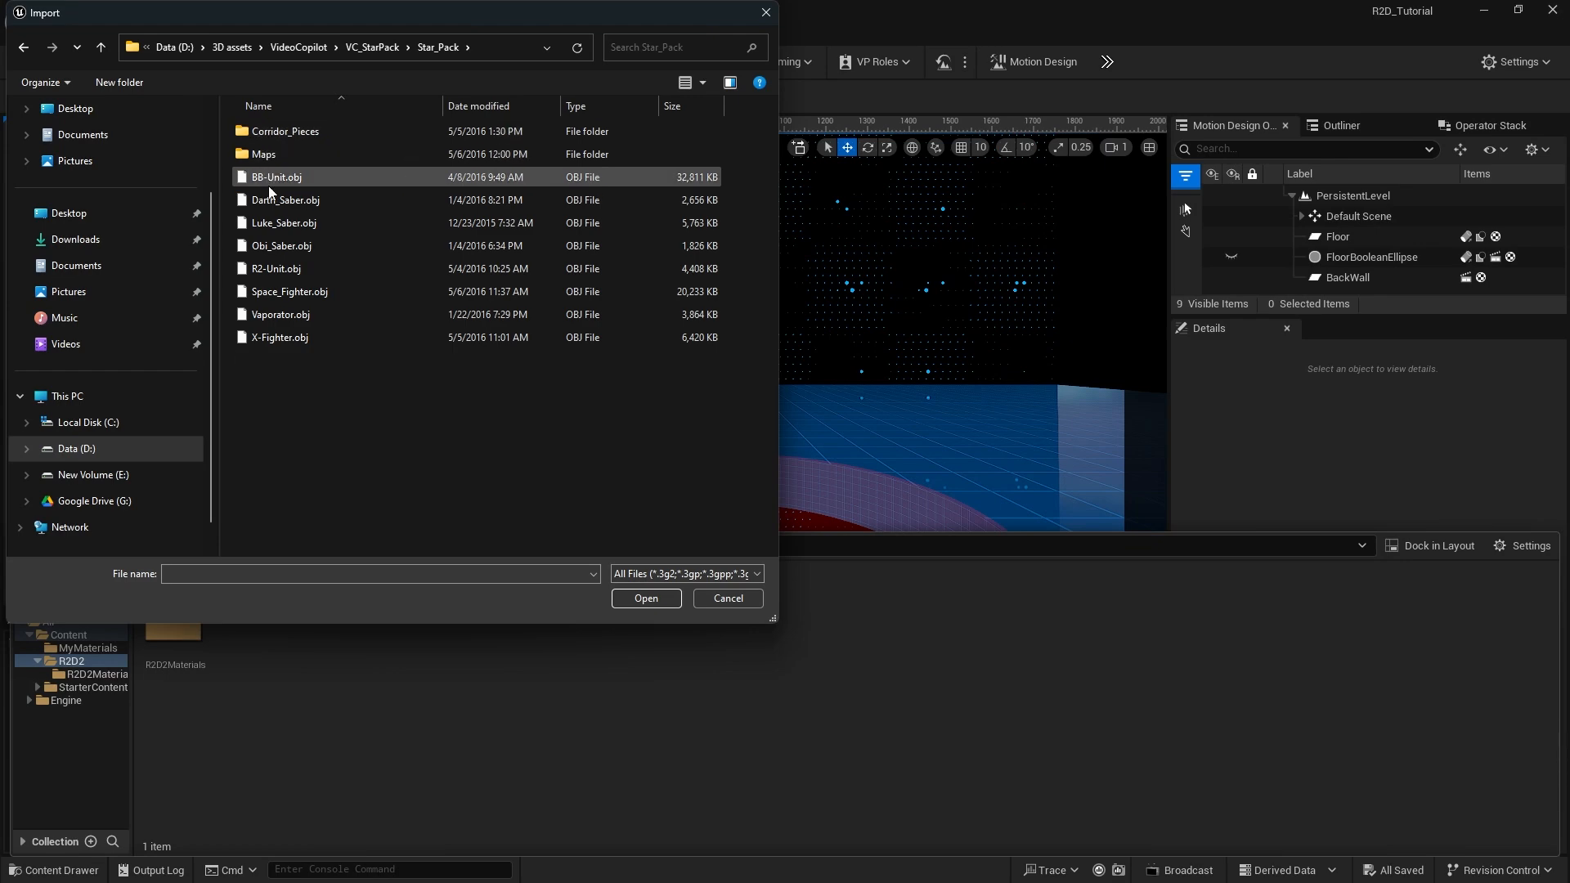
pyautogui.click(267, 268)
pyautogui.click(646, 597)
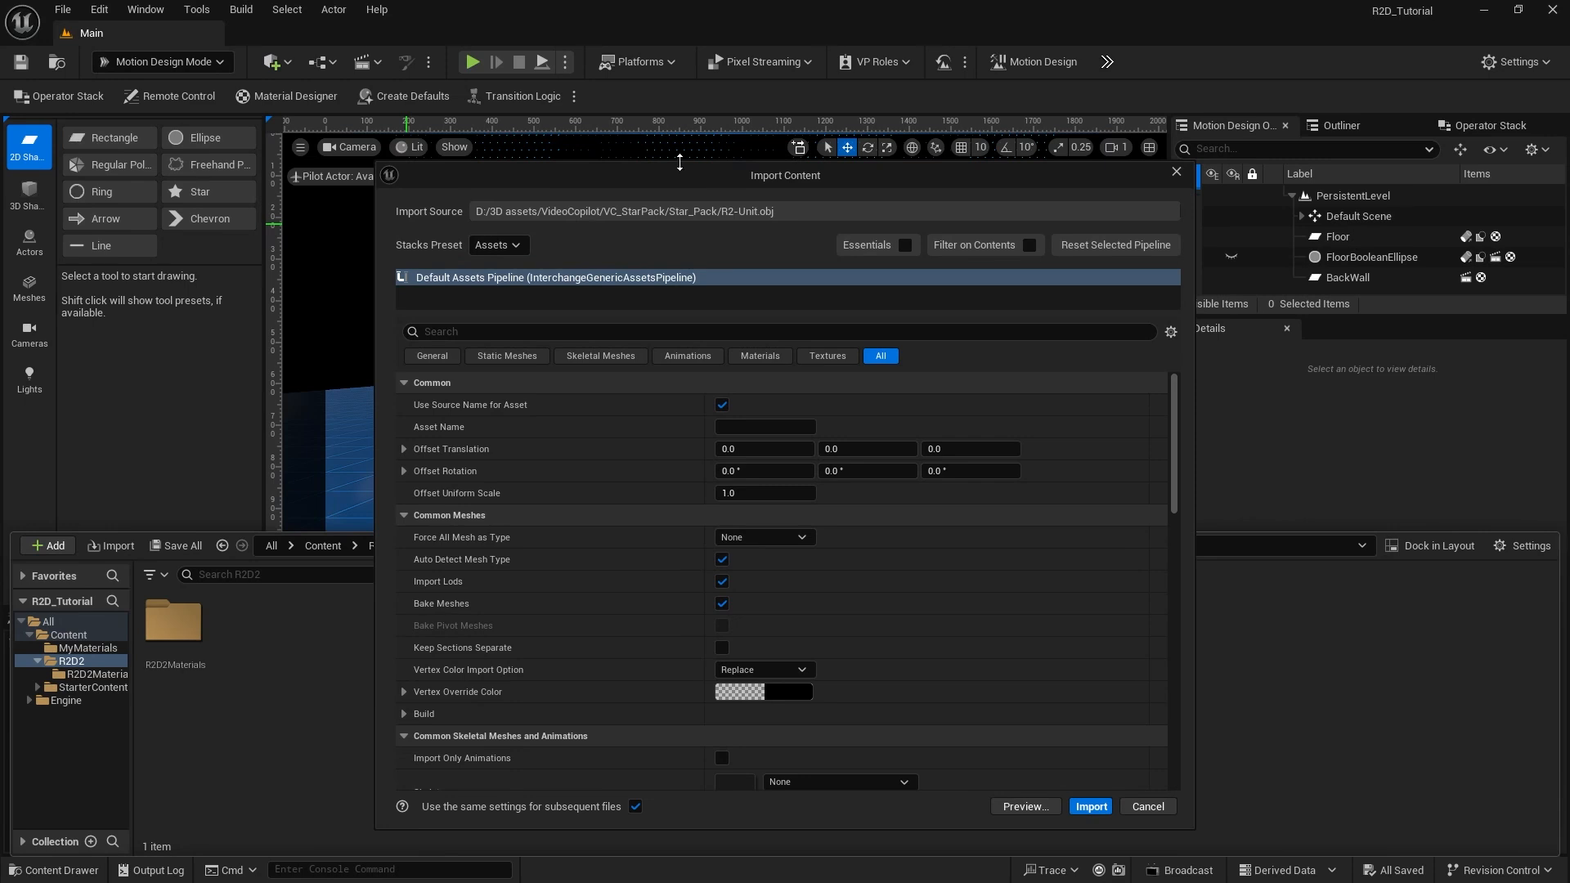
# Step: Enlarge the import options window, review the settings and import the R2-Unit model as uncombined static meshes with the default settings
pyautogui.moveTo(680, 163); pyautogui.dragTo(679, 86)
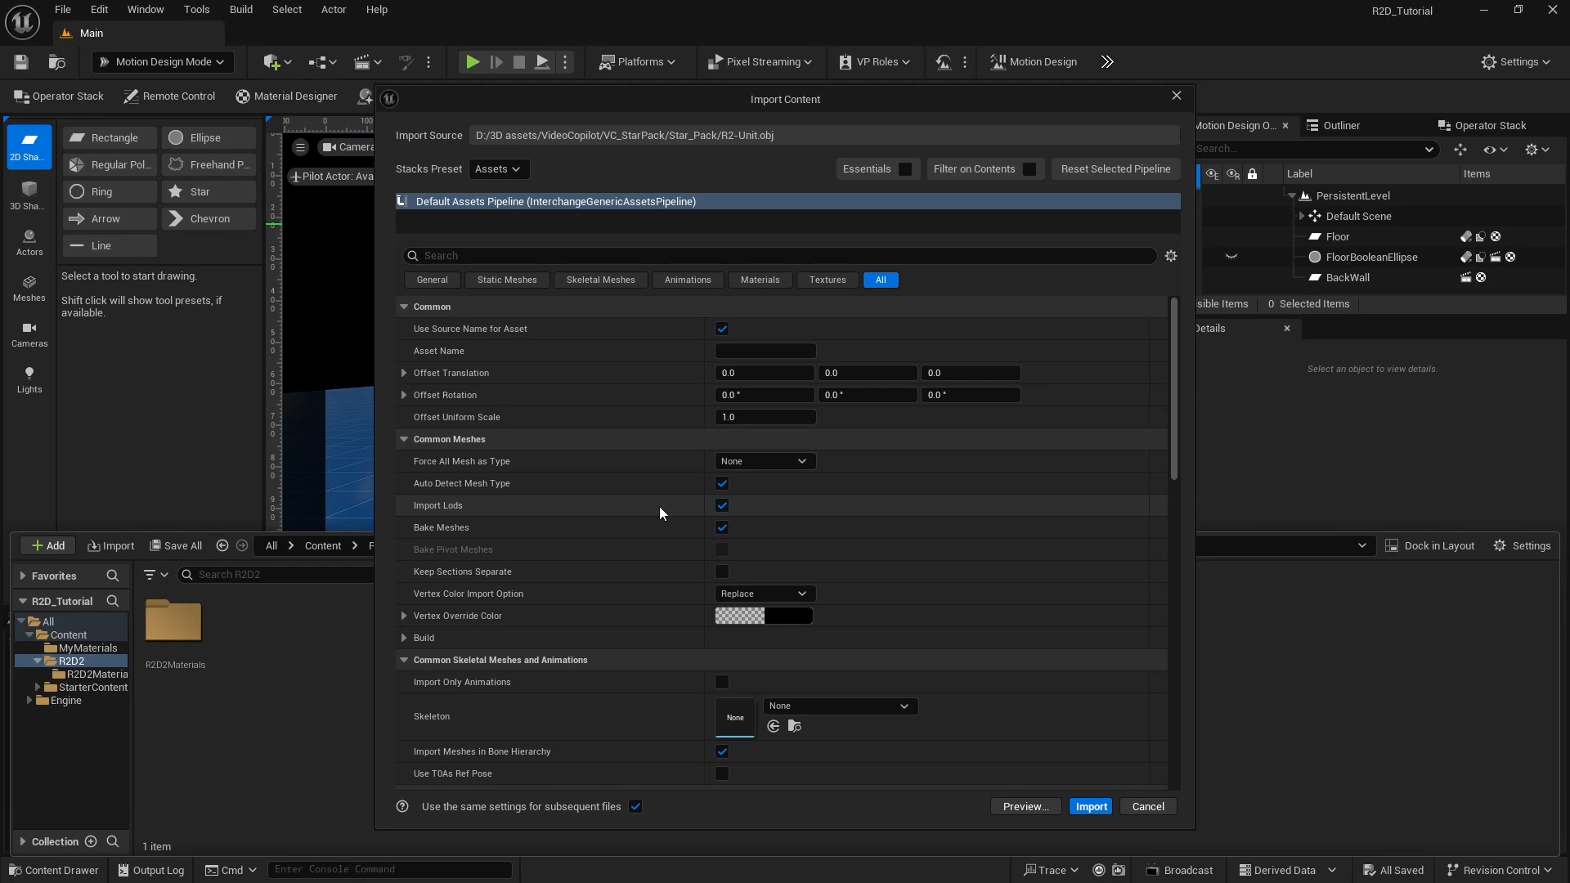
pyautogui.scroll(-4, 659, 507)
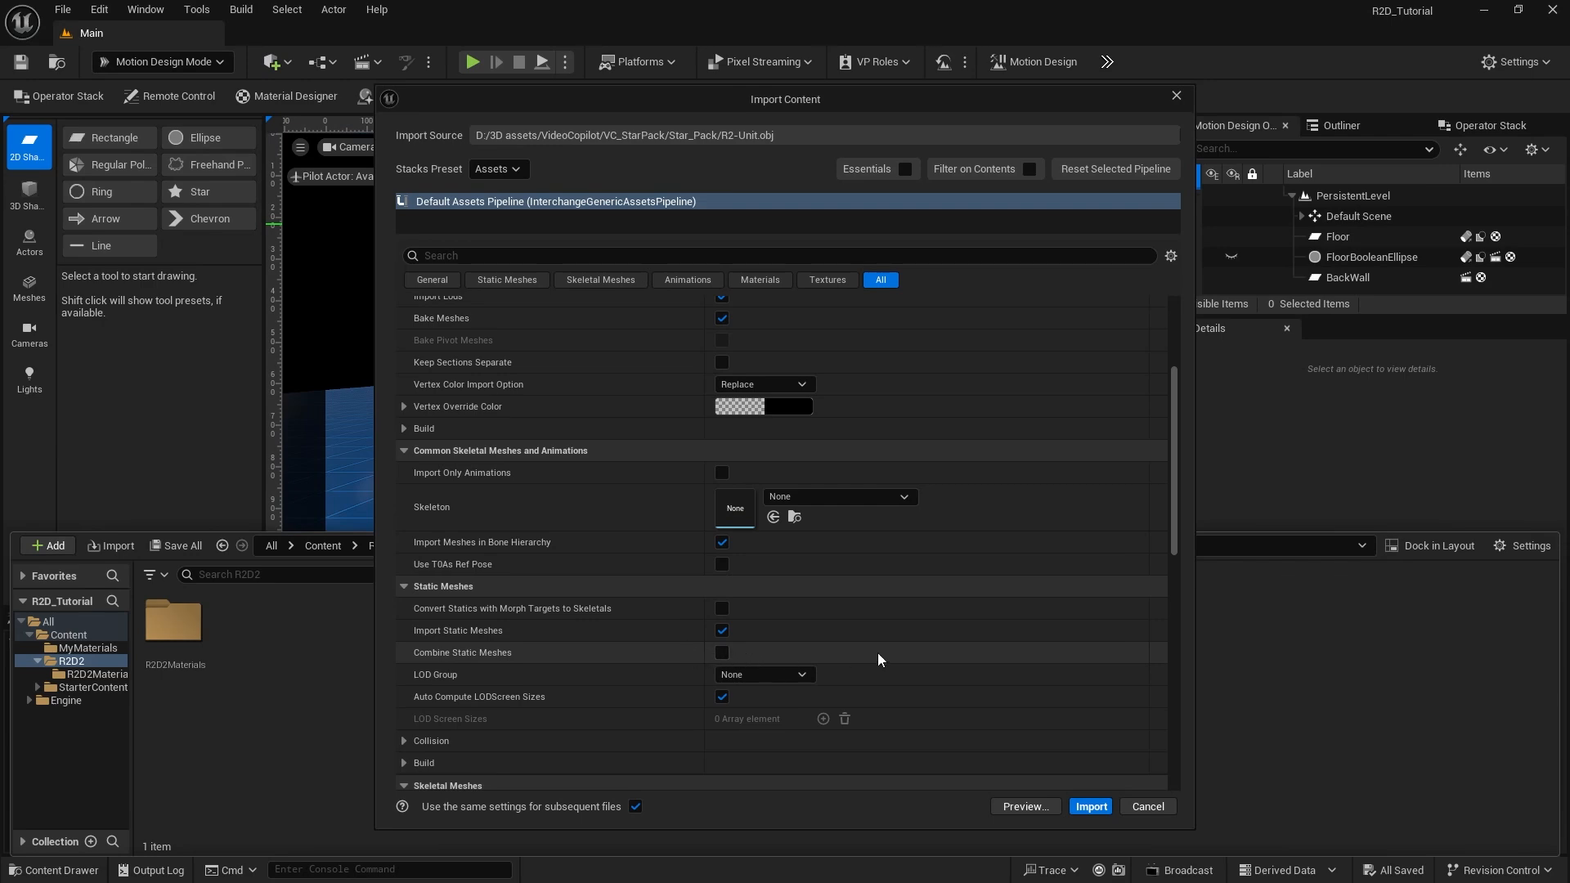
pyautogui.click(1091, 806)
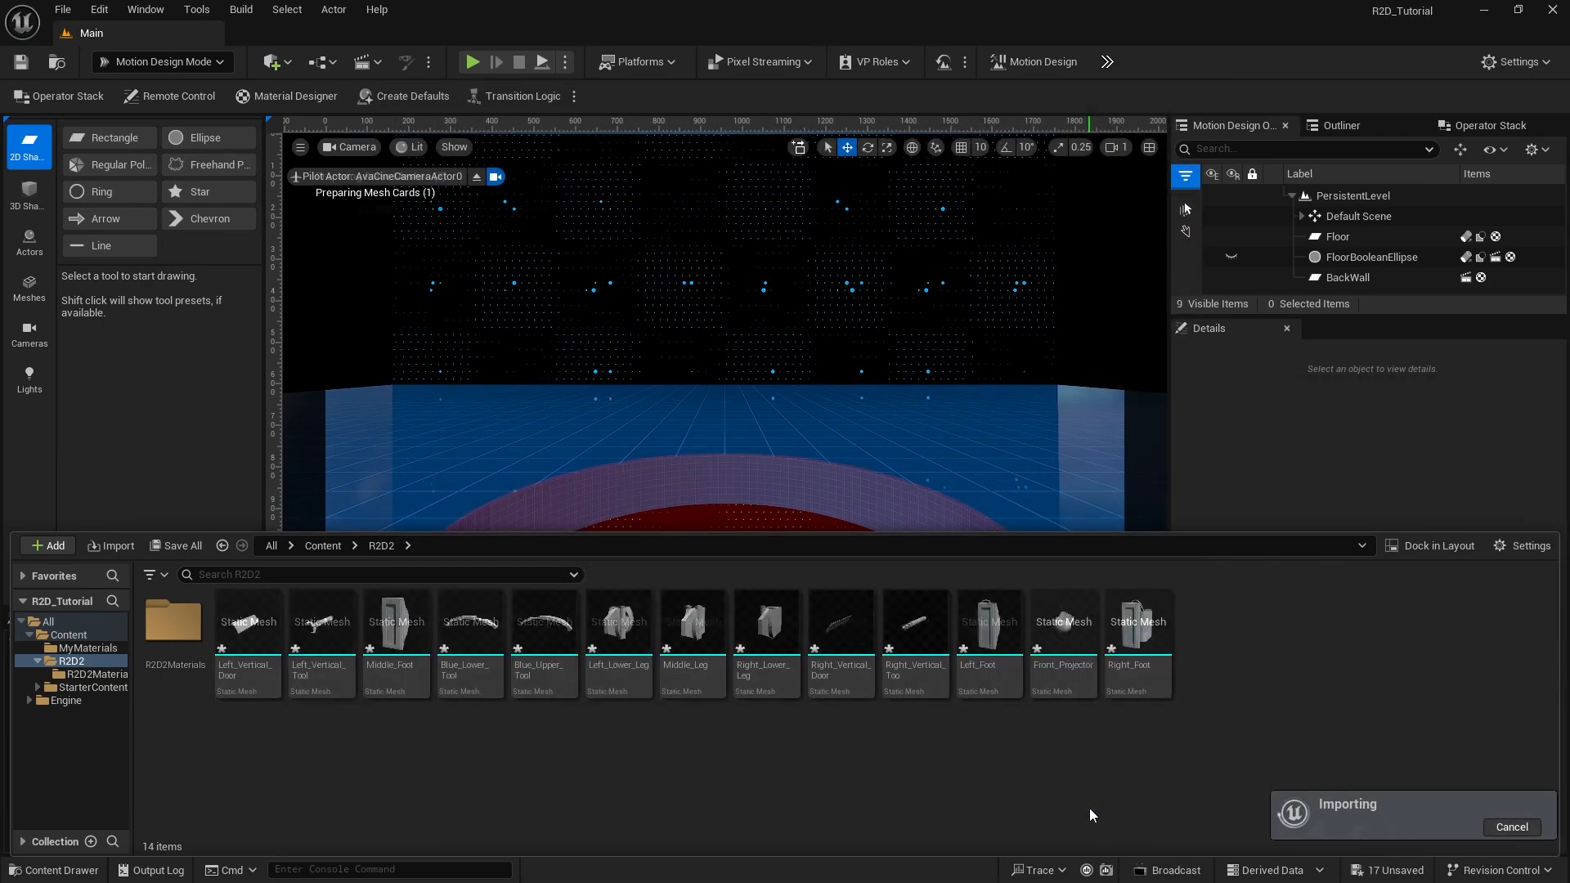
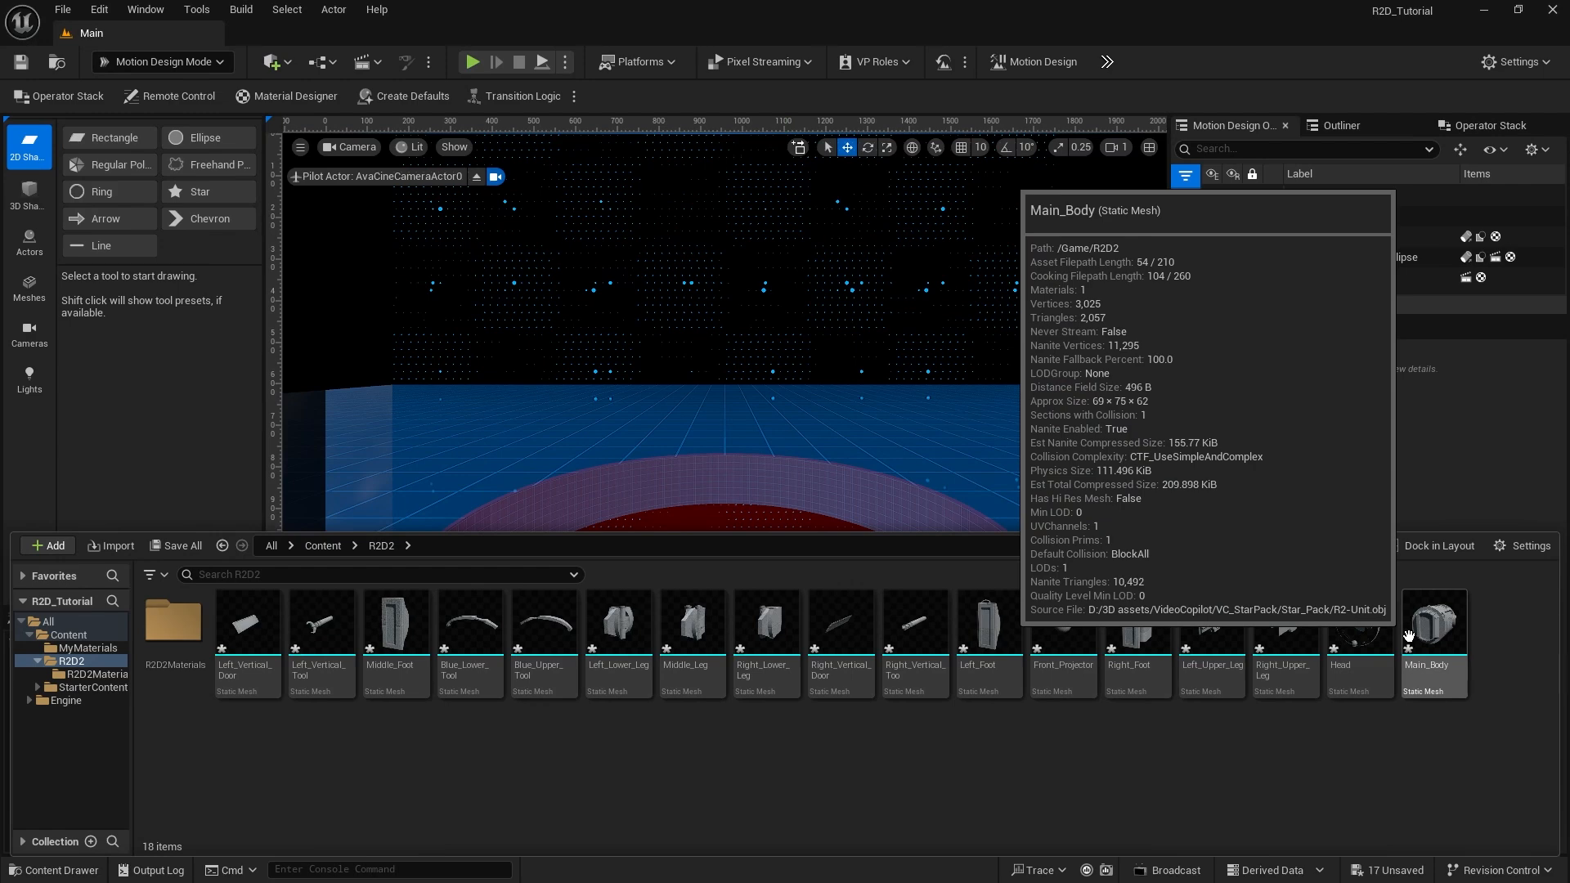
# Step: Select all imported R2D2 static meshes from Left_Vertical_Door to Main_Body and save them
pyautogui.click(246, 628)
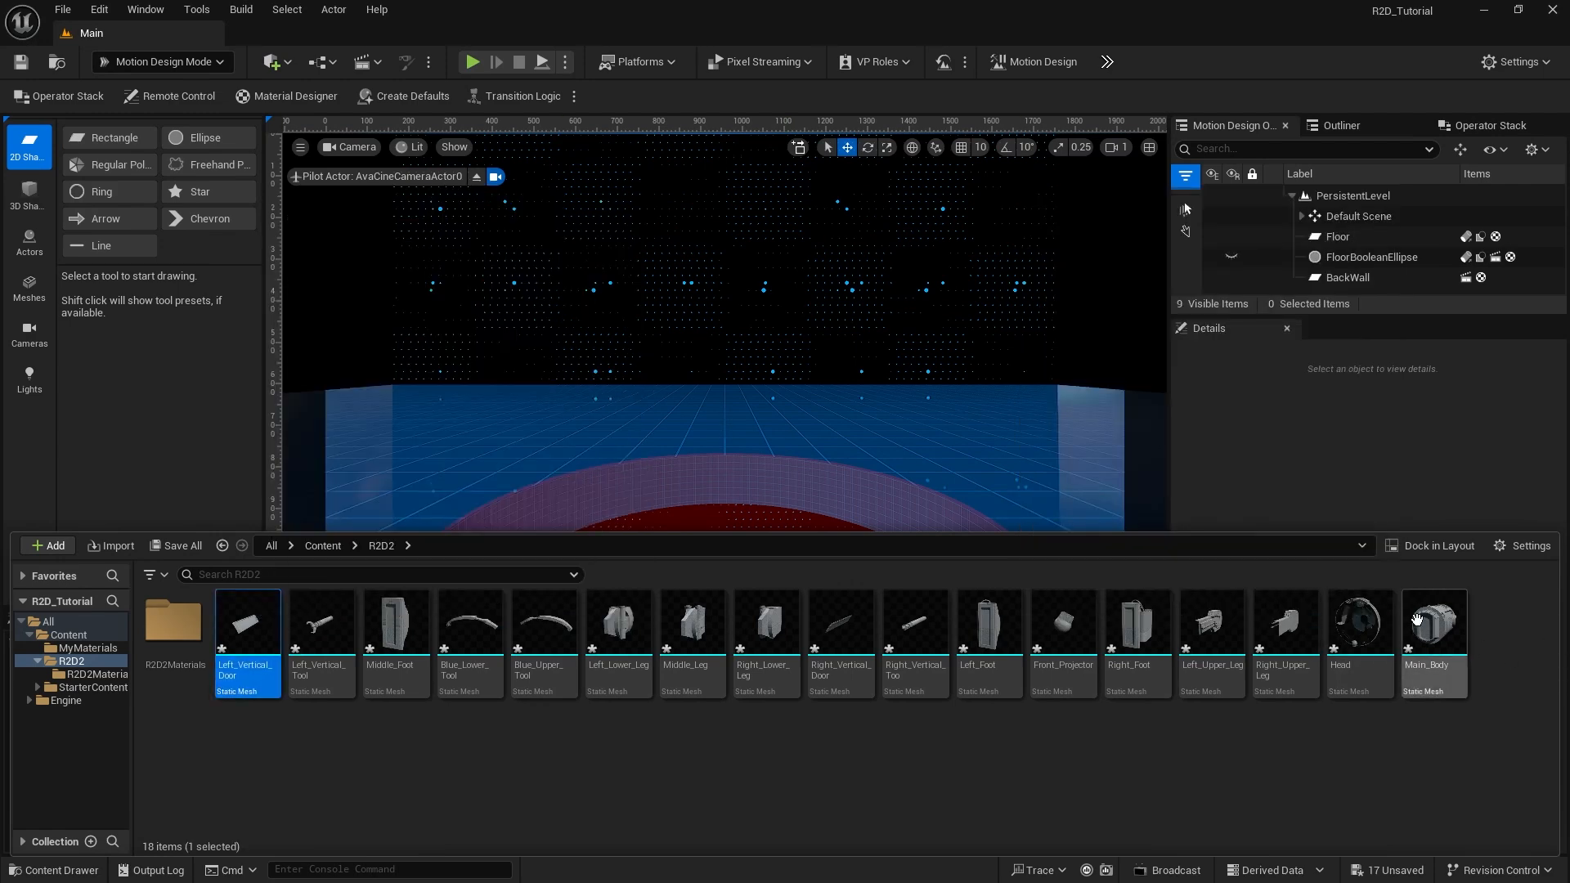
pyautogui.keyDown('shift'); pyautogui.click(1417, 620); pyautogui.keyUp('shift')
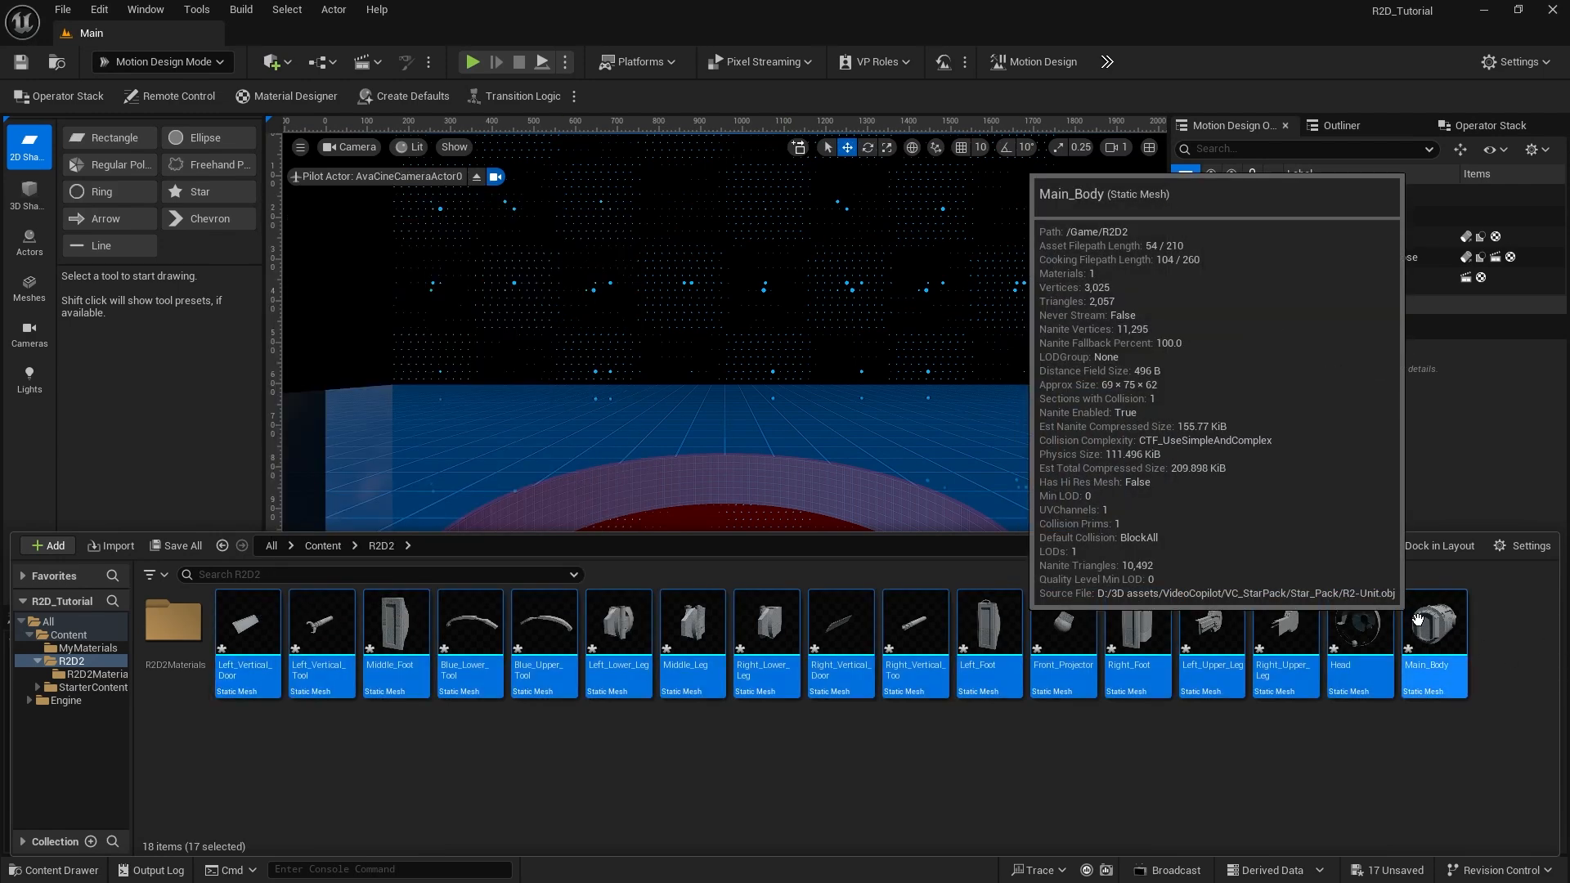
pyautogui.hotkey('ctrl', 's')
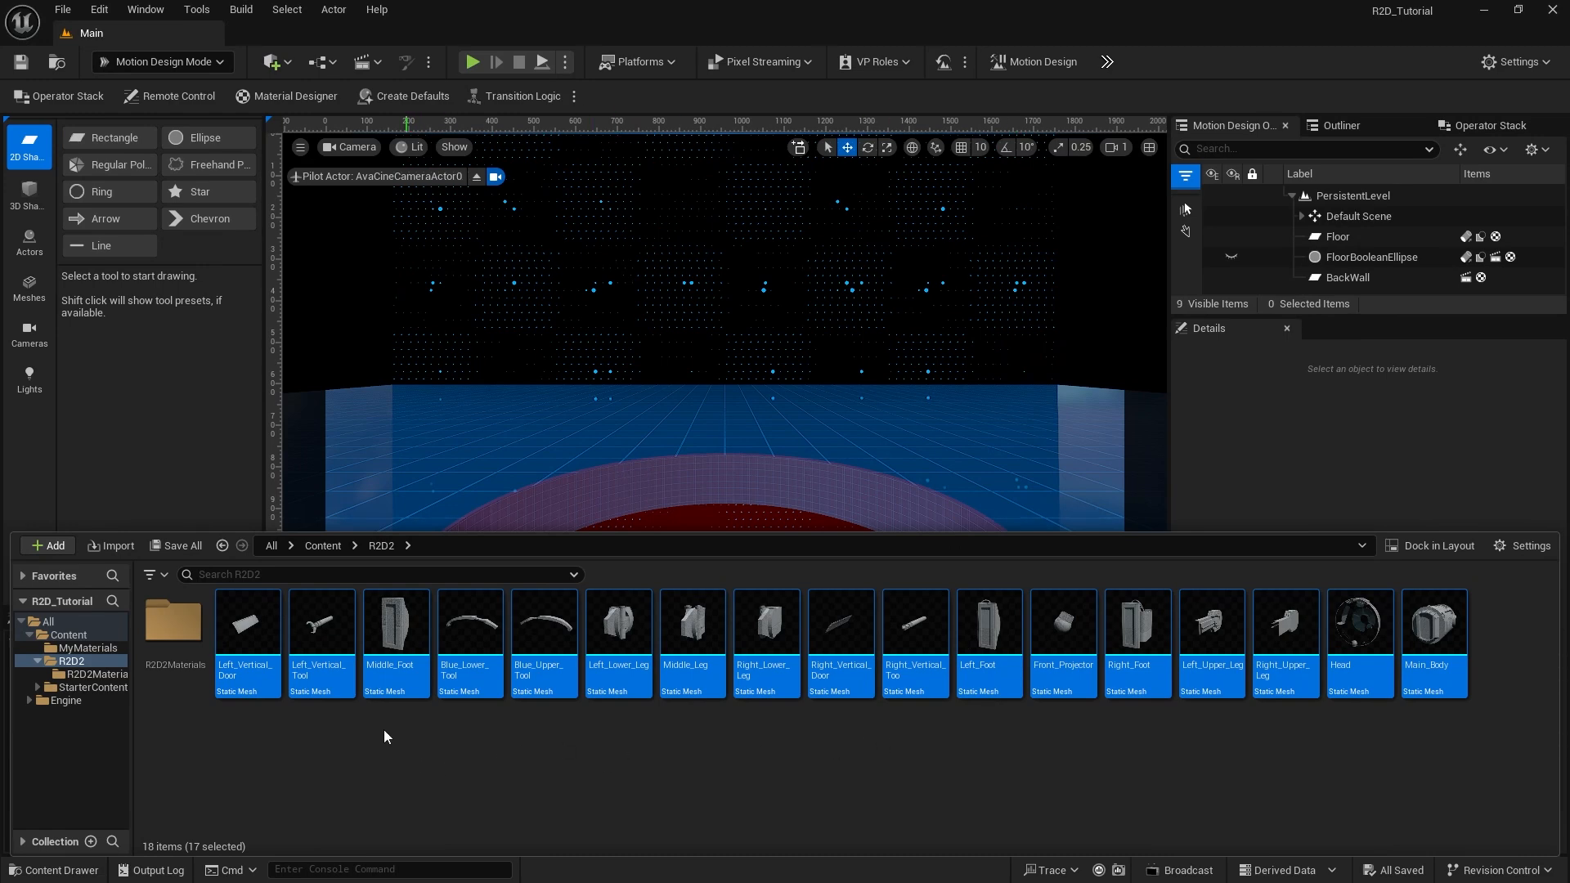
# Step: Create an Actor Blueprint class named R2D2 in the R2D2 folder and open it for editing
pyautogui.rightClick(454, 760)
pyautogui.moveTo(532, 519)
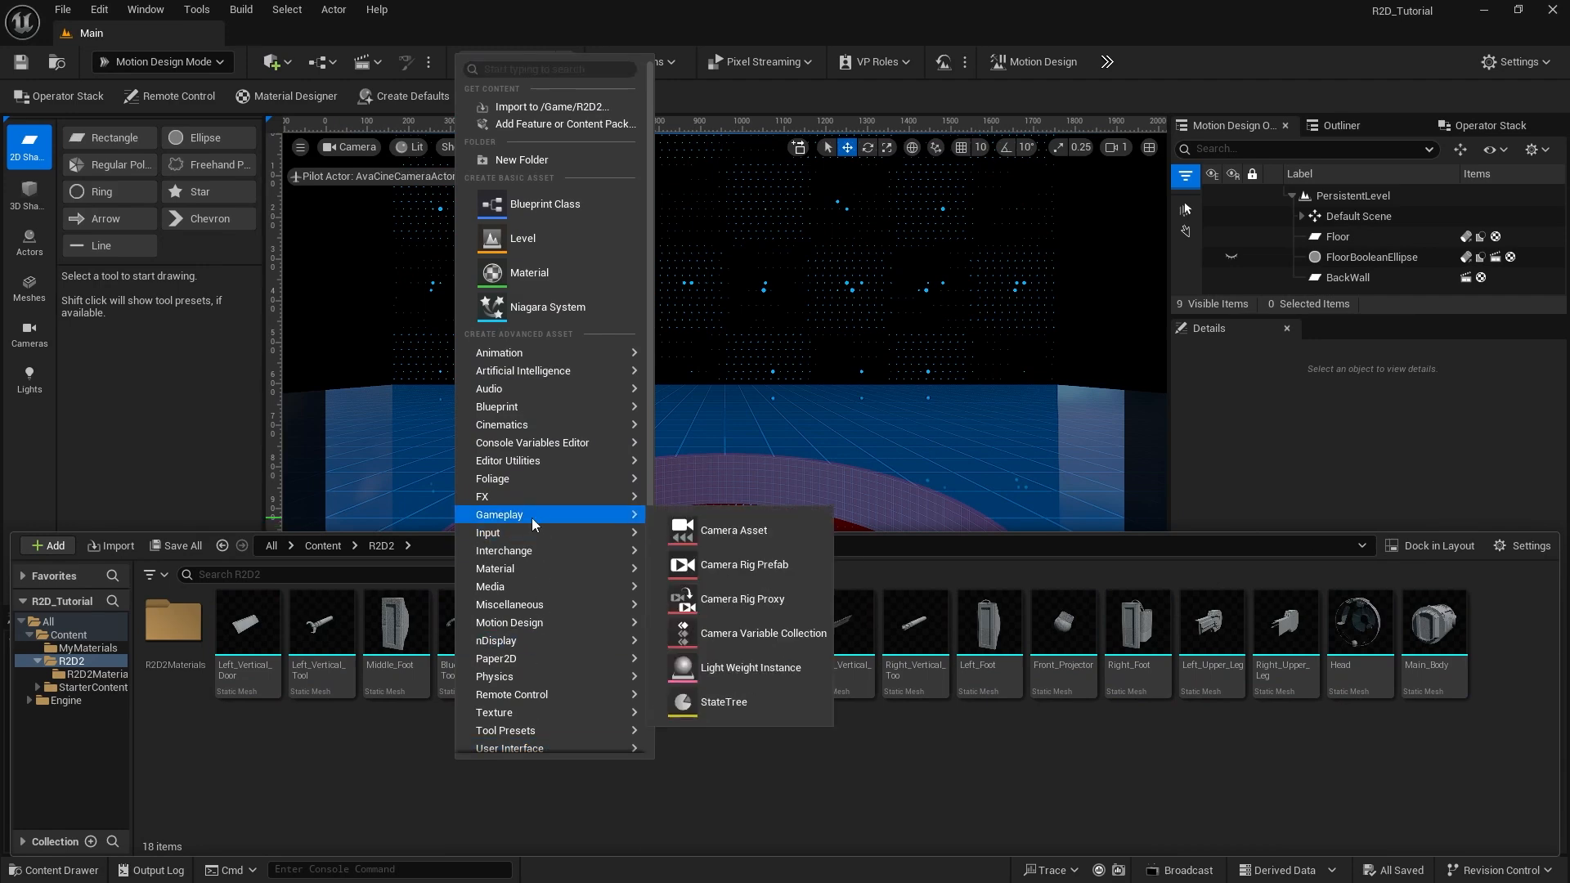
pyautogui.click(535, 219)
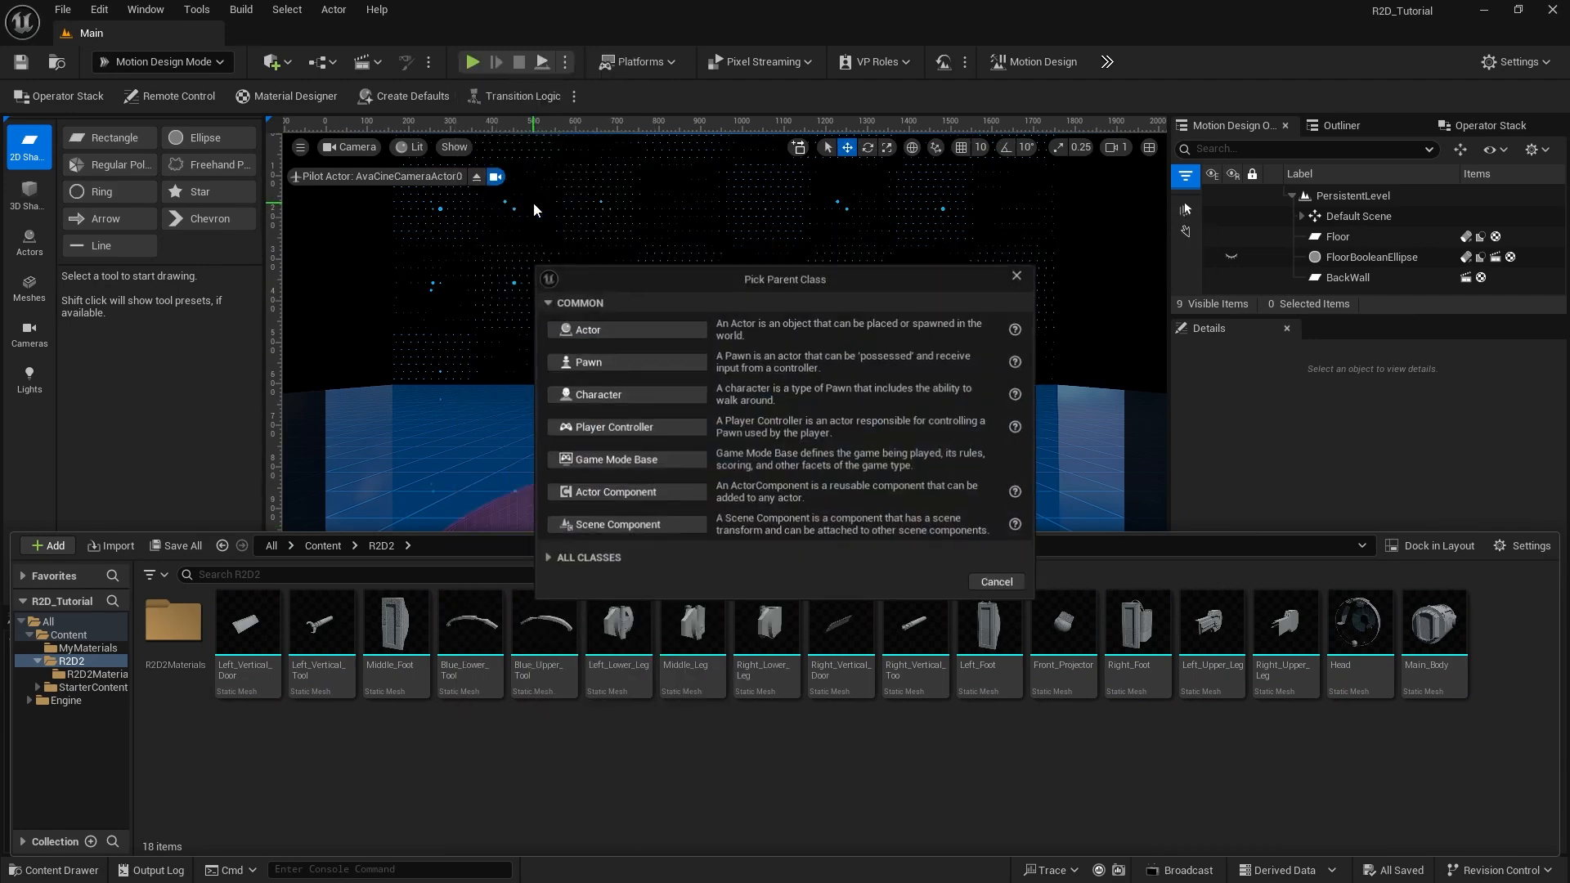
pyautogui.click(620, 331)
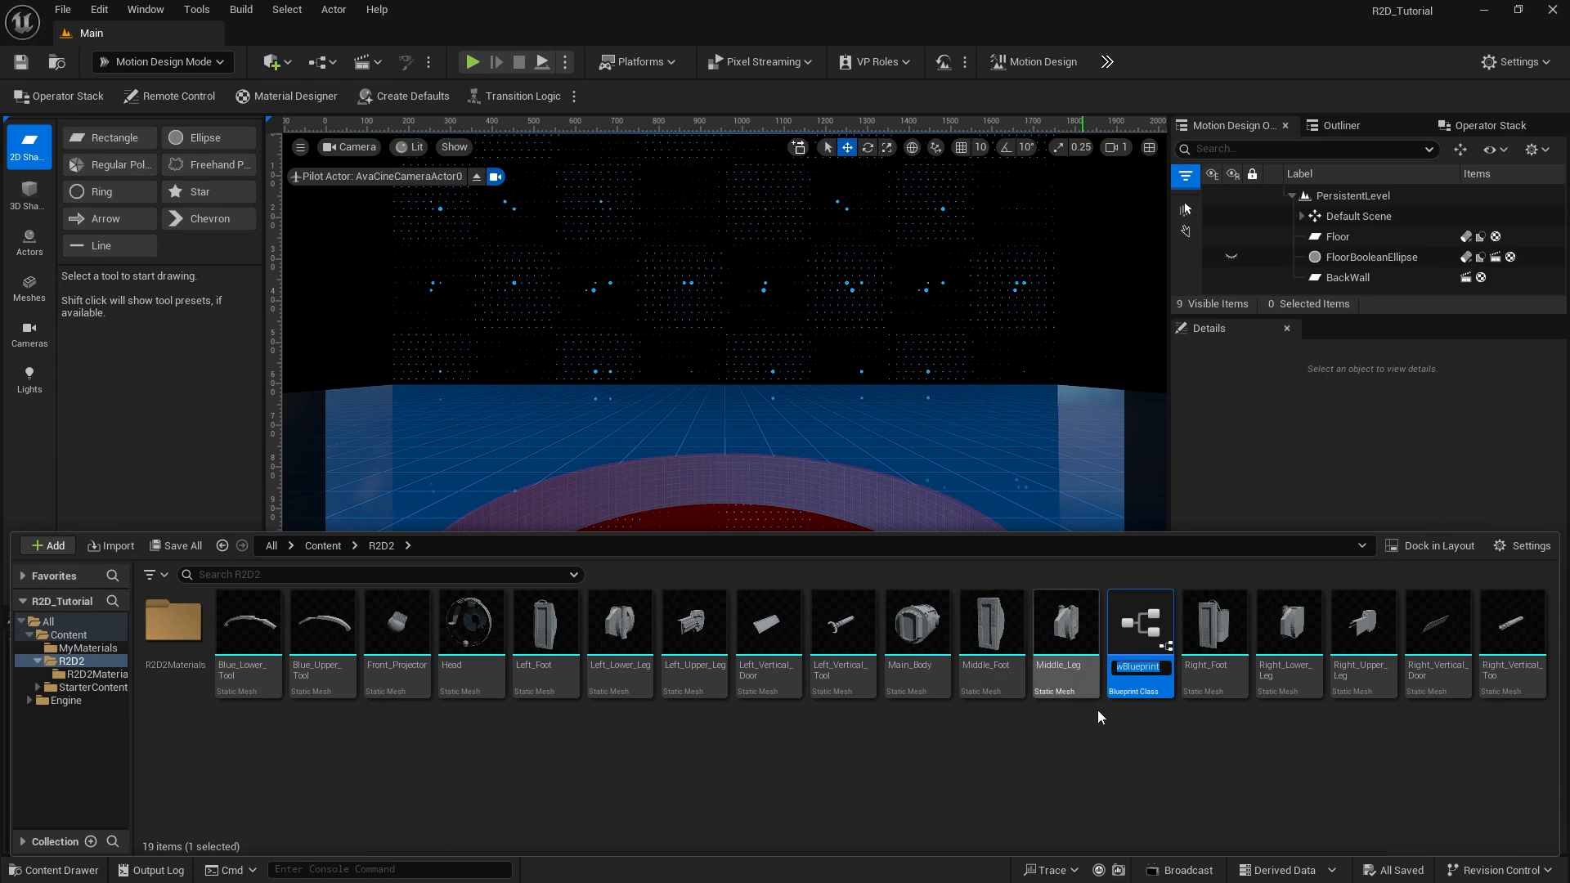
pyautogui.write('R2')
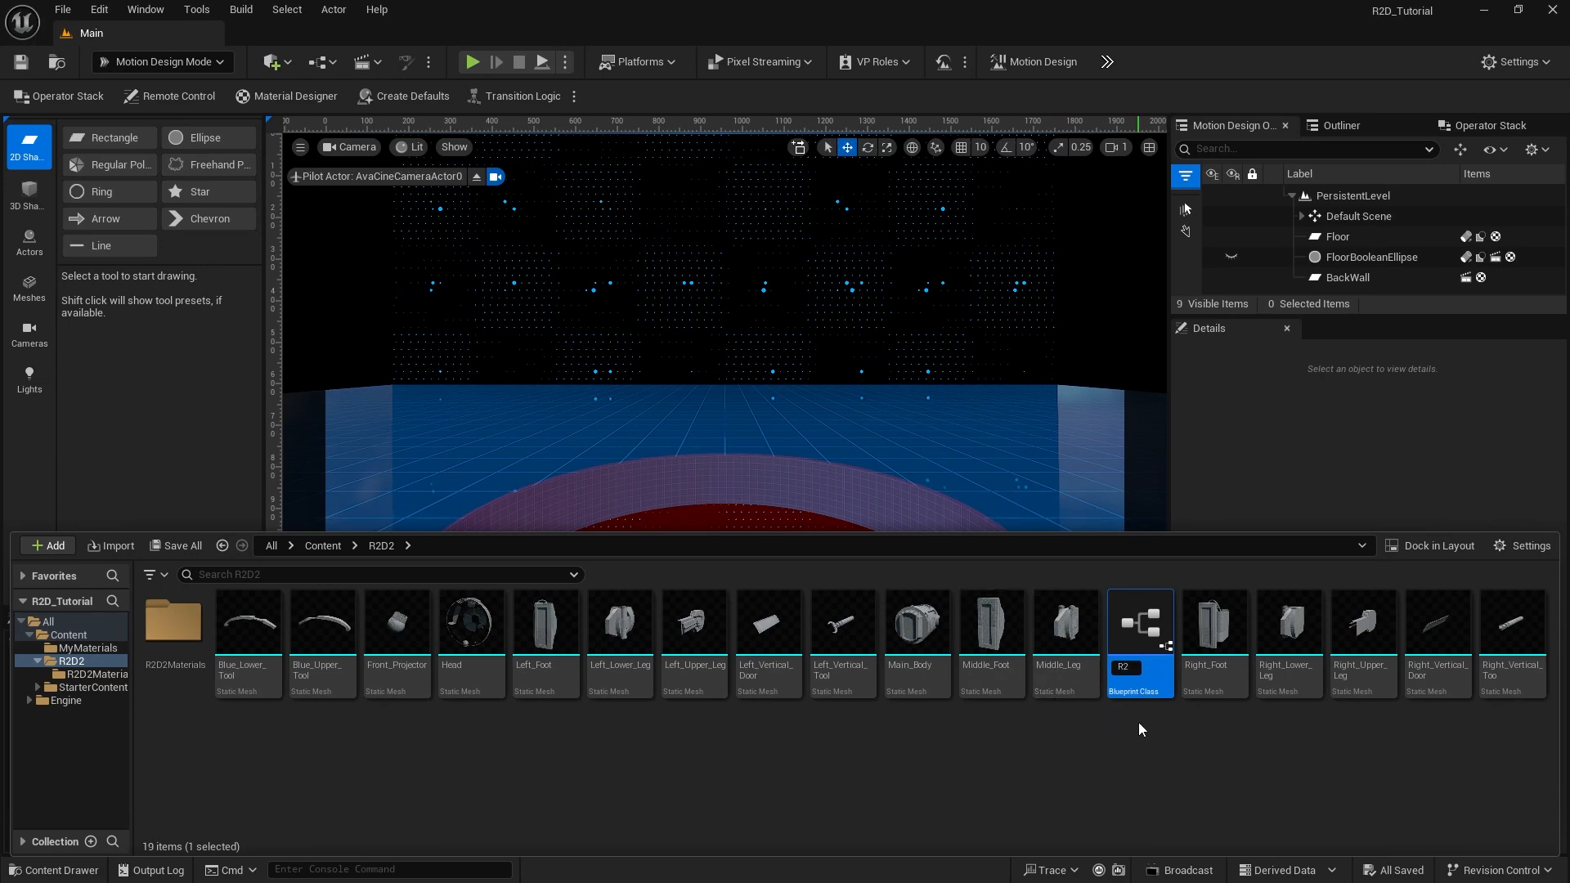
pyautogui.write('D2')
pyautogui.press('Return')
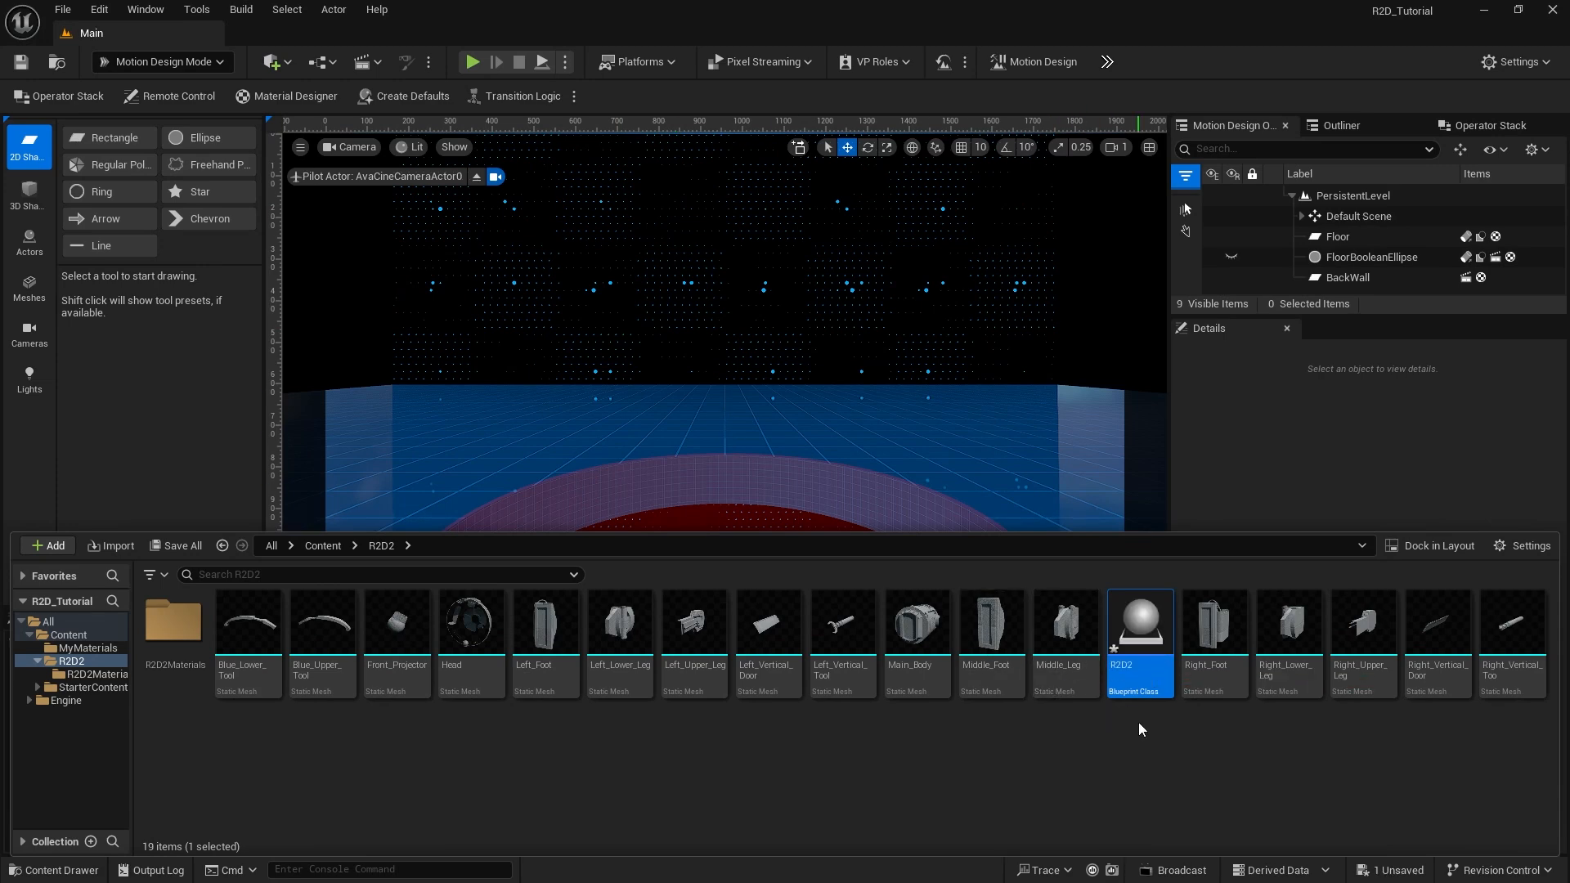
pyautogui.doubleClick(1134, 639)
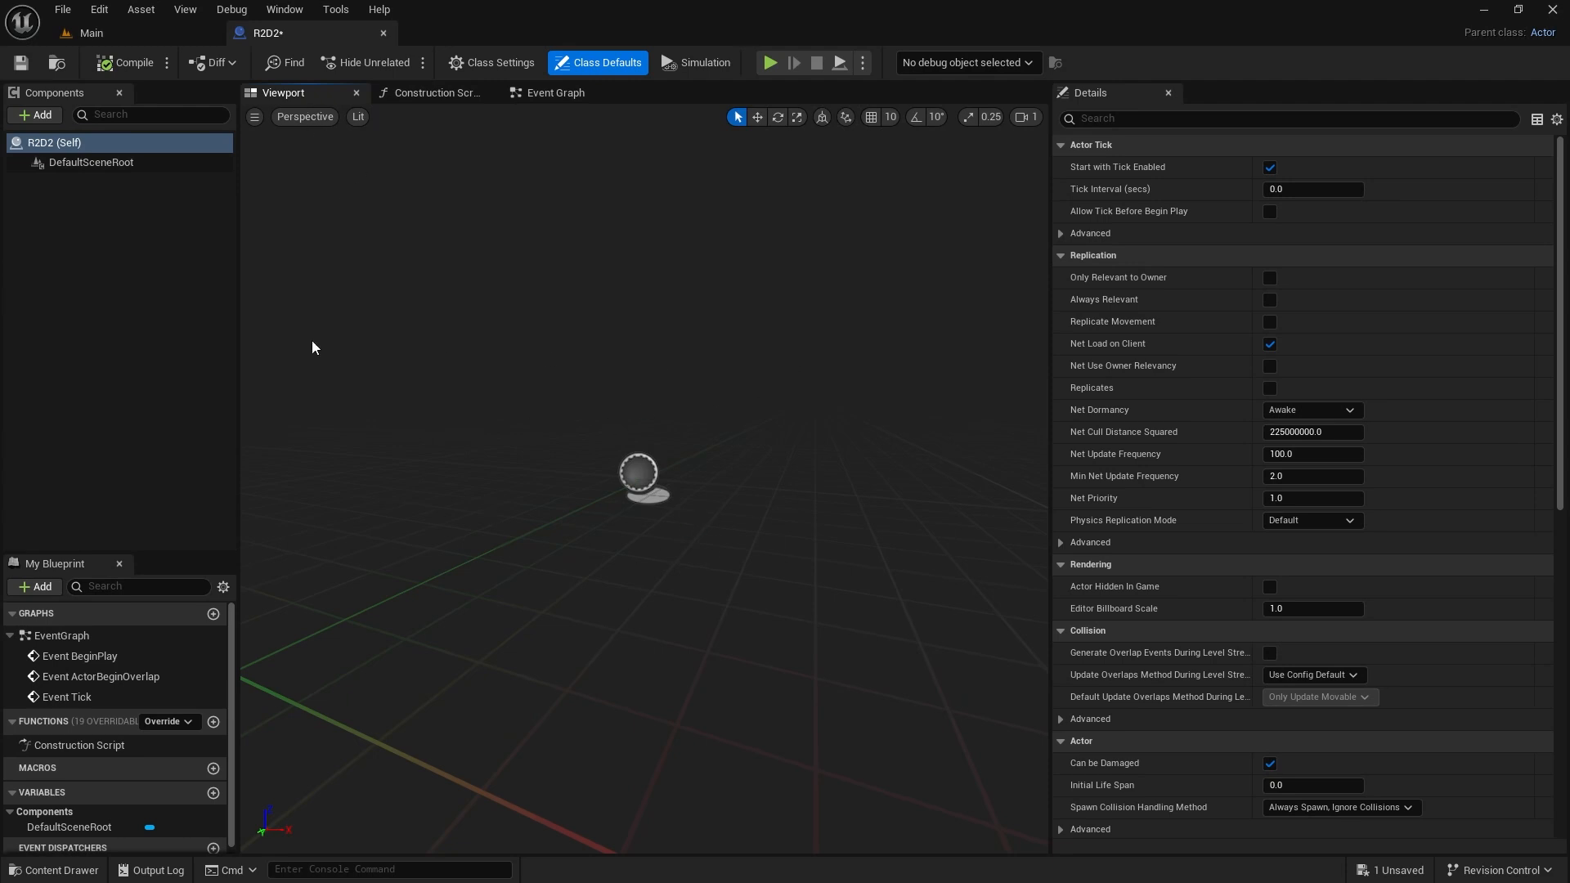
# Step: Add all 17 R2D2 static meshes from the R2D2 folder, excluding the R2D2 Blueprint itself, to the open Blueprint as components
pyautogui.click(60, 870)
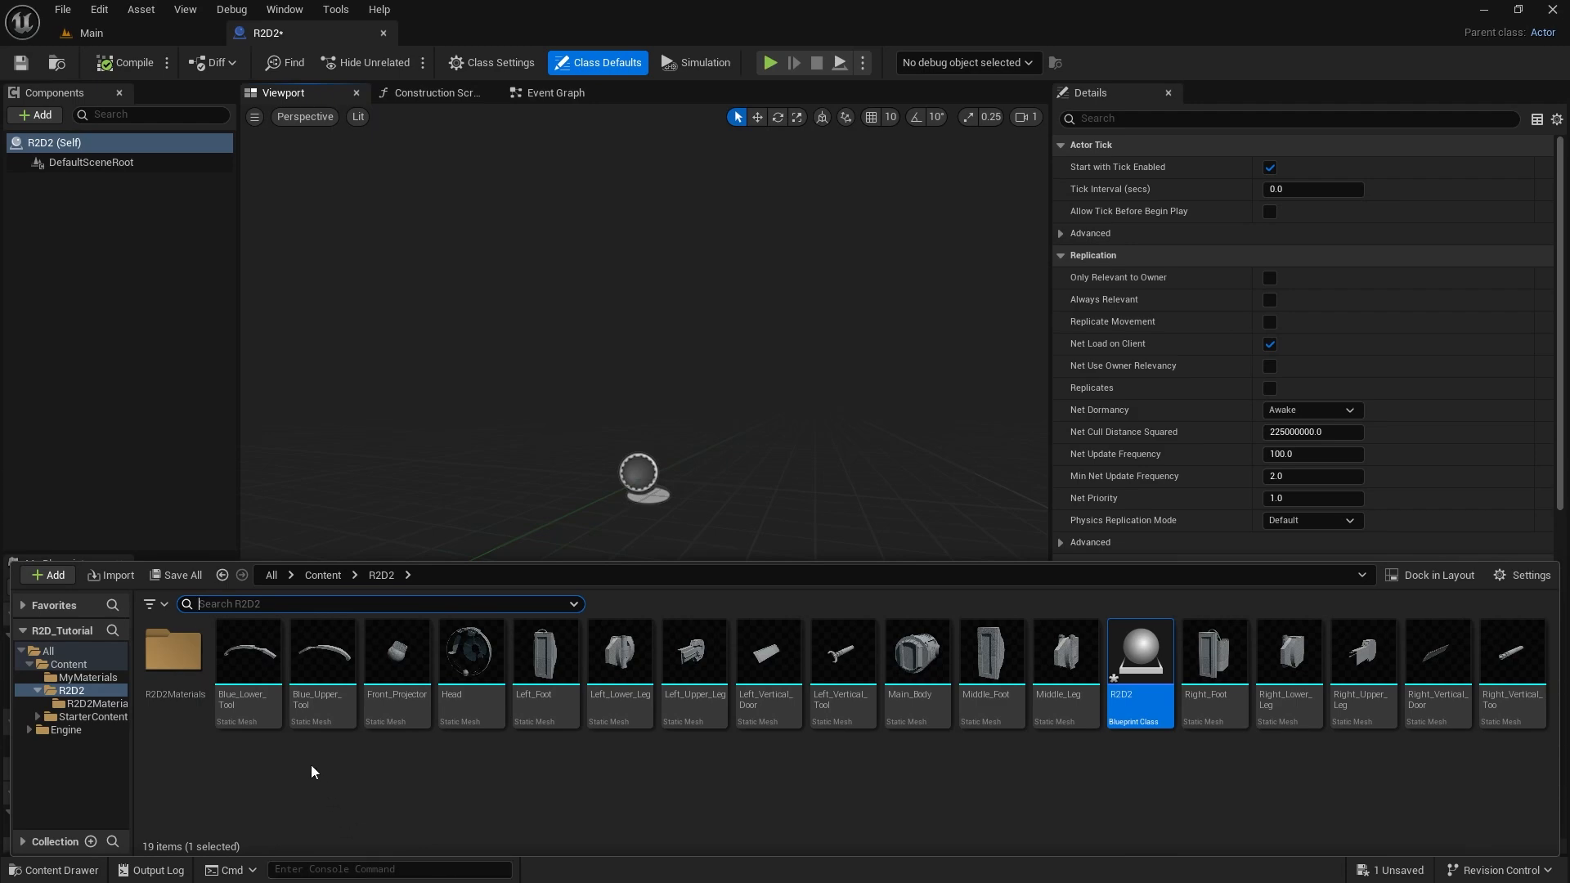
pyautogui.click(256, 662)
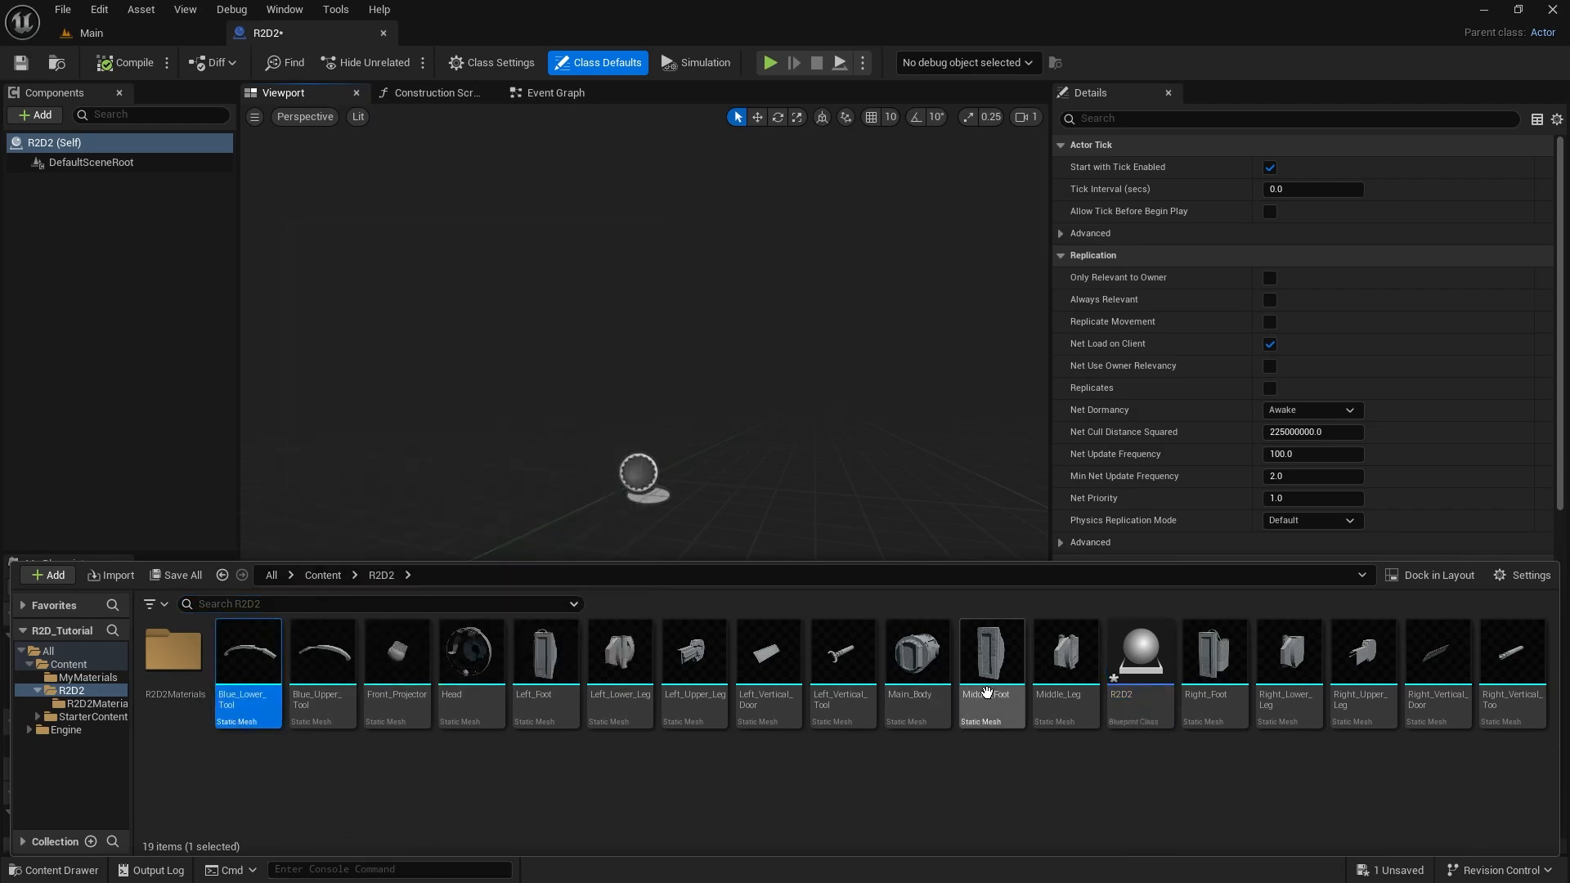
pyautogui.keyDown('shift'); pyautogui.click(1070, 658); pyautogui.keyUp('shift')
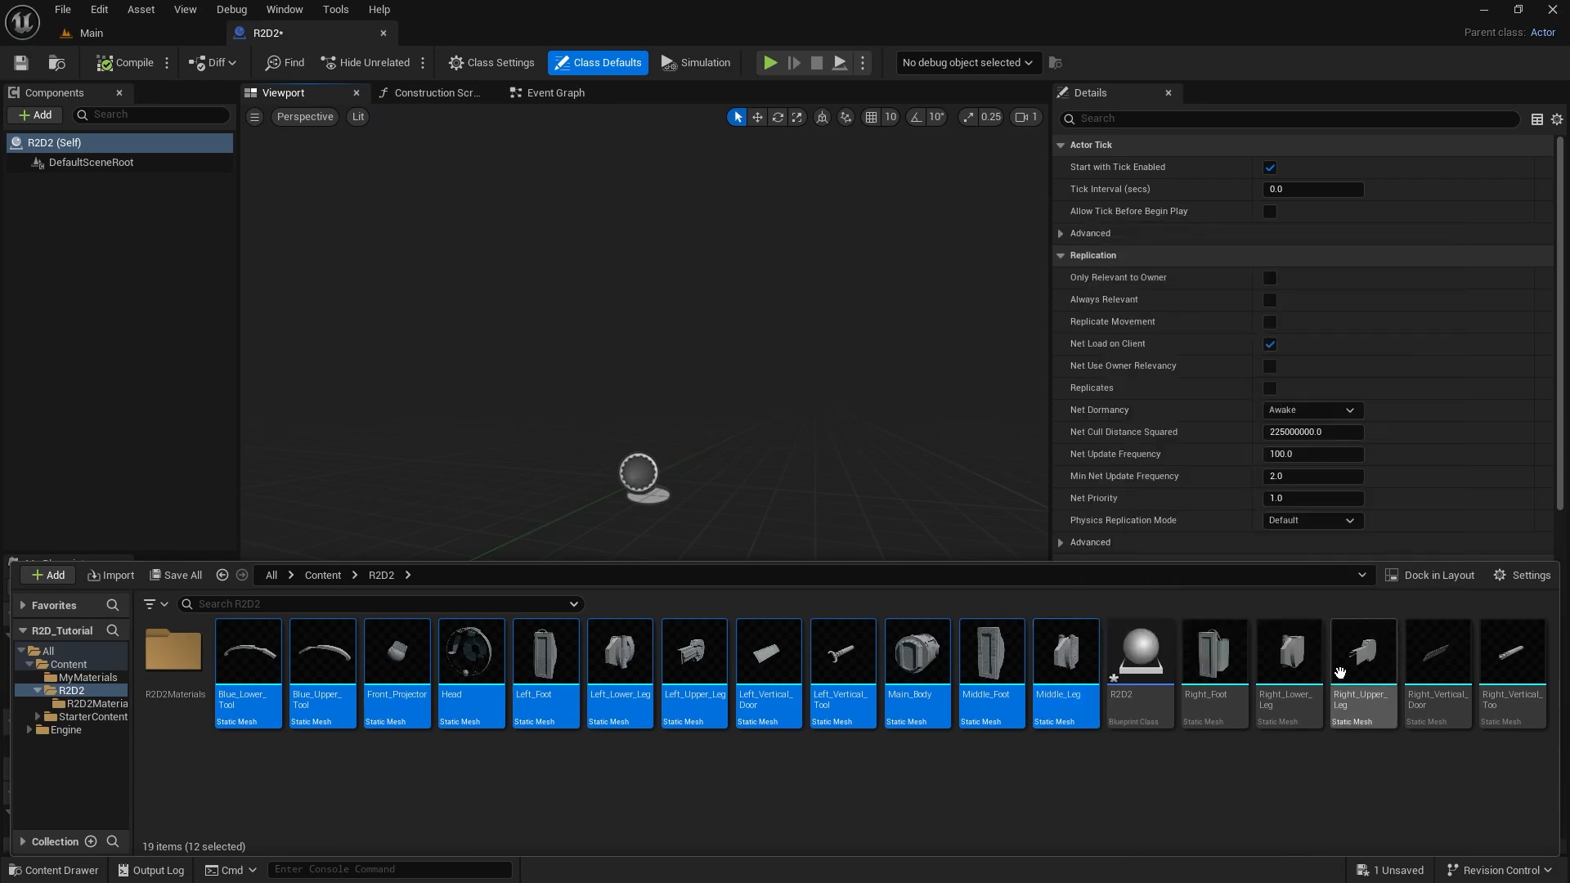
pyautogui.keyDown('ctrl'); pyautogui.click(1219, 658); pyautogui.keyUp('ctrl')
pyautogui.keyDown('ctrl'); pyautogui.click(1292, 658); pyautogui.keyUp('ctrl')
pyautogui.keyDown('ctrl'); pyautogui.click(1362, 657); pyautogui.keyUp('ctrl')
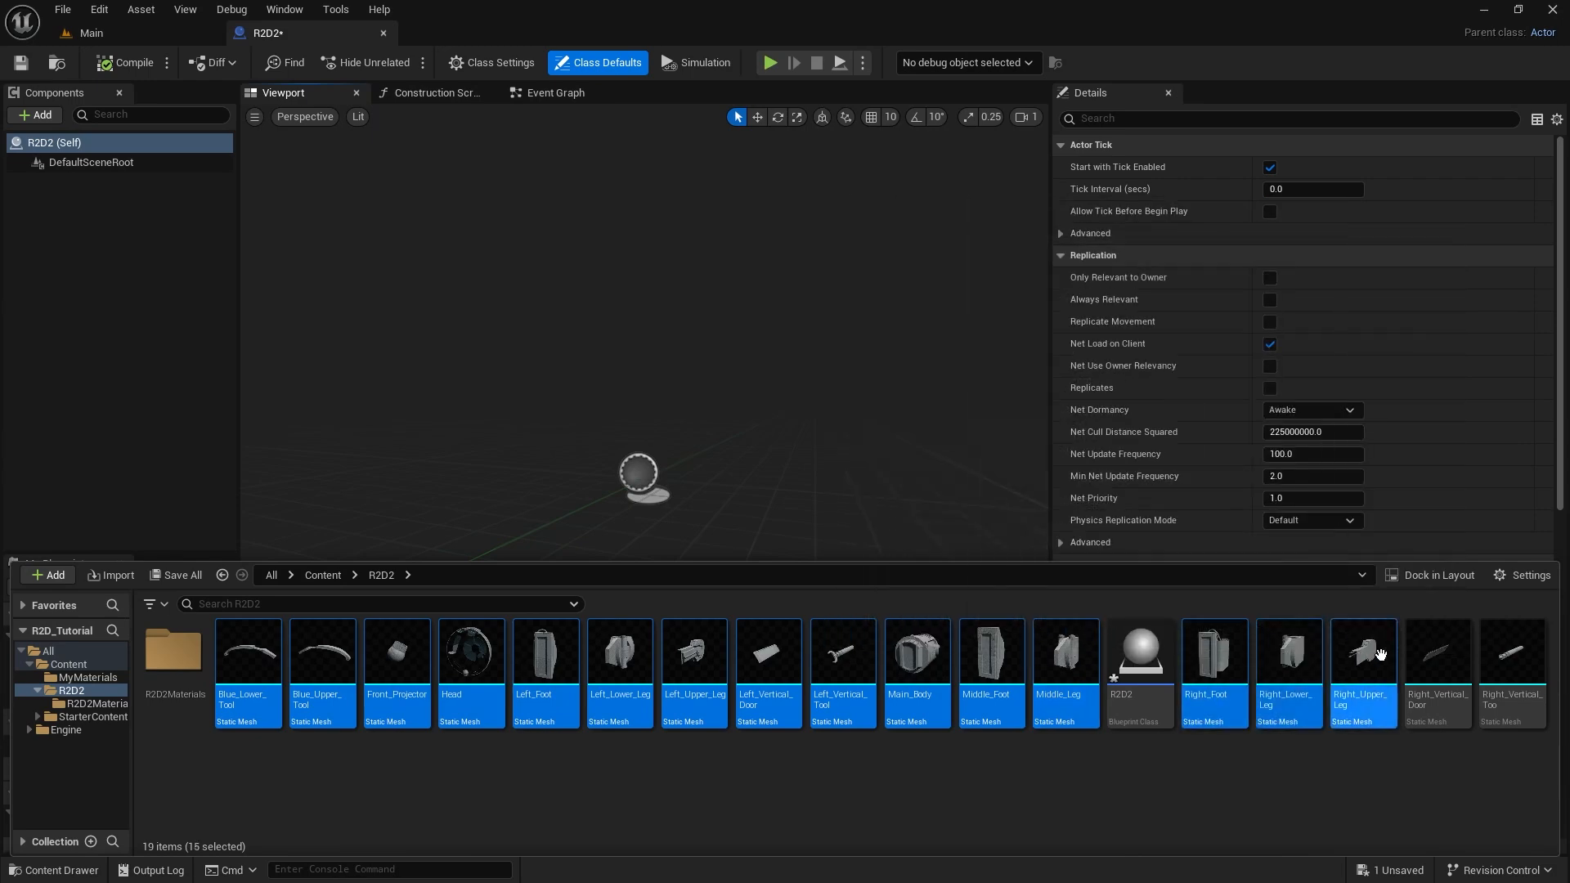
pyautogui.keyDown('ctrl'); pyautogui.click(1424, 656); pyautogui.keyUp('ctrl')
pyautogui.keyDown('ctrl'); pyautogui.click(1511, 654); pyautogui.keyUp('ctrl')
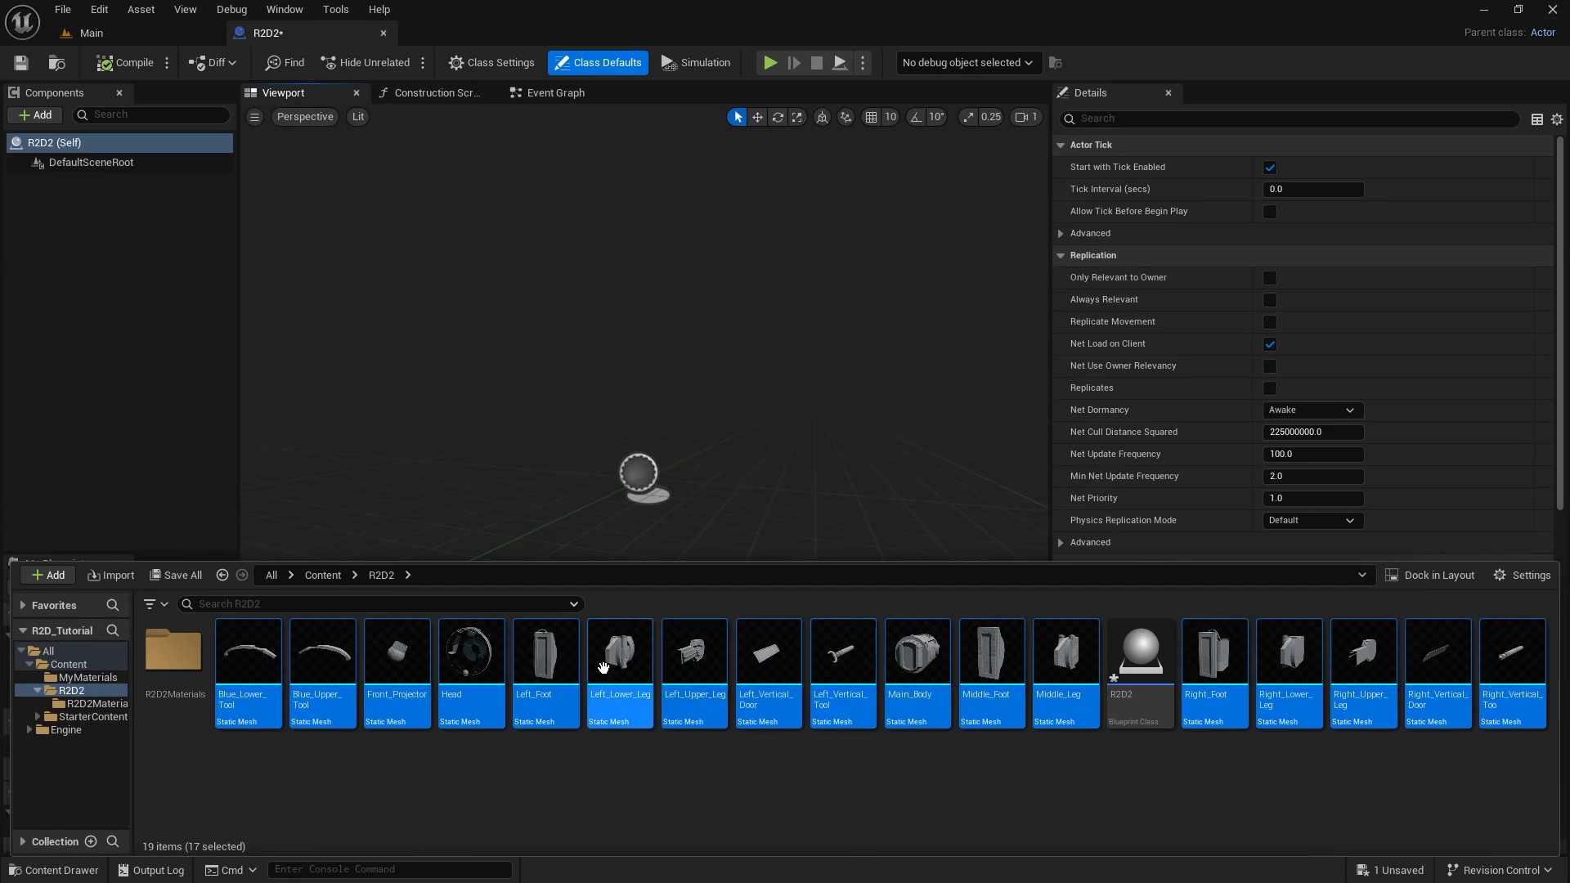
pyautogui.moveTo(564, 654); pyautogui.dragTo(561, 411)
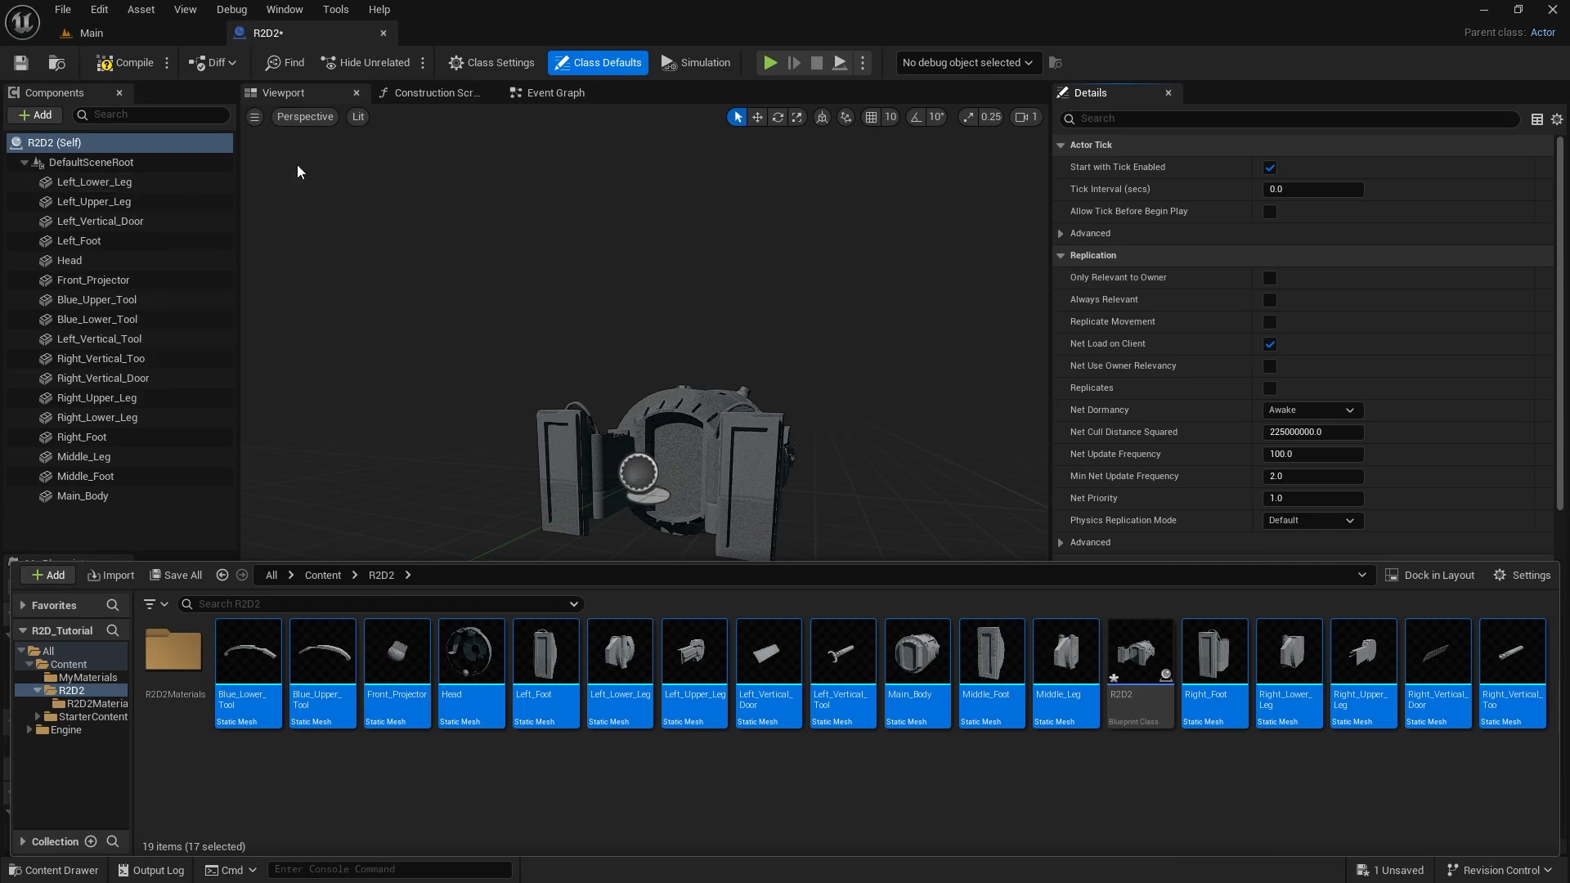
# Step: Enable 10° rotation snapping and rotate all mesh components from Left_Lower_Leg to Main_Body 90° about the X axis to stand the model upright
pyautogui.click(138, 181)
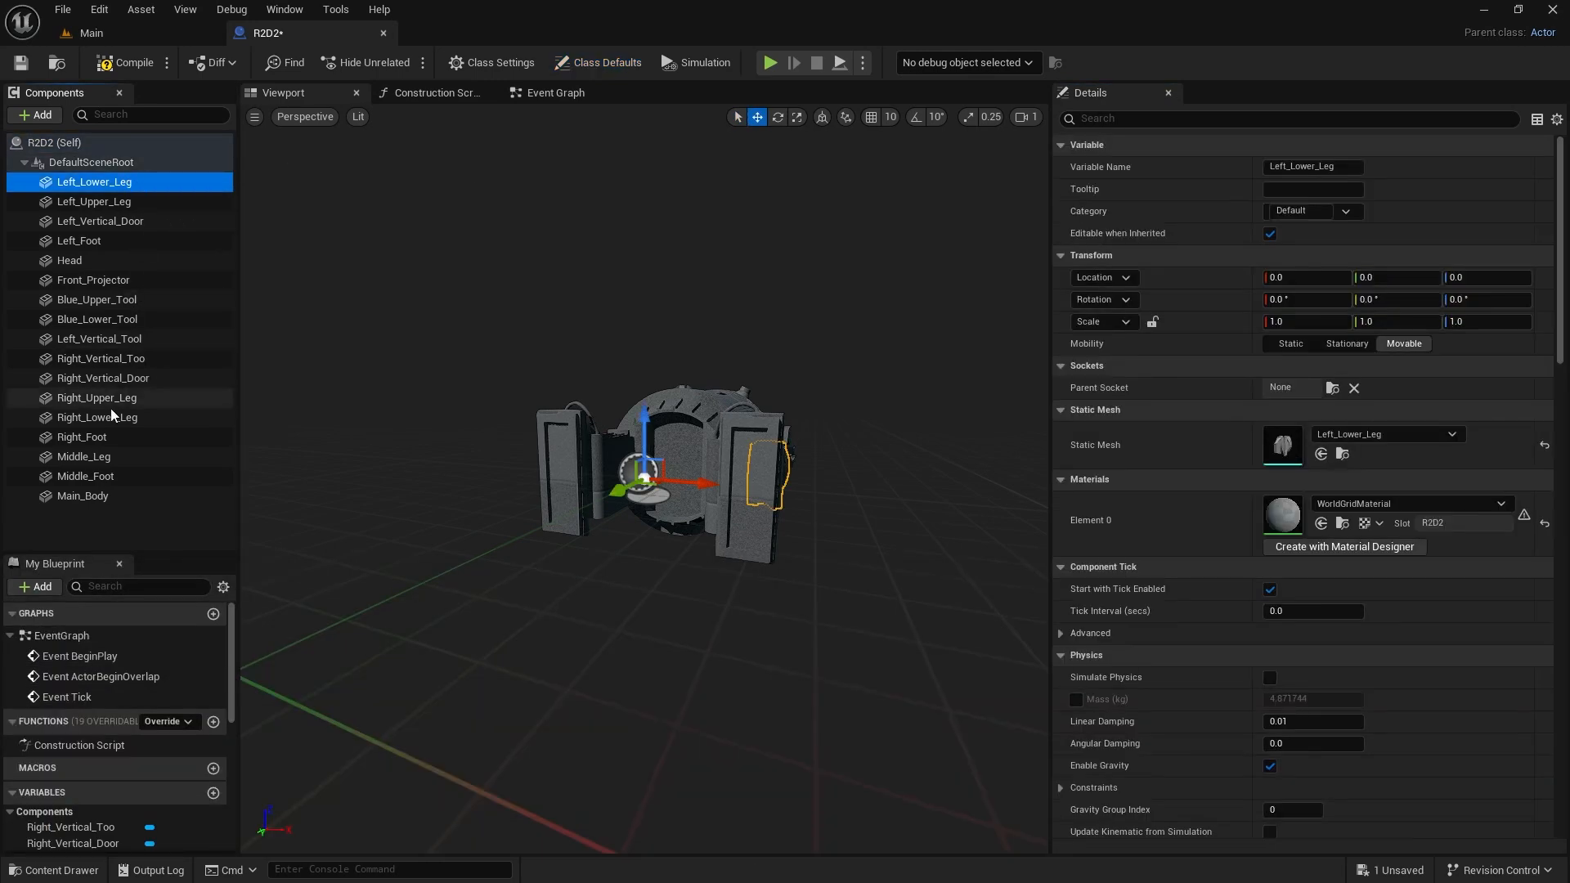
pyautogui.keyDown('shift'); pyautogui.click(112, 490); pyautogui.keyUp('shift')
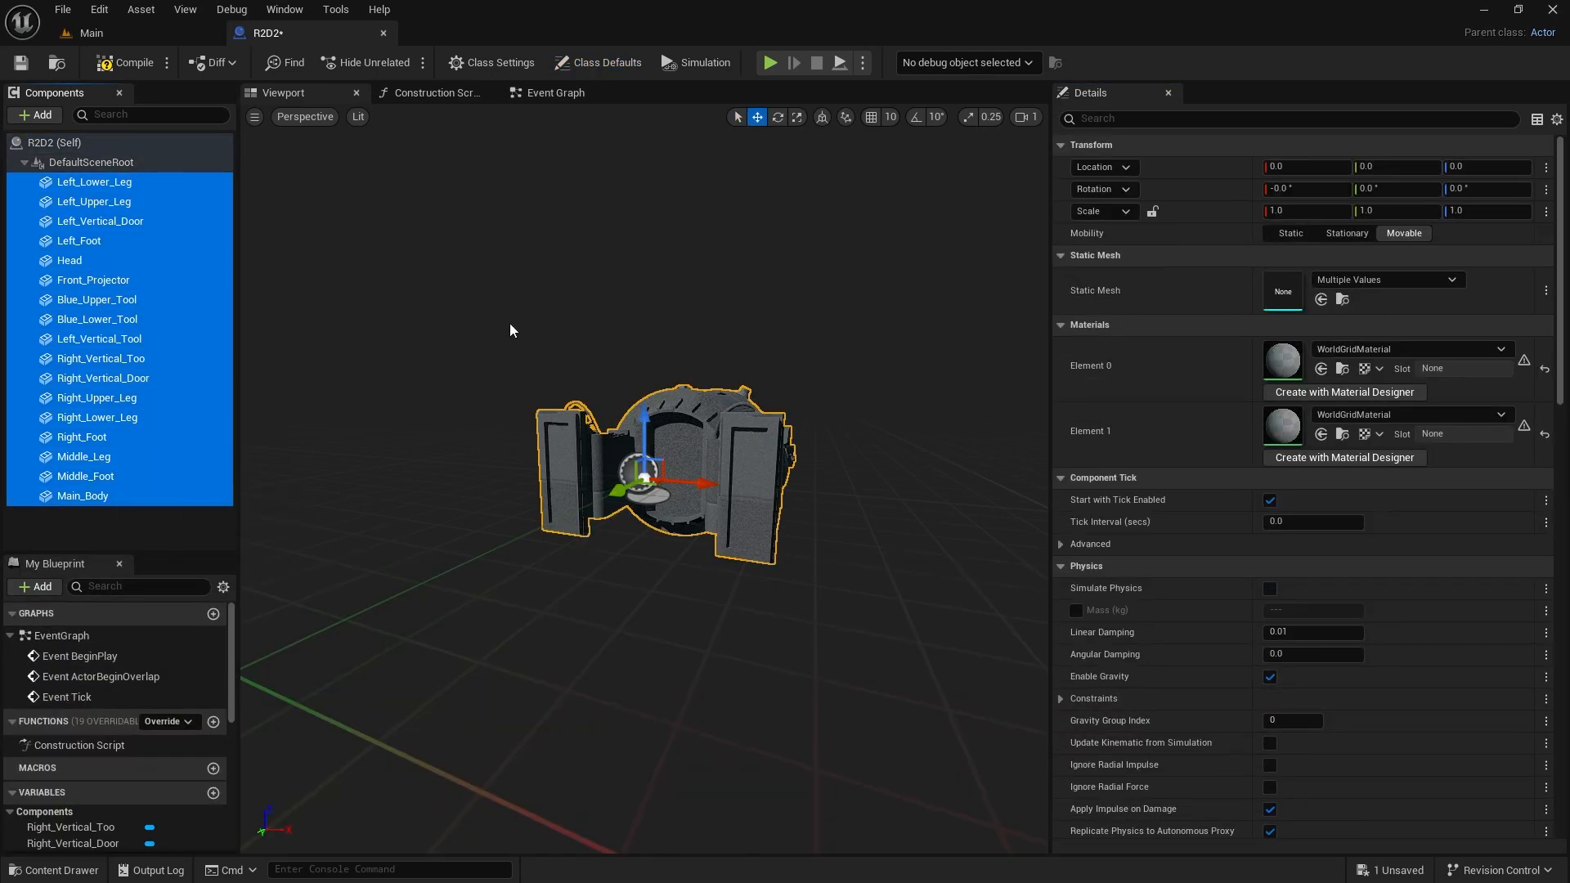
pyautogui.click(777, 120)
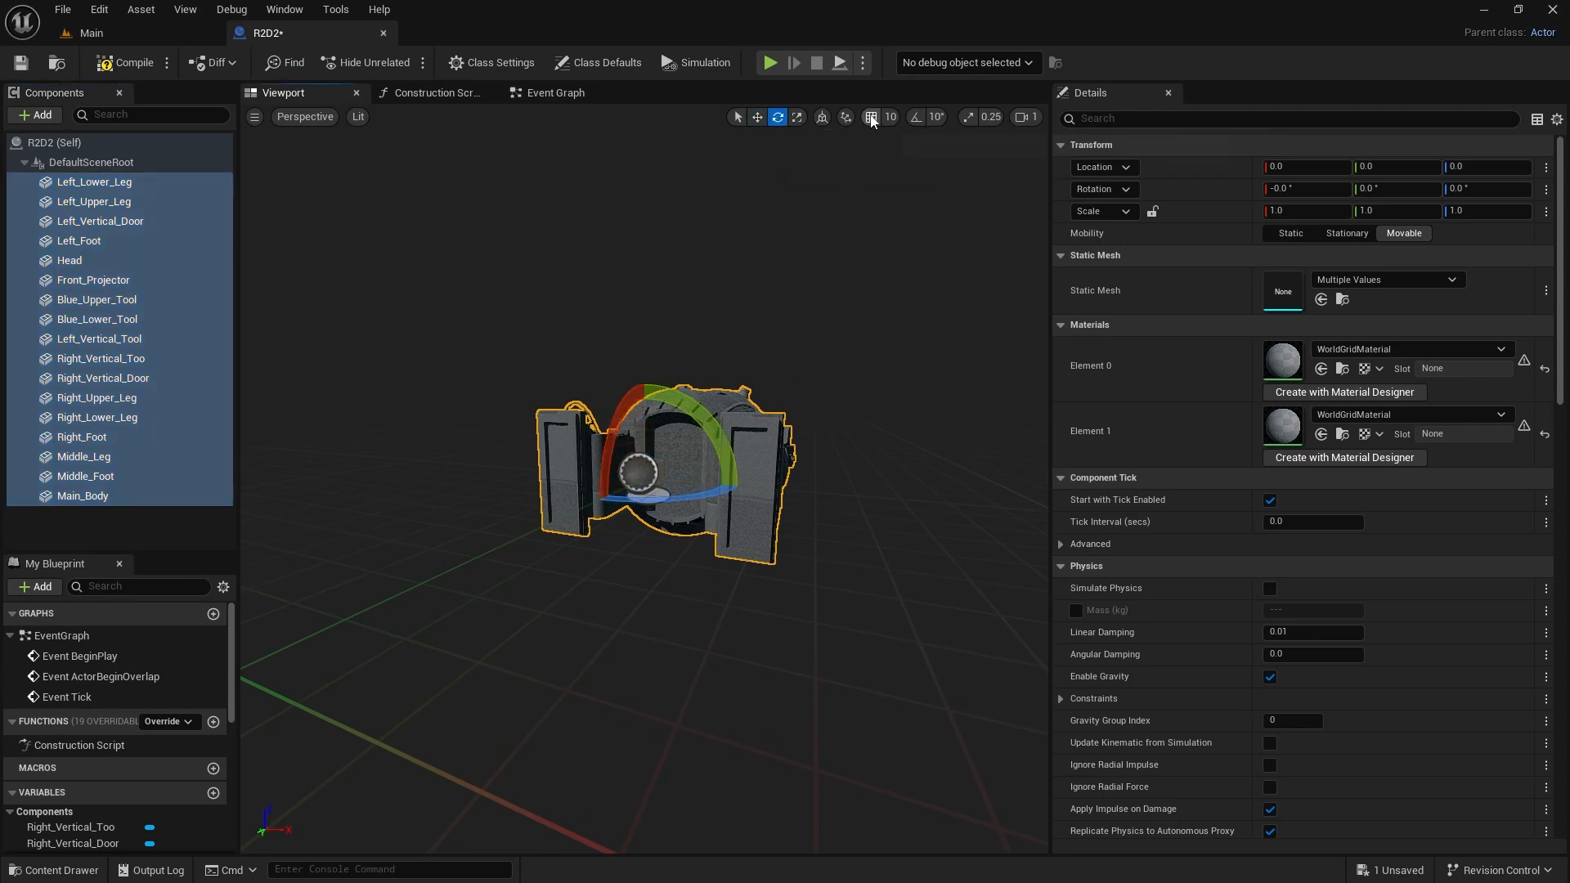
pyautogui.click(917, 122)
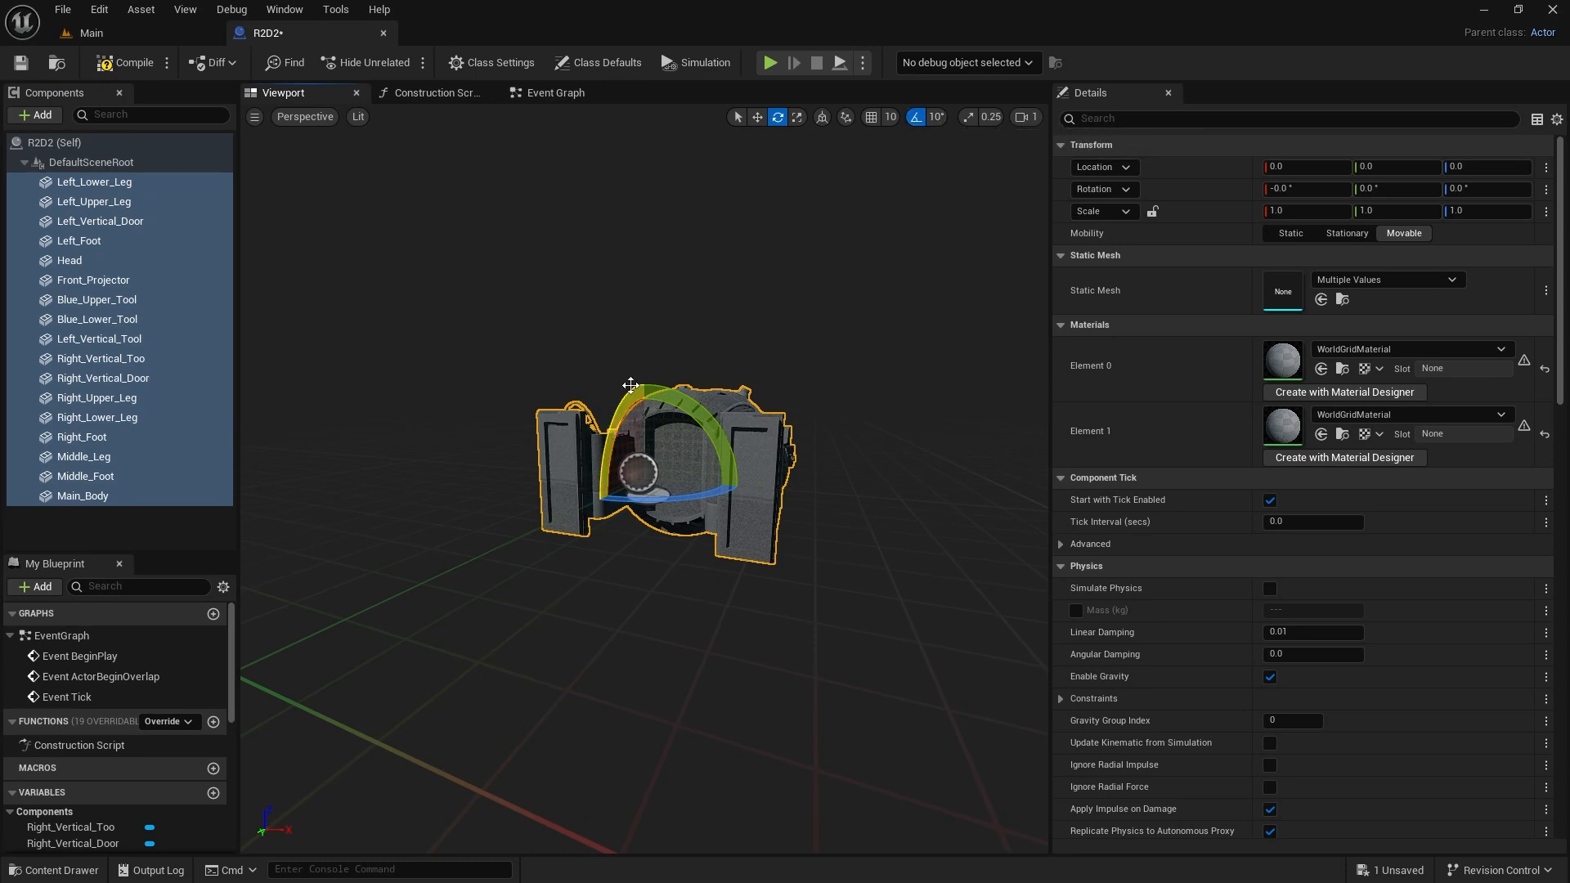
pyautogui.moveTo(632, 397); pyautogui.dragTo(642, 577)
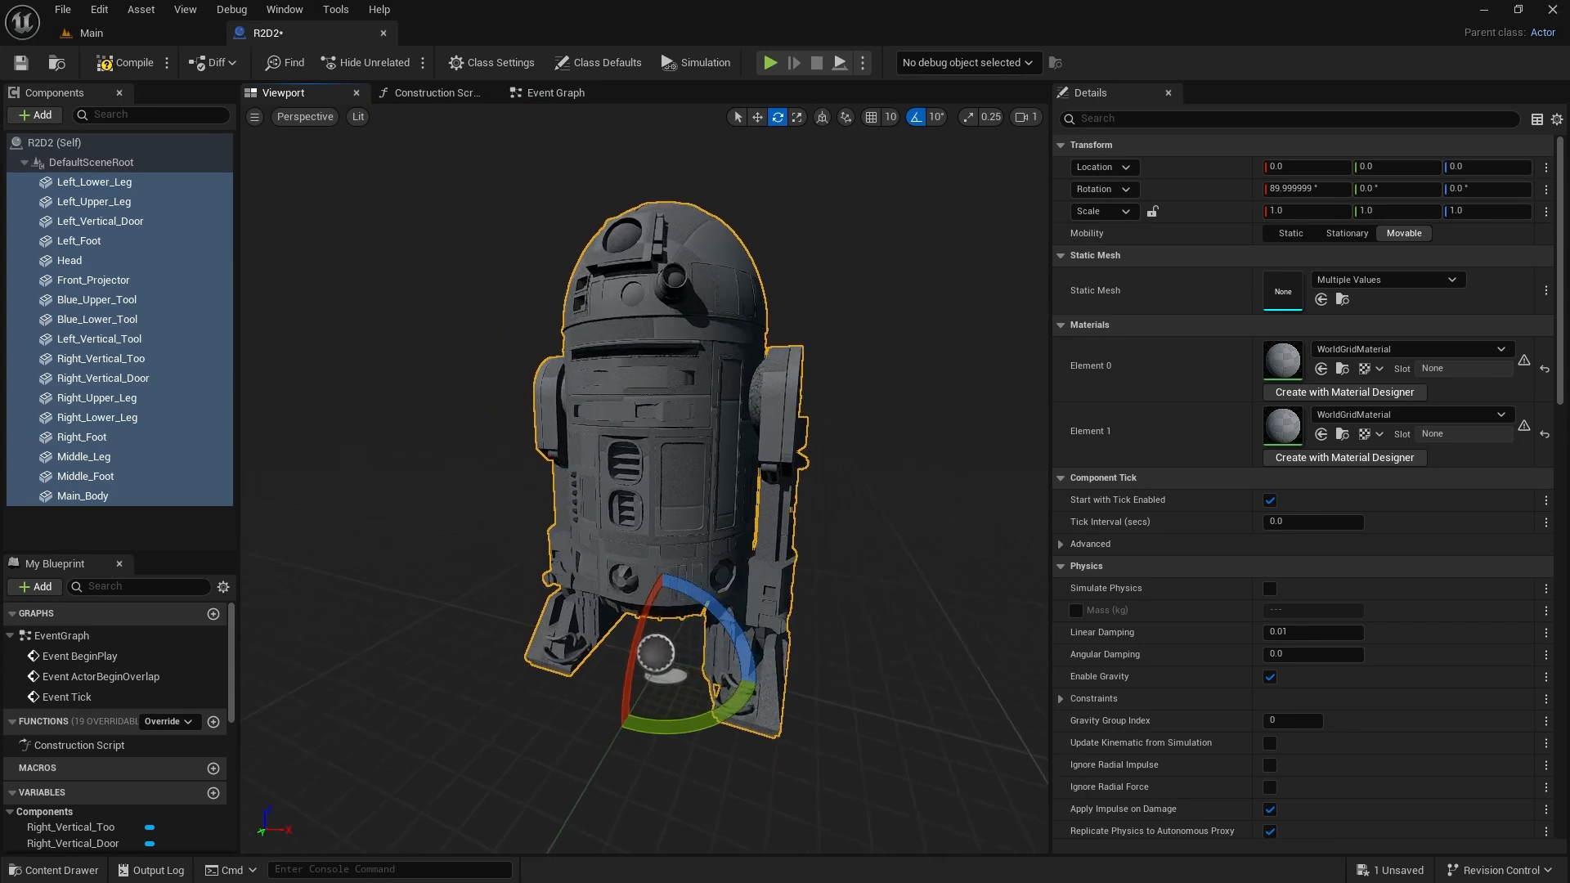
pyautogui.moveTo(642, 576)
pyautogui.mouseDown(button='right')
pyautogui.moveTo(646, 556)
pyautogui.moveTo(648, 574)
pyautogui.mouseUp(button='right')
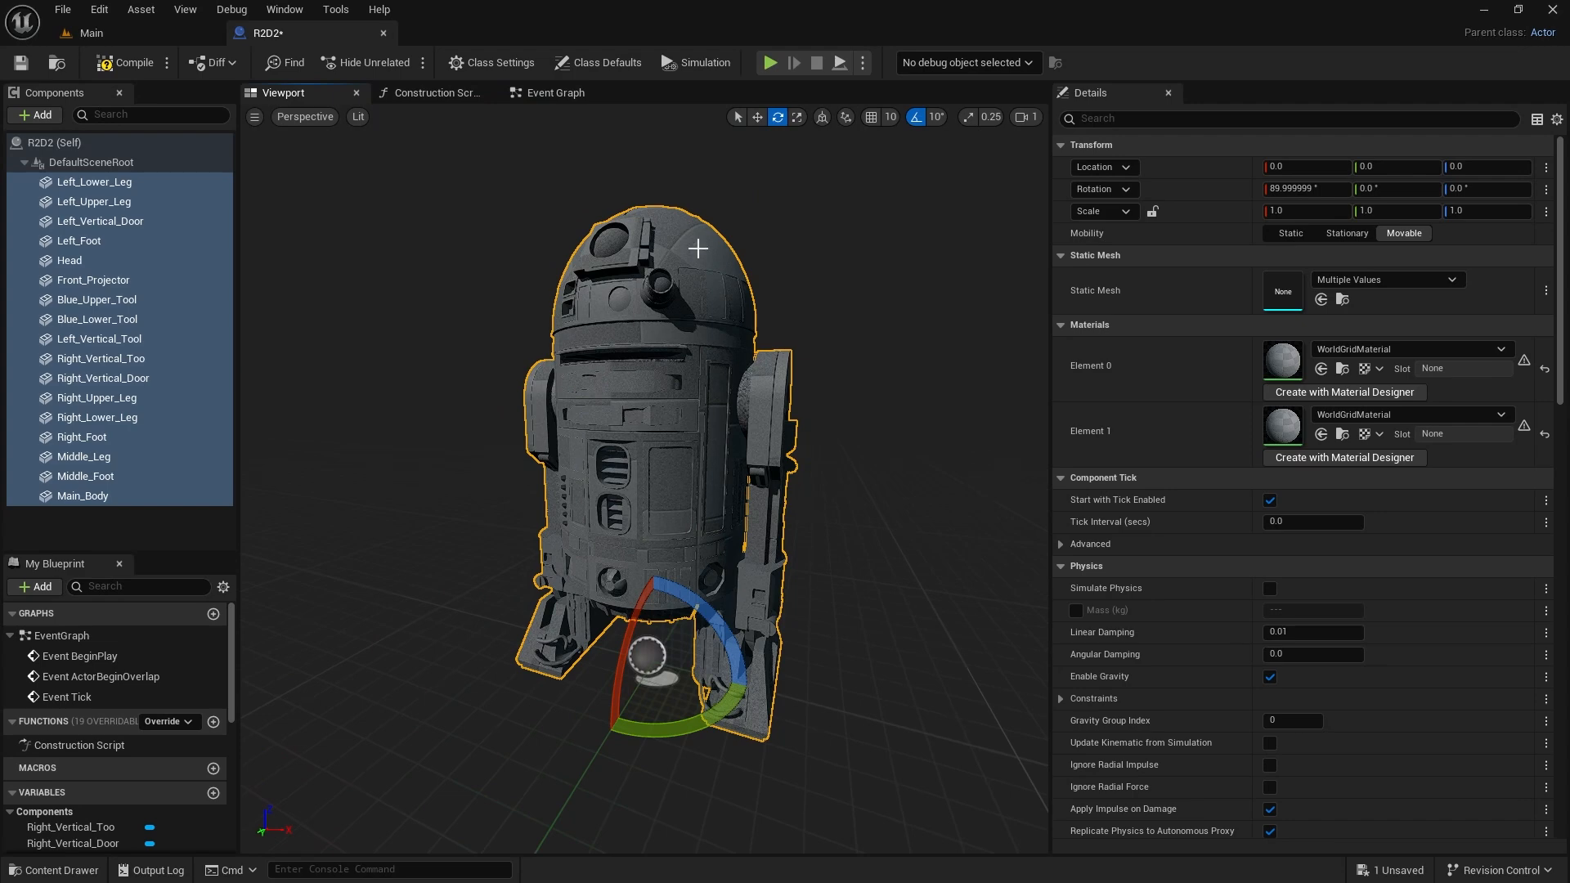
# Step: Create a new PBR material with Material Designer from the Left_Lower_Leg component's Element 0, and move the designer window clear of the viewport
pyautogui.click(85, 183)
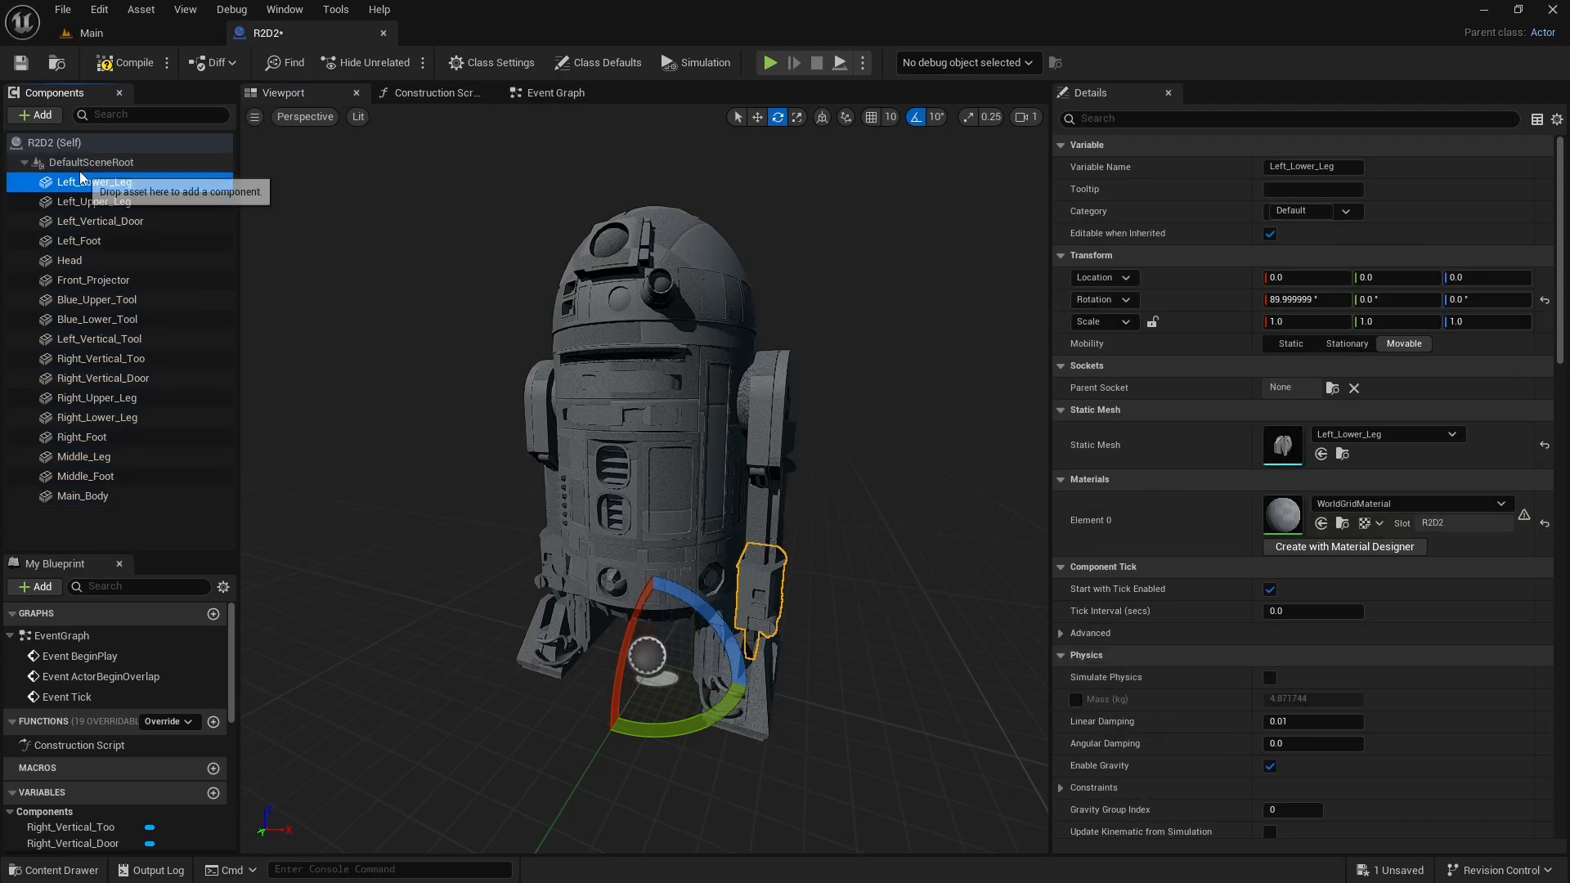
pyautogui.press('F2')
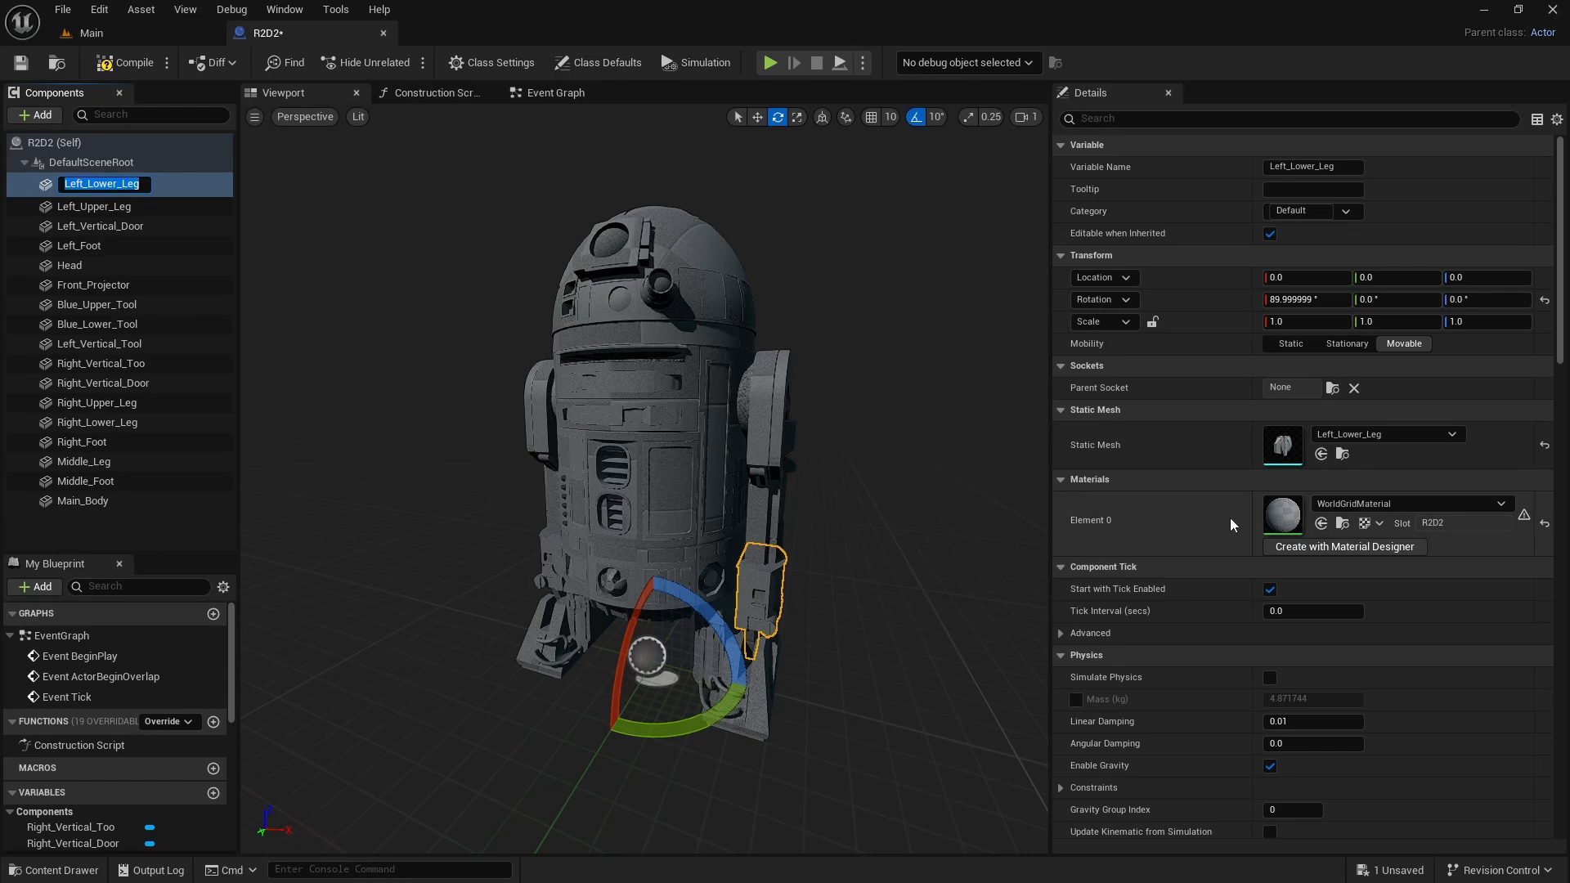
pyautogui.click(1331, 547)
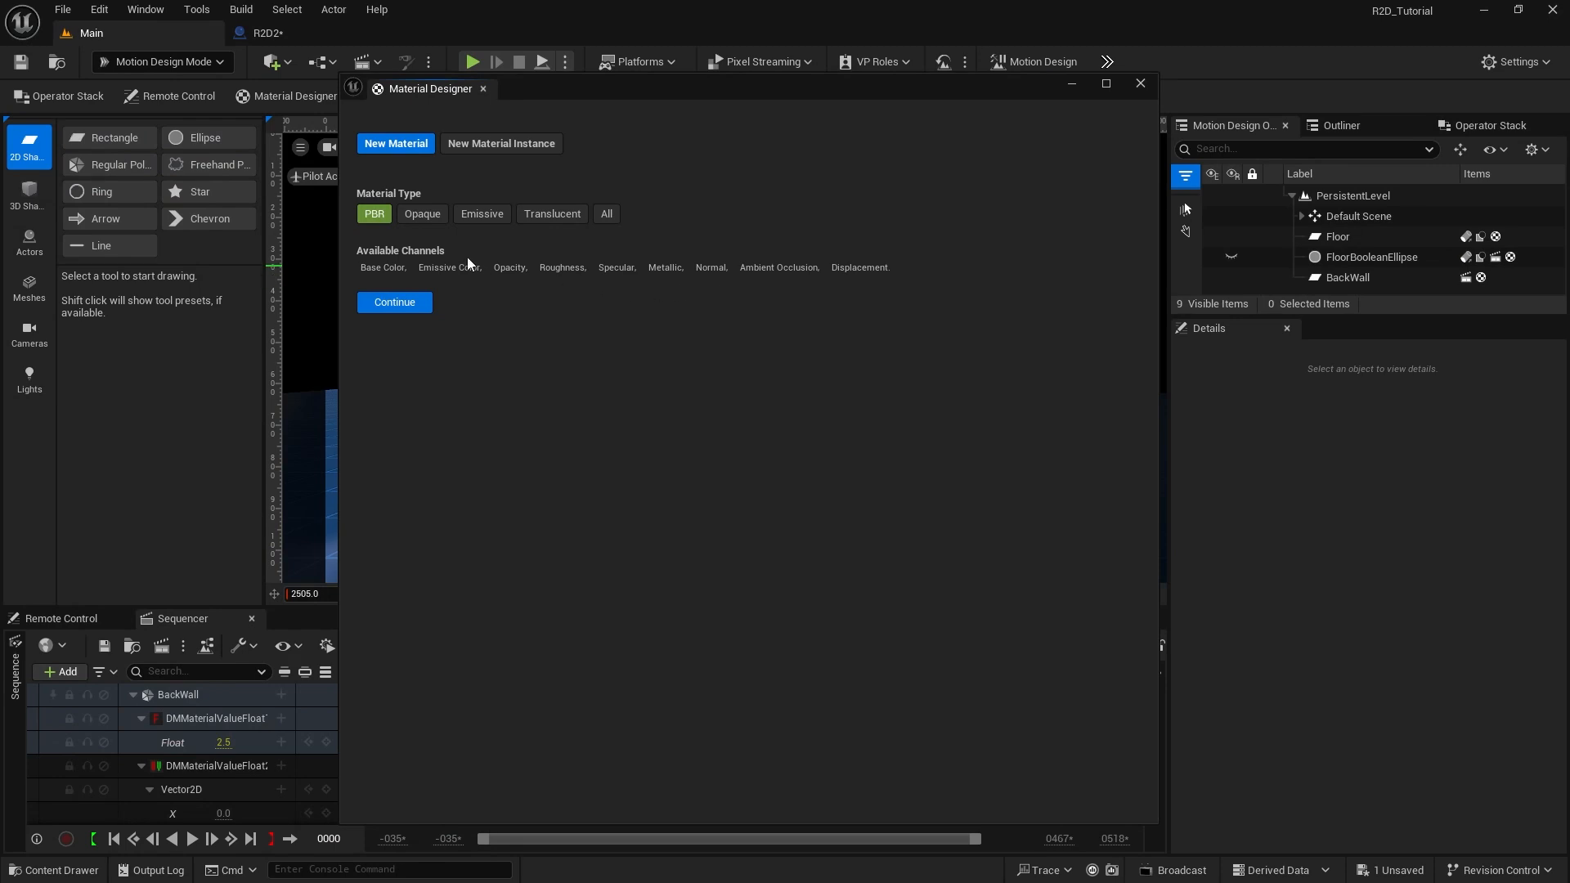
pyautogui.click(403, 307)
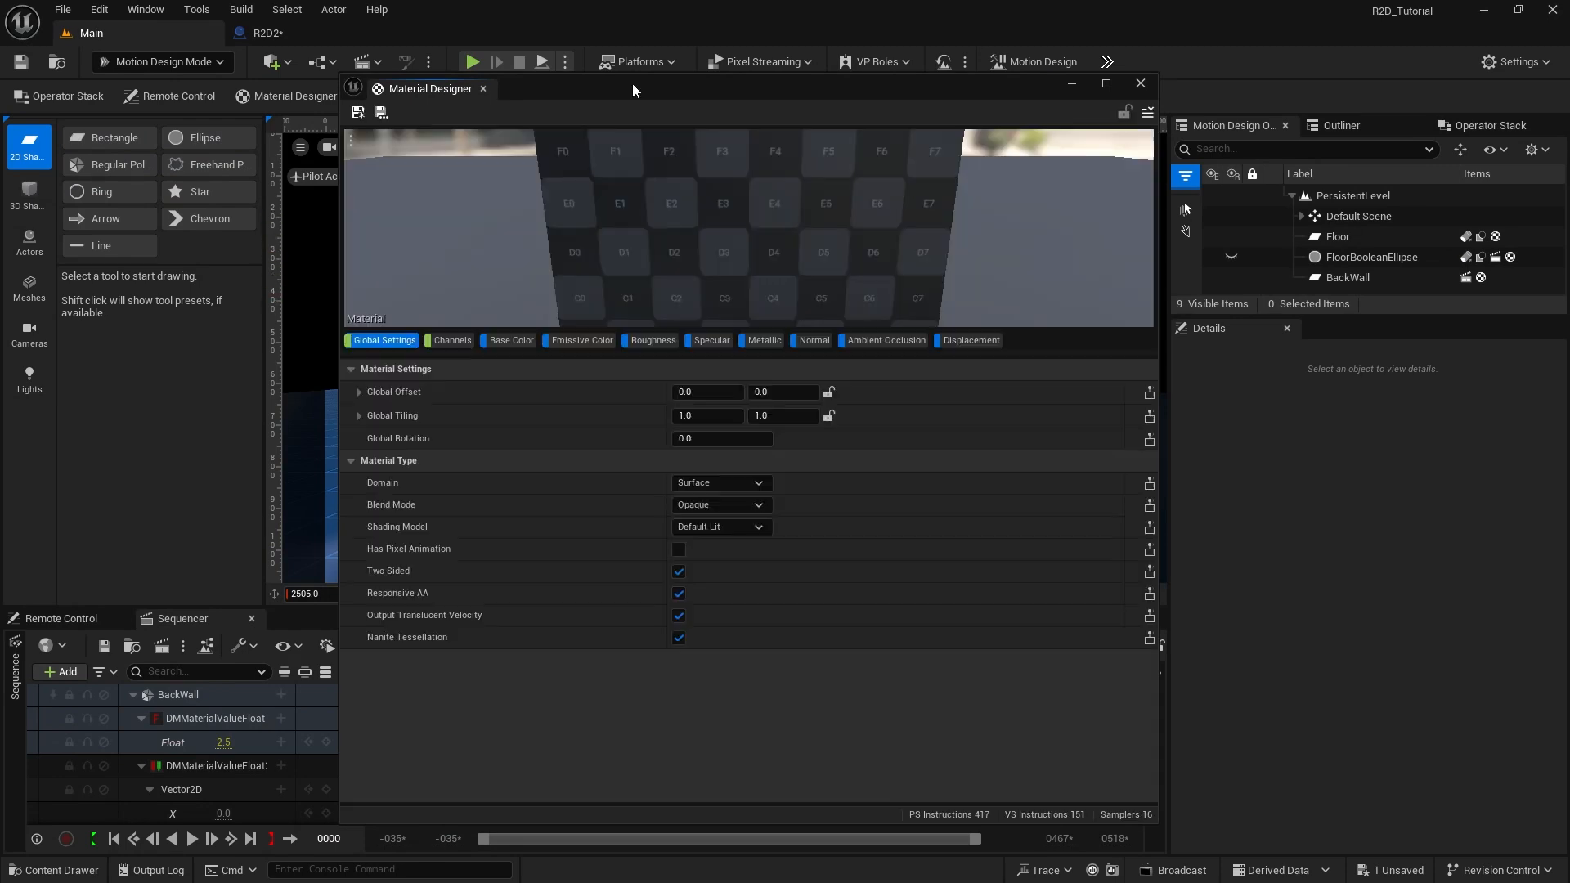
pyautogui.moveTo(631, 88); pyautogui.dragTo(1021, 82)
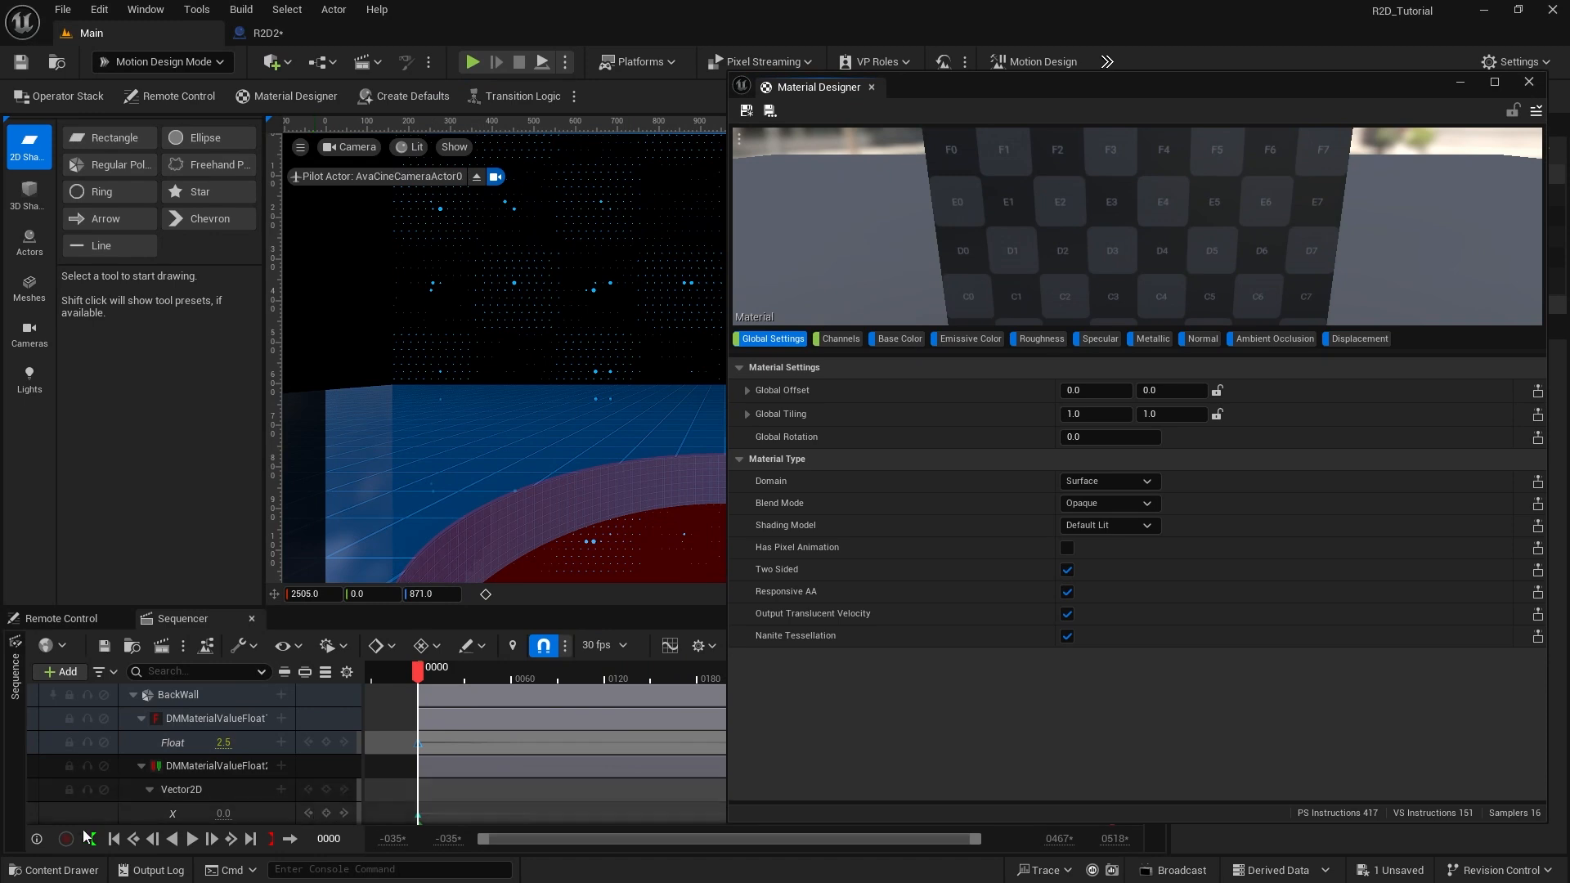
# Step: Assign the R2D2_Diffuse texture from the R2D2Materials folder to the material's Base Color layer and view the whole preview cube
pyautogui.click(49, 870)
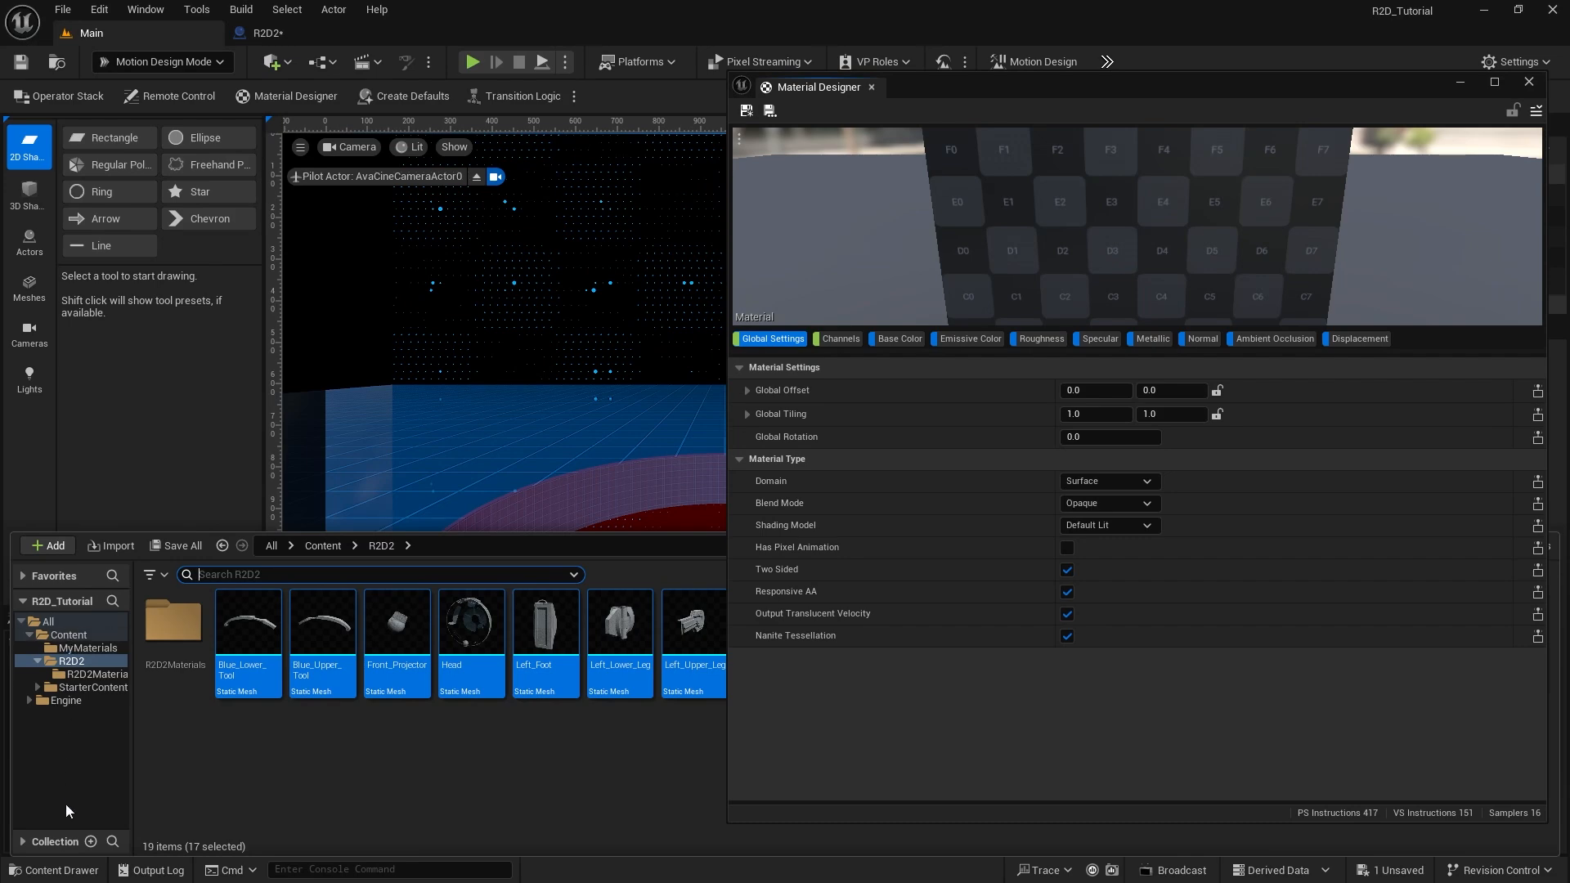
pyautogui.click(180, 617)
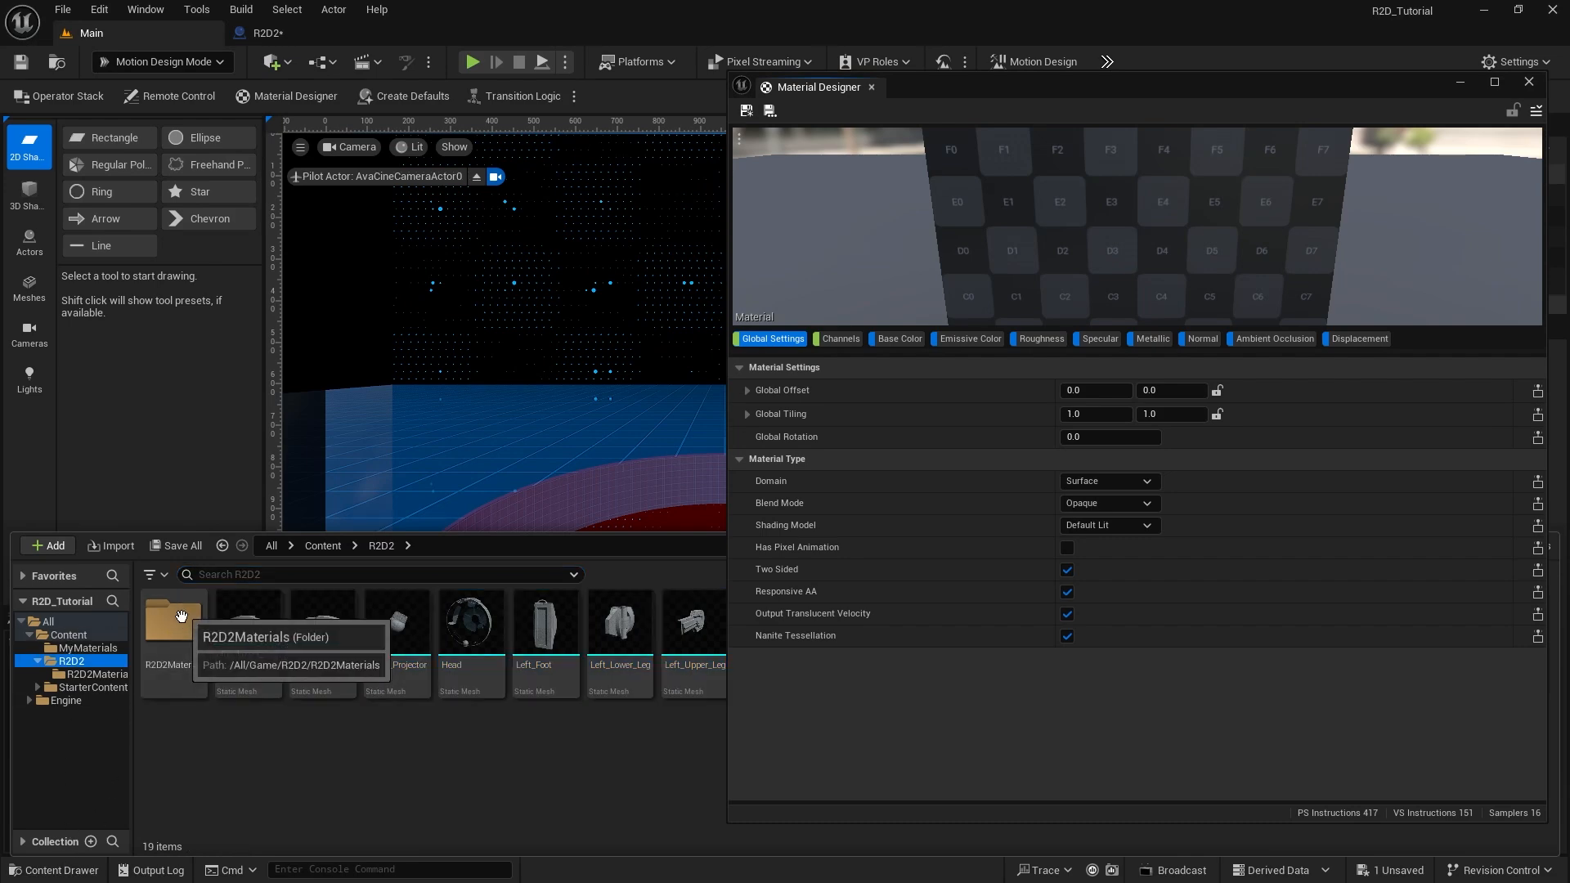
pyautogui.doubleClick(181, 618)
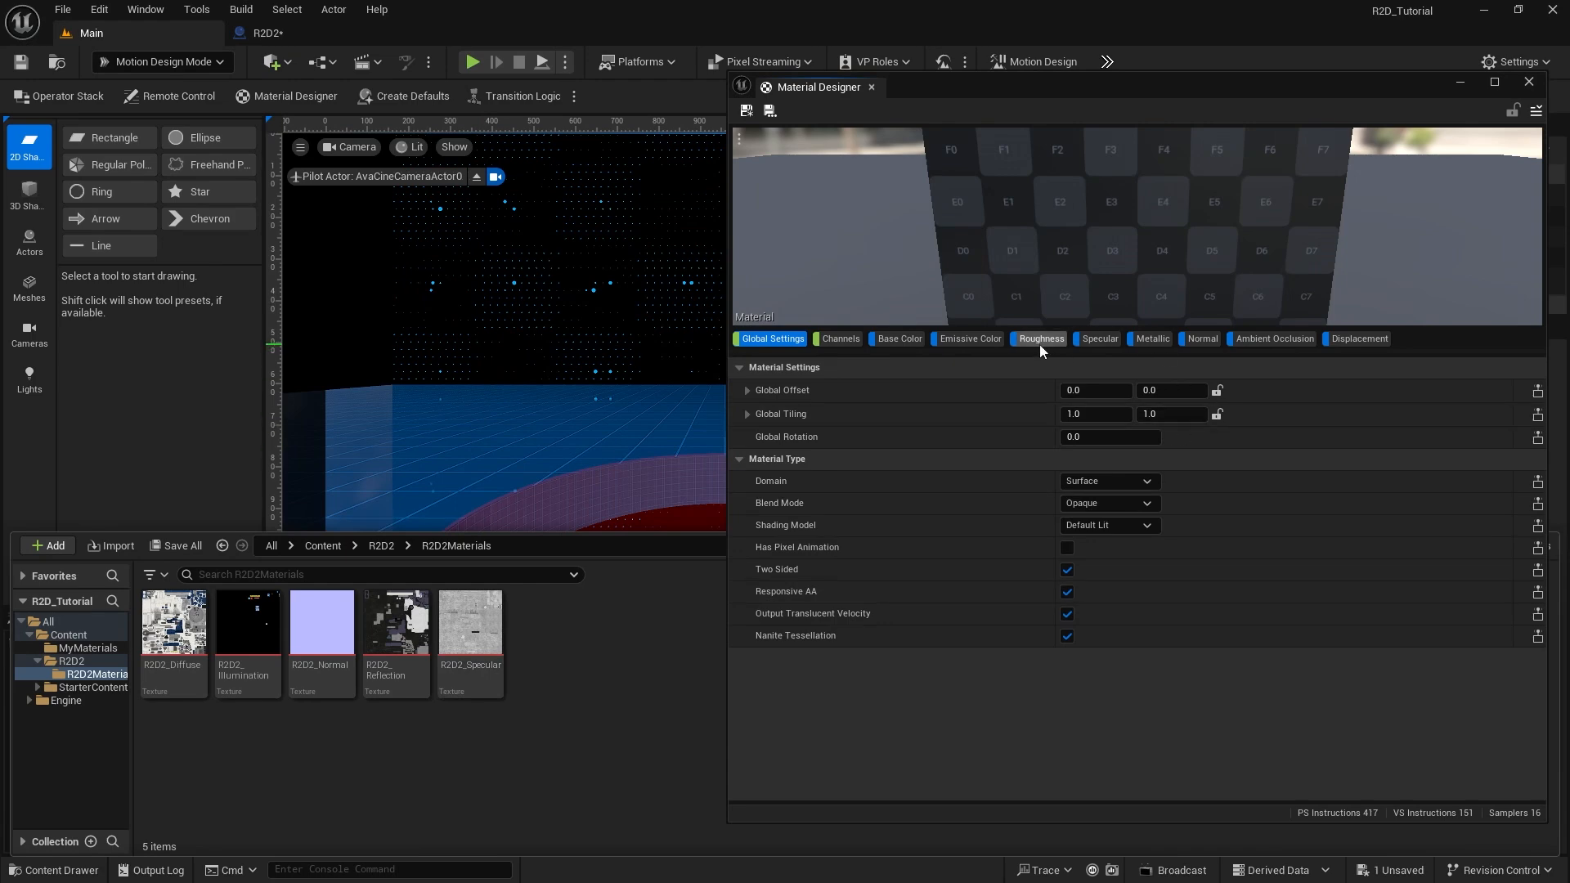
pyautogui.click(894, 340)
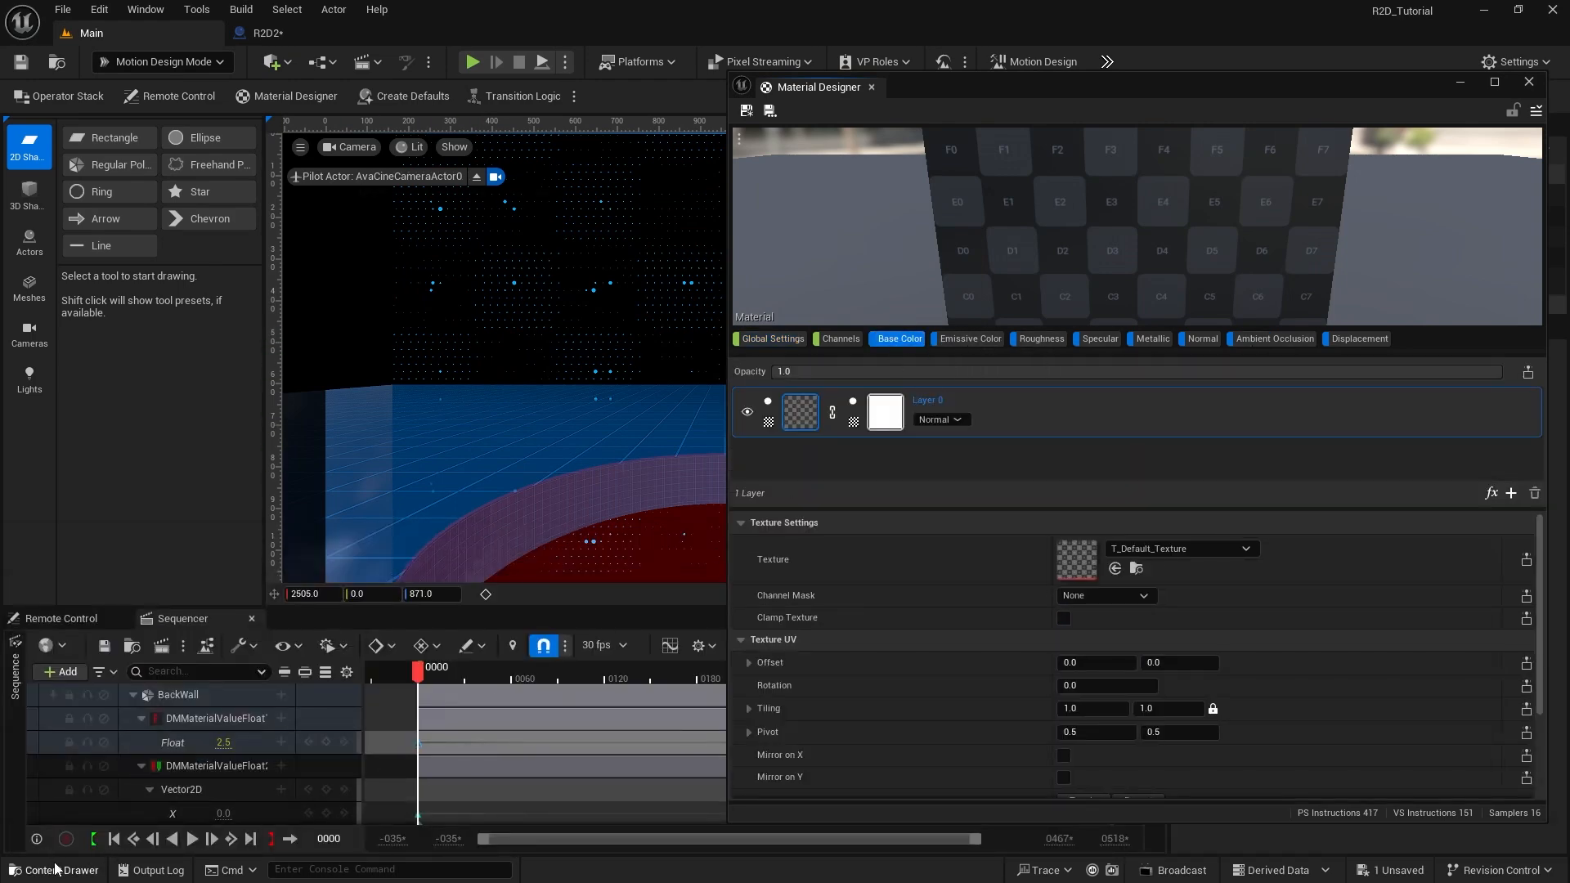
pyautogui.click(55, 868)
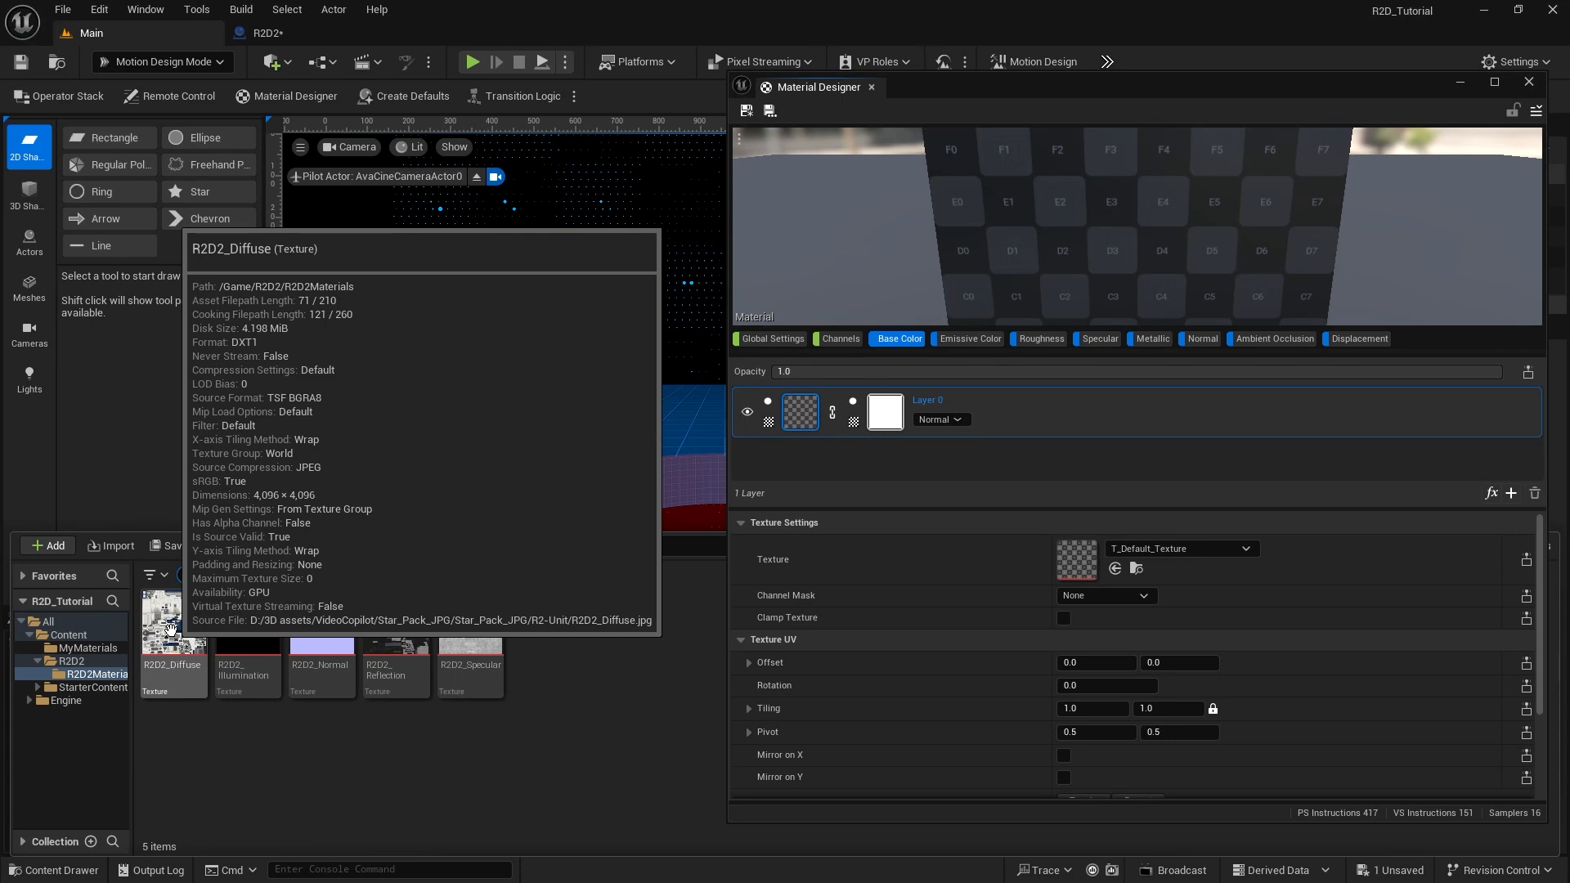
pyautogui.moveTo(170, 628); pyautogui.dragTo(1073, 556)
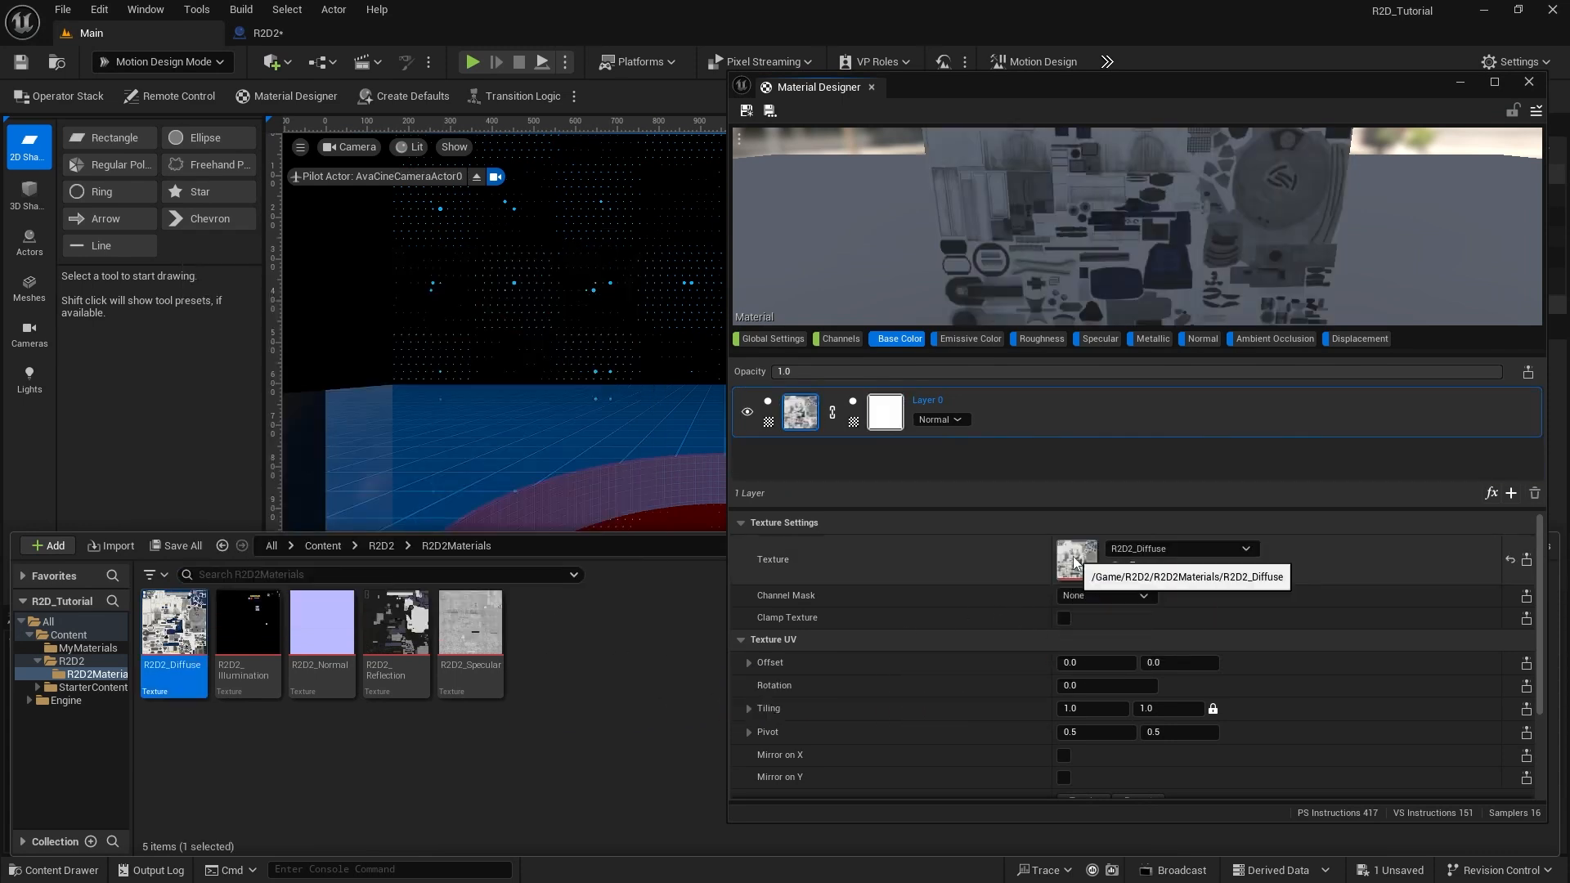
pyautogui.scroll(-5, 1120, 203)
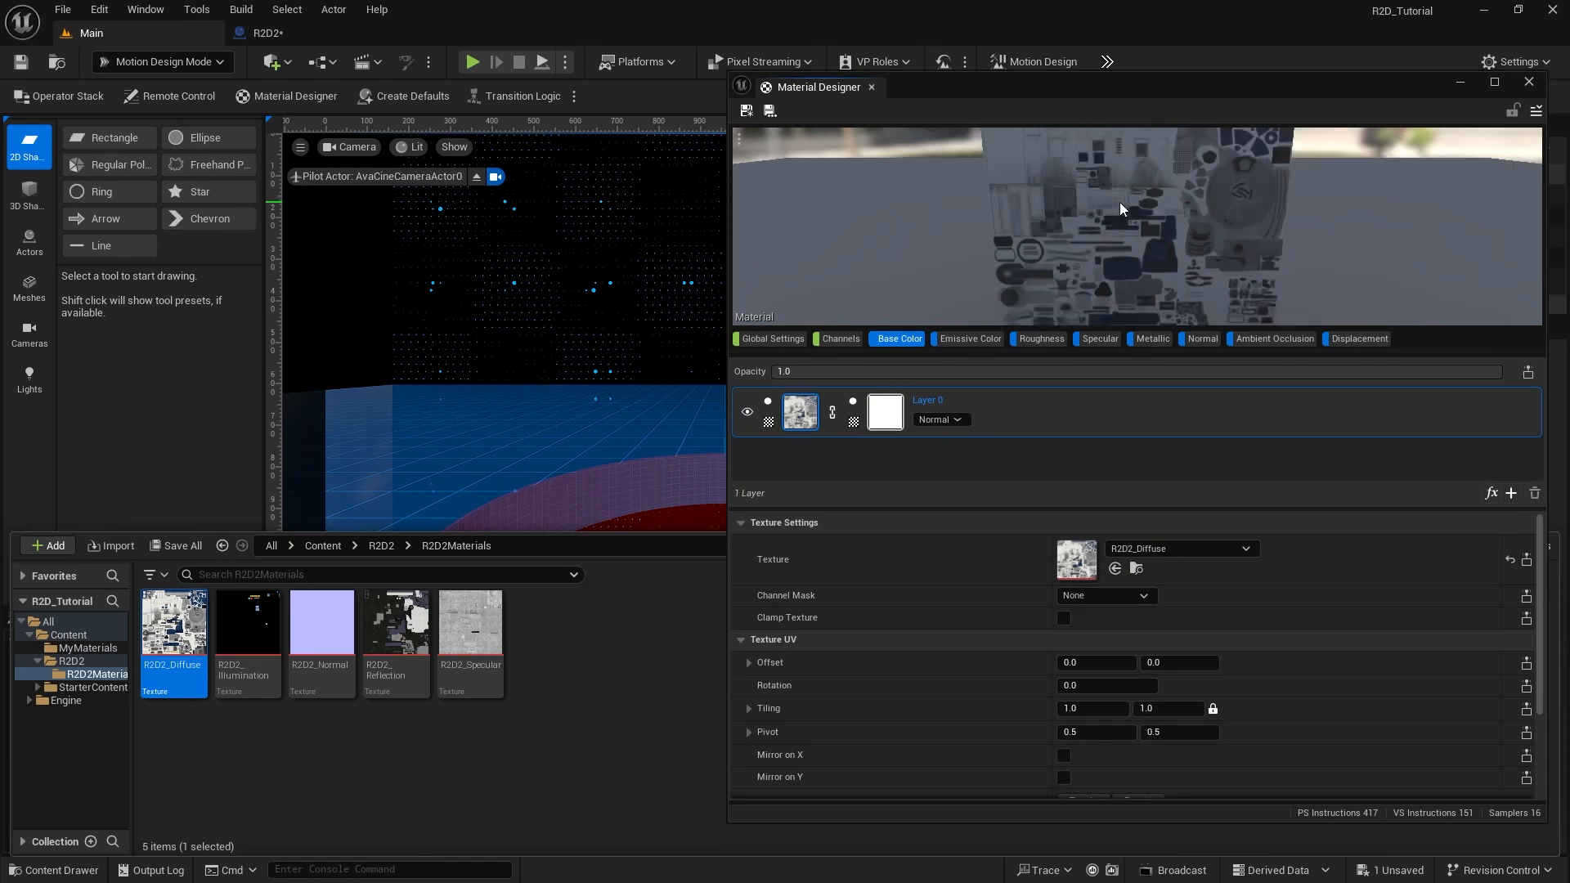
pyautogui.scroll(1, 1120, 203)
pyautogui.moveTo(1120, 205); pyautogui.dragTo(1120, 205, button='right')
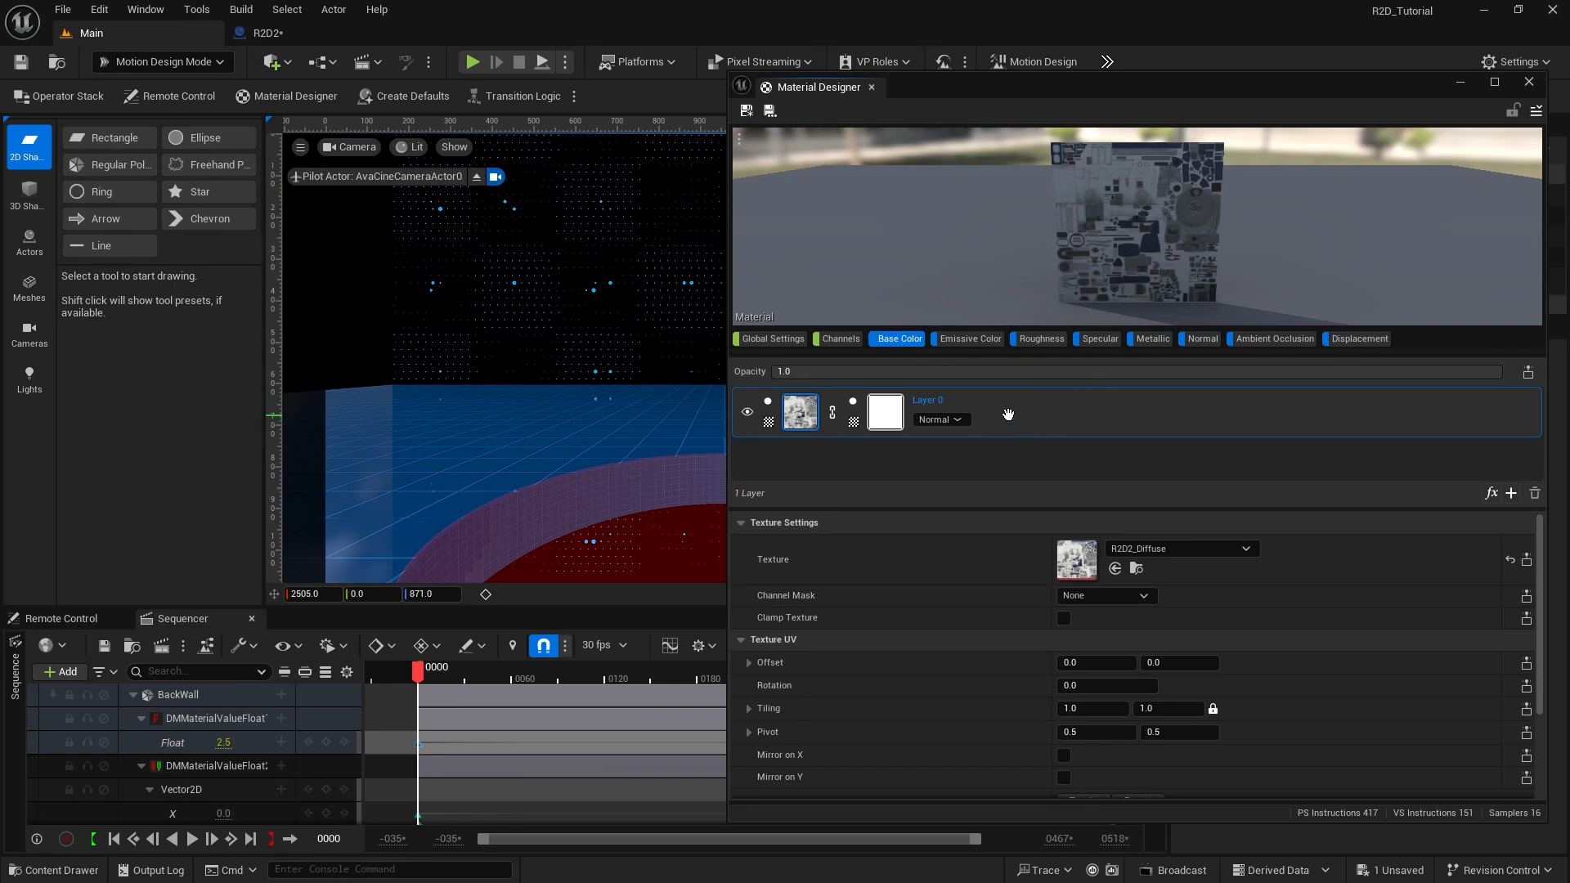
# Step: Add a Brightness & Contrast effect to the Base Color layer and set its brightness to 1.5
pyautogui.click(1491, 493)
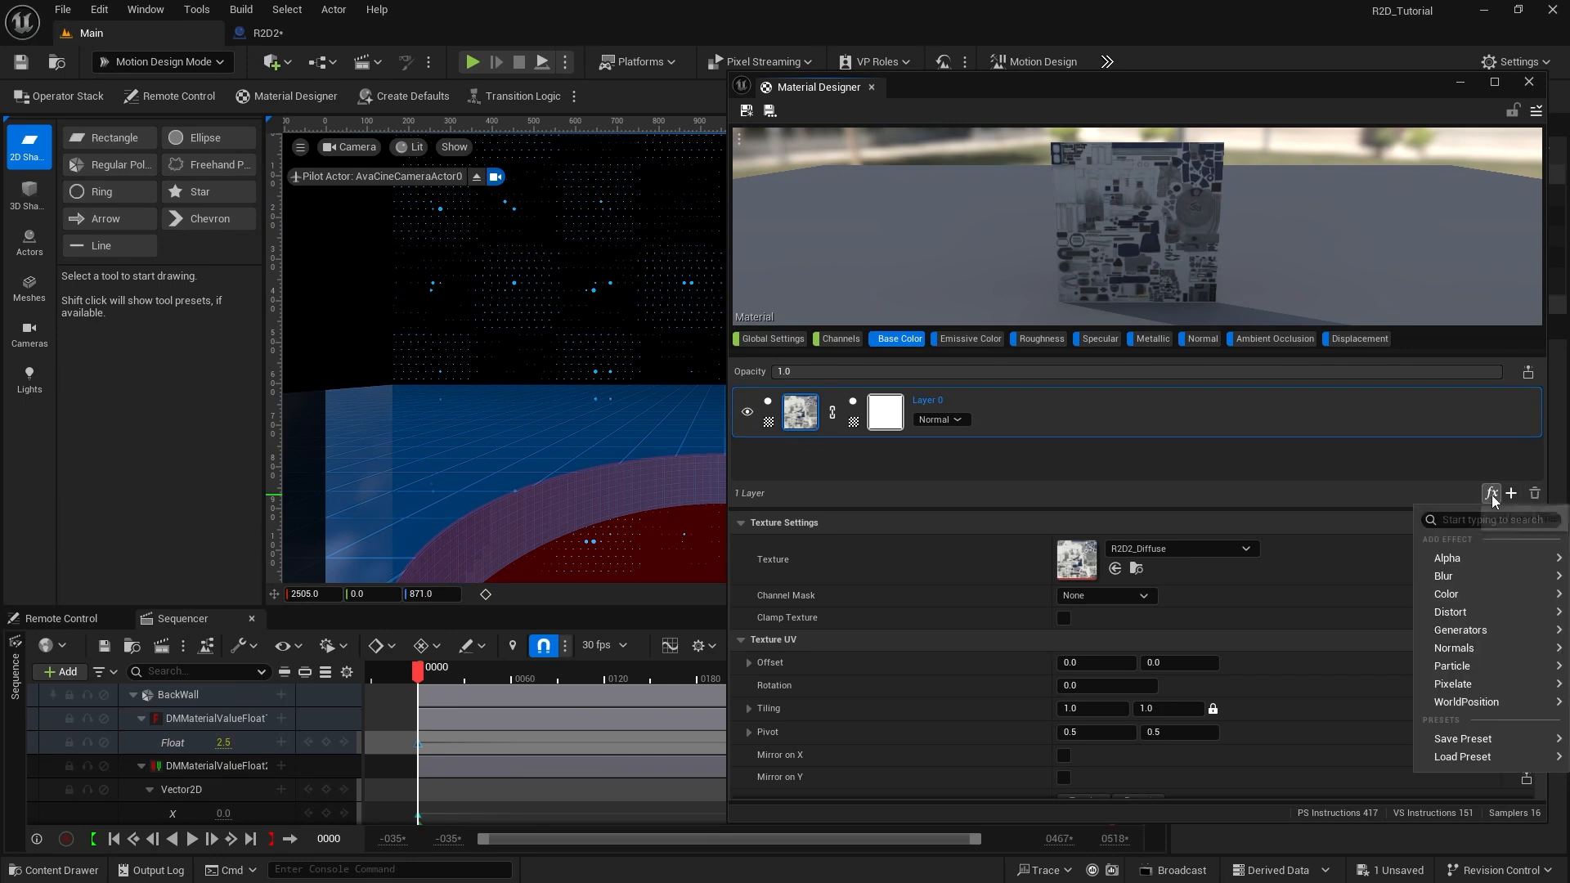
pyautogui.moveTo(1488, 595)
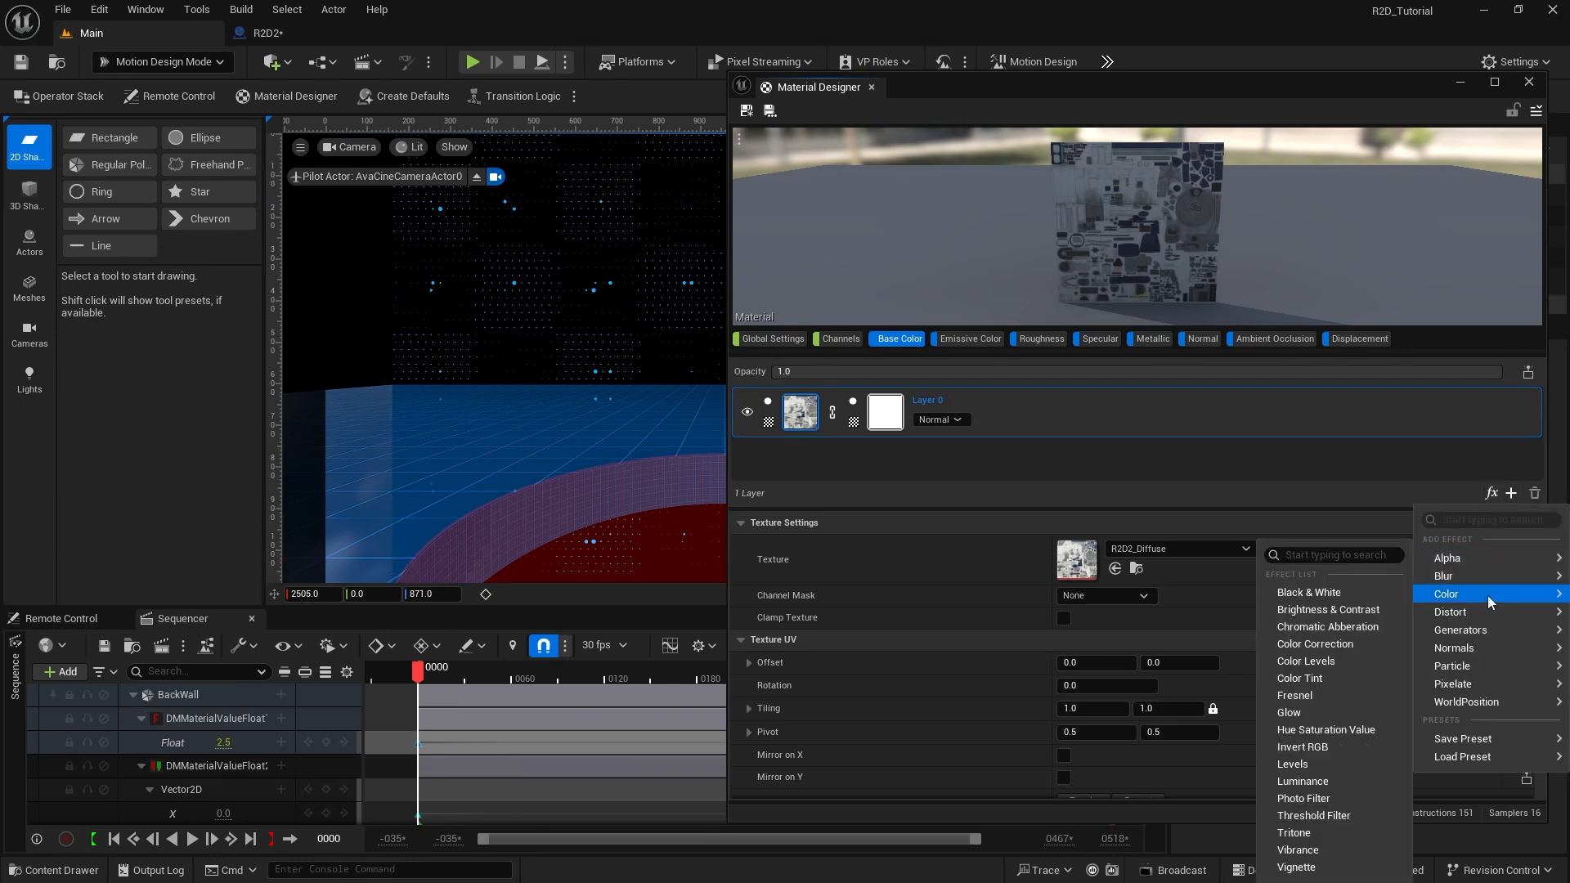
pyautogui.click(1361, 609)
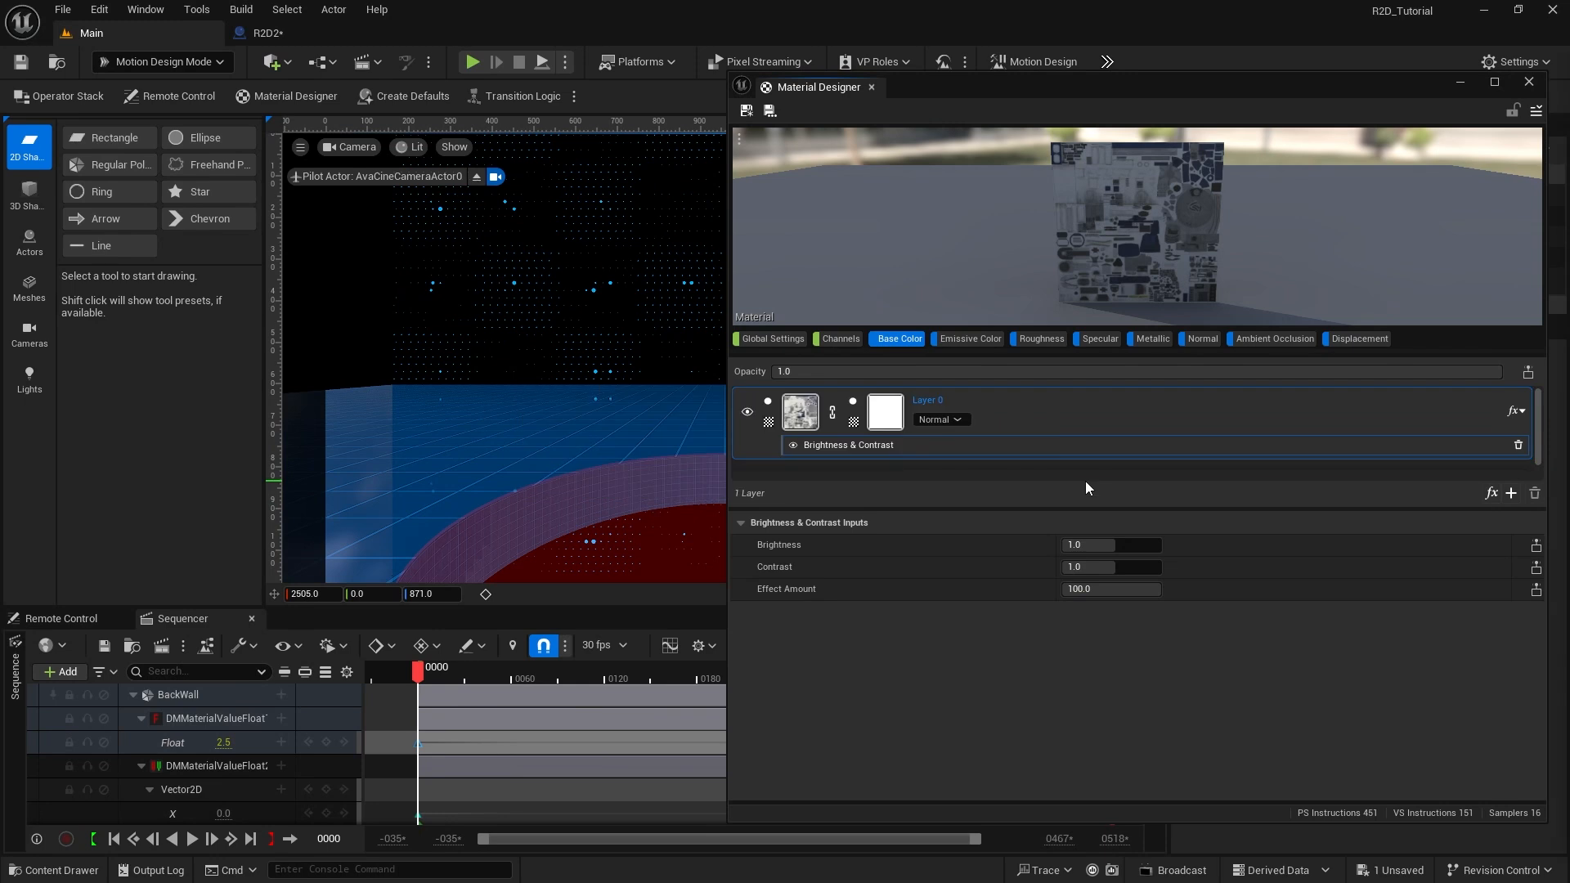
pyautogui.click(1079, 544)
pyautogui.write('1.5')
pyautogui.press('Return')
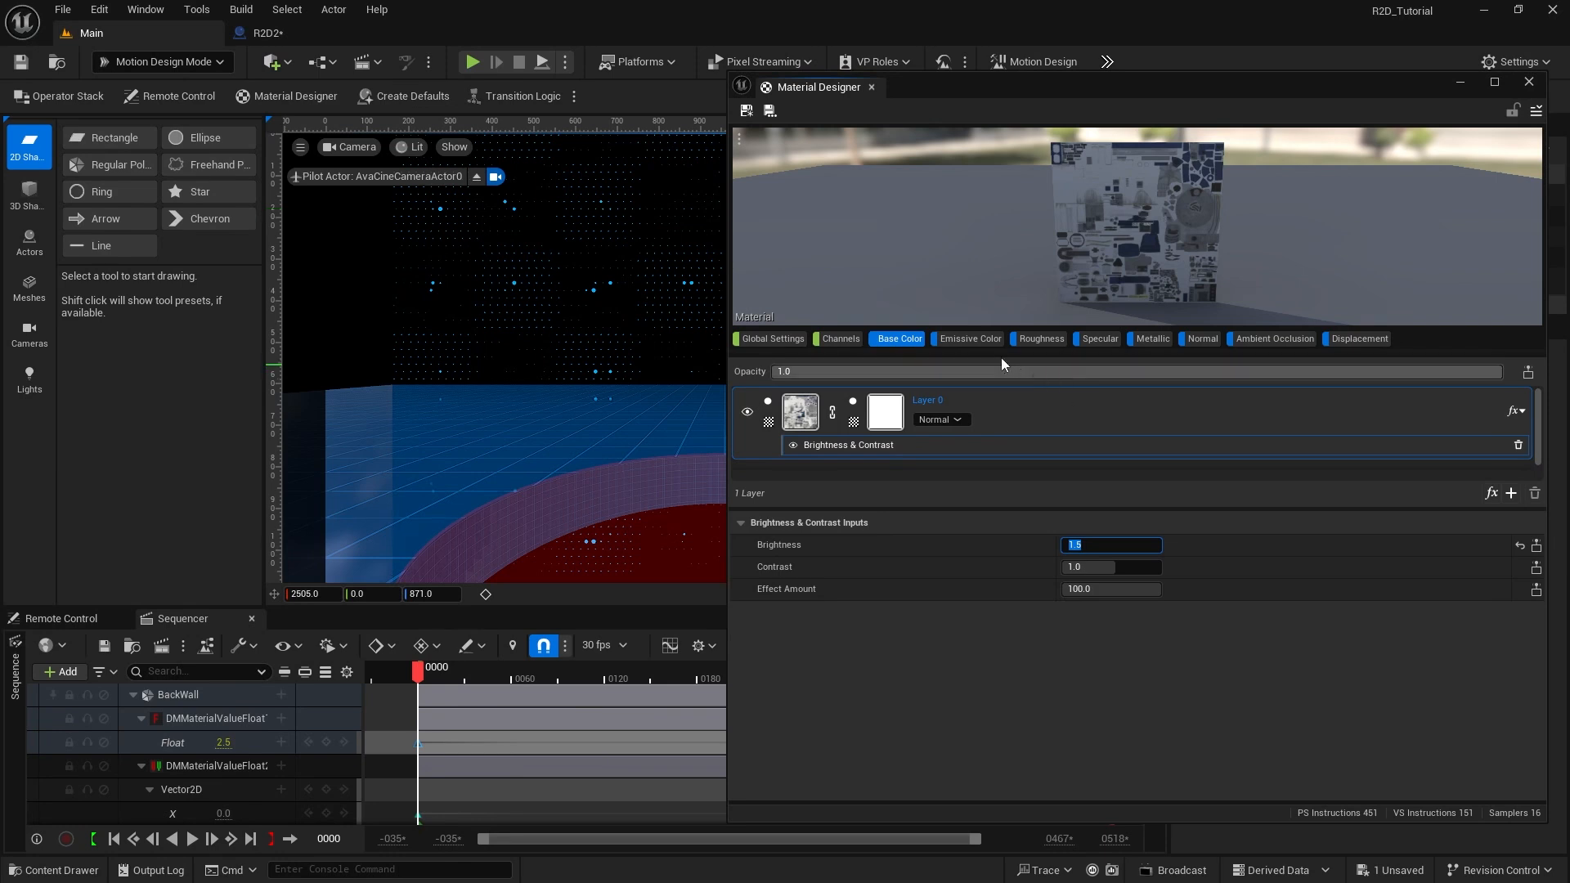
# Step: Assign the R2D2_Illumination texture from the R2D2Materials folder to the material's Emissive Color layer
pyautogui.click(961, 339)
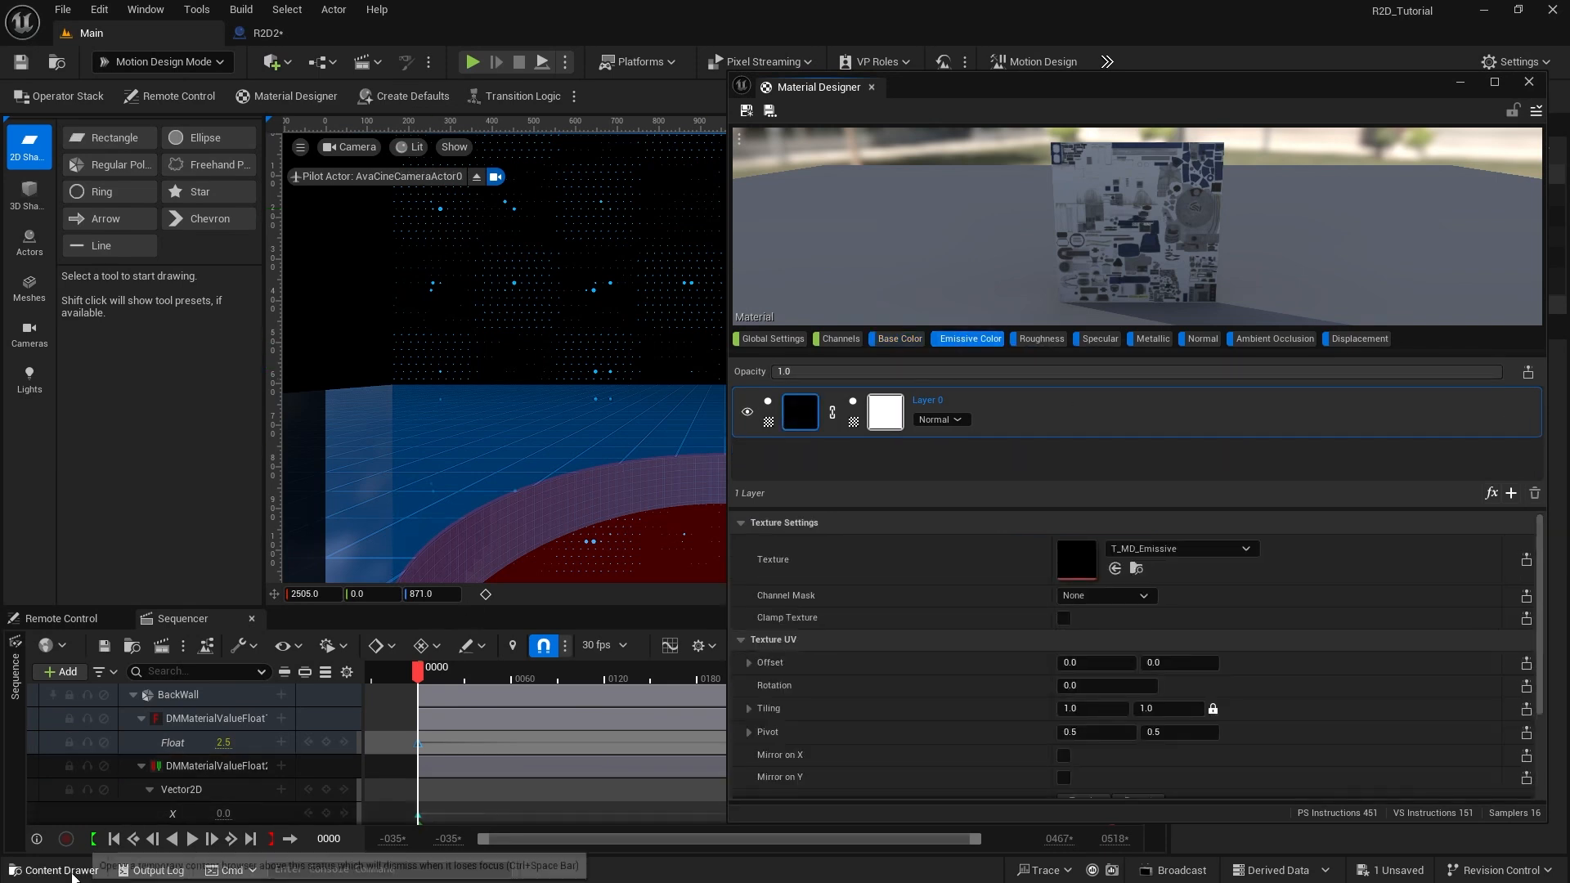
pyautogui.click(57, 870)
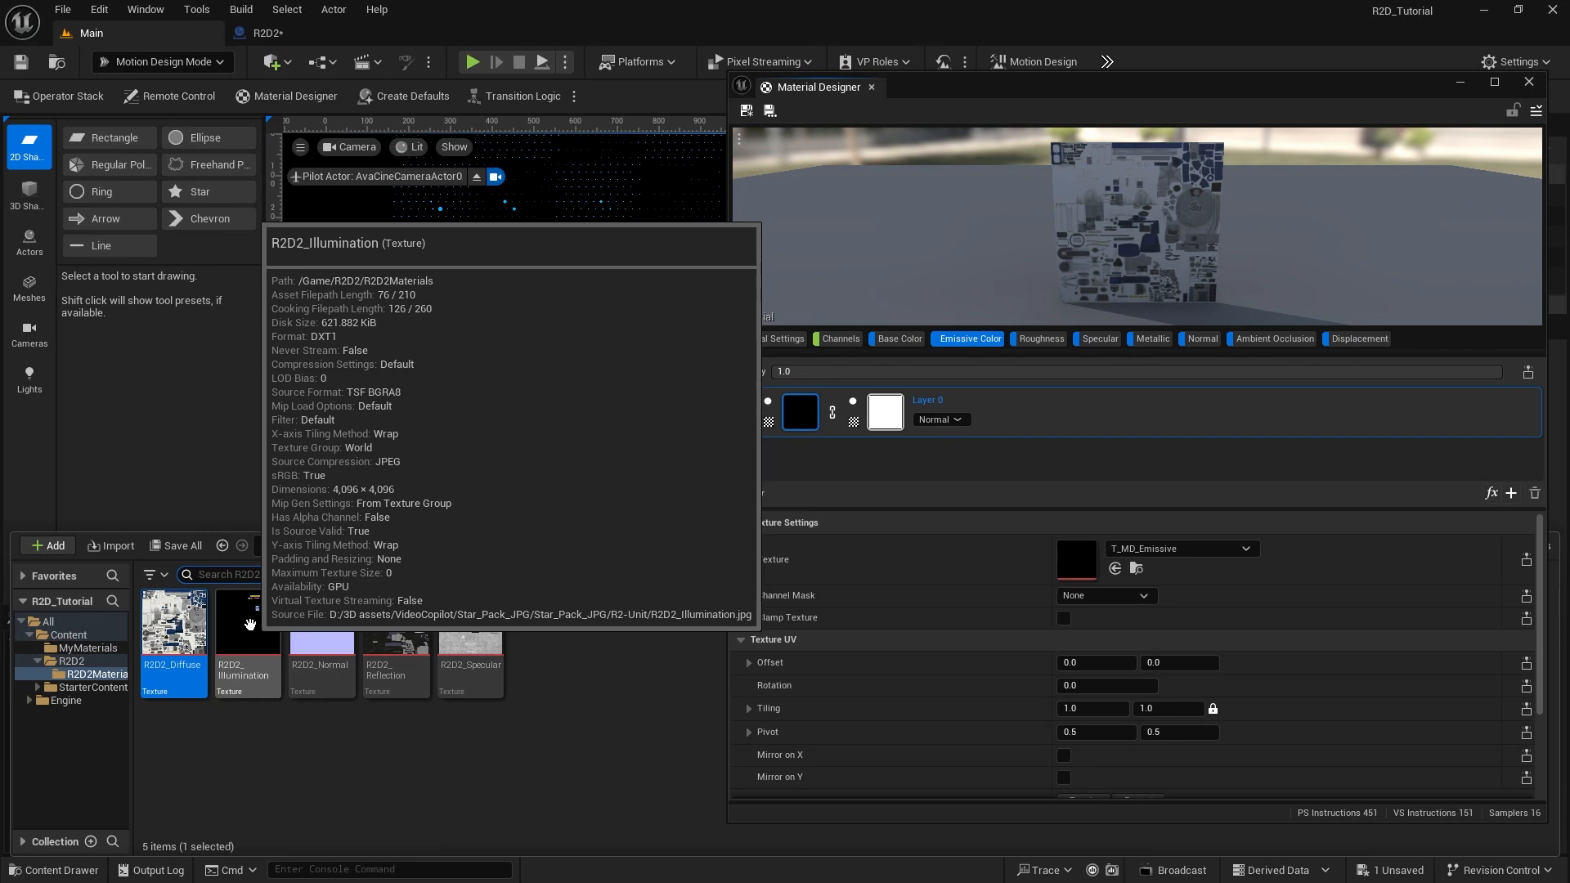
pyautogui.moveTo(249, 623); pyautogui.dragTo(1077, 556)
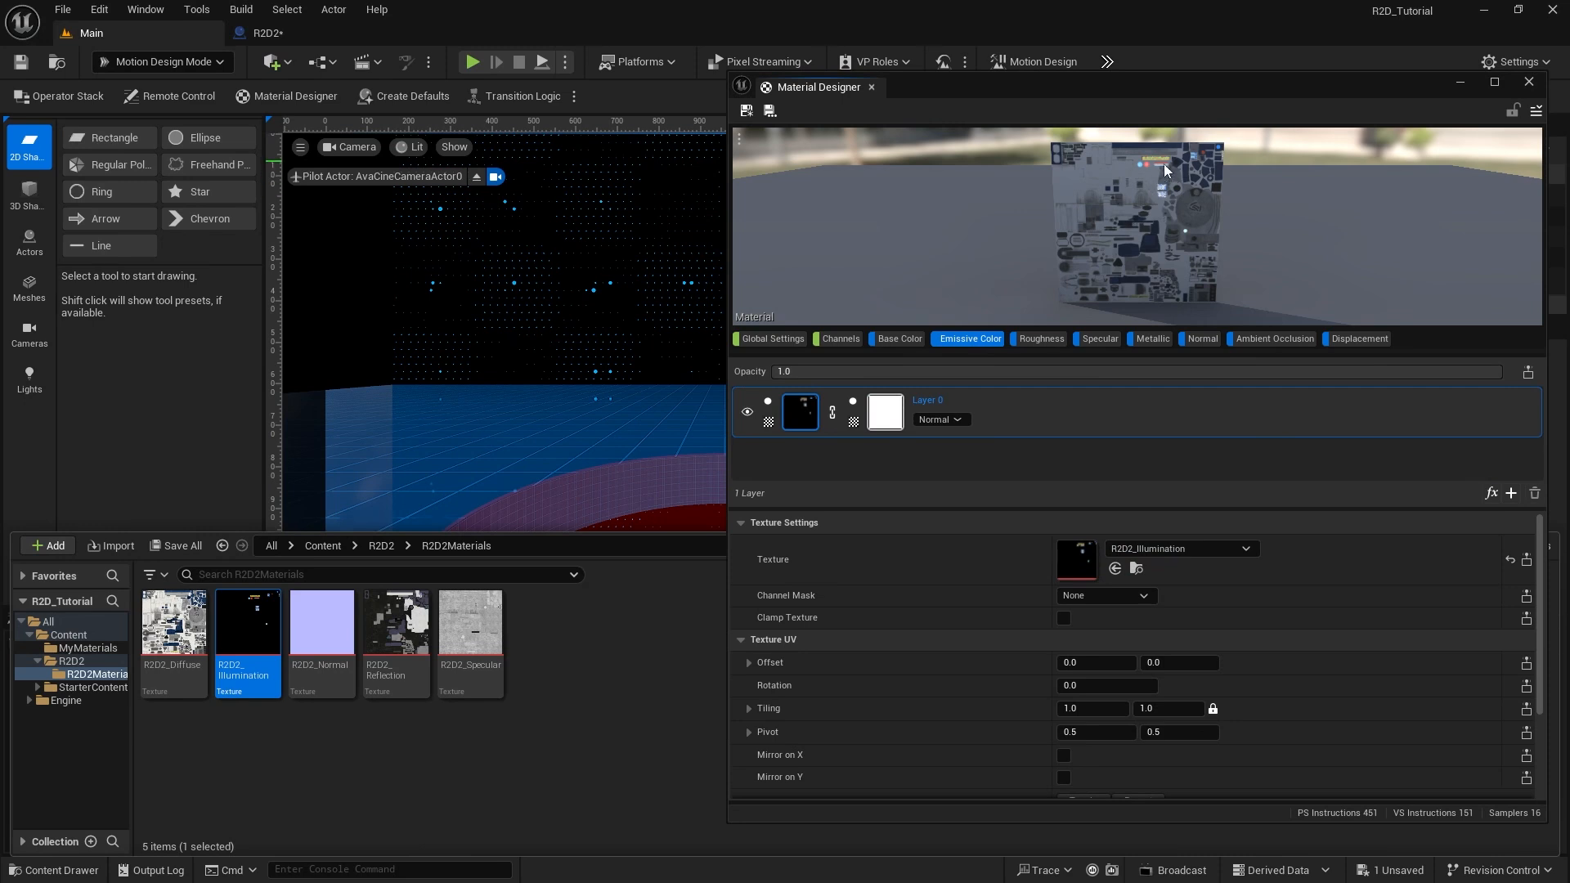
# Step: Set the Emissive Color channel's strength to 10 in the material's active channels
pyautogui.click(839, 341)
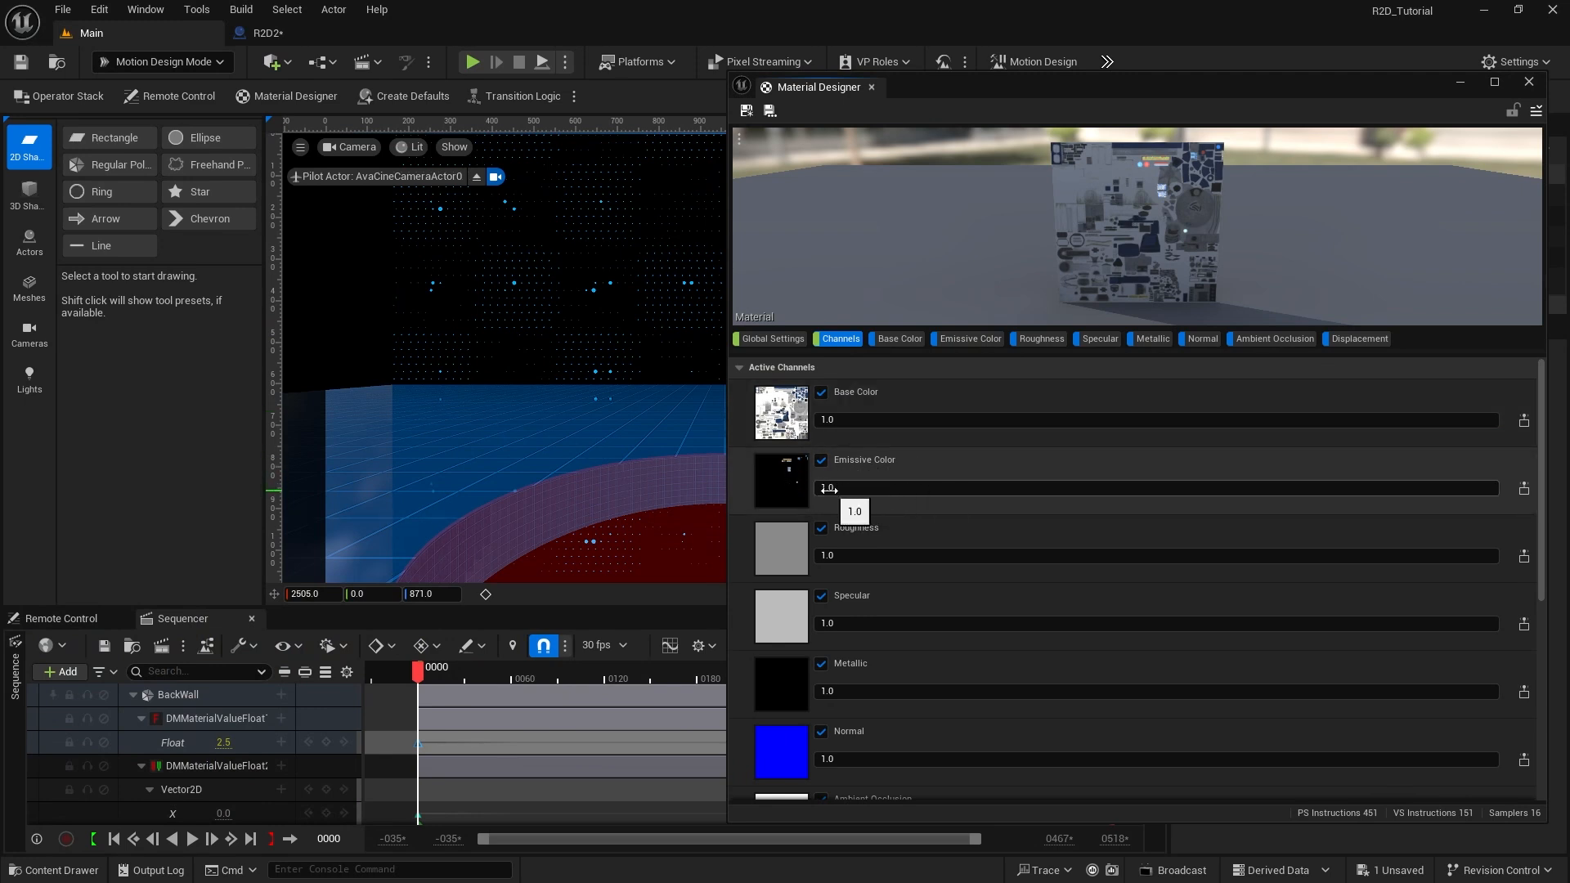
pyautogui.click(995, 487)
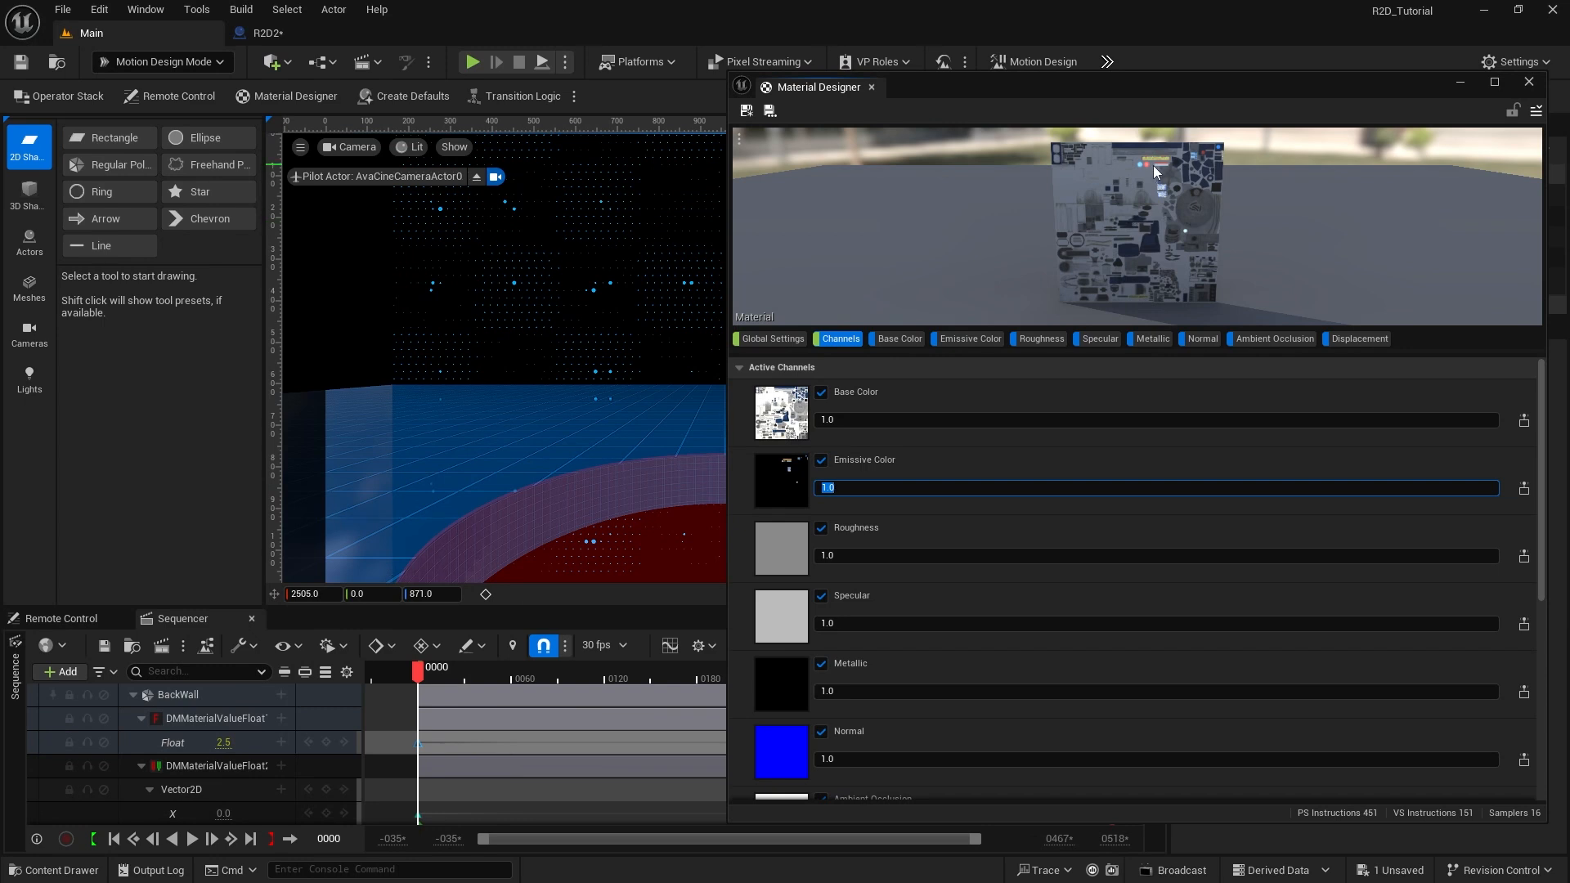
pyautogui.write('10')
pyautogui.press('Return')
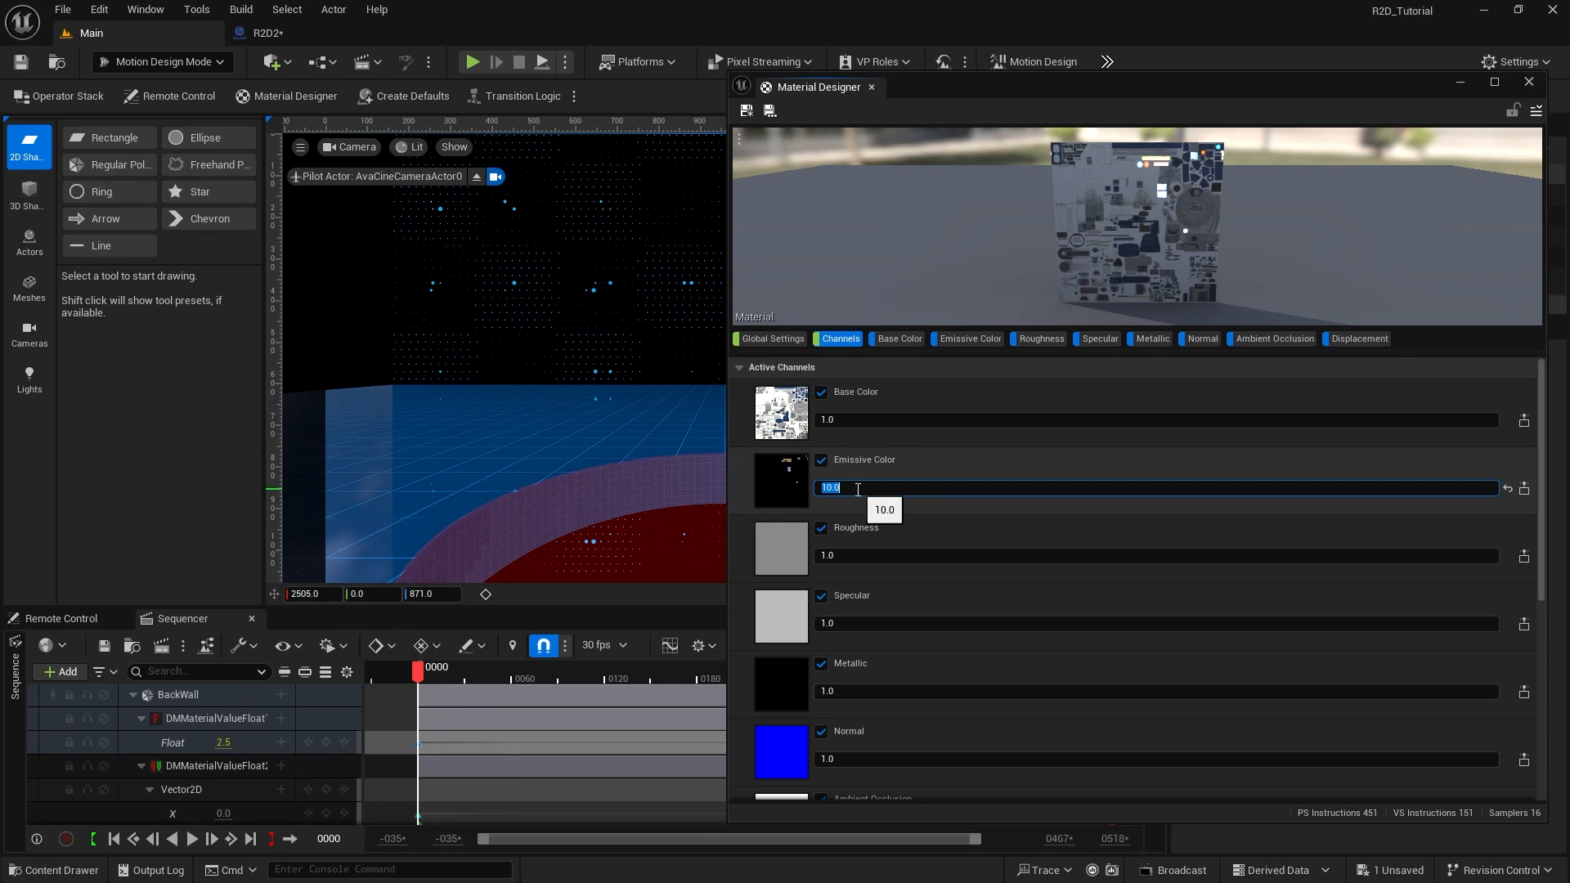
# Step: Set the Emissive Color channel's strength to 1 and assign the R2D2_Specular texture to the material's Specular layer
pyautogui.write('1')
pyautogui.press('Return')
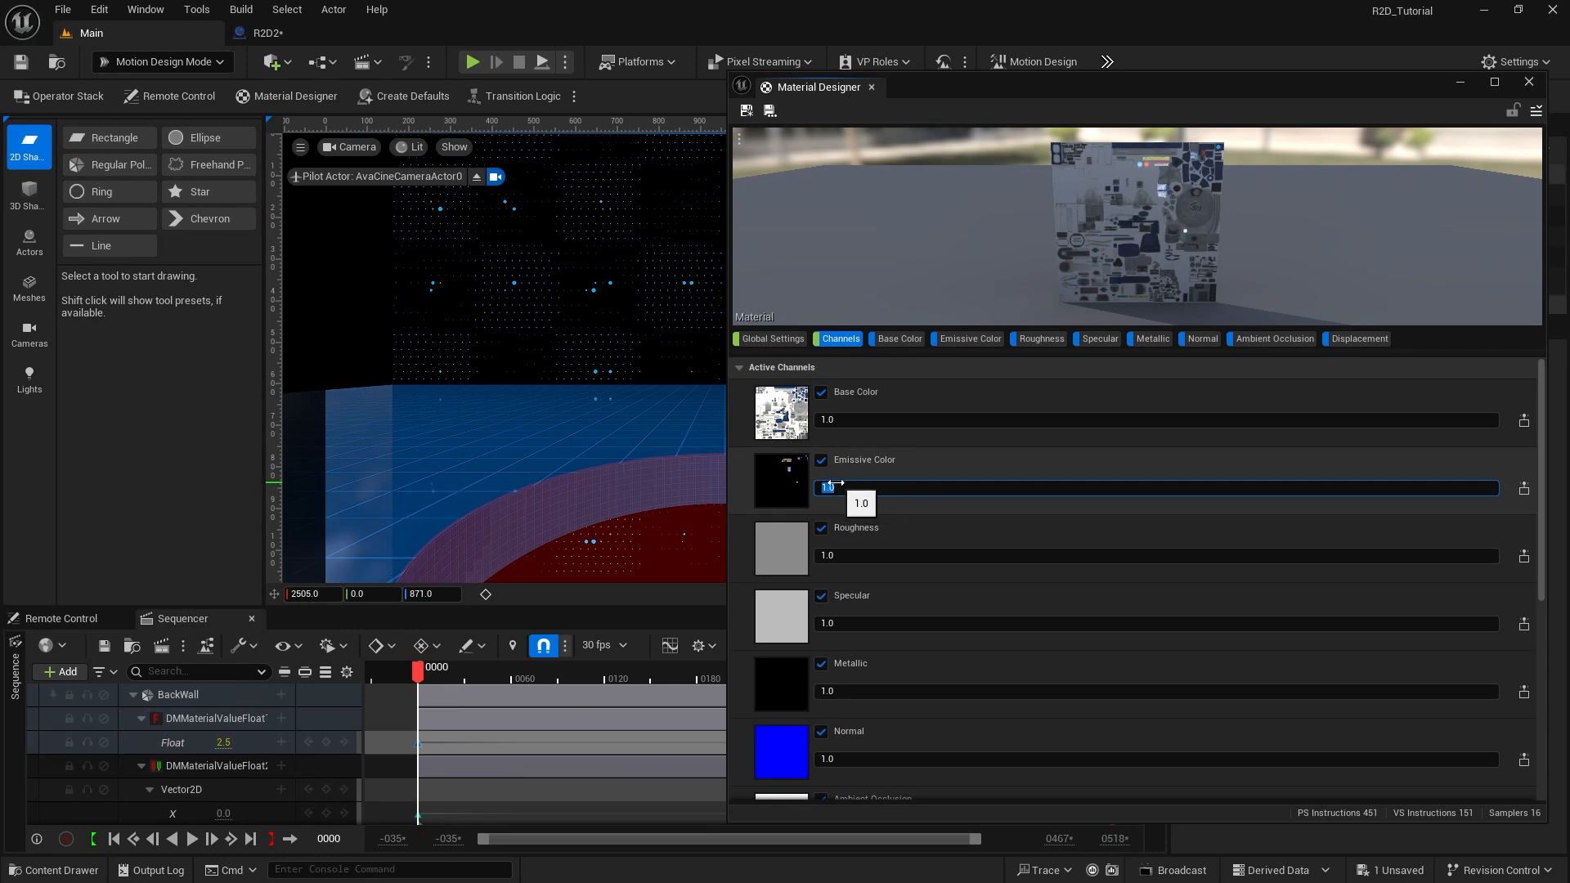
pyautogui.click(1095, 340)
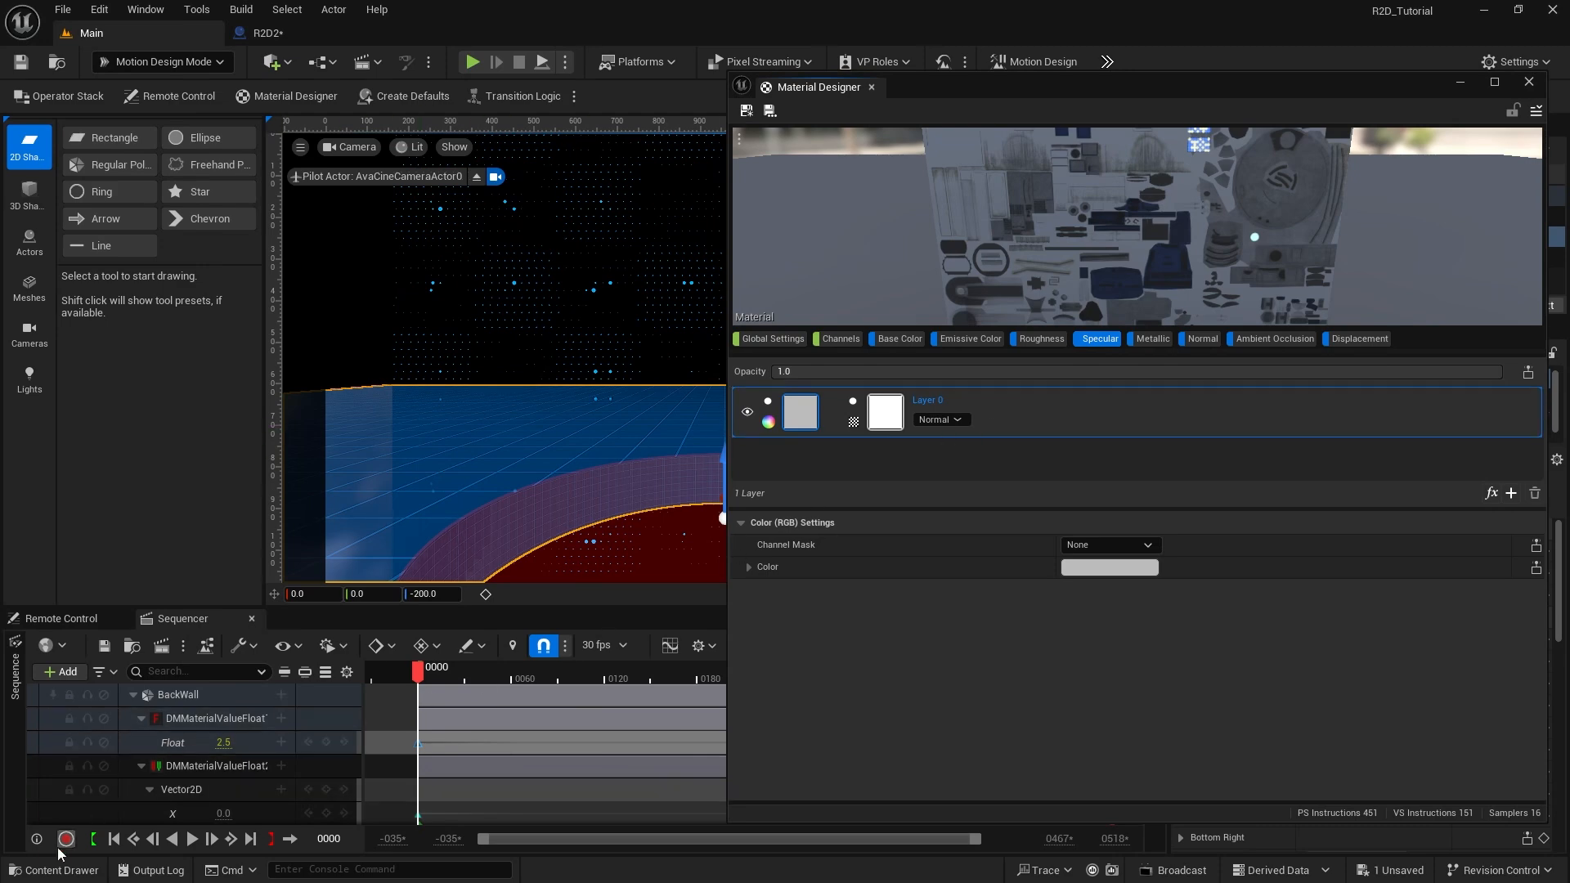
pyautogui.click(60, 870)
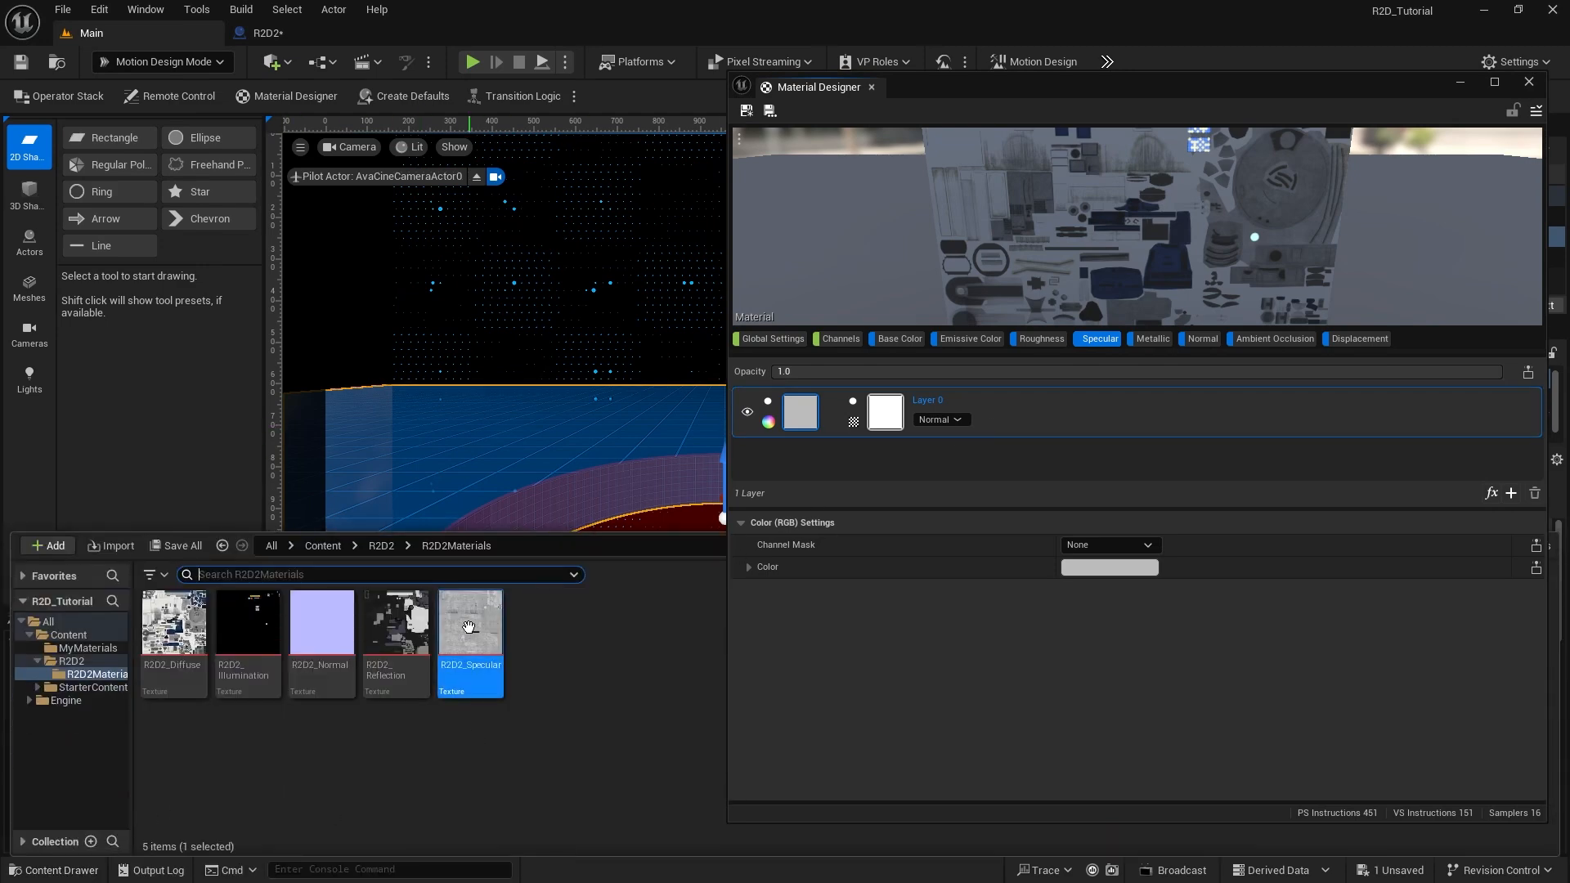
pyautogui.moveTo(470, 635)
pyautogui.moveTo(470, 635); pyautogui.dragTo(799, 410)
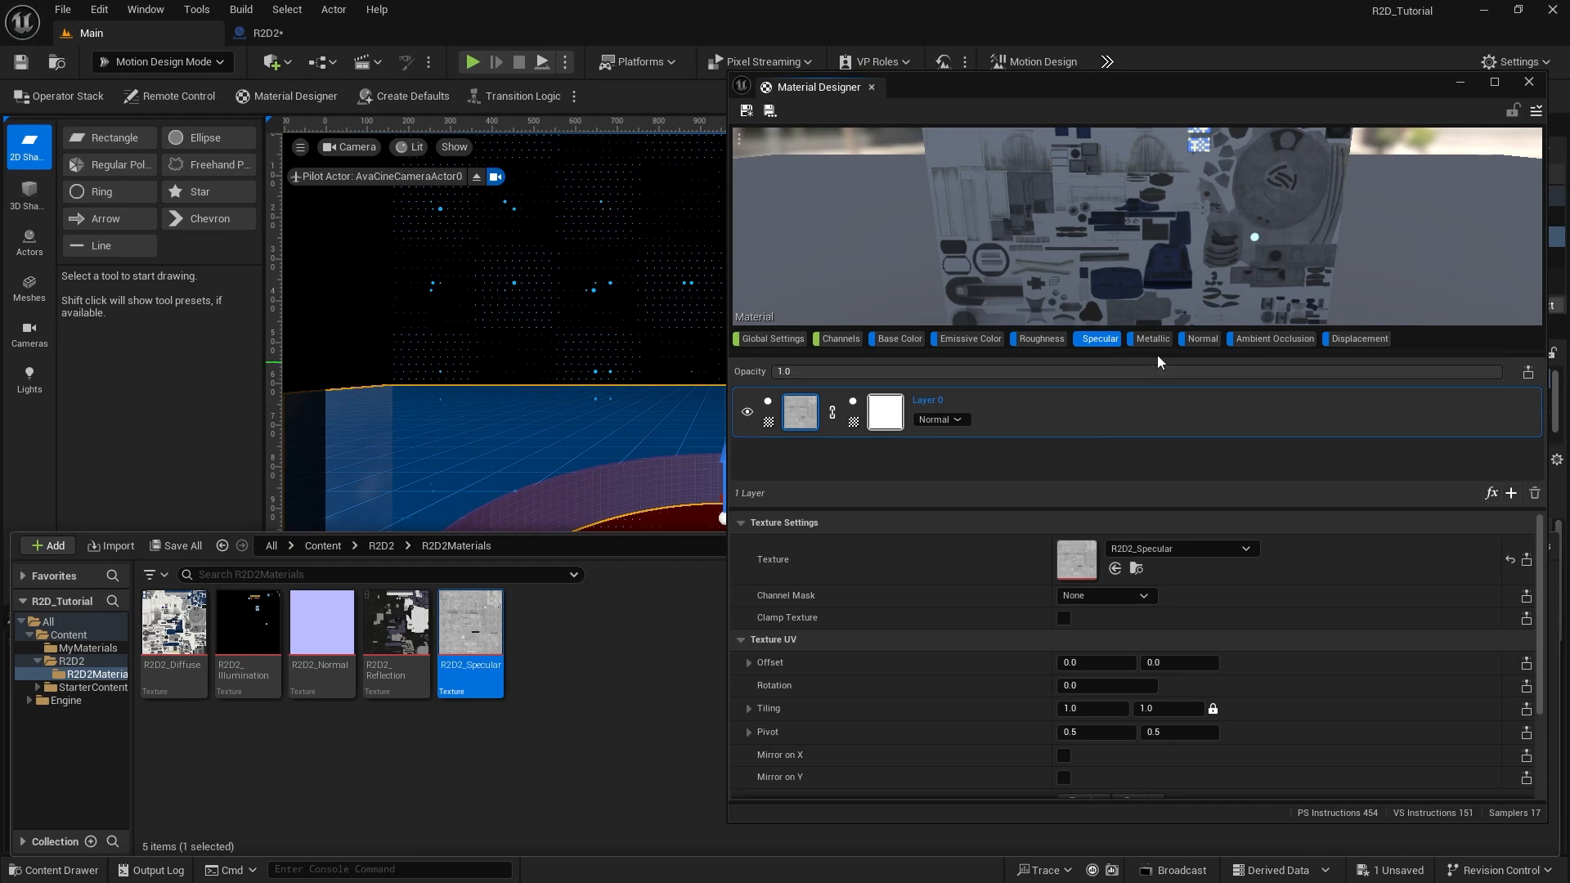
# Step: Assign the R2D2_Reflection texture to the material's Metallic layer and the R2D2_Normal texture to its Normal layer
pyautogui.click(1151, 339)
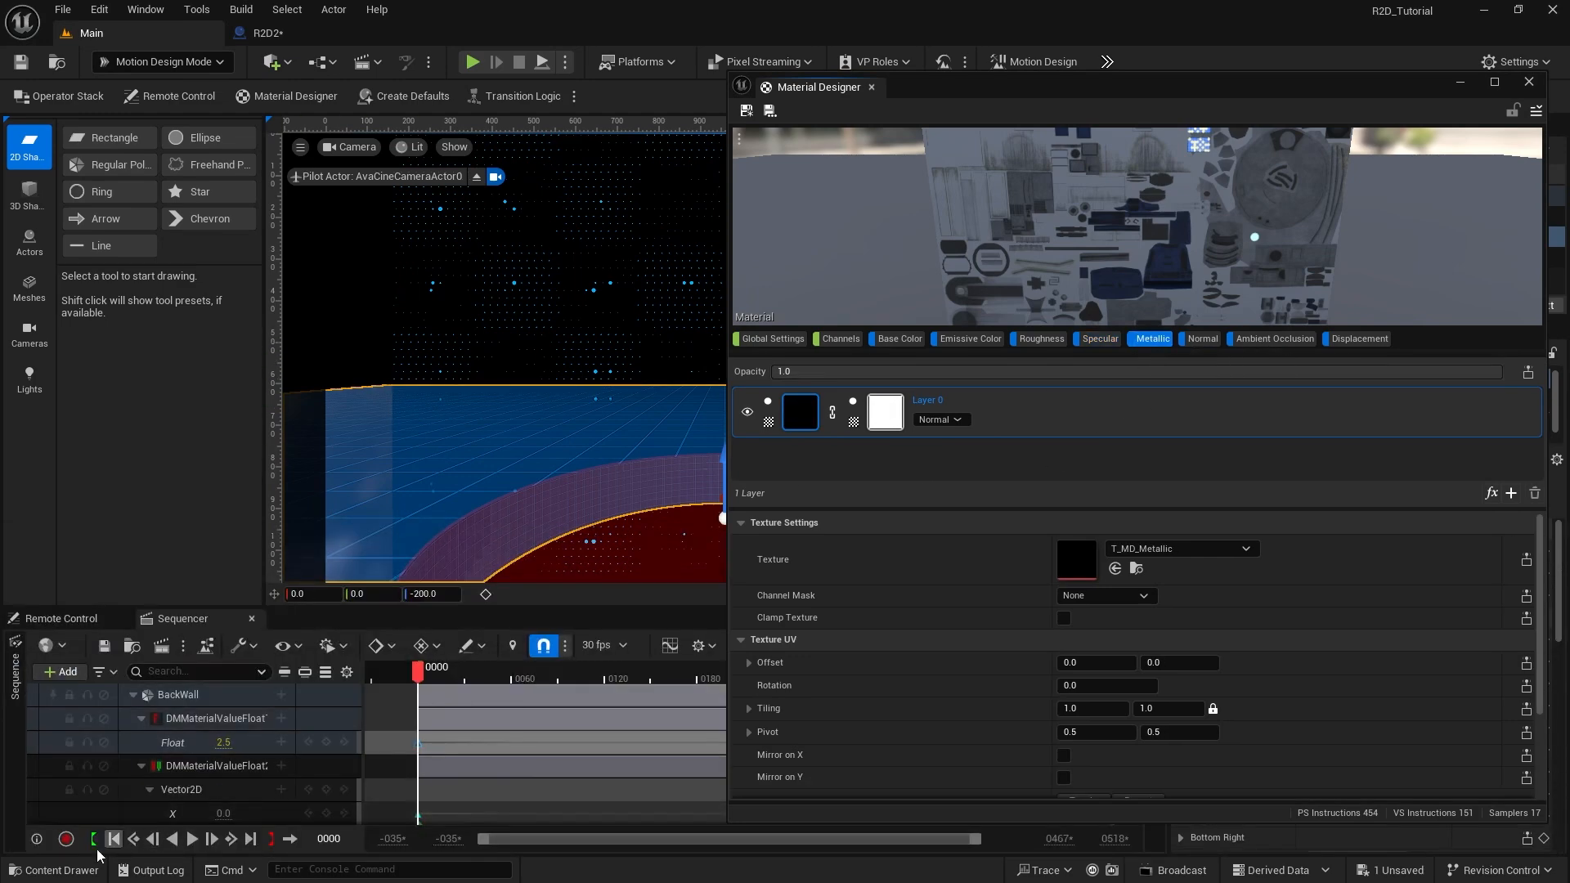
pyautogui.click(82, 870)
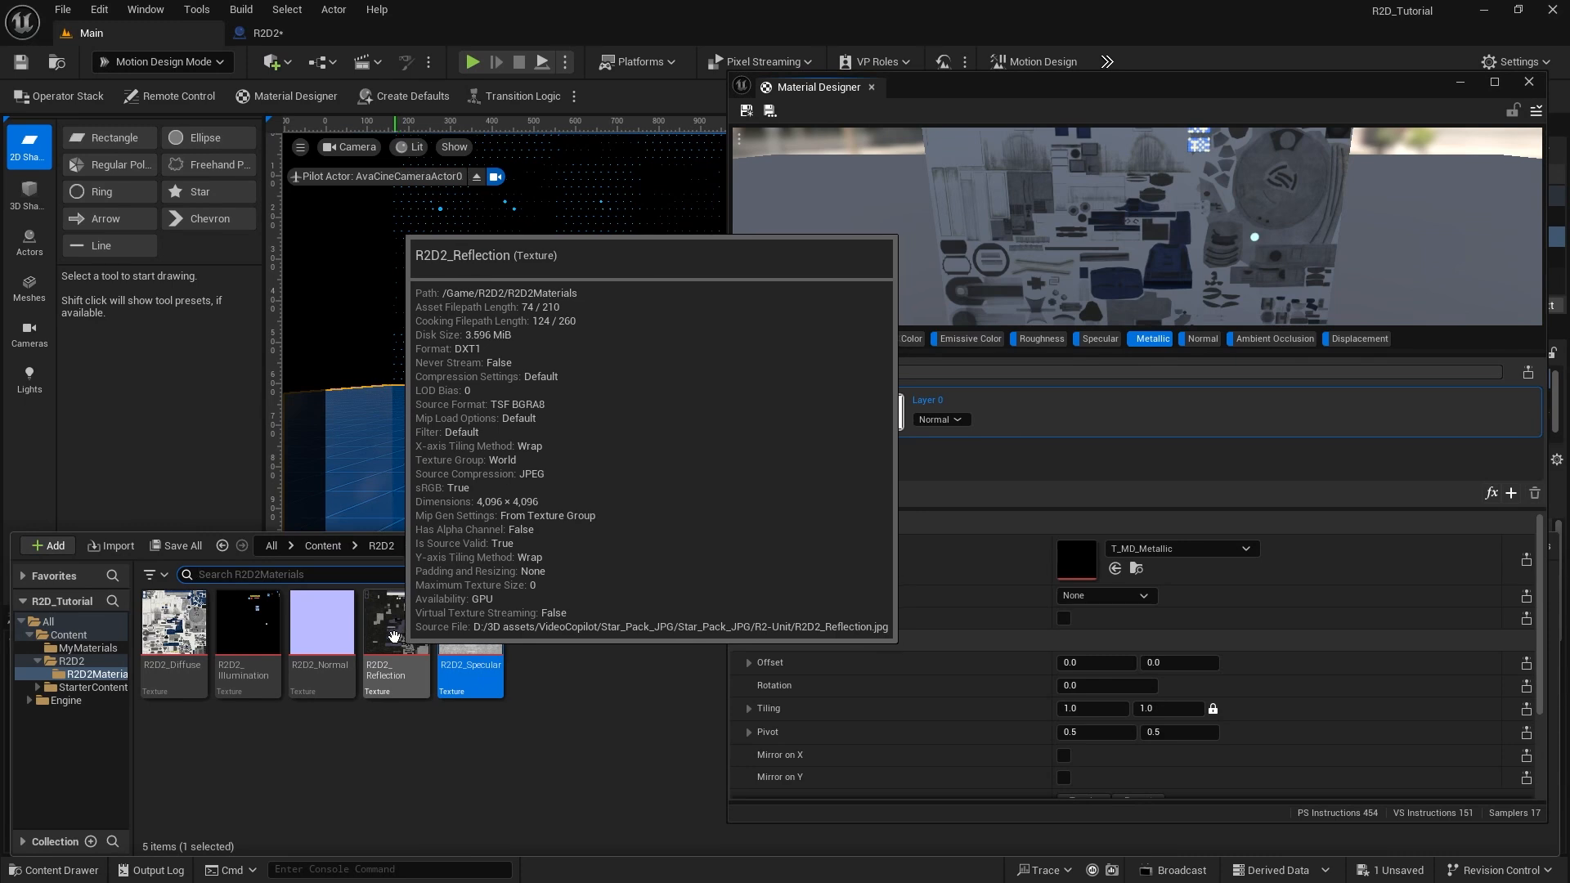
pyautogui.moveTo(393, 636); pyautogui.dragTo(1071, 554)
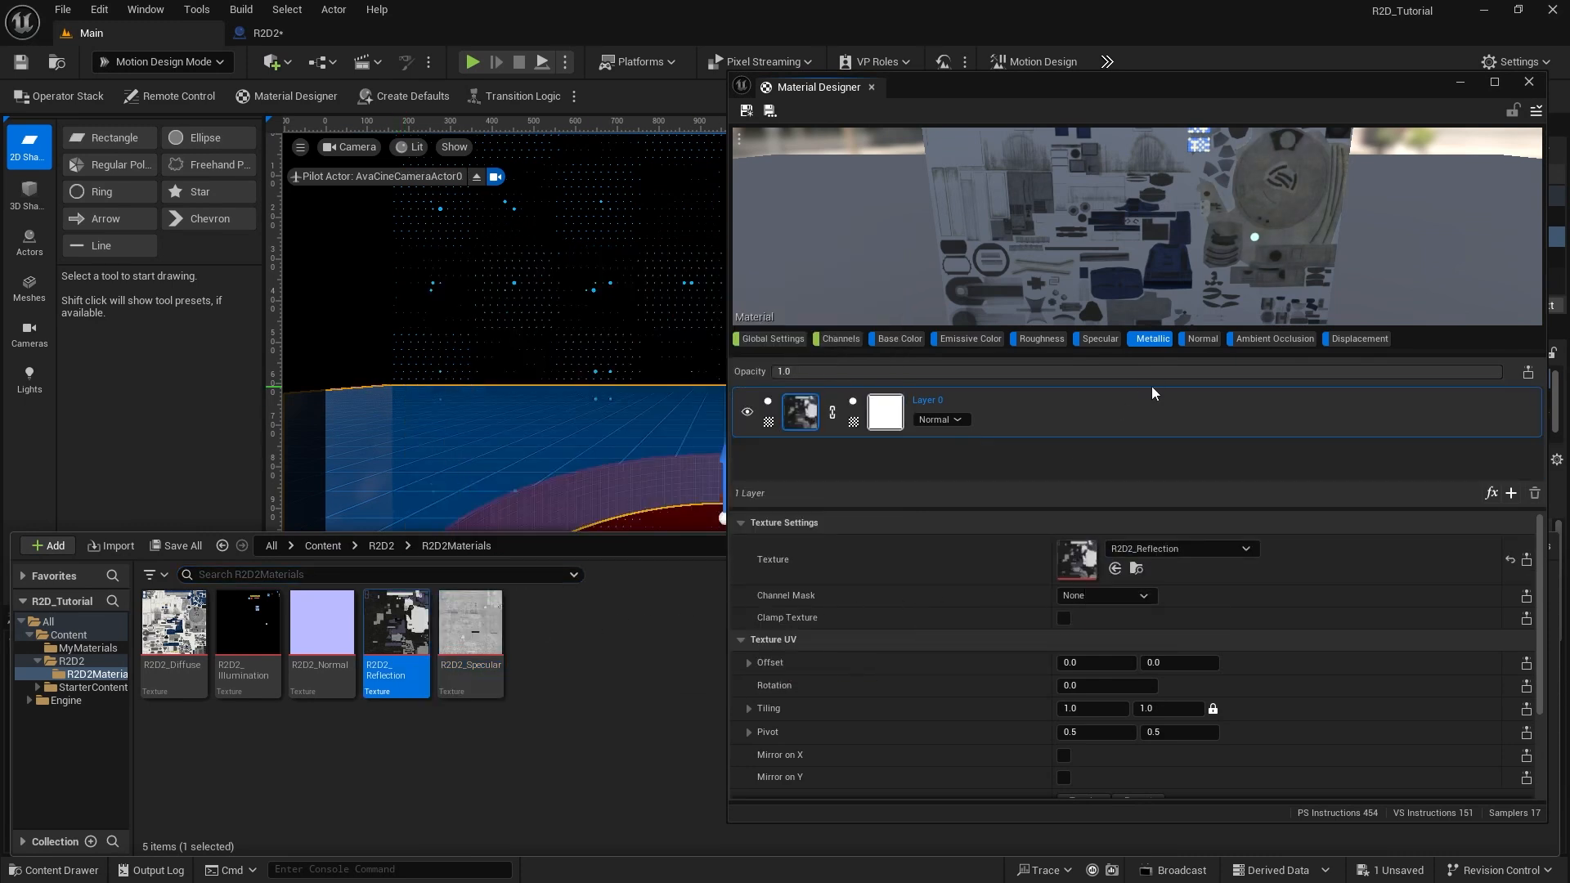
pyautogui.click(1209, 339)
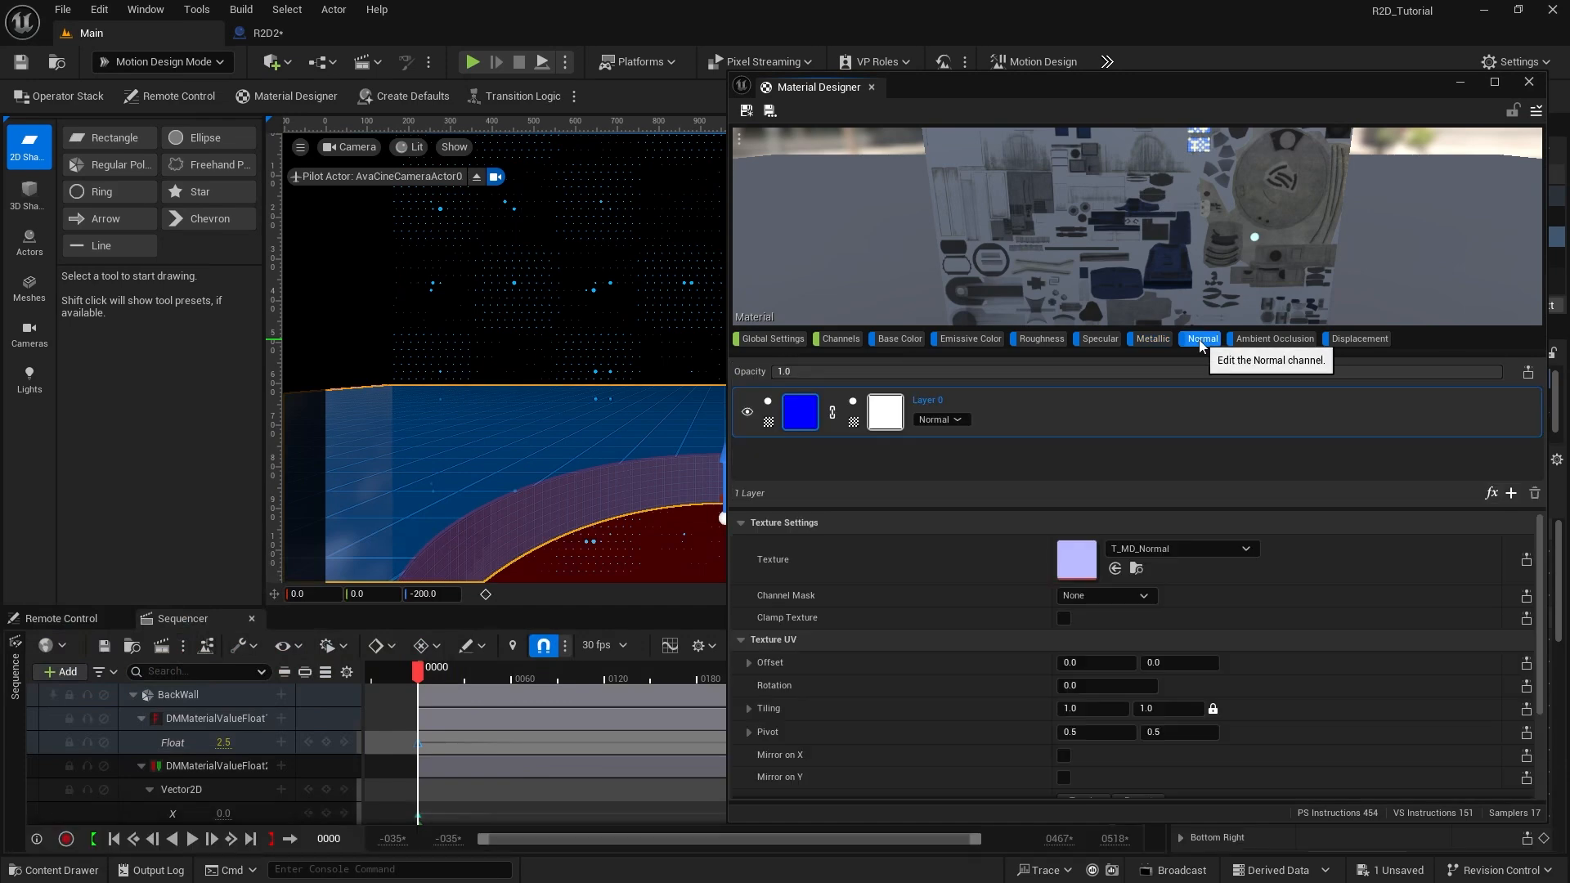
pyautogui.hotkey('ctrl', 'space')
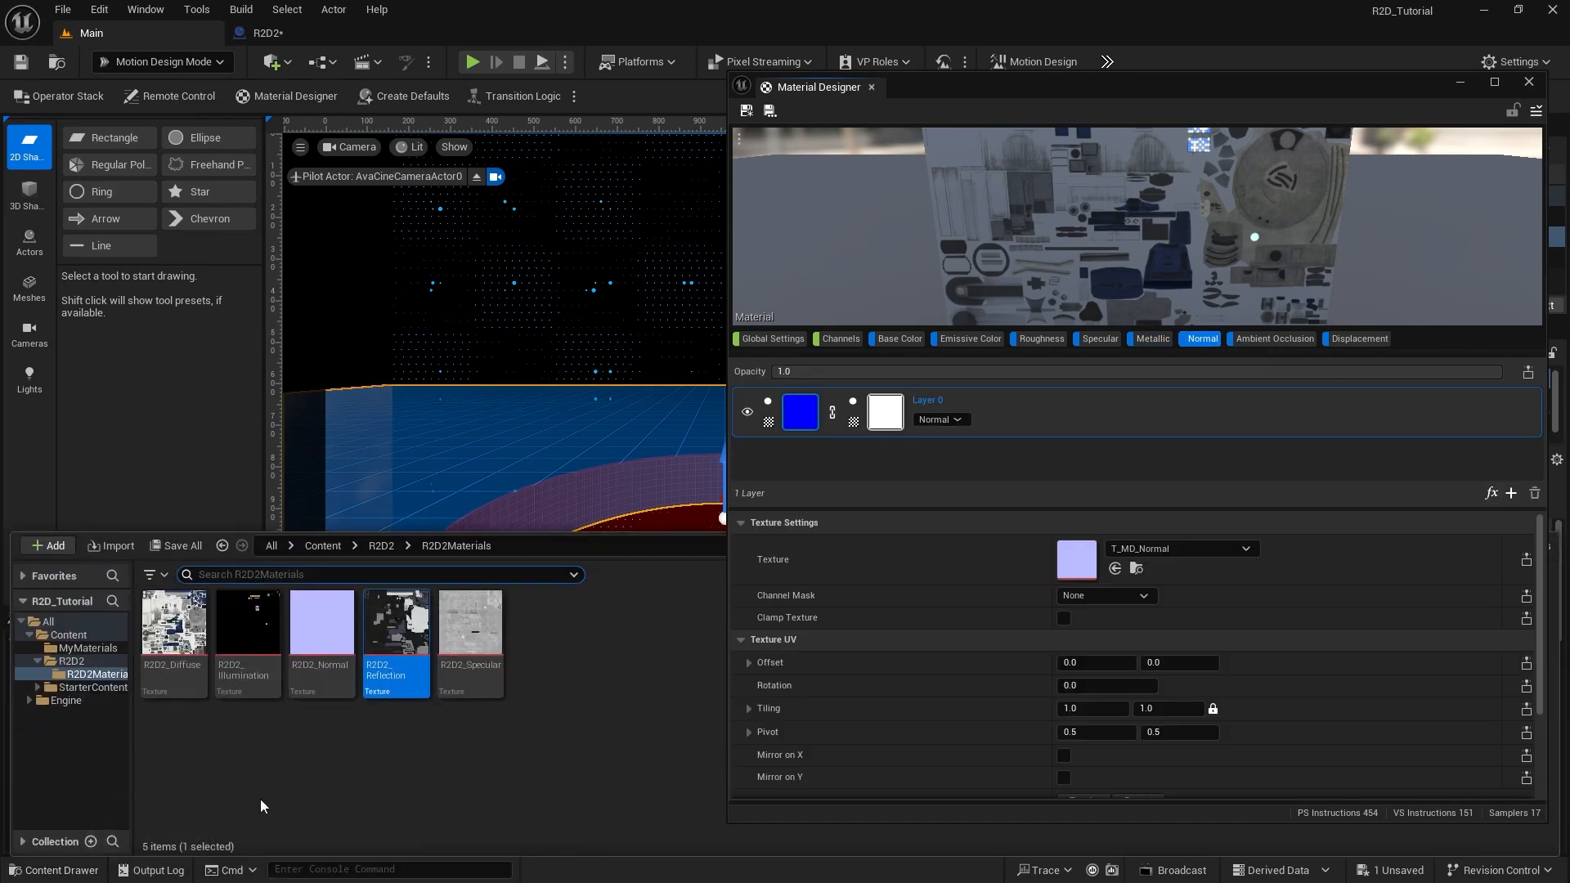
pyautogui.moveTo(339, 636); pyautogui.dragTo(1093, 560)
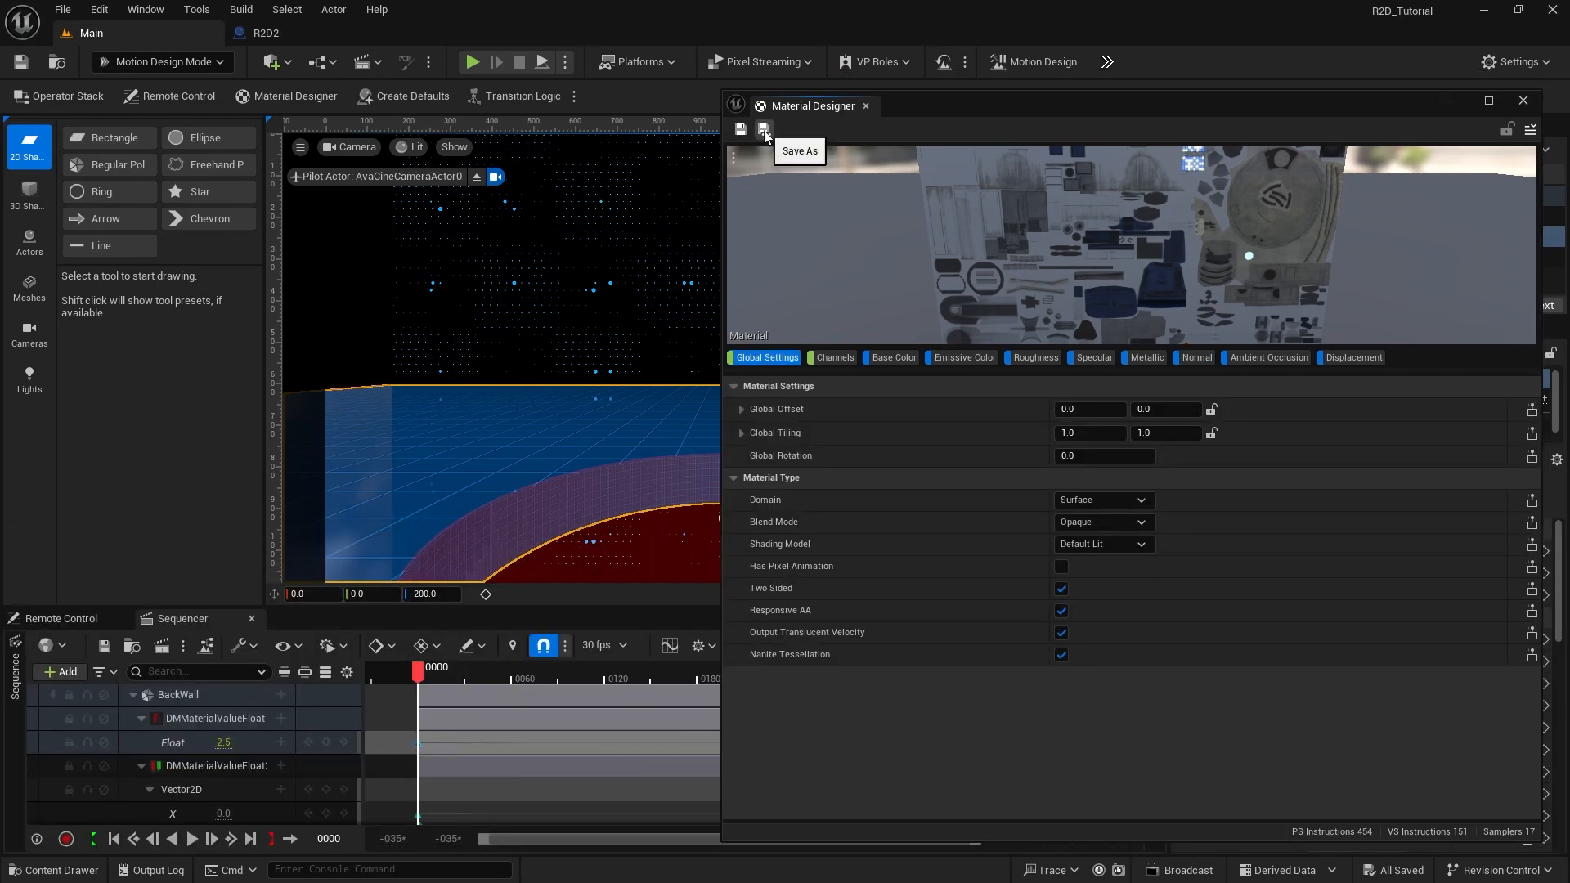
# Step: Save the material as MD_R2D2 in the R2D2Materials folder and close Material Designer
pyautogui.click(764, 131)
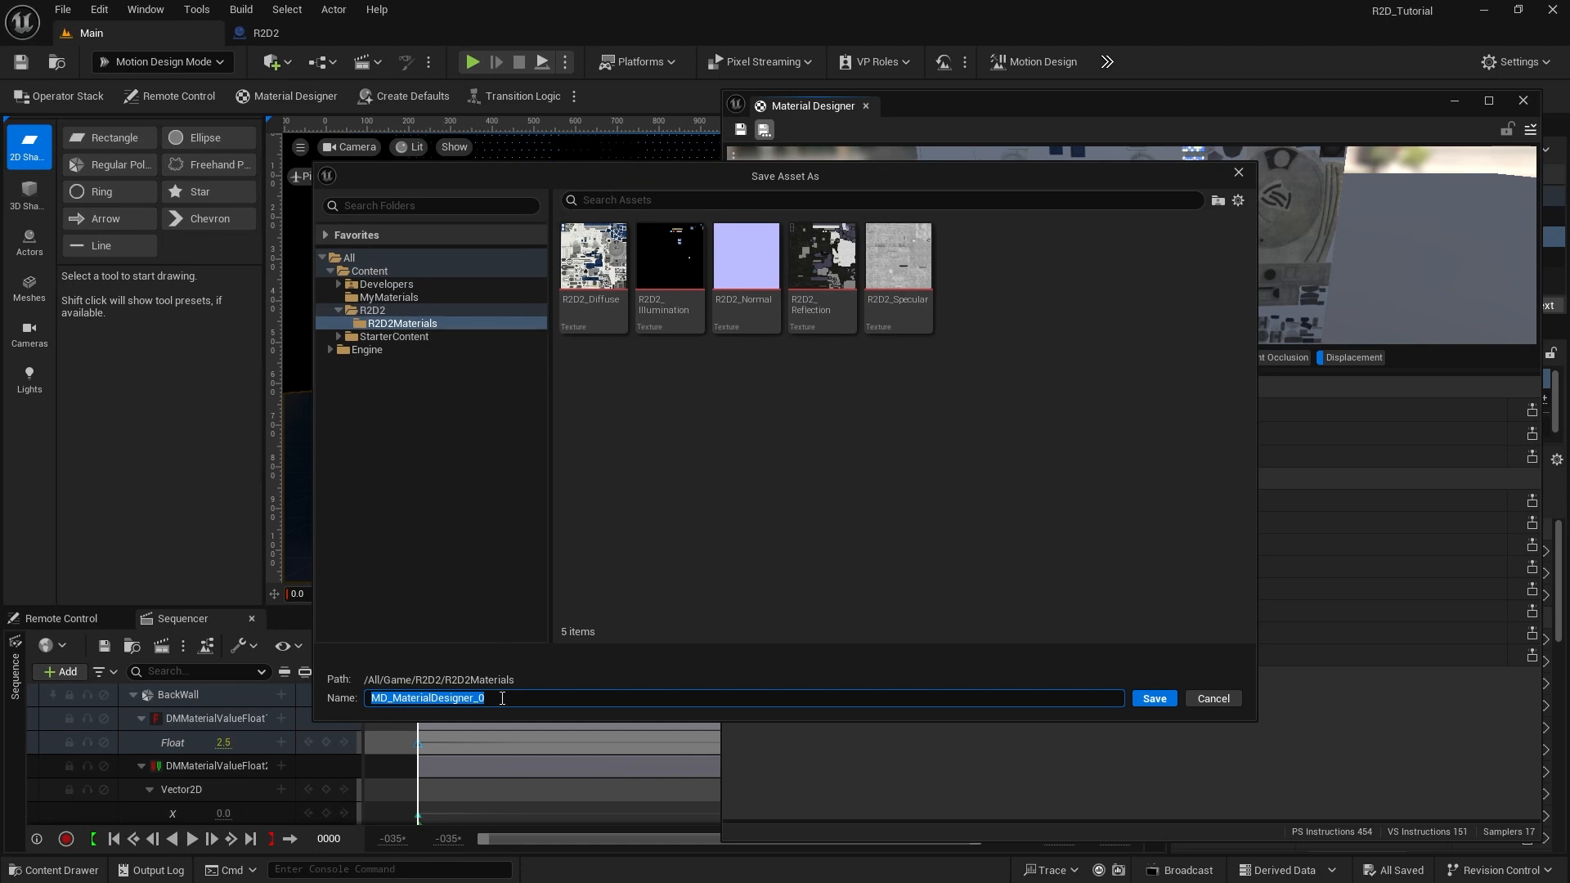
pyautogui.click(399, 697)
pyautogui.moveTo(393, 701); pyautogui.dragTo(597, 708)
pyautogui.write('R2D2')
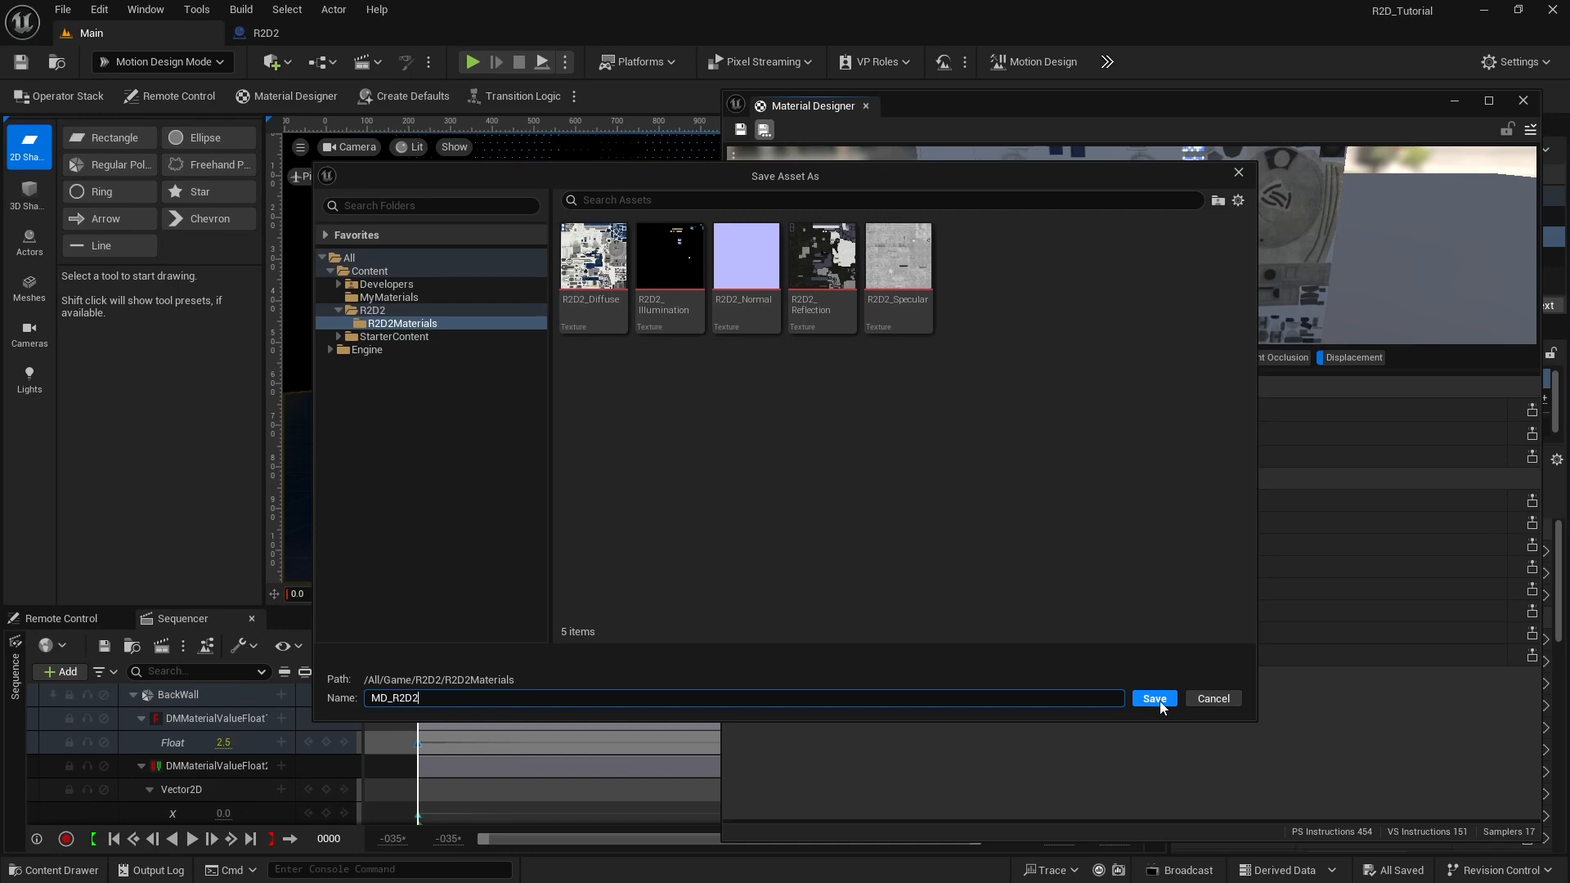
pyautogui.click(1154, 699)
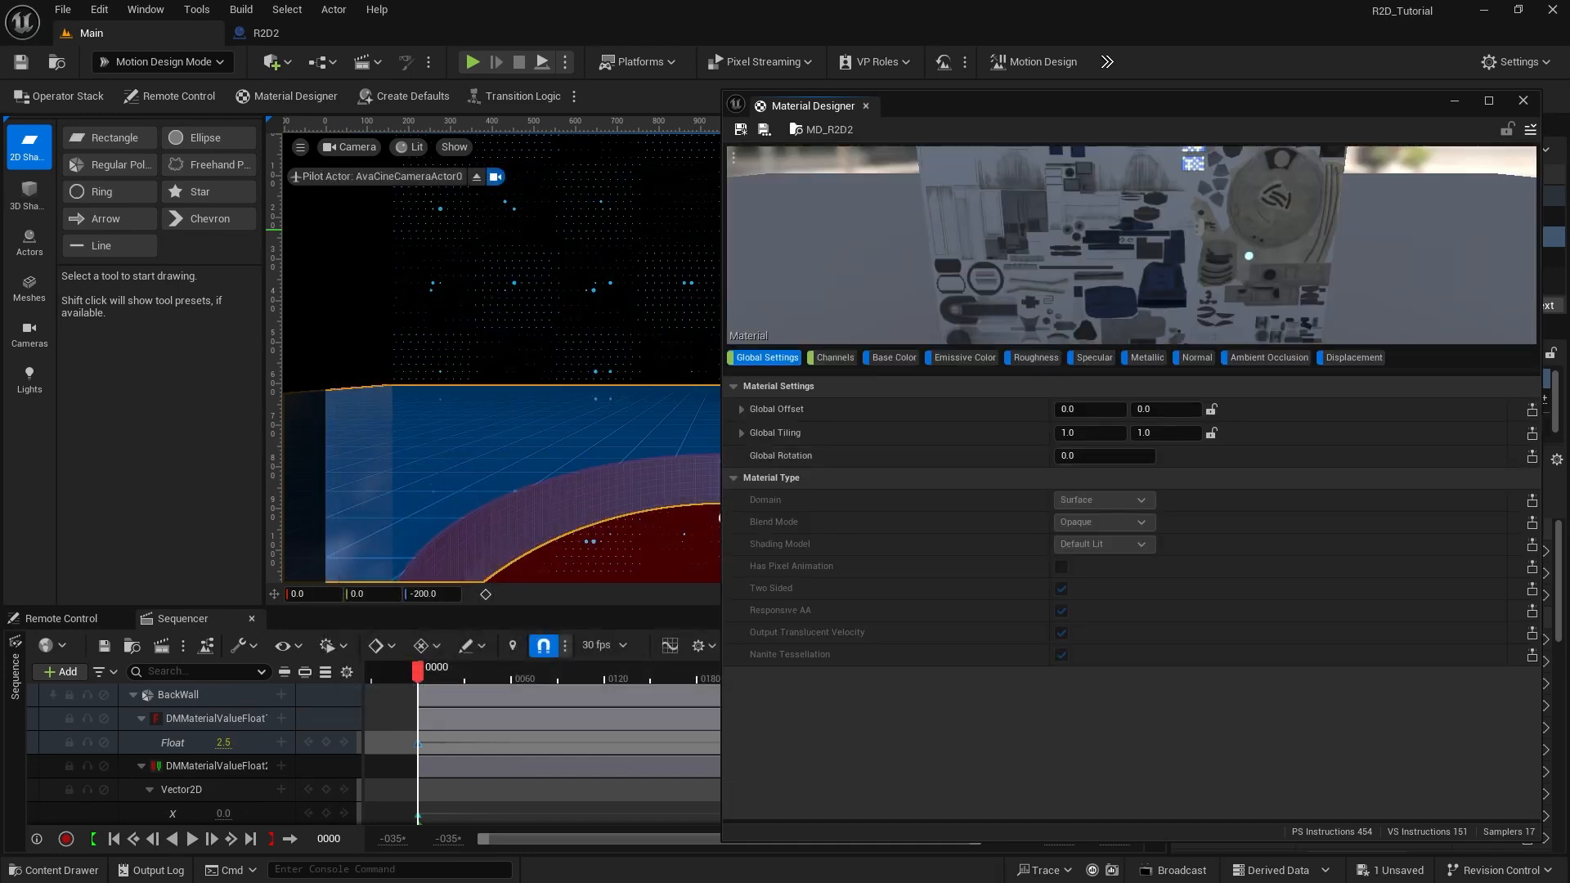
pyautogui.click(1519, 101)
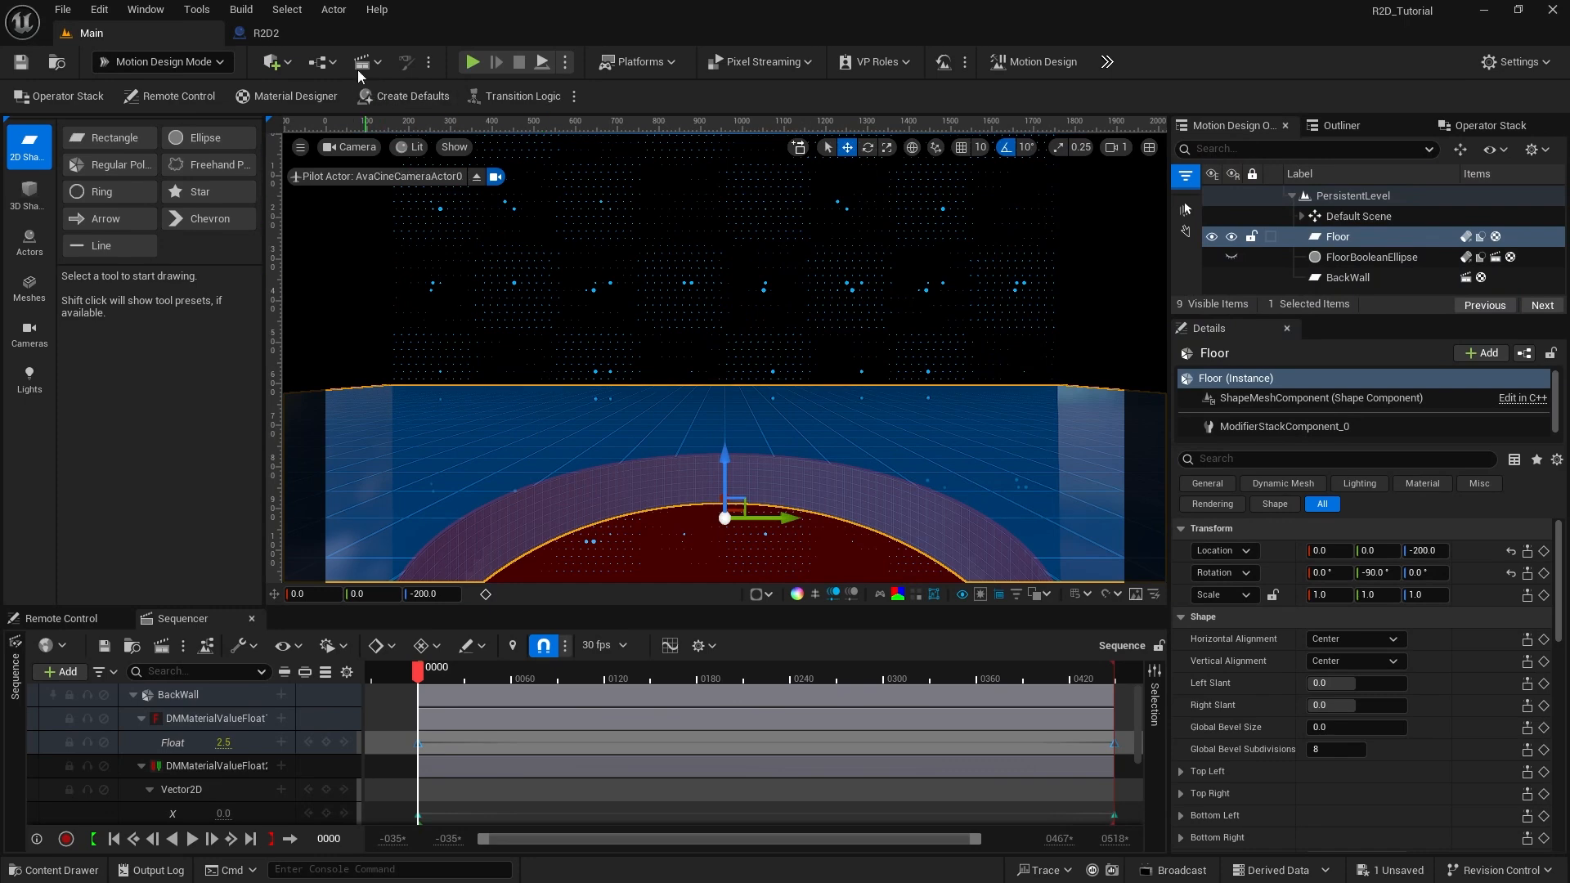
# Step: In the R2D2 Blueprint, assign MD_R2D2 to material Element 0 of all components from Left_Upper_Leg through Main_Body
pyautogui.click(267, 35)
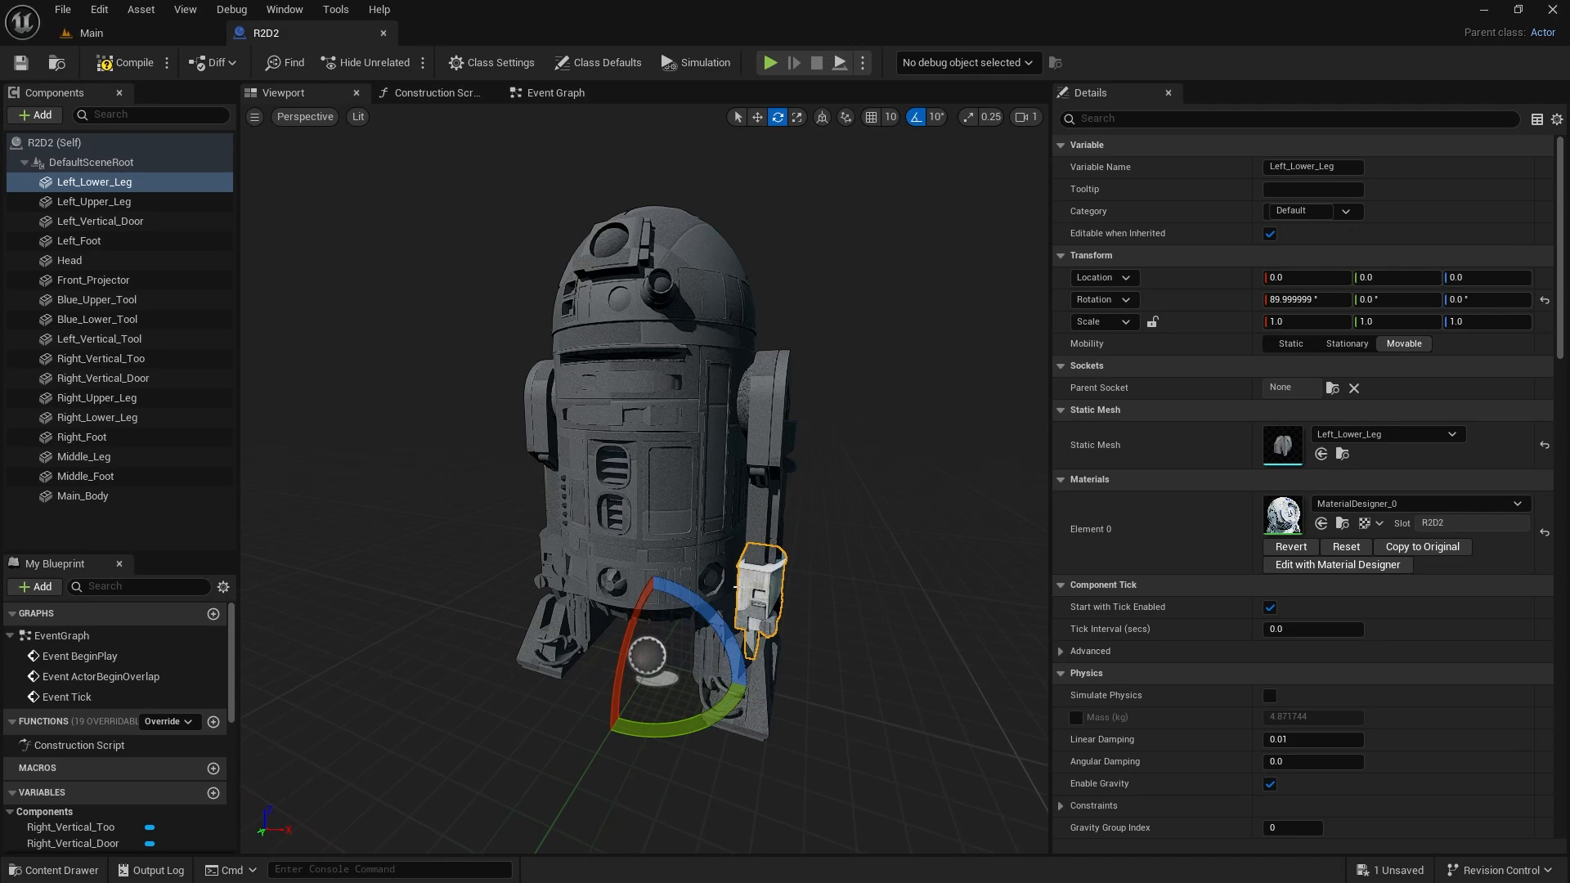
pyautogui.click(74, 202)
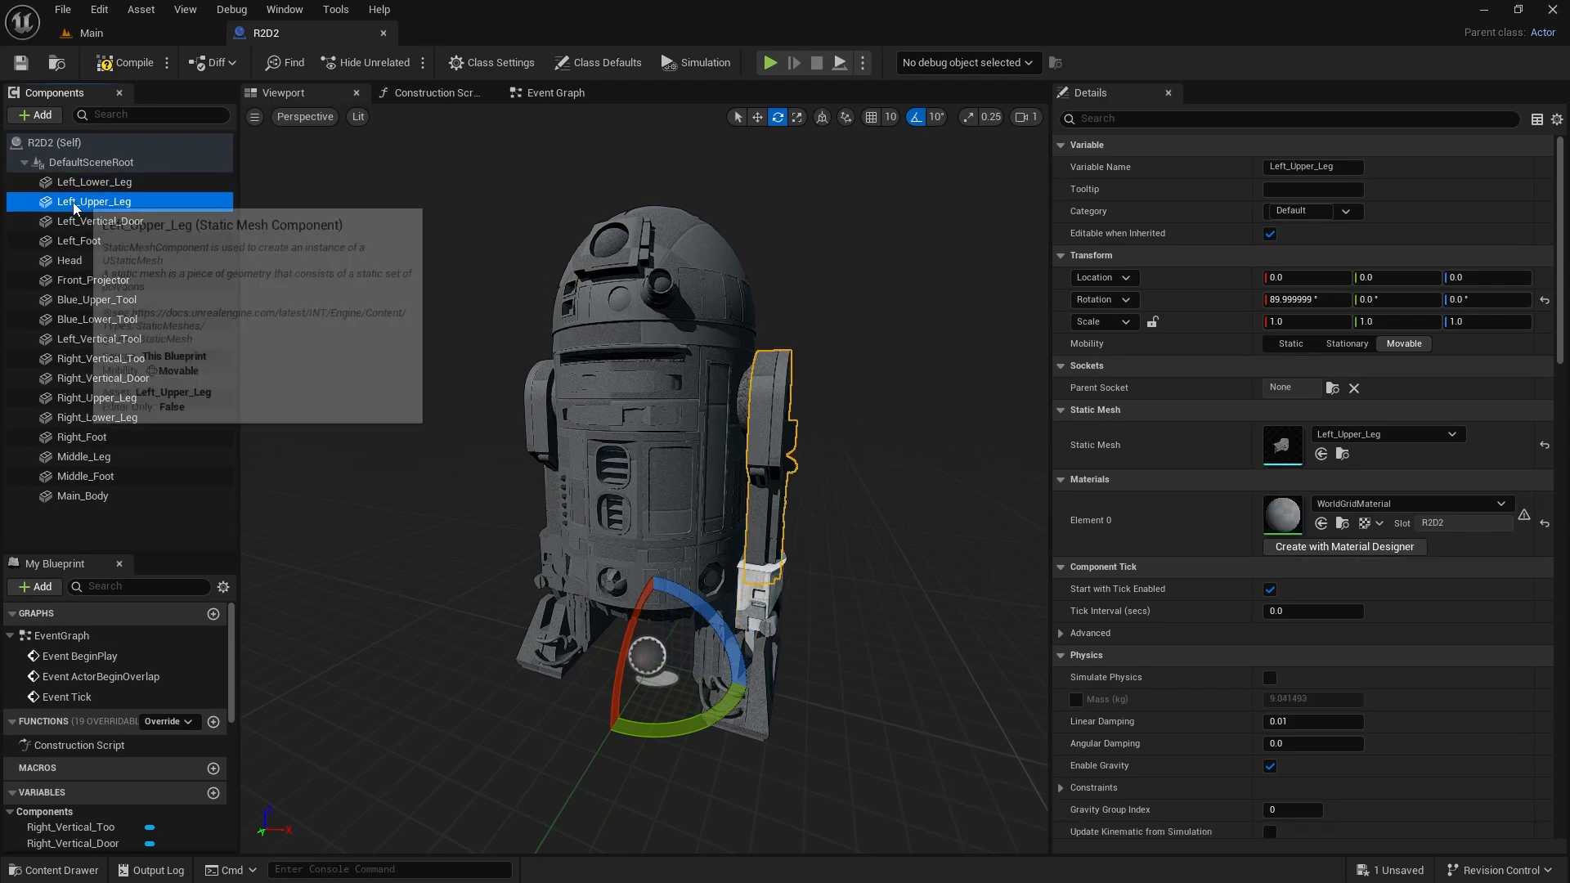
pyautogui.keyDown('shift'); pyautogui.click(82, 496); pyautogui.keyUp('shift')
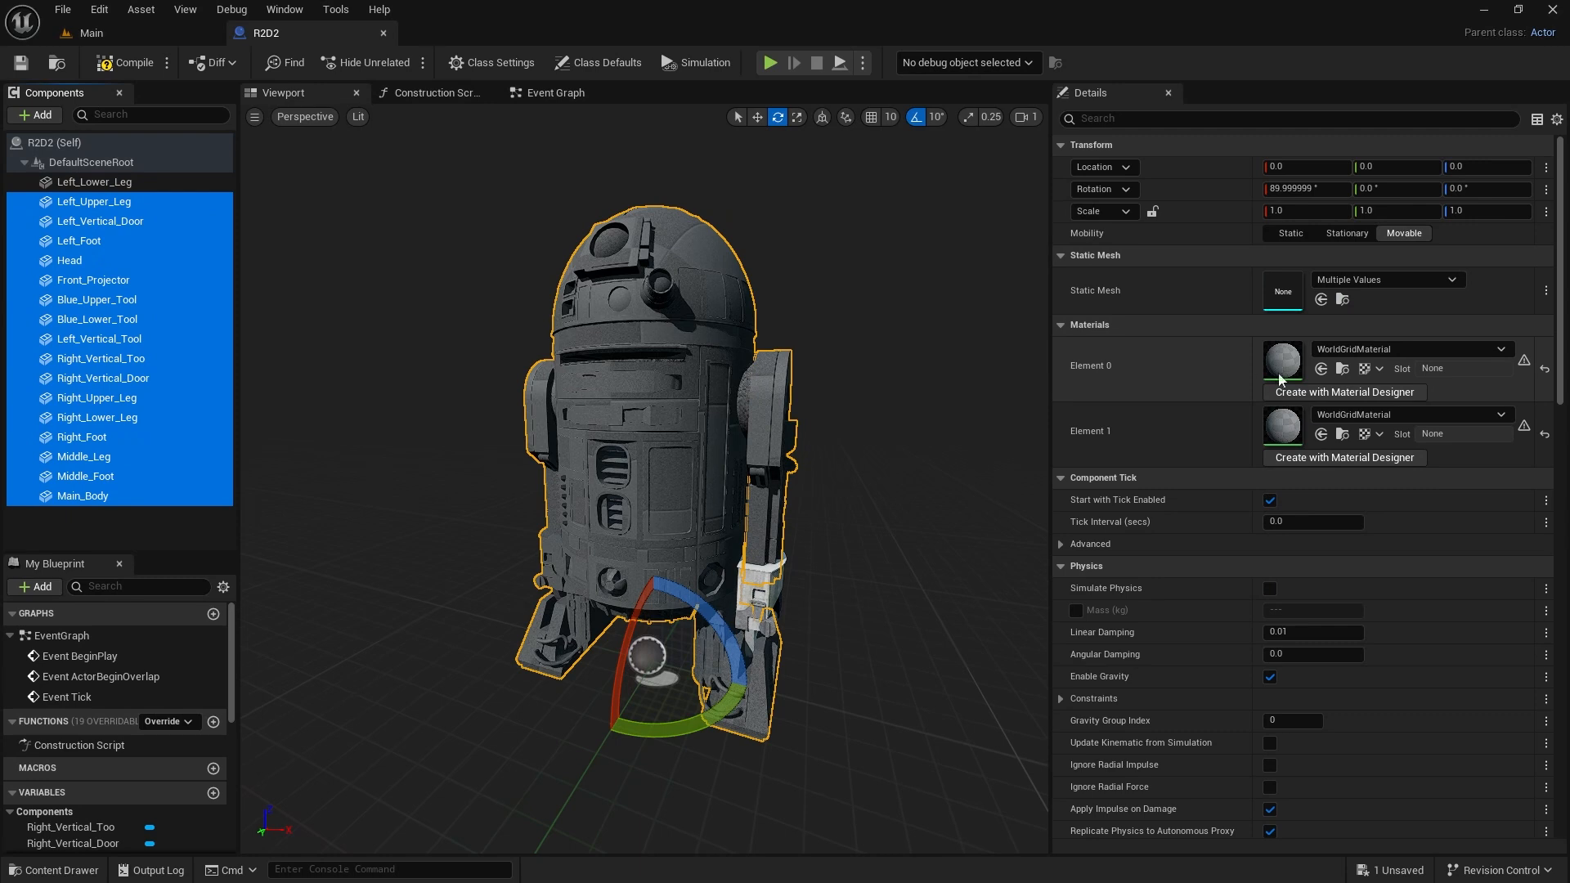
pyautogui.click(1379, 351)
pyautogui.write('md_r')
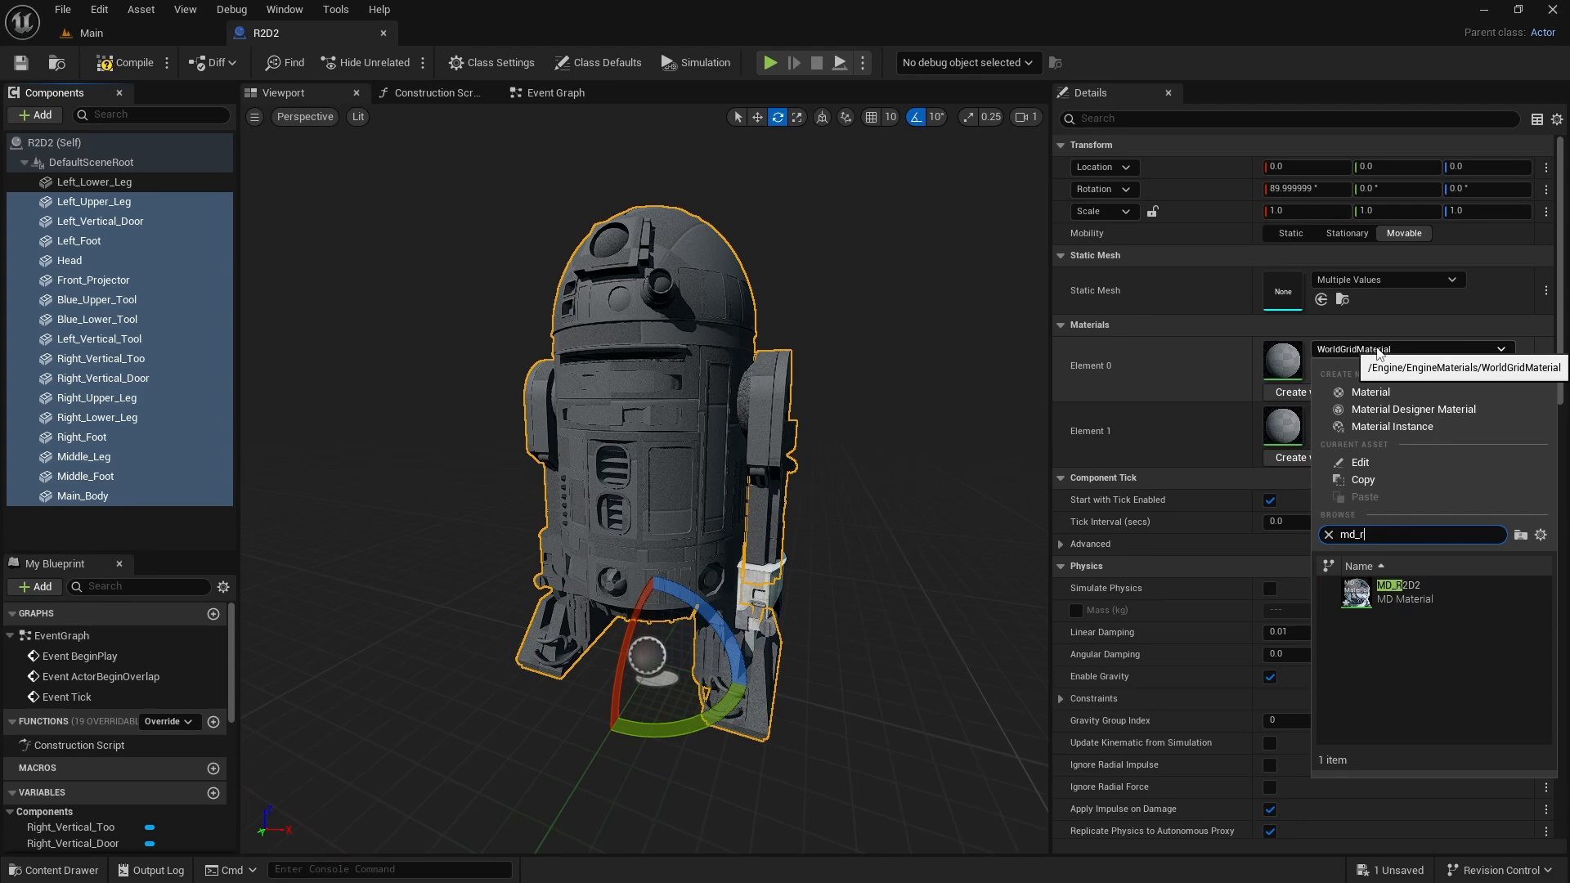
pyautogui.click(1359, 590)
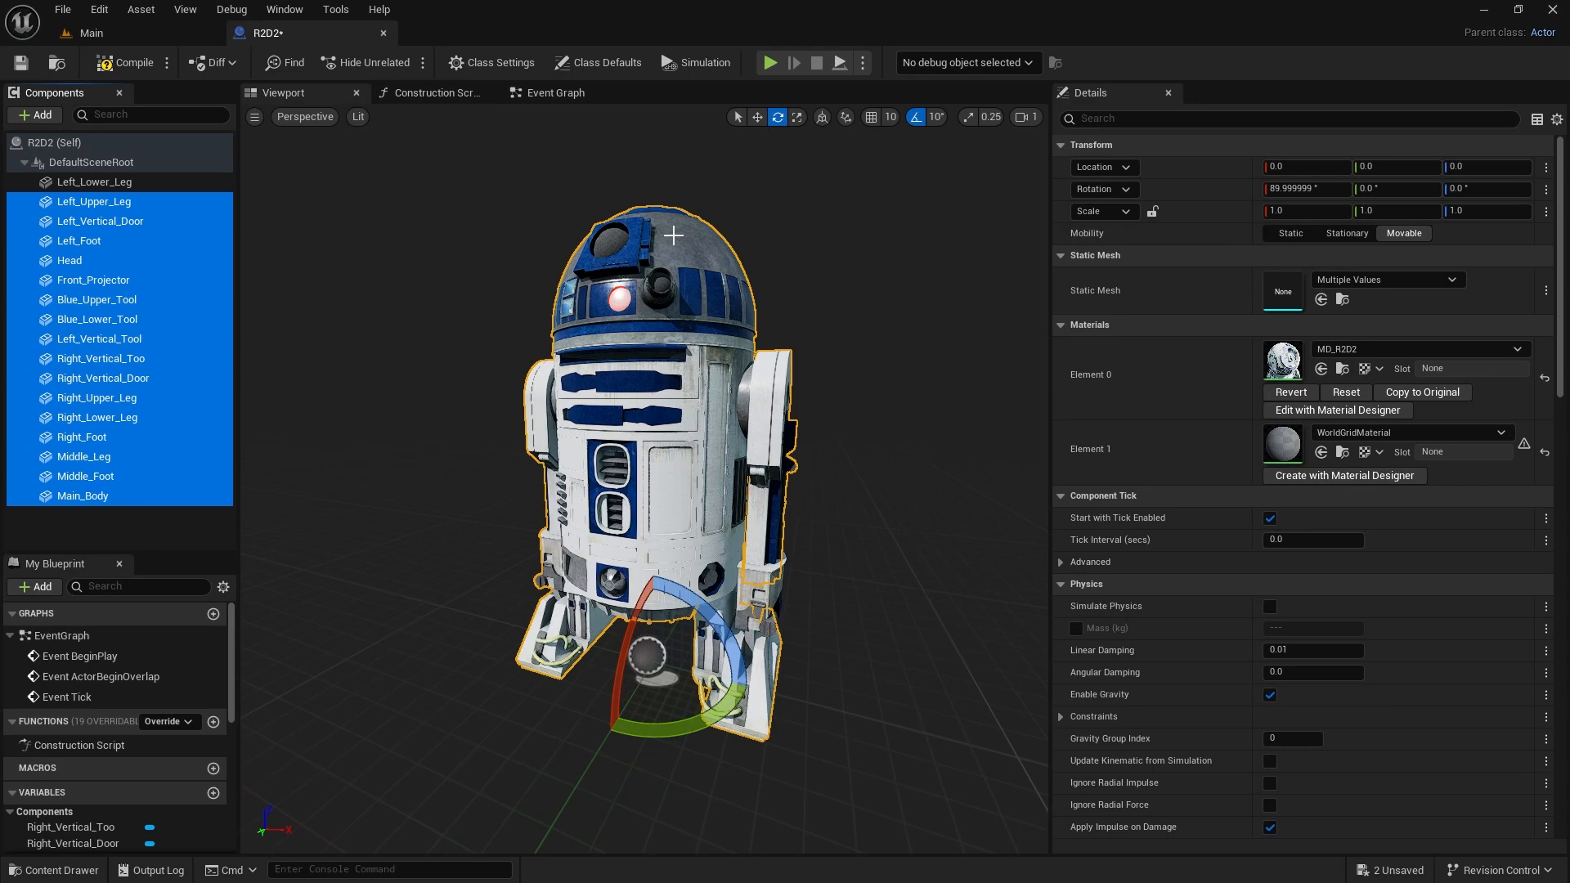
# Step: Create a new PBR material with Material Designer for the Head component's Element 1 Glass slot
pyautogui.click(72, 261)
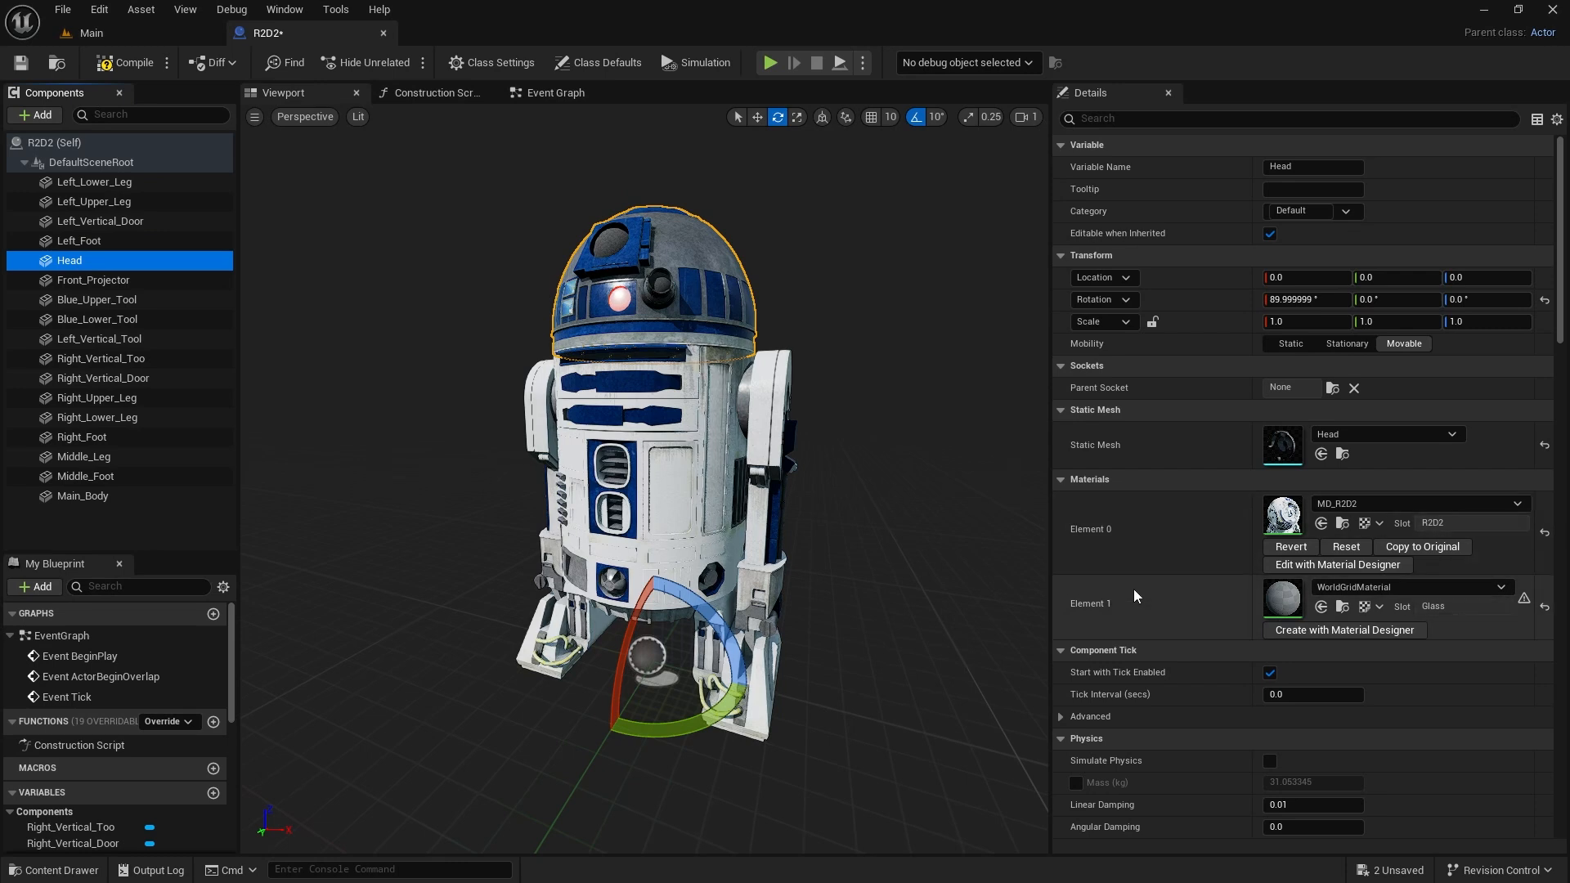
pyautogui.click(1122, 543)
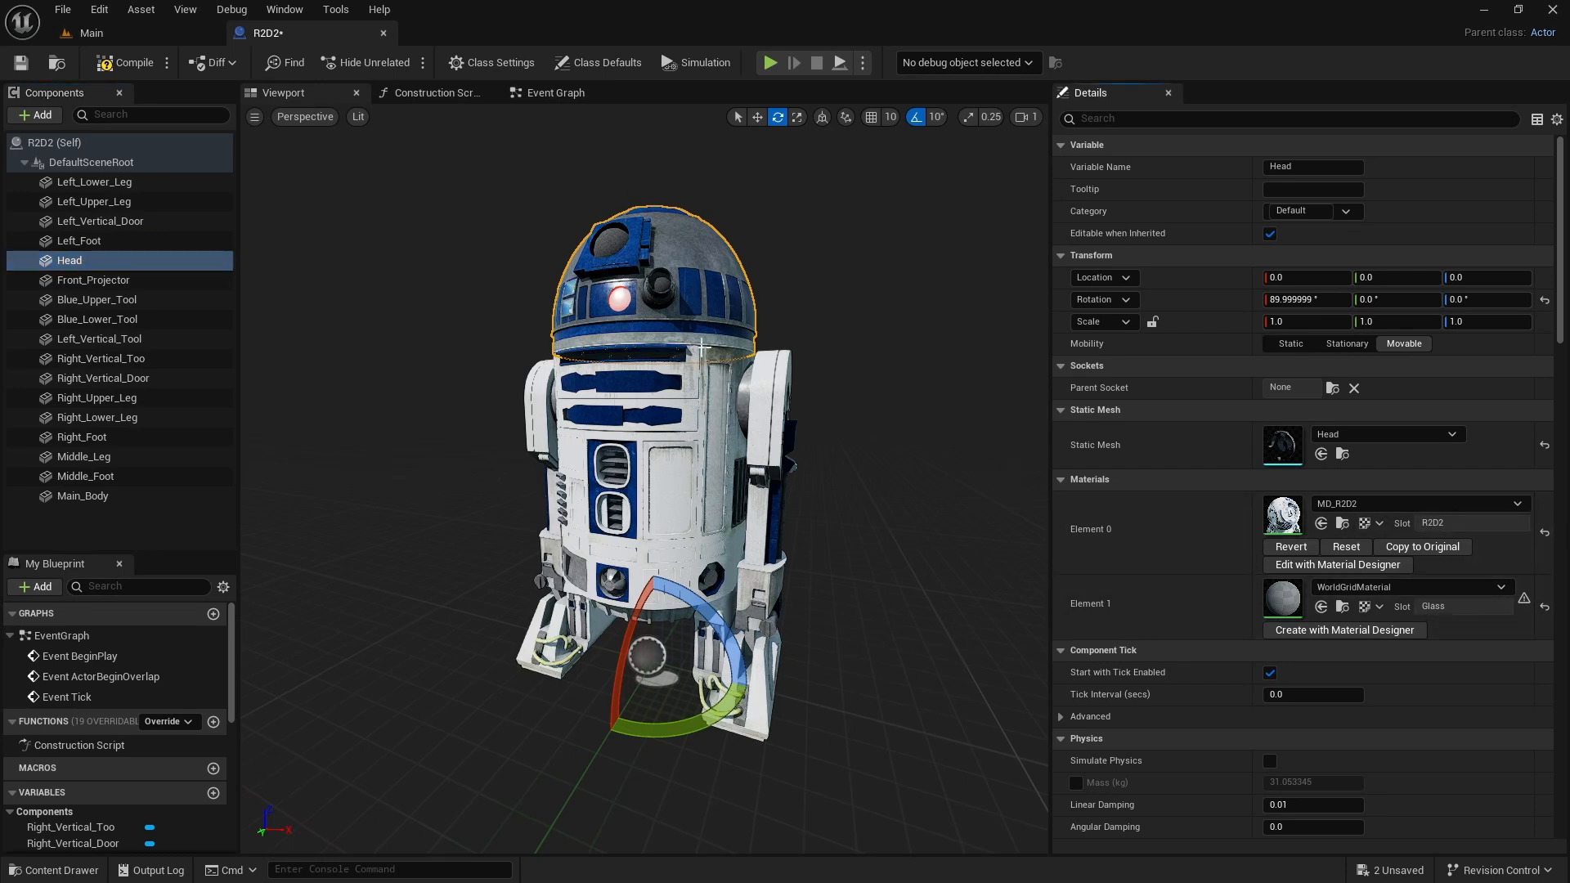
pyautogui.click(60, 242)
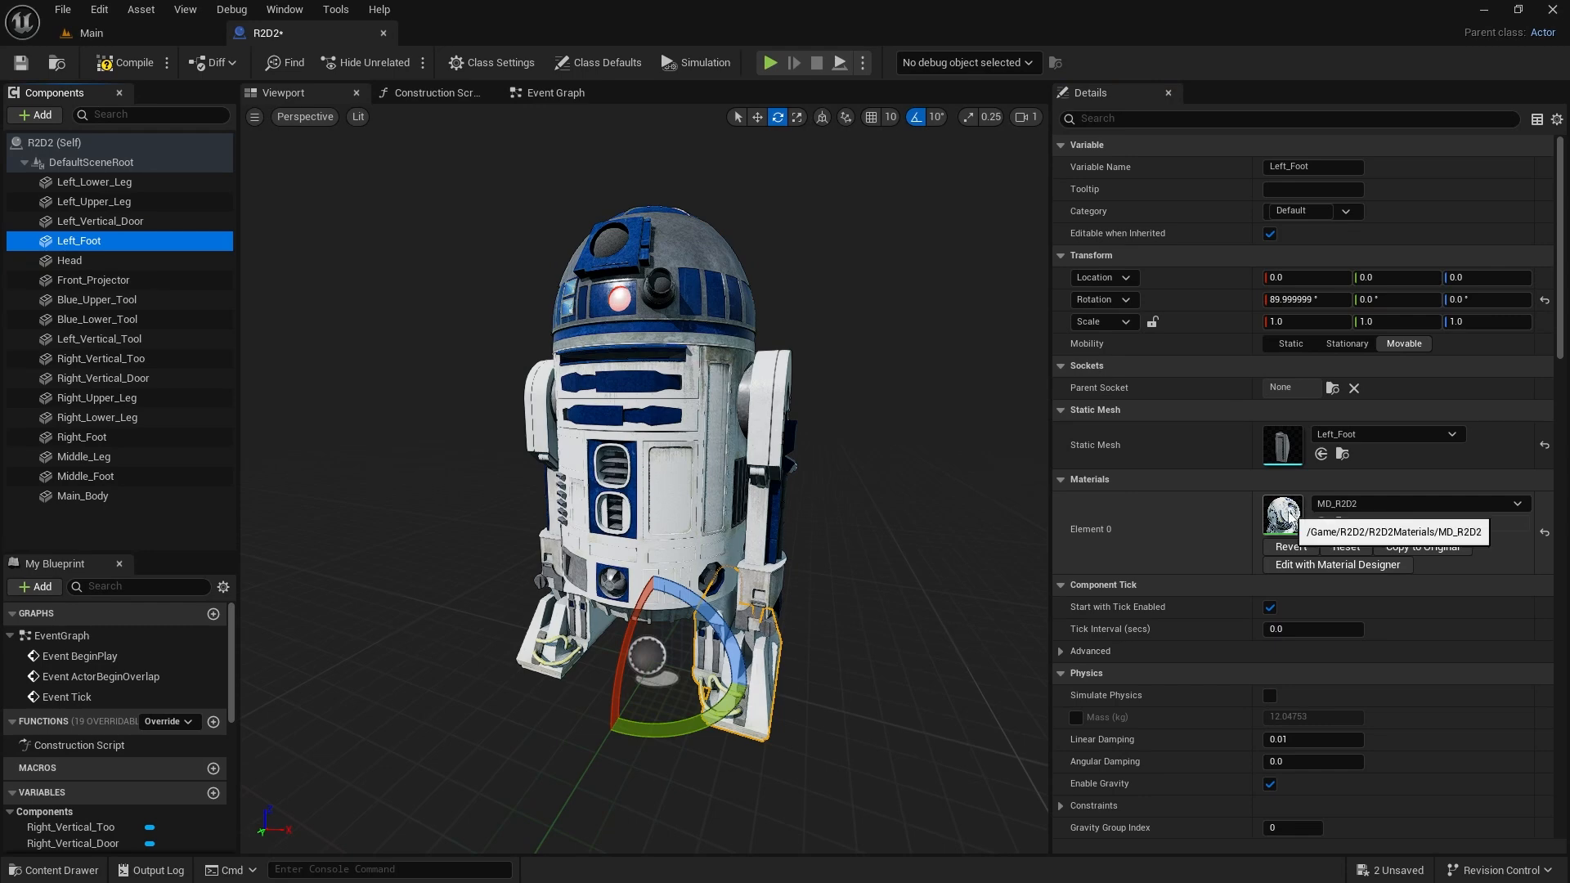
pyautogui.click(77, 262)
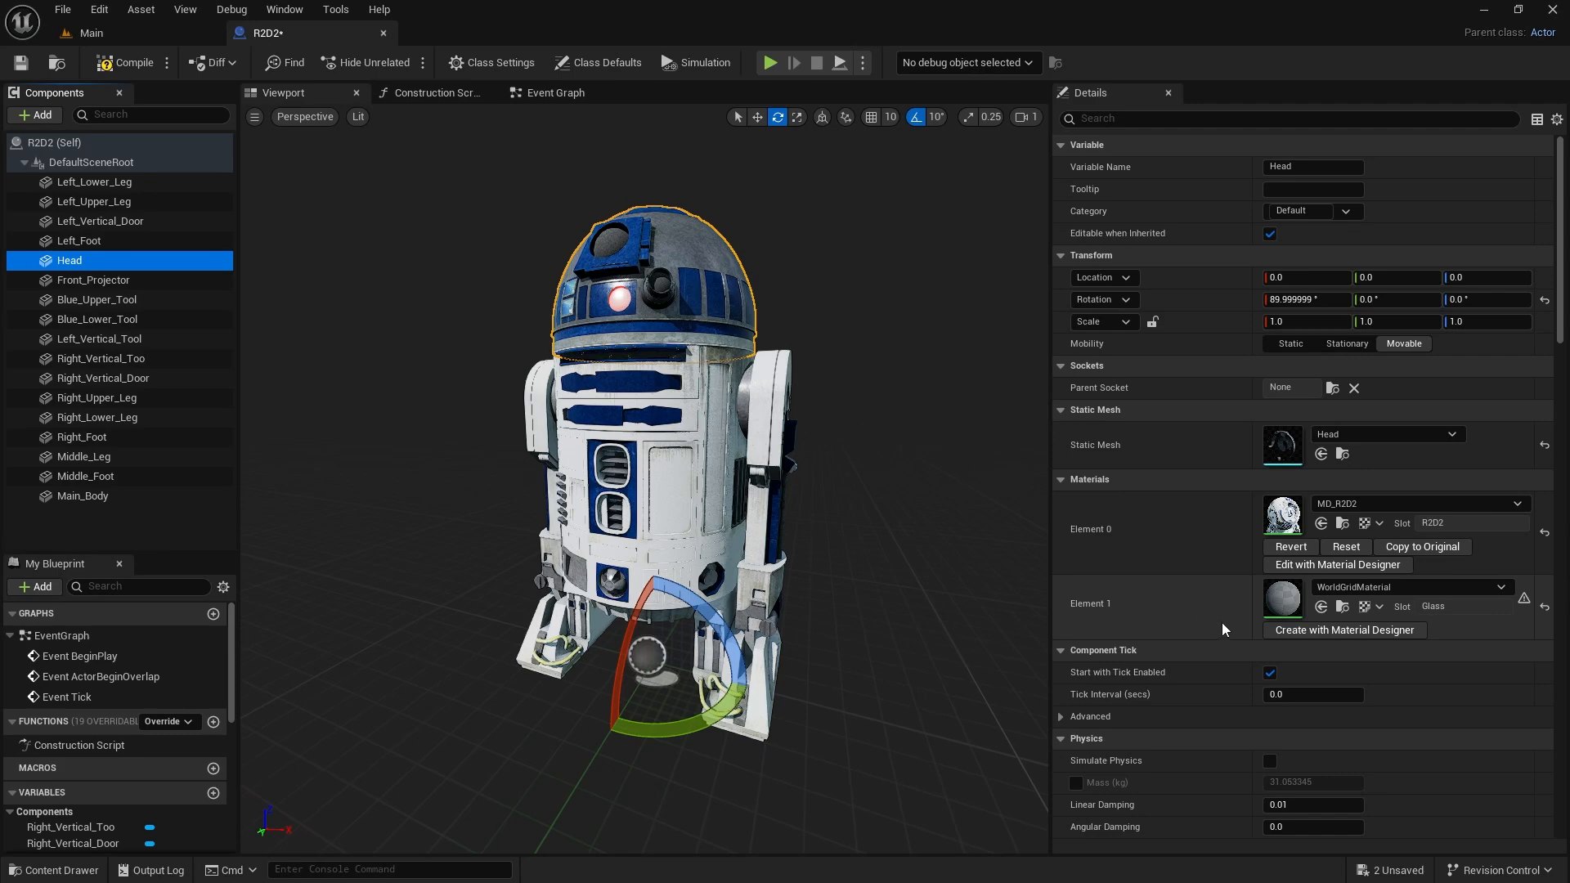
pyautogui.click(1336, 631)
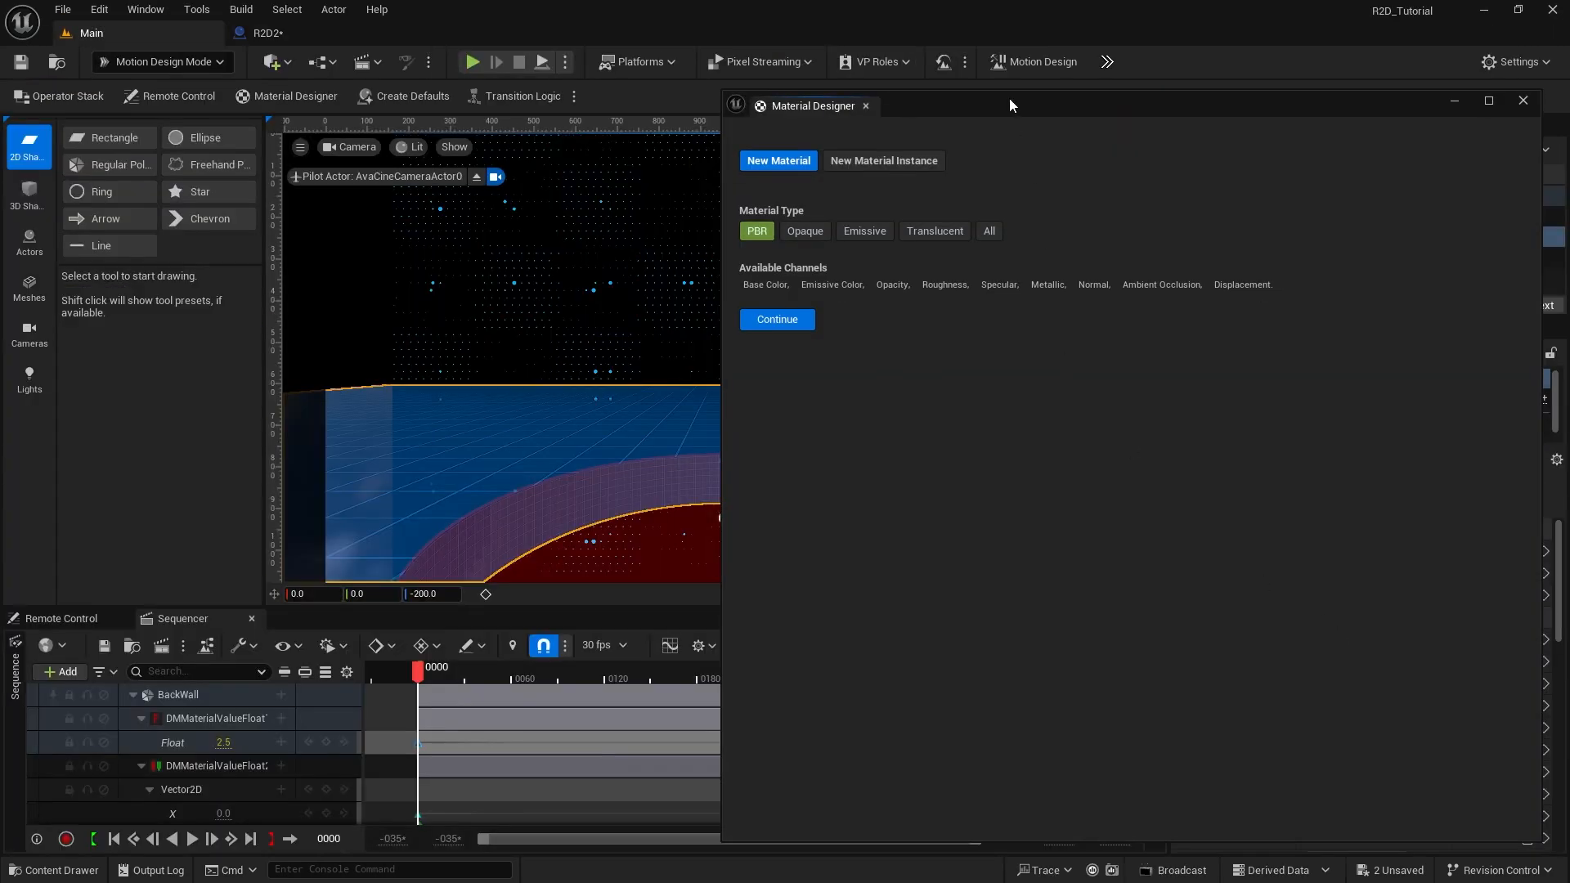
pyautogui.moveTo(1009, 104); pyautogui.dragTo(786, 99)
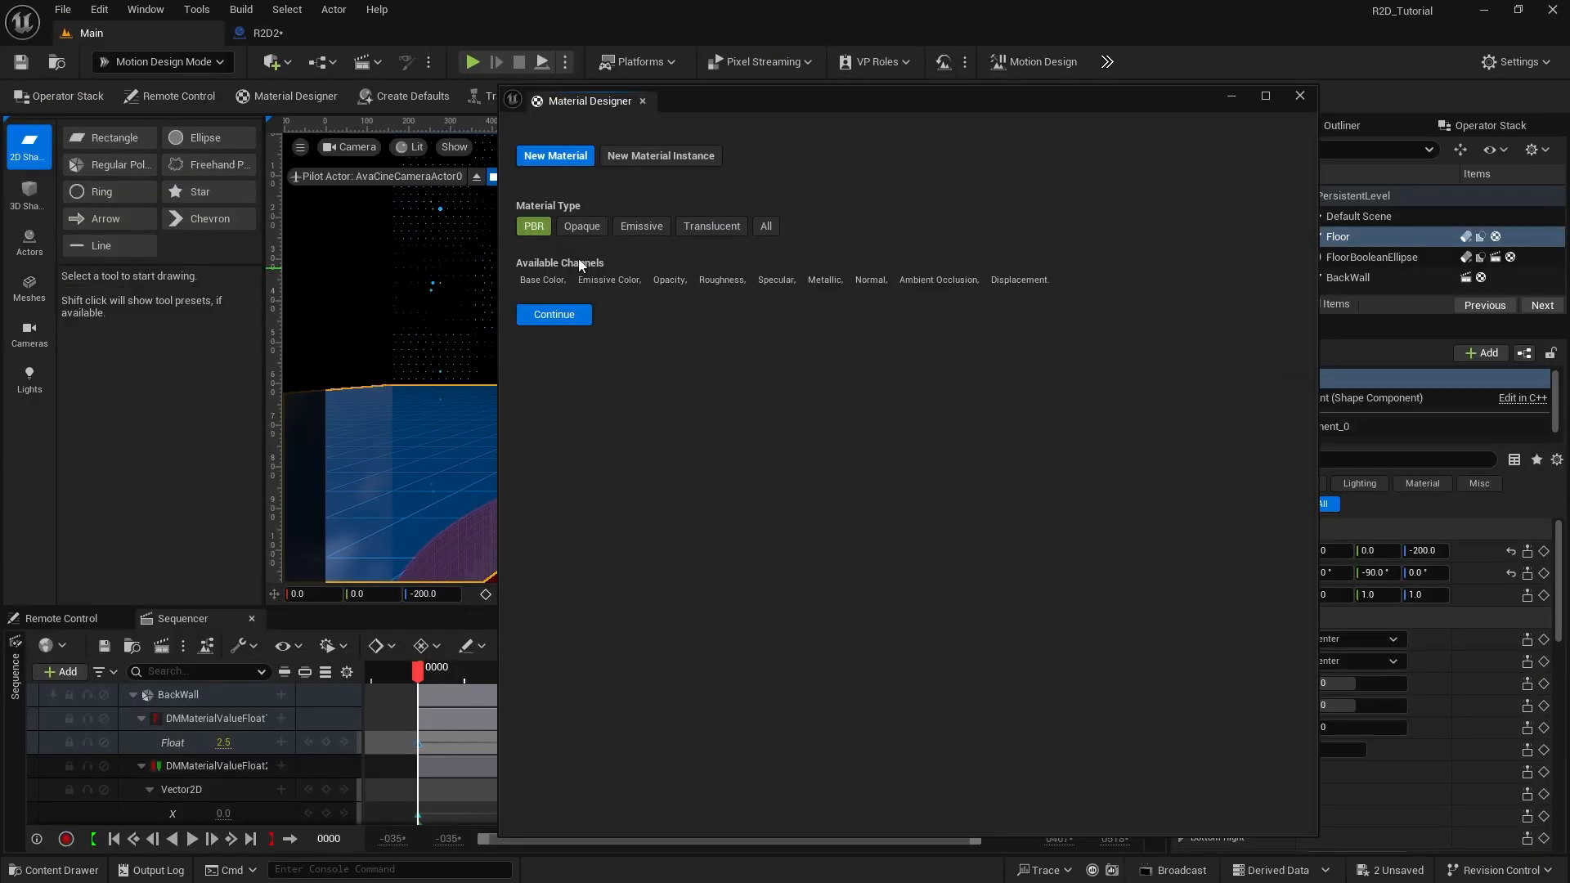
pyautogui.click(555, 317)
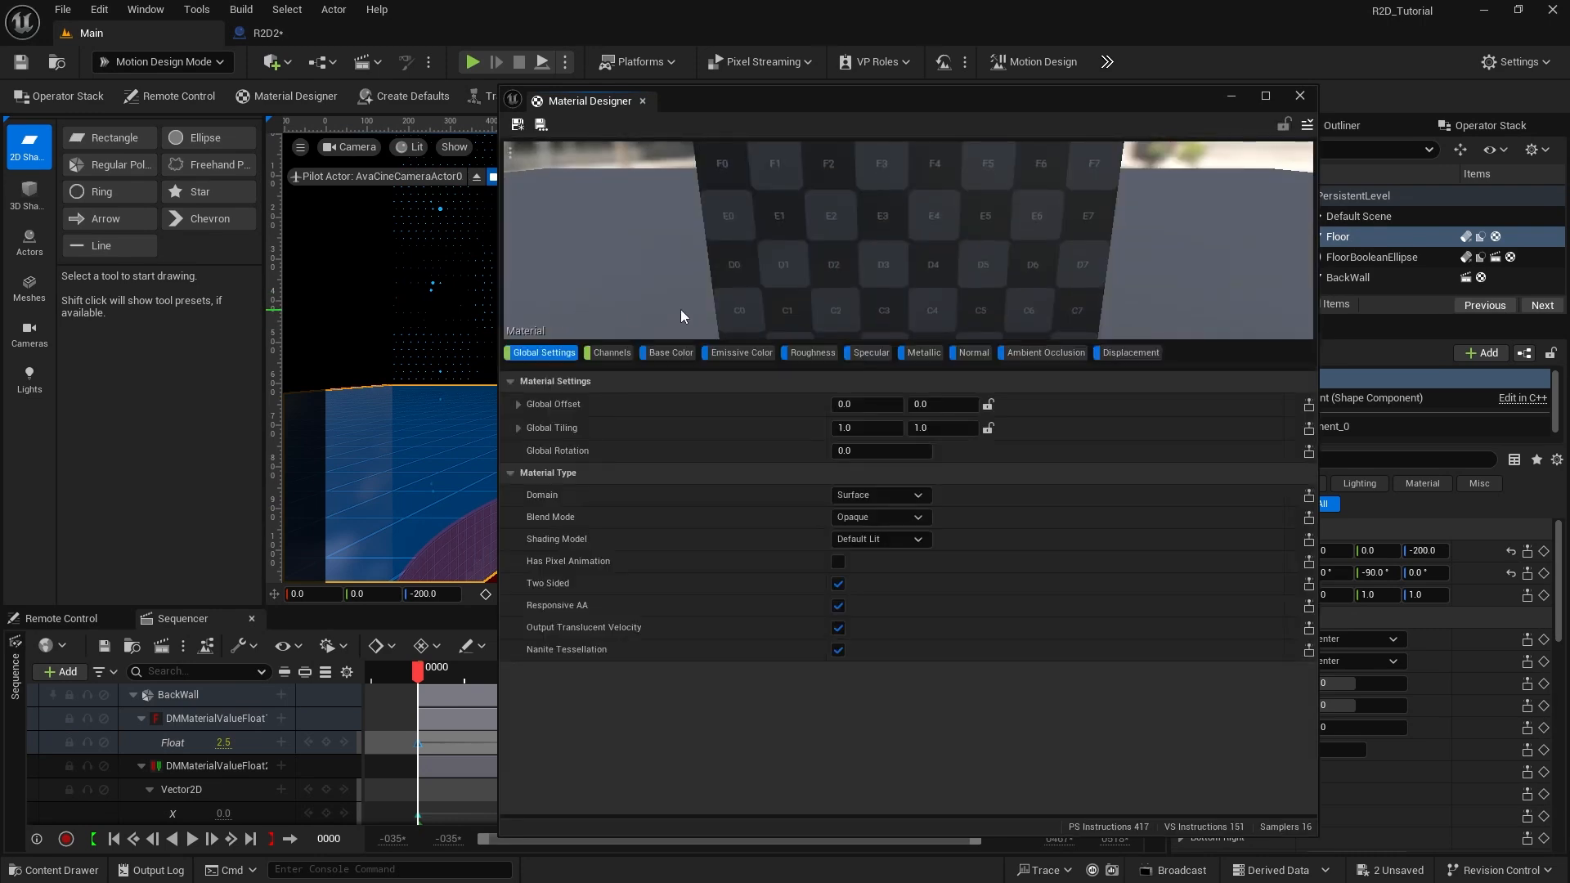
# Step: Assign the R2D2_Illumination texture from the R2D2Materials folder to the glass material's Base Color layer
pyautogui.click(670, 352)
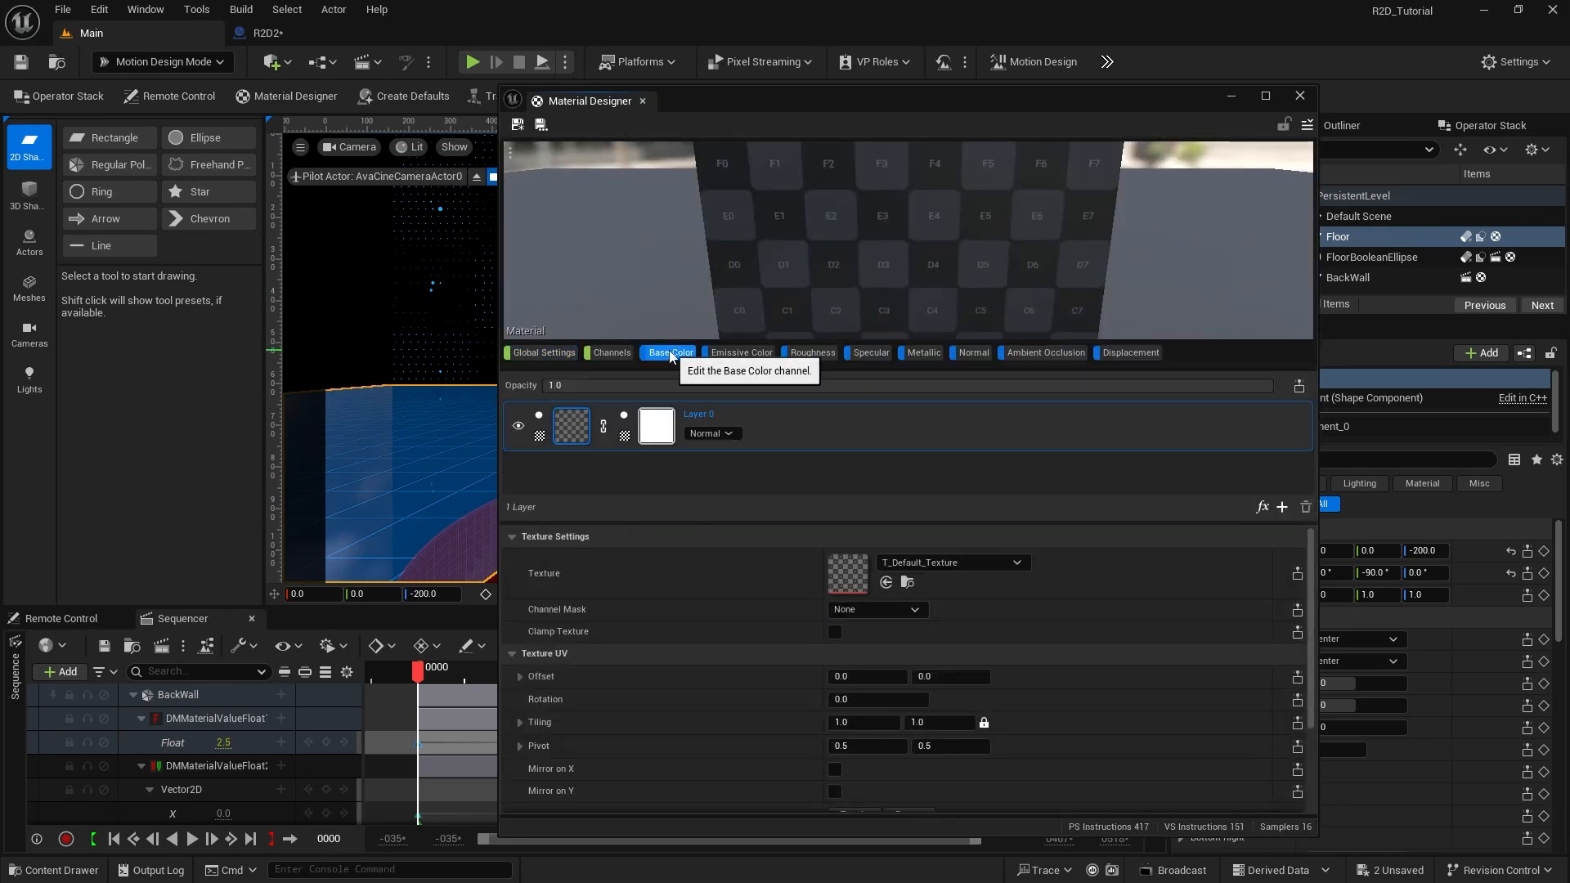
pyautogui.click(49, 870)
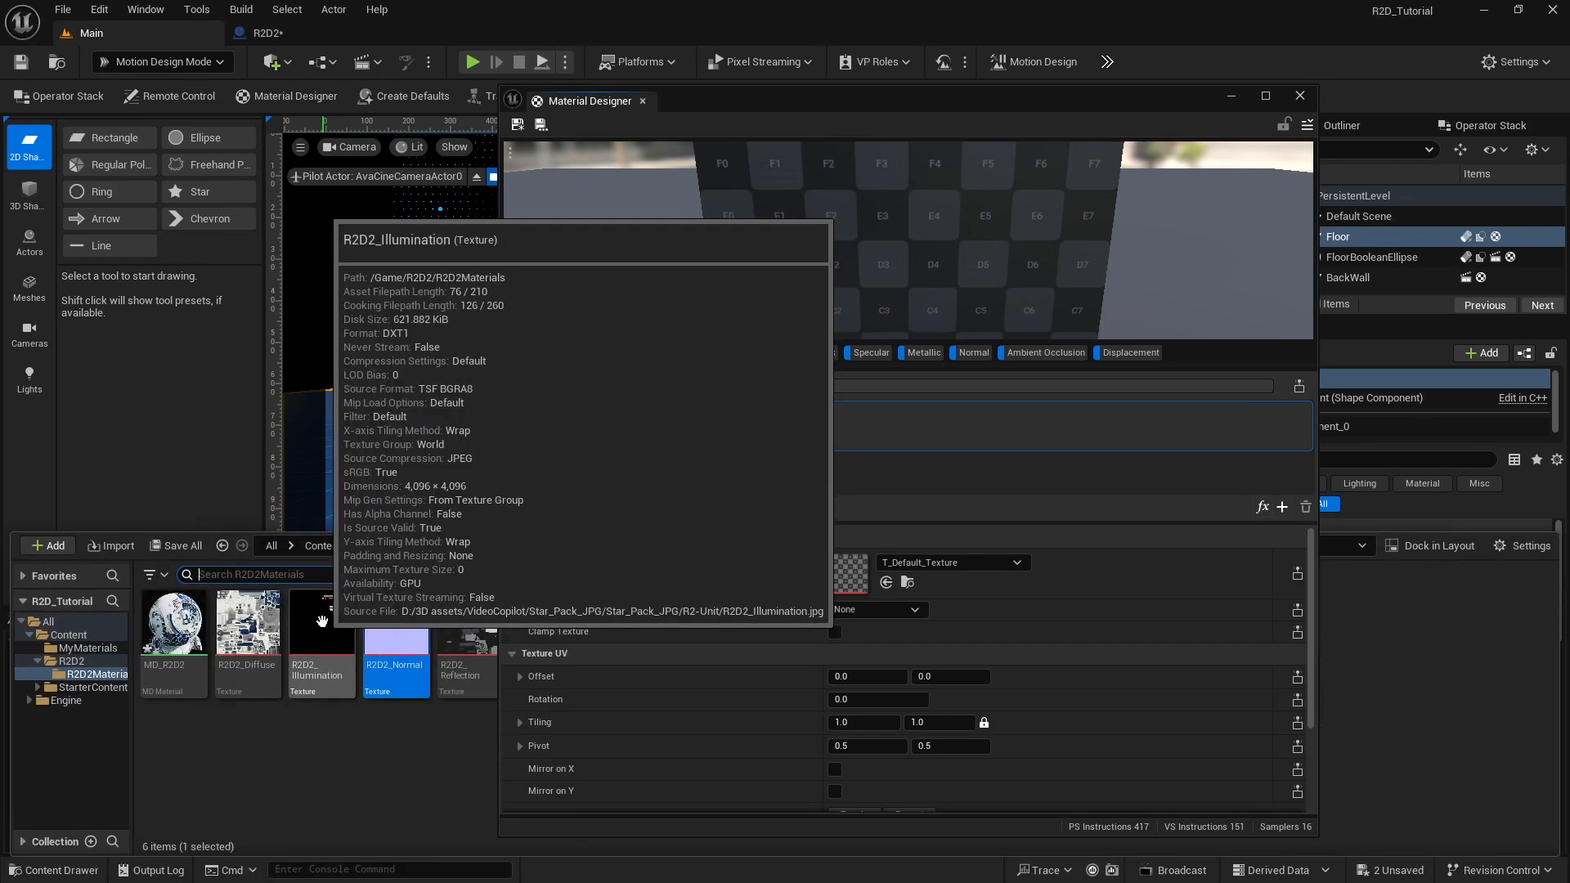
pyautogui.click(327, 621)
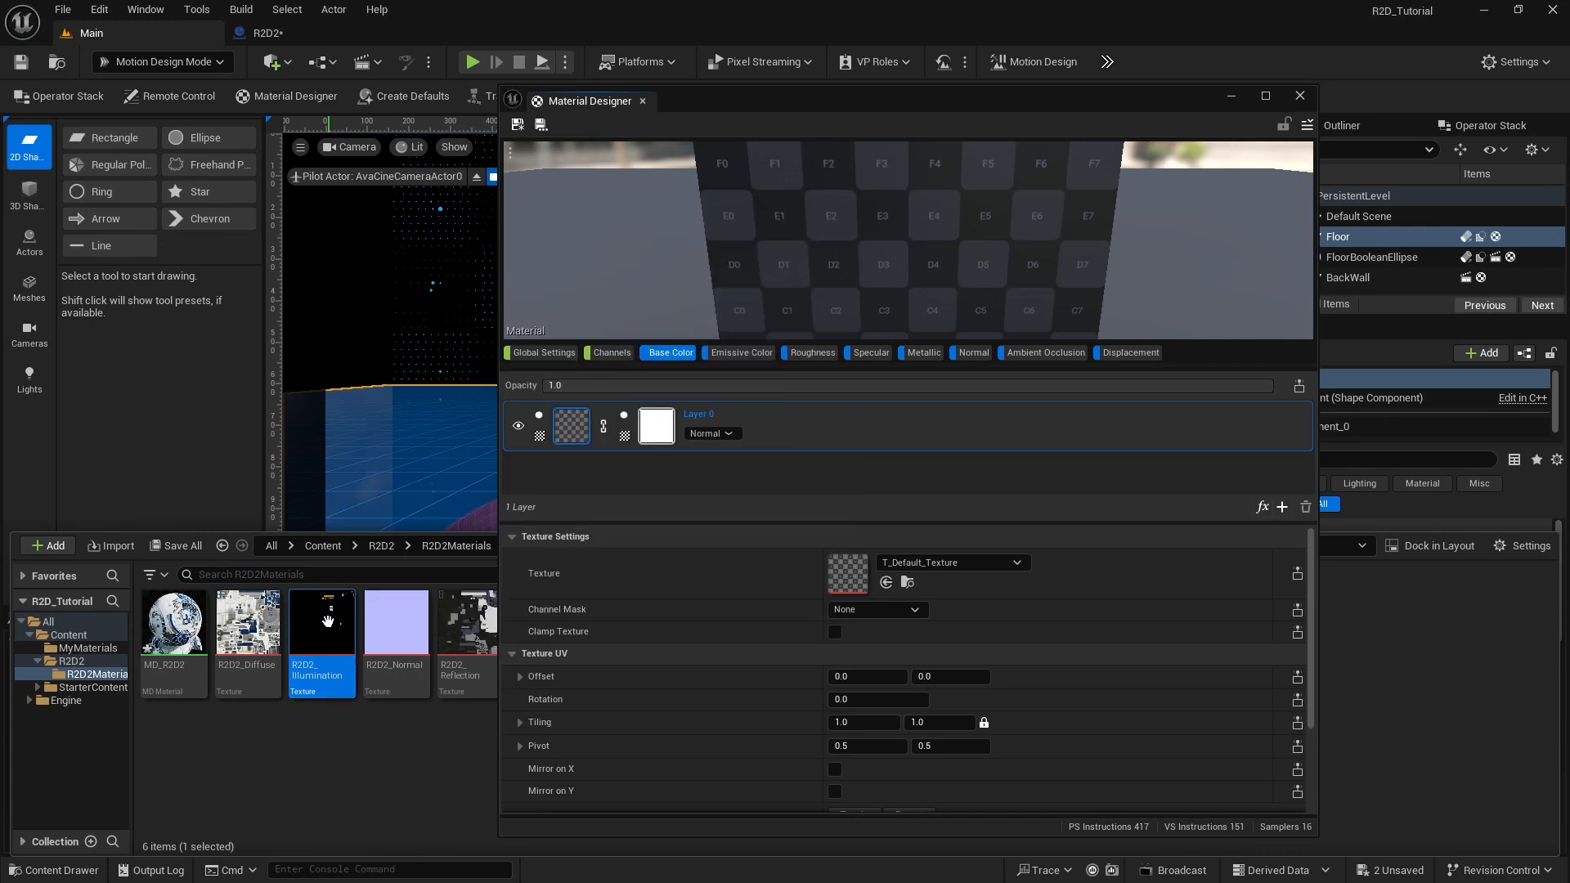
pyautogui.moveTo(327, 621); pyautogui.dragTo(848, 574)
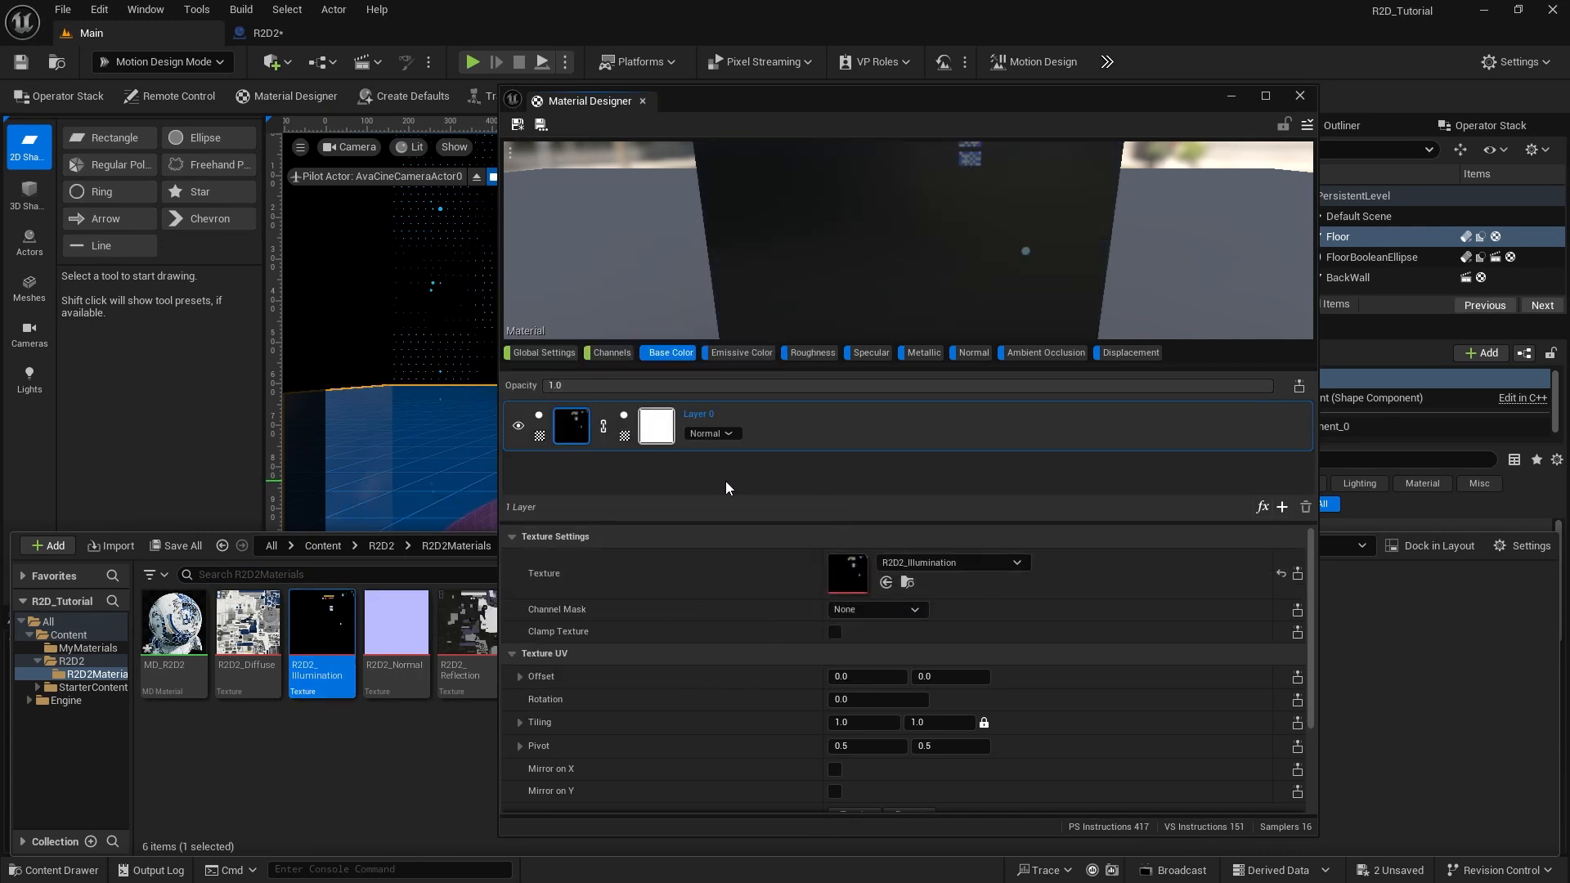
# Step: Change the glass material's Roughness layer source to a Solid Color and set it to white
pyautogui.click(811, 352)
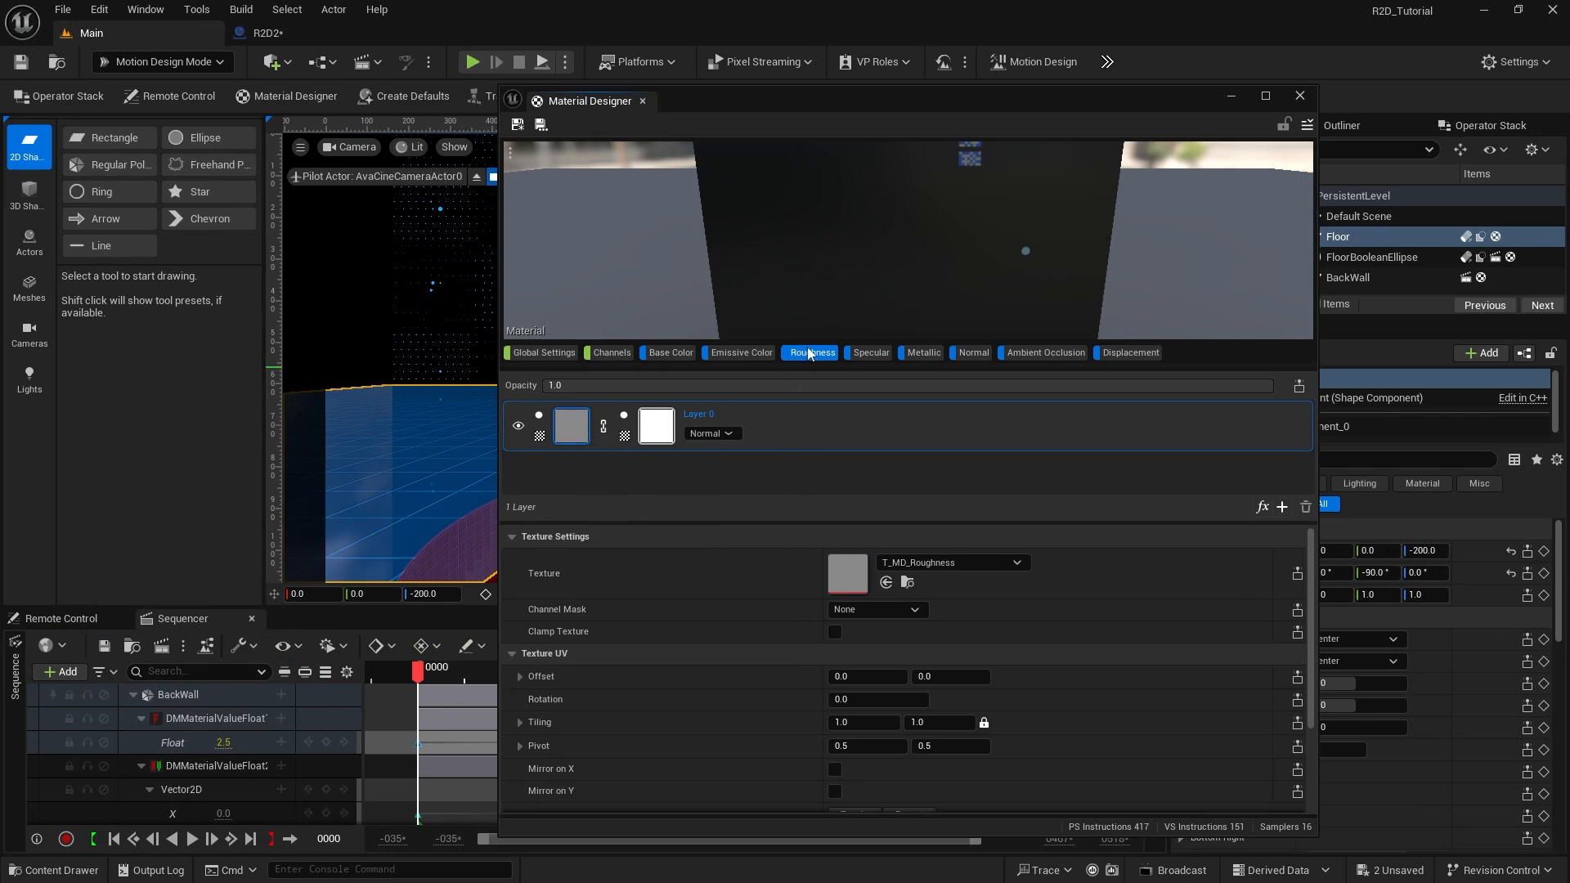
pyautogui.click(540, 439)
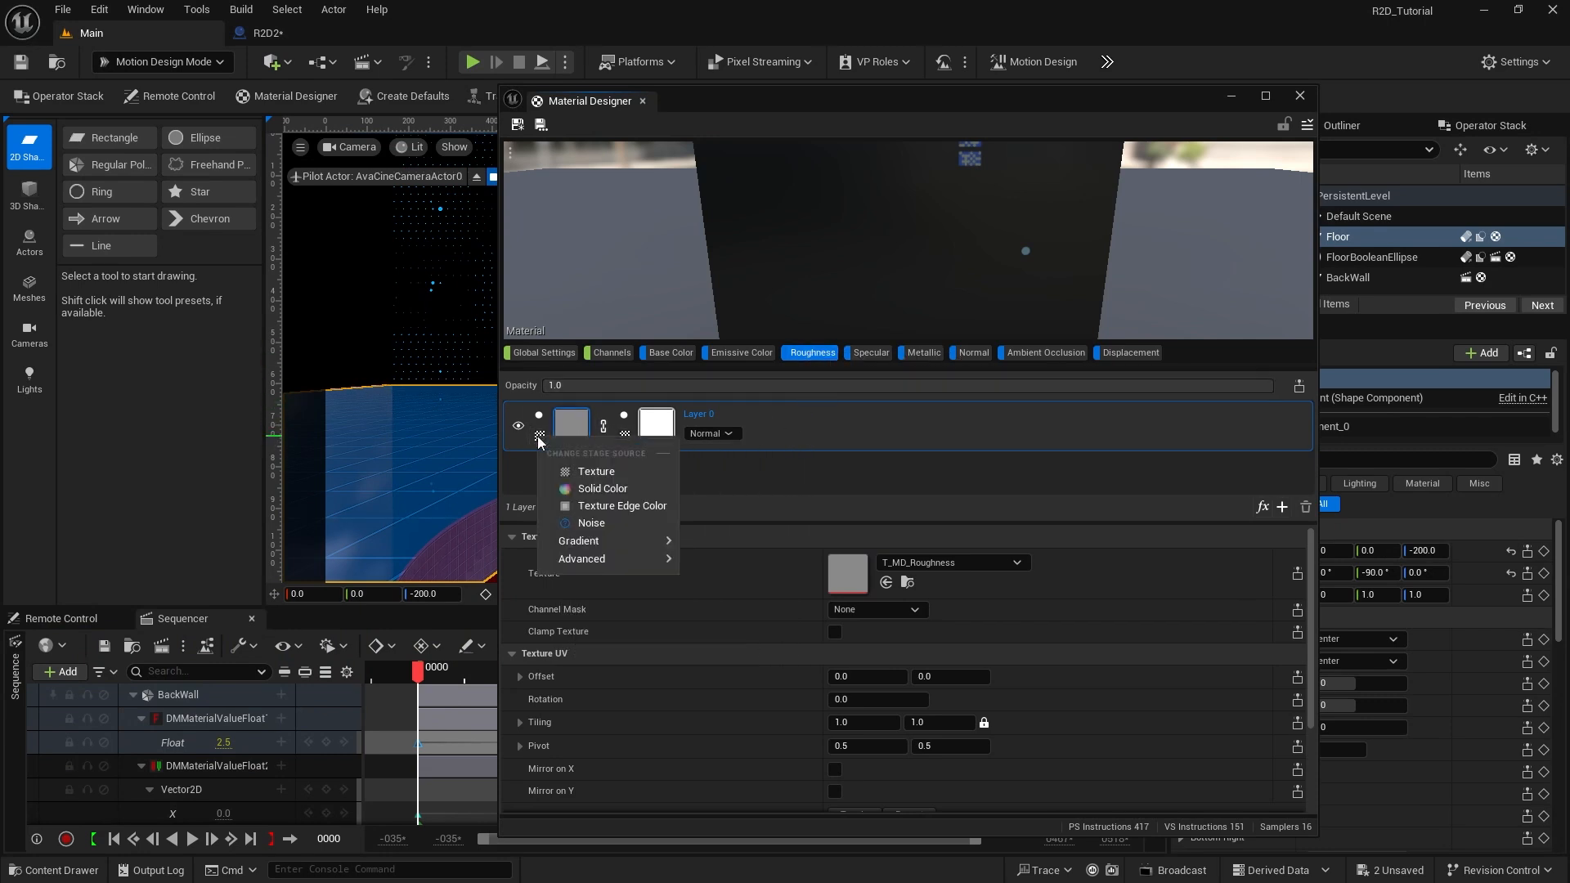
pyautogui.click(588, 489)
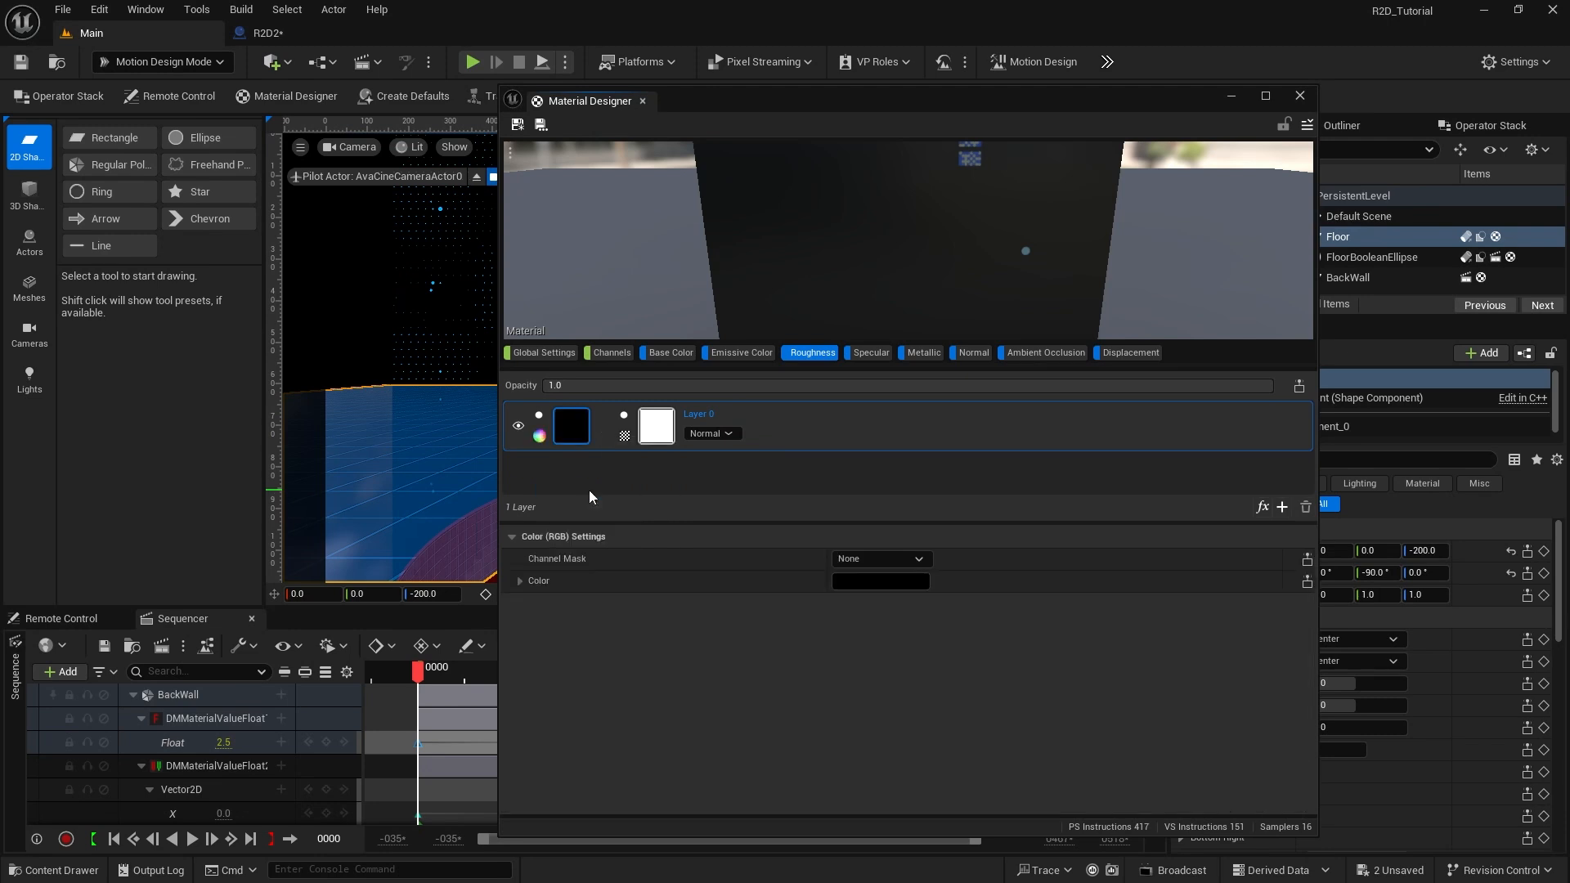
pyautogui.click(883, 584)
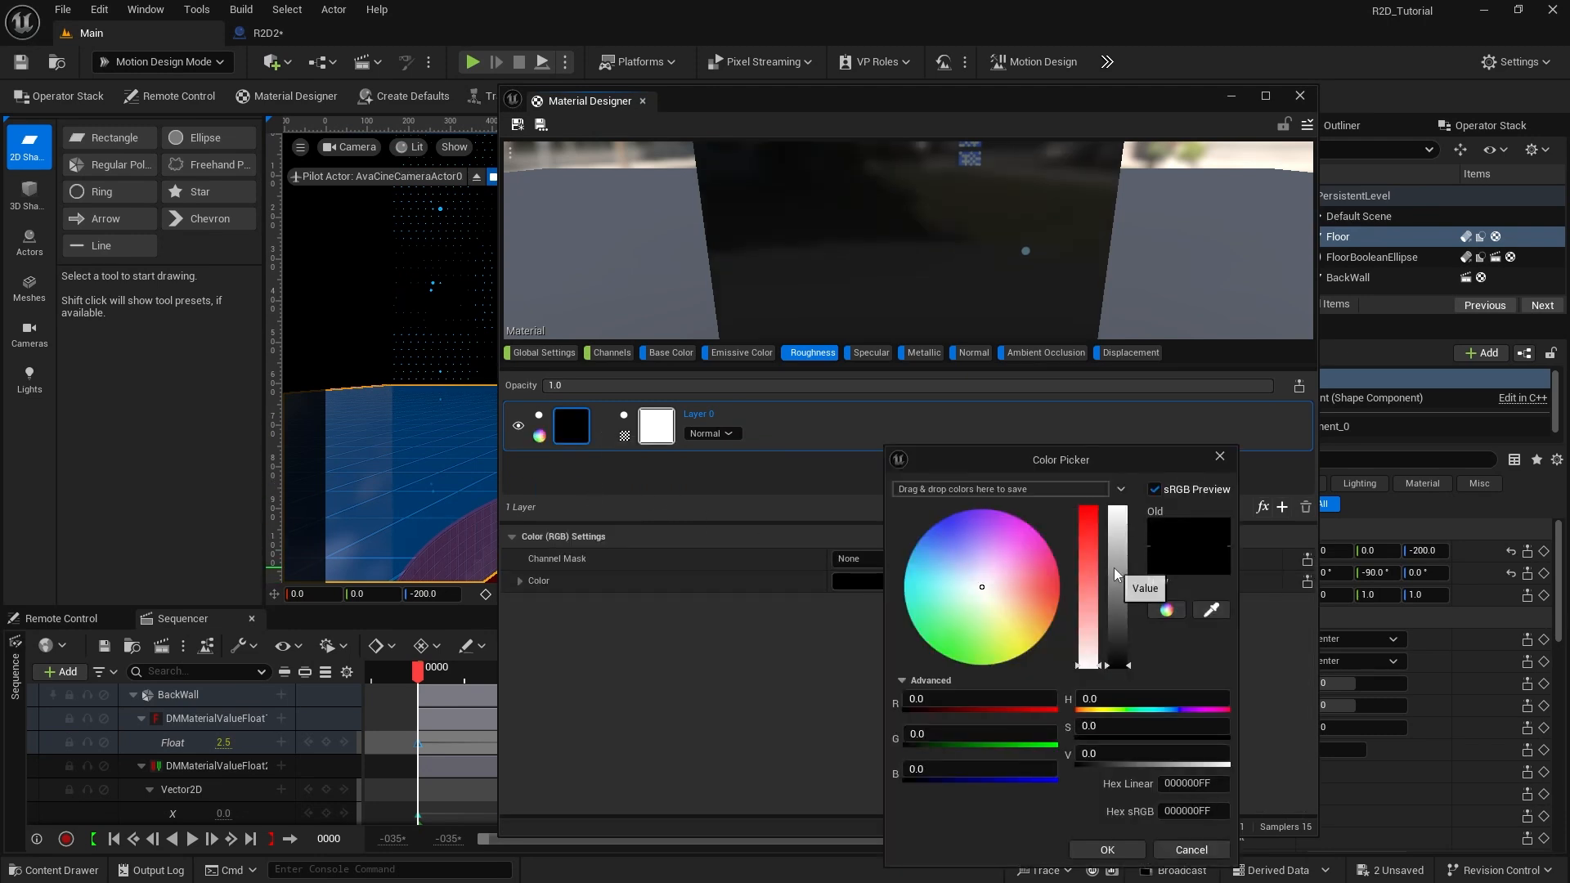
pyautogui.moveTo(1113, 568); pyautogui.dragTo(1112, 480)
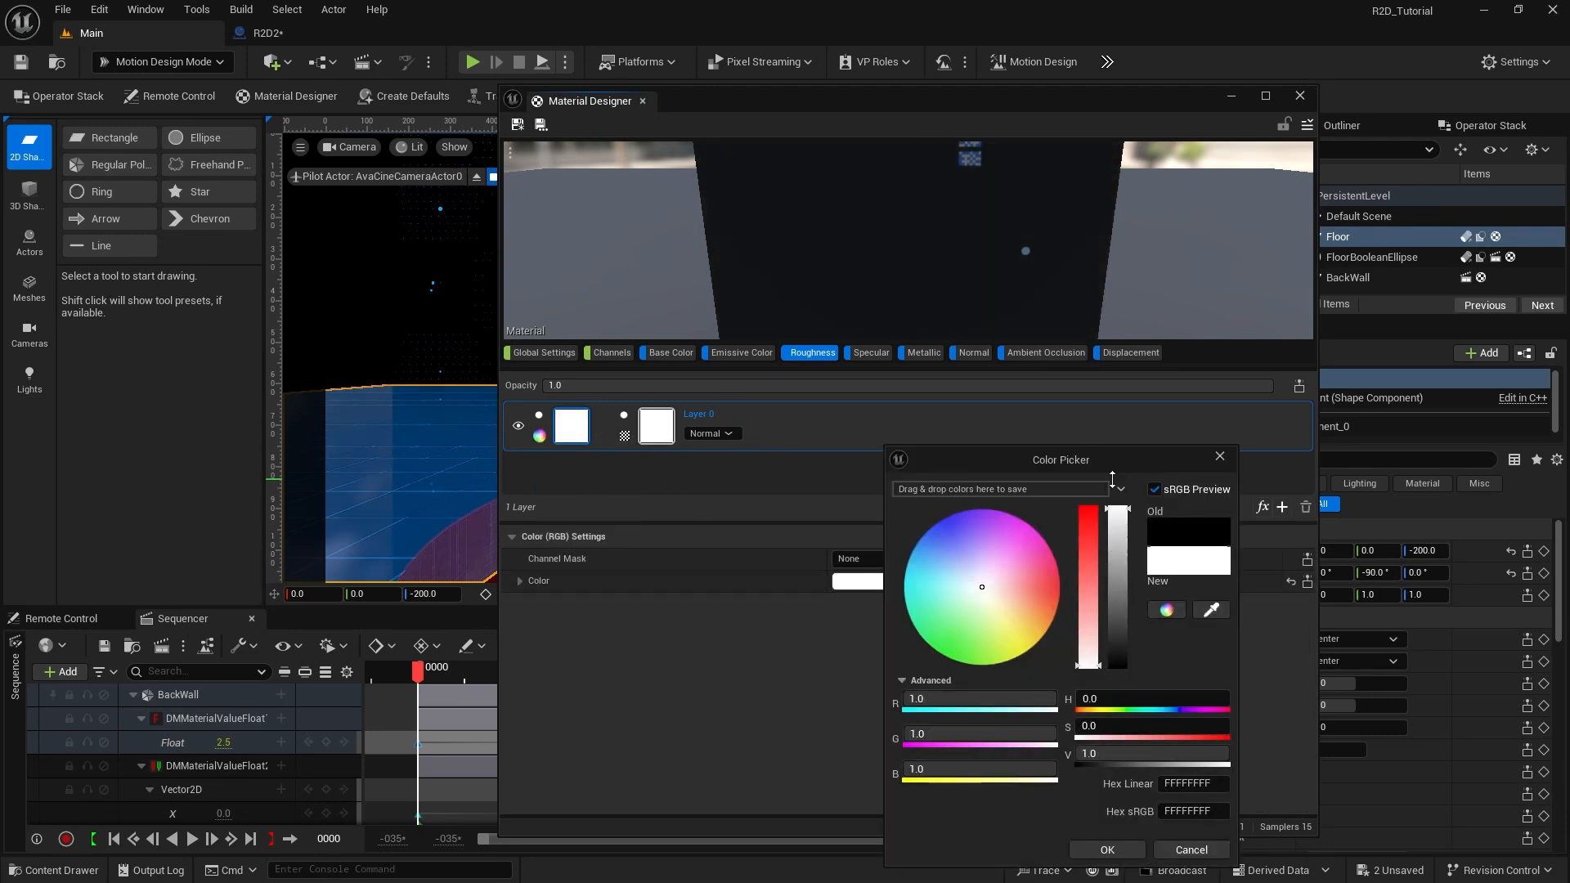
pyautogui.click(1107, 849)
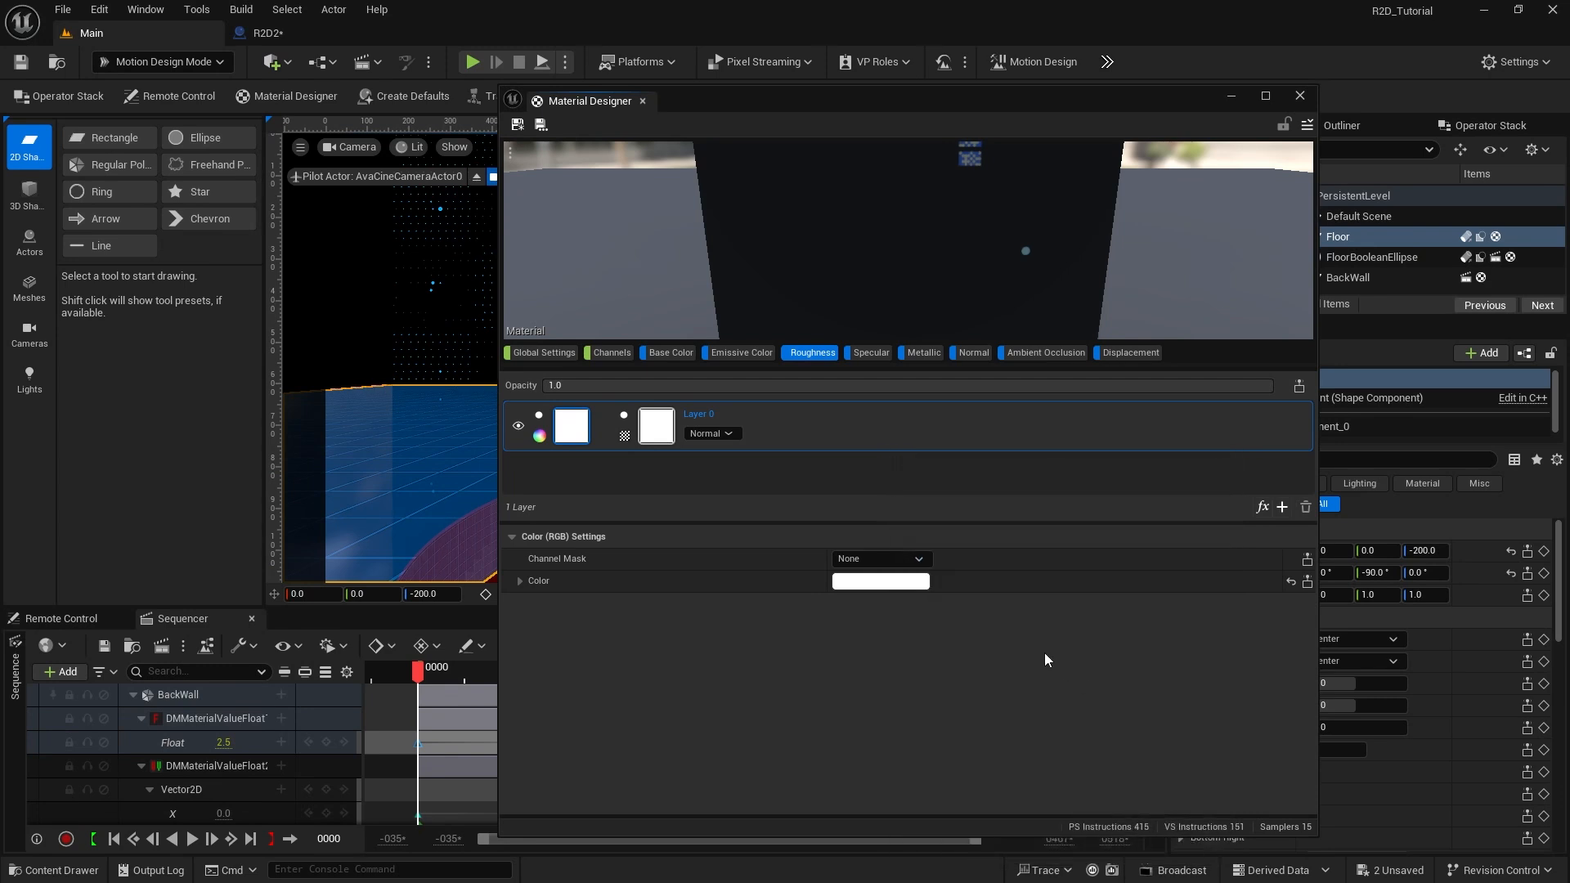
# Step: Set the Roughness value to 0 in the glass material's channel settings
pyautogui.click(606, 355)
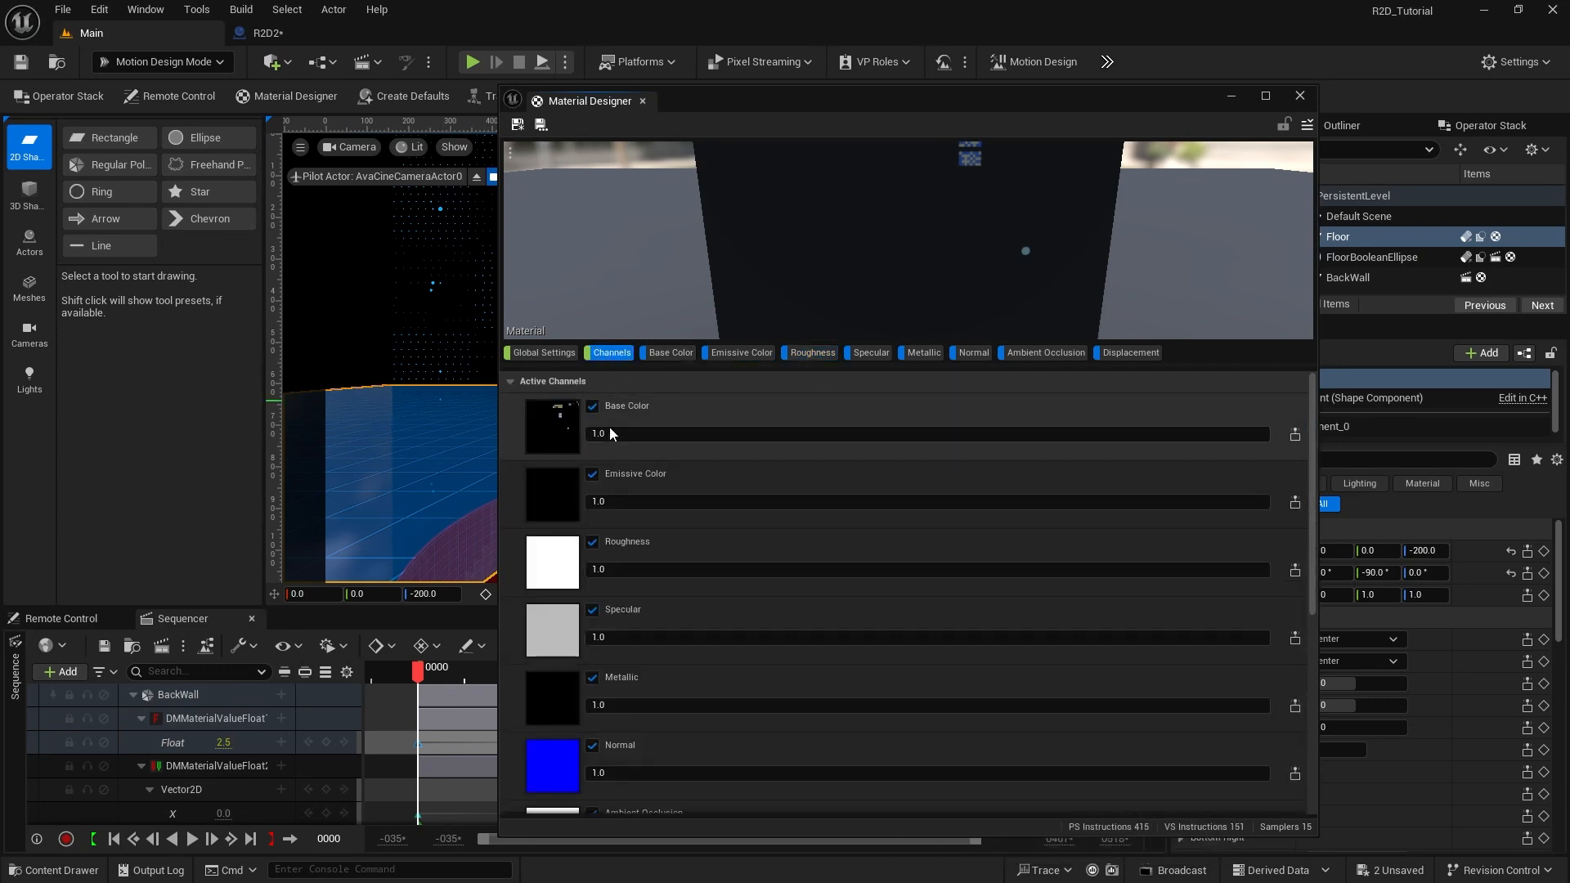
pyautogui.click(608, 570)
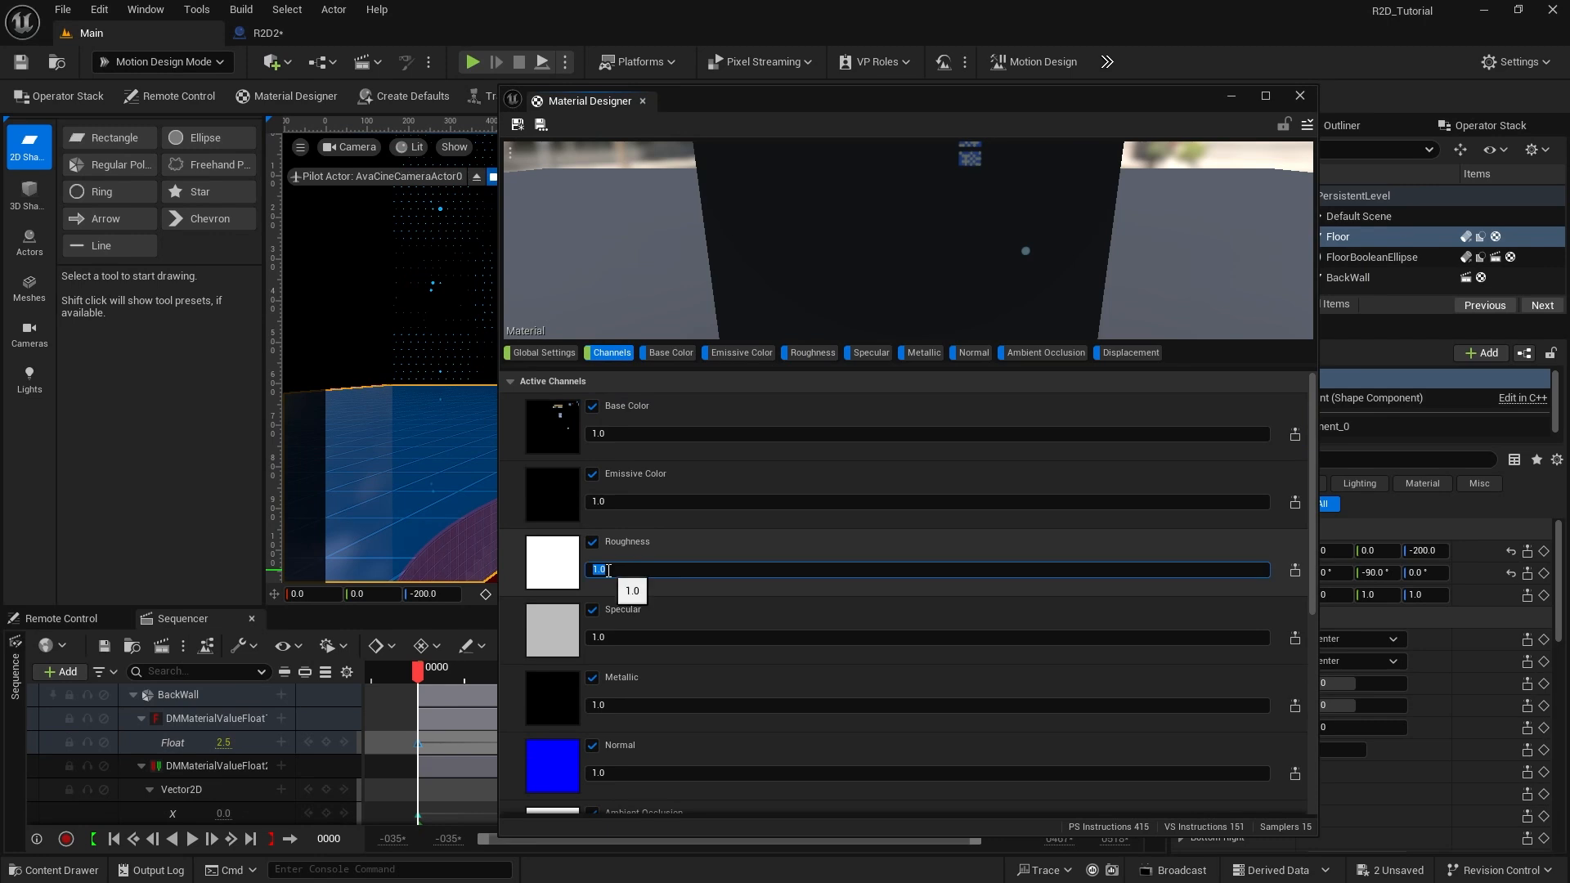
pyautogui.write('0')
pyautogui.press('Return')
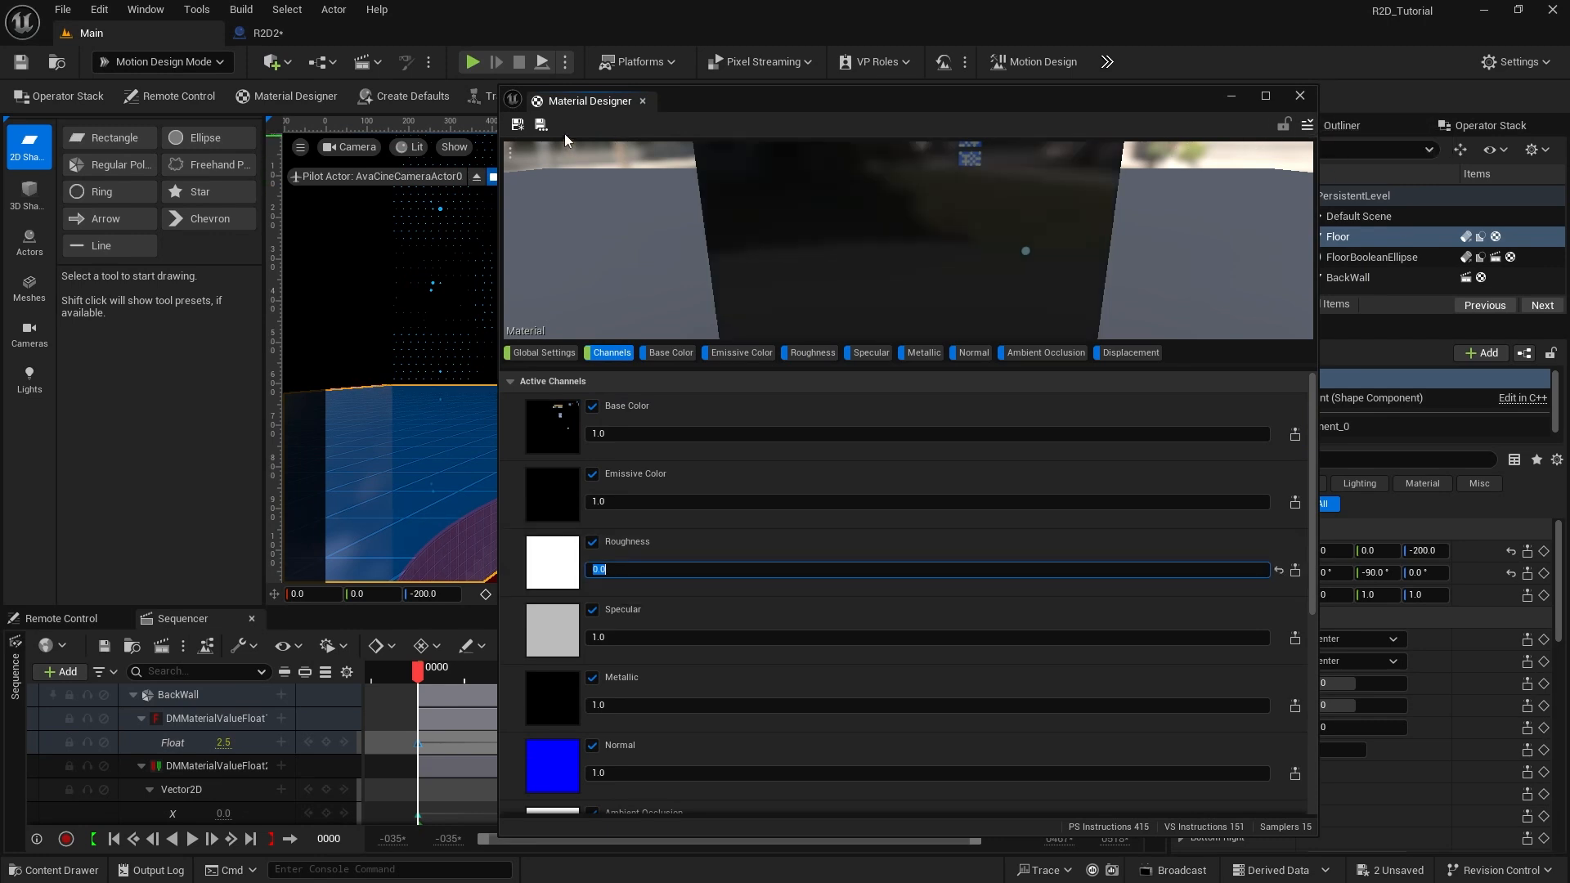
# Step: Save the glass material as MD_R2D2_glass in the R2D2Materials folder and close Material Designer
pyautogui.click(540, 124)
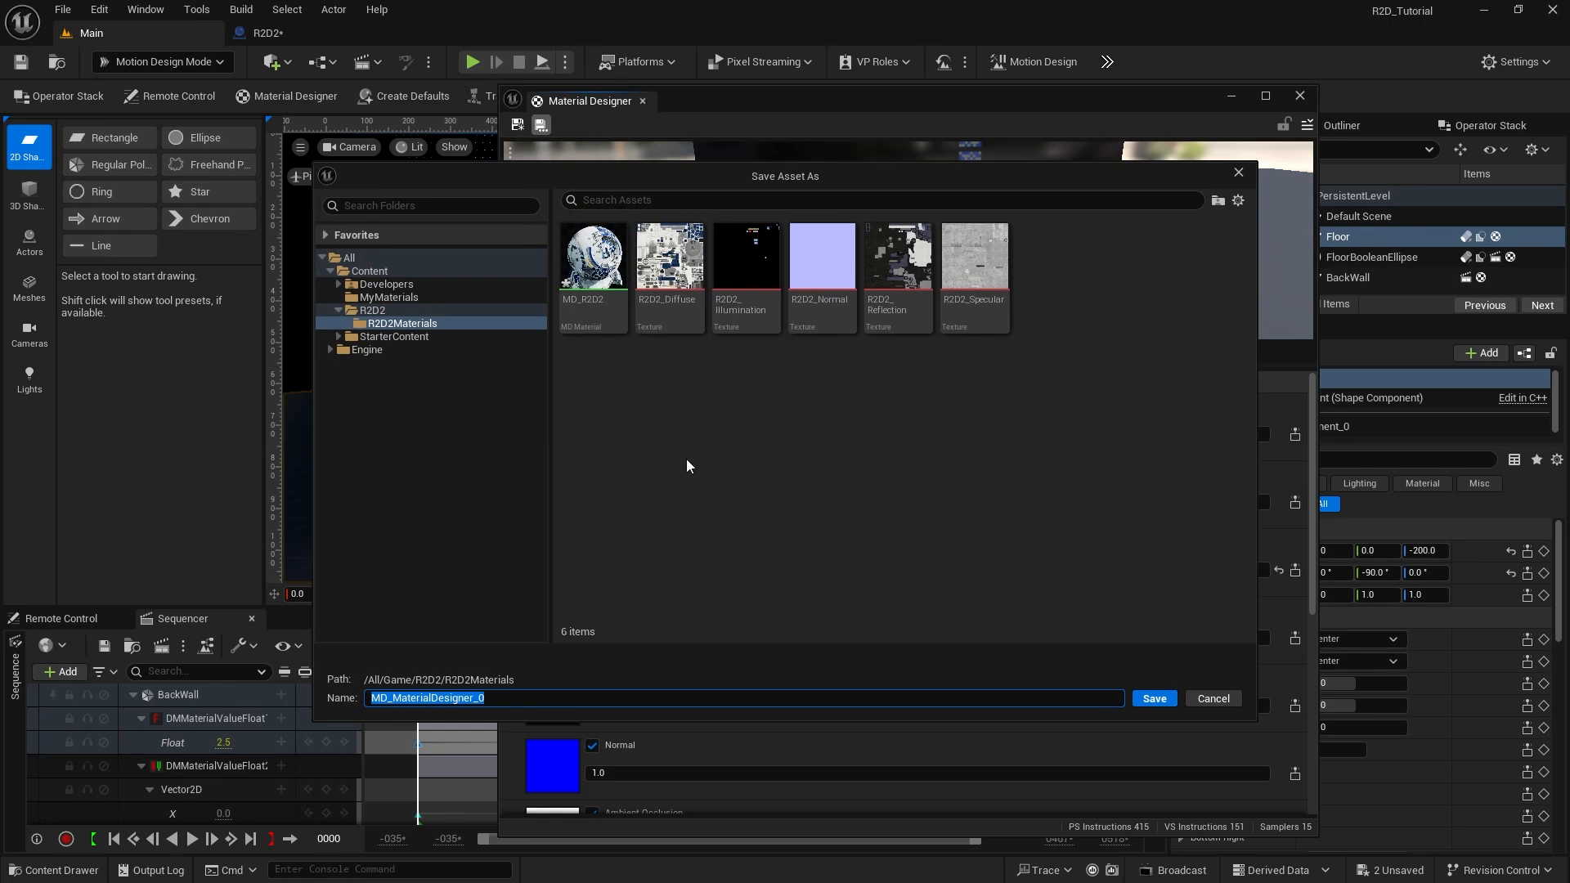
pyautogui.click(404, 701)
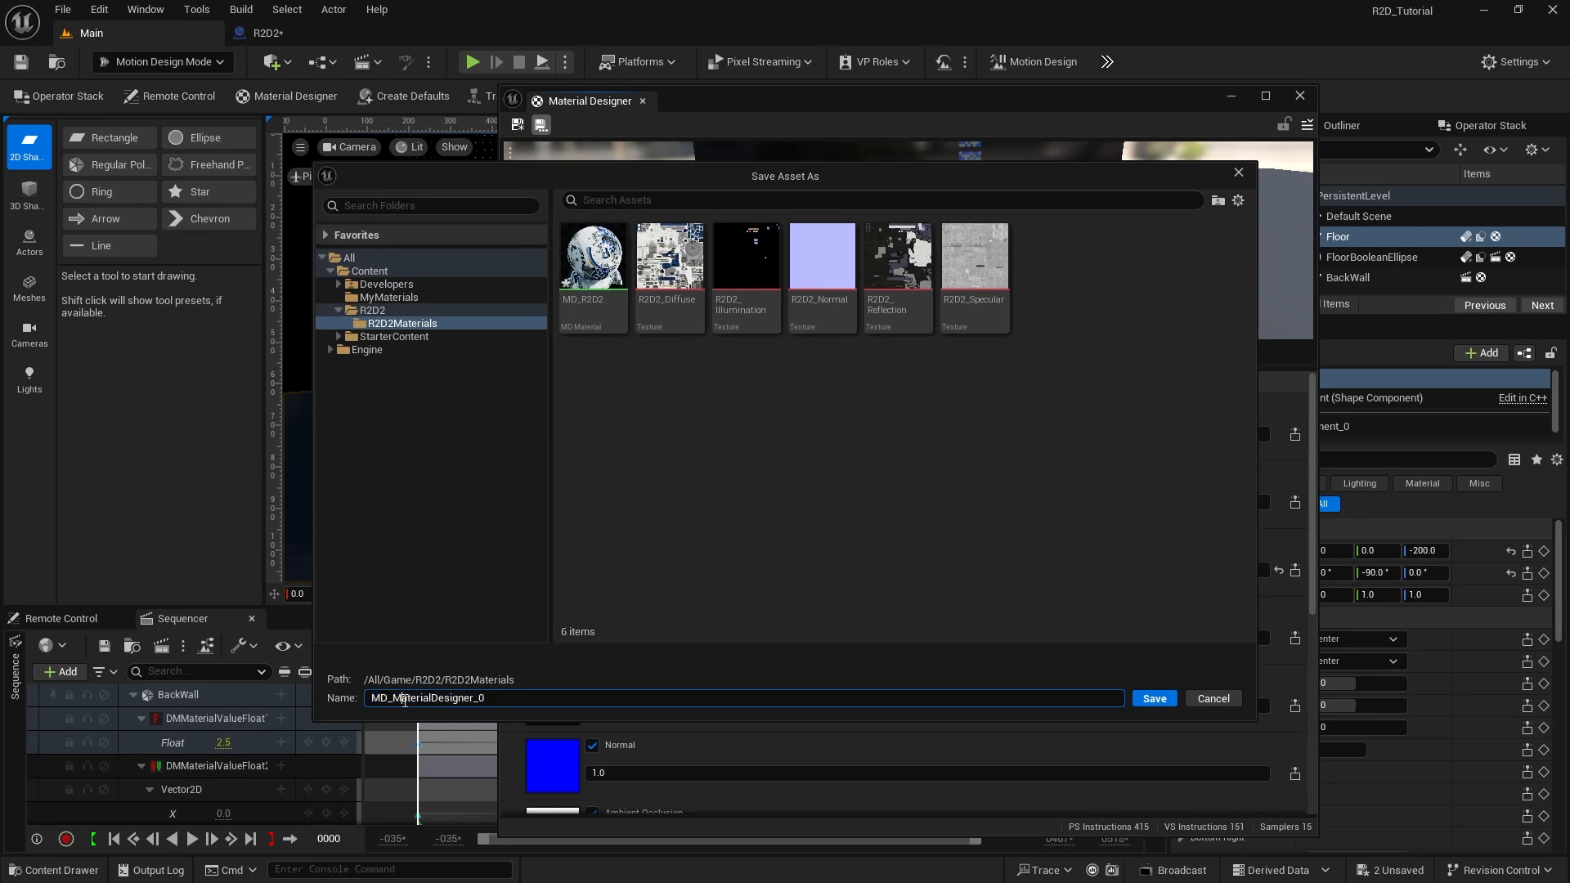
pyautogui.moveTo(393, 701); pyautogui.dragTo(619, 717)
pyautogui.write('R2D2_gla')
pyautogui.press('Return')
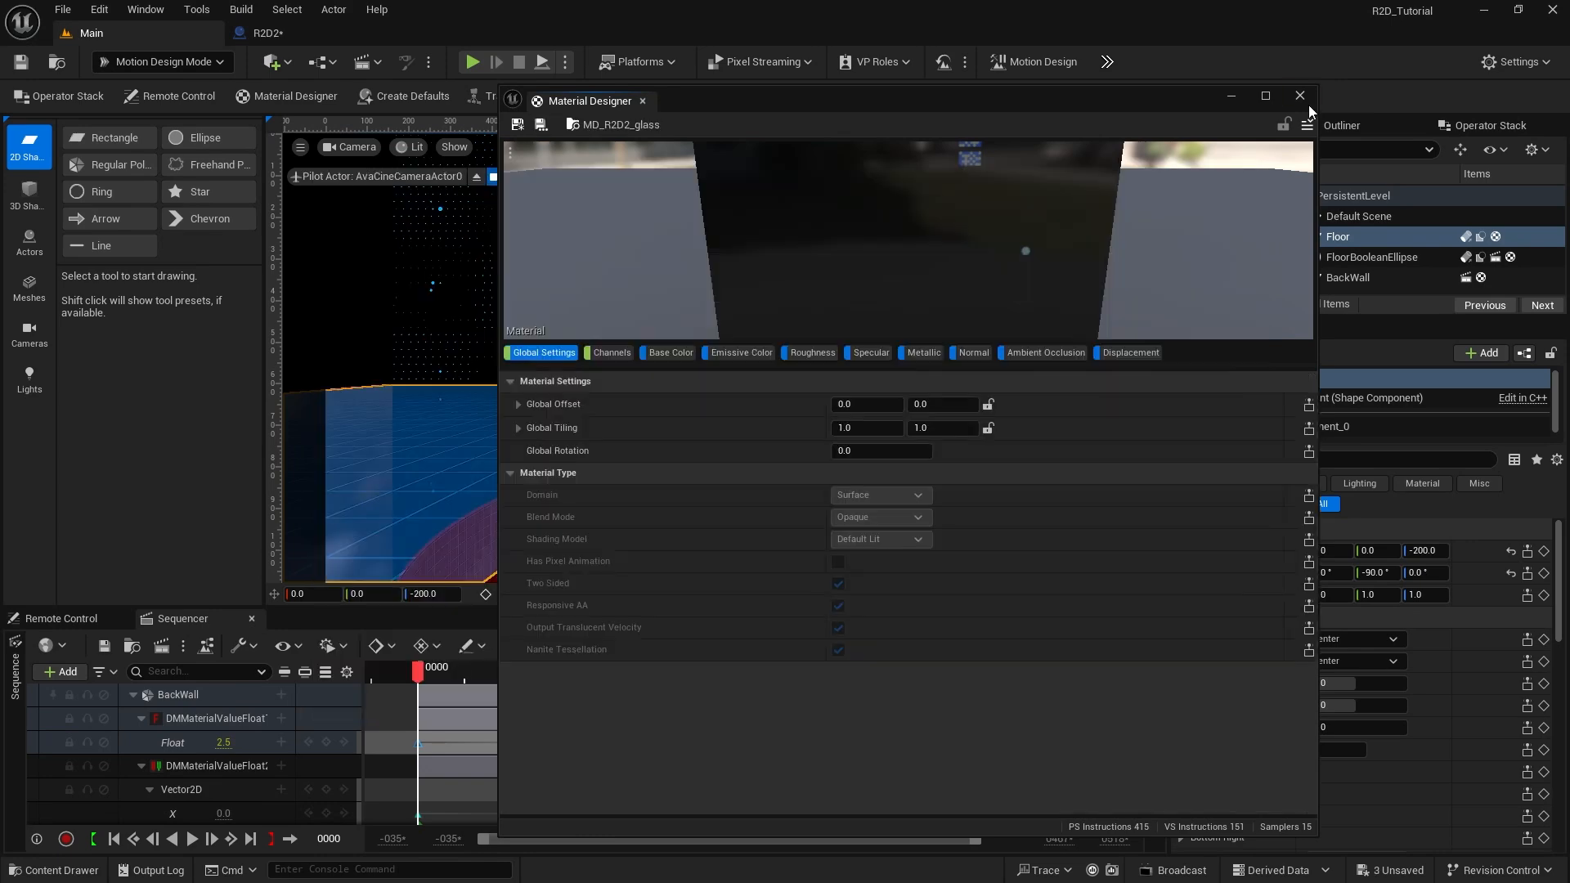
pyautogui.click(1300, 95)
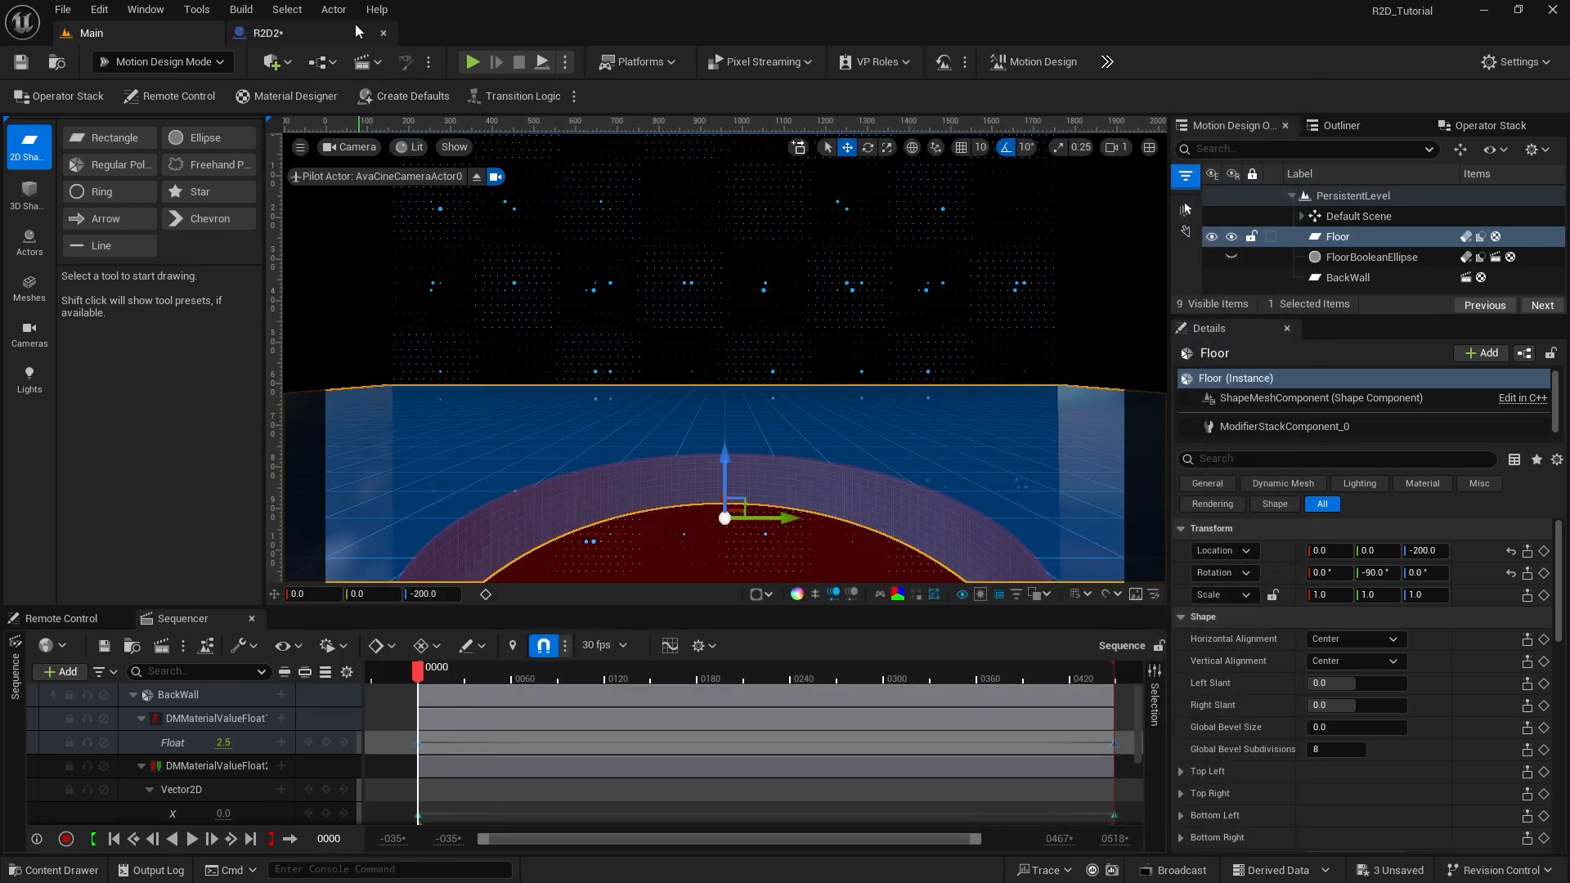
# Step: In the R2D2 Blueprint, assign MD_R2D2_glass to the Head component's Element 1 Glass slot
pyautogui.click(280, 36)
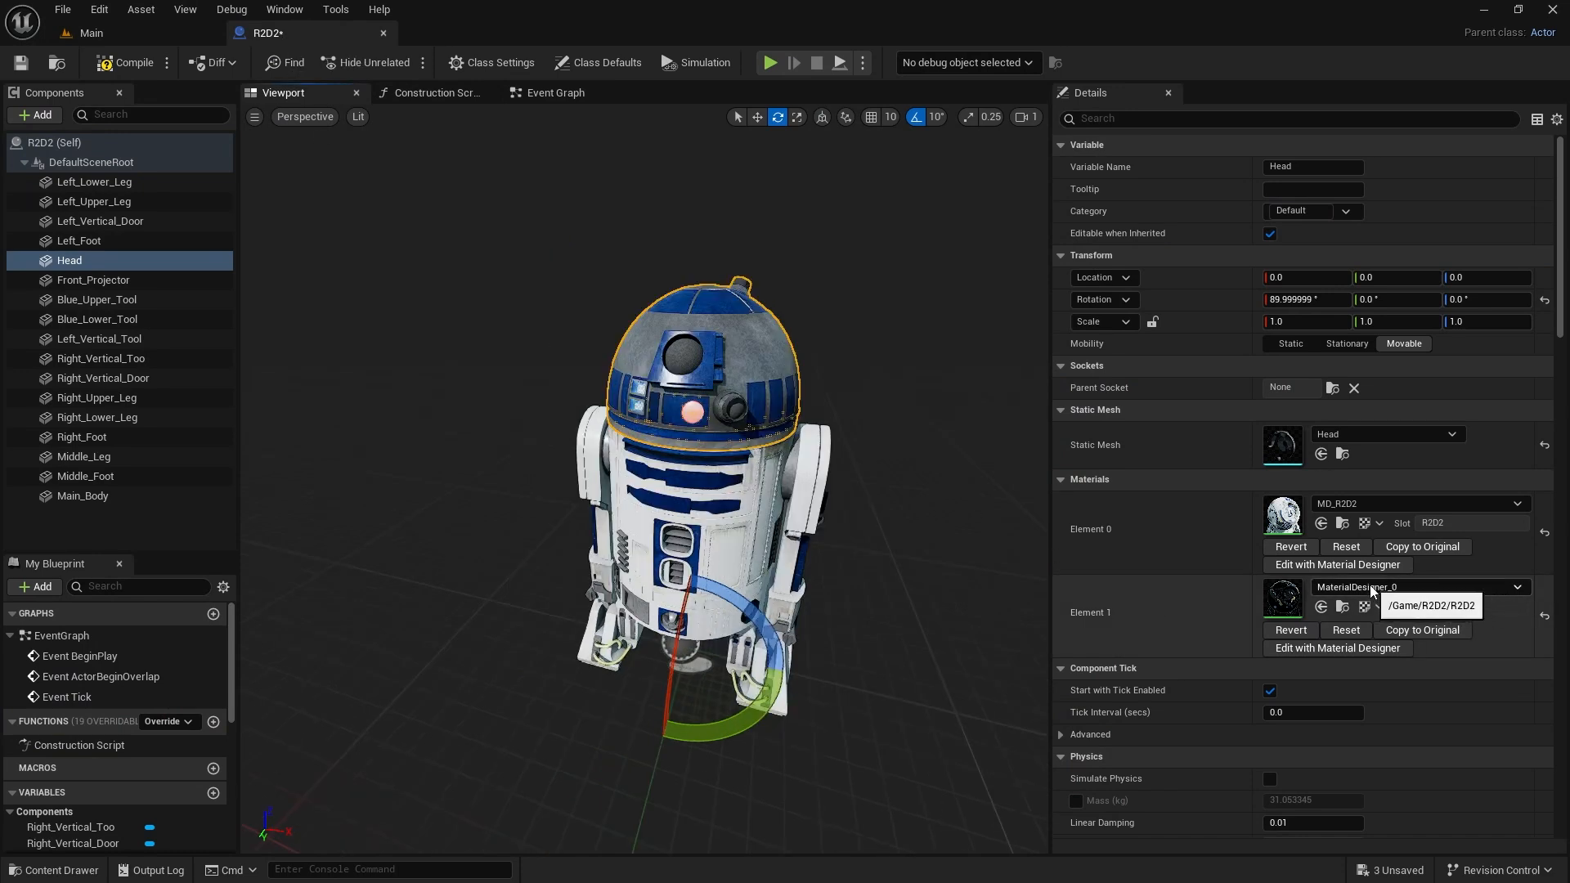
pyautogui.click(1372, 587)
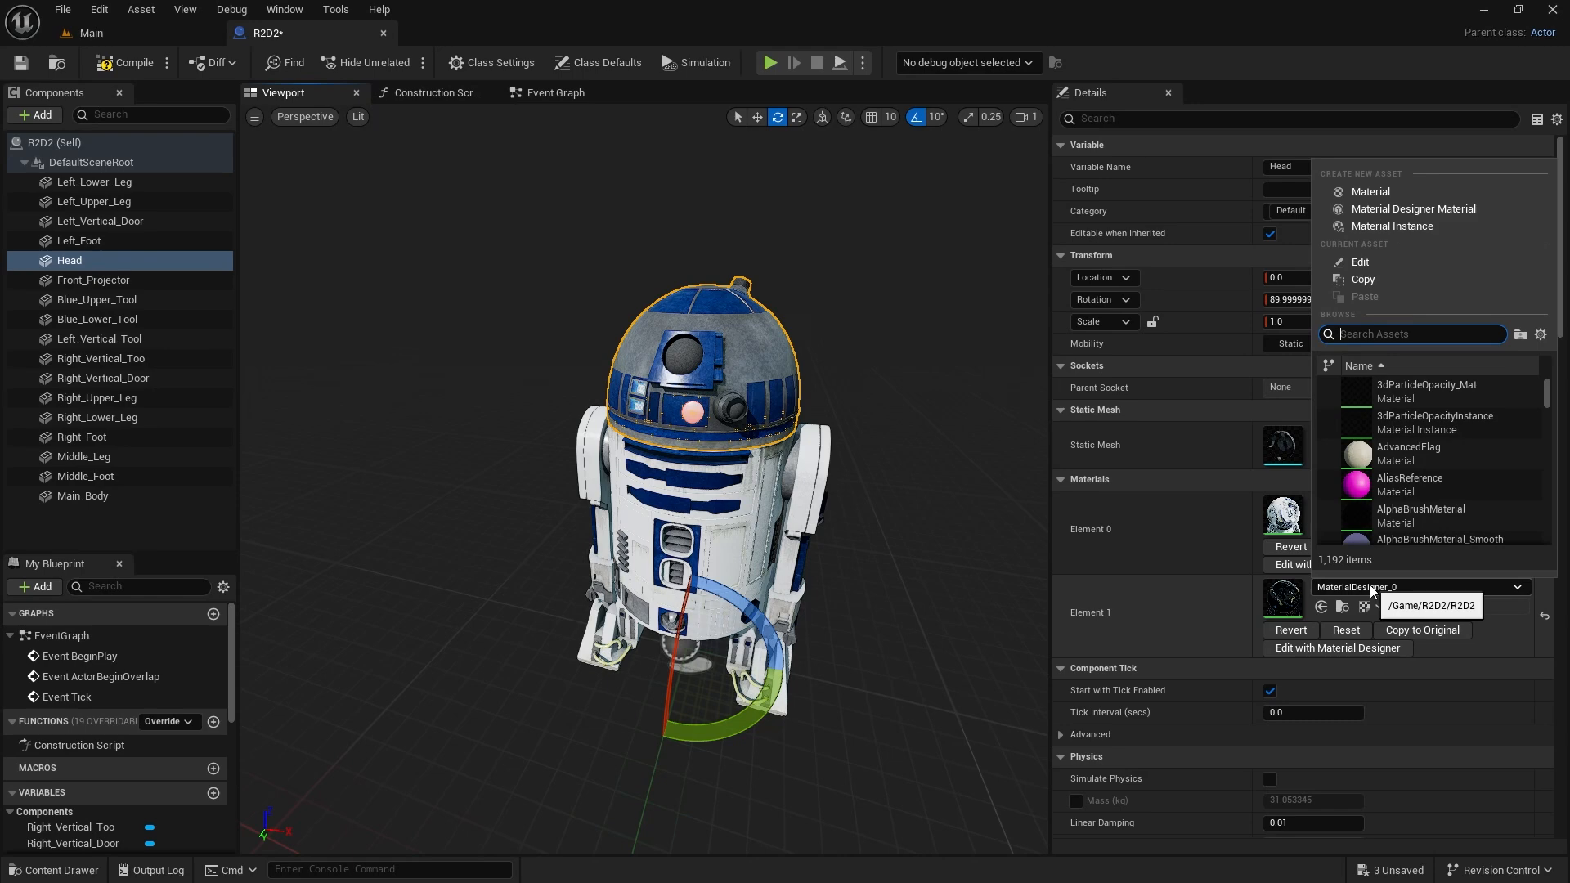
pyautogui.write('md')
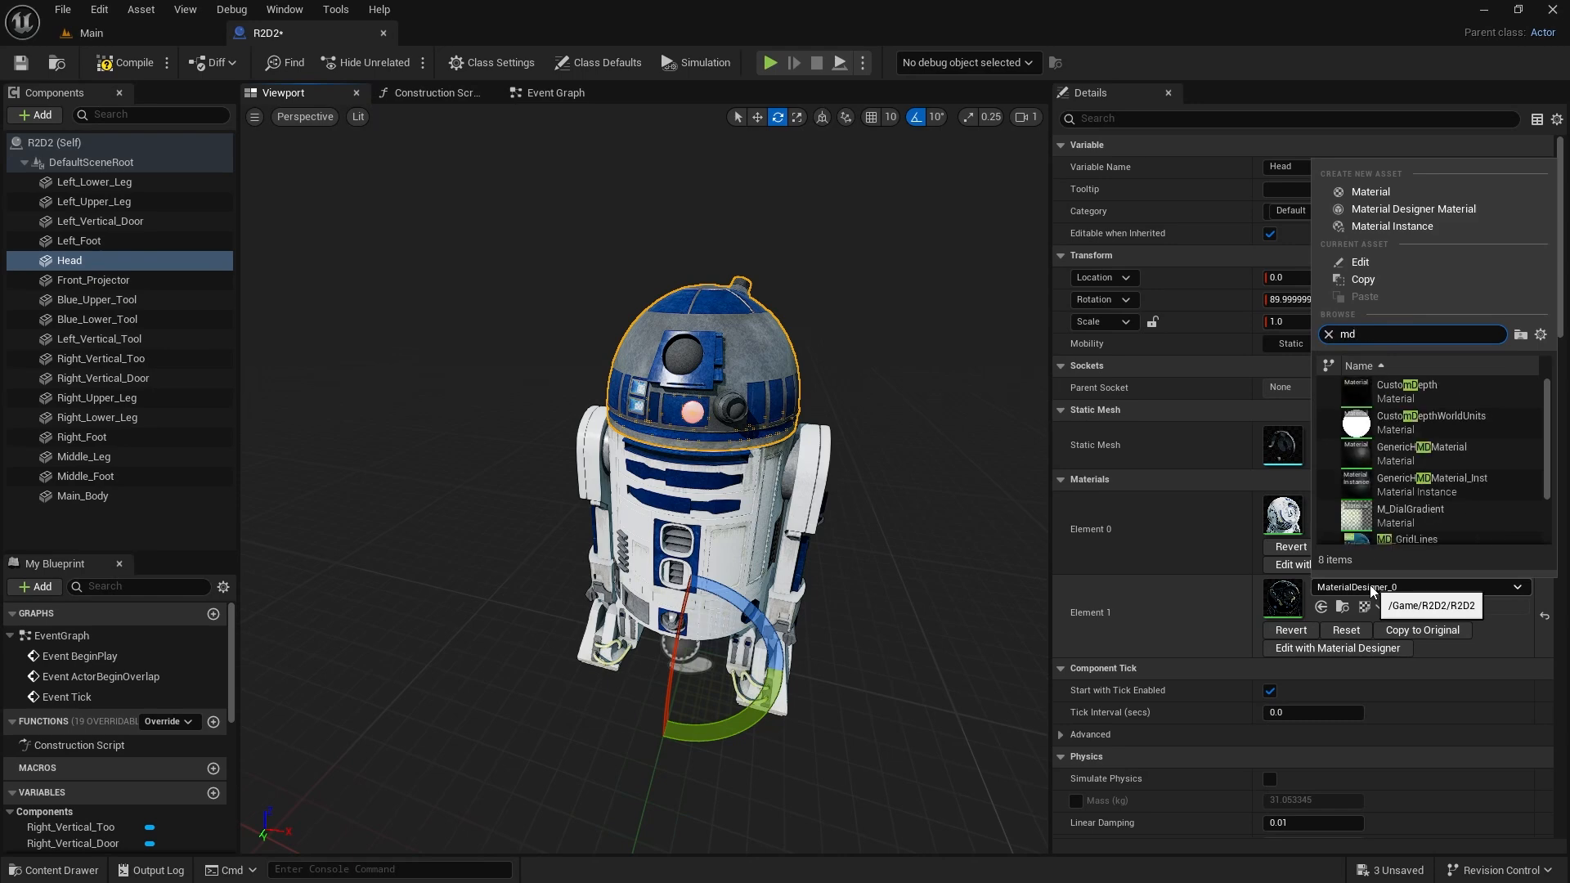
pyautogui.write('_r')
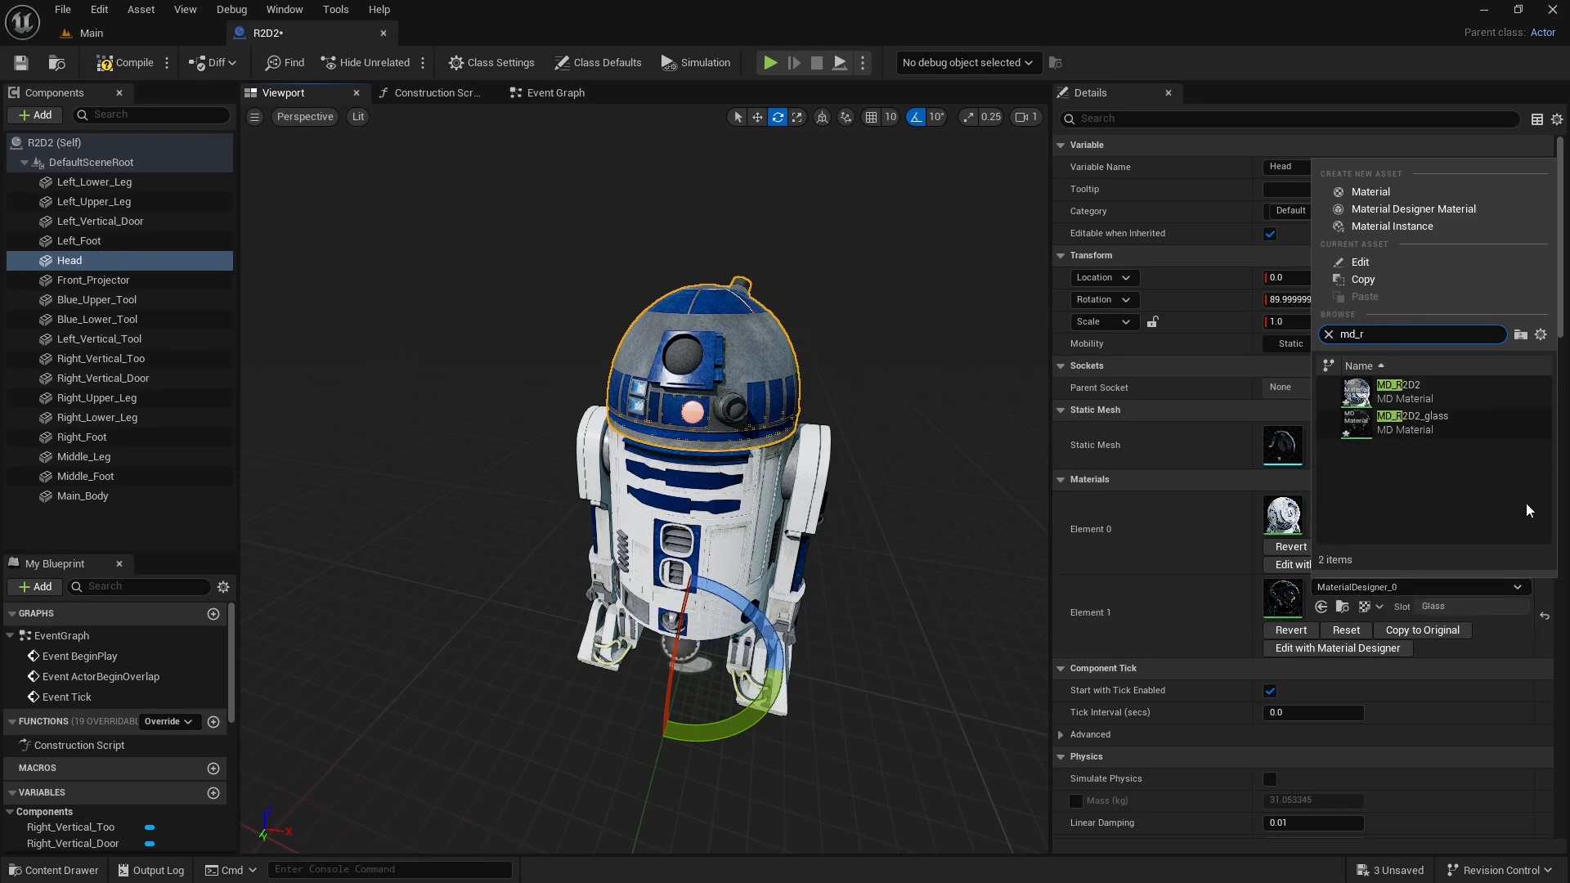
pyautogui.click(1412, 428)
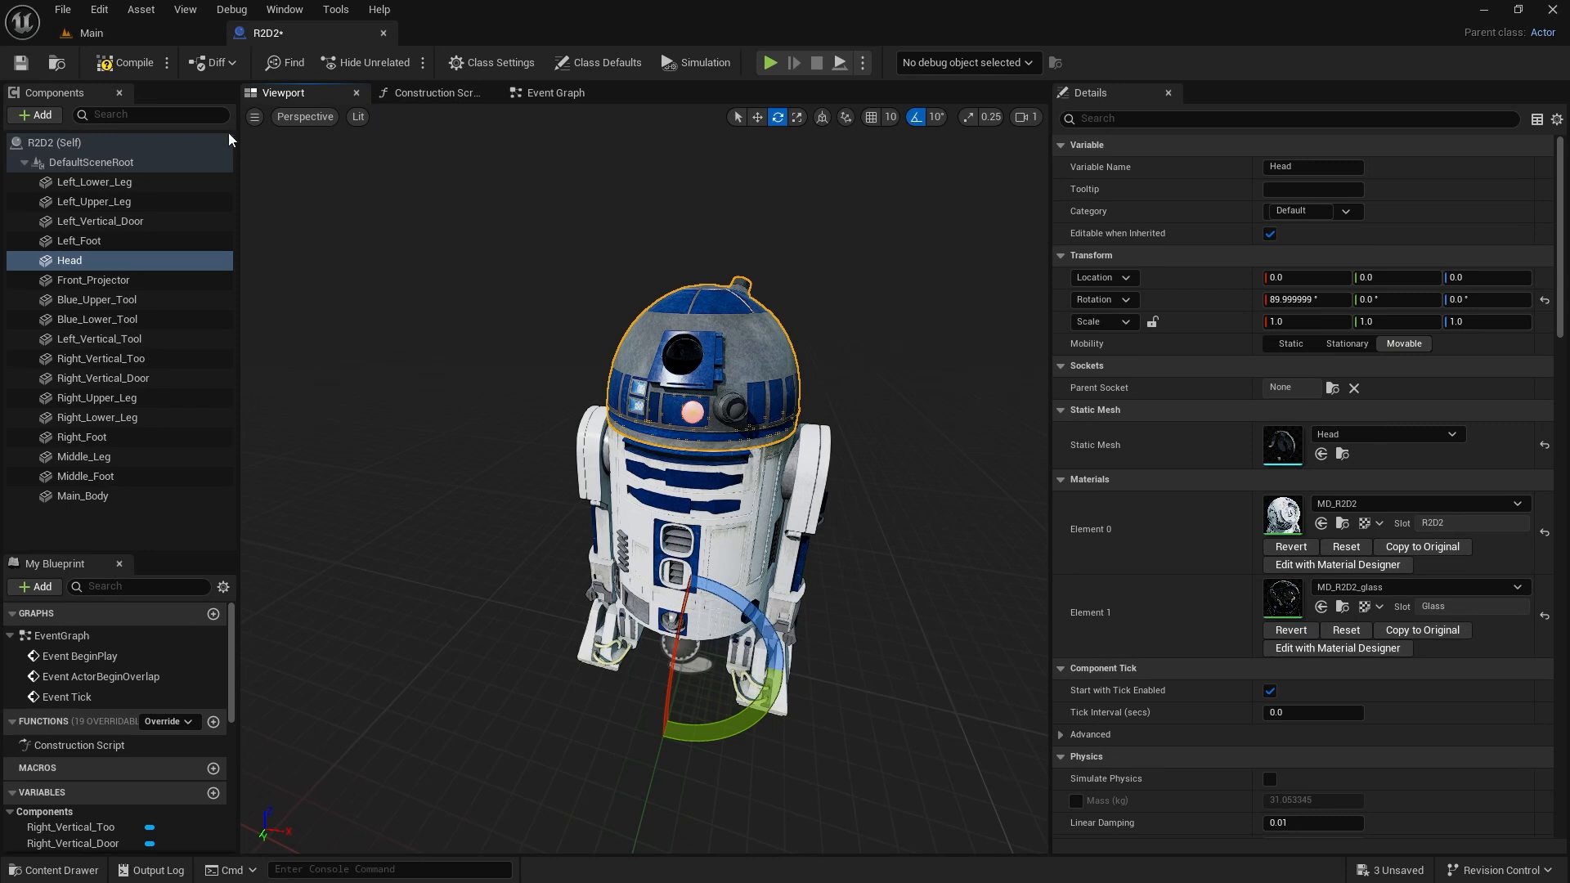
# Step: Compile and save the R2D2 Blueprint, then close its editor
pyautogui.click(123, 62)
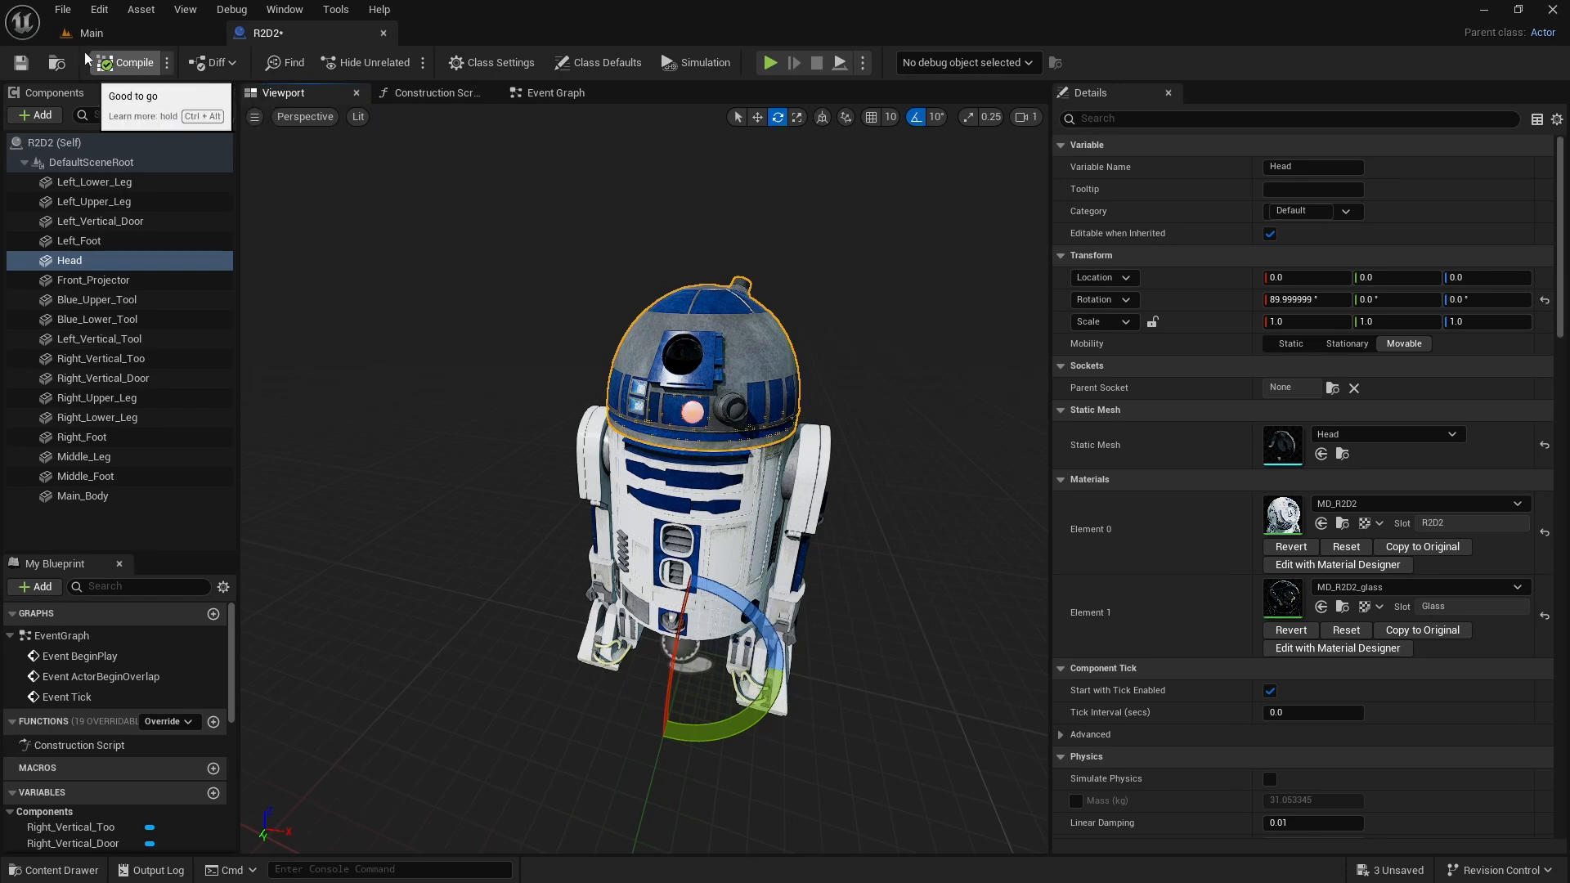
pyautogui.click(21, 62)
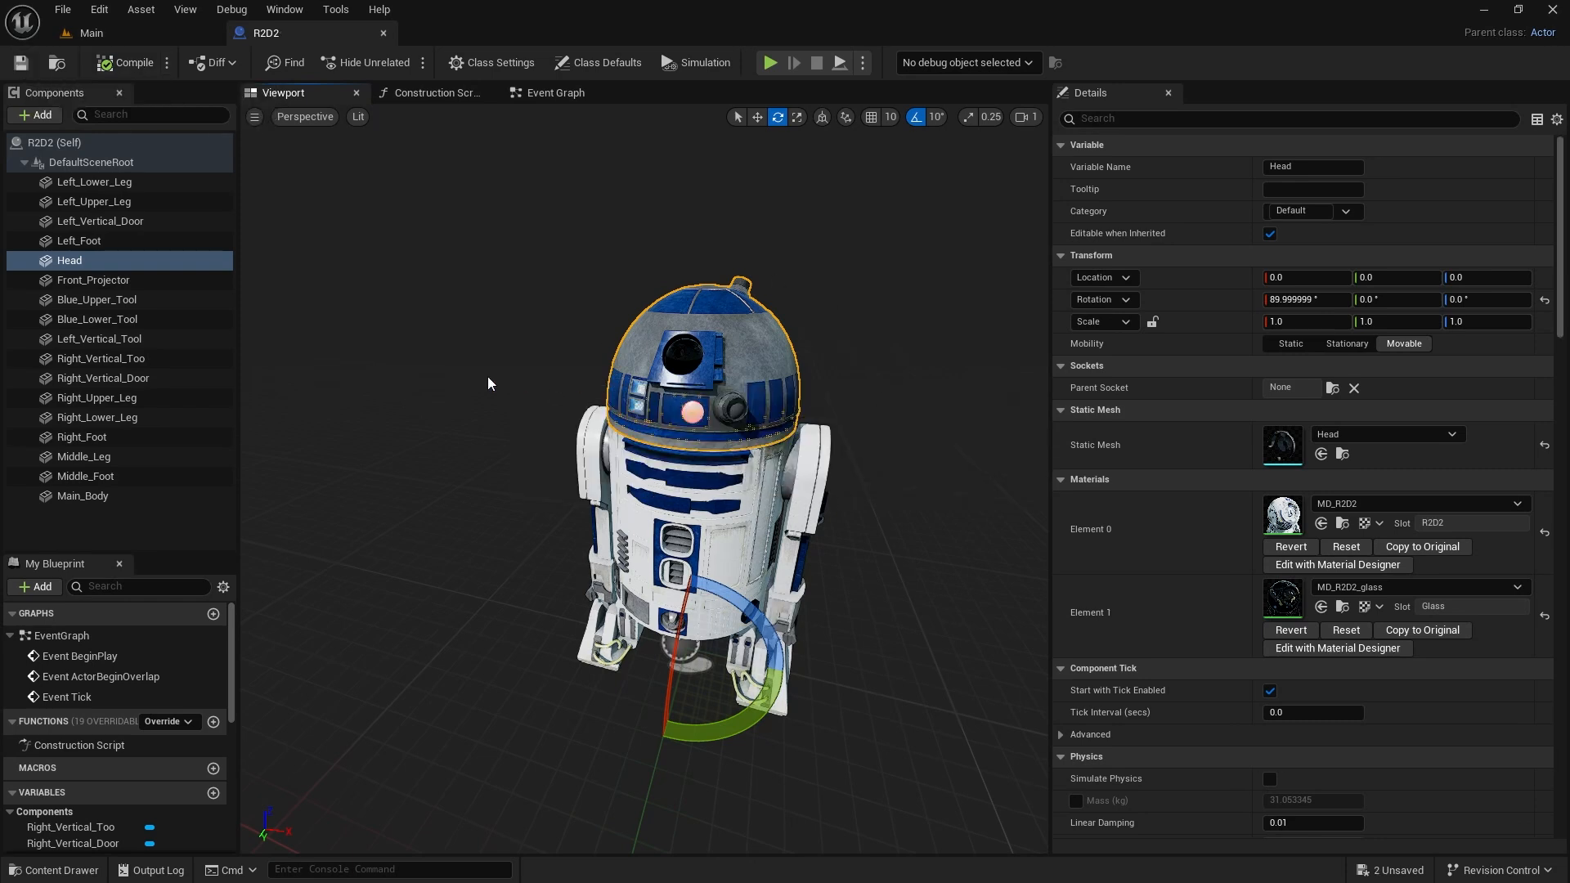
pyautogui.click(383, 32)
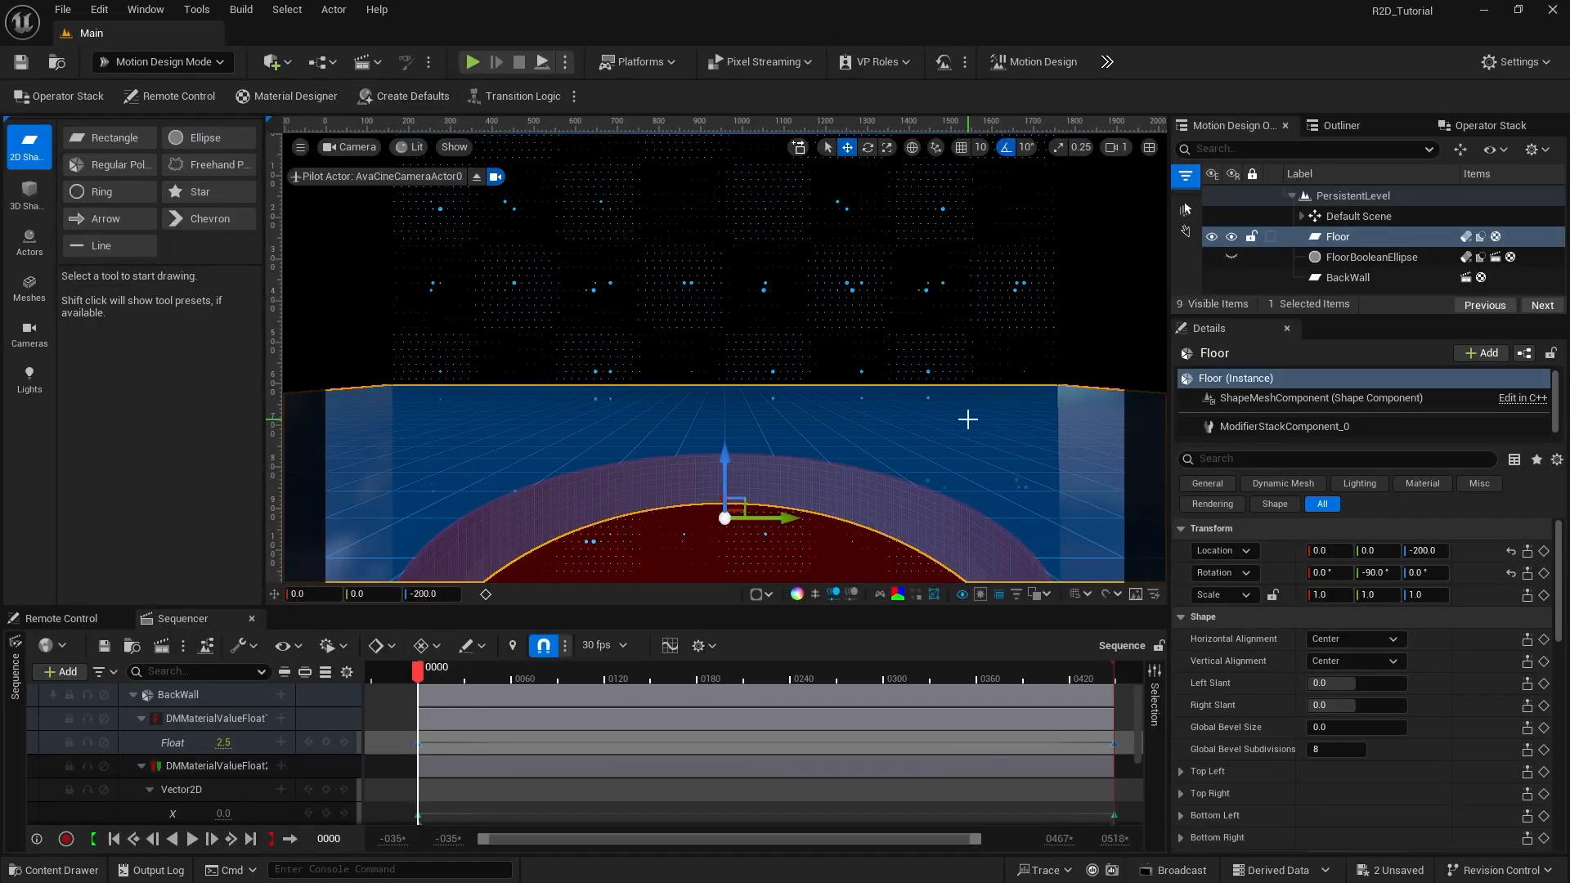
# Step: Place the R2D2 Blueprint from the R2D2 folder in the Main level and reset its location to the origin
pyautogui.click(46, 870)
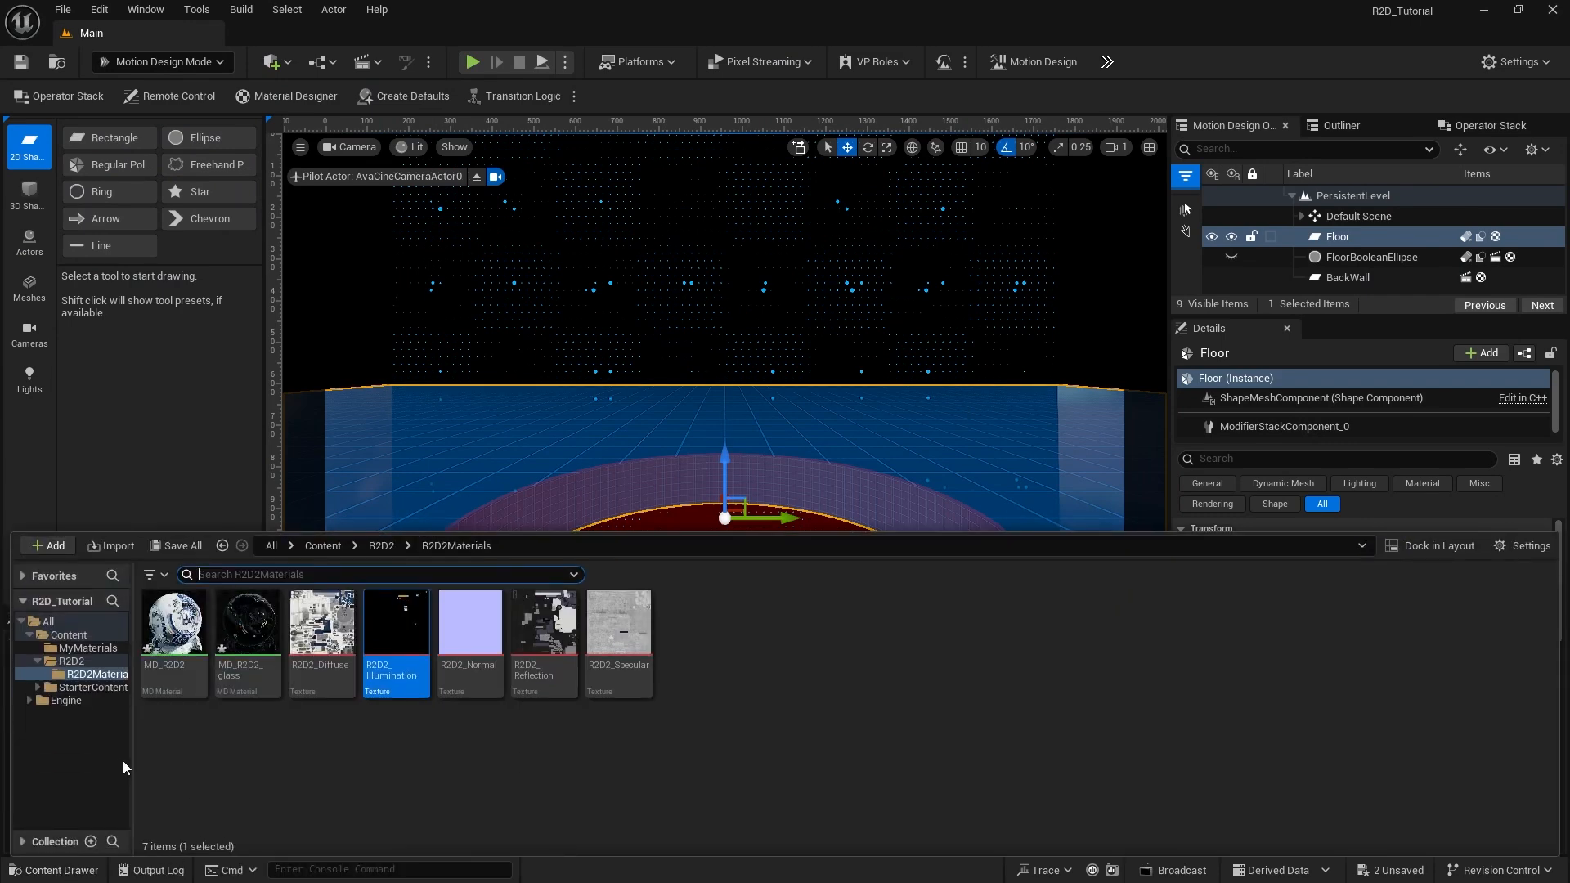
pyautogui.click(71, 662)
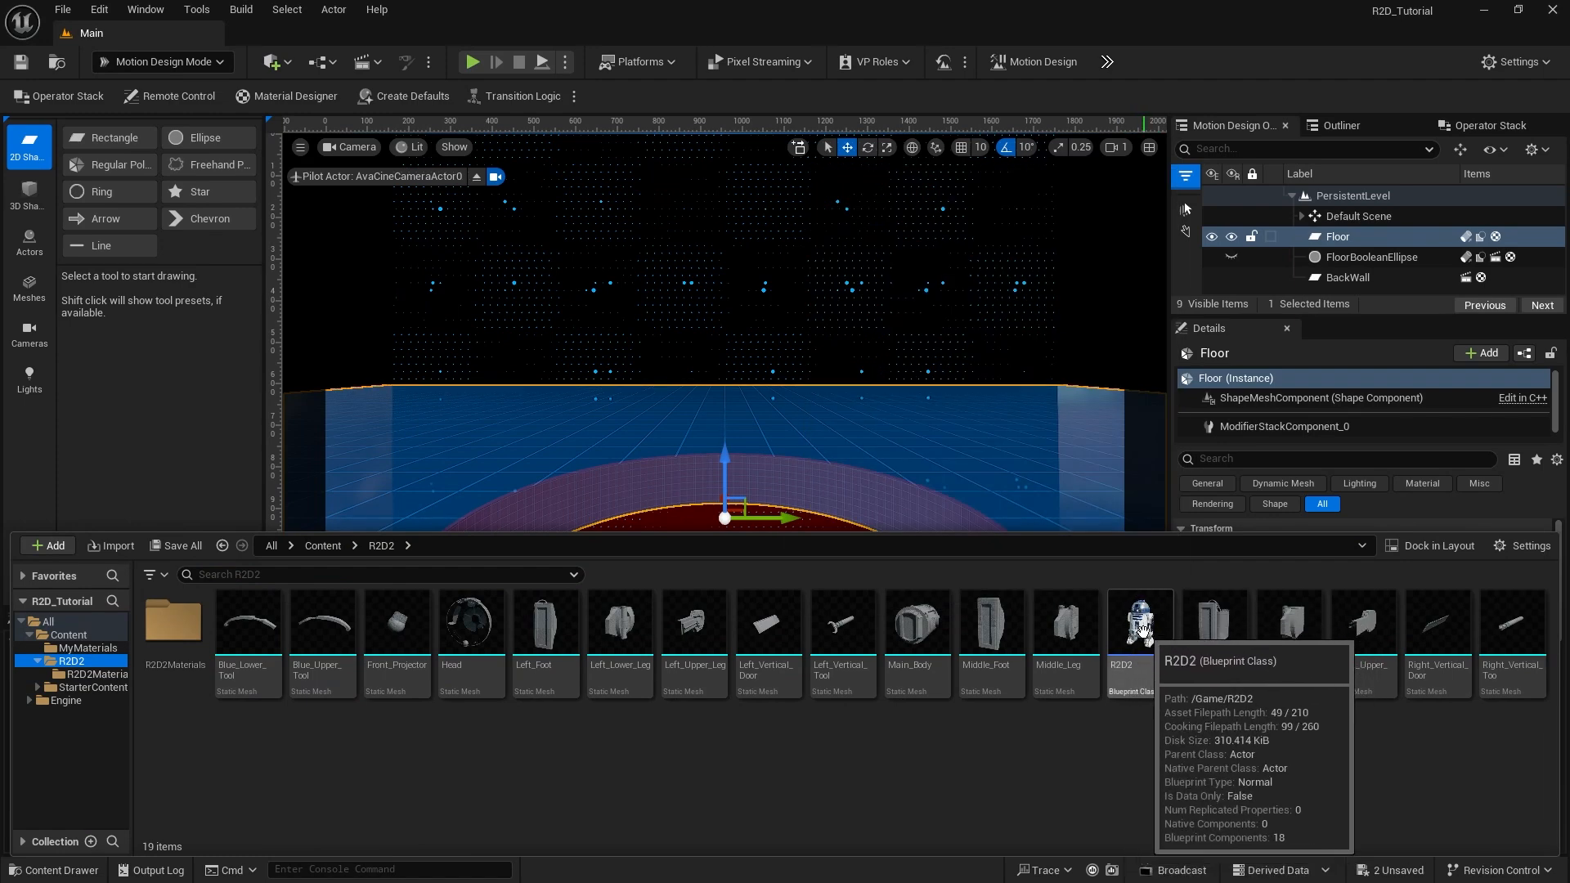
pyautogui.moveTo(1140, 629); pyautogui.dragTo(721, 434)
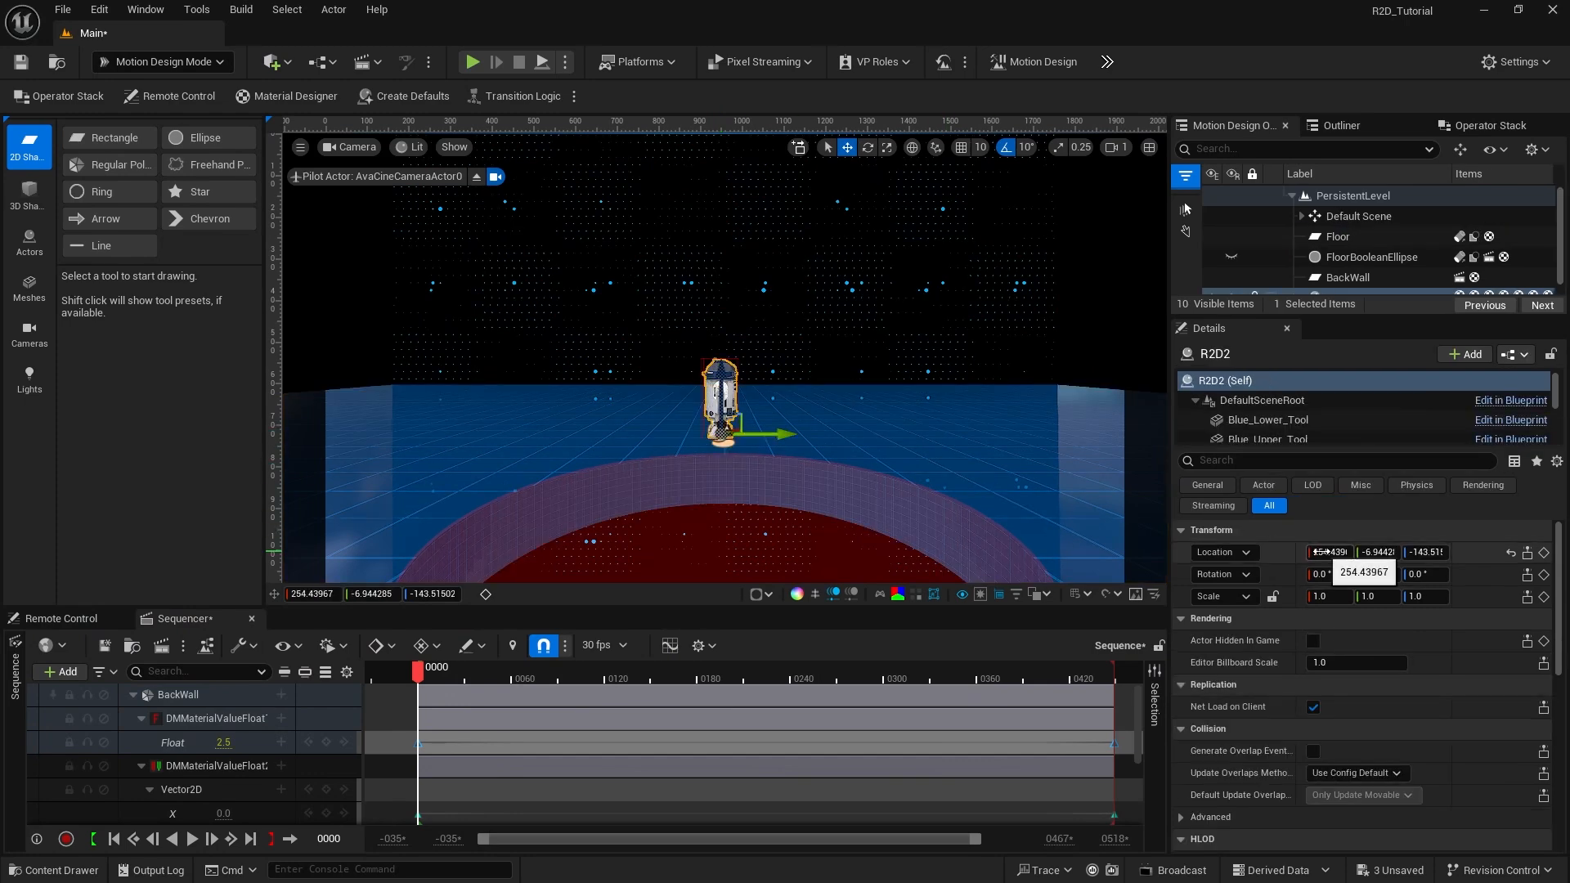
pyautogui.click(1510, 553)
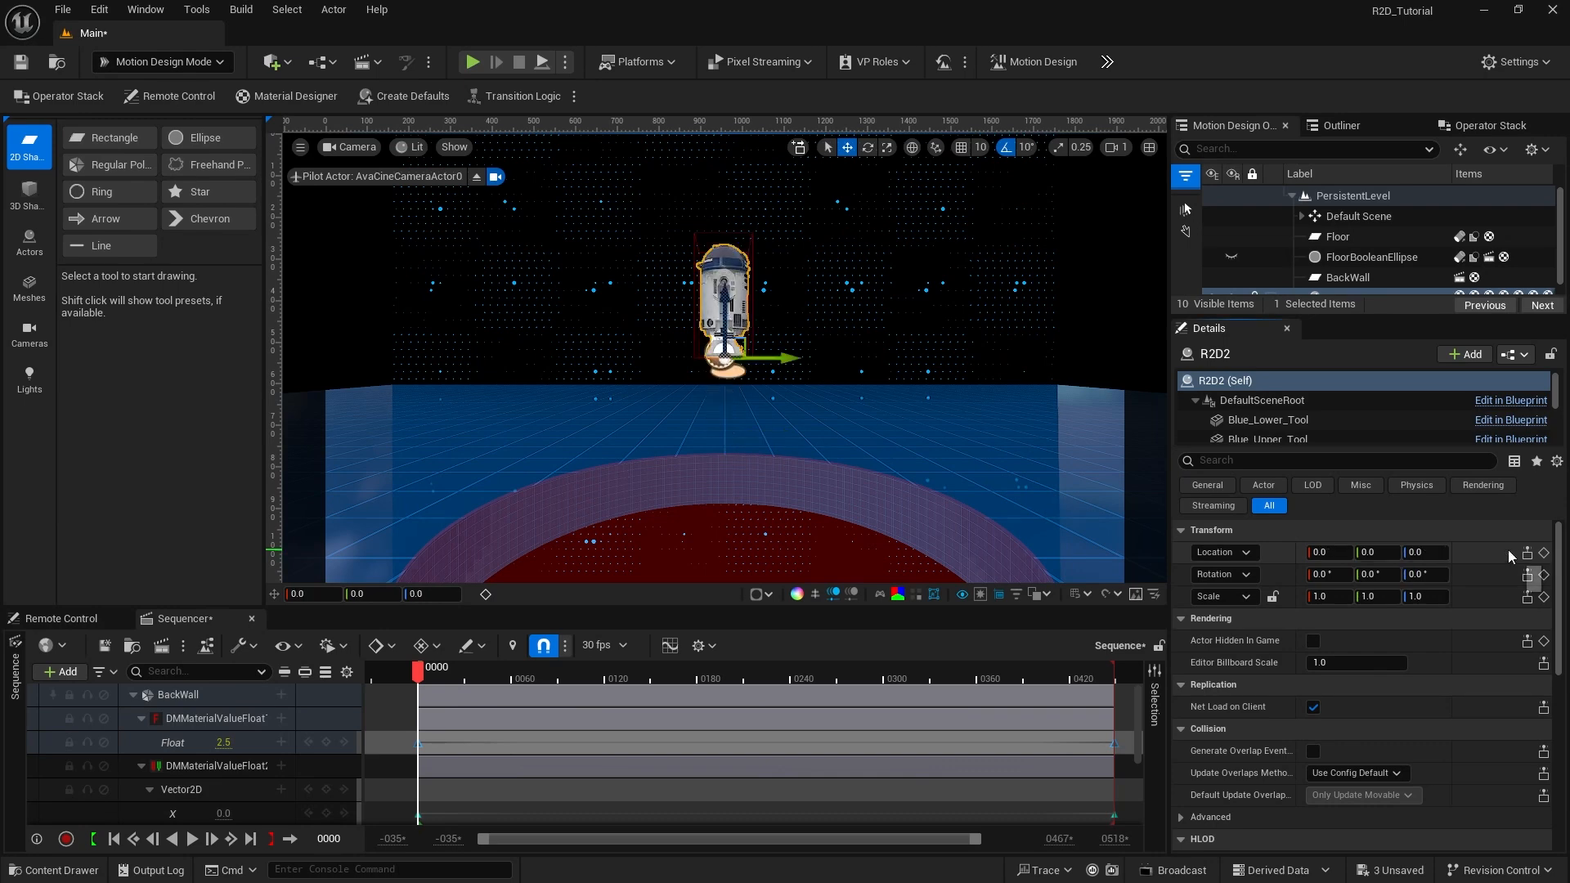
# Step: Set the R2D2 actor's scale to 3.5 on all three axes
pyautogui.click(1325, 598)
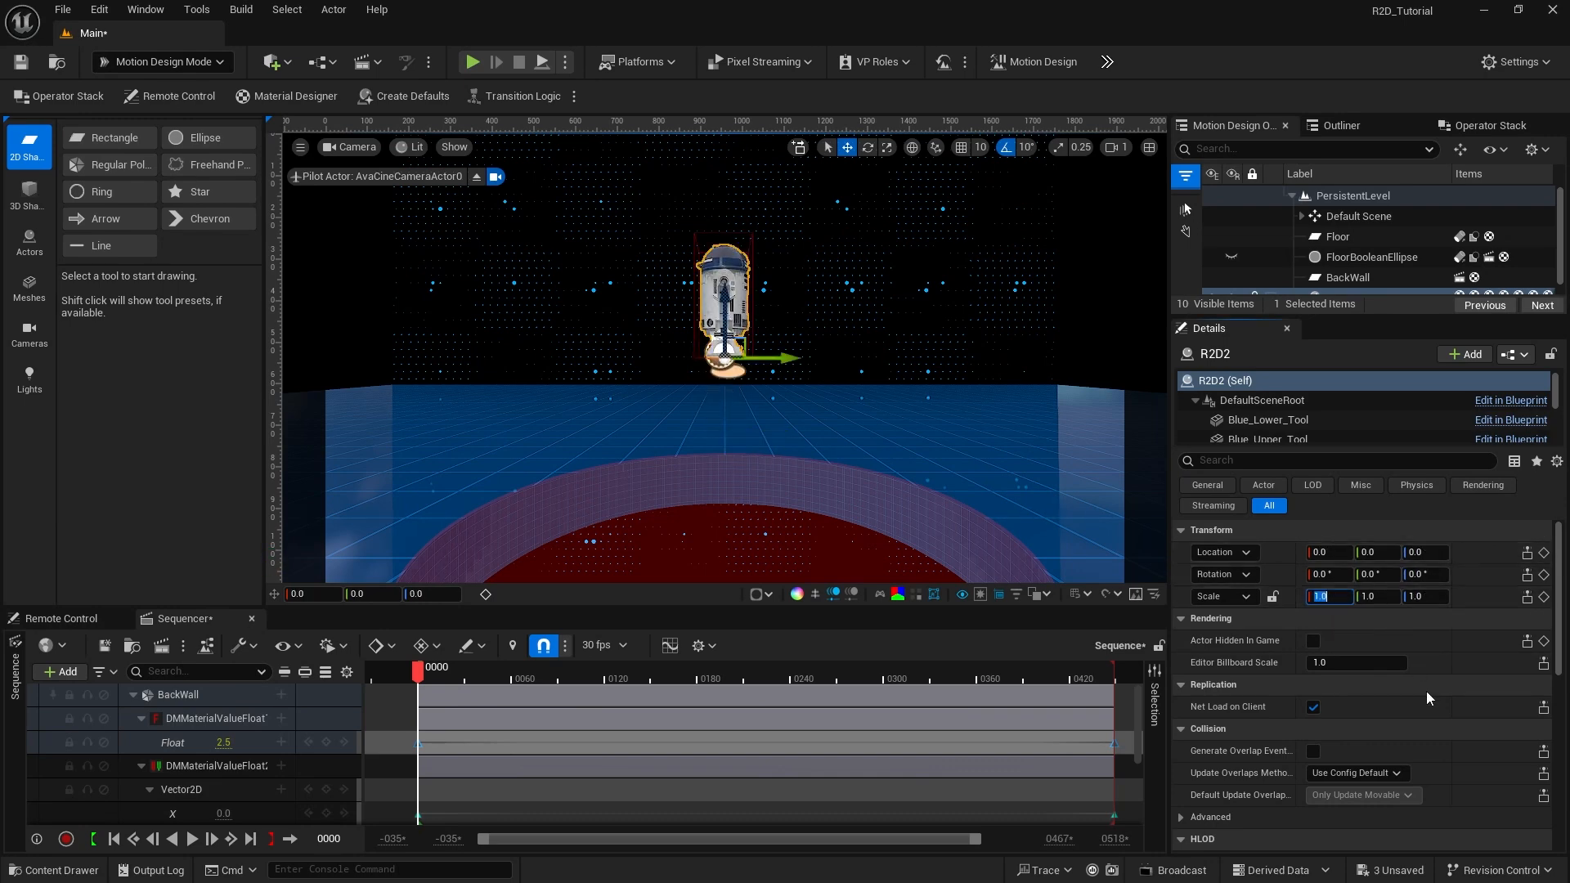
pyautogui.write('3.5')
pyautogui.press('Return')
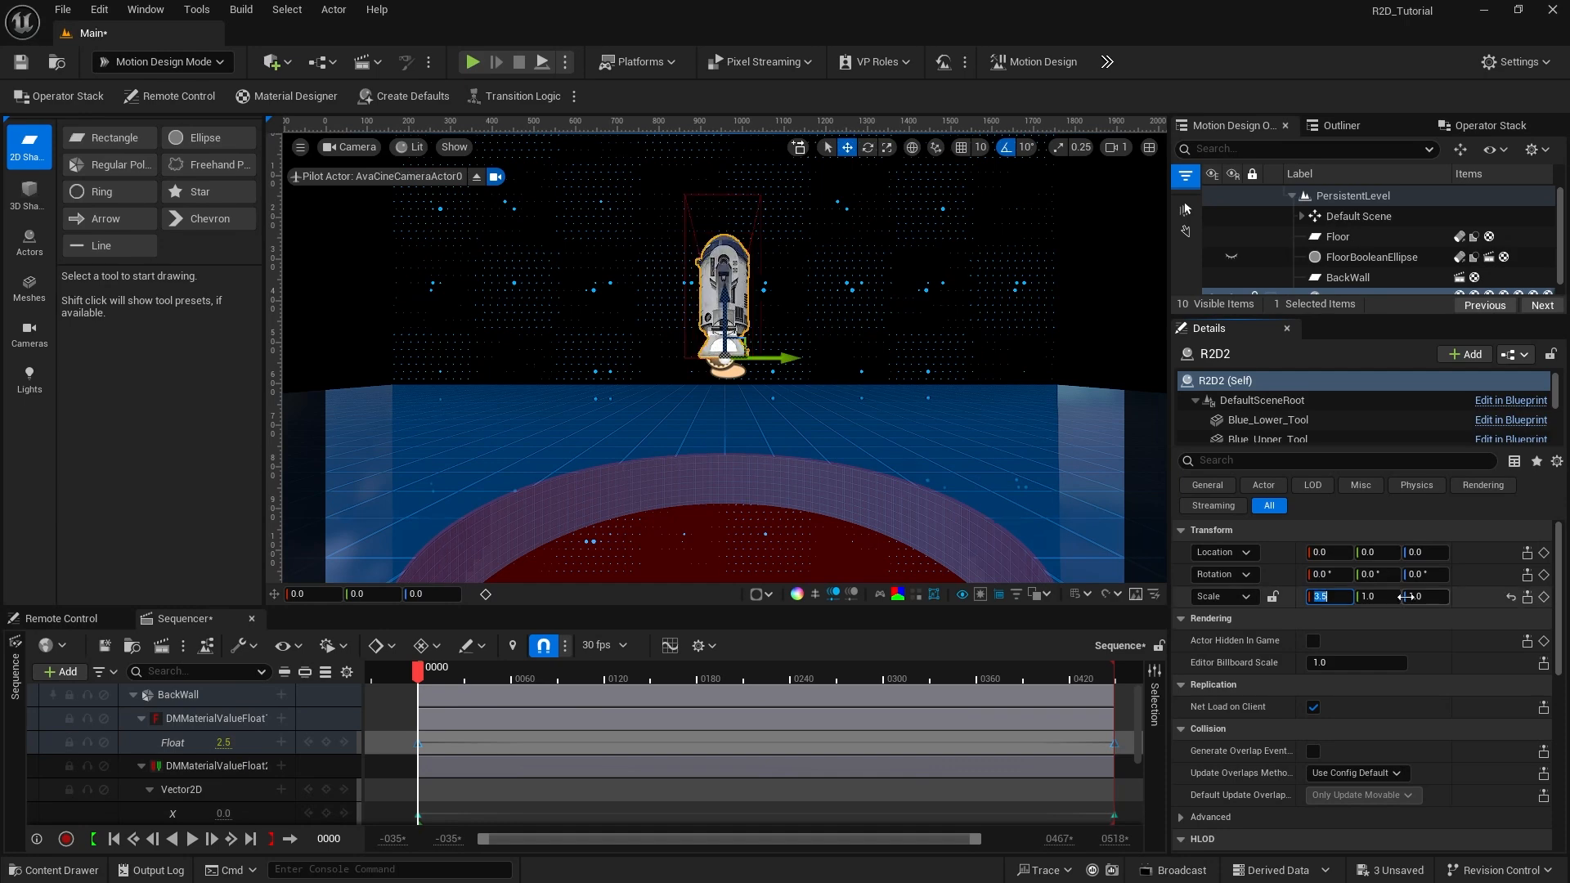
pyautogui.click(1374, 599)
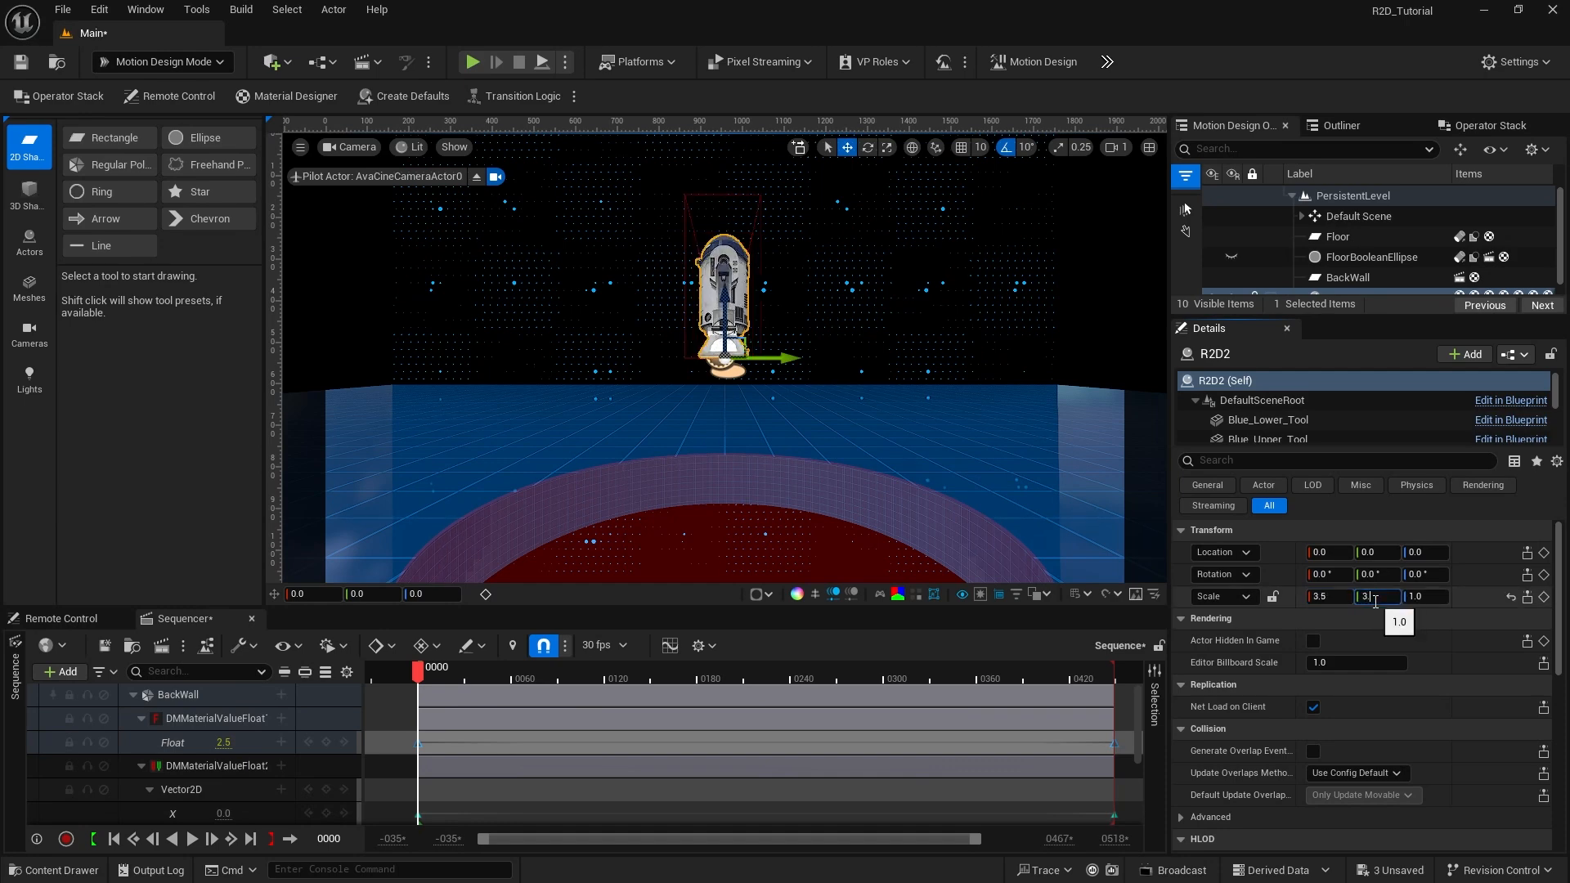
pyautogui.press('Tab')
pyautogui.write('3.5')
pyautogui.press('Return')
# Step: With the timeline at frame 109, set the R2D2 actor's Z location to -200 and its Z rotation to 90°
pyautogui.moveTo(421, 675); pyautogui.dragTo(590, 694)
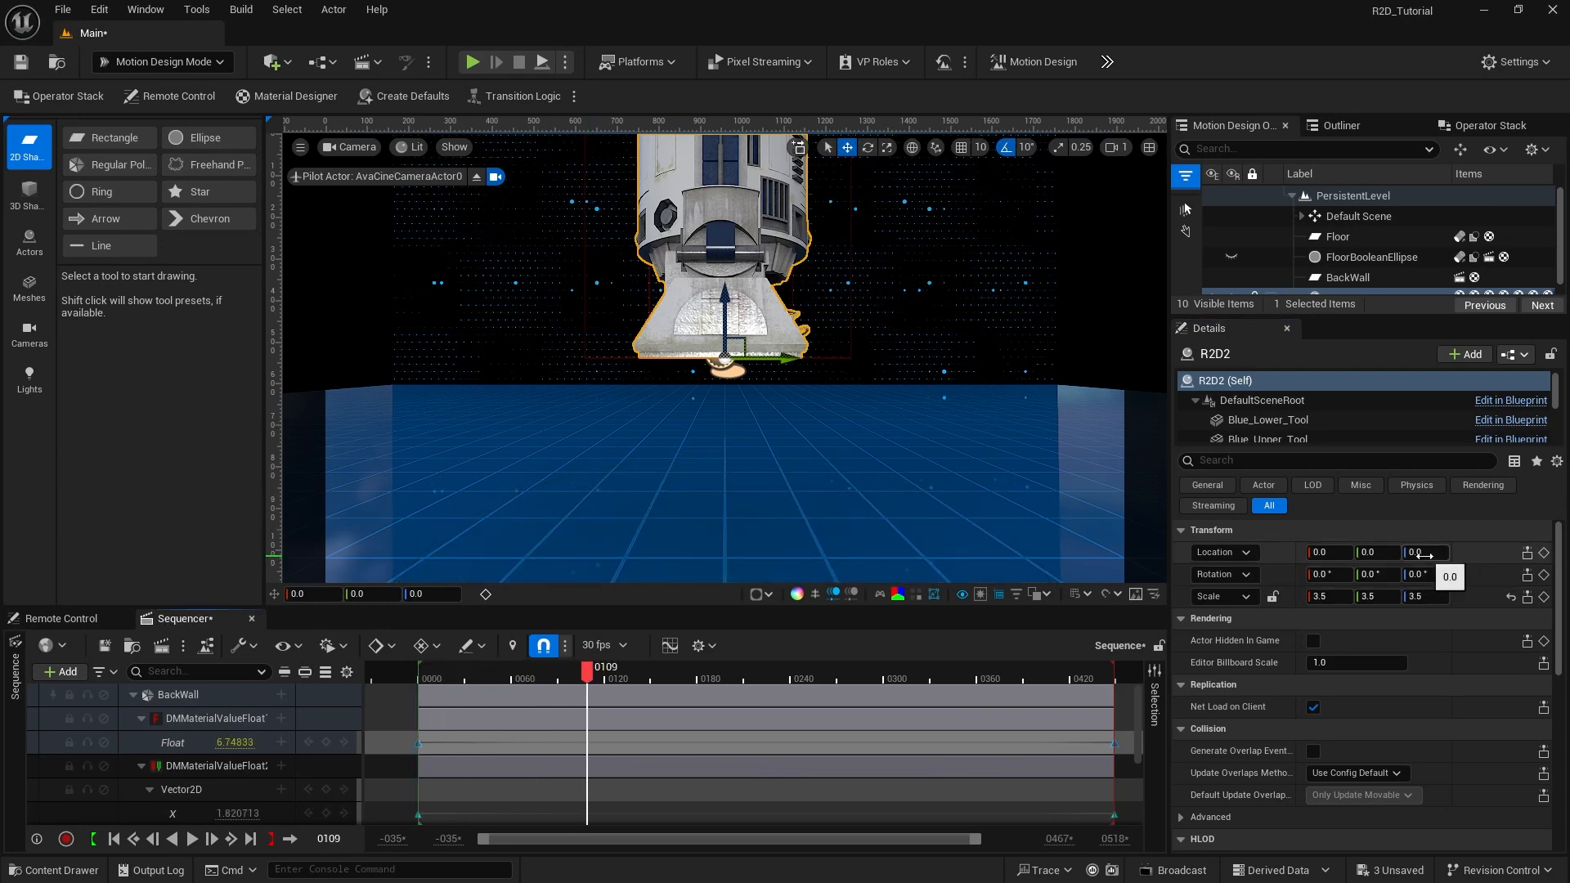
pyautogui.moveTo(1421, 553); pyautogui.dragTo(1258, 554)
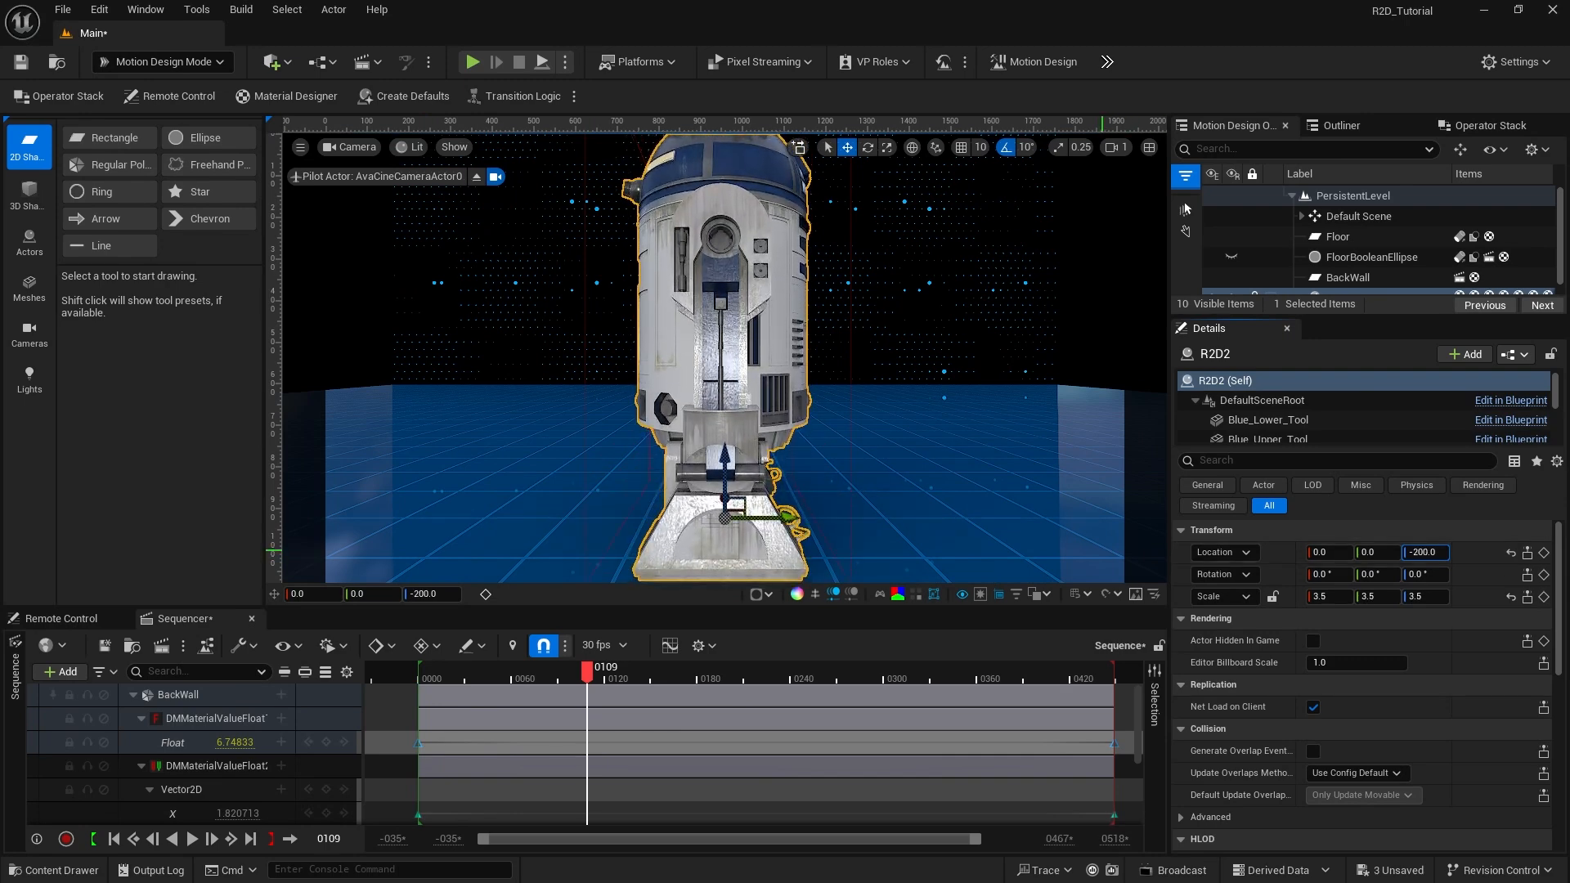
pyautogui.moveTo(1416, 574)
pyautogui.mouseDown()
pyautogui.moveTo(1444, 574)
pyautogui.moveTo(1417, 574)
pyautogui.mouseUp()
pyautogui.click(1417, 574)
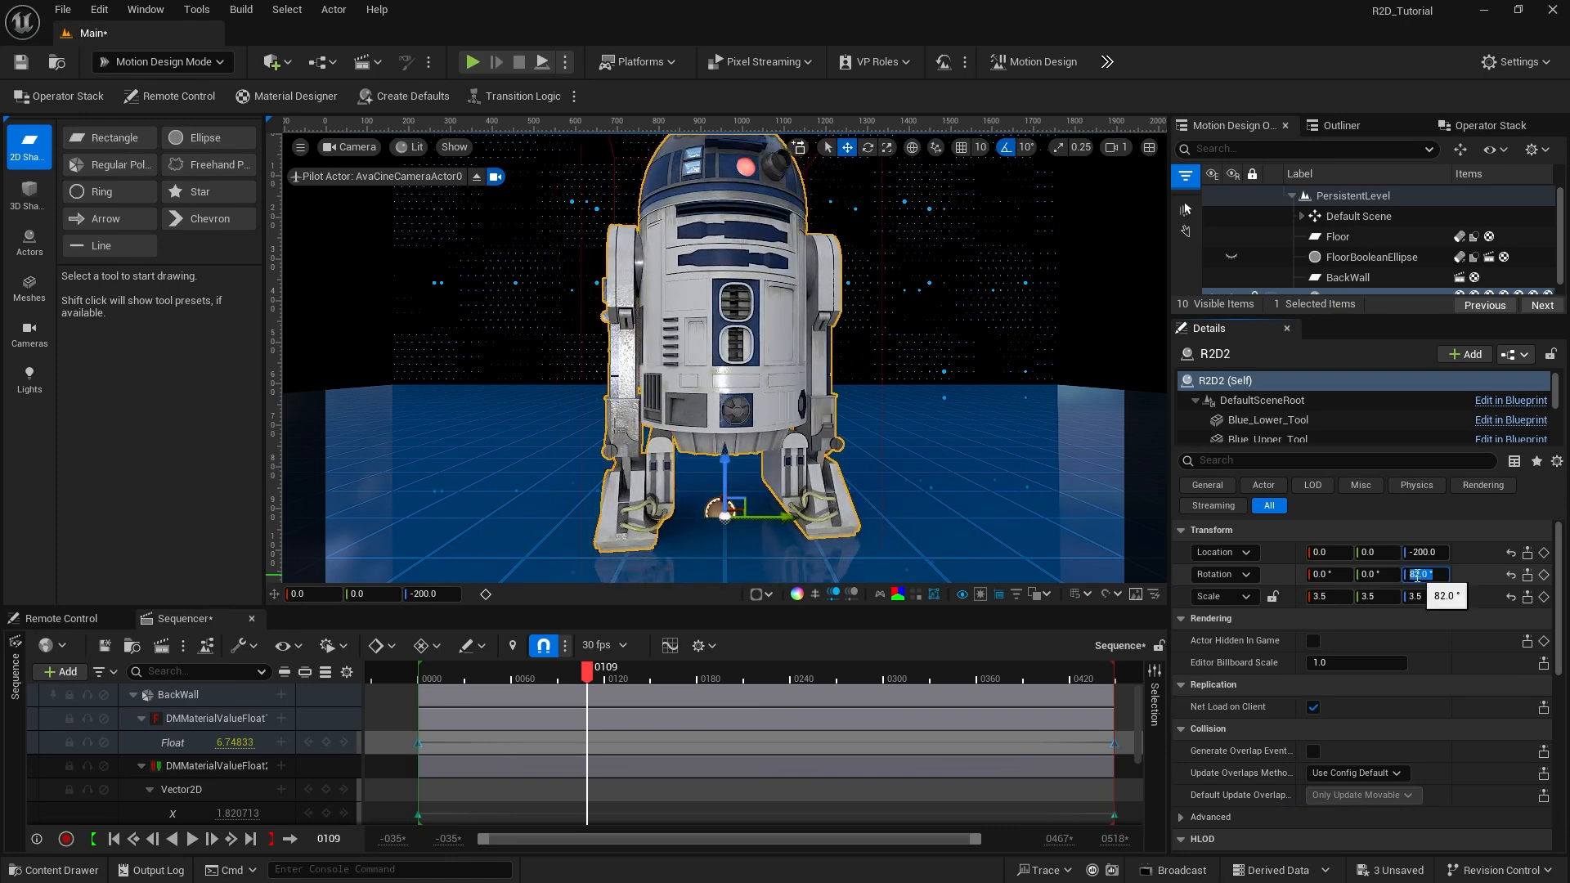
pyautogui.write('90')
pyautogui.press('Return')
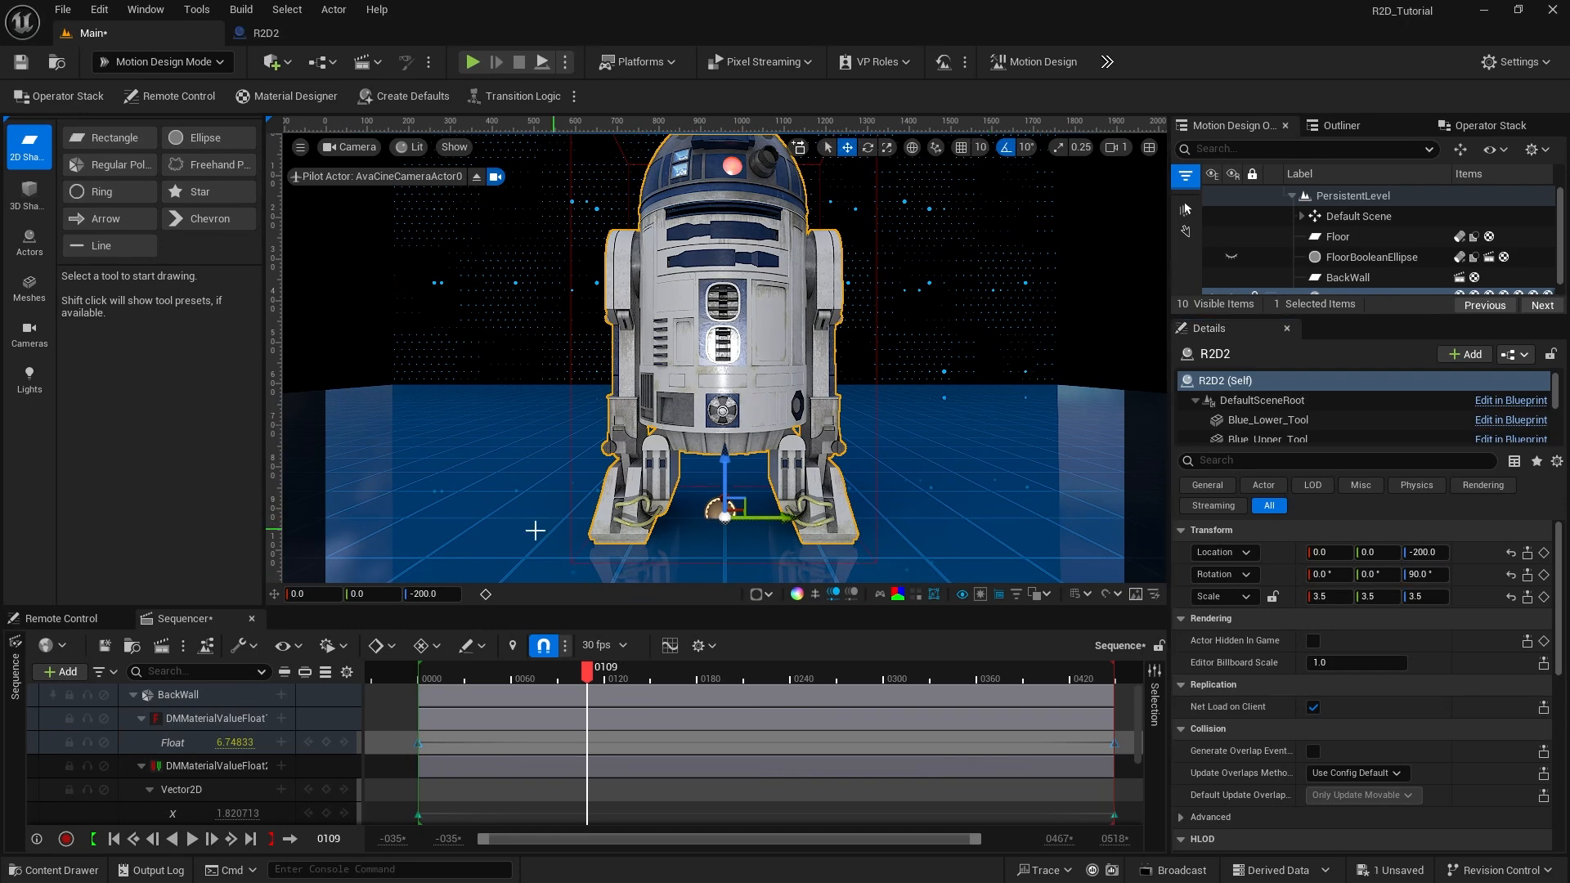
# Step: Collapse the BackWall and FloorBooleanEllipse tracks in Sequencer and enlarge the Motion Design Outliner to reveal the R2D2 actor
pyautogui.click(134, 695)
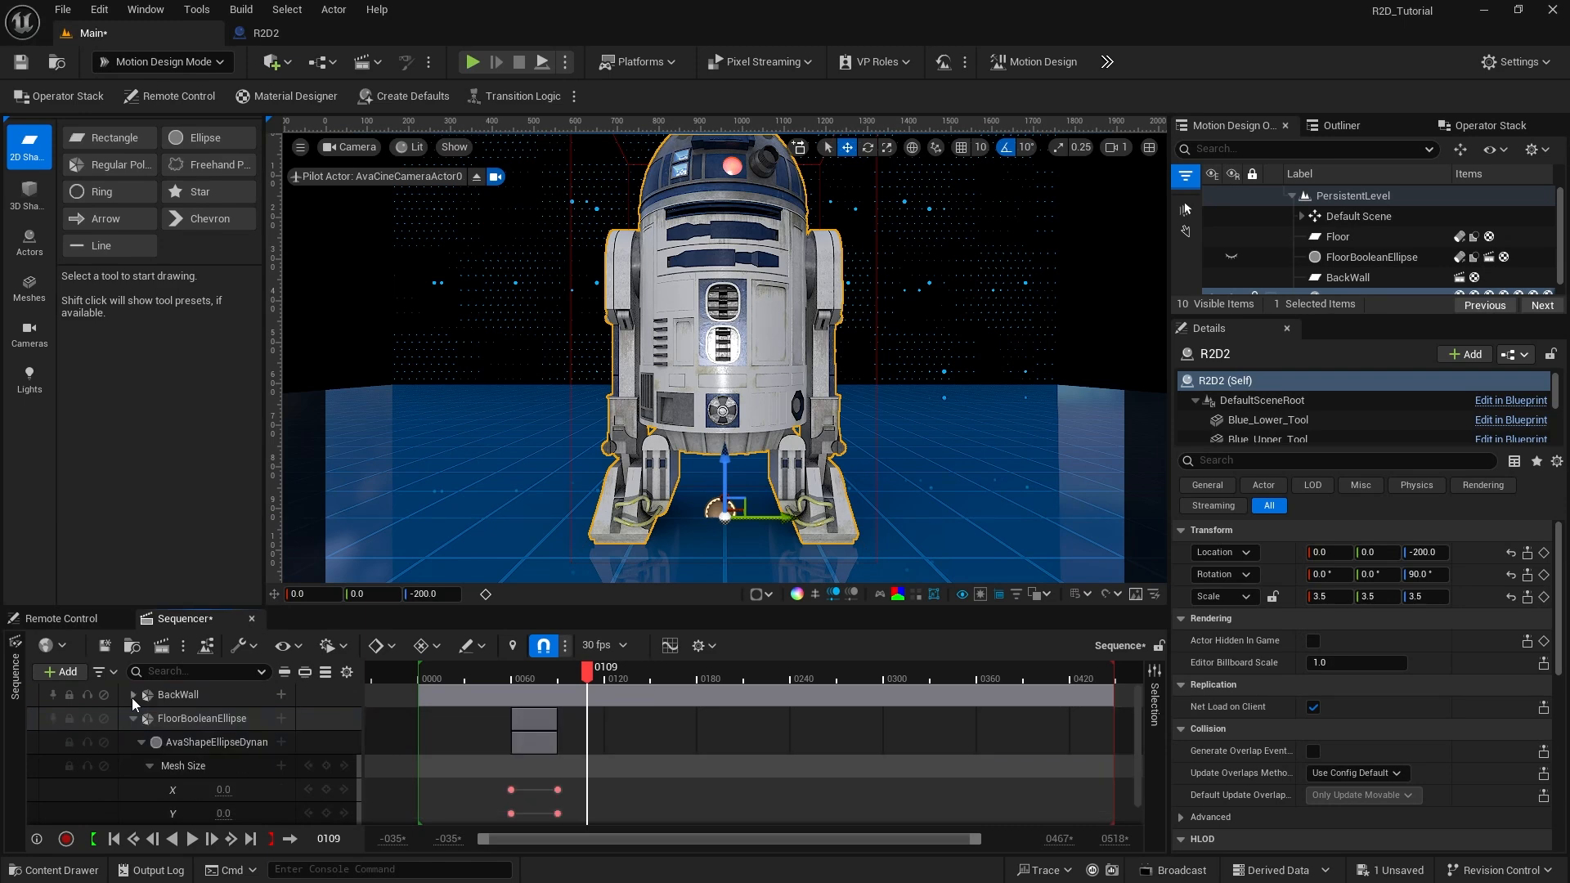
pyautogui.click(133, 718)
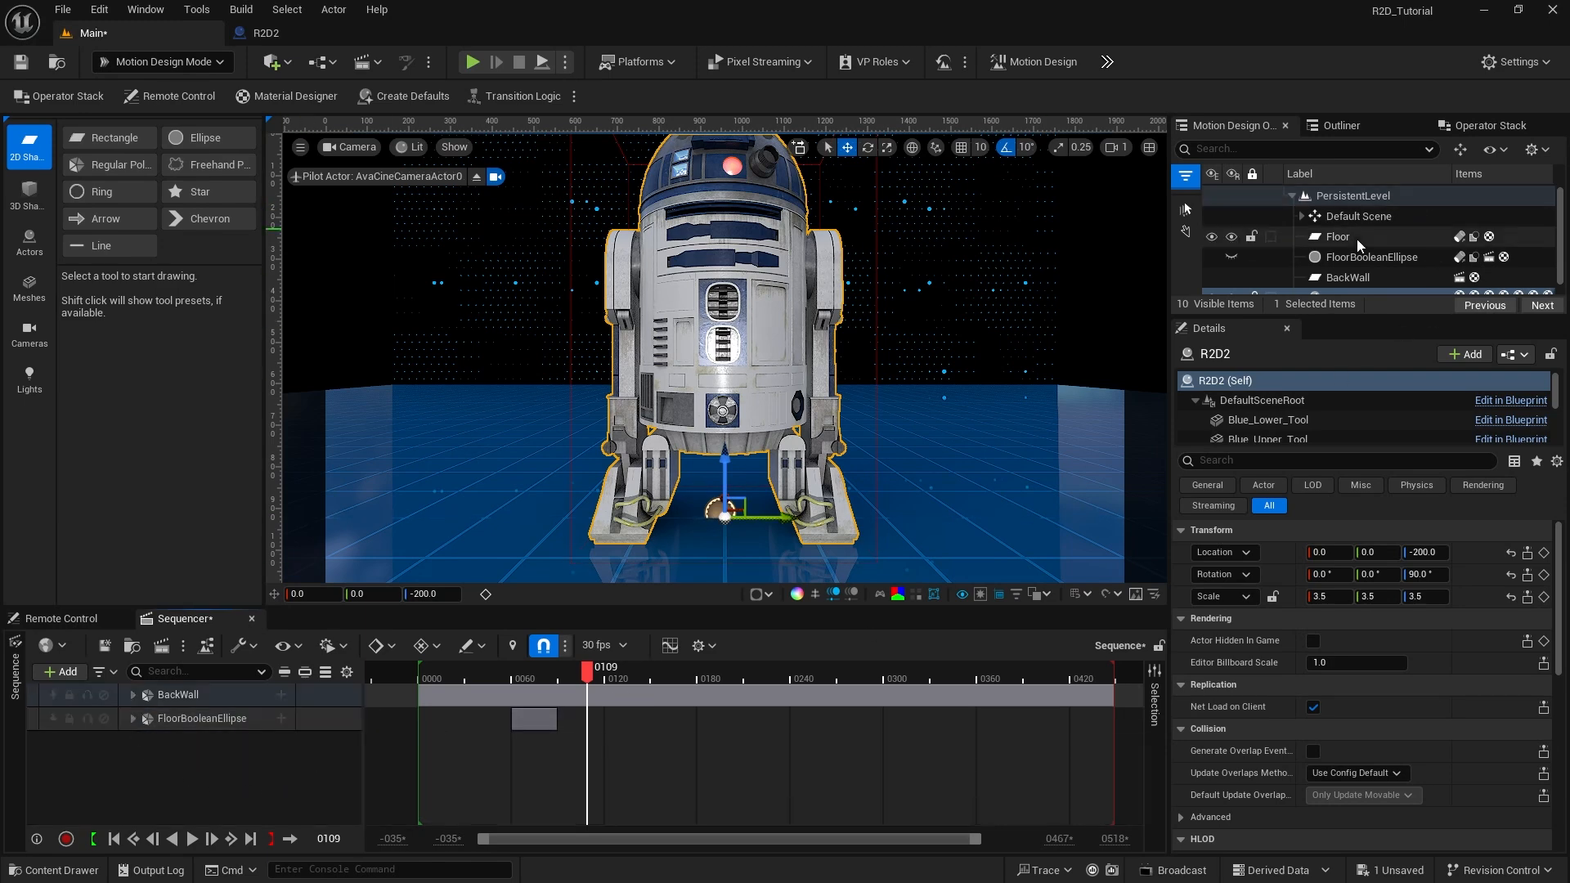
pyautogui.moveTo(1273, 319); pyautogui.dragTo(1273, 388)
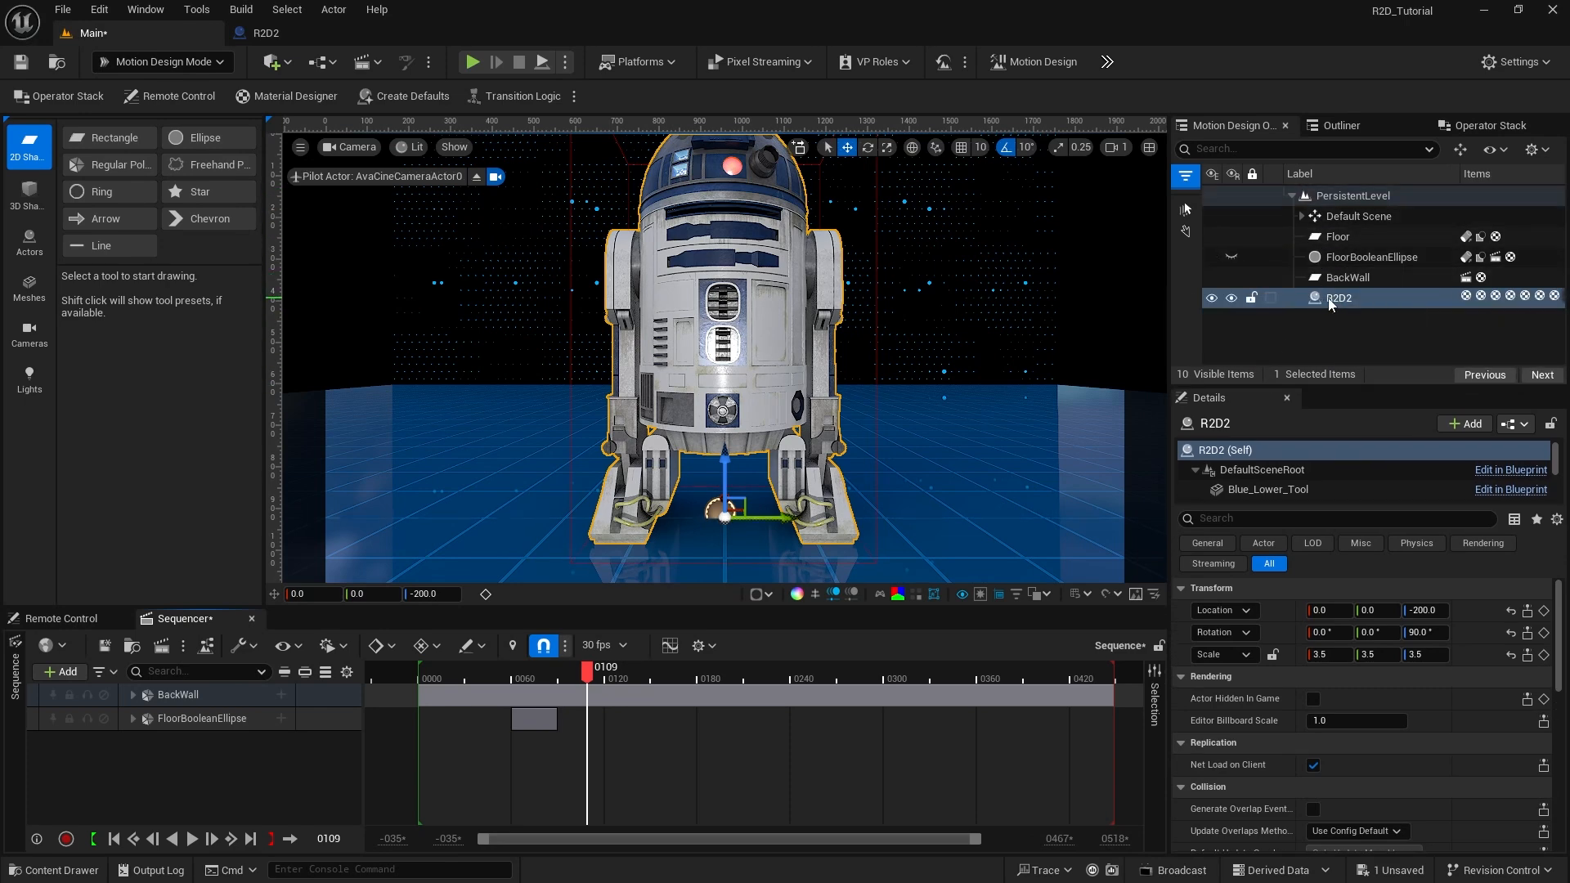
# Step: Add the R2D2 actor to Sequencer with a Transform track and expand its Location channels
pyautogui.moveTo(1316, 299); pyautogui.dragTo(179, 743)
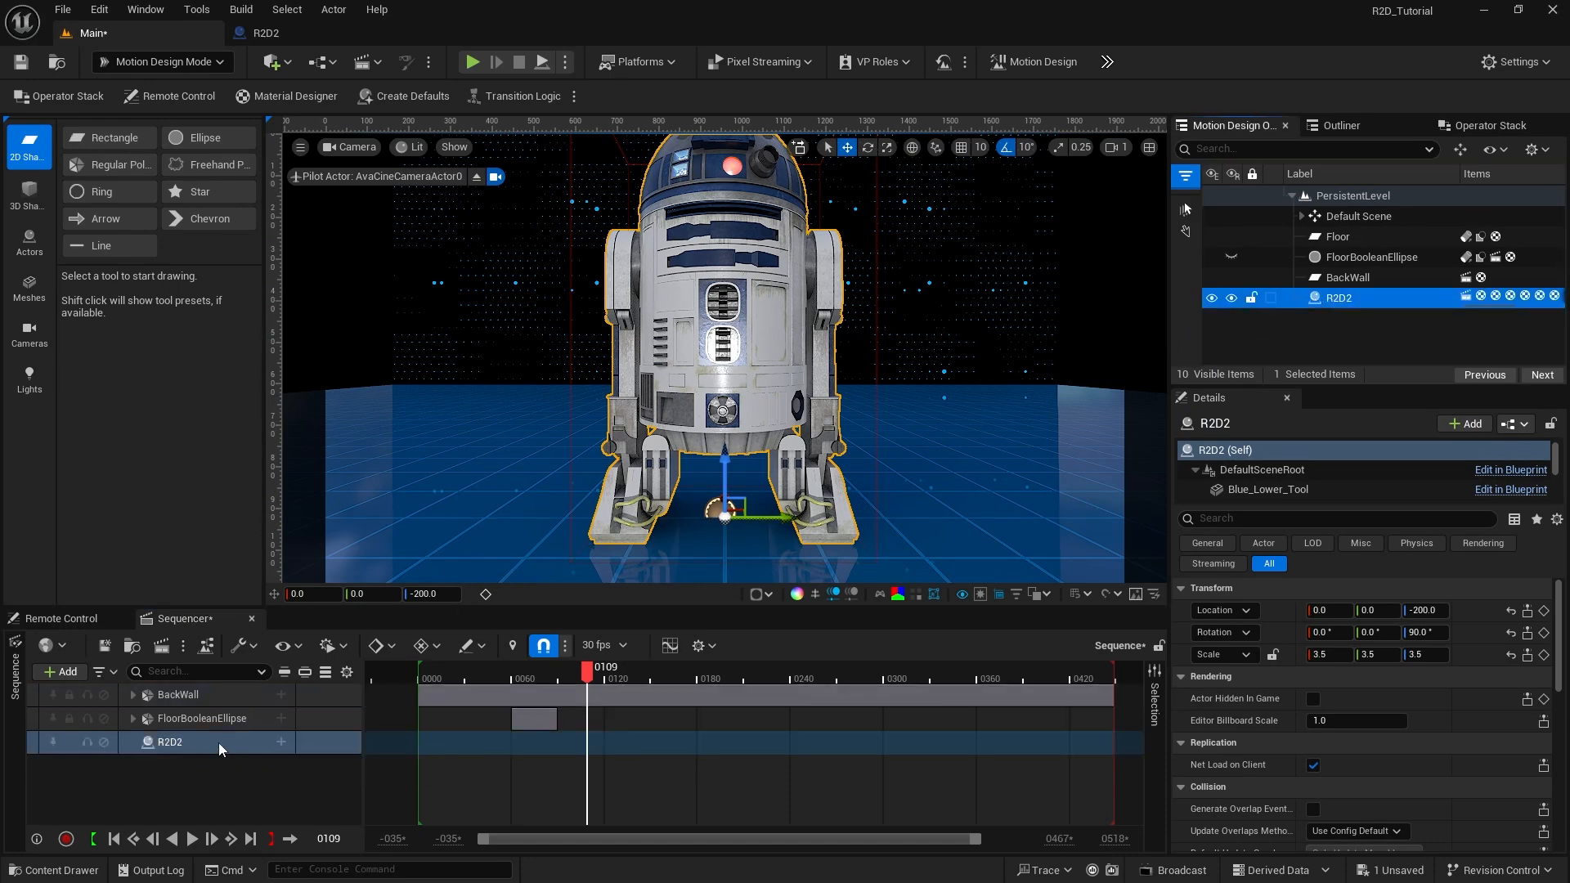
pyautogui.click(280, 743)
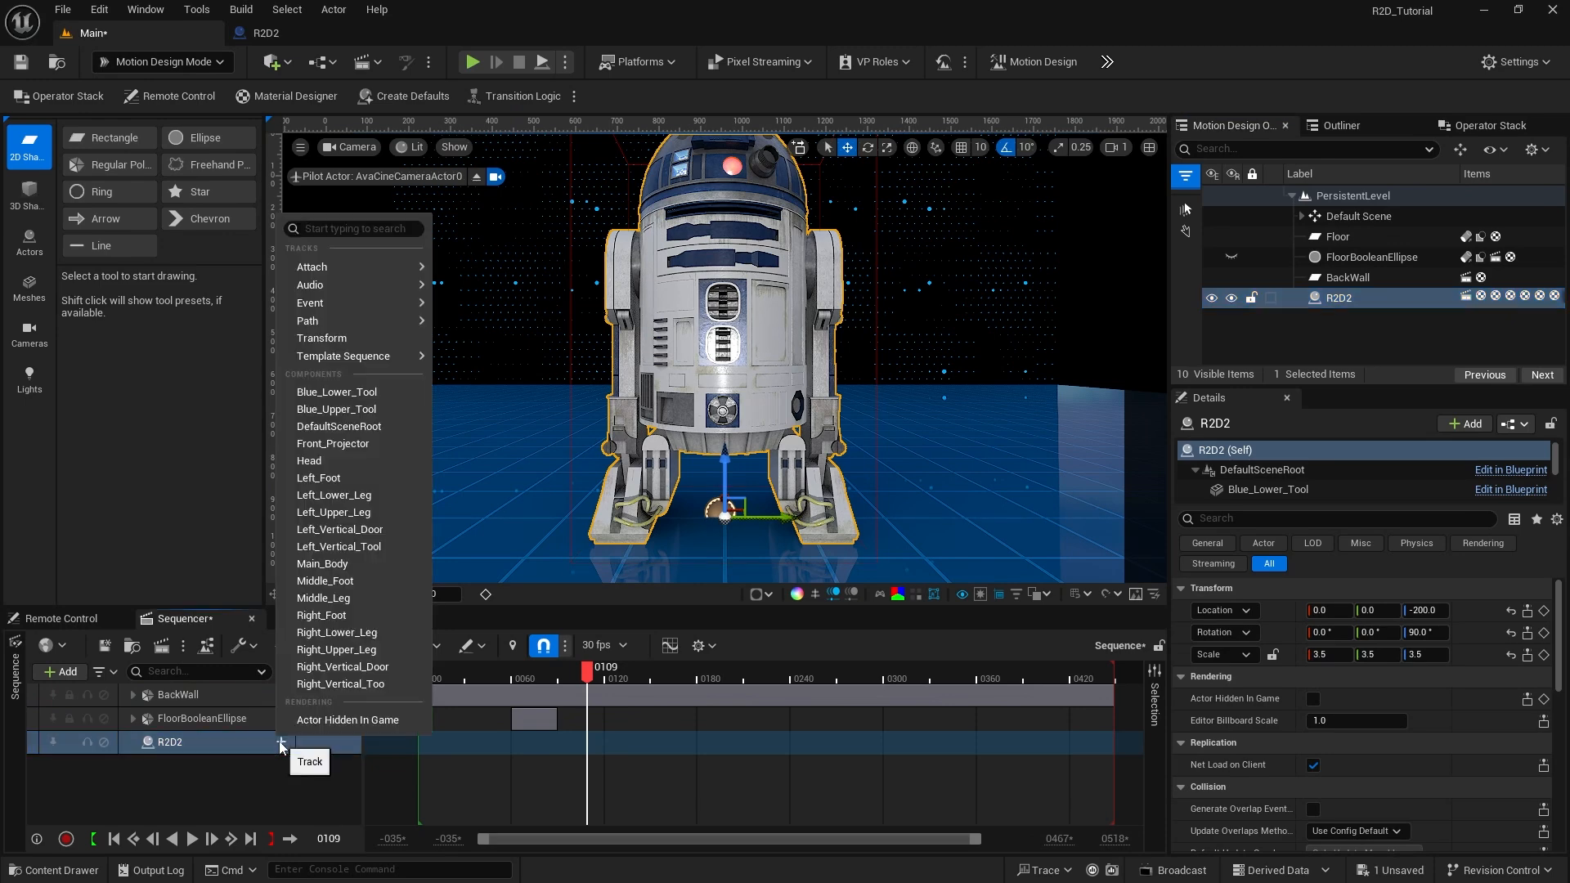
pyautogui.click(339, 336)
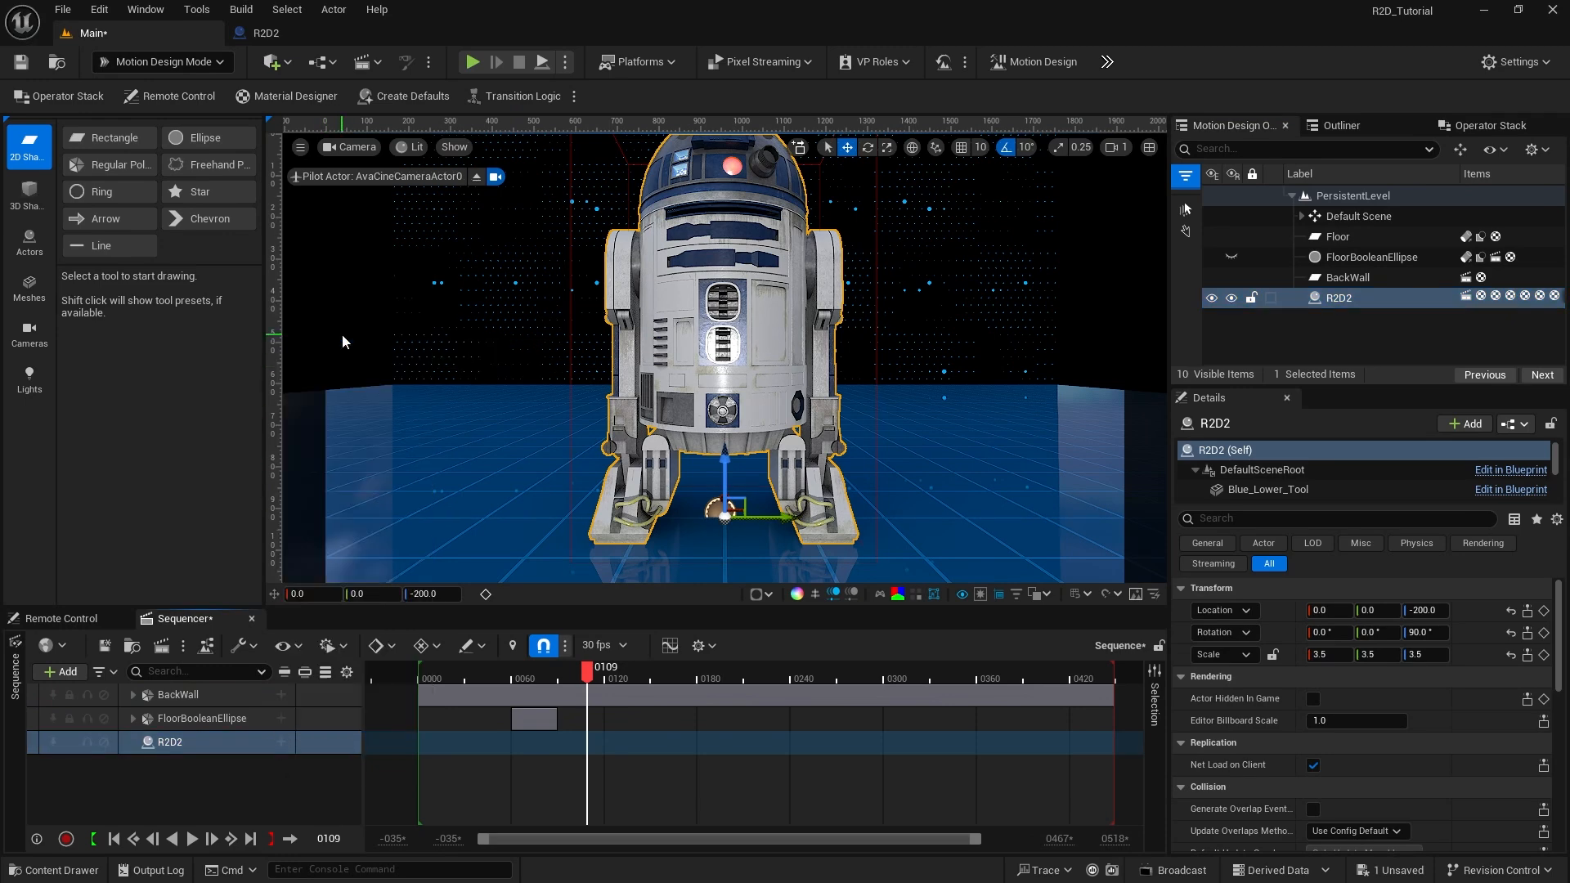
pyautogui.click(141, 766)
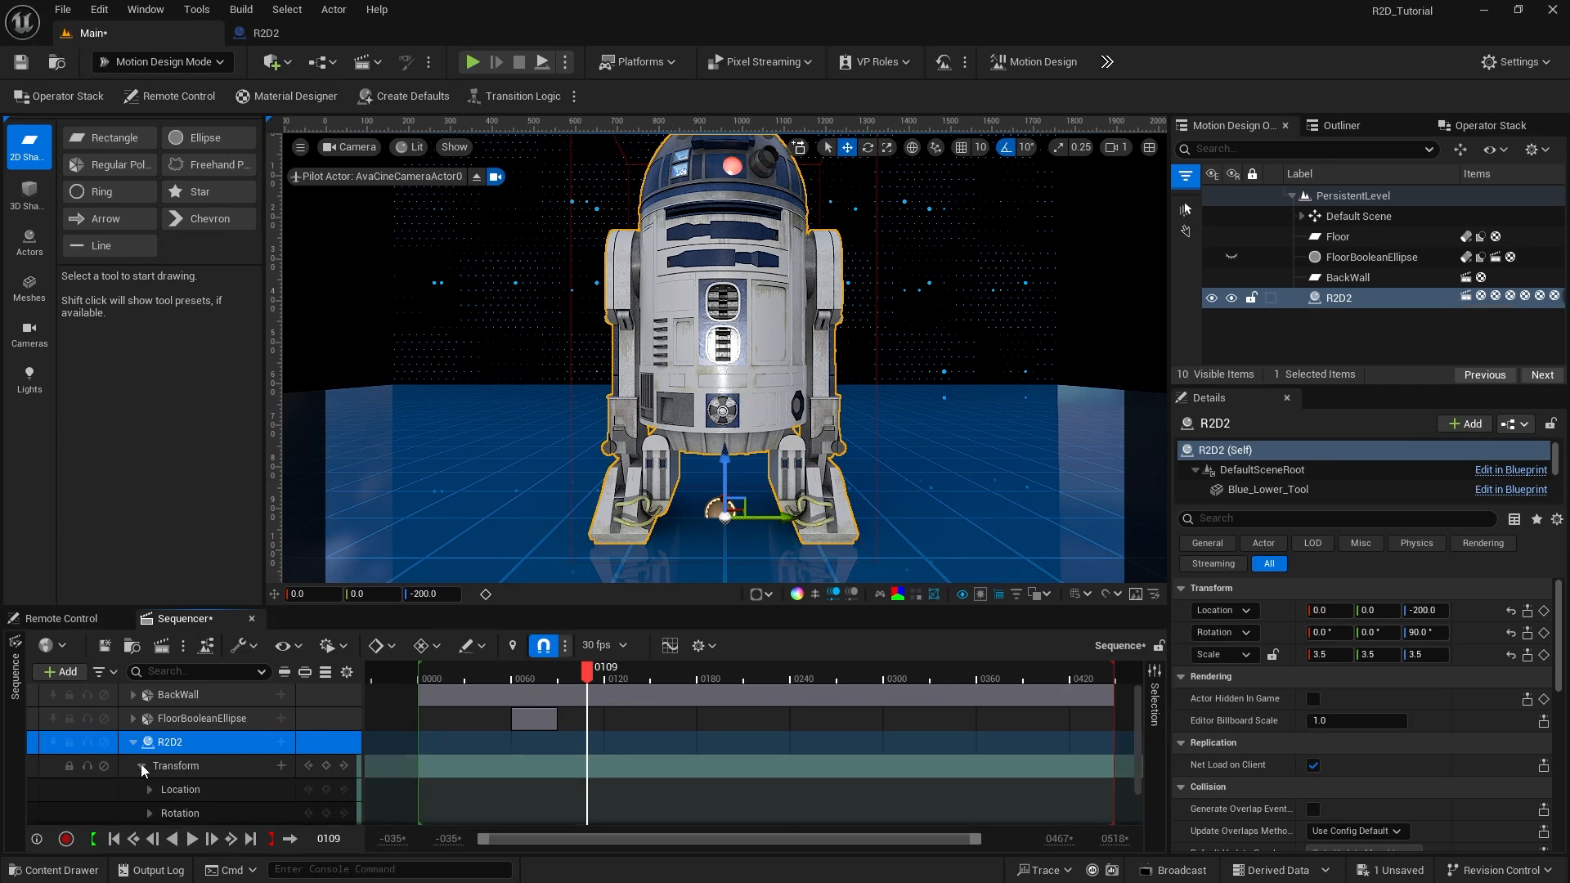
pyautogui.click(149, 789)
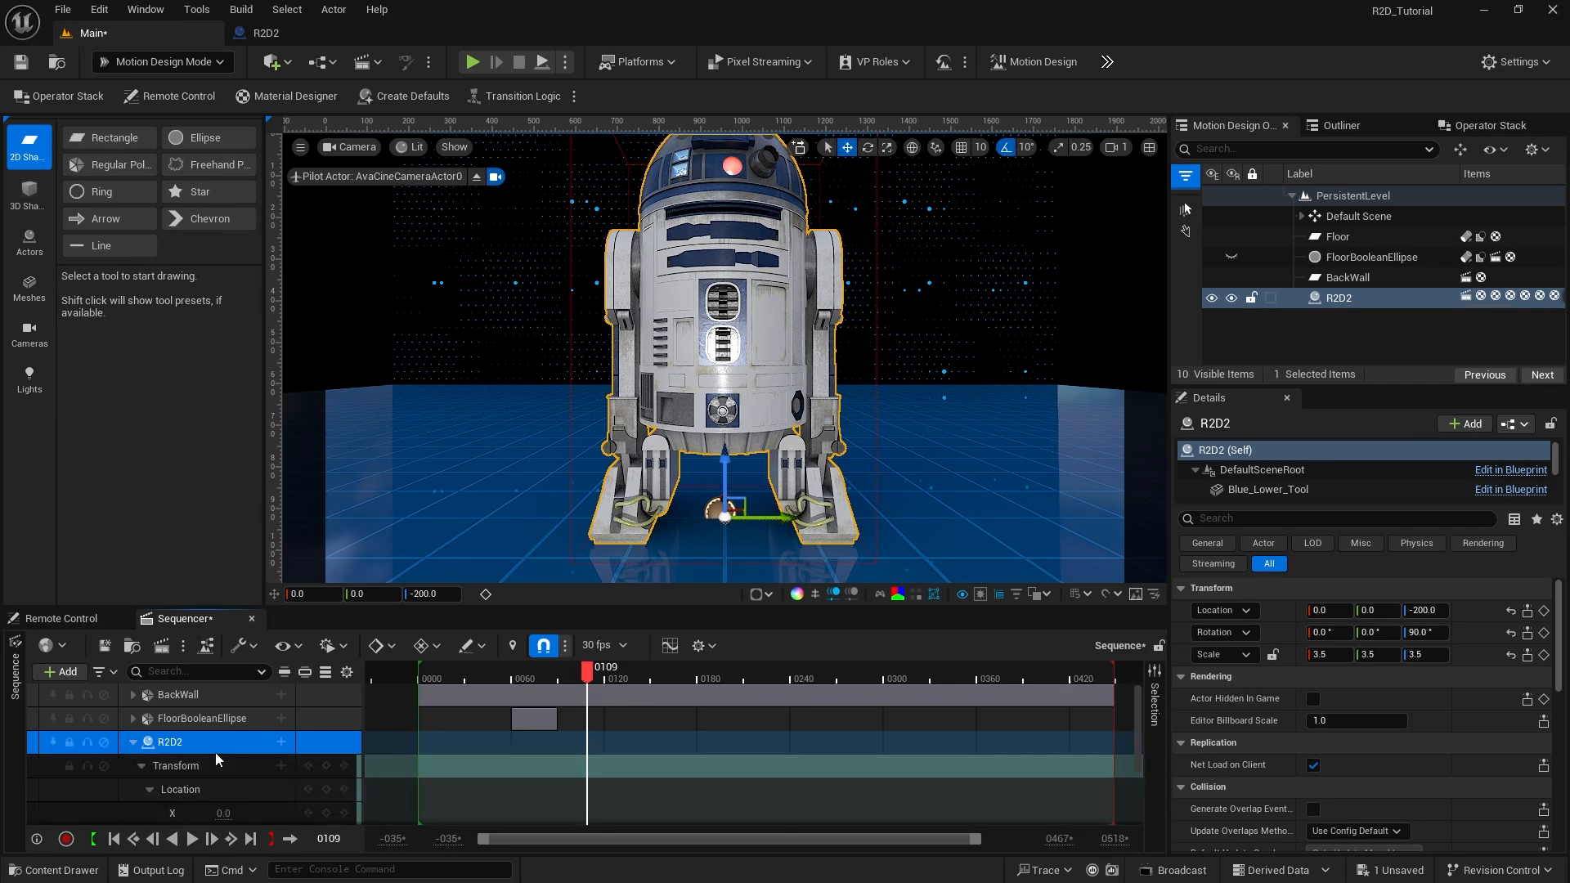
pyautogui.scroll(-3, 214, 752)
pyautogui.scroll(1, 215, 753)
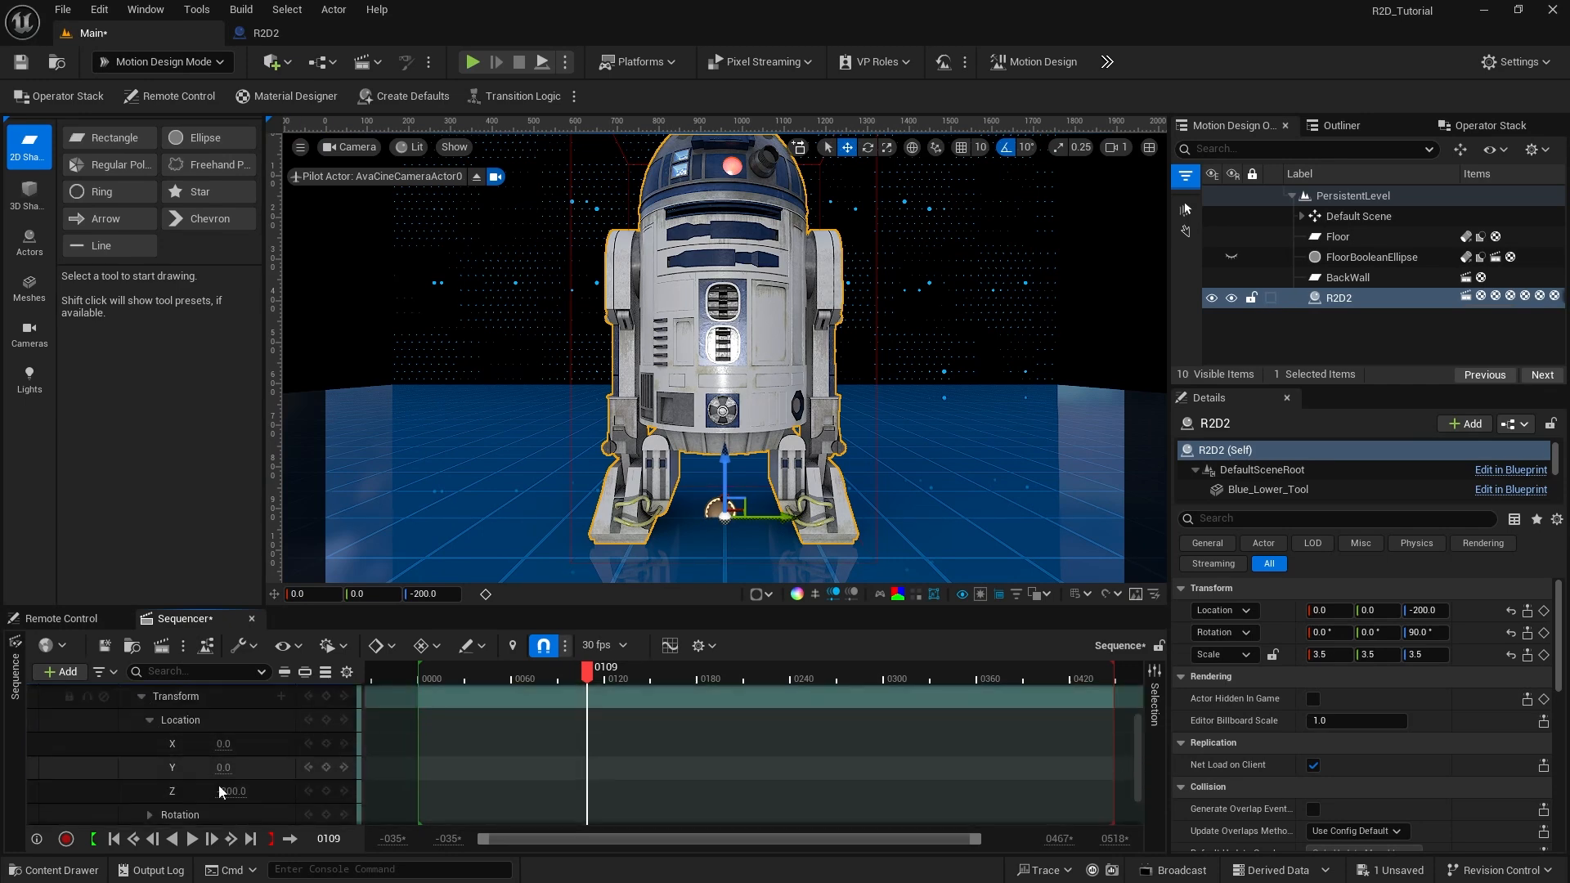
# Step: At frame 15, key R2D2's Z location and lower it to -714 so the droid sits down in the floor hole
pyautogui.click(113, 839)
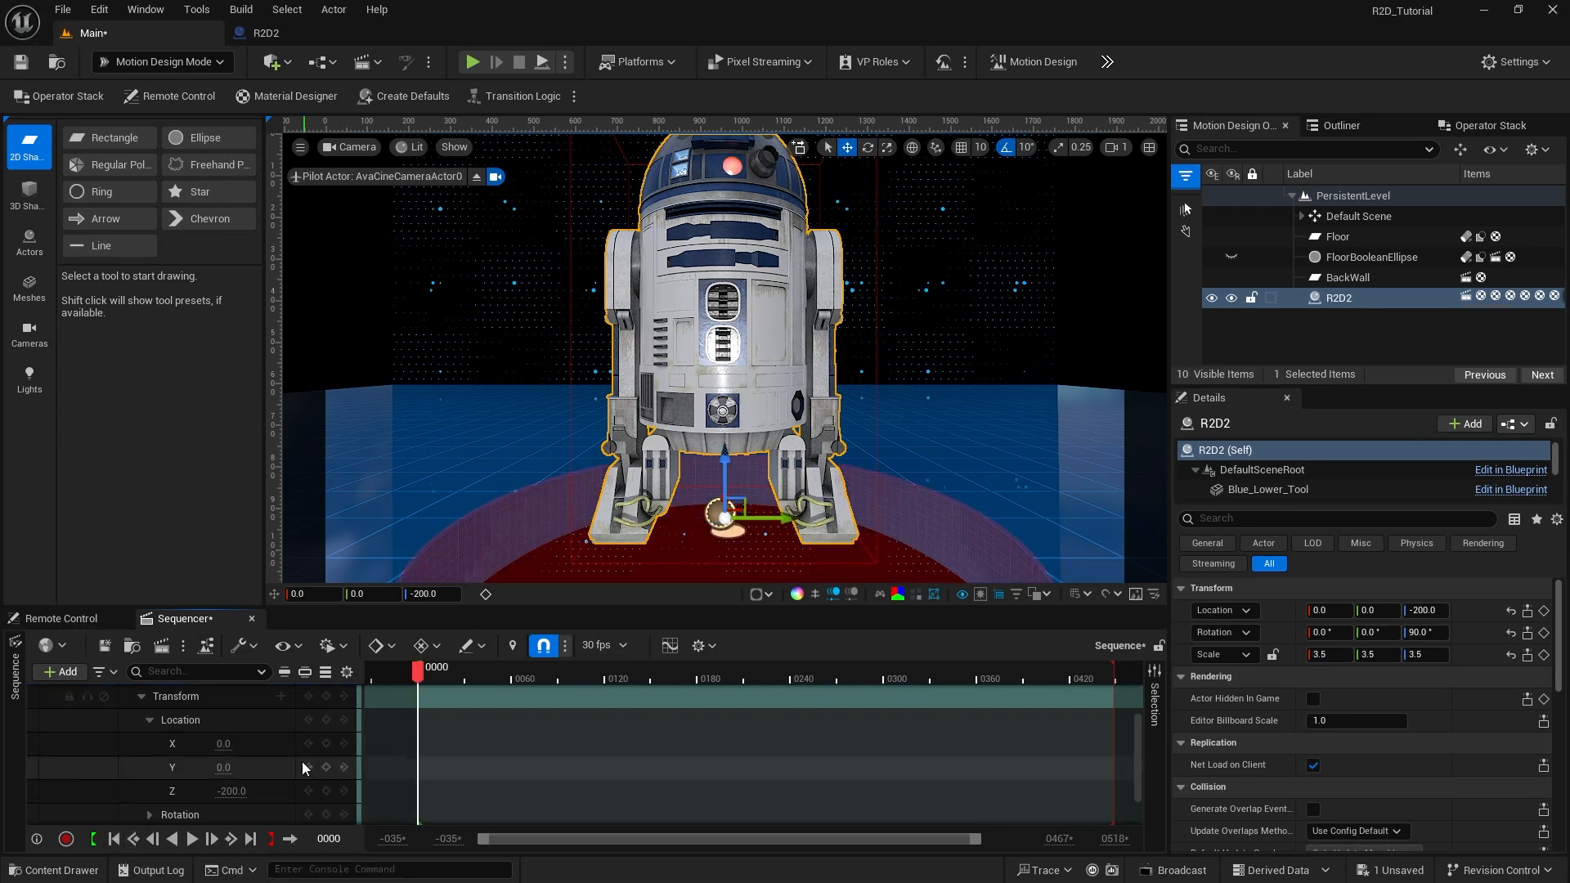
pyautogui.click(326, 838)
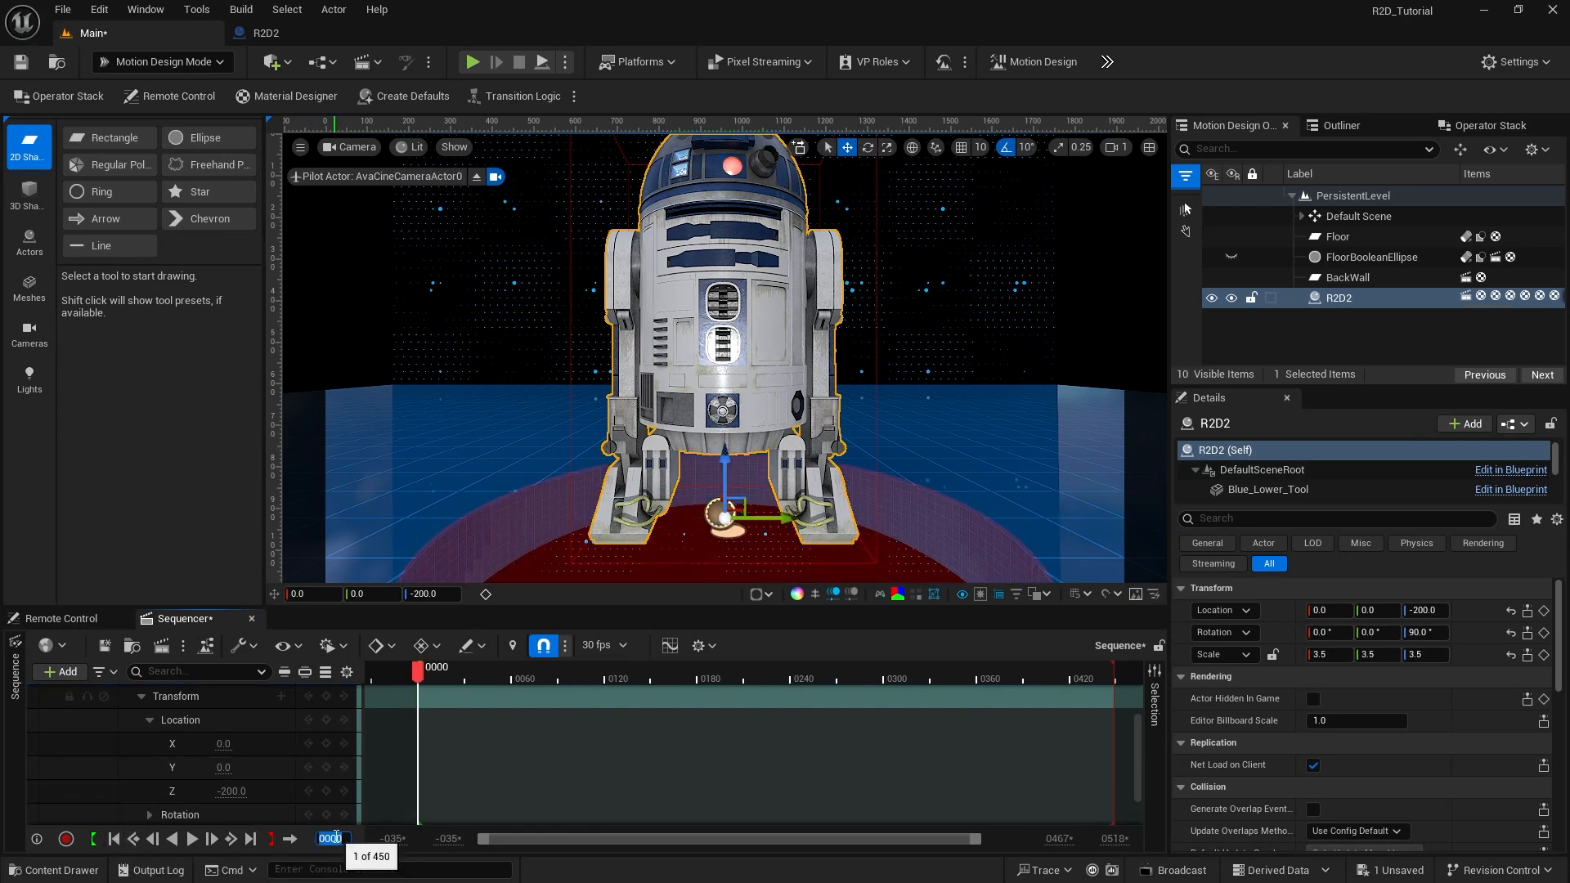
pyautogui.write('15')
pyautogui.press('Return')
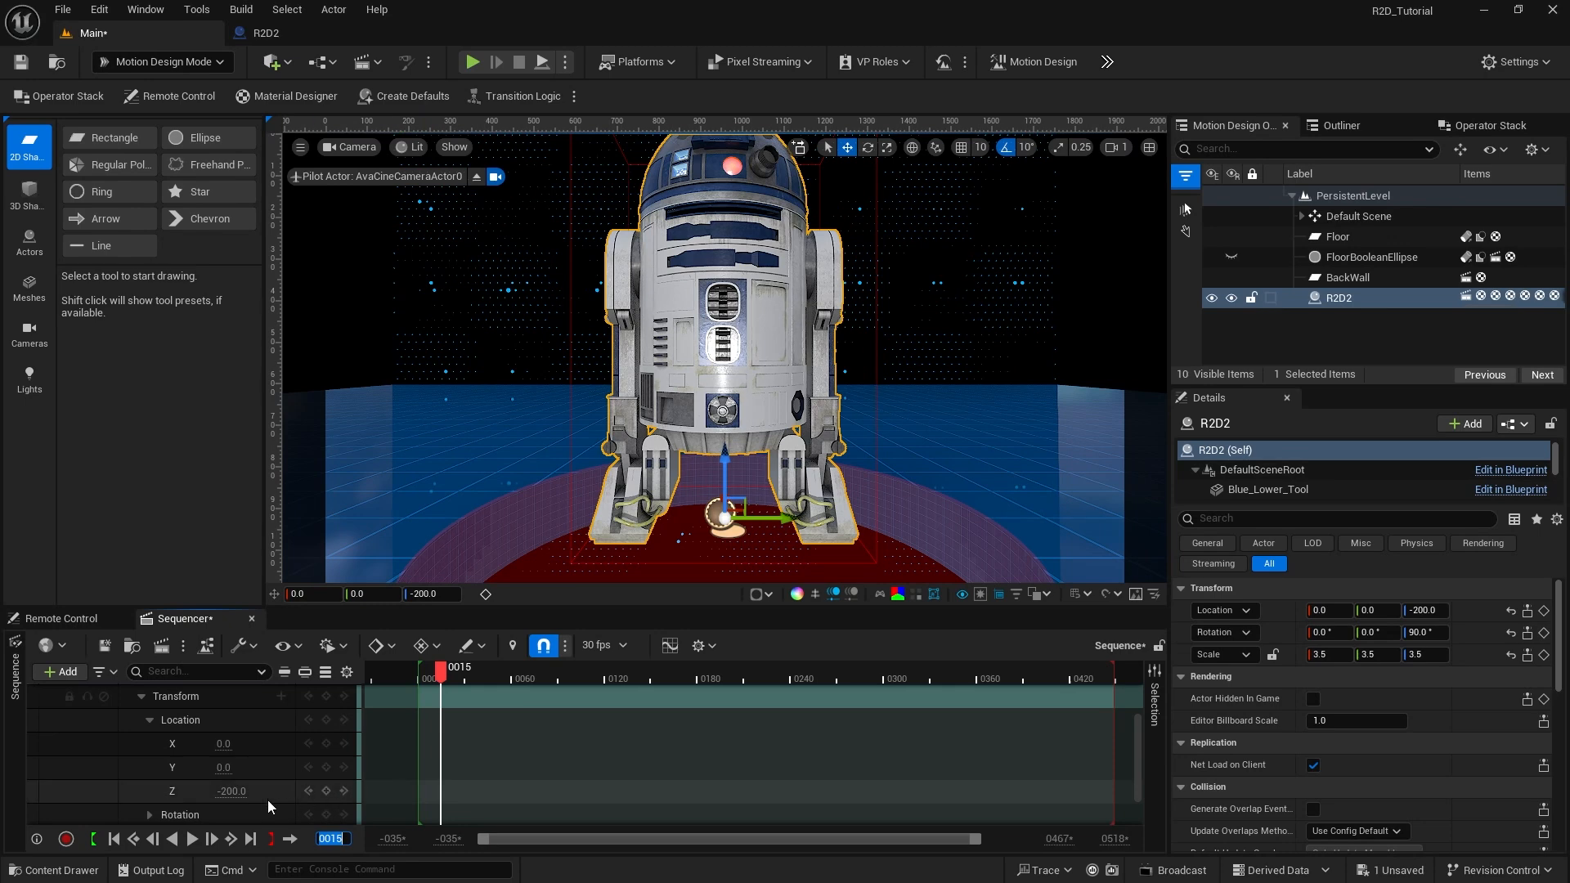
pyautogui.click(308, 791)
pyautogui.moveTo(237, 791); pyautogui.dragTo(112, 792)
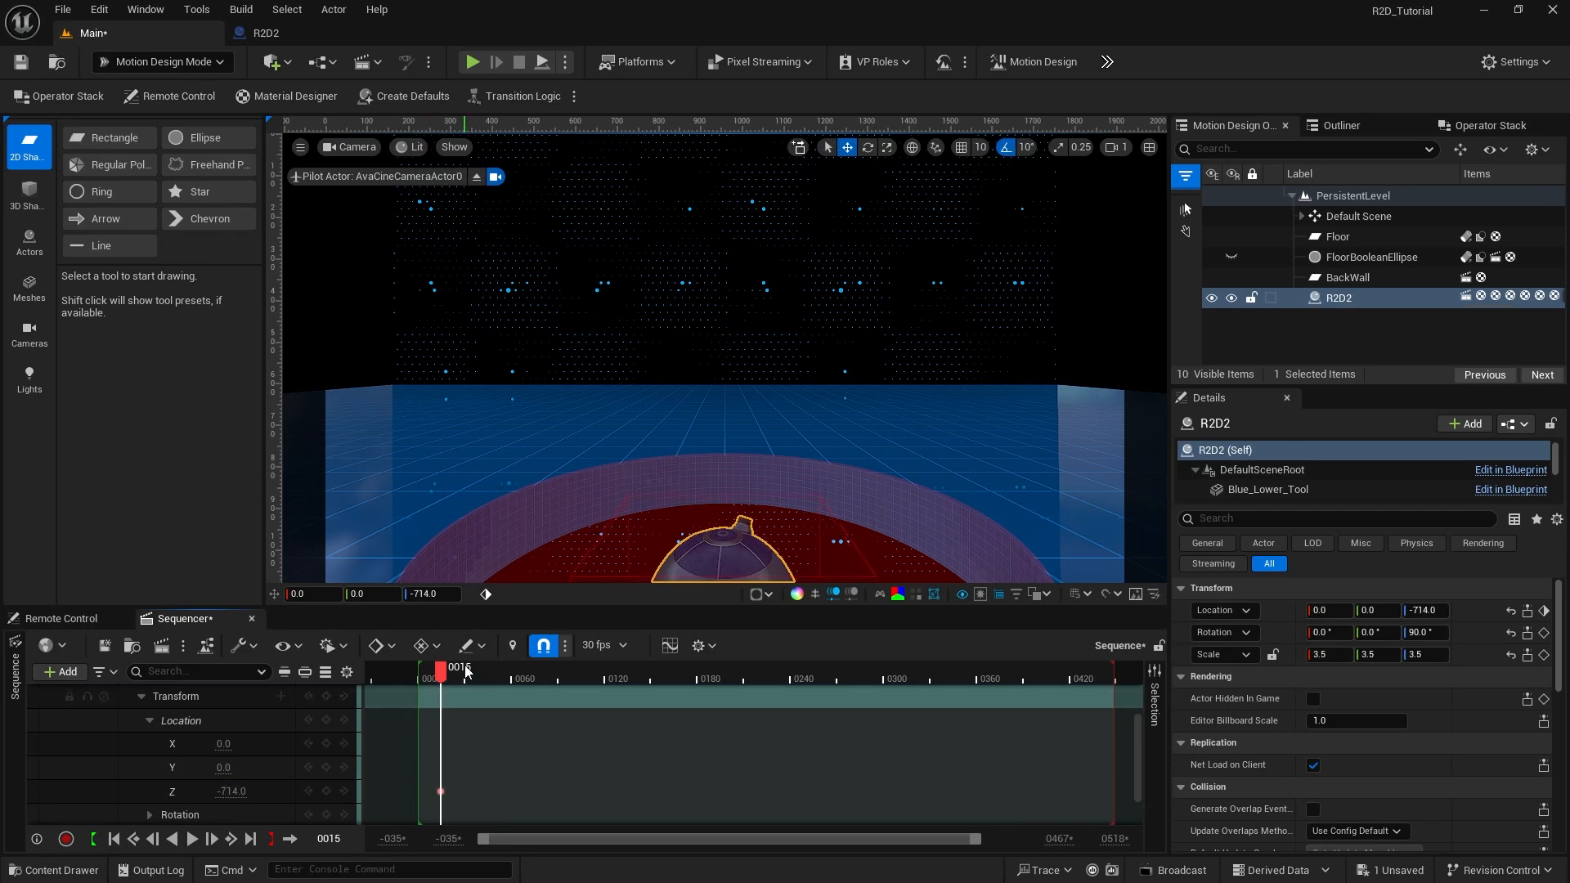
# Step: At frame 75, key R2D2's Z location at -200
pyautogui.click(328, 838)
pyautogui.write('75')
pyautogui.press('Return')
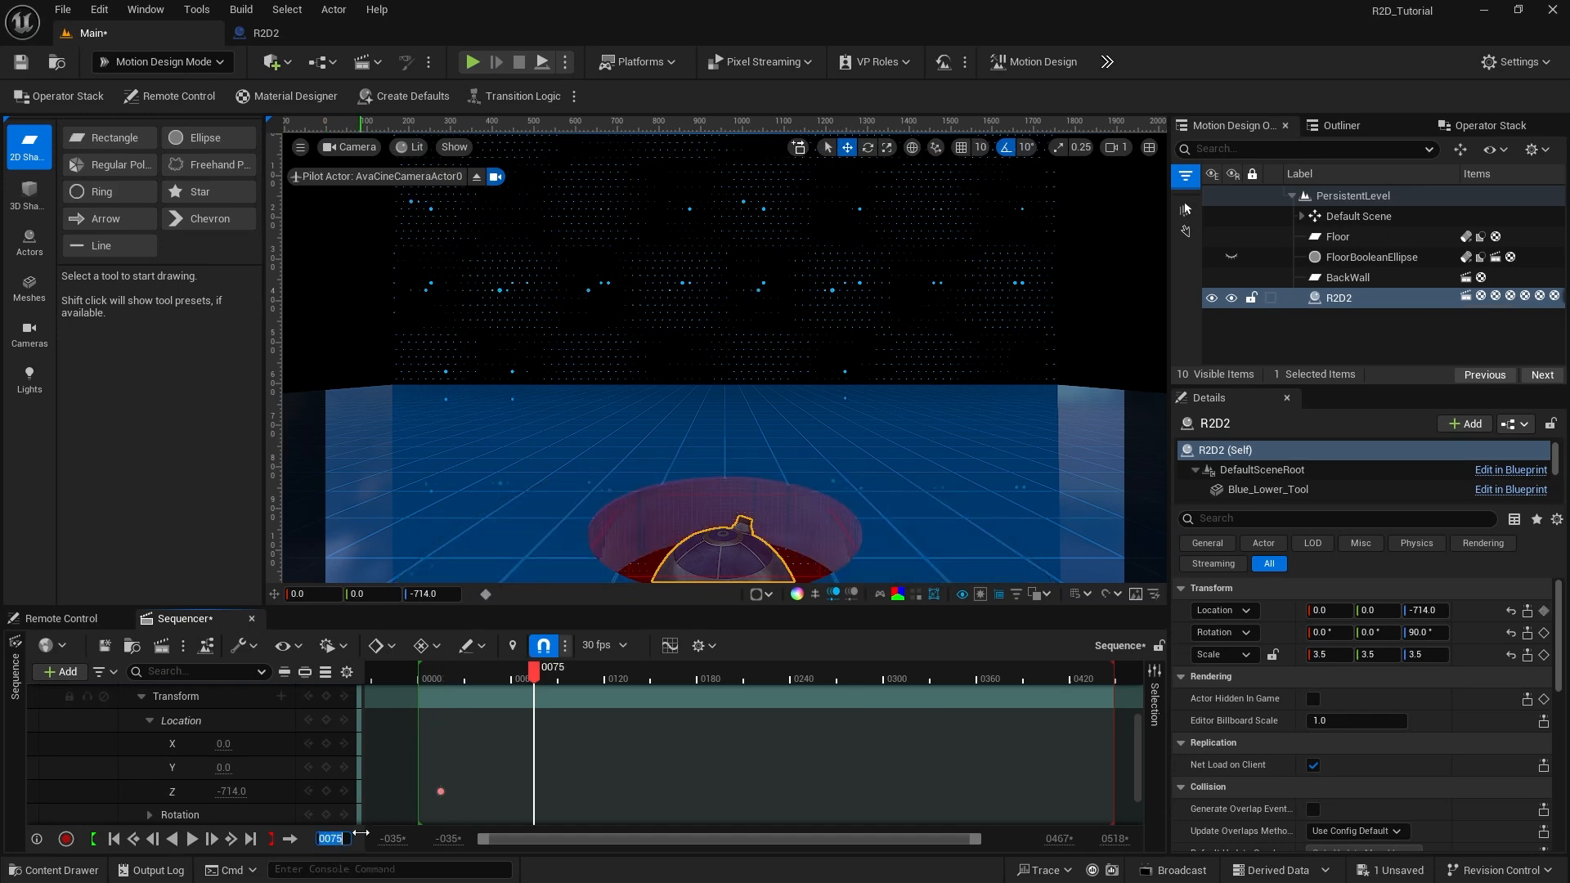
pyautogui.click(232, 790)
pyautogui.write('-')
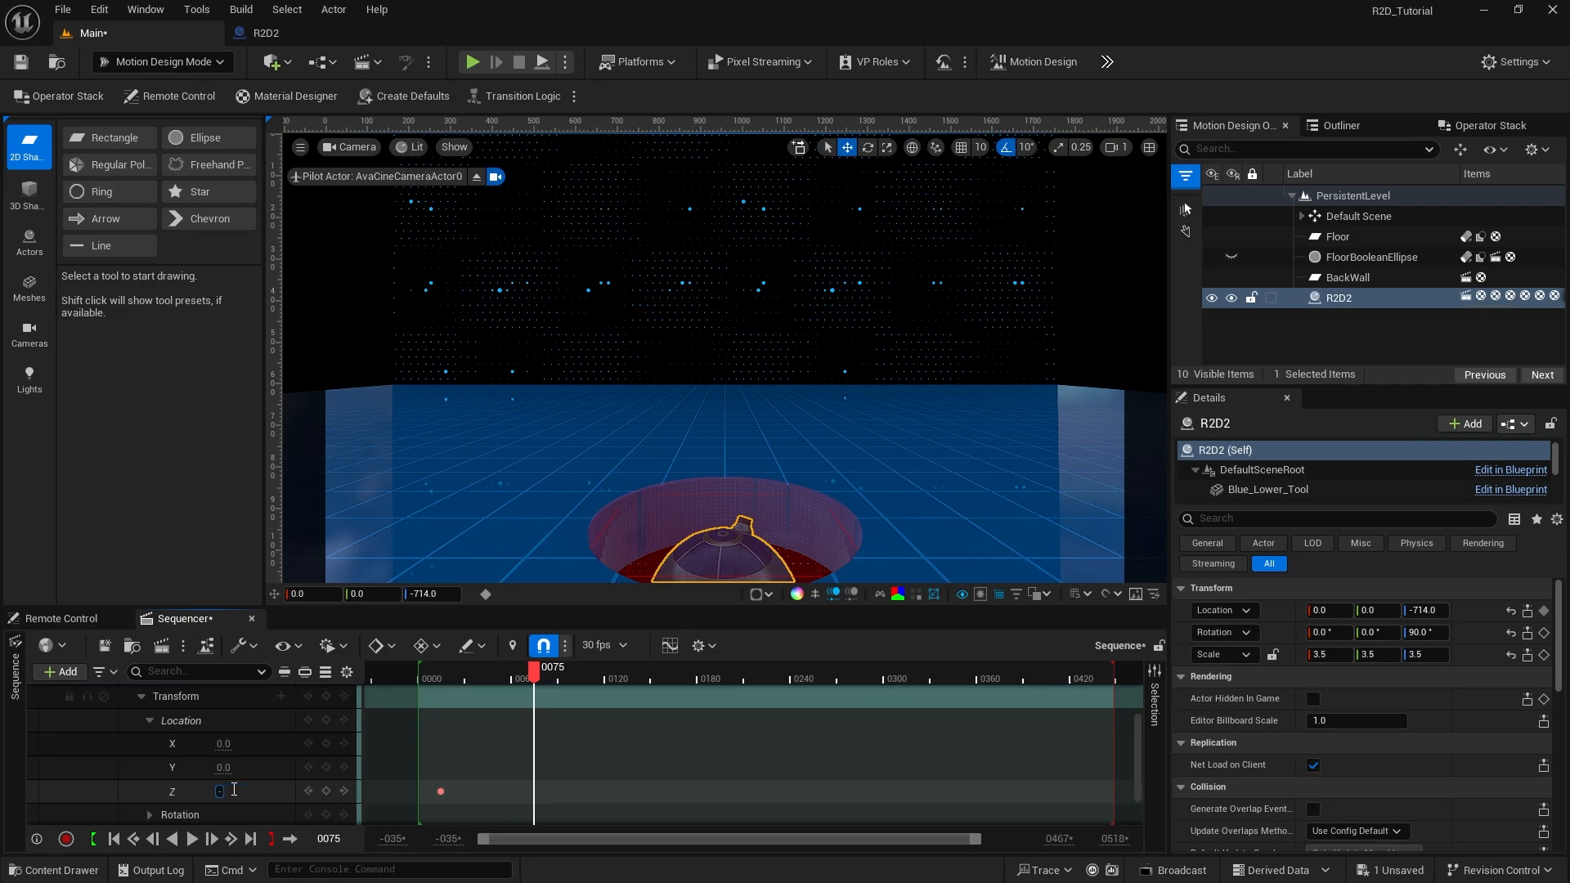
pyautogui.write('200')
pyautogui.press('Return')
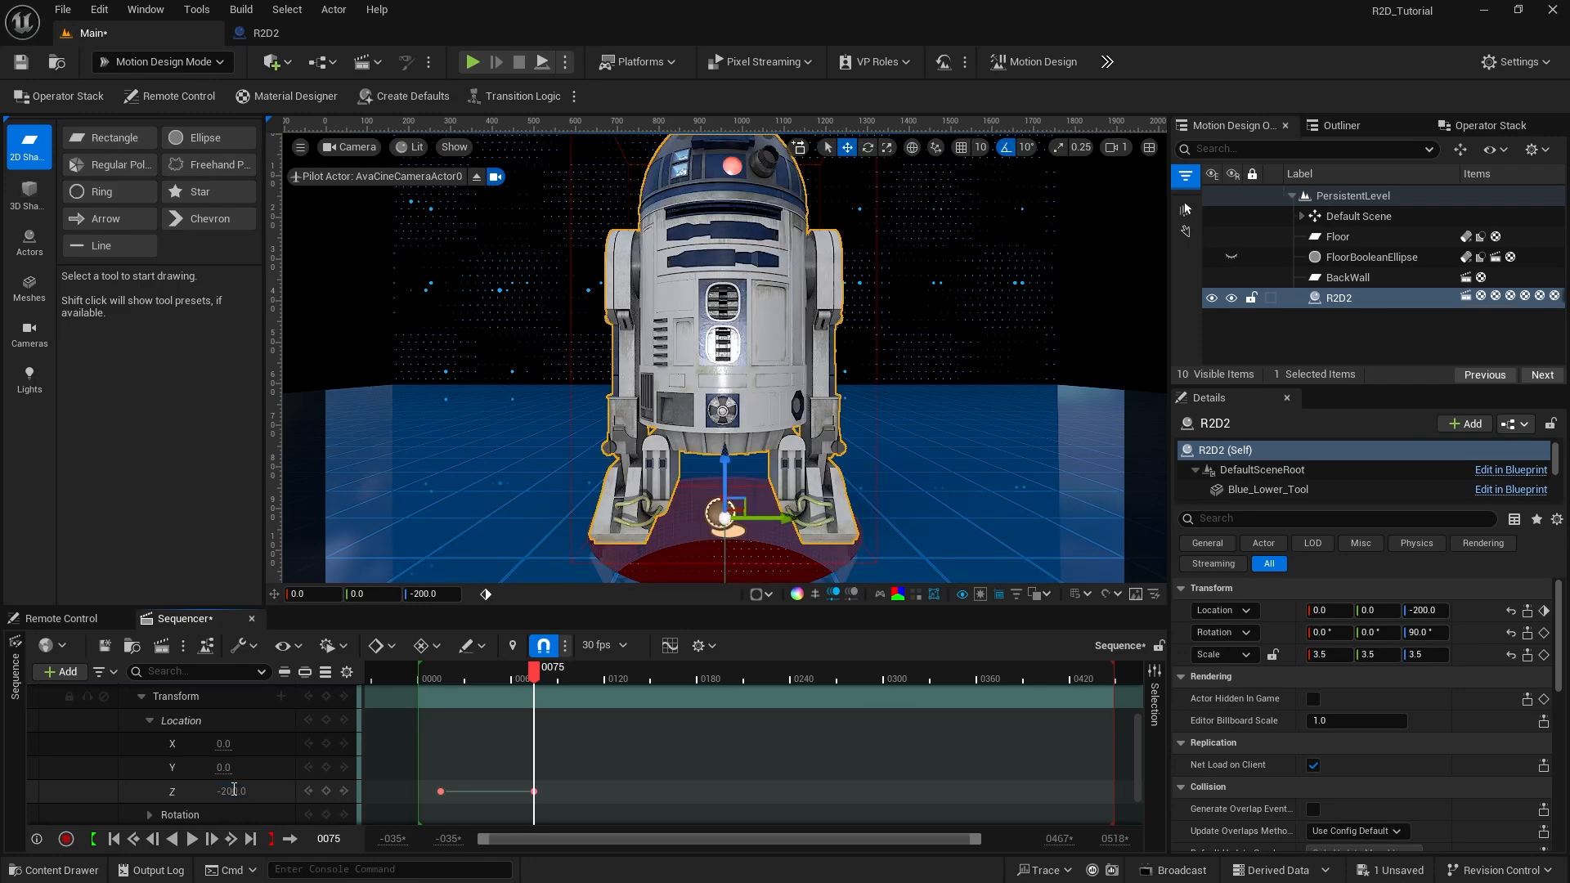
# Step: Set the frame 15 Z location key to Linear interpolation and play the sequence from the start to check R2D2's rise
pyautogui.rightClick(438, 789)
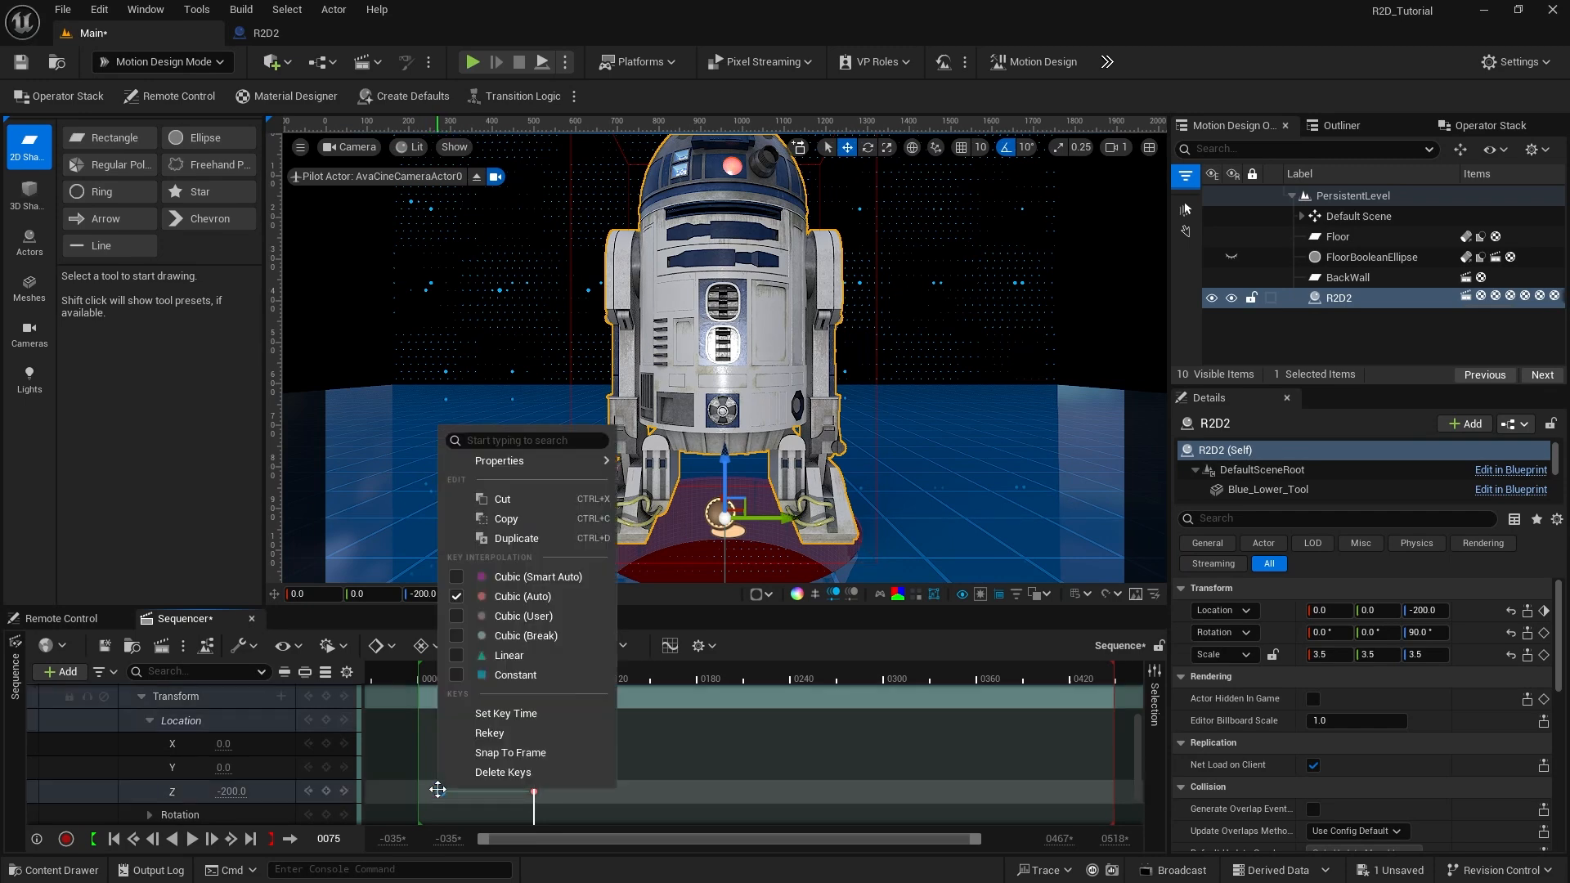
pyautogui.click(502, 657)
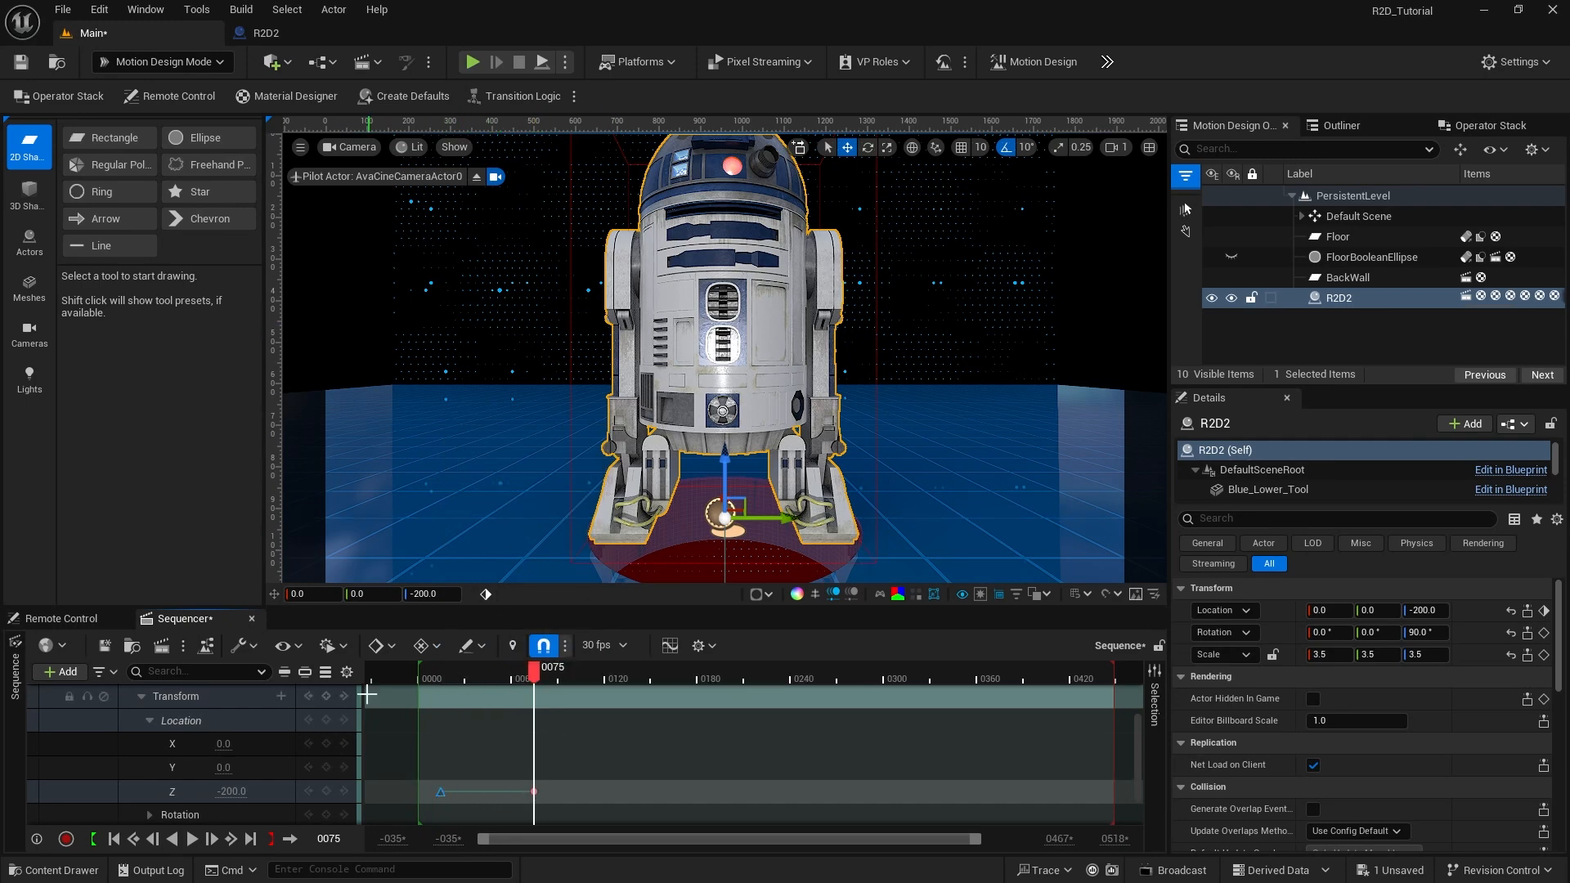
pyautogui.click(115, 839)
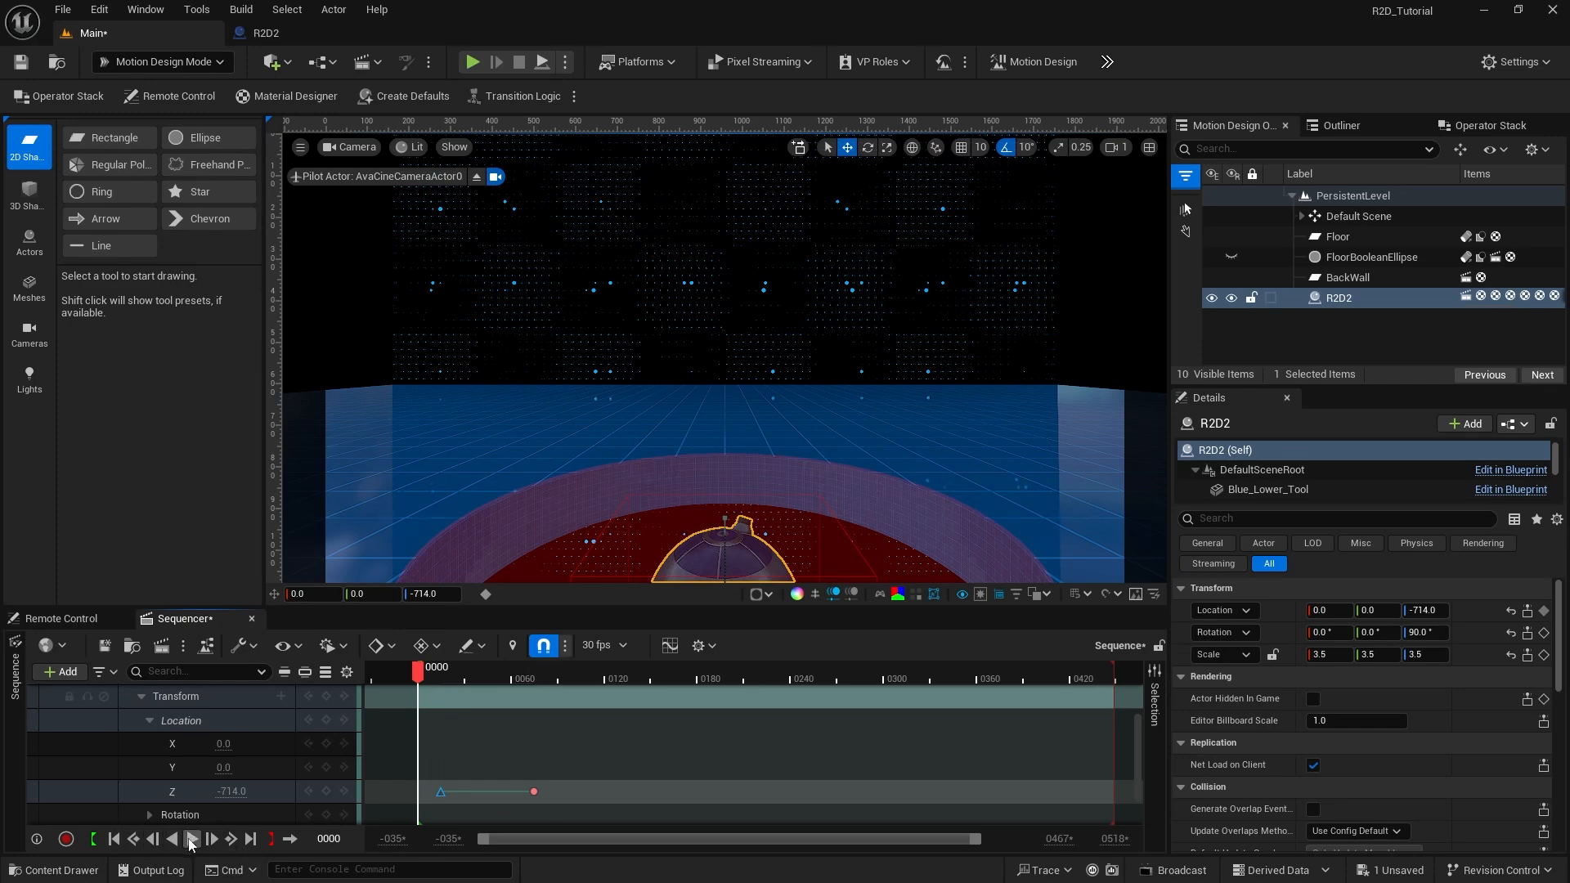
pyautogui.click(191, 840)
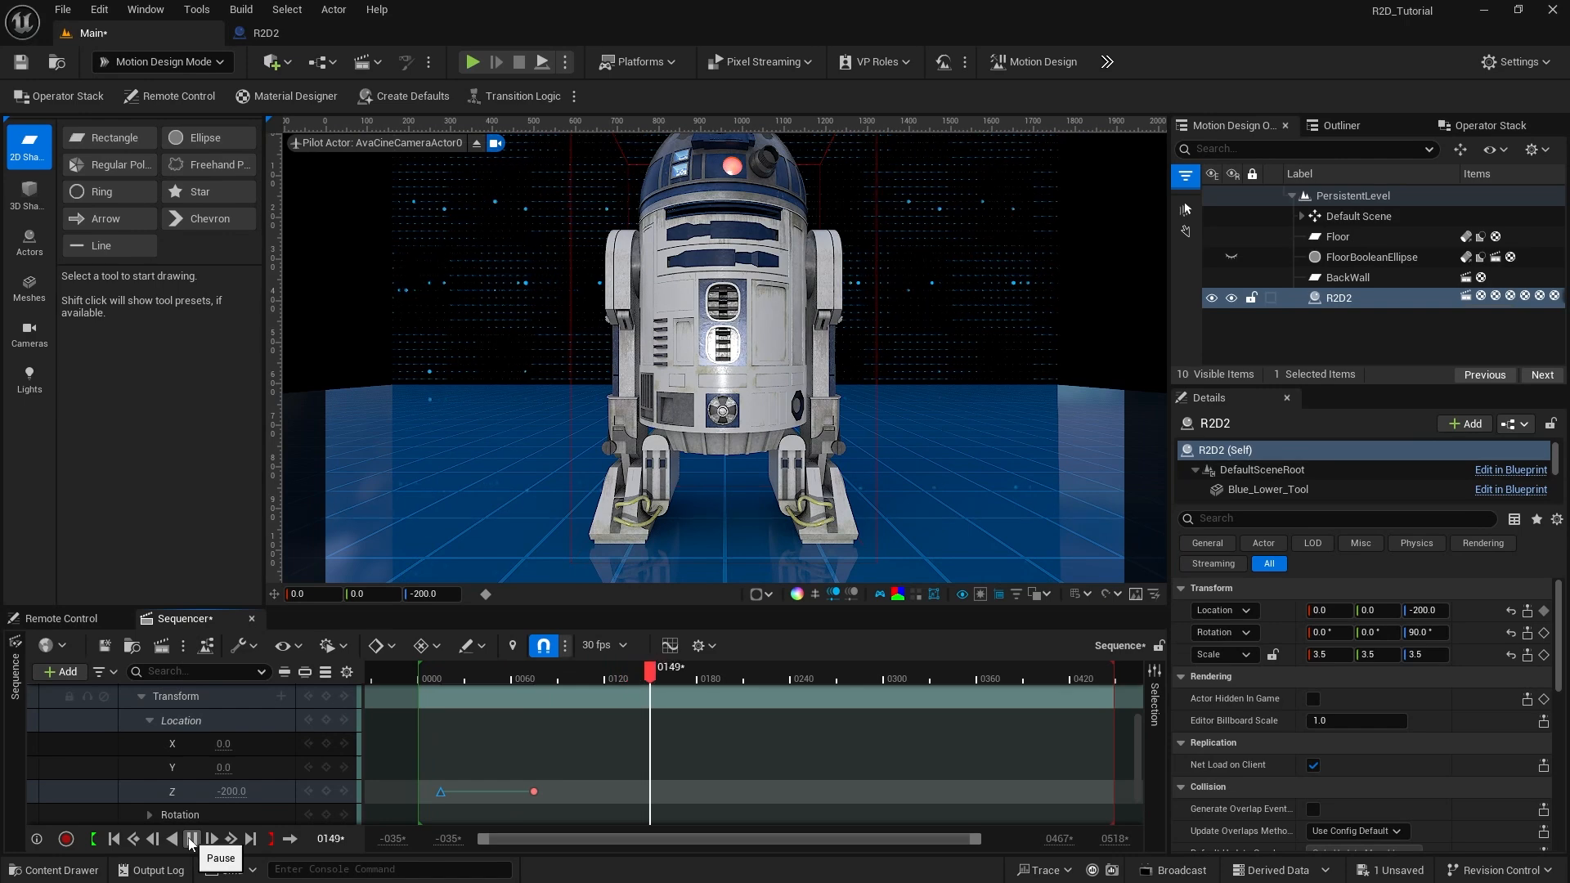
pyautogui.click(191, 840)
pyautogui.click(113, 839)
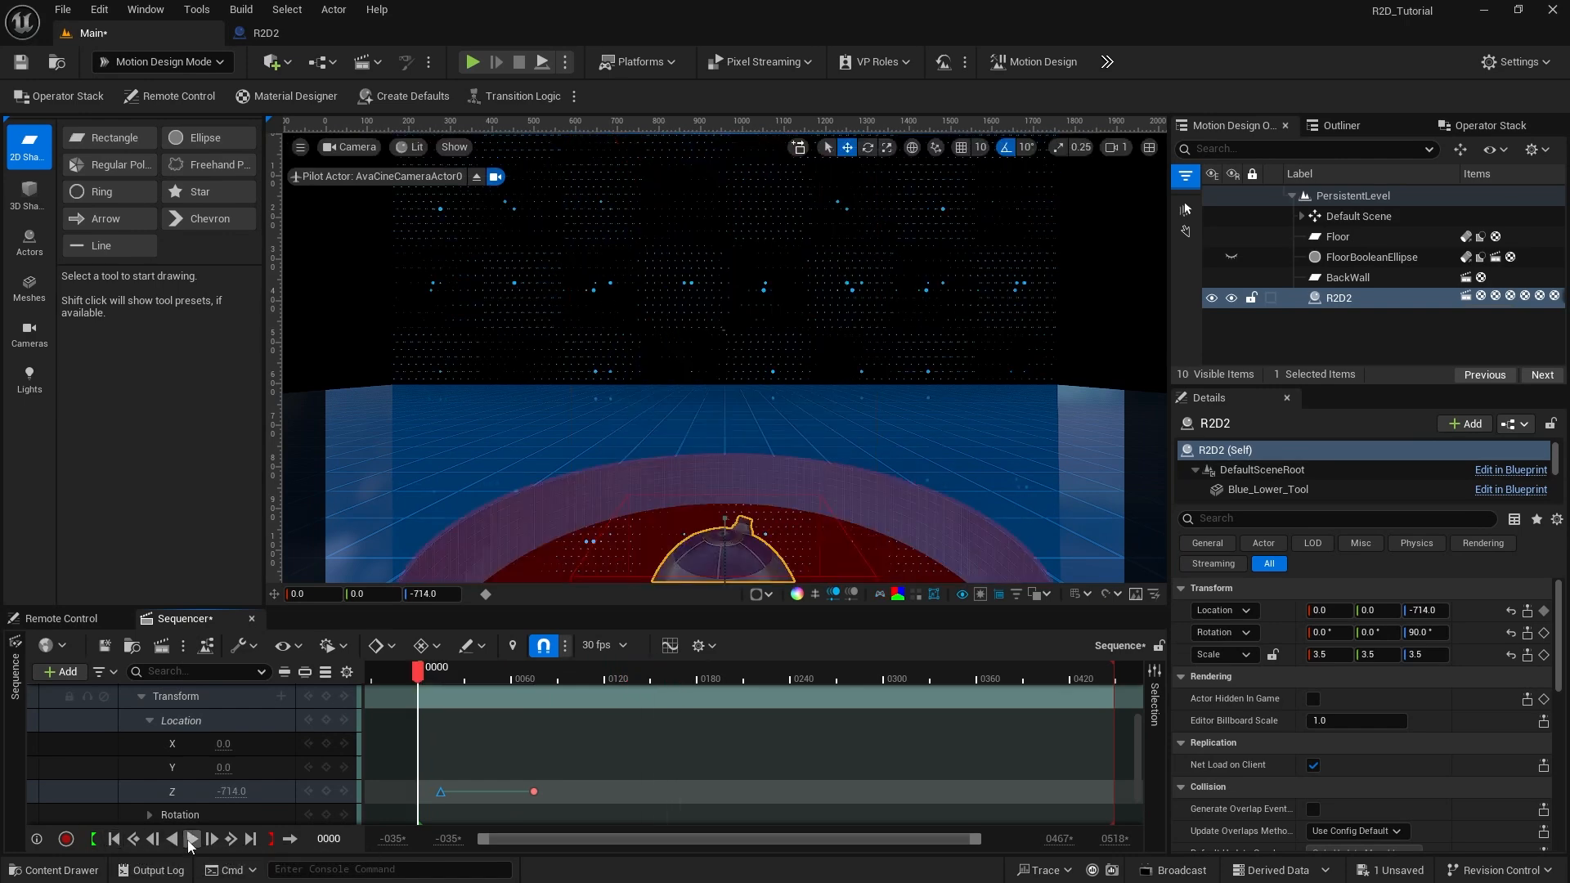
pyautogui.click(190, 839)
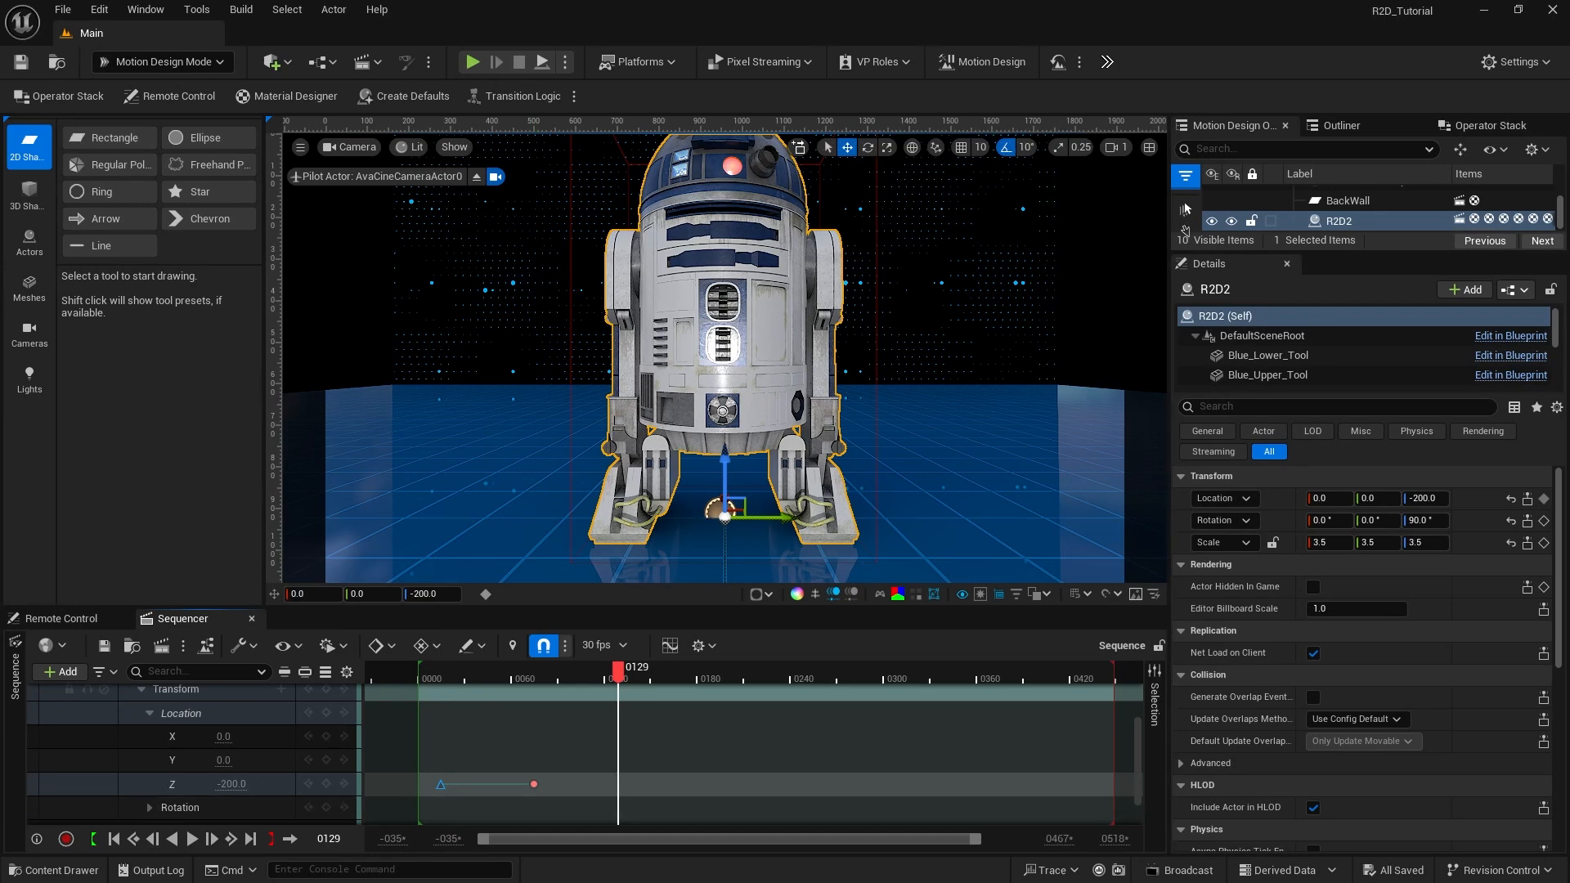
# Step: Open the R2D2 Blueprint Class from the R2D2 content folder for editing
pyautogui.click(55, 872)
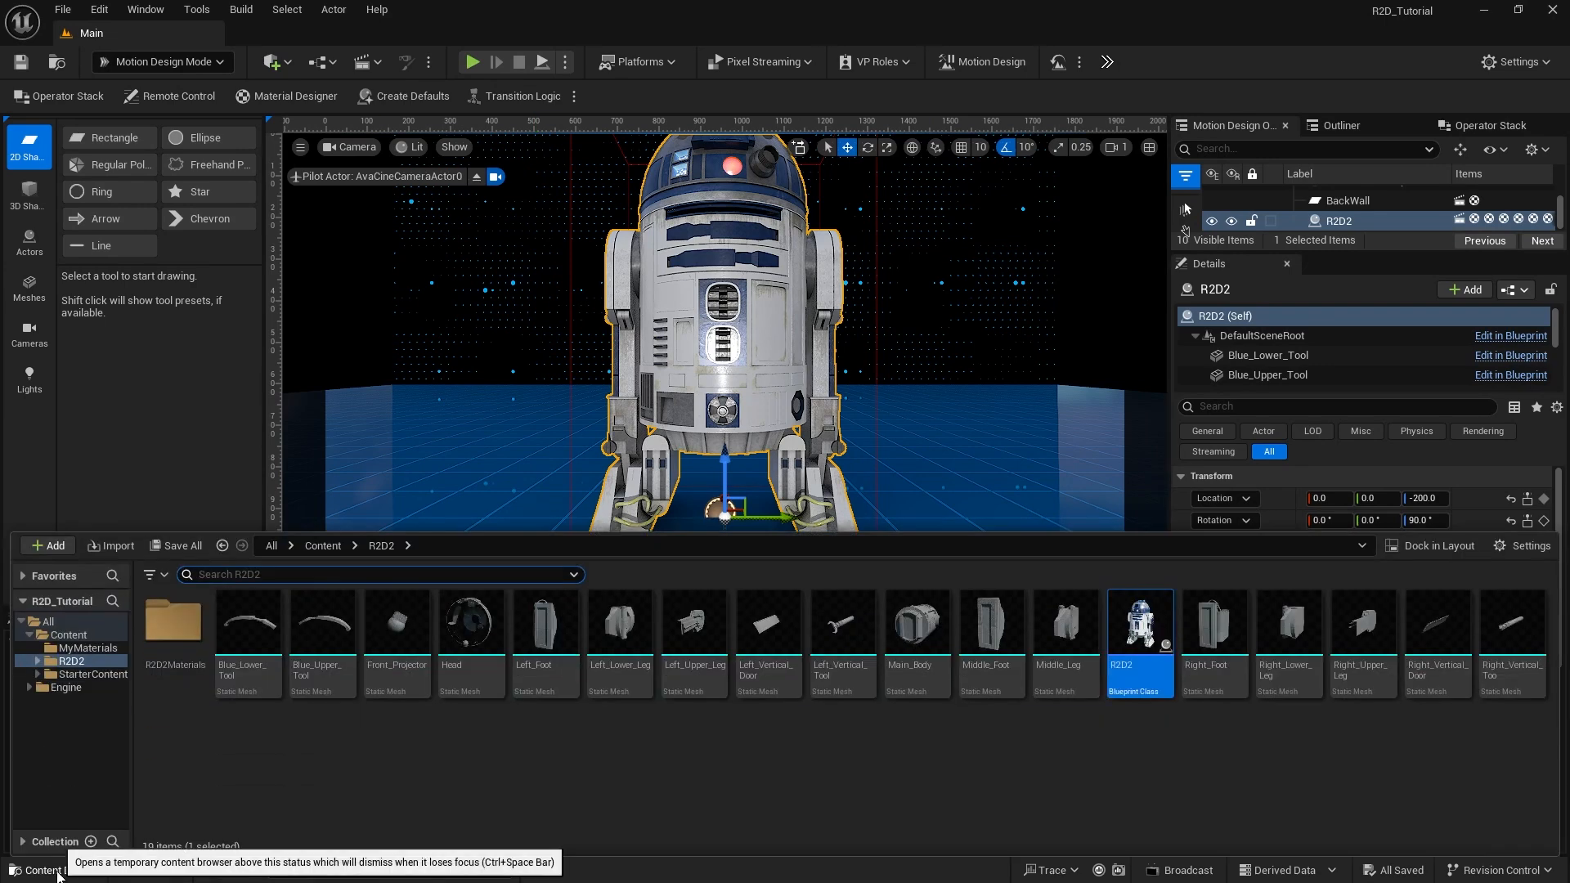
pyautogui.click(64, 636)
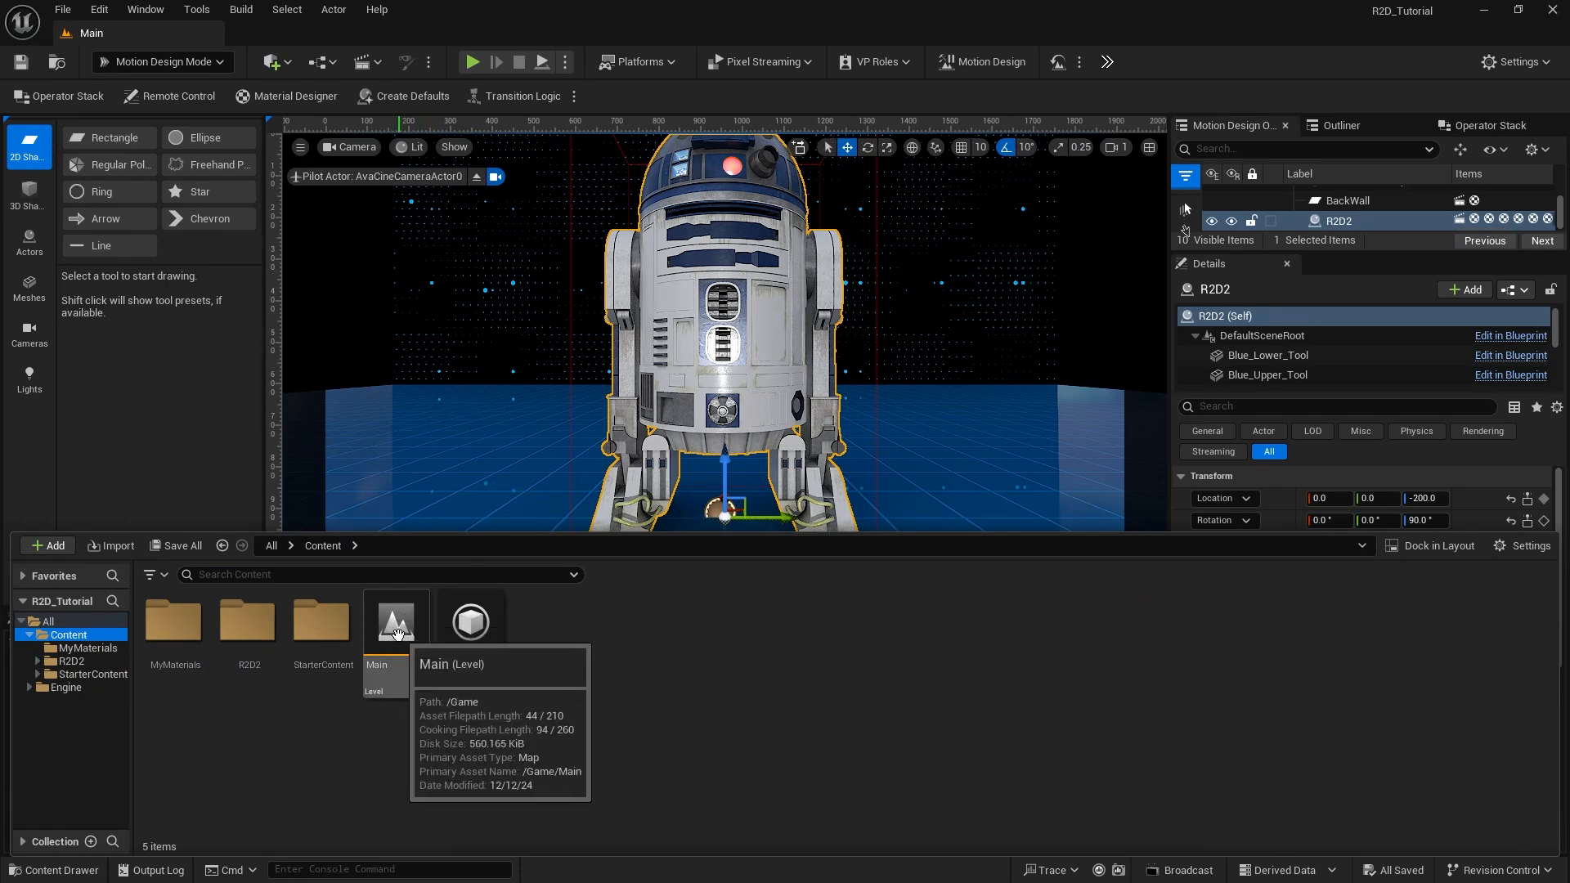
pyautogui.click(72, 661)
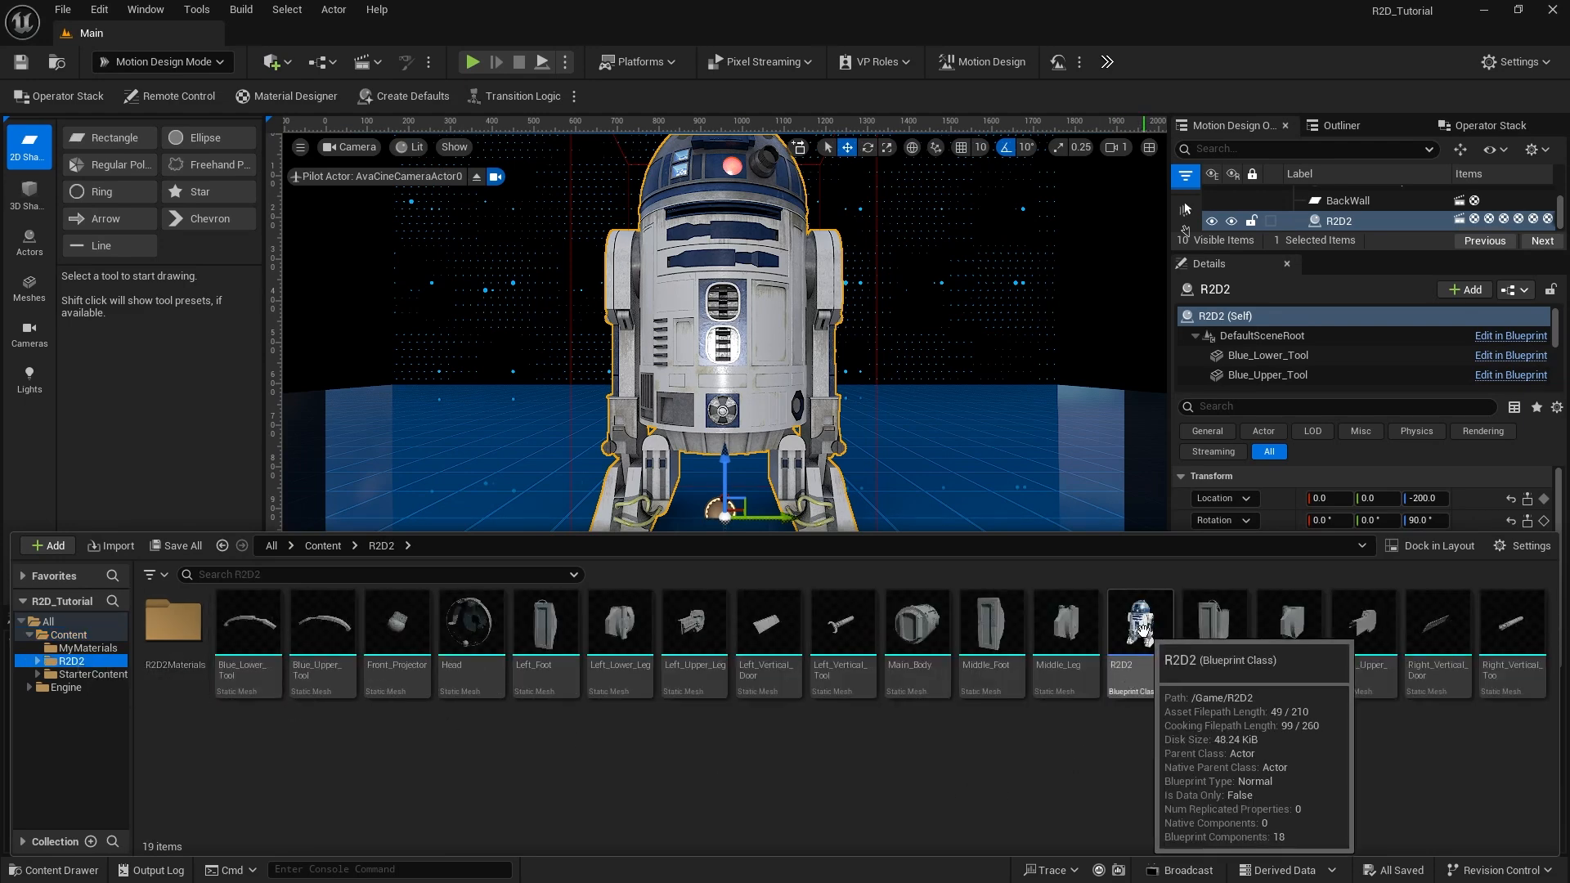
pyautogui.click(1145, 639)
pyautogui.doubleClick(1146, 638)
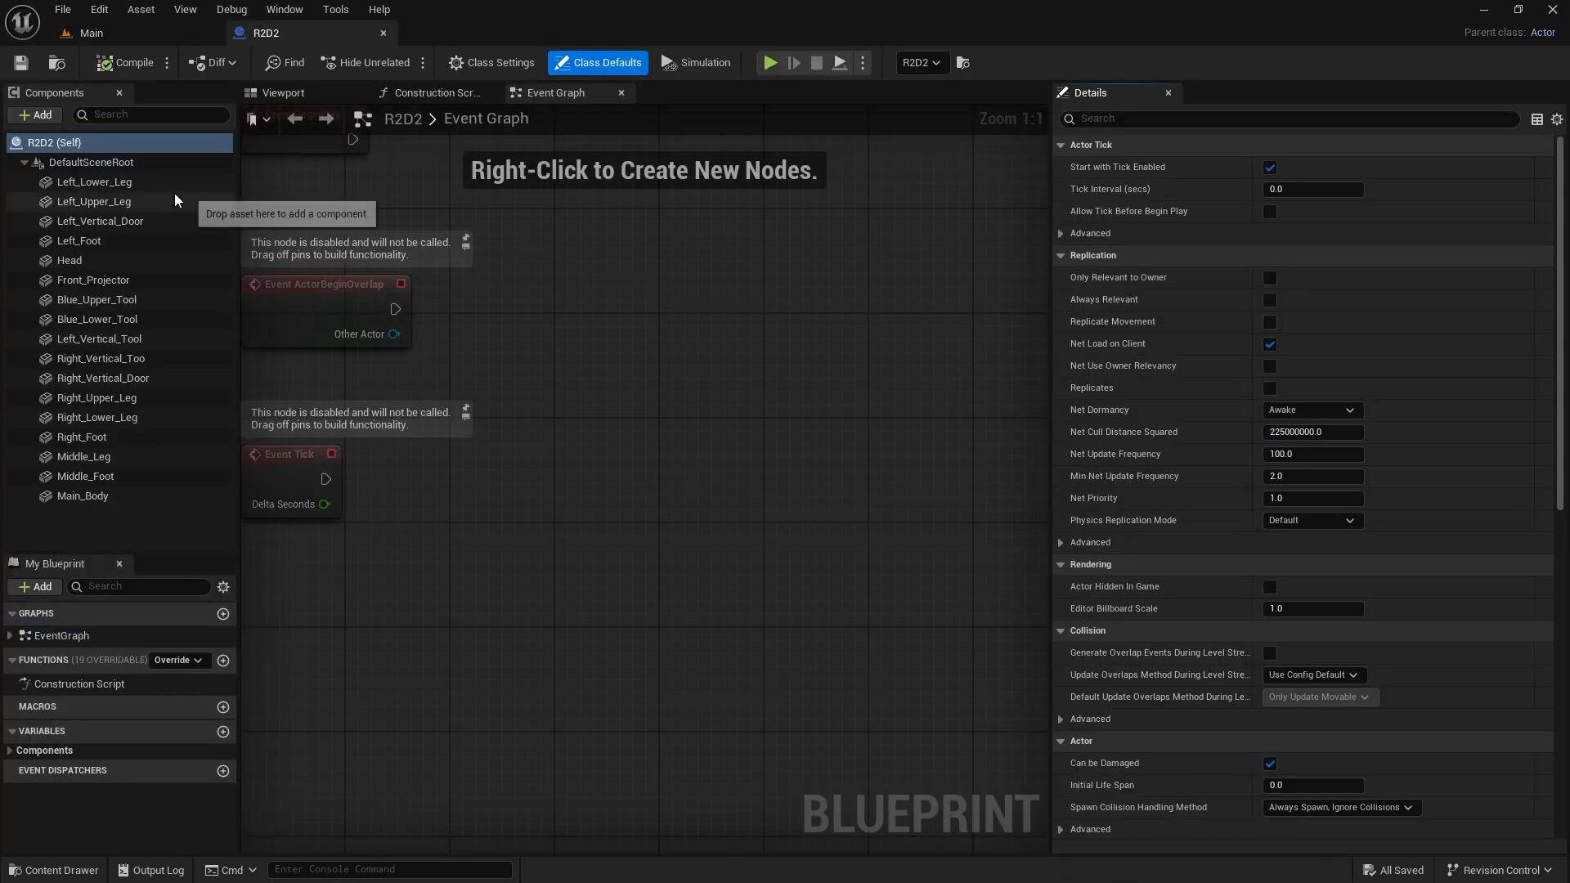
# Step: Assign the MD_R2D2 material to Element 0 of the Left_Lower_Leg component
pyautogui.click(65, 184)
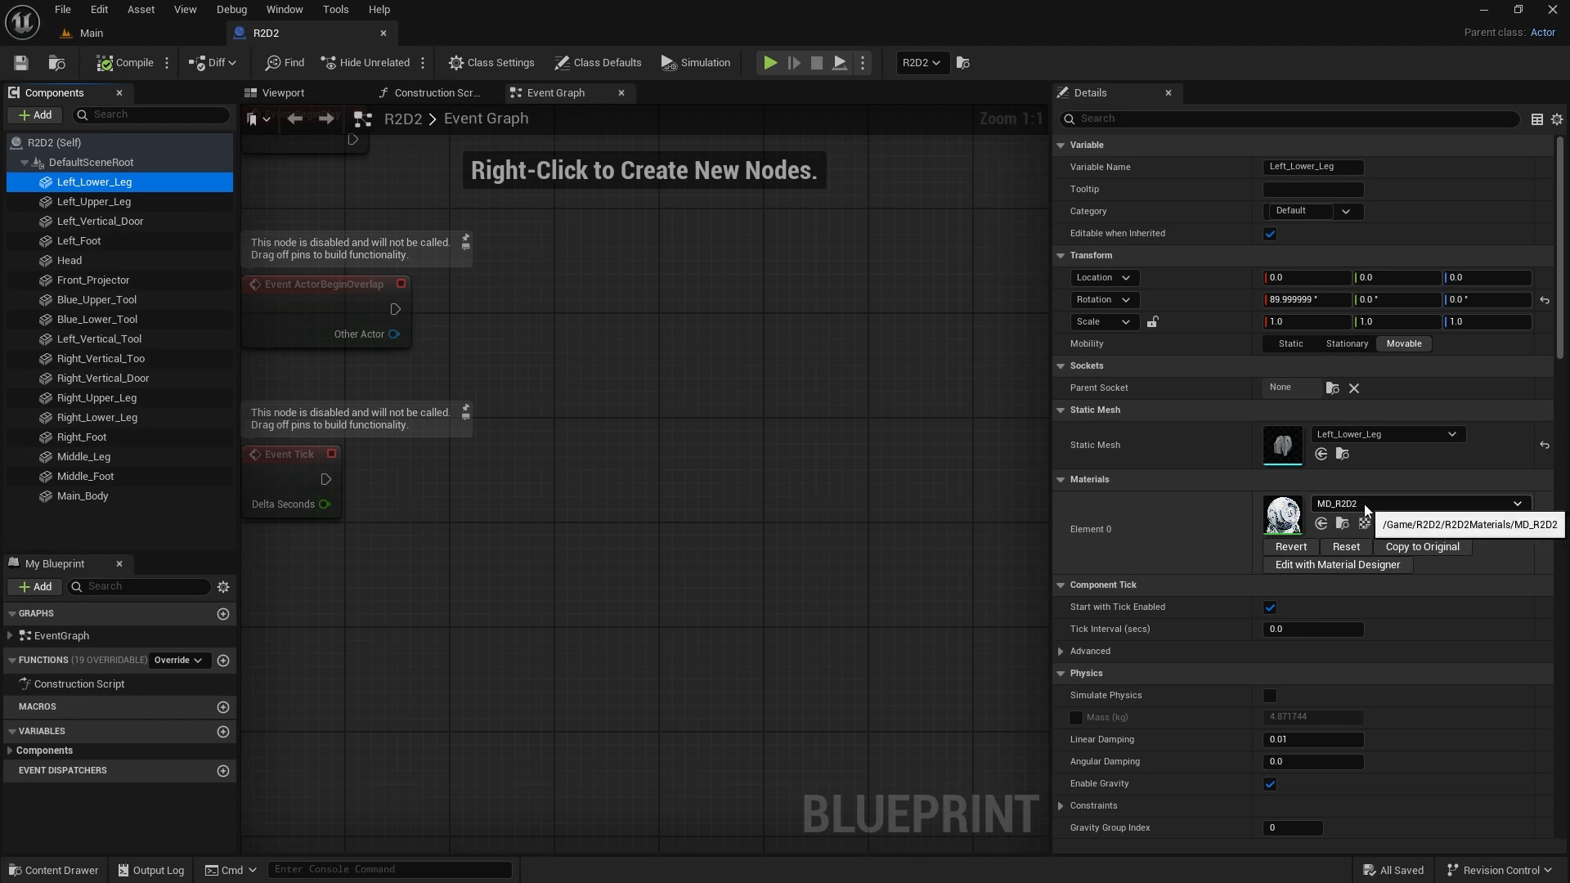
pyautogui.click(1362, 506)
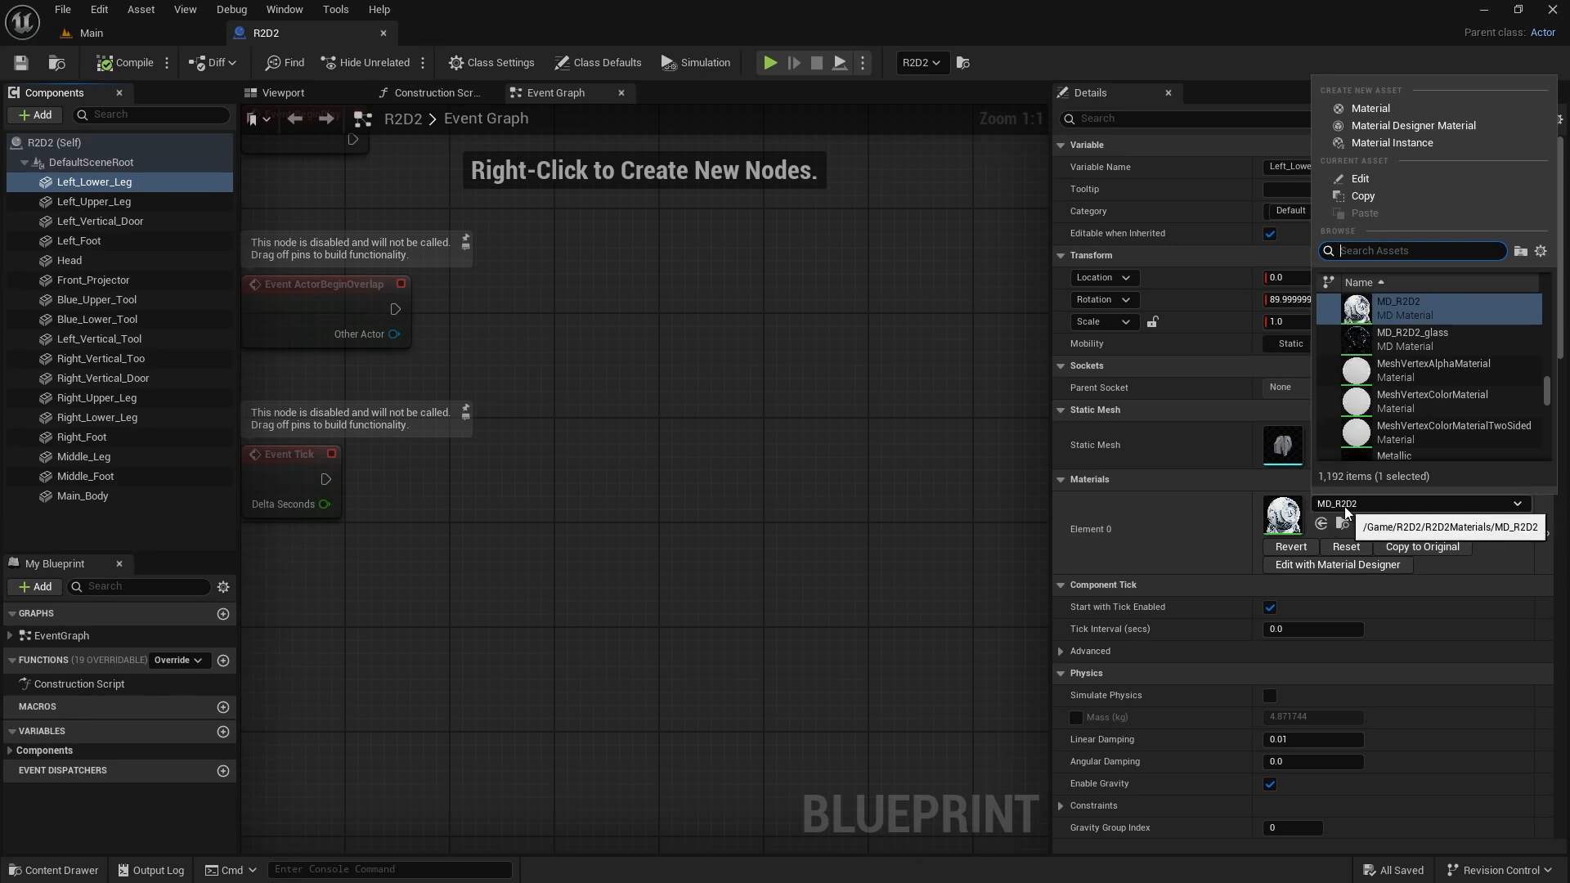
pyautogui.write('md')
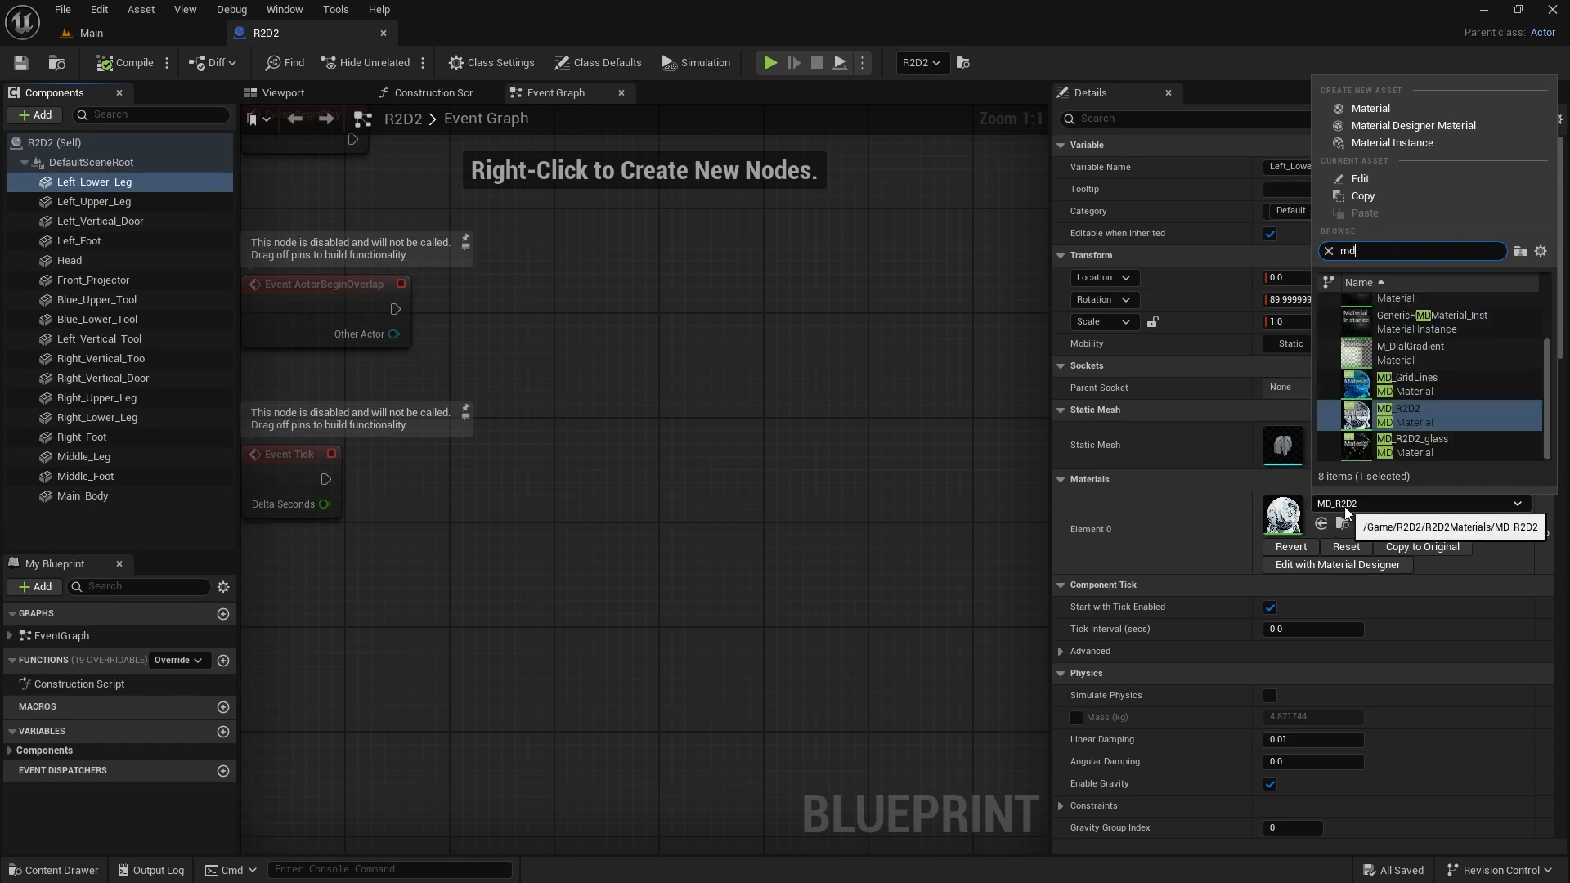
pyautogui.write('_r2')
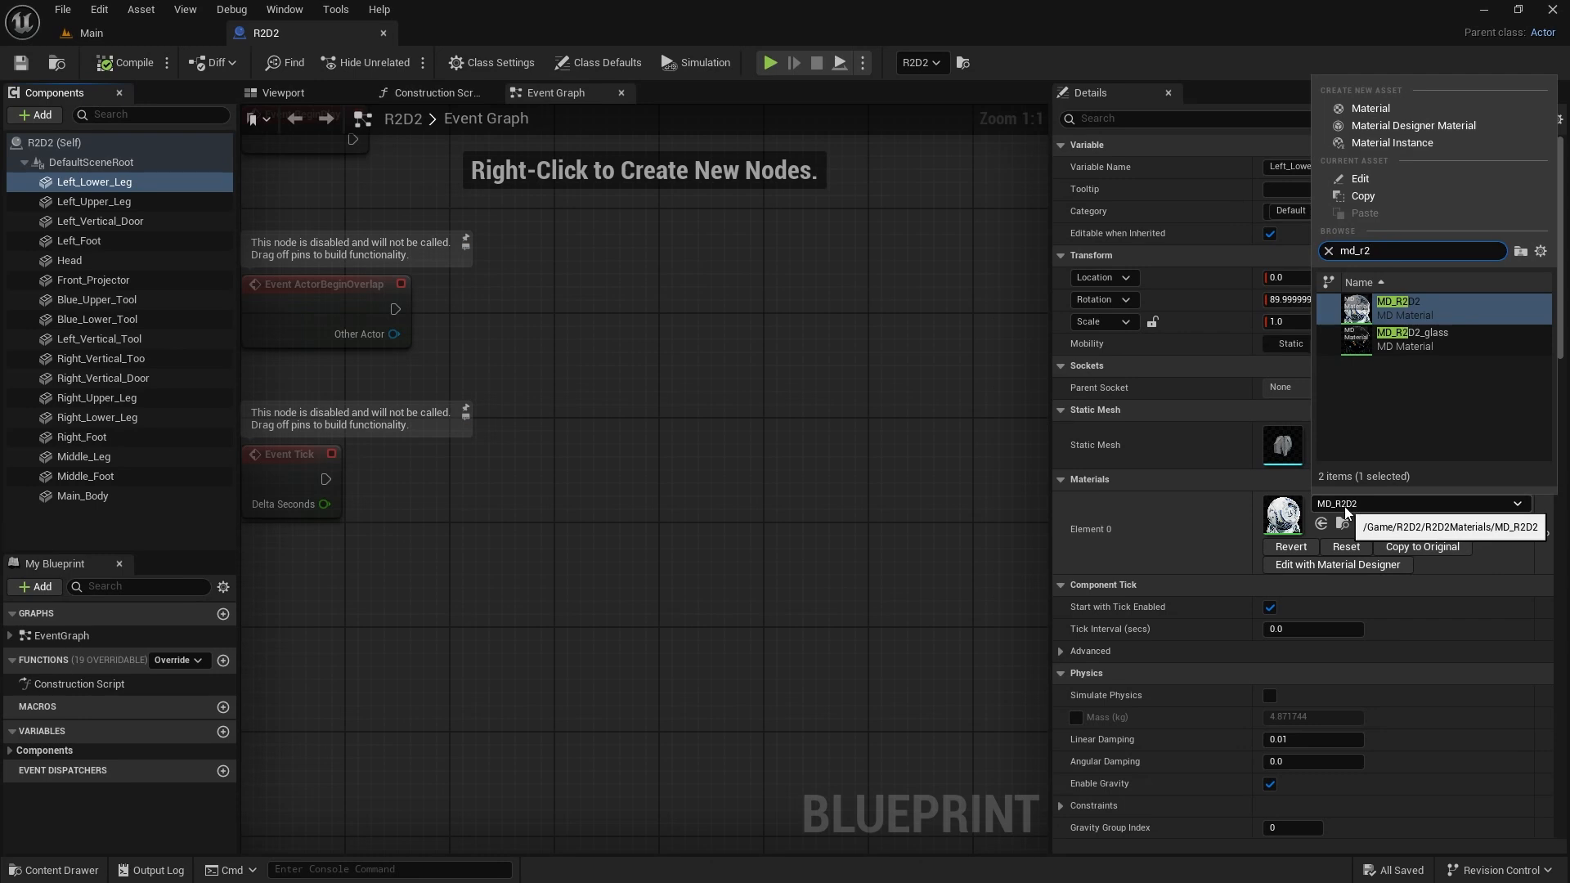
pyautogui.click(1365, 314)
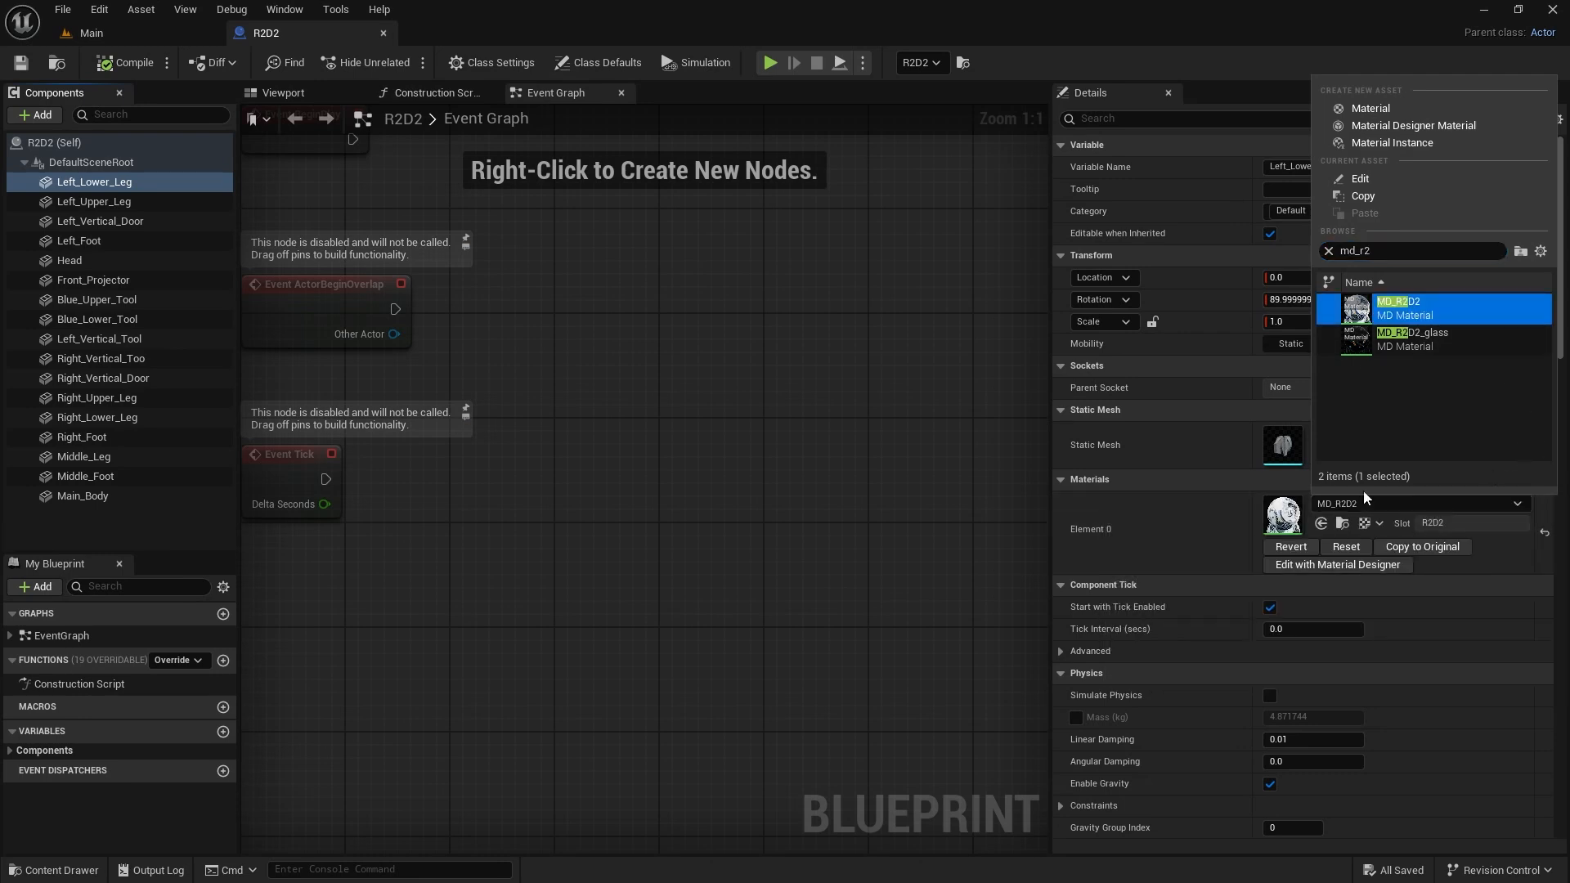
# Step: Compile and save the R2D2 Blueprint and close its editor to return to the Main level
pyautogui.click(148, 62)
pyautogui.click(20, 63)
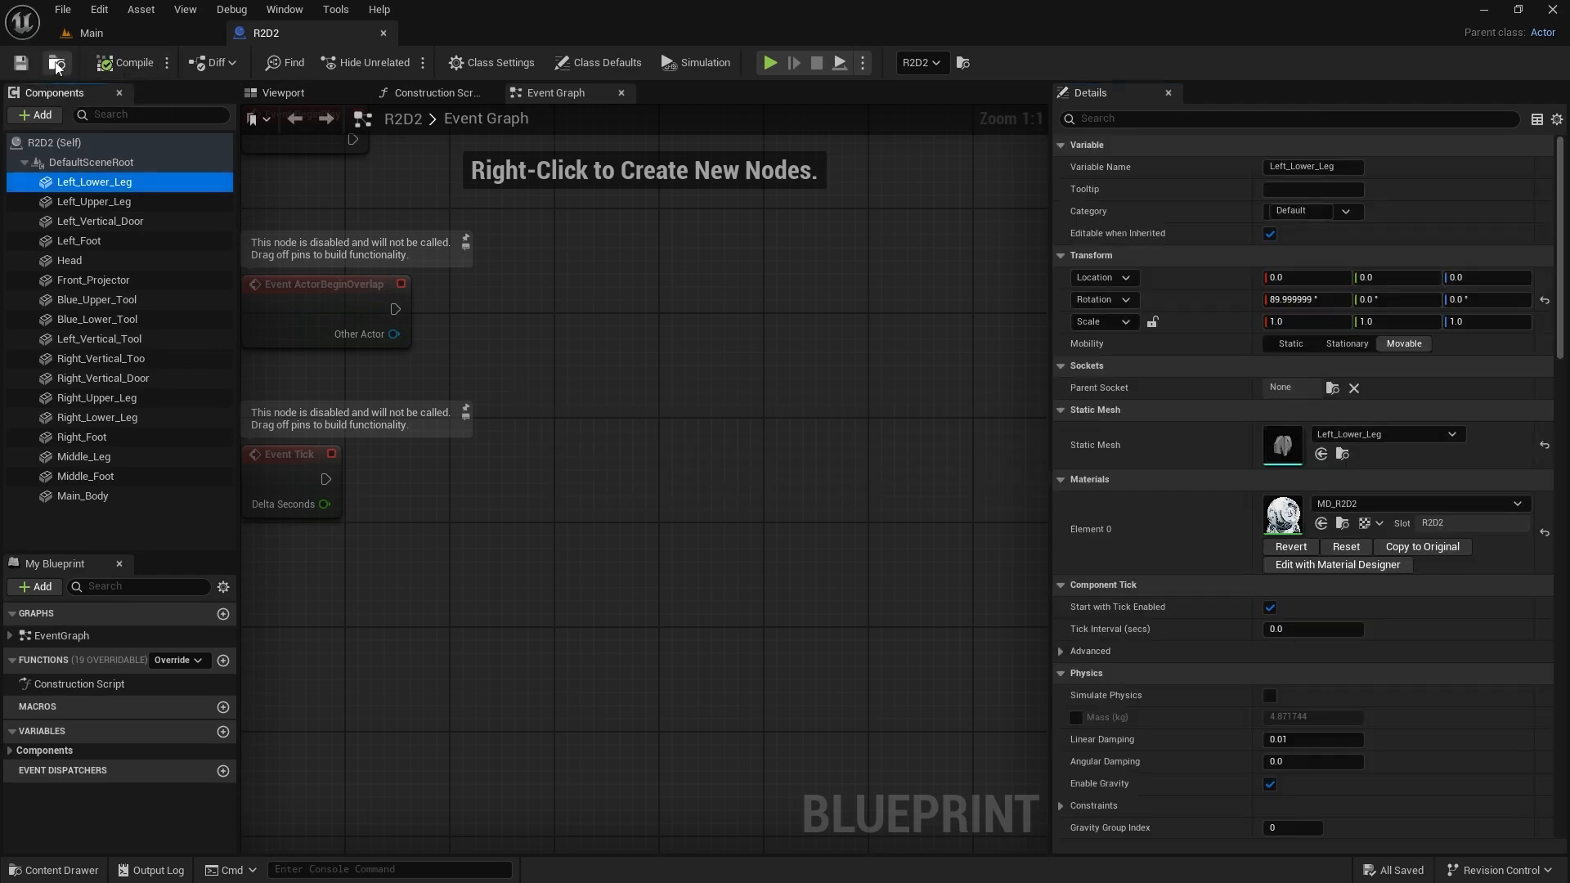
pyautogui.click(383, 32)
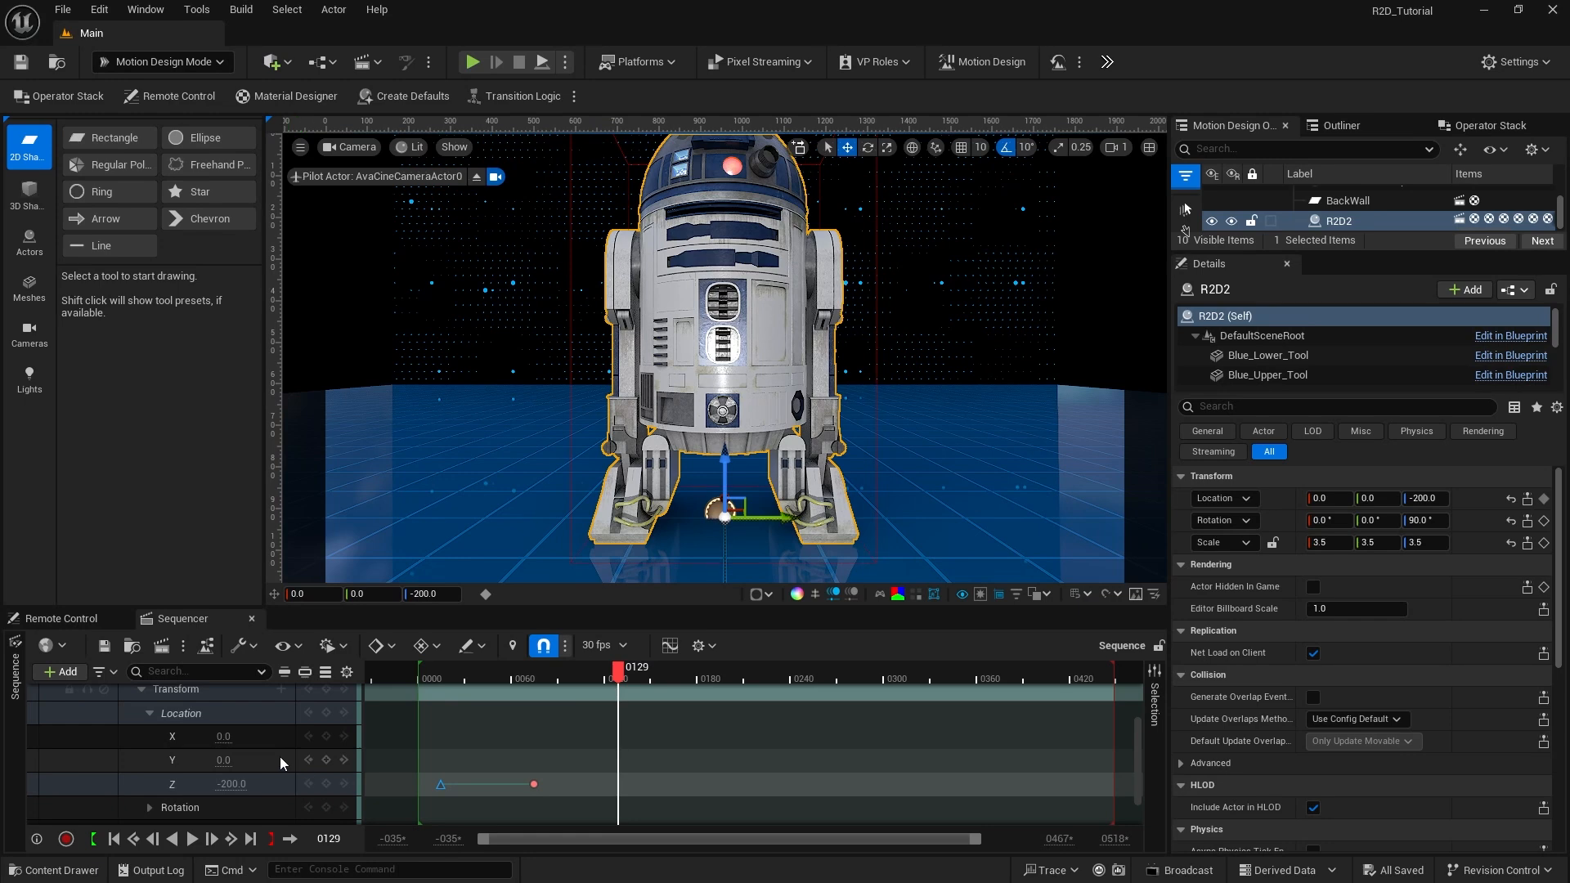
# Step: Collapse the R2D2 track in Sequencer and clear the selection
pyautogui.scroll(2, 280, 757)
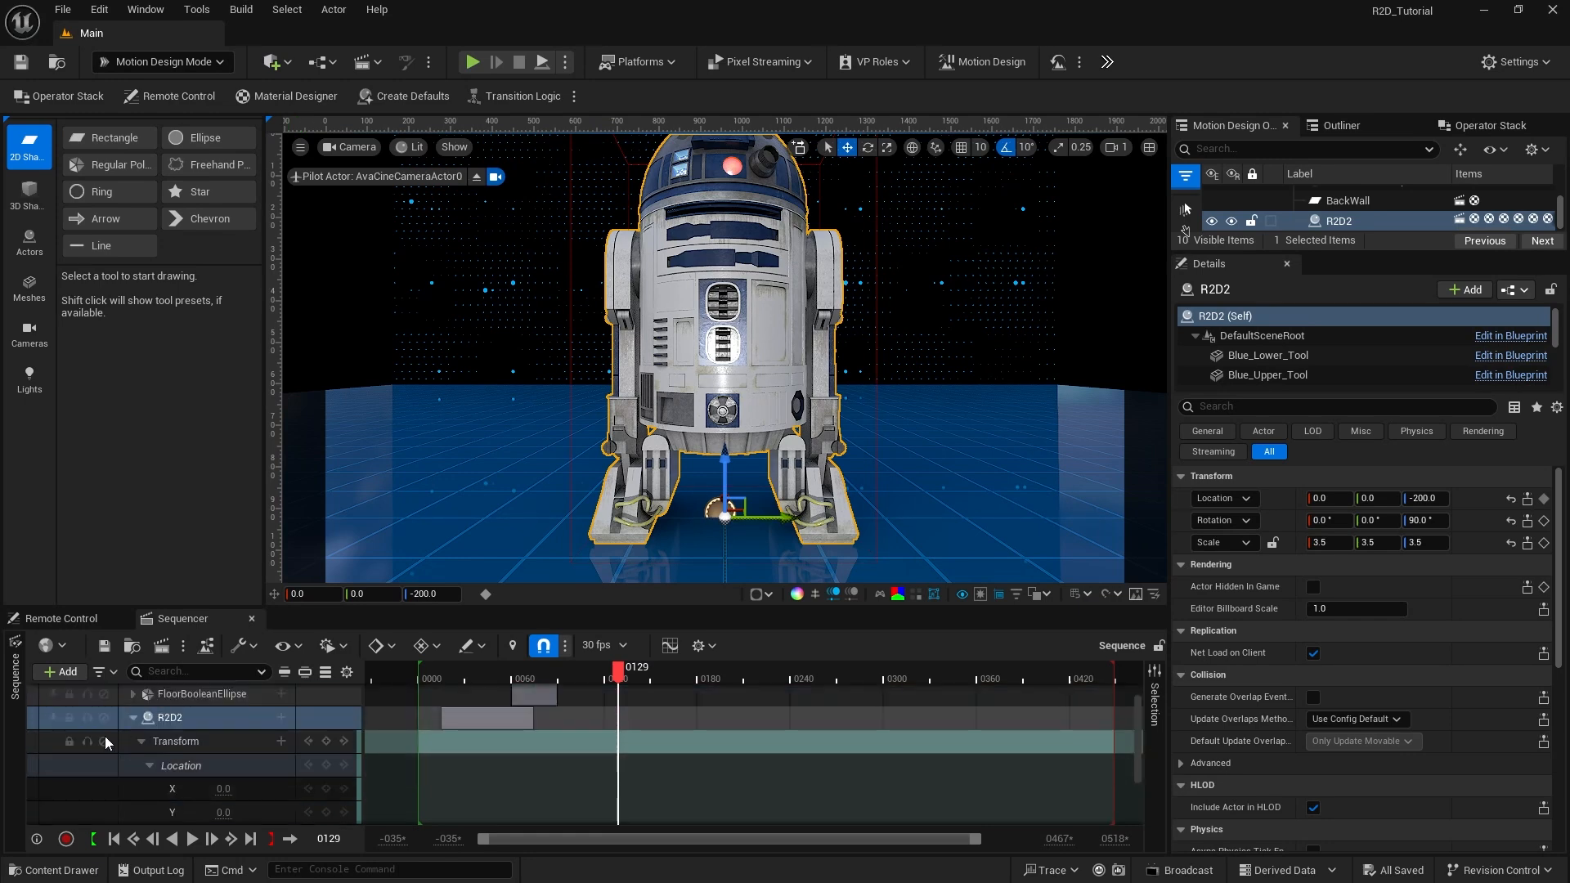
pyautogui.click(133, 717)
pyautogui.click(201, 787)
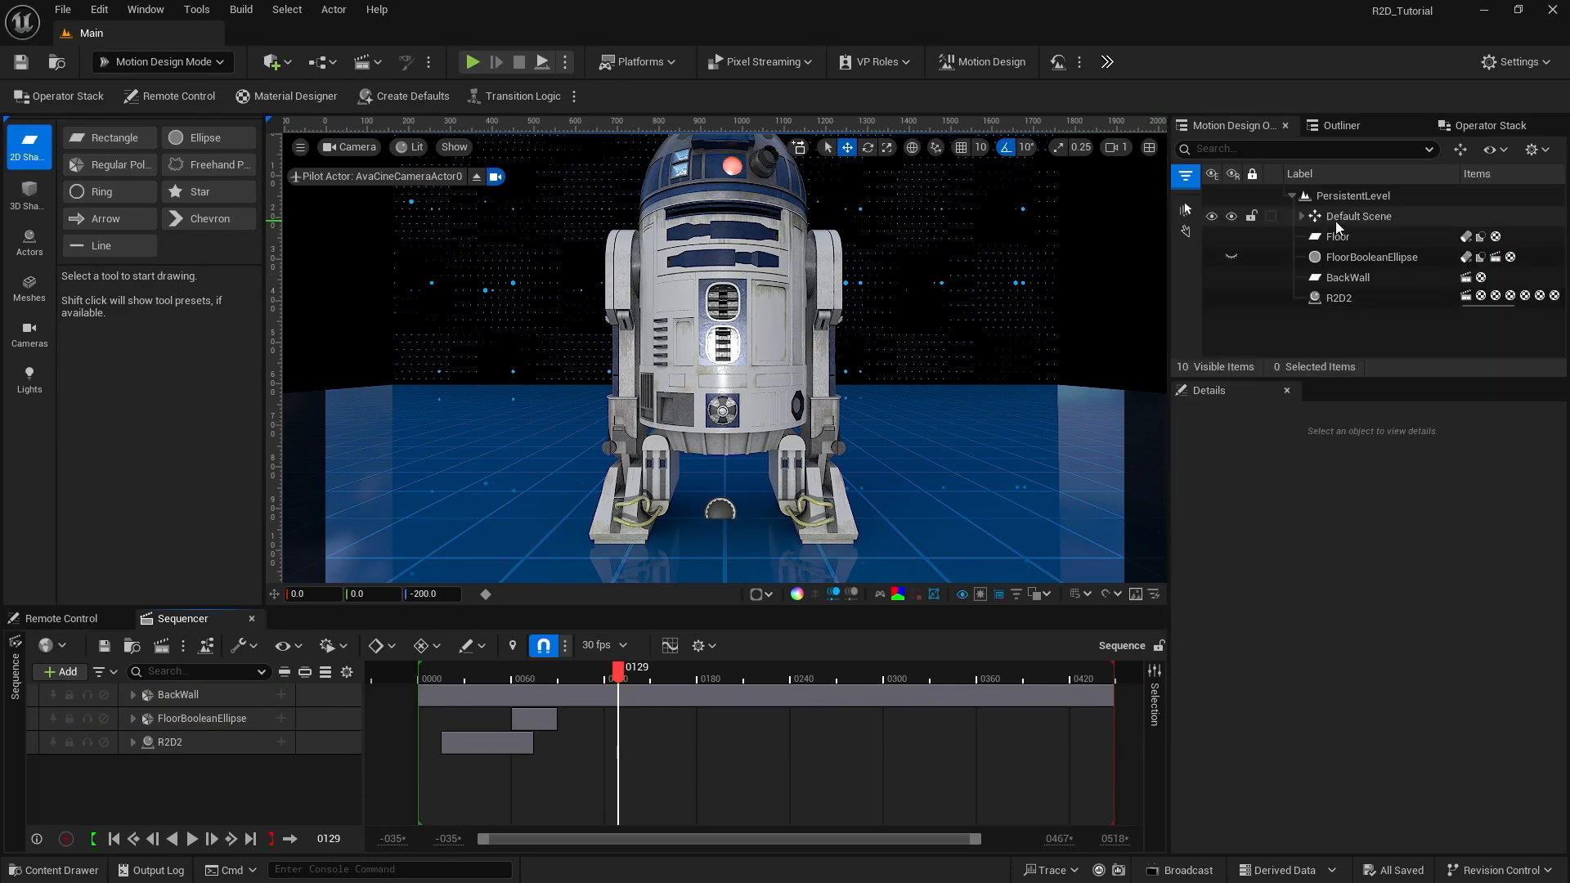
# Step: Expand Default Scene in the Motion Design Outliner and unlock AvaCineCameraActor0
pyautogui.click(1301, 217)
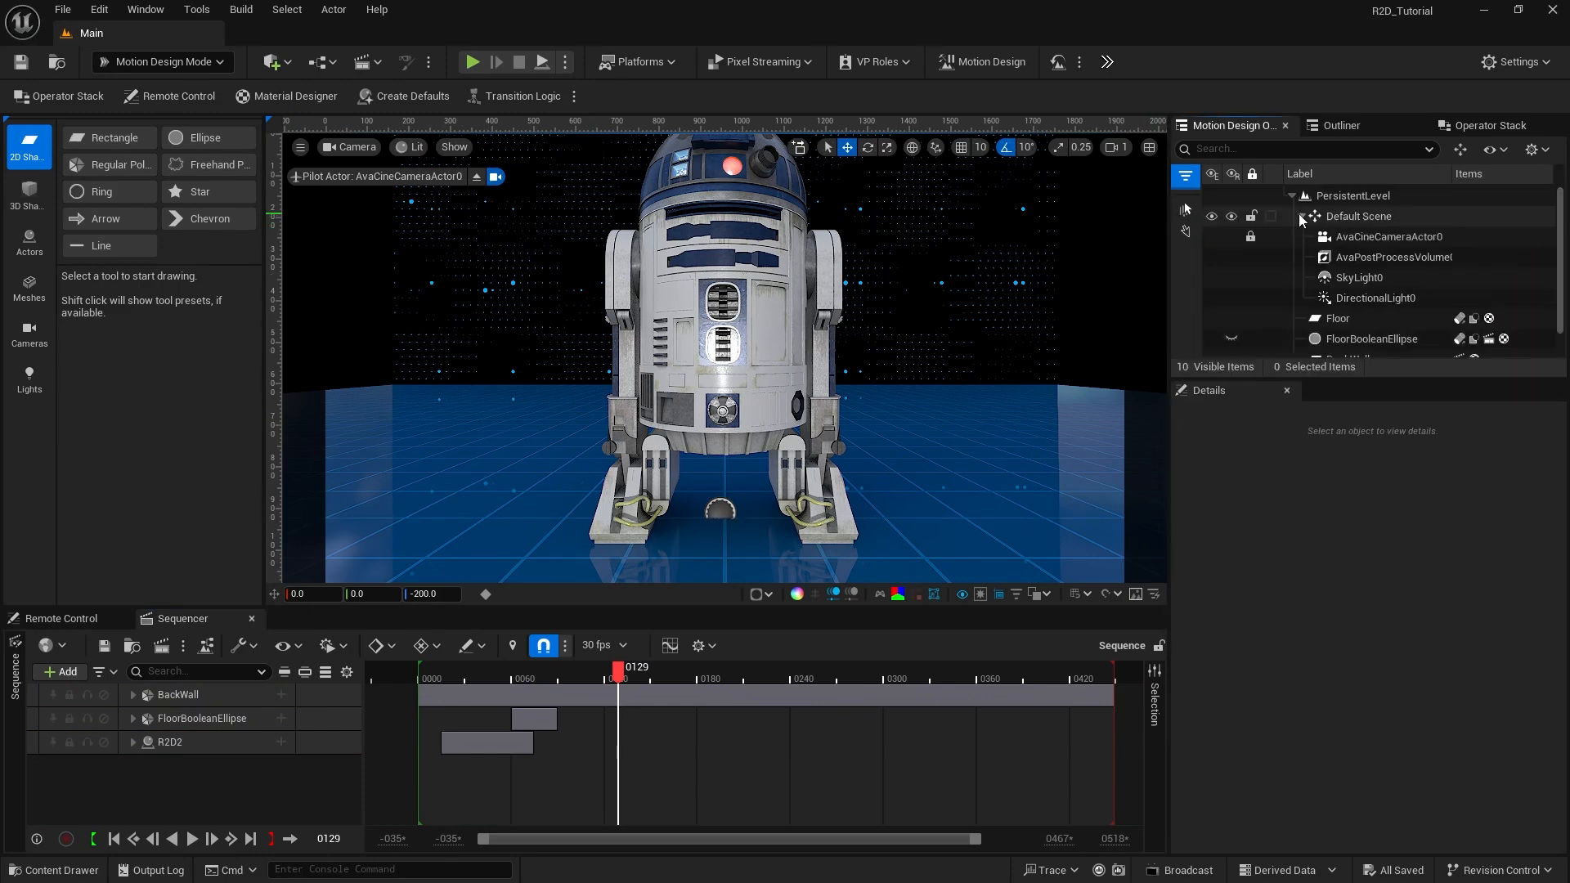
pyautogui.click(1354, 239)
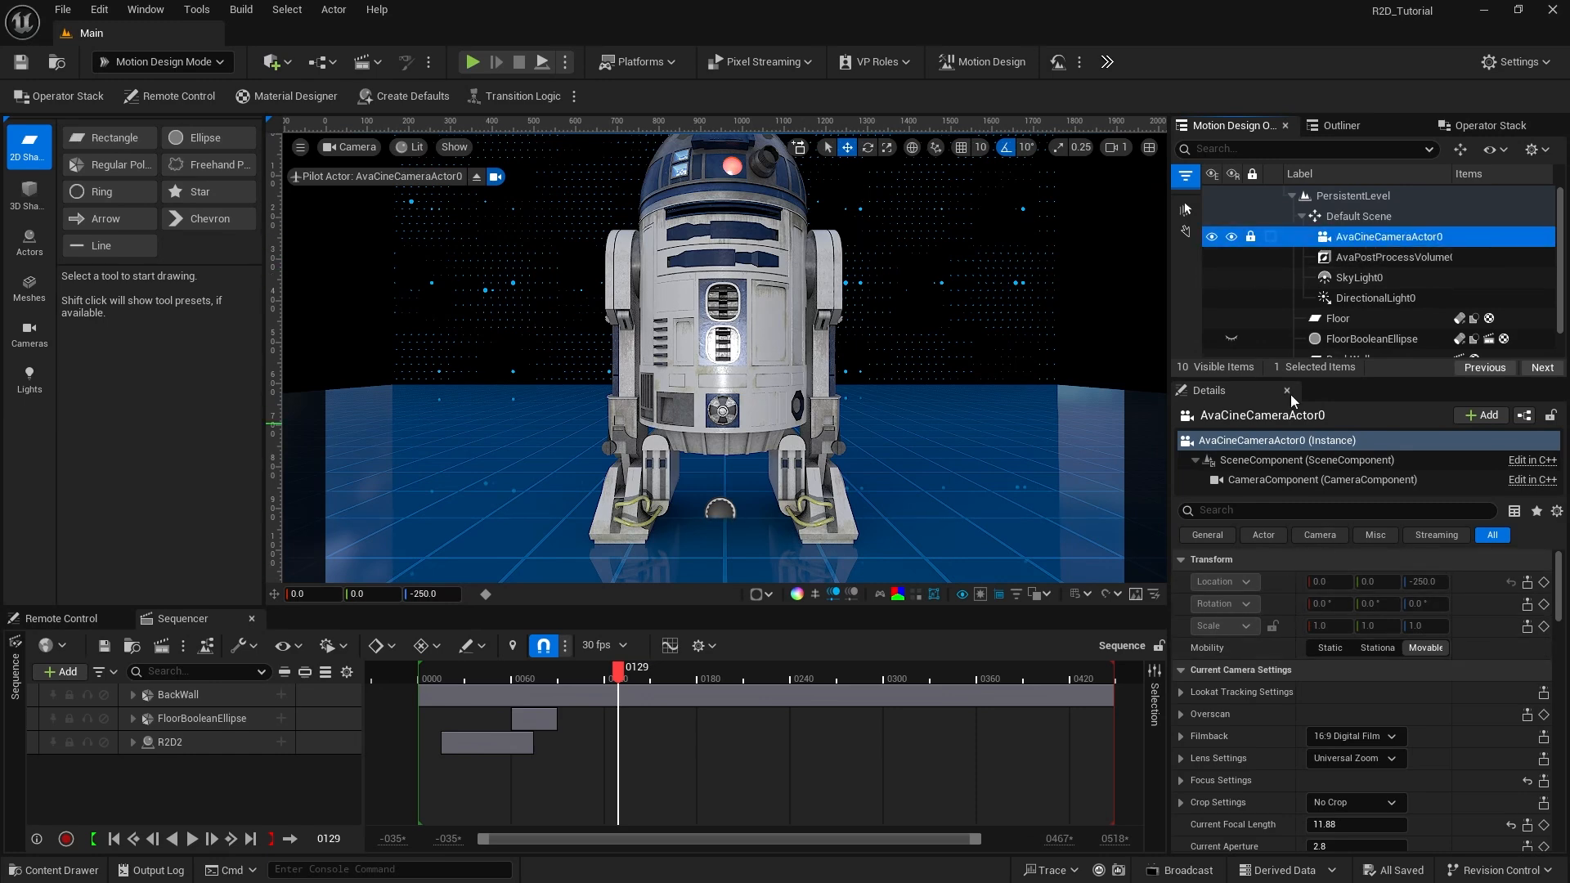
pyautogui.click(1251, 237)
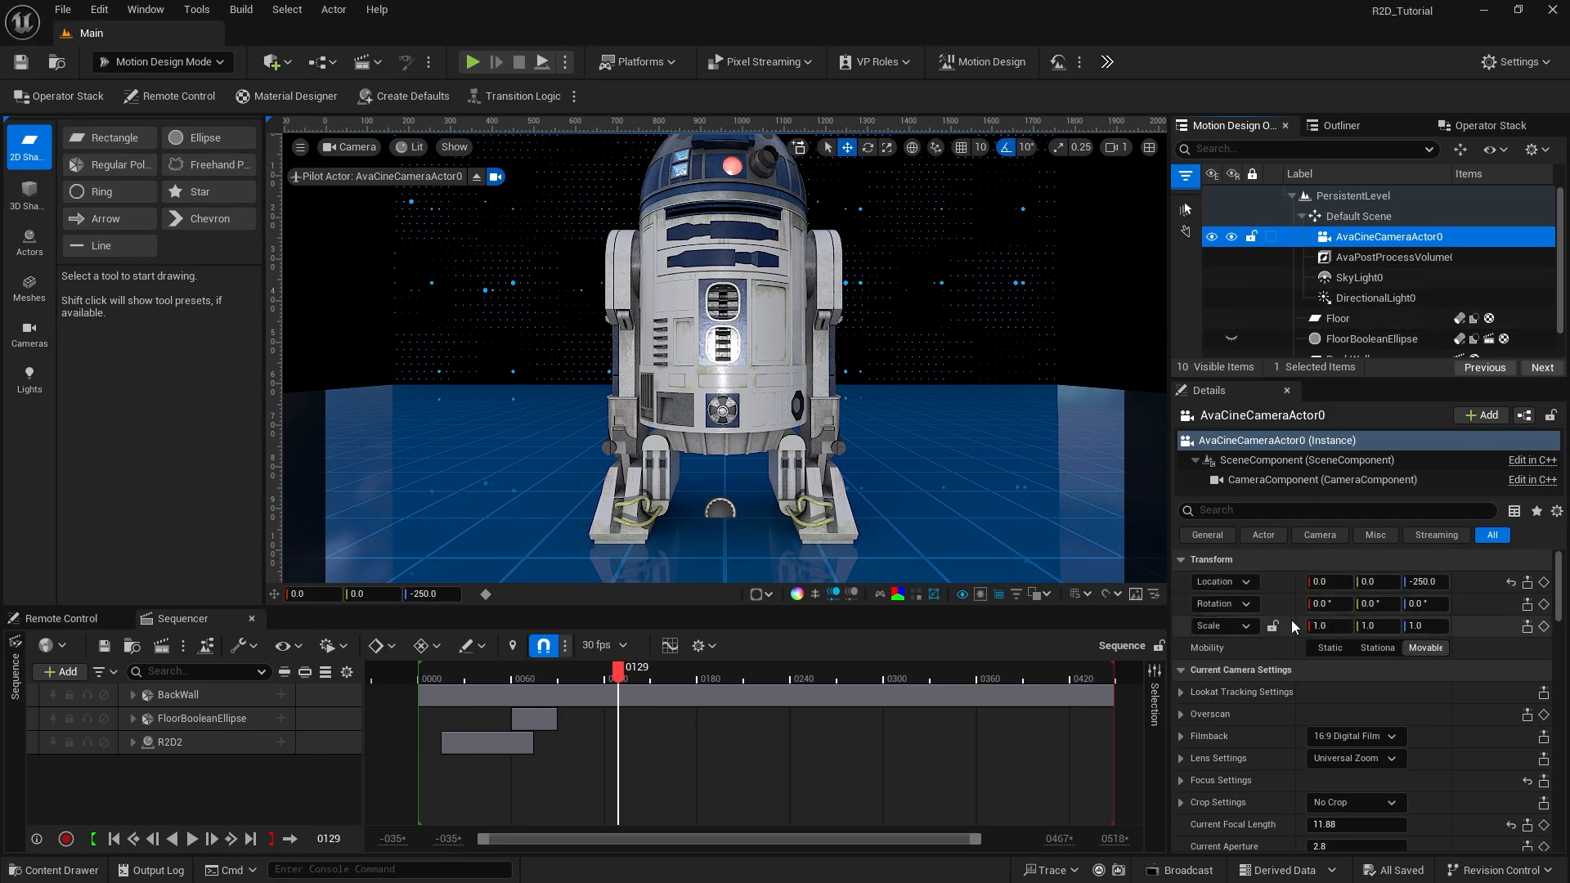
# Step: Change AvaCineCameraActor0's lens settings to the 50mm Prime f/1.8 preset
pyautogui.scroll(-2, 1292, 620)
pyautogui.scroll(1, 1292, 620)
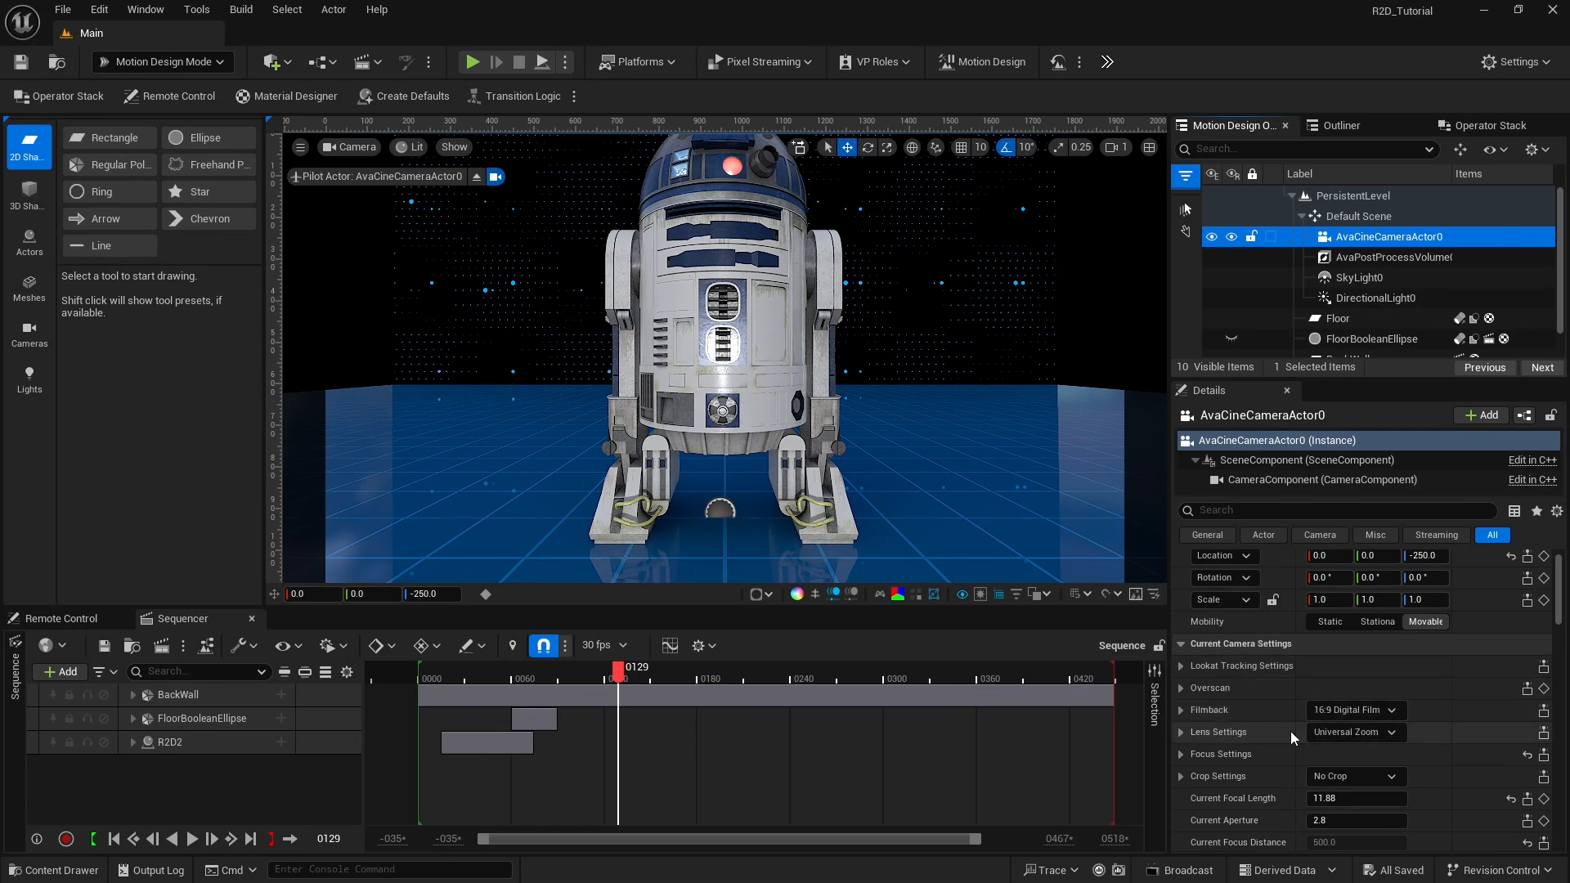
pyautogui.click(1349, 733)
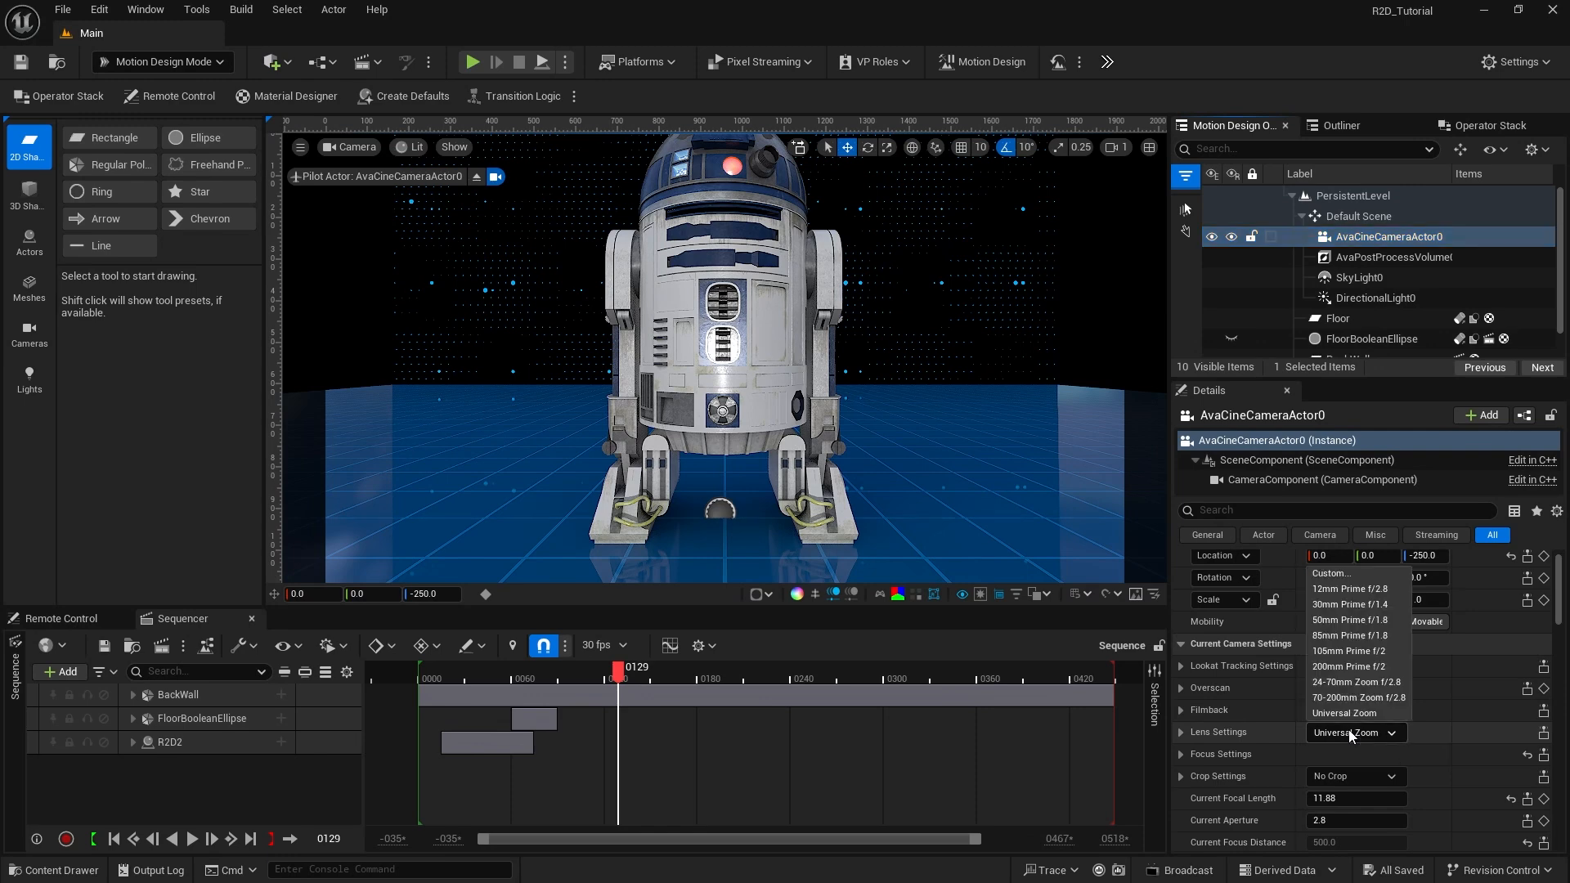
pyautogui.click(1347, 620)
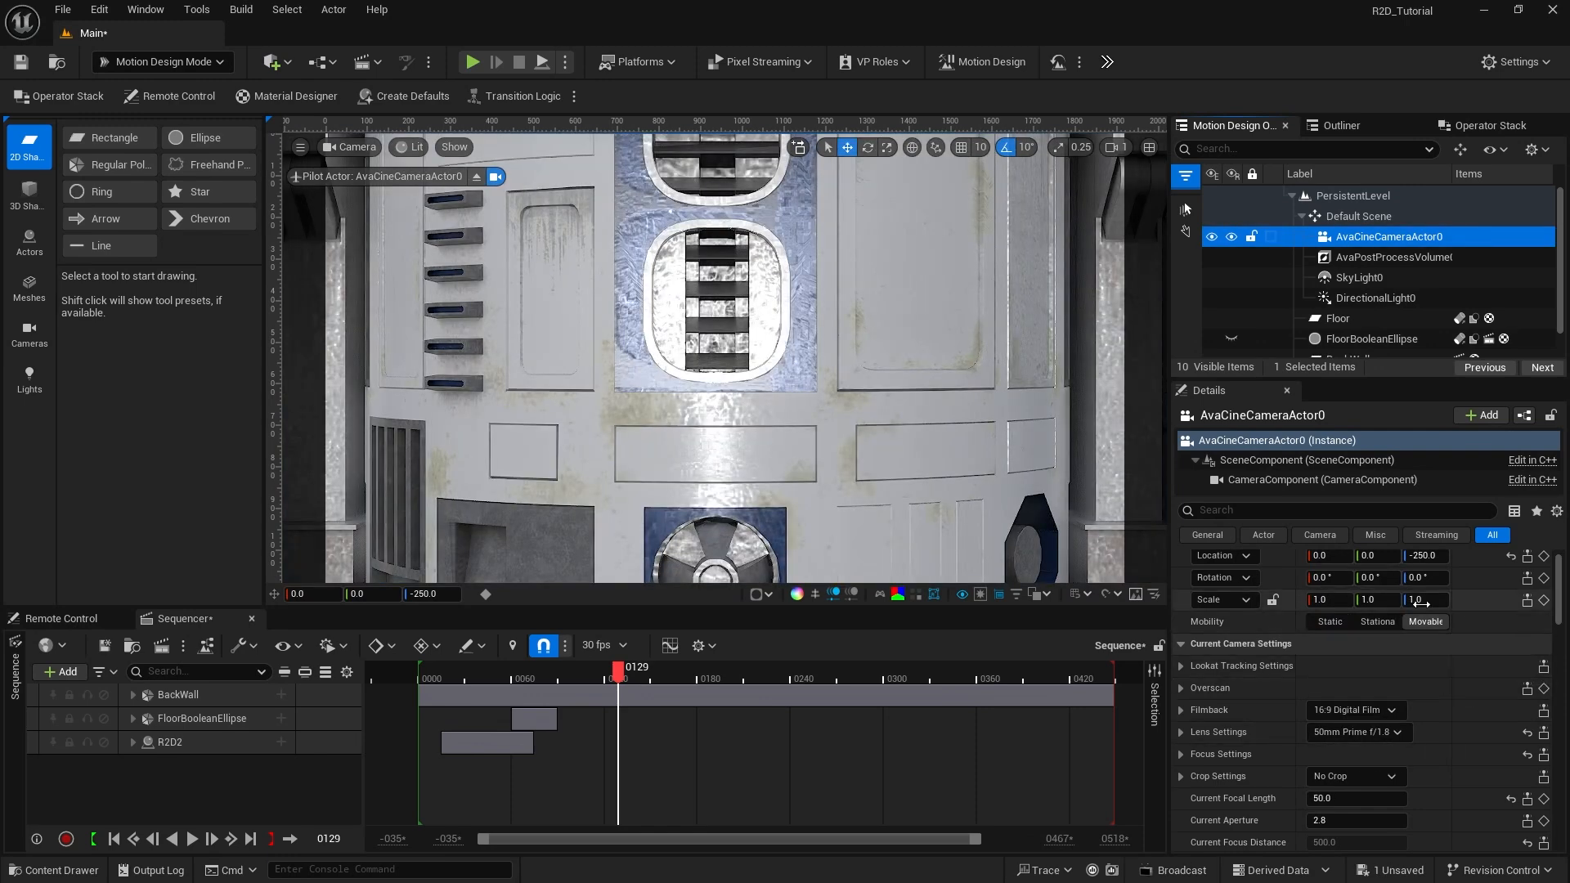
# Step: Move AvaCineCameraActor0 back by setting its X location to -3000
pyautogui.scroll(1, 1403, 582)
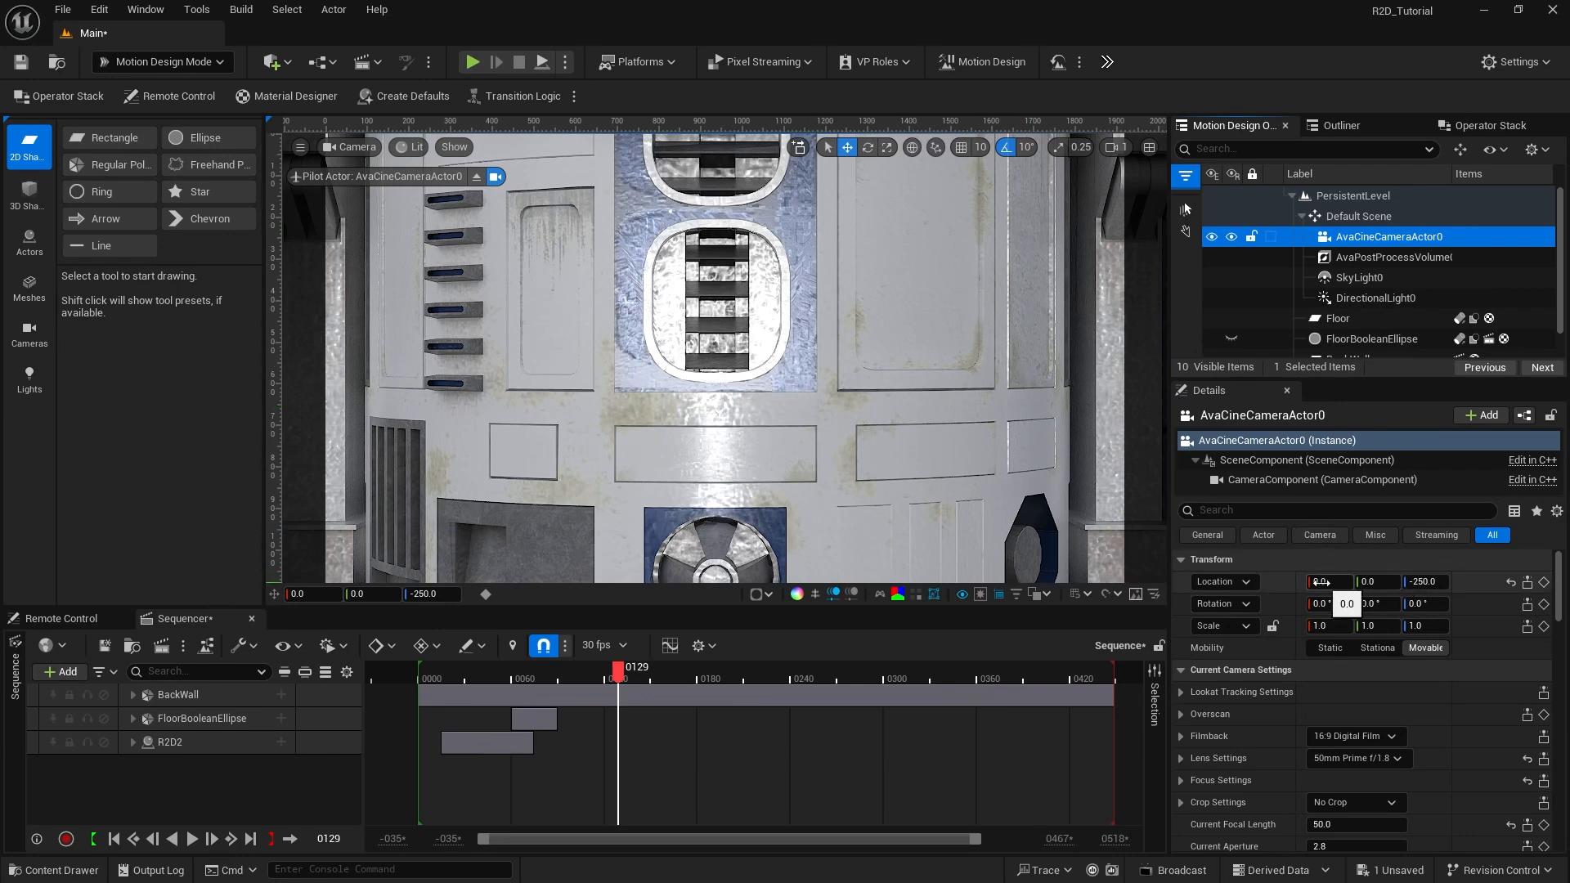
pyautogui.click(1321, 582)
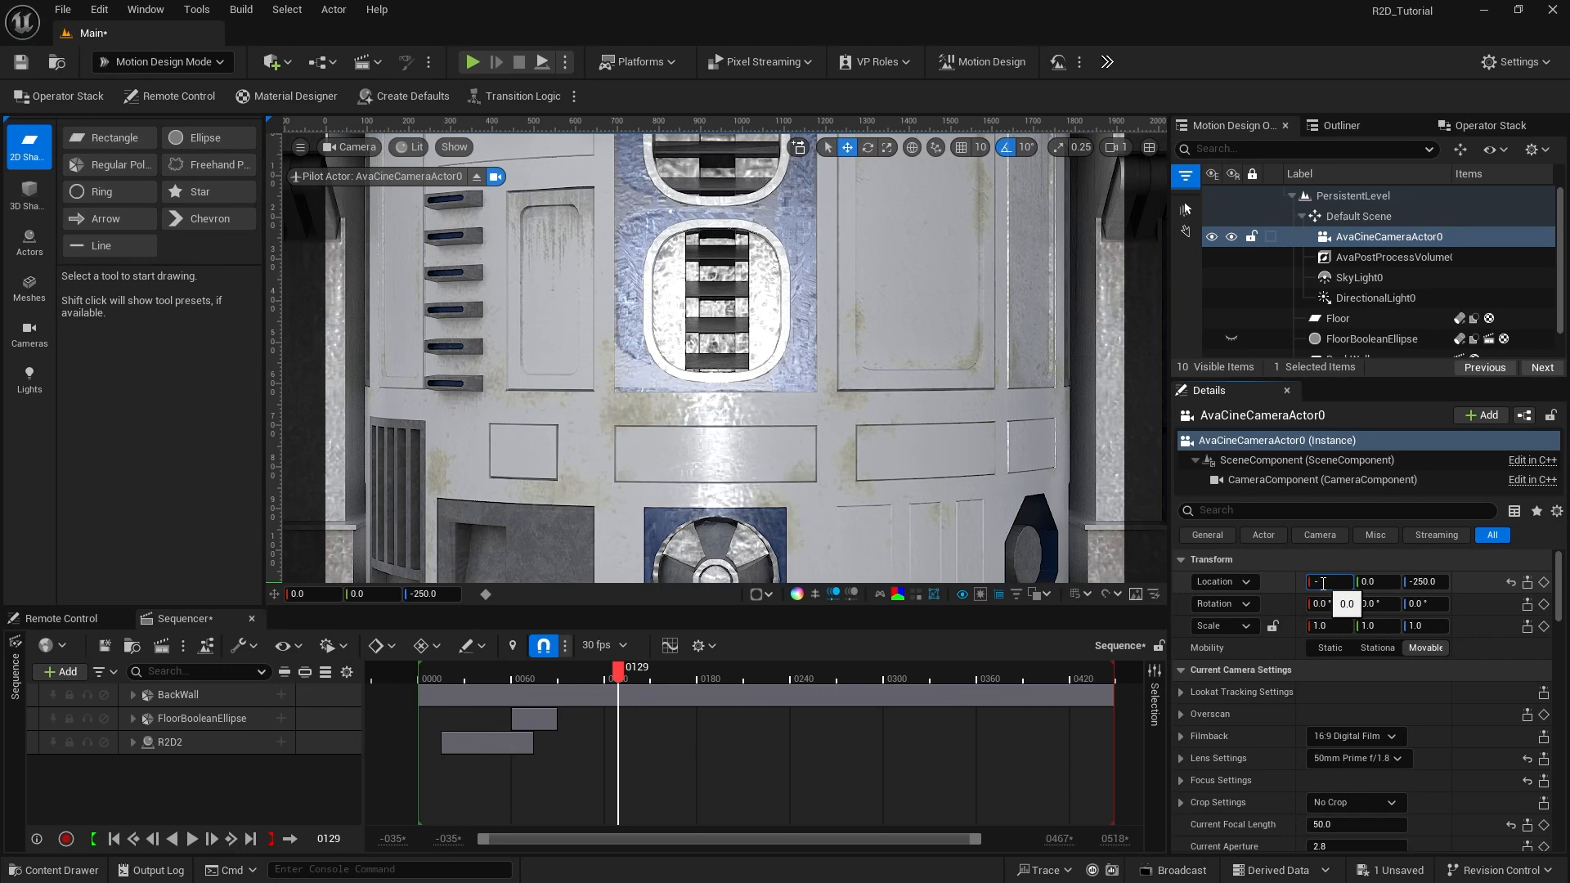
pyautogui.press('Return')
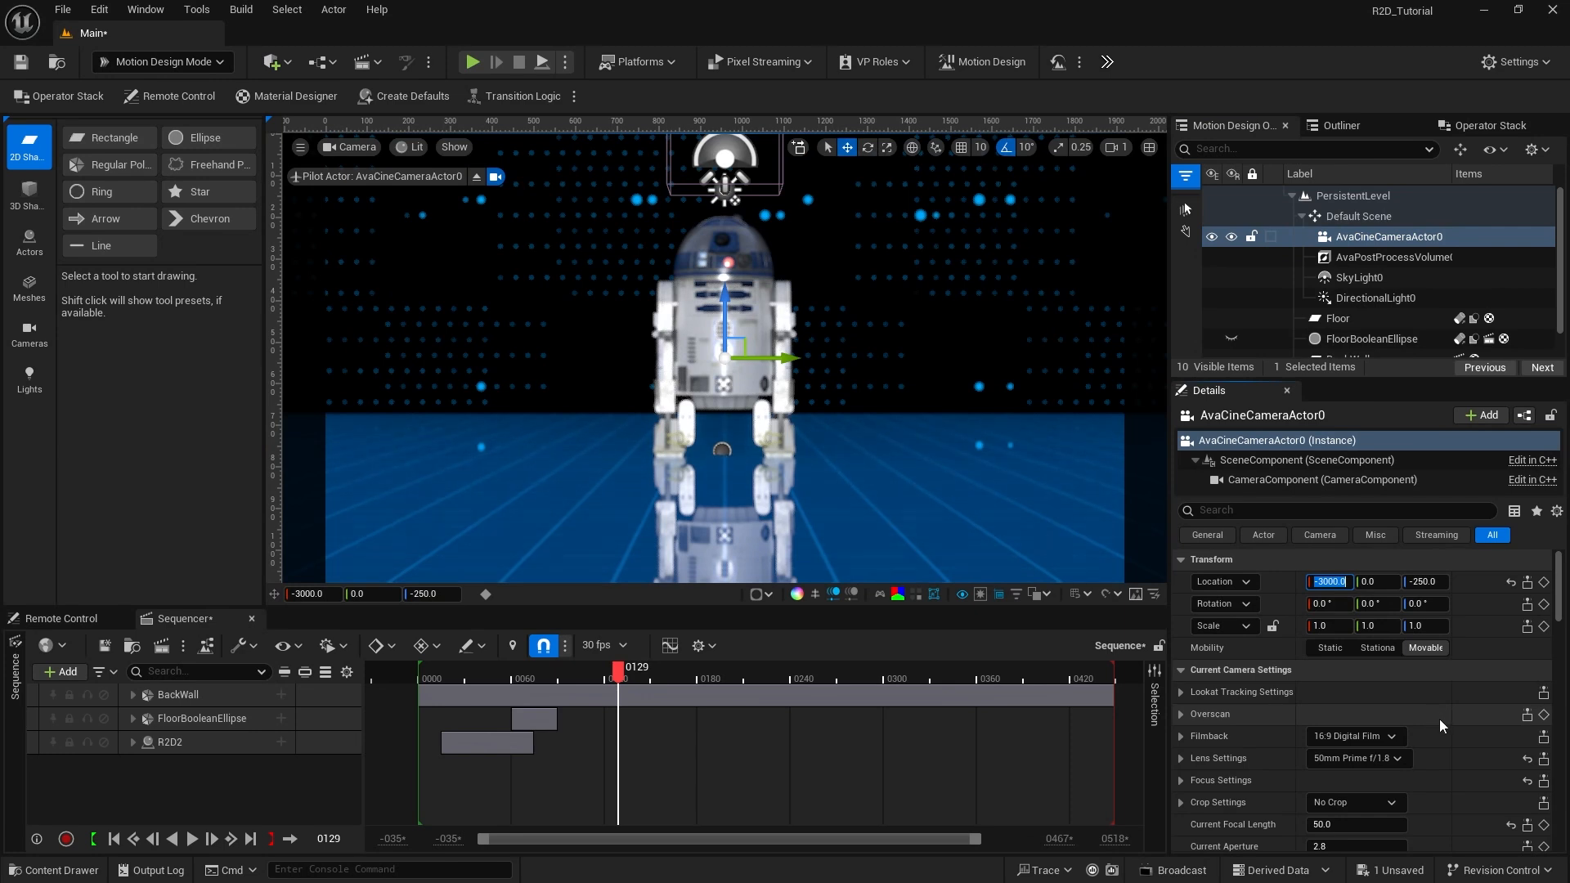
# Step: Draw the debug focus plane from the camera's Focus Settings and raise the manual focus distance to about 6095 cm
pyautogui.click(1180, 781)
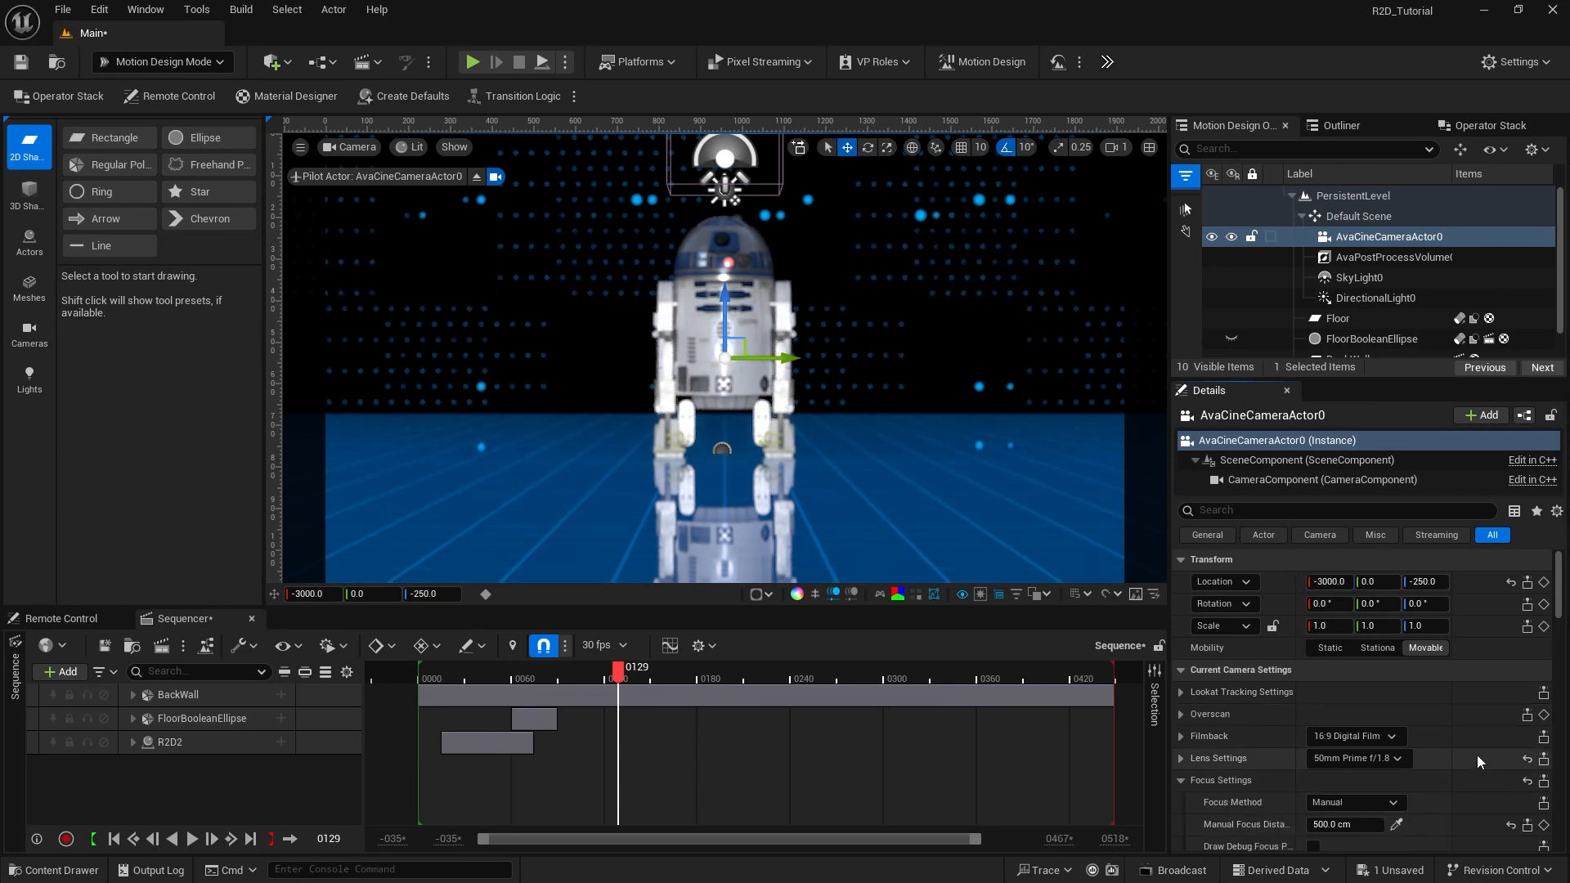
pyautogui.scroll(-2, 1476, 754)
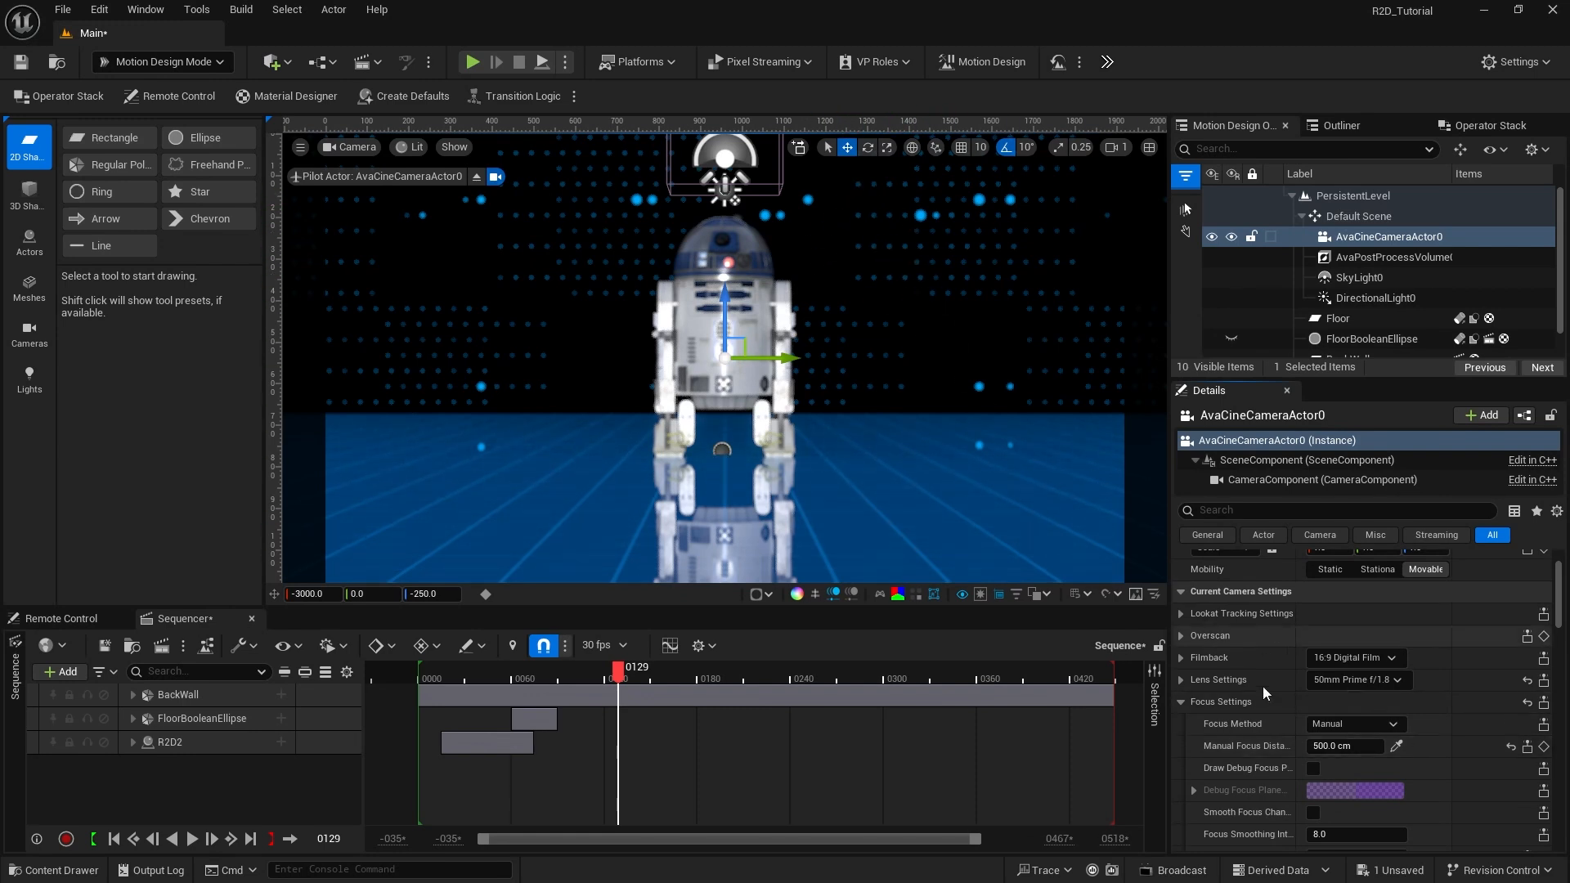
pyautogui.click(1313, 767)
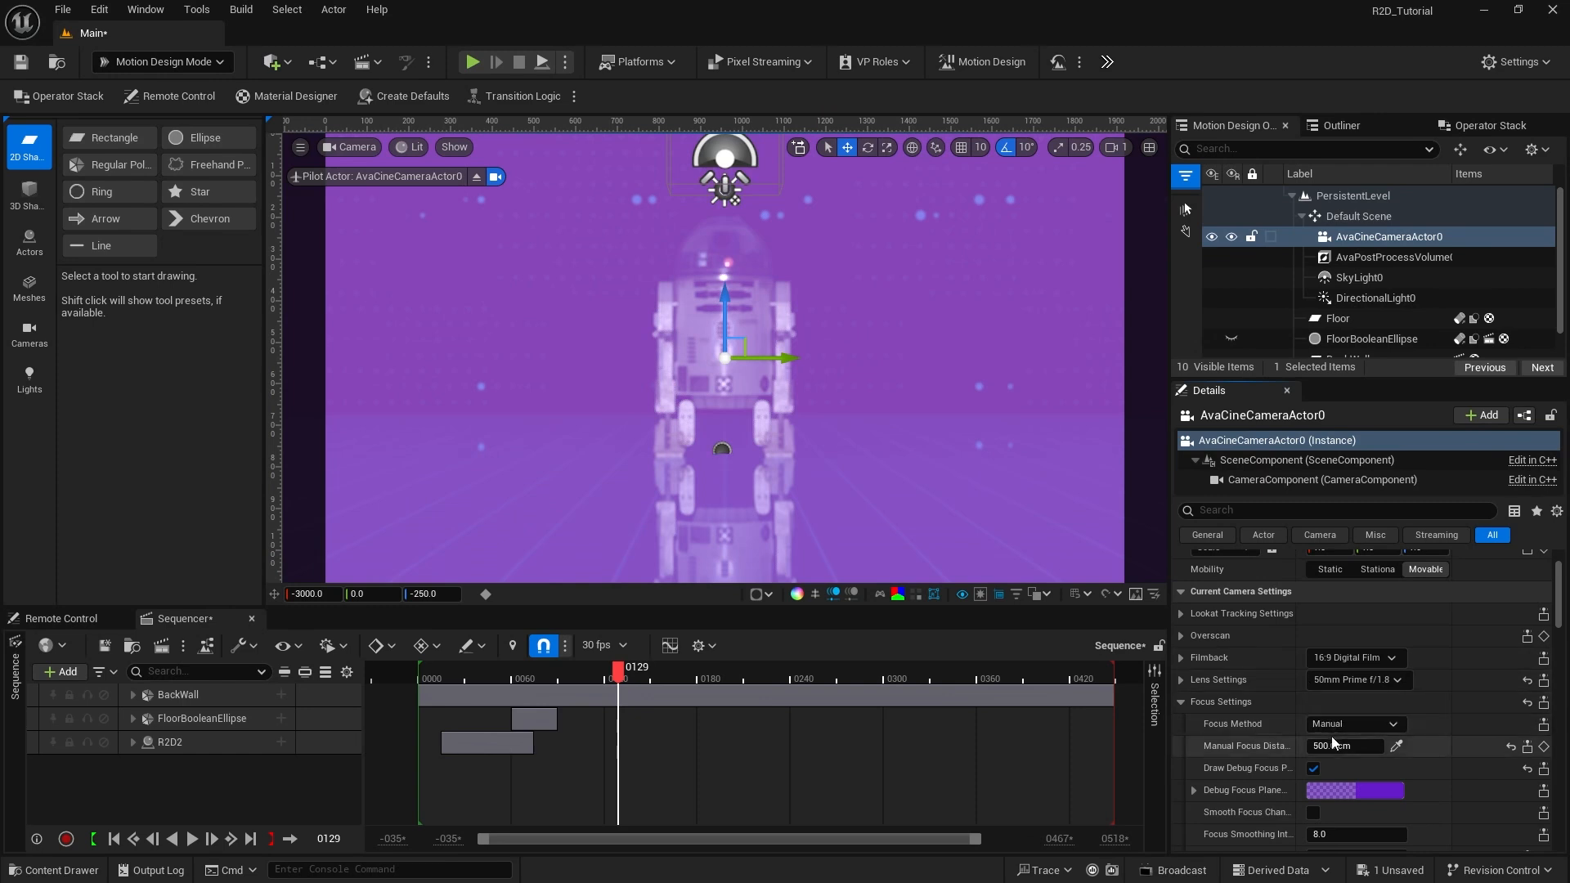
pyautogui.moveTo(1331, 745); pyautogui.dragTo(1390, 745)
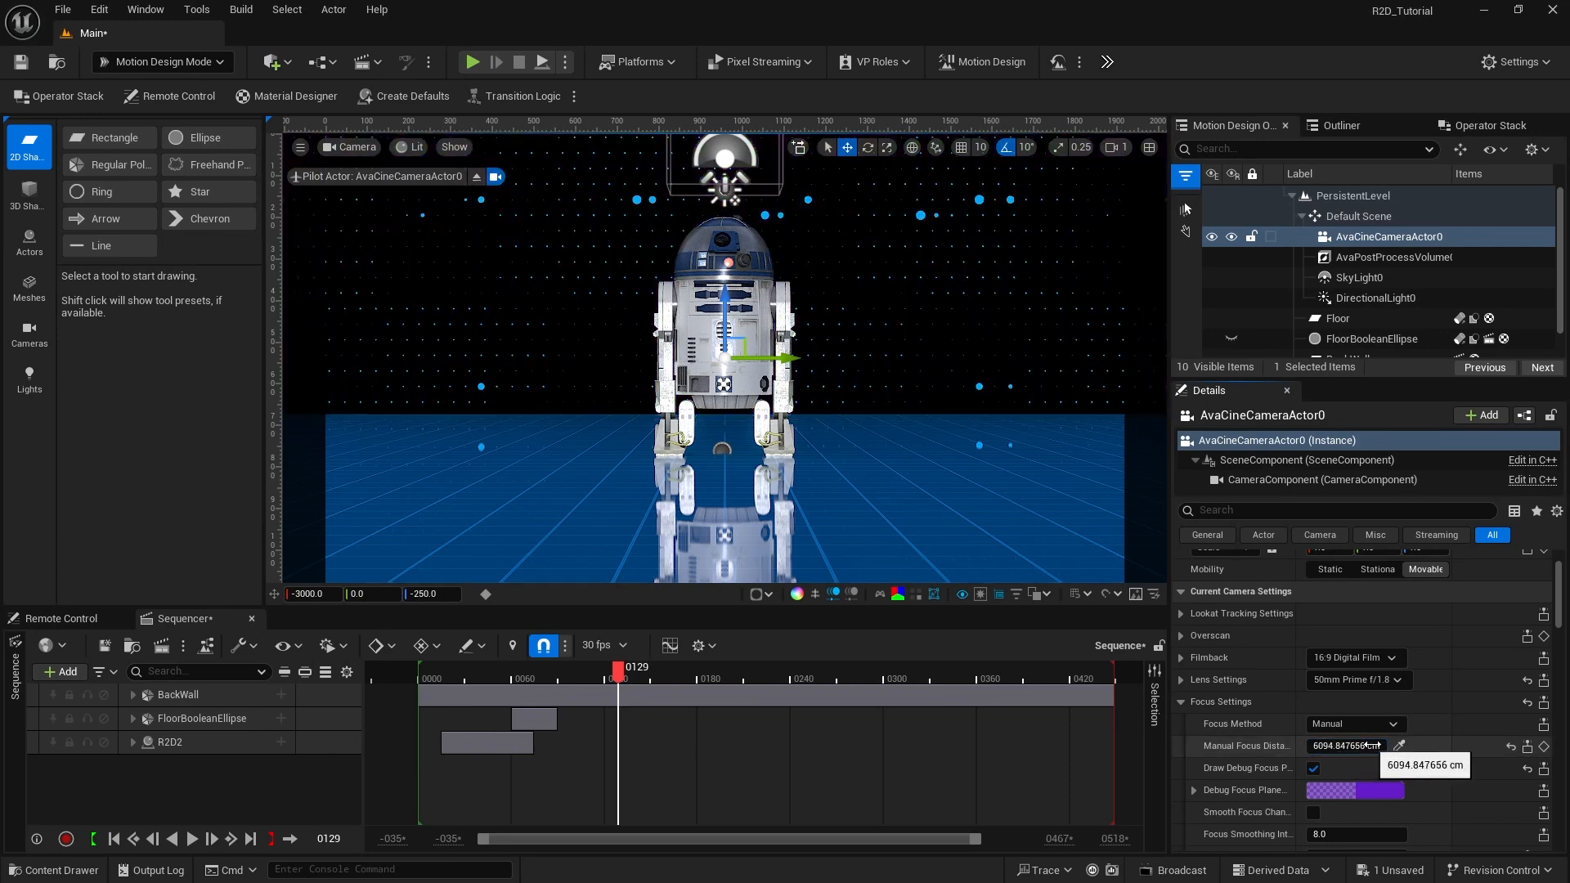
# Step: Sample the back wall's depth as the camera's manual focus distance, 6005 cm, and turn off the debug focus plane
pyautogui.click(1399, 747)
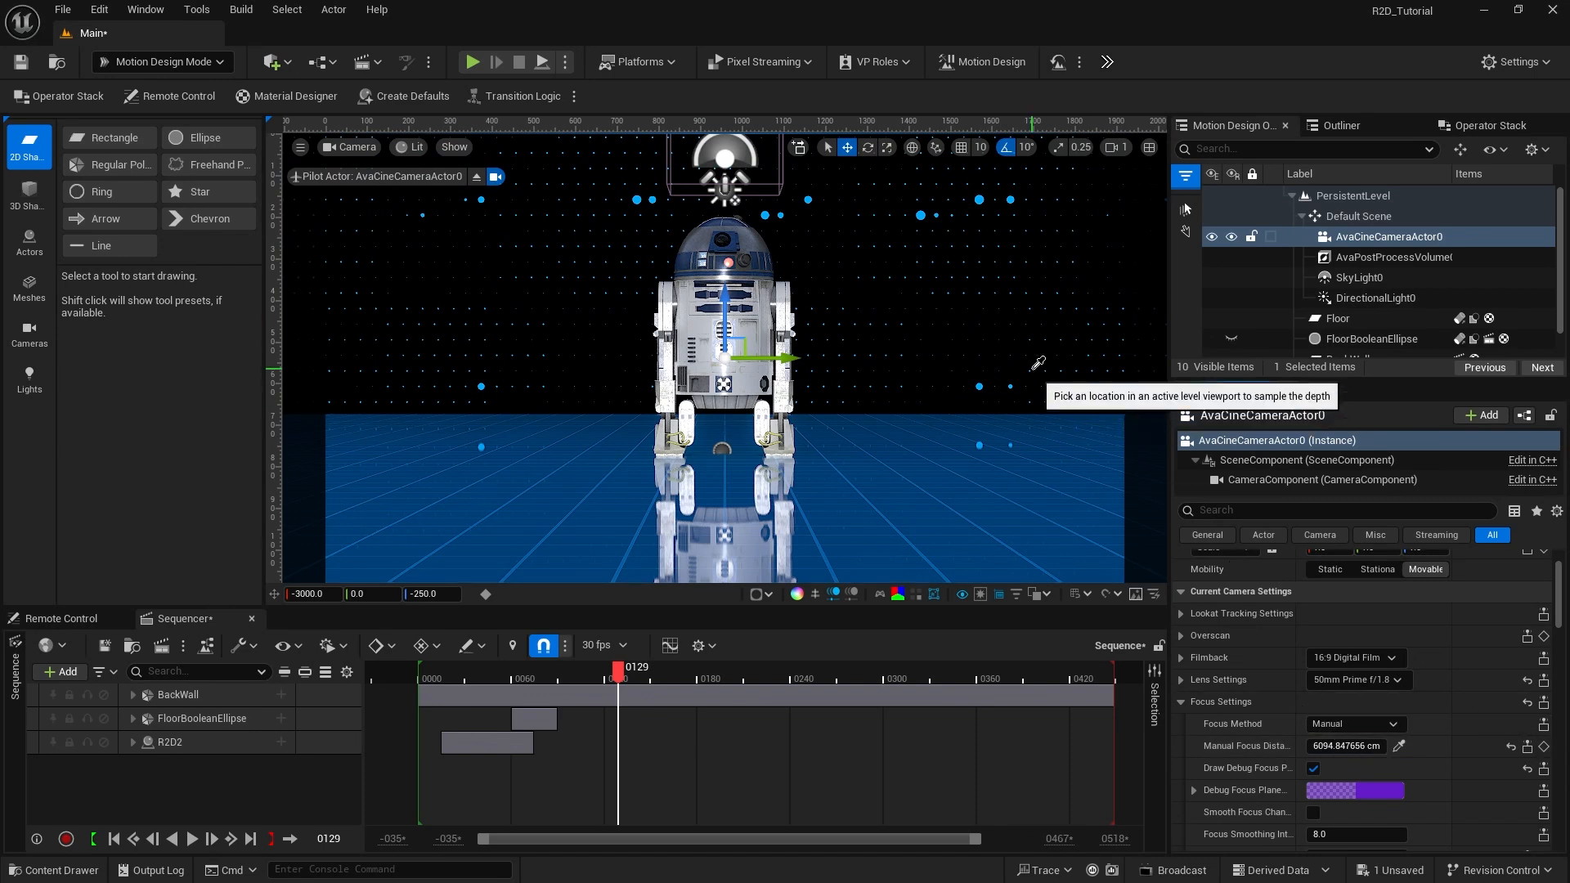
pyautogui.click(980, 386)
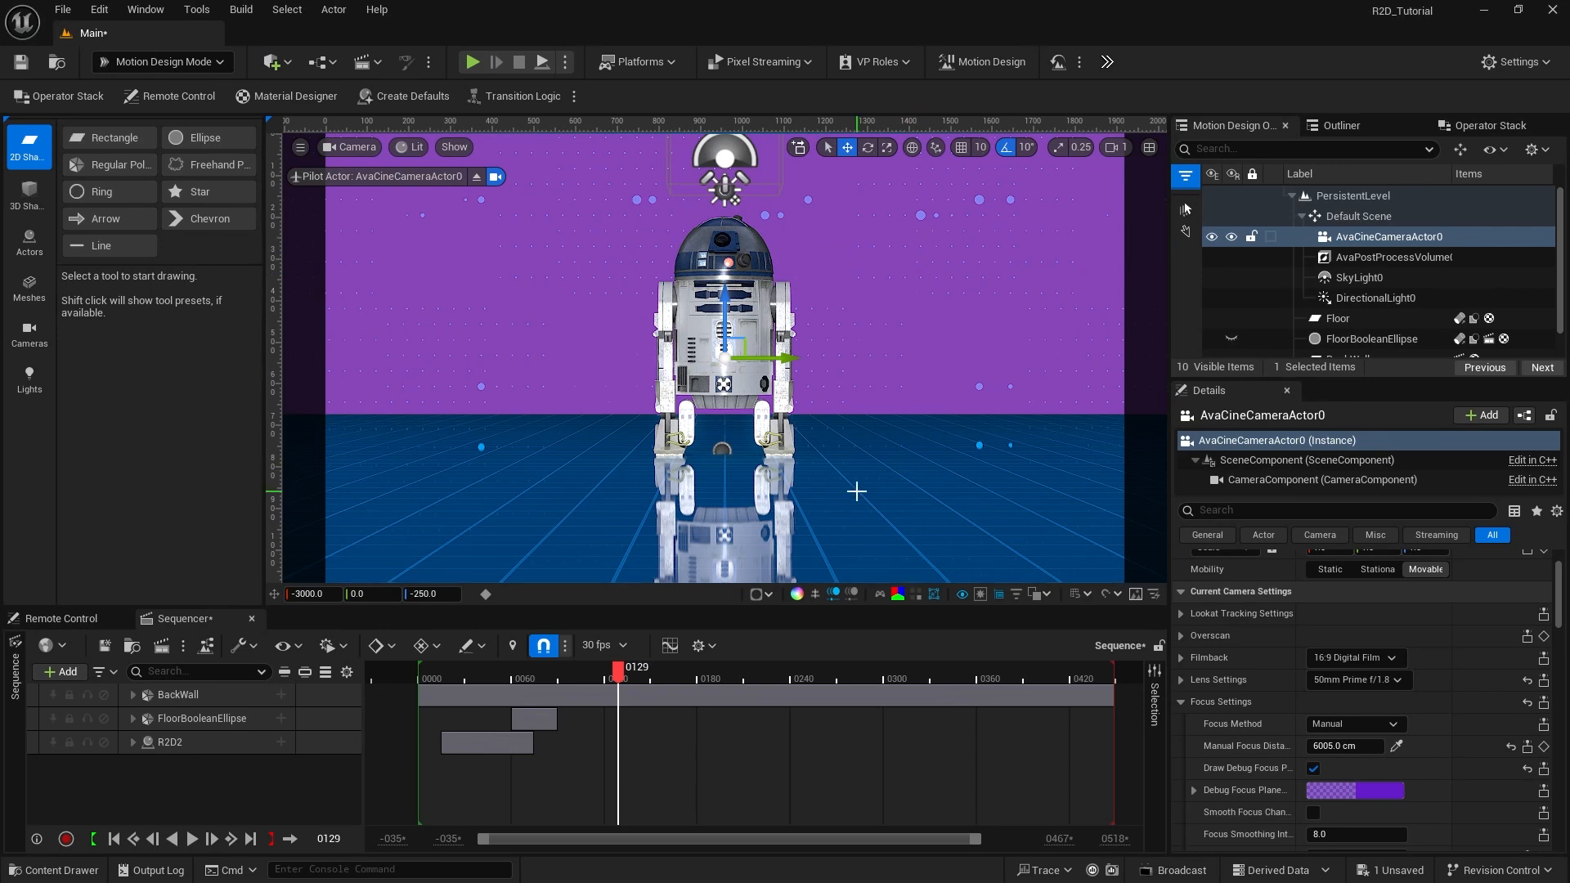
pyautogui.click(1312, 769)
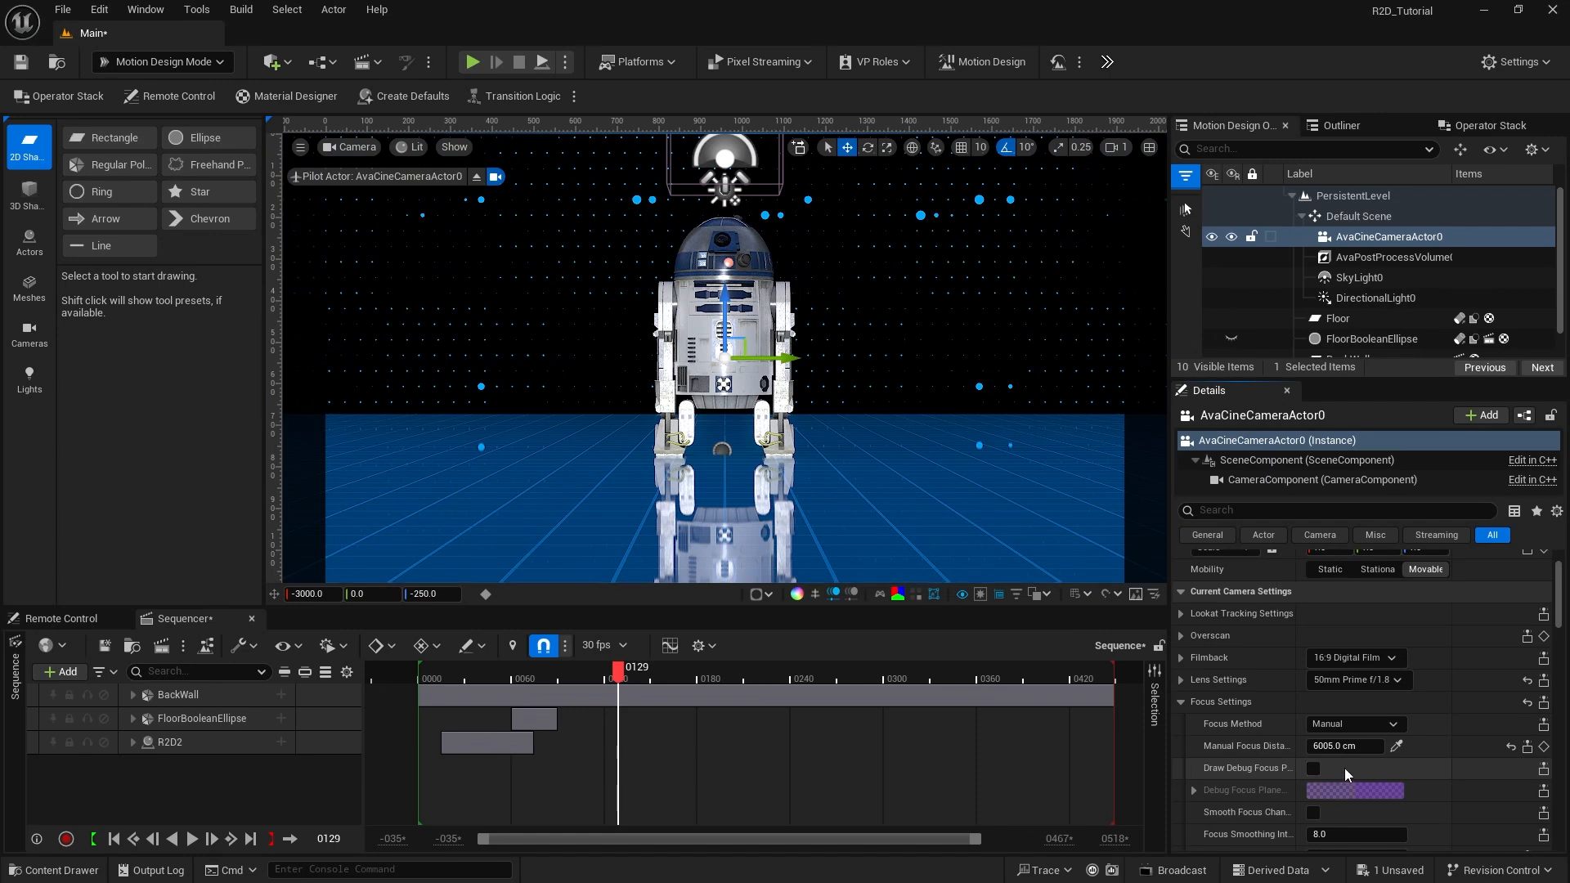
# Step: Set AvaCineCameraActor0's Z location to -315 and save the level
pyautogui.scroll(3, 1430, 638)
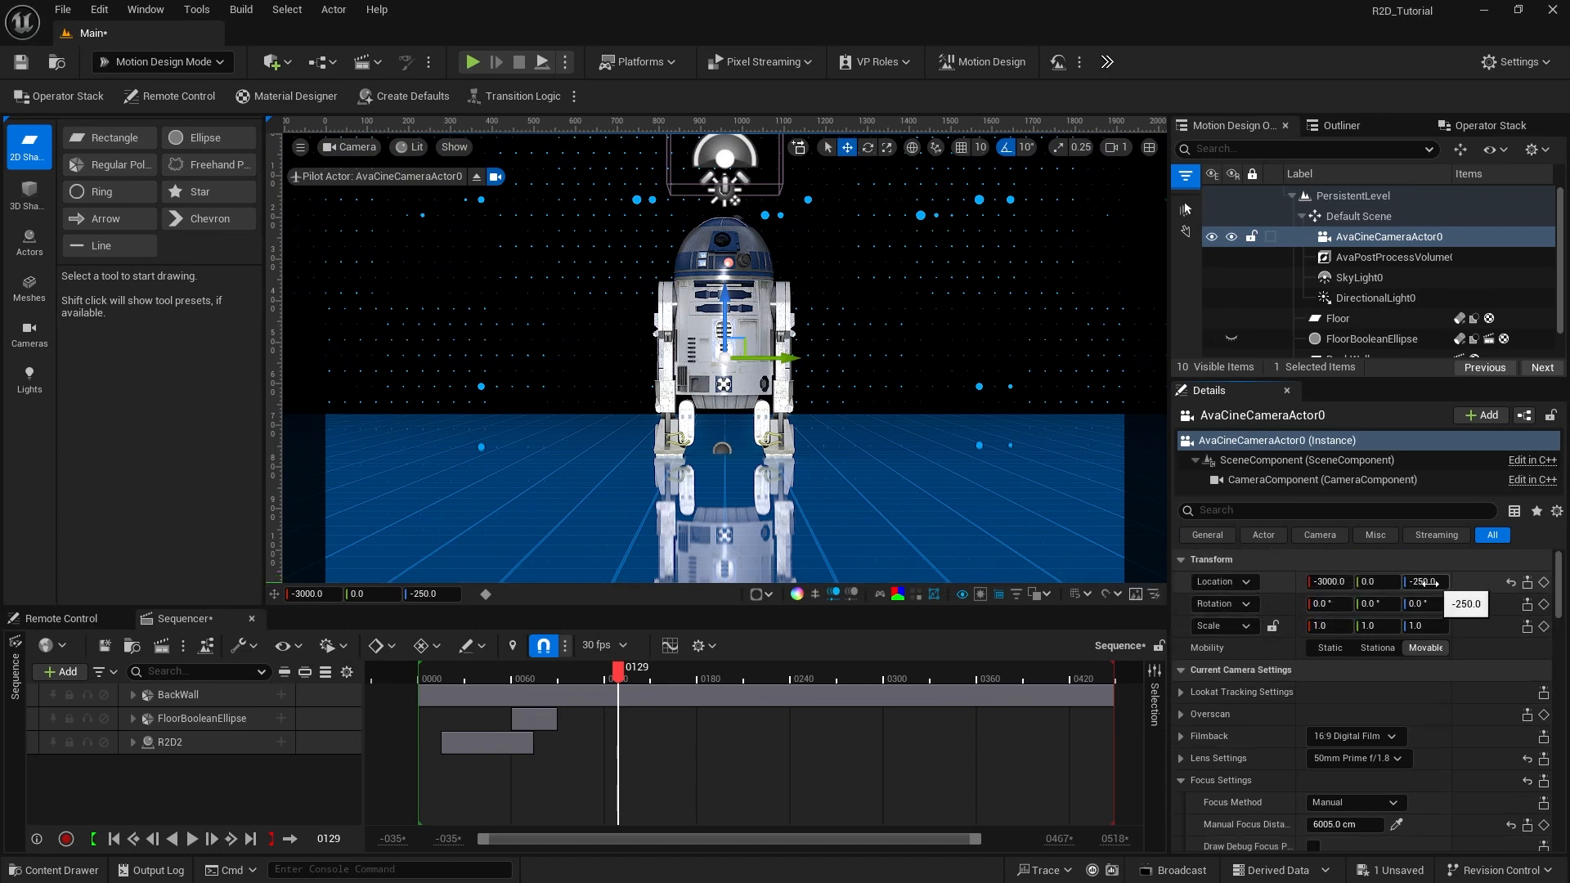
pyautogui.click(1427, 582)
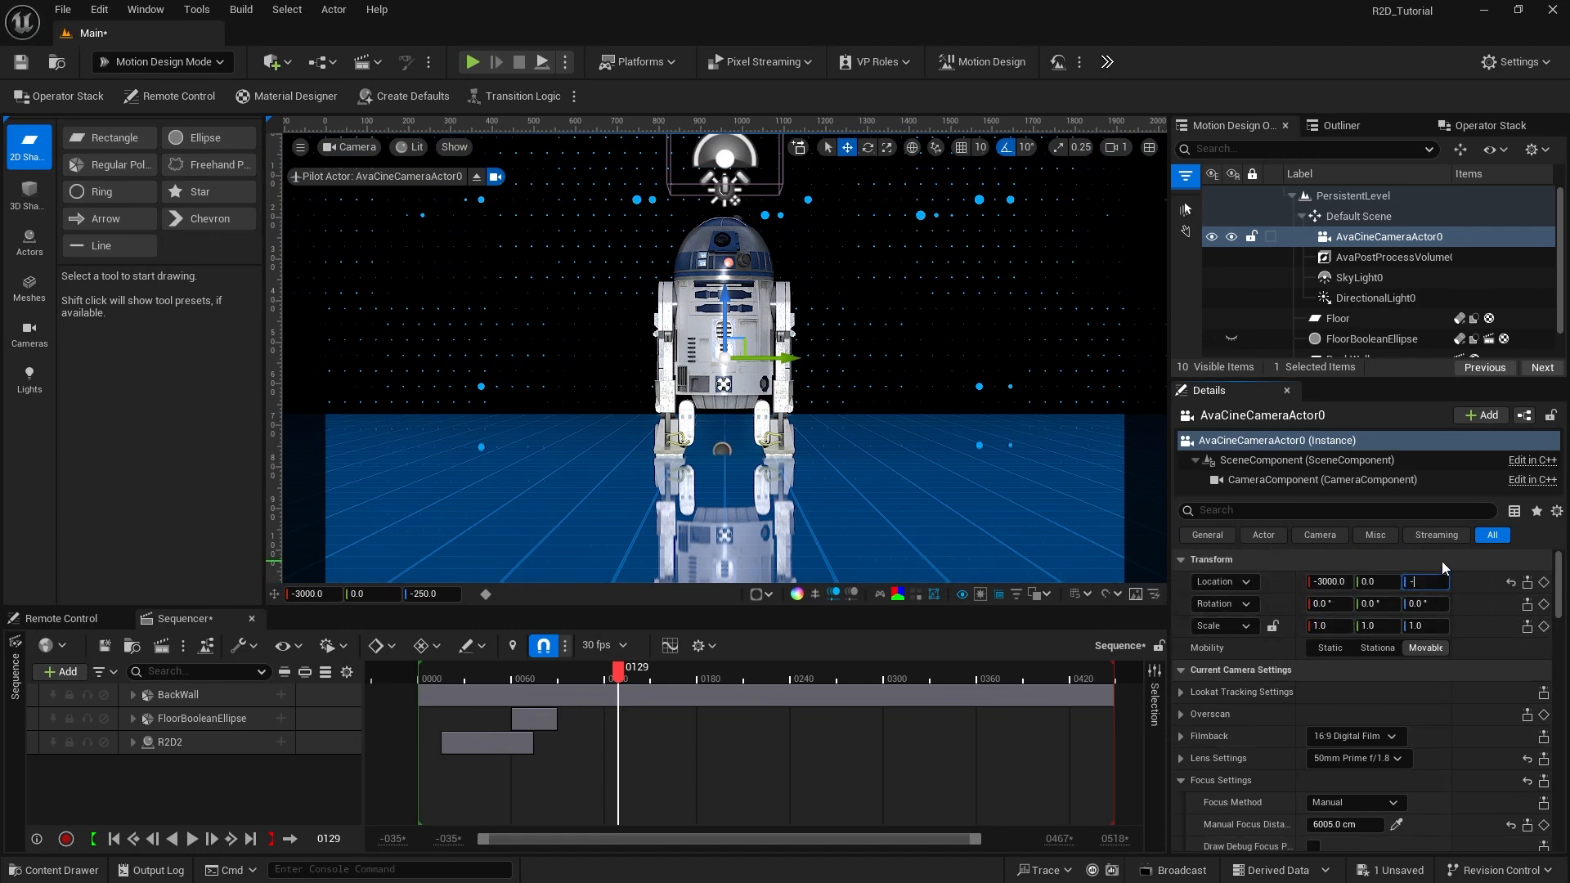
pyautogui.write('-315')
pyautogui.press('Return')
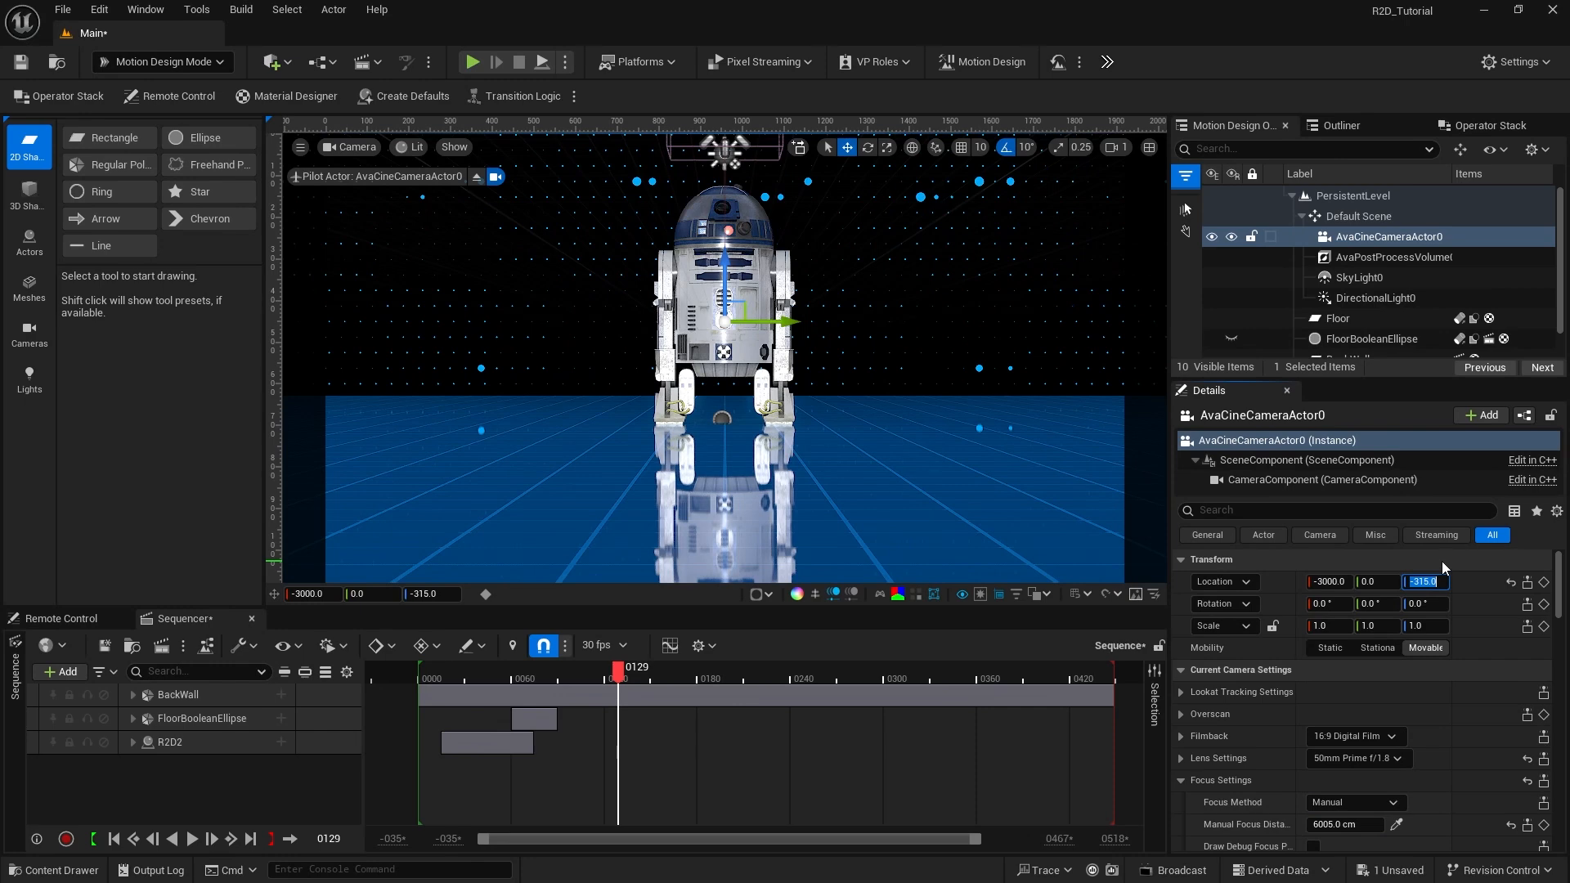
pyautogui.click(1474, 582)
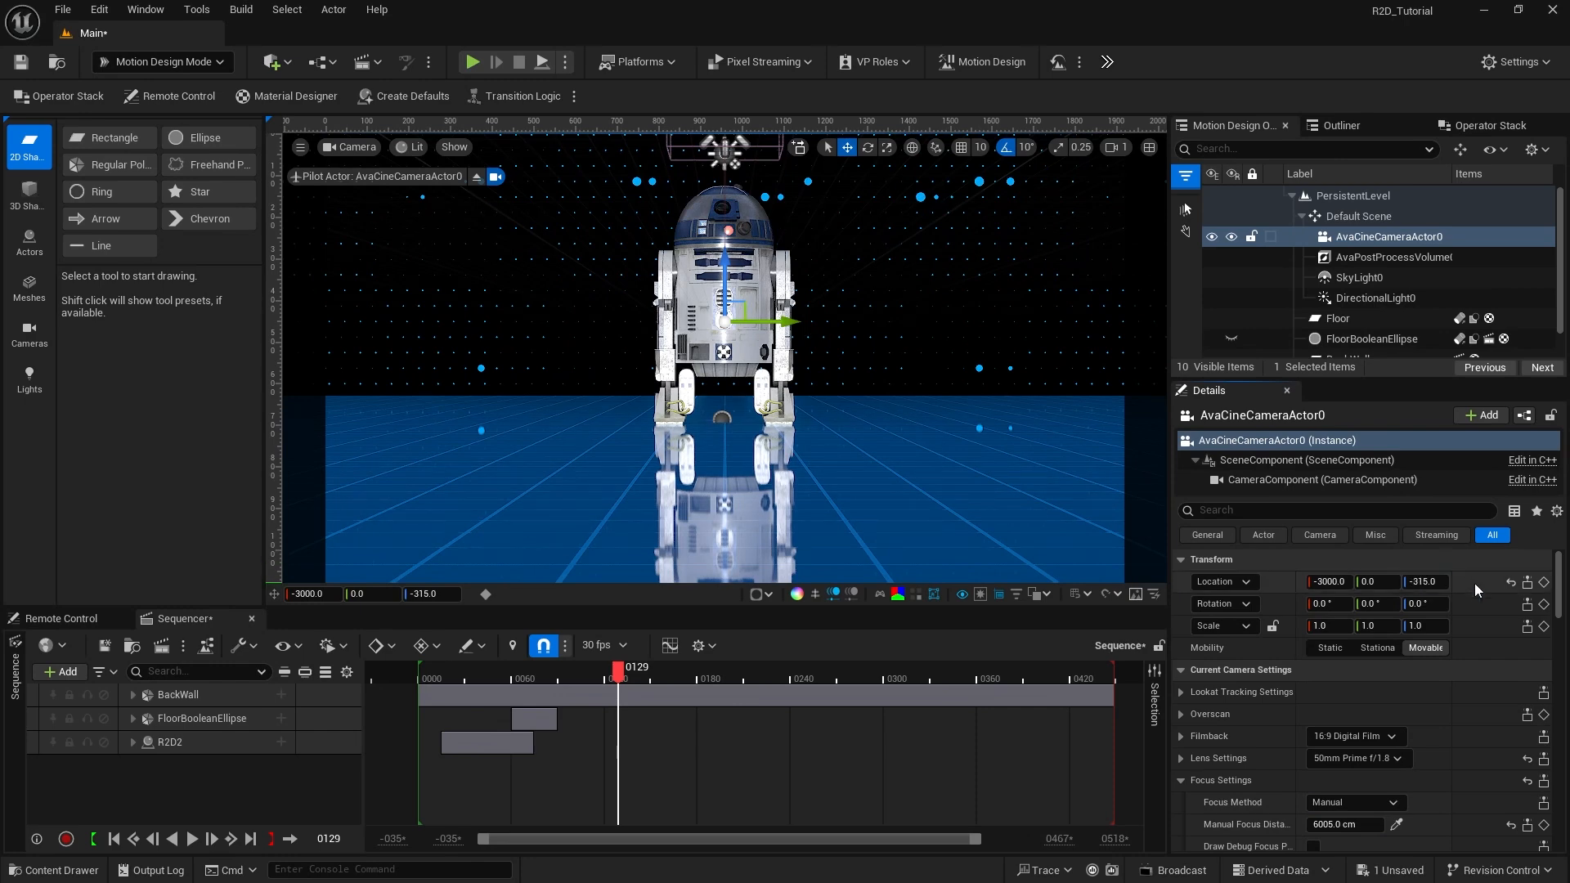
pyautogui.hotkey('ctrl', 's')
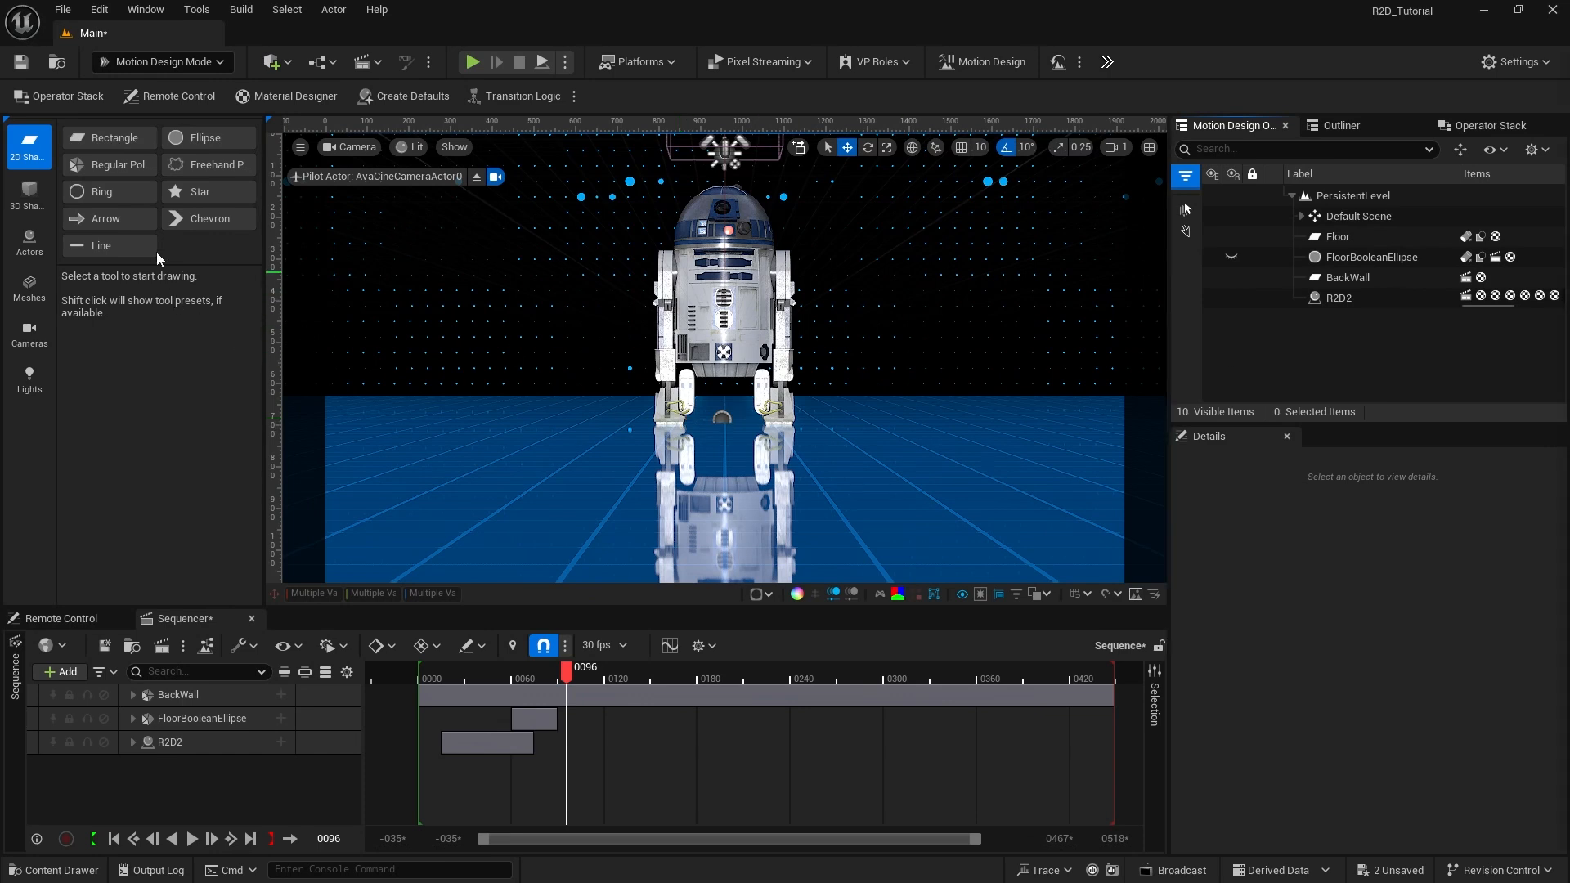
# Step: Add a default 2D Ring shape and place it in front of R2D2 at location X -185, Y 0, Z 0
pyautogui.click(108, 191)
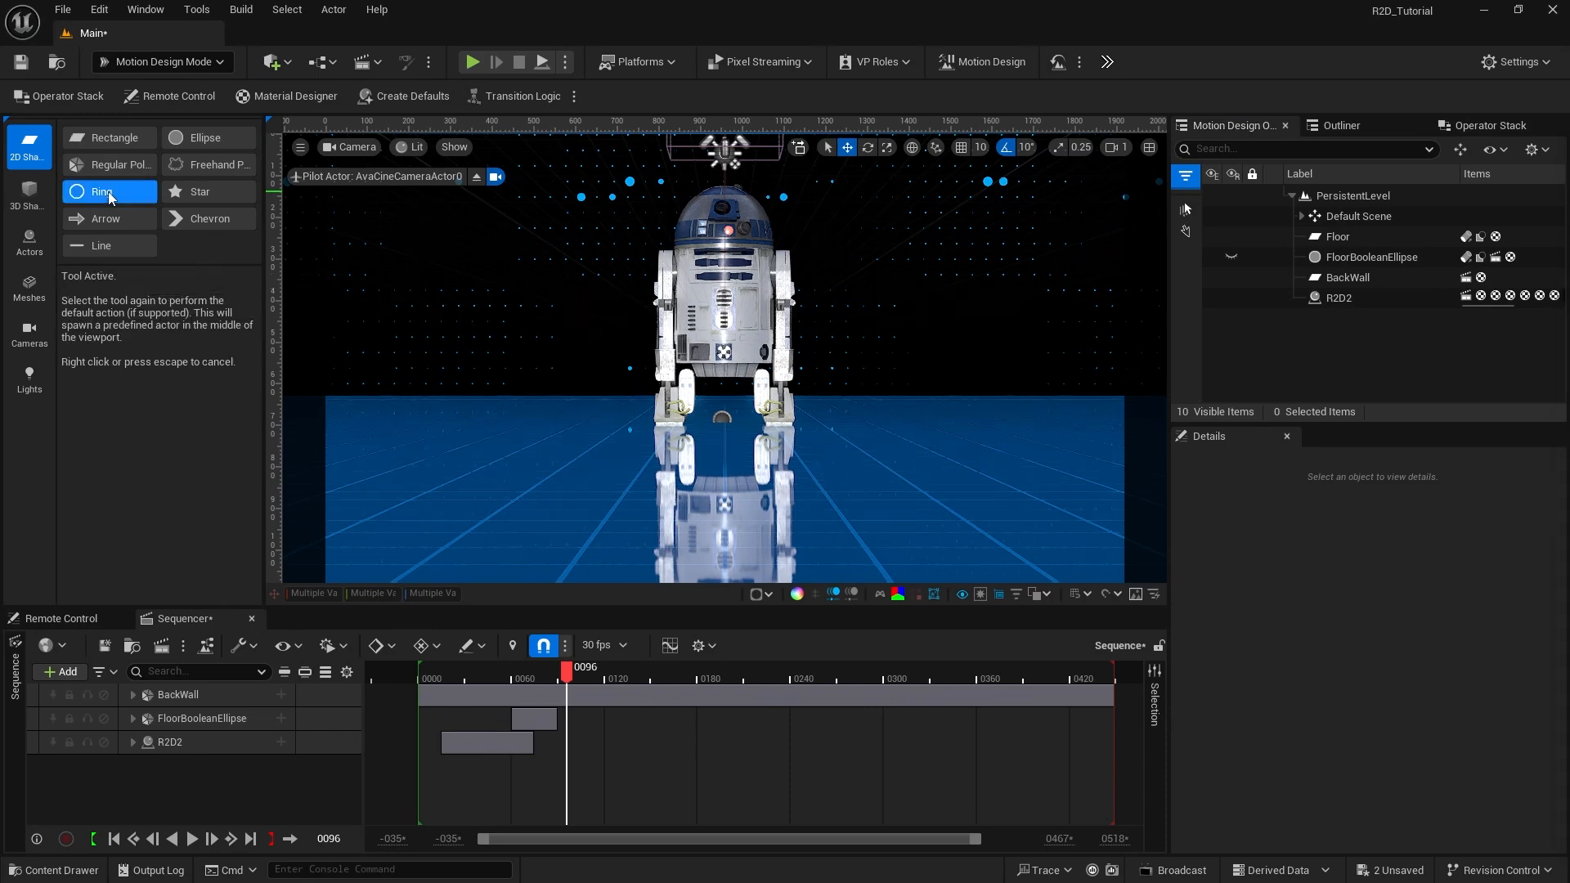
pyautogui.click(108, 191)
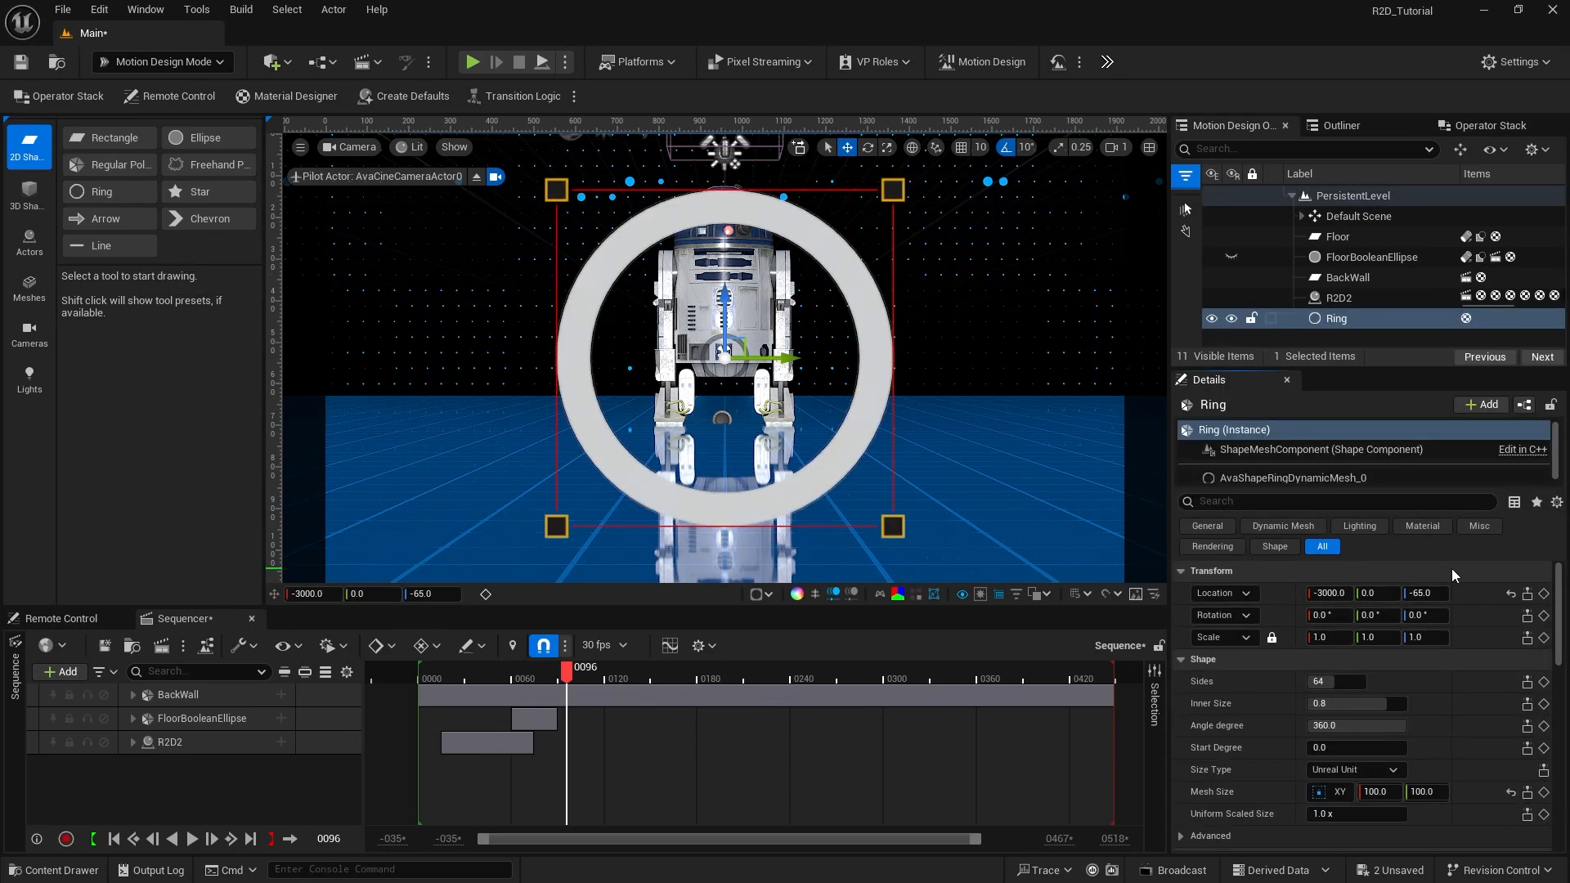
pyautogui.click(1511, 594)
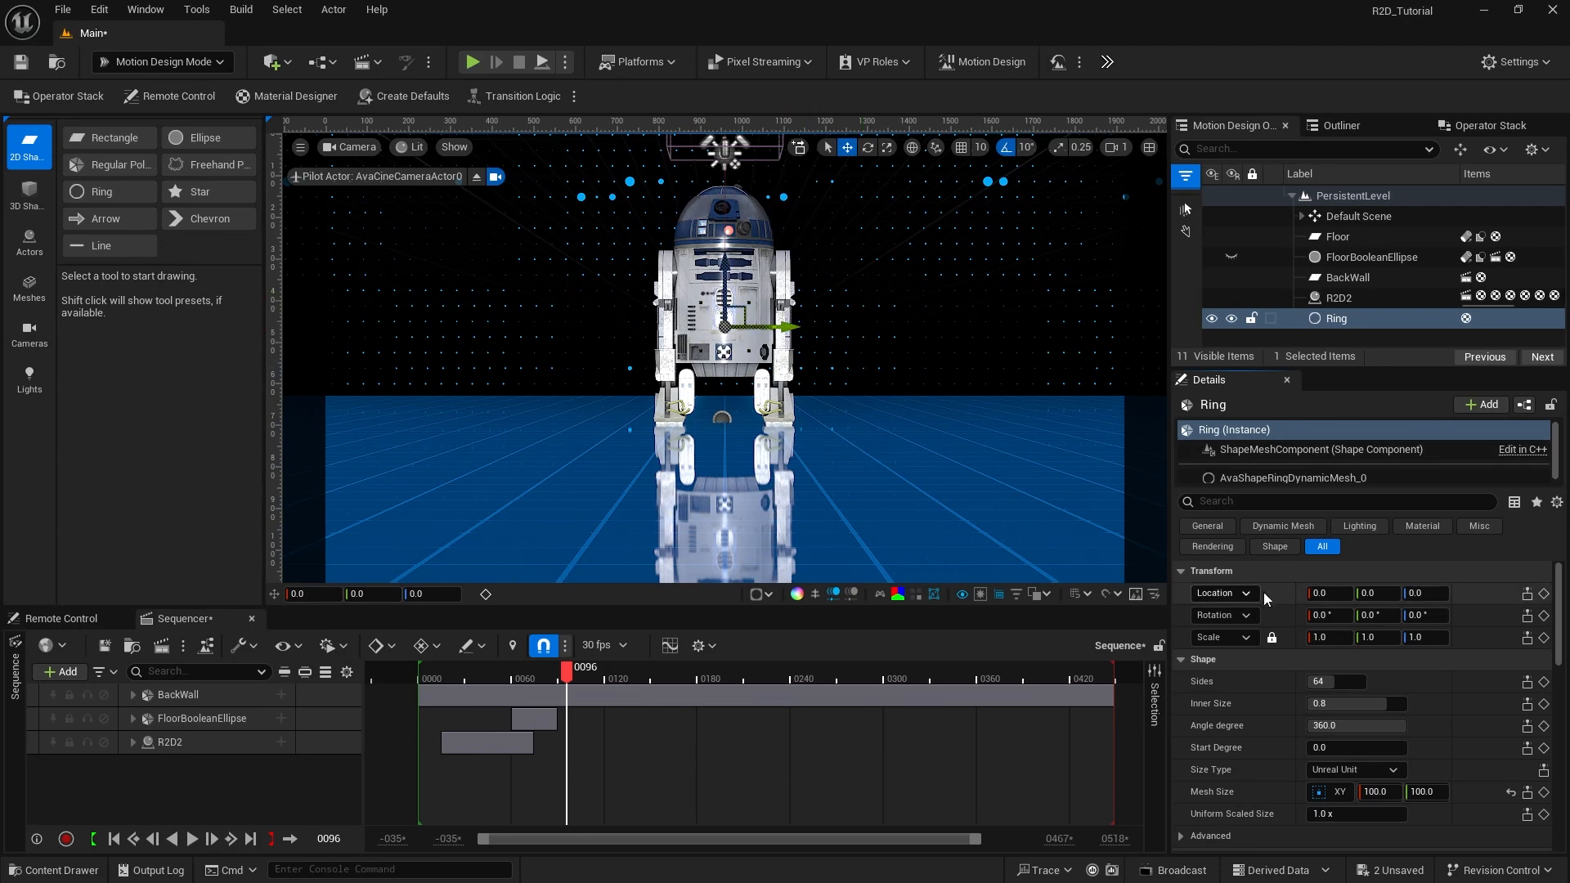
pyautogui.moveTo(1320, 595); pyautogui.dragTo(1175, 595)
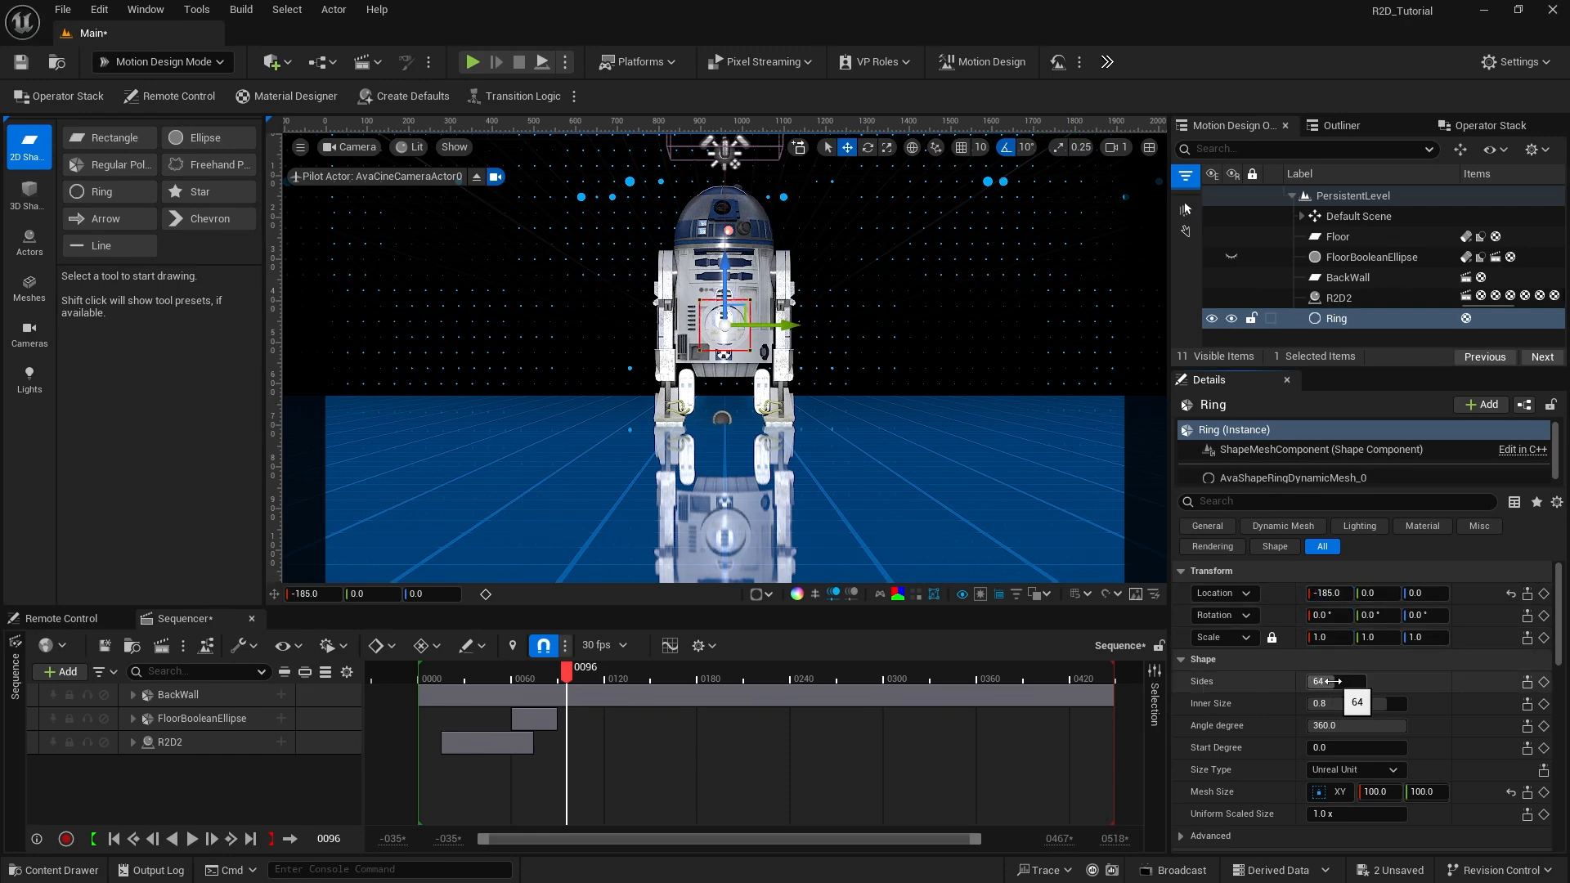
# Step: Set the ring's shape to 128 sides, an inner size of 0.97 and a mesh size of 619 × 619
pyautogui.moveTo(1336, 681); pyautogui.dragTo(1368, 681)
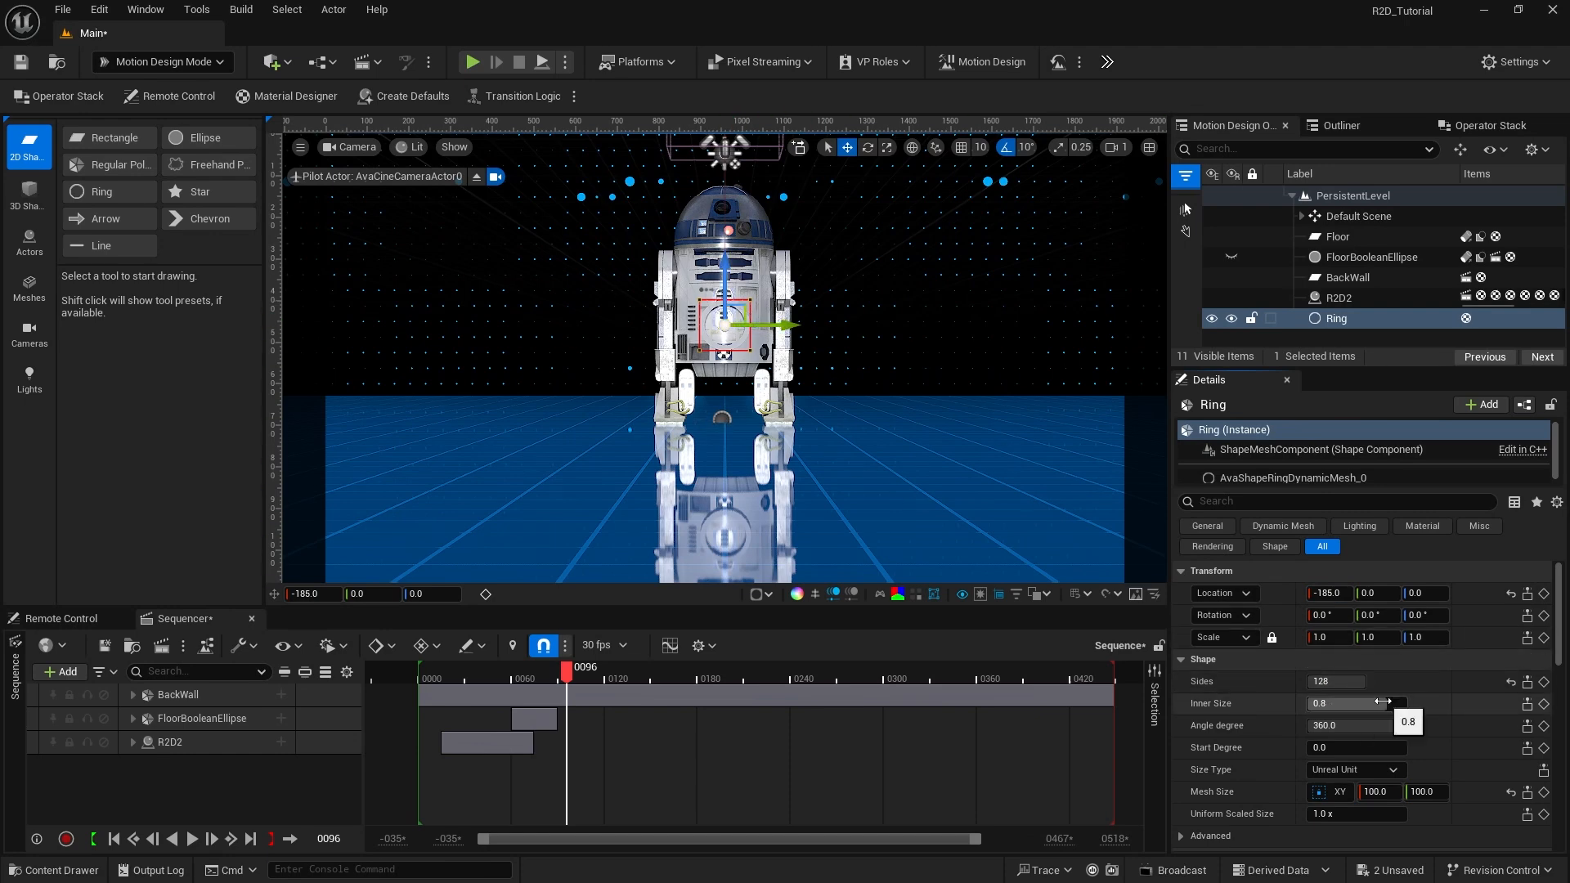
pyautogui.moveTo(1390, 703); pyautogui.dragTo(1361, 703)
pyautogui.click(1360, 703)
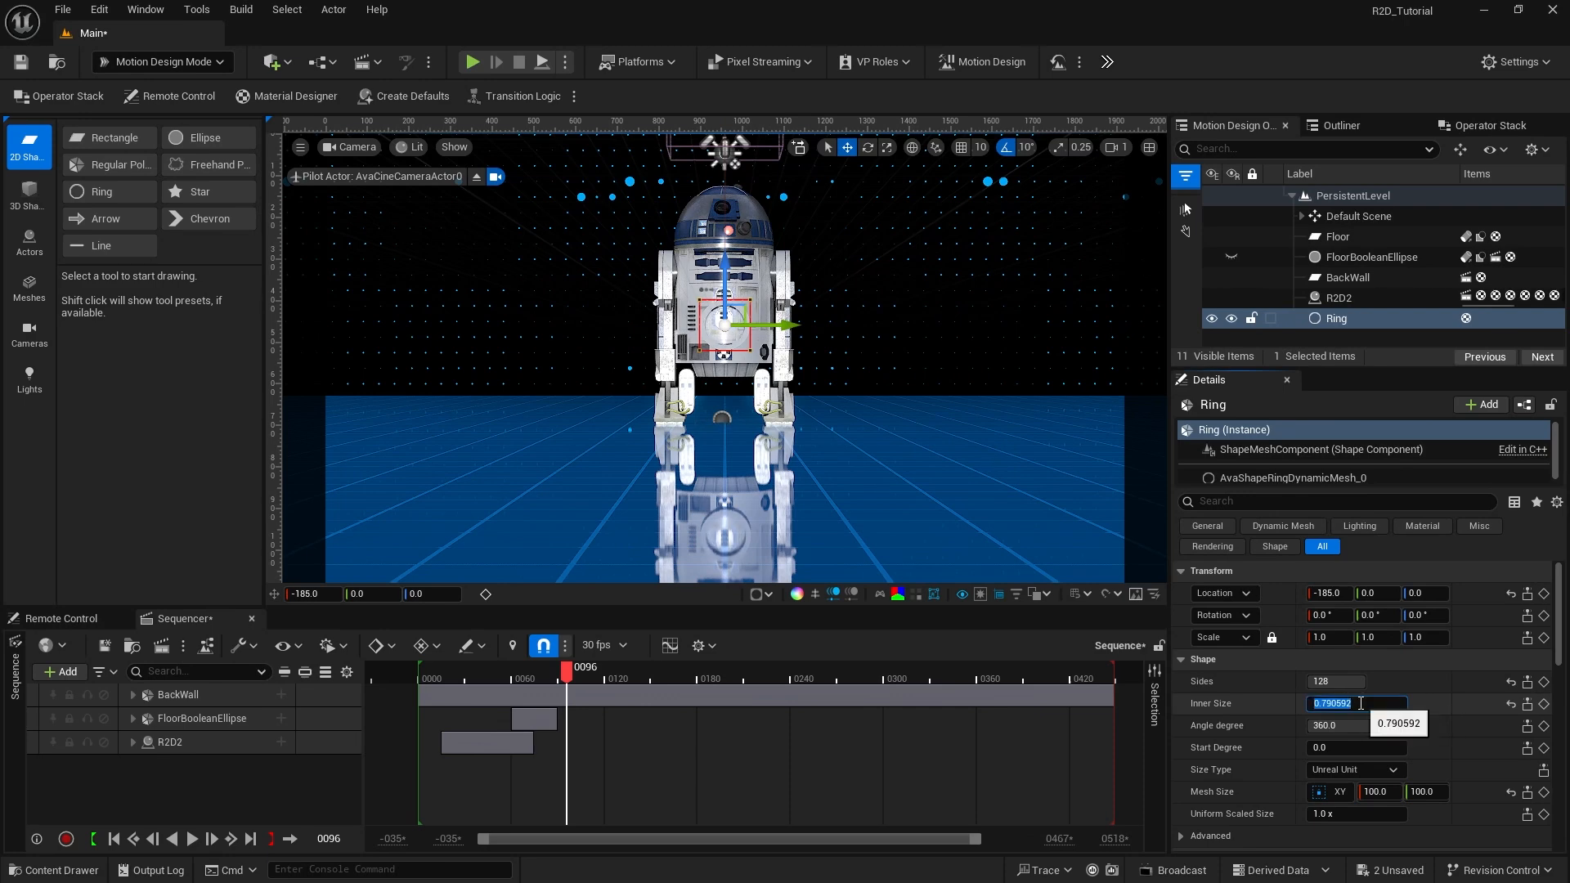
pyautogui.write('.97')
pyautogui.press('Return')
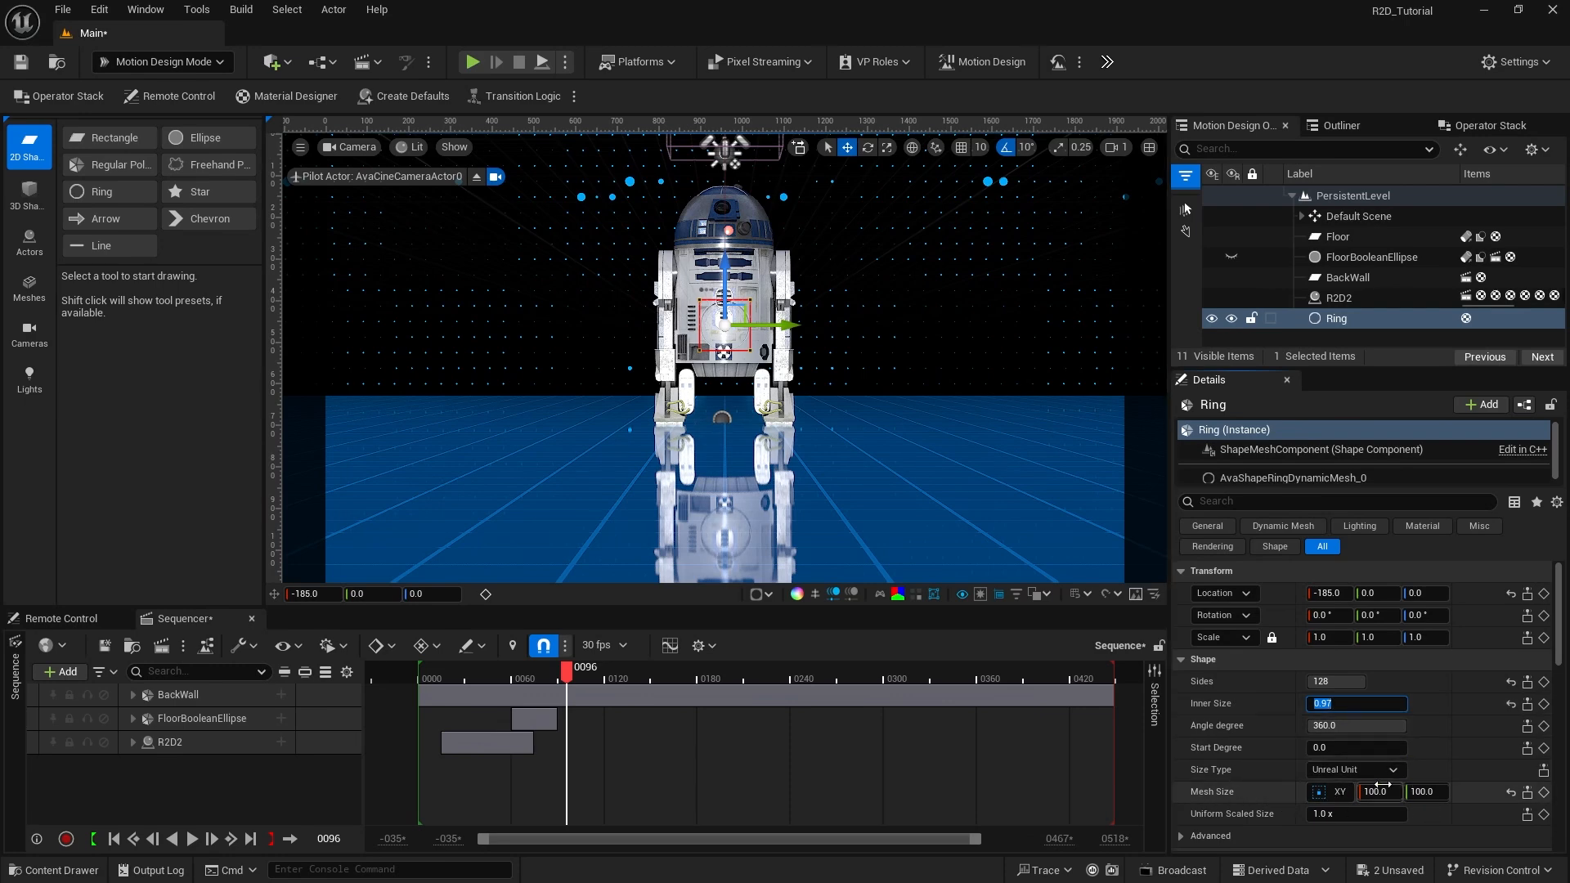
pyautogui.click(1367, 791)
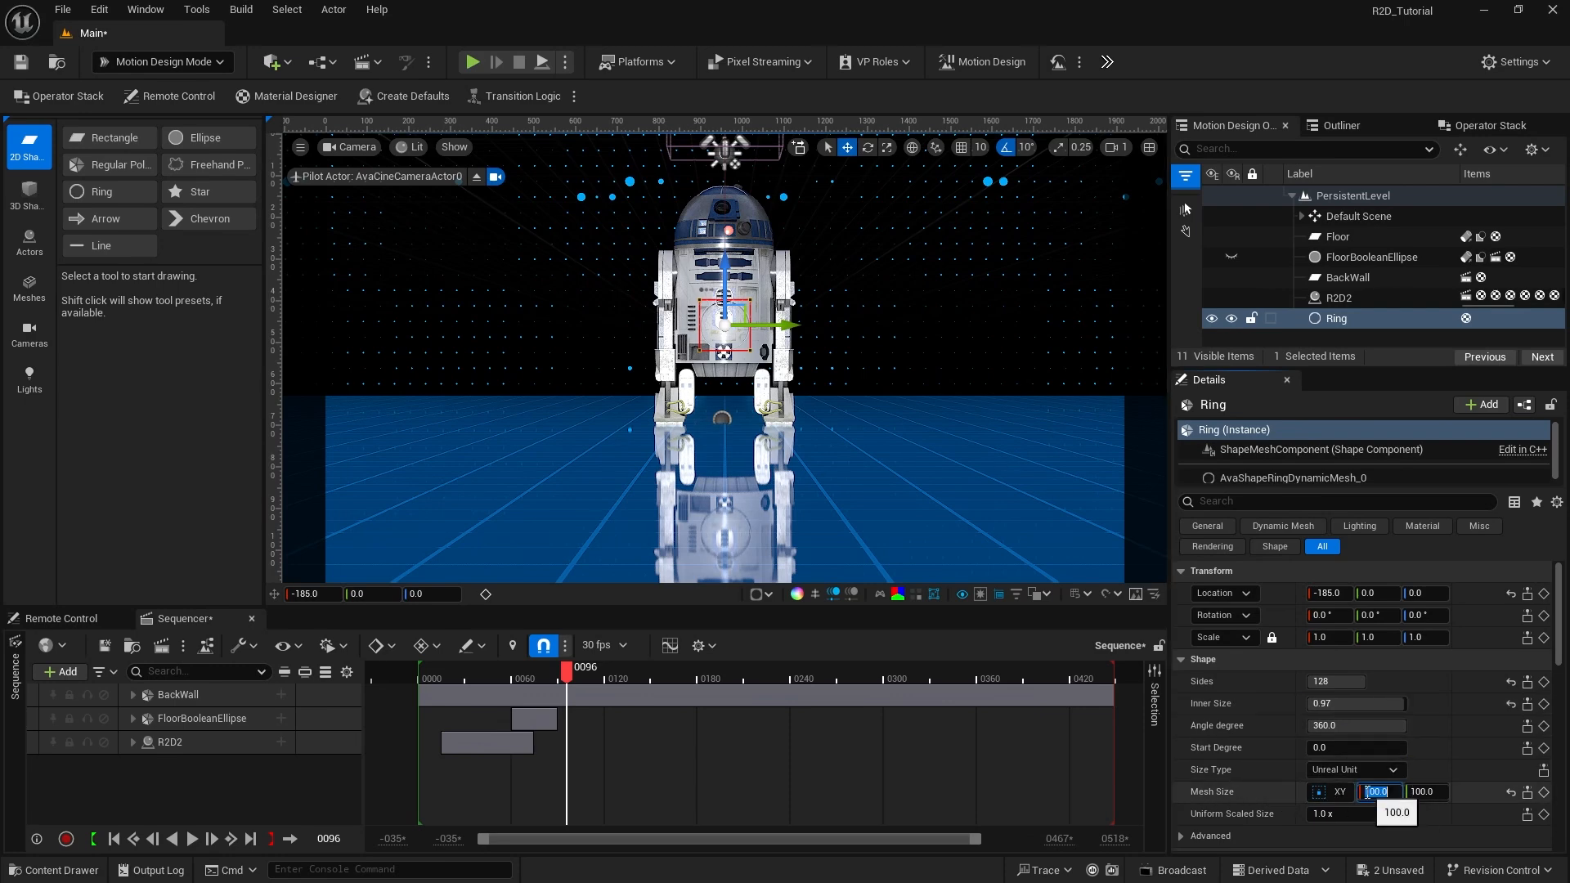
pyautogui.press('Return')
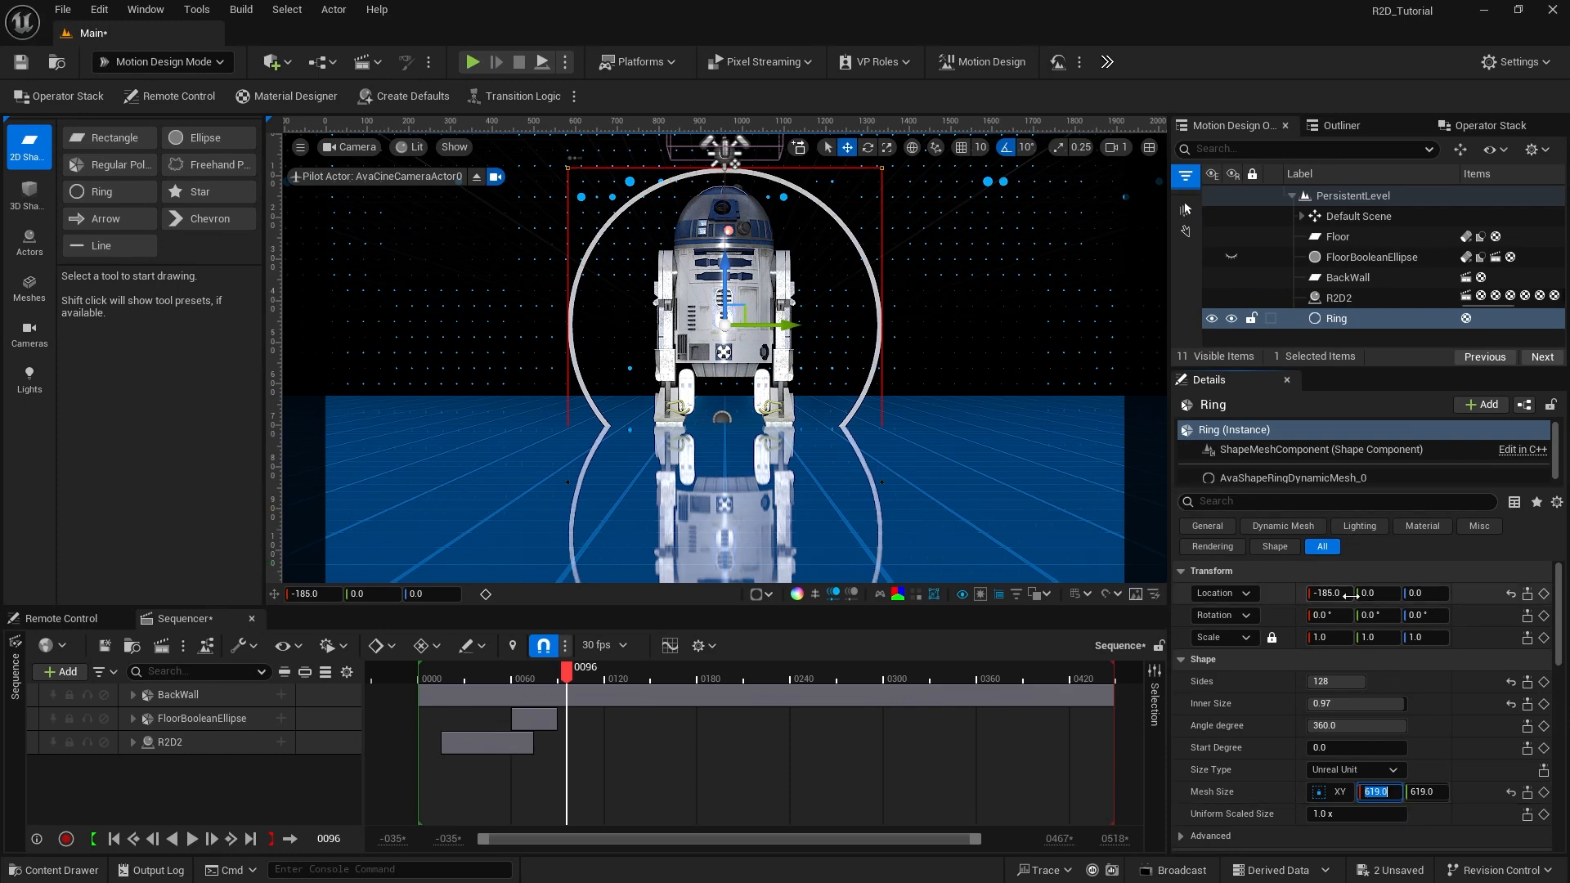
# Step: Reset the ring's location to the origin and set its Y rotation to -90° so it lies flat
pyautogui.click(1510, 593)
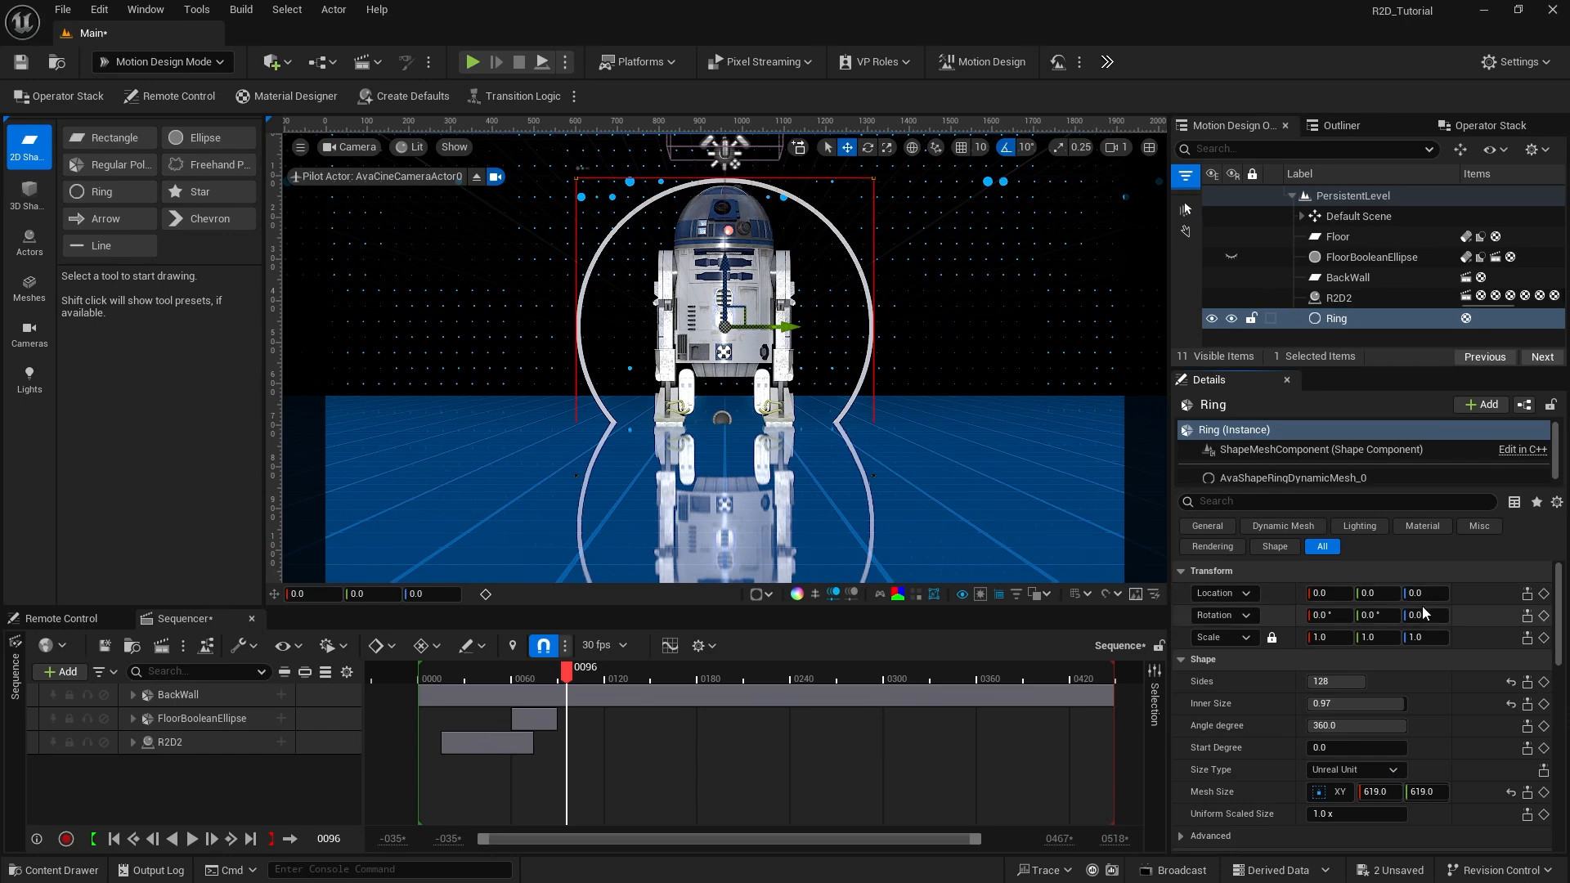
pyautogui.click(1371, 615)
pyautogui.write('-90')
pyautogui.press('Return')
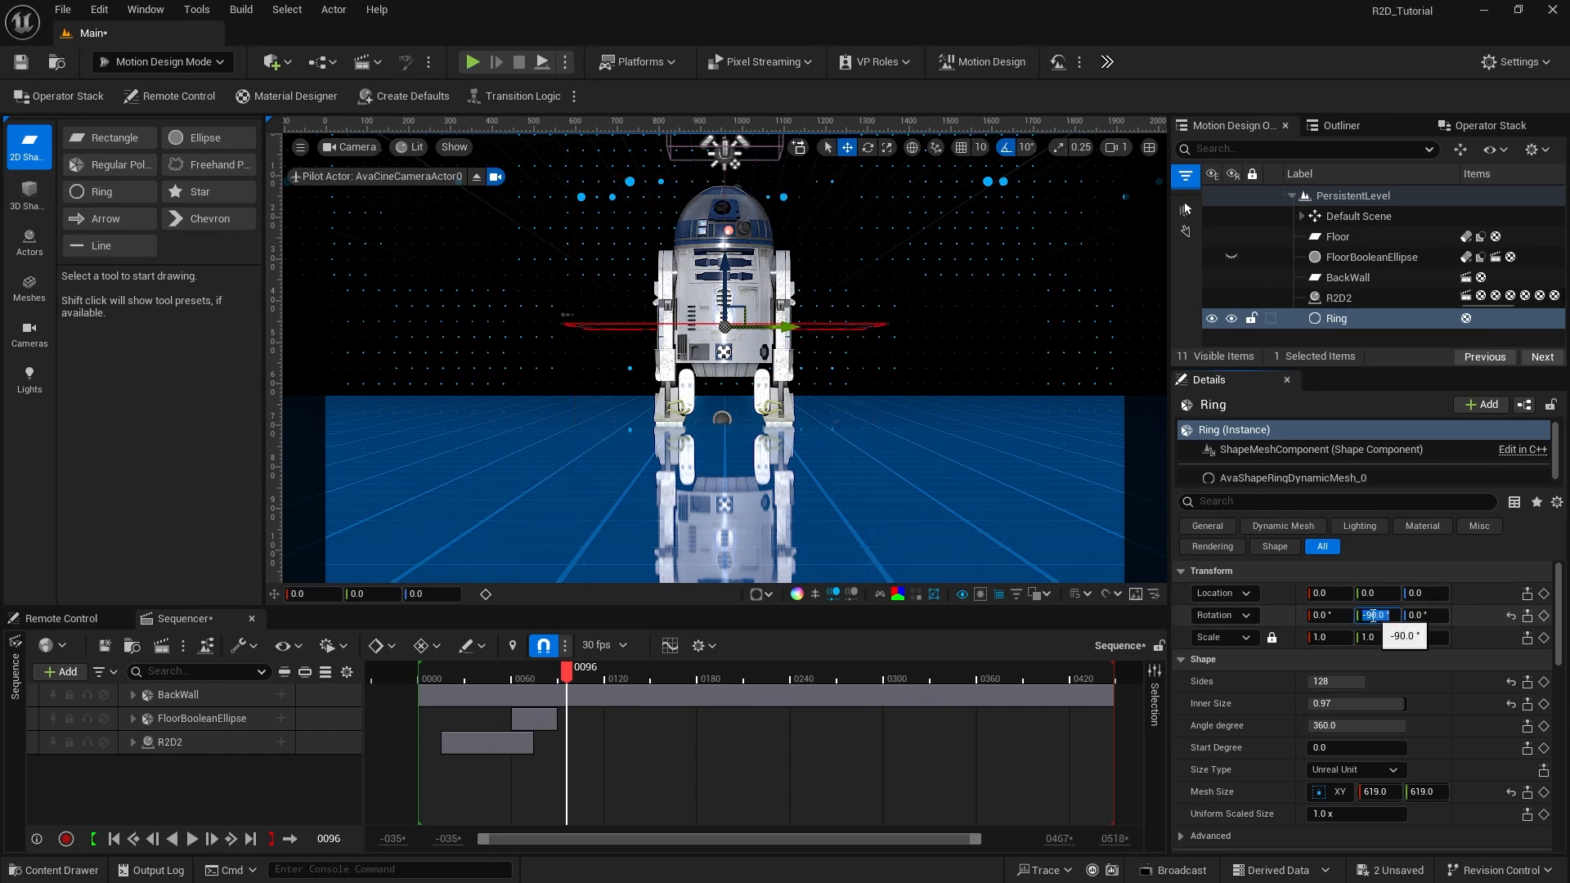
# Step: Change the ring material's simple color to blue with linear hex value 006DFFFF
pyautogui.scroll(-5, 1465, 635)
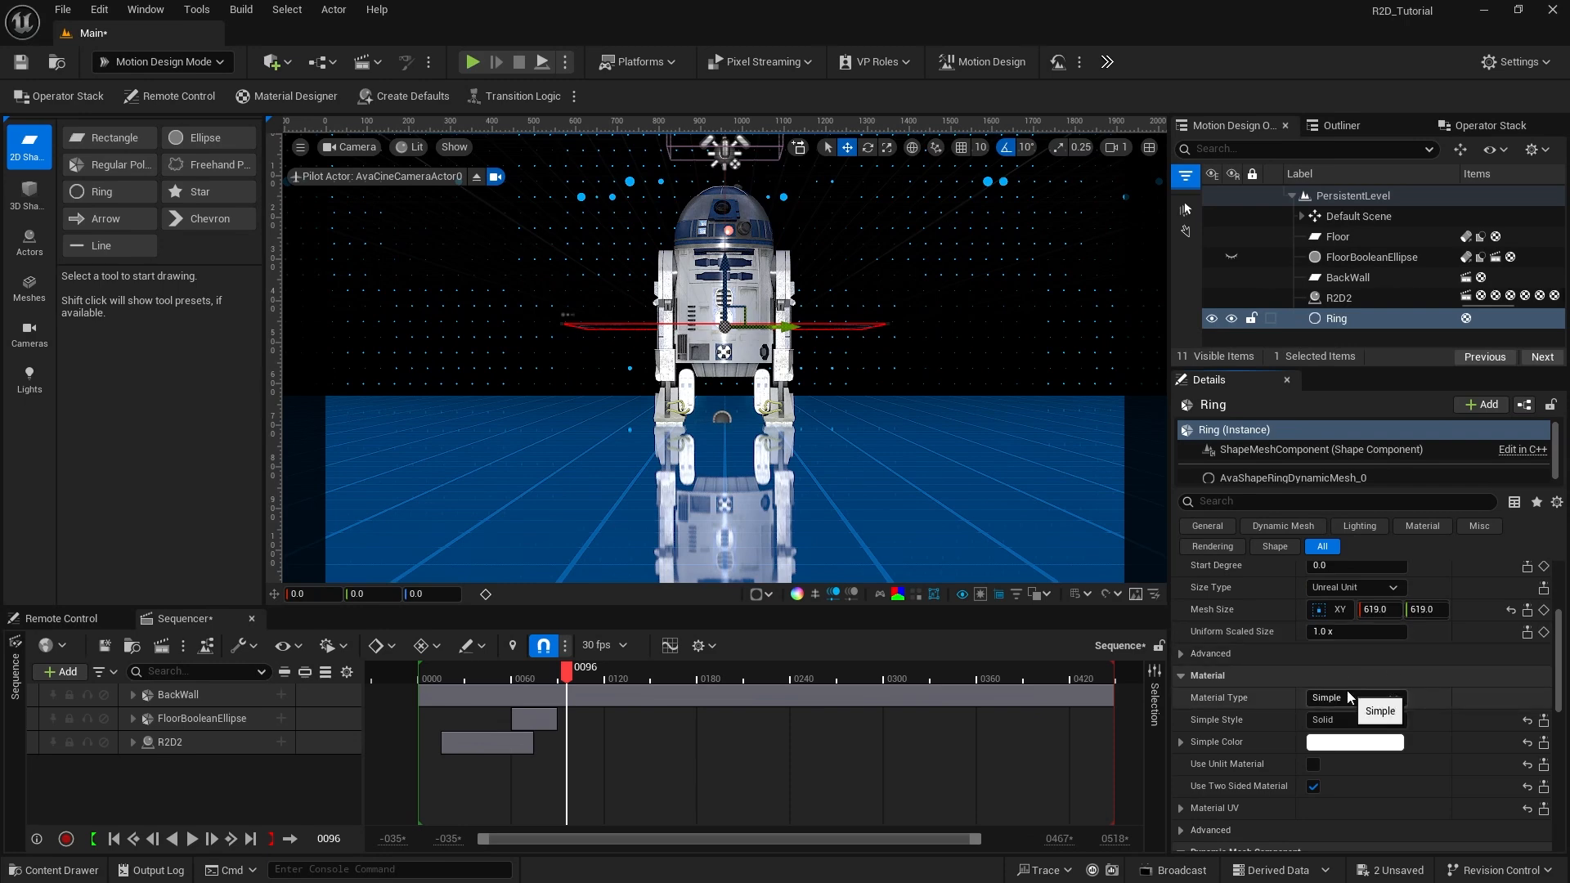
pyautogui.click(1358, 752)
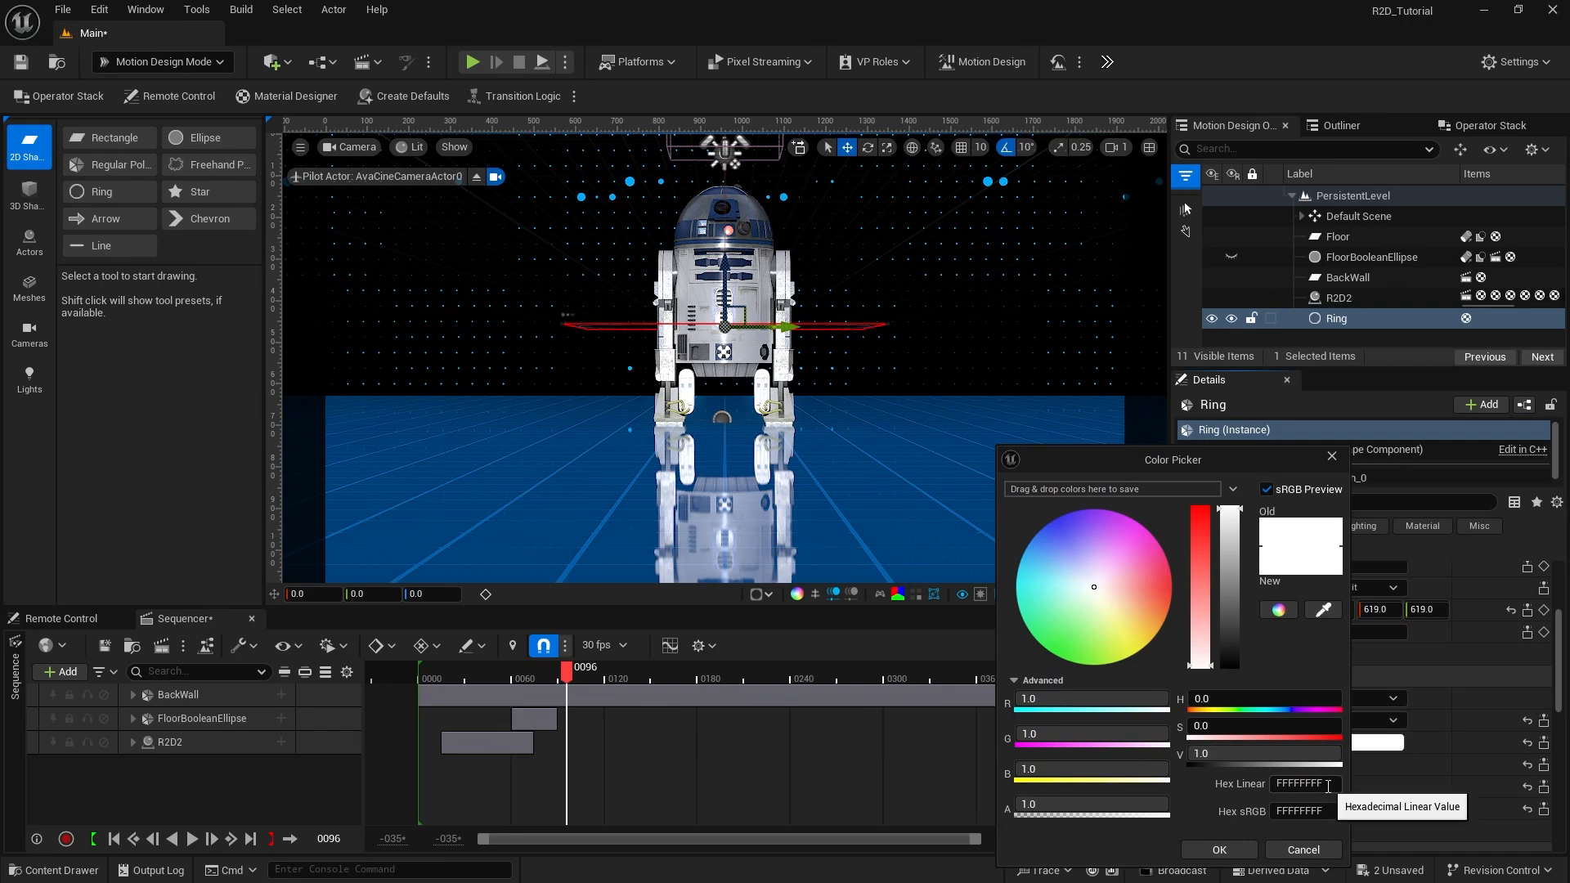
pyautogui.click(1302, 784)
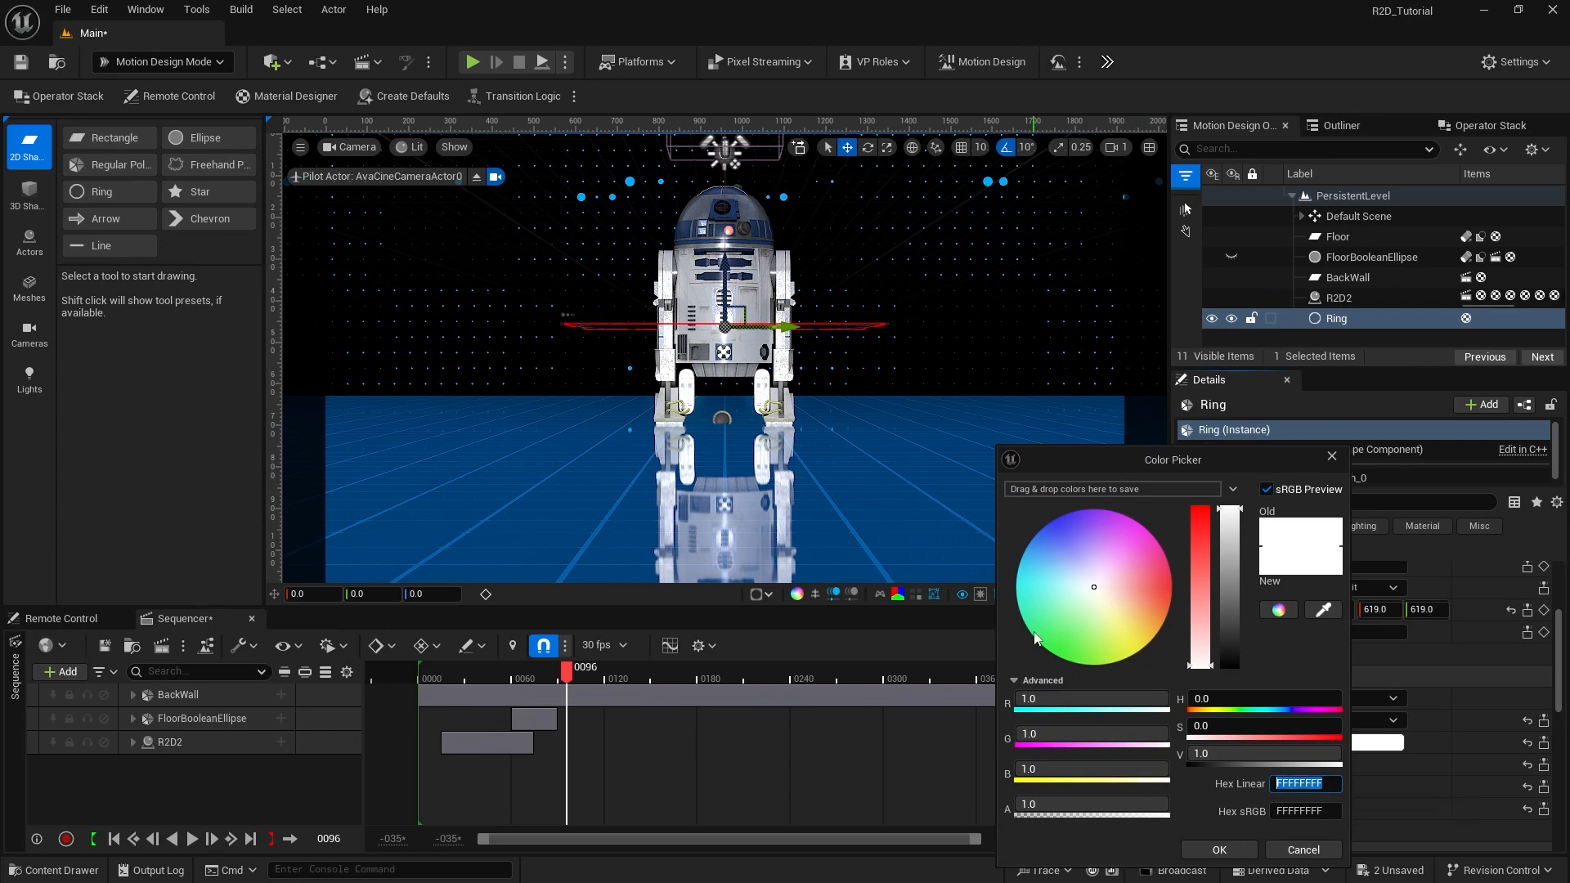
pyautogui.write('006dffff')
pyautogui.press('Return')
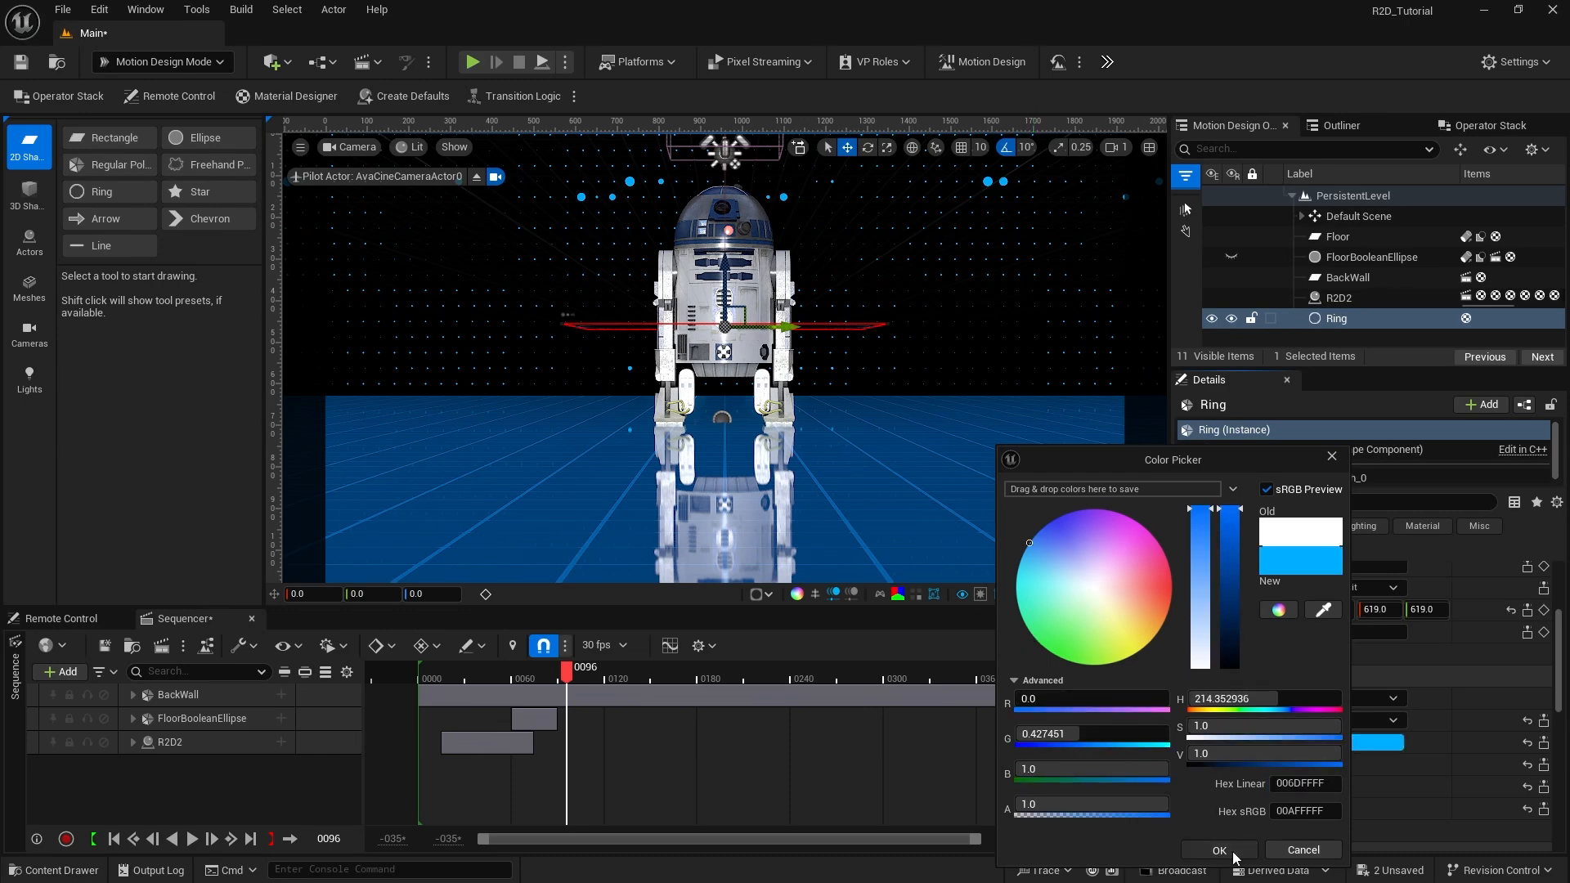
pyautogui.click(1219, 850)
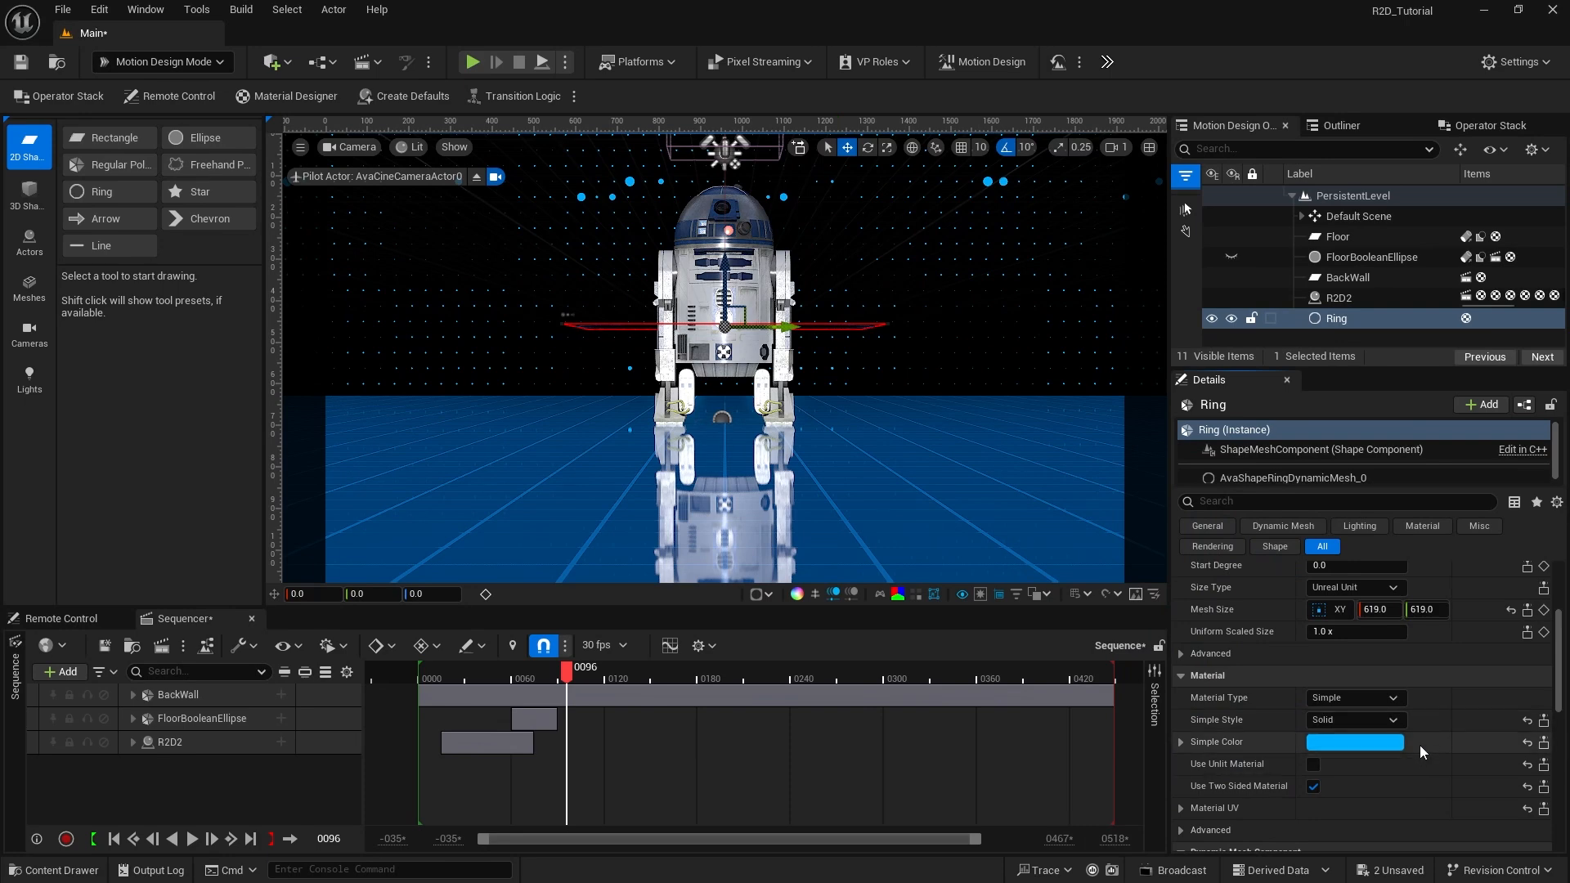
# Step: Add an Extrude modifier and a Bevel modifier to the ring
pyautogui.click(1343, 324)
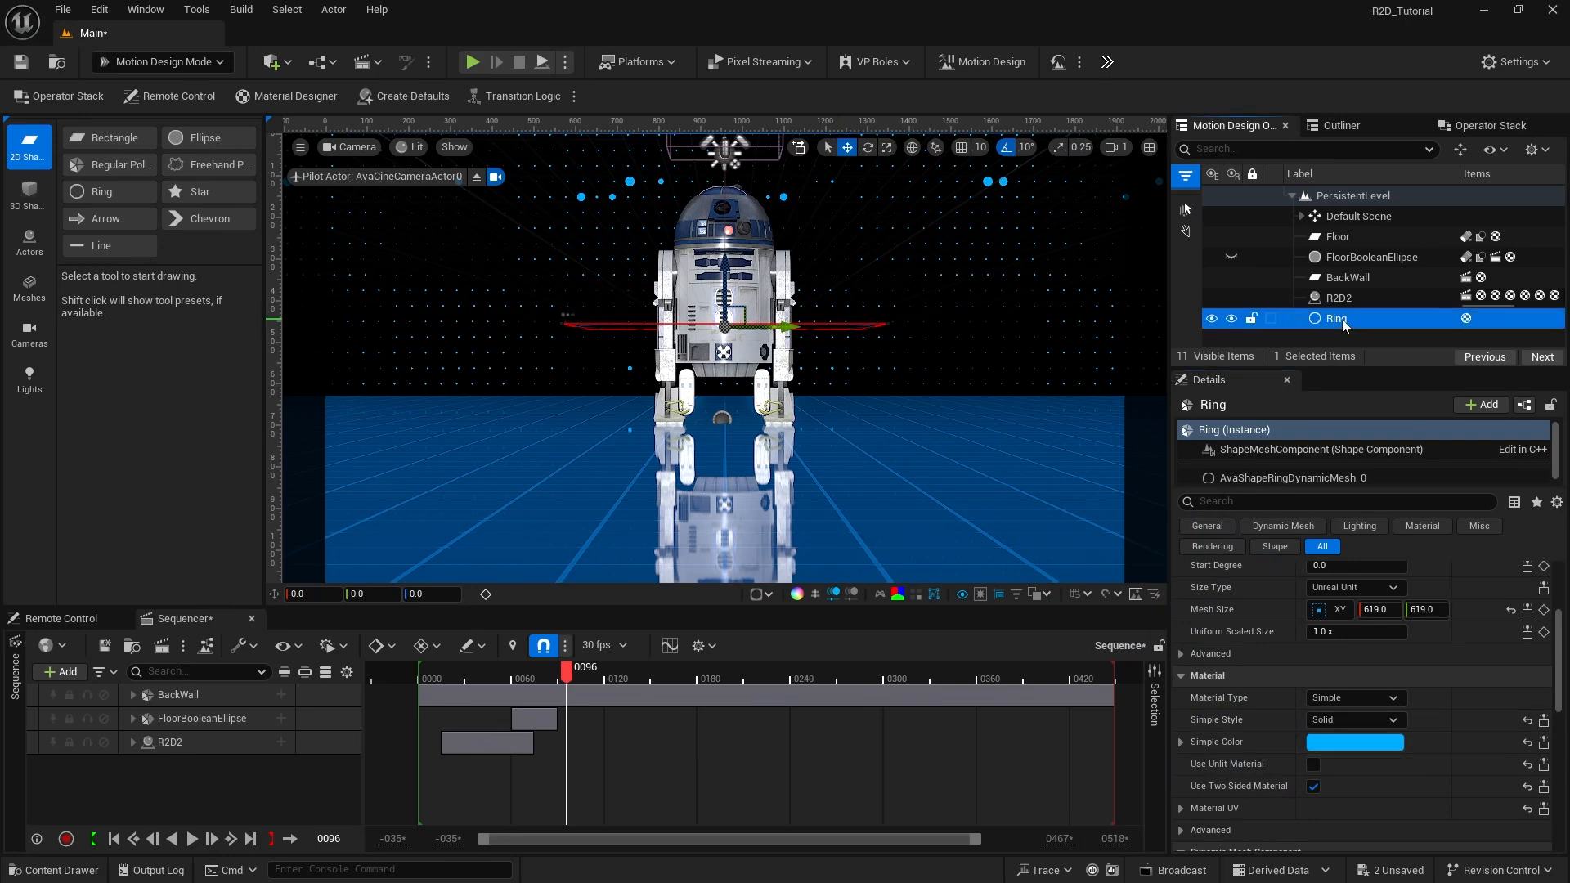
pyautogui.click(1469, 130)
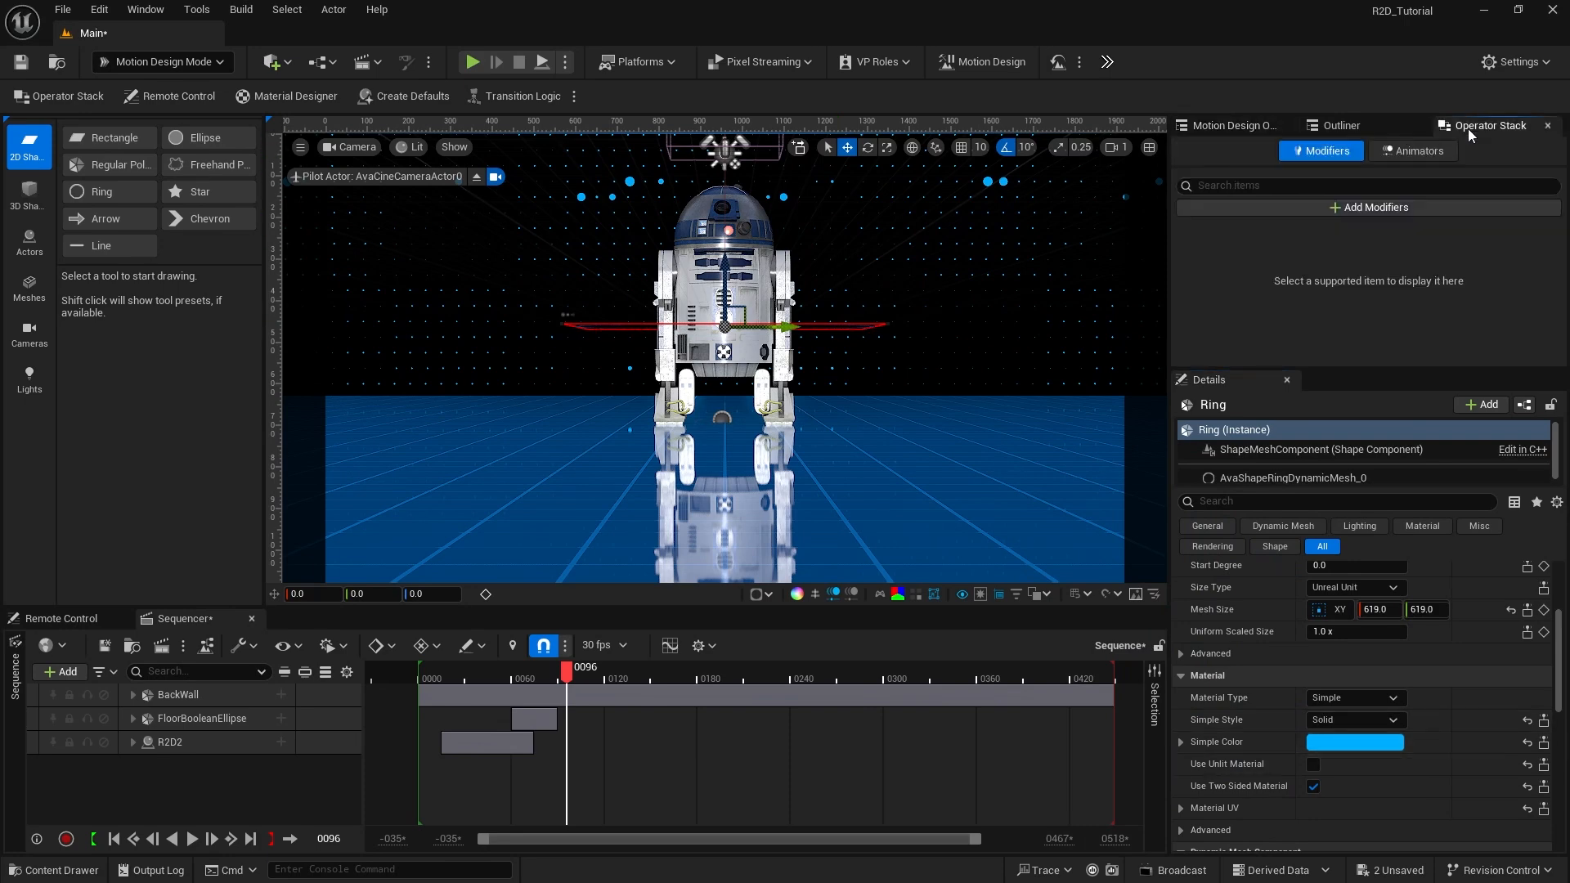
pyautogui.click(1371, 208)
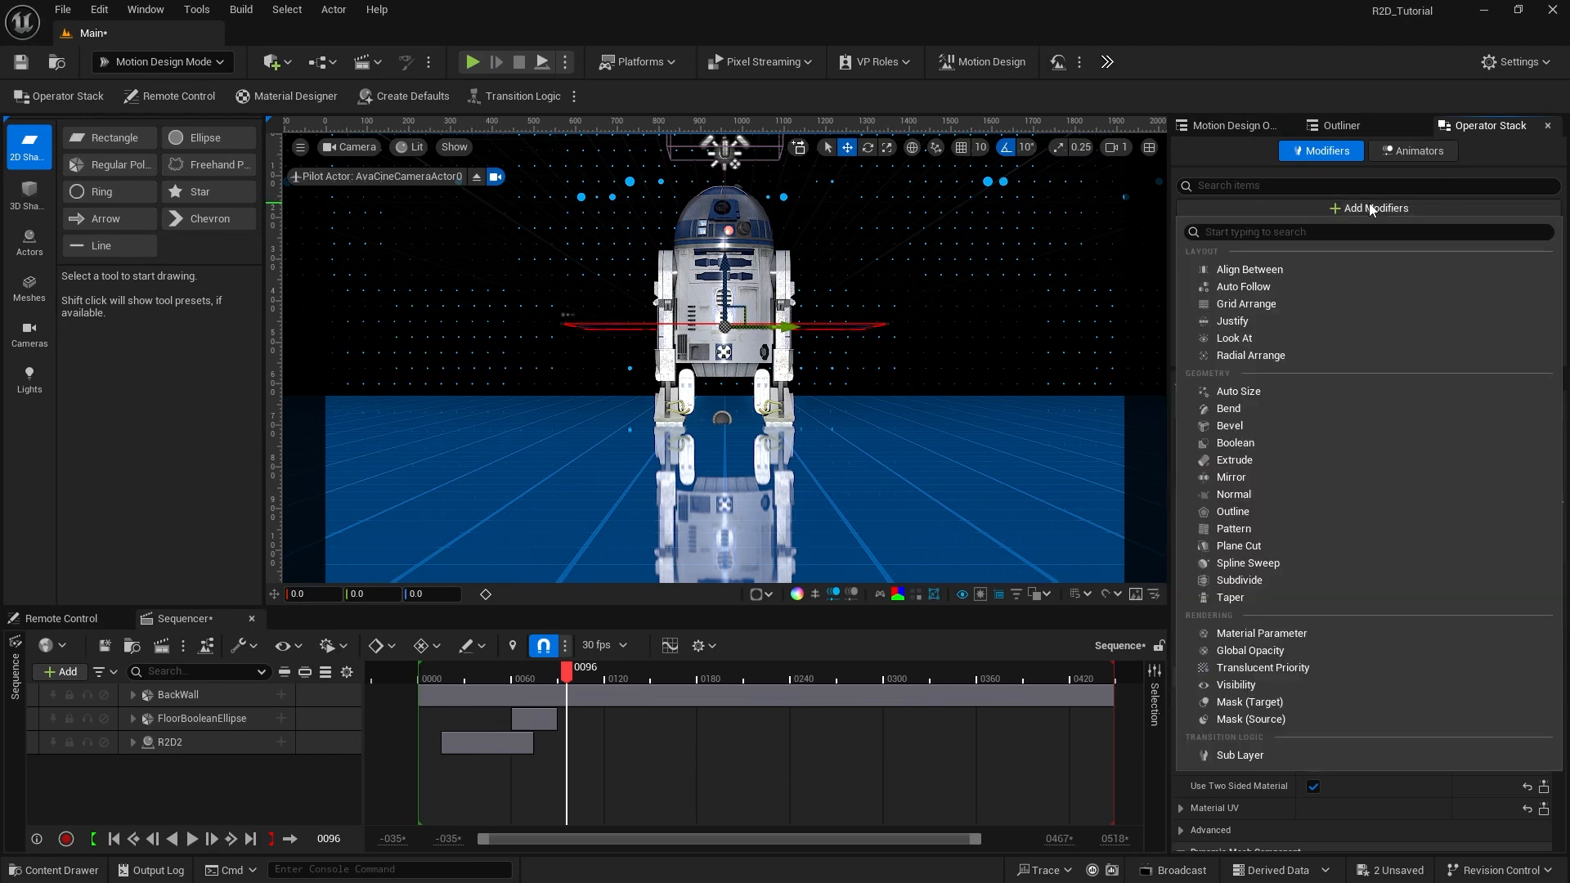
pyautogui.click(1264, 457)
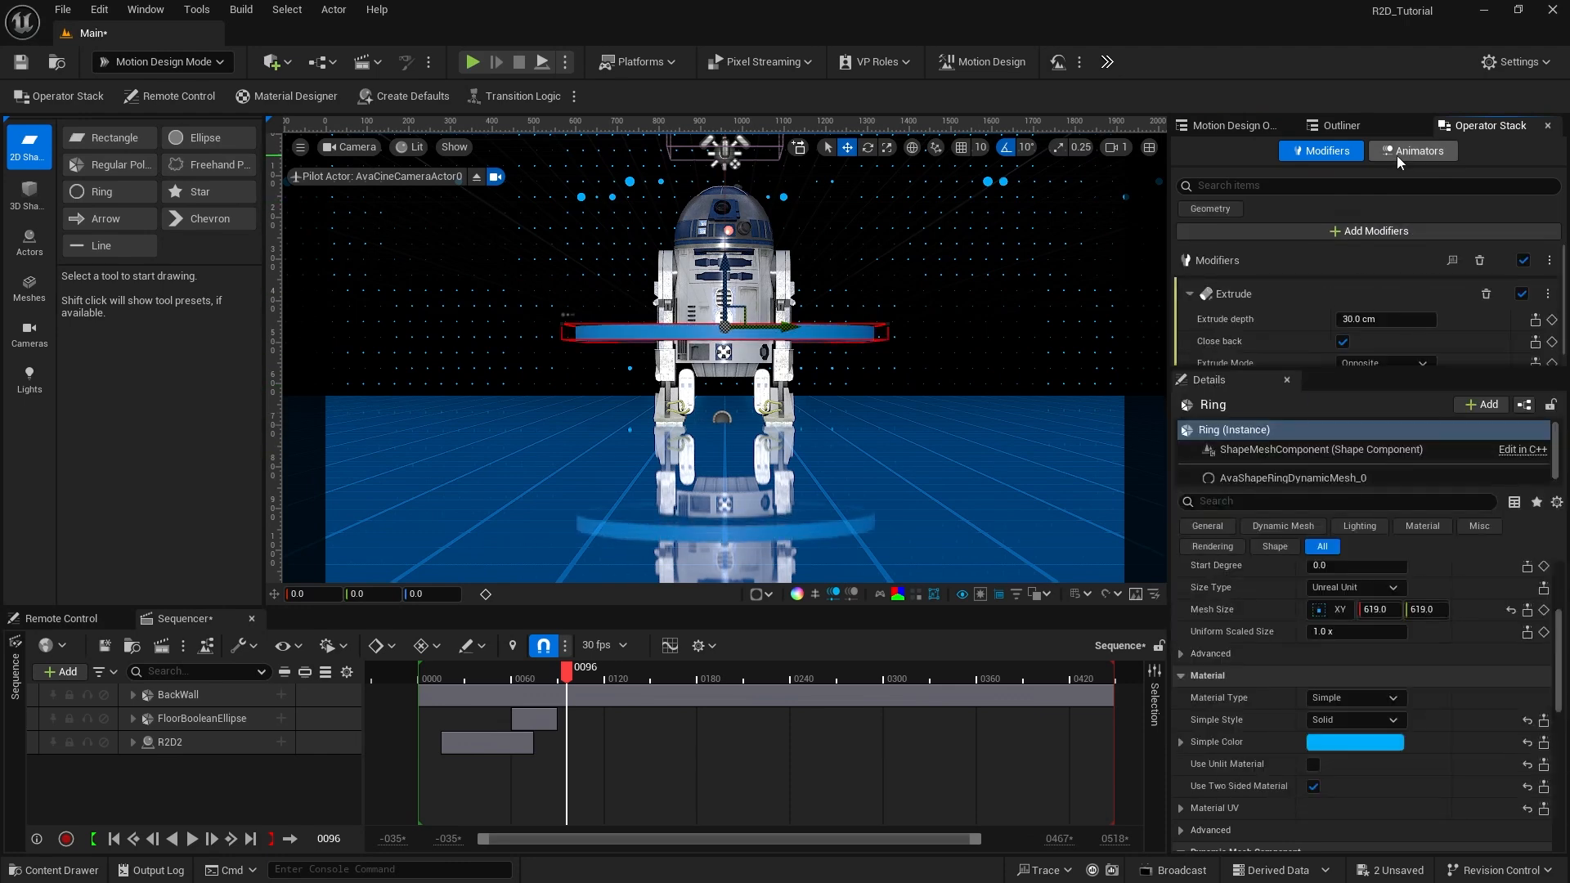
pyautogui.click(1373, 231)
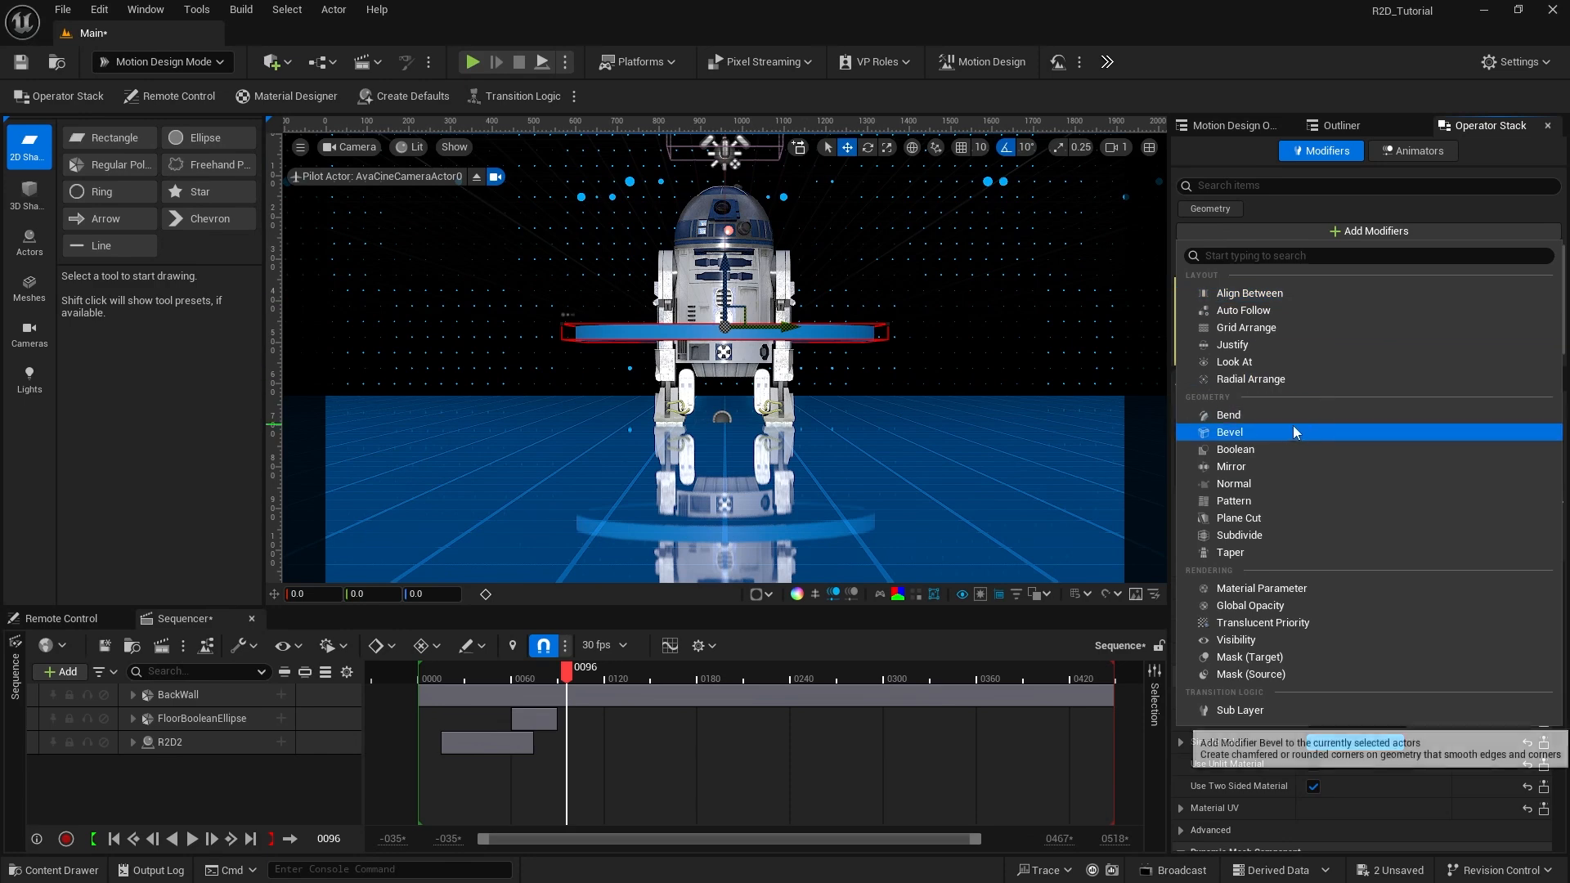
pyautogui.click(1256, 432)
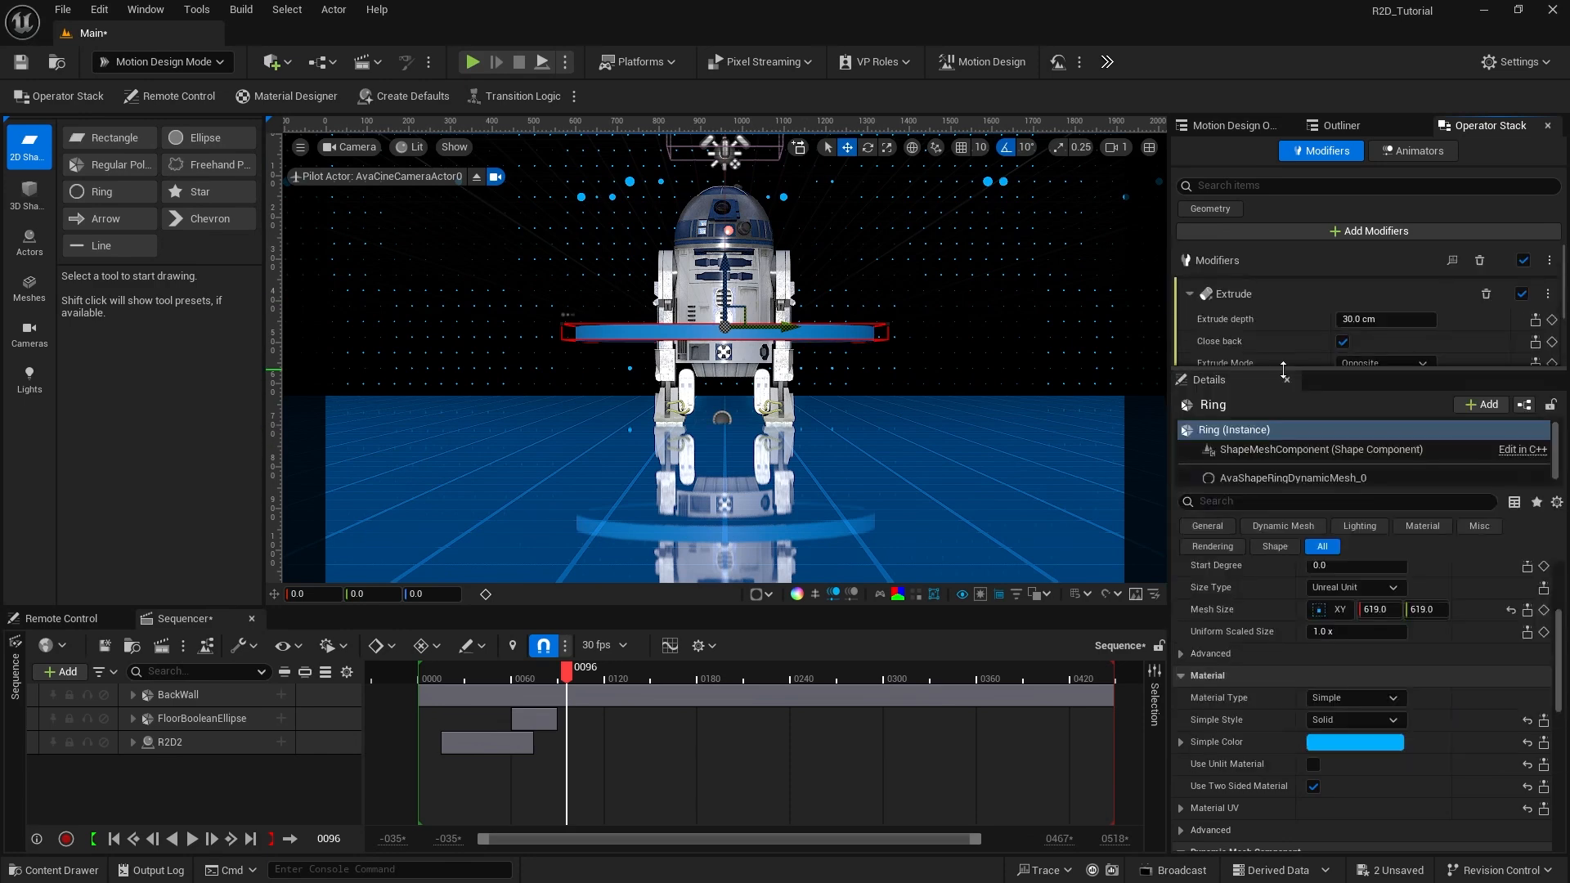
# Step: Set the ring's extrude depth to 70 cm and its bevel inset to 2.0
pyautogui.moveTo(1273, 376); pyautogui.dragTo(1273, 538)
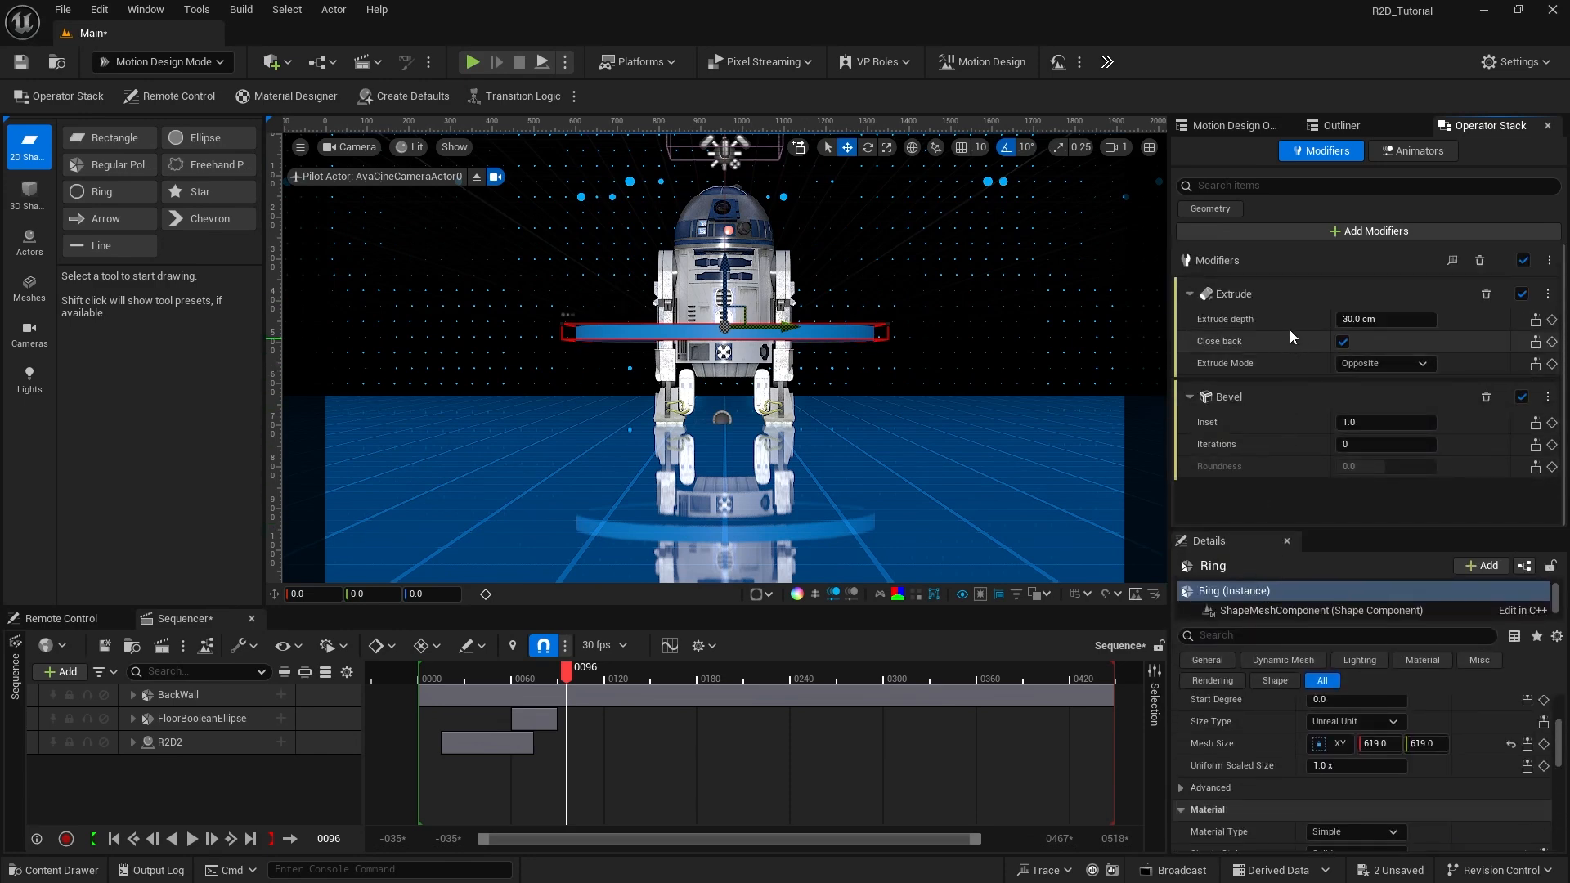
pyautogui.click(1356, 319)
pyautogui.write('70')
pyautogui.press('Return')
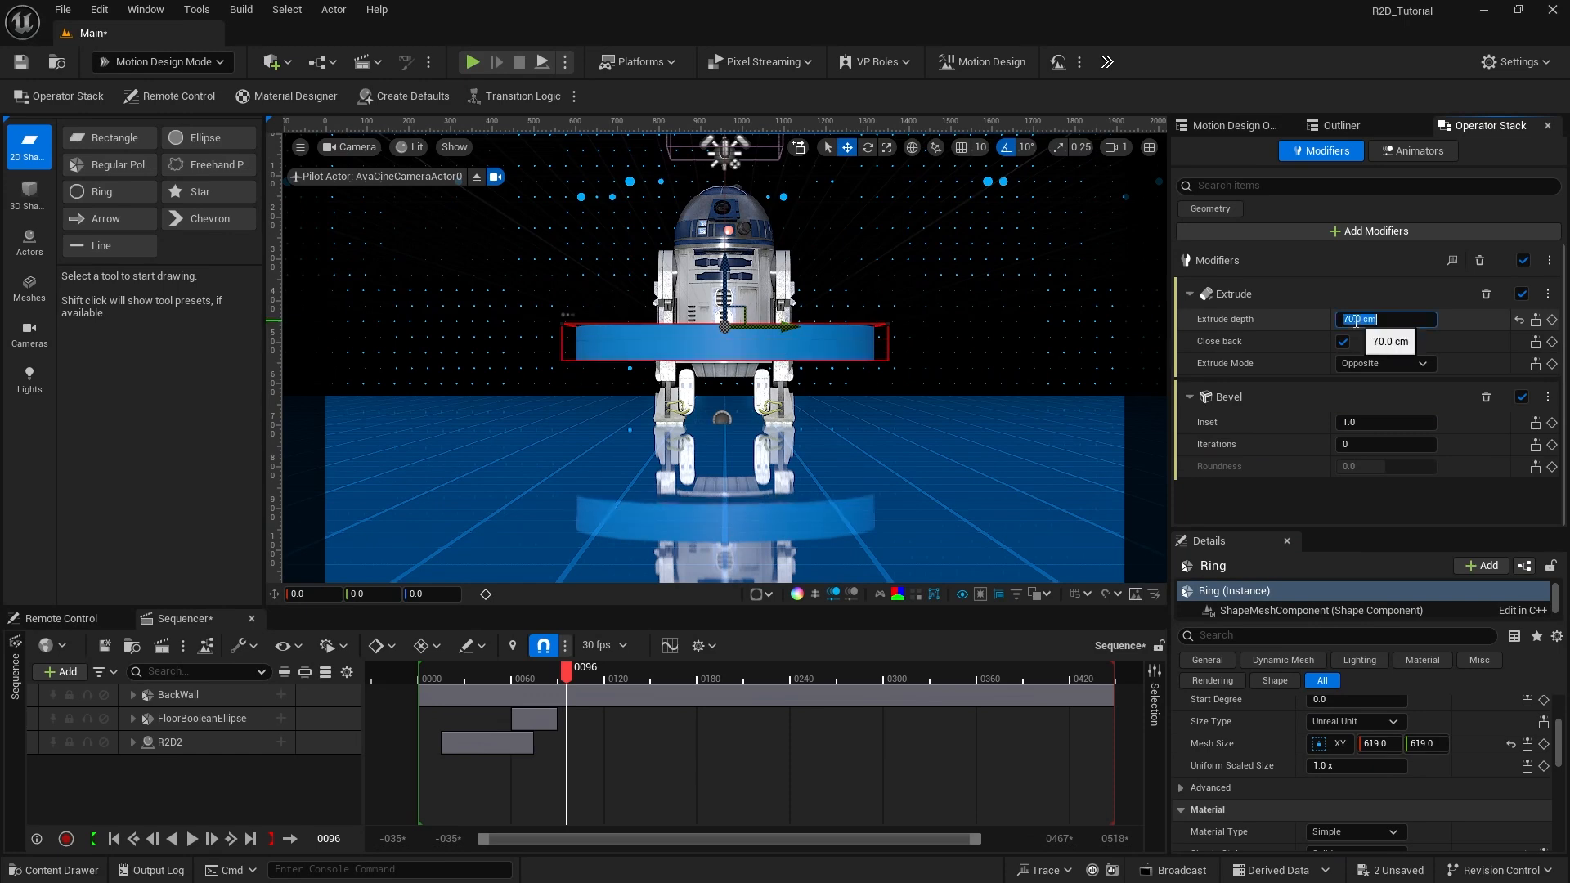
pyautogui.click(1352, 422)
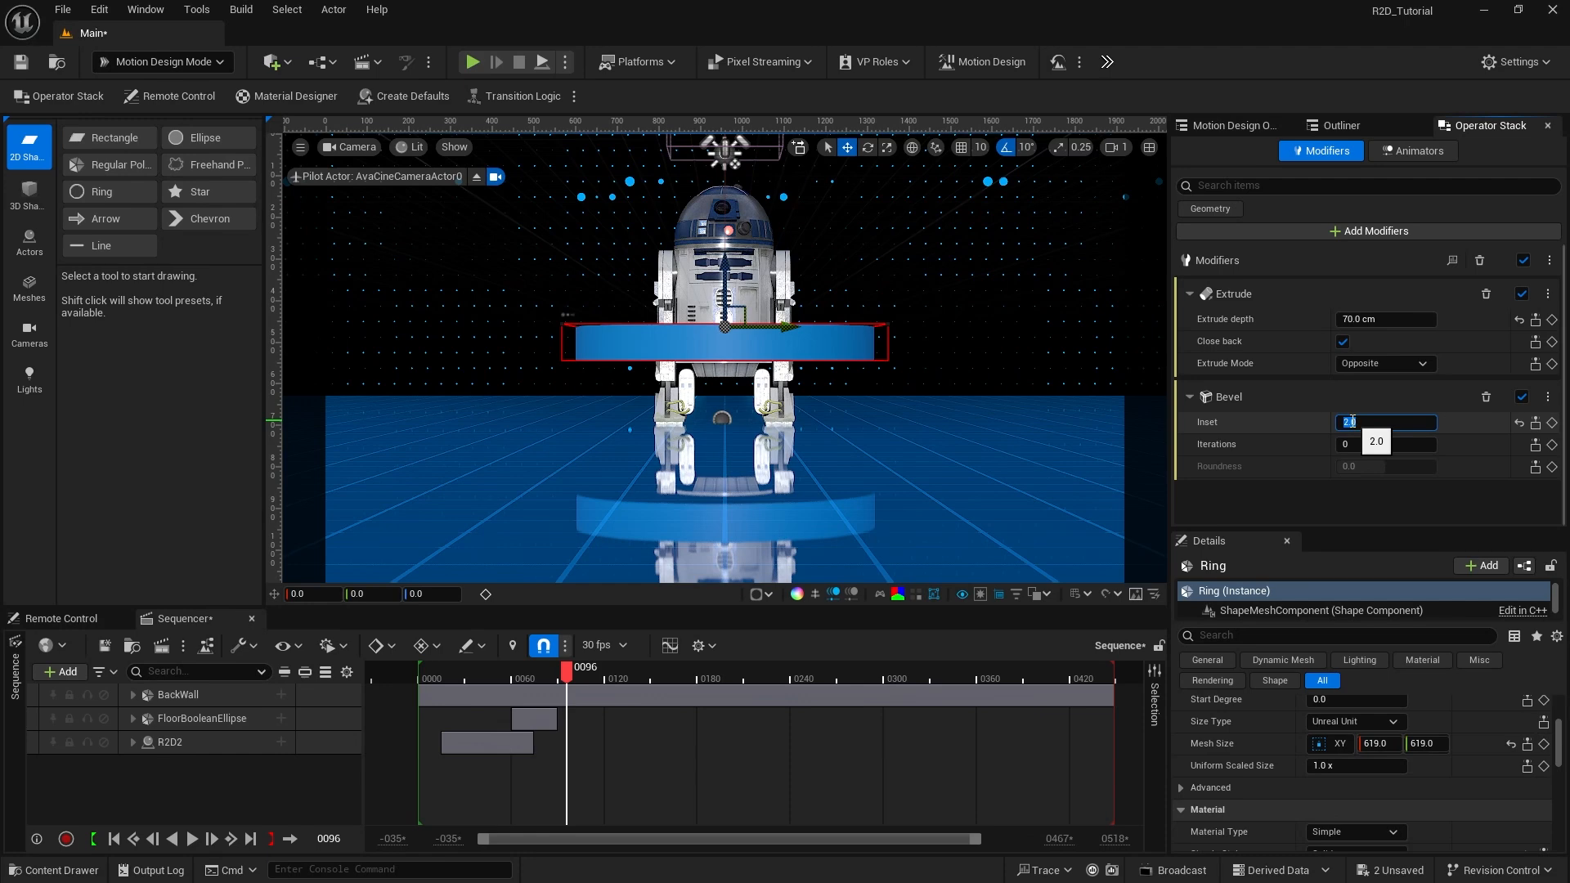
pyautogui.press('Return')
# Step: Lower the ring around the droid by setting its Z location to -116
pyautogui.click(1233, 125)
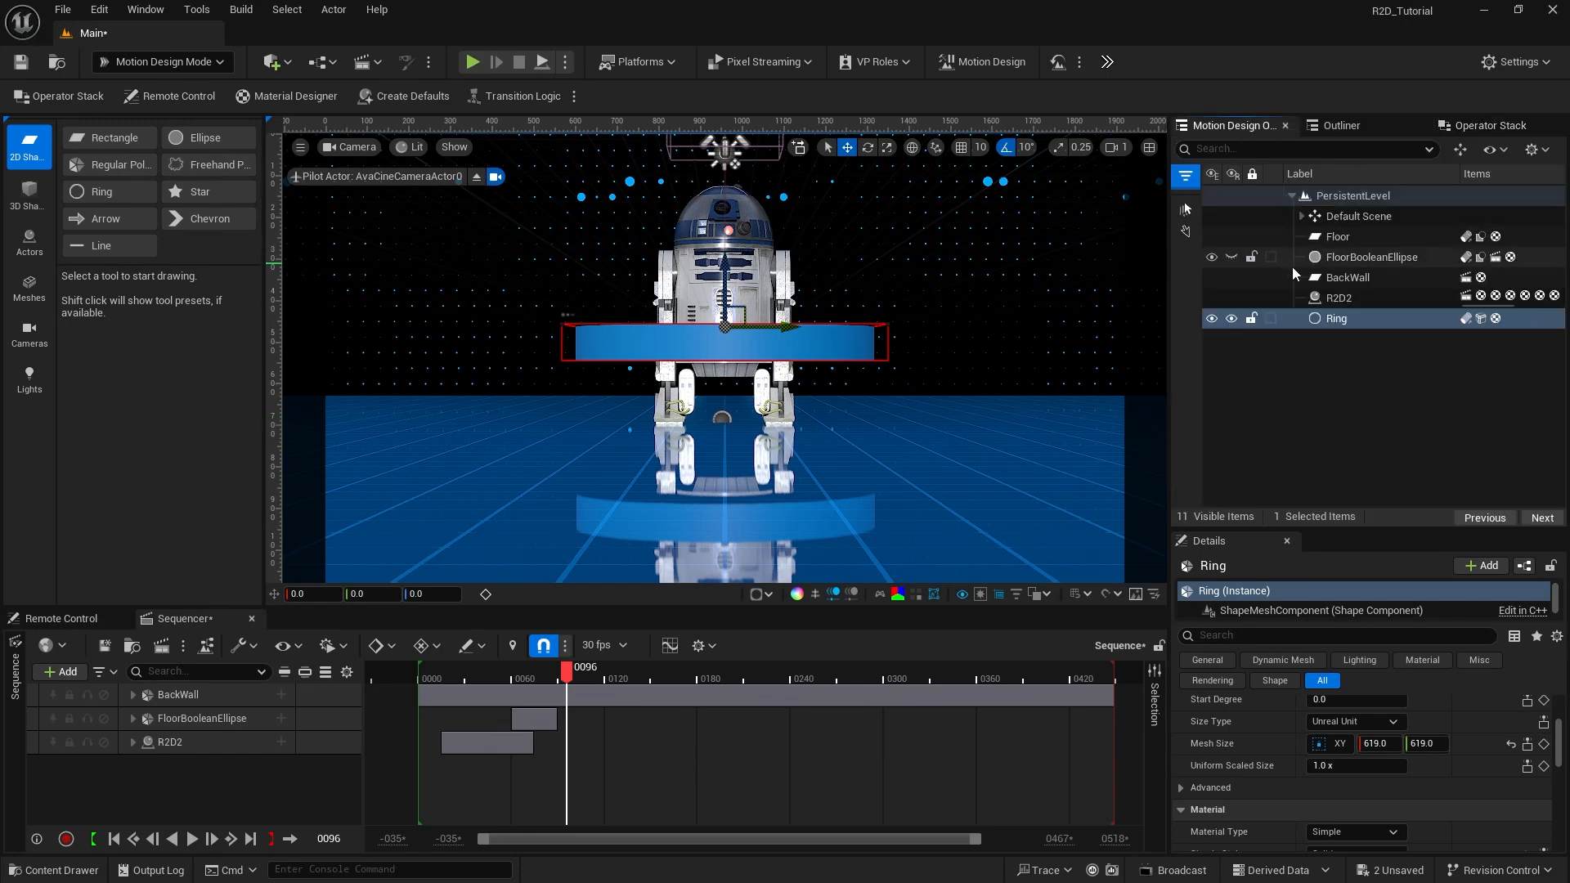
pyautogui.moveTo(1291, 530); pyautogui.dragTo(1293, 327)
pyautogui.scroll(5, 1389, 596)
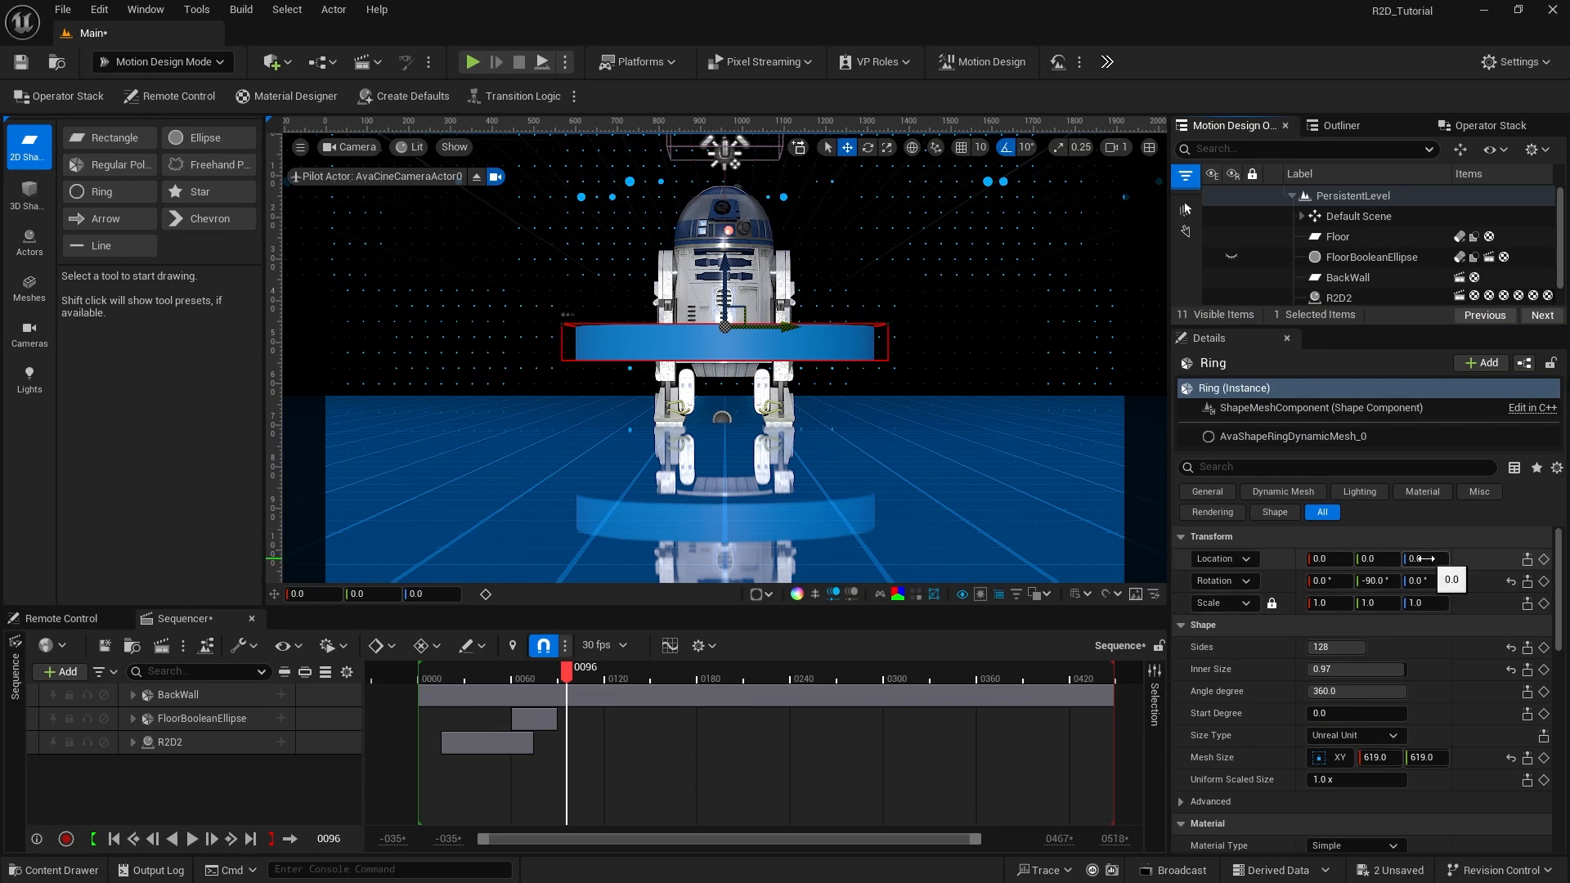
pyautogui.click(1414, 560)
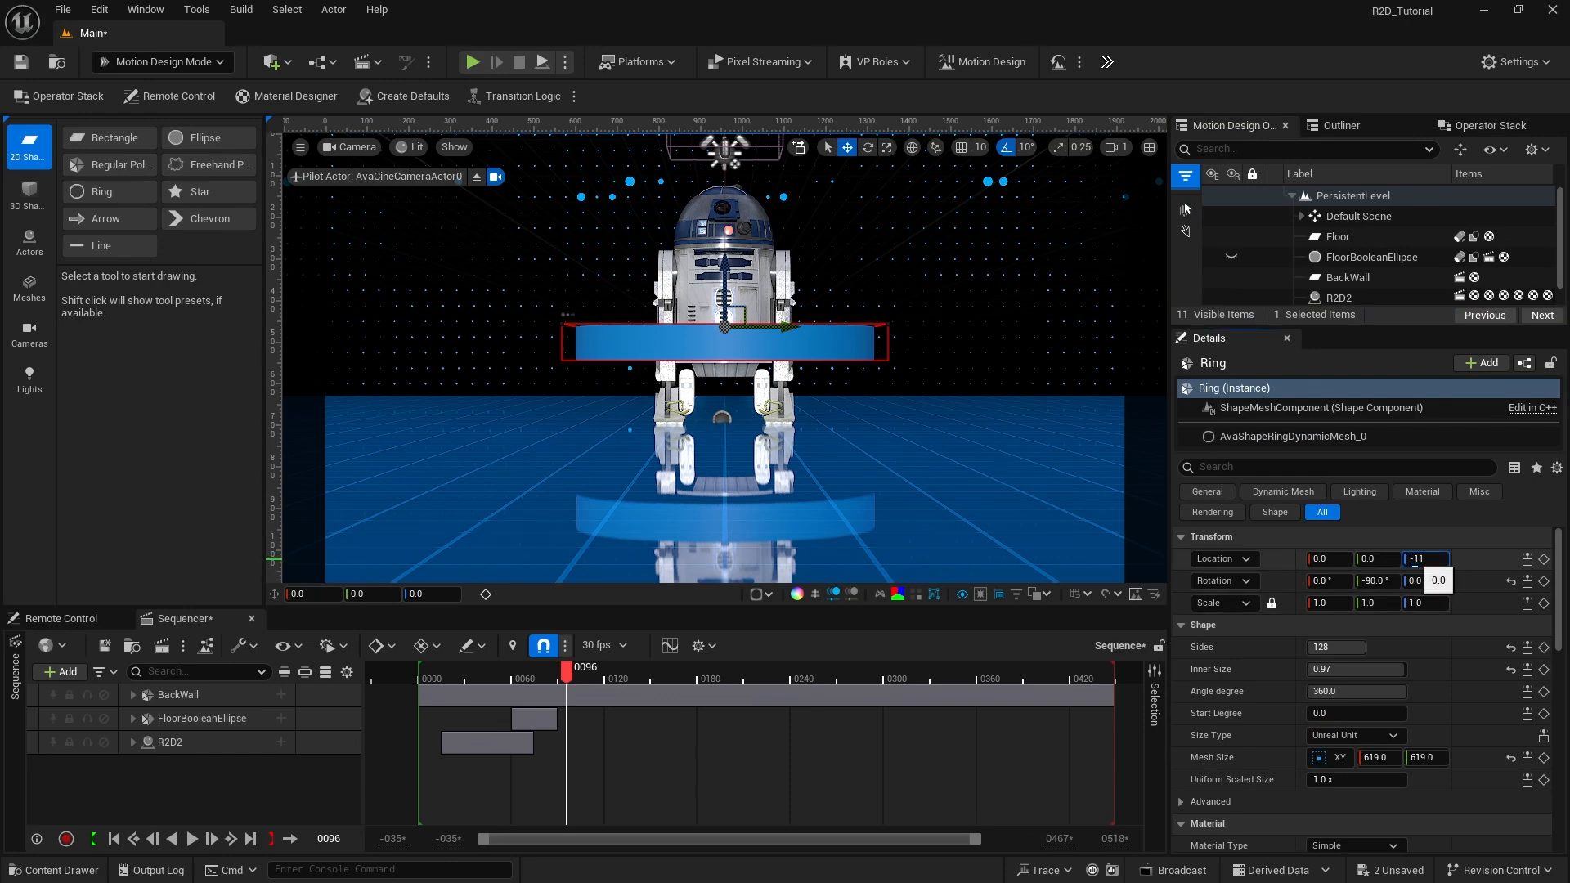
pyautogui.press('Return')
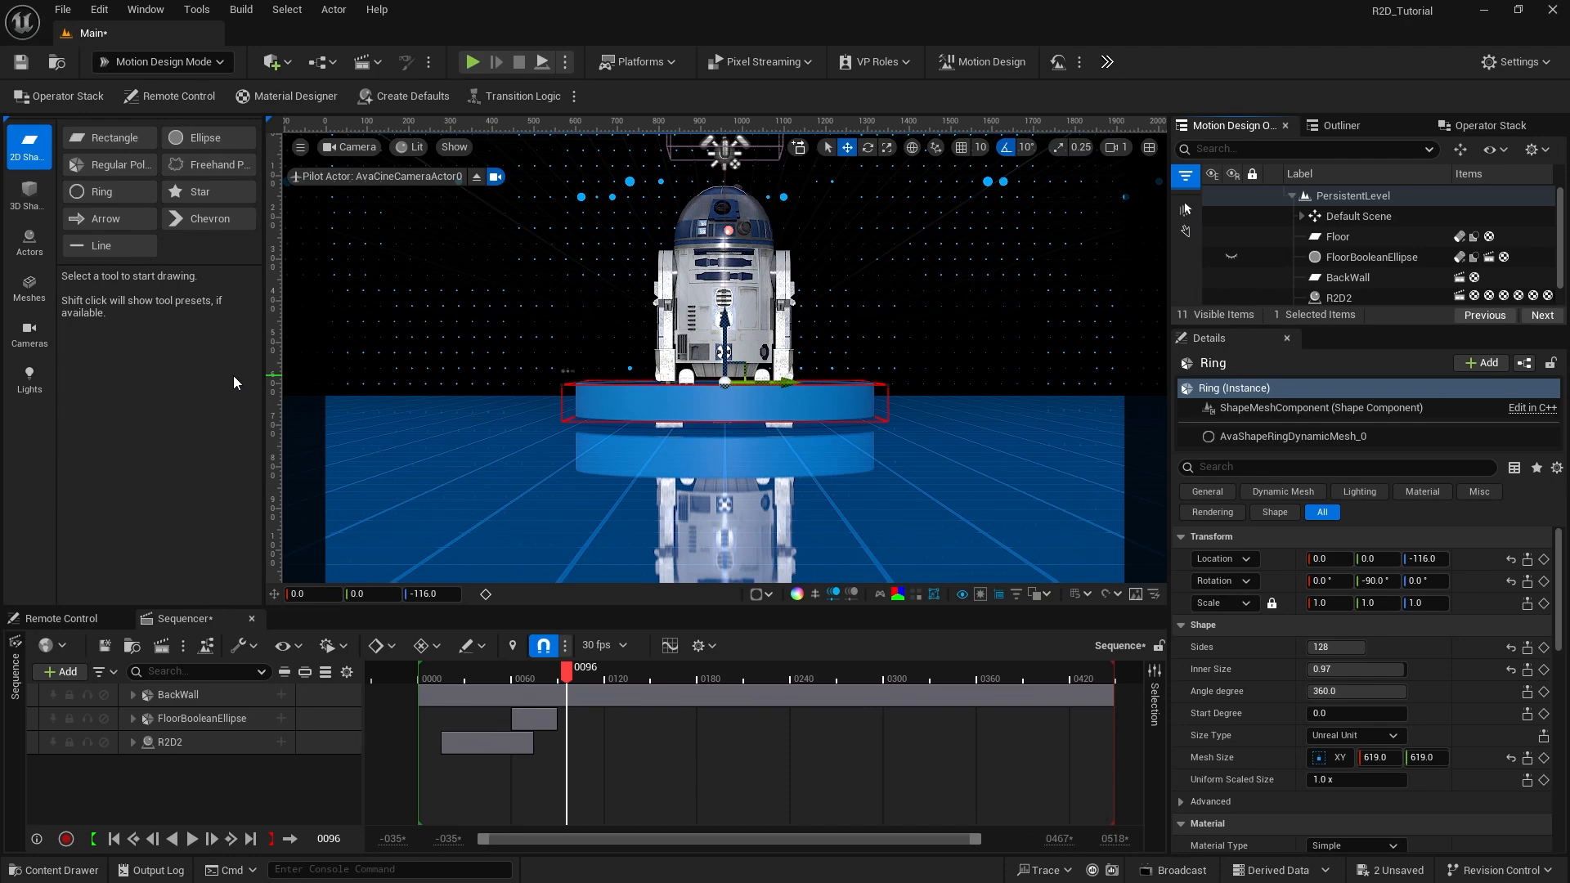
# Step: Add a Text Actor to the scene with the text "r2-series mech droid"
pyautogui.click(33, 244)
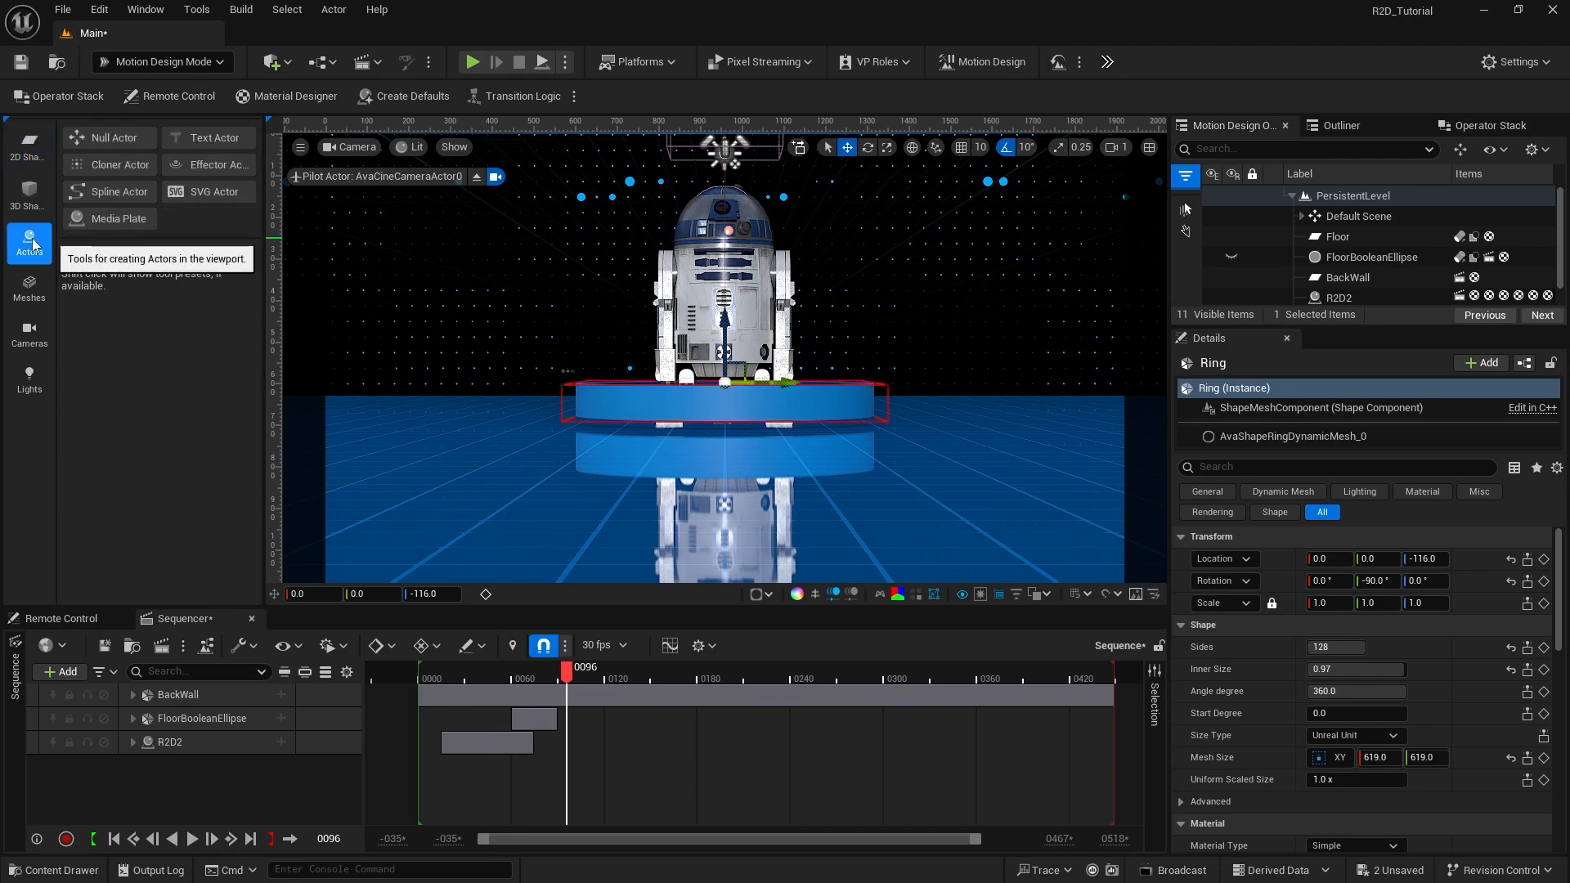
pyautogui.click(203, 134)
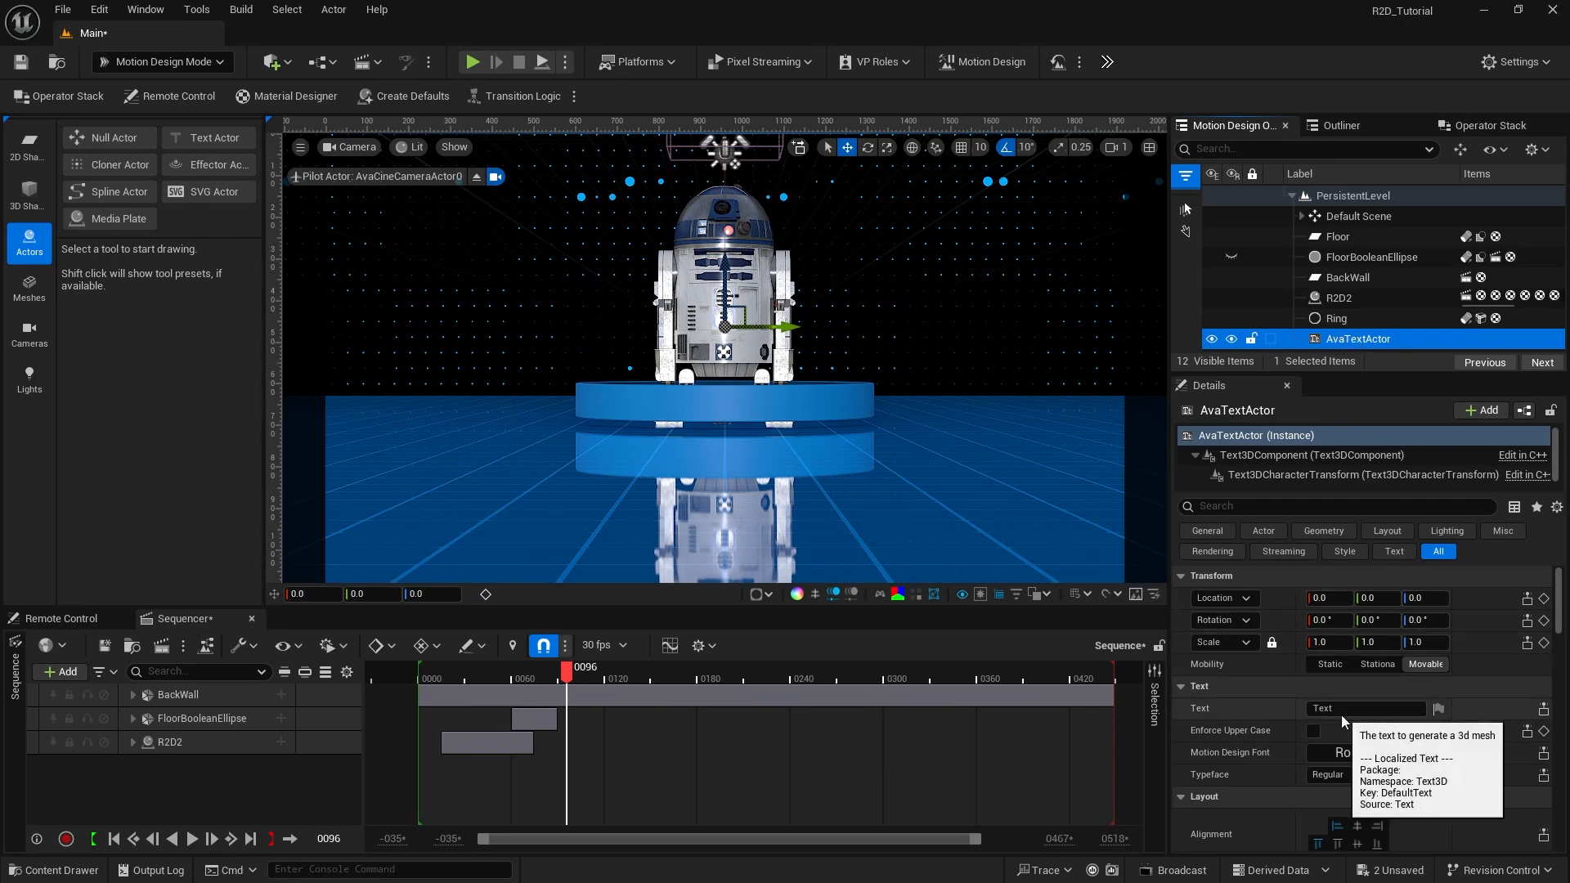
pyautogui.click(1365, 710)
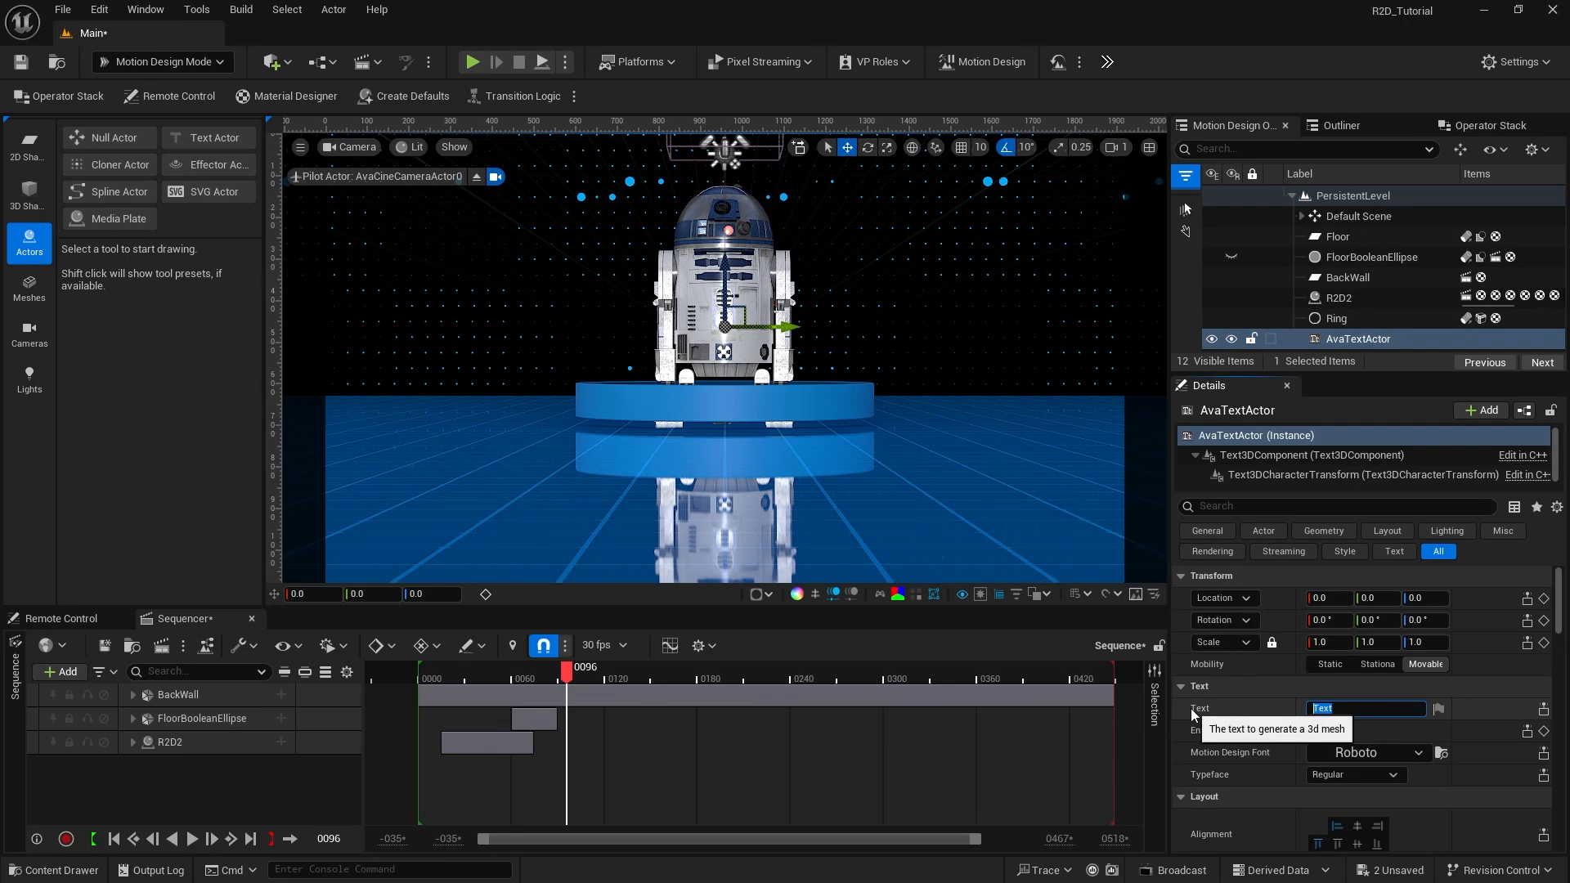
pyautogui.write('r2-series mech droid')
pyautogui.press('Return')
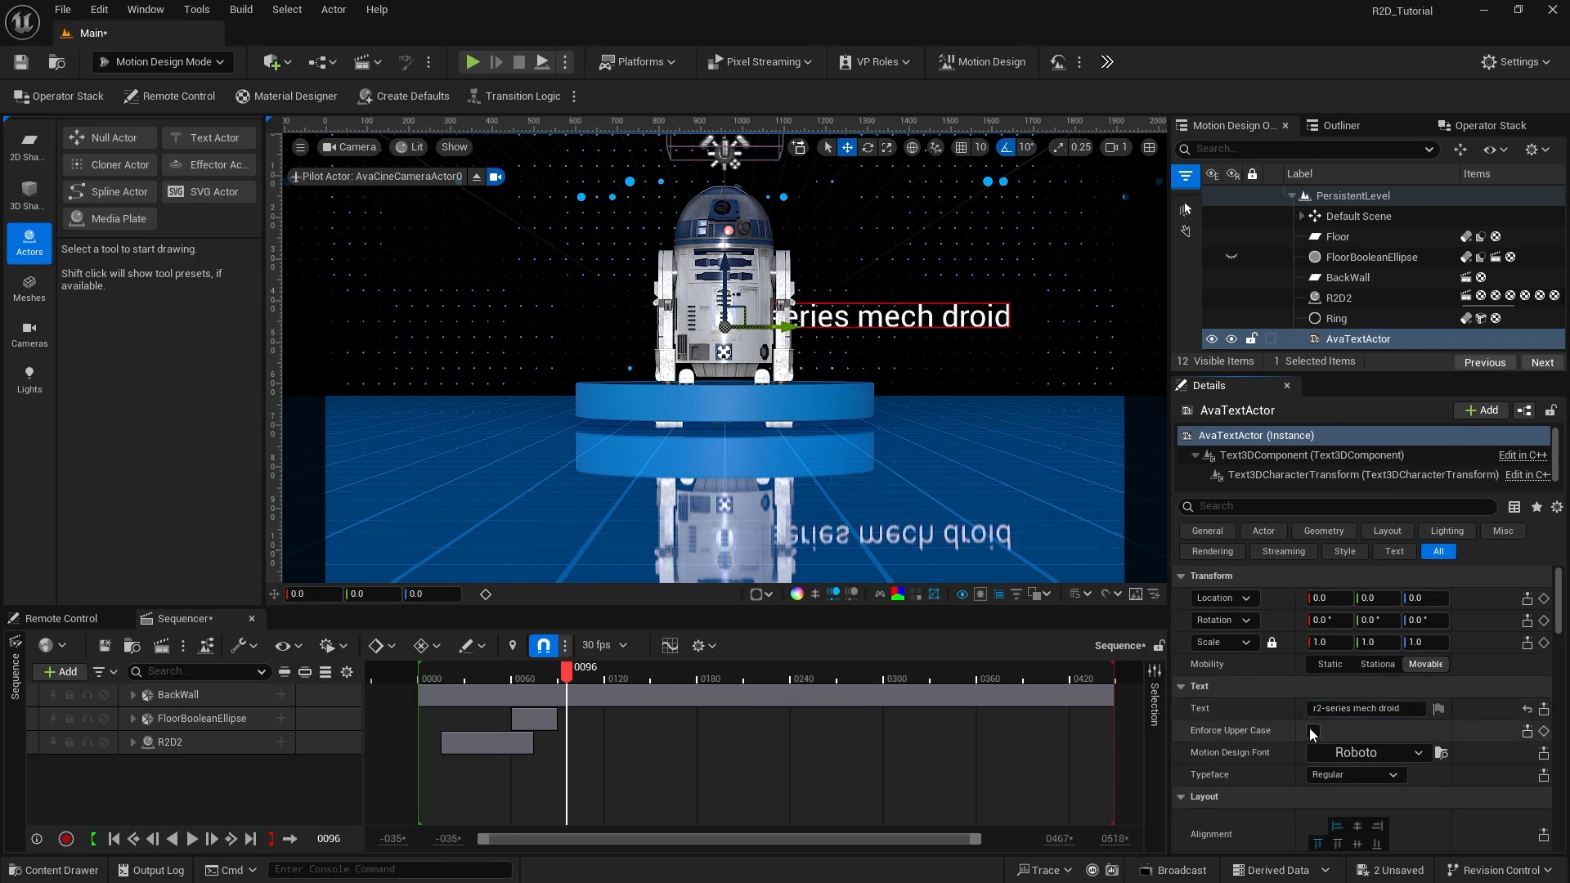
# Step: Enforce upper case on the droid title text and change its font to Impact
pyautogui.click(1312, 731)
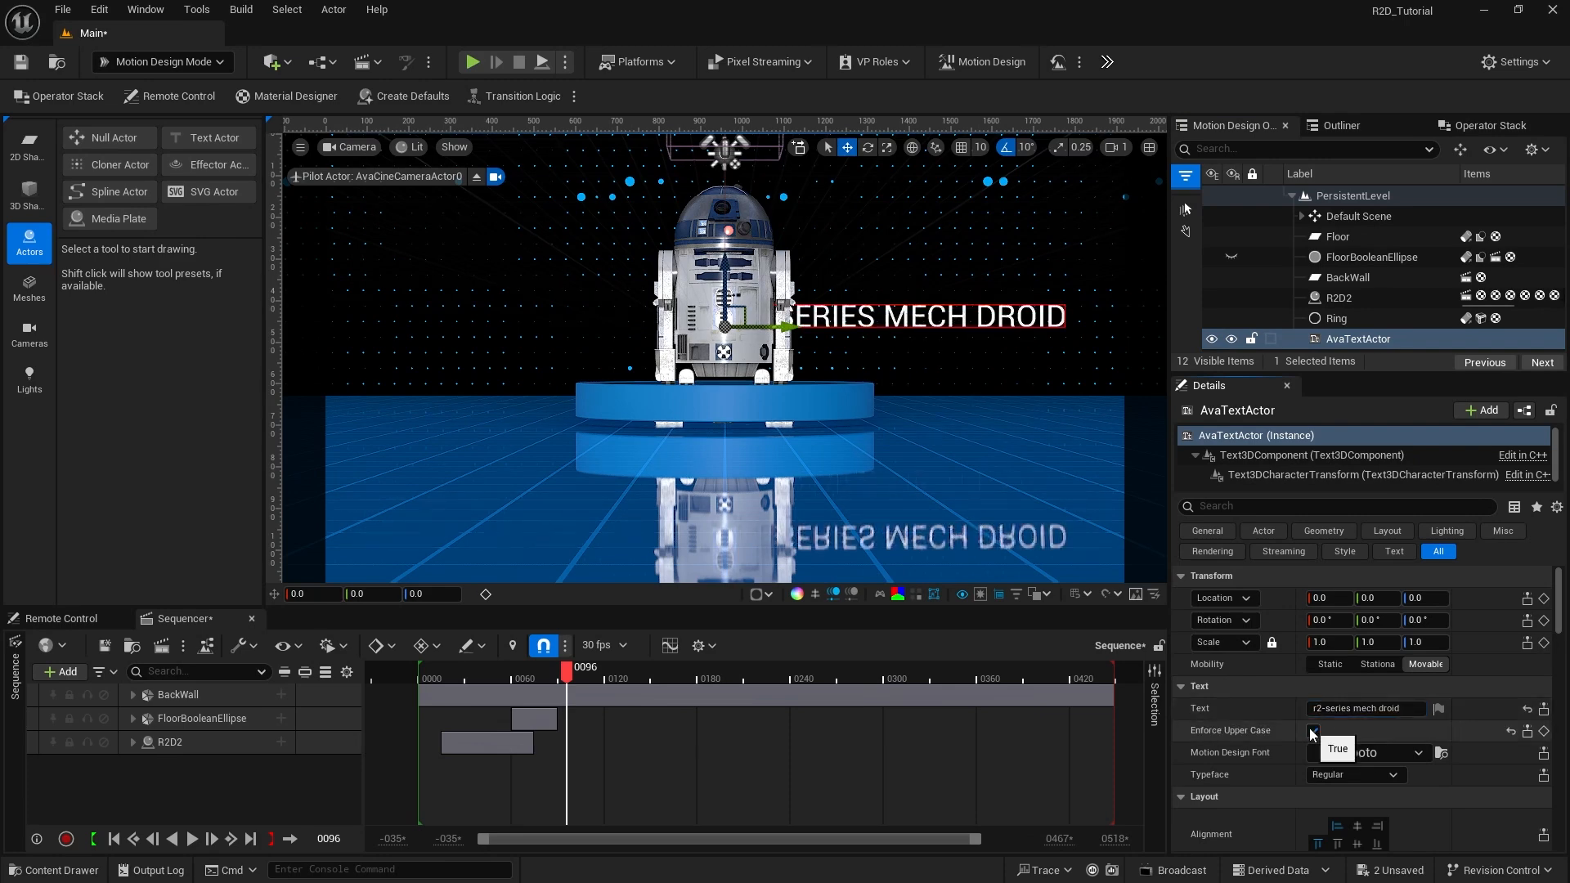
pyautogui.click(1356, 753)
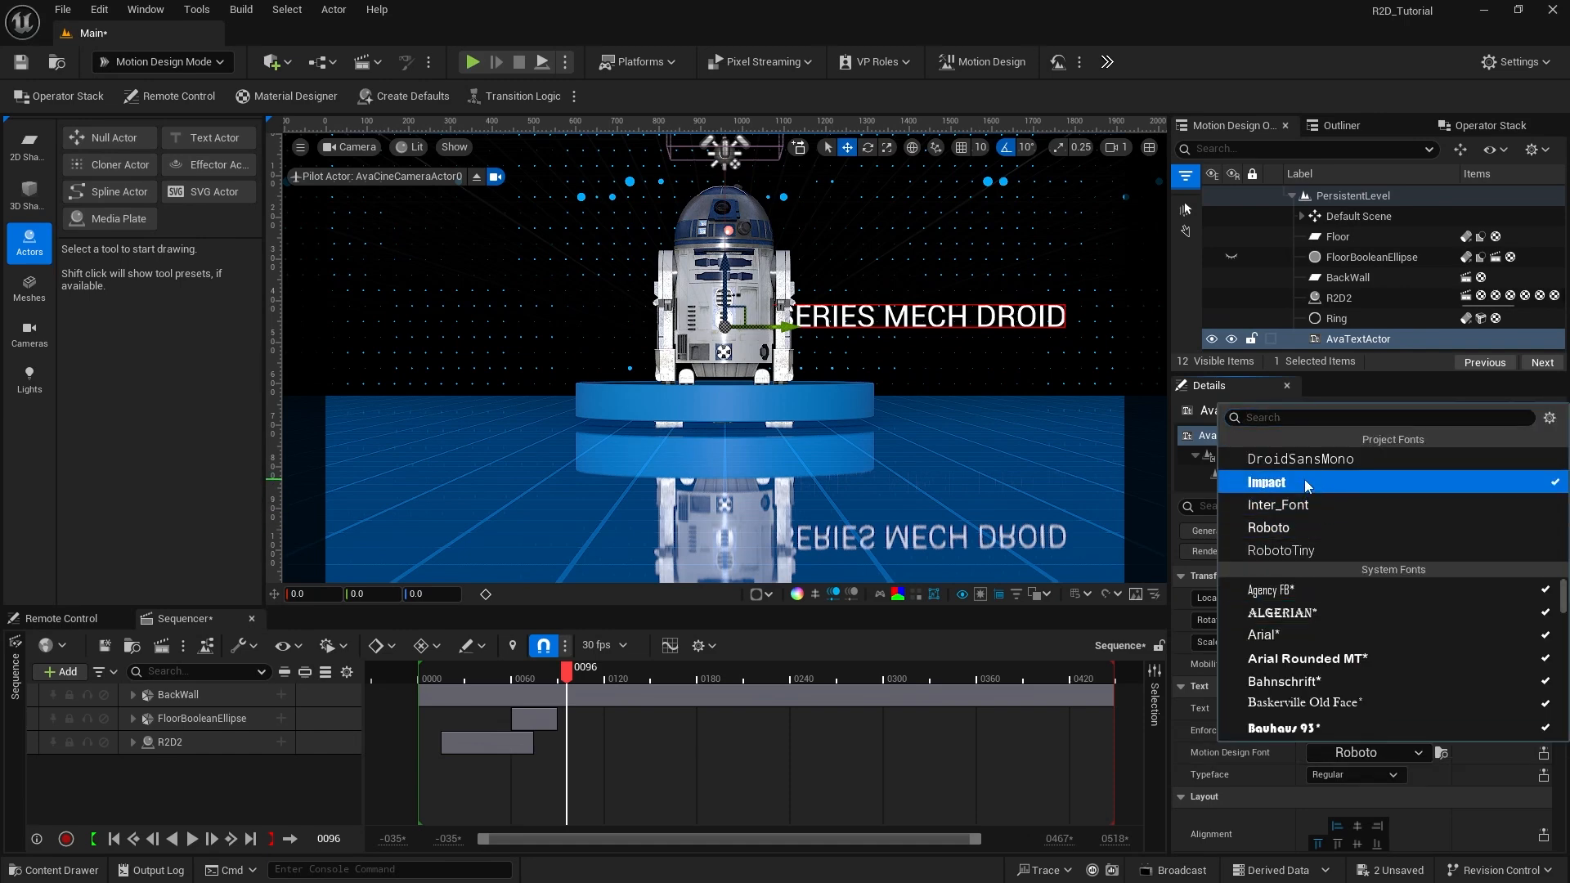
pyautogui.click(1303, 480)
# Step: Center the title text's alignment horizontally and vertically, and set its kerning to 1.0
pyautogui.click(1356, 744)
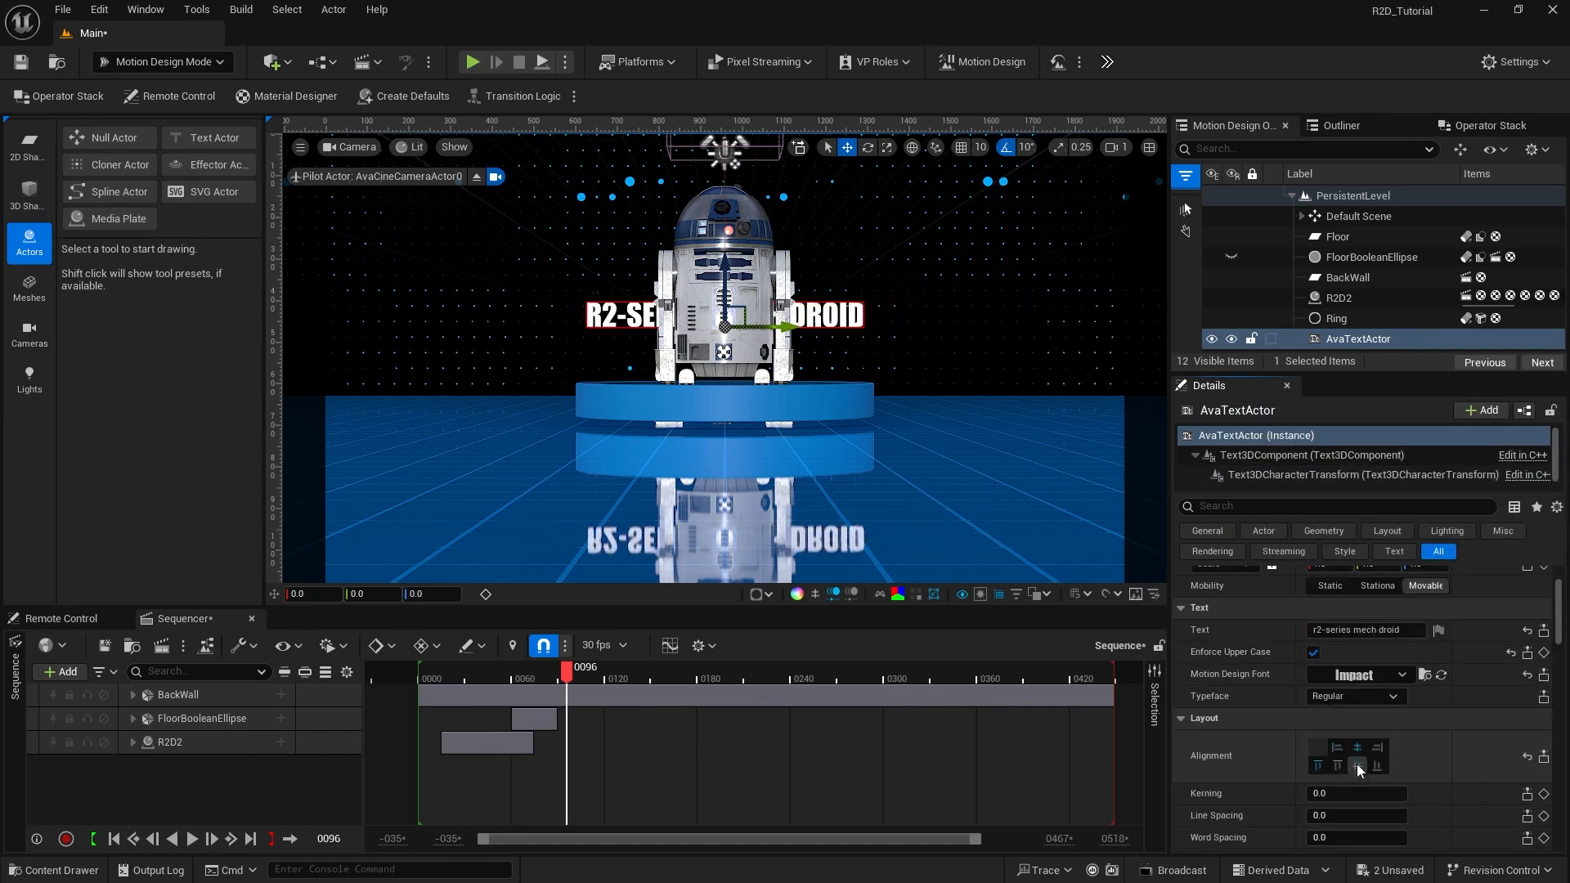
pyautogui.click(1357, 764)
pyautogui.scroll(-2, 1390, 756)
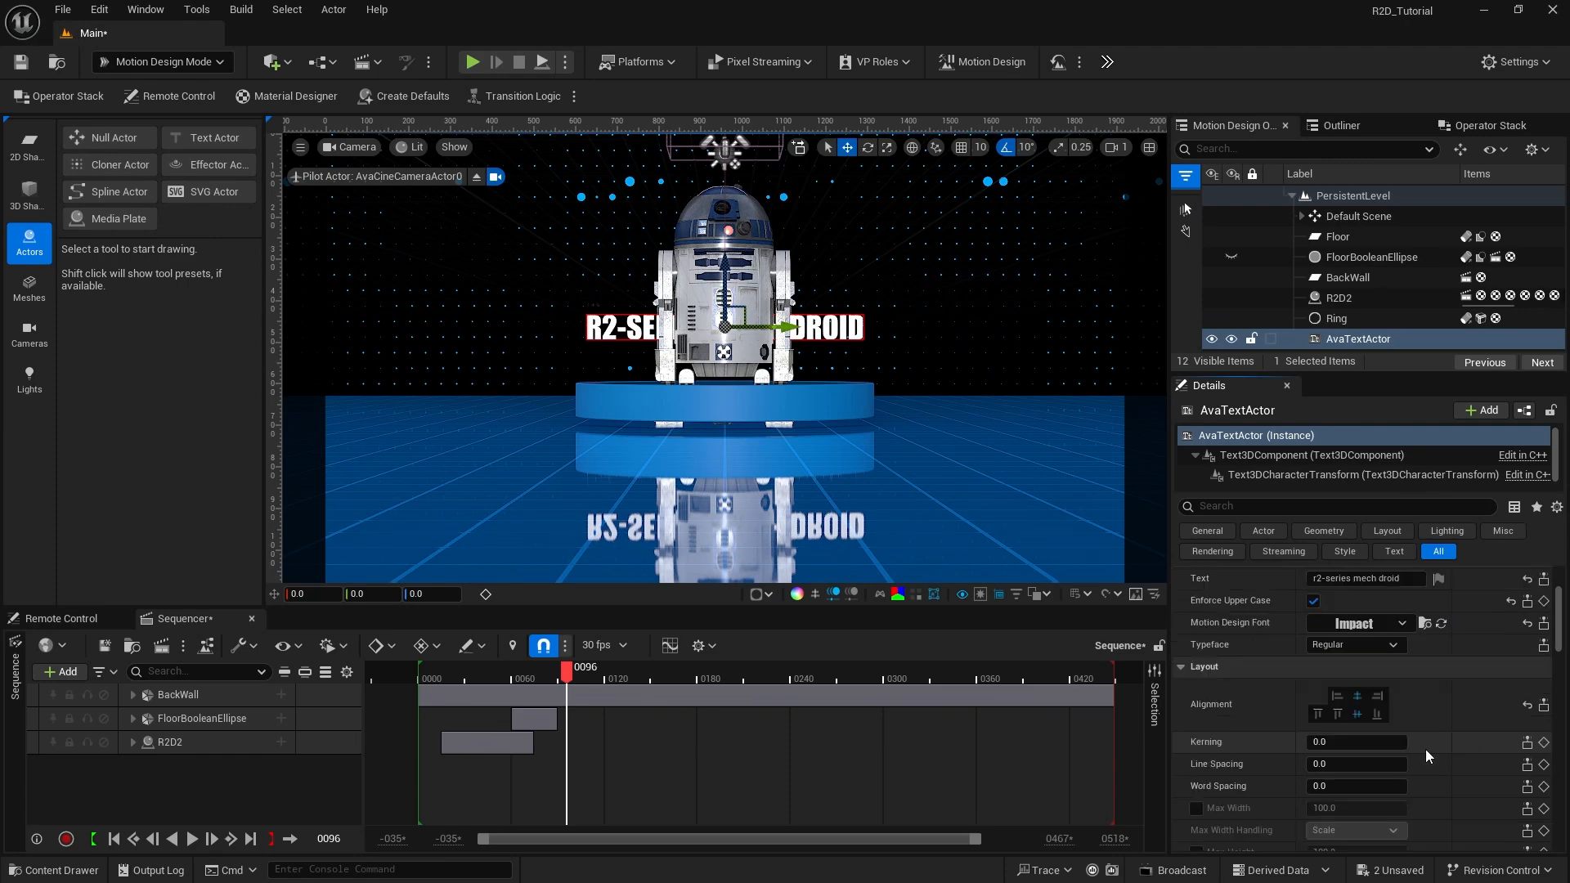
pyautogui.click(1318, 742)
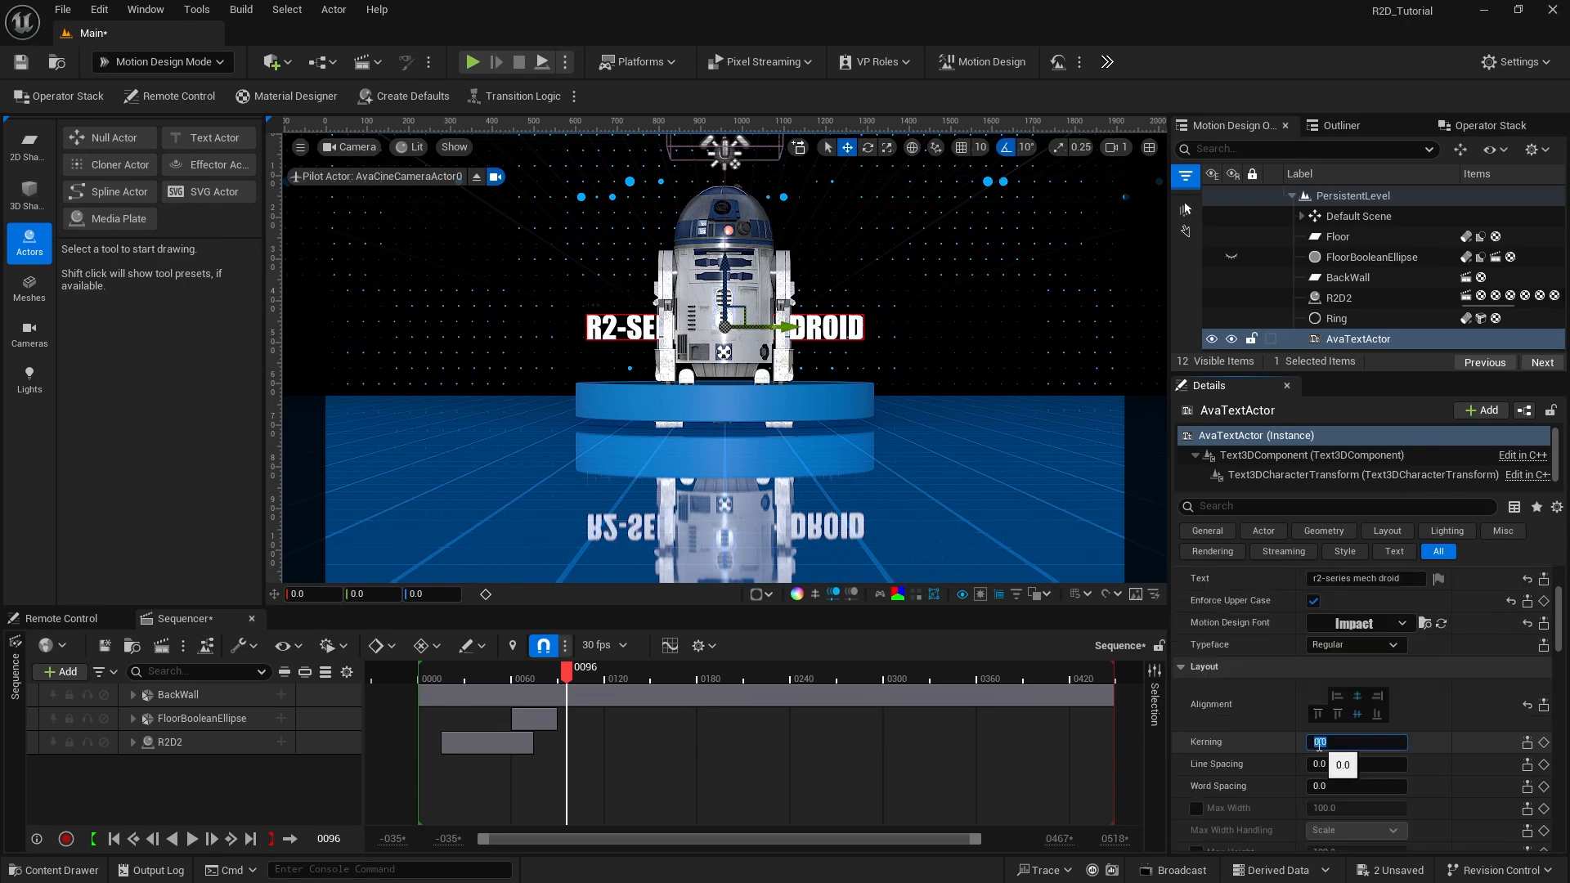
pyautogui.write('1')
pyautogui.press('Return')
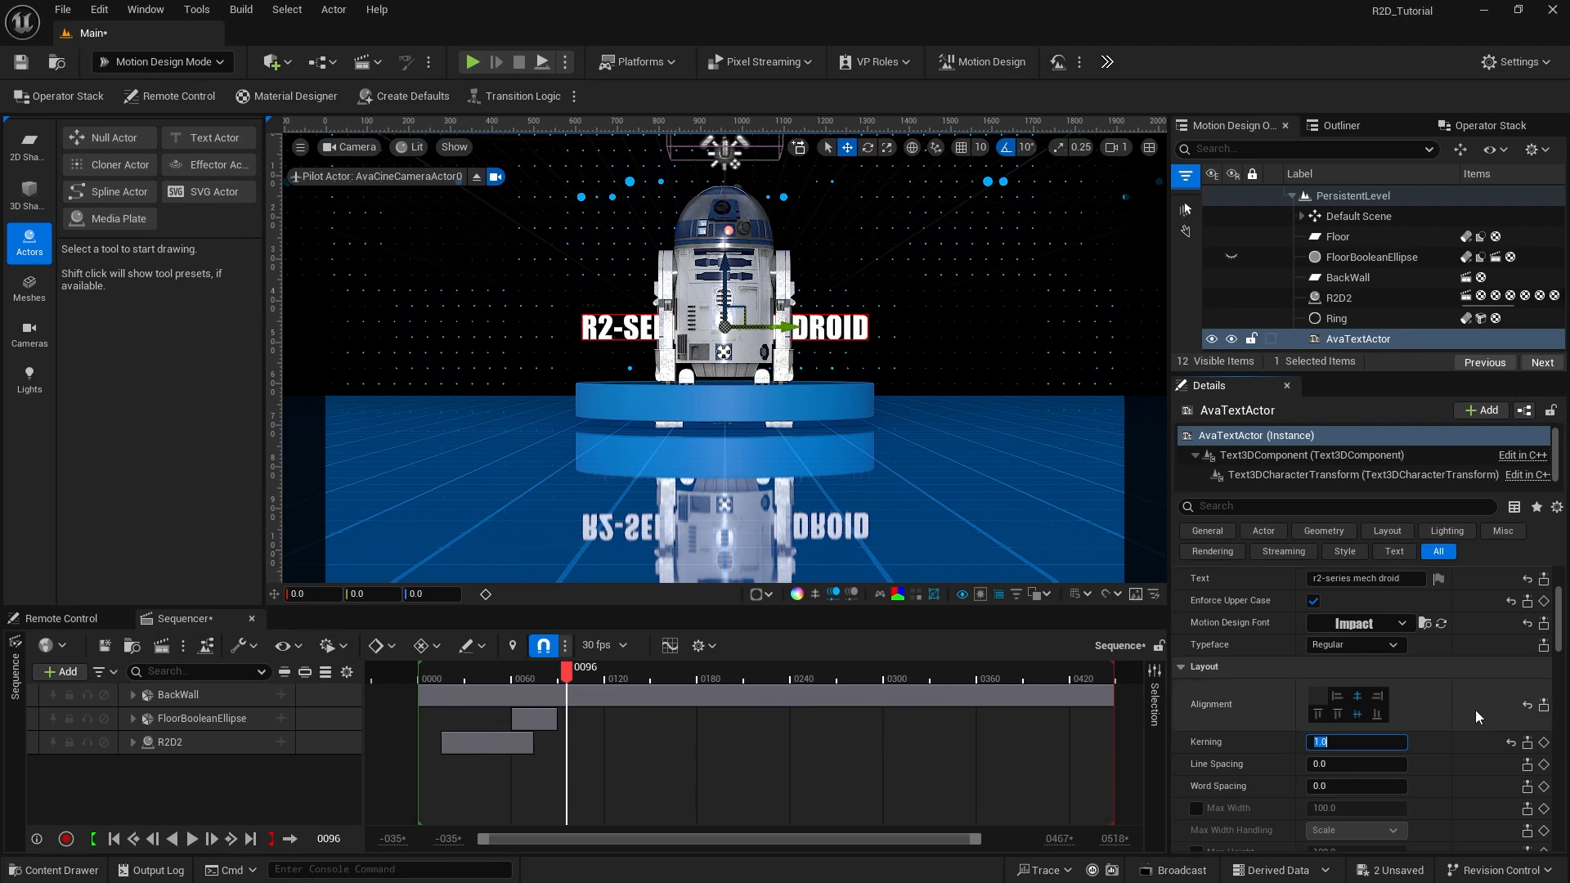
# Step: Duplicate the droid title text actor and hide the original AvaTextActor
pyautogui.click(1317, 336)
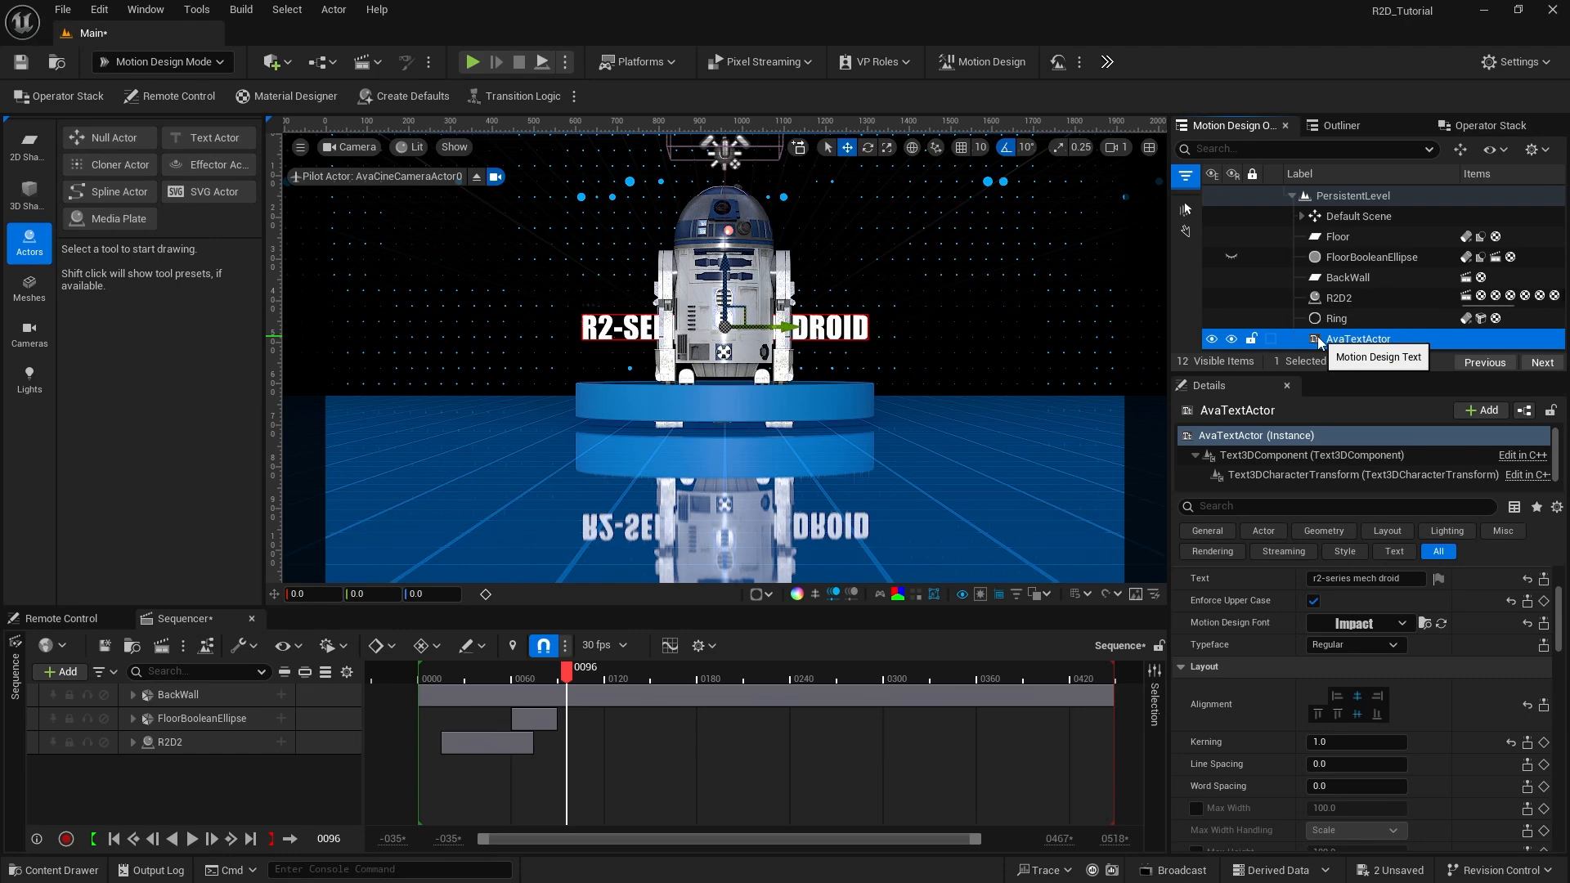
pyautogui.hotkey('ctrl', 'd')
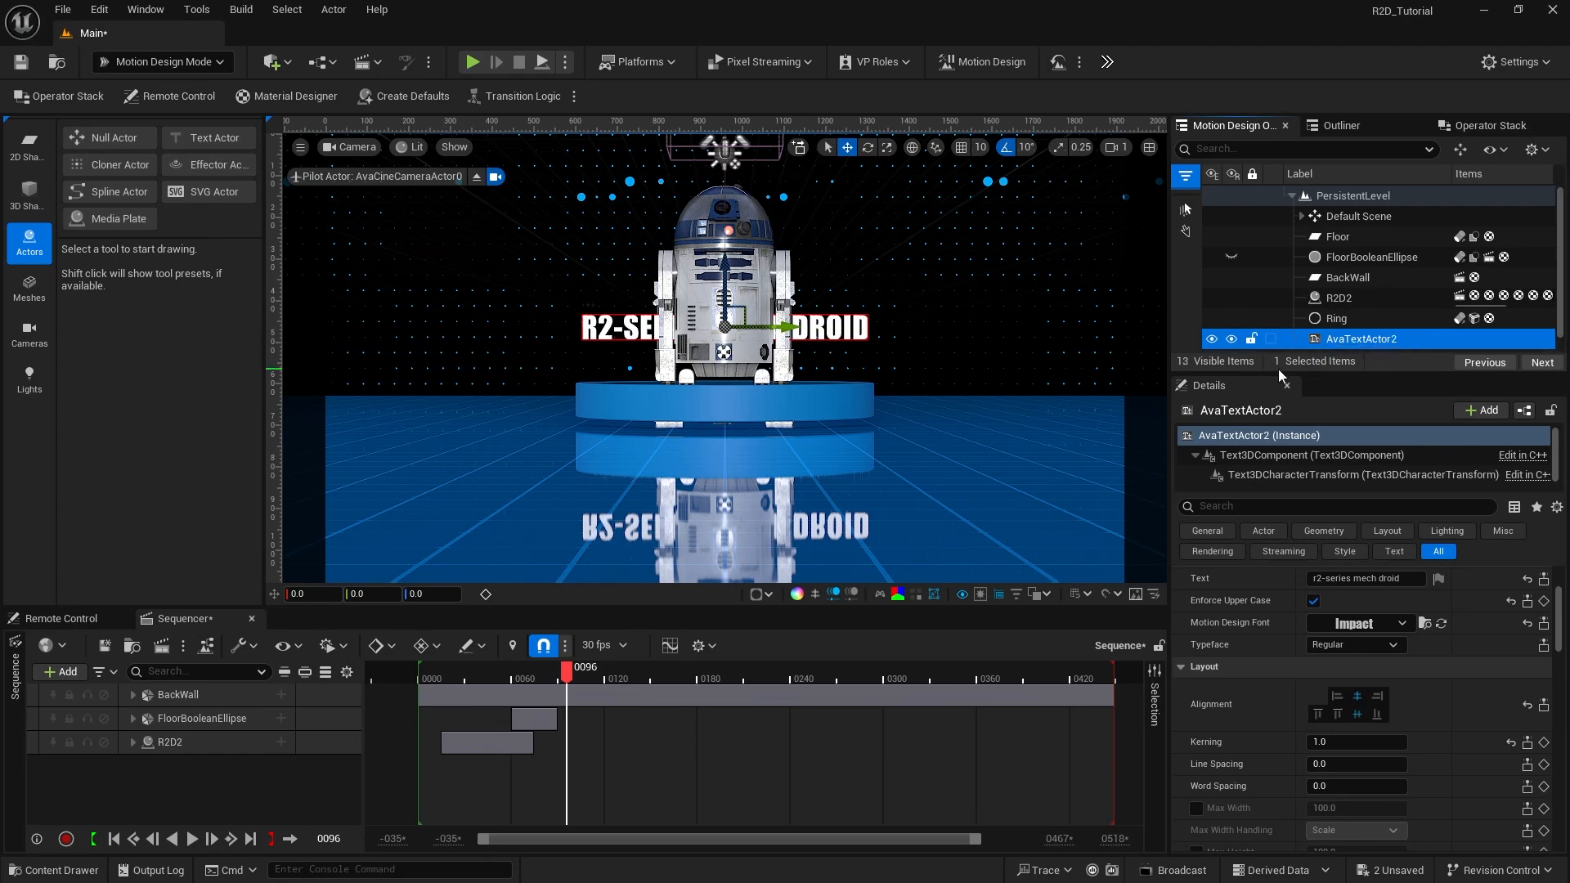
pyautogui.moveTo(1273, 373); pyautogui.dragTo(1273, 408)
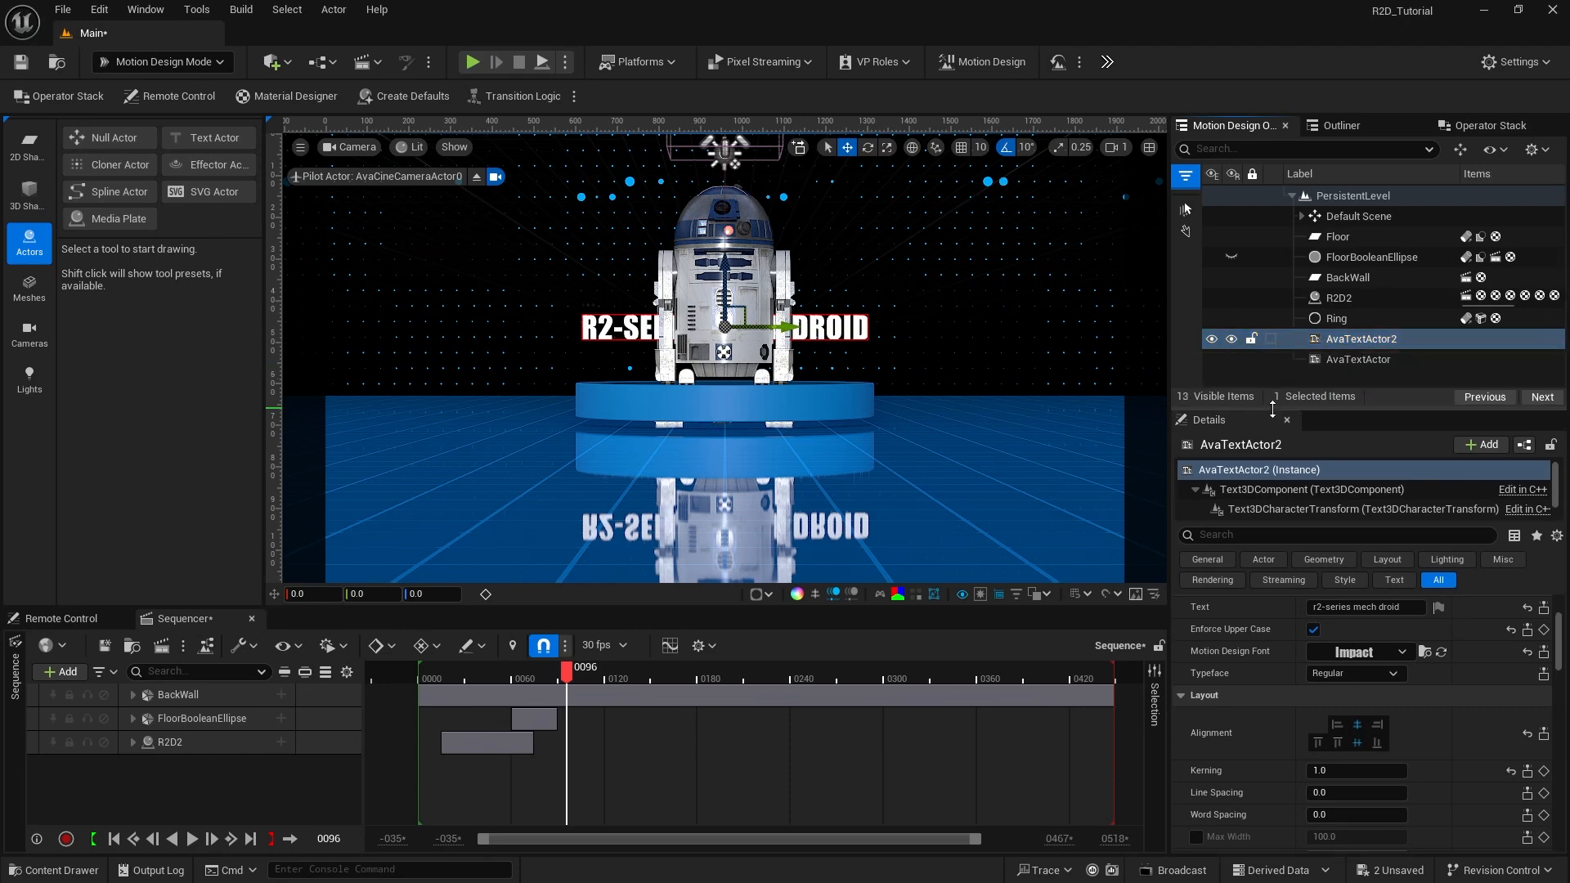
pyautogui.click(1317, 344)
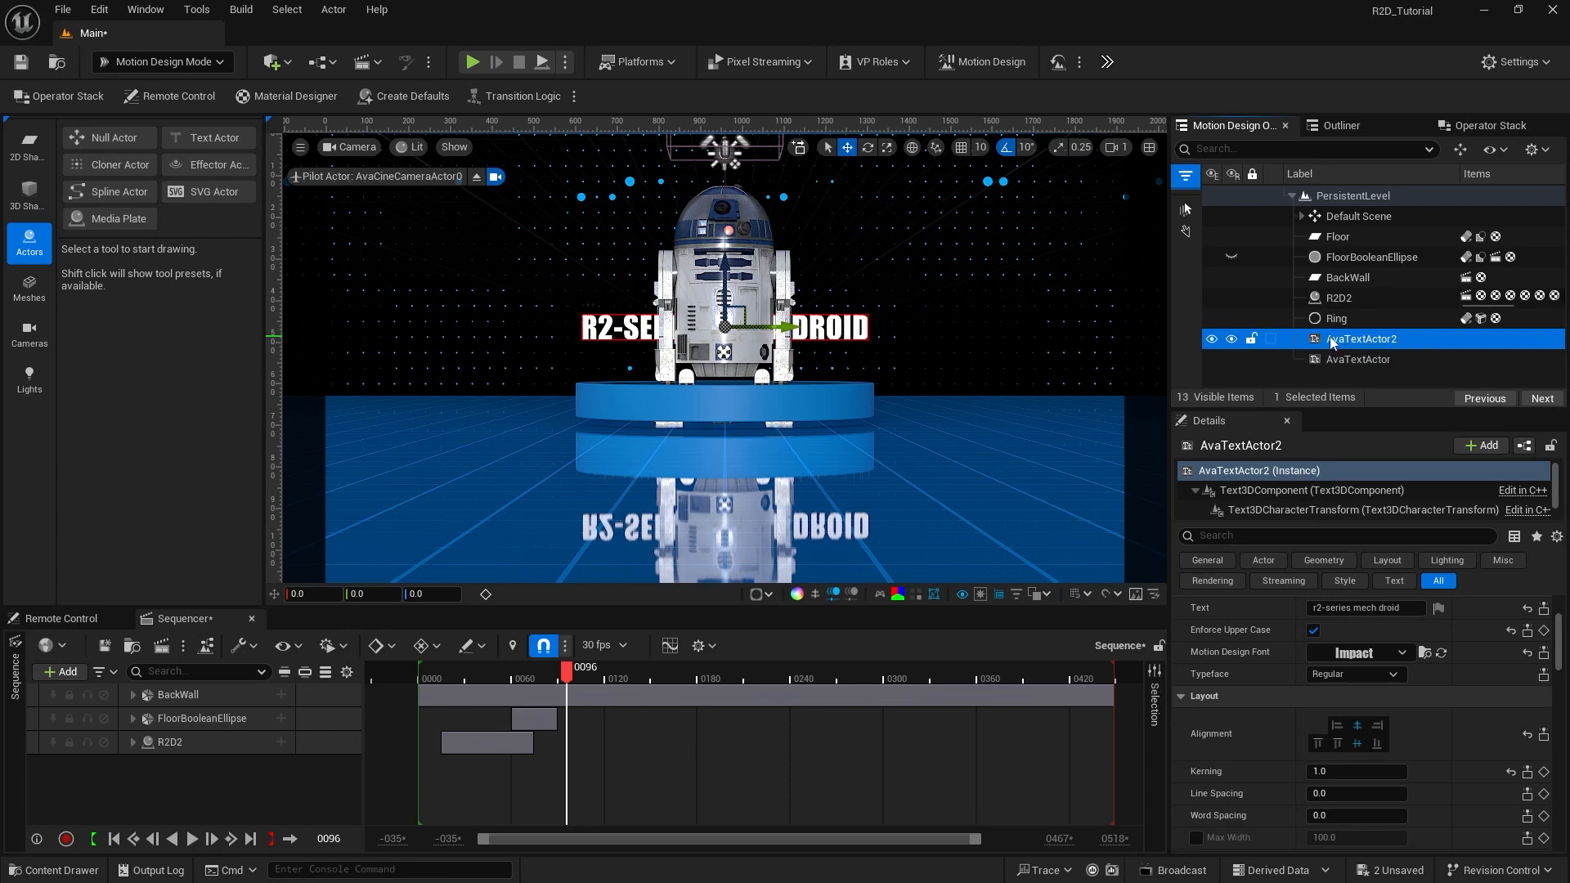
pyautogui.click(1228, 362)
# Step: Switch to Modeling mode and convert the duplicated title text into static meshes, keeping material and collision transfer on
pyautogui.click(157, 64)
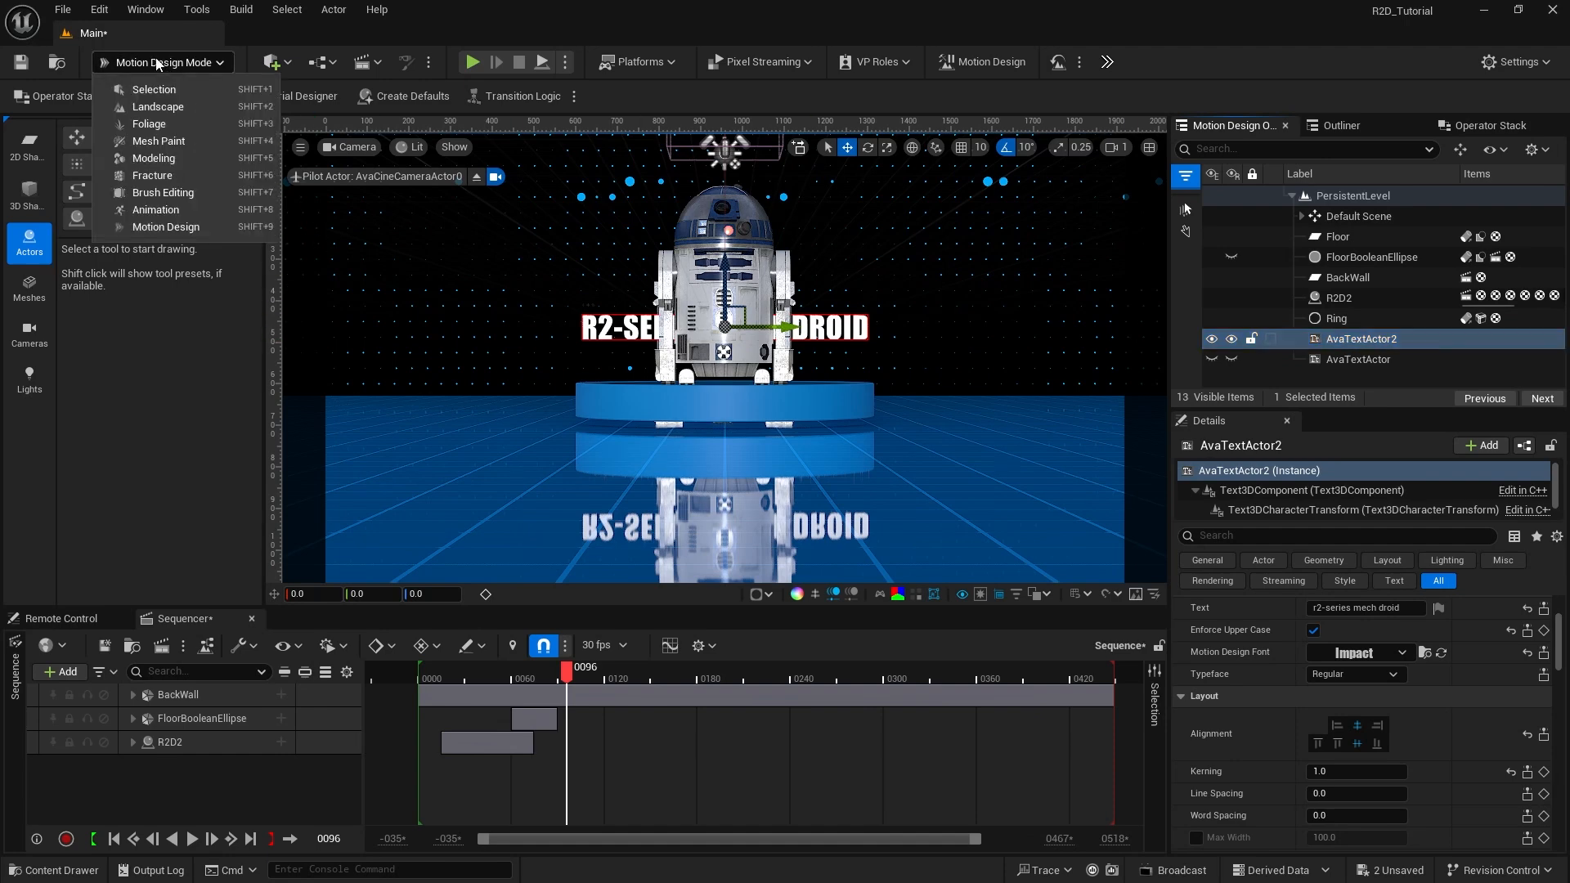
pyautogui.click(159, 160)
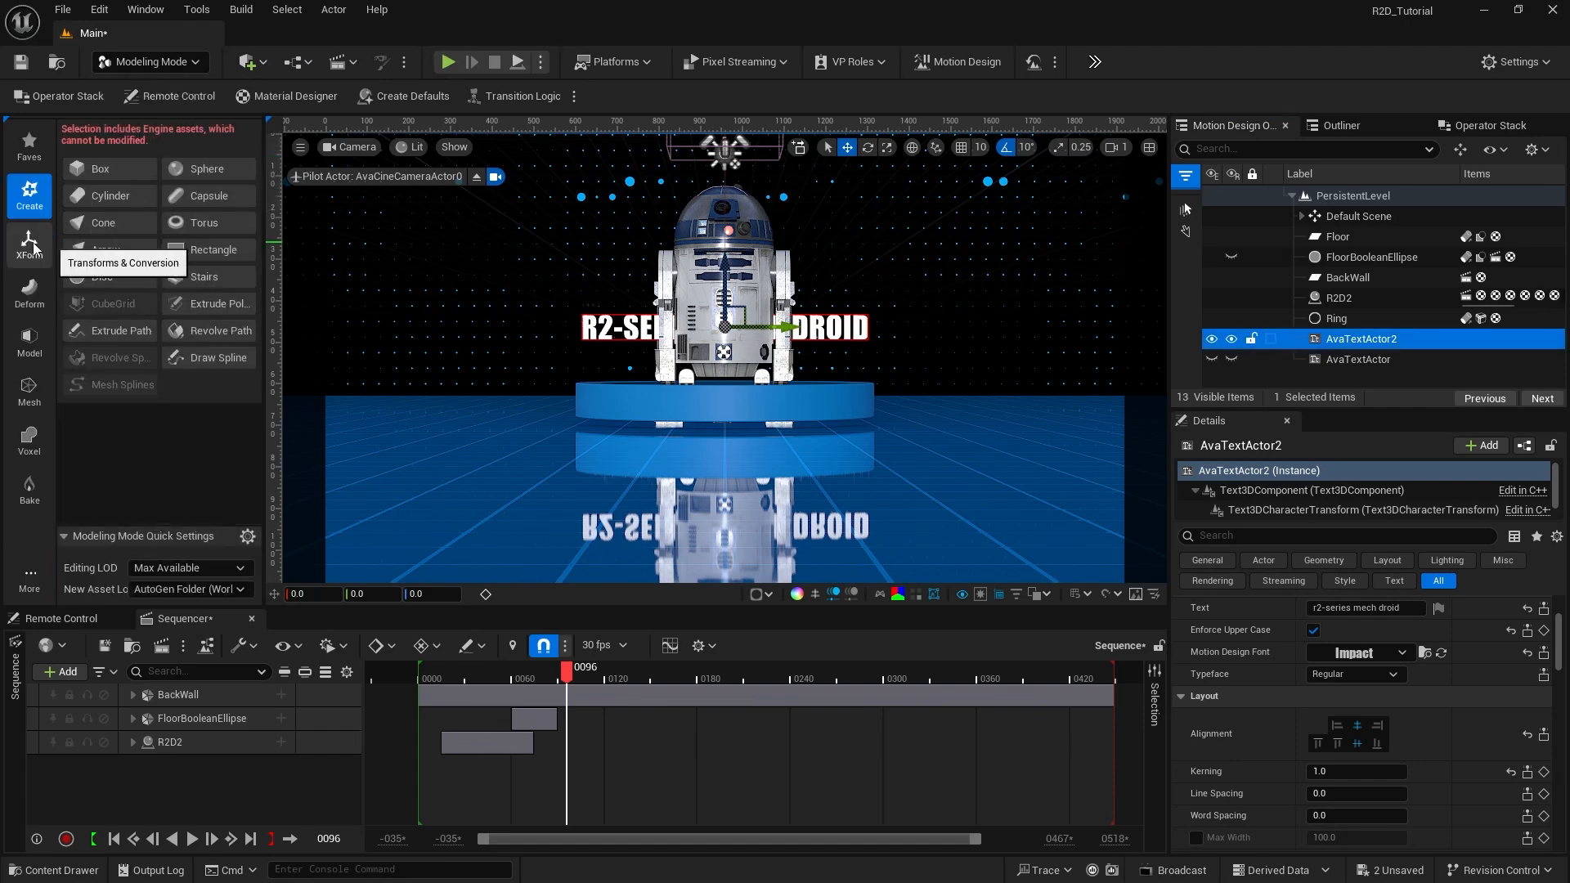
pyautogui.click(29, 247)
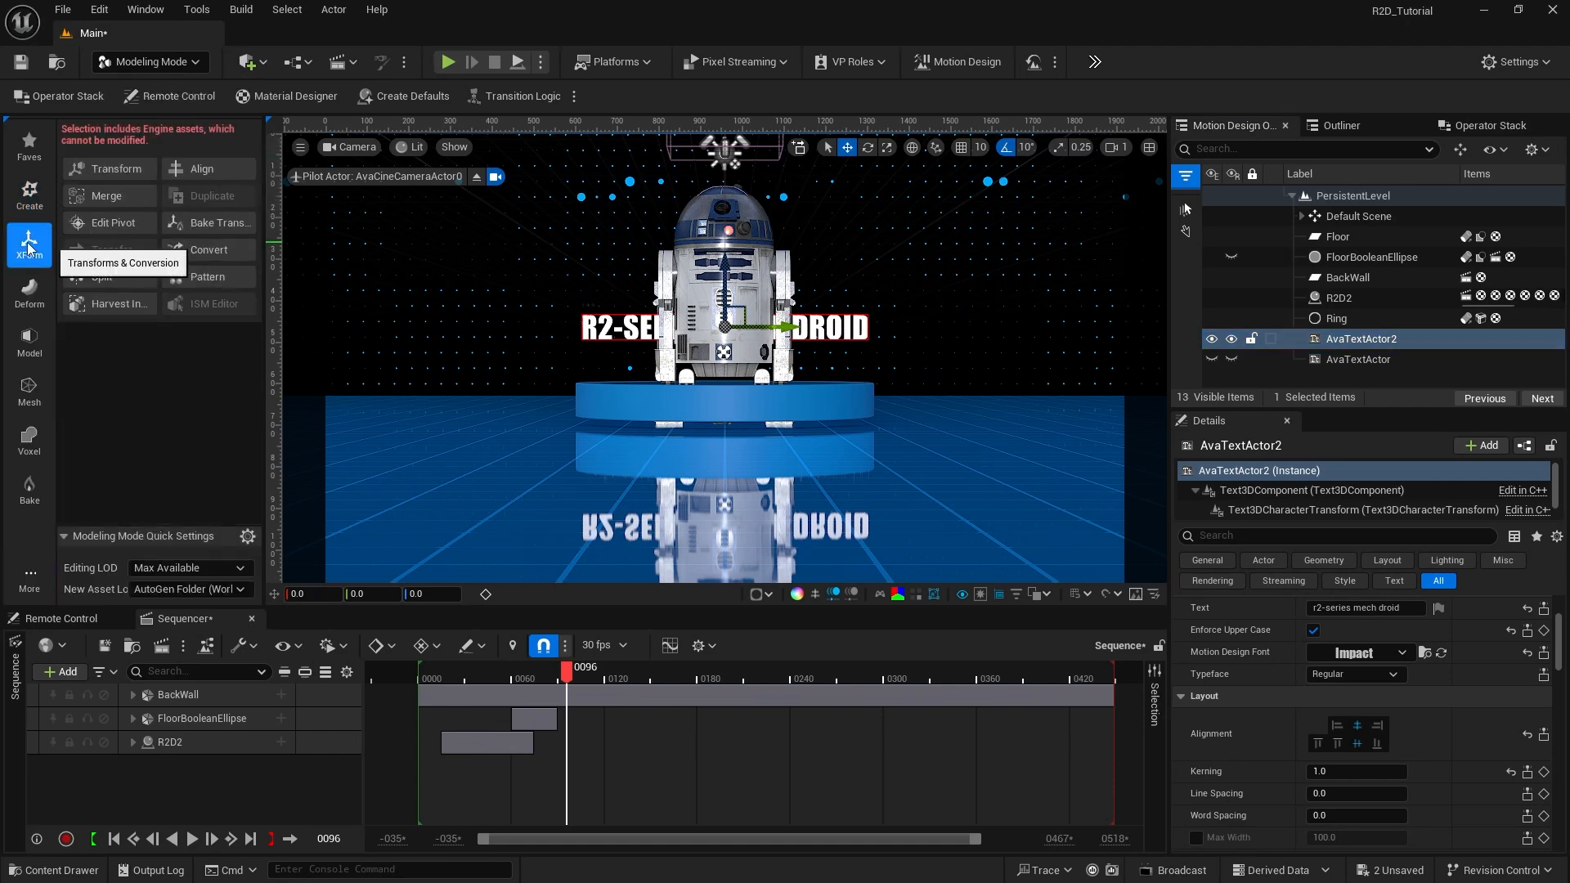
pyautogui.click(206, 250)
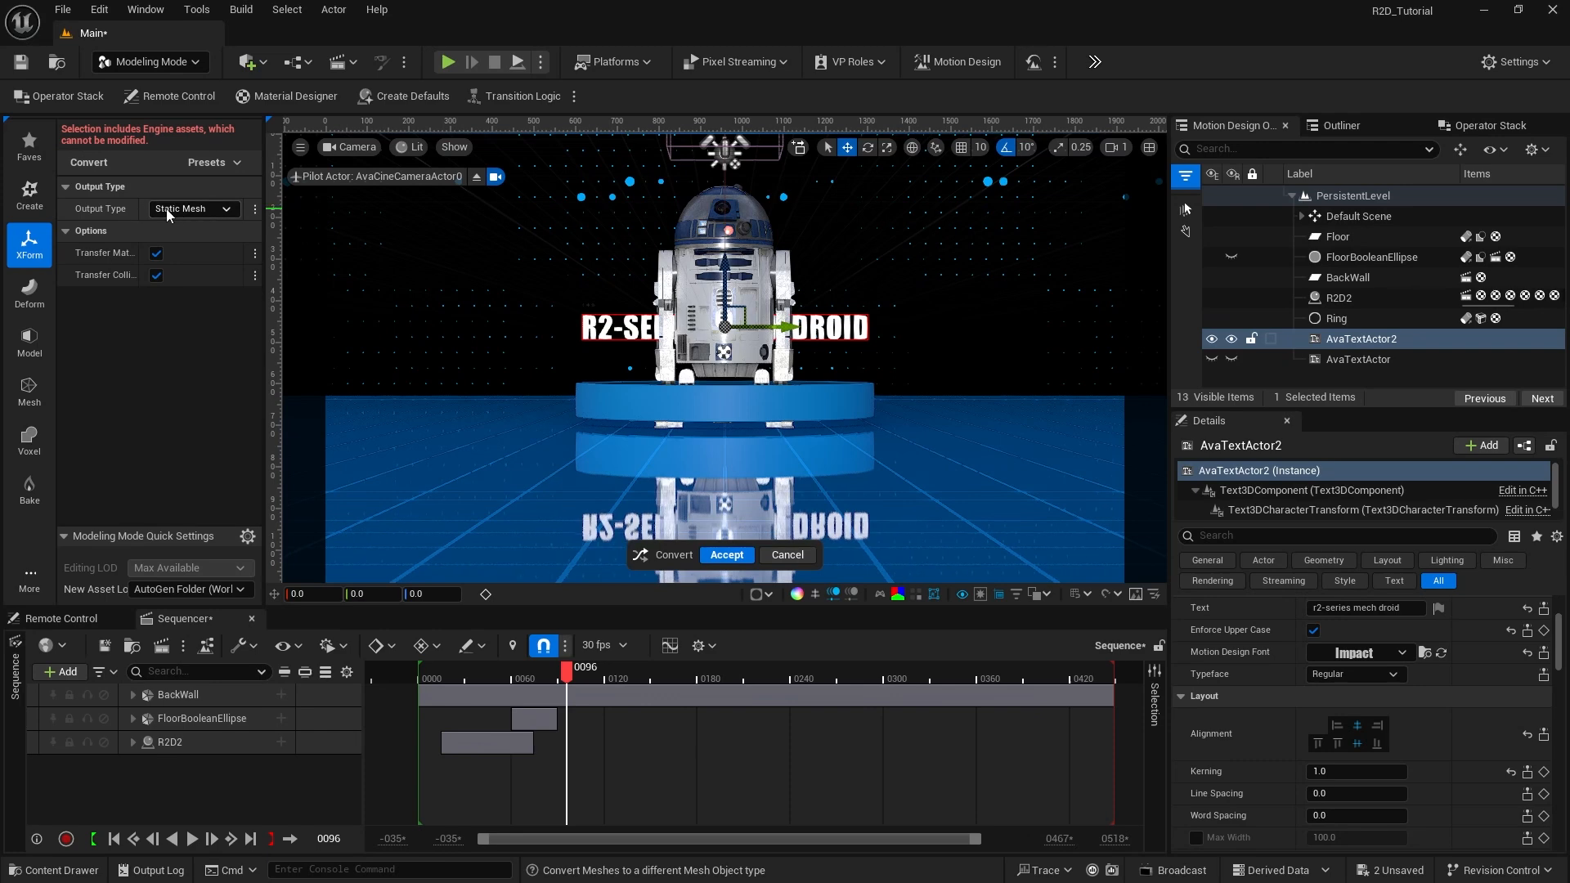
pyautogui.click(727, 555)
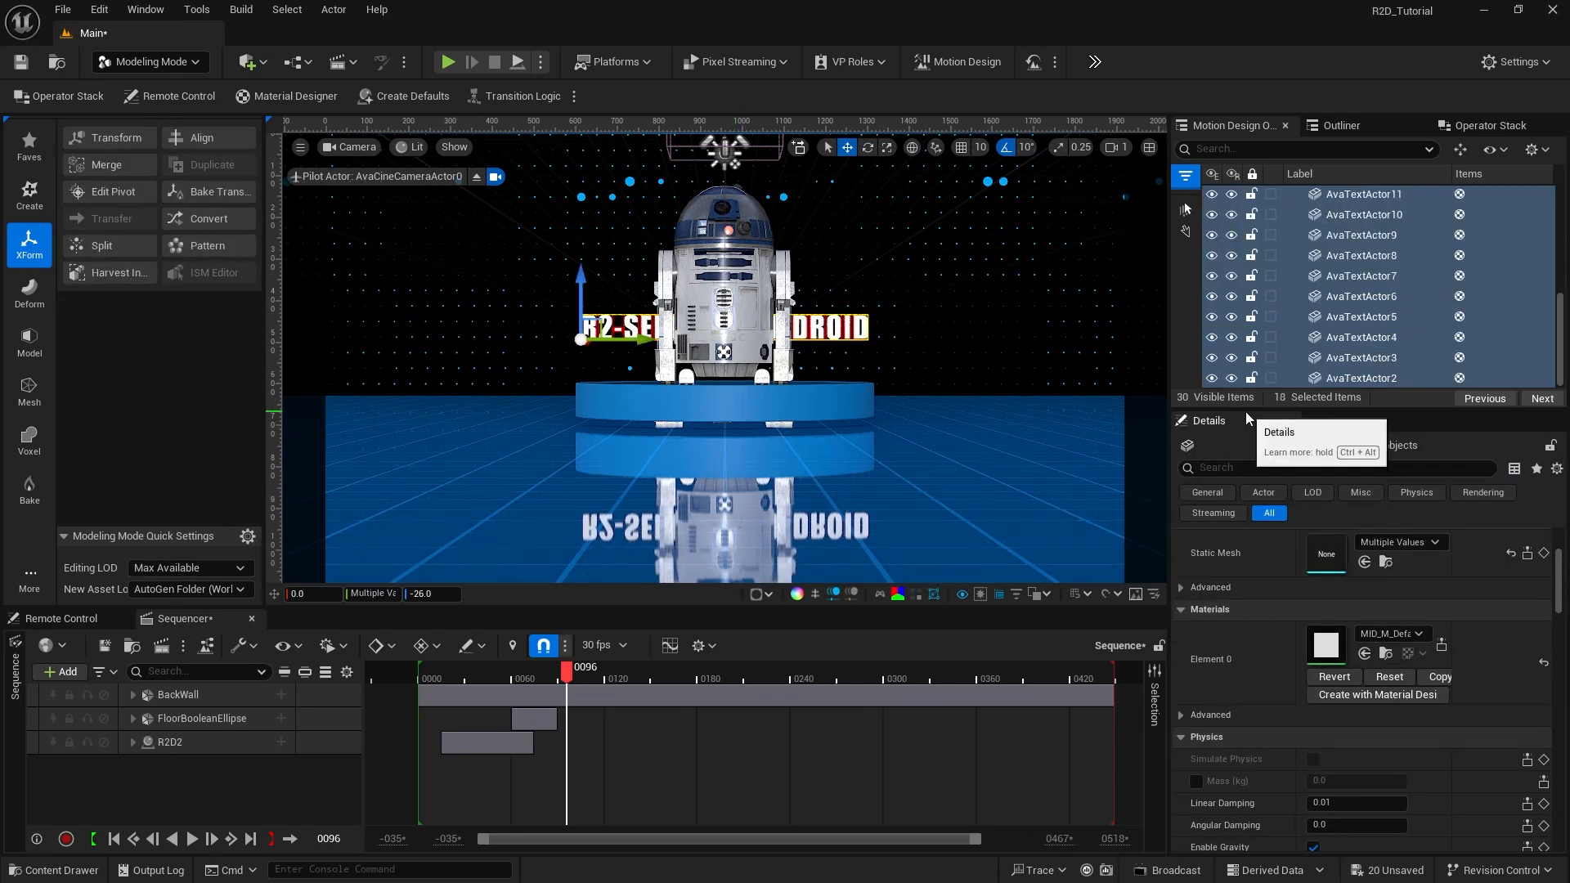
# Step: Examine which title character each of the converted static mesh actors represents, starting with AvaTextActor19
pyautogui.moveTo(1245, 410); pyautogui.dragTo(1257, 617)
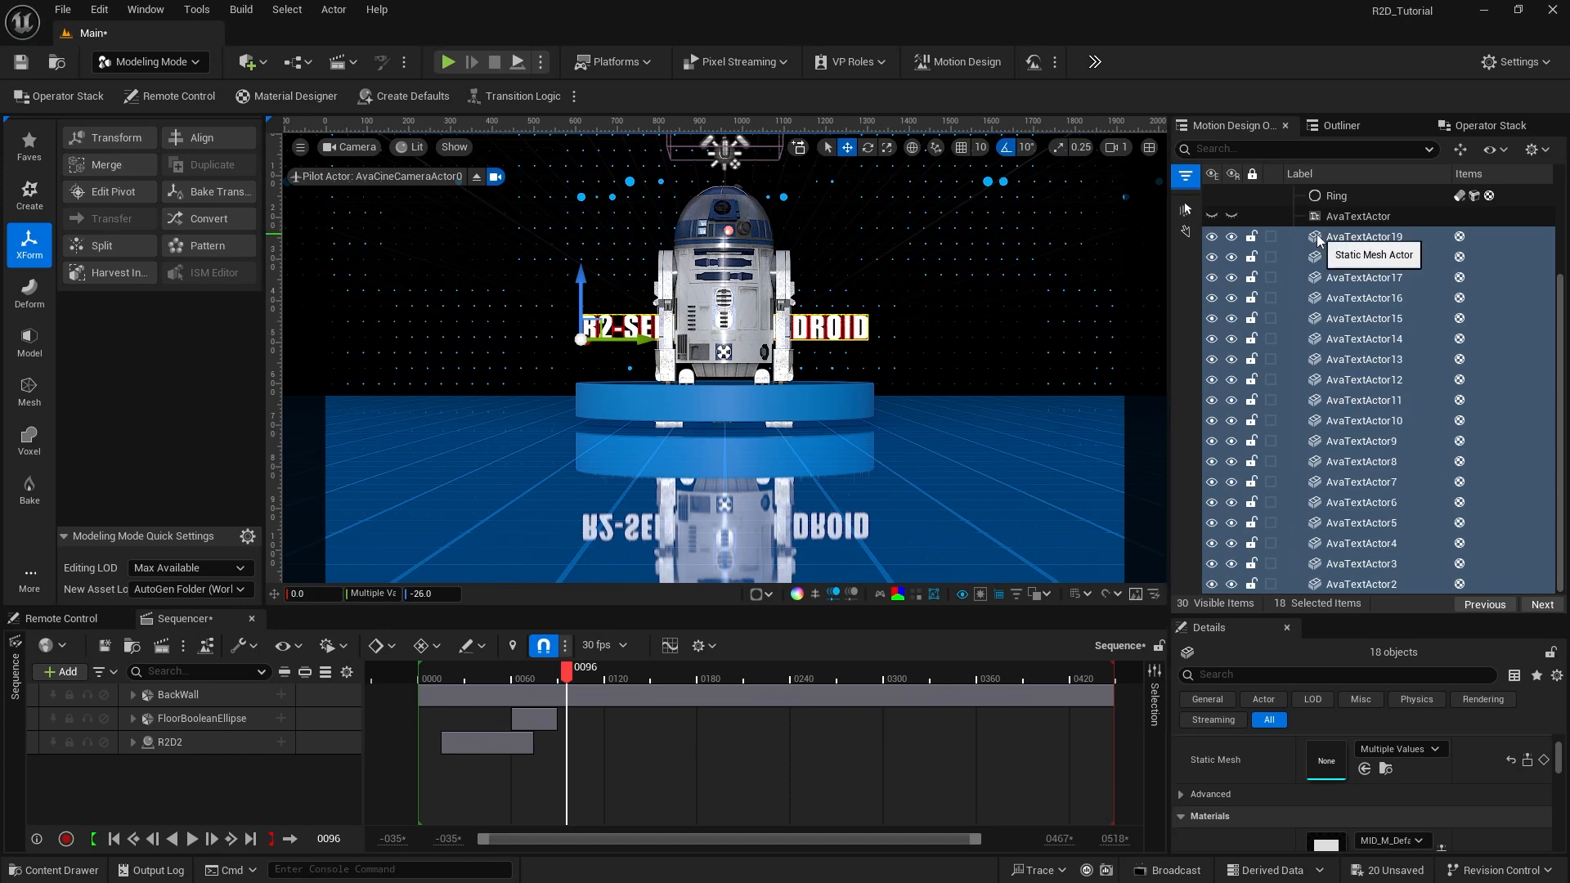
pyautogui.click(1318, 239)
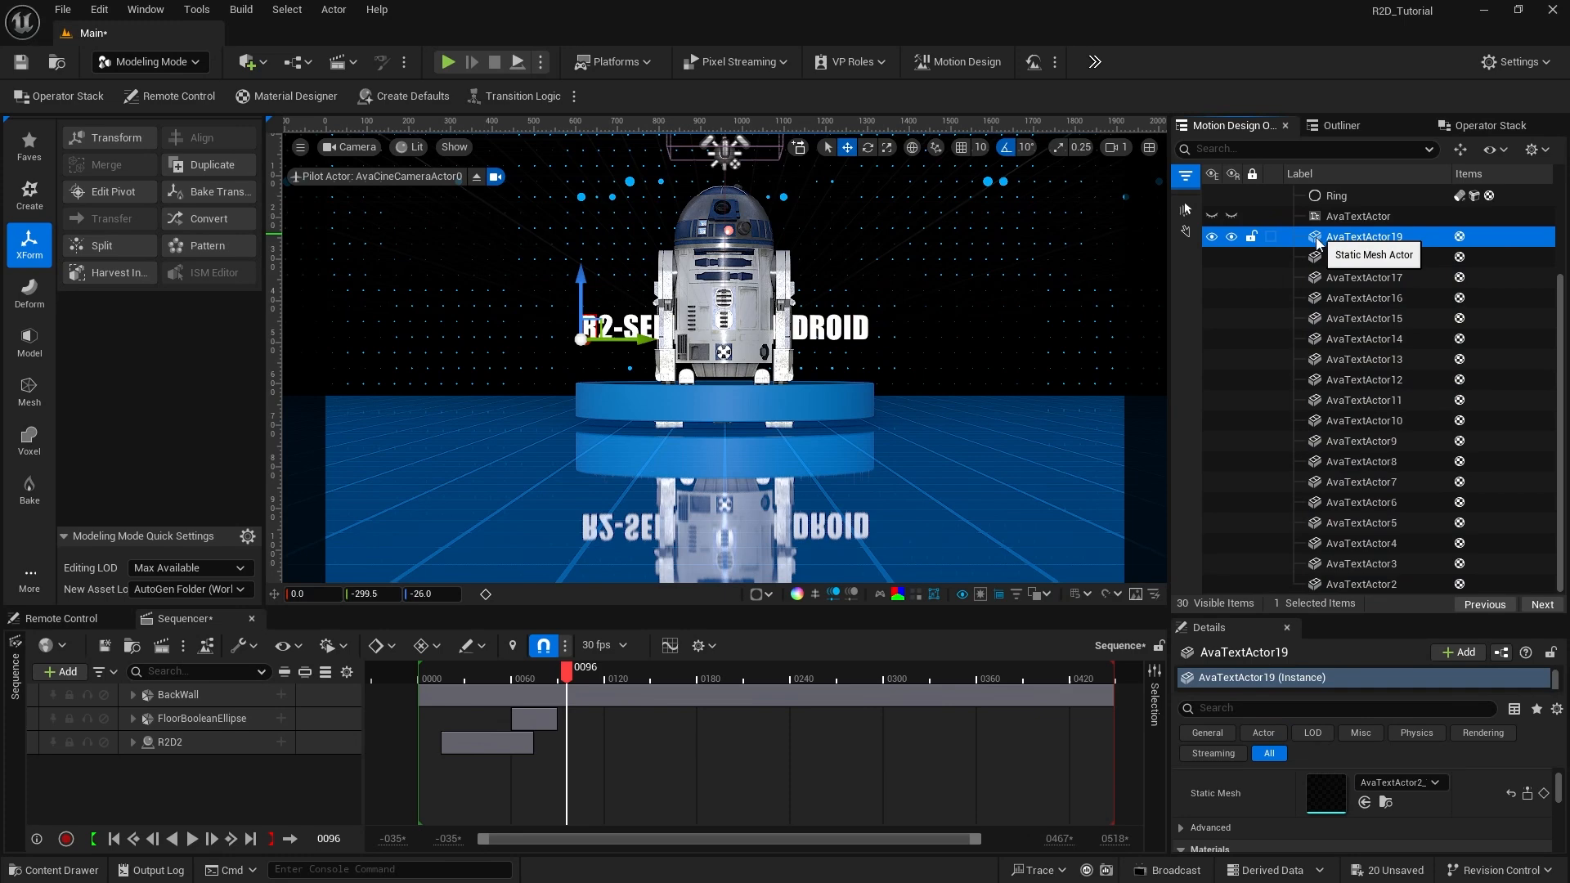
pyautogui.click(1320, 258)
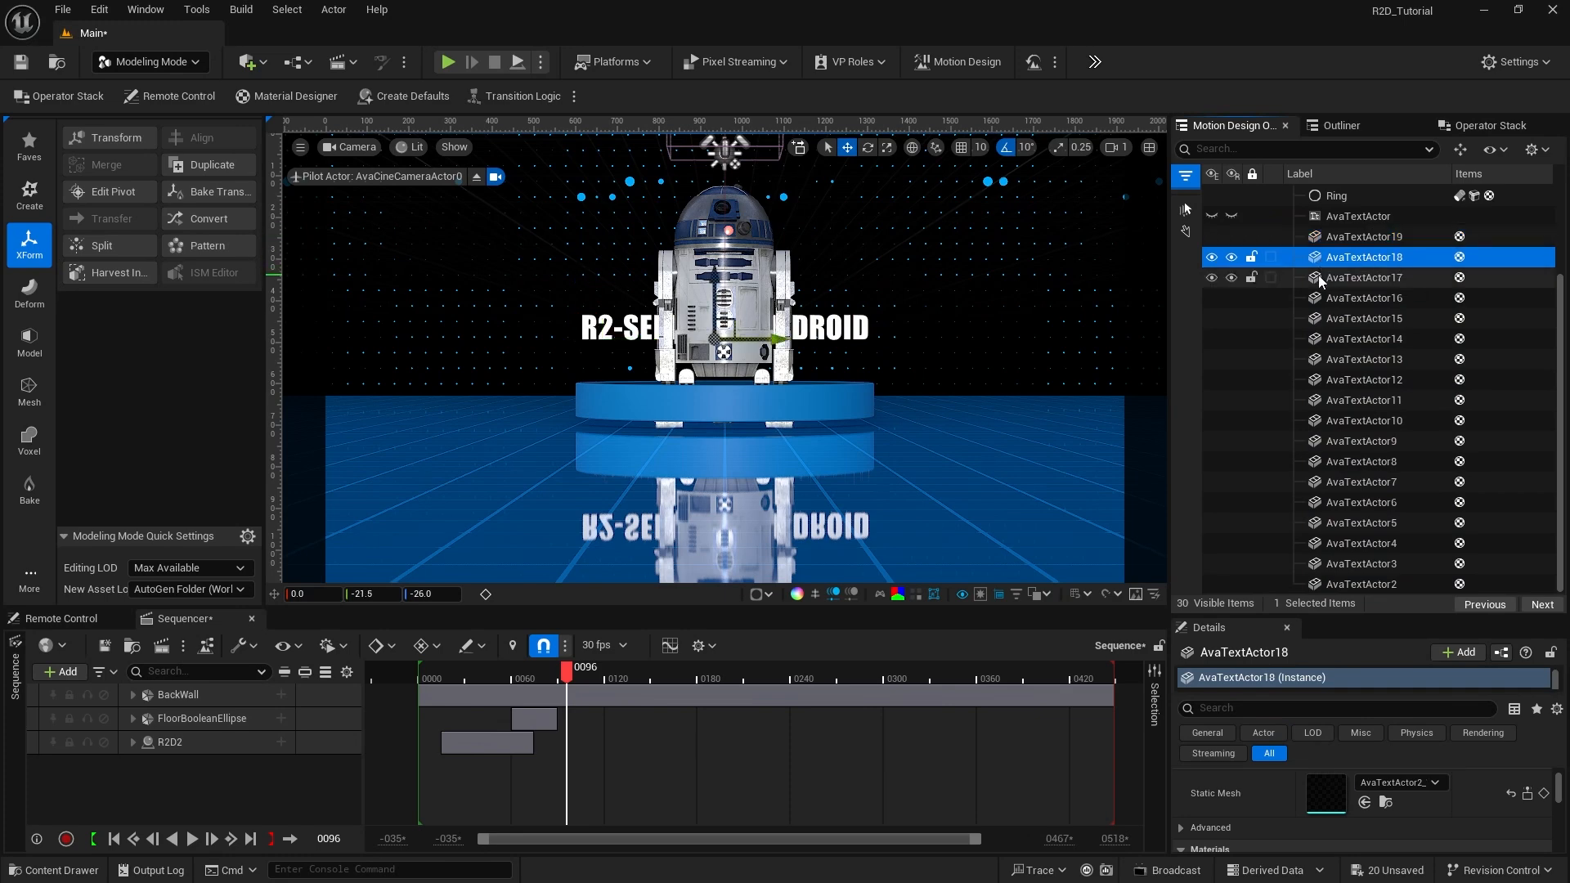
pyautogui.click(1318, 276)
pyautogui.click(1318, 299)
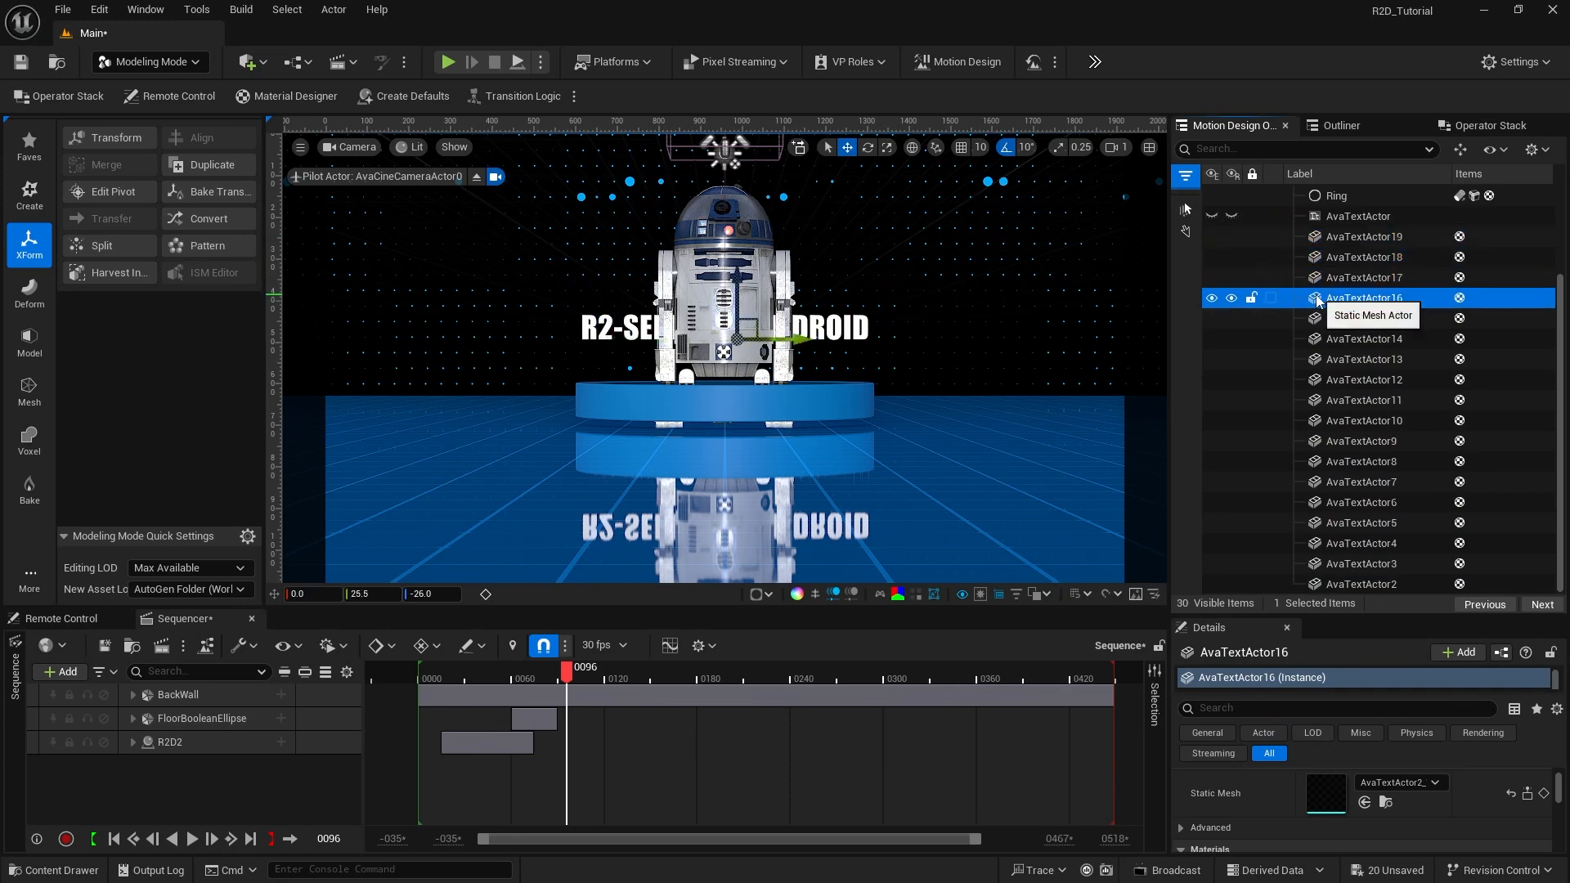
pyautogui.click(1318, 319)
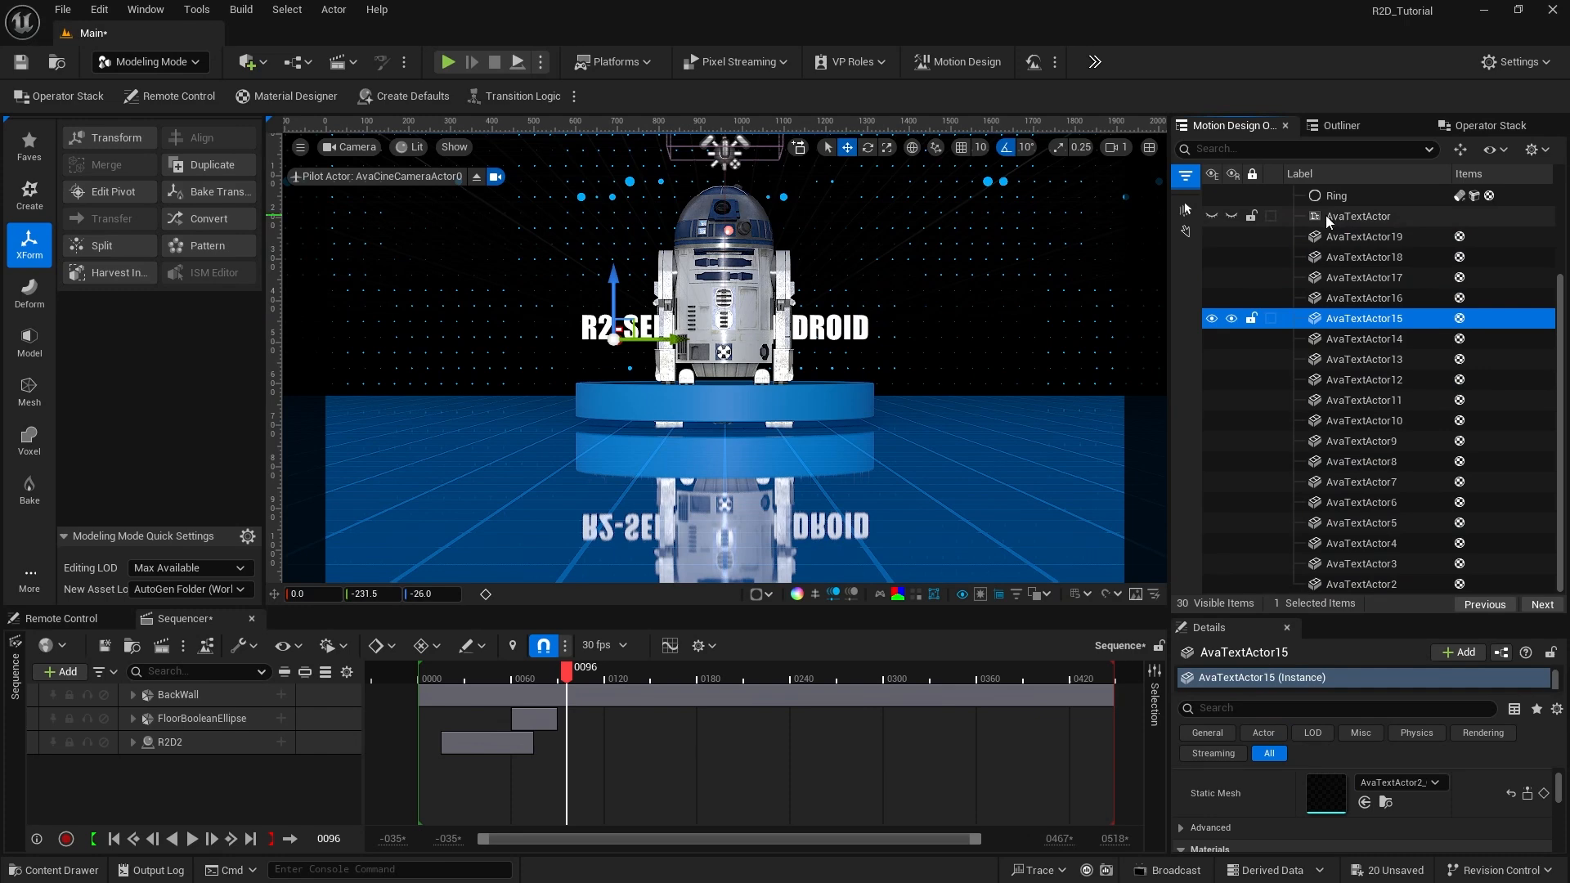
pyautogui.click(1335, 237)
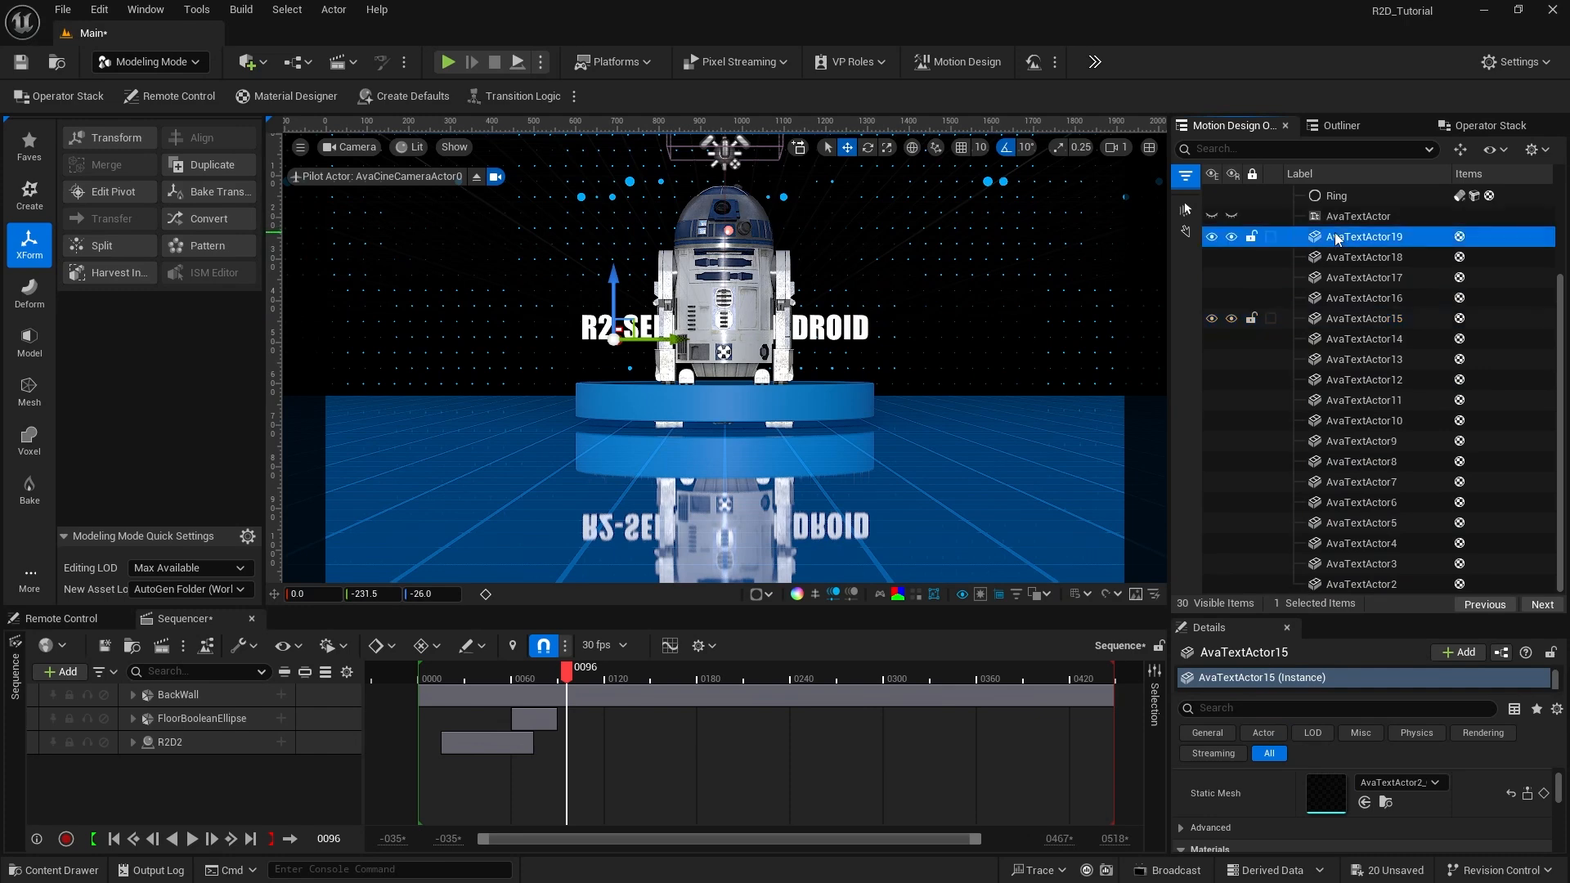
pyautogui.click(1336, 261)
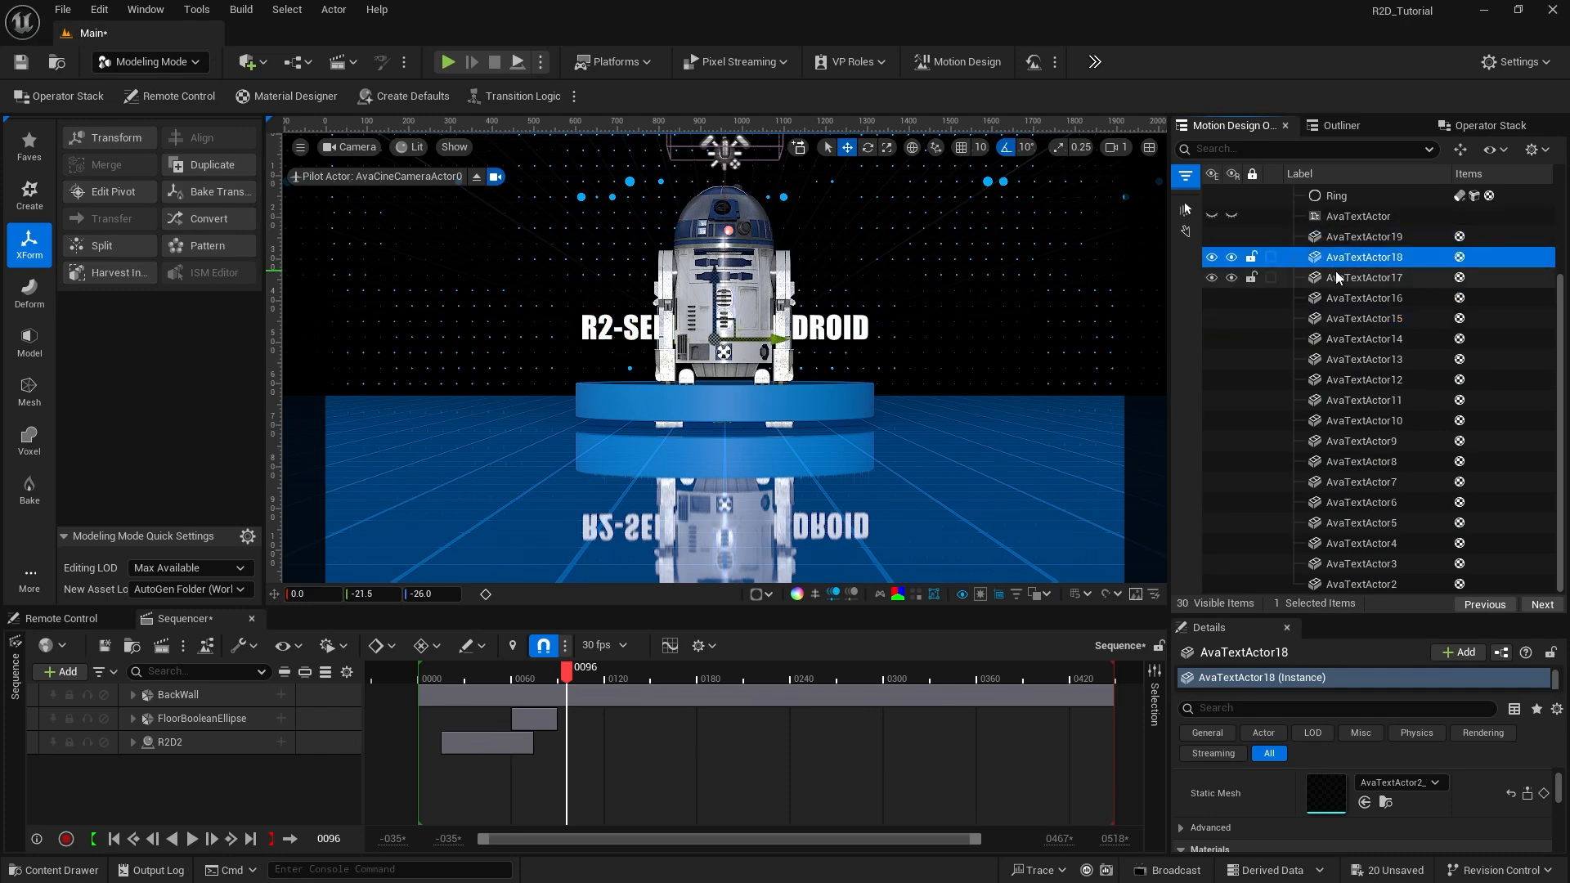
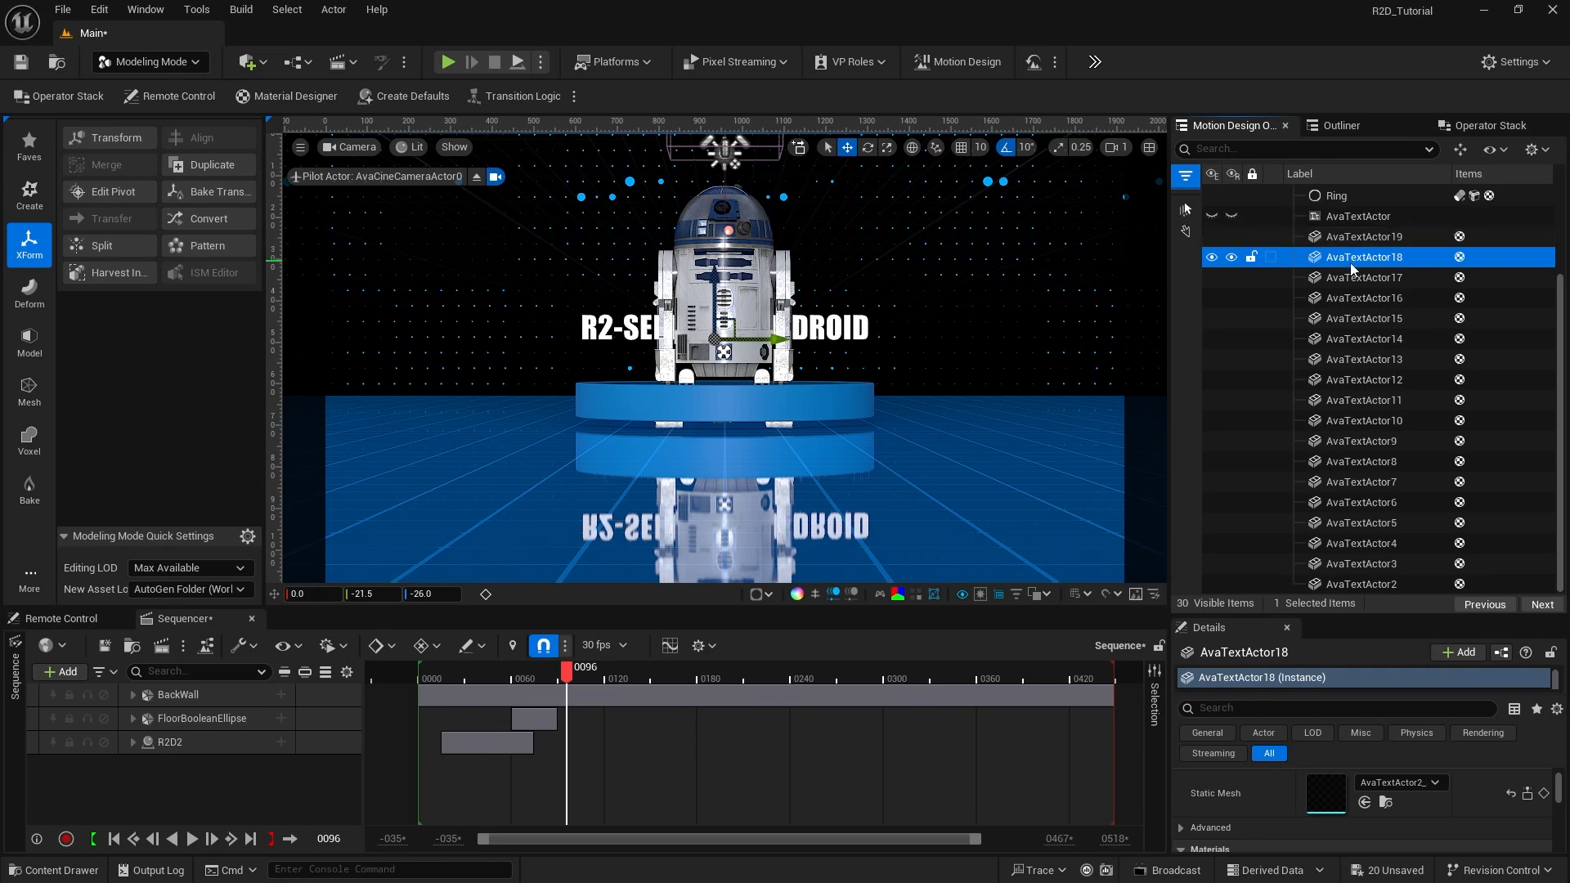
# Step: Hide the R2D2 model to expose the whole title, and rename letter mesh AvaTextActor19 as R1
pyautogui.scroll(3, 1349, 304)
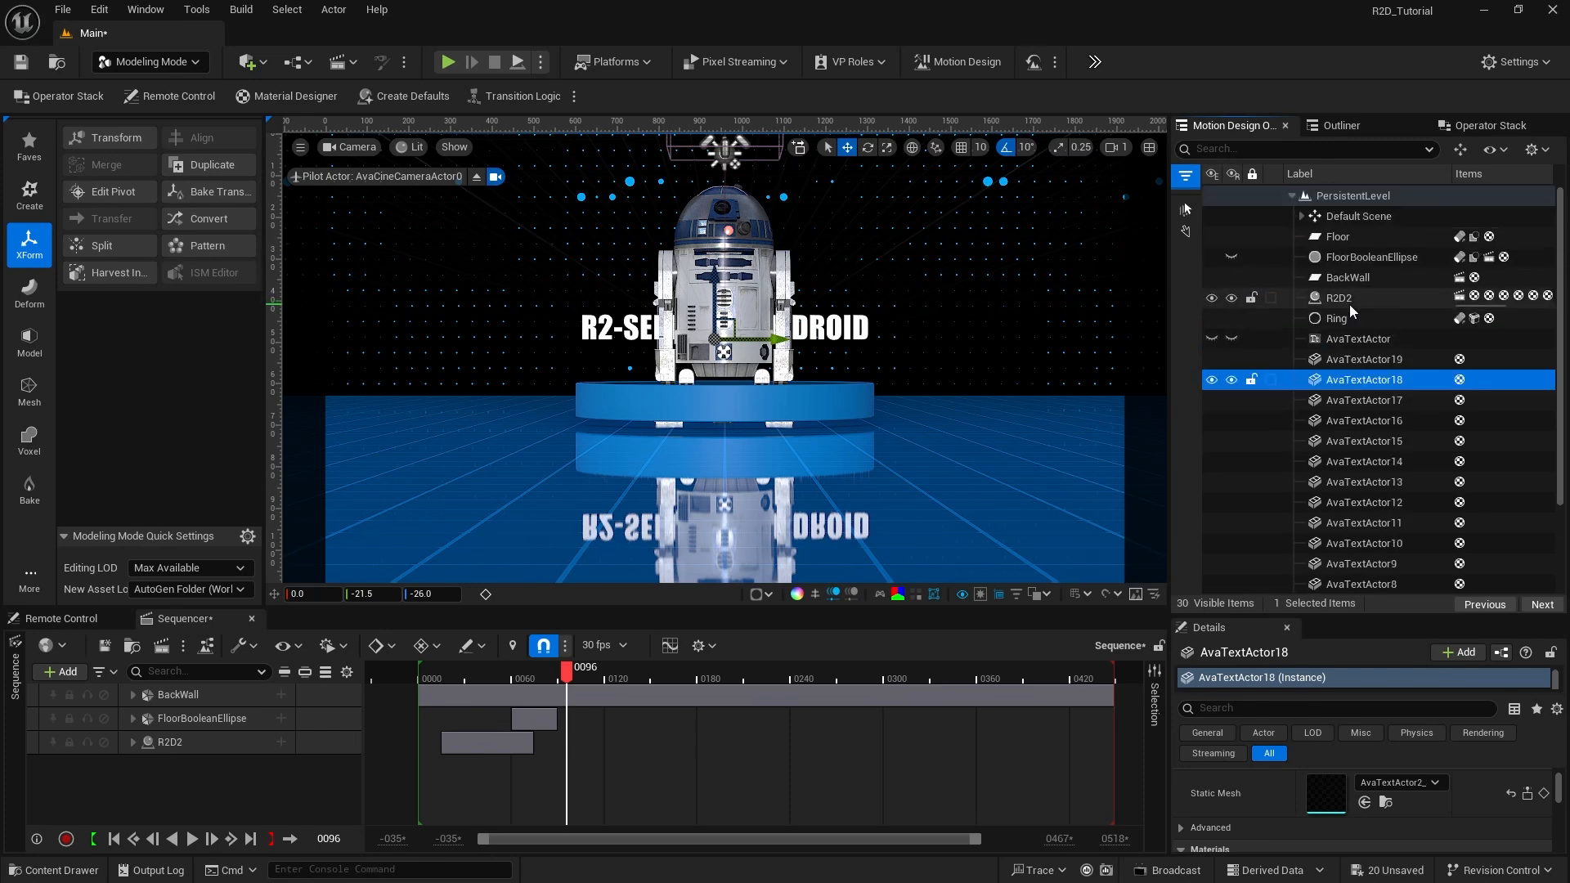
pyautogui.click(1212, 298)
pyautogui.click(1313, 360)
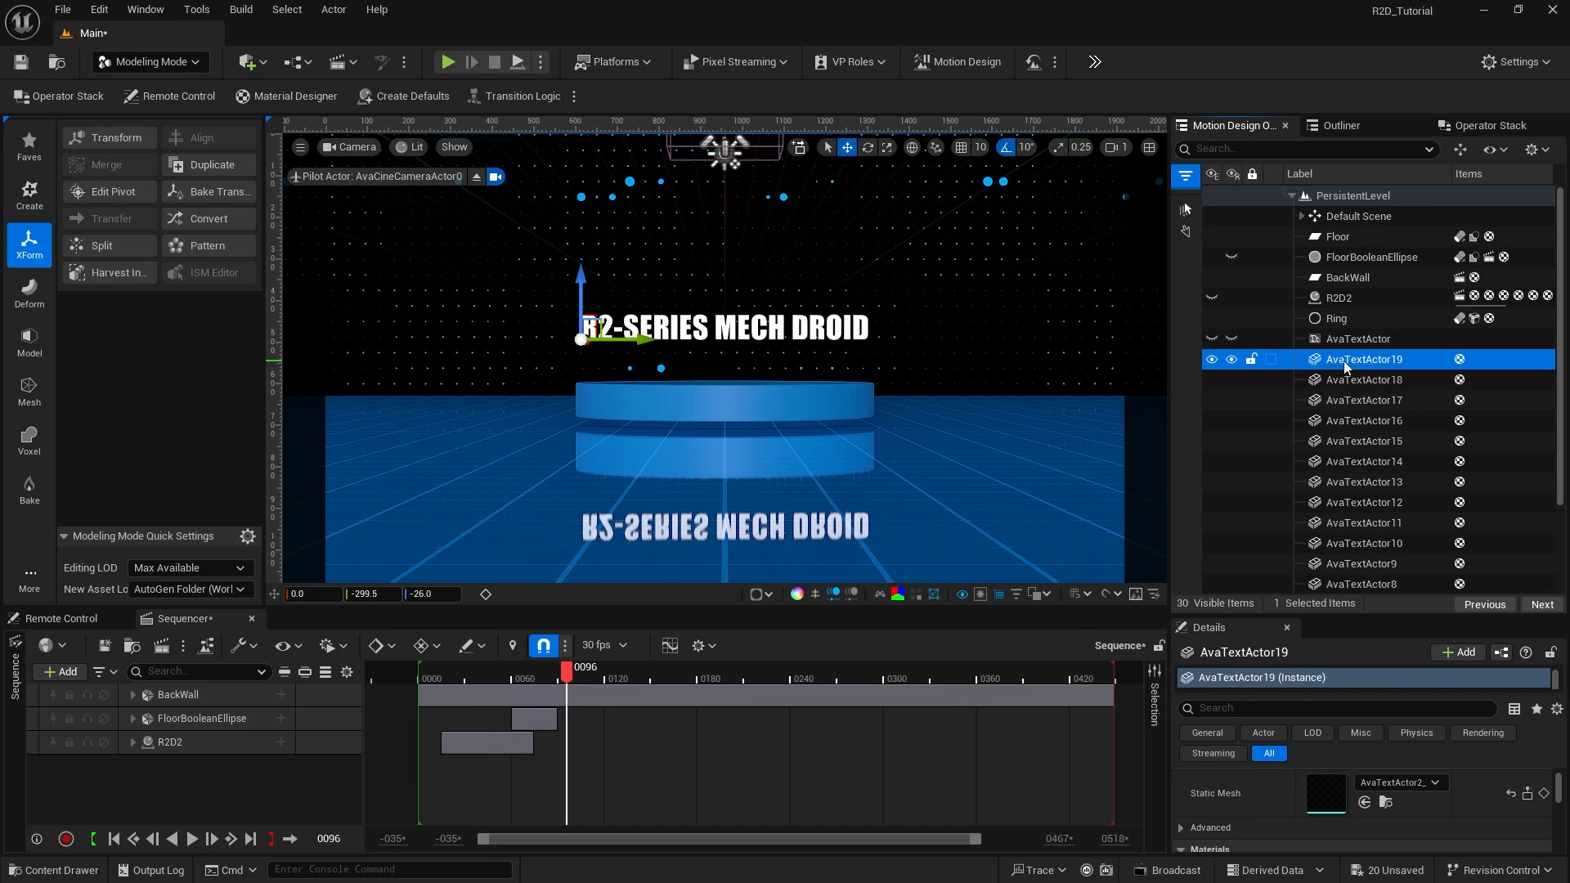
pyautogui.click(1345, 368)
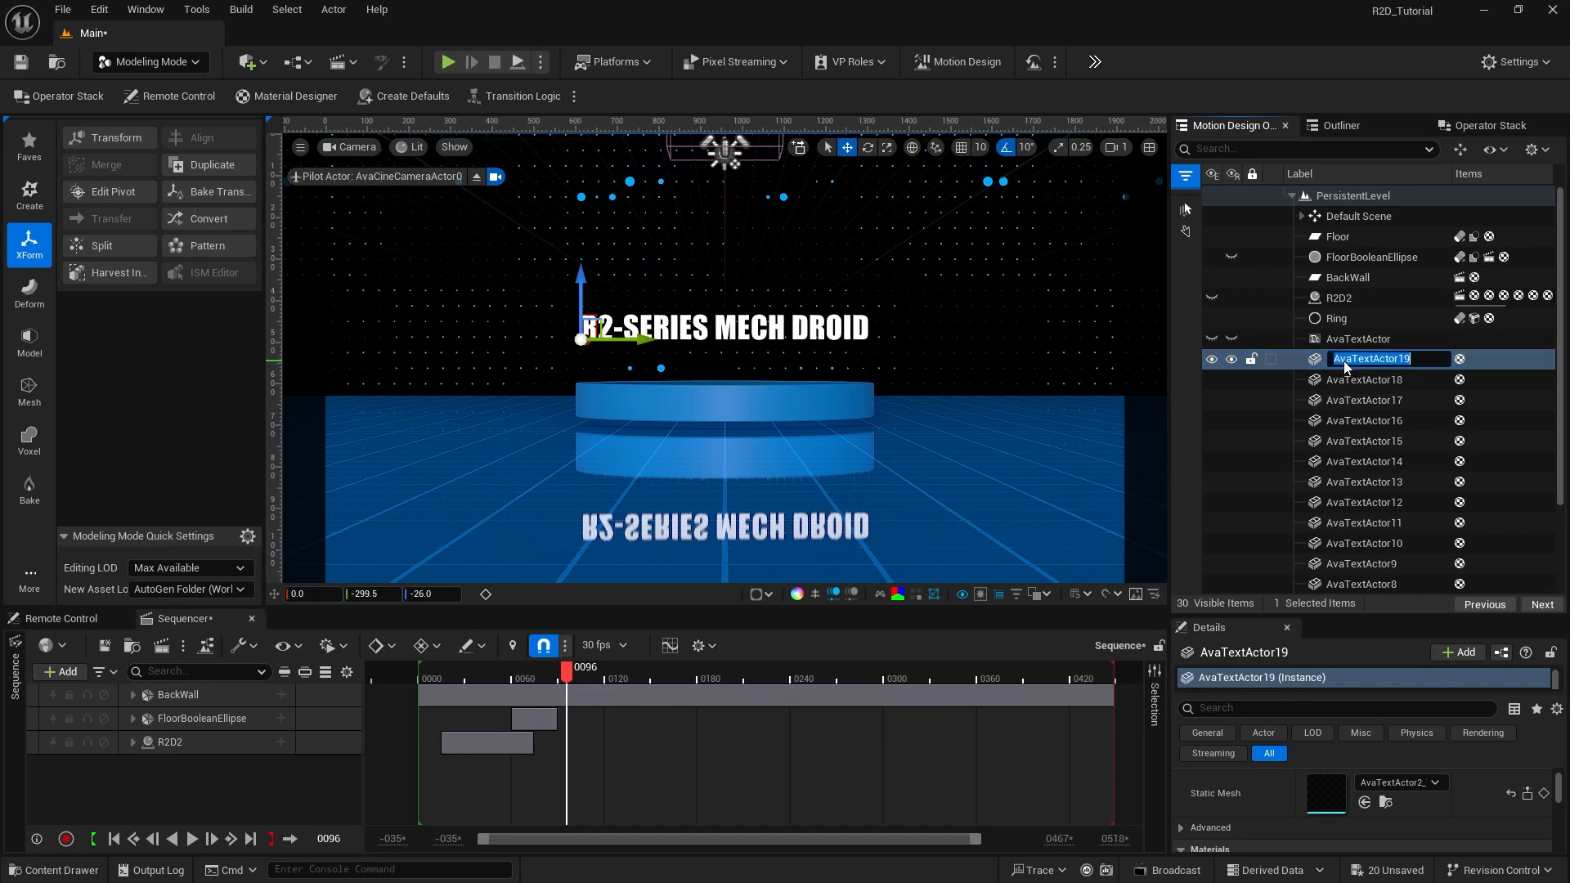
pyautogui.write('R1')
pyautogui.press('Return')
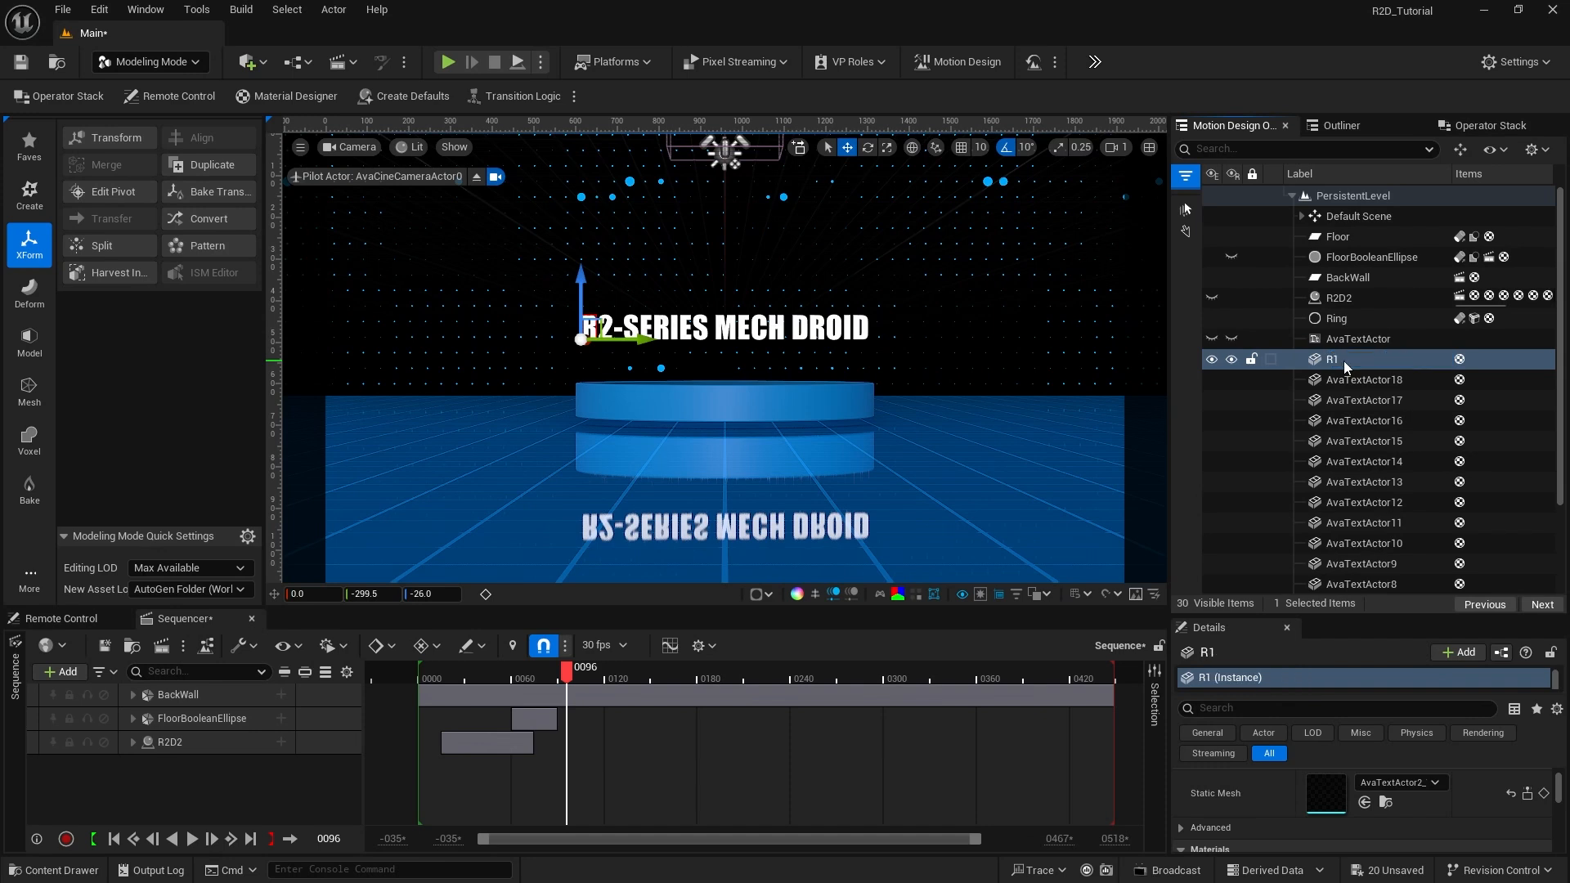
# Step: Rename letter mesh AvaTextActor18 as M and AvaTextActor17 as #2
pyautogui.click(1345, 382)
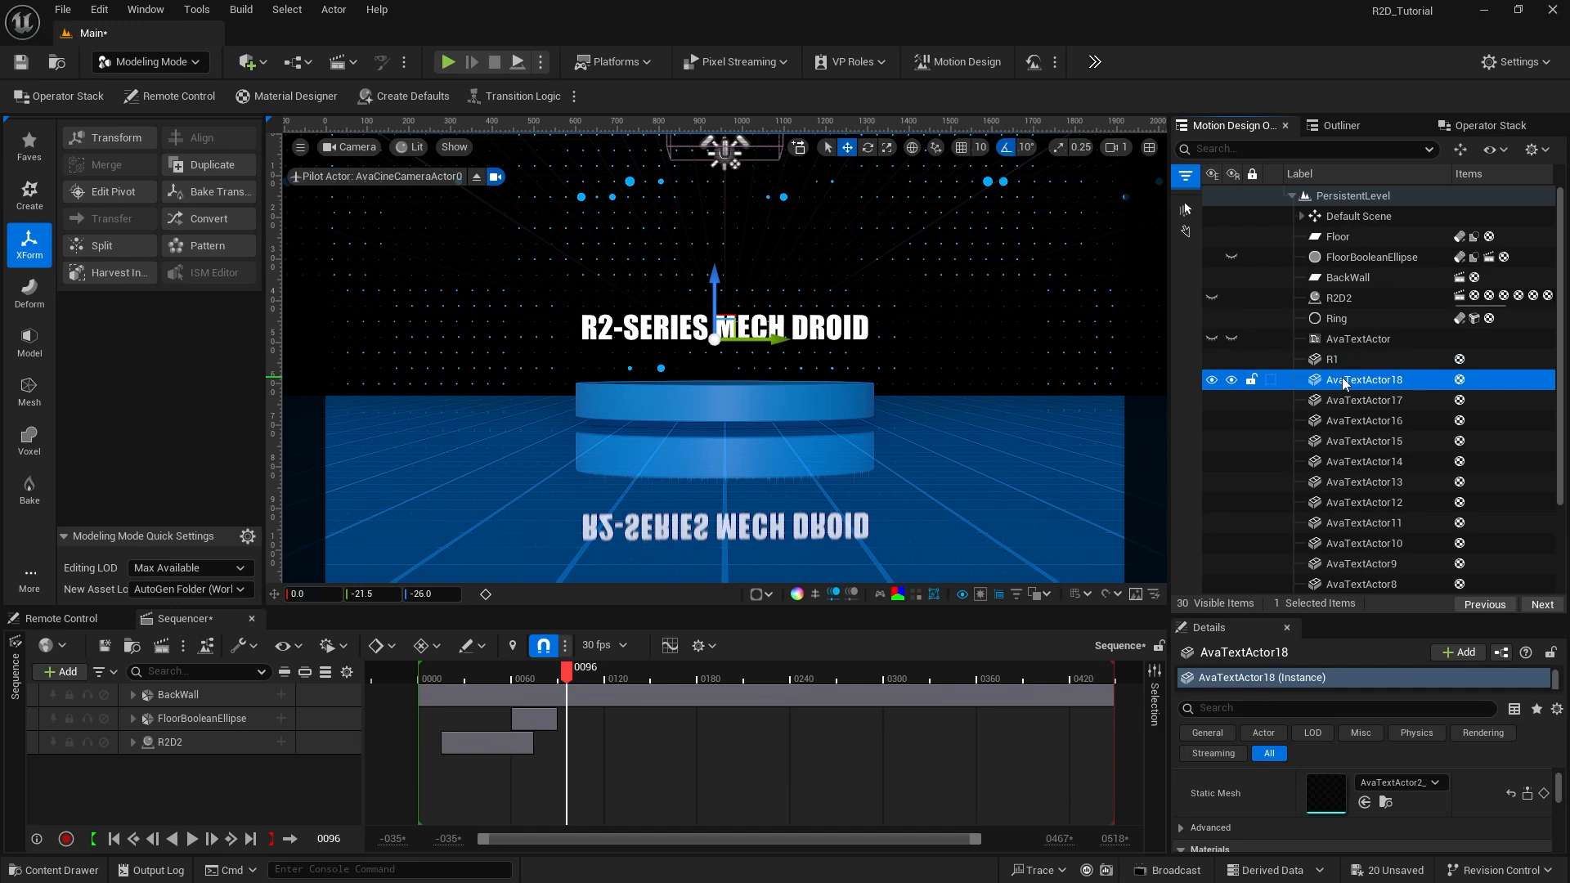
pyautogui.click(1345, 382)
pyautogui.write('M')
pyautogui.press('Return')
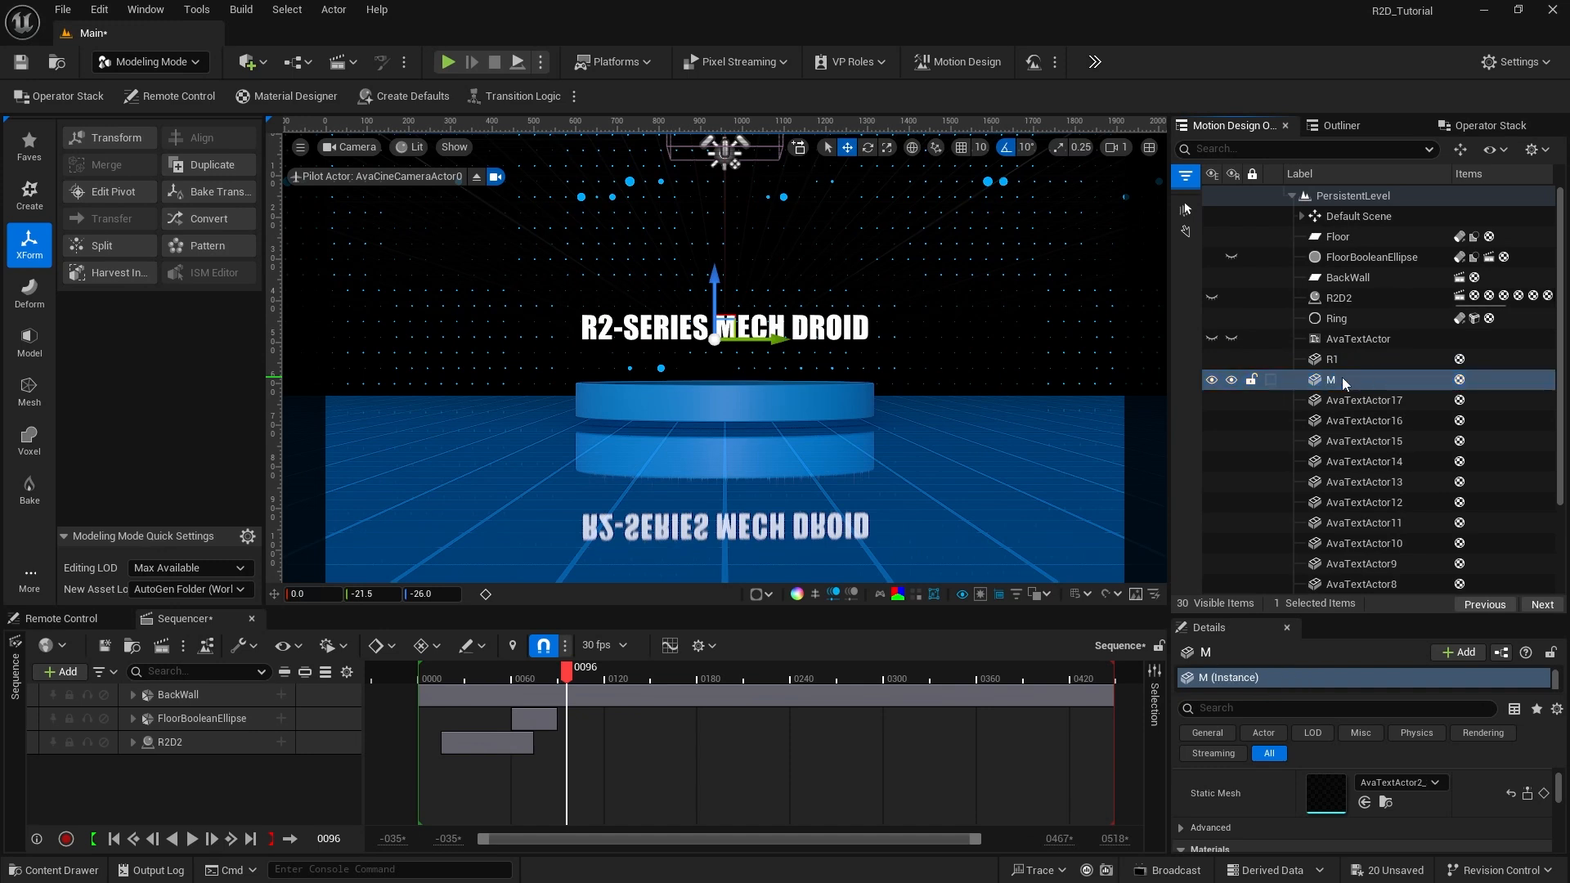
pyautogui.click(1335, 402)
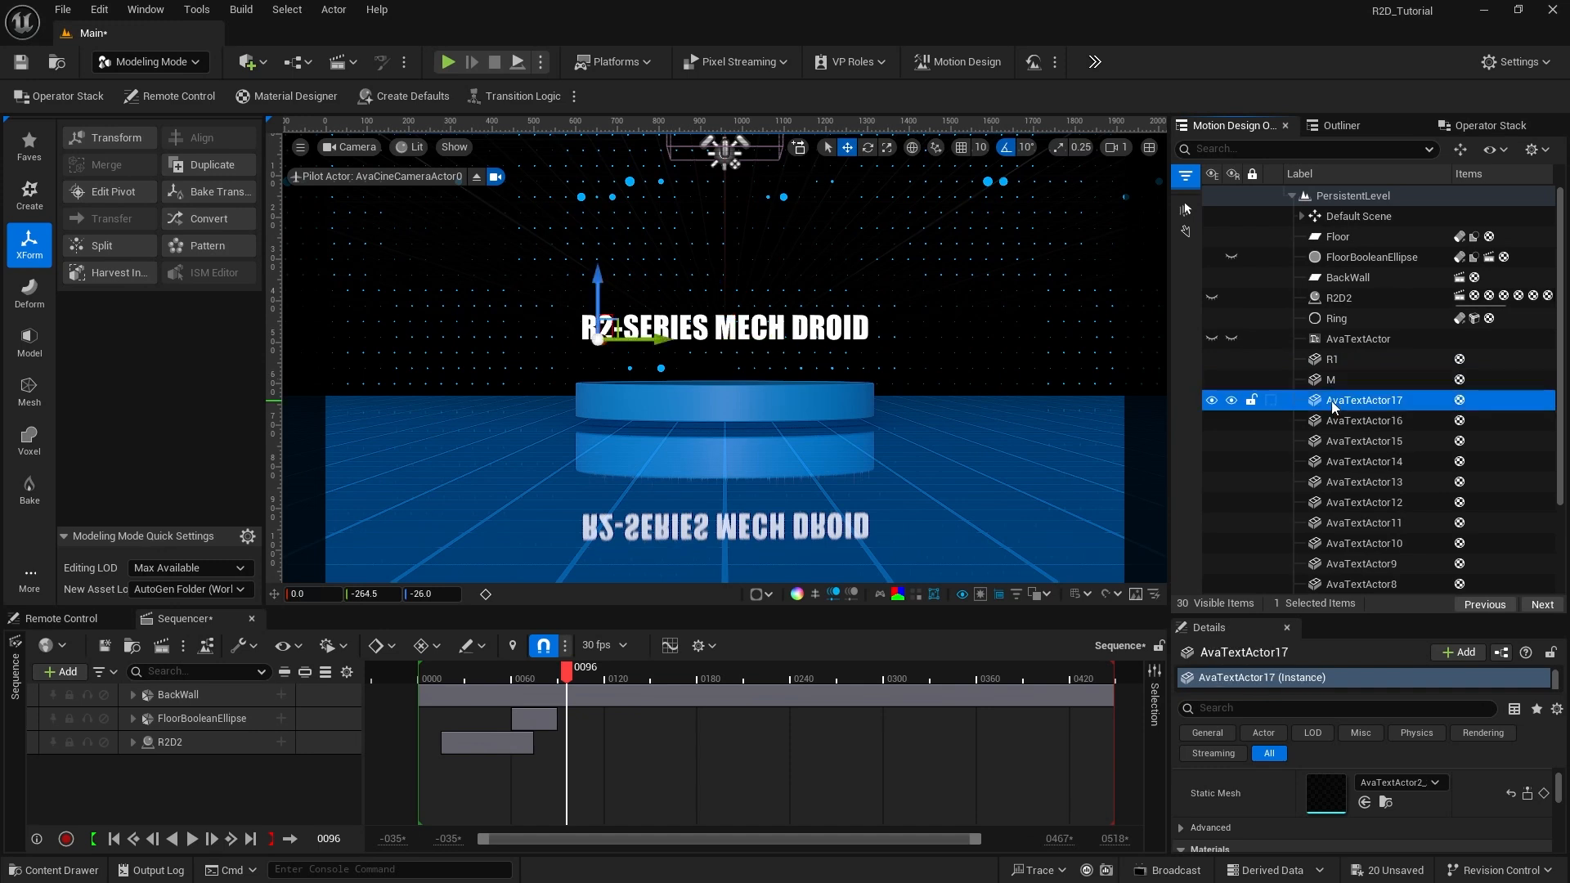
pyautogui.click(1334, 403)
pyautogui.write('#2')
pyautogui.press('Return')
# Step: Rename character meshes AvaTextActor16, 15 and 14 as E3, - and C
pyautogui.click(1336, 423)
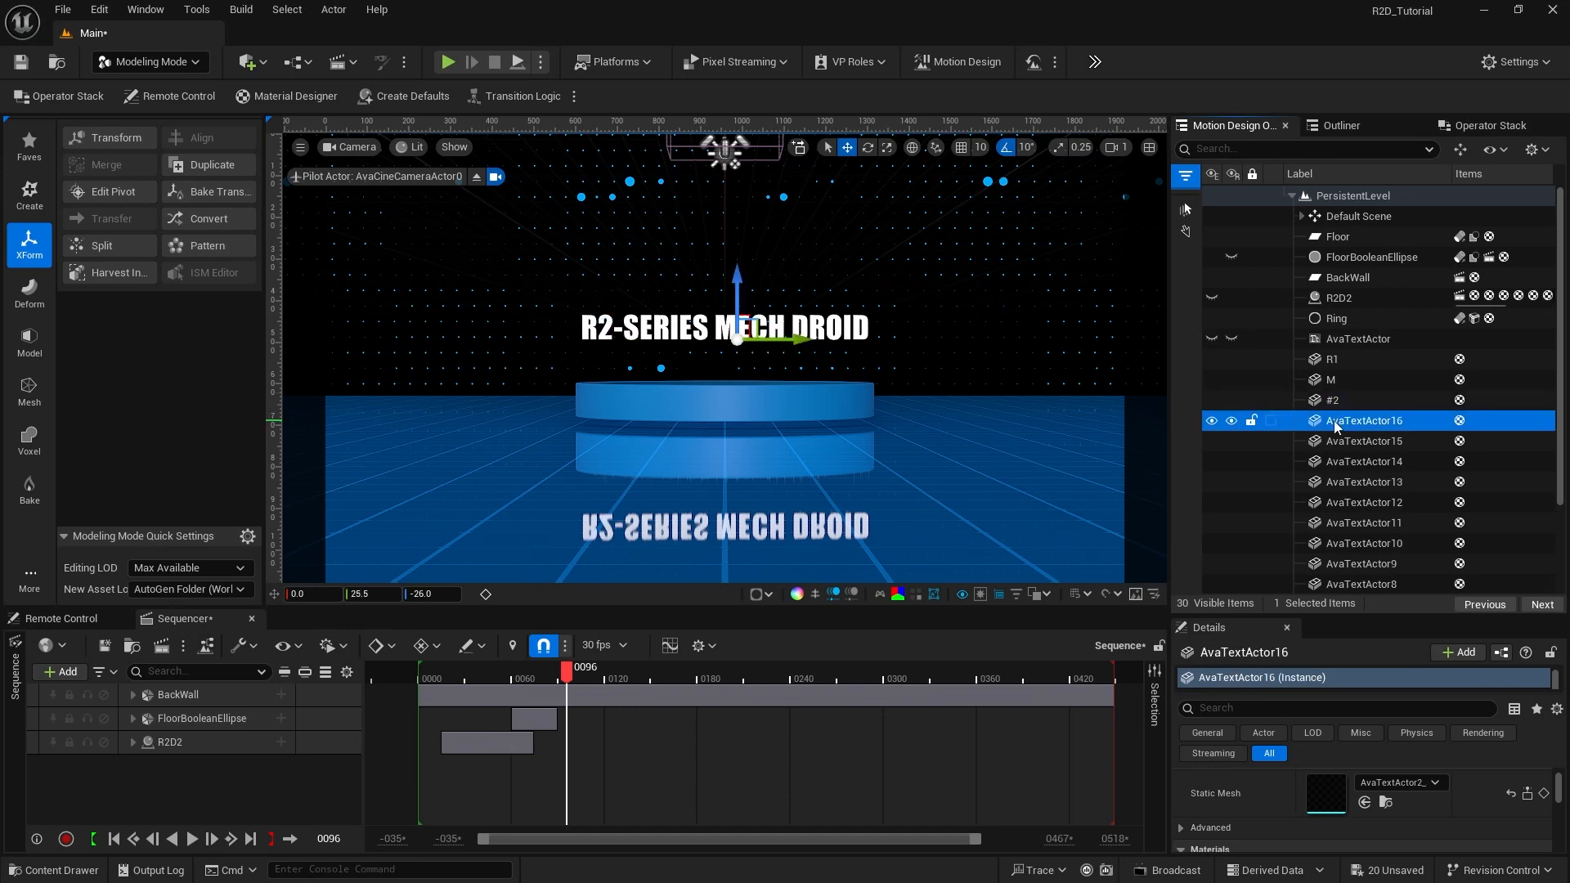
pyautogui.click(1335, 421)
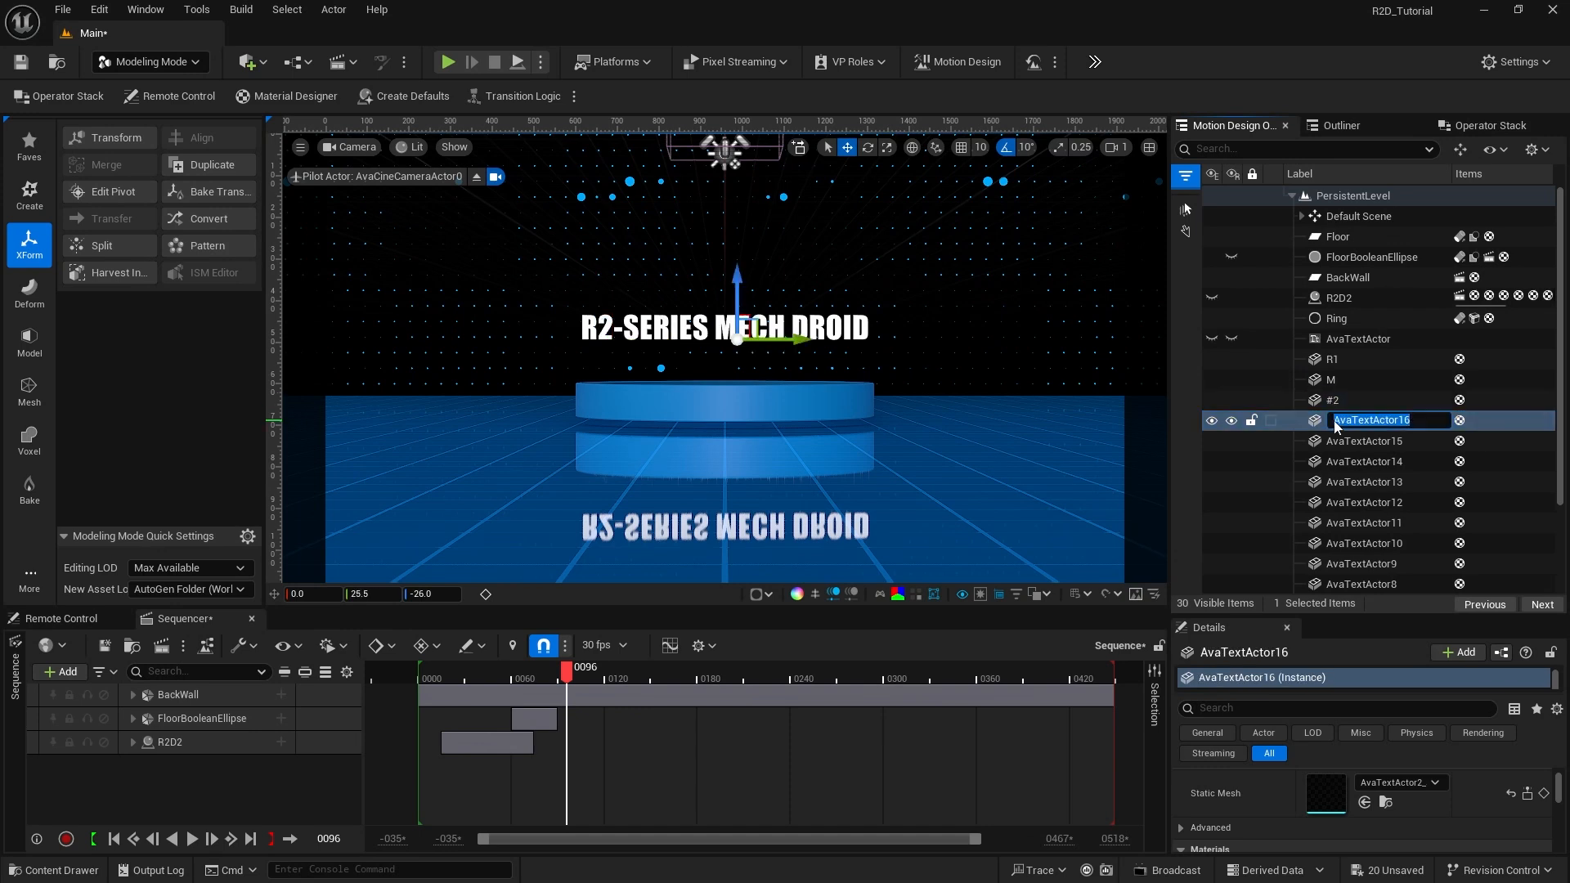
pyautogui.write('E3')
pyautogui.press('Return')
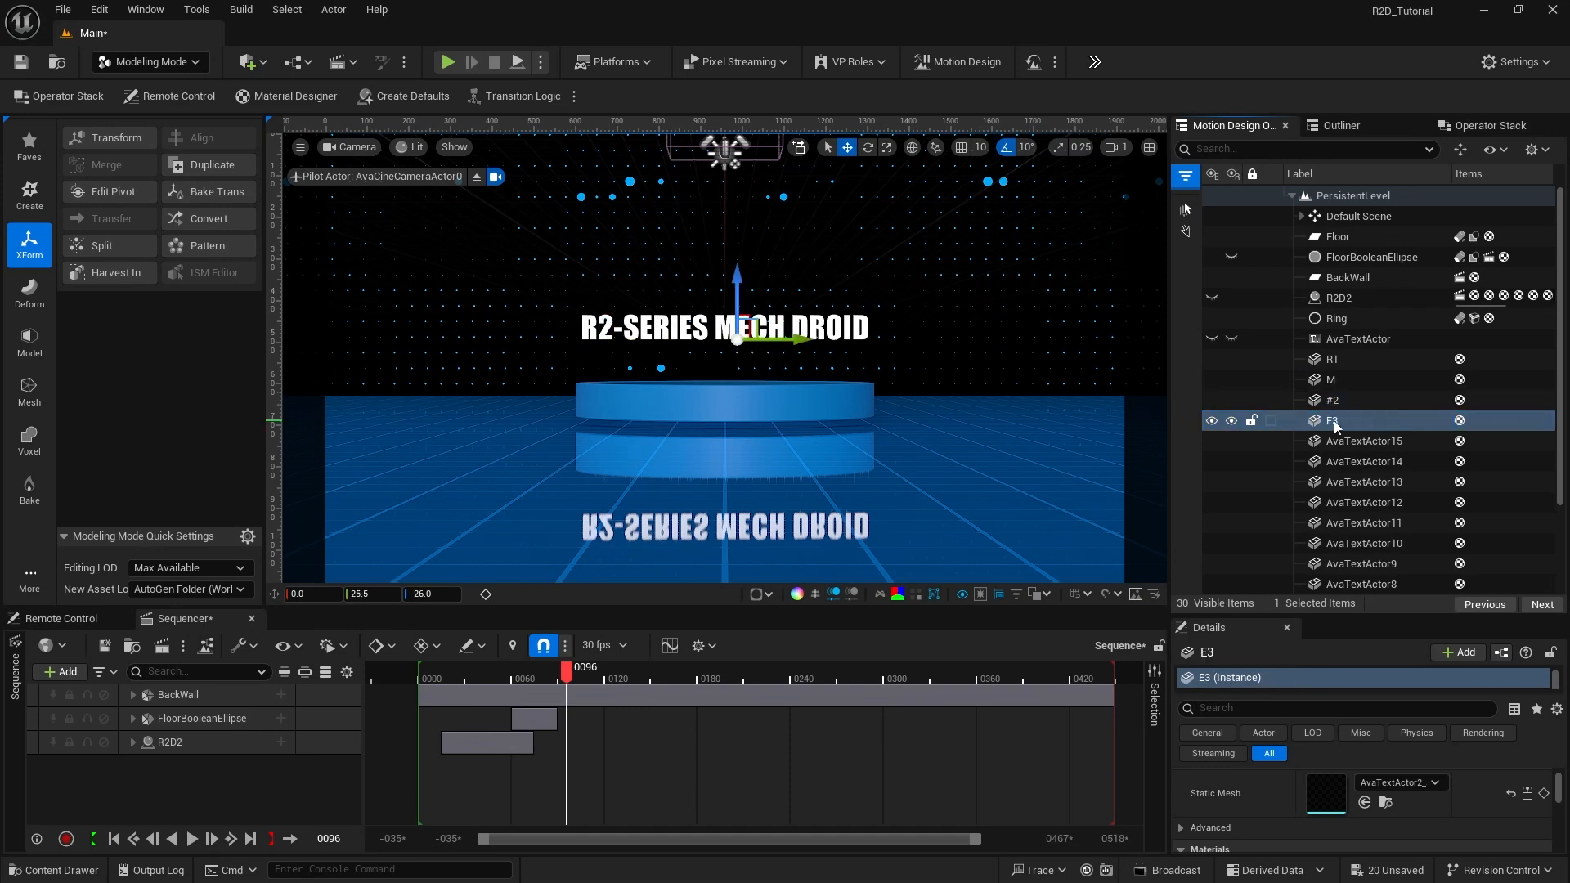
pyautogui.click(1354, 445)
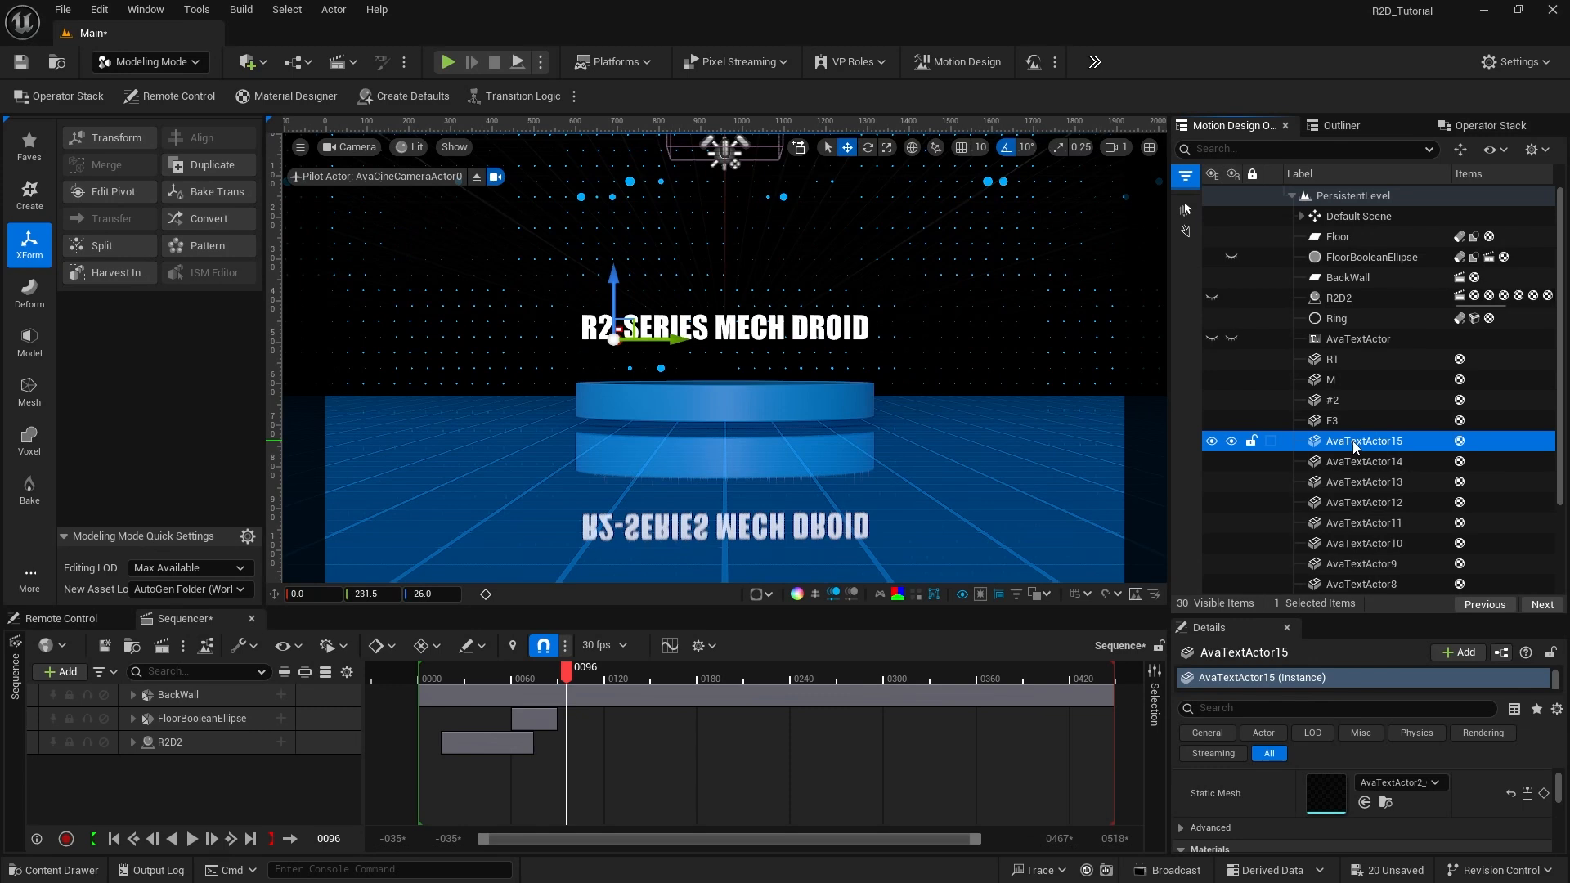
pyautogui.press('F2')
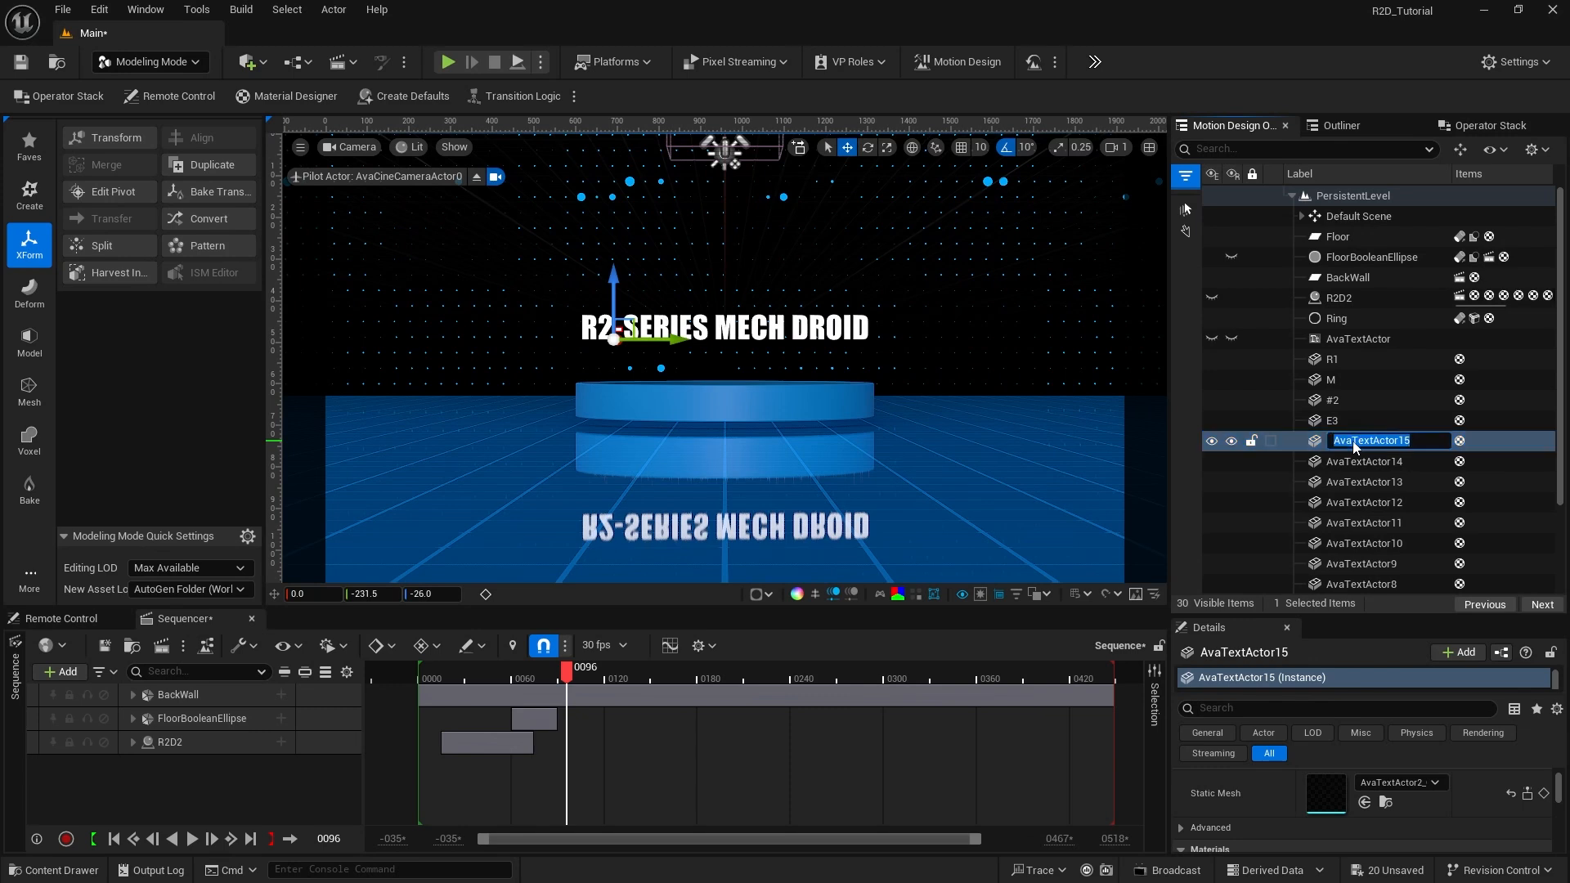
pyautogui.write('-')
pyautogui.click(1351, 462)
pyautogui.press('F2')
pyautogui.write('C')
# Step: Rename letter meshes AvaTextActor13, 12 and 11 as S1, H and E1
pyautogui.click(1349, 481)
pyautogui.press('F2')
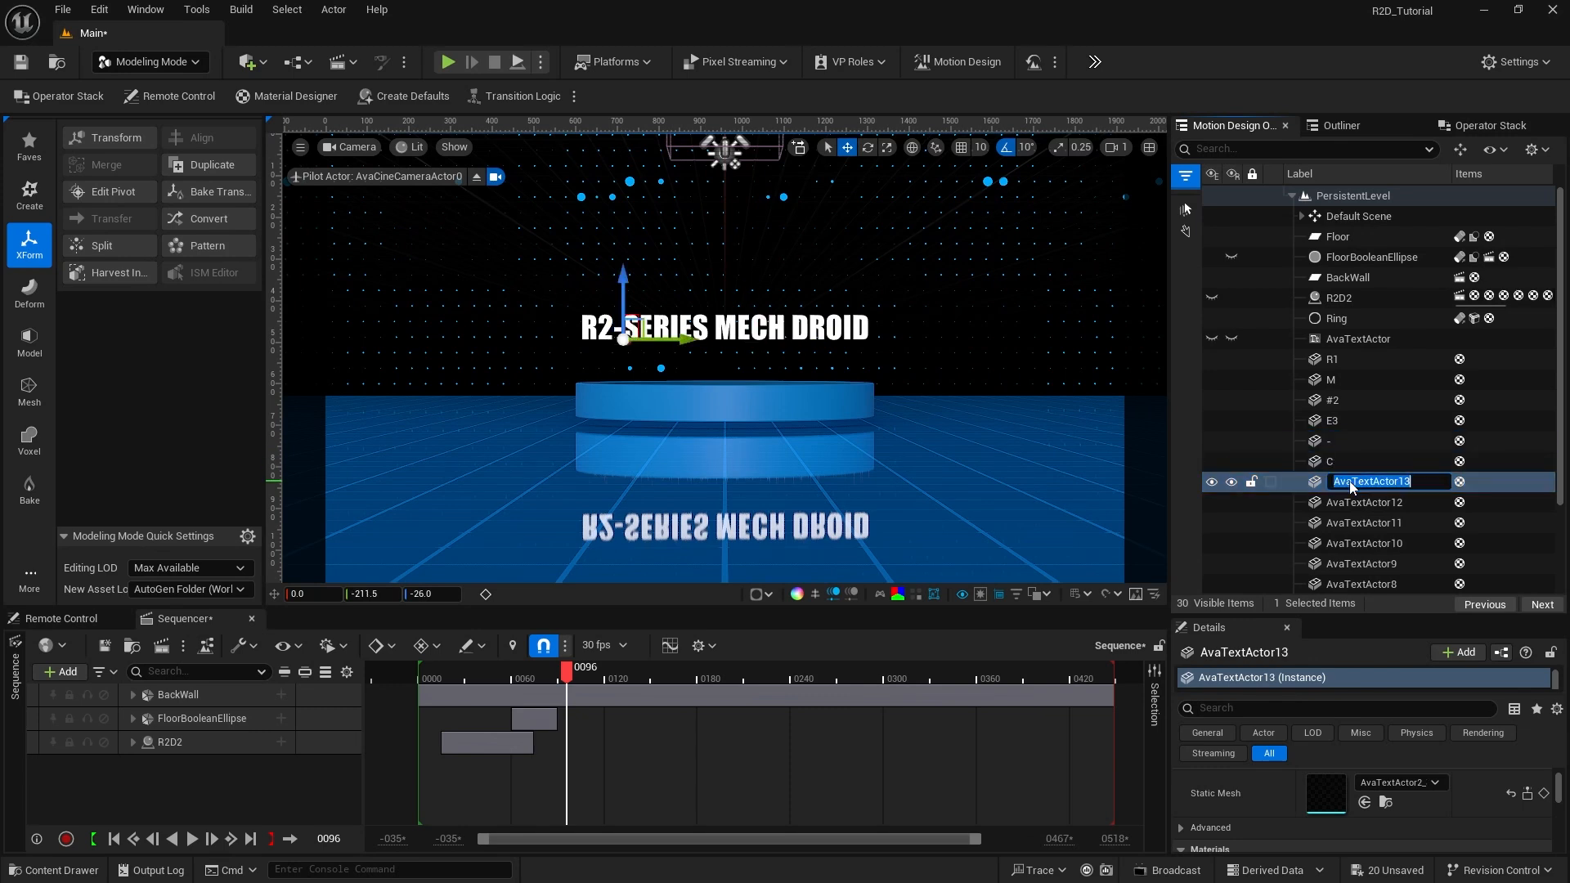
pyautogui.write('S1')
pyautogui.press('Return')
pyautogui.click(1345, 507)
pyautogui.write('H')
pyautogui.click(1347, 527)
pyautogui.write('E1')
# Step: Rename letter meshes AvaTextActor10, 9 and 8 as D1, R2 and R3
pyautogui.click(1351, 547)
pyautogui.press('F2')
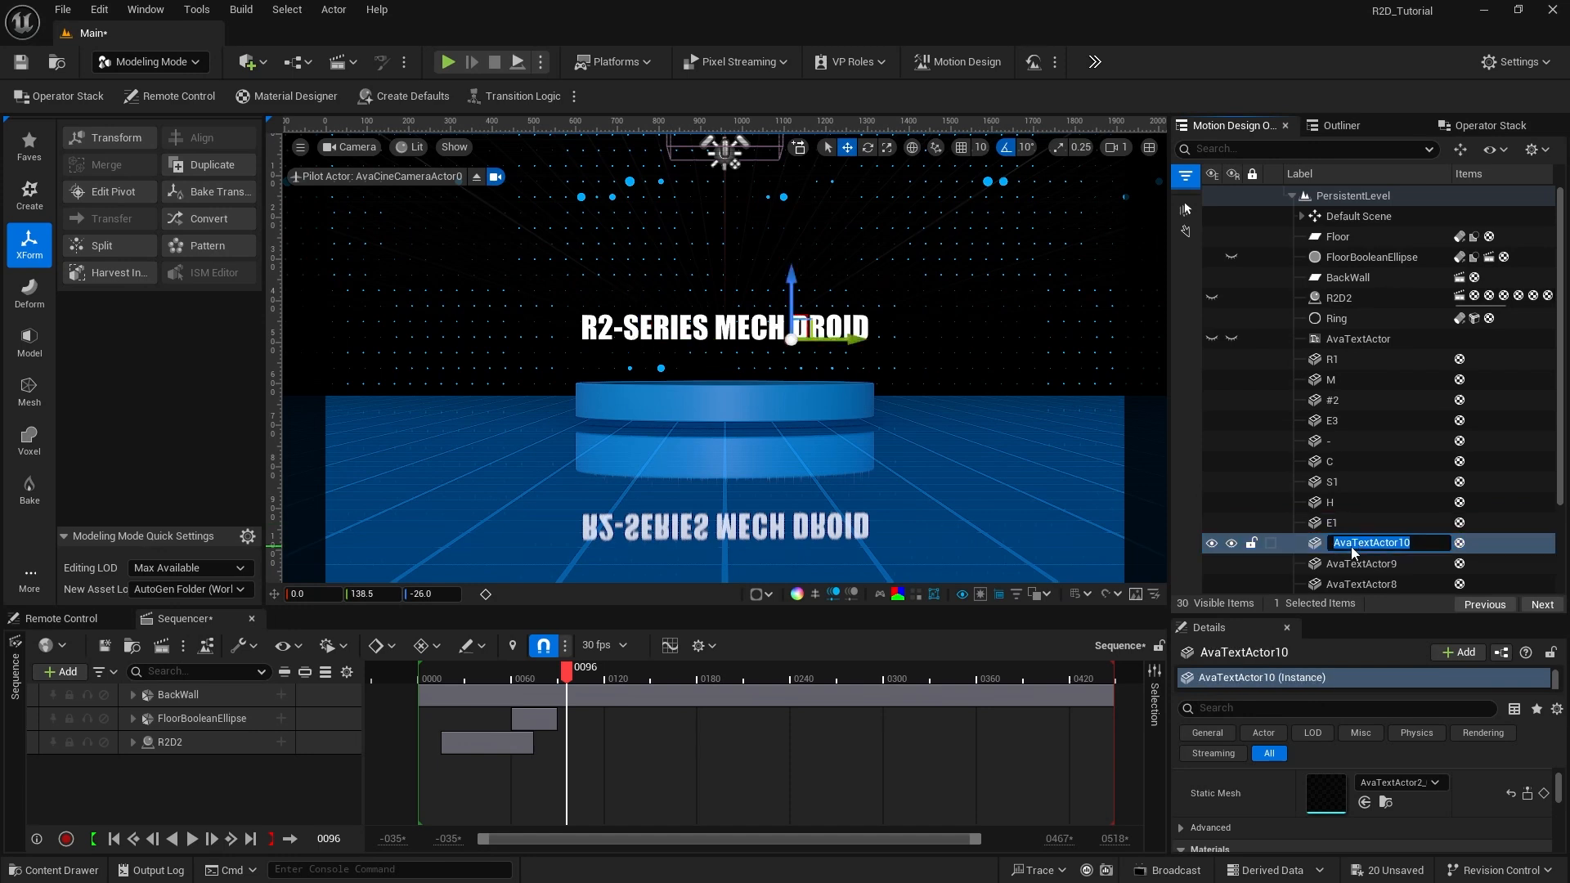
pyautogui.write('D1')
pyautogui.scroll(-2, 1342, 507)
pyautogui.click(1341, 462)
pyautogui.press('F2')
pyautogui.write('R2')
pyautogui.click(1342, 481)
pyautogui.press('F2')
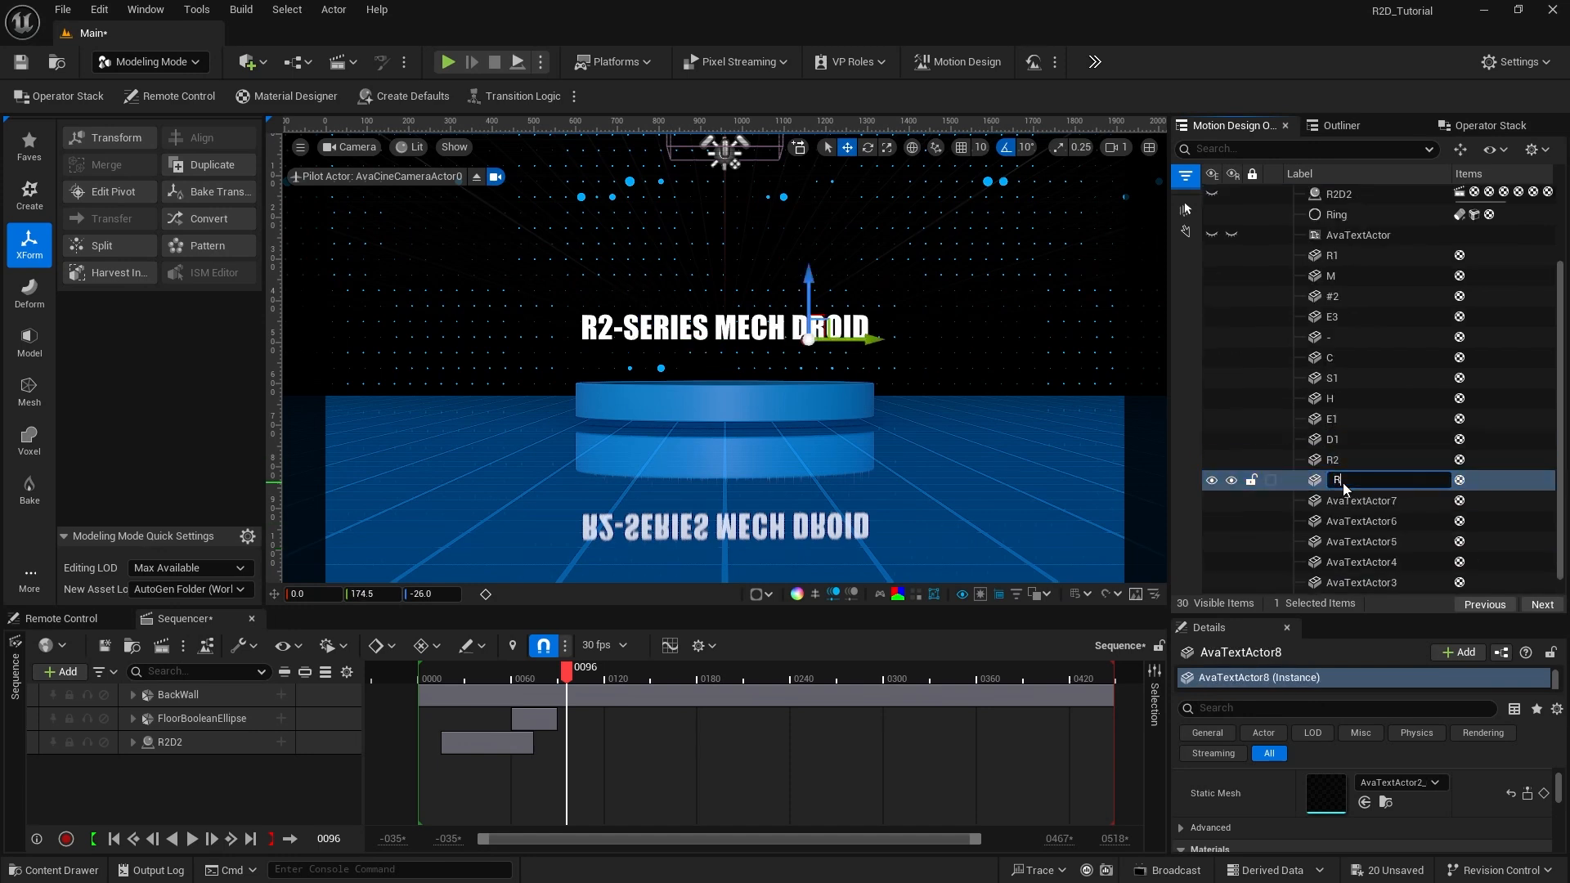
pyautogui.write('R3')
pyautogui.press('Return')
# Step: Rename letter mesh AvaTextActor7 as i1 and AvaTextActor6 as O
pyautogui.click(1345, 500)
pyautogui.press('F2')
pyautogui.write('i1')
pyautogui.click(1346, 523)
pyautogui.press('F2')
pyautogui.write('O')
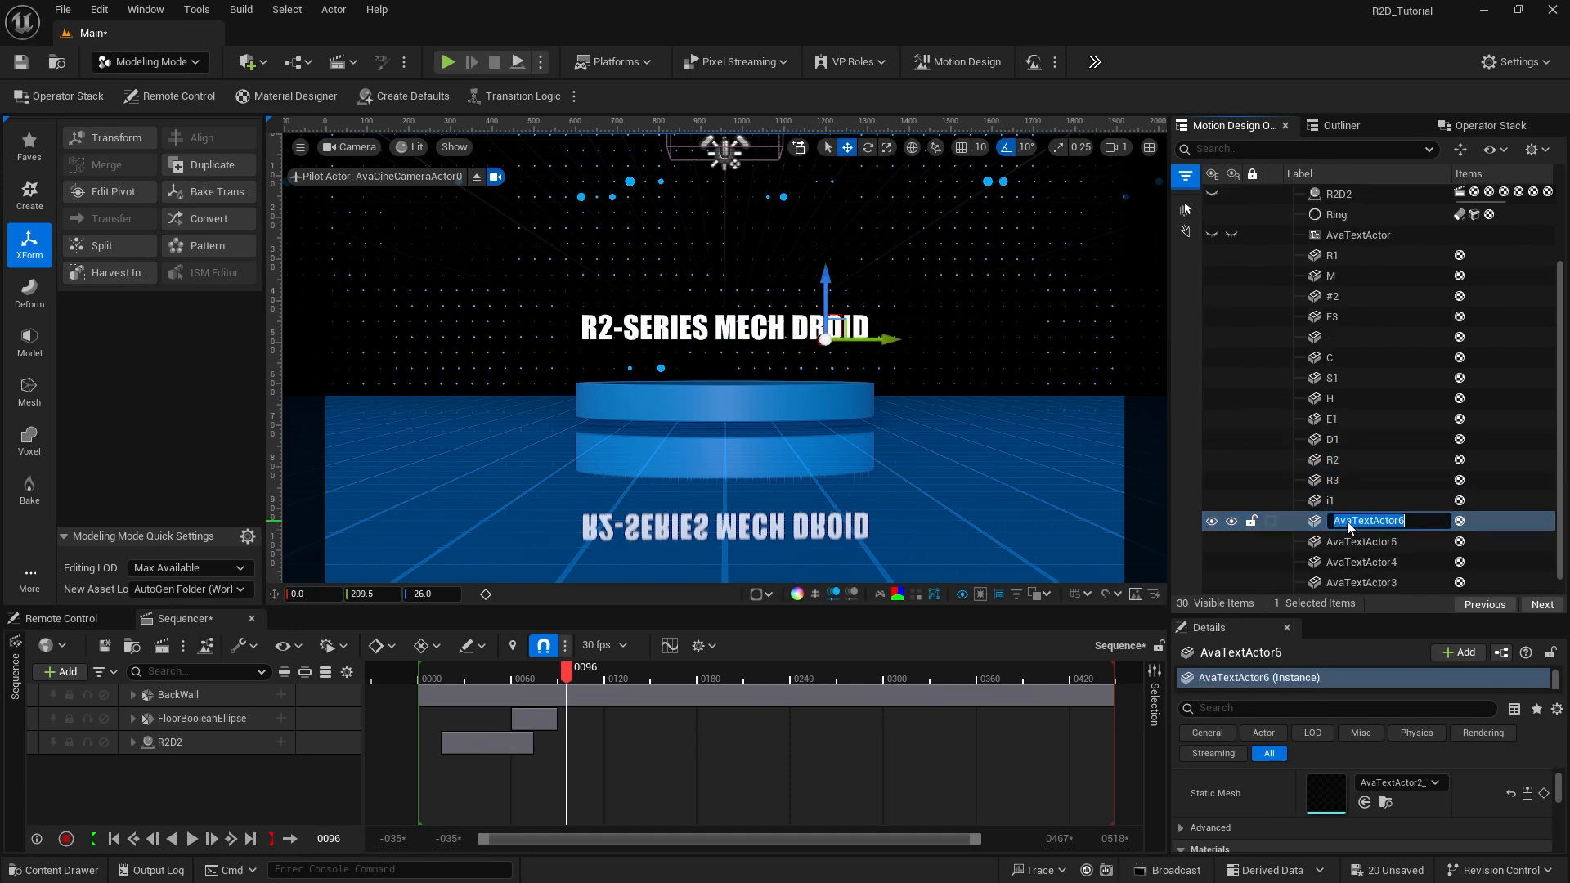
# Step: Rename letter meshes AvaTextActor5, 4 and 3 as E2, i2 and S2
pyautogui.click(1344, 543)
pyautogui.press('F2')
pyautogui.write('E2')
pyautogui.press('Return')
pyautogui.write('i2')
pyautogui.press('Return')
pyautogui.click(1347, 586)
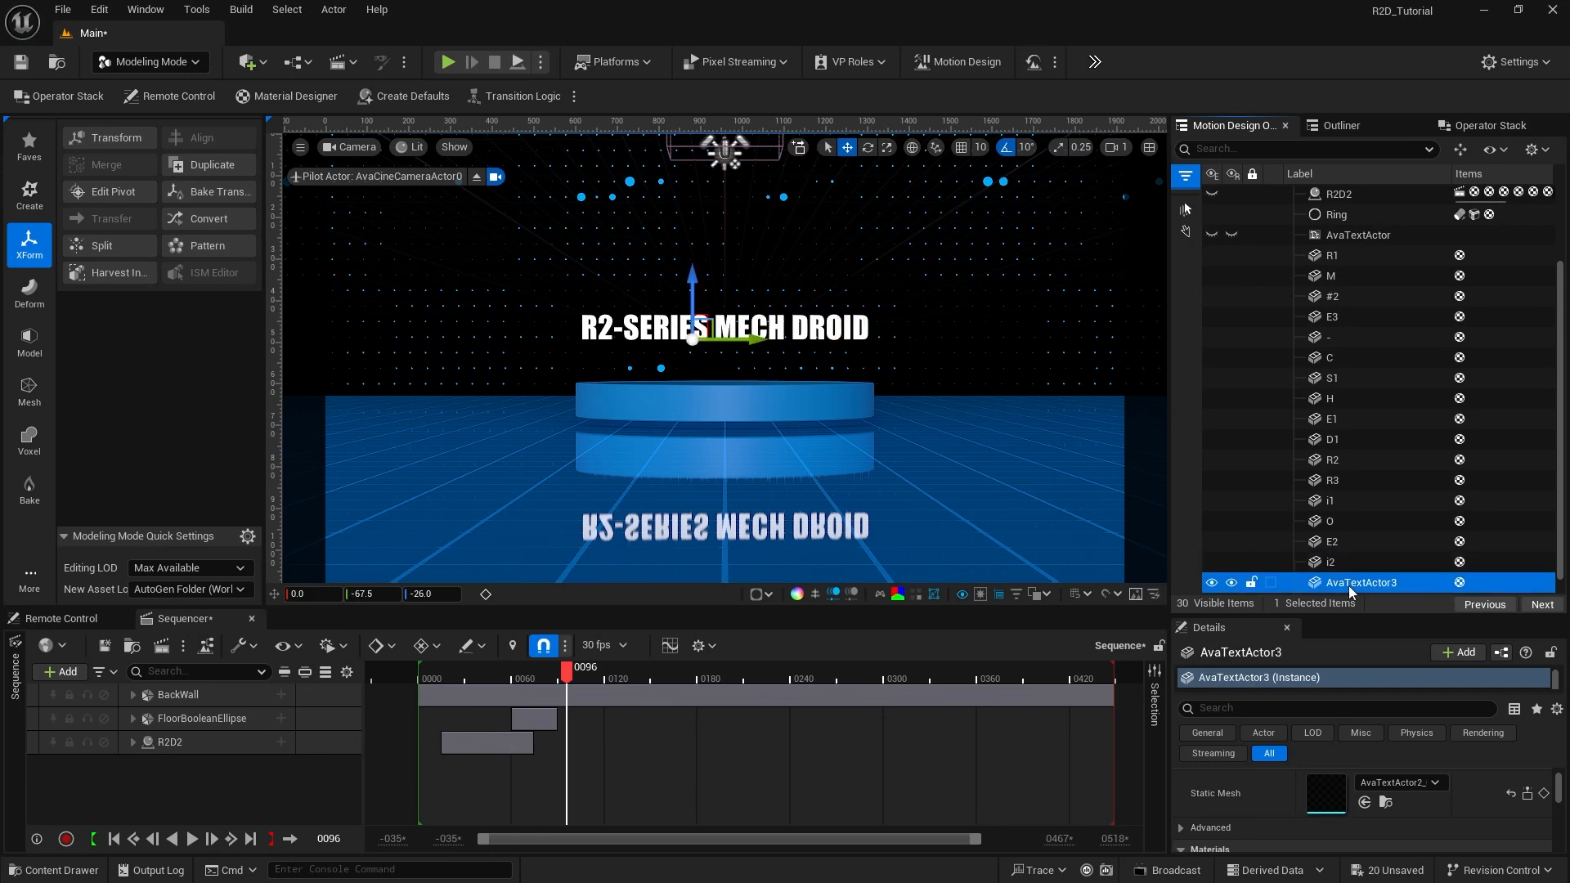
pyautogui.press('F2')
pyautogui.write('S2')
pyautogui.press('Return')
pyautogui.scroll(-1, 1361, 303)
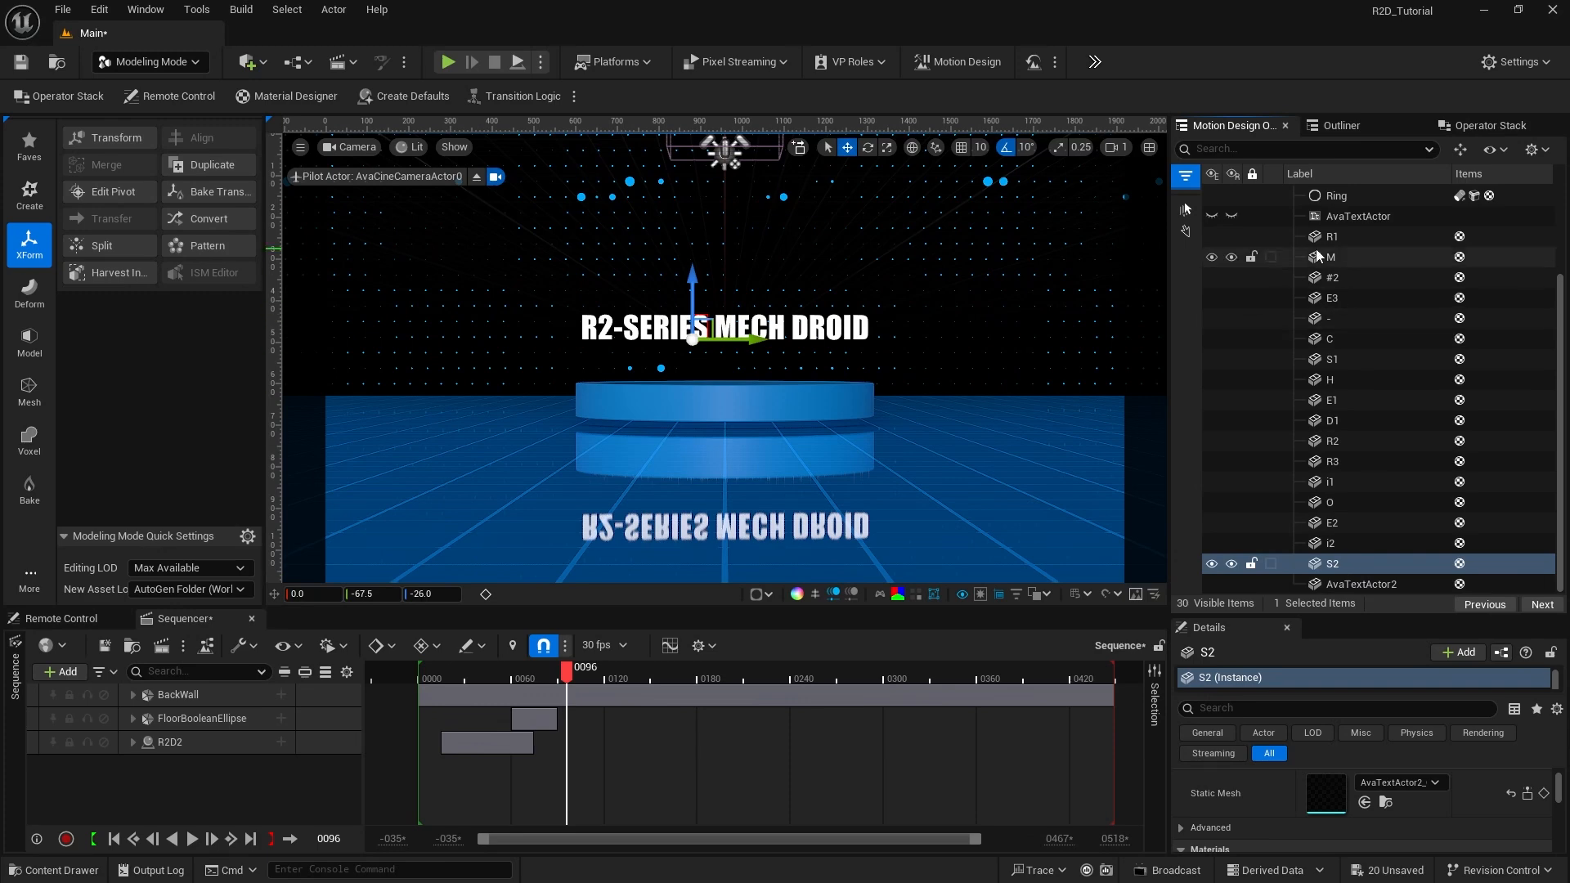
# Step: Reorder the letter meshes in the outliner so that S1, -, #2 and R1 stand directly above AvaTextActor2
pyautogui.moveTo(1331, 237); pyautogui.dragTo(1323, 575)
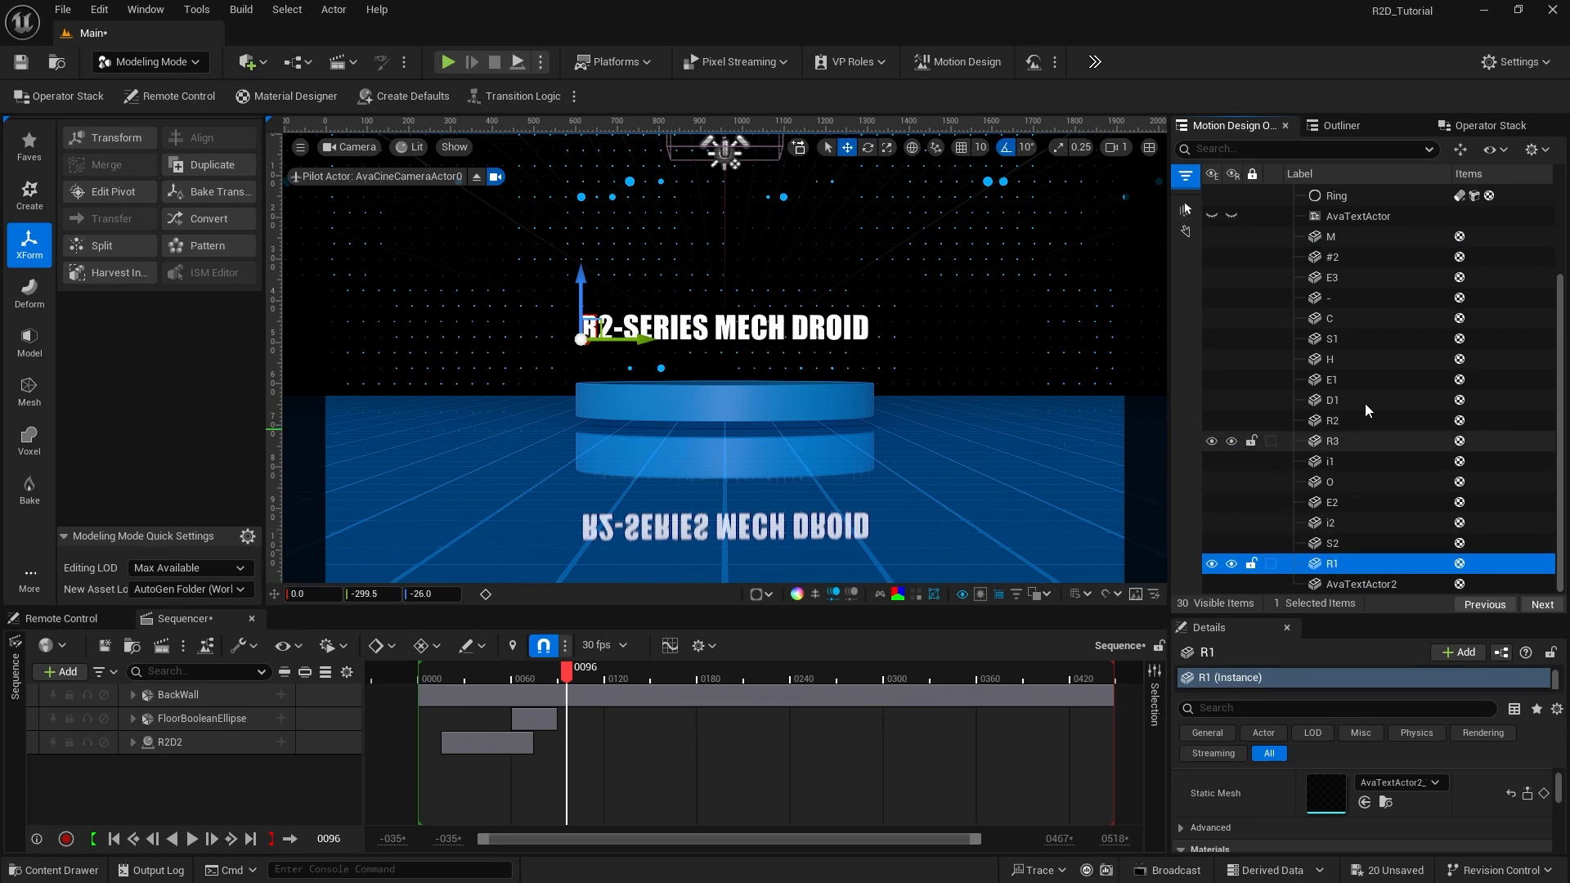
pyautogui.moveTo(1333, 257); pyautogui.dragTo(1333, 545)
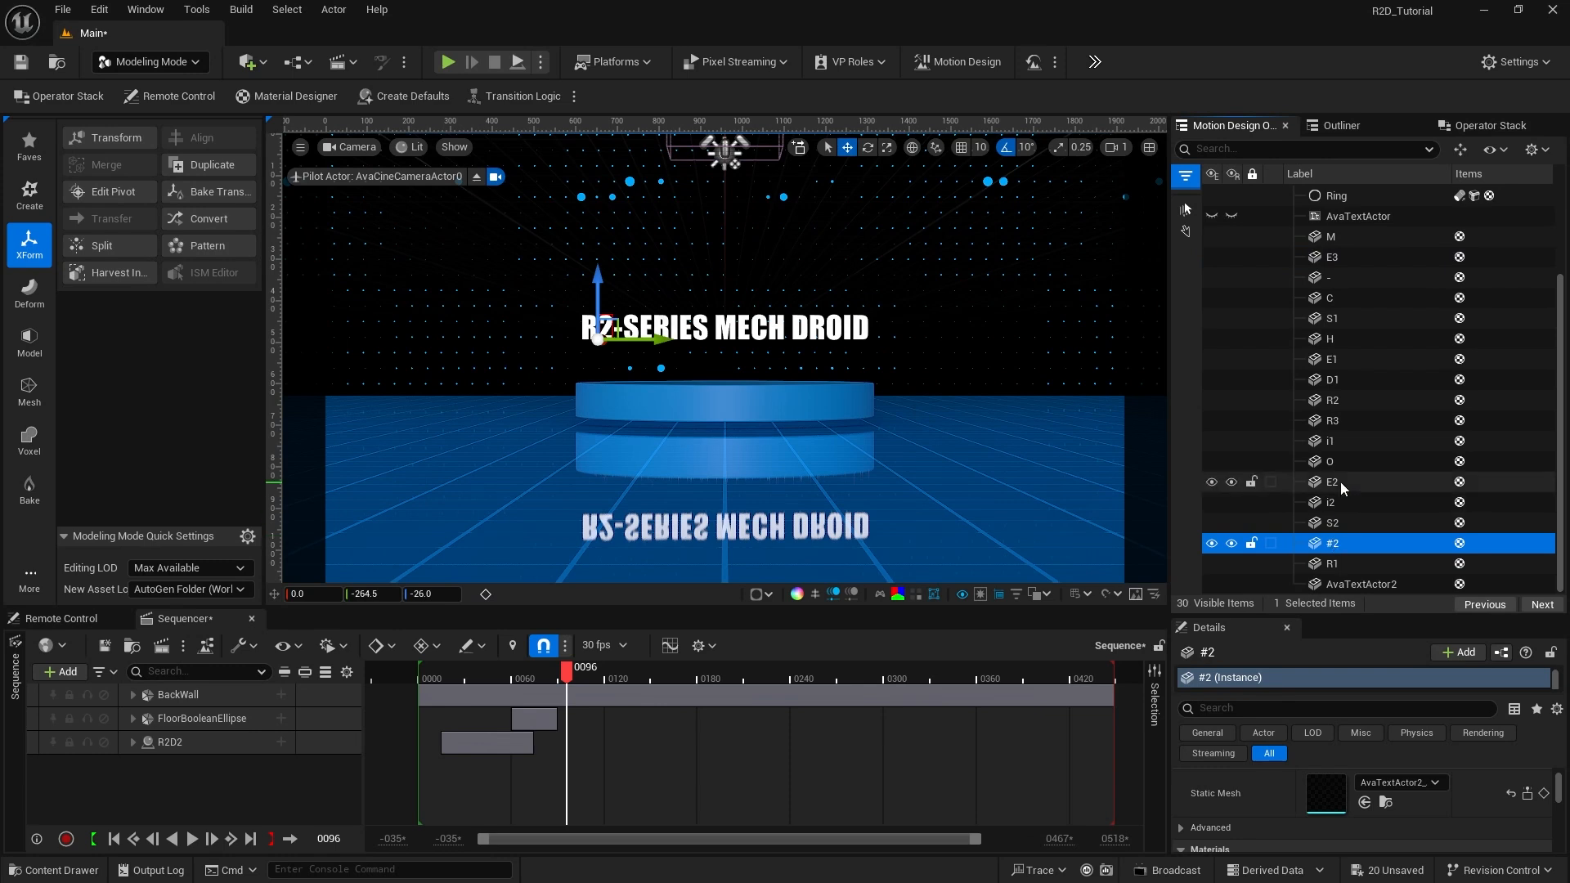
pyautogui.moveTo(1325, 280); pyautogui.dragTo(1328, 532)
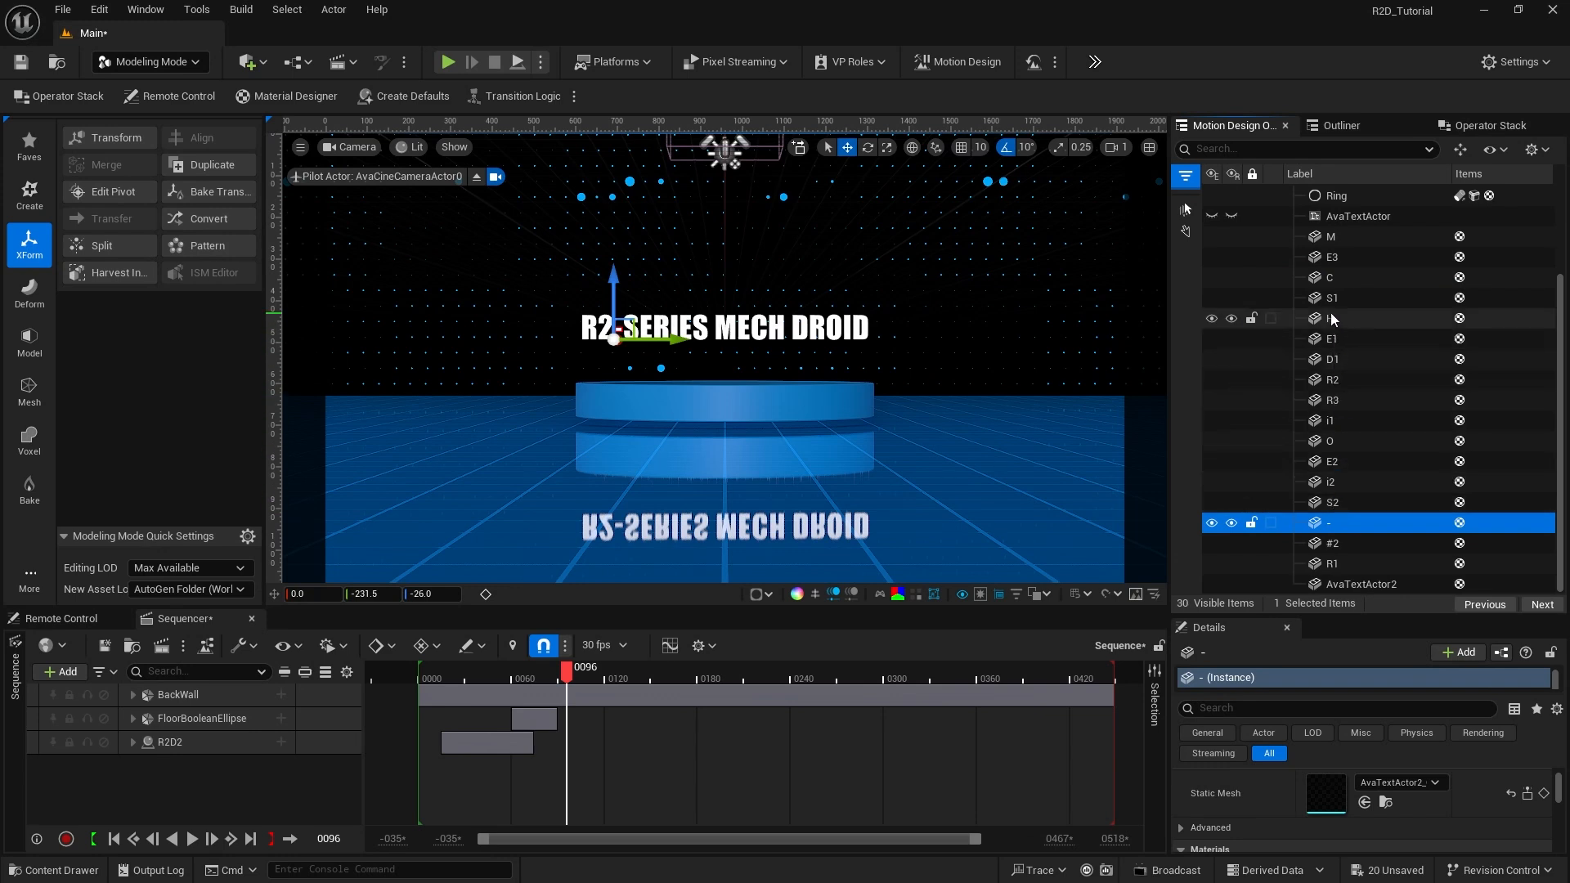
pyautogui.moveTo(1329, 307); pyautogui.dragTo(1333, 522)
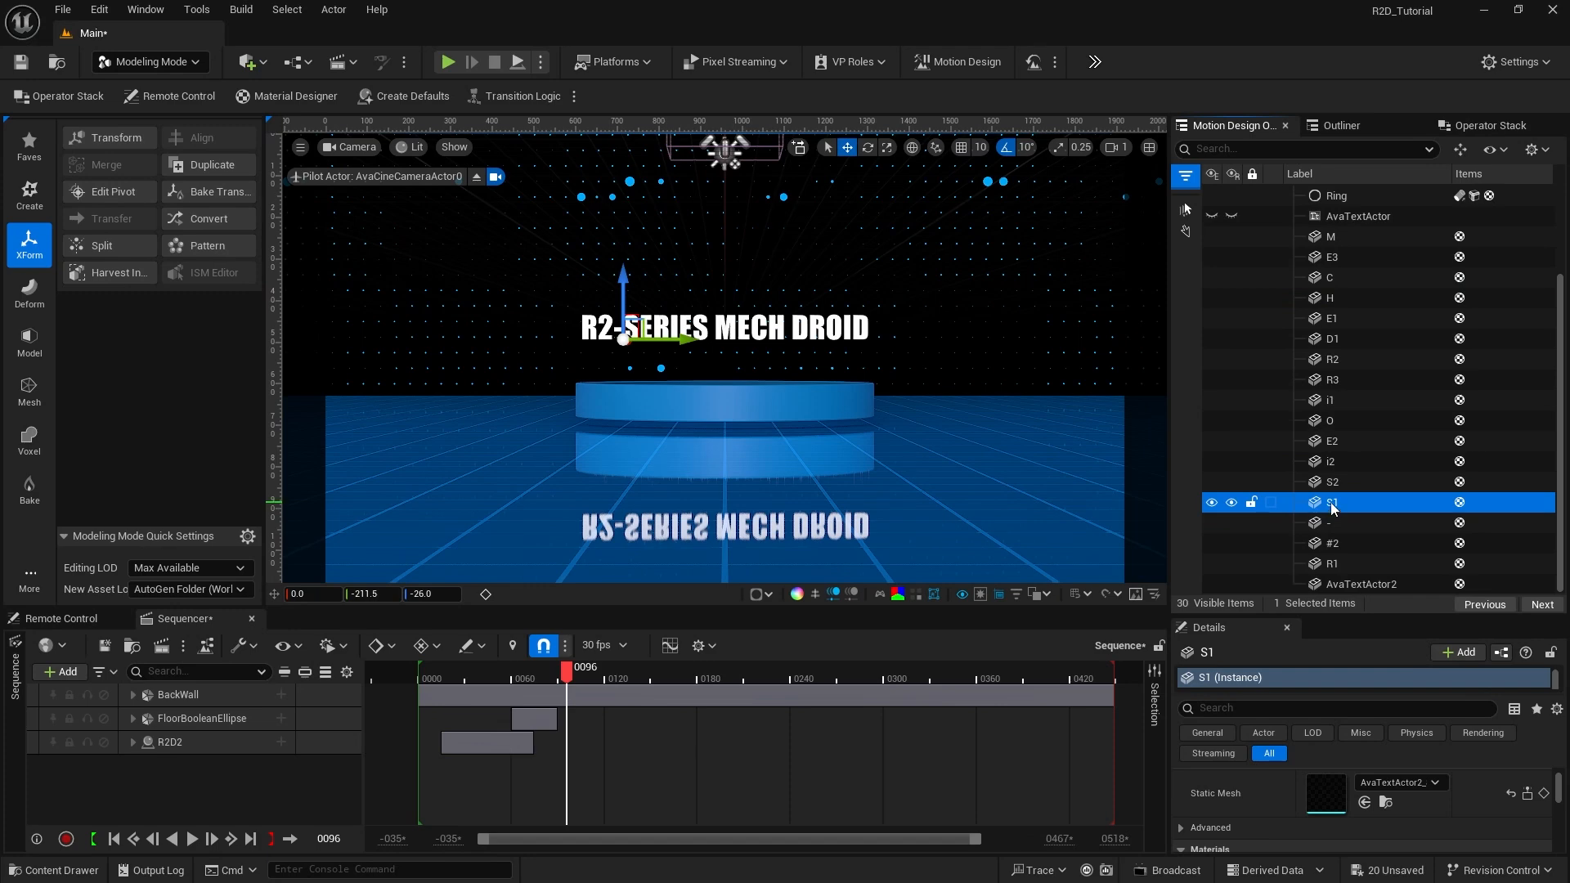
# Step: Reorder the remaining letter meshes above S1 so the list reads i2, O, R3, D1, H, C, E3, M, S2, E2, i1, R2, E1
pyautogui.moveTo(1331, 318); pyautogui.dragTo(1331, 491)
pyautogui.moveTo(1331, 339); pyautogui.dragTo(1329, 471)
pyautogui.moveTo(1330, 359); pyautogui.dragTo(1321, 430)
pyautogui.click(1325, 401)
pyautogui.moveTo(1323, 237); pyautogui.dragTo(1322, 369)
pyautogui.moveTo(1324, 238); pyautogui.dragTo(1322, 349)
pyautogui.moveTo(1324, 238); pyautogui.dragTo(1324, 308)
pyautogui.moveTo(1323, 239); pyautogui.dragTo(1326, 287)
pyautogui.moveTo(1326, 238); pyautogui.dragTo(1327, 267)
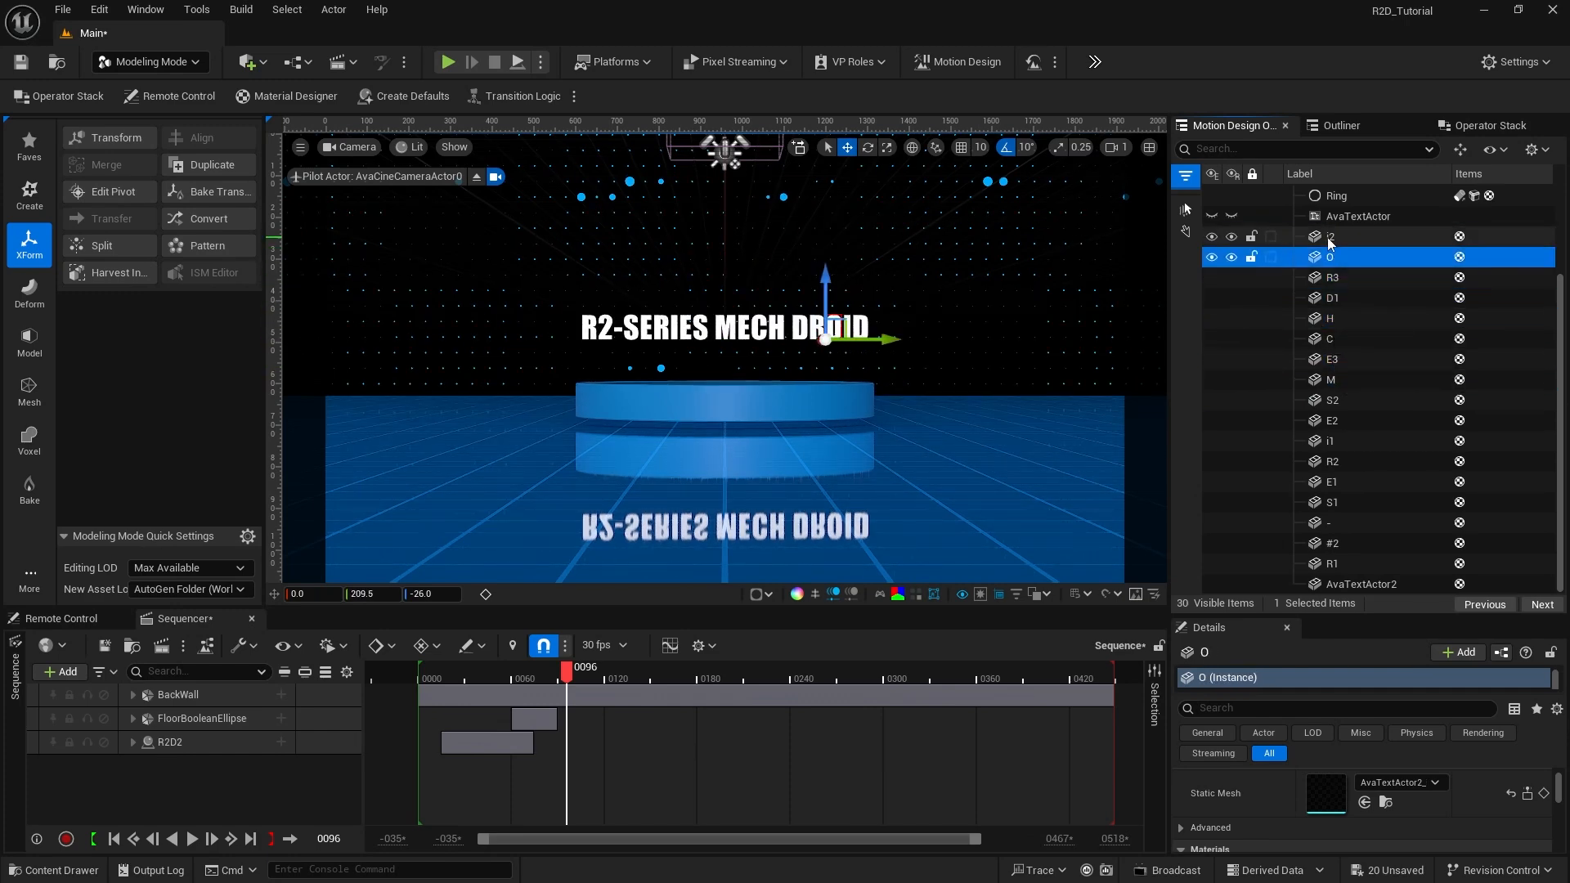
# Step: Rename letter mesh AvaTextActor2 as D2 and move it directly above i2 in the outliner
pyautogui.click(1329, 239)
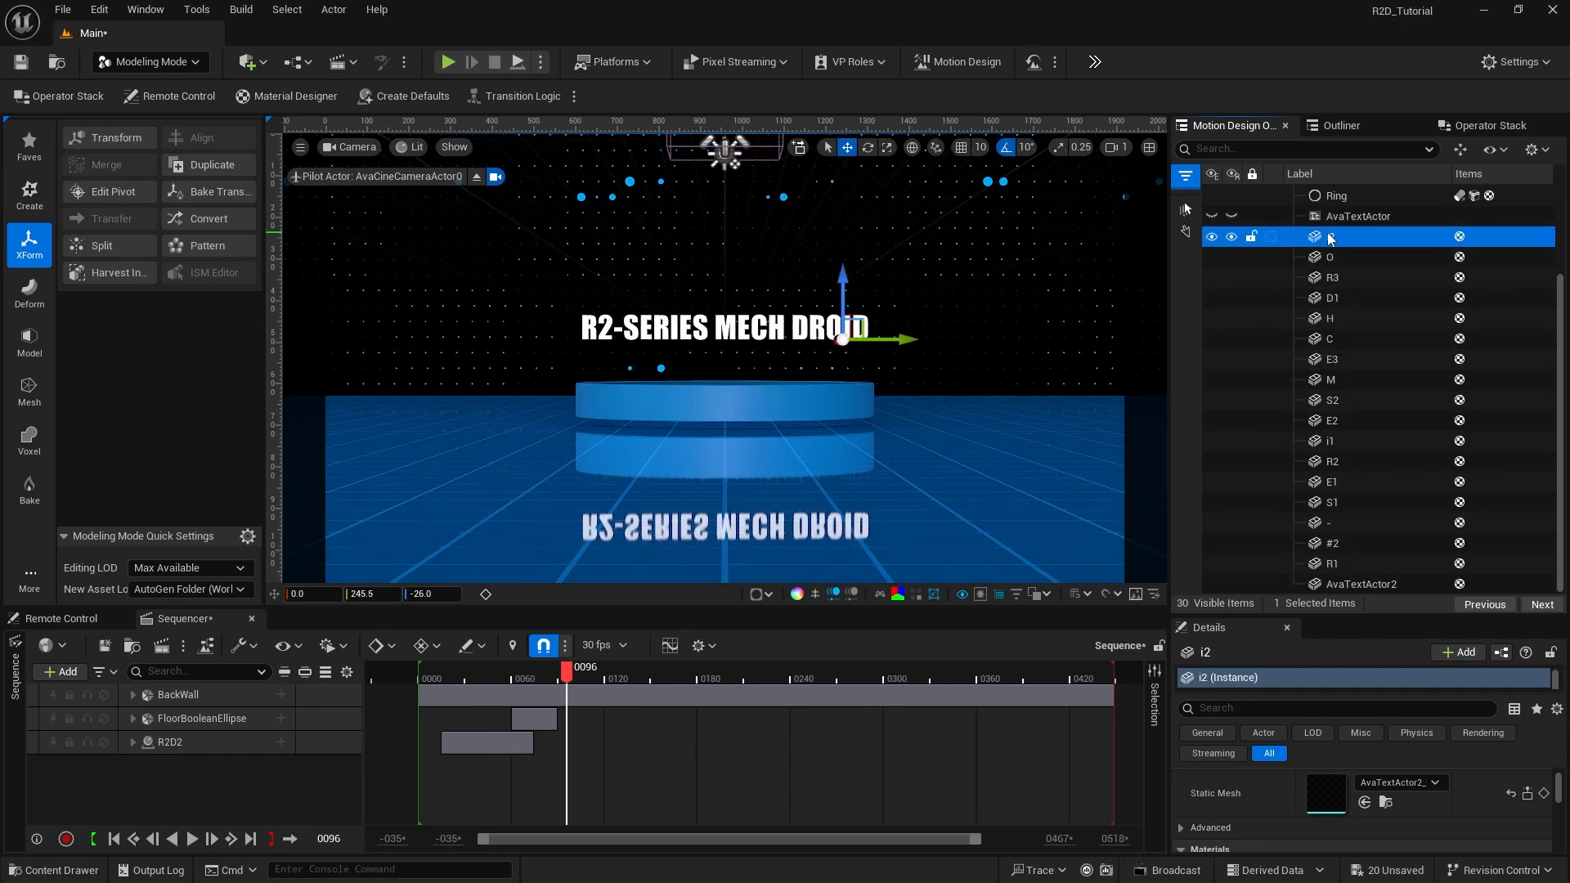
pyautogui.click(1331, 218)
pyautogui.click(1355, 582)
pyautogui.press('F2')
pyautogui.write('D2')
pyautogui.press('Return')
pyautogui.moveTo(1318, 581); pyautogui.dragTo(1325, 231)
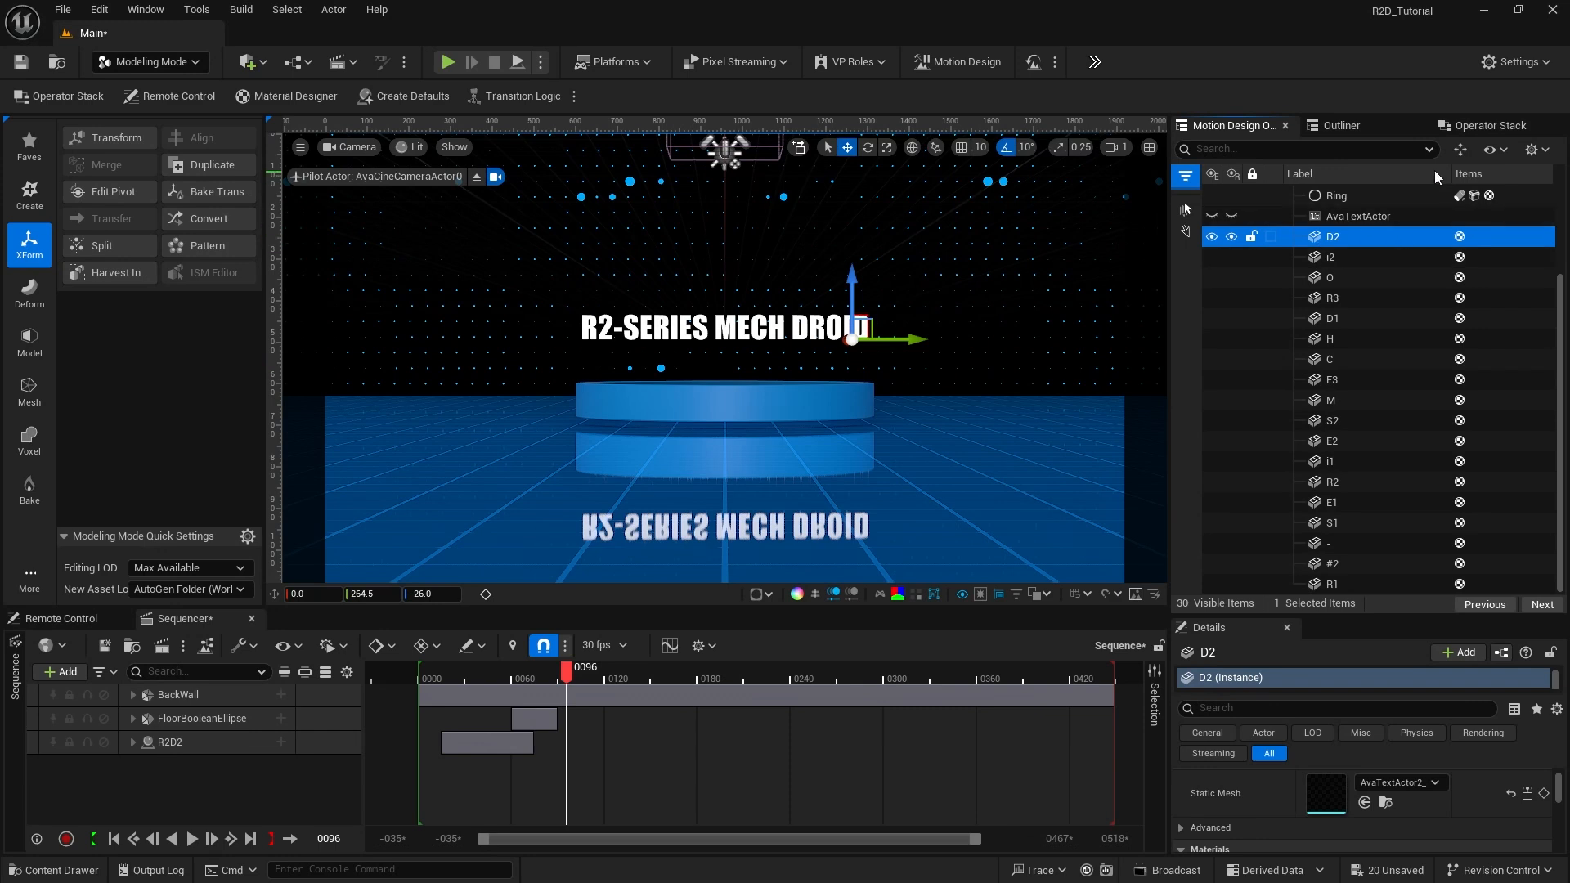
# Step: Clear the selection and add three null actors at the root of the scene
pyautogui.click(1301, 170)
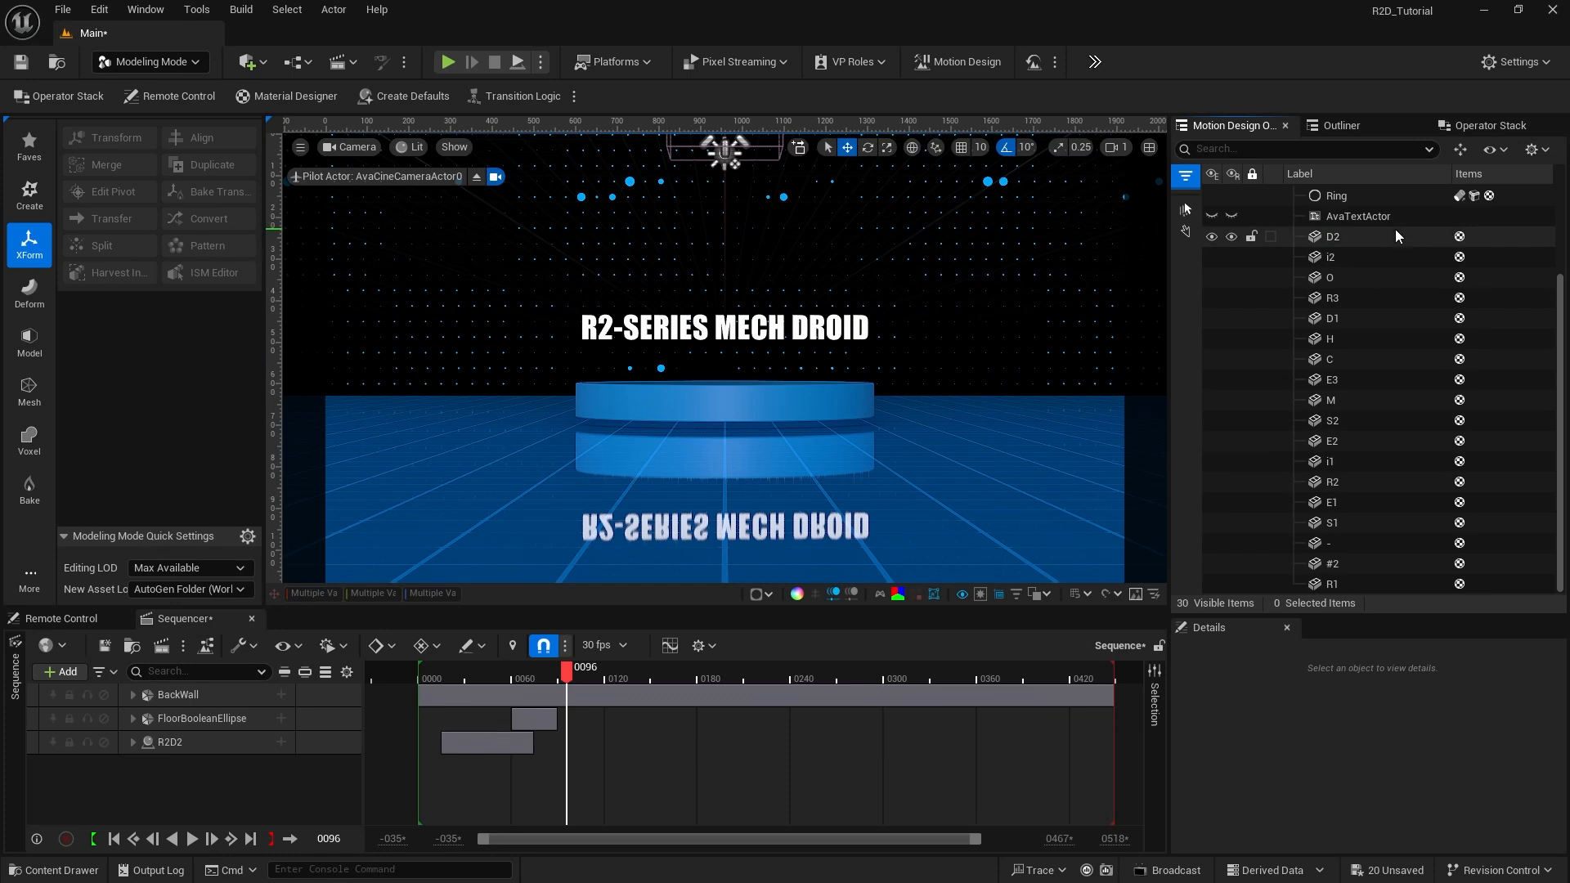
pyautogui.click(1459, 149)
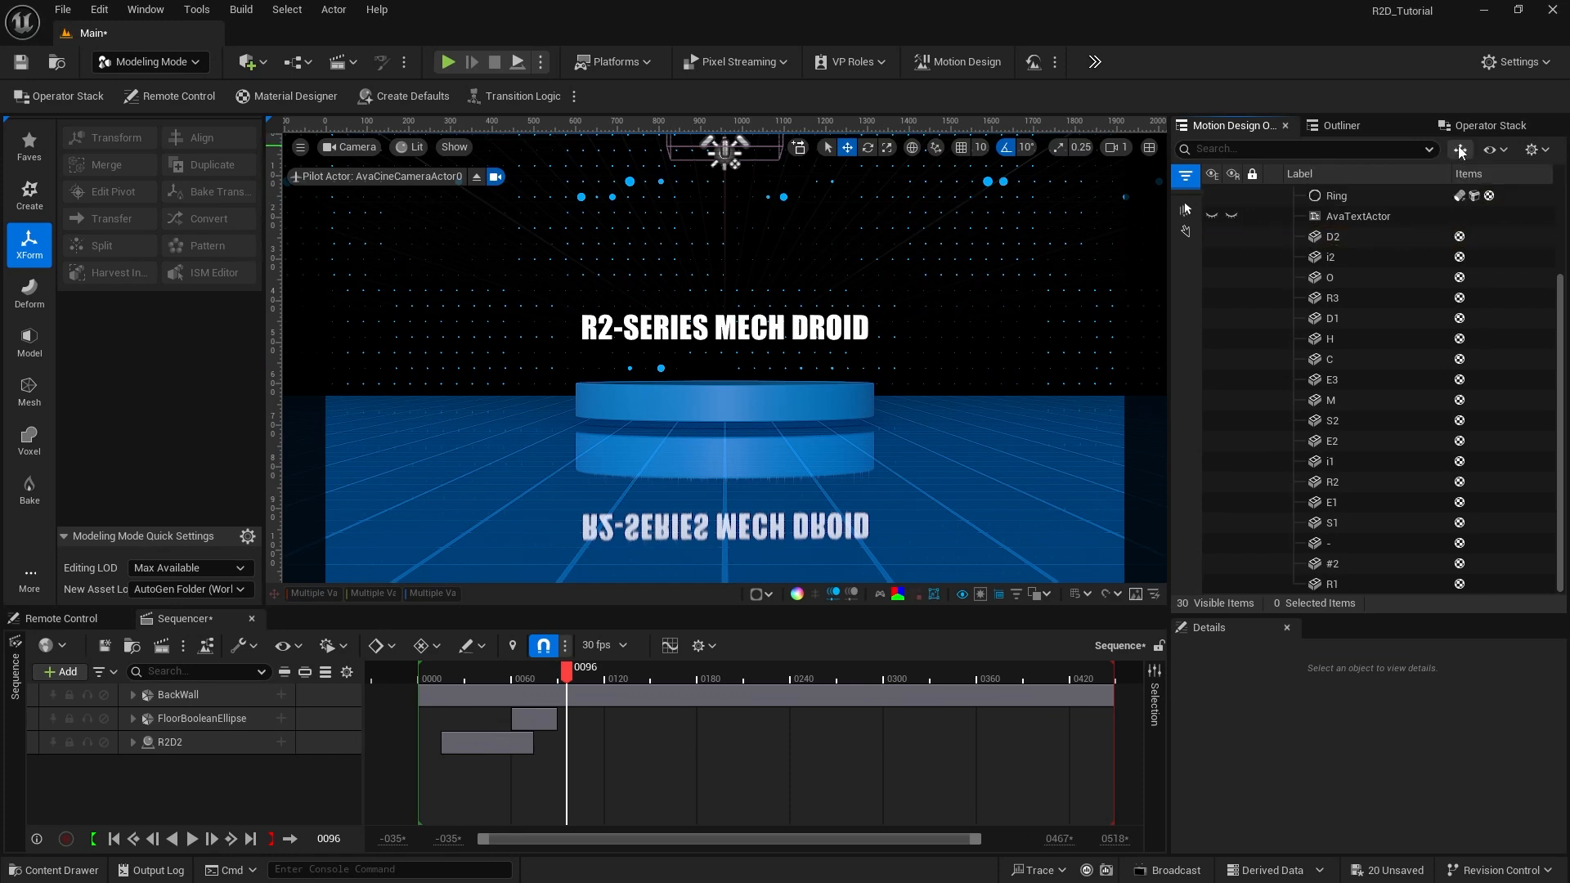
pyautogui.click(1459, 150)
pyautogui.click(1460, 149)
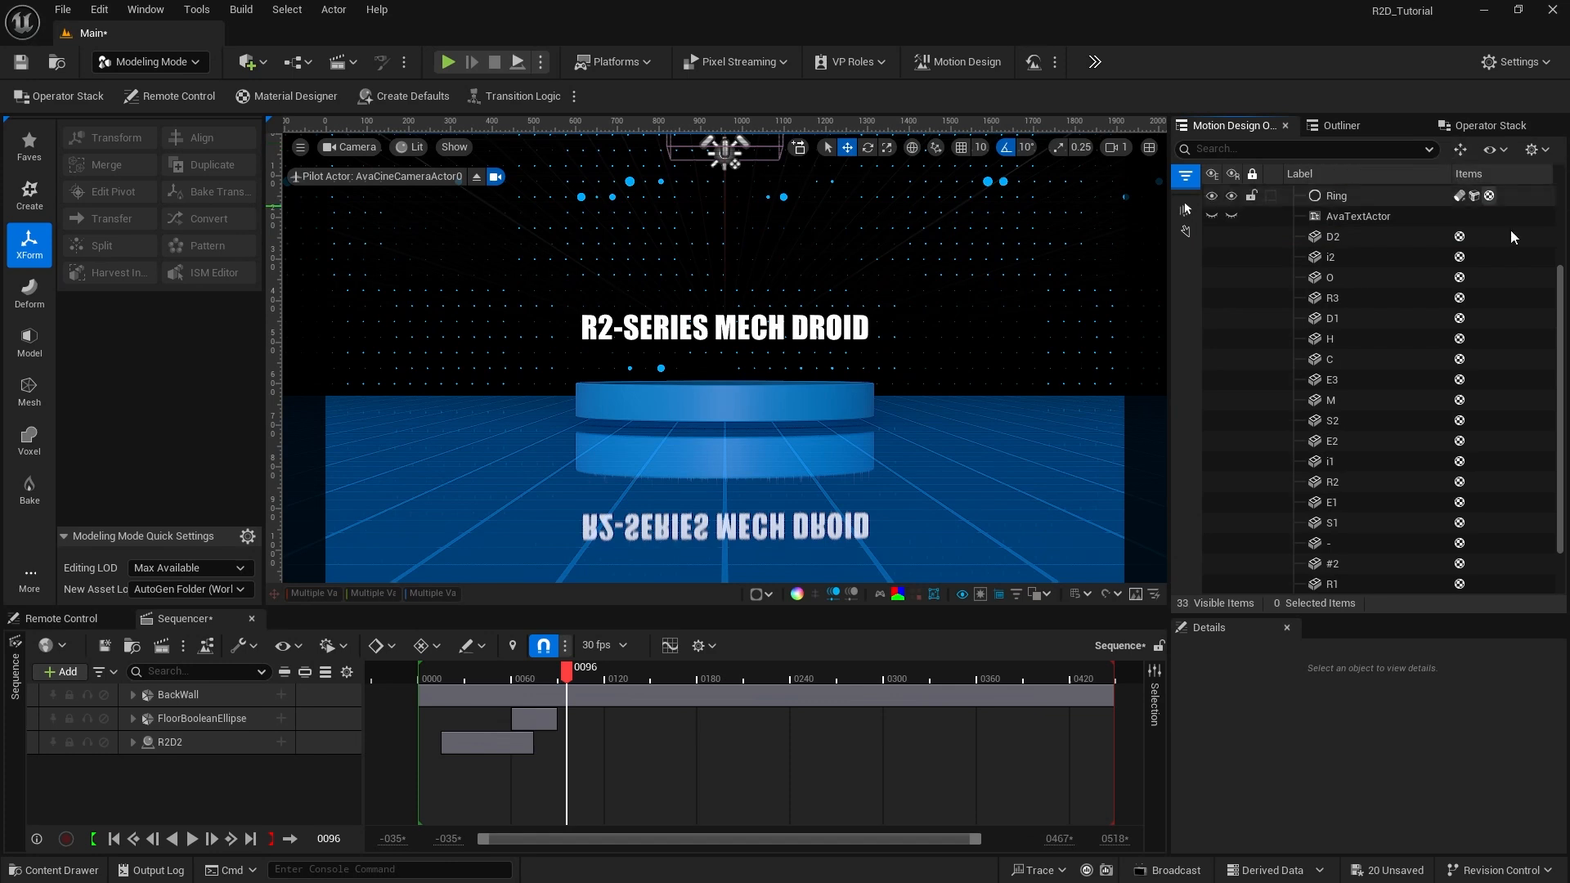
# Step: Move Null Actor5 between letters M and S2, and Null Actor6 between letters D1 and H, in the outliner
pyautogui.scroll(-2, 1500, 392)
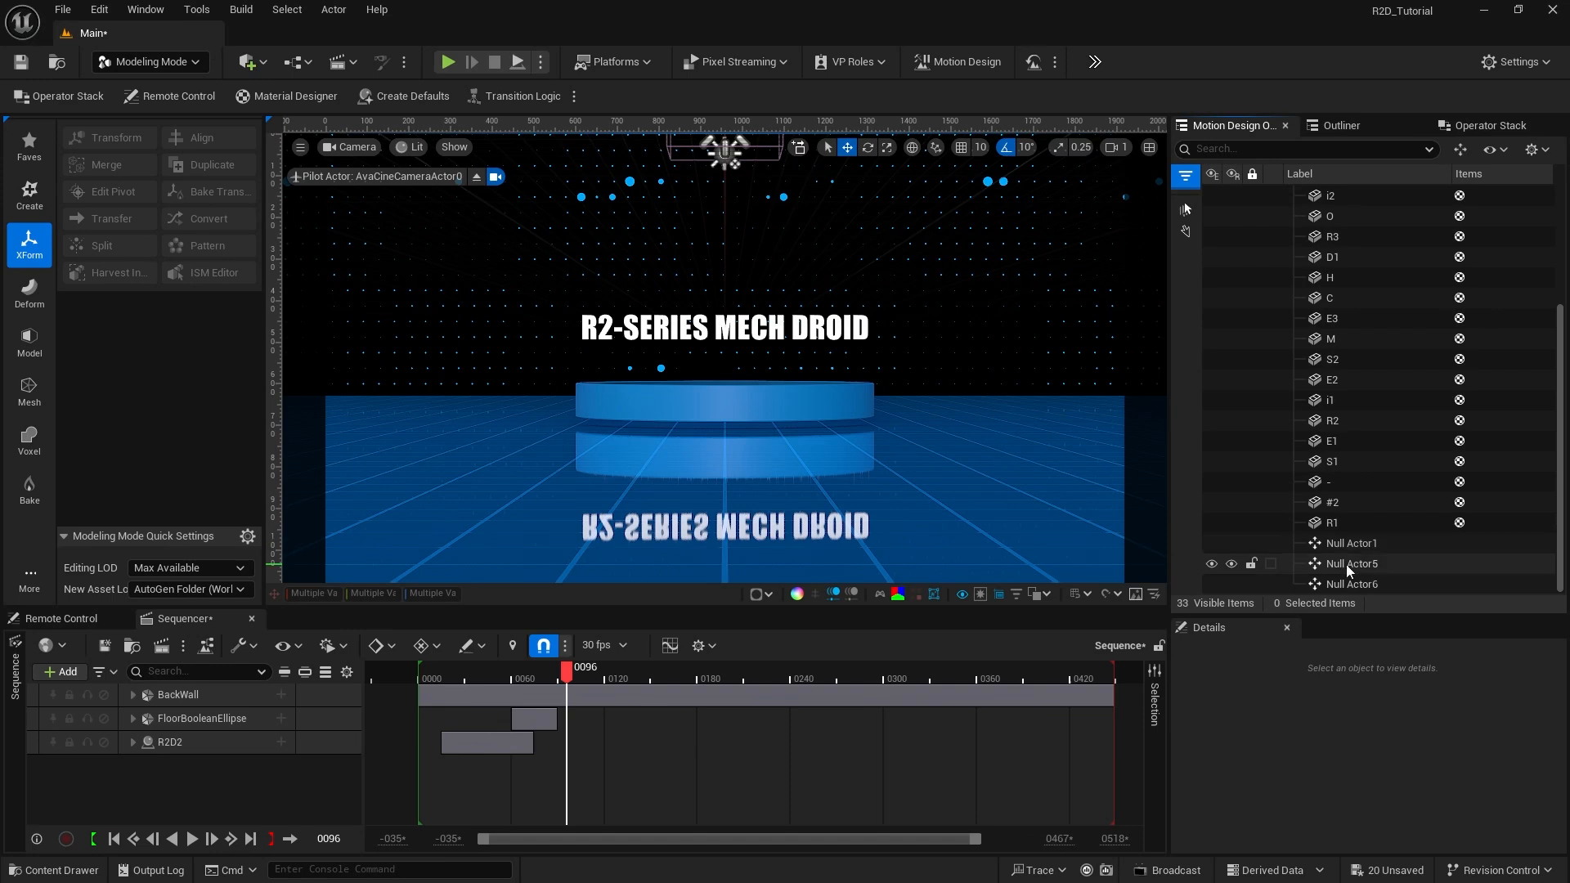
pyautogui.click(1336, 565)
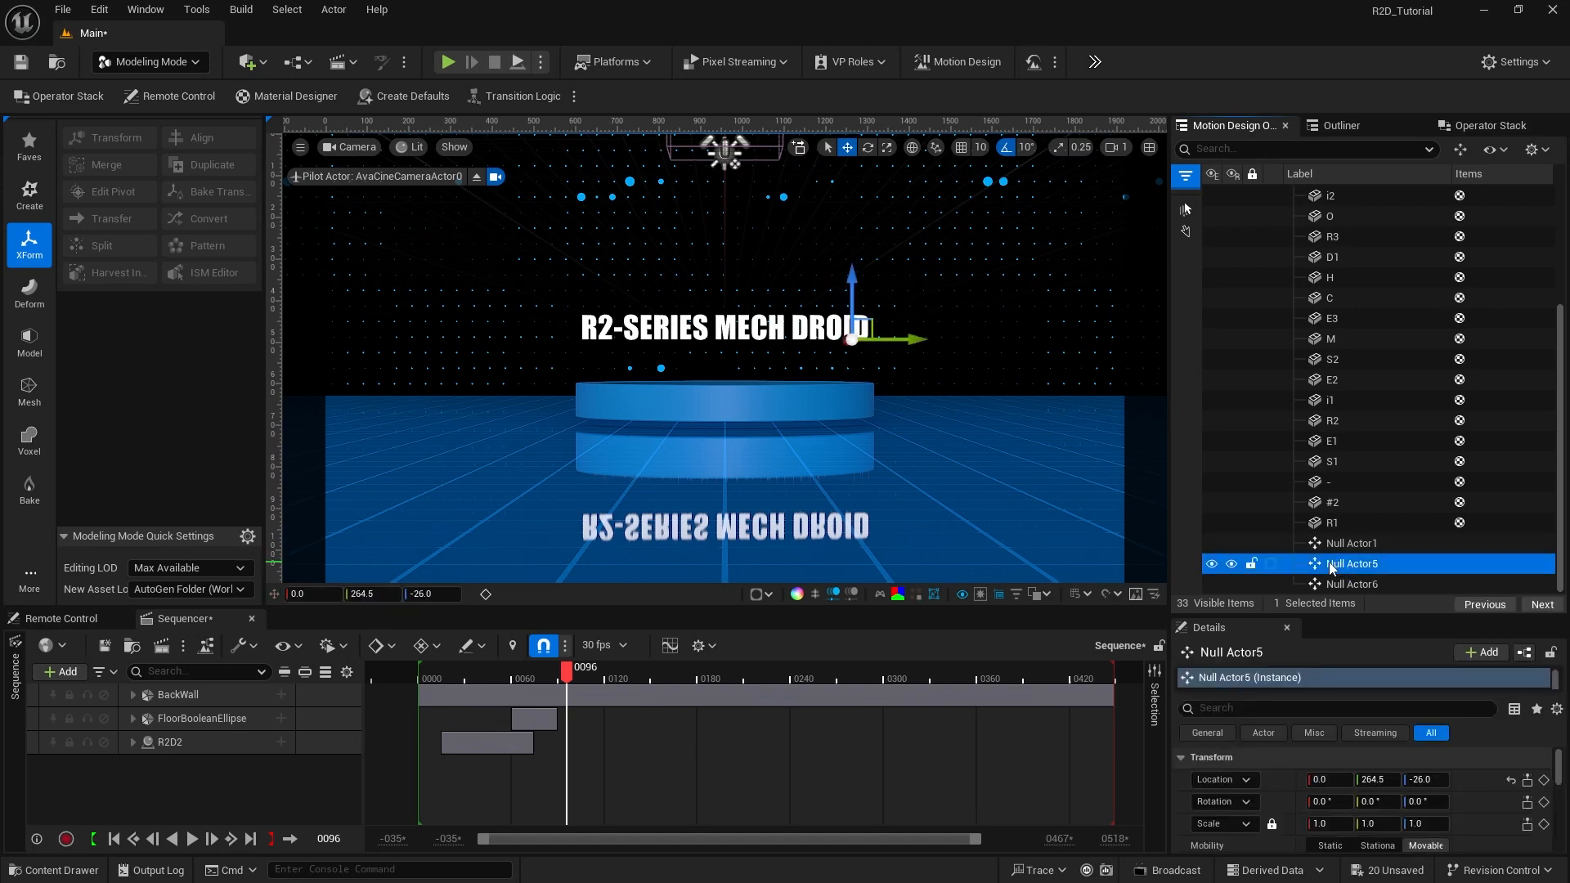
pyautogui.moveTo(1335, 567); pyautogui.dragTo(1345, 352)
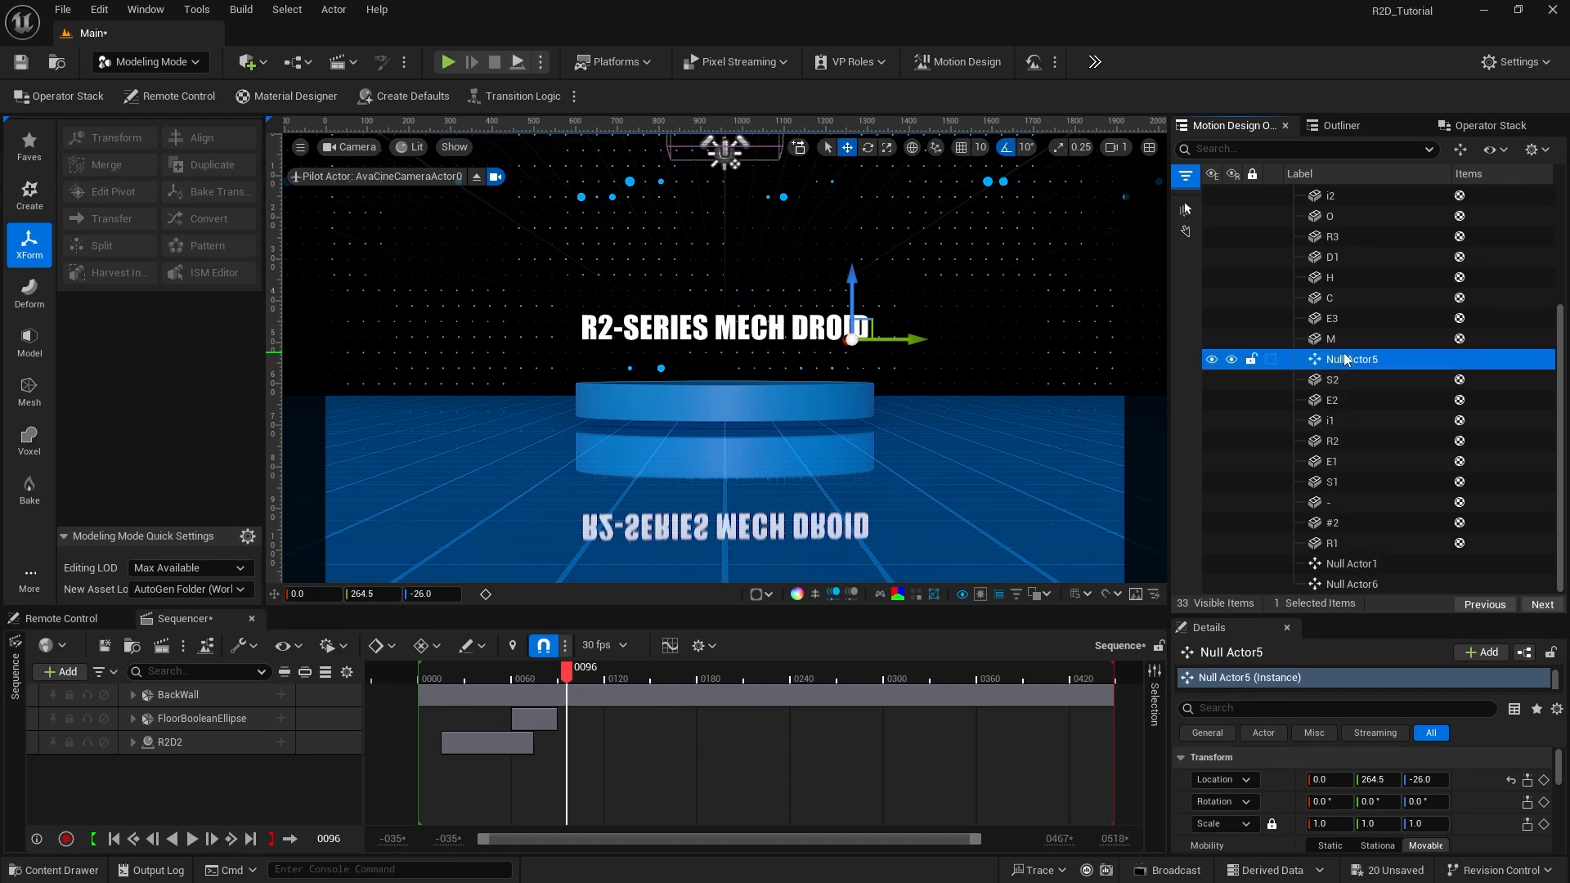
pyautogui.click(1345, 584)
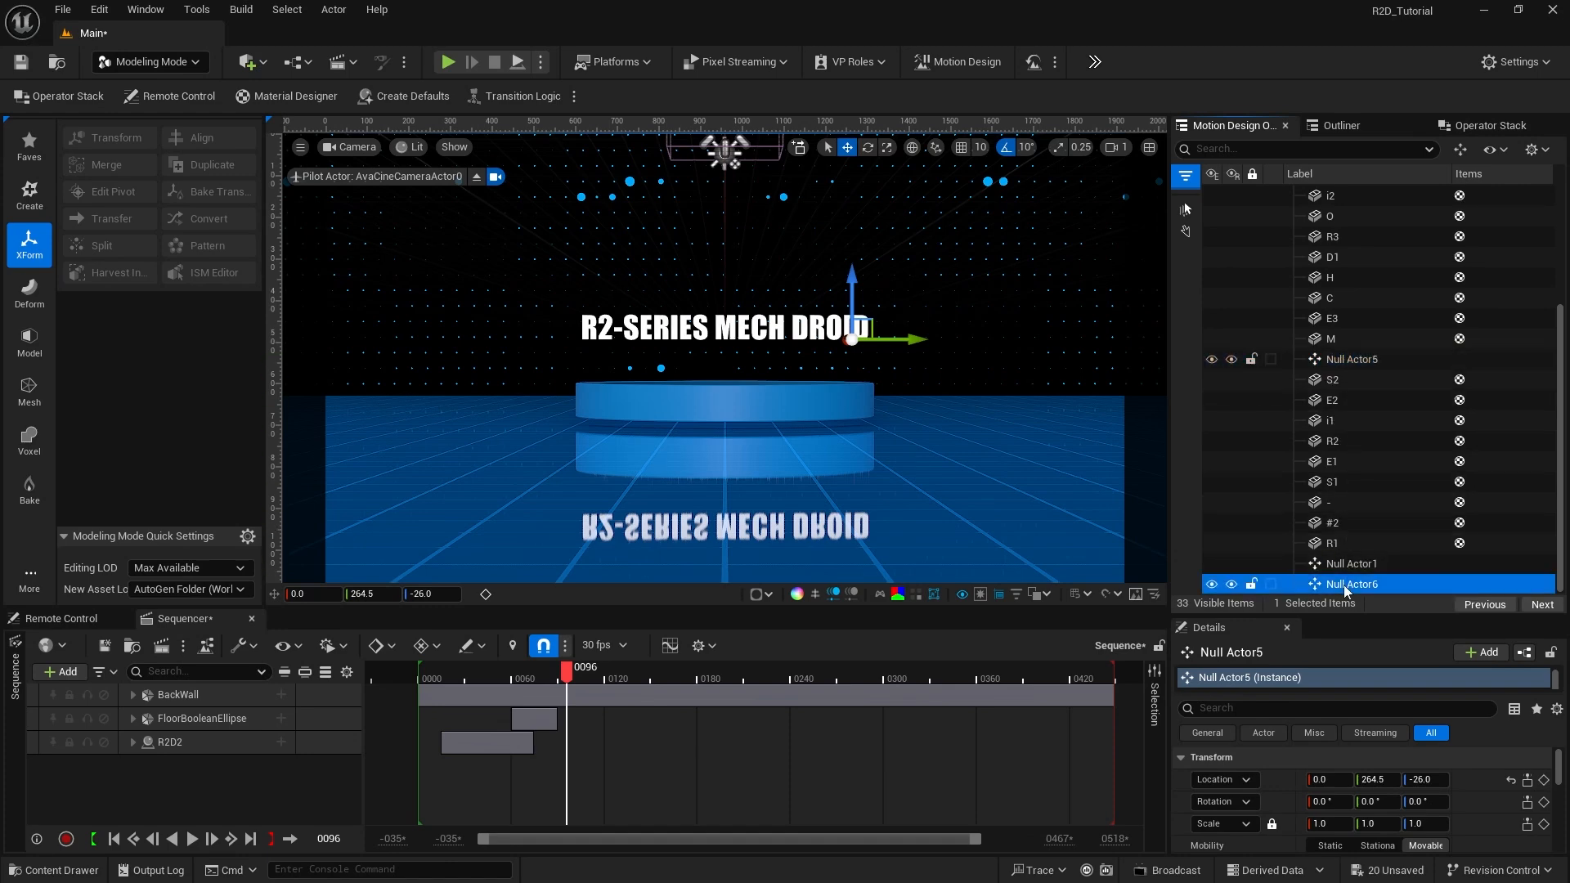
pyautogui.moveTo(1345, 585); pyautogui.dragTo(1349, 270)
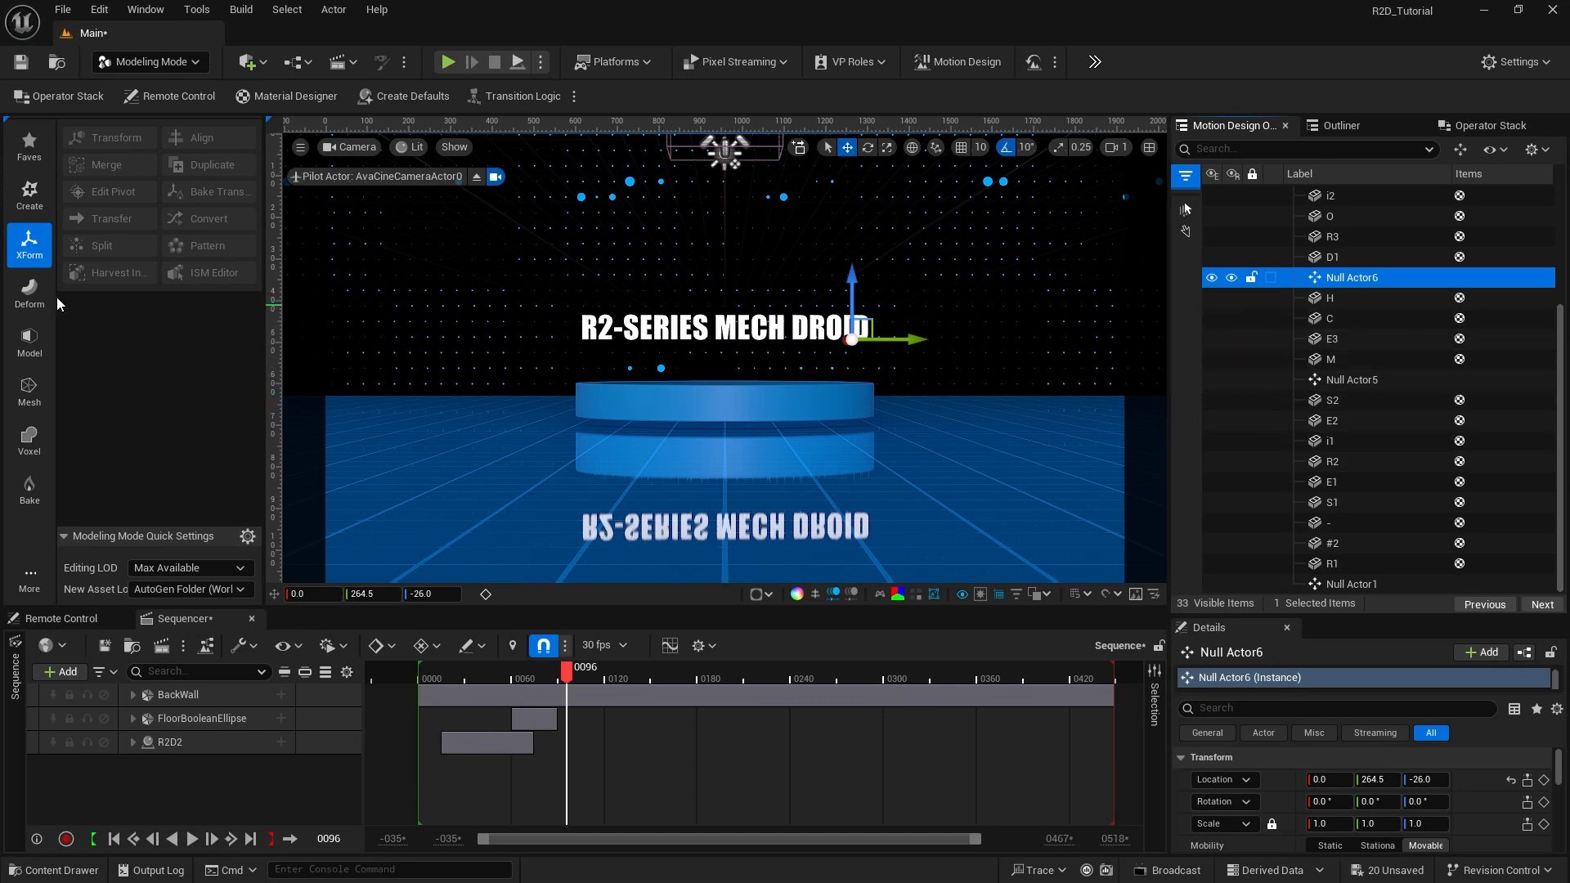
# Step: Switch the editor to Motion Design mode and add a Cloner actor to the scene
pyautogui.click(143, 64)
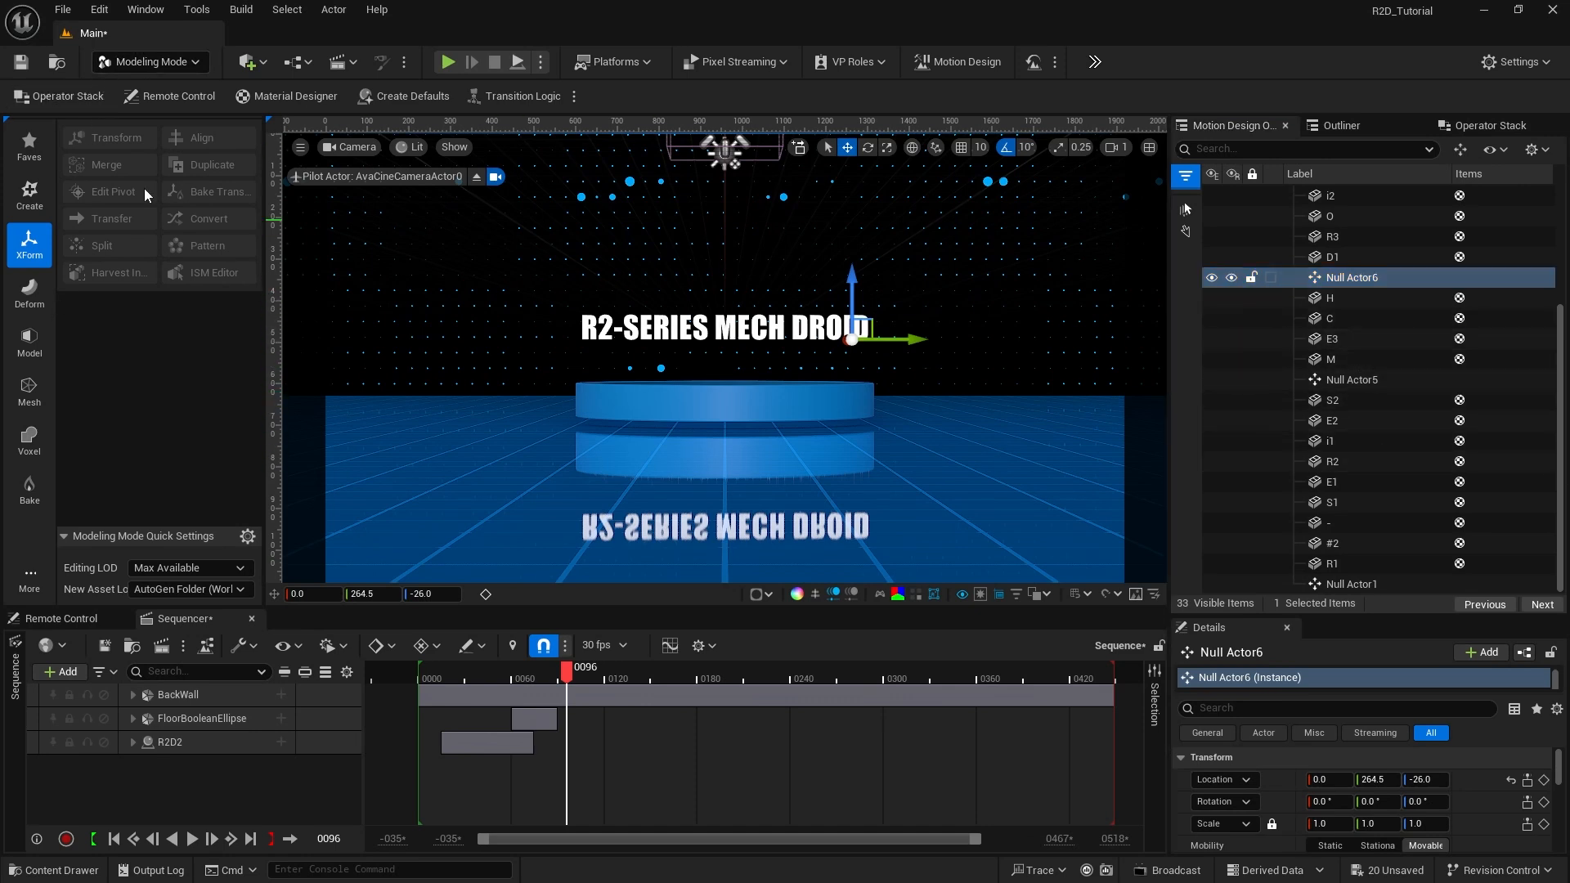
pyautogui.click(147, 65)
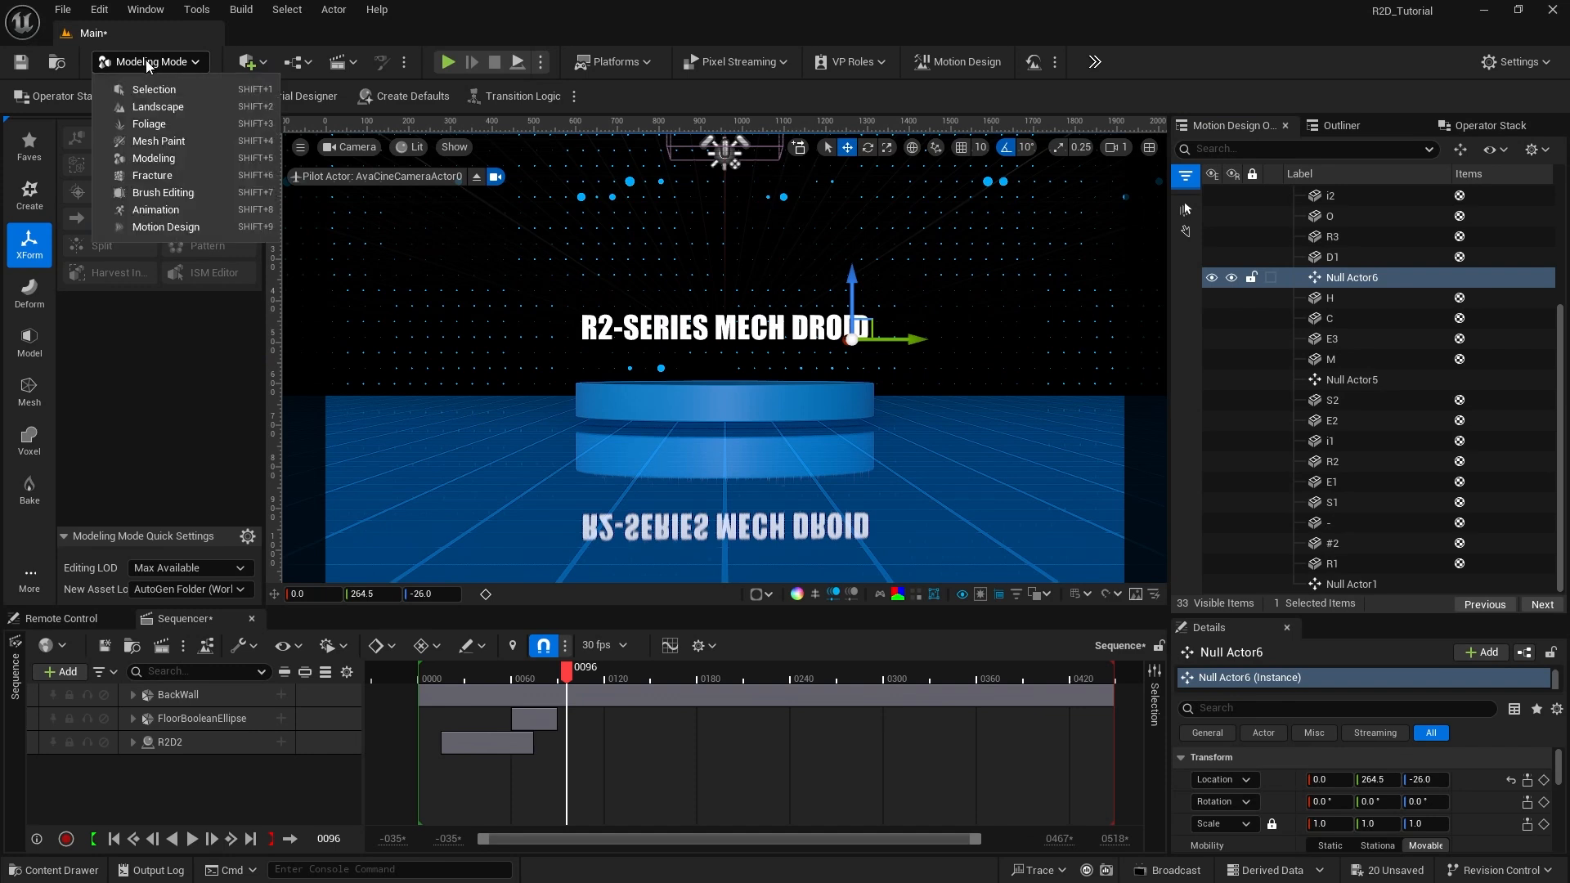
pyautogui.click(161, 229)
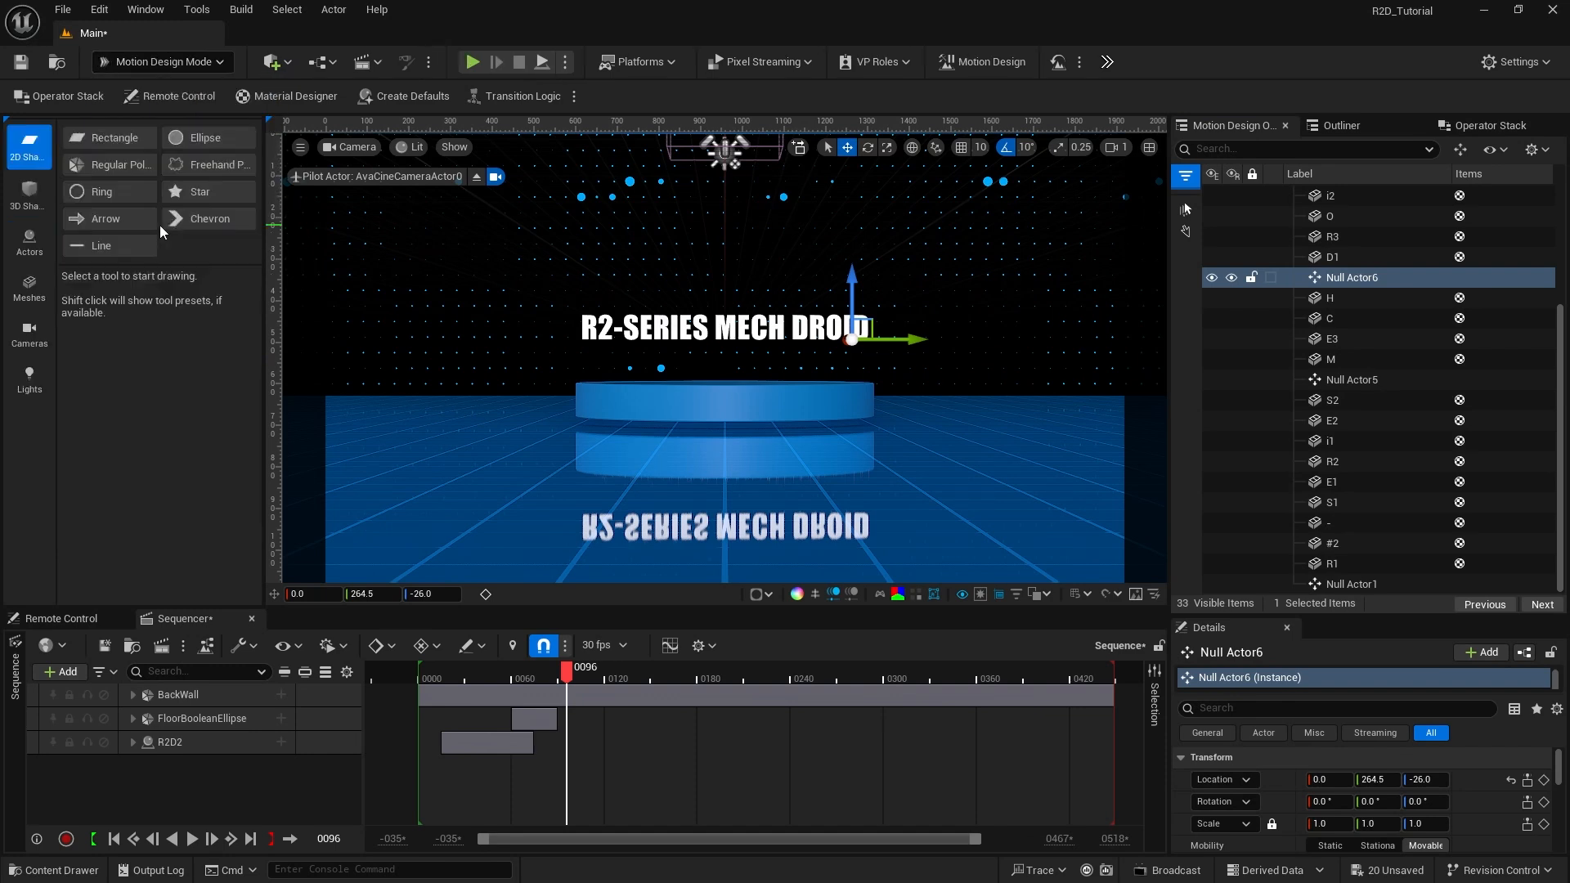
pyautogui.click(29, 244)
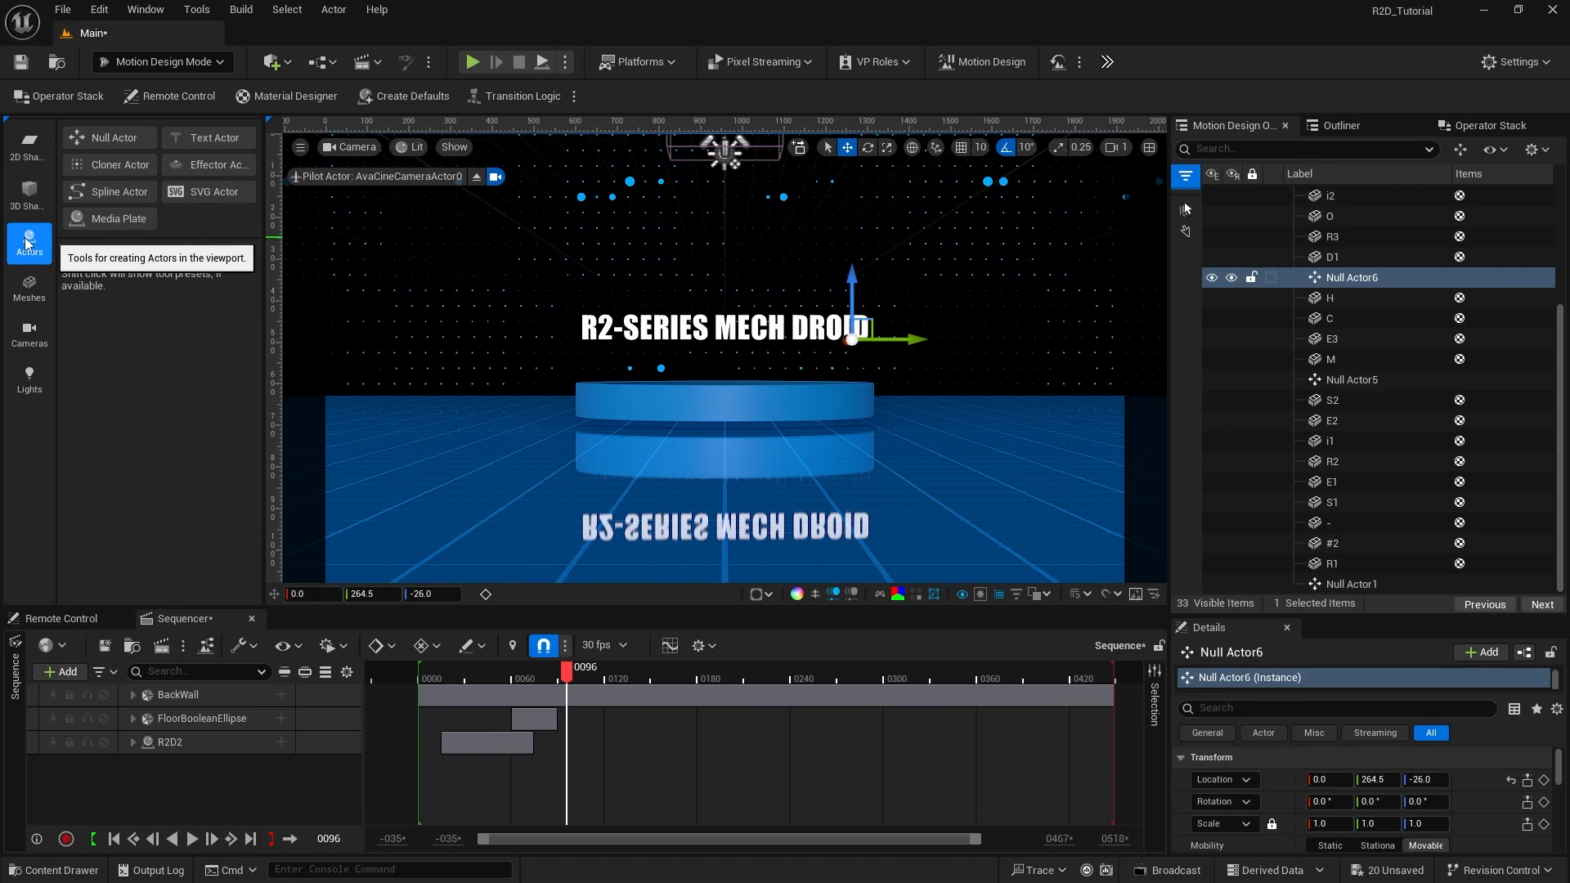
pyautogui.click(110, 159)
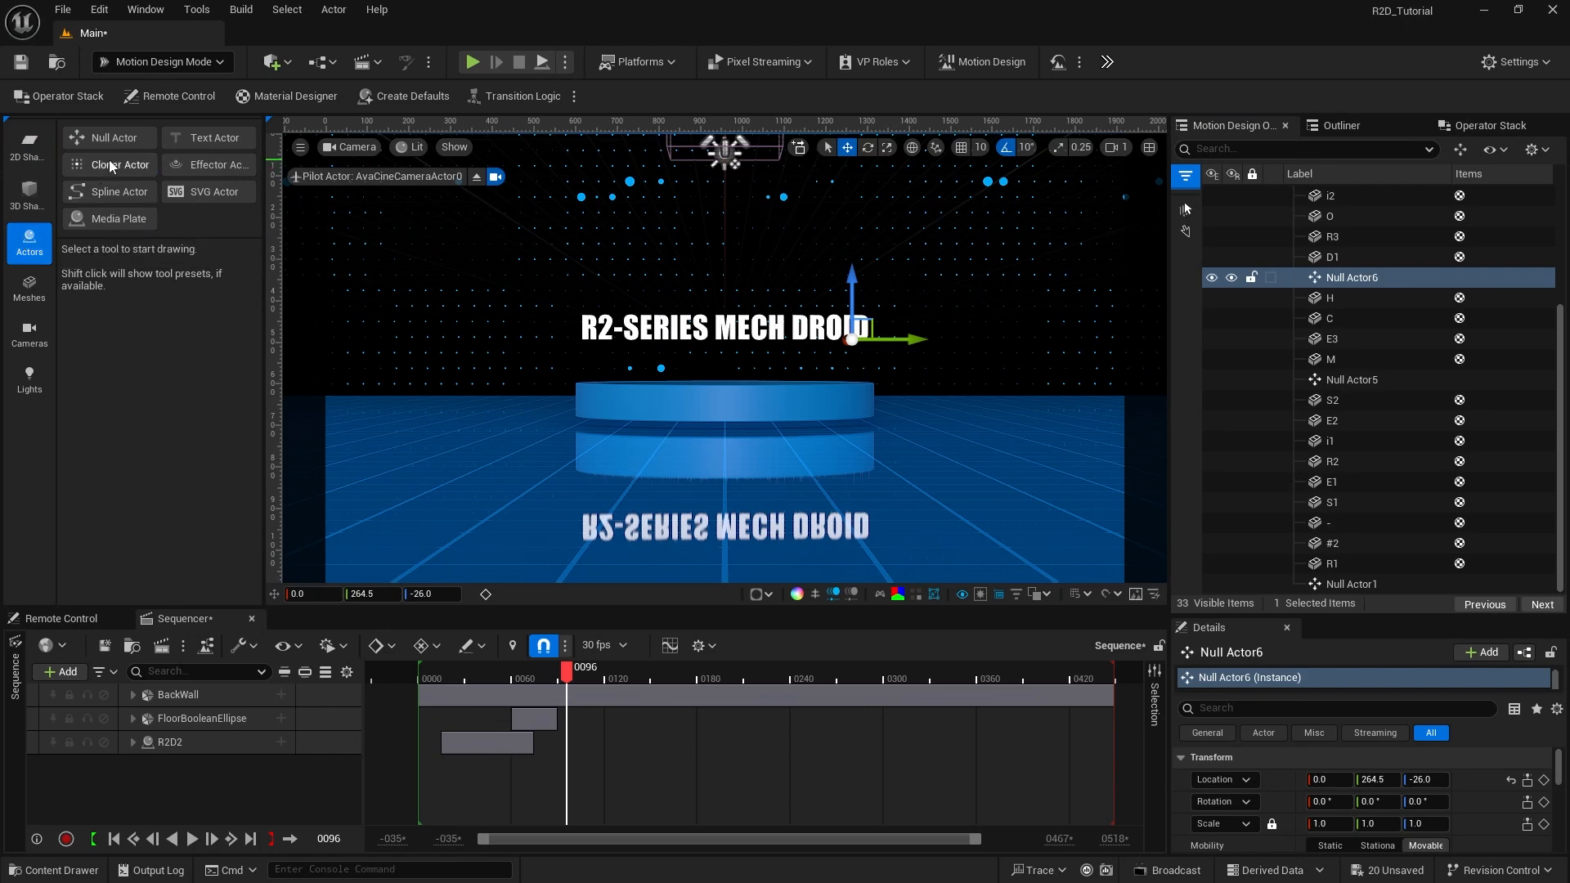
# Step: Delete the cloner's DefaultClone mesh despite the cloner's reference to it
pyautogui.click(1302, 583)
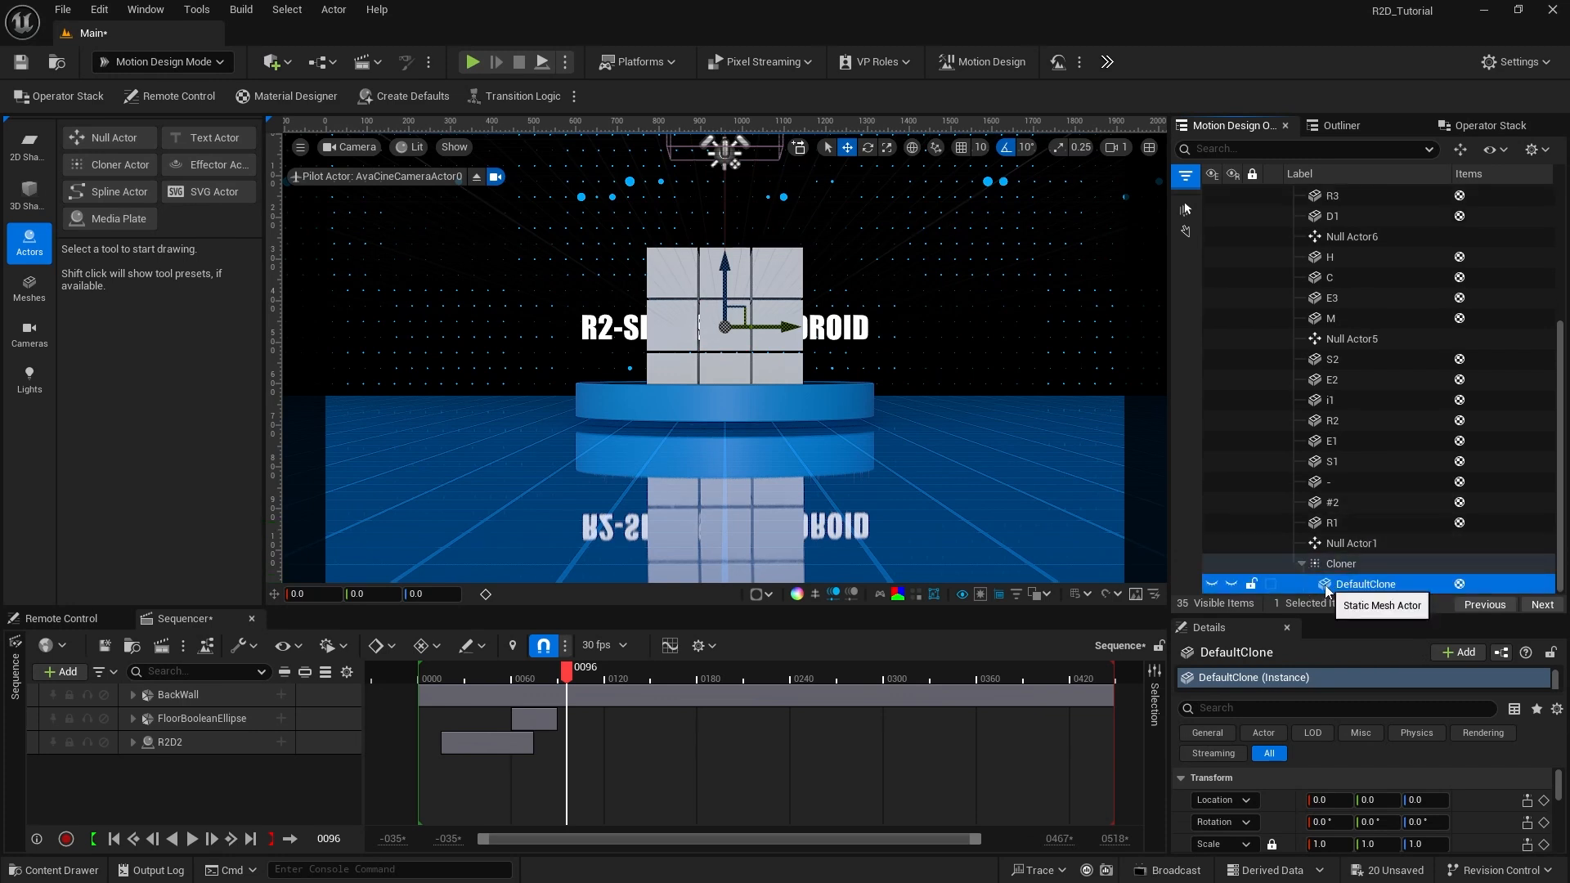
pyautogui.press('Delete')
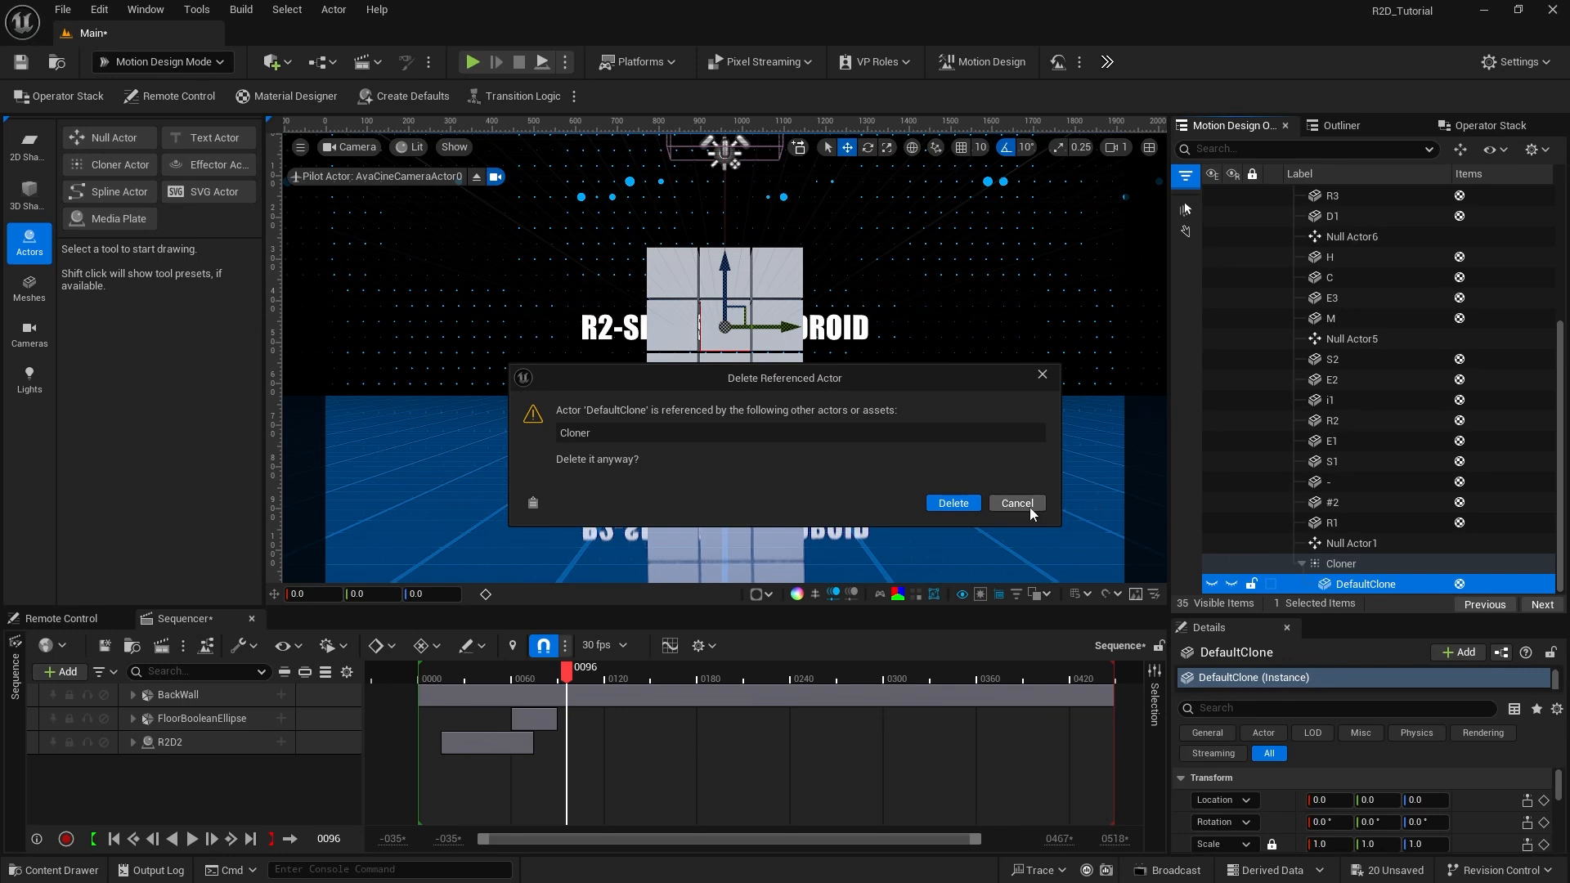
pyautogui.click(951, 503)
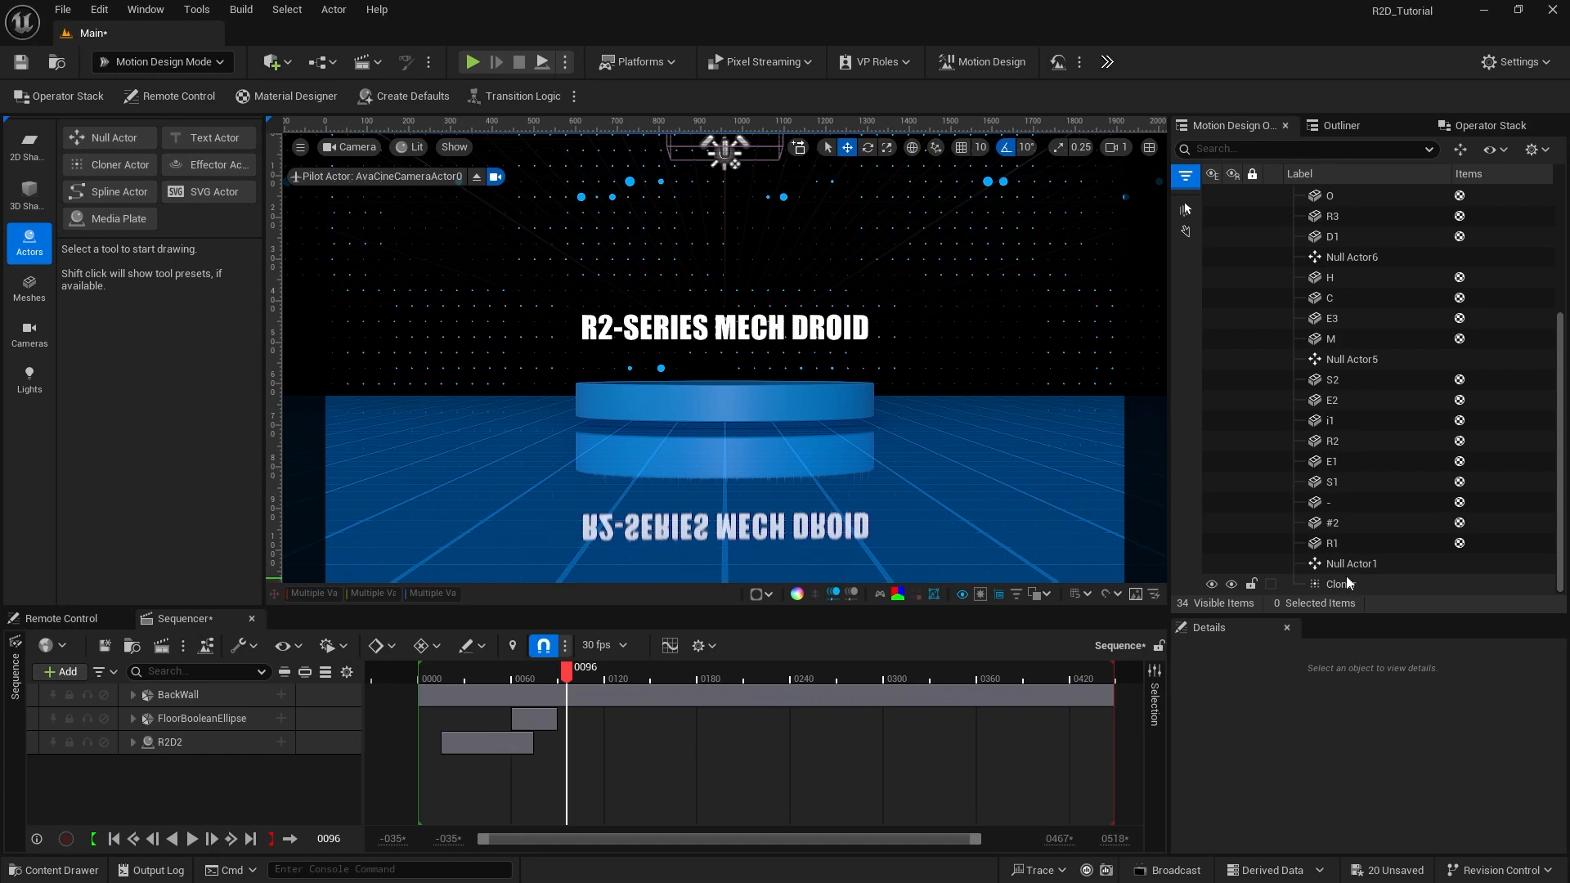
# Step: Select everything from letter D2 through Null Actor1 and parent it under the Cloner
pyautogui.scroll(3, 1346, 435)
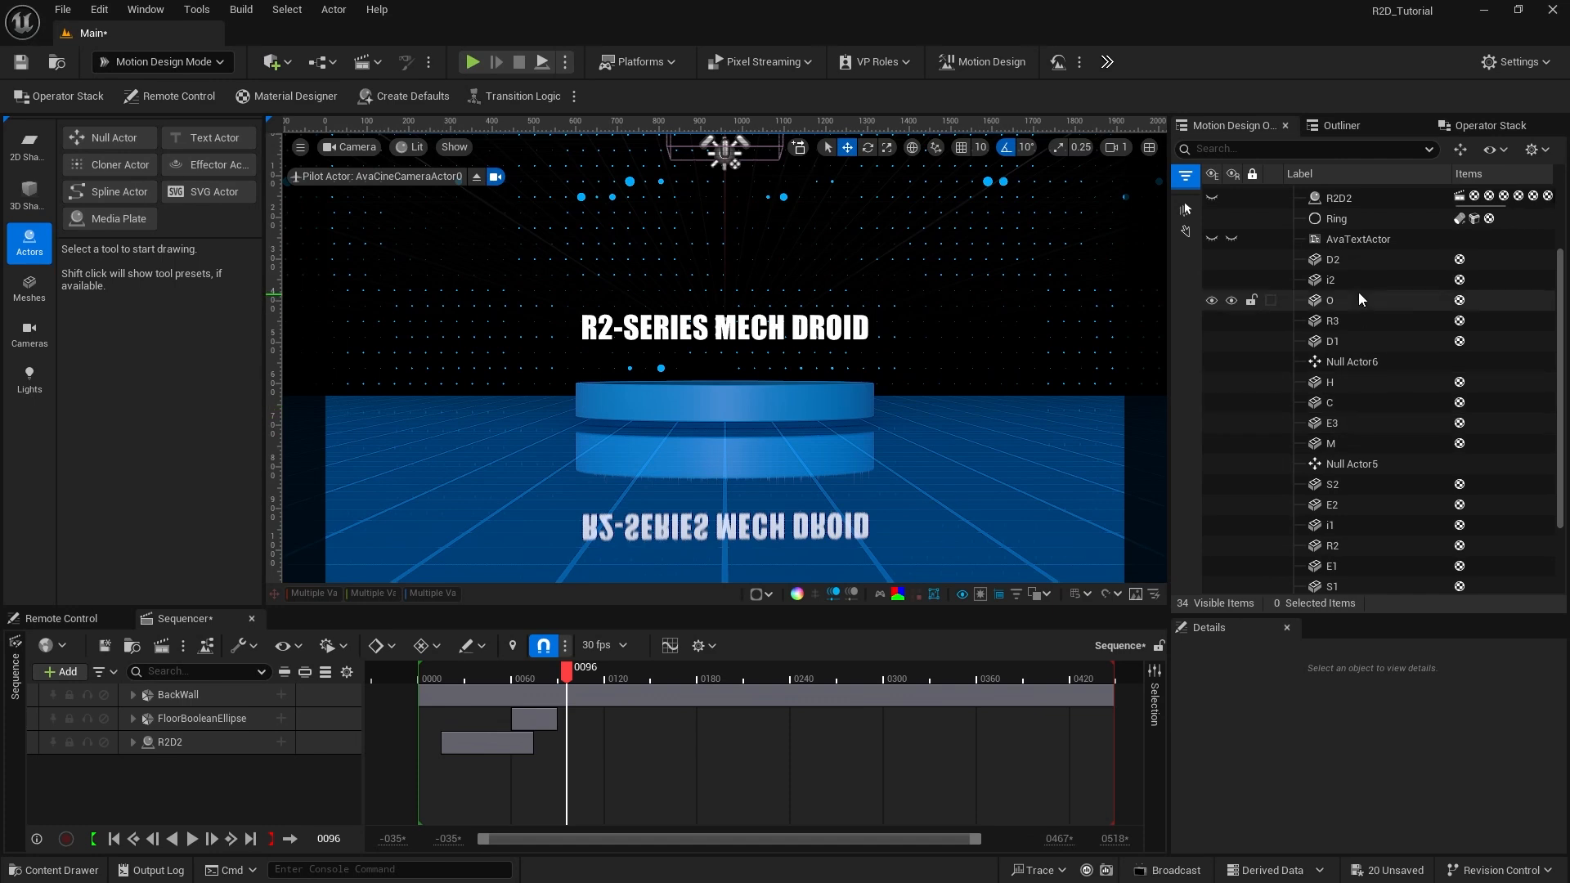
pyautogui.click(1330, 258)
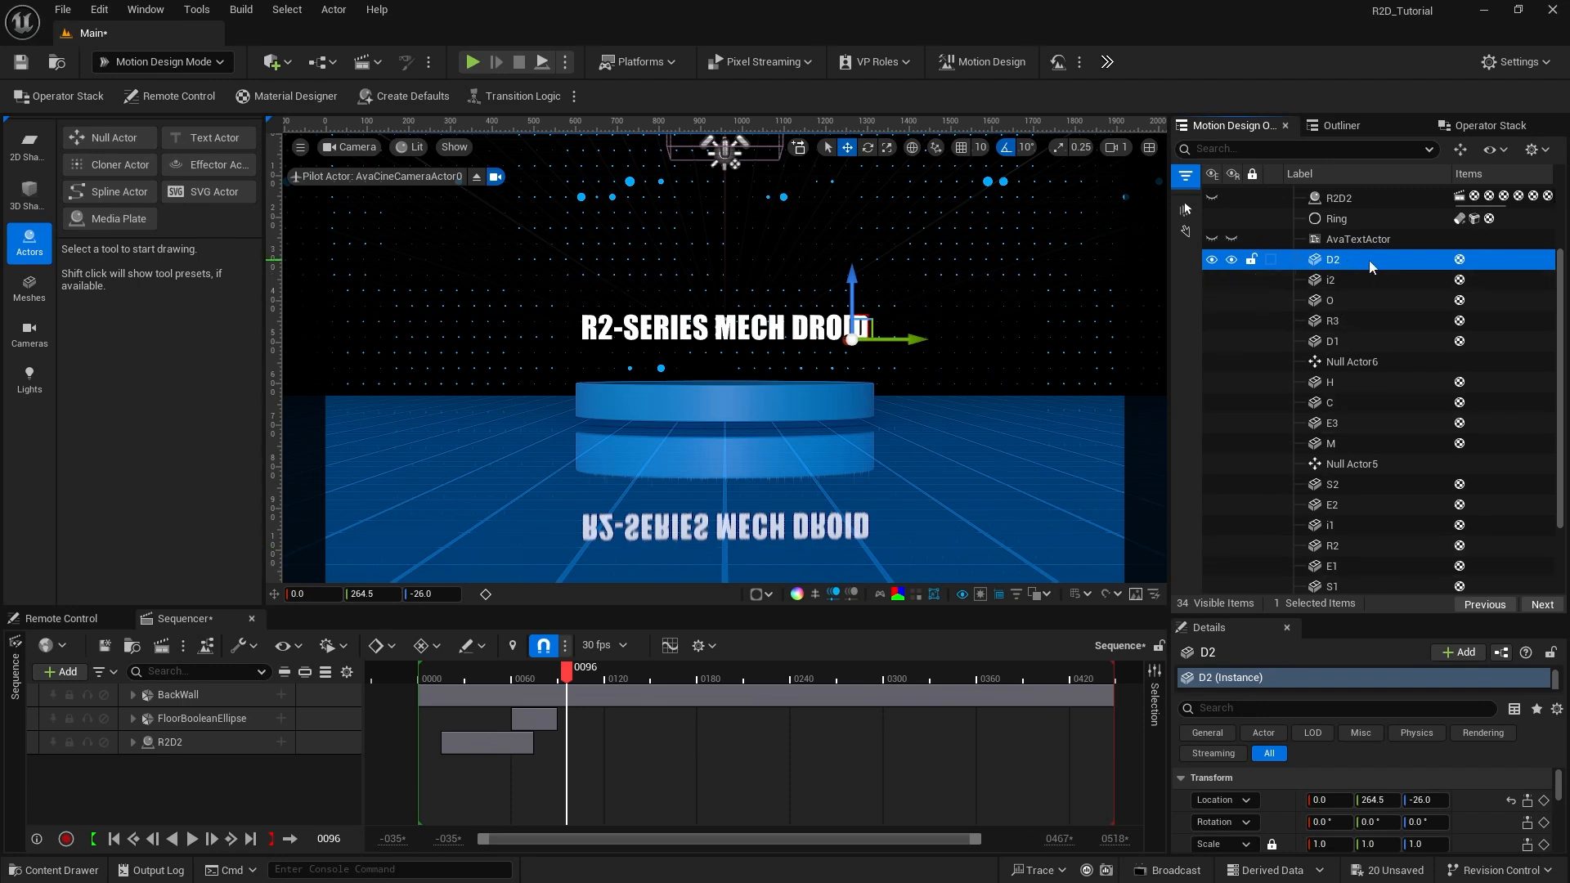
pyautogui.scroll(-3, 1364, 463)
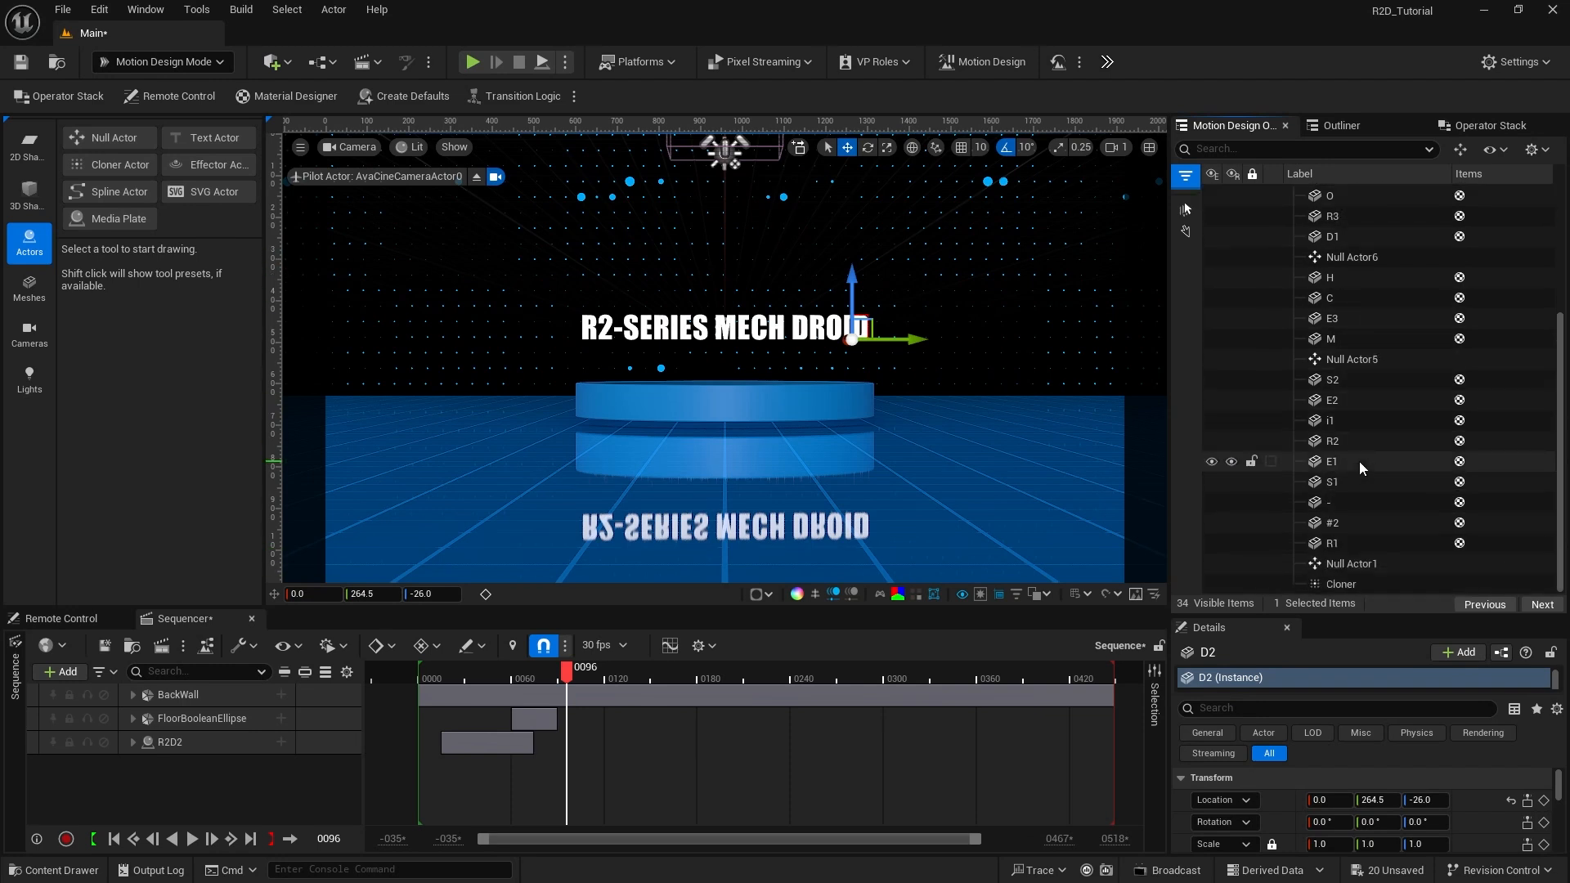
pyautogui.keyDown('shift'); pyautogui.click(1348, 564); pyautogui.keyUp('shift')
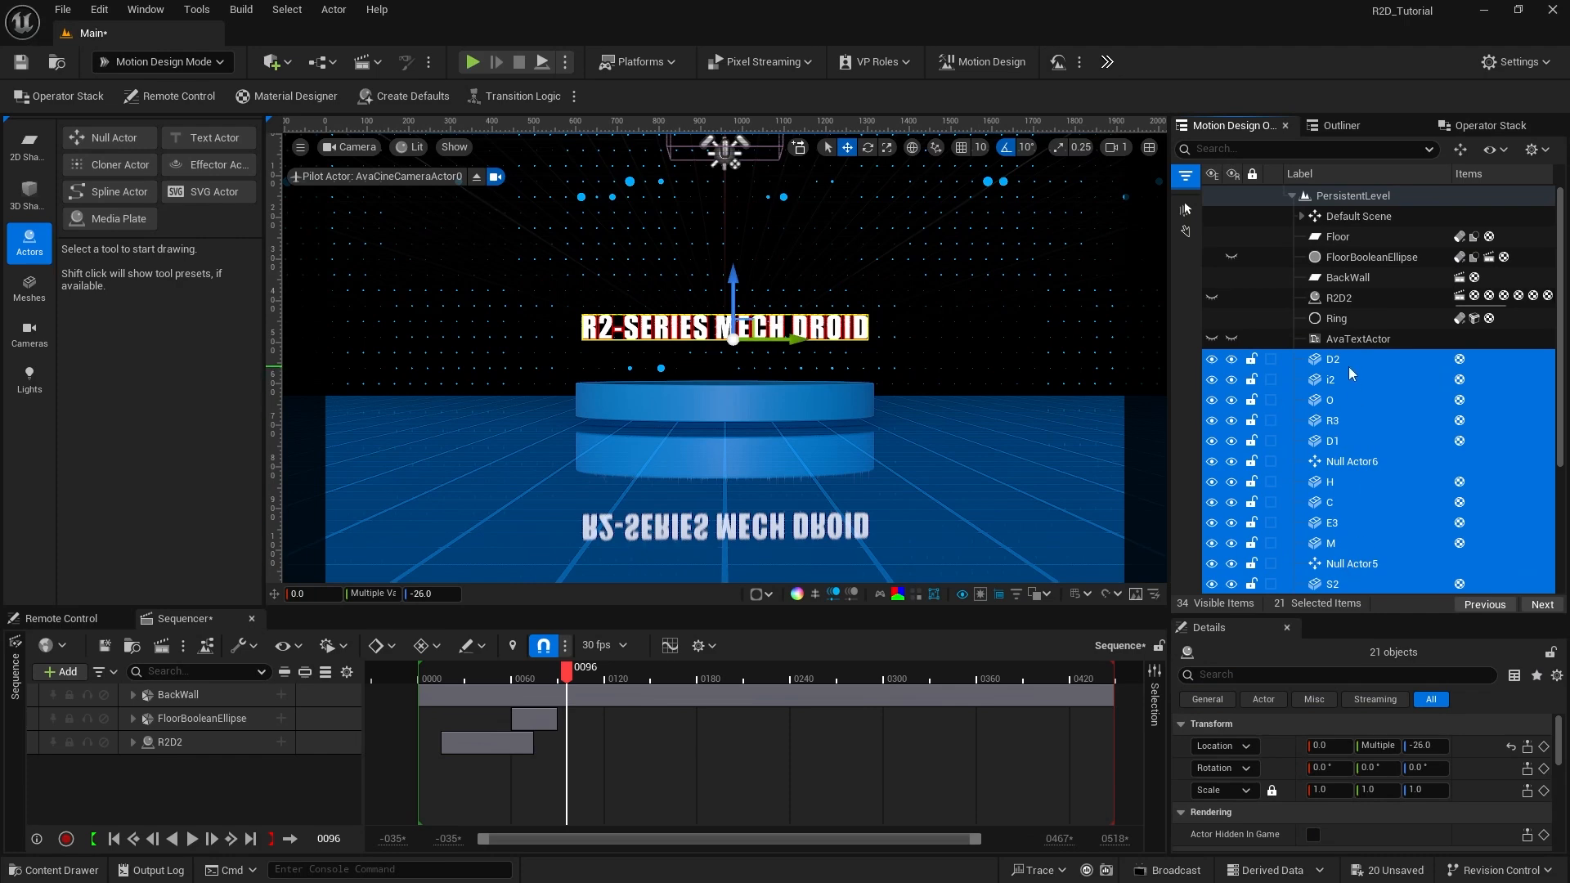
pyautogui.scroll(-4, 1352, 378)
pyautogui.scroll(-2, 1341, 302)
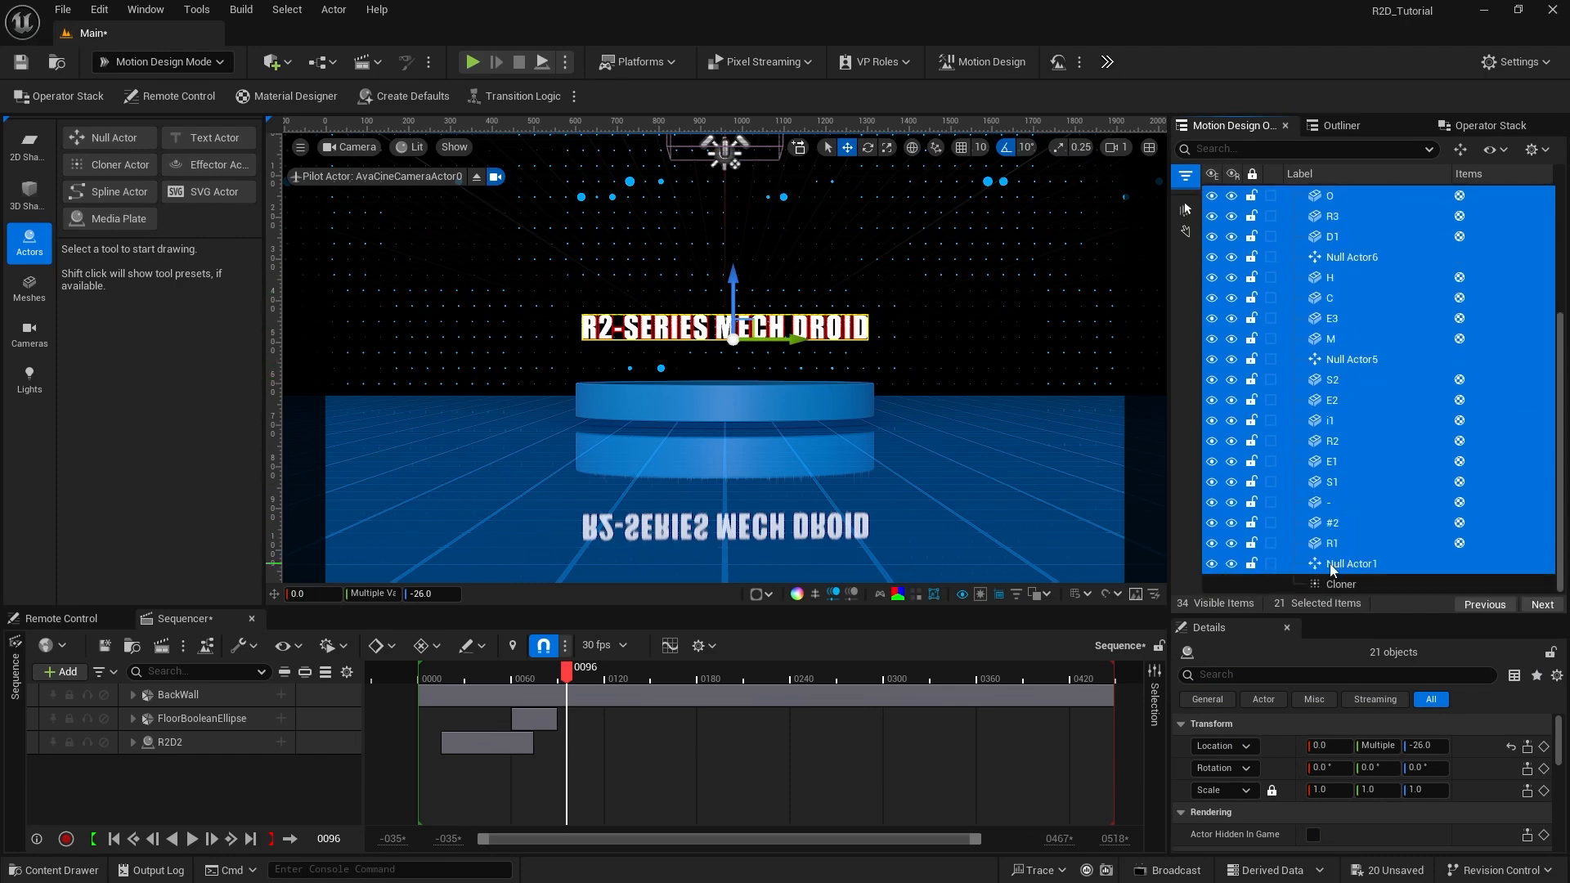
pyautogui.moveTo(1333, 570)
pyautogui.mouseDown()
pyautogui.moveTo(1351, 574)
pyautogui.moveTo(1337, 583)
pyautogui.mouseUp()
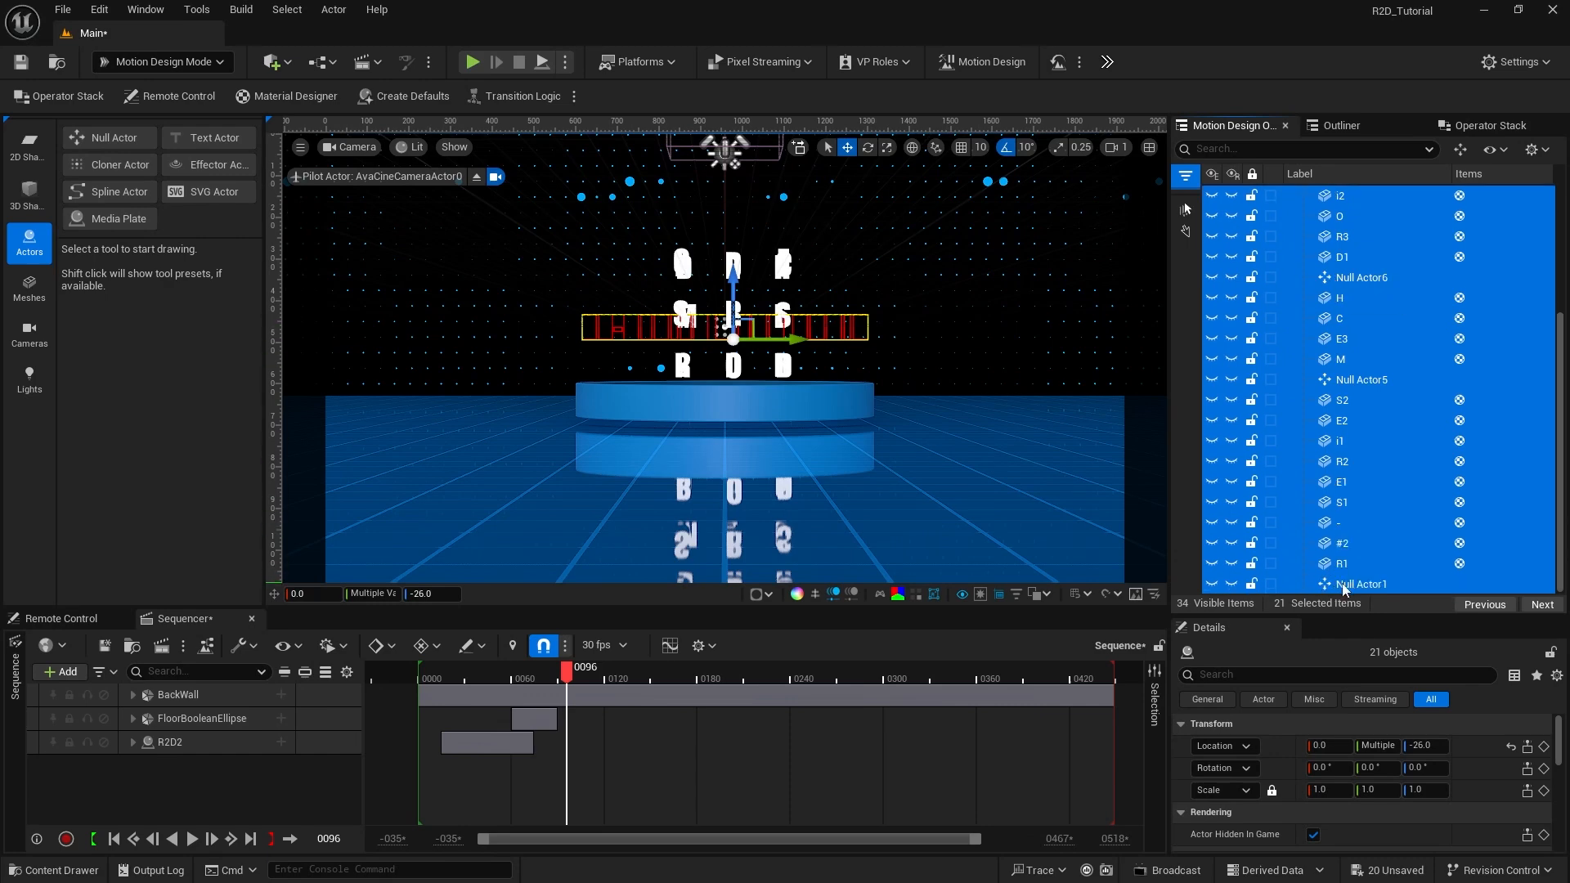
# Step: Collapse the Cloner's children, enlarge the Cloner's details area and set its layout to Circle
pyautogui.scroll(5, 1316, 368)
pyautogui.click(1299, 288)
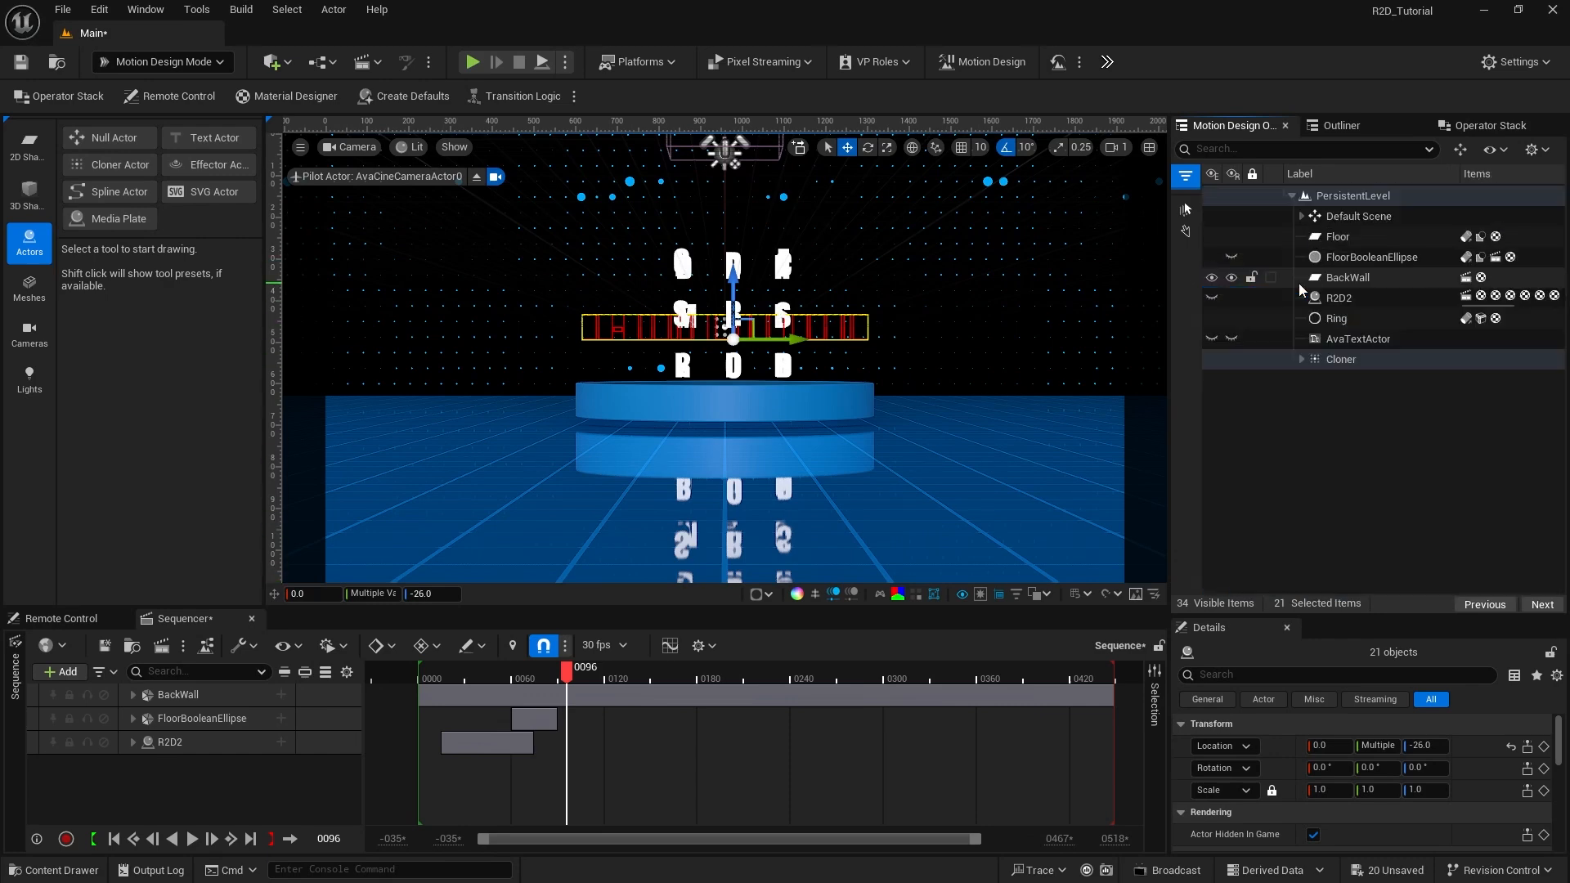
pyautogui.click(1341, 361)
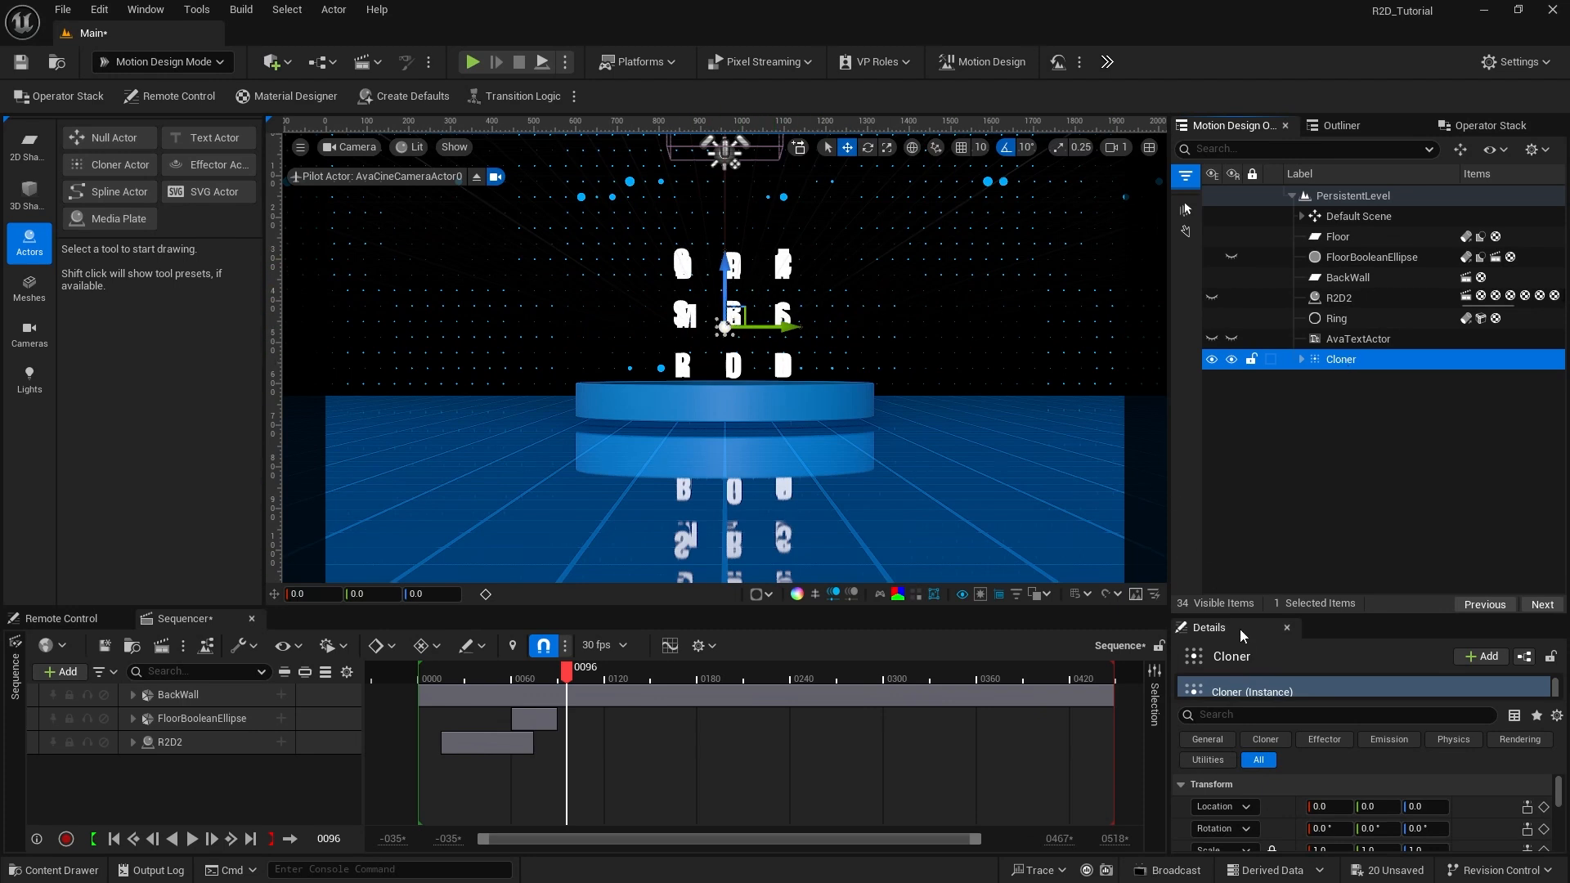
pyautogui.moveTo(1245, 615); pyautogui.dragTo(1259, 398)
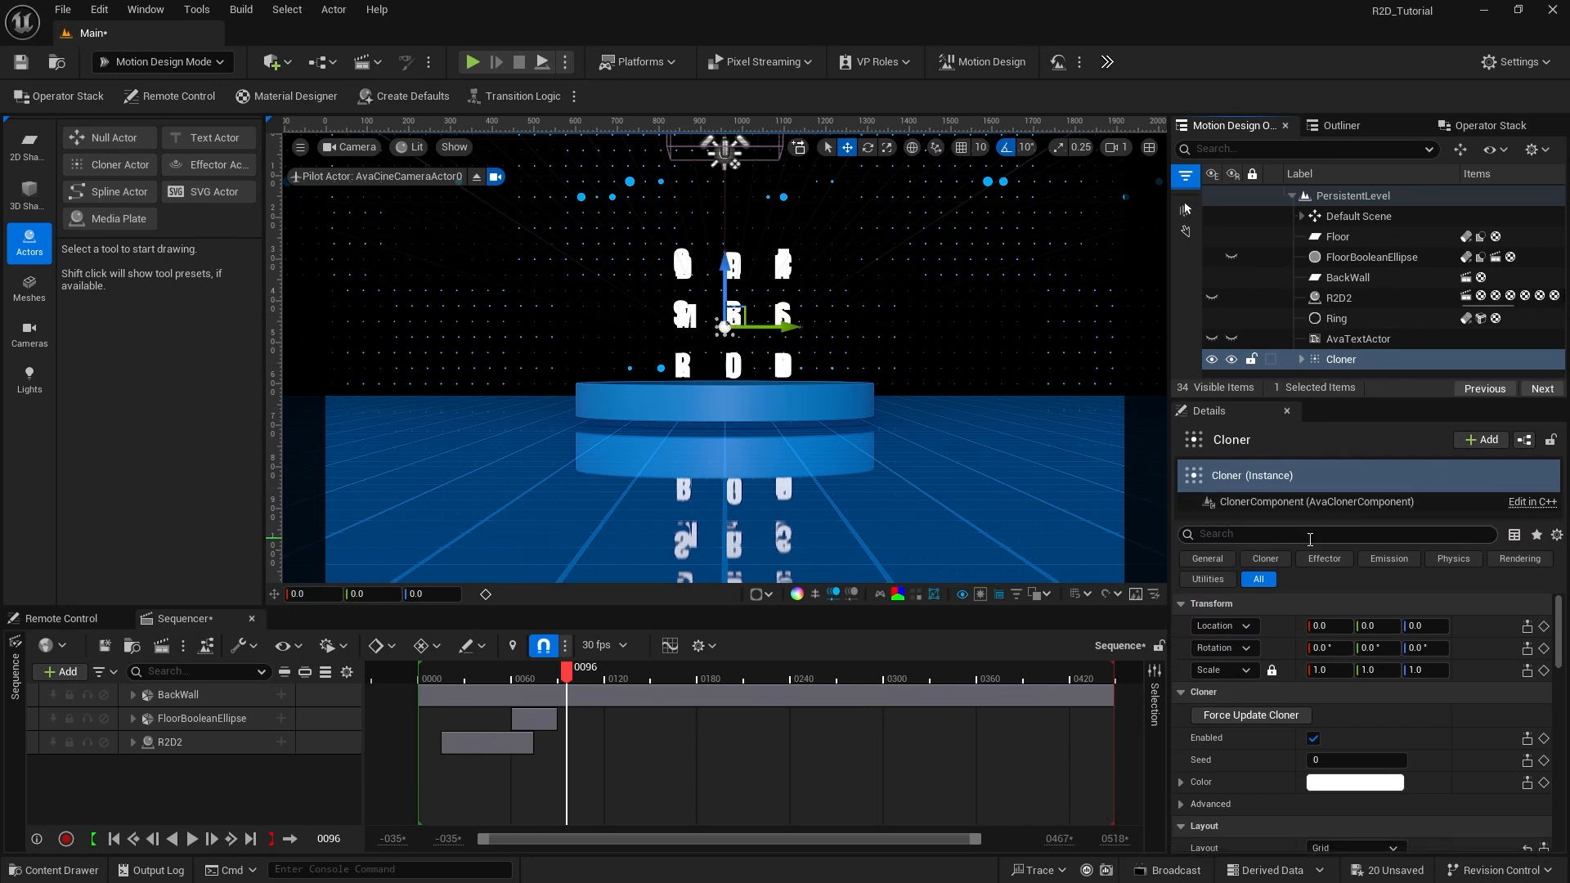
pyautogui.scroll(-5, 1464, 718)
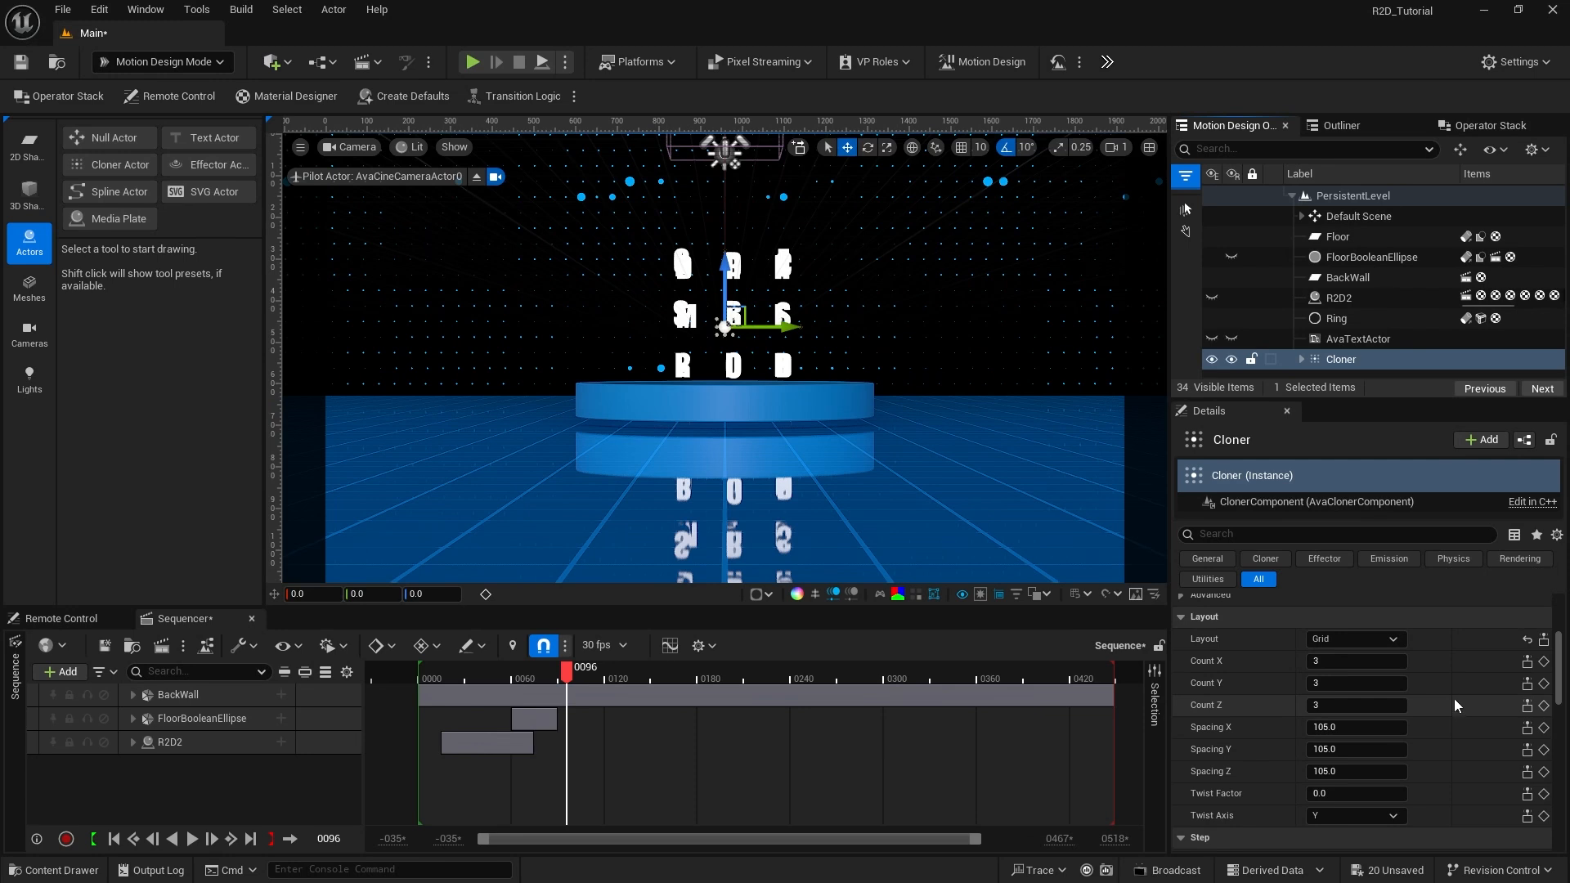
pyautogui.click(1357, 639)
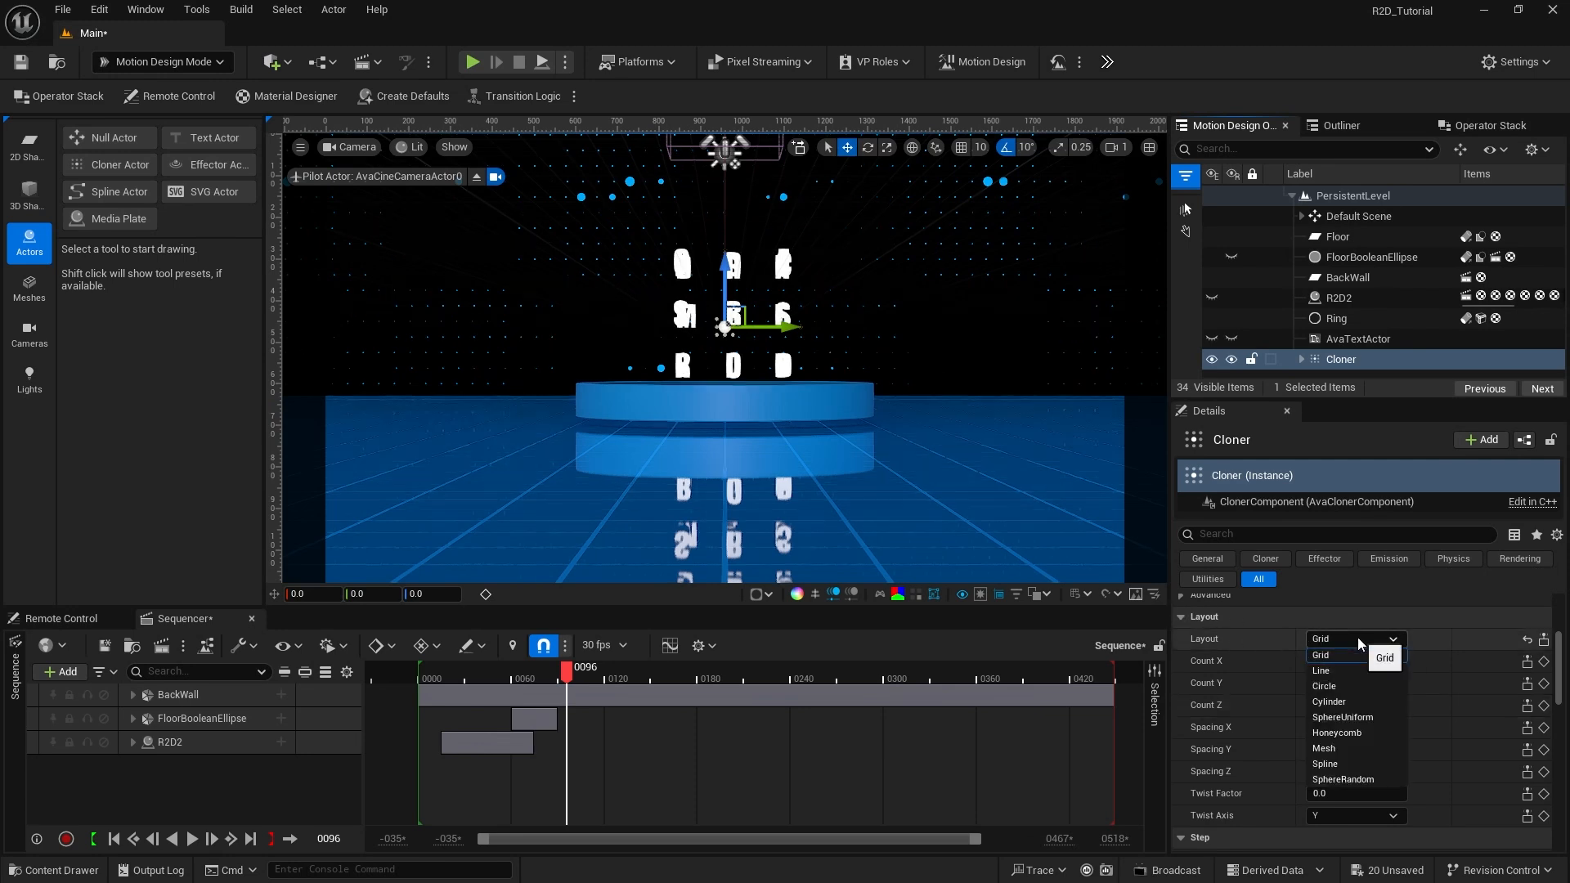
pyautogui.click(1345, 686)
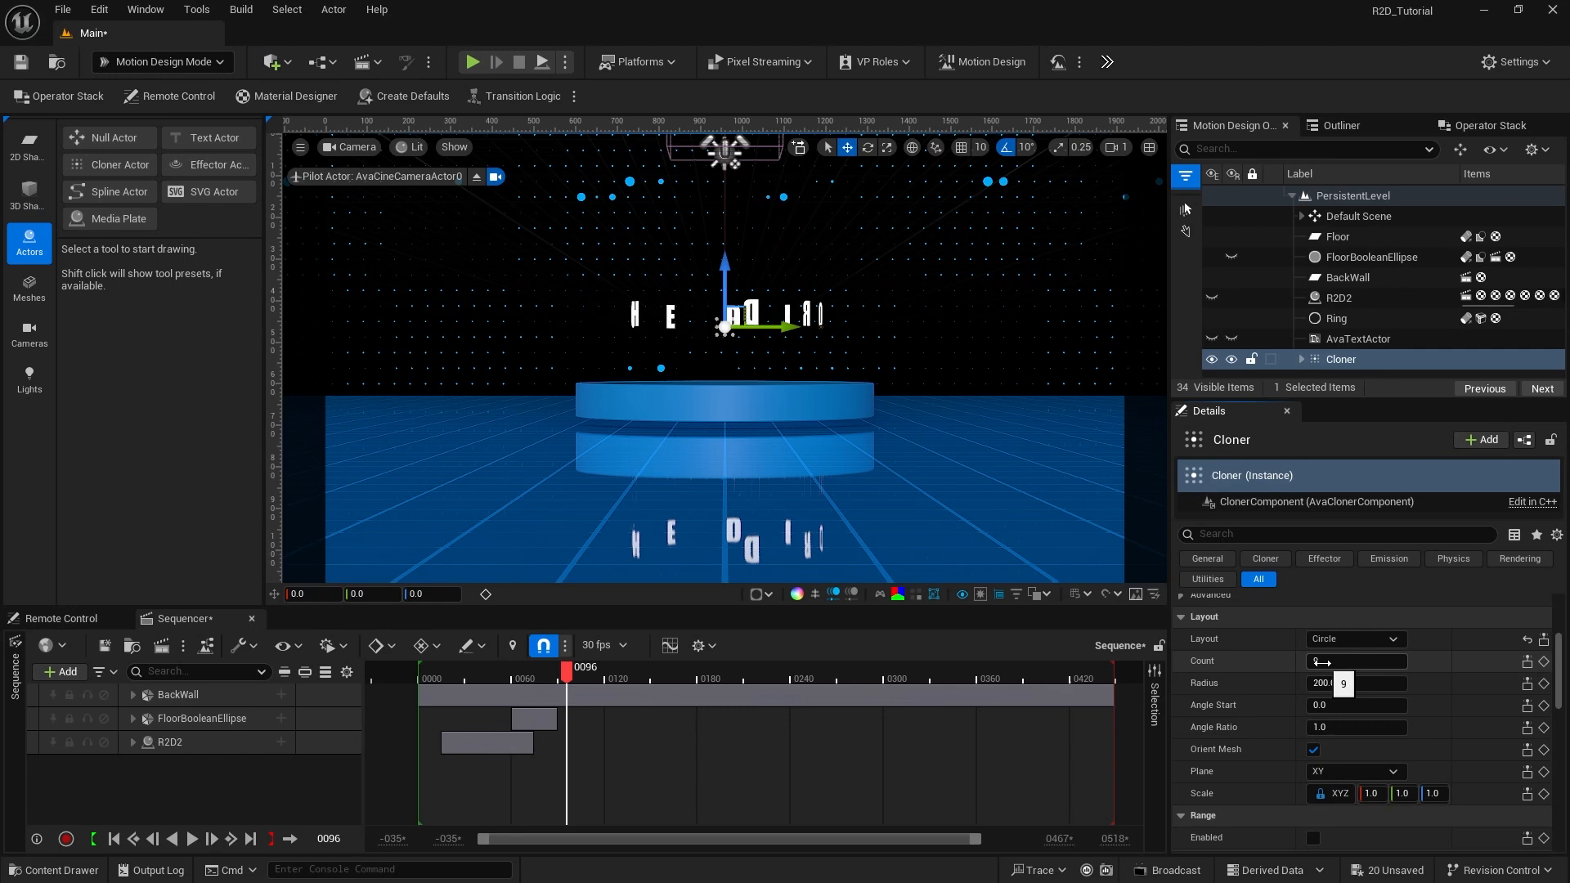
# Step: Set the Cloner's circle layout count to 42
pyautogui.click(1322, 662)
pyautogui.write('42')
pyautogui.press('Return')
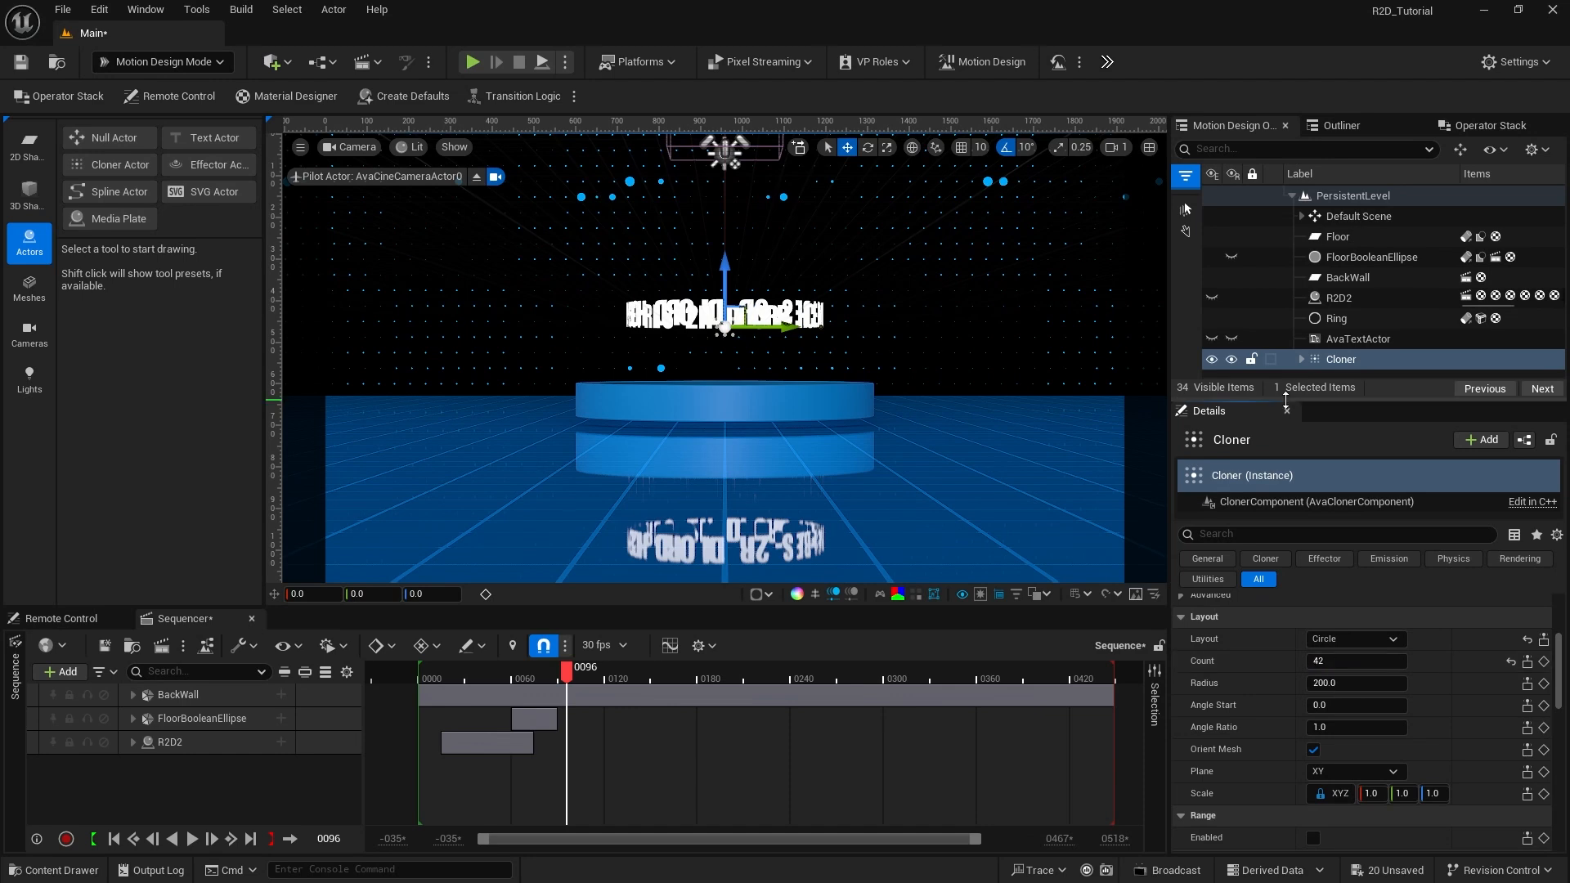
# Step: Select all the Cloner's children from D2 through Null Actor1 and set their Z rotation to 180°
pyautogui.moveTo(1286, 399); pyautogui.dragTo(1285, 737)
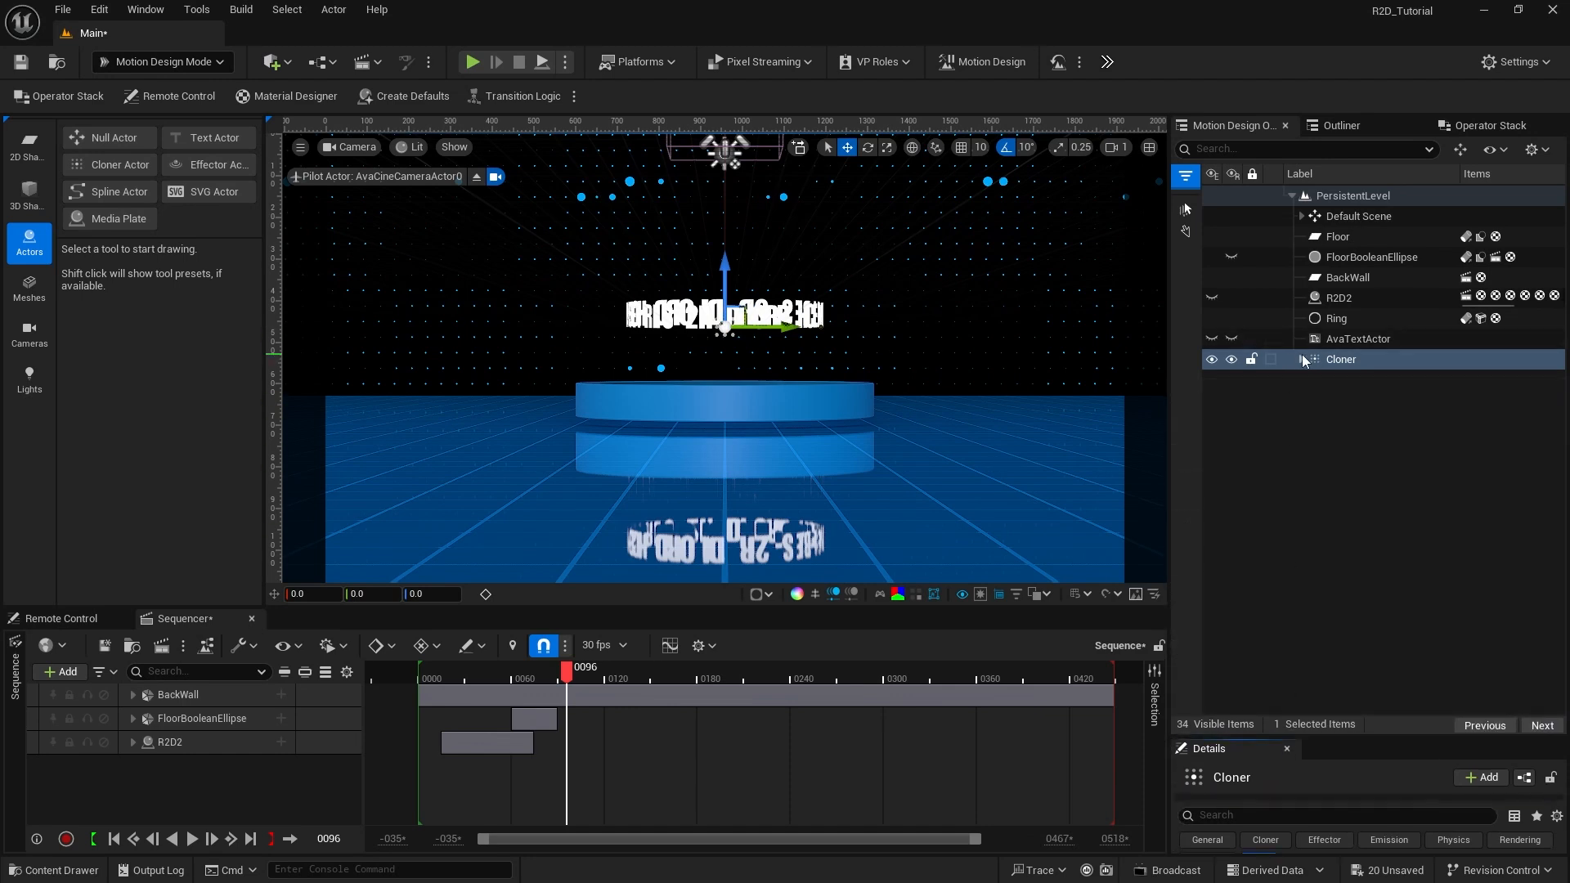
pyautogui.click(1300, 360)
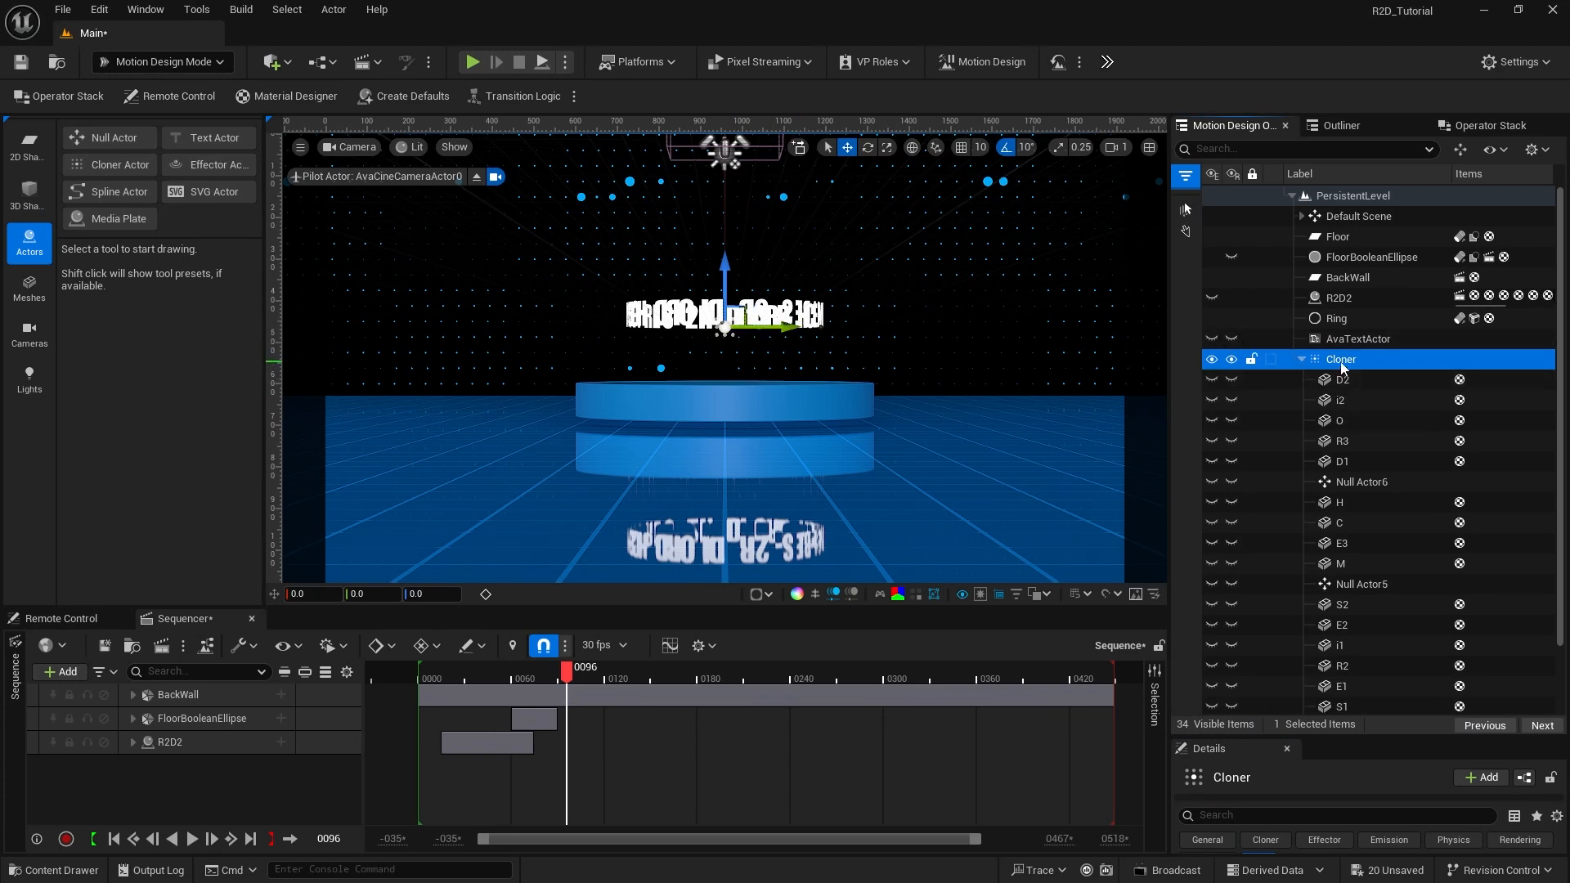
pyautogui.scroll(-2, 1341, 361)
pyautogui.click(1336, 296)
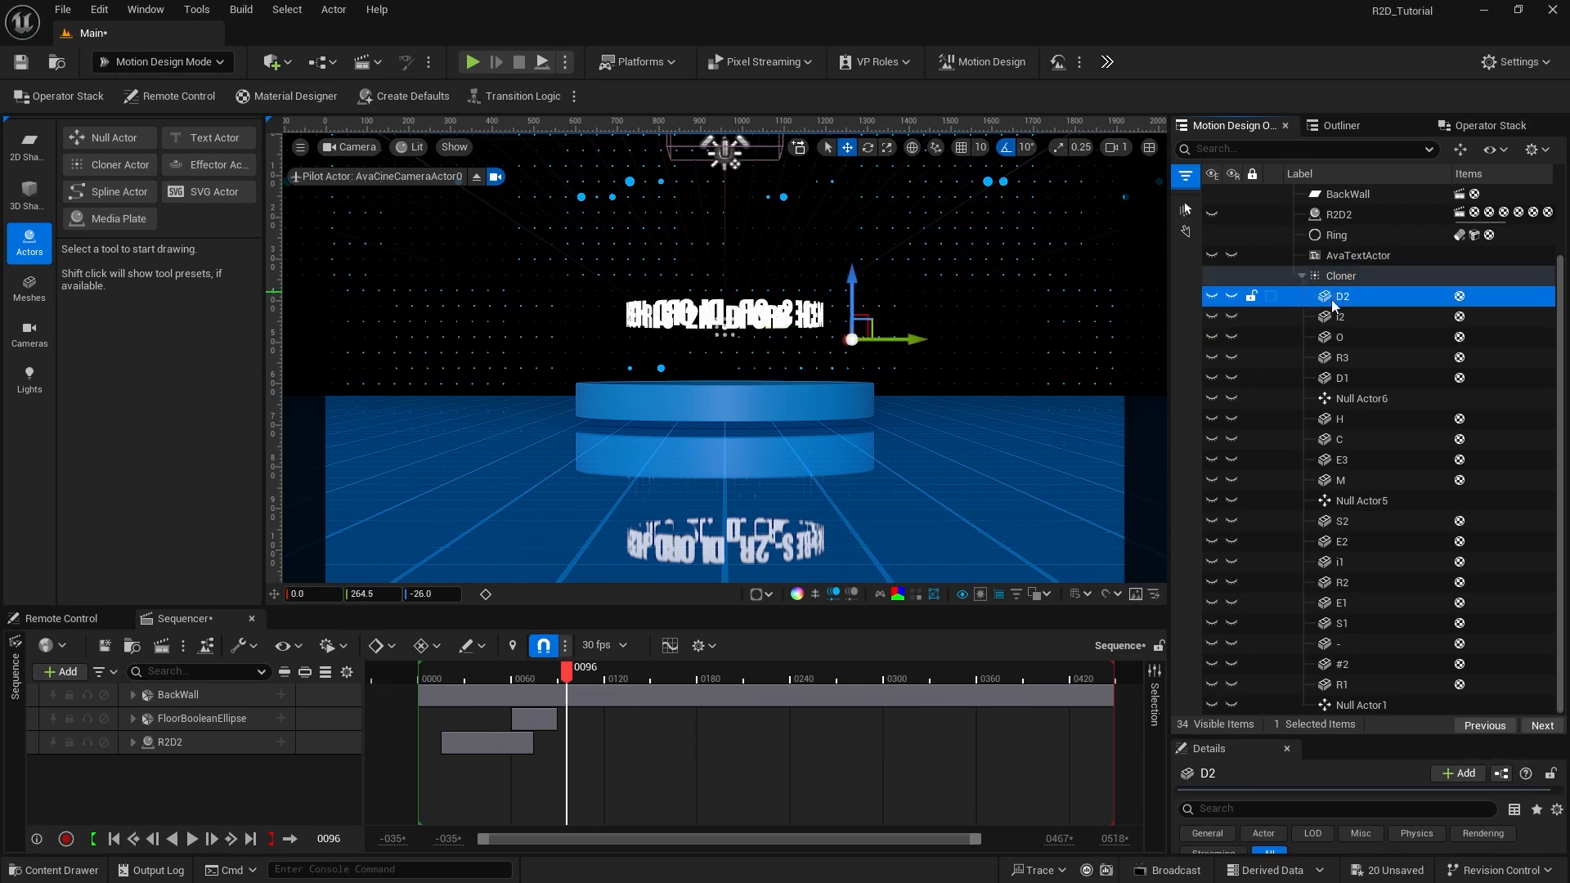
pyautogui.keyDown('shift'); pyautogui.click(1347, 704); pyautogui.keyUp('shift')
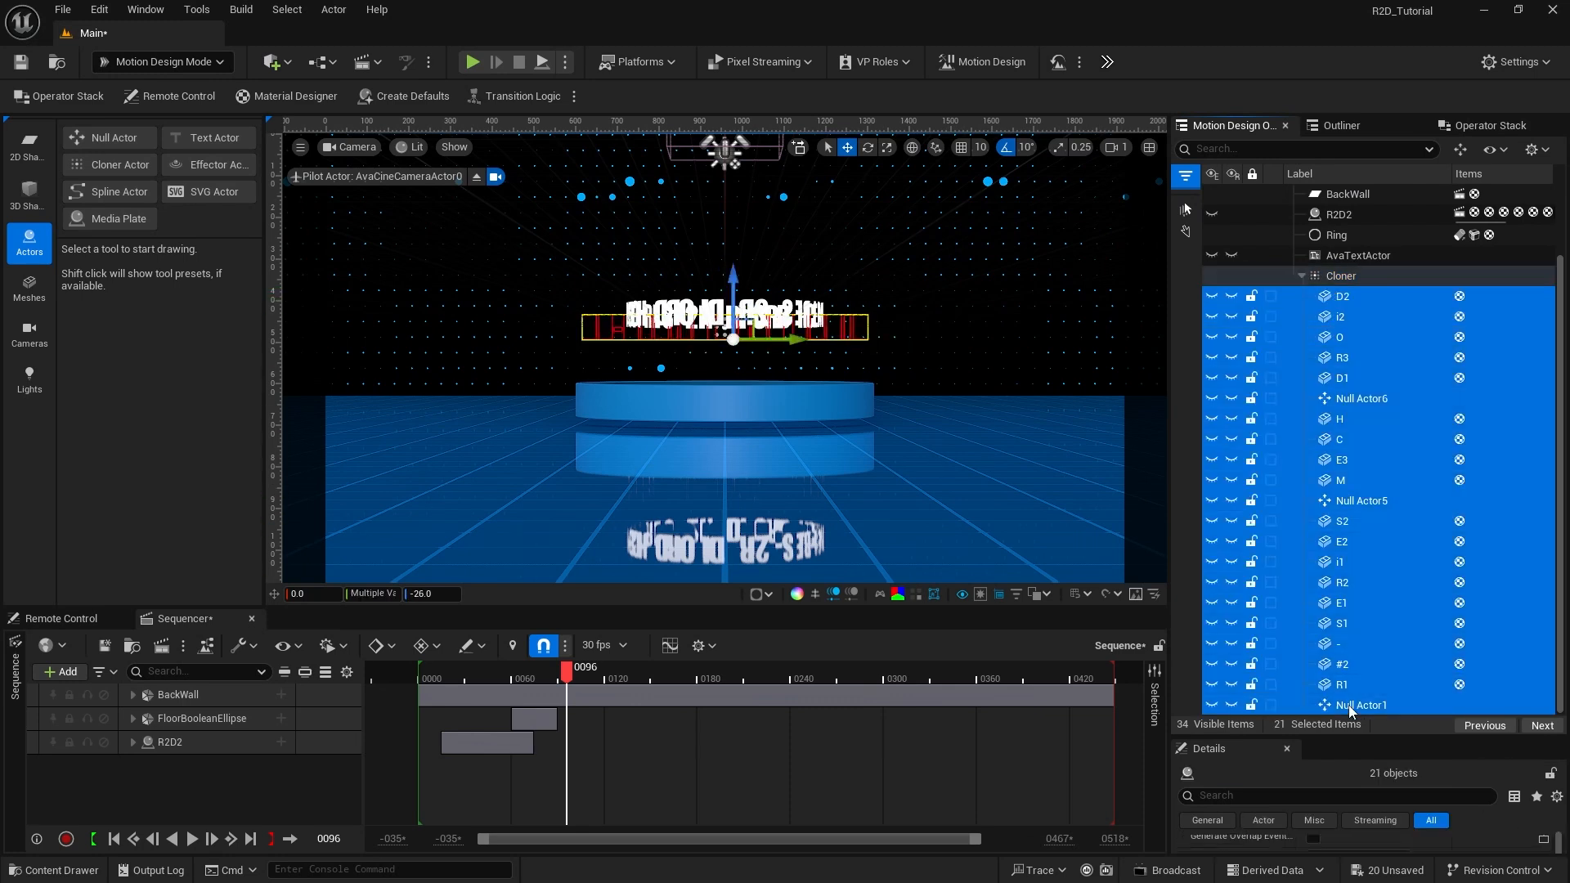
pyautogui.moveTo(1274, 735); pyautogui.dragTo(1274, 496)
pyautogui.scroll(5, 1373, 695)
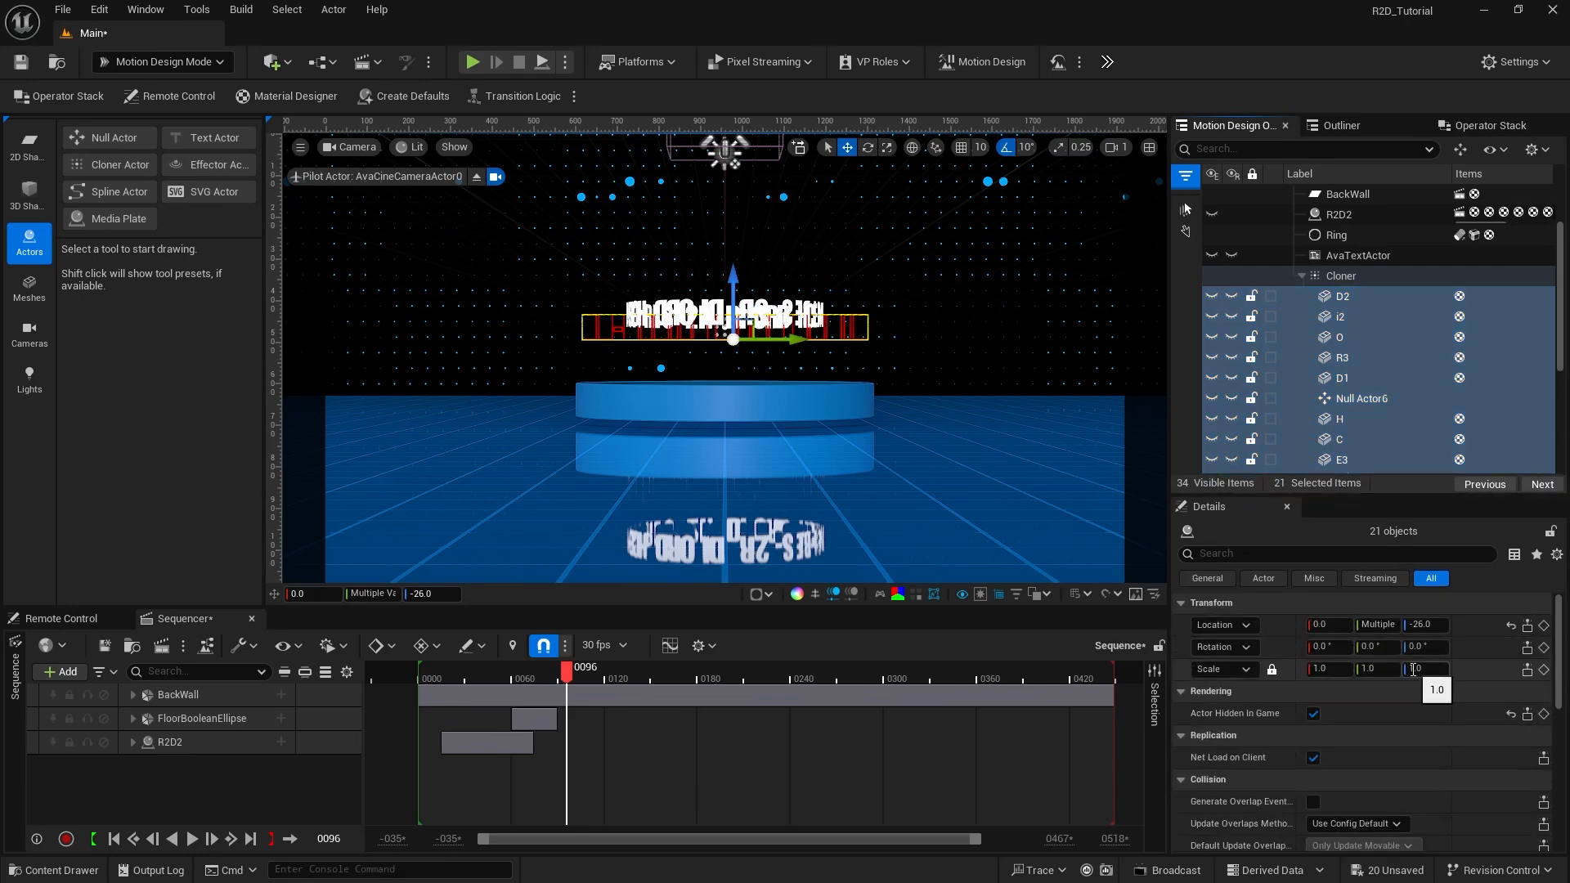
pyautogui.click(1417, 649)
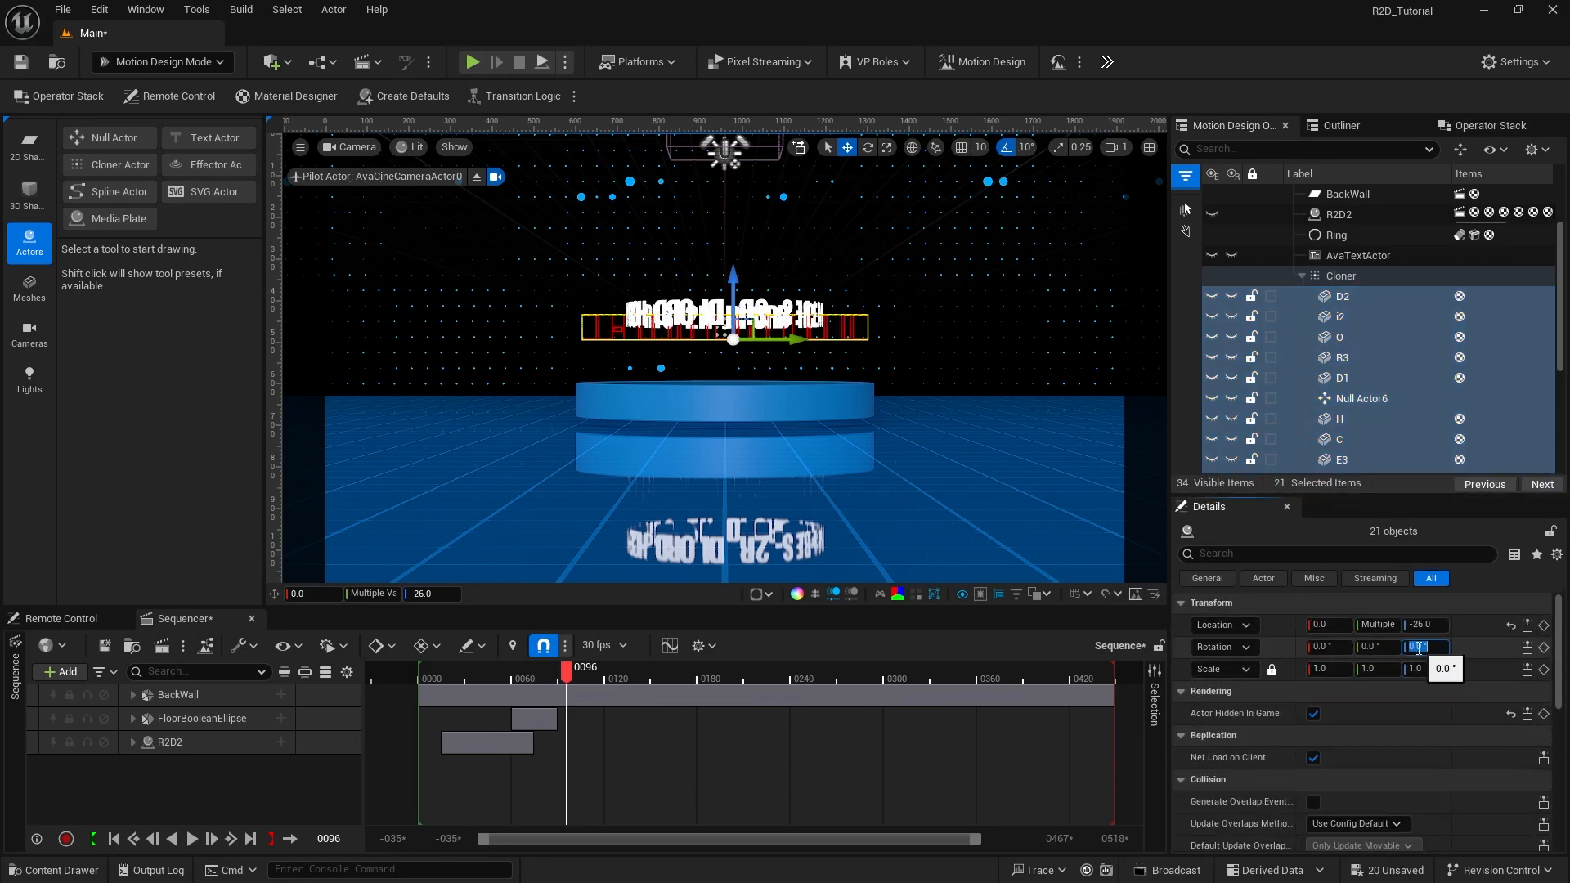
pyautogui.write('180')
pyautogui.press('Return')
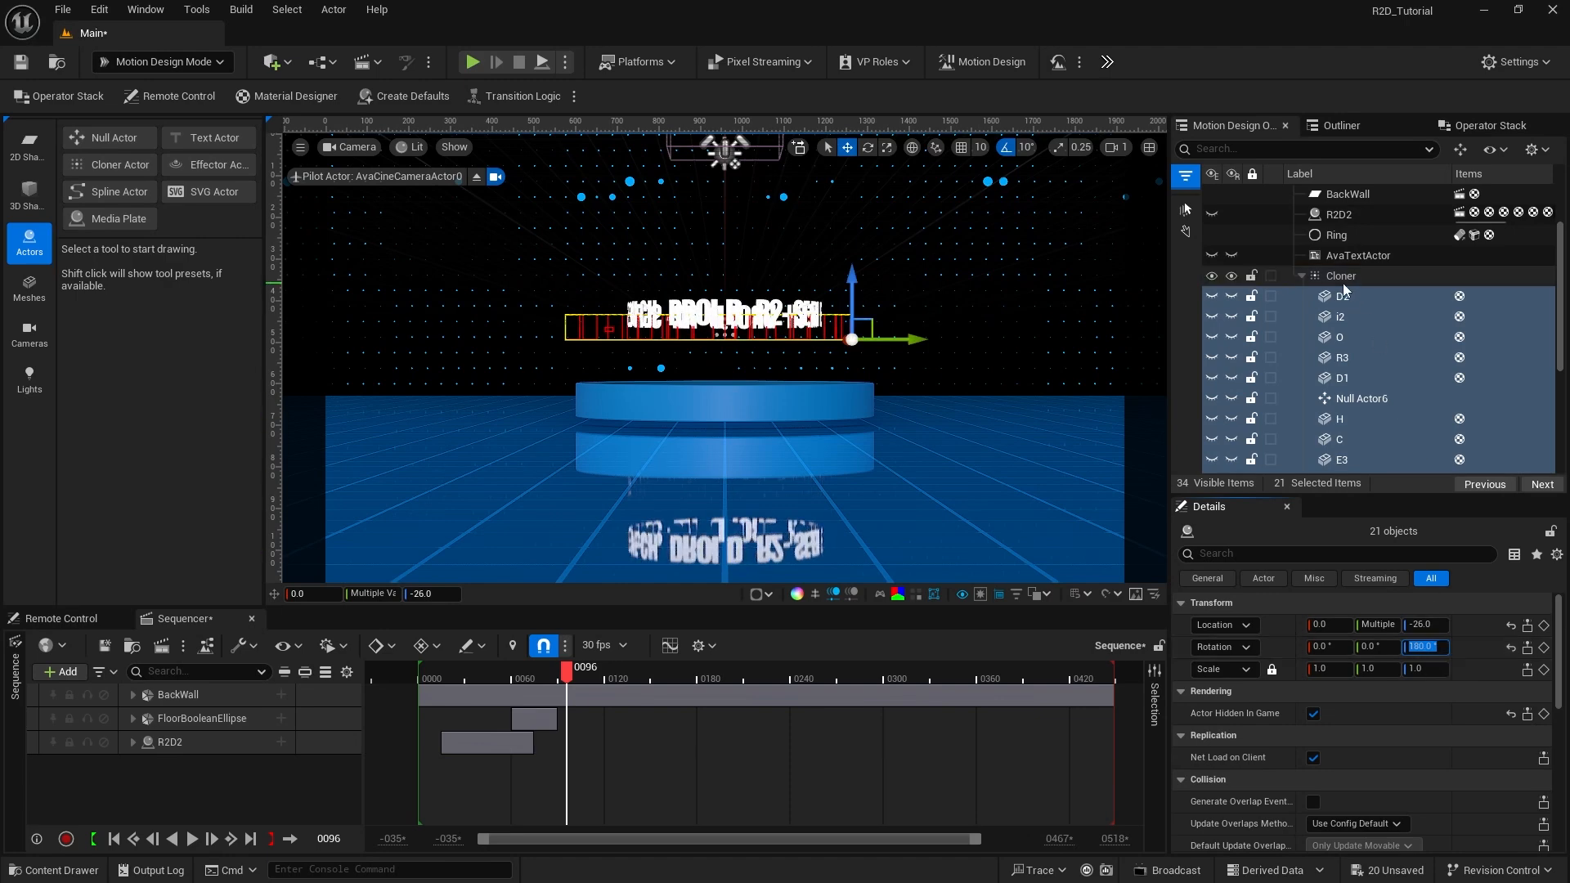
# Step: Collapse the Cloner's children and set the Cloner's circle radius to 300
pyautogui.click(1302, 278)
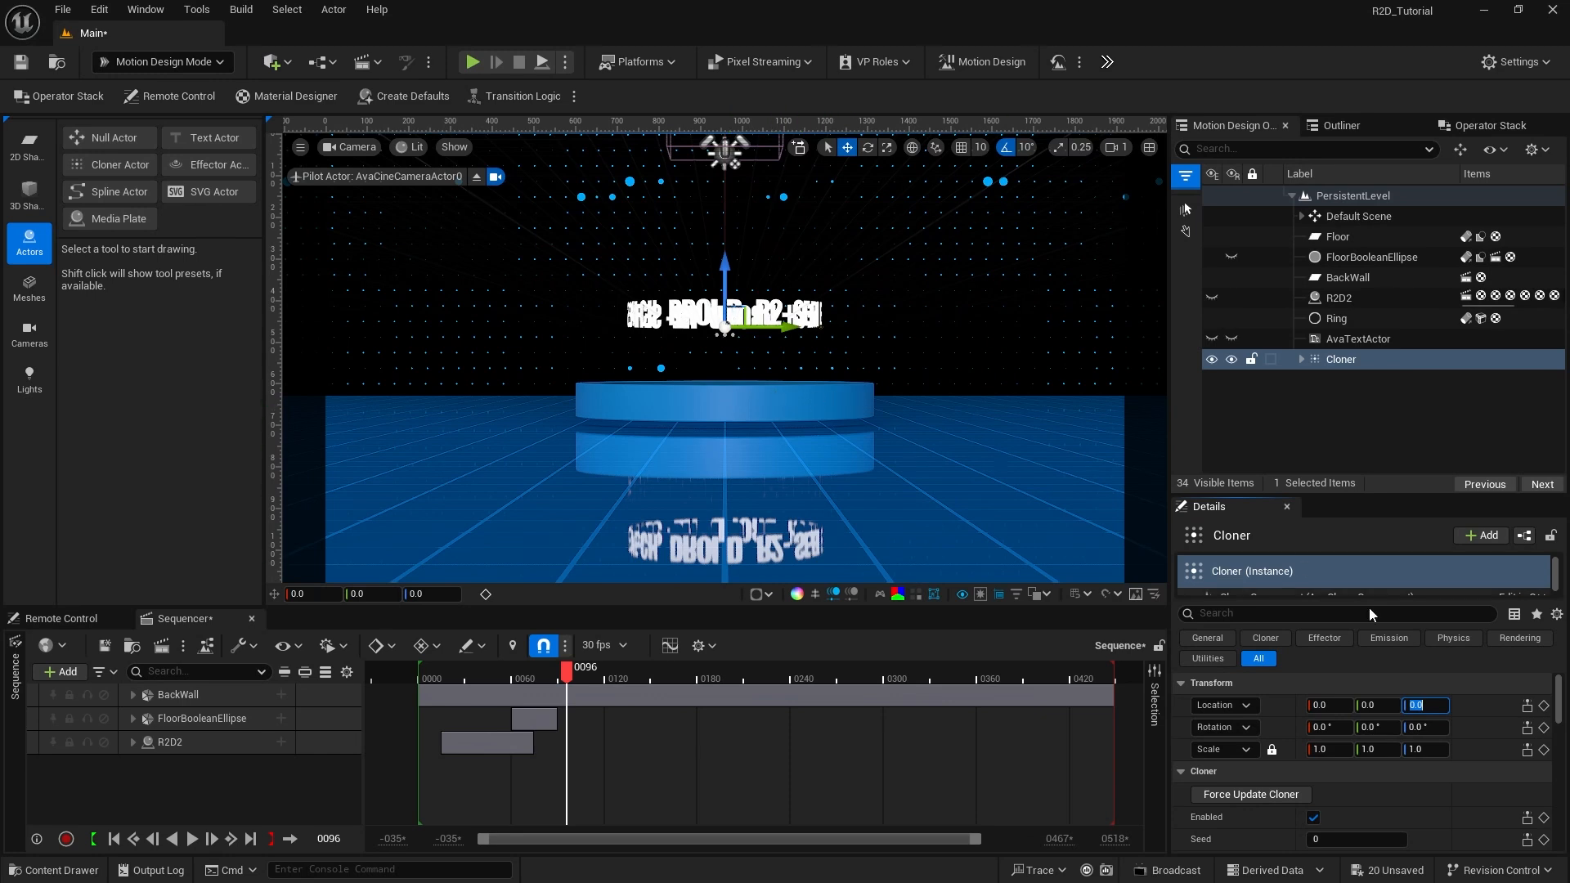
pyautogui.moveTo(1263, 495); pyautogui.dragTo(1276, 322)
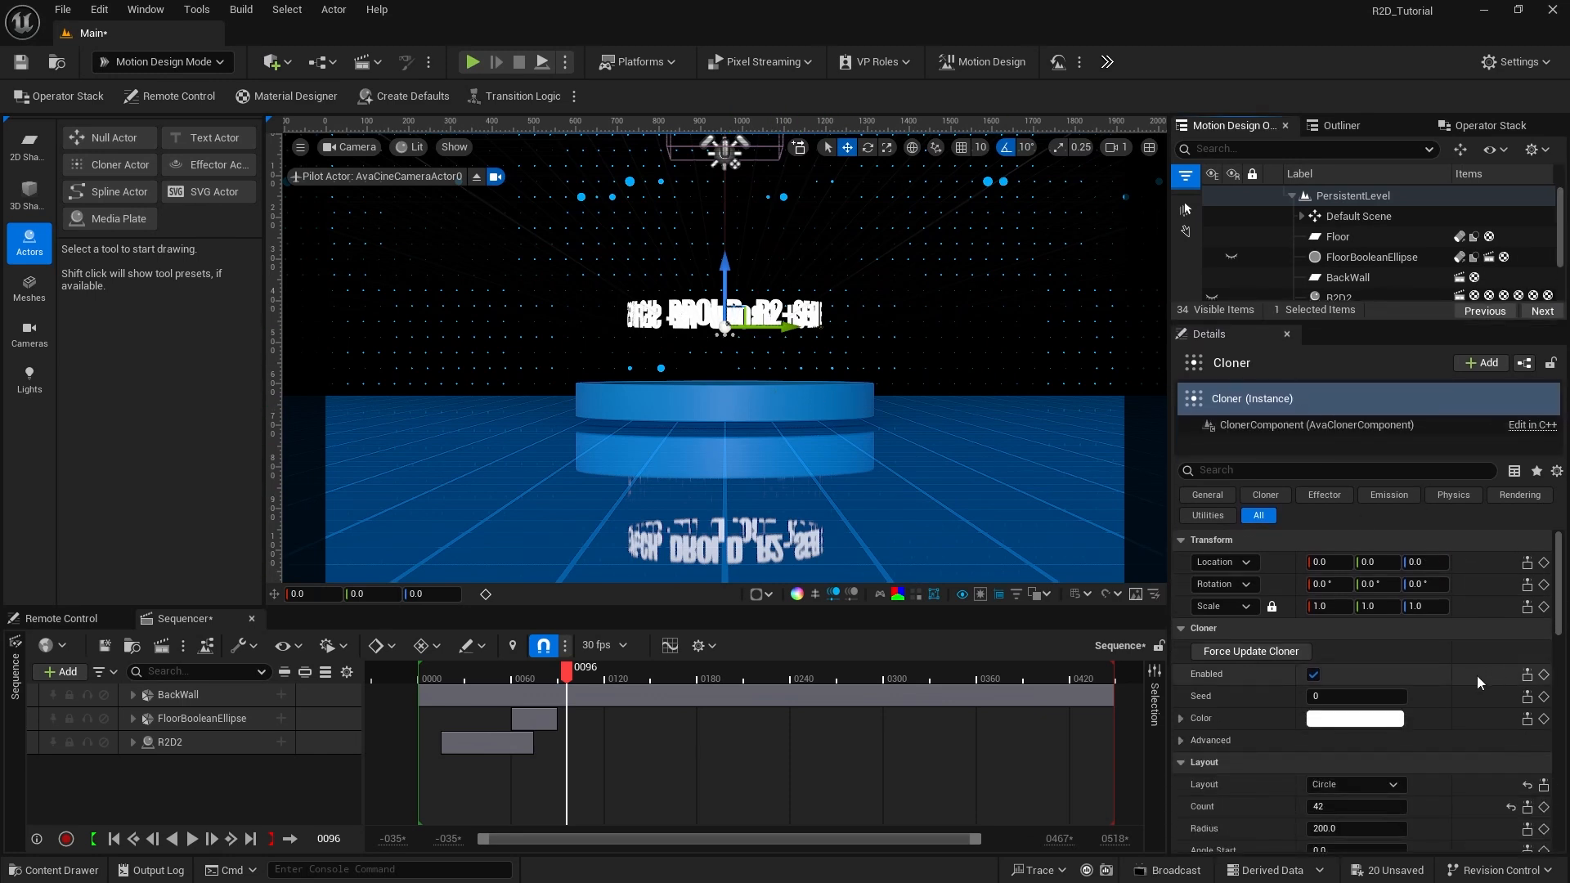
pyautogui.scroll(-3, 1477, 675)
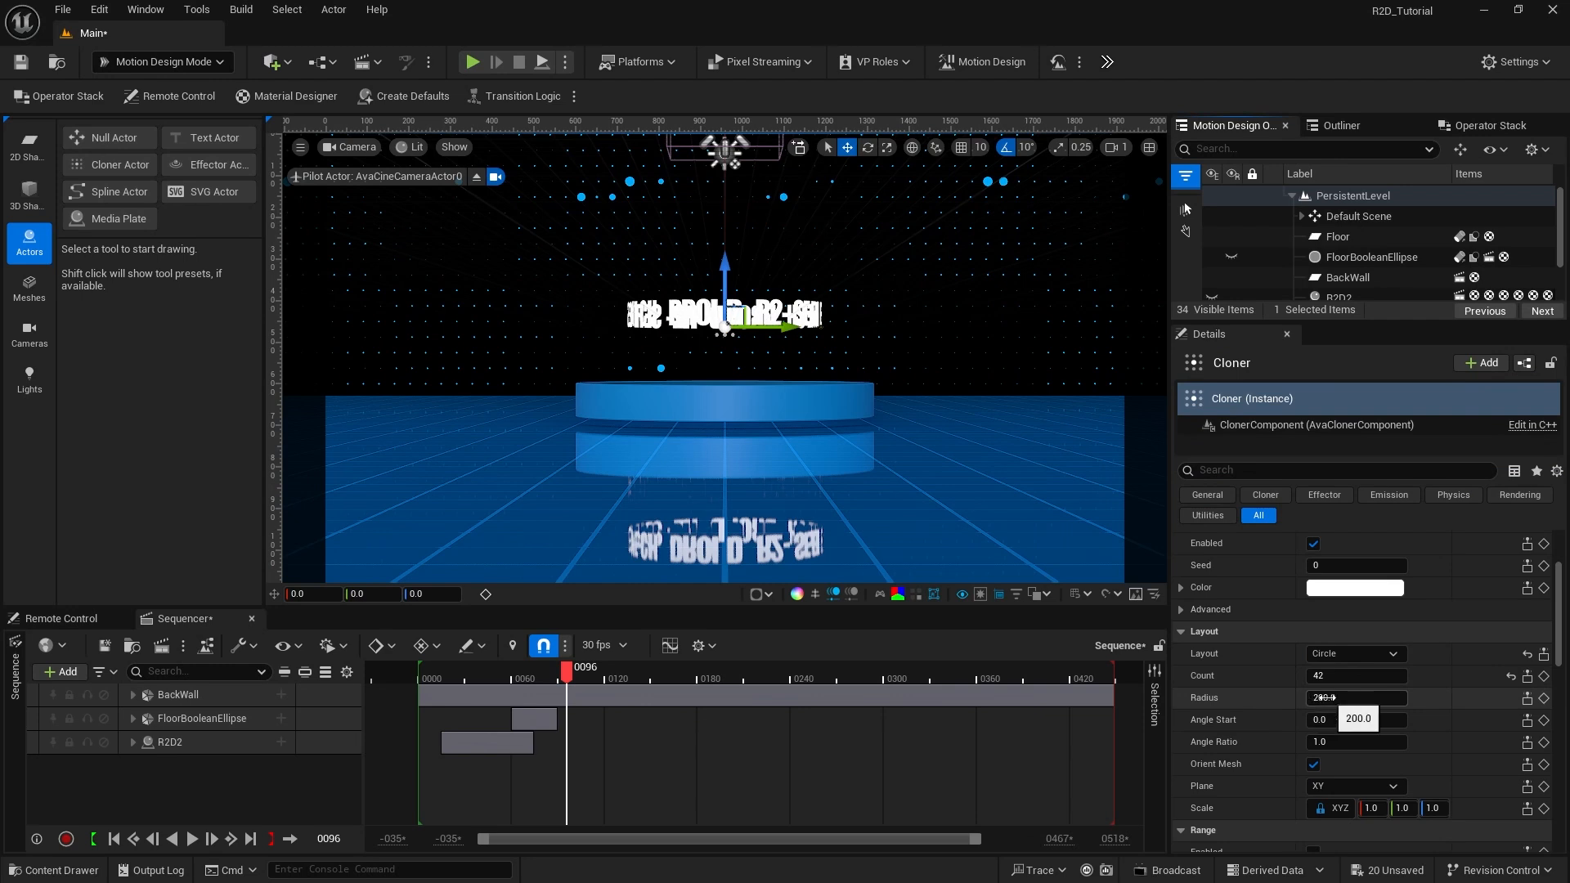
pyautogui.click(1328, 698)
pyautogui.write('300')
pyautogui.press('Return')
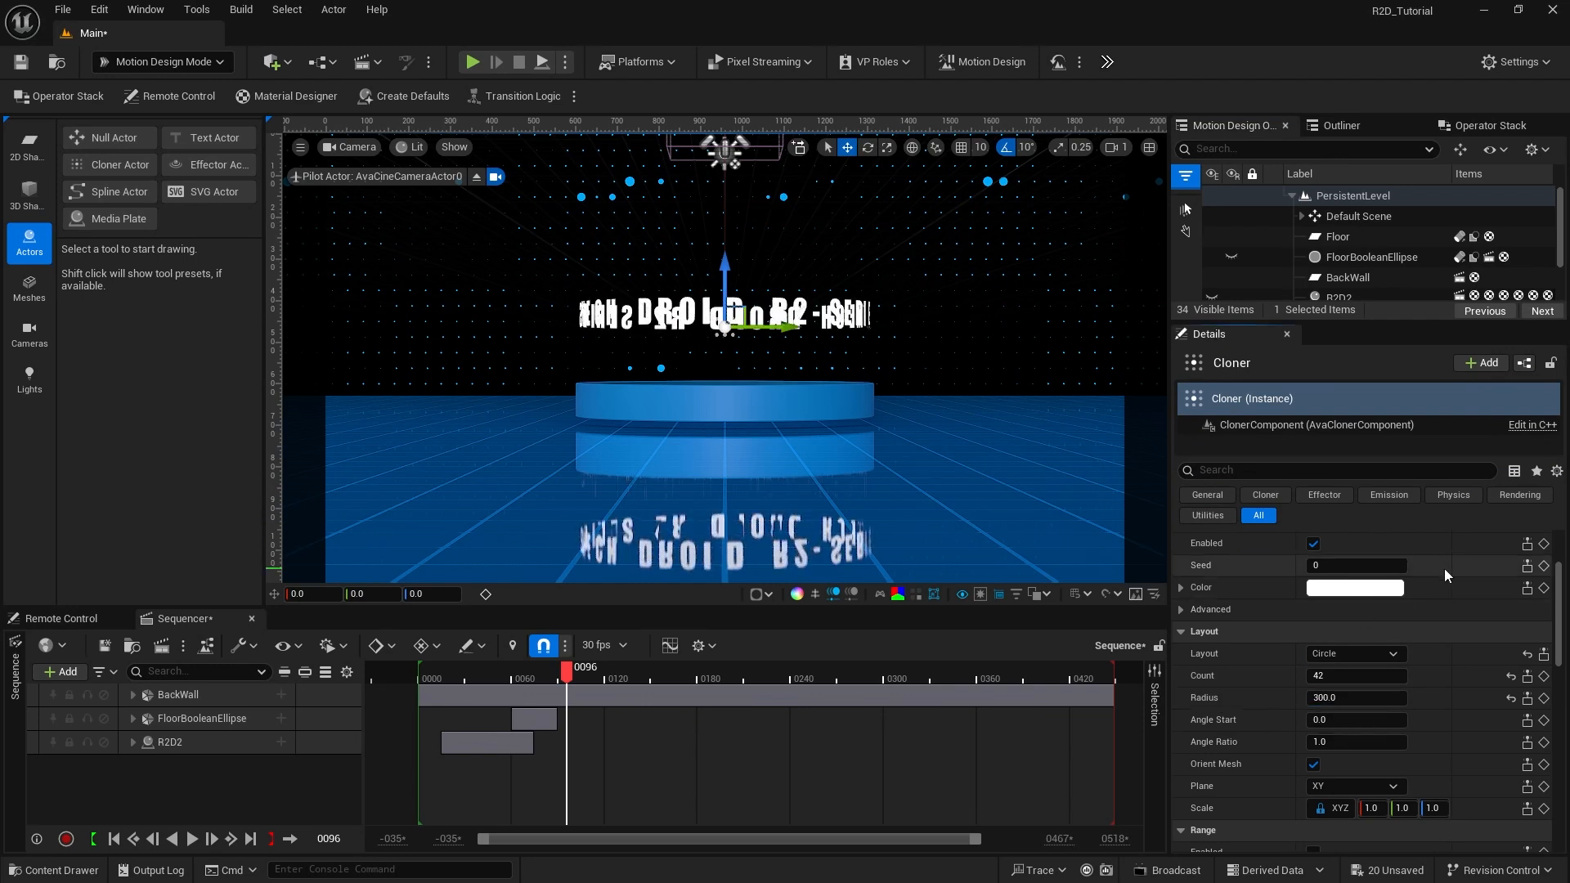
# Step: Lower the Cloner to Z -176 and widen its radius to about 317 so the letters wrap around the blue ring
pyautogui.scroll(3, 1444, 568)
pyautogui.moveTo(1428, 562); pyautogui.dragTo(1349, 561)
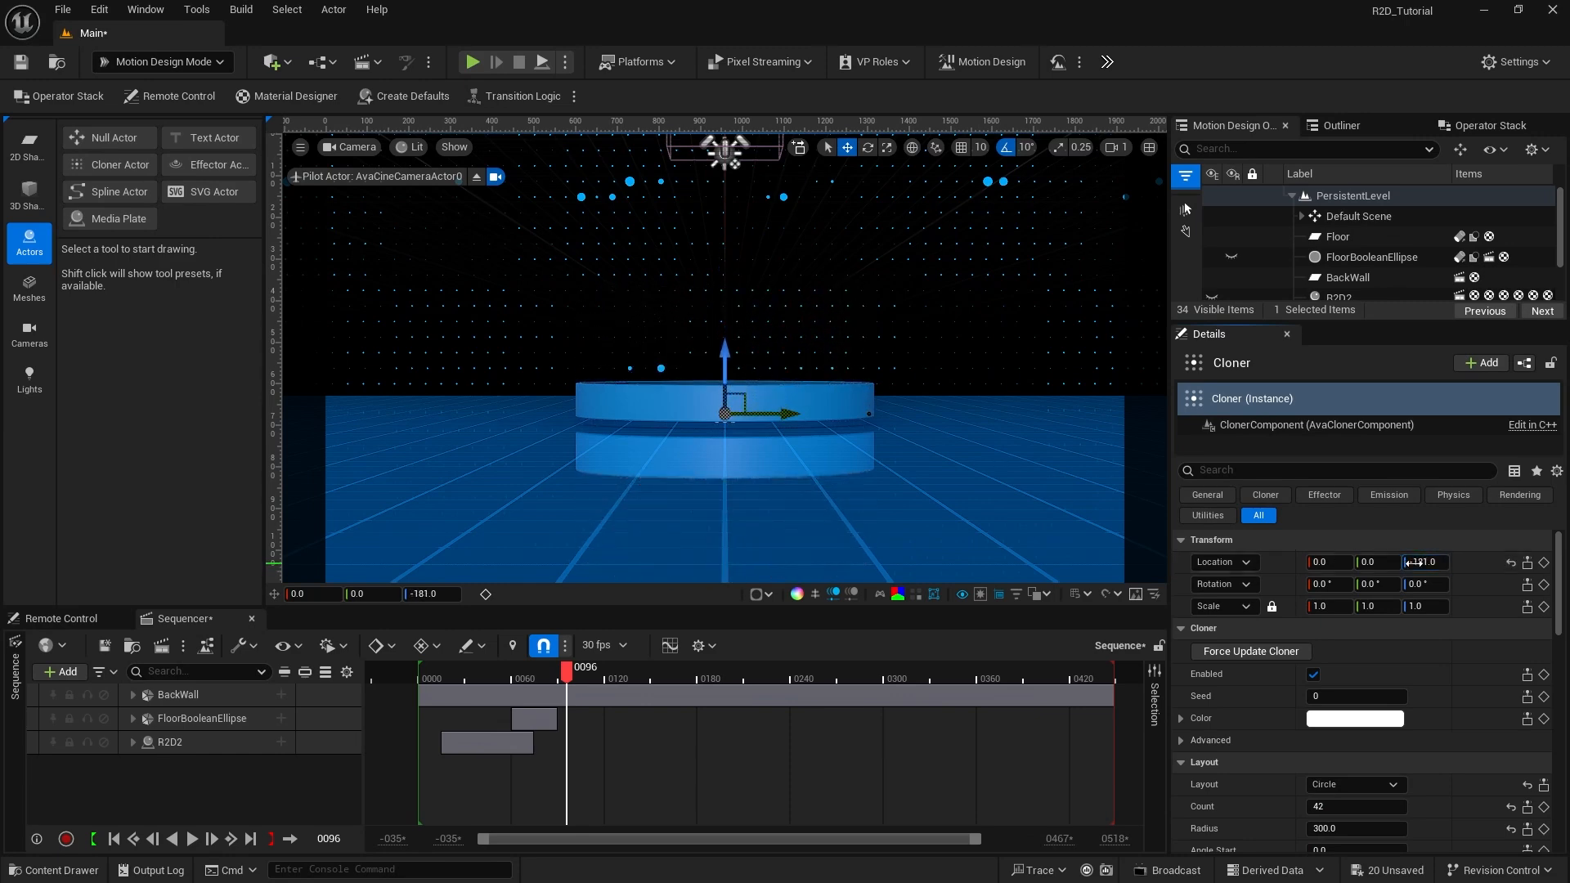
pyautogui.scroll(-1, 1480, 724)
pyautogui.scroll(-1, 1479, 724)
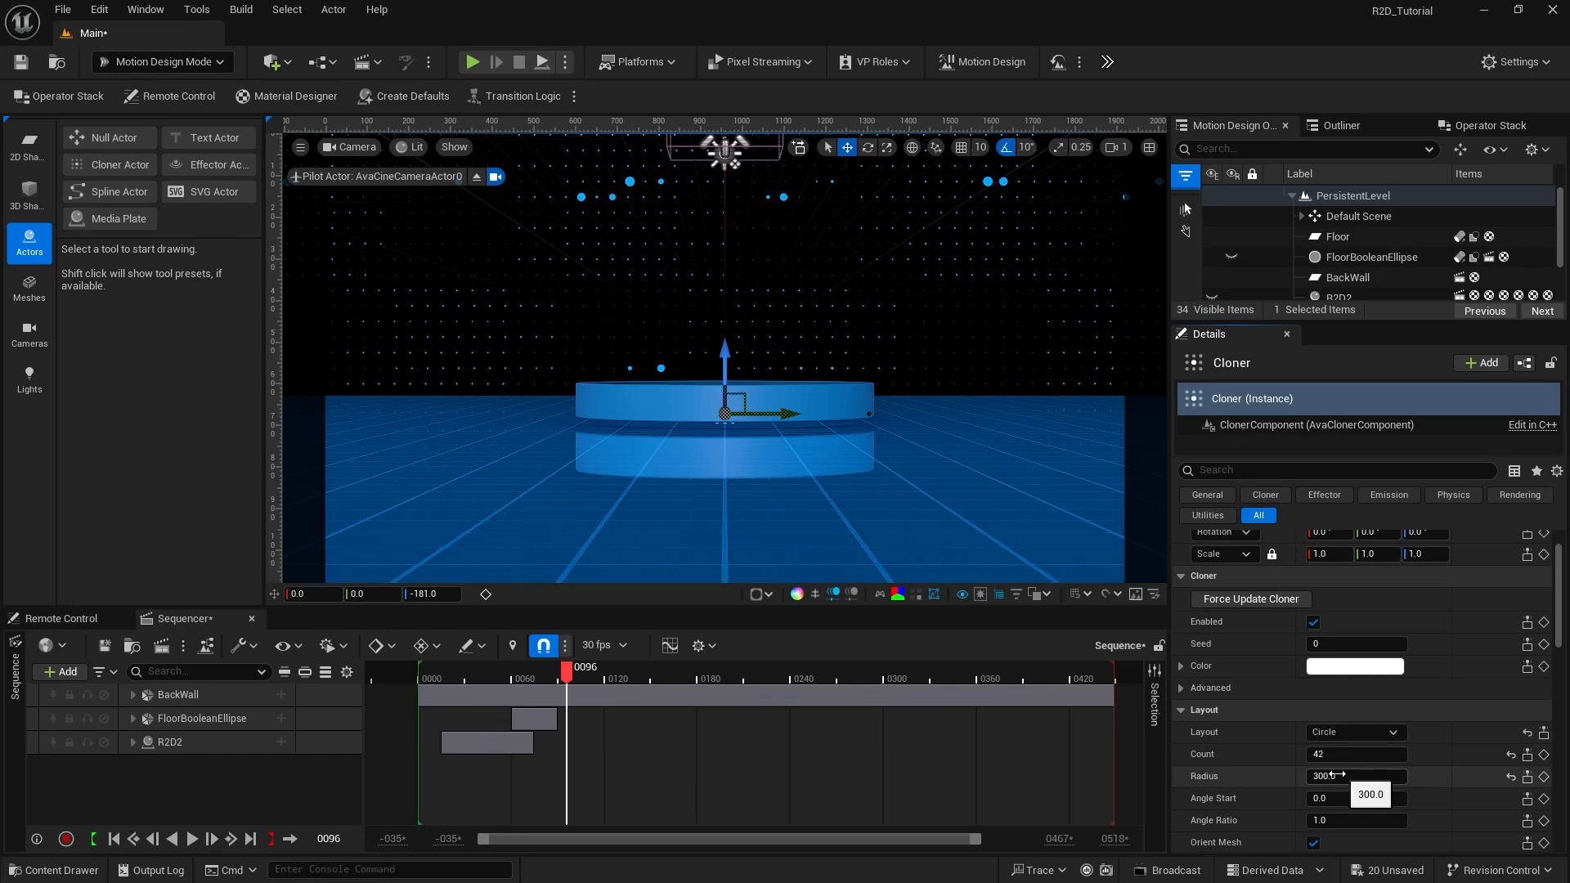
pyautogui.moveTo(1357, 775); pyautogui.dragTo(1324, 777)
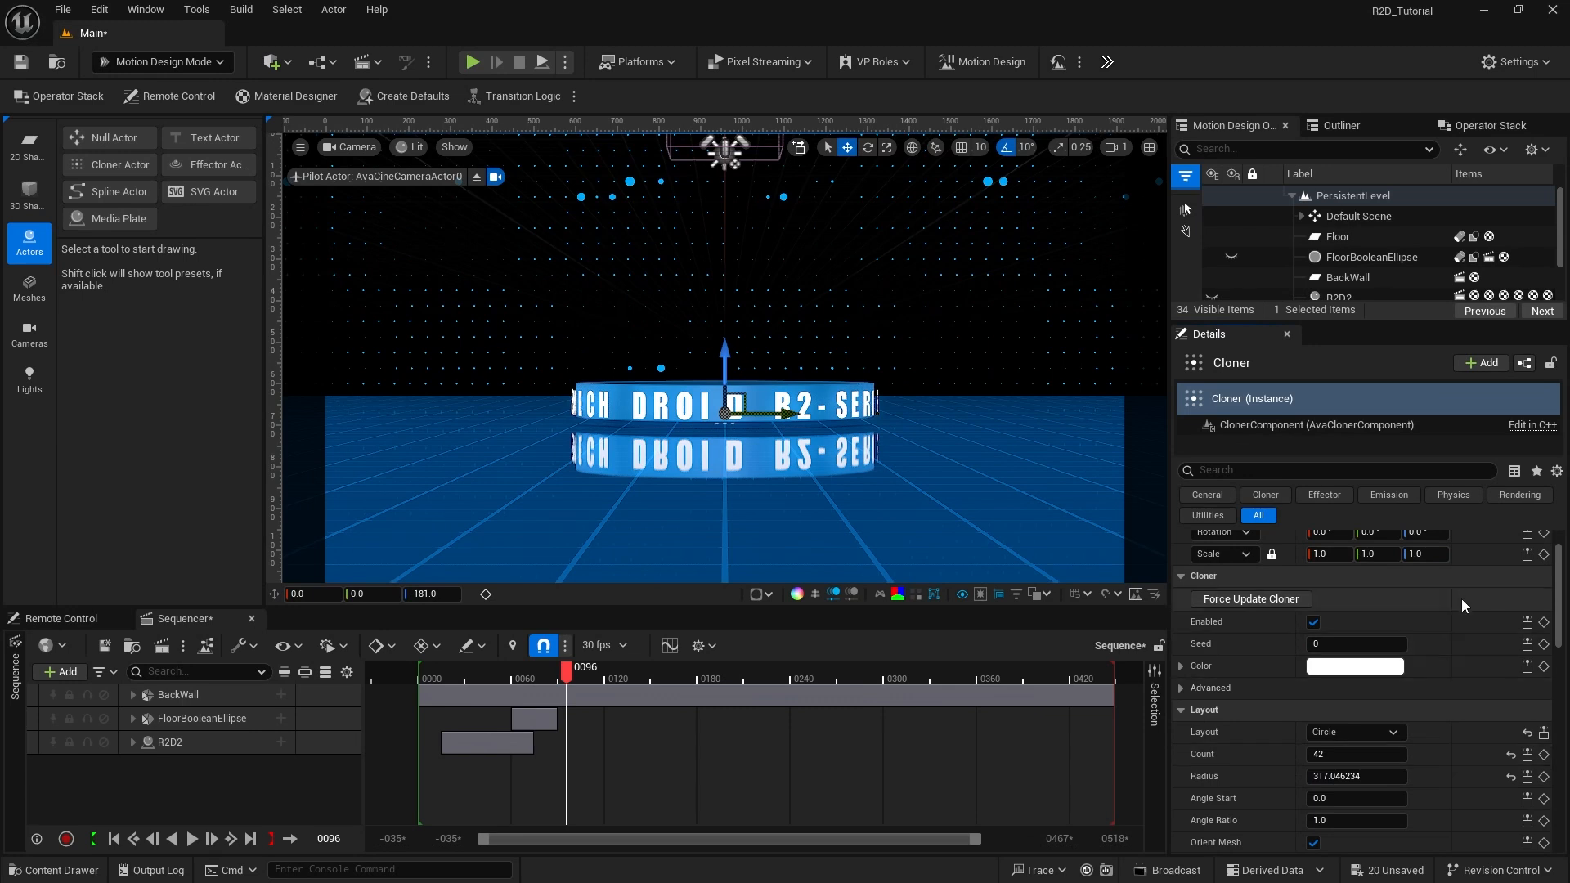
pyautogui.scroll(2, 1460, 599)
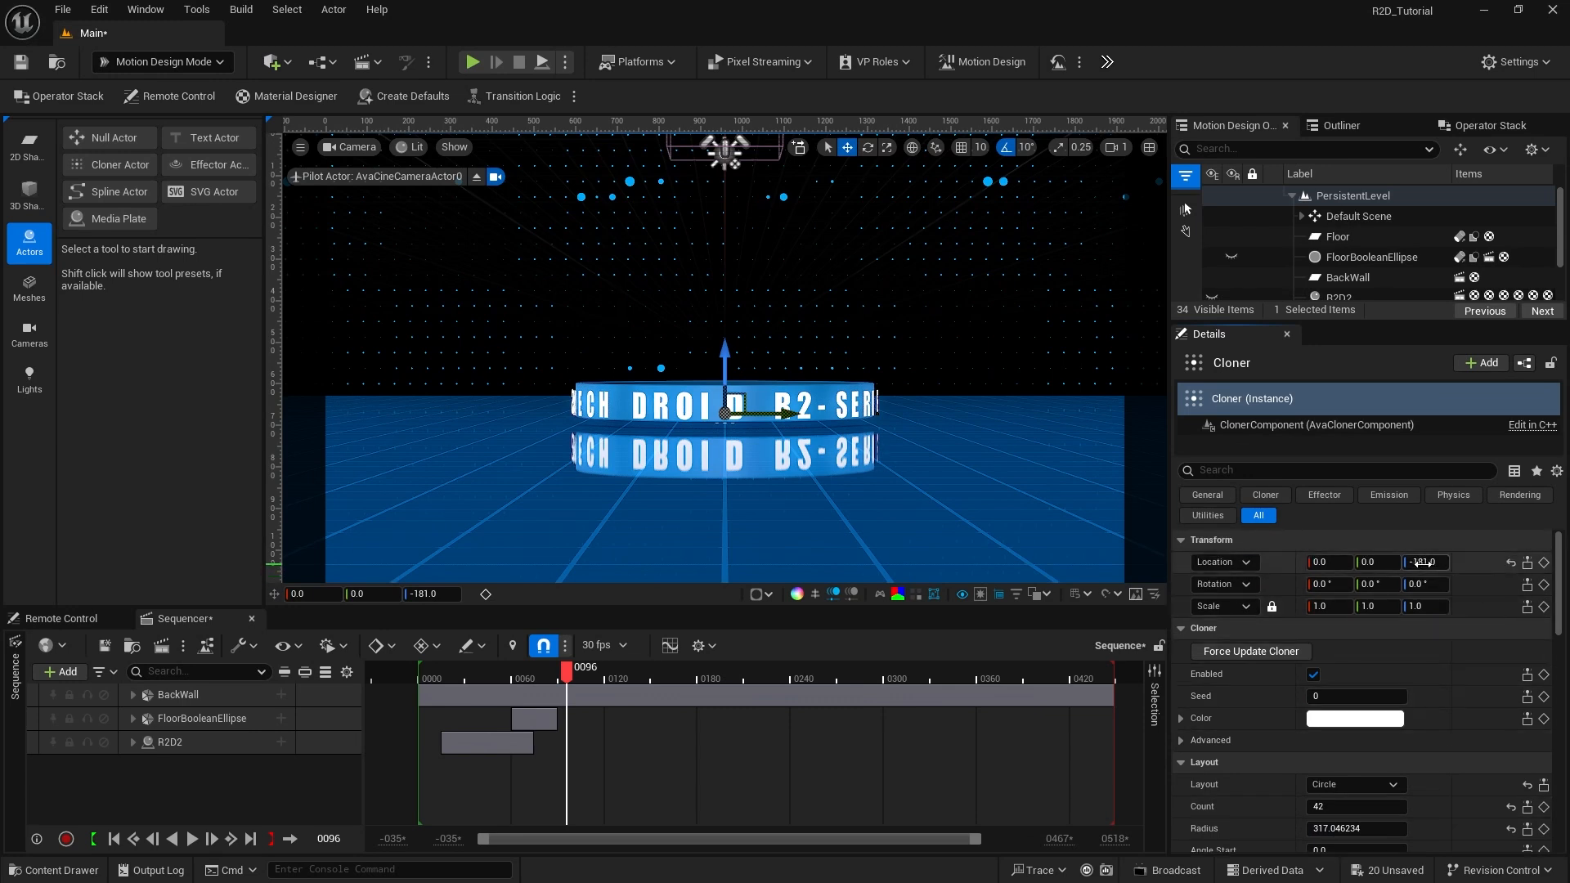
pyautogui.moveTo(1423, 564); pyautogui.dragTo(1428, 564)
# Step: Turn the cloned text around the ring by setting the Cloner's Angle Start to 0.328
pyautogui.scroll(-5, 1459, 756)
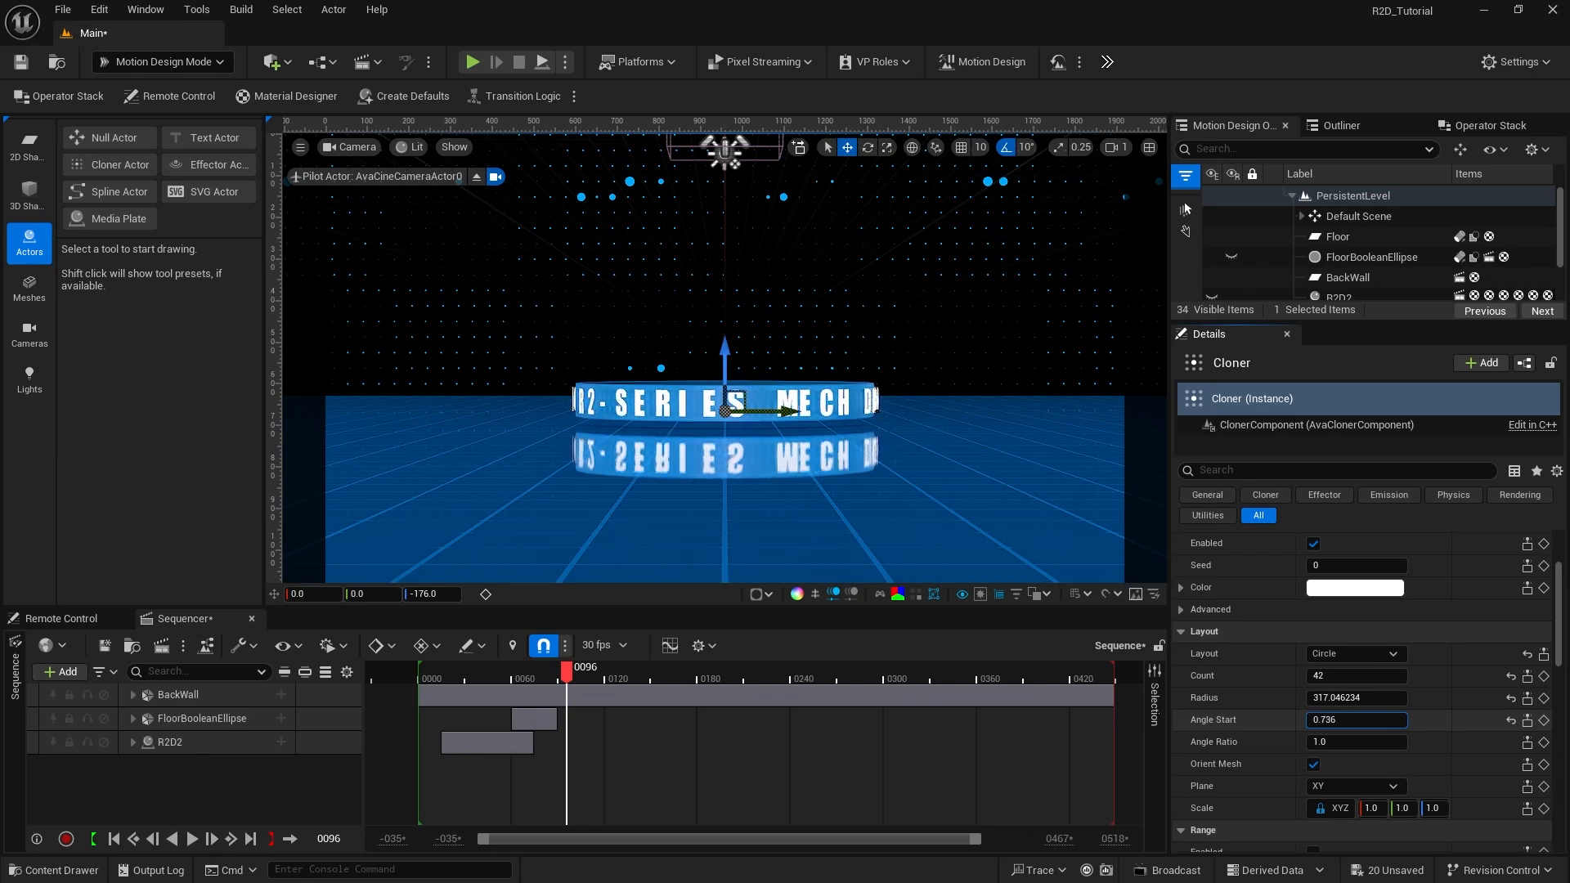
pyautogui.moveTo(1358, 720); pyautogui.dragTo(1325, 720)
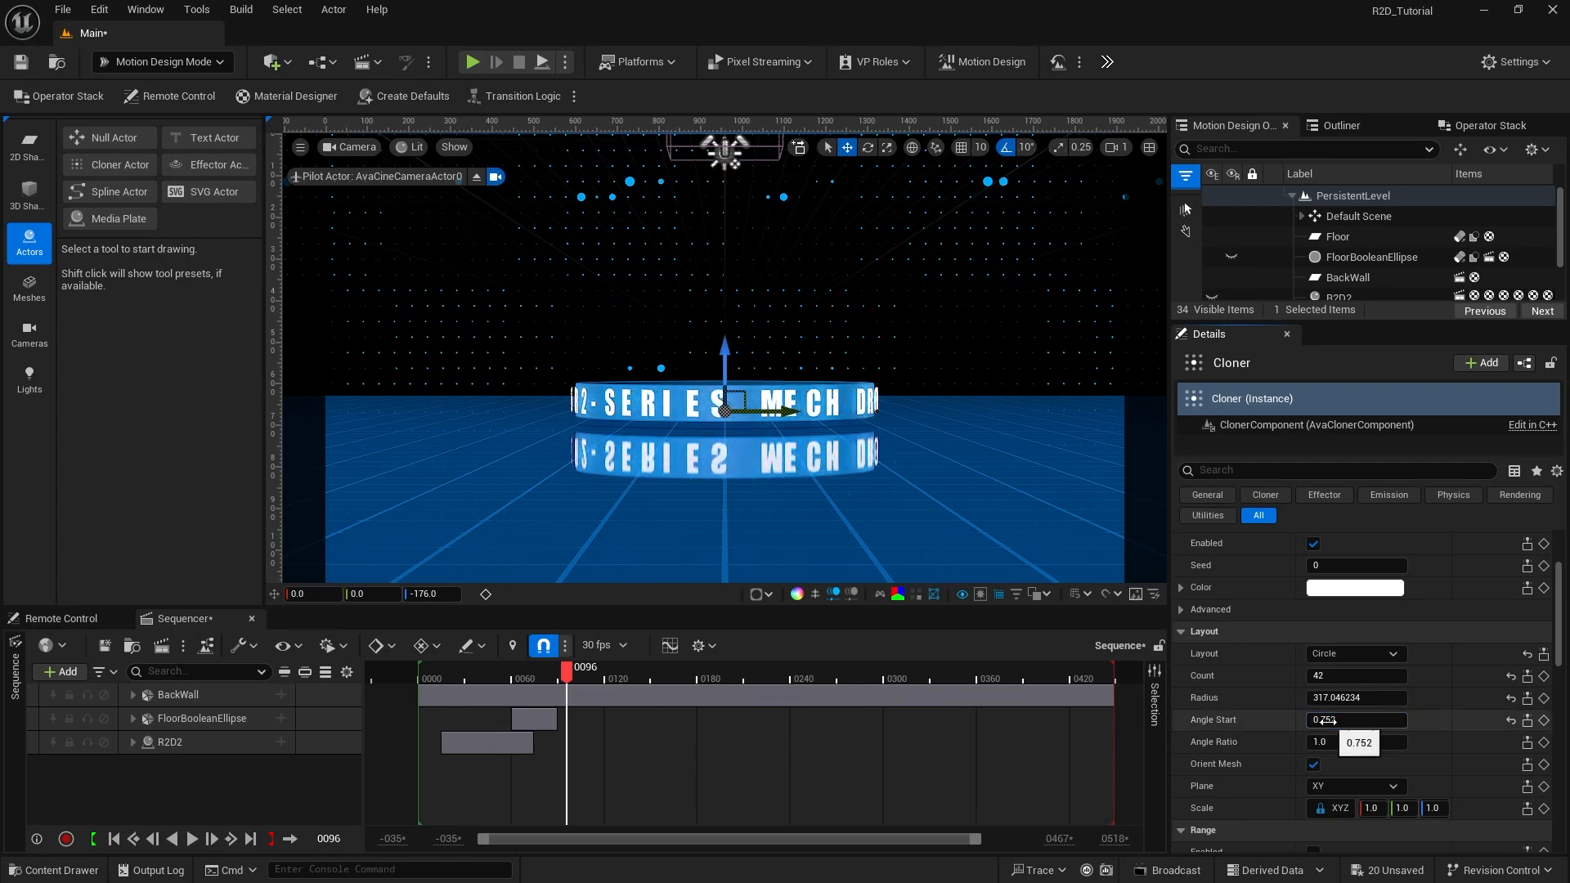
pyautogui.click(1510, 720)
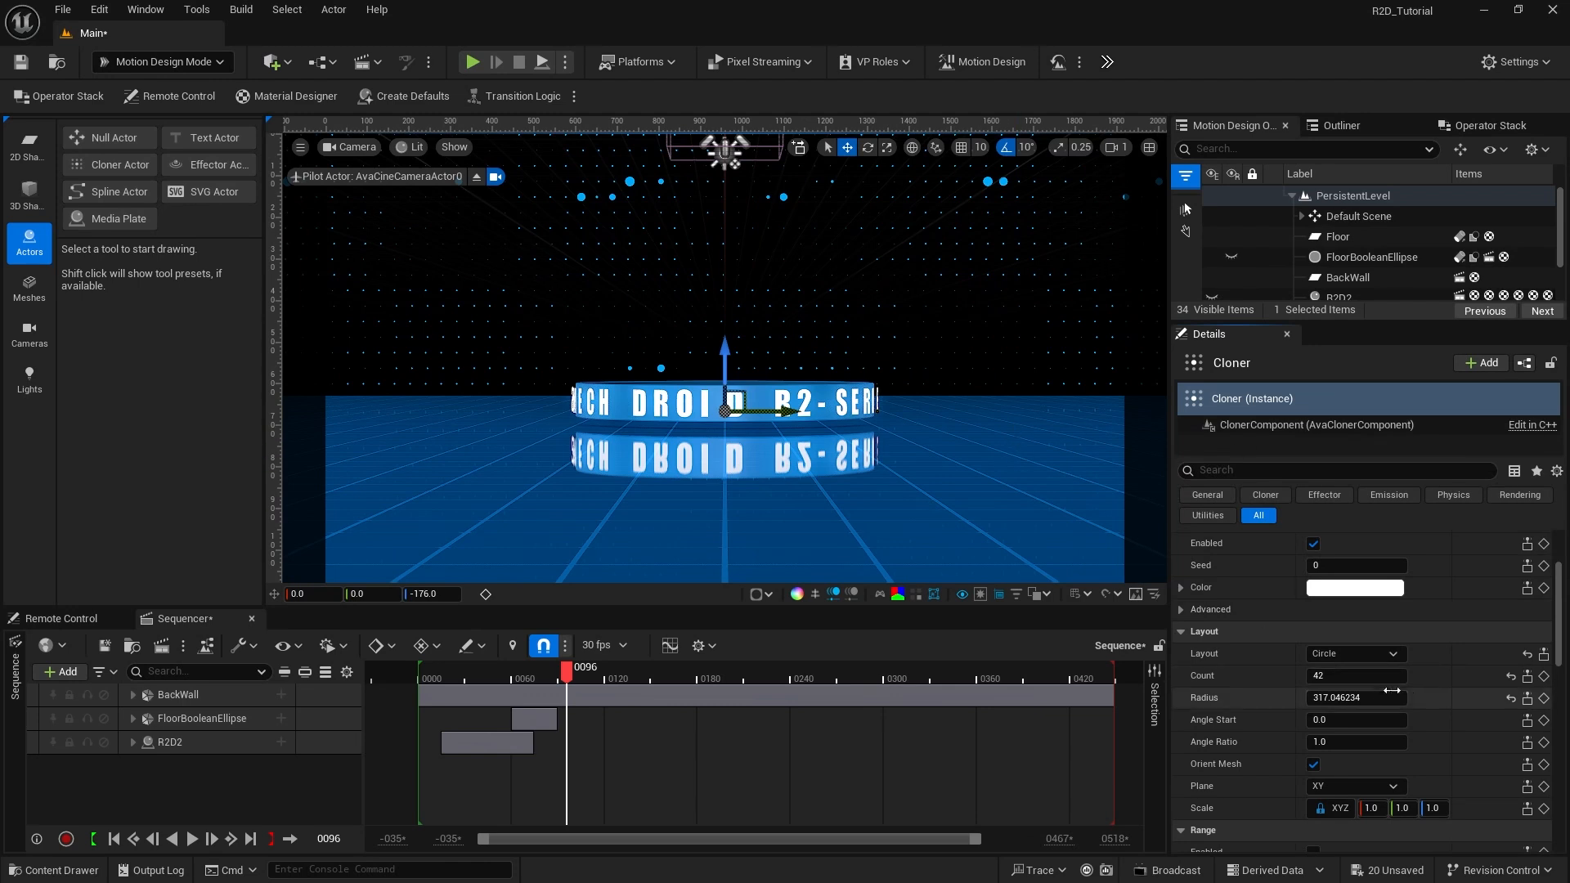
pyautogui.moveTo(1323, 720); pyautogui.dragTo(1342, 720)
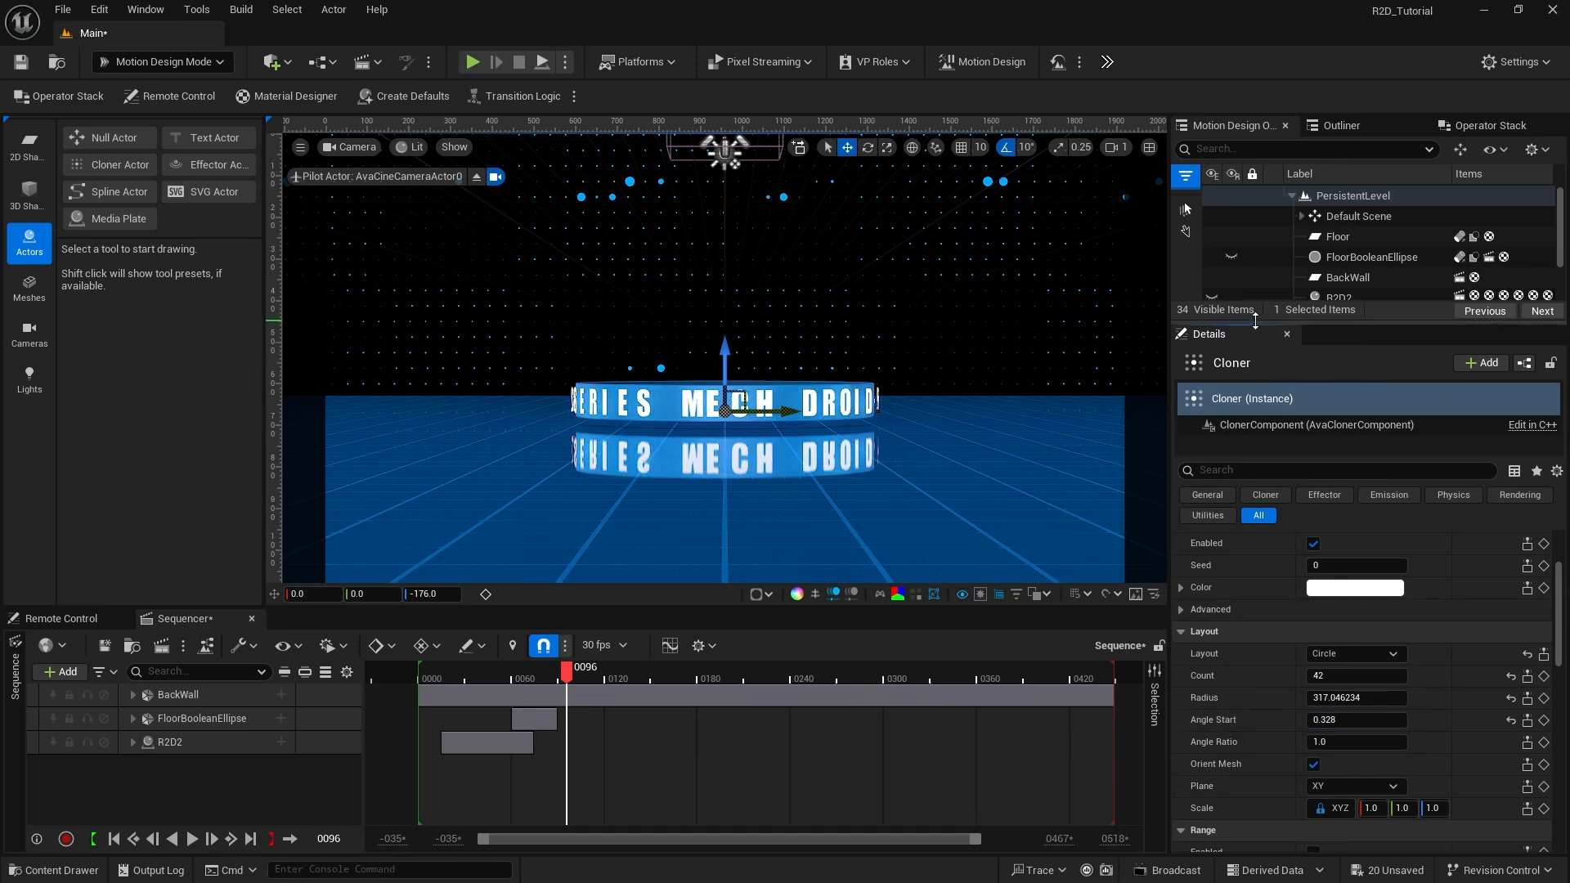
# Step: Select the letter M mesh among the Cloner's children and switch to Modeling mode's XForm tools
pyautogui.moveTo(1255, 320); pyautogui.dragTo(1287, 471)
pyautogui.click(1302, 357)
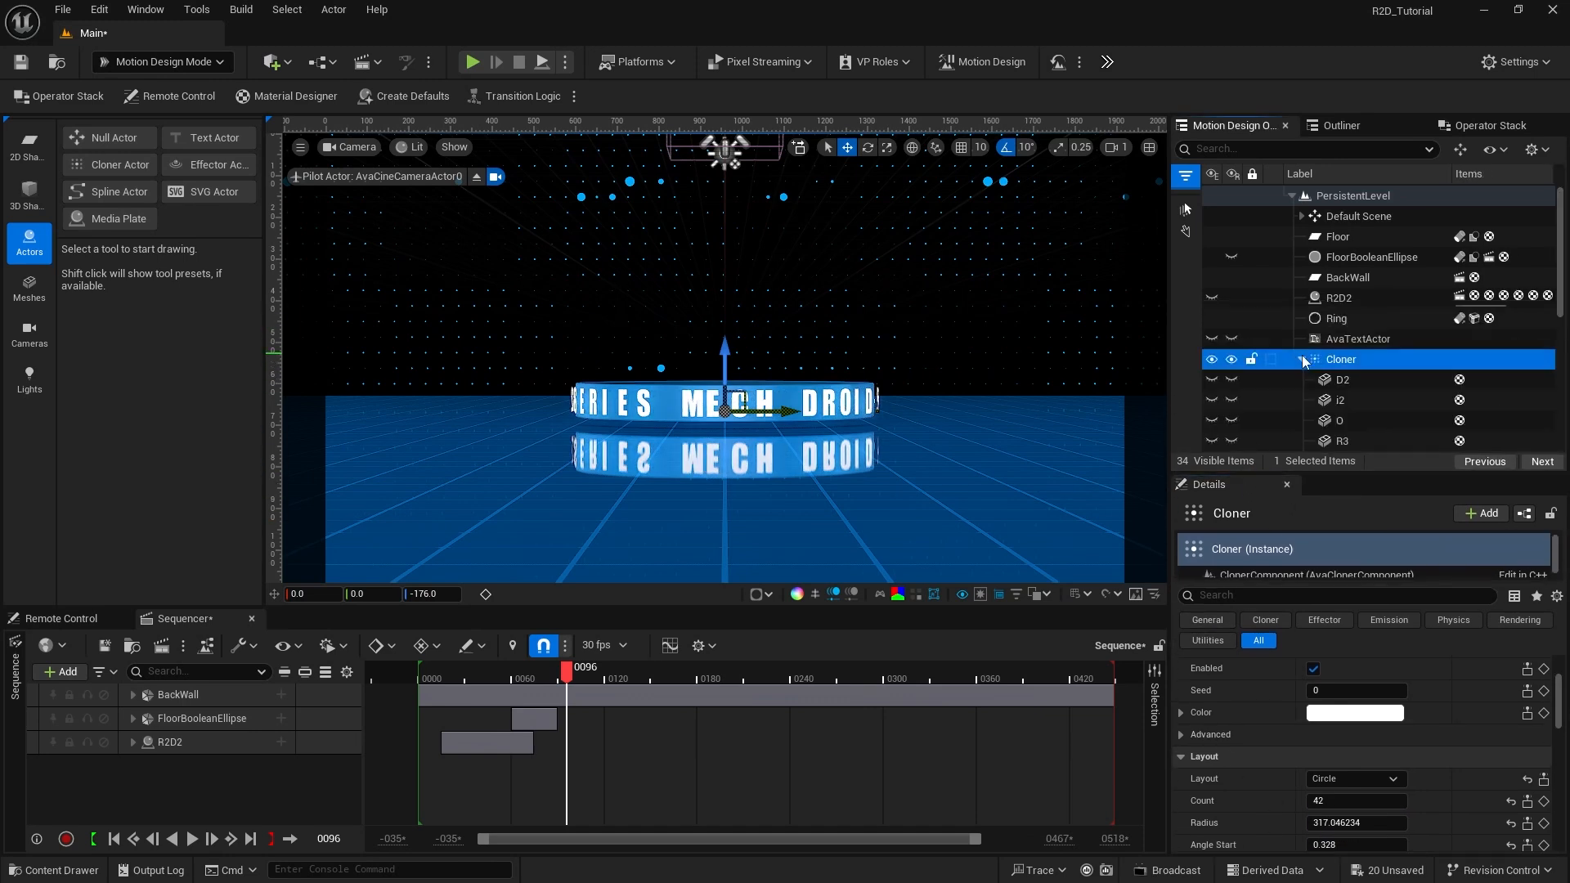
pyautogui.scroll(-3, 1411, 404)
pyautogui.scroll(-2, 1392, 403)
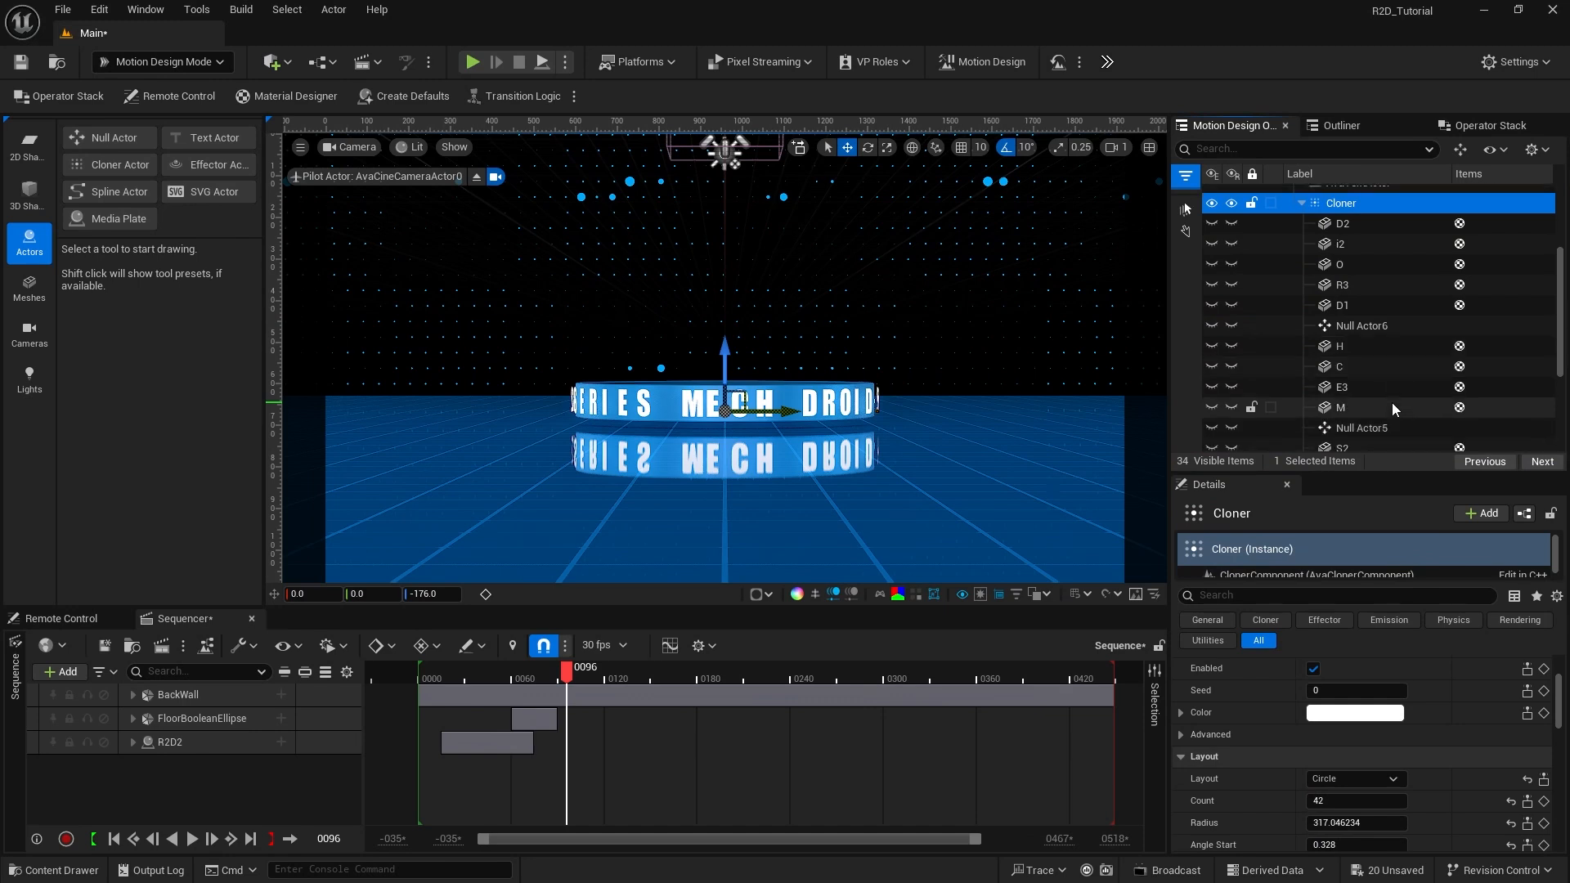
pyautogui.click(1338, 409)
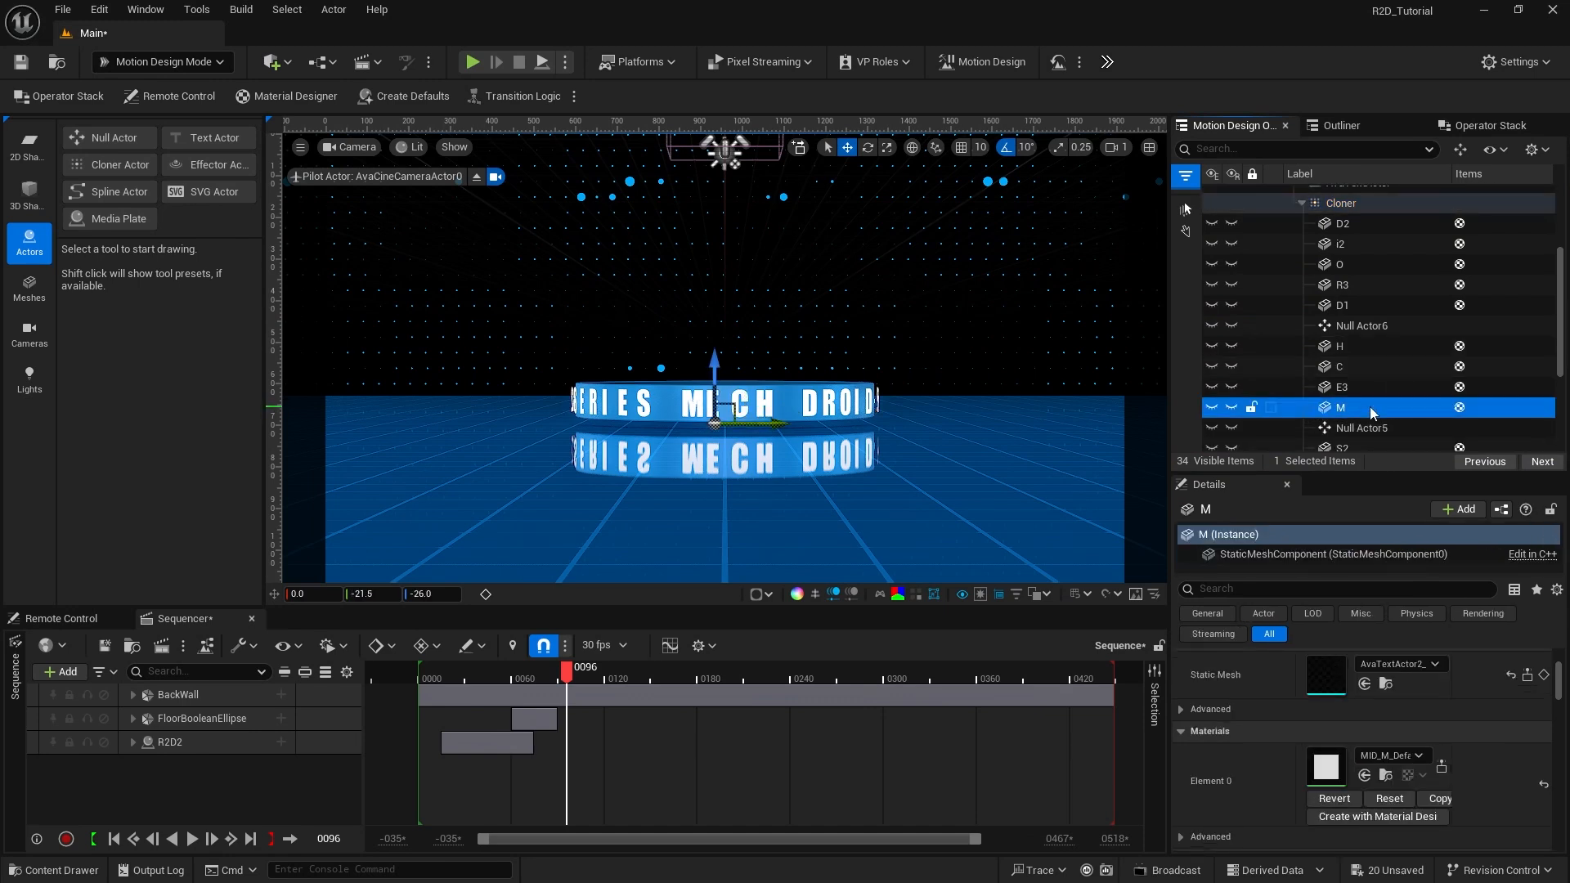
pyautogui.click(152, 62)
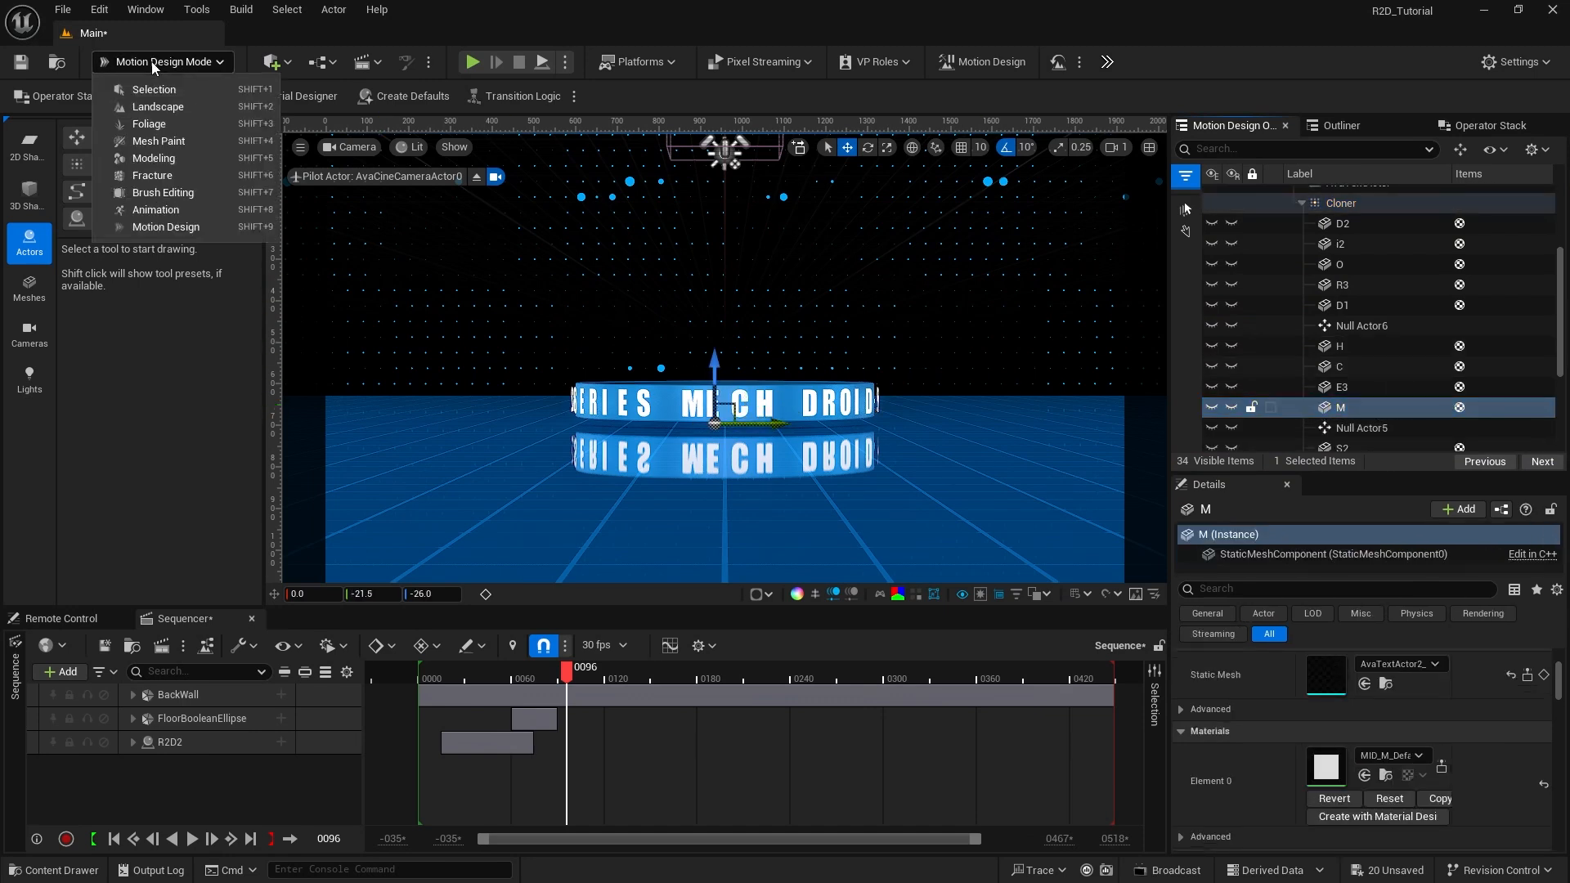
pyautogui.click(151, 159)
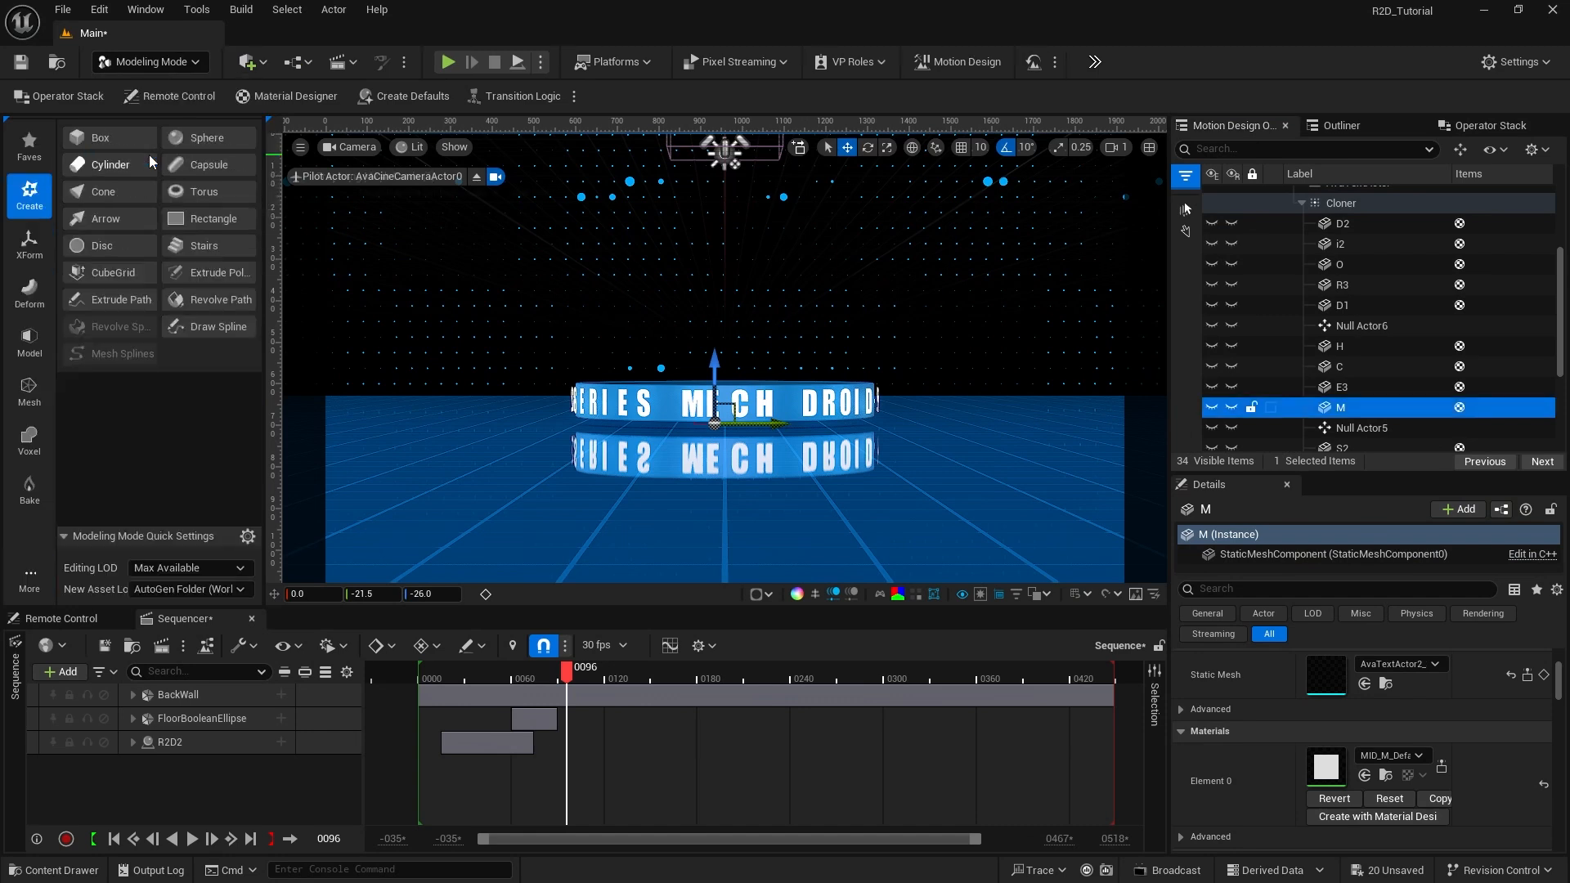
pyautogui.click(29, 245)
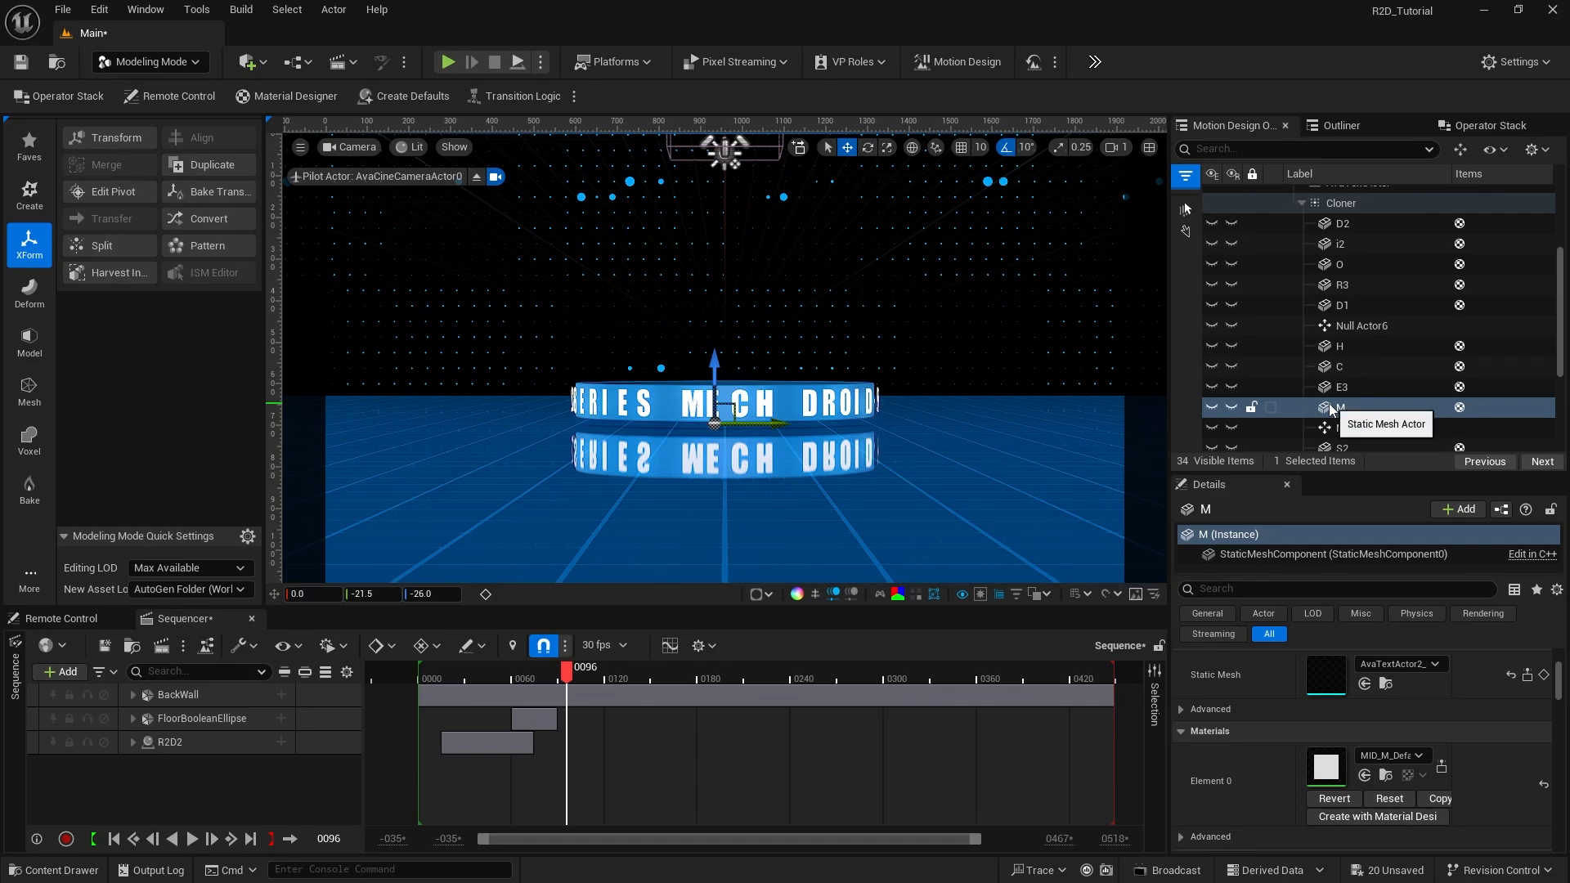
# Step: Edit the M mesh's pivot, placing it at the bottom centre of its bounding box, and accept the change
pyautogui.click(115, 191)
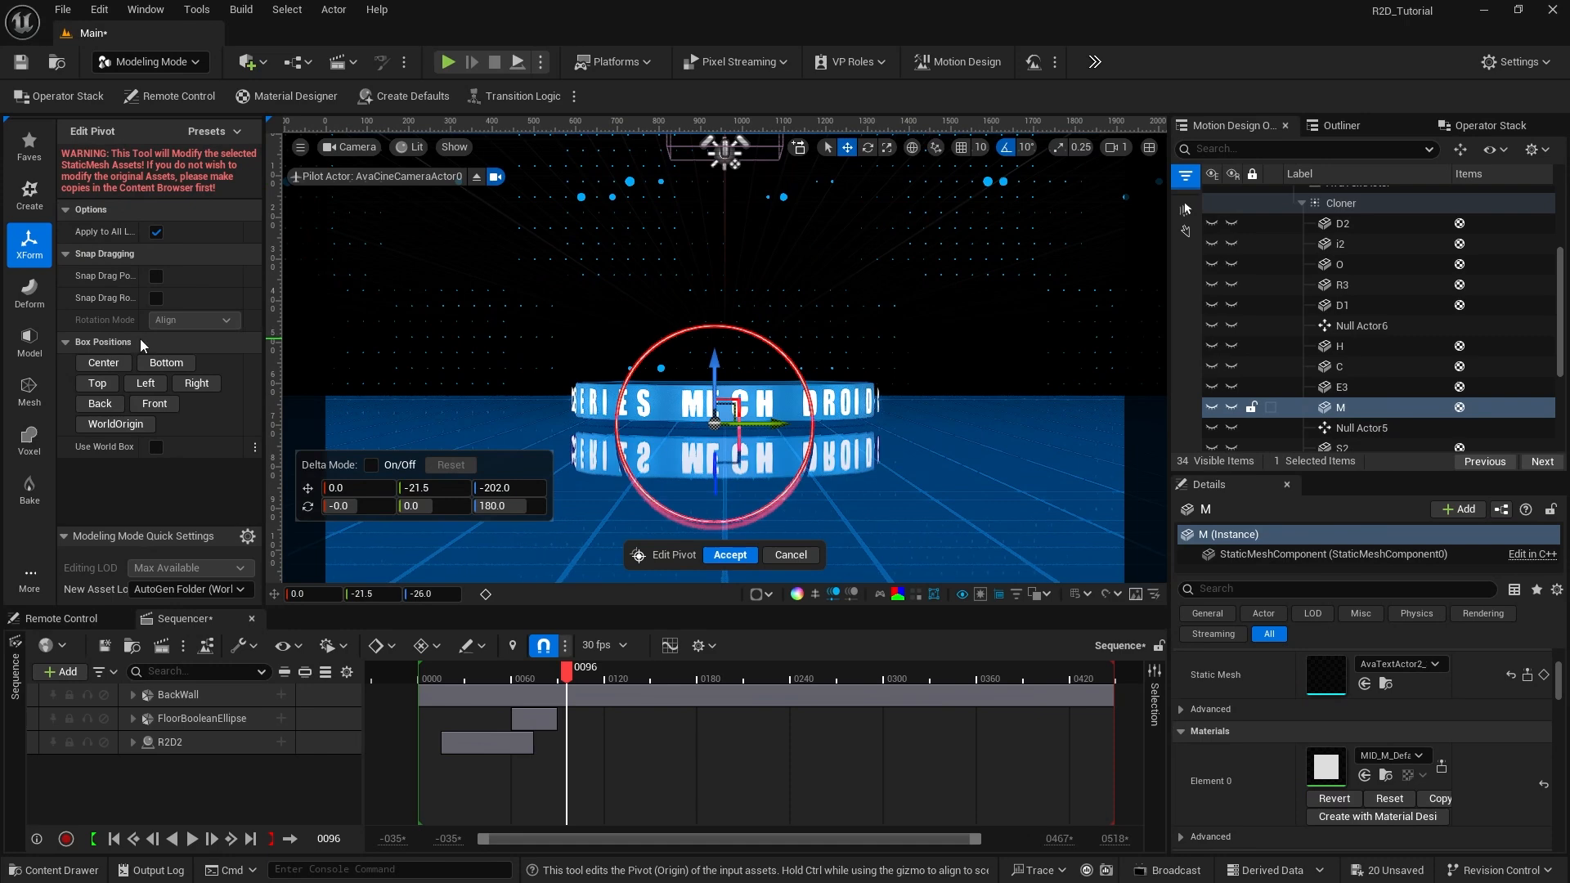
pyautogui.click(103, 364)
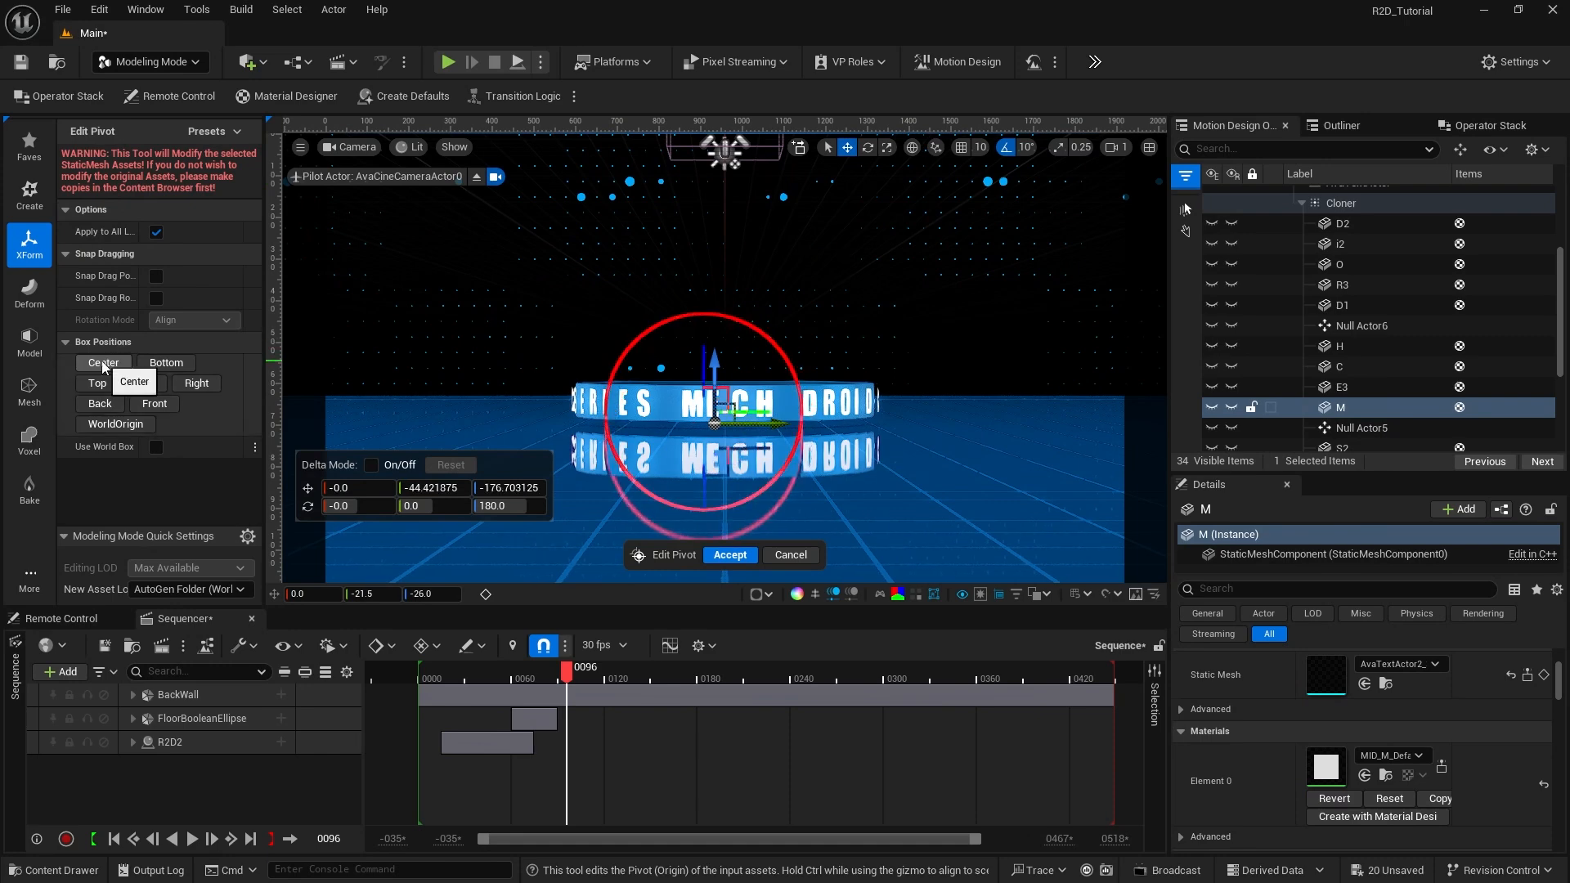
pyautogui.click(166, 362)
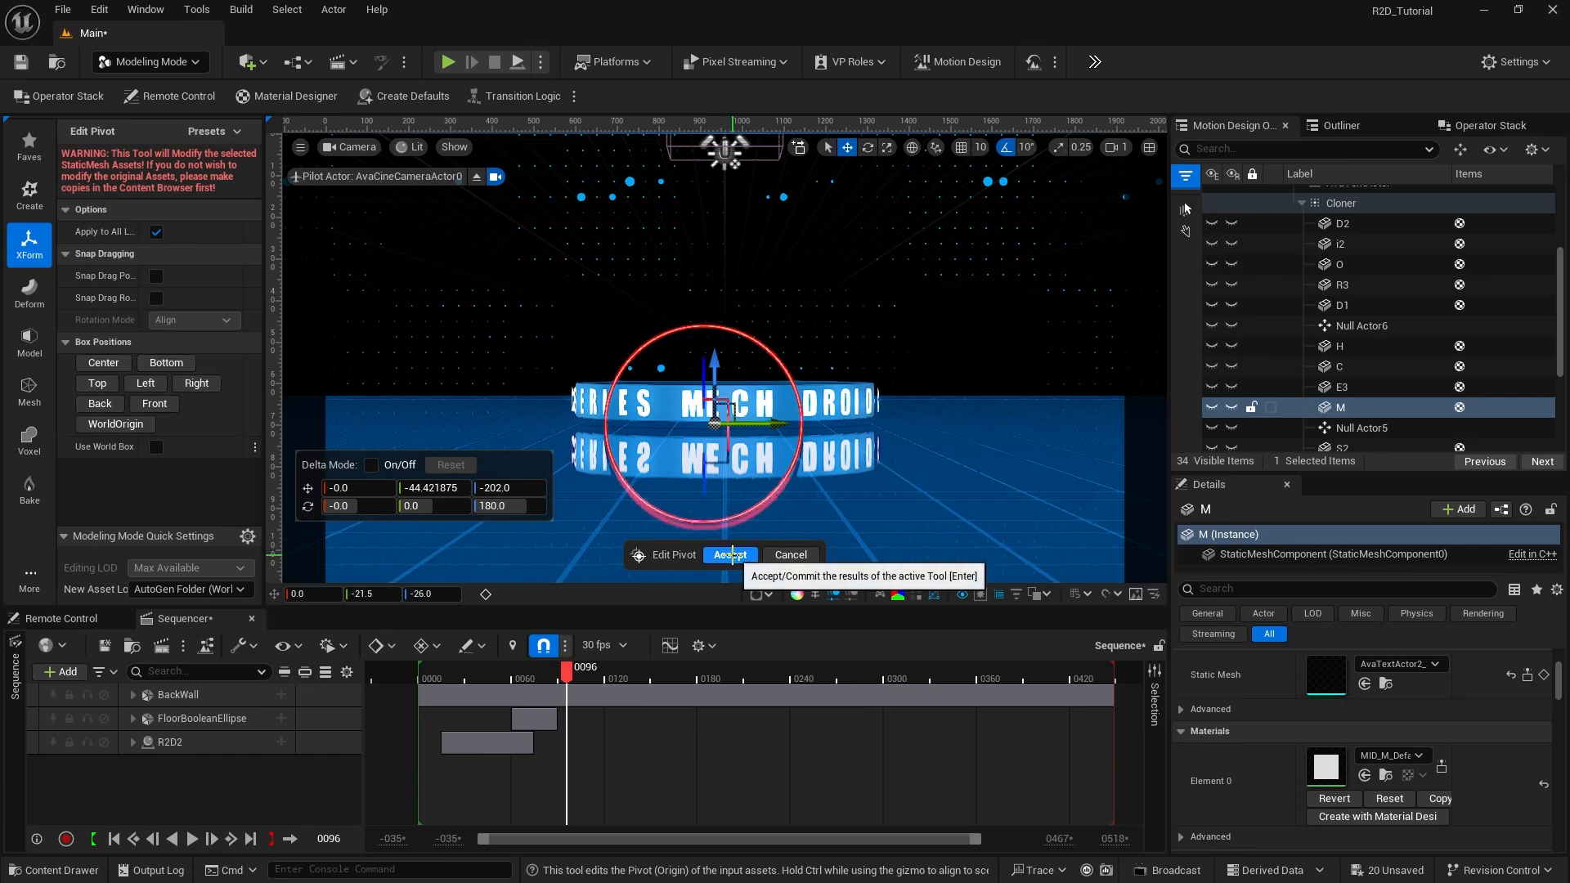
pyautogui.click(731, 554)
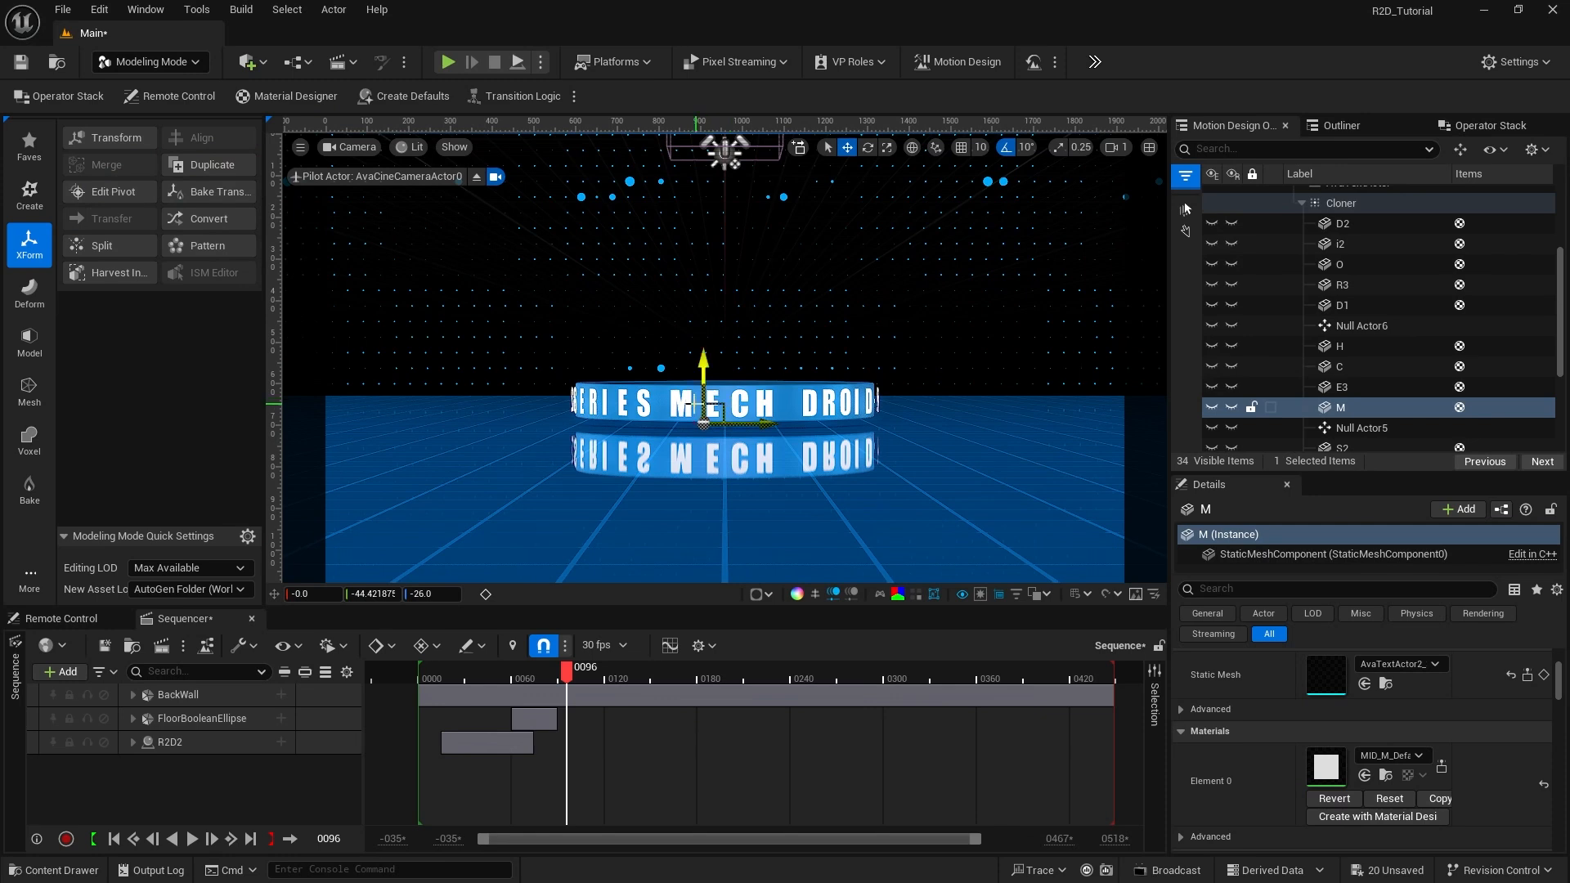
# Step: Return to Motion Design mode, collapse the Cloner's children and select the AvaTextActor
pyautogui.click(142, 64)
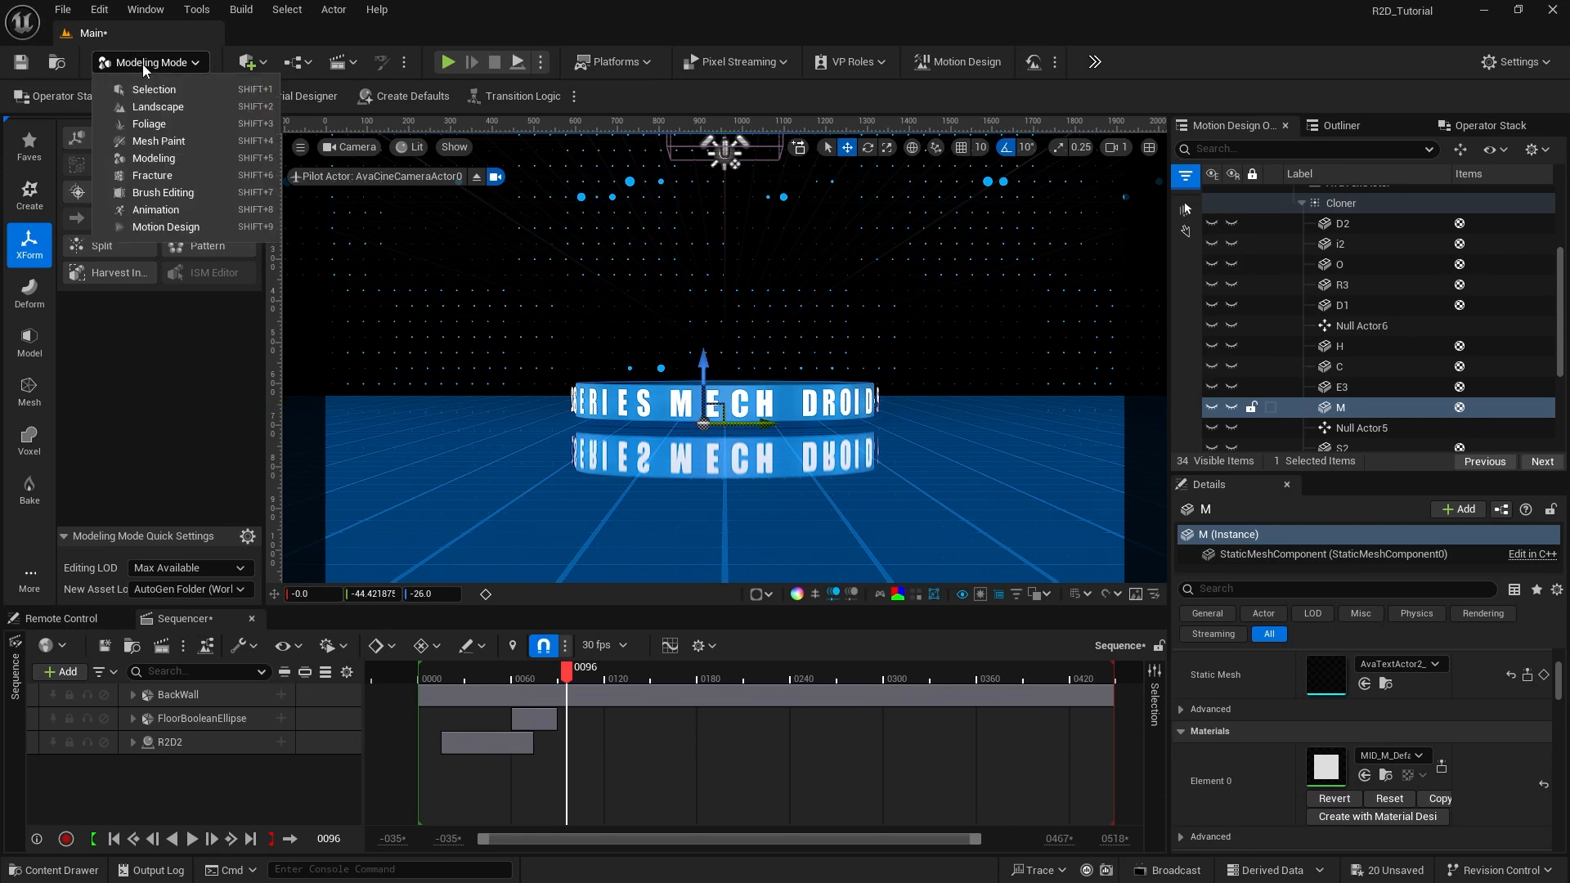
pyautogui.click(160, 228)
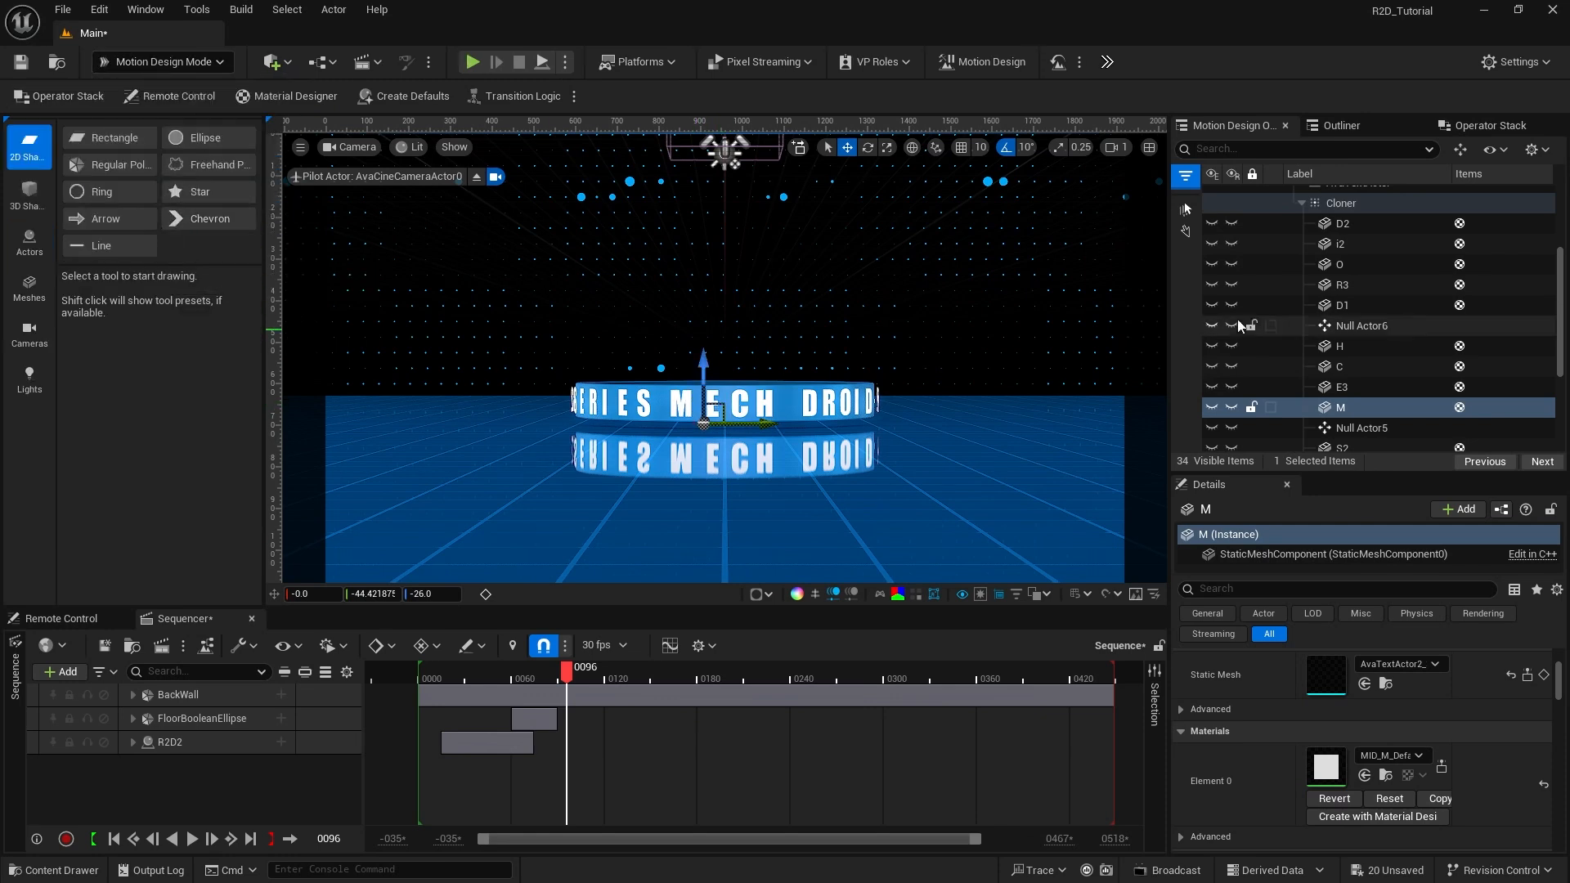
pyautogui.click(1303, 201)
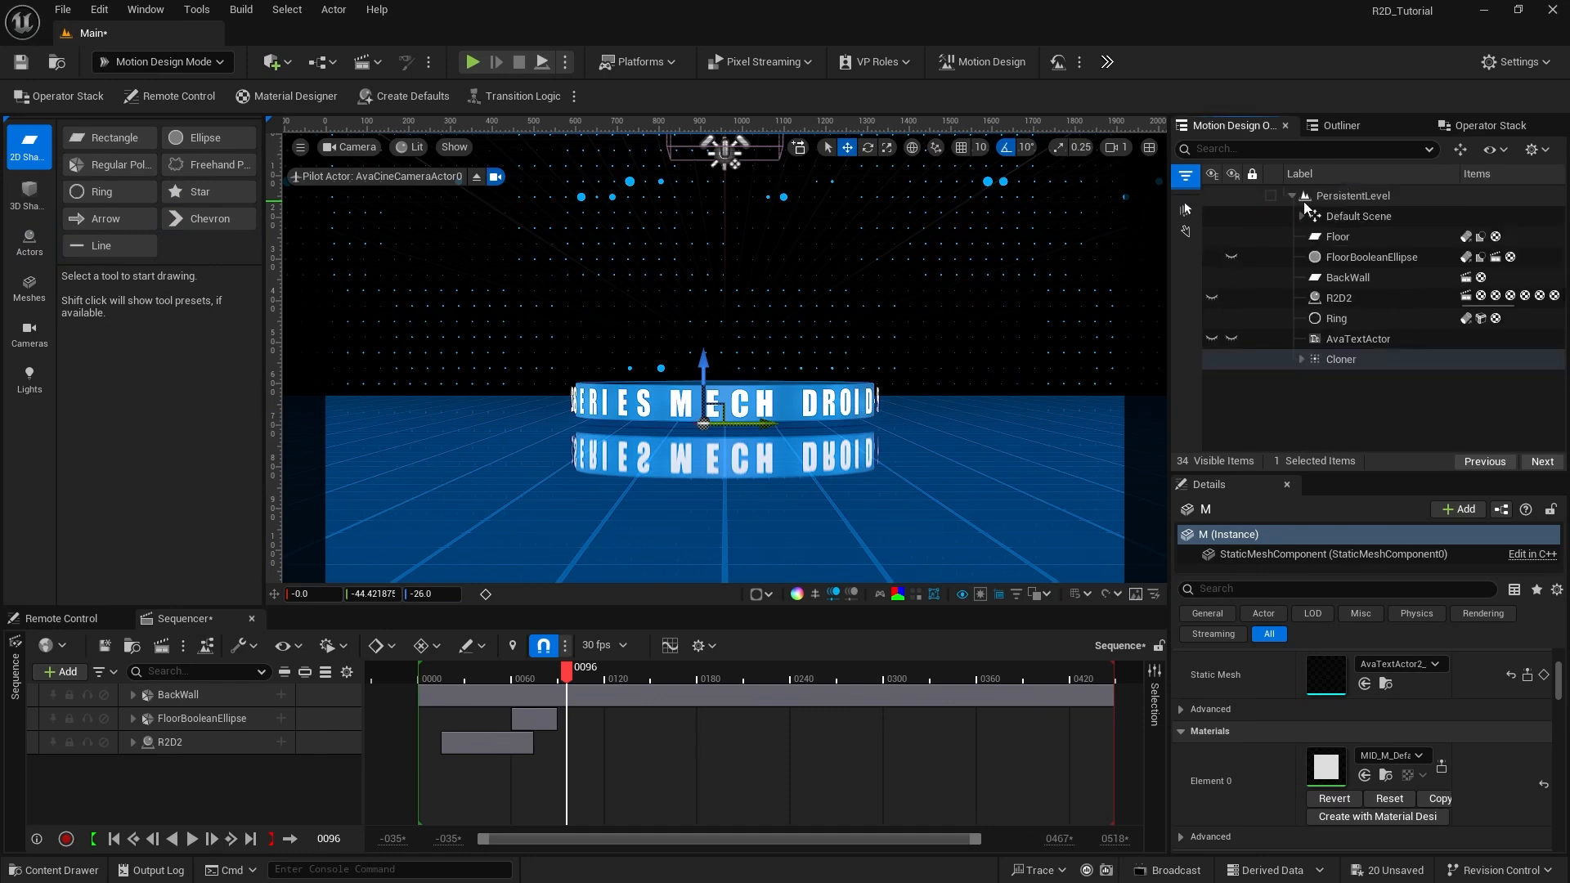
pyautogui.click(1353, 399)
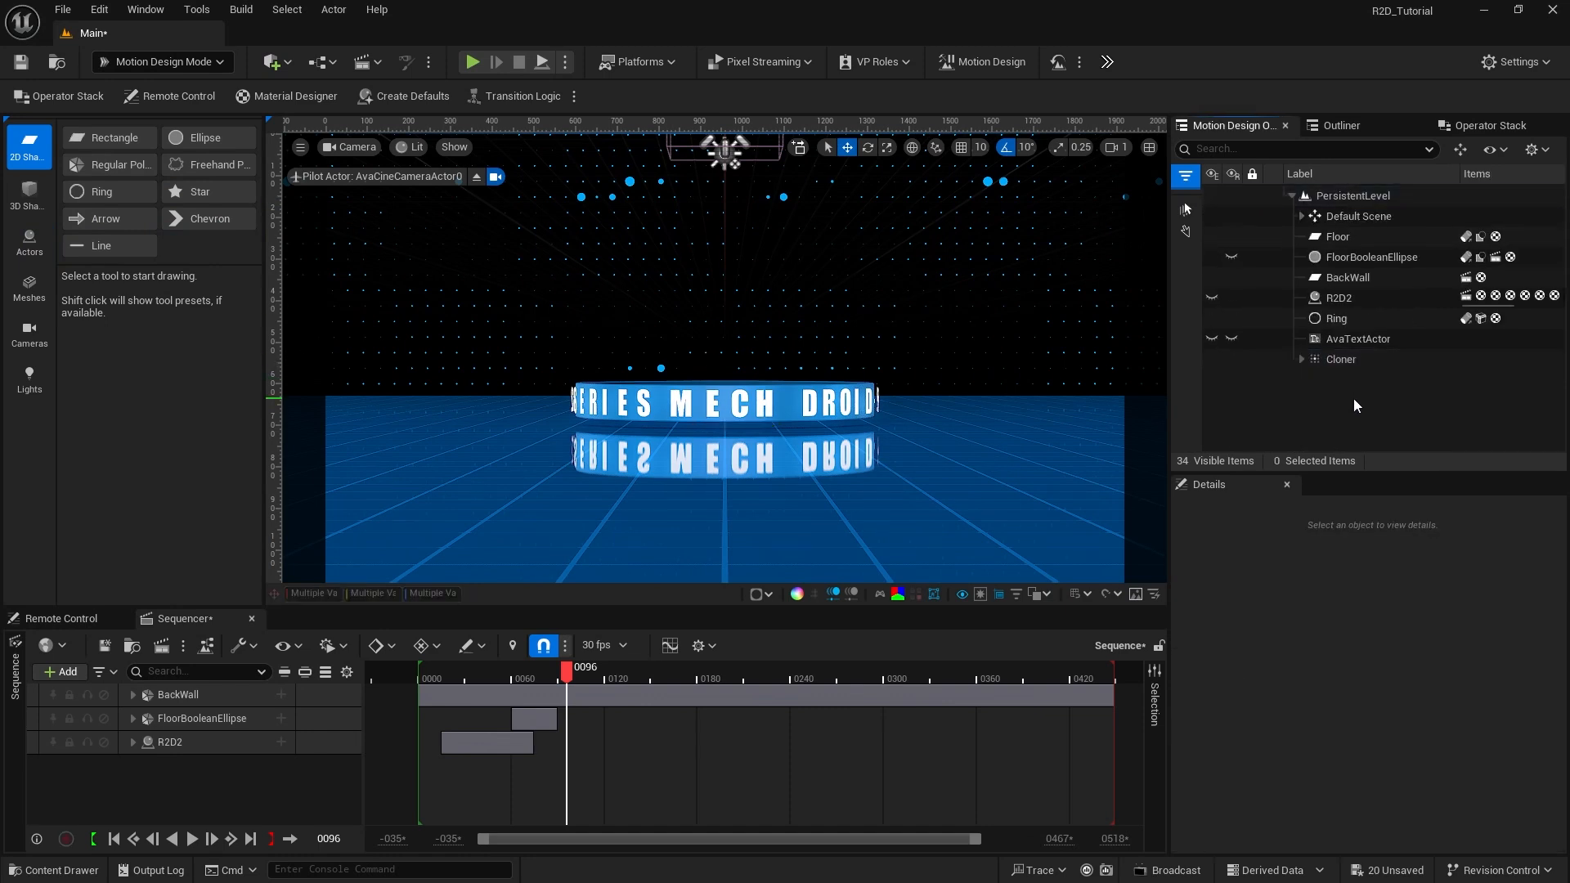
pyautogui.click(1352, 339)
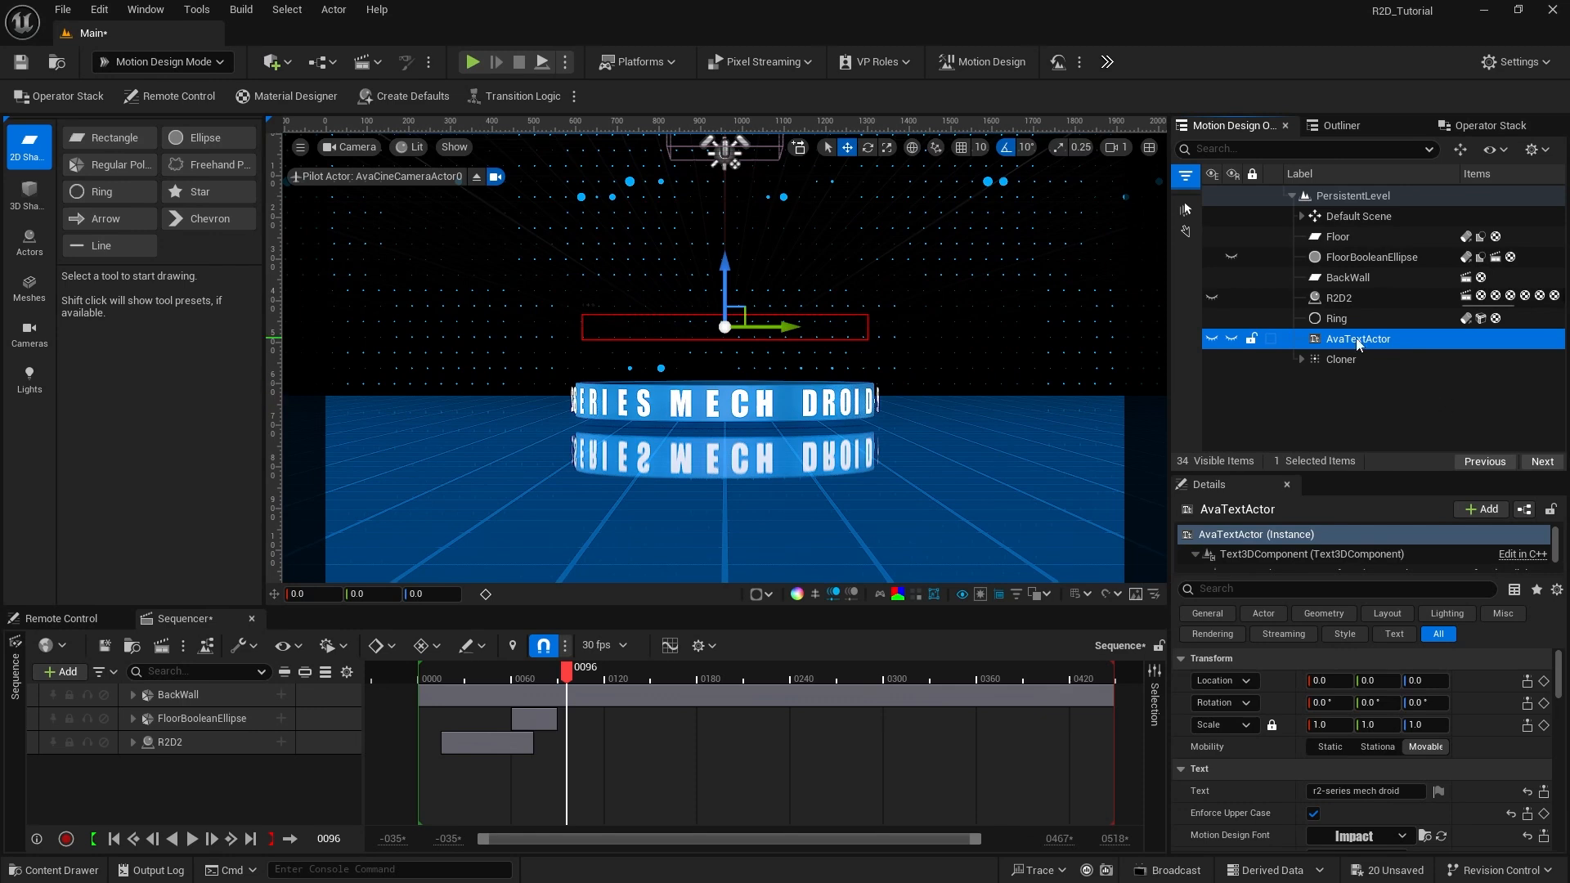
# Step: Enable the Outline option on the AvaTextActor and show the text in the viewport in place of the hidden Cloner
pyautogui.moveTo(1278, 464); pyautogui.dragTo(1278, 370)
pyautogui.scroll(-10, 1272, 686)
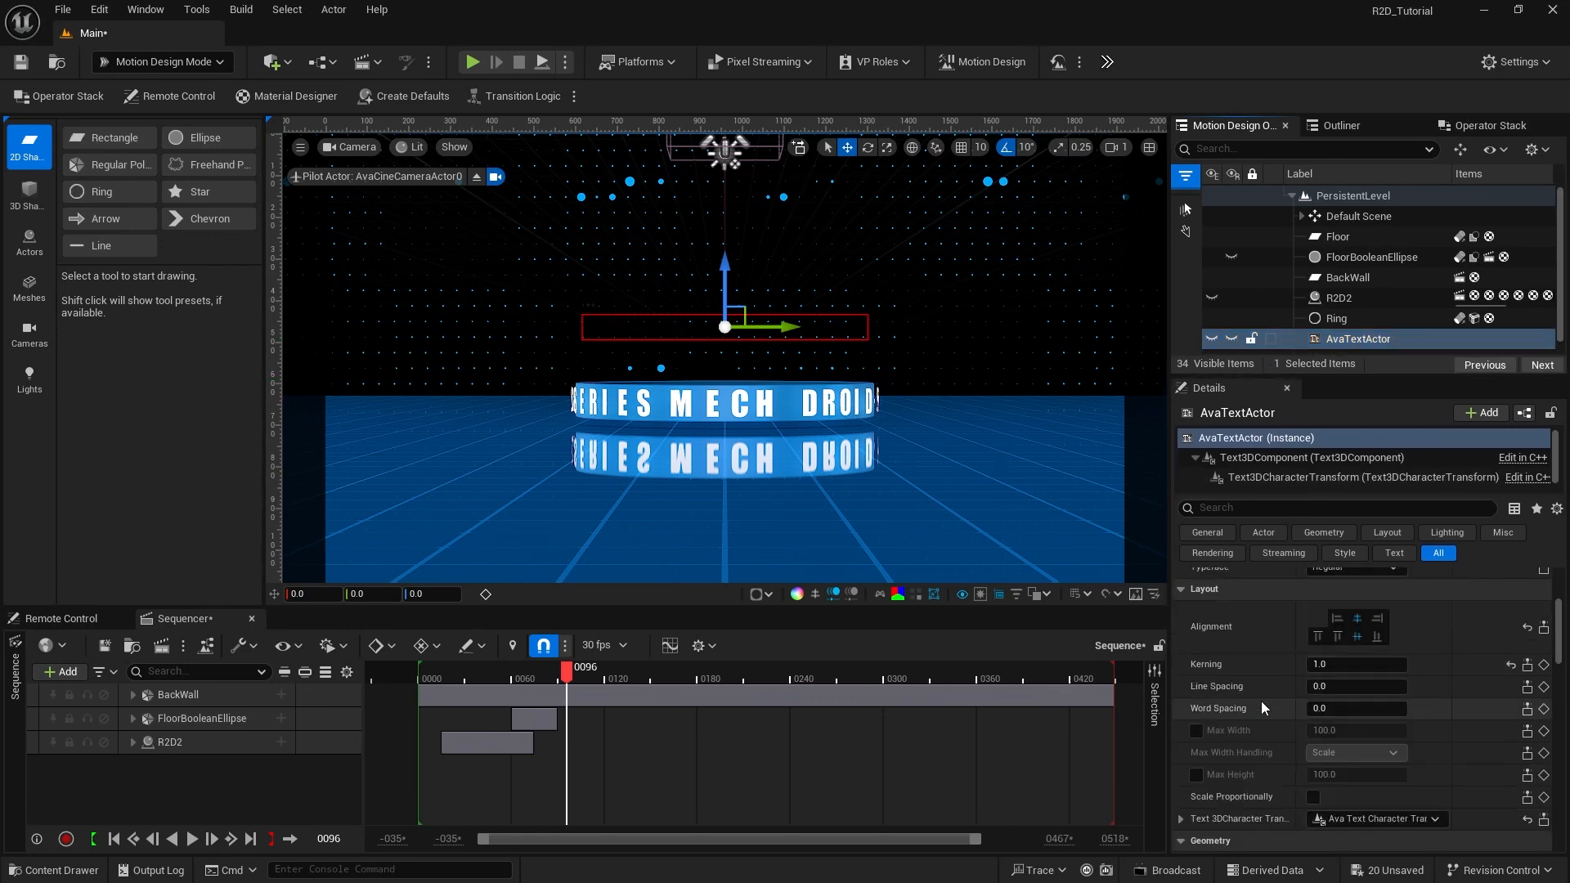
pyautogui.scroll(-3, 1254, 713)
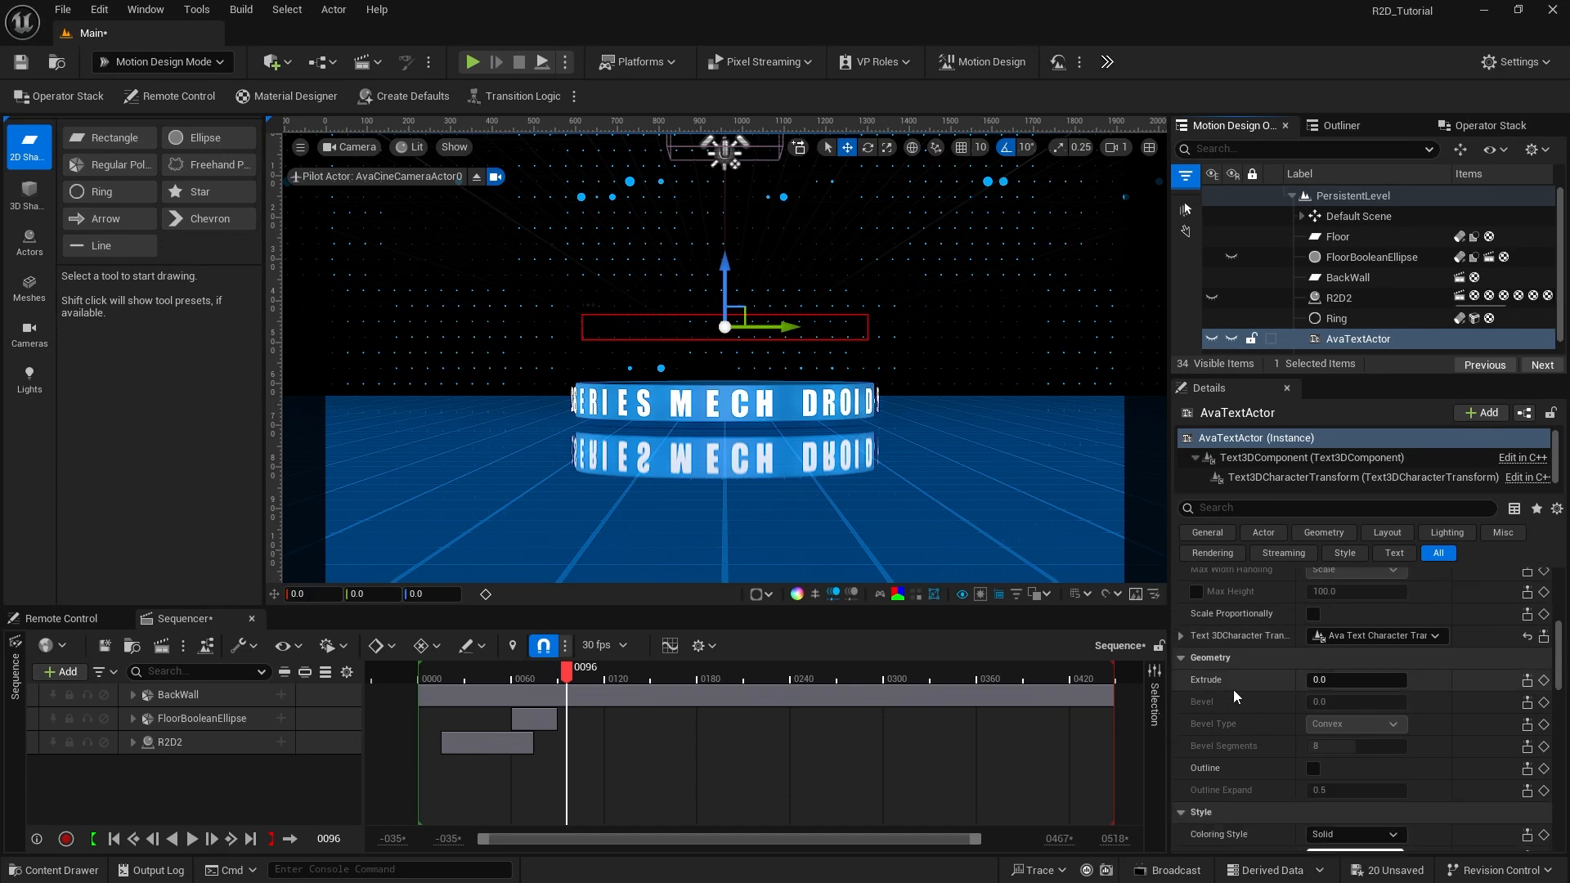
pyautogui.click(1313, 769)
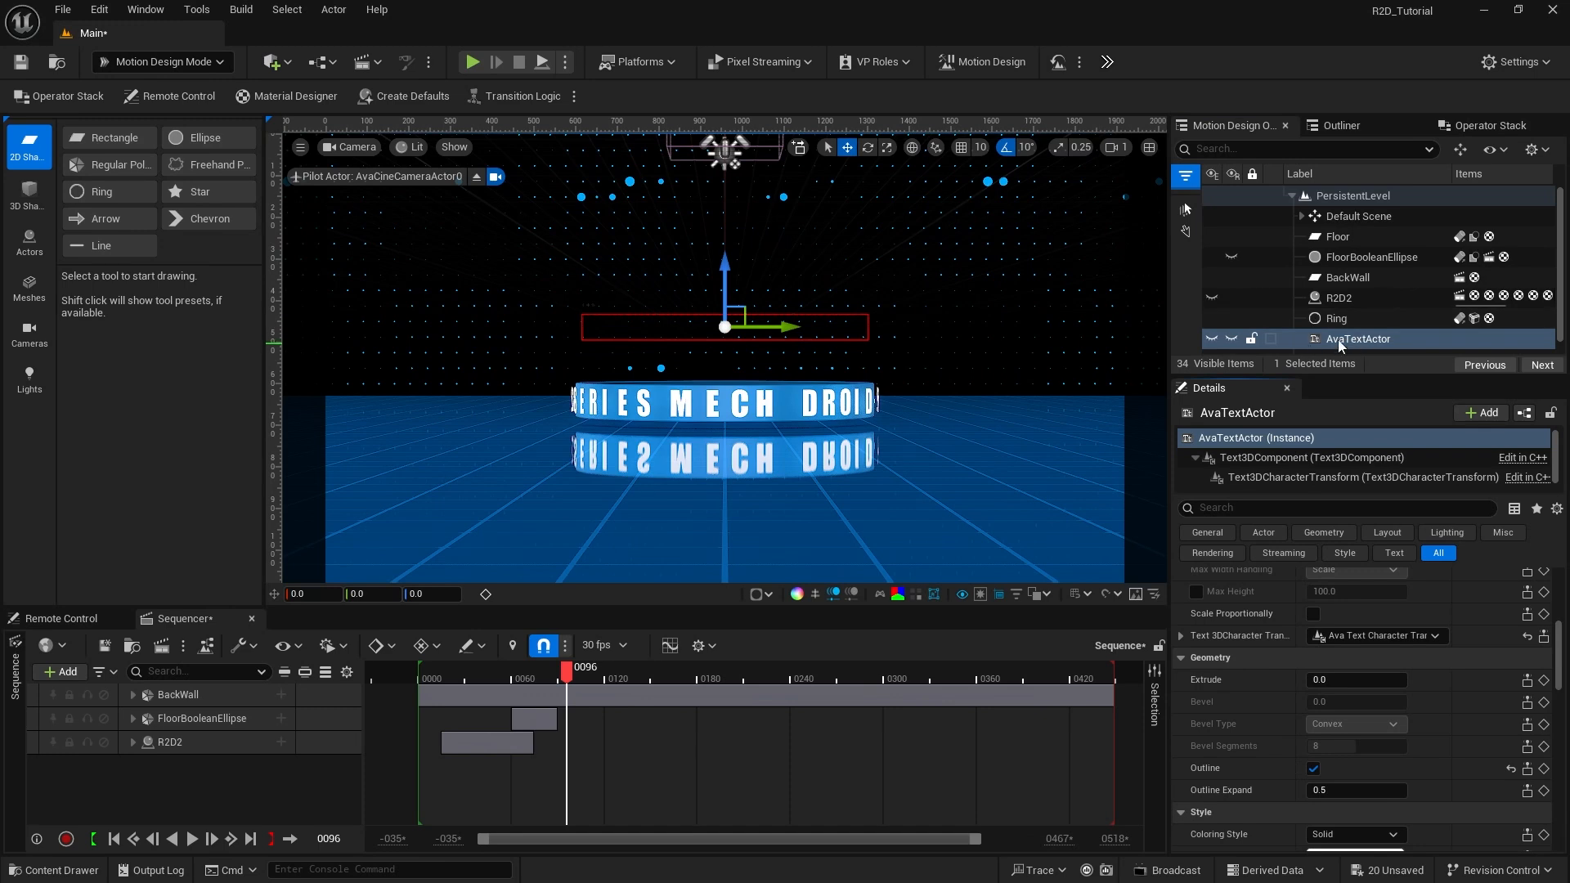
pyautogui.click(1211, 338)
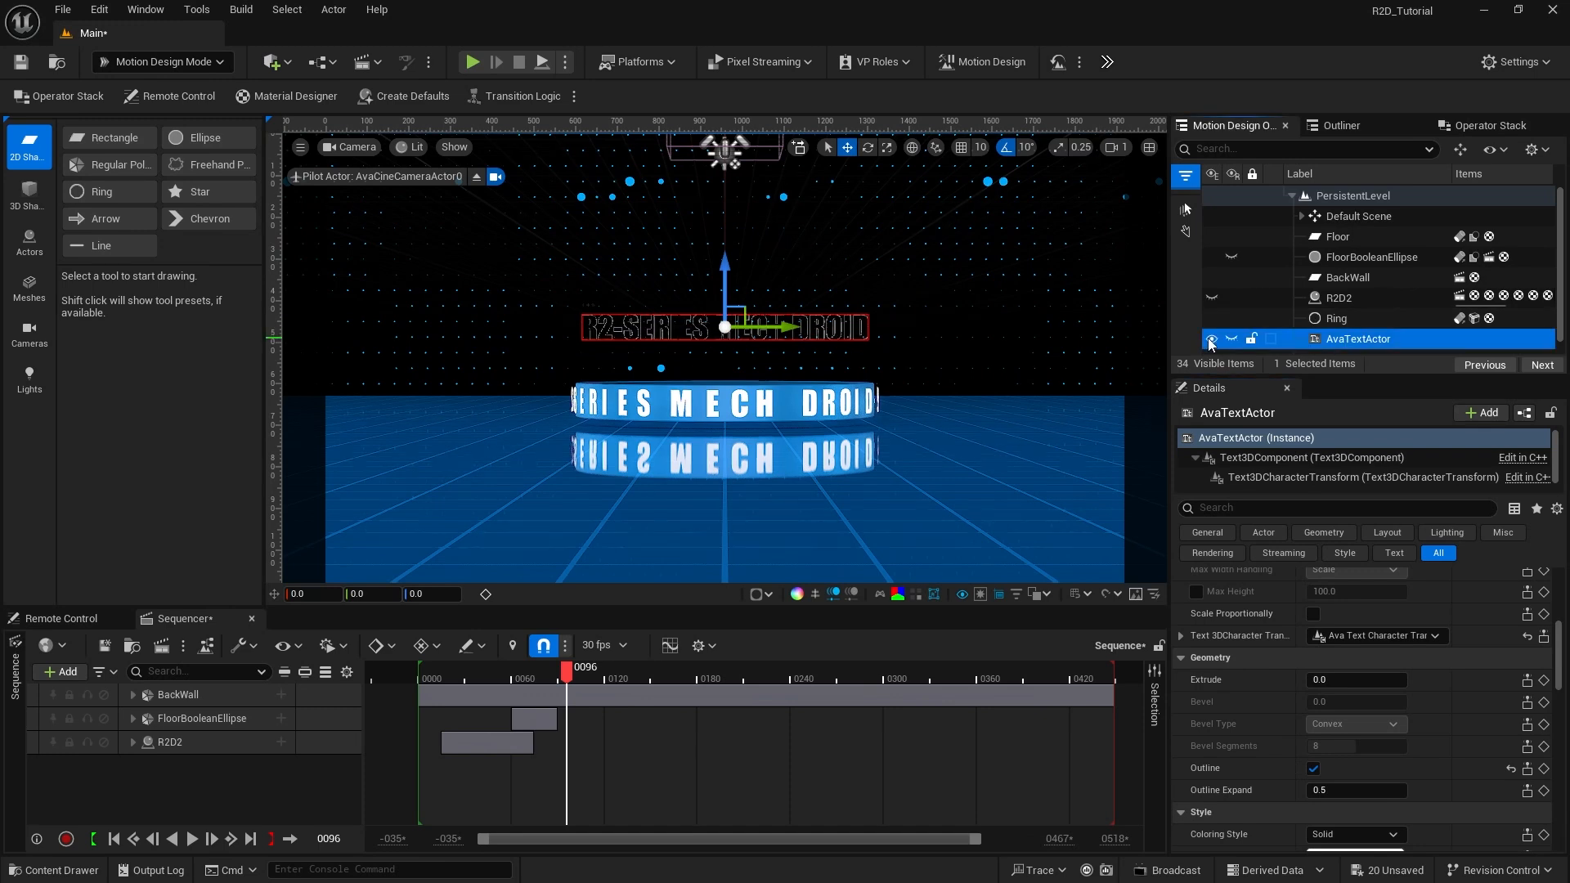
pyautogui.scroll(-1, 1309, 327)
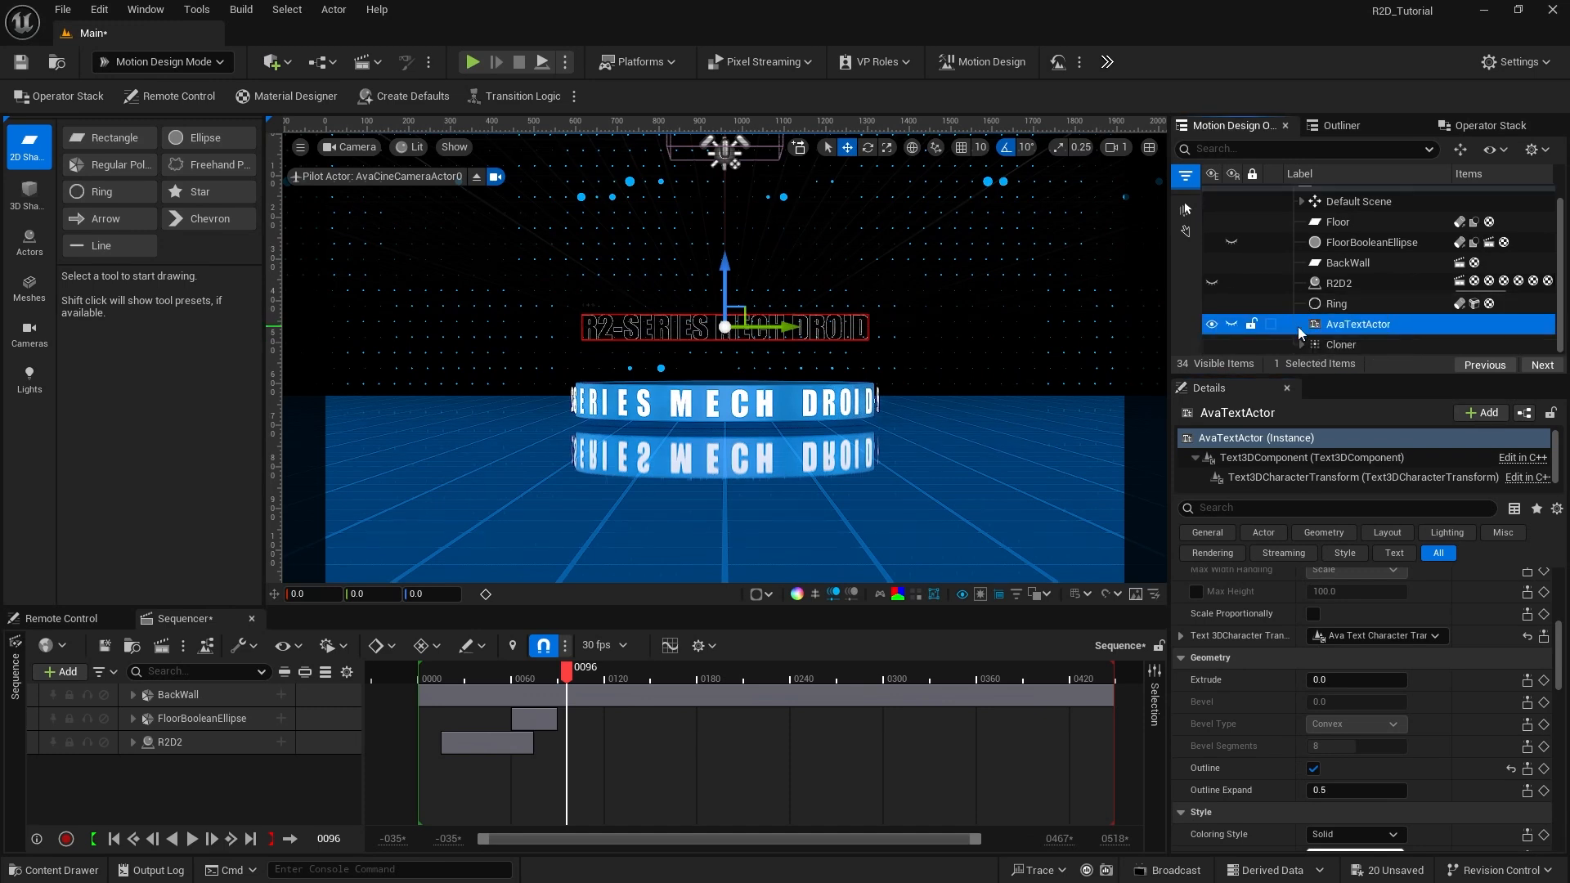
pyautogui.click(1211, 344)
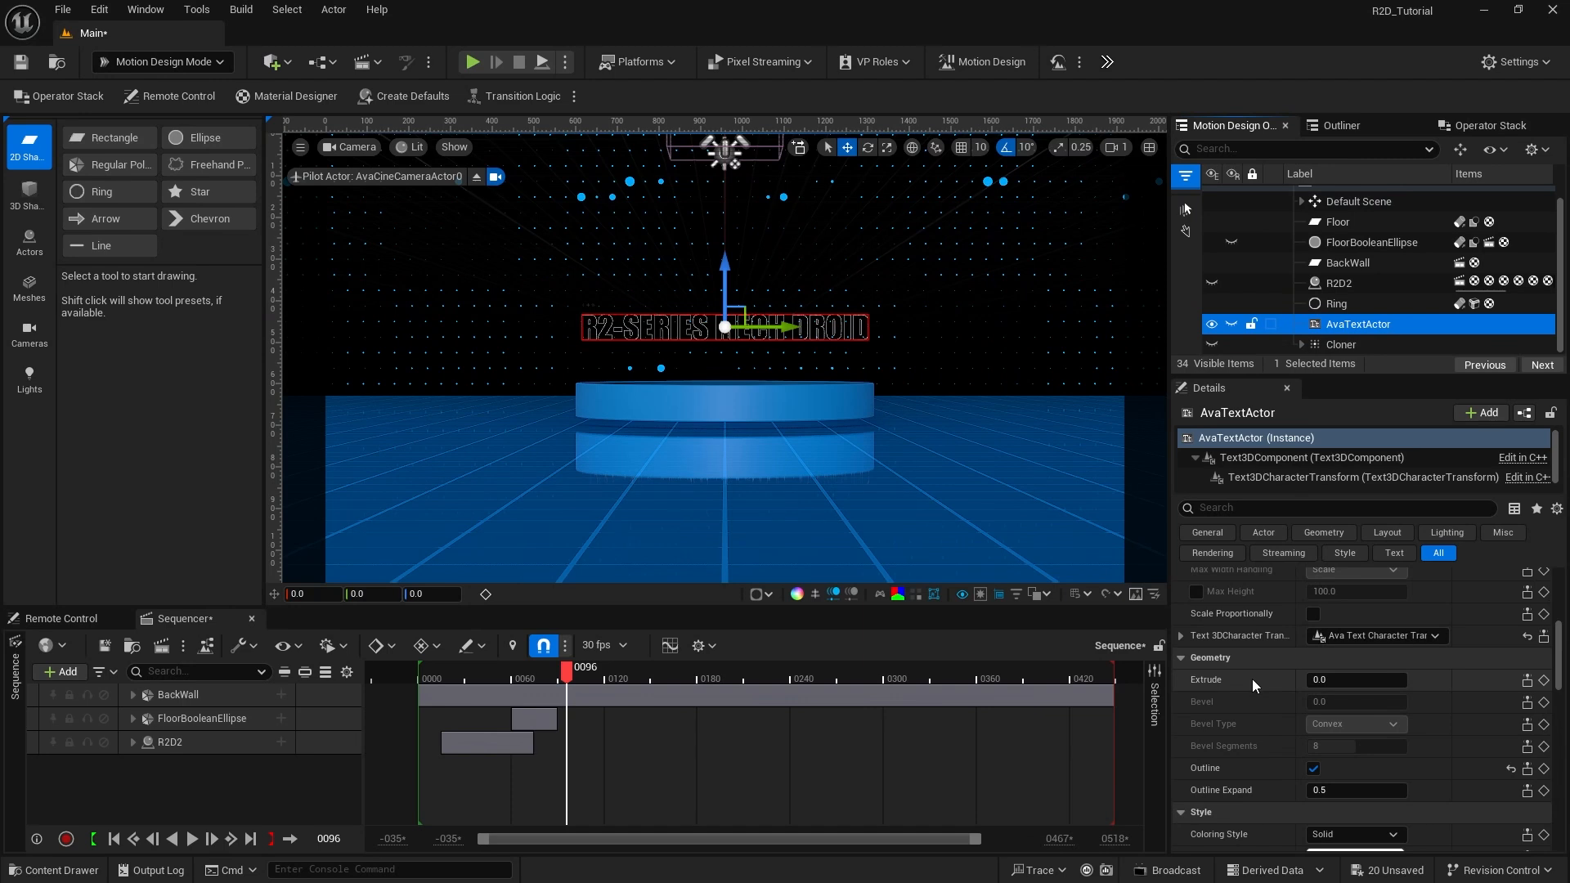
# Step: Set the outlined text's Extrude to 2.0 and keep the AvaTextActor selected
pyautogui.click(1324, 681)
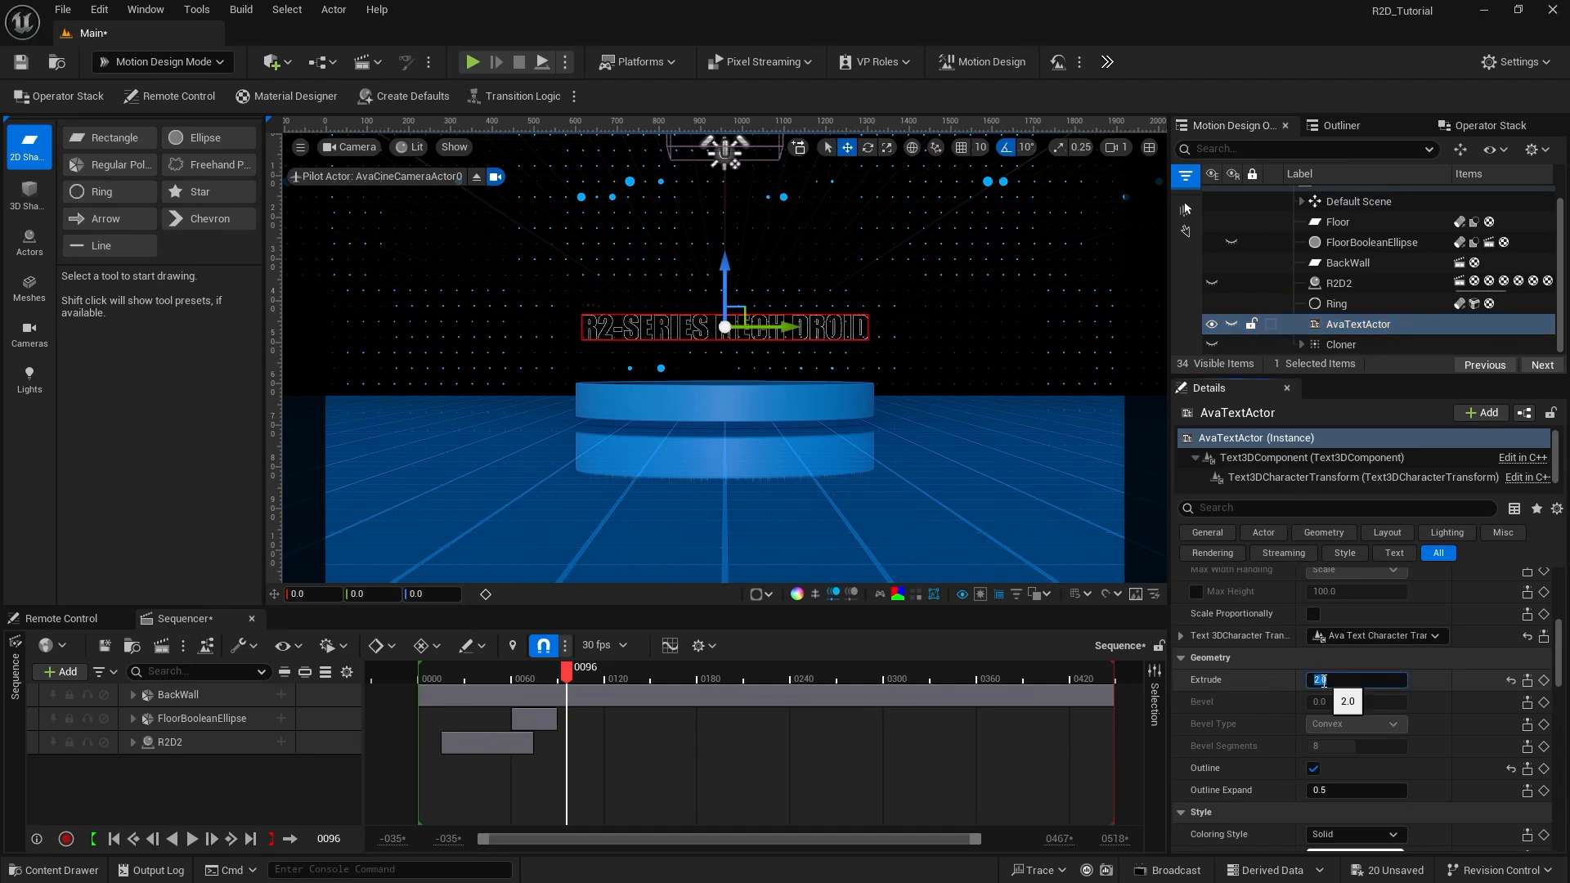
pyautogui.scroll(3, 1324, 680)
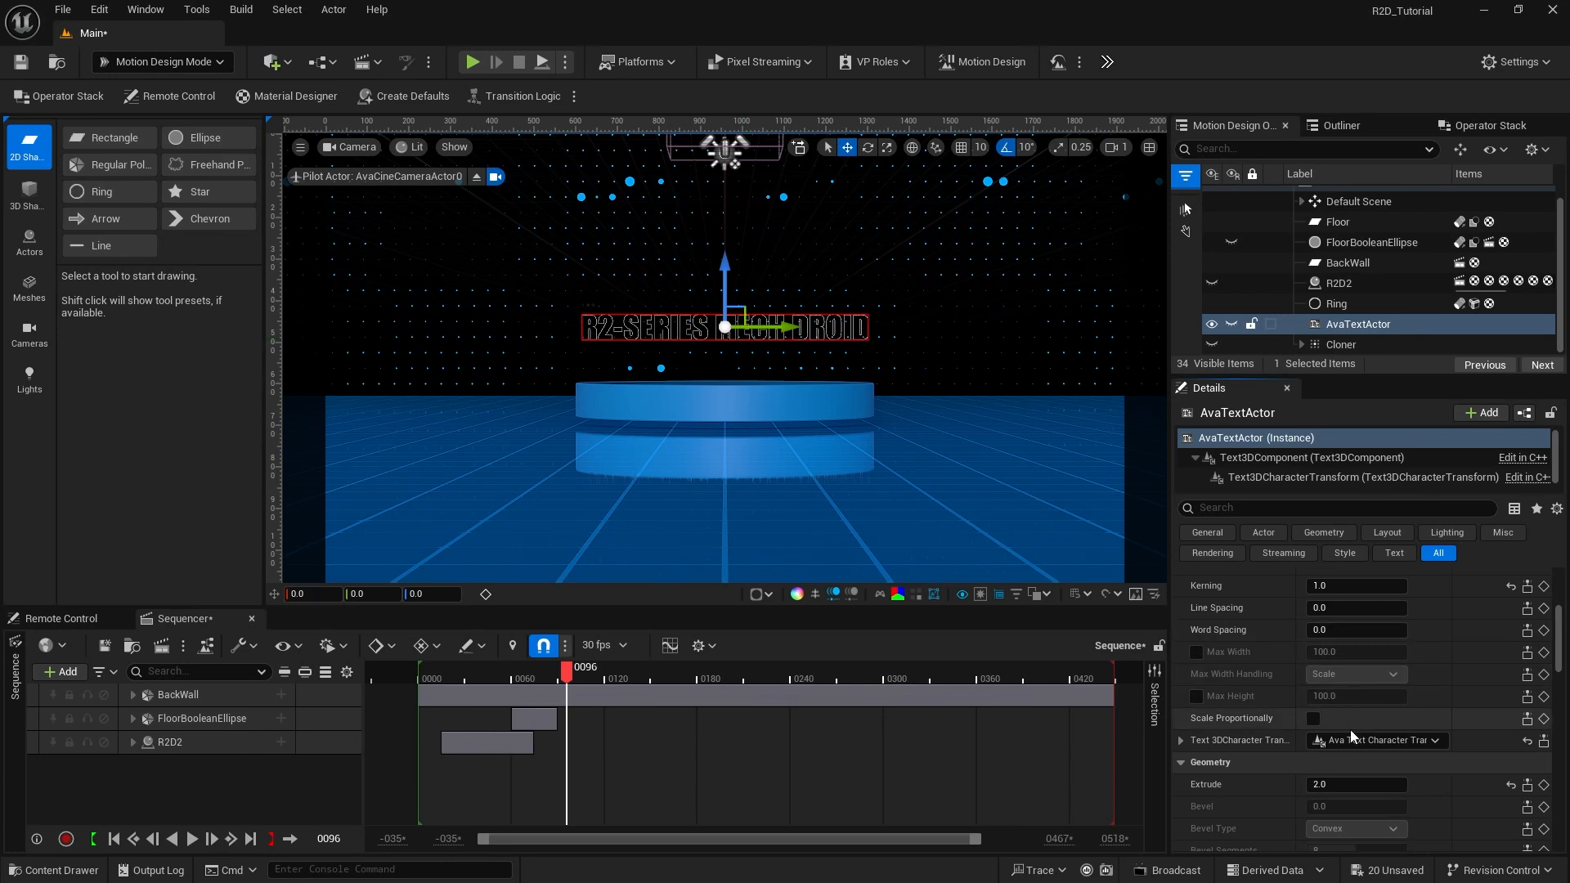
pyautogui.click(1358, 326)
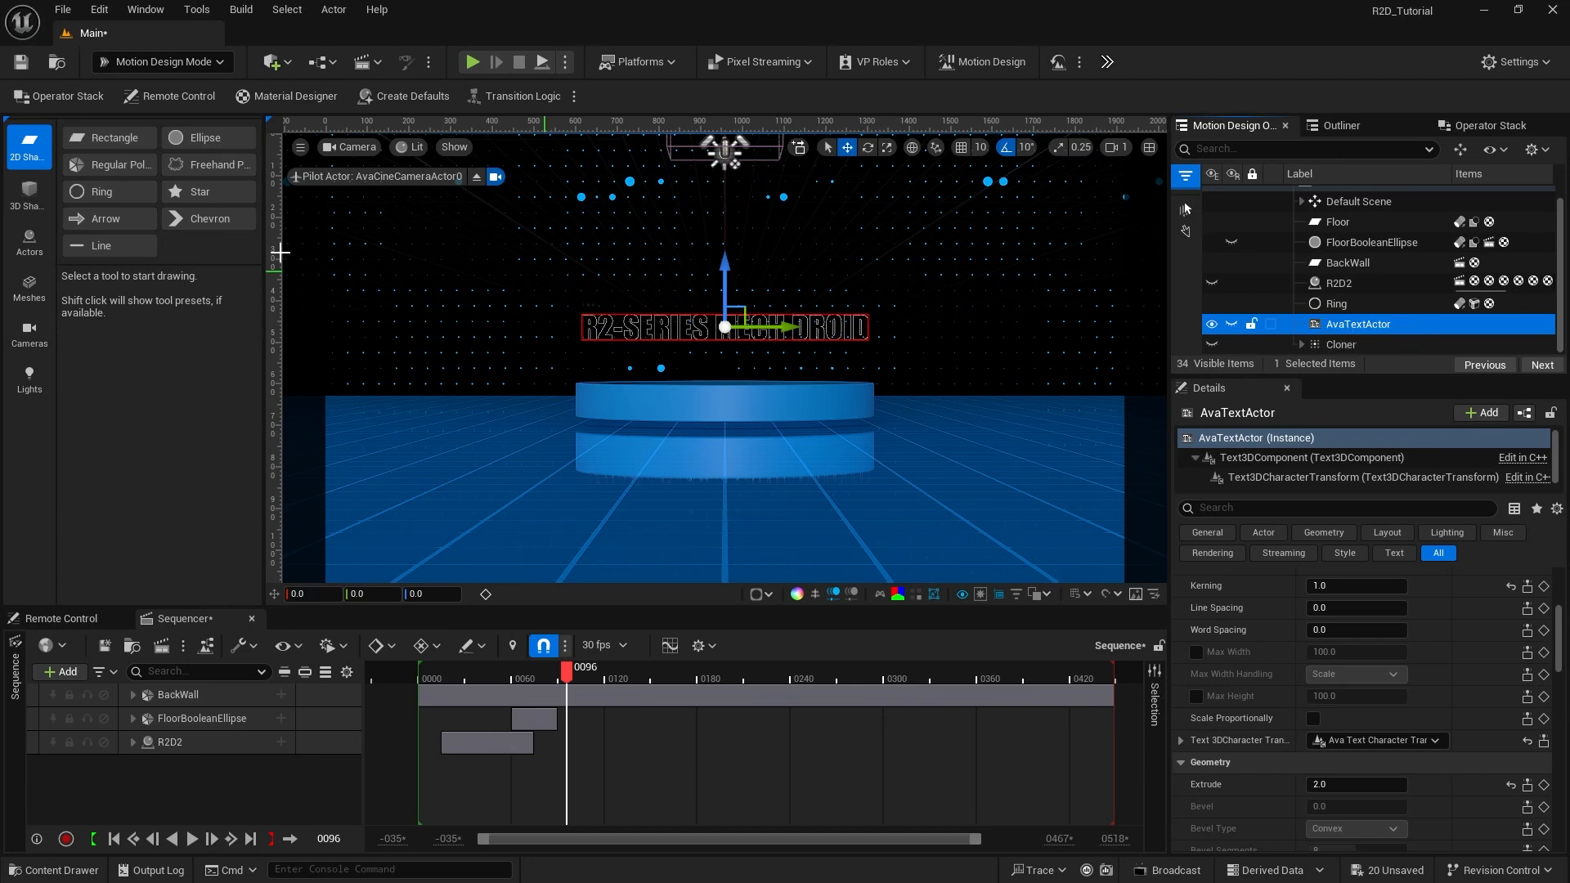
# Step: In Modeling mode, convert the AvaTextActor to a Static Mesh with transferred materials and collision, and split it into separate letter meshes
pyautogui.click(147, 61)
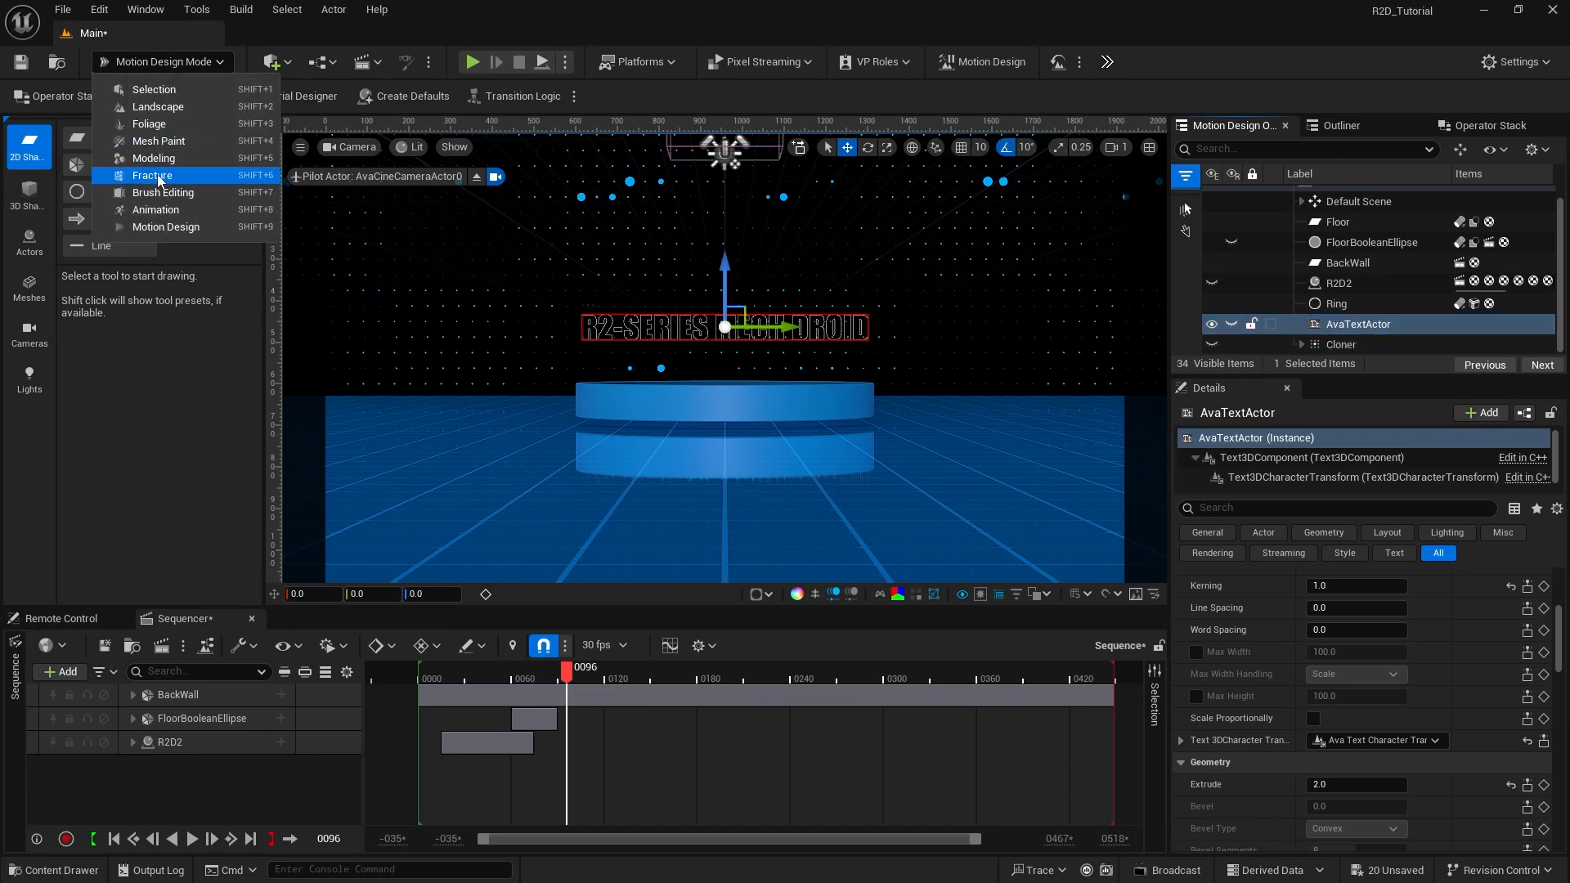
pyautogui.press('Escape')
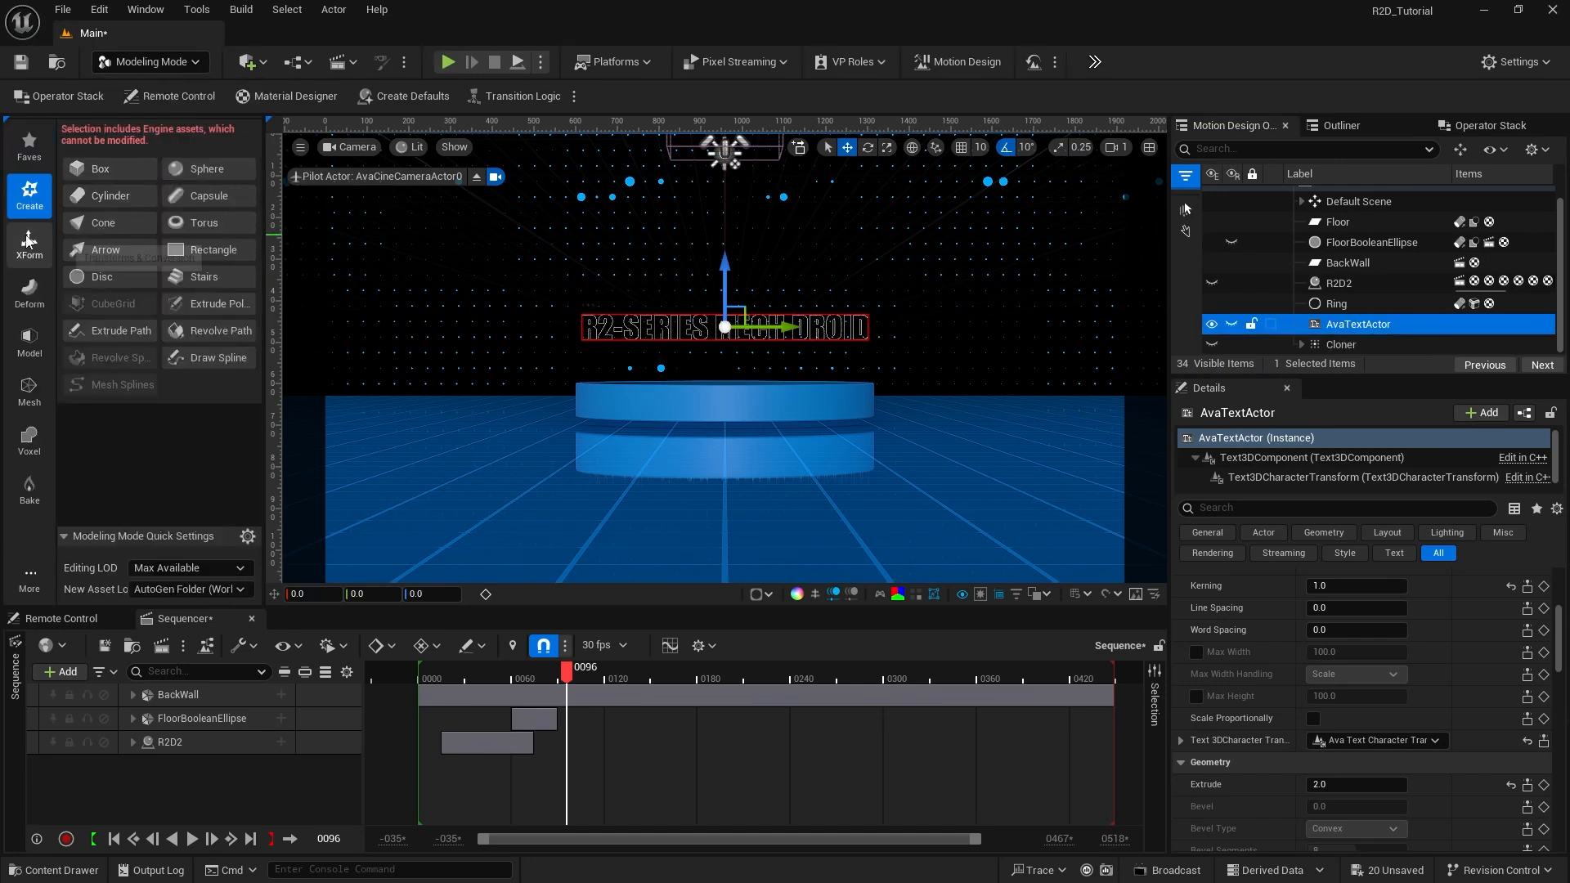
pyautogui.click(27, 239)
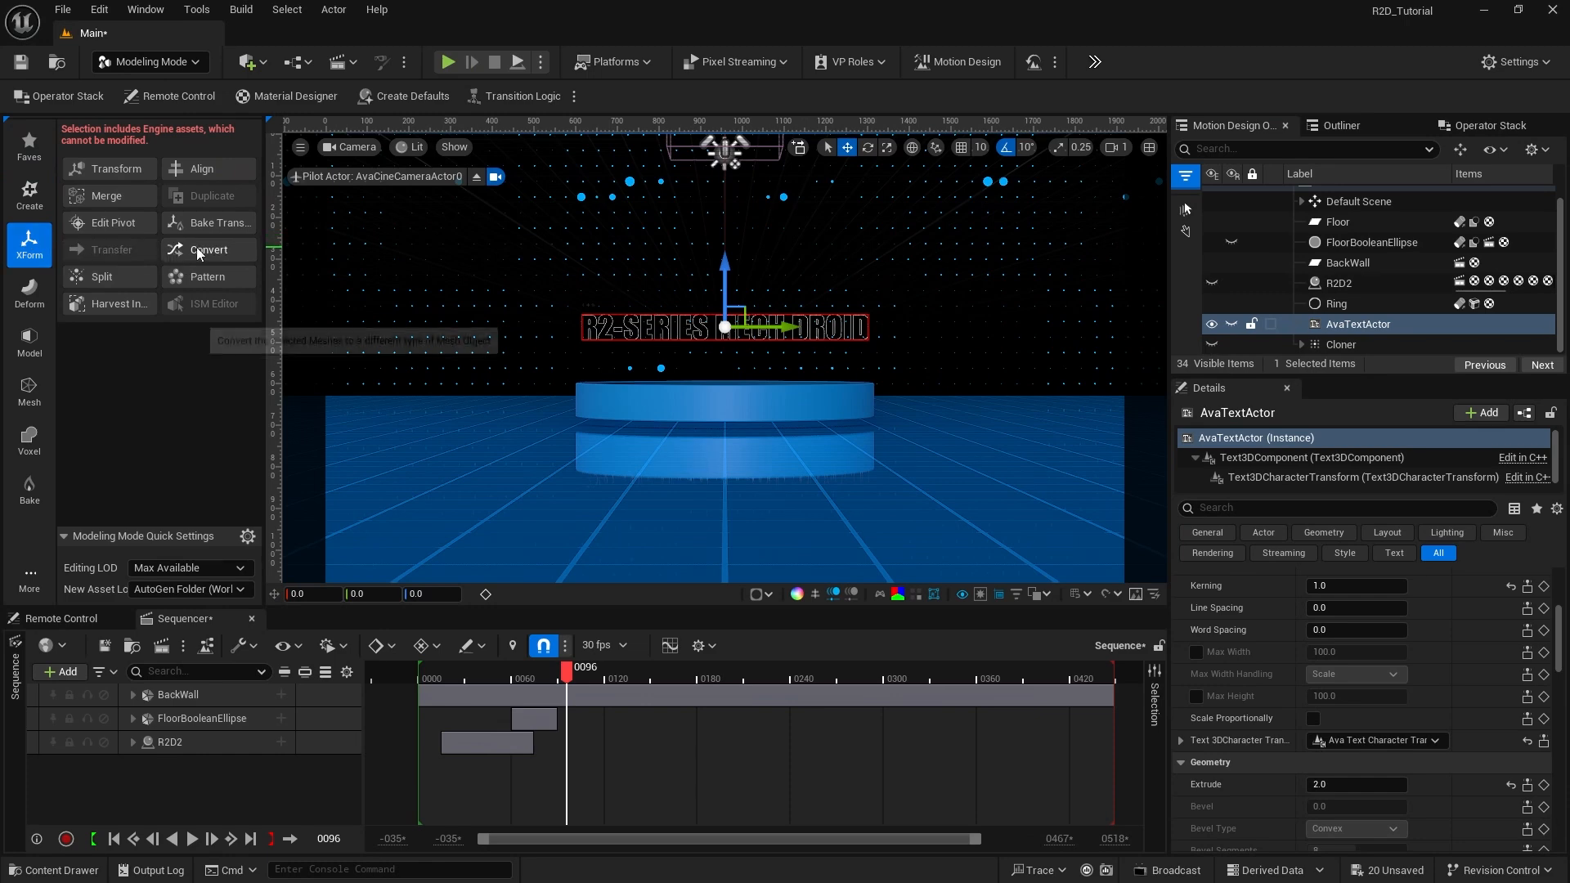
pyautogui.click(209, 250)
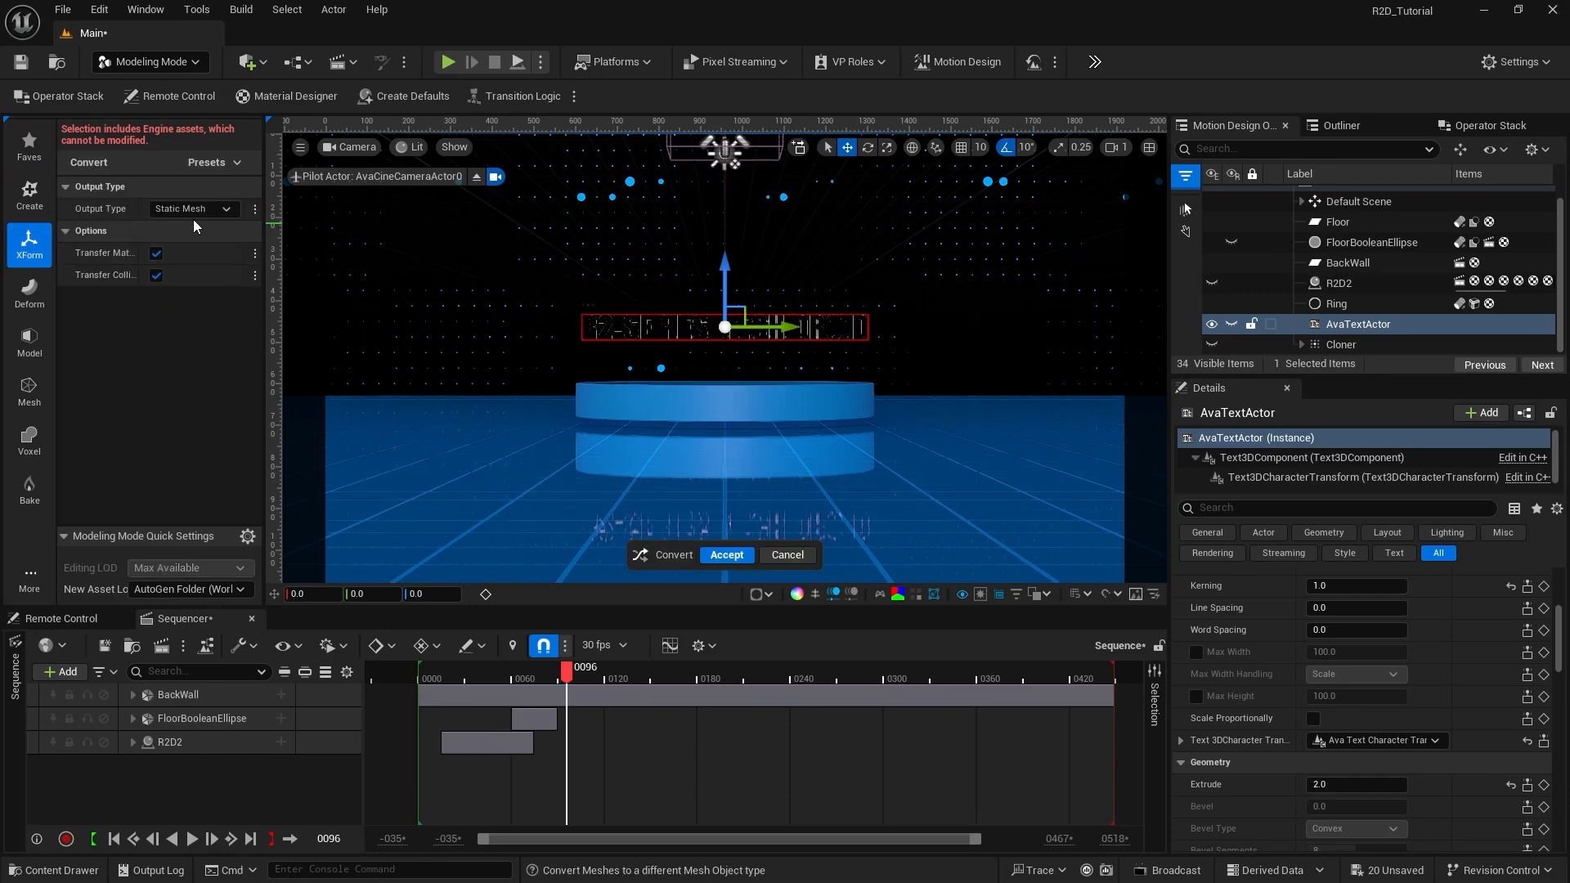
pyautogui.click(718, 555)
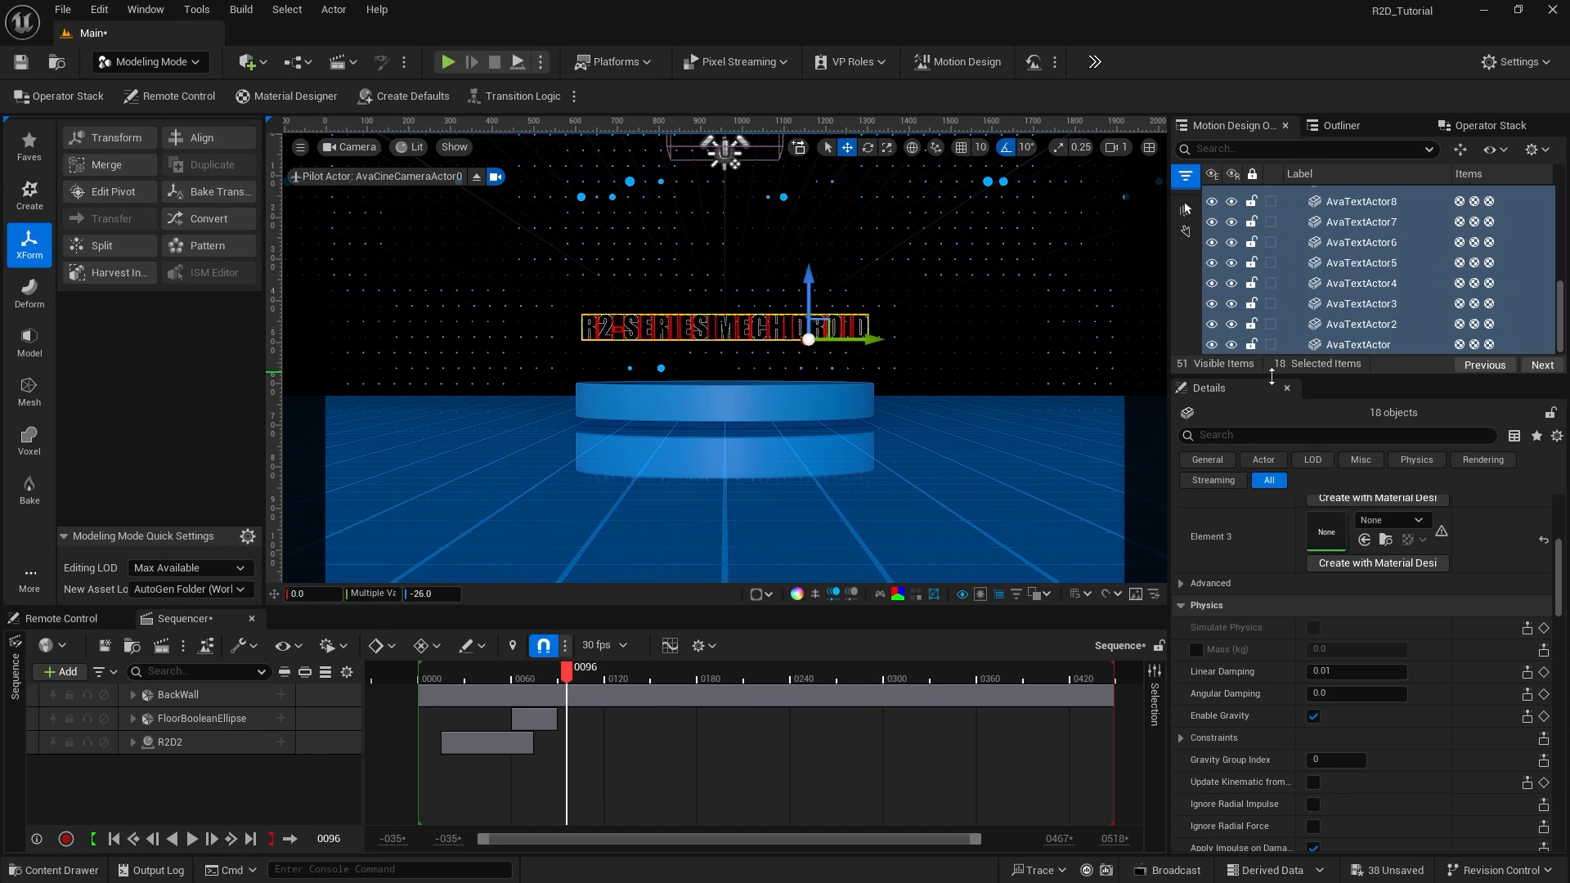
# Step: Rename the split text meshes after their characters, from R1, #2 and - through D2, numbering repeated letters
pyautogui.moveTo(1265, 376); pyautogui.dragTo(1274, 680)
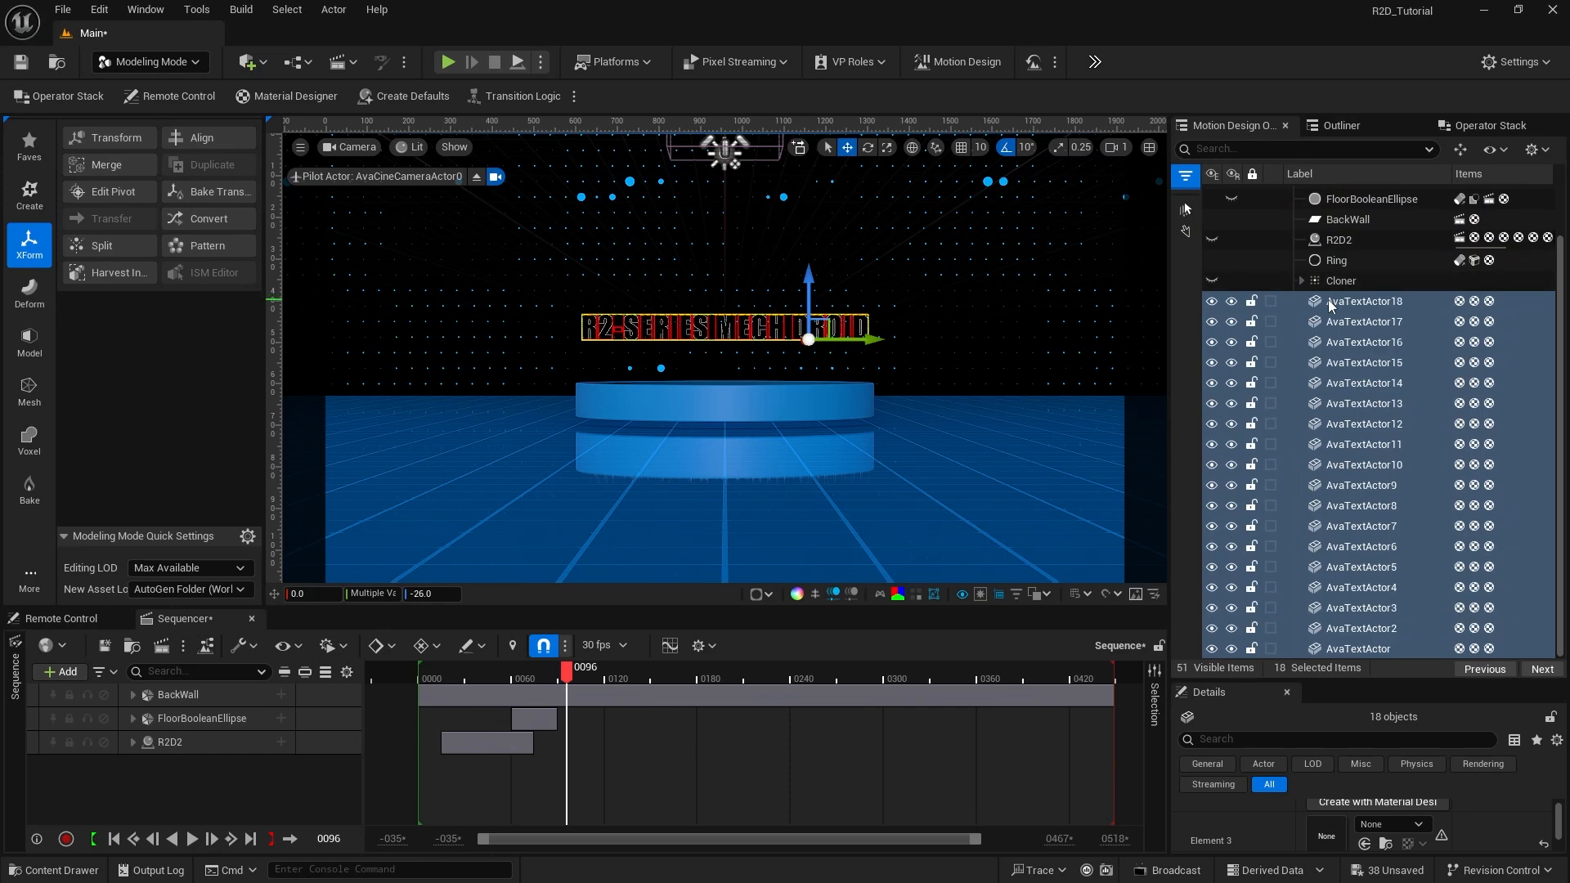
pyautogui.click(1328, 300)
pyautogui.click(1330, 302)
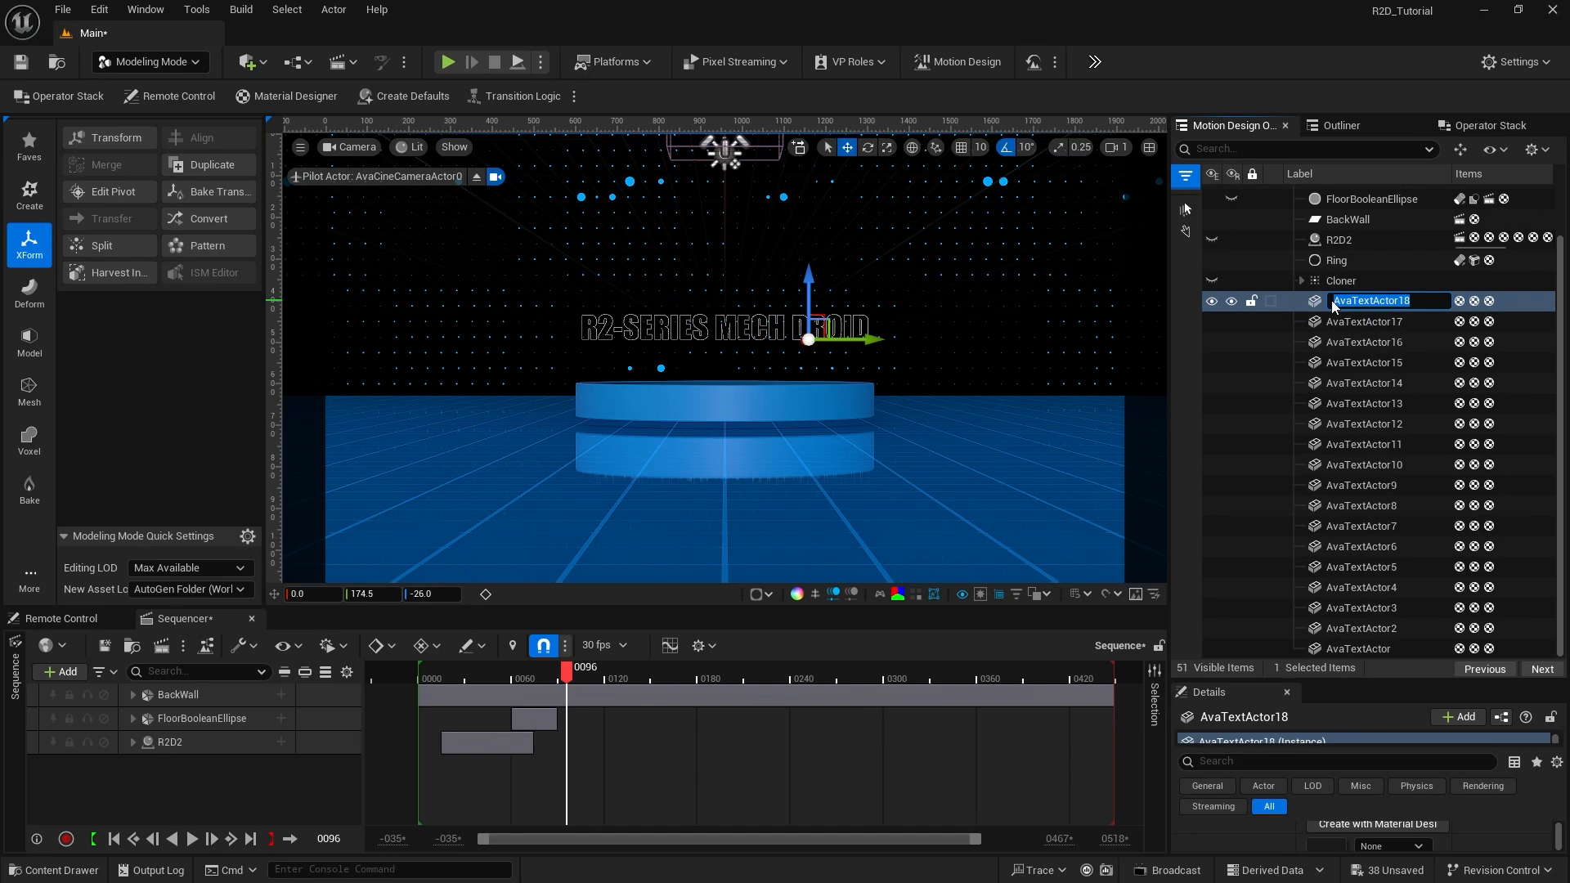
pyautogui.write('R1')
pyautogui.press('Return')
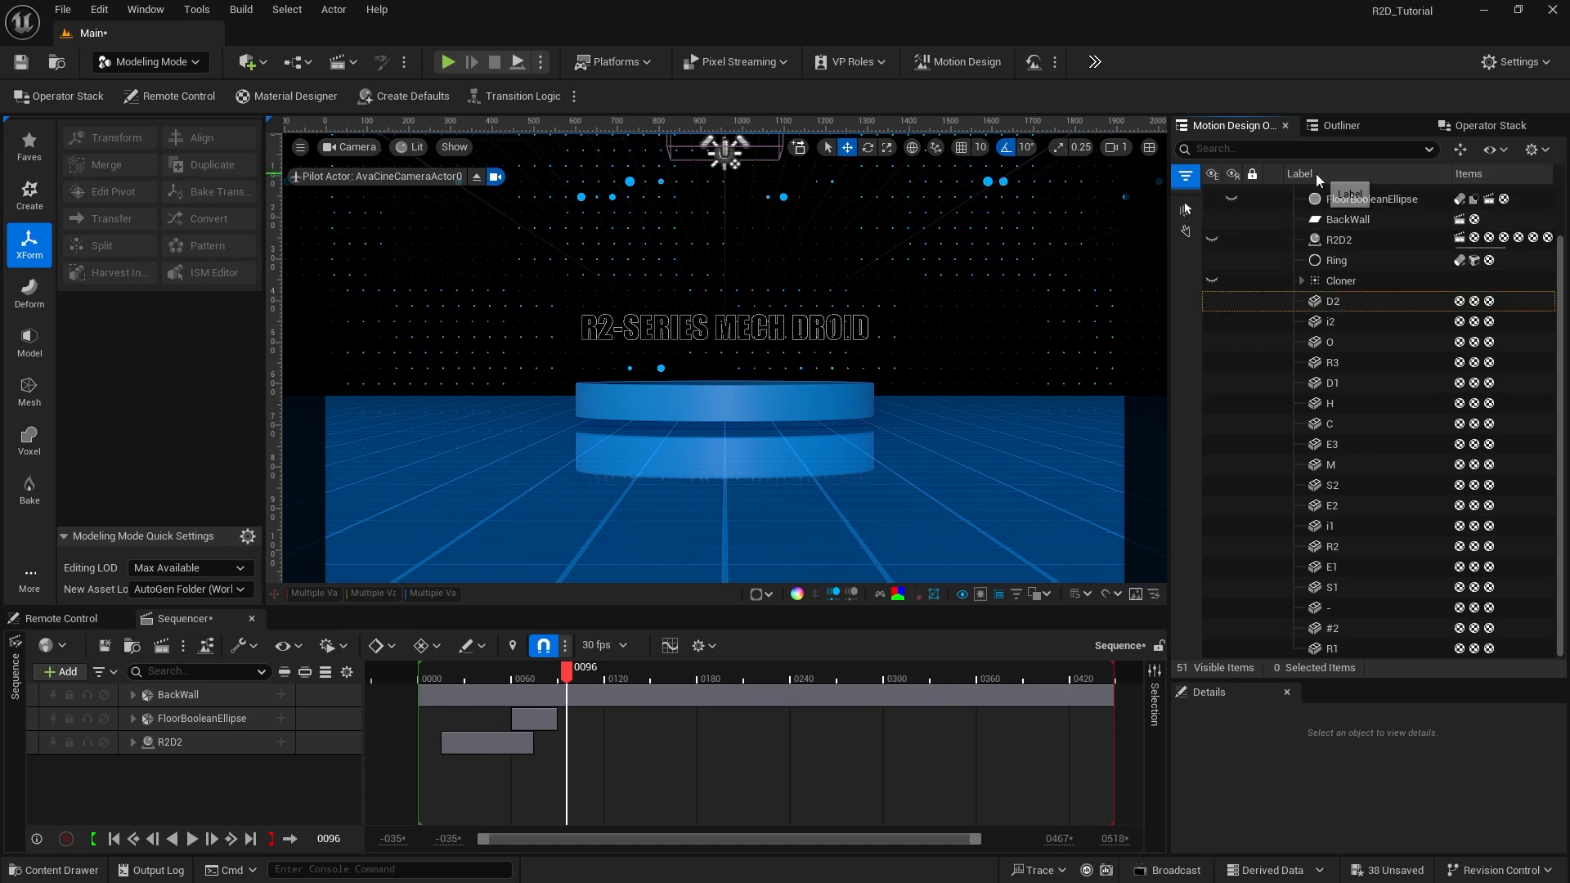
# Step: Add three null actors as word spaces, placing one between D1 and H, one between M and S2, and one after R1
pyautogui.click(1460, 150)
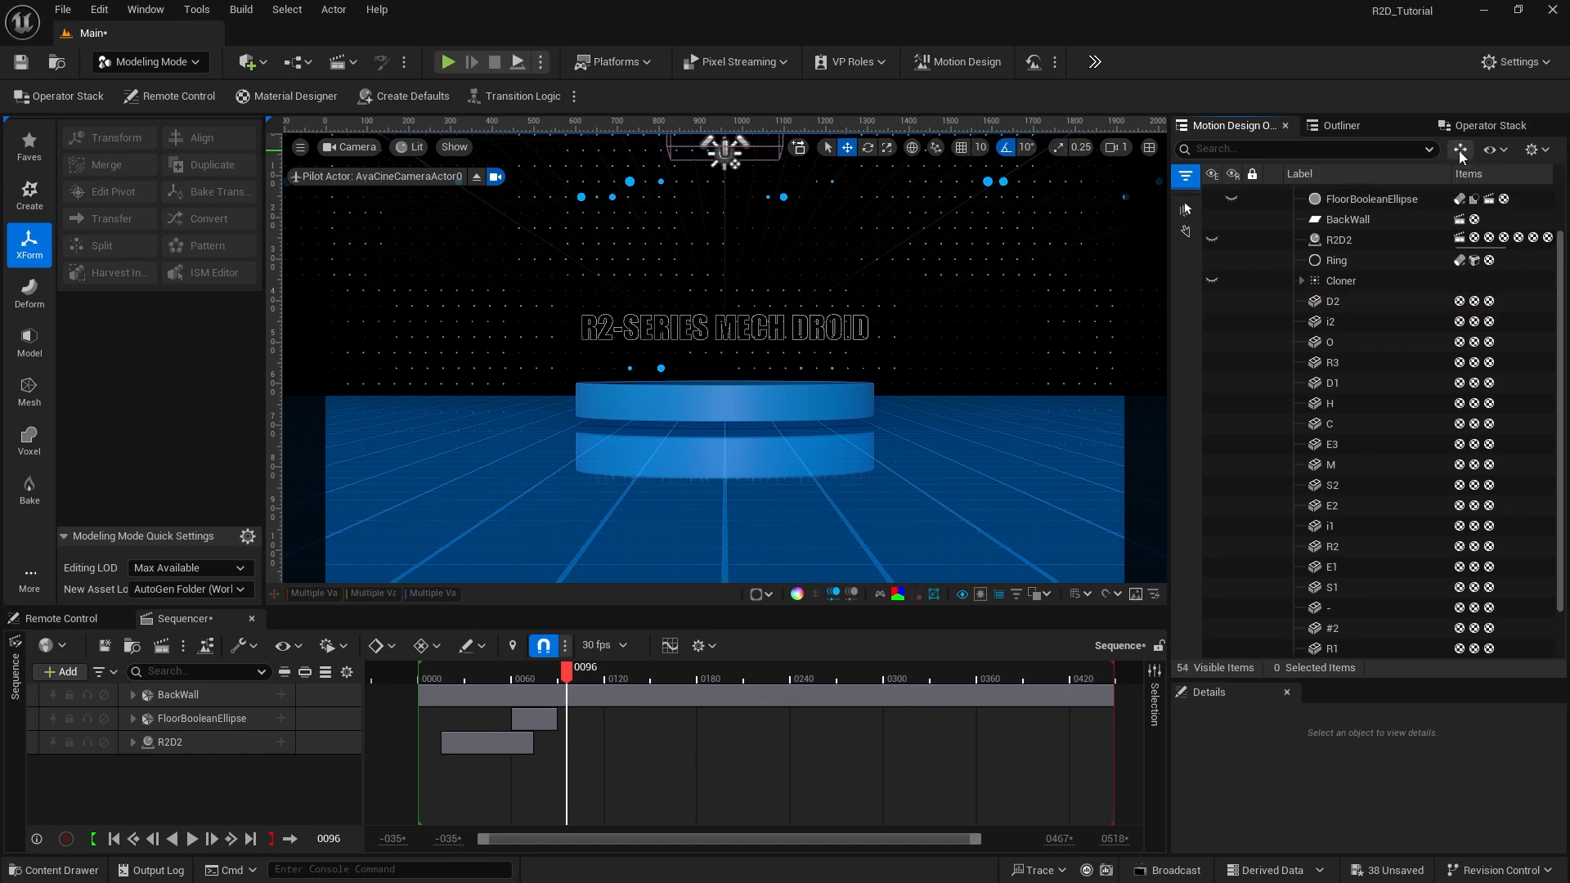
pyautogui.scroll(-2, 1512, 491)
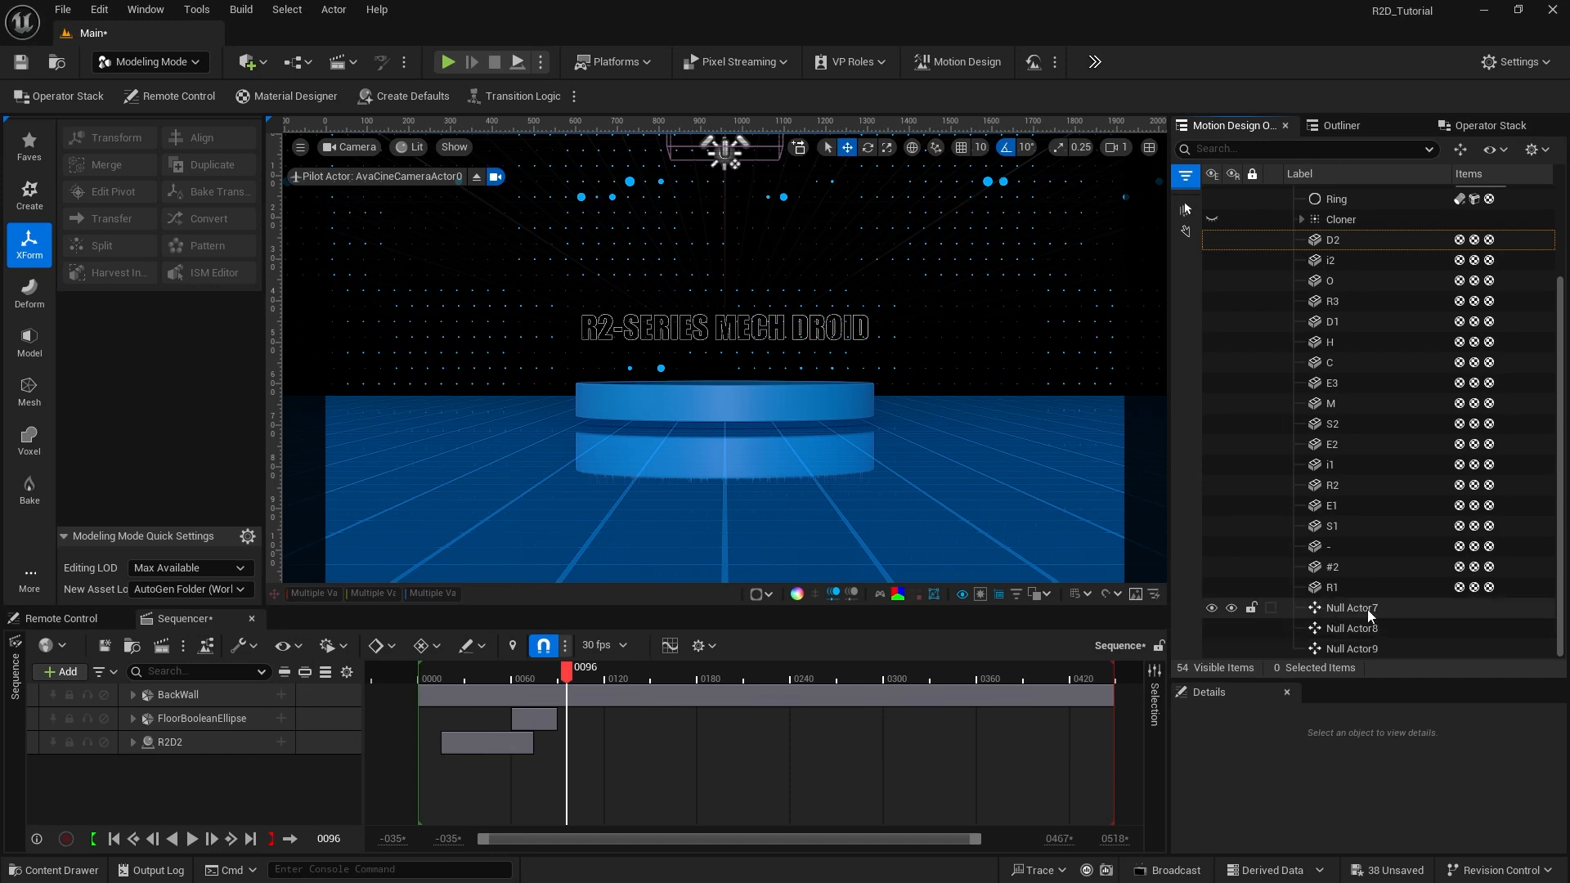
pyautogui.moveTo(1318, 631); pyautogui.dragTo(1334, 419)
pyautogui.moveTo(1326, 649); pyautogui.dragTo(1341, 339)
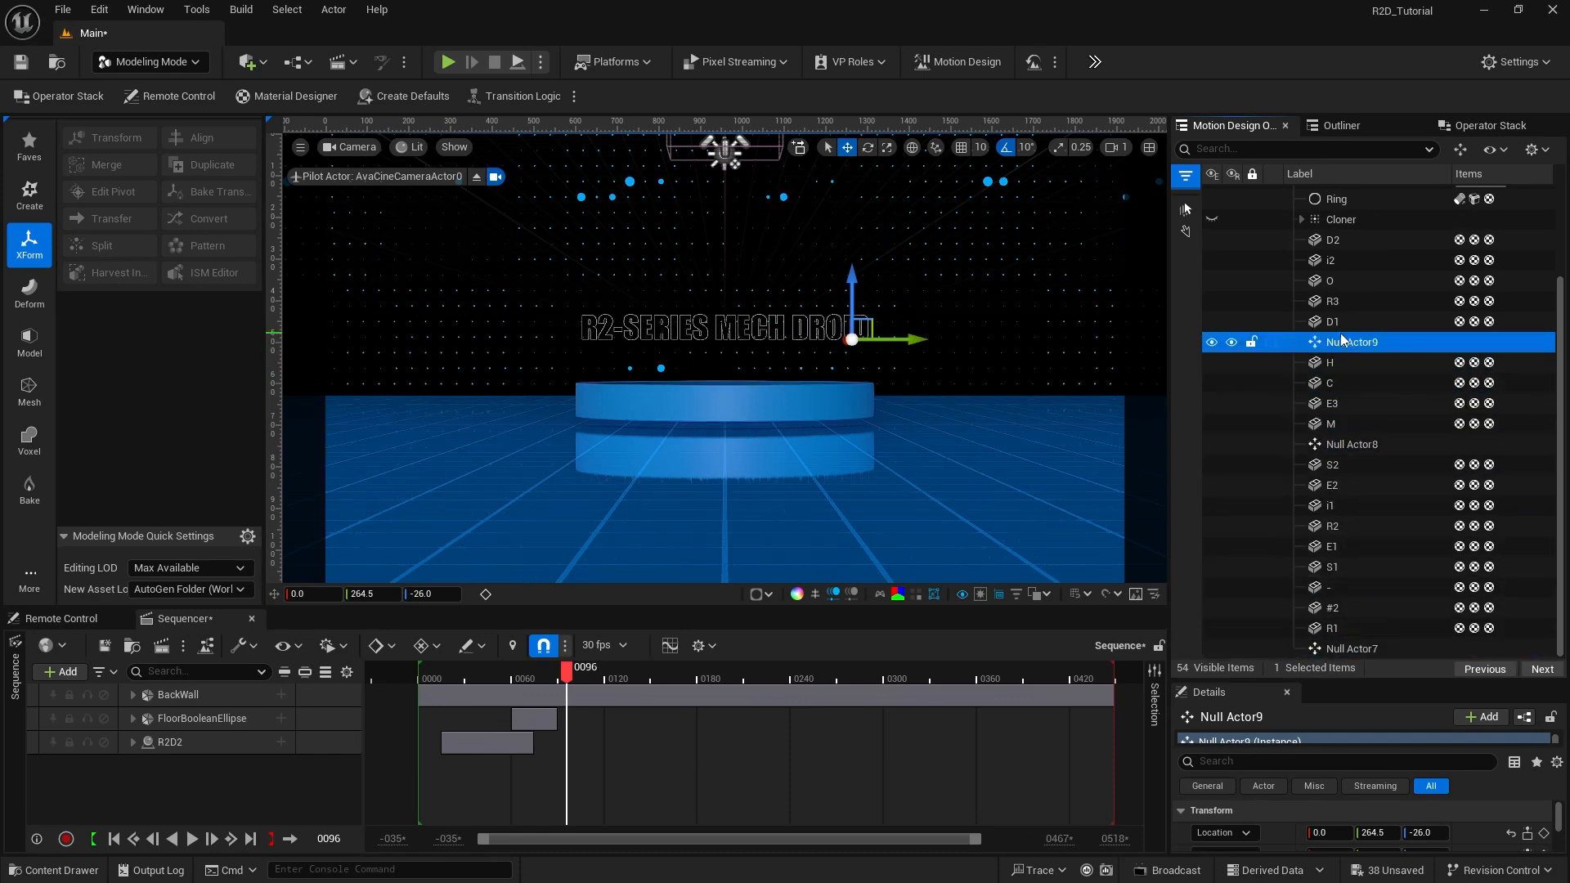
pyautogui.scroll(3, 1390, 347)
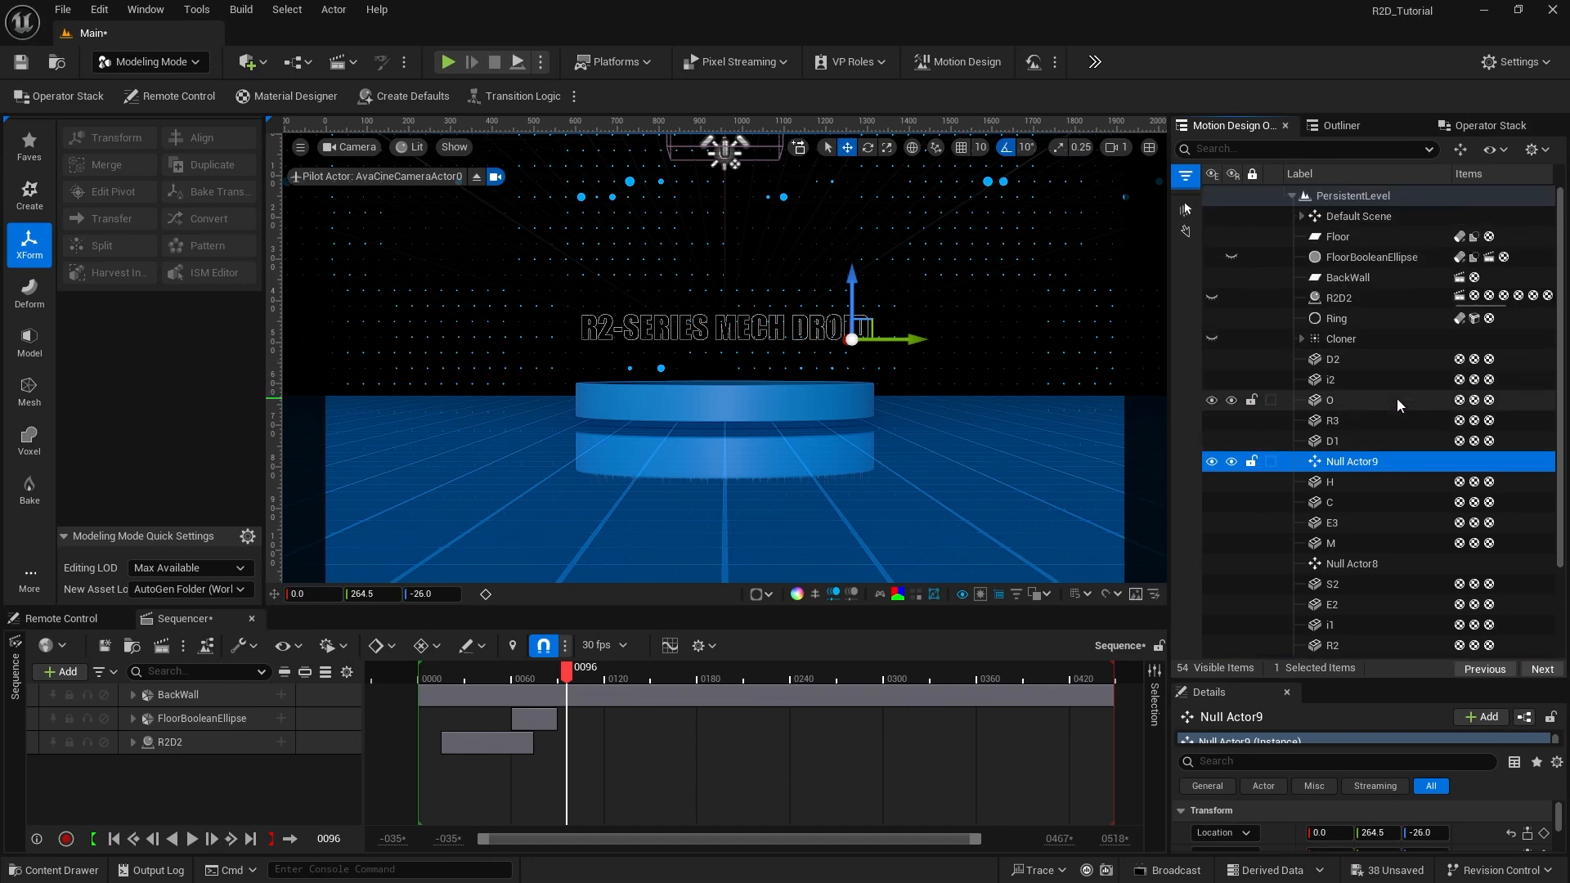
# Step: Return to Motion Design mode and create a second Cloner actor in the scene
pyautogui.click(127, 62)
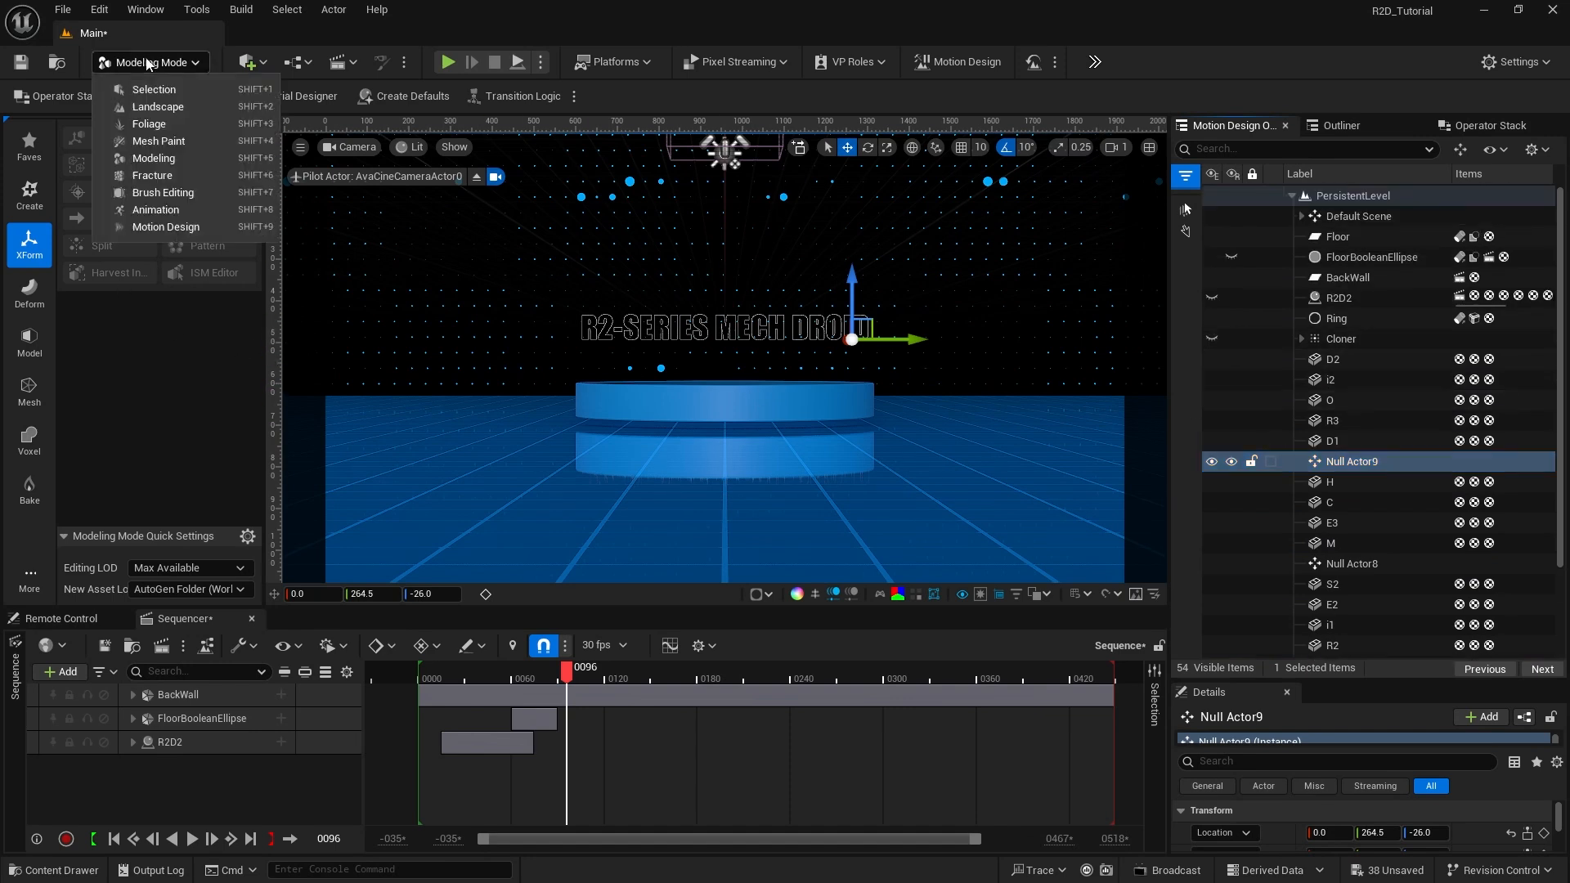
pyautogui.click(163, 226)
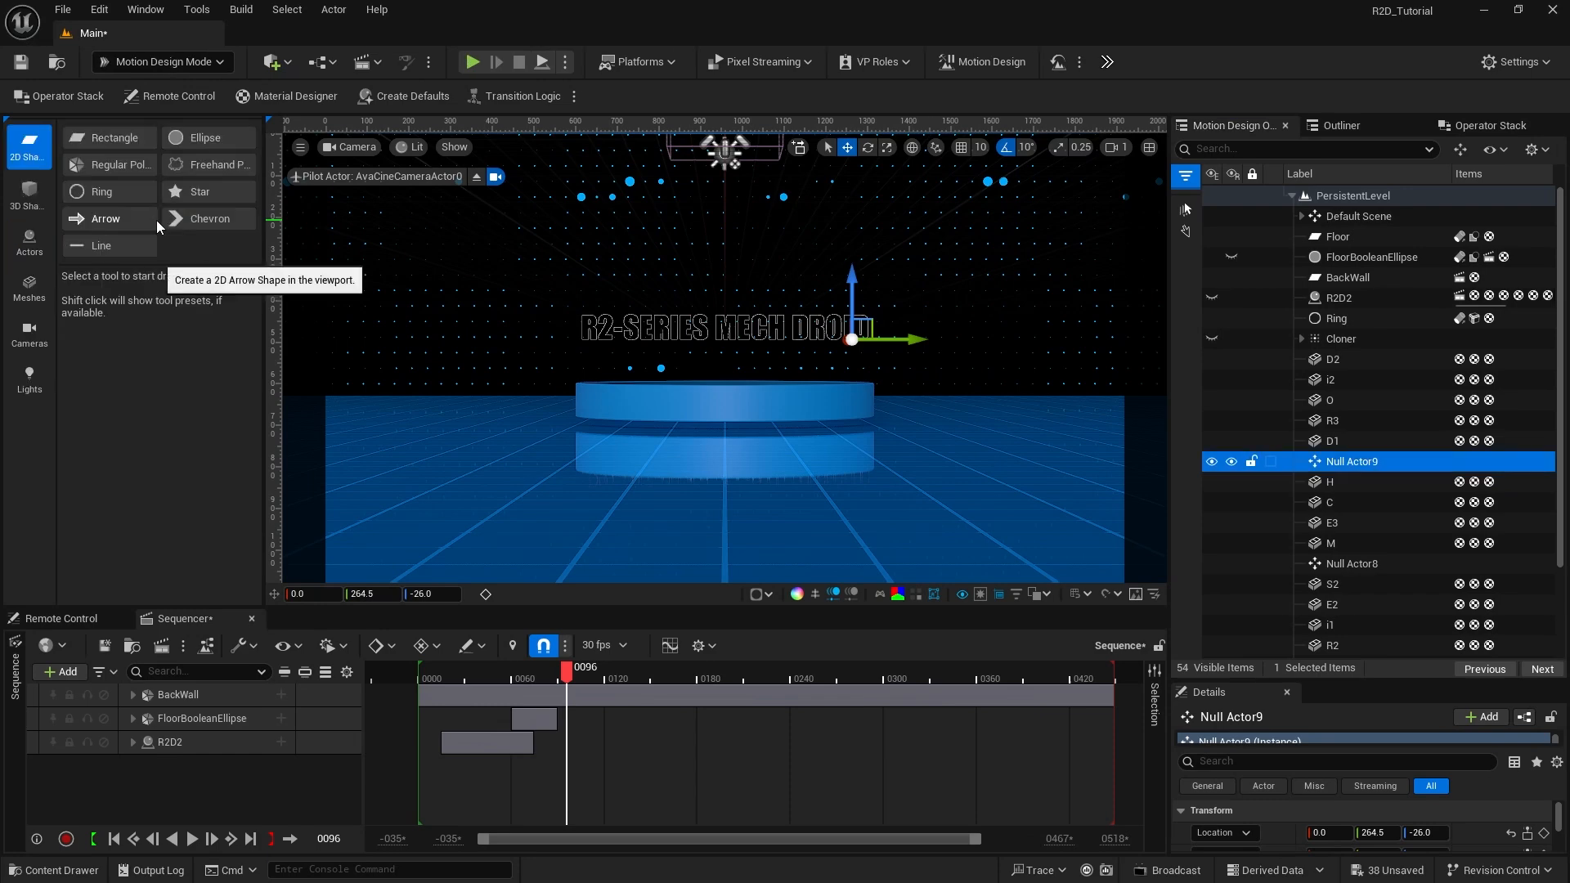
pyautogui.click(29, 245)
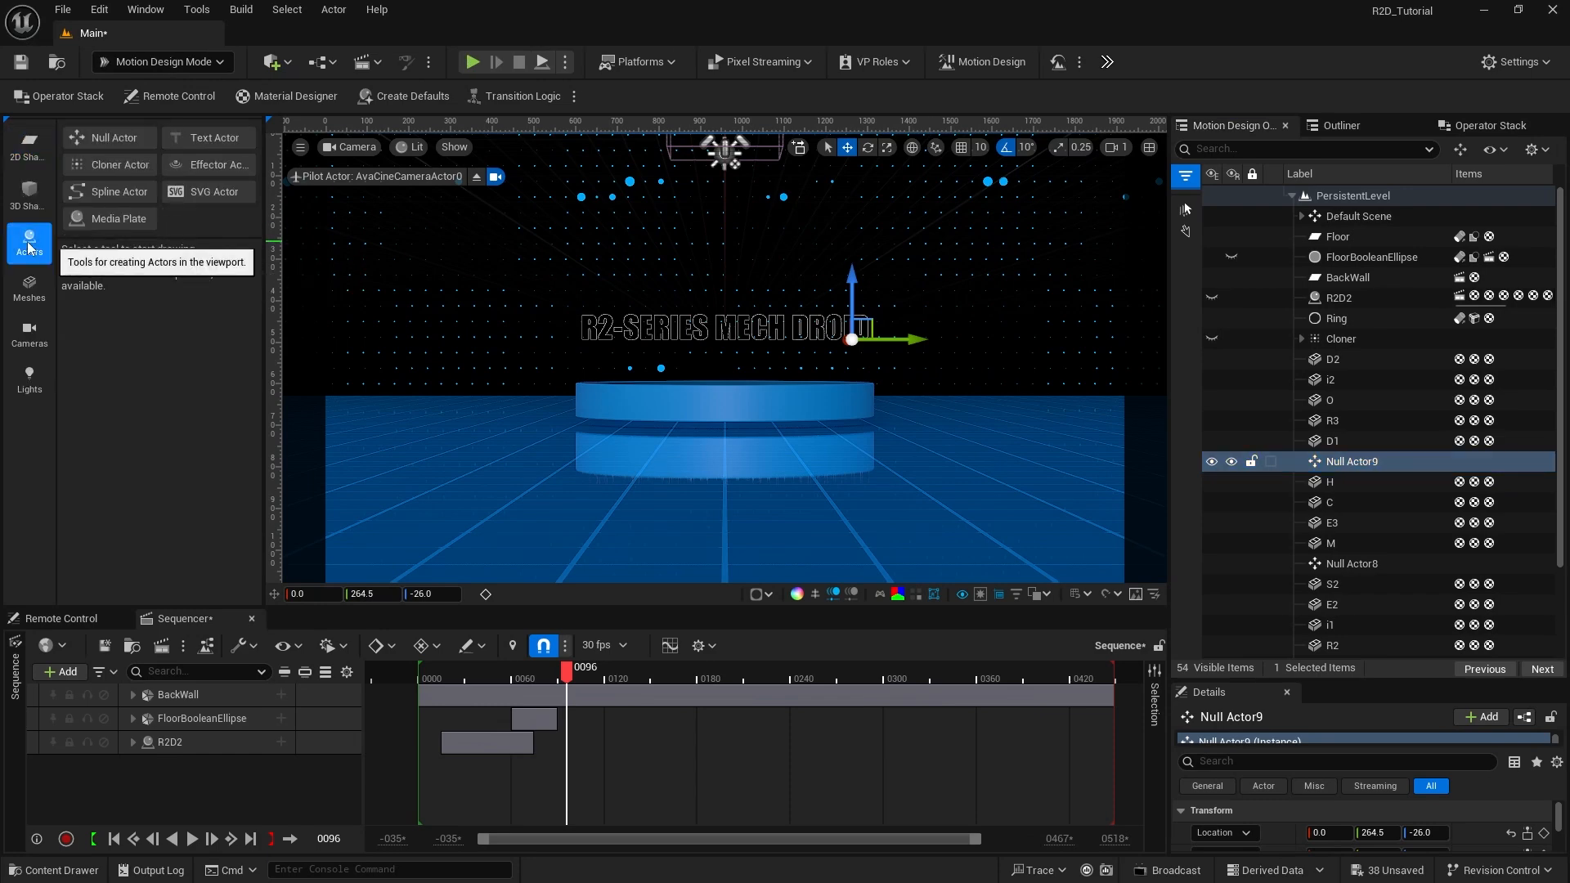
pyautogui.click(121, 164)
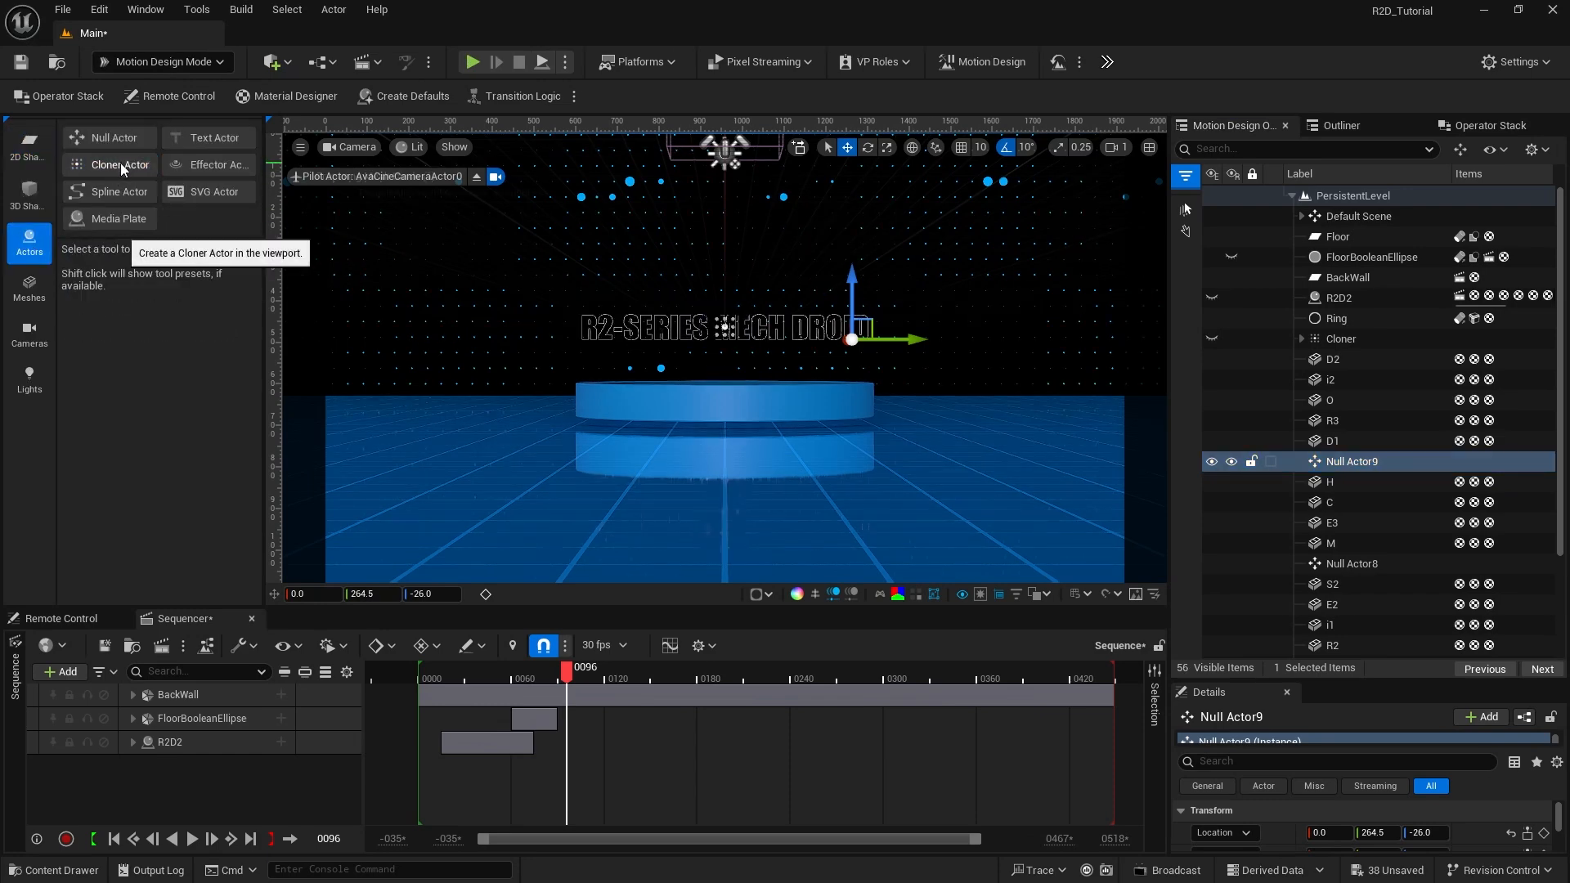
pyautogui.click(120, 164)
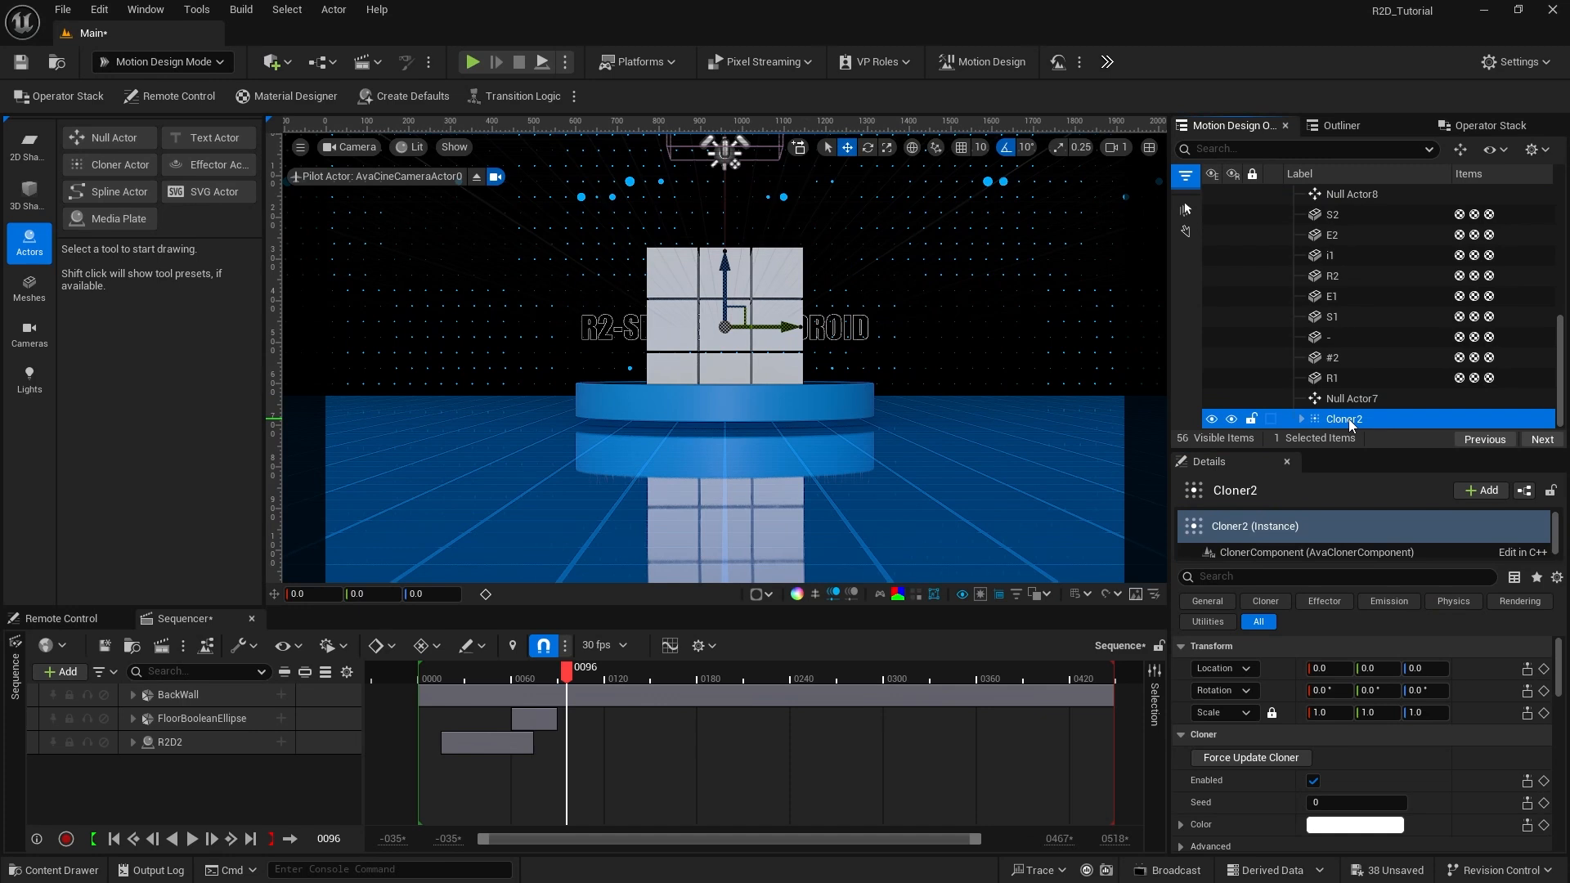
# Step: Delete the DefaultClone cube from Cloner2, confirming the removal of the referenced actor
pyautogui.click(1302, 419)
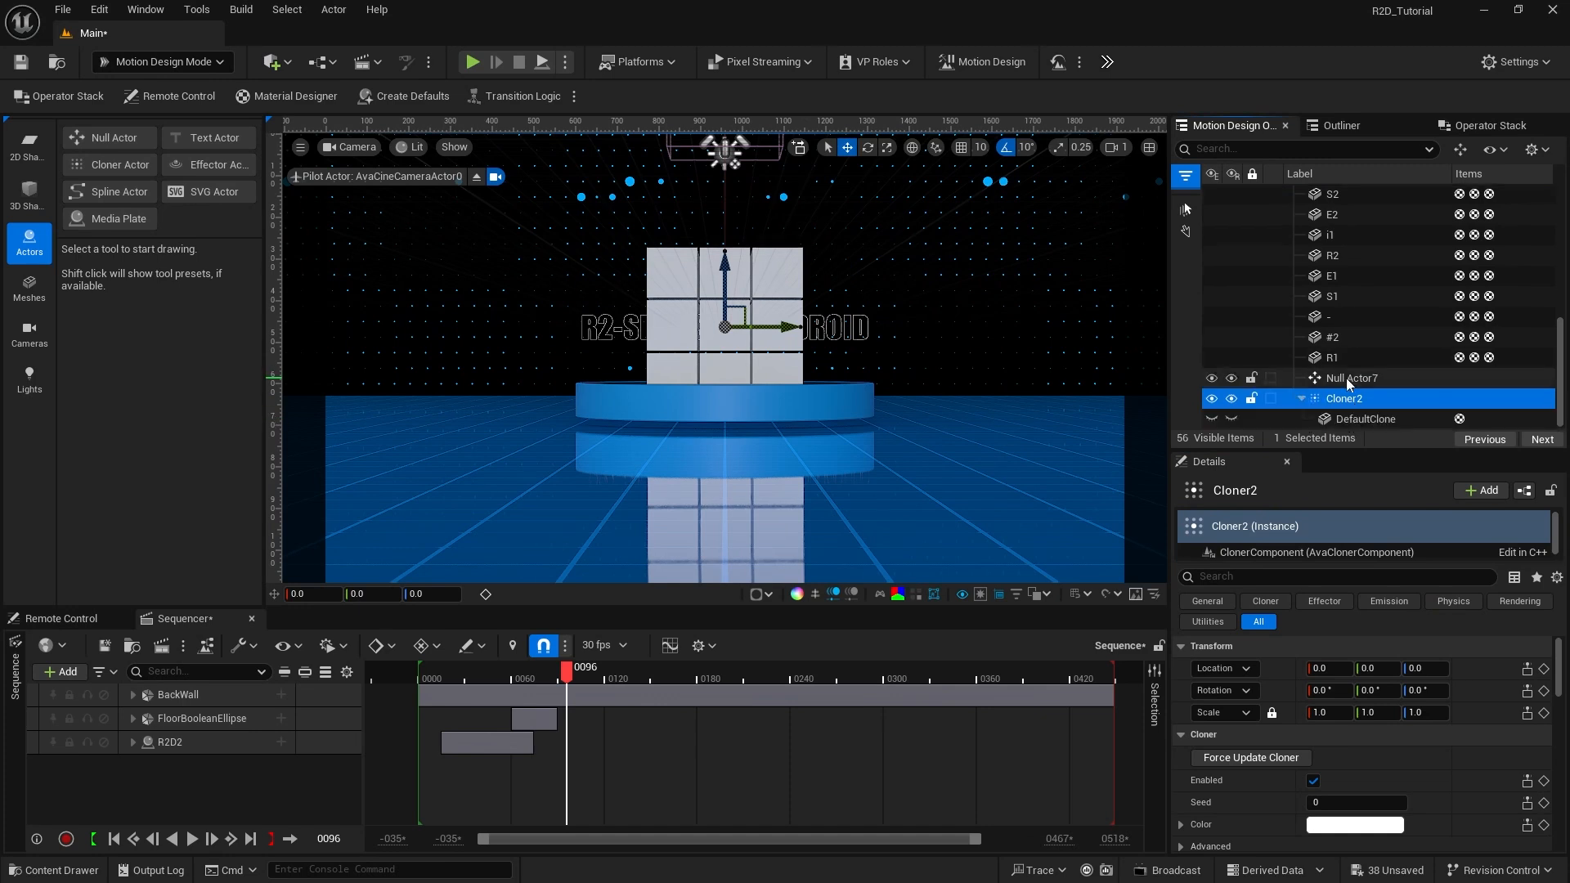
pyautogui.click(1325, 419)
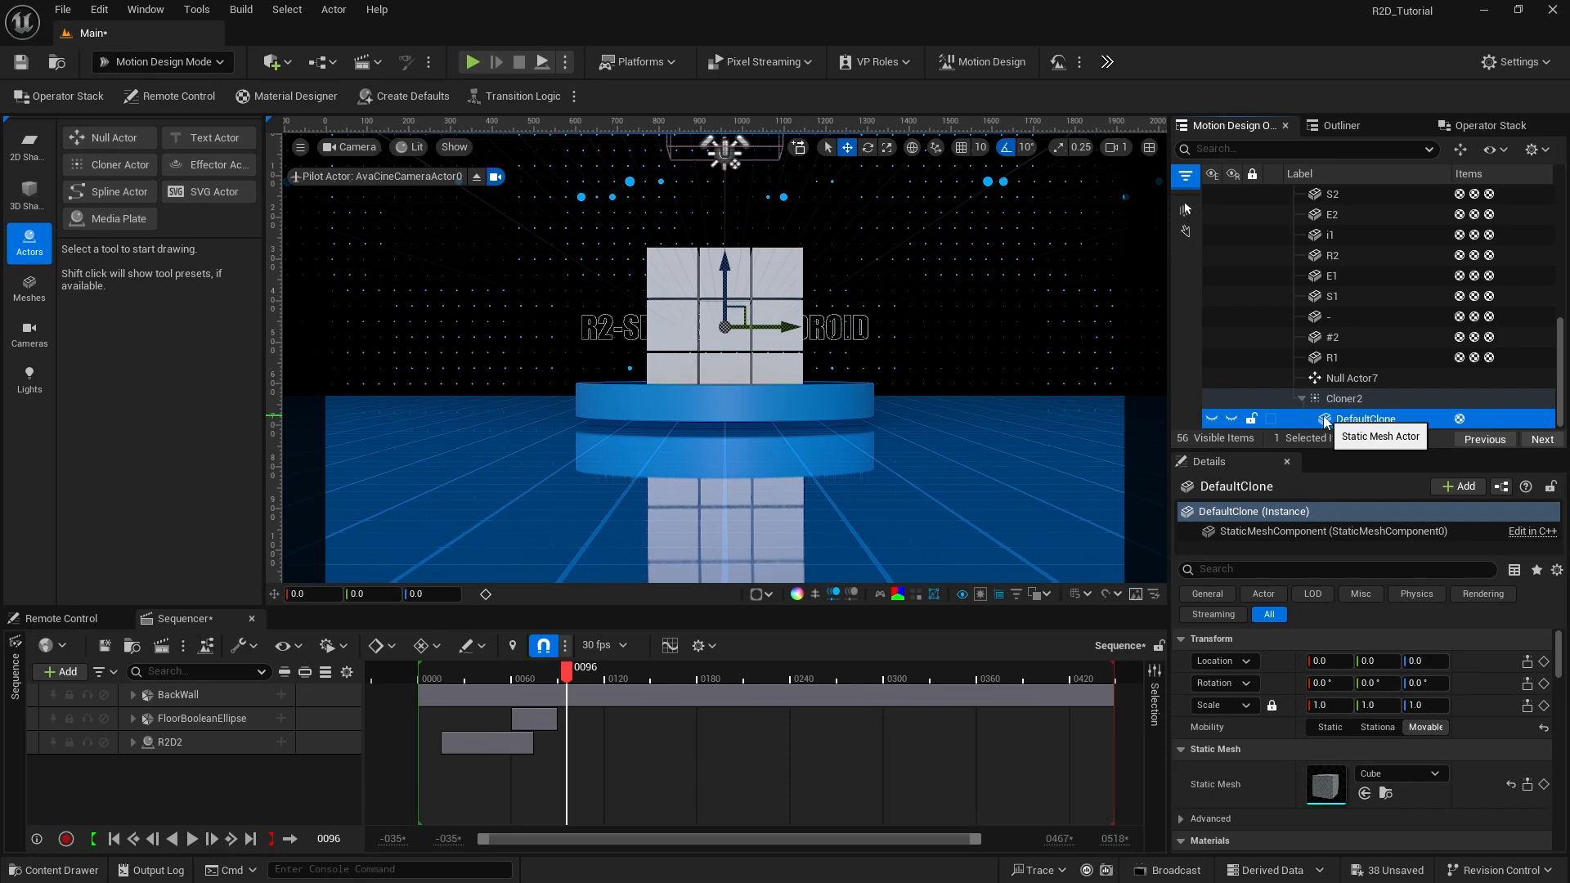
pyautogui.press('Delete')
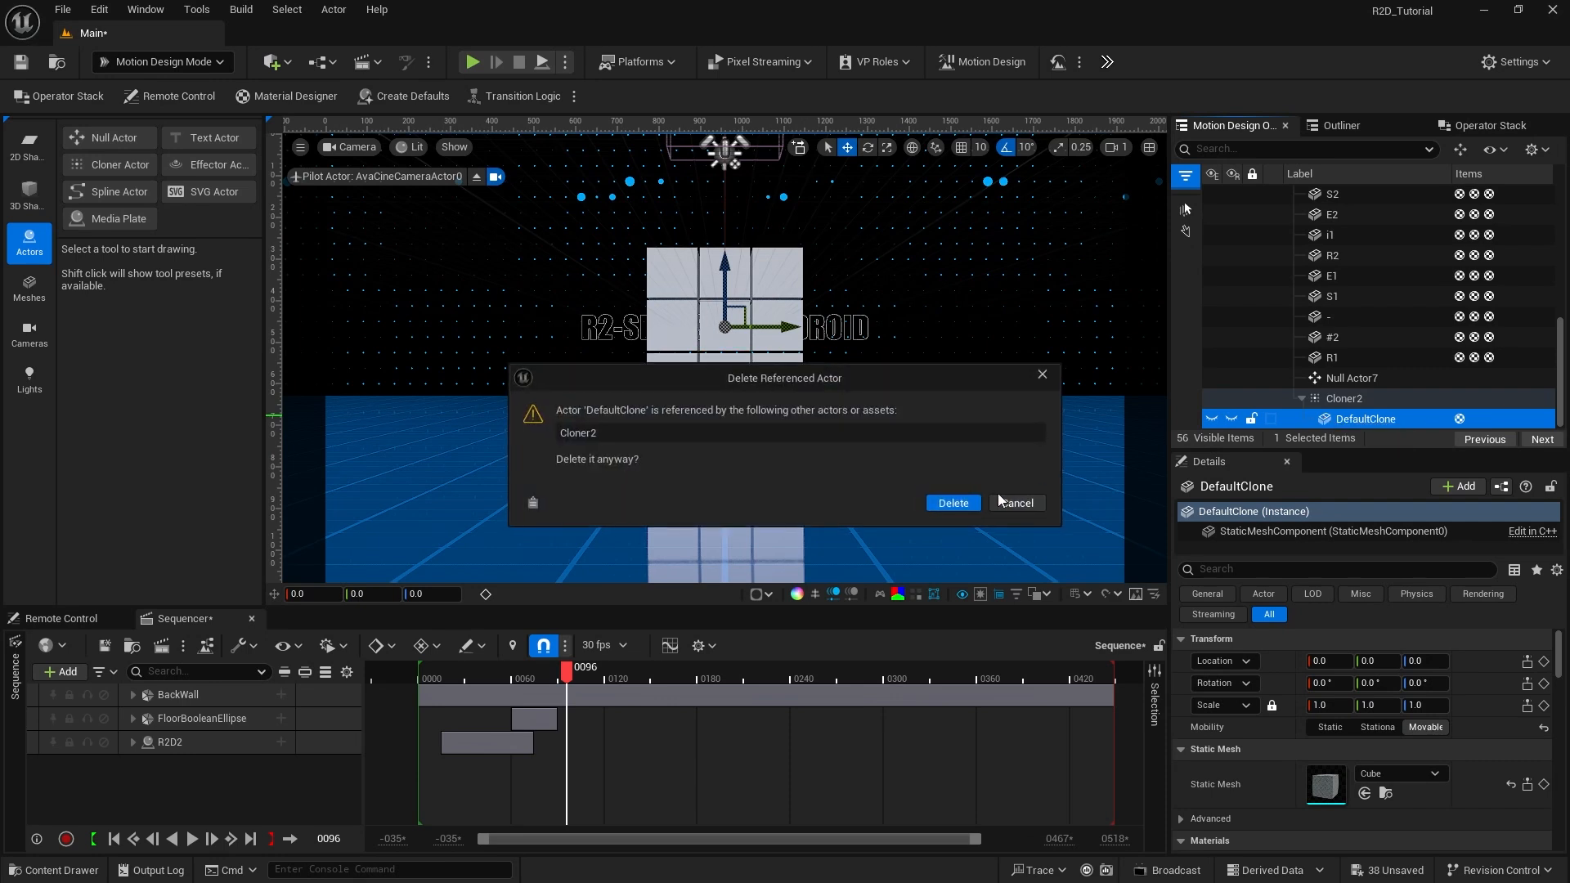
pyautogui.click(955, 502)
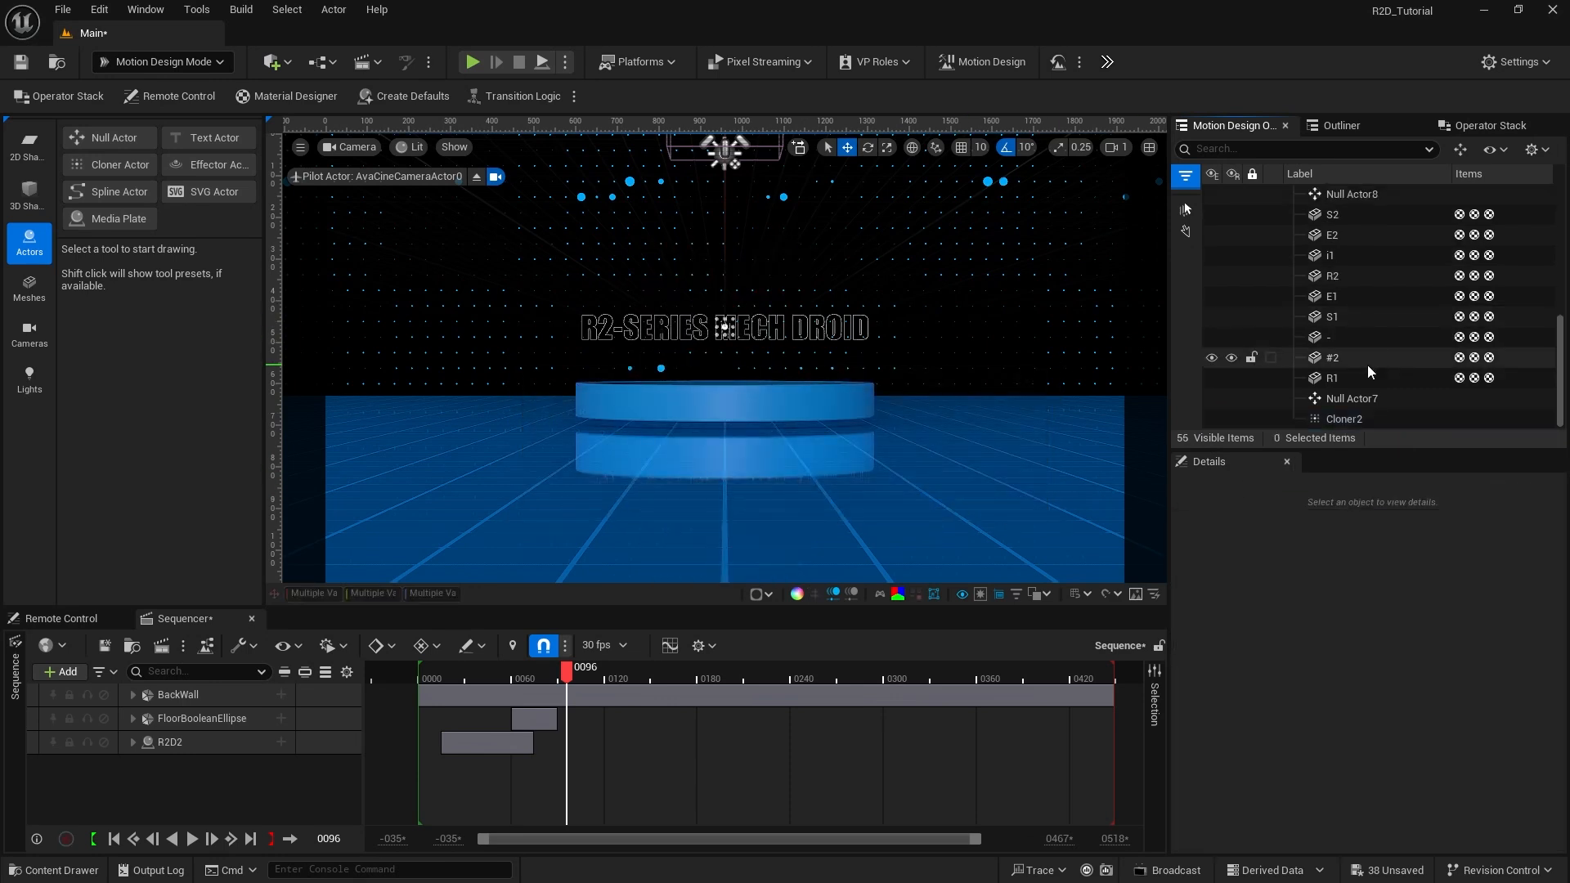
# Step: Nest all split letter meshes and null spacers, from D2 through Null Actor7, under Cloner2
pyautogui.scroll(10, 1365, 365)
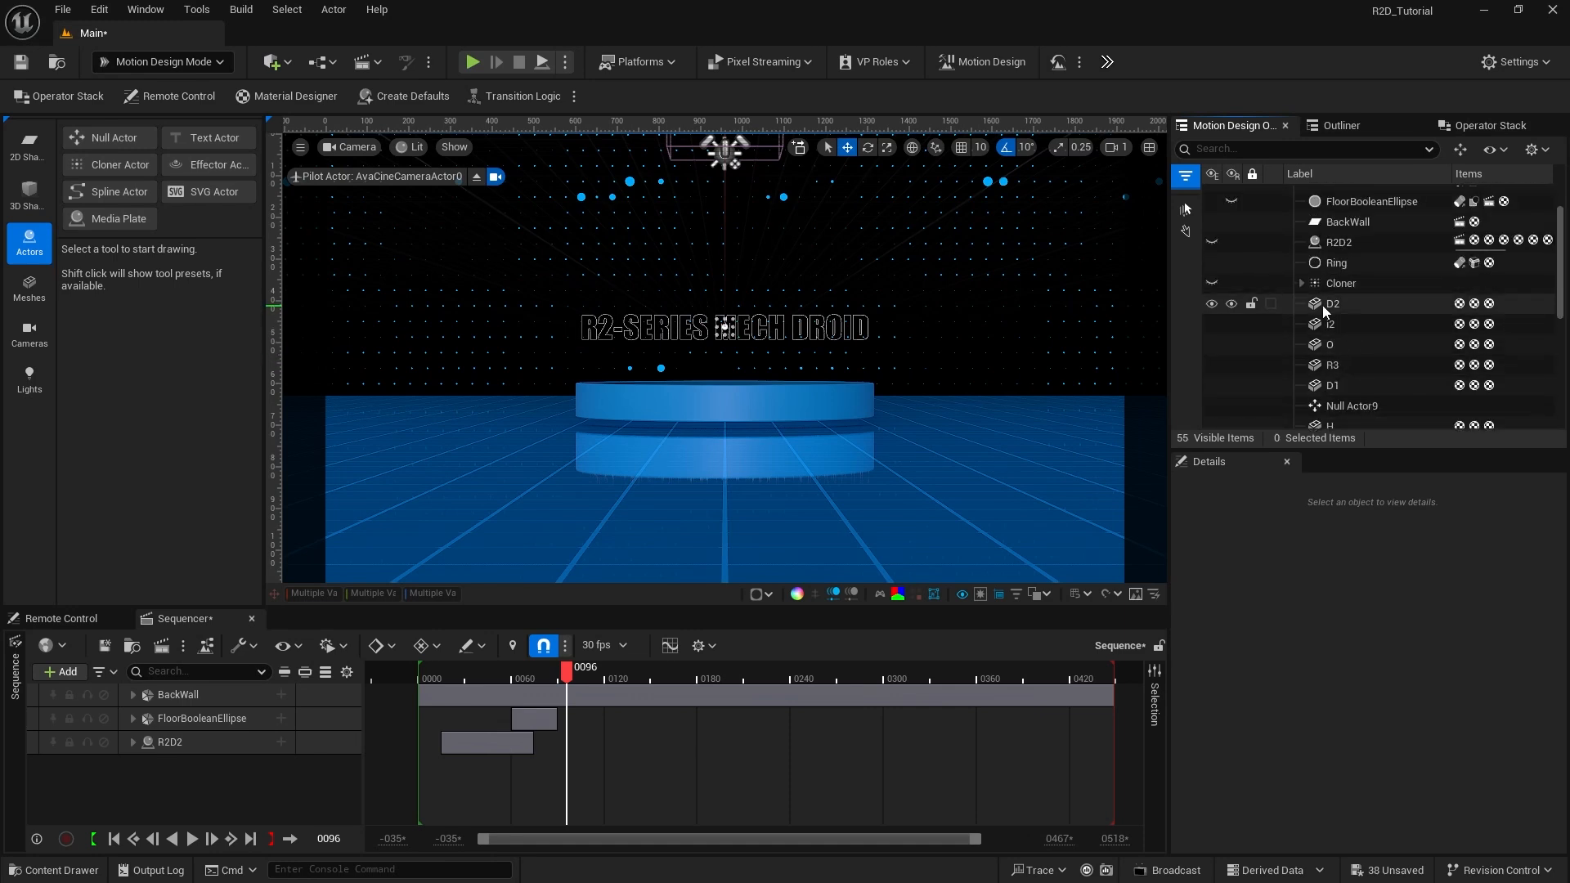
pyautogui.click(1318, 306)
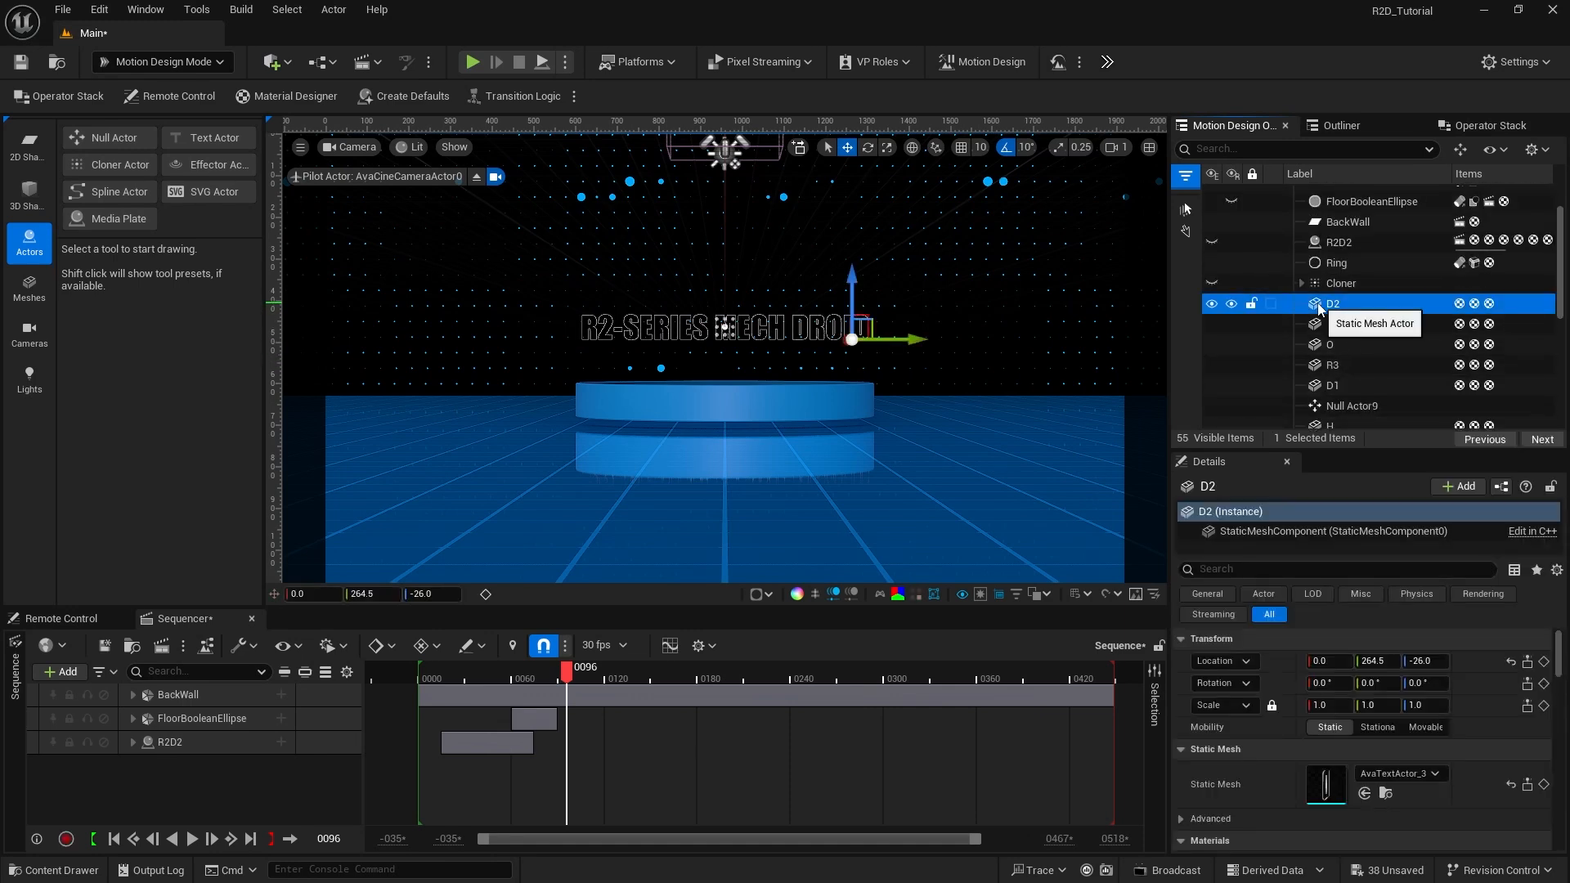
pyautogui.scroll(-10, 1320, 335)
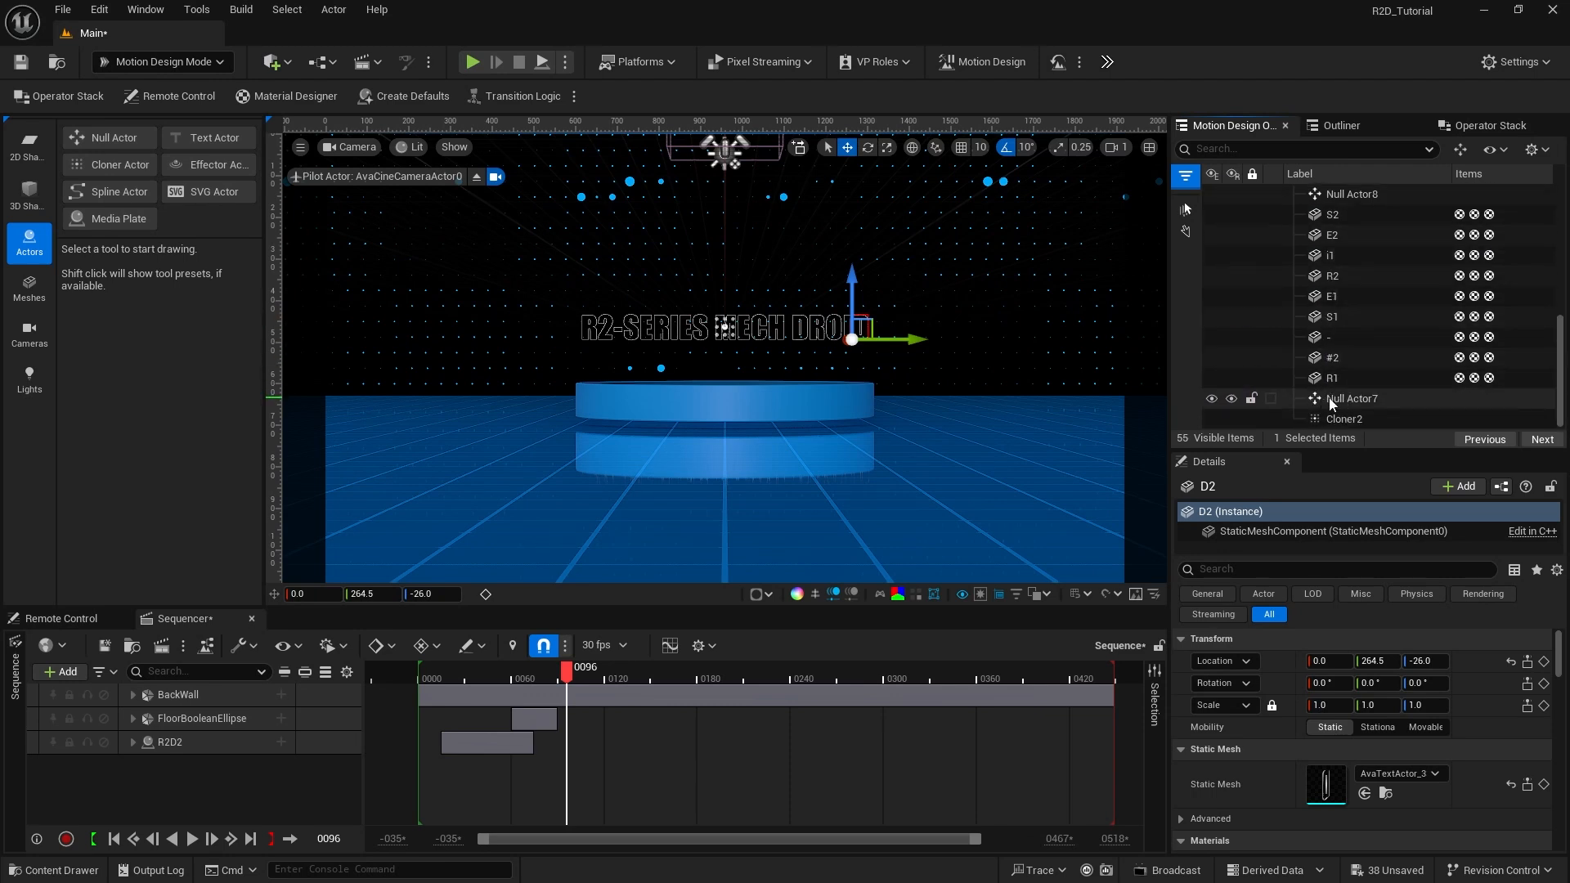
pyautogui.keyDown('shift'); pyautogui.click(1330, 404); pyautogui.keyUp('shift')
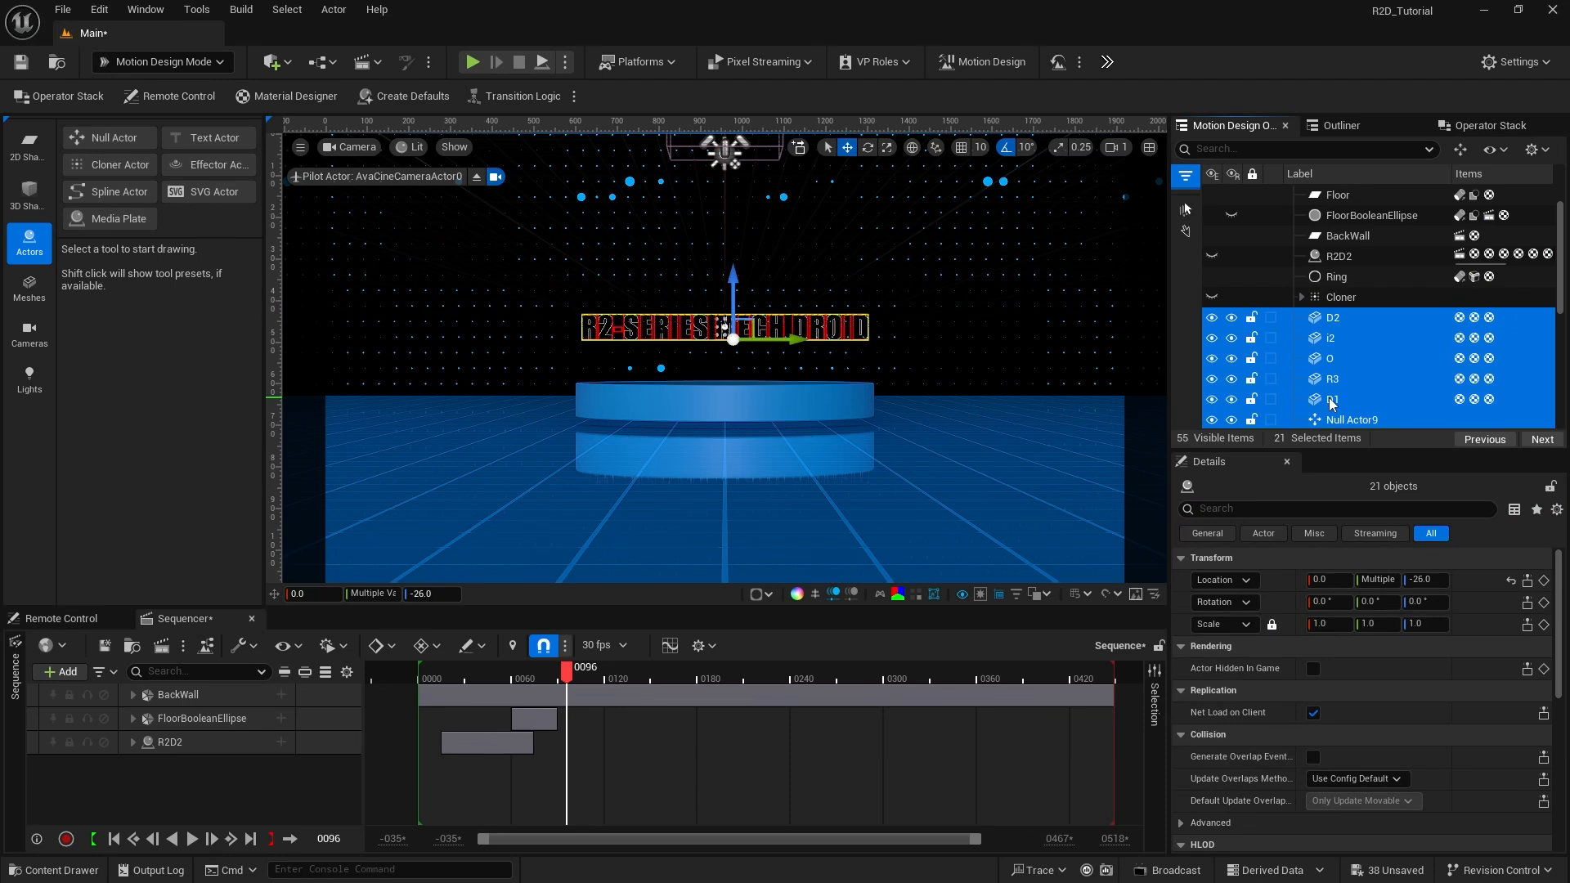
pyautogui.scroll(-10, 1351, 369)
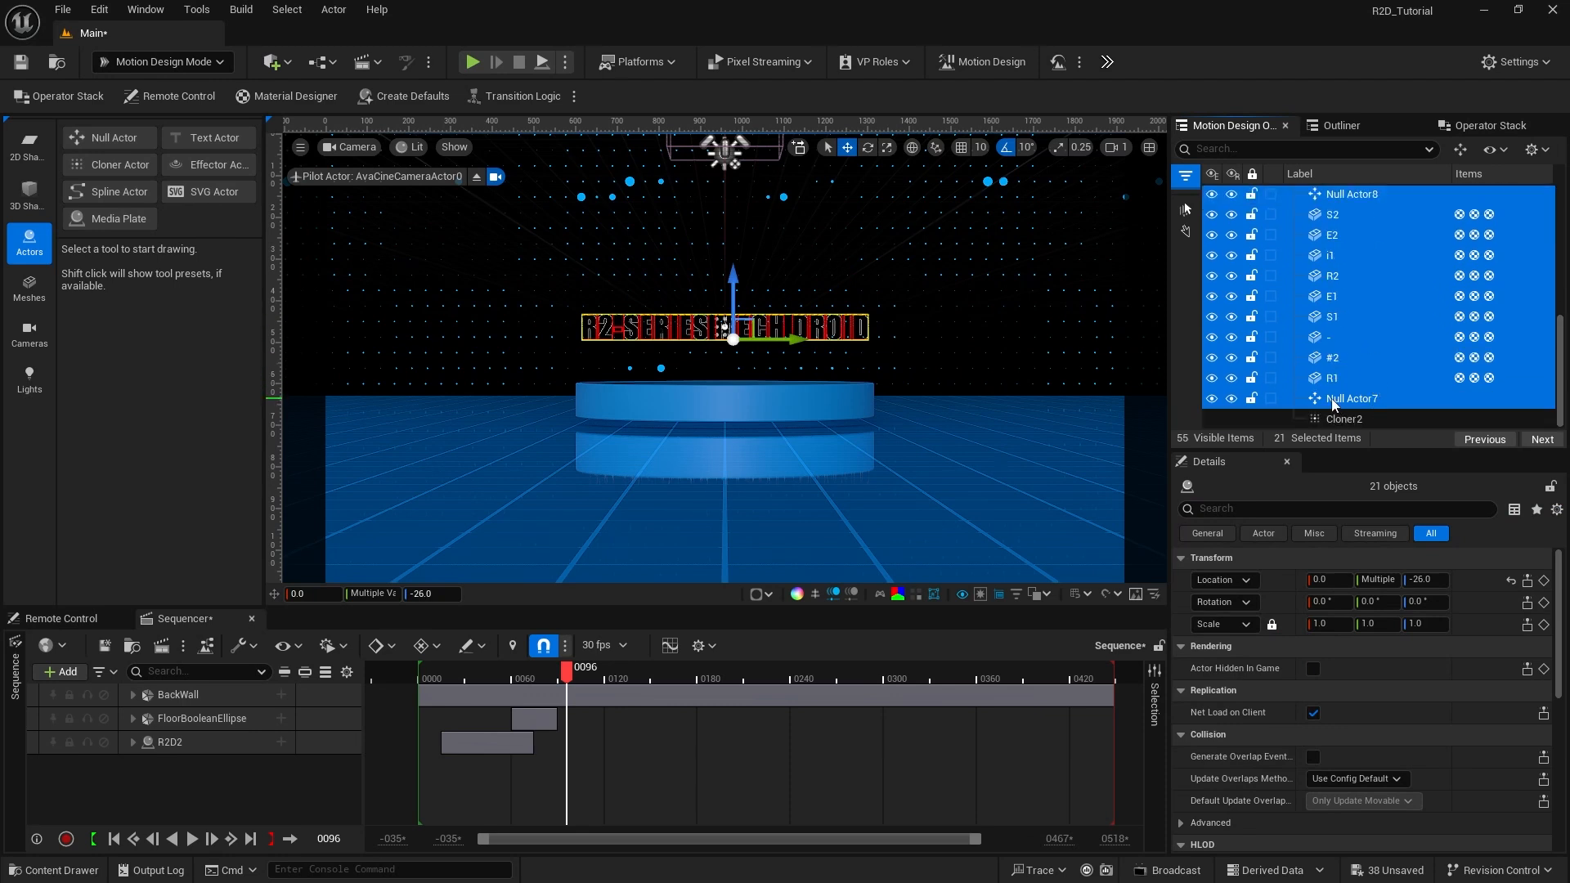
pyautogui.moveTo(1332, 405); pyautogui.dragTo(1340, 419)
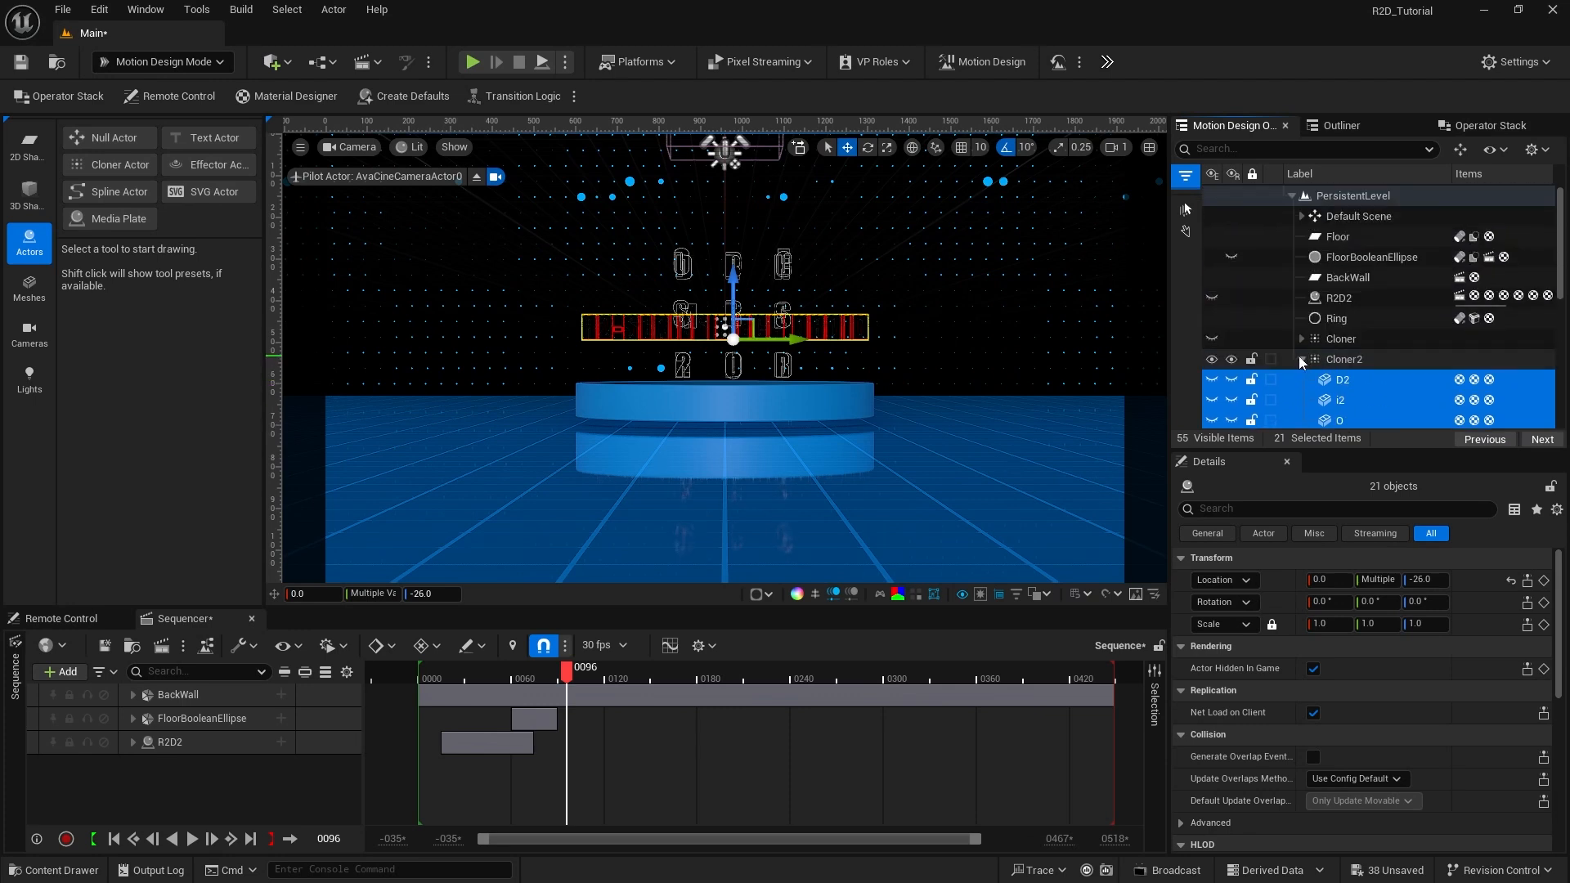
pyautogui.click(1301, 360)
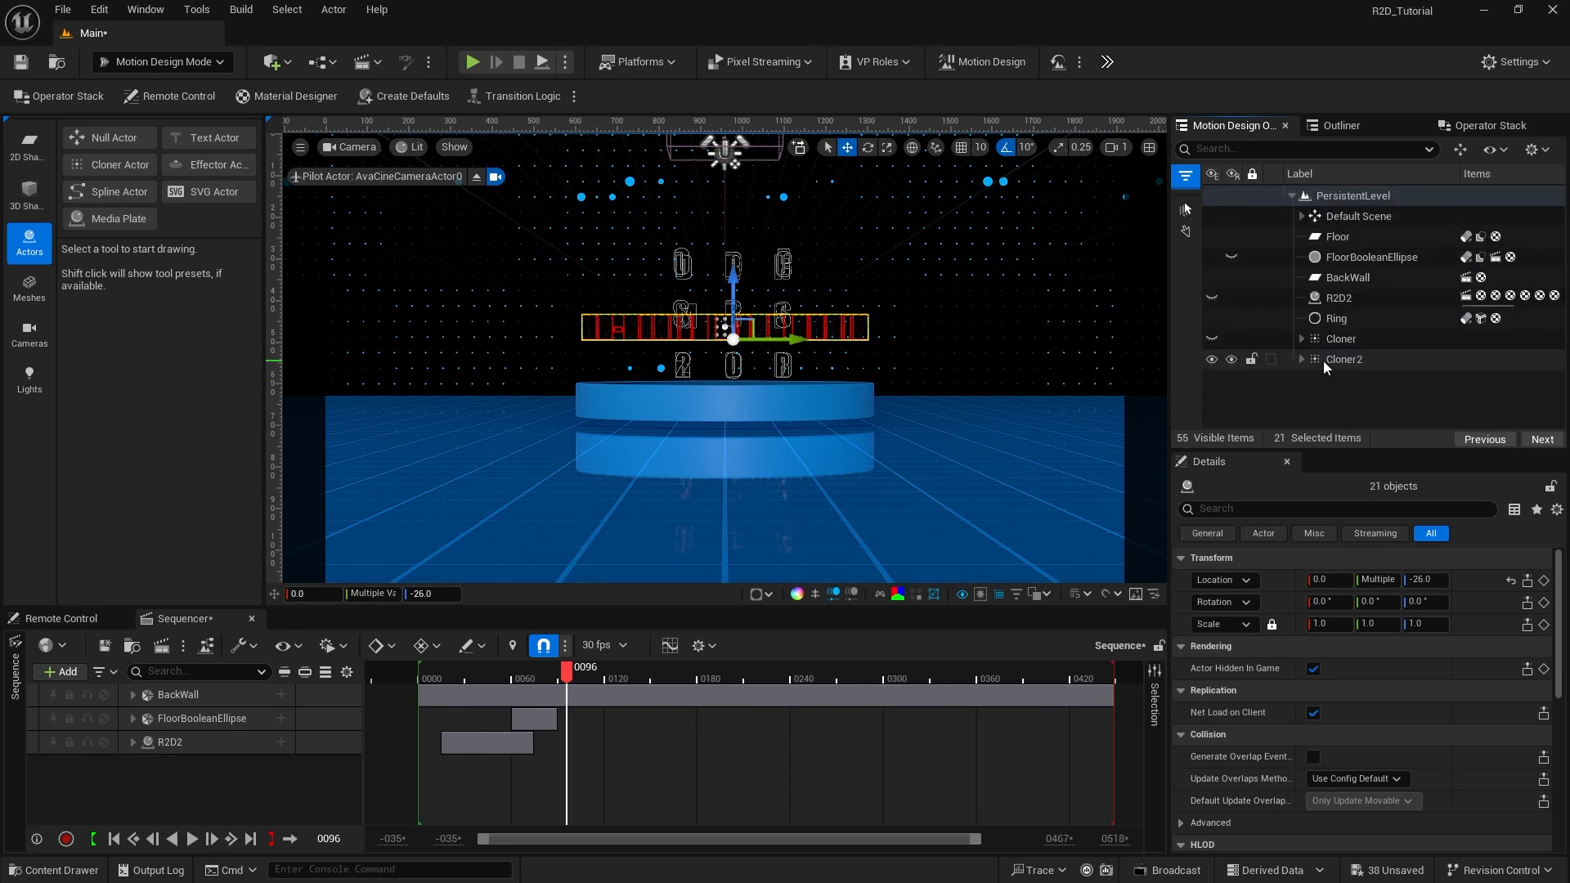
# Step: Change Cloner2's layout to Circle and set its clone count to 42
pyautogui.click(1333, 360)
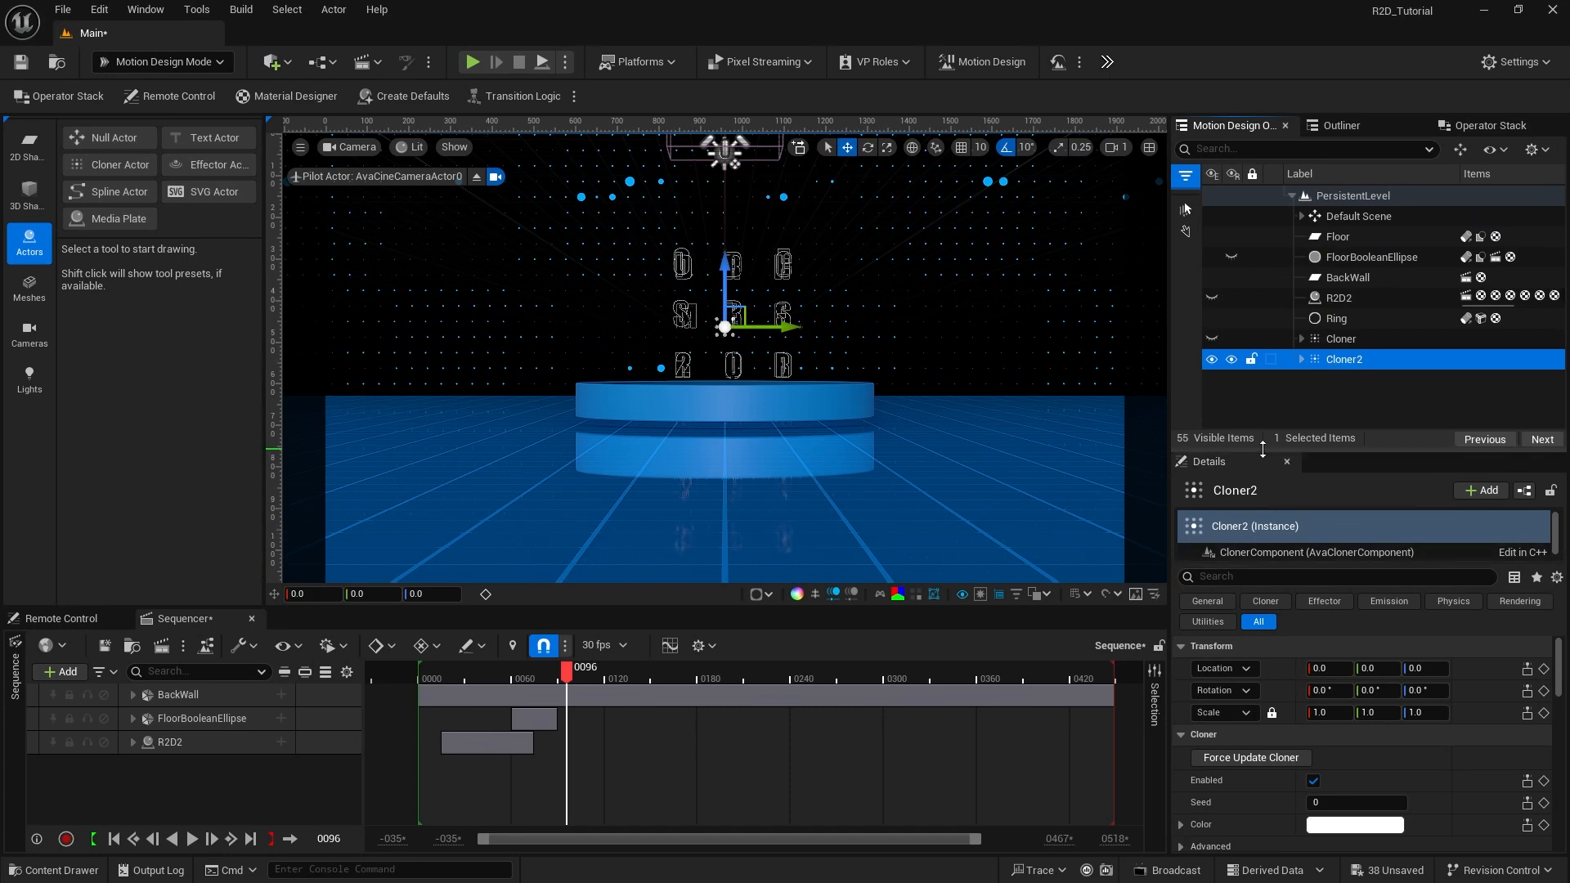
pyautogui.moveTo(1263, 448); pyautogui.dragTo(1259, 400)
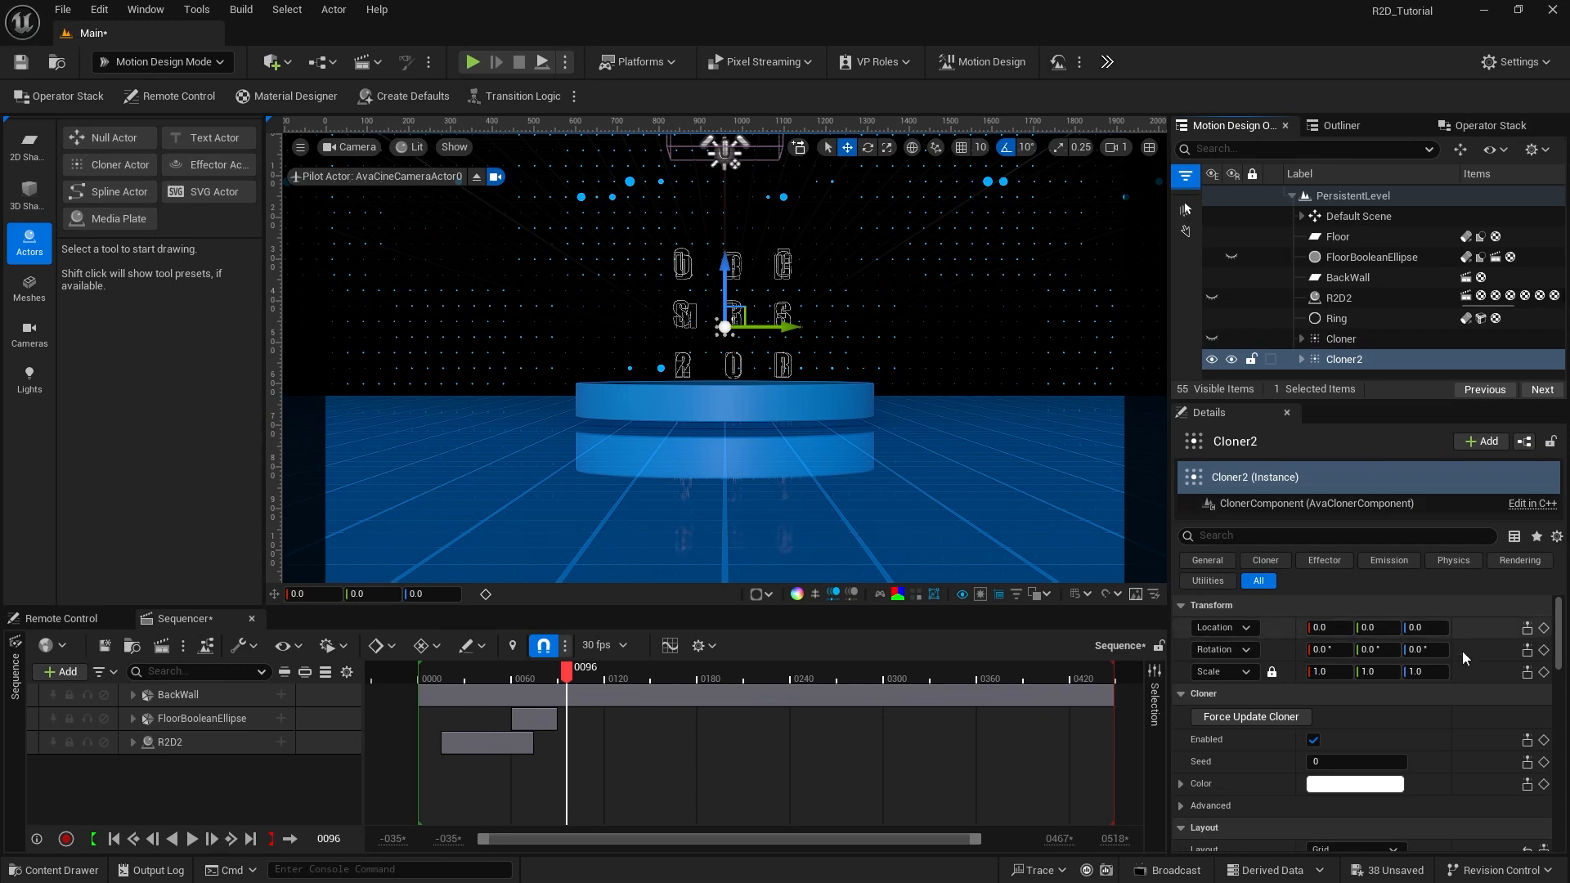
pyautogui.scroll(-3, 1482, 703)
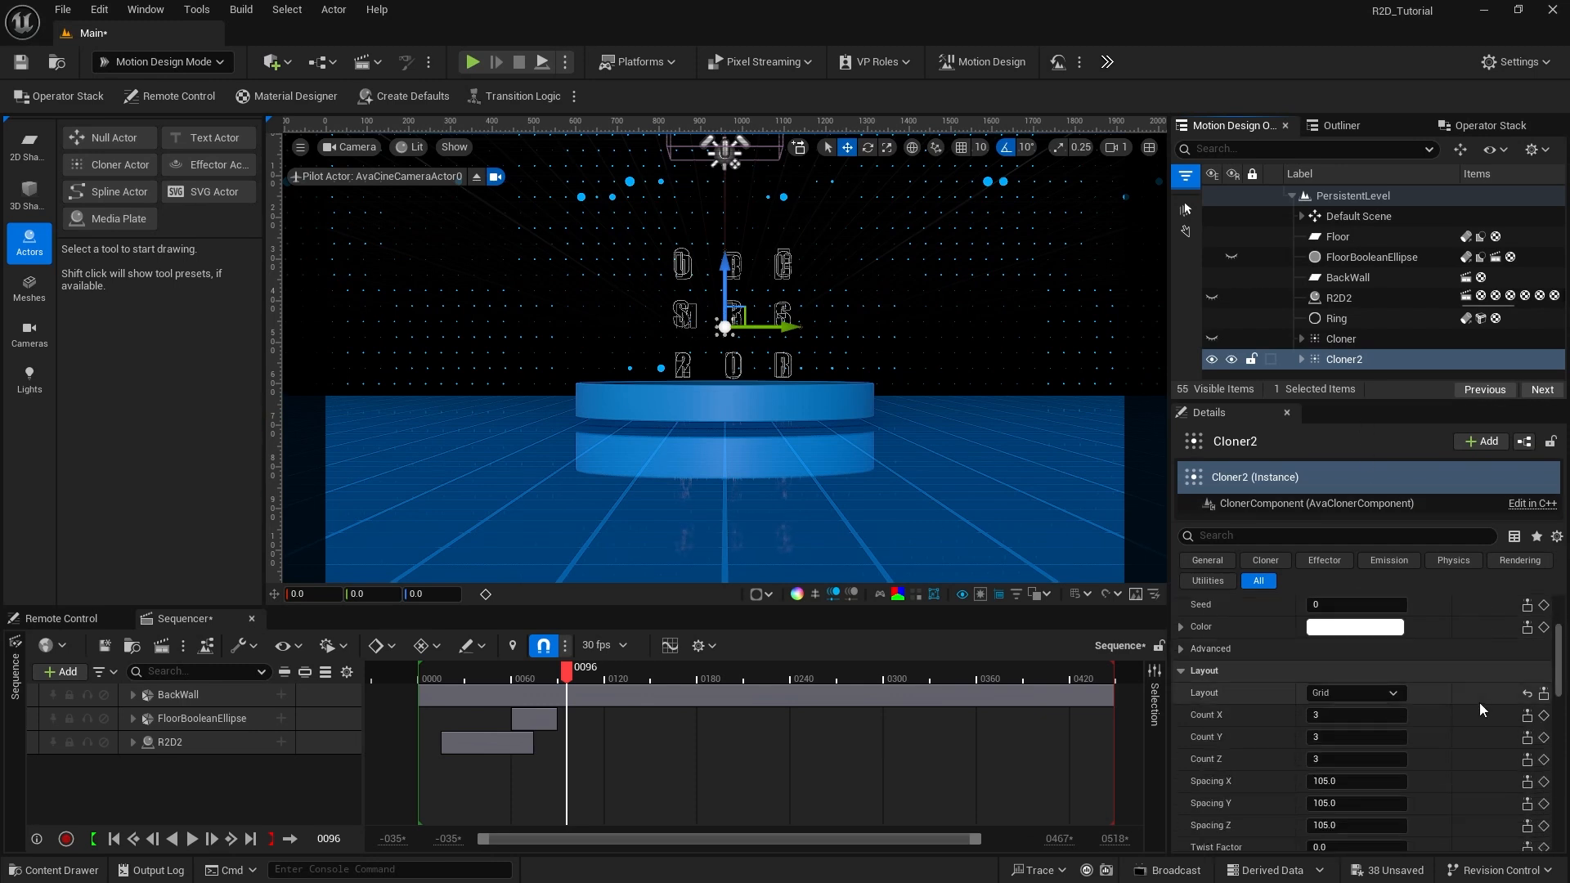
pyautogui.scroll(-1, 1479, 703)
pyautogui.click(1337, 641)
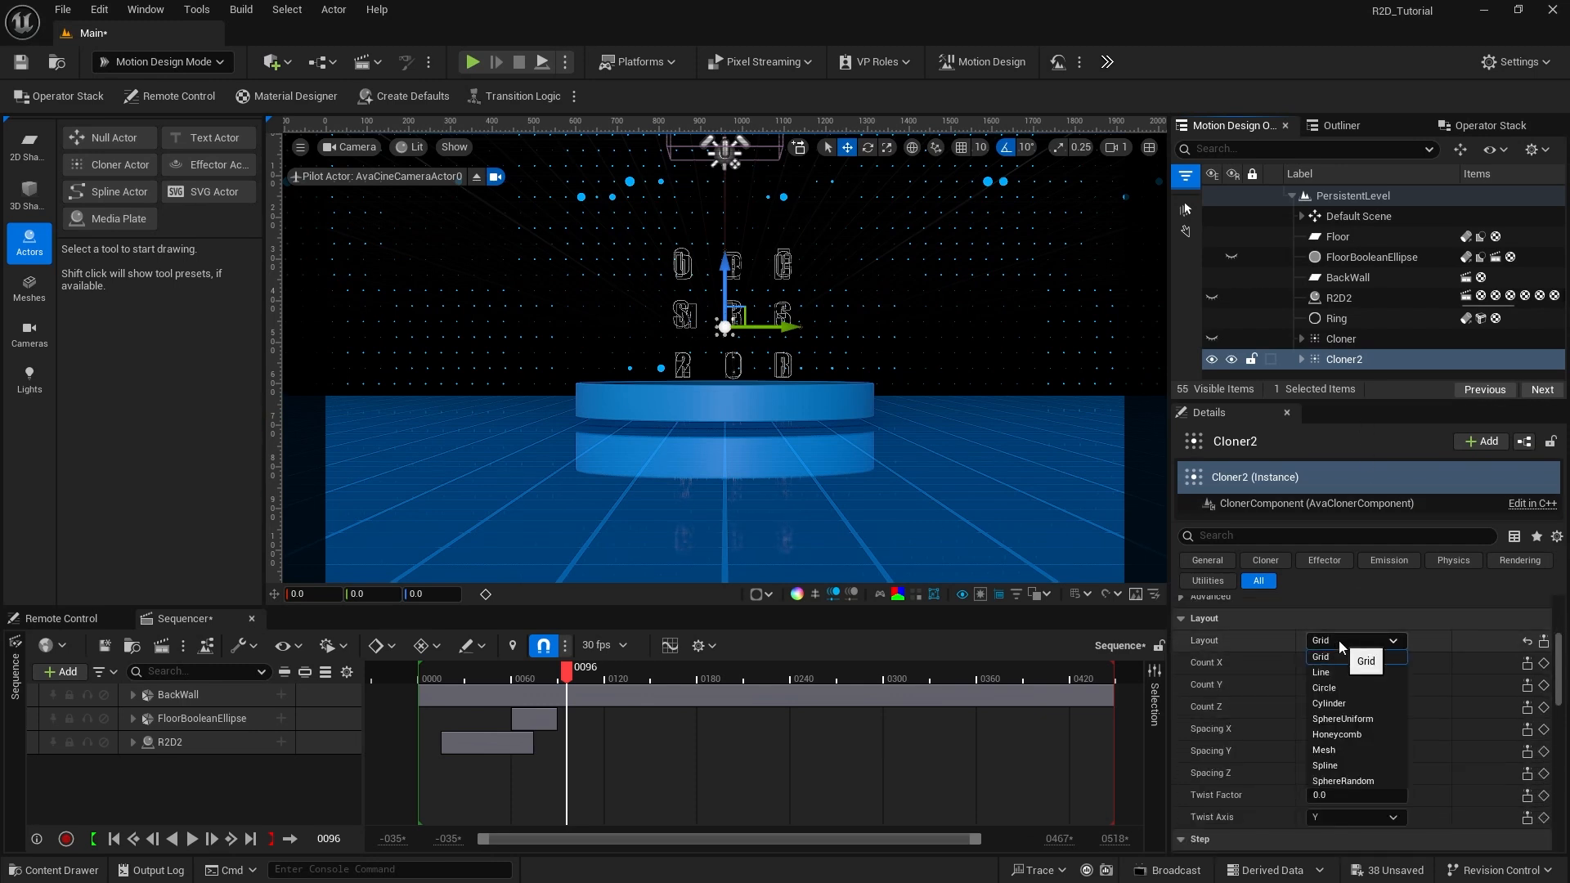
pyautogui.click(1324, 687)
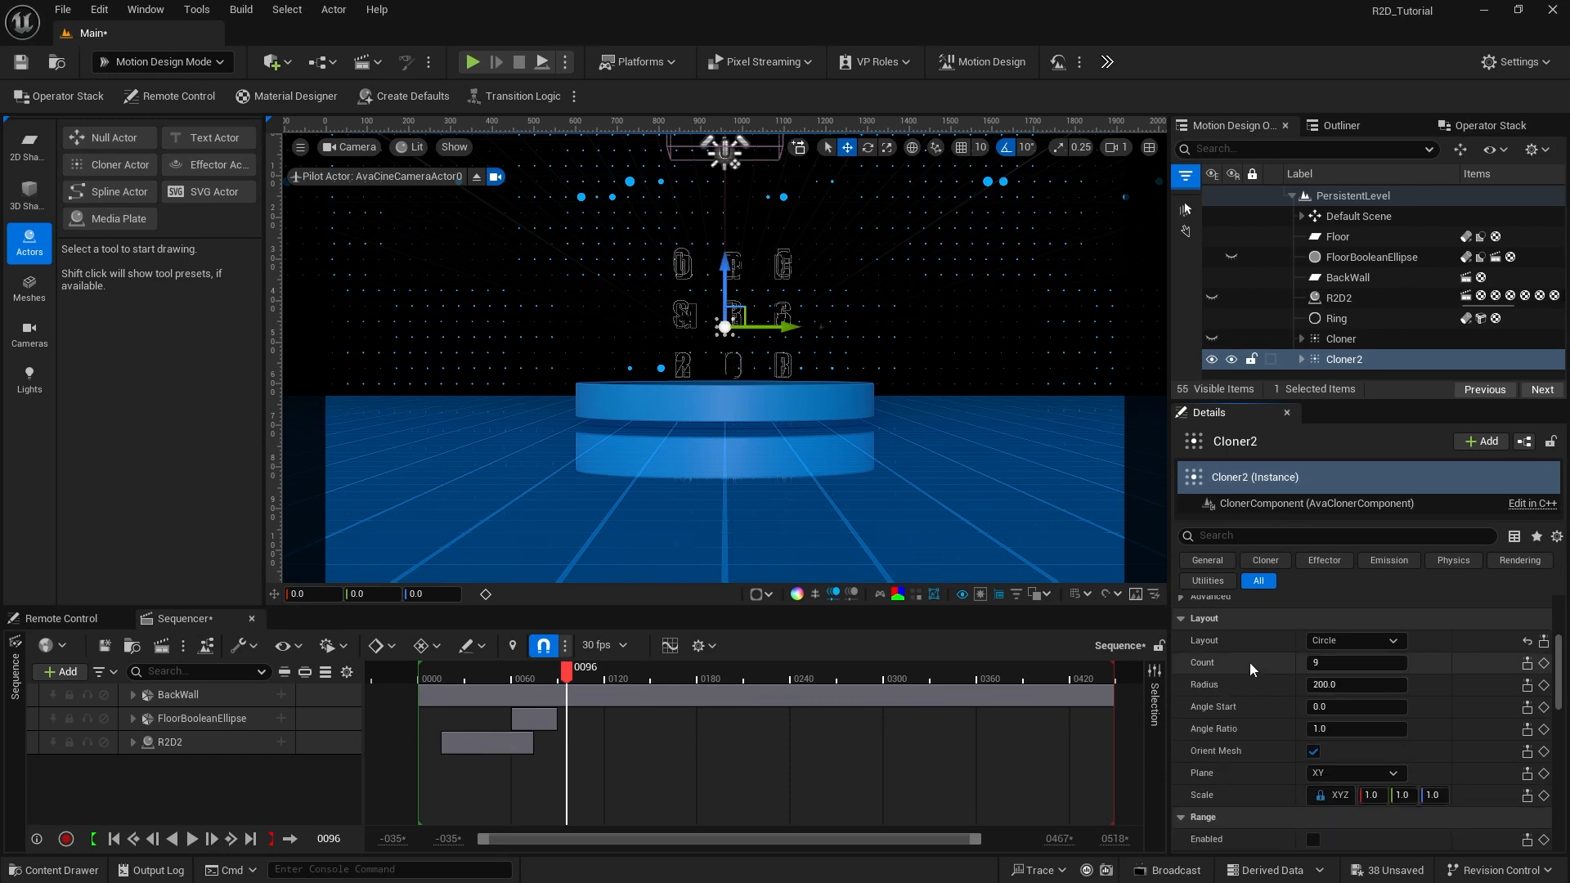
pyautogui.click(1320, 664)
pyautogui.write('42')
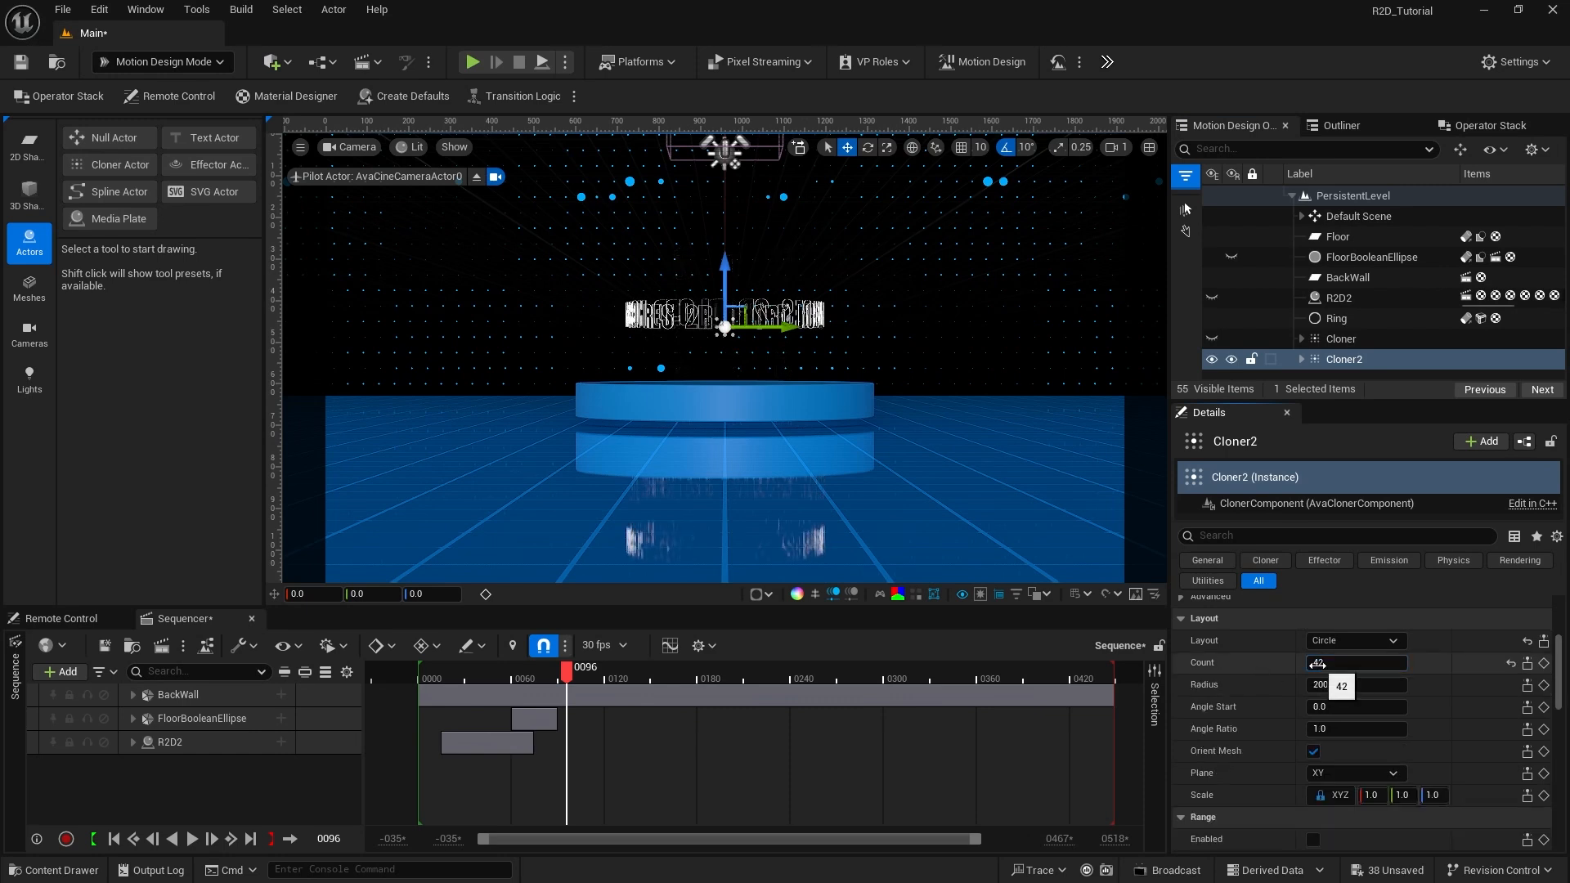
pyautogui.press('Return')
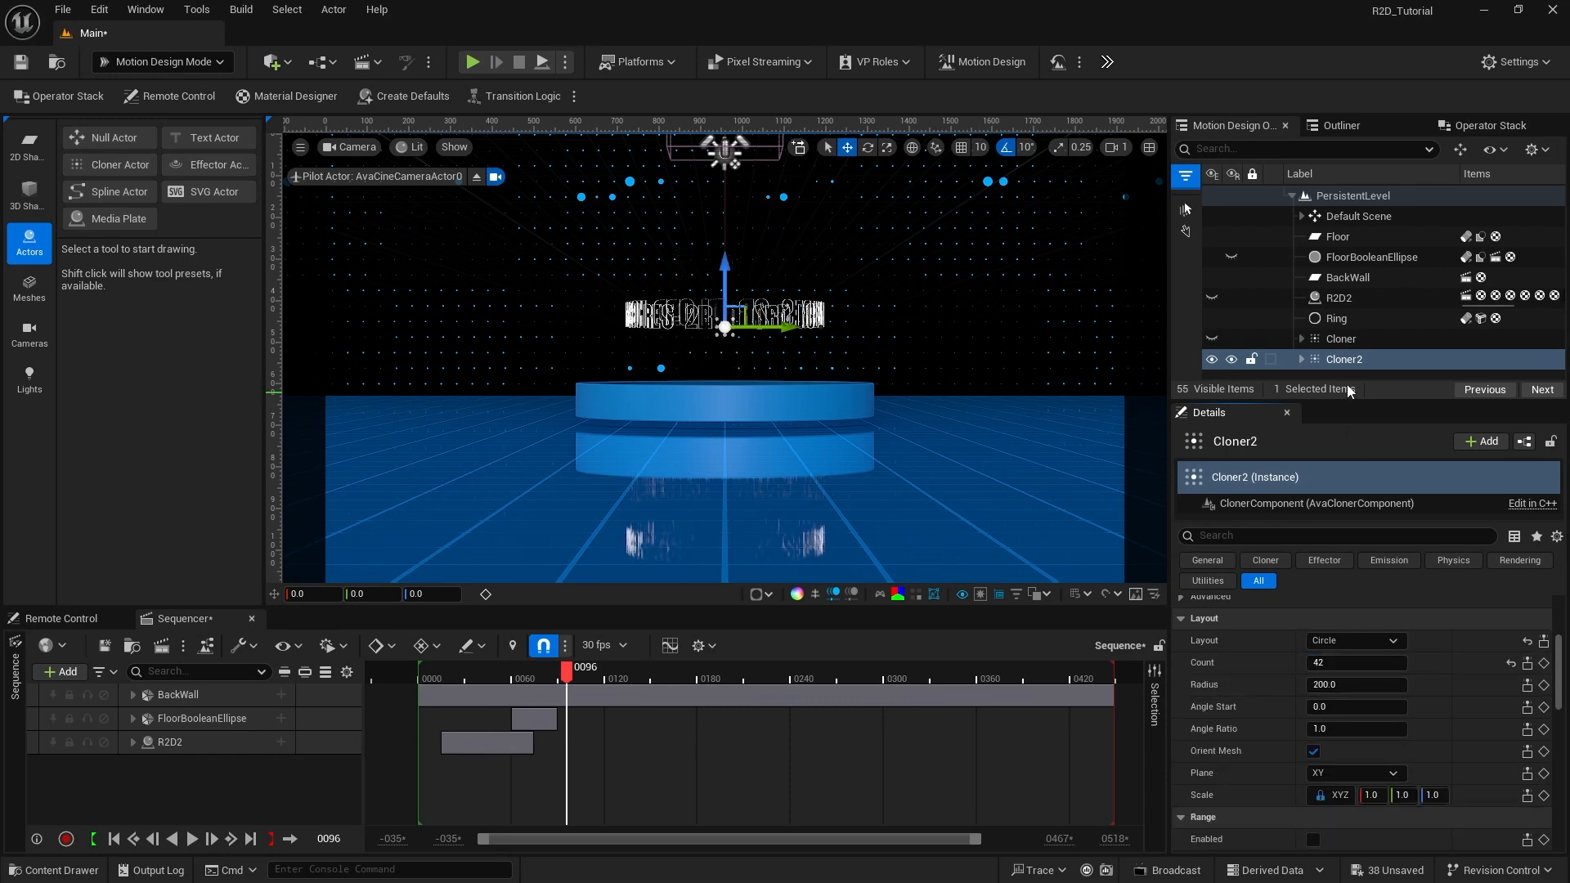
# Step: Set the radius of both Cloner and Cloner2 to 317, and reset the original Cloner's Angle Start to its default
pyautogui.click(1335, 337)
pyautogui.click(1353, 685)
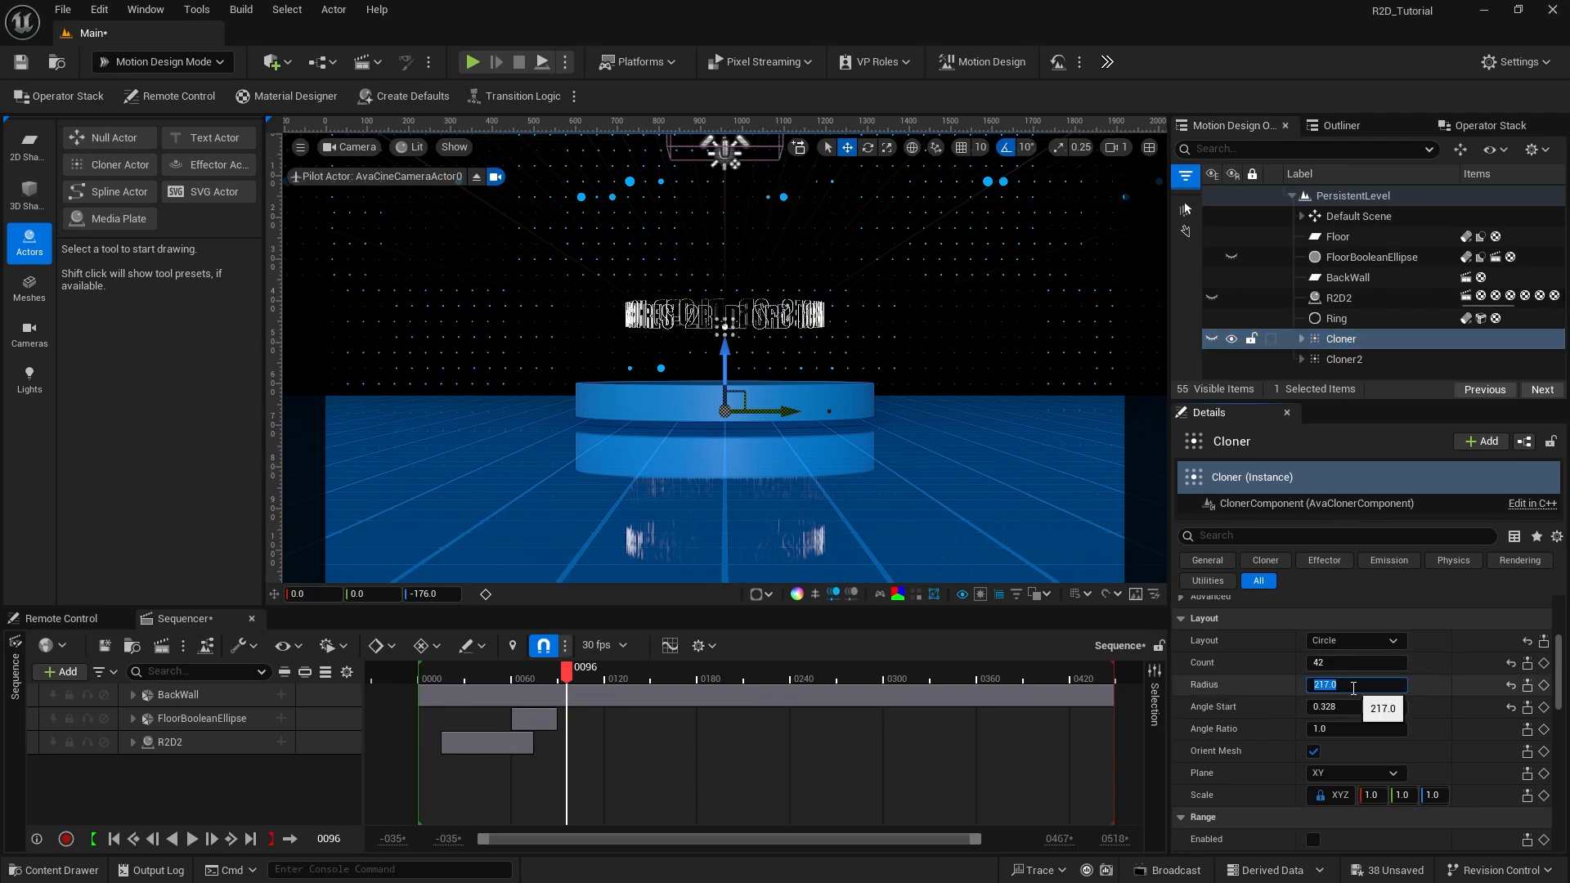
pyautogui.write('31')
pyautogui.press('Return')
pyautogui.click(1341, 360)
pyautogui.click(1336, 684)
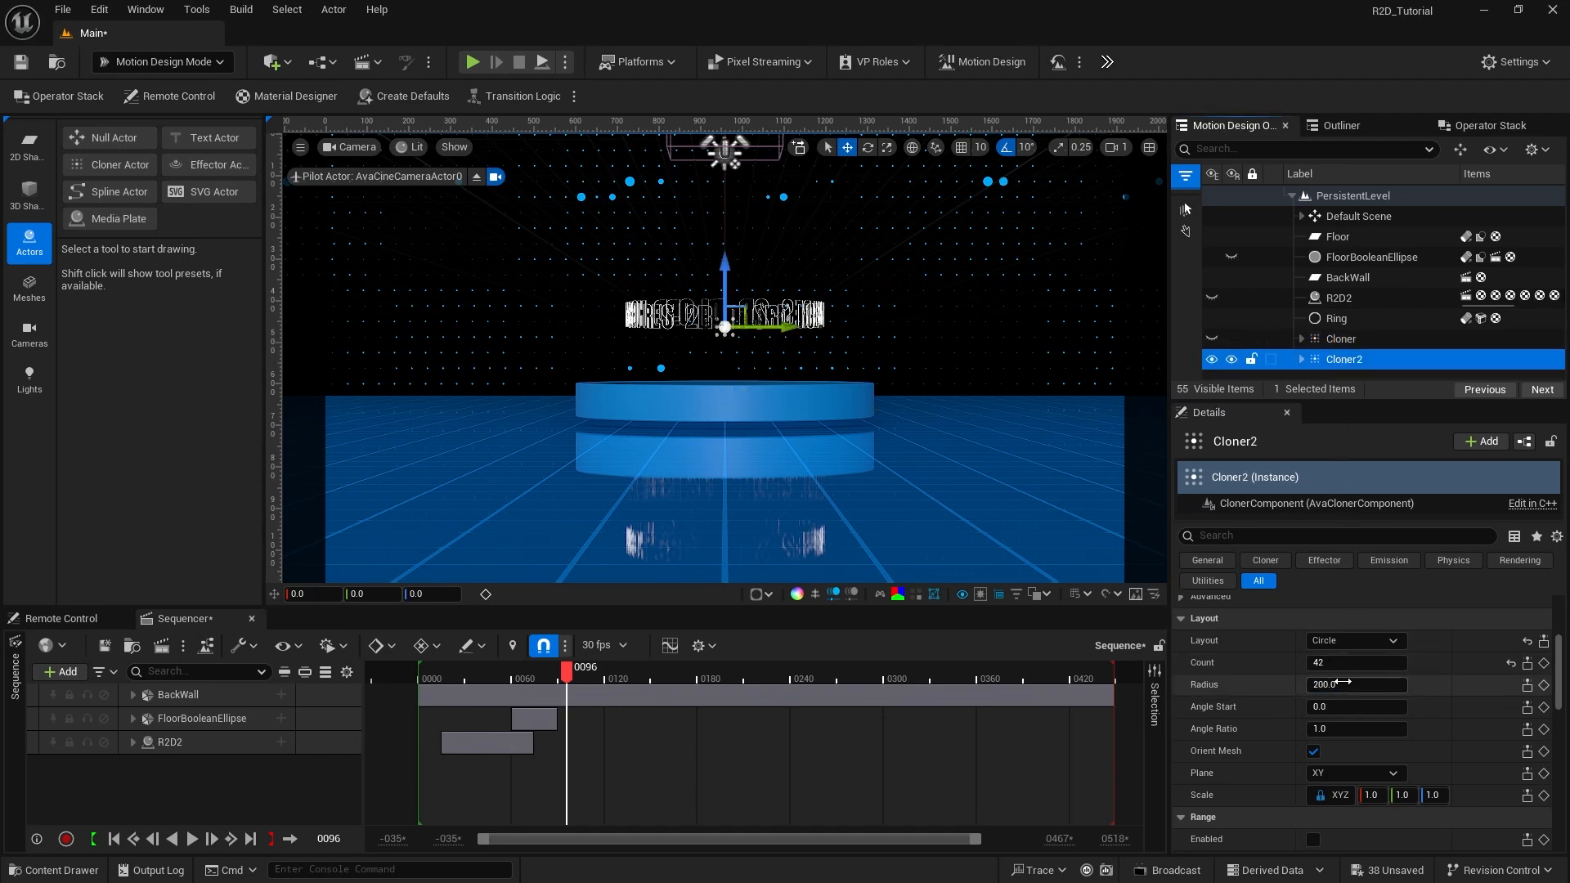
pyautogui.write('317')
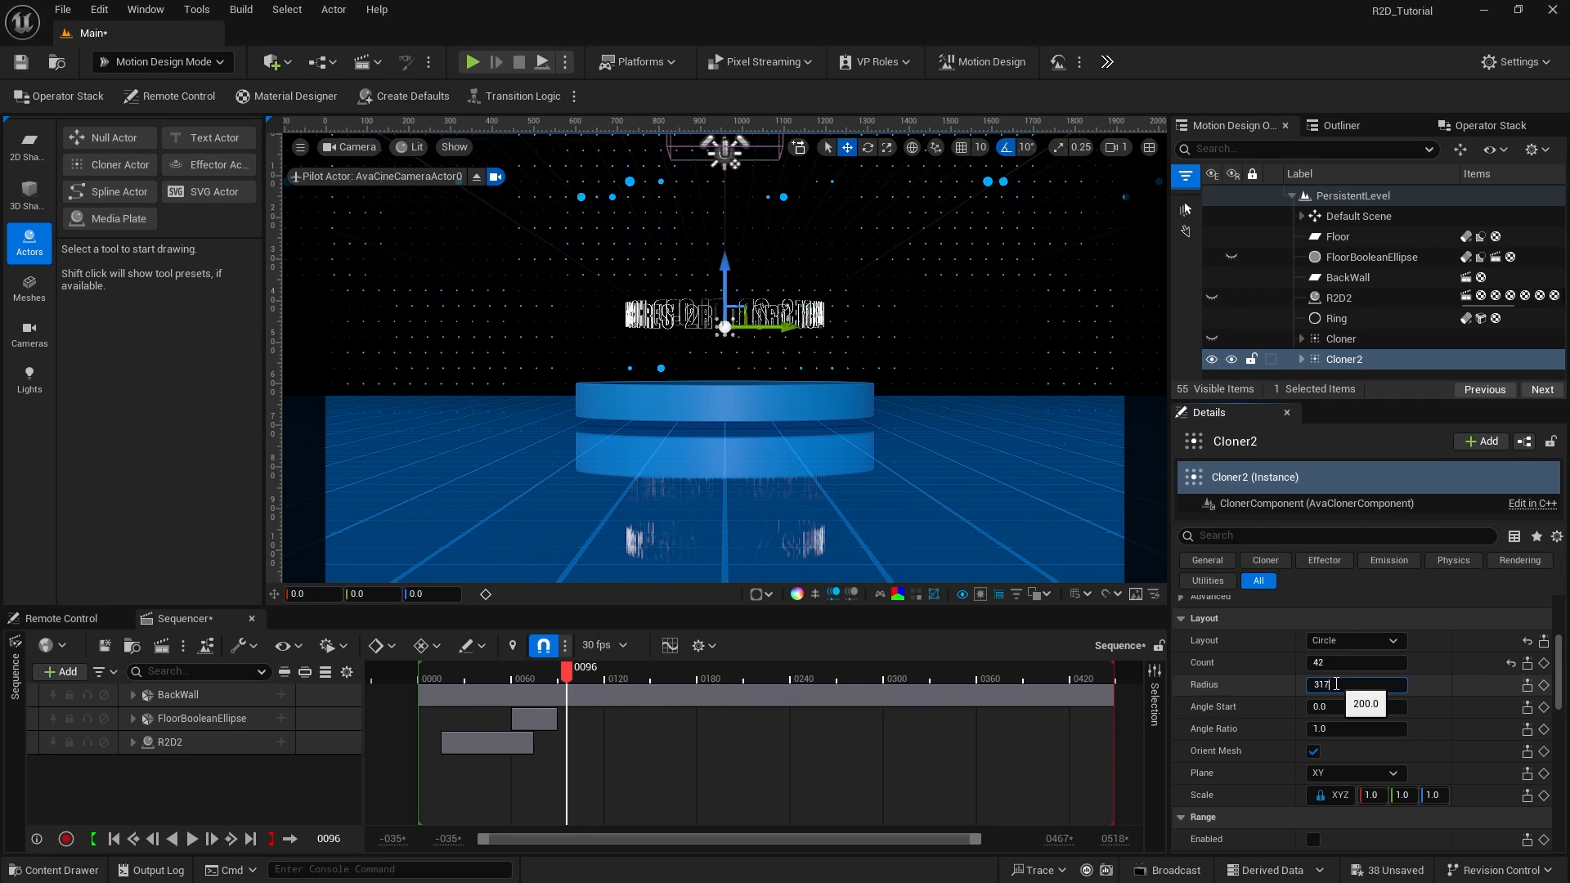
pyautogui.press('Return')
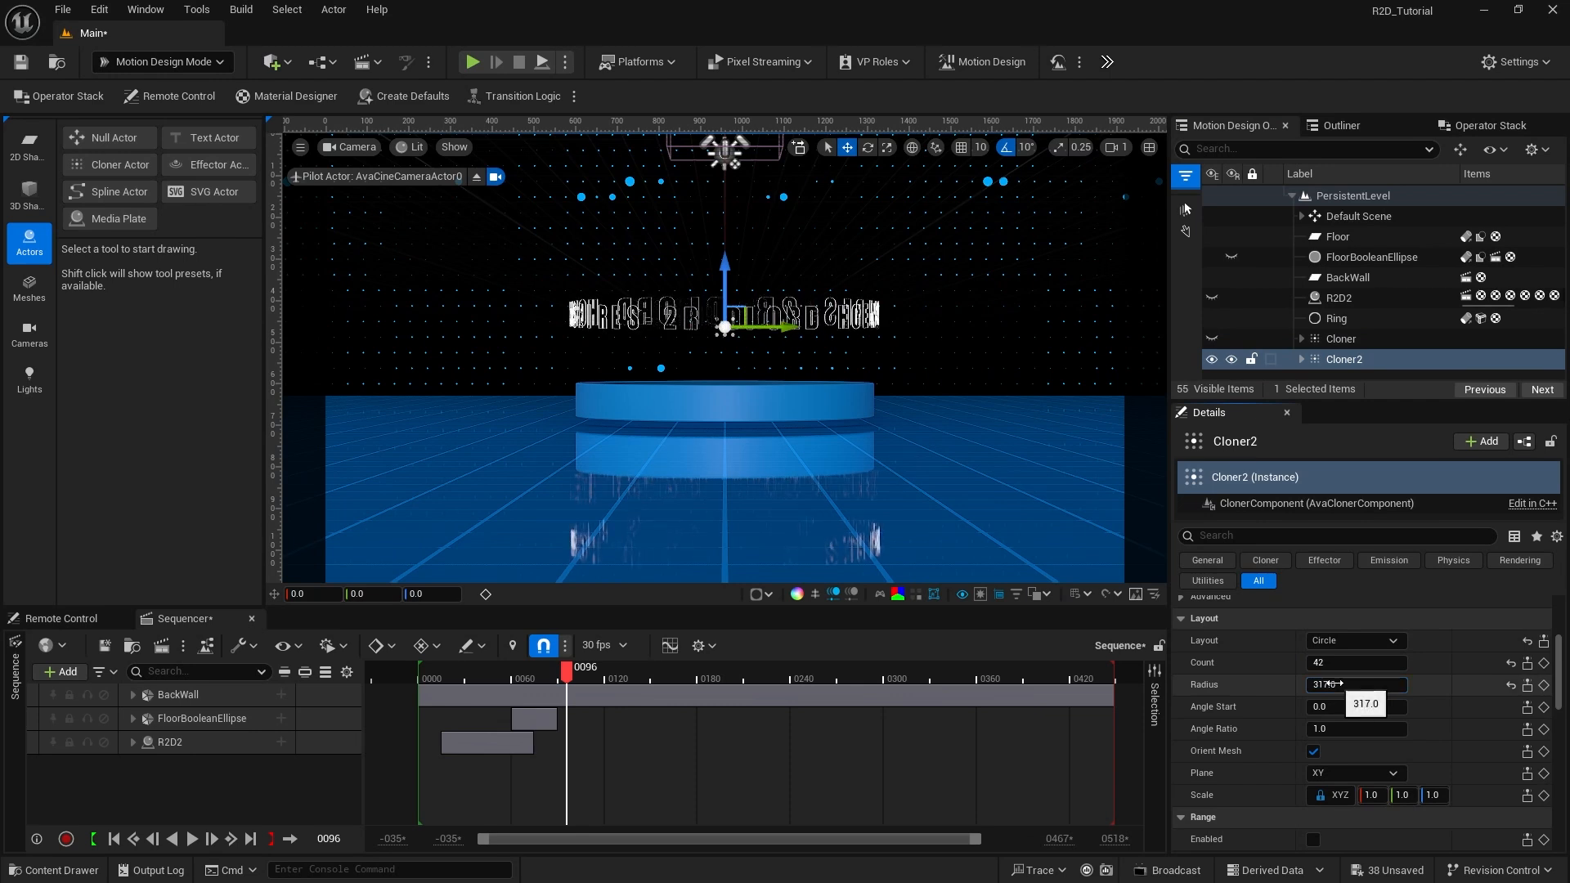
pyautogui.click(1343, 338)
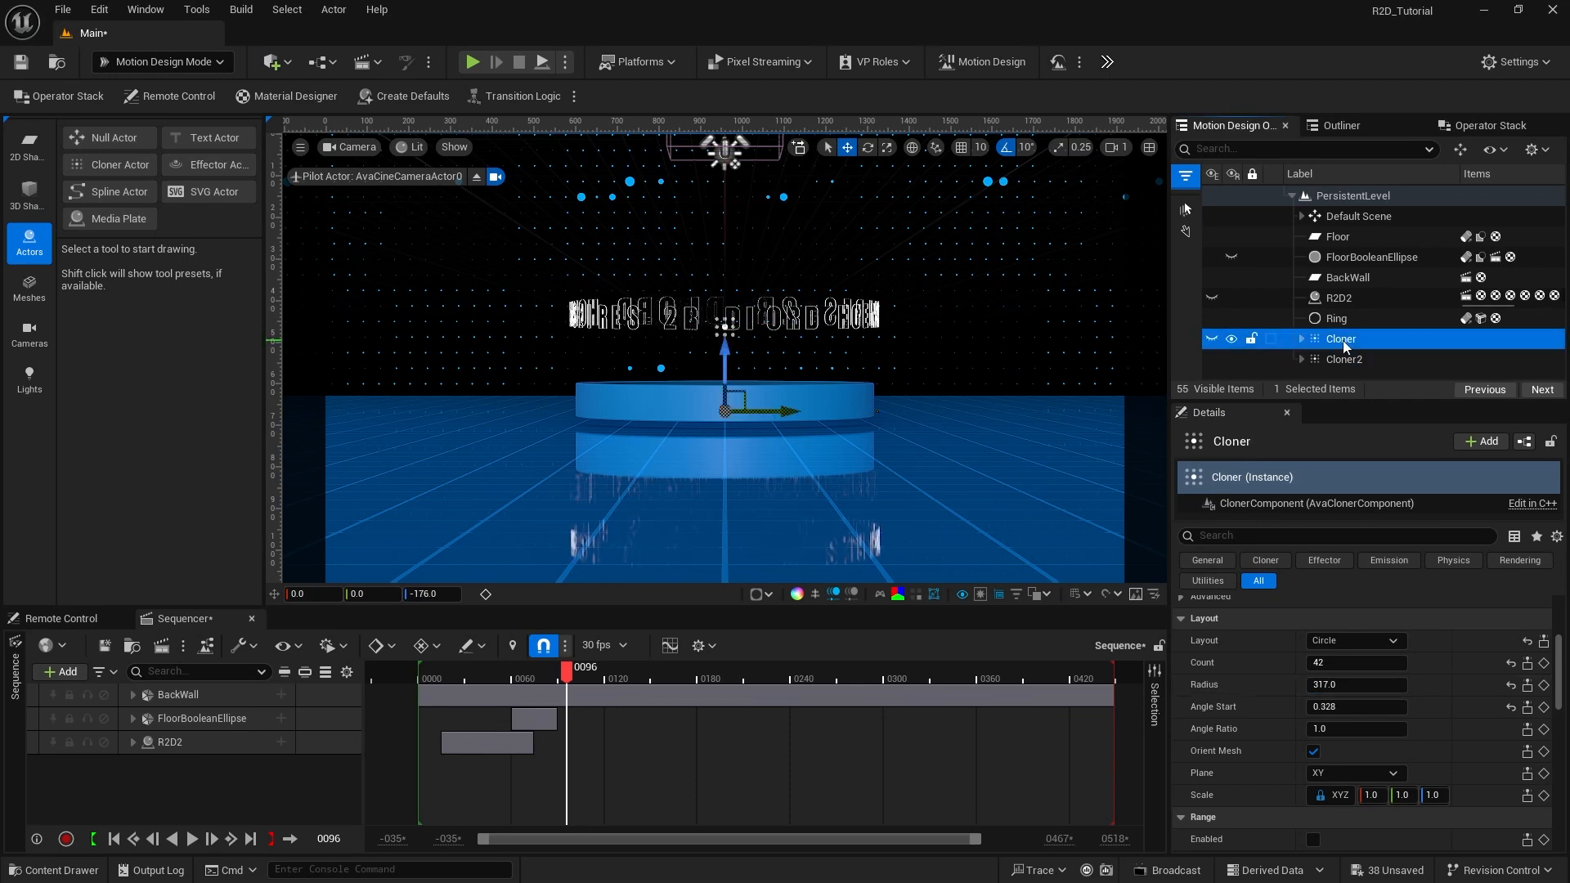
pyautogui.click(1507, 706)
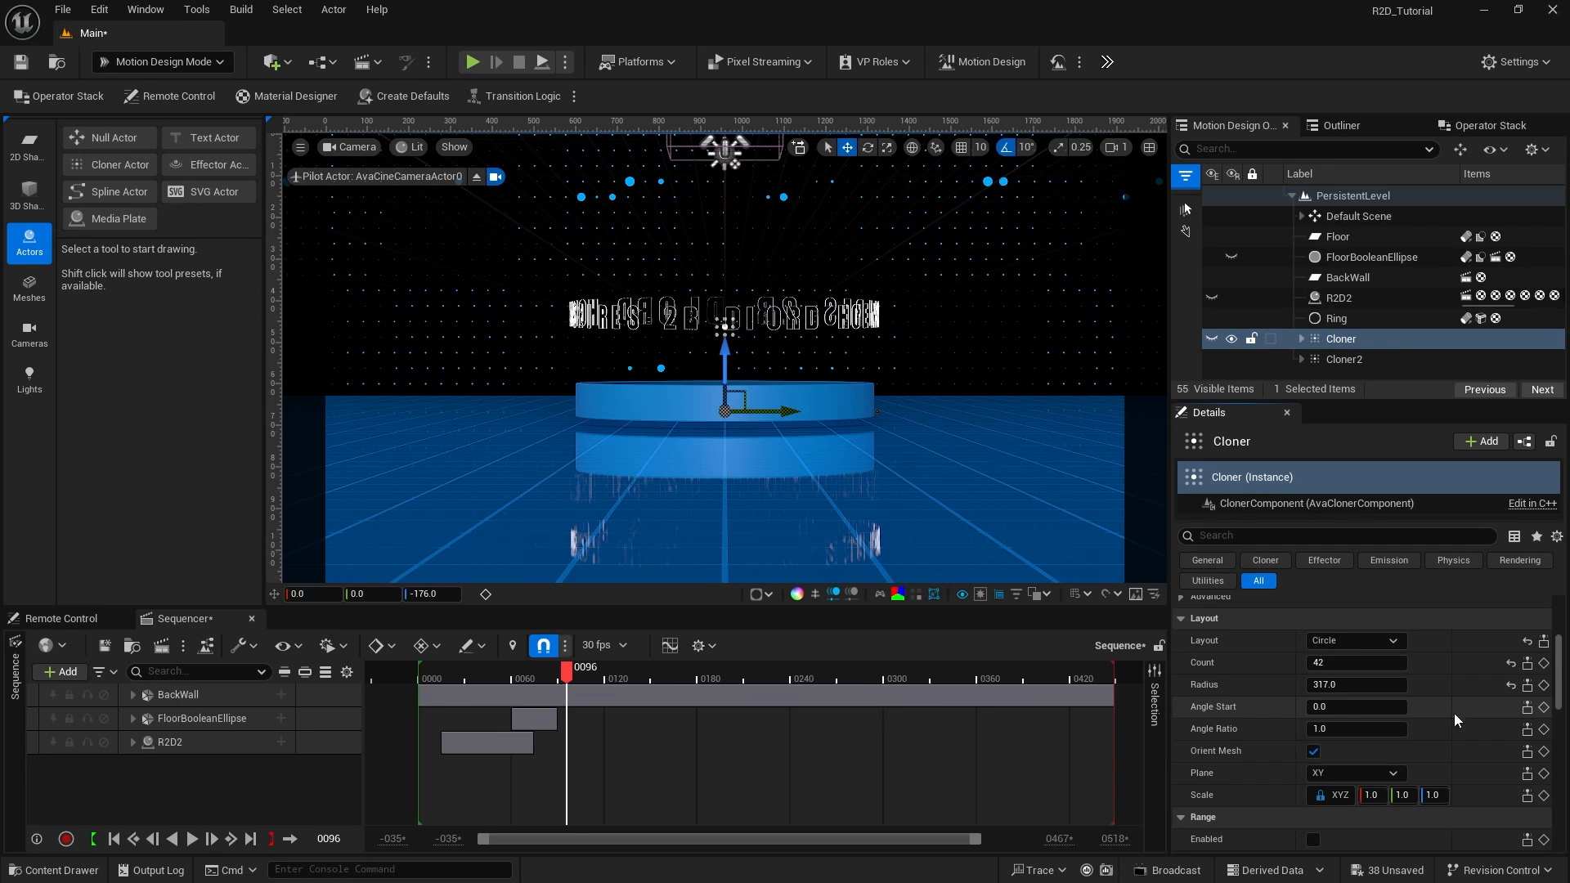
# Step: Set Cloner2's Z location to -176 to match the original Cloner's height
pyautogui.scroll(5, 1455, 716)
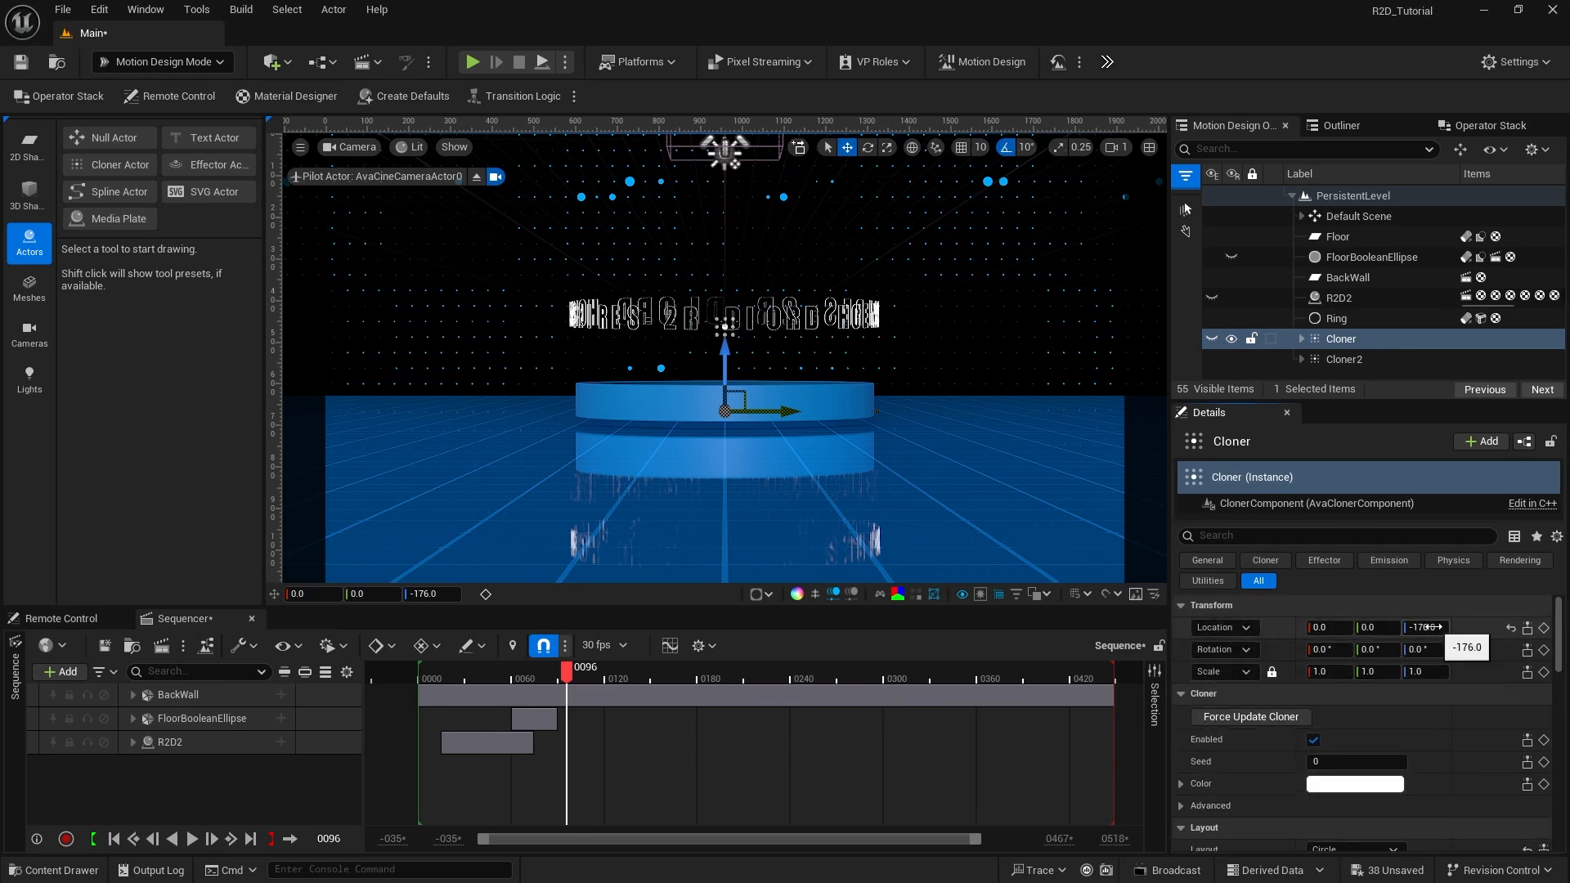
pyautogui.click(1342, 360)
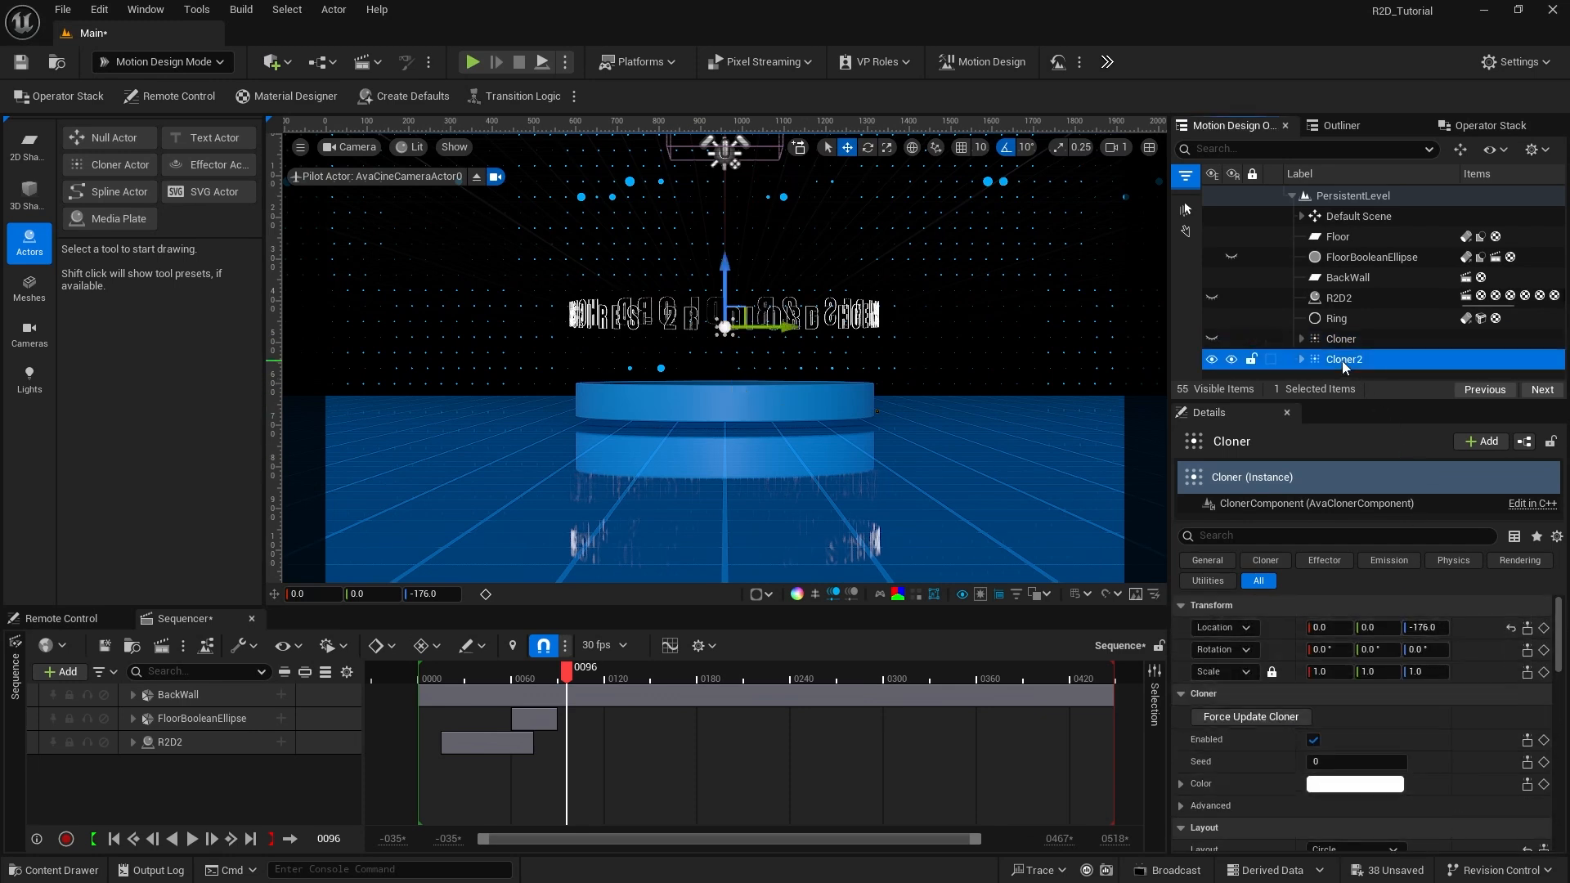
pyautogui.click(1419, 626)
pyautogui.write('-')
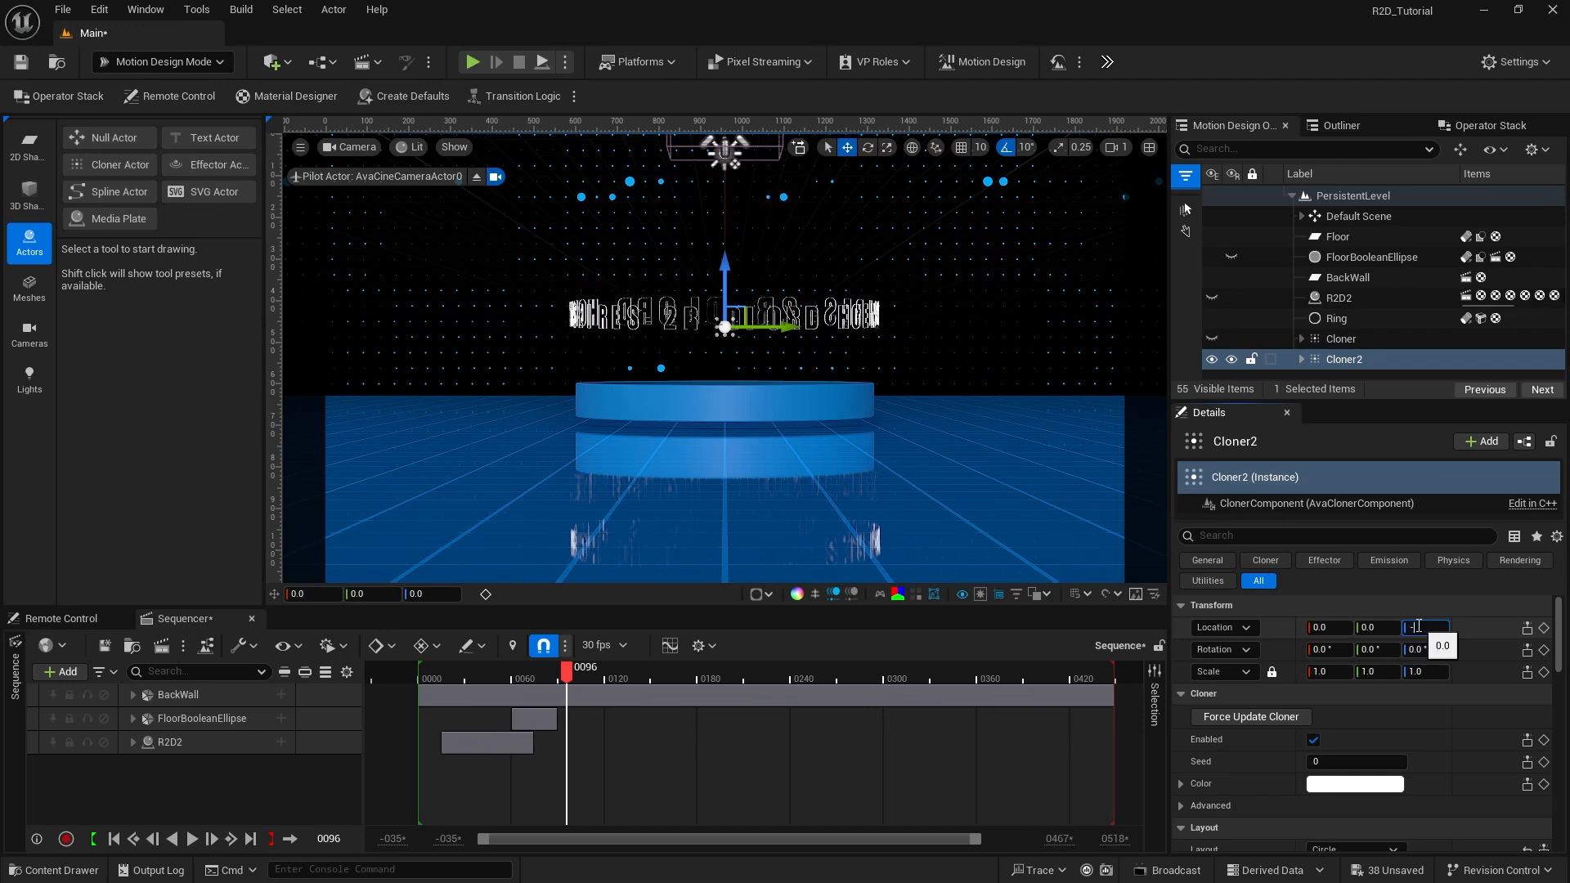
pyautogui.write('176')
pyautogui.press('Return')
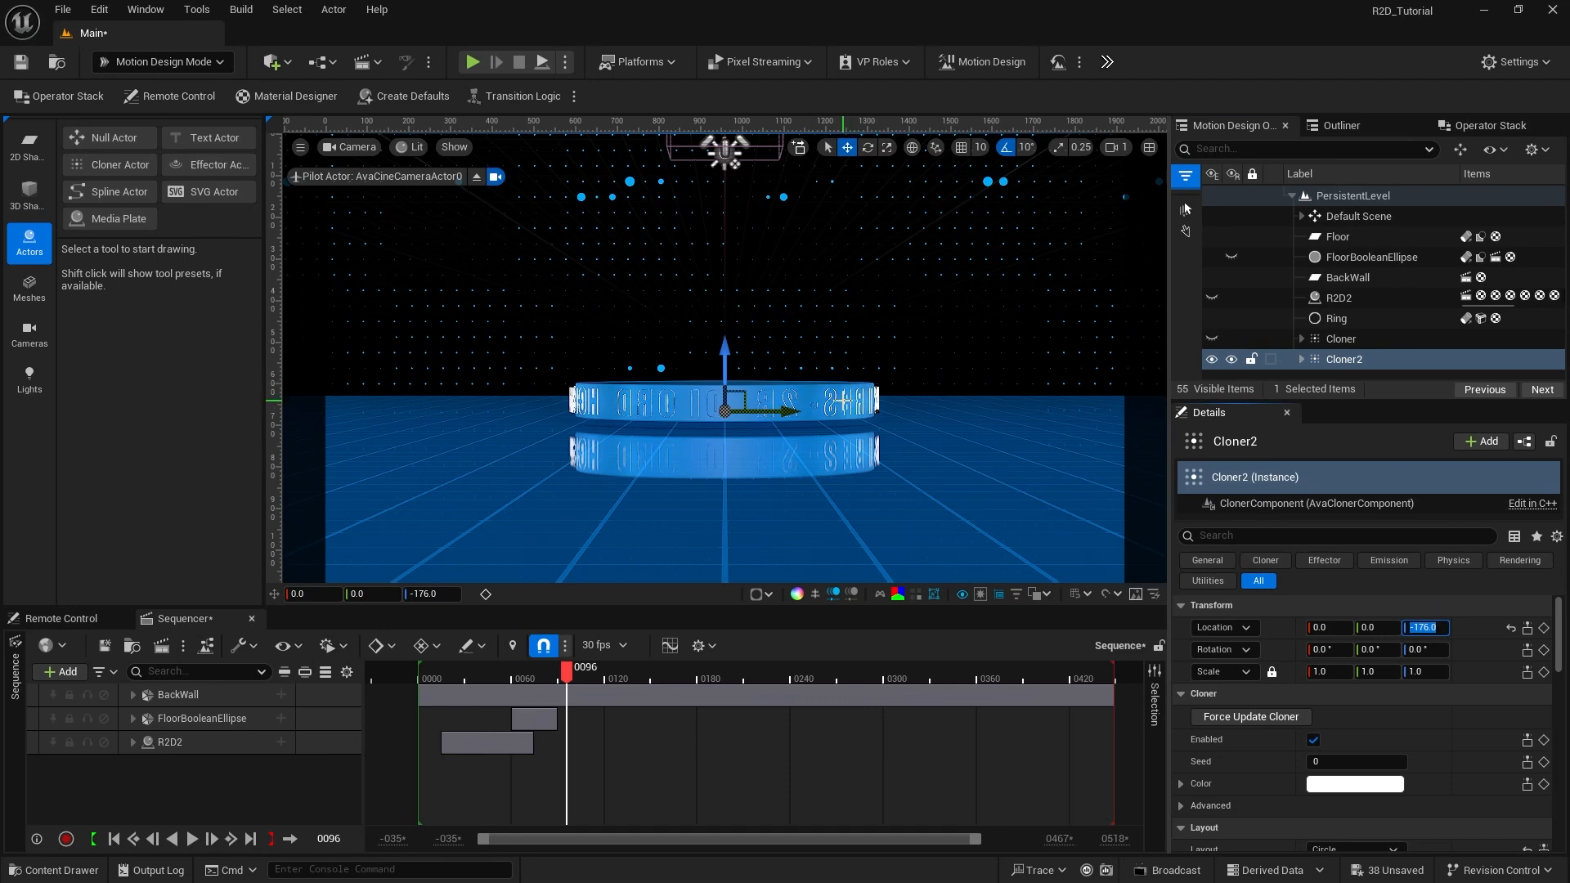
# Step: Select all letters and null actors inside Cloner2 and set their Z rotation to -180°
pyautogui.click(1302, 358)
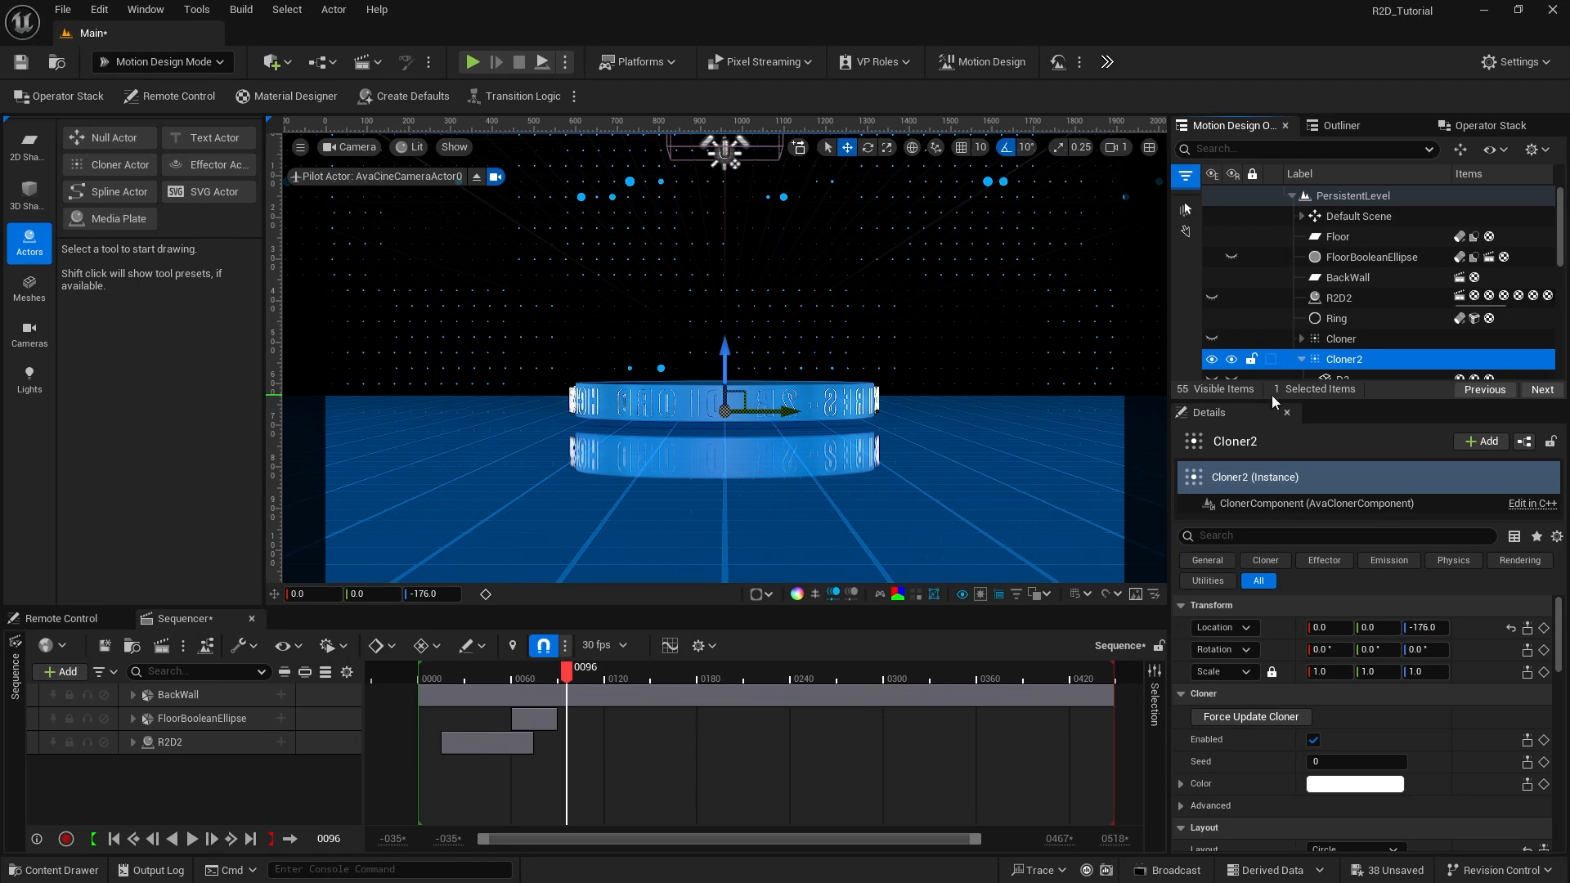
pyautogui.moveTo(1270, 399); pyautogui.dragTo(1272, 680)
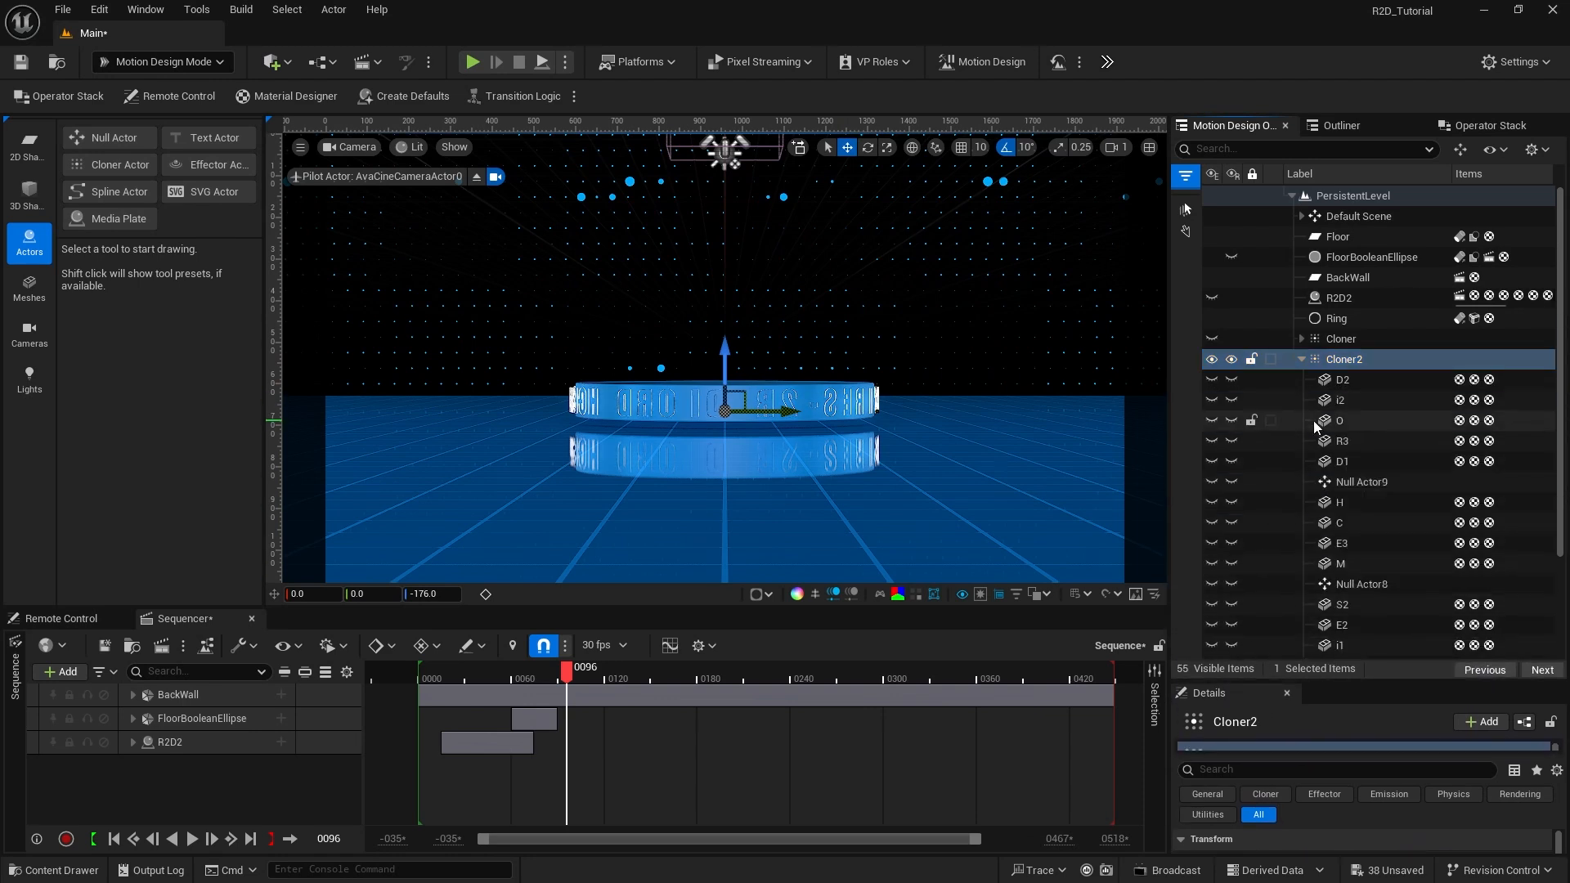
pyautogui.scroll(-2, 1313, 421)
pyautogui.scroll(-1, 1315, 429)
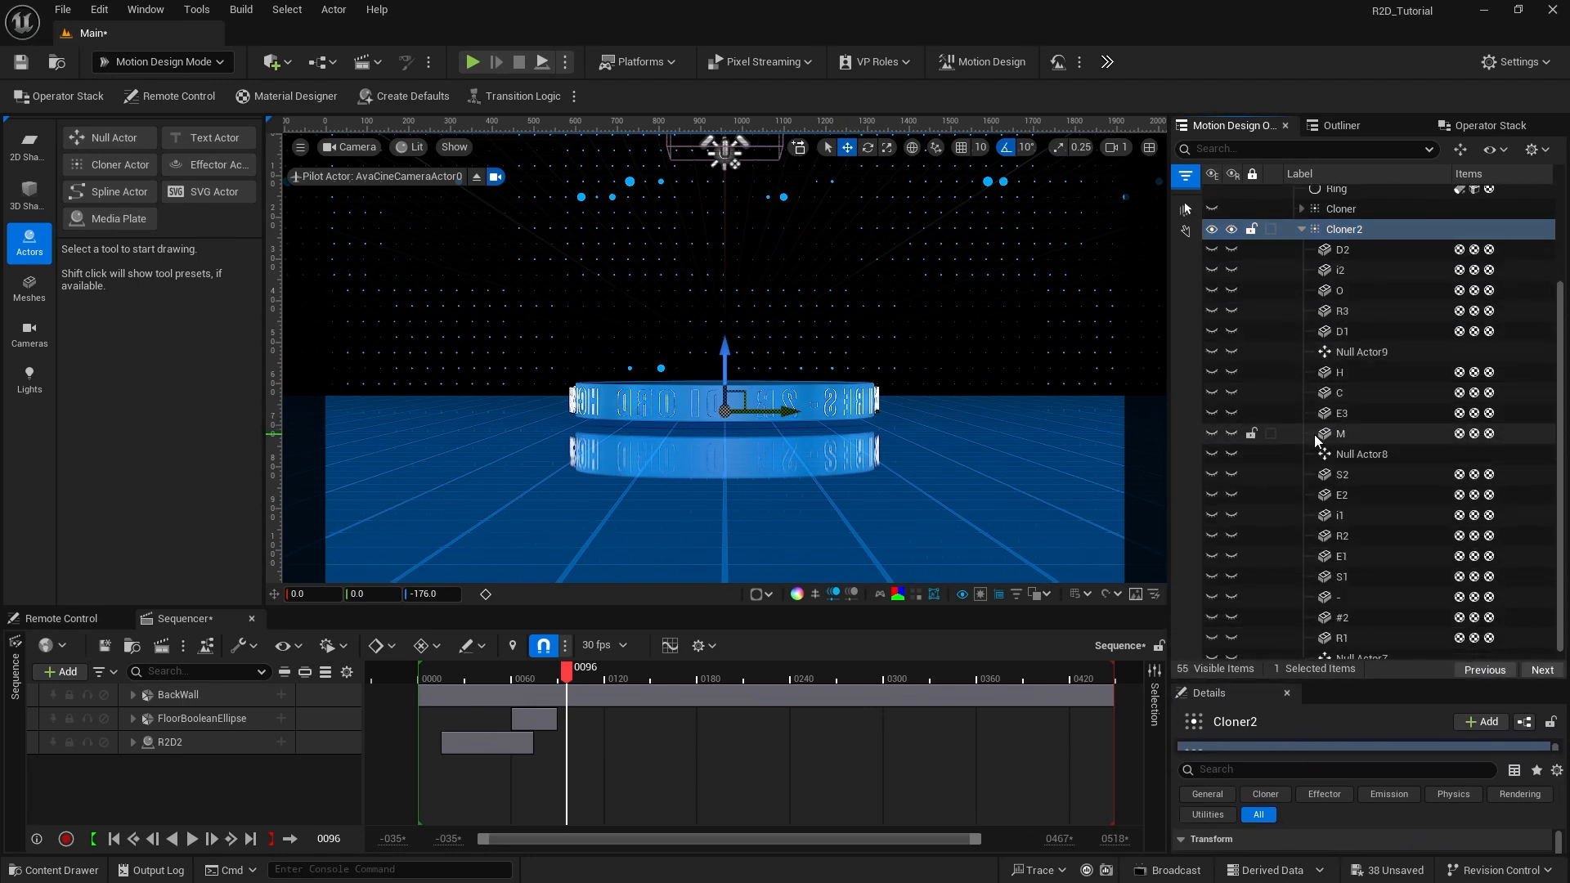
pyautogui.click(1326, 251)
pyautogui.scroll(-1, 1341, 368)
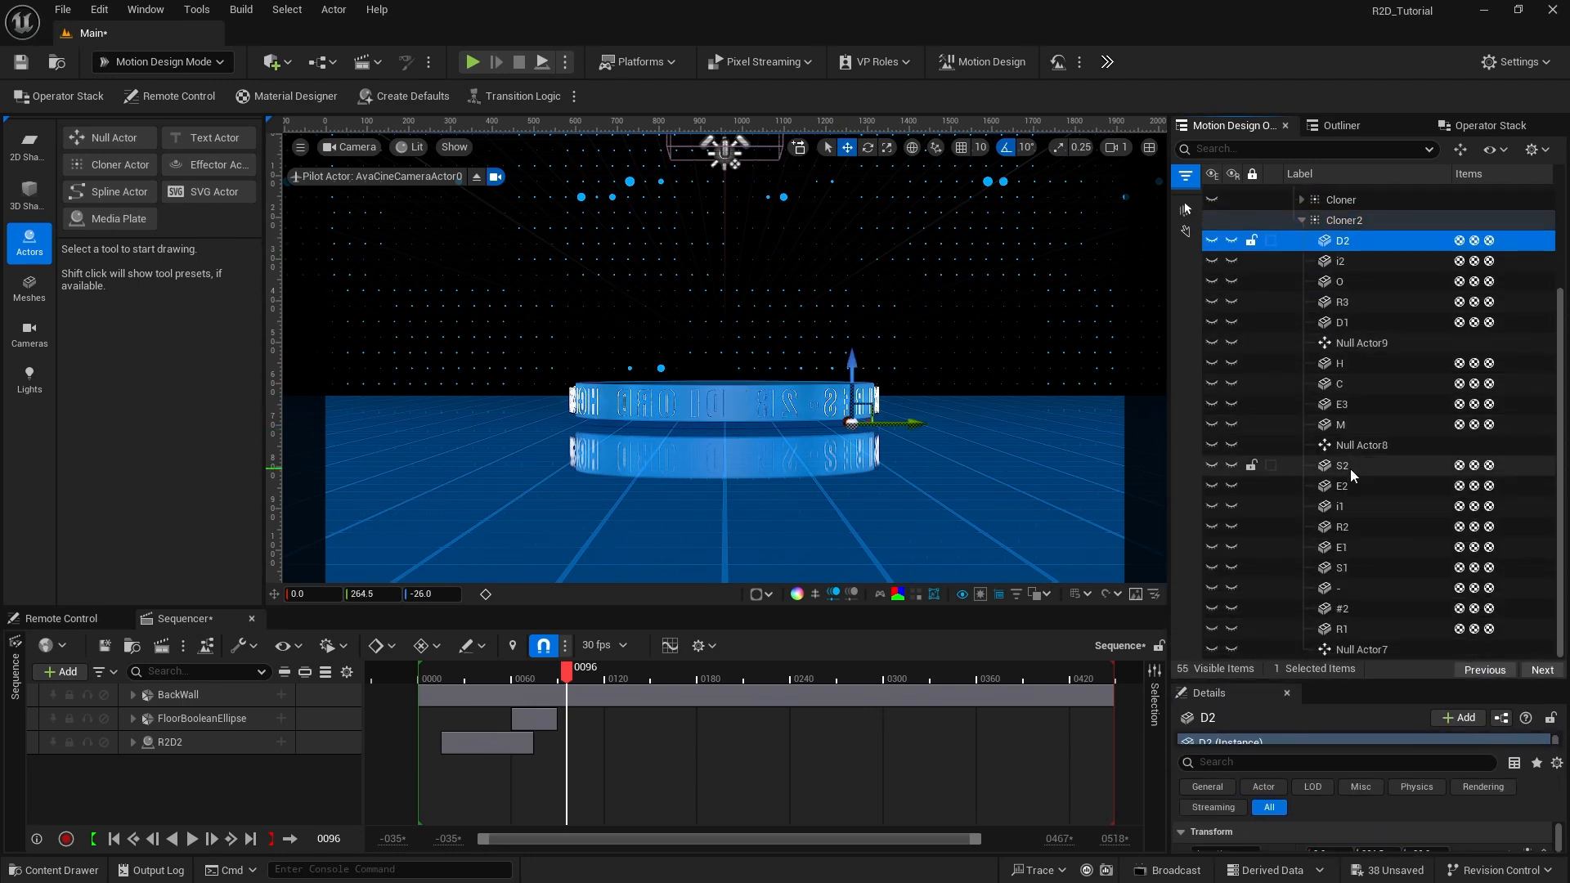
pyautogui.keyDown('shift'); pyautogui.click(1352, 648); pyautogui.keyUp('shift')
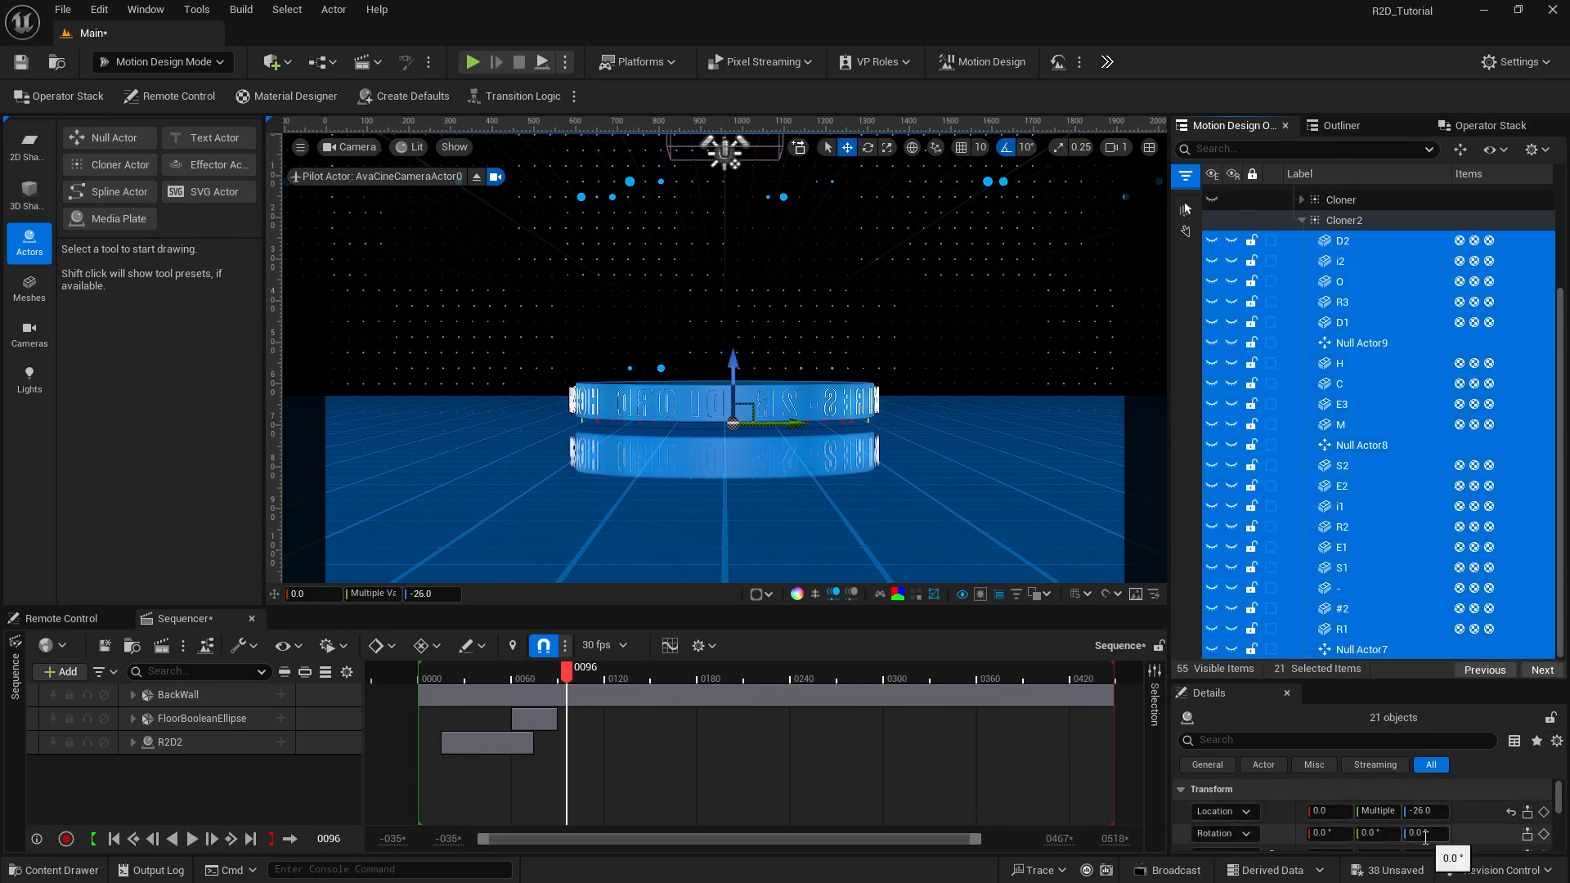
pyautogui.click(1259, 678)
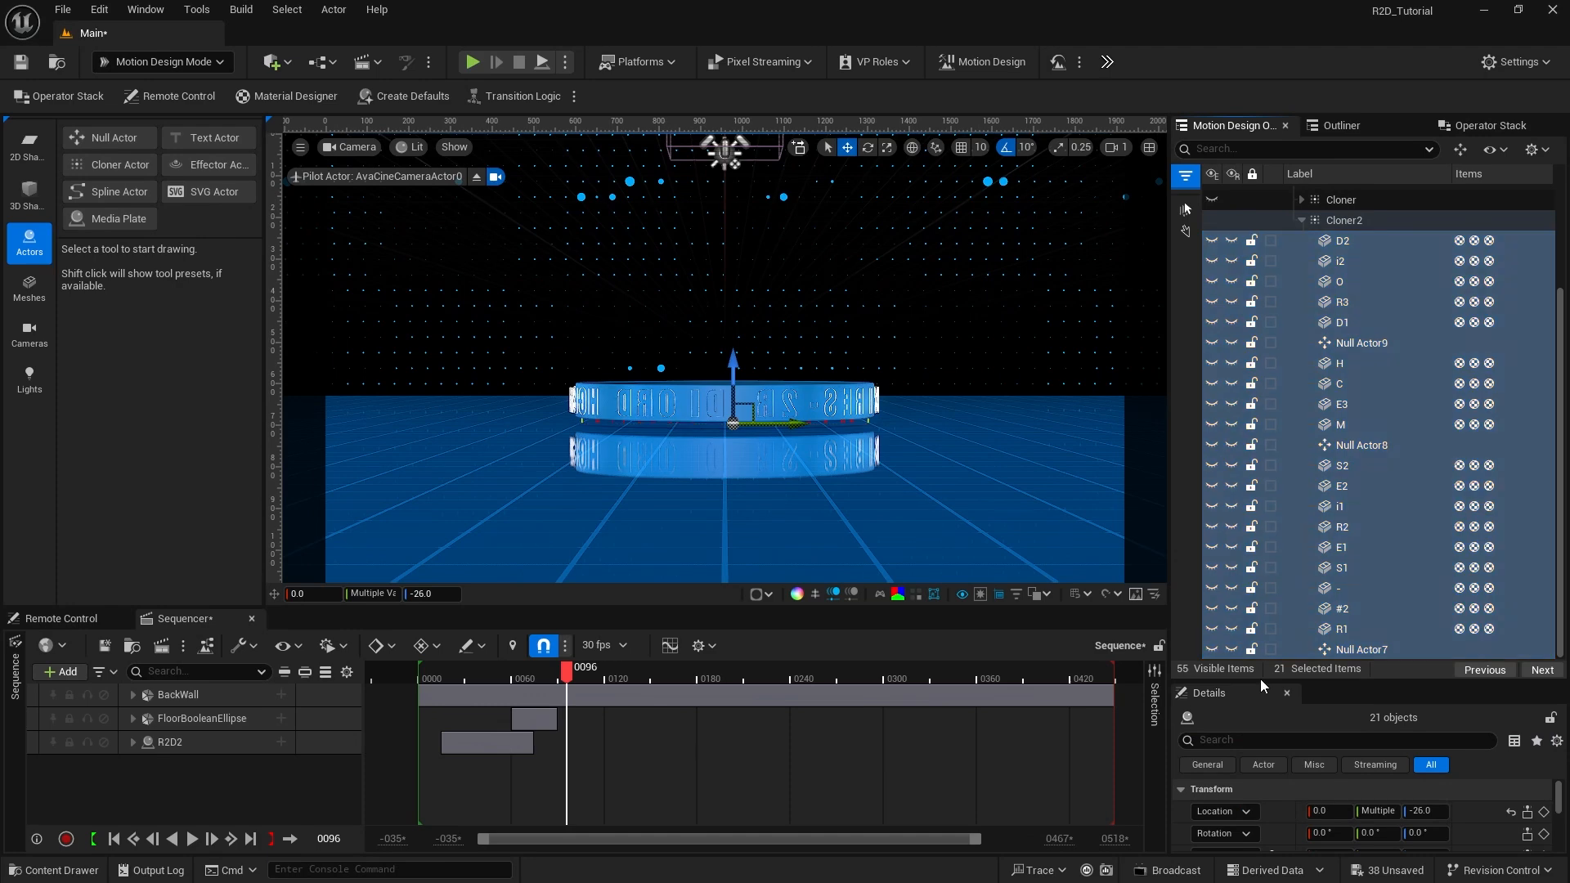
pyautogui.moveTo(1263, 680); pyautogui.dragTo(1263, 390)
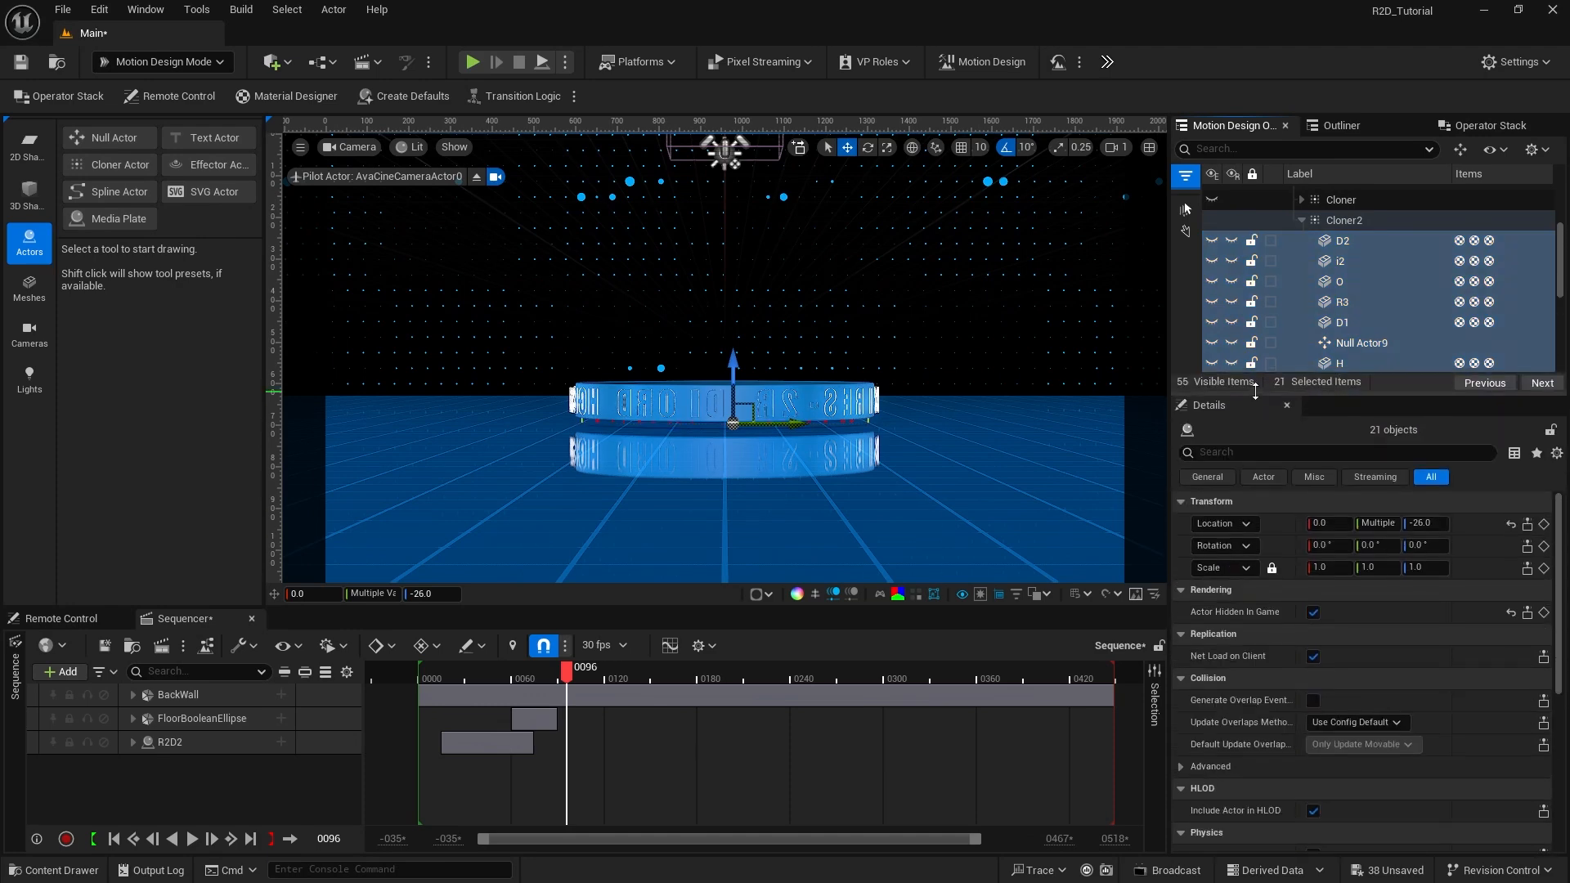
pyautogui.click(1418, 542)
pyautogui.write('-180')
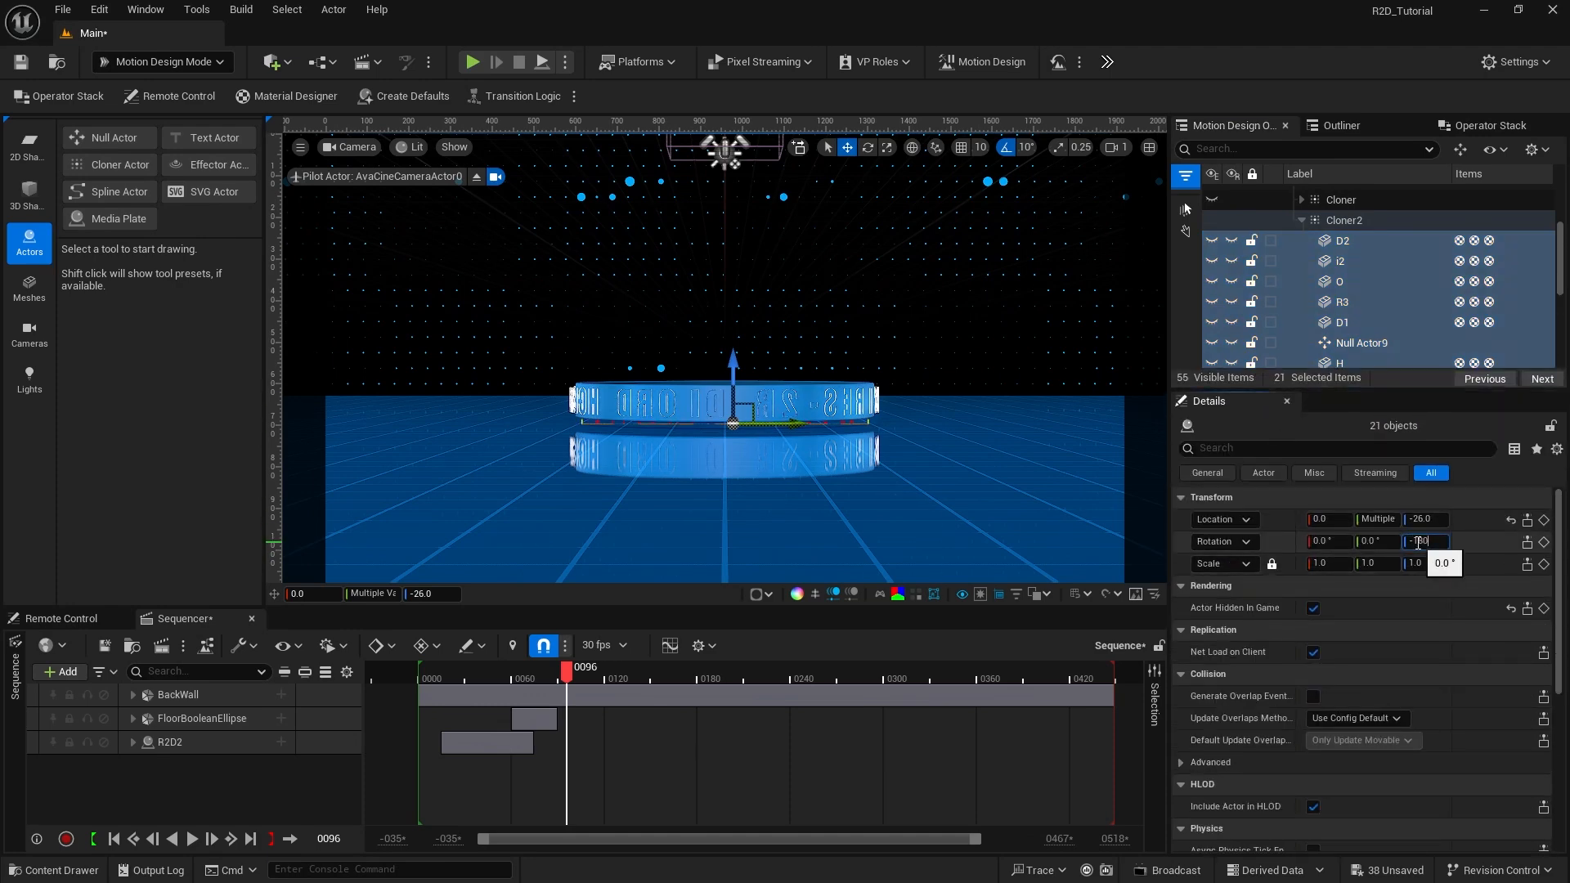
pyautogui.press('Return')
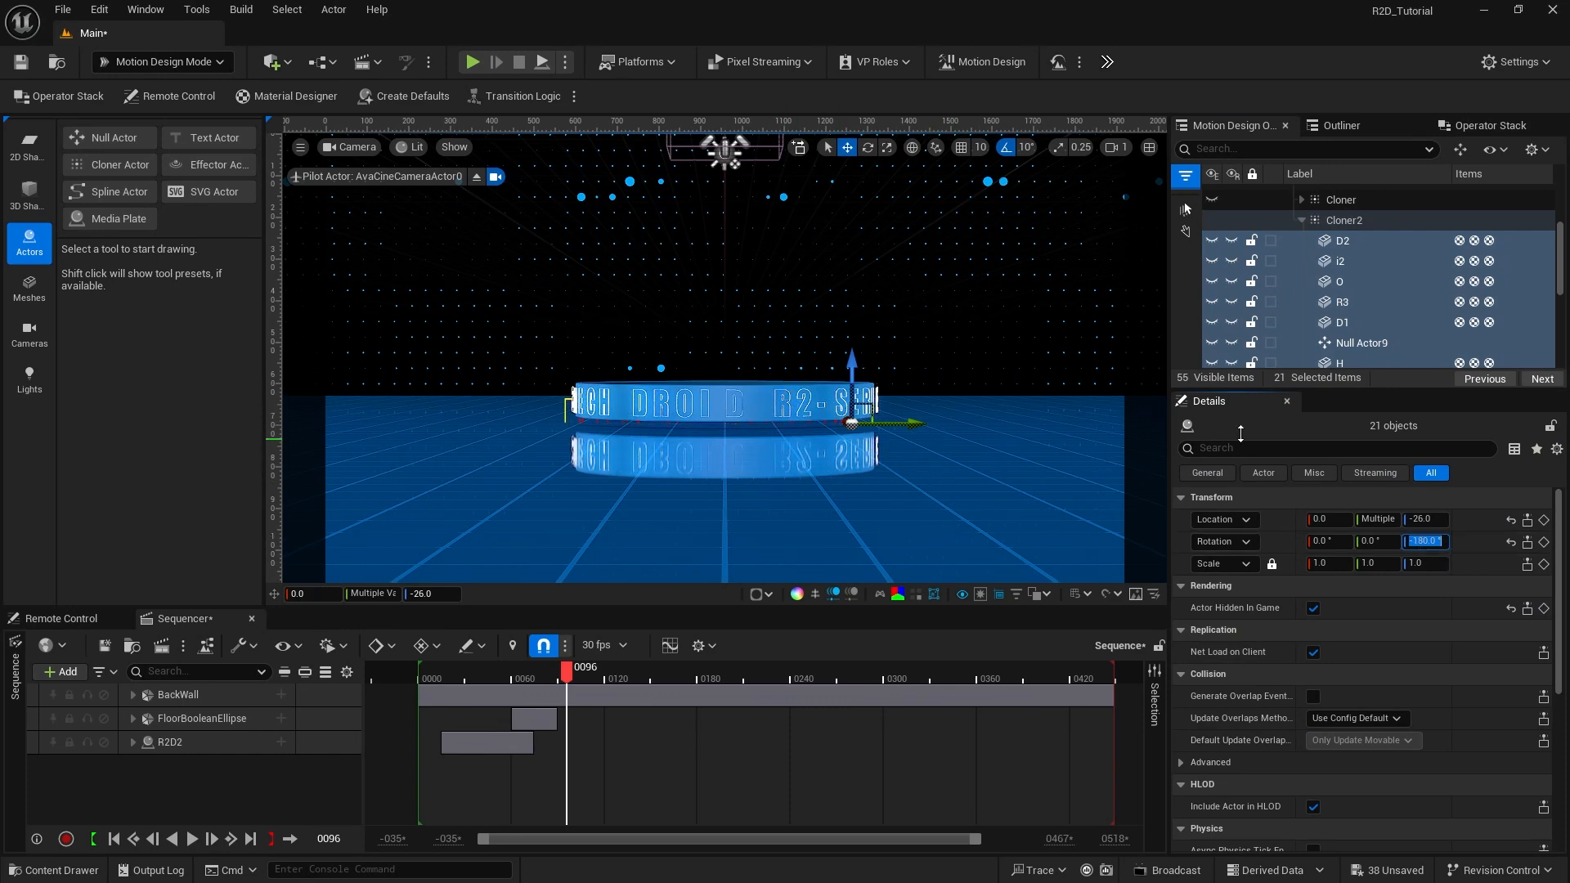
# Step: Rename the original Cloner to "R2-series Text Fill"
pyautogui.click(1301, 220)
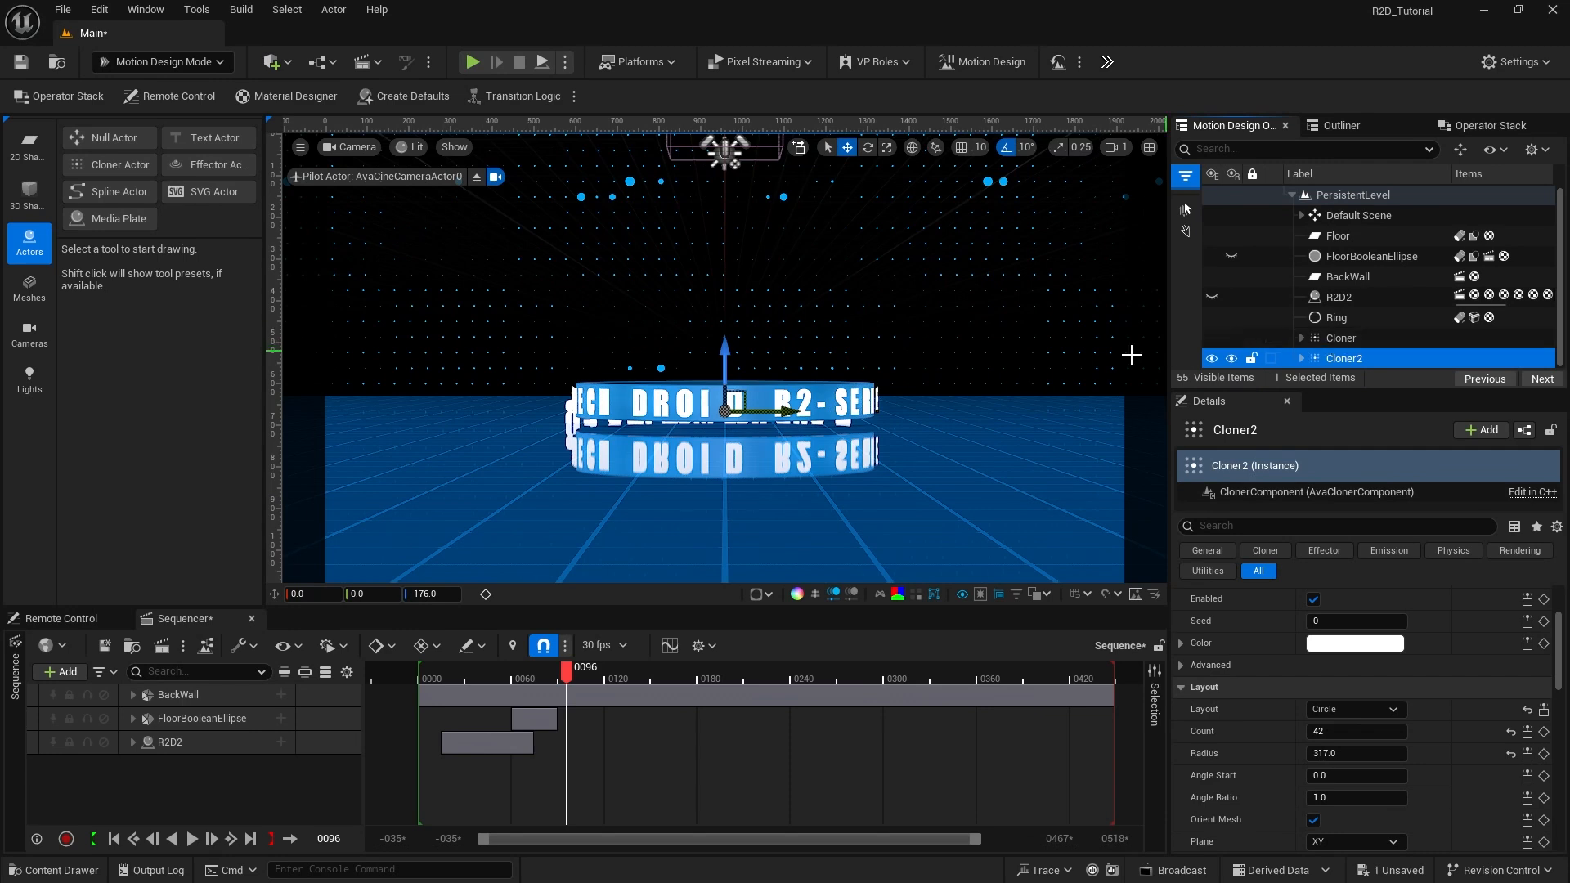
pyautogui.click(1338, 340)
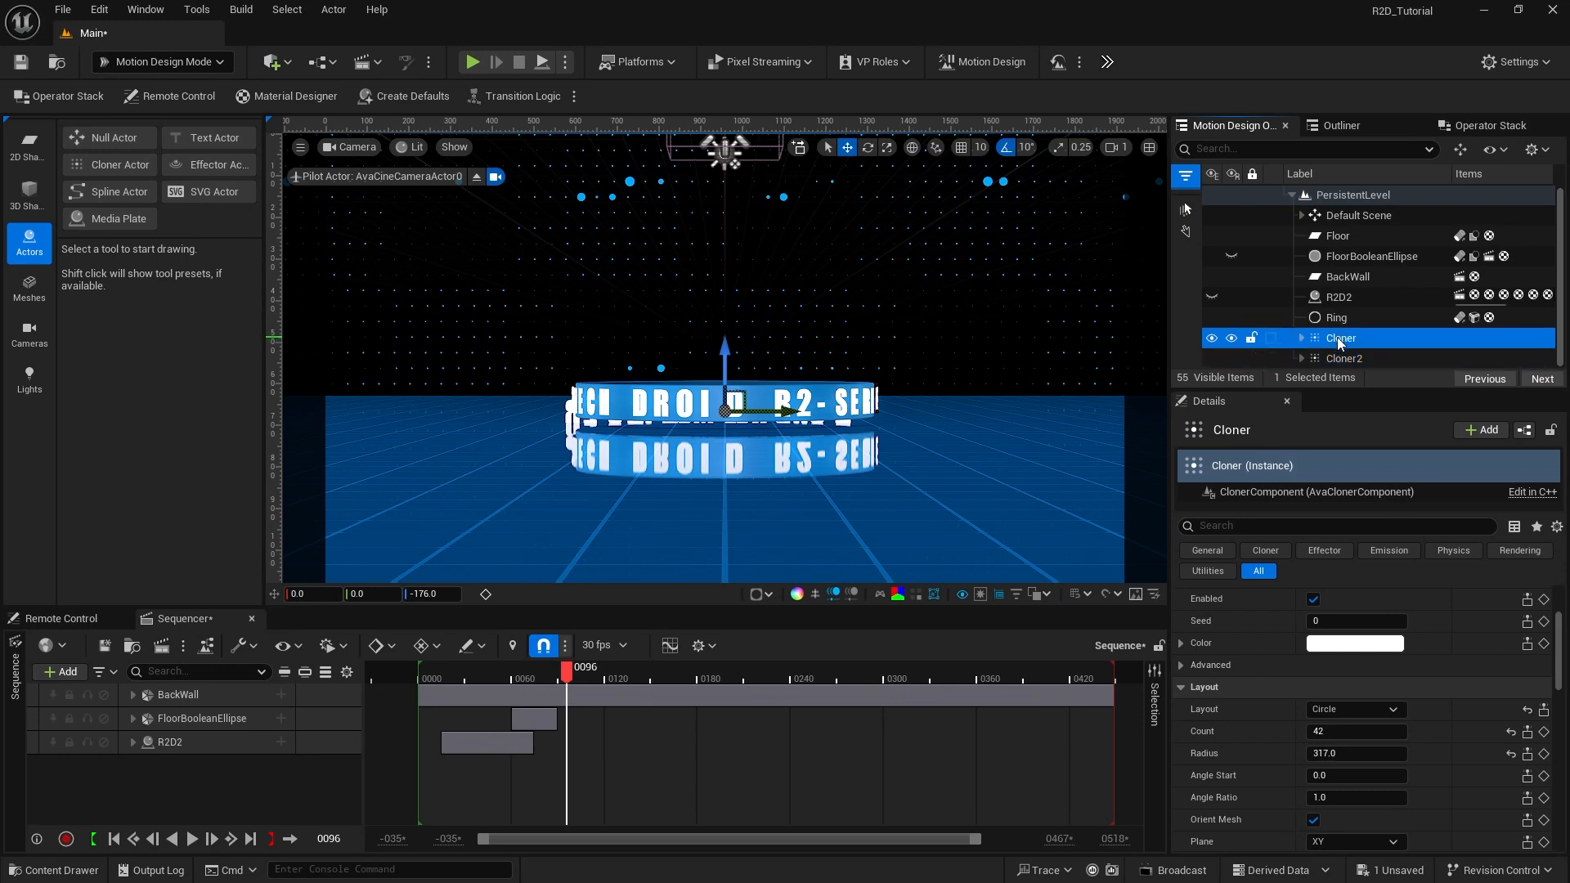
pyautogui.click(1337, 337)
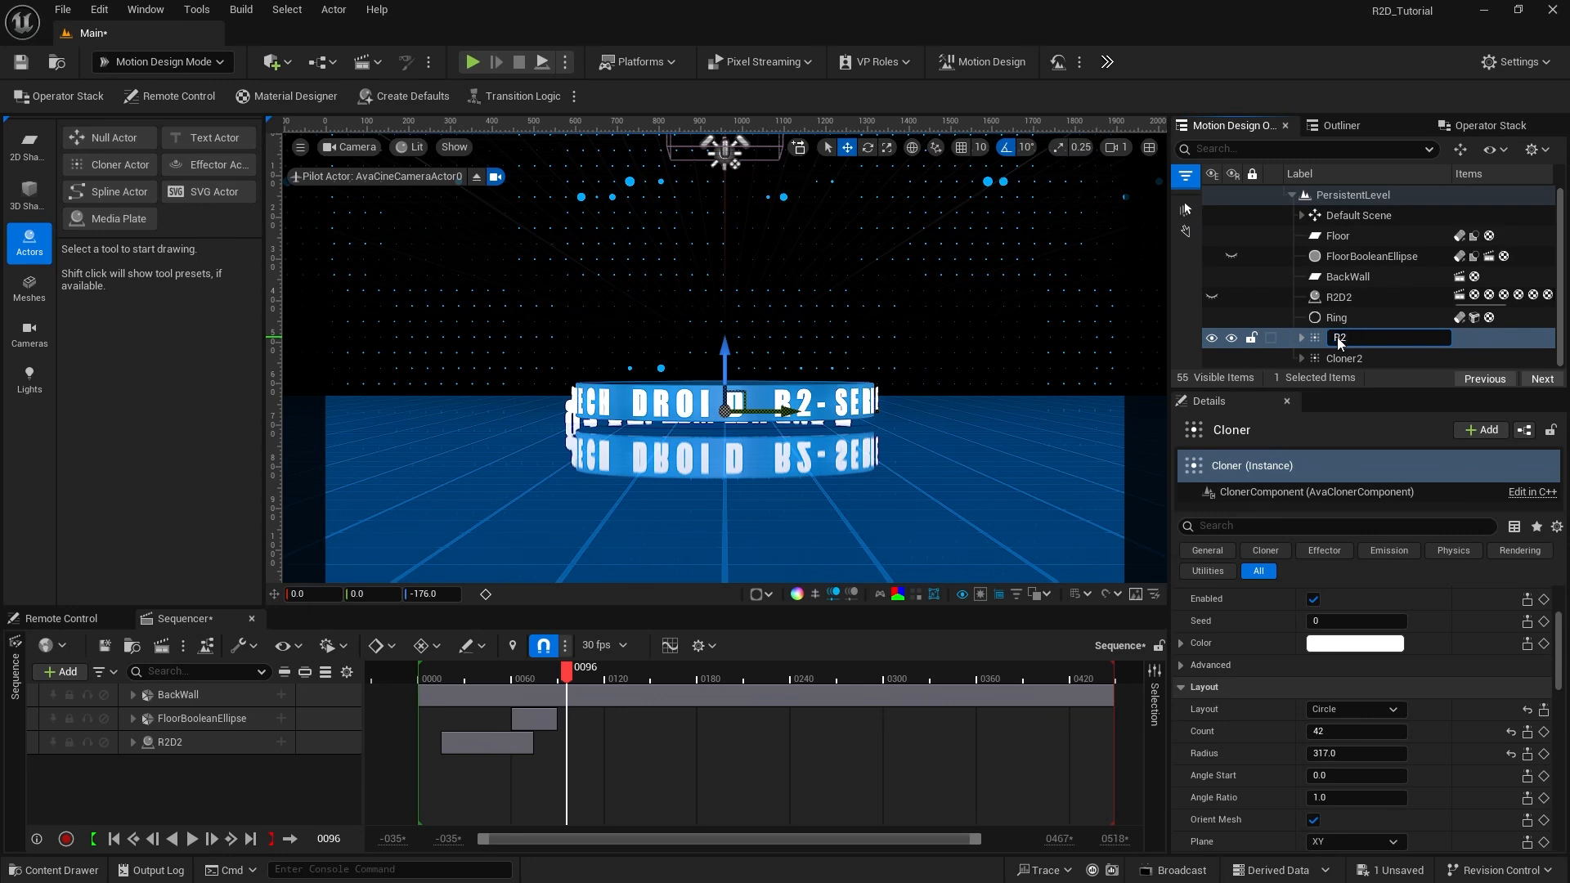
pyautogui.write('R2-sereis Text Fill')
pyautogui.press('Return')
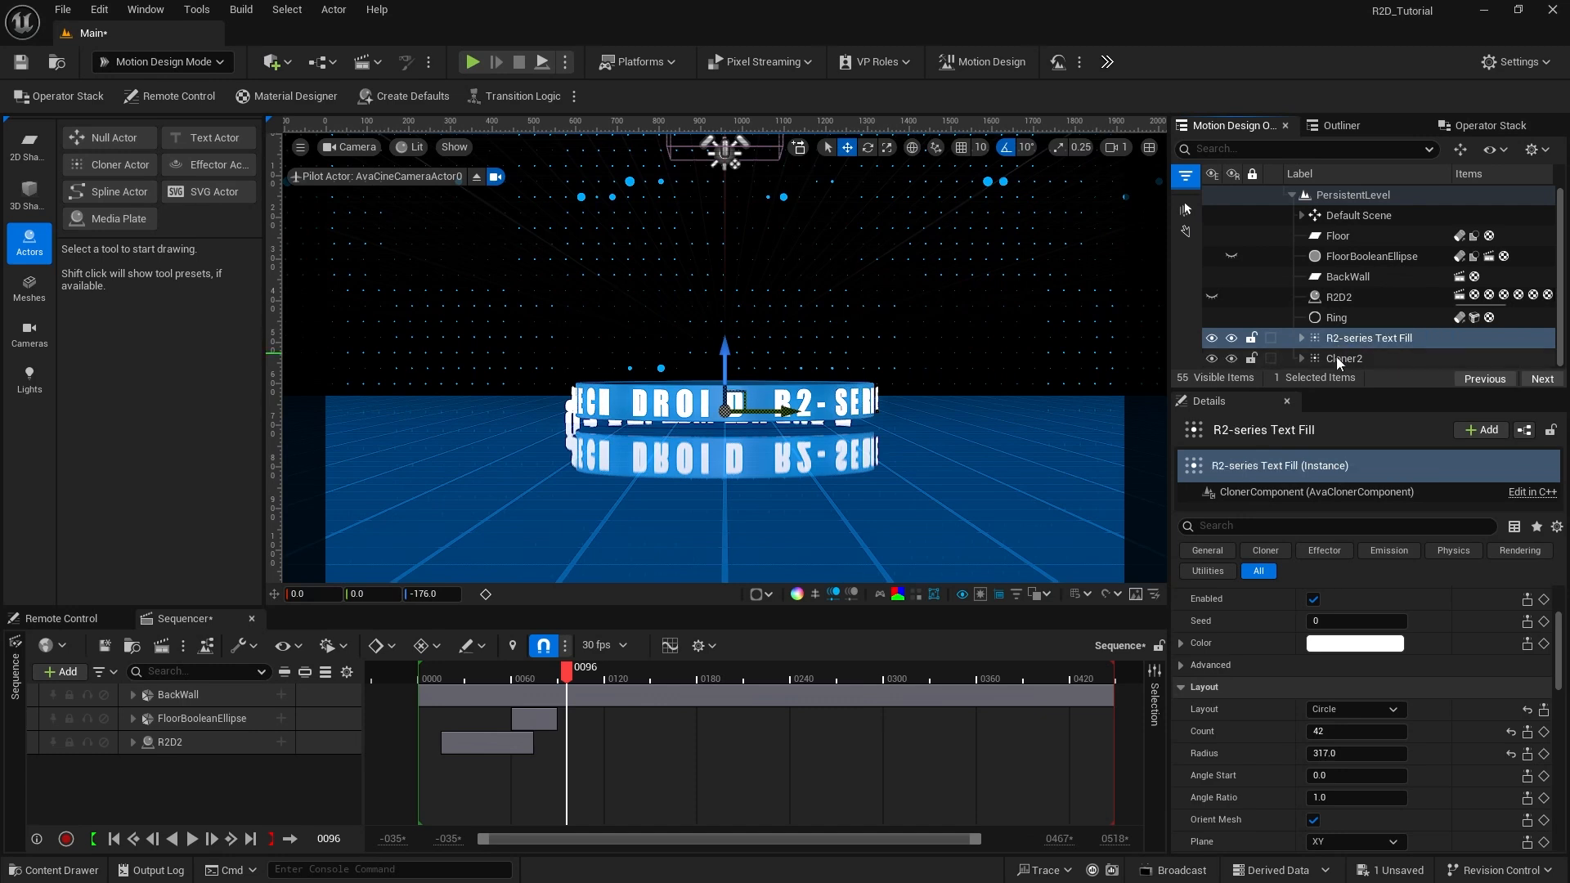
# Step: Rename Cloner2 to "R2-Series Outline"
pyautogui.click(1336, 356)
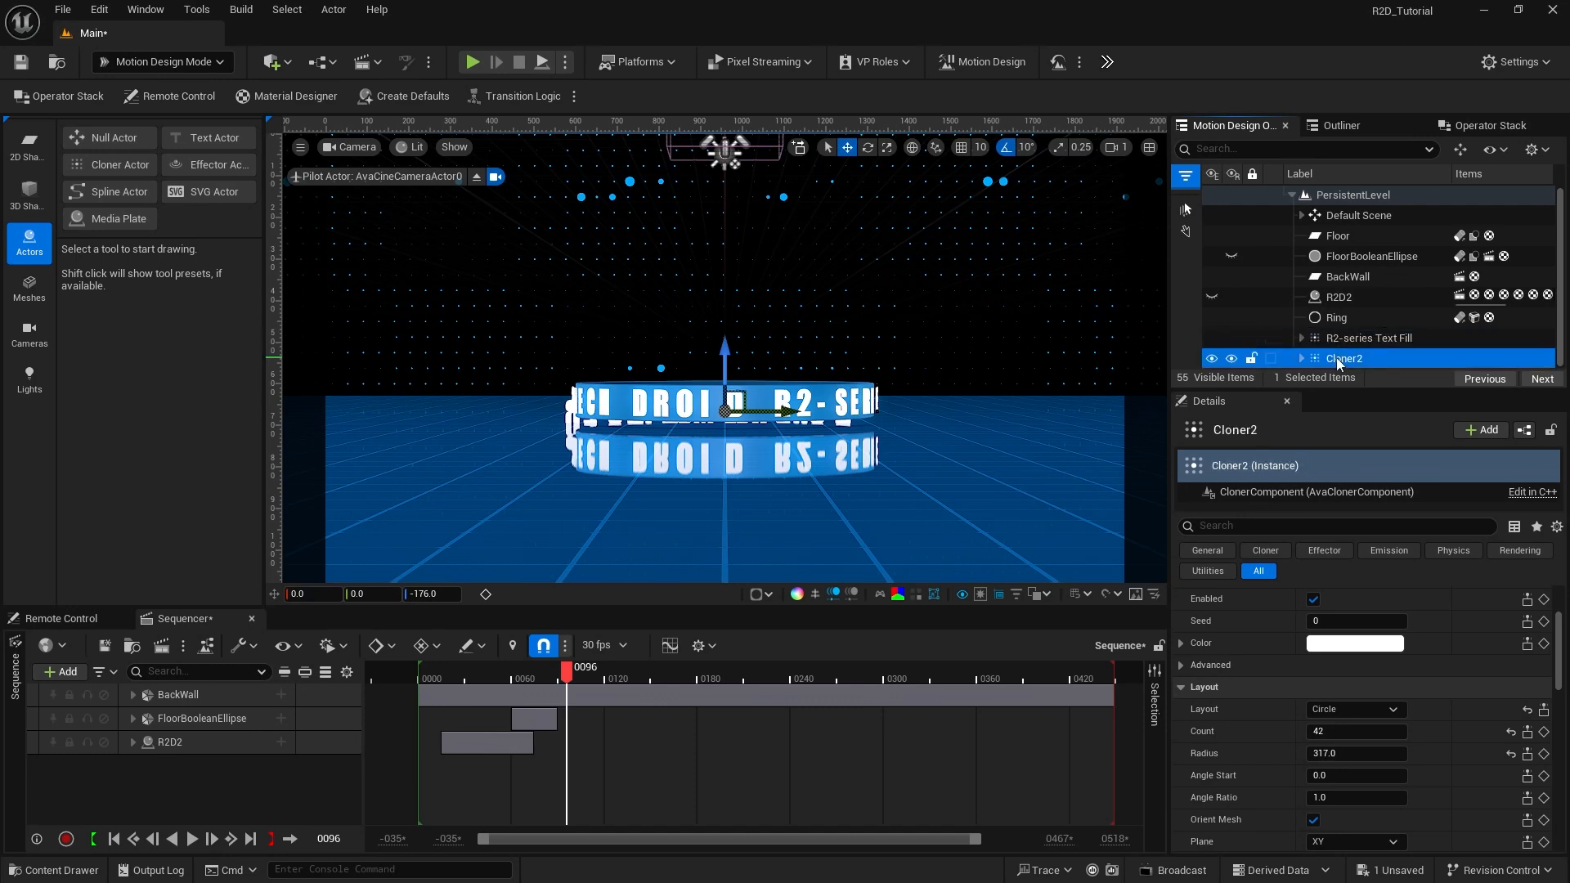
pyautogui.press('F2')
pyautogui.write('R')
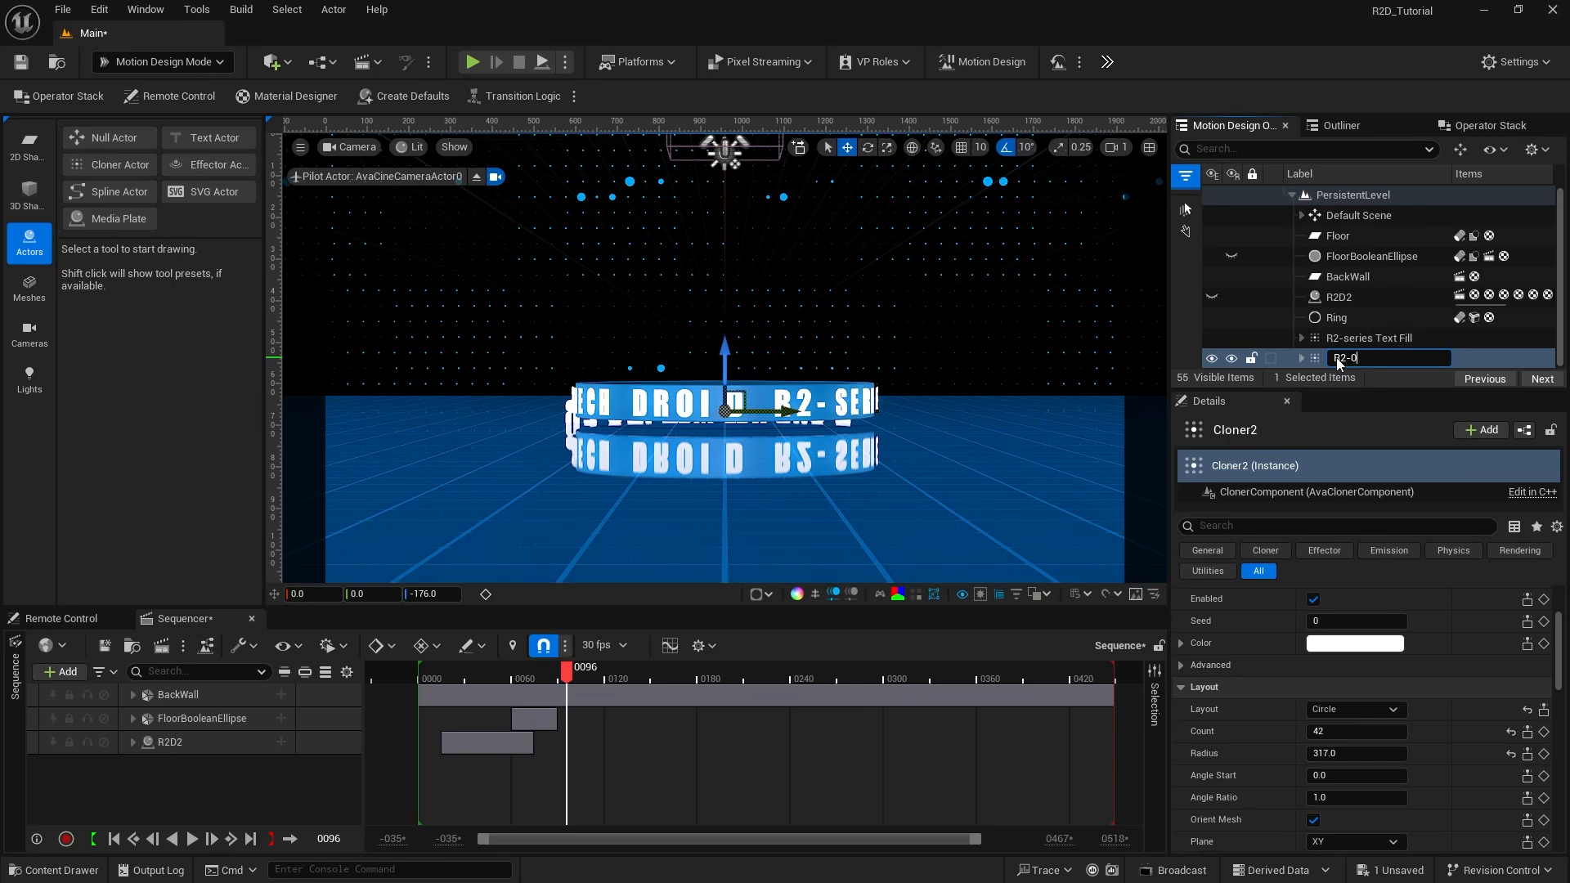
pyautogui.write('2-Series Outline')
pyautogui.press('Return')
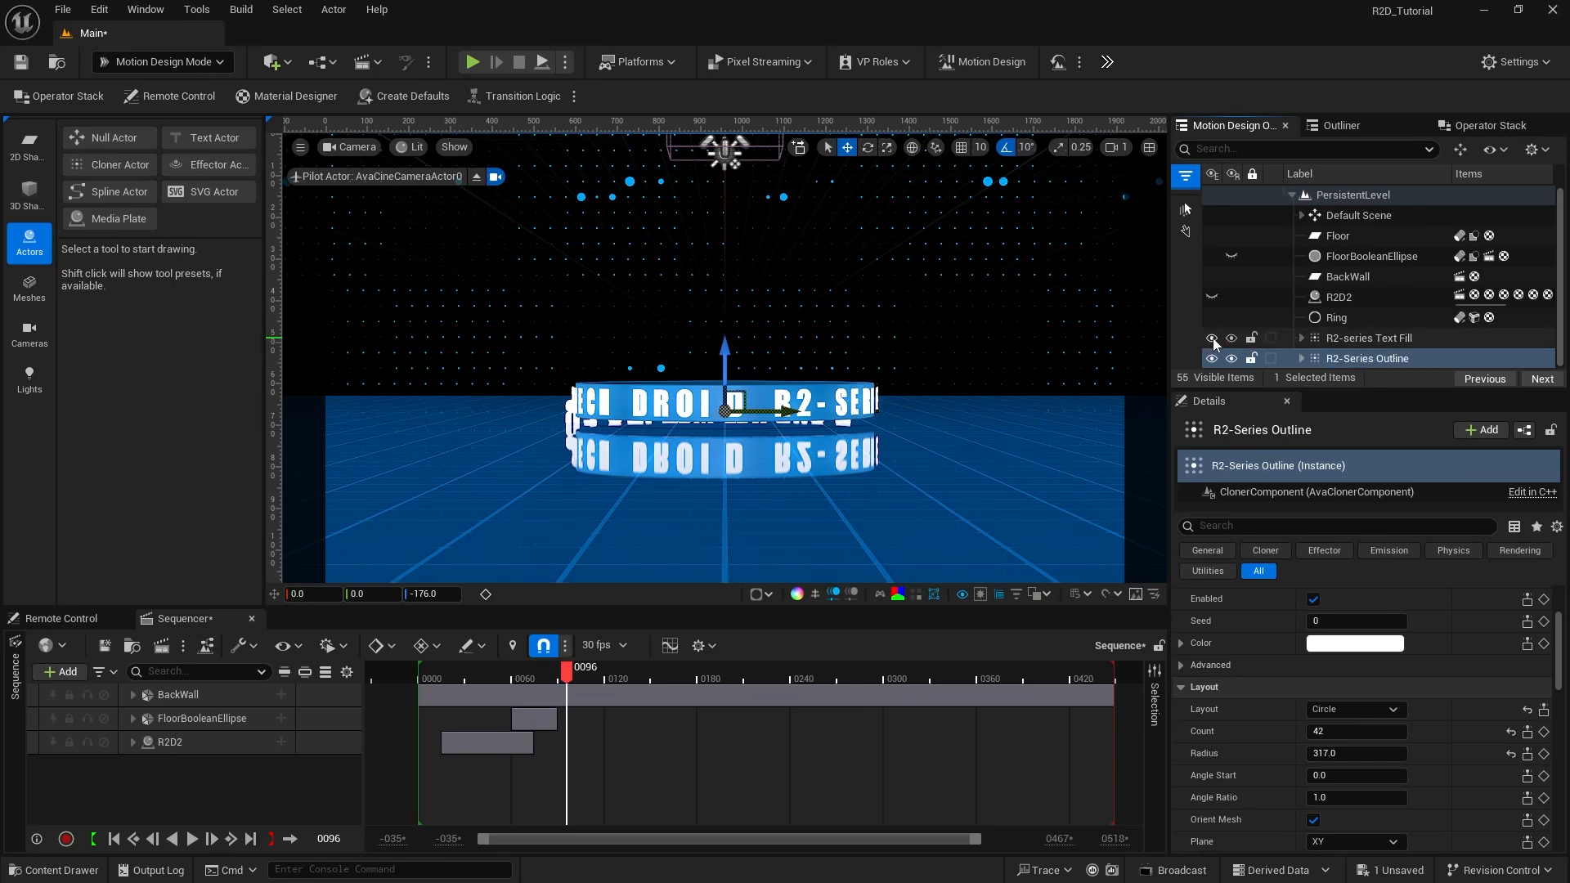
# Step: Hide the R2-series Text Fill cloner so only the outlined text shows on the ring
pyautogui.click(1213, 338)
pyautogui.click(1213, 338)
pyautogui.click(1212, 337)
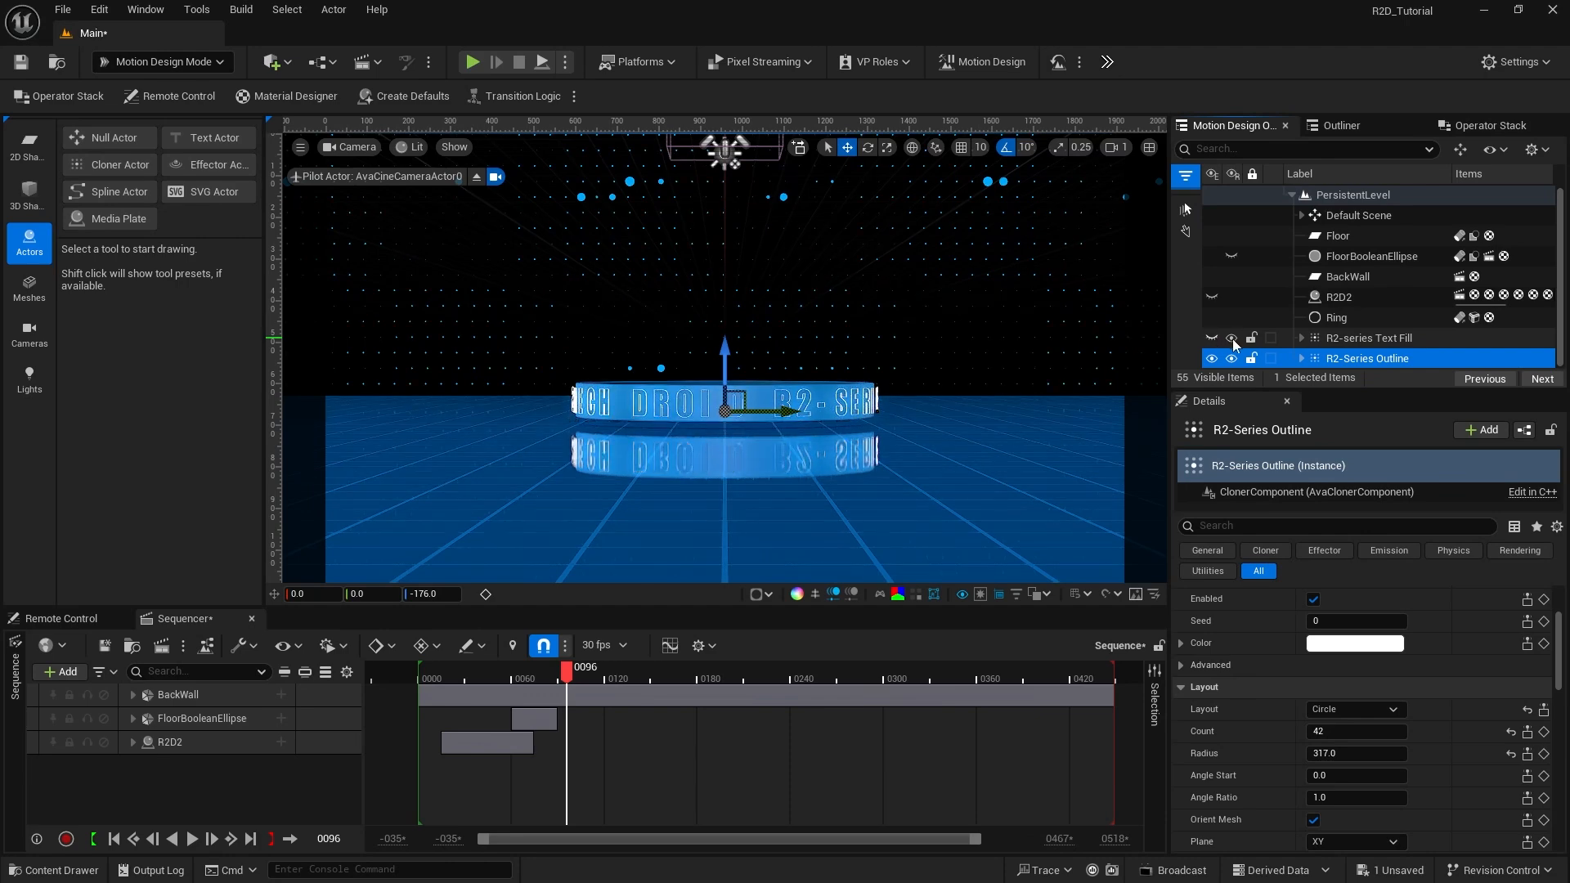
# Step: In Modeling mode, use Edit Pivot to center the pivot of the letter M inside the R2-Series Outline cloner
pyautogui.click(1357, 360)
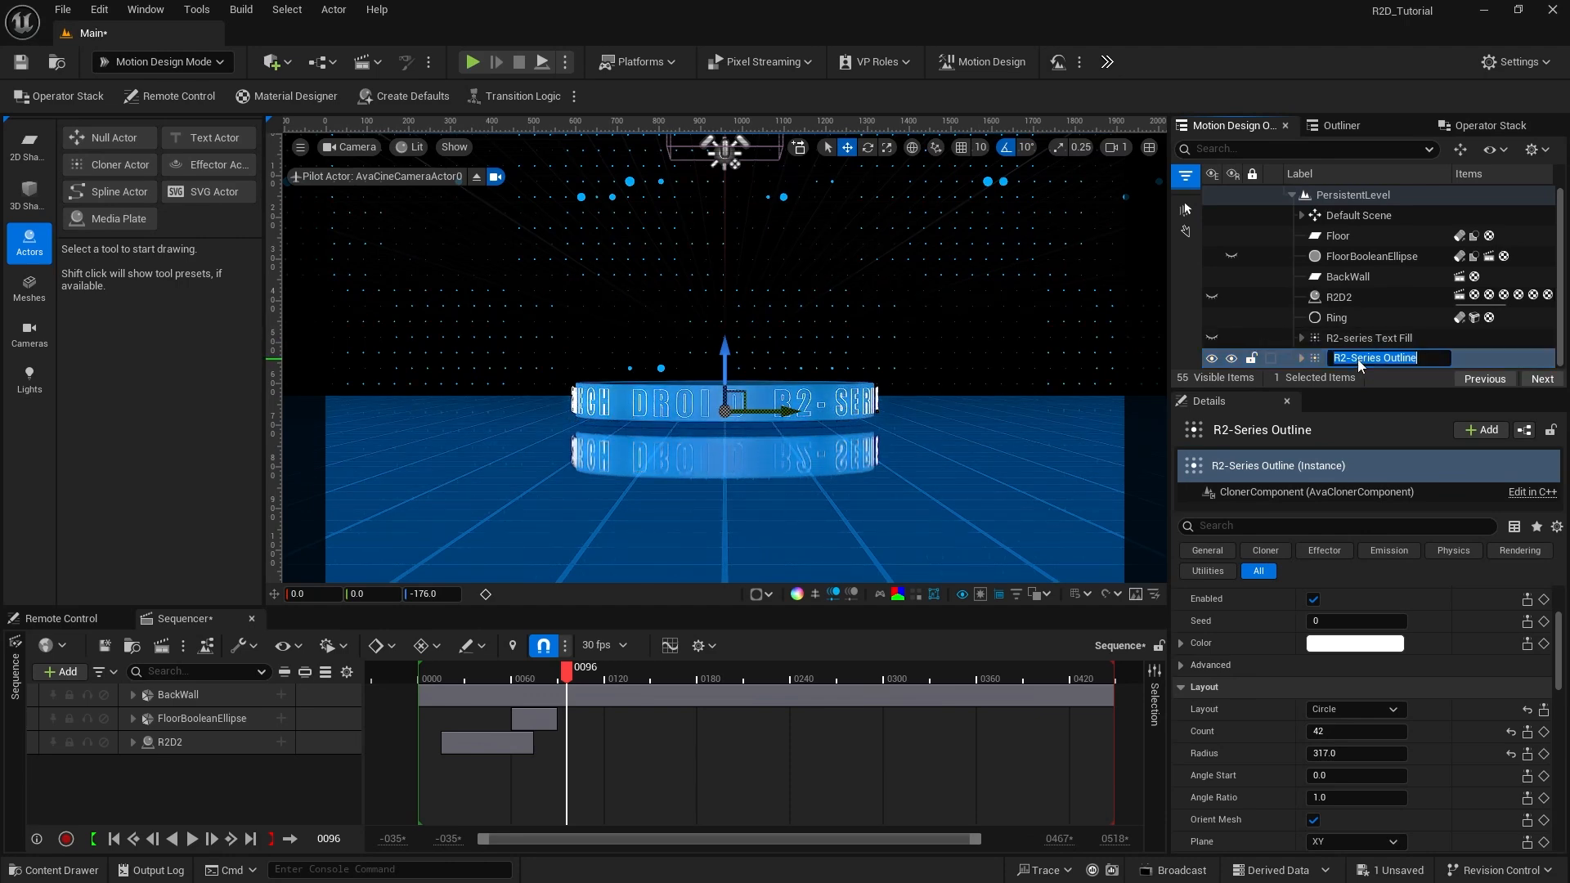
pyautogui.click(1302, 357)
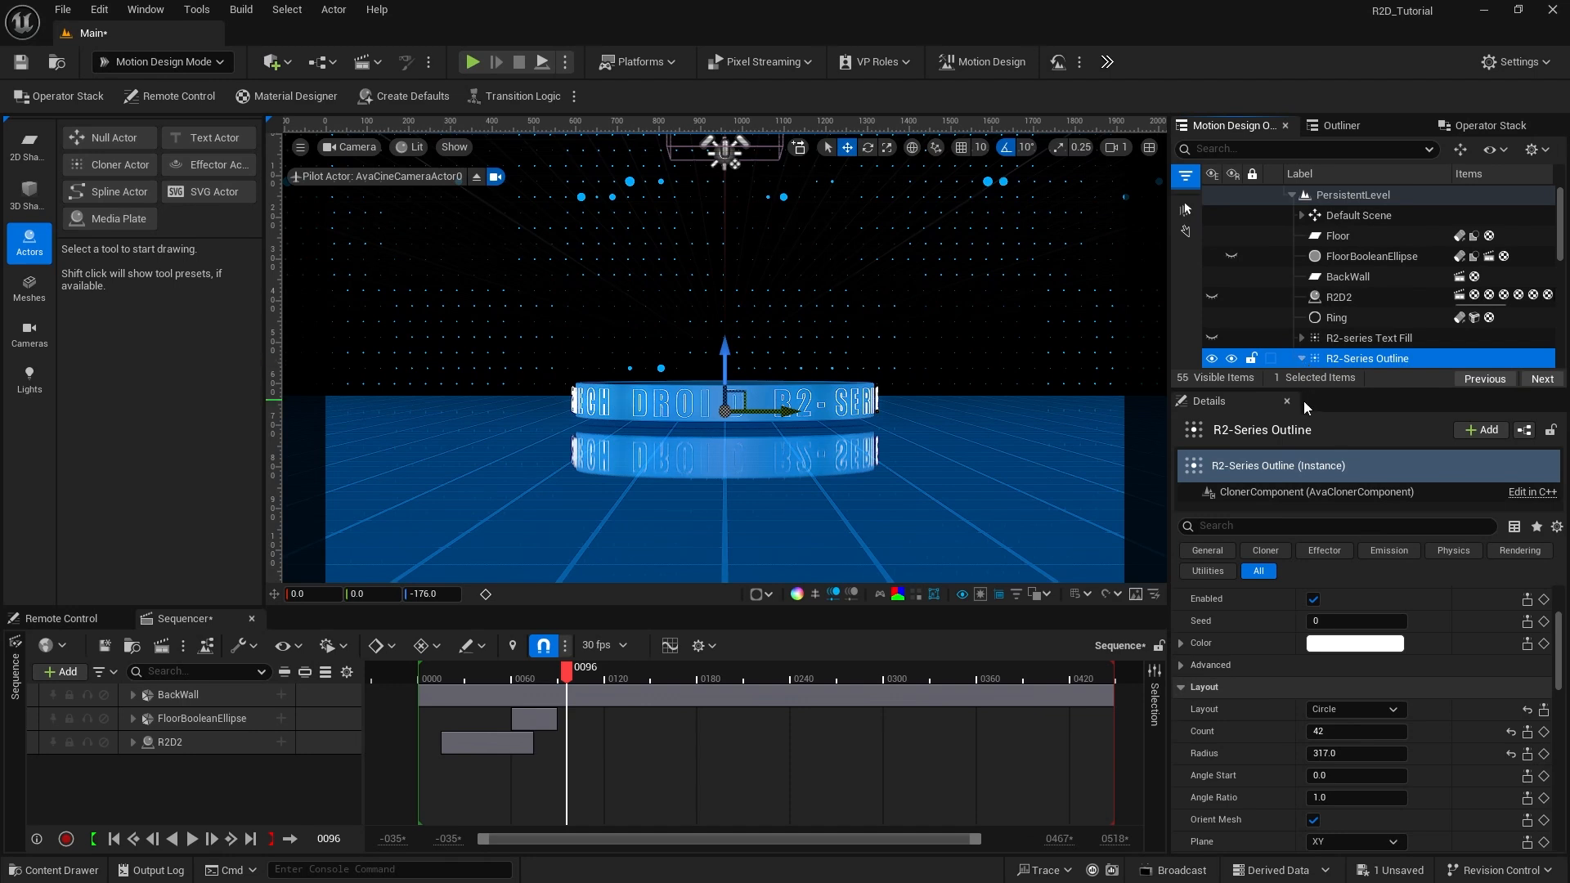
pyautogui.moveTo(1278, 391); pyautogui.dragTo(1279, 677)
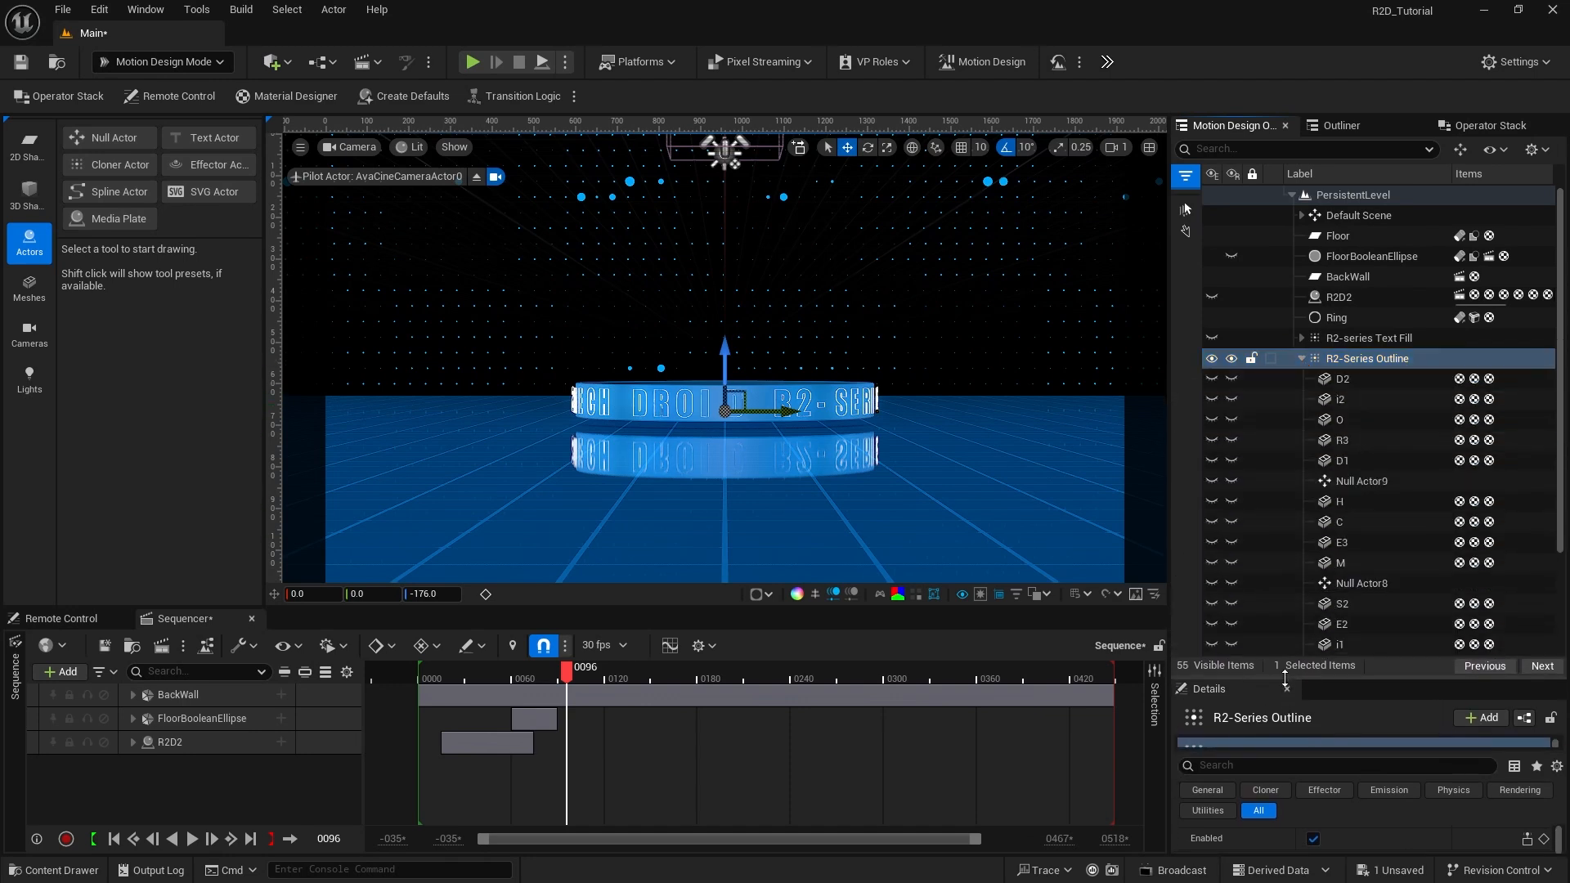
pyautogui.click(1343, 562)
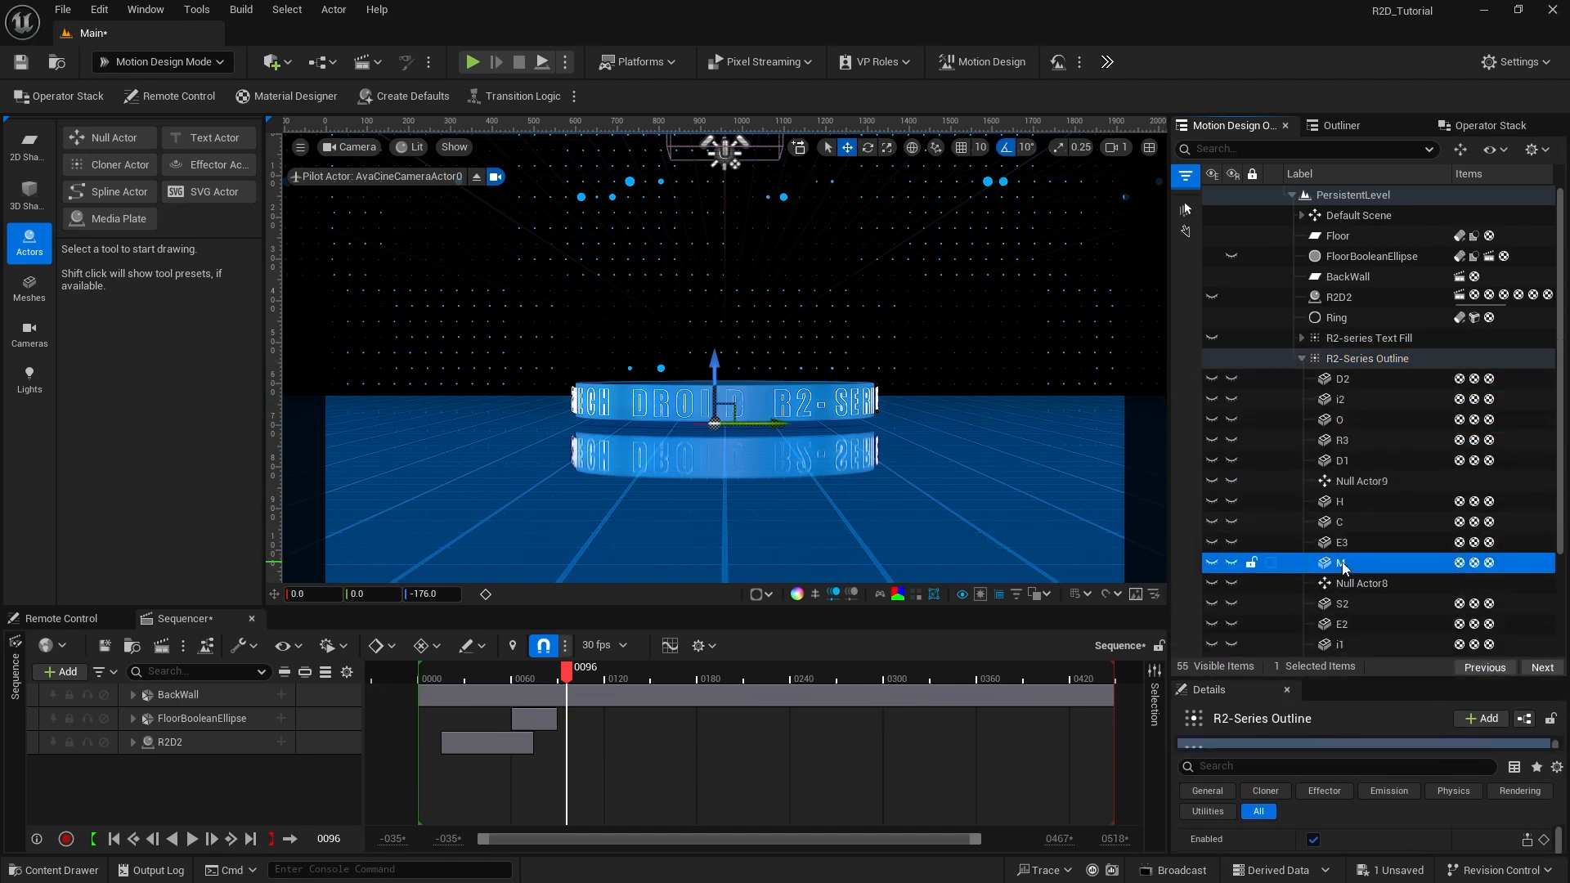
pyautogui.click(164, 63)
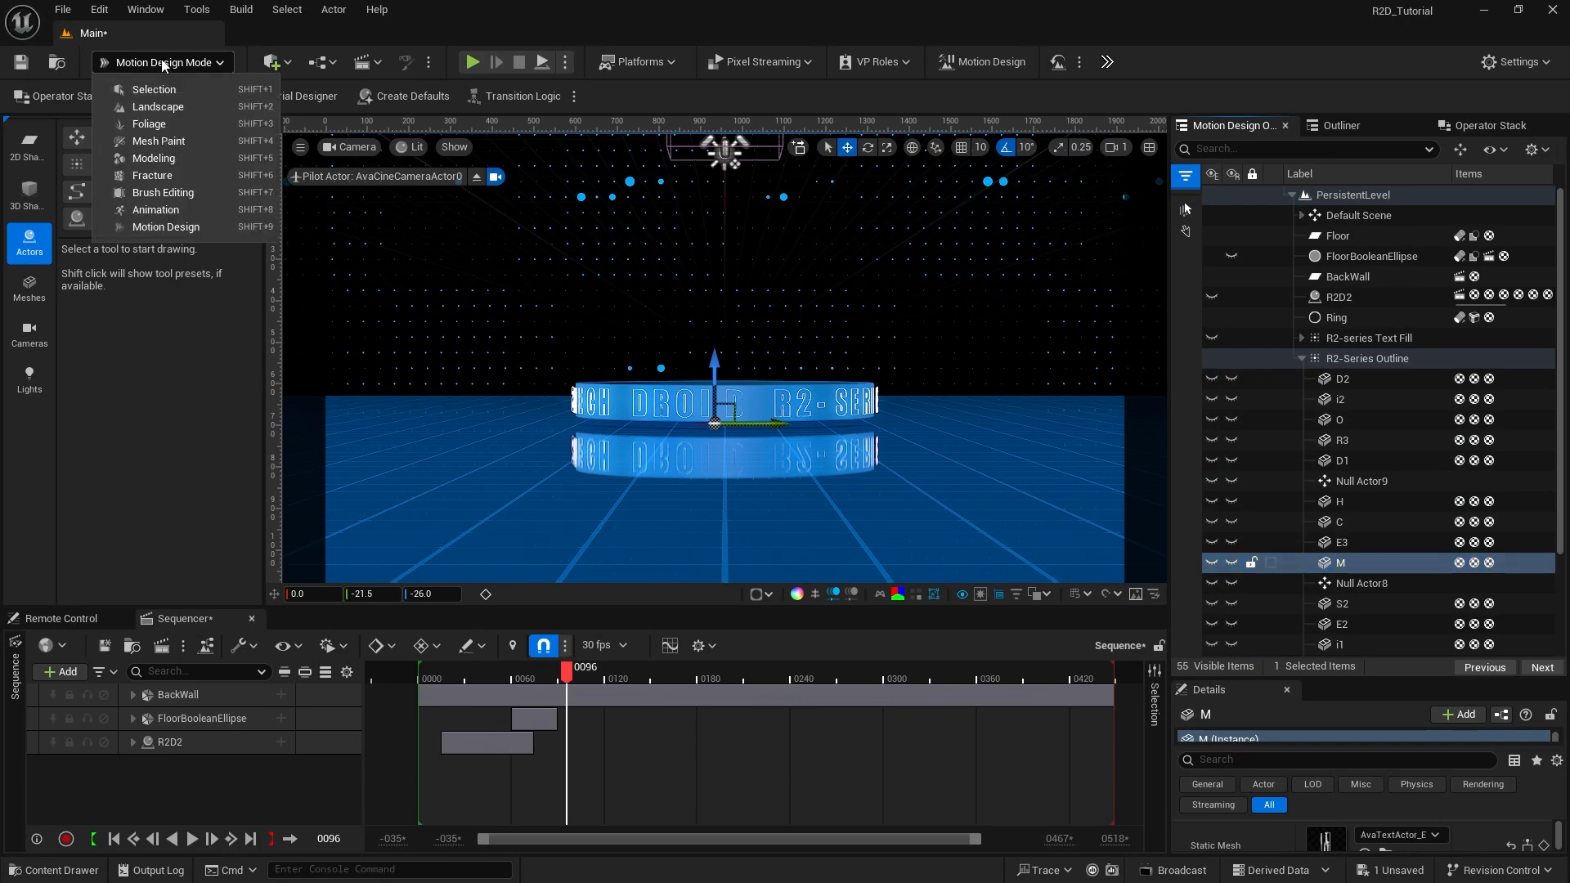
pyautogui.click(170, 158)
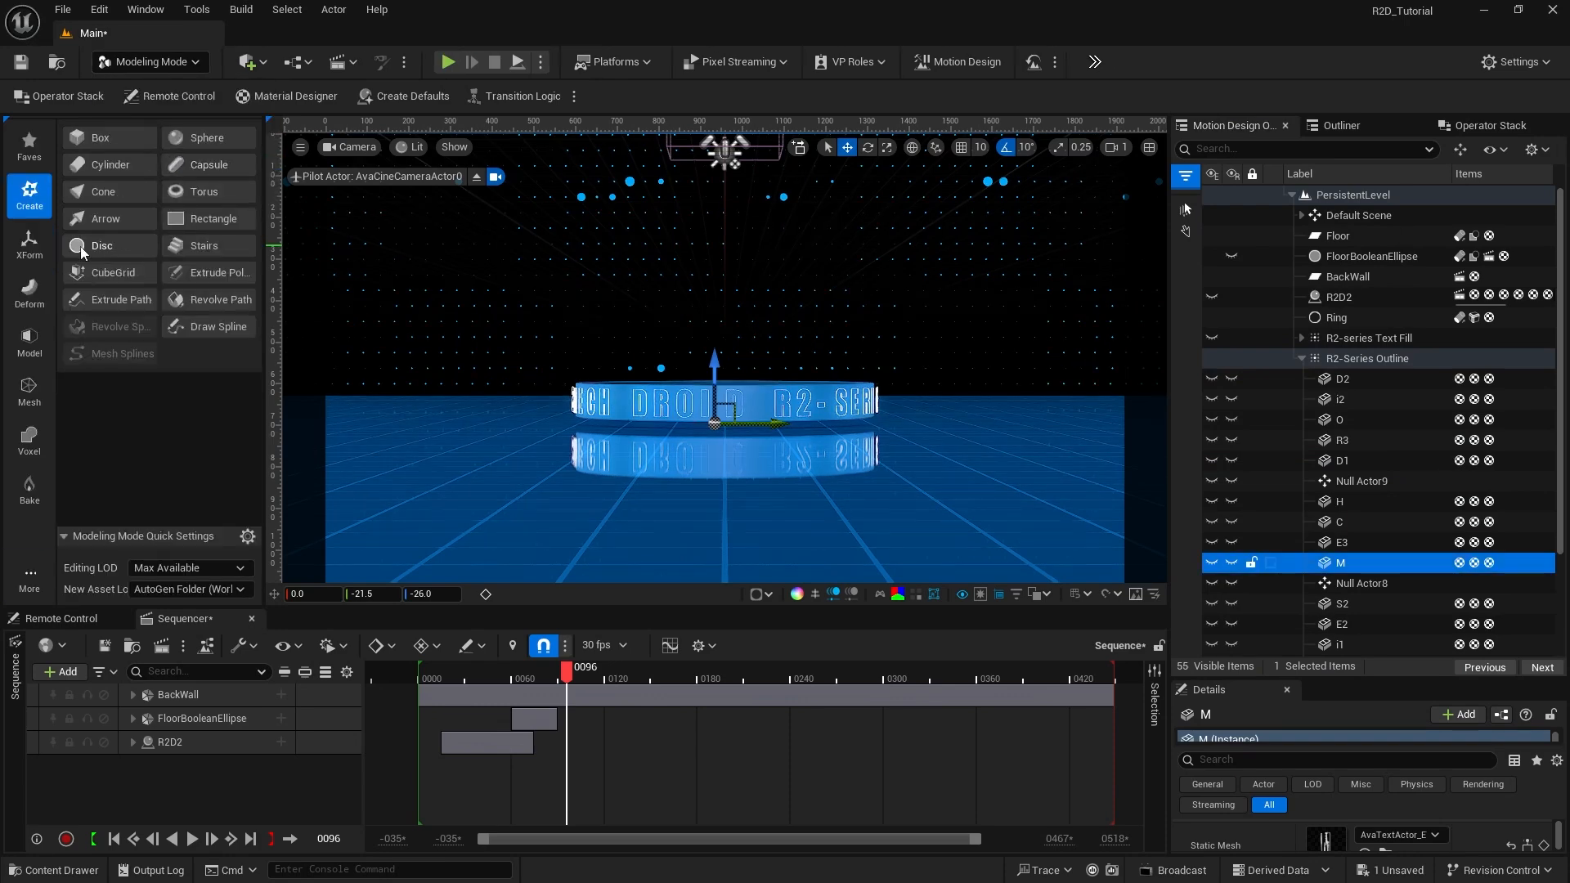
pyautogui.click(31, 249)
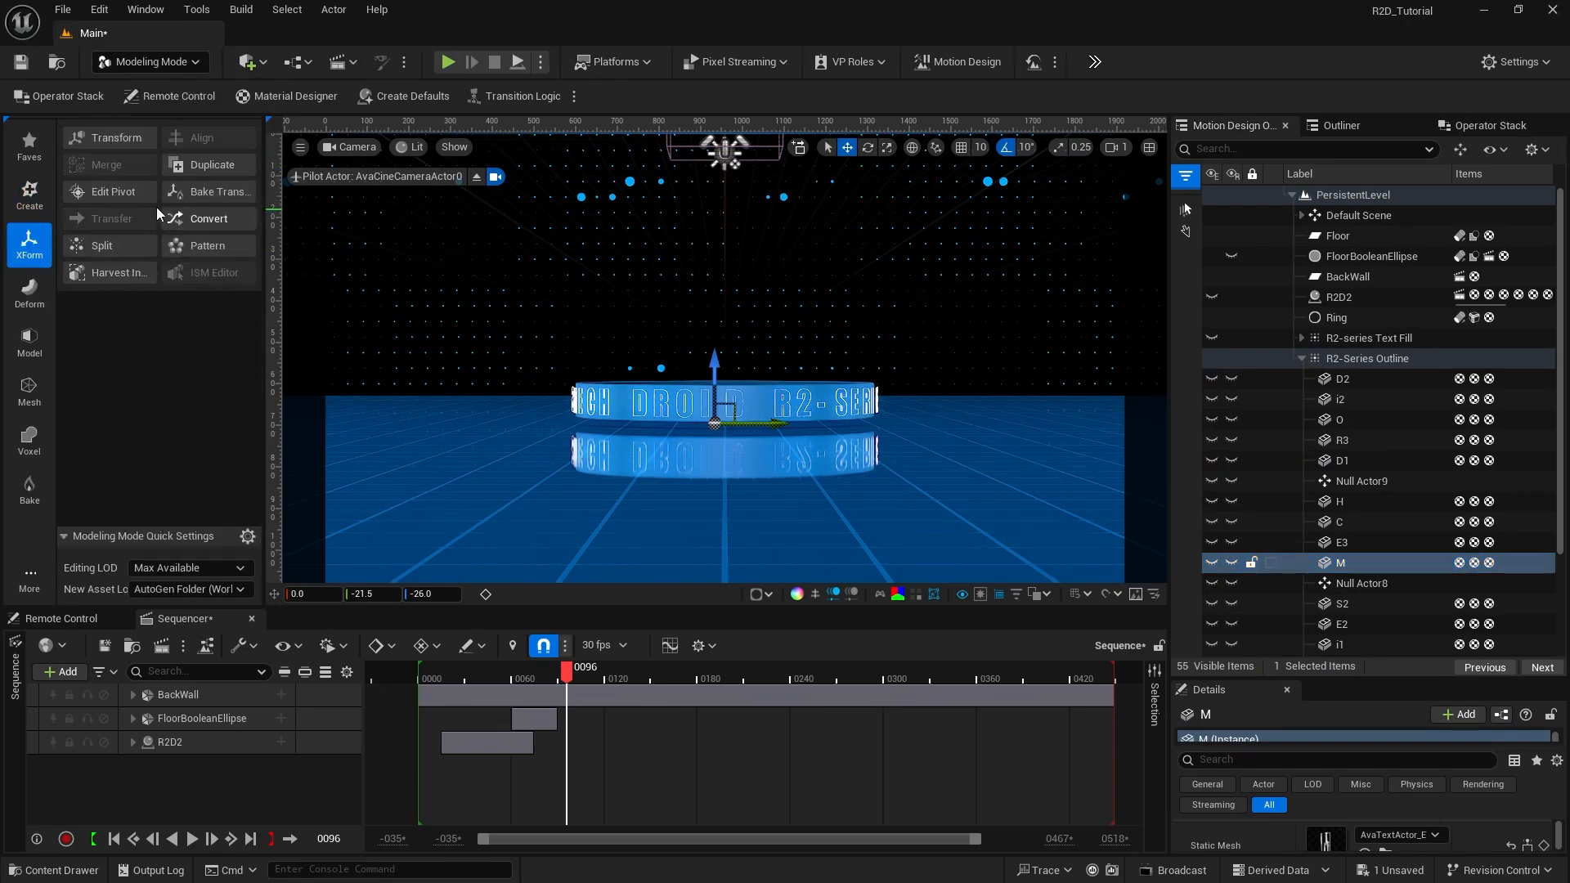
pyautogui.click(117, 191)
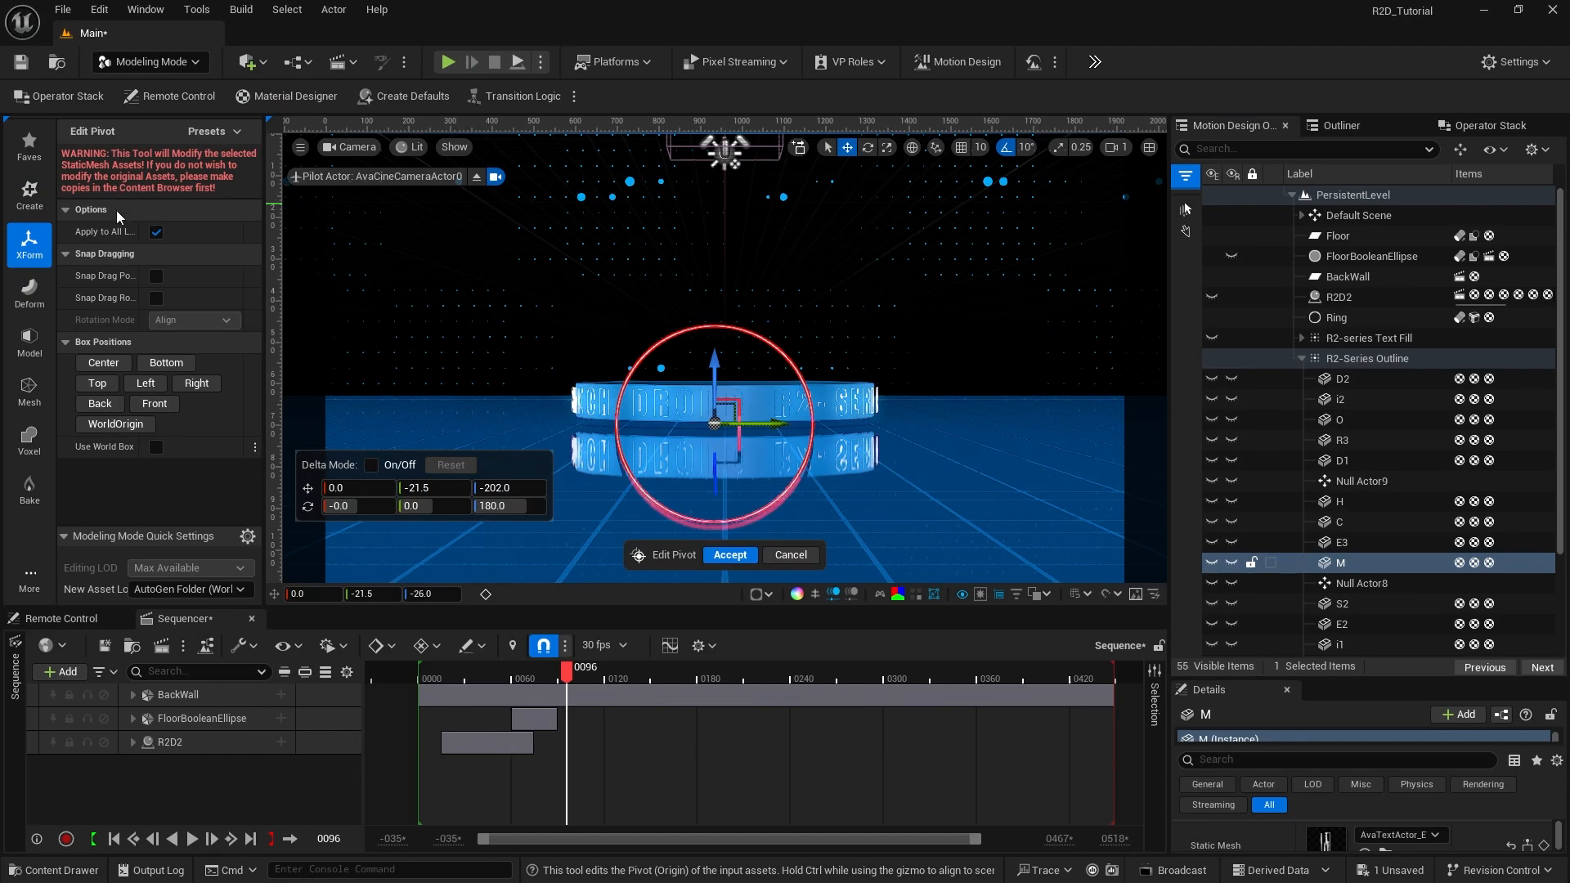
pyautogui.click(107, 367)
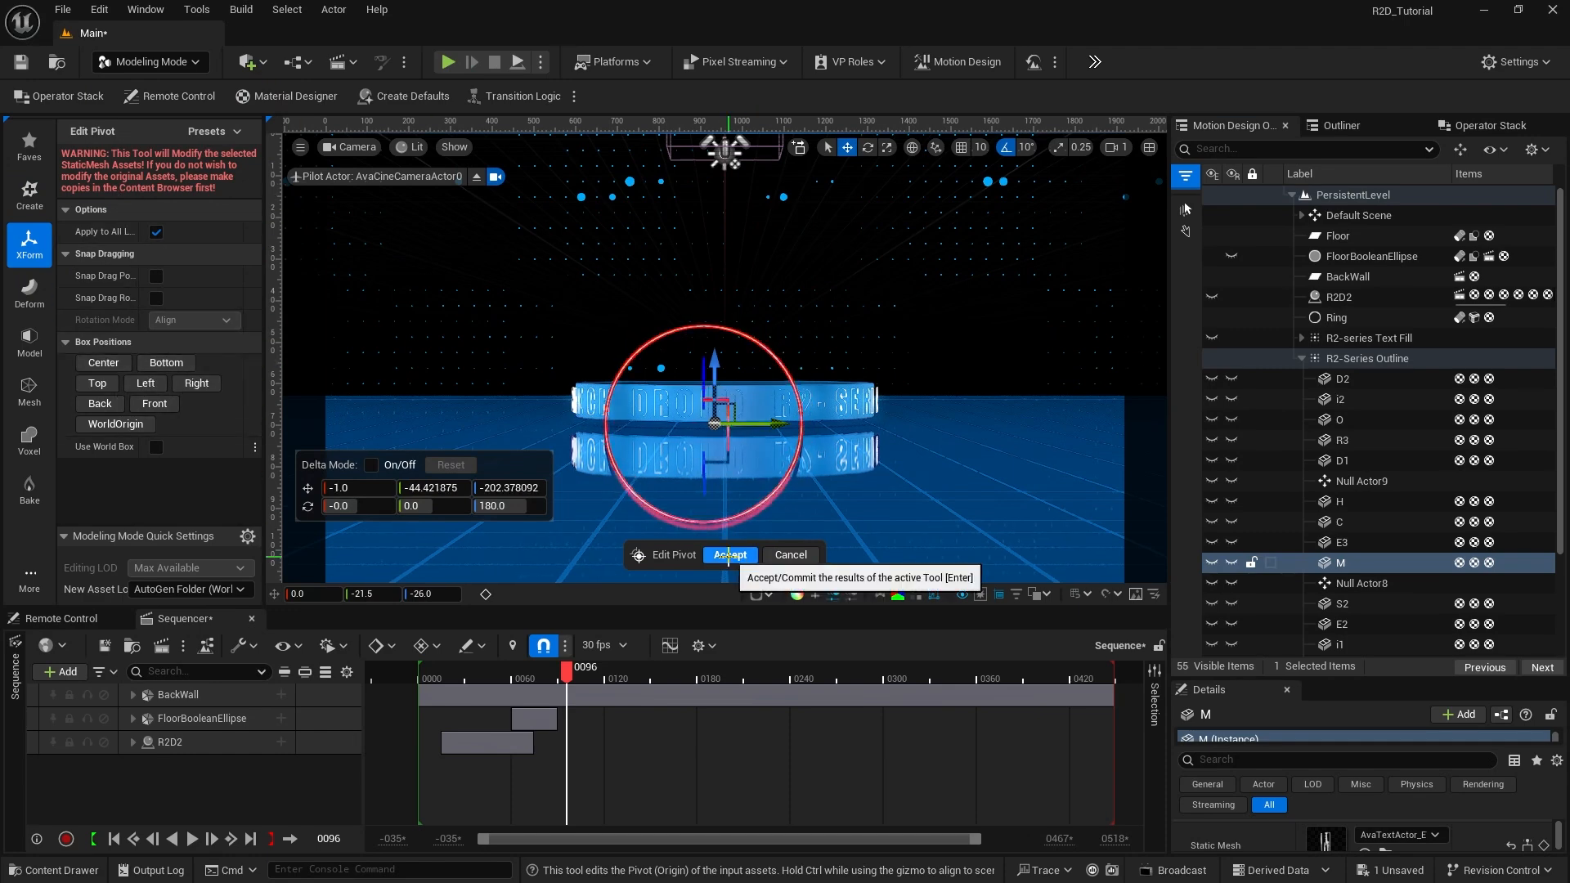
pyautogui.click(737, 560)
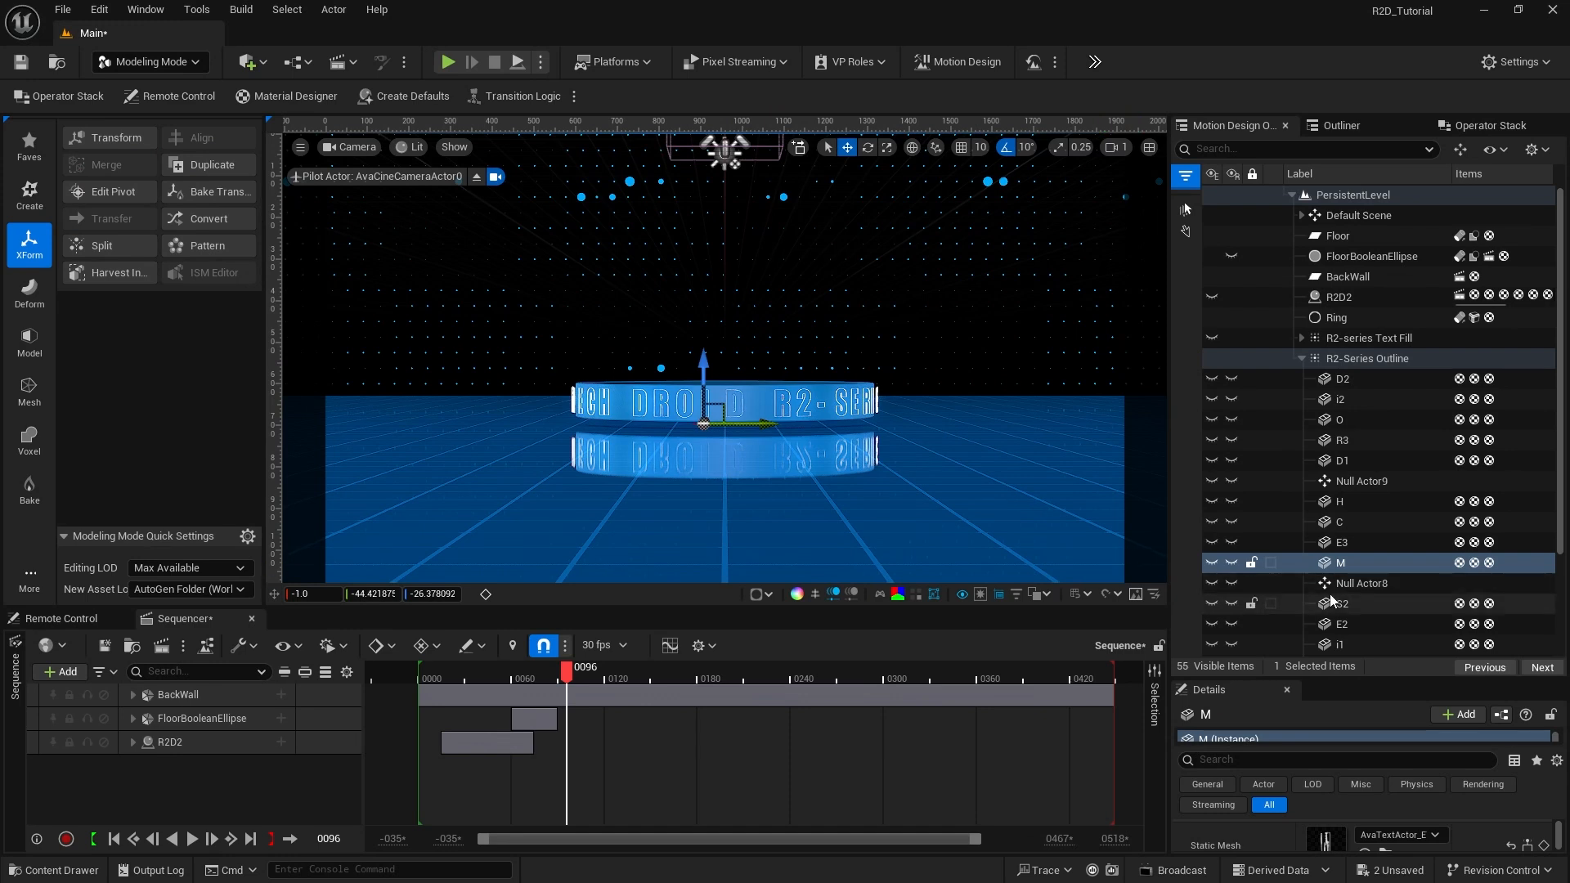
# Step: Return to Motion Design mode and make the R2-series Text Fill cloner visible again
pyautogui.click(145, 64)
pyautogui.click(163, 228)
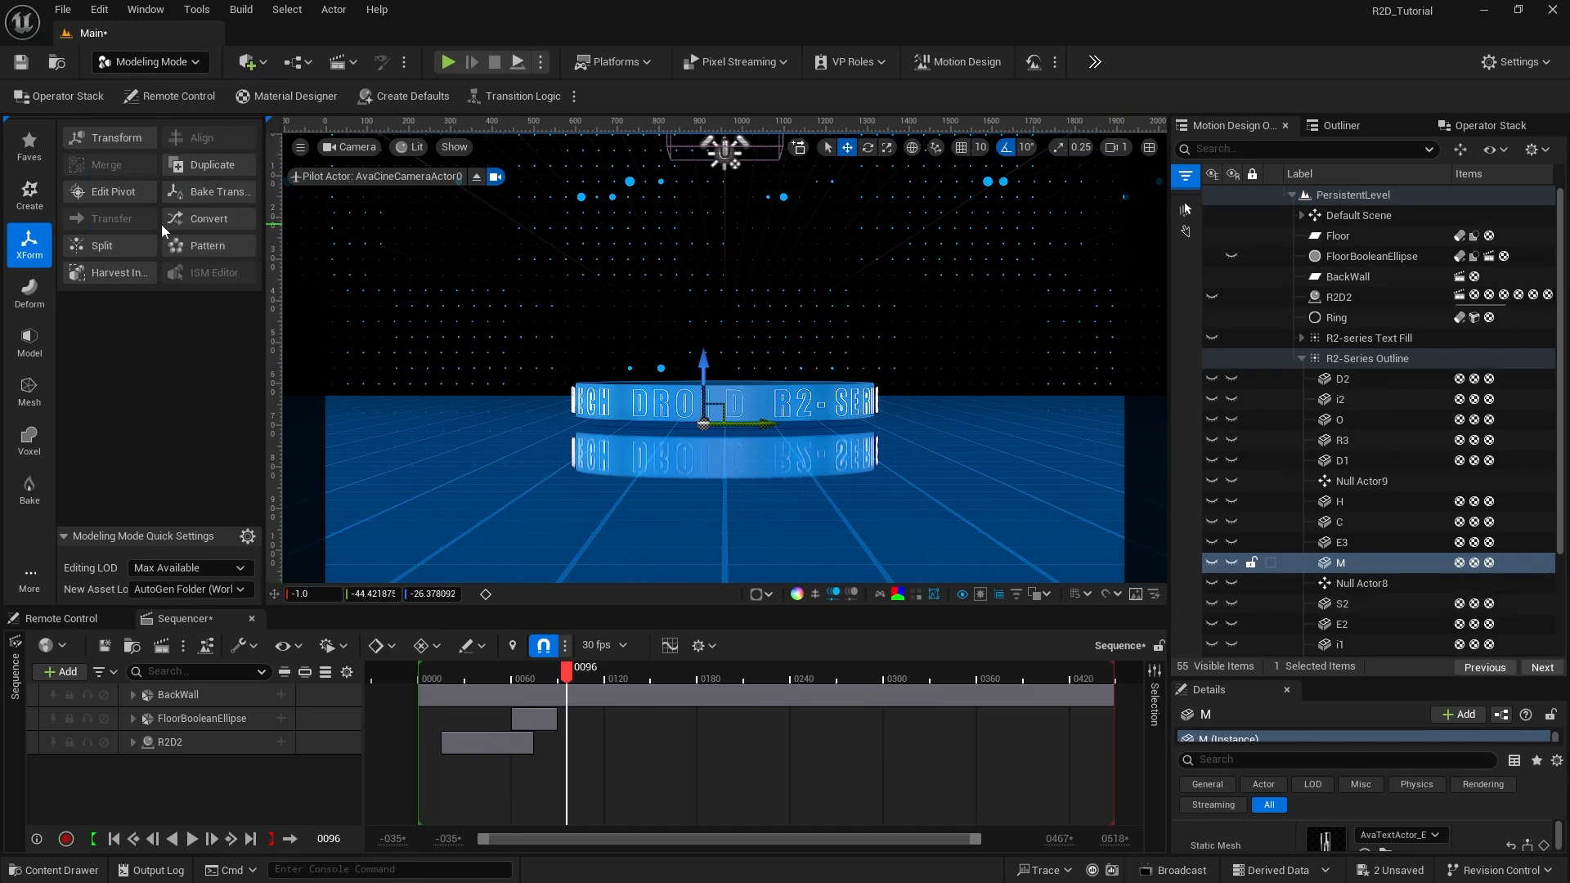
pyautogui.click(1301, 358)
pyautogui.click(1212, 339)
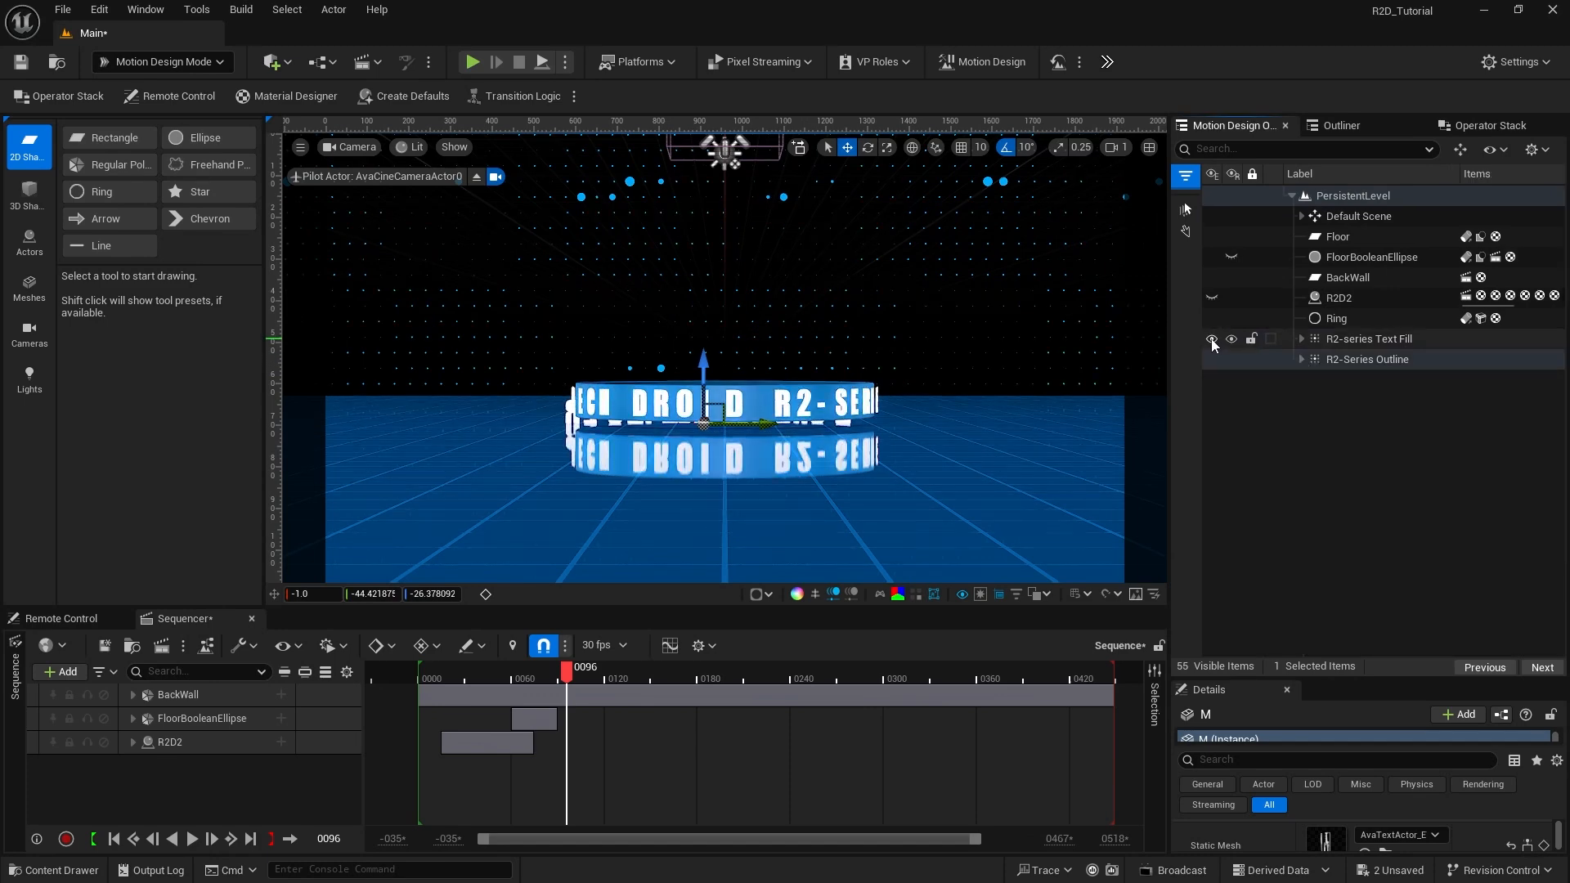
# Step: Create a new Translucent Material Designer material for the letter D2 inside the R2-series Text Fill cloner
pyautogui.click(1370, 338)
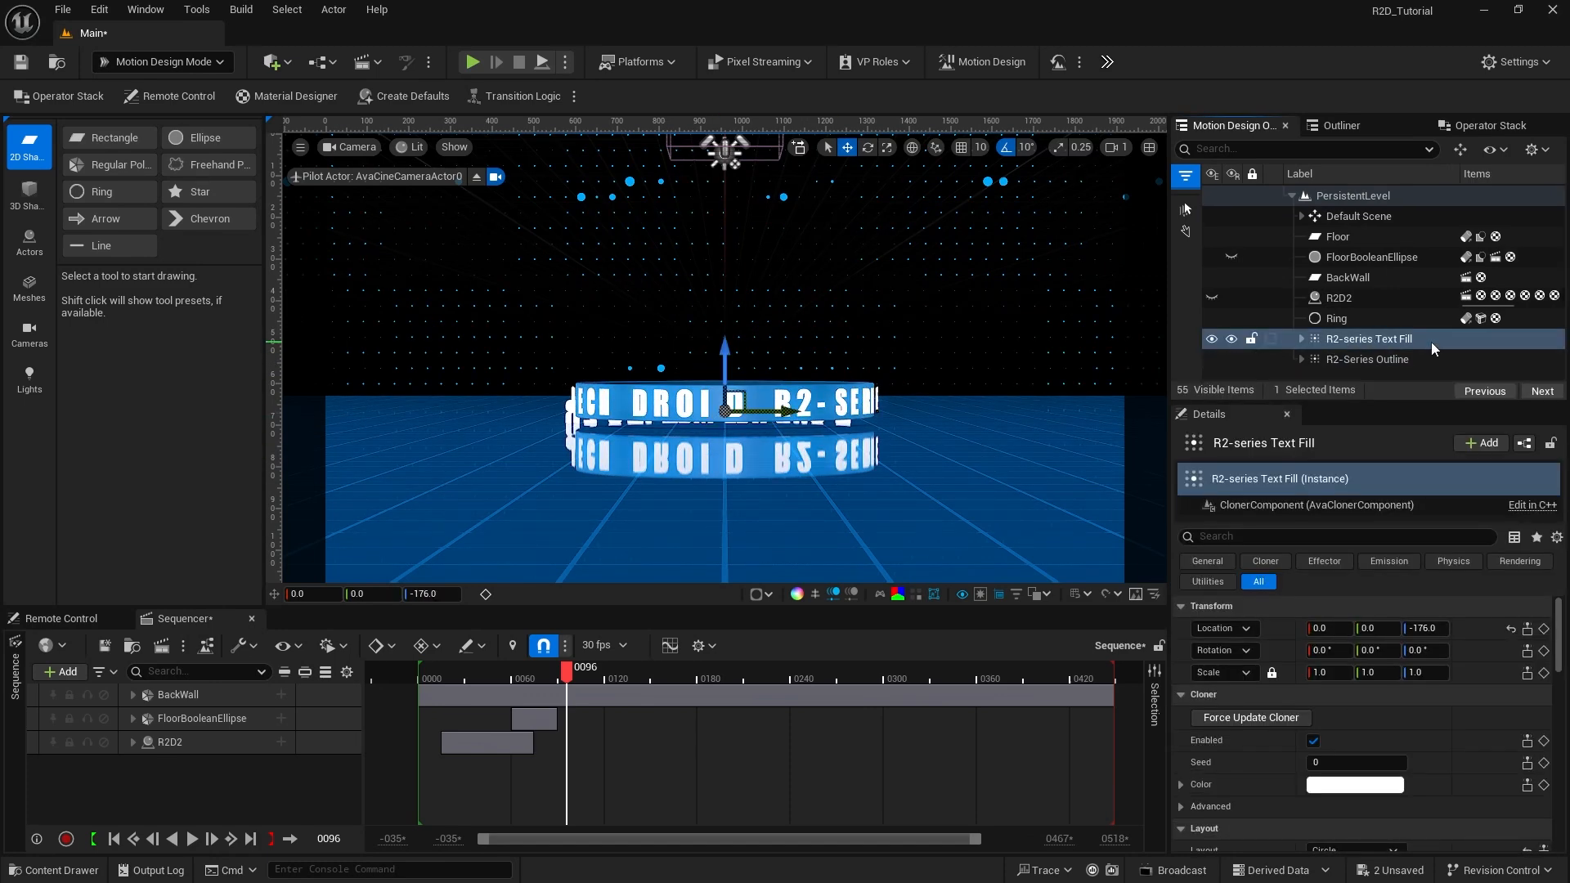
pyautogui.click(1302, 338)
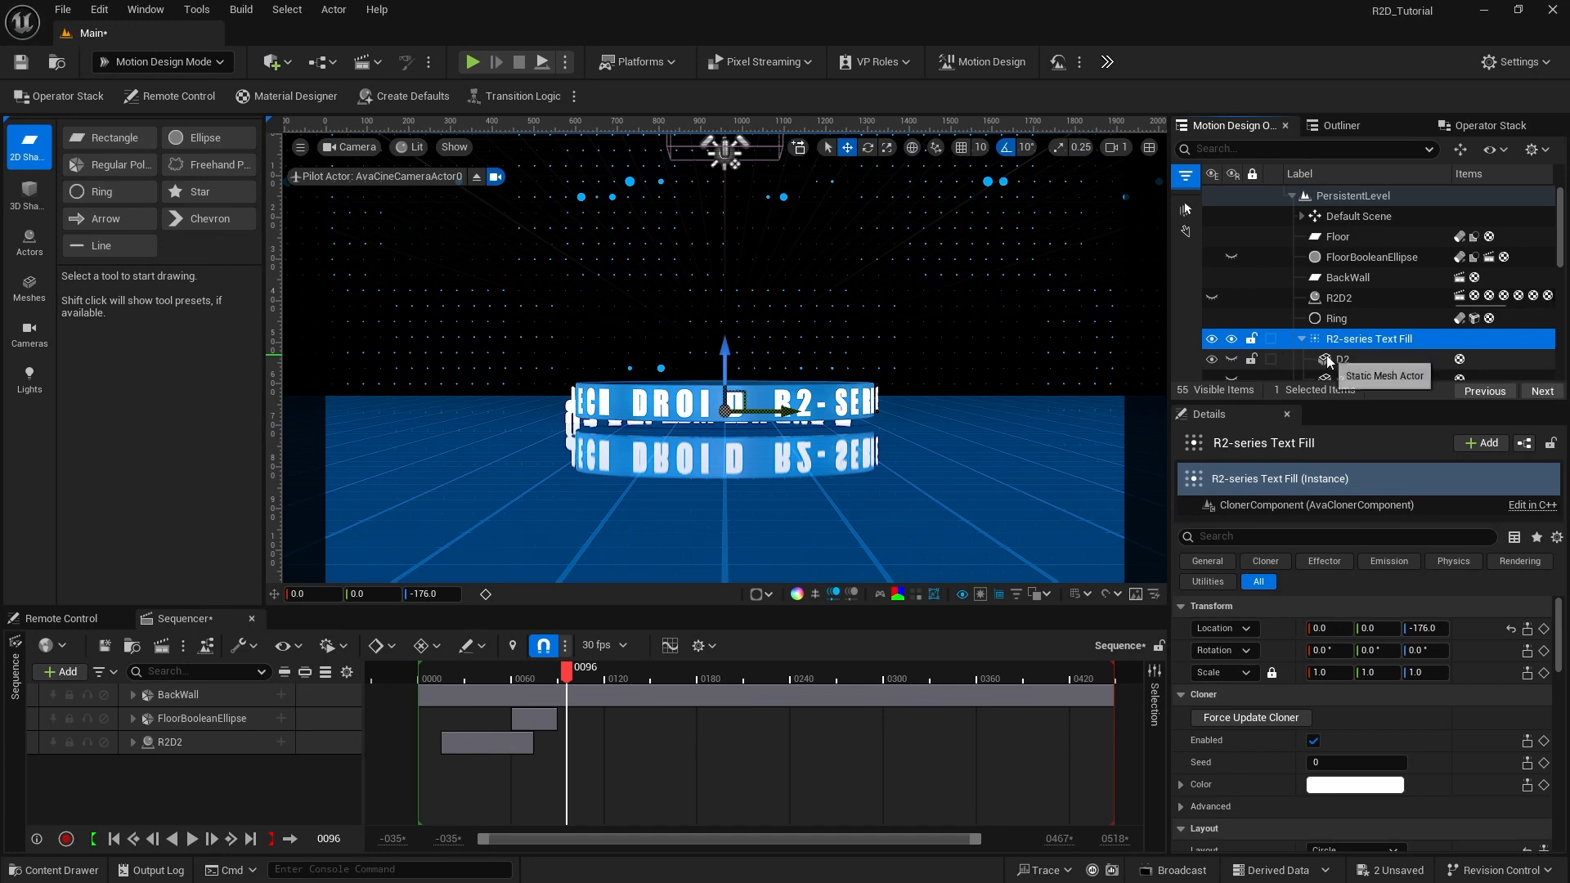
pyautogui.click(1328, 361)
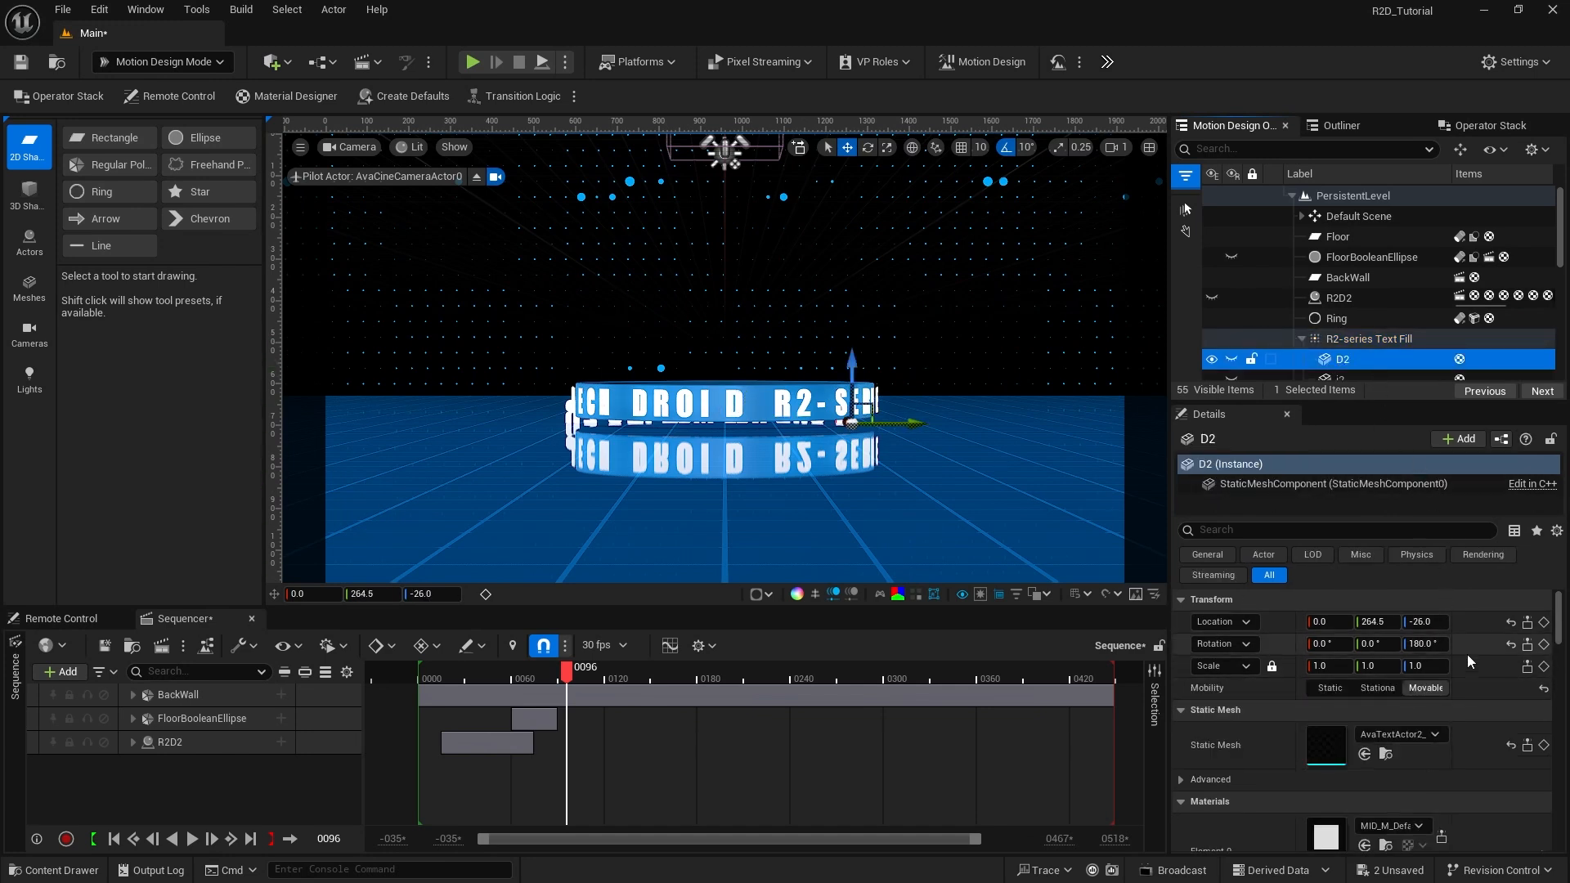
pyautogui.scroll(-3, 1467, 703)
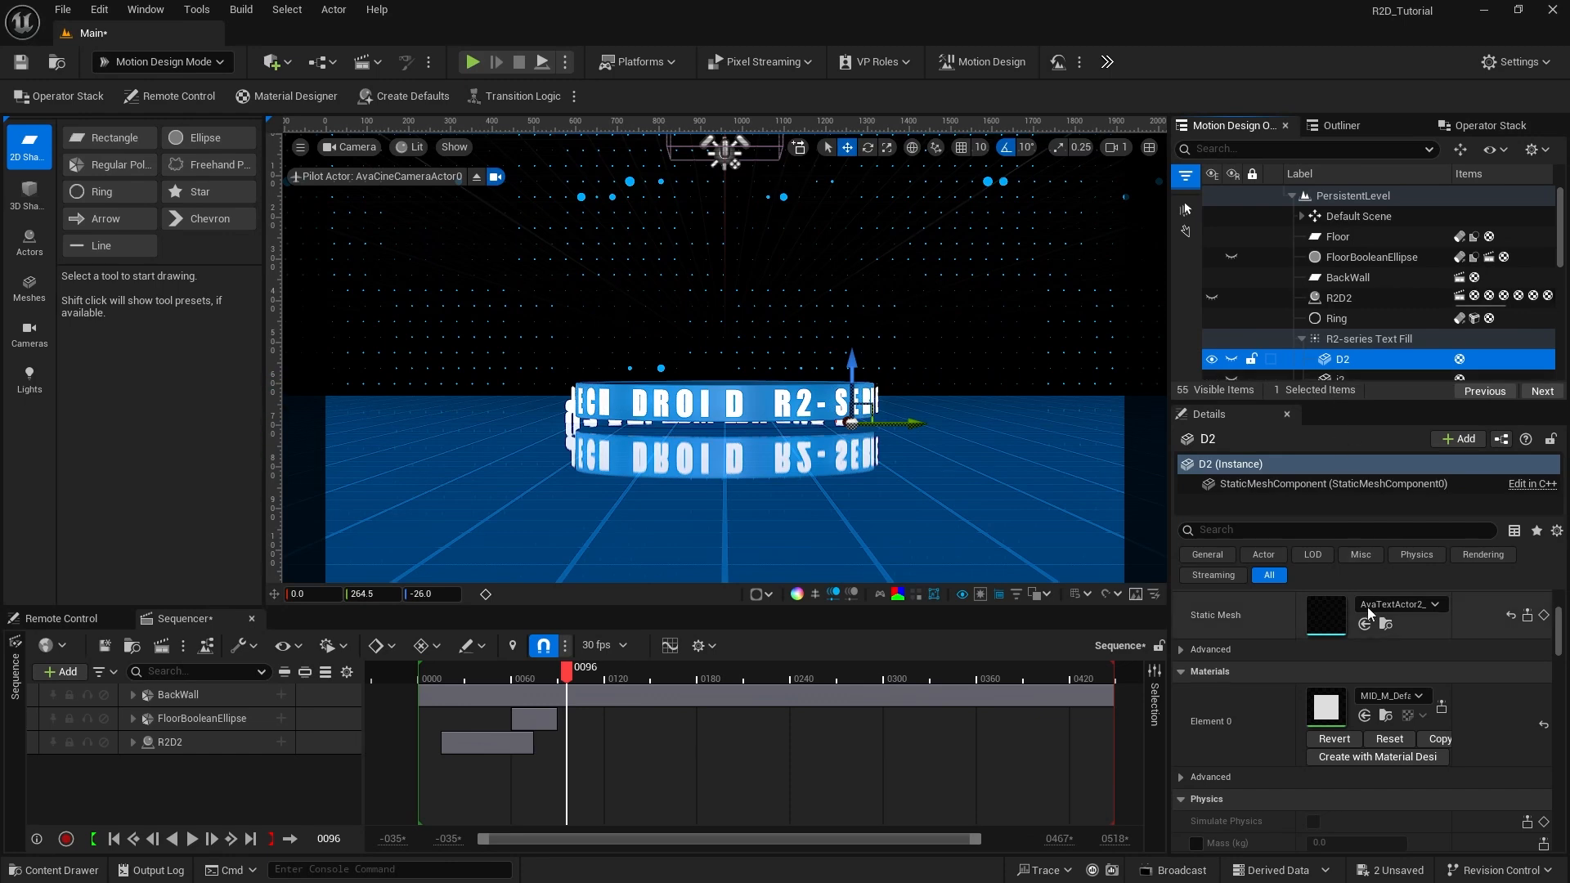
pyautogui.click(1379, 757)
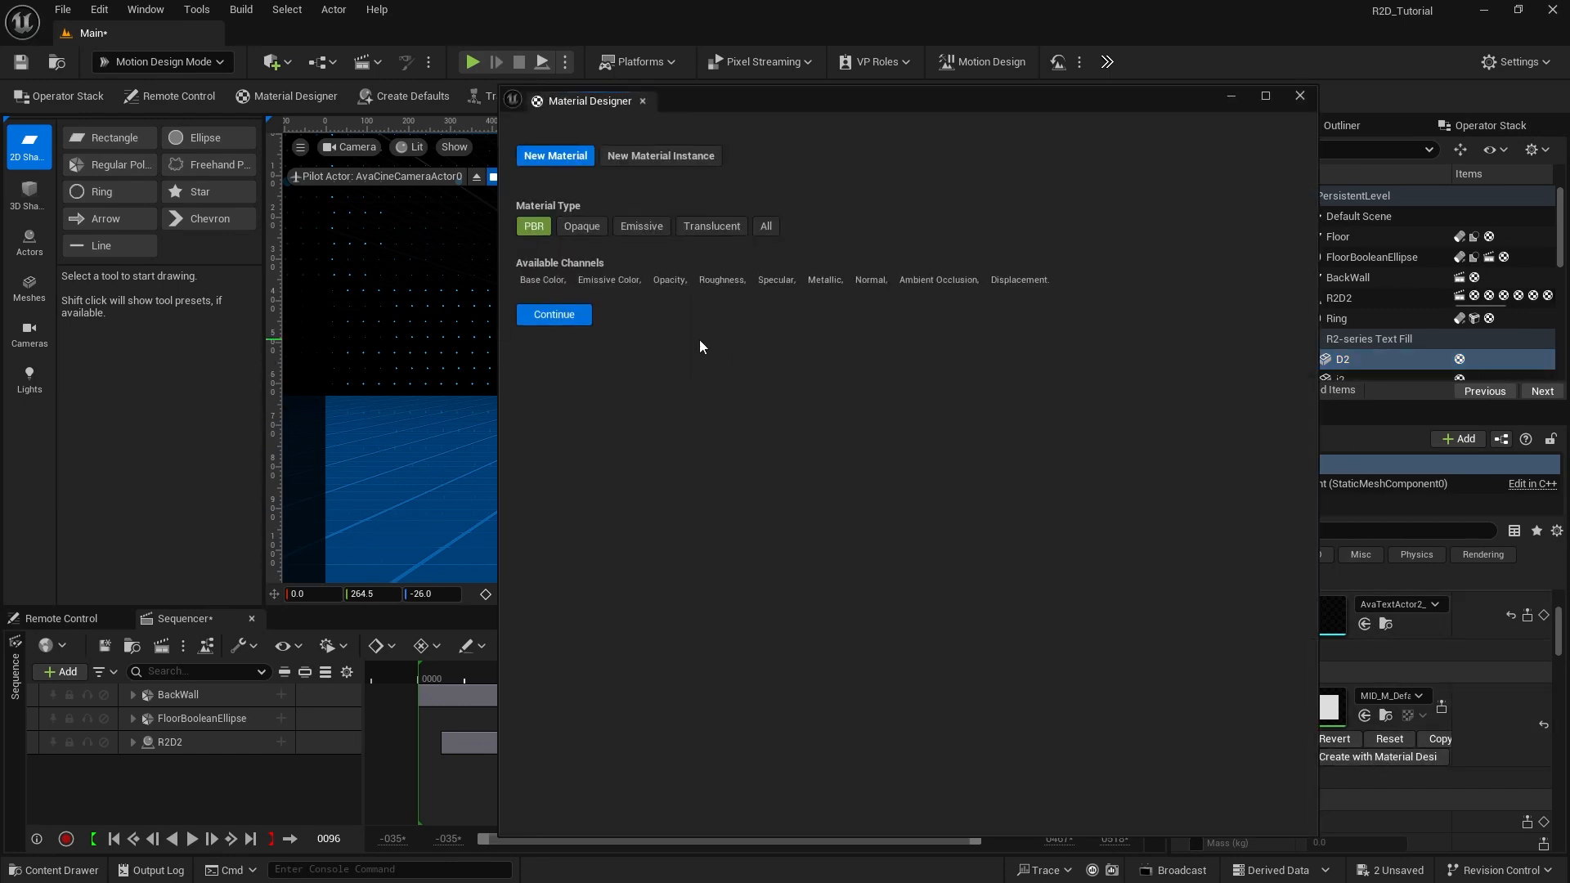
pyautogui.click(710, 227)
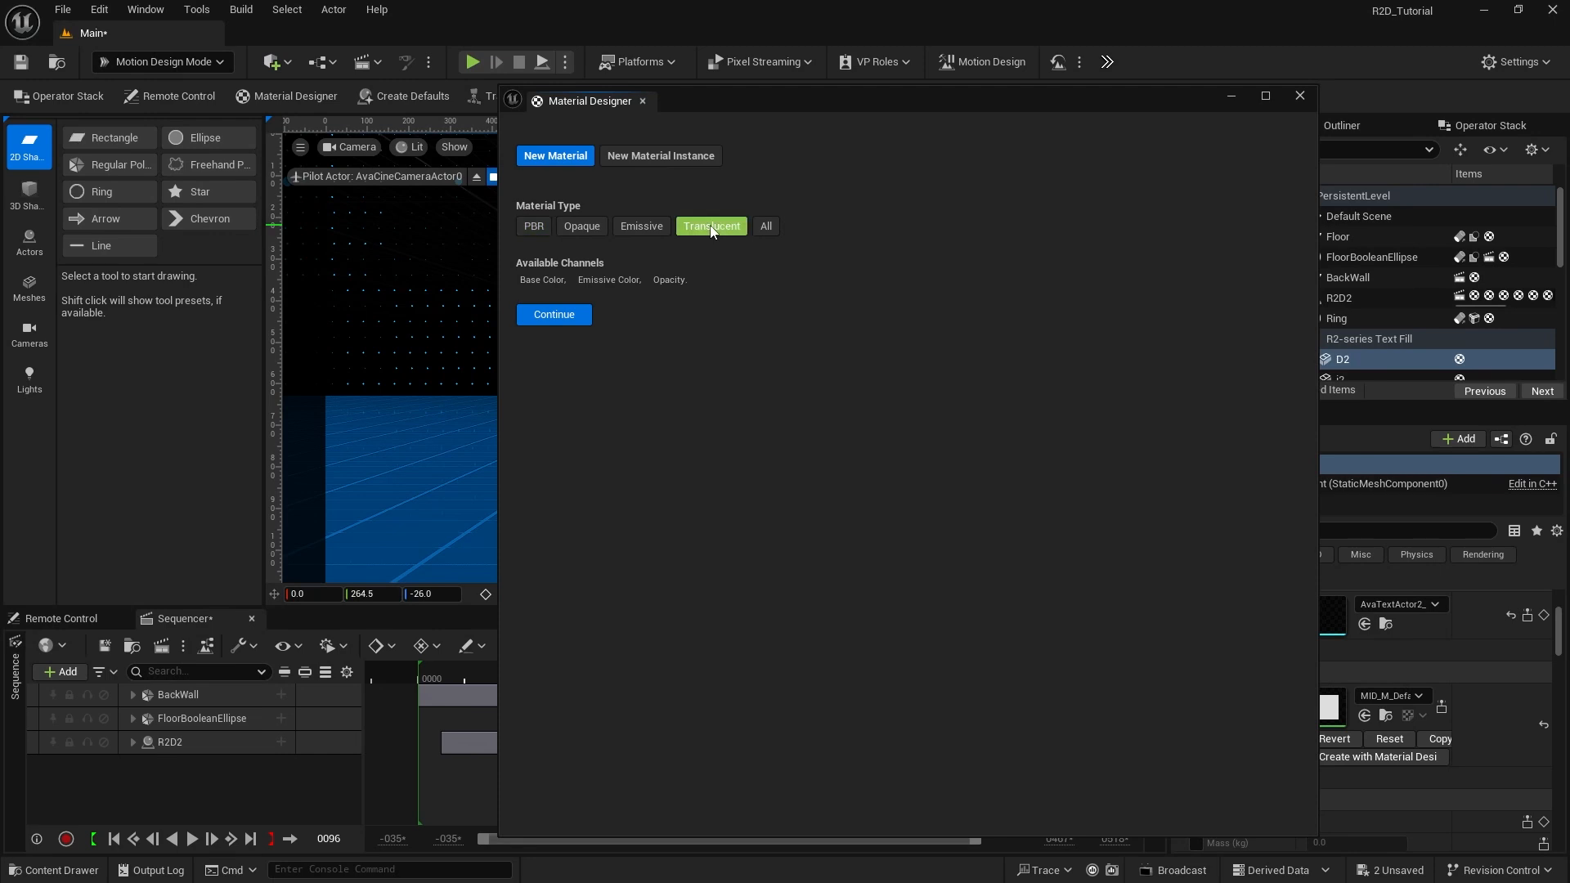
pyautogui.click(553, 315)
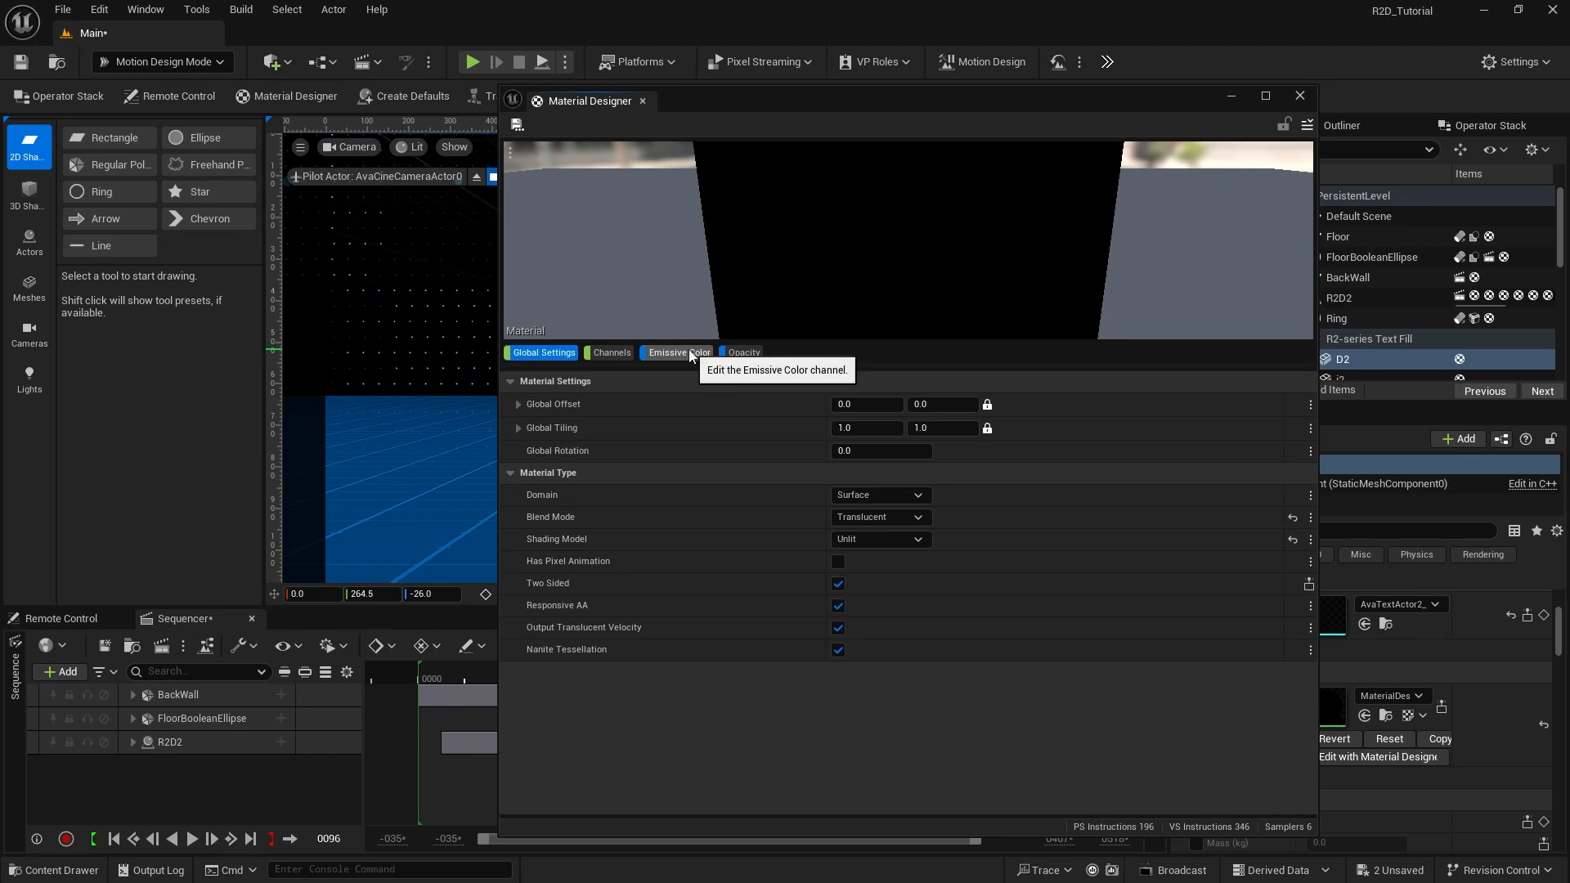
# Step: Add a Texture layer to the material's Opacity channel and set its blend mode to Difference
pyautogui.click(746, 353)
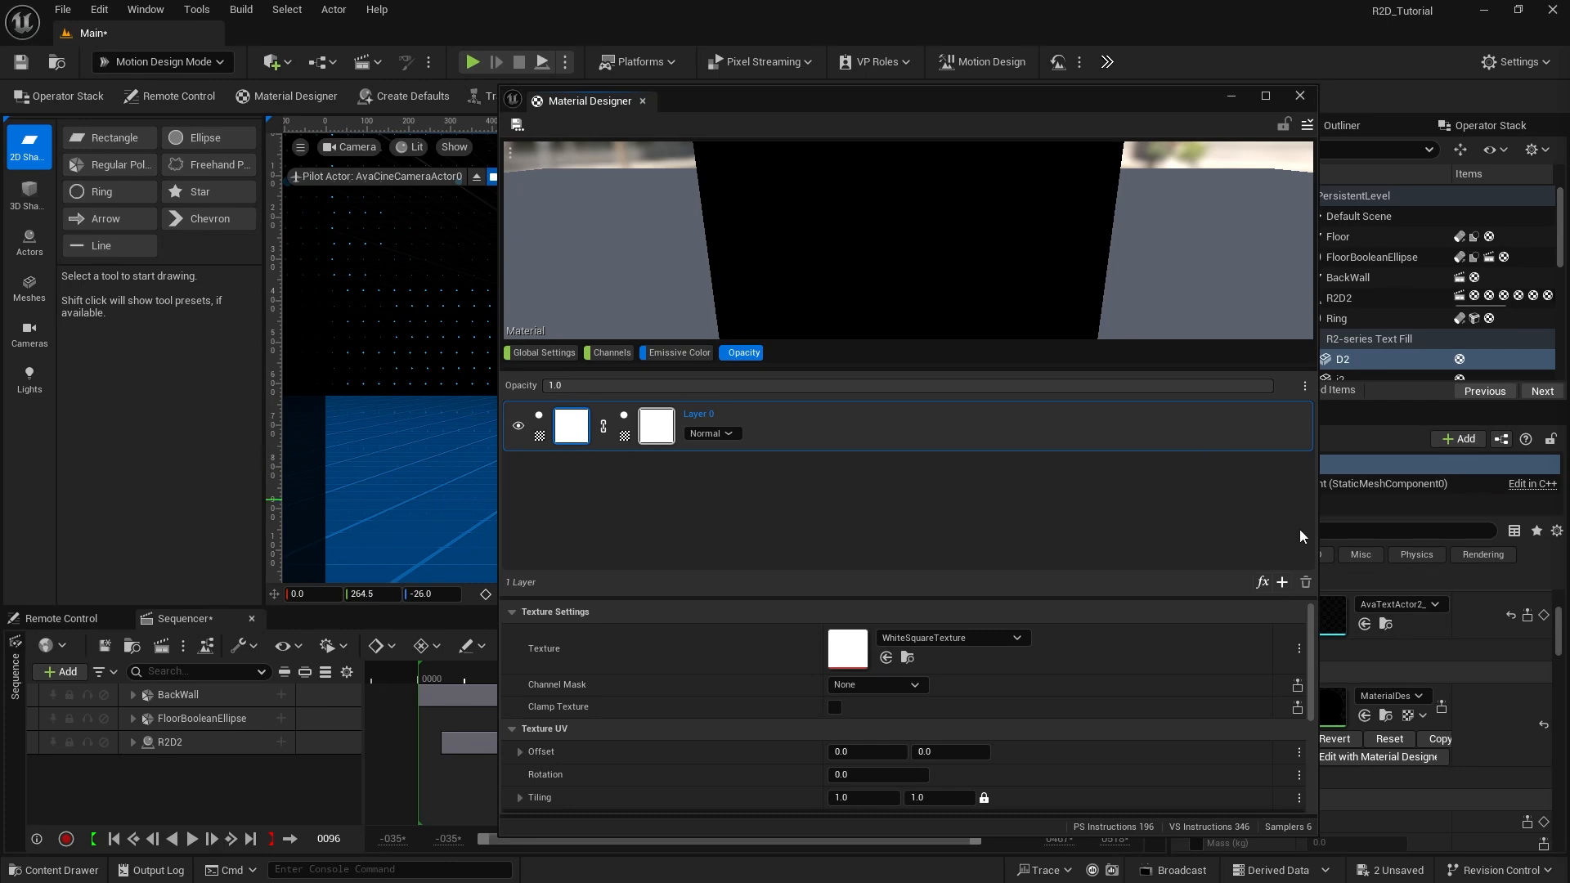
pyautogui.click(1282, 582)
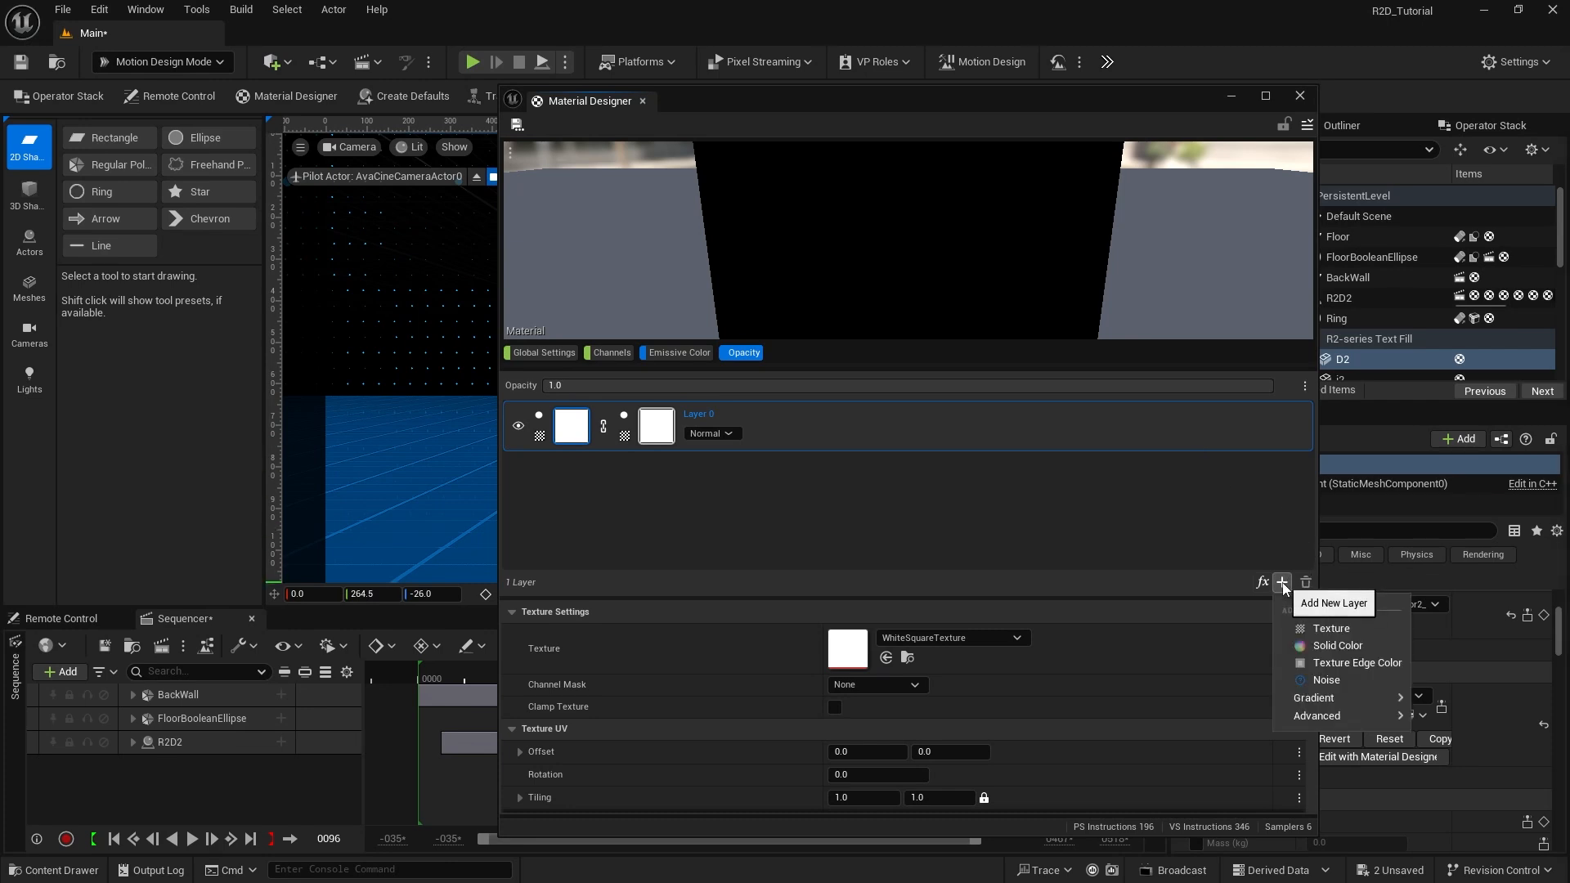
pyautogui.click(1327, 627)
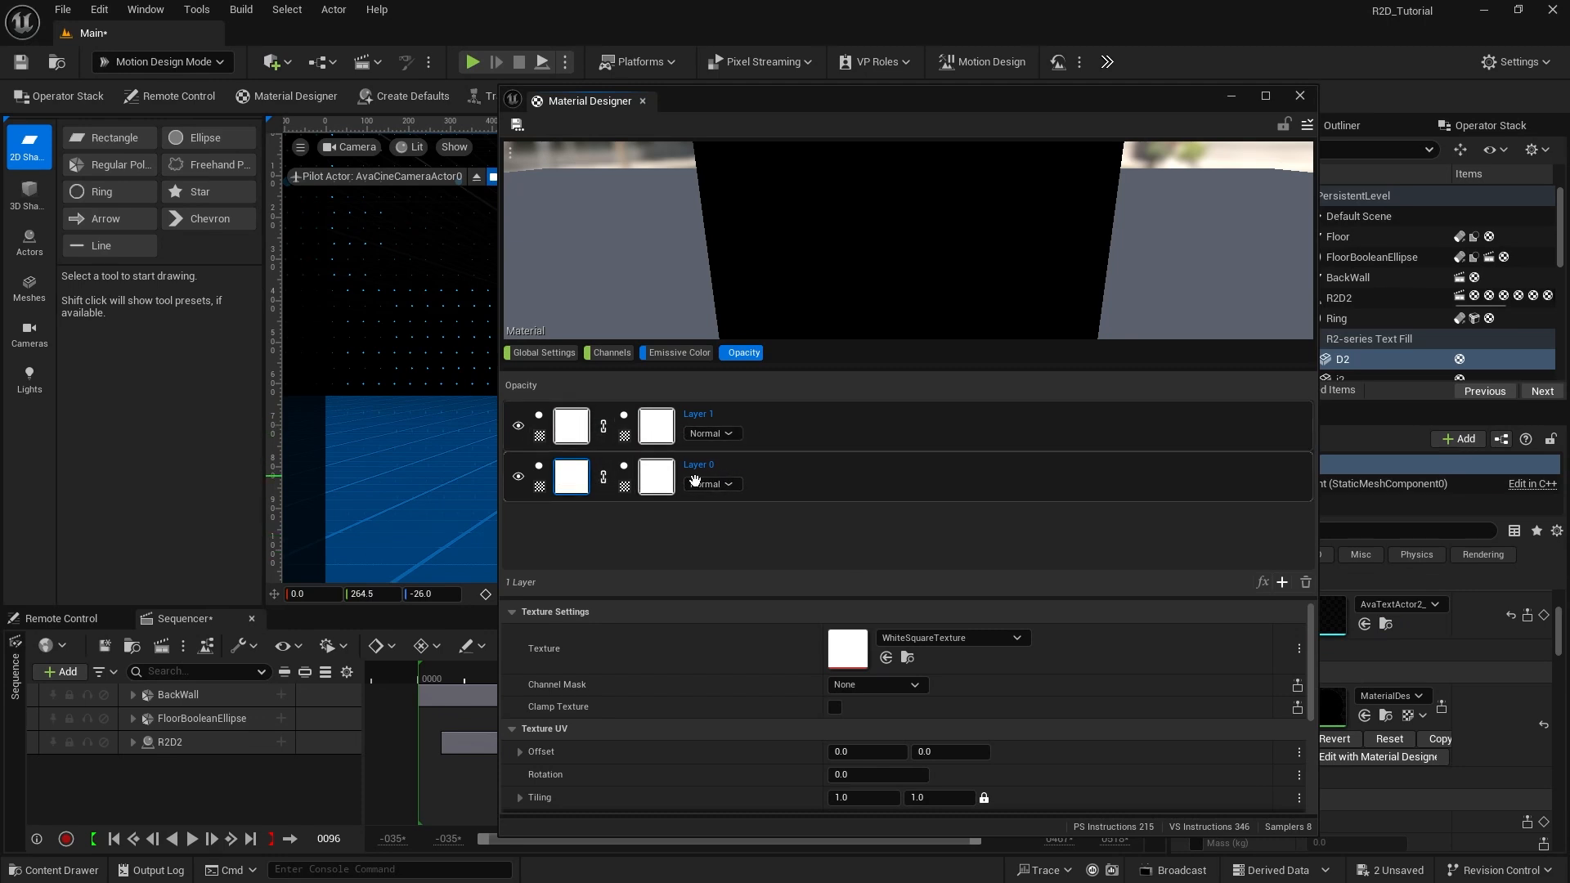
pyautogui.click(724, 434)
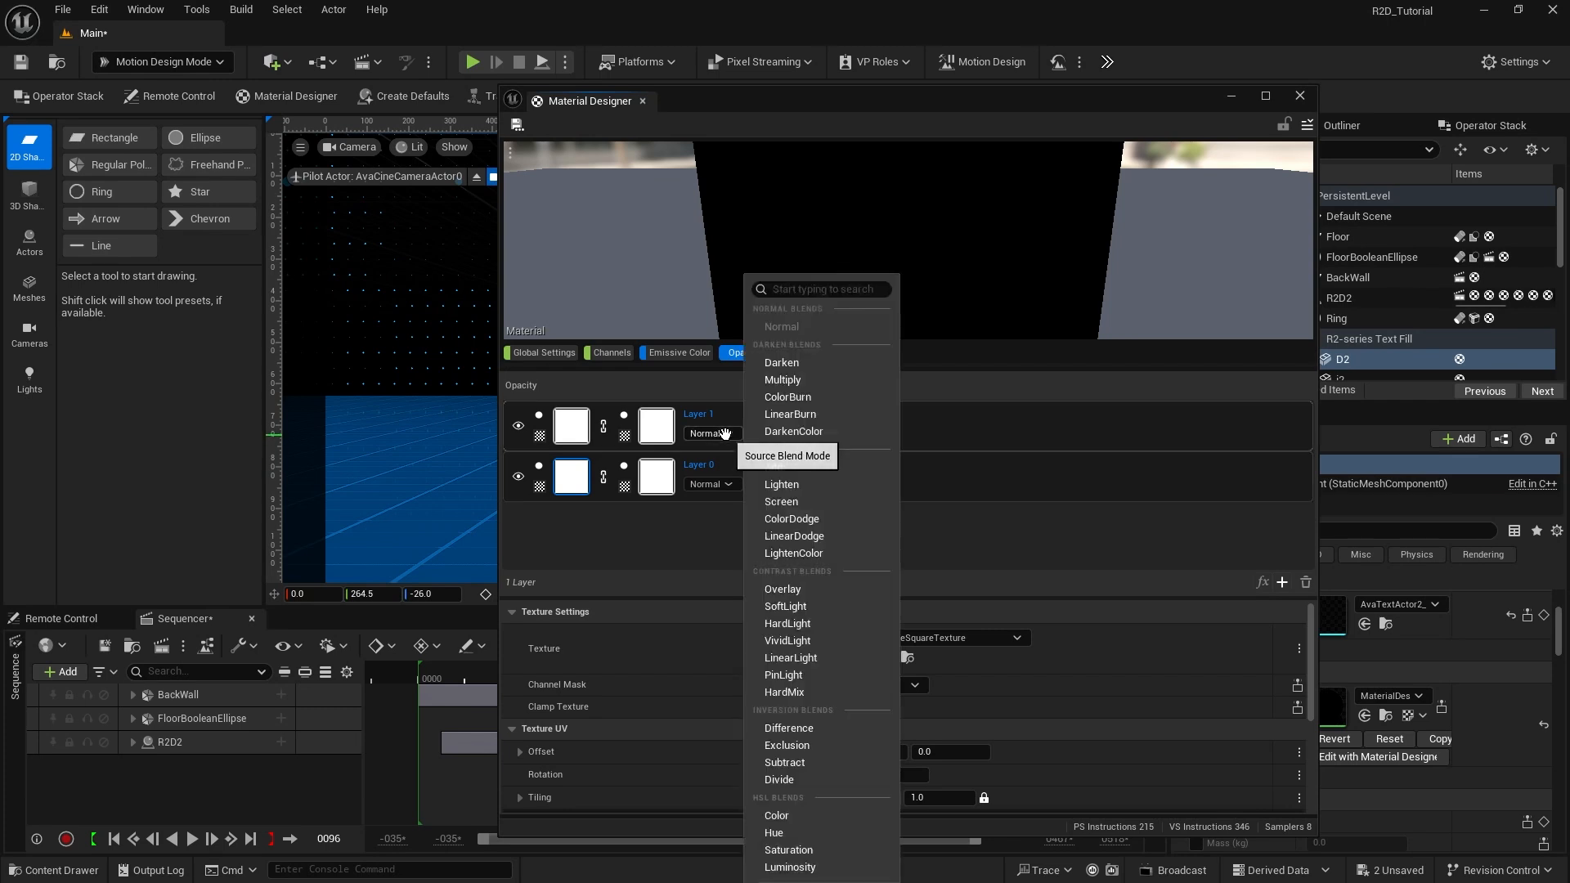
pyautogui.click(816, 728)
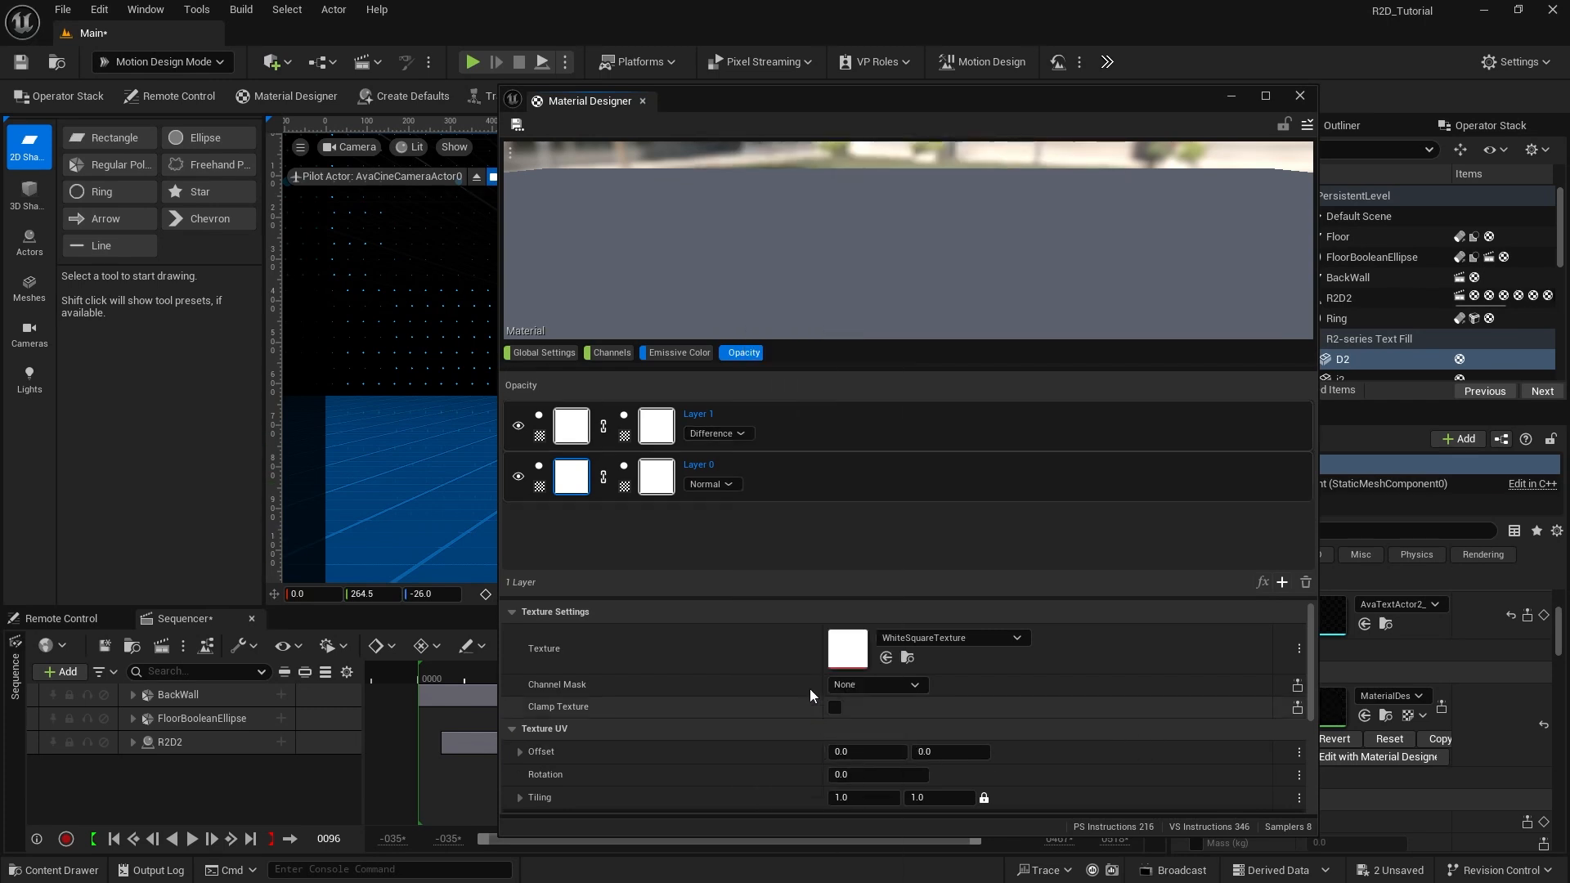
# Step: Set the texture of Layer 0 in the Opacity channel to T_DefaultTexture2_D
pyautogui.click(575, 482)
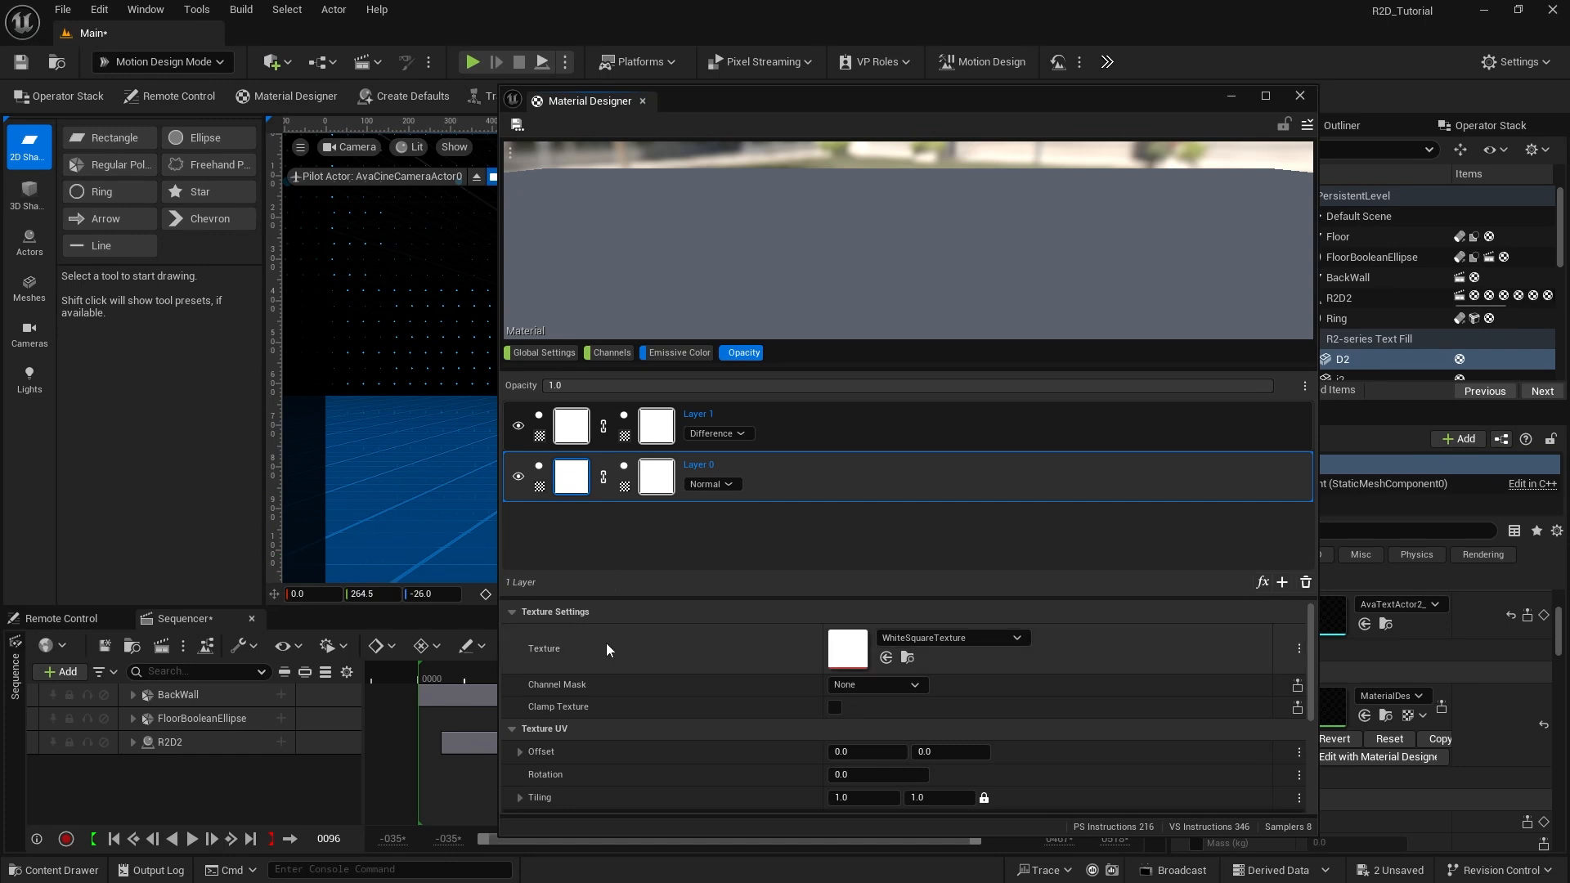
pyautogui.click(965, 639)
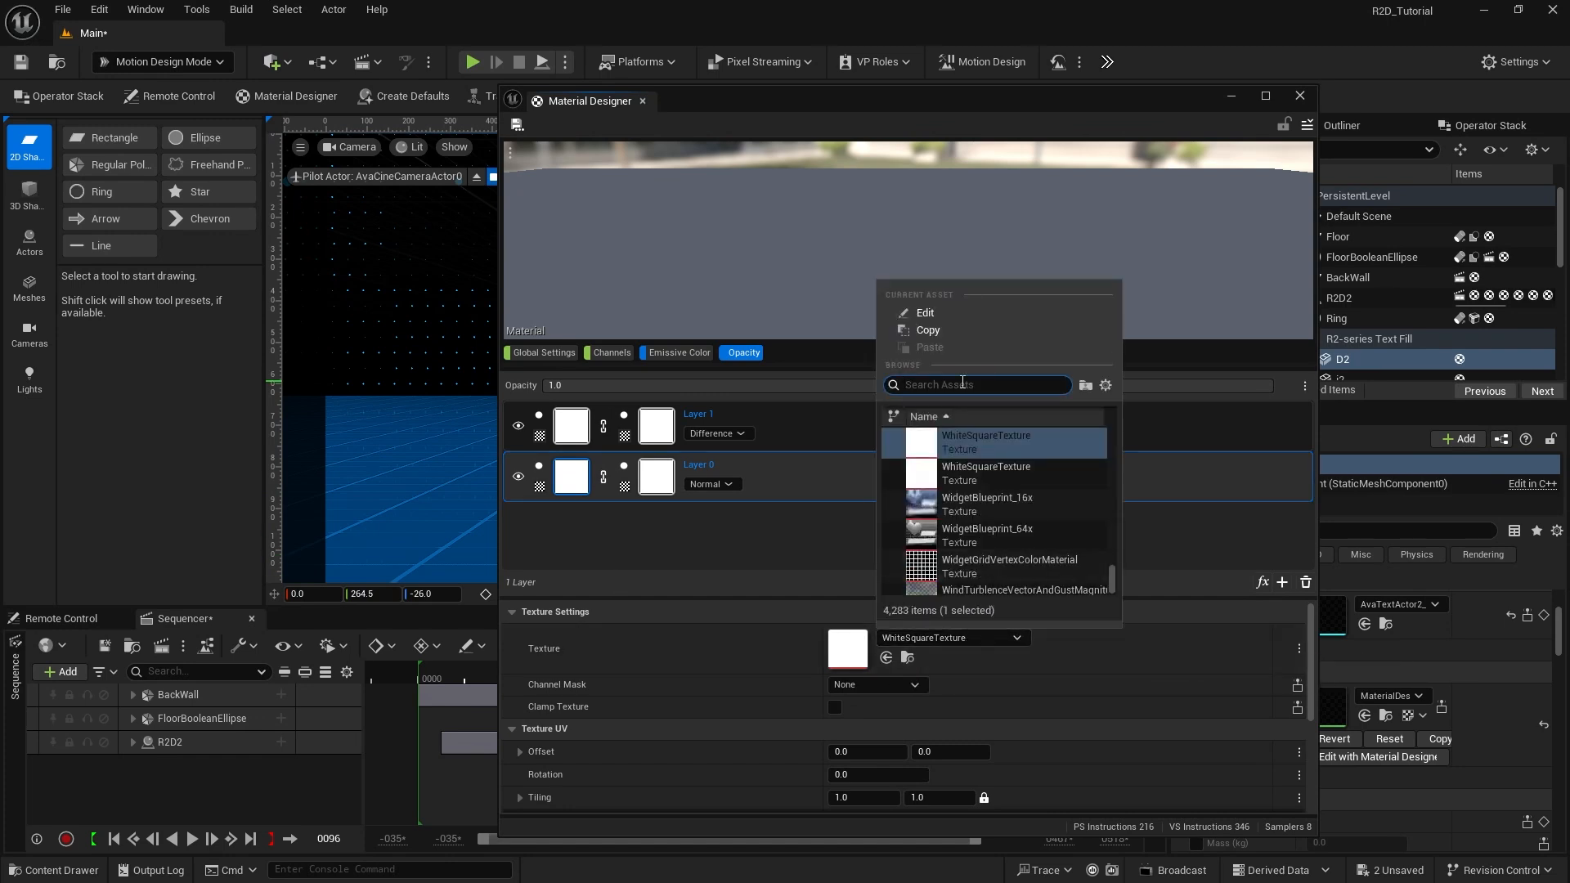
pyautogui.write('t')
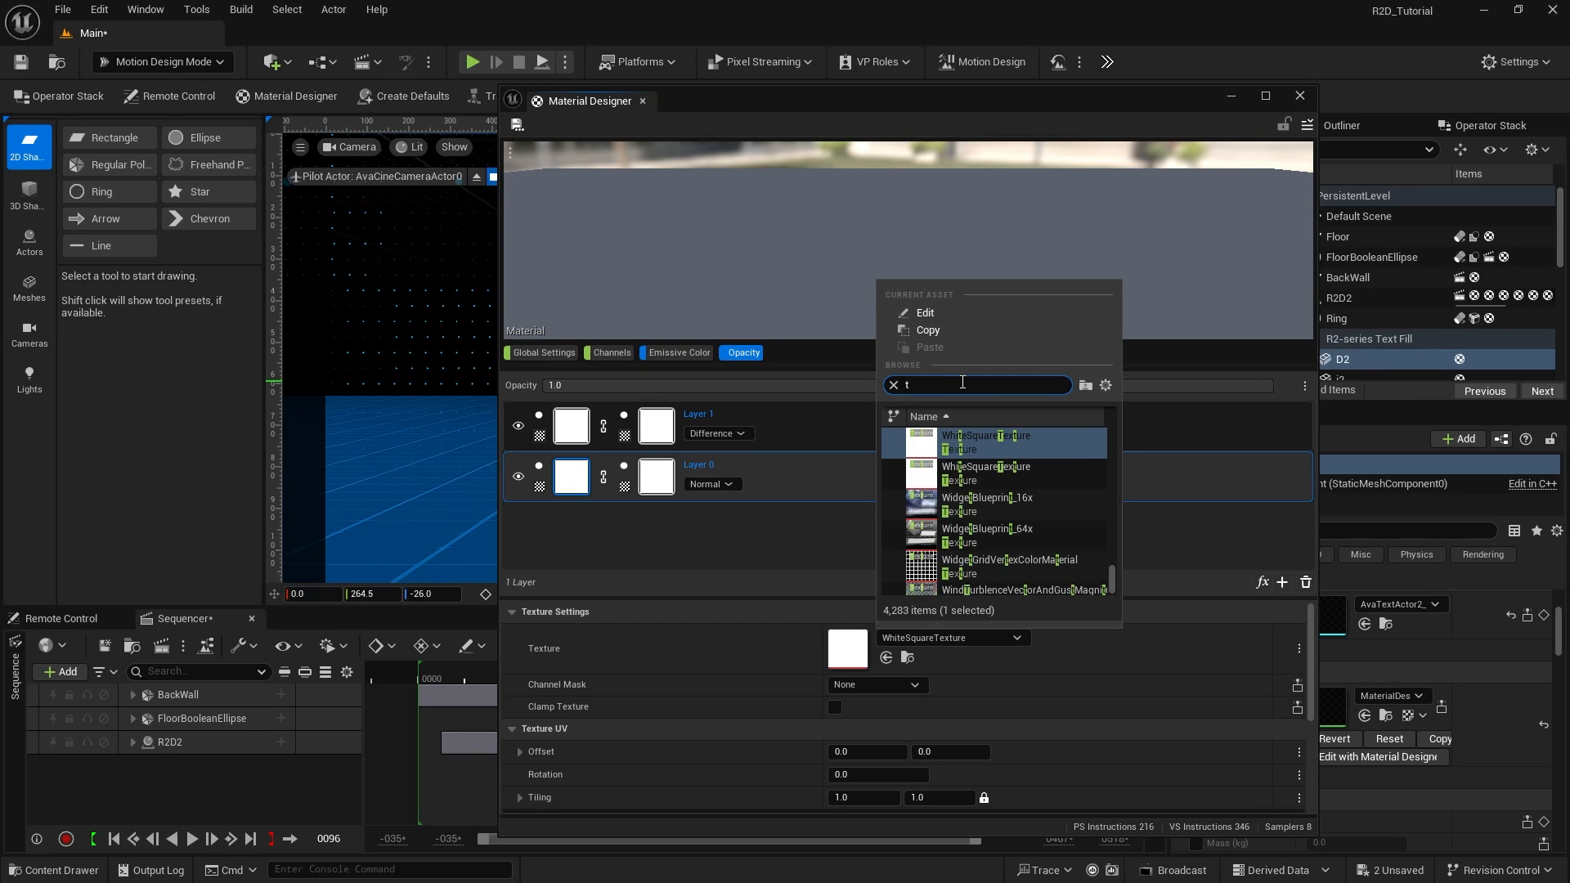
pyautogui.write('_de')
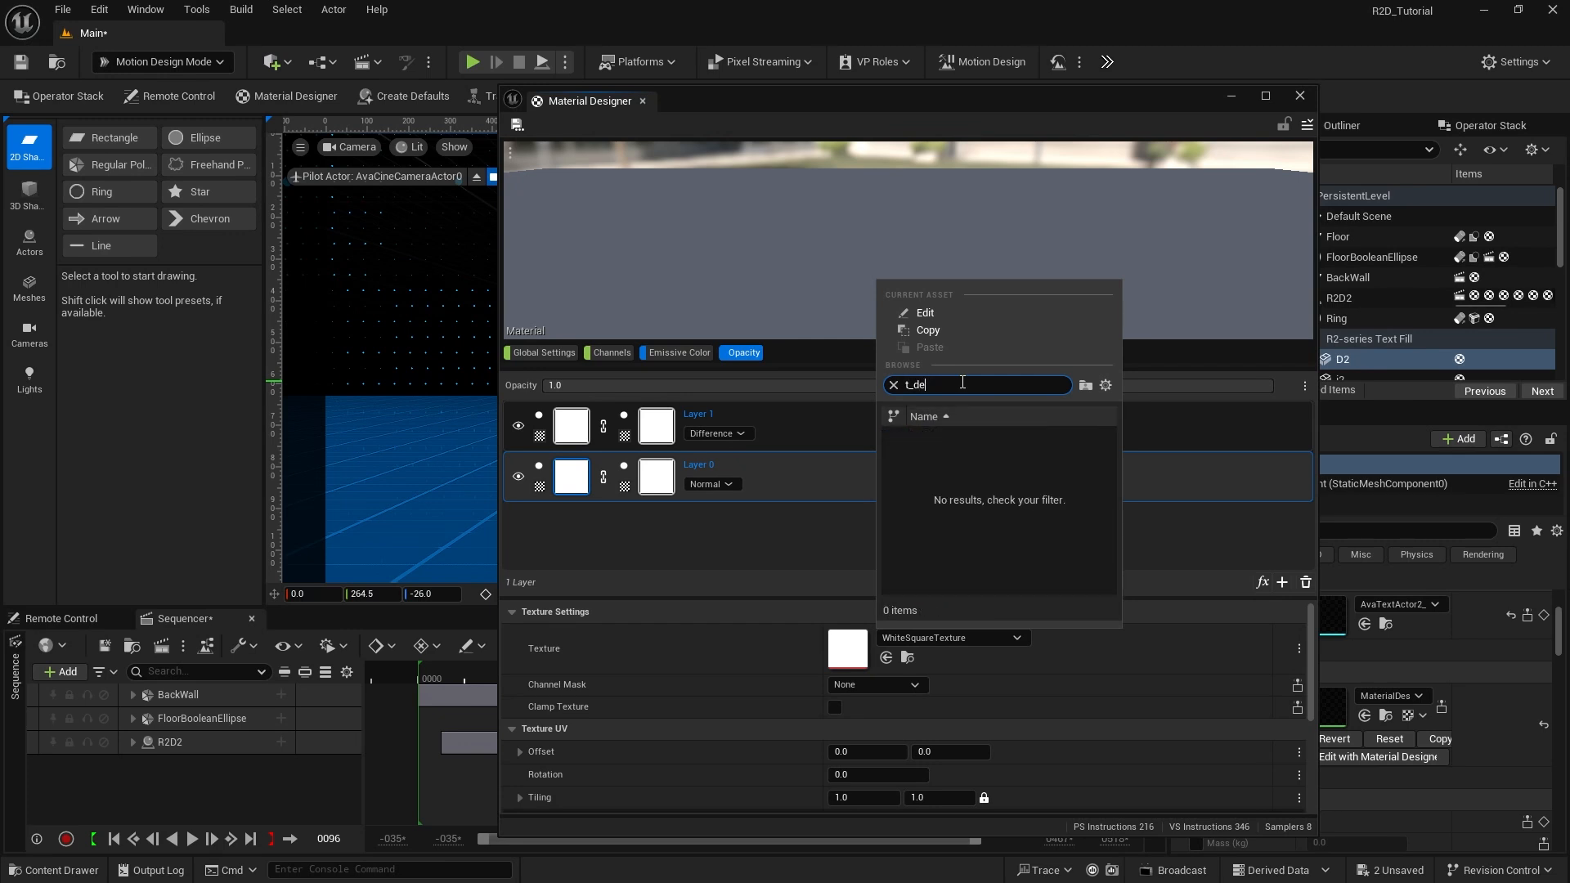
pyautogui.write('fault')
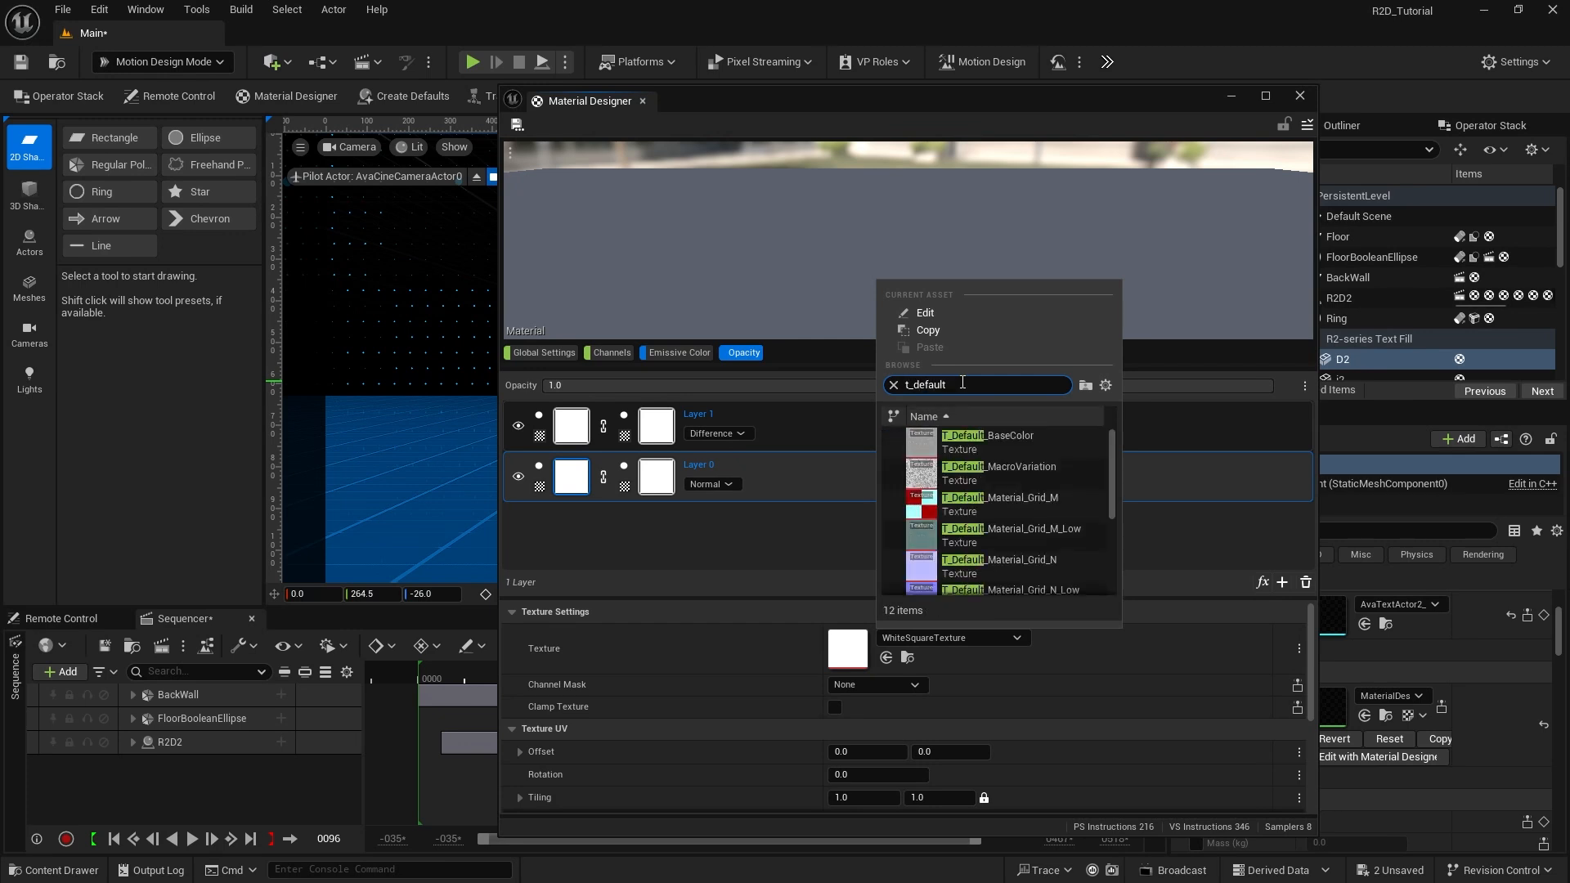
pyautogui.write('te')
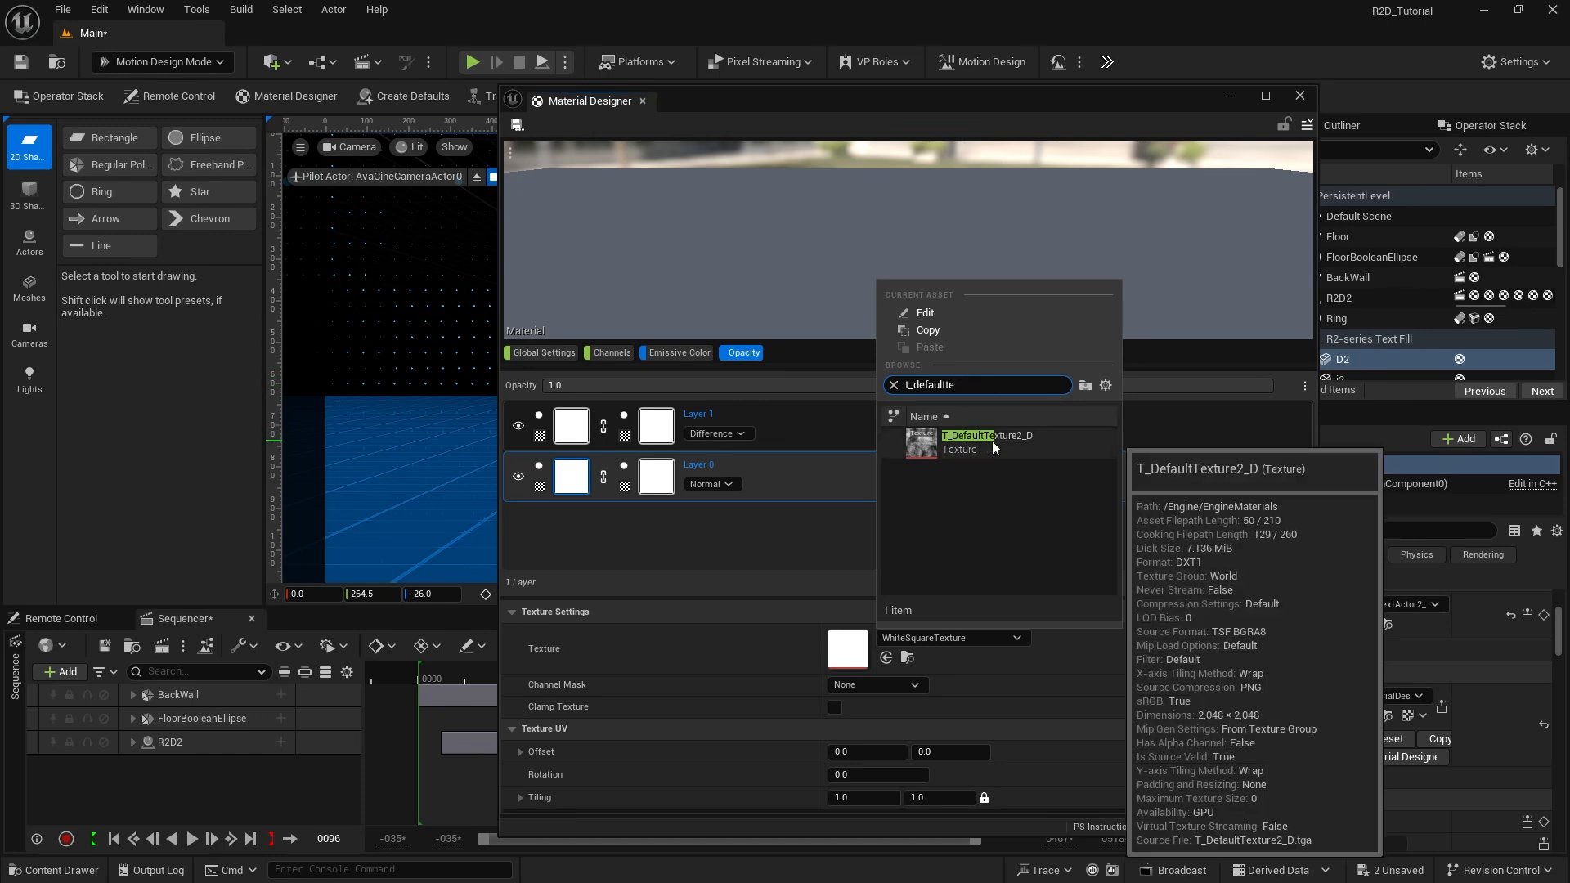
pyautogui.click(968, 445)
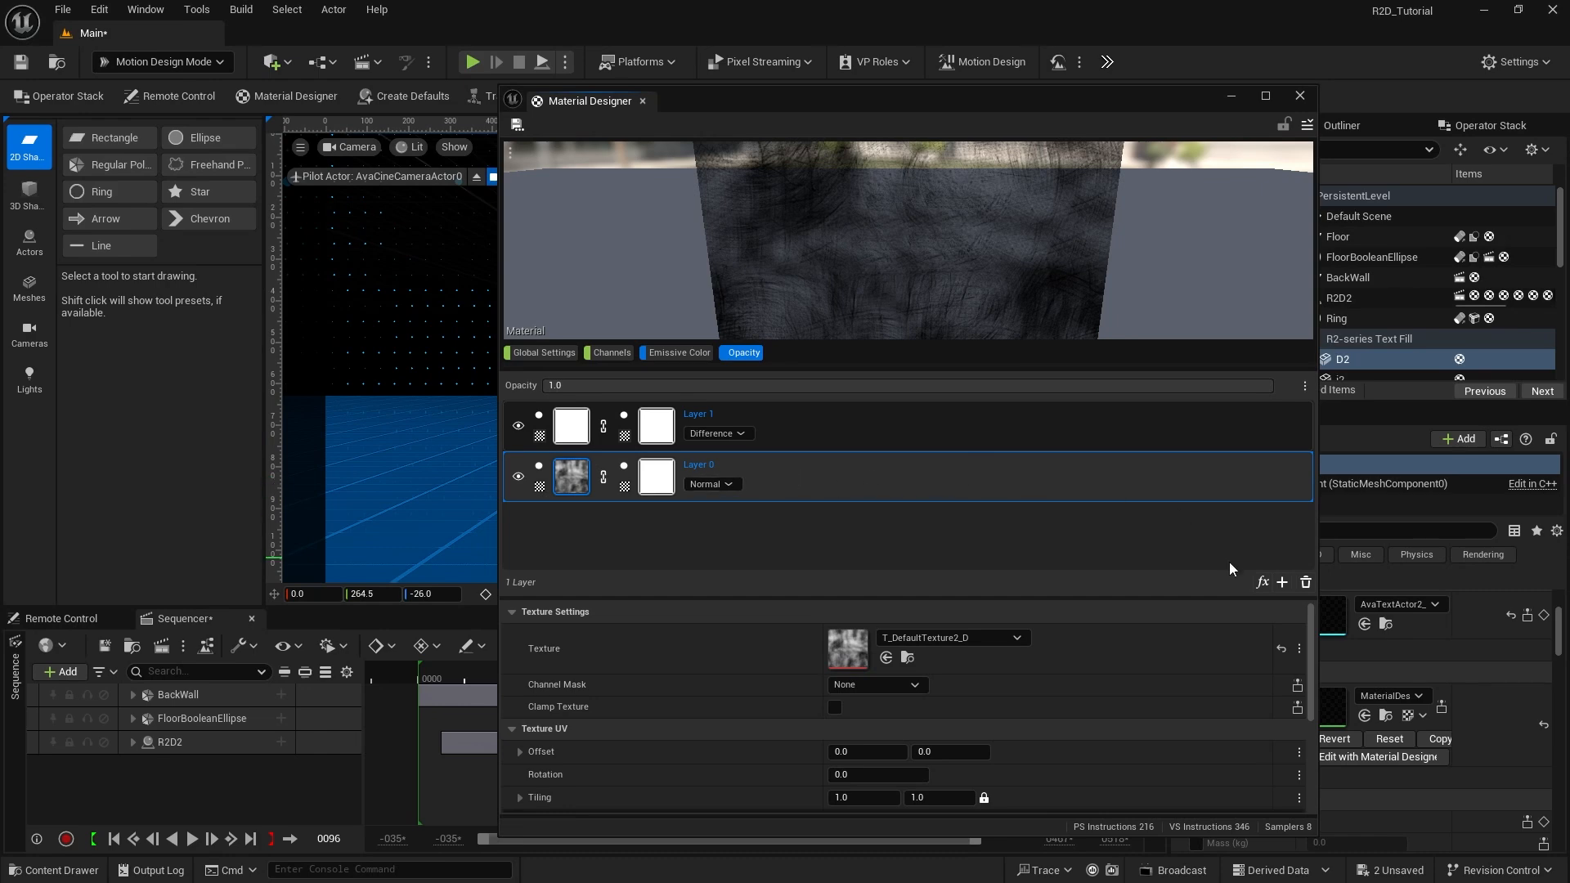
# Step: Add a Pixelate (UV) effect to Layer 0 with a PixelSize of 65 and a uniform TextureSize of 500
pyautogui.click(1262, 582)
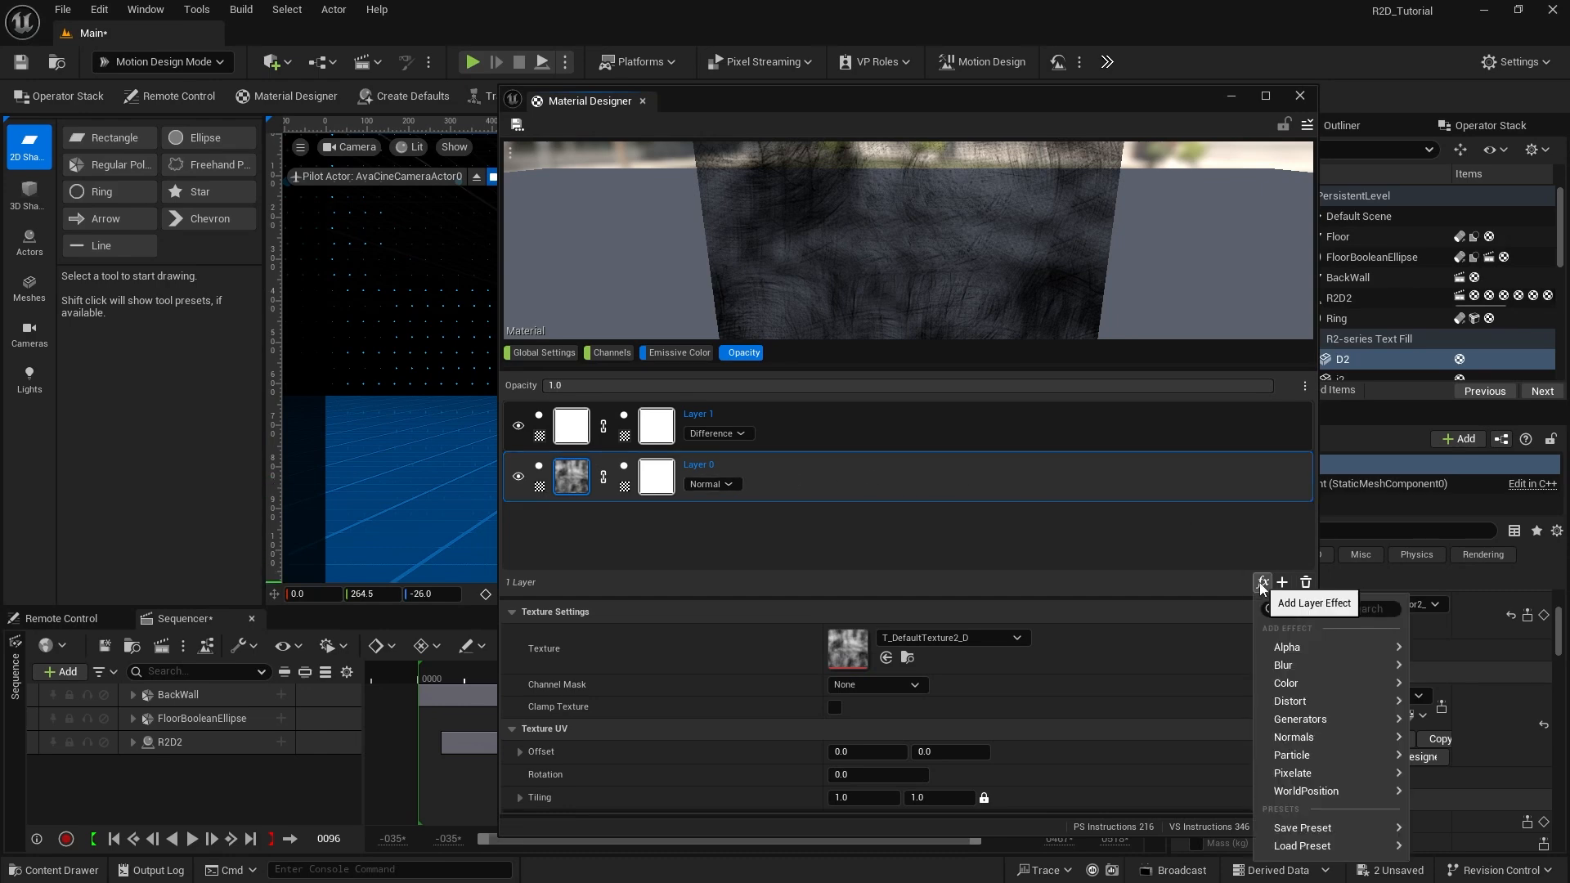
pyautogui.moveTo(1306, 774)
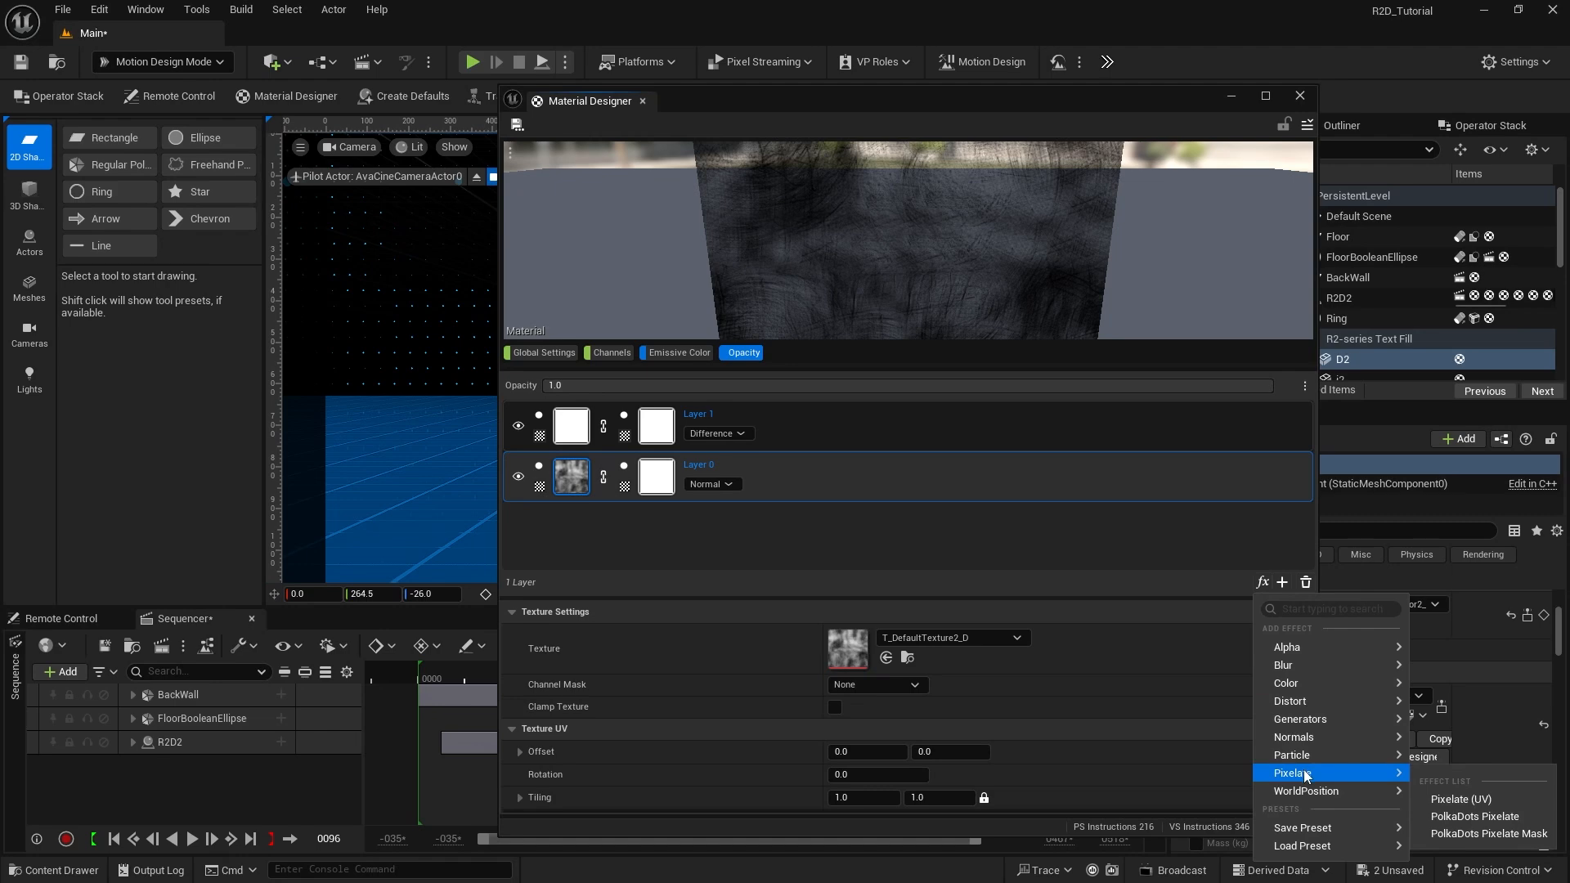
pyautogui.click(1461, 800)
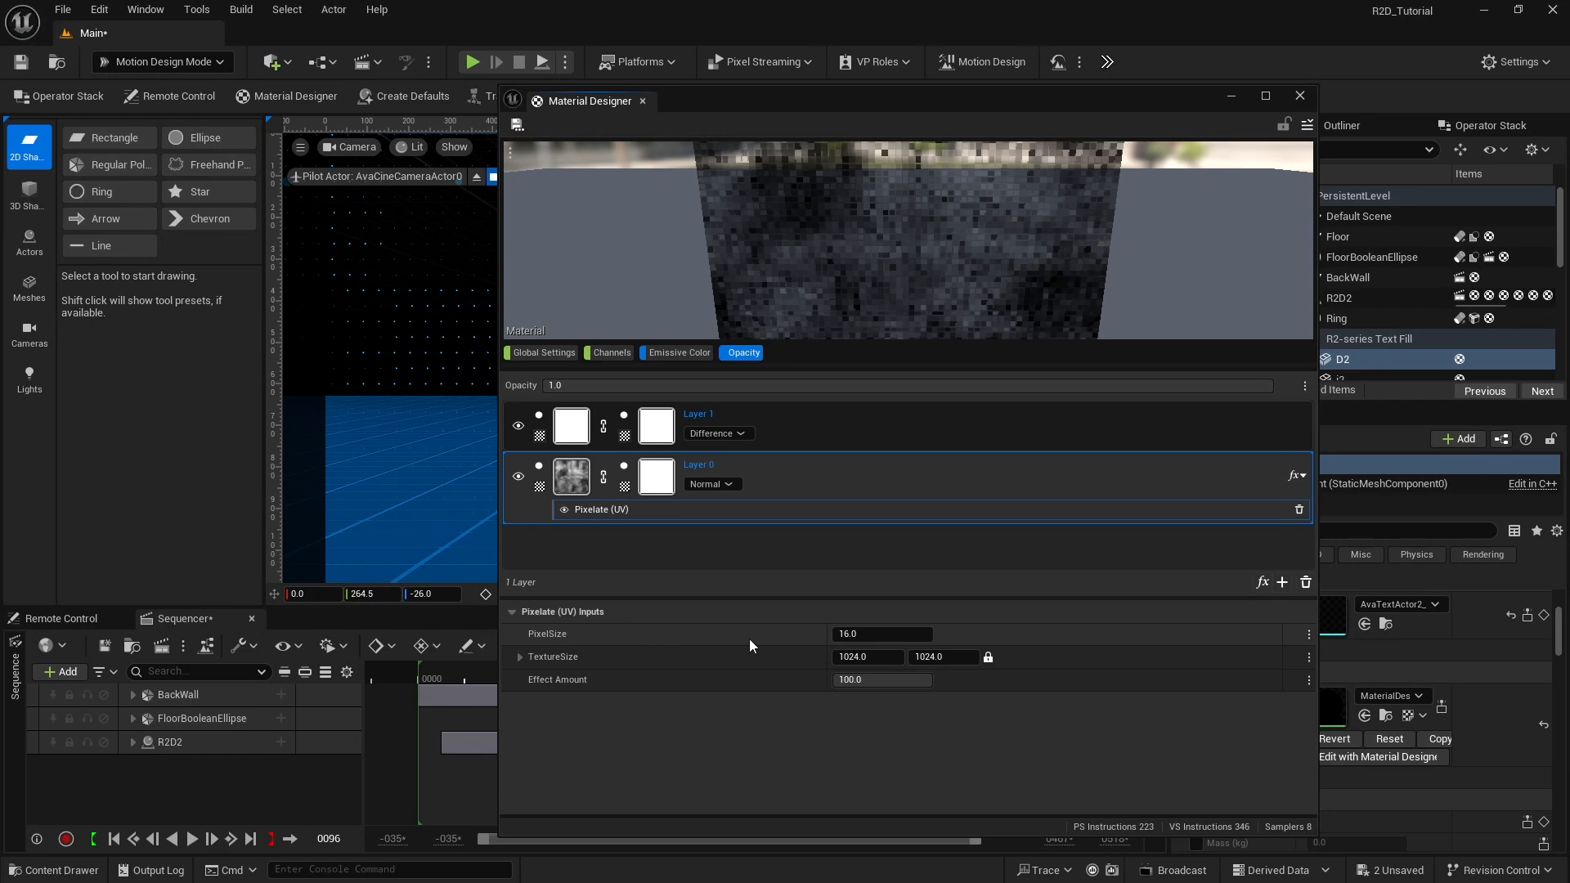
pyautogui.click(851, 634)
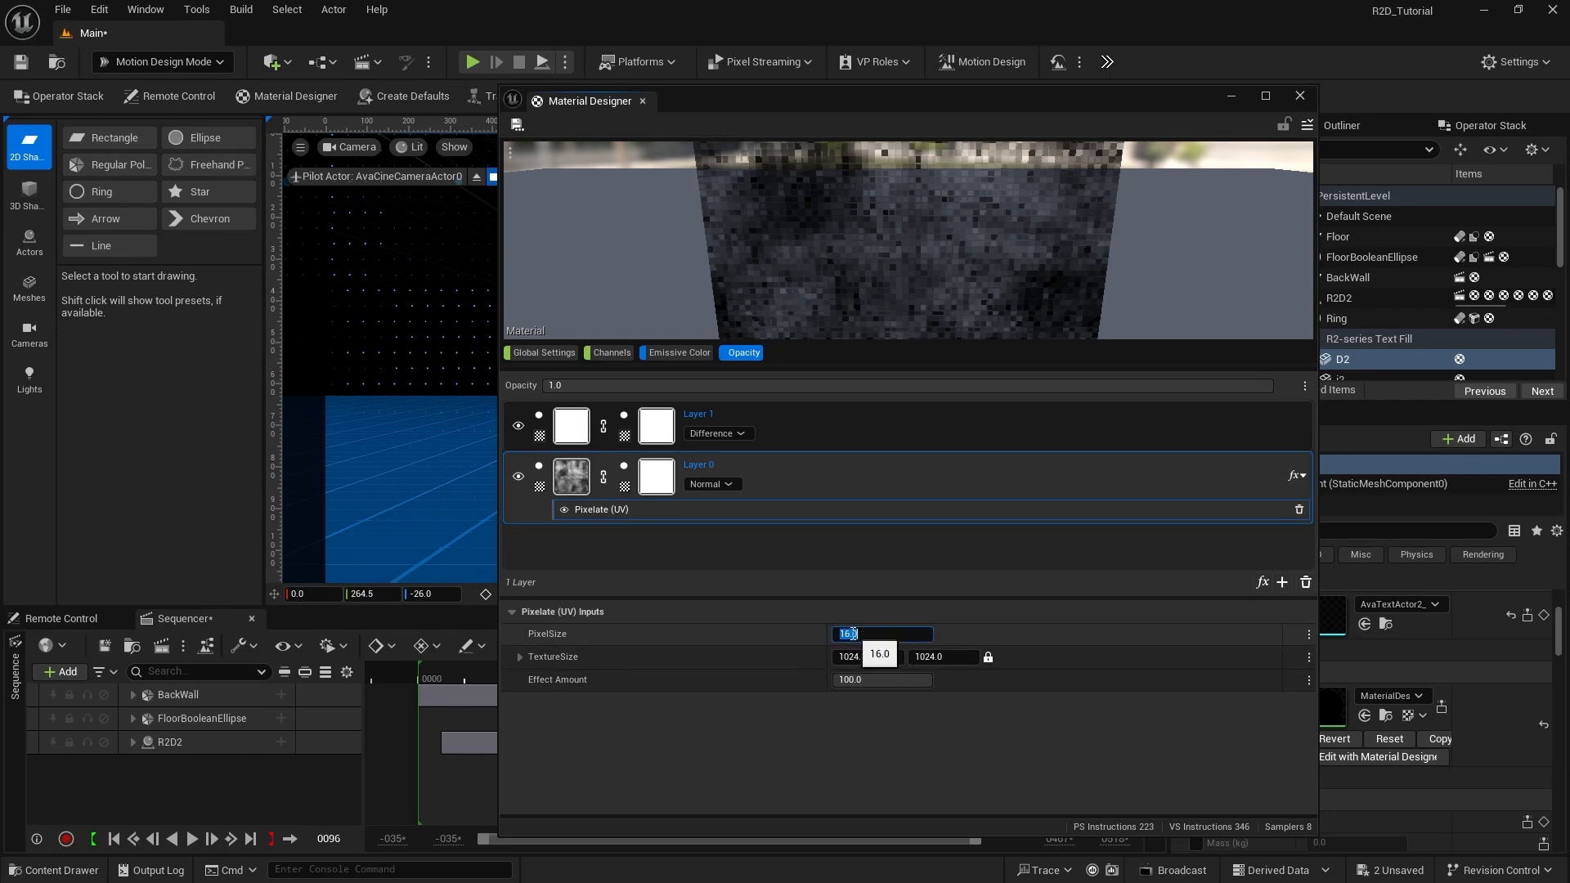
pyautogui.write('65')
pyautogui.press('Return')
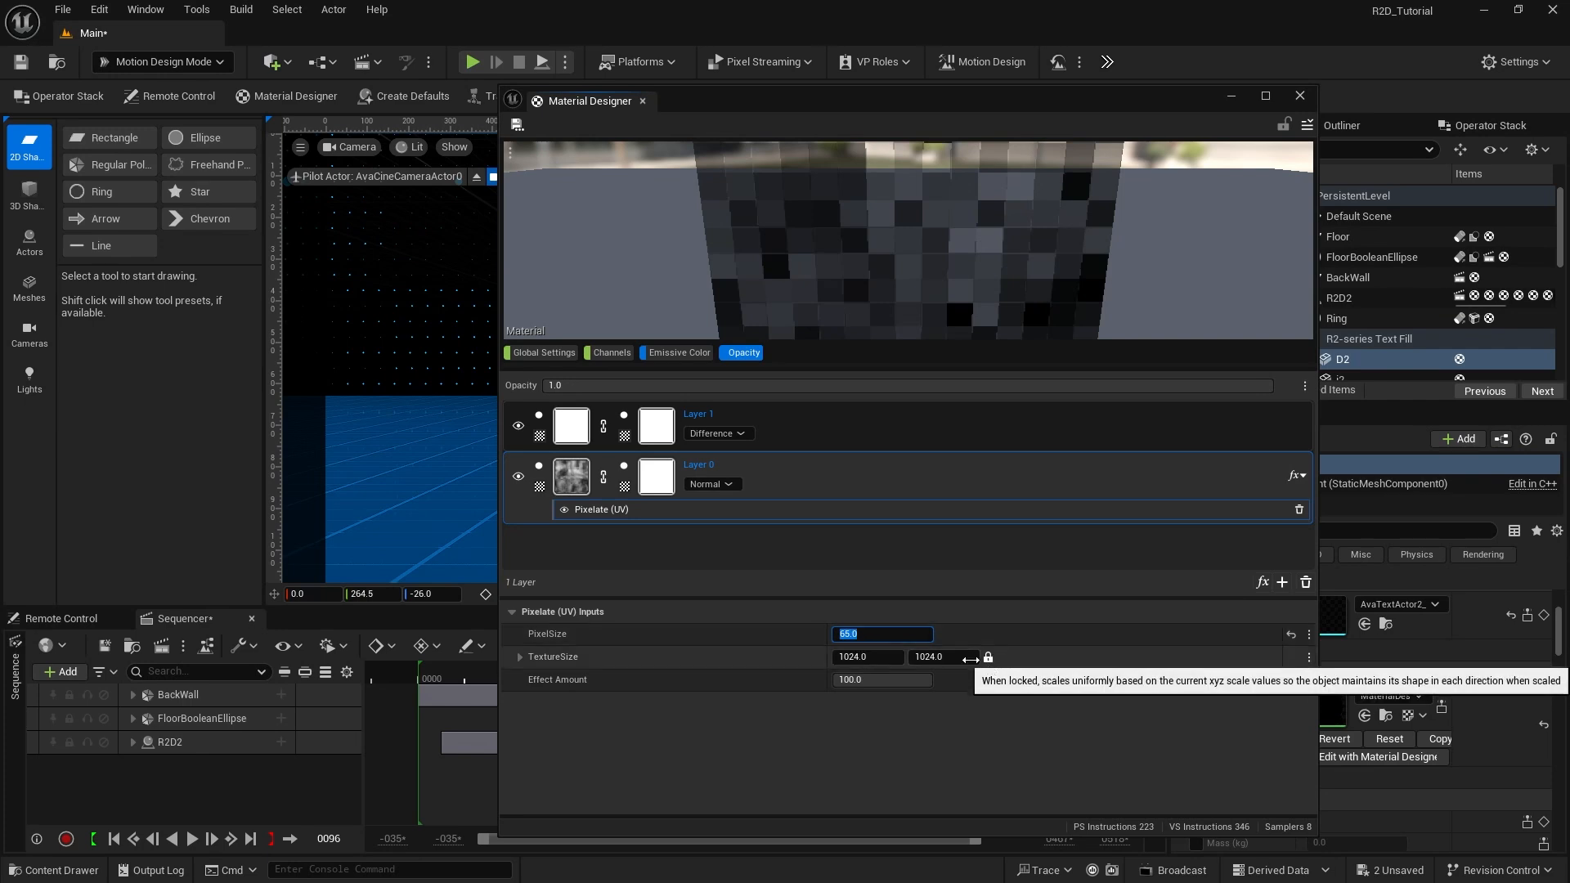
pyautogui.click(856, 659)
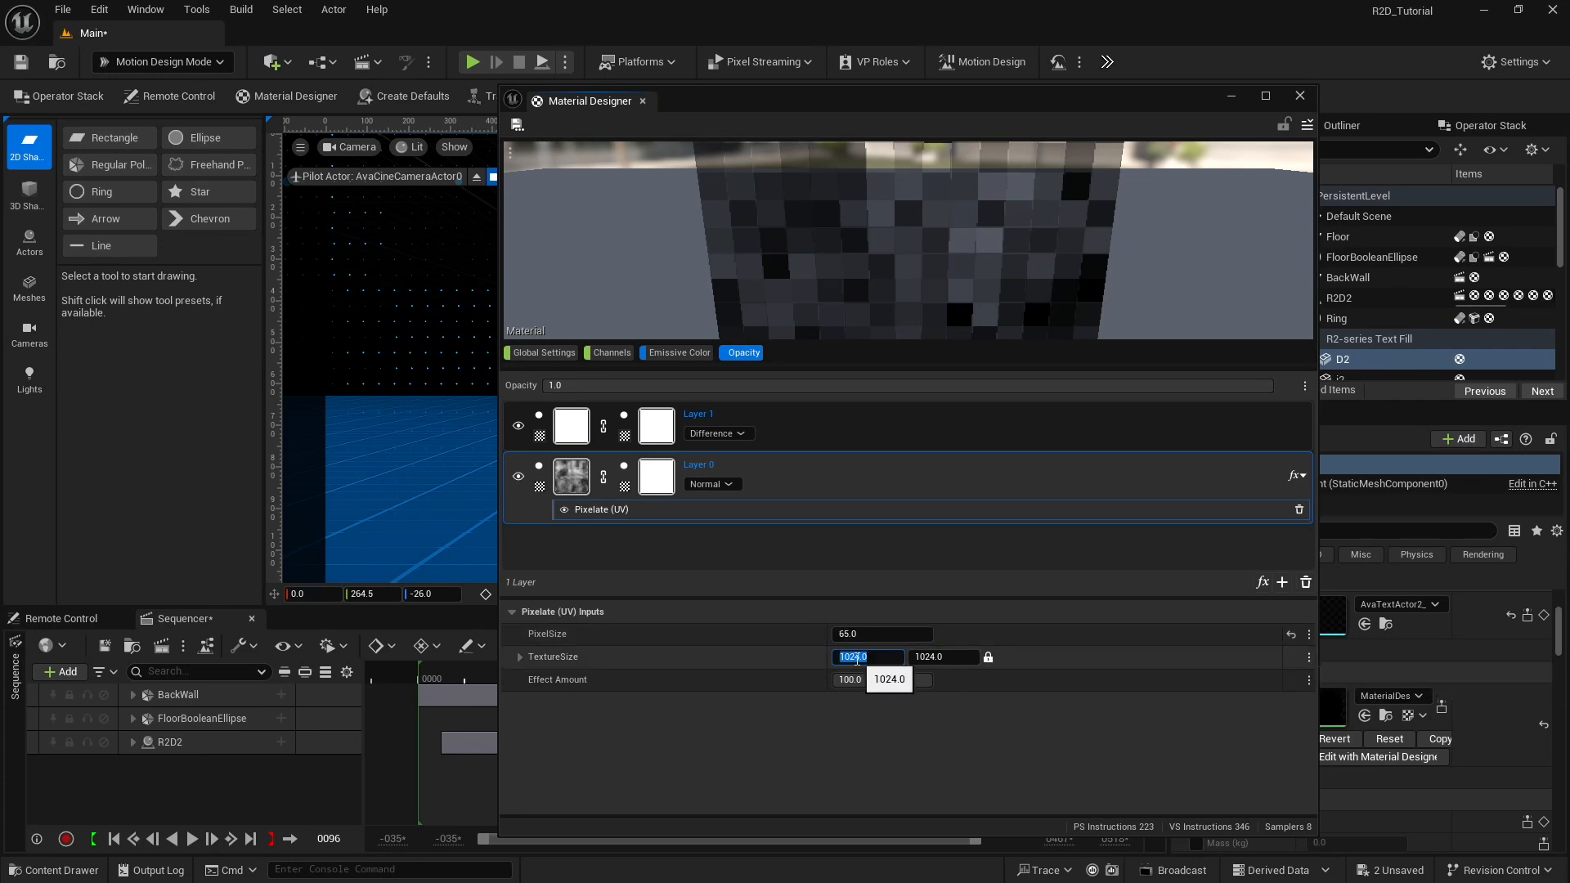
pyautogui.write('500')
pyautogui.press('Return')
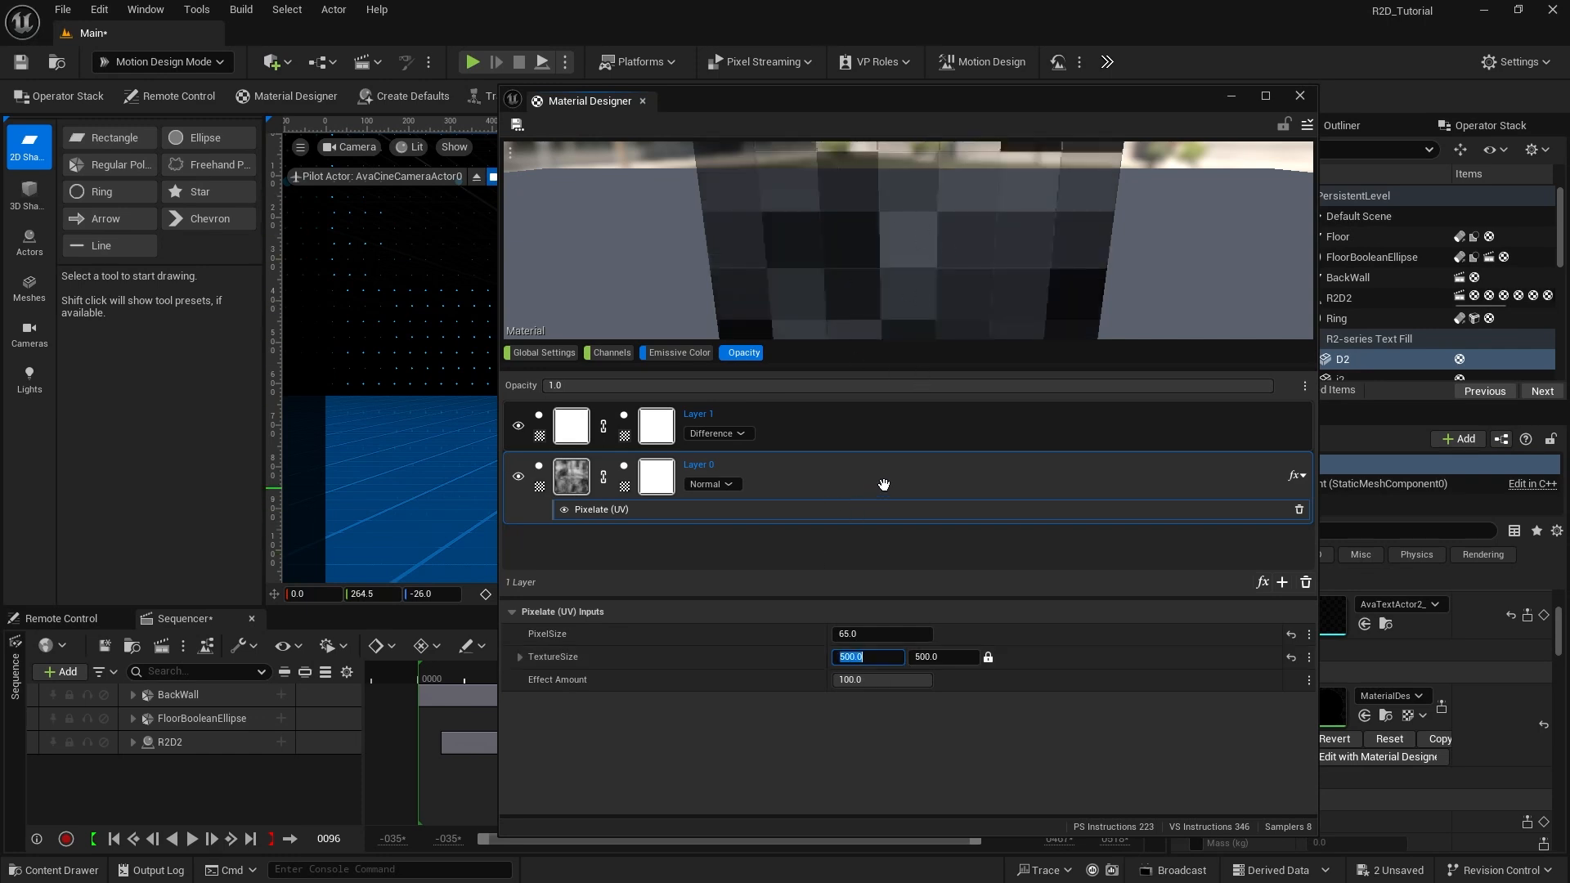
# Step: Add a Panner (UV) distort effect to Layer 0 and set its X Speed to 0.1
pyautogui.click(1076, 495)
pyautogui.click(1263, 583)
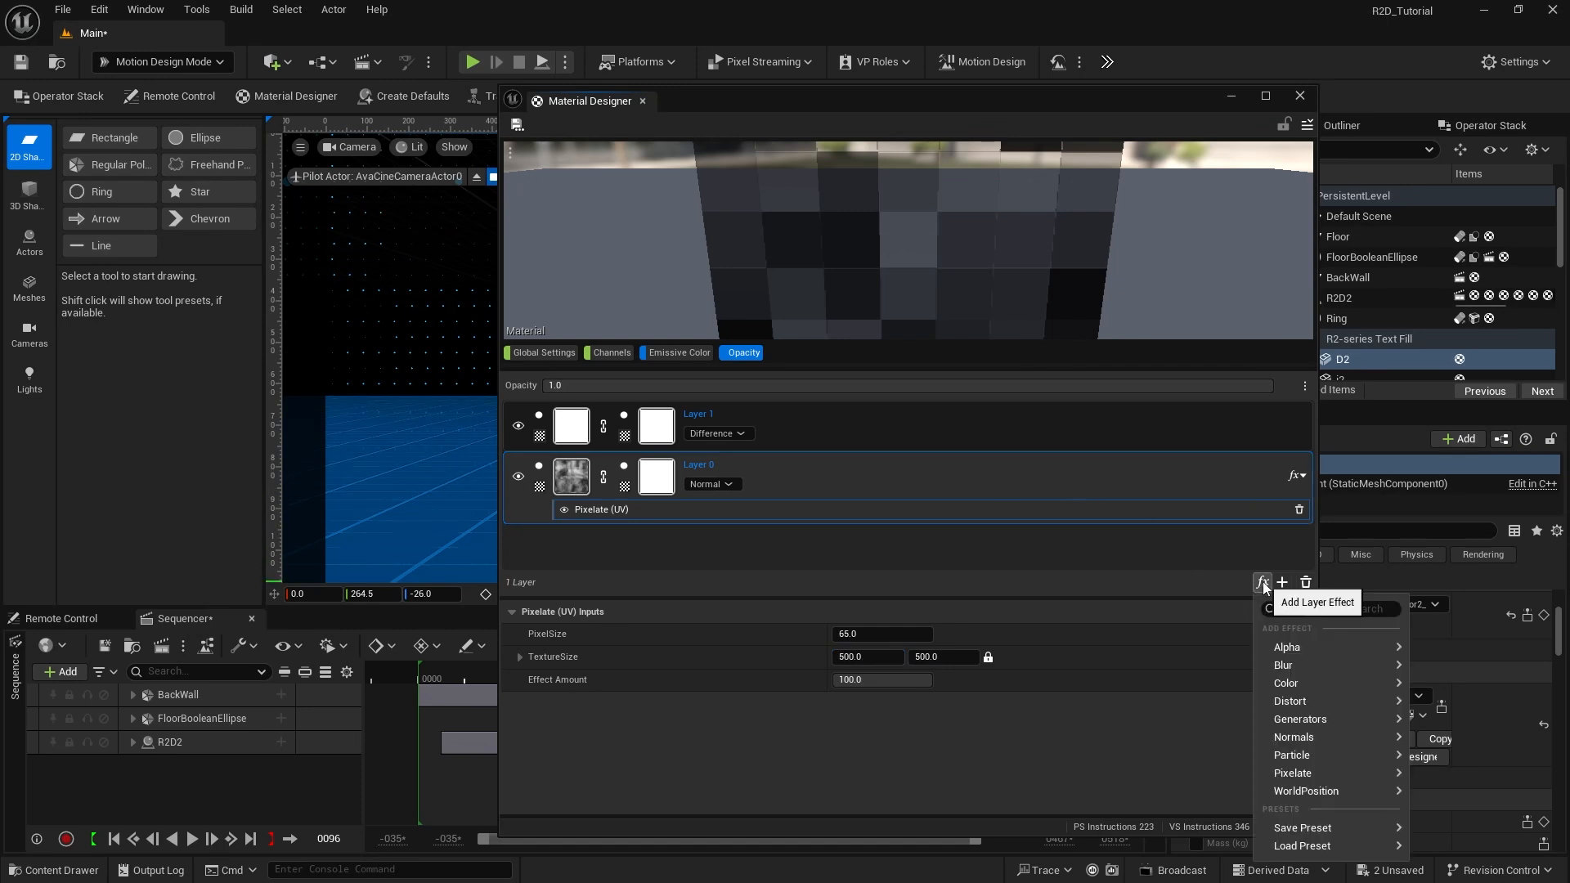
pyautogui.moveTo(1312, 700)
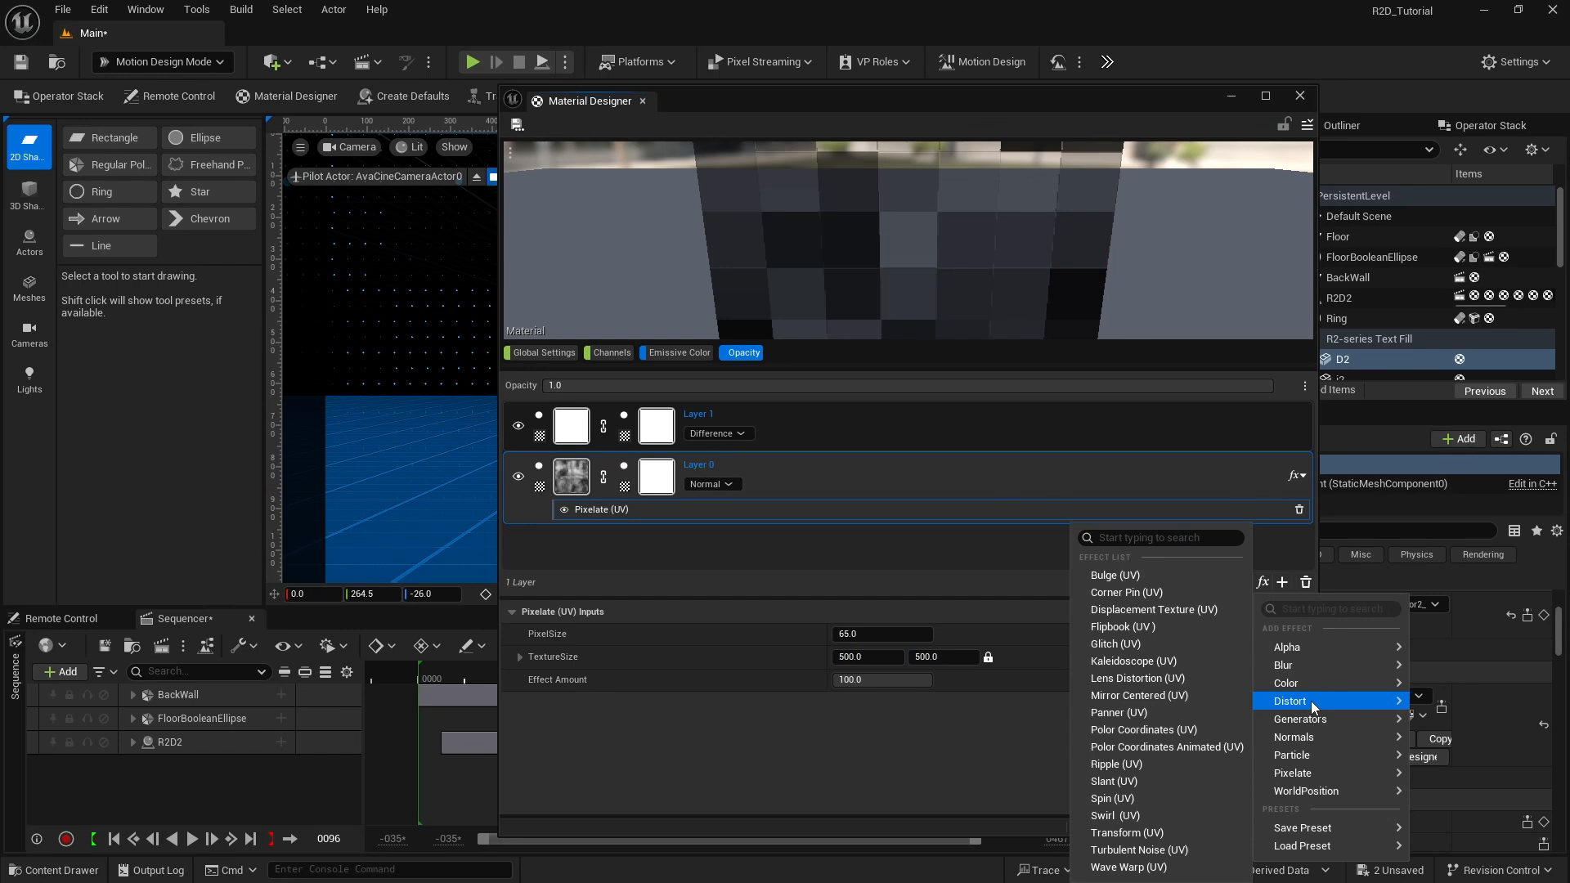
pyautogui.click(1146, 713)
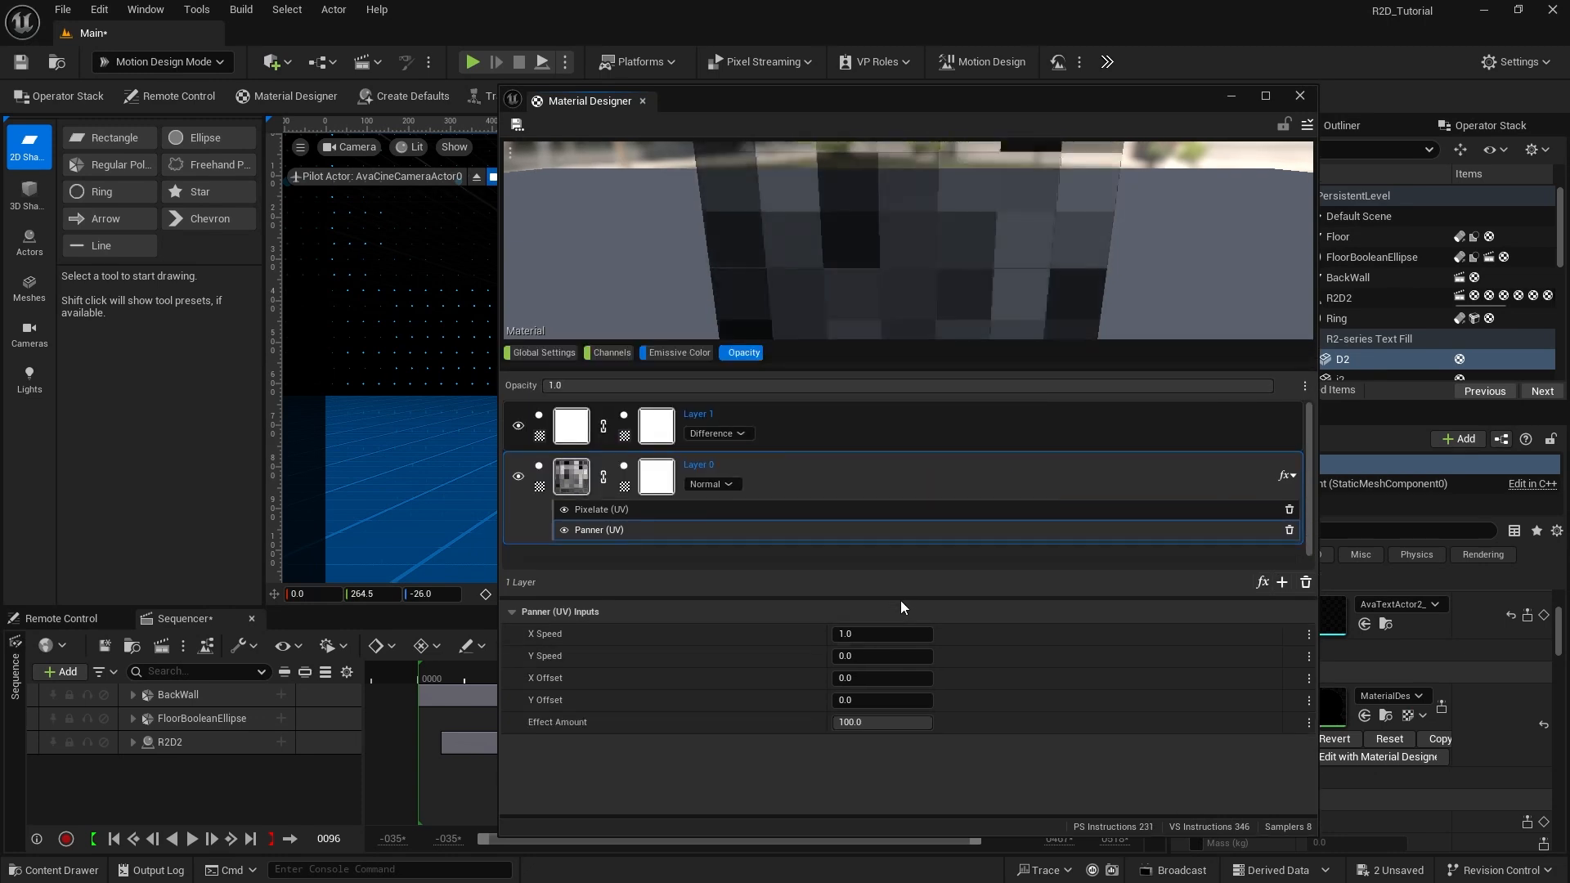
pyautogui.click(872, 633)
pyautogui.write('0.1')
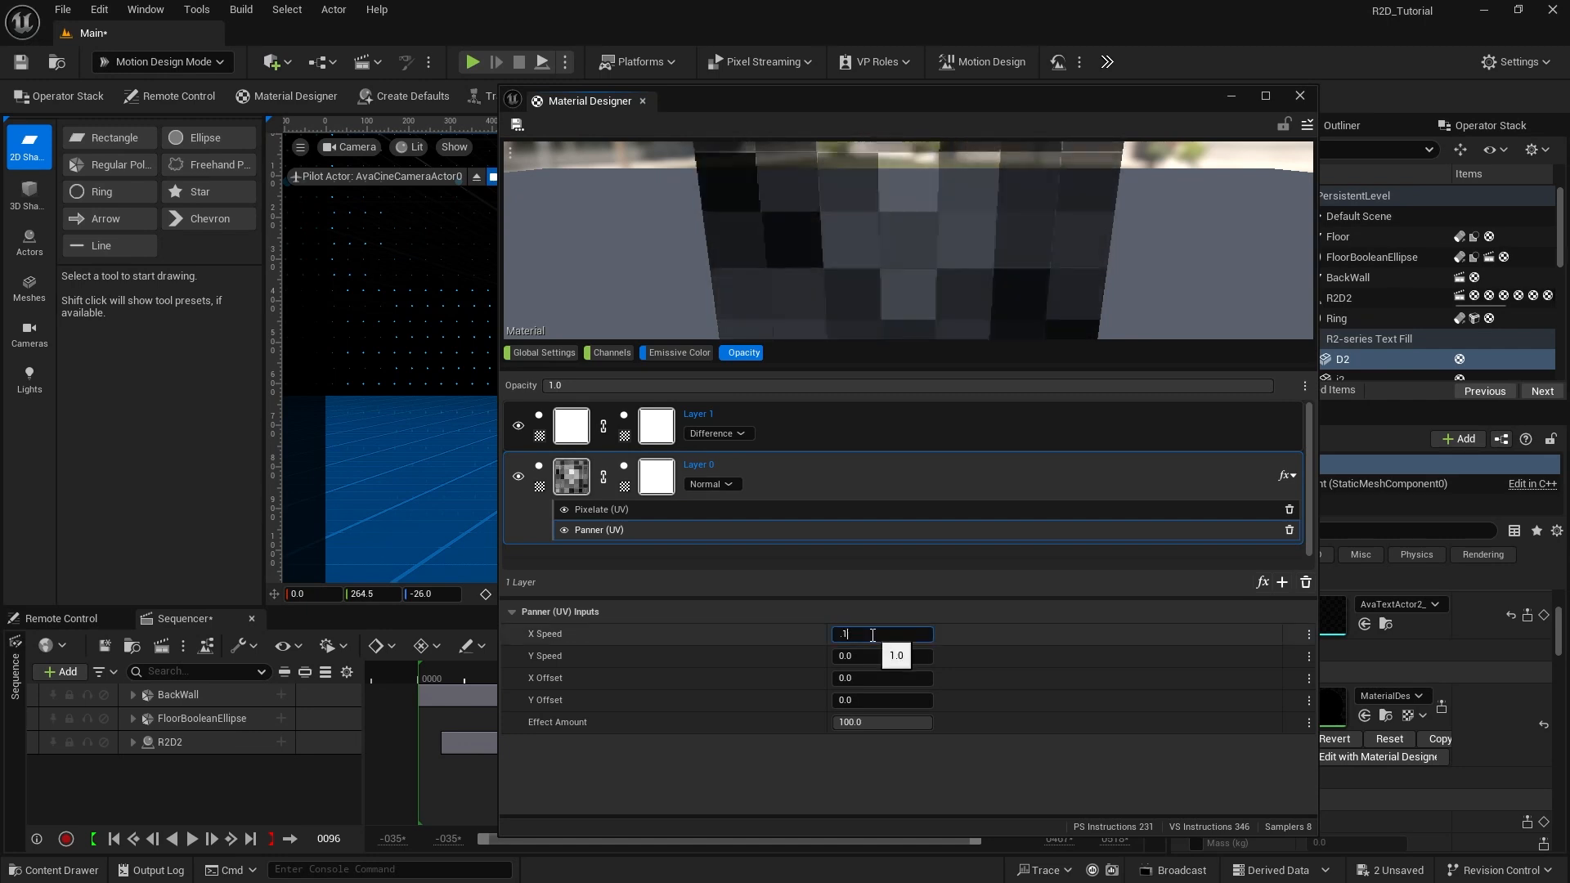
pyautogui.press('Return')
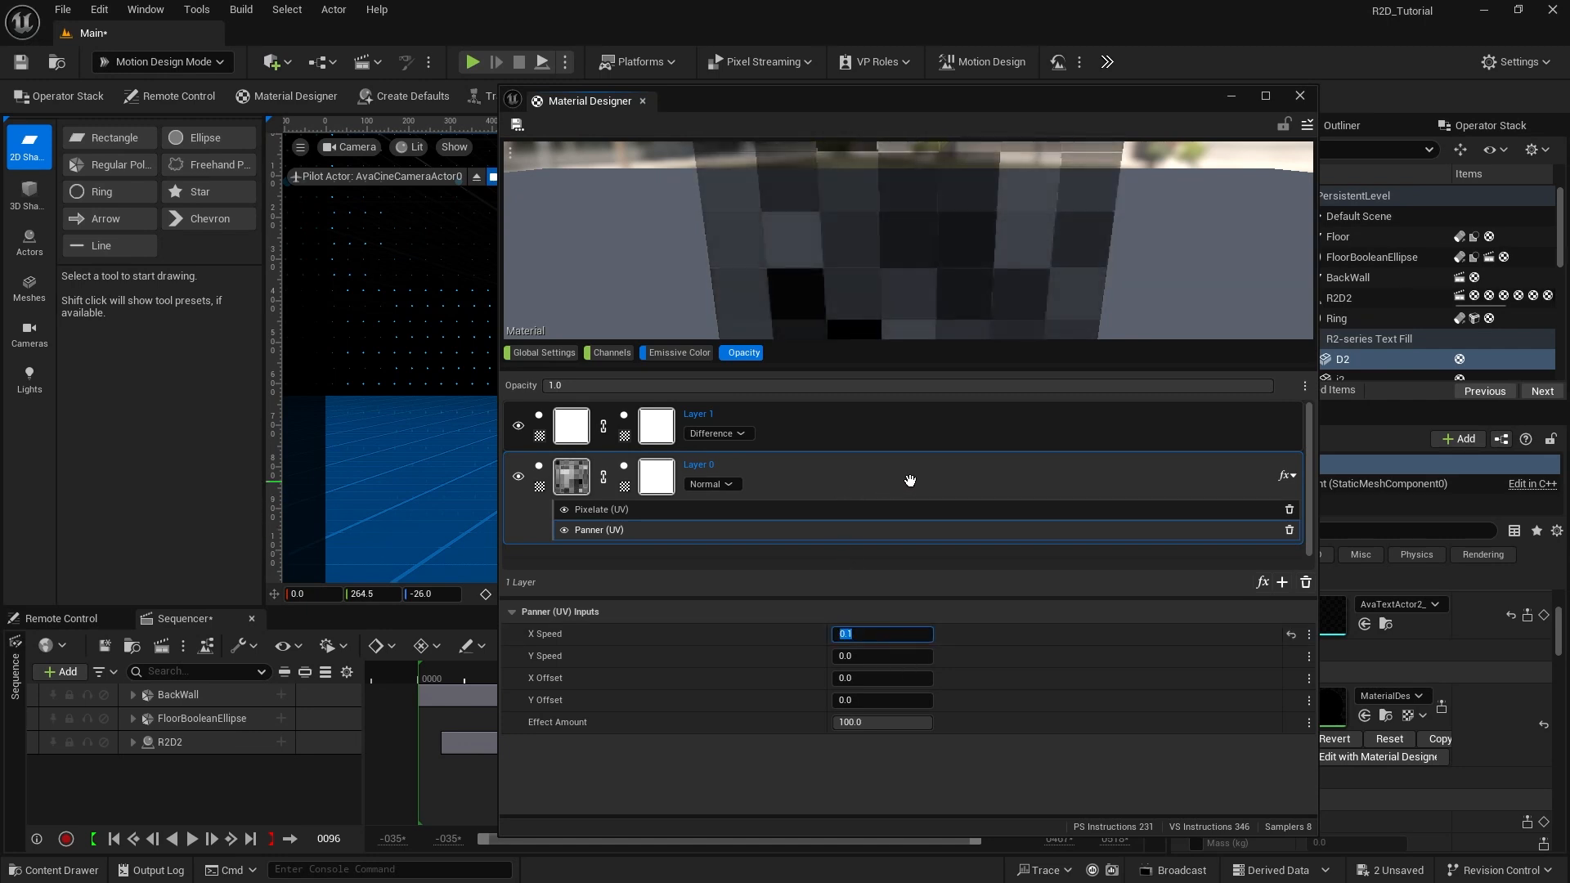
# Step: Add a Brightness & Contrast color effect to Layer 0 of the Opacity channel
pyautogui.click(1261, 583)
pyautogui.moveTo(1297, 683)
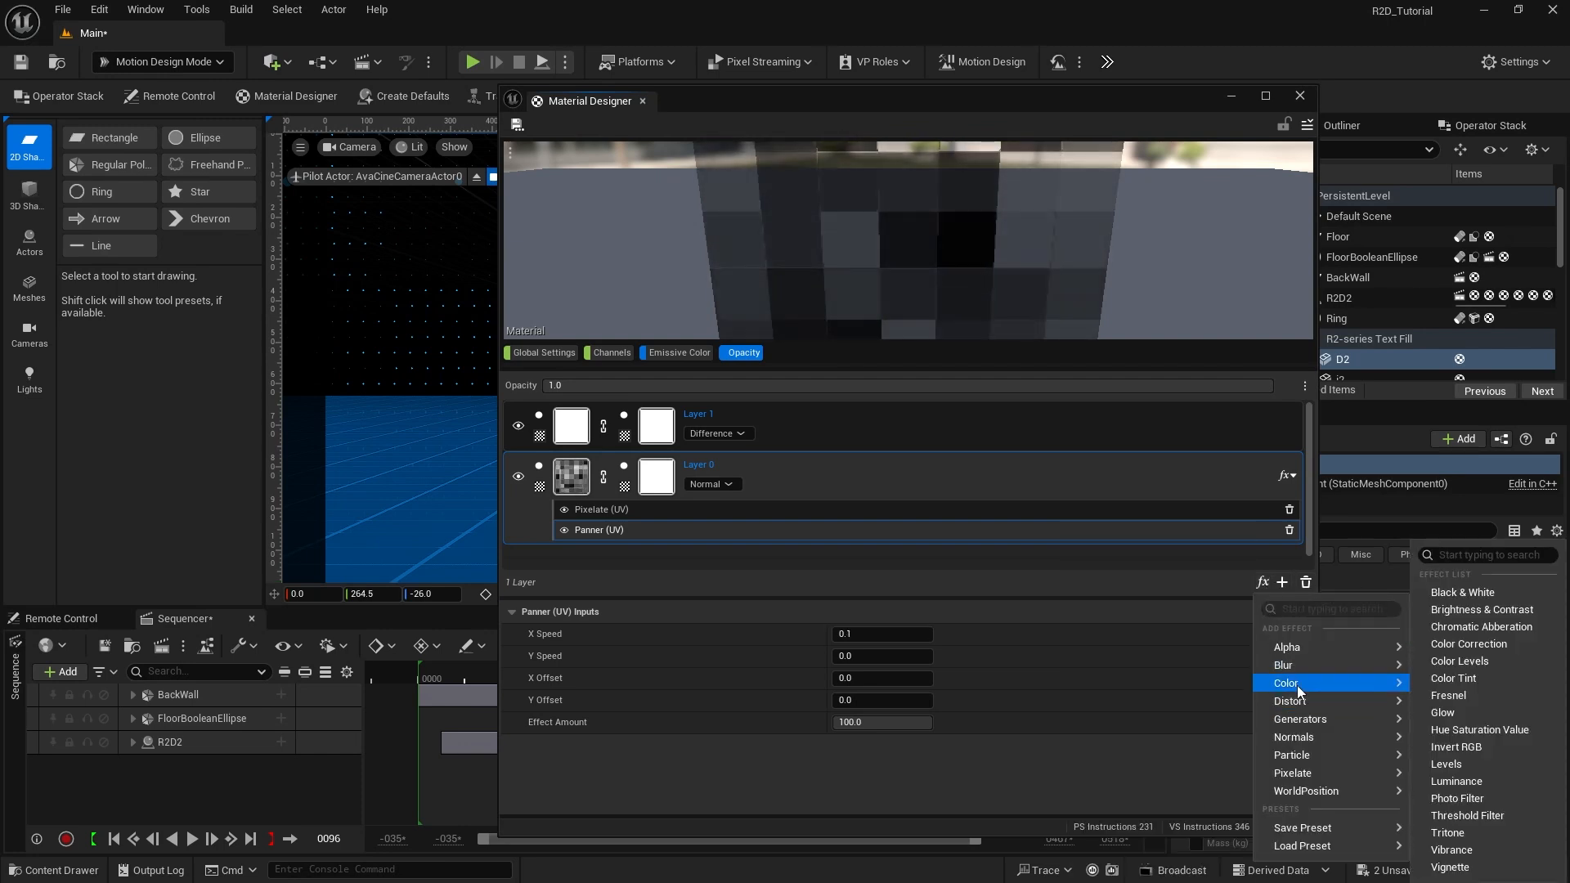
pyautogui.click(1484, 610)
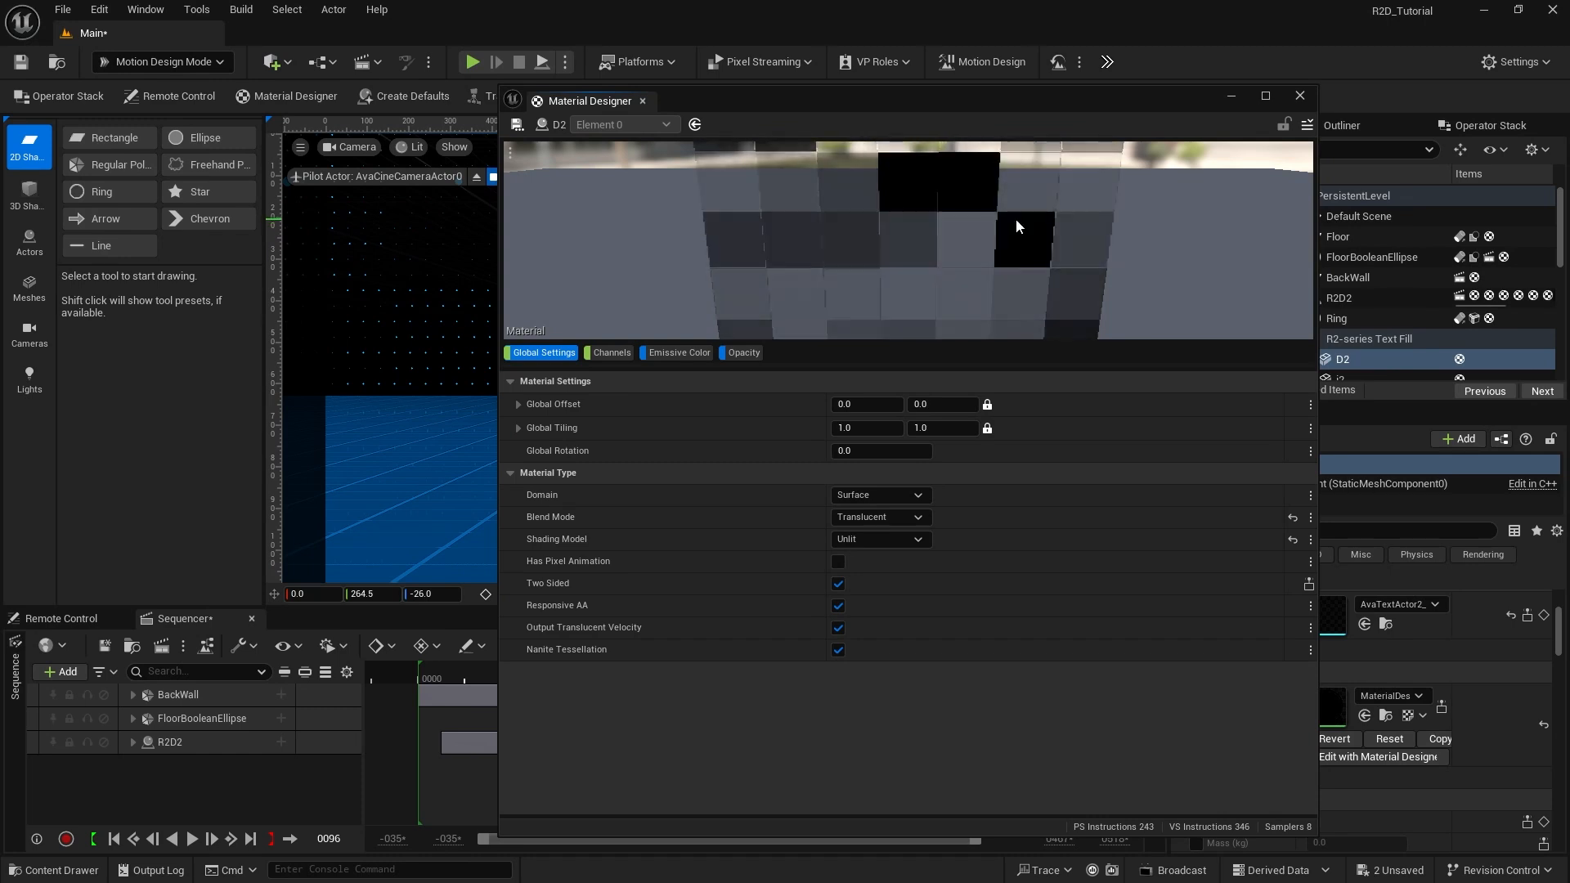
# Step: Export the Material Designer material to the MyMaterials folder as MD_HollogramText and close the Material Designer
pyautogui.click(1307, 125)
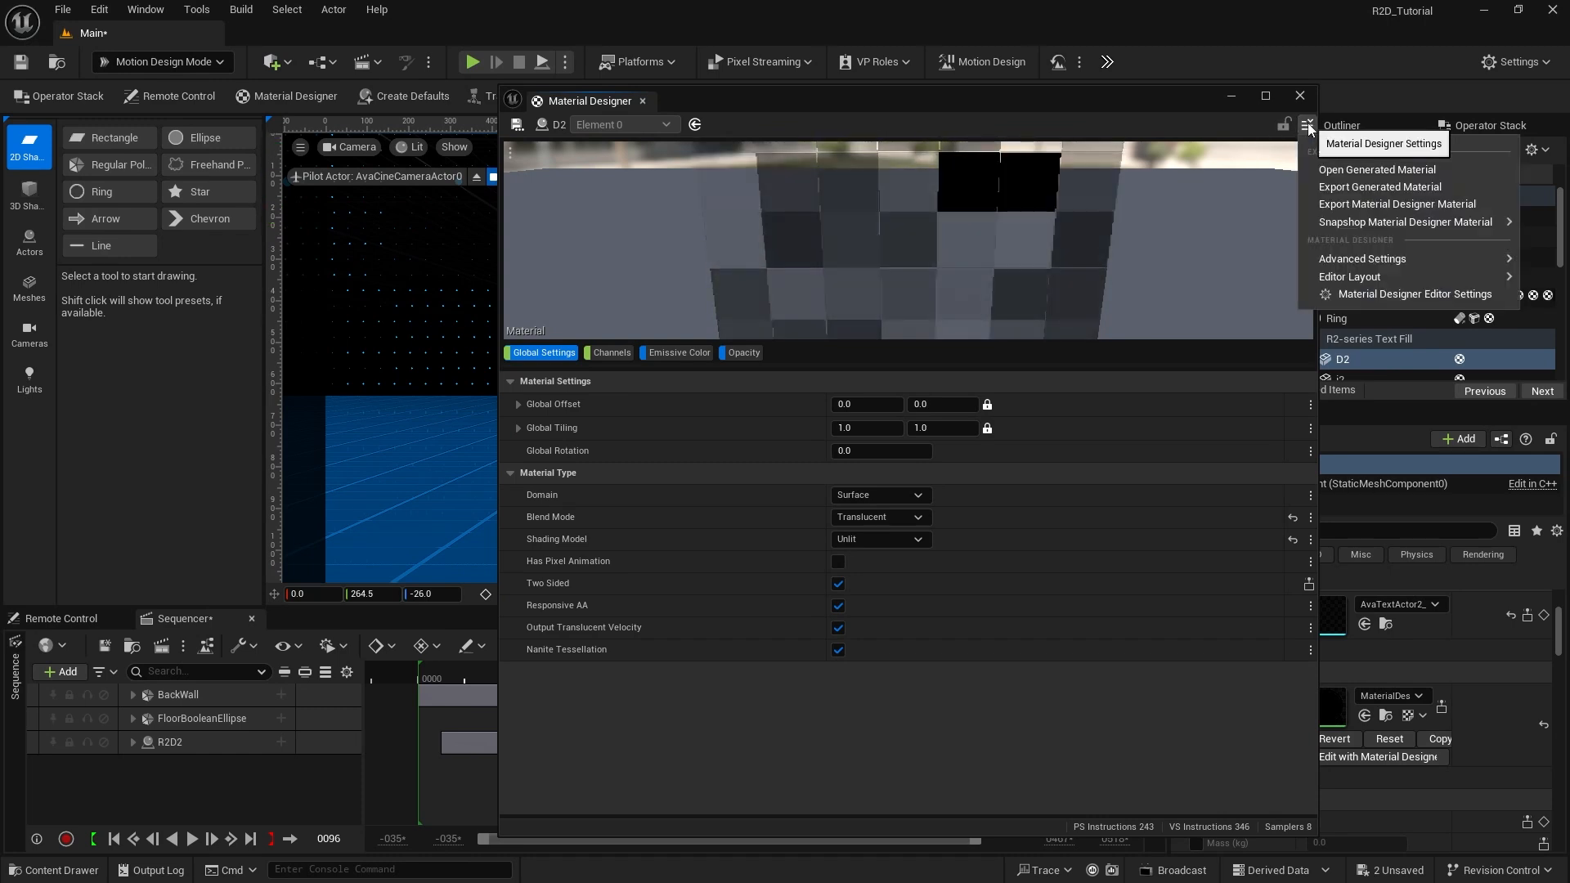
pyautogui.click(1347, 205)
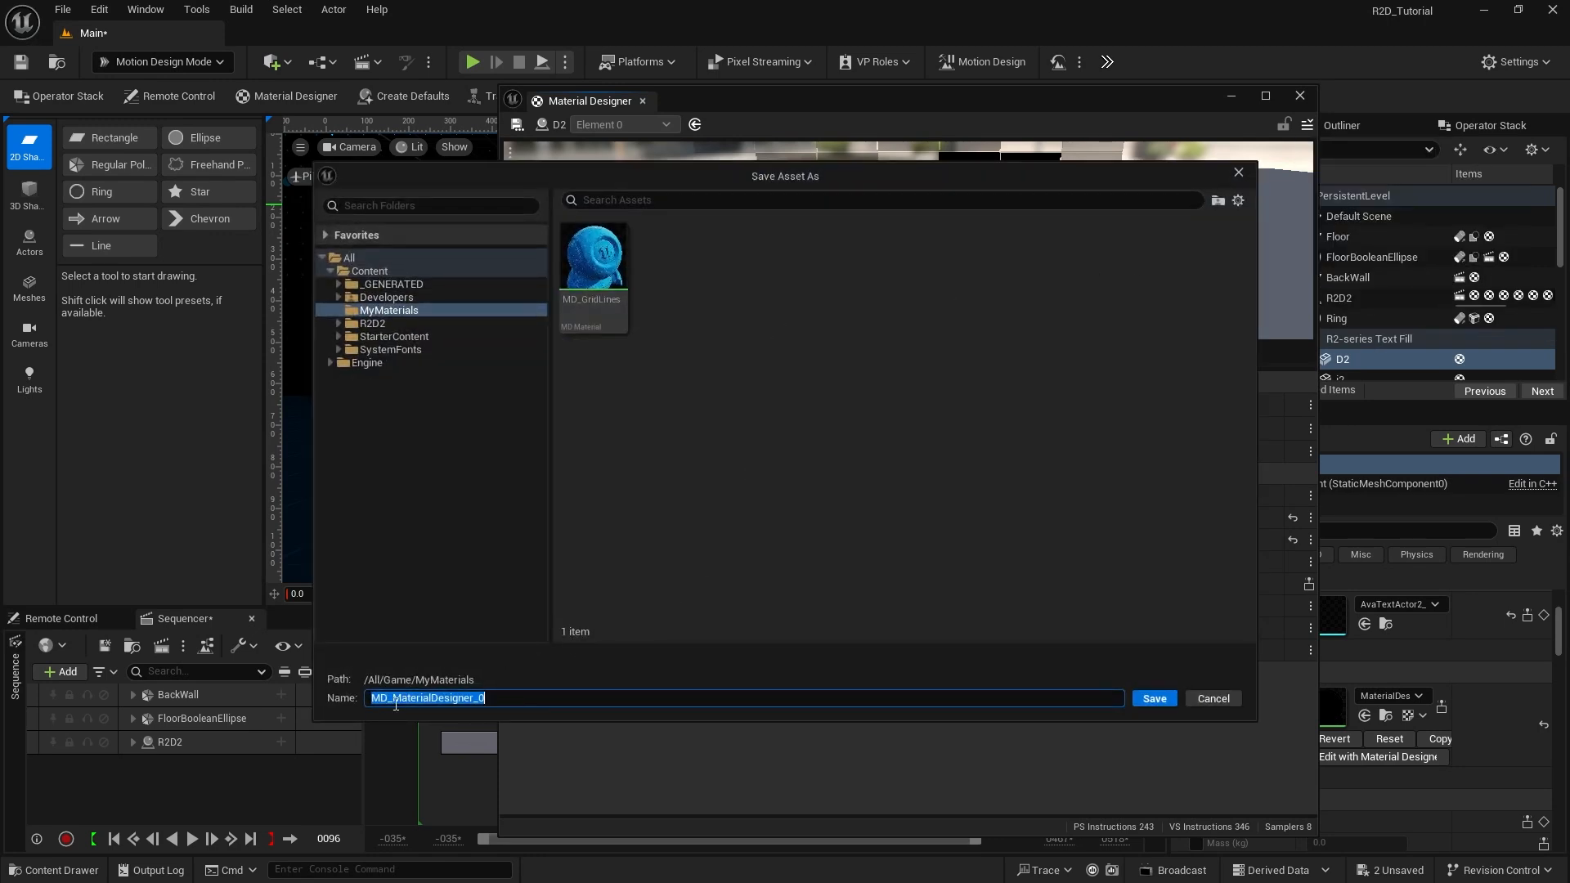
pyautogui.moveTo(393, 699); pyautogui.dragTo(480, 697)
pyautogui.write('HollogramText')
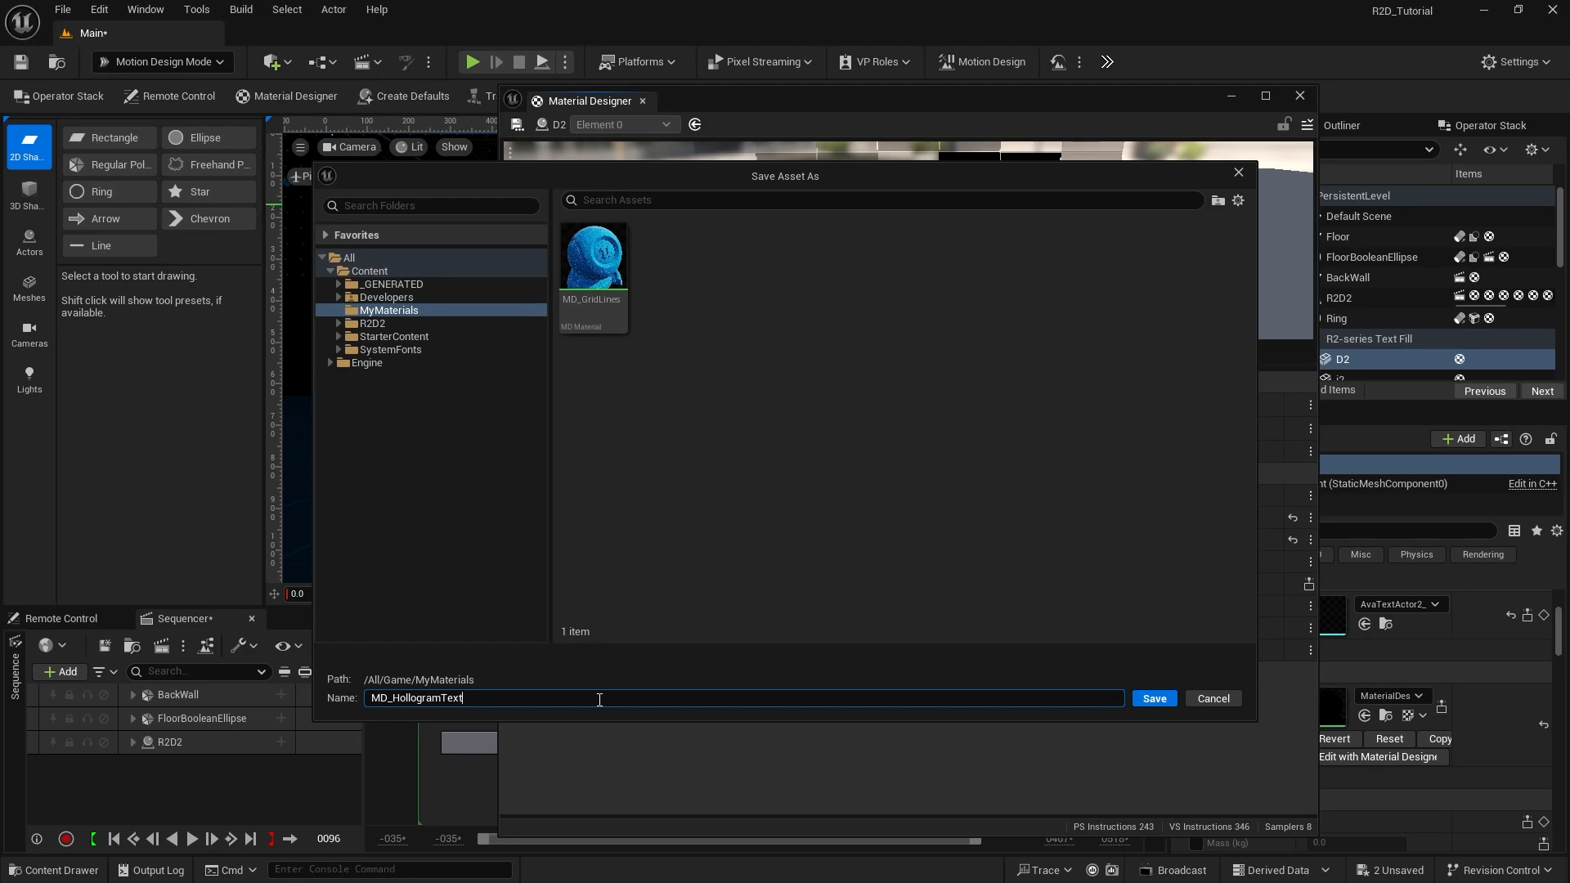
pyautogui.click(1153, 698)
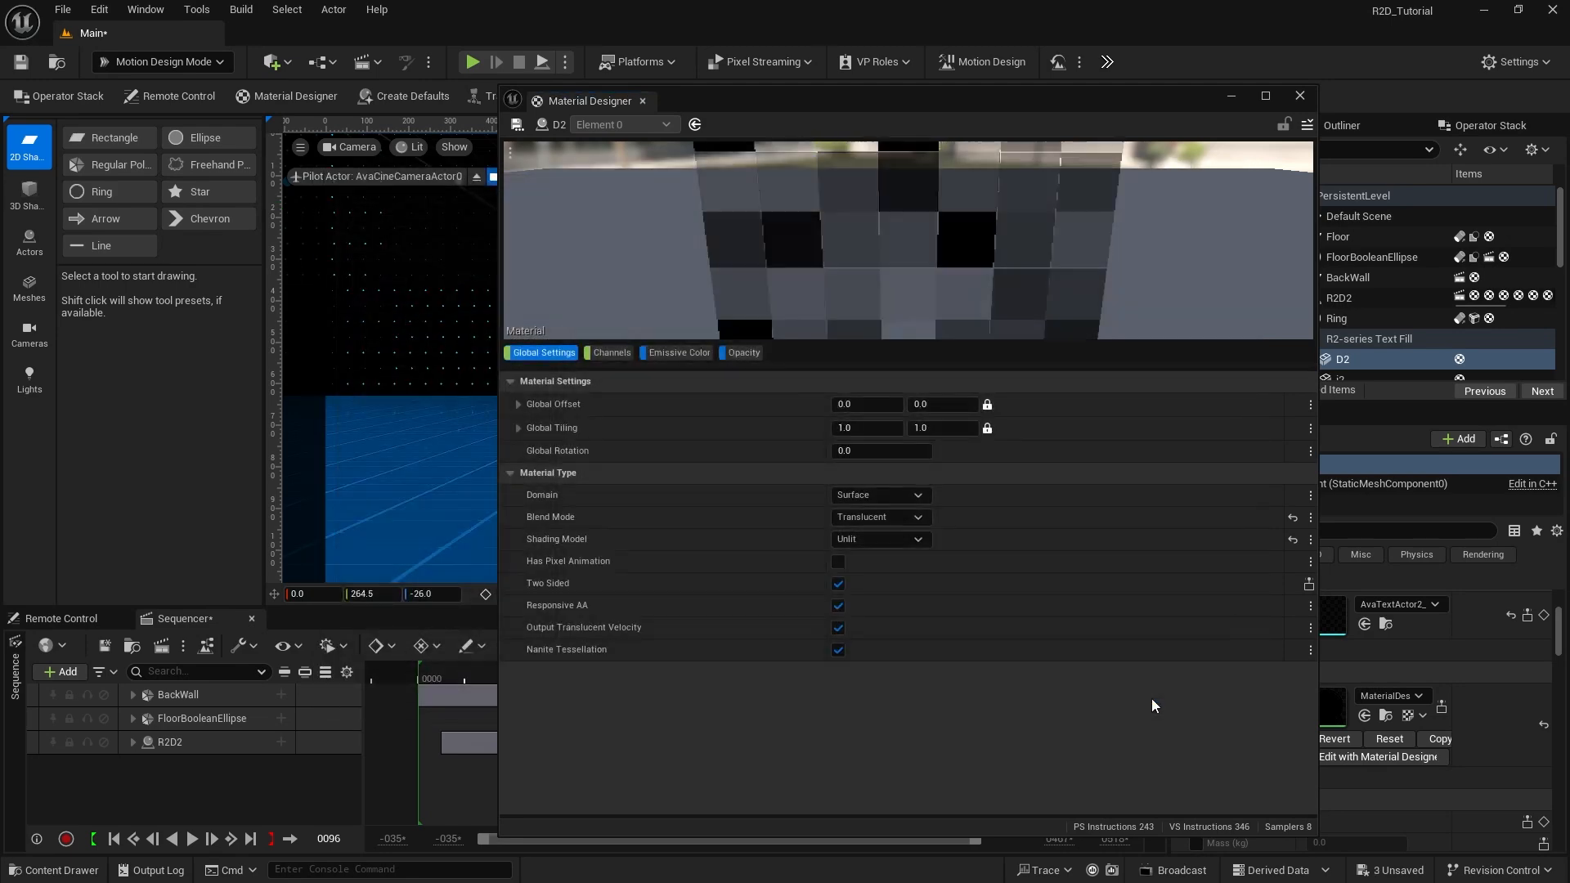
pyautogui.click(1299, 96)
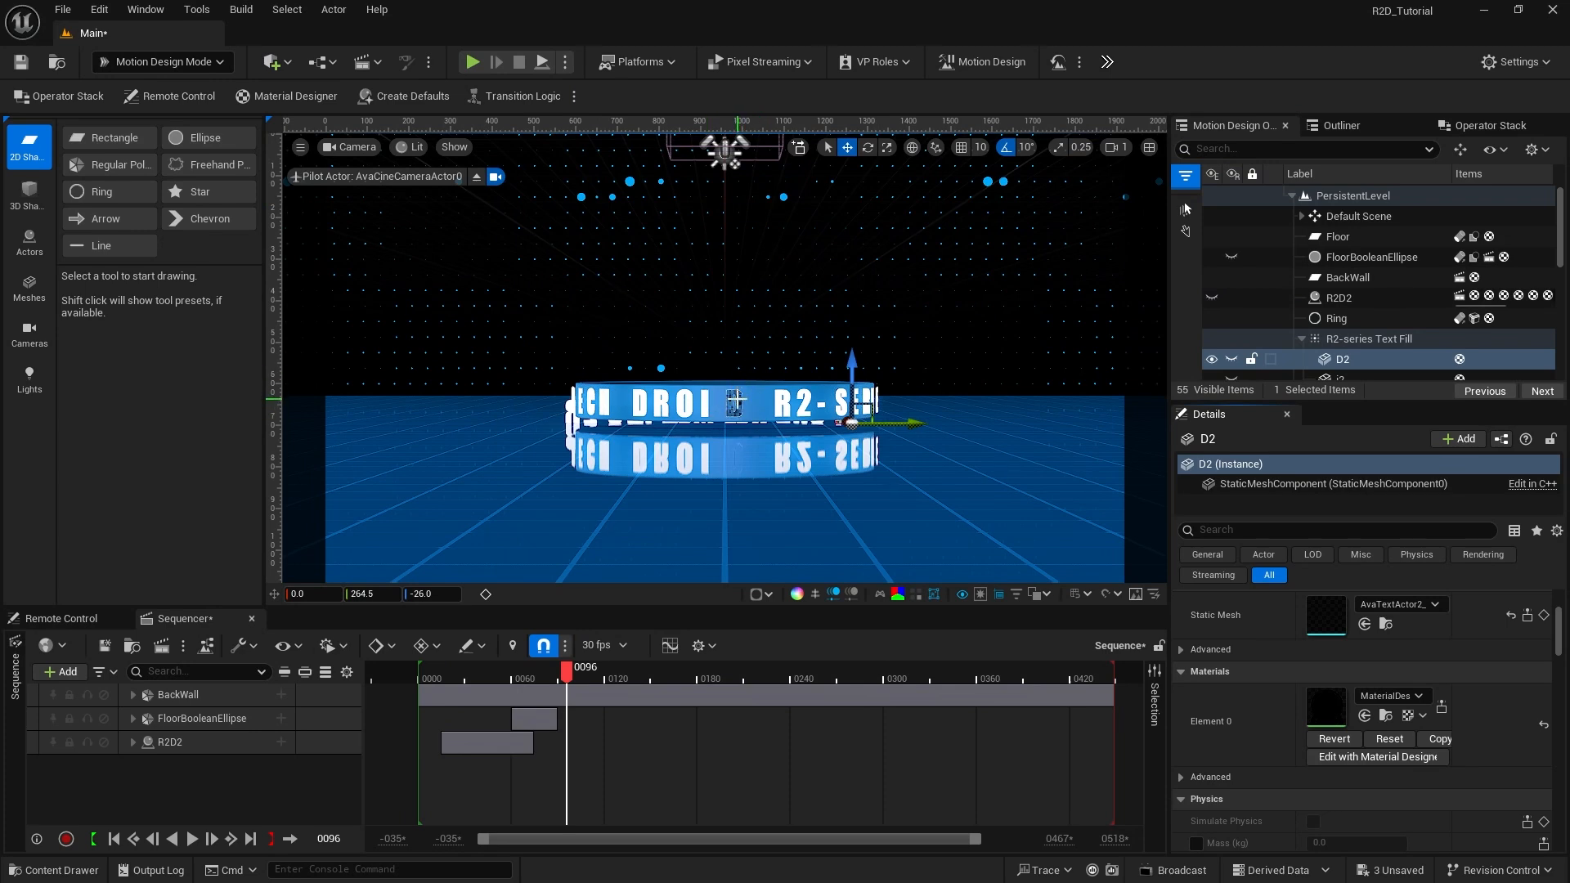
# Step: Assign the MD_HollogramText material to Element 0 of the letter D2
pyautogui.click(1380, 693)
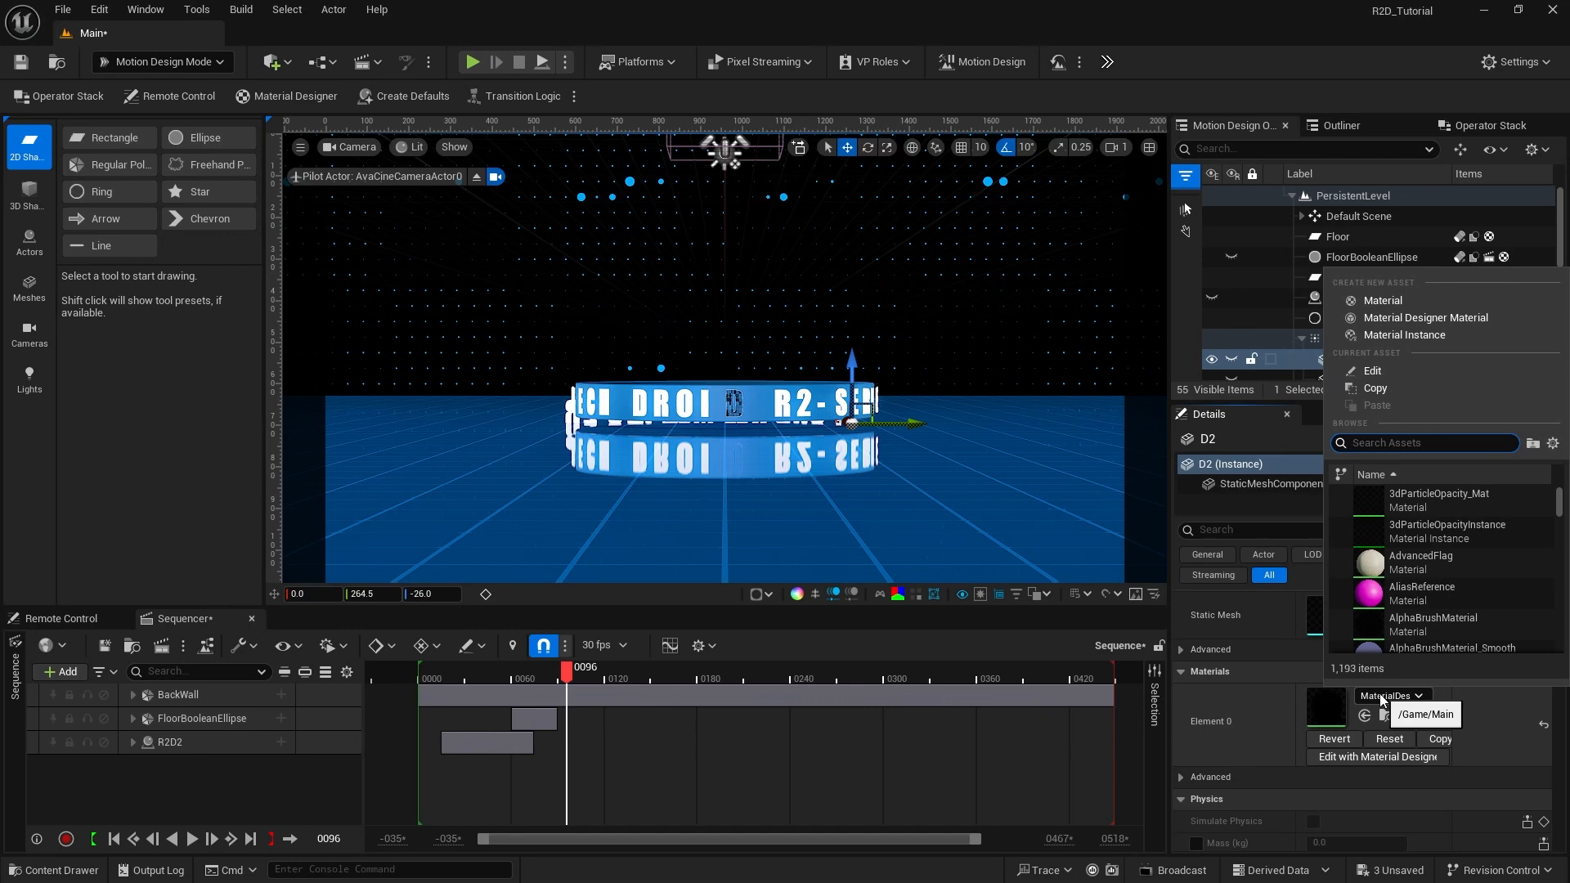
pyautogui.write('md_ho')
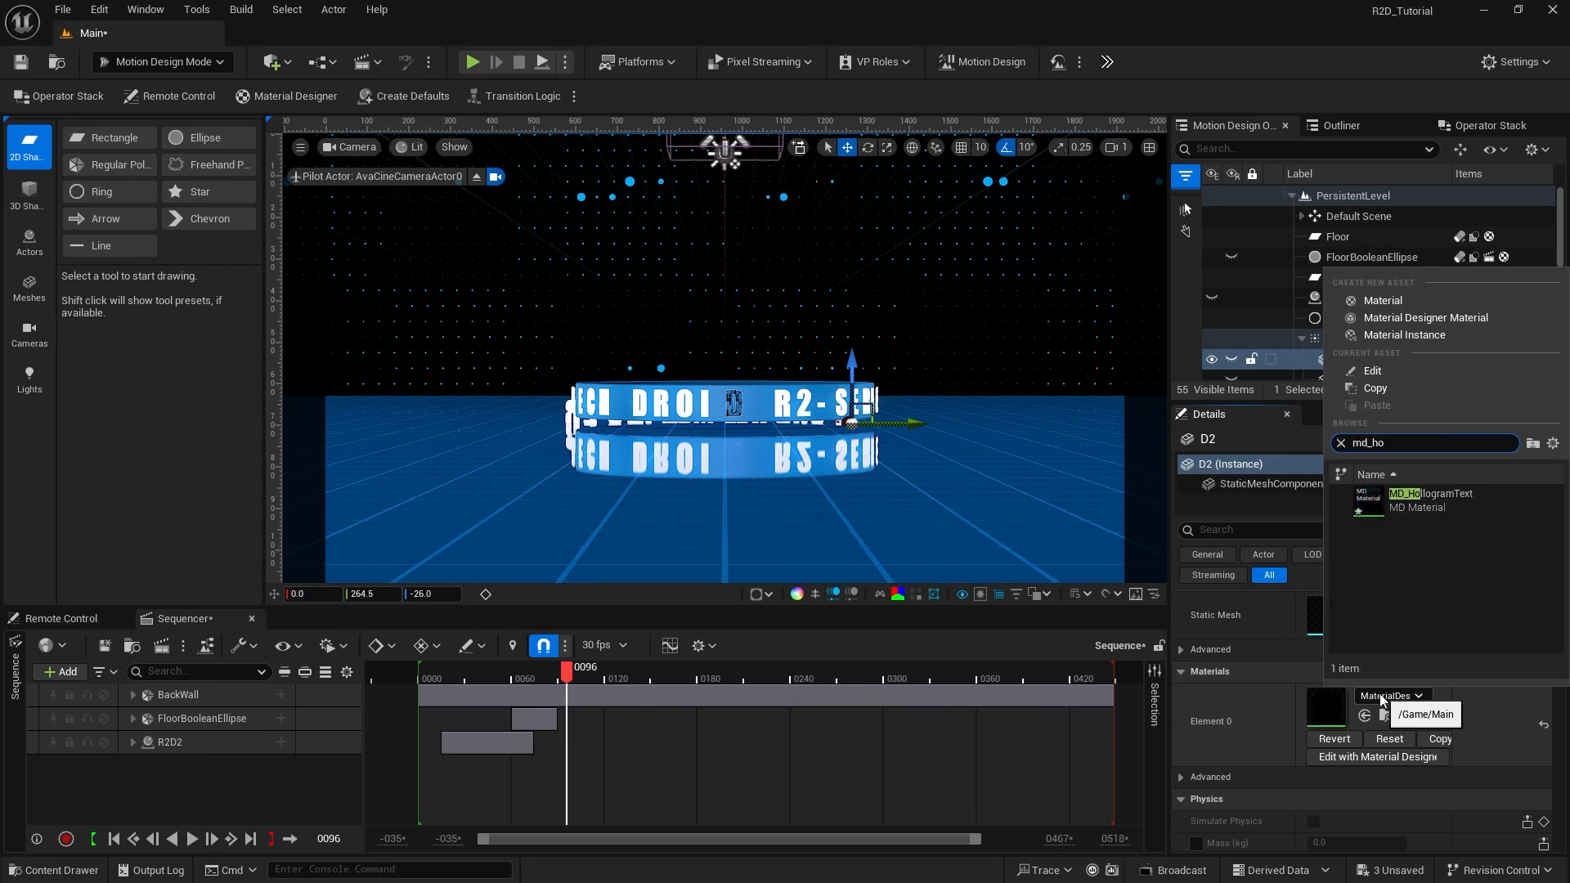
pyautogui.click(1386, 500)
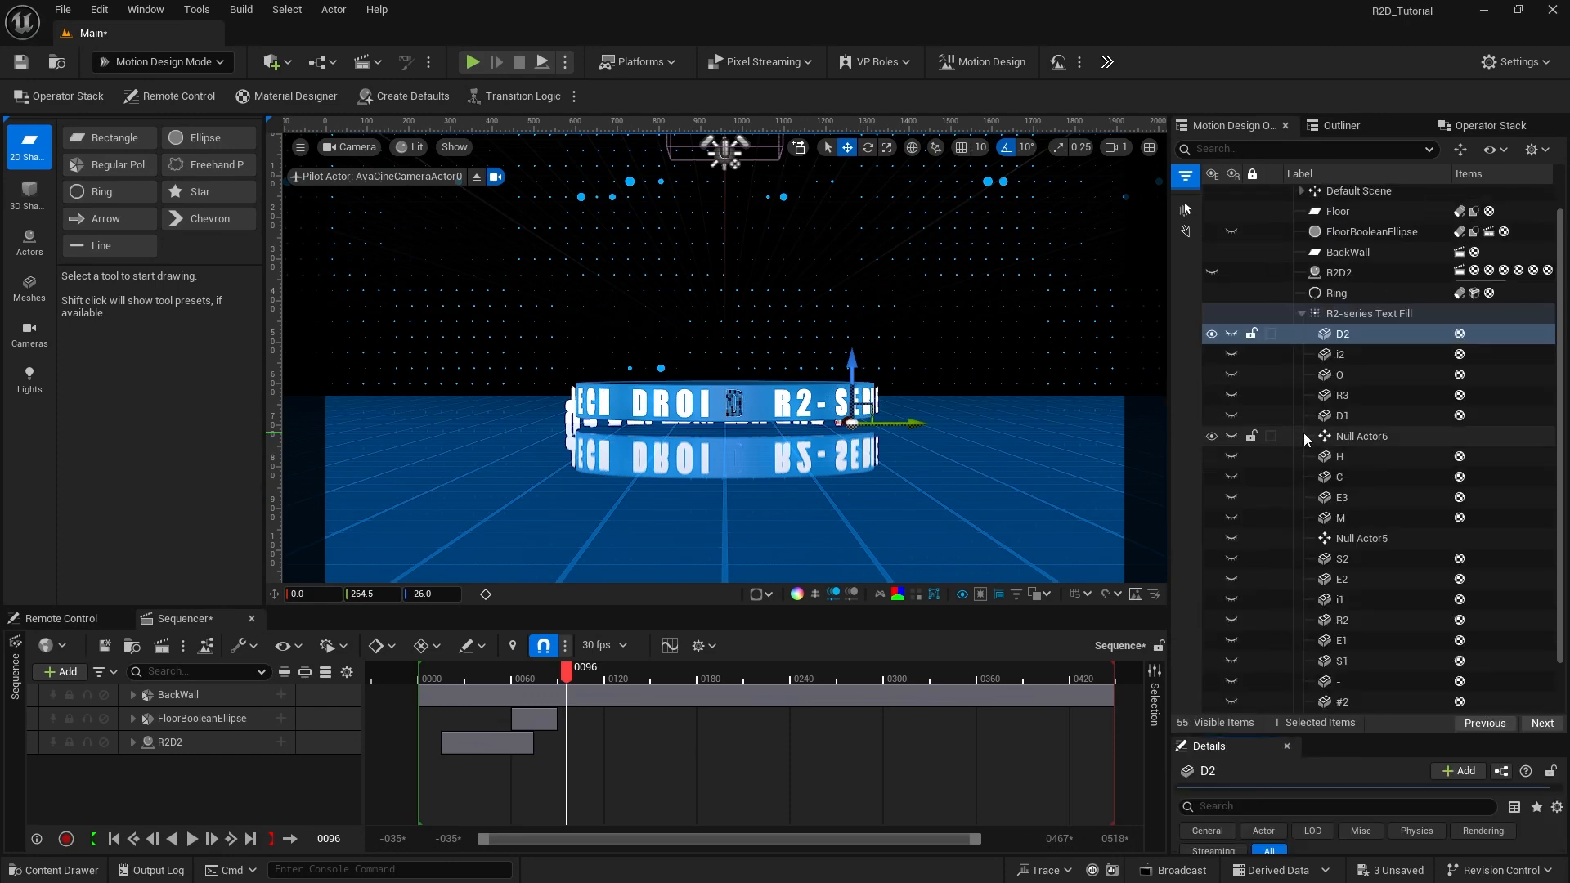
# Step: Select the fill letters from i2 down to R1 in R2-series Text Fill, leaving out Null Actor5 and Null Actor6
pyautogui.scroll(1, 1305, 435)
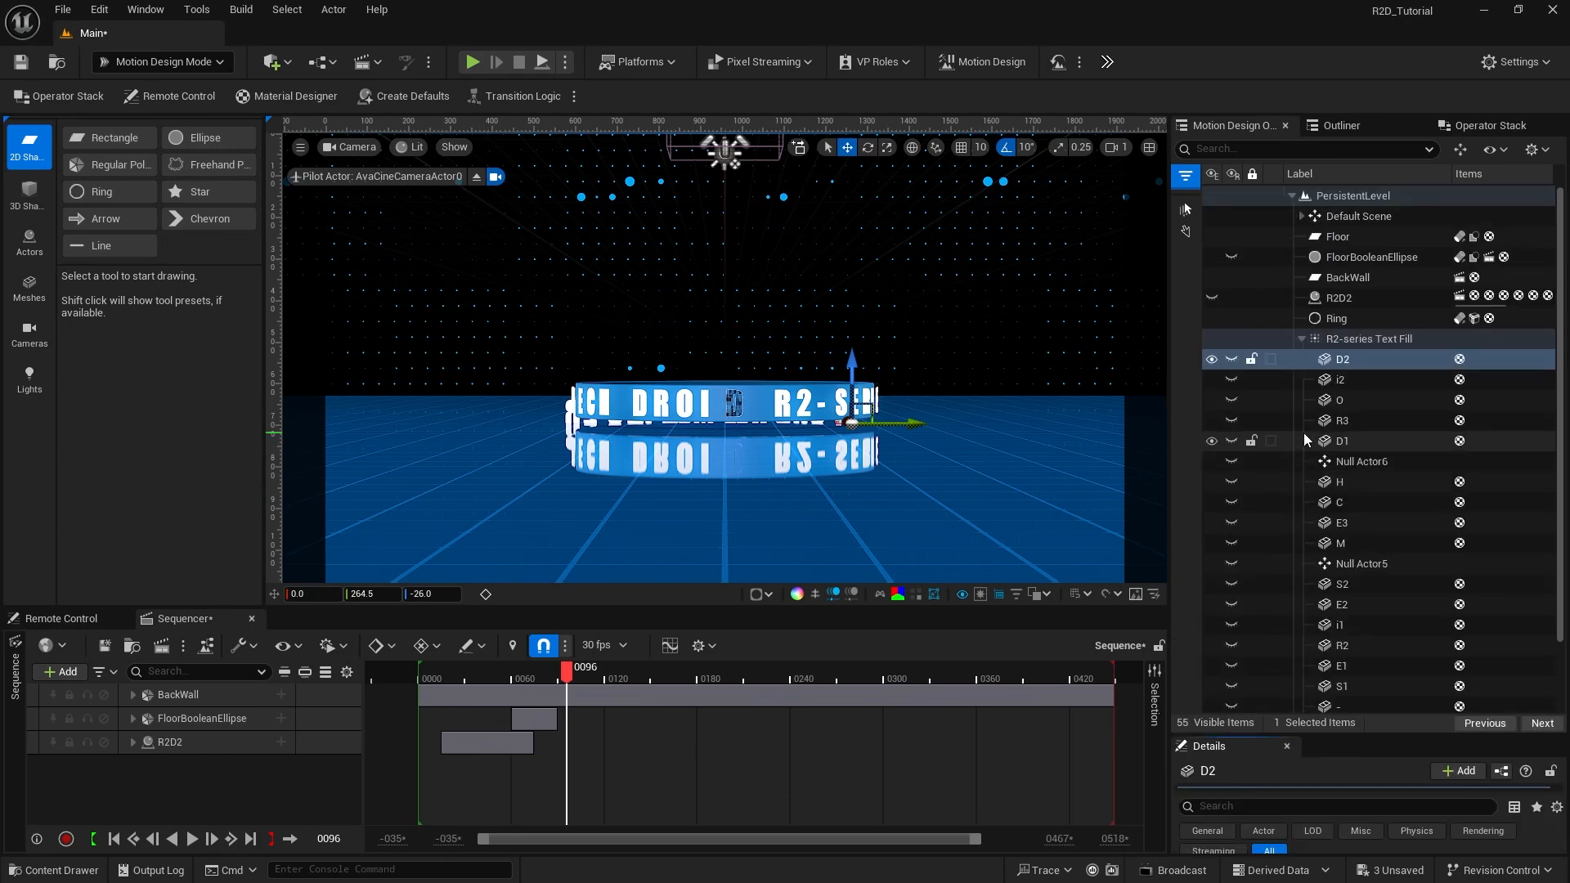
pyautogui.scroll(-4, 1305, 439)
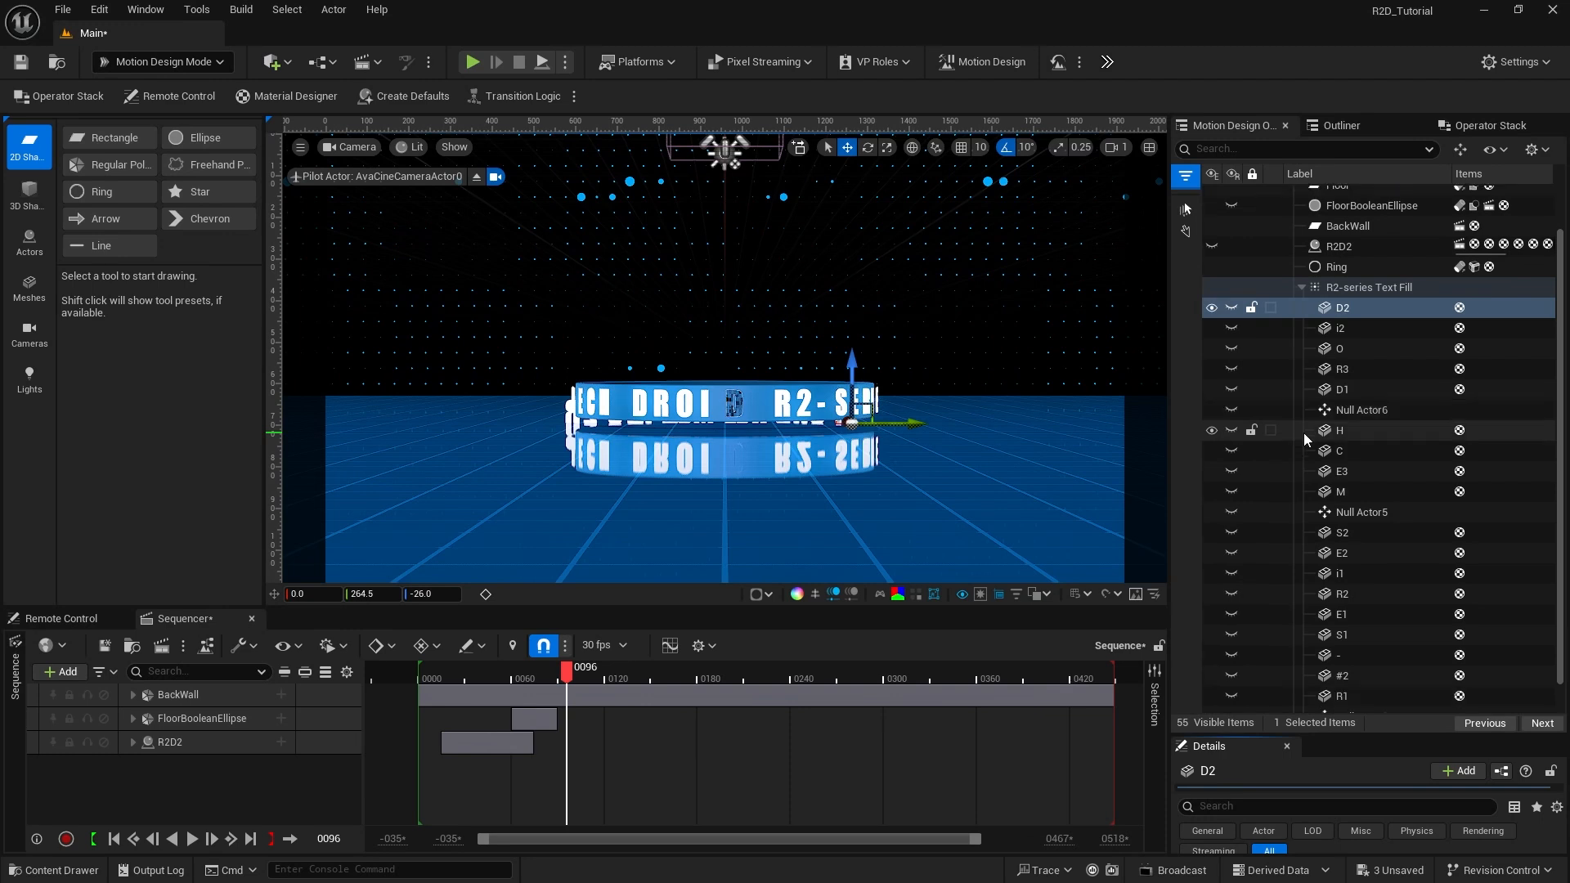
pyautogui.click(1341, 295)
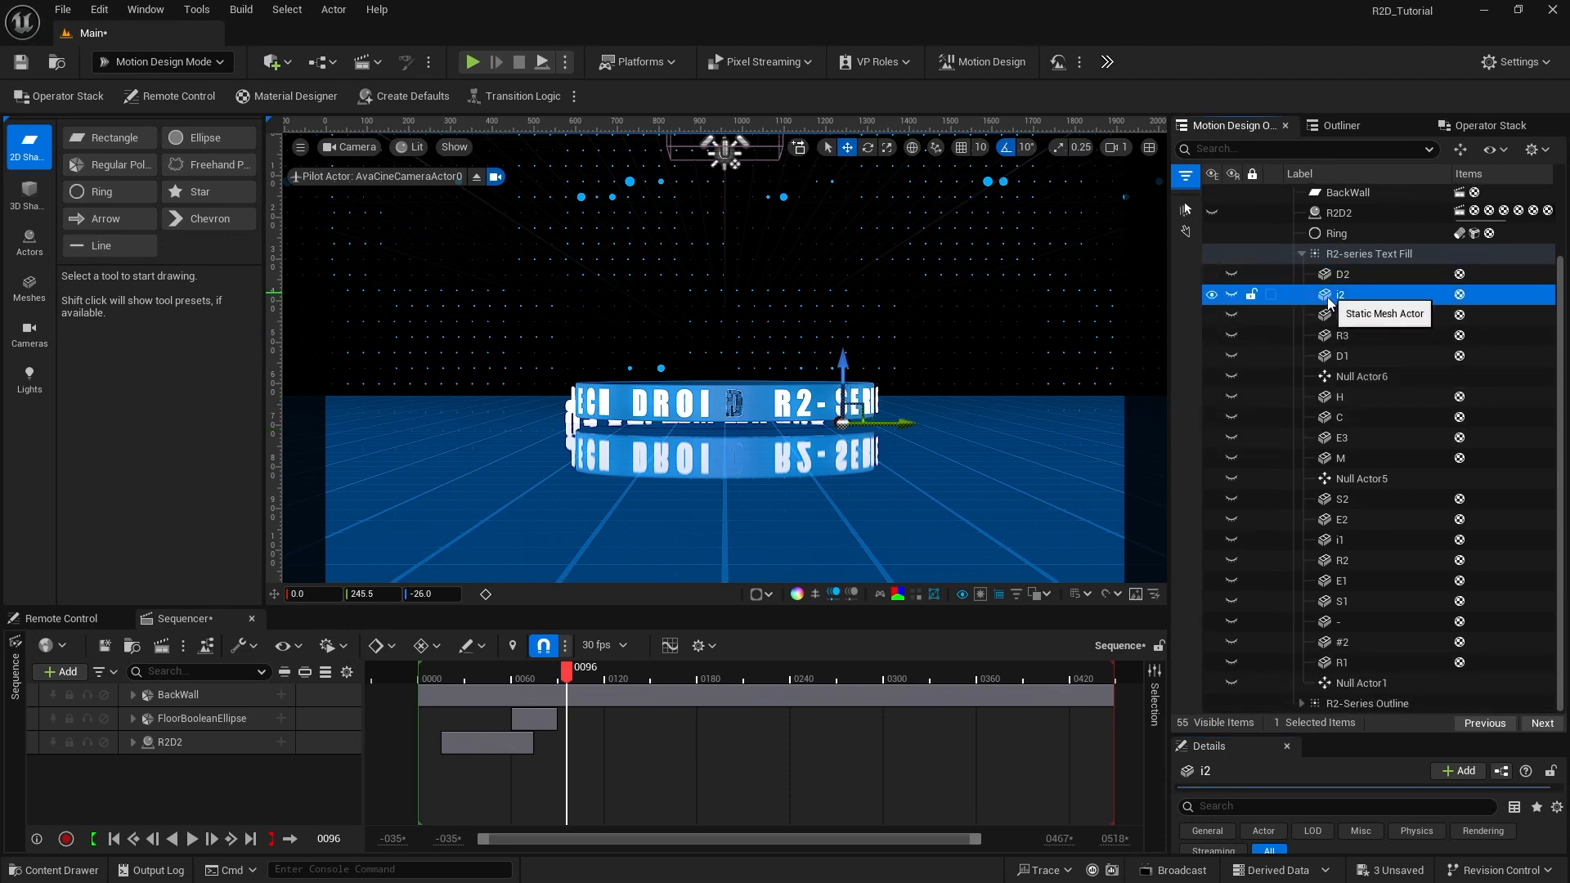
pyautogui.keyDown('shift'); pyautogui.click(1339, 663); pyautogui.keyUp('shift')
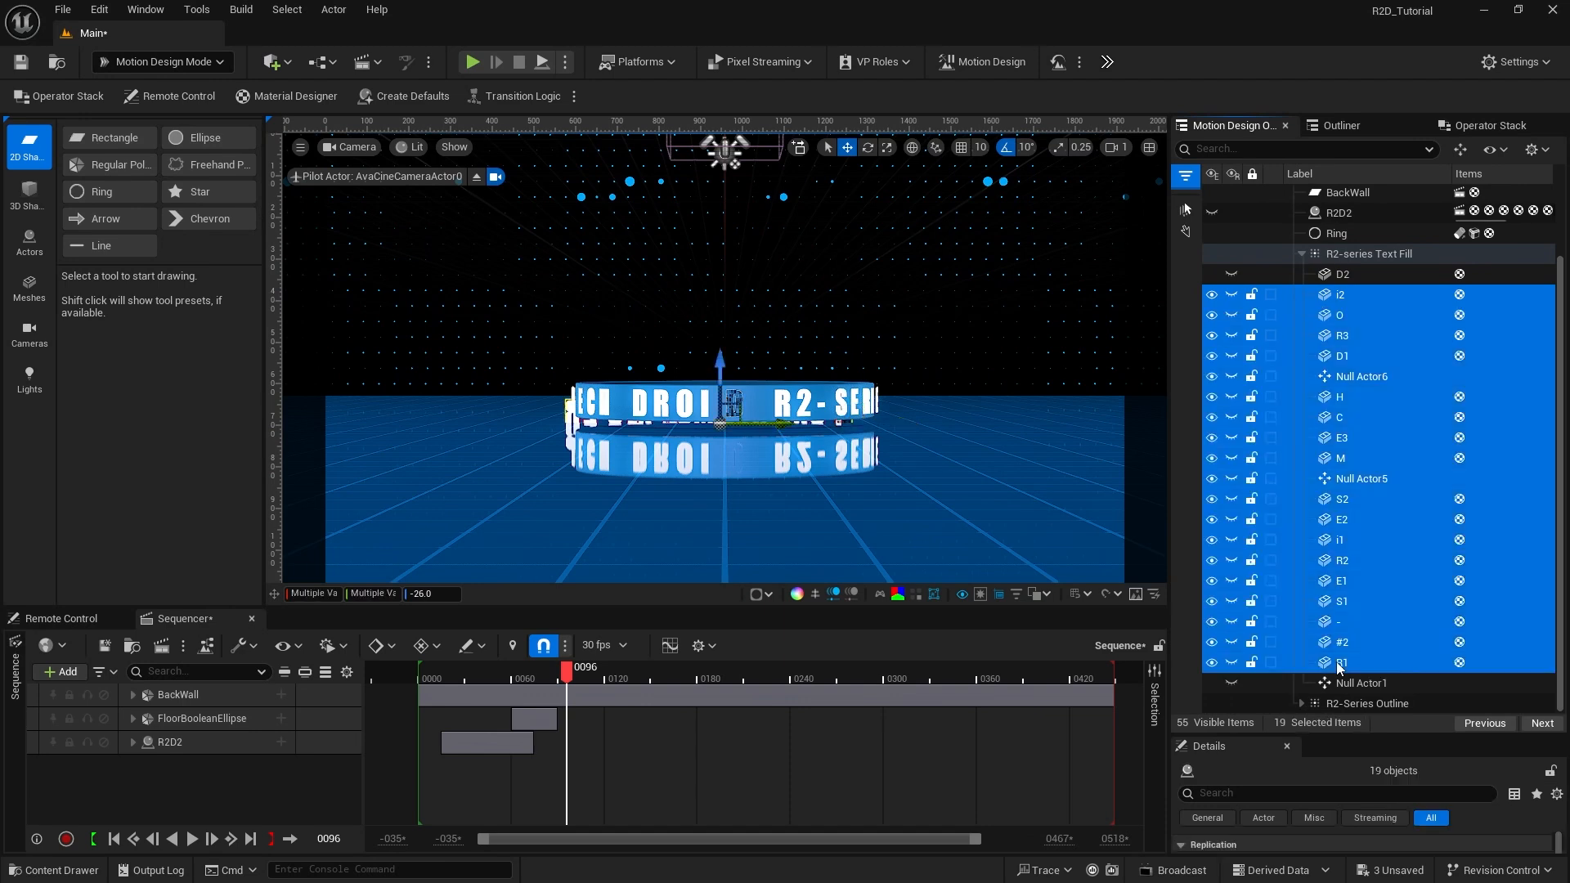
pyautogui.keyDown('ctrl'); pyautogui.click(1368, 480); pyautogui.keyUp('ctrl')
pyautogui.keyDown('ctrl'); pyautogui.click(1361, 375); pyautogui.keyUp('ctrl')
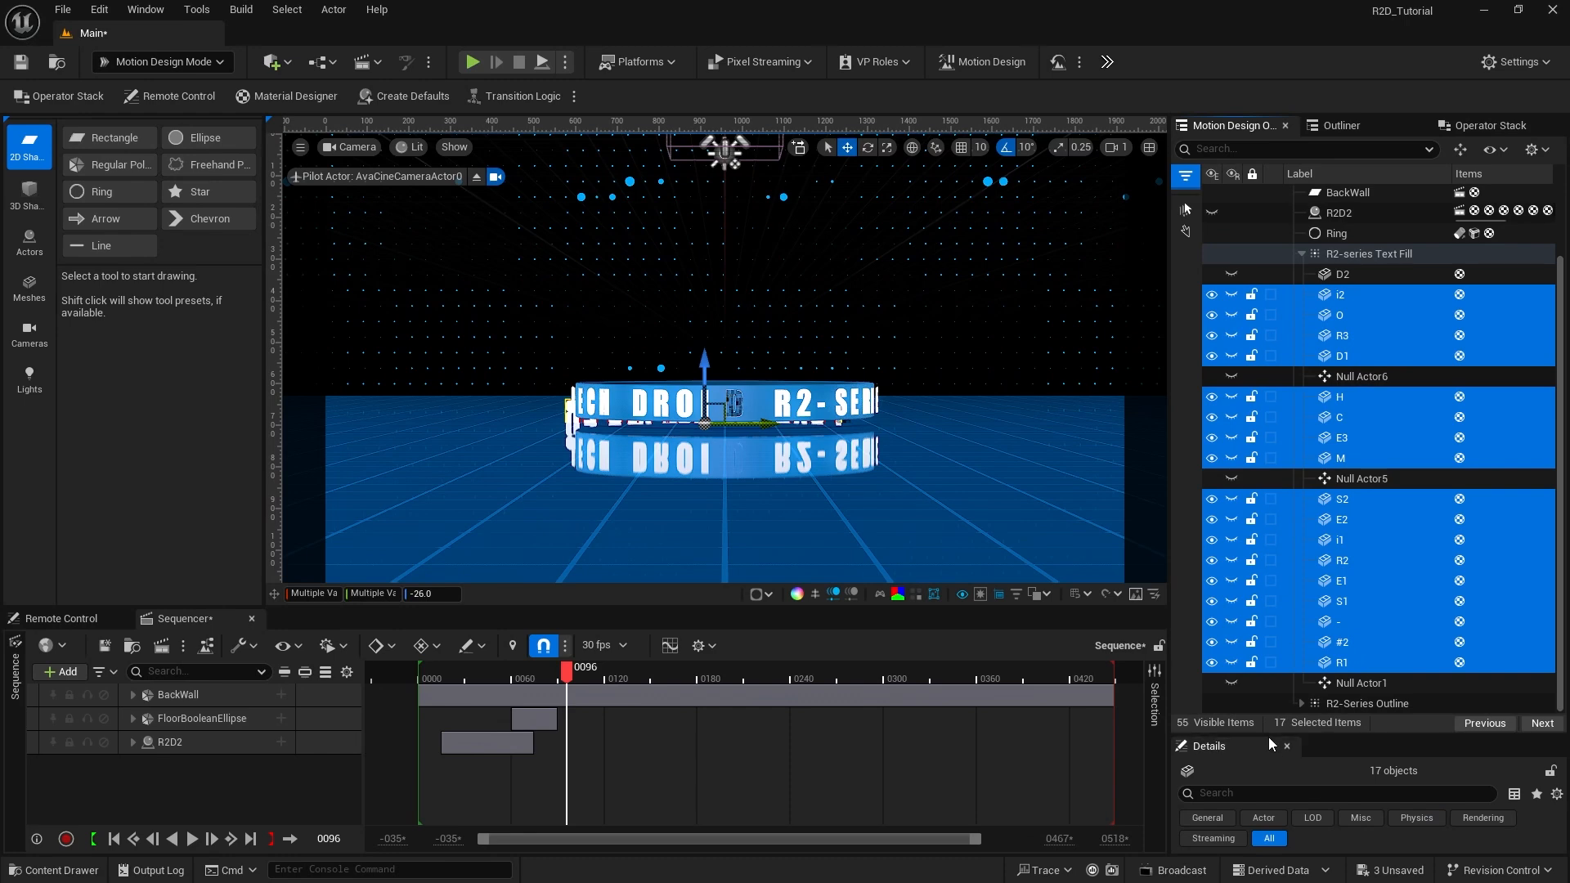
# Step: Assign the MD_HollogramText material to Element 0 of all the selected fill letters
pyautogui.moveTo(1270, 734); pyautogui.dragTo(1268, 372)
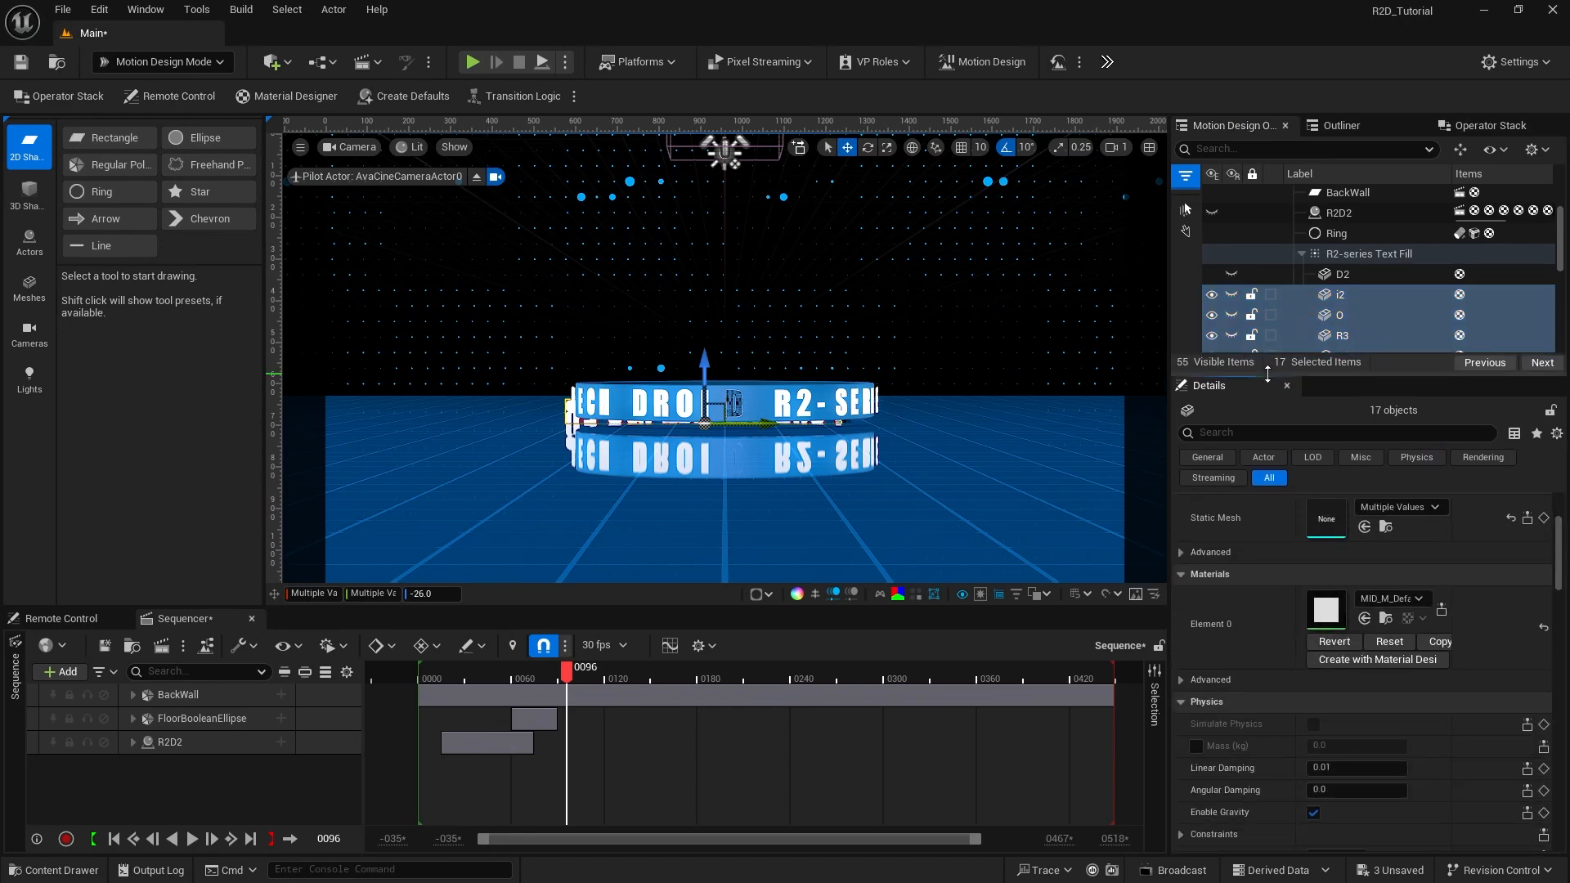
pyautogui.click(1366, 598)
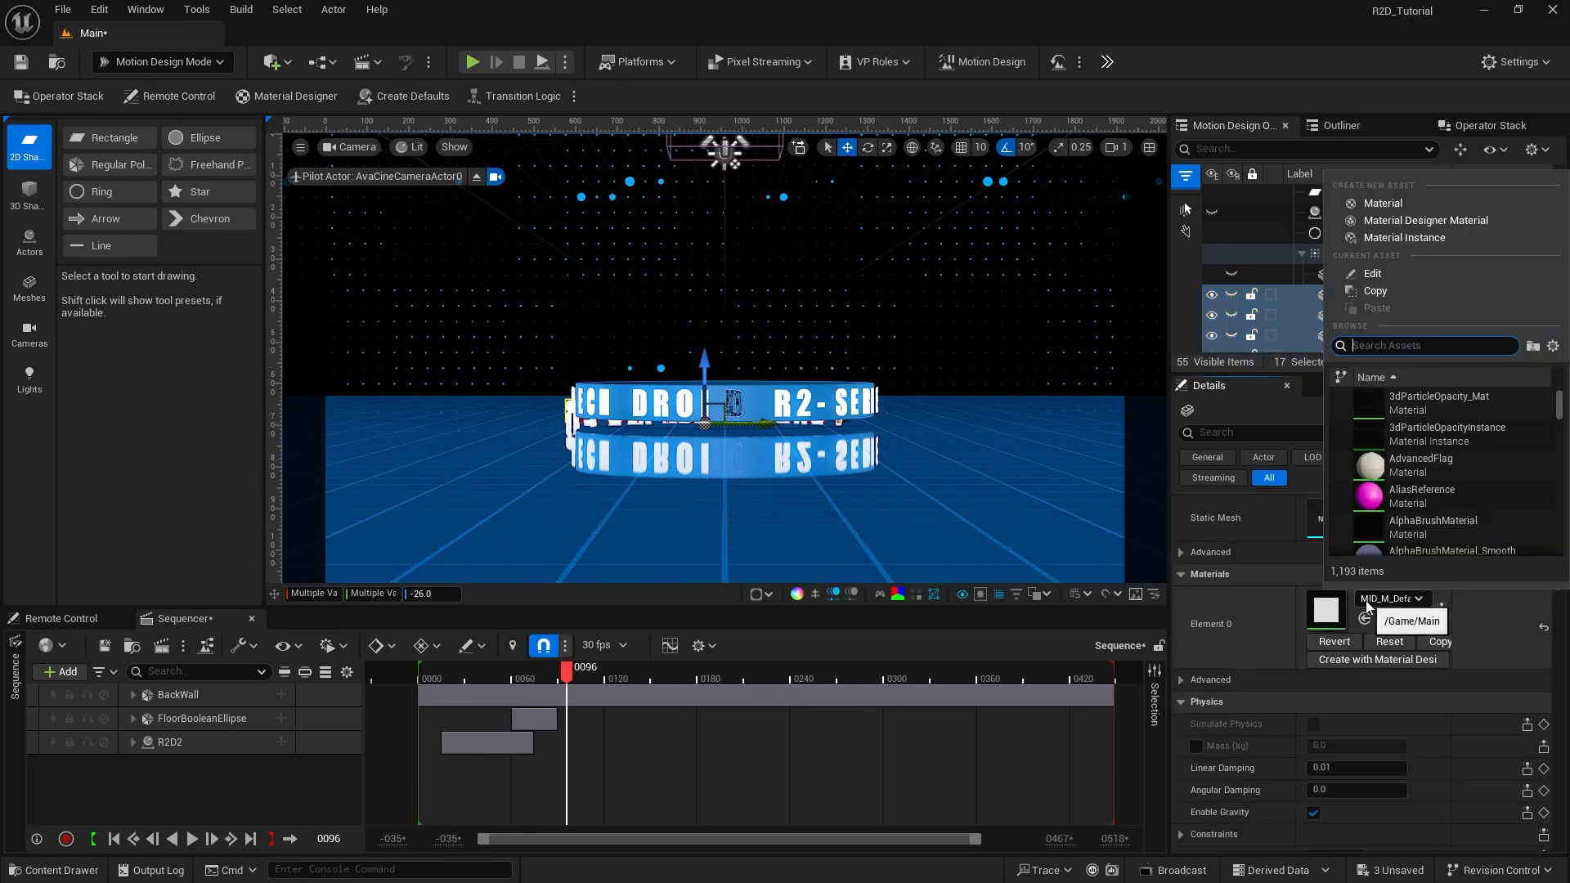
pyautogui.write('md_')
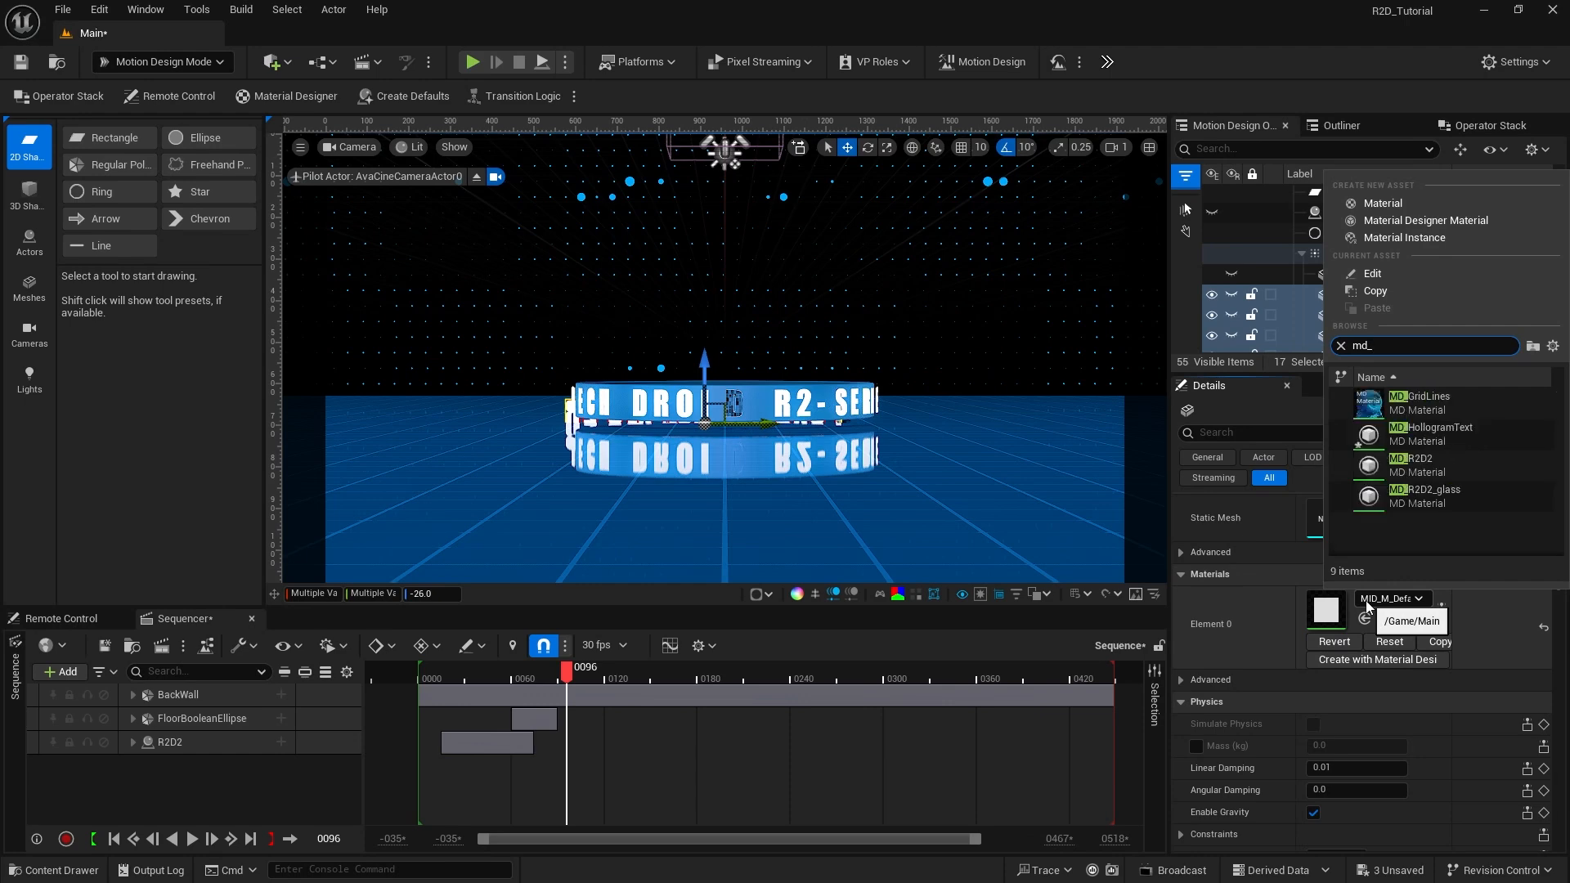
pyautogui.write('holl')
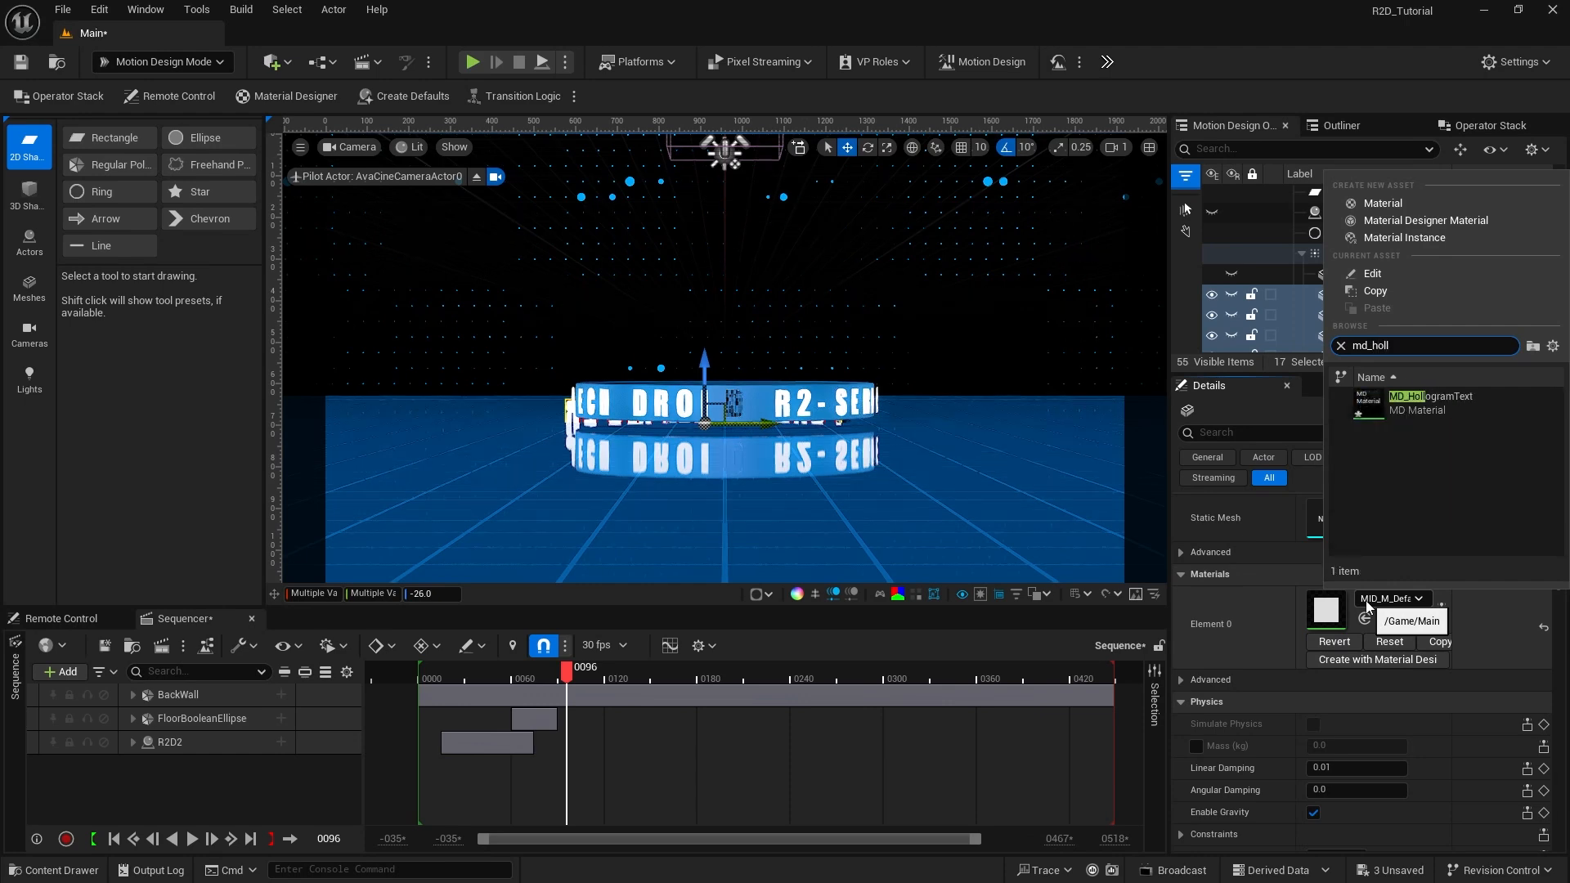
pyautogui.click(1388, 407)
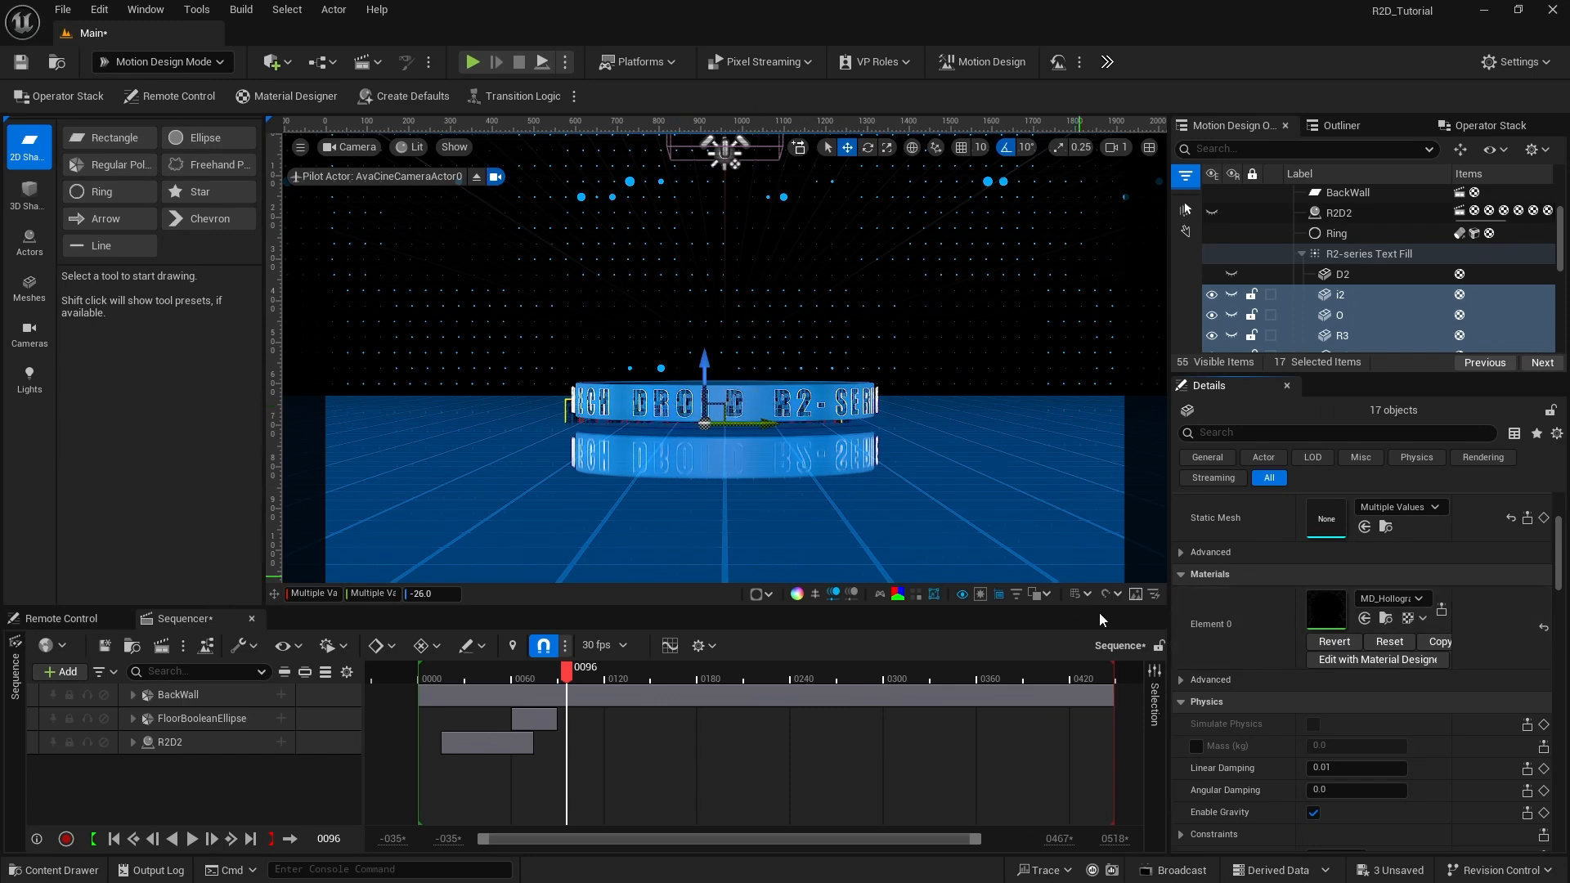
# Step: Collapse the R2-series Text Fill group and save the level with the R2-Series Outline cloner selected
pyautogui.click(1301, 253)
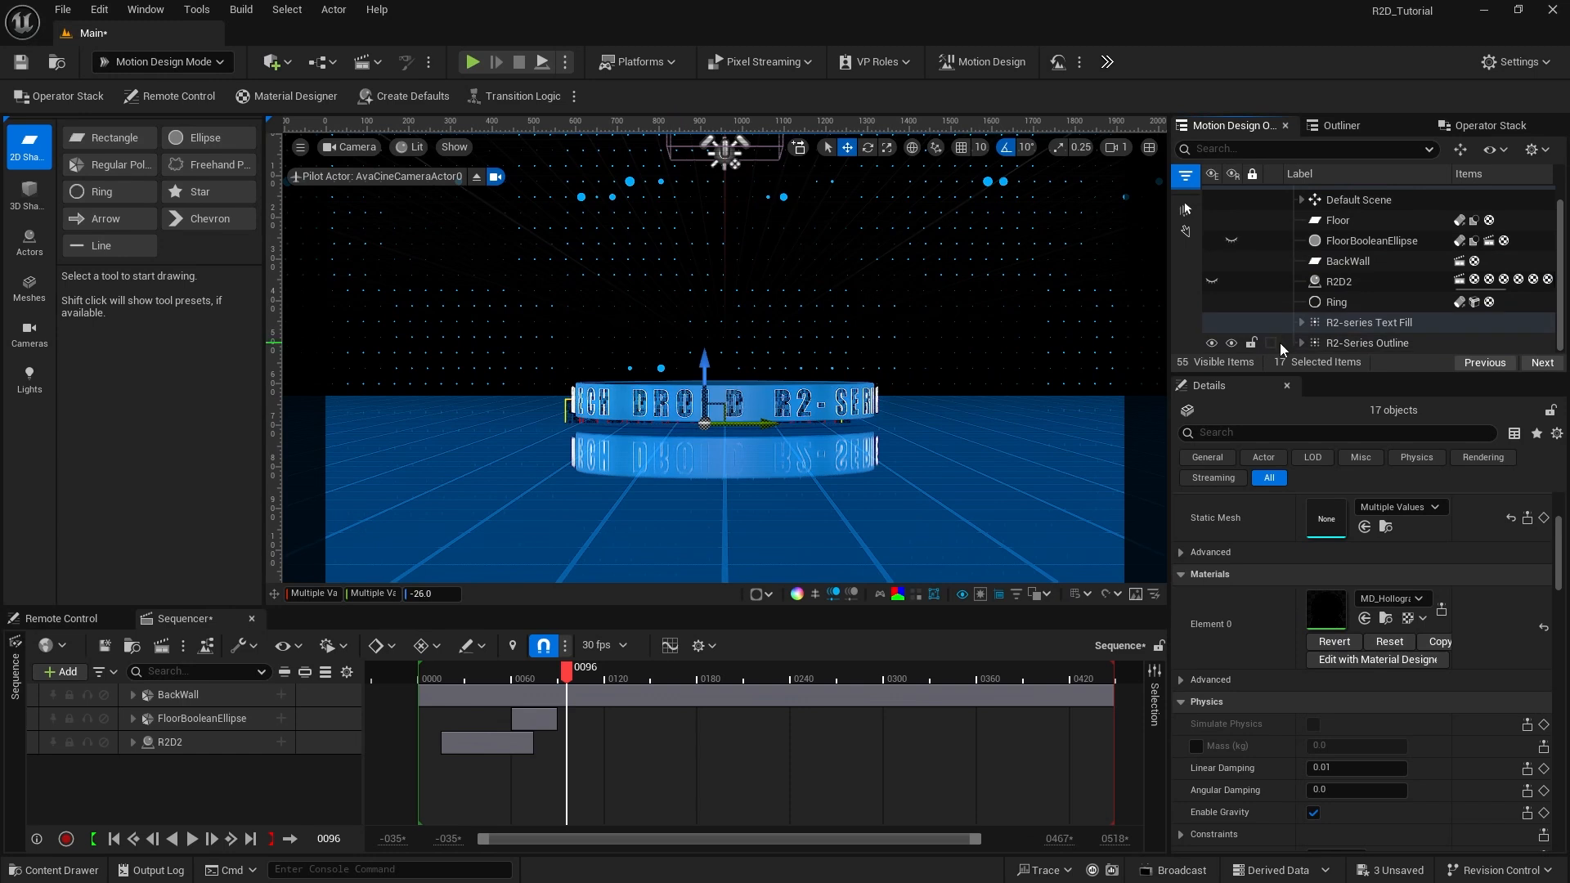
pyautogui.click(1382, 343)
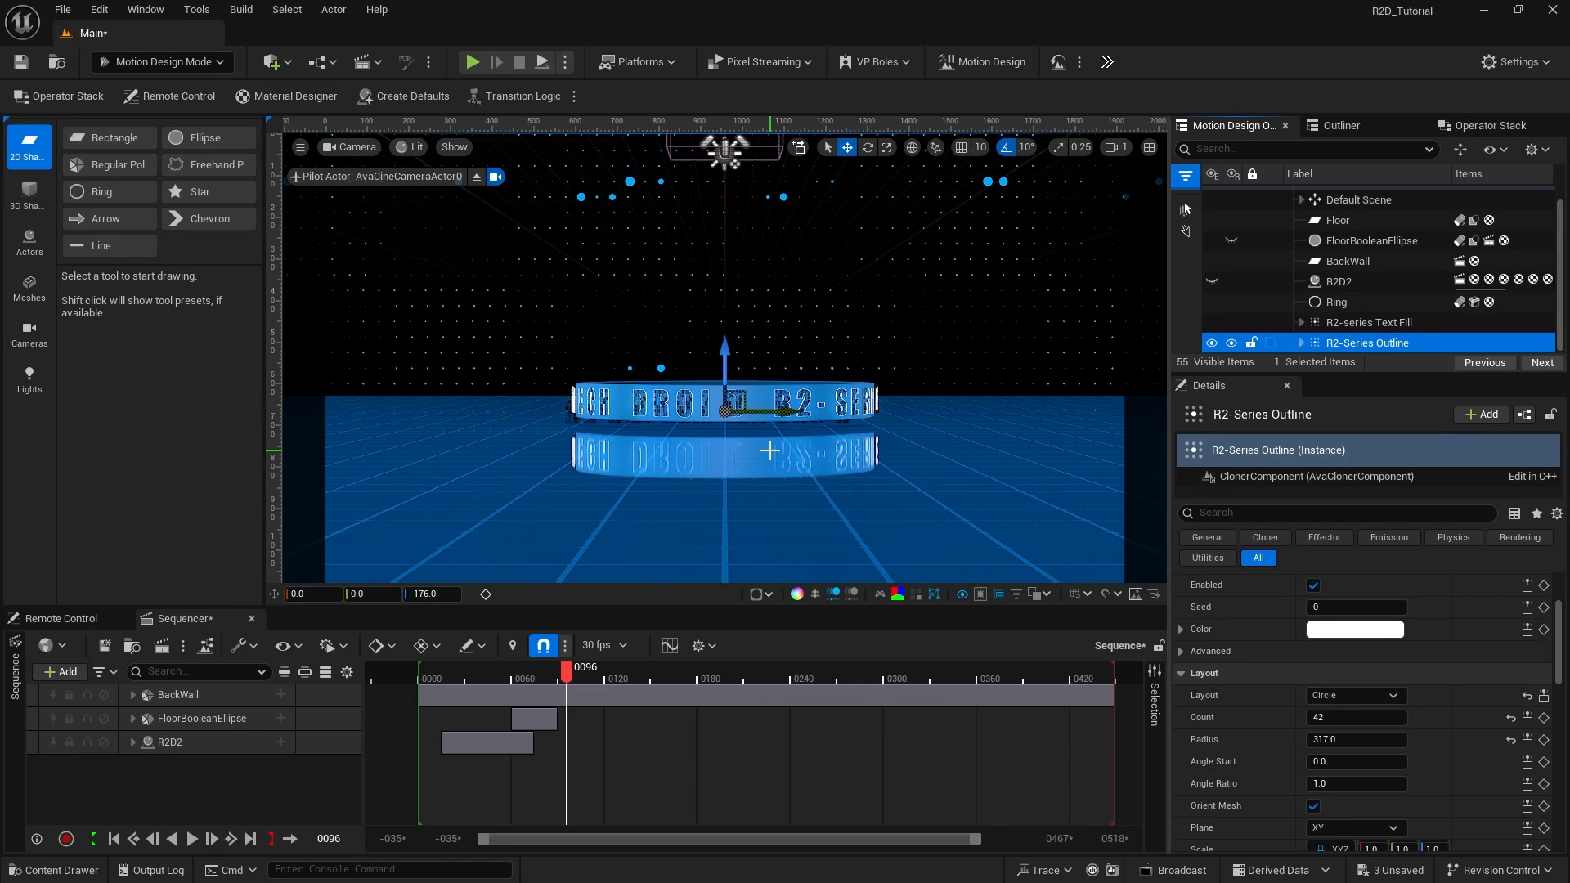
pyautogui.hotkey('ctrl', 's')
# Step: Create an Emissive Material Designer material on Element 0 of the letter D2 in R2-Series Outline
pyautogui.click(1300, 342)
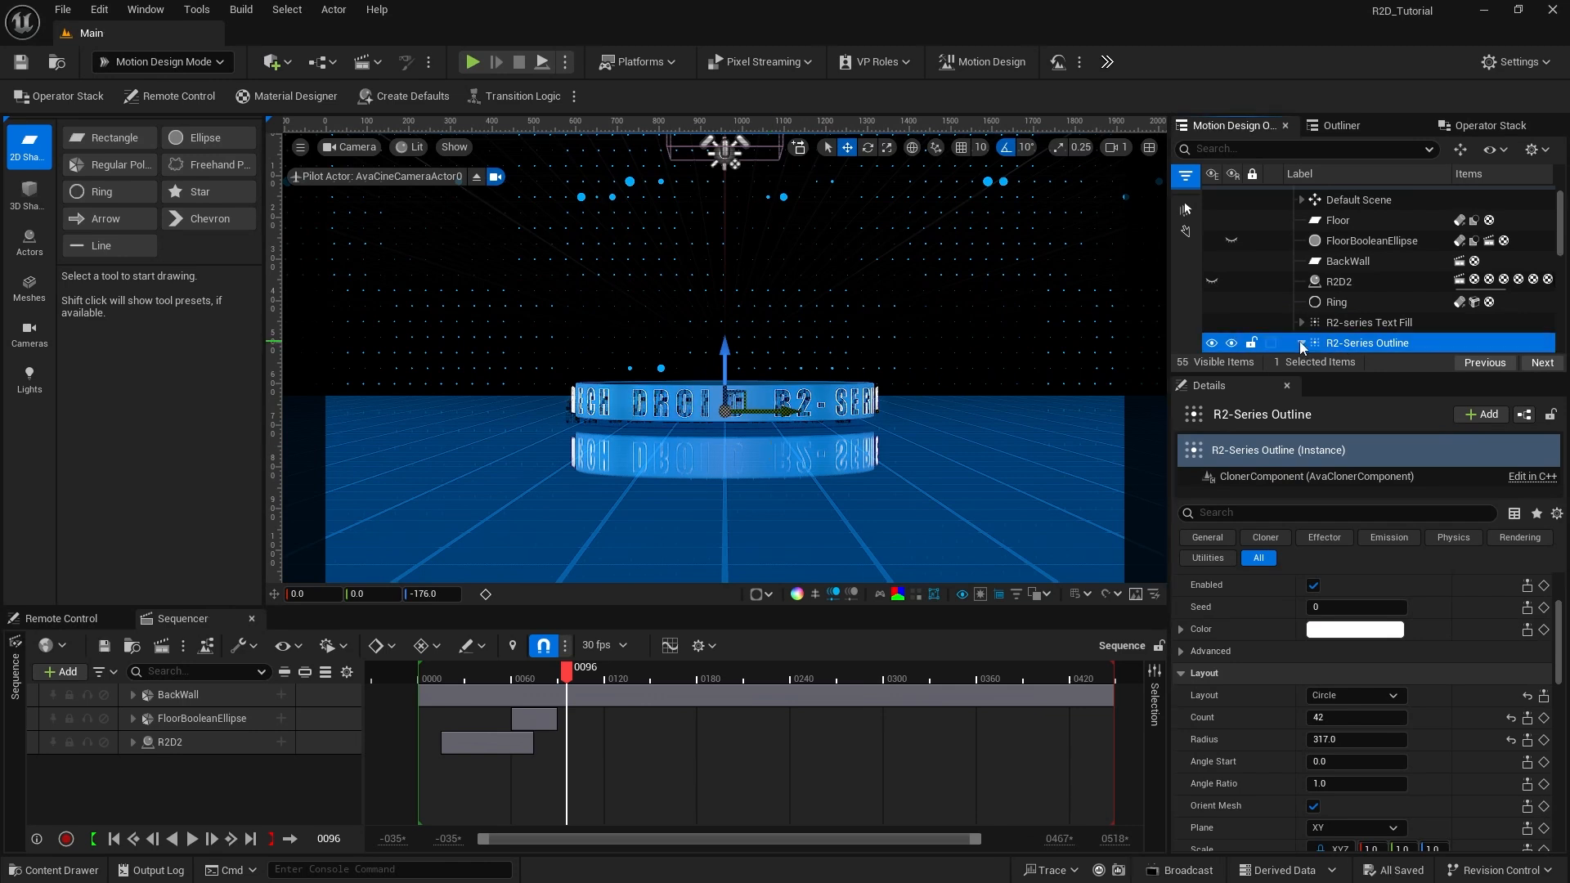
pyautogui.moveTo(1267, 373); pyautogui.dragTo(1268, 414)
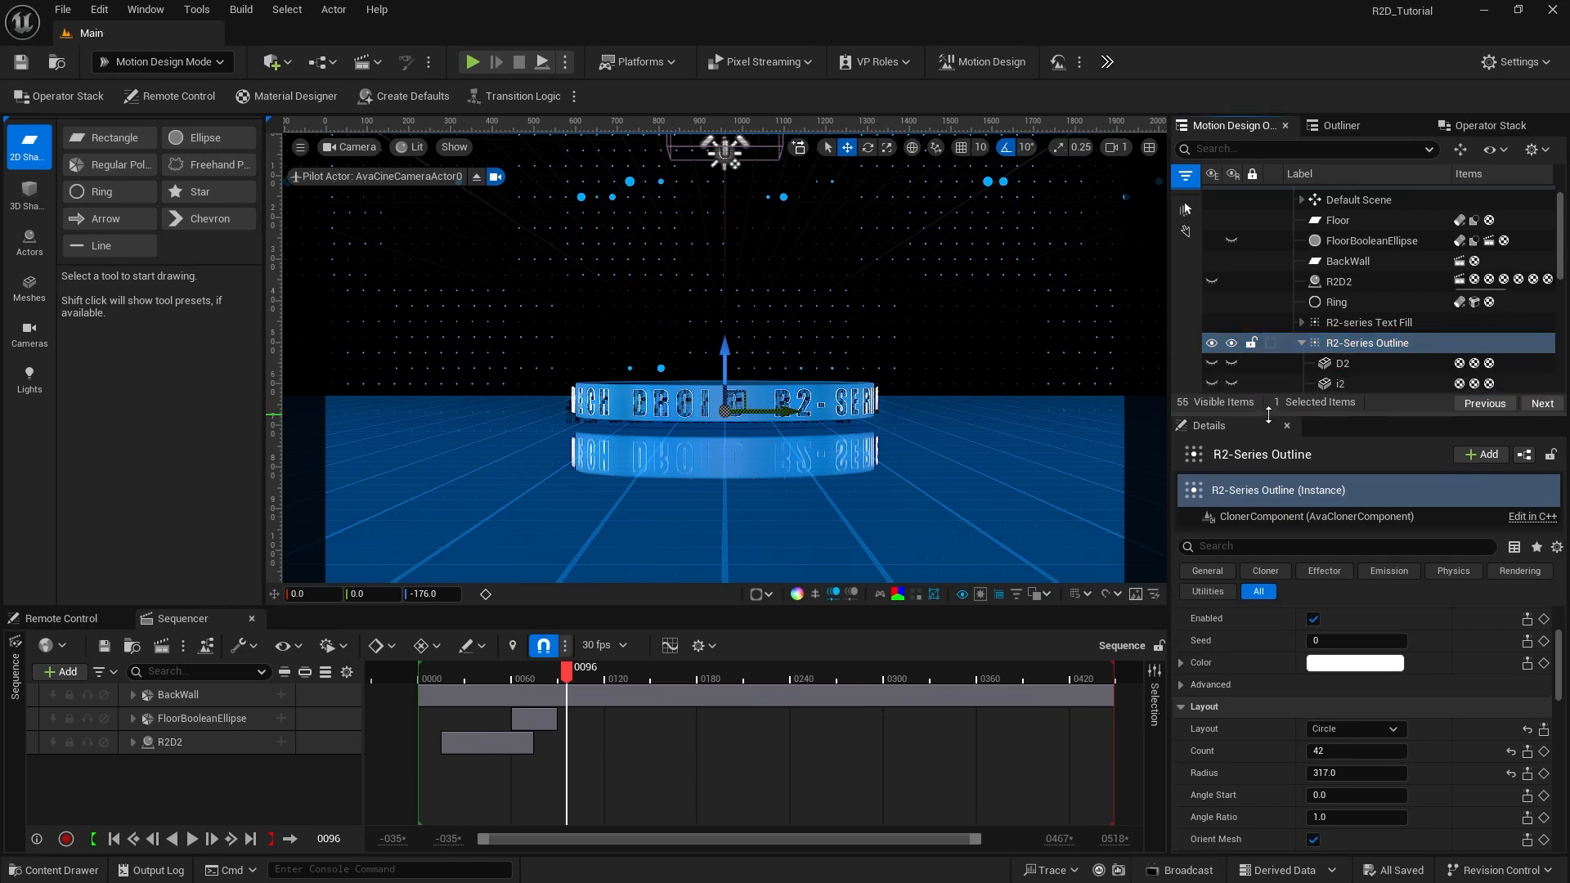
pyautogui.click(1336, 364)
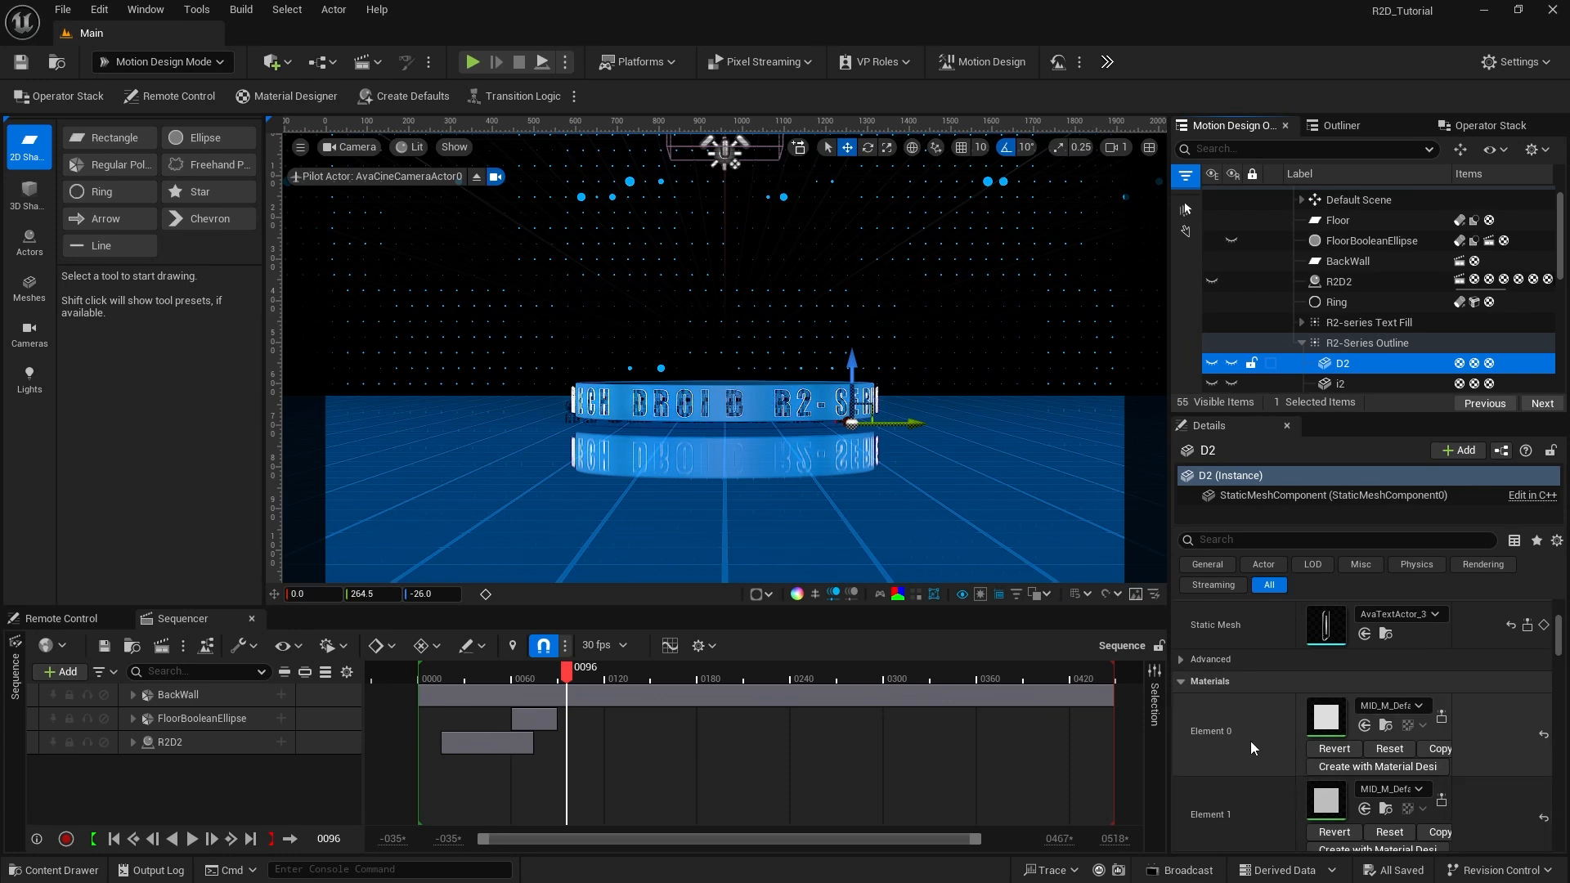
pyautogui.click(1367, 767)
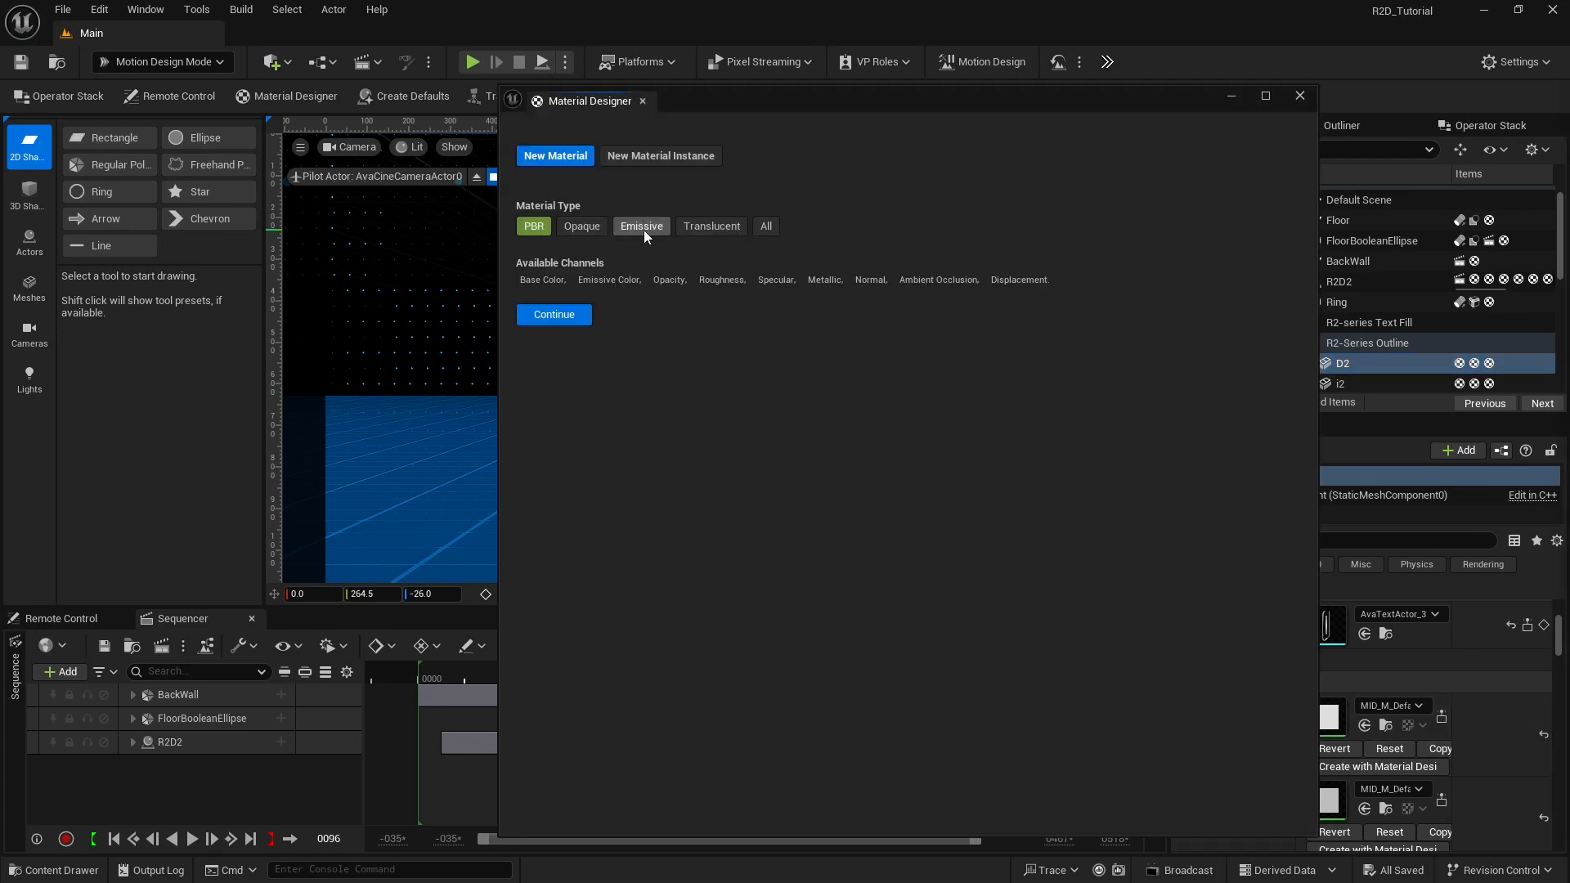
pyautogui.click(643, 224)
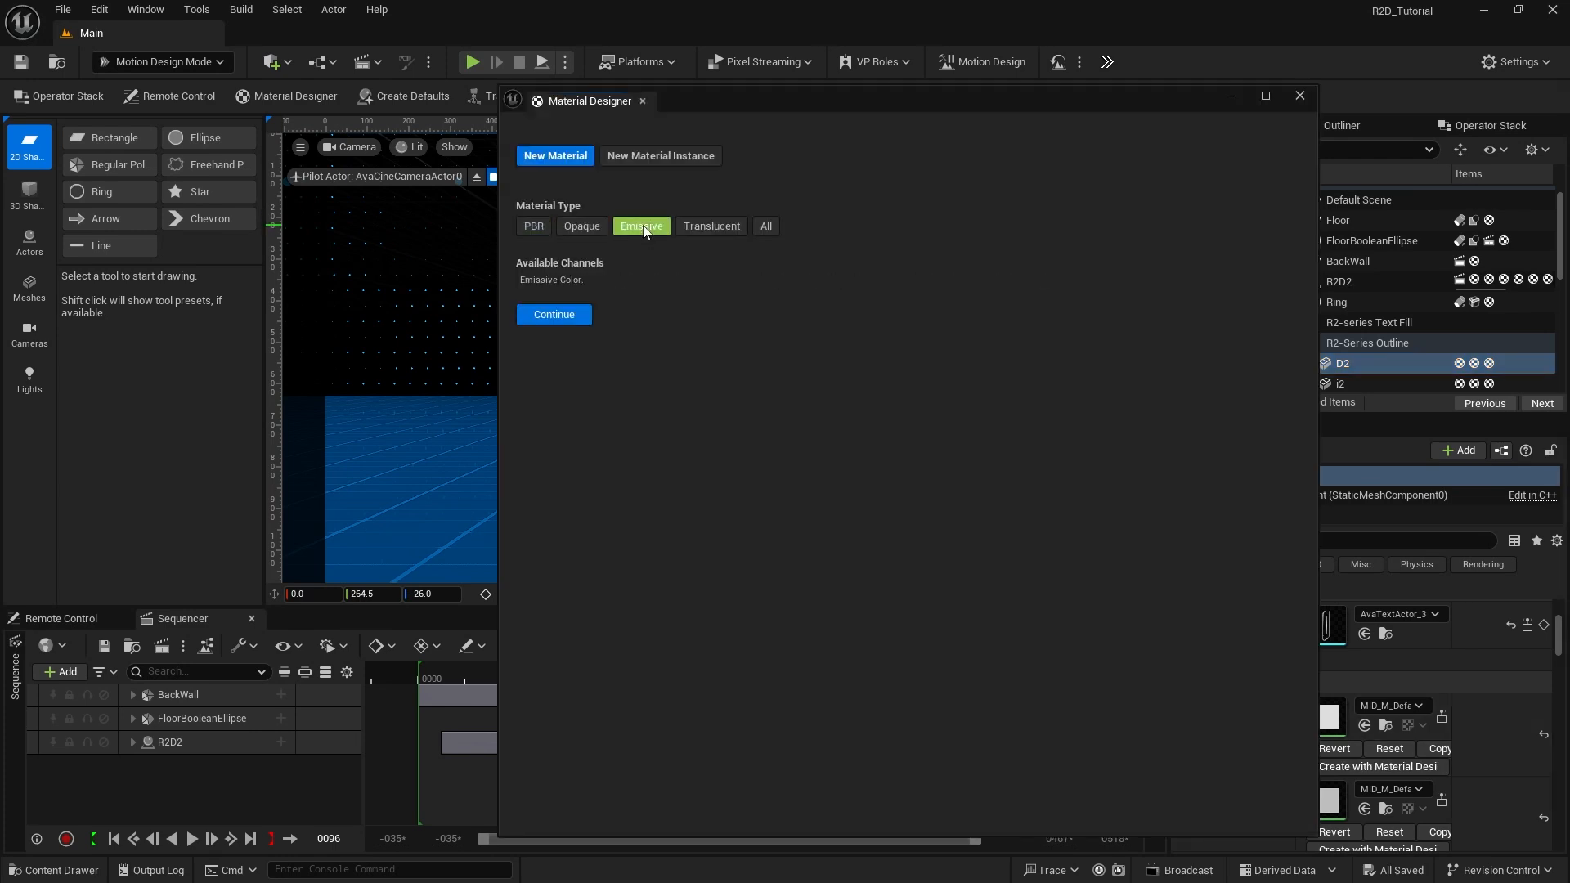
pyautogui.click(564, 315)
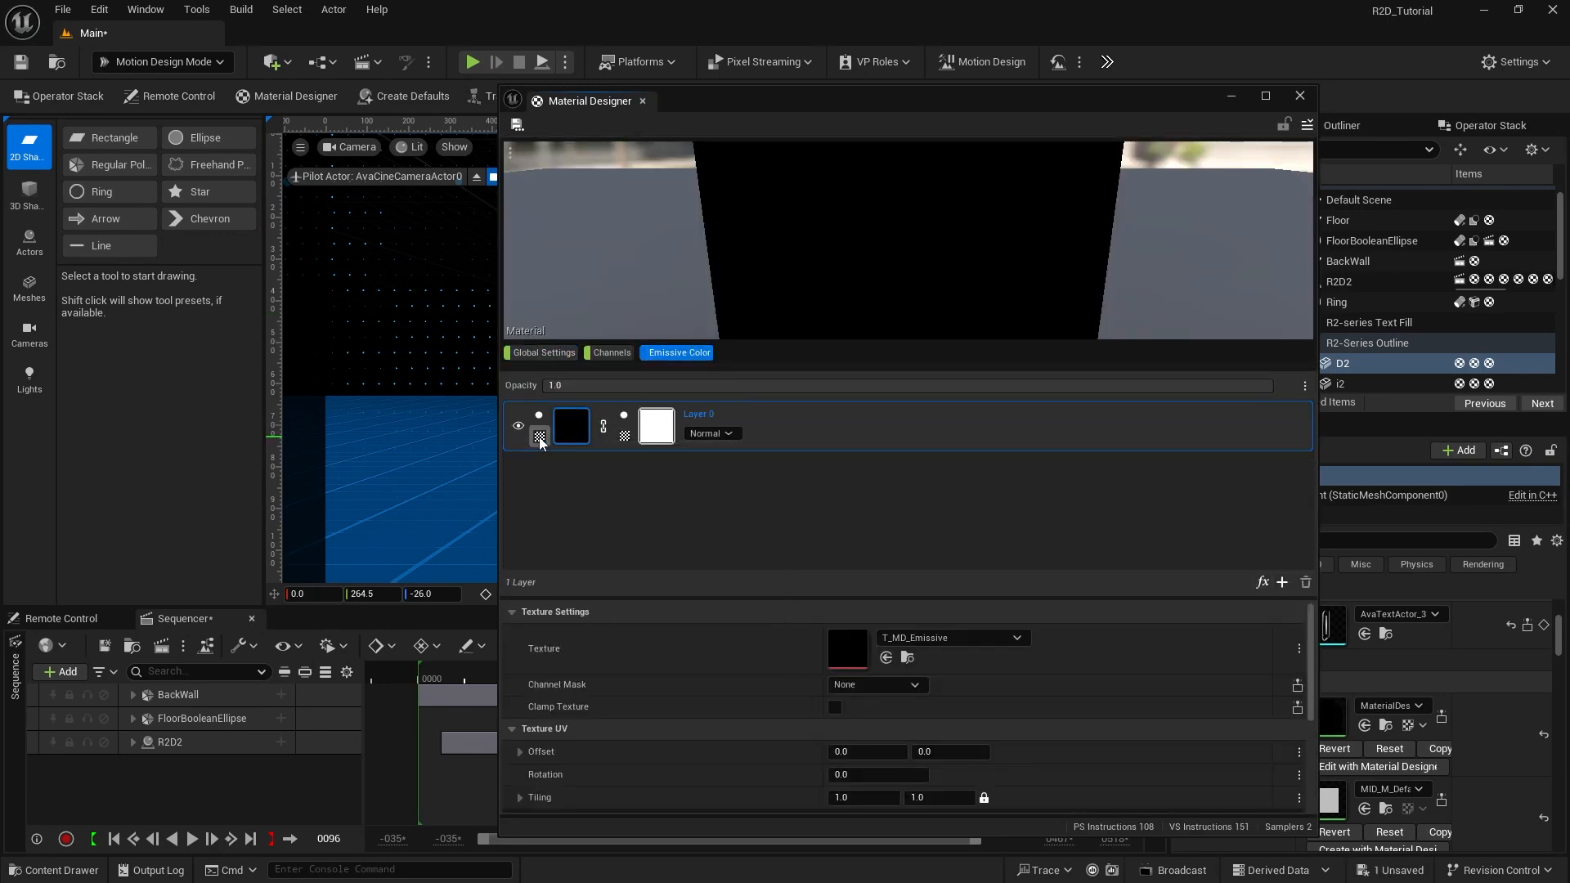
# Step: Change Layer 0 of the Emissive Color channel to a solid RGB color with Hex Linear 005fff
pyautogui.click(541, 437)
pyautogui.click(586, 491)
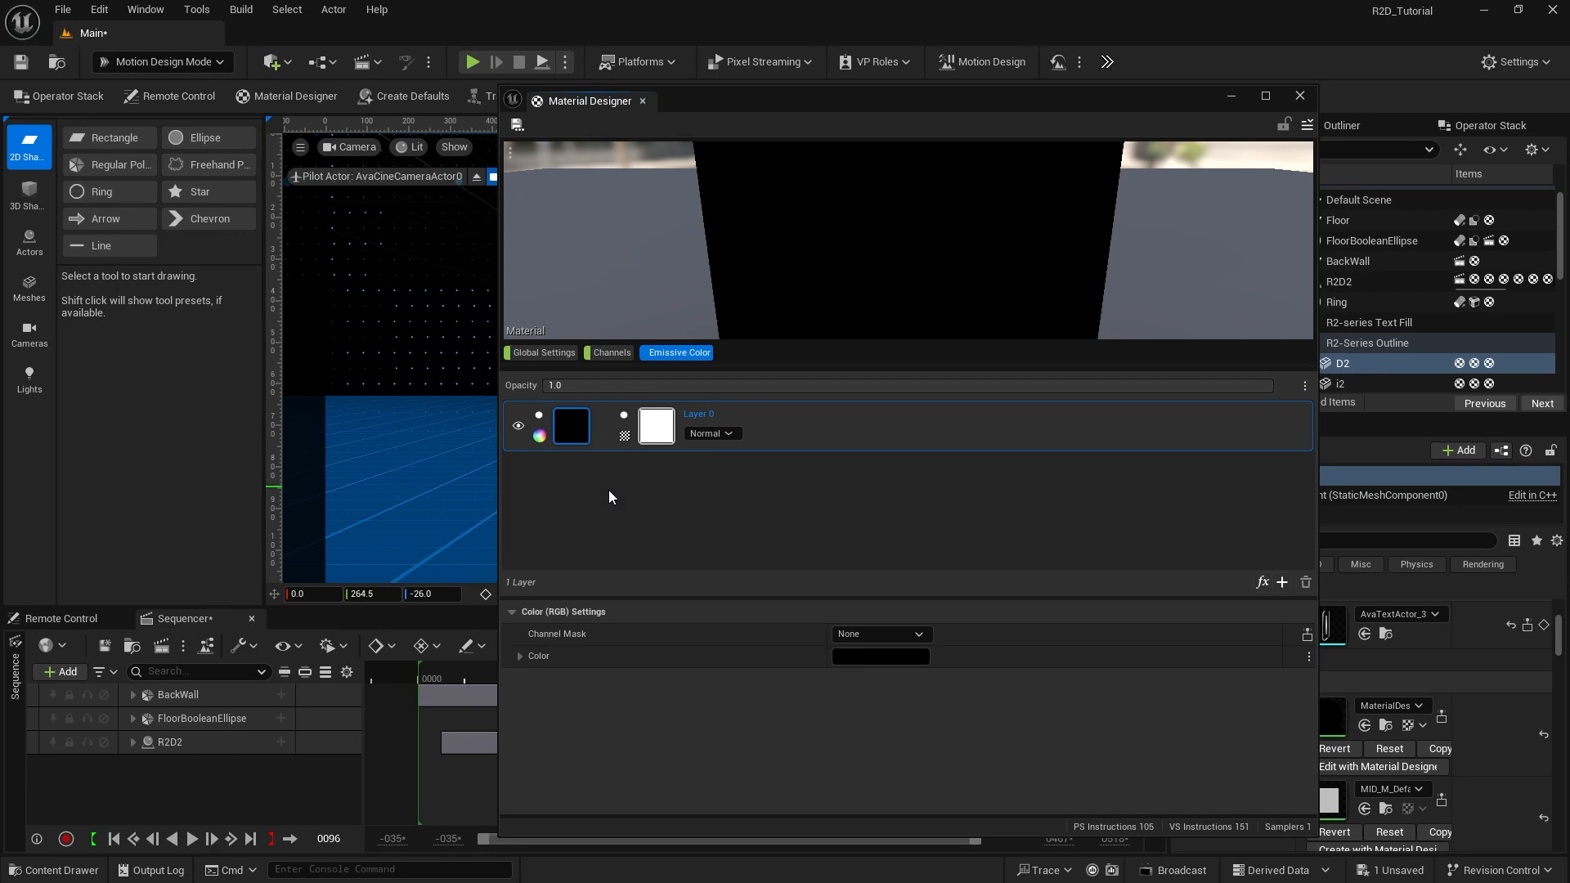
pyautogui.click(879, 659)
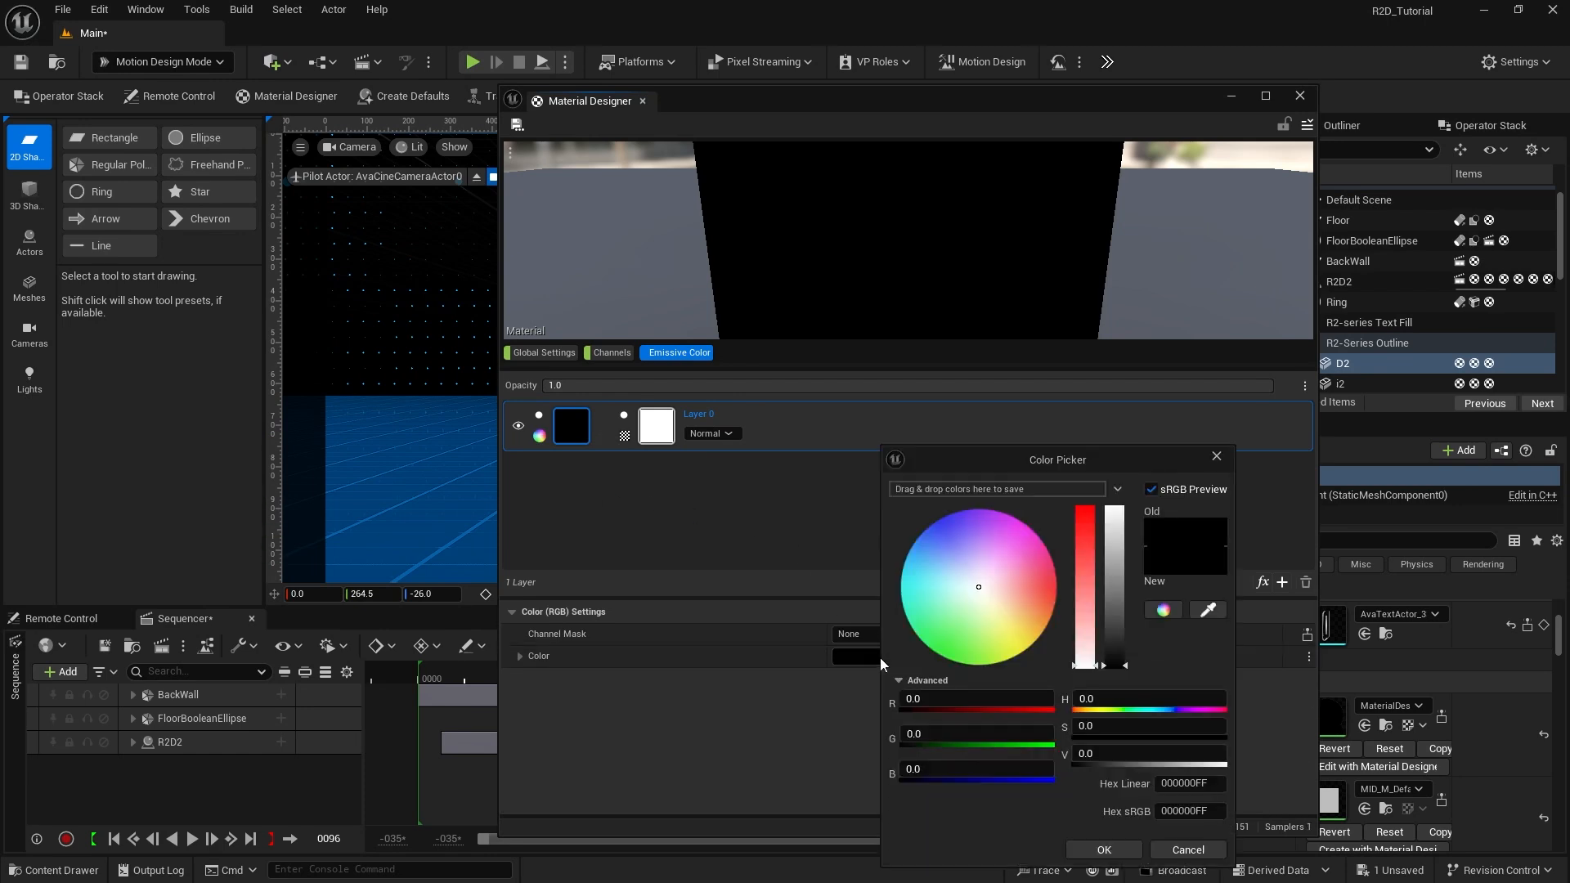
pyautogui.click(1137, 788)
pyautogui.write('005fff')
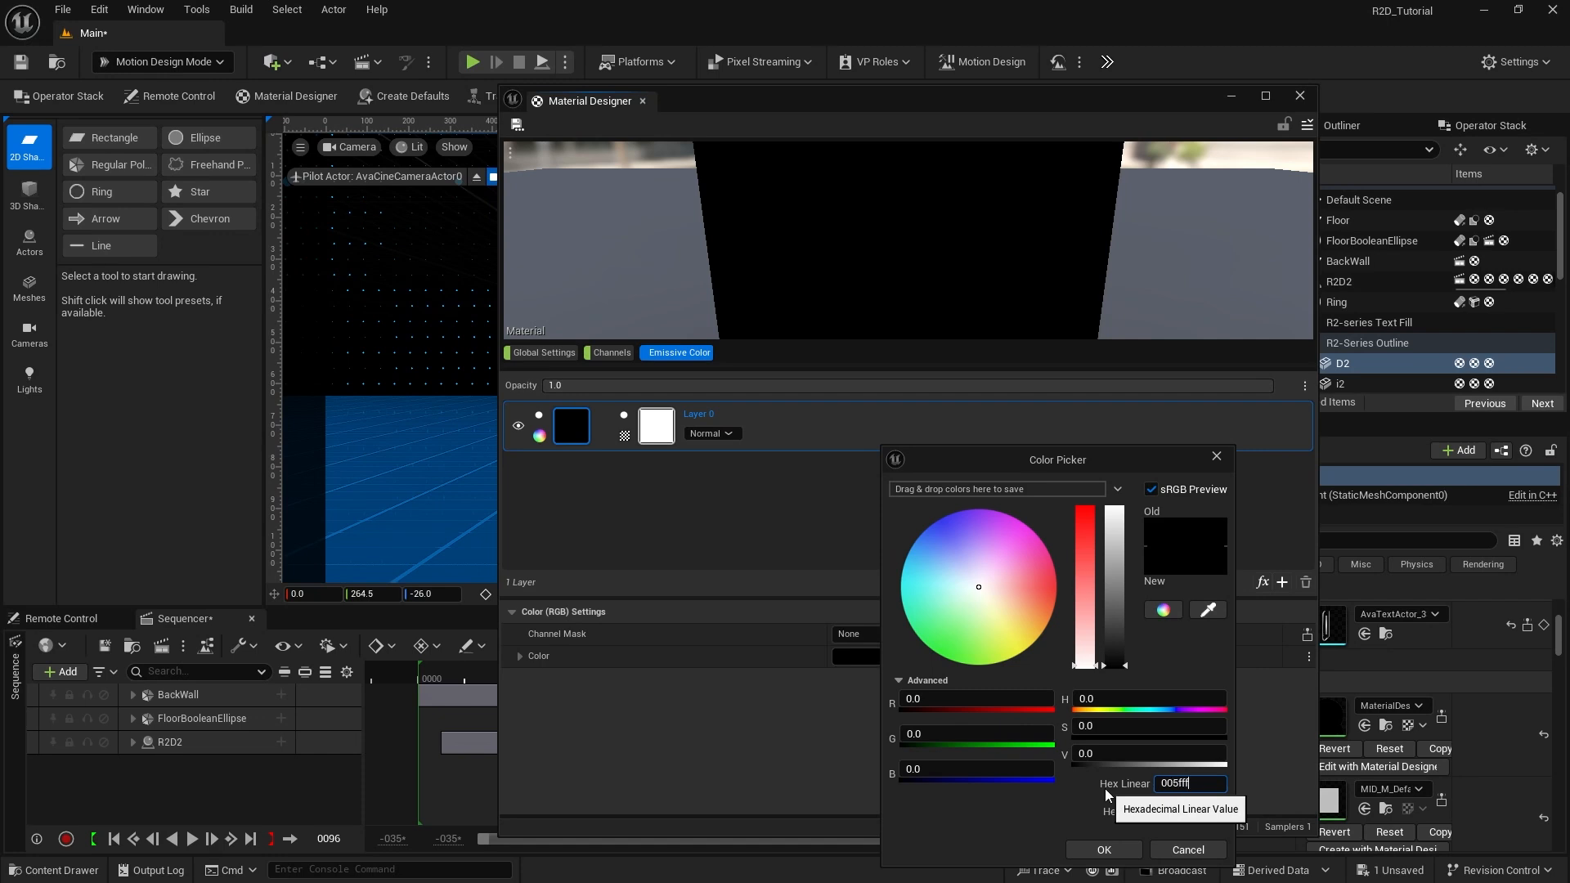
pyautogui.write('f')
pyautogui.press('Return')
pyautogui.click(1104, 850)
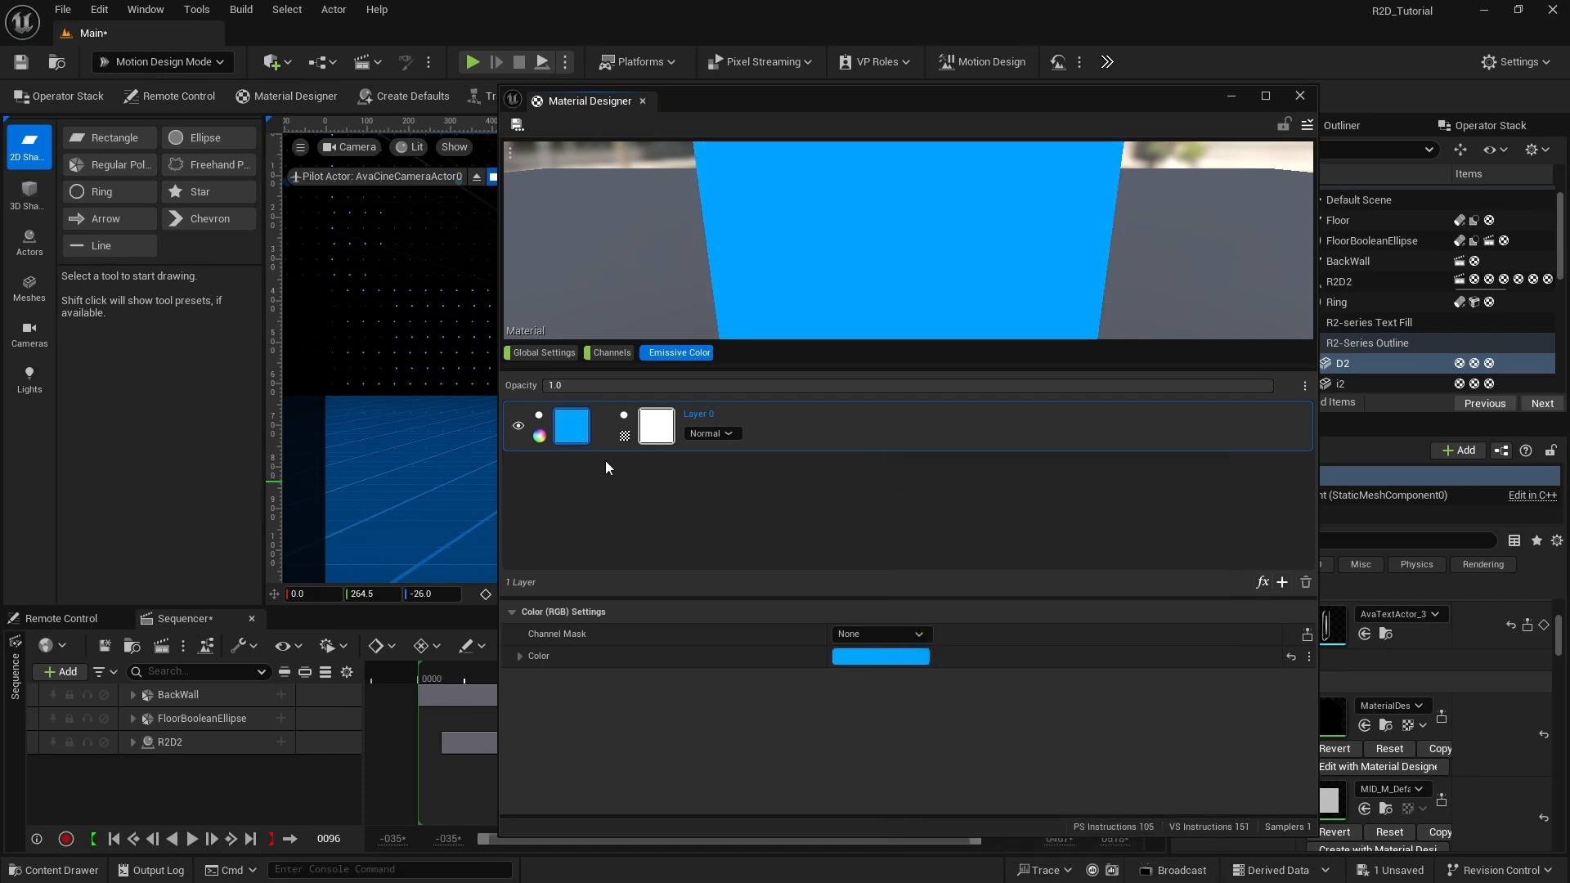
# Step: Set the Emissive Color channel's strength to 3.0
pyautogui.click(610, 354)
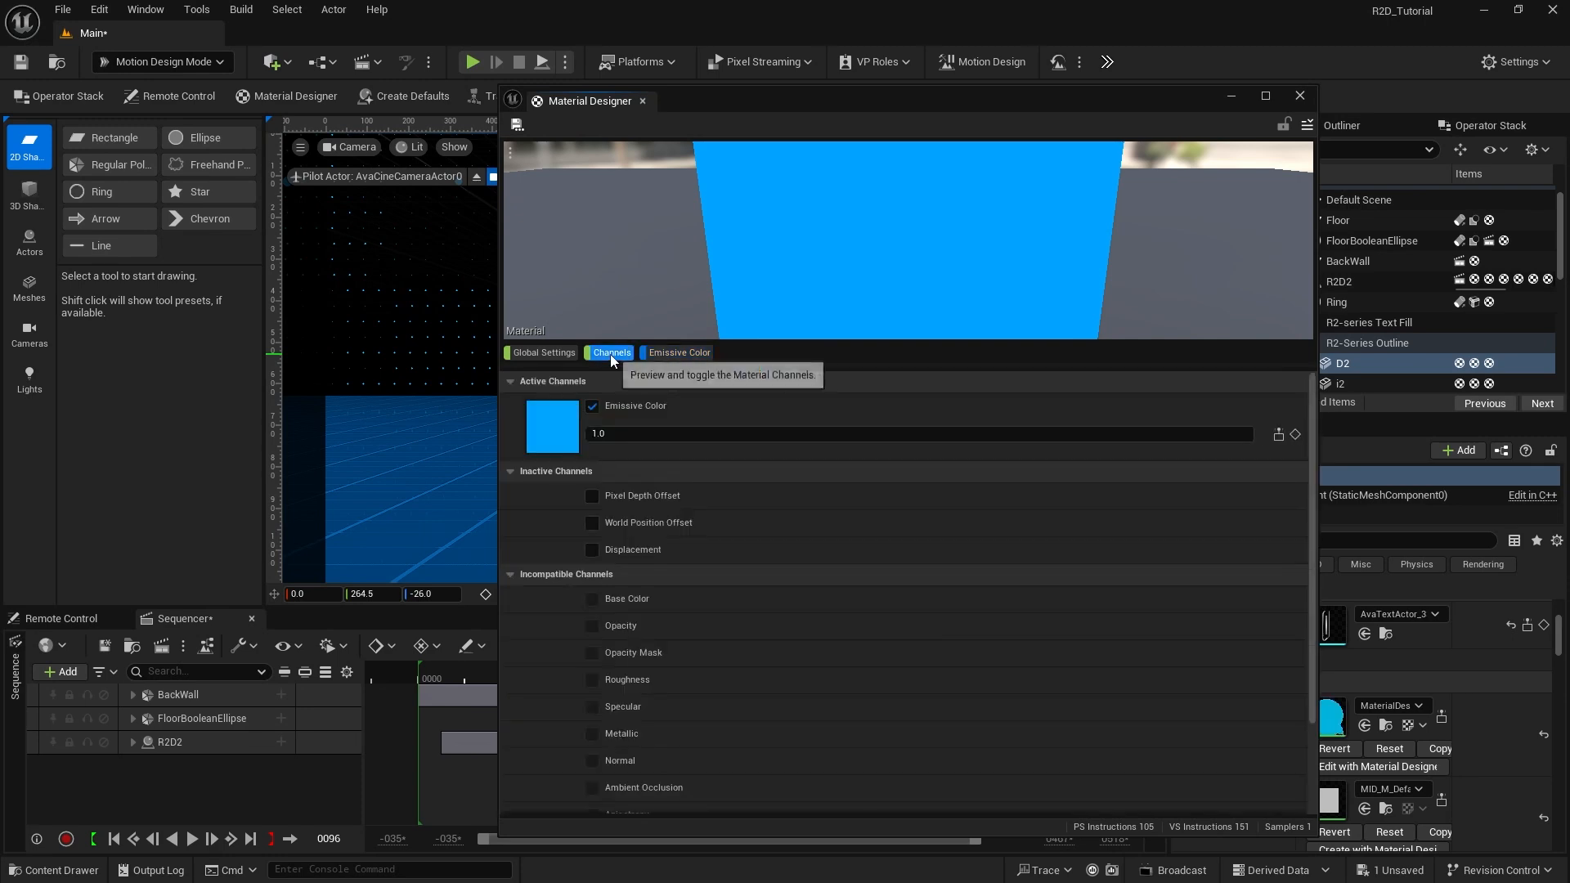
pyautogui.click(601, 434)
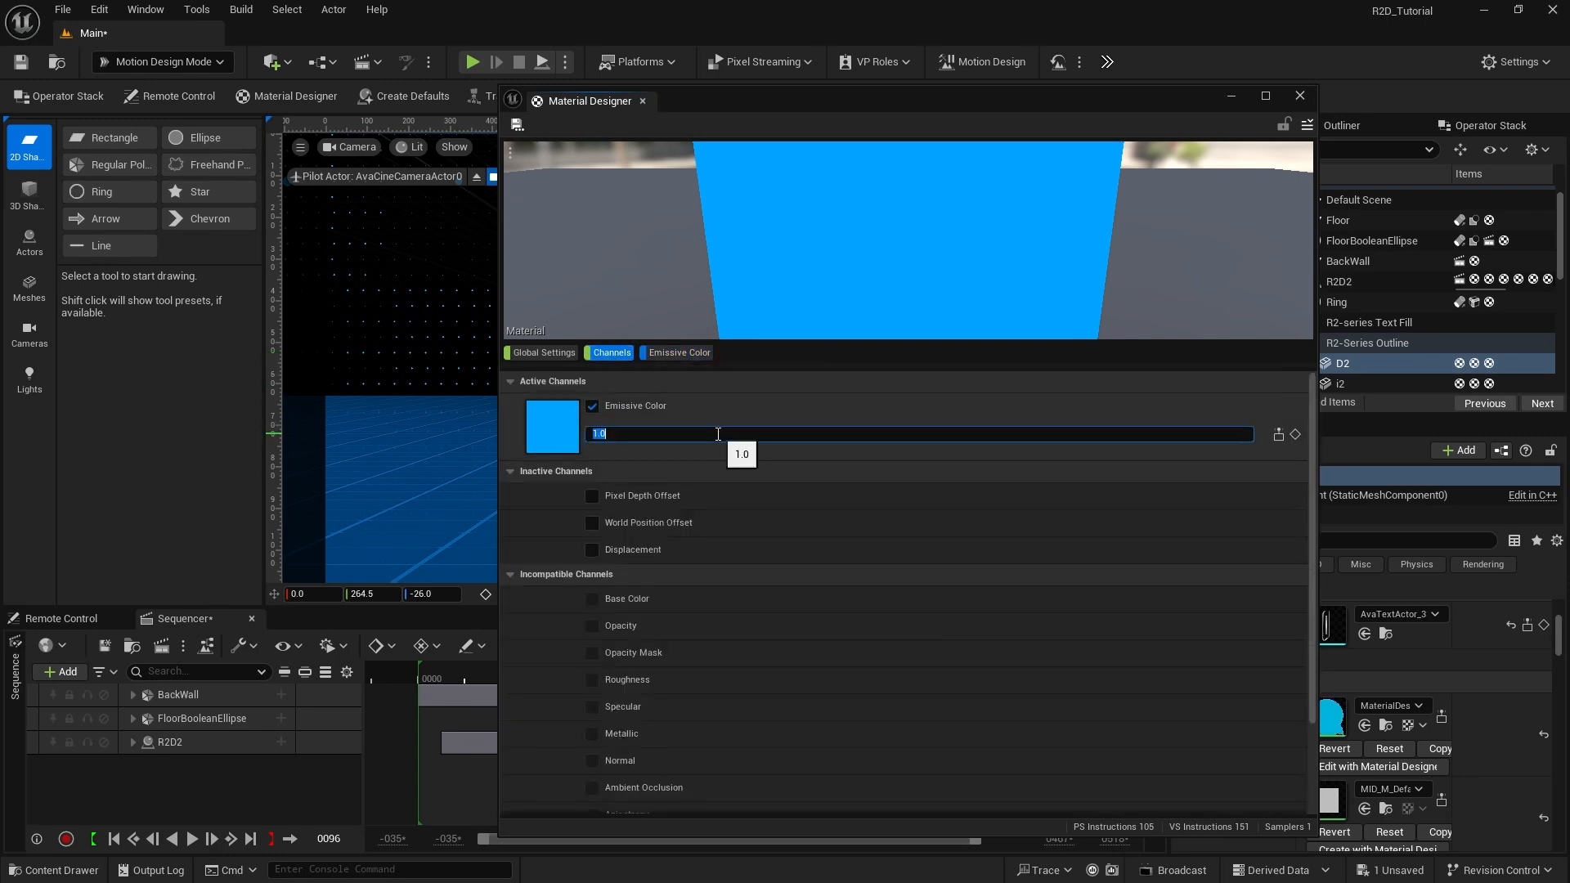
pyautogui.write('3')
pyautogui.press('Return')
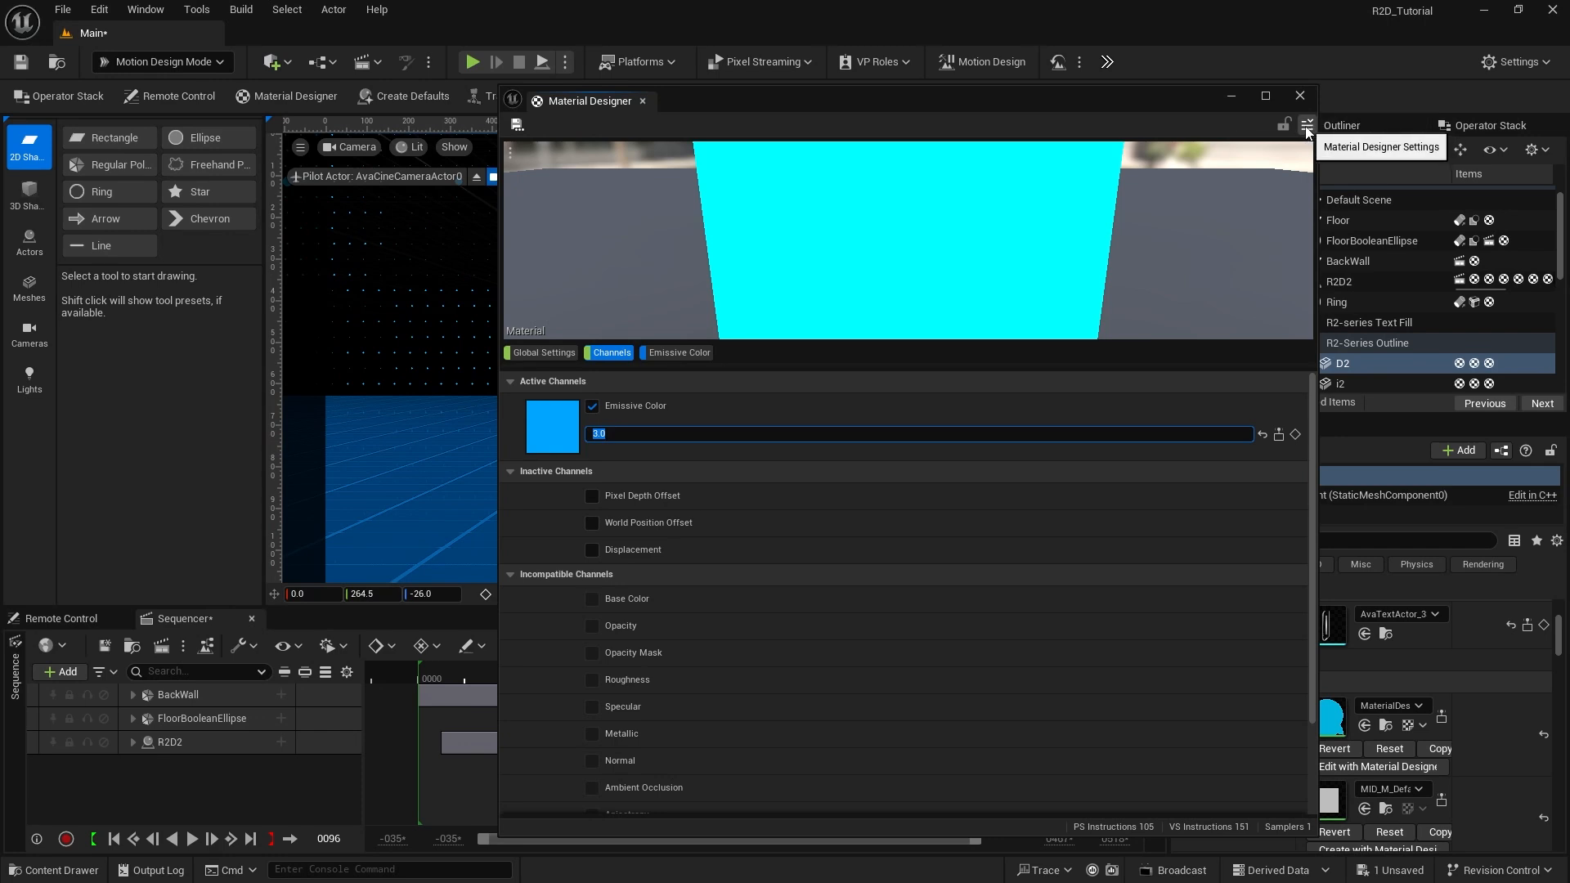
# Step: Export the Material Designer material to the MyMaterials folder as MD_TextOutlineEmissive and close the Material Designer
pyautogui.click(1306, 127)
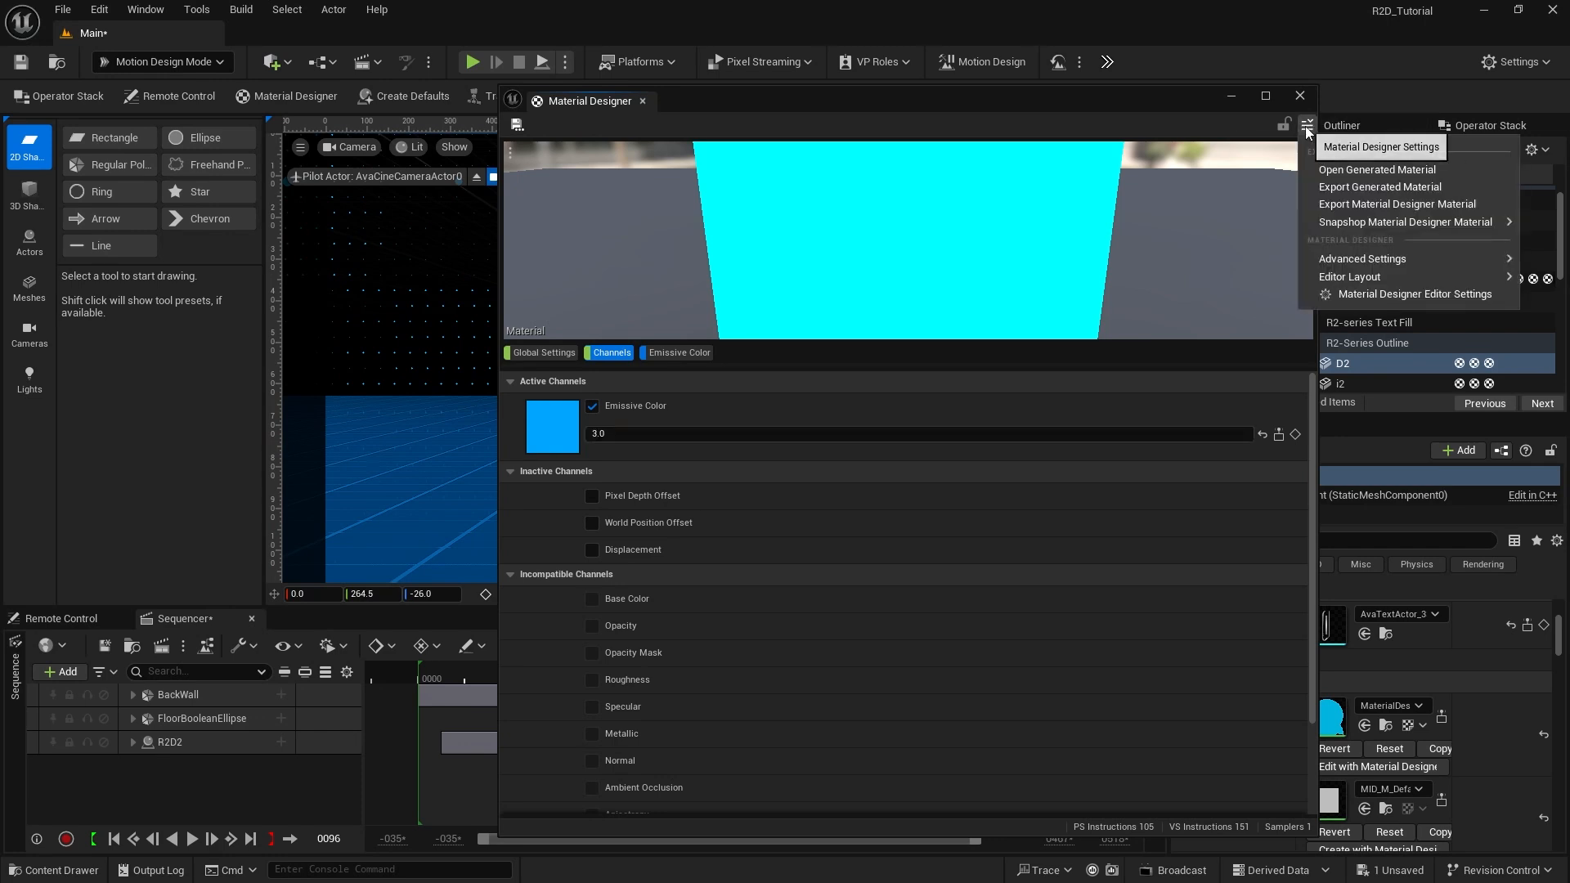
pyautogui.click(1331, 205)
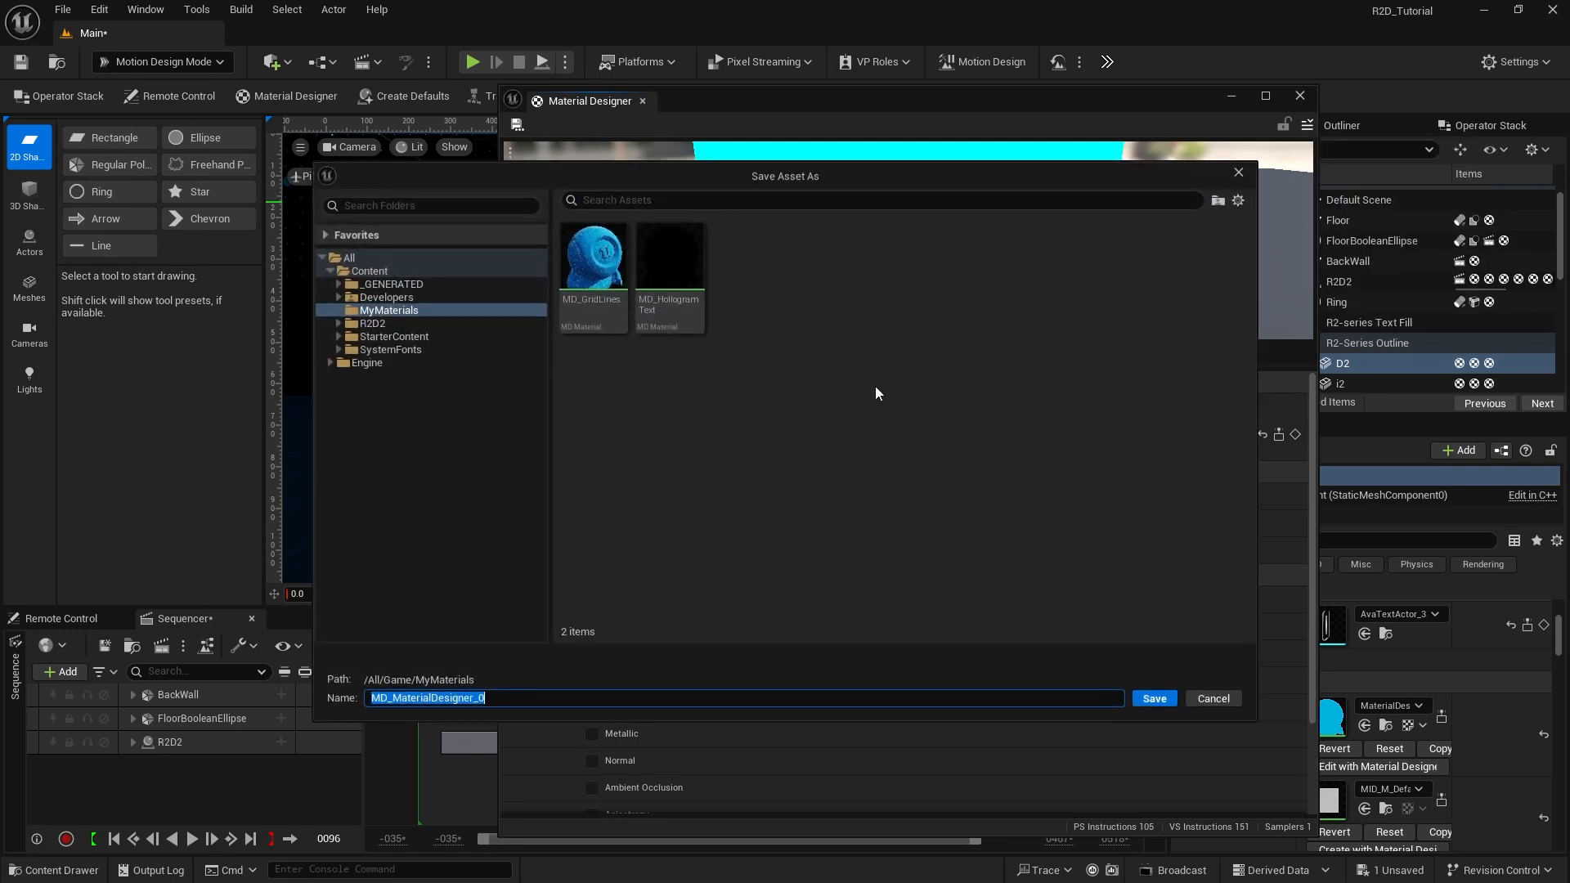
pyautogui.moveTo(393, 700); pyautogui.dragTo(598, 699)
pyautogui.write('TextOutline')
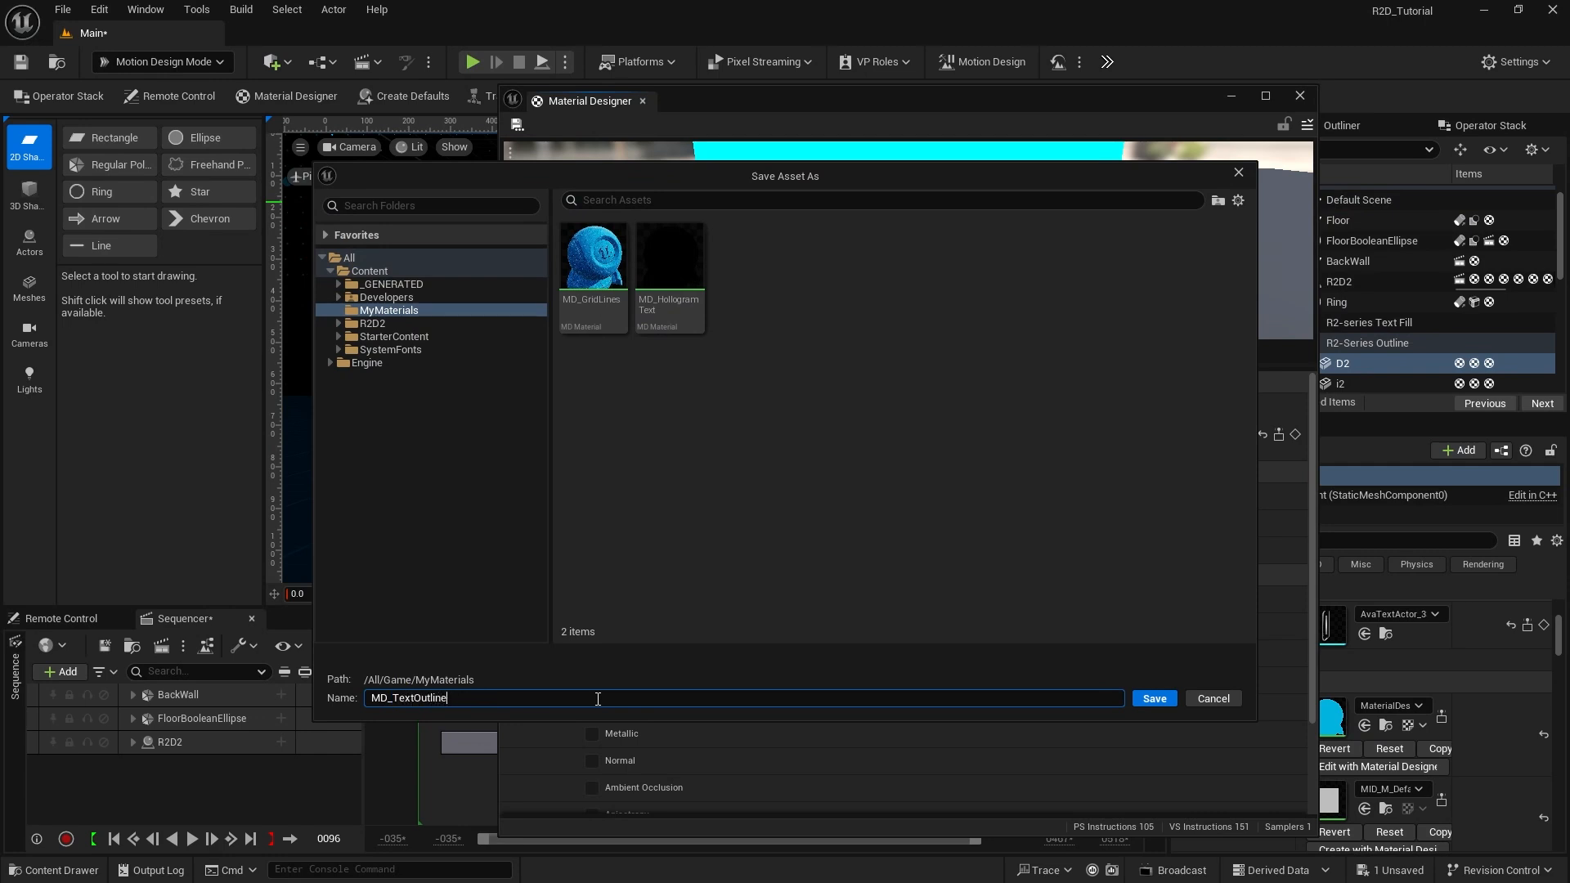
pyautogui.click(1154, 698)
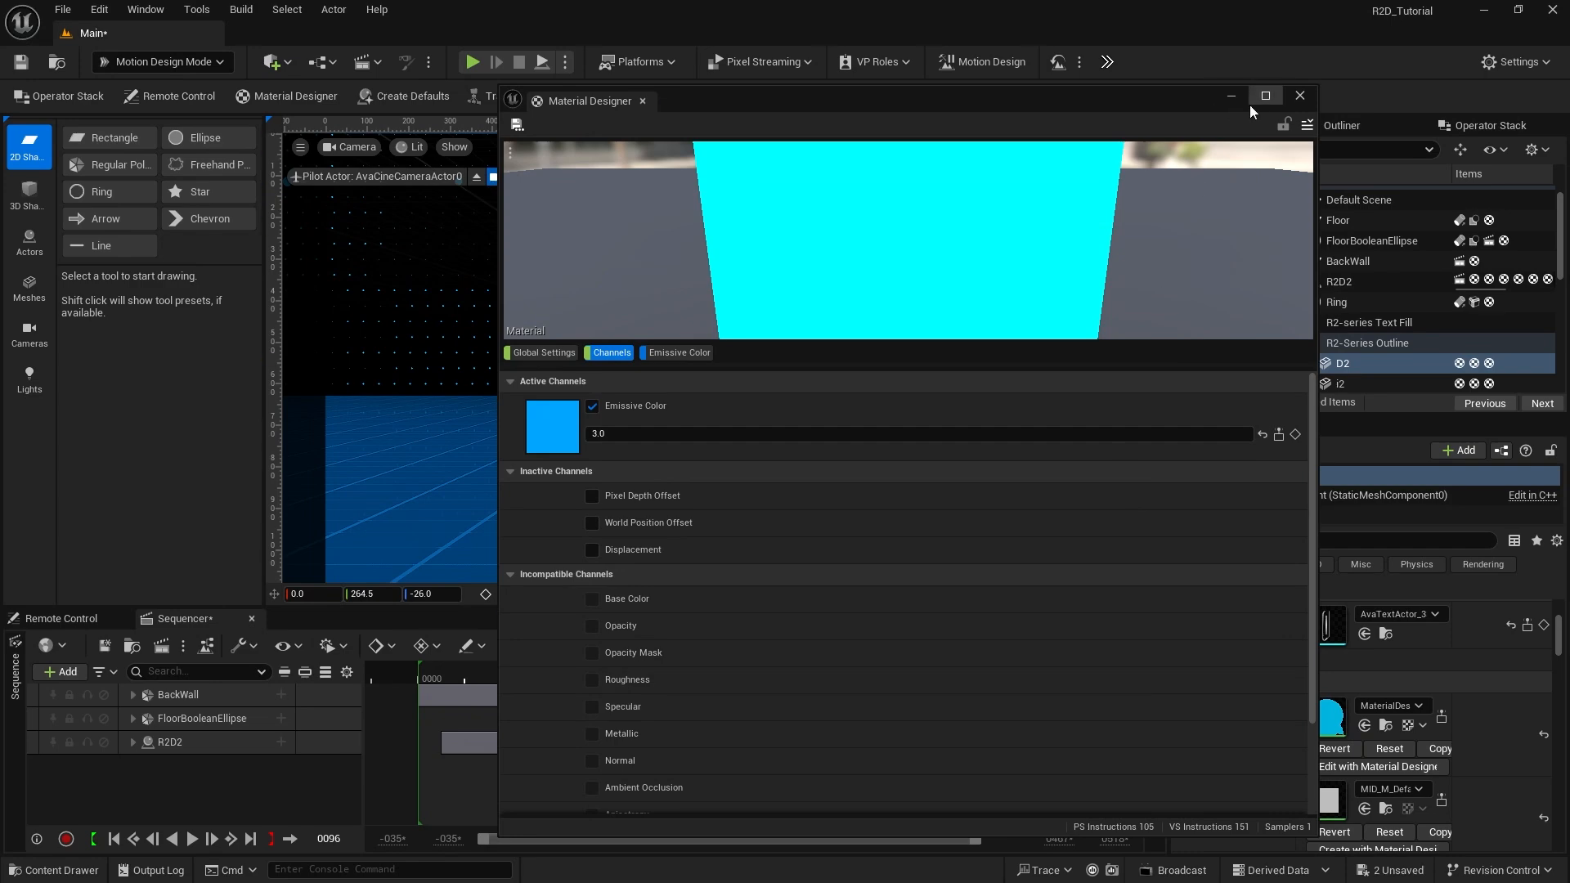
pyautogui.click(1297, 95)
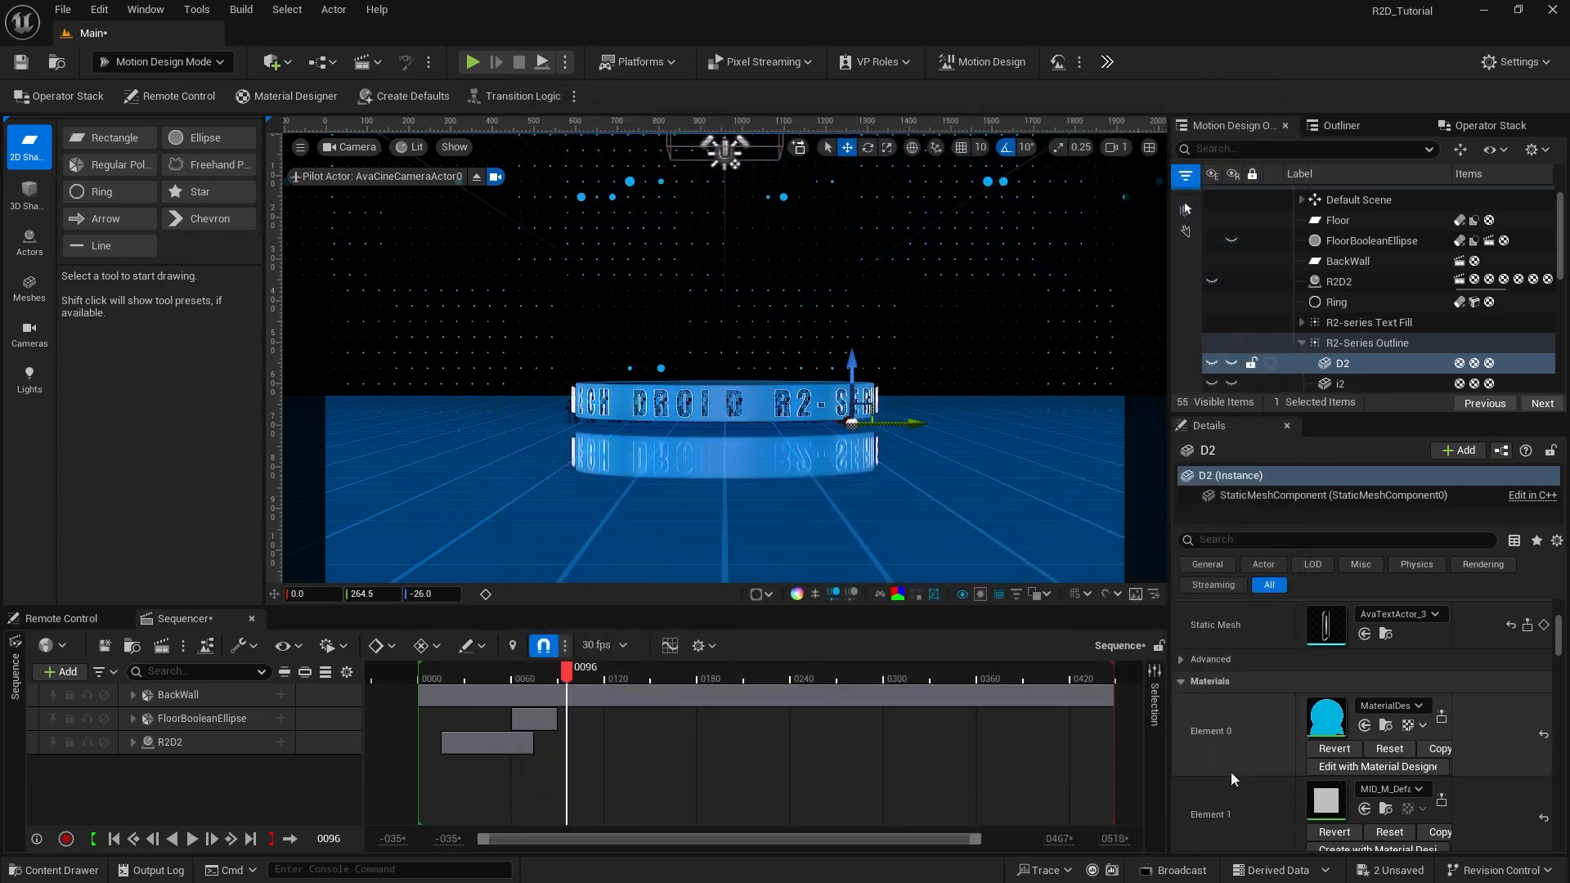
# Step: Assign the MD_TextOutlineEmissive material to Element 0 of the outline letter D2
pyautogui.click(1386, 706)
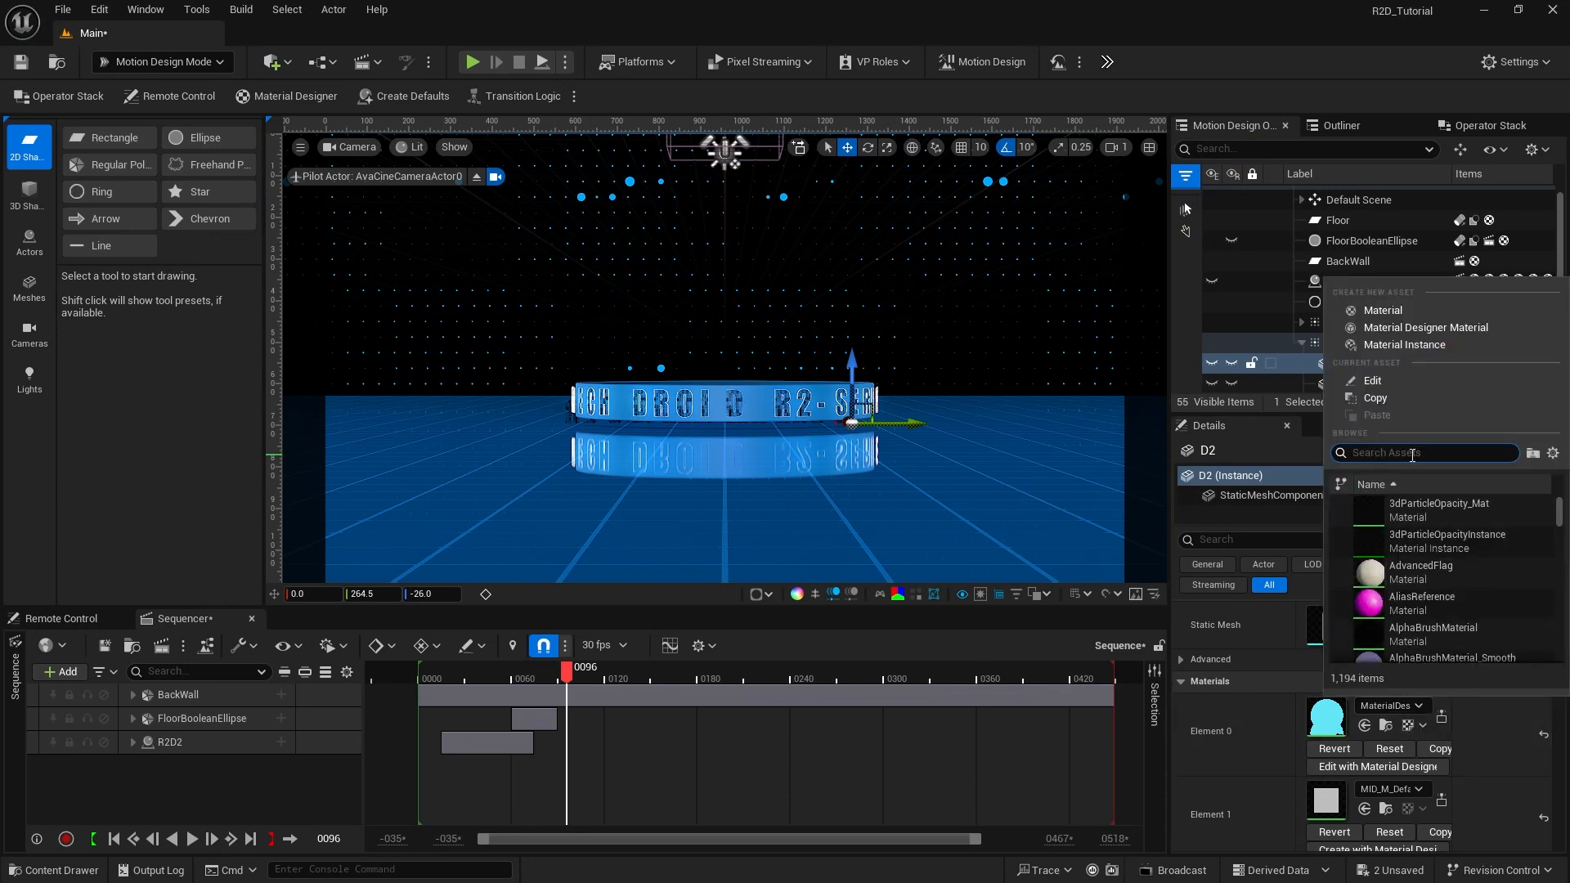
pyautogui.write('md')
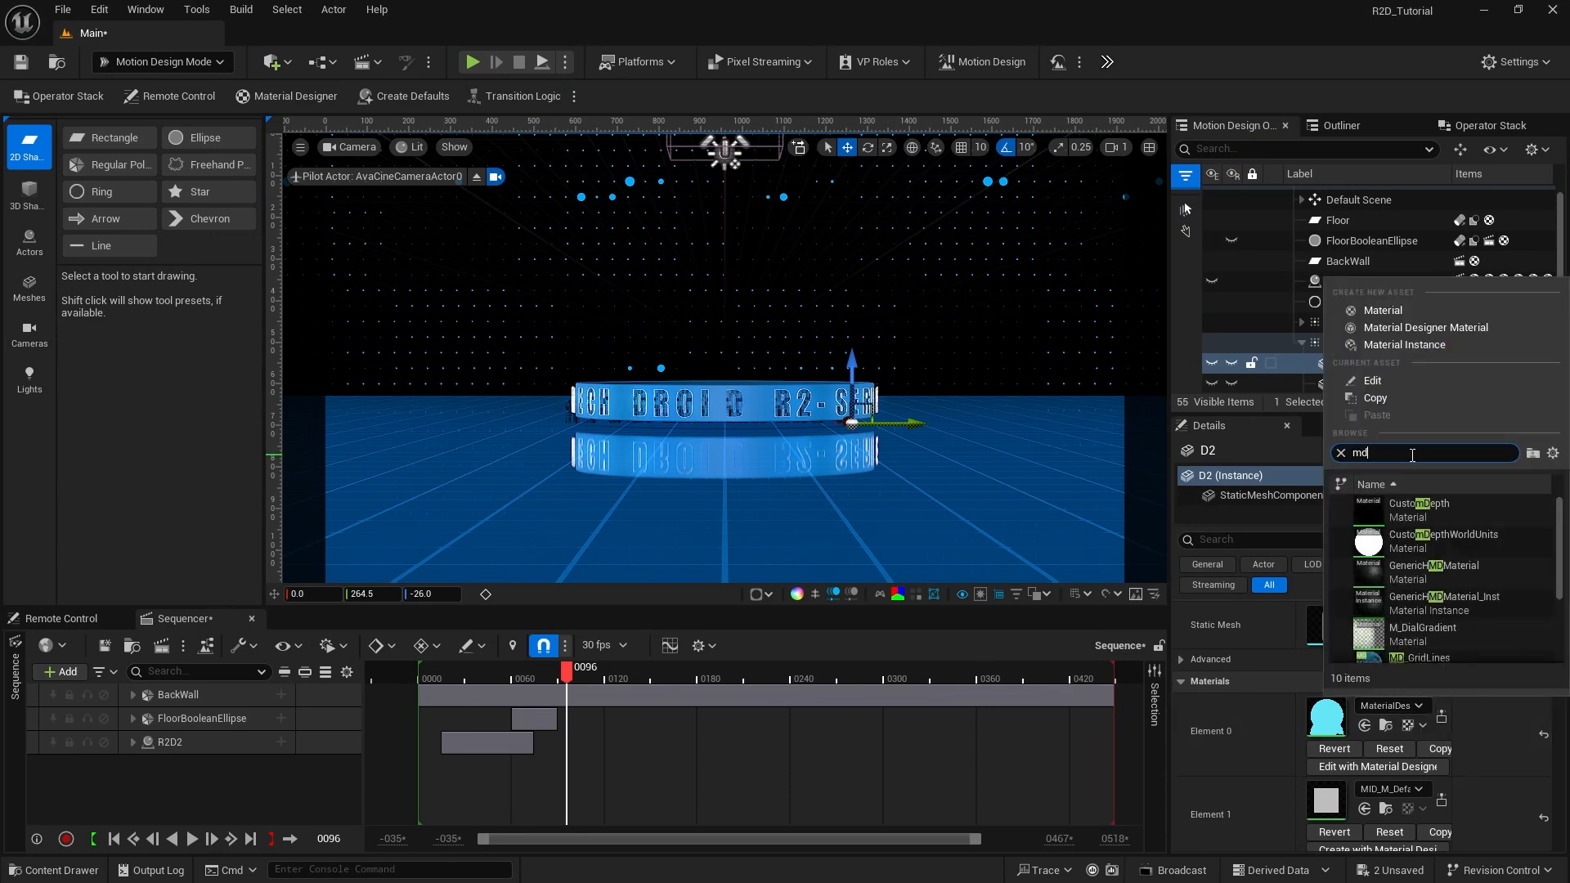
pyautogui.write('_te')
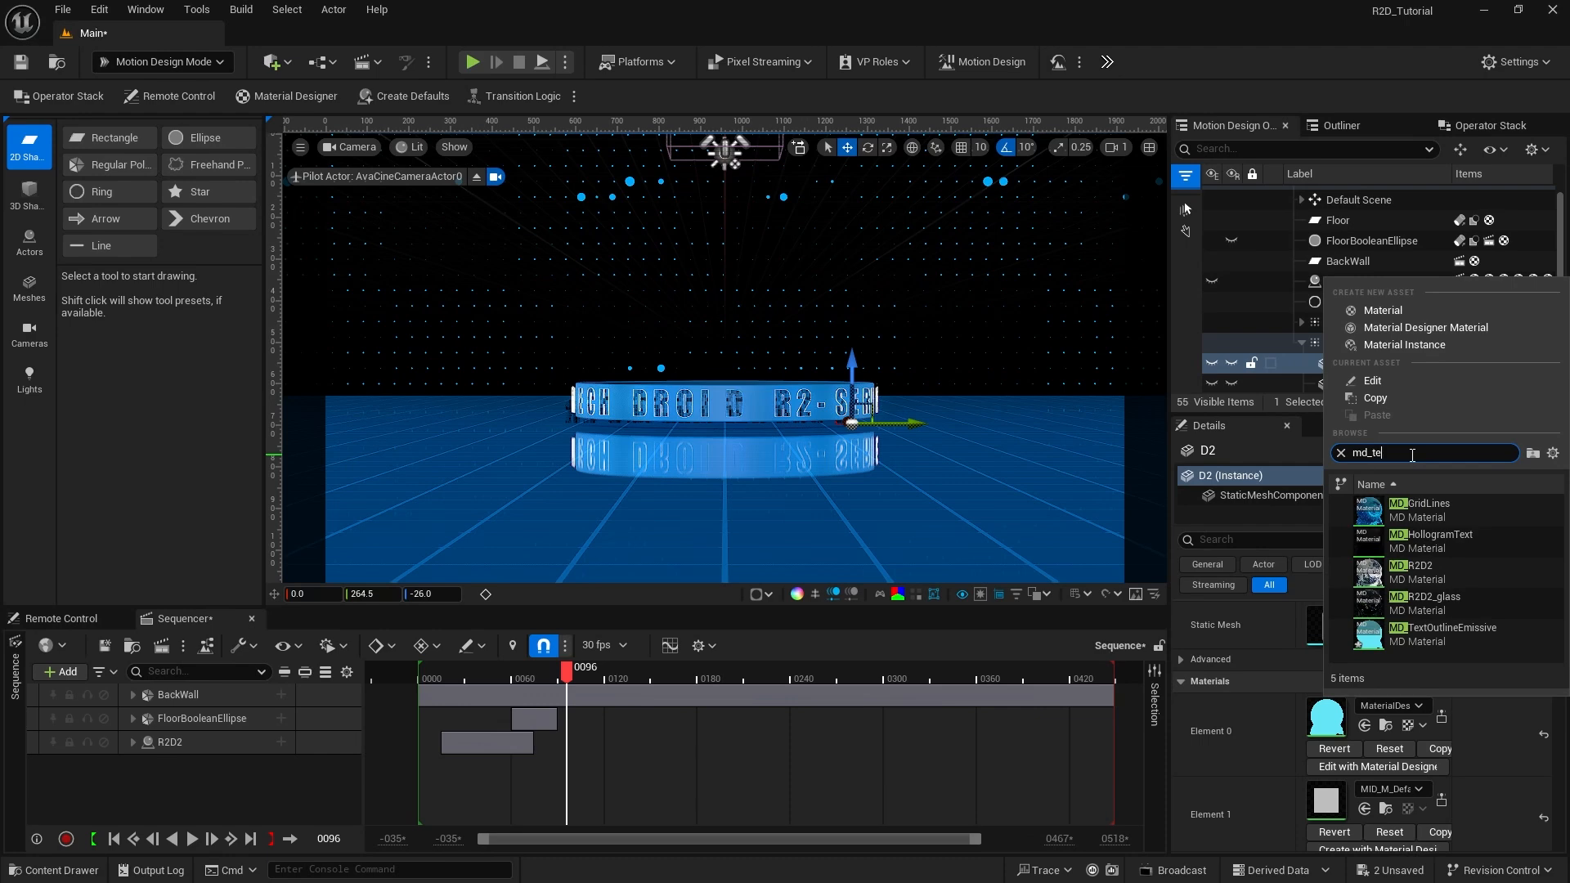
pyautogui.write('xt')
pyautogui.click(1442, 508)
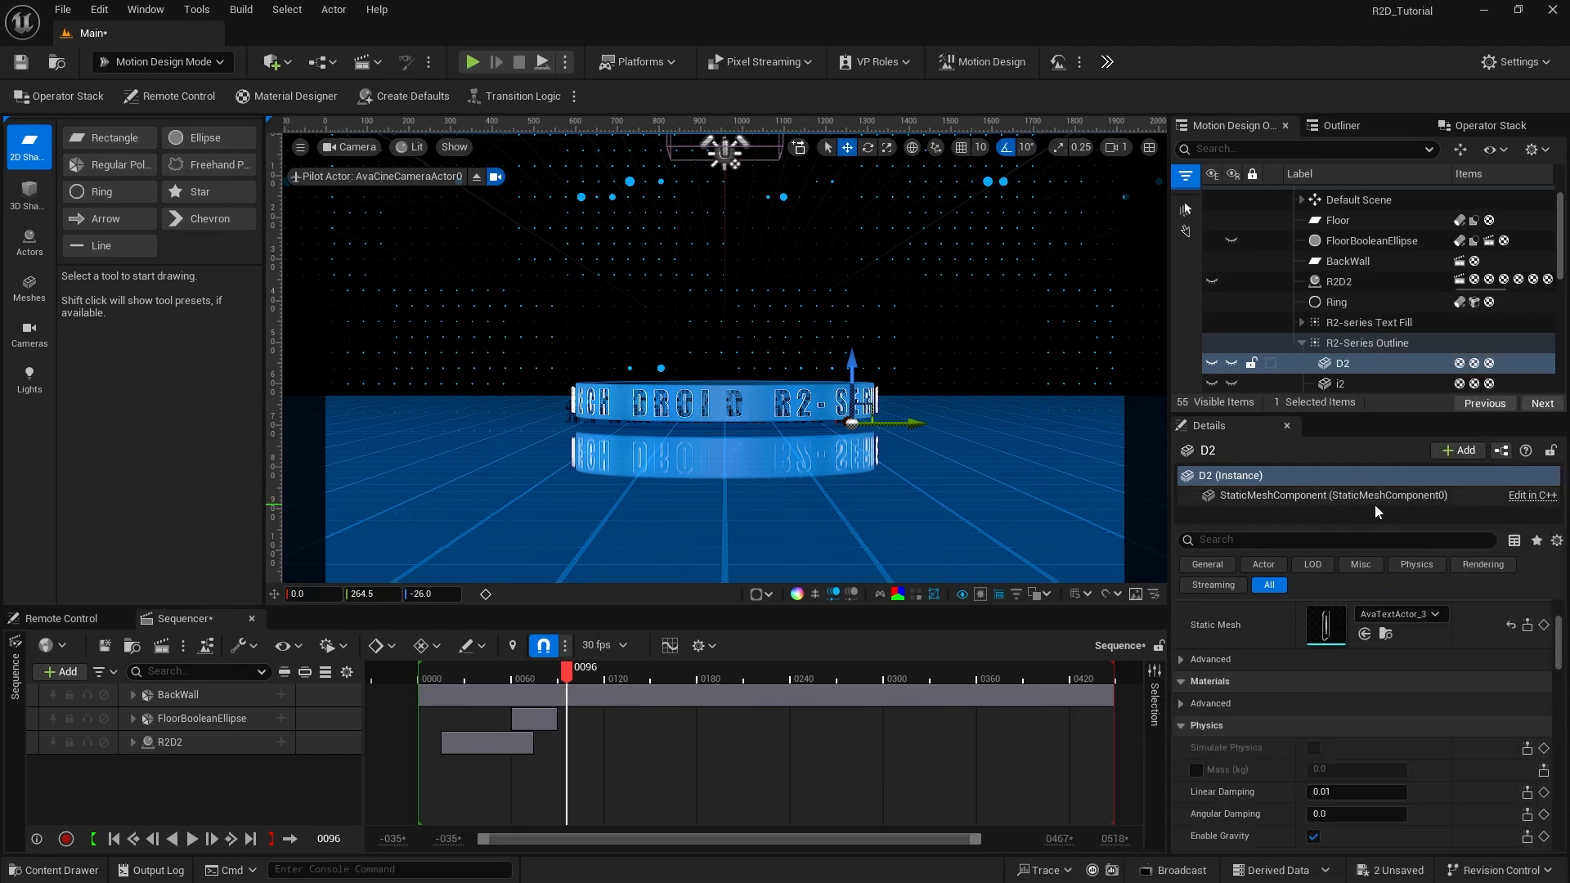
# Step: Assign the MD_TextOutlineEmissive material to Element 1 of the outline letter D2
pyautogui.click(1390, 789)
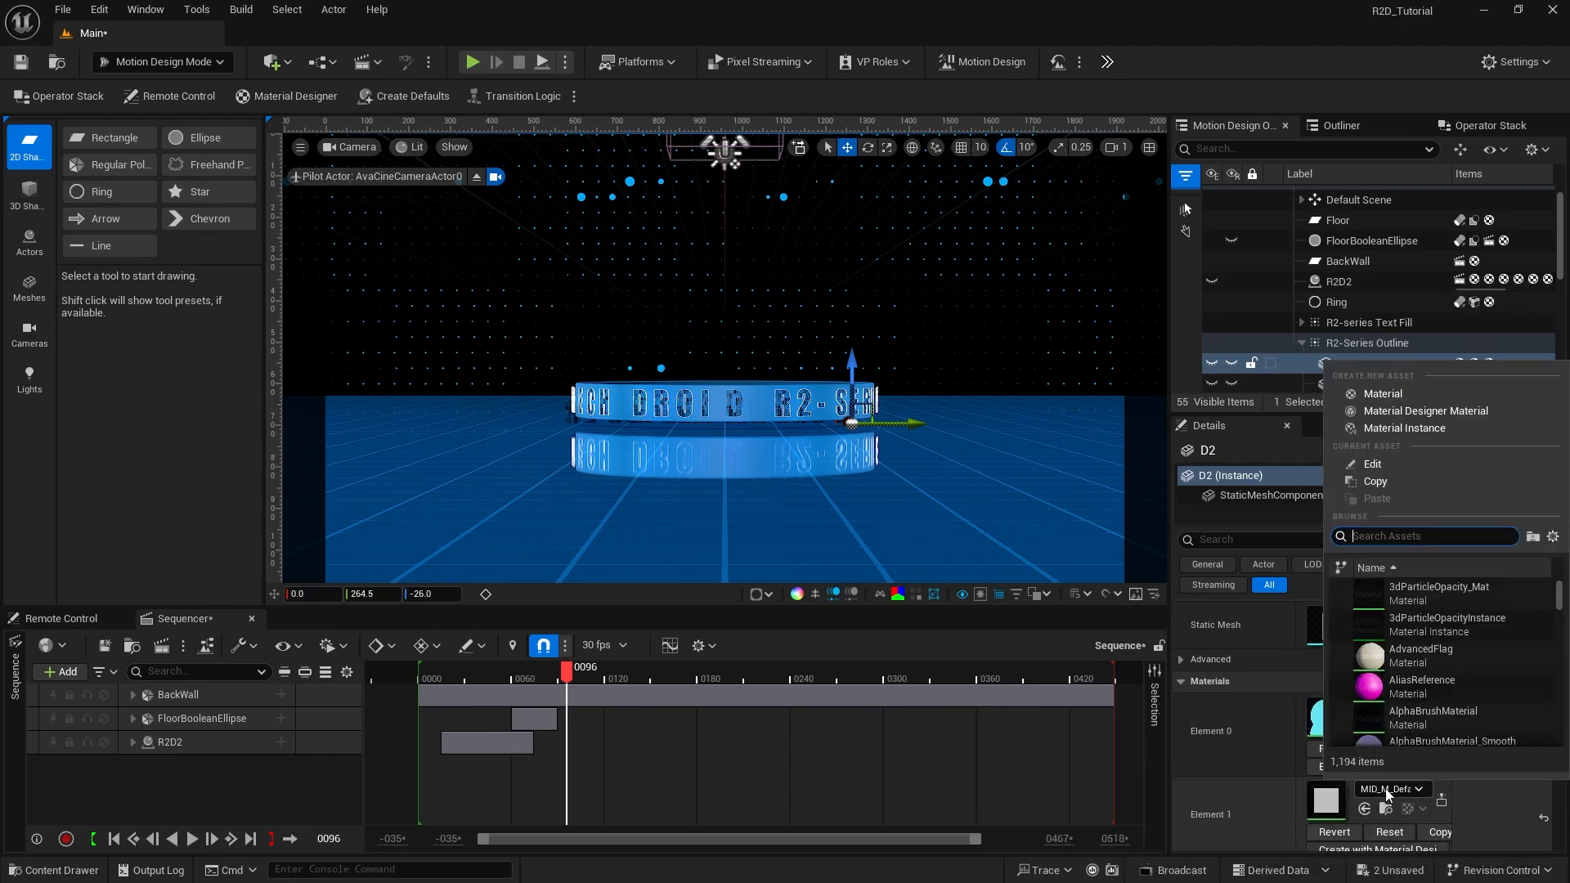
pyautogui.click(1377, 596)
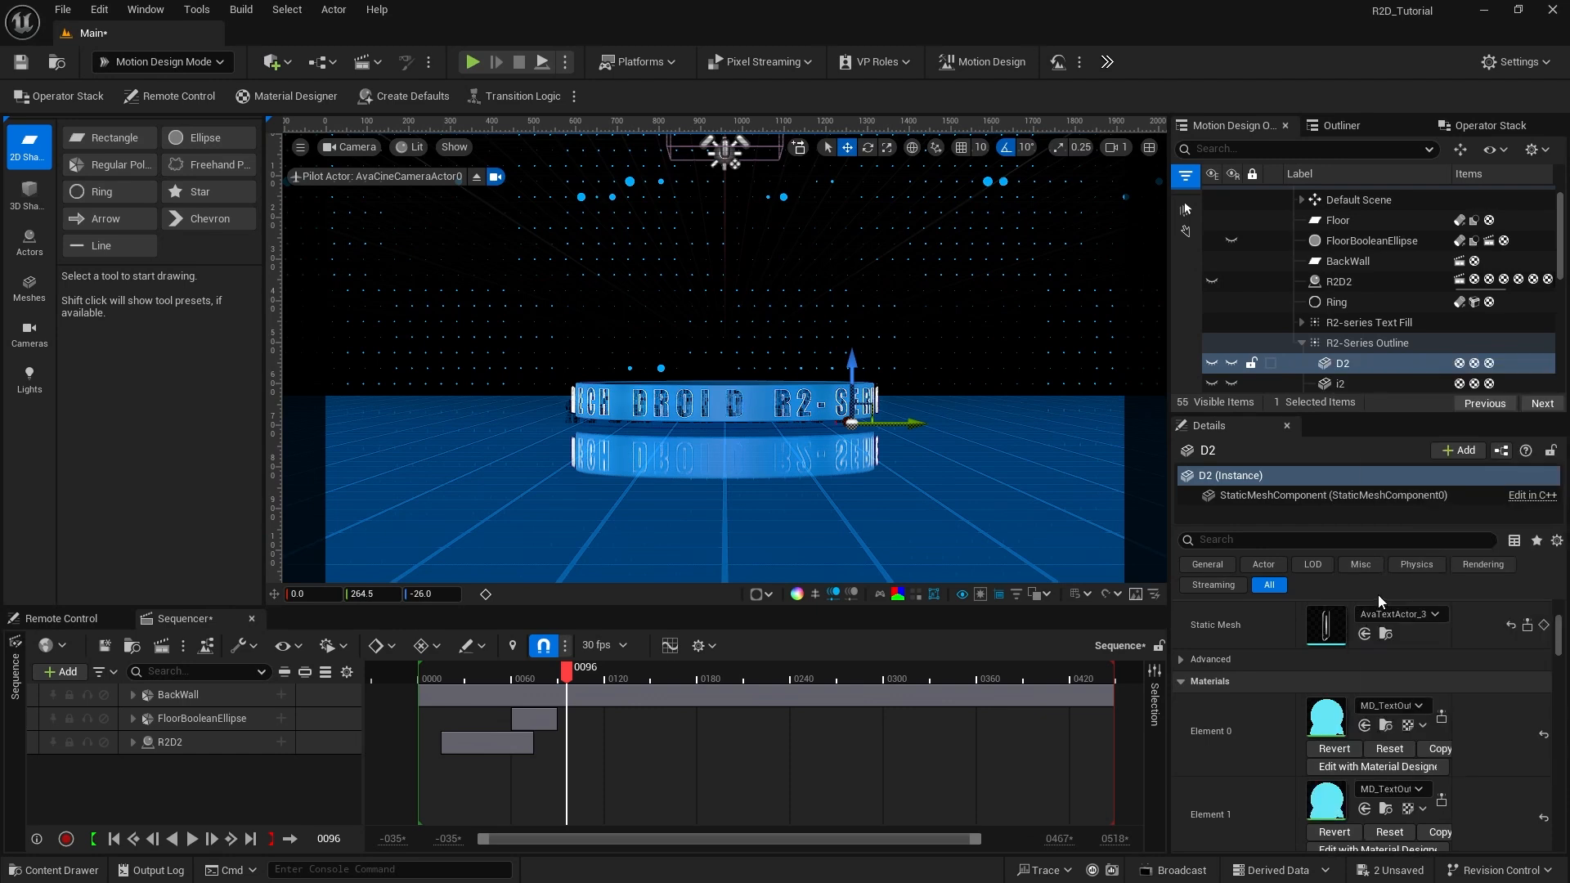
# Step: Assign MD_TextOutlineEmissive to Elements 0 through 3 of all outline letters from i2 to R1, leaving out Null Actor9 and Null Actor8
pyautogui.click(1329, 385)
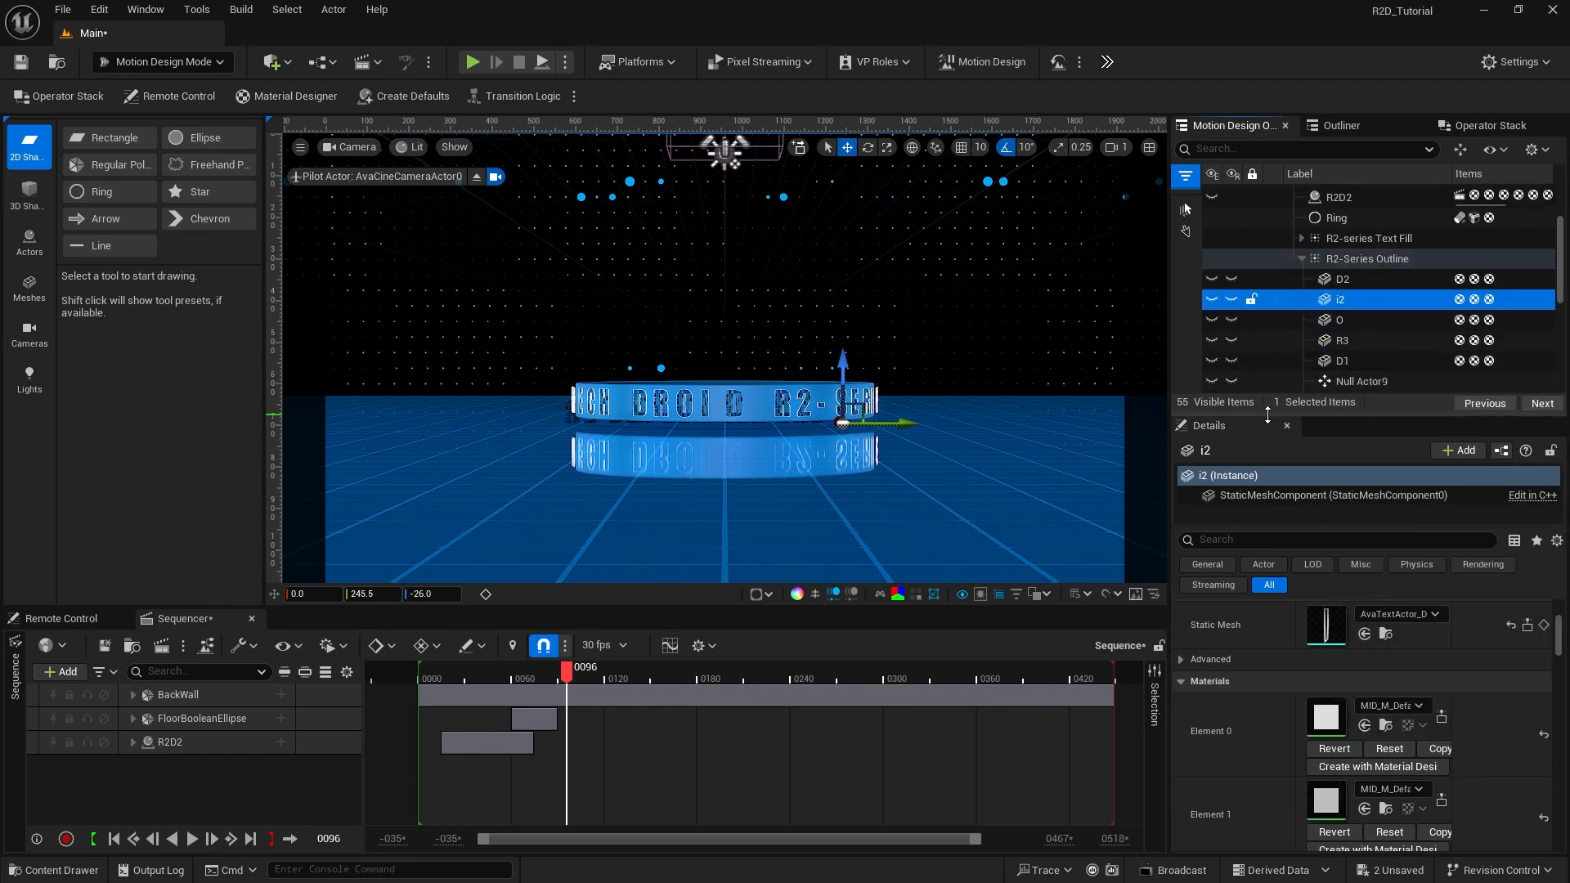
pyautogui.moveTo(1274, 414); pyautogui.dragTo(1254, 779)
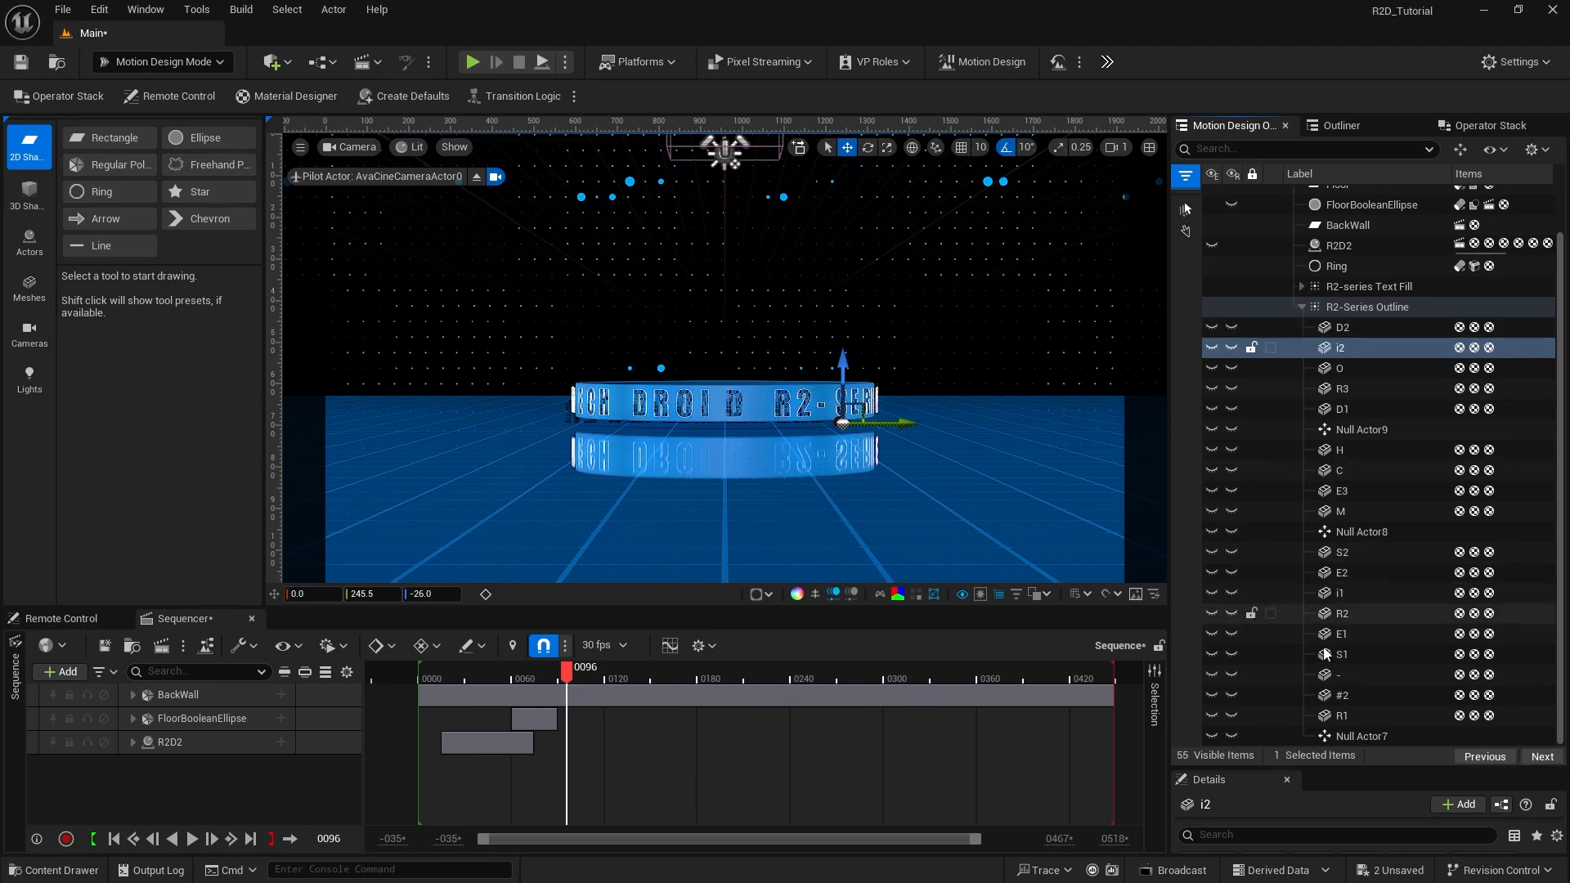
pyautogui.keyDown('shift'); pyautogui.click(1338, 717); pyautogui.keyUp('shift')
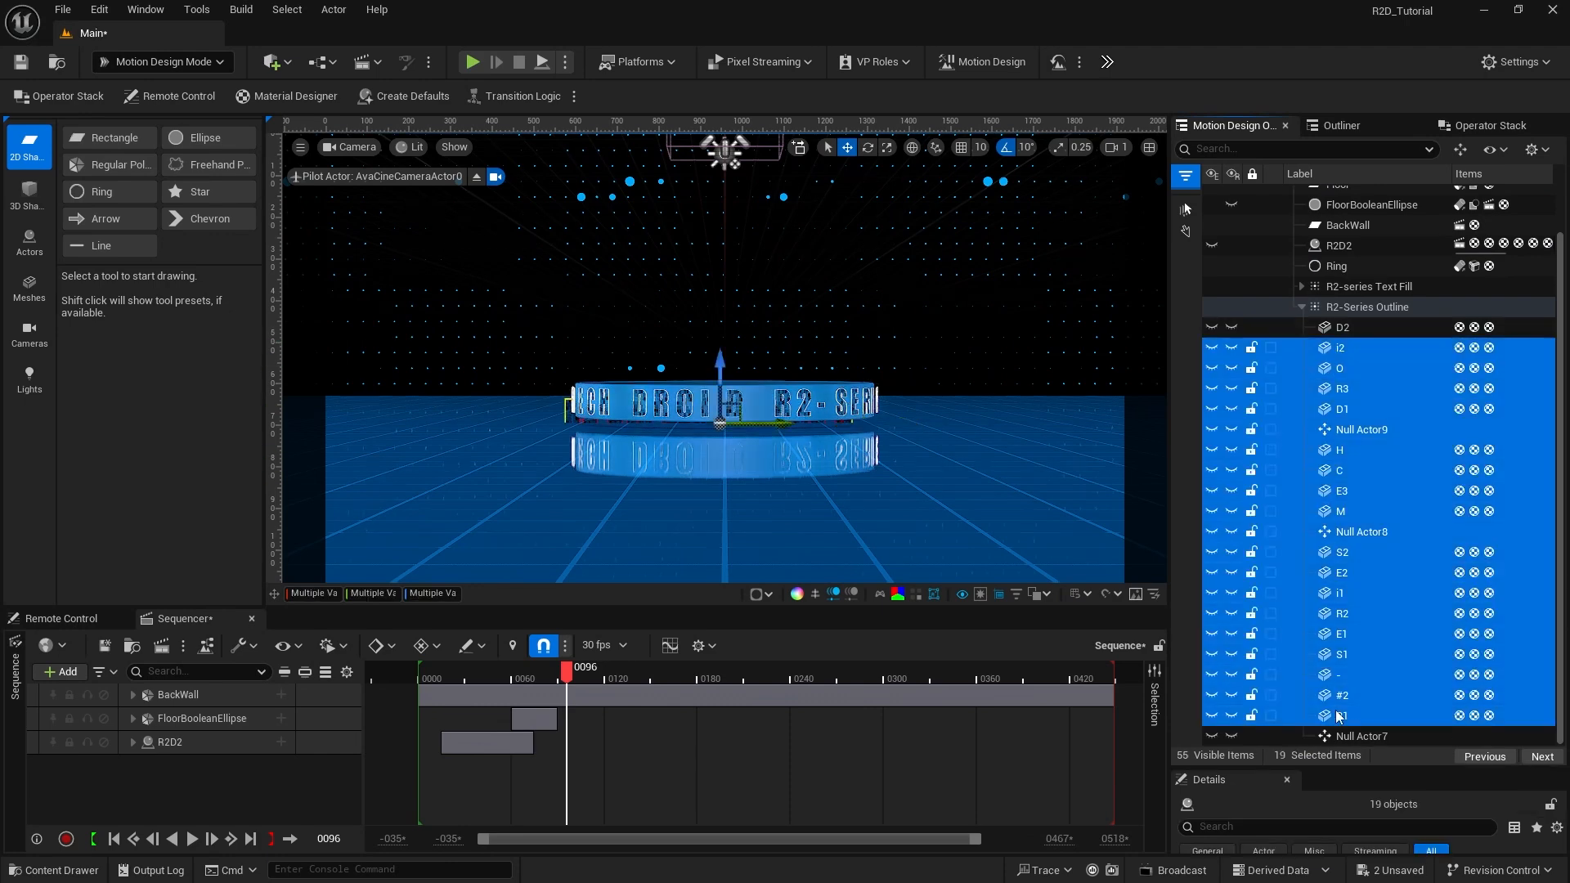
pyautogui.keyDown('ctrl'); pyautogui.click(1362, 427); pyautogui.keyUp('ctrl')
pyautogui.keyDown('ctrl'); pyautogui.click(1367, 533); pyautogui.keyUp('ctrl')
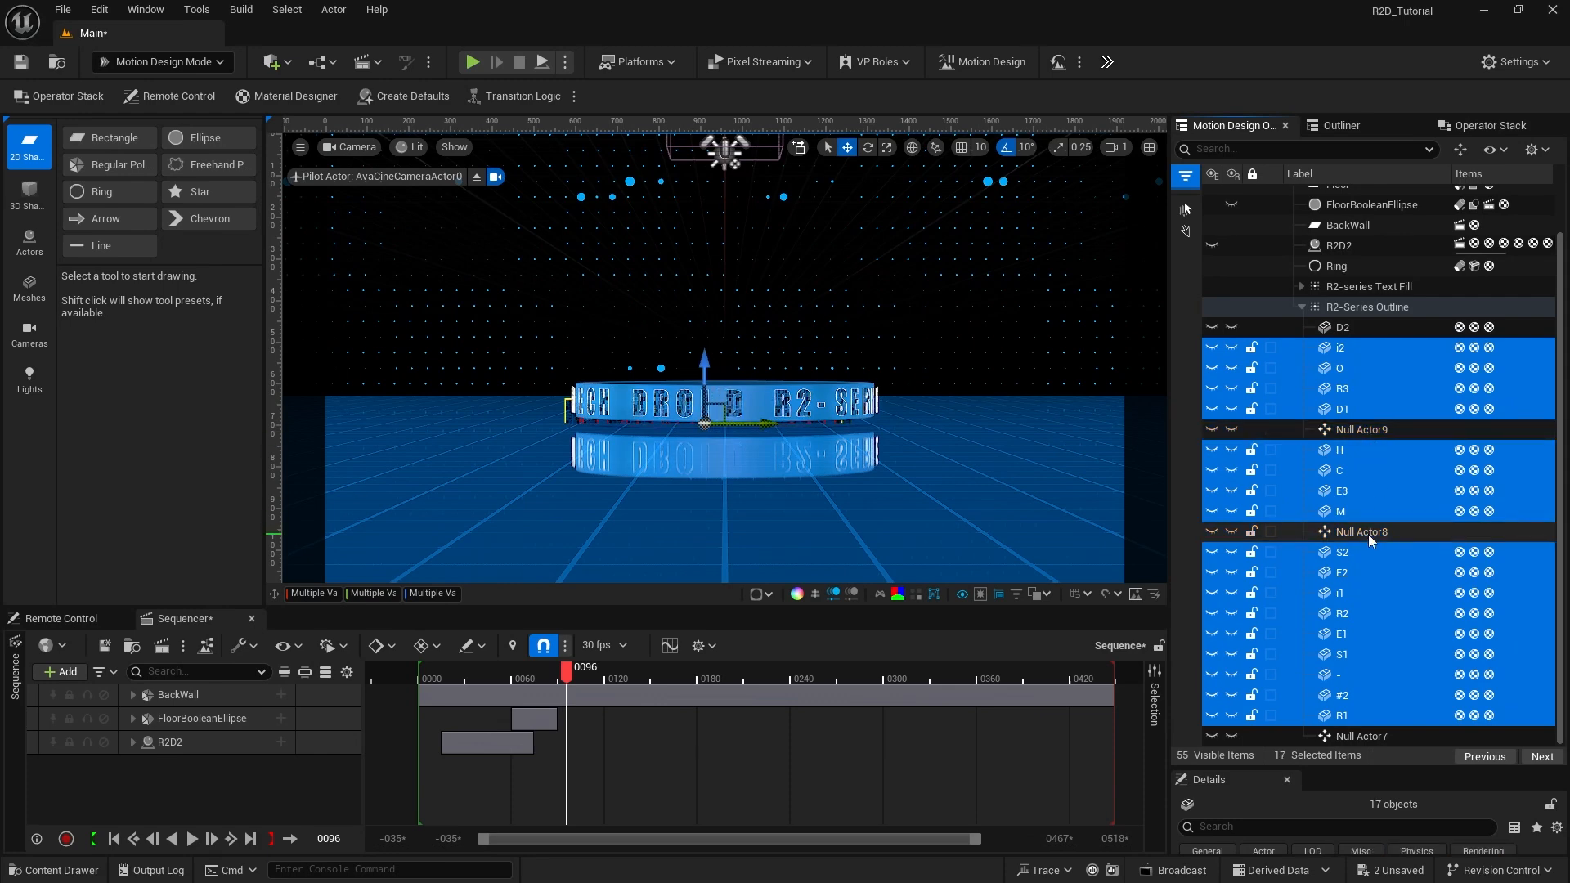
pyautogui.moveTo(1272, 770); pyautogui.dragTo(1280, 402)
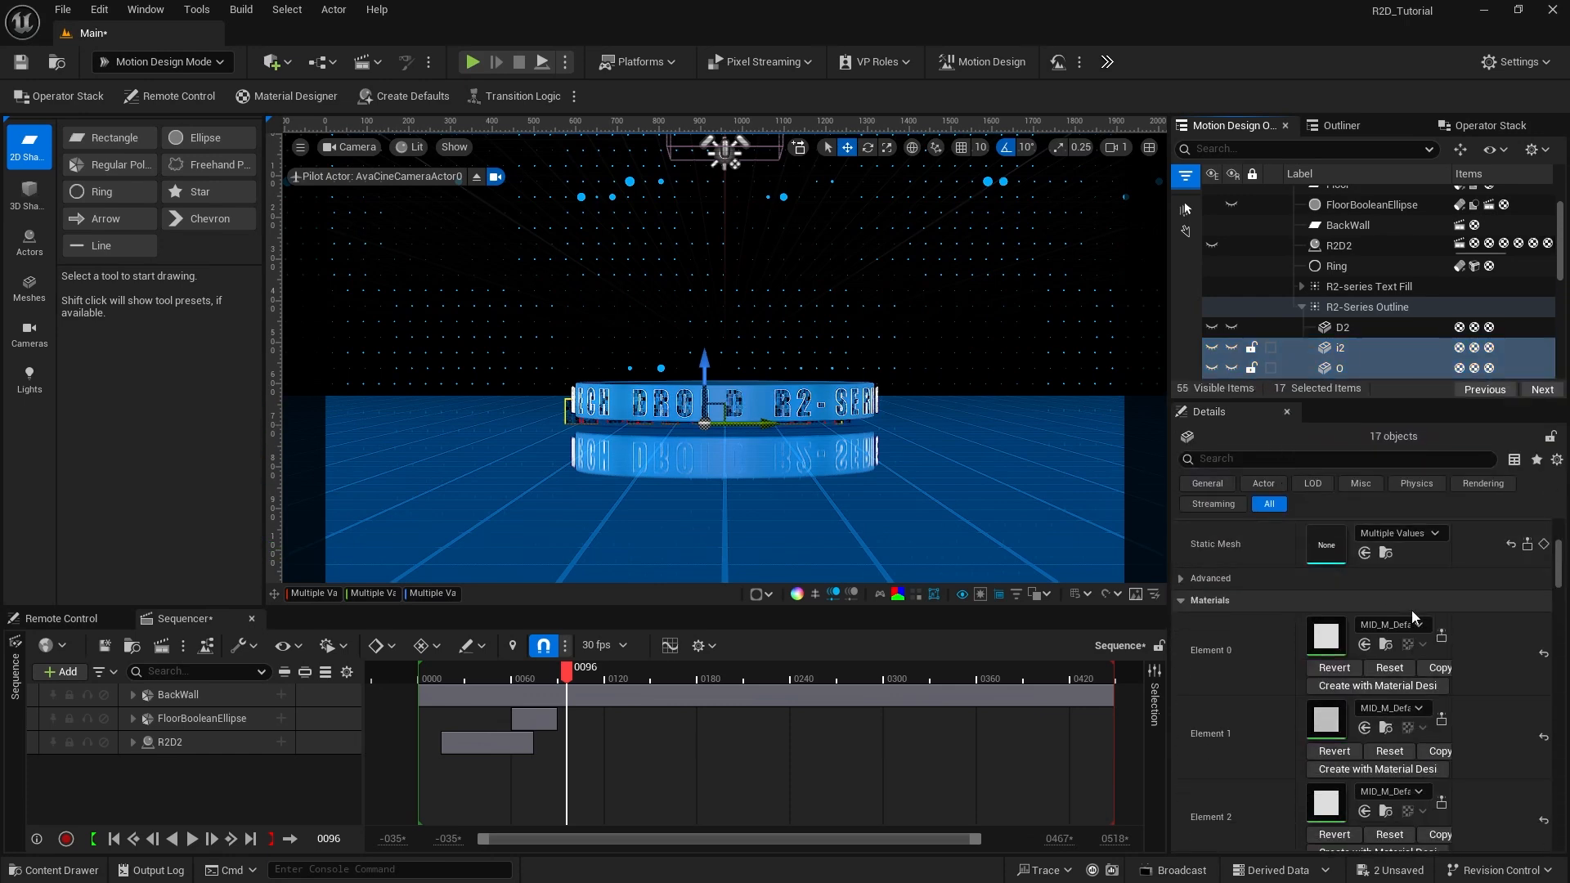
pyautogui.scroll(-3, 1472, 617)
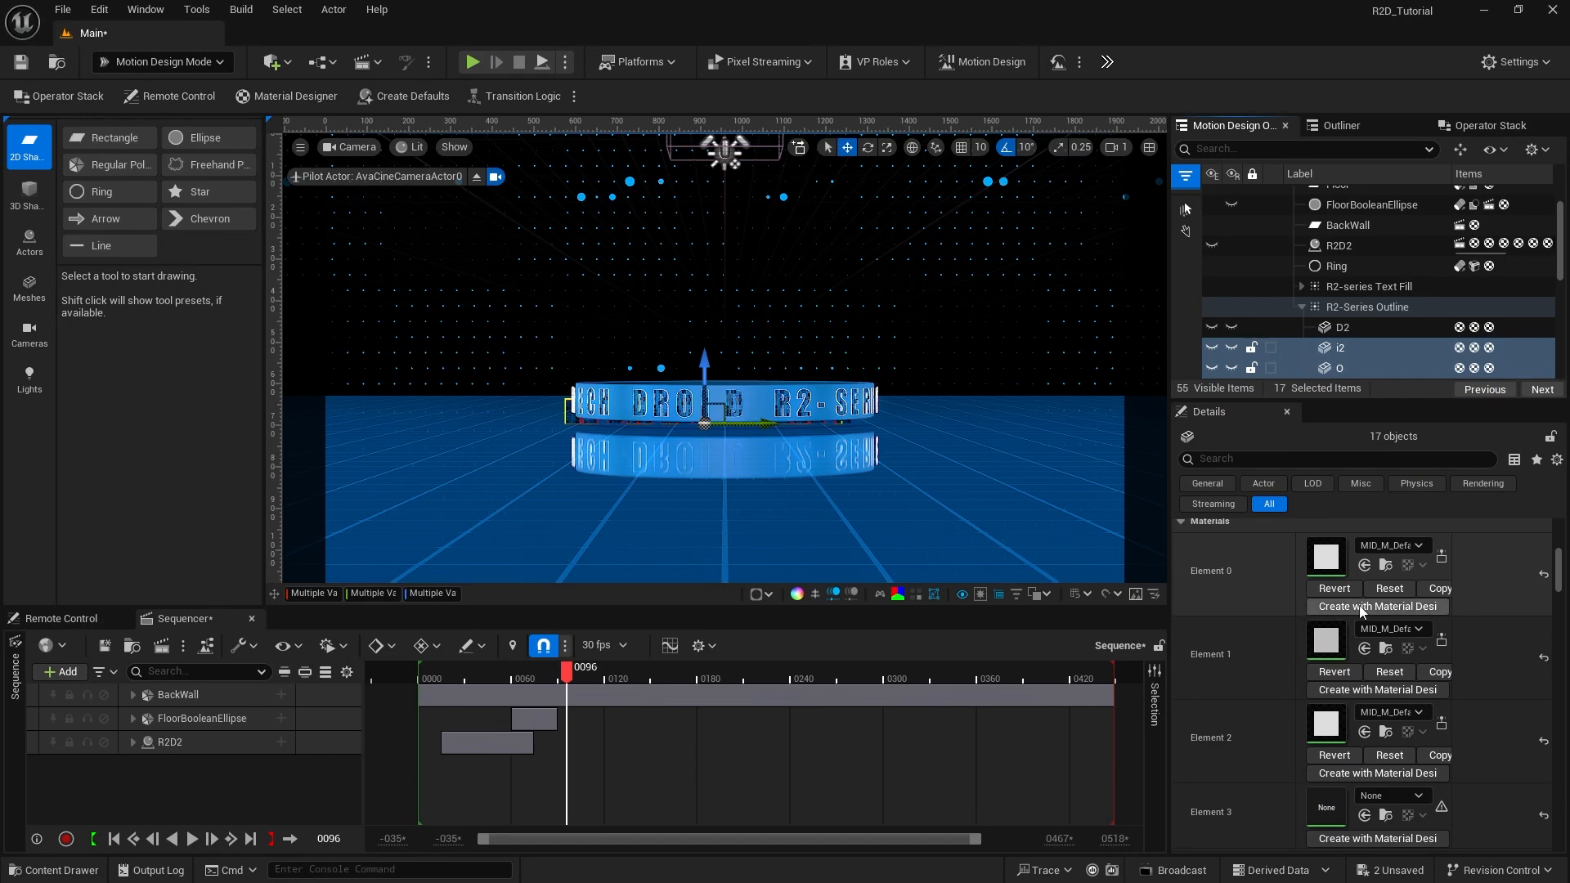
pyautogui.click(74, 871)
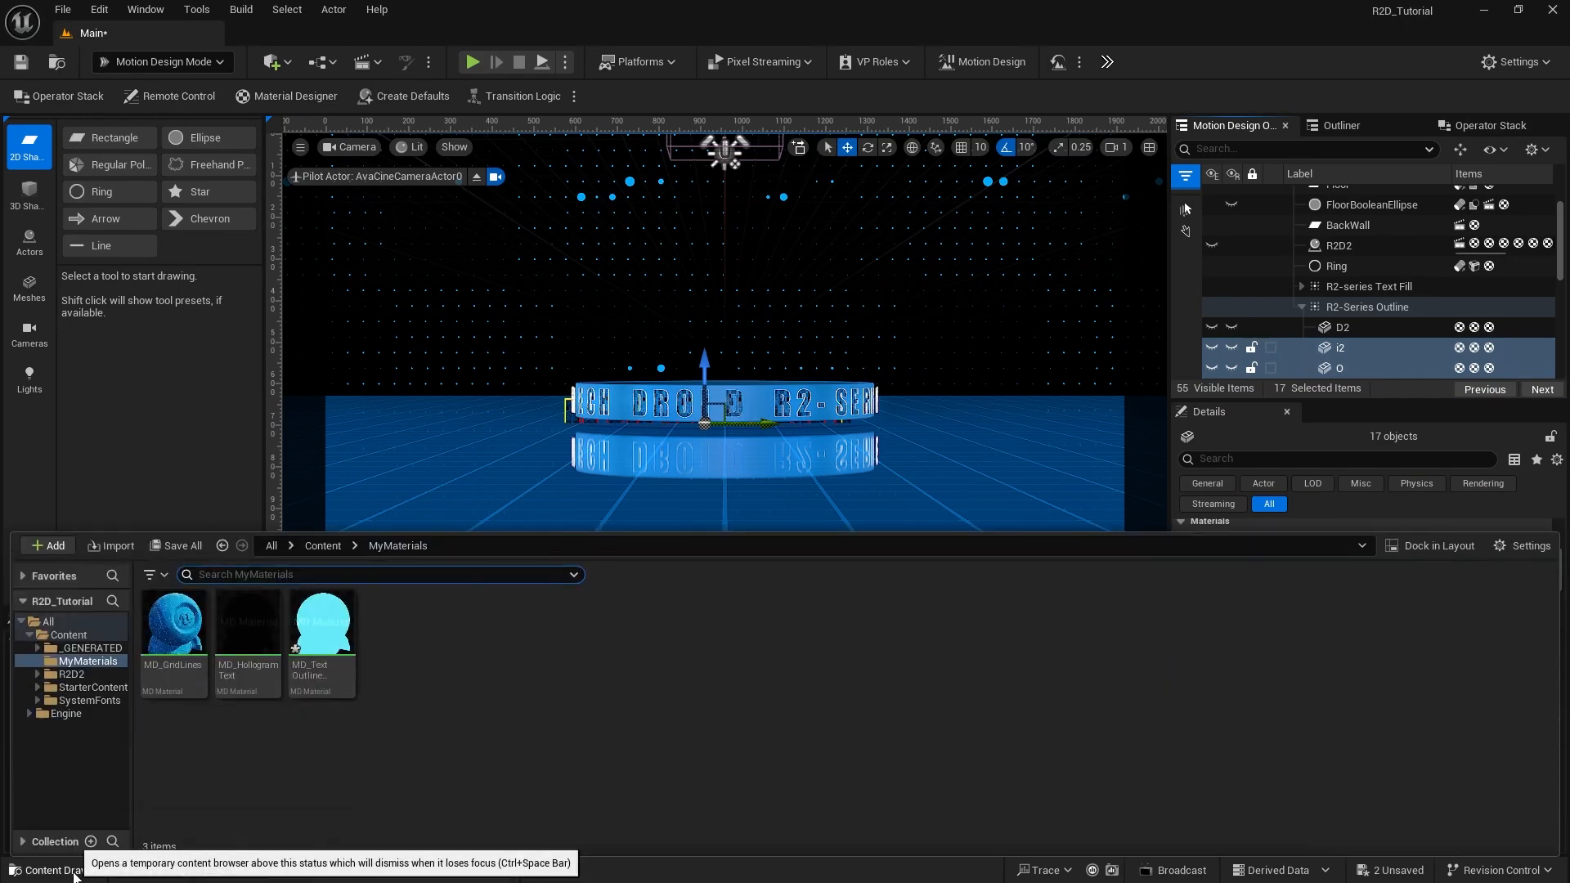
pyautogui.click(319, 638)
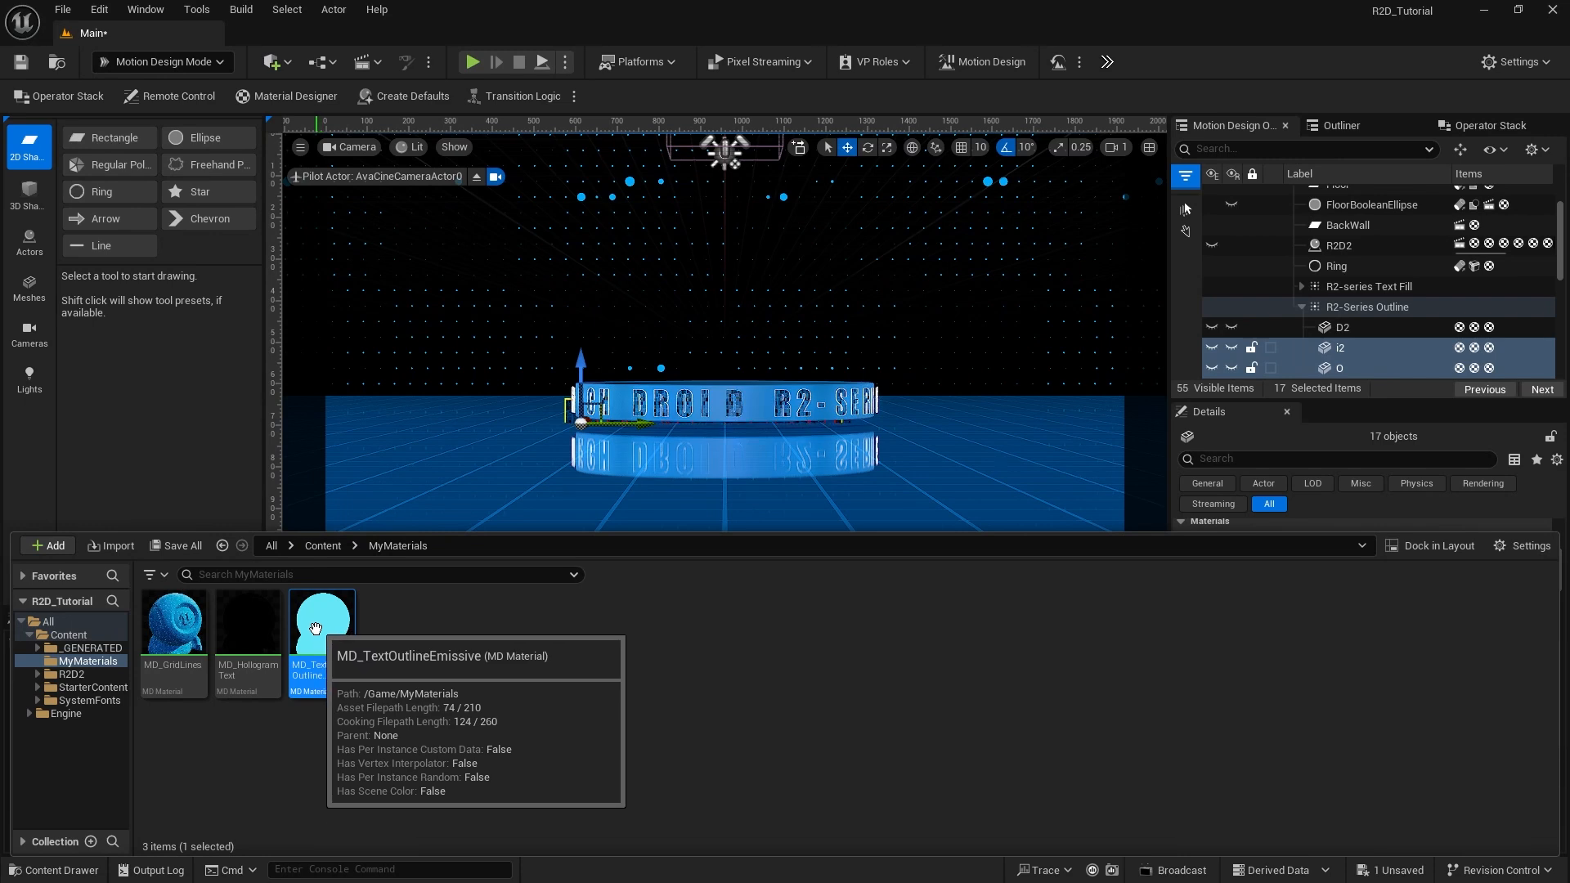
pyautogui.click(81, 873)
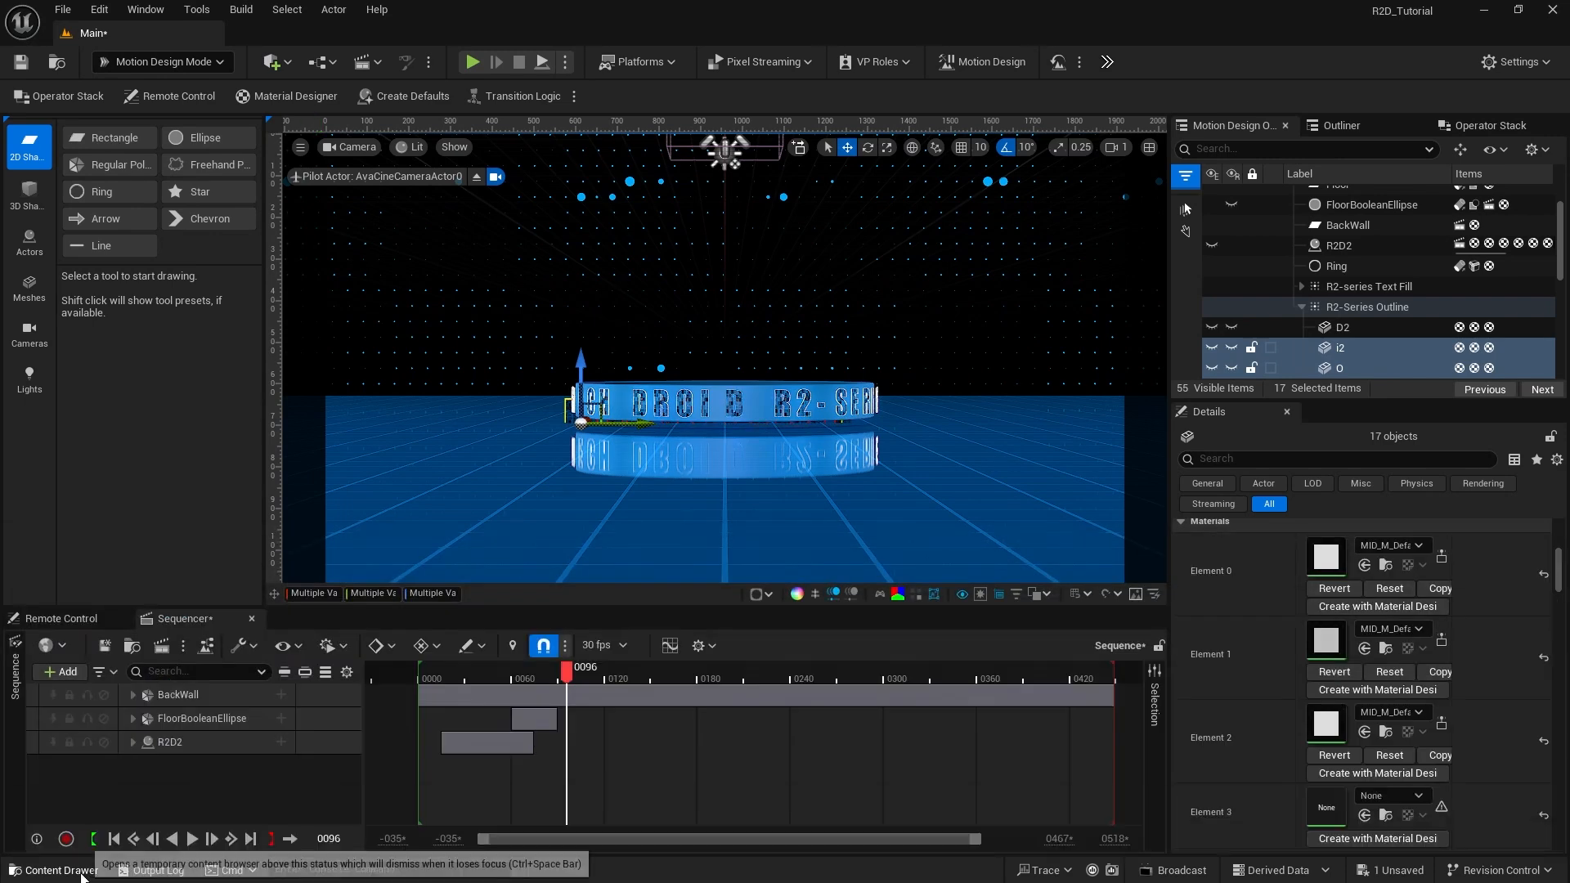
pyautogui.click(1365, 565)
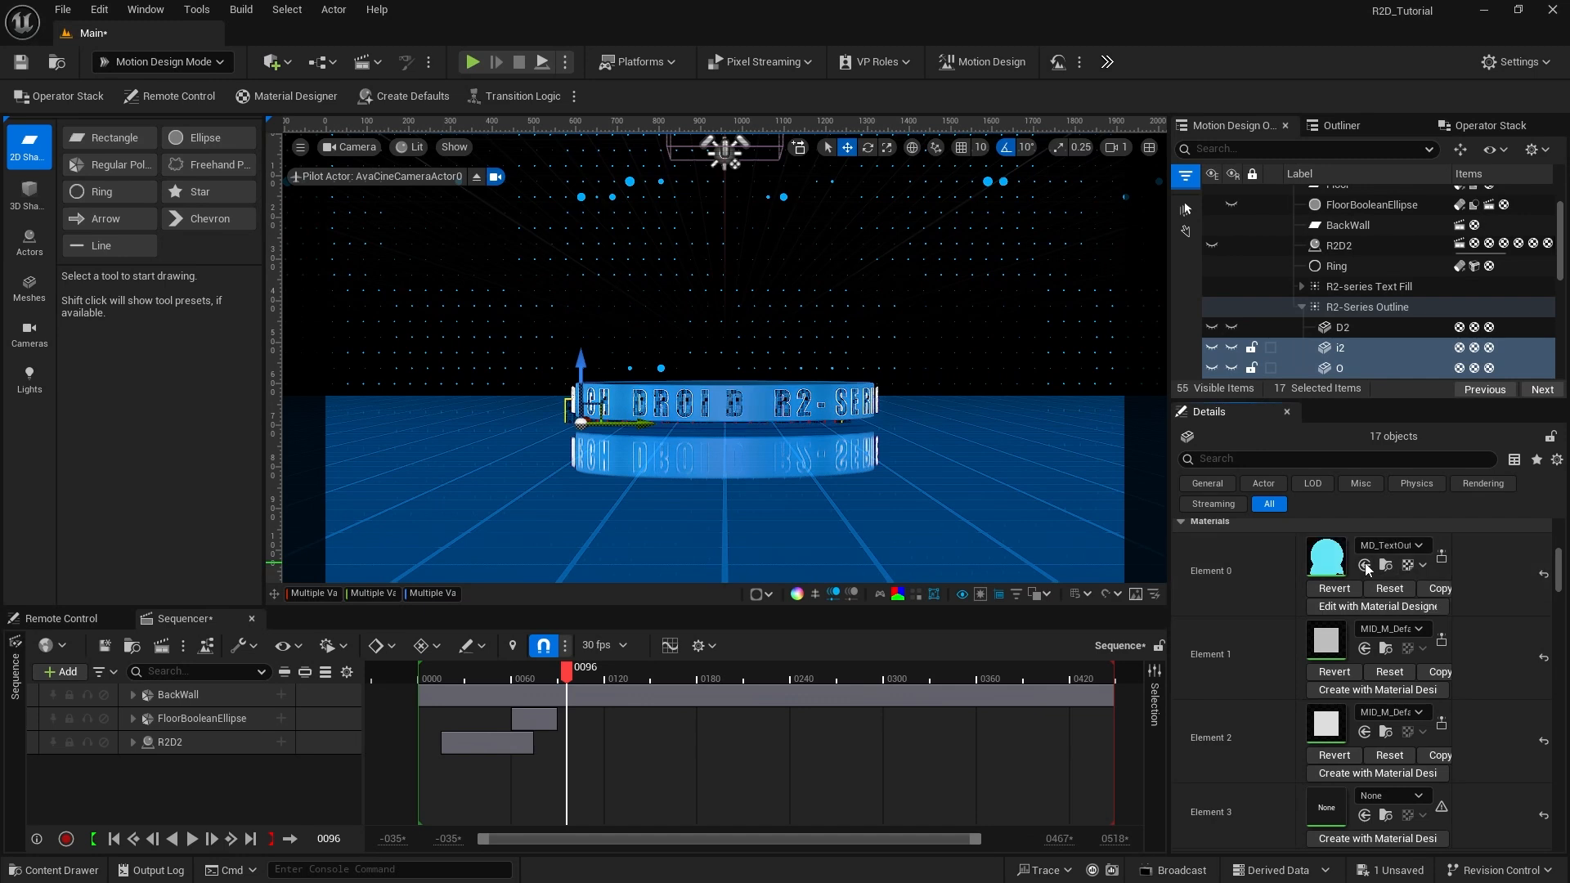
pyautogui.click(1365, 648)
pyautogui.click(1365, 732)
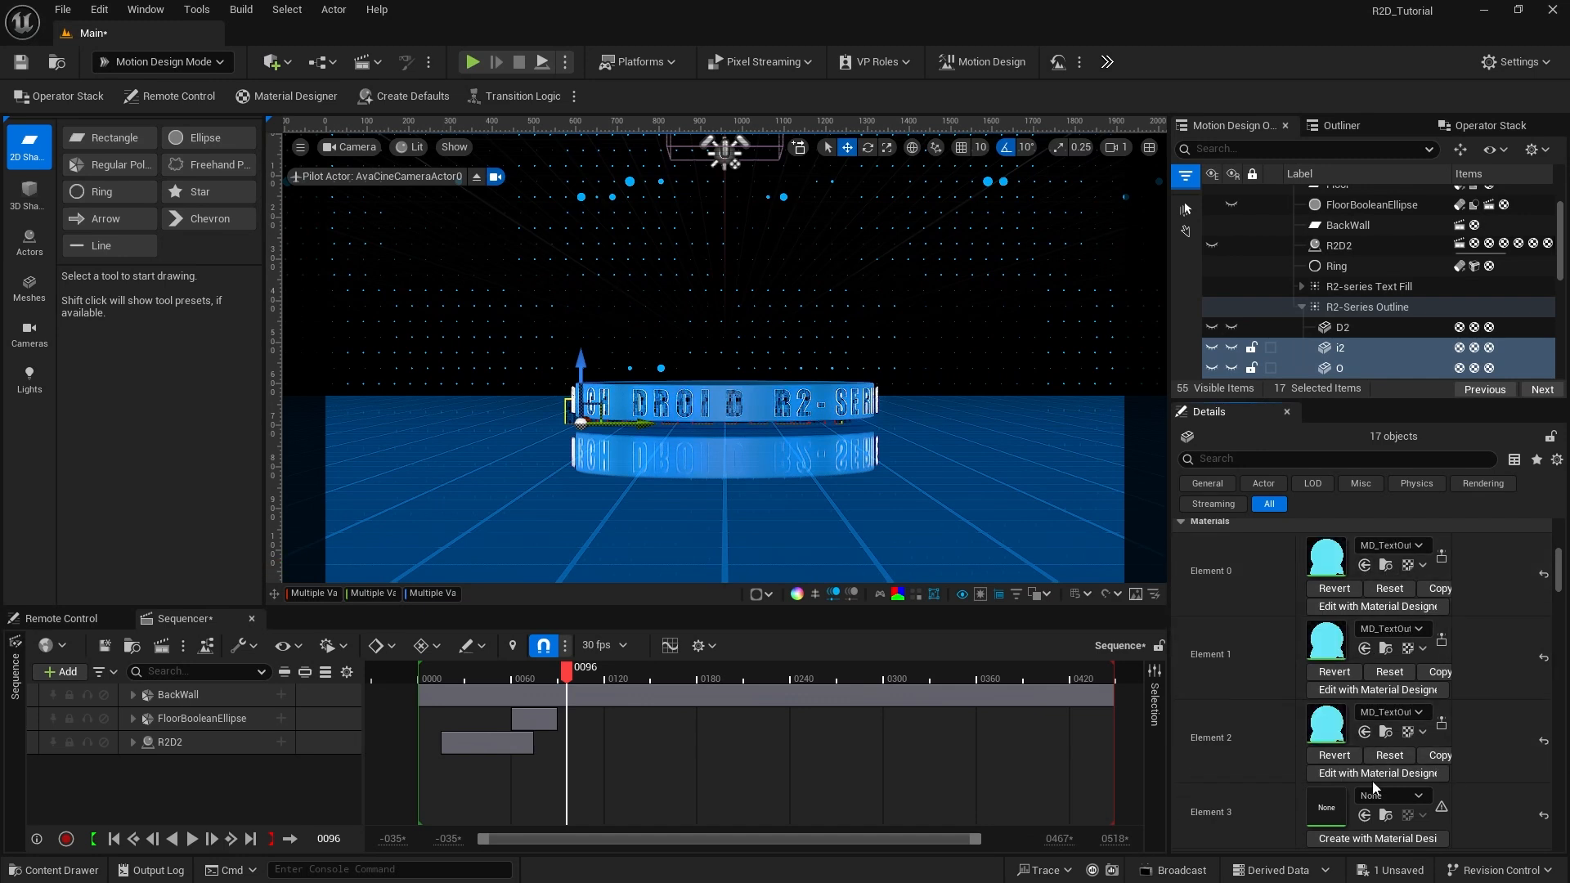
pyautogui.click(1366, 815)
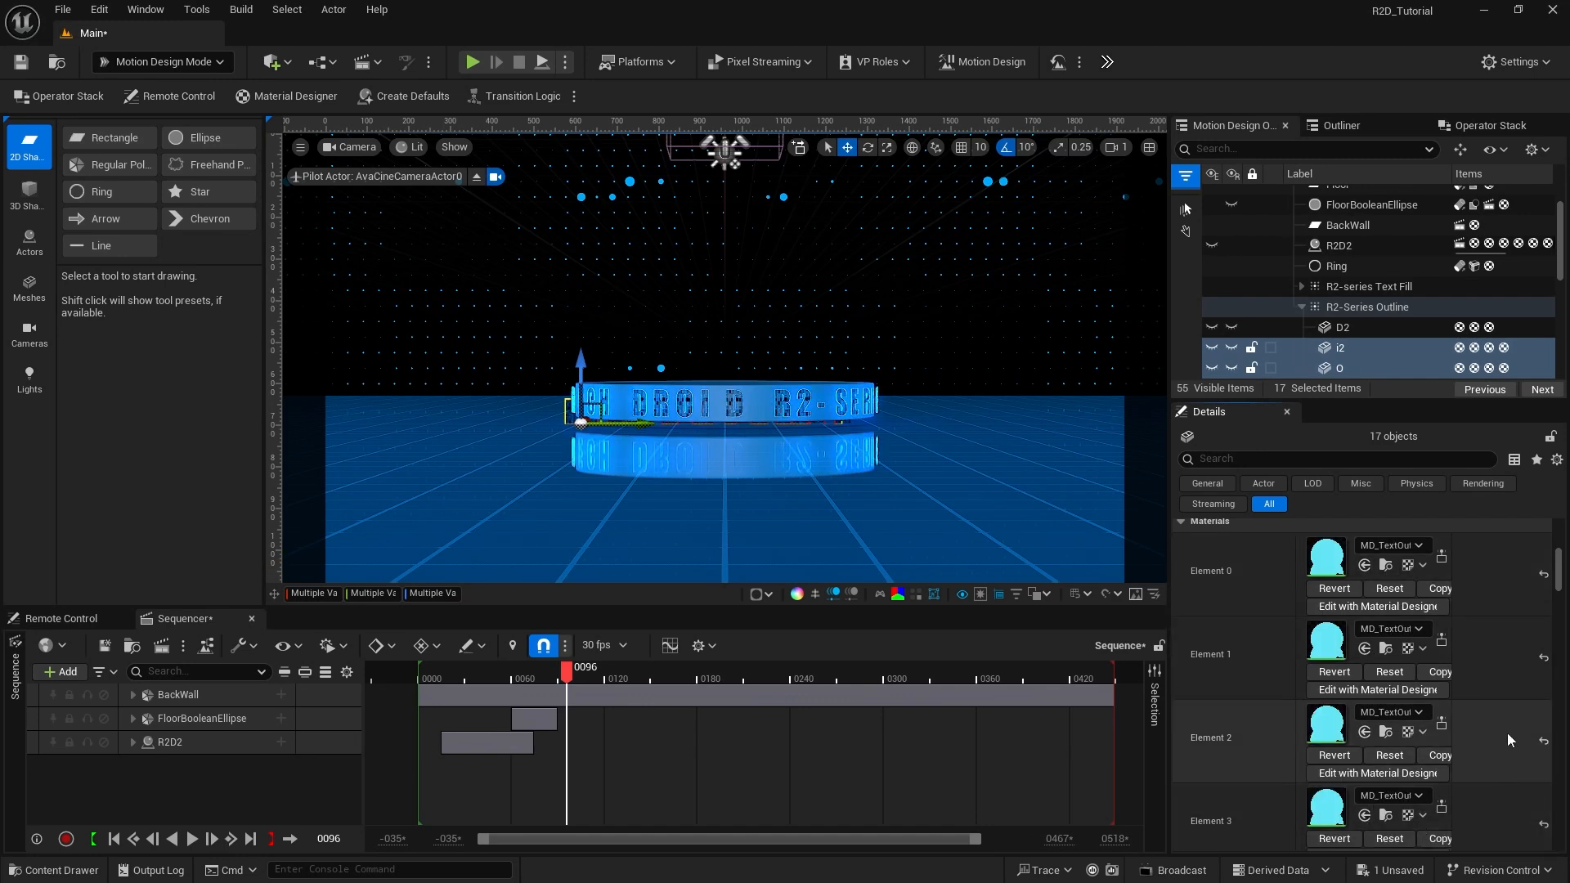
pyautogui.scroll(-3, 1491, 666)
pyautogui.scroll(7, 1491, 666)
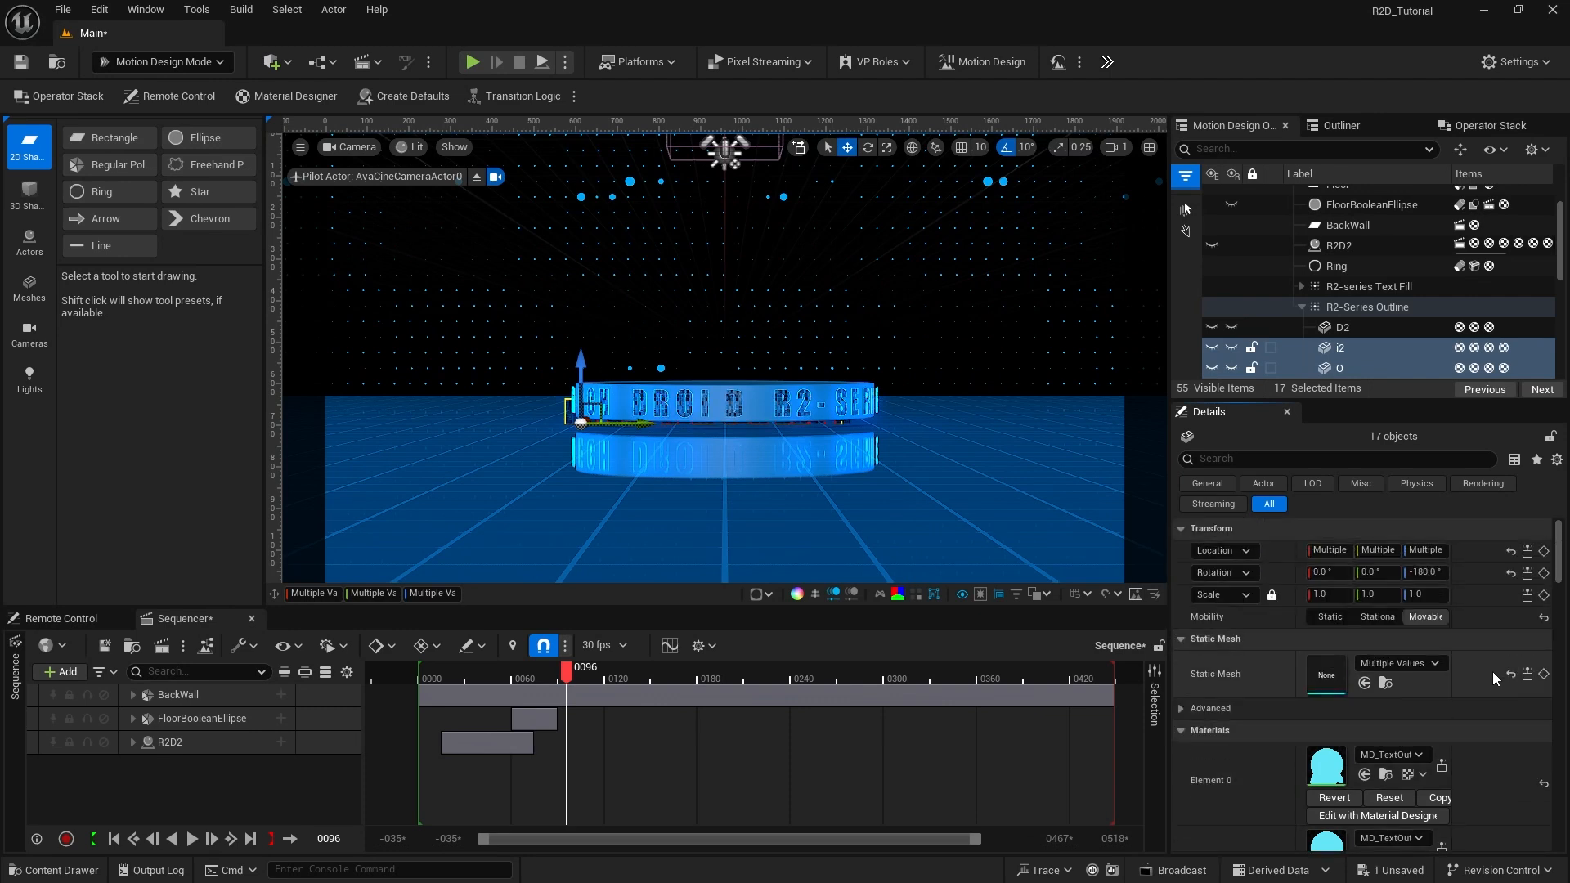
# Step: Collapse the R2-Series Outline group, make the R2D2 model visible in the scene again and clear the selection
pyautogui.click(1302, 306)
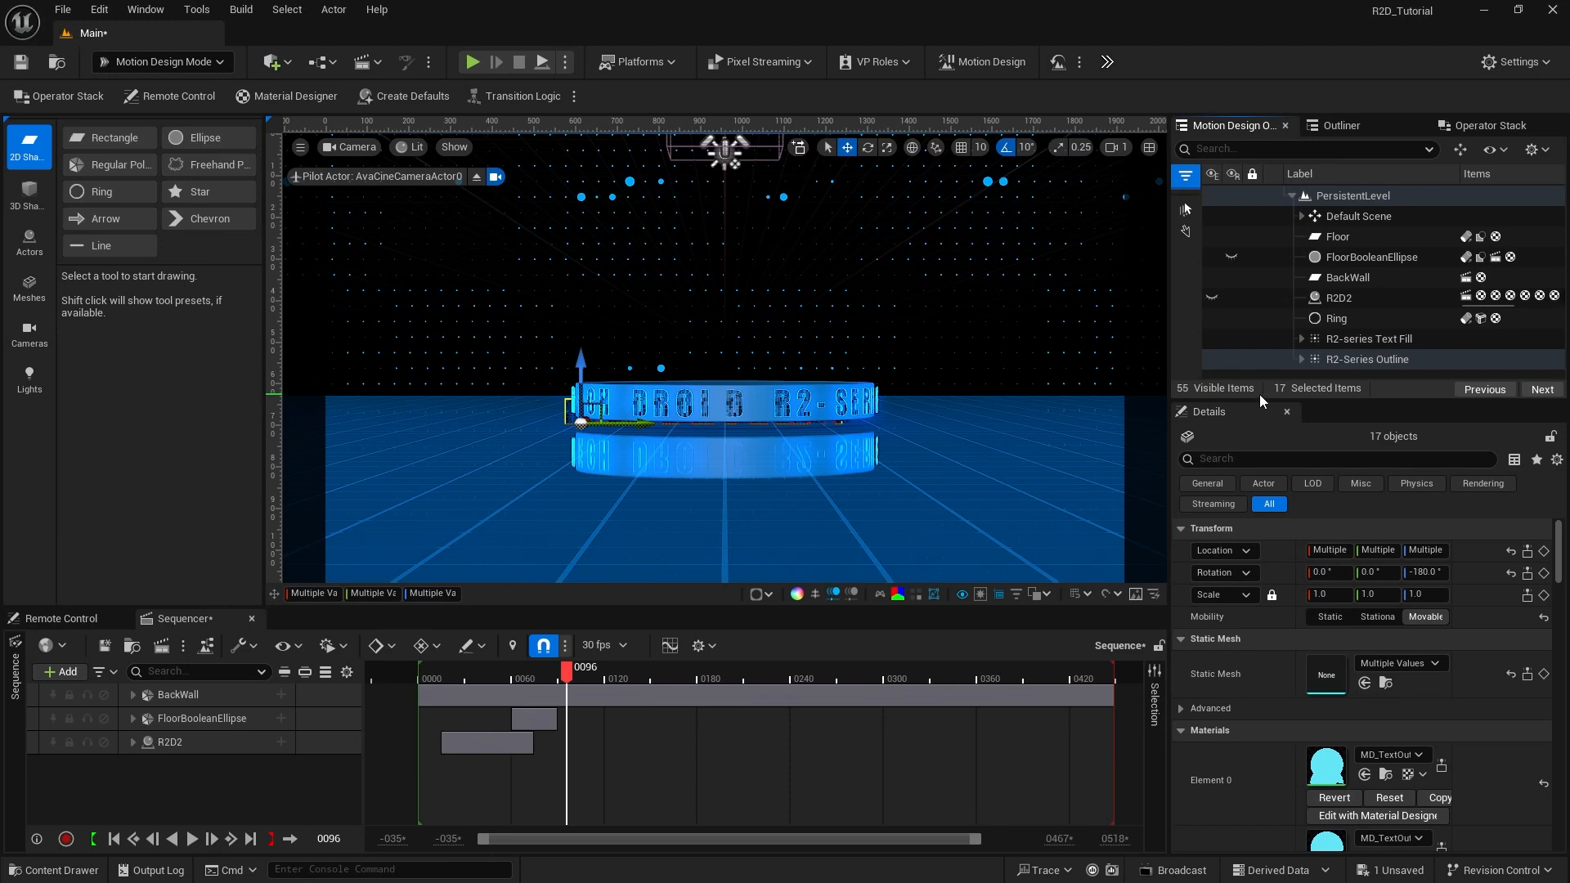
pyautogui.moveTo(1259, 400); pyautogui.dragTo(1258, 433)
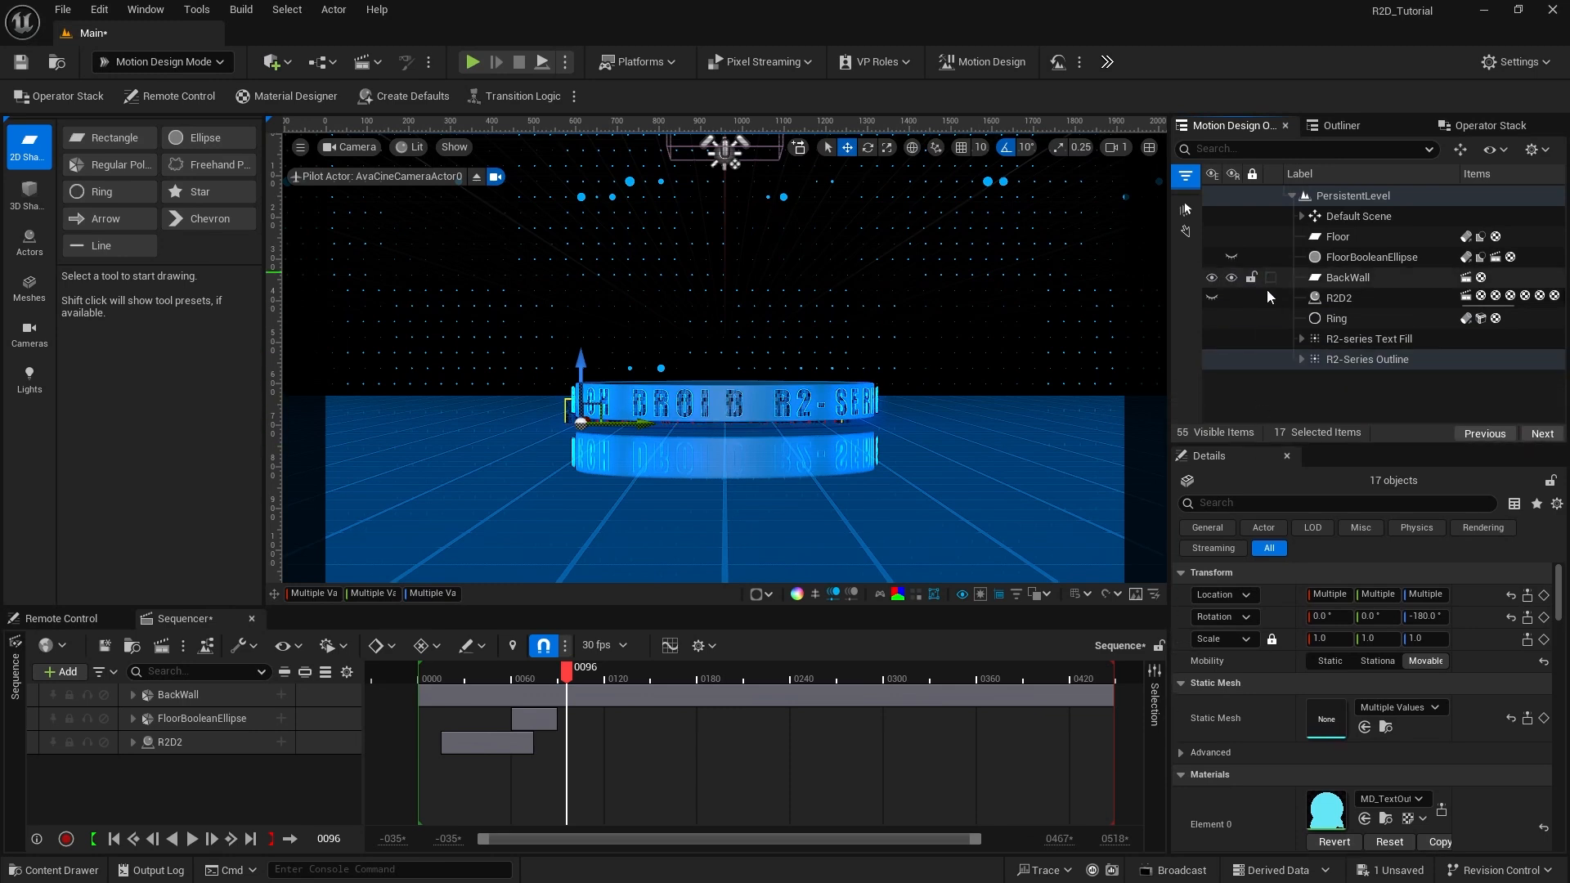
pyautogui.click(1211, 298)
pyautogui.click(1257, 400)
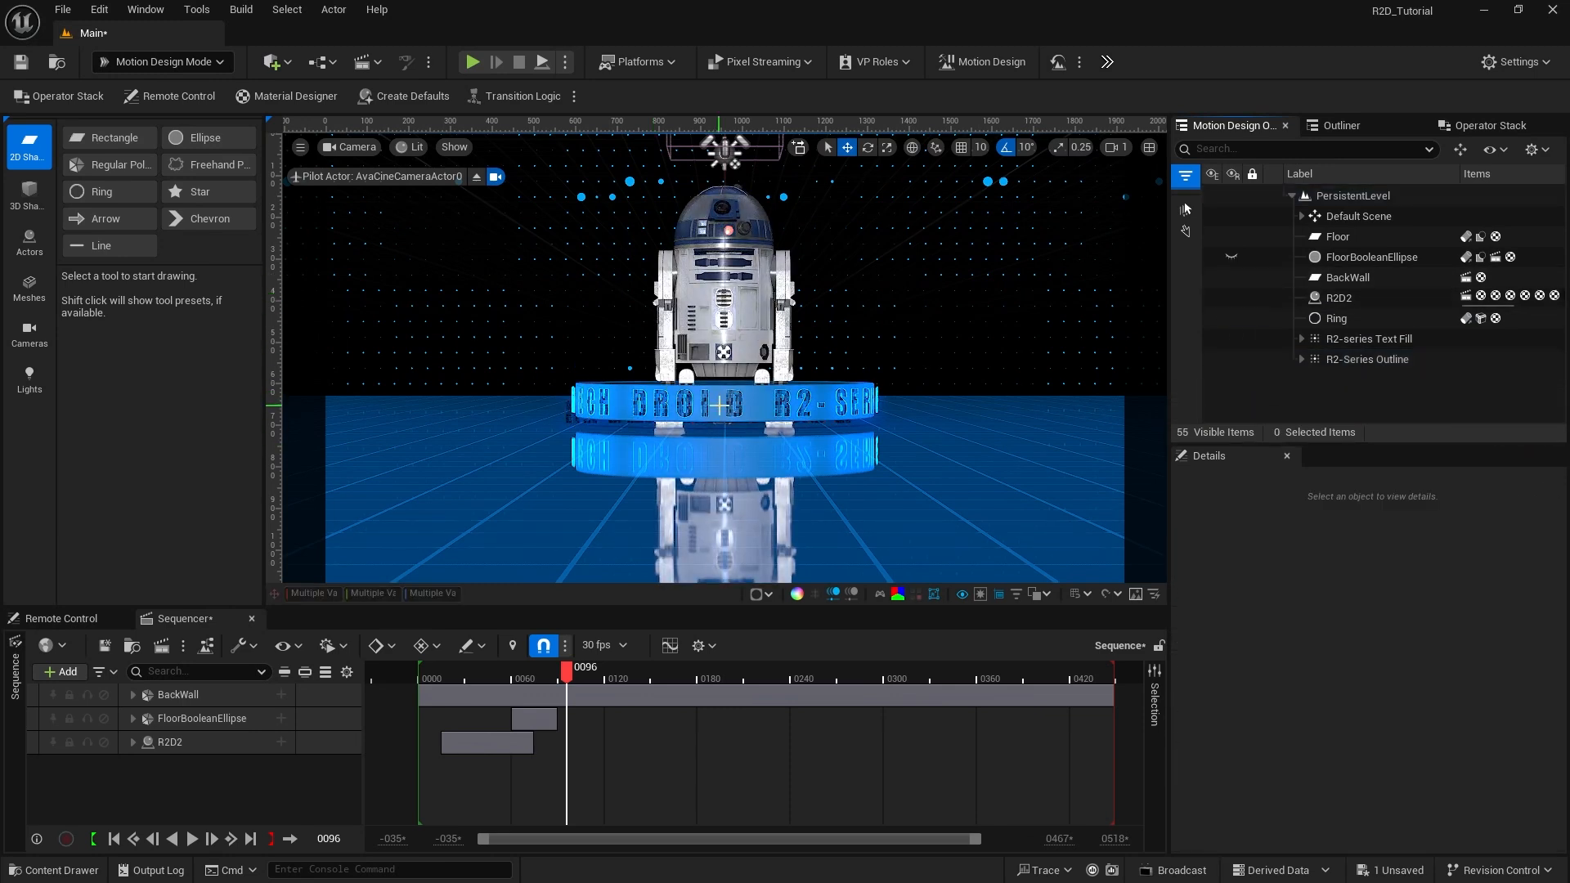
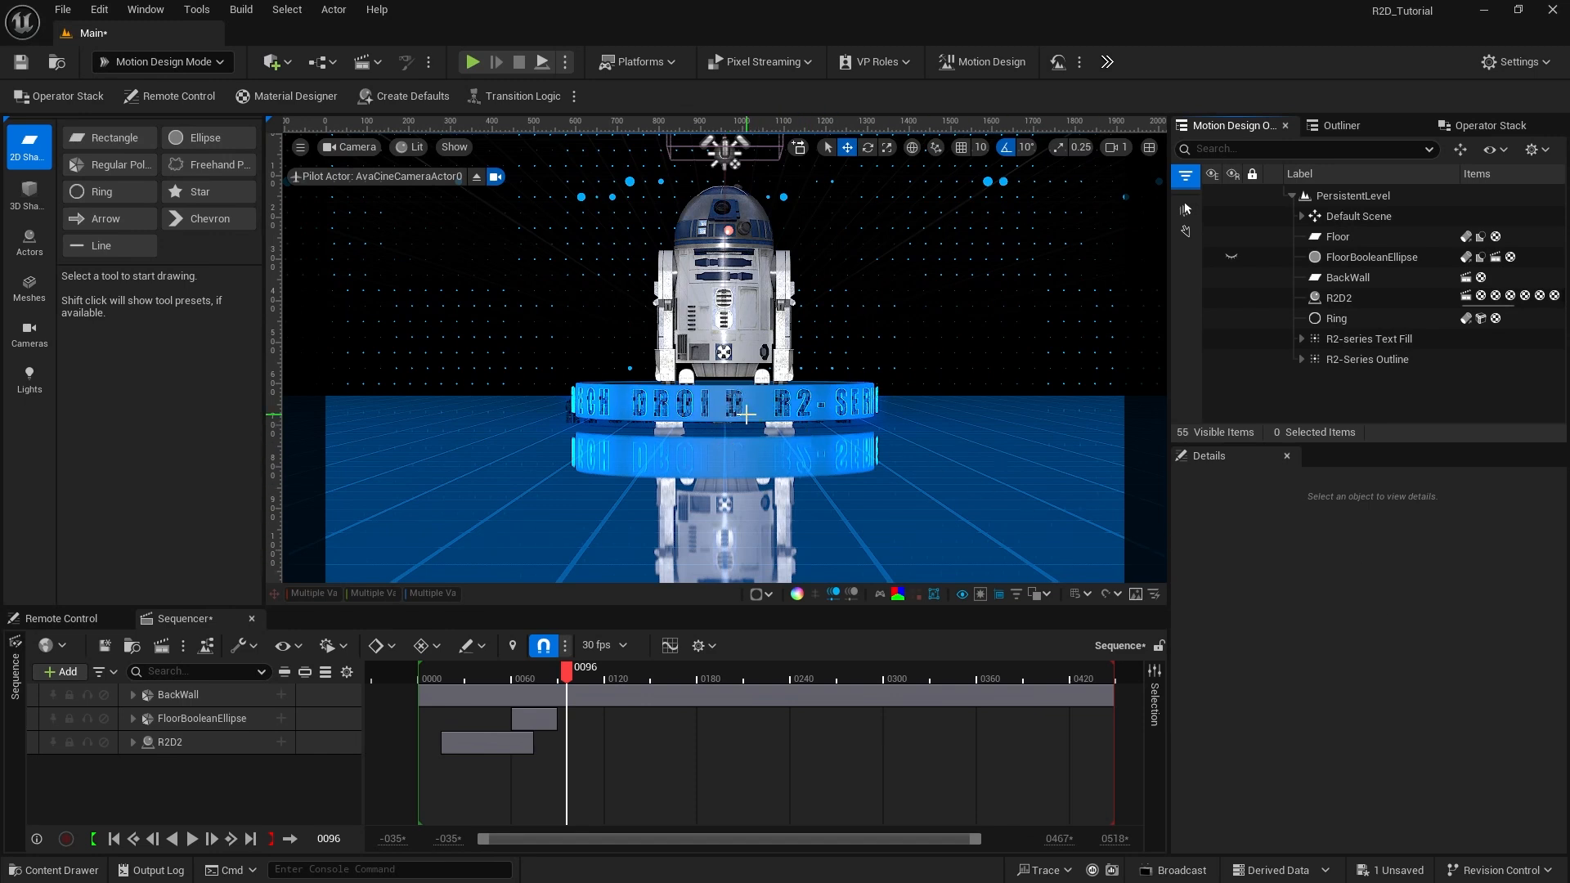
# Step: Keyframe Angle Start at 0.0 at frame 0 for both the R2-series Text Fill and R2-Series Outline cloners
pyautogui.click(116, 839)
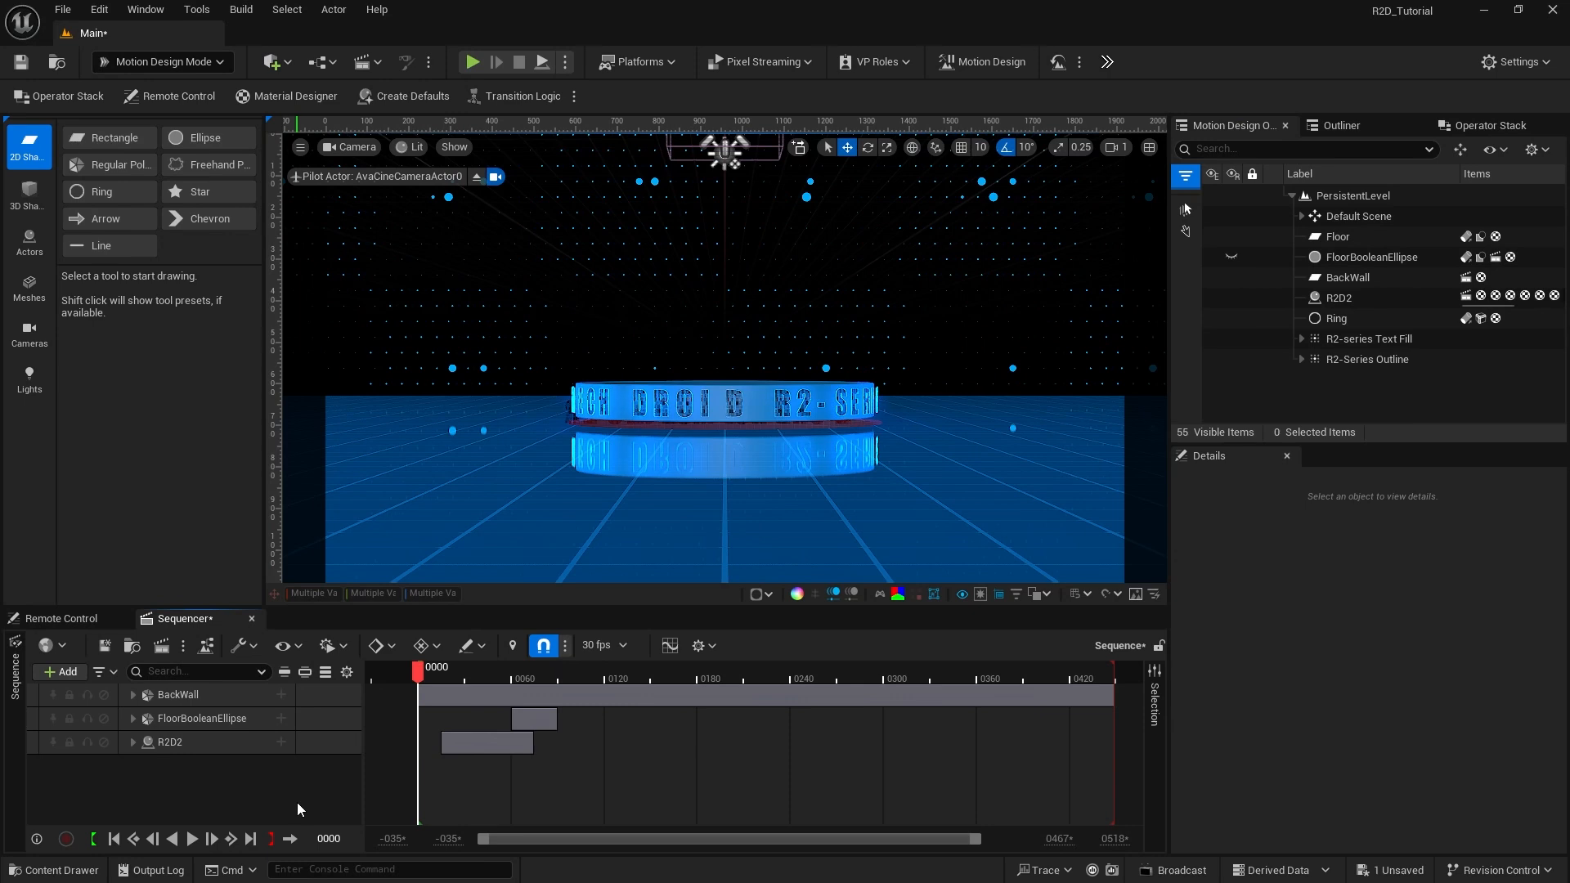
pyautogui.click(1347, 341)
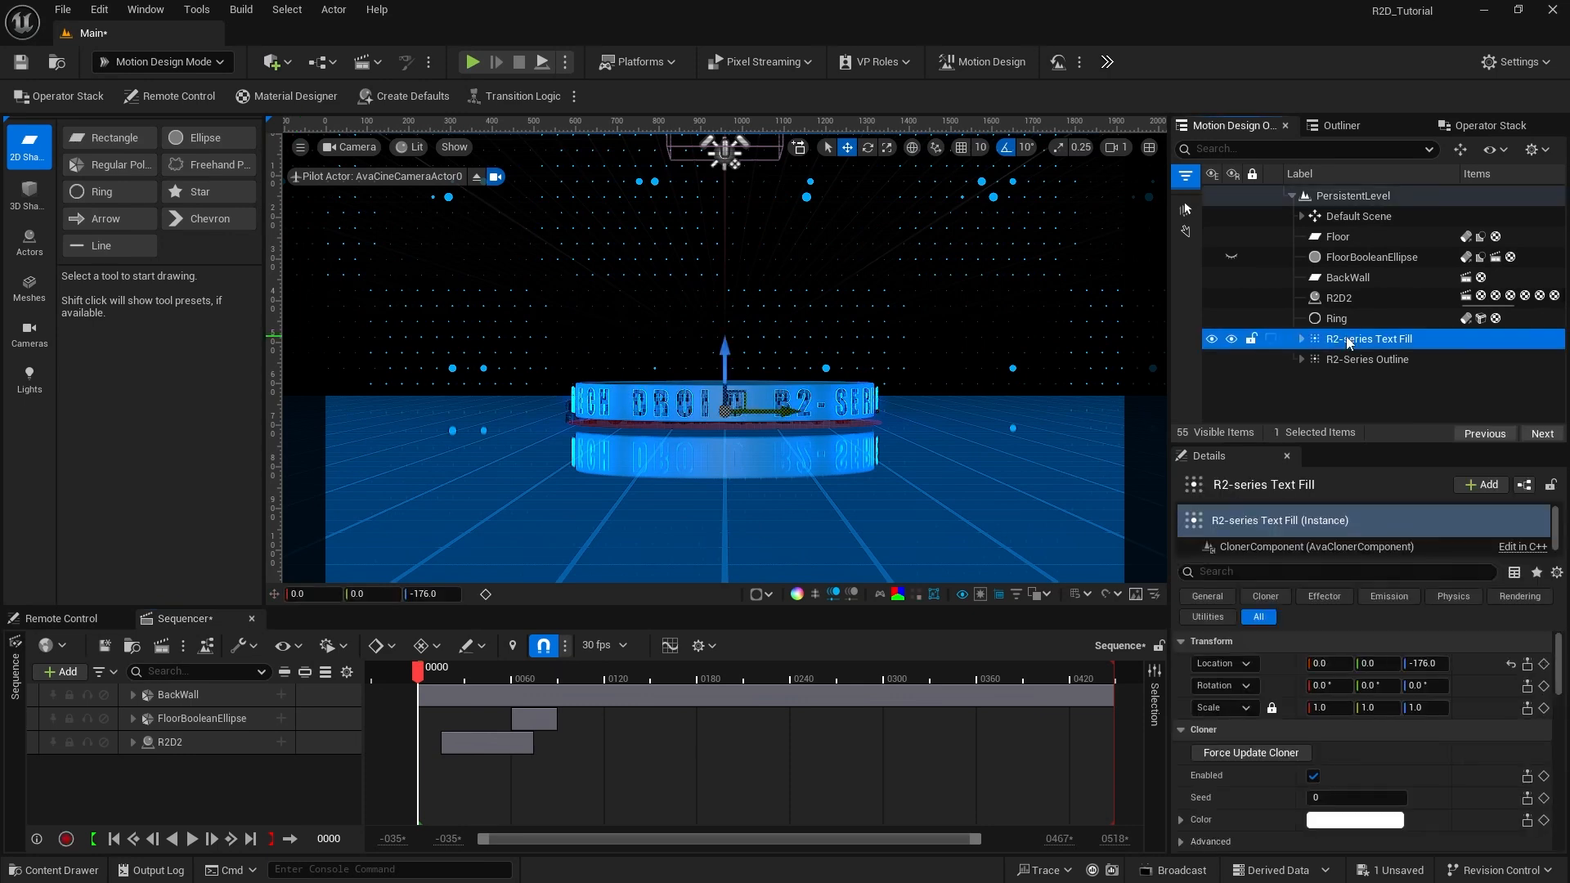
pyautogui.scroll(-5, 1456, 748)
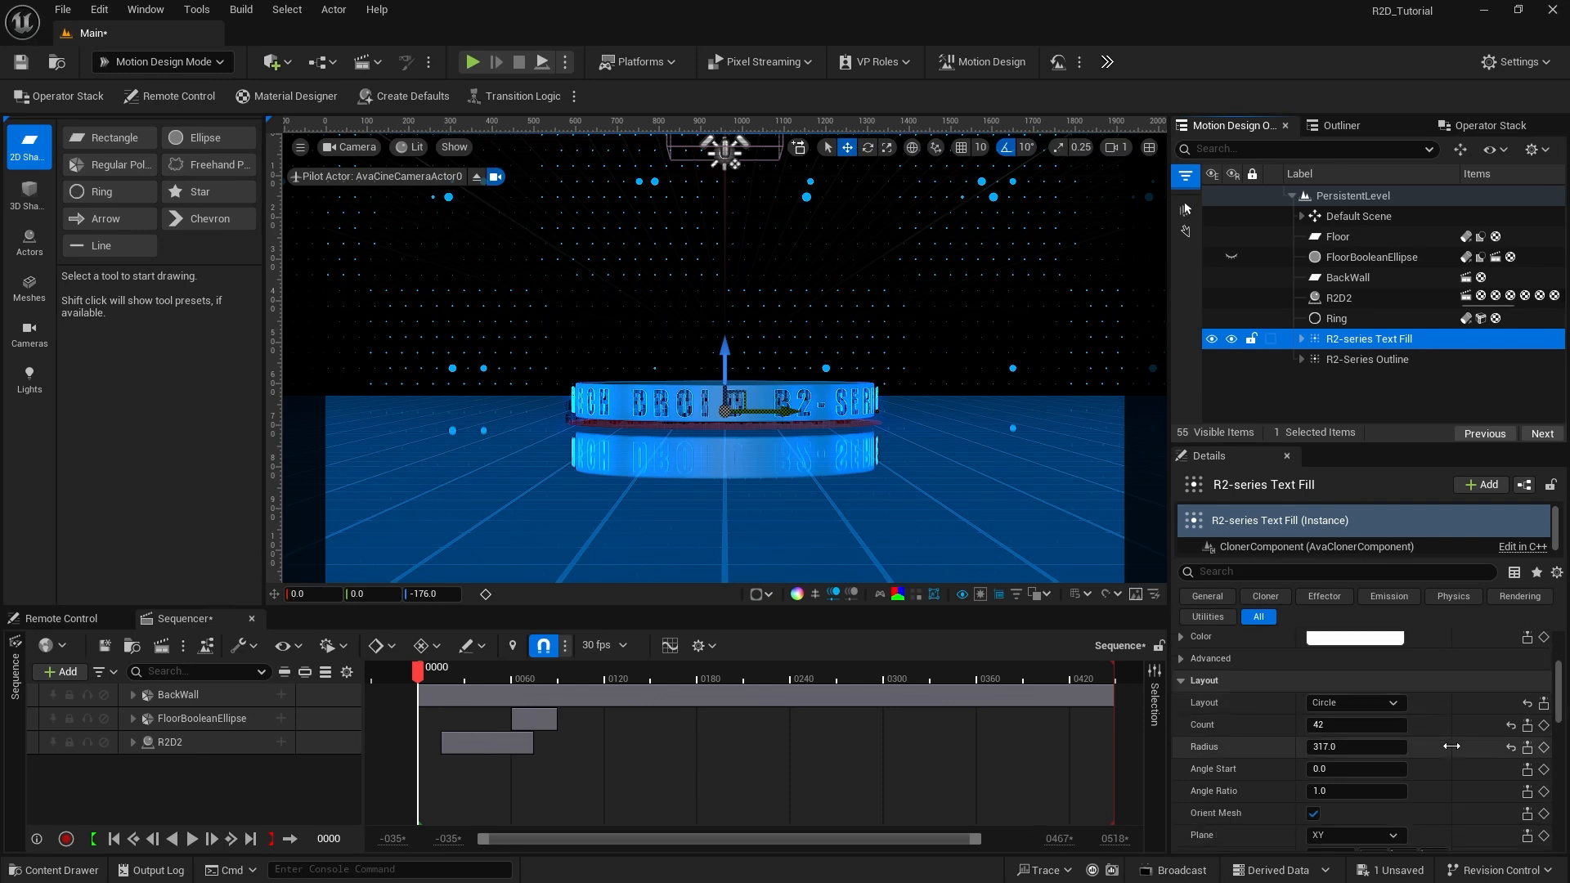
pyautogui.scroll(-2, 1452, 745)
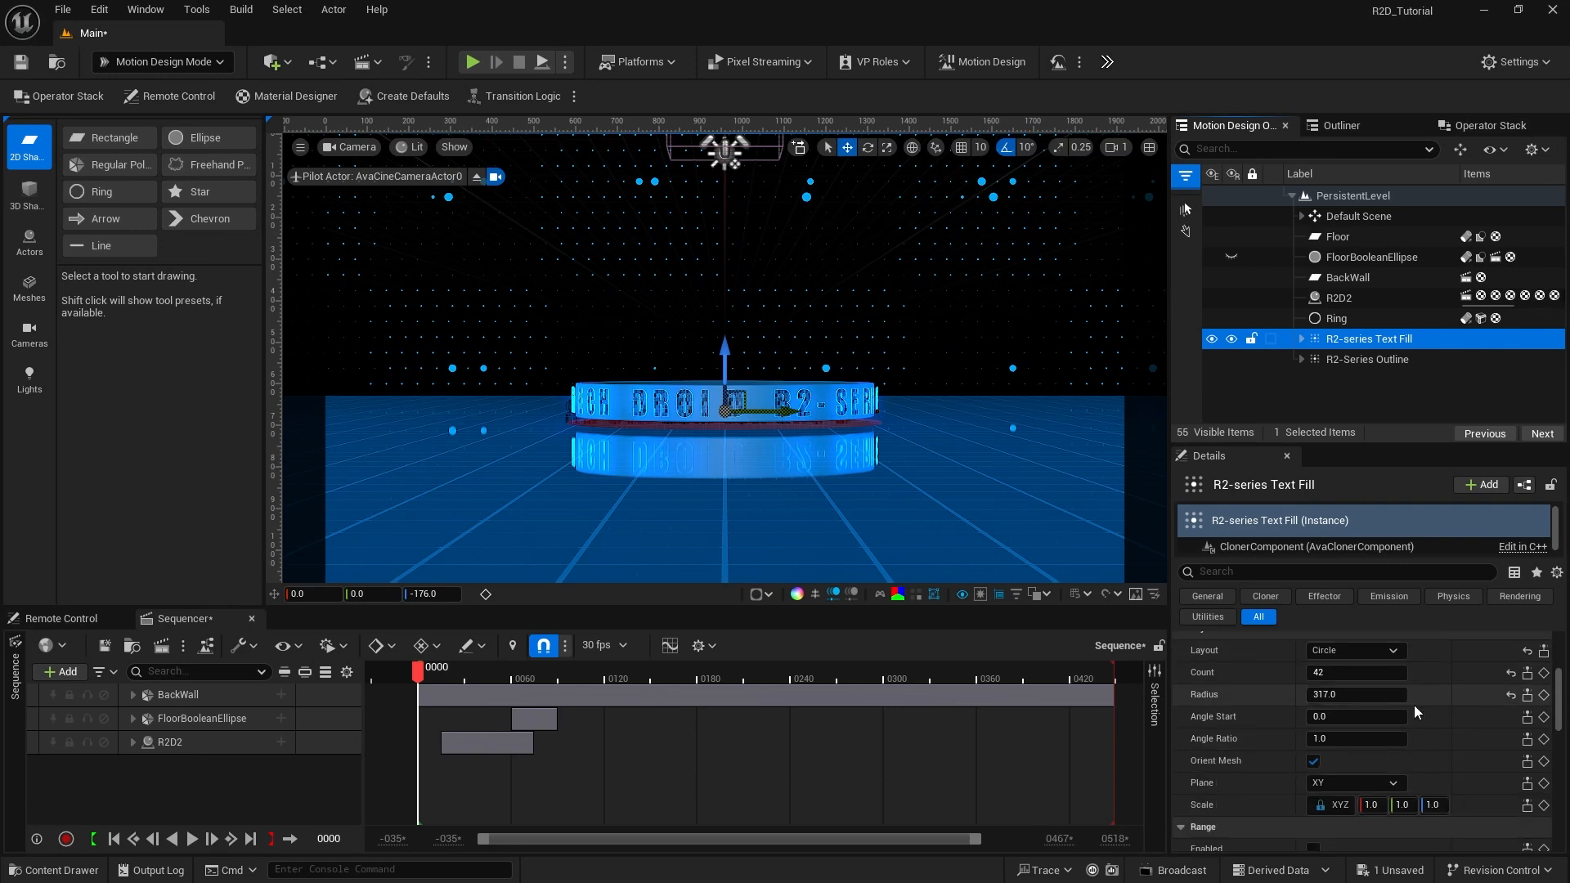
pyautogui.click(1543, 717)
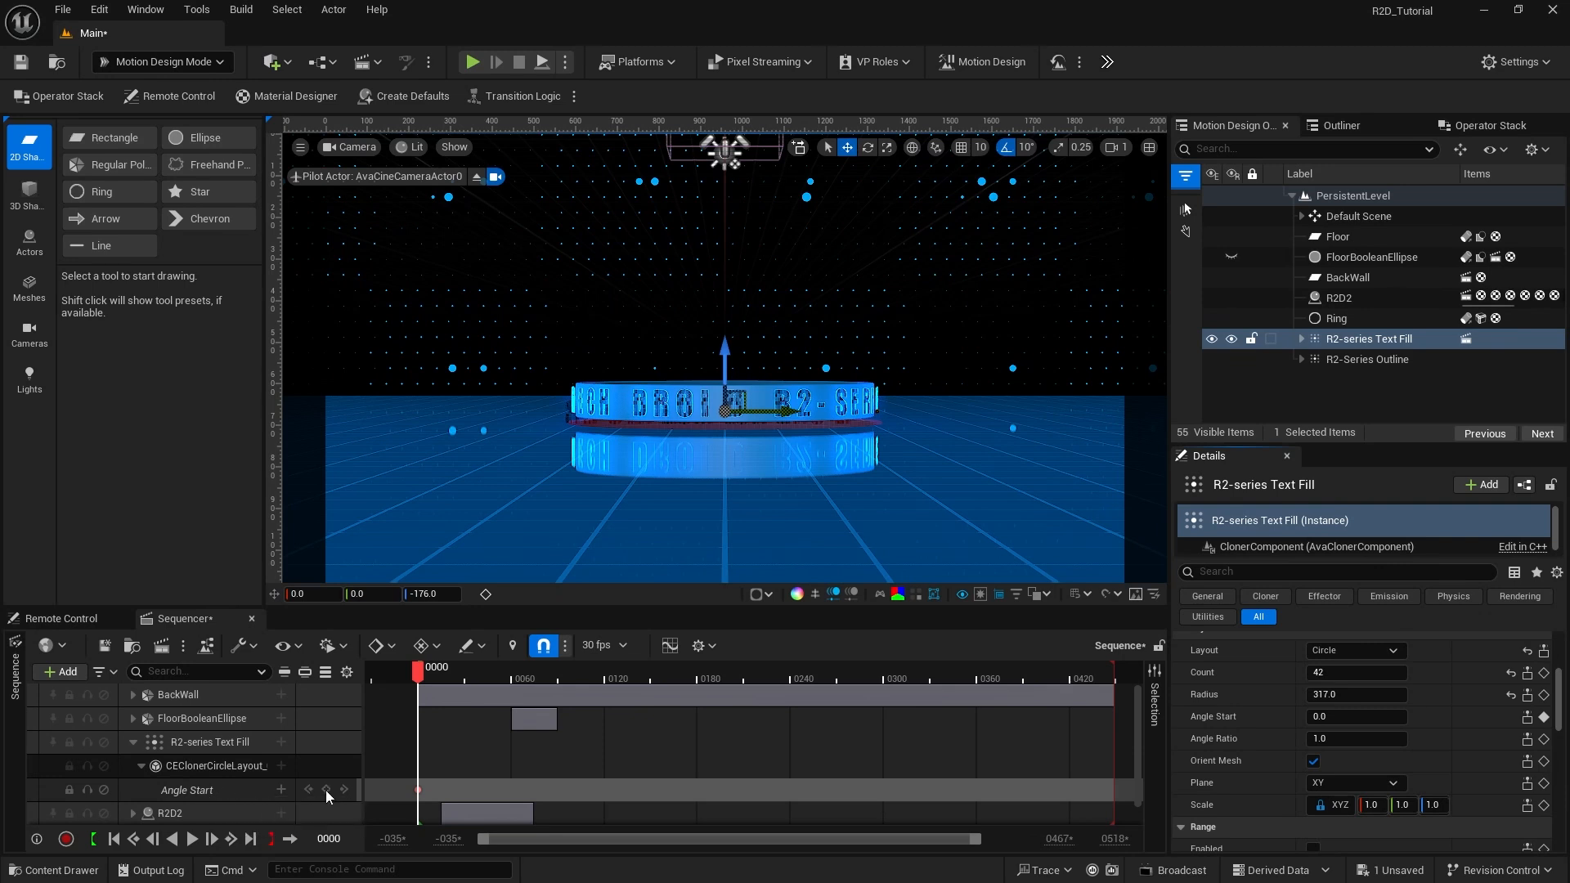
pyautogui.click(1332, 359)
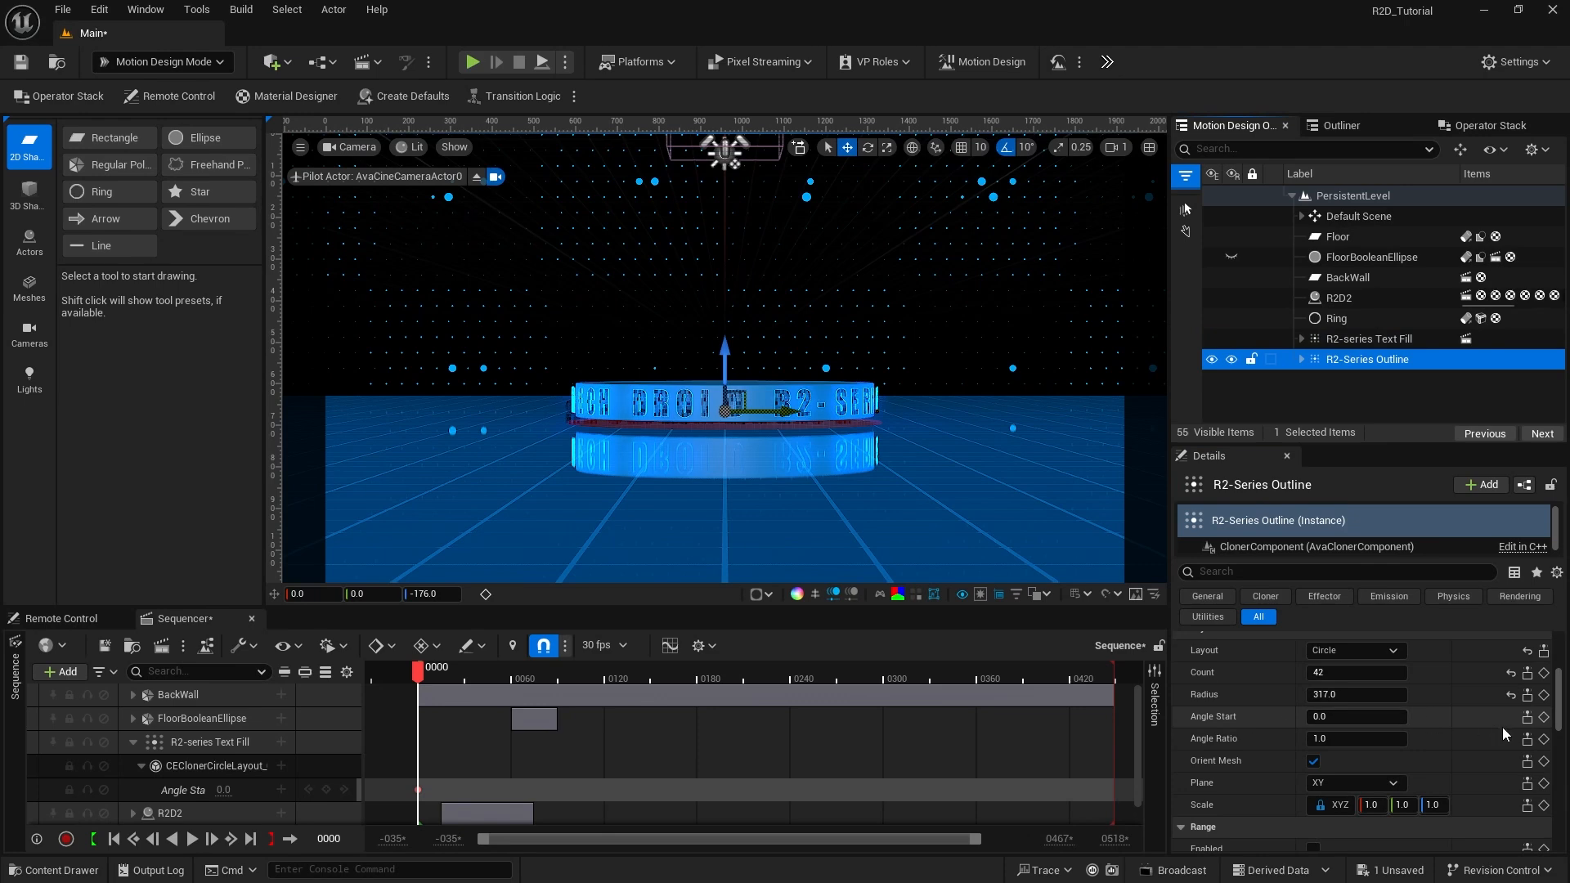
pyautogui.click(1543, 717)
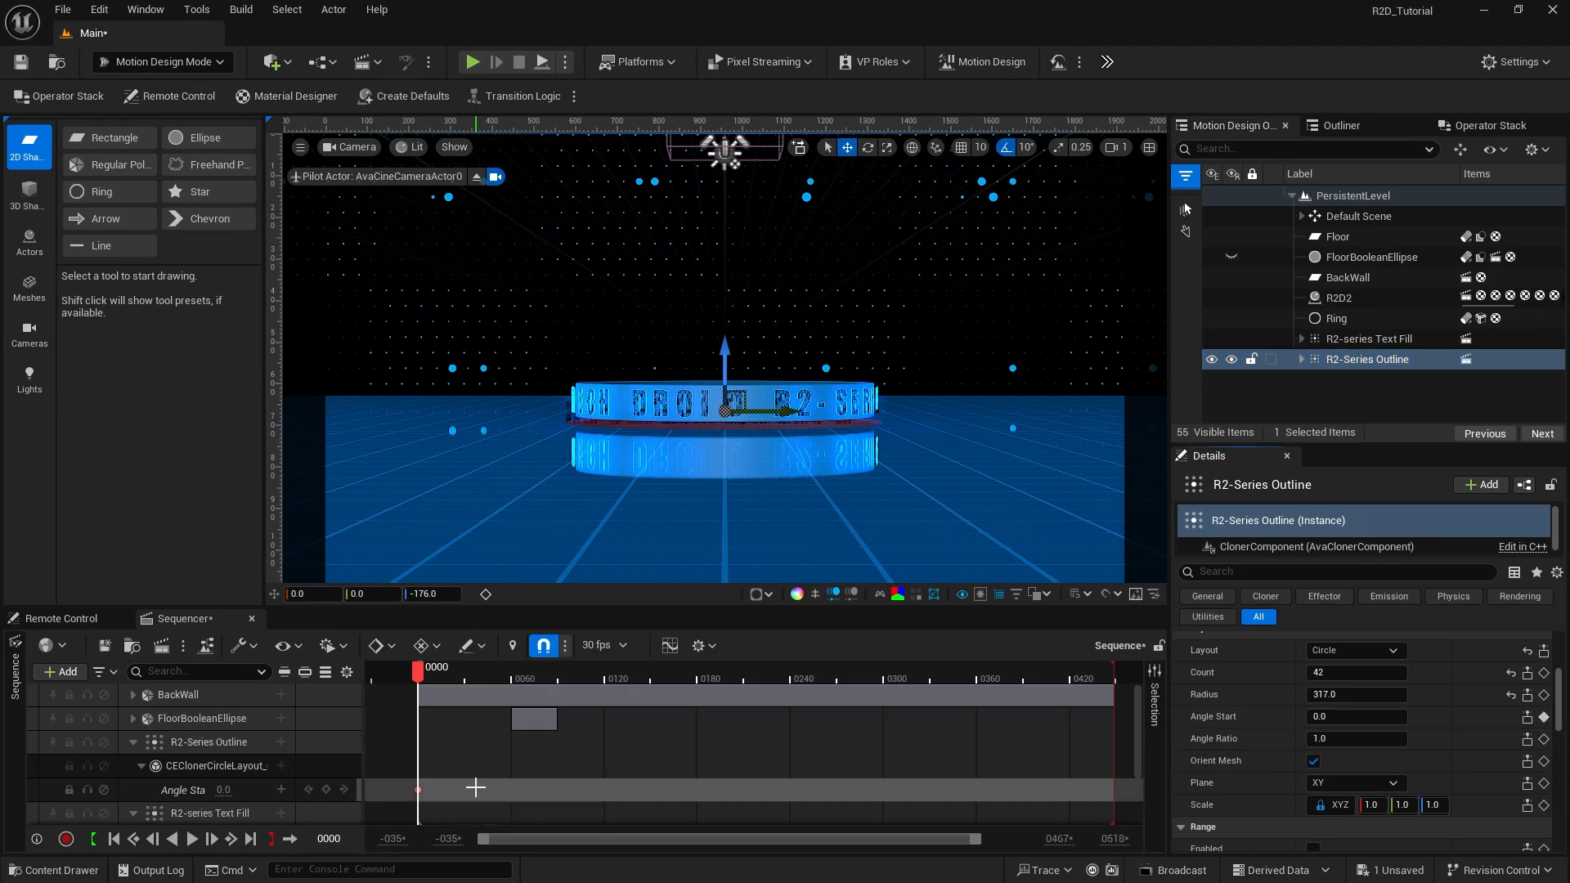
# Step: Set the R2-Series Outline cloner's Angle Start to 1.0 at the sequence's end, frame 449, and keyframe it
pyautogui.scroll(-3, 471, 785)
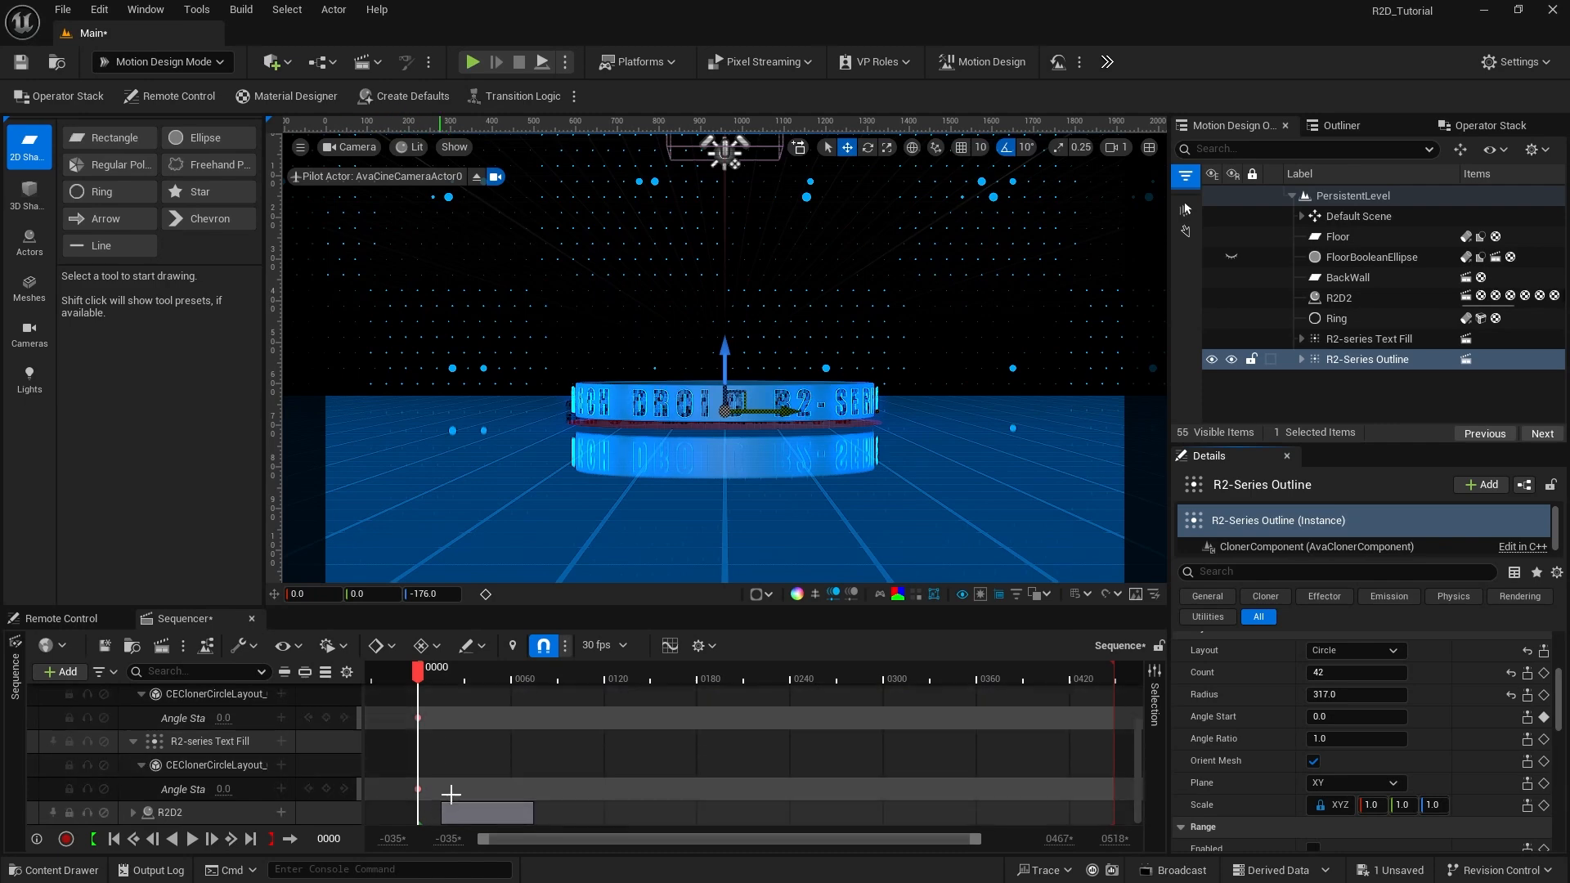
pyautogui.click(250, 839)
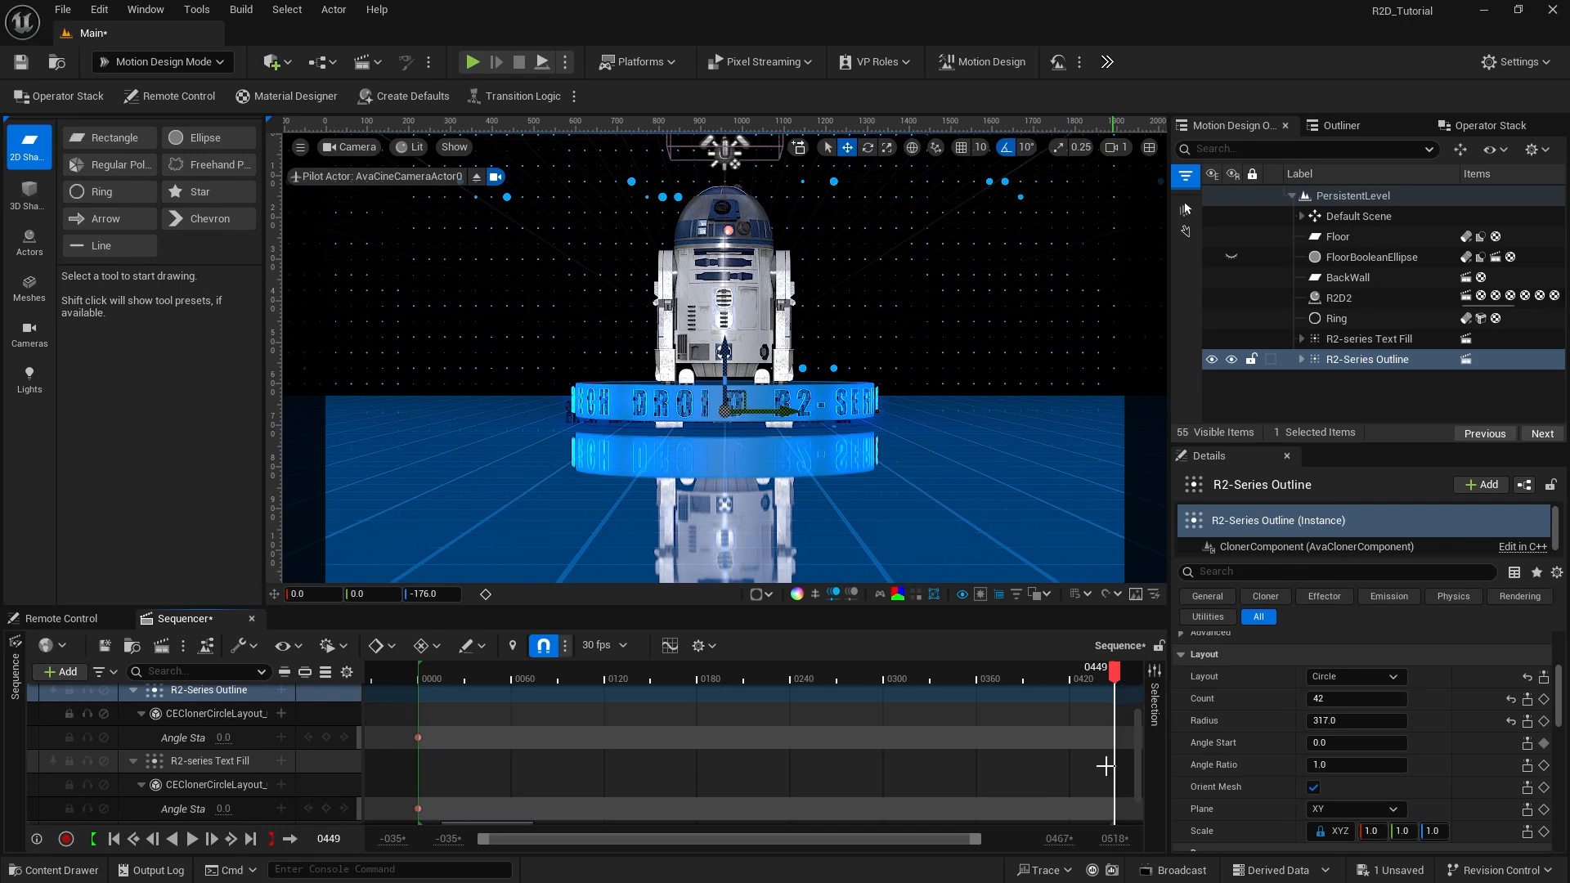
pyautogui.click(1331, 745)
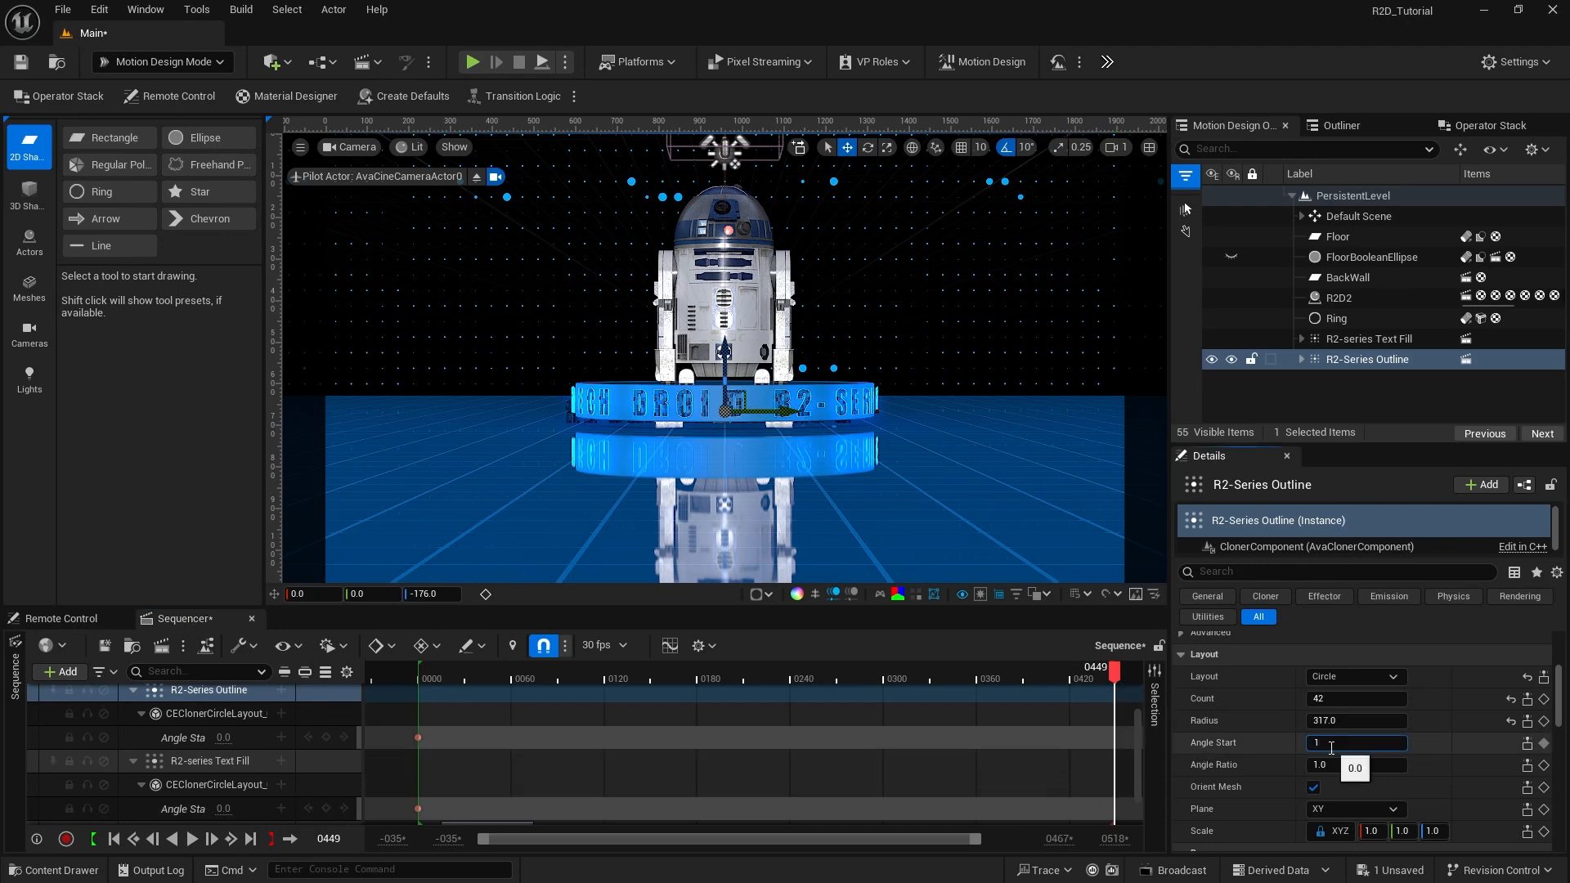
pyautogui.write('1')
pyautogui.press('Return')
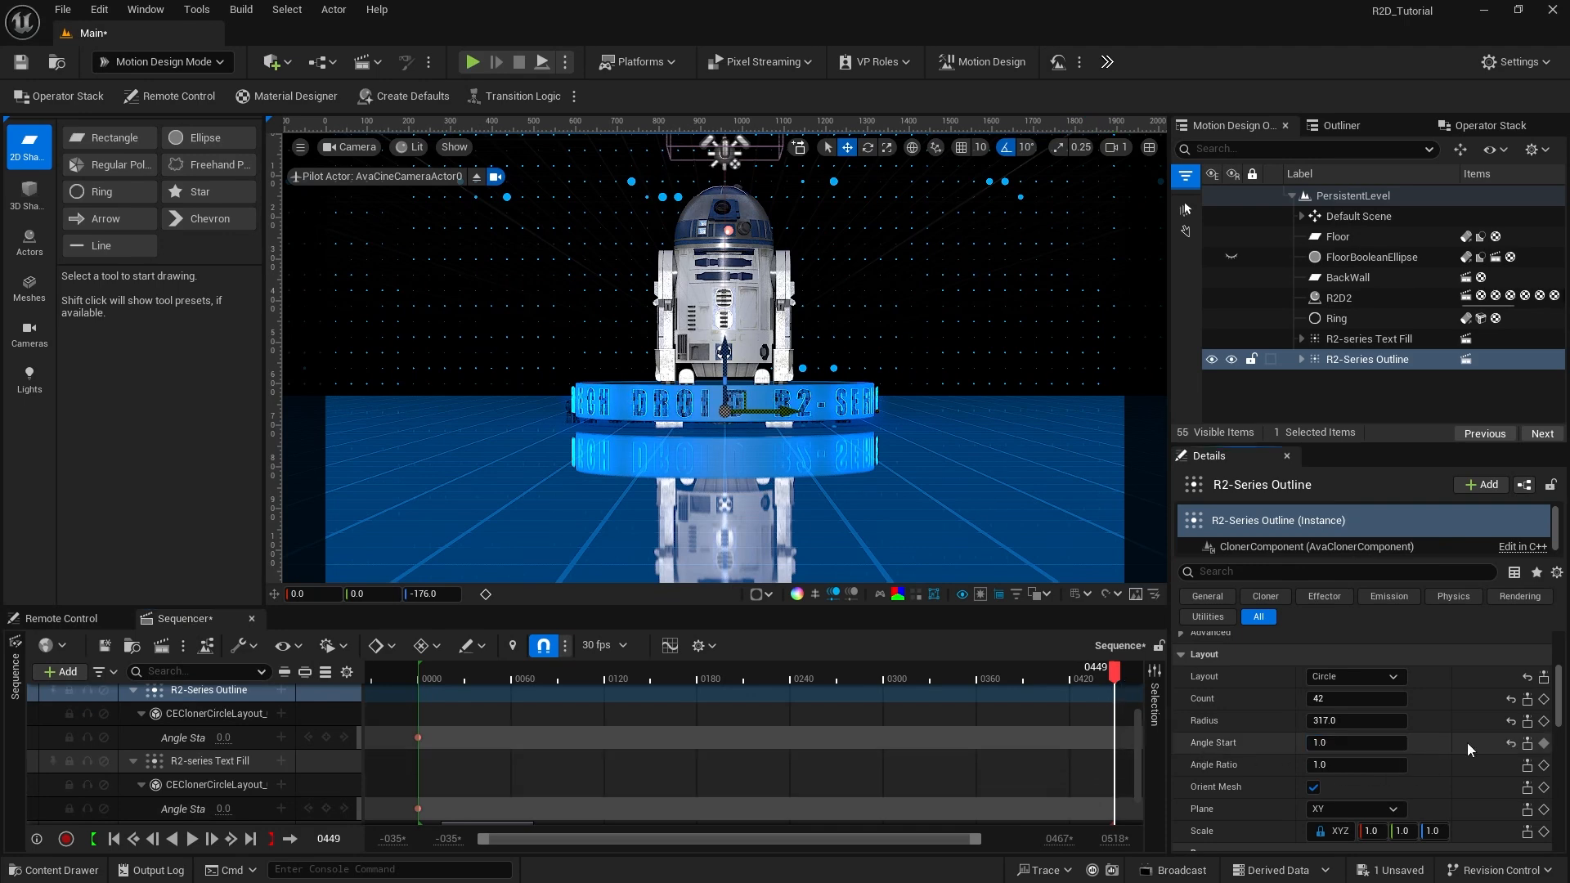
pyautogui.click(1544, 745)
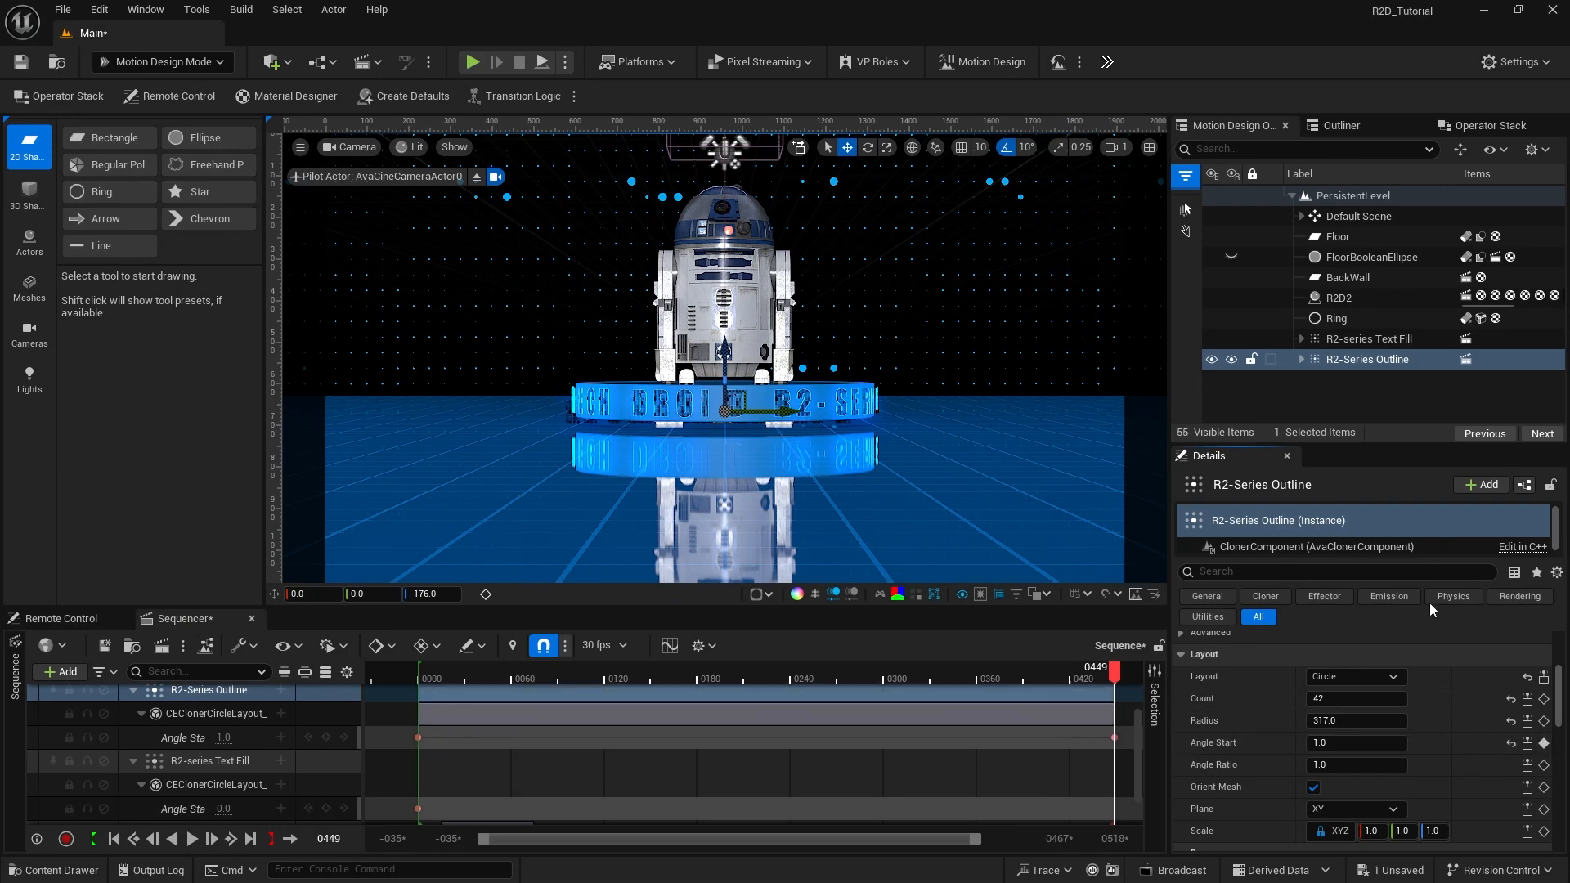
# Step: Keyframe the Angle Start of the R2-series Text Fill cloner at frame 449
pyautogui.click(1371, 341)
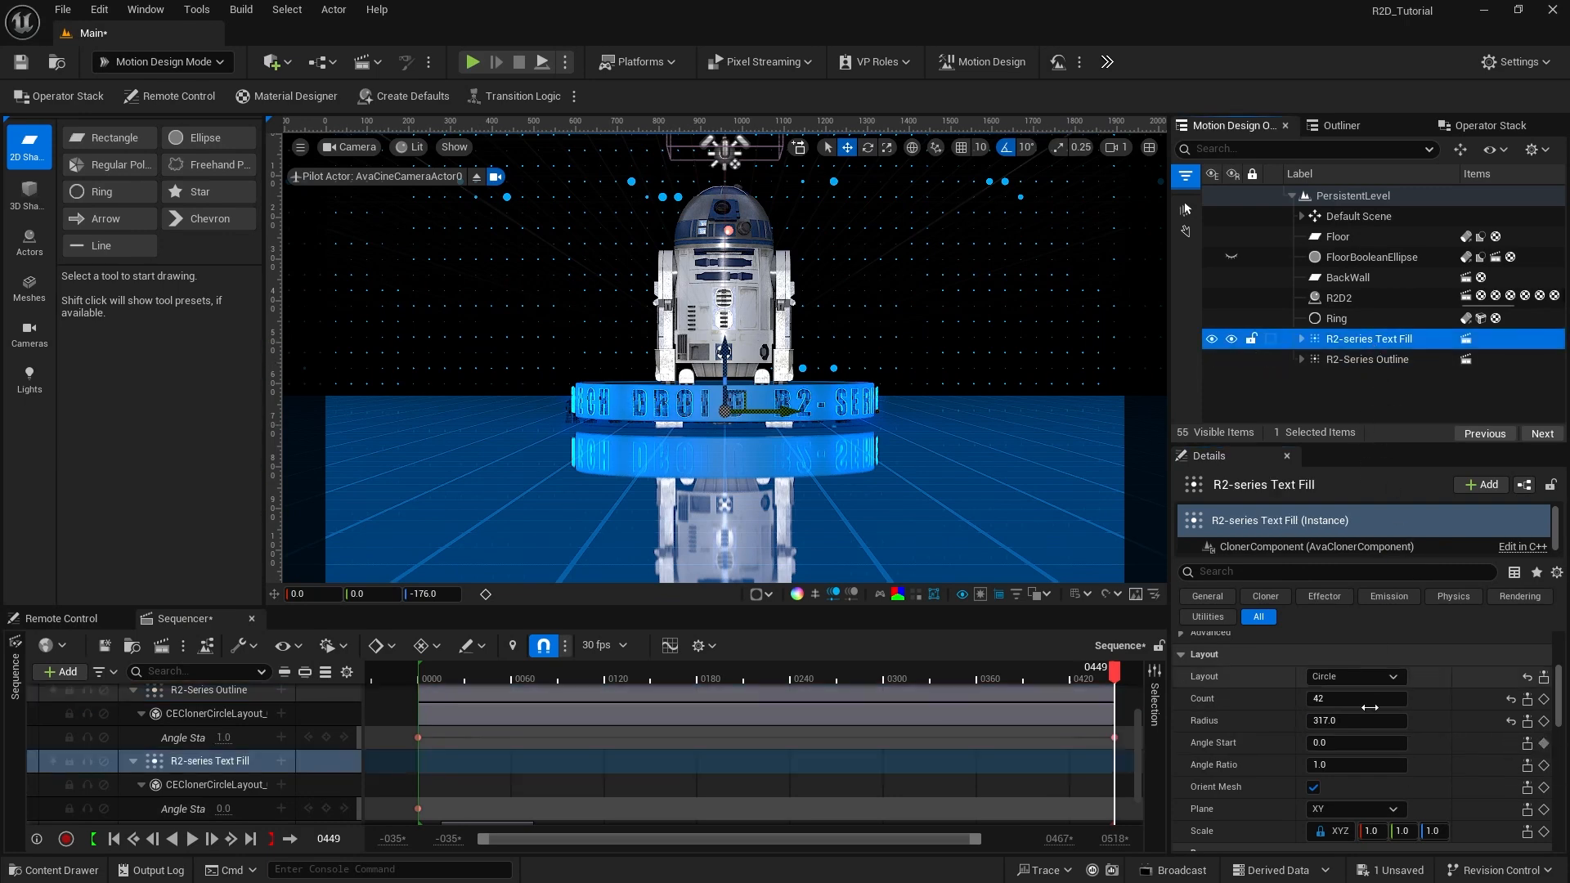
pyautogui.click(1334, 748)
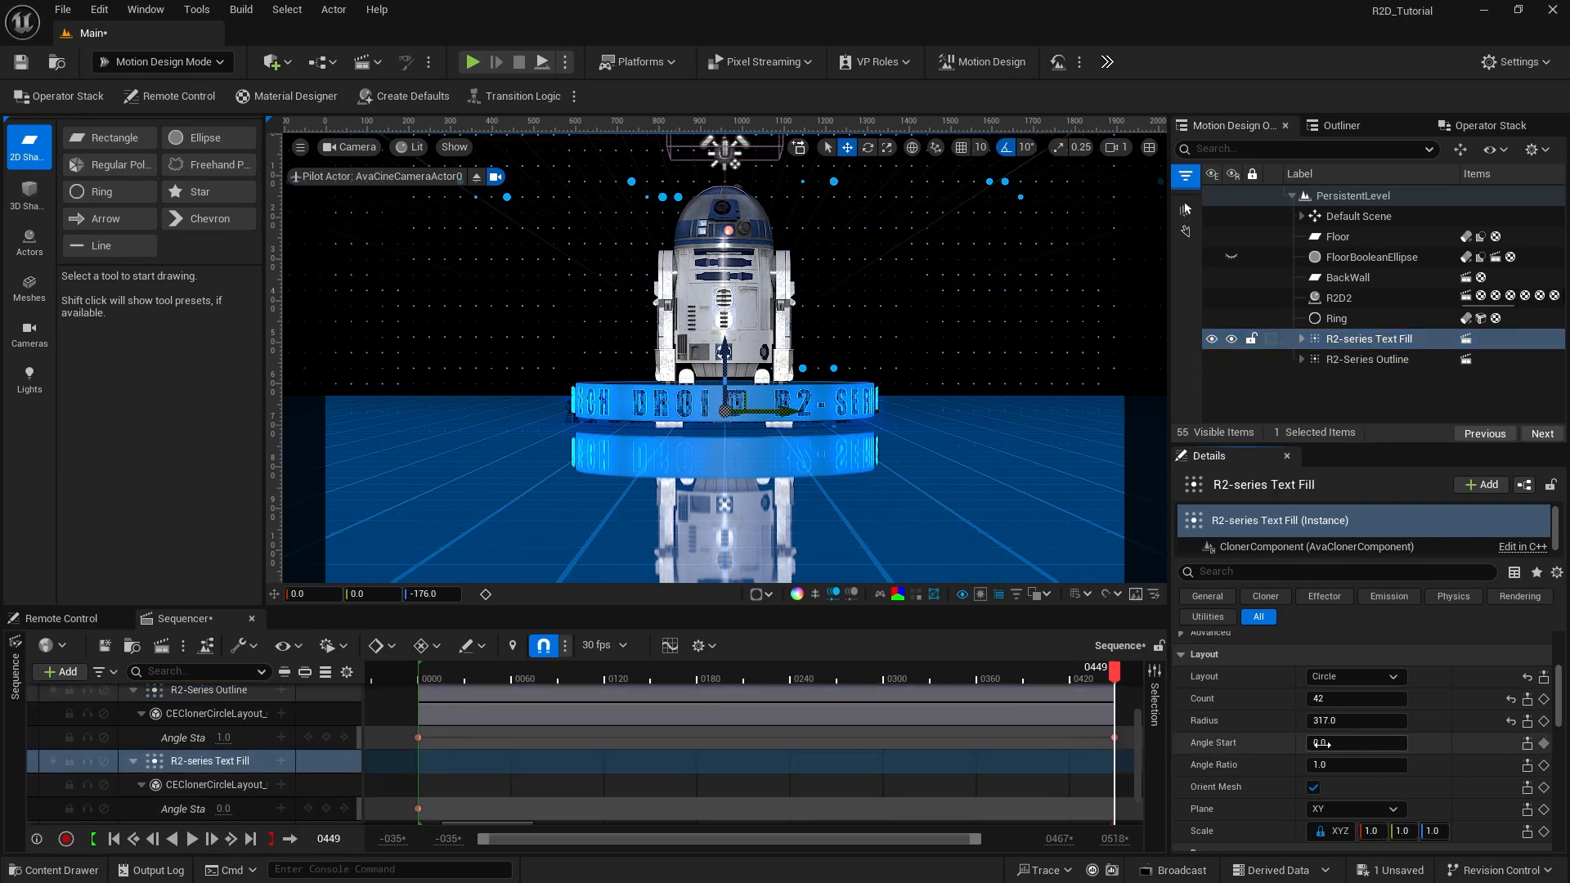
pyautogui.click(1544, 745)
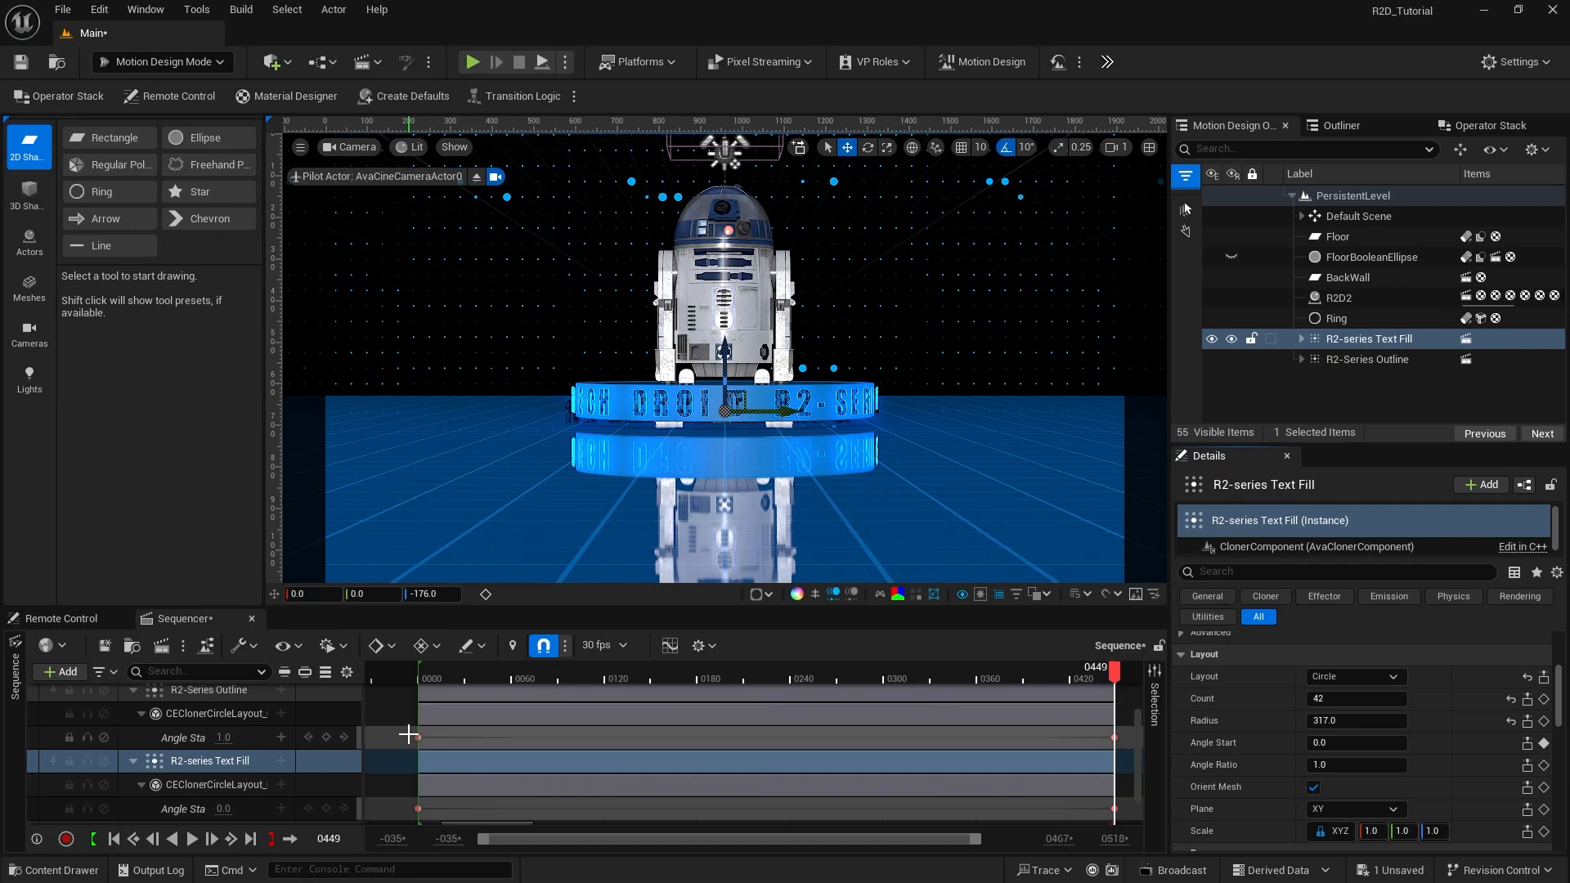
# Step: Set all Angle Start keyframes of both cloners to Linear interpolation and preview the rotation from the sequence's start
pyautogui.moveTo(408, 730); pyautogui.dragTo(1126, 816)
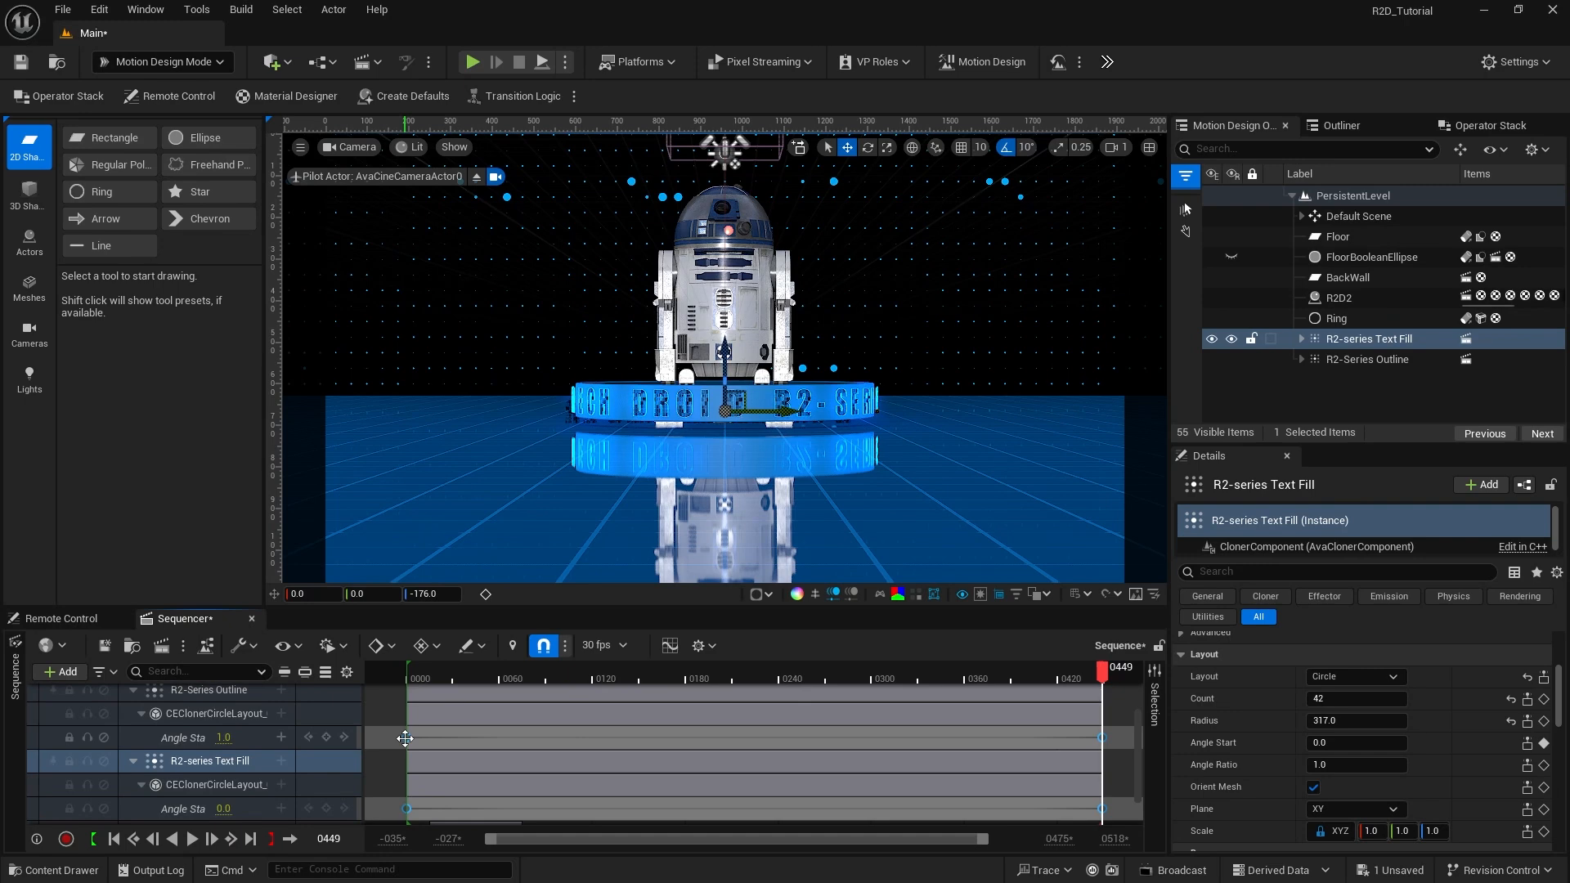
pyautogui.rightClick(406, 739)
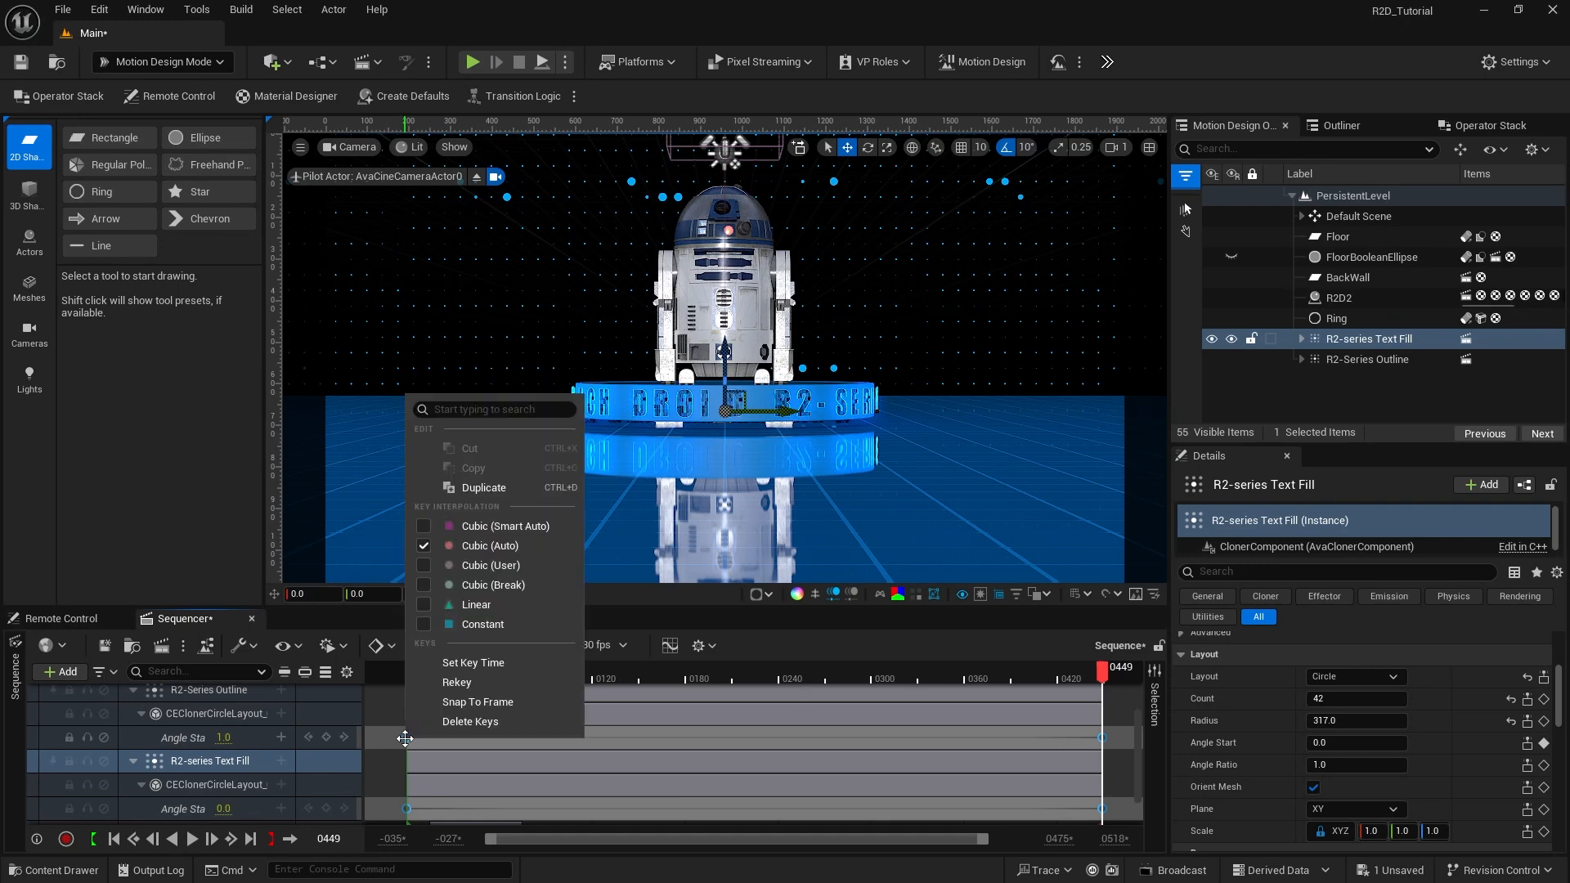
pyautogui.click(489, 607)
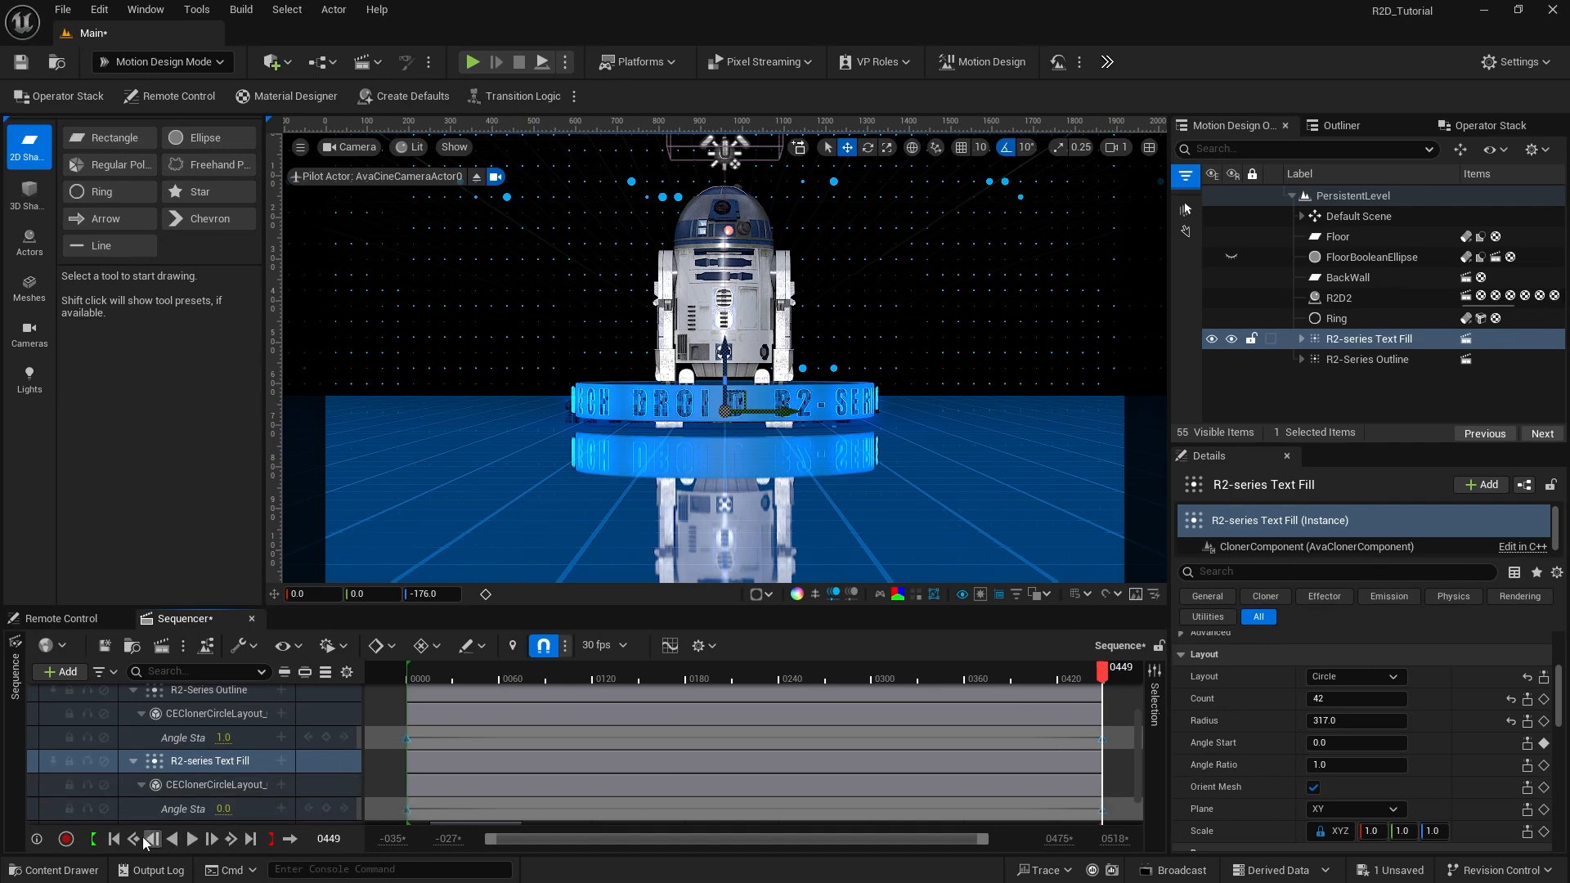
pyautogui.click(114, 838)
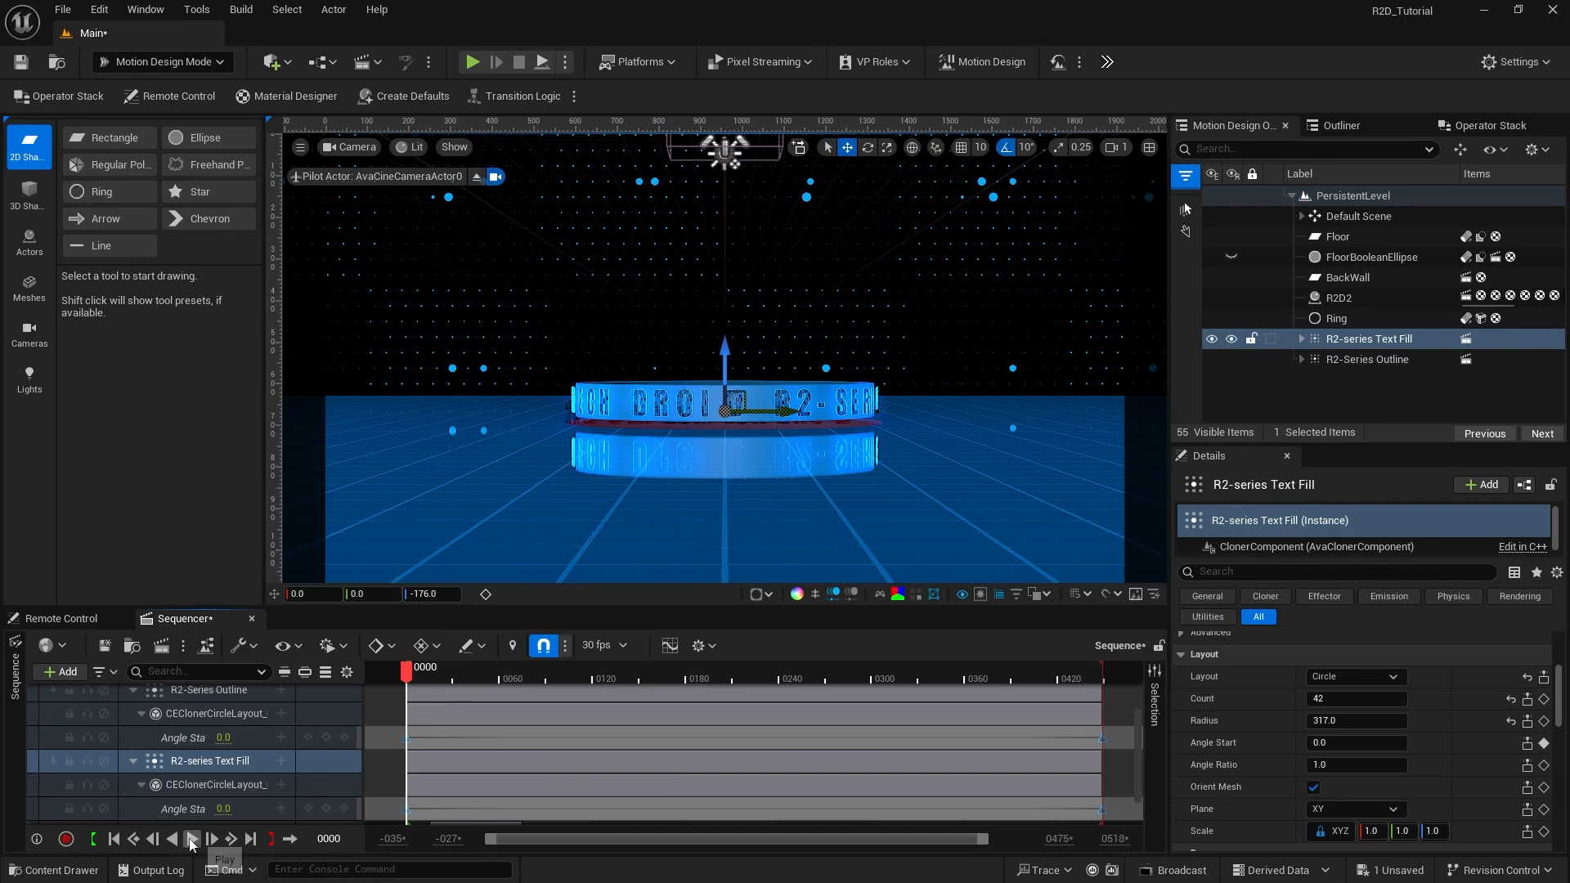
pyautogui.click(912, 669)
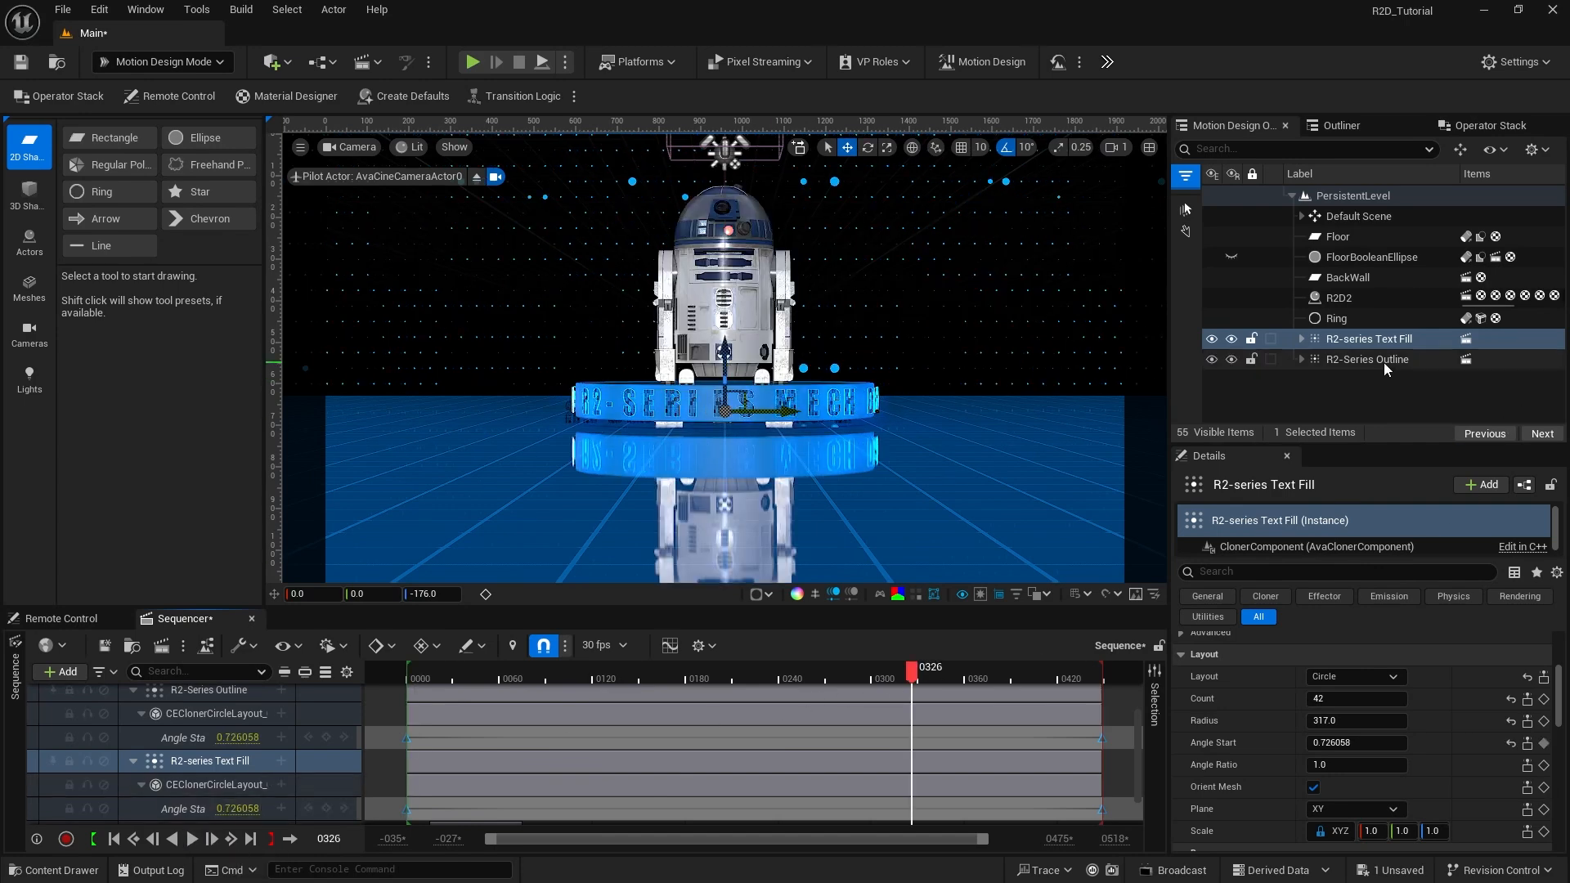
# Step: Assign the text outline material to Element 2 and Element 3 of the D2 letter in R2-Series Outline, and play the sequence
pyautogui.click(1302, 359)
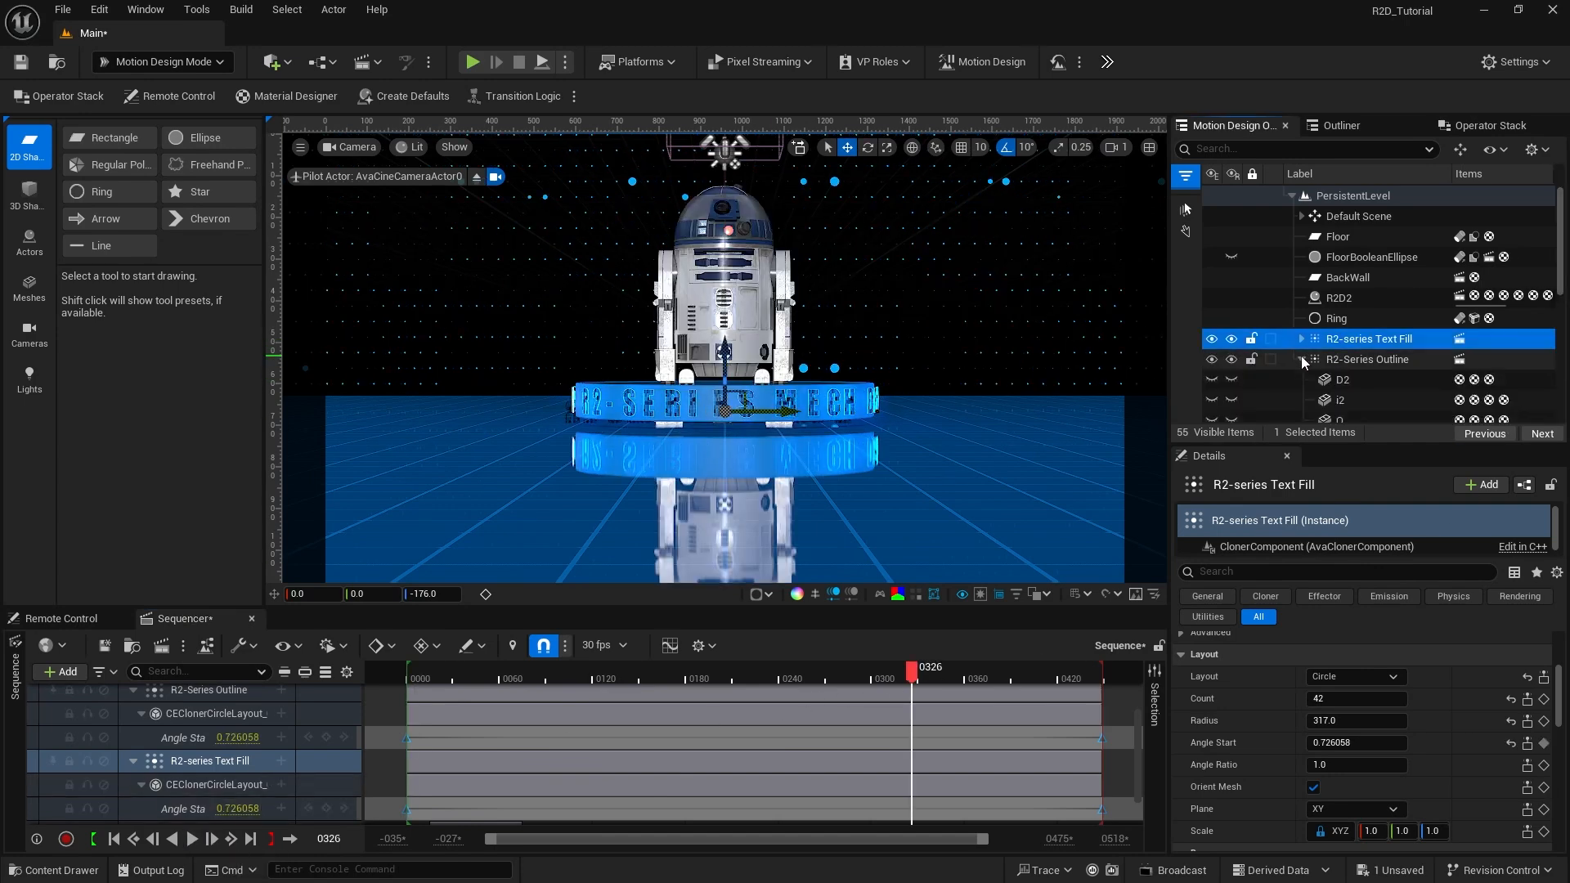
pyautogui.click(1343, 381)
pyautogui.scroll(-10, 1456, 782)
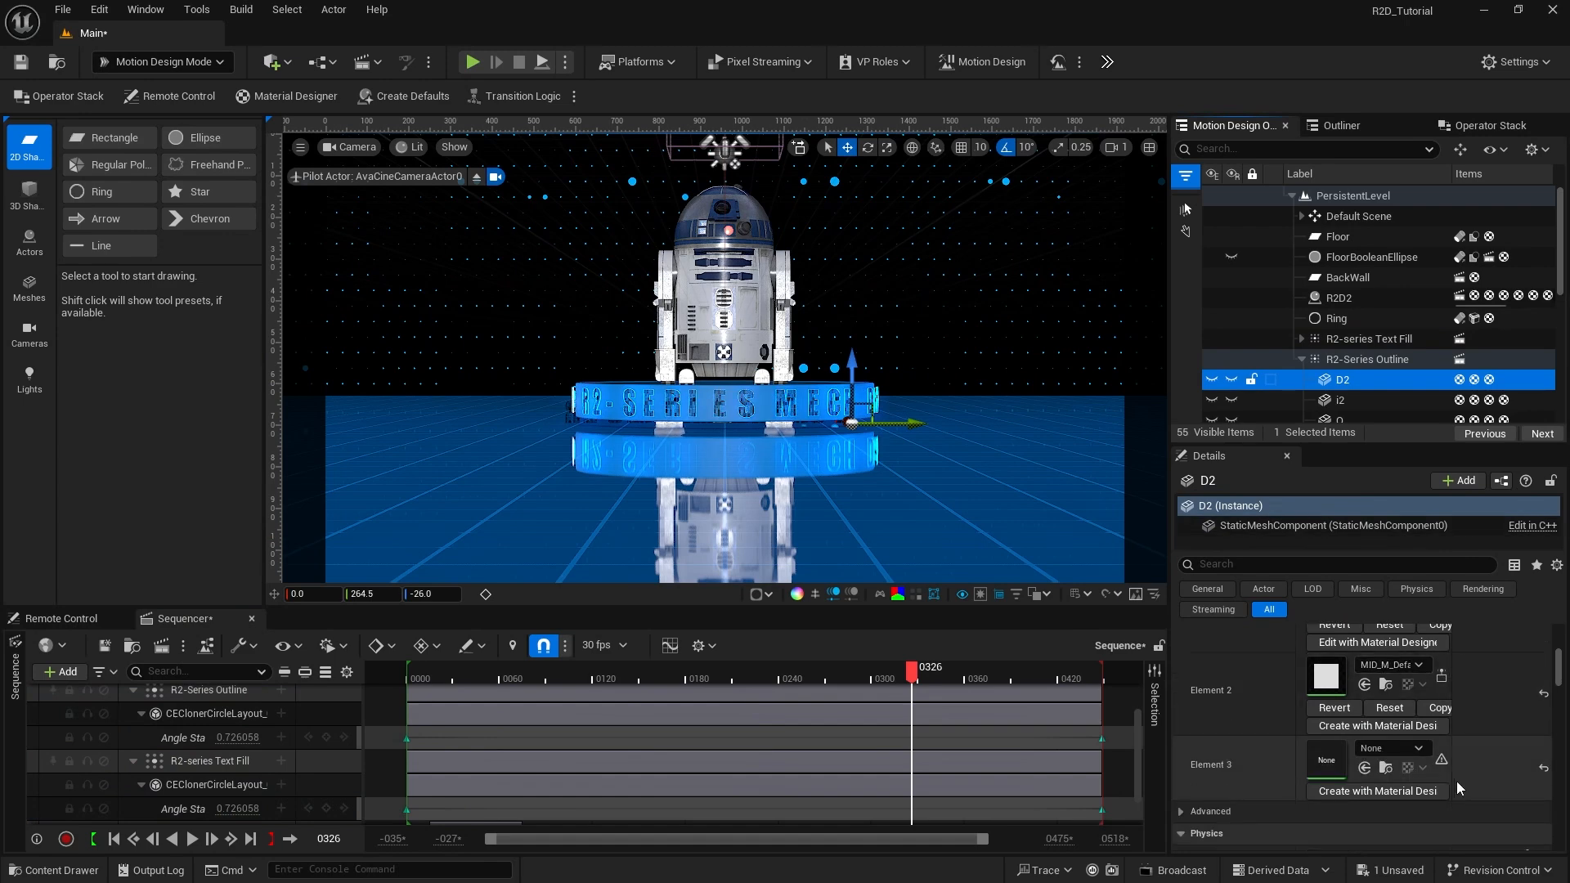
pyautogui.click(1363, 685)
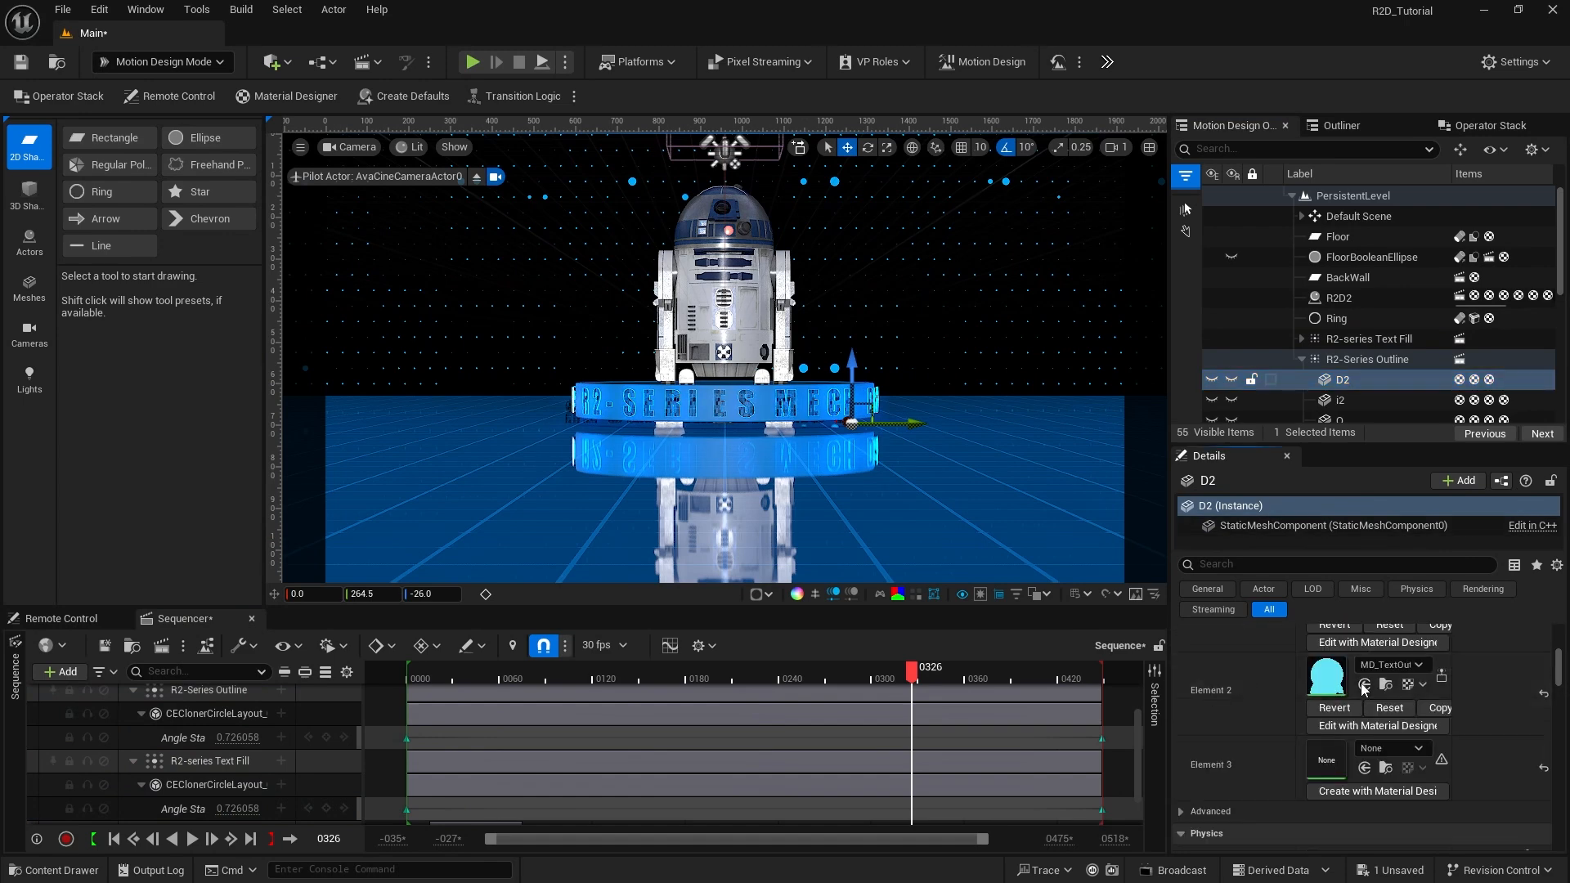
pyautogui.click(1363, 768)
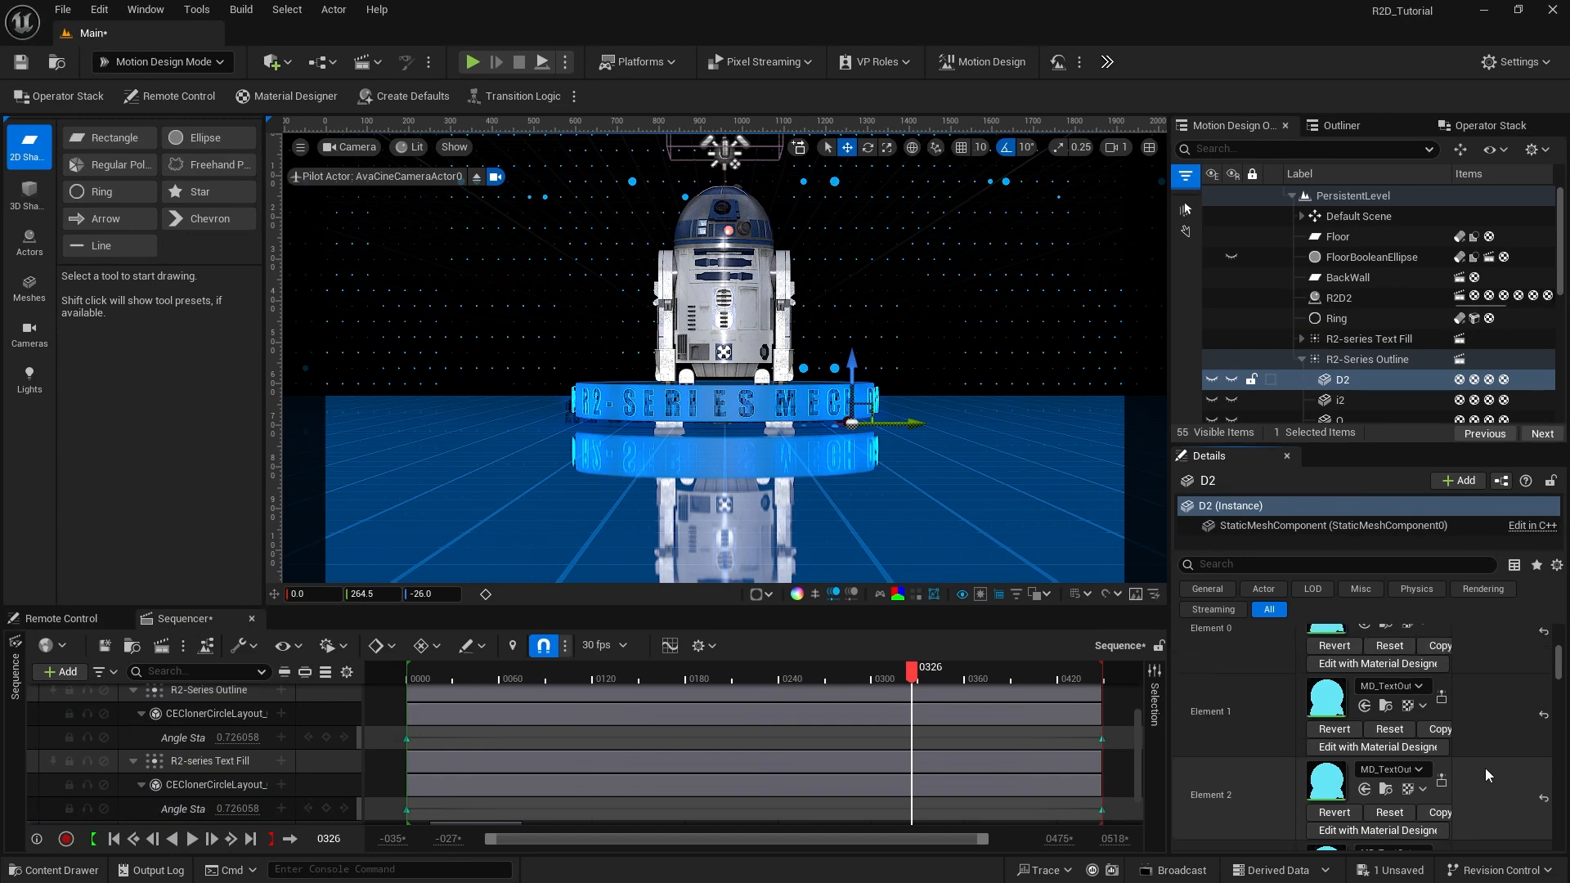
pyautogui.click(210, 760)
pyautogui.click(192, 839)
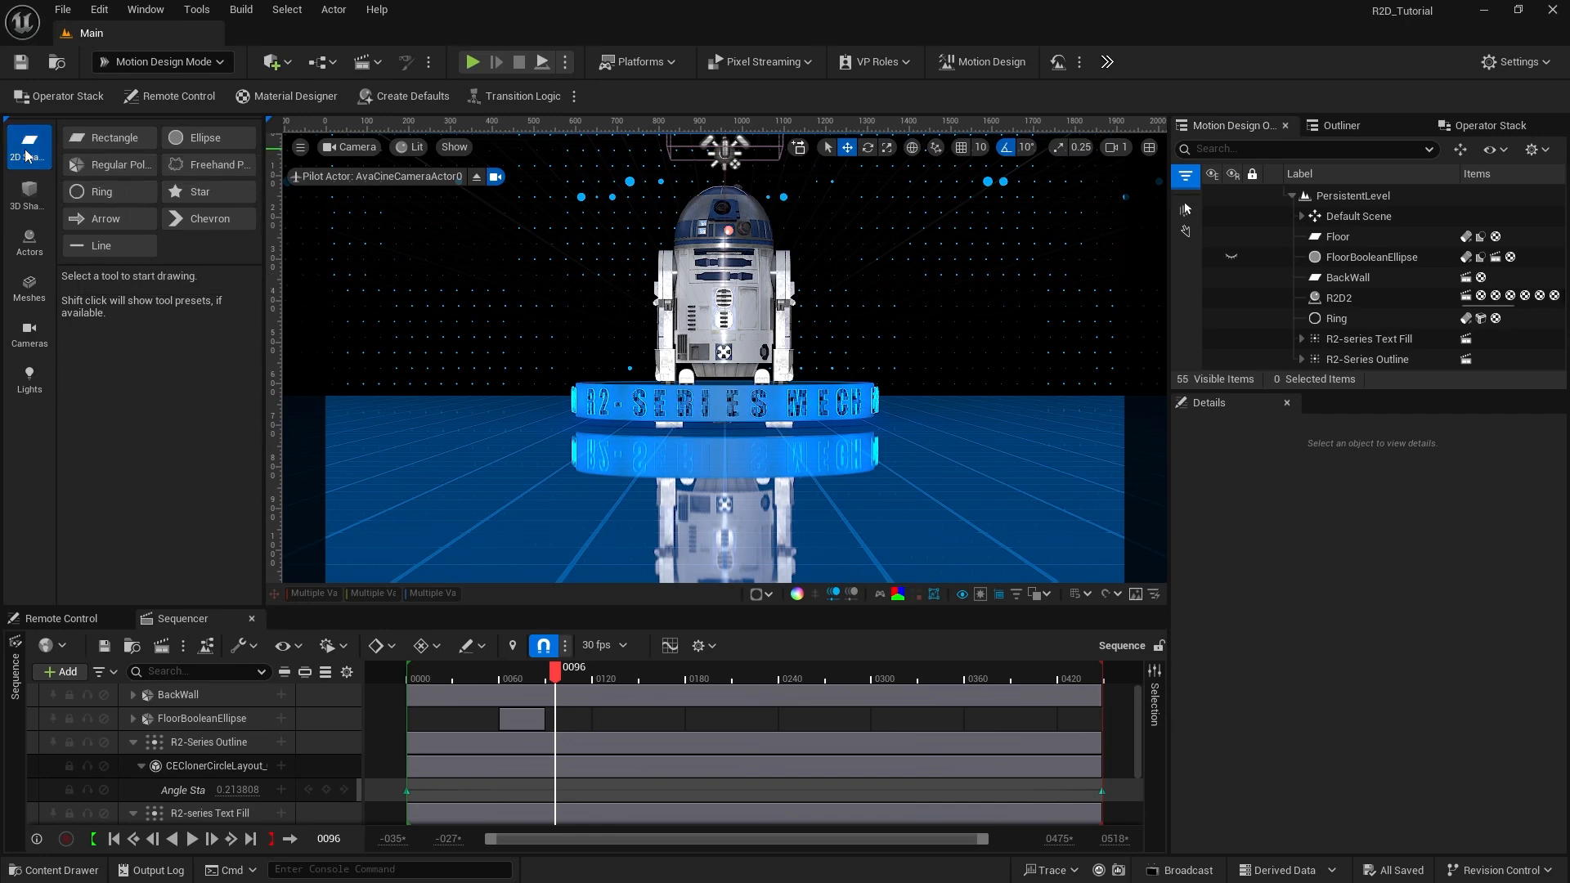
# Step: Add a rectangle, reset its location to the origin and set its unlocked mesh size to 1700 by 500
pyautogui.doubleClick(114, 139)
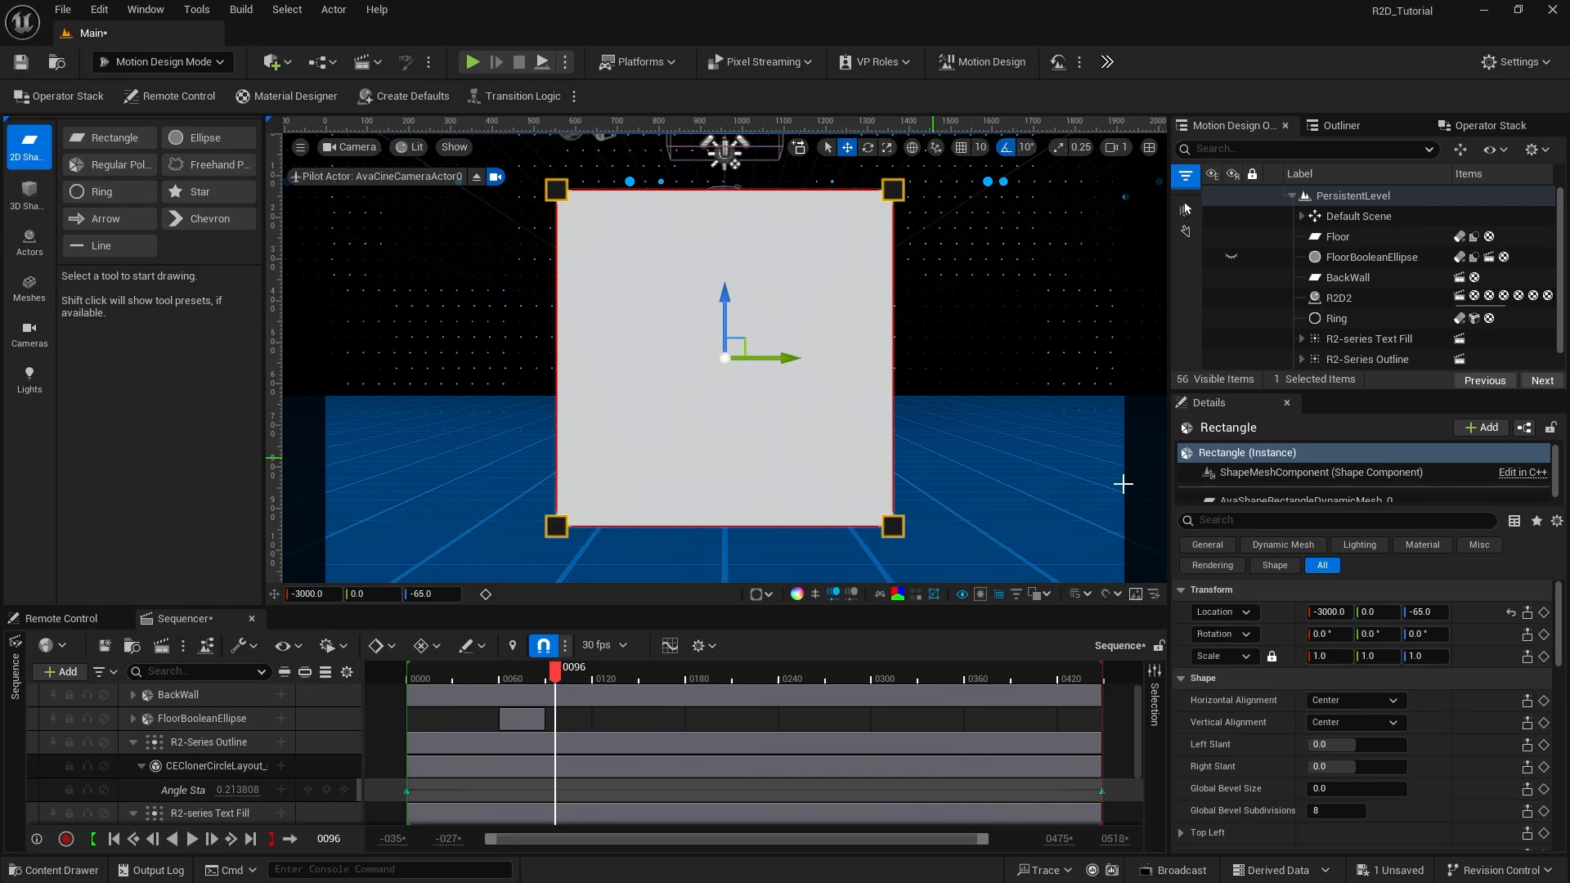
pyautogui.click(1511, 613)
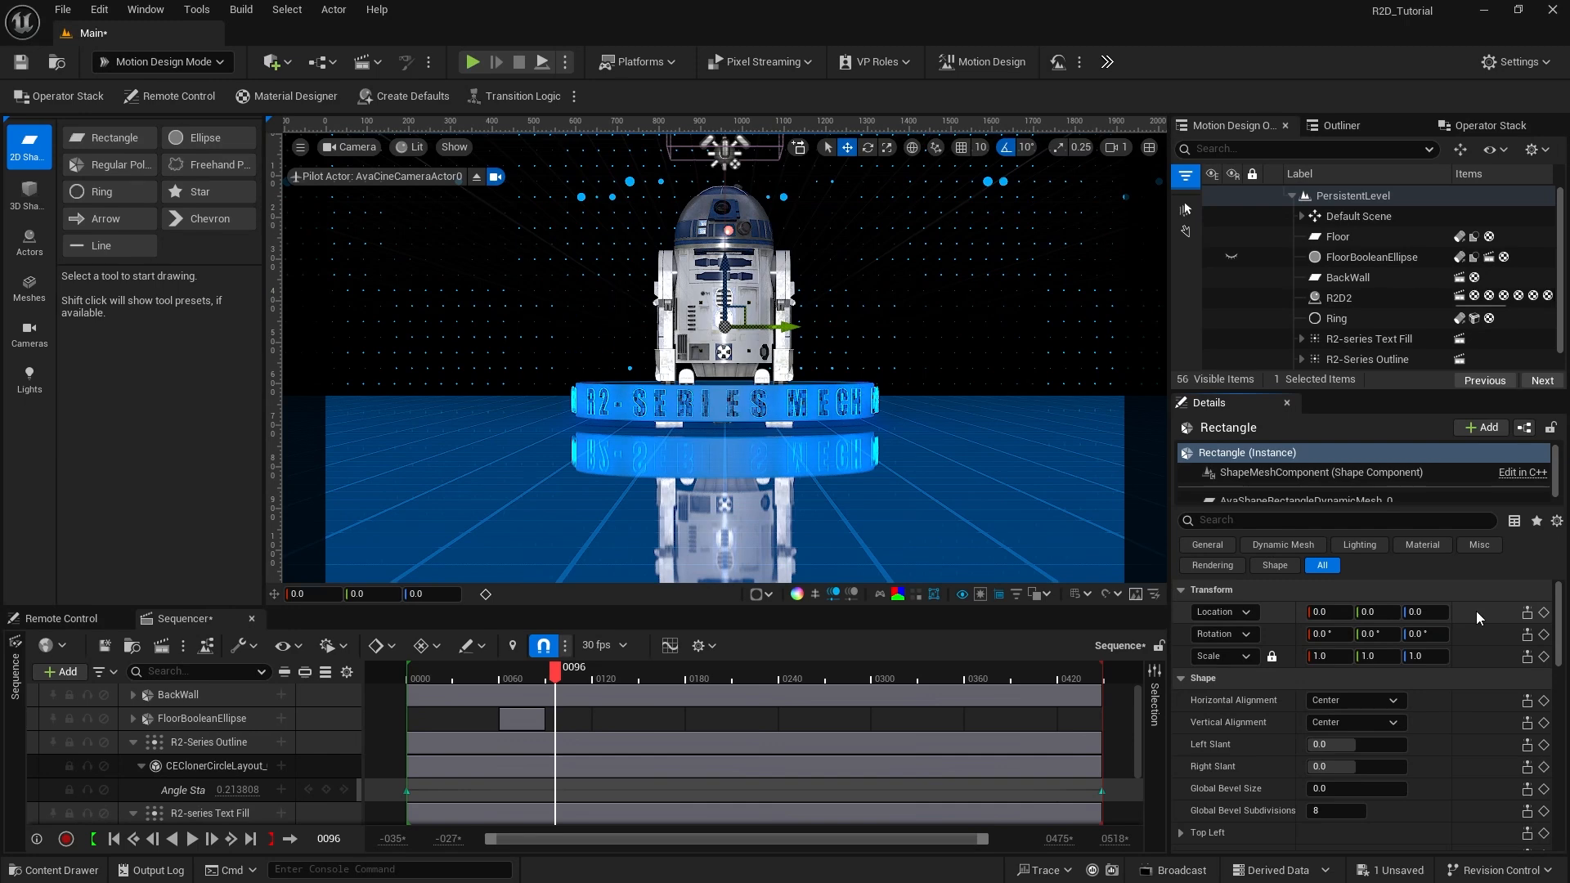
pyautogui.scroll(-5, 1469, 654)
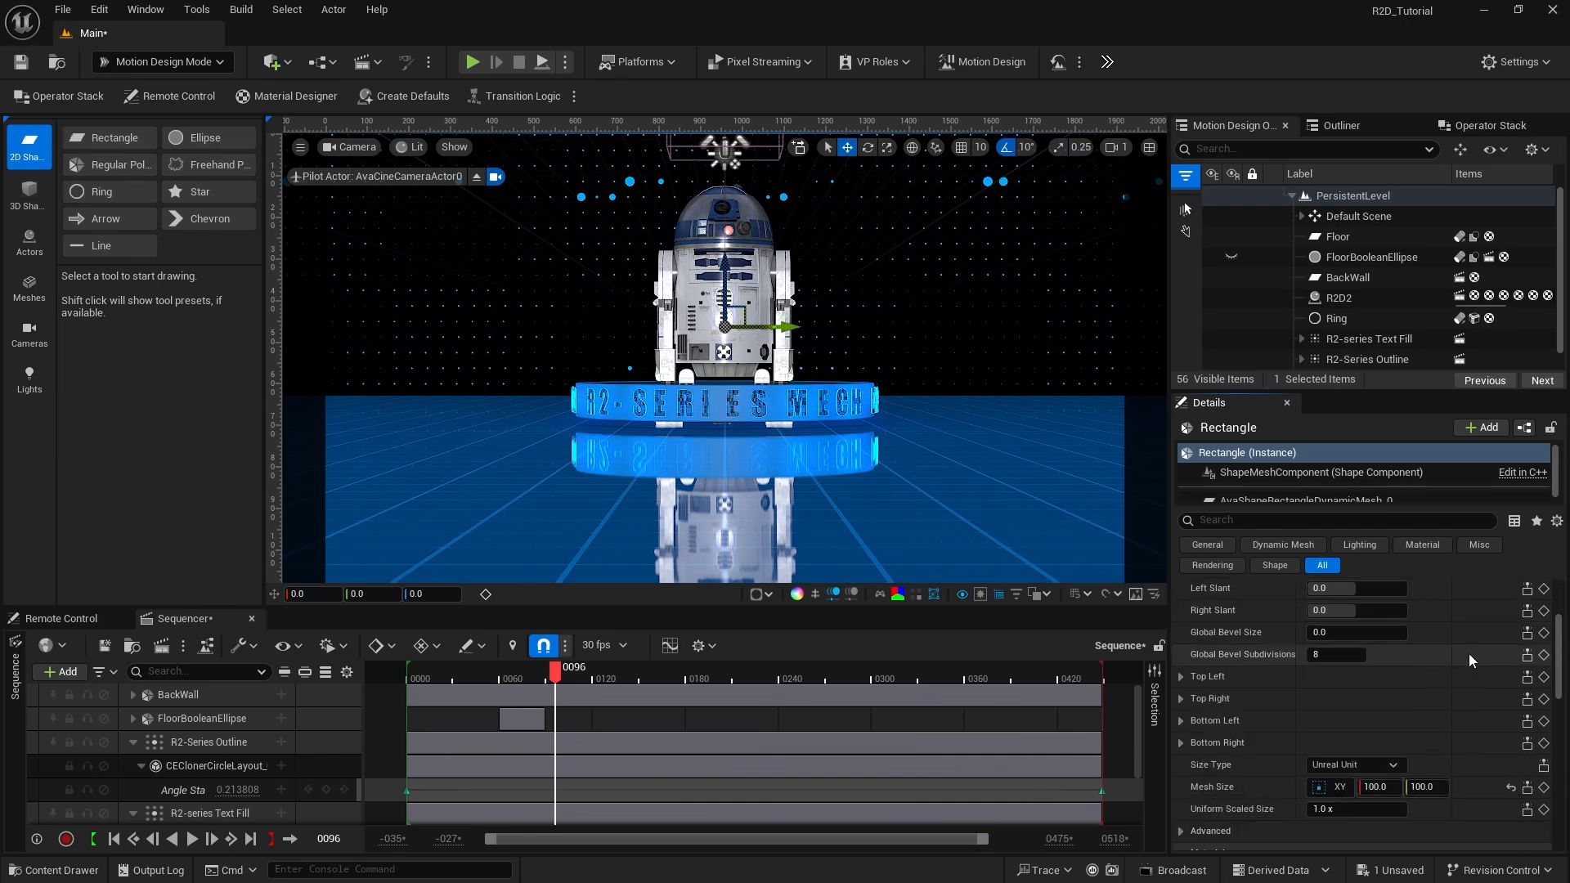
pyautogui.scroll(-2, 1469, 654)
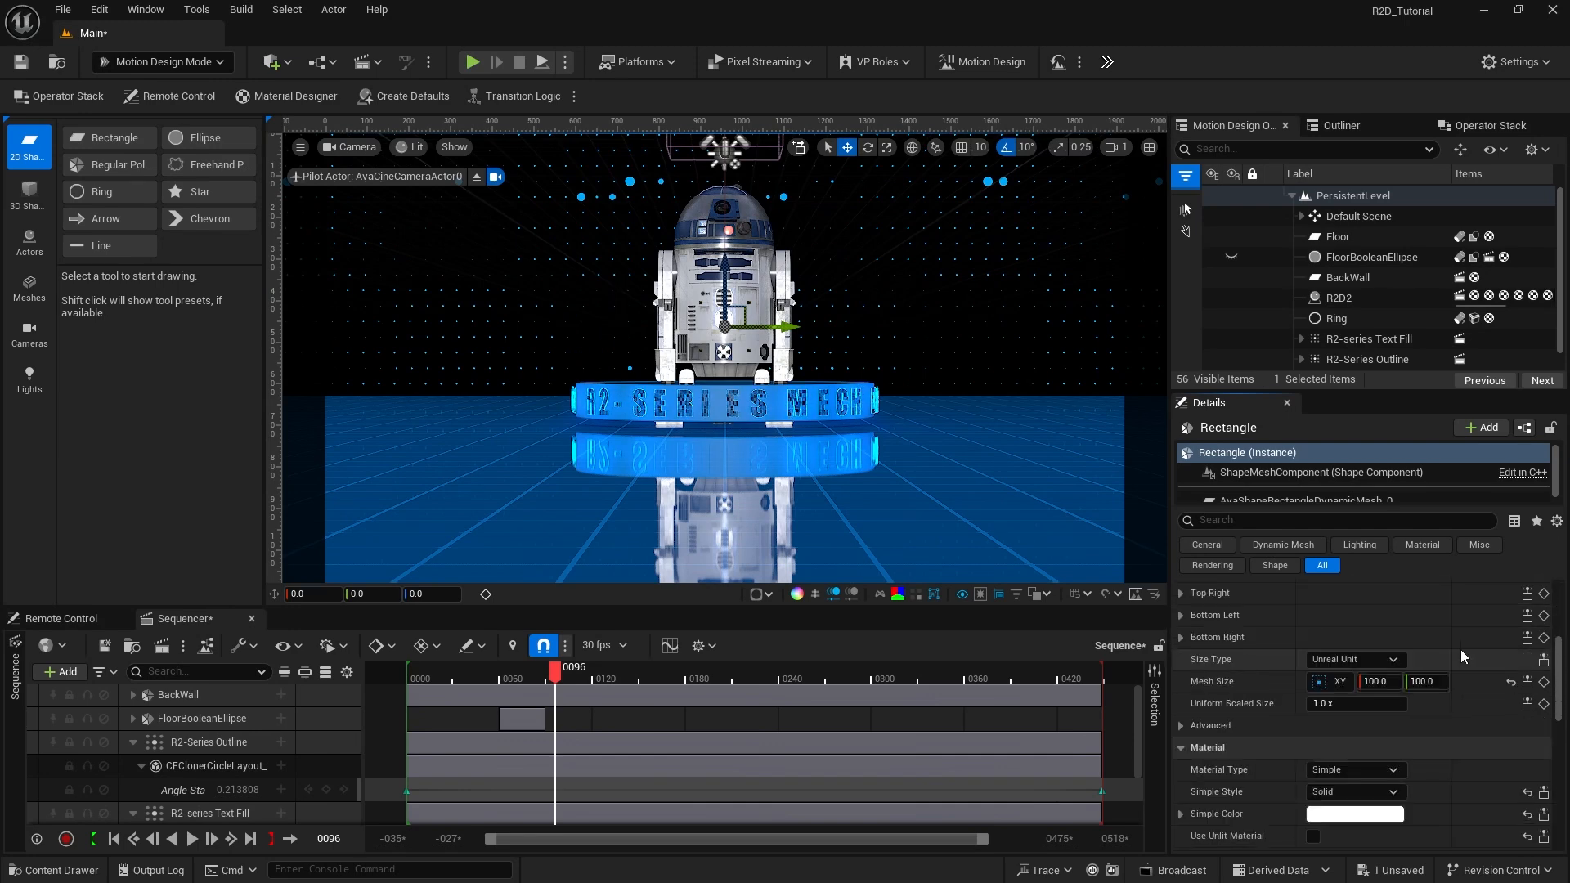
pyautogui.click(1334, 684)
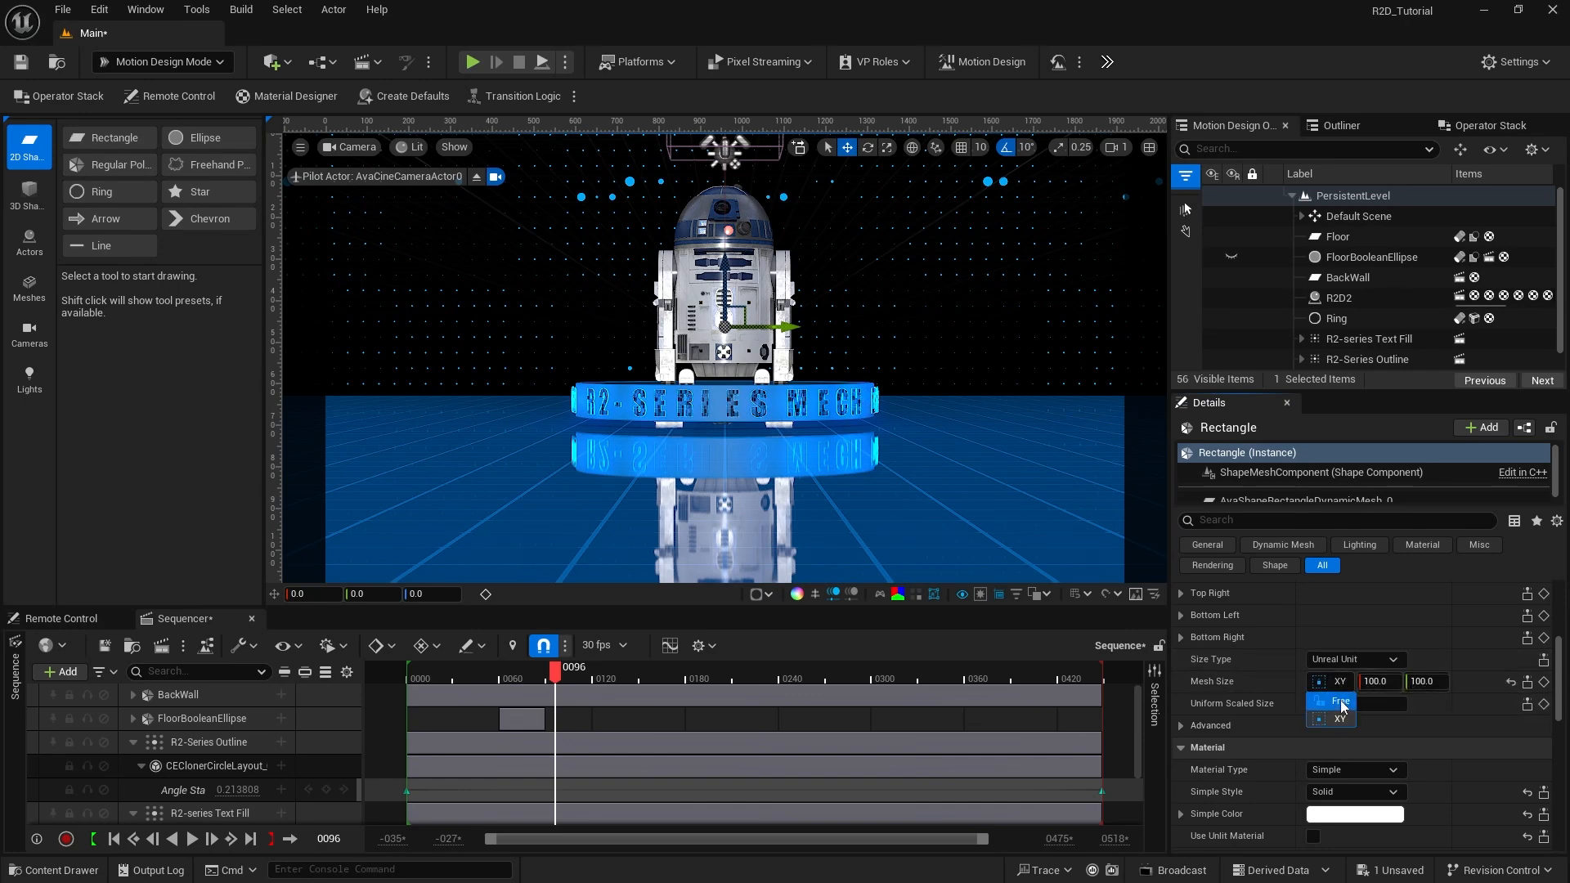
pyautogui.click(1376, 684)
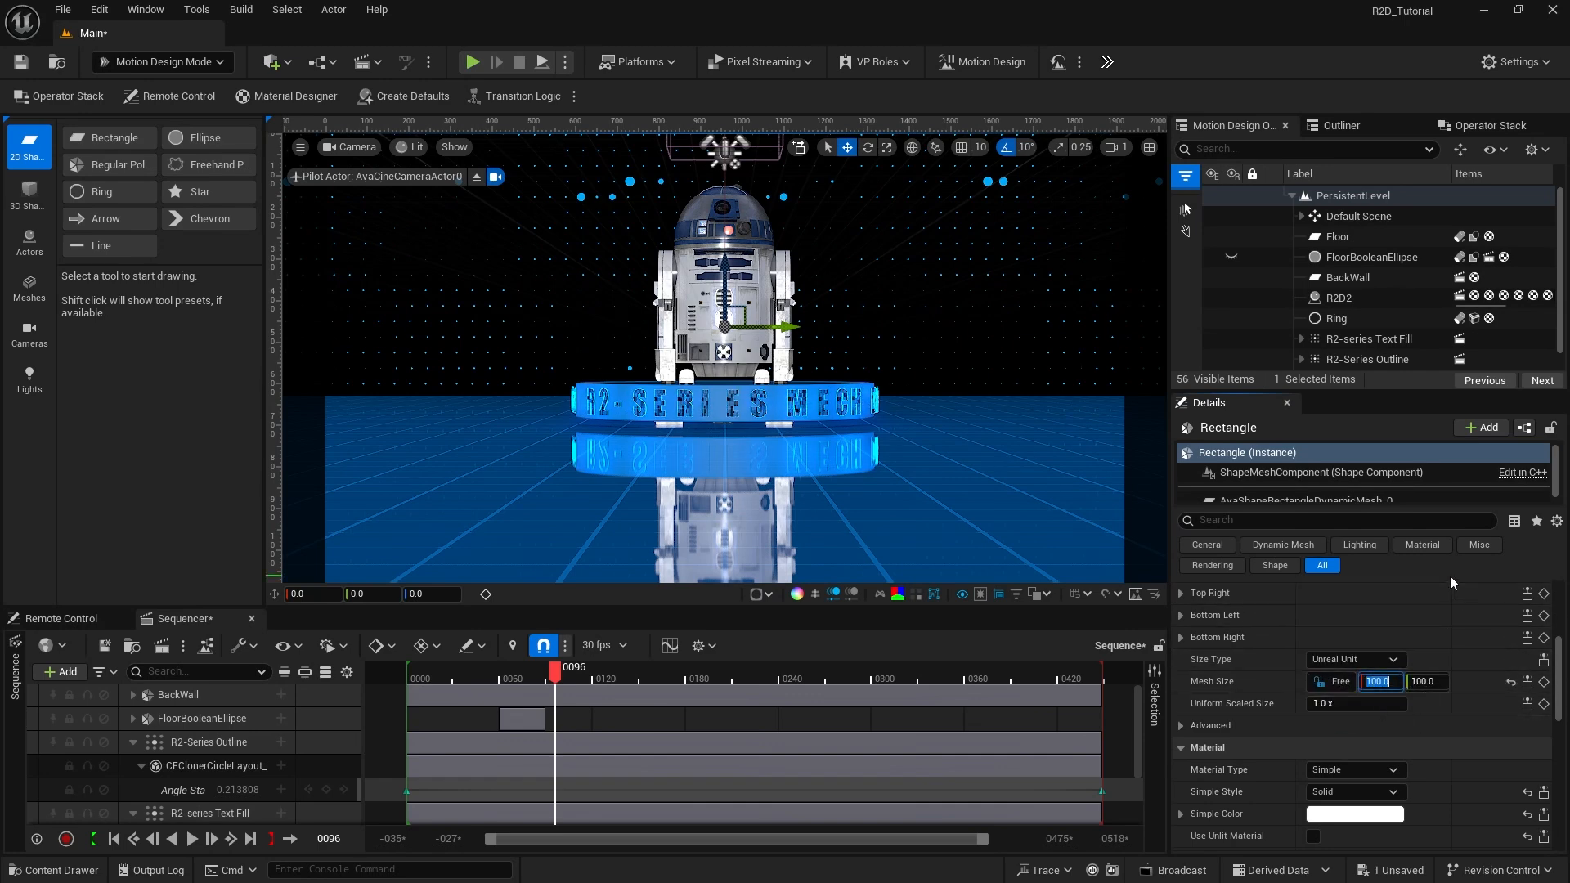
pyautogui.write('170')
pyautogui.press('Tab')
pyautogui.write('500')
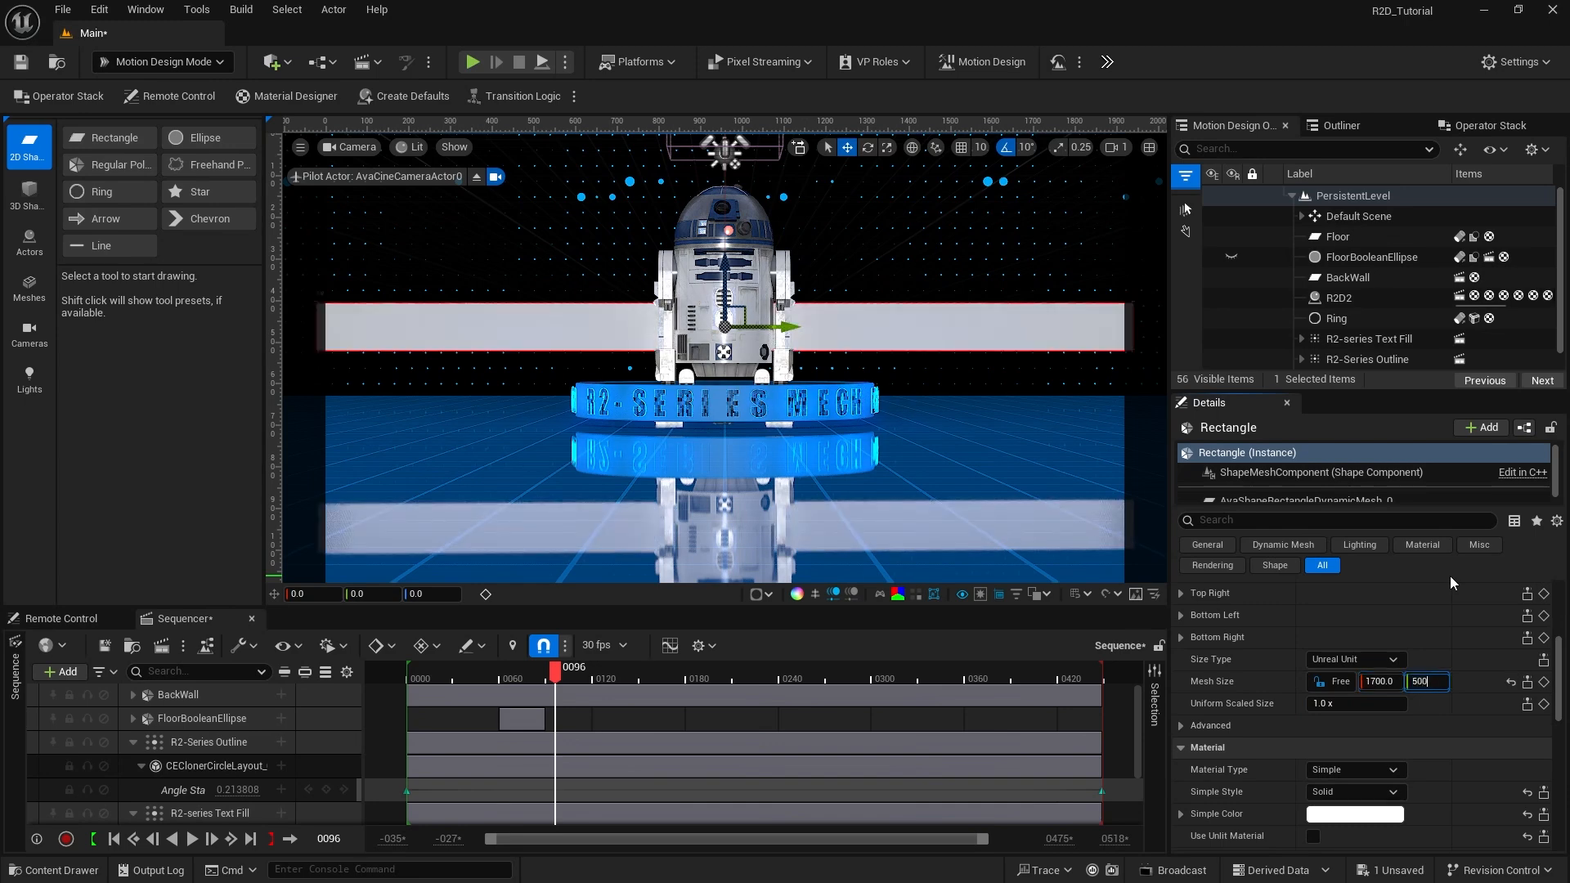
pyautogui.press('Return')
# Step: Give the rectangle a new PBR Material Designer material and make its Base Color layer a solid RGB color
pyautogui.scroll(-2, 1446, 616)
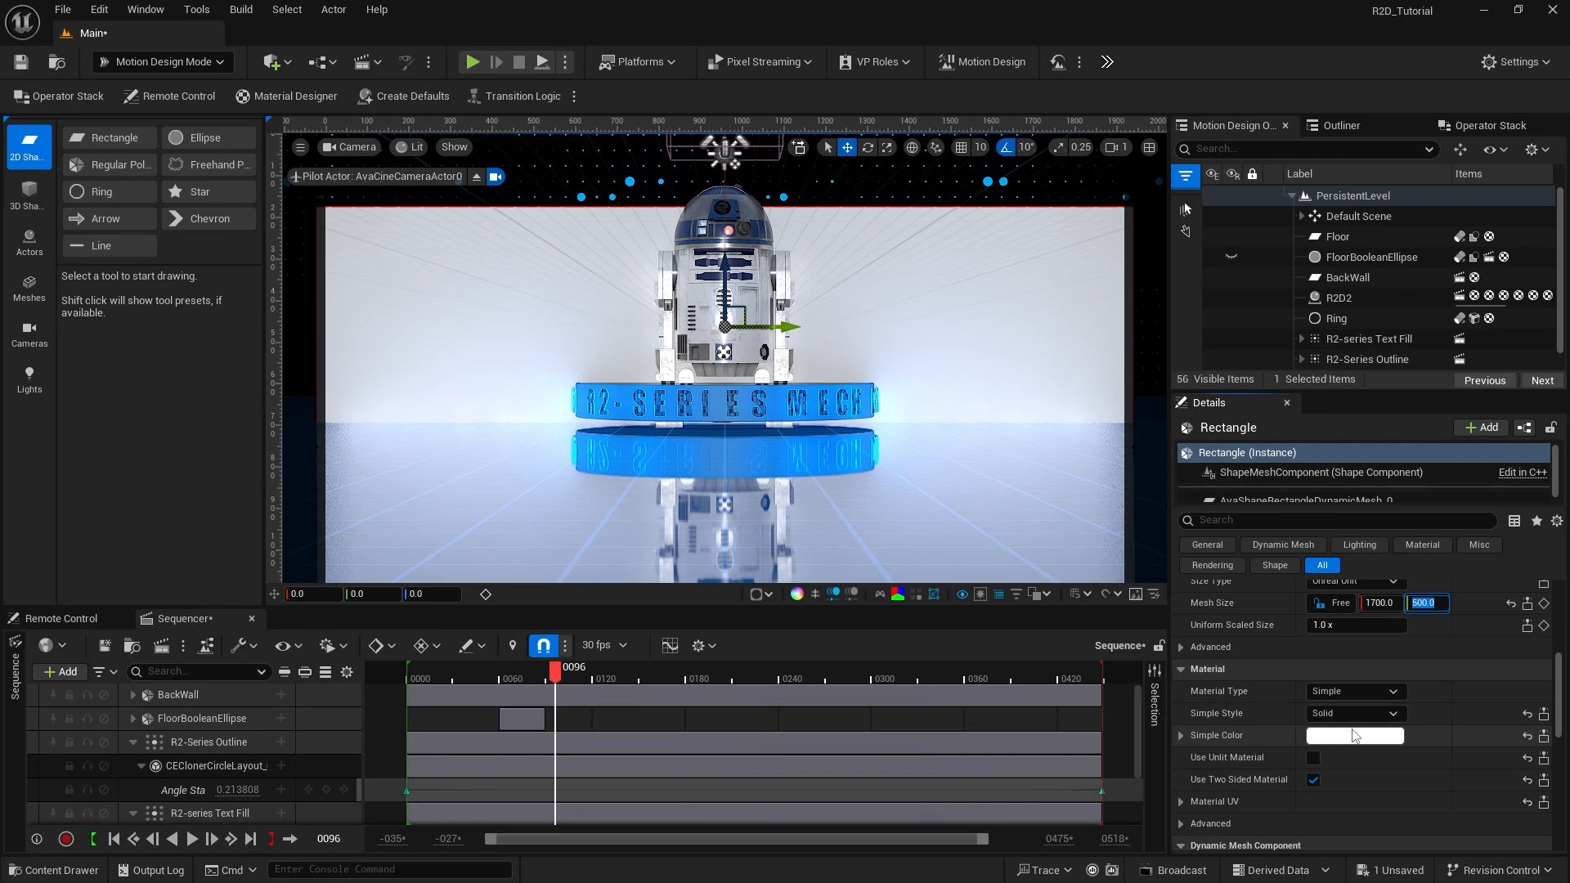
pyautogui.click(1352, 692)
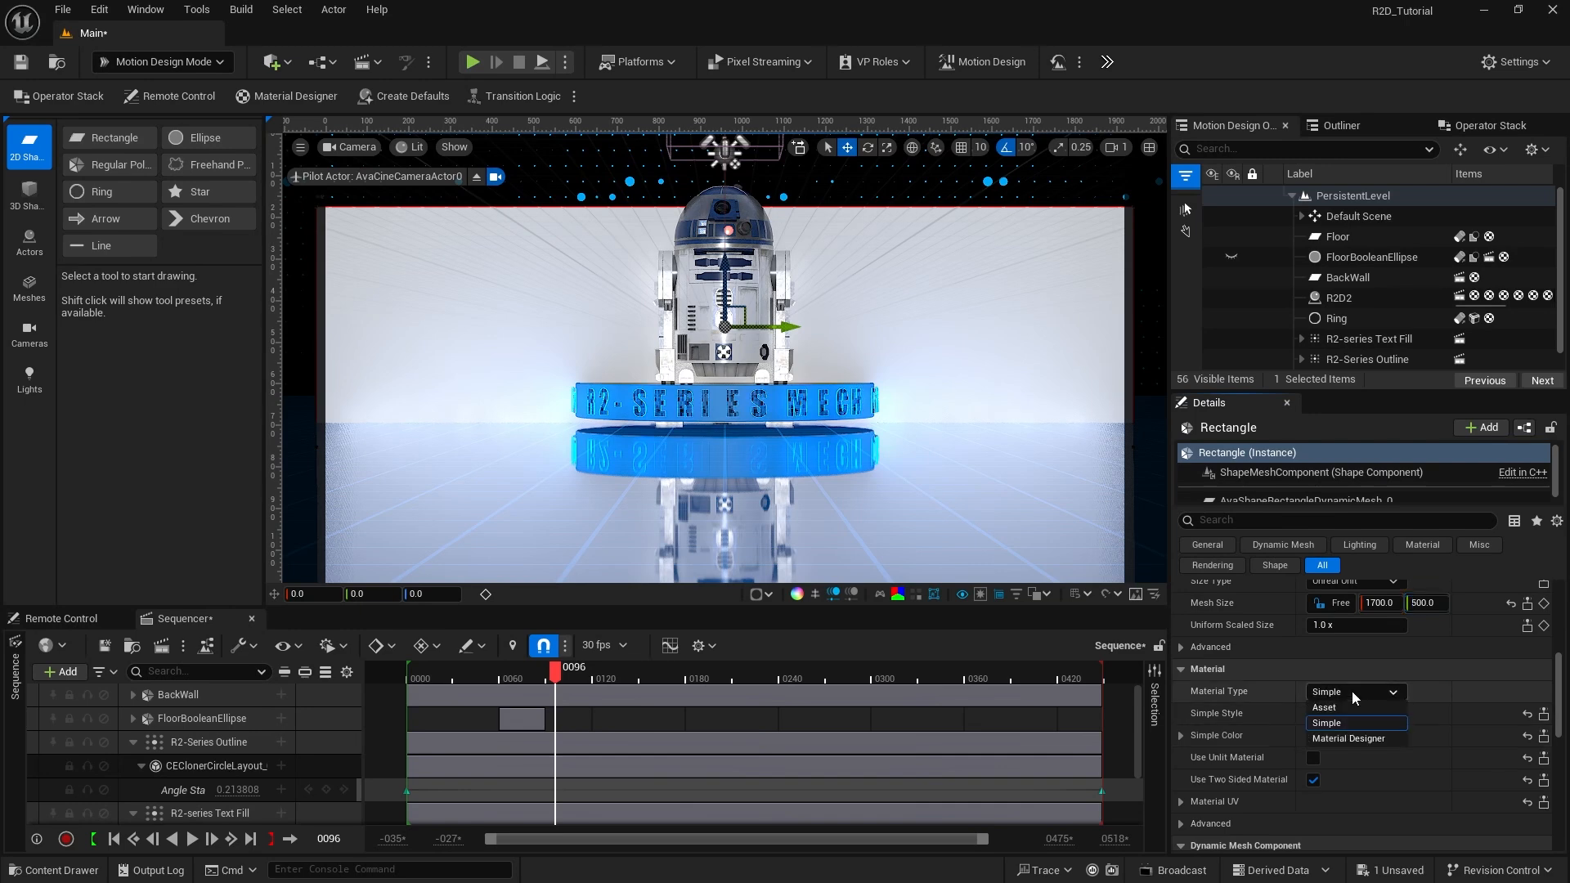
pyautogui.click(1347, 738)
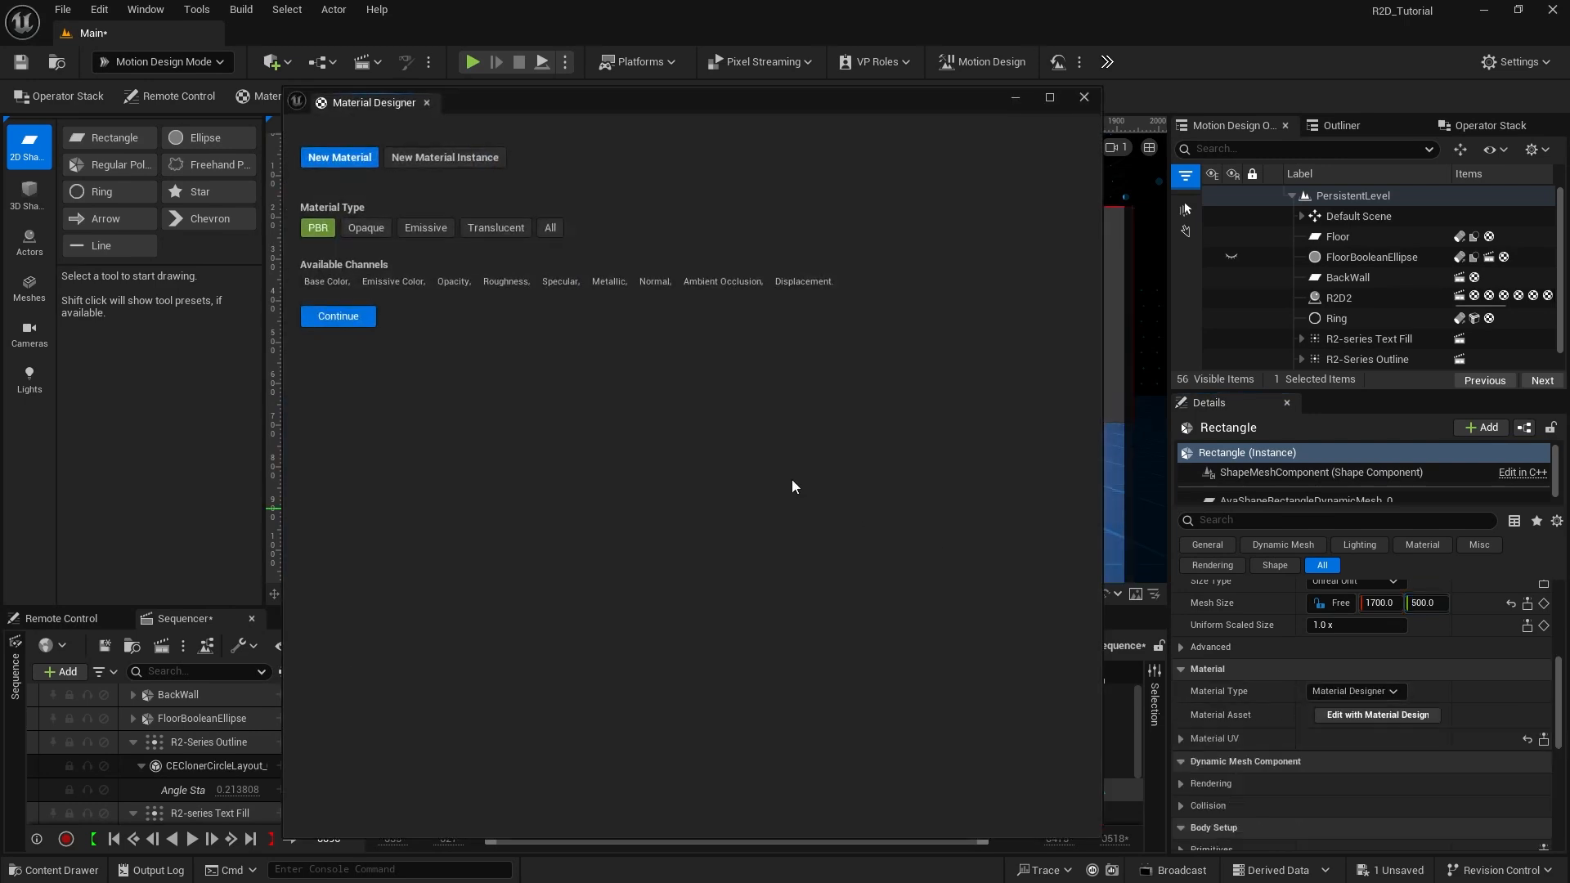
pyautogui.click(341, 316)
pyautogui.click(443, 356)
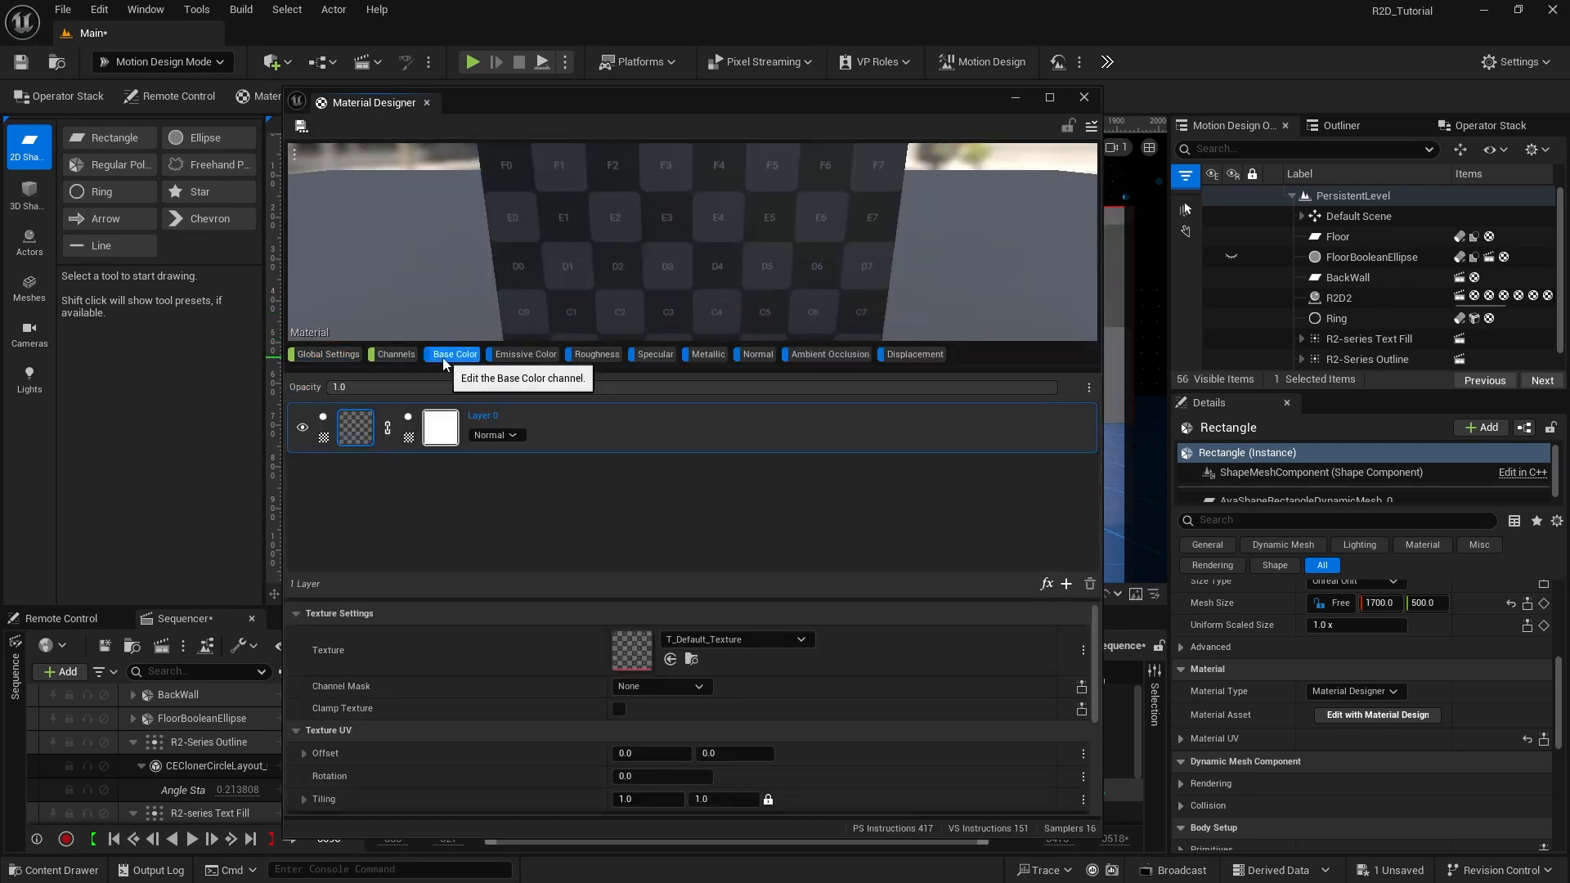
pyautogui.click(323, 440)
pyautogui.click(384, 497)
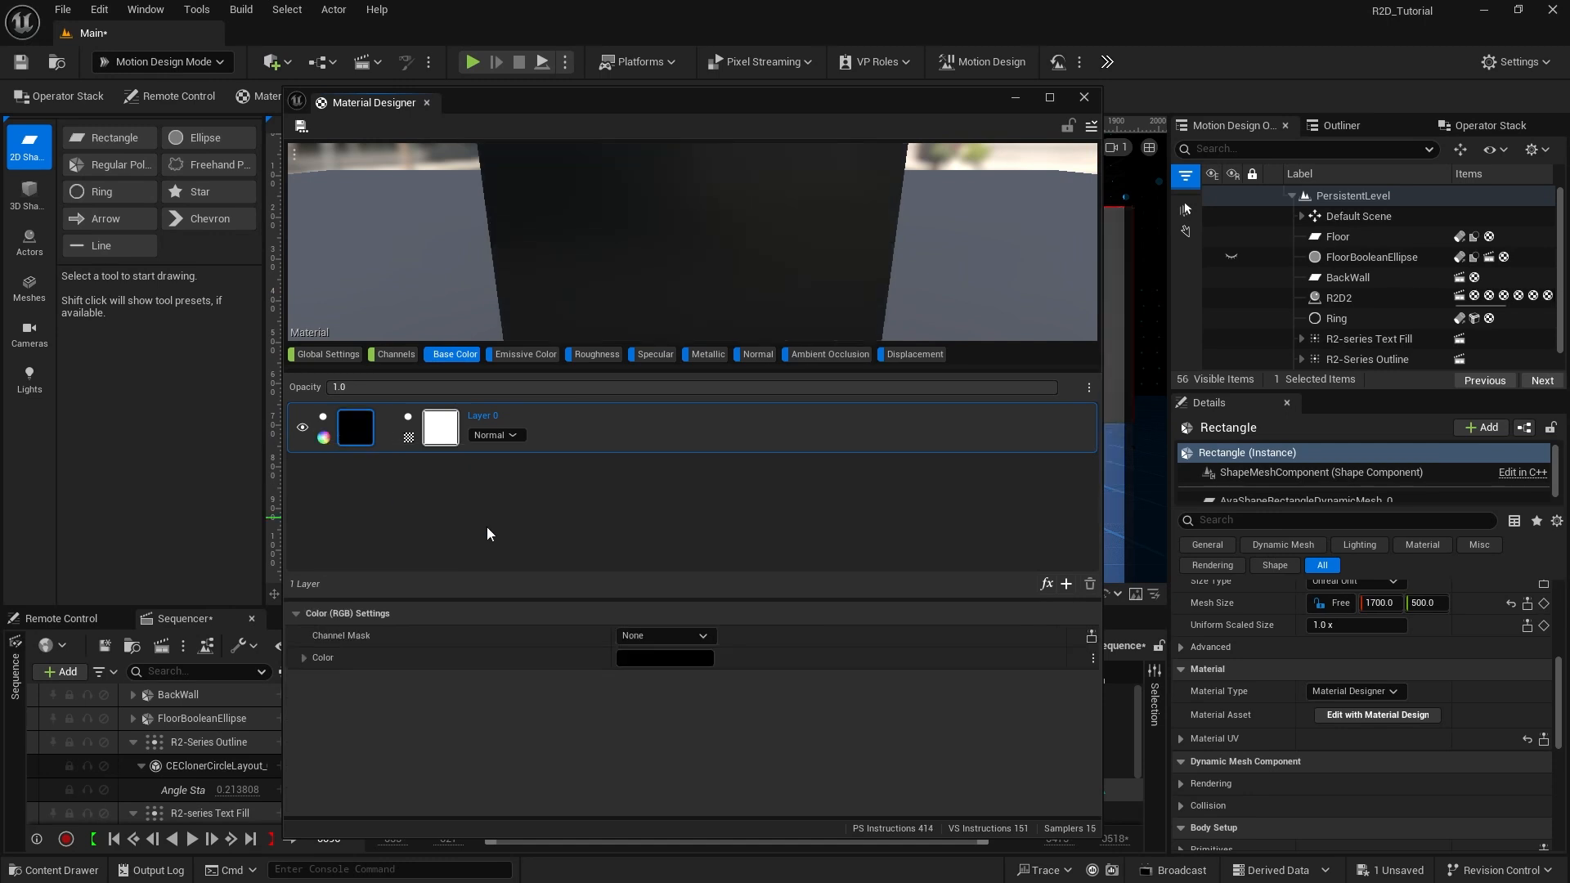
# Step: Set the Base Color layer's color to linear hex 1e1c1fff
pyautogui.click(676, 659)
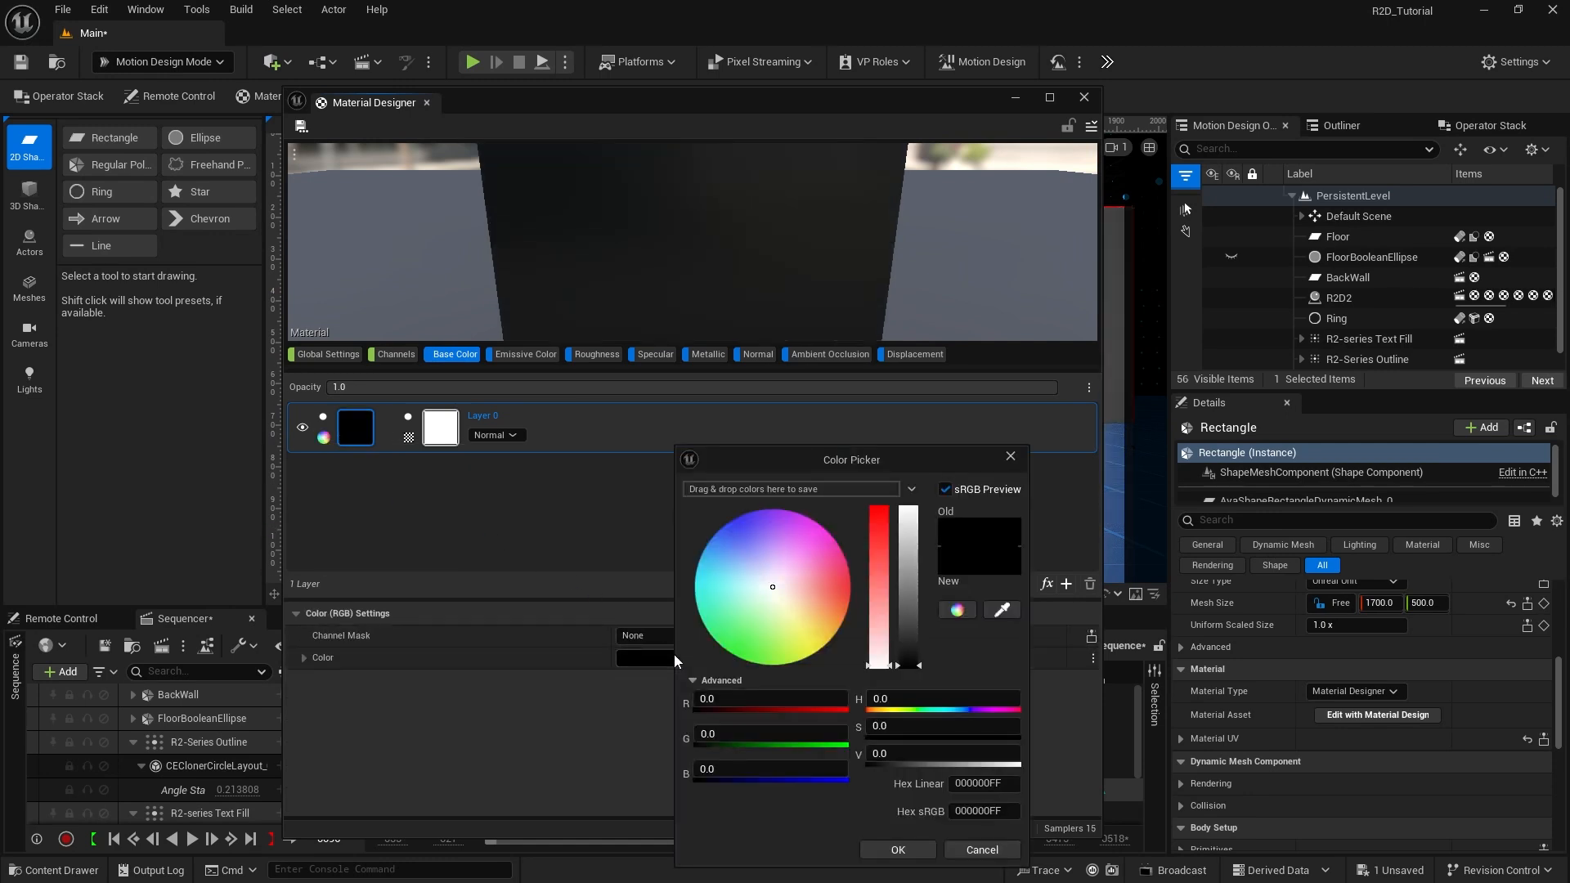
pyautogui.click(956, 783)
pyautogui.write('1e1')
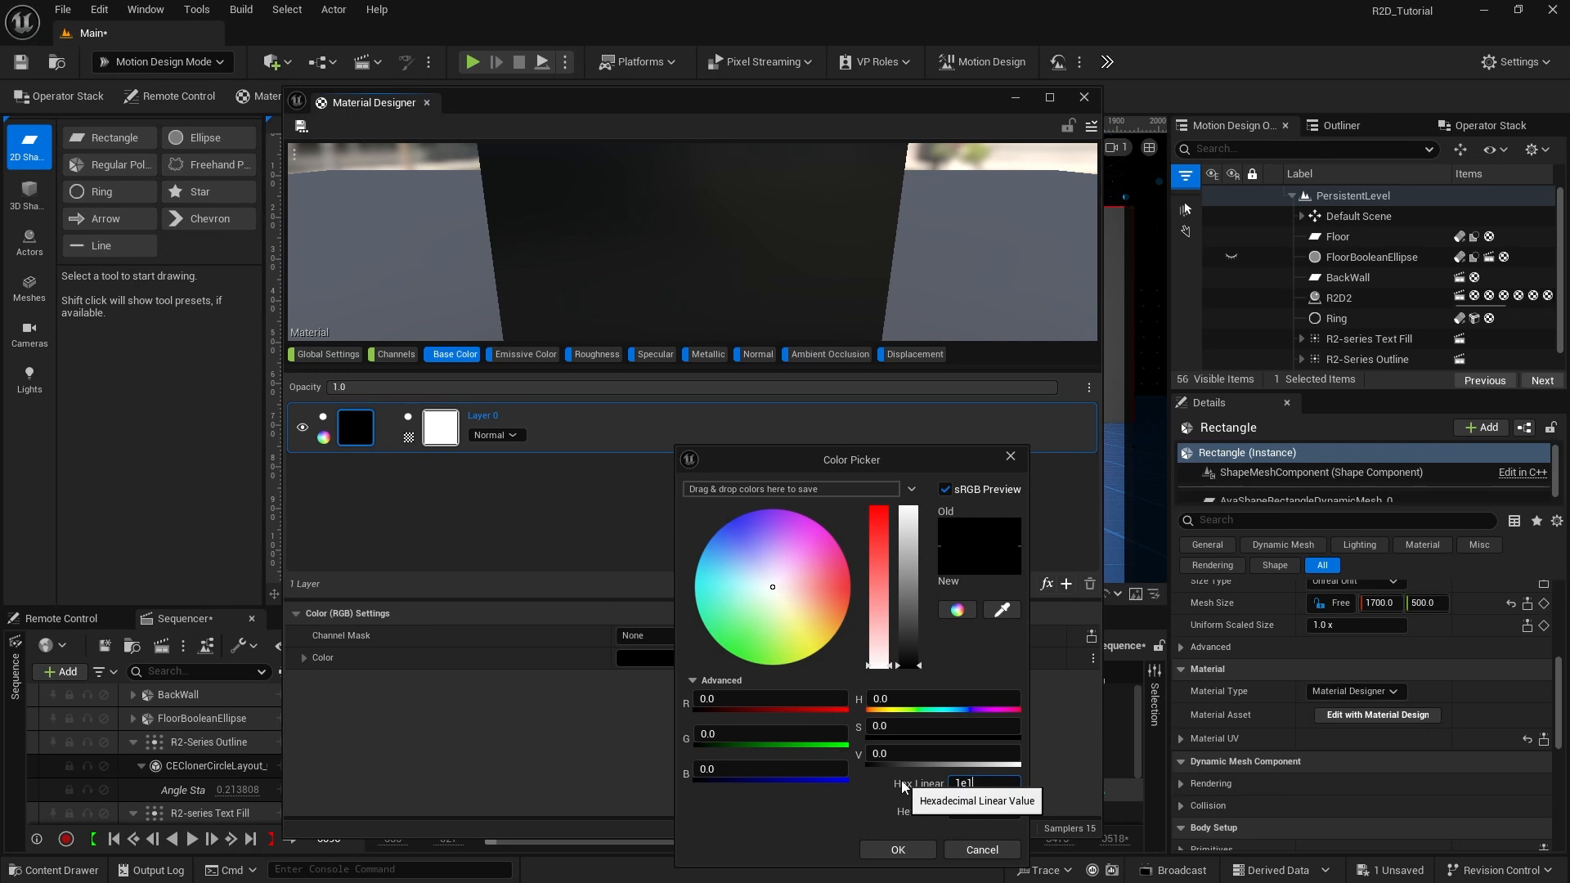
pyautogui.write('c1fff')
pyautogui.click(903, 850)
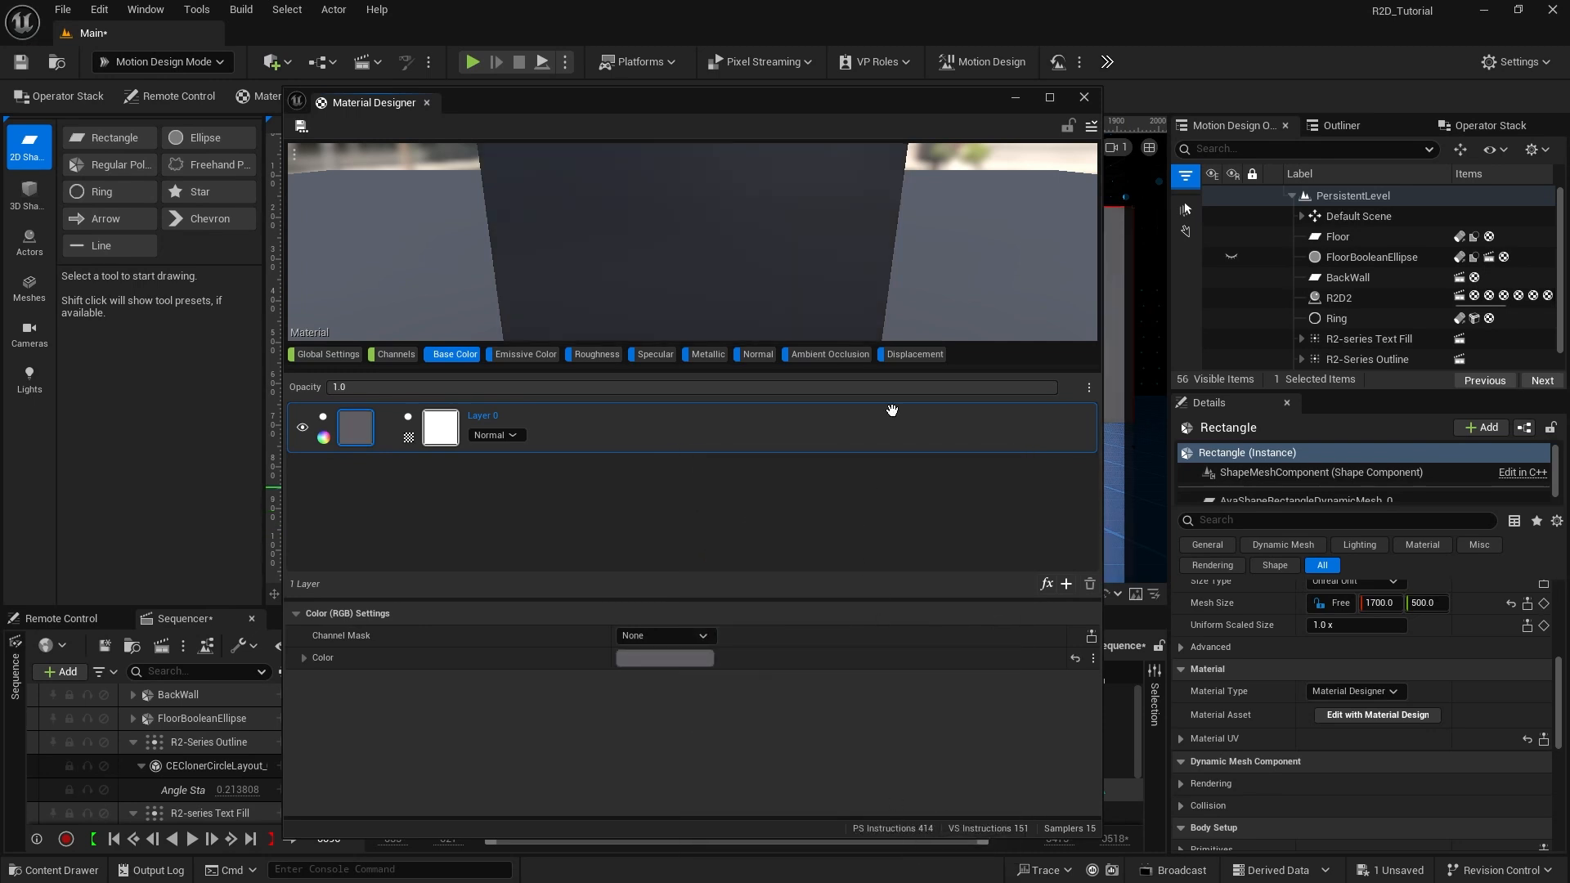
# Step: Export the Material Designer material to the MyMaterials folder as MD_SignBackground and close the Material Designer
pyautogui.click(1092, 127)
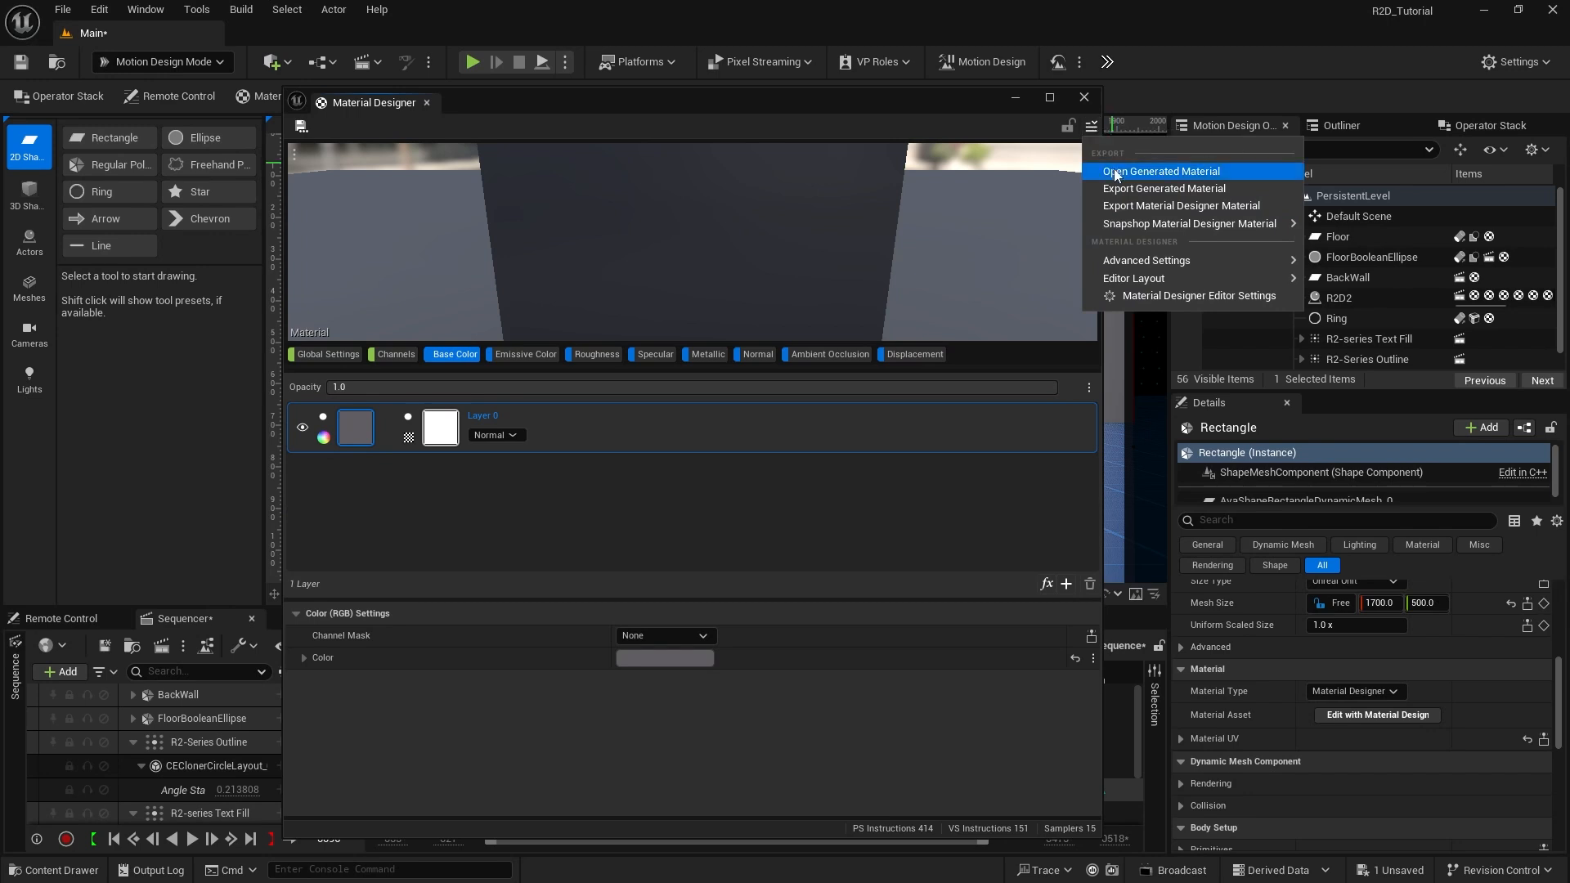
pyautogui.click(1128, 206)
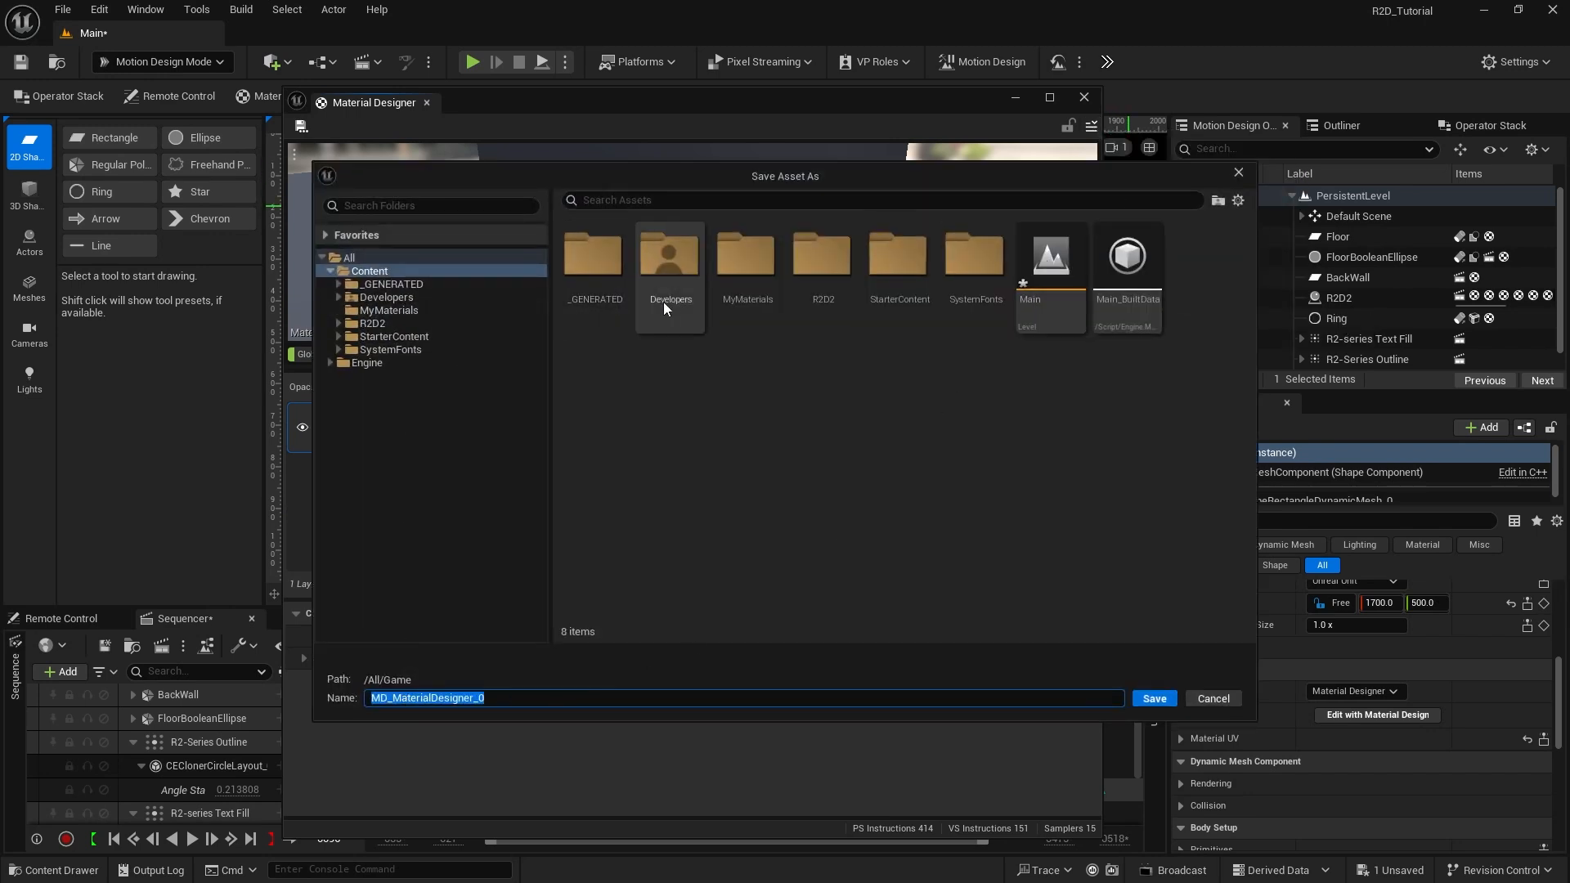
pyautogui.click(387, 310)
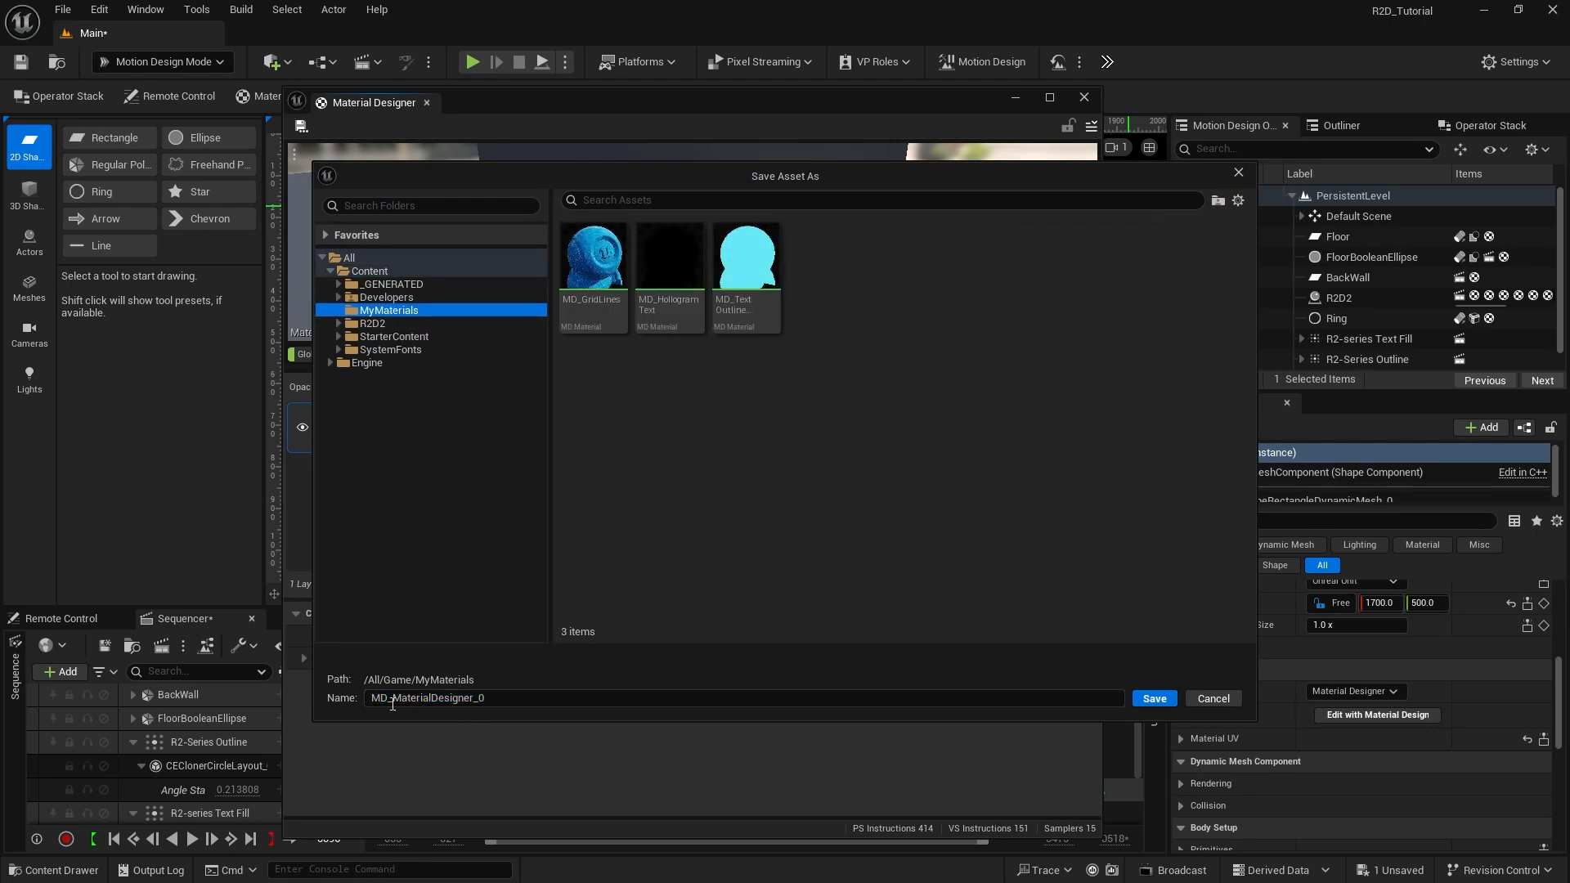
pyautogui.moveTo(392, 702); pyautogui.dragTo(606, 694)
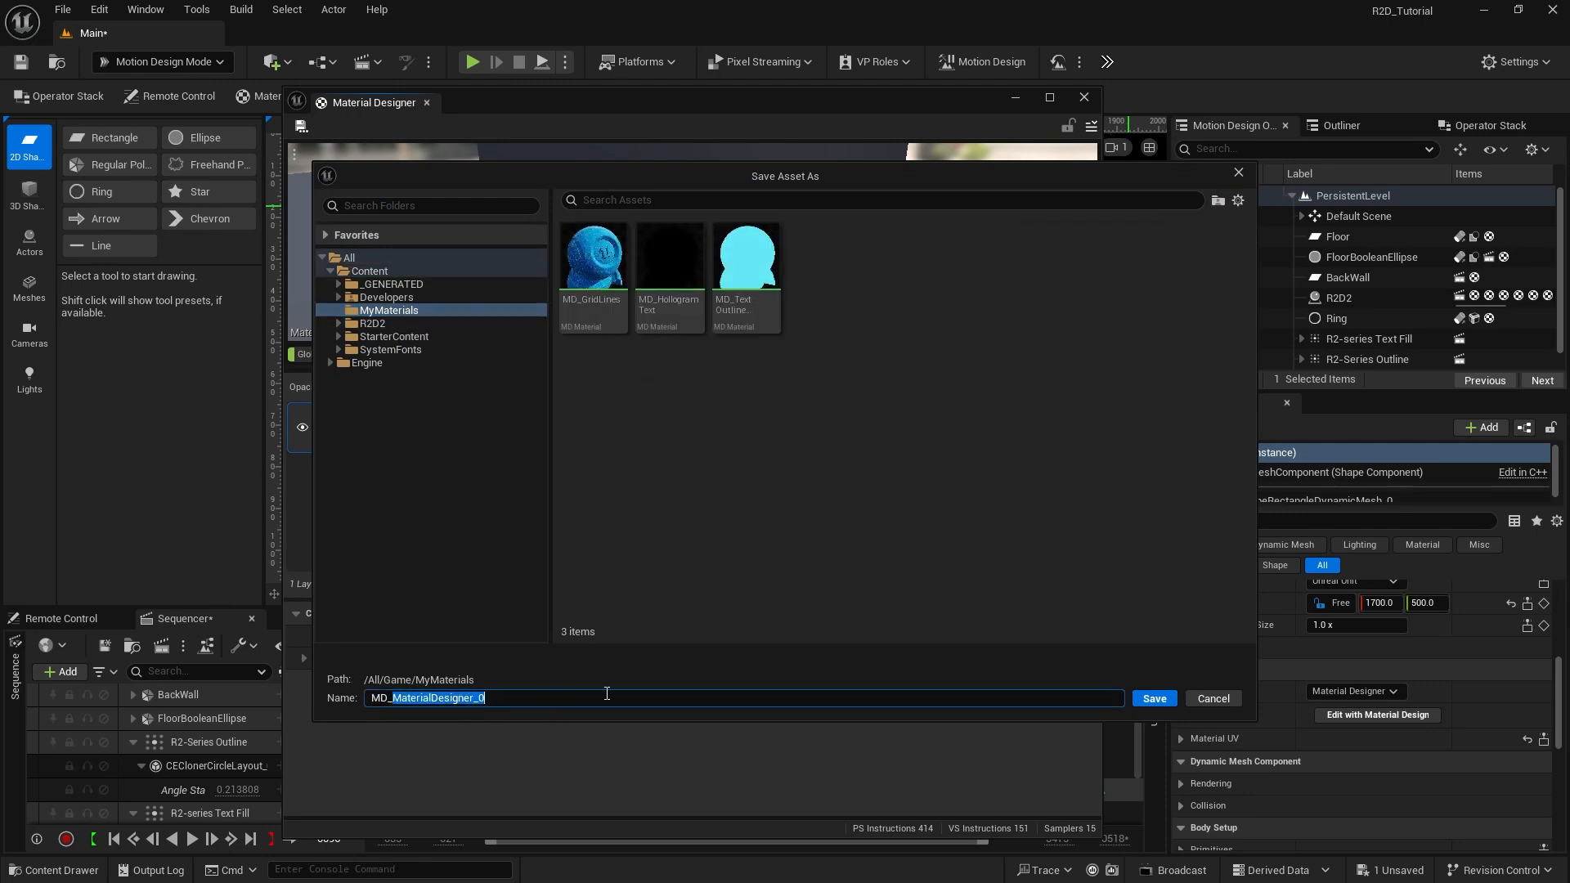
pyautogui.write('SignBackground')
pyautogui.press('Return')
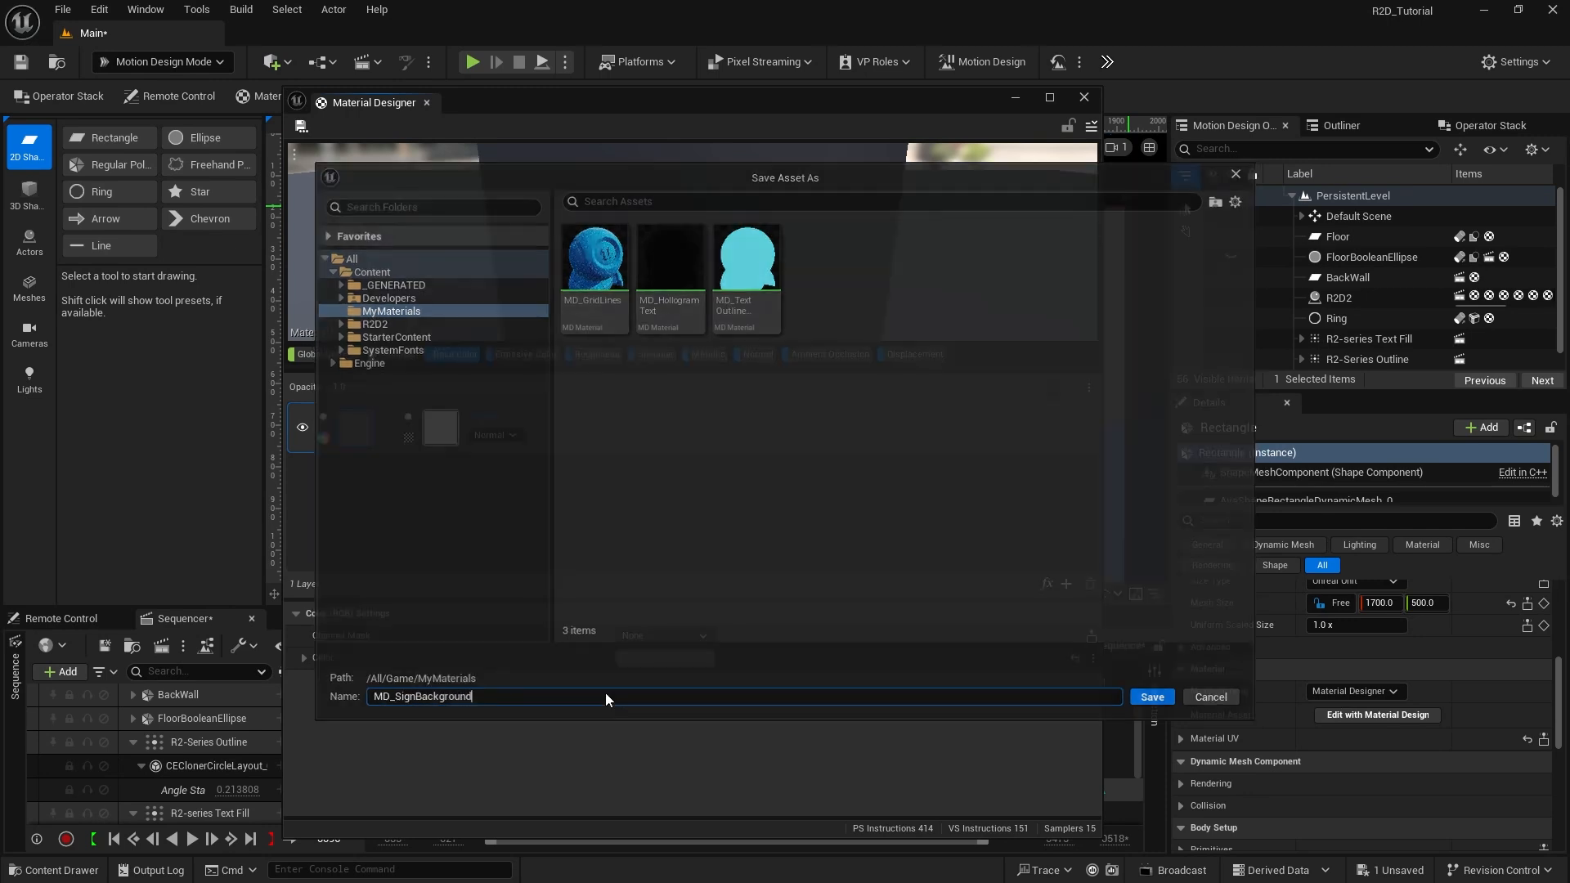
pyautogui.click(1085, 97)
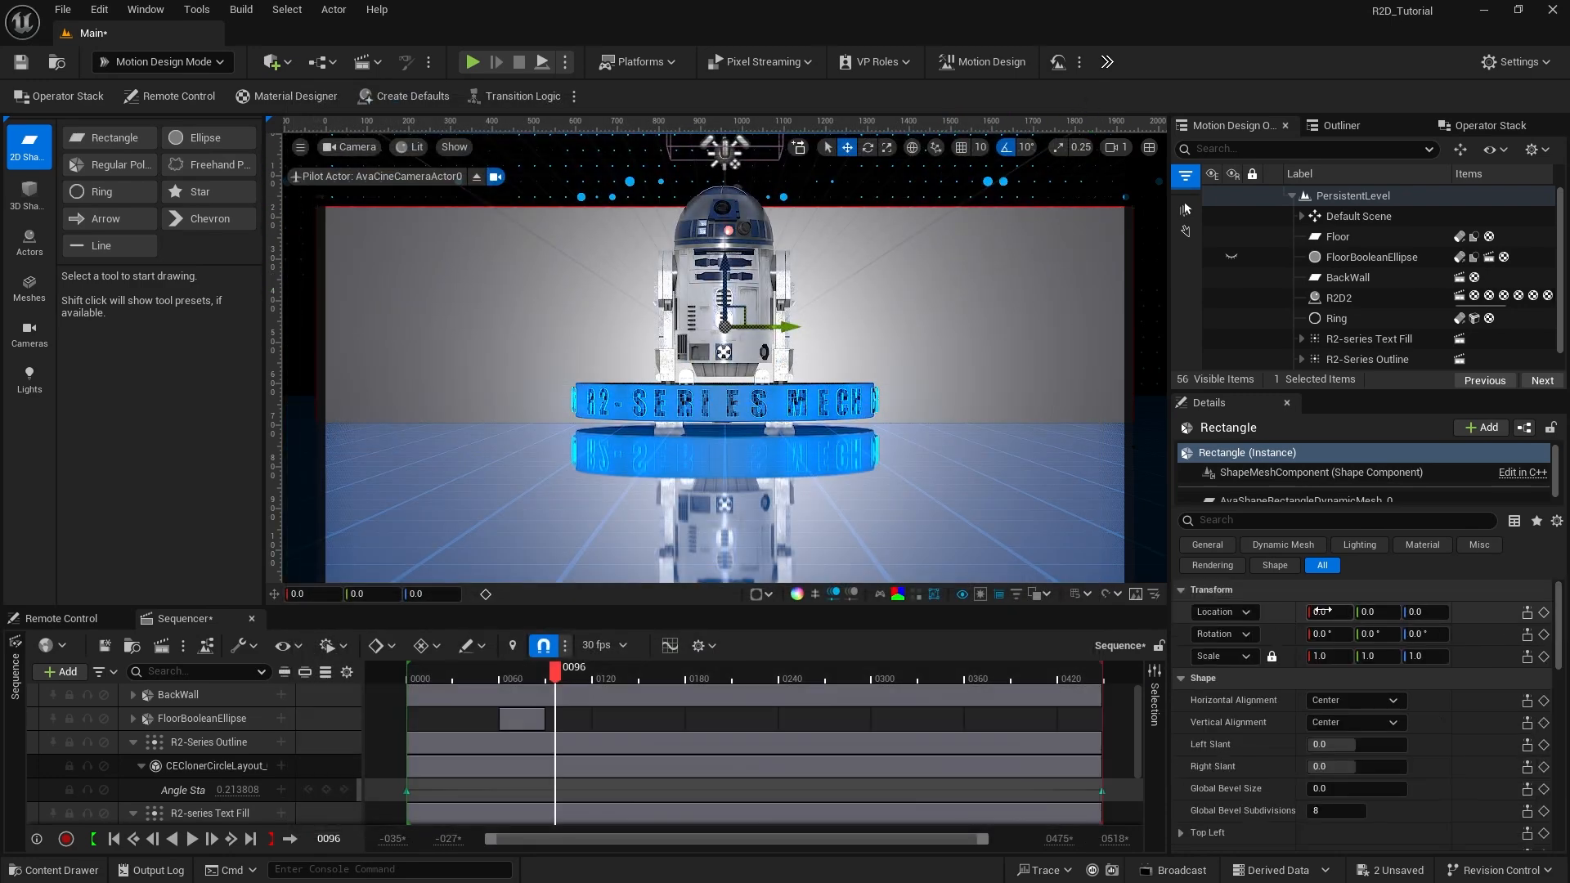
# Step: Set the rectangle's location to X 2476 and Z 517
pyautogui.click(1325, 612)
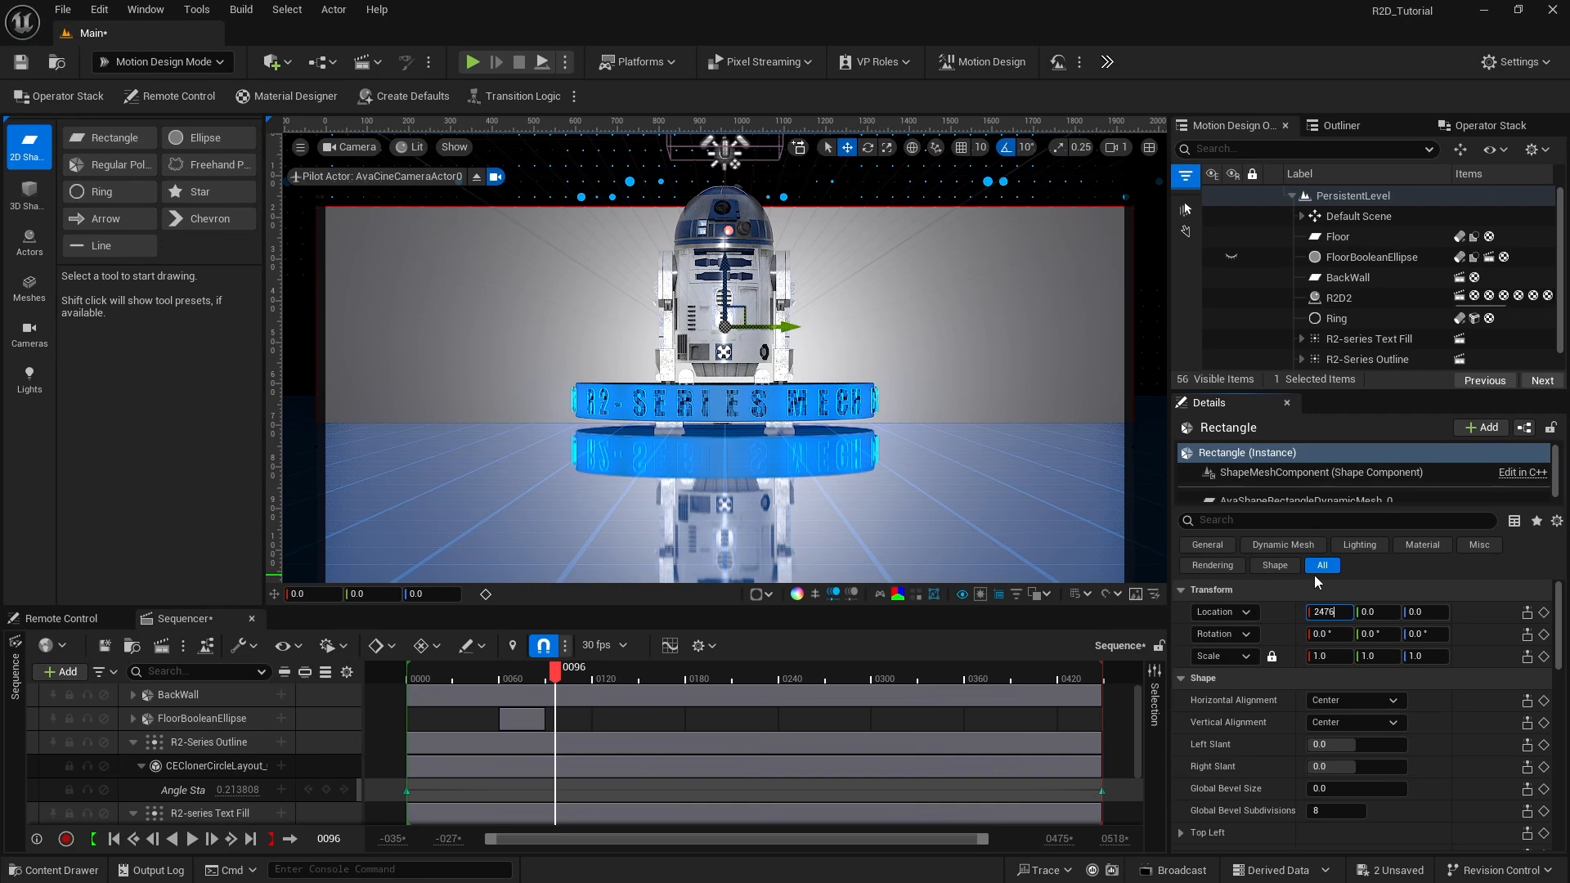
pyautogui.press('Return')
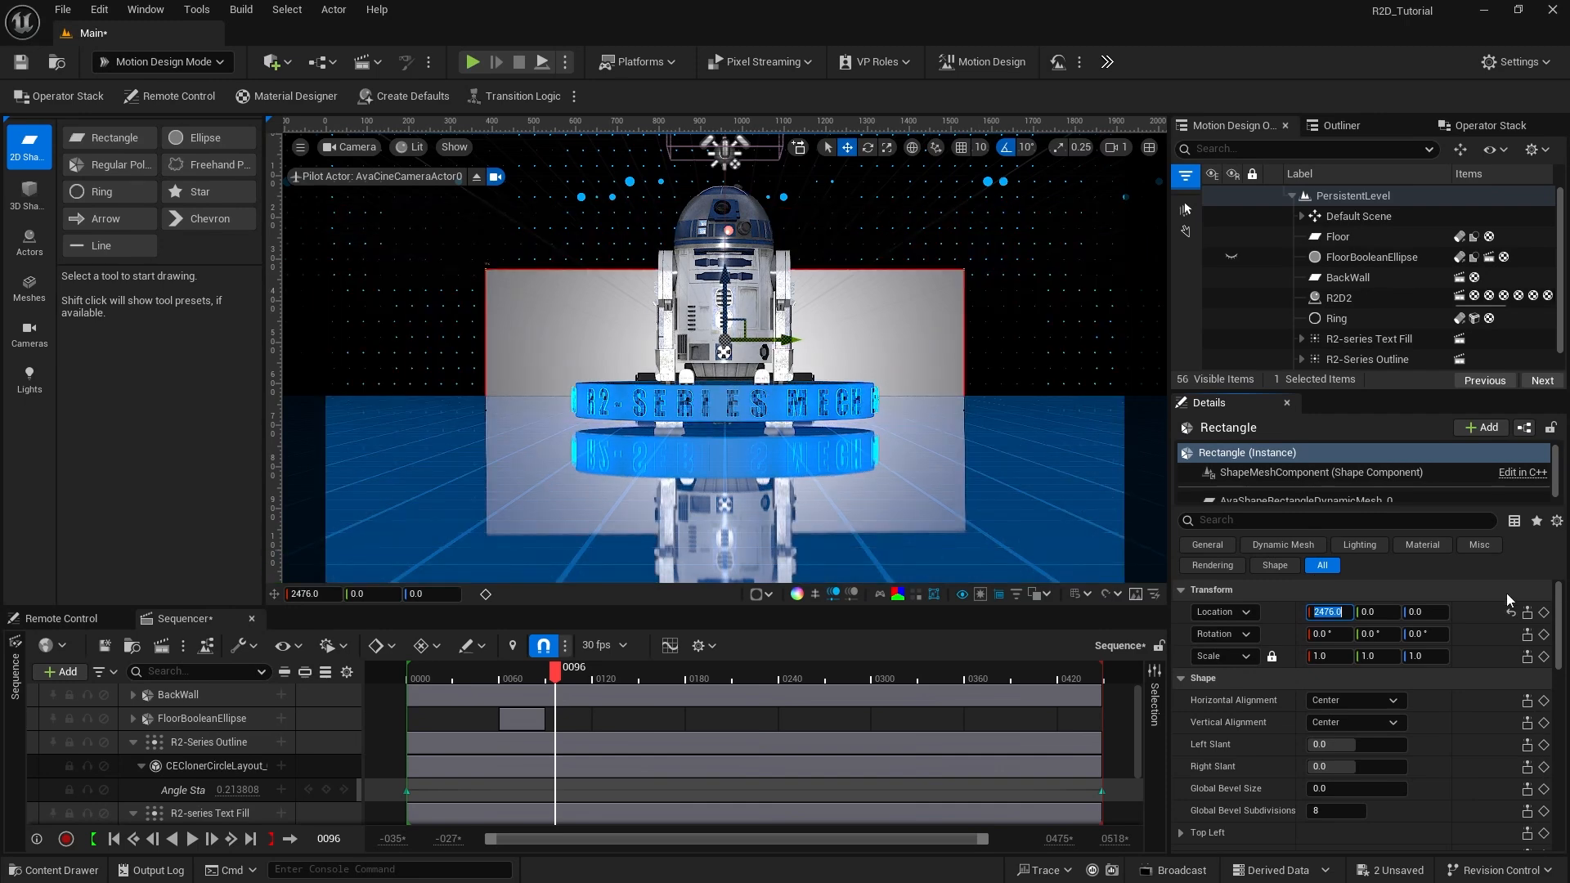
pyautogui.click(1424, 612)
pyautogui.write('51')
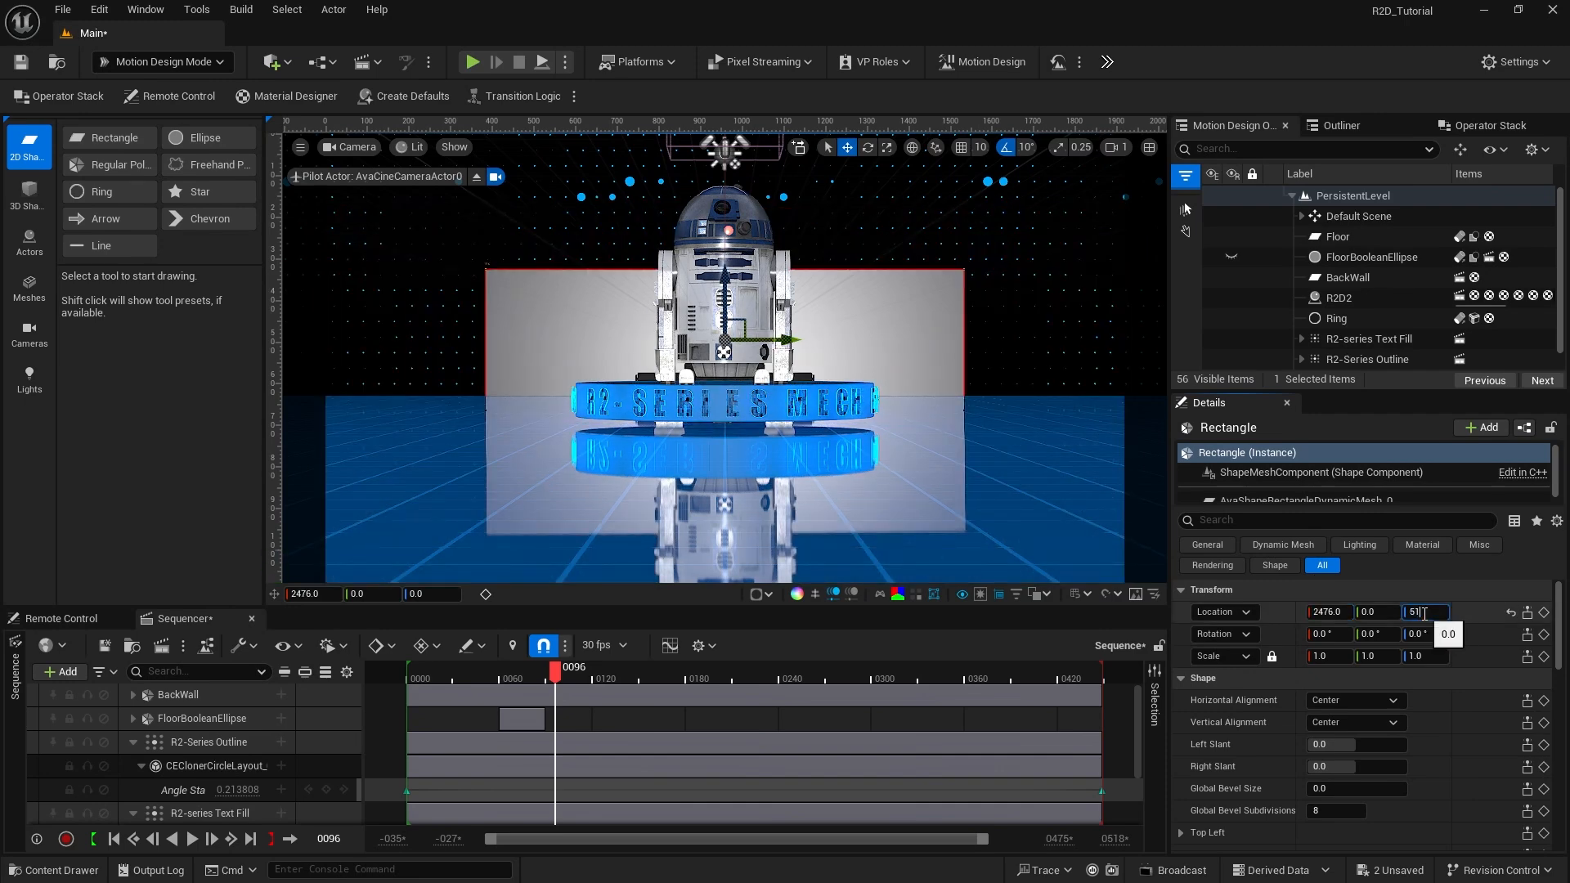
pyautogui.write('7')
pyautogui.press('Return')
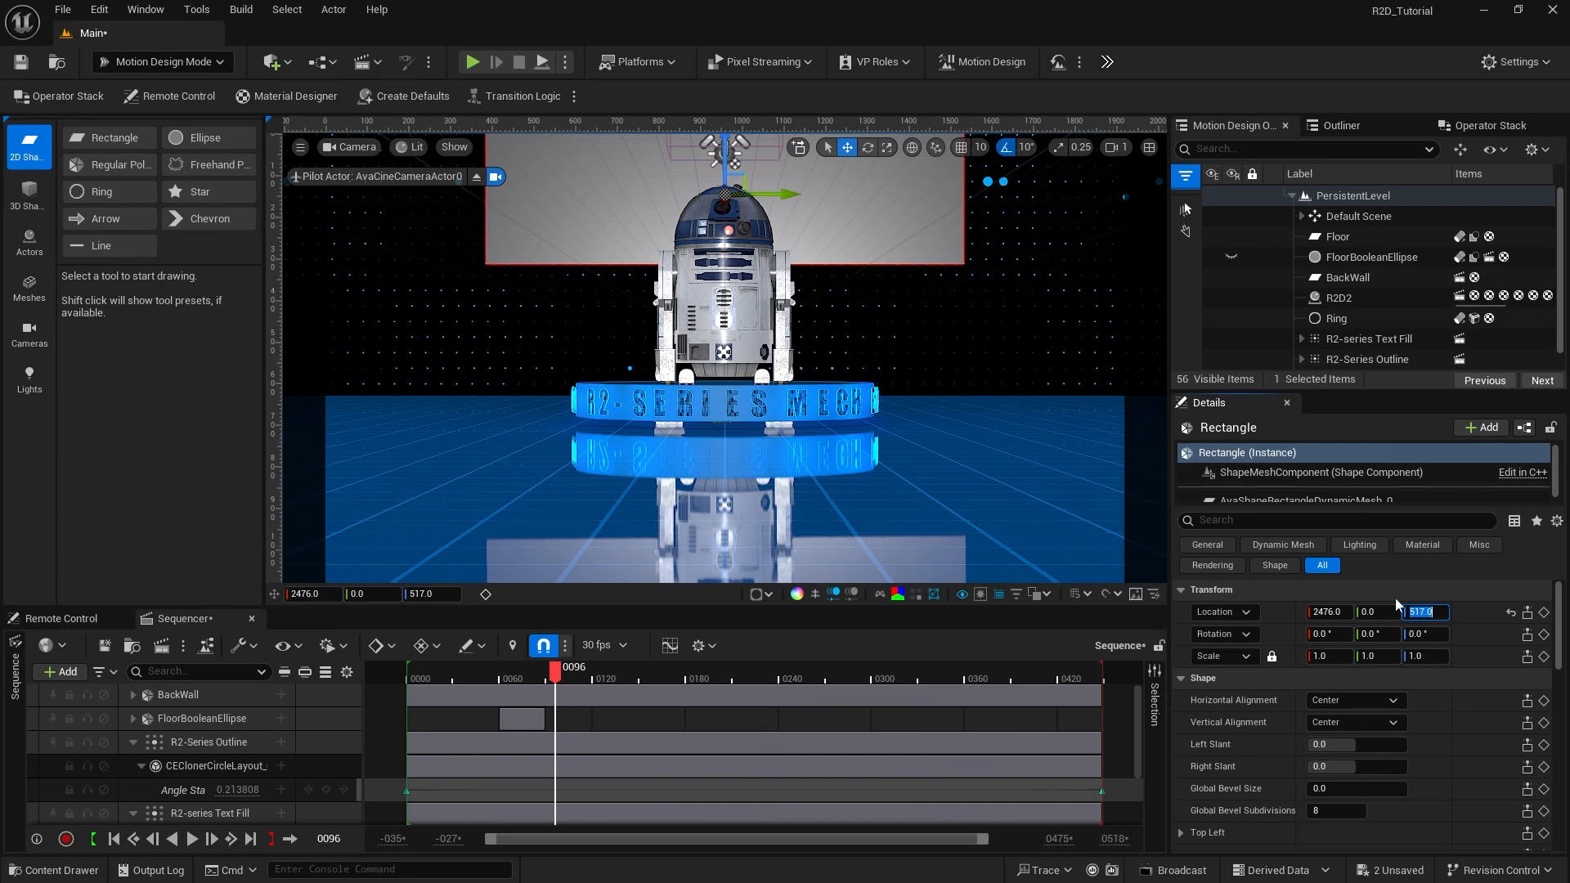
# Step: Round the rectangle's corners with a Global Bevel Size of 250 and set its Global Bevel Subdivisions to 32
pyautogui.scroll(-2, 1465, 695)
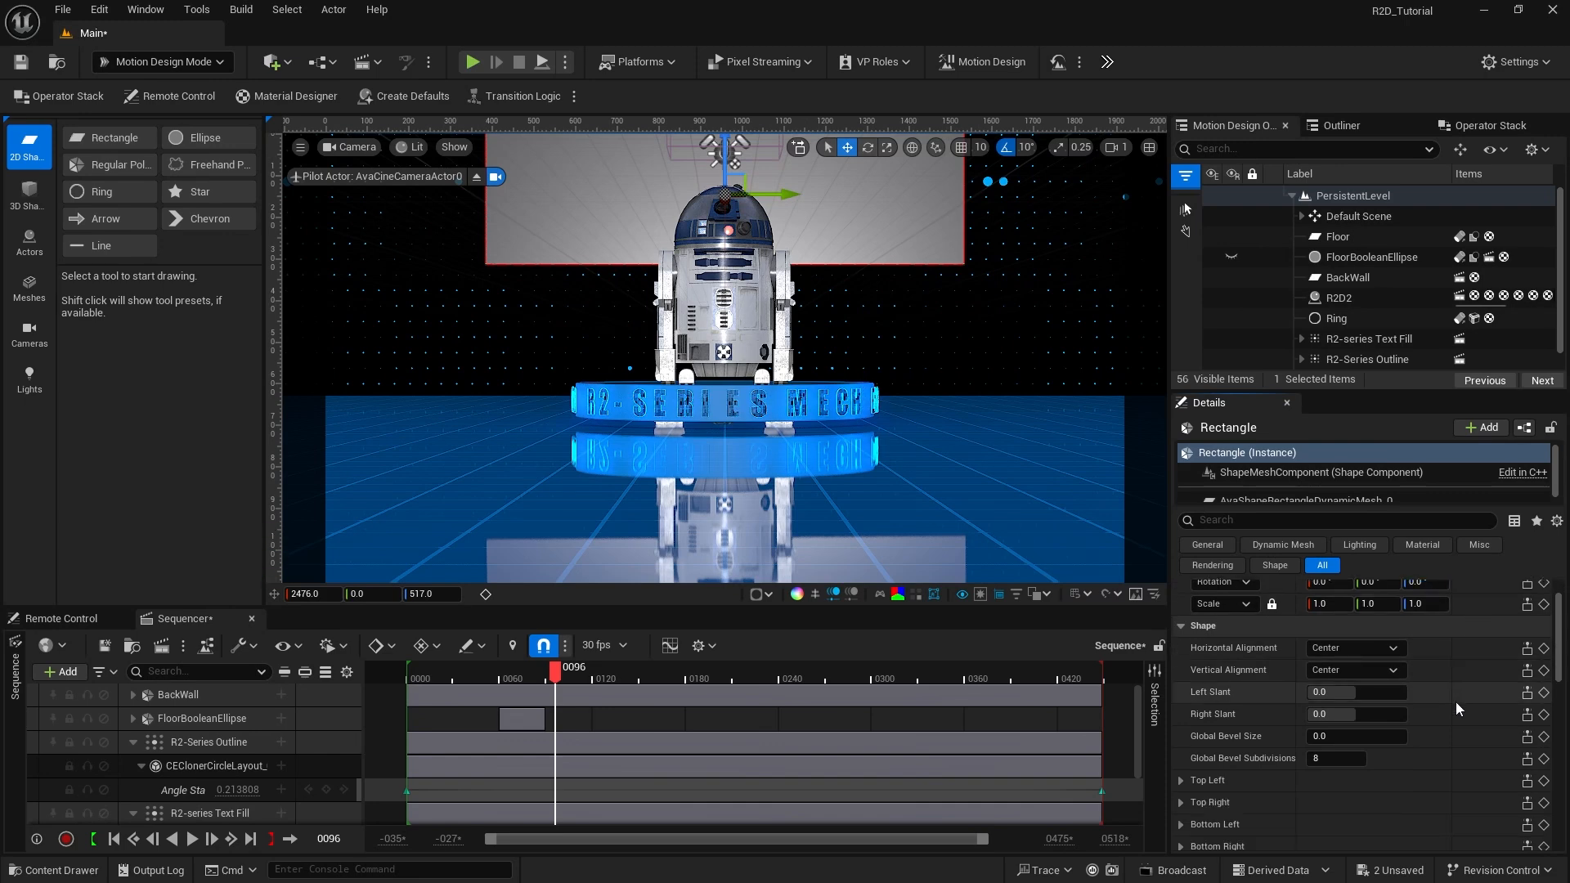
pyautogui.scroll(-2, 1455, 701)
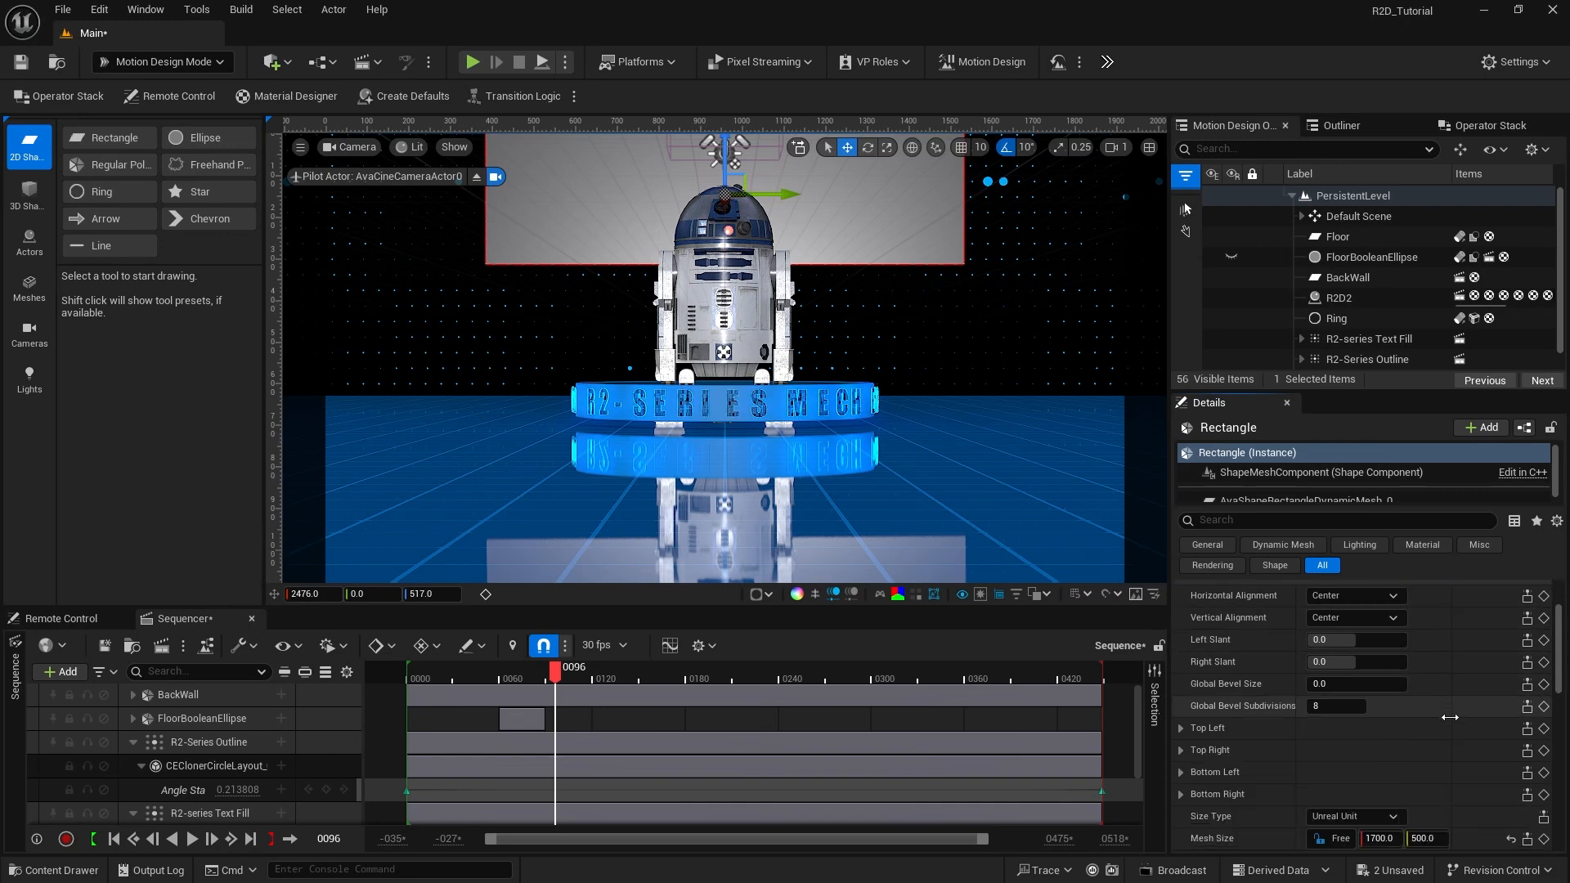
pyautogui.moveTo(1306, 686); pyautogui.dragTo(1339, 685)
pyautogui.click(1323, 687)
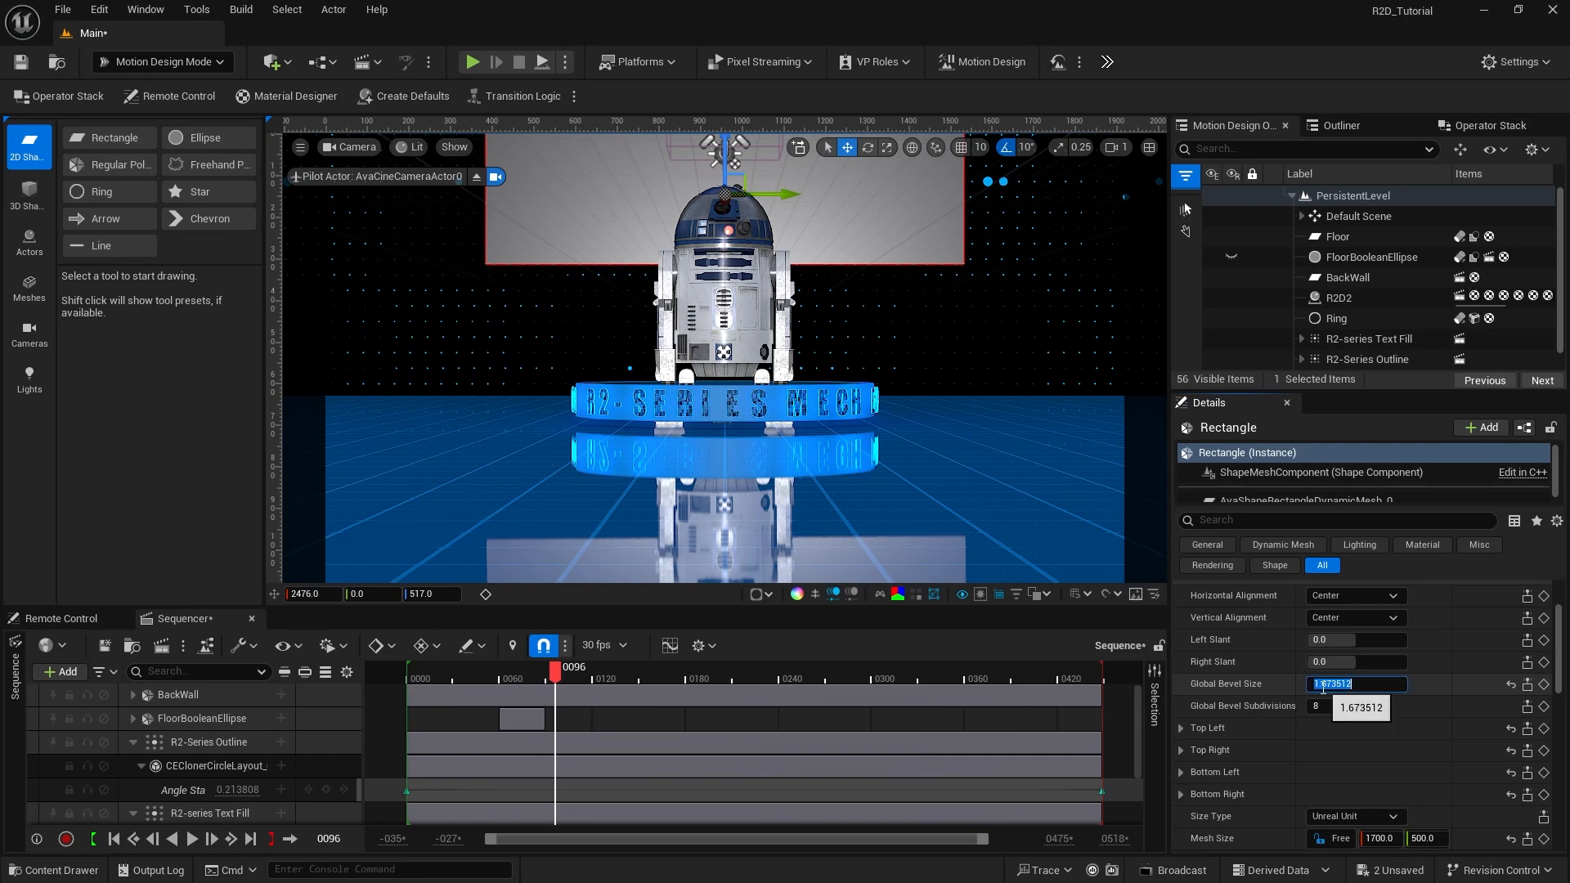
pyautogui.write('250')
pyautogui.press('Return')
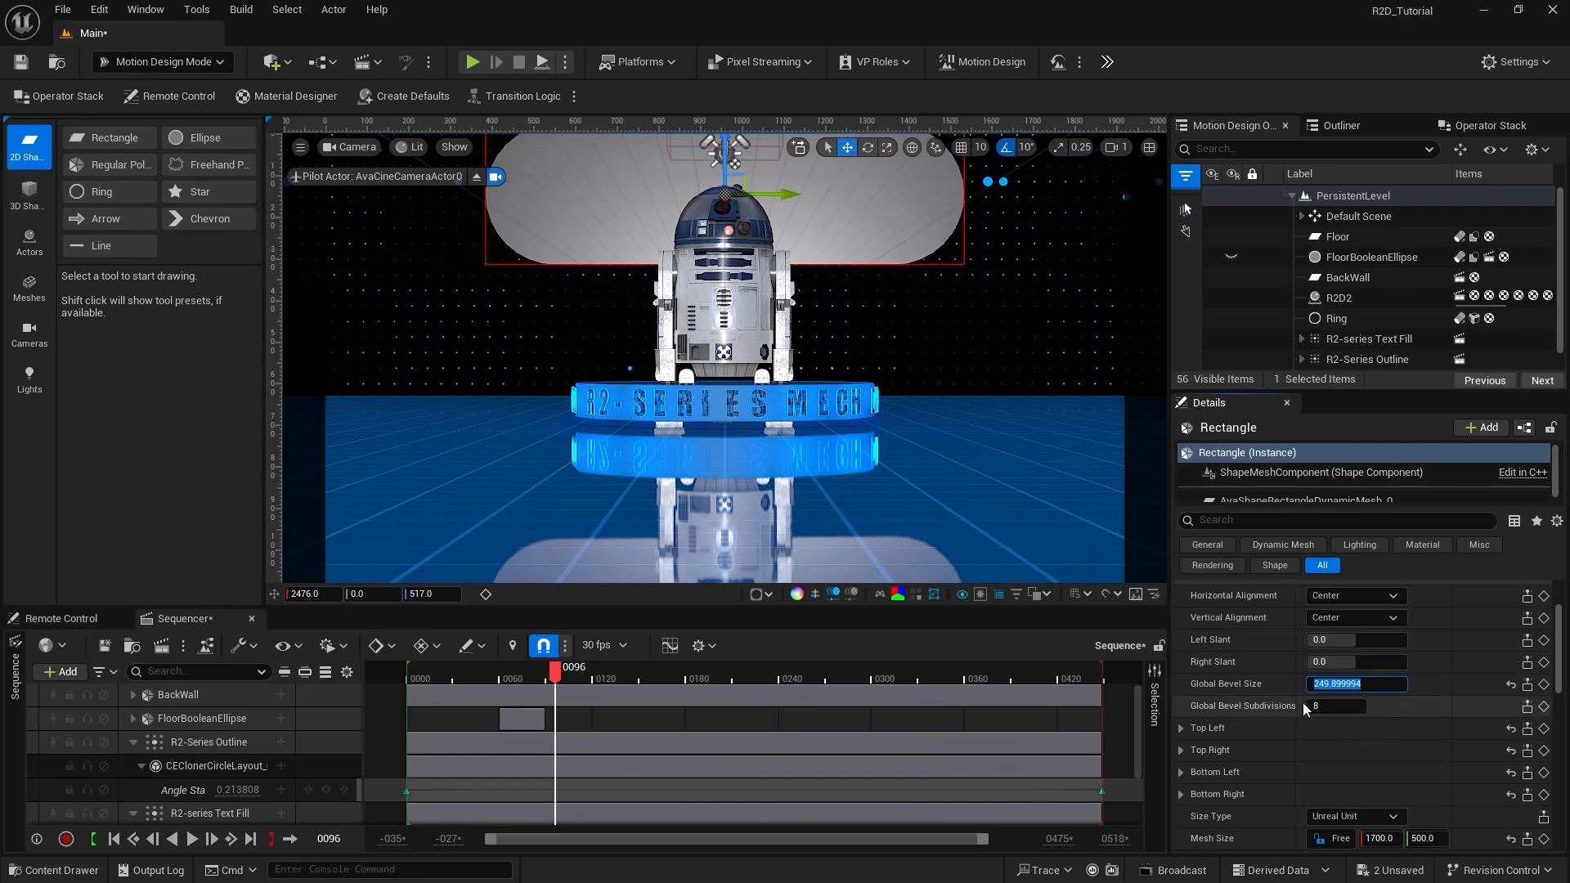
pyautogui.click(1337, 711)
pyautogui.write('32')
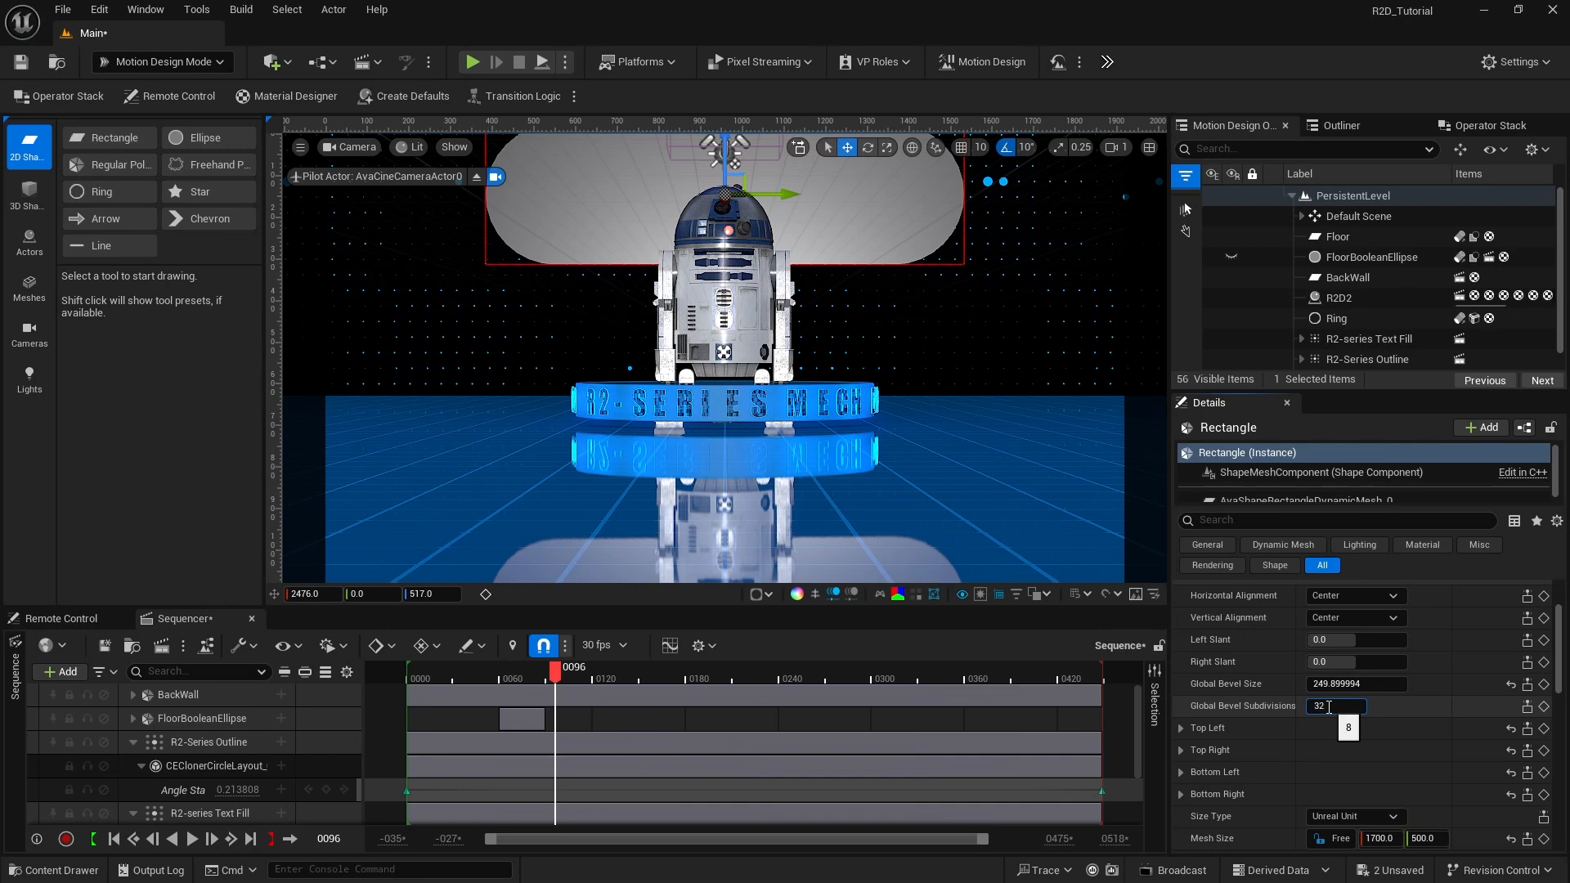
pyautogui.press('Return')
pyautogui.click(1388, 706)
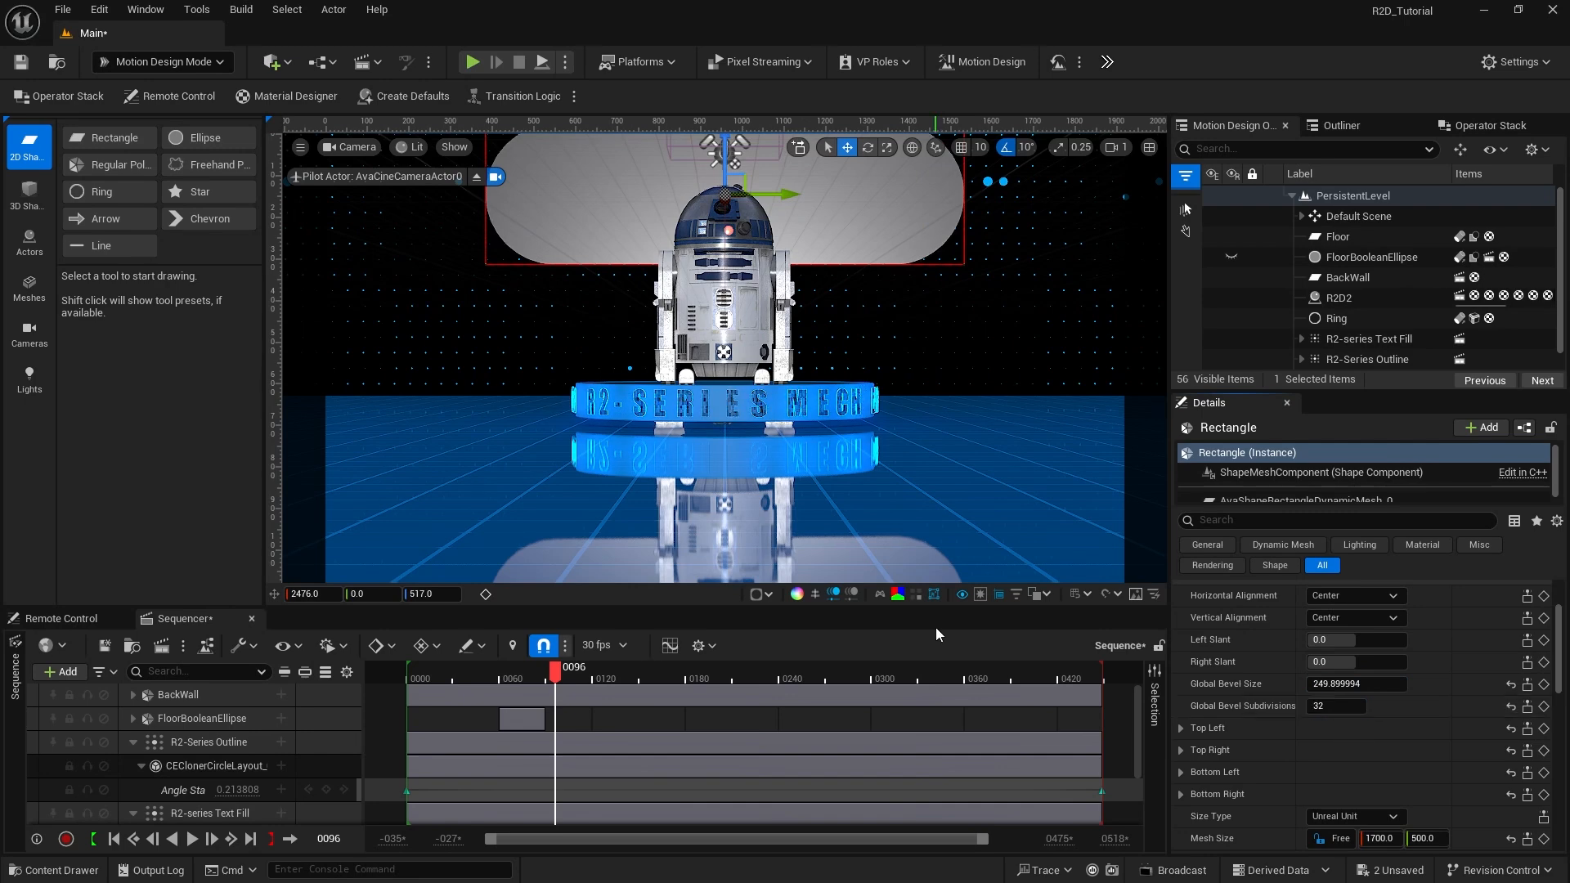
# Step: Stop piloting the cine camera and bring the rounded rectangle up close in the free viewport view
pyautogui.click(476, 177)
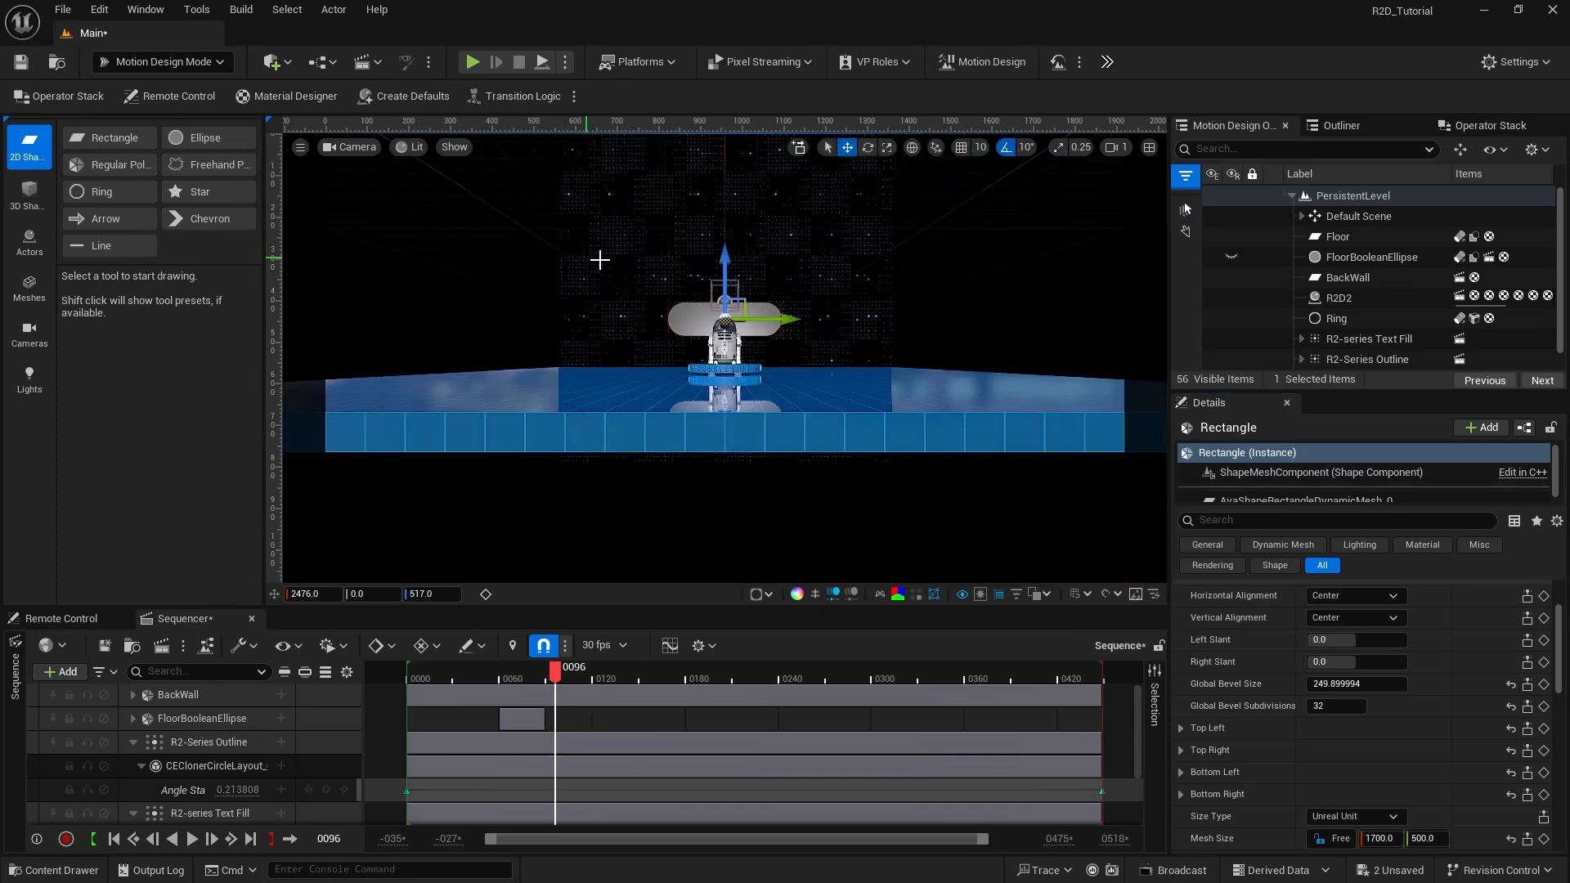
pyautogui.press('w')
pyautogui.moveTo(648, 276); pyautogui.dragTo(648, 277, button='right')
pyautogui.press('e')
pyautogui.press('w')
pyautogui.press('w')
pyautogui.press('w')
pyautogui.press('w')
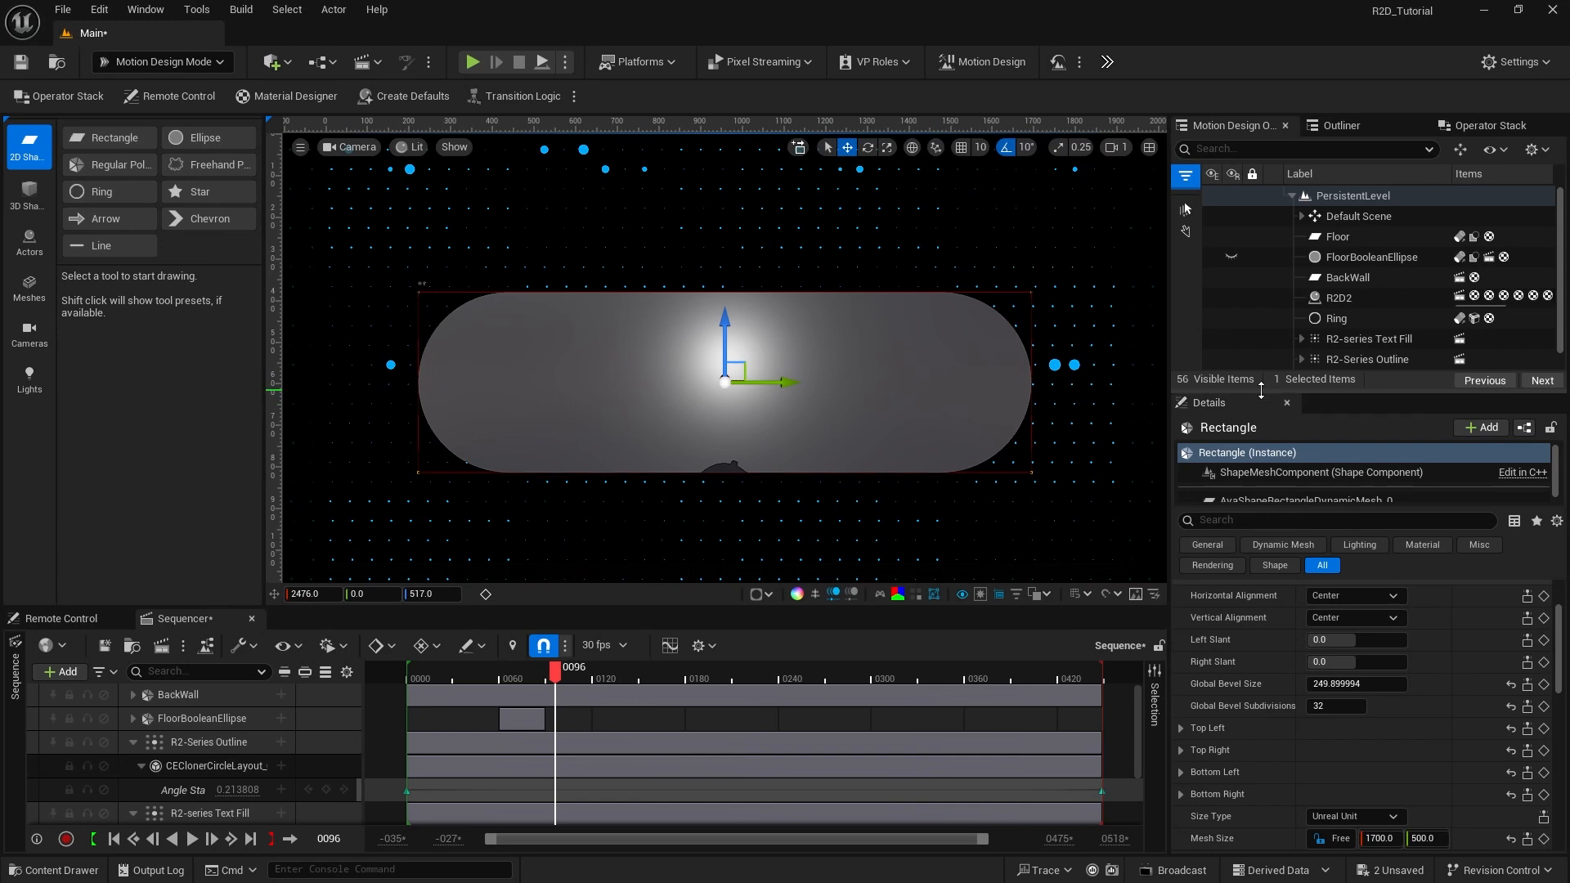
# Step: Rename the Rectangle actor as Sign Background
pyautogui.scroll(-1, 1322, 286)
pyautogui.click(1338, 365)
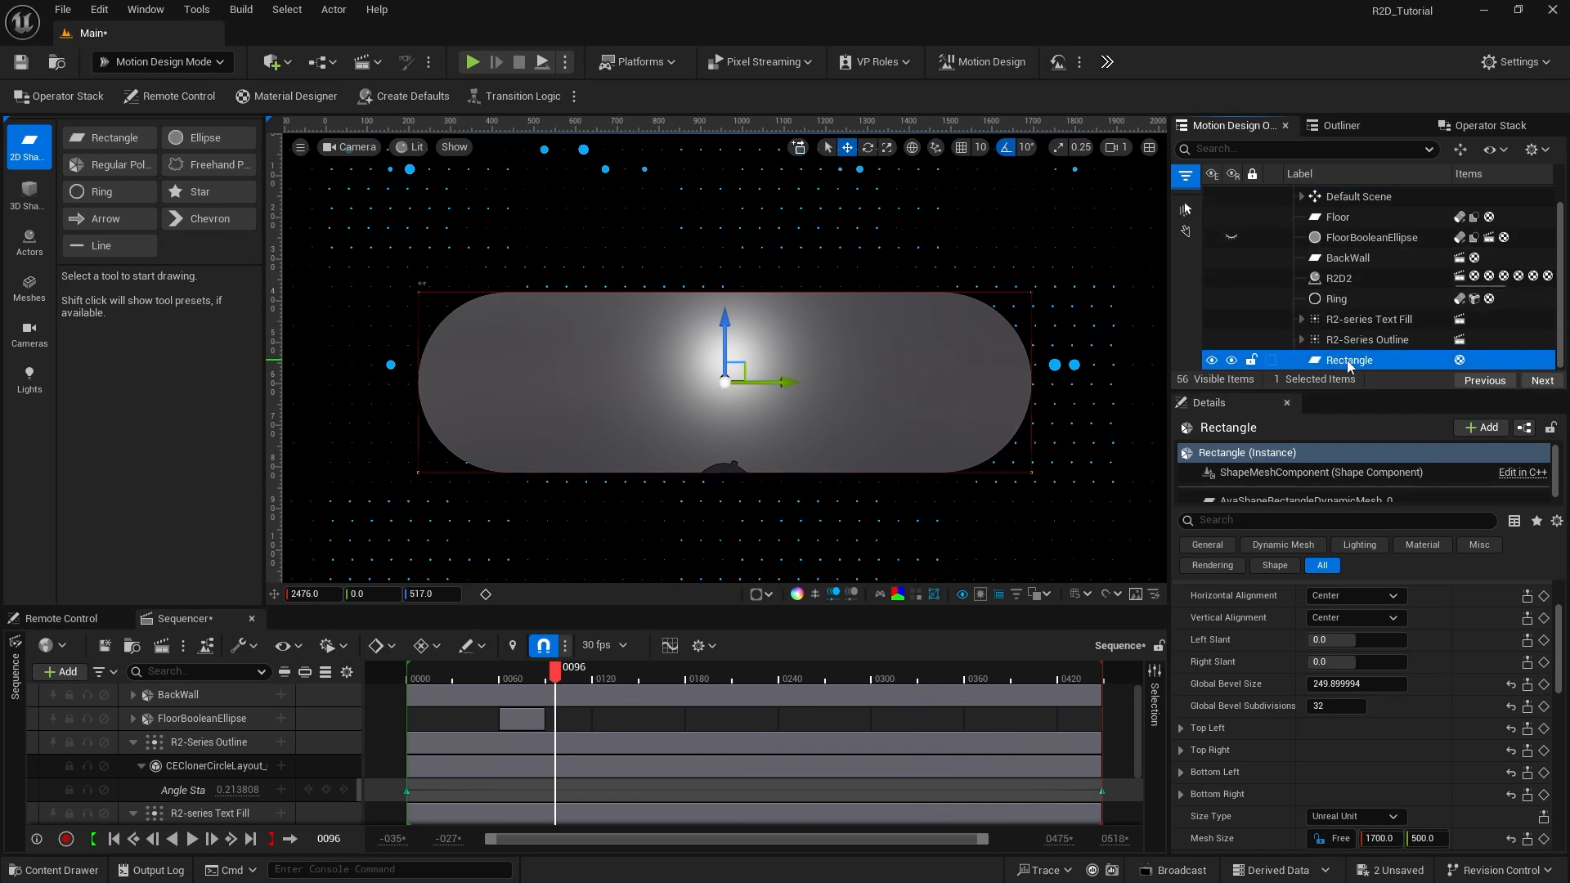
pyautogui.click(1348, 365)
pyautogui.write('Sign Background')
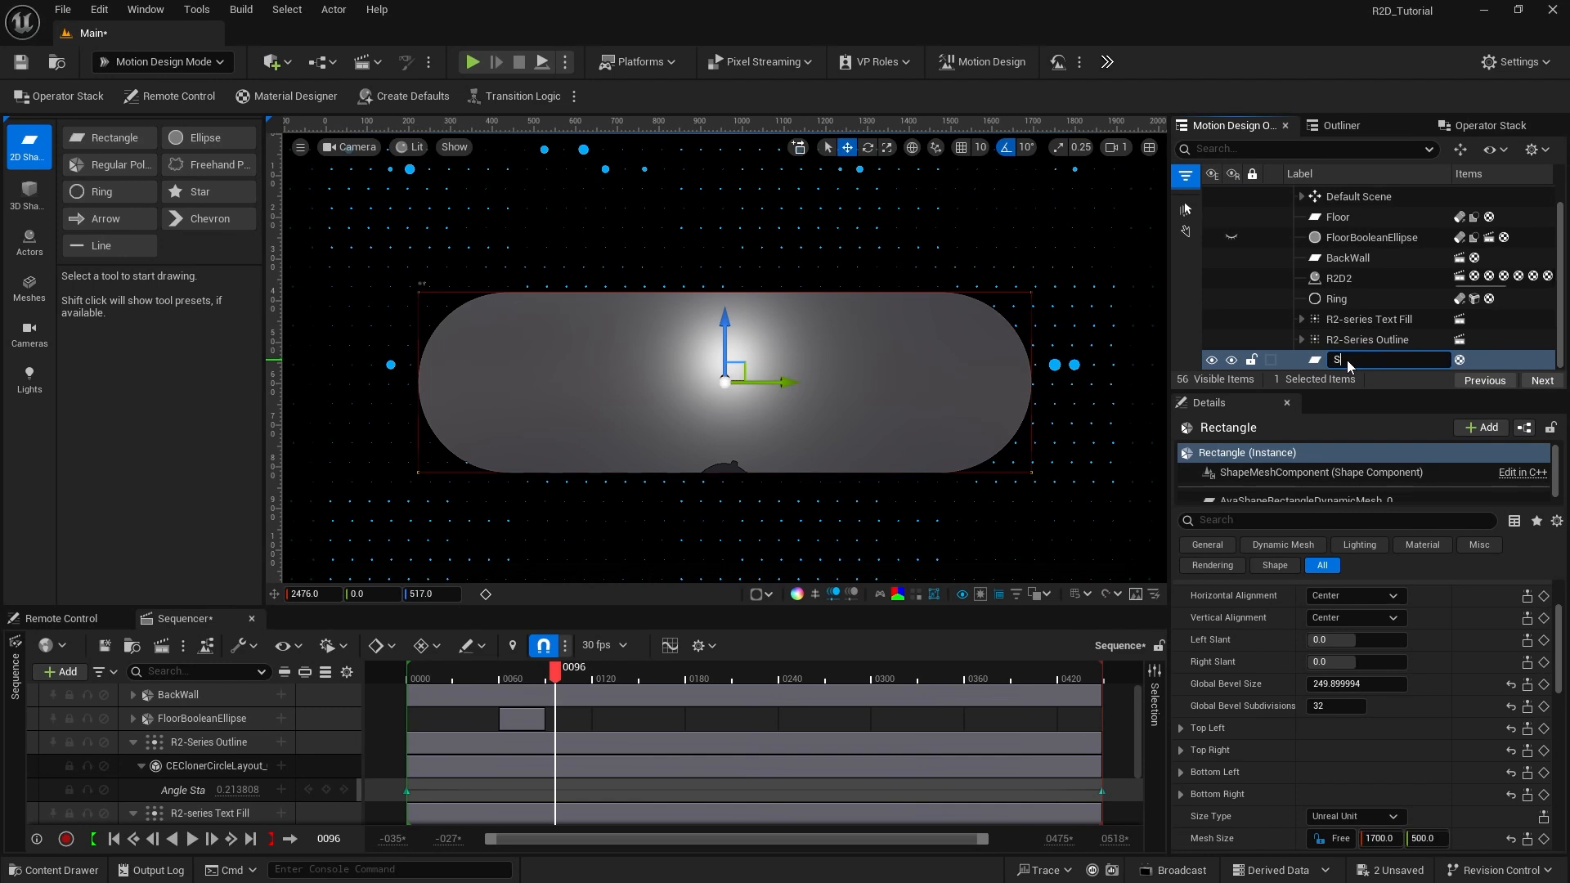
pyautogui.press('Return')
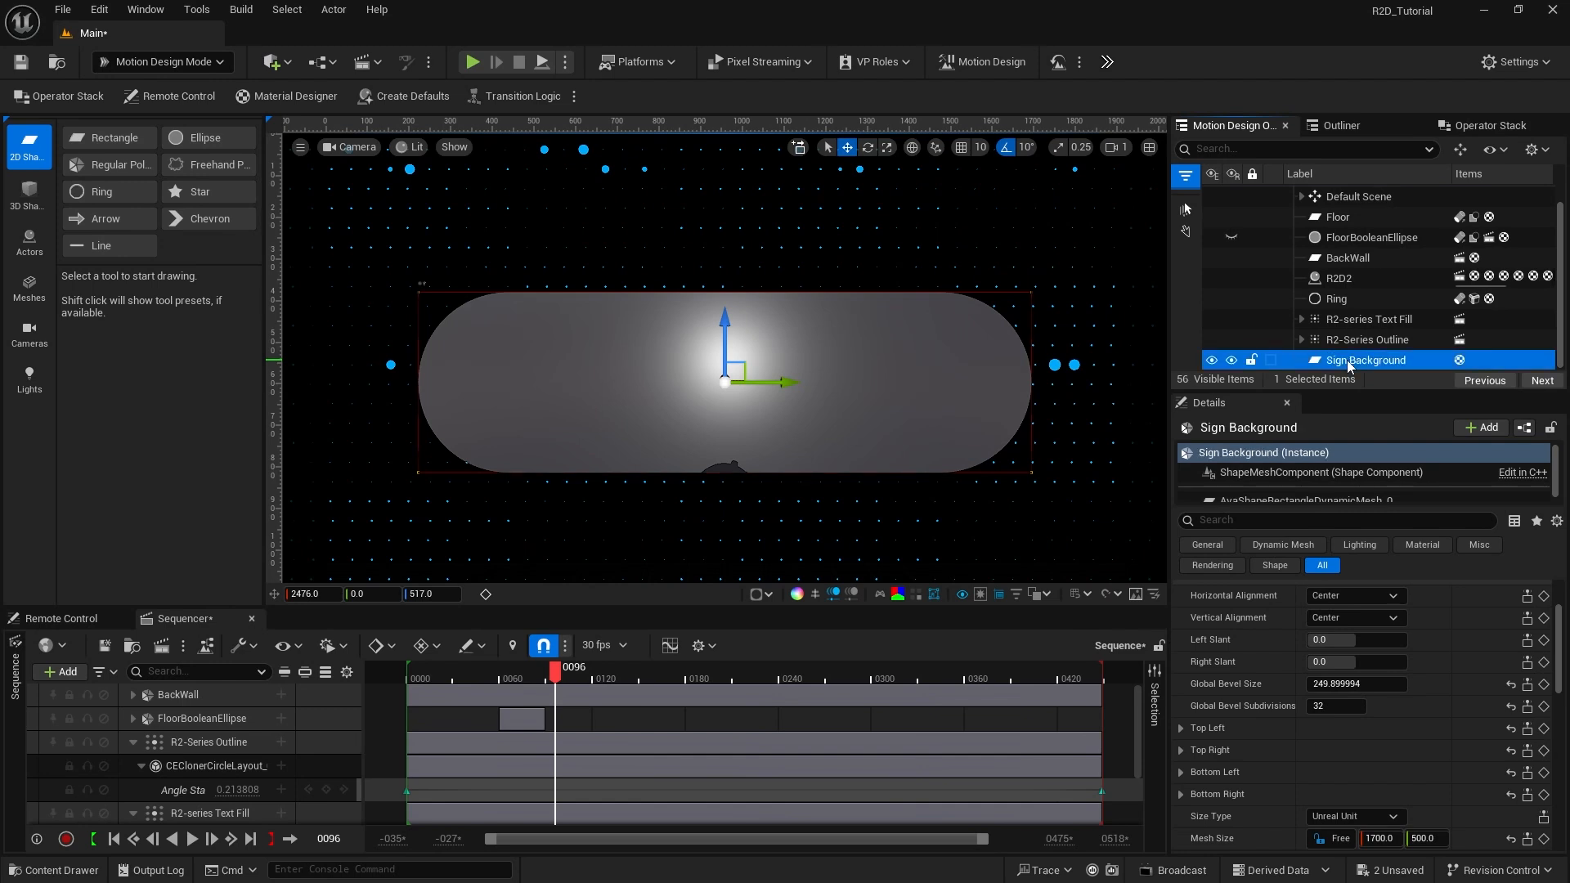
# Step: Duplicate Sign Background, name the copy Sign Outline and set its X location to 2403
pyautogui.hotkey('ctrl', 'd')
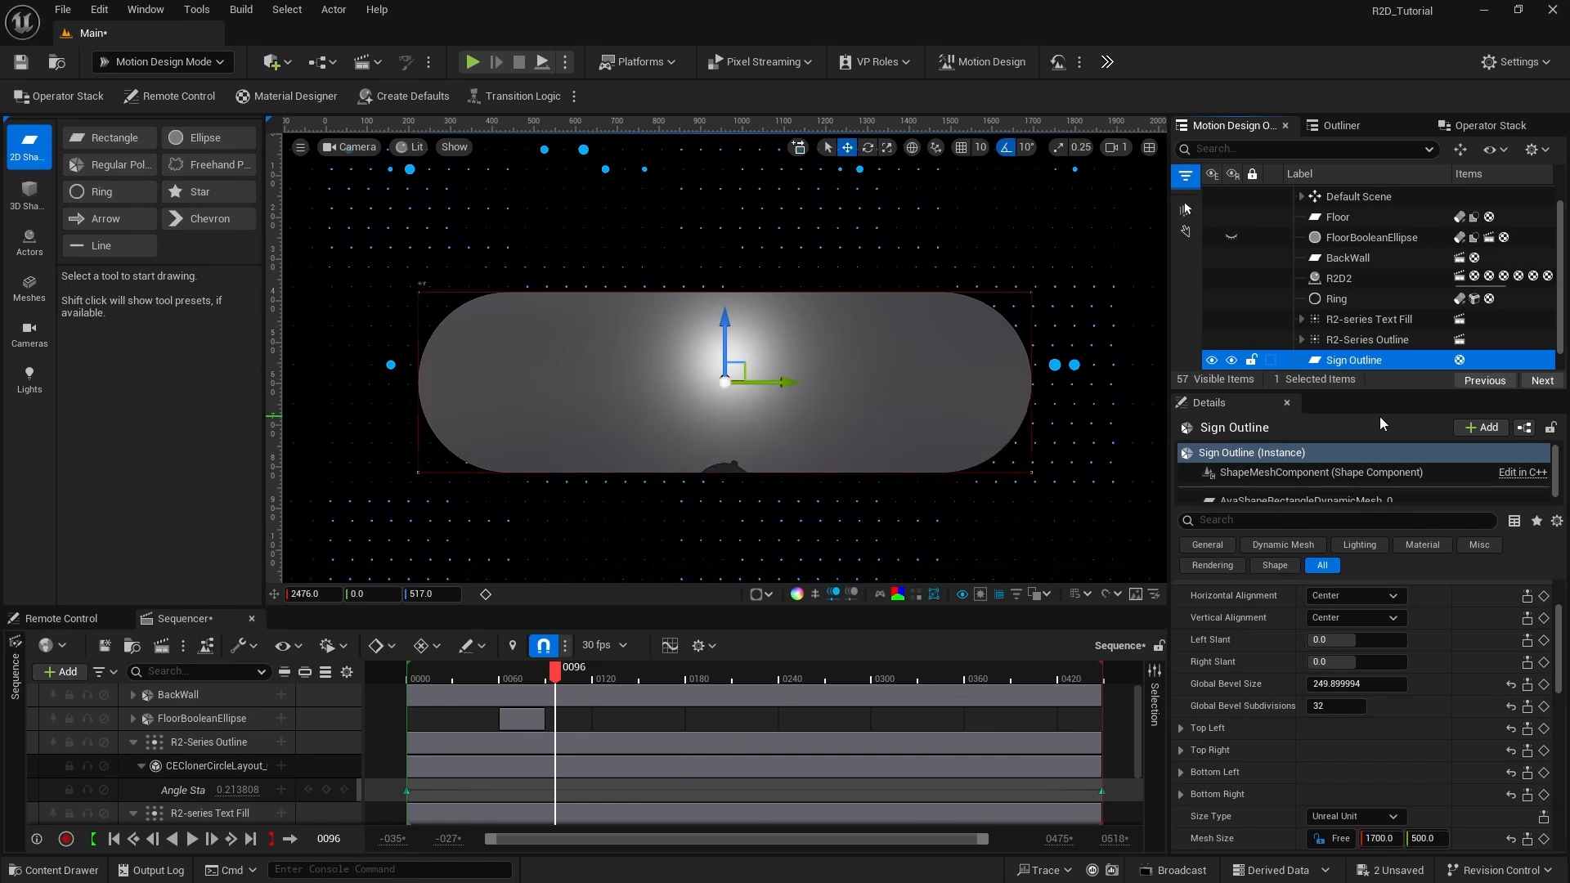
pyautogui.scroll(3, 1453, 668)
pyautogui.scroll(1, 1453, 668)
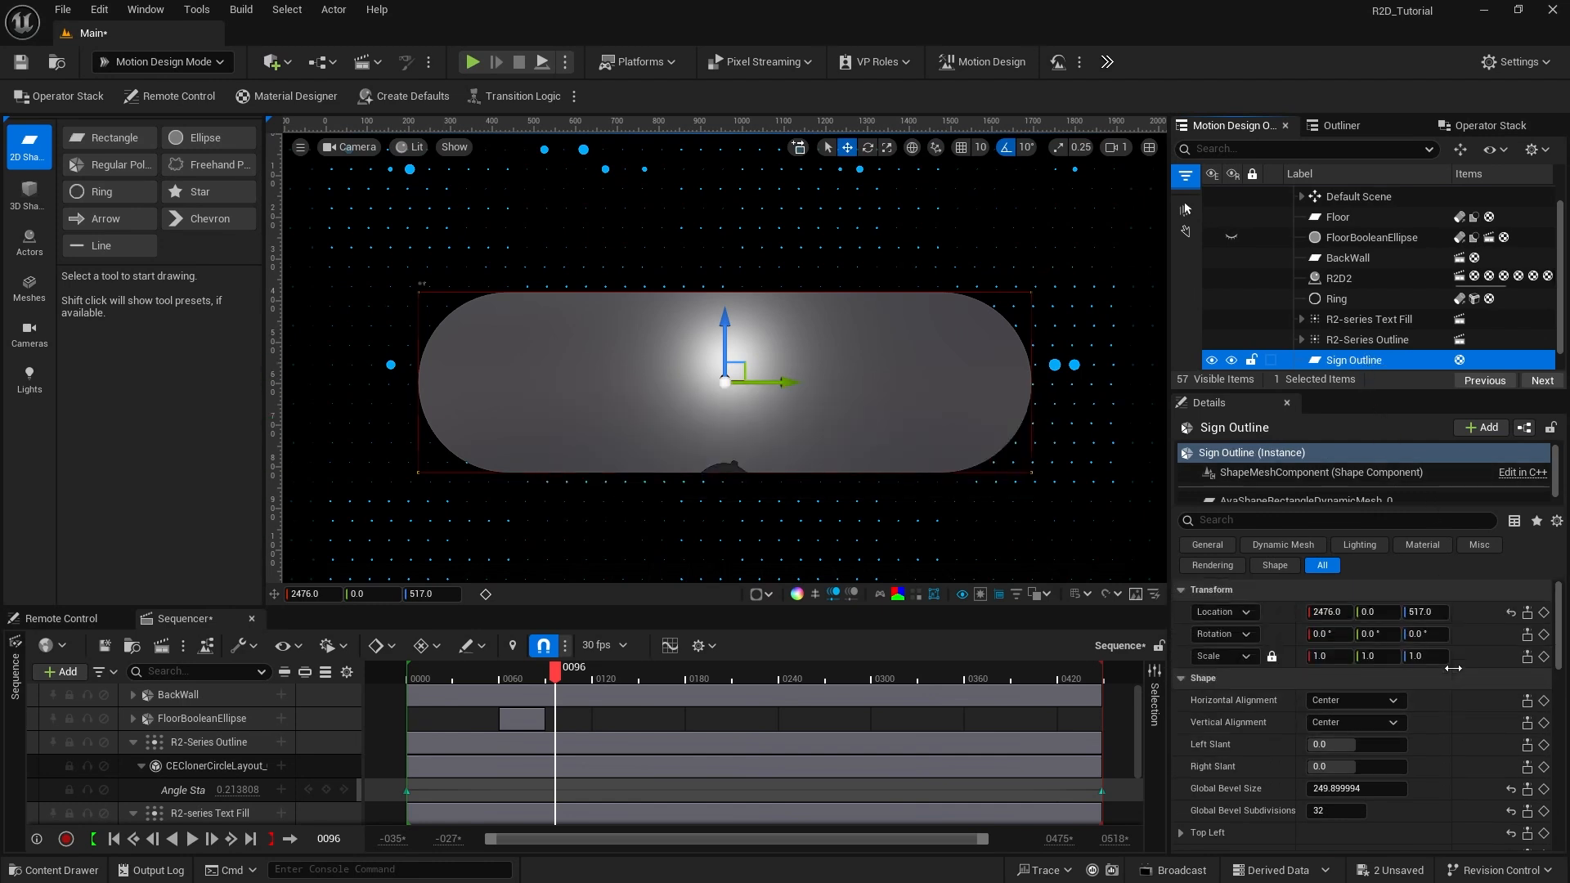
pyautogui.click(1326, 611)
pyautogui.write('24')
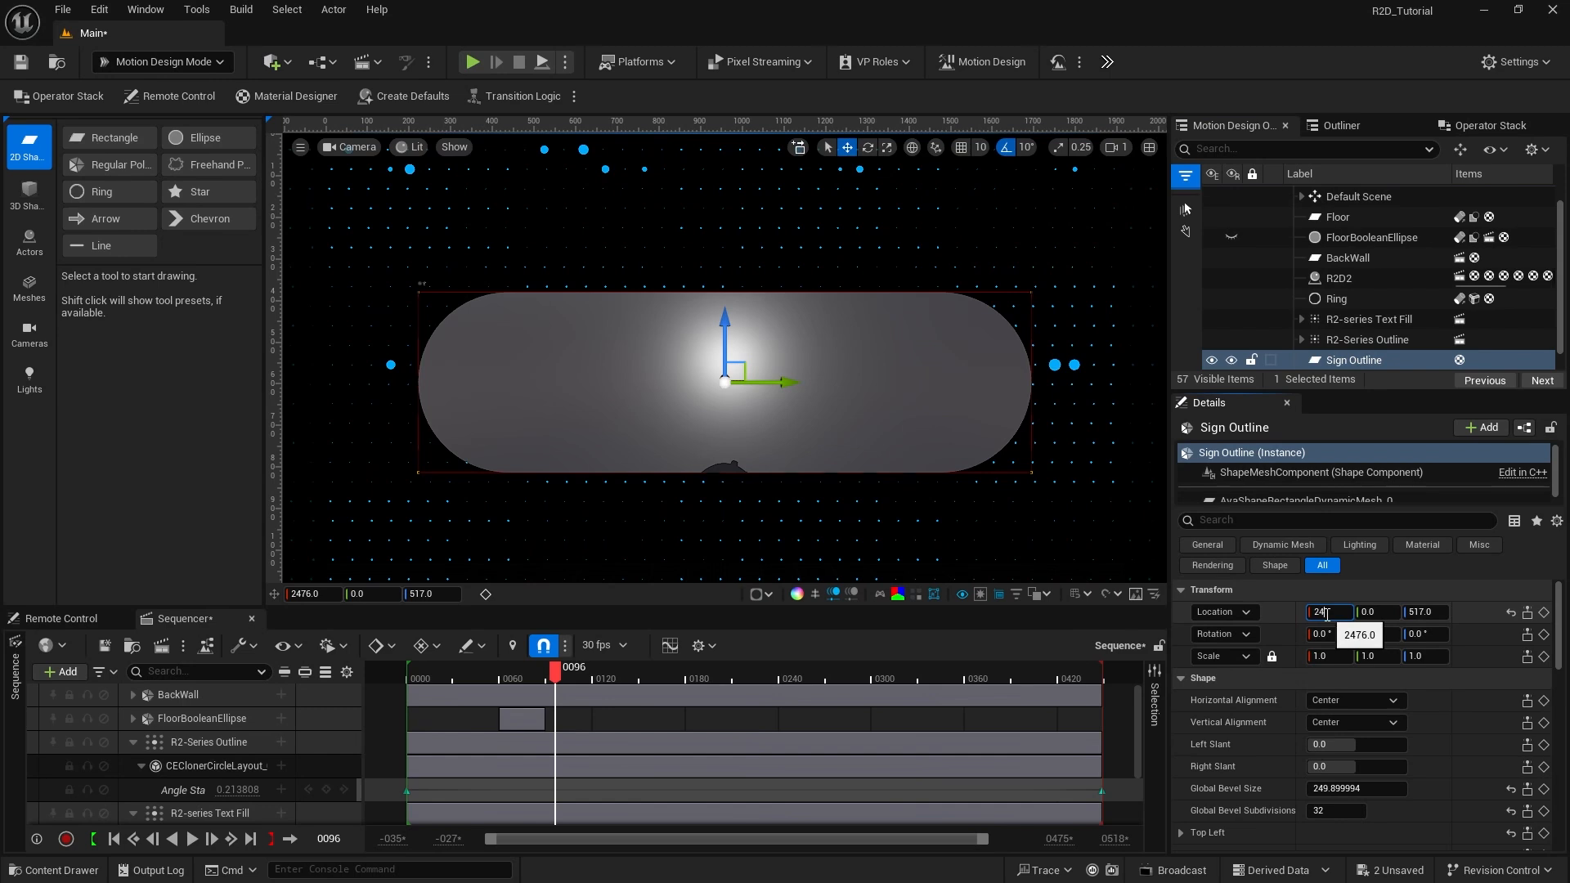
pyautogui.write('03')
pyautogui.press('Return')
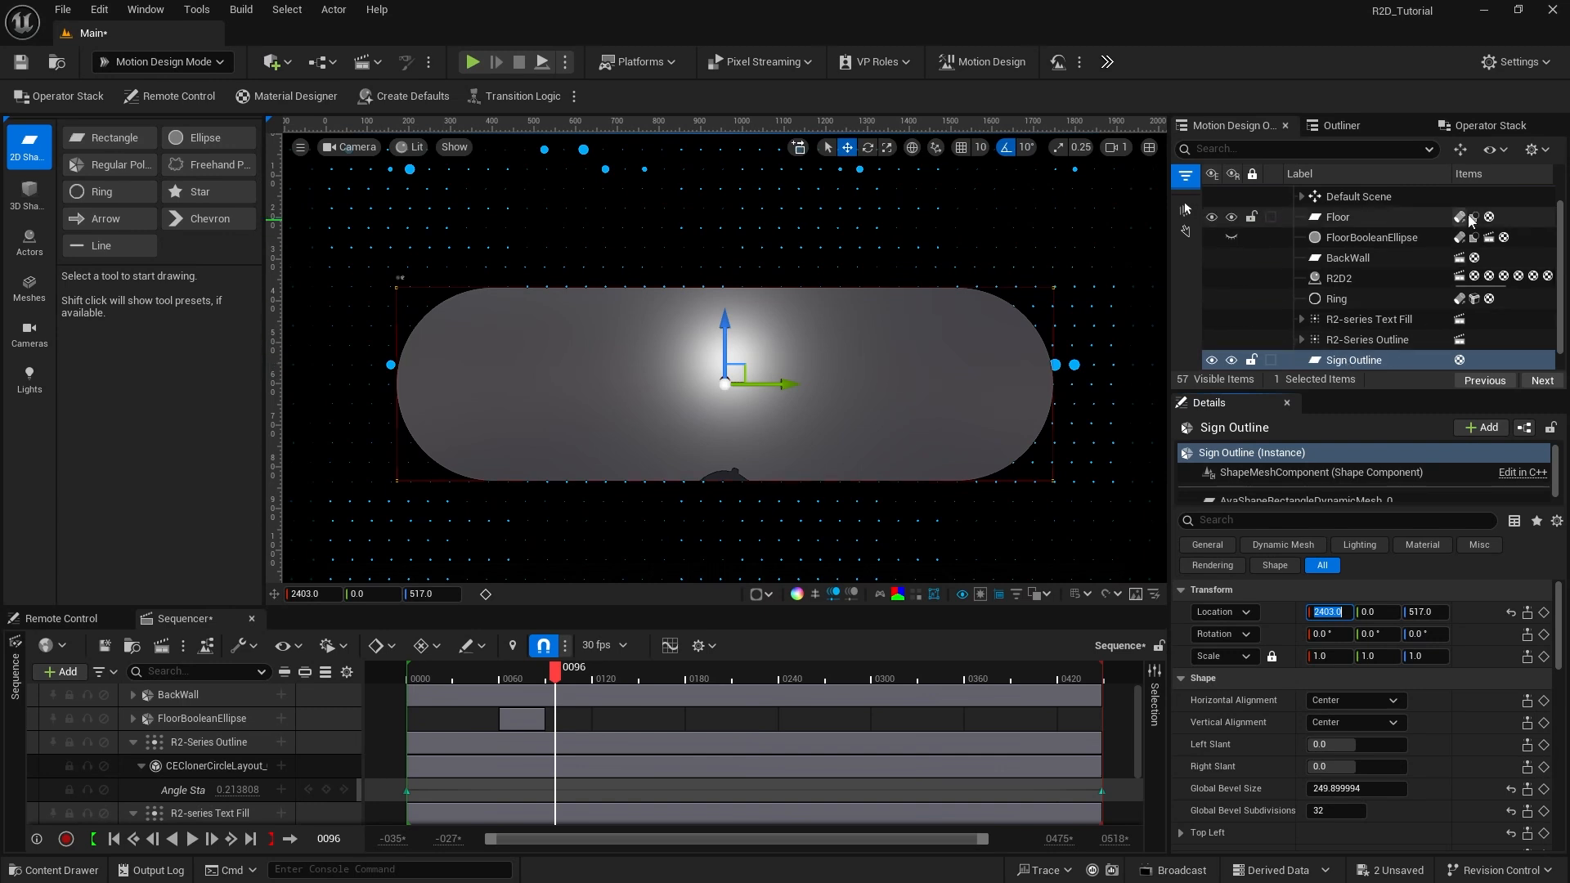
# Step: Add Outline, Extrude and Bevel modifiers to Sign Outline and enlarge the modifier area to show all their settings
pyautogui.click(1481, 127)
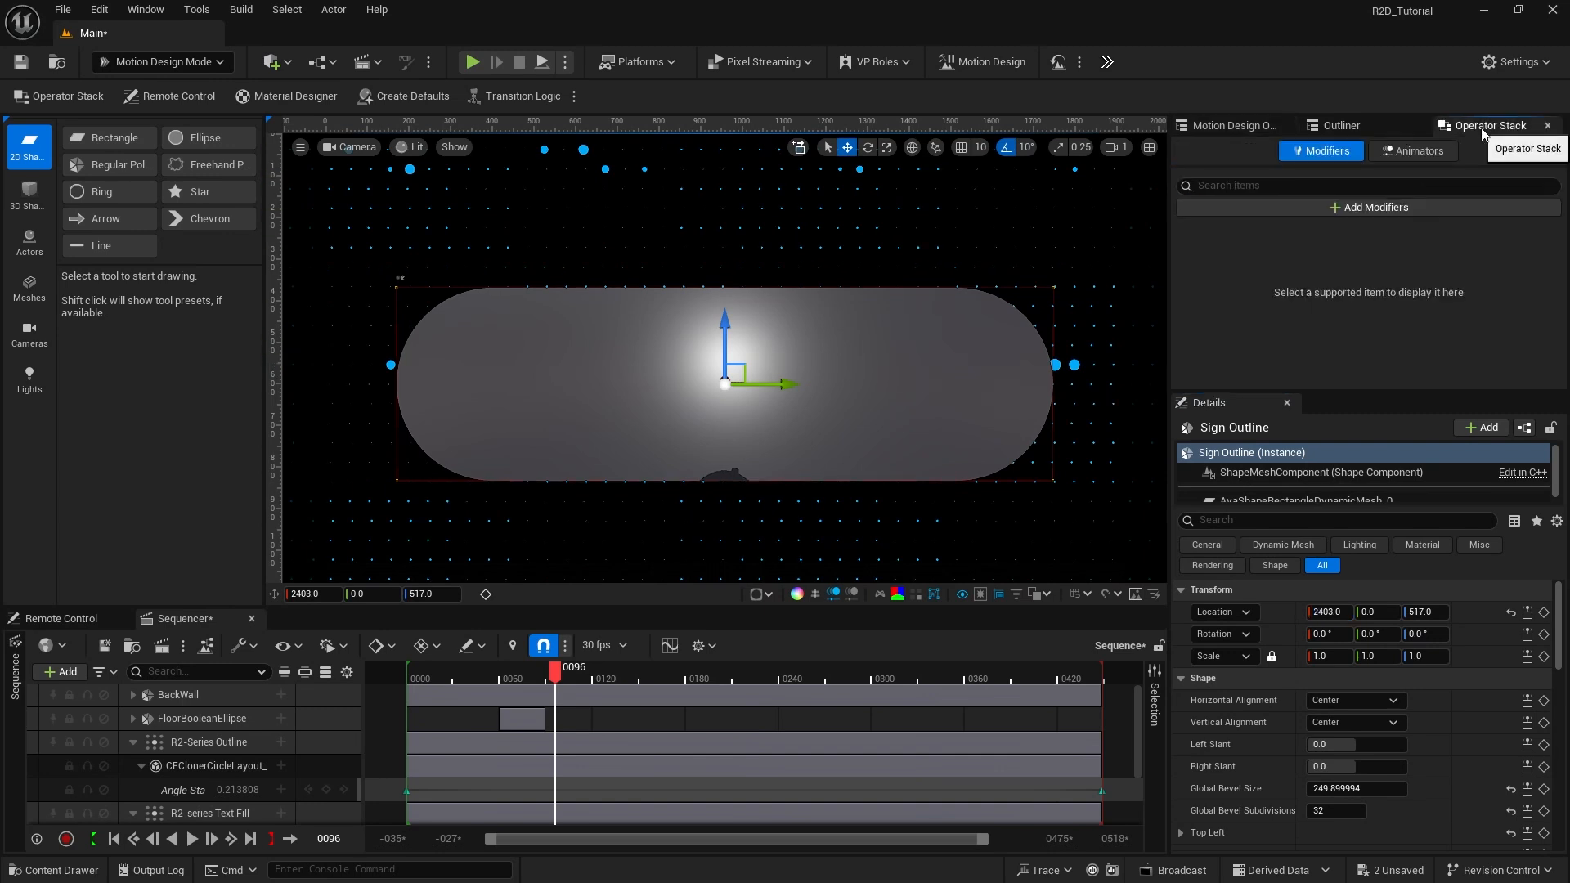
pyautogui.click(1355, 208)
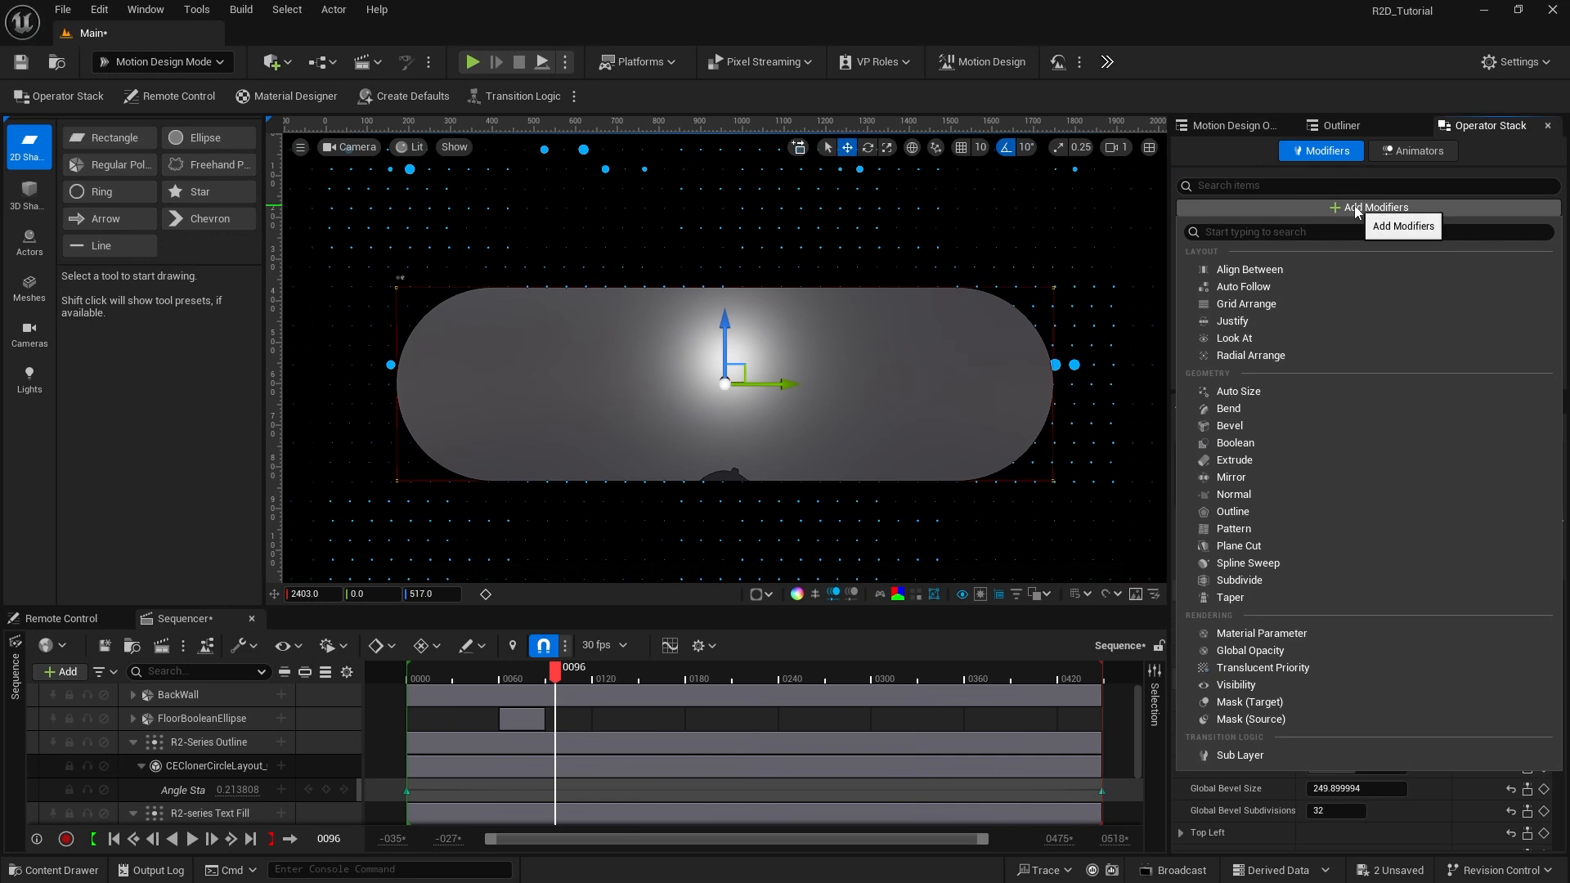
pyautogui.click(1256, 511)
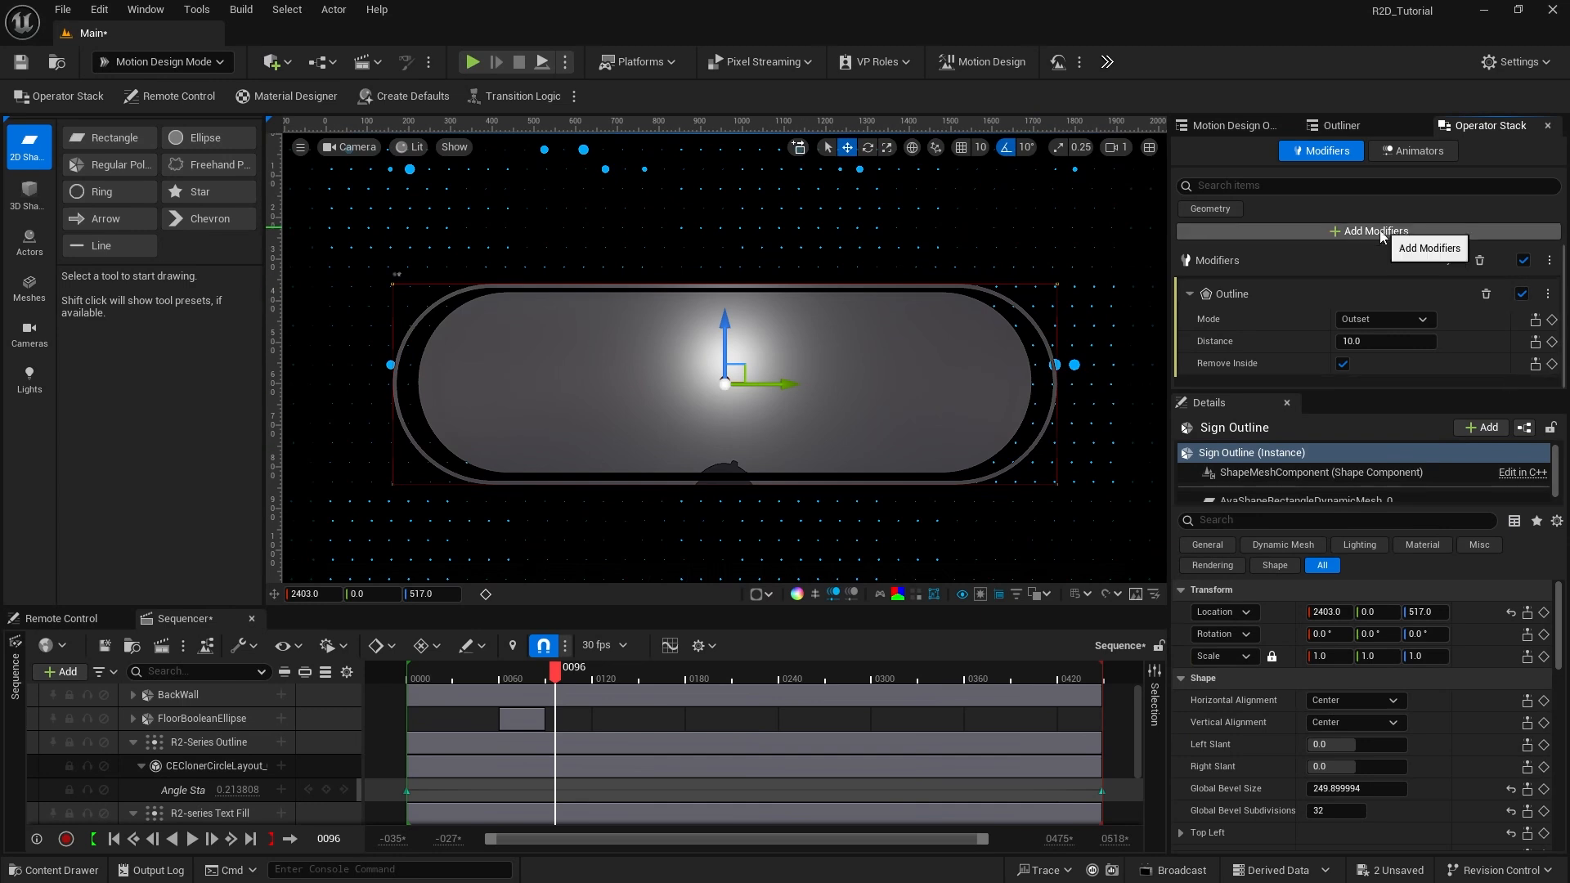
pyautogui.click(1427, 231)
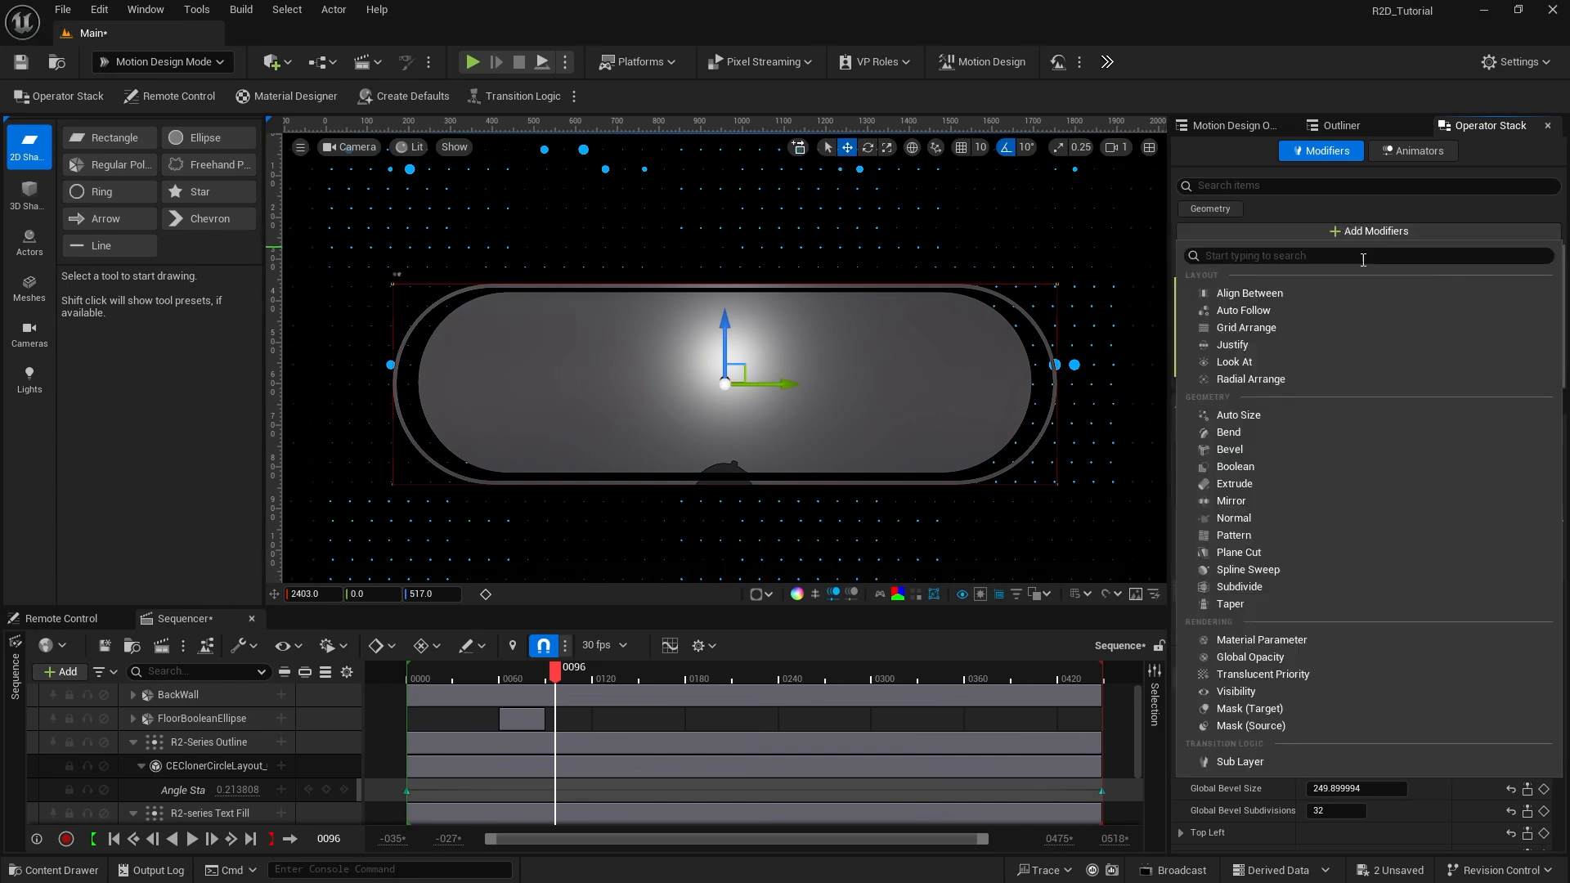
pyautogui.click(1267, 481)
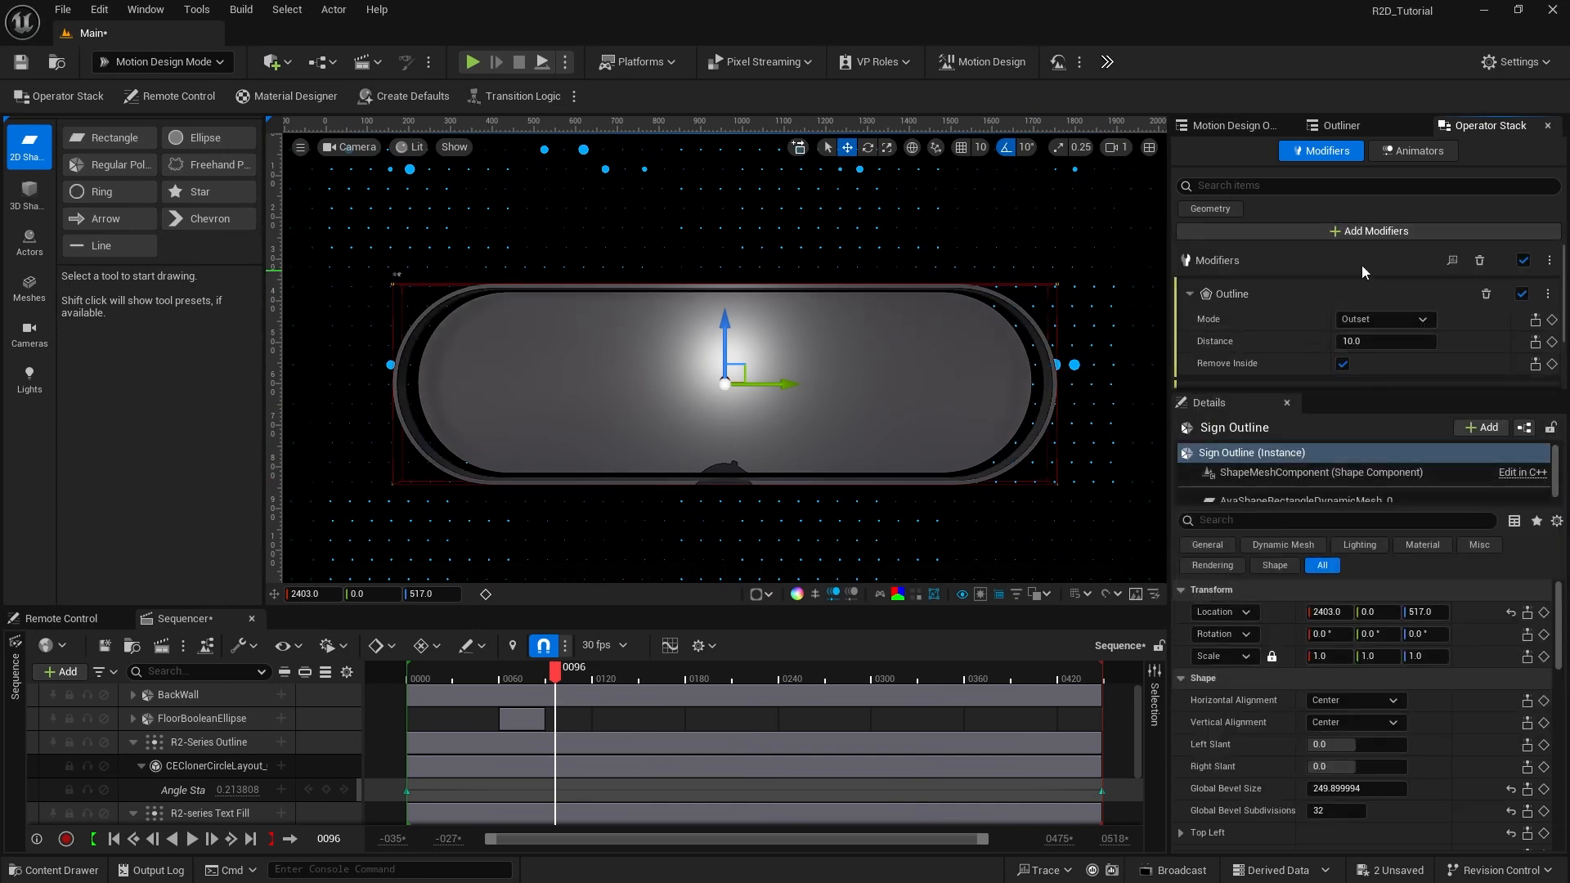
pyautogui.click(1361, 232)
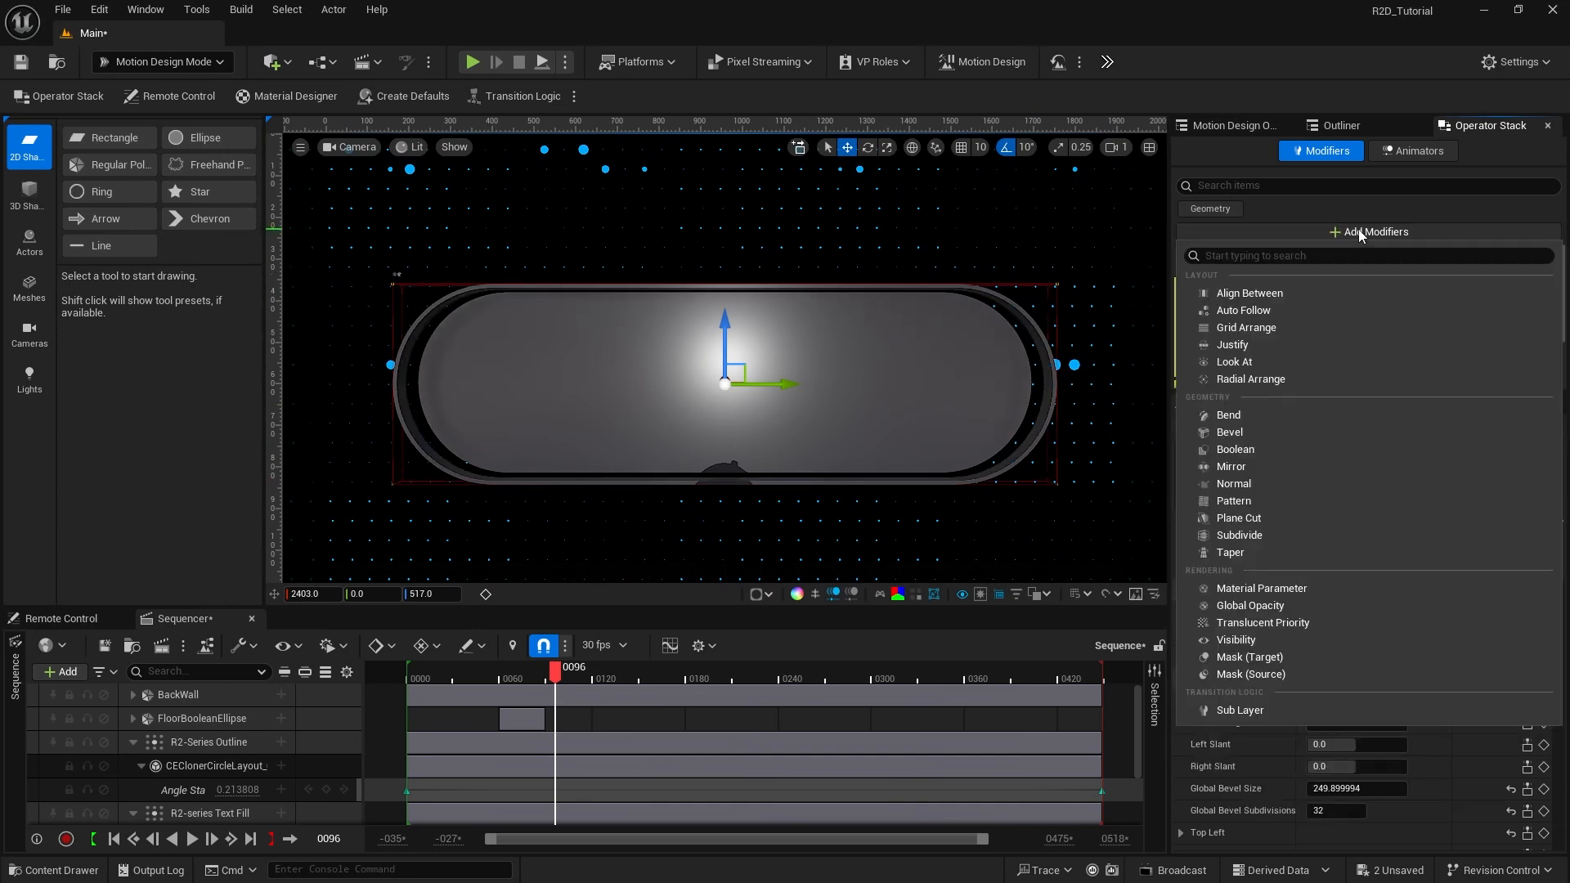
pyautogui.click(1268, 433)
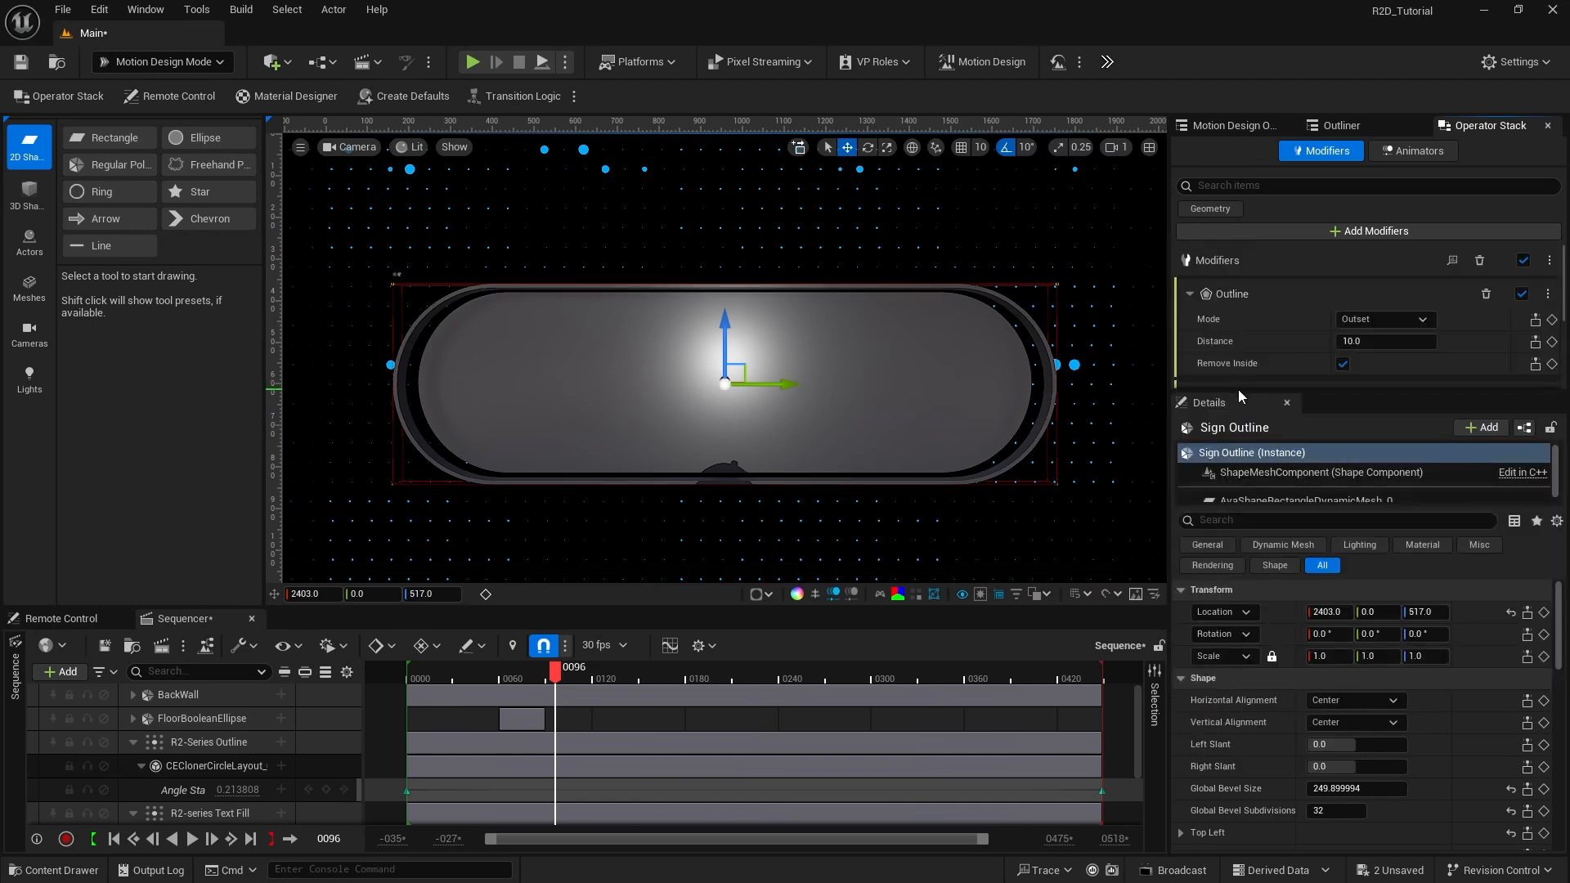
pyautogui.moveTo(1240, 393); pyautogui.dragTo(1243, 643)
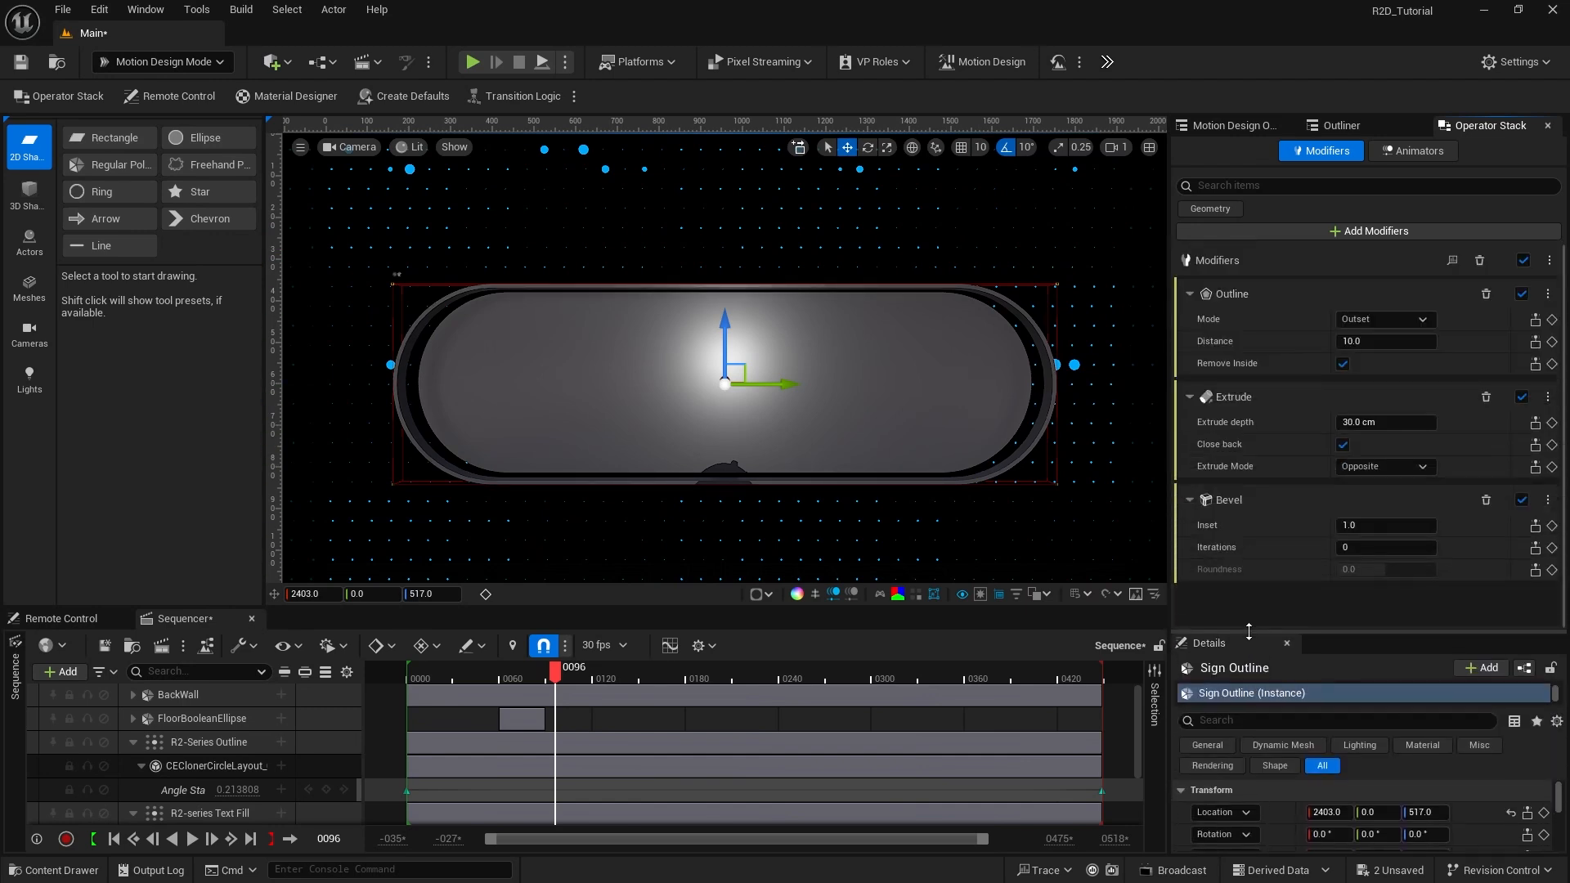
# Step: Set the Sign Outline's extrude depth to 110 cm and its bevel to an inset of 5 with 2 iterations
pyautogui.click(1354, 424)
pyautogui.write('11')
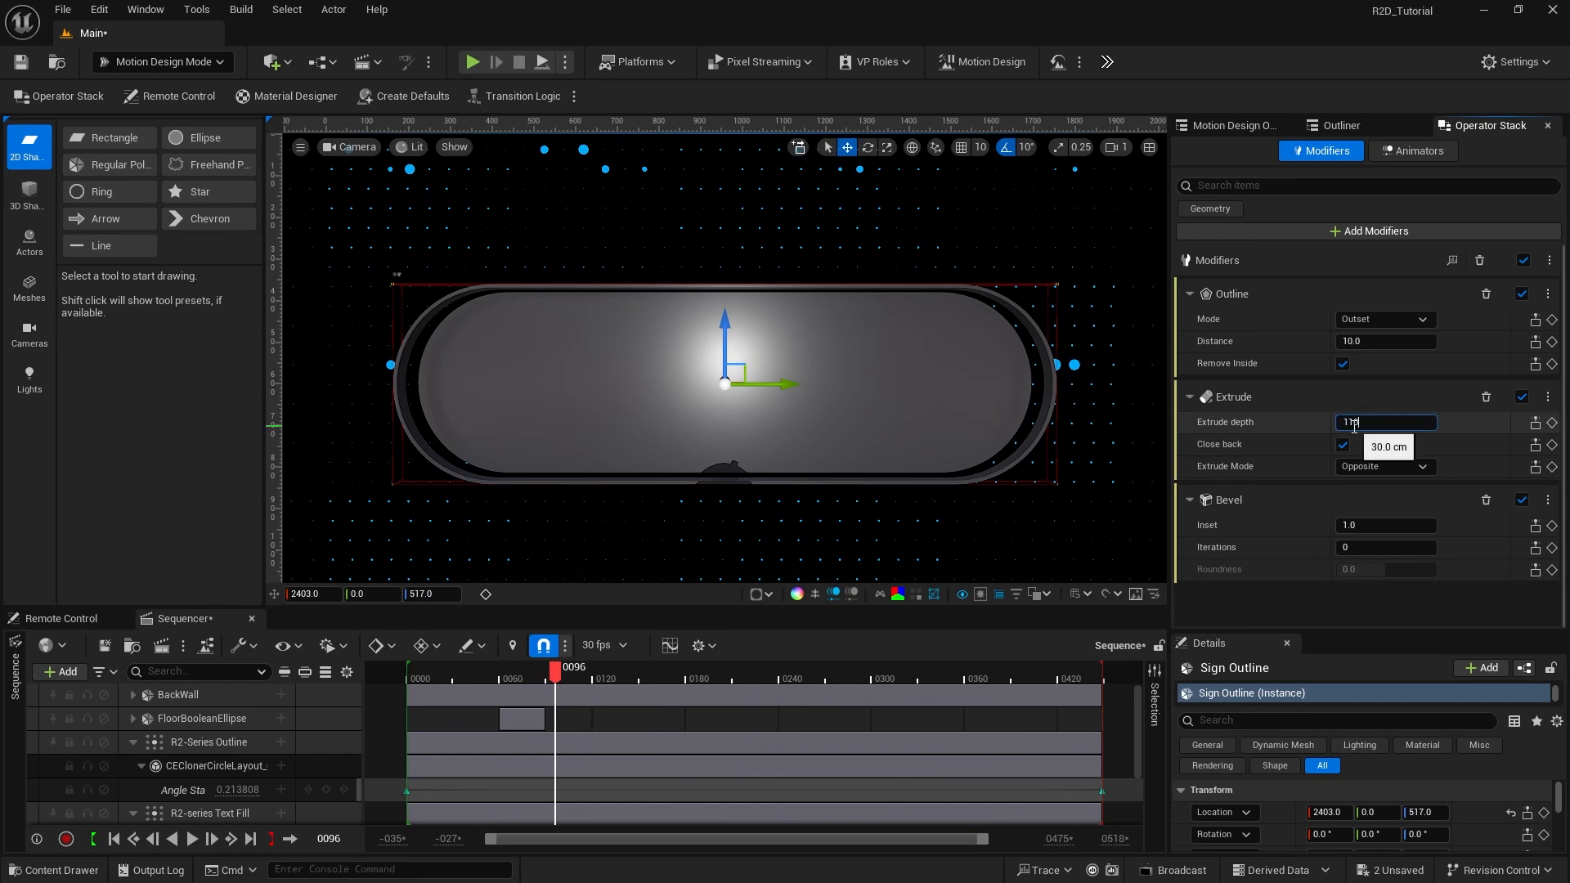
pyautogui.write('0')
pyautogui.click(1350, 525)
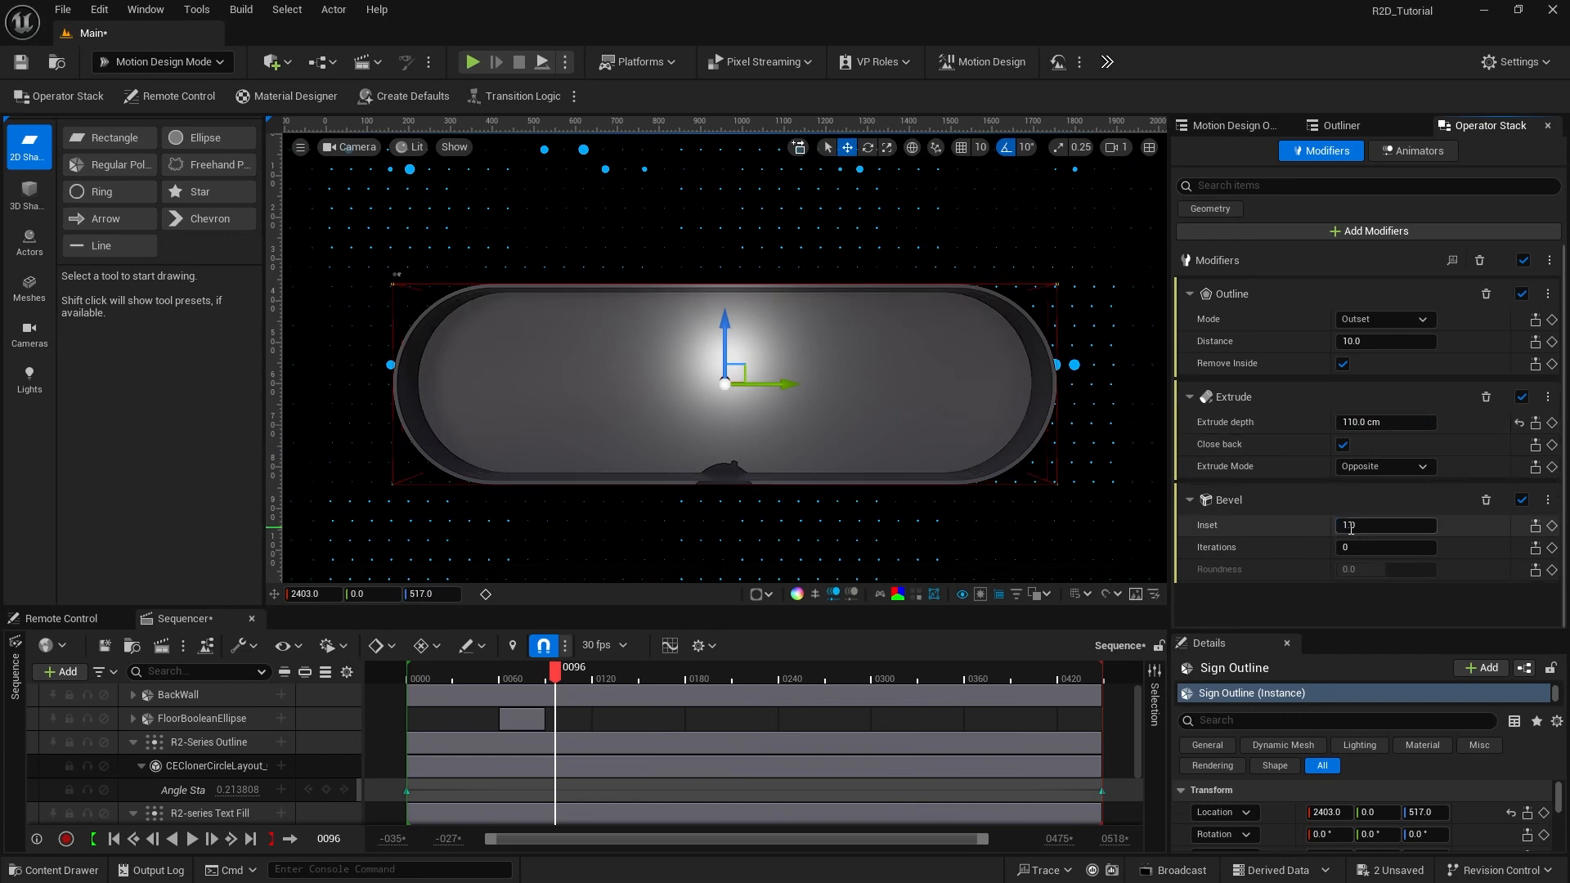
pyautogui.write('5')
pyautogui.click(1350, 548)
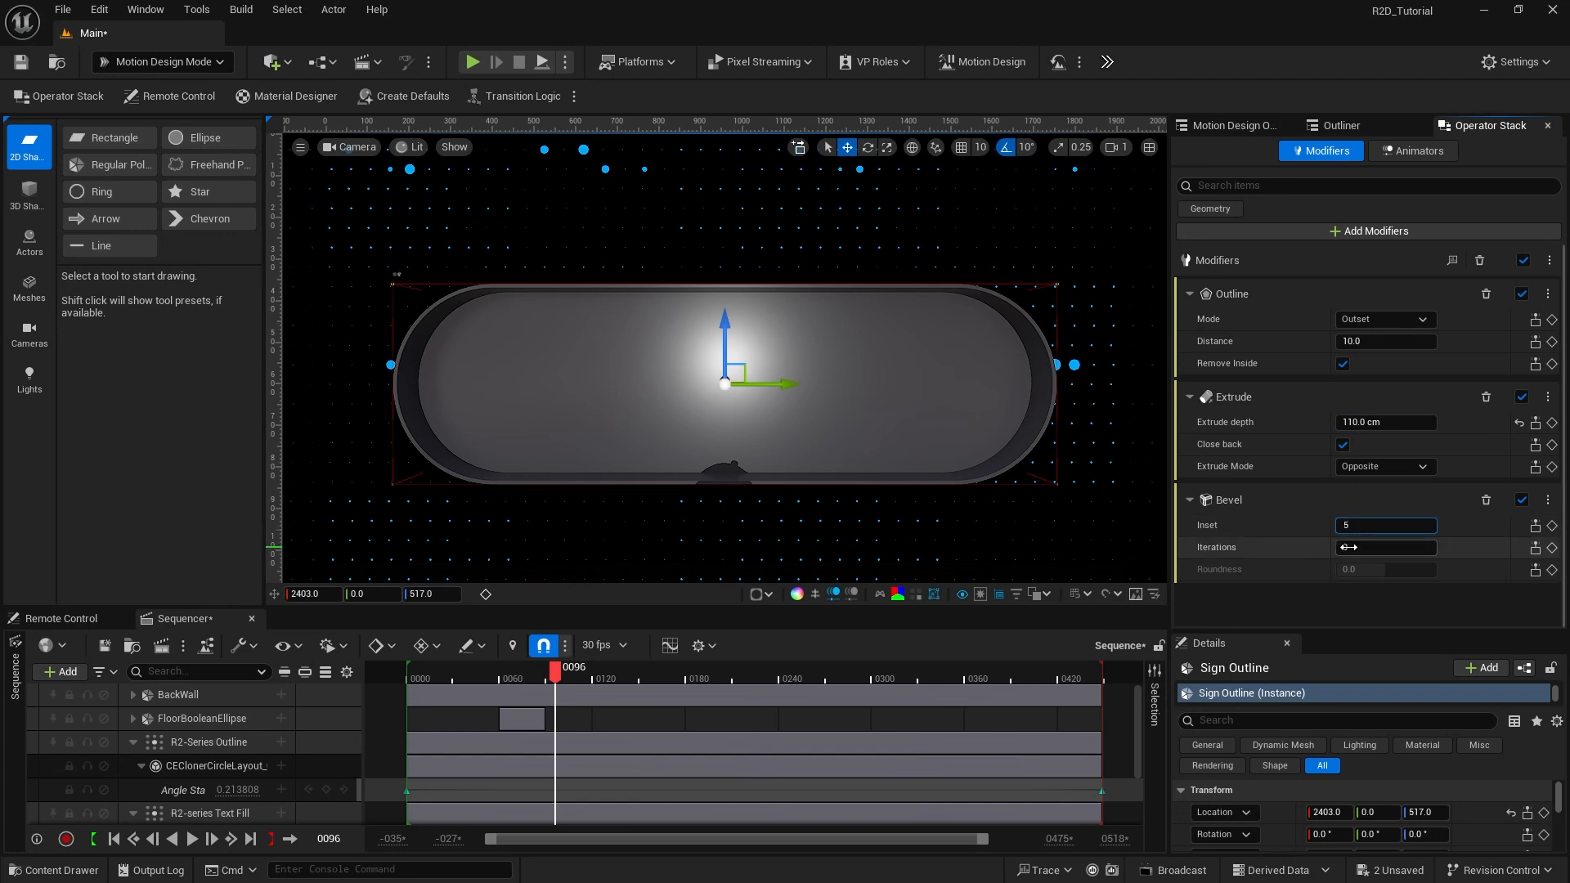
pyautogui.press('Return')
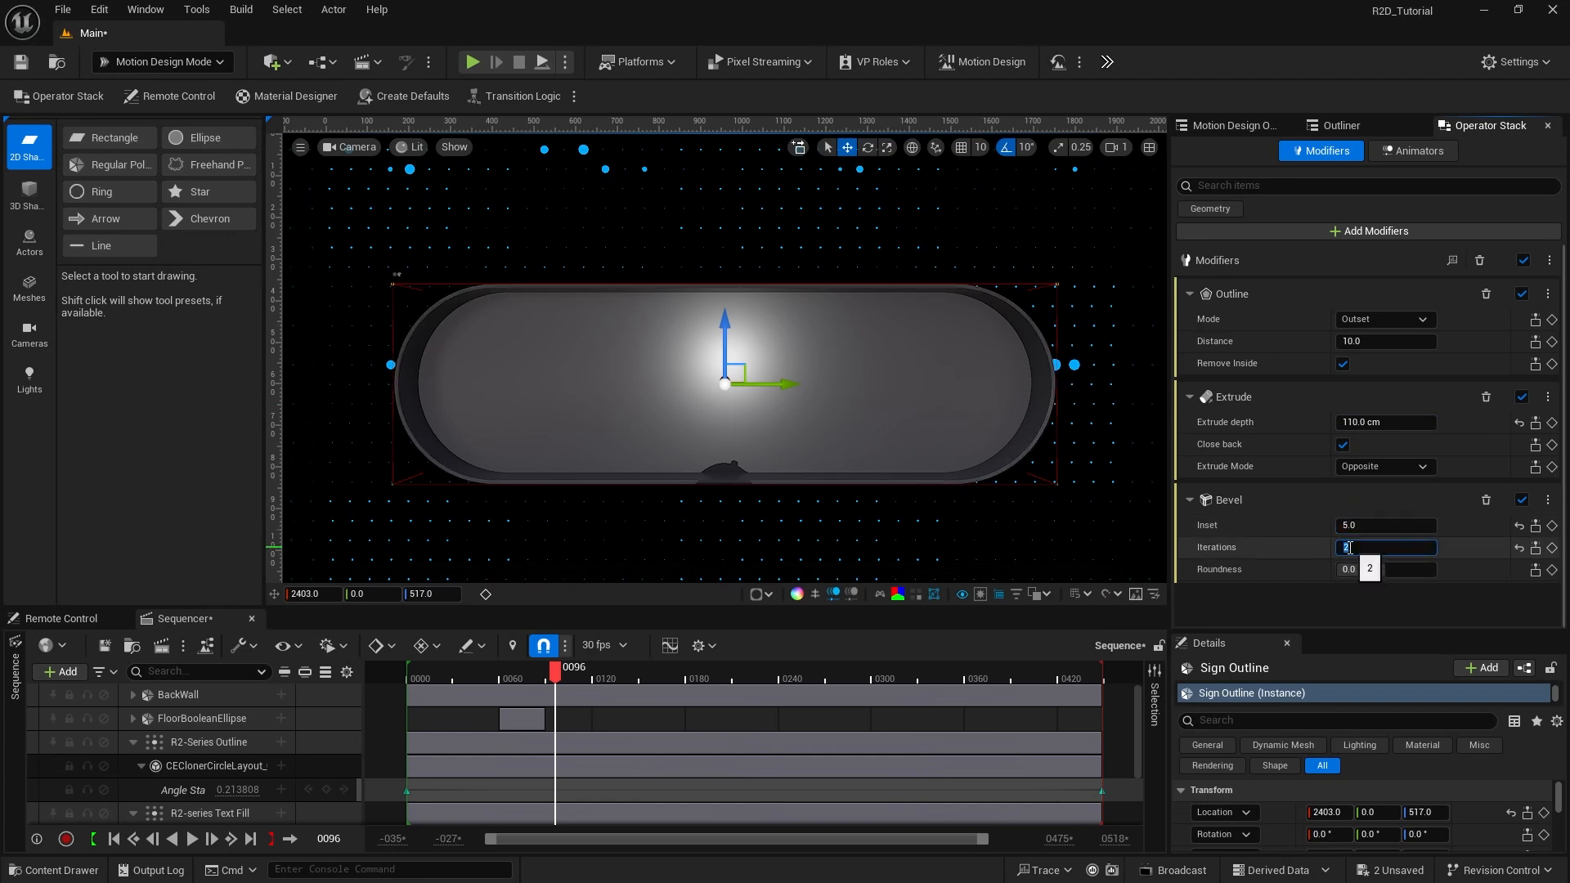
pyautogui.moveTo(1100, 554); pyautogui.dragTo(1098, 554, button='right')
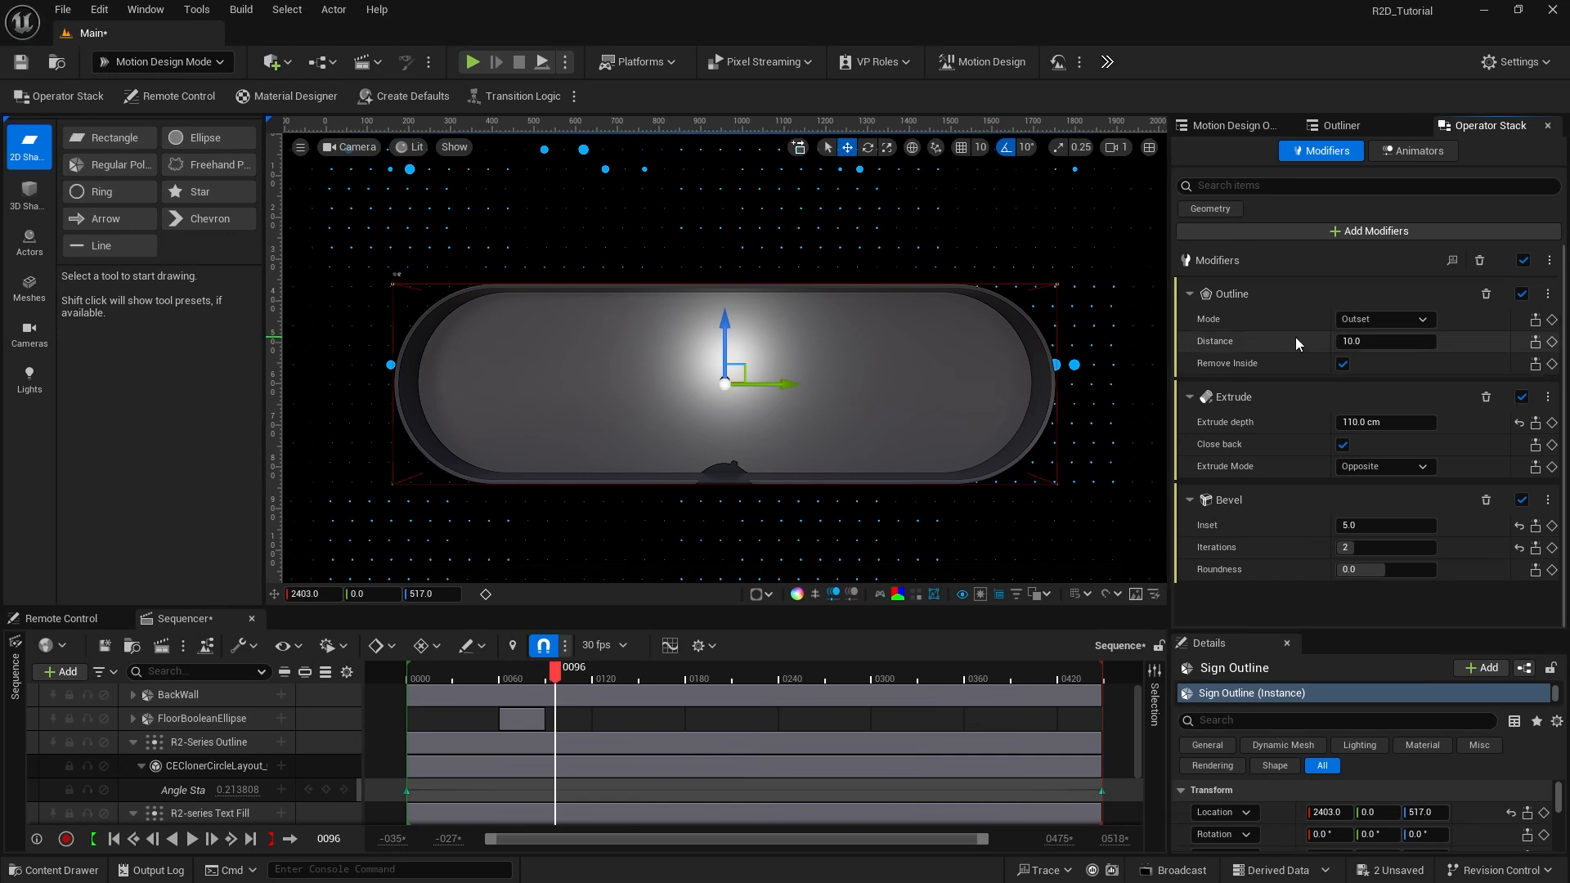
# Step: Duplicate the Sign Outline shape and rename the copy as Sign Neon
pyautogui.click(1226, 126)
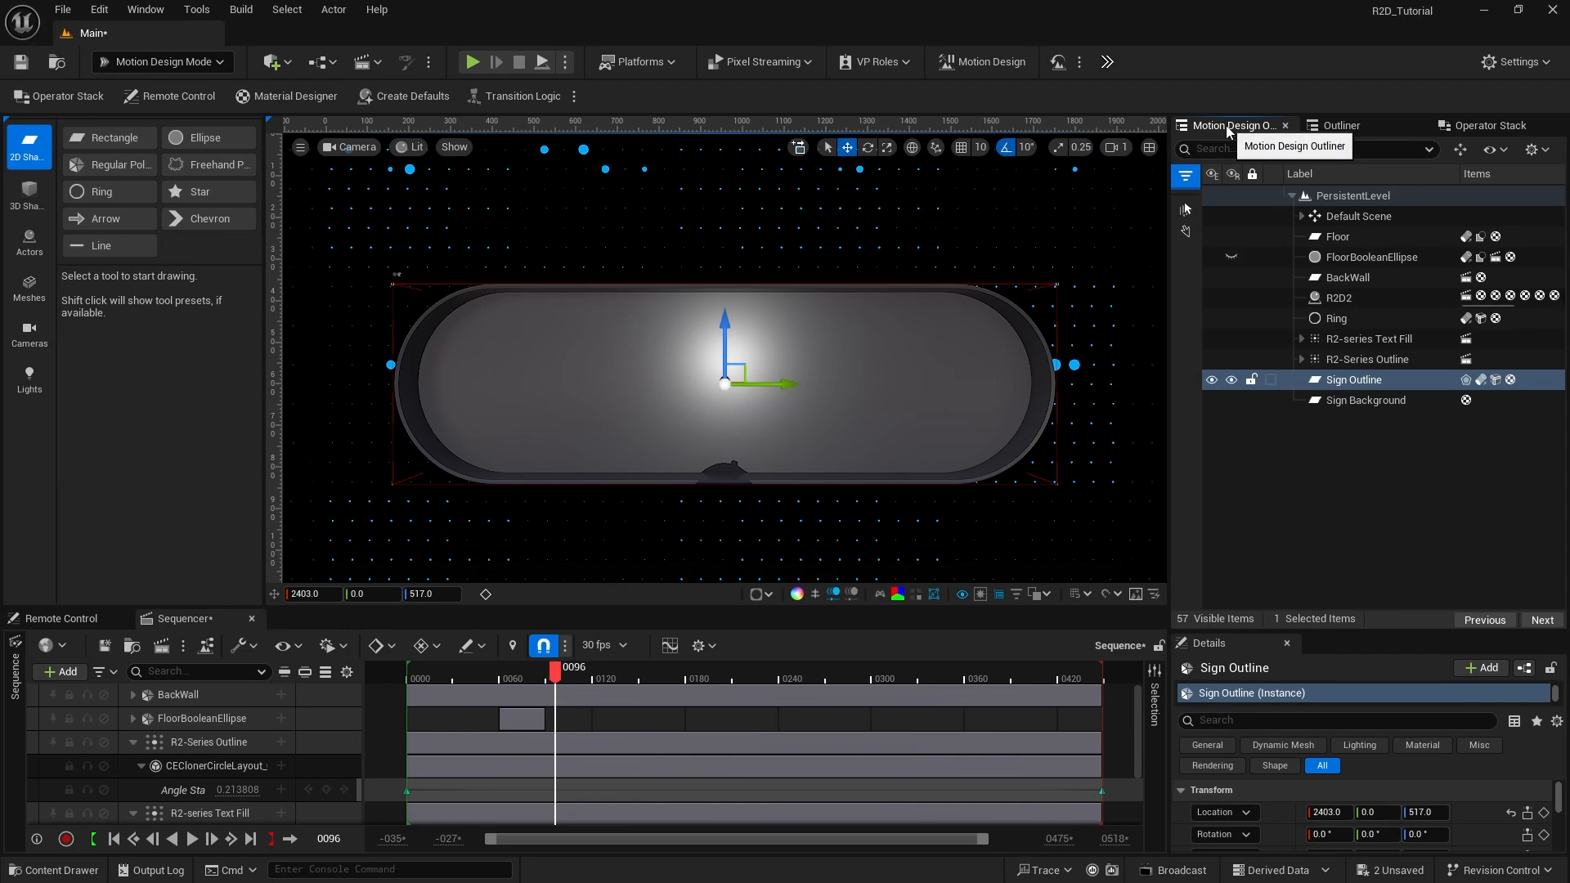
pyautogui.click(1331, 384)
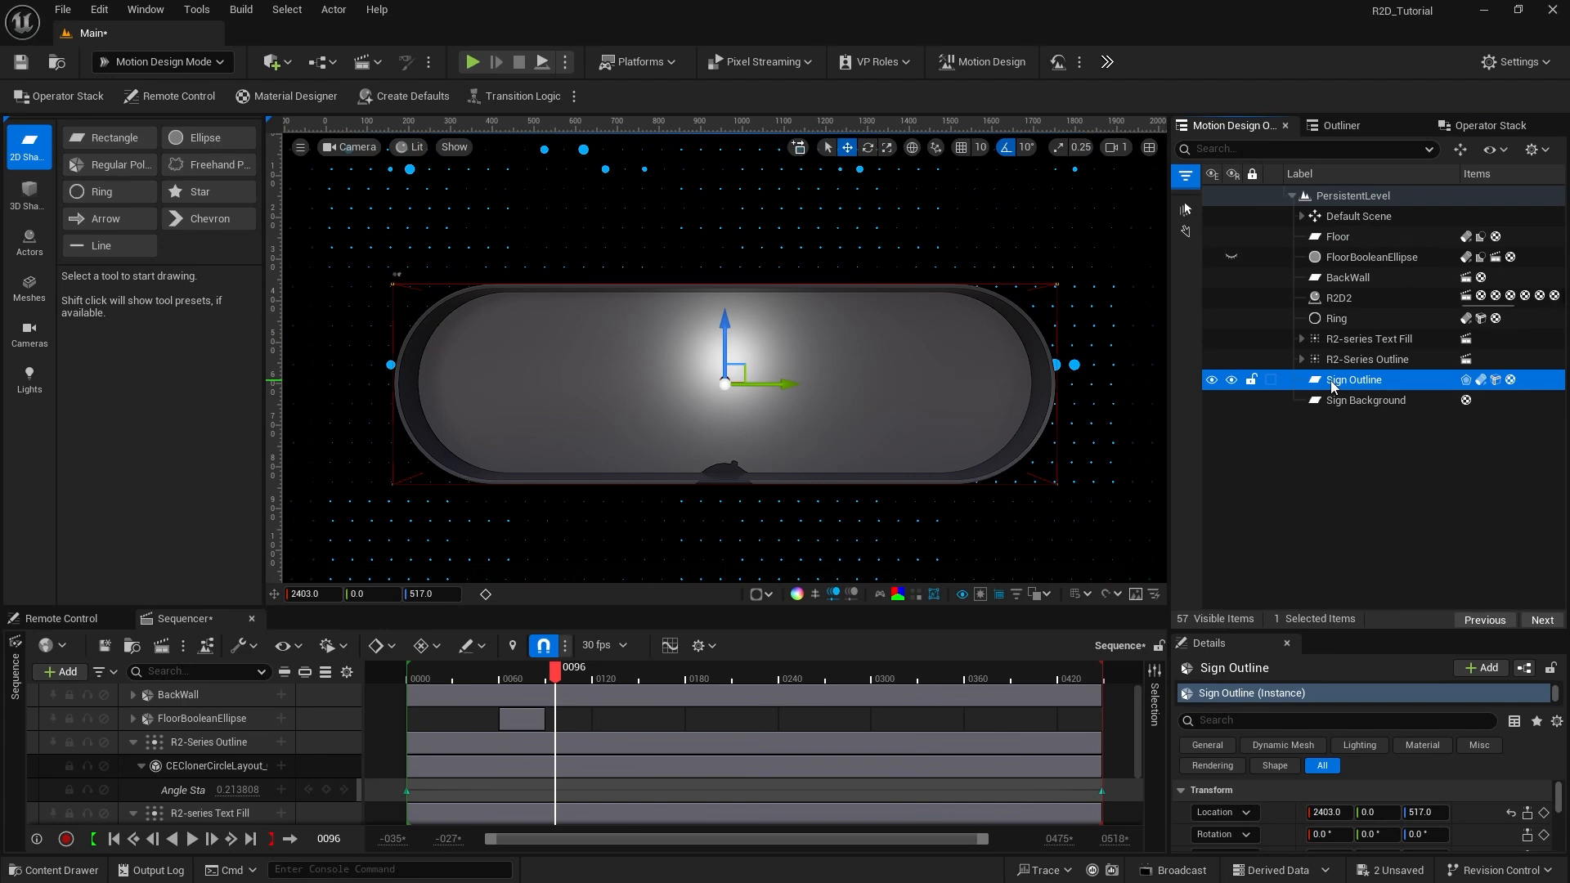
pyautogui.hotkey('ctrl', 'd')
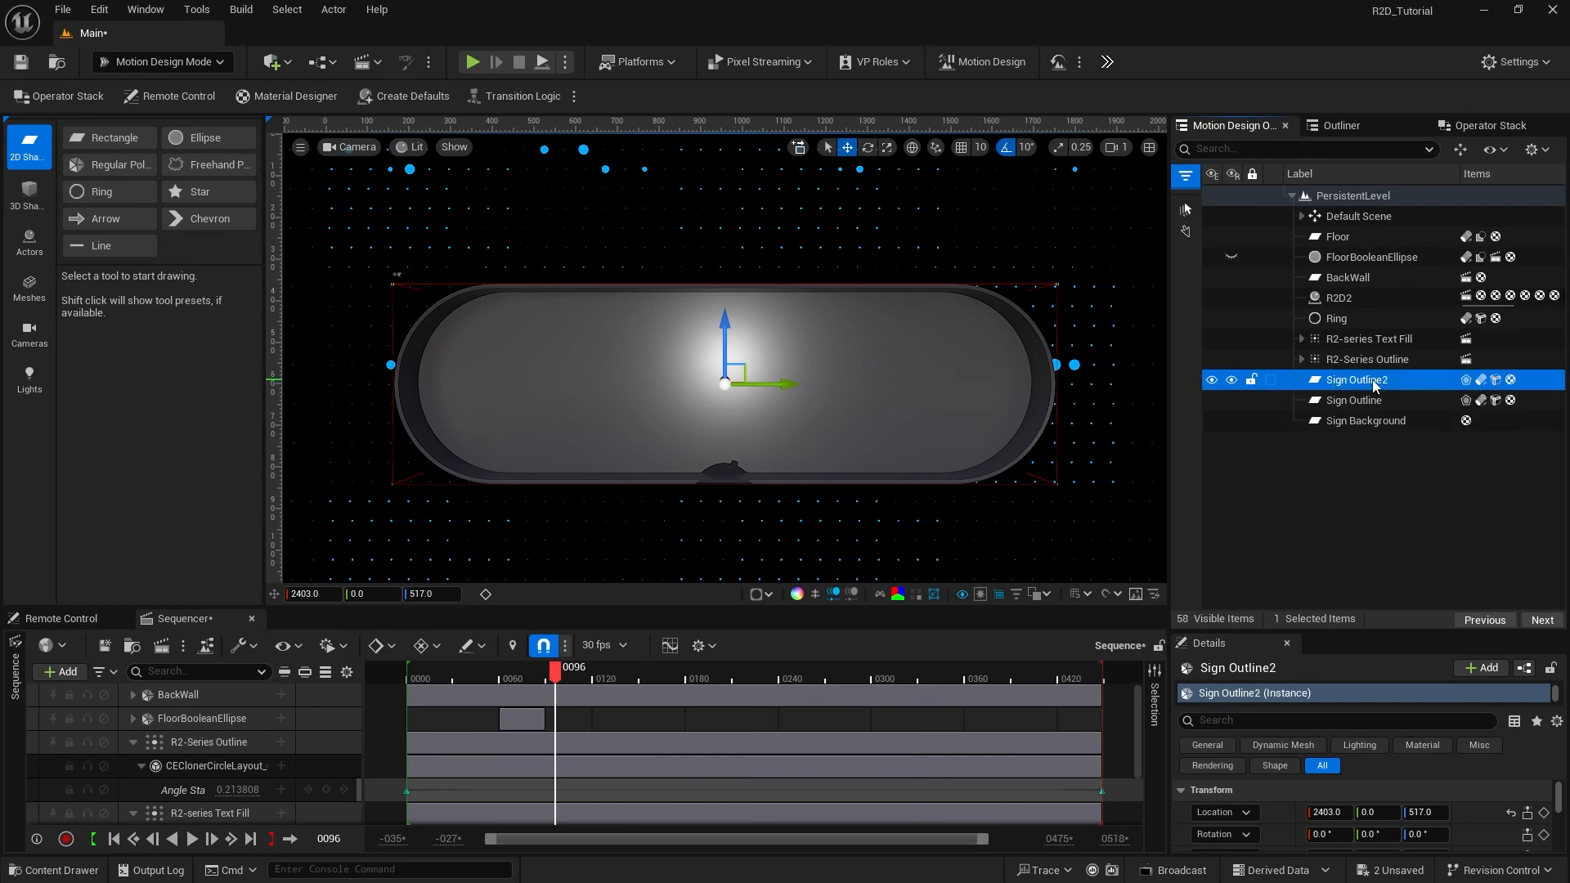
pyautogui.press('F2')
pyautogui.write('Sign Ne')
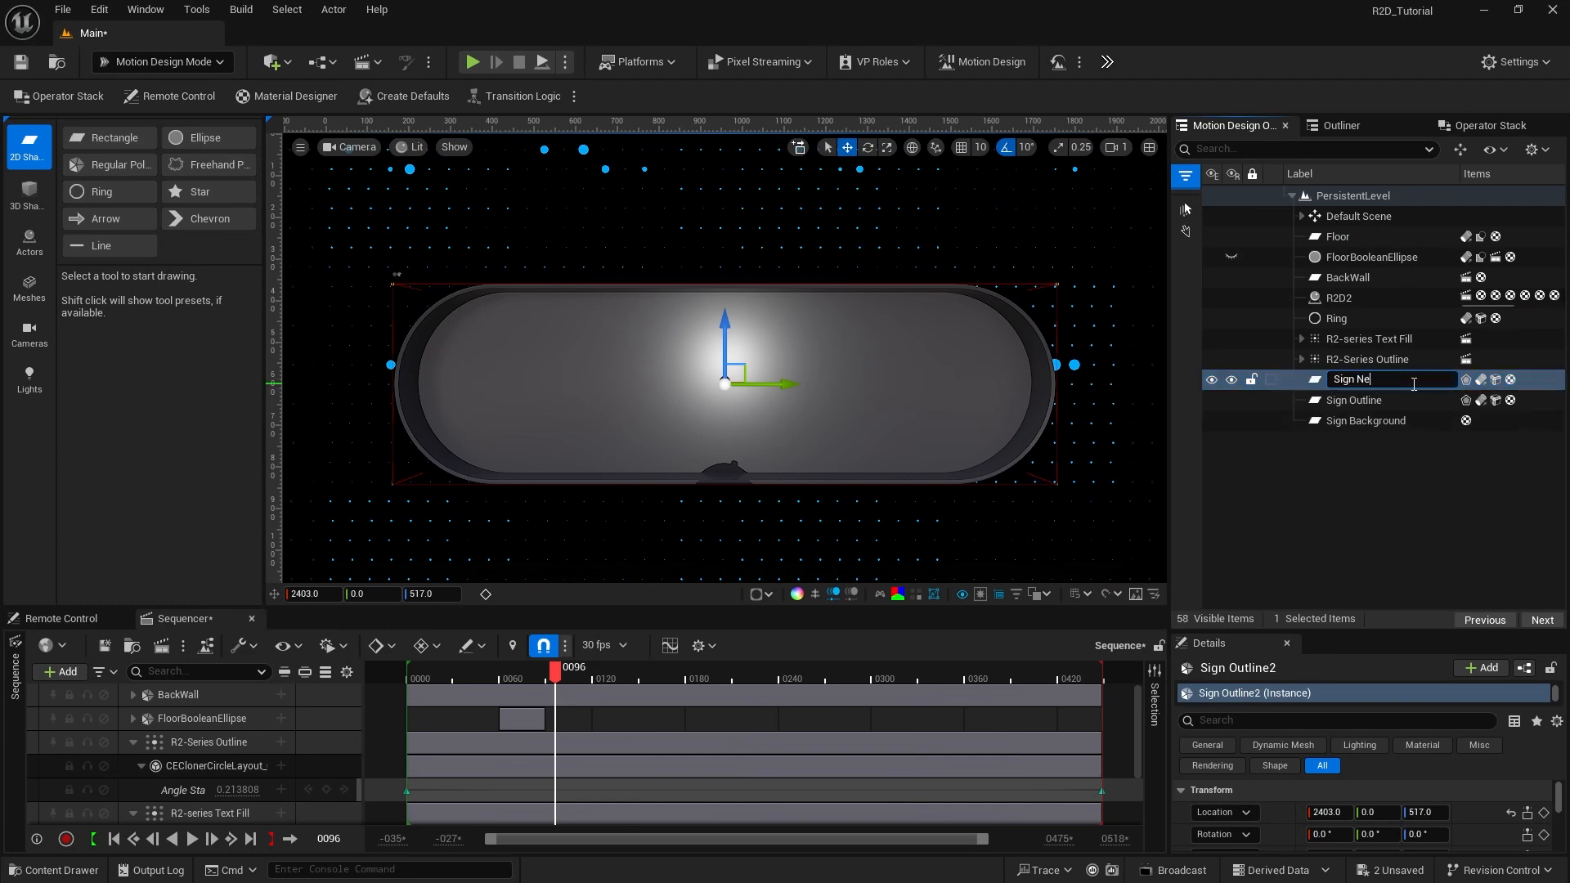
pyautogui.write('on')
pyautogui.press('Return')
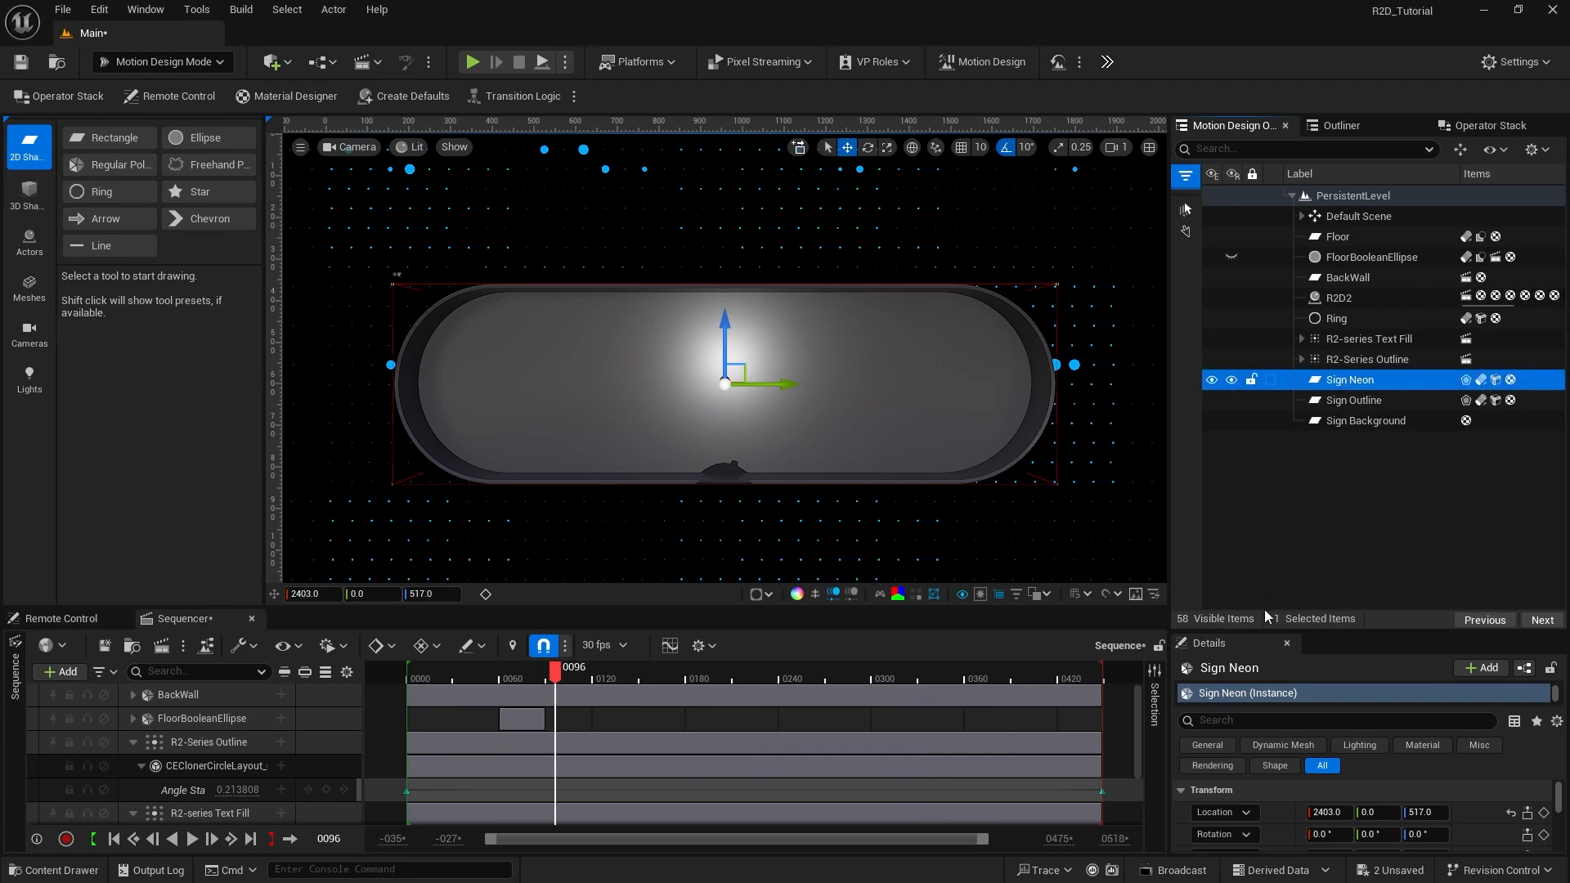
# Step: Set Sign Neon's X location to 2430
pyautogui.moveTo(1259, 630); pyautogui.dragTo(1259, 365)
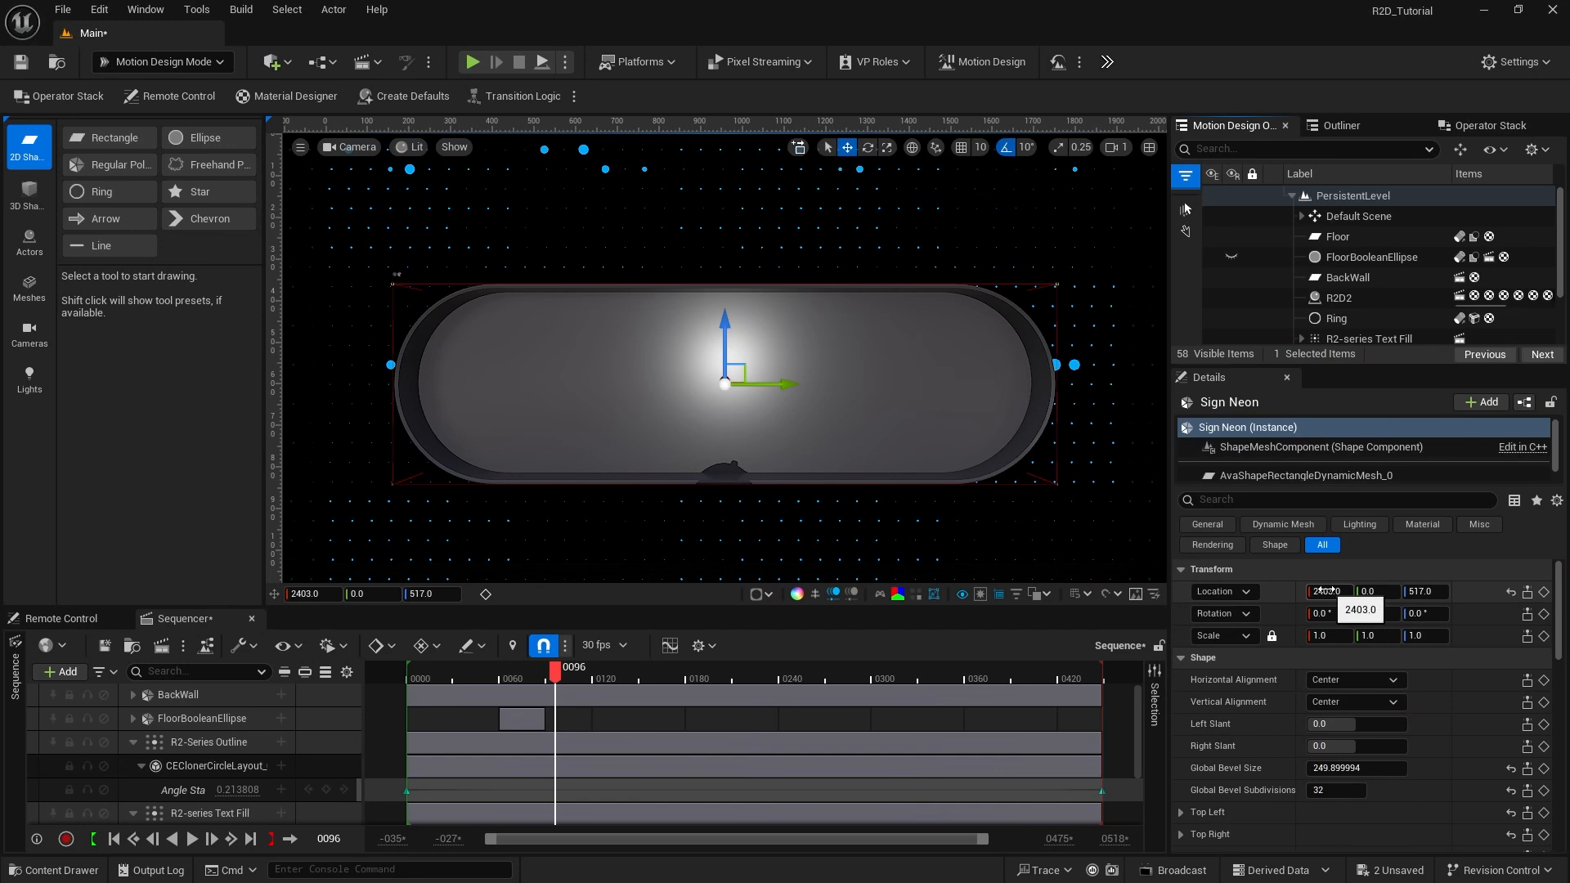
pyautogui.click(1325, 590)
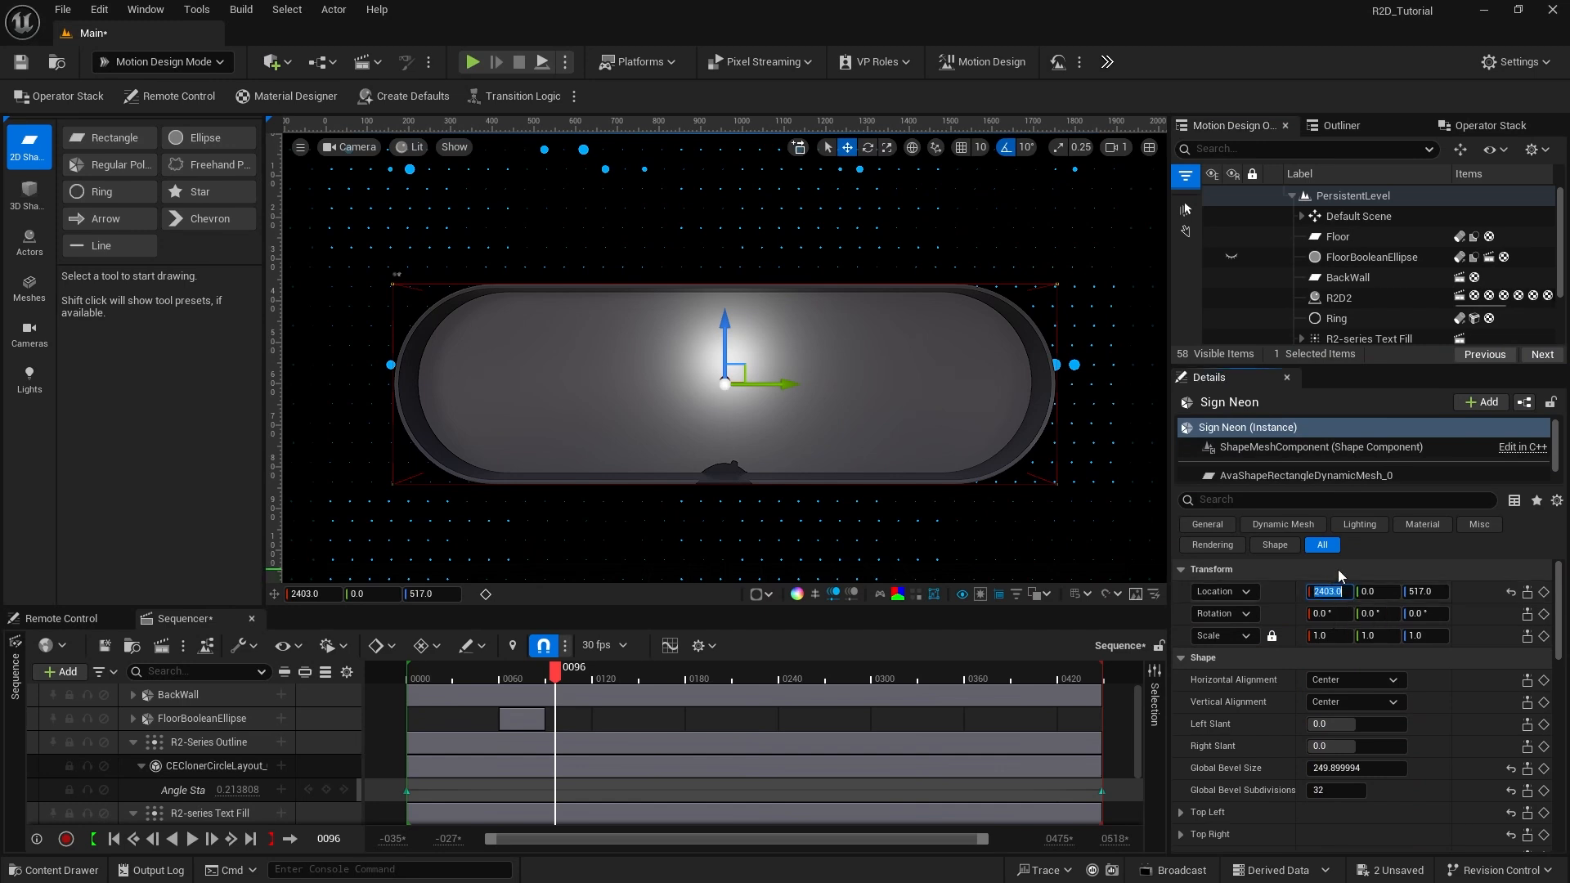
pyautogui.write('2430')
pyautogui.press('Return')
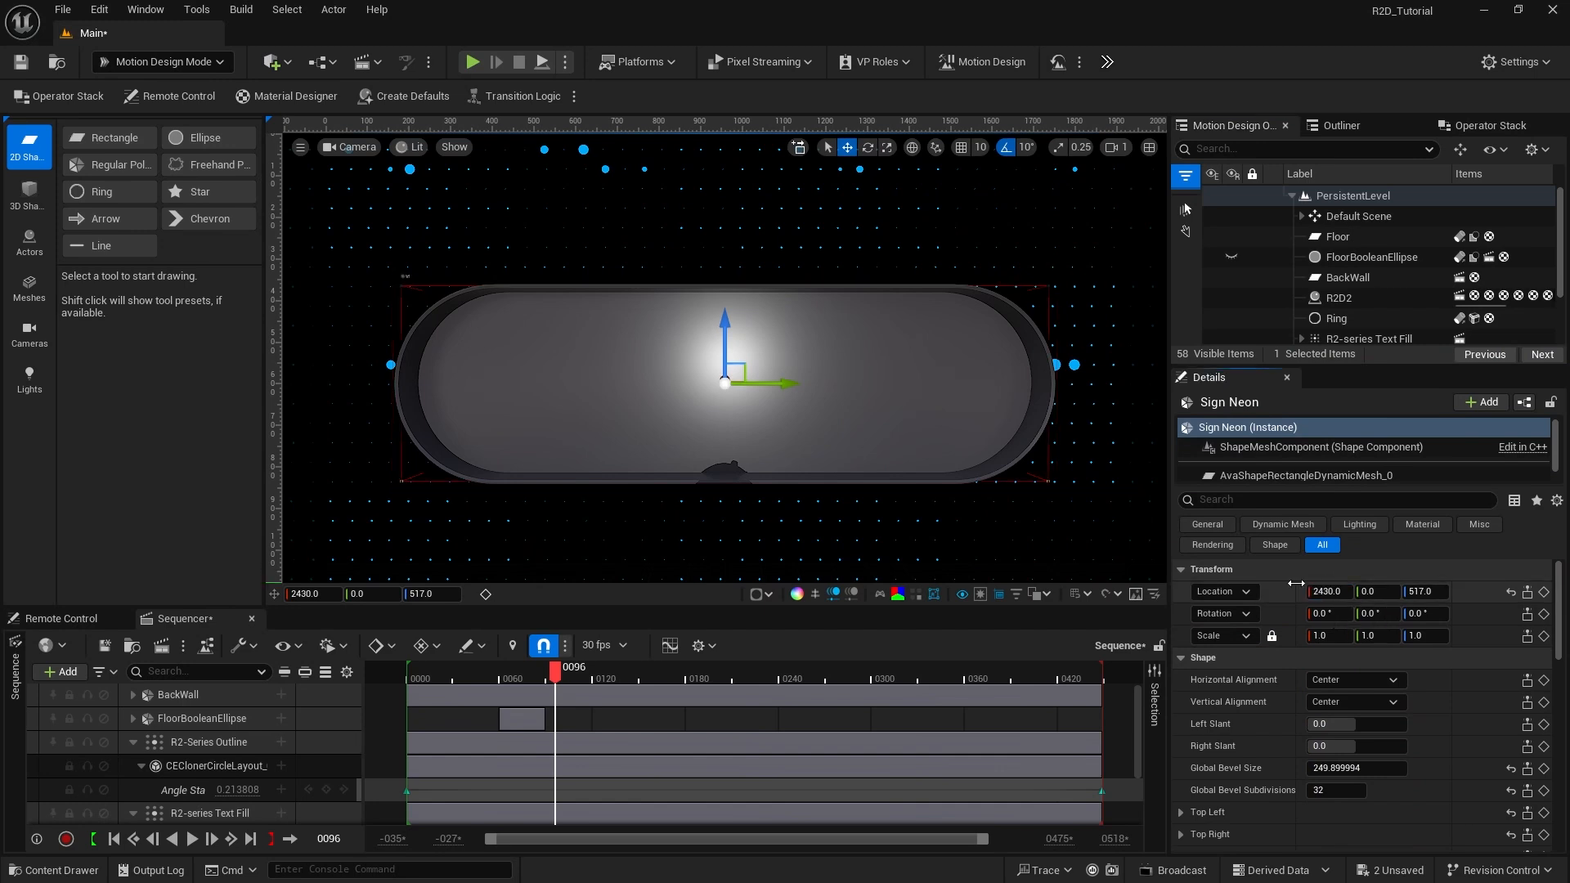
# Step: Unlock Sign Neon's proportional scaling and set its scale to 0.9625 in X, 0.9625 in Y and 0.91 in Z
pyautogui.click(1272, 635)
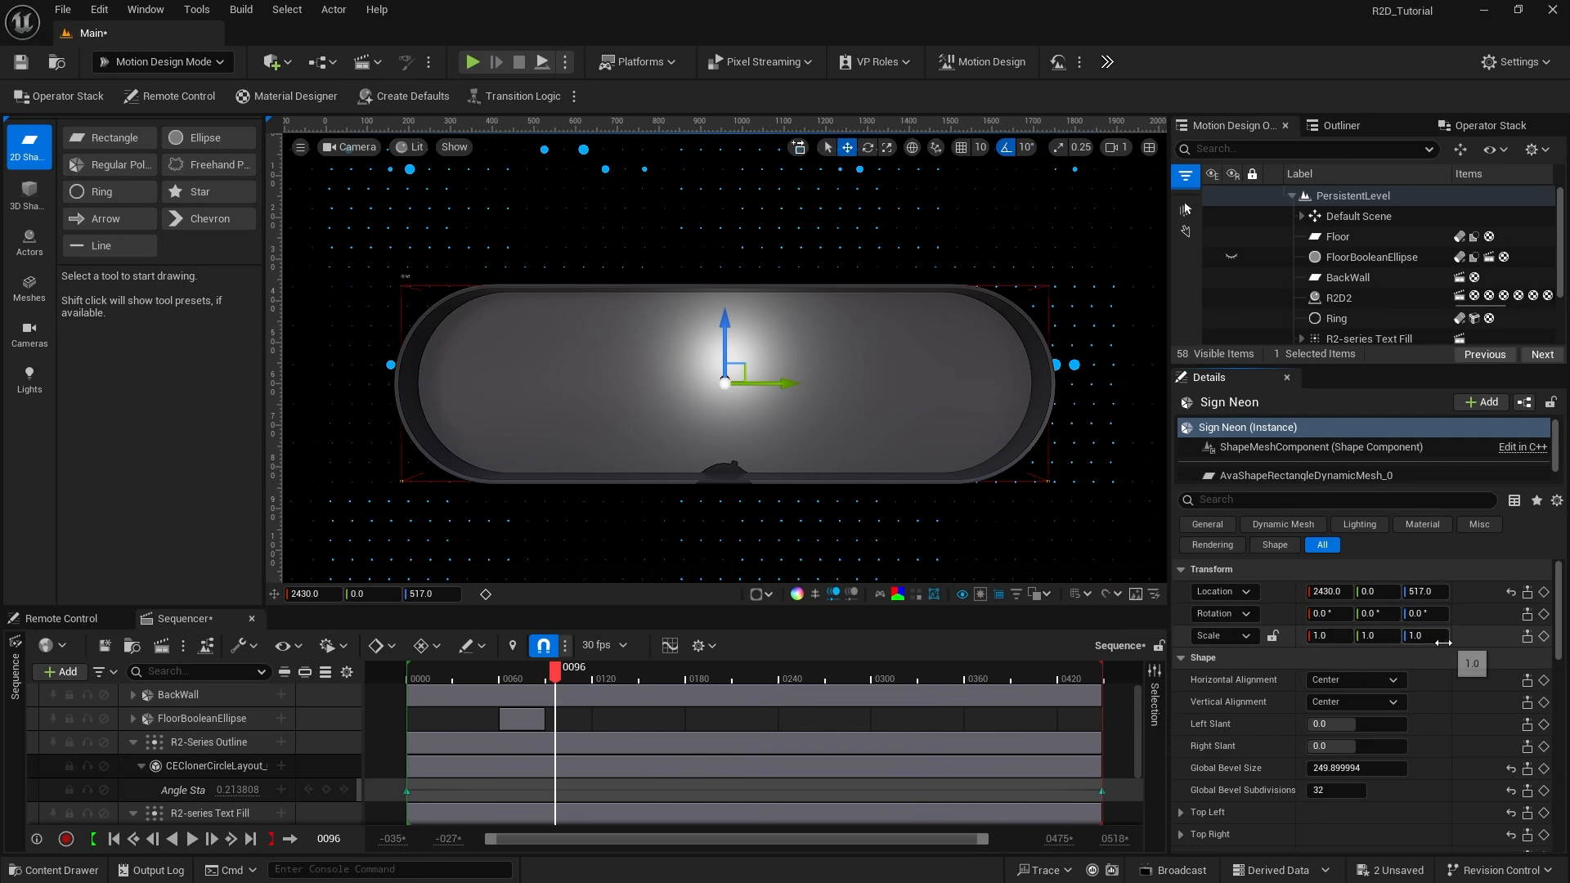
pyautogui.click(1332, 637)
pyautogui.press('BackSpace')
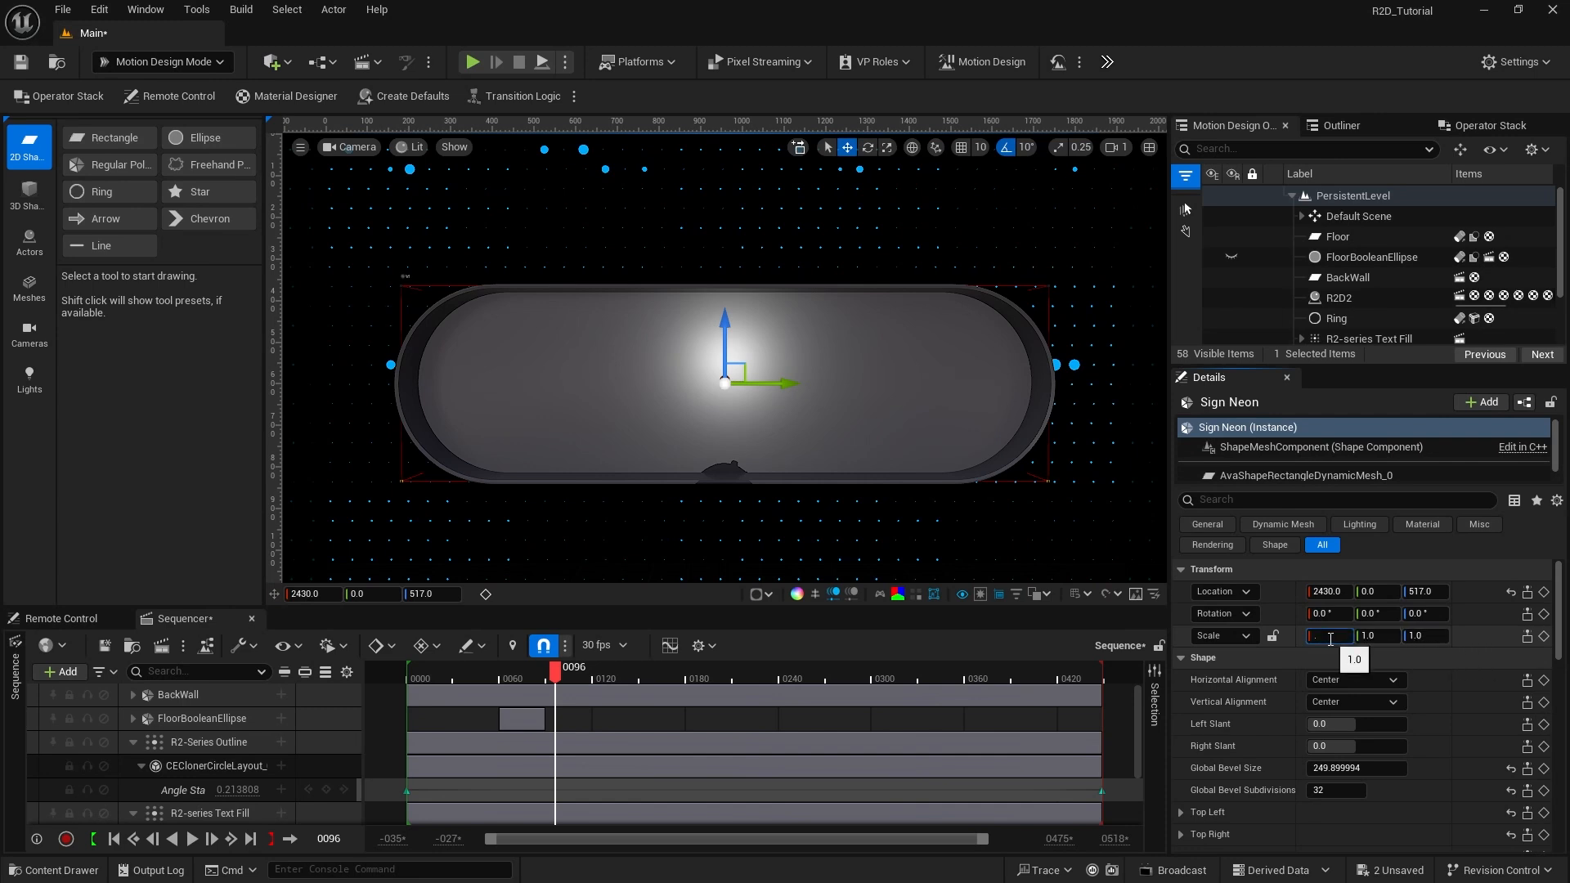
pyautogui.write('.9625')
pyautogui.press('Tab')
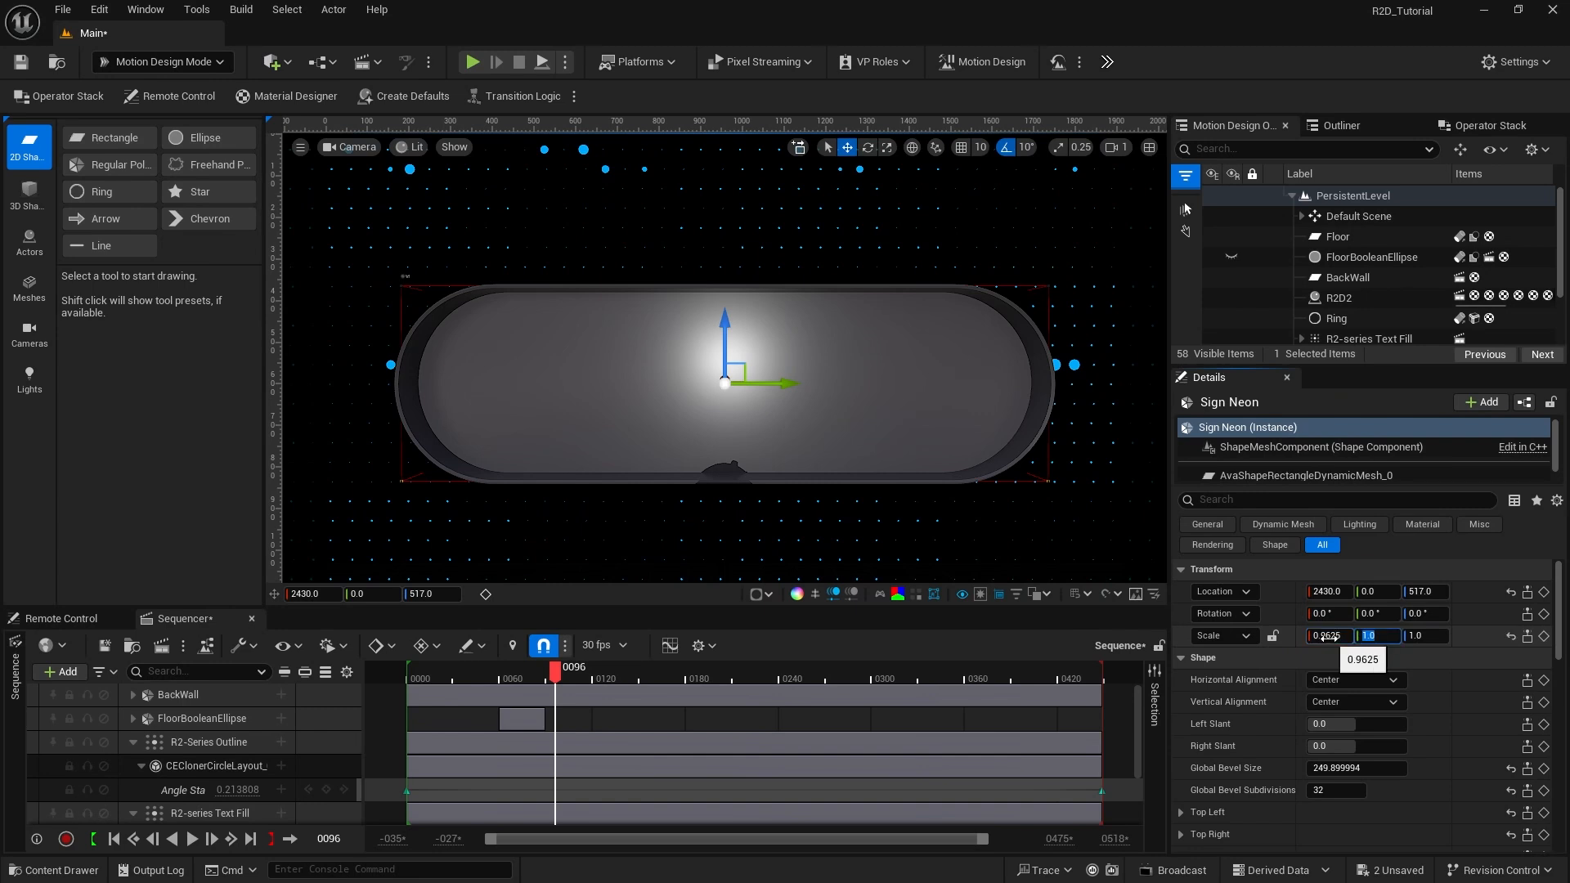
pyautogui.write('.9625')
pyautogui.press('Tab')
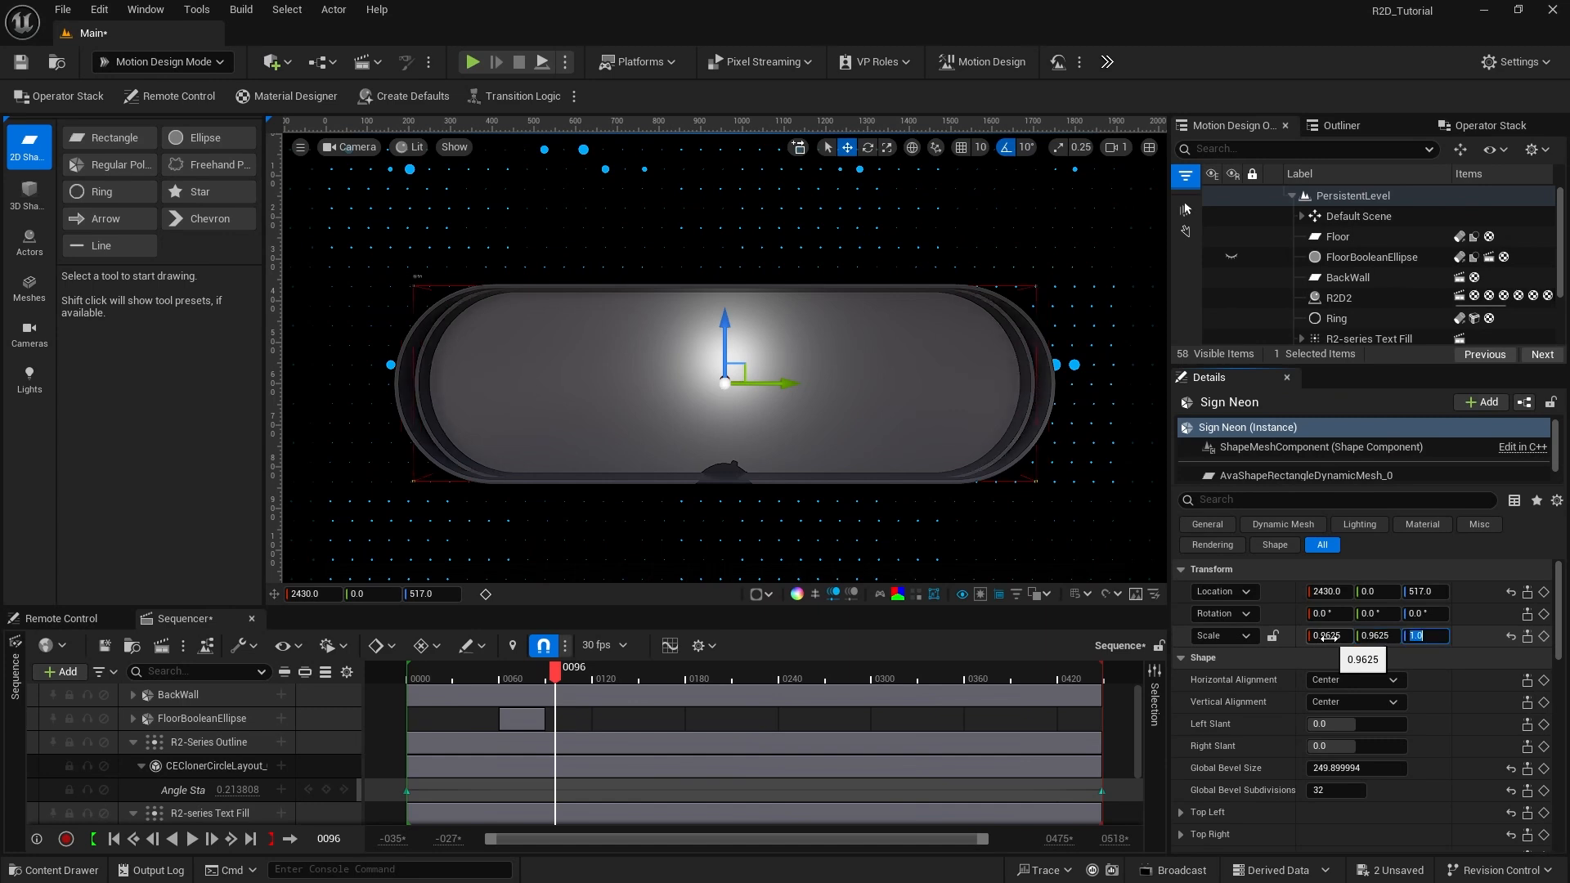
pyautogui.write('.91')
pyautogui.press('Return')
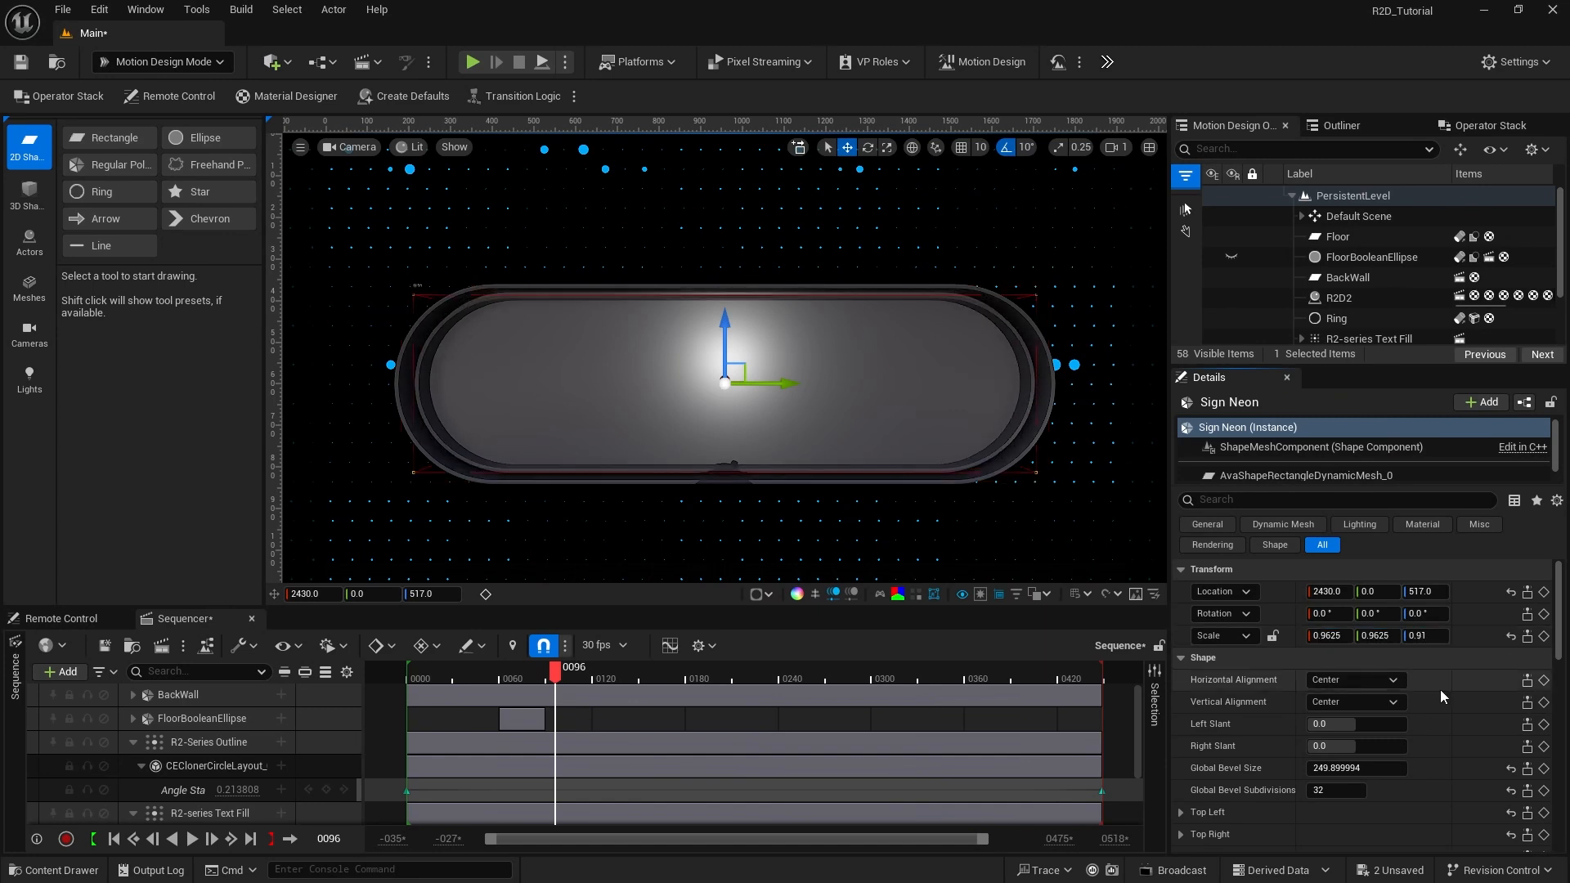
# Step: Set the distance of Sign Neon's Outline modifier to 5
pyautogui.scroll(-3, 1328, 331)
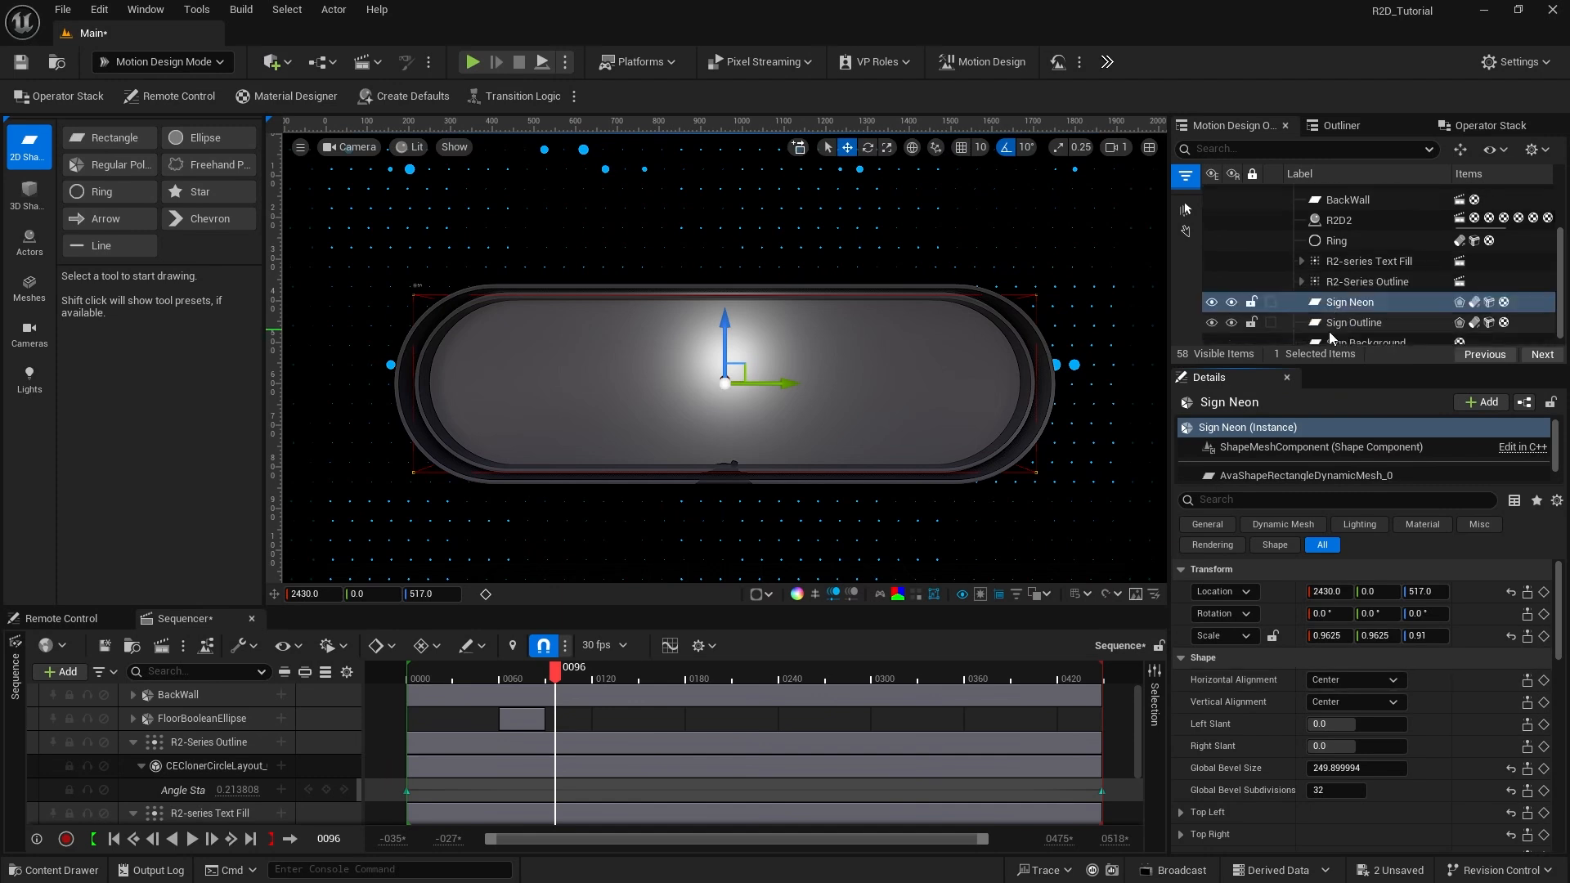
pyautogui.click(1341, 296)
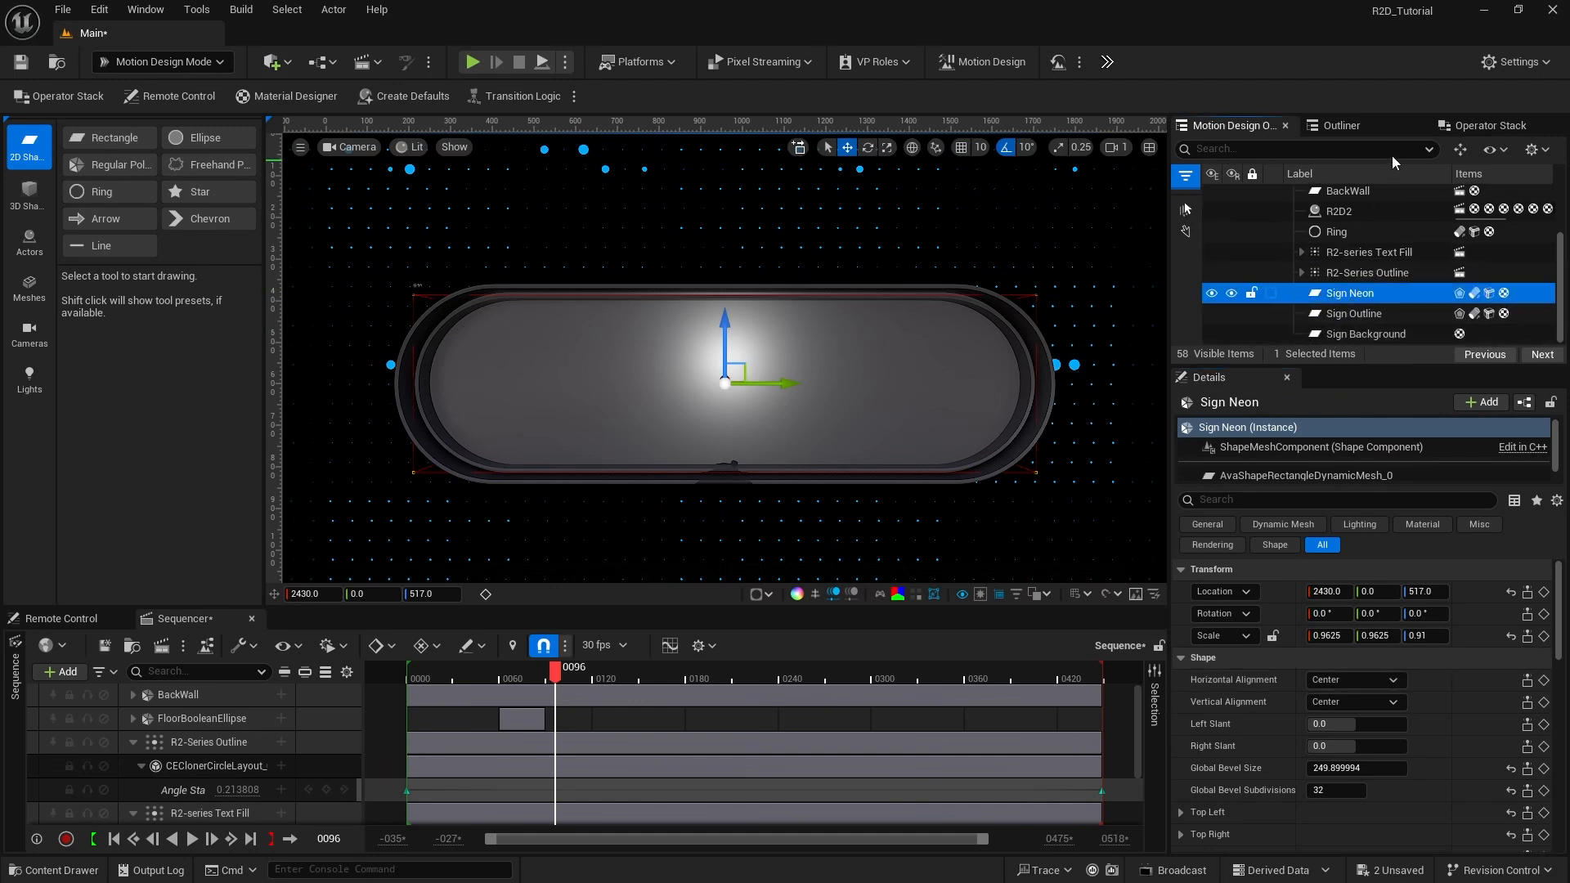
pyautogui.click(1468, 126)
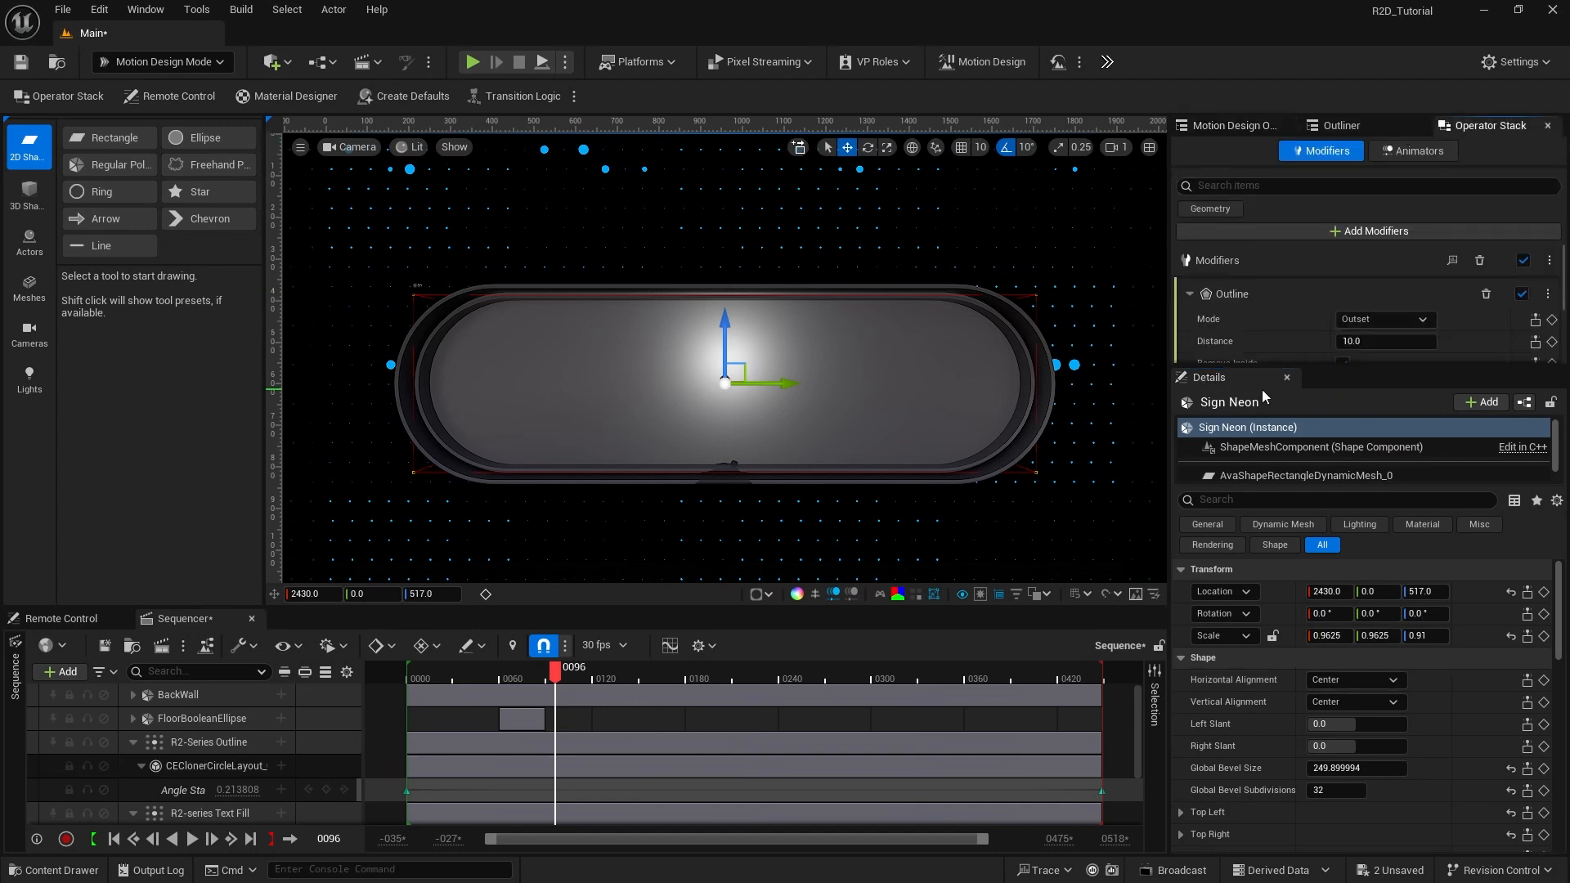
pyautogui.moveTo(1261, 367); pyautogui.dragTo(1249, 625)
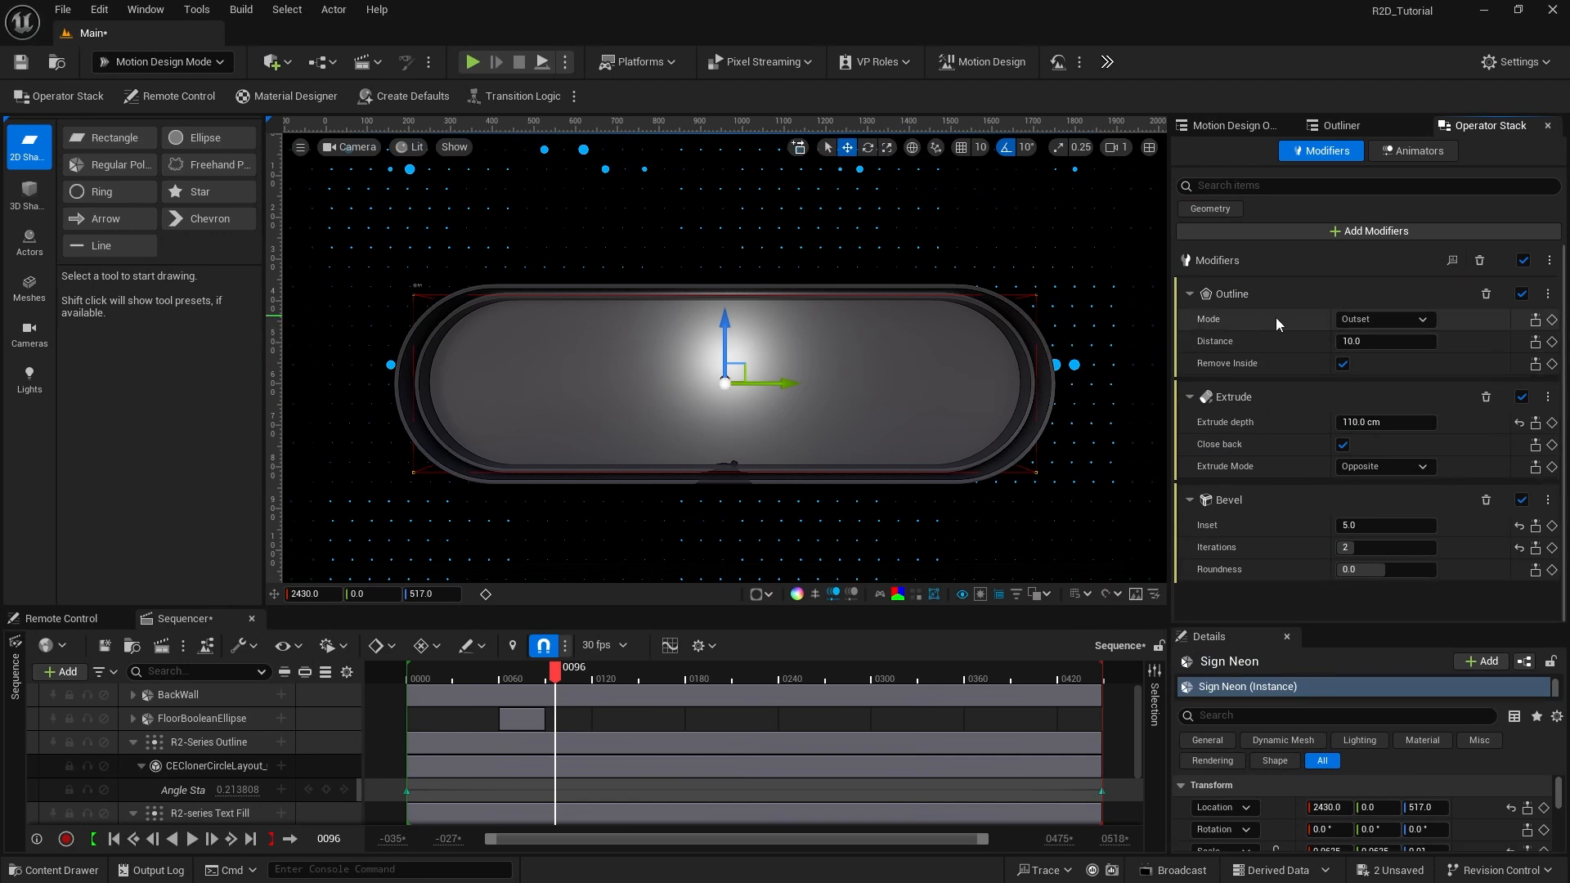
pyautogui.click(1381, 341)
pyautogui.write('5')
pyautogui.press('Return')
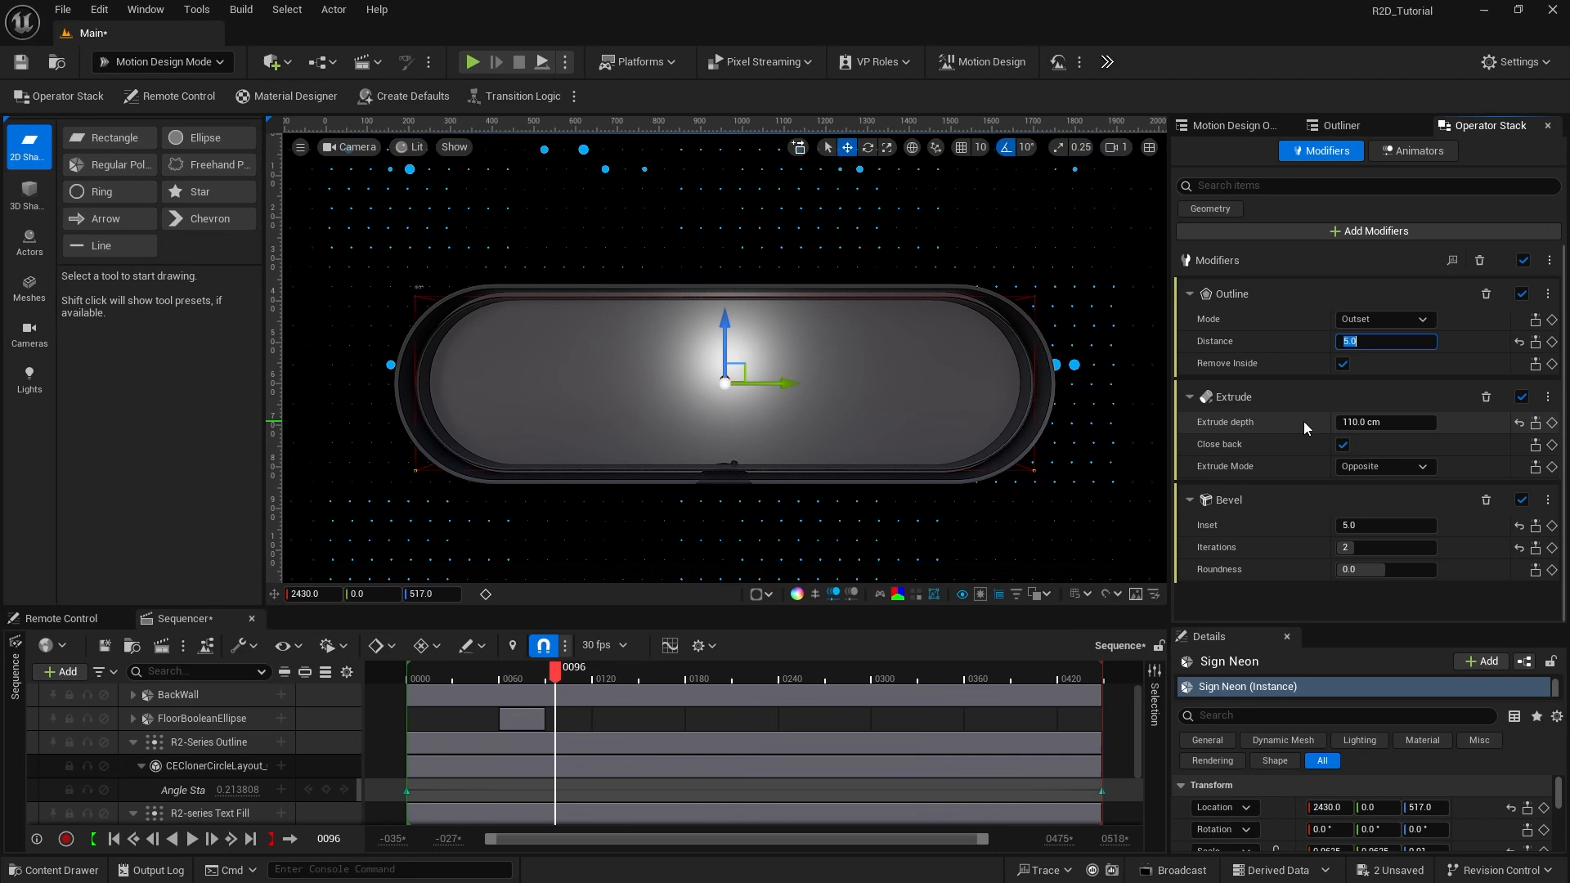
# Step: Set Sign Neon's extrude depth to 5 cm and its bevel inset to 2.5
pyautogui.click(1351, 422)
pyautogui.write('5')
pyautogui.press('Return')
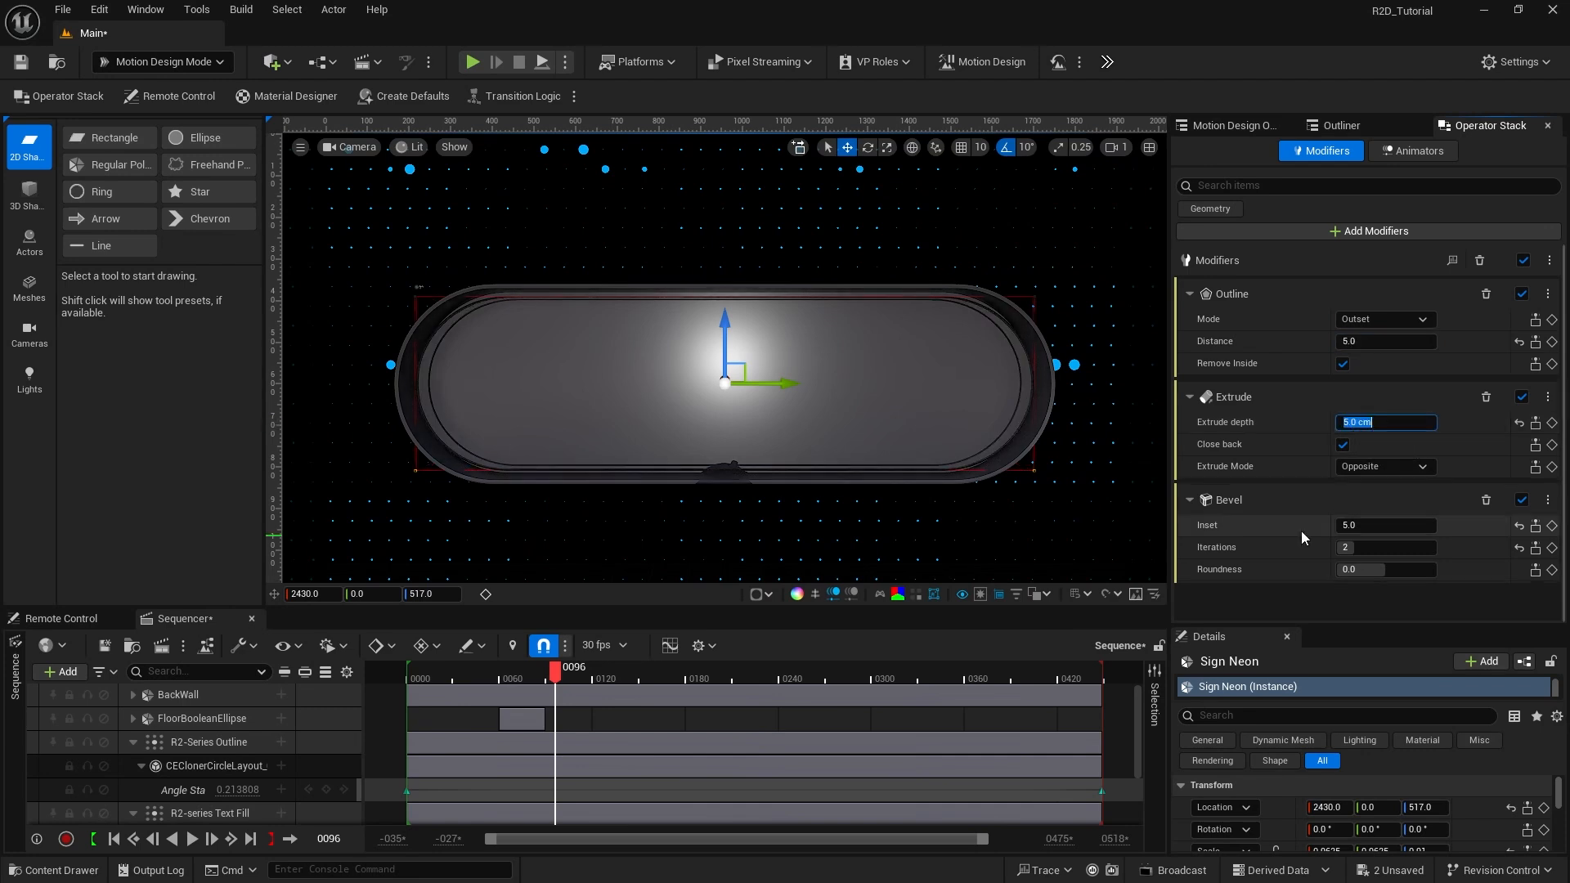
pyautogui.click(1359, 526)
pyautogui.write('2.5')
pyautogui.press('Return')
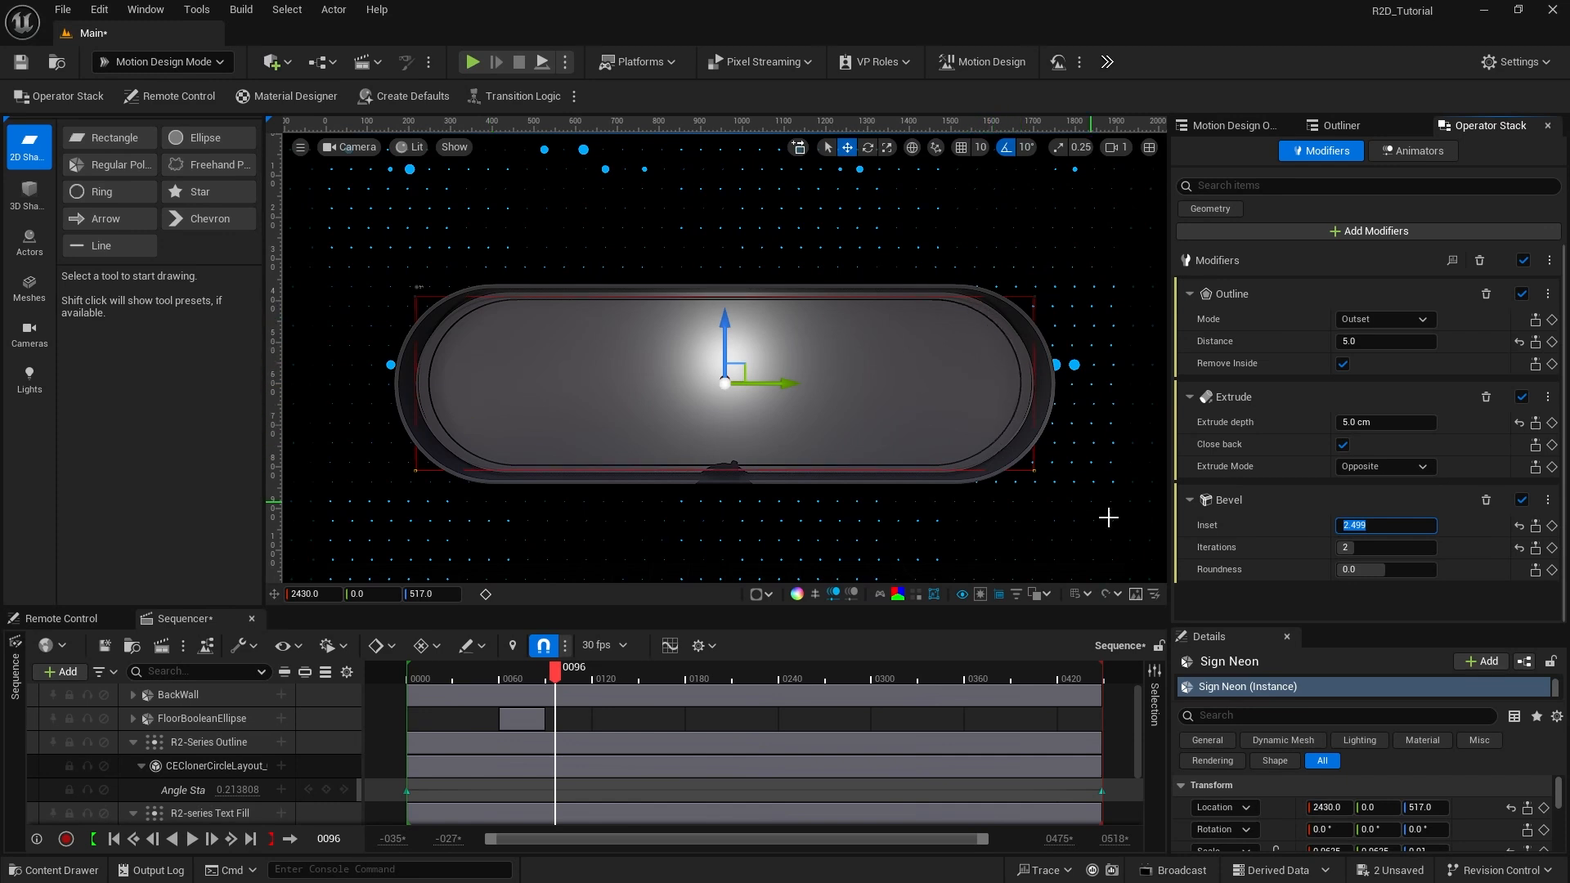
# Step: Open Sign Neon's material for editing in the Material Designer
pyautogui.click(1234, 128)
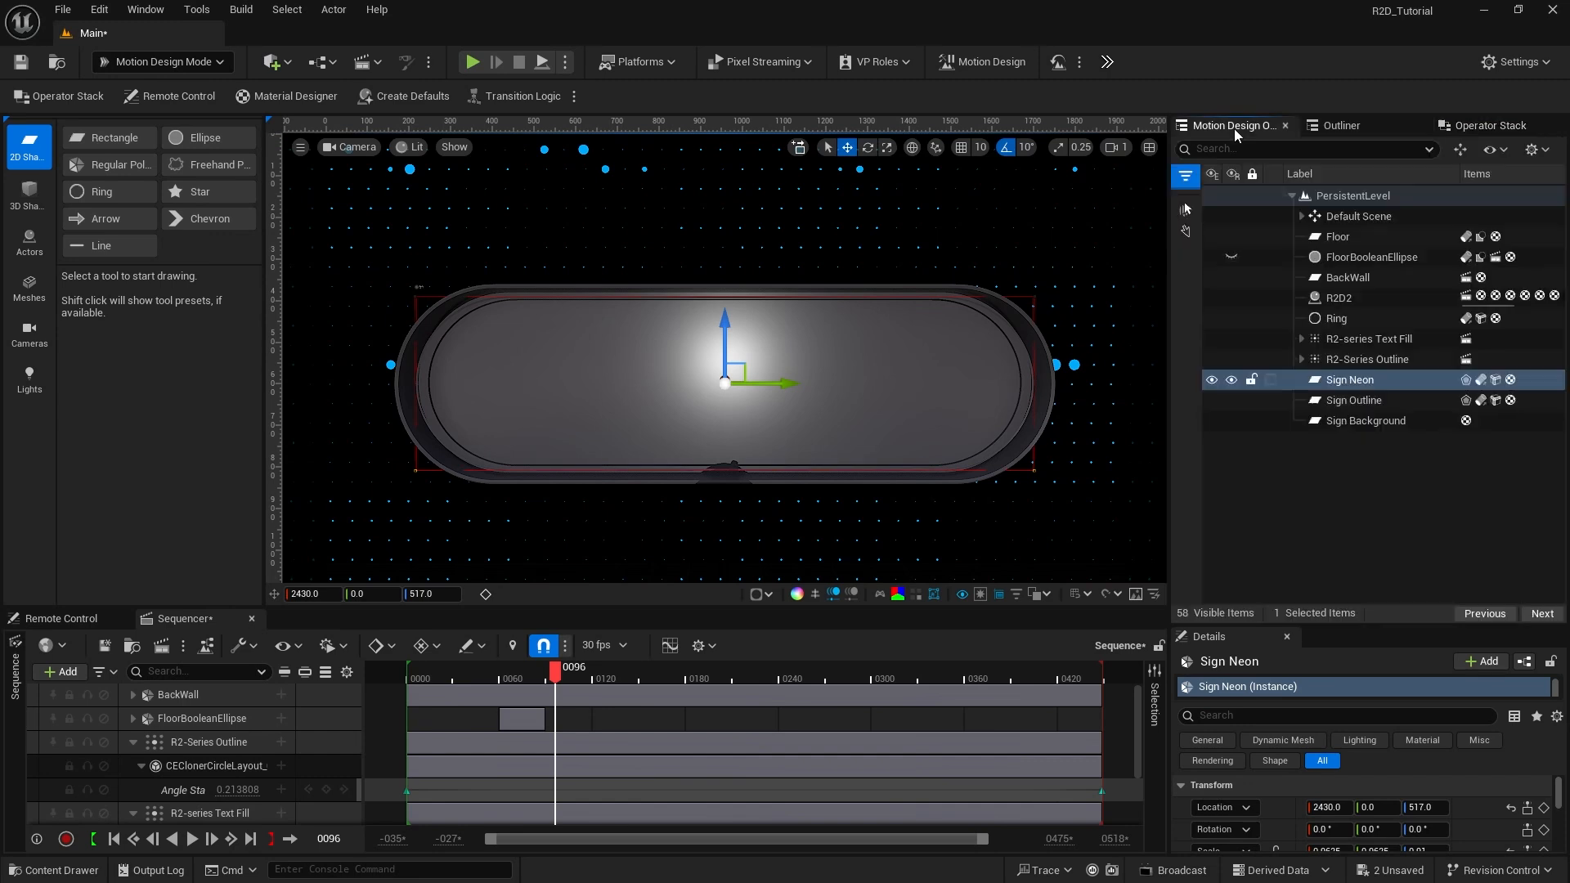
pyautogui.click(1345, 379)
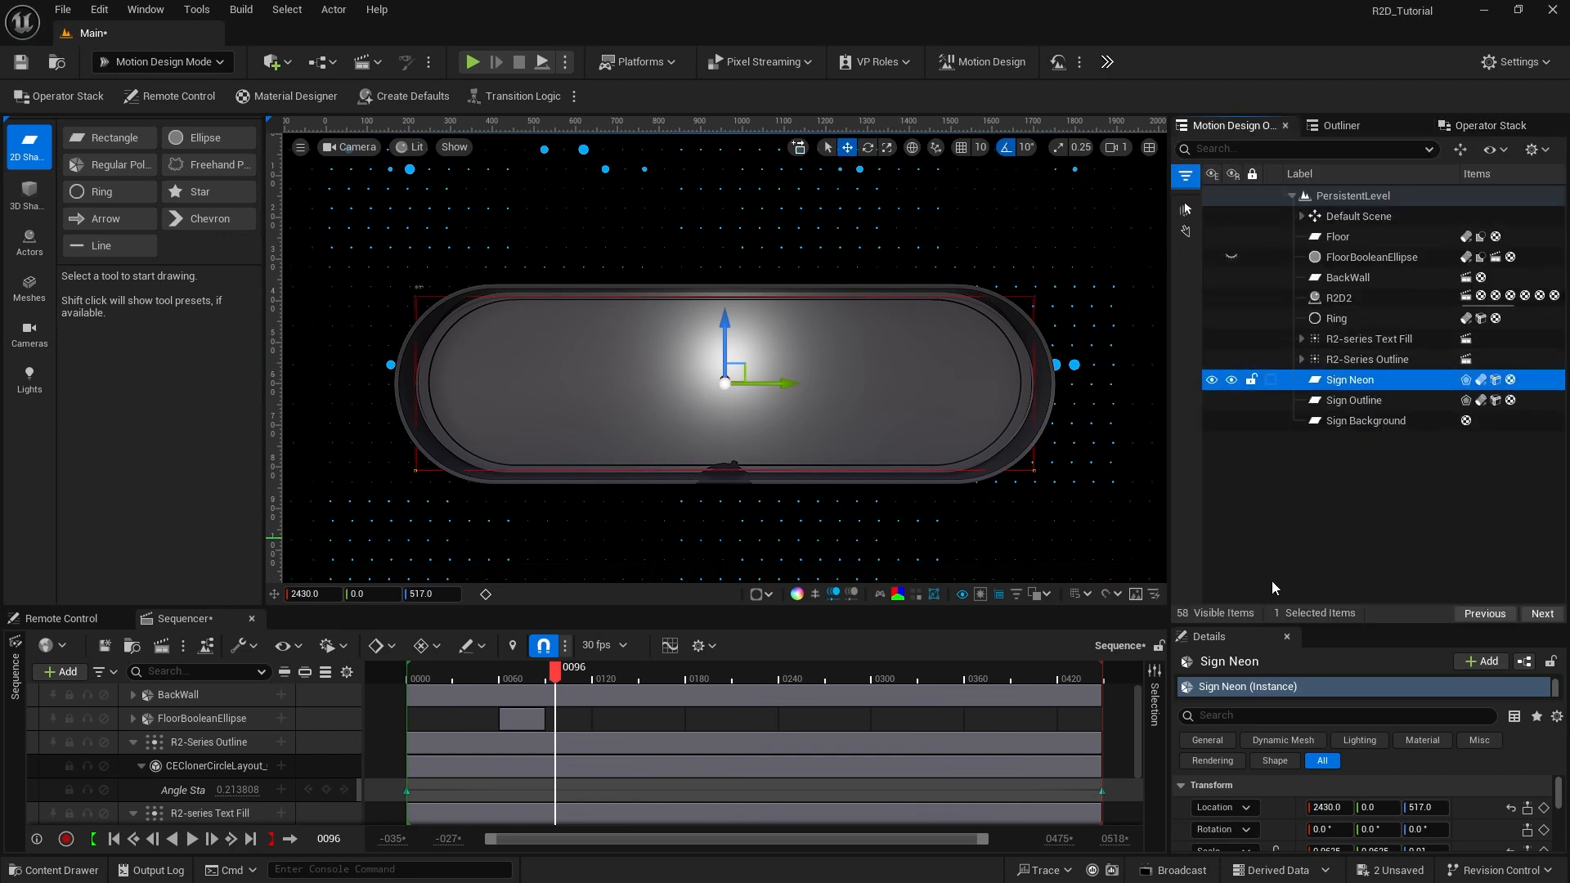
pyautogui.moveTo(1275, 625); pyautogui.dragTo(1282, 336)
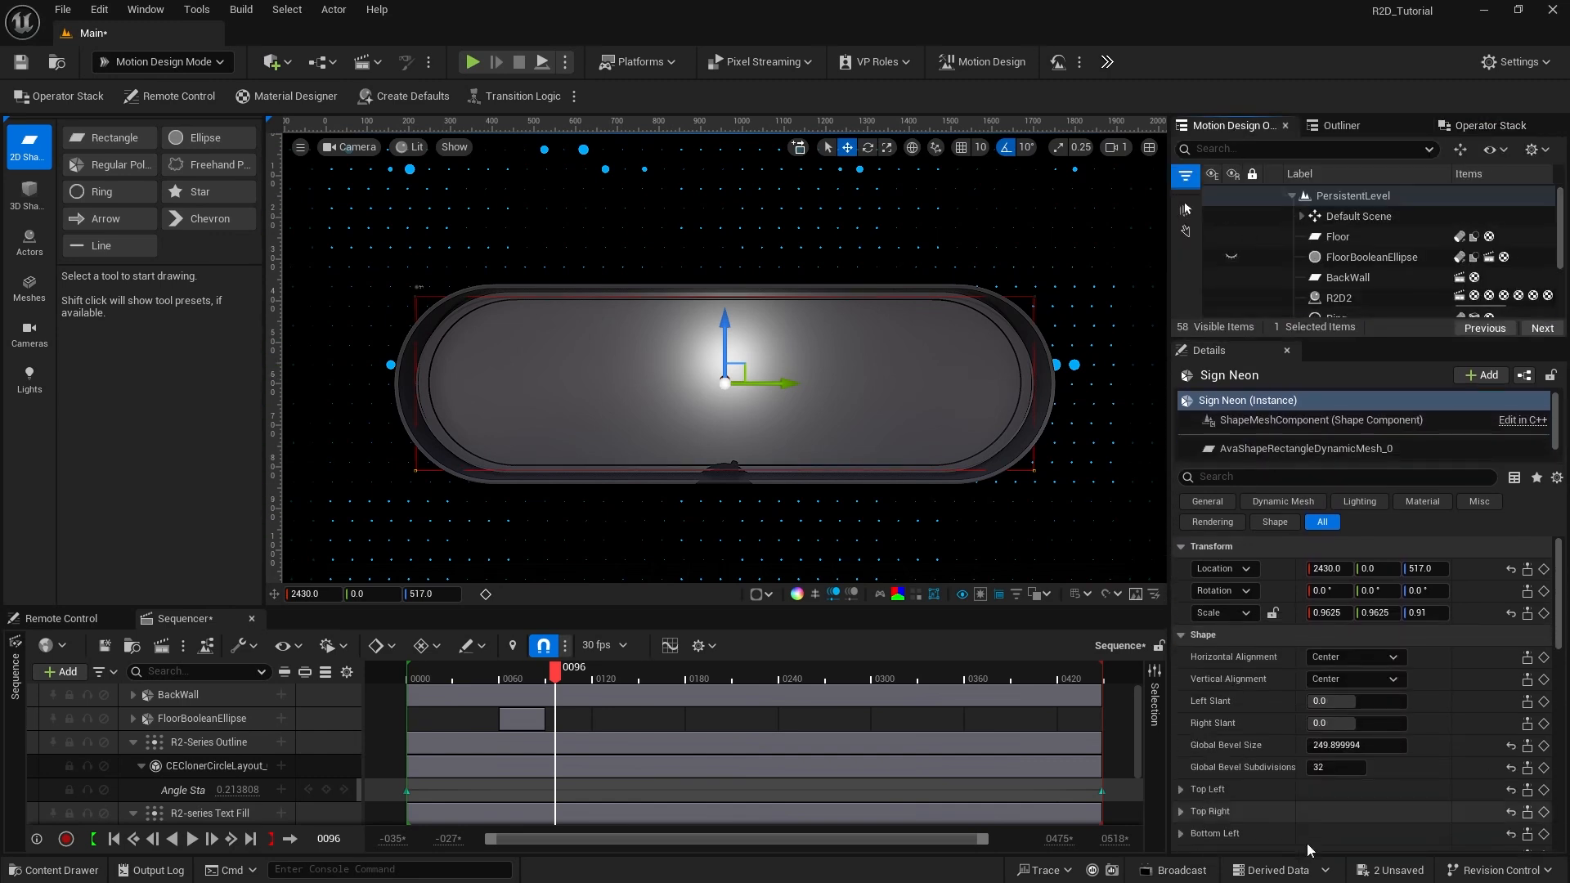
pyautogui.scroll(-10, 1411, 720)
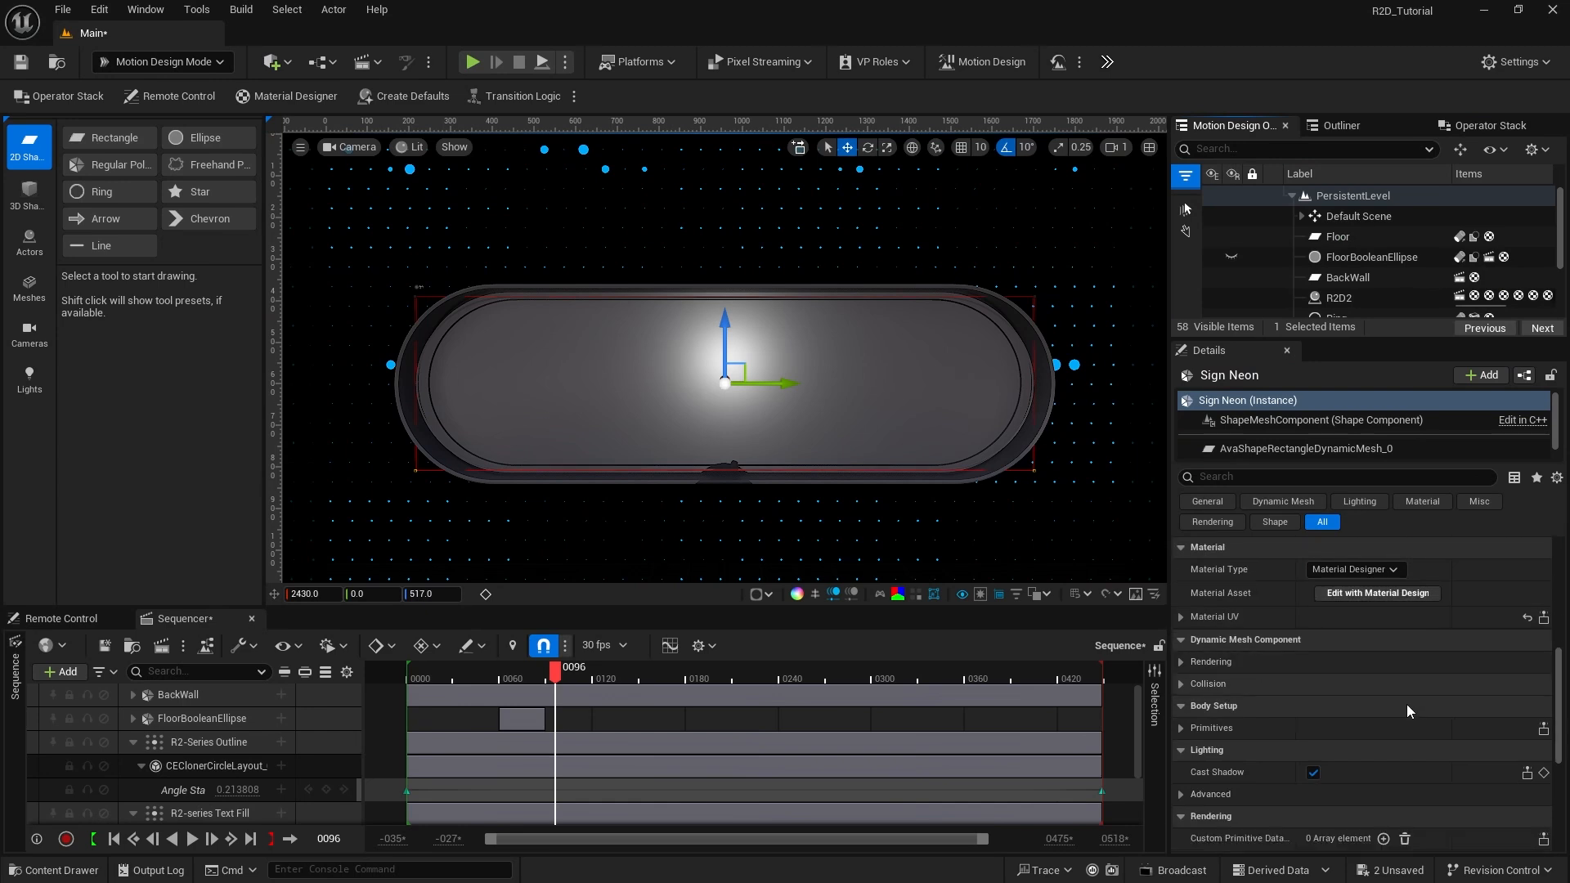
pyautogui.scroll(5, 1406, 704)
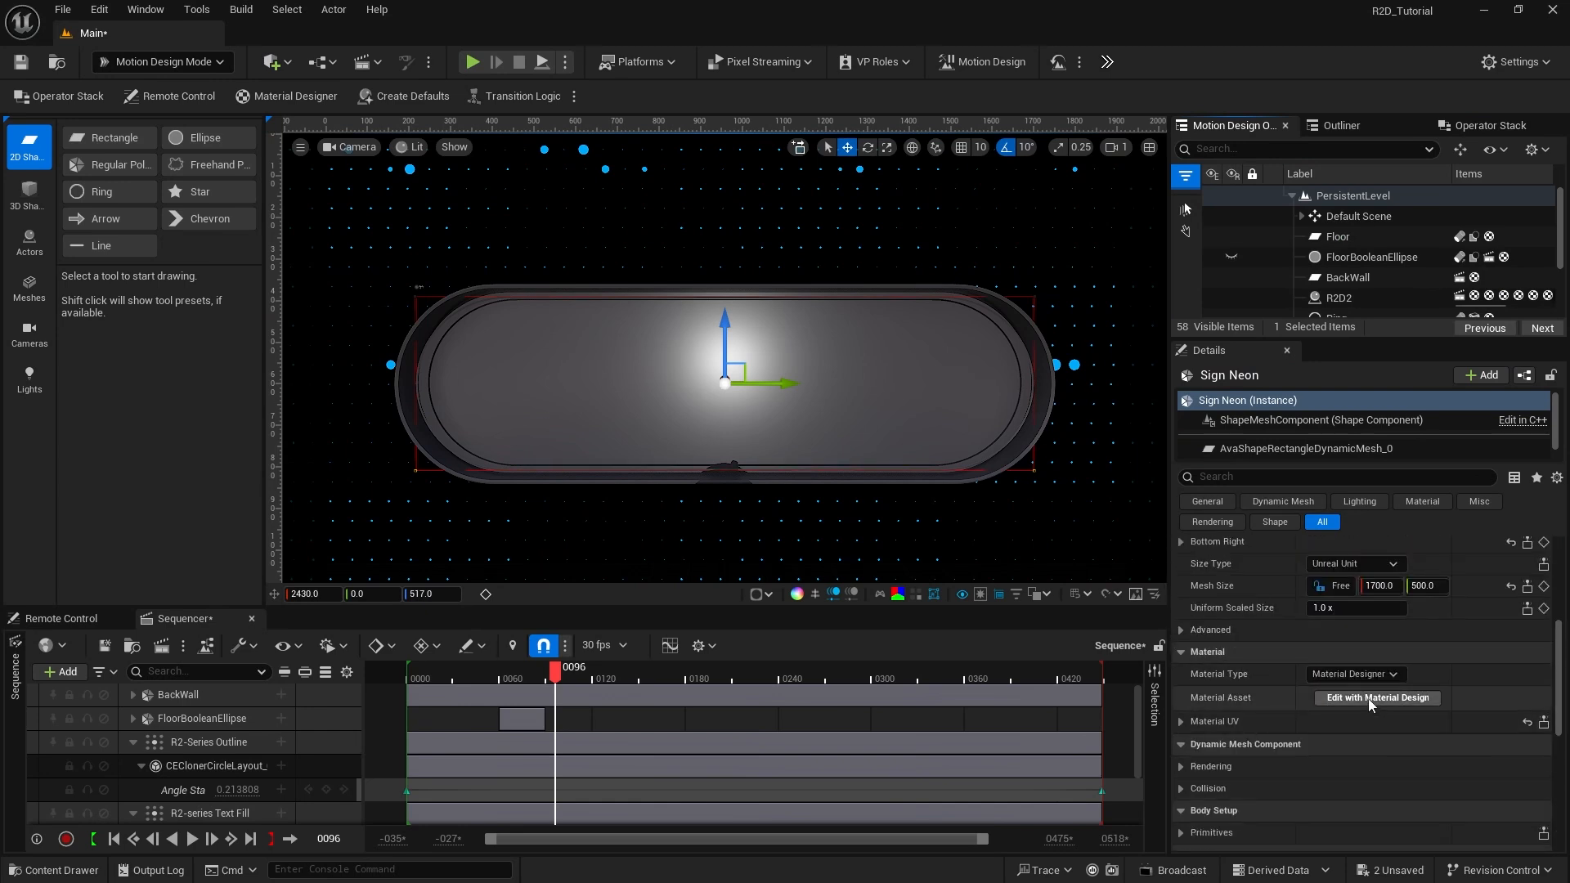
pyautogui.click(1367, 698)
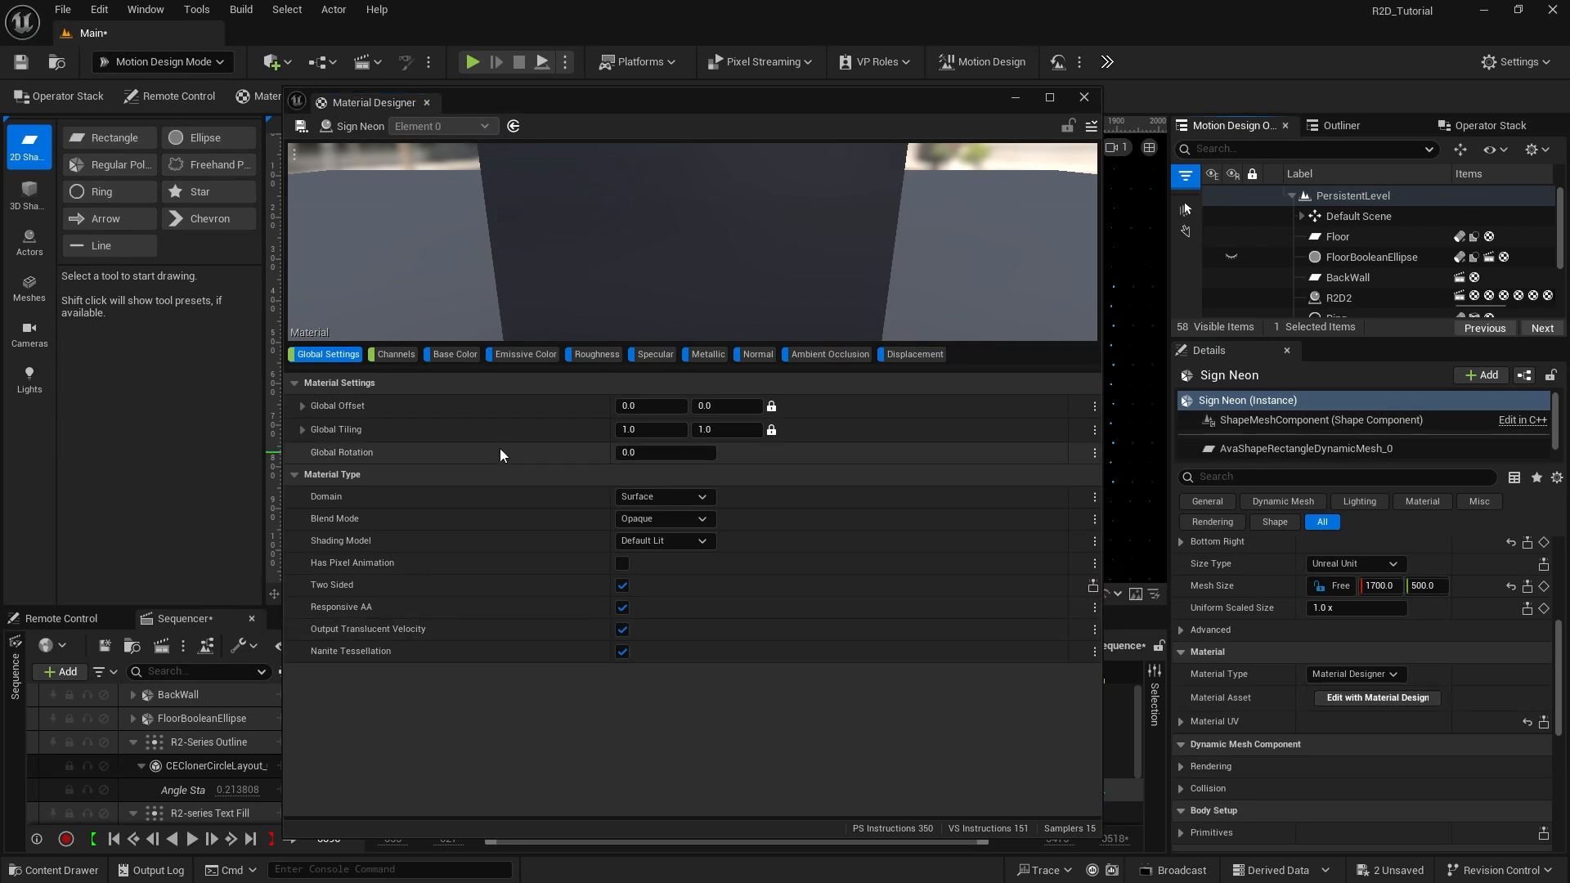
# Step: Change the source of Sign Neon's Emissive Color base layer from a texture to a solid RGB color
pyautogui.click(523, 354)
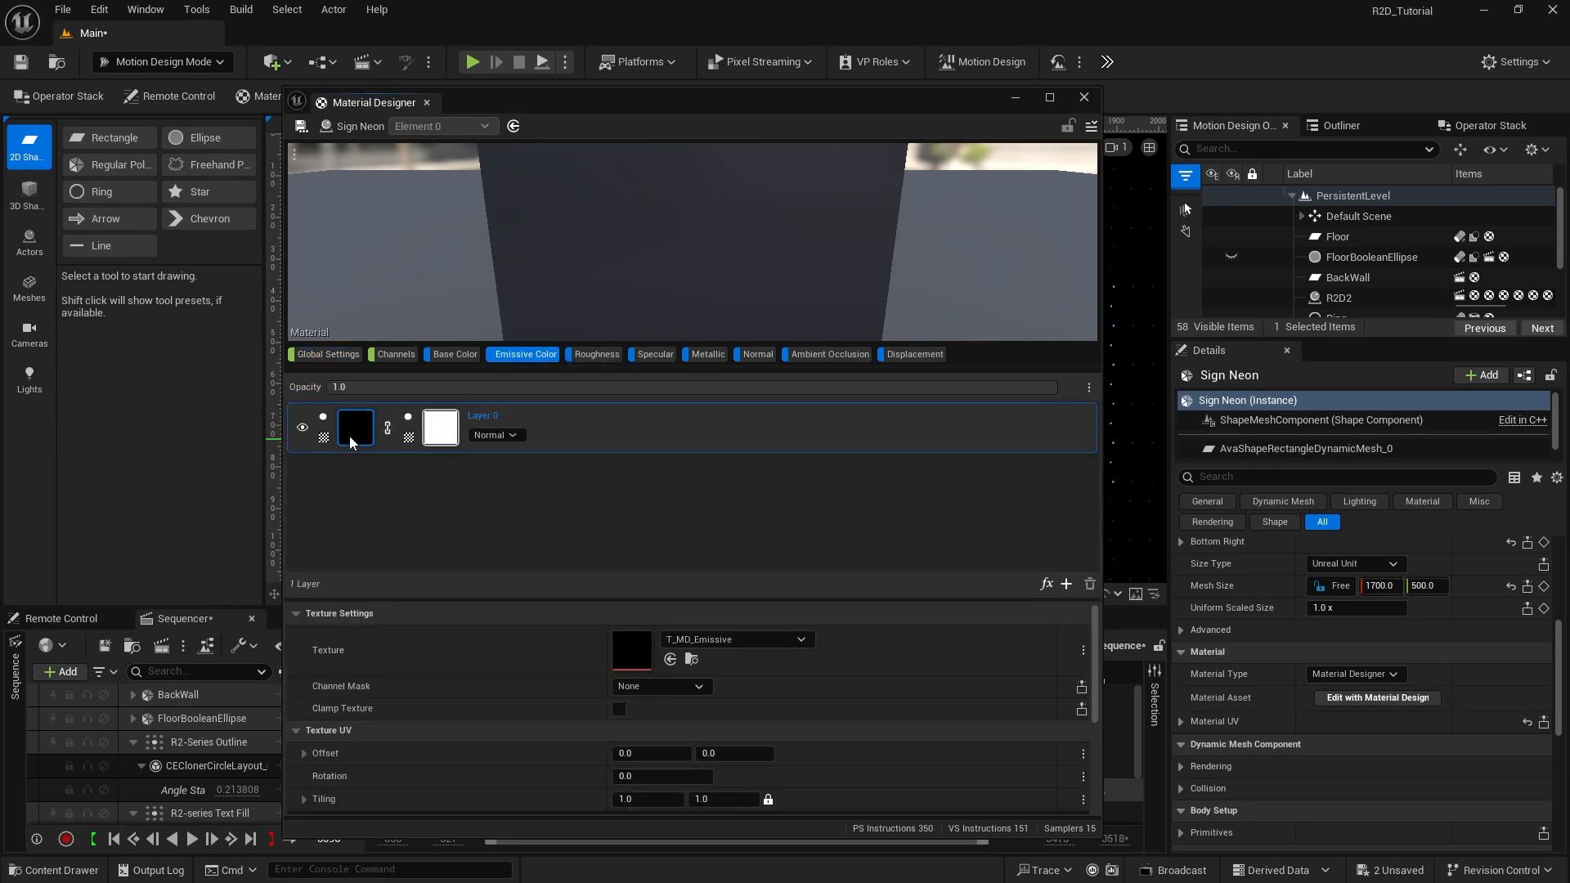
pyautogui.moveTo(350, 433)
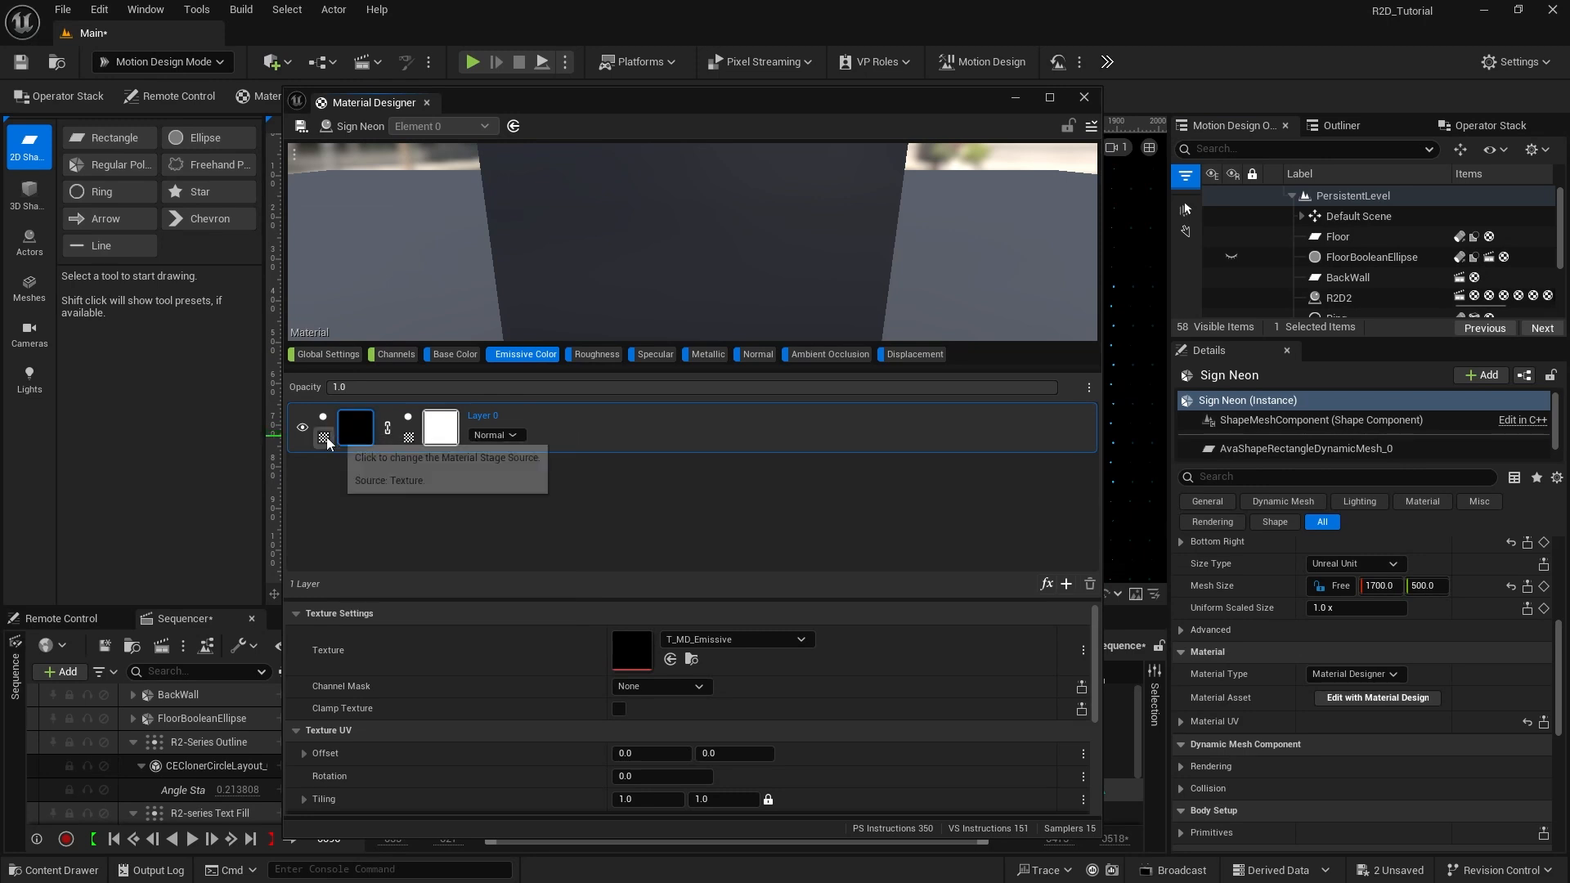
pyautogui.click(324, 437)
pyautogui.click(389, 489)
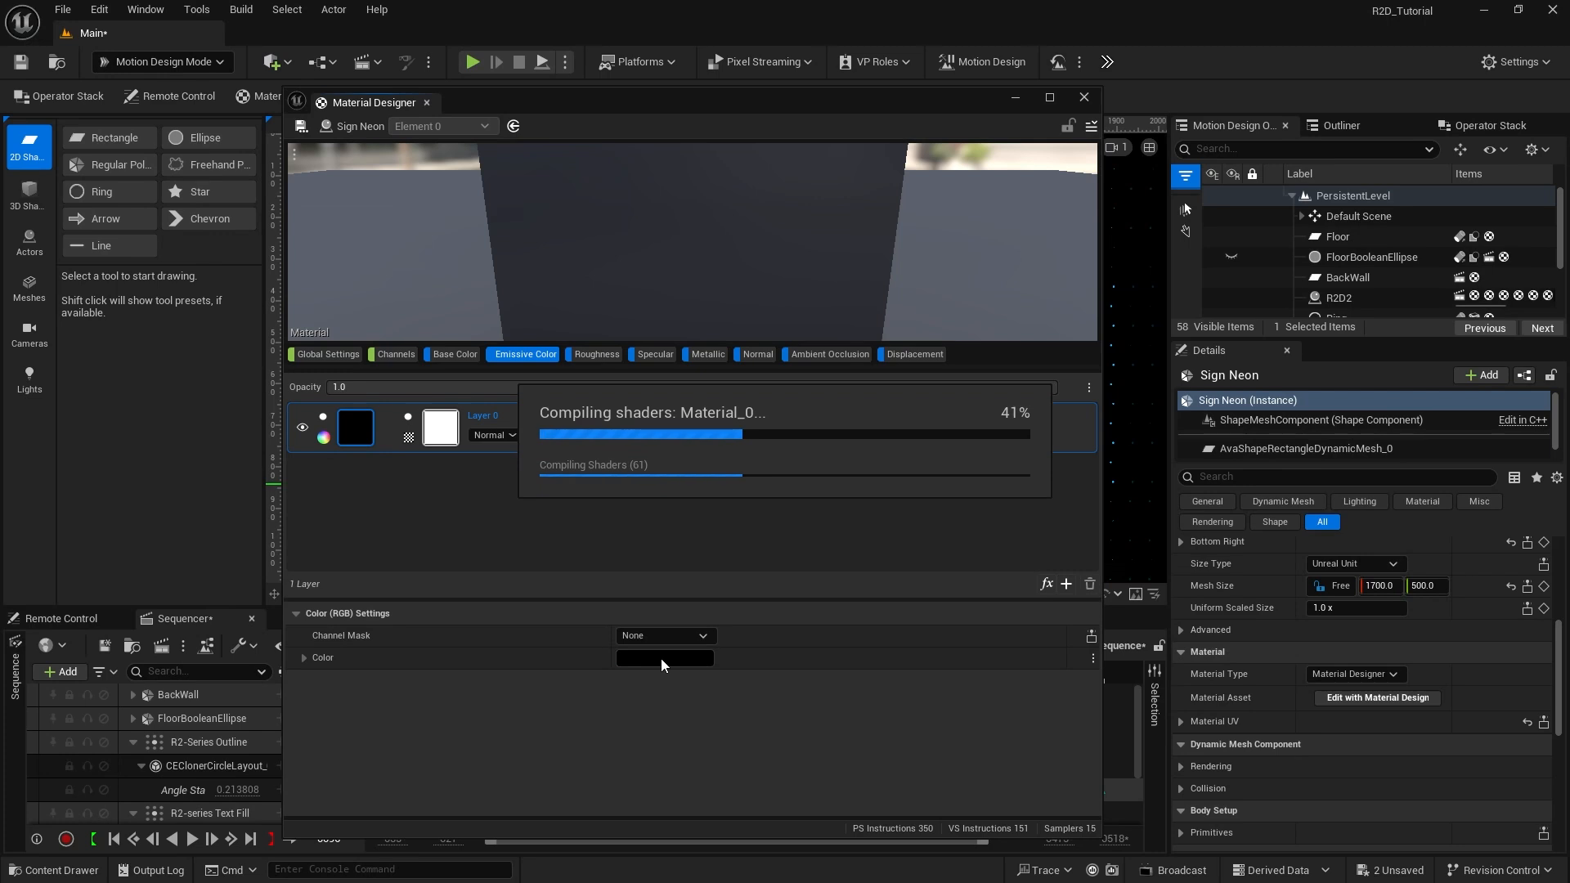
# Step: Set the emissive layer's color to linear hex FF0005FF
pyautogui.click(660, 659)
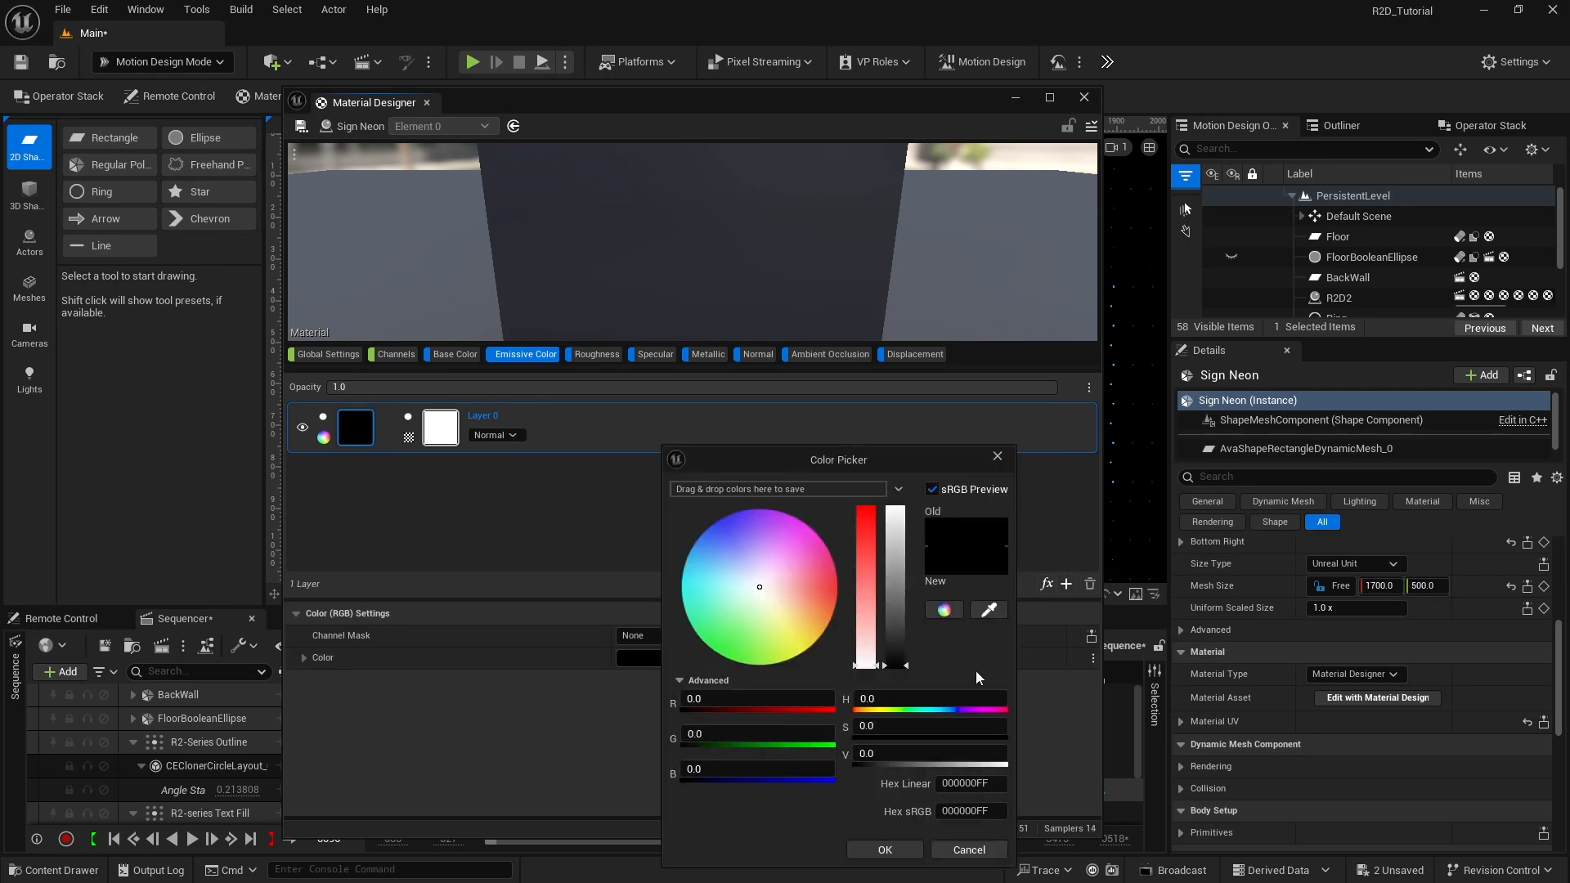
pyautogui.click(977, 783)
pyautogui.write('ff')
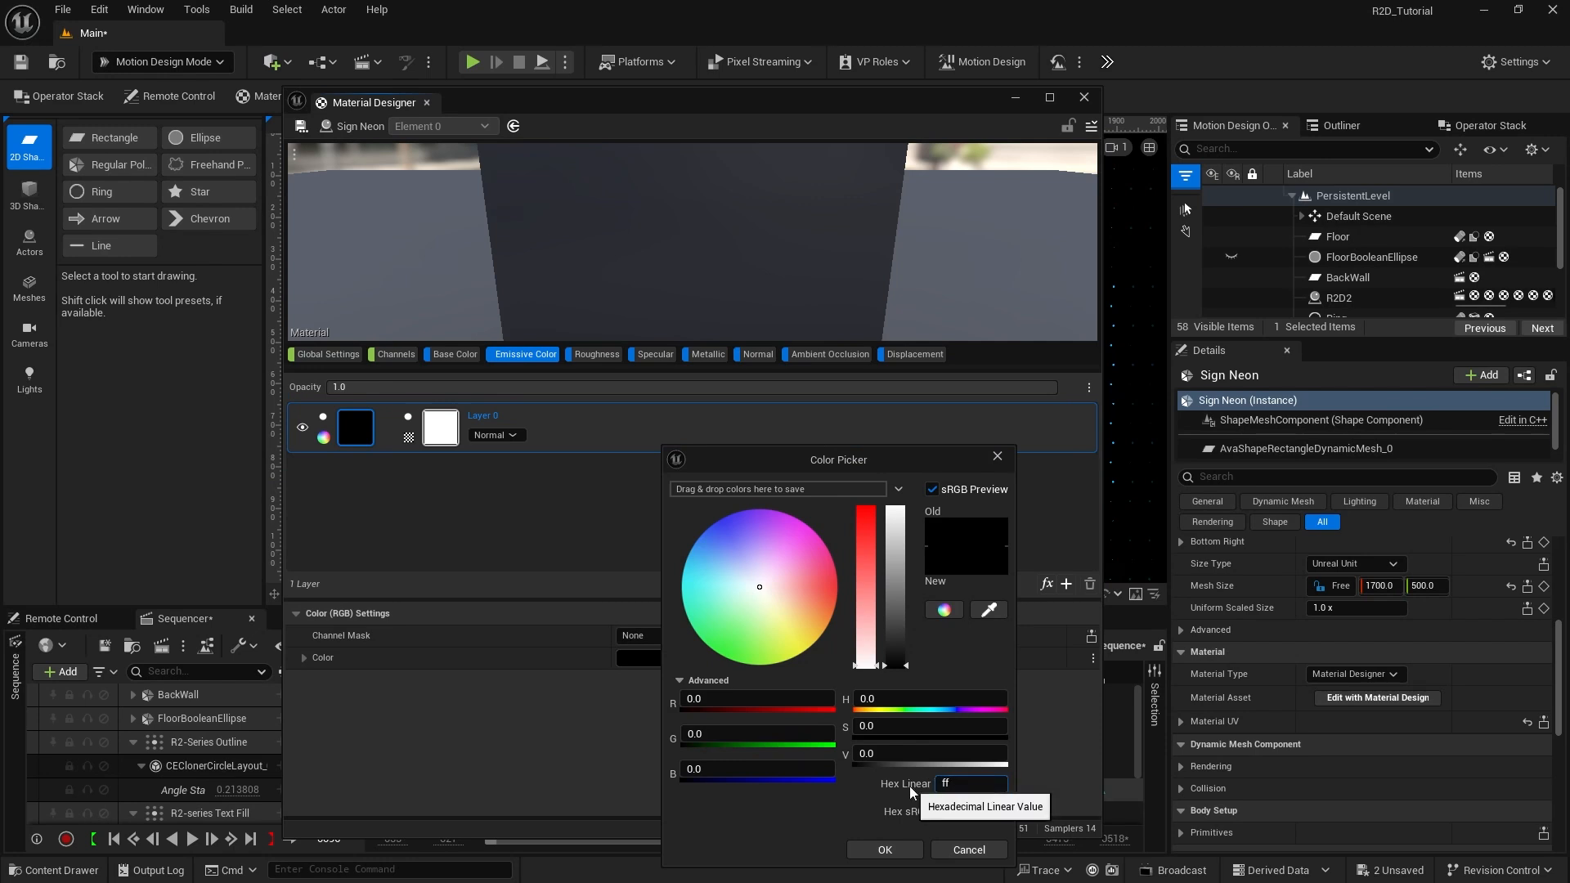
pyautogui.write('0005ff')
pyautogui.press('Return')
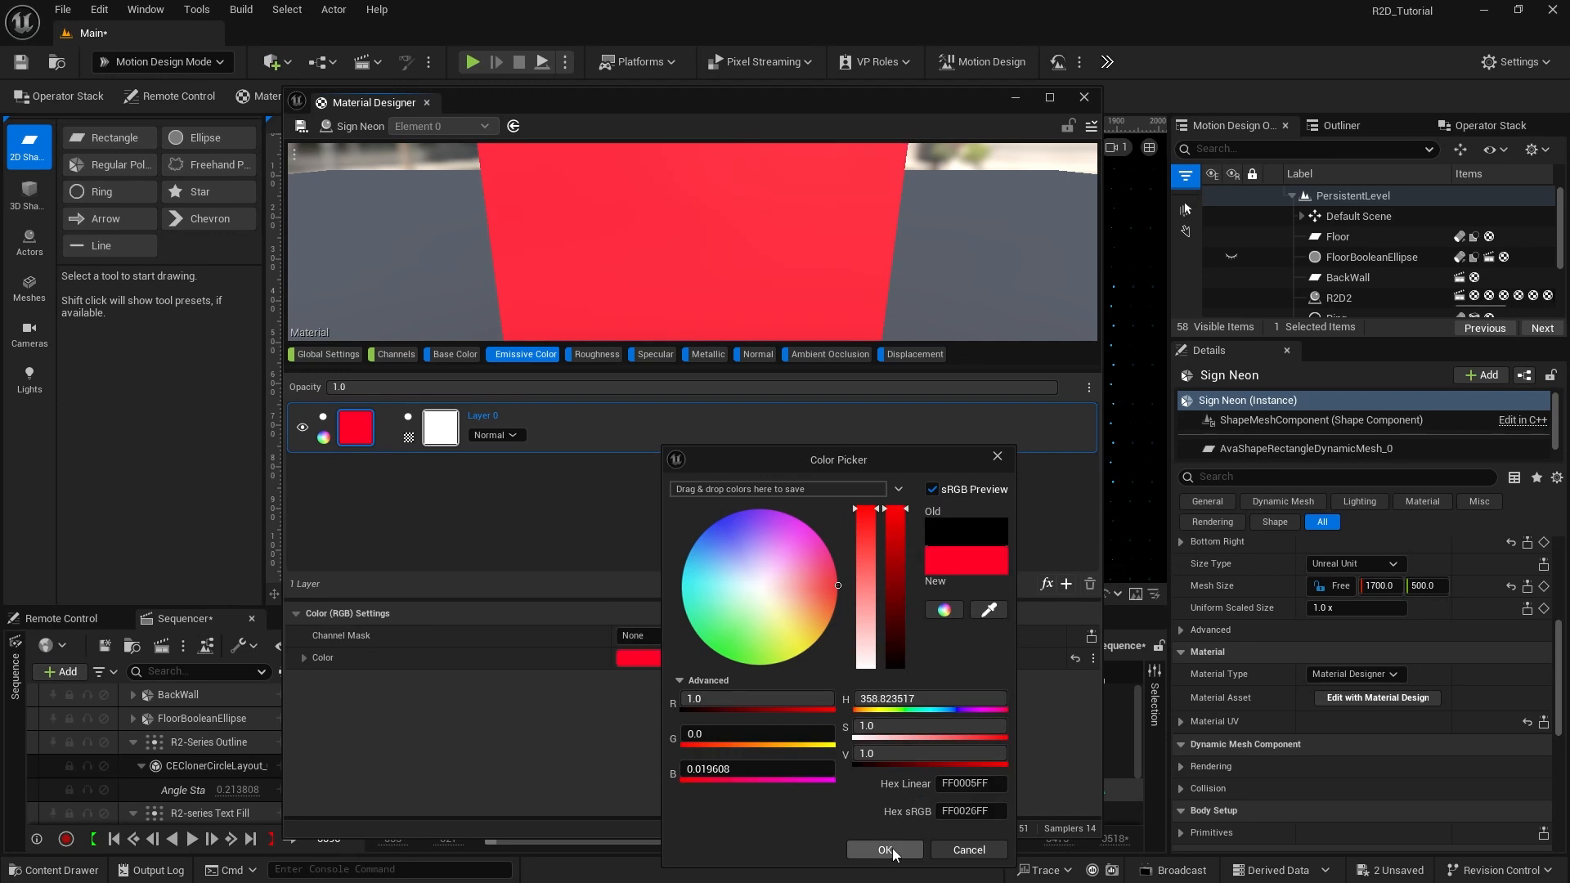
pyautogui.click(885, 849)
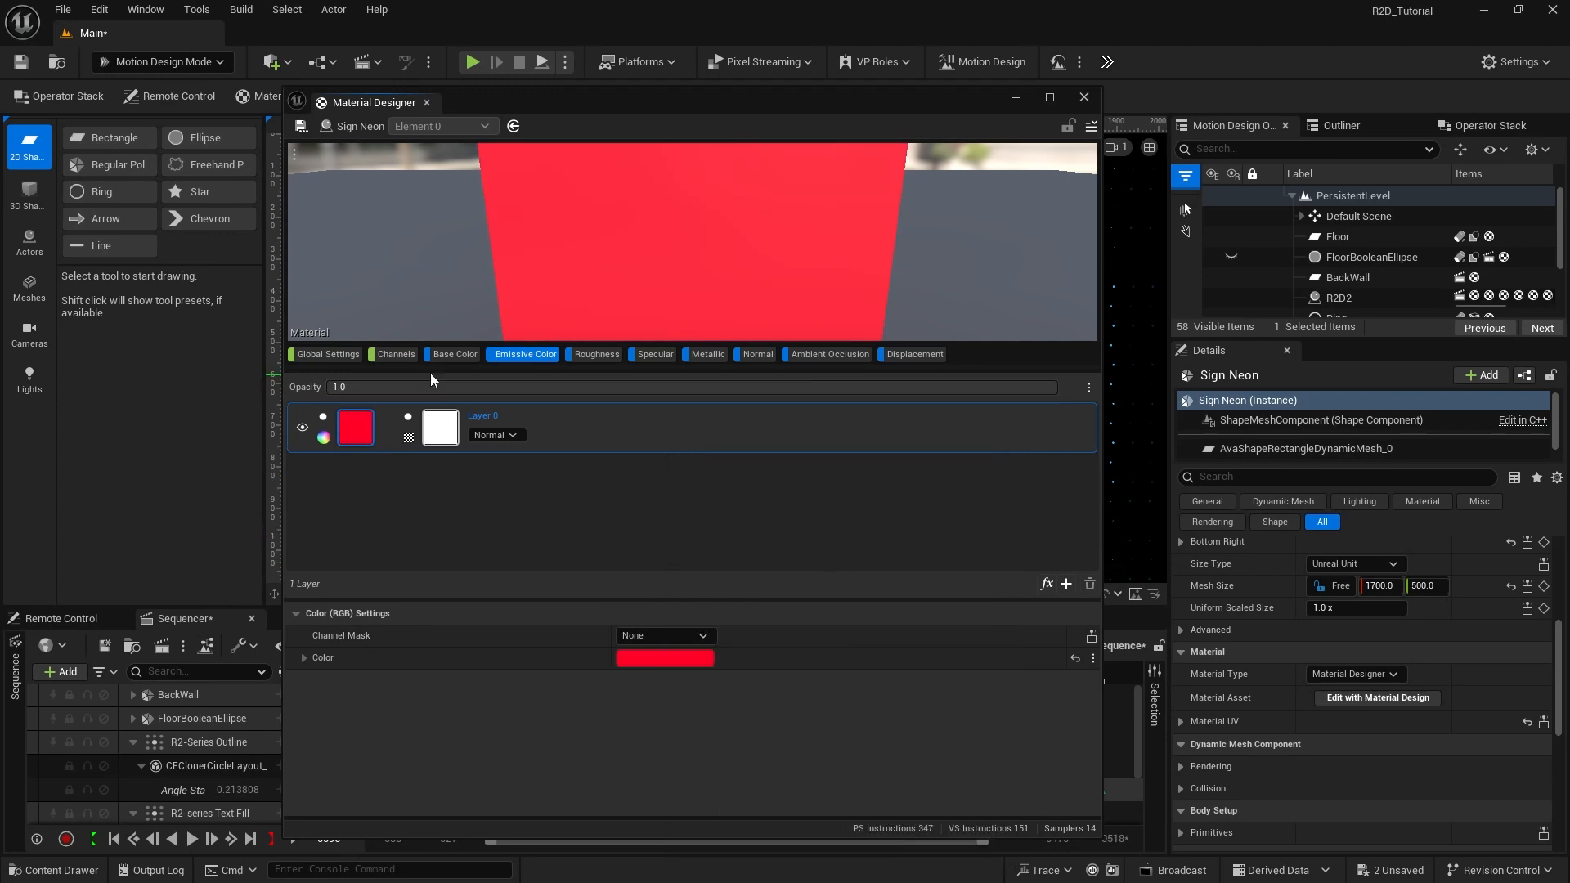
# Step: Raise the Emissive Color channel's strength to 10 in the material's channel settings
pyautogui.click(394, 355)
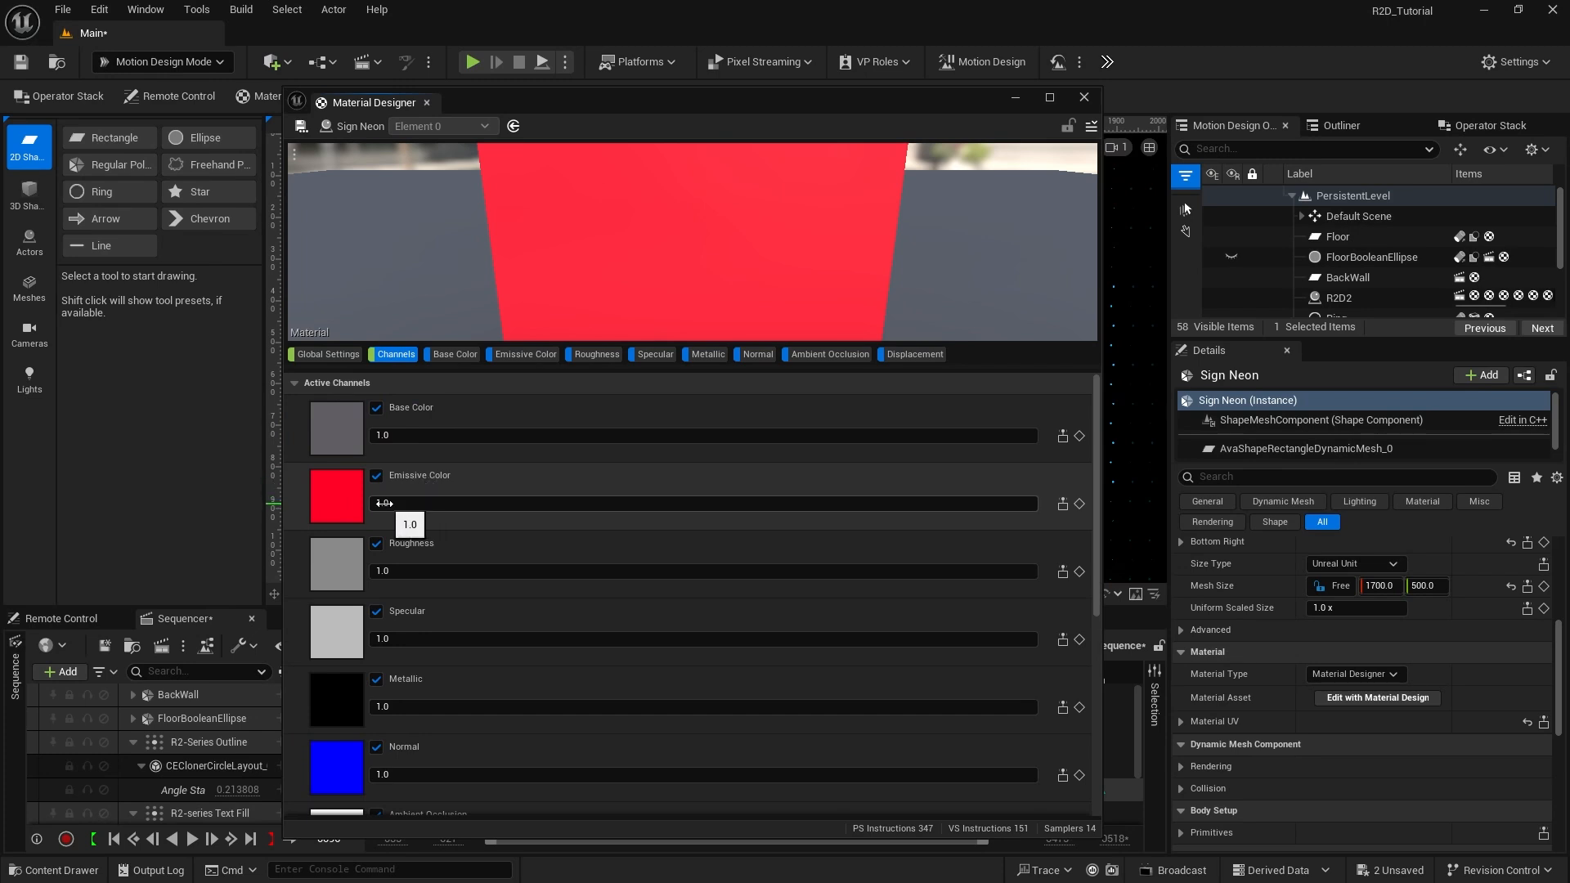
pyautogui.click(382, 504)
pyautogui.write('10')
pyautogui.press('Return')
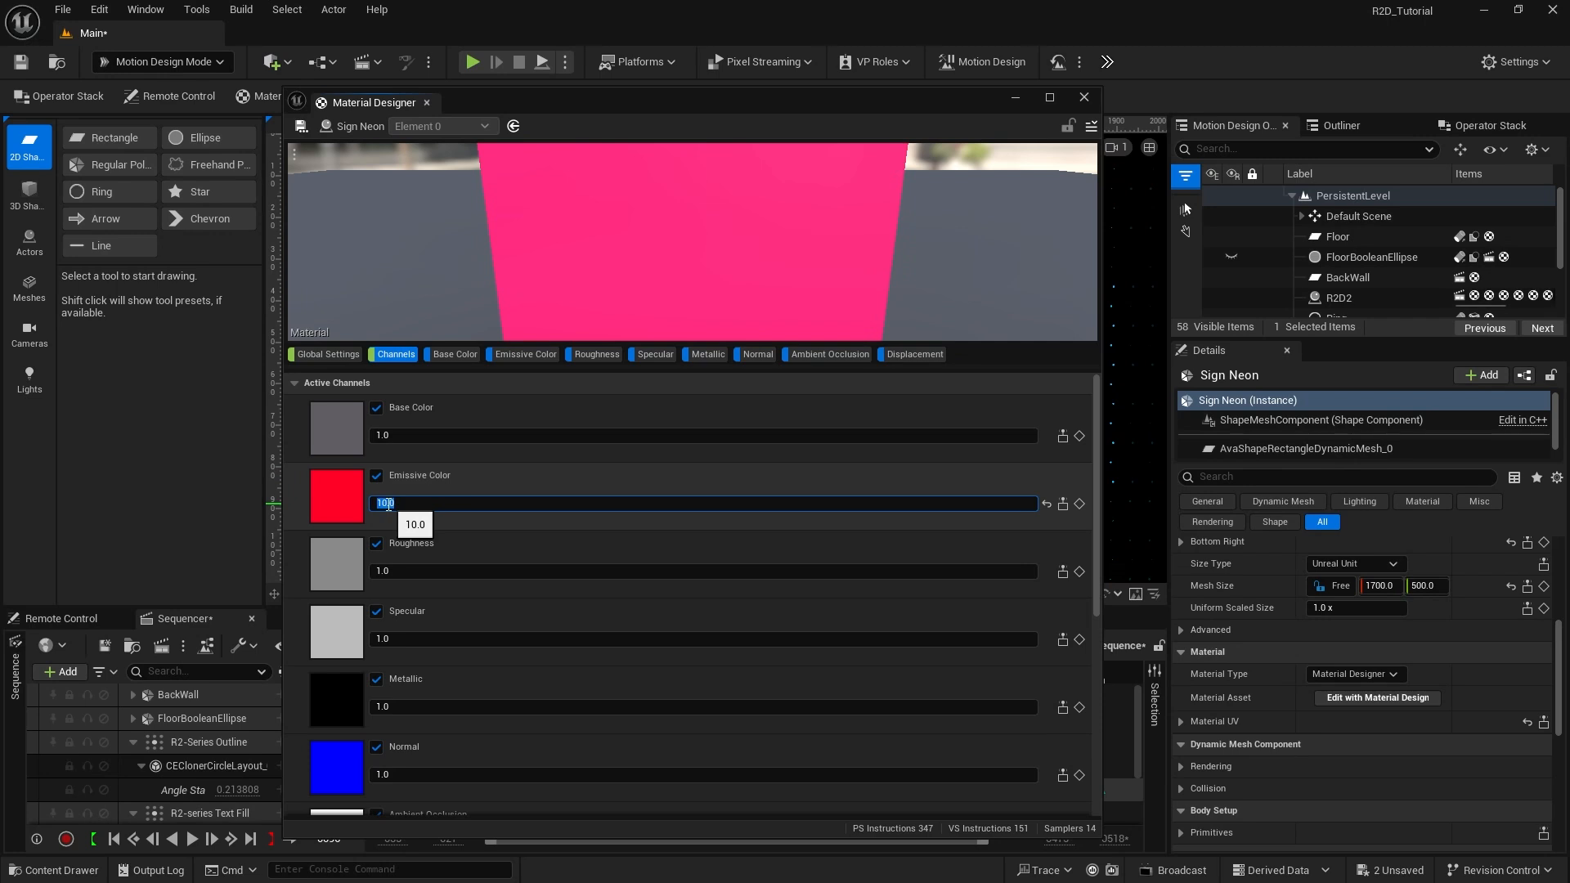
# Step: Save the neon material as an asset named MD_Redneon in the Content folder and close the Material Designer
pyautogui.click(1091, 126)
pyautogui.click(1132, 205)
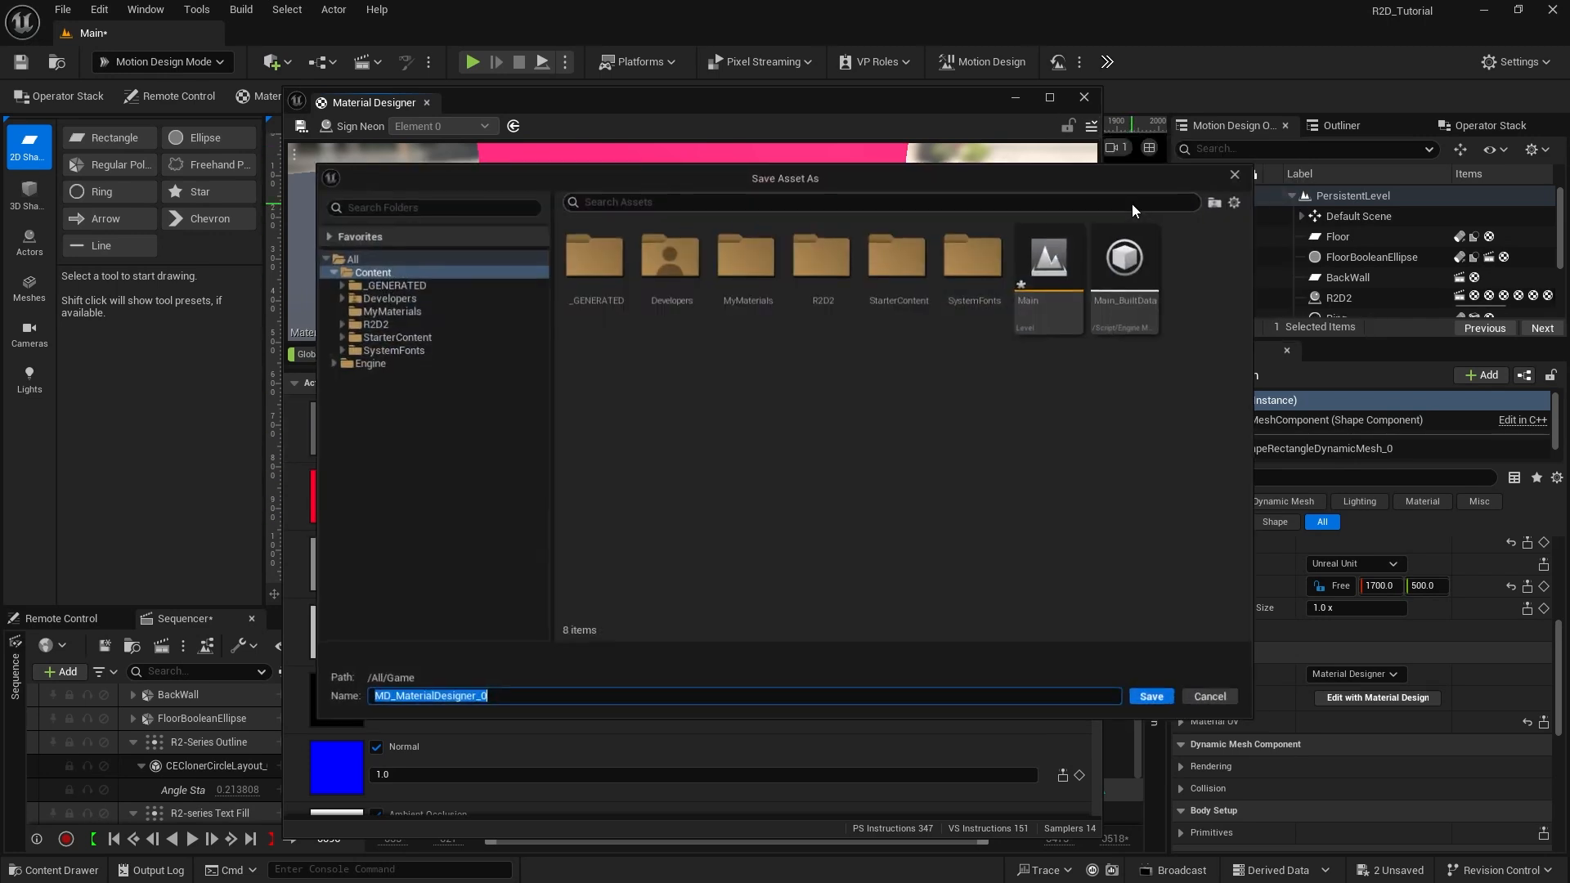
pyautogui.moveTo(391, 700); pyautogui.dragTo(546, 688)
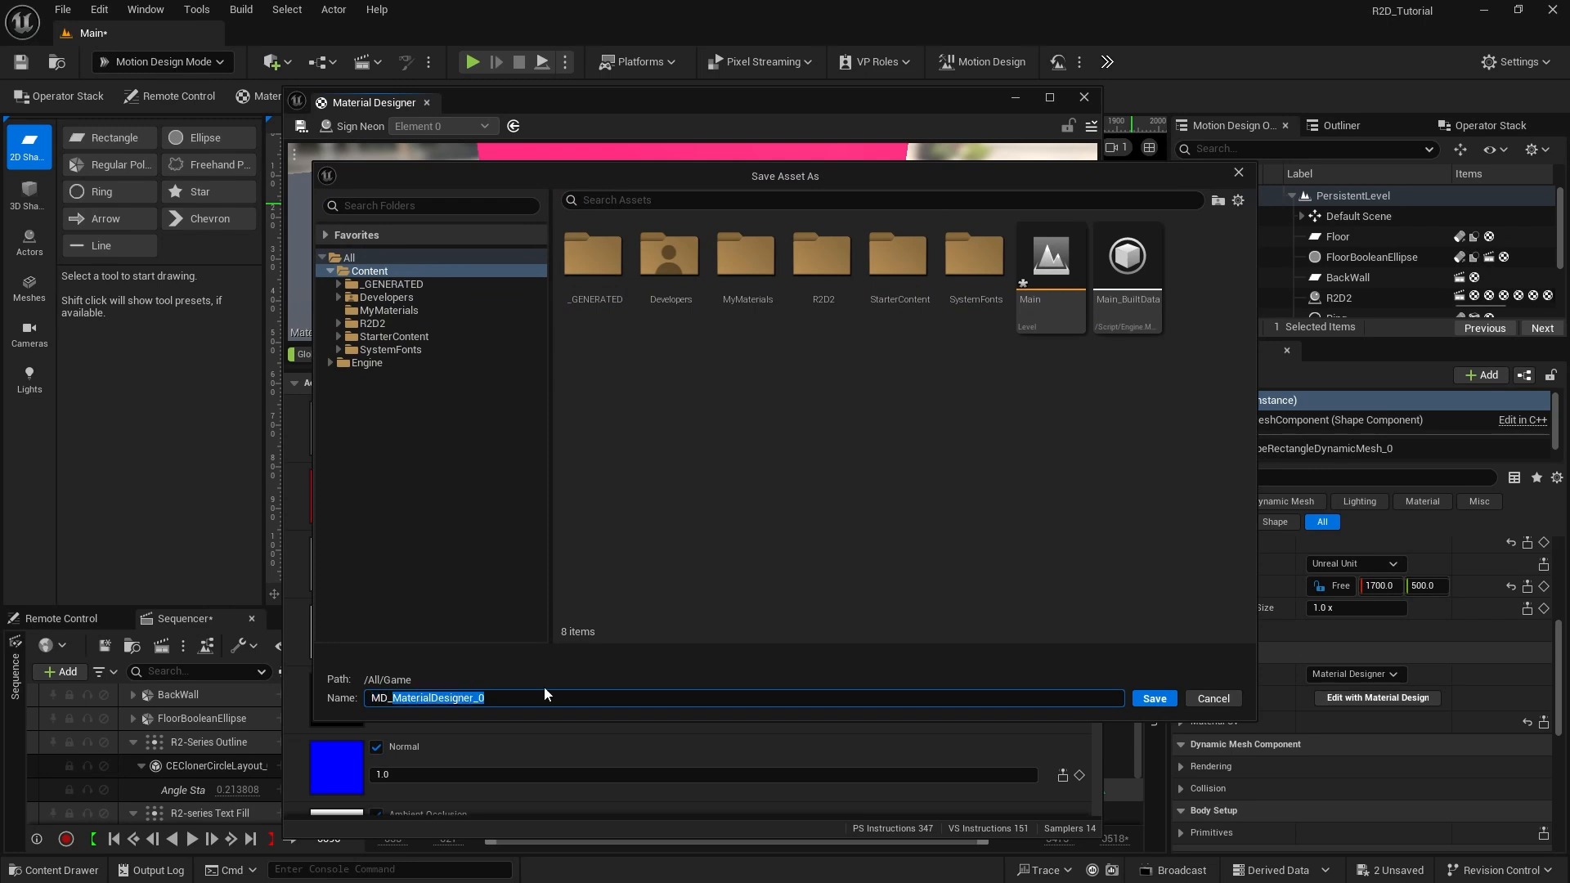
pyautogui.write('Redneon')
pyautogui.press('Return')
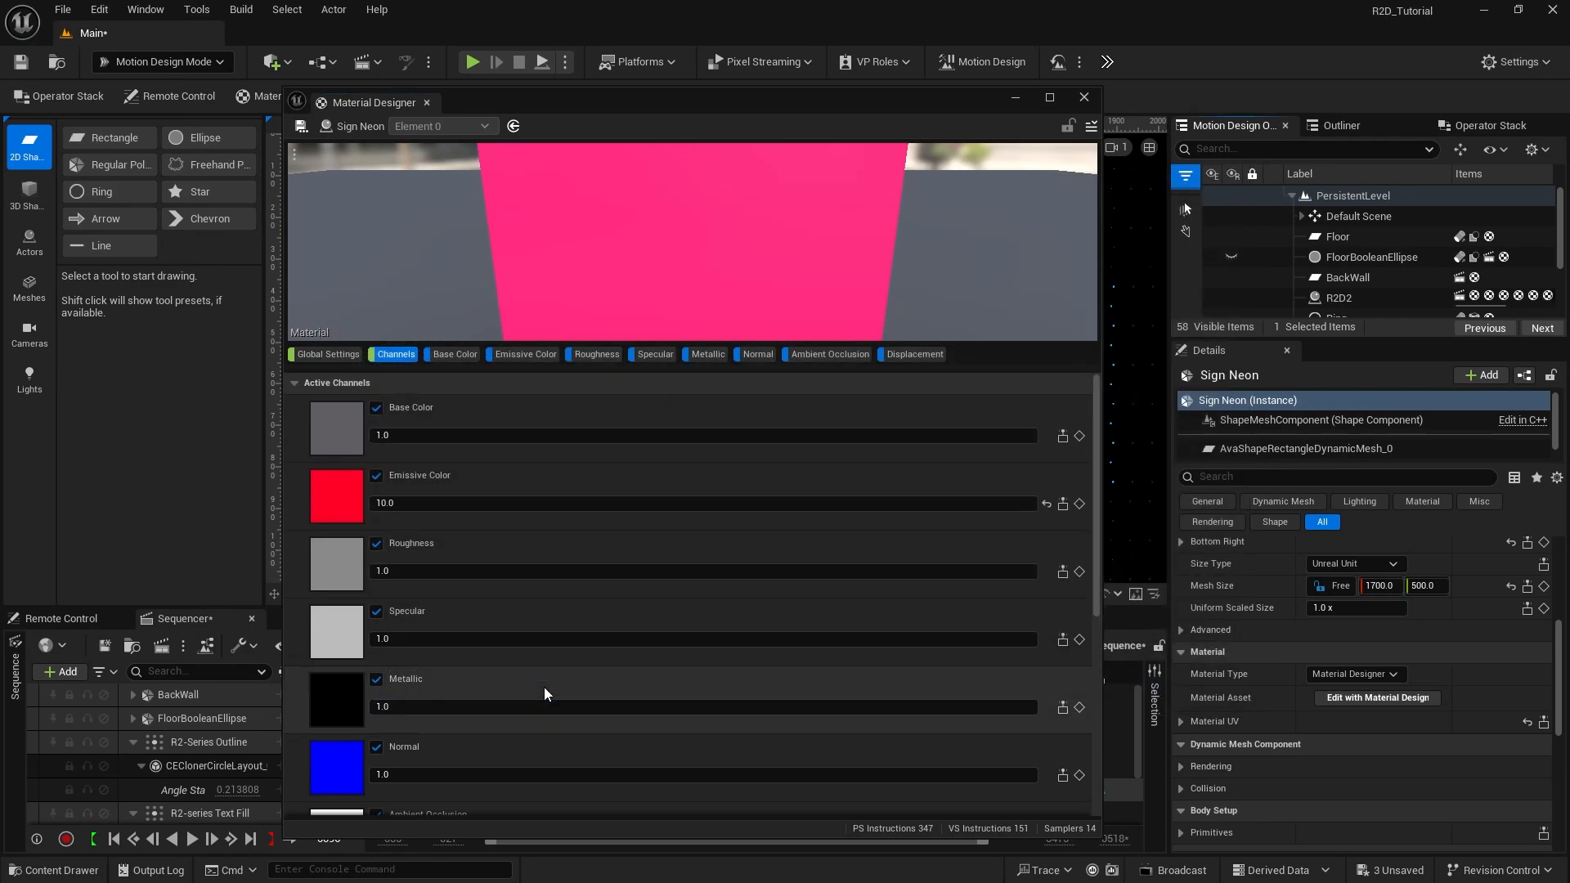
pyautogui.click(1084, 97)
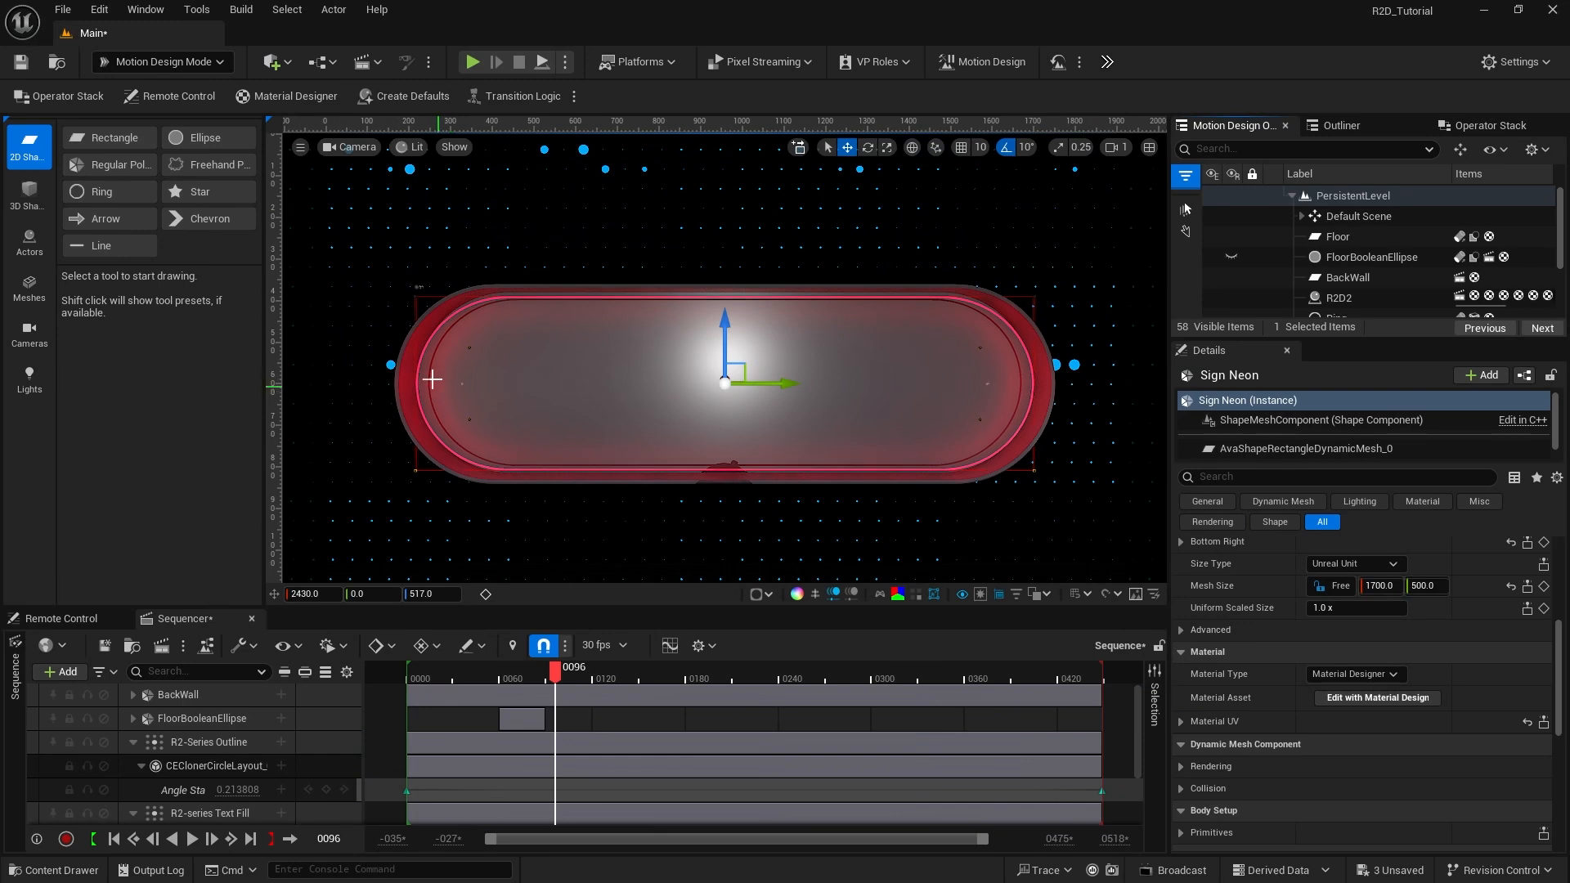
# Step: Add a default text actor to the scene and select it in the outliner
pyautogui.click(421, 374)
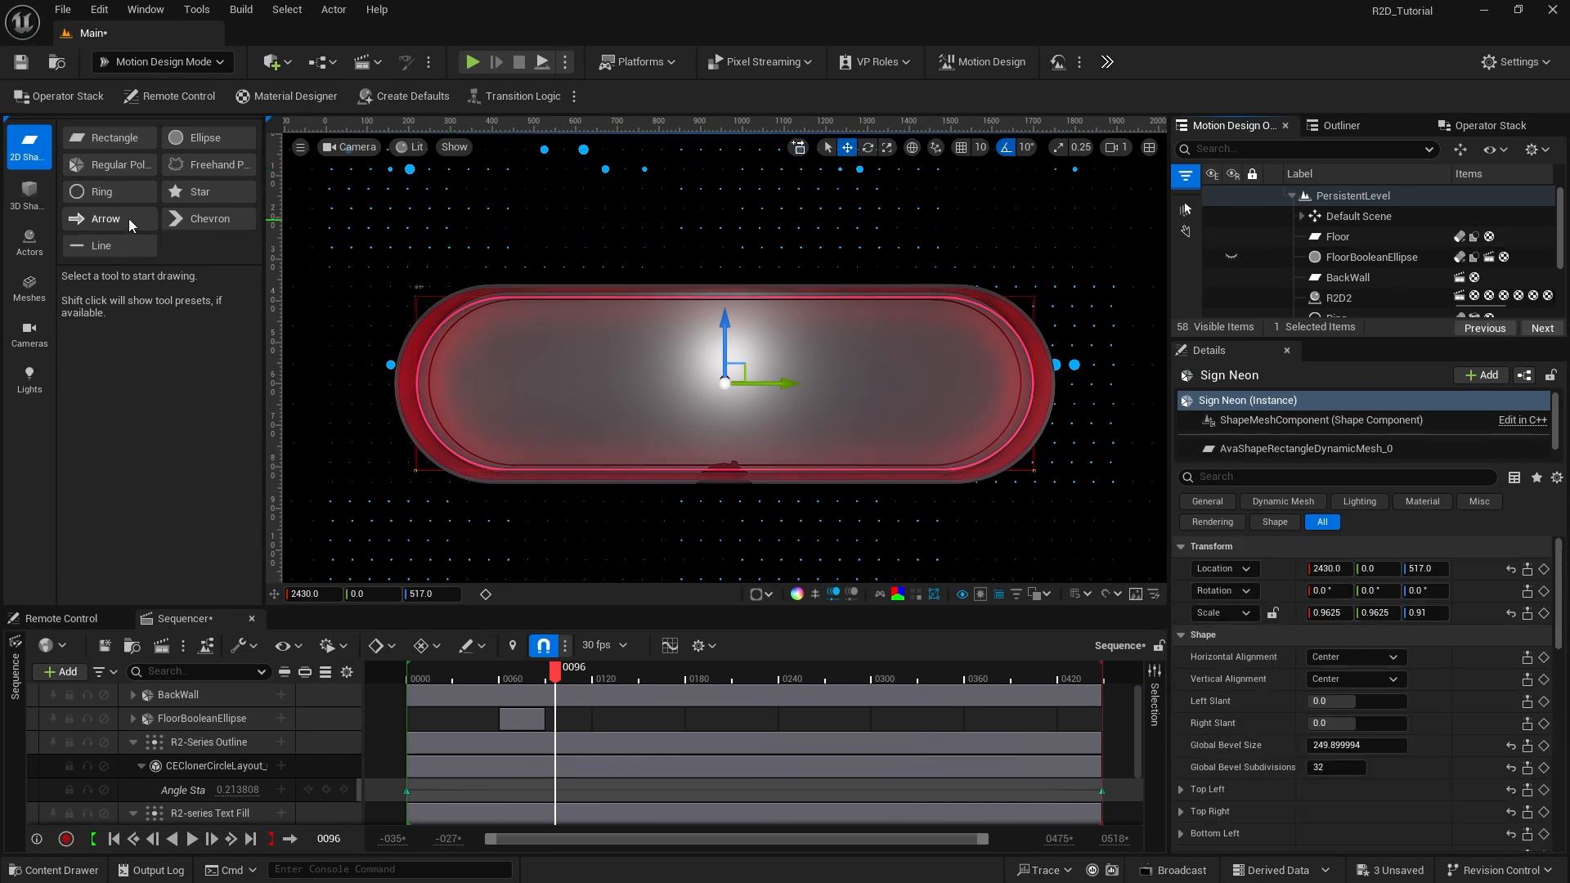
pyautogui.click(31, 245)
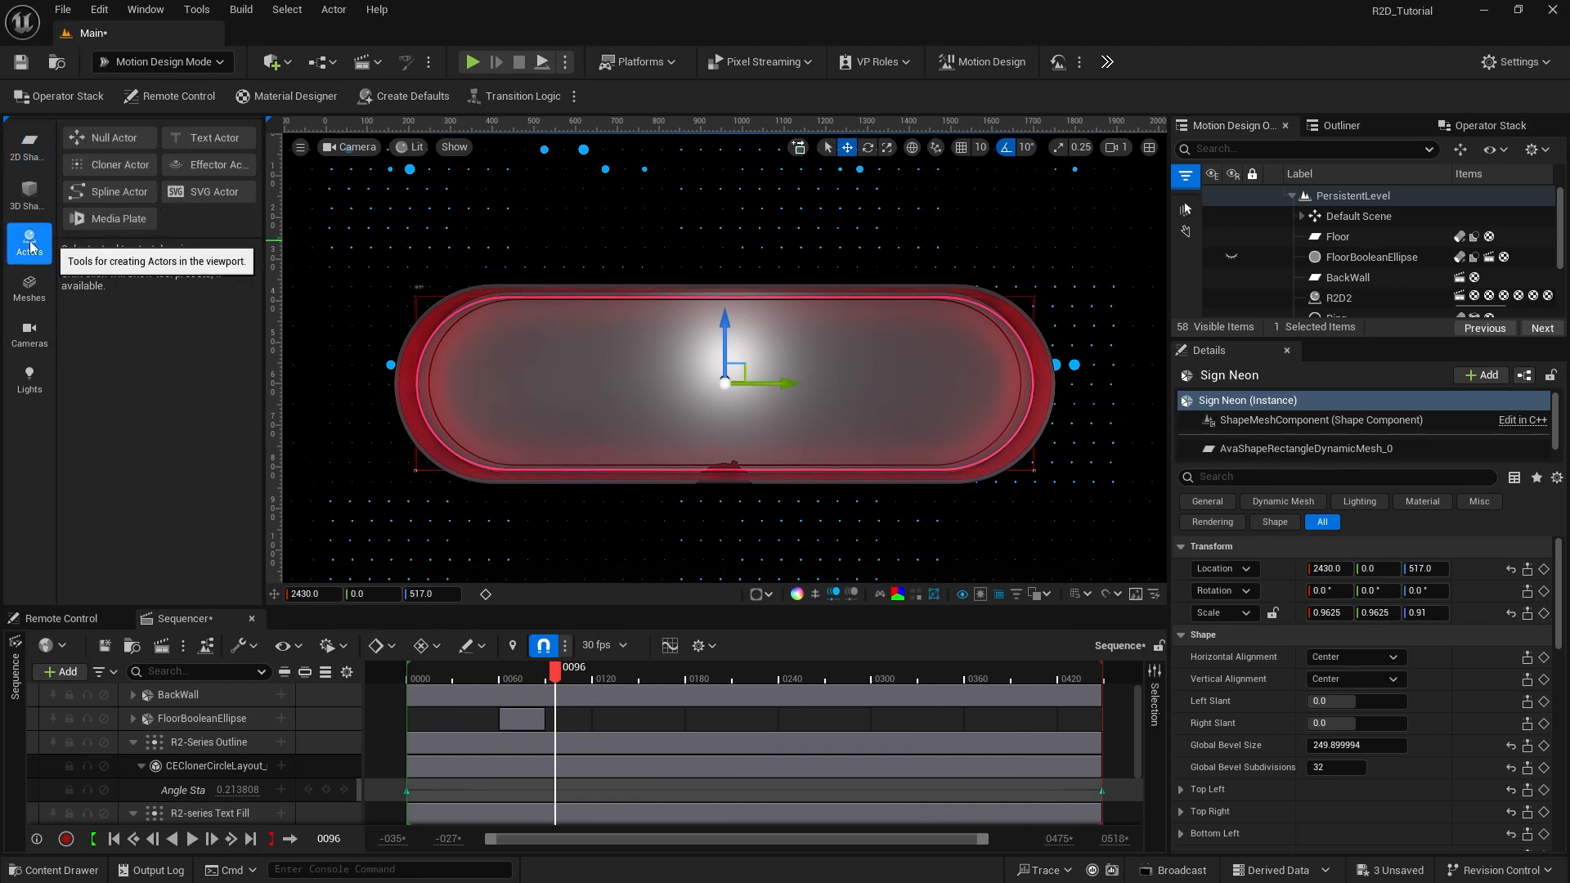
pyautogui.click(203, 137)
pyautogui.click(204, 139)
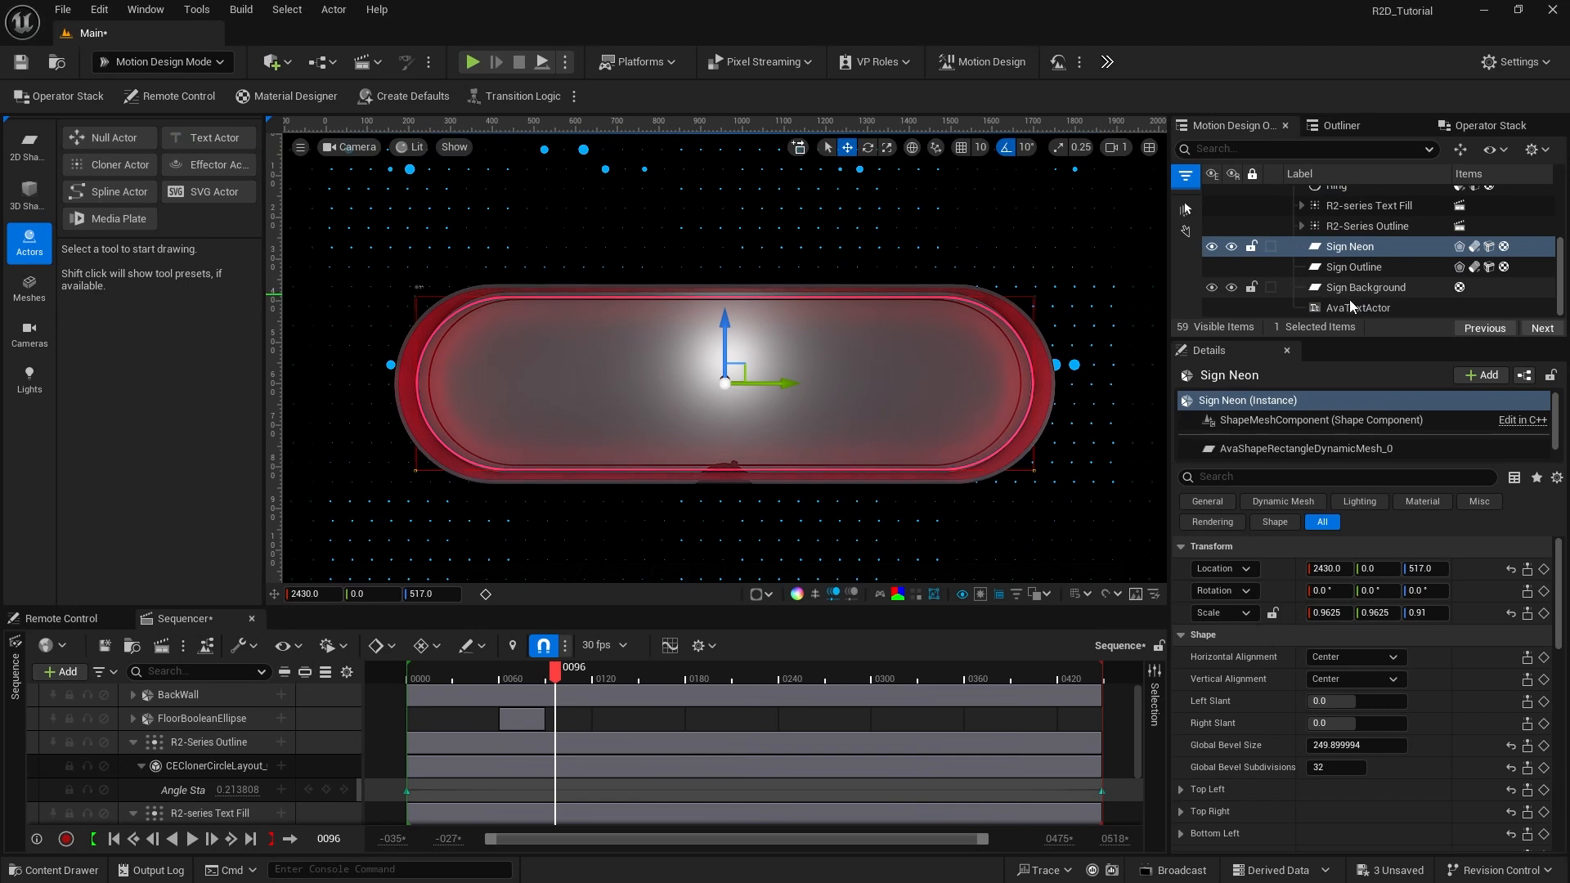
pyautogui.click(1350, 307)
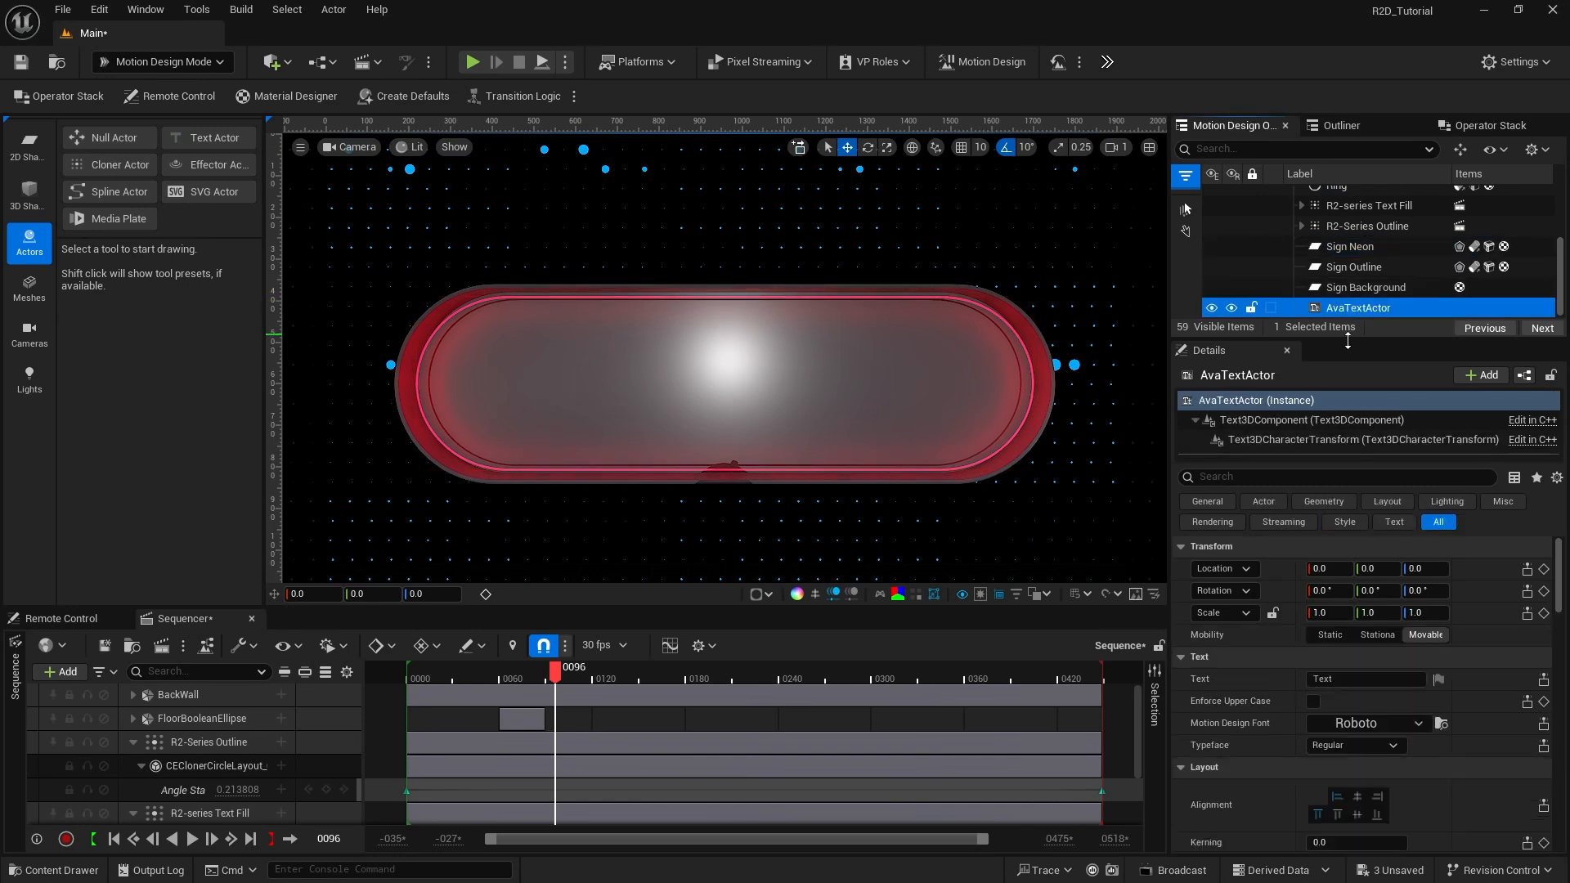
# Step: Set the new text actor's location to X 2400, Y 0 and Z 523
pyautogui.keyDown('shift'); pyautogui.click(1324, 570); pyautogui.keyUp('shift')
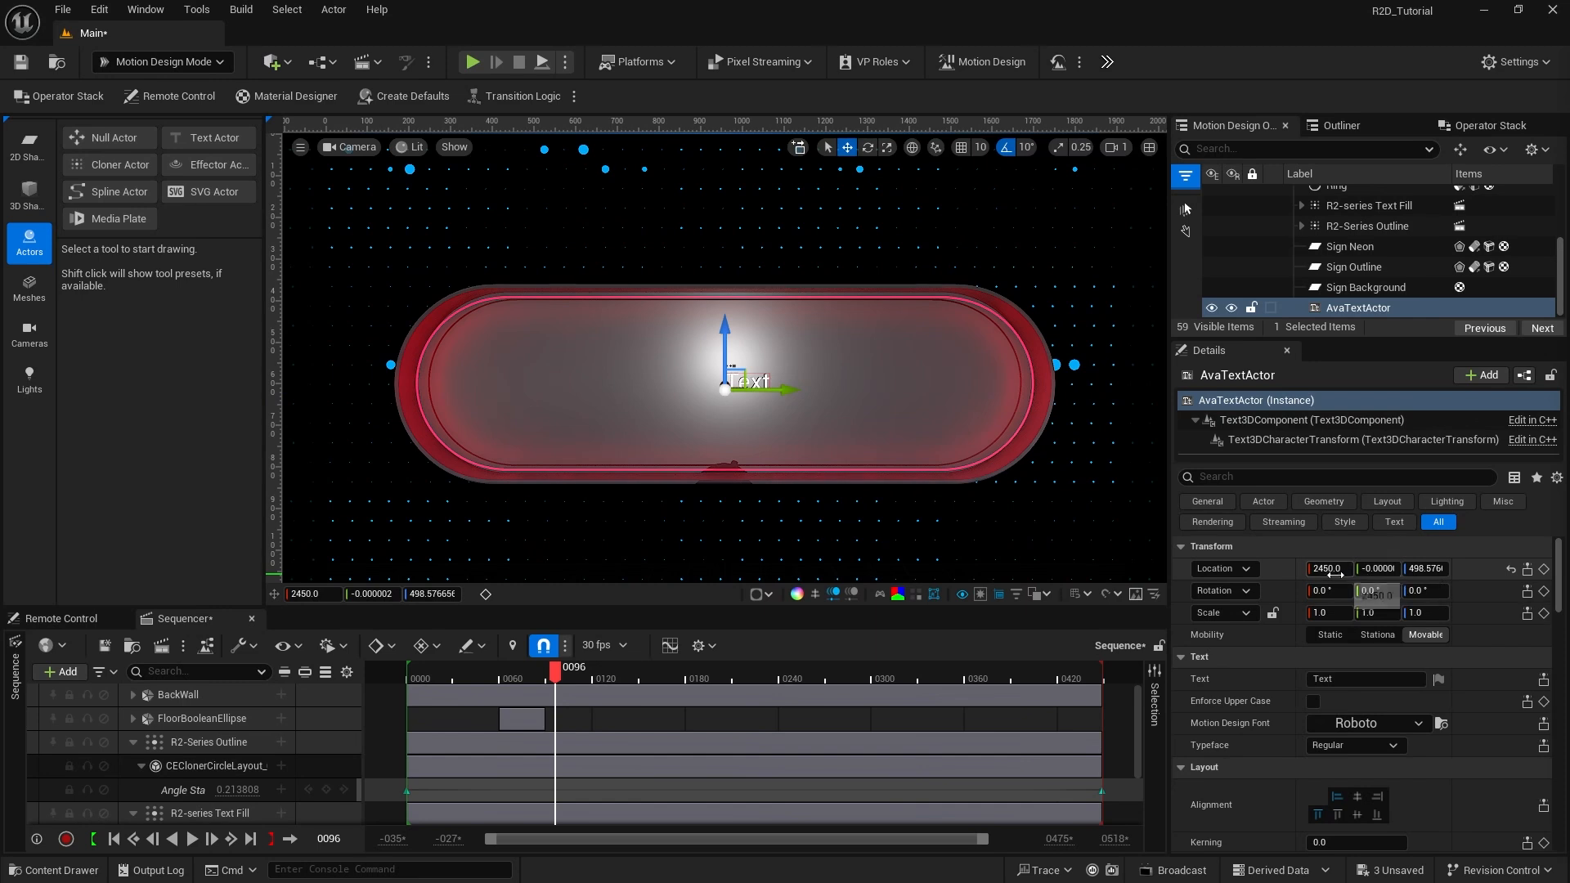
pyautogui.click(1328, 569)
pyautogui.write('2400')
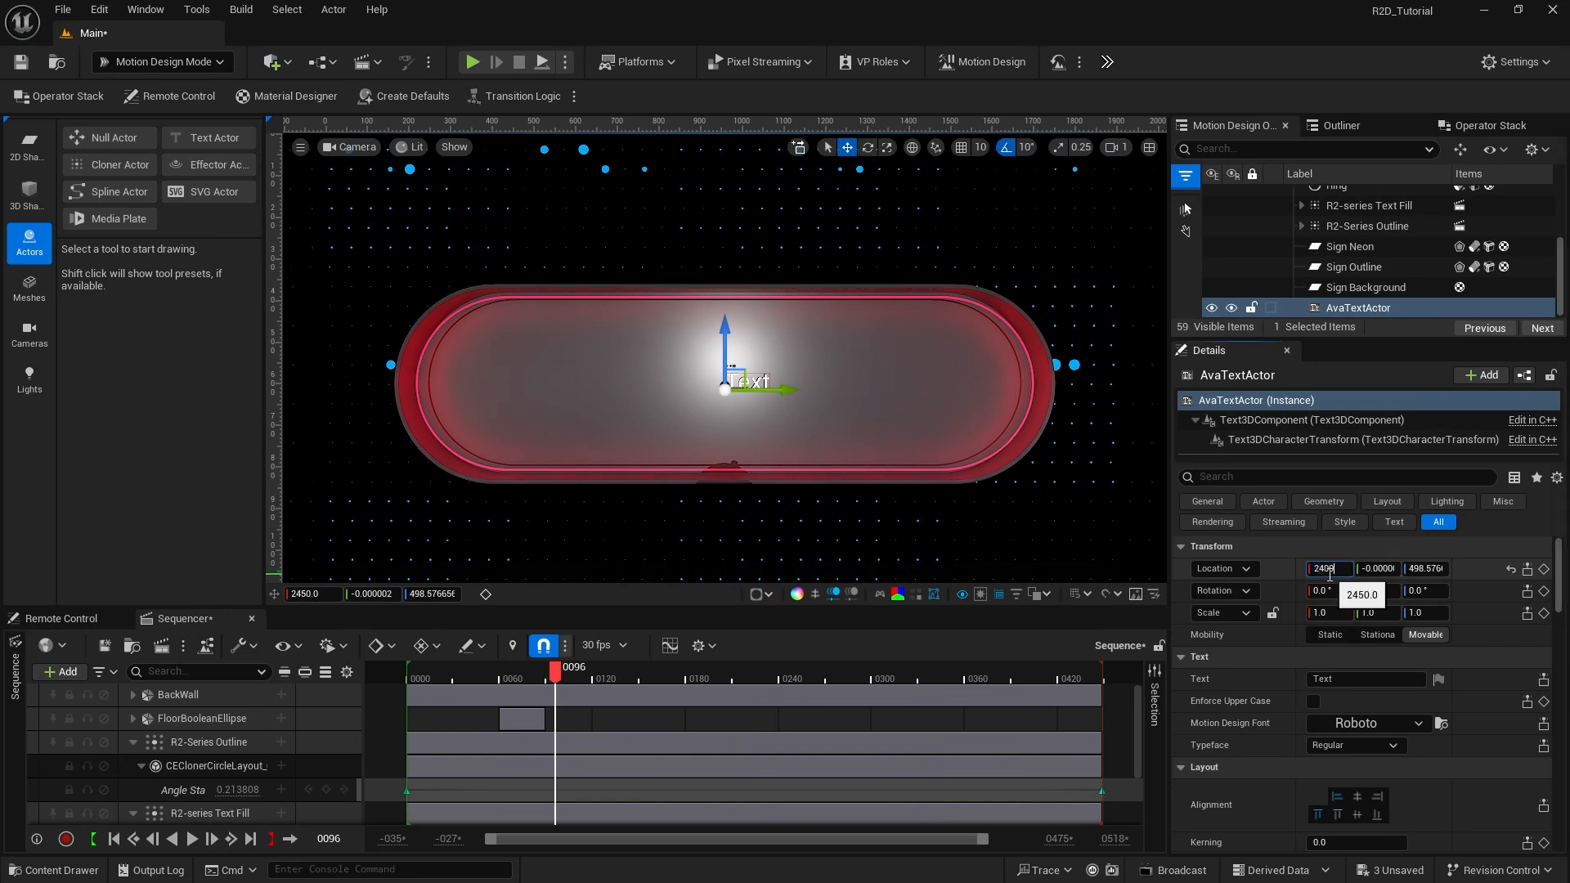
pyautogui.click(1376, 569)
pyautogui.write('0')
pyautogui.press('Tab')
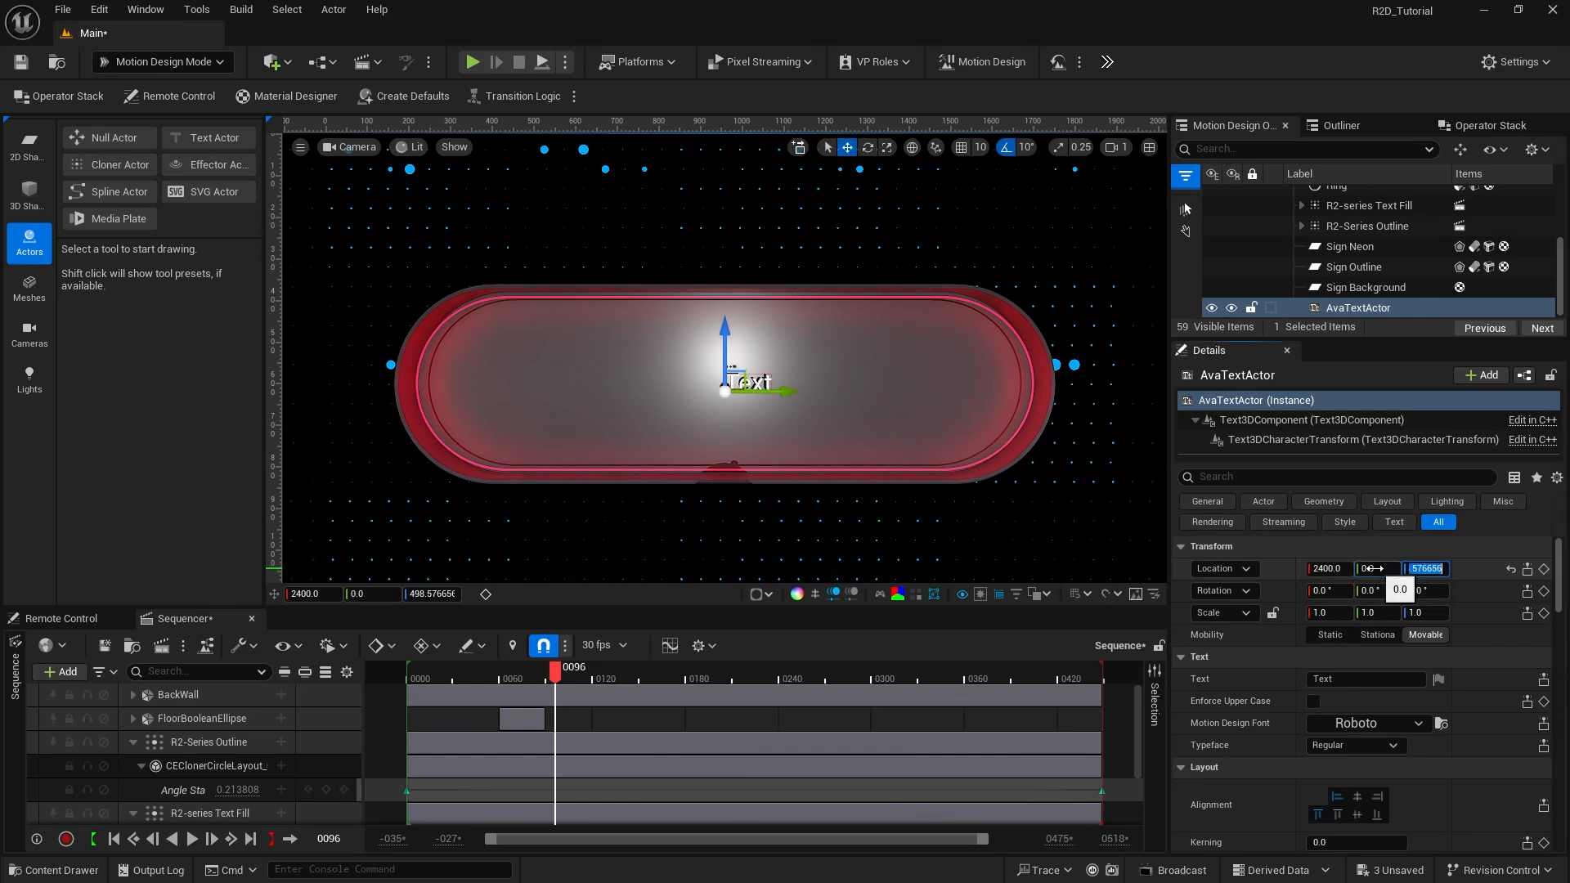
pyautogui.write('523')
pyautogui.press('Return')
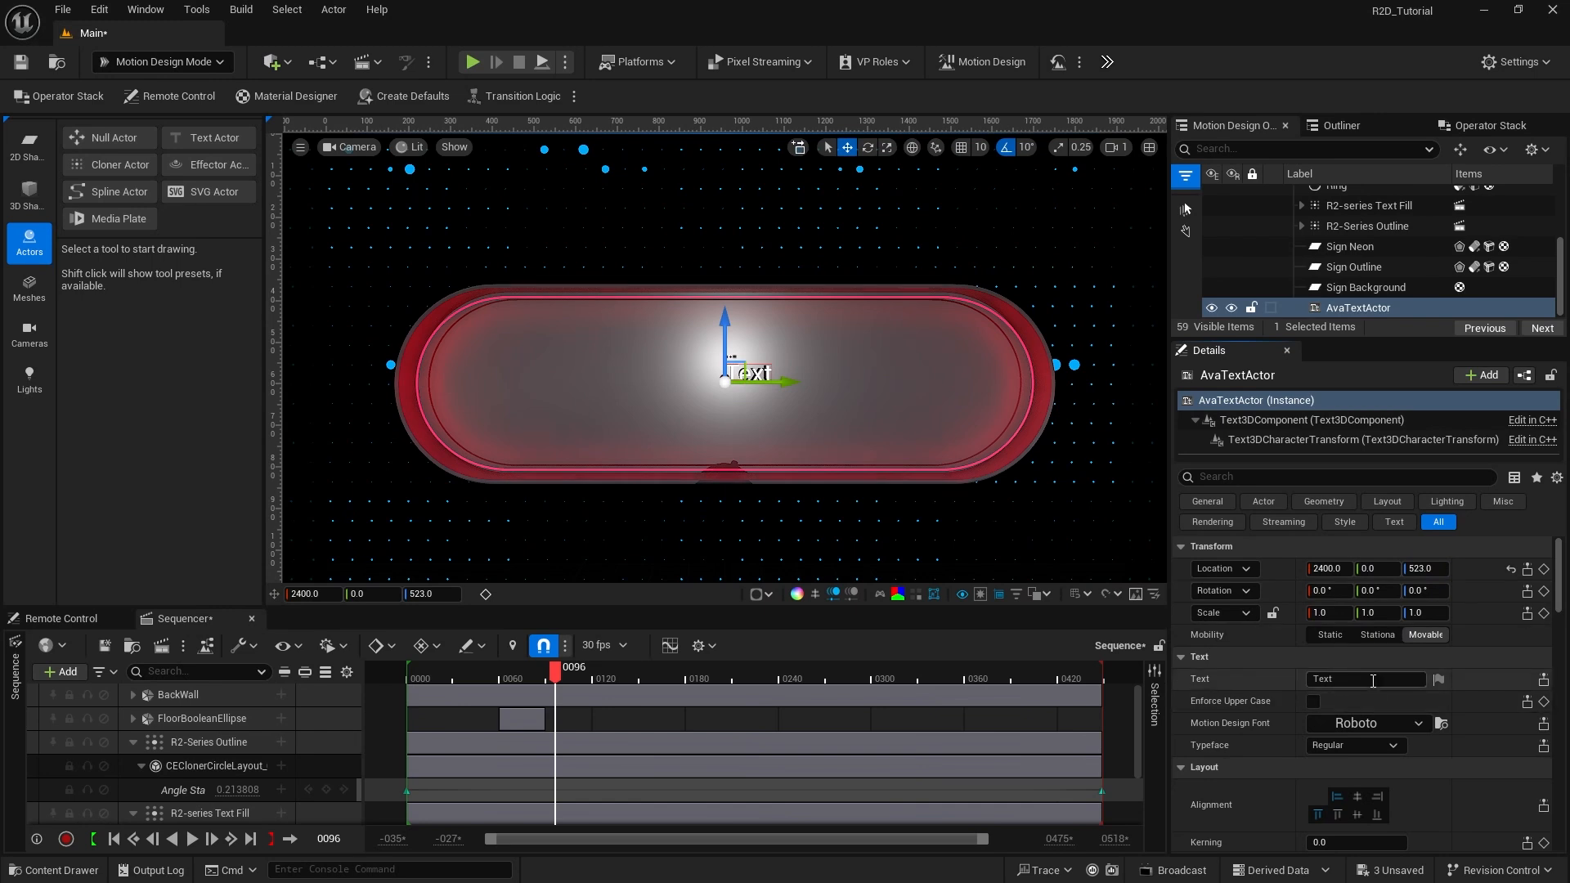
# Step: Replace the actor's text with "indurstrial" and "automaton" on two lines and enforce upper case
pyautogui.click(1350, 680)
pyautogui.write('indurstrial')
pyautogui.hotkey('shift', 'Return')
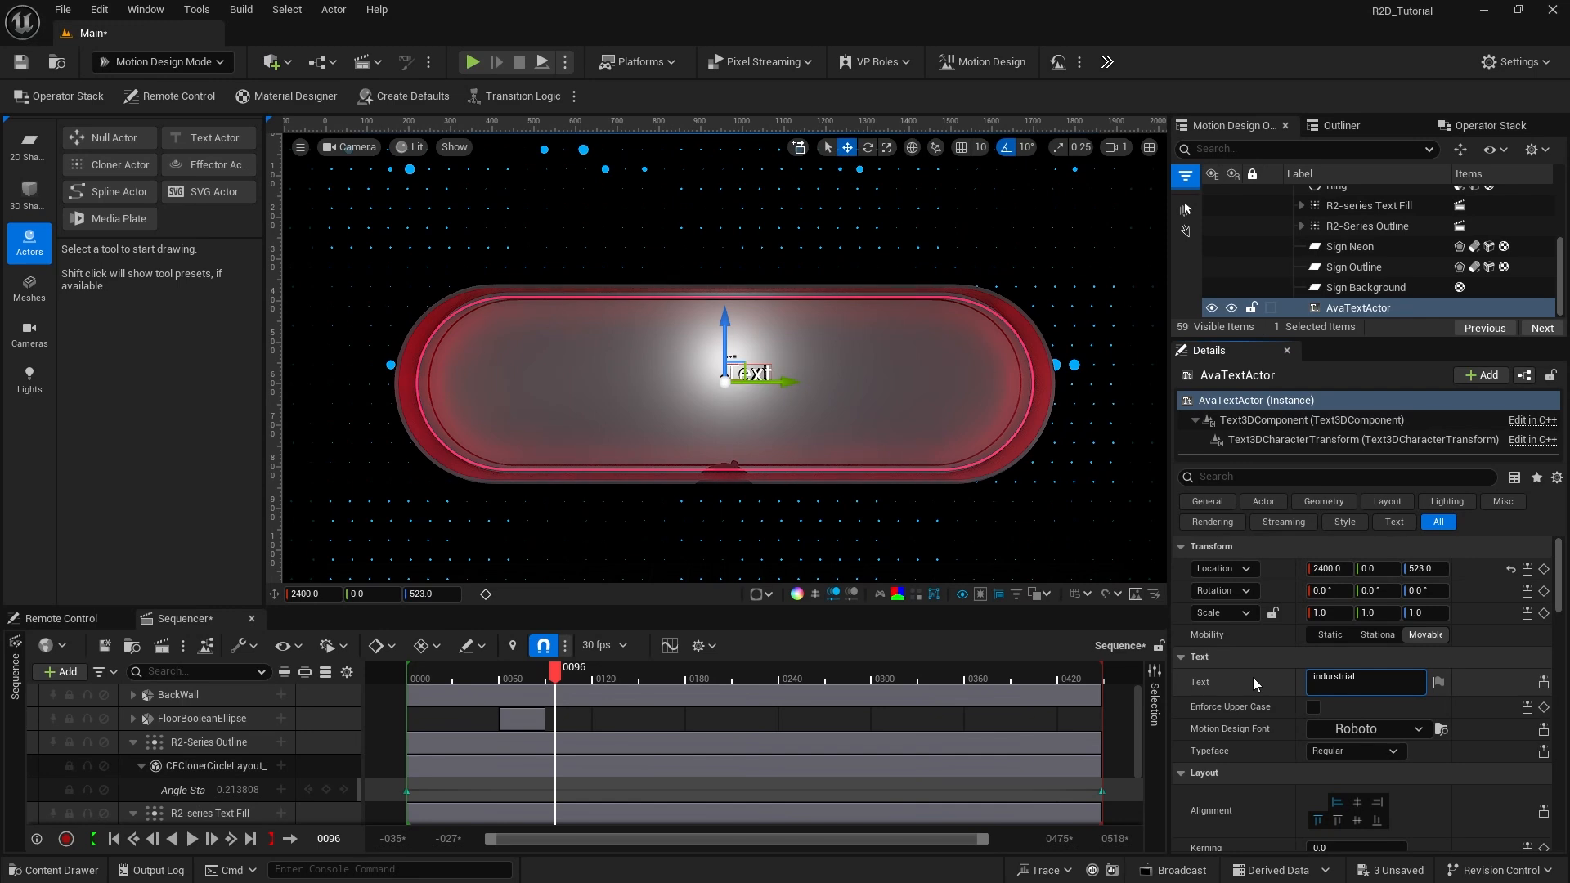
pyautogui.write('automaton')
pyautogui.press('Return')
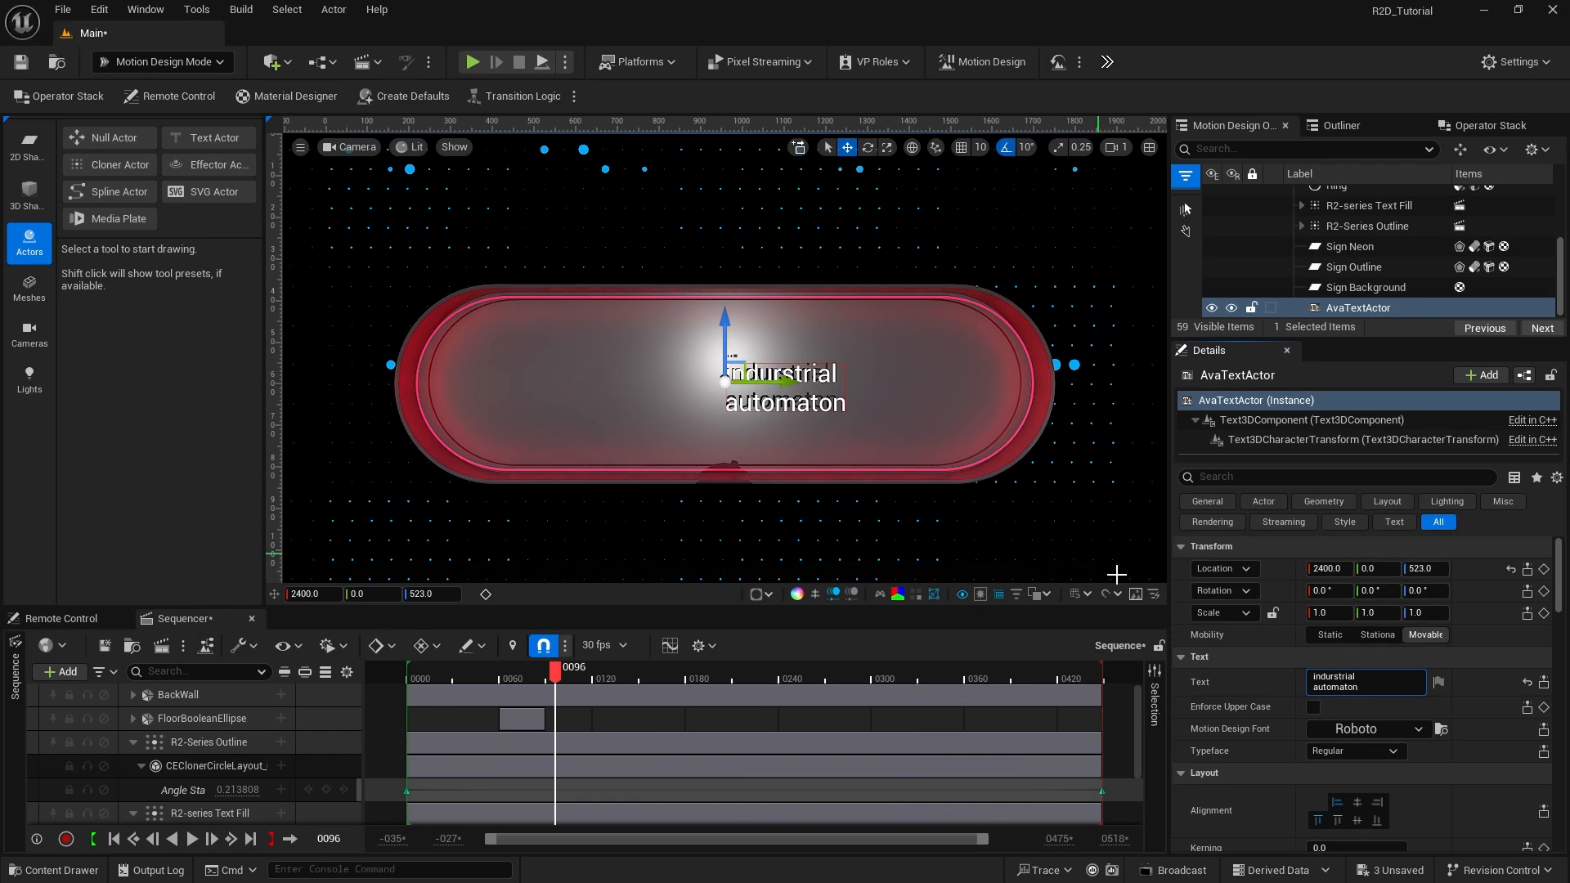
pyautogui.click(1313, 708)
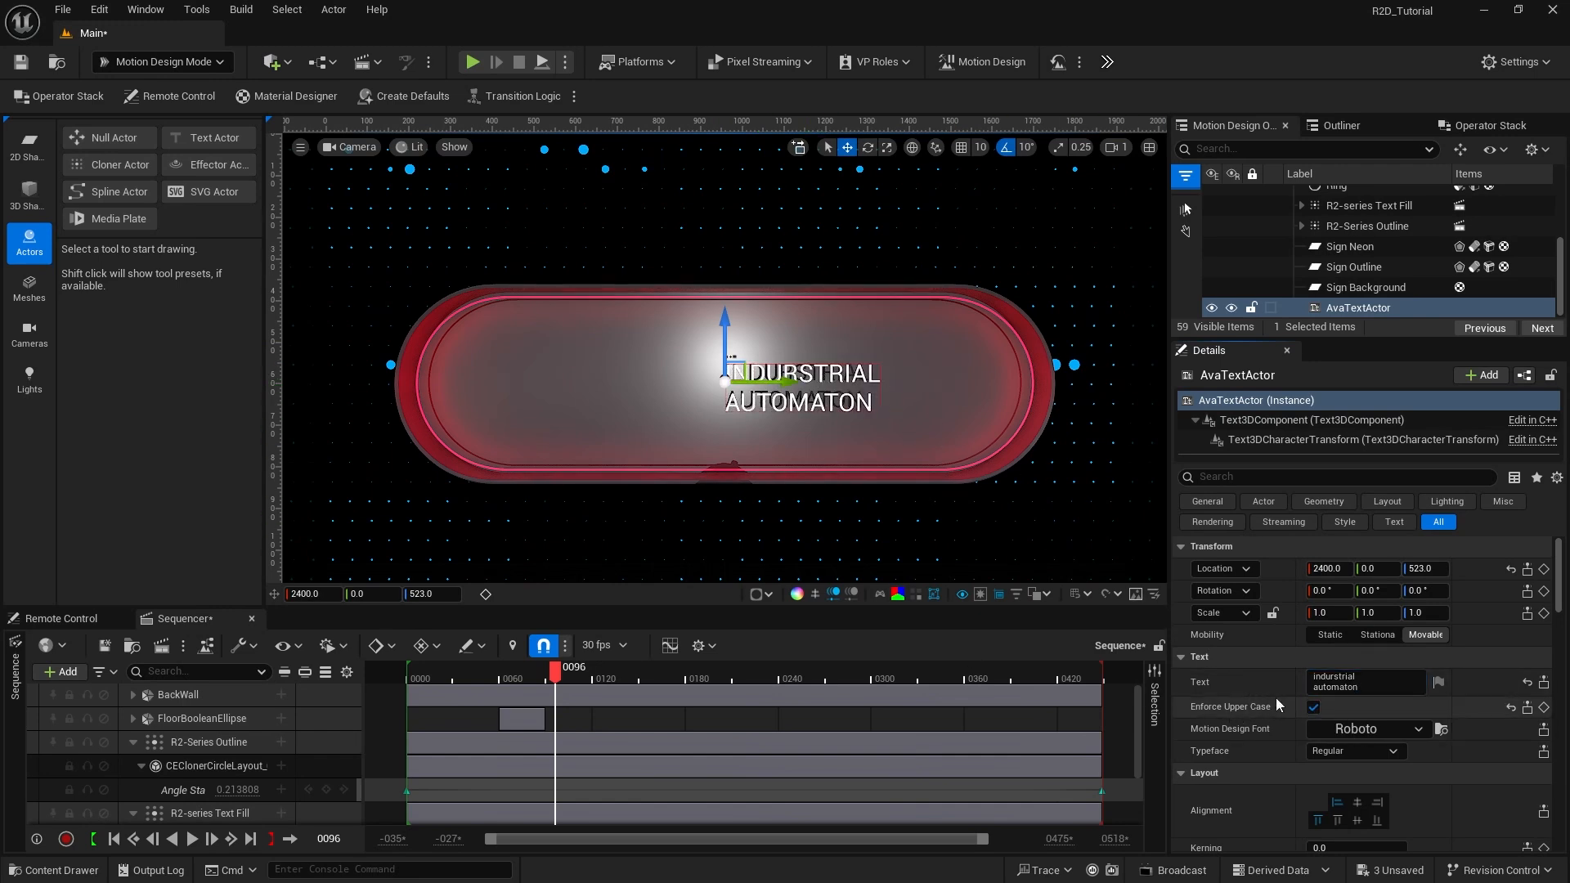
# Step: Set the text's font to Franklin Gothic with the Heavy Italic typeface, and center its alignment horizontally and vertically
pyautogui.click(1363, 730)
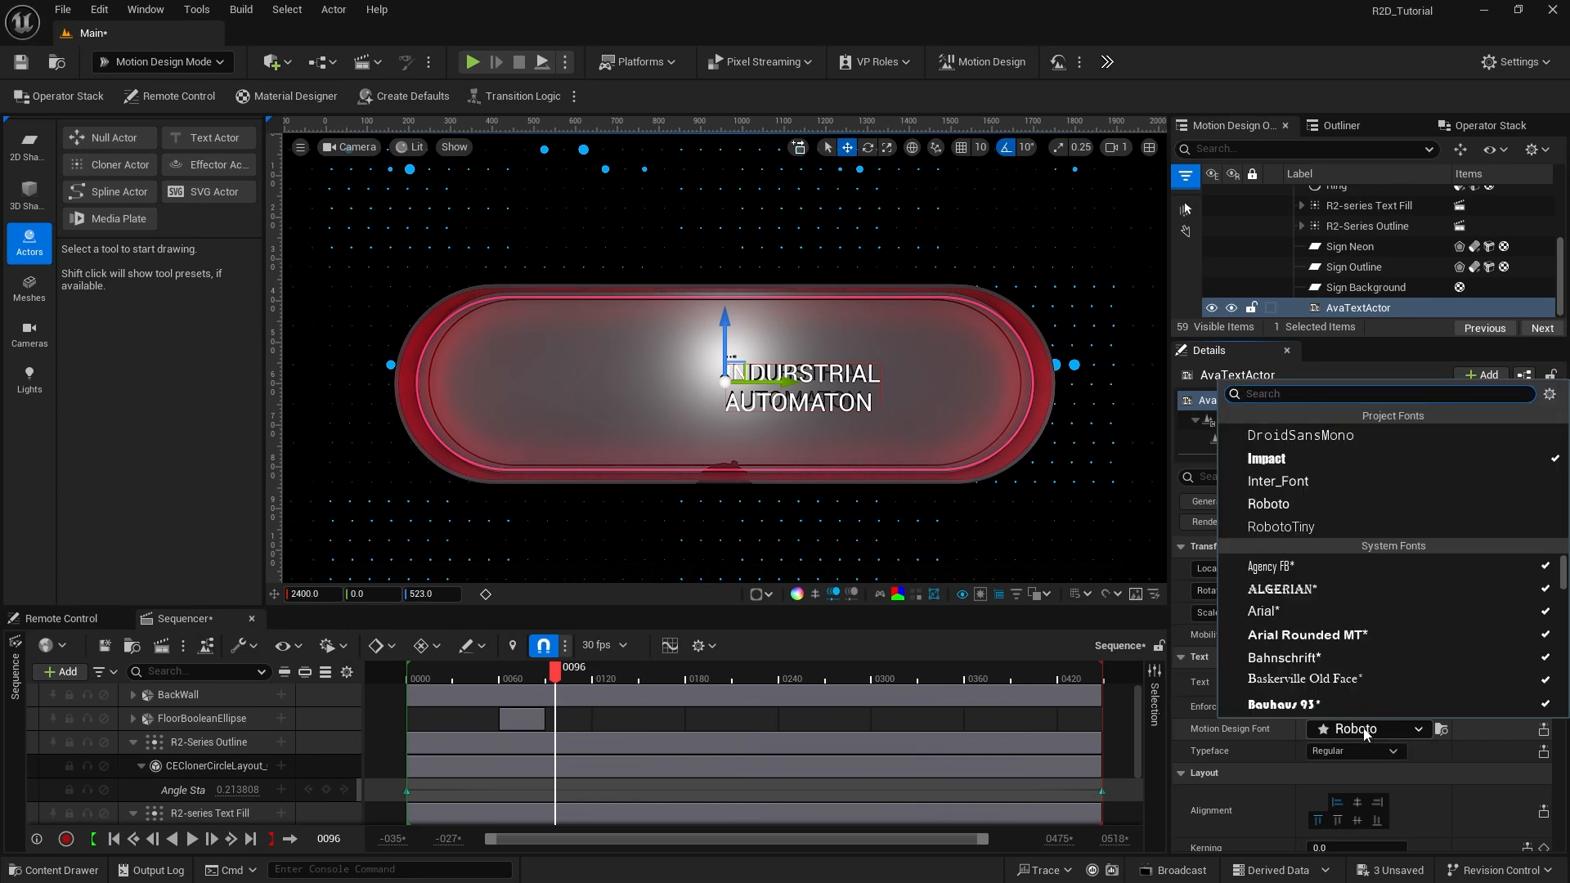
pyautogui.scroll(-2, 1387, 595)
pyautogui.scroll(-7, 1388, 602)
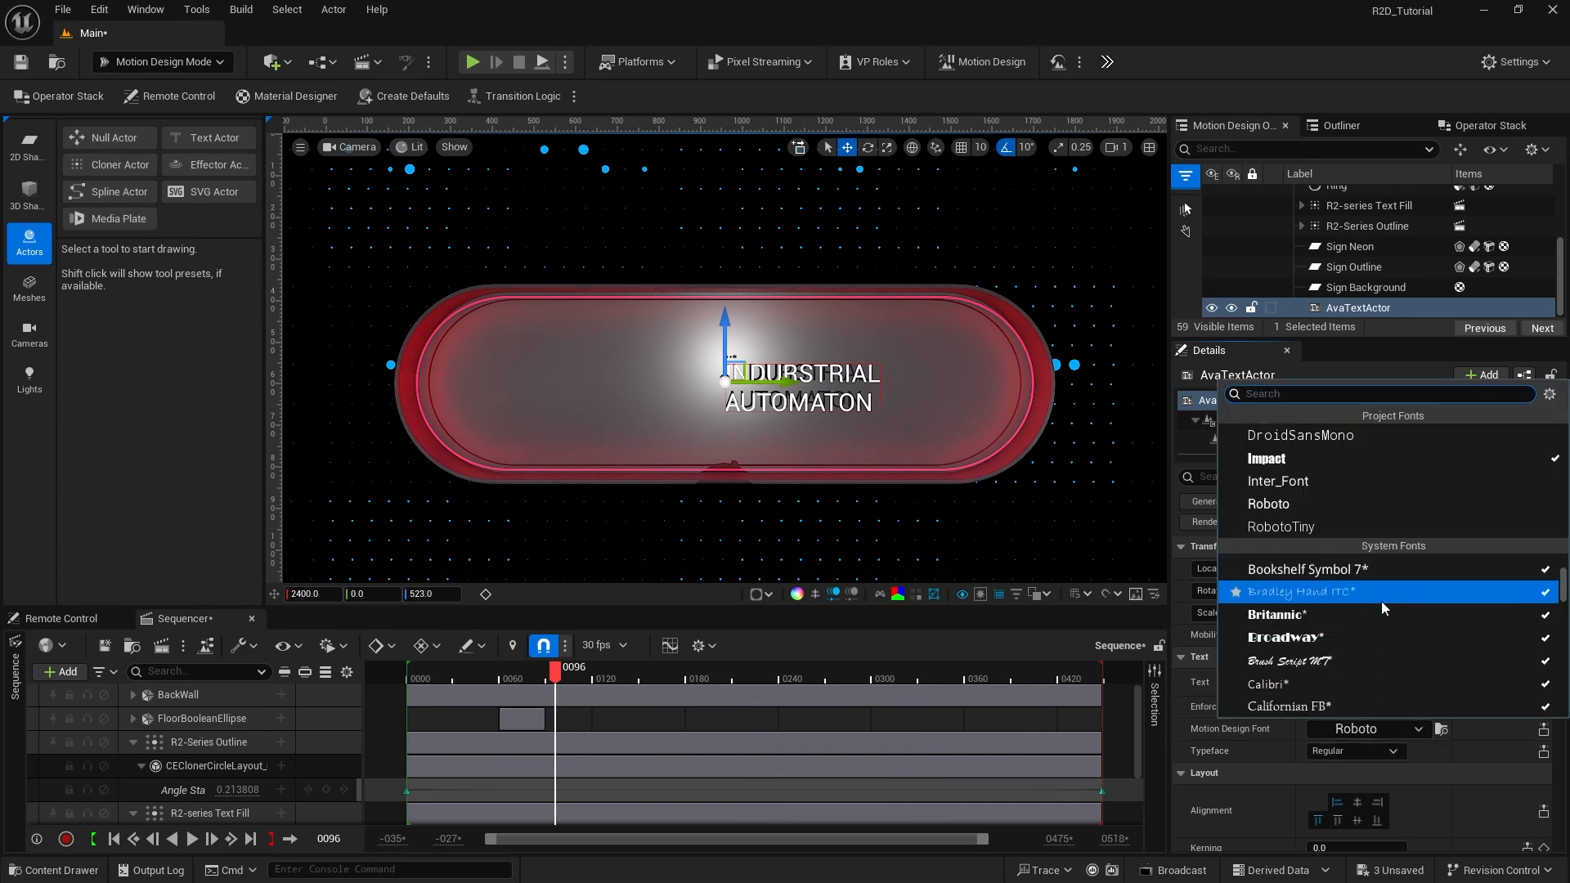
pyautogui.scroll(-8, 1373, 629)
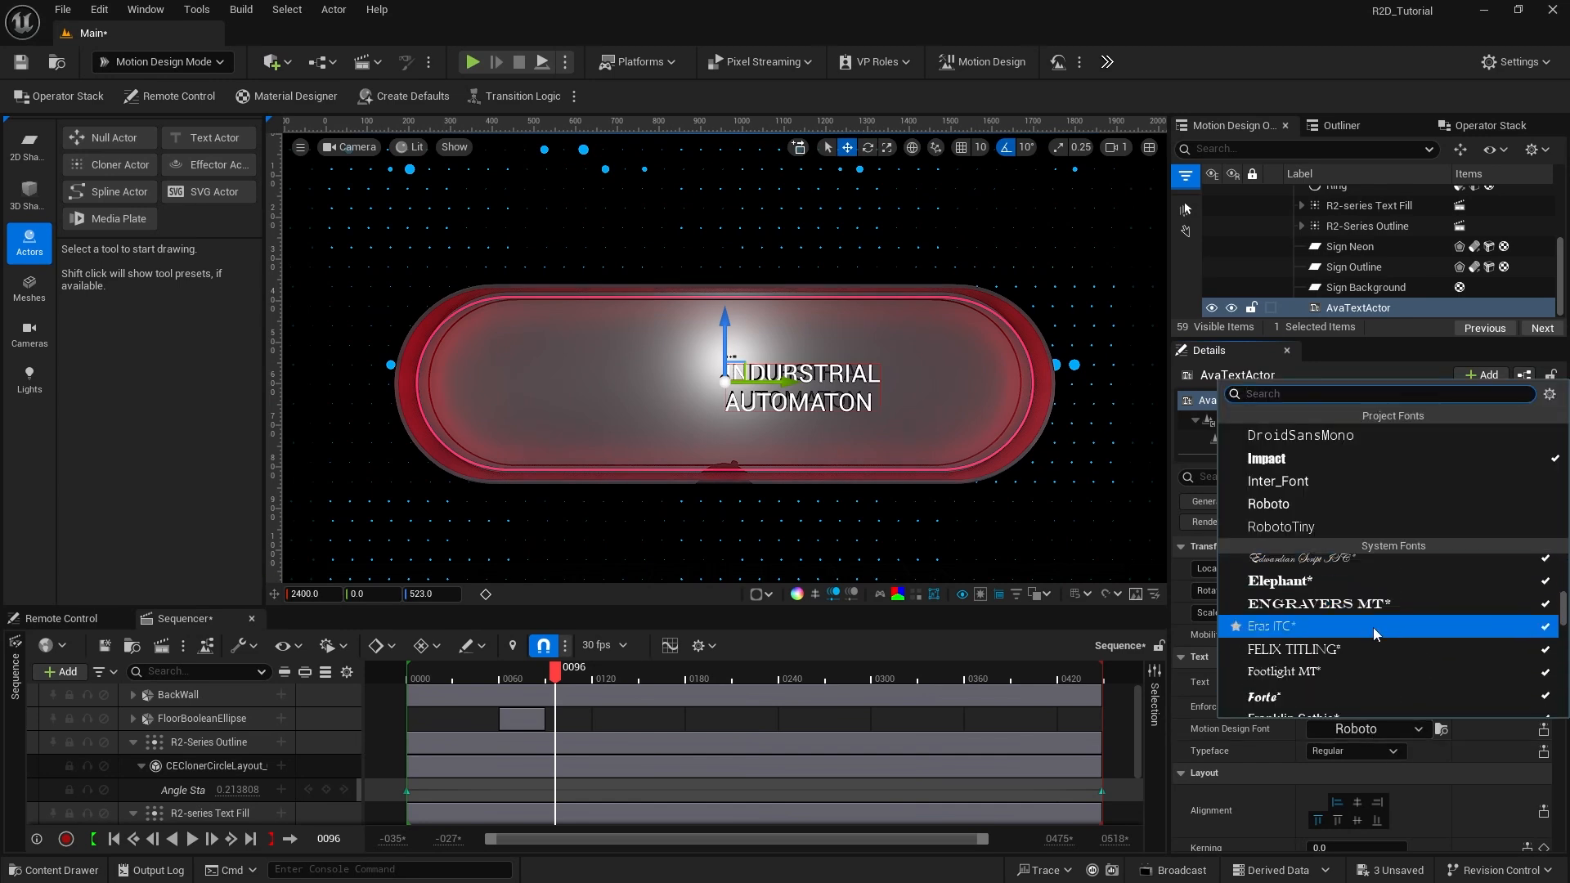
pyautogui.scroll(1, 1372, 626)
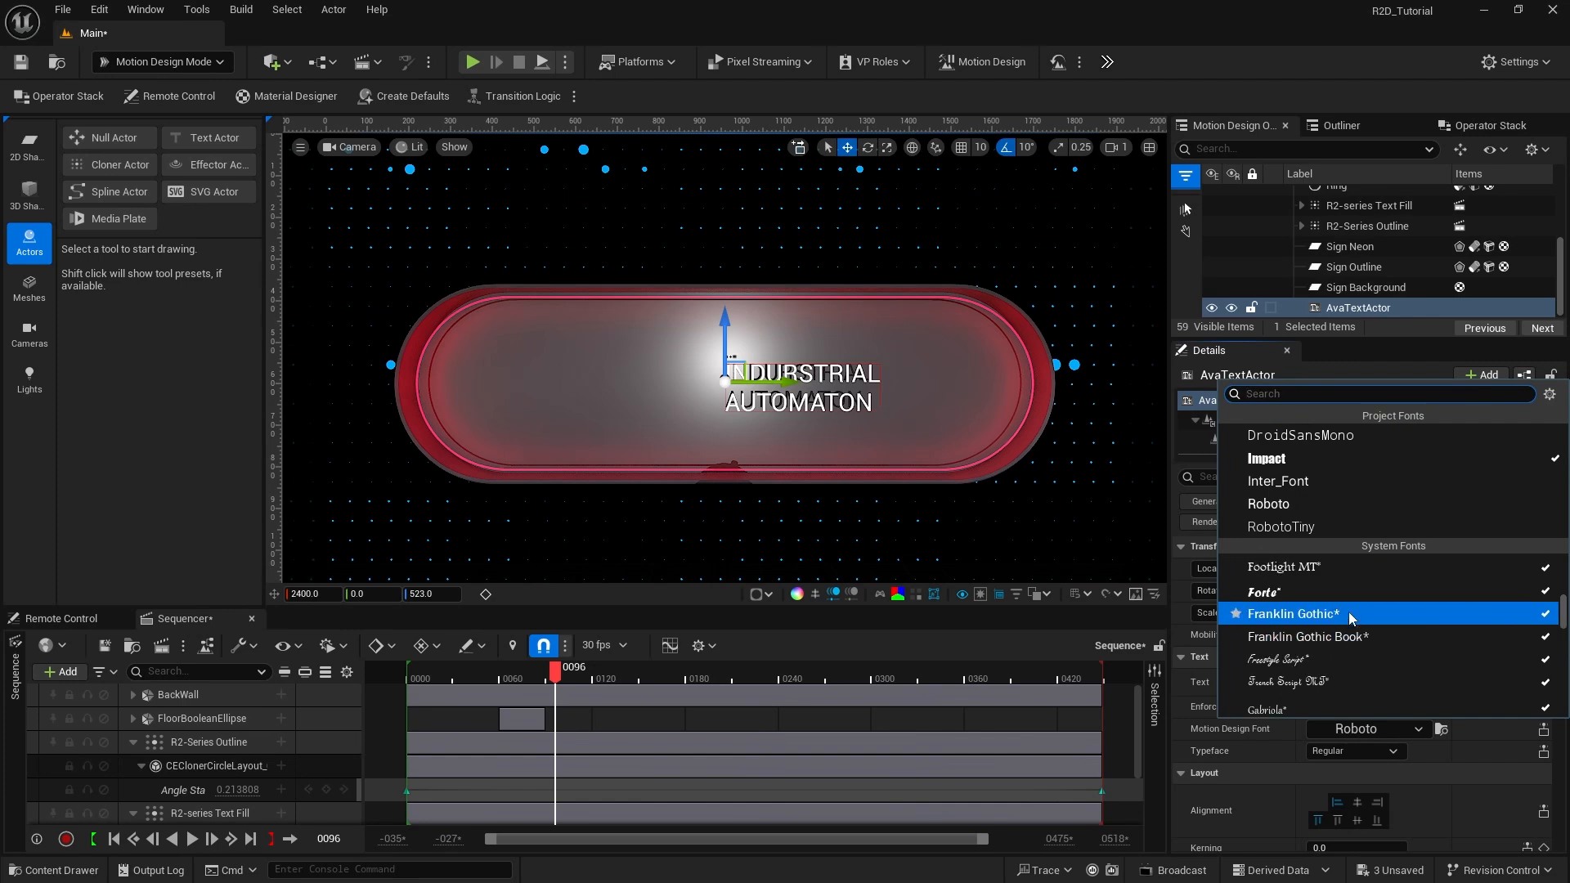
pyautogui.click(1348, 611)
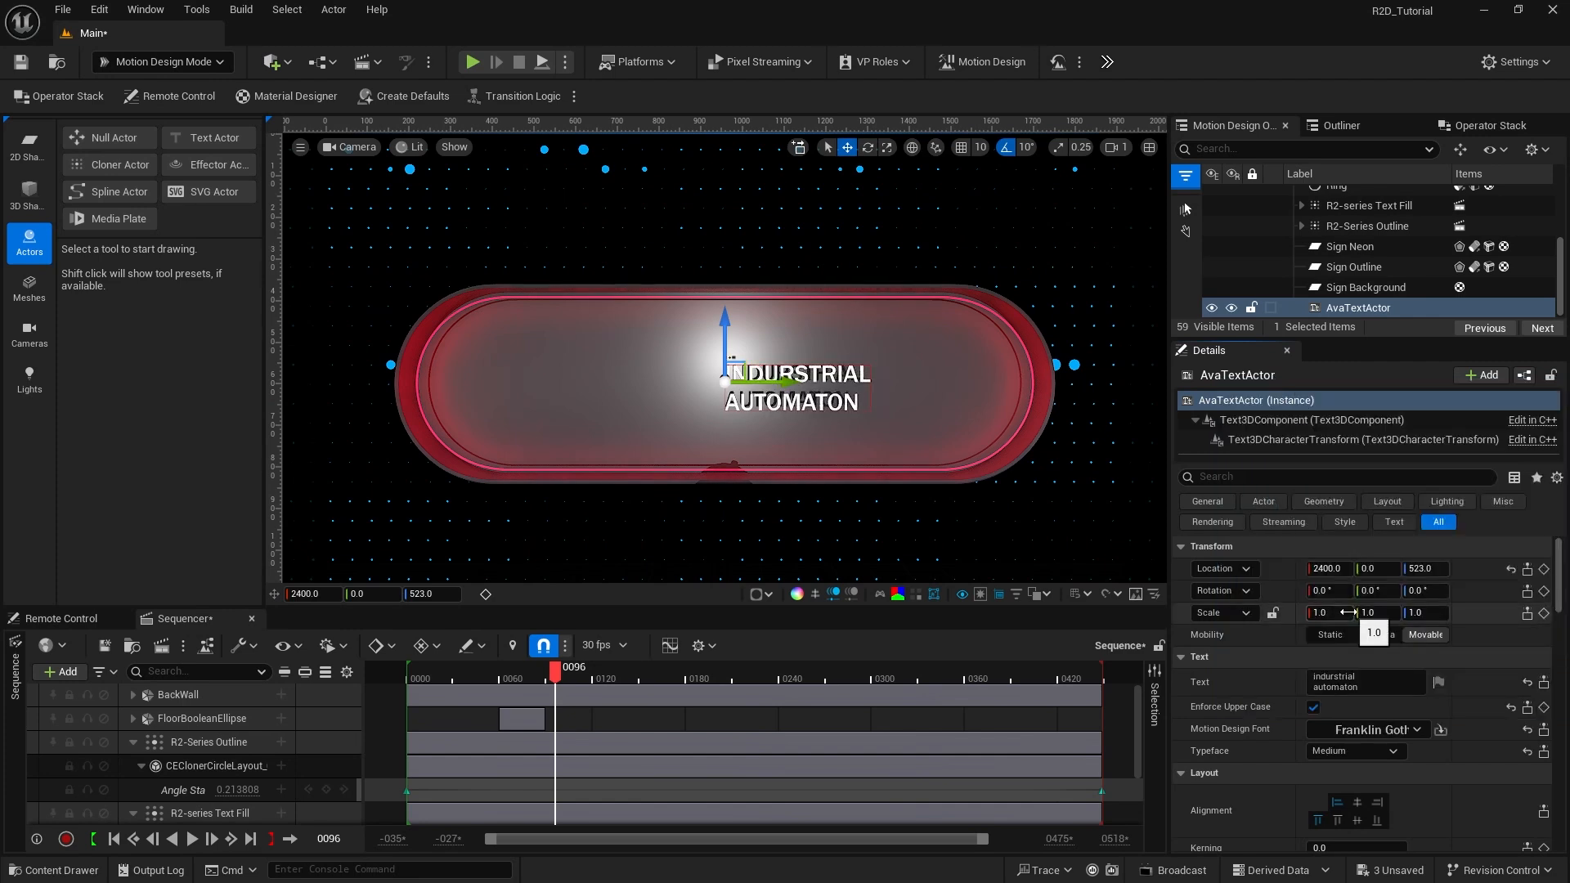
pyautogui.click(1366, 749)
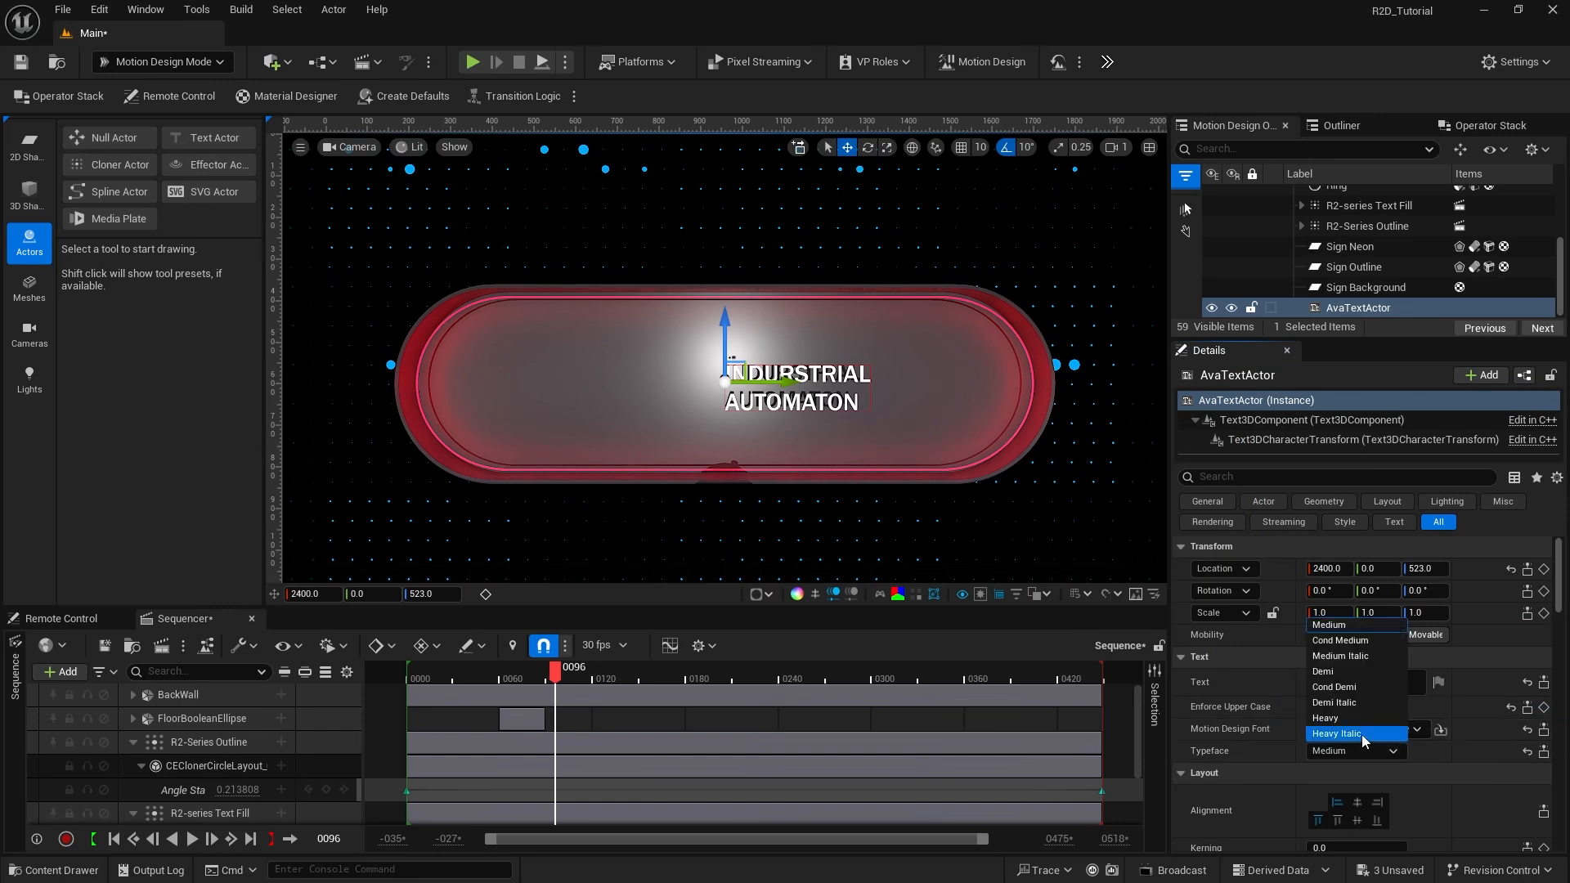
pyautogui.click(1362, 734)
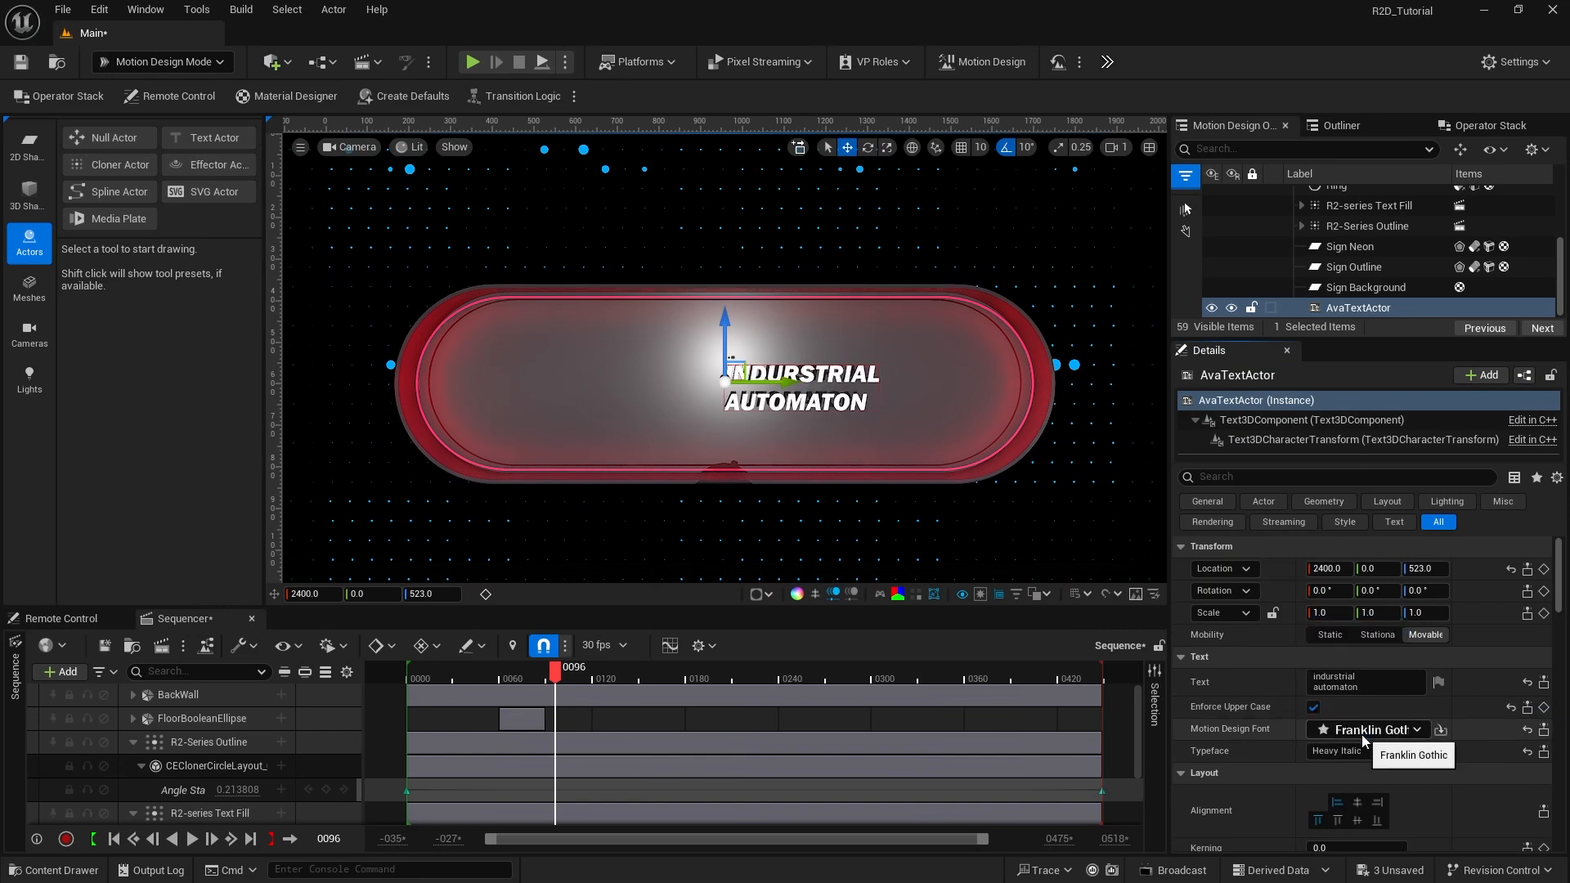
pyautogui.click(1360, 798)
pyautogui.click(1360, 820)
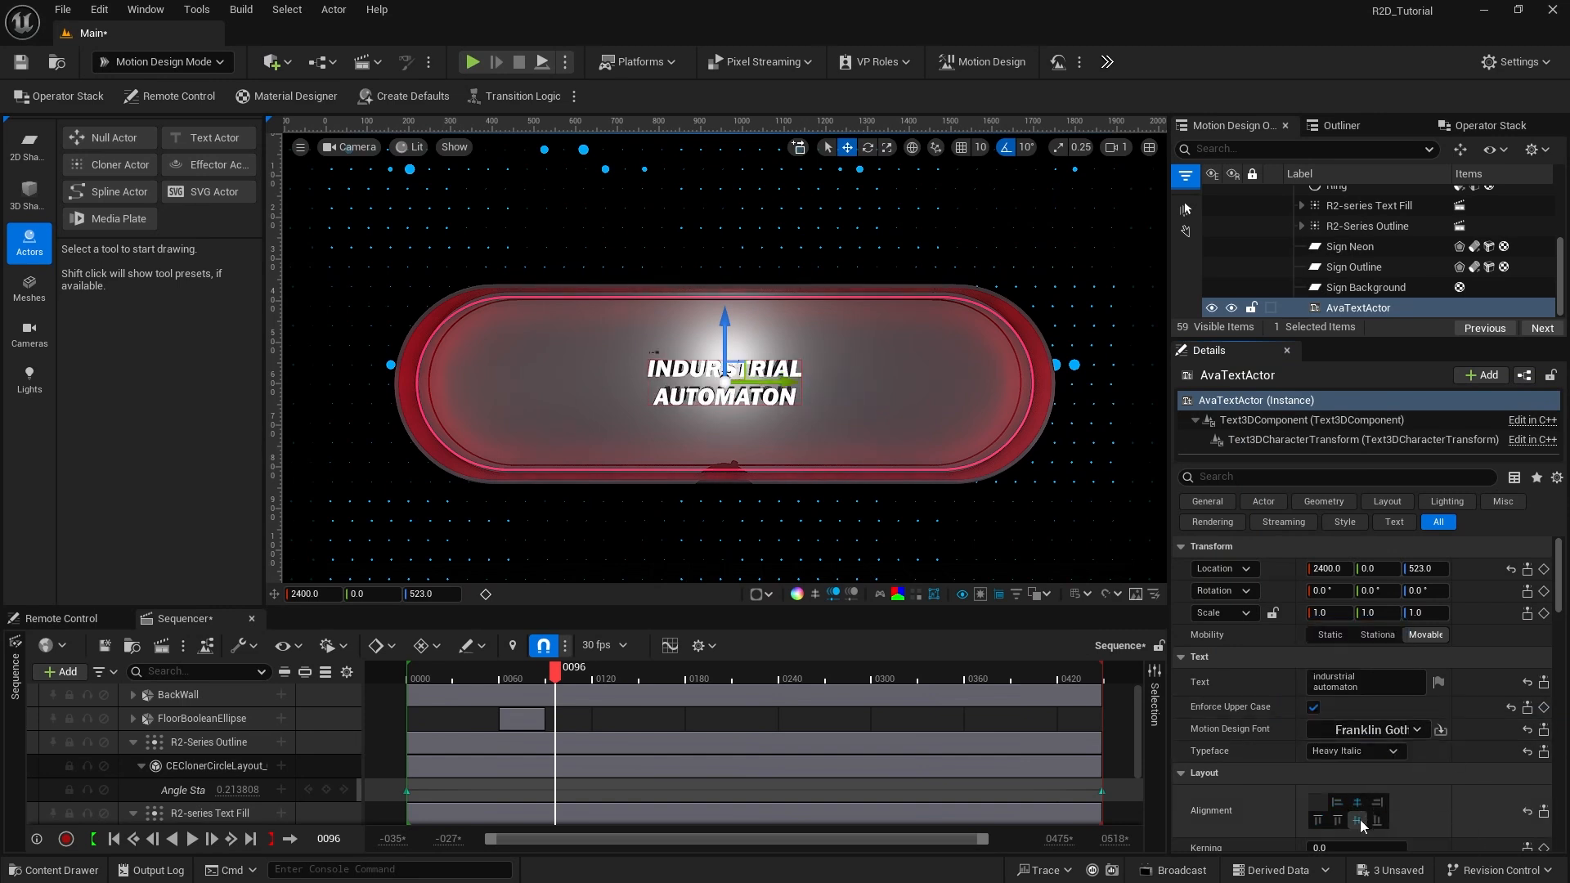
# Step: Scale the text actor to 3.7 on the X, Y and Z axes
pyautogui.click(1329, 614)
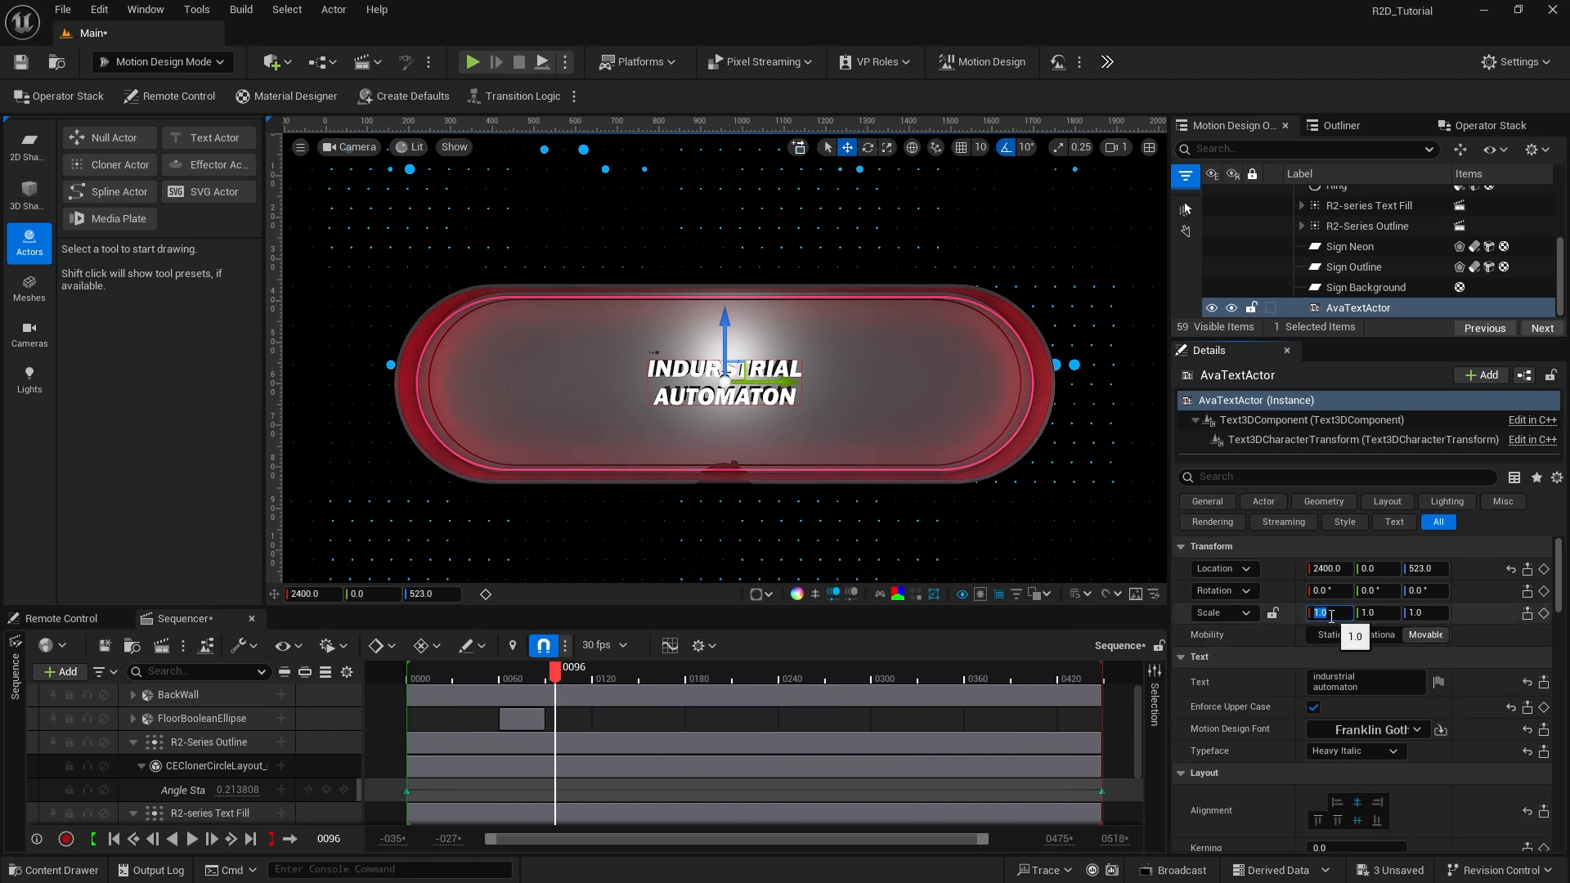
pyautogui.write('3.7')
pyautogui.press('Return')
pyautogui.click(1377, 613)
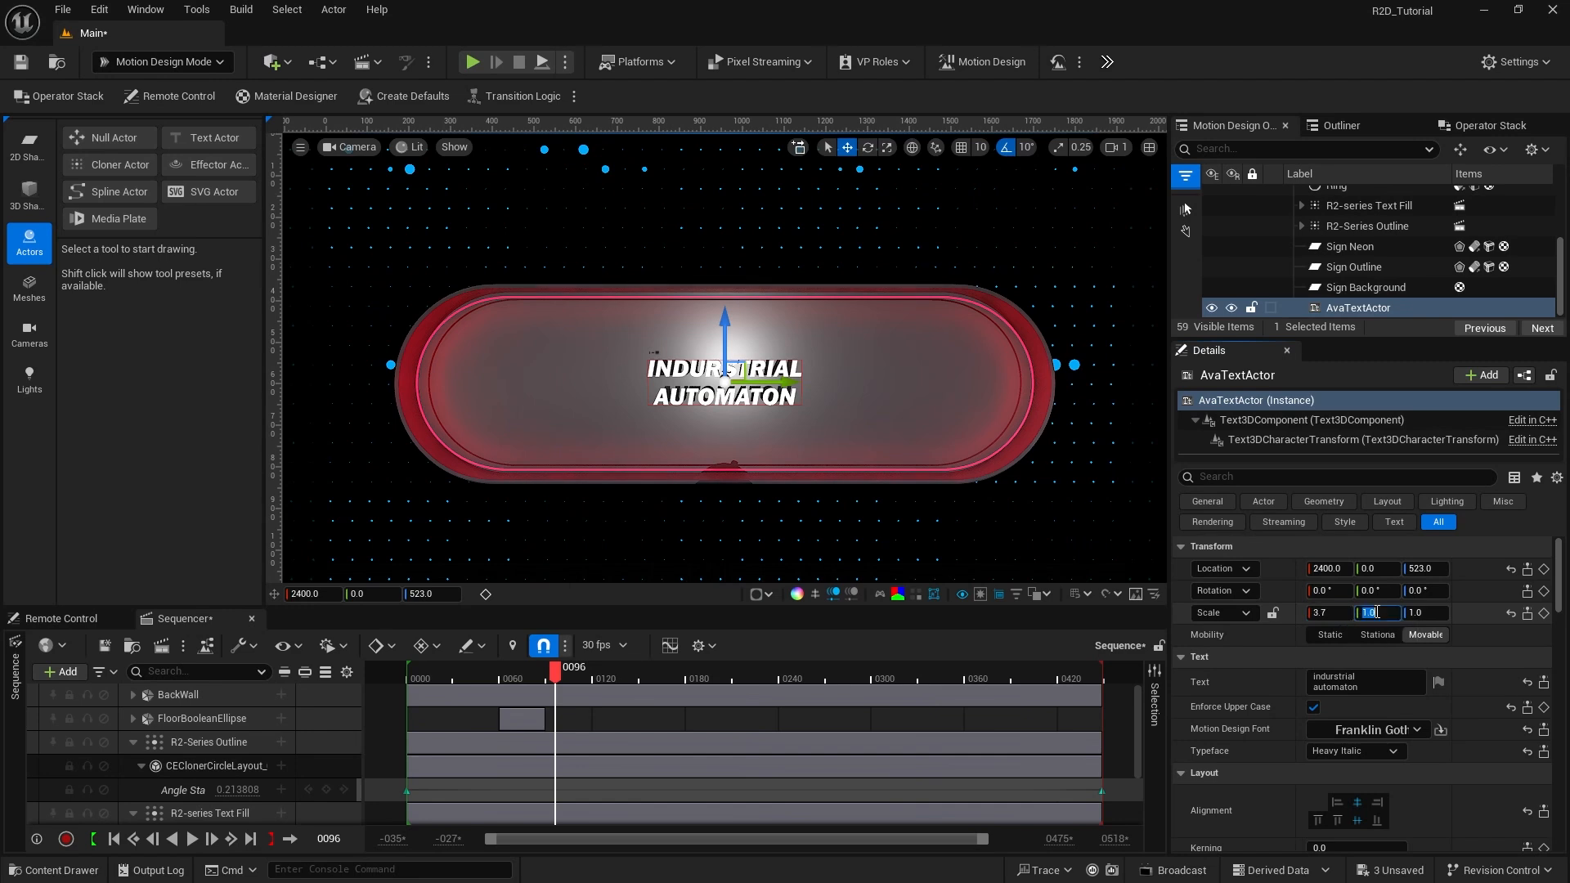
pyautogui.write('3.7')
pyautogui.press('Return')
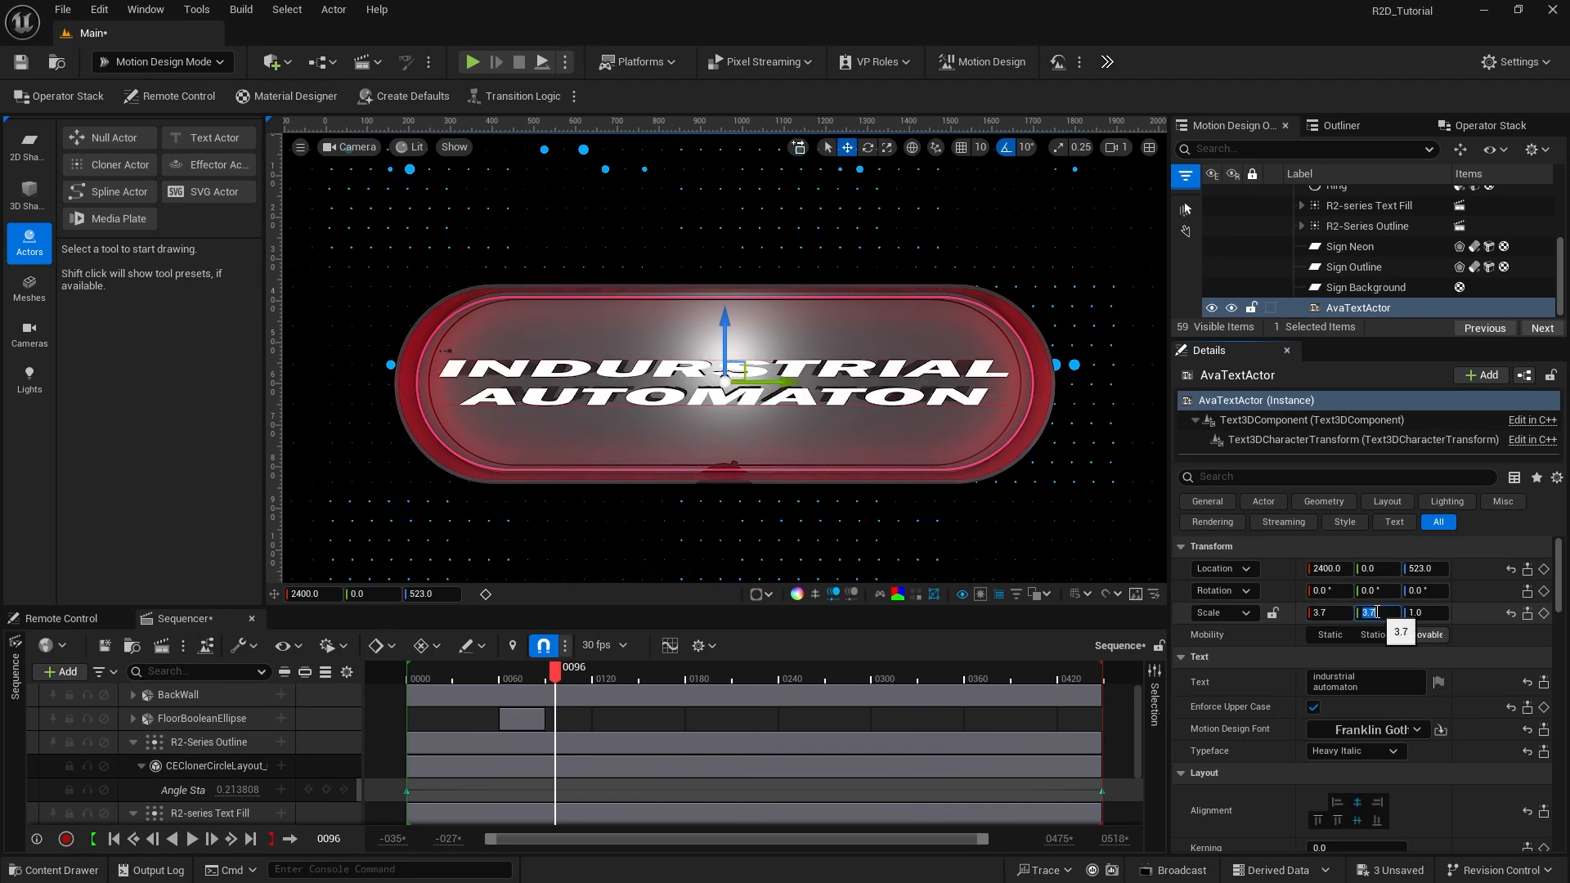
pyautogui.click(1427, 612)
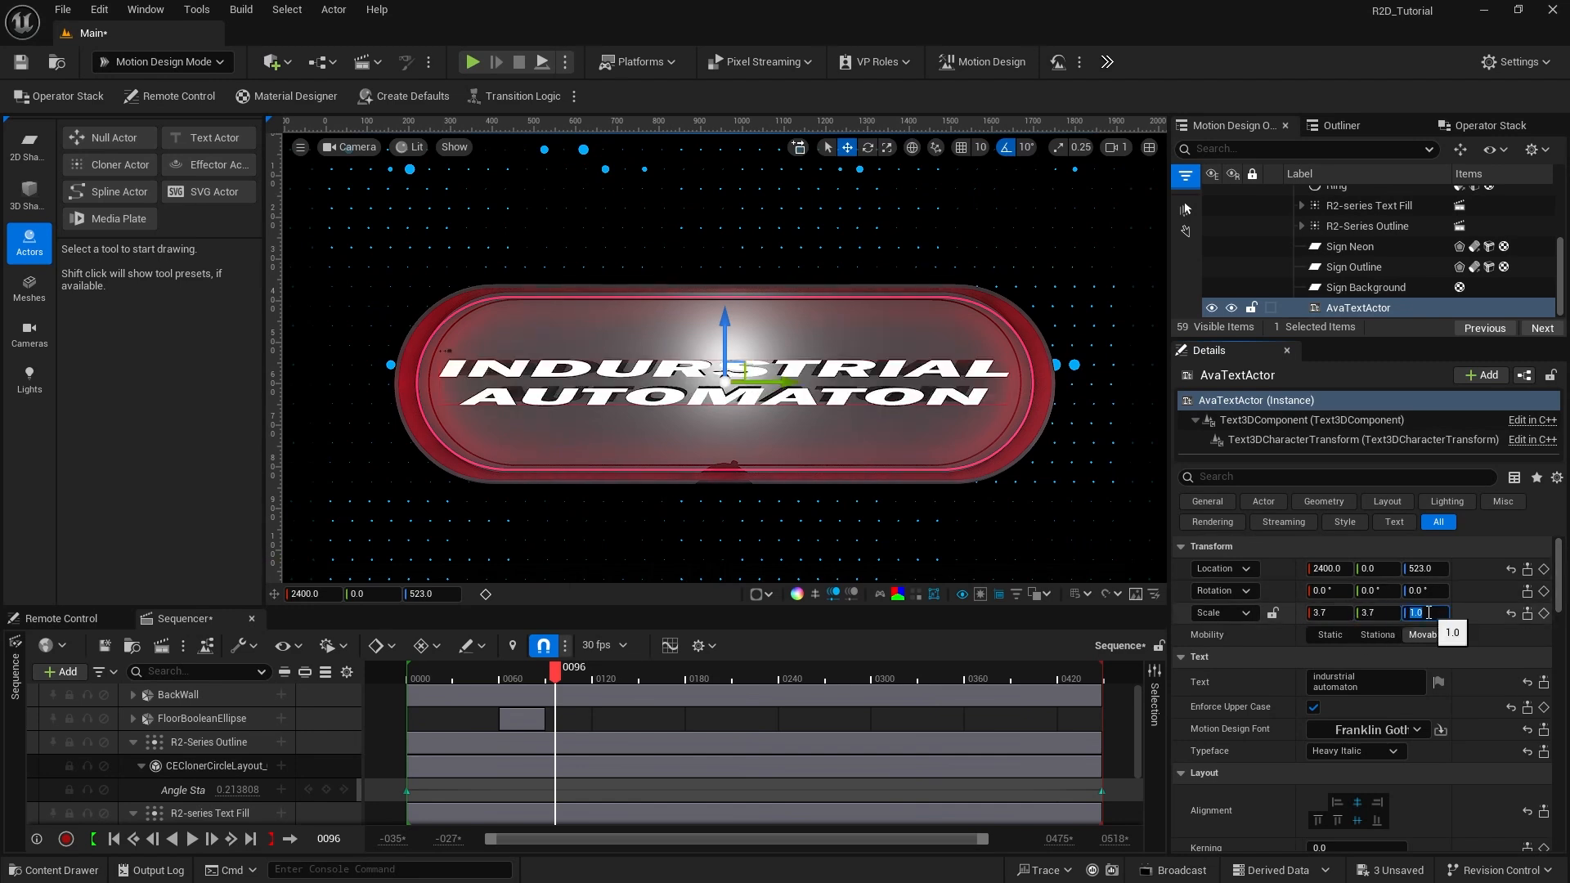
pyautogui.write('3.7')
pyautogui.press('Return')
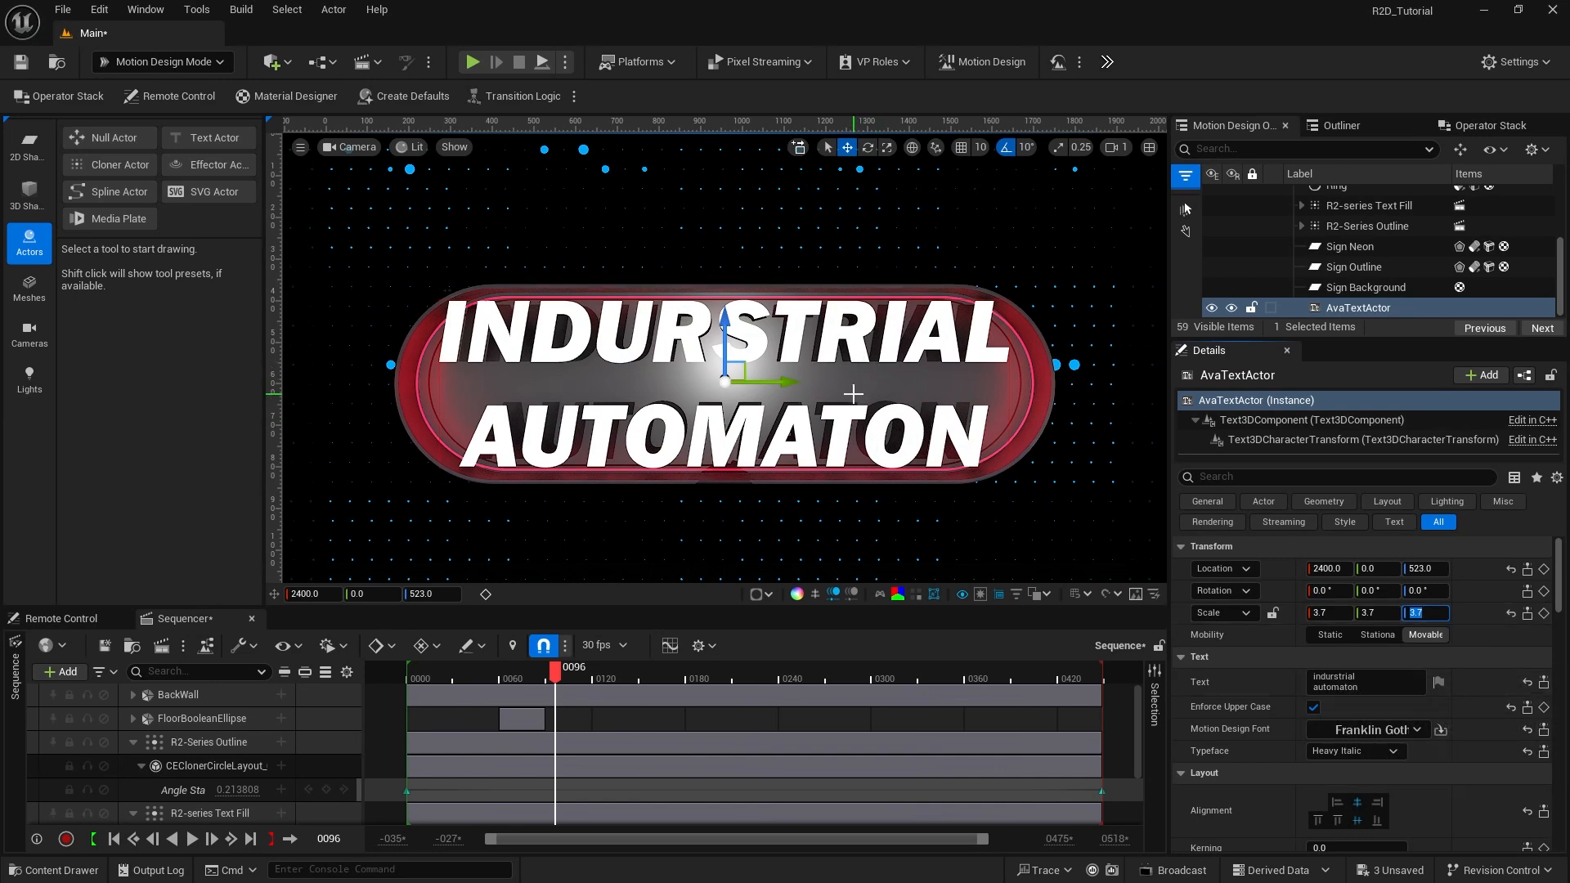
# Step: Set the text's line spacing to -18
pyautogui.scroll(-1, 1223, 724)
pyautogui.scroll(-3, 1223, 724)
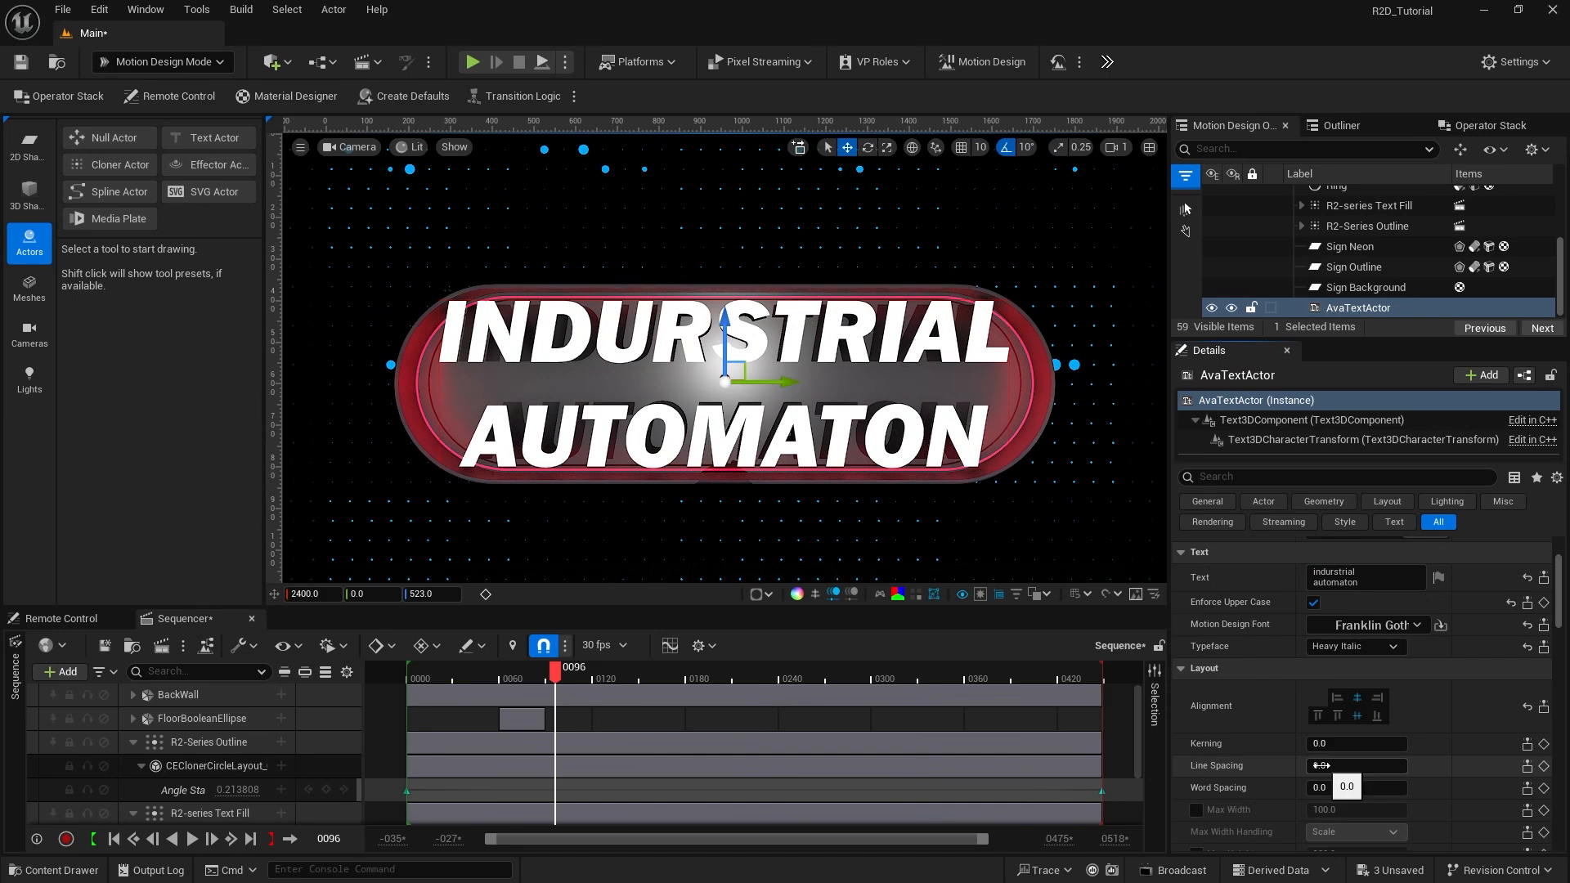
pyautogui.click(1322, 766)
pyautogui.write('-18')
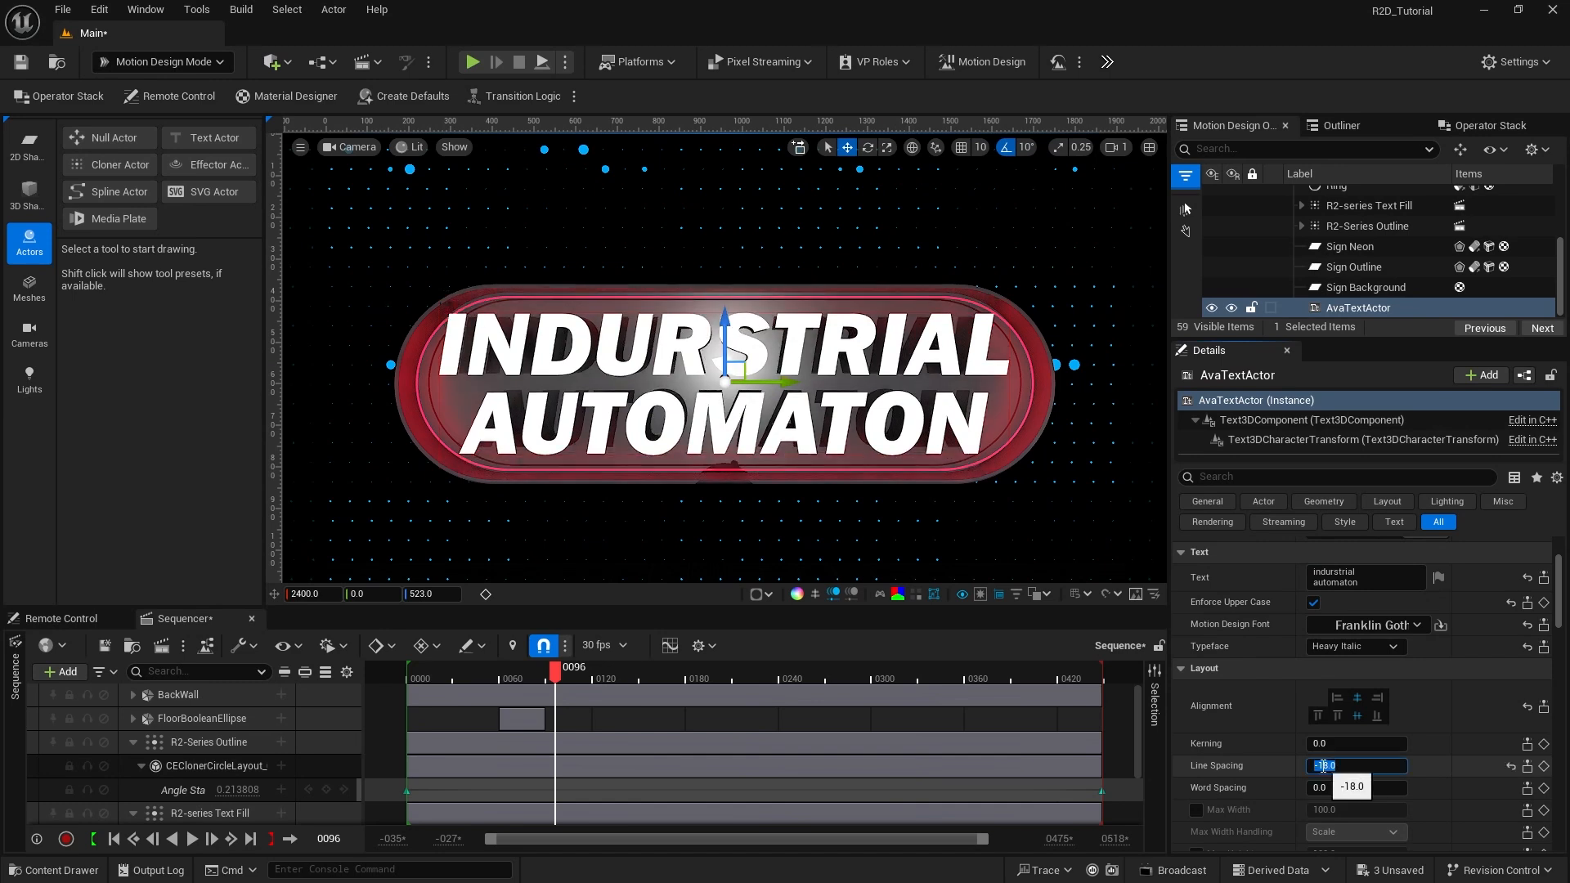
pyautogui.press('Return')
# Step: Give the text an extrude depth of 20 and a bevel of 2
pyautogui.scroll(-4, 1425, 694)
pyautogui.scroll(-6, 1425, 694)
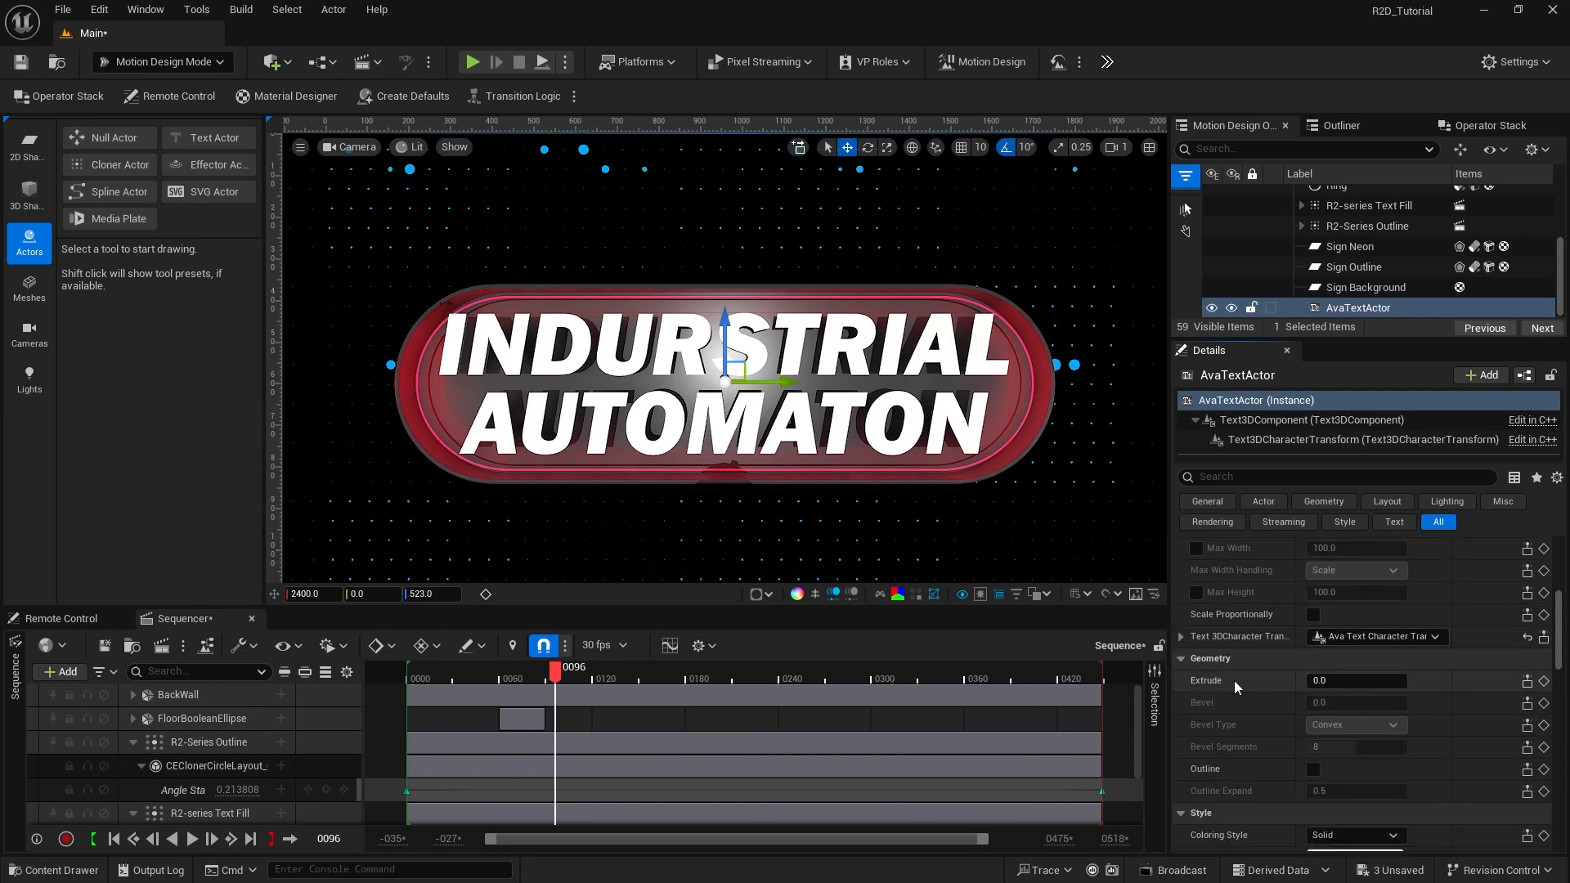
pyautogui.click(1322, 681)
pyautogui.write('20')
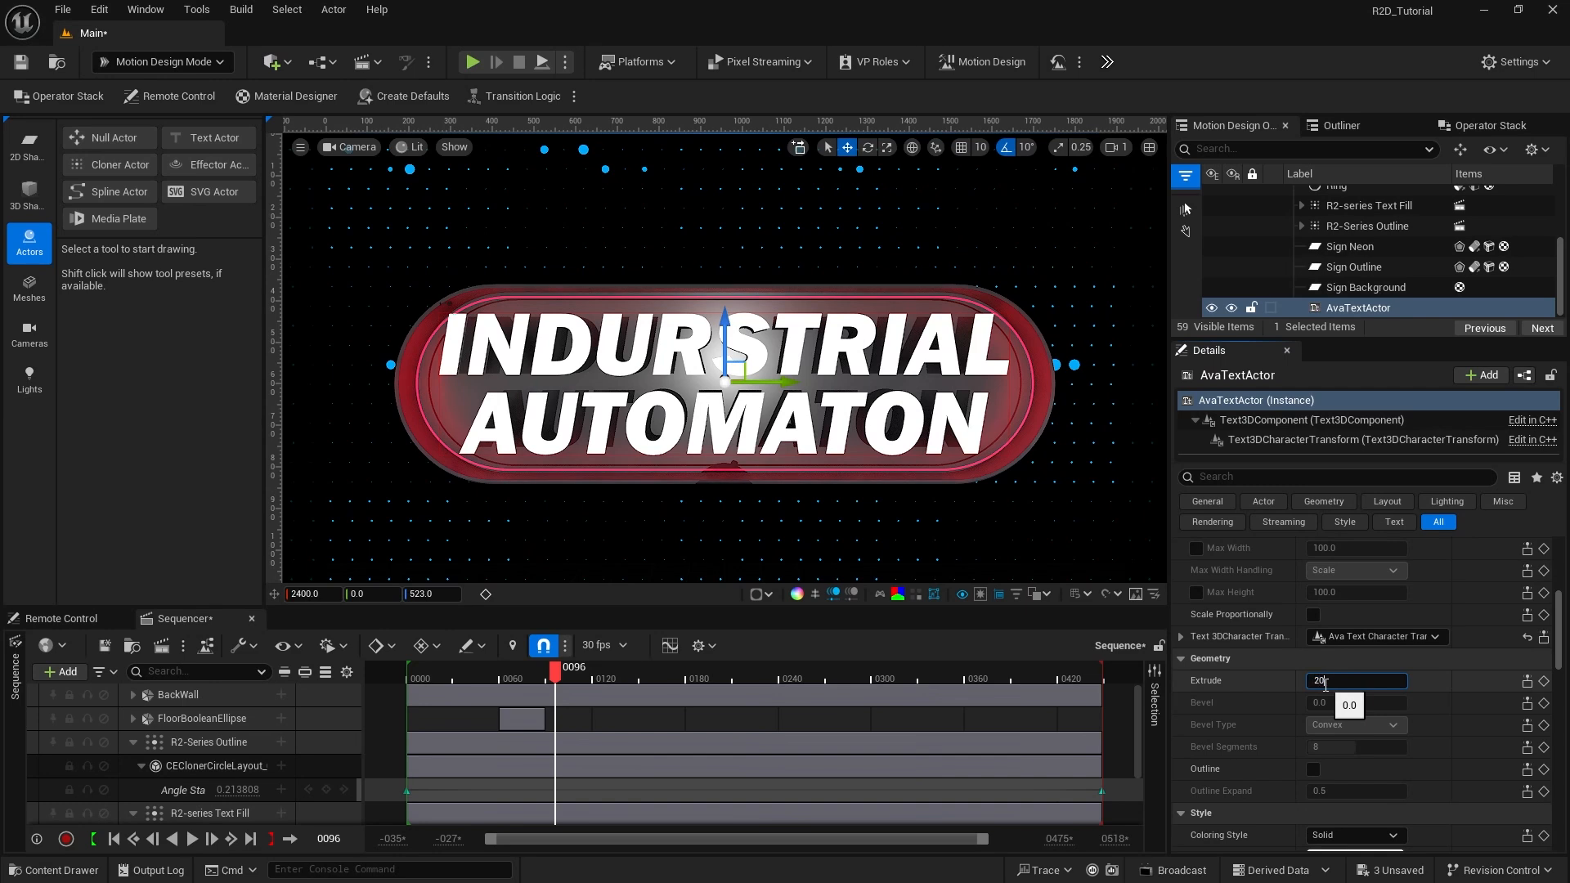
pyautogui.press('Return')
pyautogui.click(1325, 704)
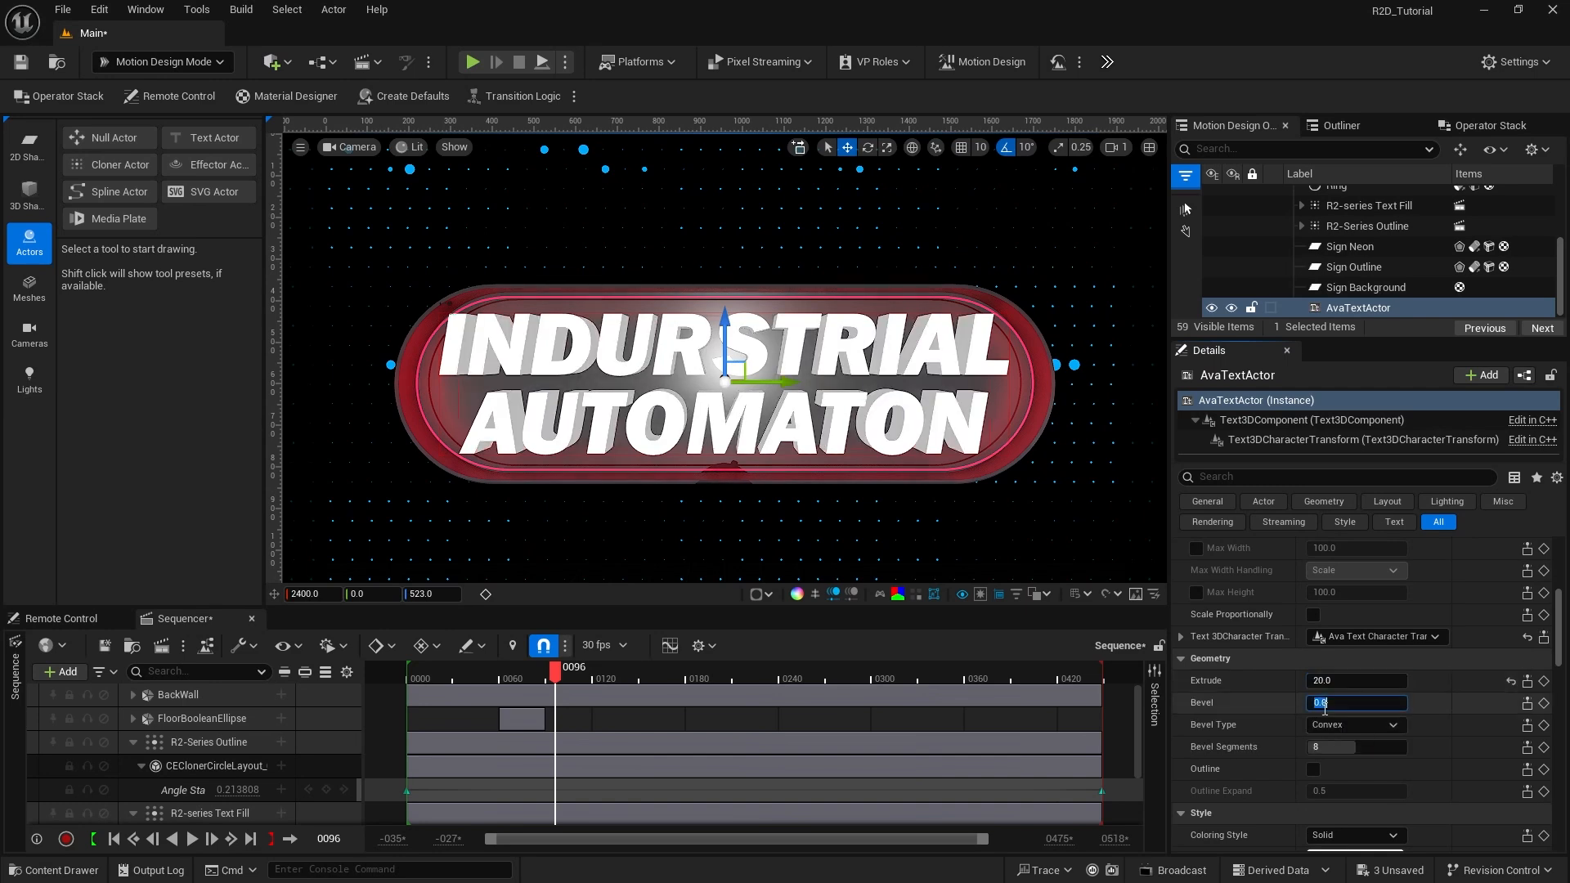
pyautogui.write('2')
pyautogui.press('Return')
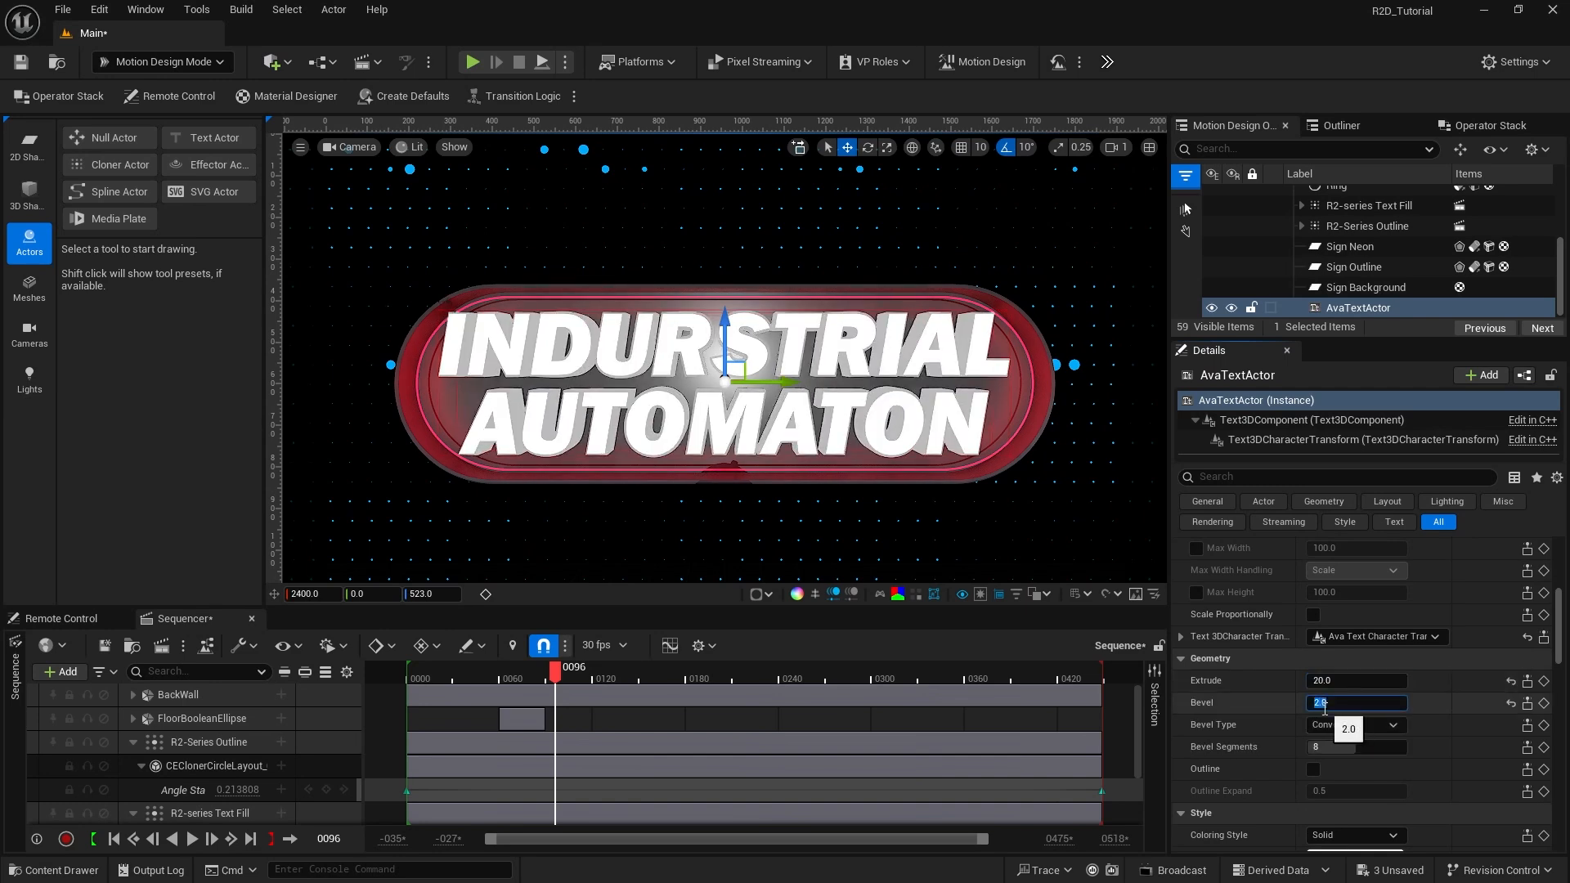
# Step: Create a new PBR Material Designer material for the text's front and switch its base color source to solid color black
pyautogui.scroll(-2, 1447, 728)
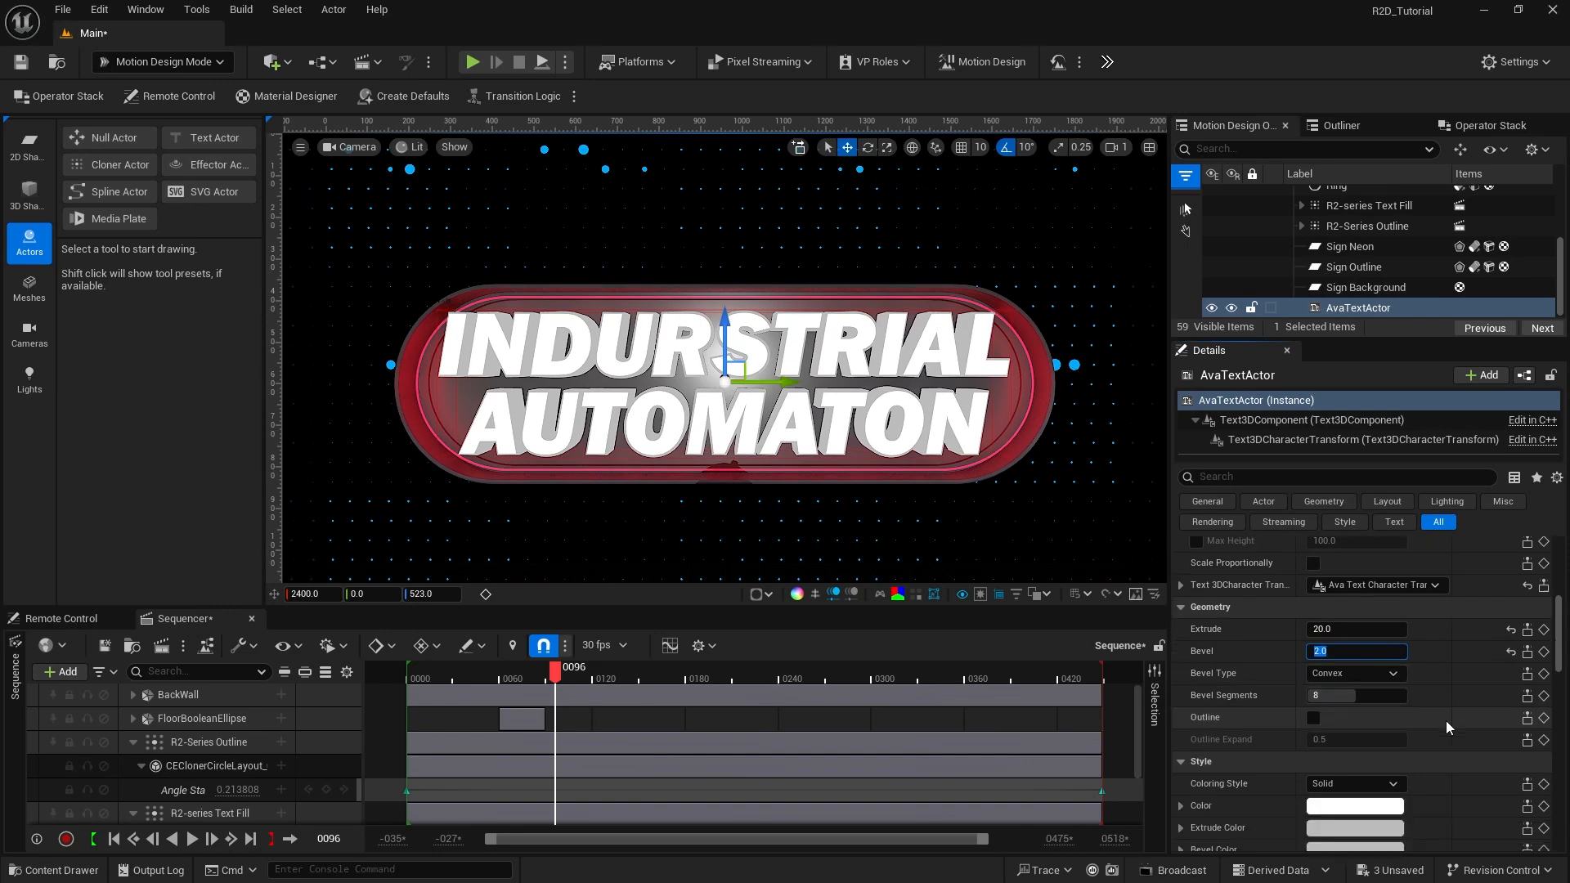
pyautogui.scroll(-4, 1445, 720)
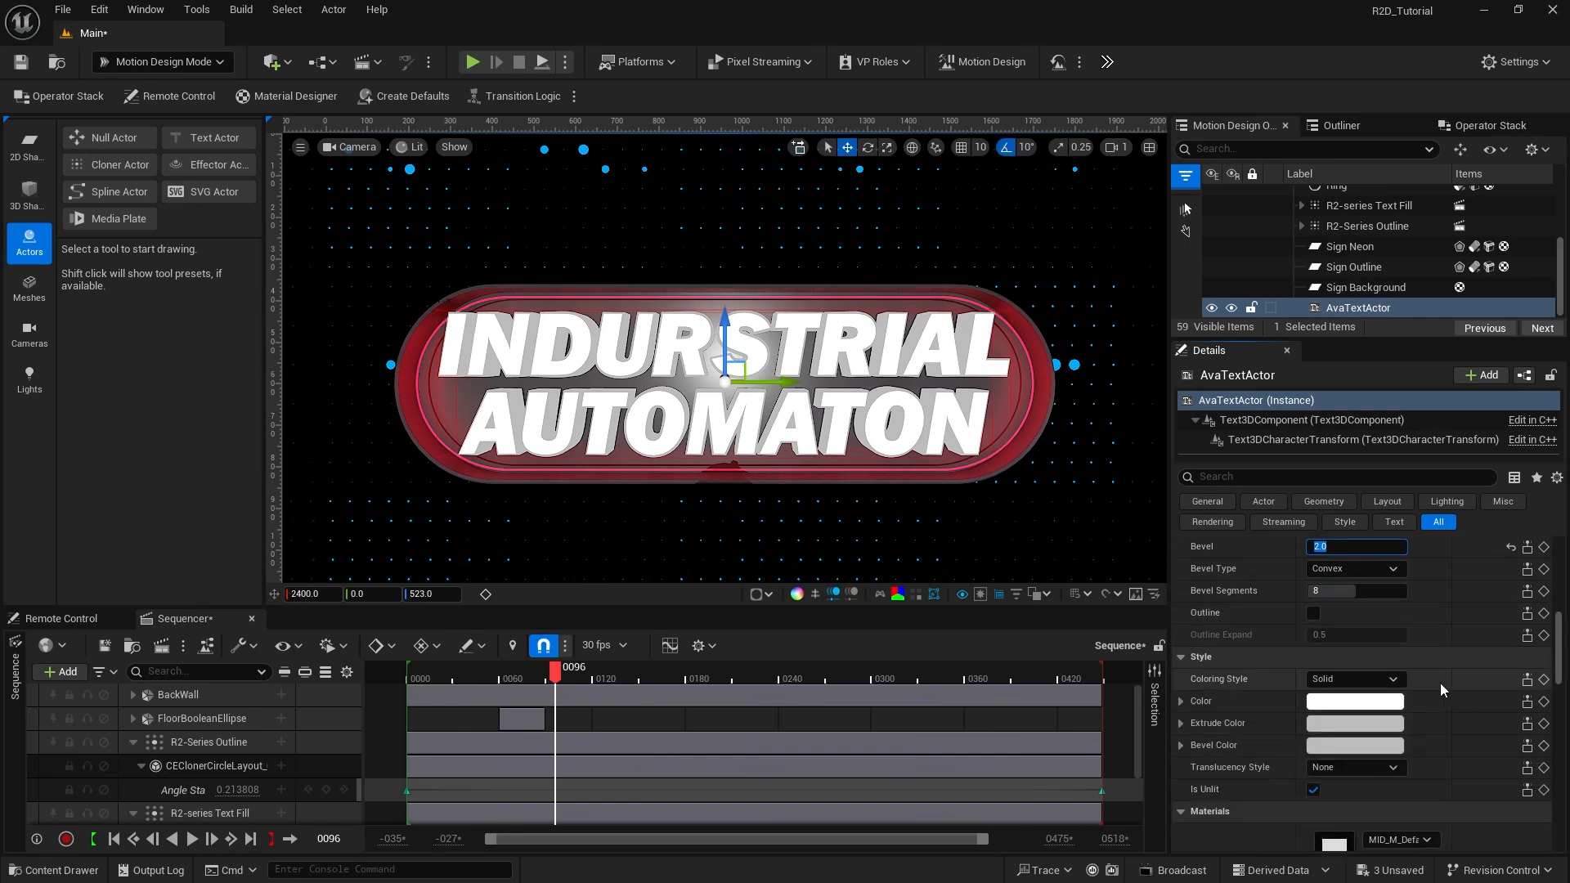
pyautogui.scroll(-9, 1439, 684)
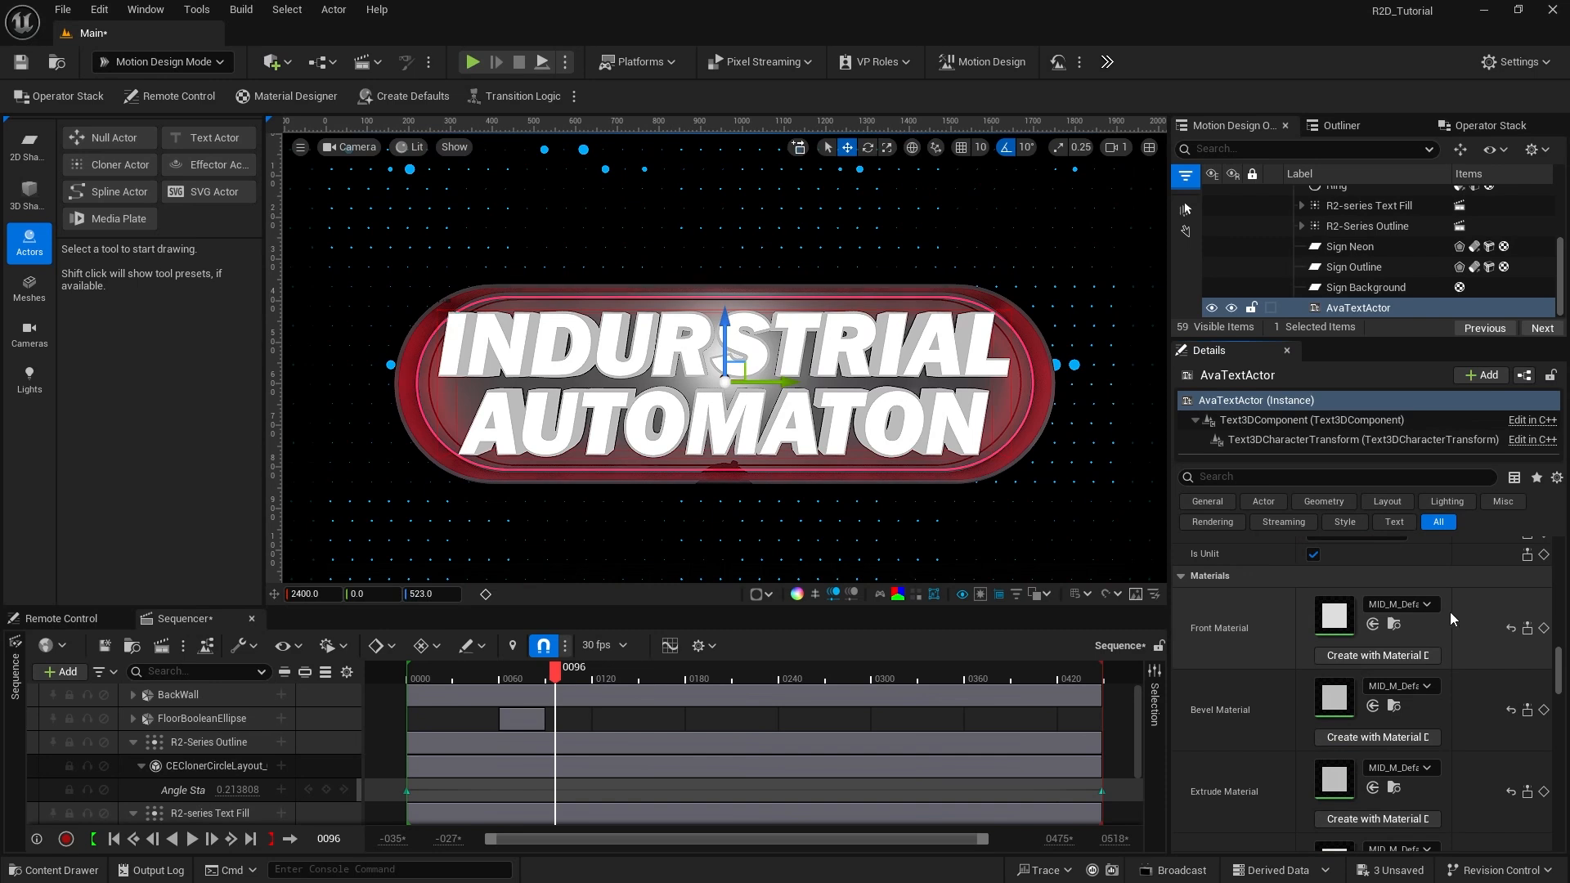
pyautogui.scroll(-1, 1248, 623)
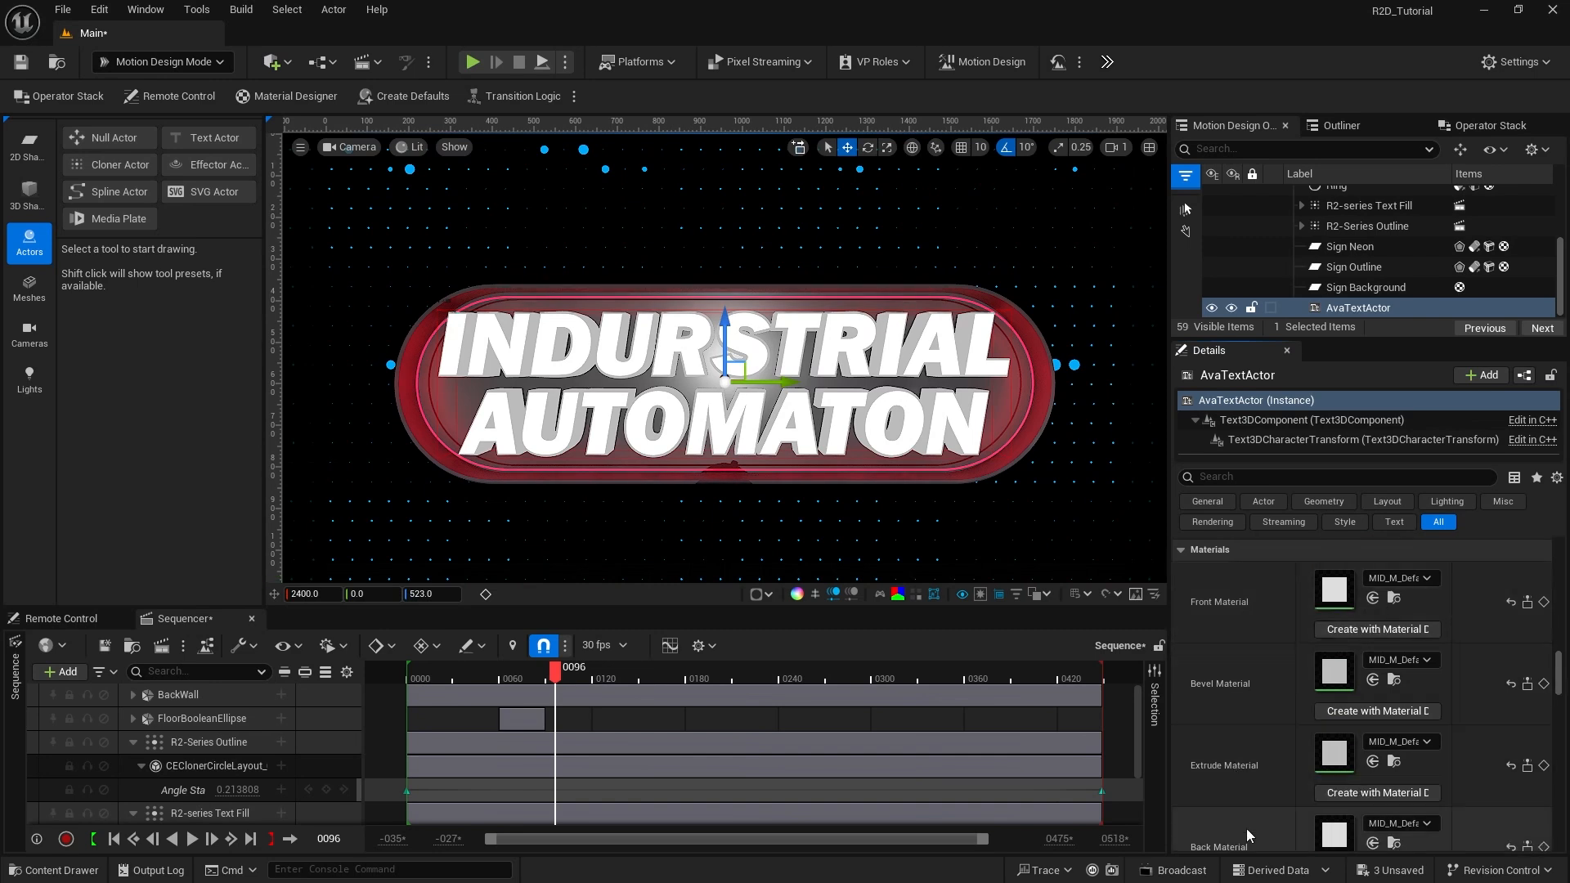
pyautogui.click(1364, 629)
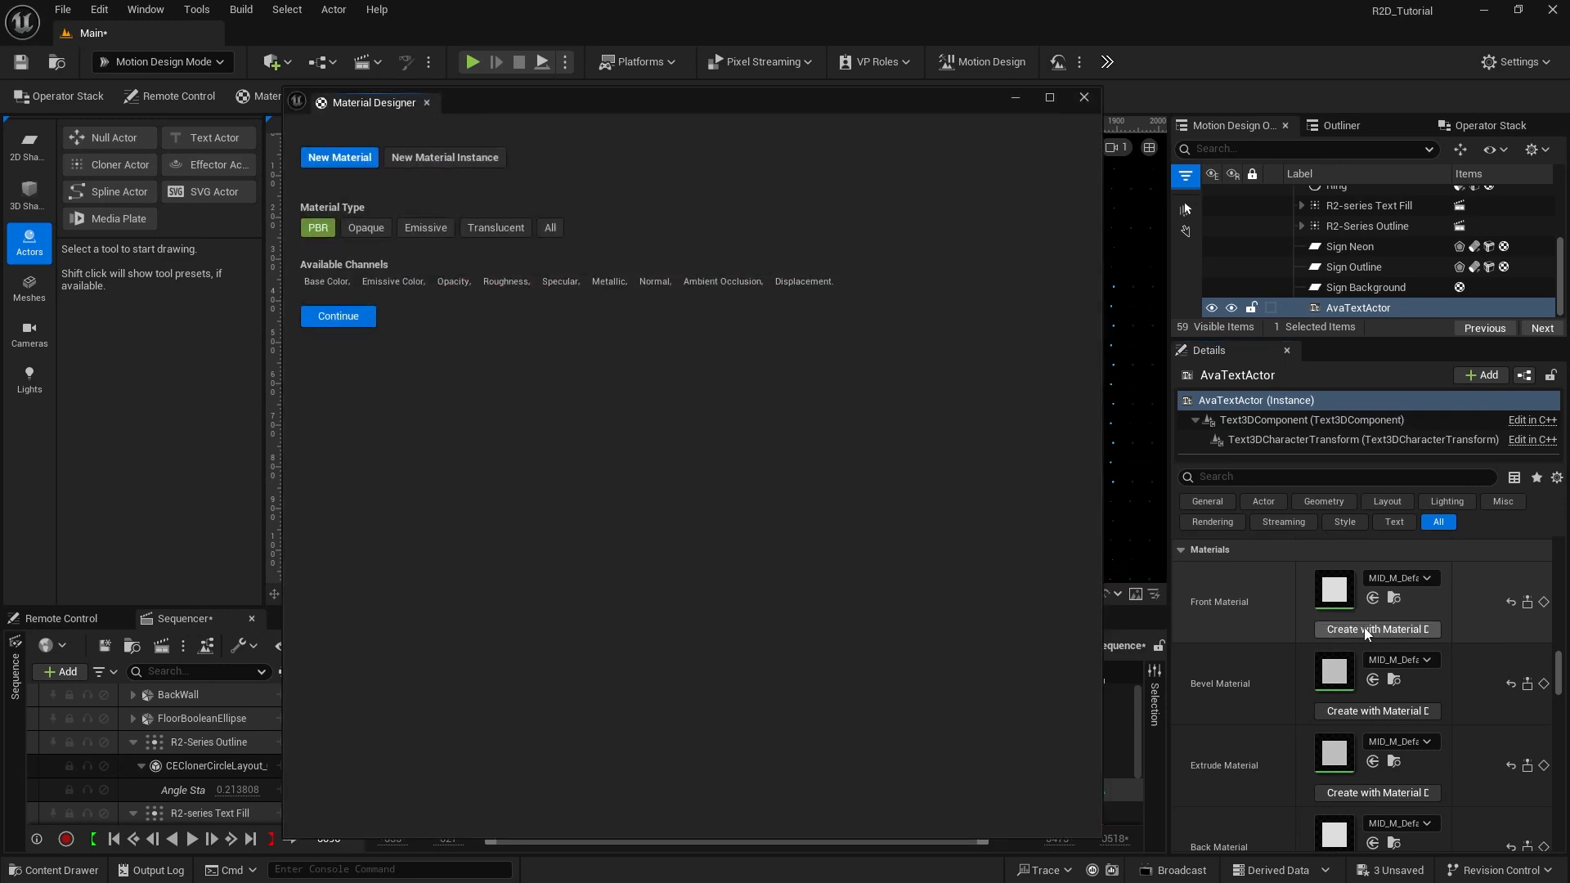
pyautogui.click(338, 317)
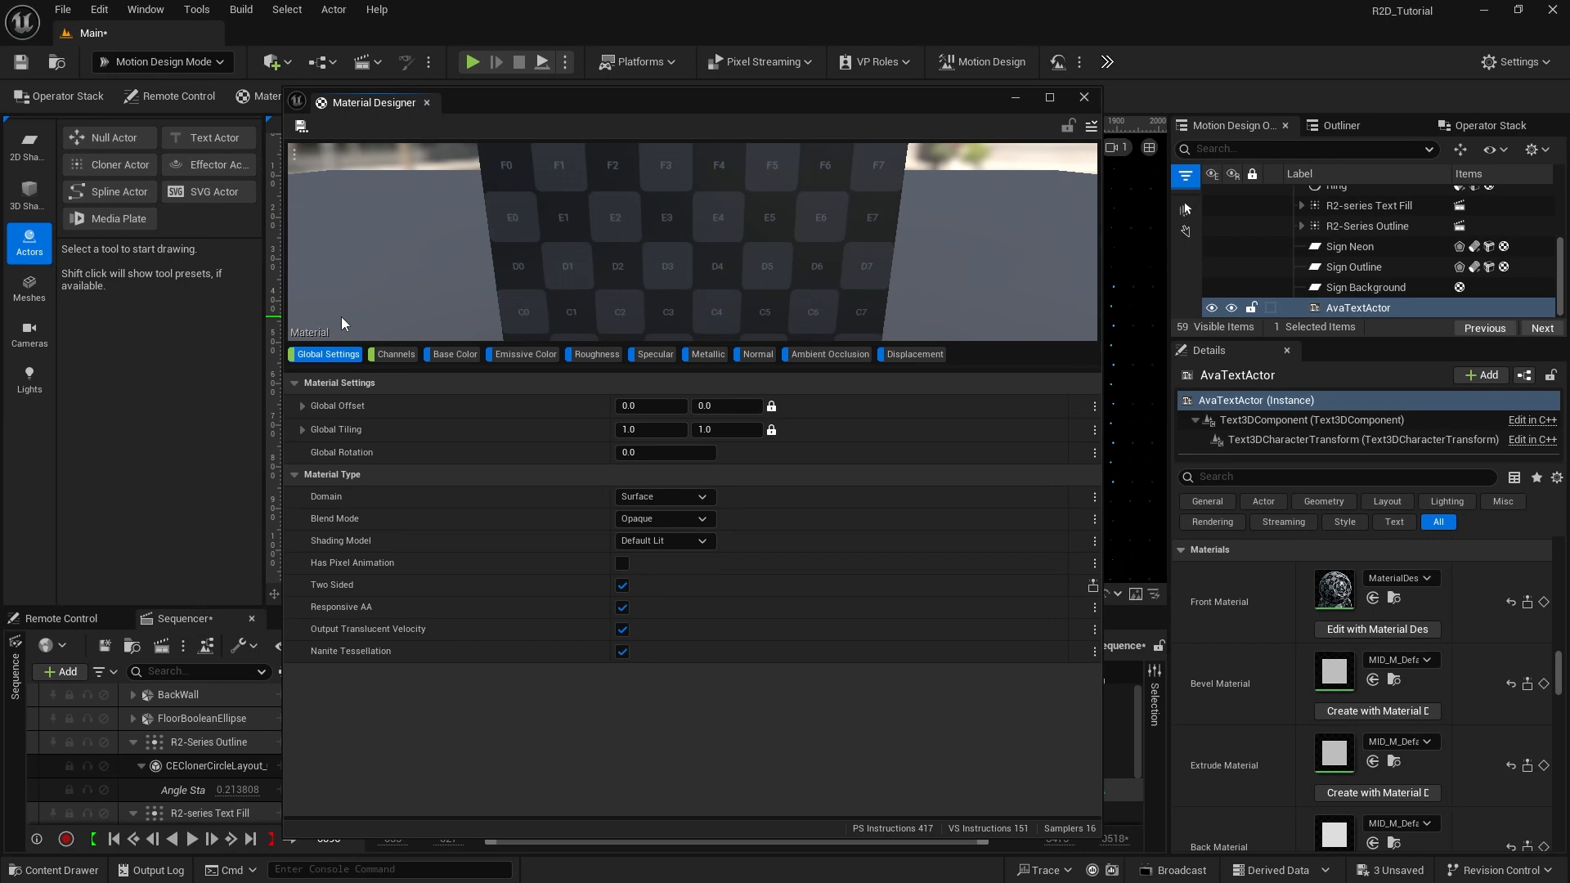
pyautogui.click(455, 354)
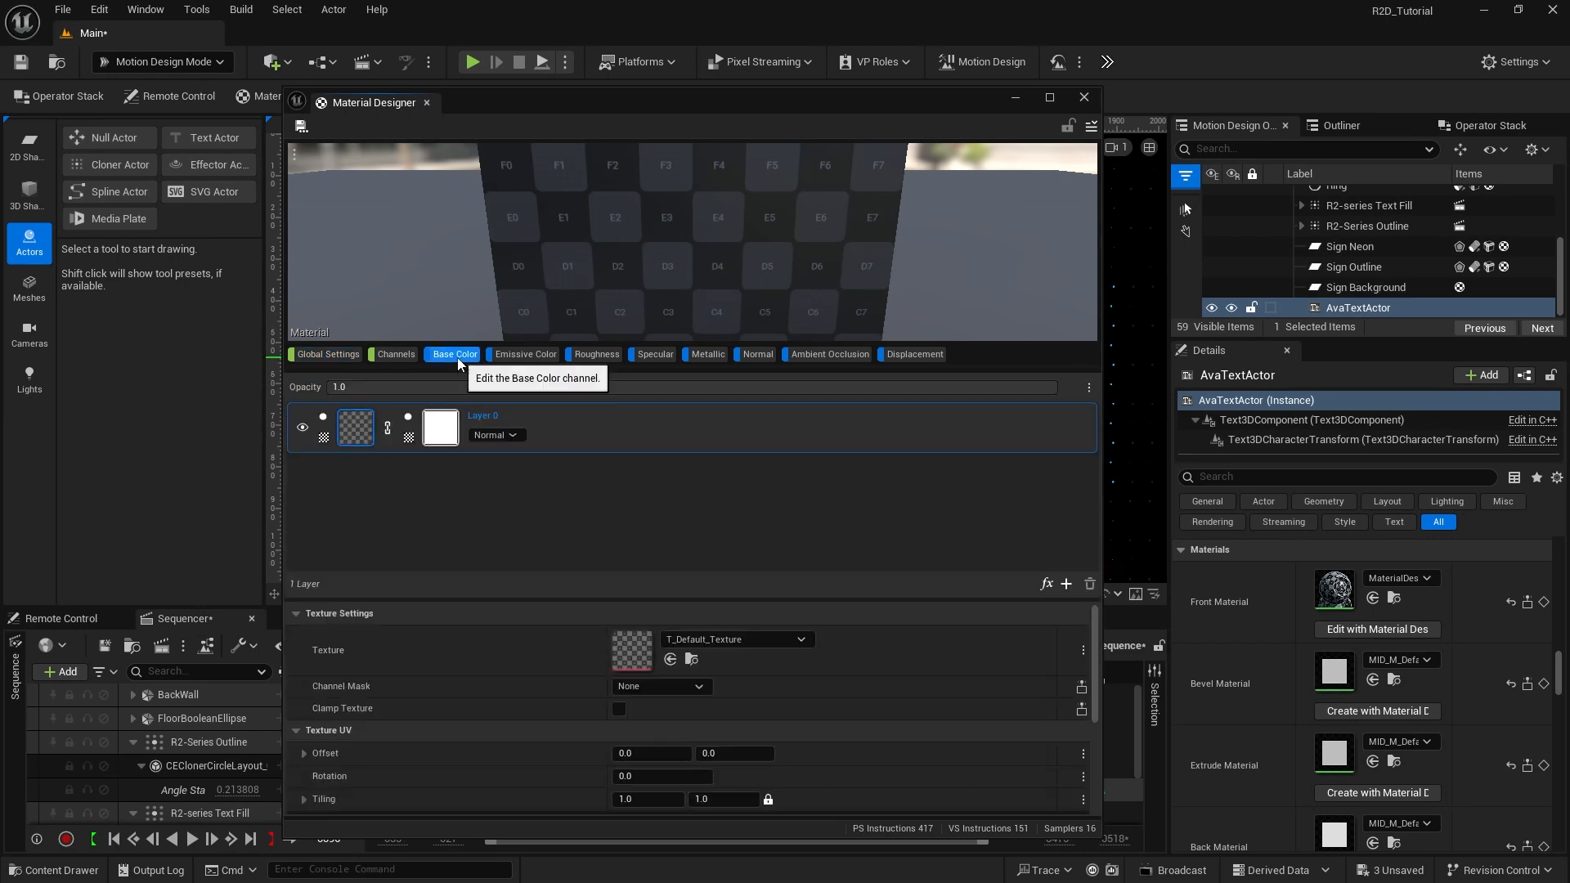
pyautogui.click(325, 439)
pyautogui.click(381, 489)
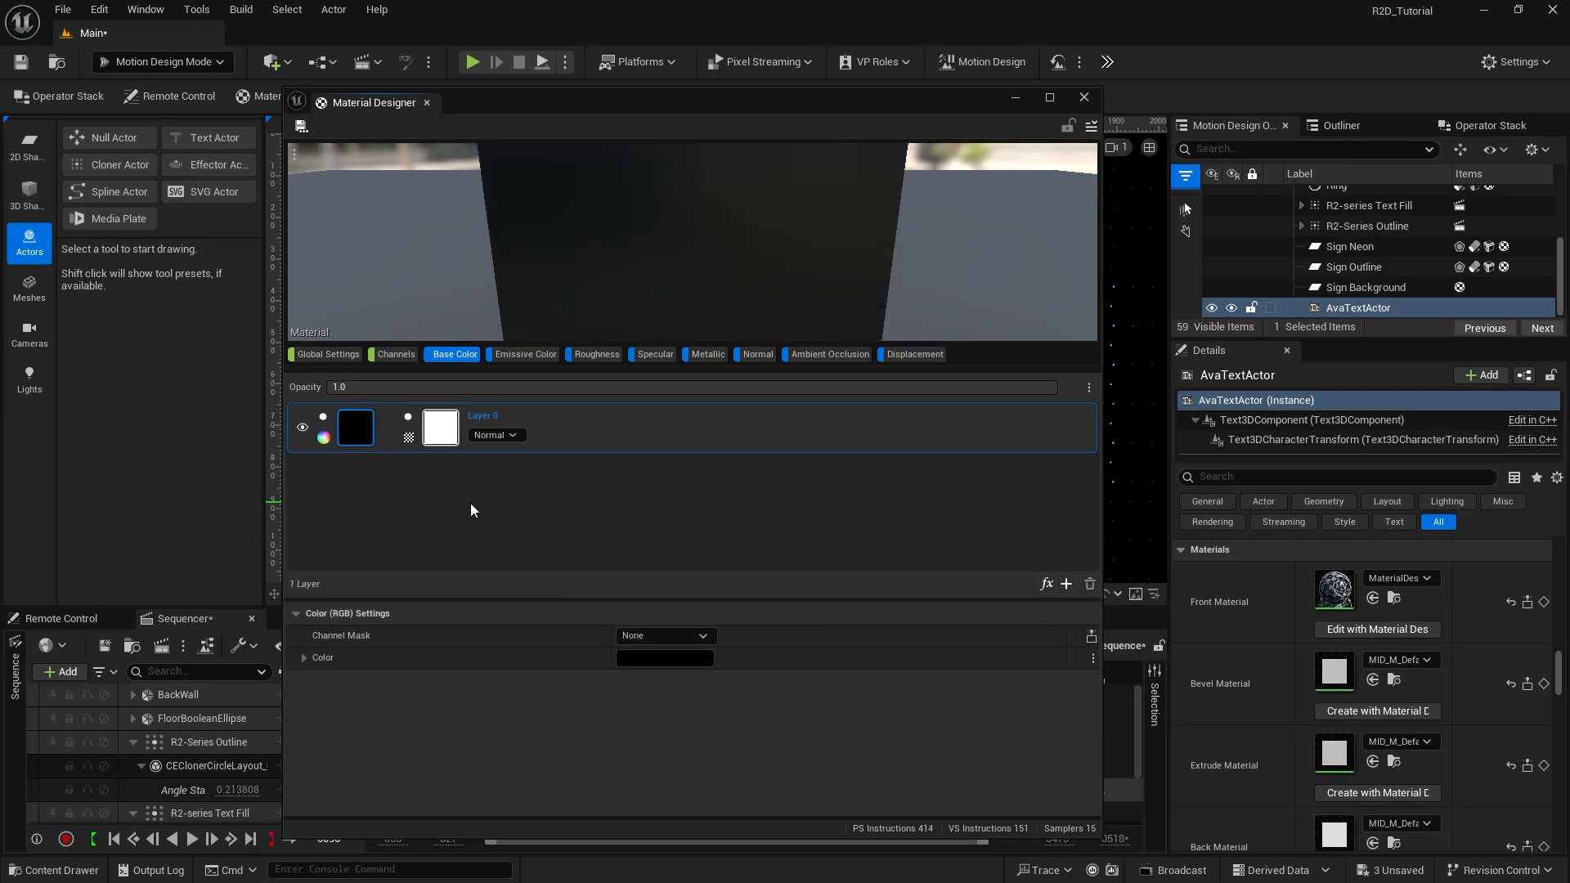
# Step: Export the front Material Designer material to the MyMaterials folder as MD_black, and close the designer
pyautogui.click(1092, 126)
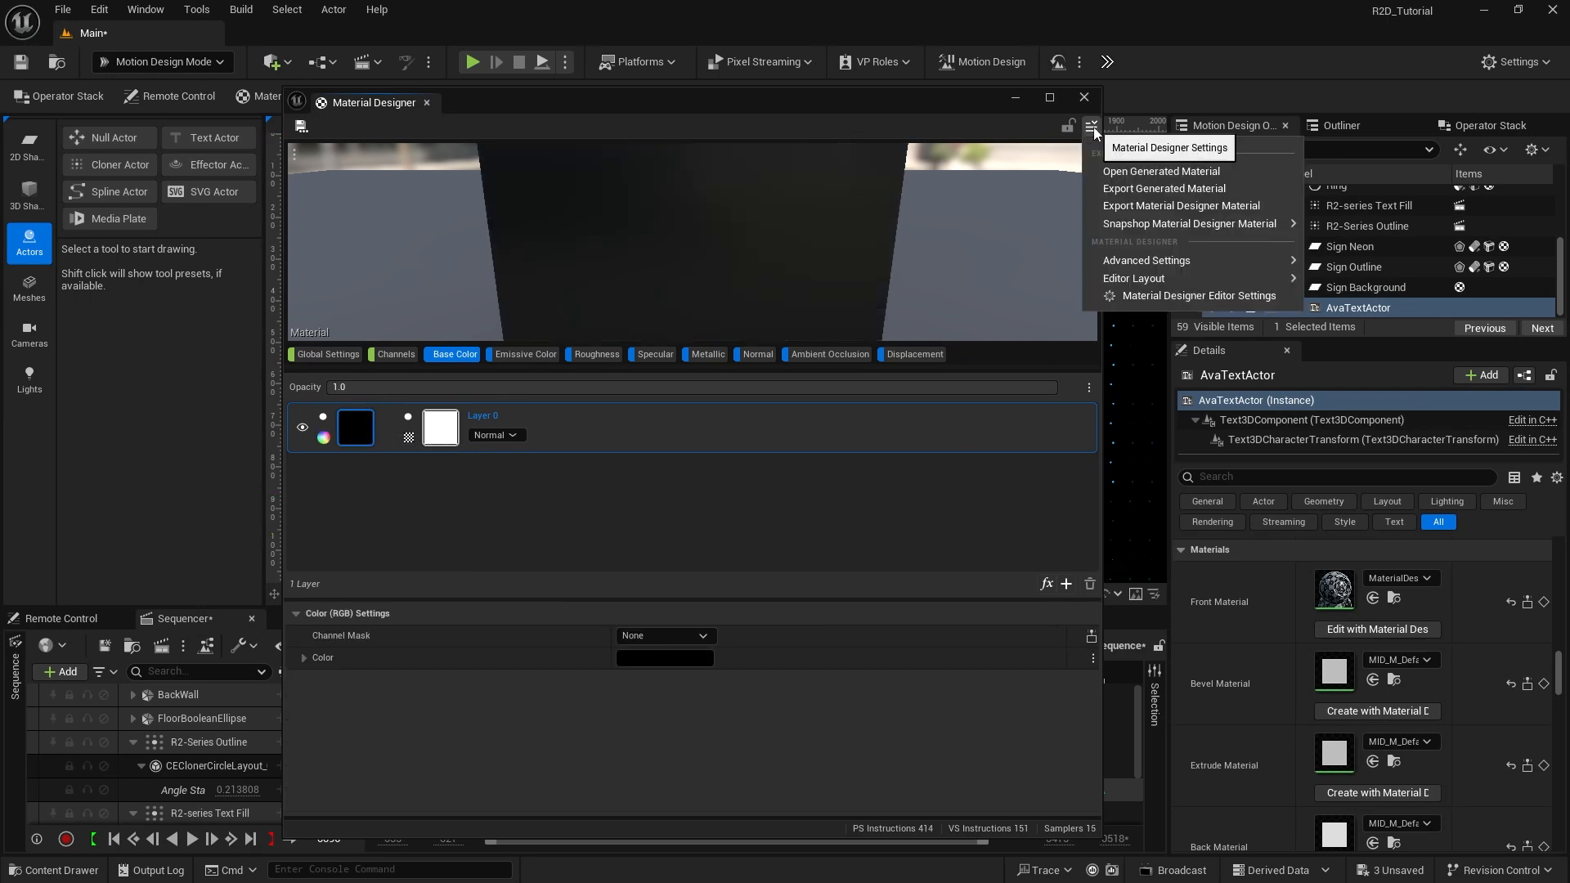
pyautogui.click(1125, 207)
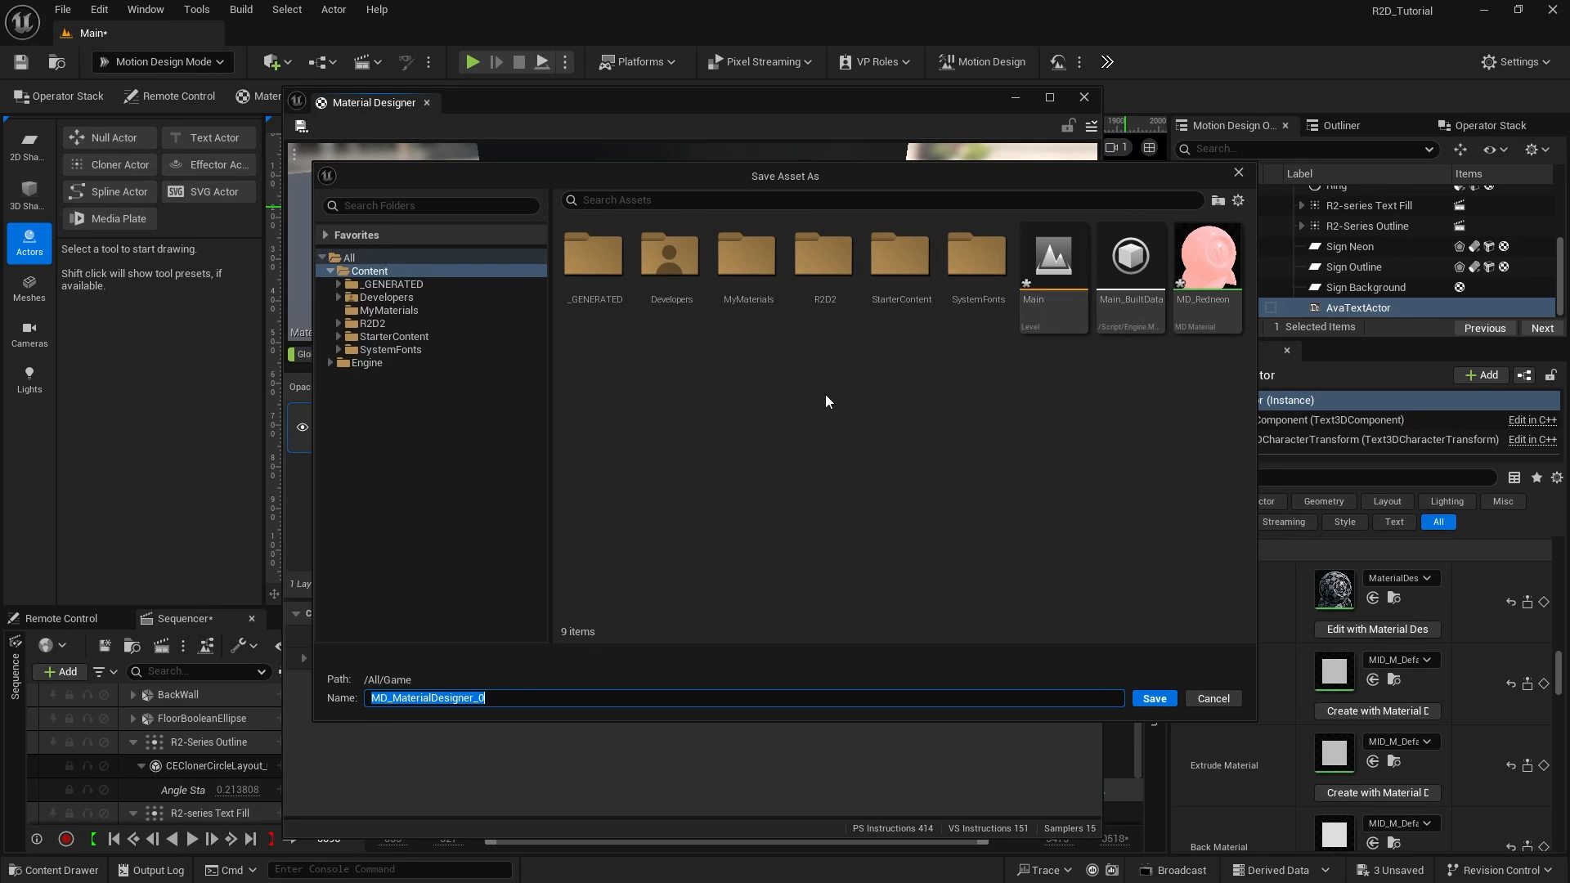
pyautogui.click(405, 314)
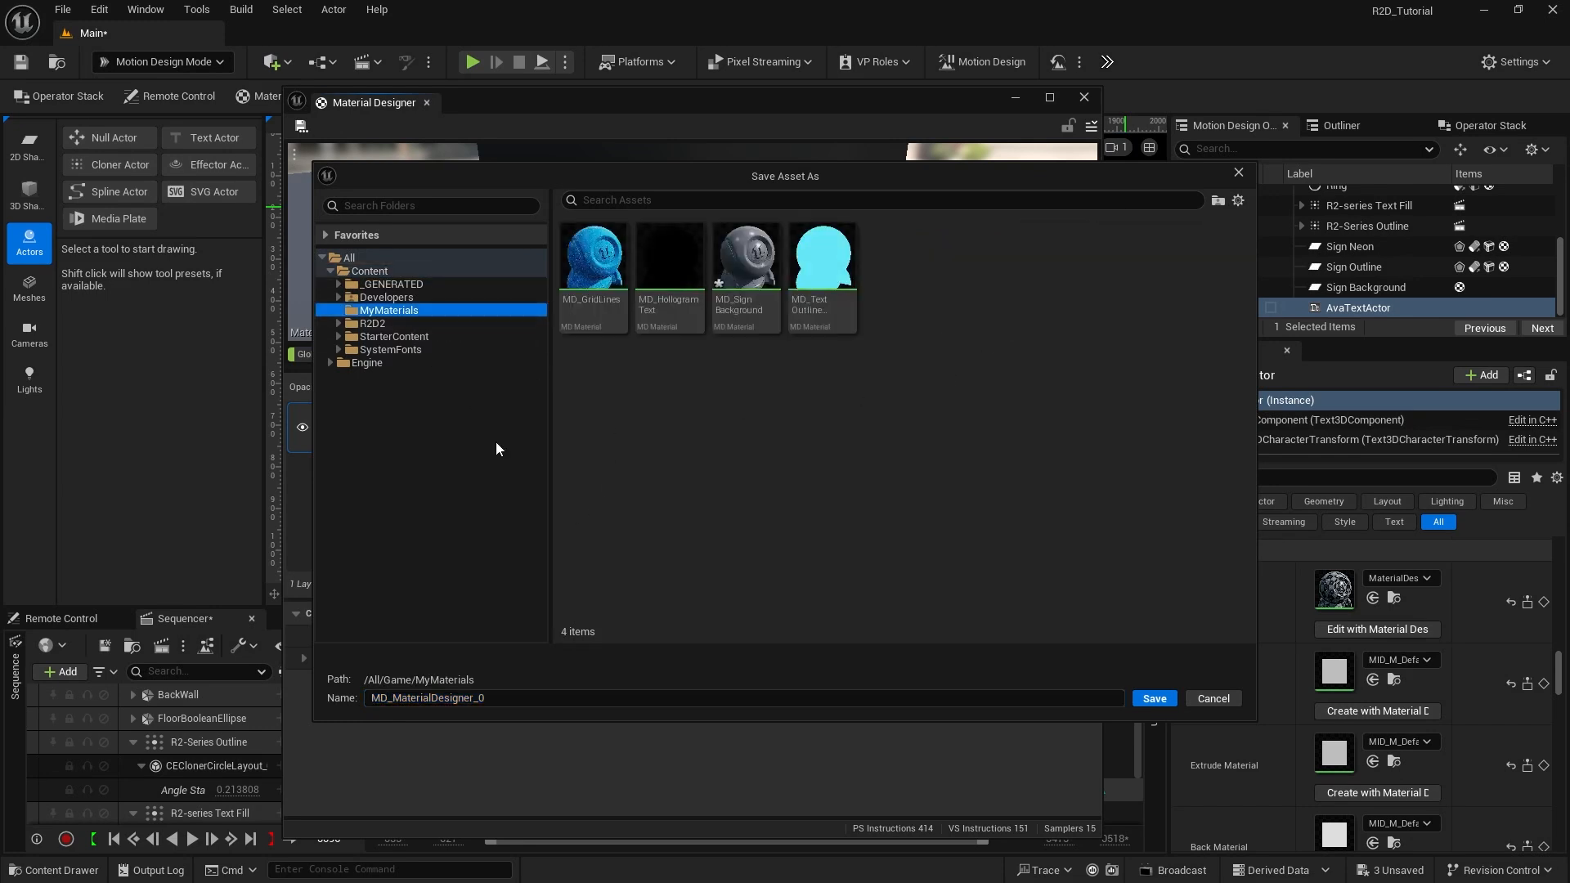
pyautogui.moveTo(393, 698); pyautogui.dragTo(560, 696)
pyautogui.write('Black')
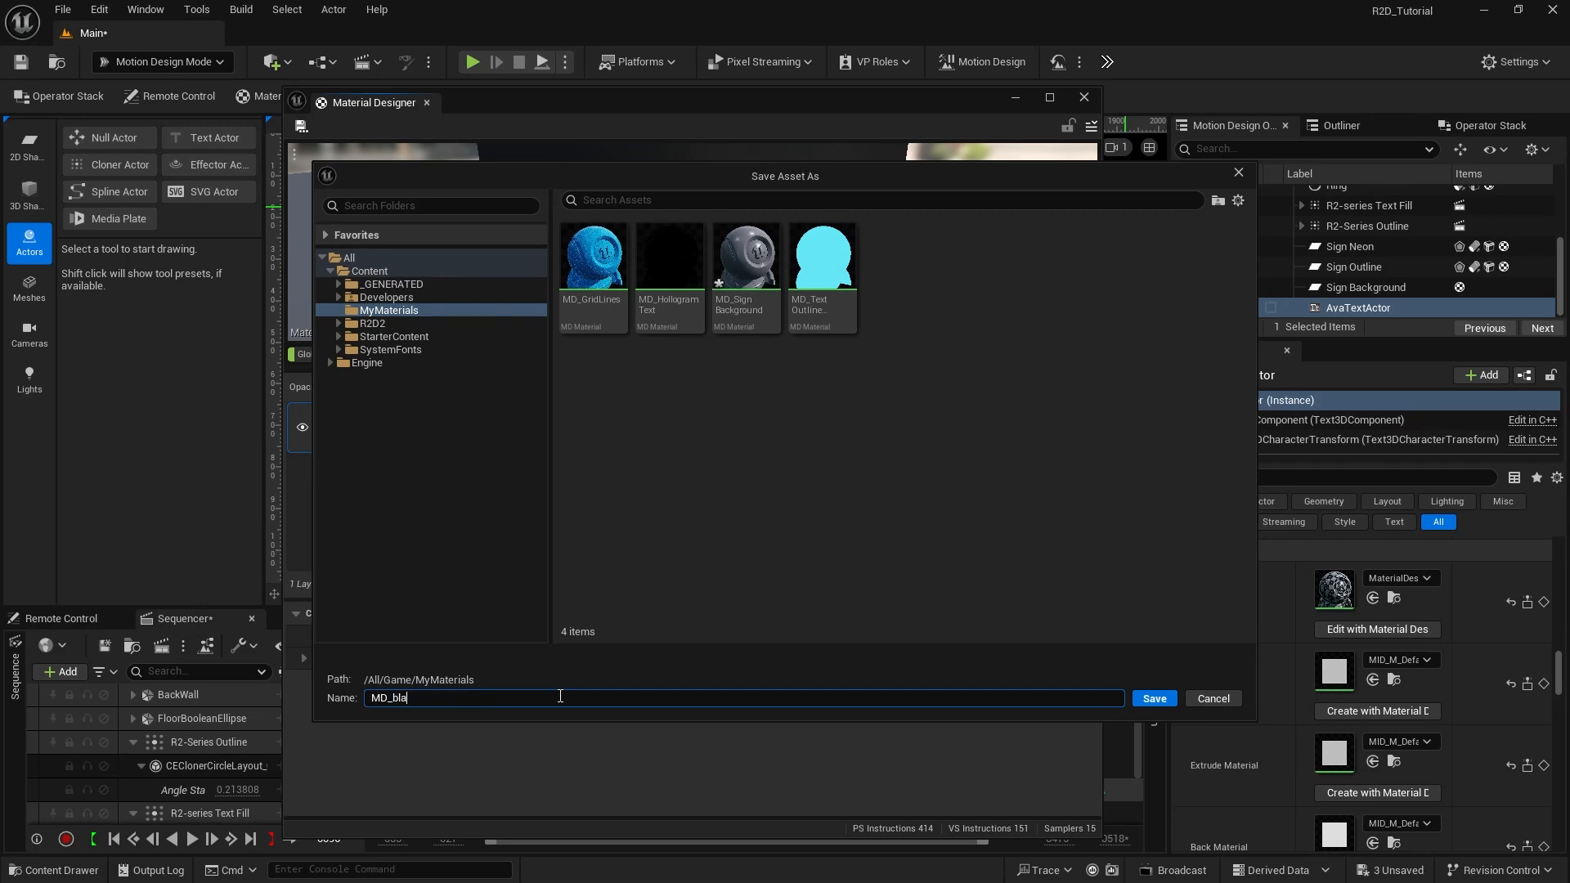
pyautogui.press('Return')
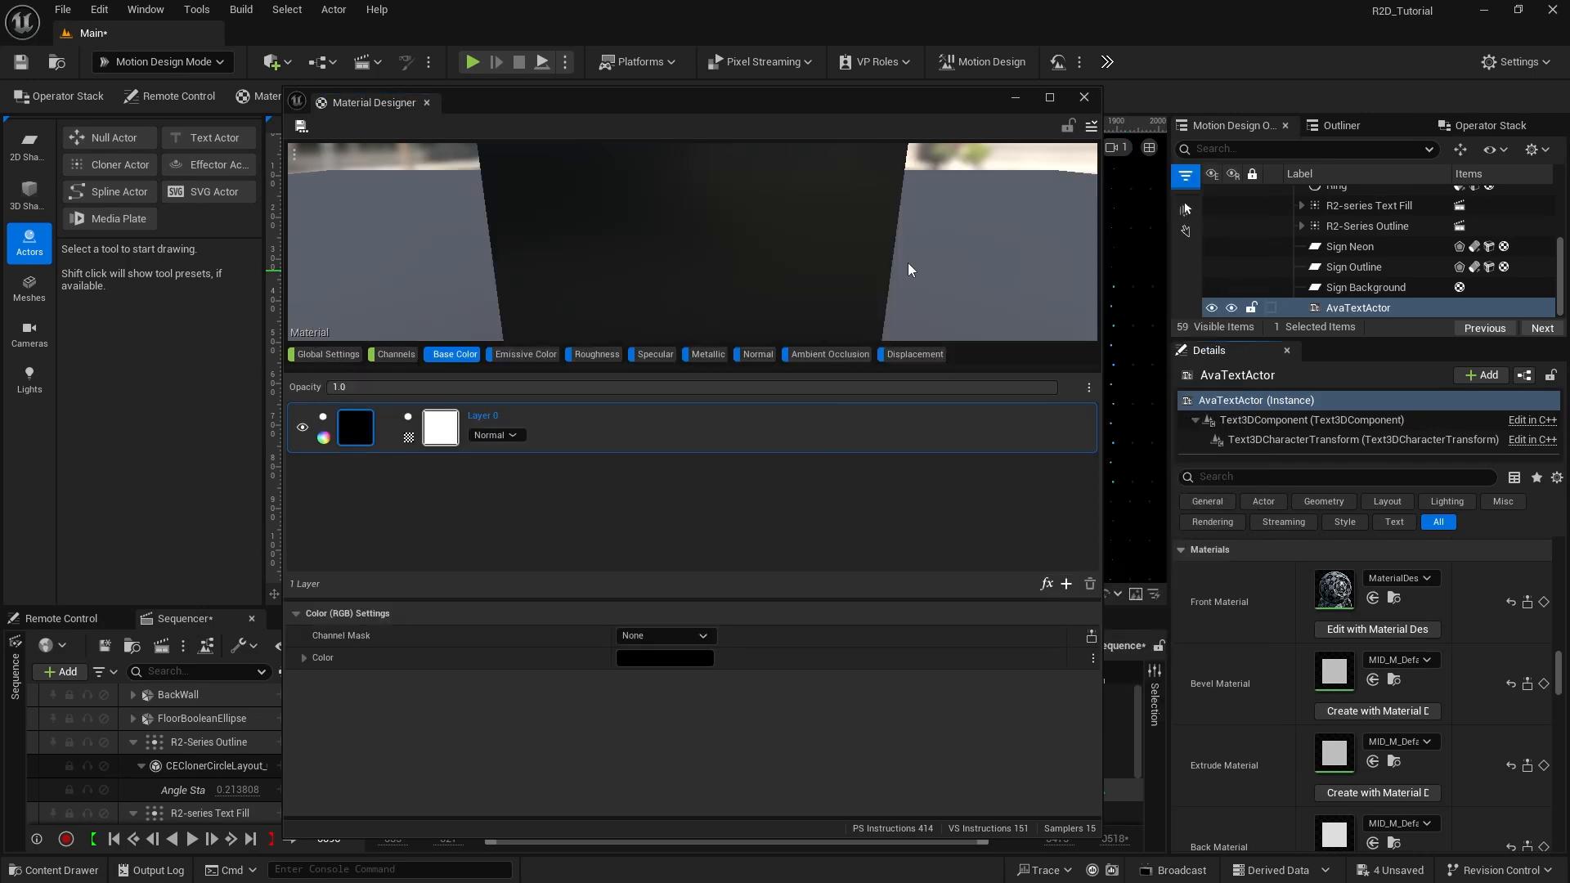
pyautogui.click(1084, 97)
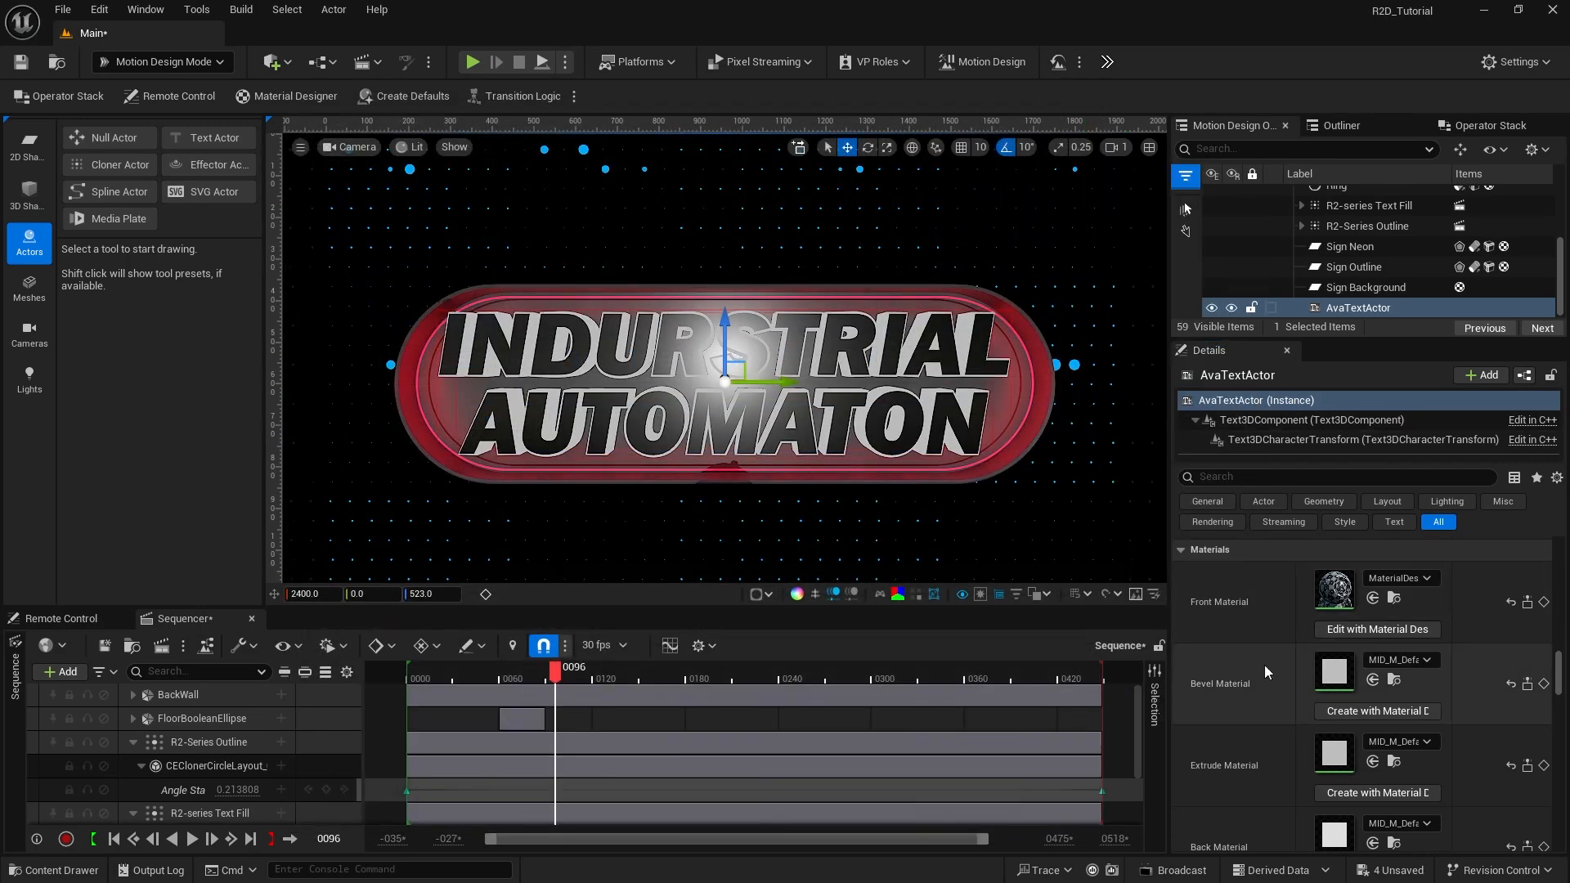
# Step: Create a new PBR Material Designer material for the text's bevel and switch its emissive color source to Solid Color
pyautogui.click(1380, 710)
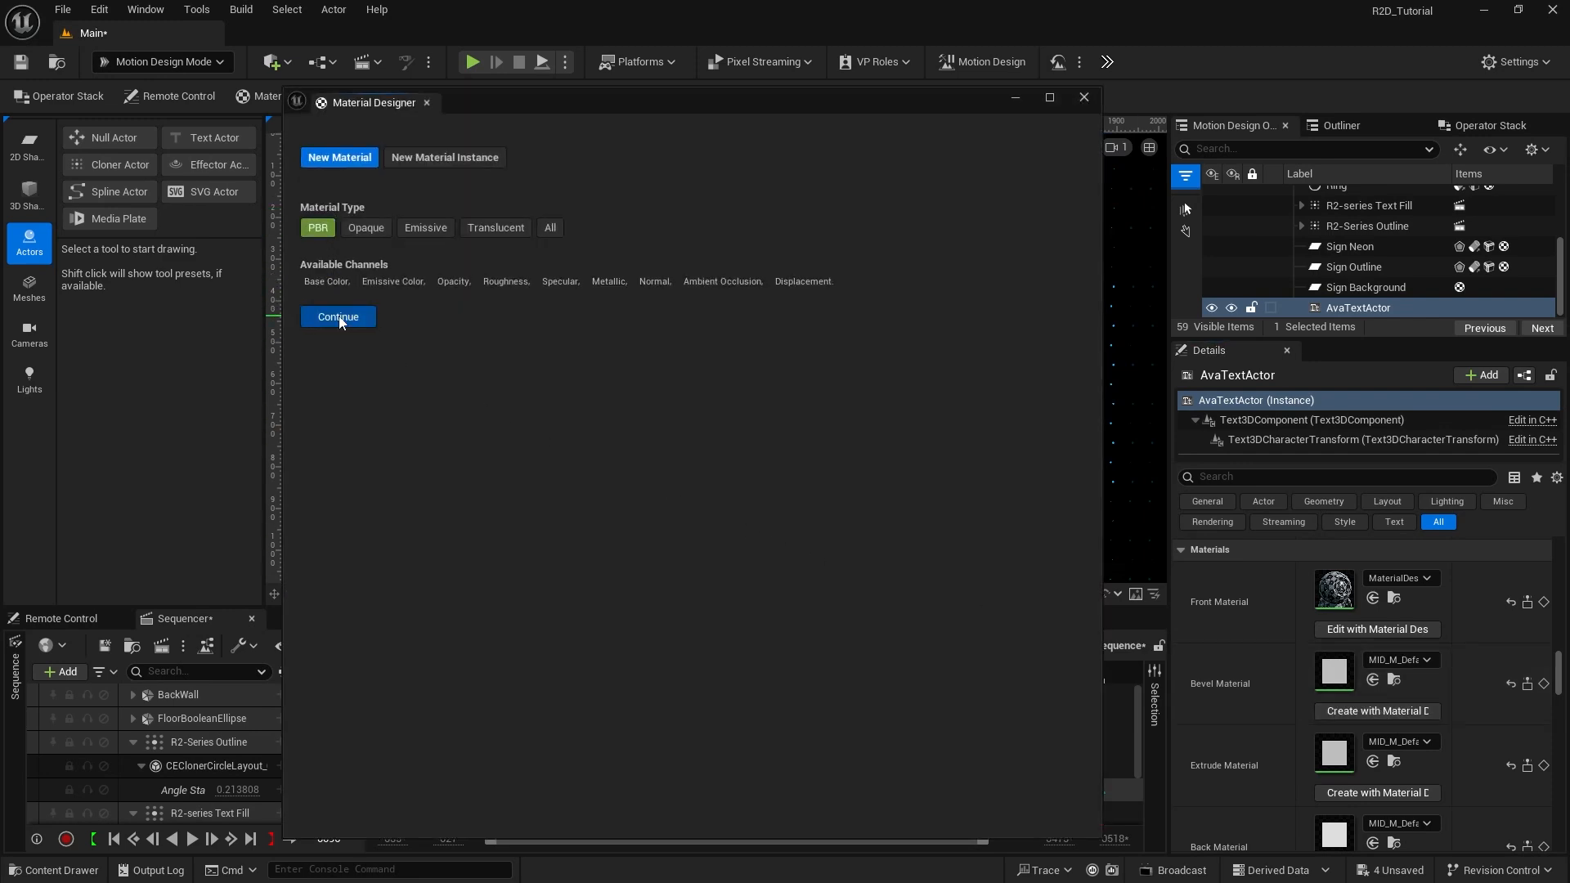
pyautogui.click(339, 316)
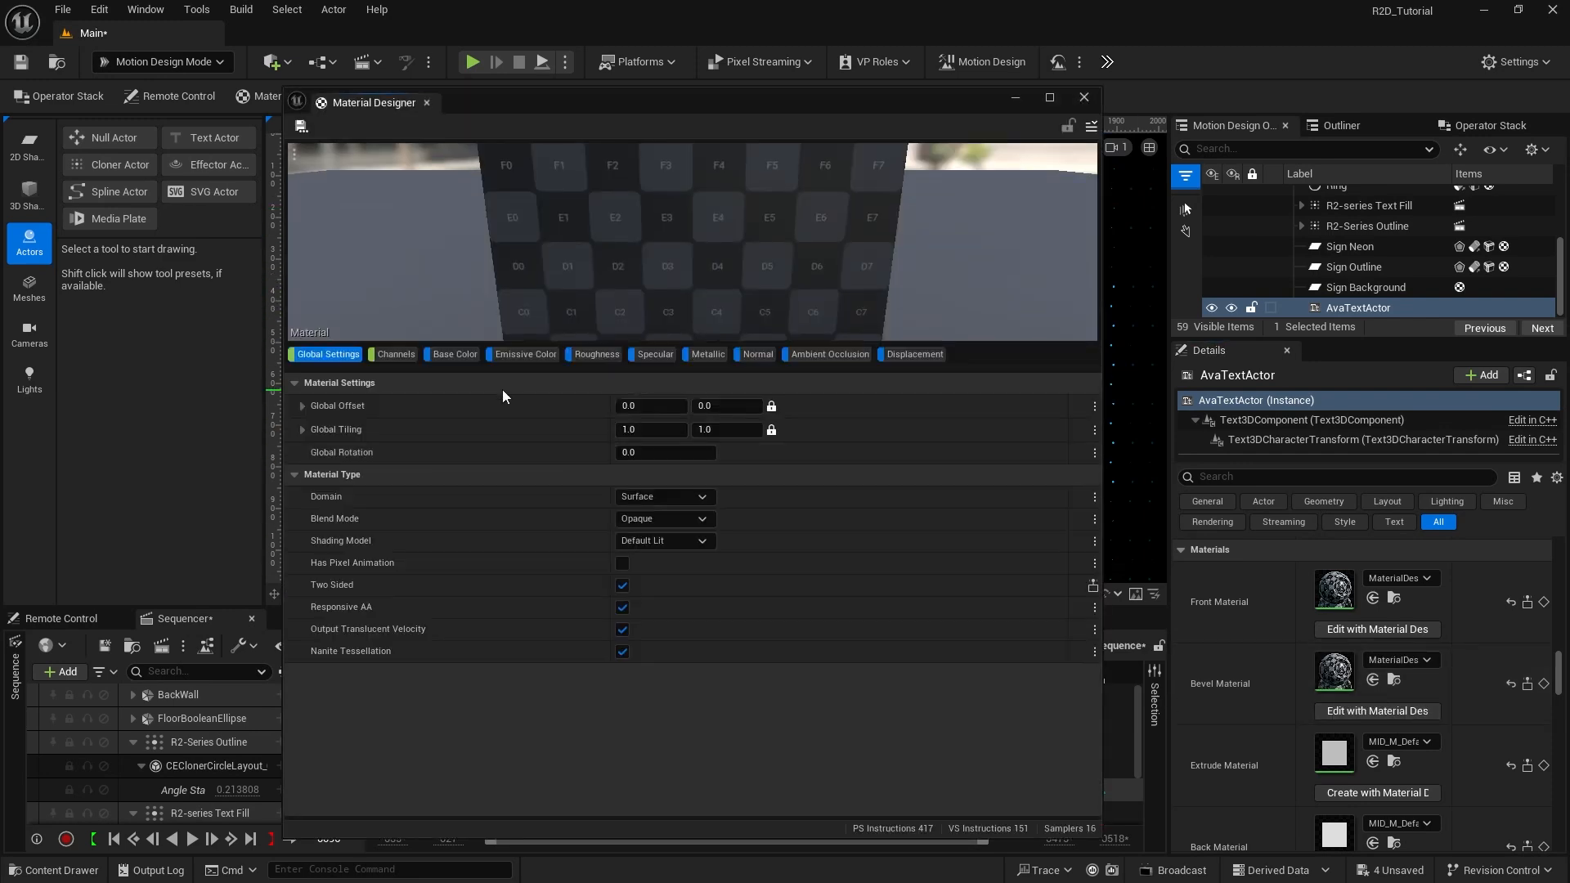
pyautogui.click(526, 355)
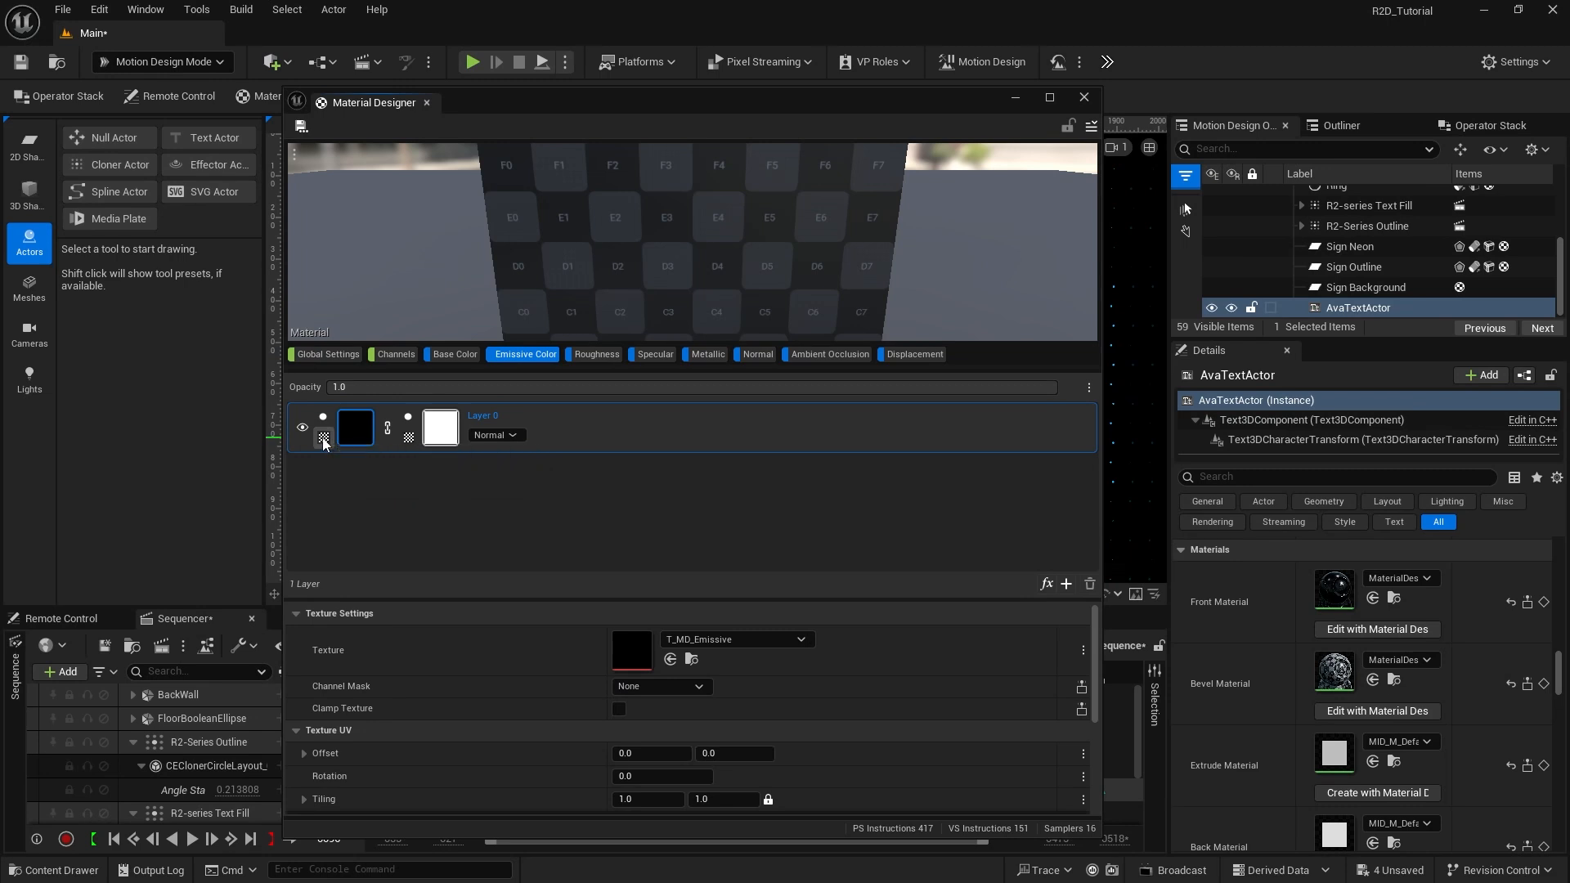
pyautogui.click(323, 439)
pyautogui.click(358, 489)
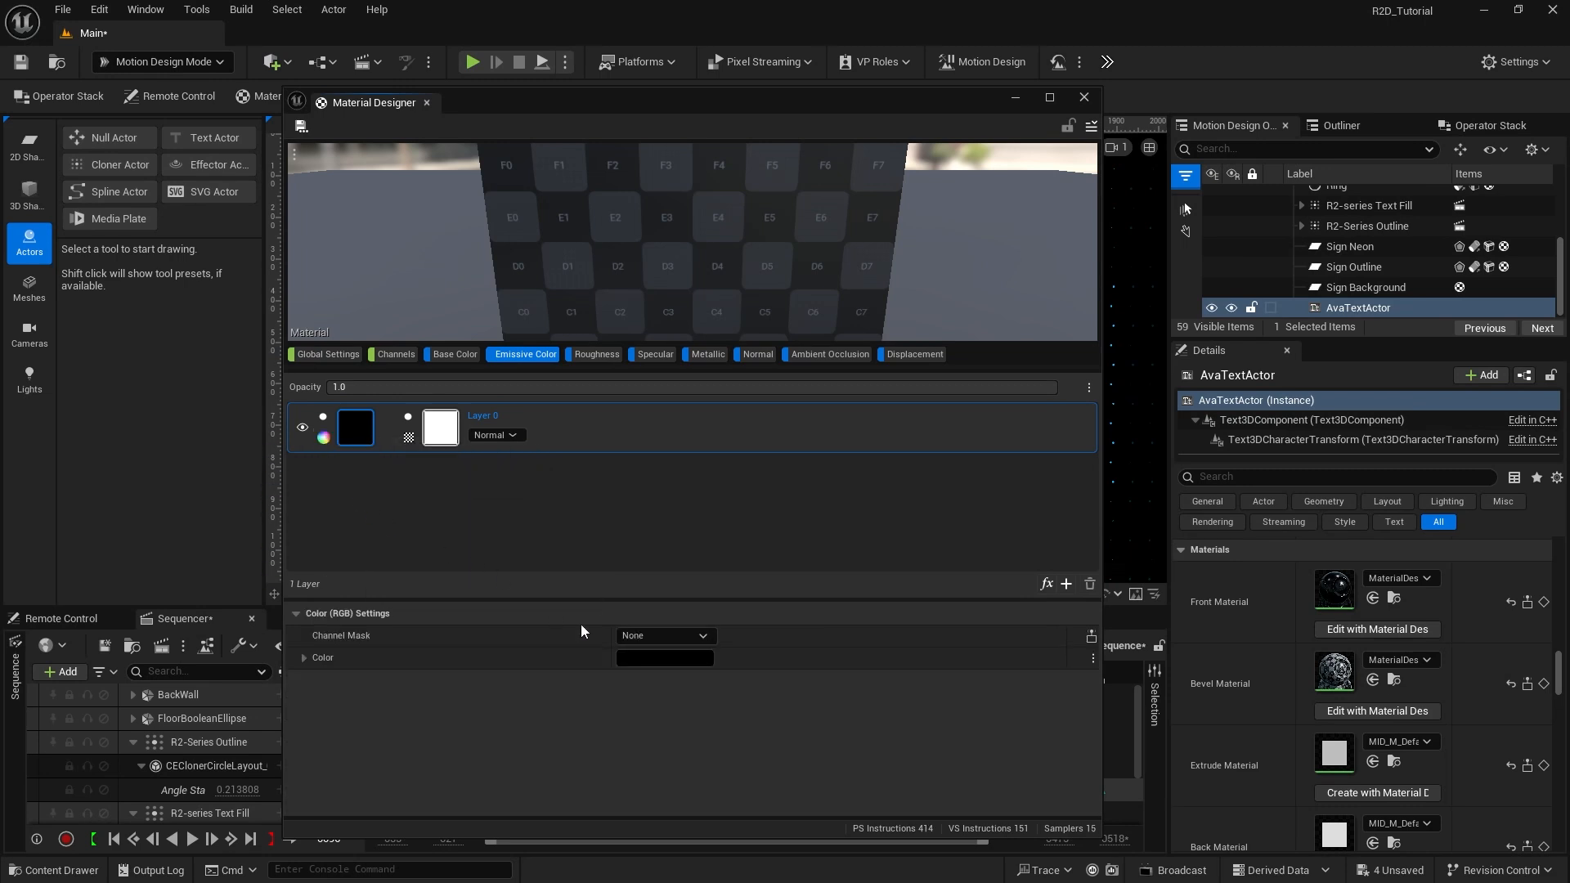
# Step: Set the bevel material's emissive color to red using the copied Hex Linear value
pyautogui.click(664, 658)
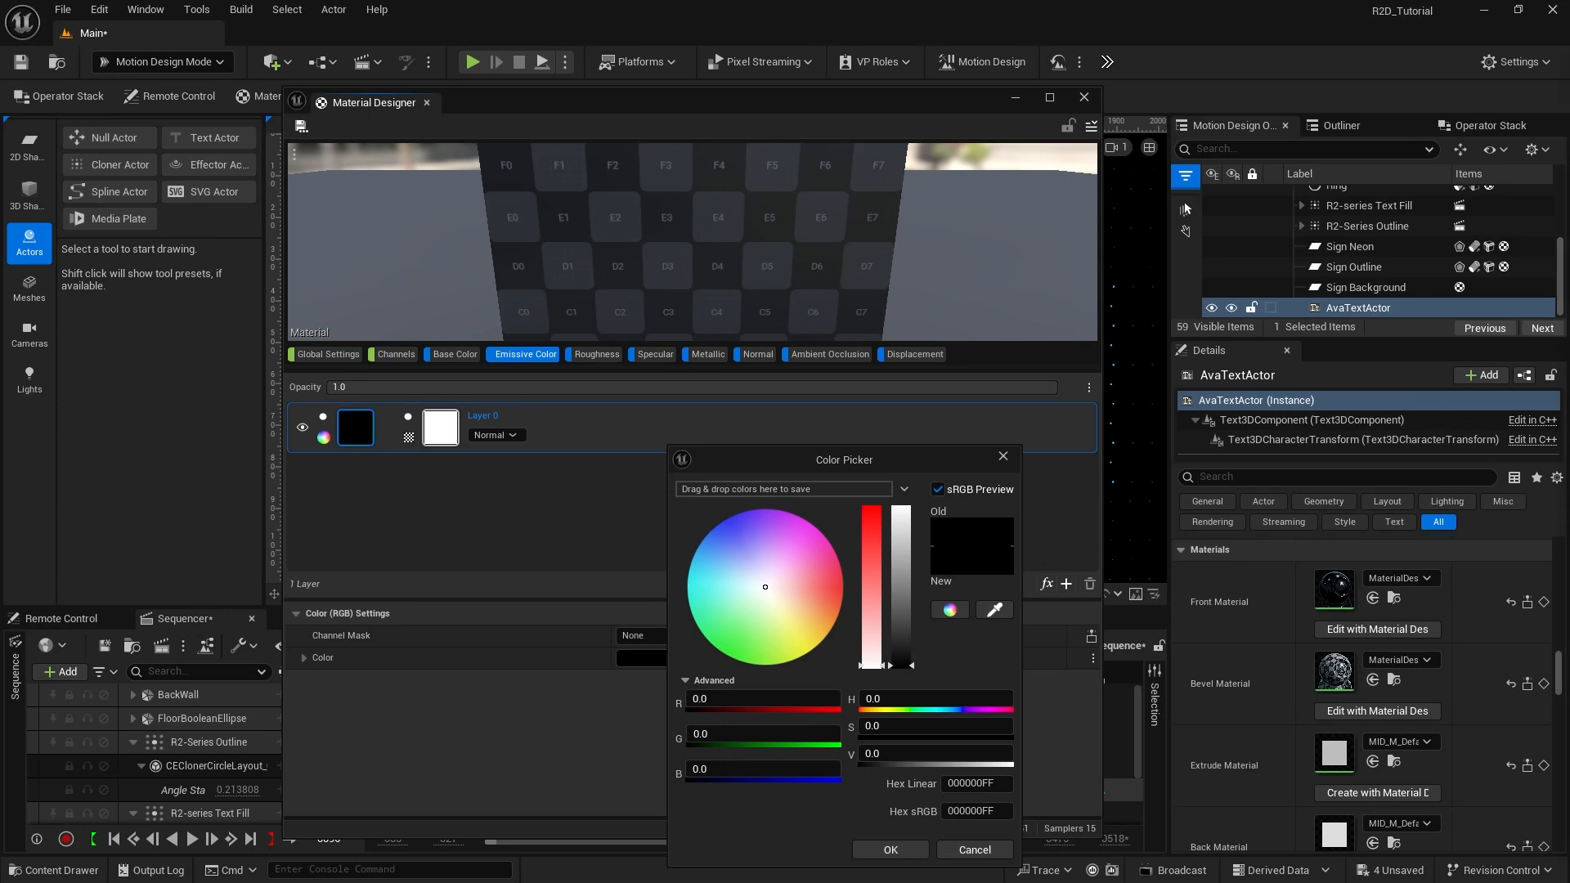
pyautogui.moveTo(1000, 784); pyautogui.dragTo(902, 795)
pyautogui.hotkey('ctrl', 'v')
pyautogui.press('Return')
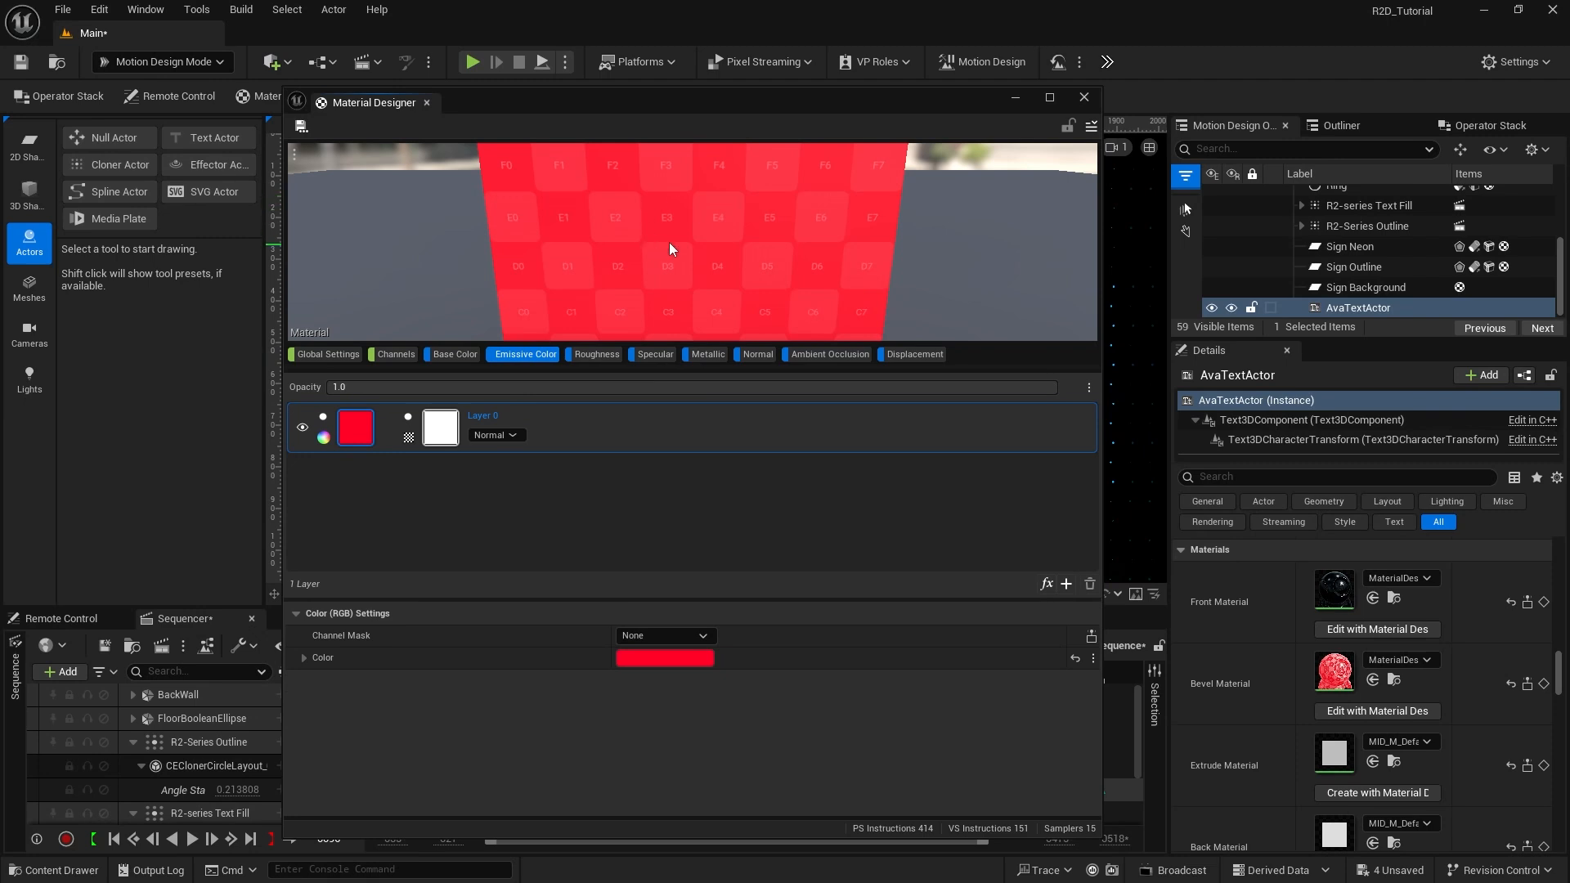
# Step: Switch the bevel material's base color source to solid color black, and open the material's channel settings
pyautogui.click(451, 355)
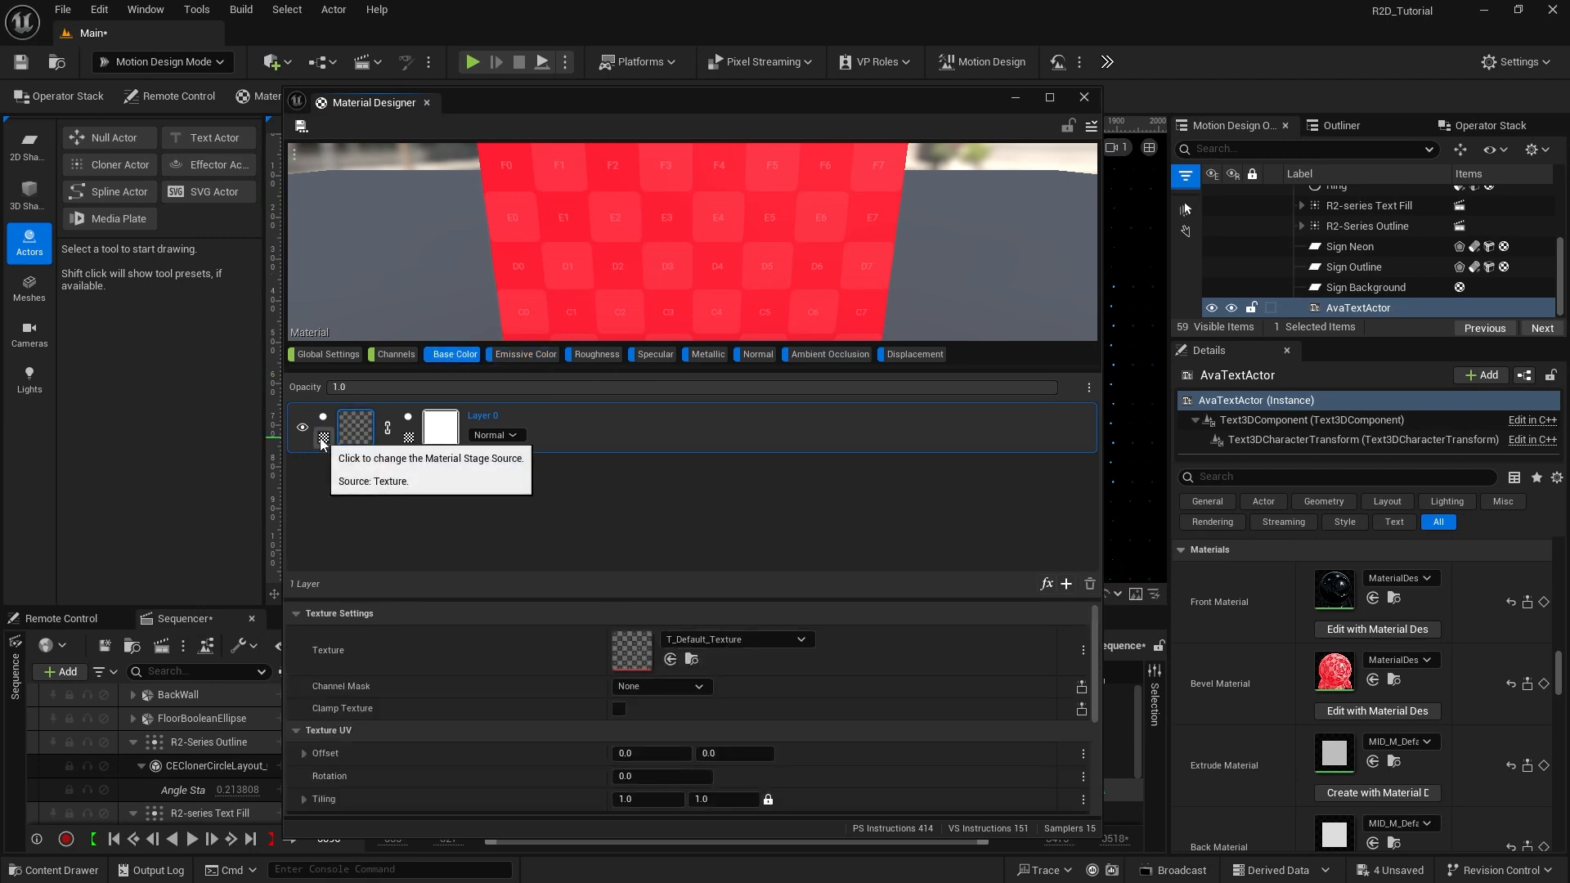
pyautogui.click(323, 440)
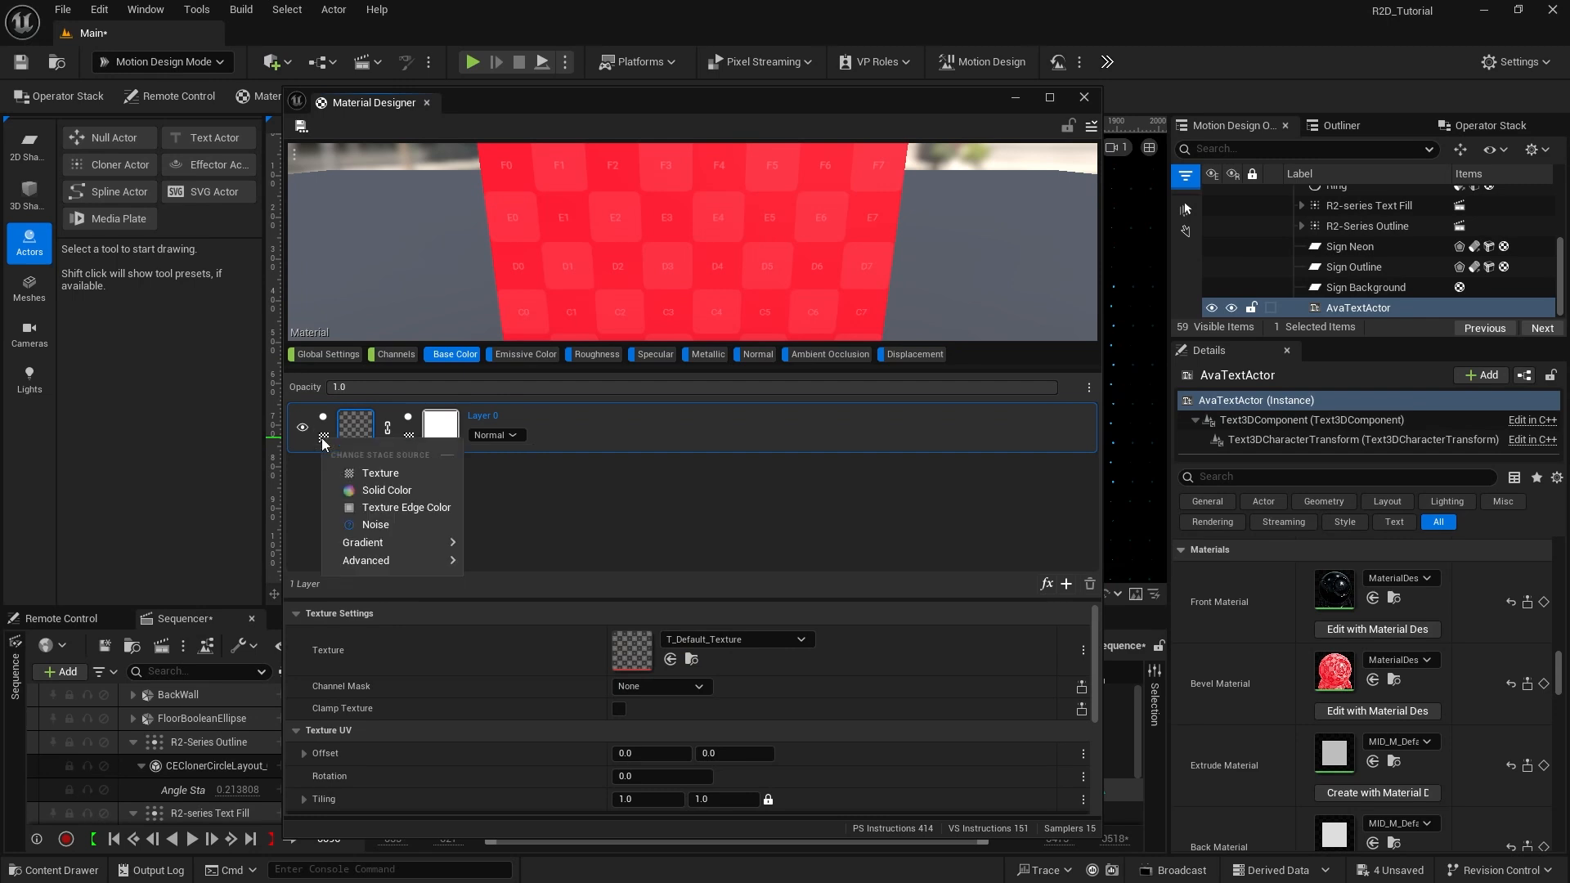
pyautogui.click(366, 489)
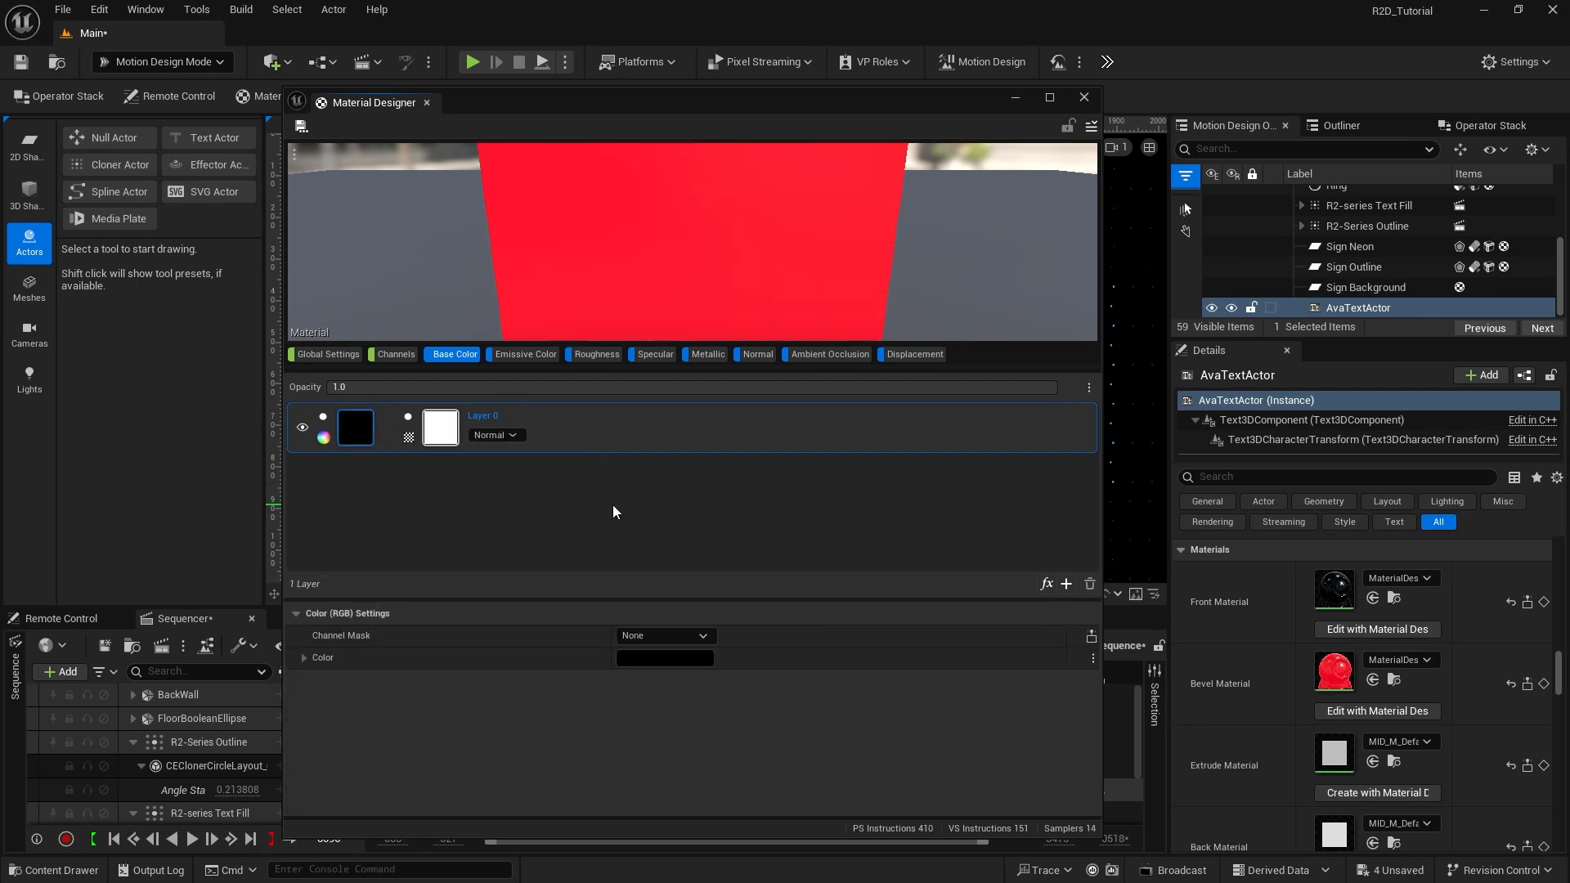
pyautogui.click(394, 356)
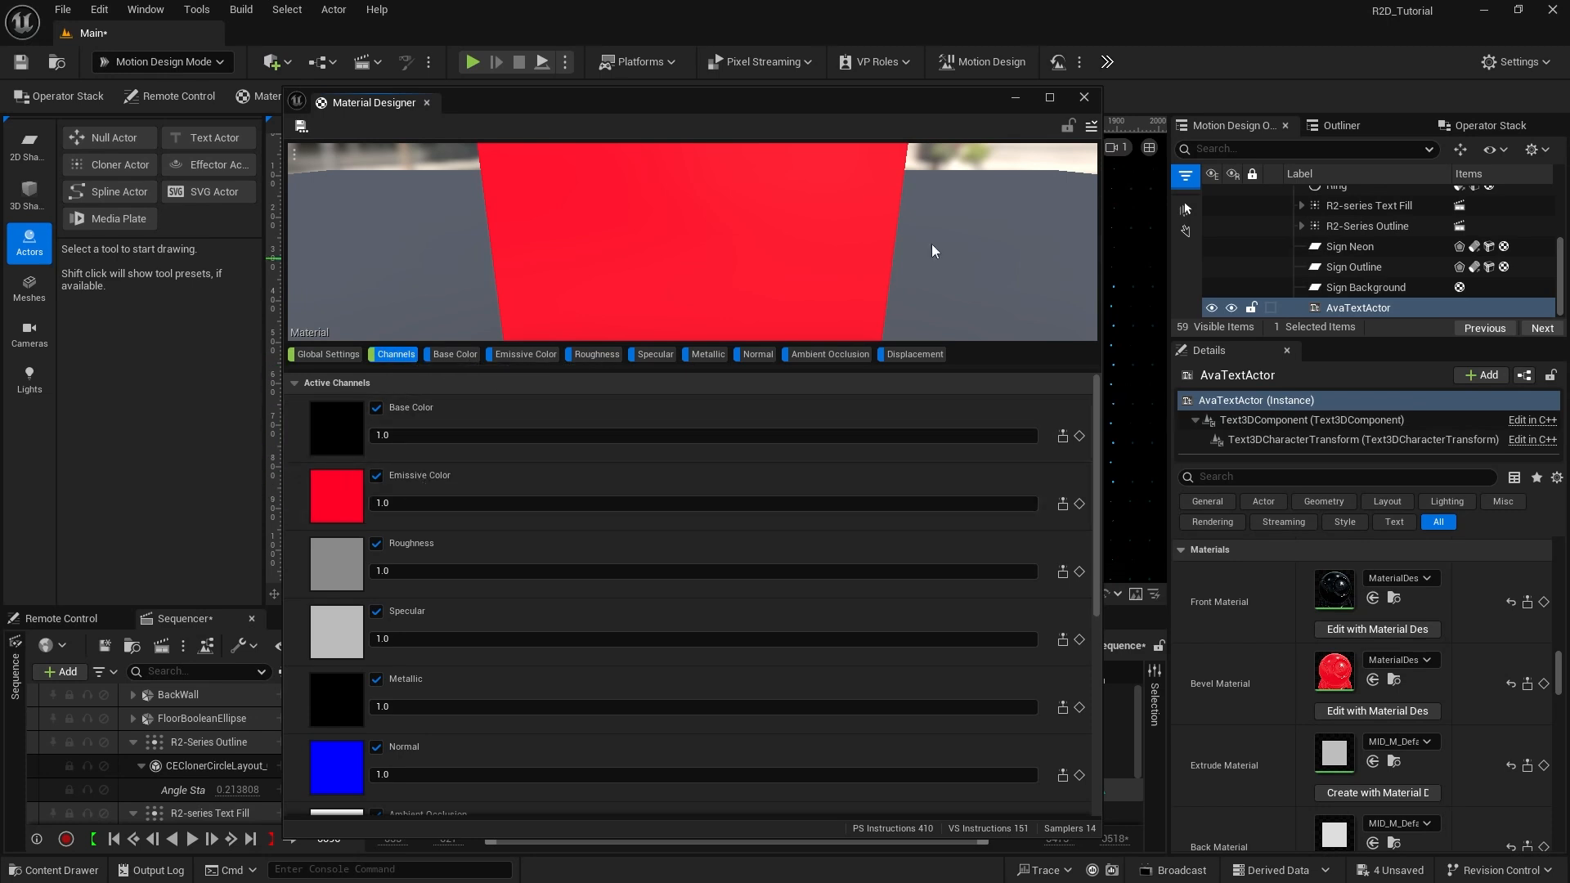
# Step: Export the bevel's Material Designer material to the Content folder as MD_RedEmissiveText, and close the designer
pyautogui.click(1091, 126)
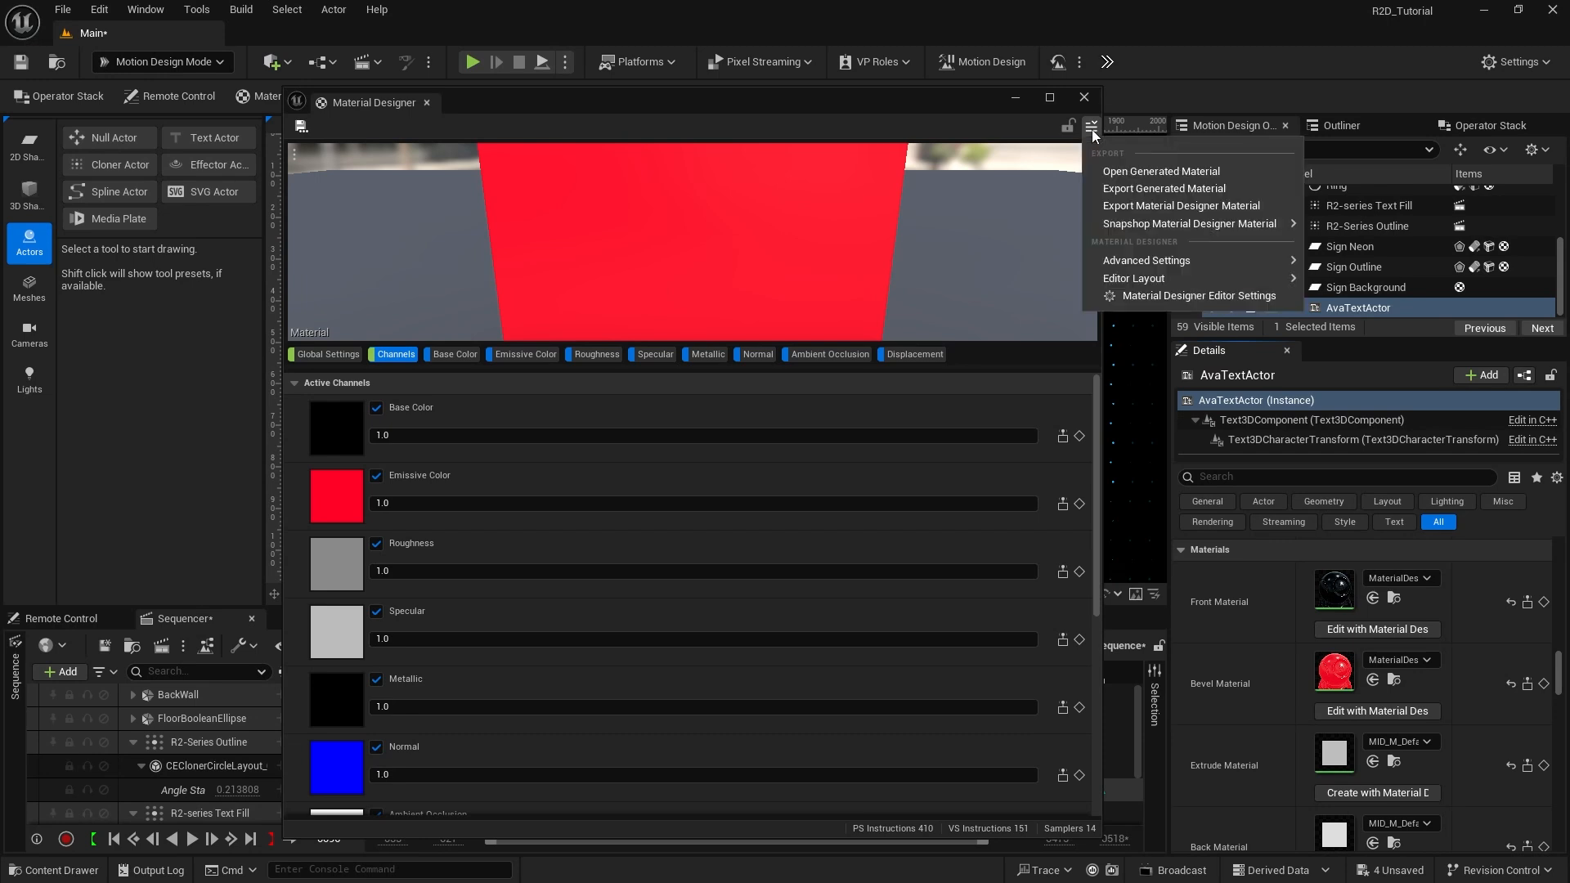
pyautogui.click(1117, 203)
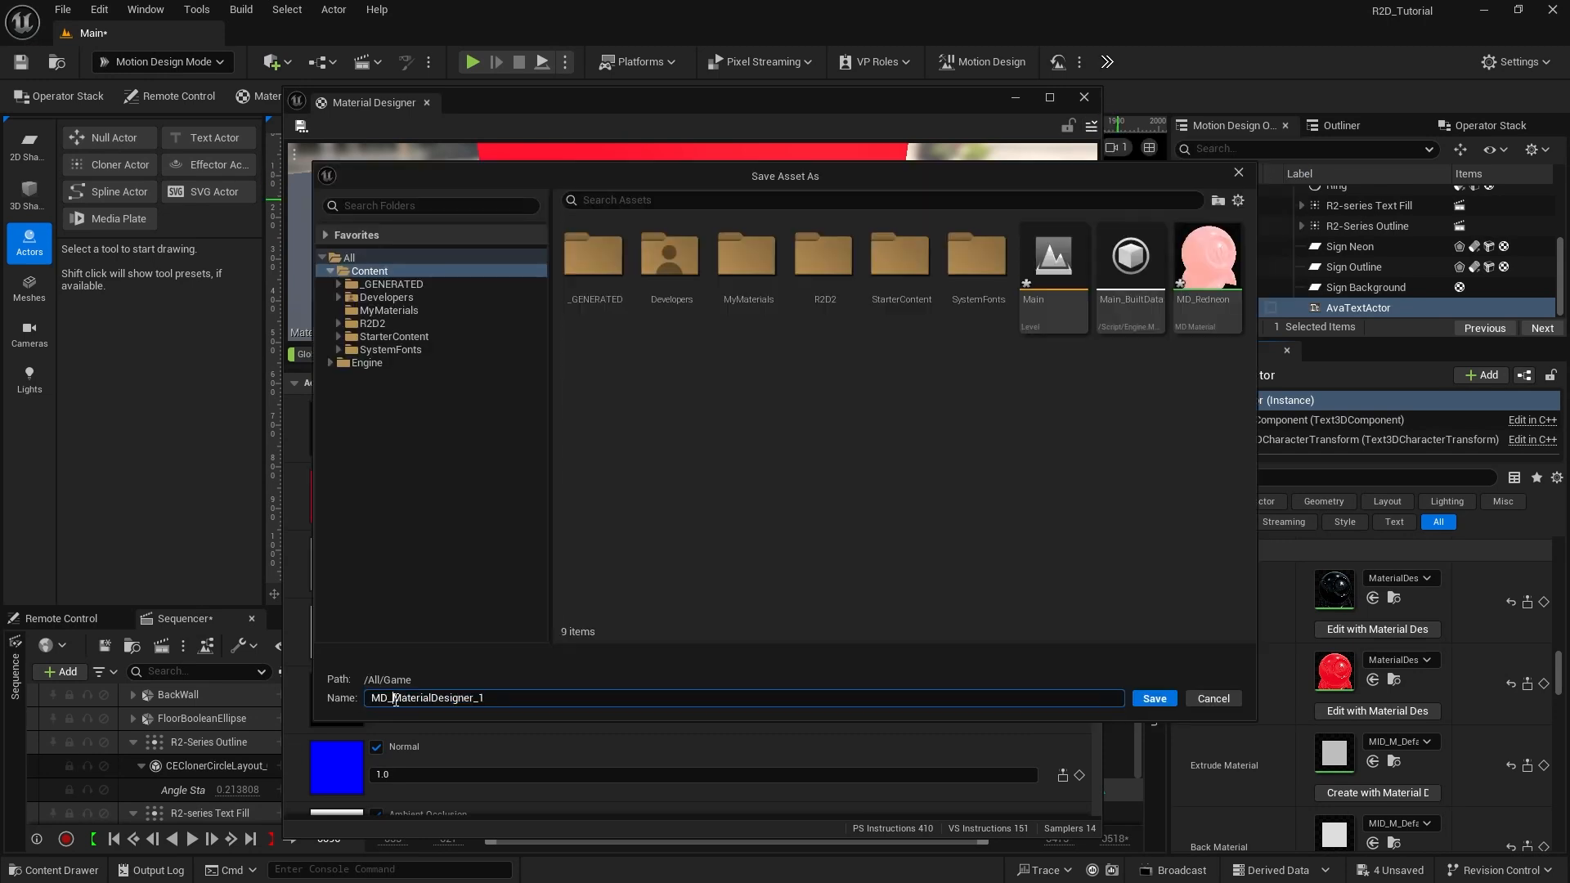
pyautogui.moveTo(394, 698); pyautogui.dragTo(526, 698)
pyautogui.write('RedEmissiveTex')
pyautogui.press('Return')
pyautogui.click(1084, 98)
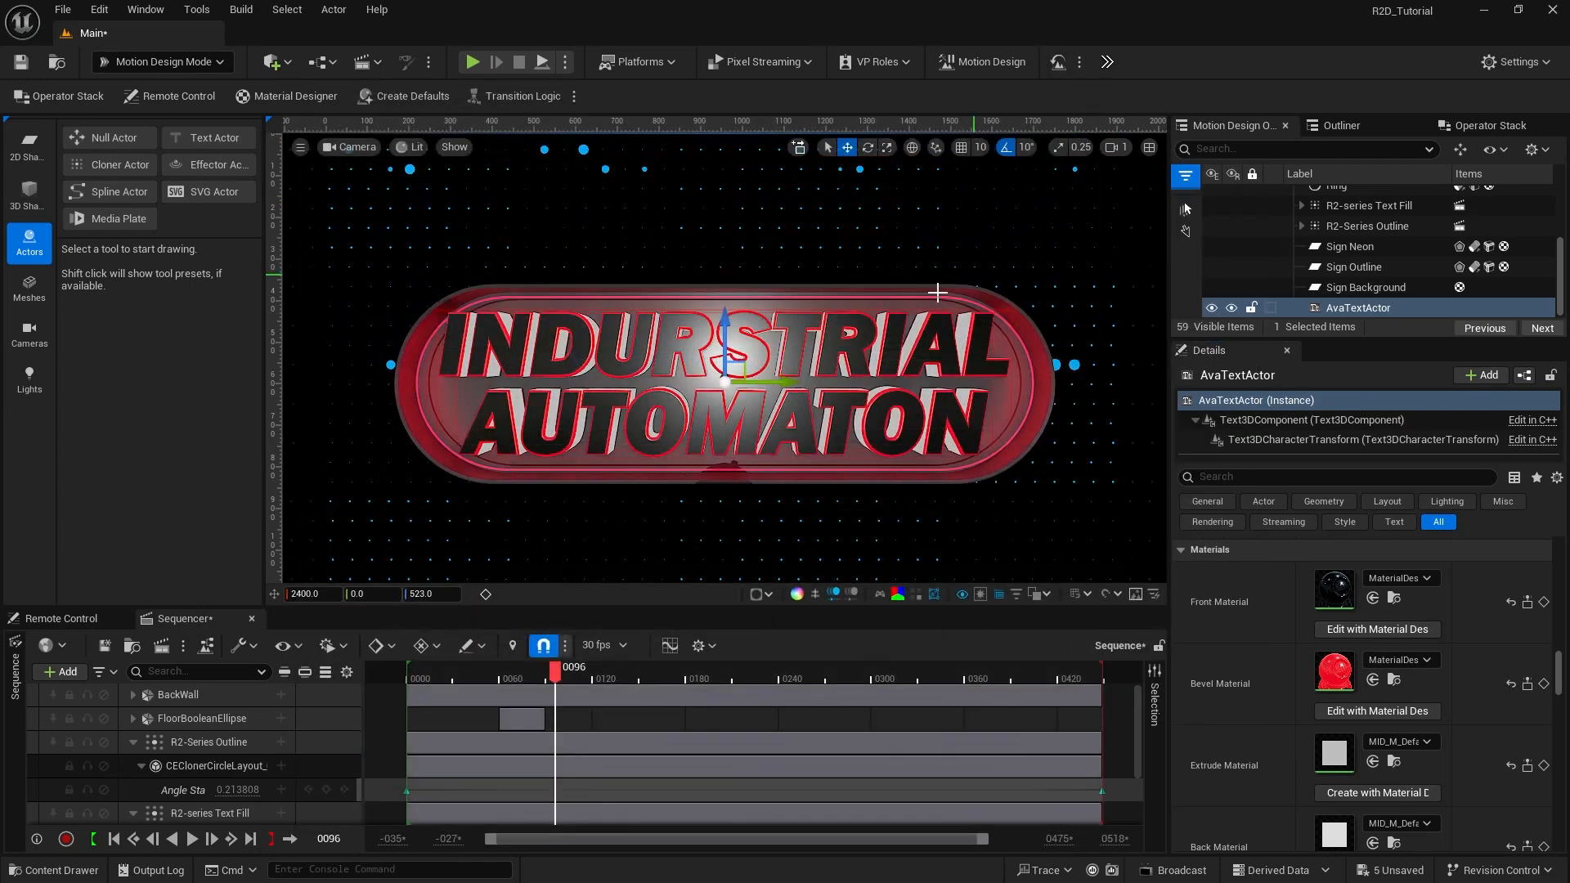
# Step: Create a new PBR Material Designer material for the text's extrude, with its base color source set to solid color white
pyautogui.click(1373, 793)
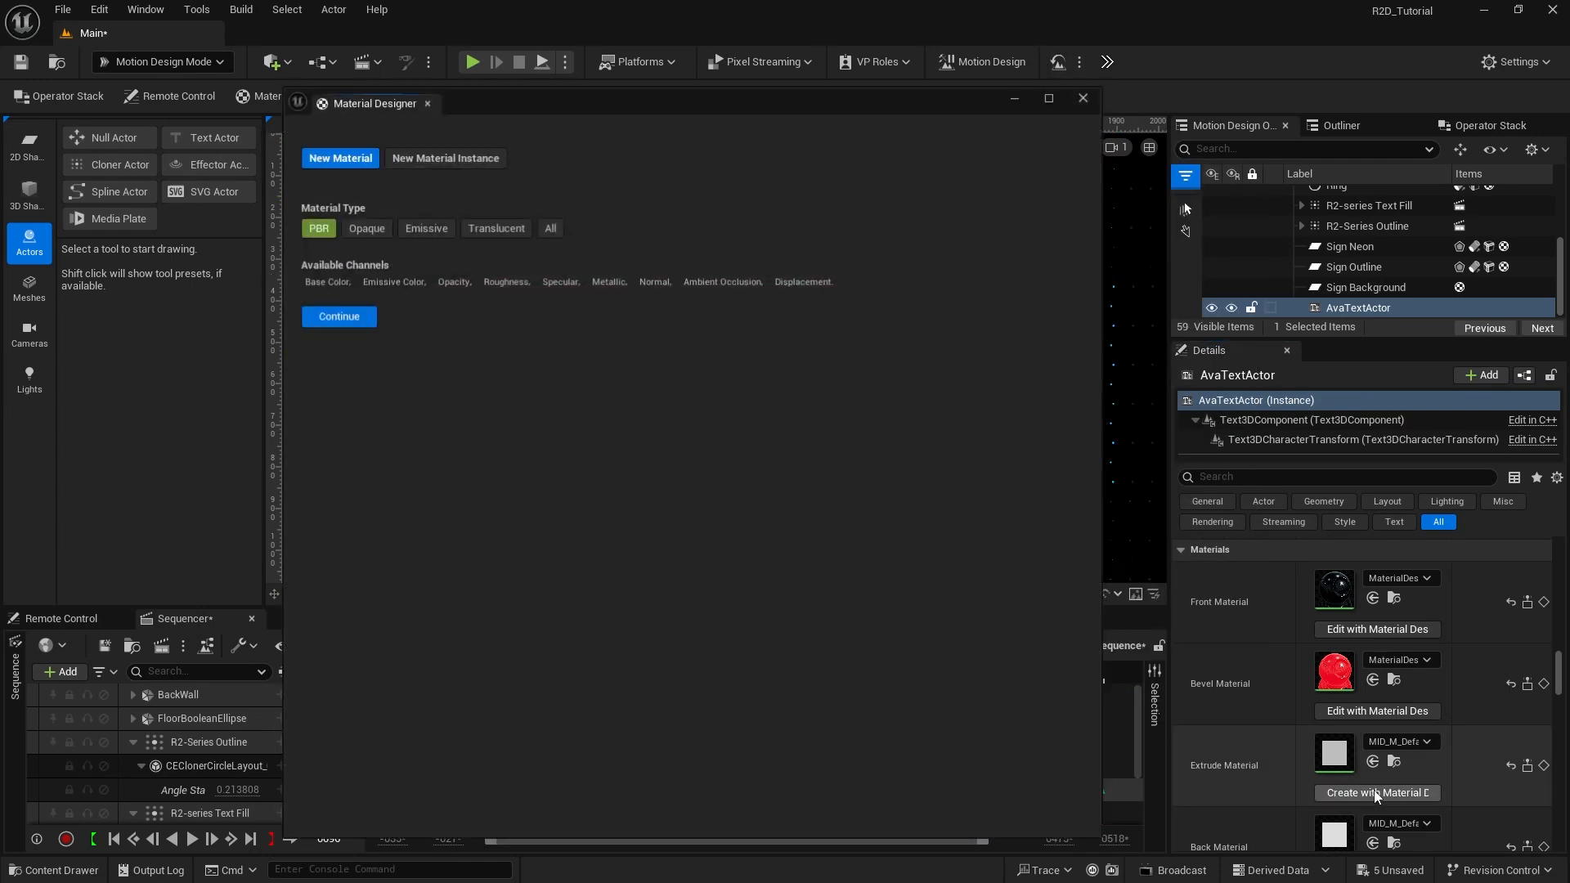
pyautogui.click(338, 317)
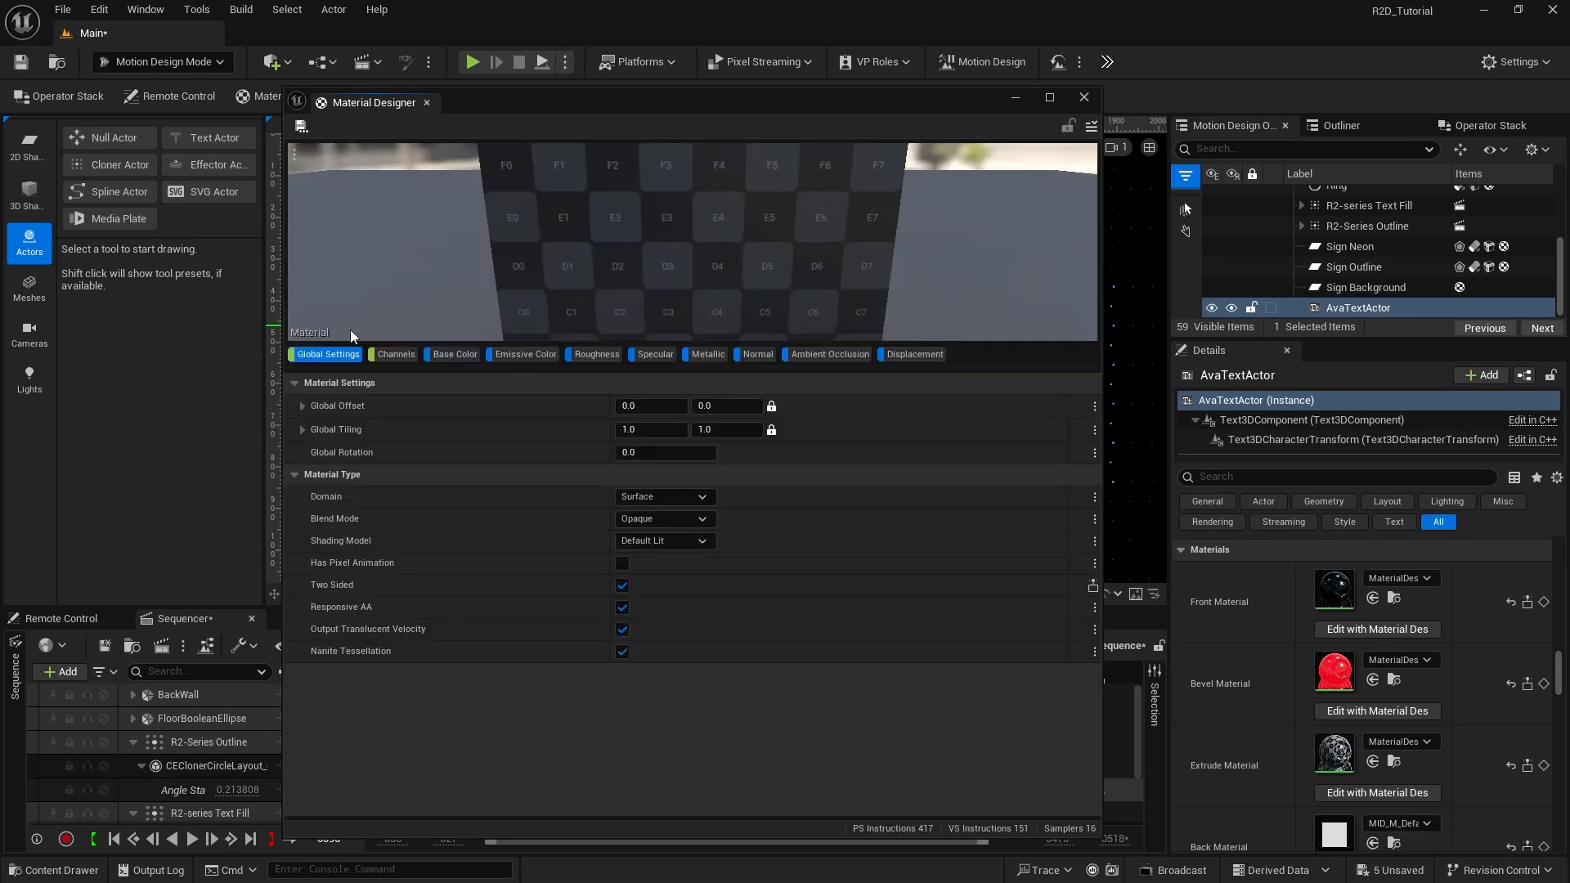
pyautogui.click(449, 356)
pyautogui.click(347, 426)
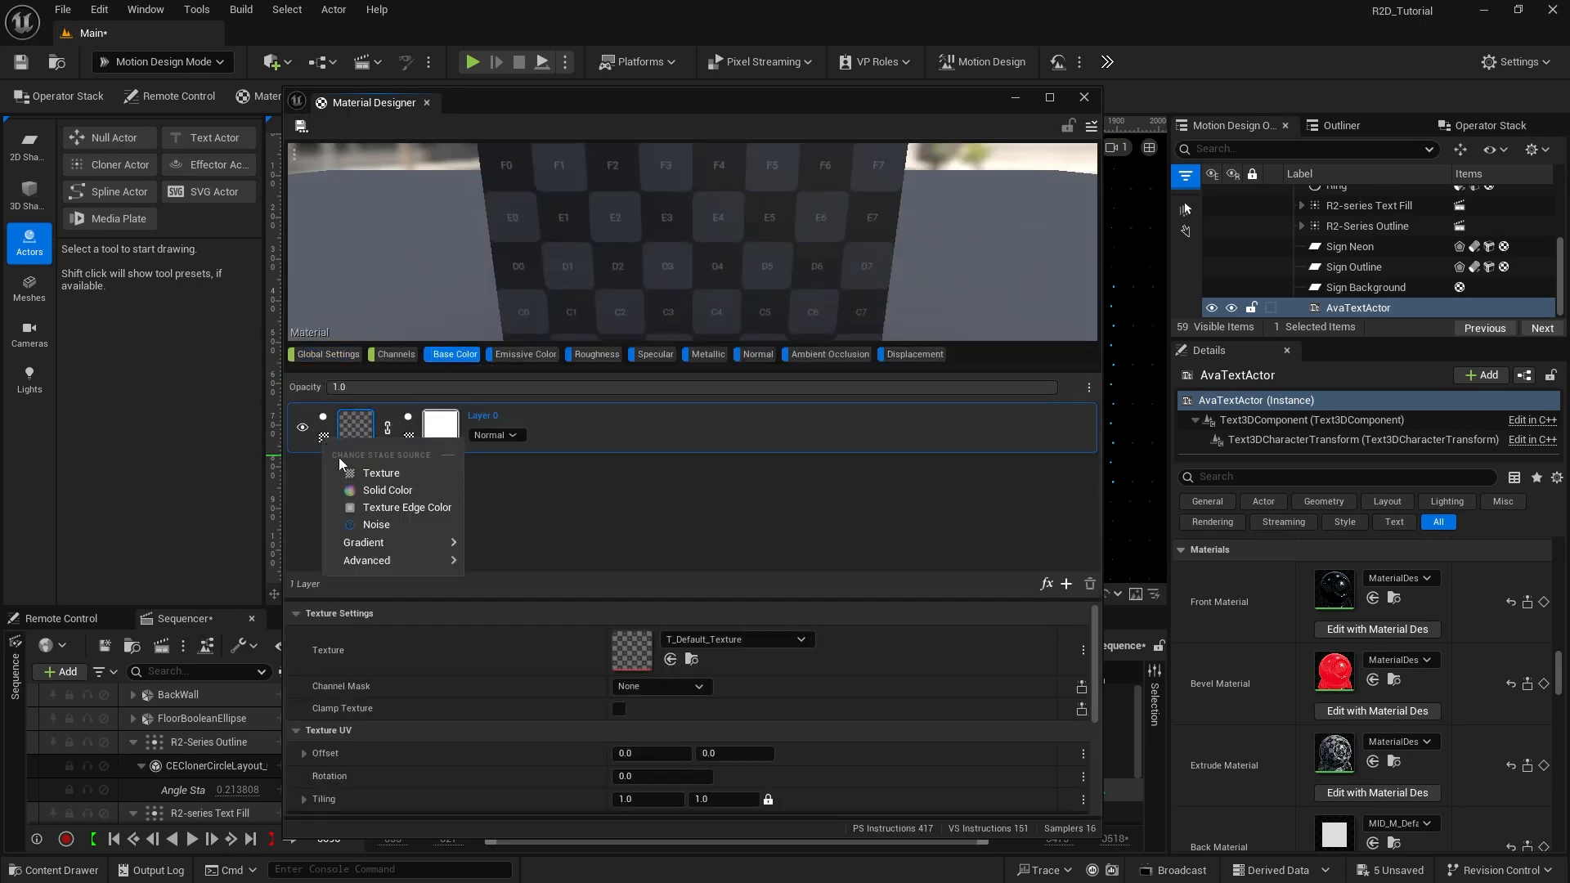
pyautogui.click(376, 491)
pyautogui.click(649, 659)
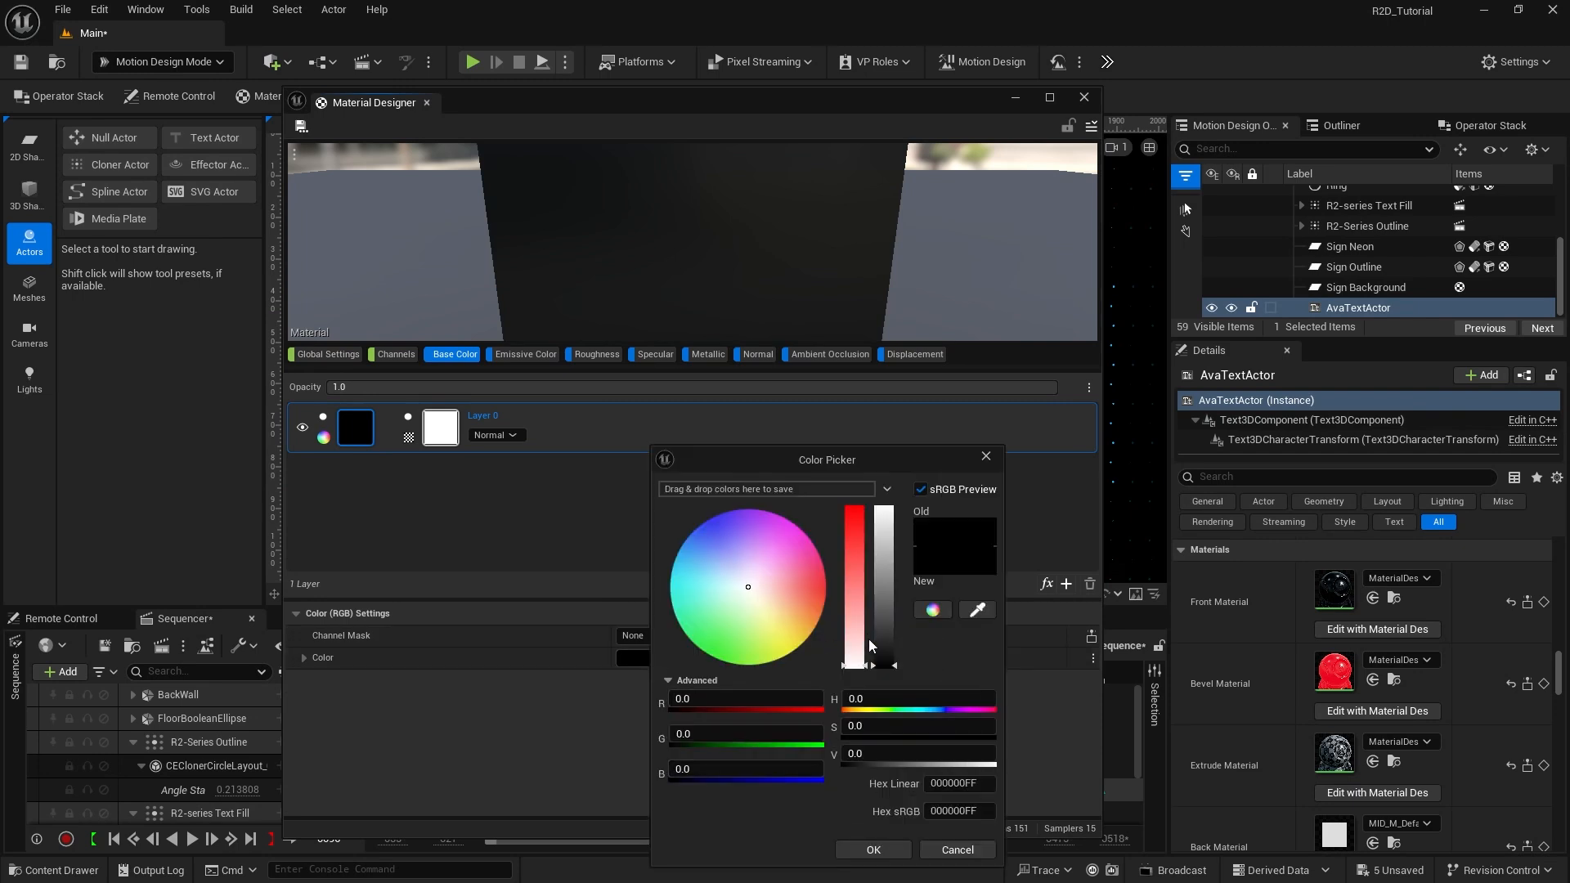
pyautogui.moveTo(872, 646); pyautogui.dragTo(899, 485)
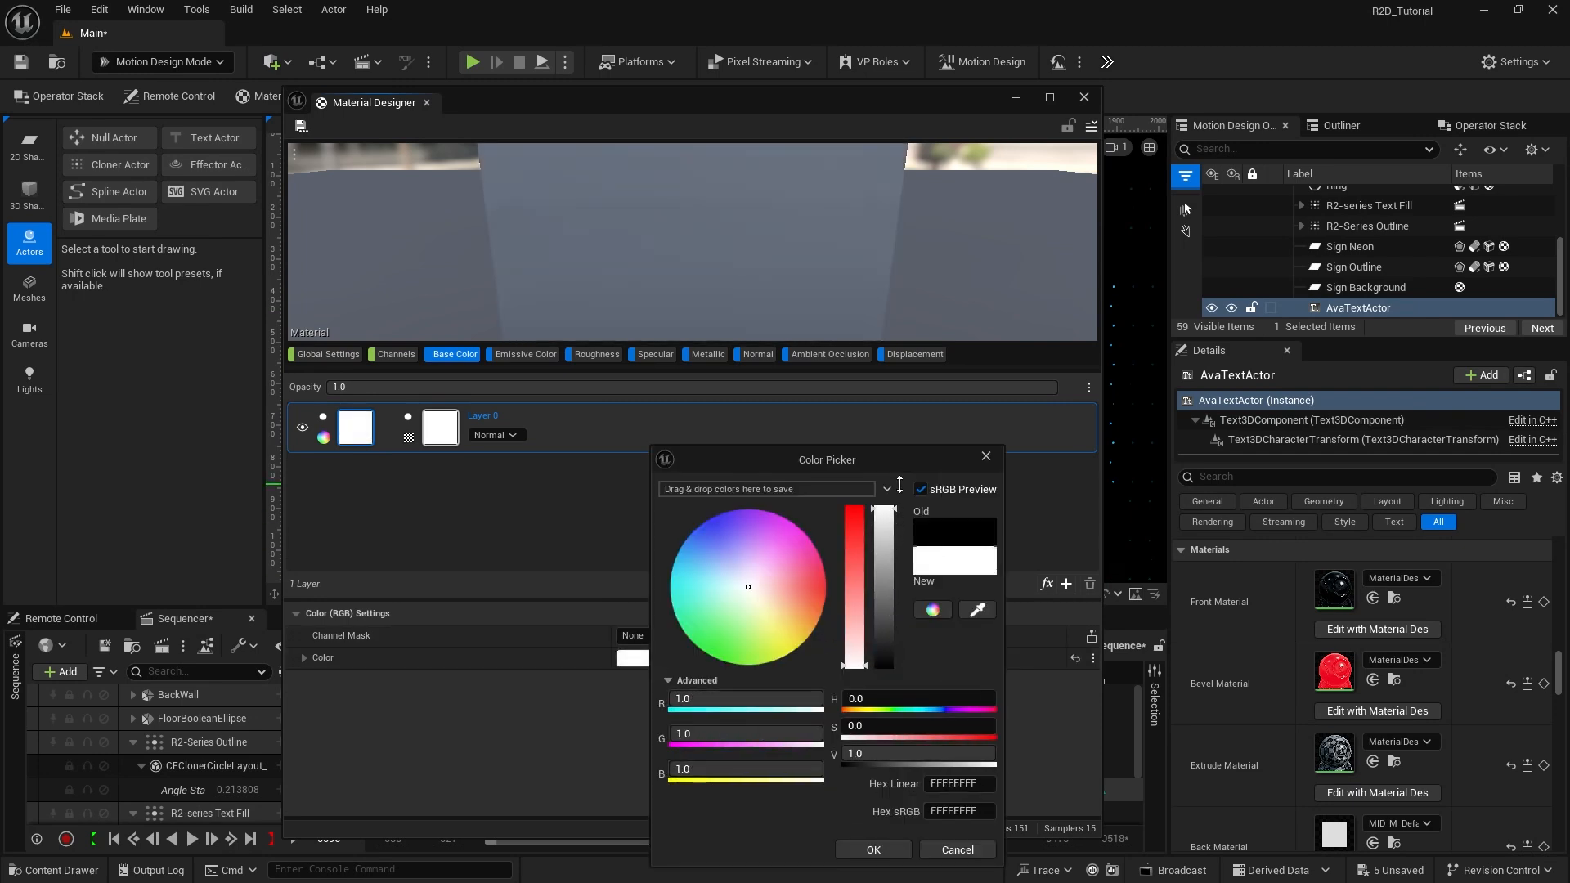
pyautogui.click(891, 846)
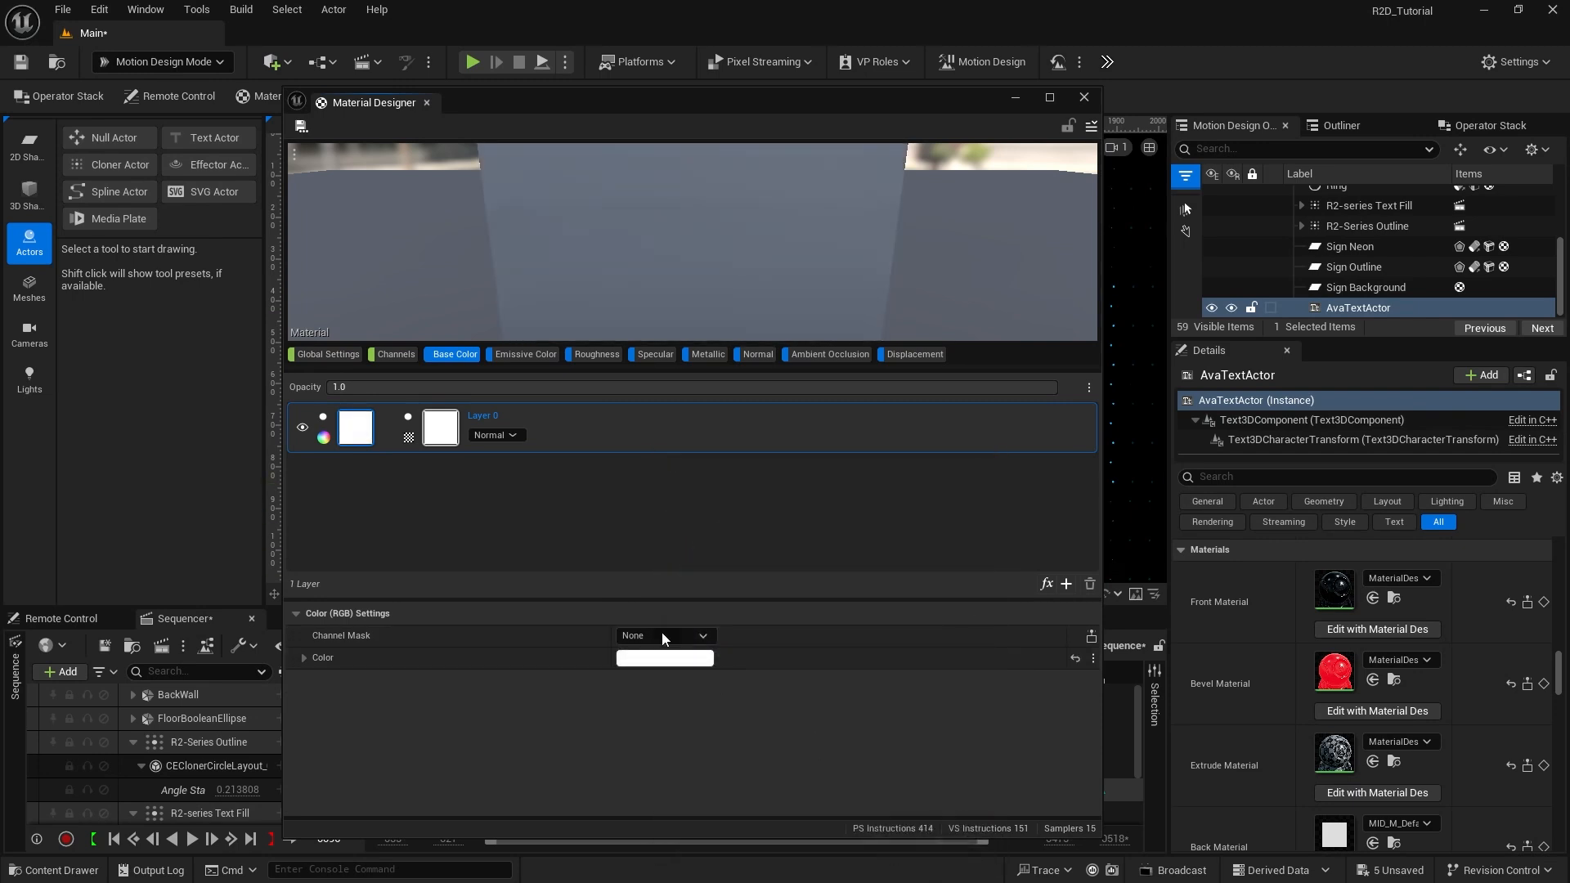
# Step: Switch the extrude material's emissive color source to solid color white, and open the material's channel settings
pyautogui.click(524, 354)
pyautogui.click(321, 440)
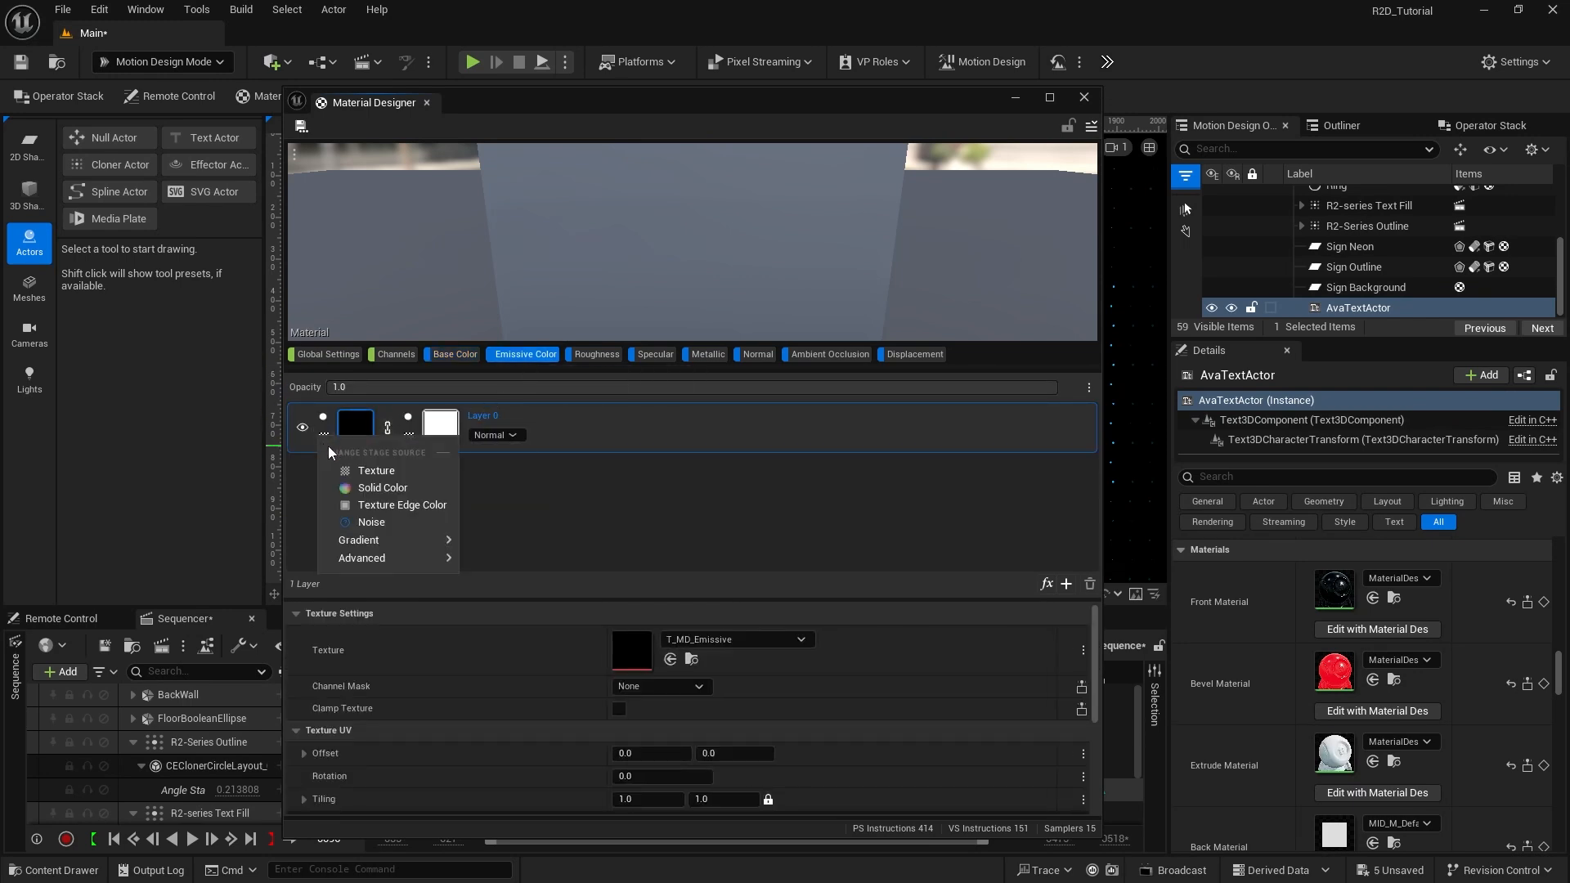
pyautogui.click(383, 484)
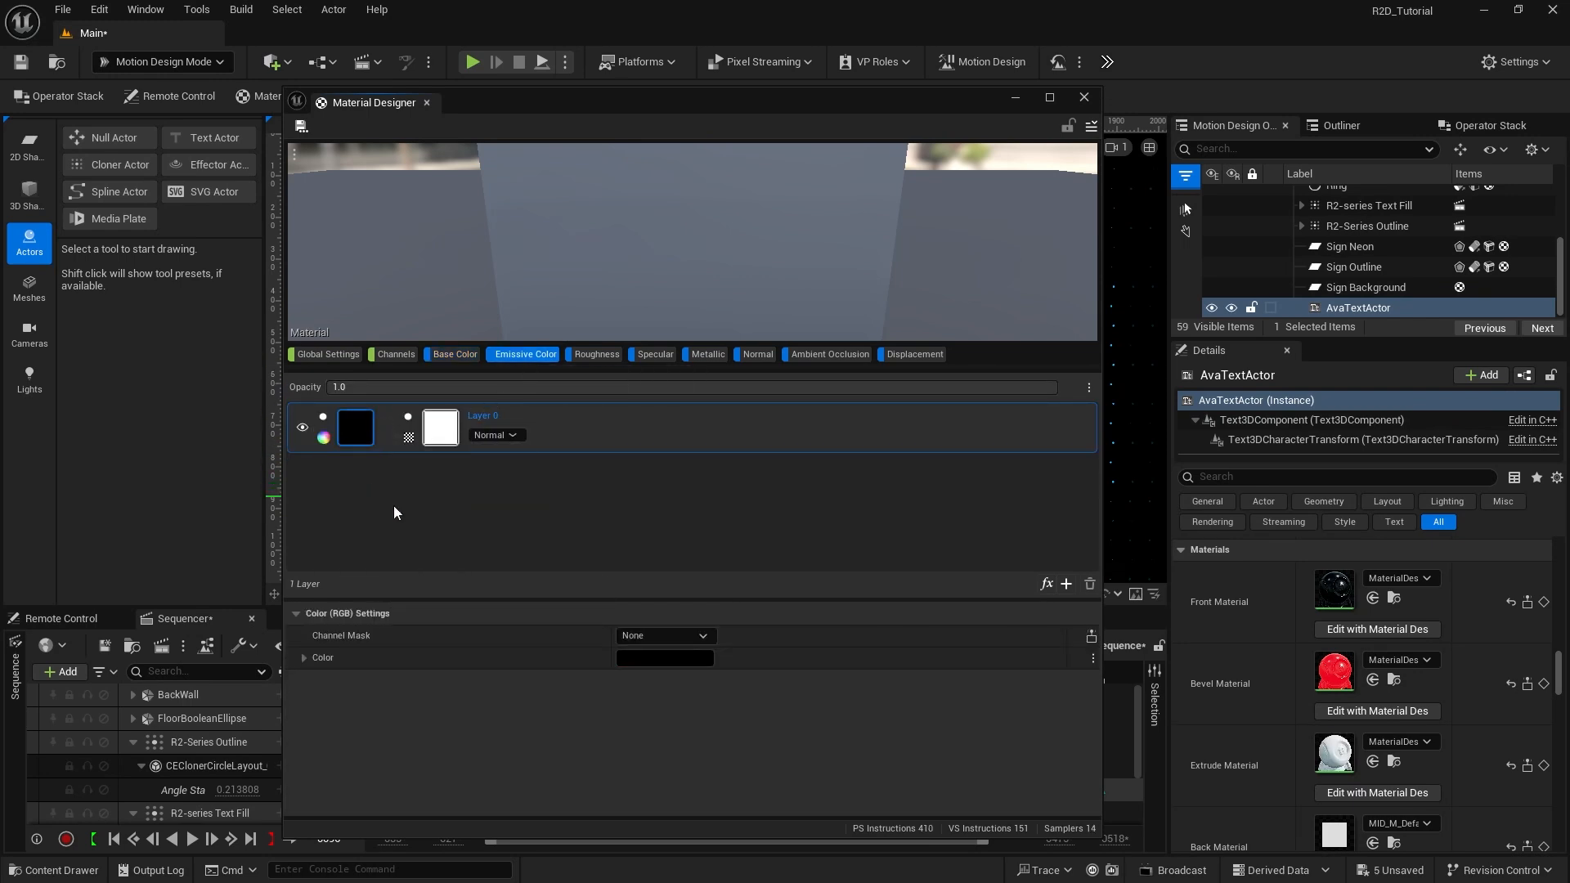
pyautogui.click(651, 658)
pyautogui.moveTo(868, 646); pyautogui.dragTo(882, 509)
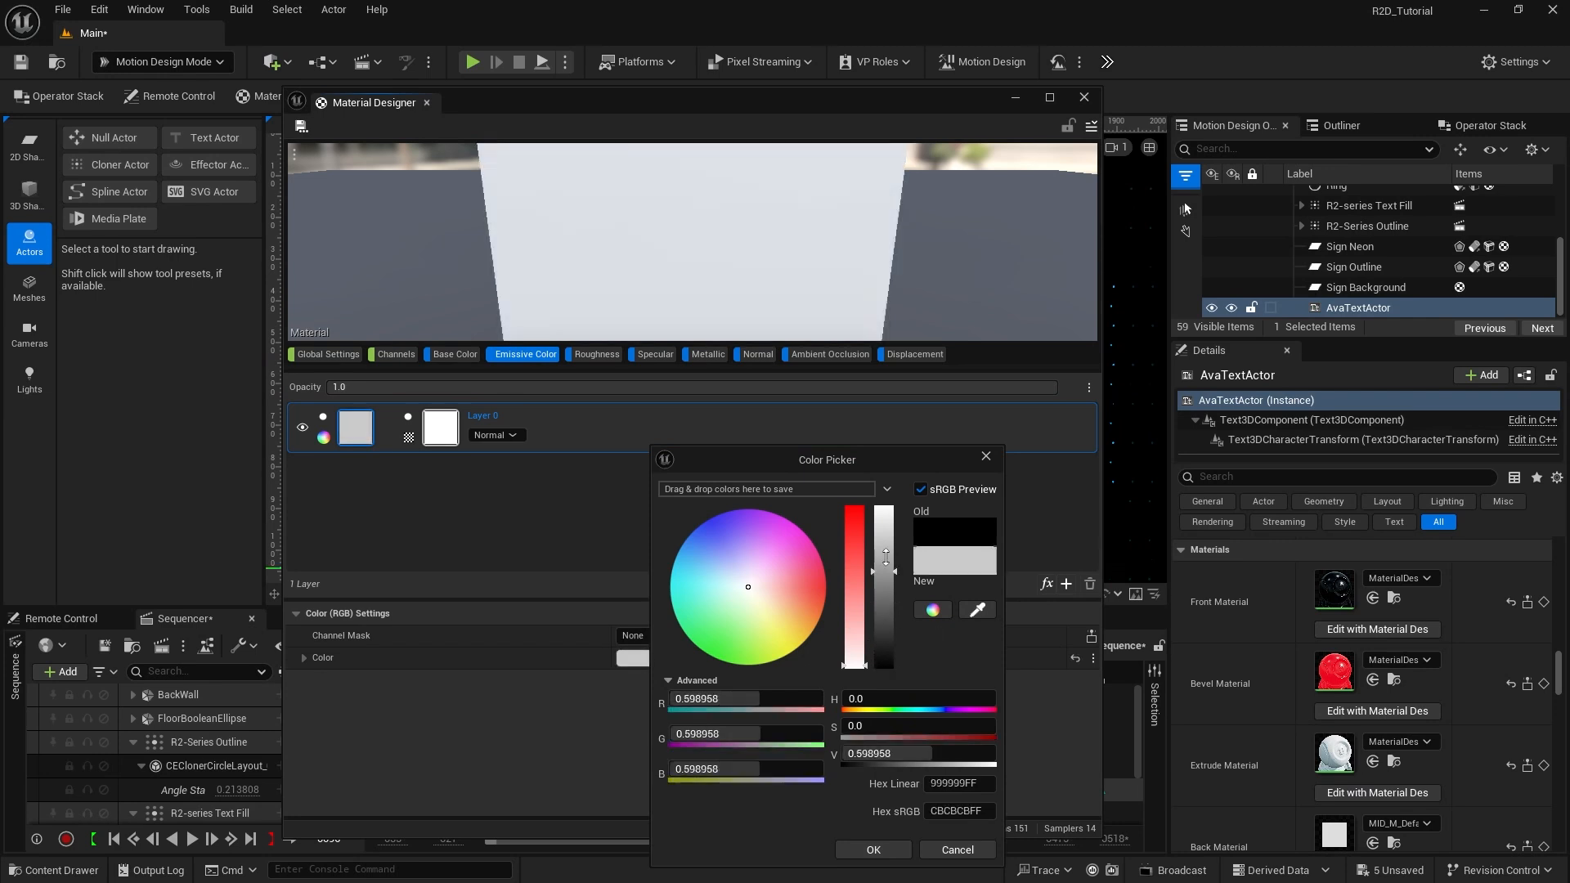
pyautogui.click(873, 849)
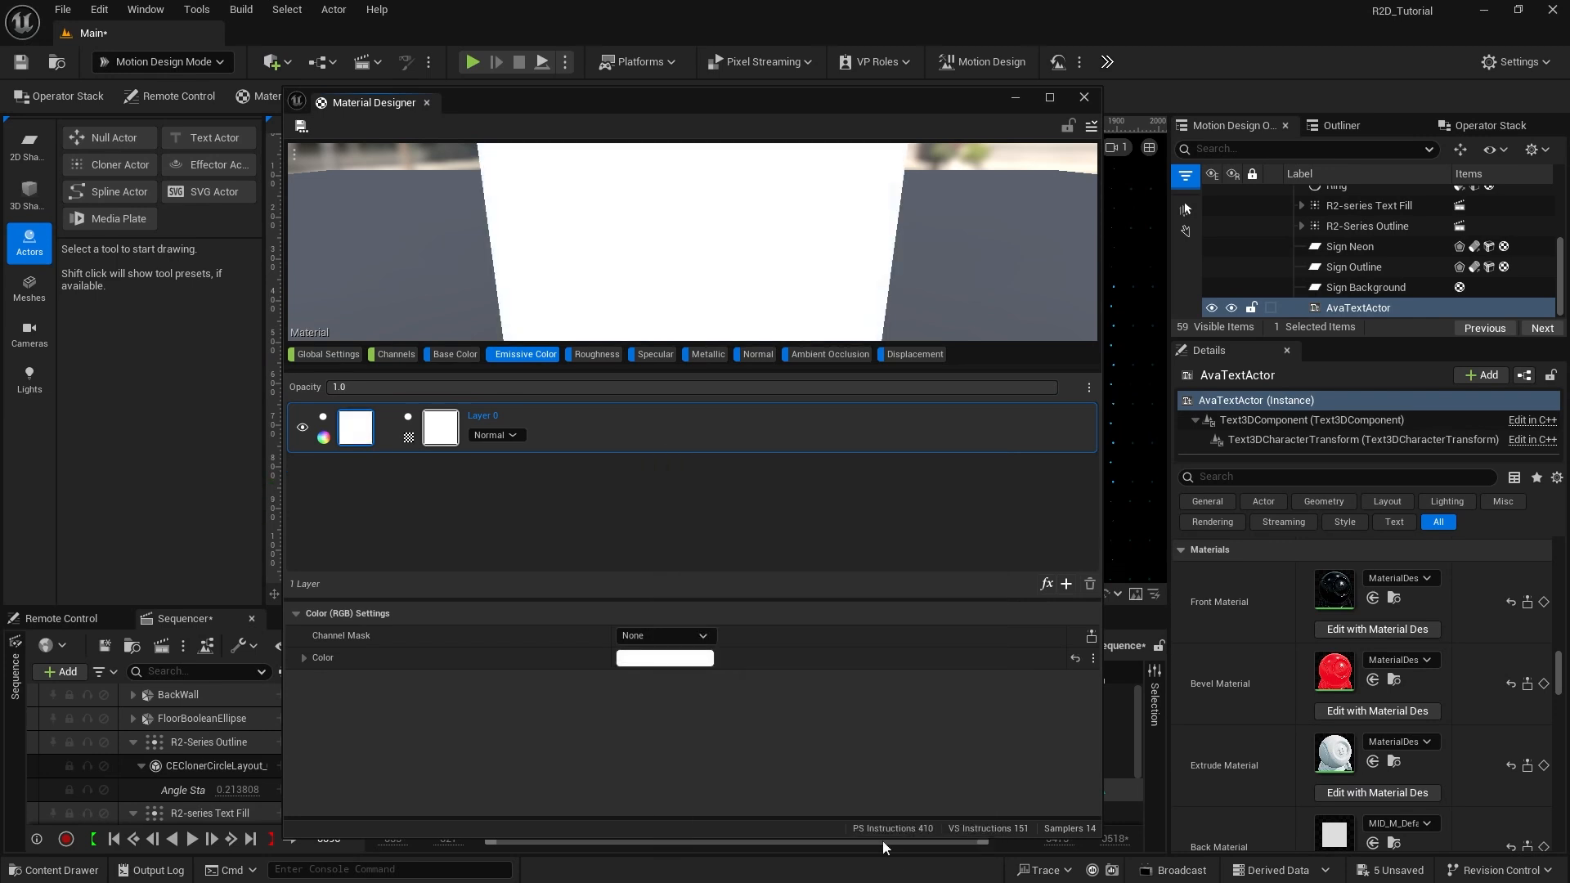
pyautogui.click(394, 356)
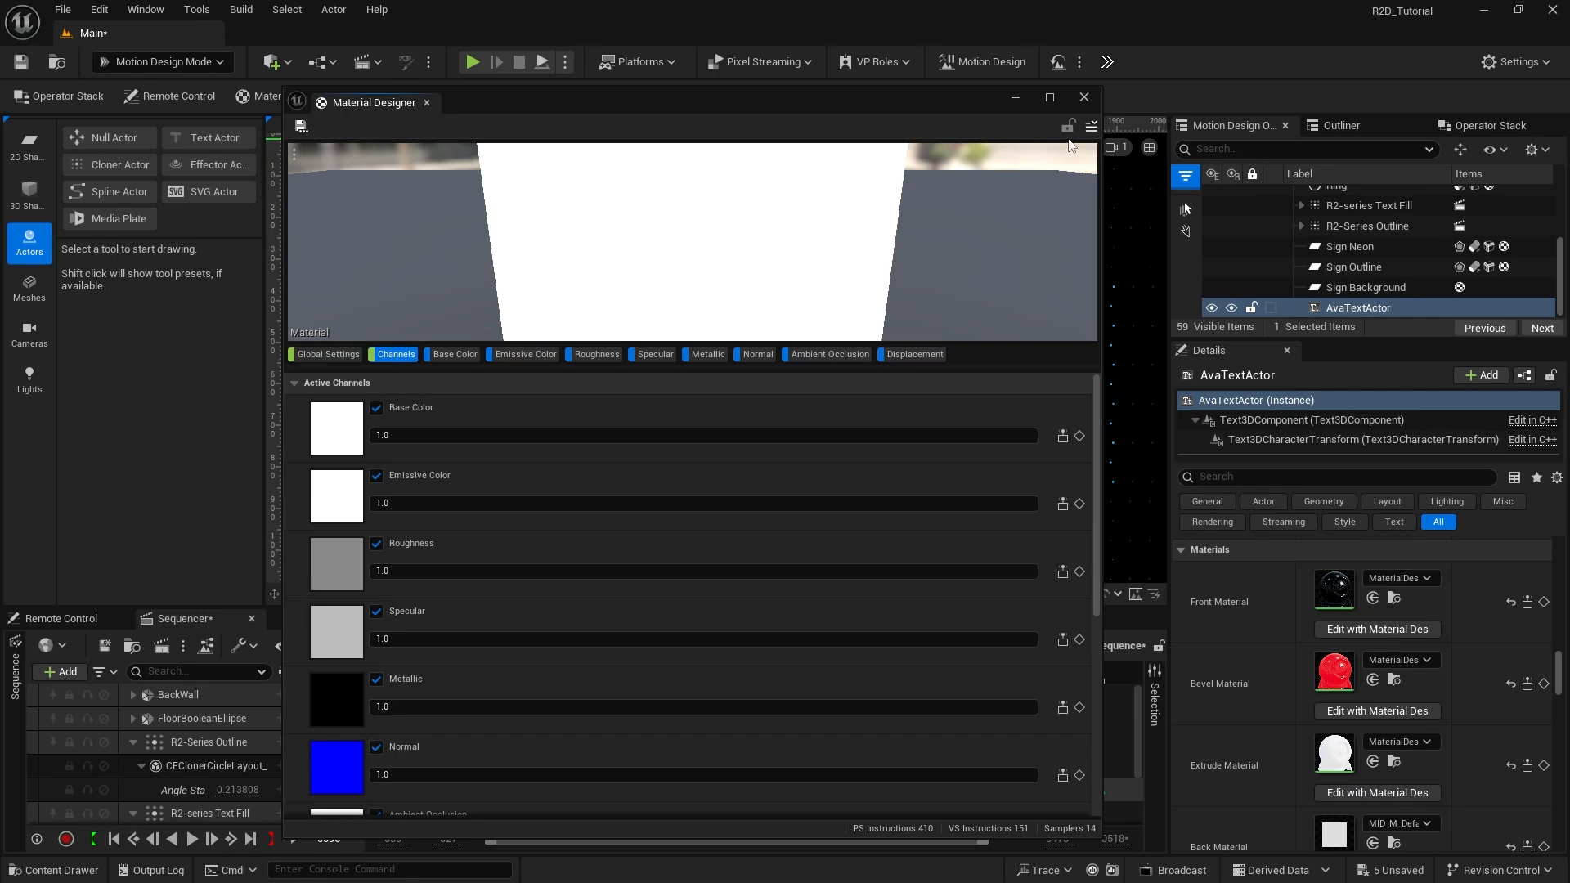
# Step: Export the extrude's Material Designer material to the Content folder as MD_WhiteEmissive, and close the designer
pyautogui.click(1092, 128)
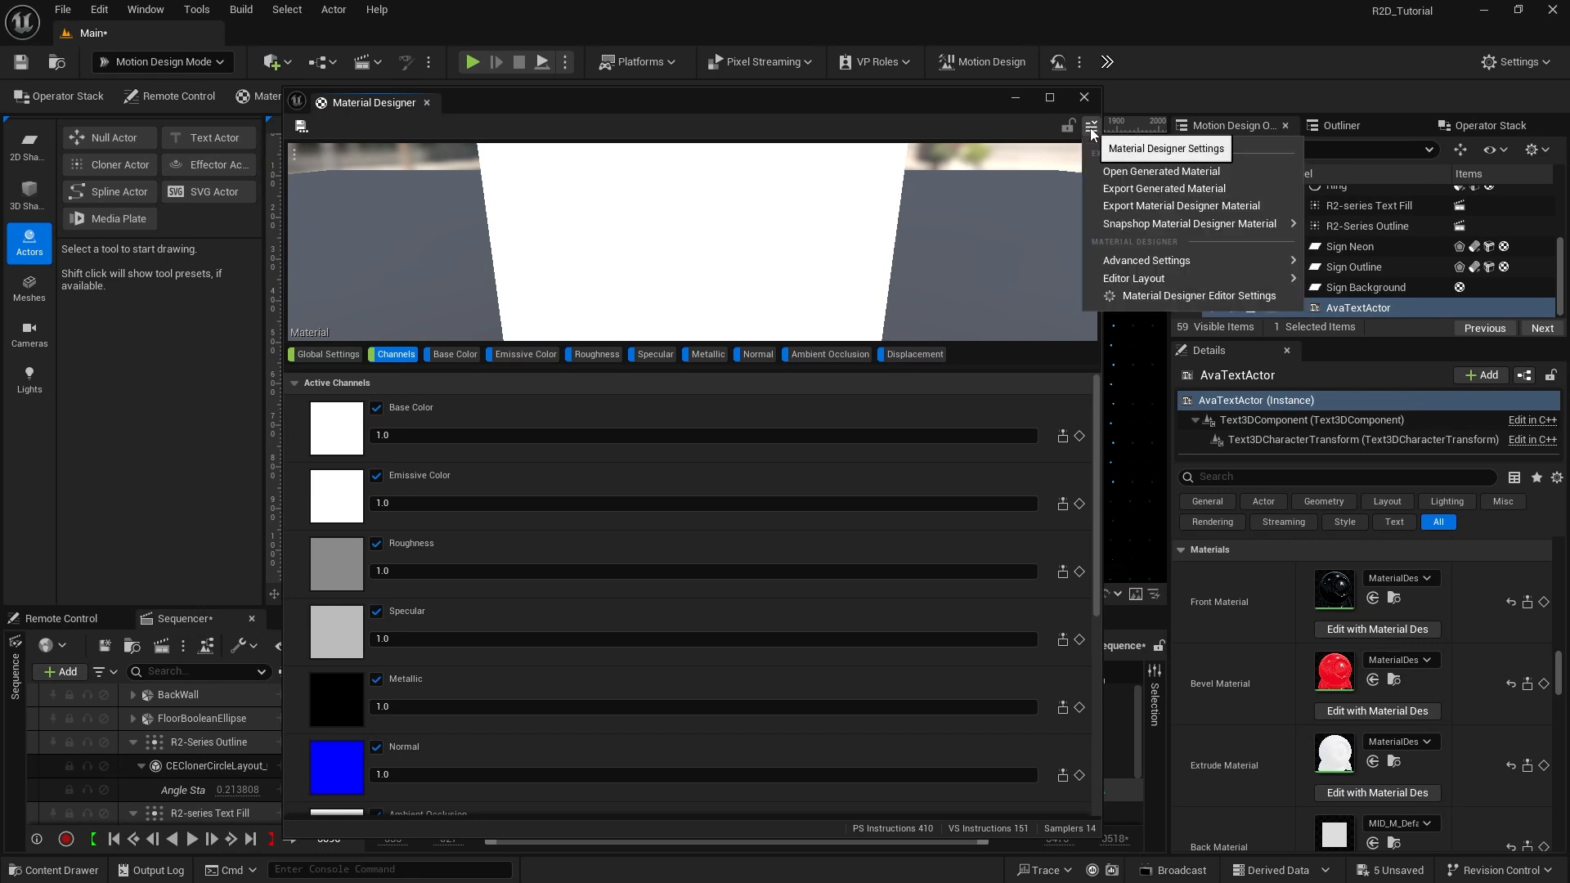
pyautogui.click(1144, 208)
pyautogui.write('MD_WhiteEmissive')
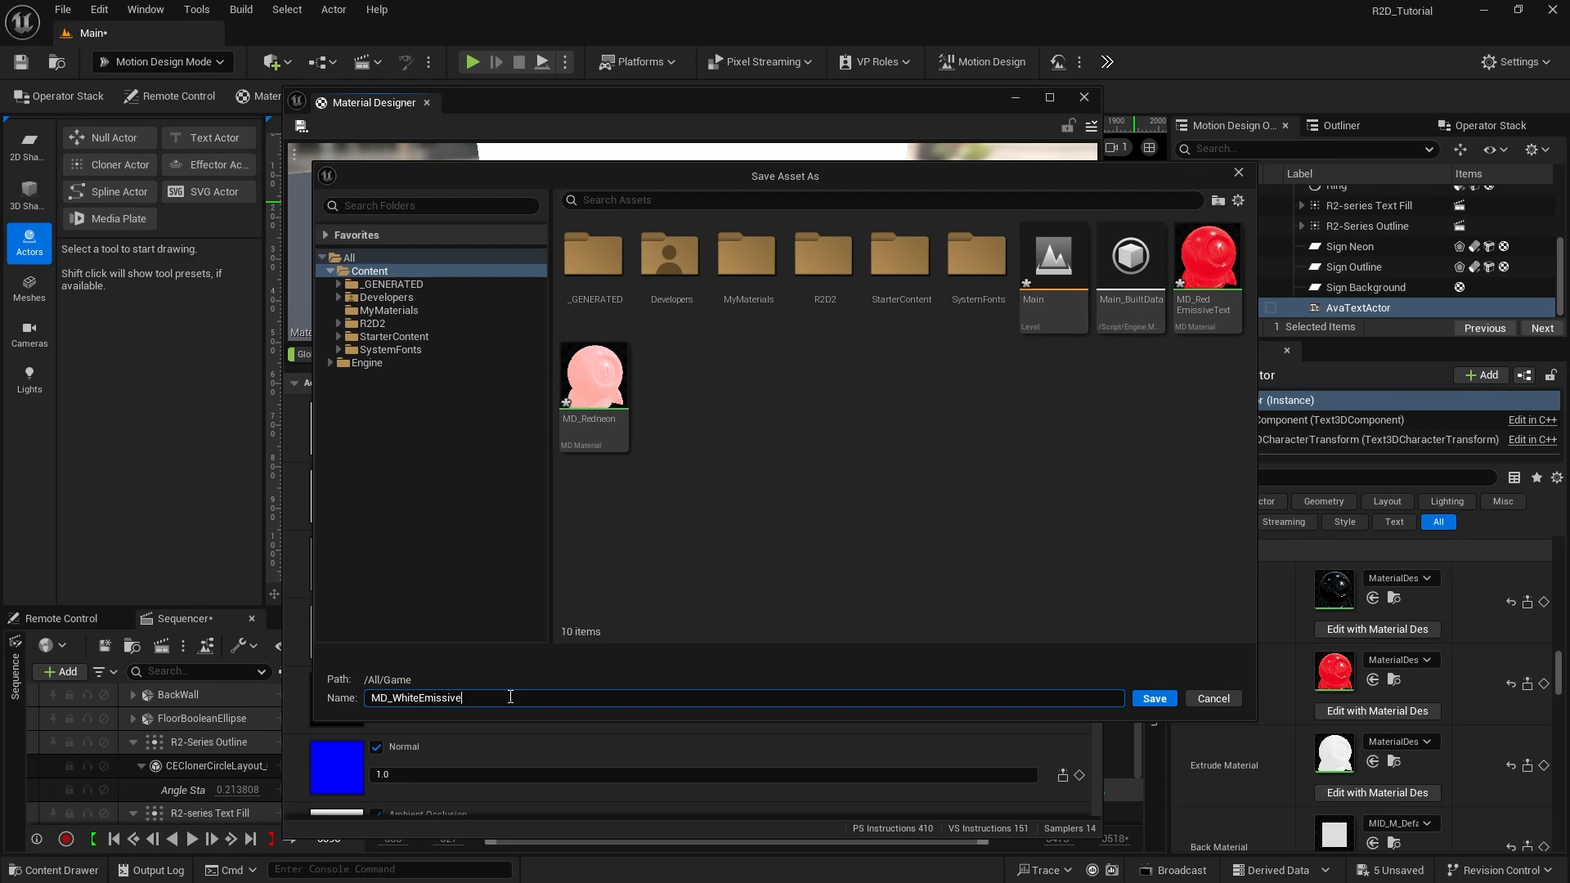
pyautogui.press('Return')
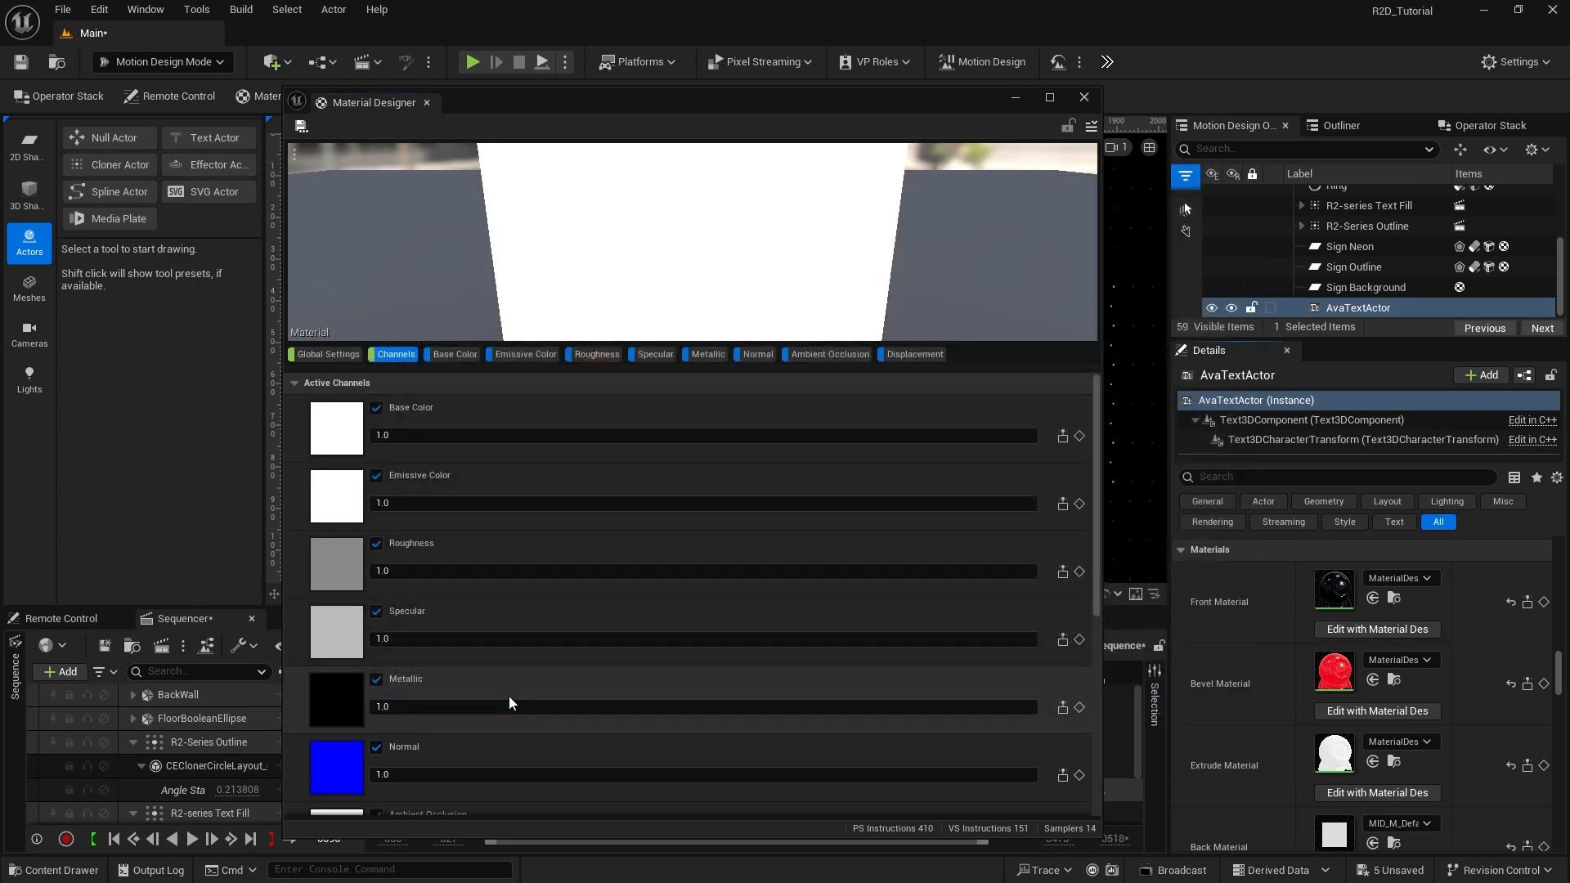
pyautogui.click(1086, 98)
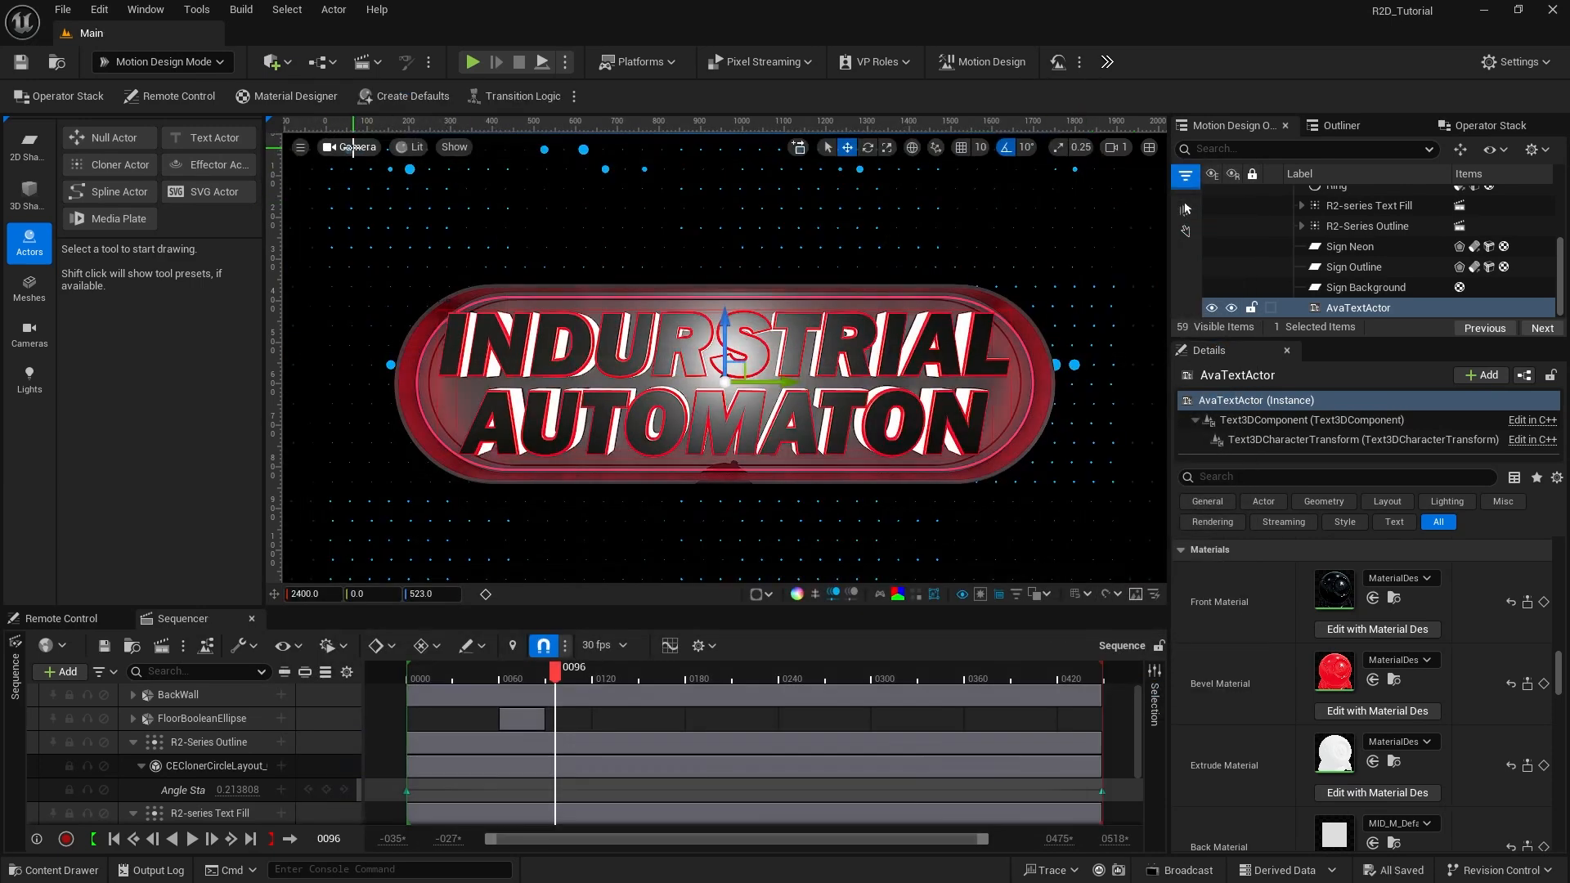
# Step: View the scene through AvaCineCameraActor0, and select DirectionalLight0 within the Default Scene group
pyautogui.click(352, 148)
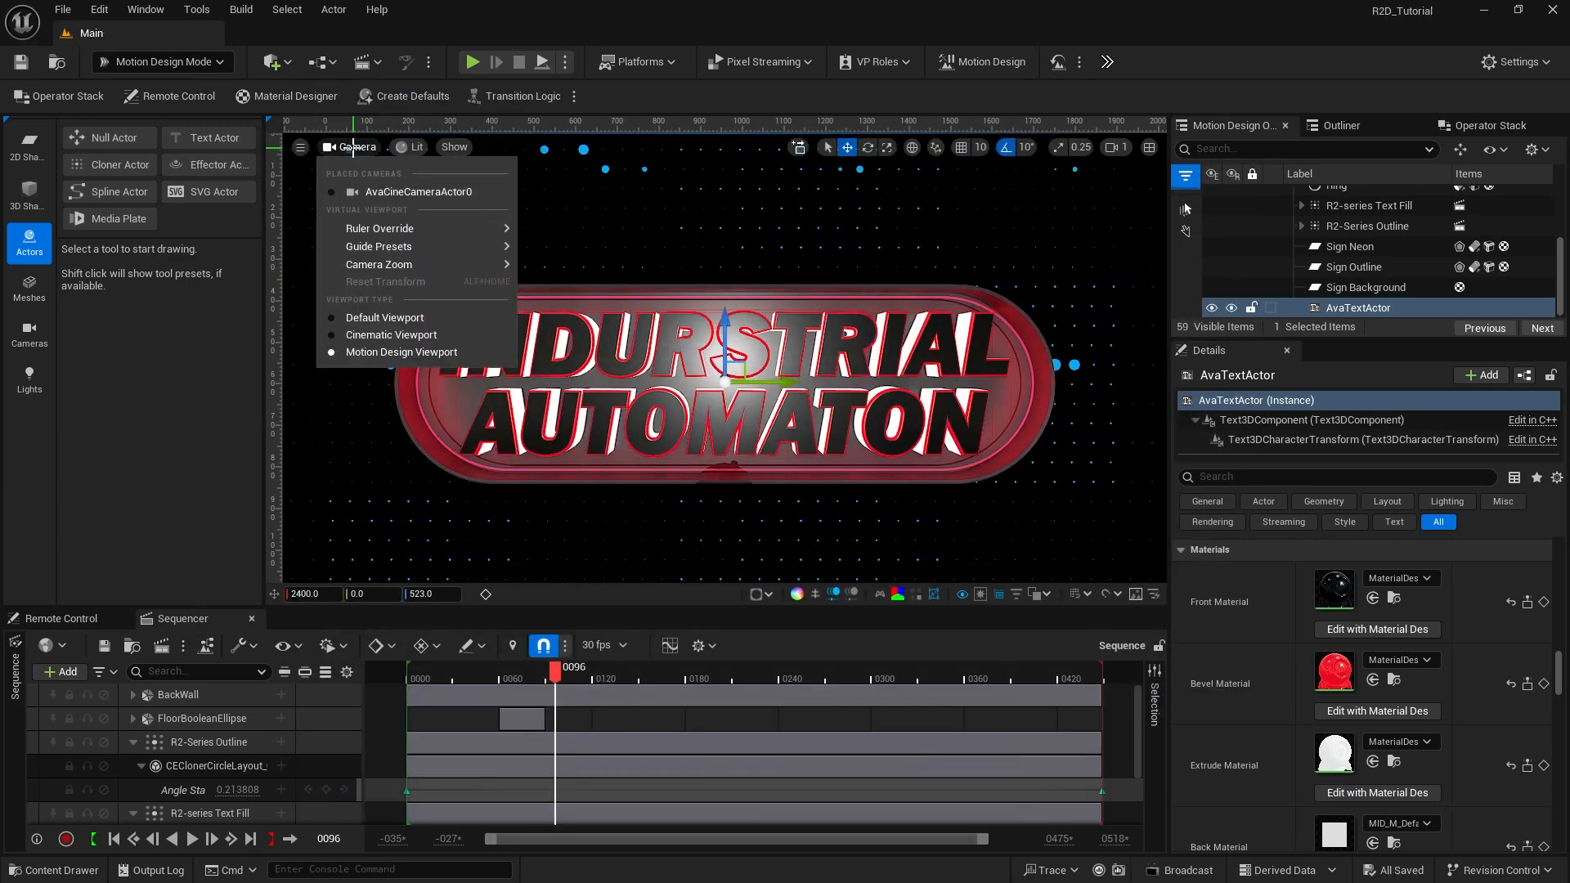
pyautogui.click(372, 193)
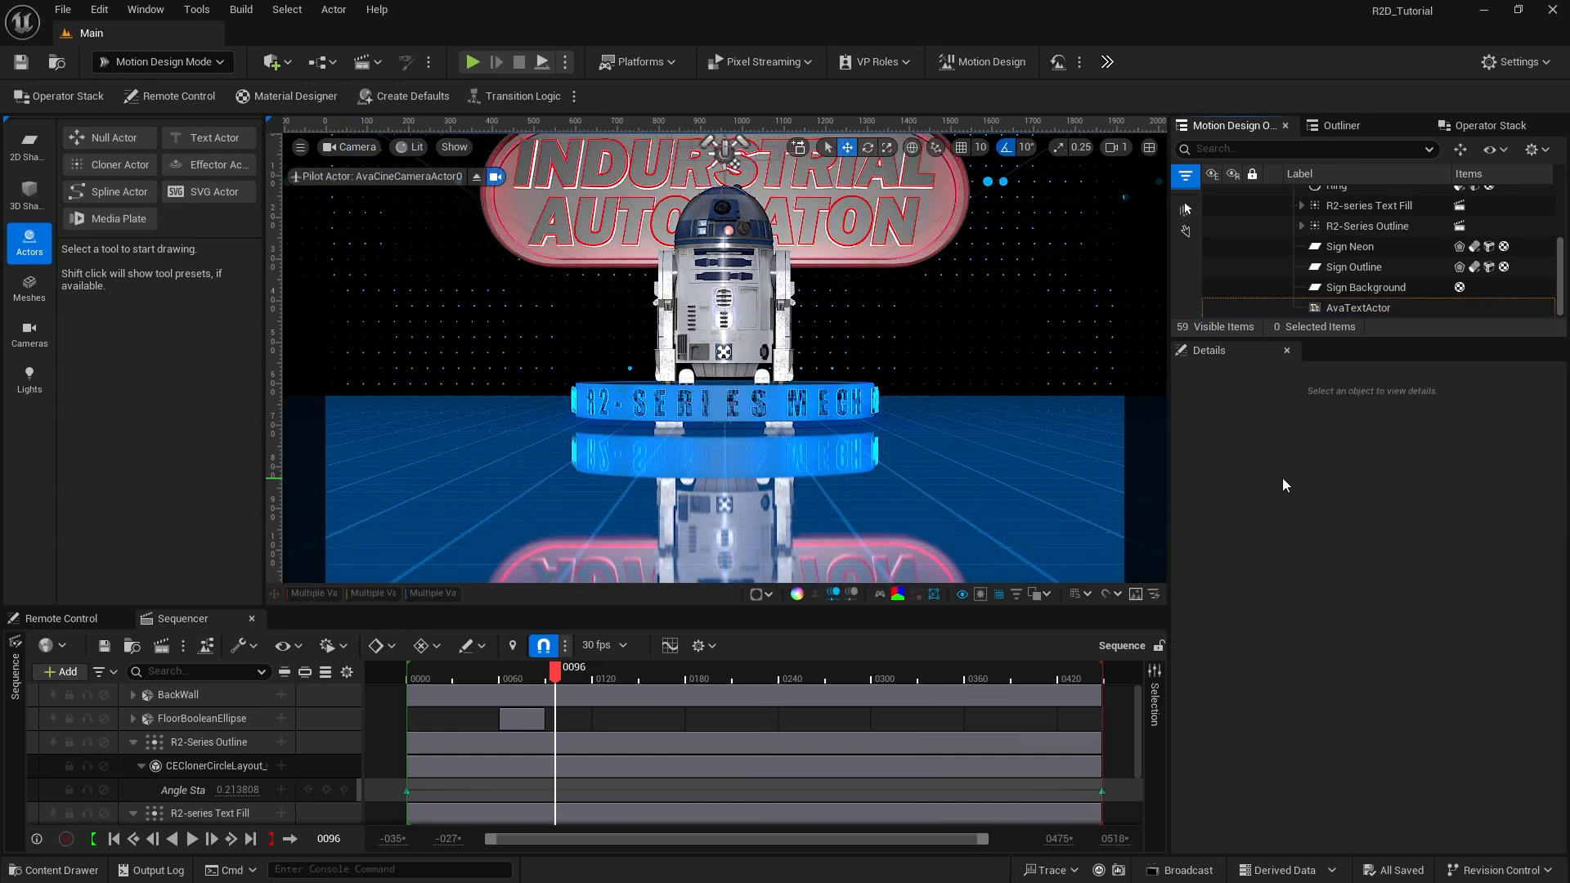
pyautogui.moveTo(1243, 340); pyautogui.dragTo(1246, 483)
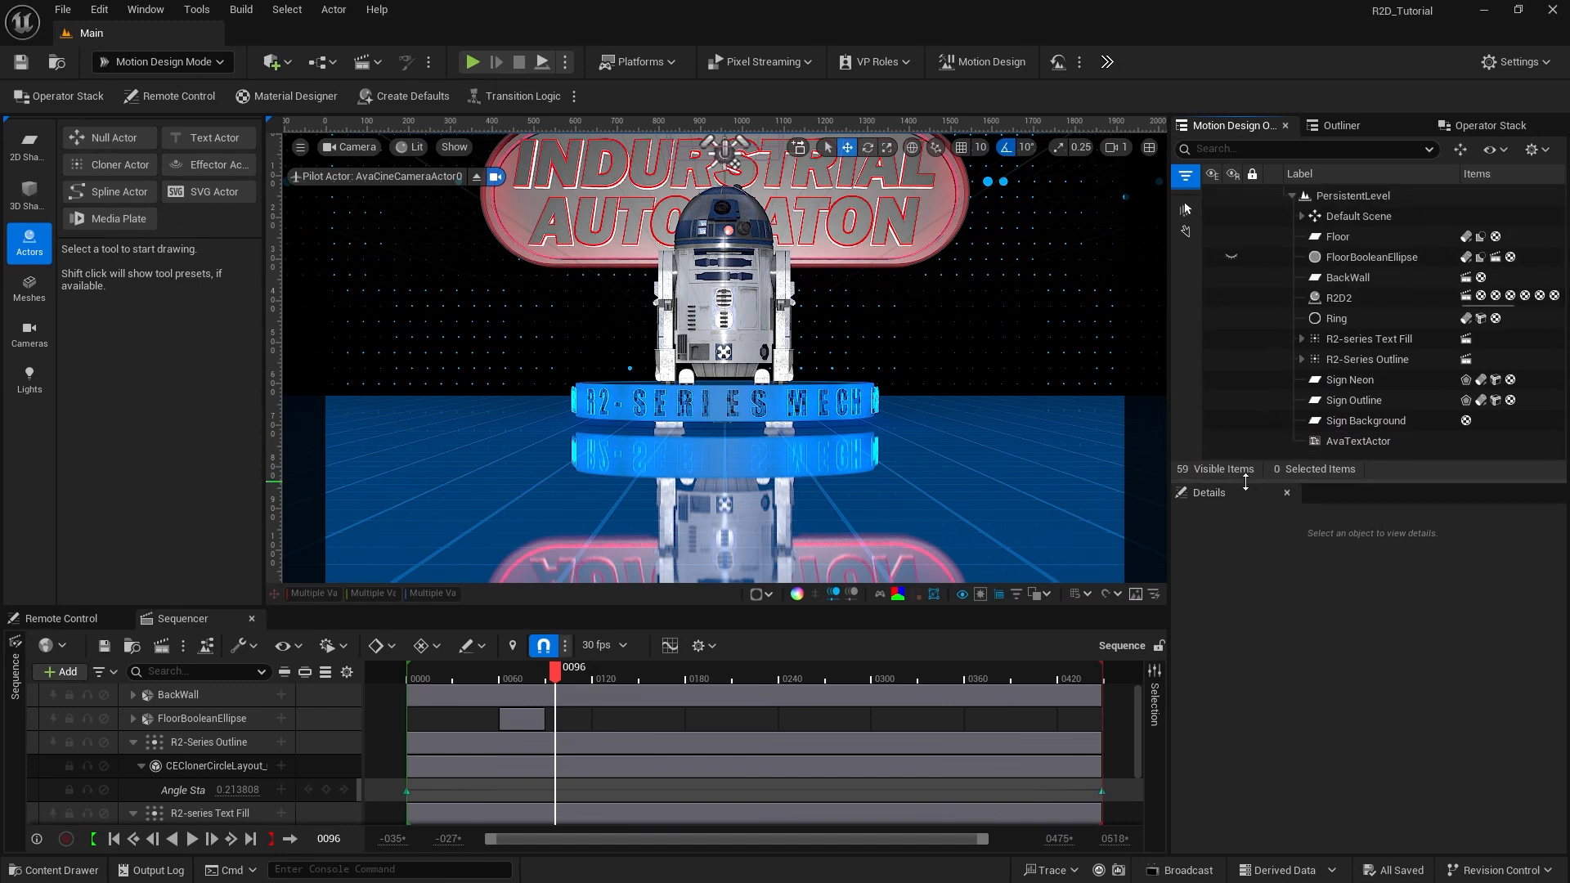
pyautogui.click(1301, 216)
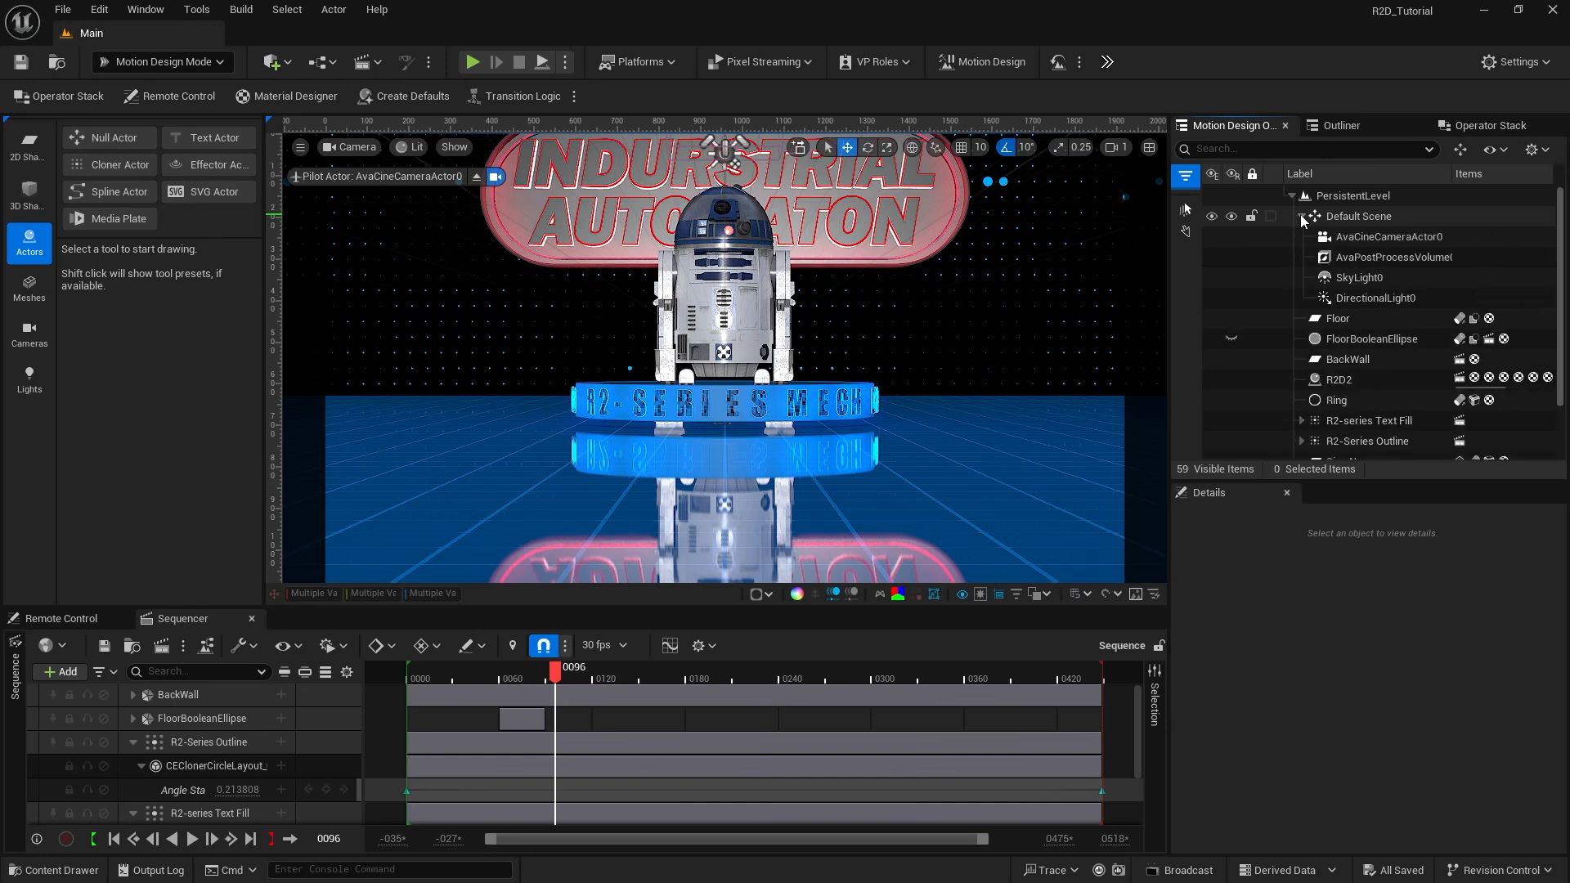
pyautogui.click(1349, 298)
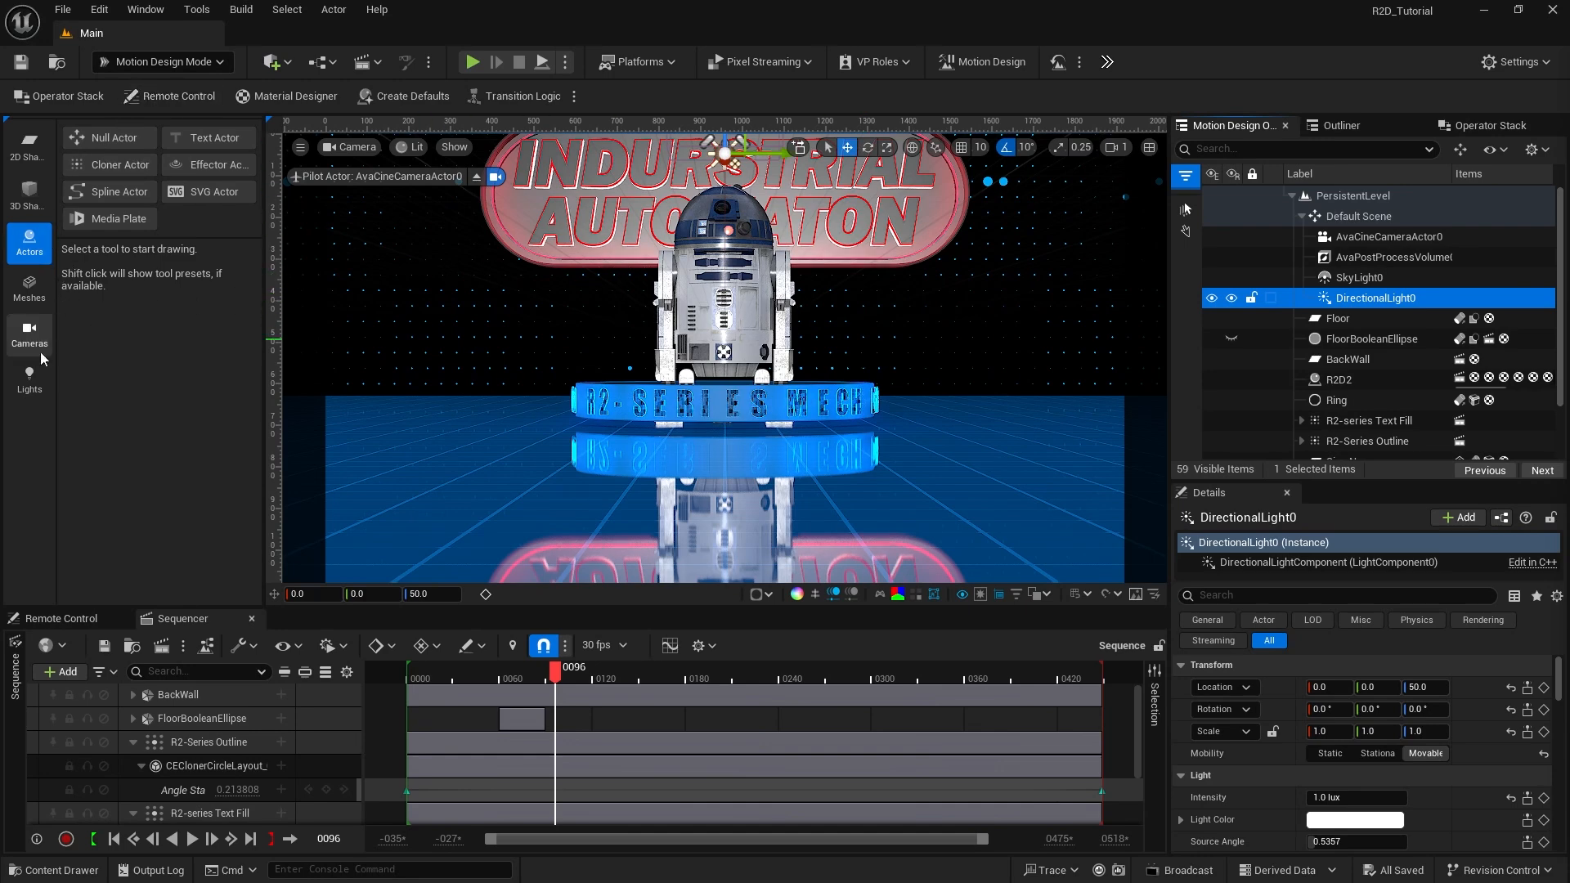
# Step: Add a Rect Light to the scene and select it to show its properties
pyautogui.click(31, 376)
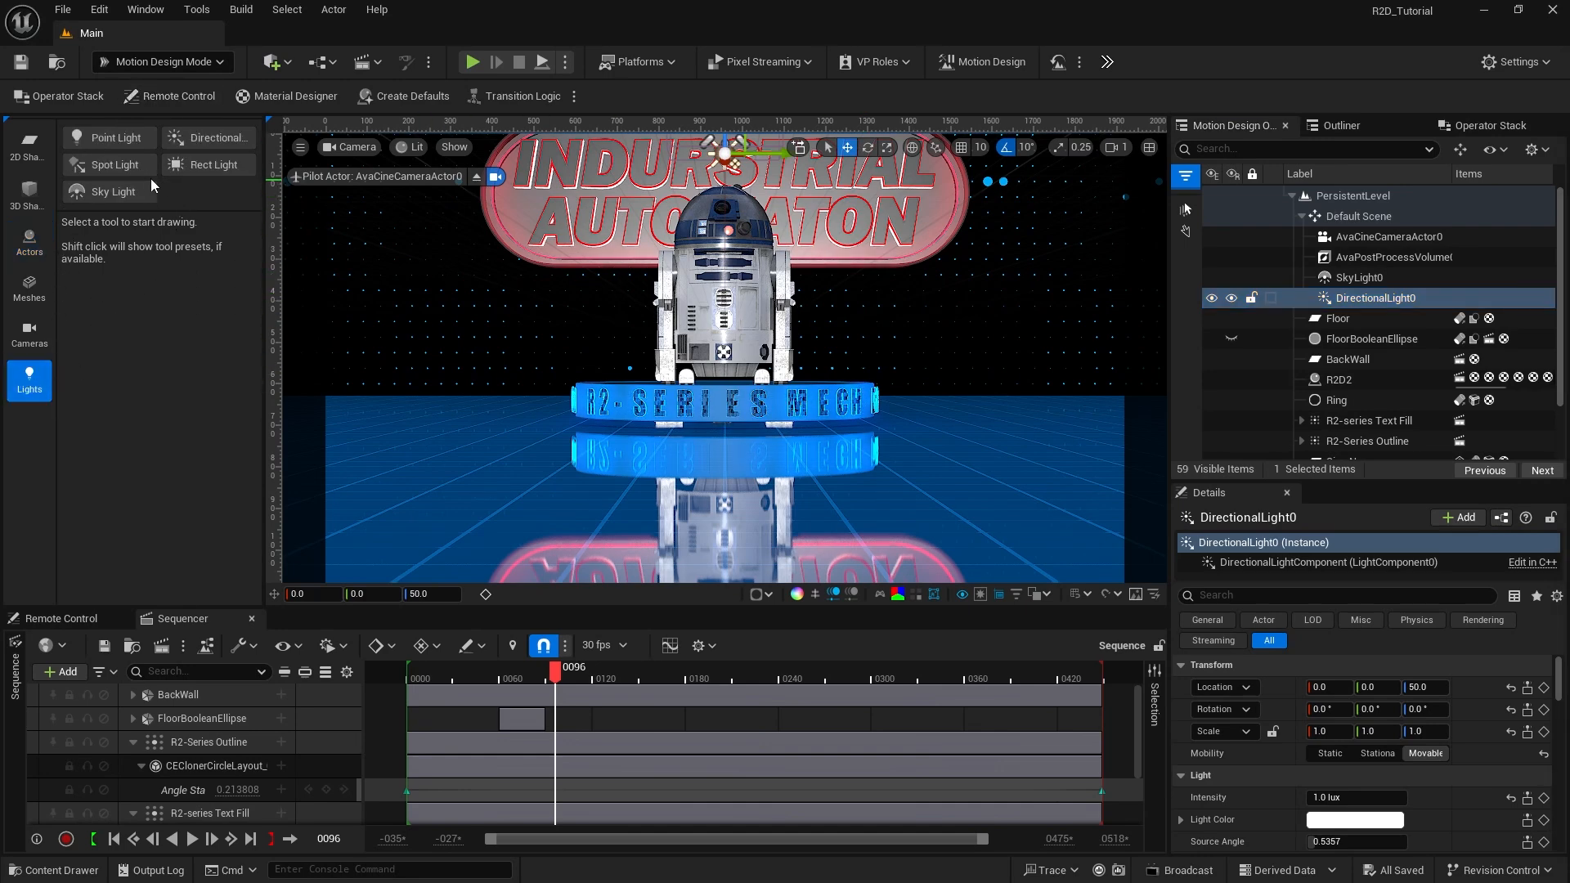
pyautogui.click(203, 164)
pyautogui.scroll(-3, 1341, 408)
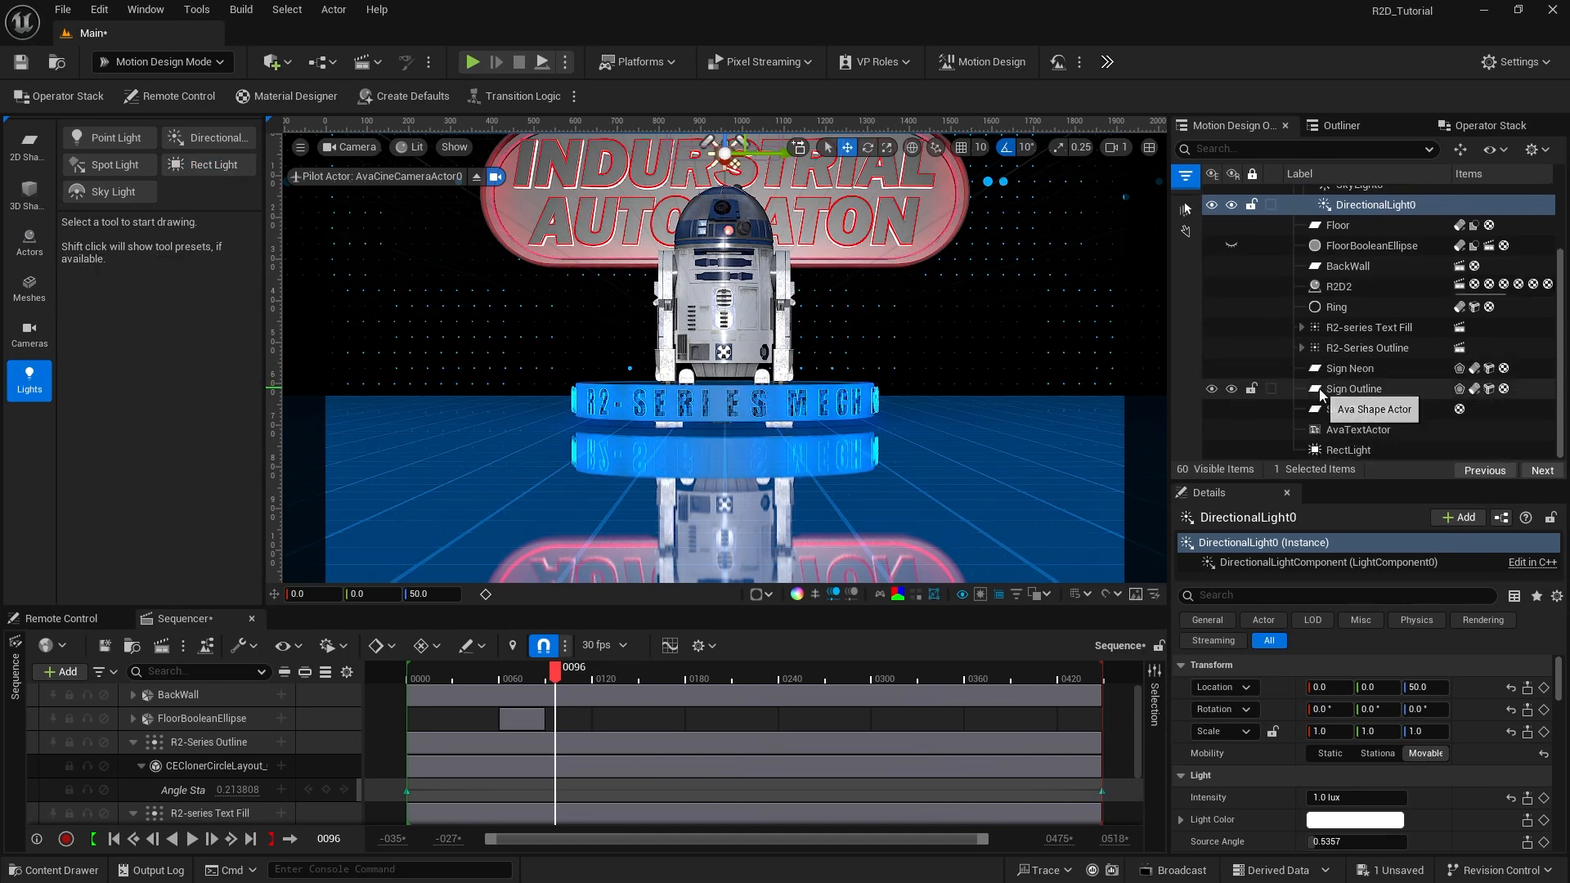
pyautogui.click(1336, 450)
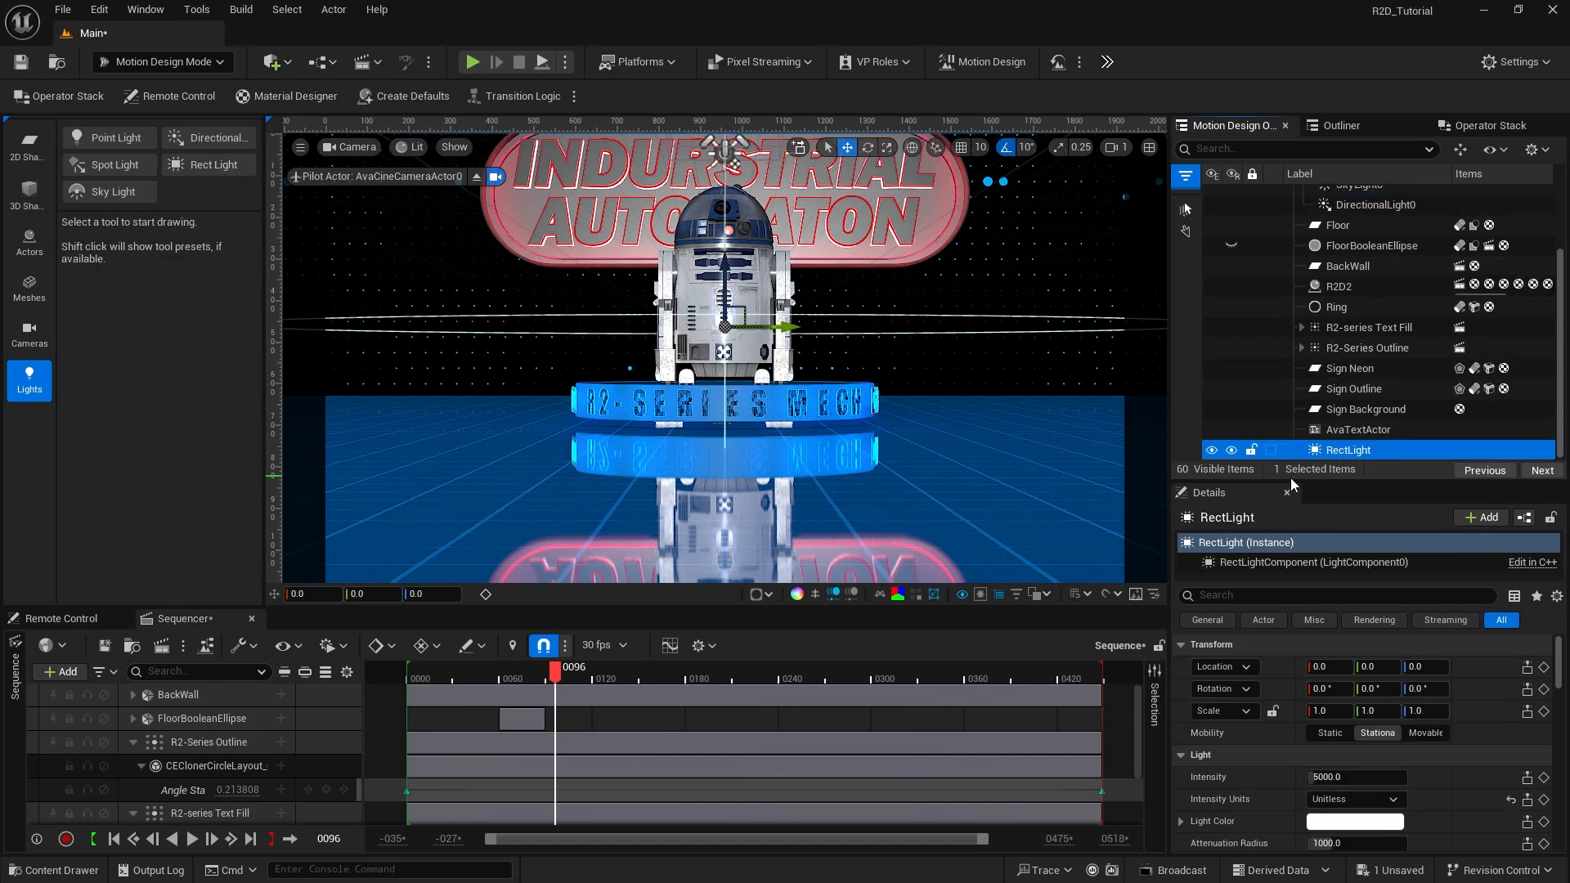
pyautogui.moveTo(1290, 484); pyautogui.dragTo(1277, 321)
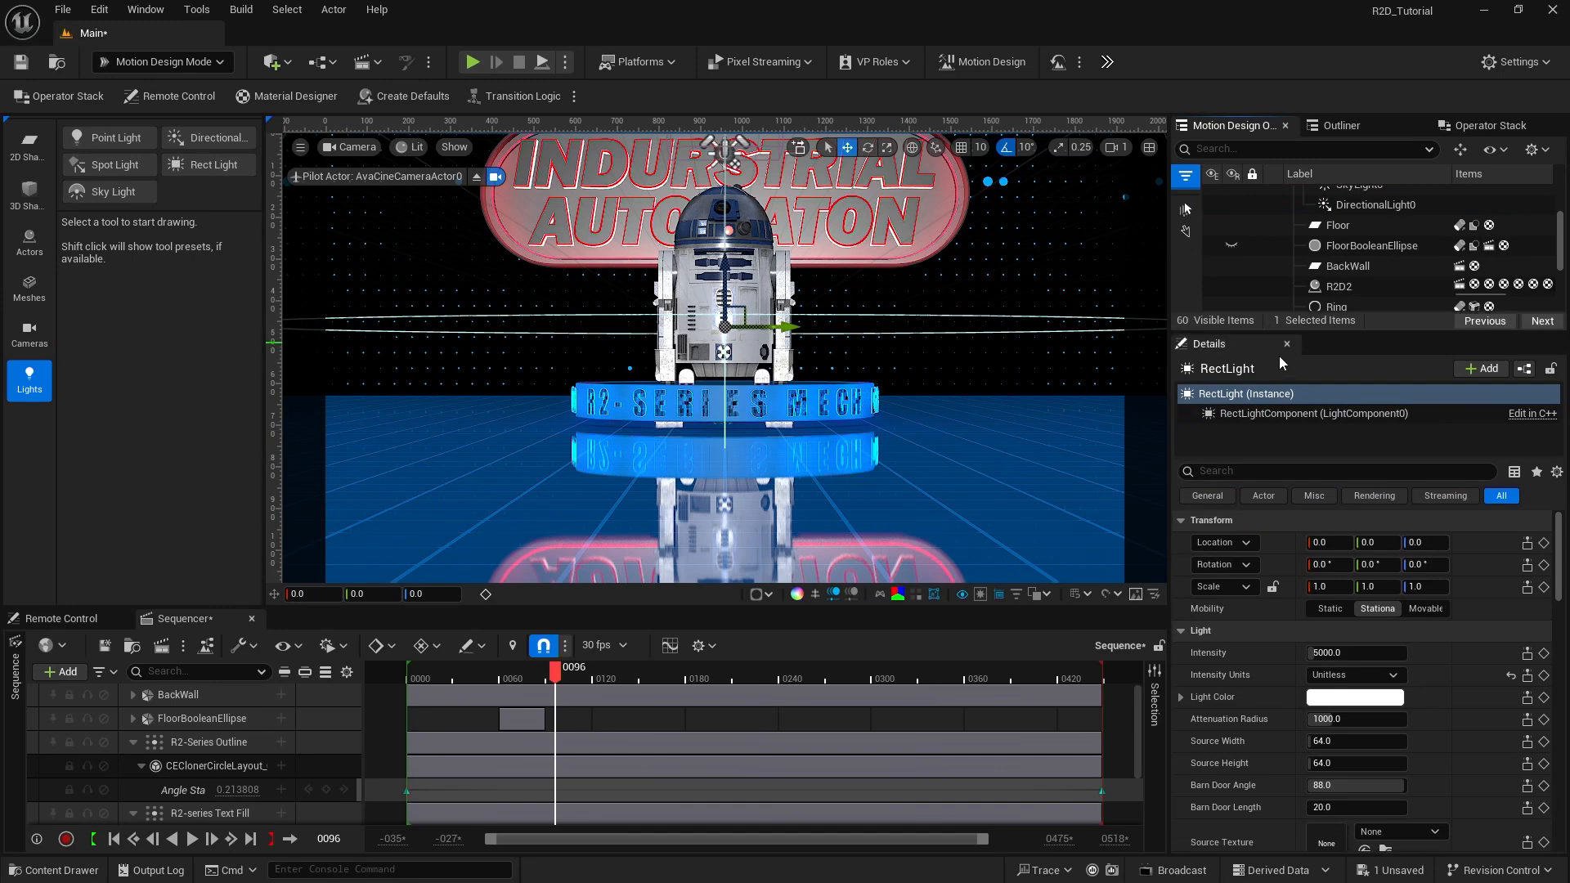
# Step: Set the rect light's location to X -385 and Z 500
pyautogui.click(1333, 541)
pyautogui.write('-')
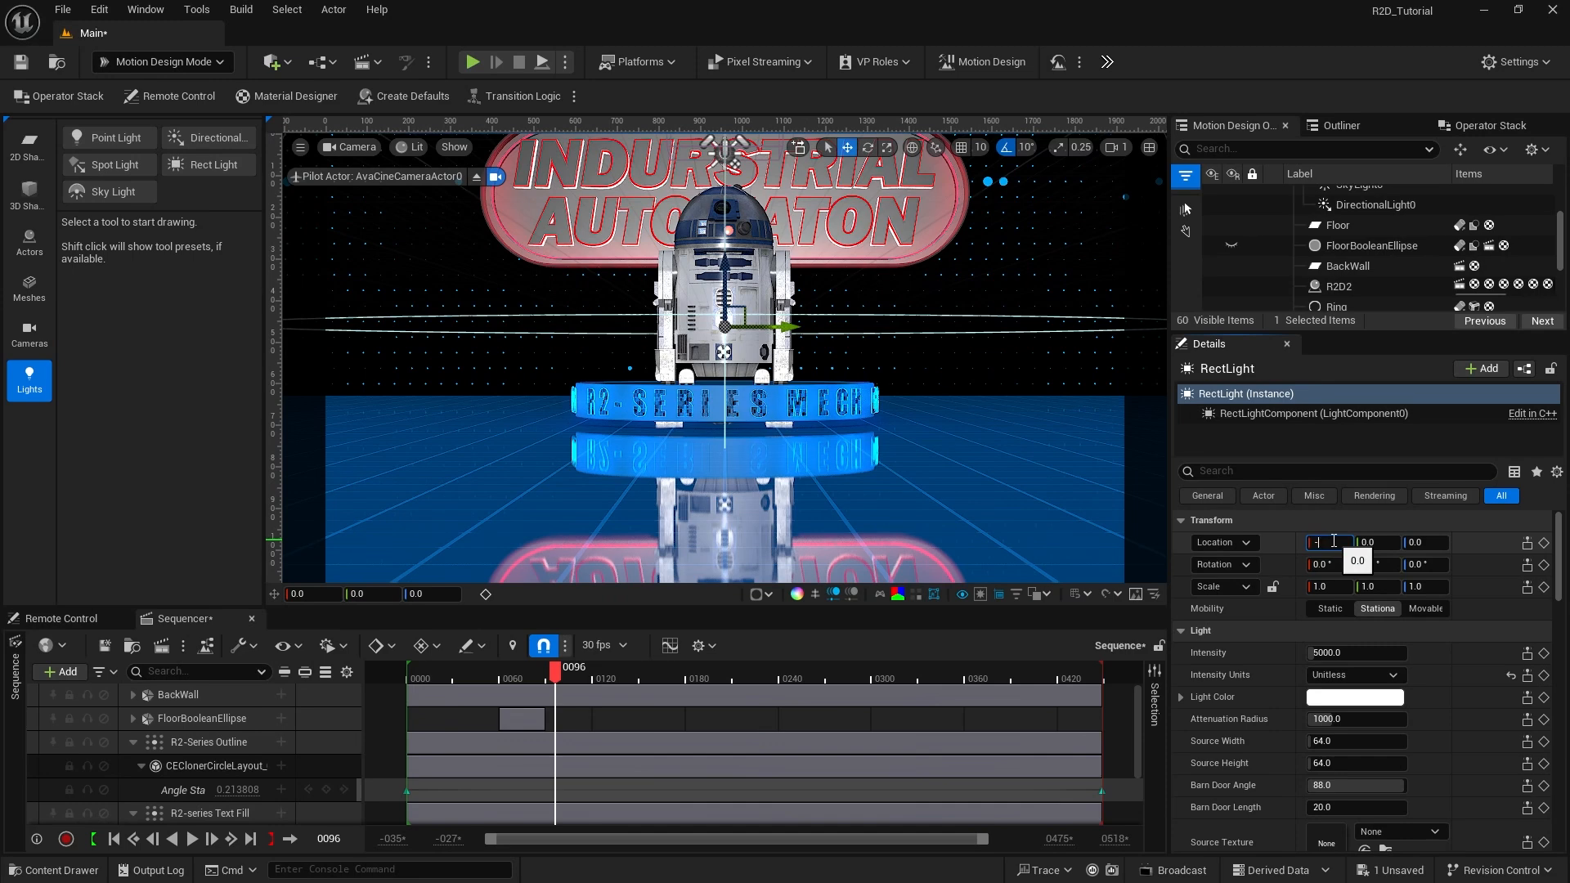
pyautogui.write('385')
pyautogui.press('Tab')
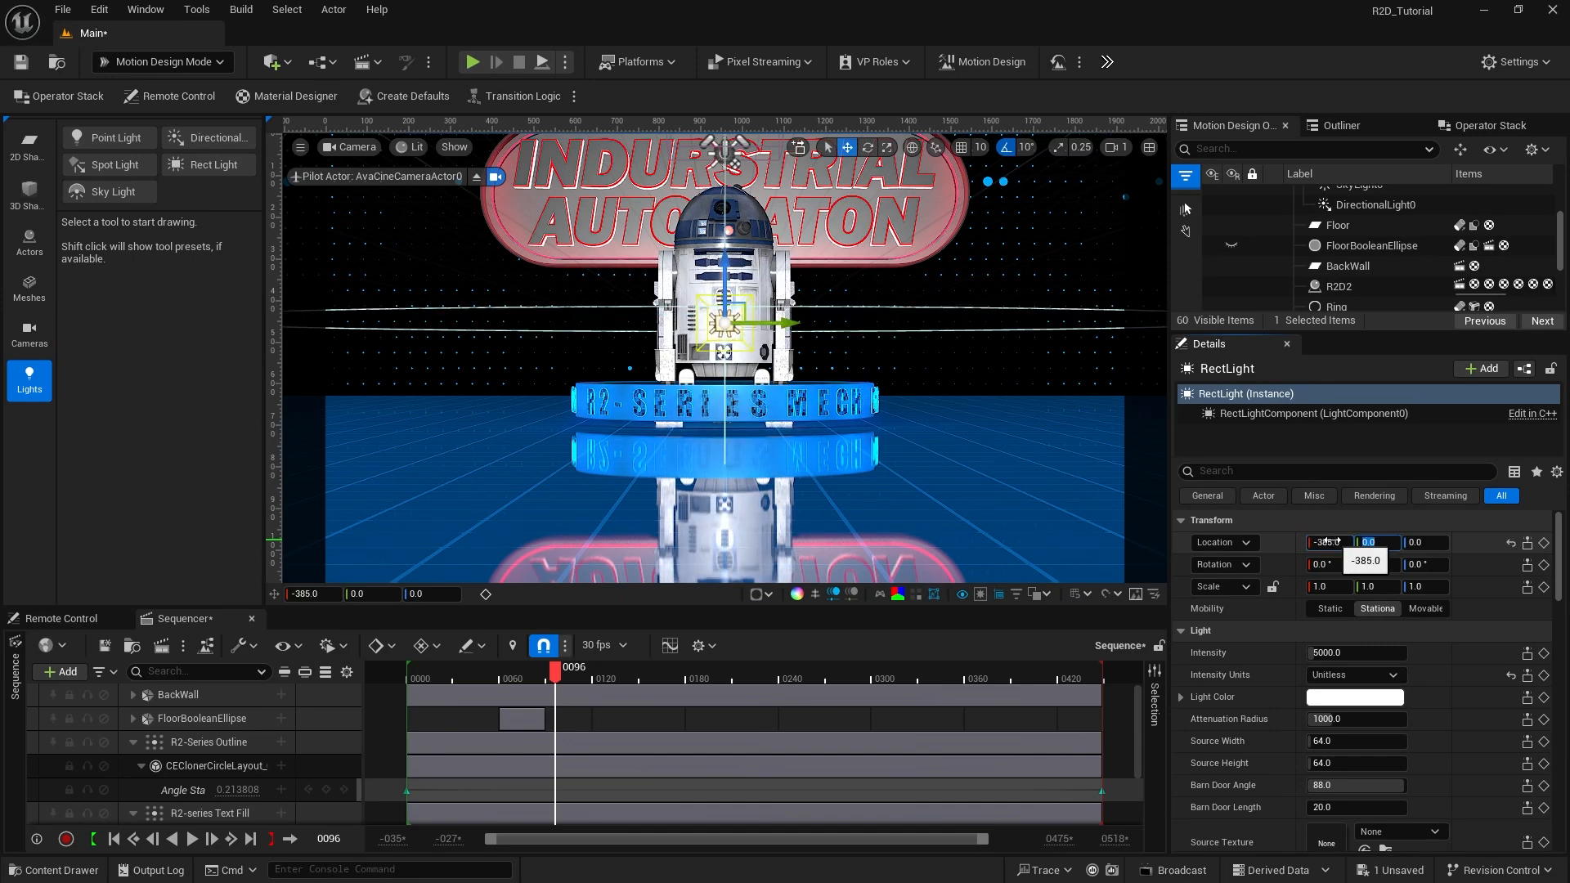
pyautogui.press('Tab')
pyautogui.write('50')
pyautogui.press('Return')
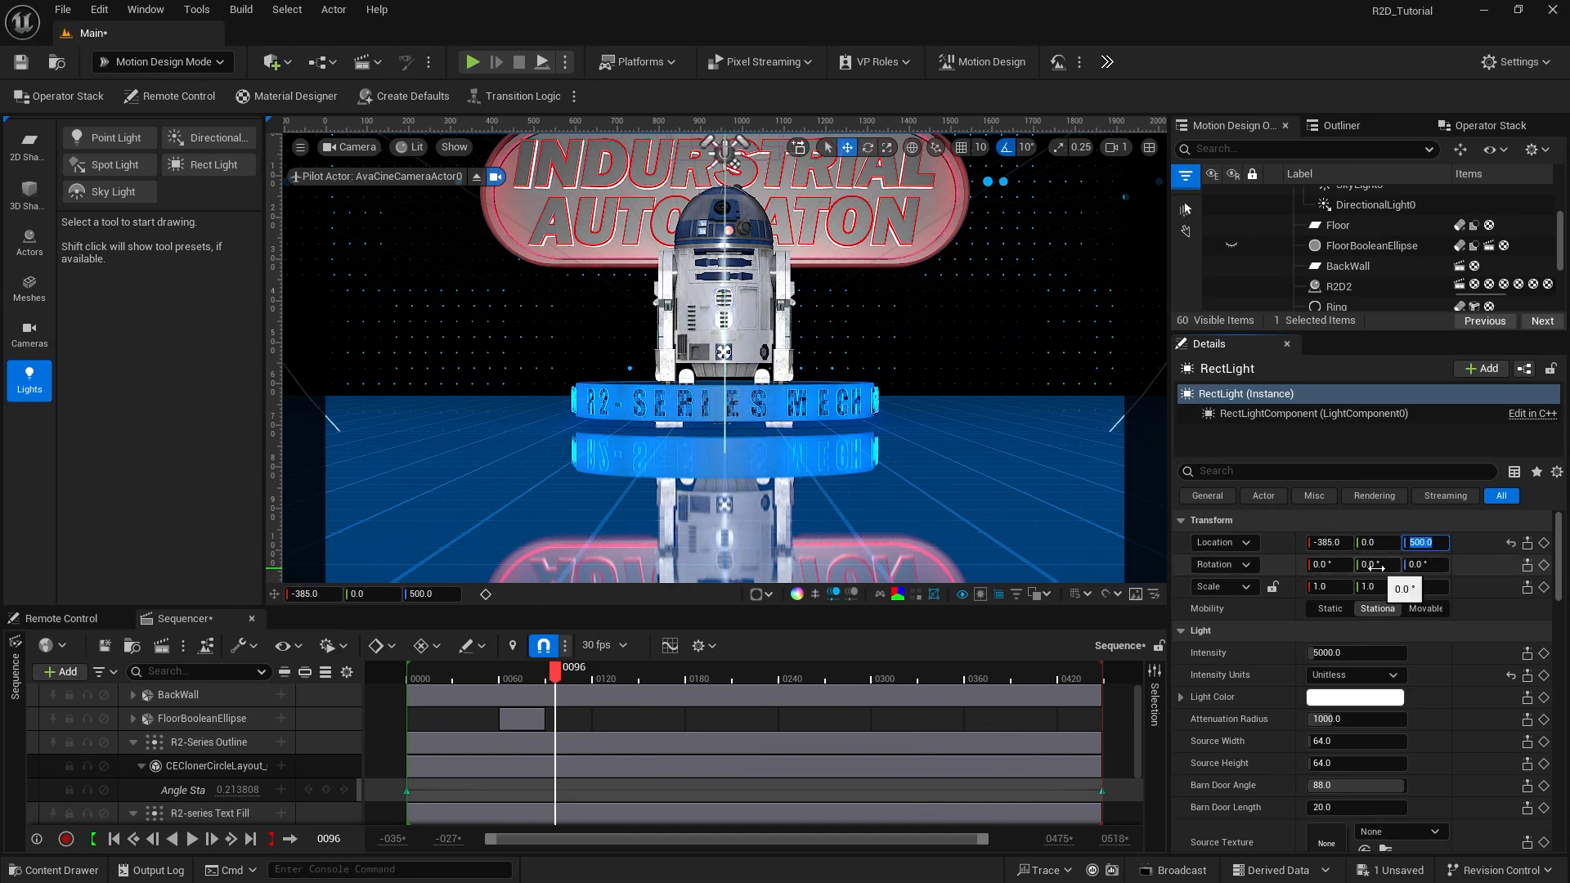
# Step: Set the rect light's Y rotation to -45° and its intensity to 25000
pyautogui.click(1374, 565)
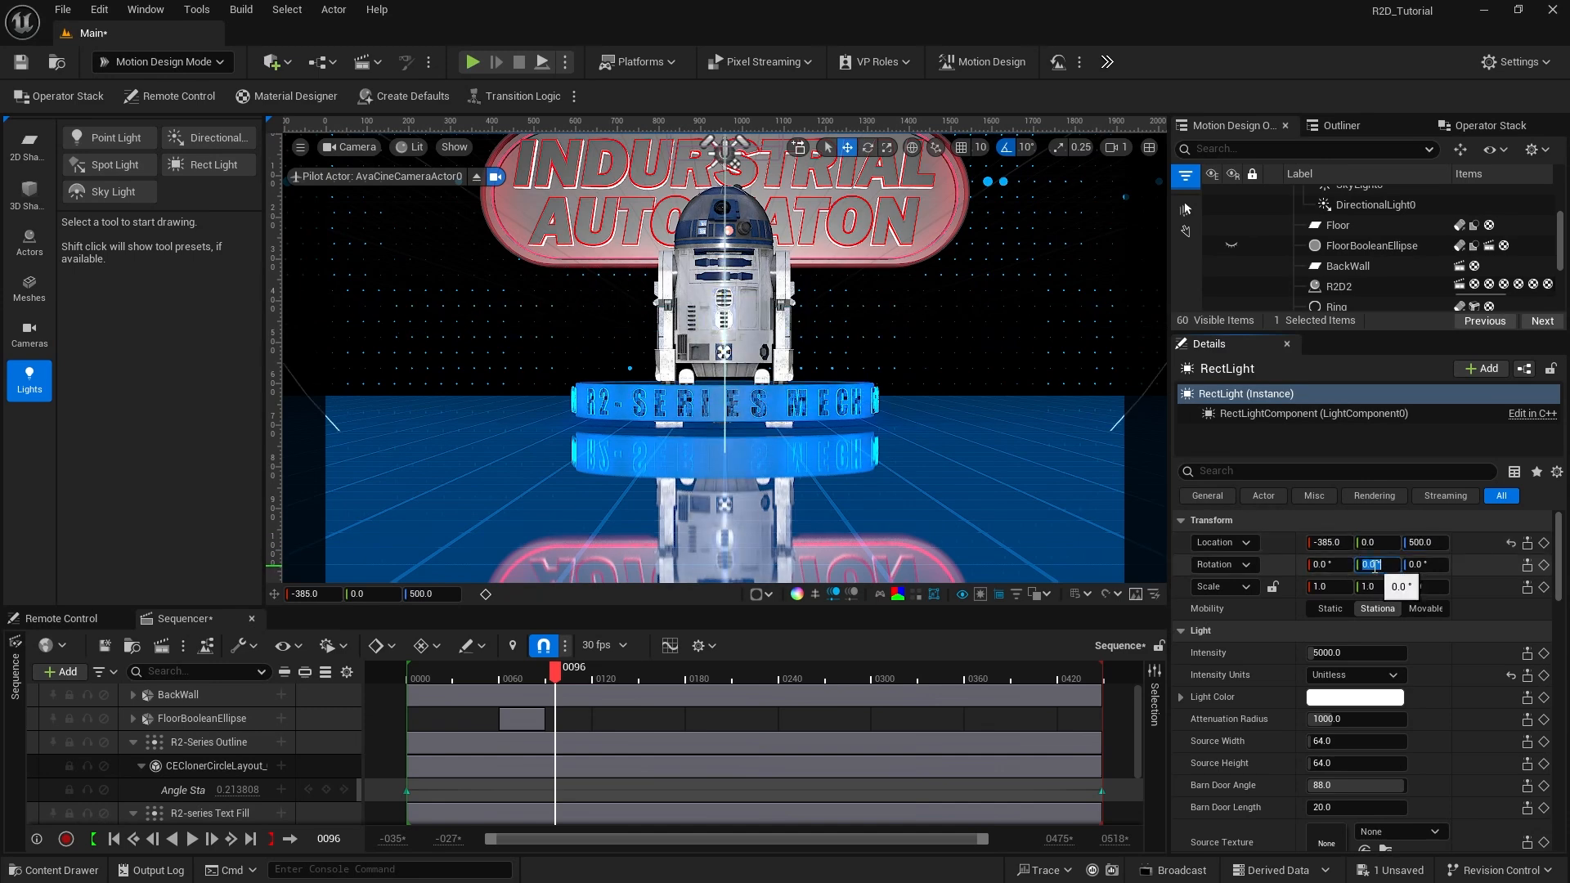
pyautogui.write('-45')
pyautogui.press('Return')
pyautogui.scroll(-1, 1442, 659)
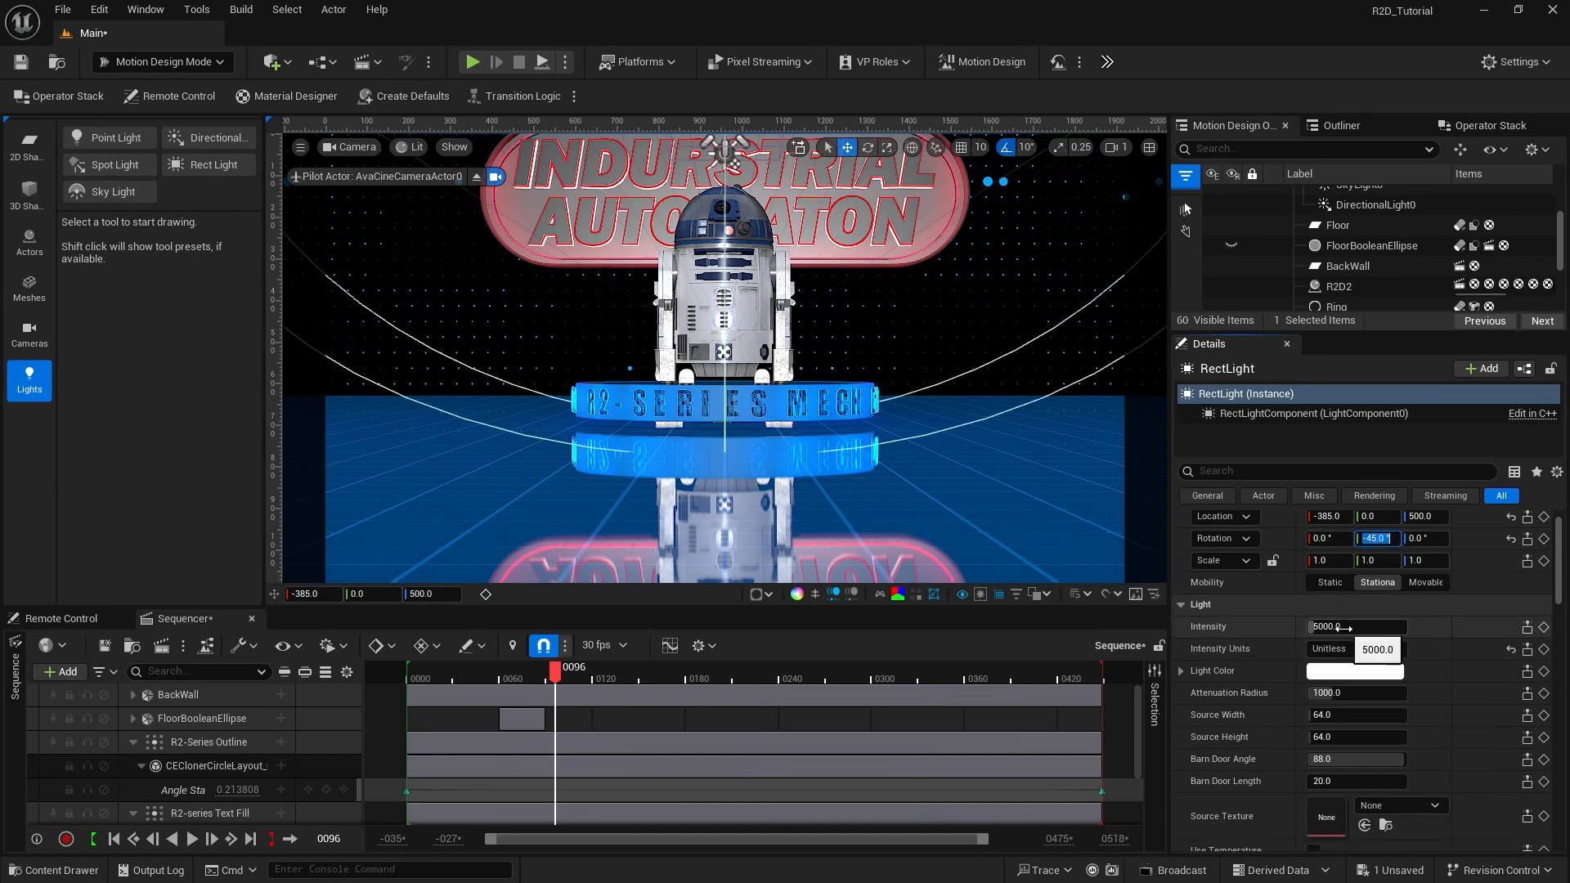
pyautogui.click(1345, 627)
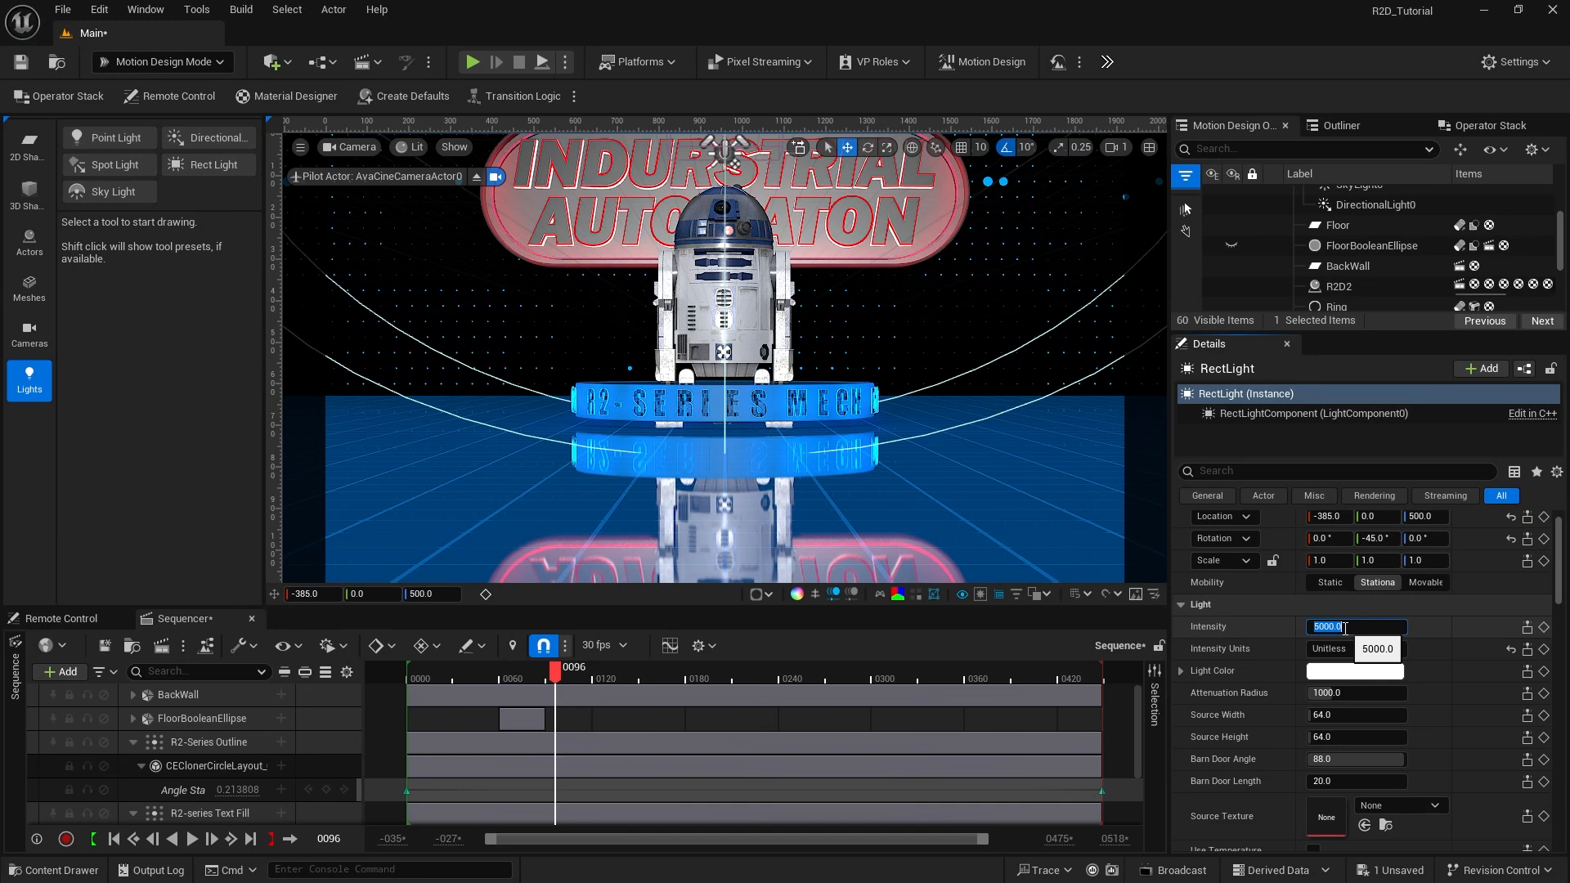
pyautogui.write('25000')
pyautogui.press('Return')
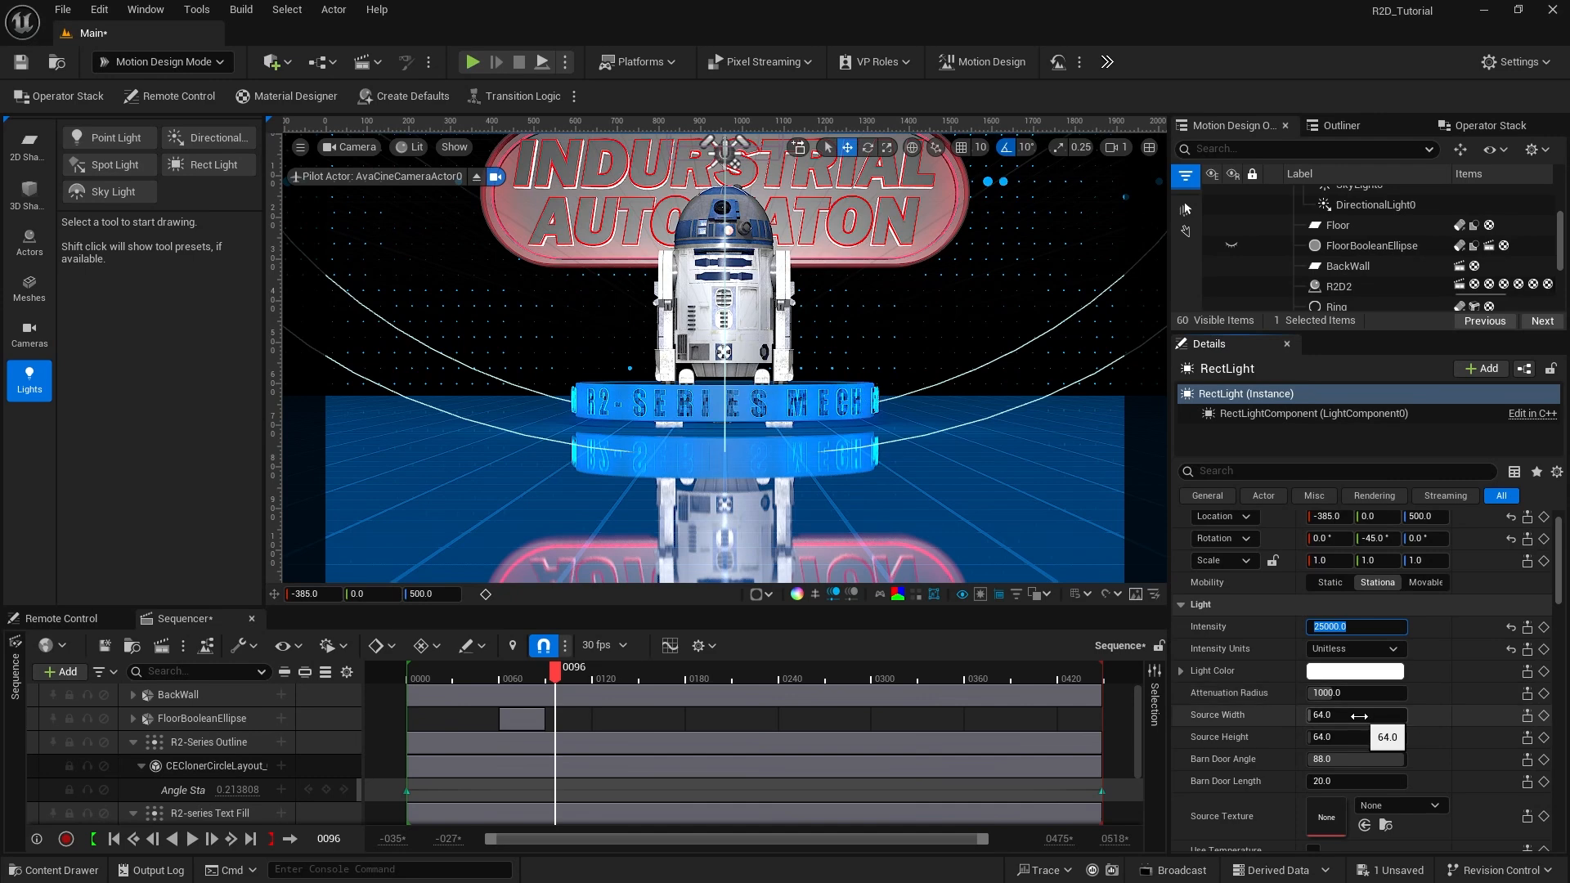
# Step: Set the rect light's source width to 415 and source height to 255
pyautogui.click(1350, 716)
pyautogui.write('4')
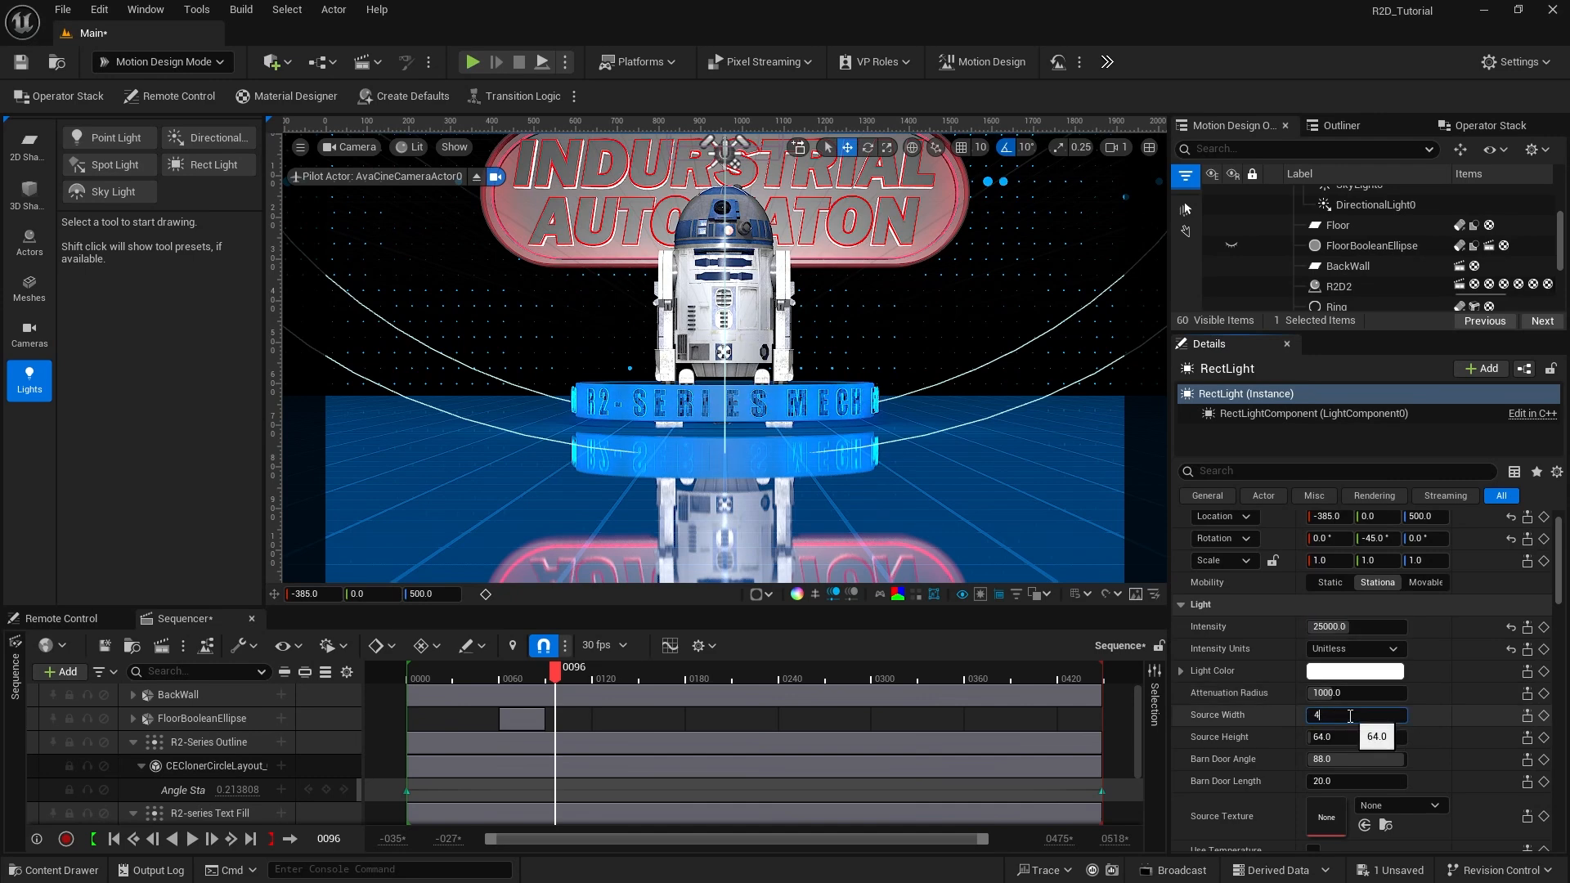
pyautogui.write('15')
pyautogui.scroll(-3, 1345, 679)
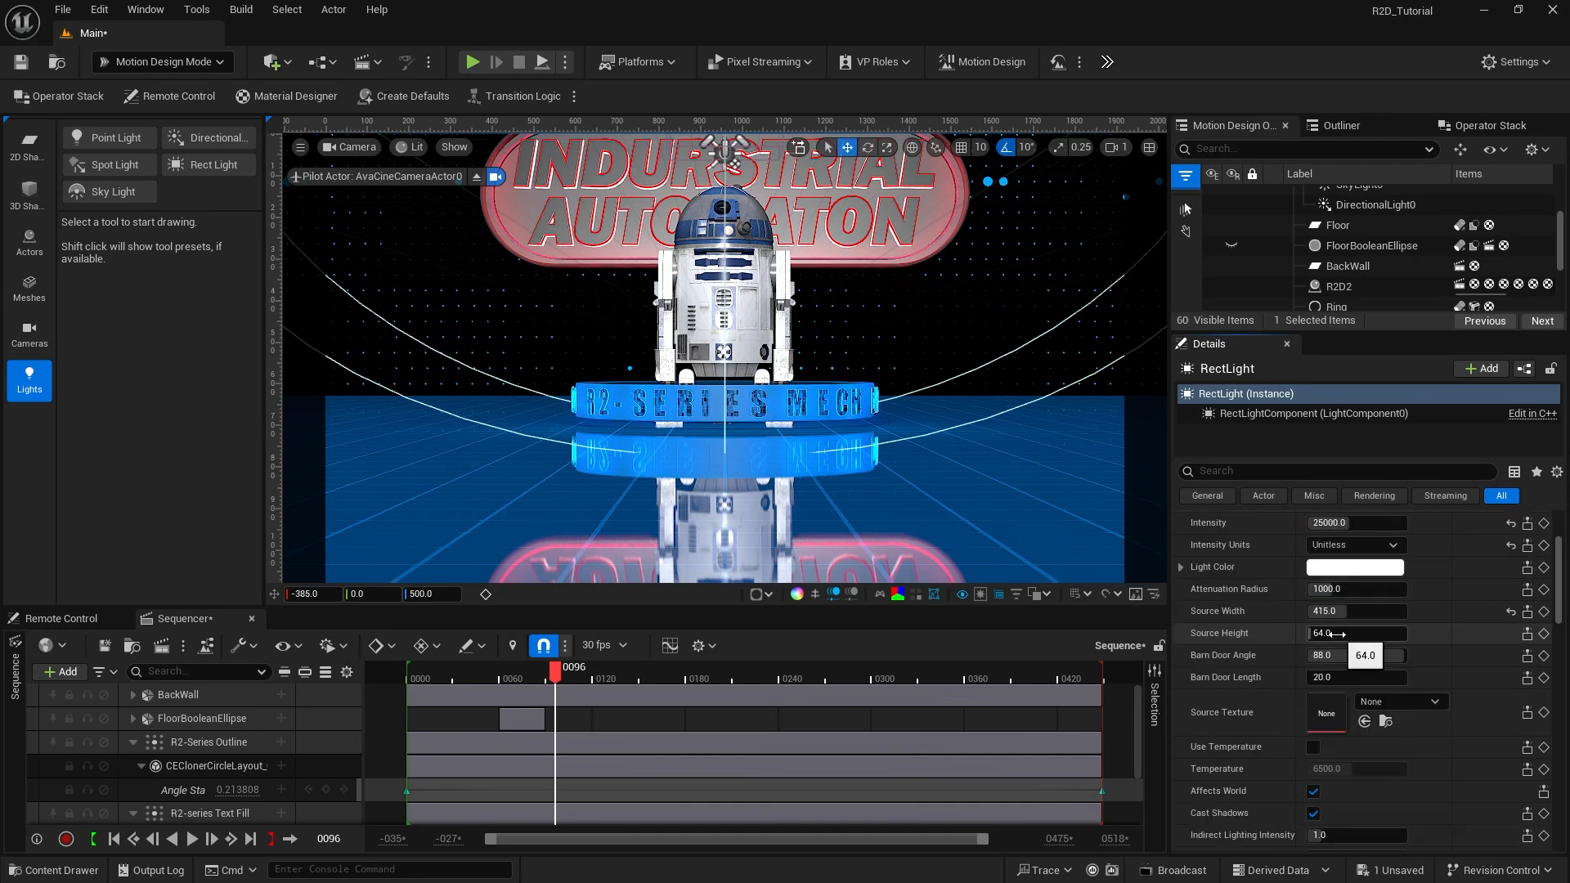
pyautogui.click(1338, 634)
pyautogui.write('255')
pyautogui.press('Return')
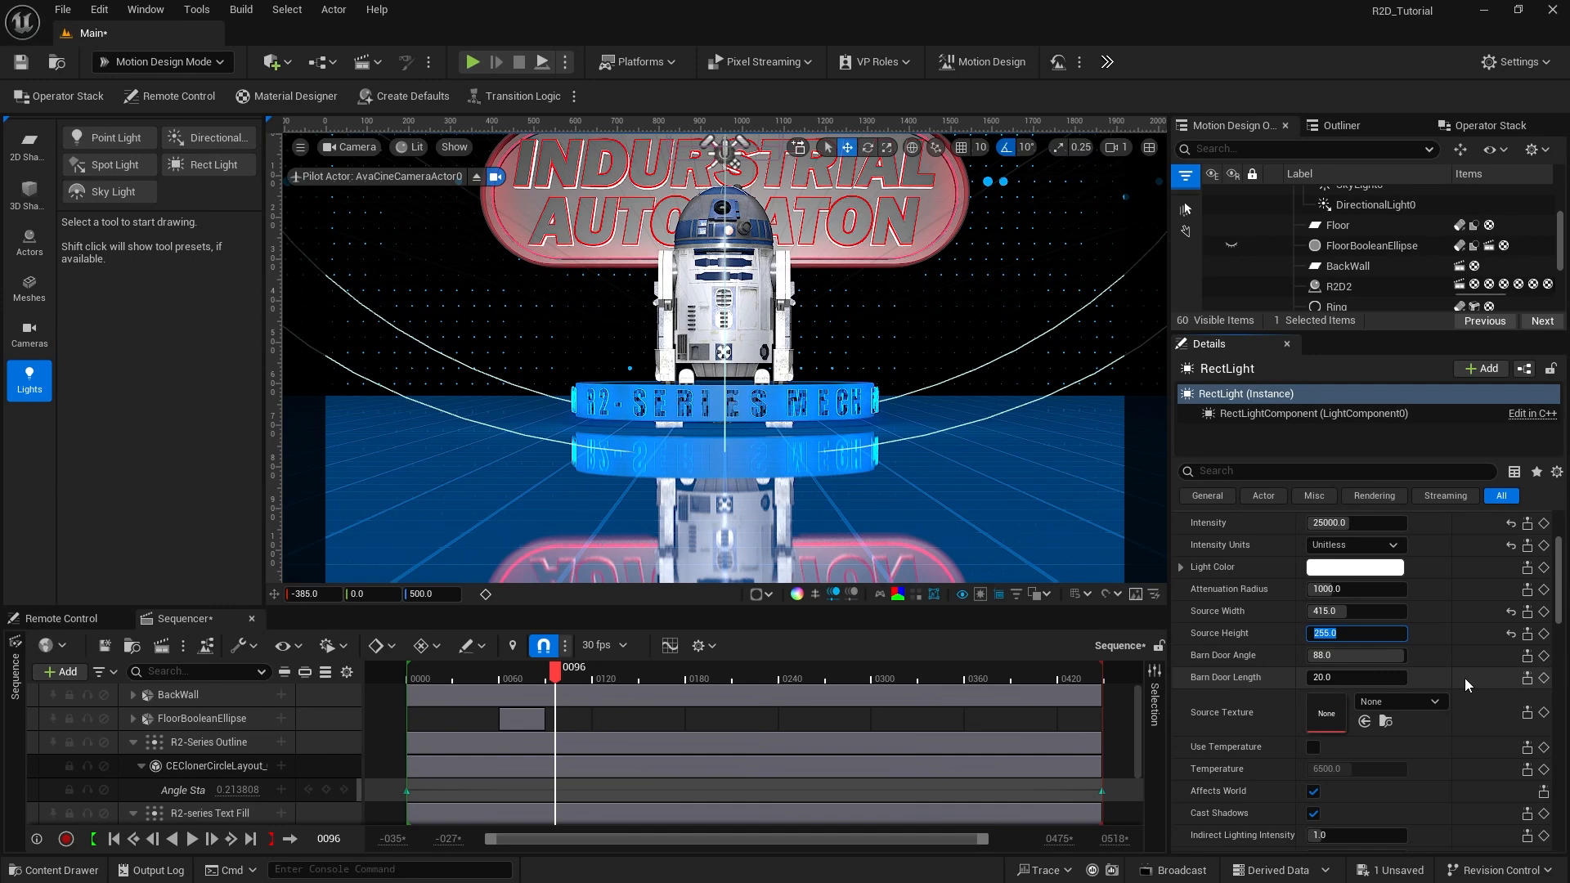
# Step: Hide SkyLight0 and DirectionalLight0 in the Default Scene group
pyautogui.scroll(3, 1465, 678)
pyautogui.scroll(3, 1390, 296)
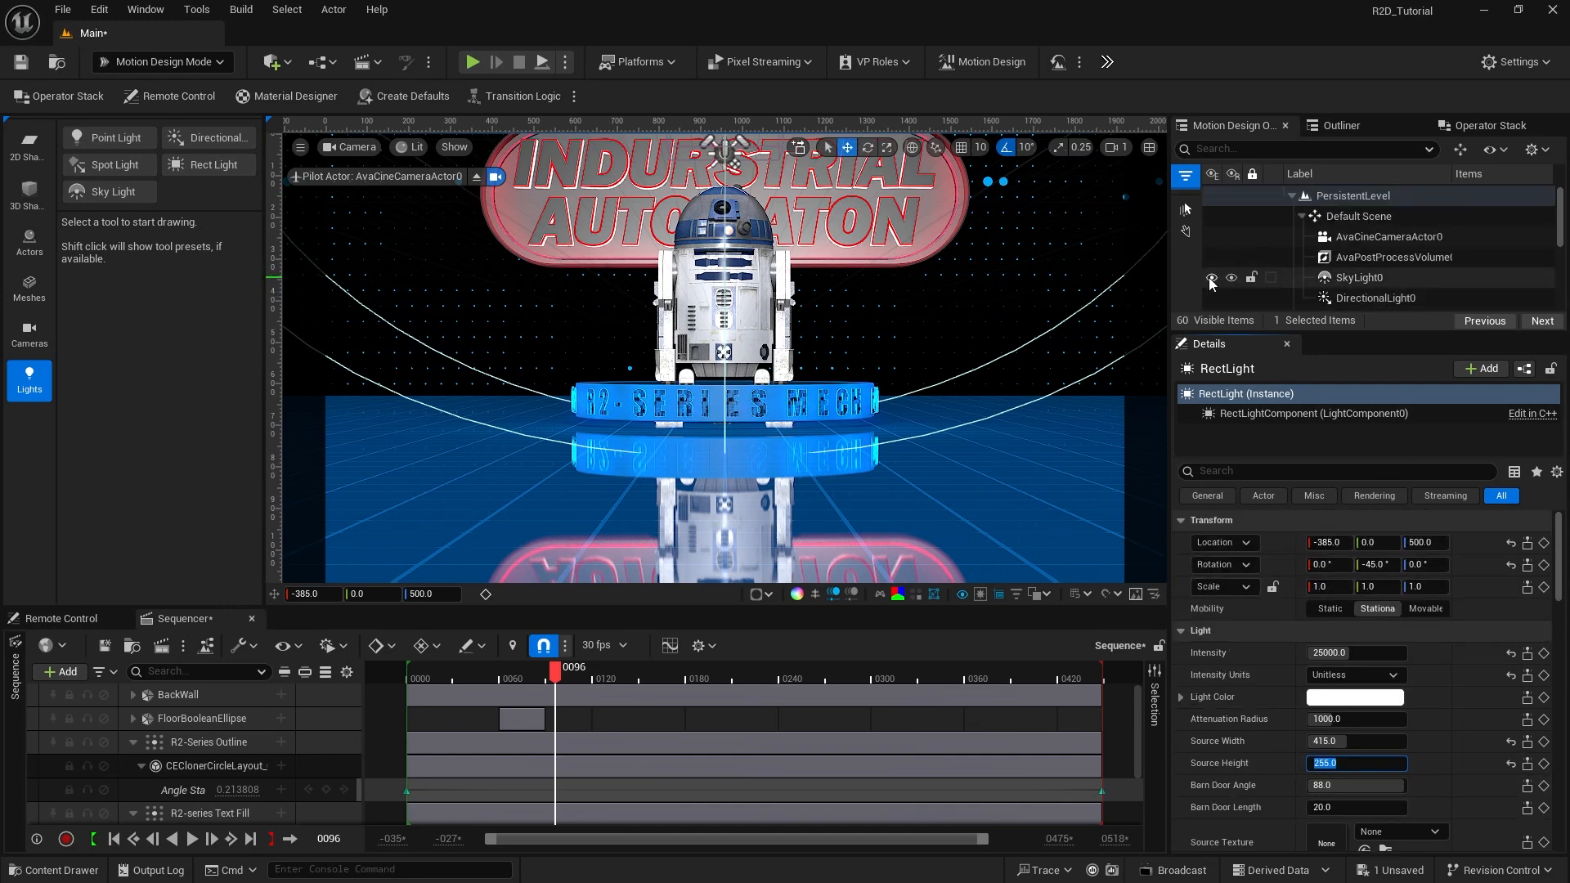
pyautogui.click(1211, 277)
pyautogui.click(1210, 298)
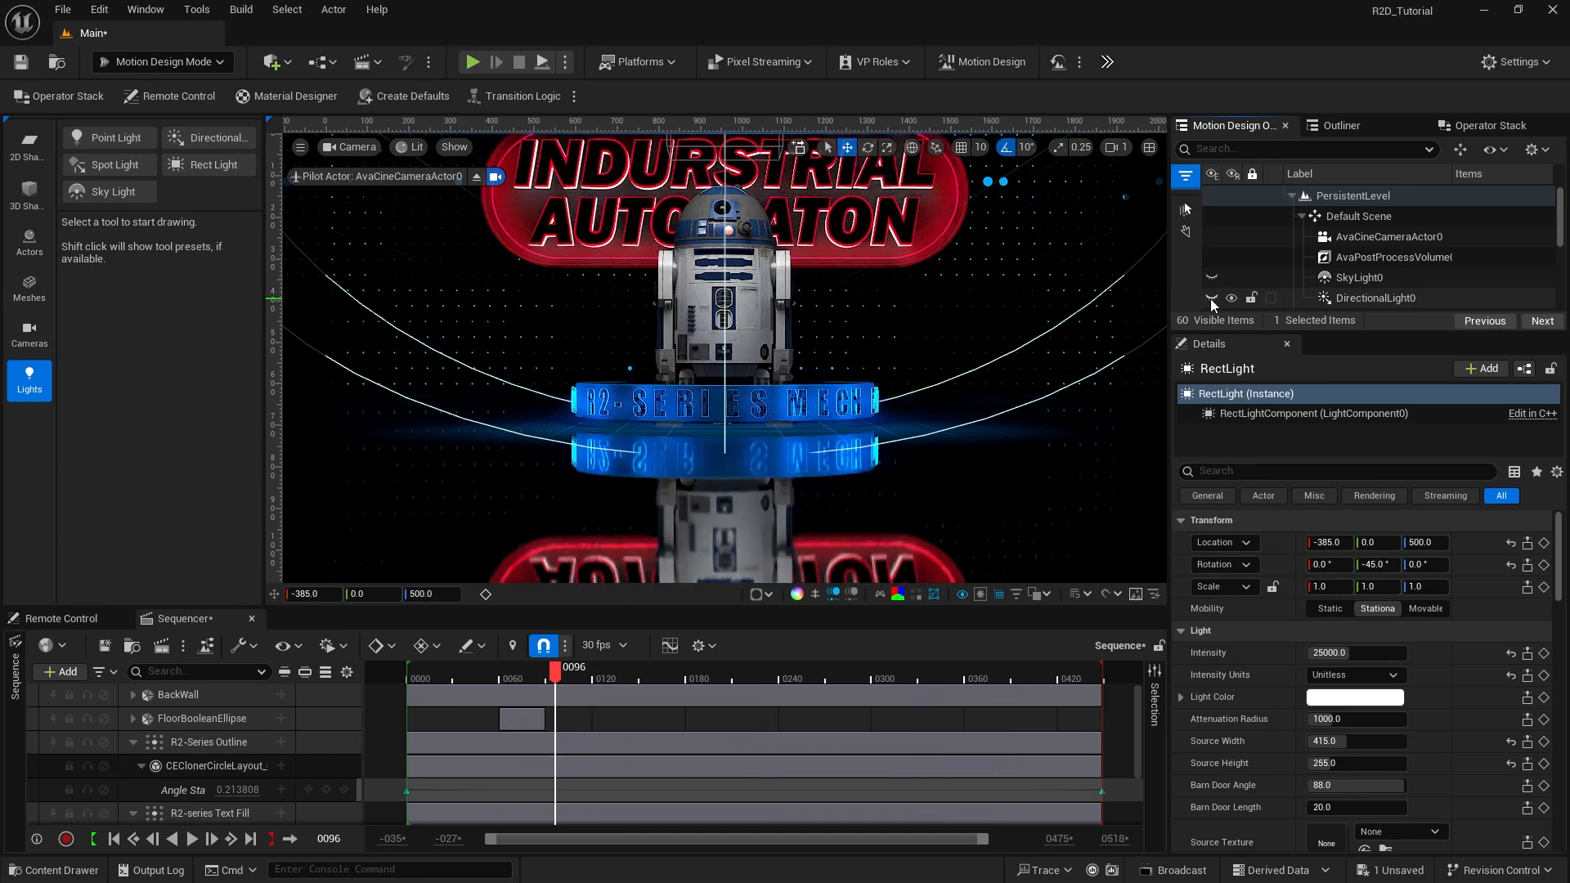
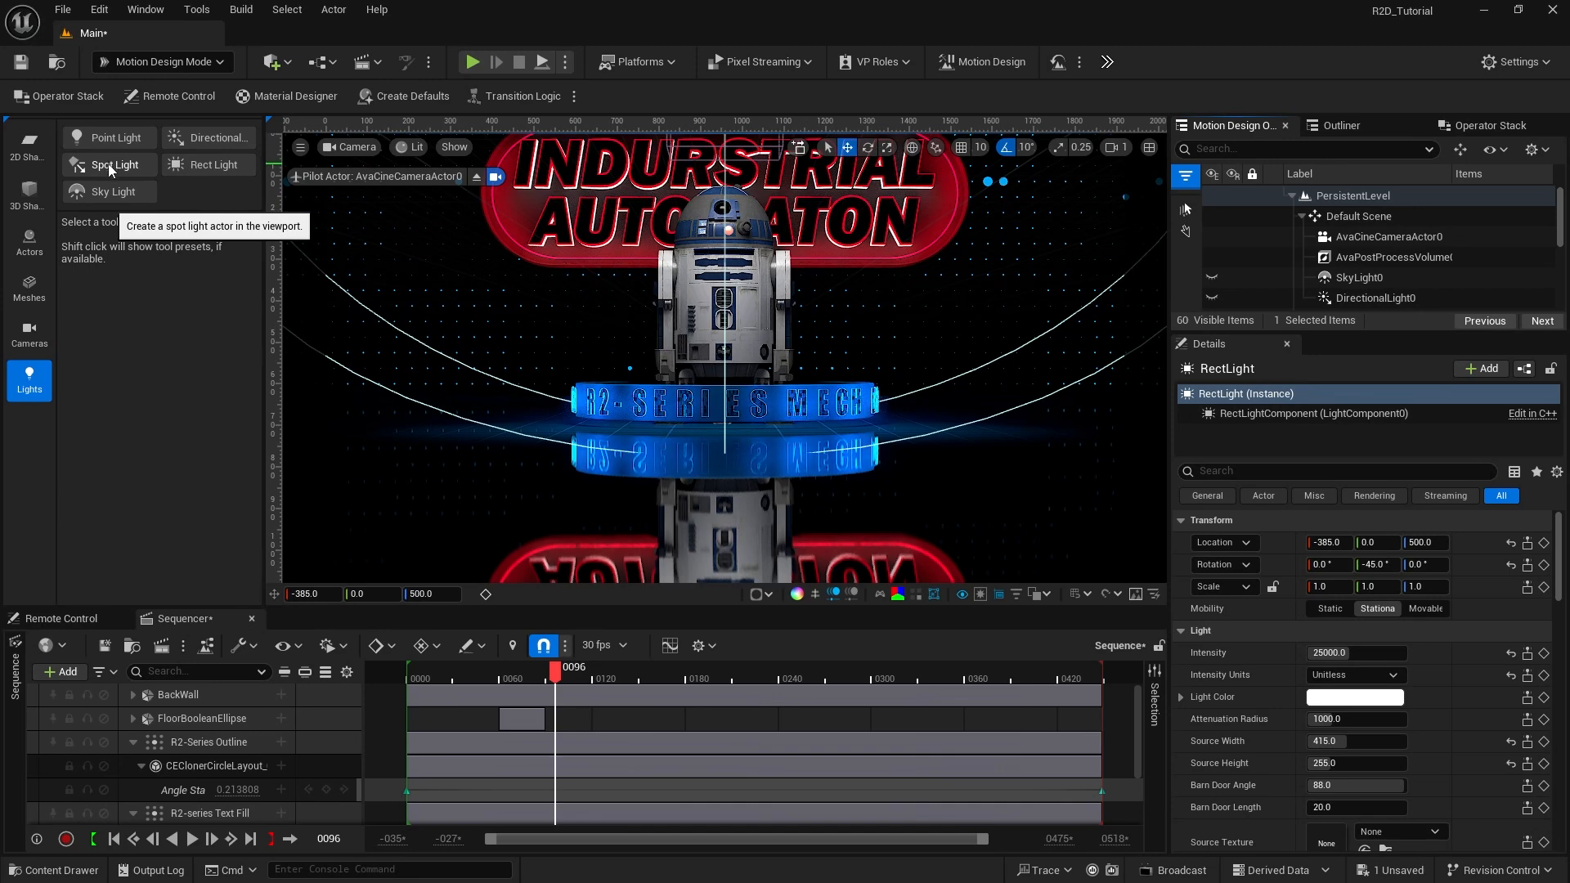
# Step: Add a Spot Light to the scene and select it to show its properties
pyautogui.scroll(-5, 1356, 299)
pyautogui.scroll(-3, 1356, 310)
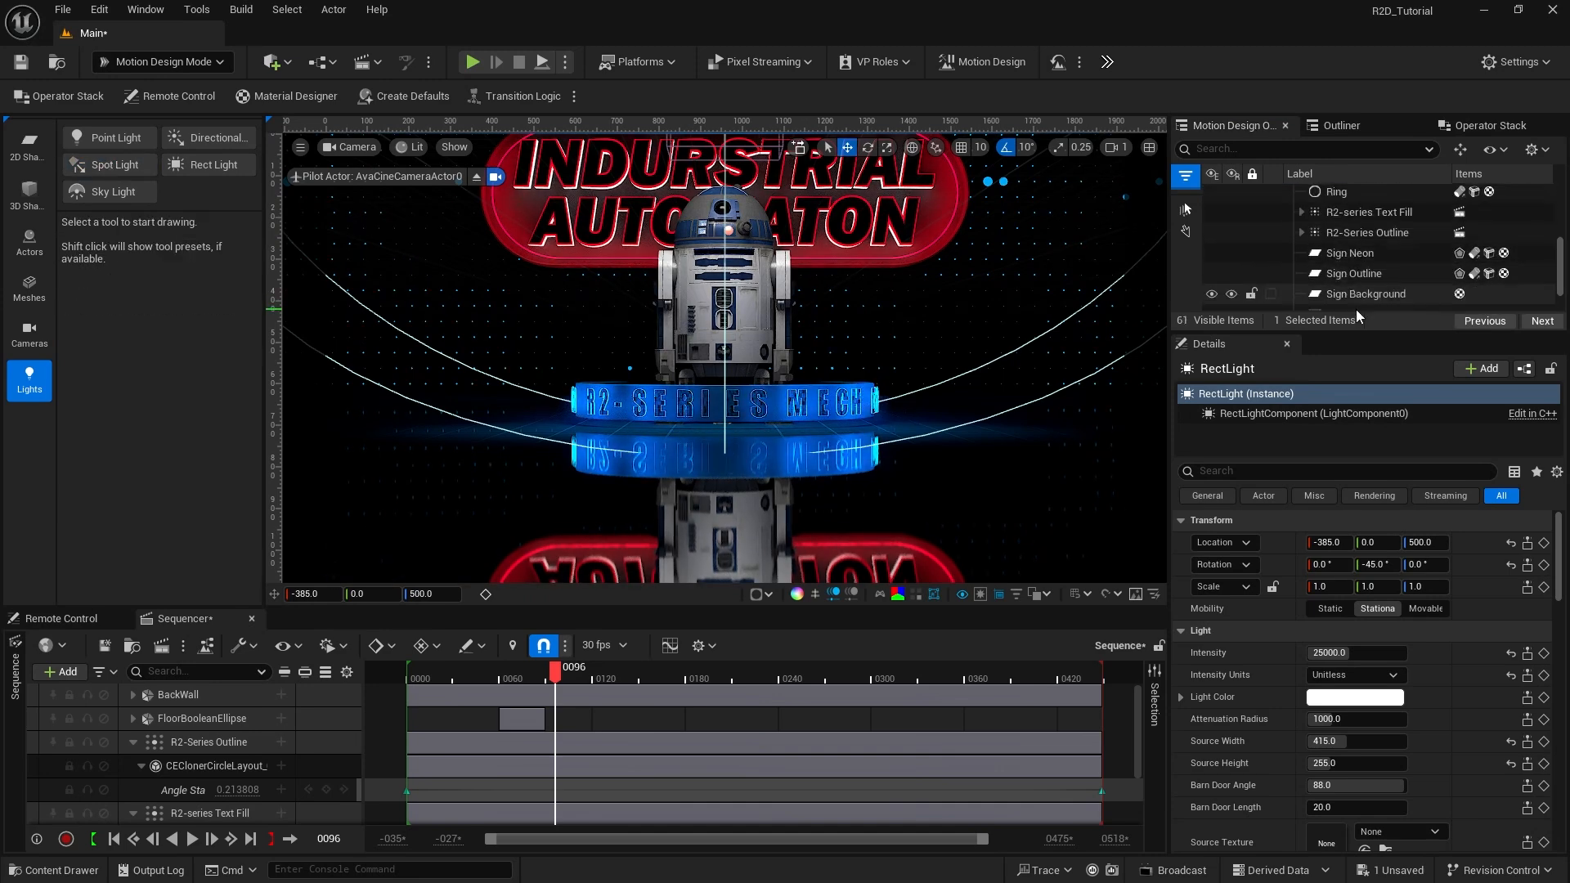
pyautogui.click(1347, 301)
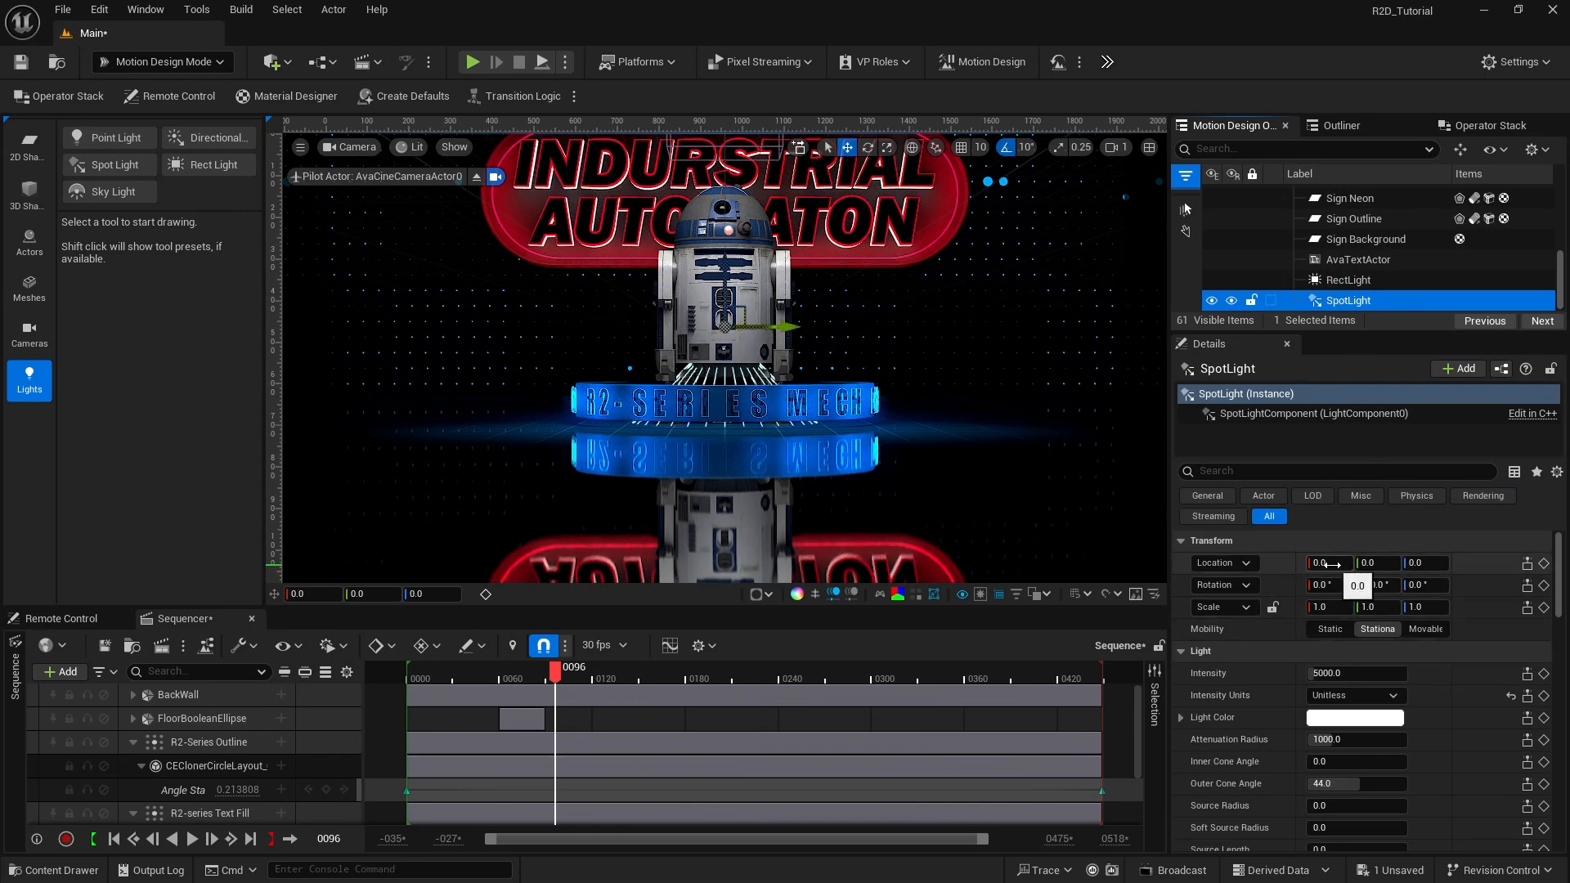
# Step: Set the spot light's location to X 216 and Z 650
pyautogui.click(1329, 564)
pyautogui.write('21')
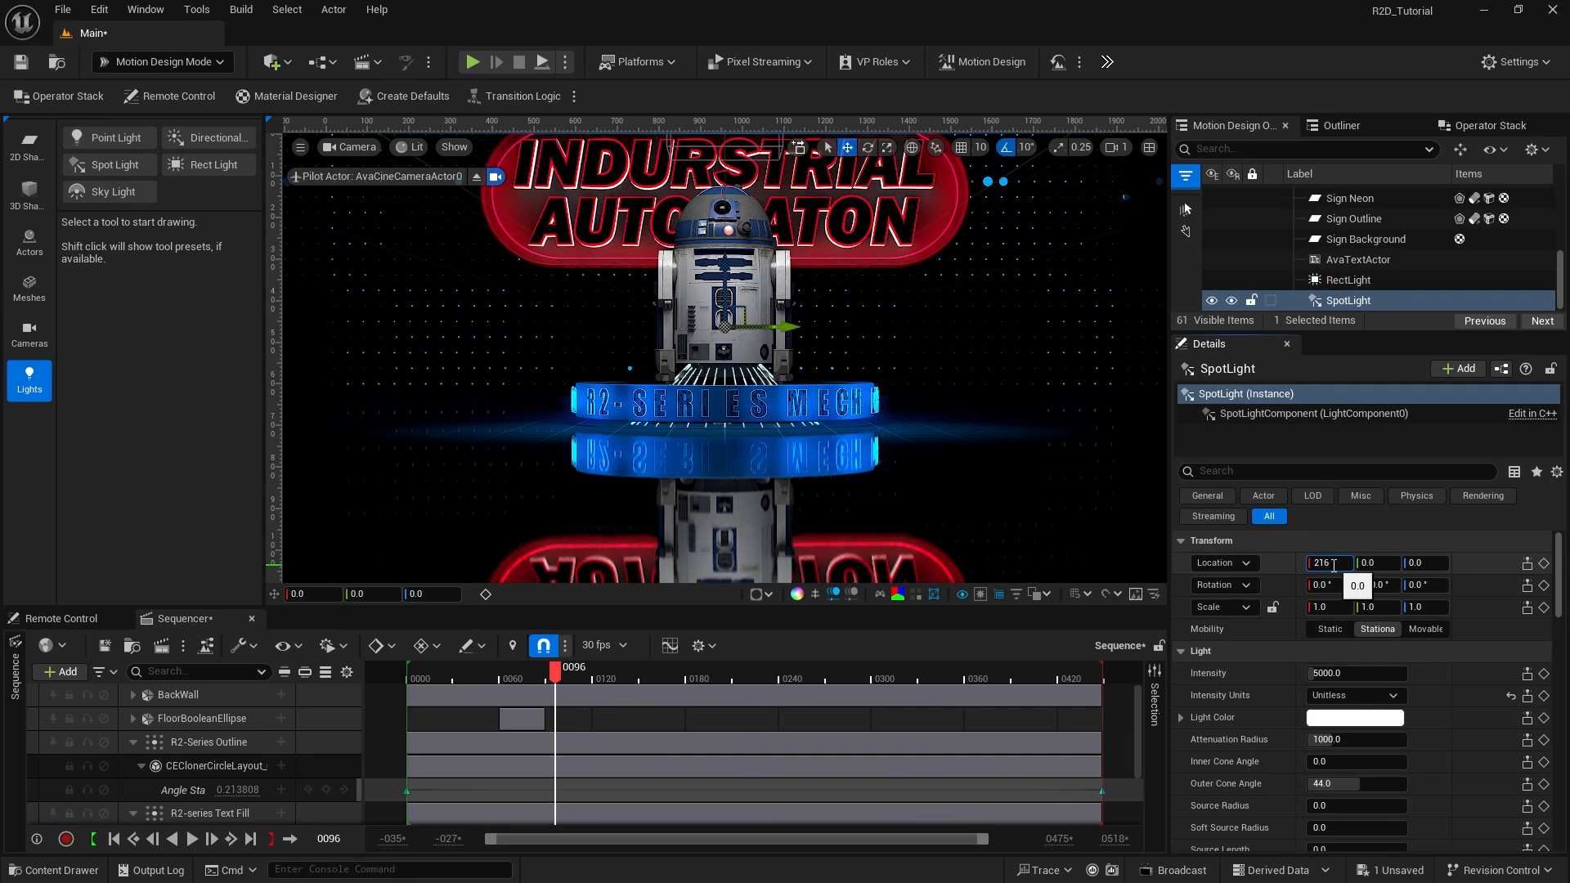
pyautogui.write('6')
pyautogui.press('Tab')
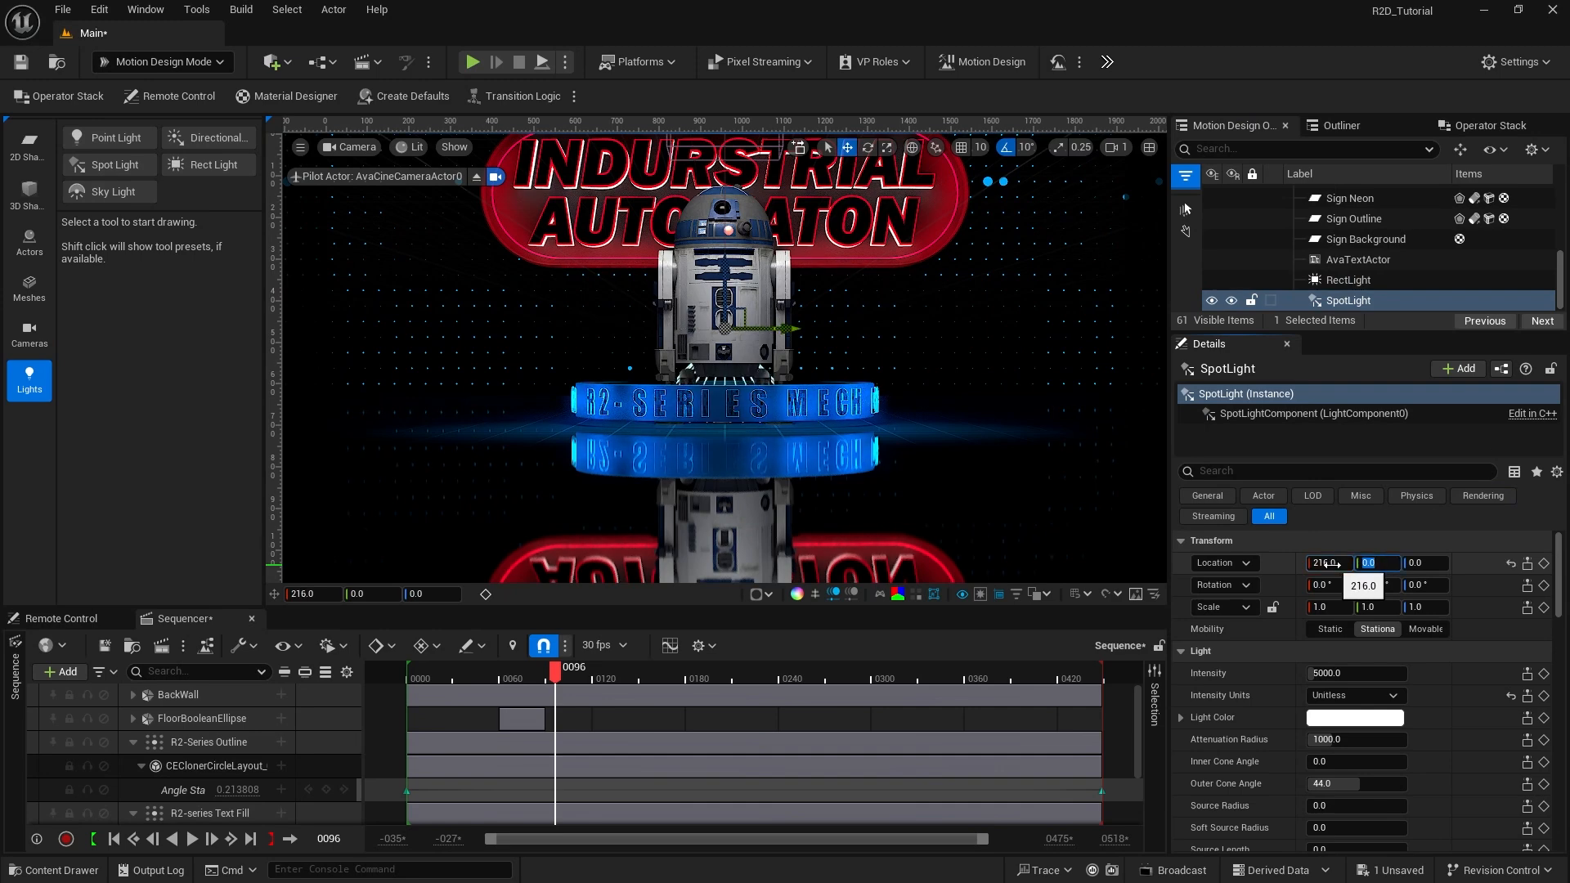
pyautogui.press('Tab')
pyautogui.write('650')
pyautogui.press('Return')
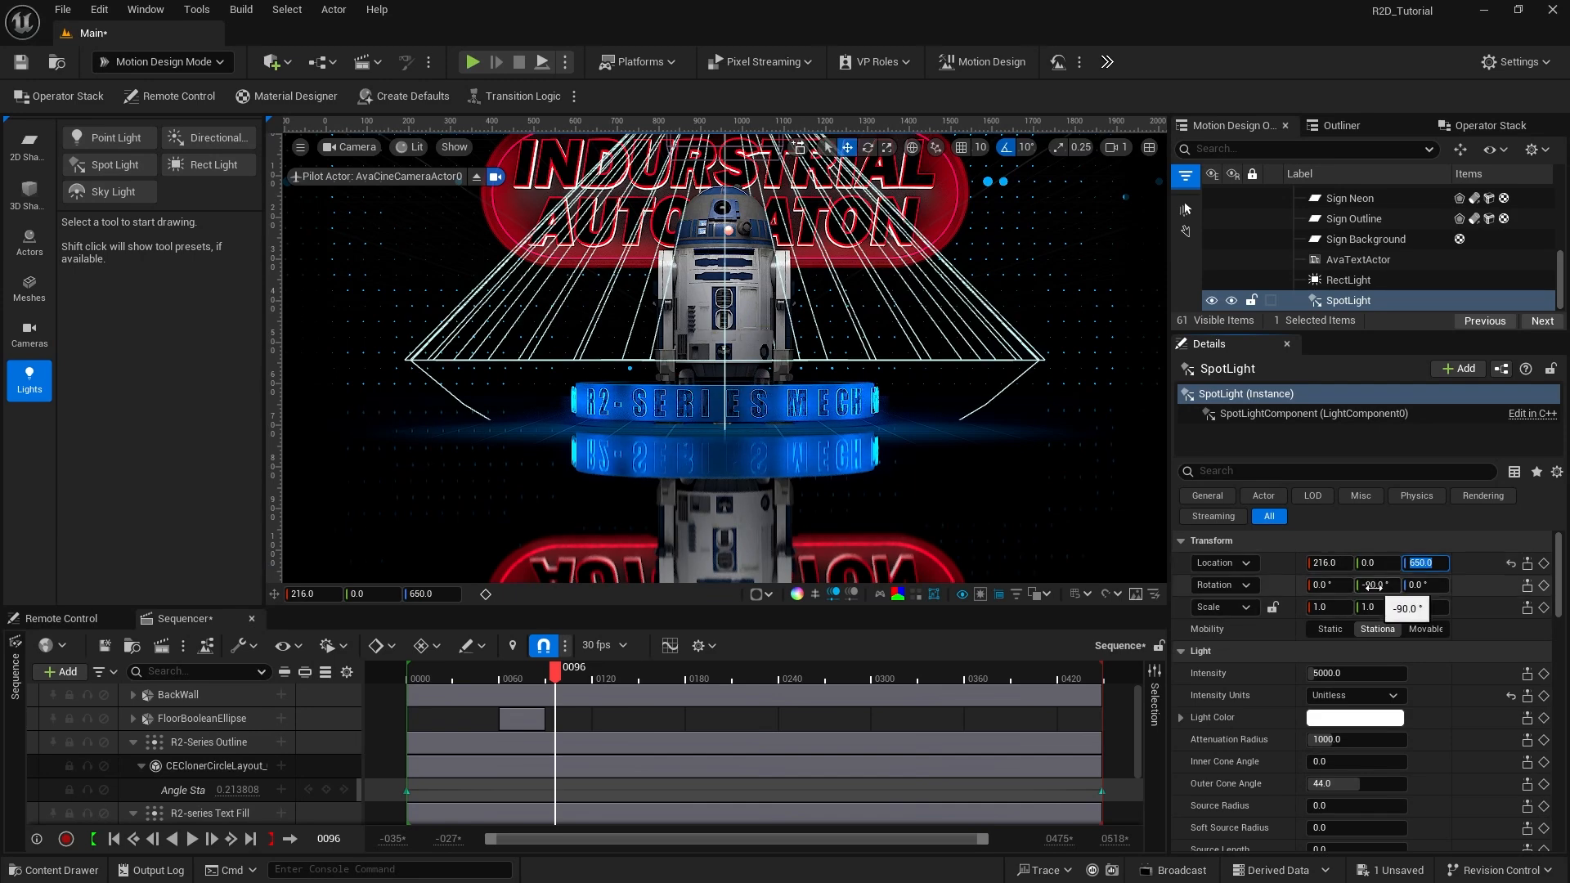
# Step: Set the spot light's intensity to 60000
pyautogui.click(1322, 673)
pyautogui.write('6')
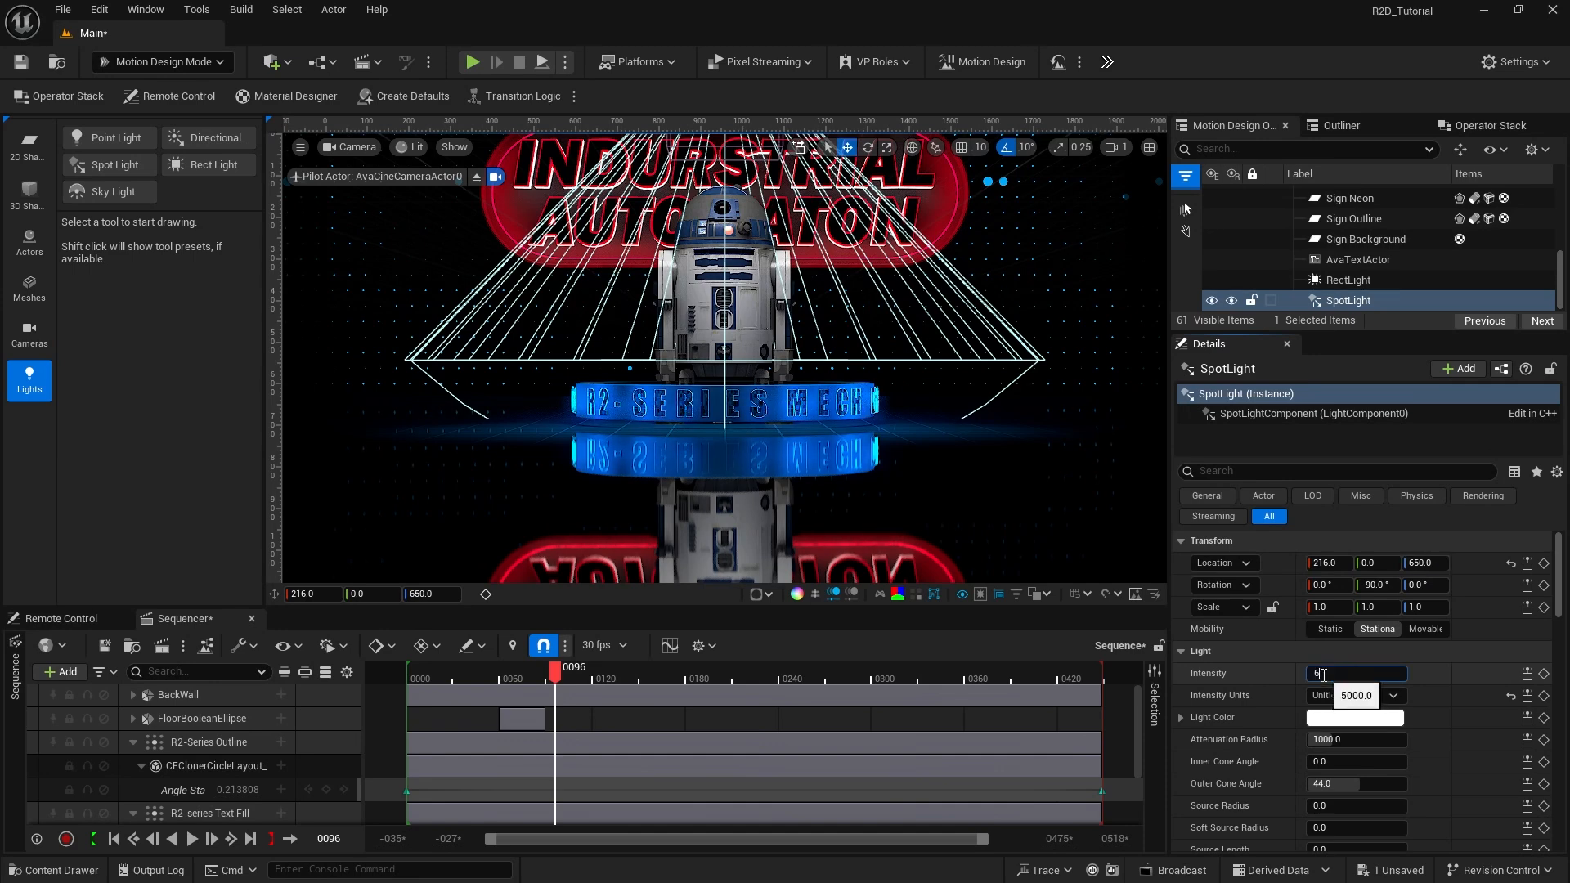
pyautogui.write('0000')
pyautogui.press('Return')
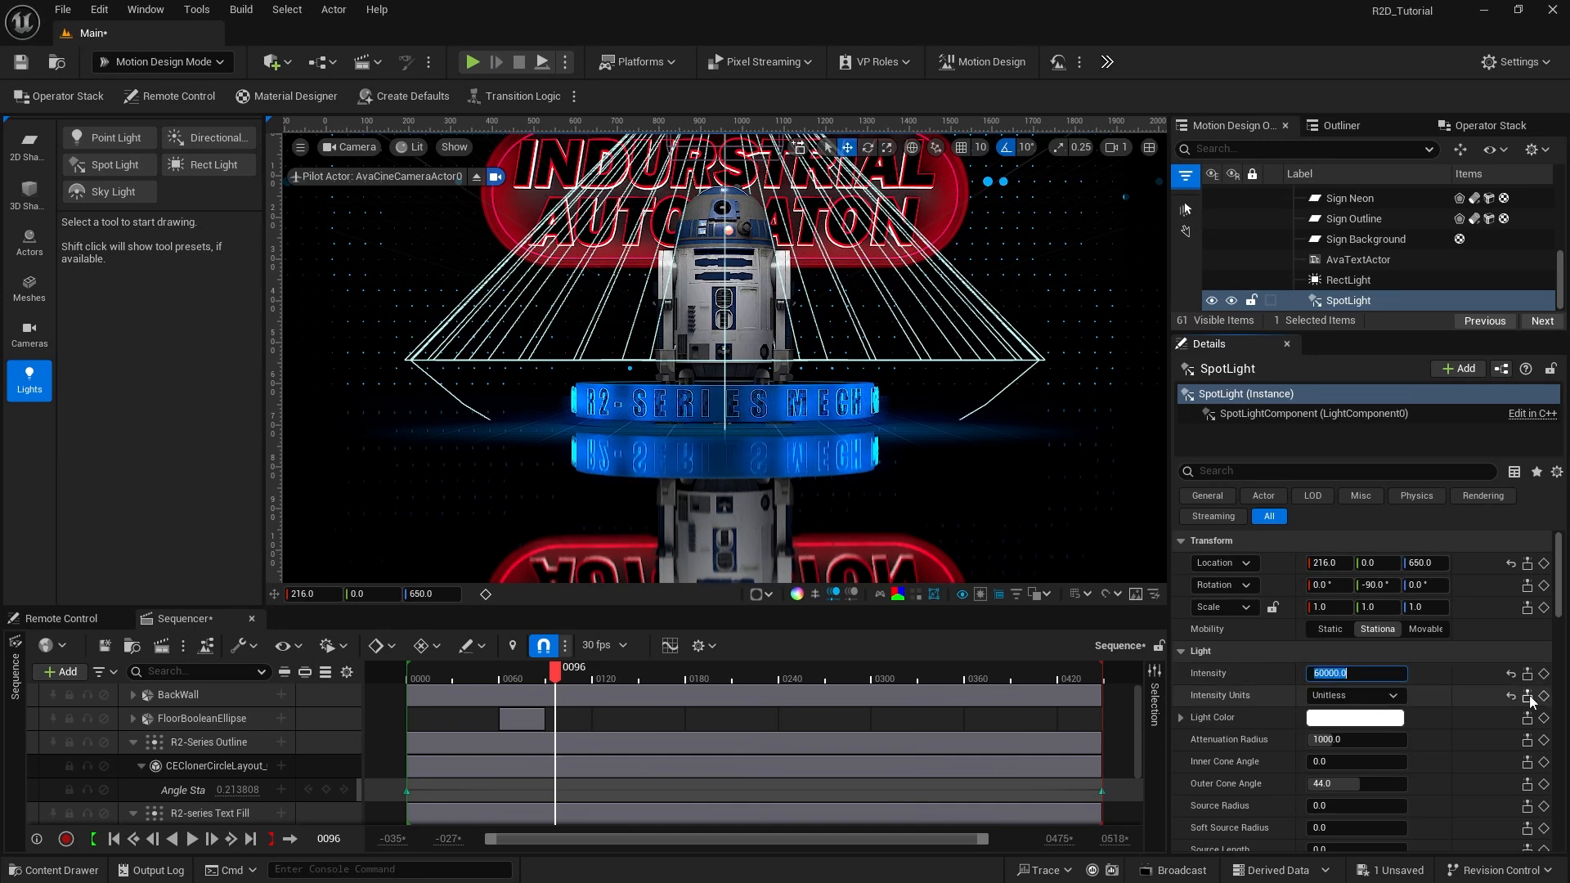
# Step: Change the spot light's color to blue using the linear hex value 0060ffff
pyautogui.click(1350, 723)
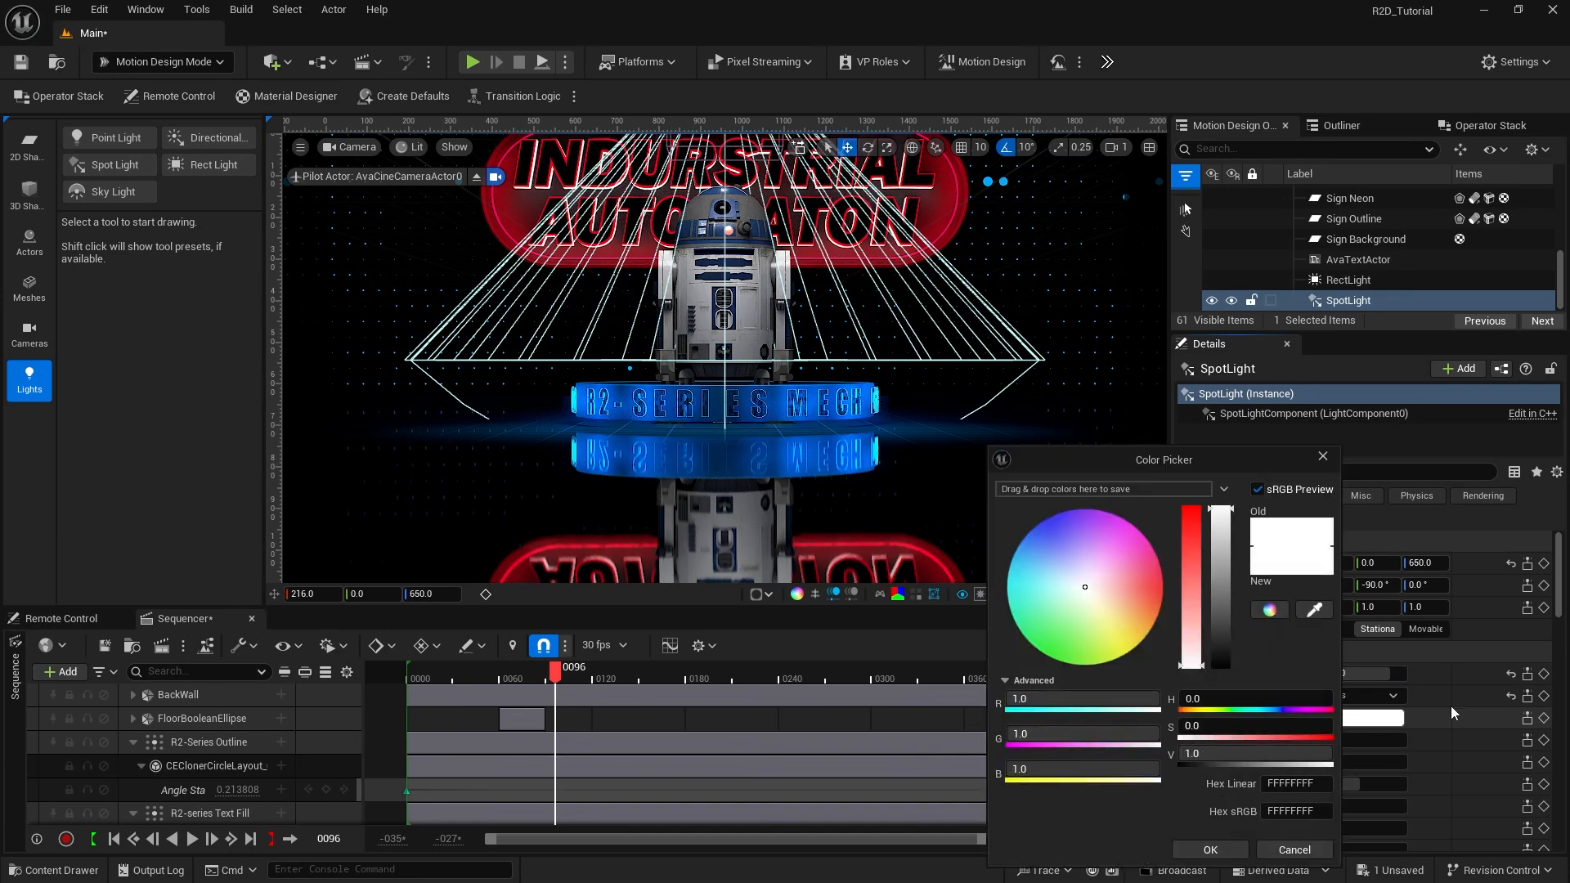
pyautogui.click(1280, 783)
pyautogui.write('0060')
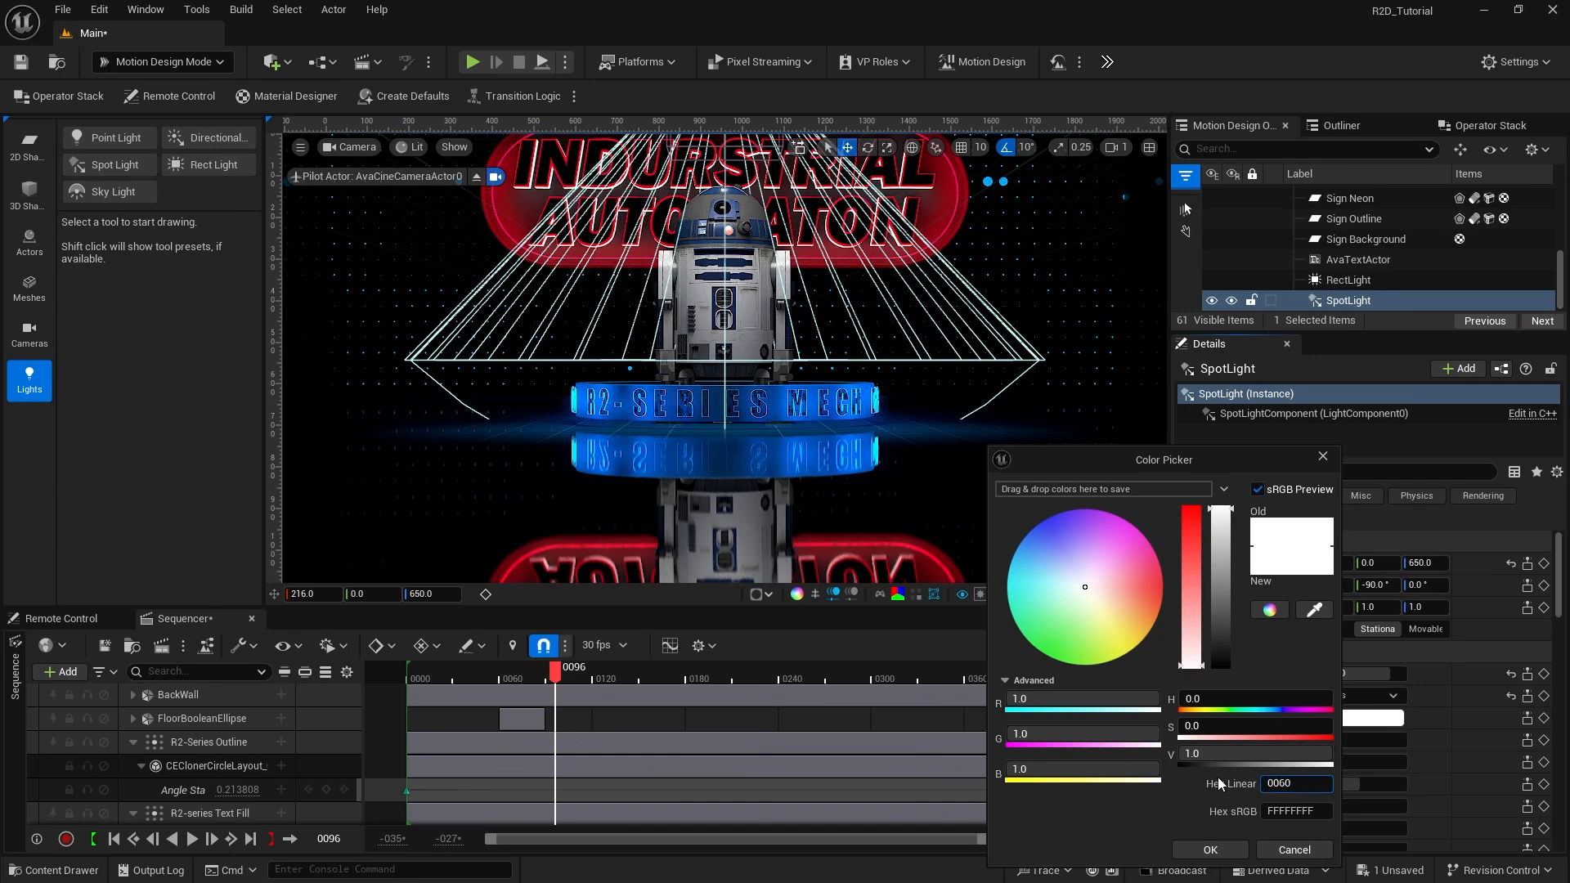
pyautogui.write('ffff')
pyautogui.press('Return')
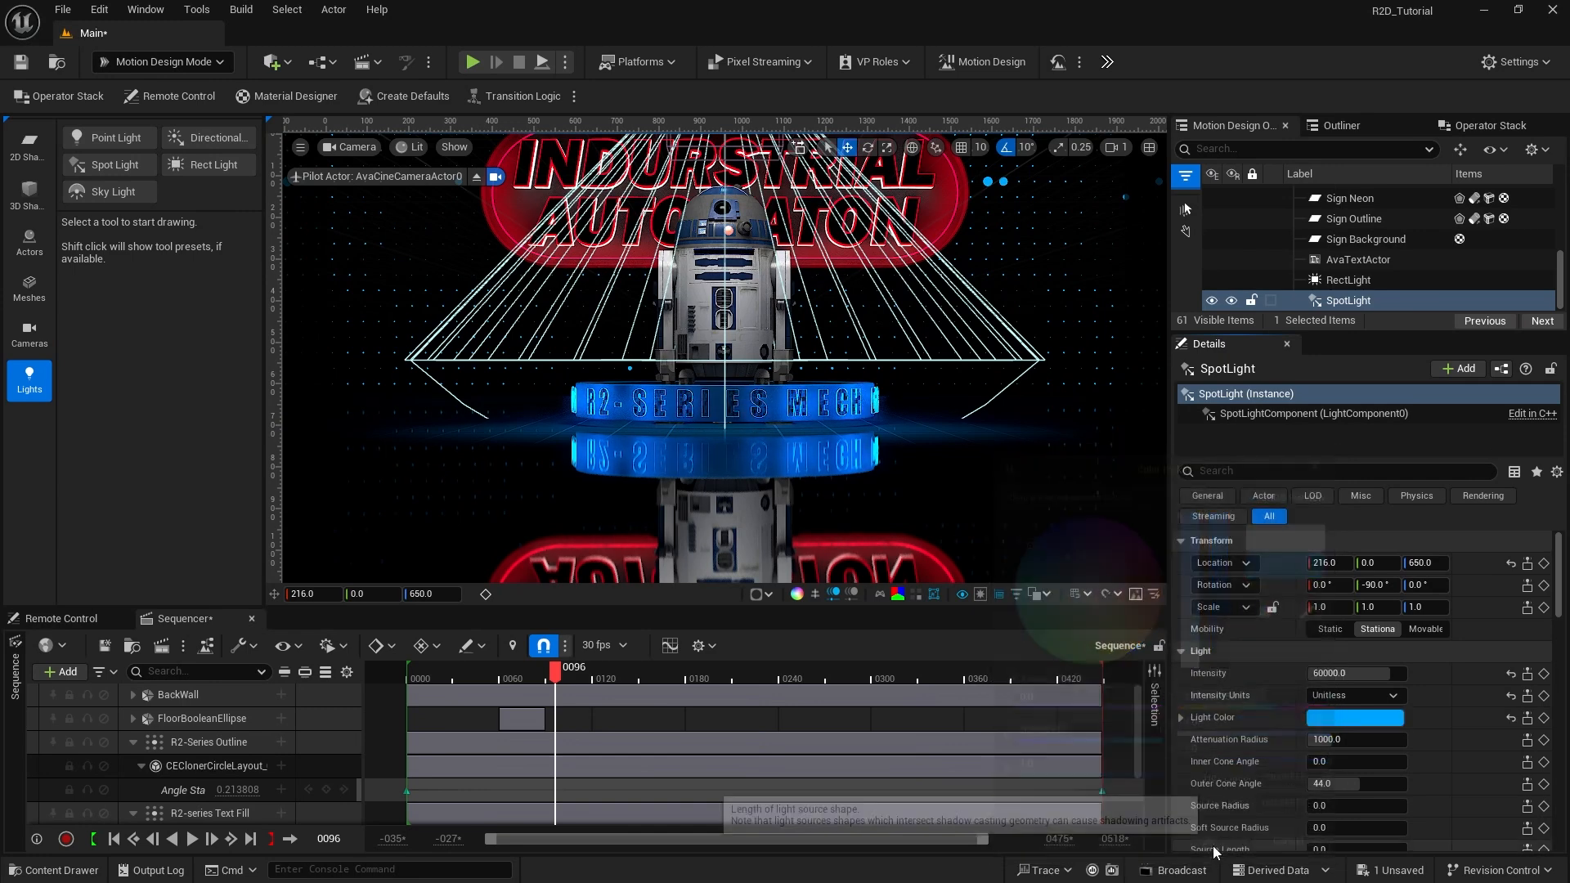
# Step: Set the spot light's attenuation radius to 1500
pyautogui.click(1326, 740)
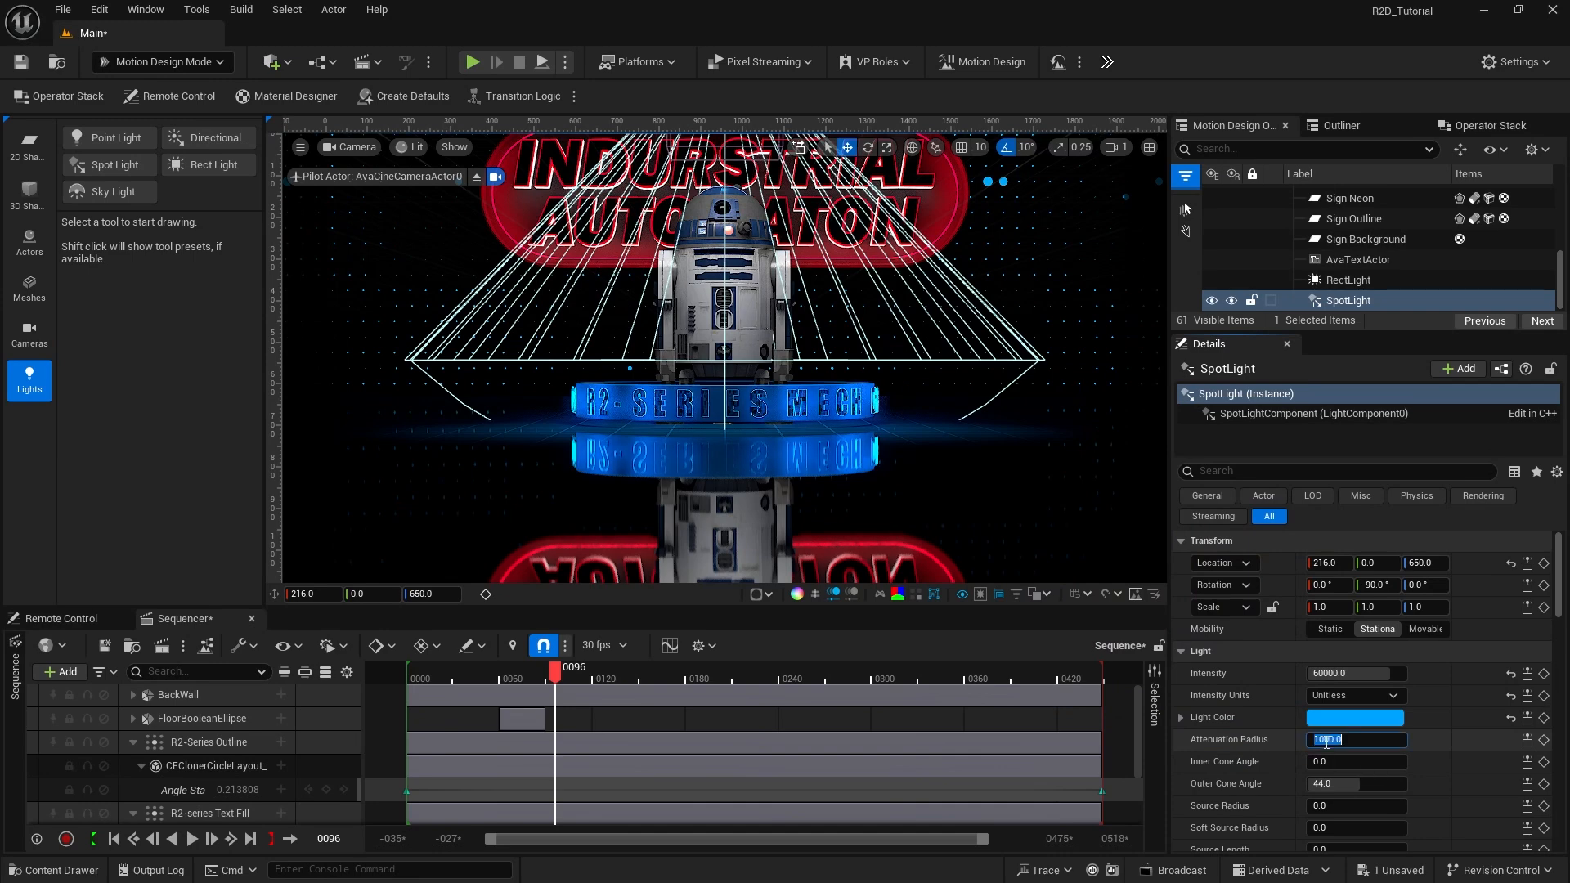
pyautogui.write('15')
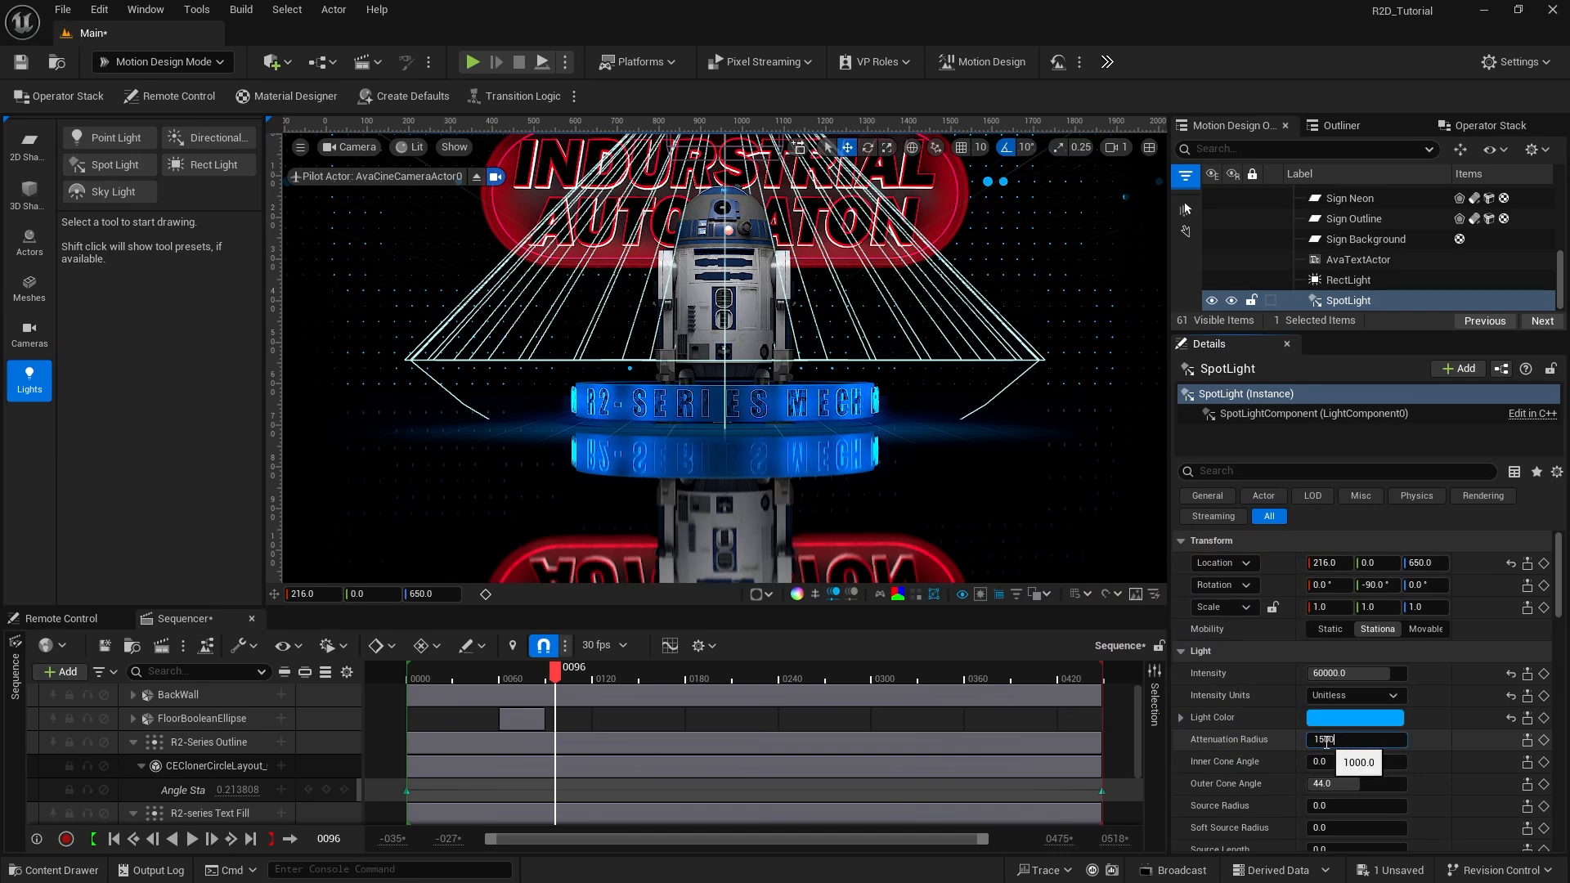
pyautogui.write('00')
# Step: Set the spot light's inner cone angle to 35 and outer cone angle to 45
pyautogui.click(1346, 762)
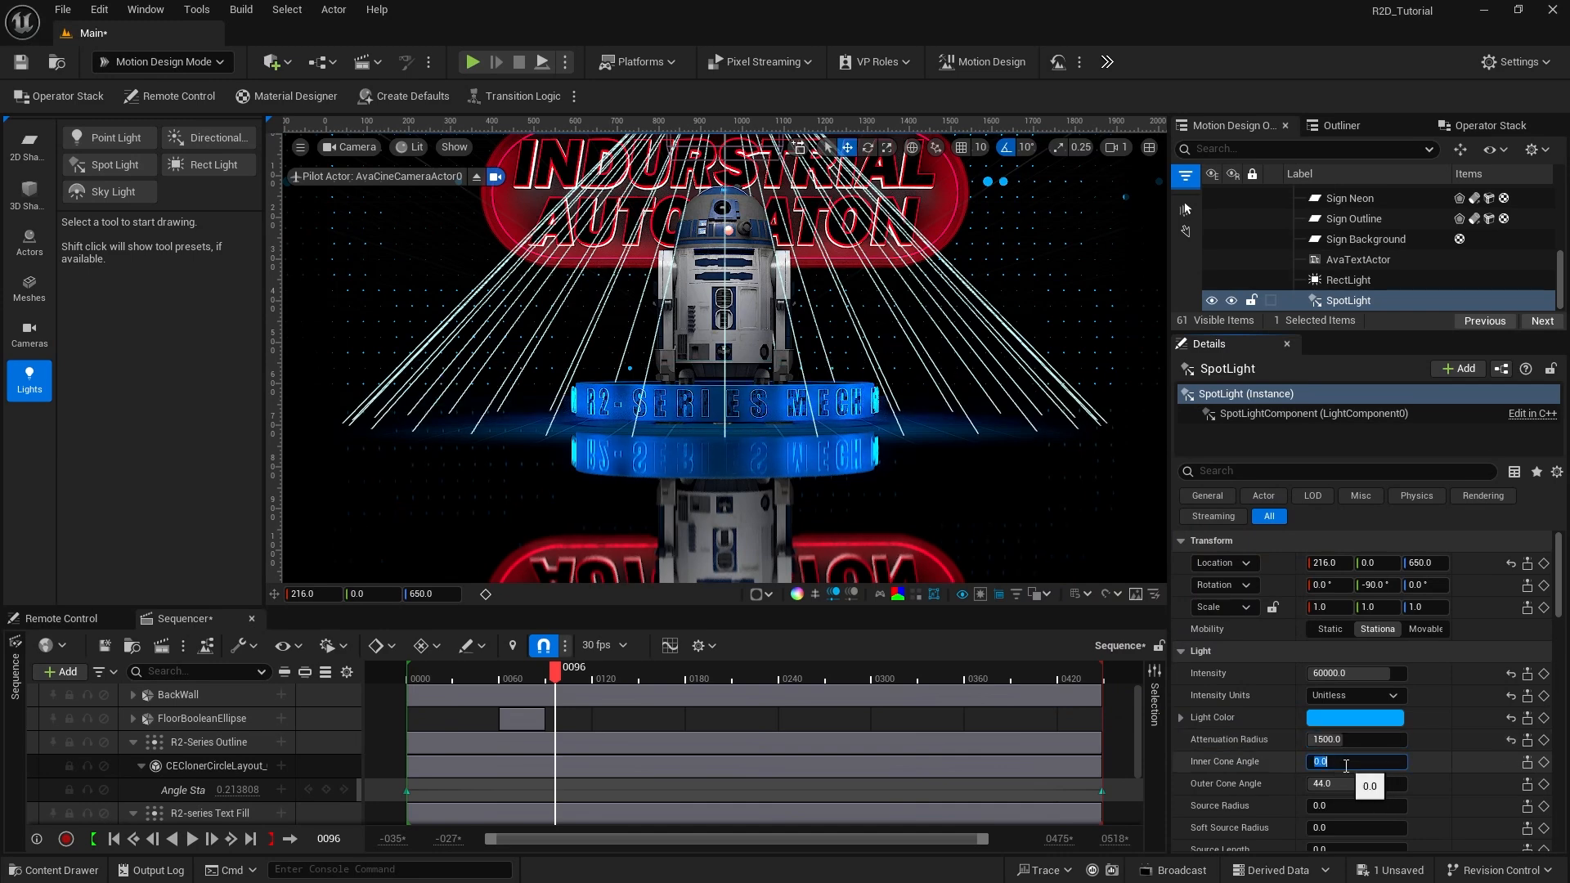
pyautogui.write('35')
pyautogui.press('Return')
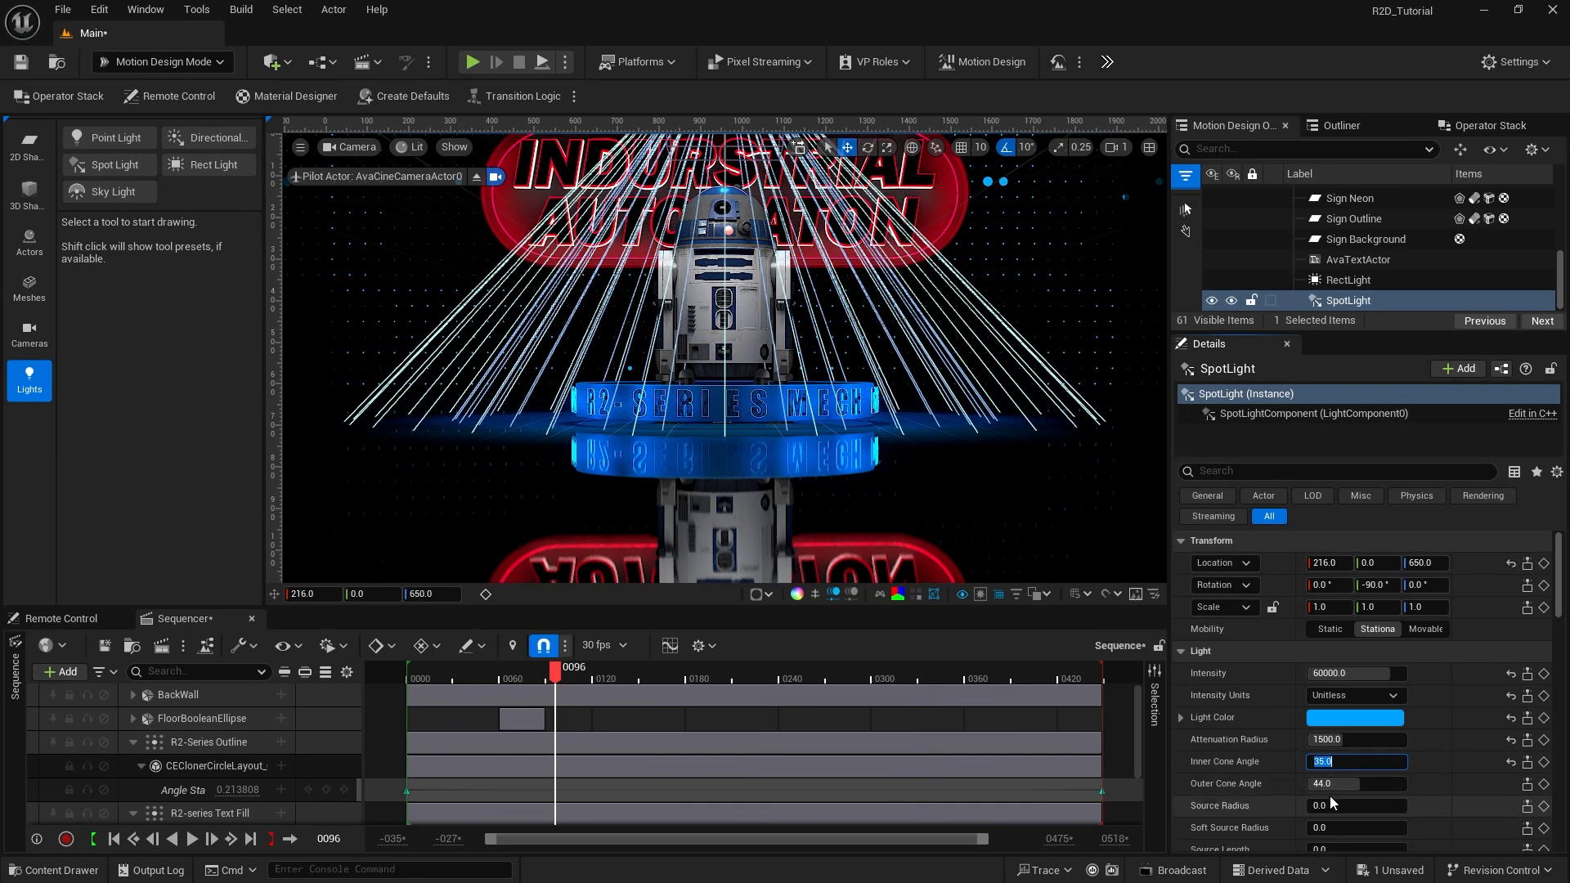
pyautogui.click(1325, 783)
pyautogui.write('45')
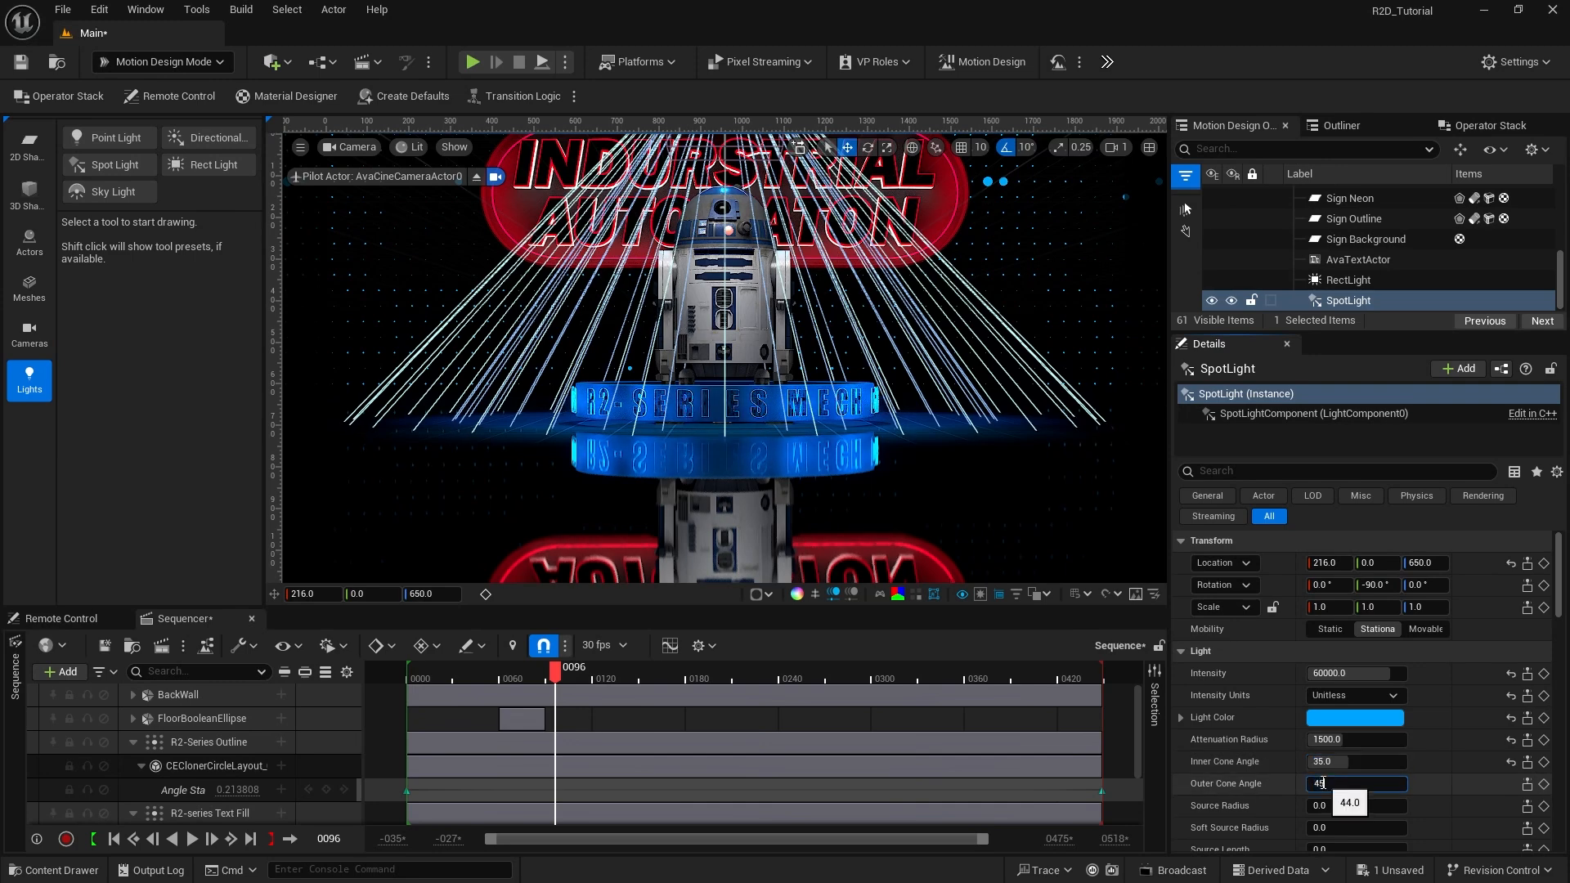
pyautogui.press('Return')
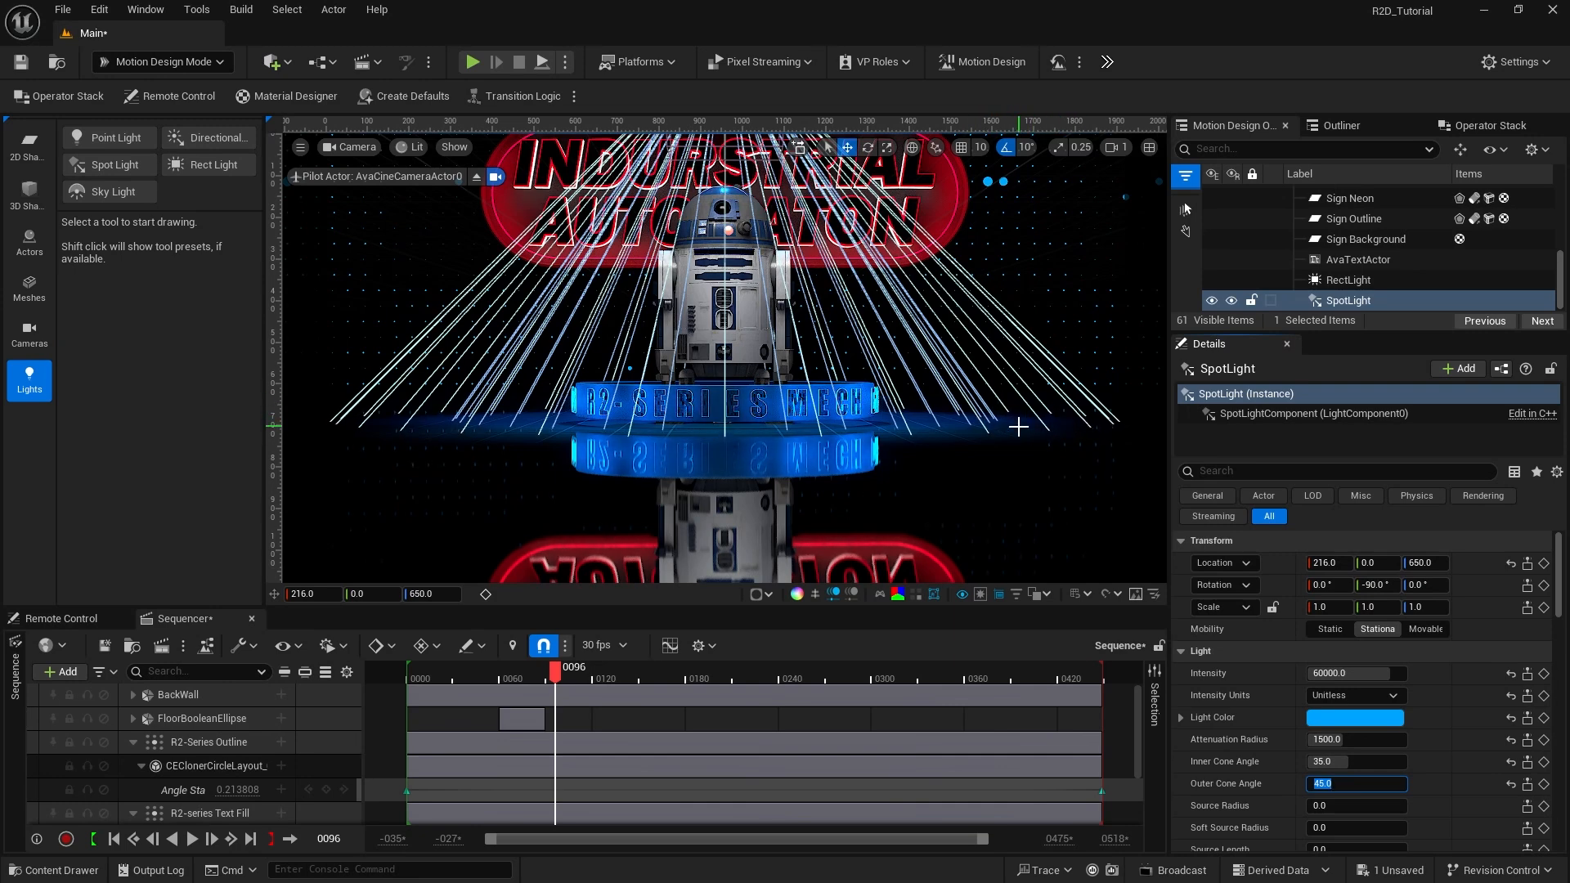
# Step: Set the spot light's source radius to 900 and source length to 1000
pyautogui.scroll(-2, 1303, 726)
pyautogui.click(1328, 727)
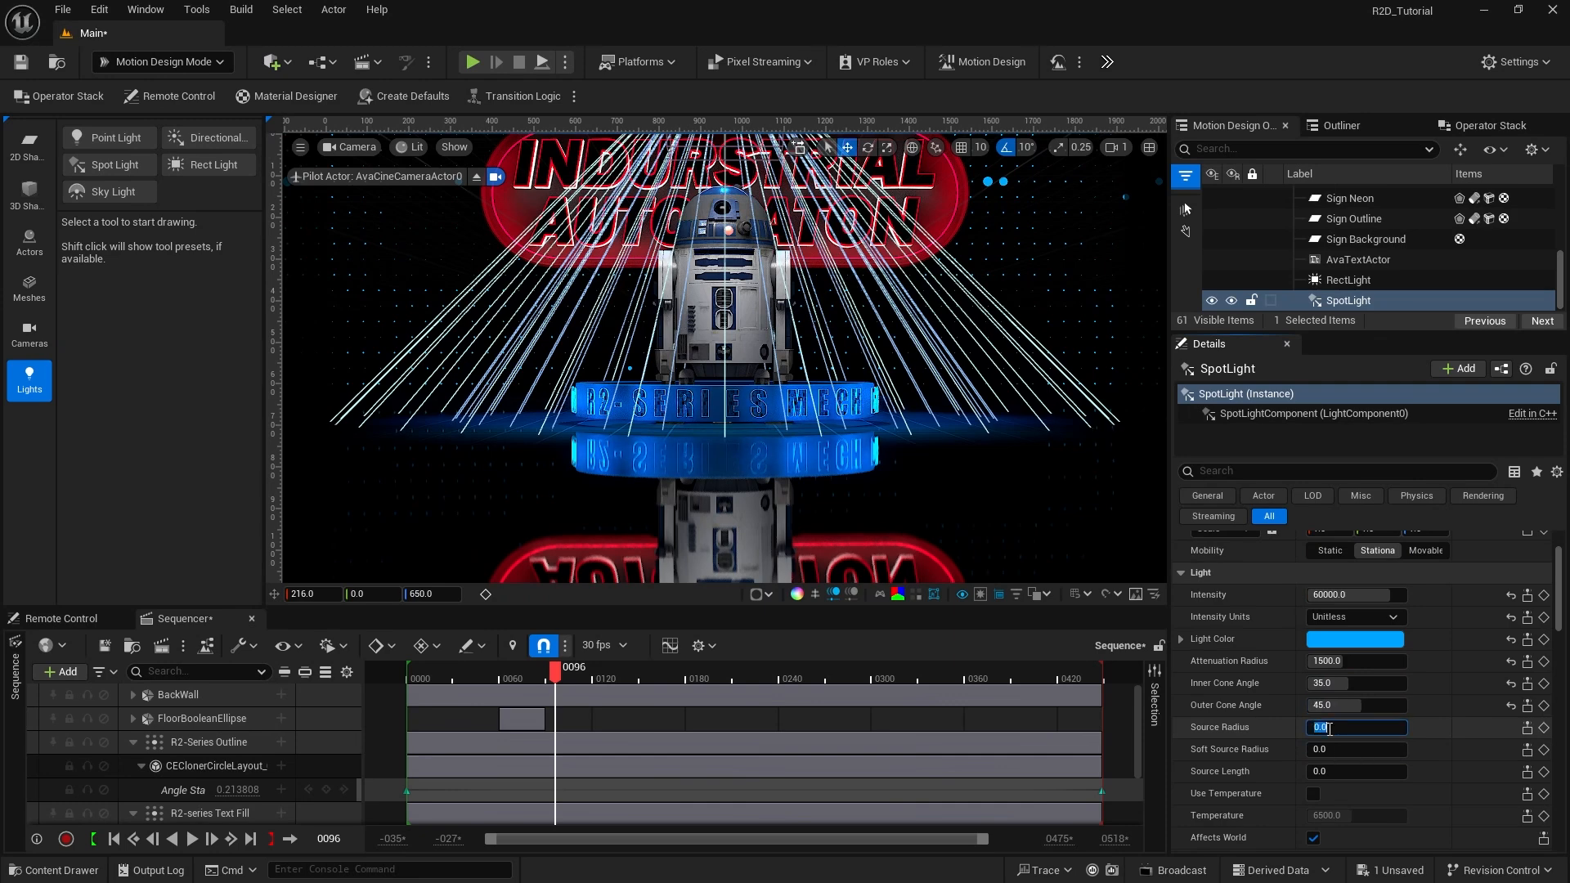
pyautogui.write('900')
pyautogui.press('Return')
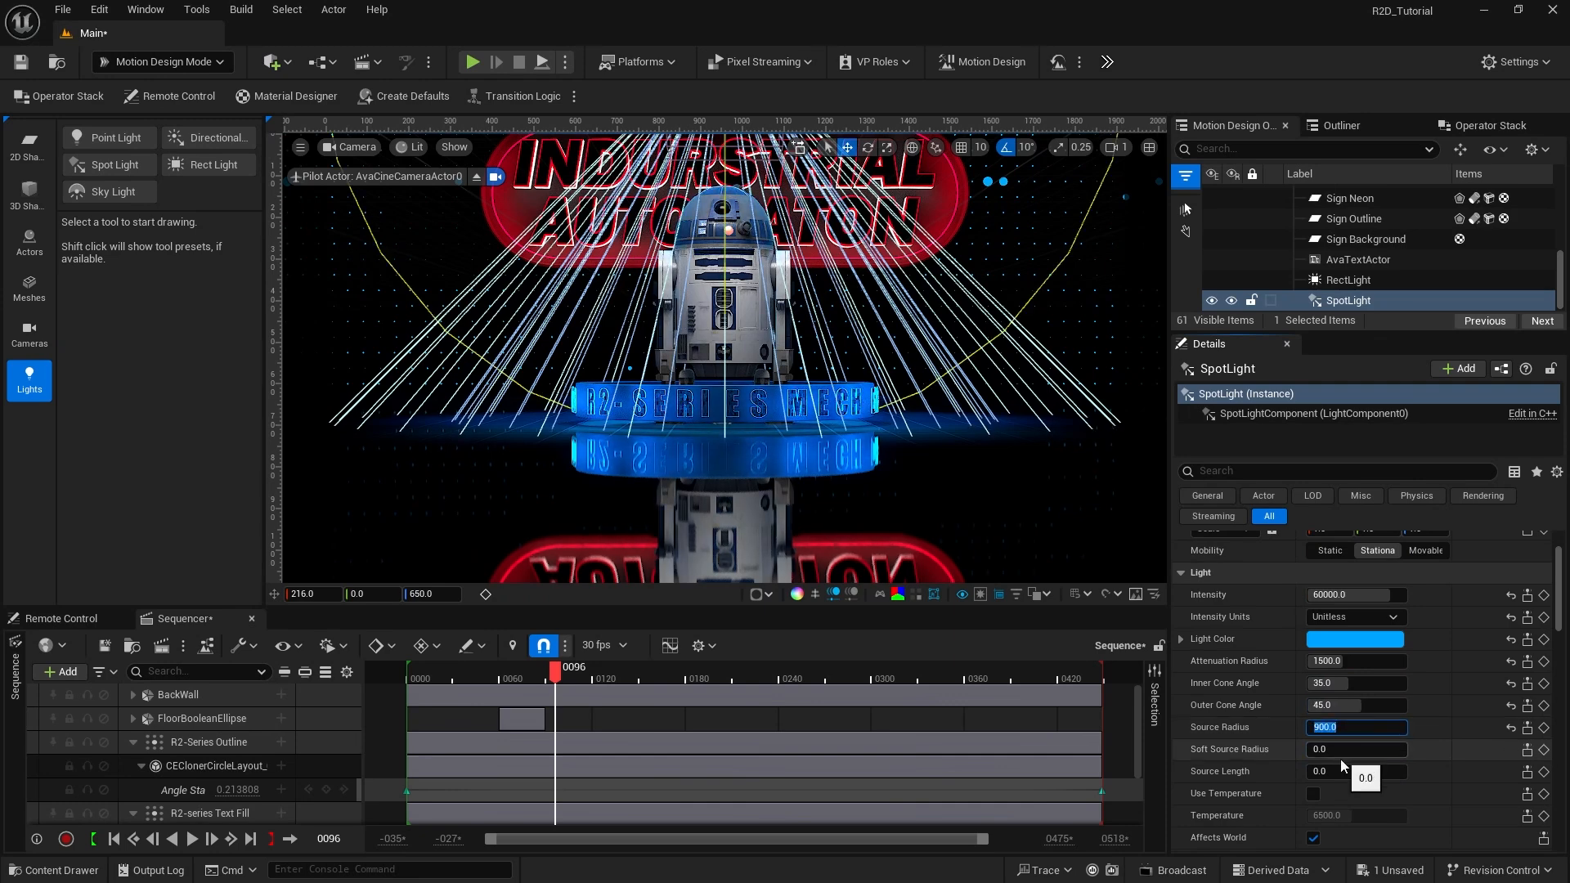
pyautogui.click(1342, 771)
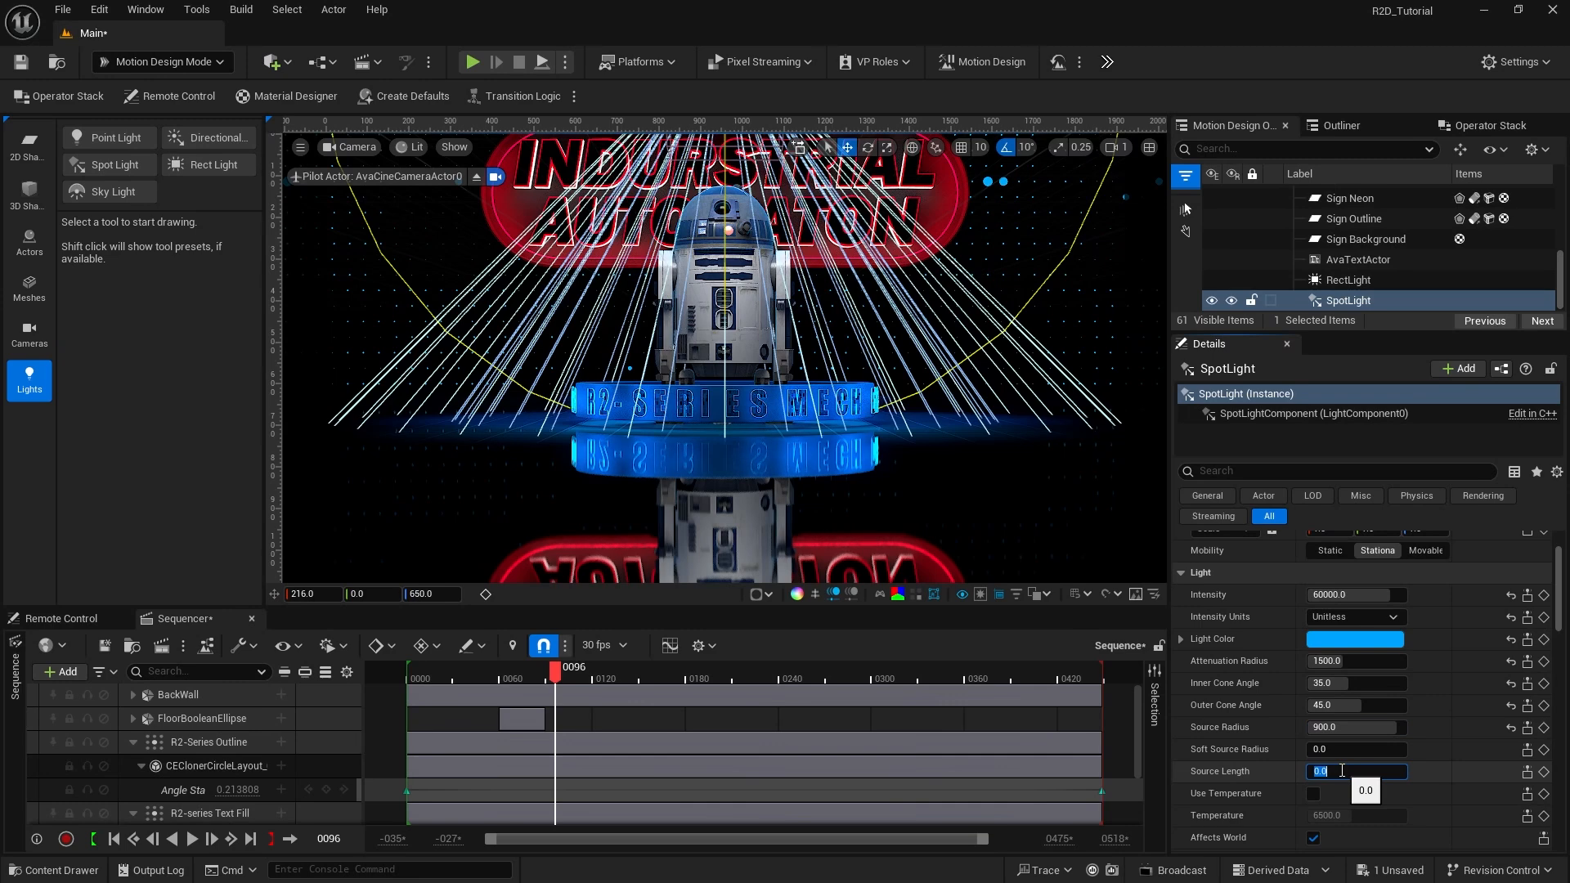
pyautogui.write('1000')
pyautogui.press('Return')
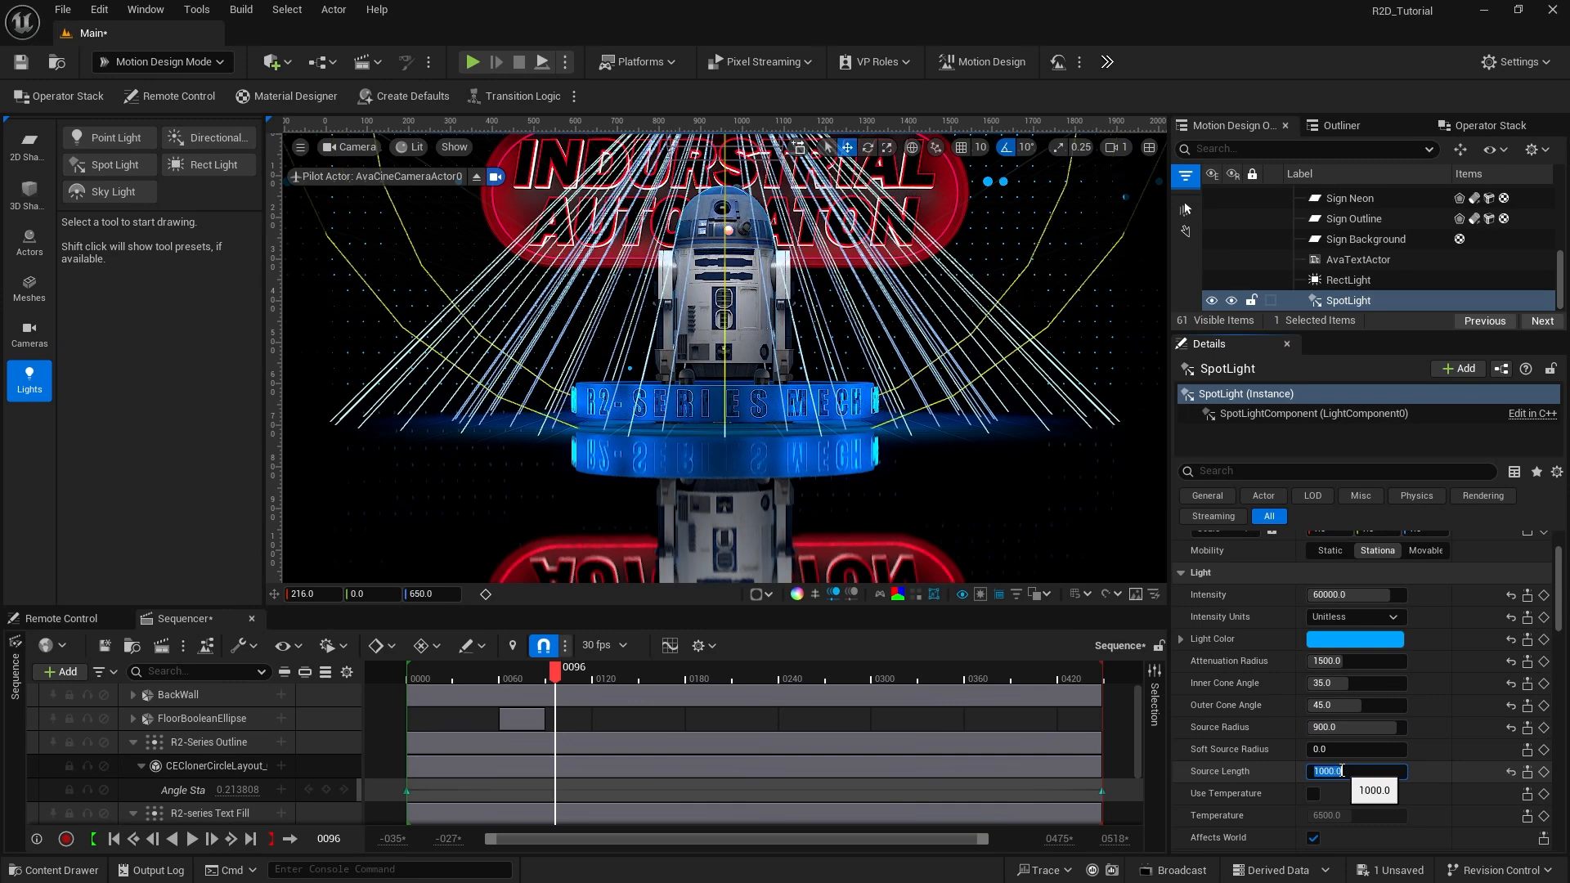
# Step: Stop piloting the cine camera, clear the selection, and examine the spot light's effect on R2-D2 and the floor
pyautogui.click(476, 177)
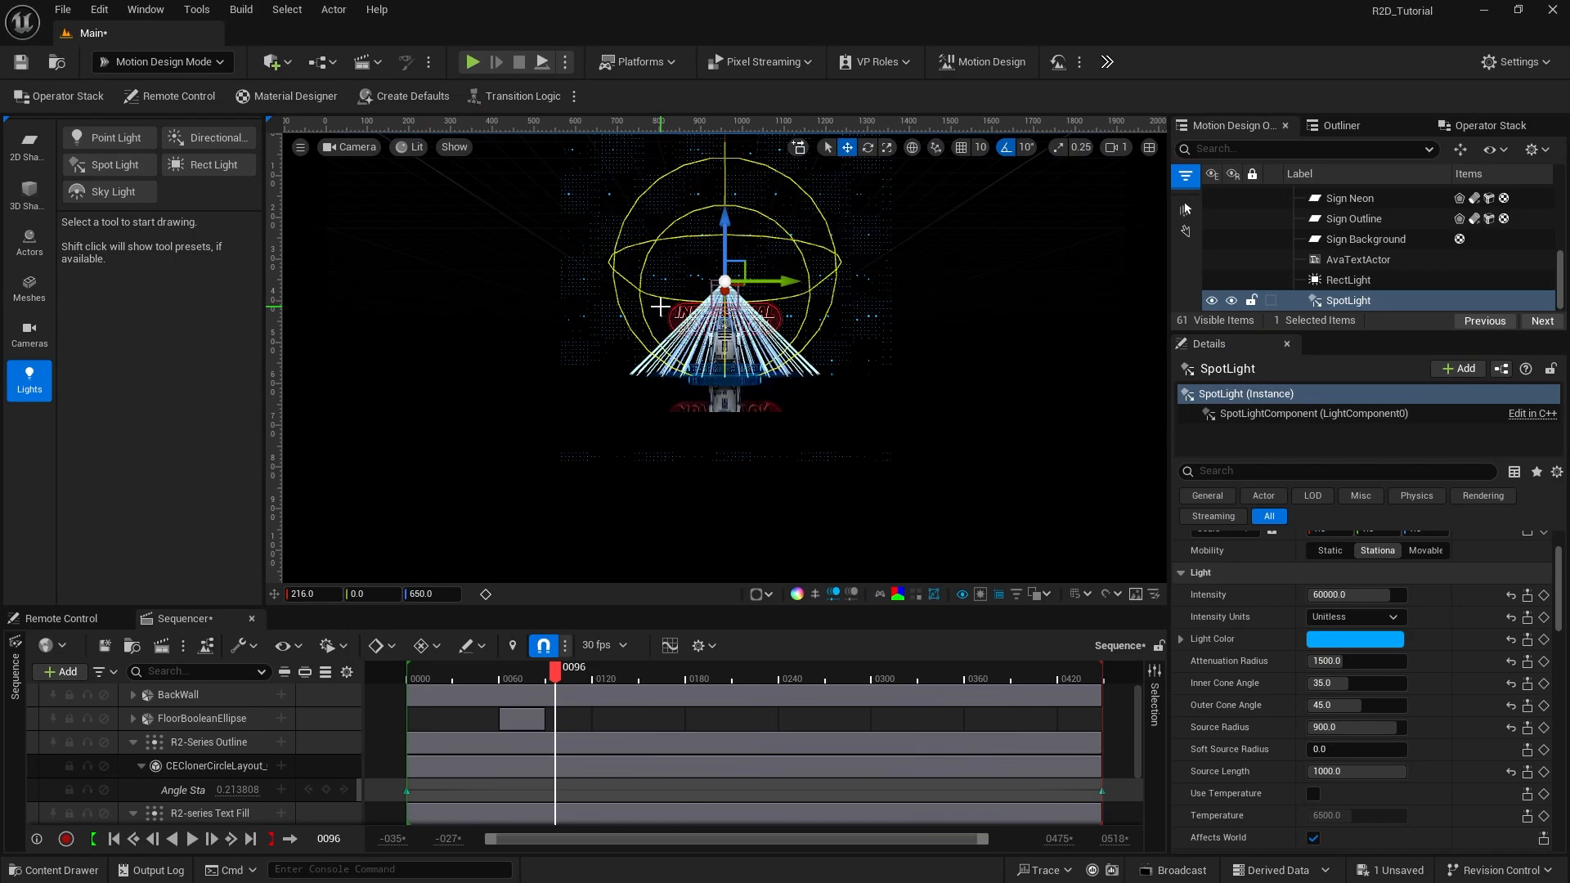
pyautogui.scroll(8, 762, 354)
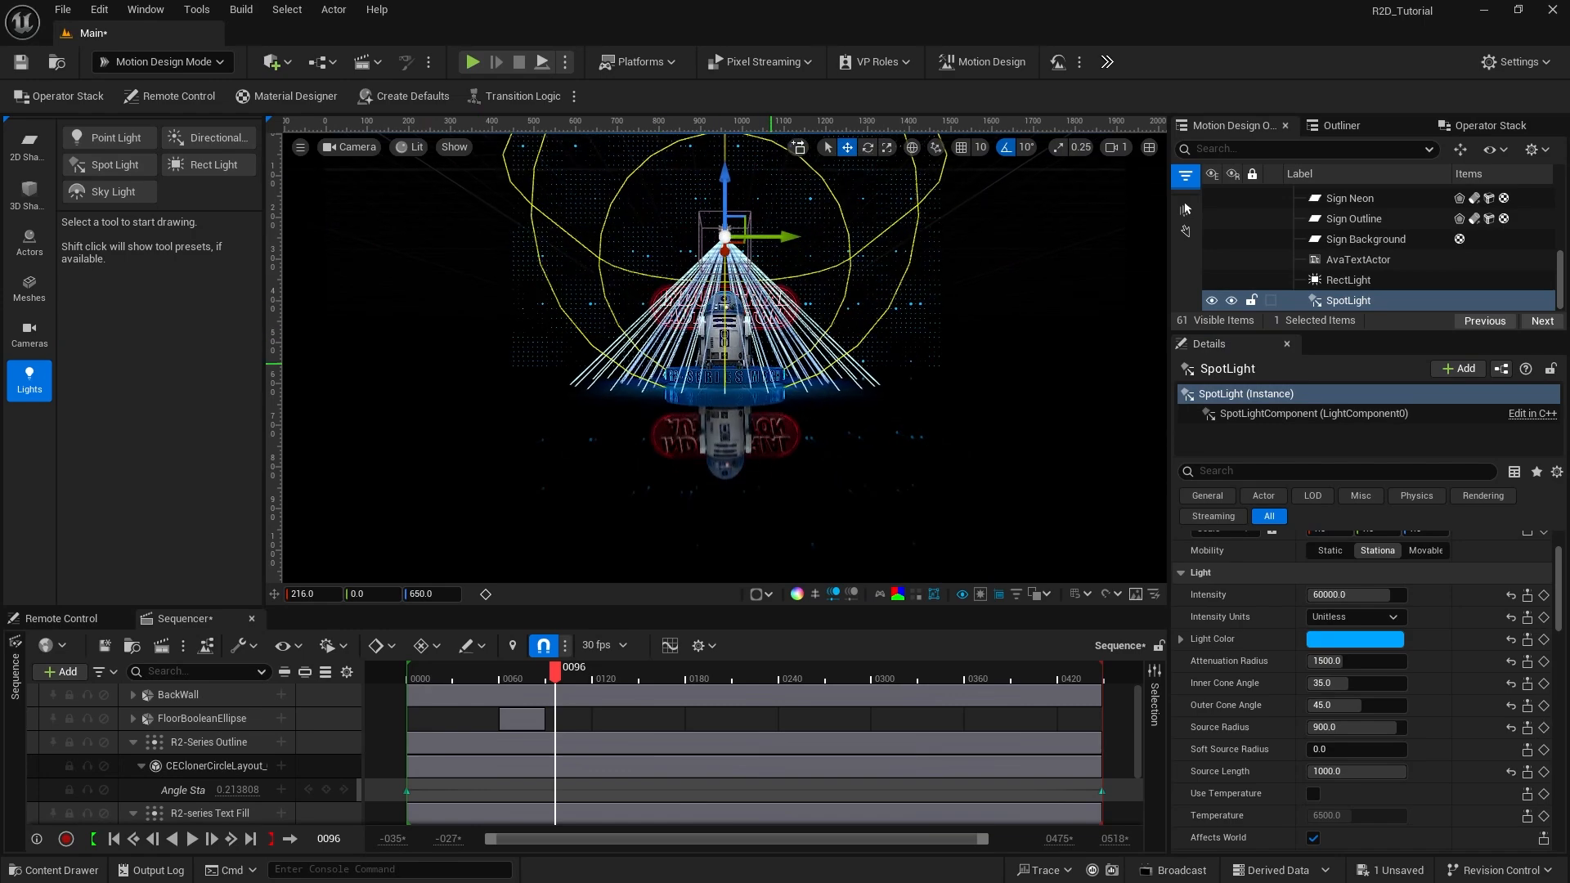
pyautogui.scroll(6, 762, 354)
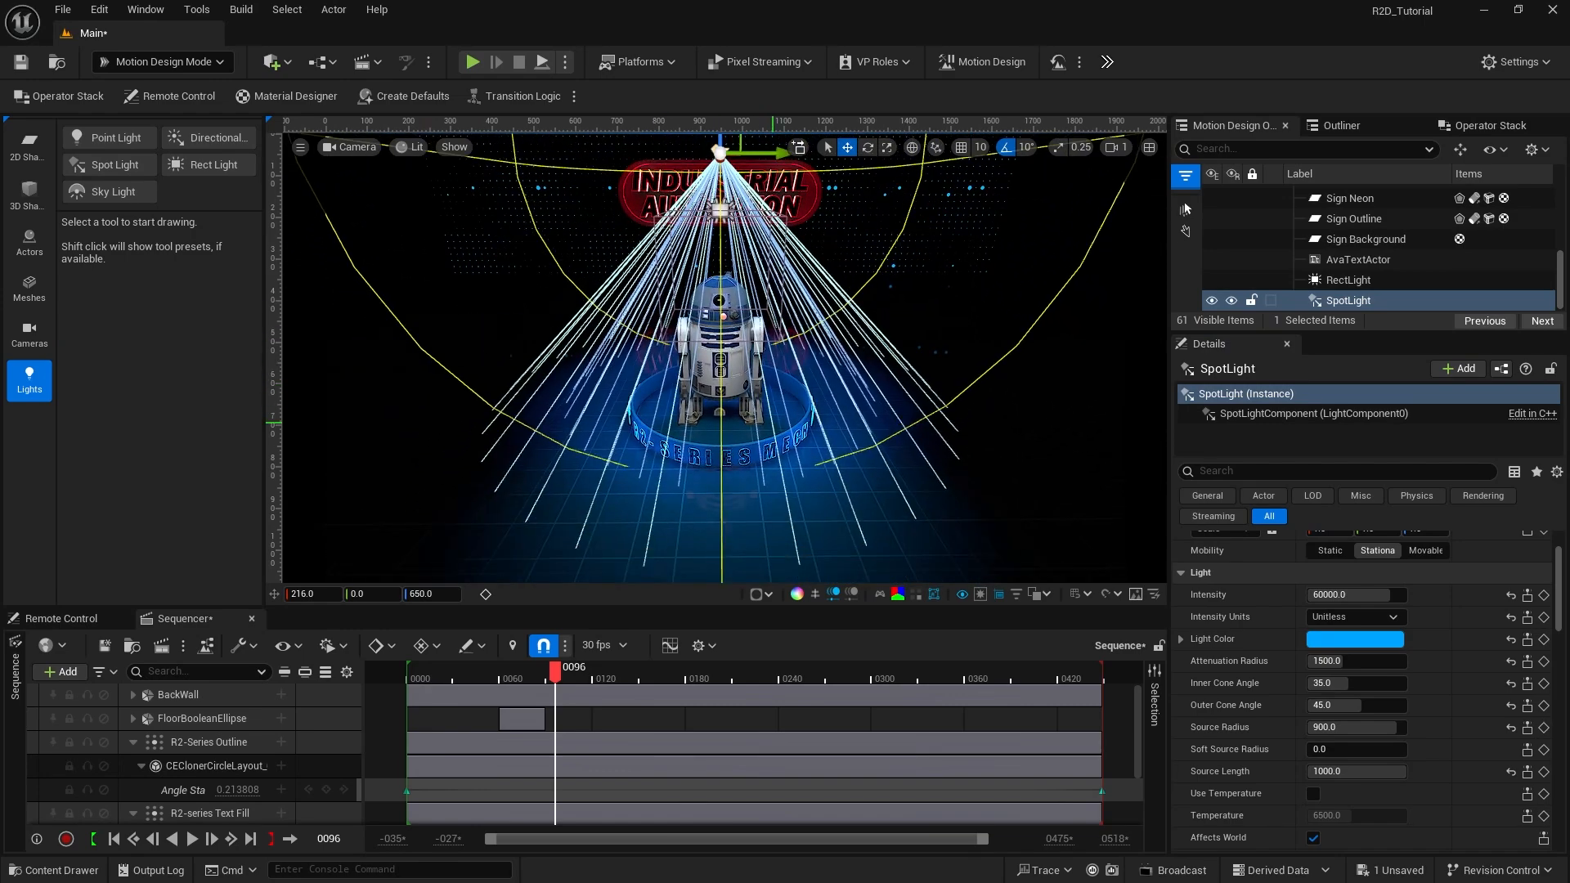
pyautogui.press('Escape')
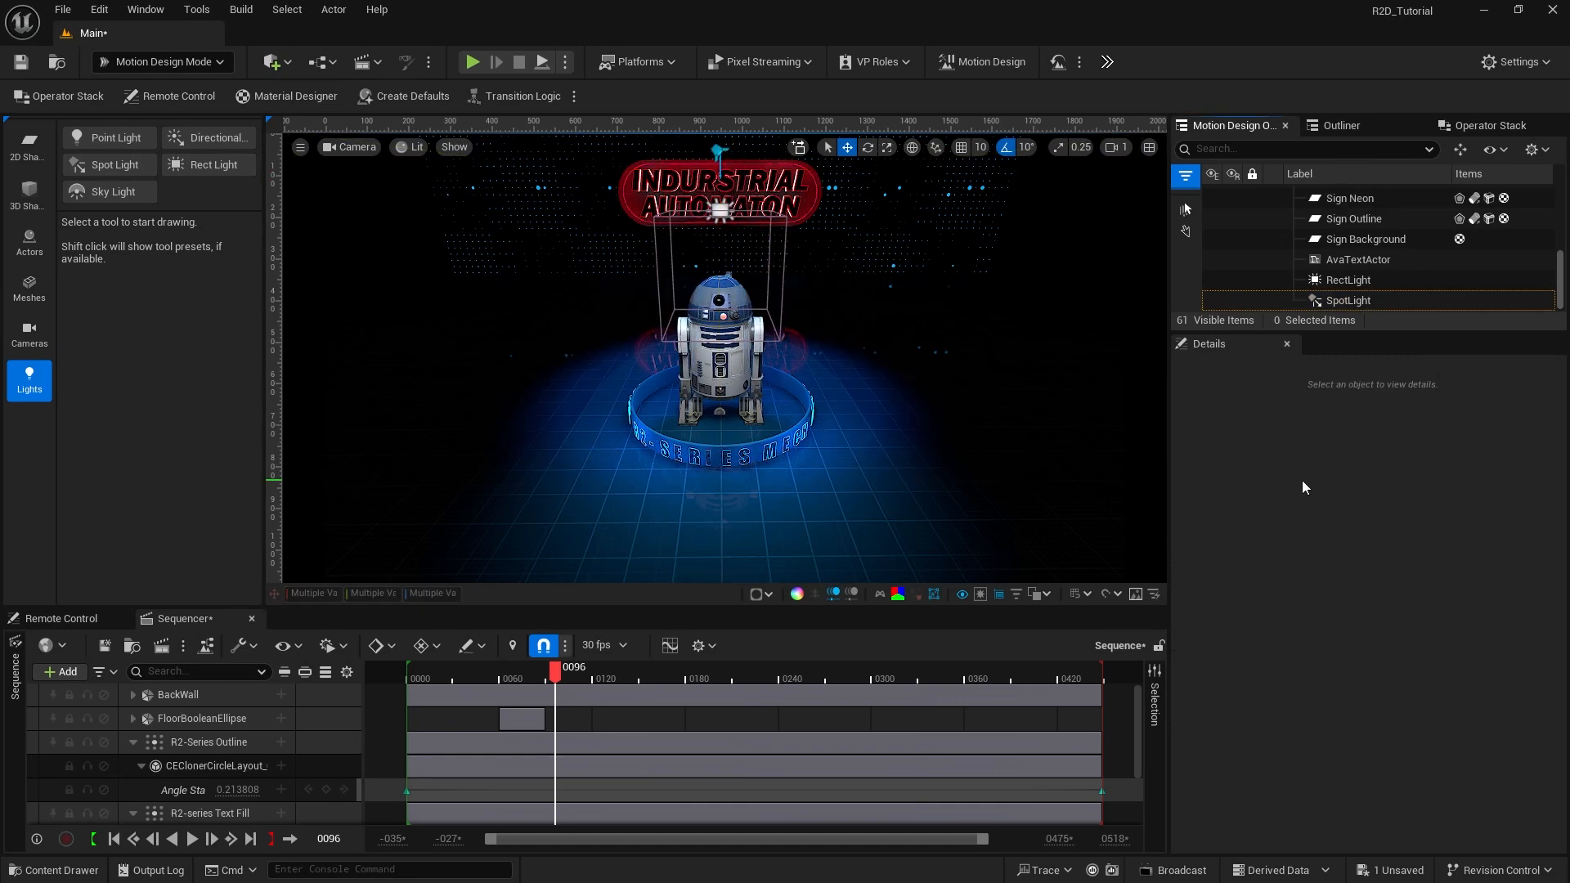
pyautogui.moveTo(897, 428); pyautogui.dragTo(883, 386, button='right')
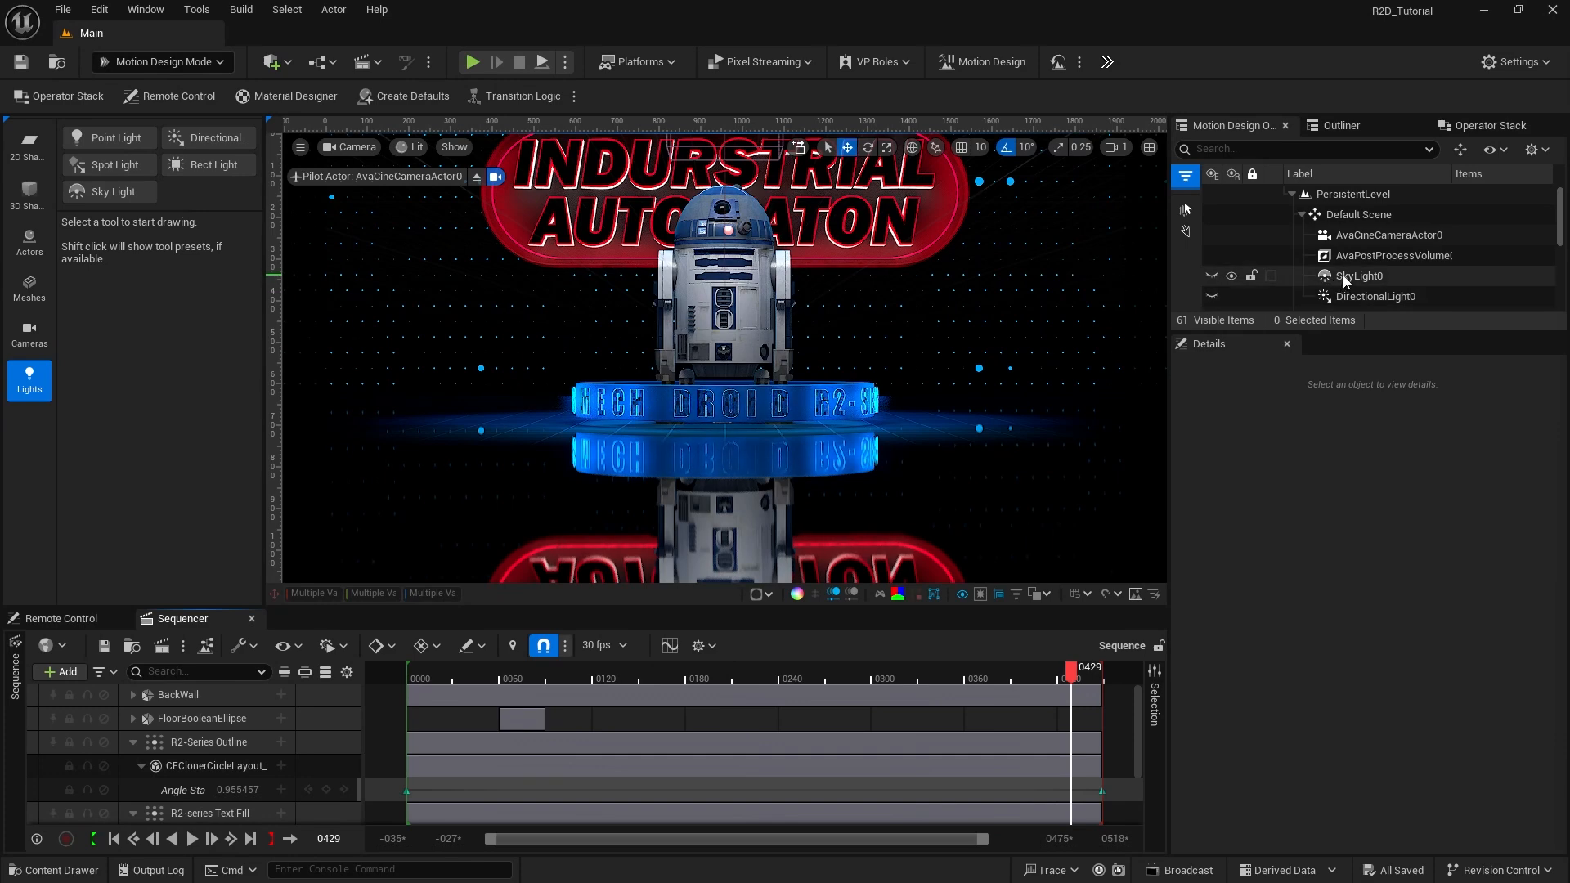
# Step: Delete SkyLight0 and DirectionalLight0 from the Default Scene group
pyautogui.click(1345, 278)
pyautogui.press('Delete')
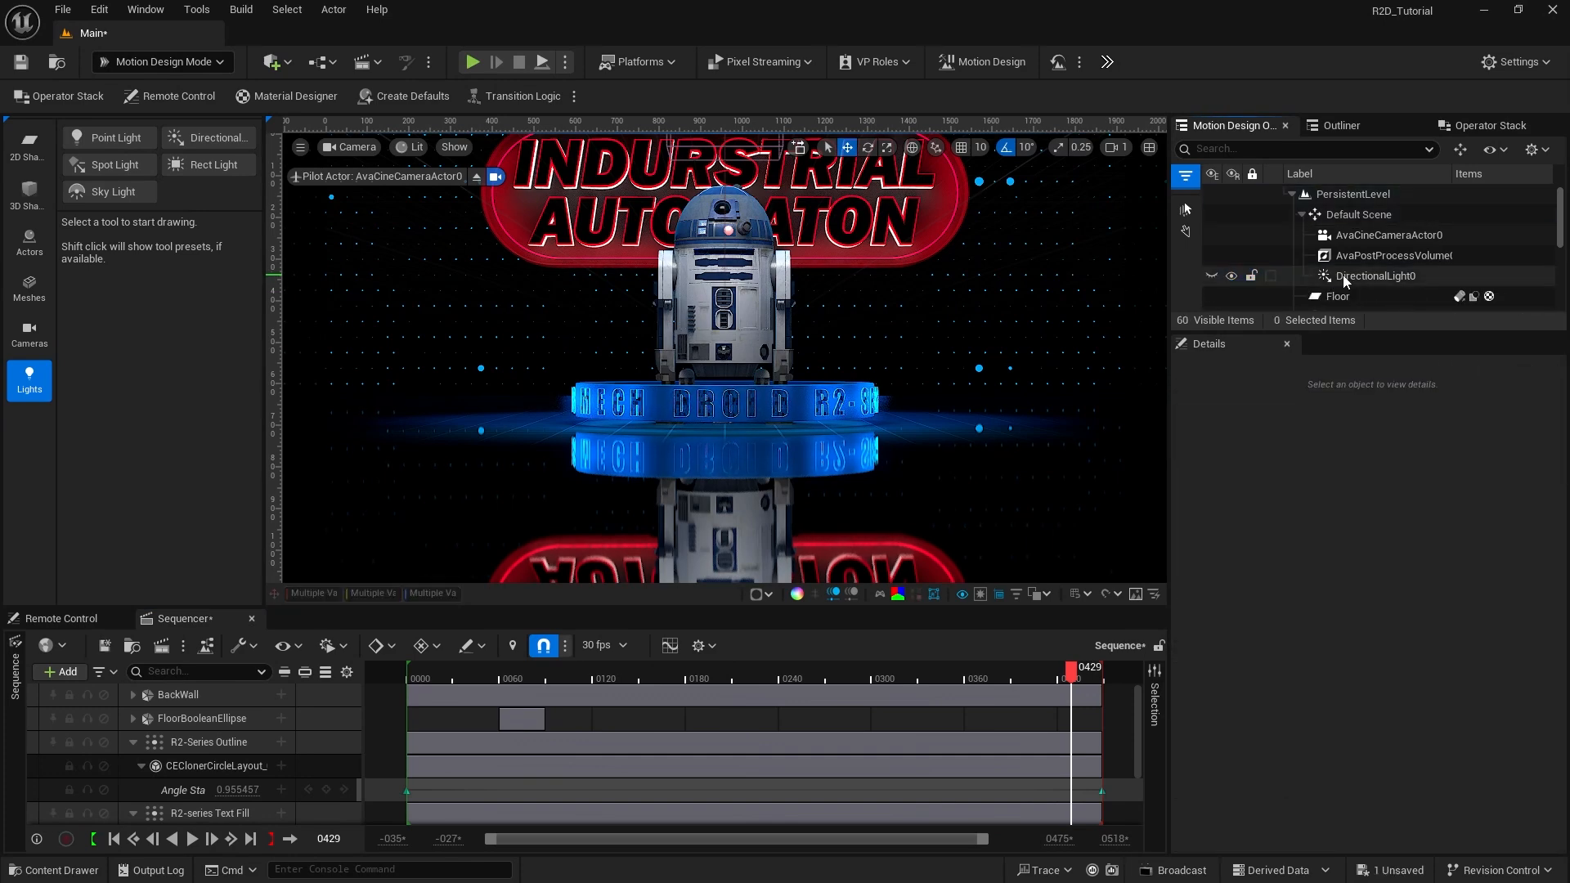
pyautogui.click(1344, 276)
pyautogui.press('Delete')
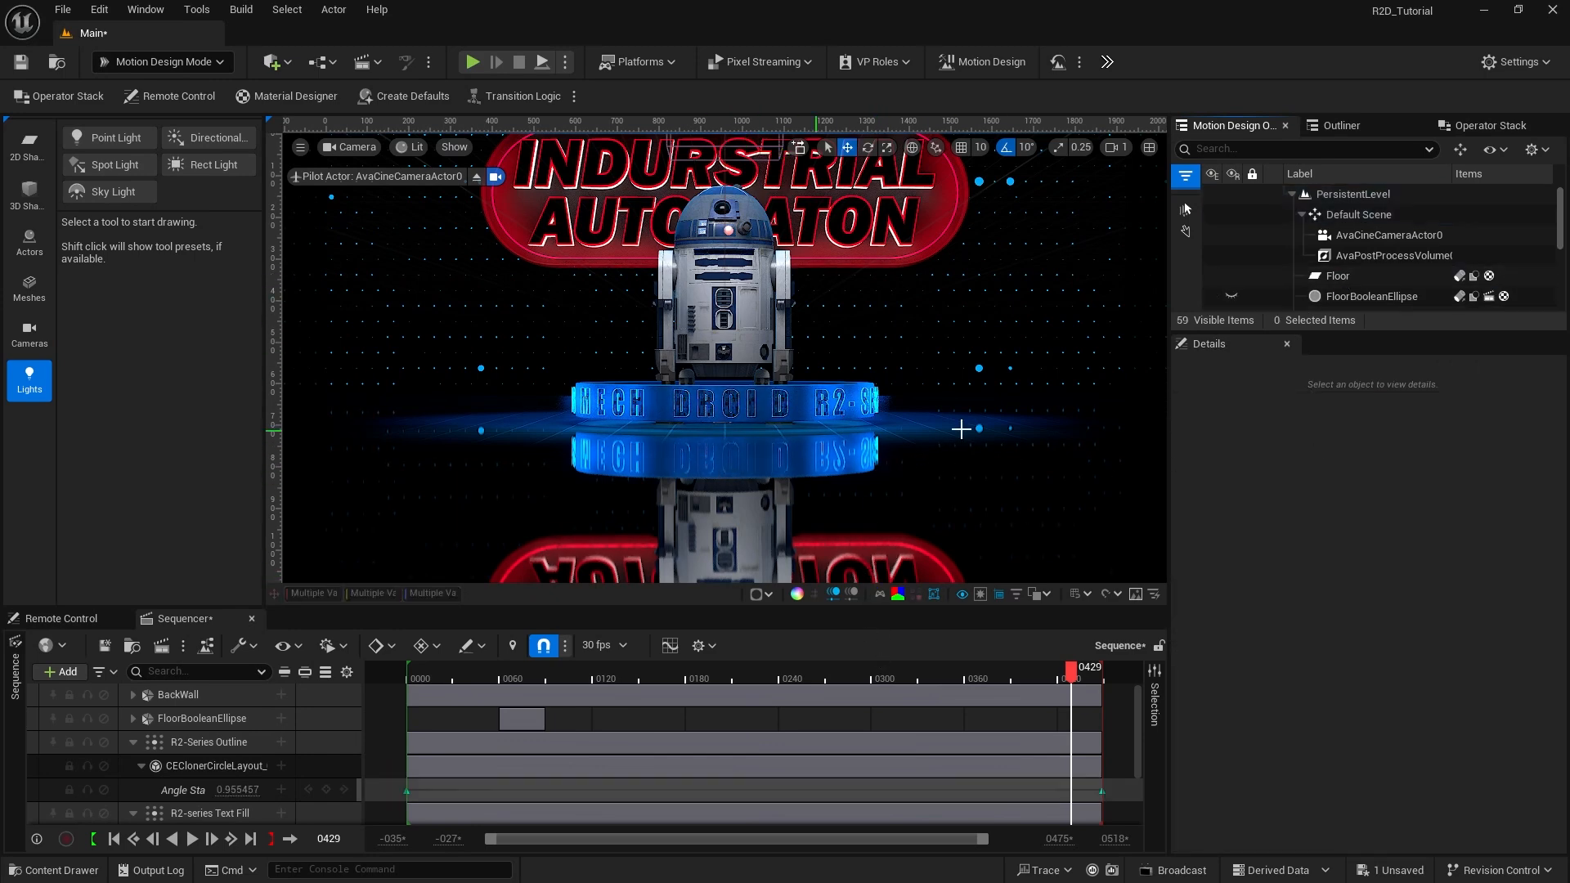
# Step: Collapse the Default Scene group and save the Main level
pyautogui.click(1301, 214)
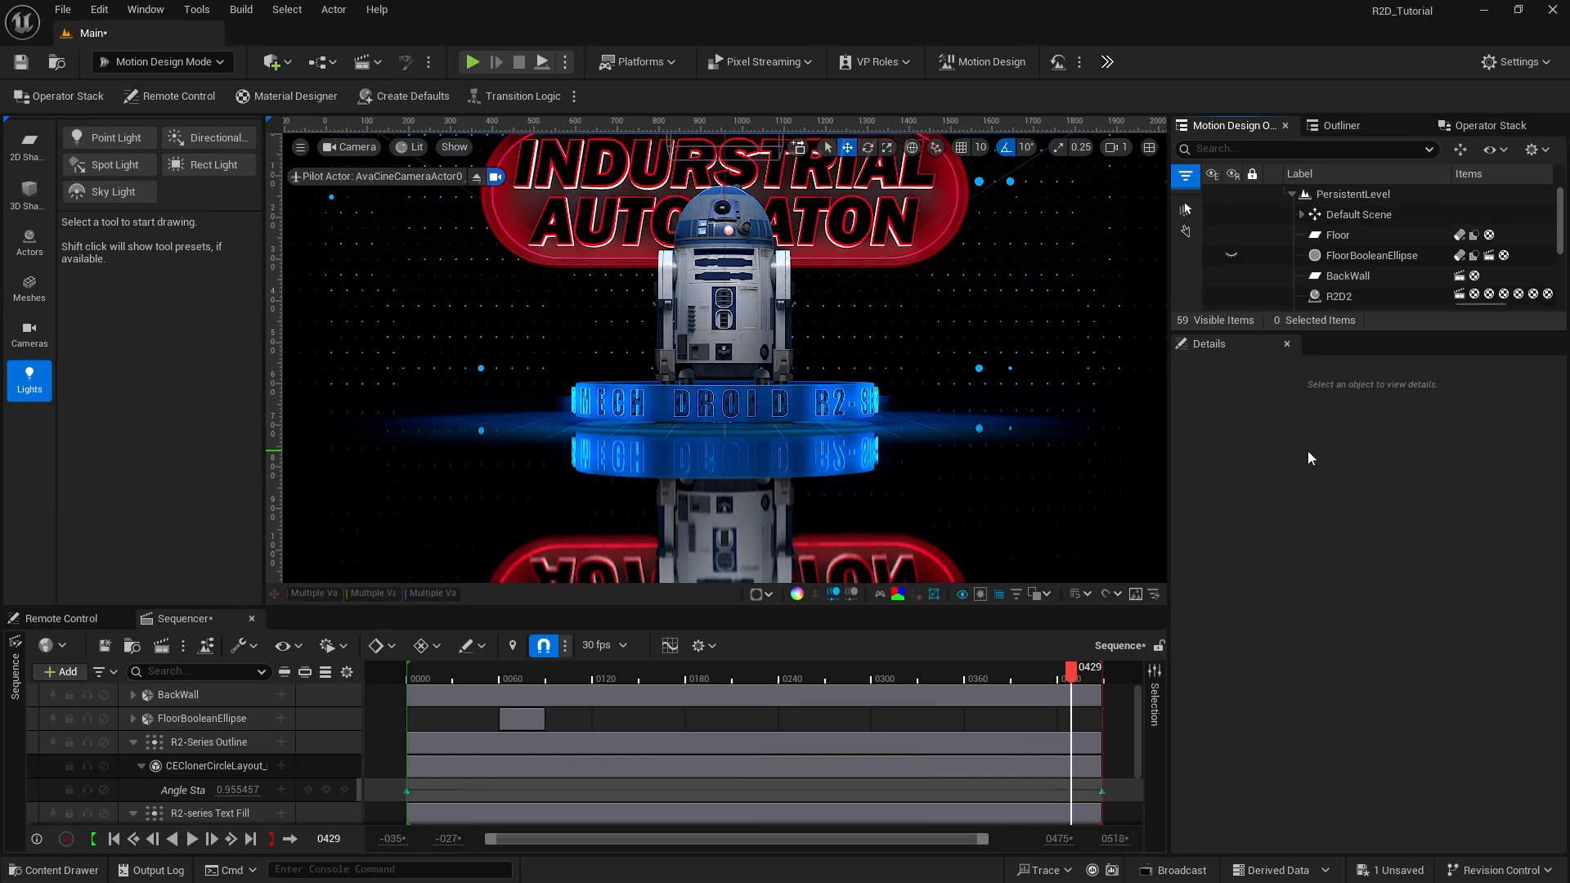
pyautogui.hotkey('ctrl', 's')
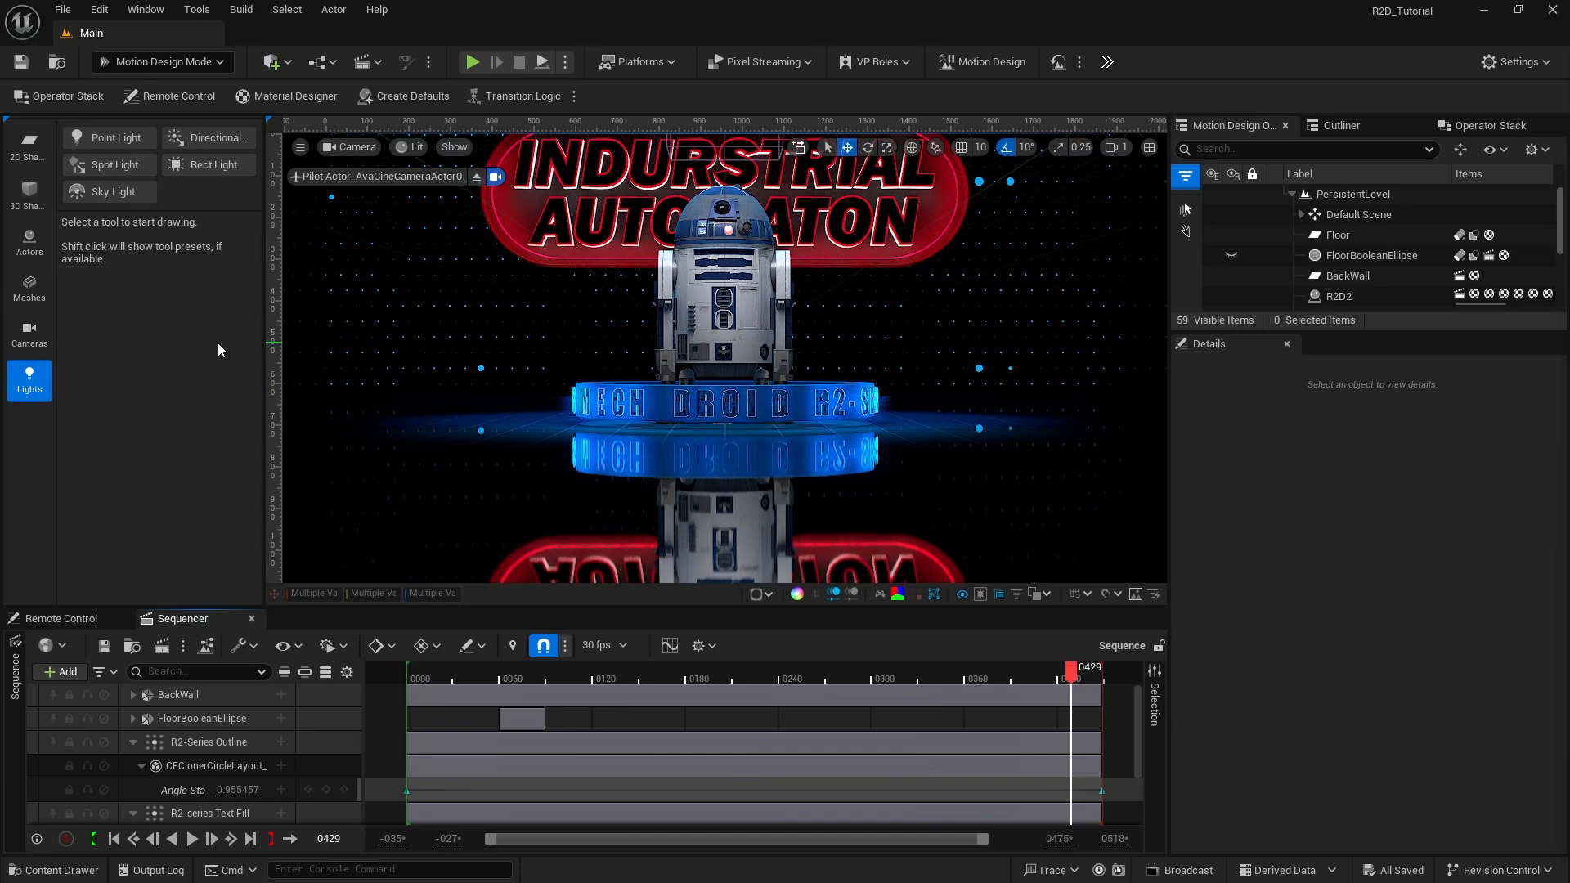
# Step: Create a 2D rectangle shape in the scene and reset its location to the origin
pyautogui.click(29, 145)
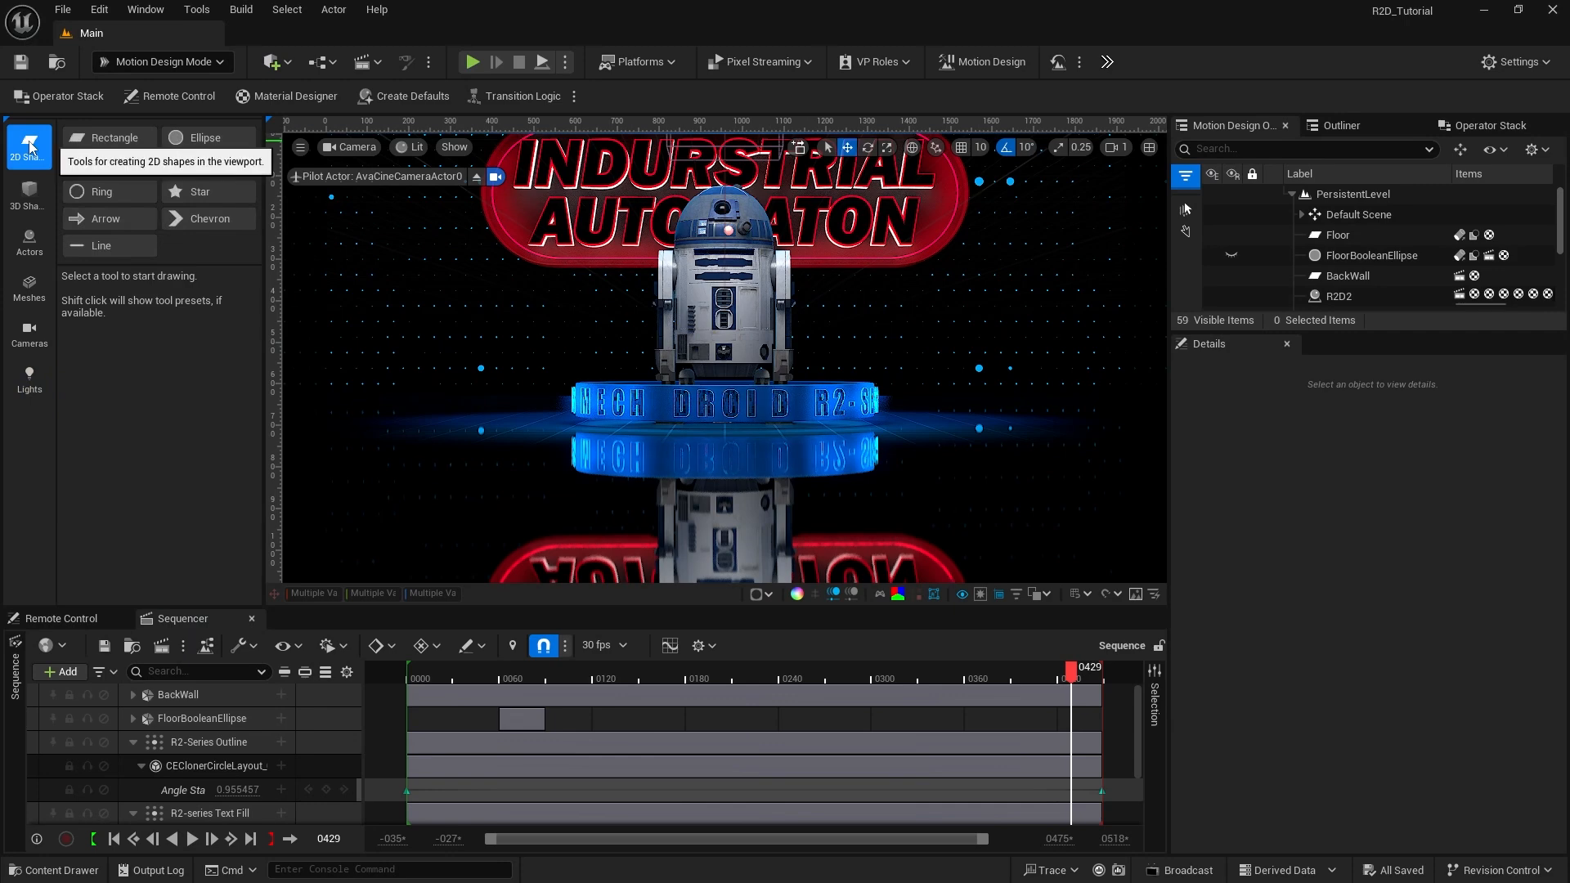
pyautogui.click(106, 138)
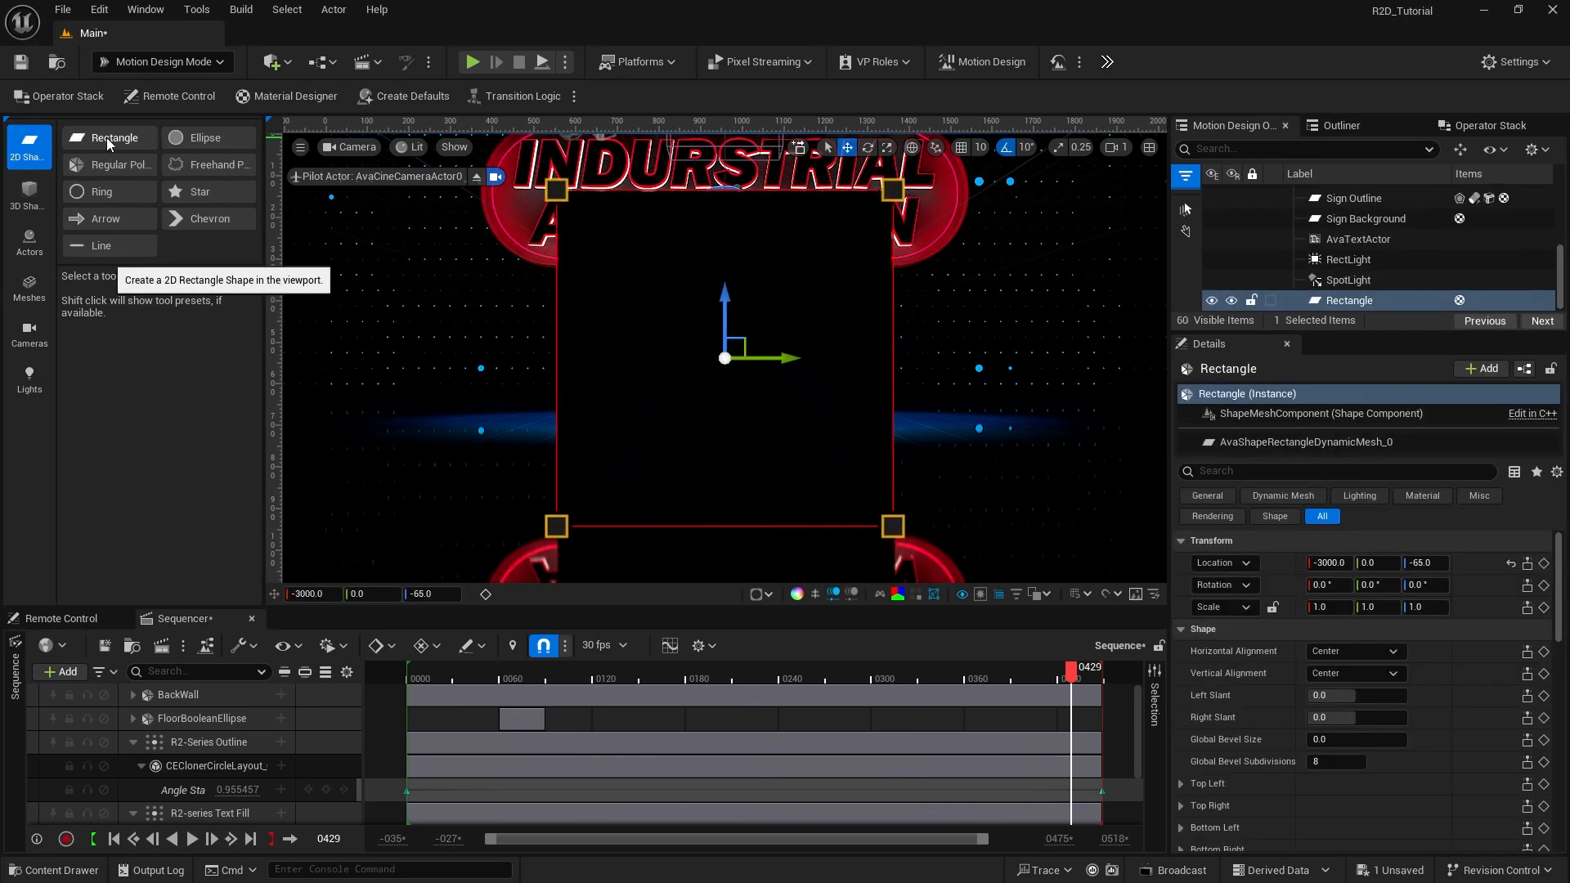
pyautogui.click(1511, 564)
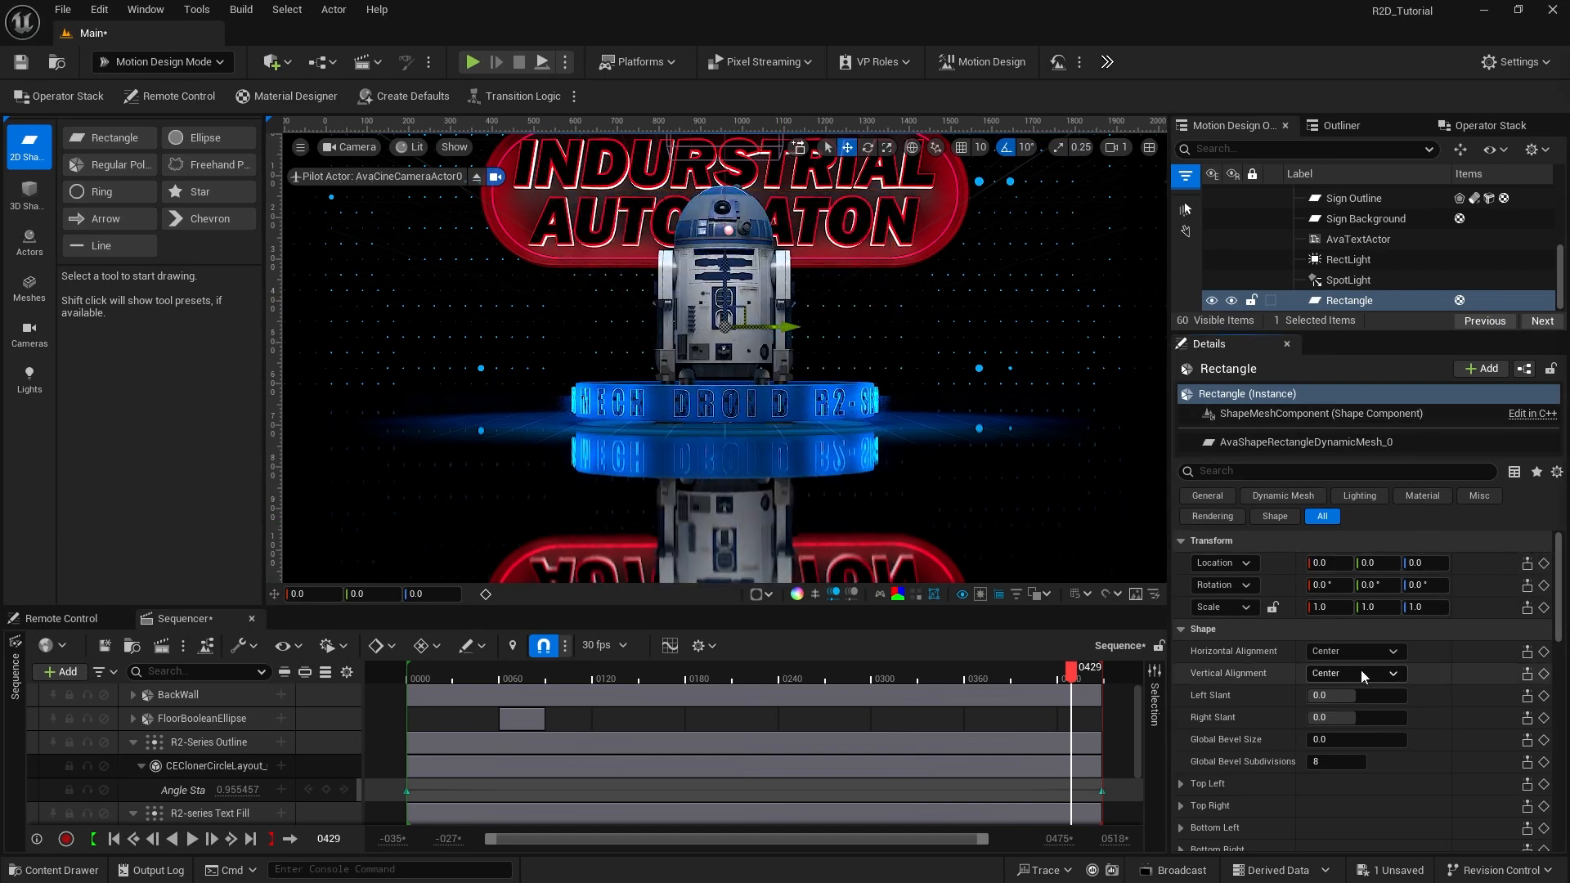
# Step: Set the new rectangle's mesh size to 80 by 300
pyautogui.scroll(-5, 1440, 705)
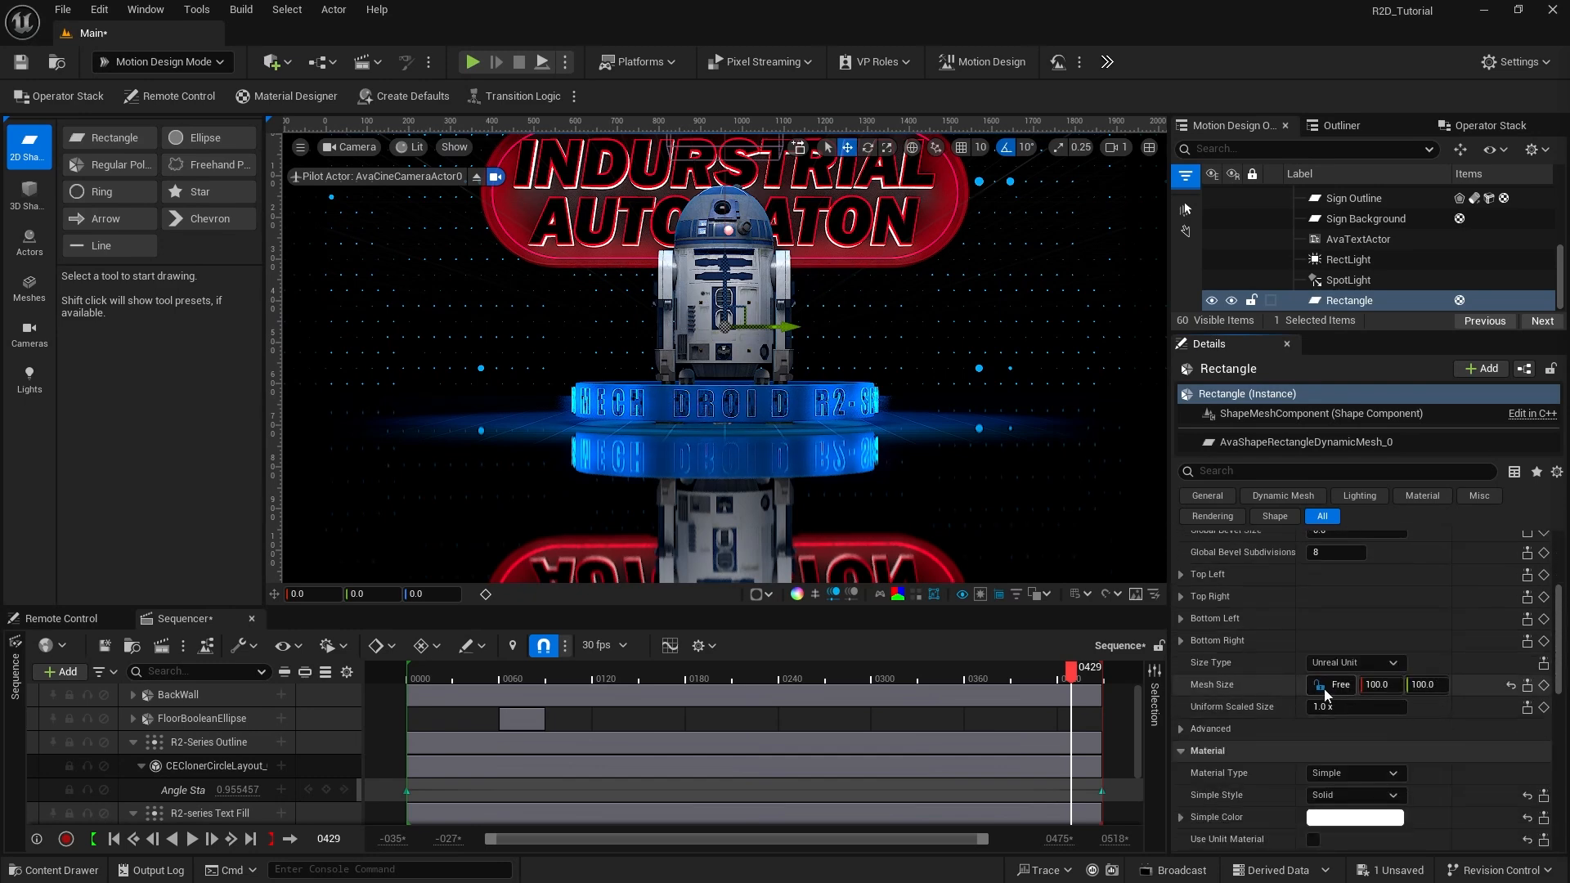
pyautogui.click(1376, 684)
pyautogui.write('80')
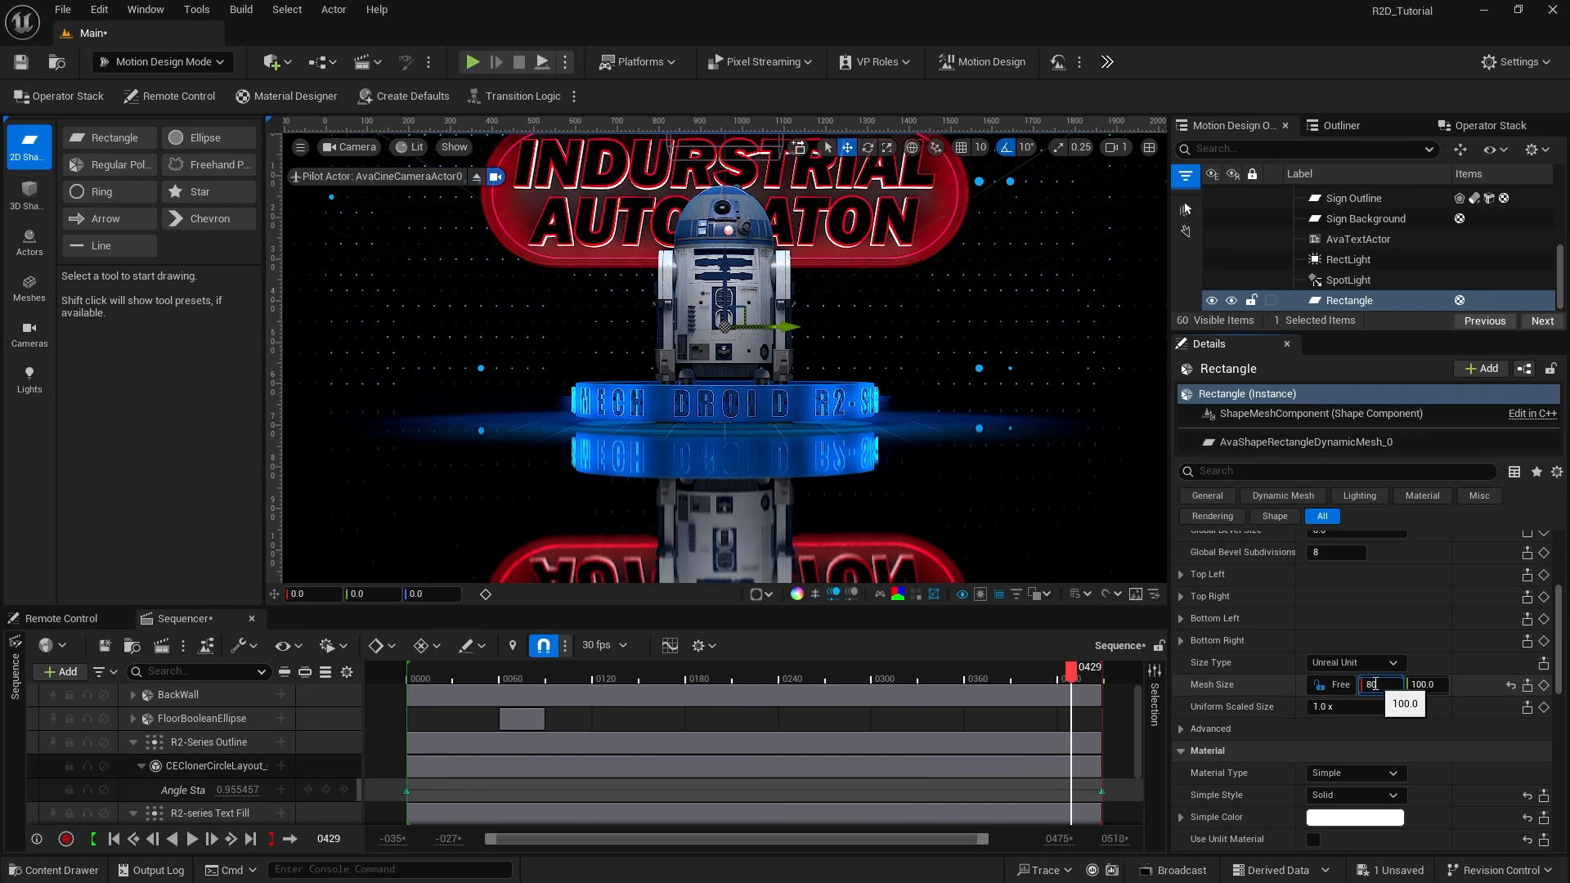
pyautogui.press('Tab')
pyautogui.write('300')
pyautogui.press('Return')
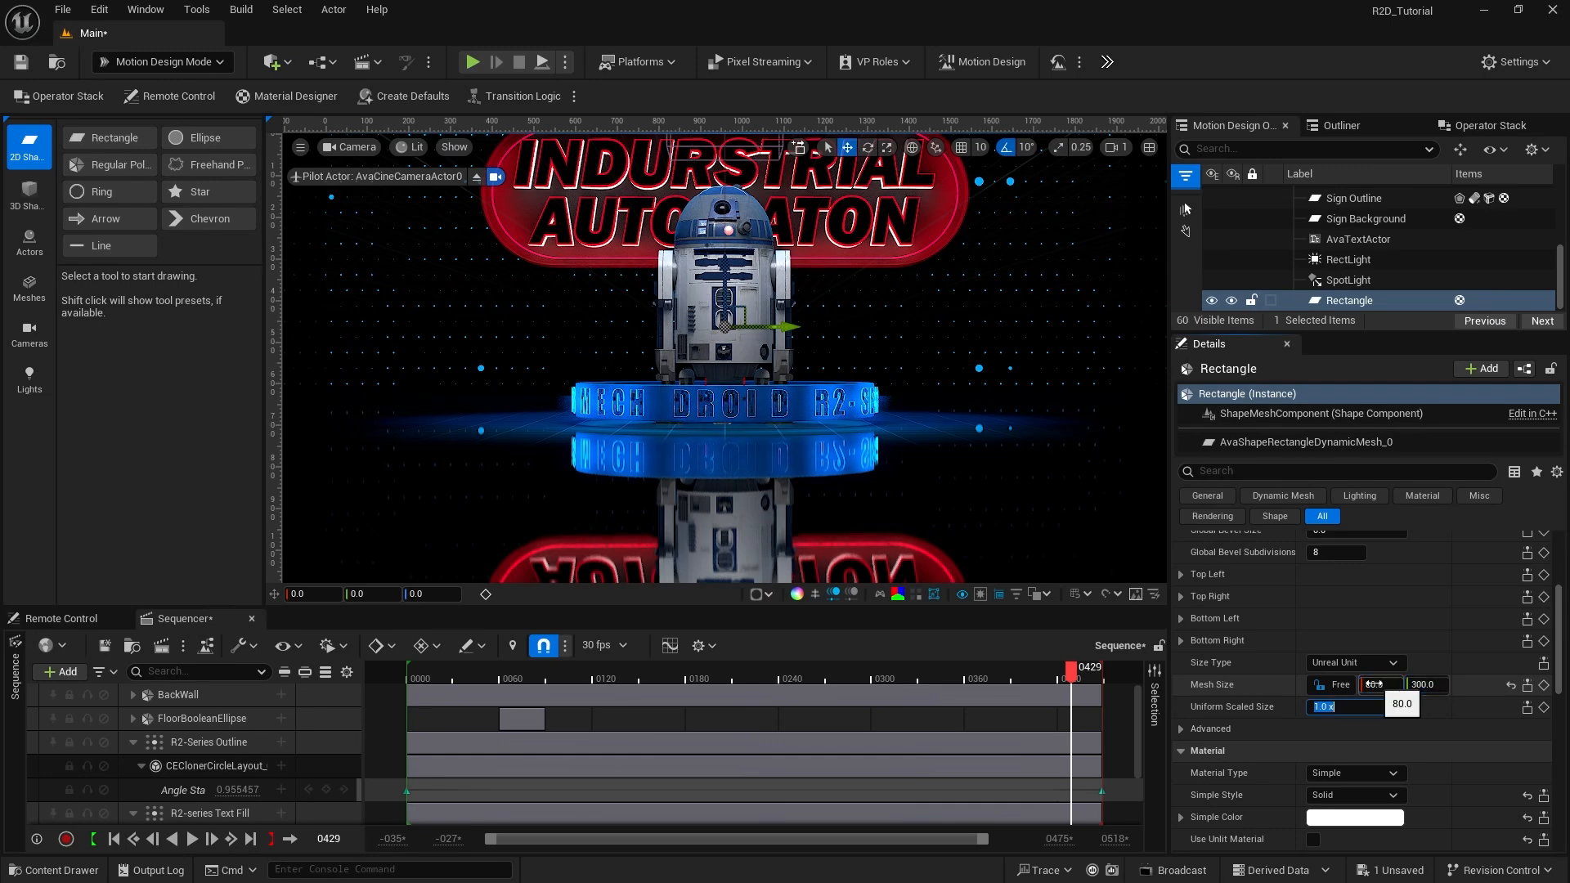
# Step: Move the rectangle to X -241 and round its corners with a global bevel size of about 39.9 and 128 bevel subdivisions
pyautogui.scroll(5, 1424, 700)
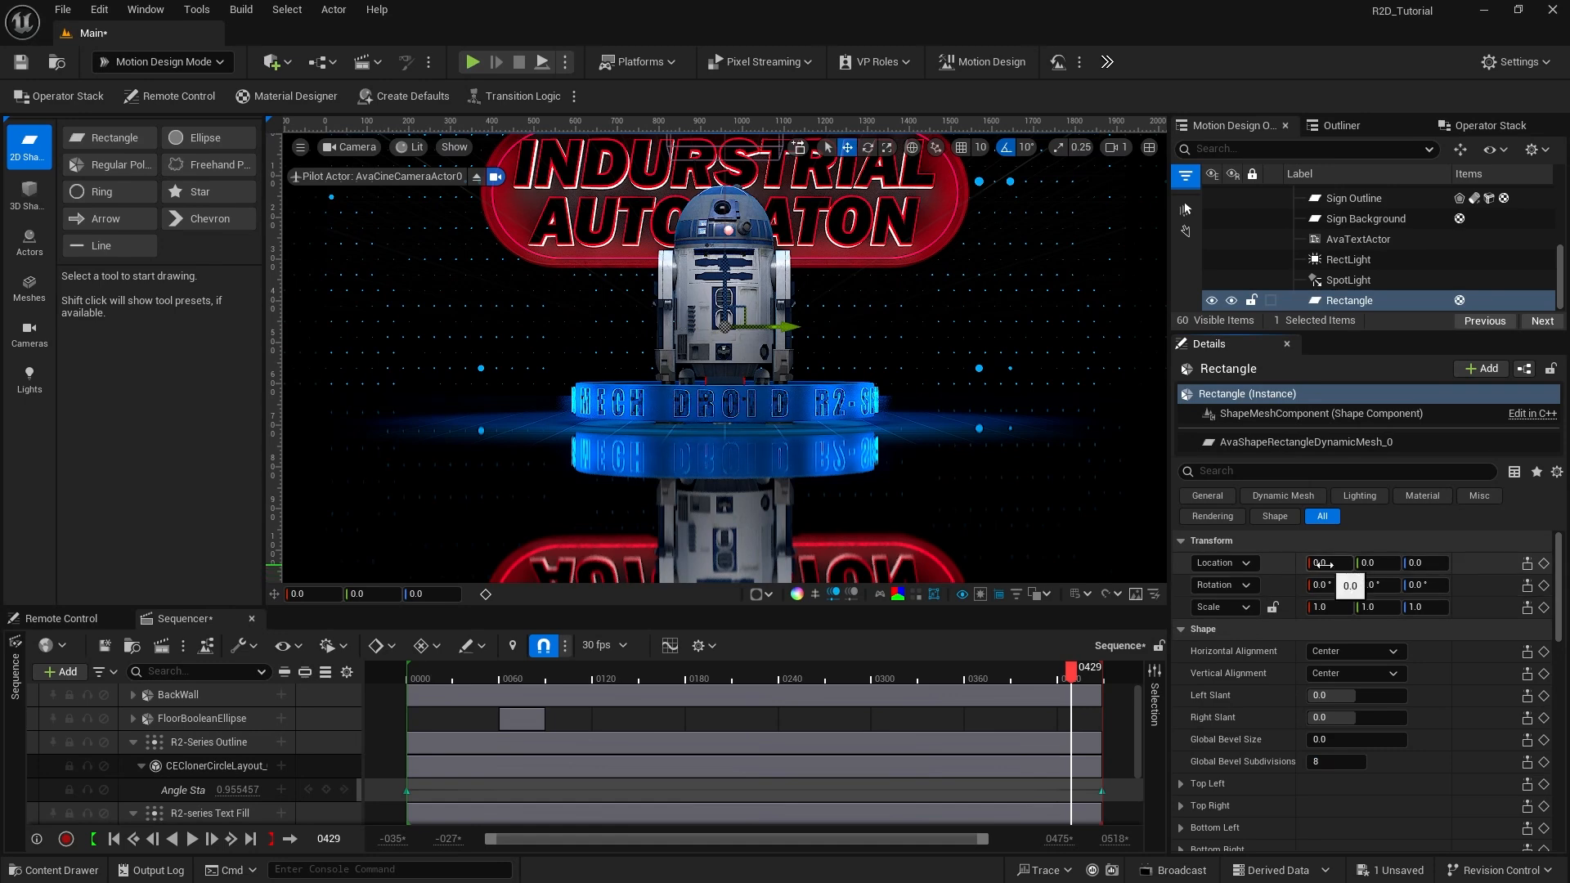
pyautogui.moveTo(1325, 564); pyautogui.dragTo(979, 558)
pyautogui.scroll(-1, 1435, 681)
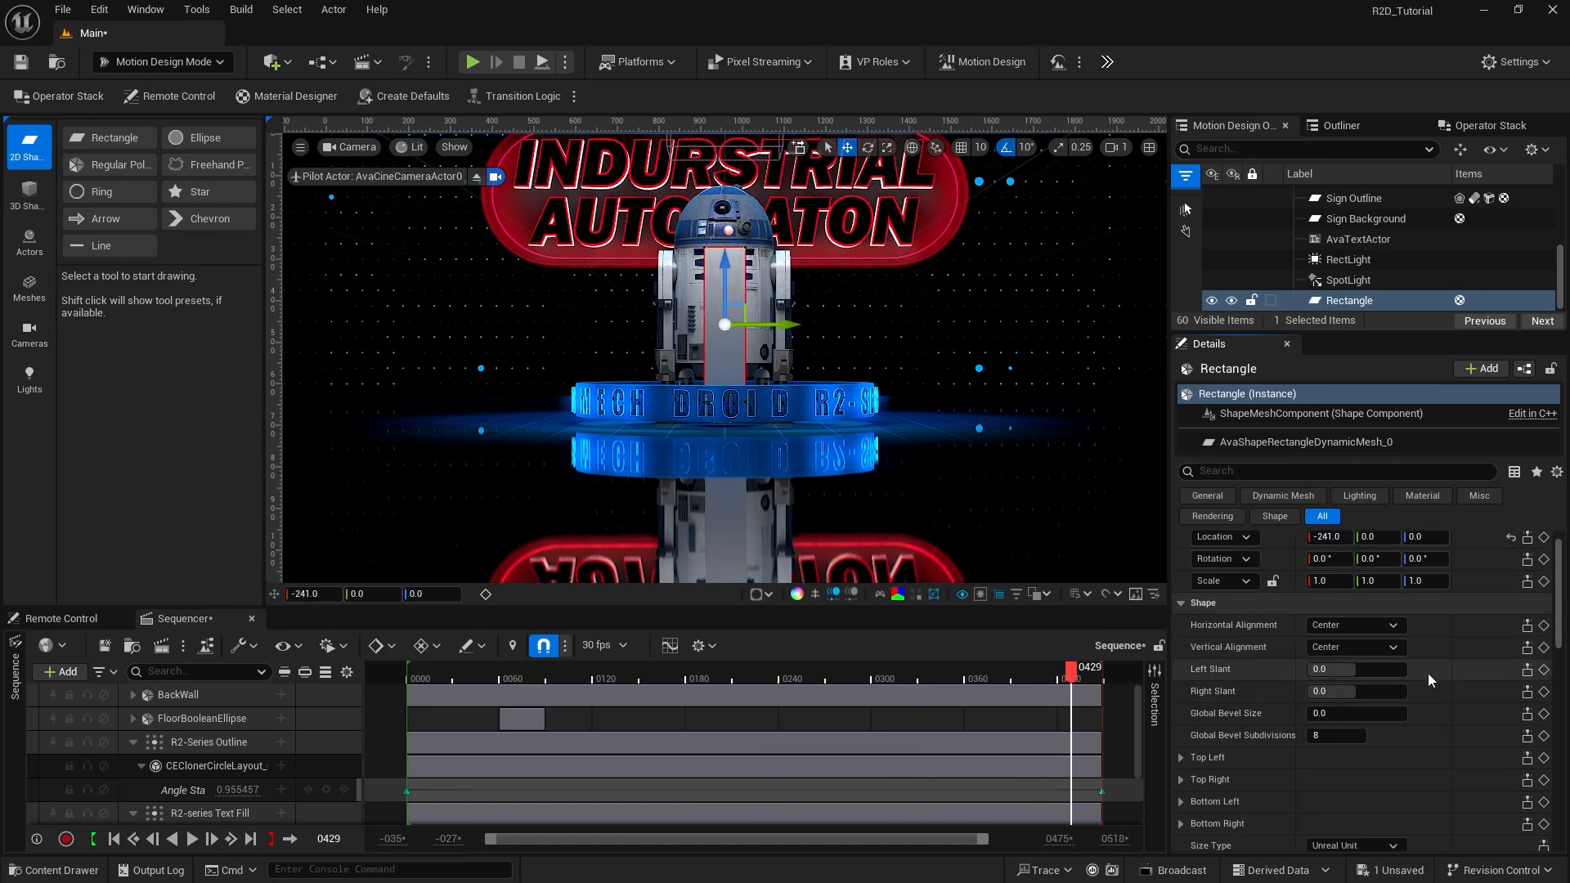
pyautogui.click(1320, 713)
pyautogui.press('Return')
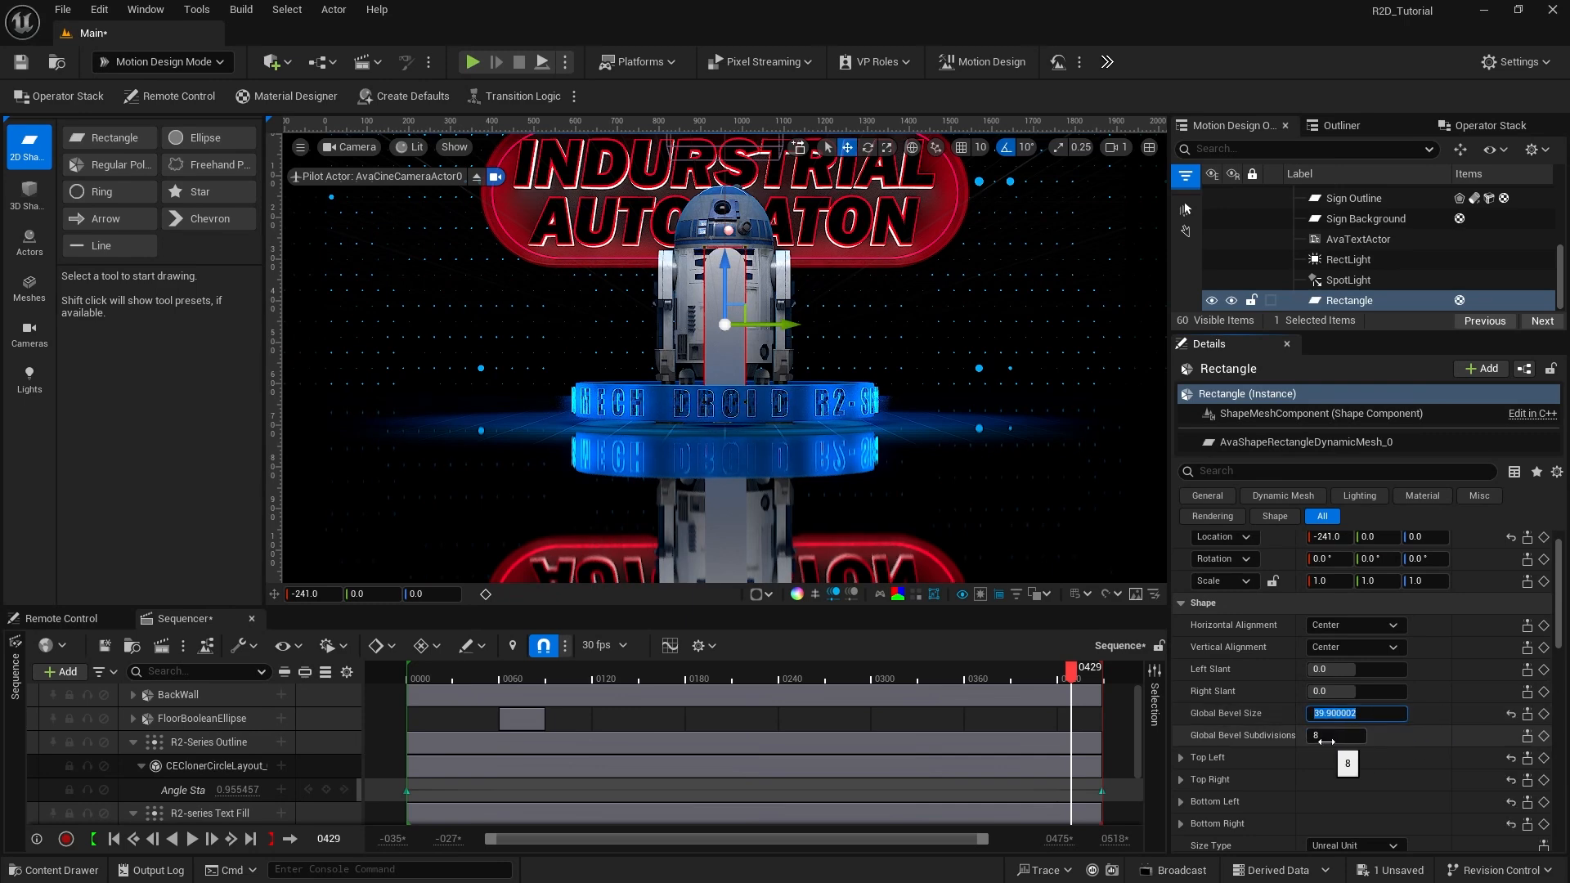
pyautogui.moveTo(1323, 738); pyautogui.dragTo(1368, 743)
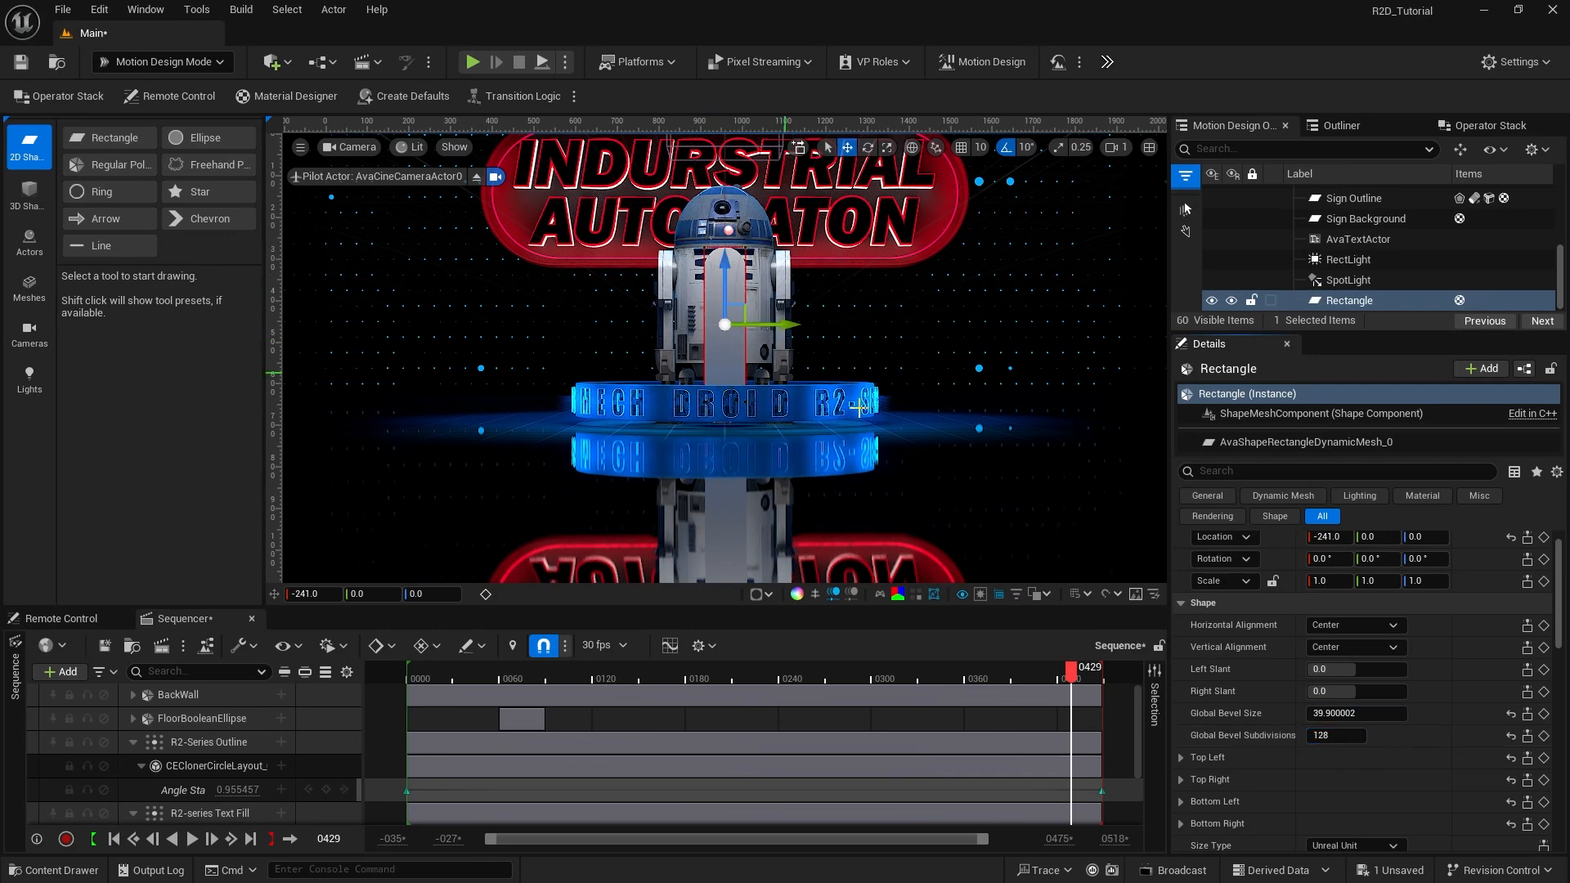
# Step: Switch the rectangle's material type to Asset, assign MD_WhiteEmissive, and reset its location to the origin
pyautogui.scroll(-1, 1442, 703)
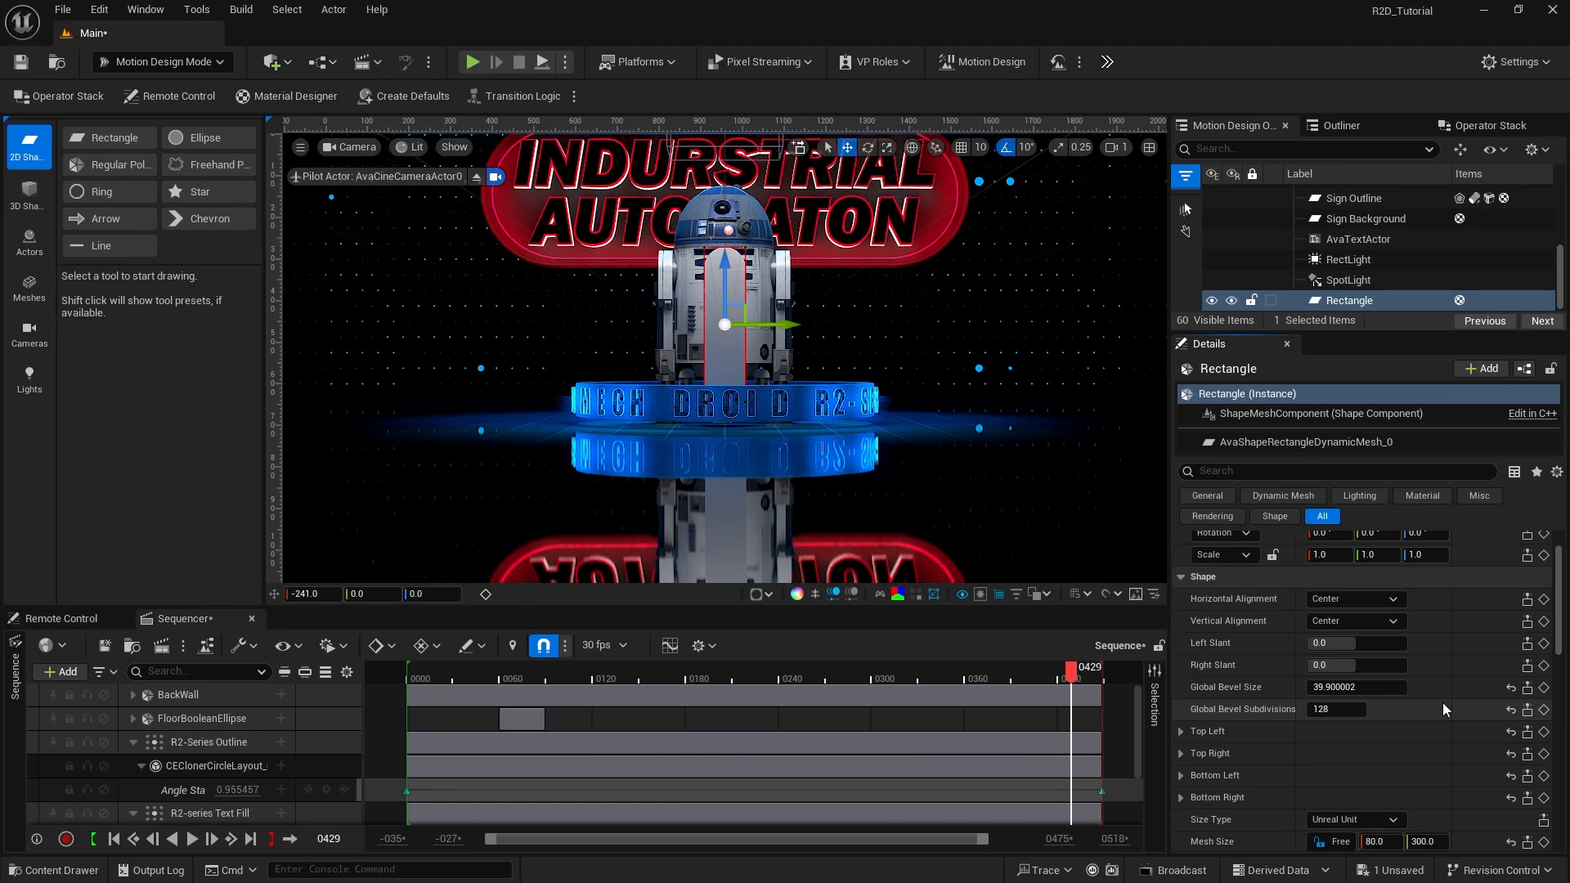
pyautogui.scroll(-8, 1442, 709)
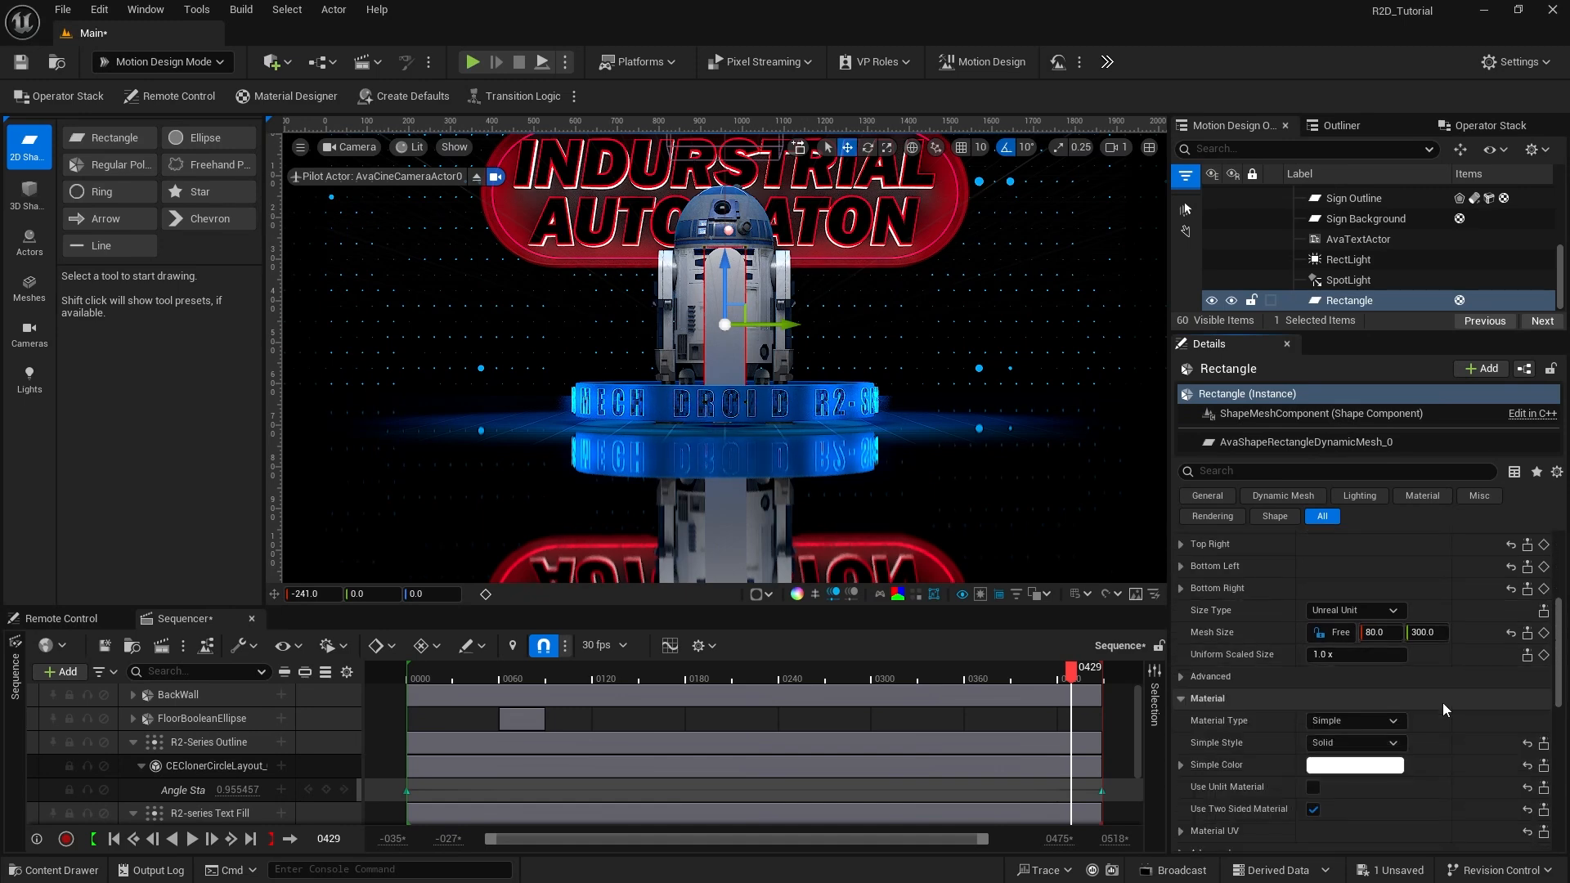
pyautogui.scroll(-2, 1442, 703)
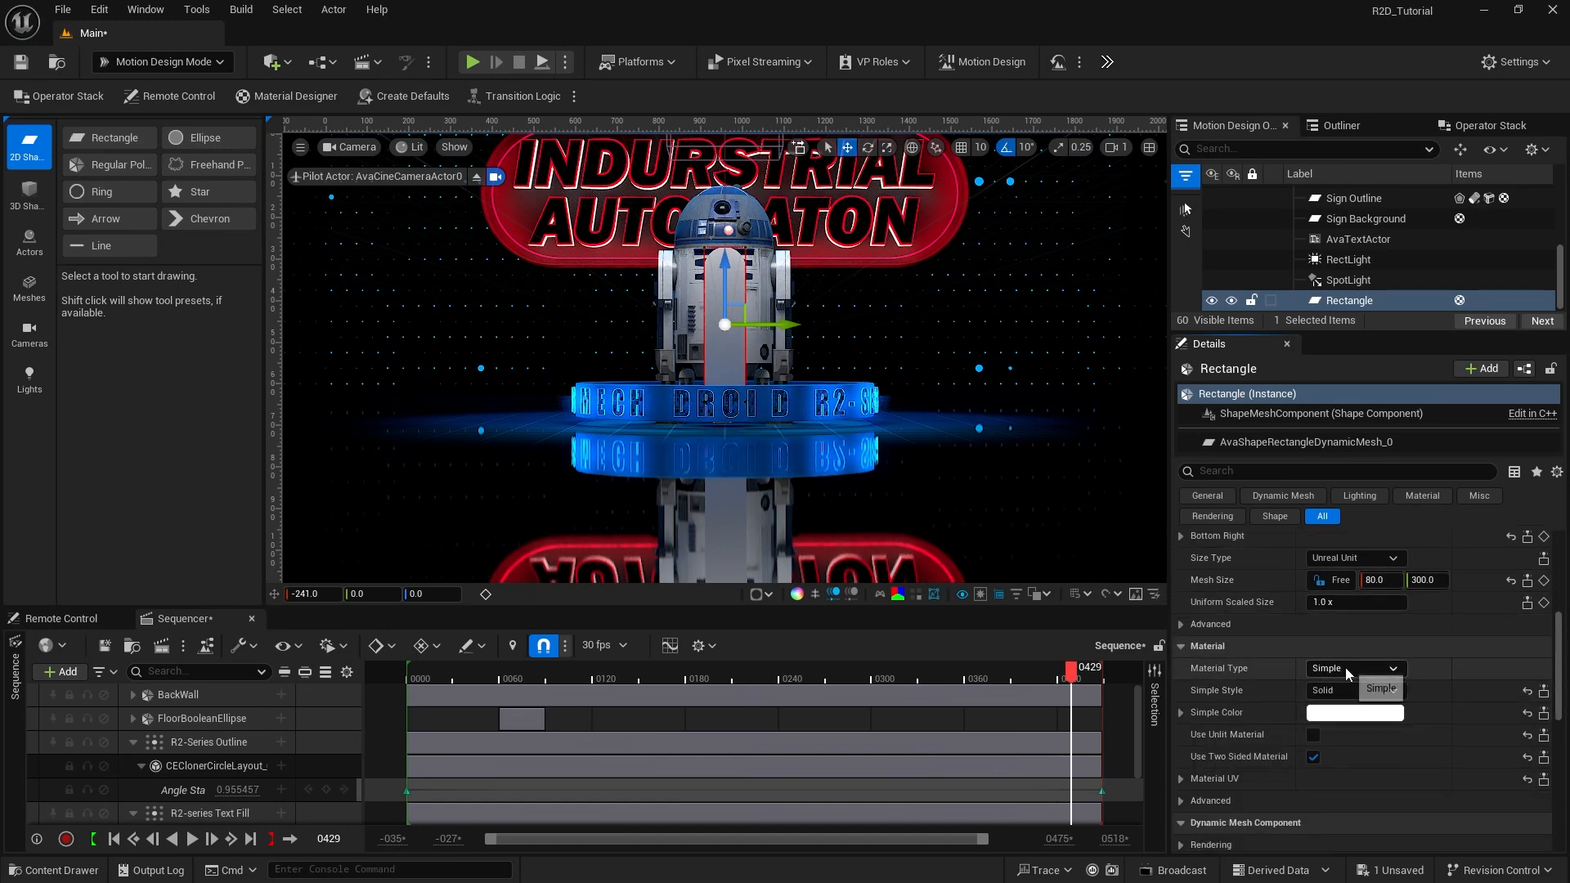
pyautogui.click(1344, 667)
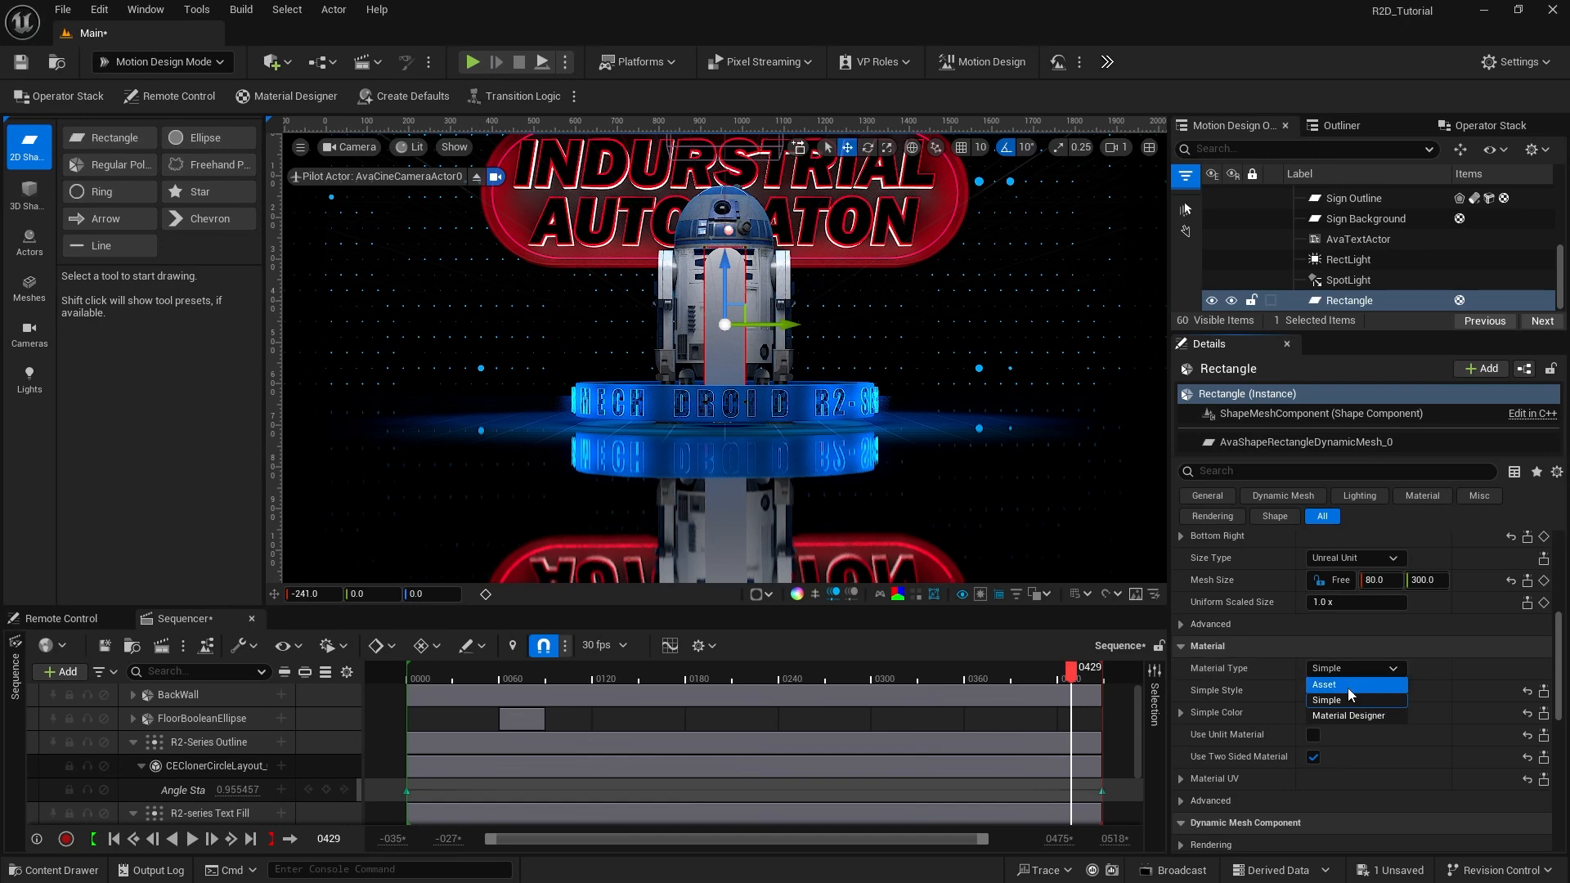
pyautogui.click(1347, 687)
pyautogui.click(1386, 696)
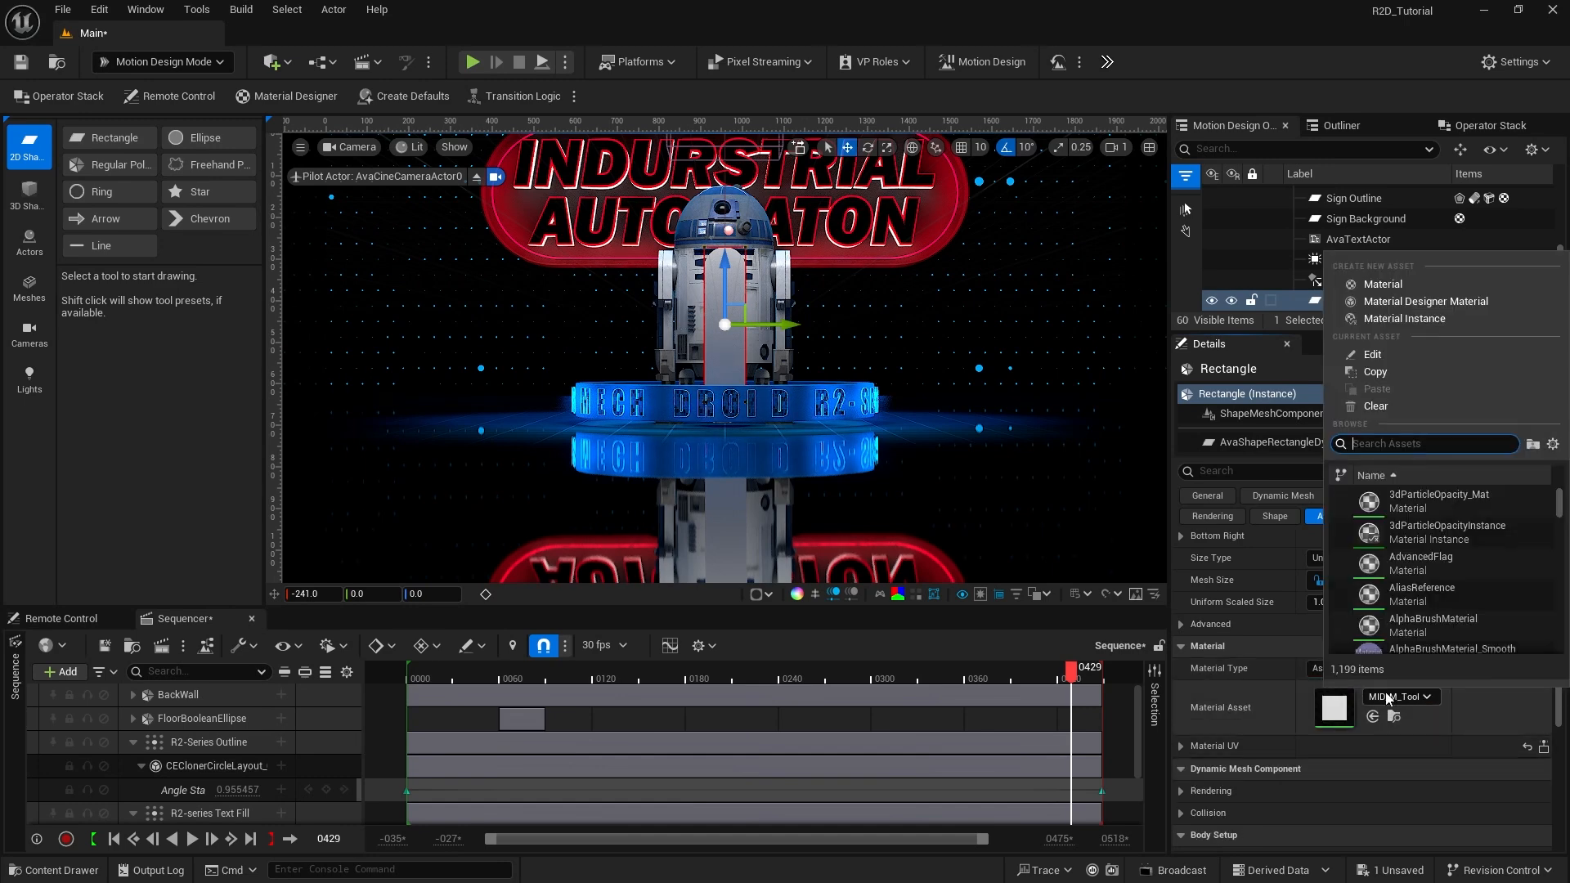
pyautogui.write('md_white')
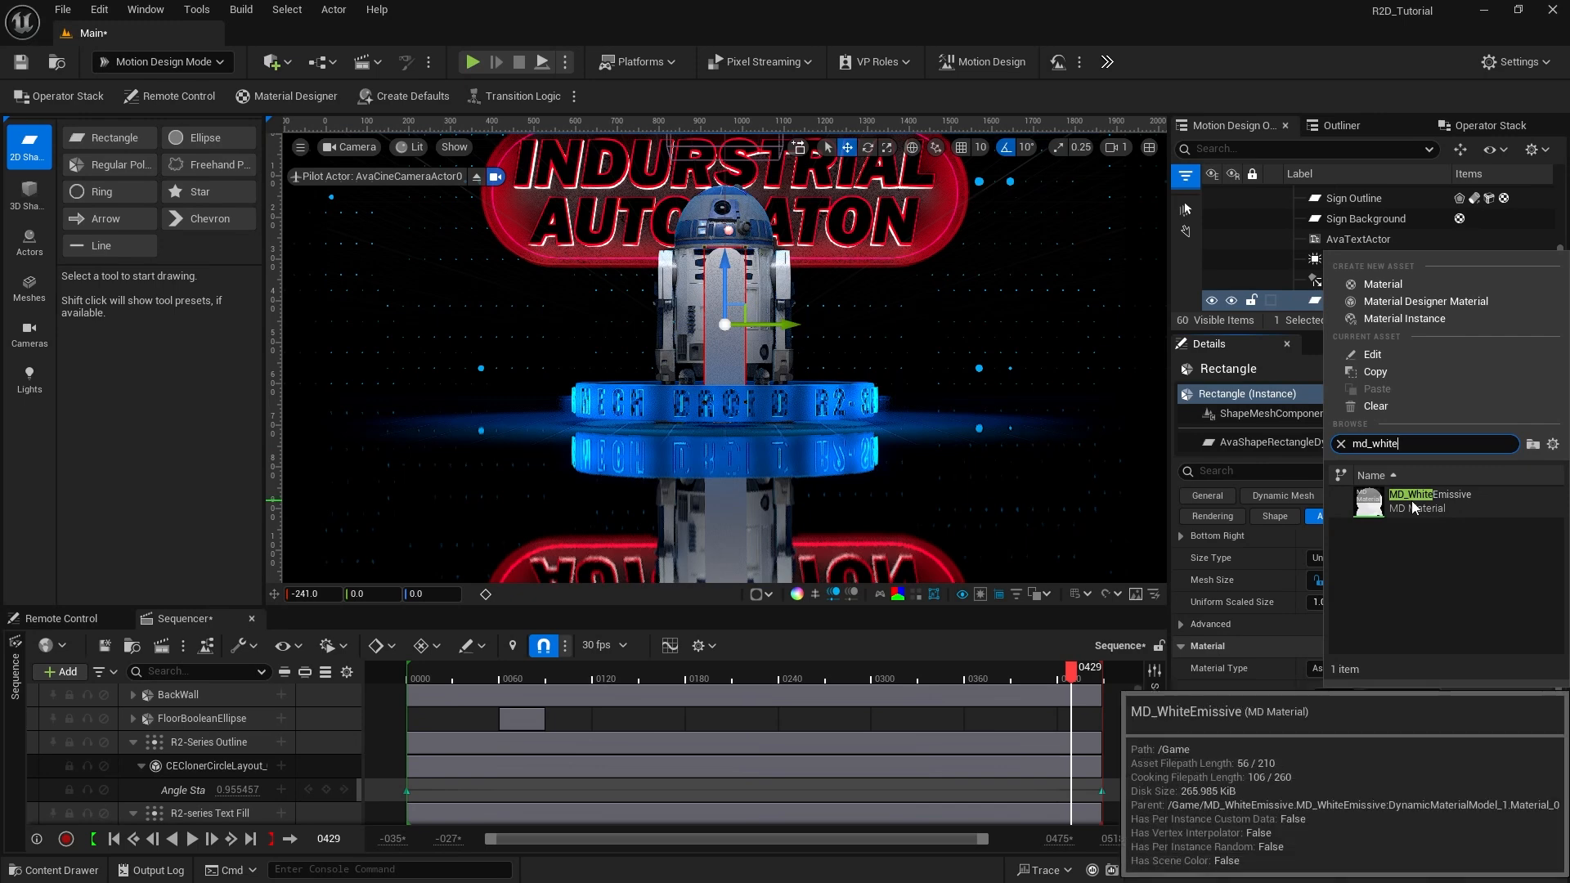
pyautogui.click(1411, 504)
pyautogui.scroll(5, 1459, 690)
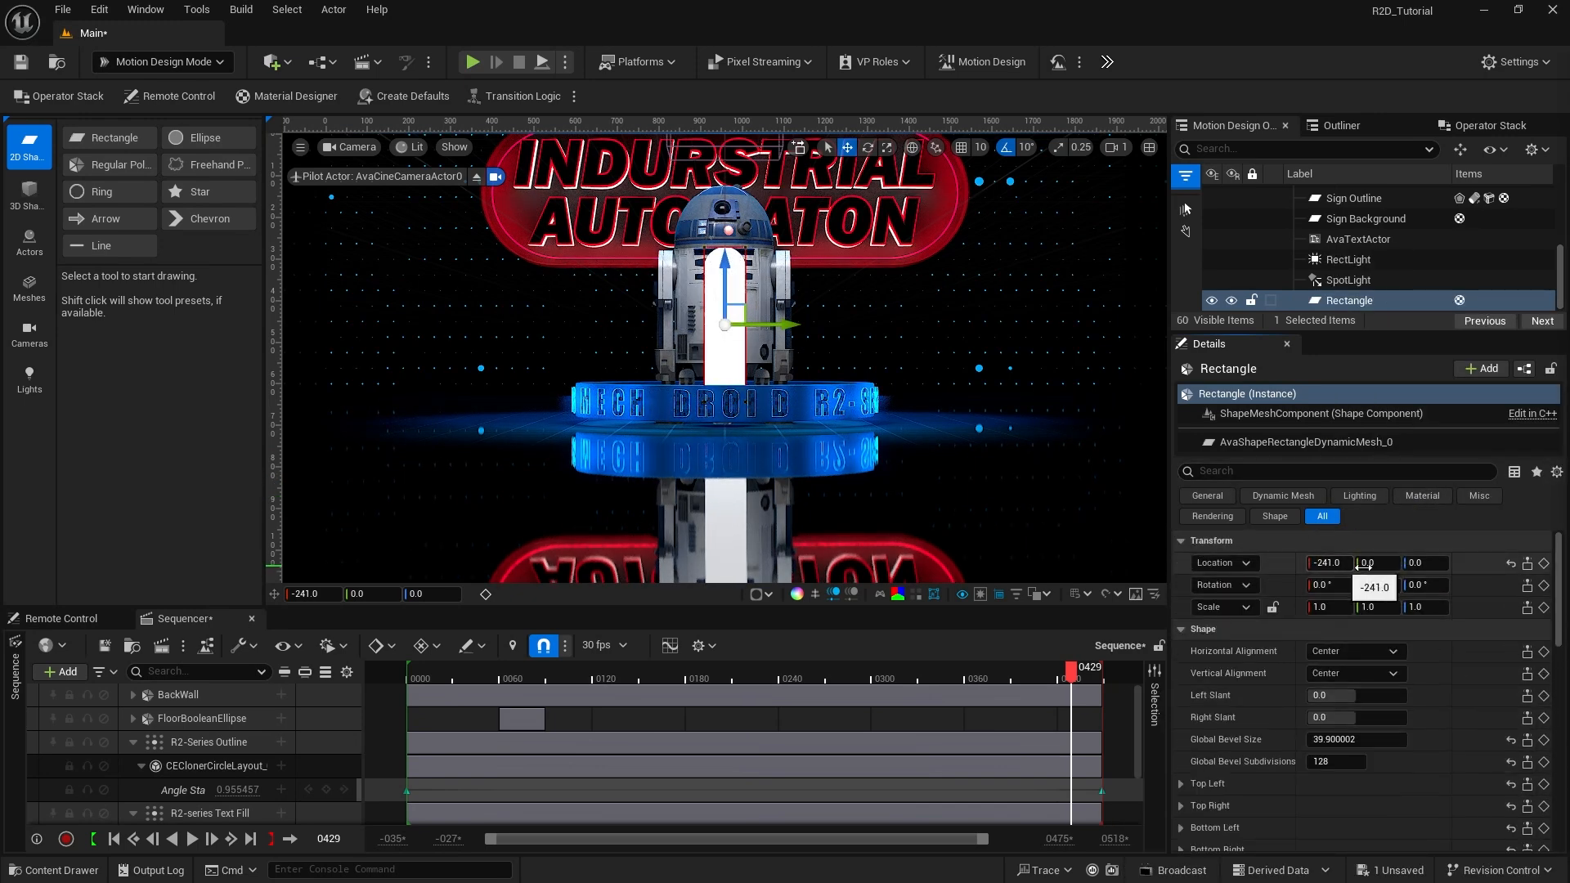
pyautogui.click(1513, 562)
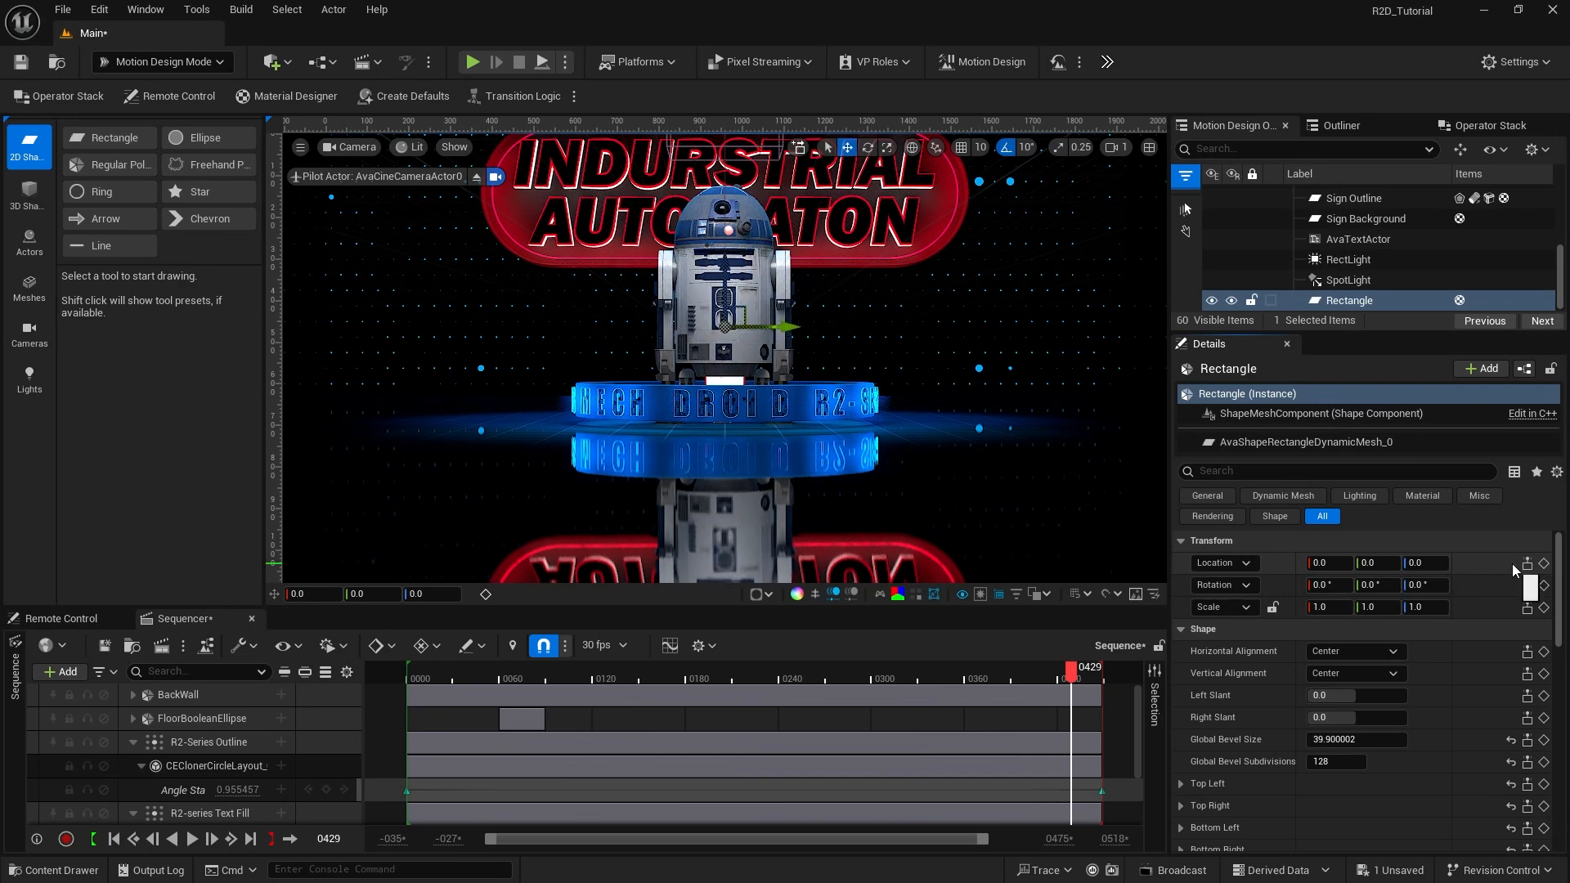
# Step: Create a second 2D rectangle, reset its location, and move it forward to X -157
pyautogui.doubleClick(103, 135)
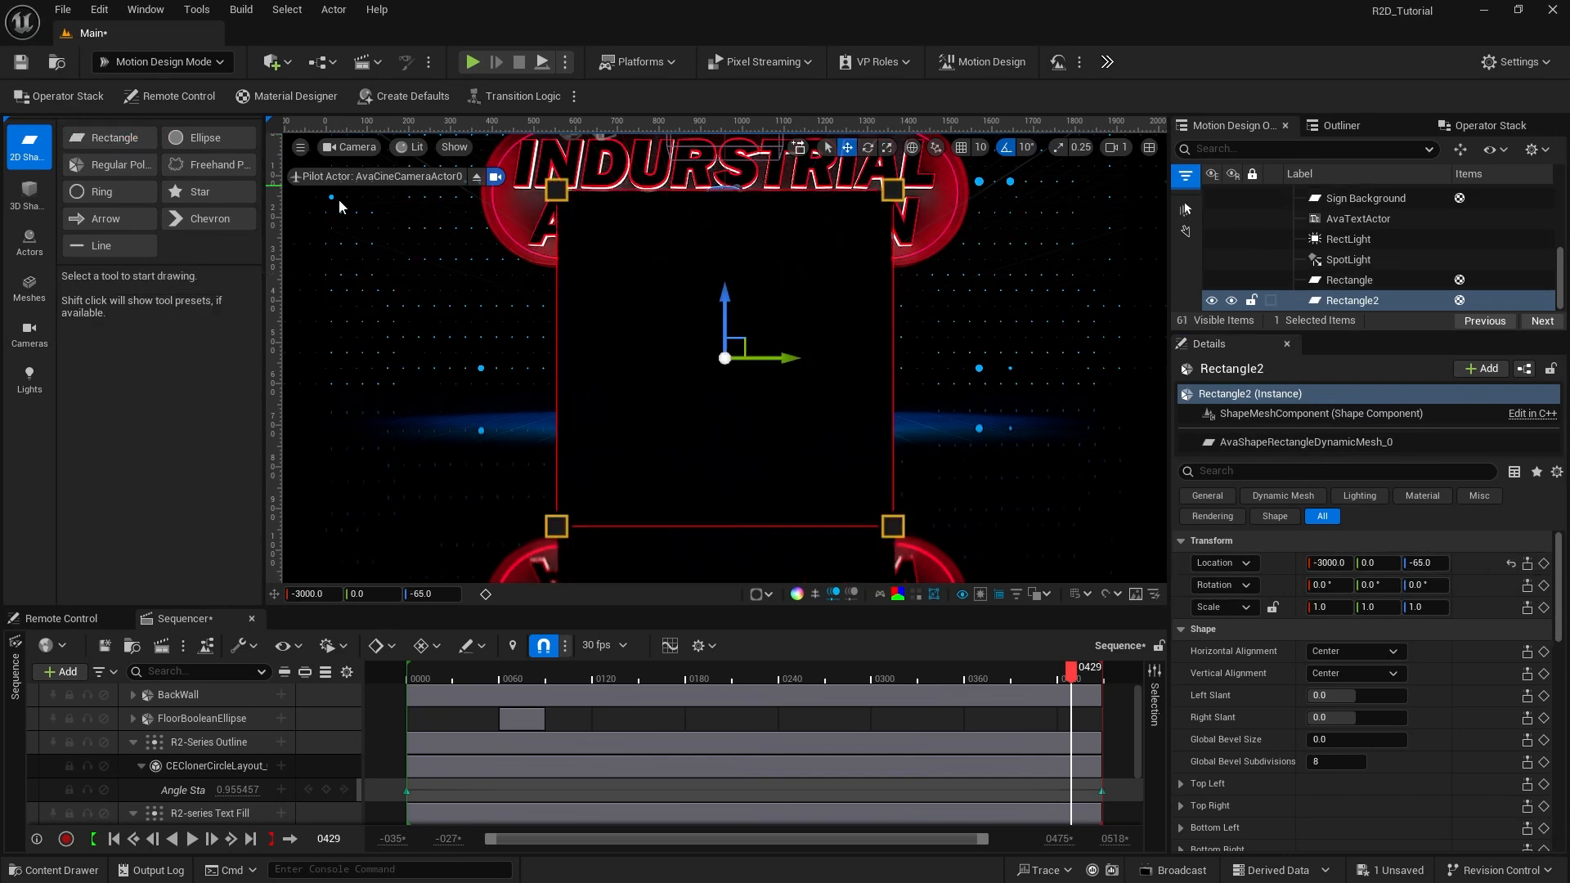
pyautogui.click(1511, 562)
pyautogui.moveTo(1326, 563); pyautogui.dragTo(1198, 563)
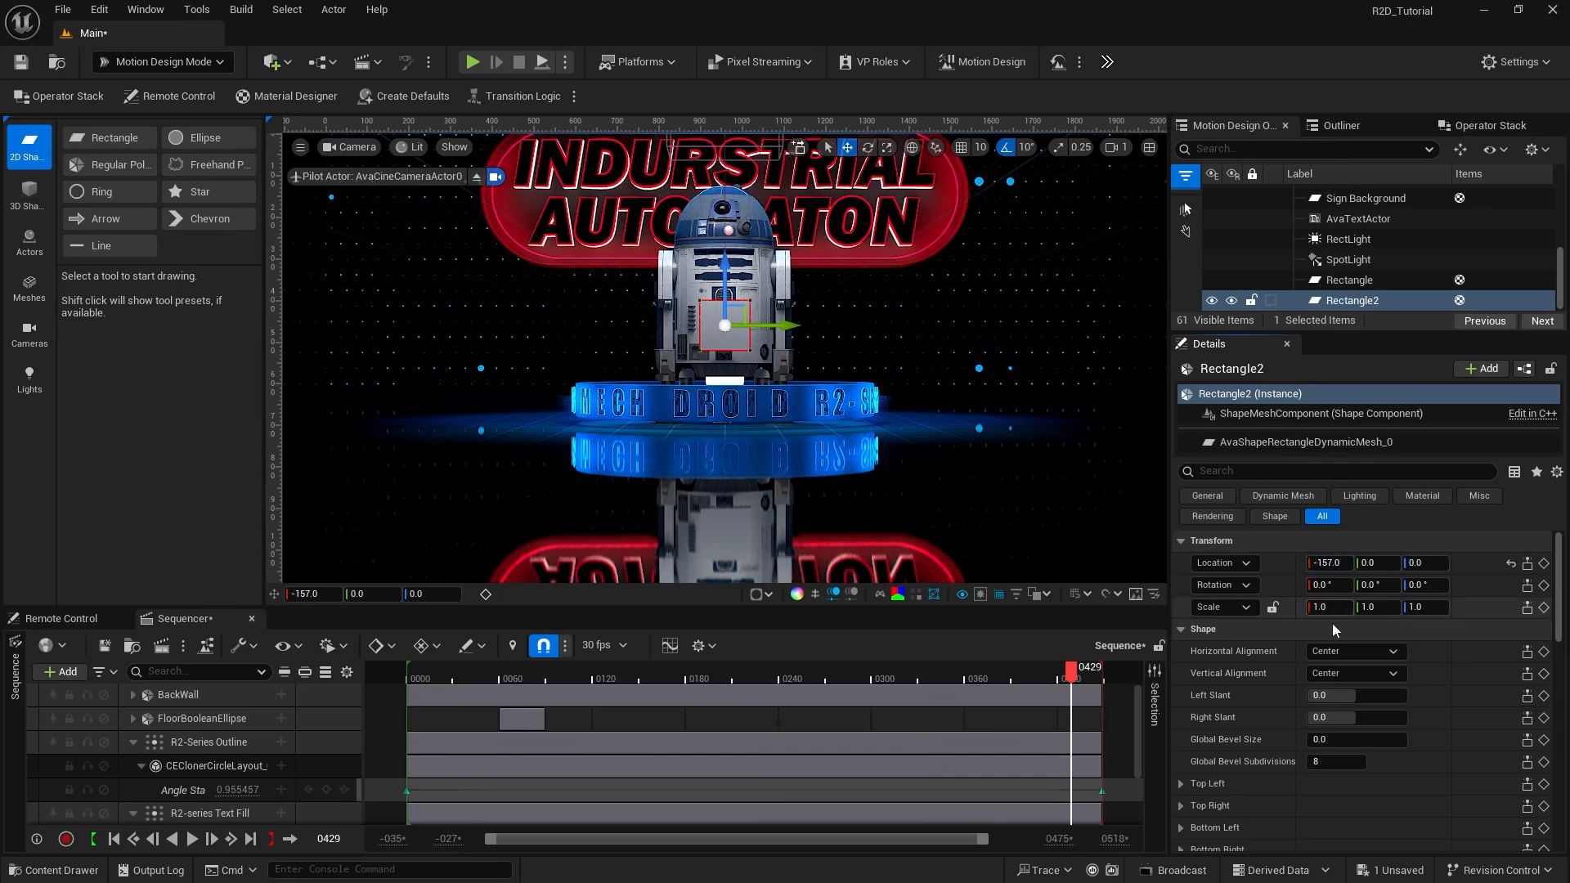
# Step: Set the second rectangle's mesh size to 80 by 600, with a global bevel size of about 39.9 and 128 bevel subdivisions
pyautogui.scroll(-5, 1442, 694)
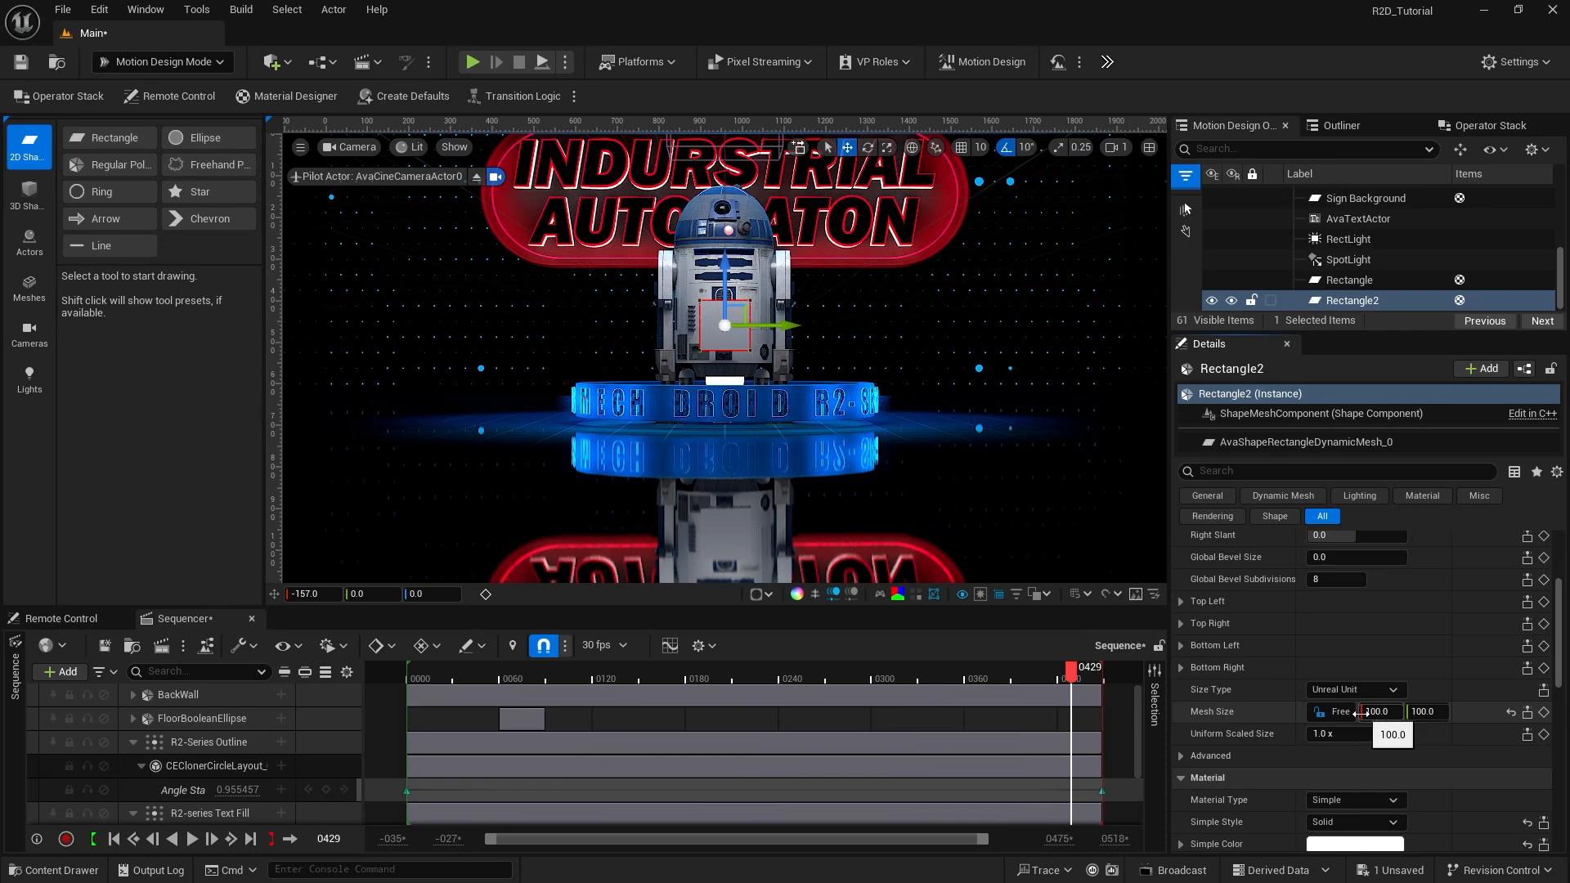
pyautogui.click(1380, 712)
pyautogui.write('80')
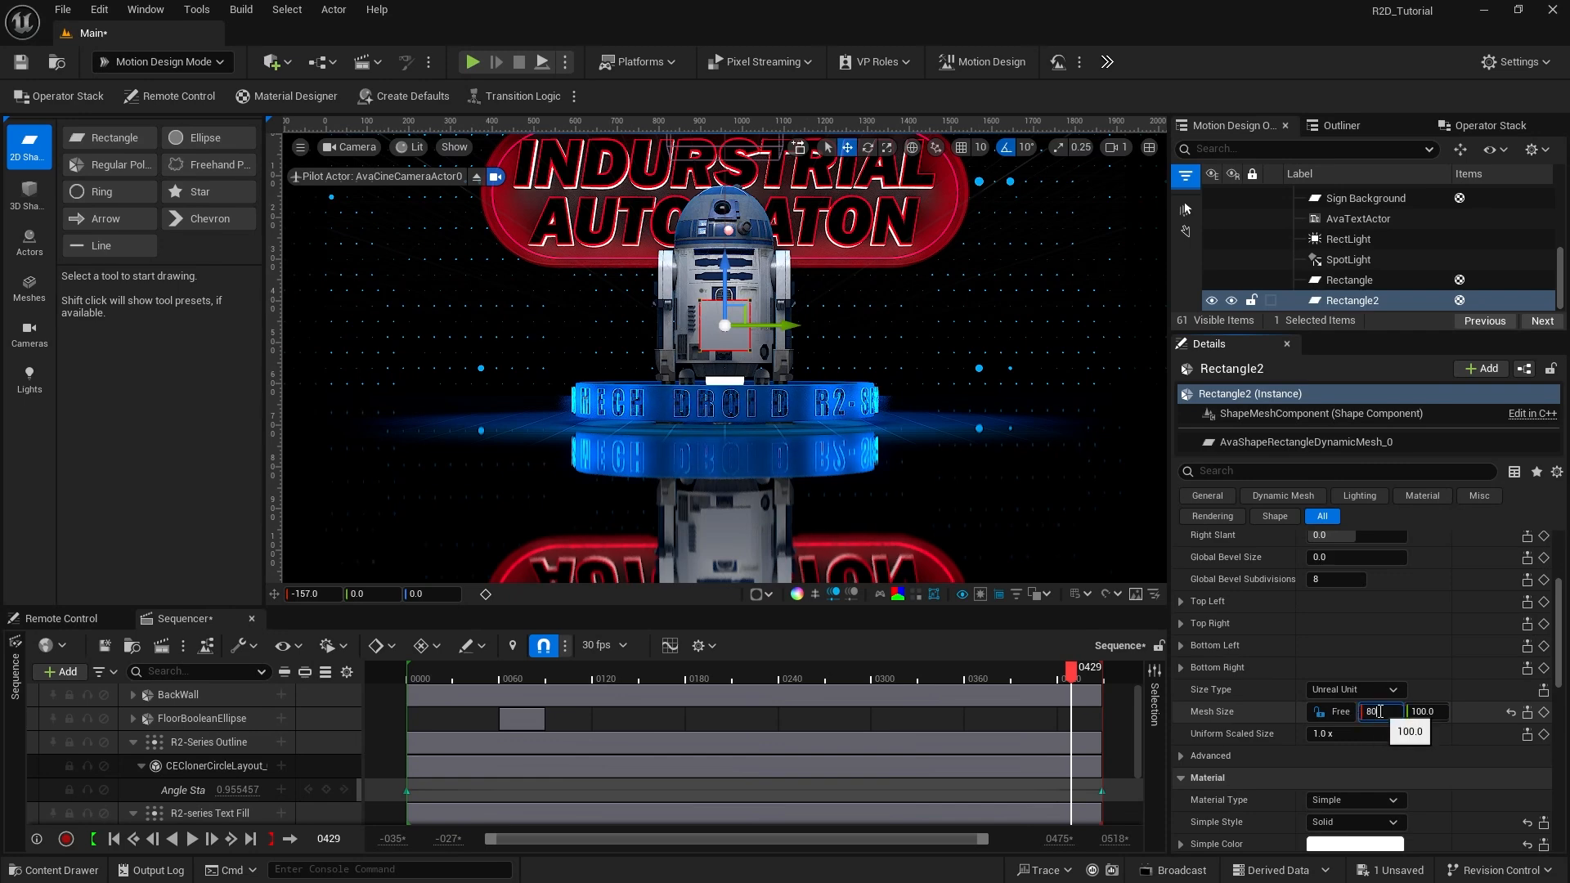
pyautogui.press('Tab')
pyautogui.write('600')
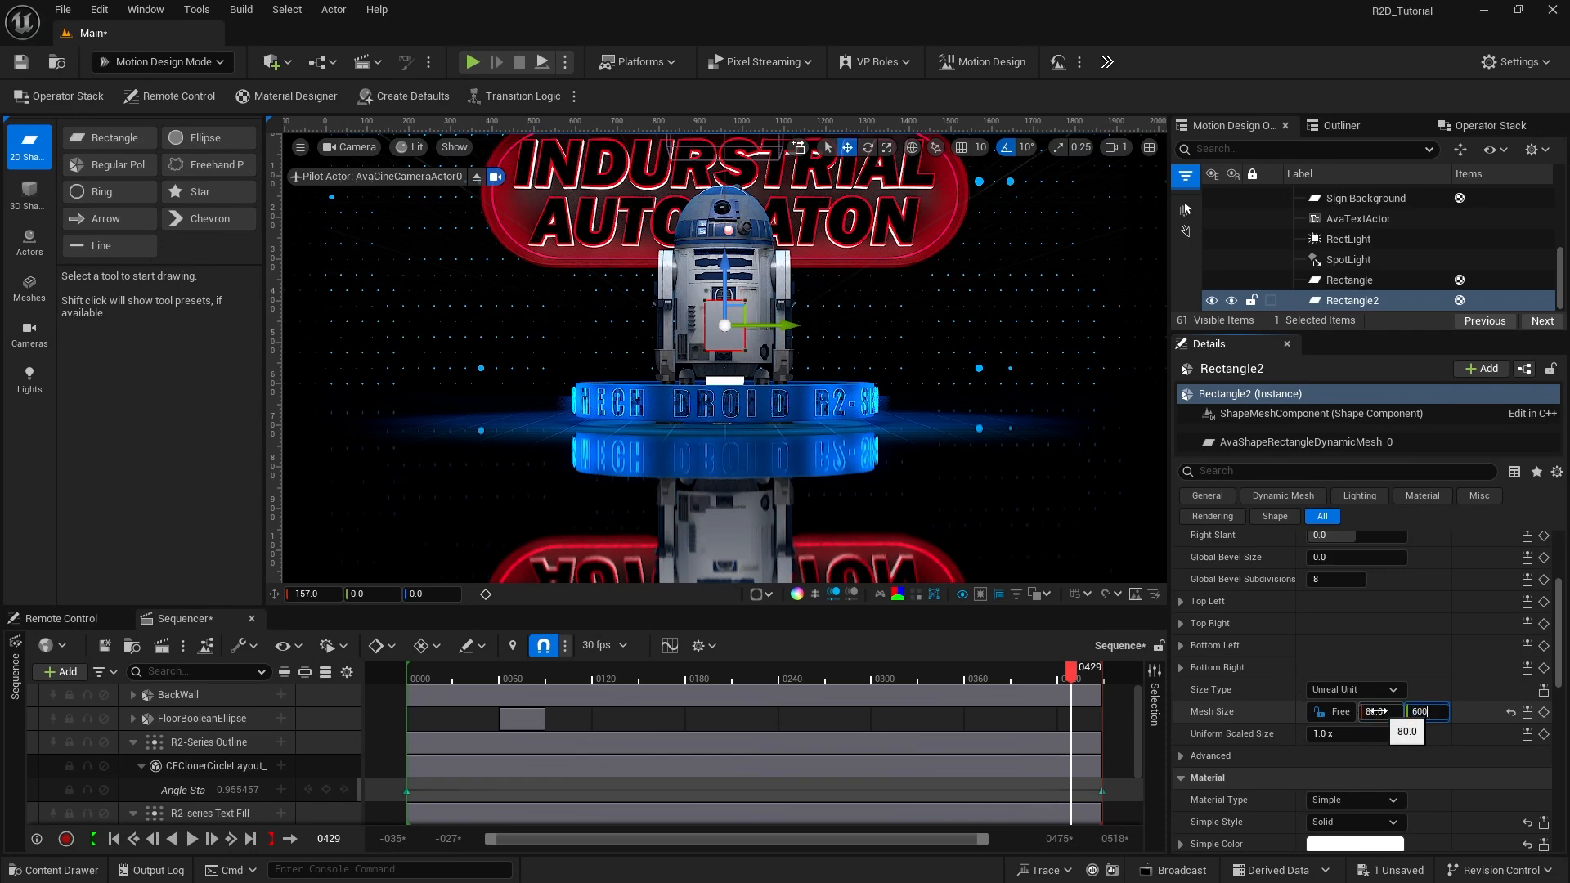
pyautogui.press('Return')
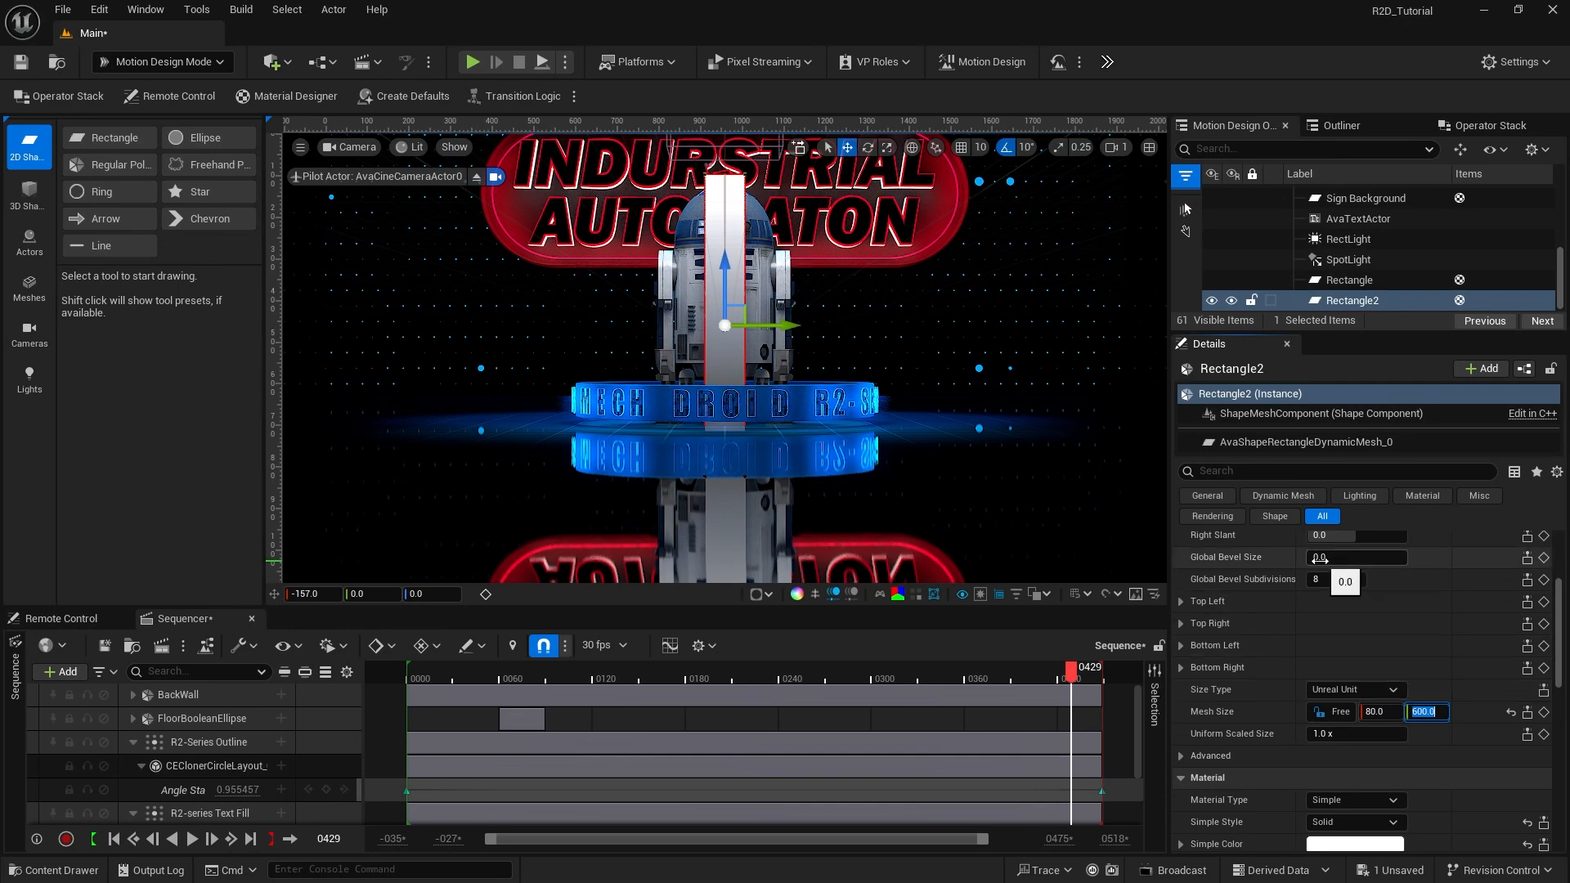
pyautogui.moveTo(1319, 559); pyautogui.dragTo(1357, 558)
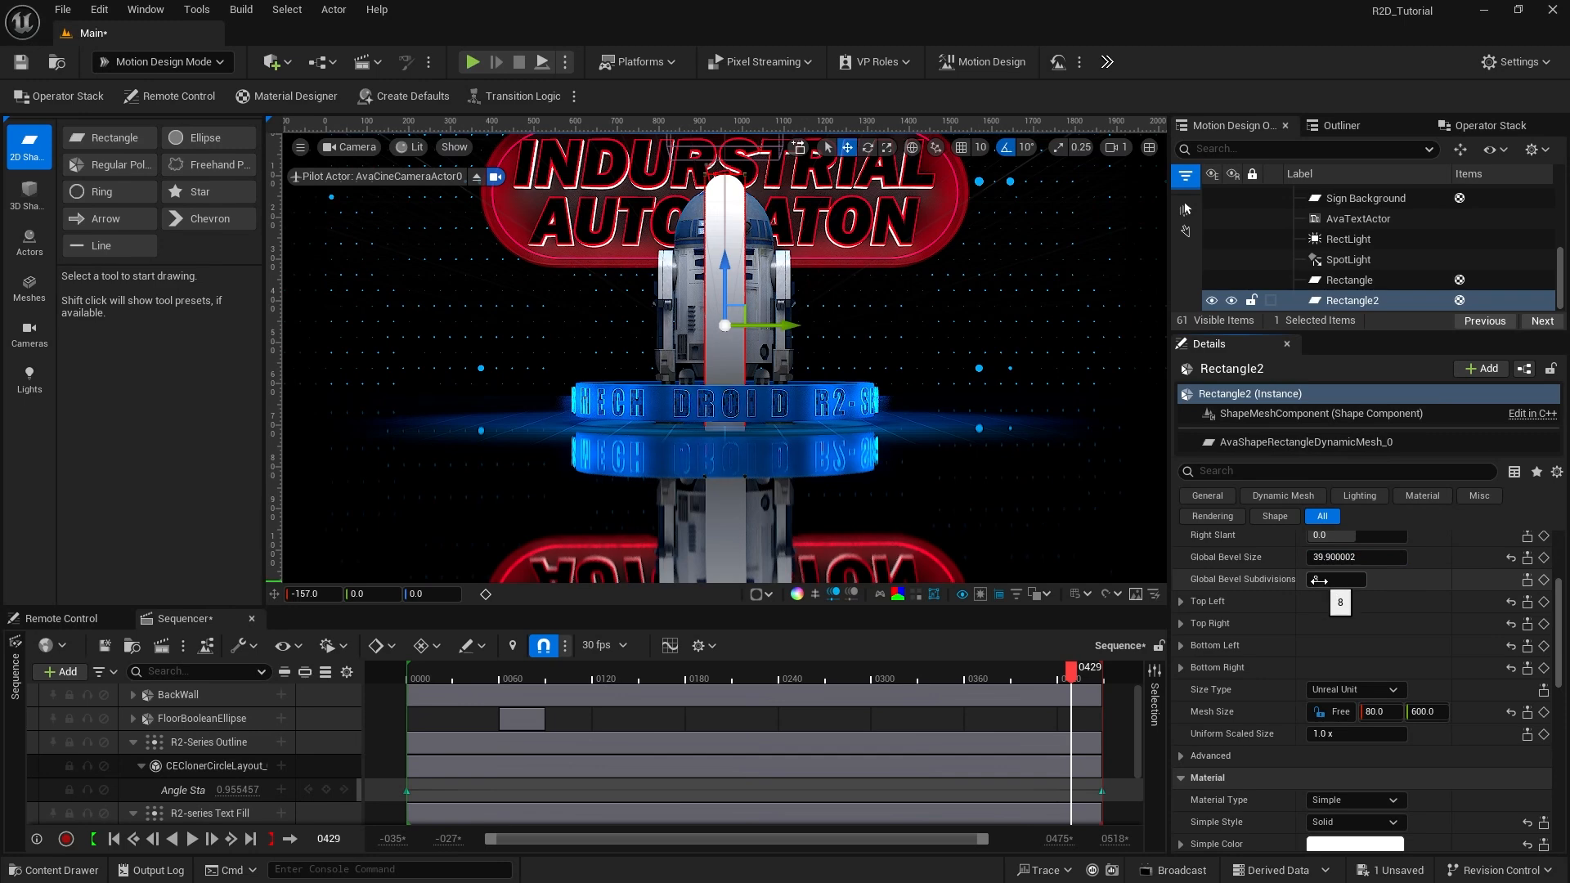
pyautogui.moveTo(1320, 579); pyautogui.dragTo(1349, 579)
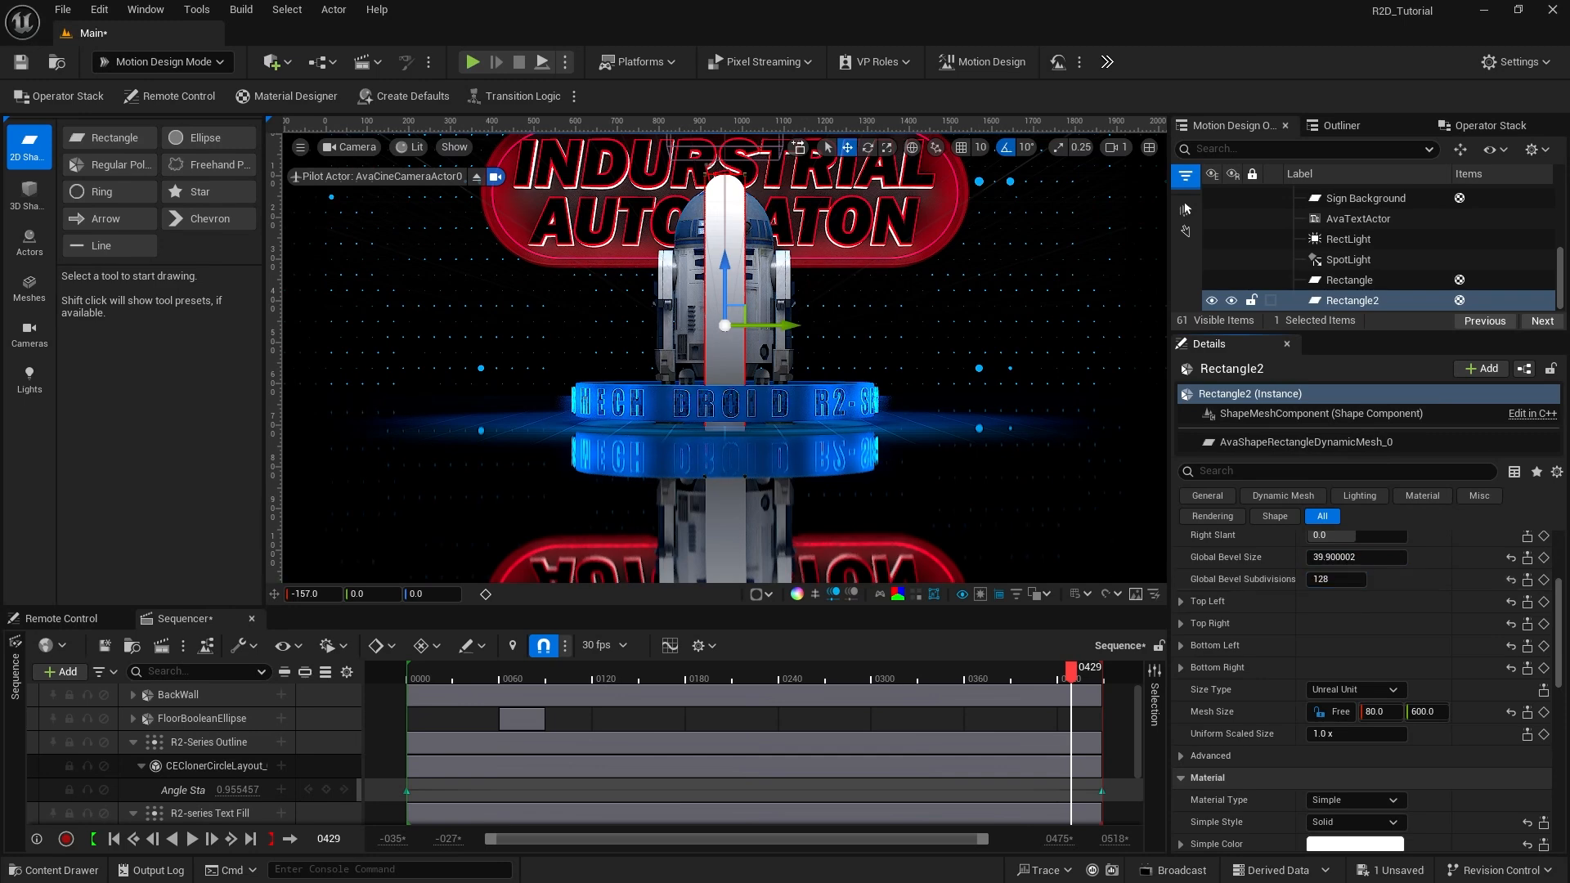
# Step: Give Rectangle2 the MD_WhiteEmissive material through the Asset material type and reset its location to the origin
pyautogui.scroll(-3, 1475, 704)
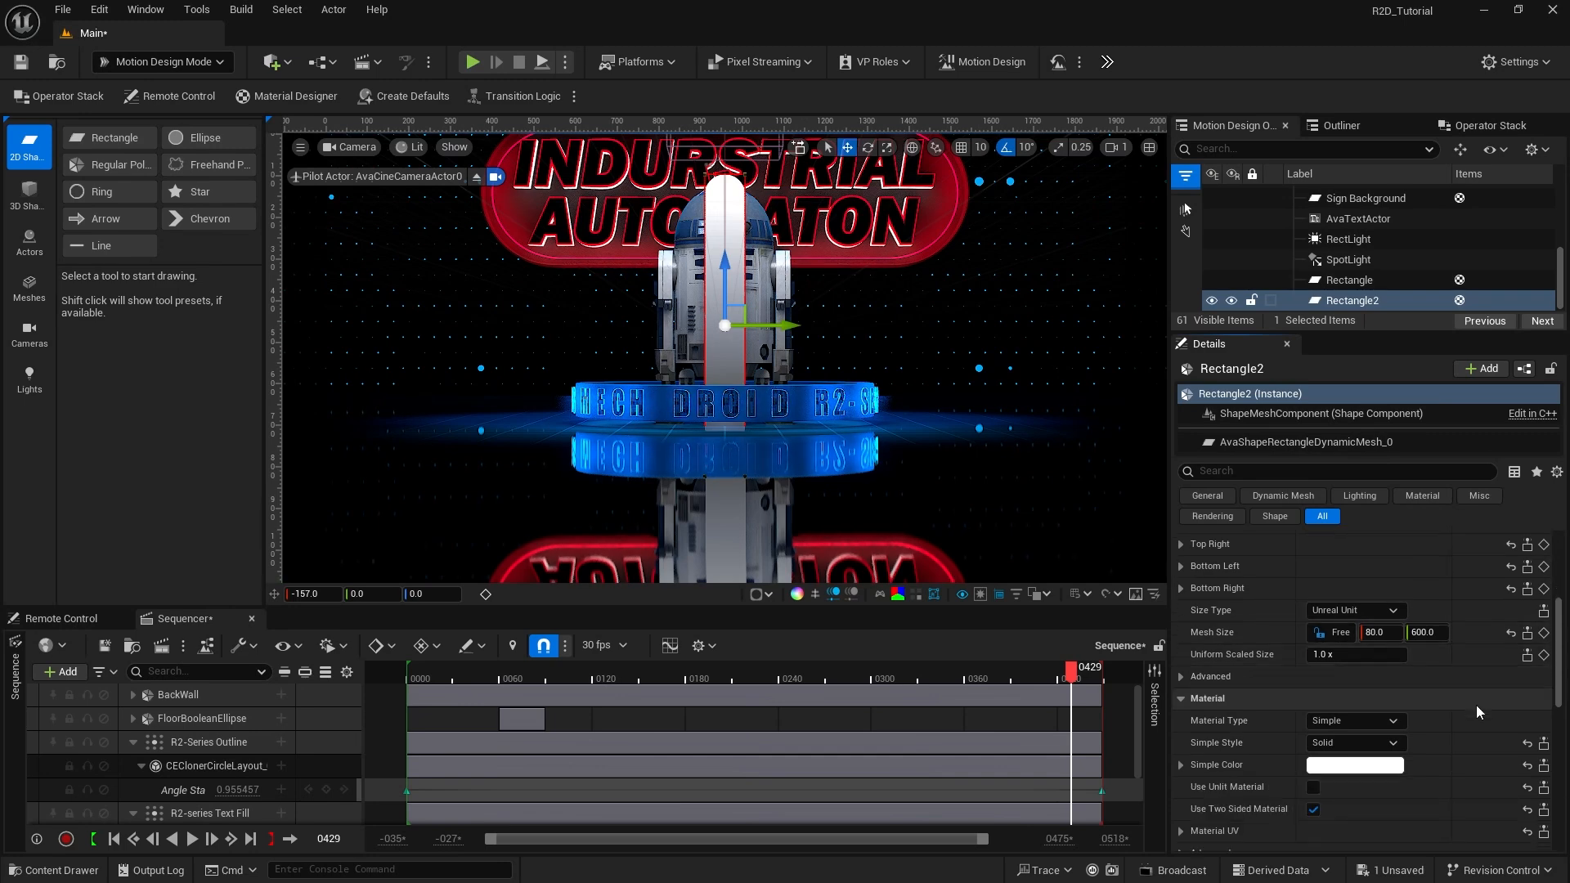
pyautogui.click(1339, 721)
pyautogui.click(1343, 736)
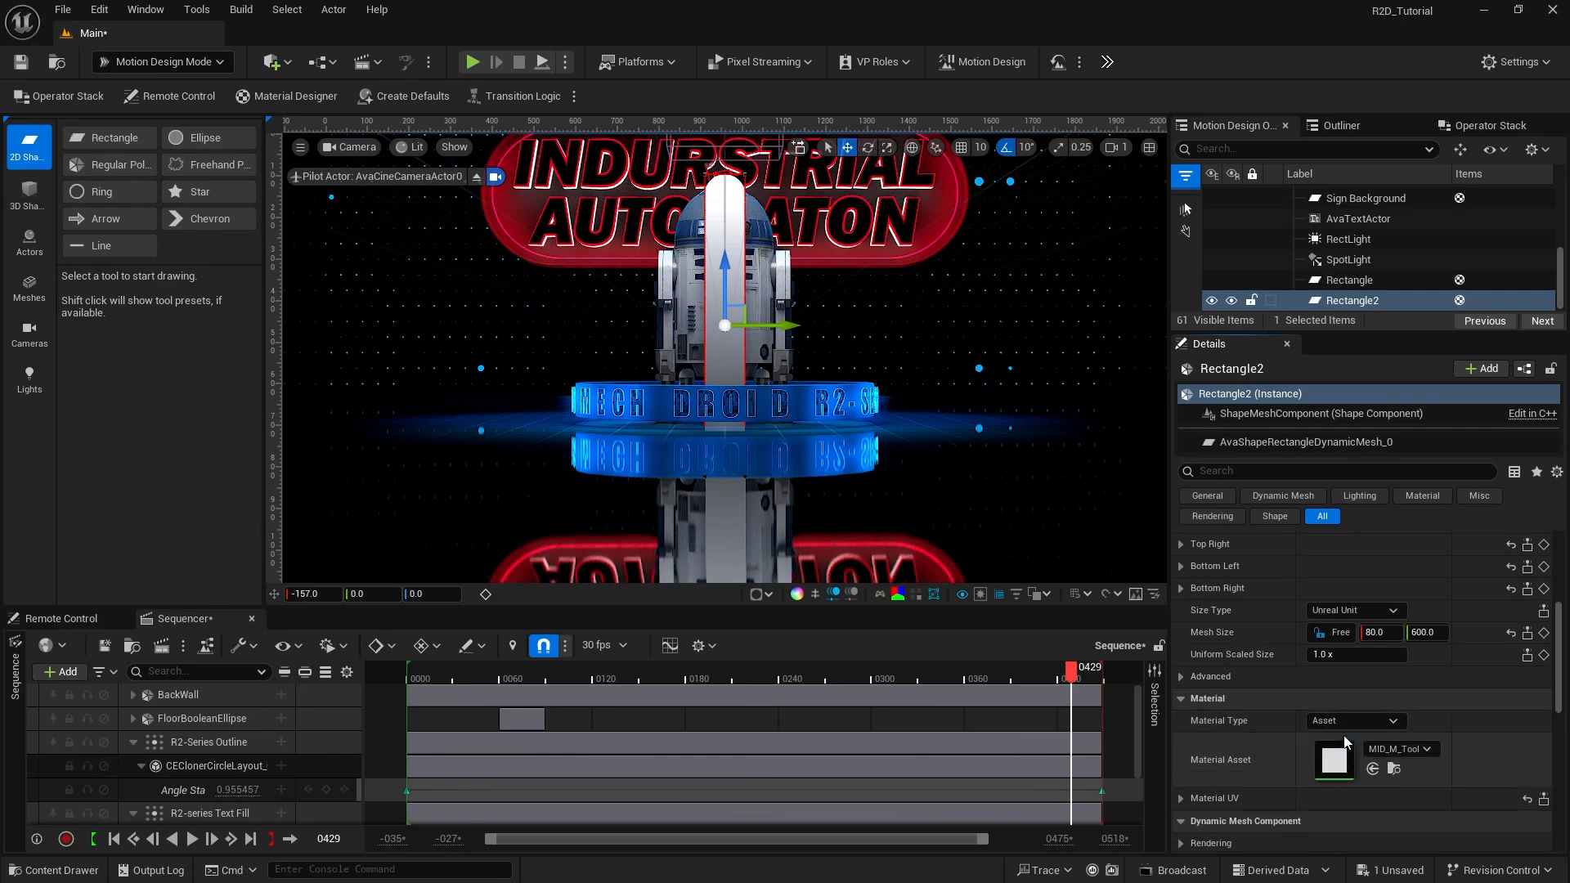
pyautogui.click(1397, 749)
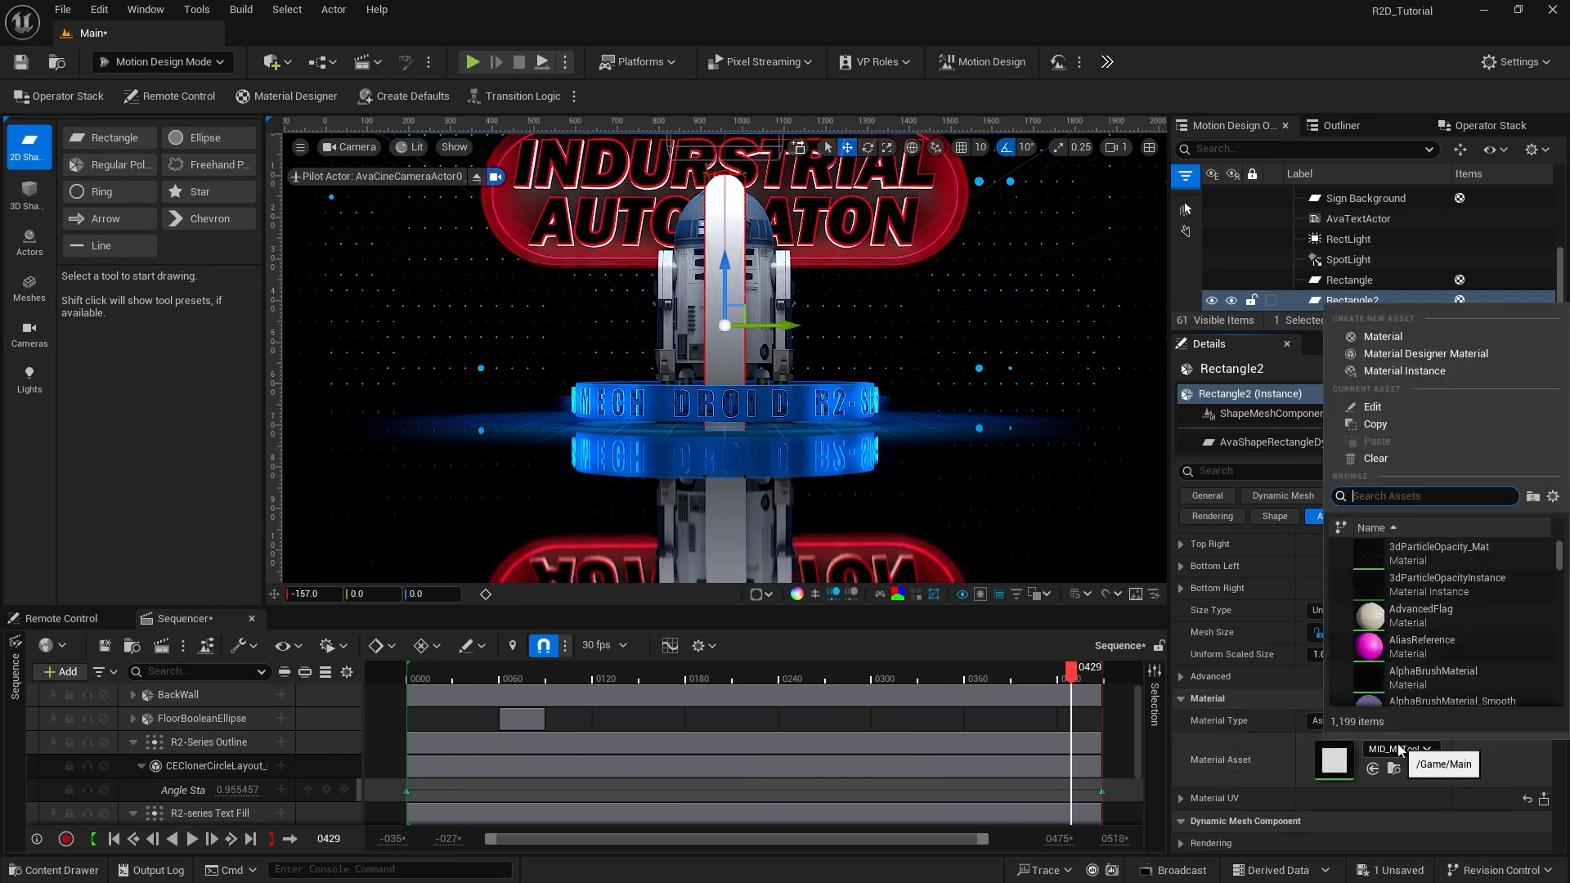
pyautogui.write('whitee')
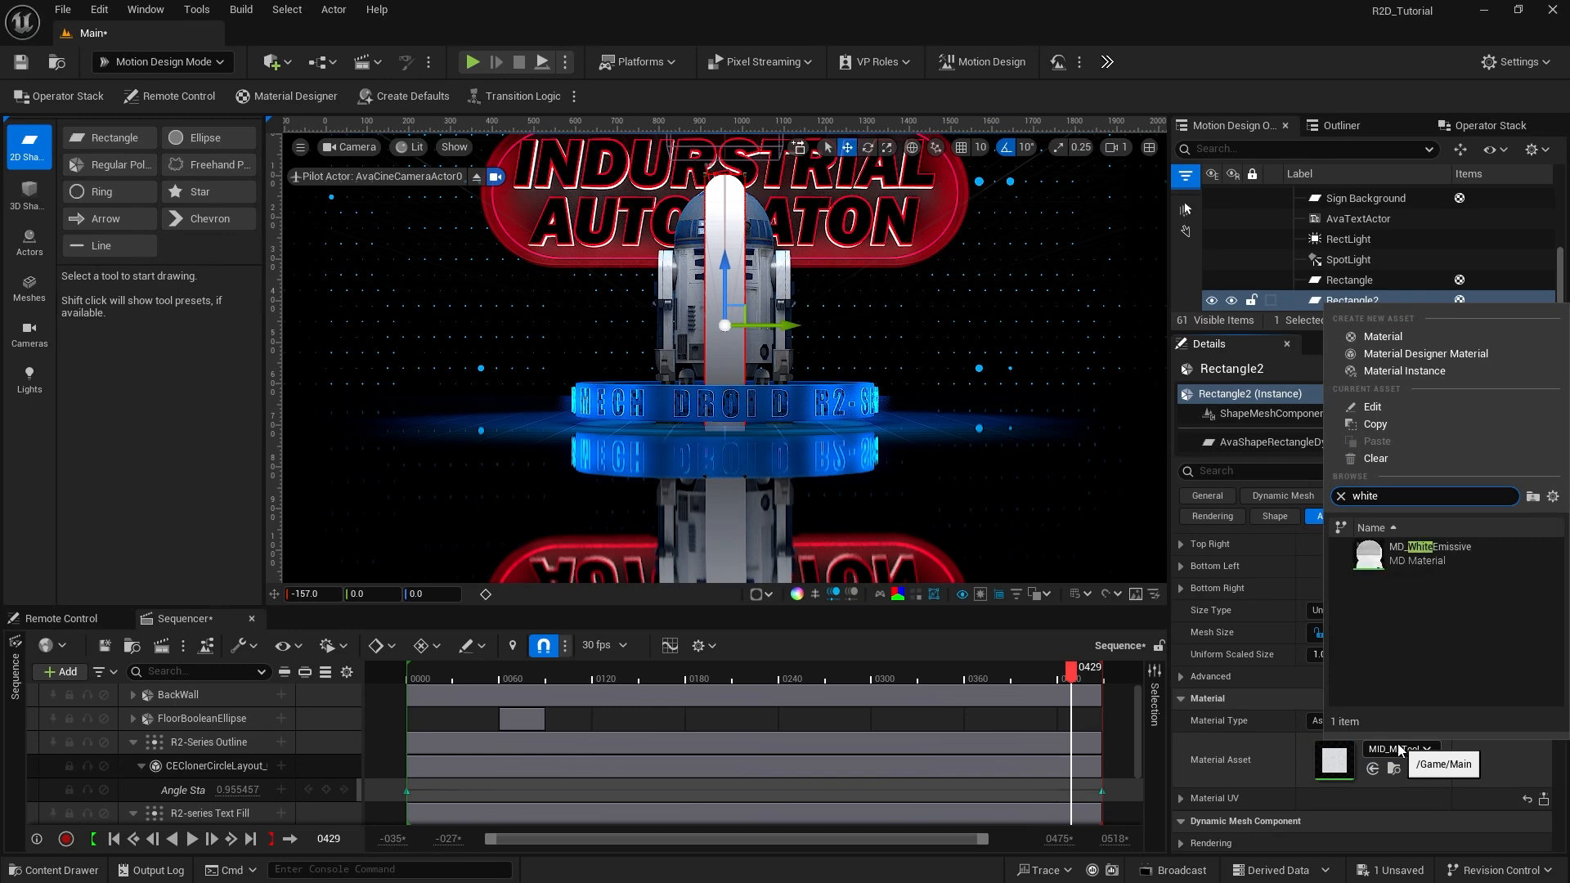
pyautogui.click(1410, 550)
pyautogui.scroll(5, 1431, 597)
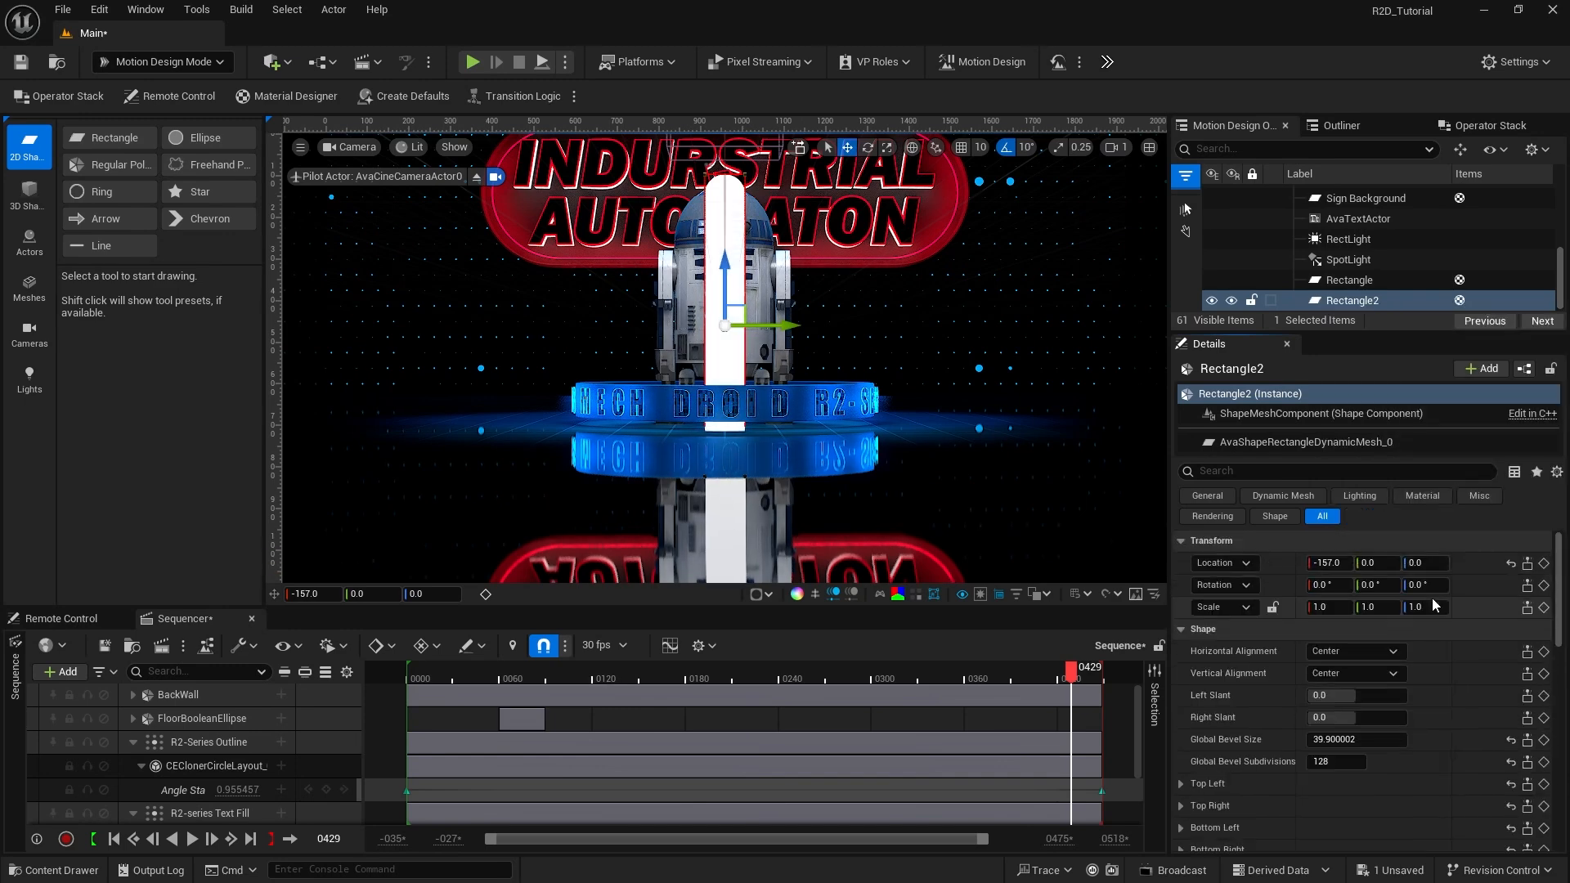
pyautogui.click(1511, 563)
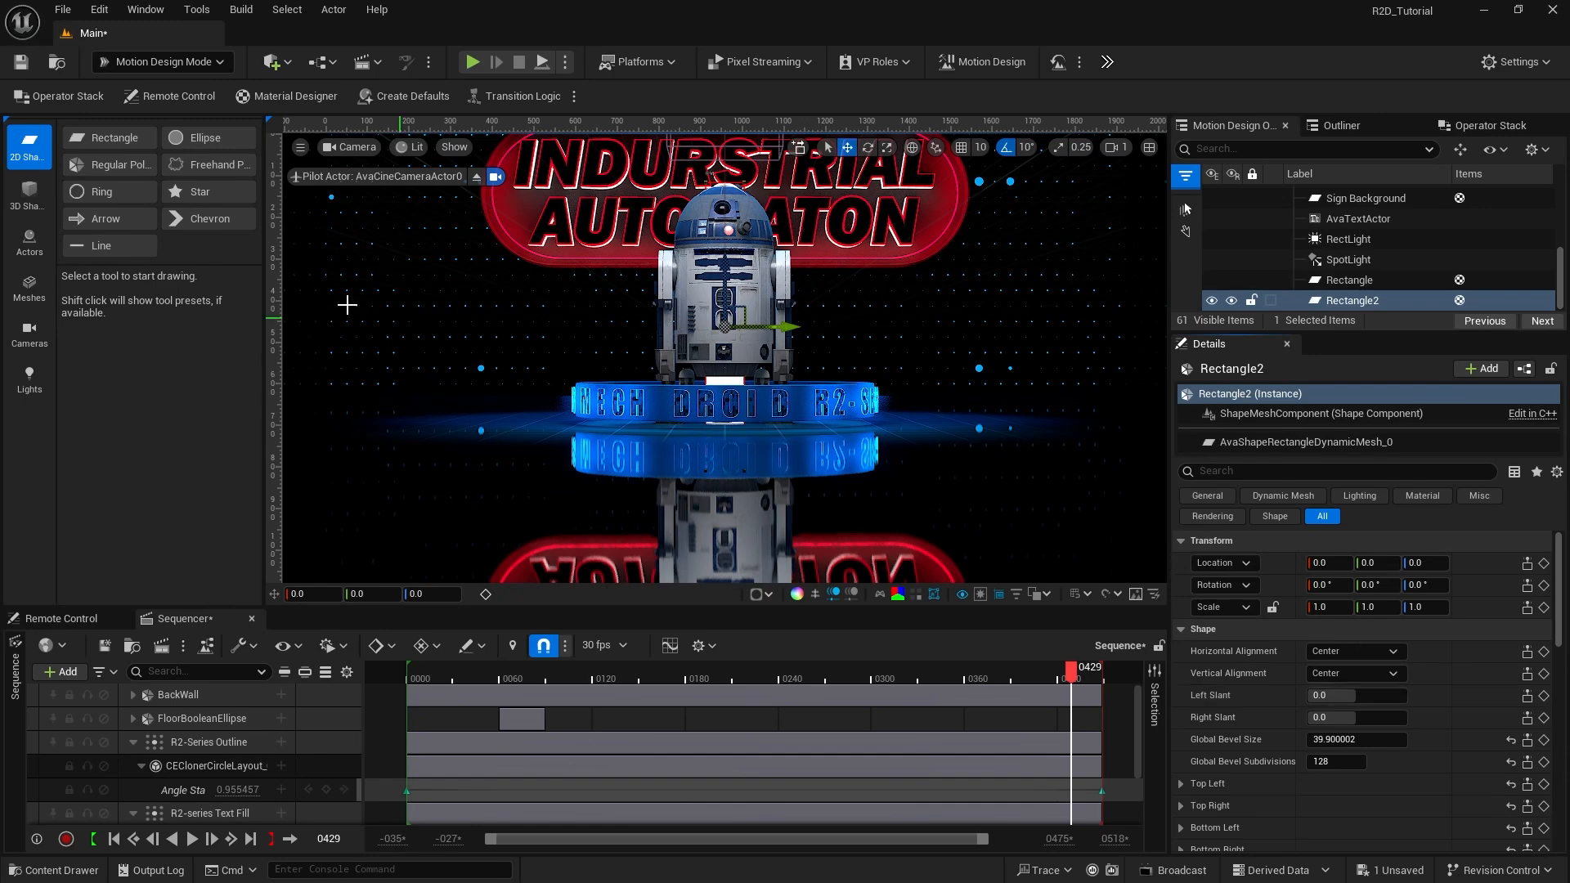
# Step: Add a default Cloner actor to the scene and select it in the outliner
pyautogui.click(31, 242)
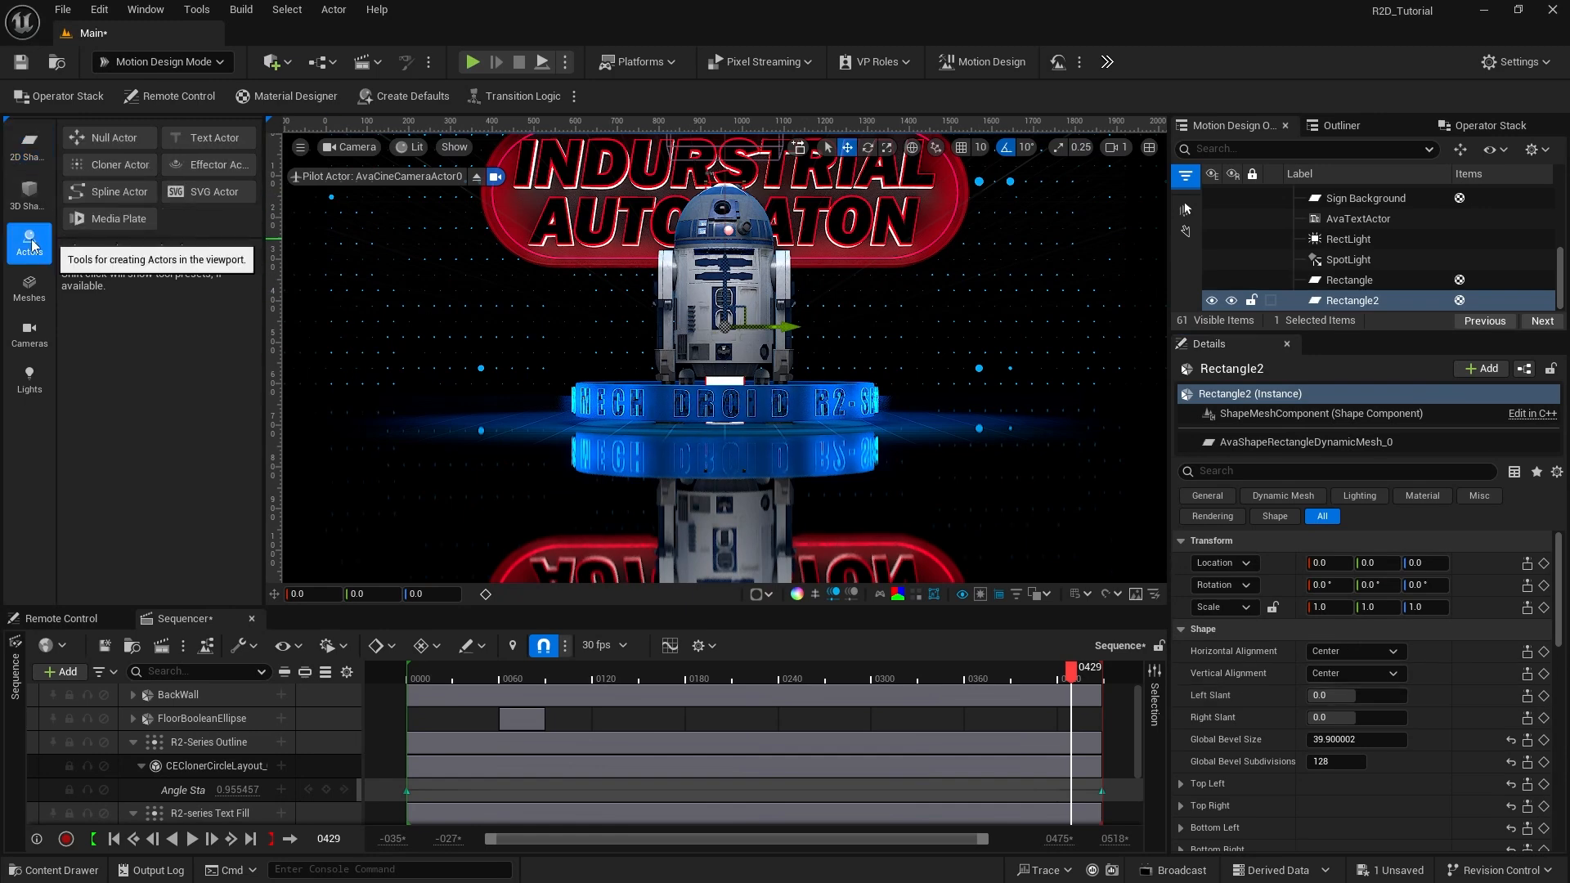
pyautogui.click(113, 166)
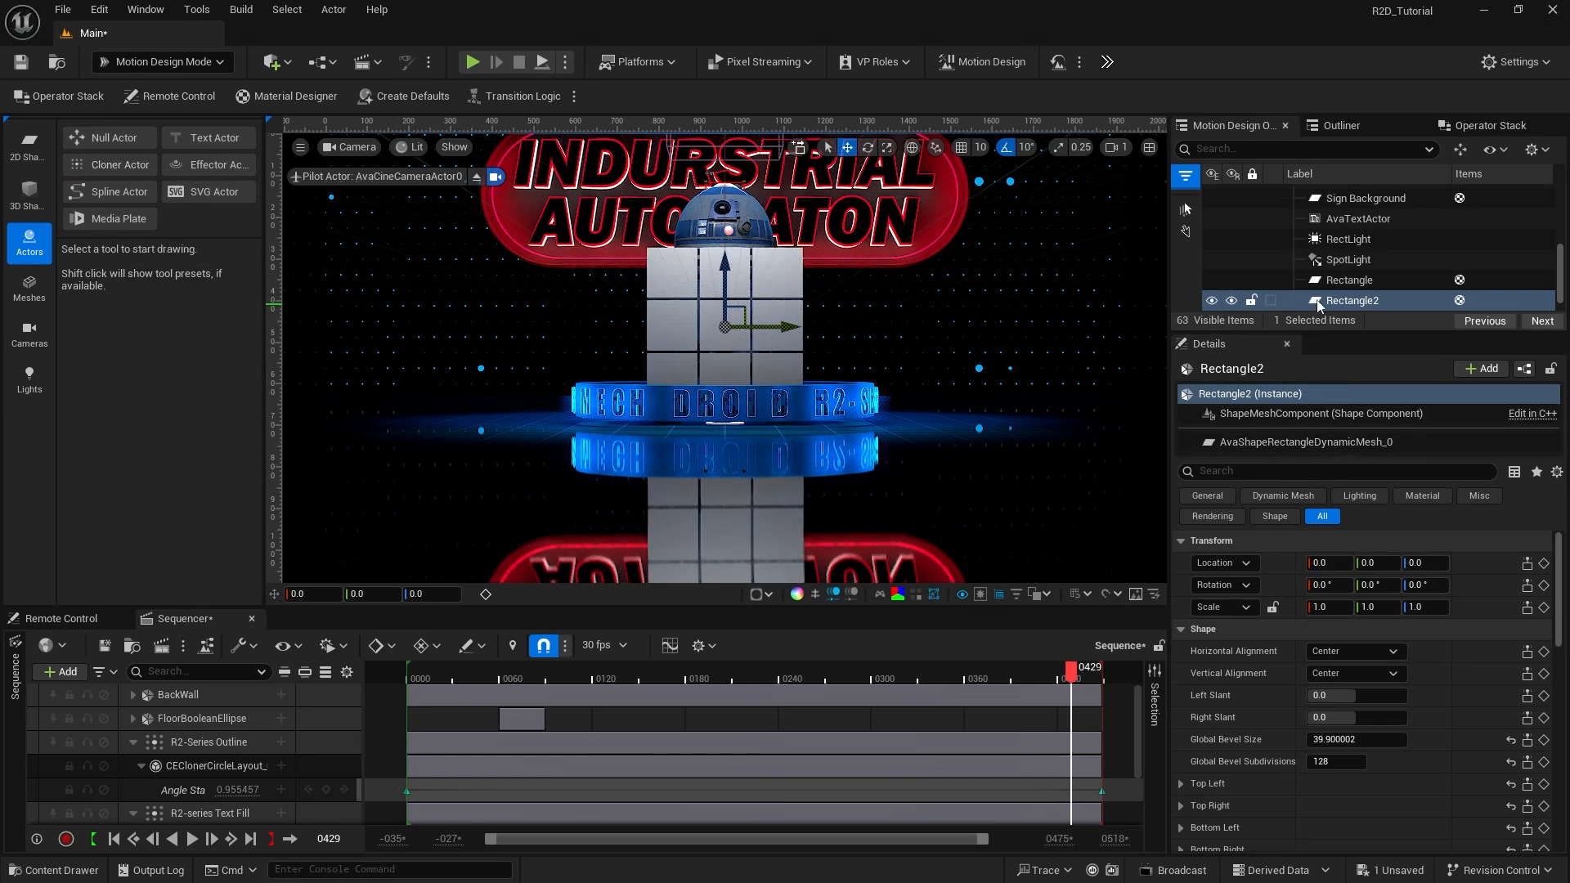
pyautogui.scroll(-1, 1343, 302)
pyautogui.click(1341, 301)
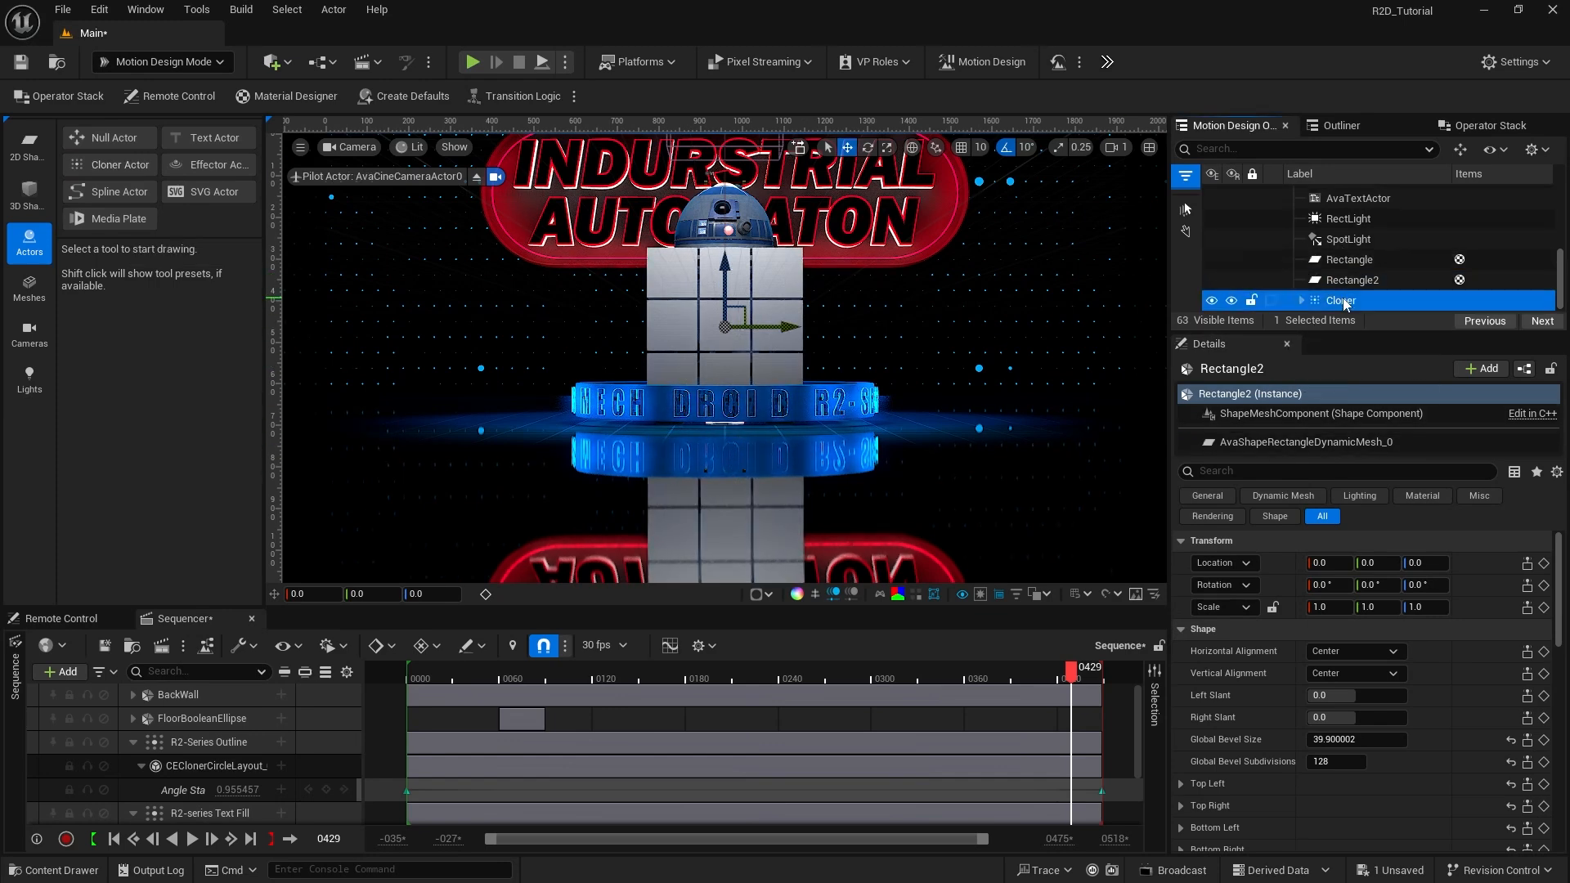
# Step: Delete the DefaultClone mesh nested under the Cloner actor, accepting the referenced-actor deletion
pyautogui.click(1302, 301)
pyautogui.scroll(-1, 1338, 302)
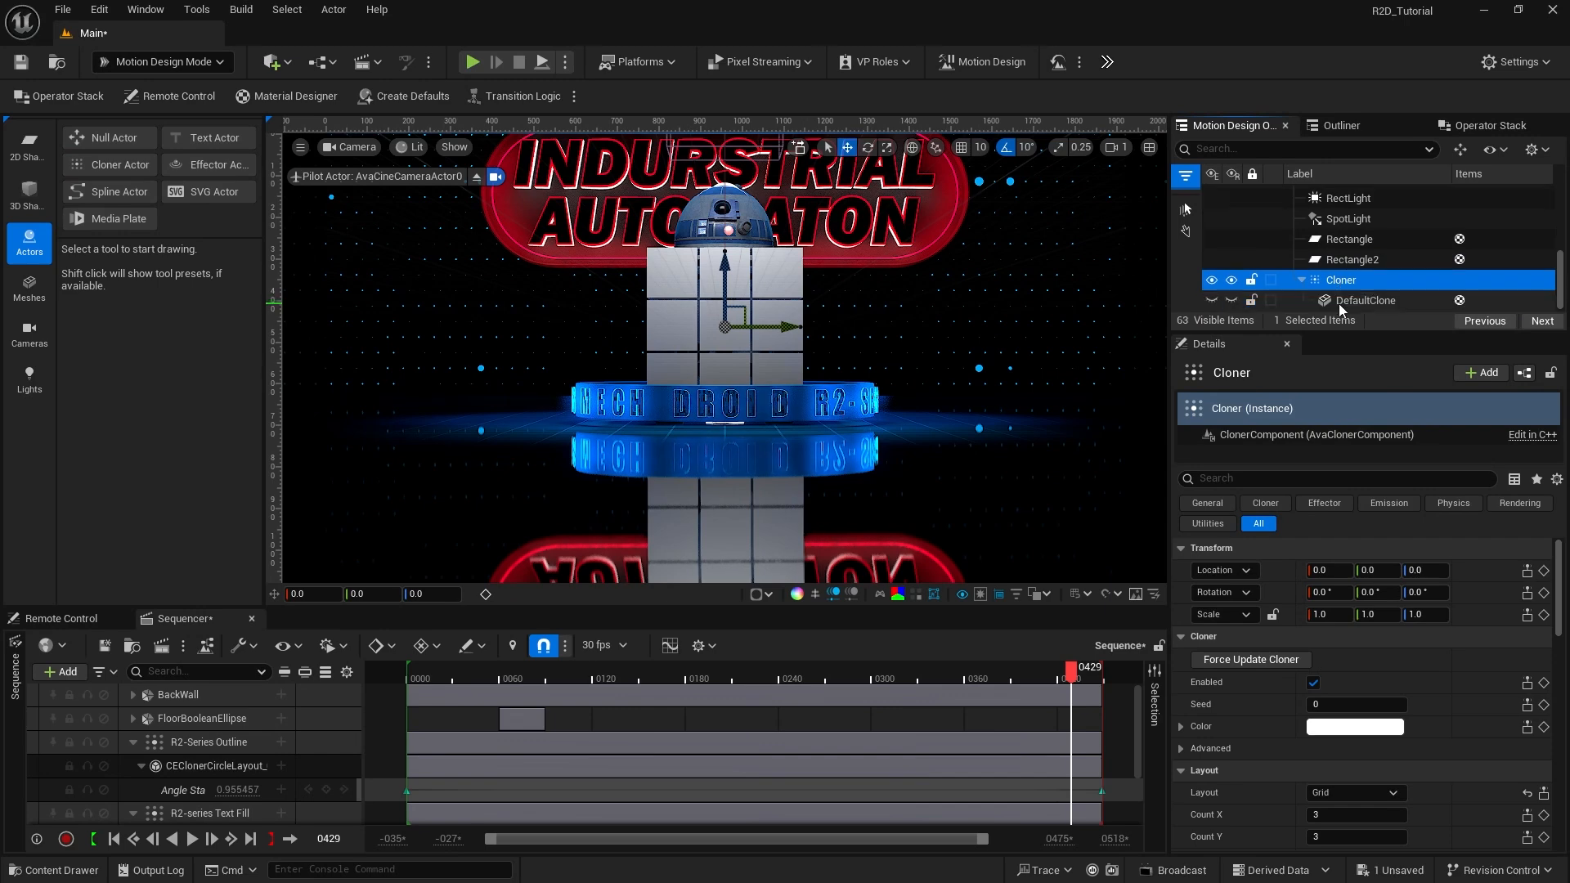
pyautogui.click(1345, 302)
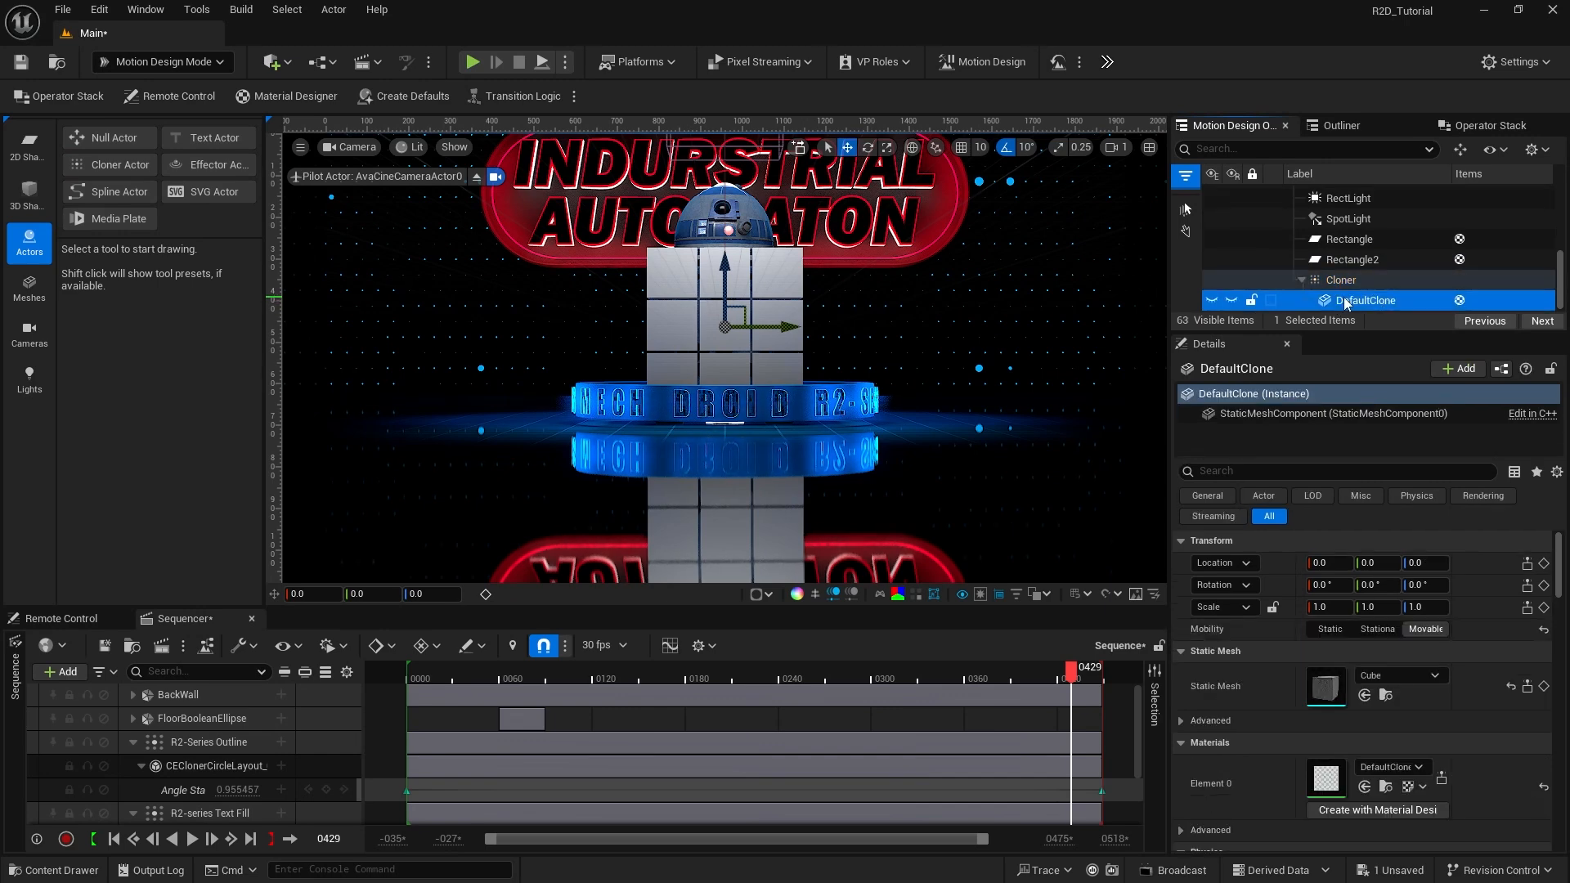
pyautogui.press('Delete')
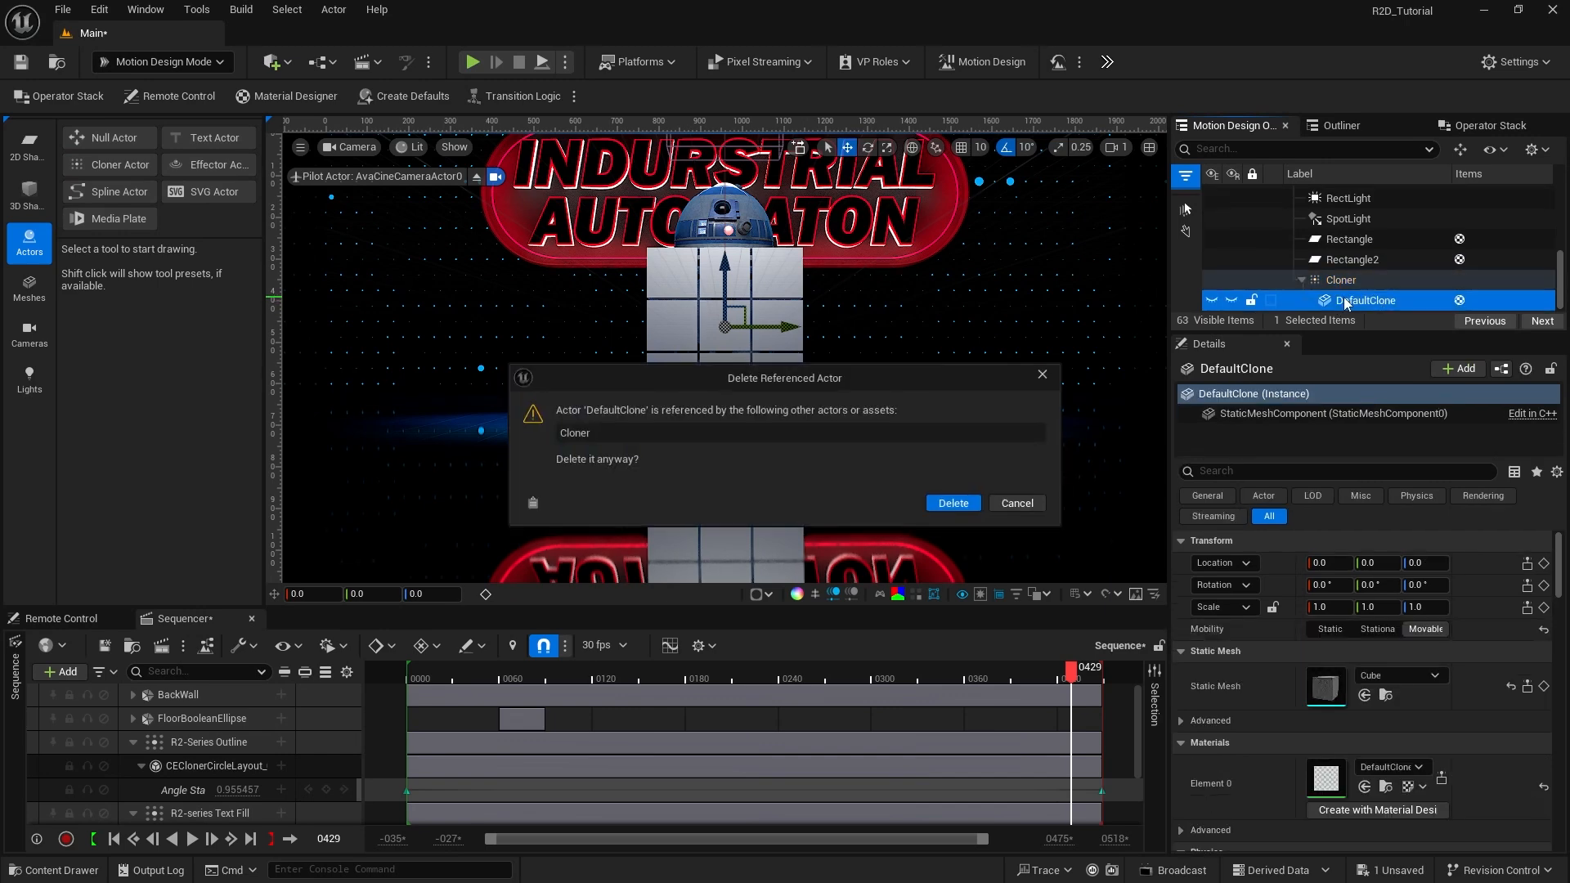
pyautogui.click(953, 503)
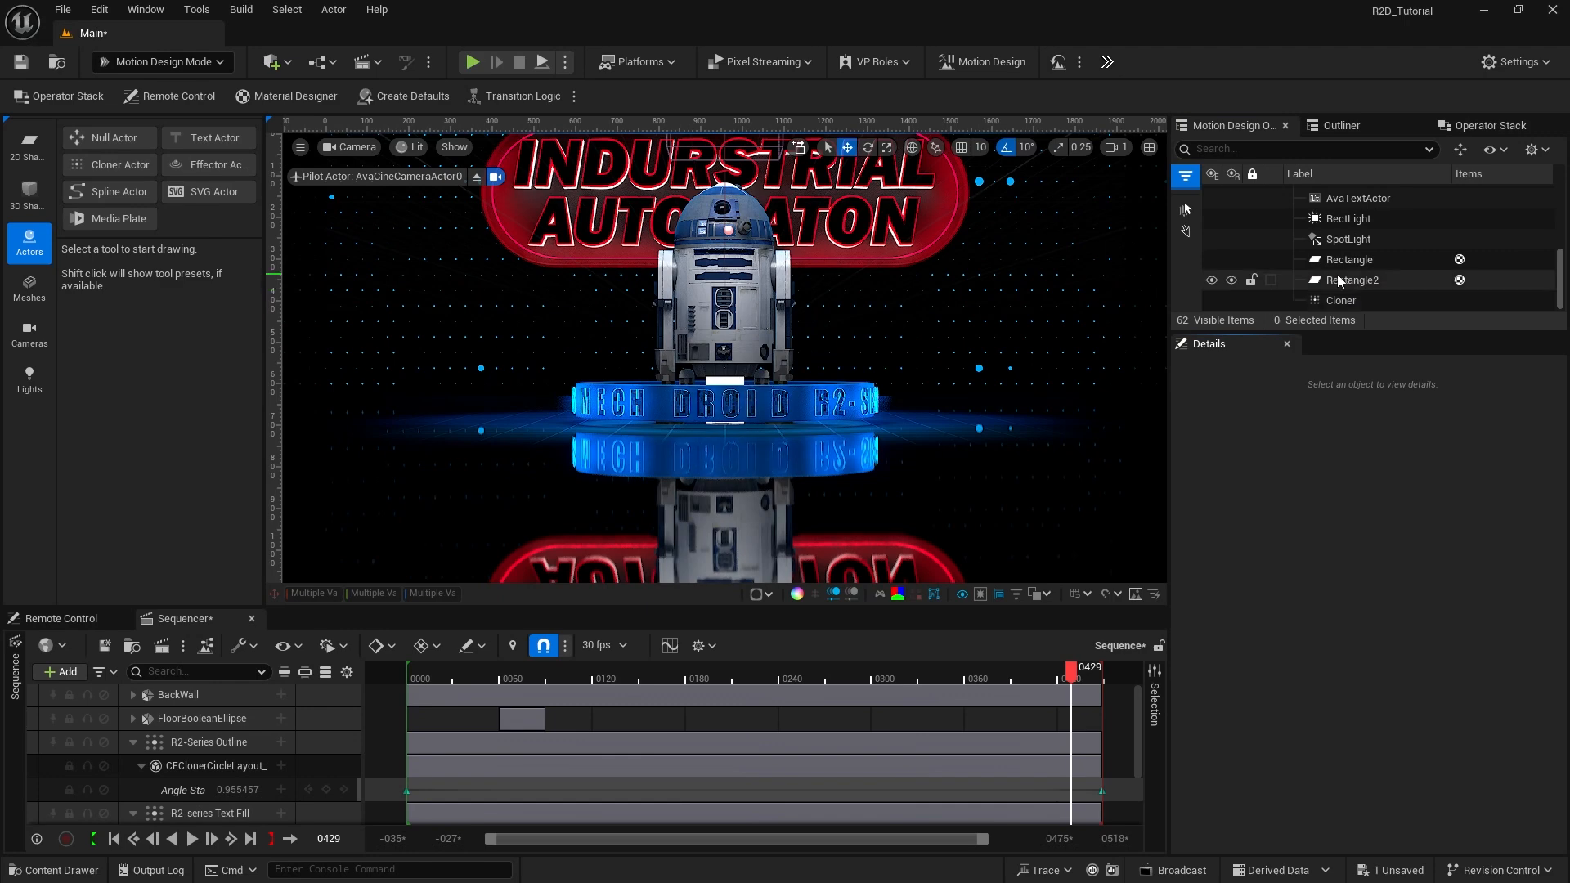
# Step: Parent Rectangle and Rectangle2 together under the Cloner so they become its cloned meshes
pyautogui.click(1345, 260)
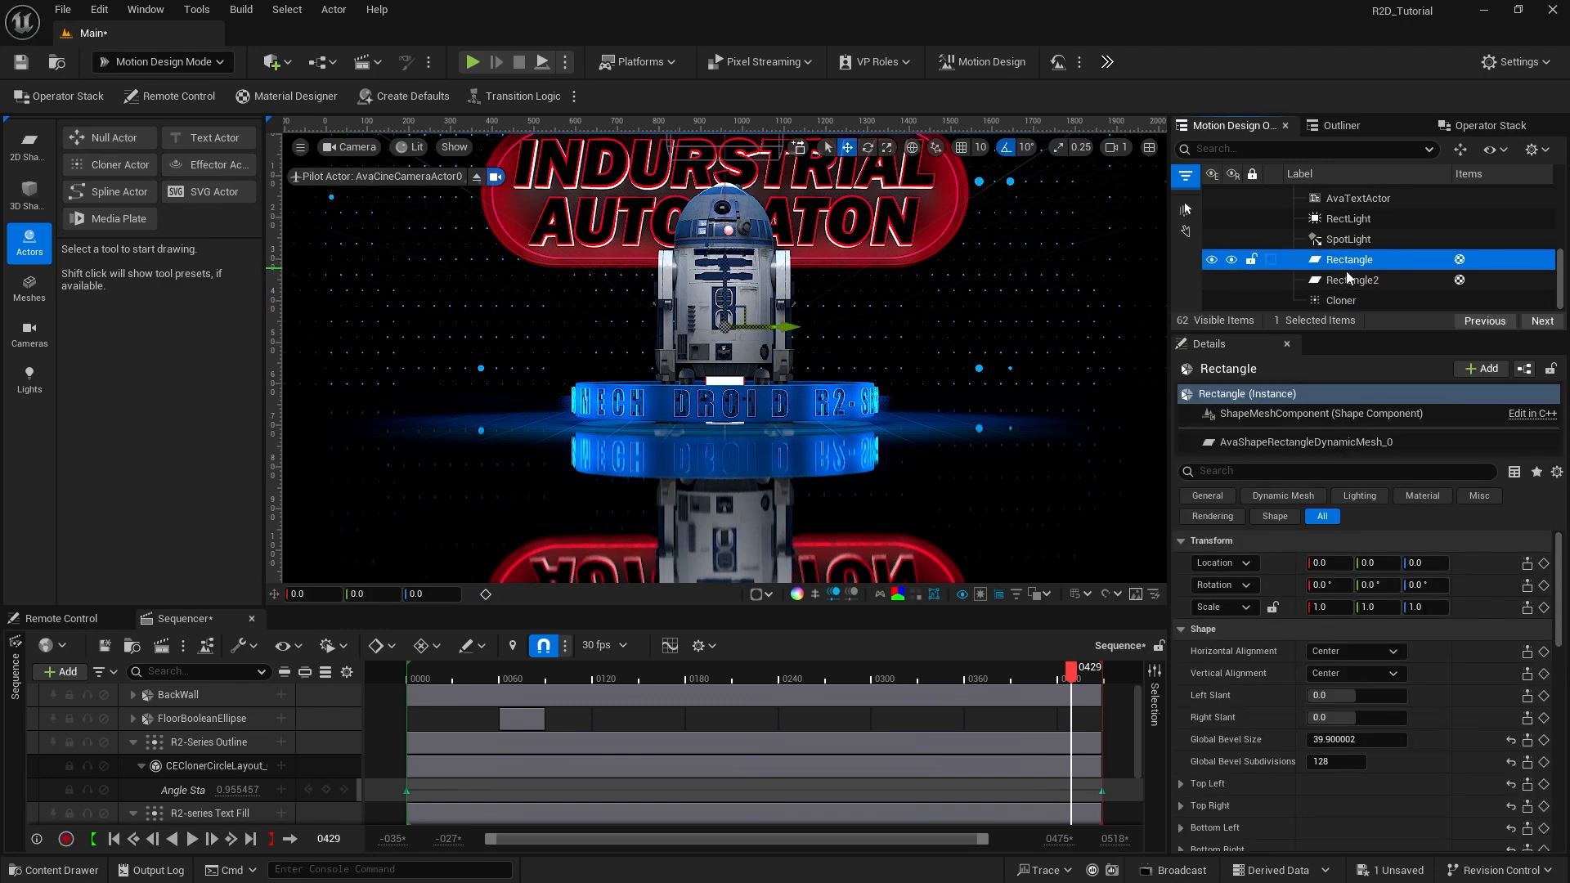
pyautogui.keyDown('ctrl'); pyautogui.click(1347, 278); pyautogui.keyUp('ctrl')
pyautogui.moveTo(1348, 278); pyautogui.dragTo(1340, 302)
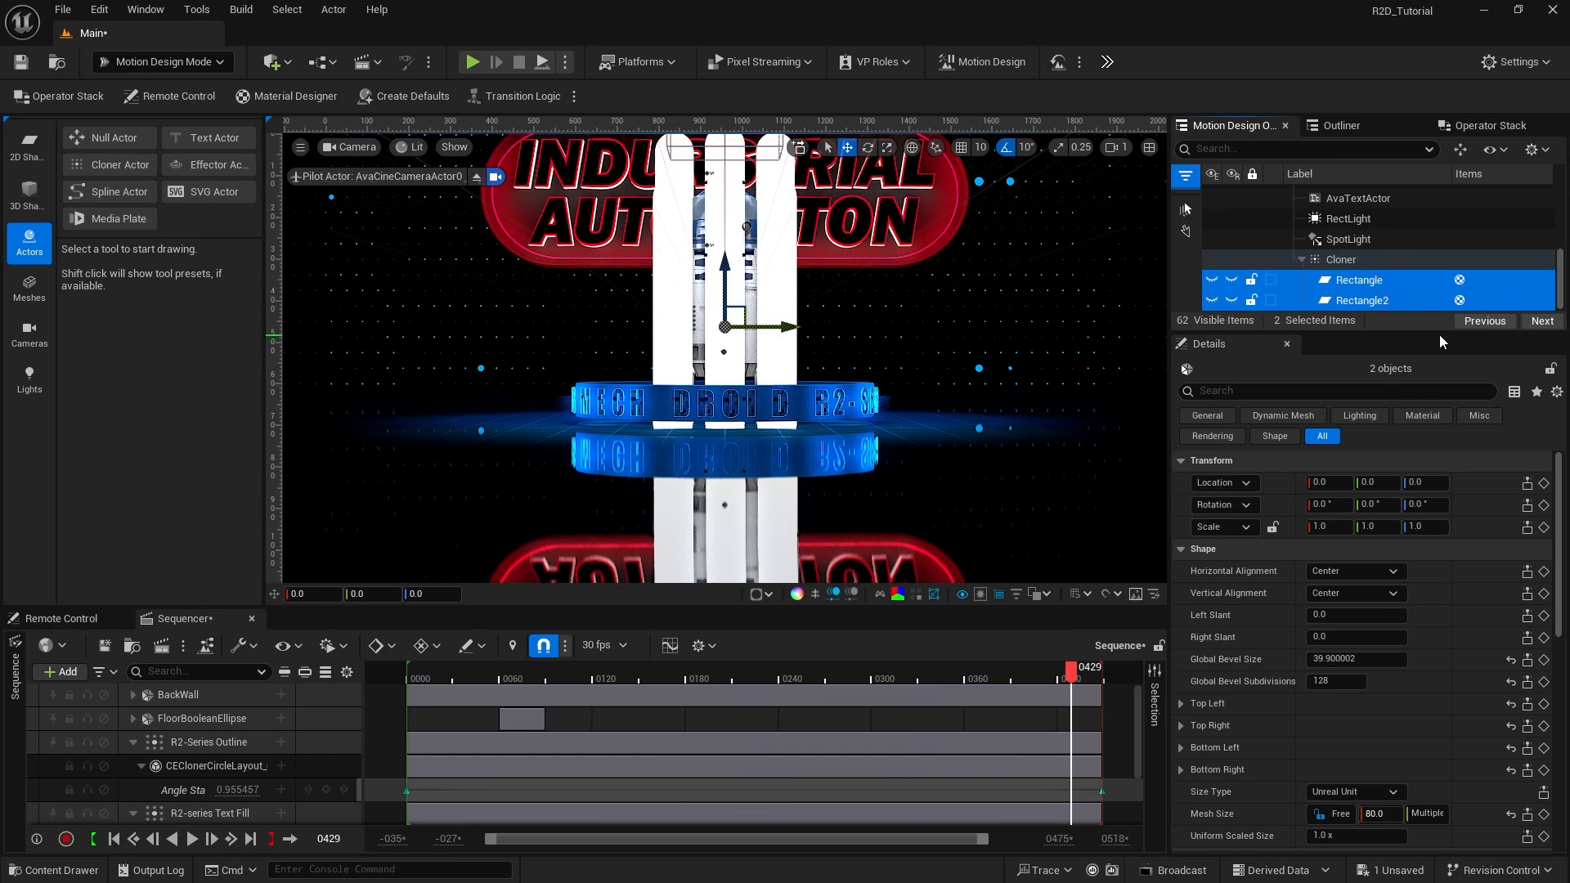
# Step: Set the Cloner's grid counts to X 1, Y 21 and Z 4, with a Z spacing of 475
pyautogui.click(1341, 259)
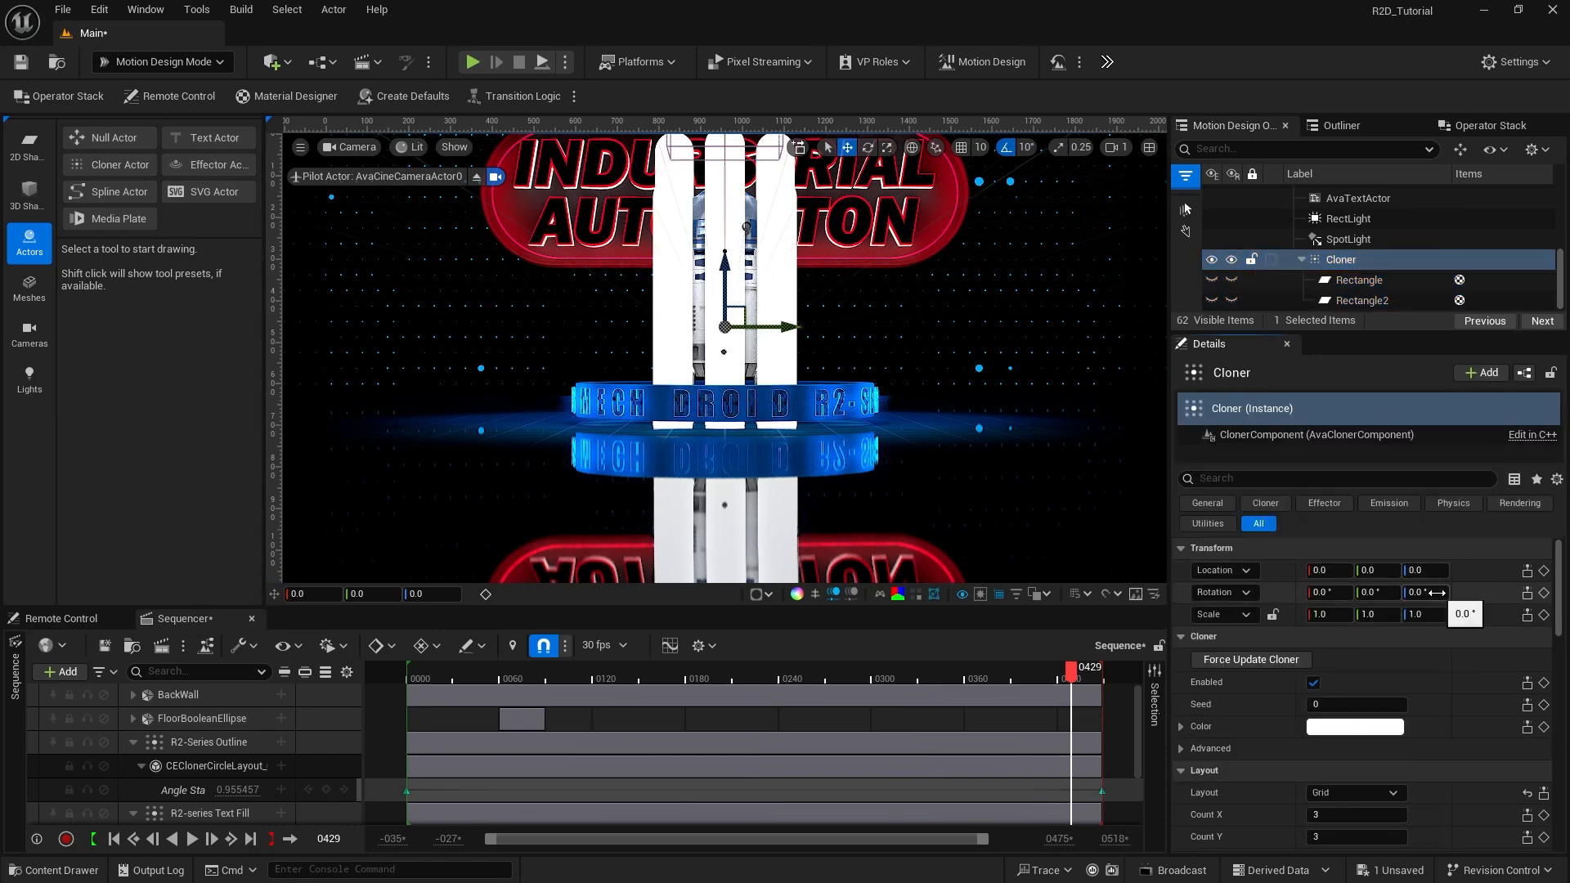
pyautogui.scroll(-4, 1454, 616)
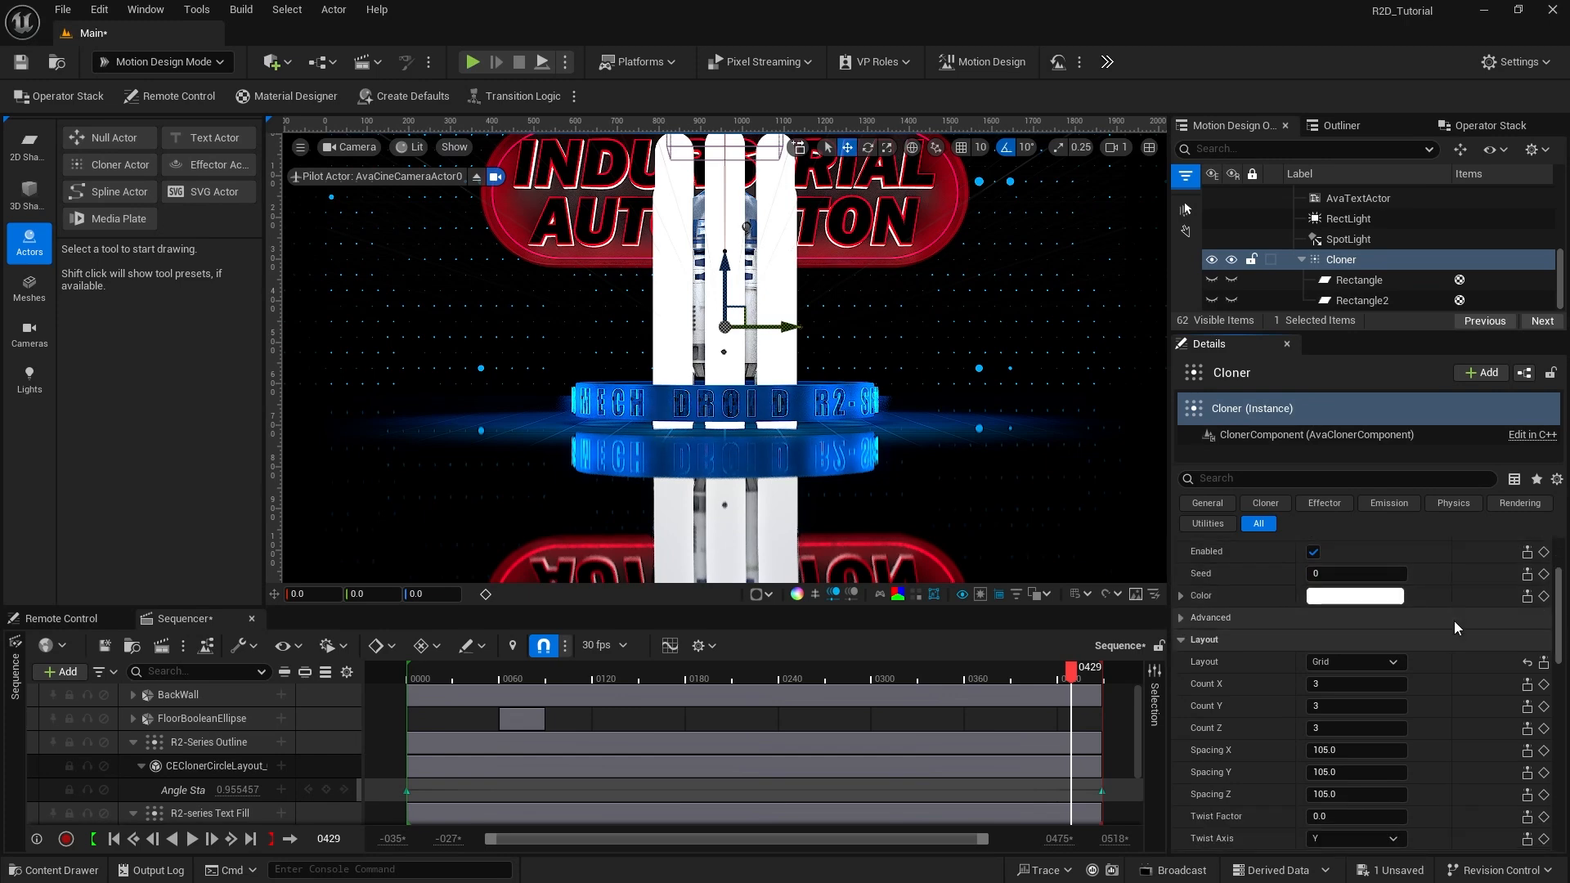
pyautogui.click(1322, 659)
pyautogui.write('1')
pyautogui.press('Return')
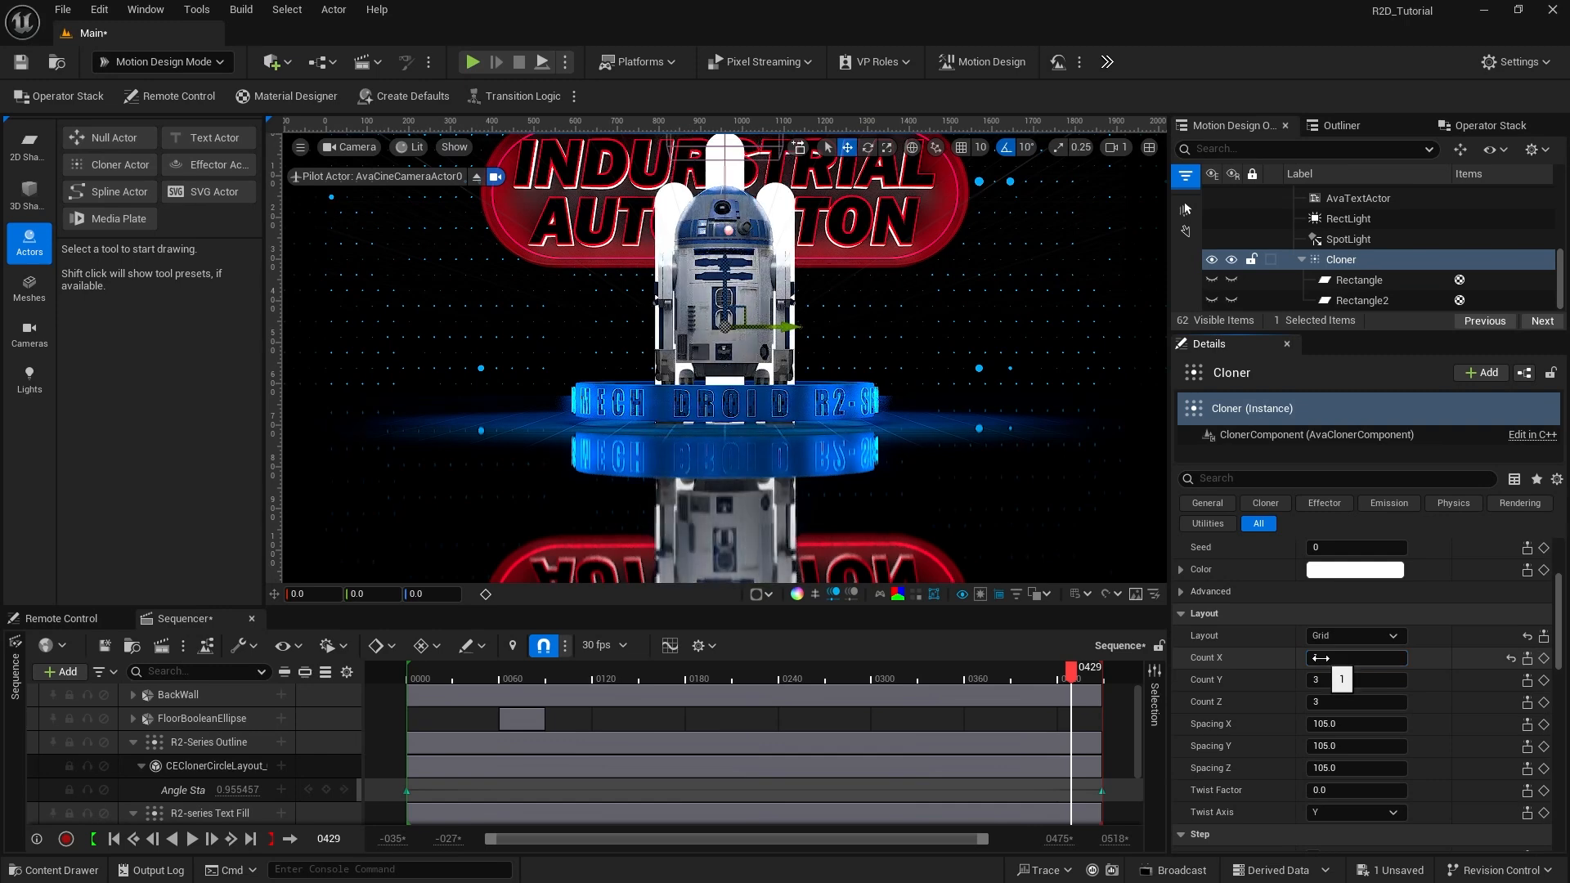
pyautogui.click(1325, 681)
pyautogui.write('2')
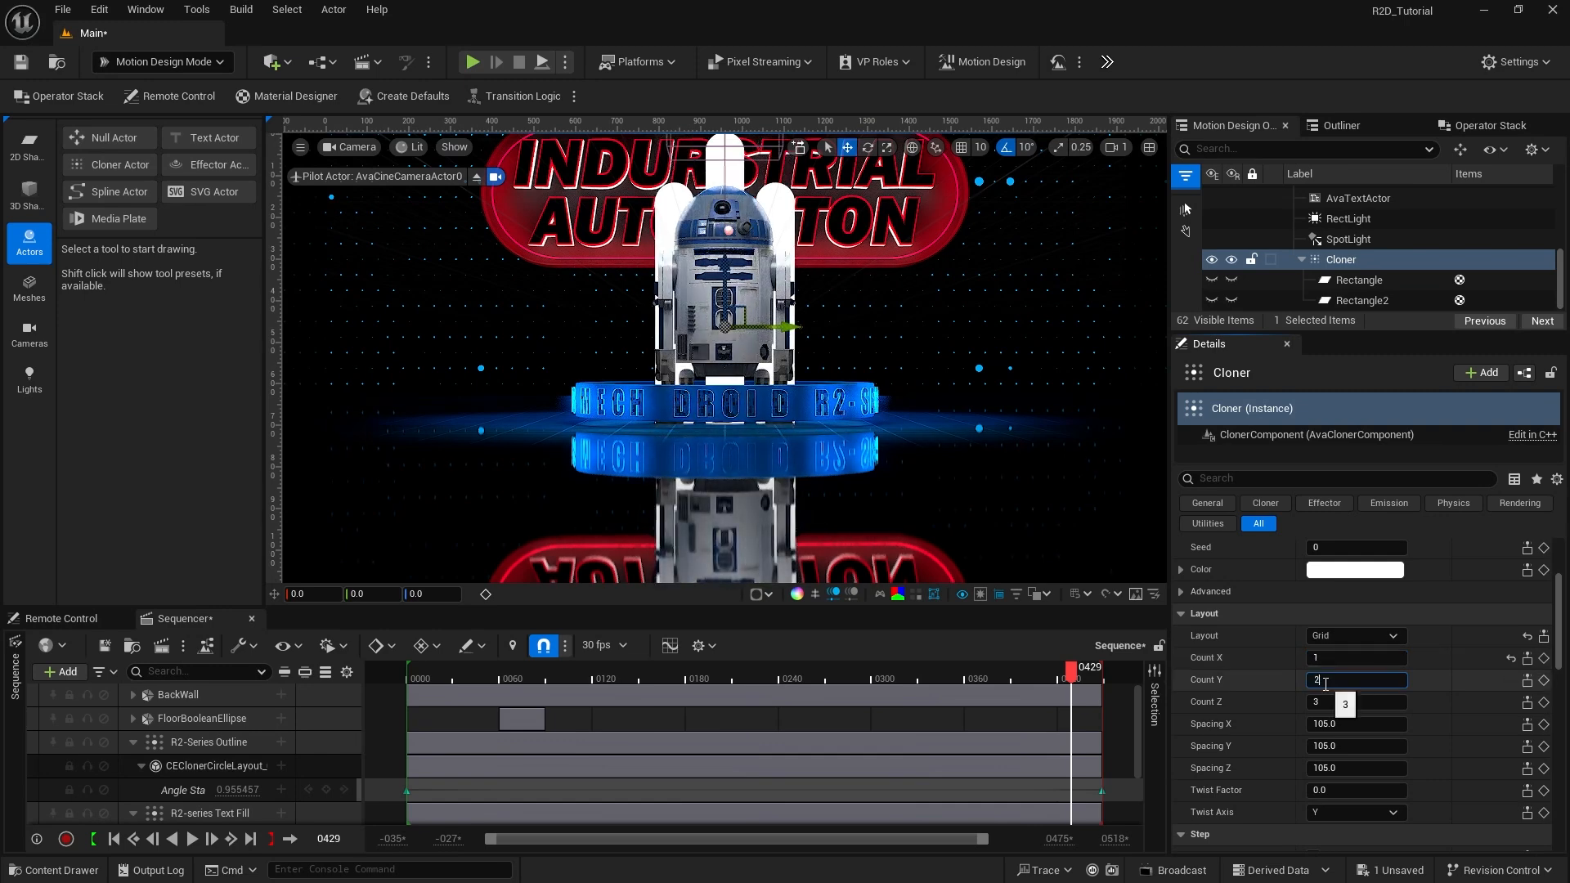
pyautogui.write('1')
pyautogui.press('Return')
pyautogui.click(1324, 702)
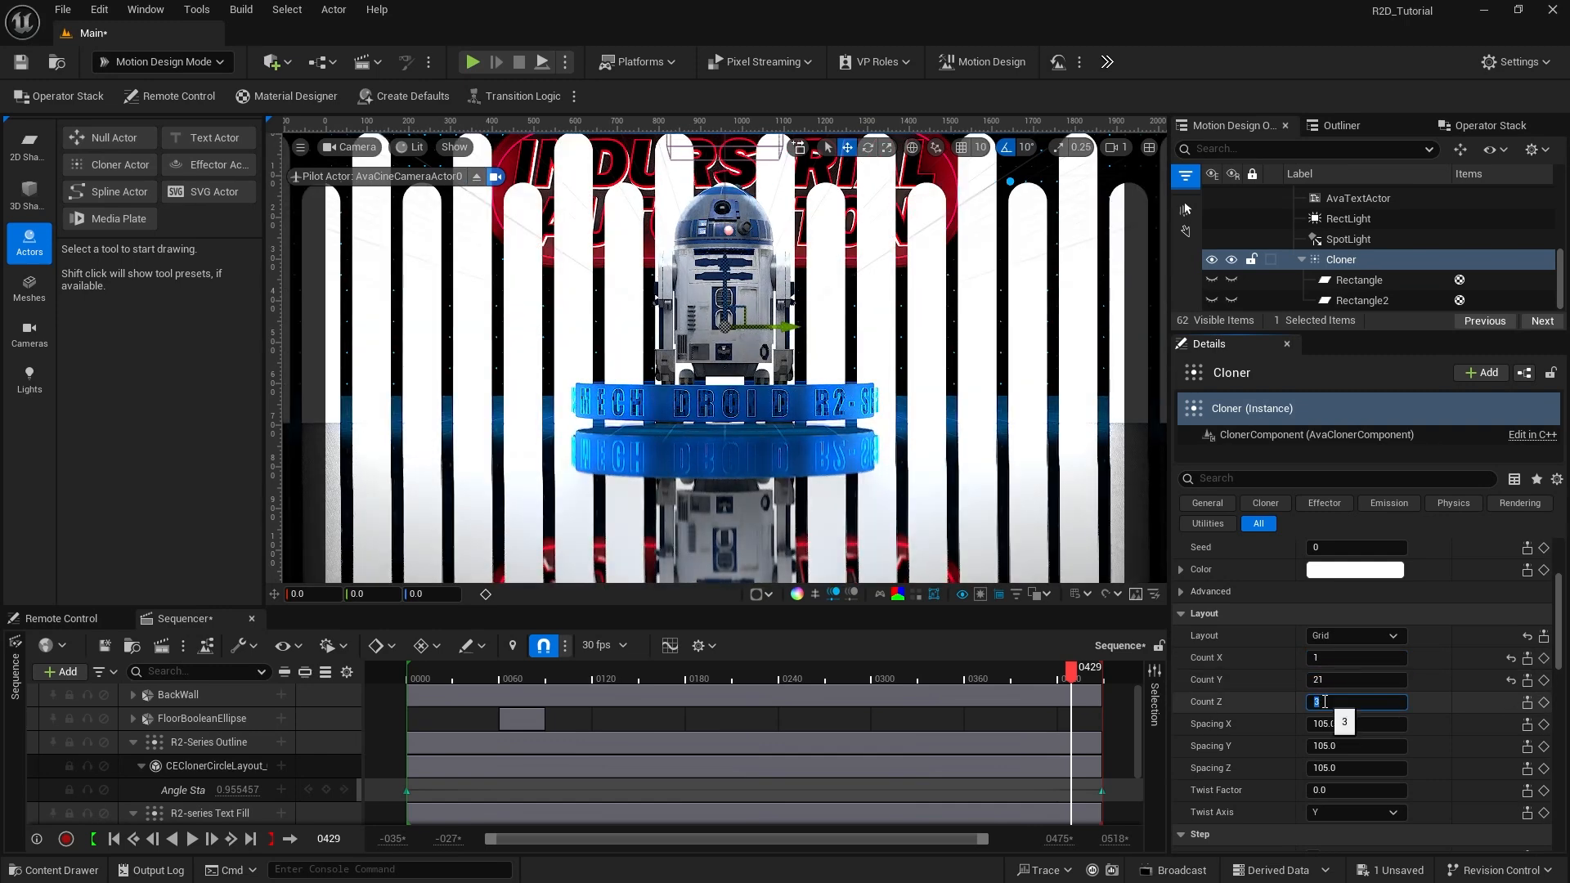
pyautogui.write('4')
pyautogui.press('Return')
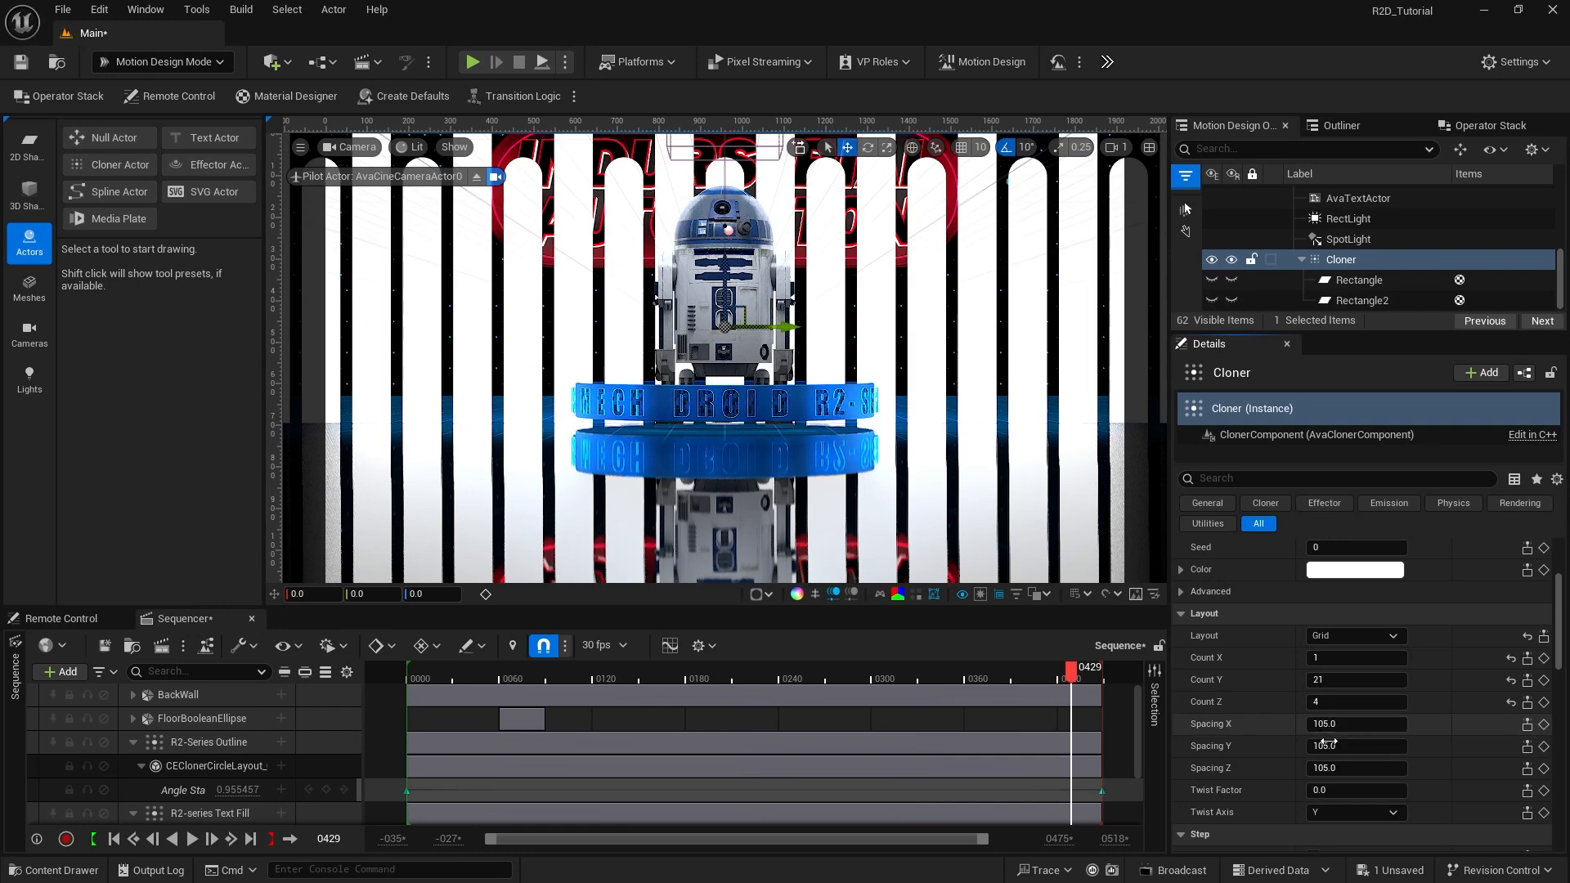
pyautogui.click(1332, 770)
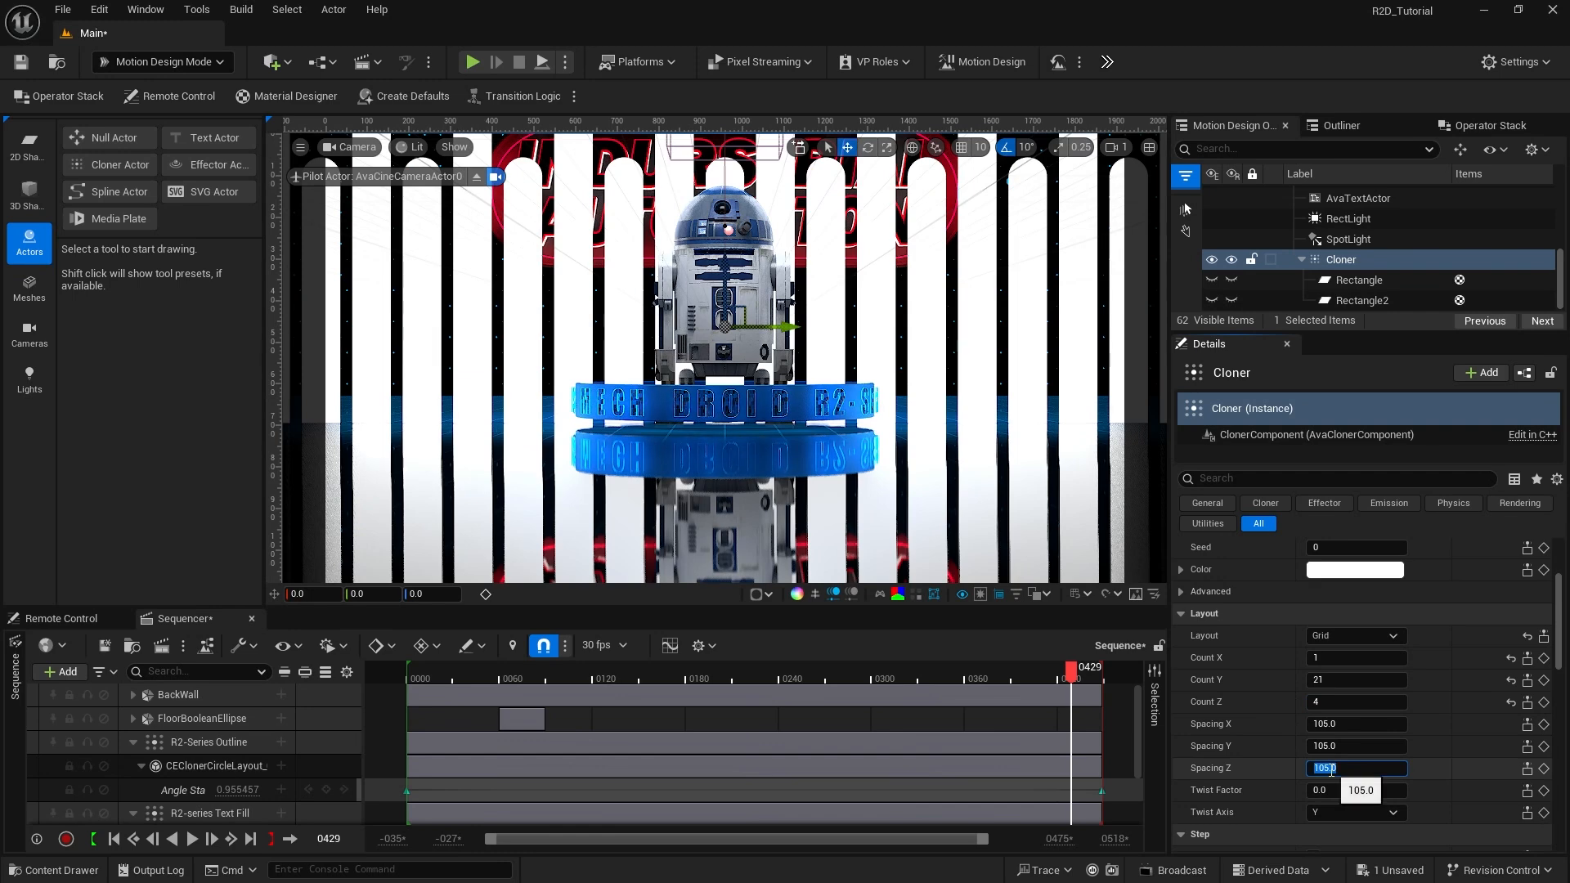
pyautogui.write('475')
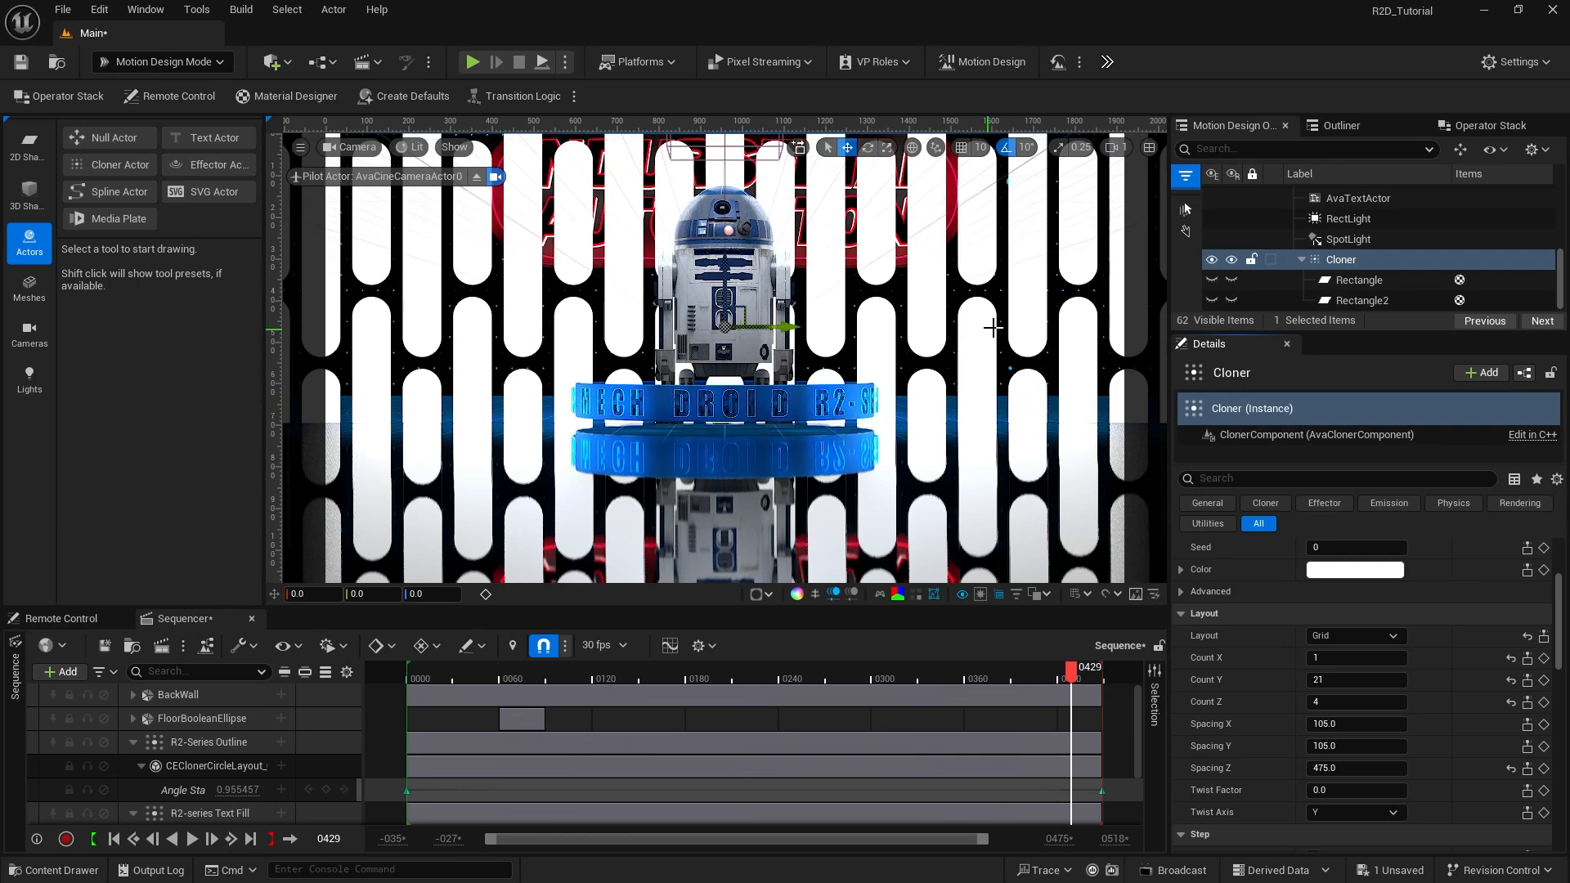
# Step: Rename the Cloner actor holding the two rectangles as LeftWall
pyautogui.scroll(4, 1451, 576)
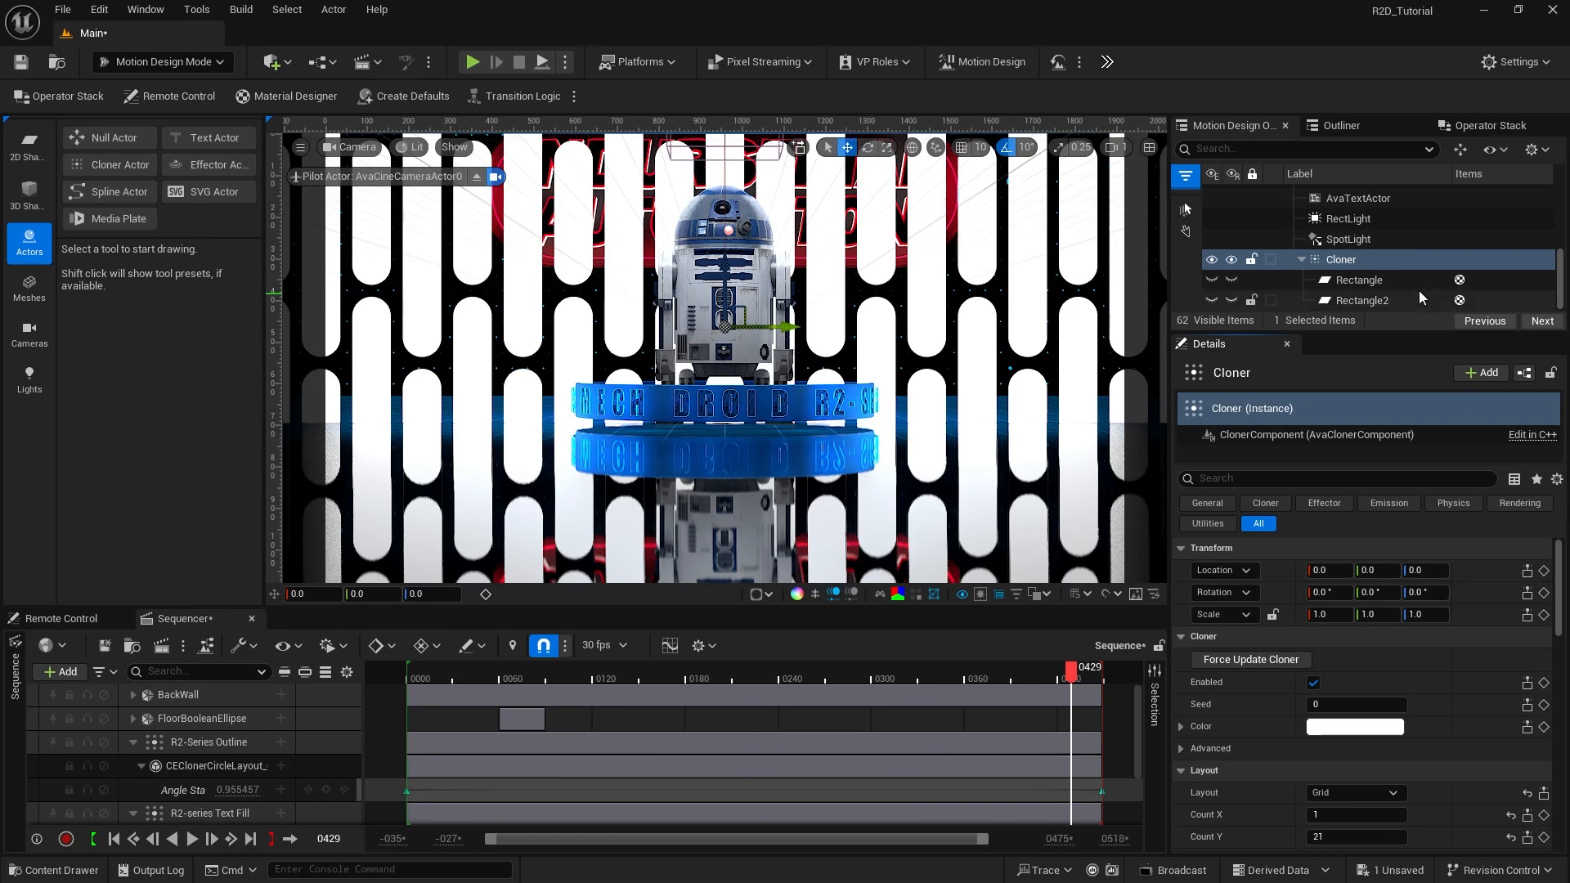
pyautogui.click(1342, 260)
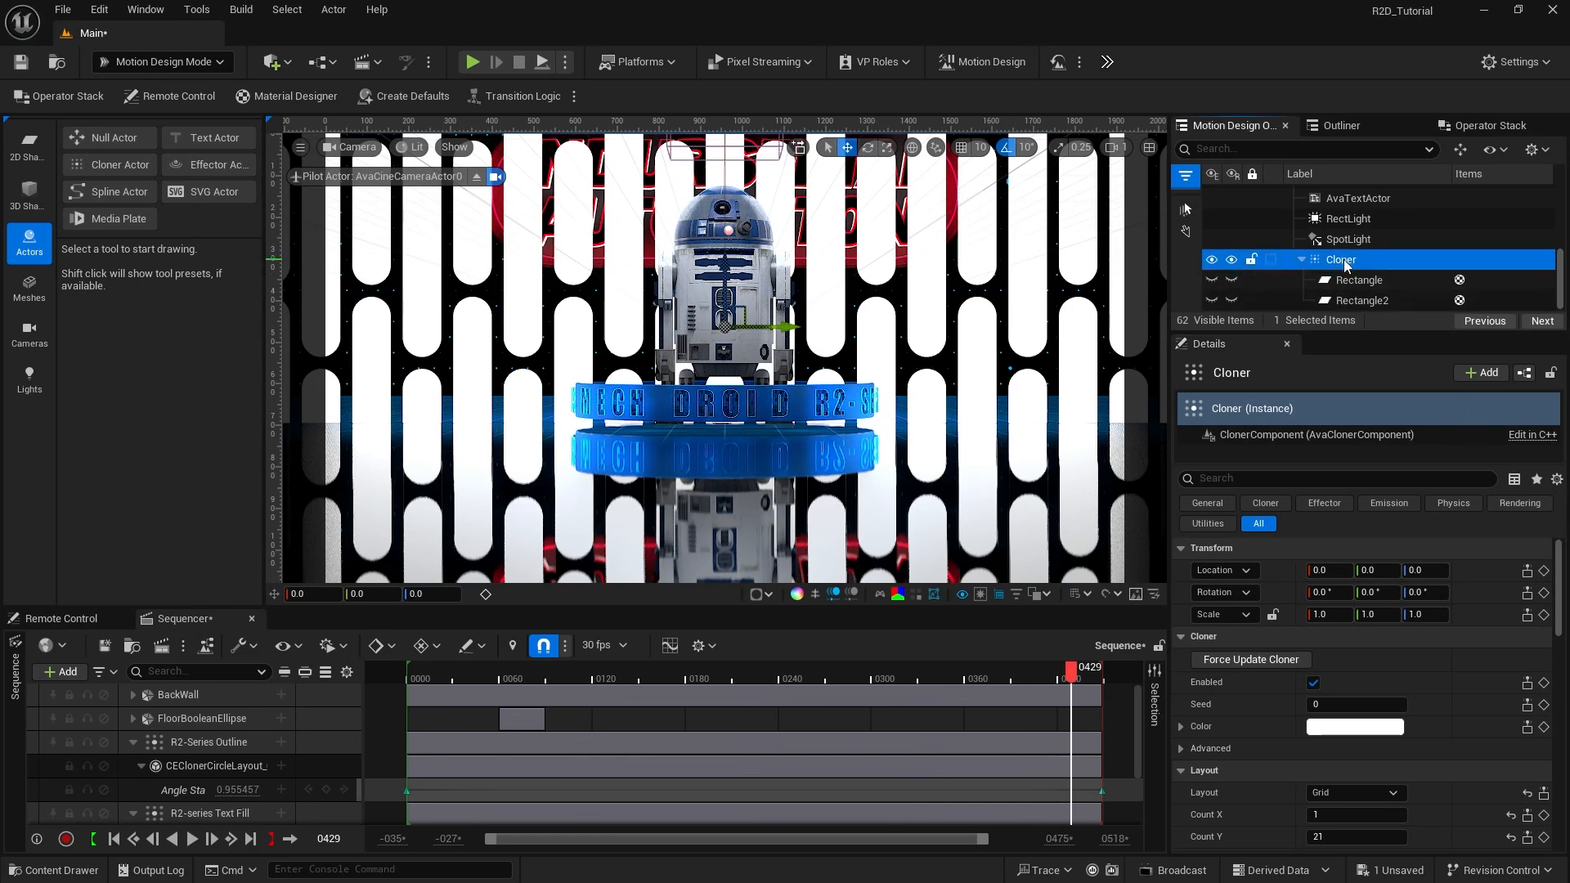
pyautogui.click(1343, 260)
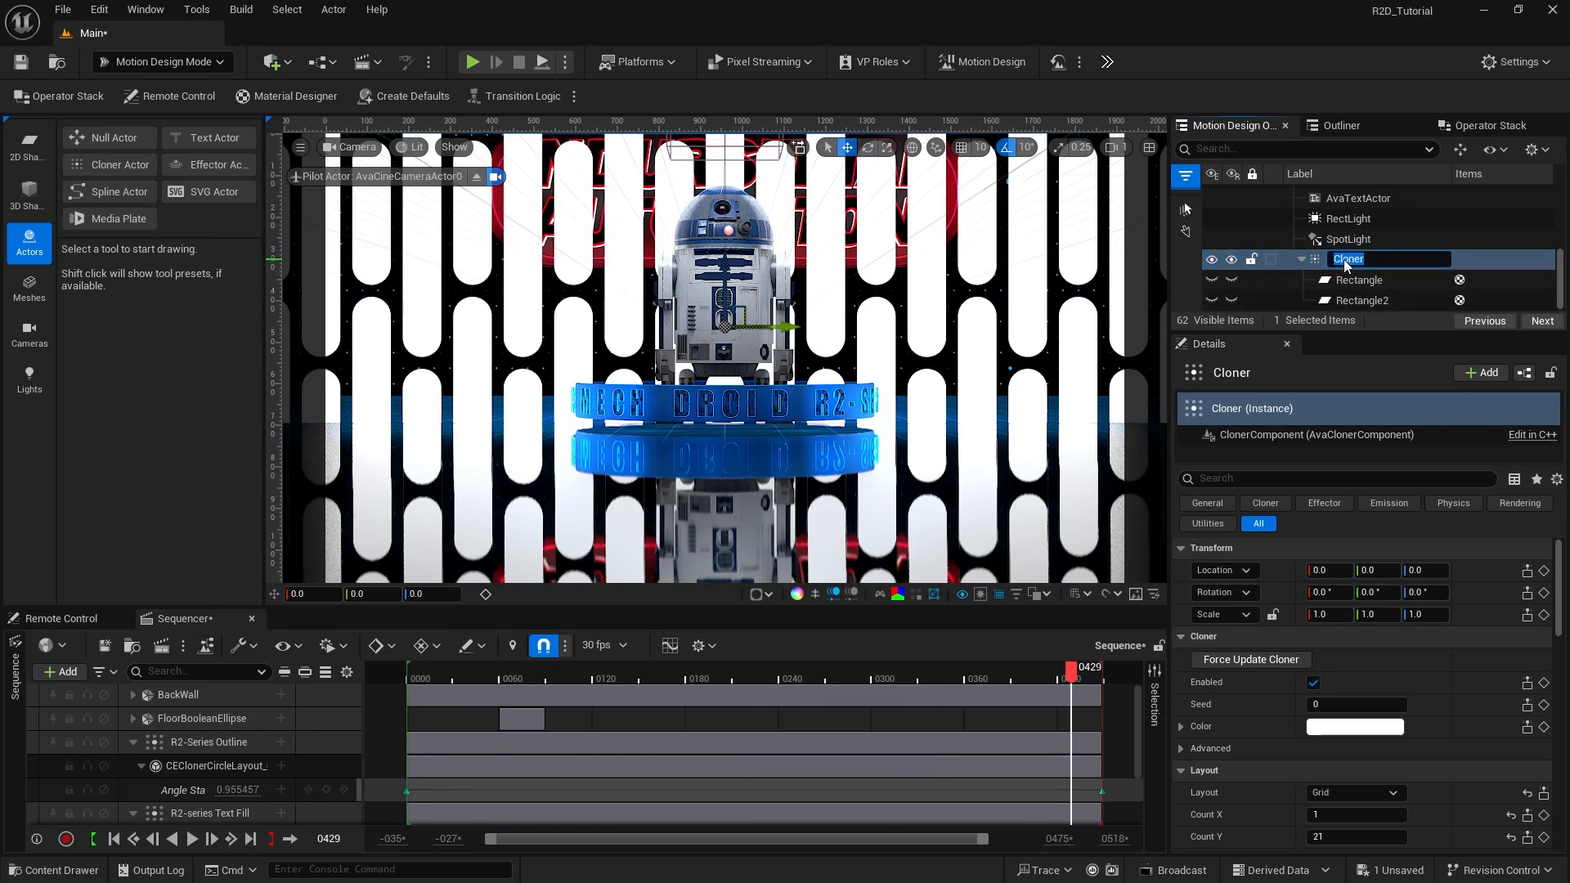
pyautogui.write('LeftWall')
pyautogui.press('Return')
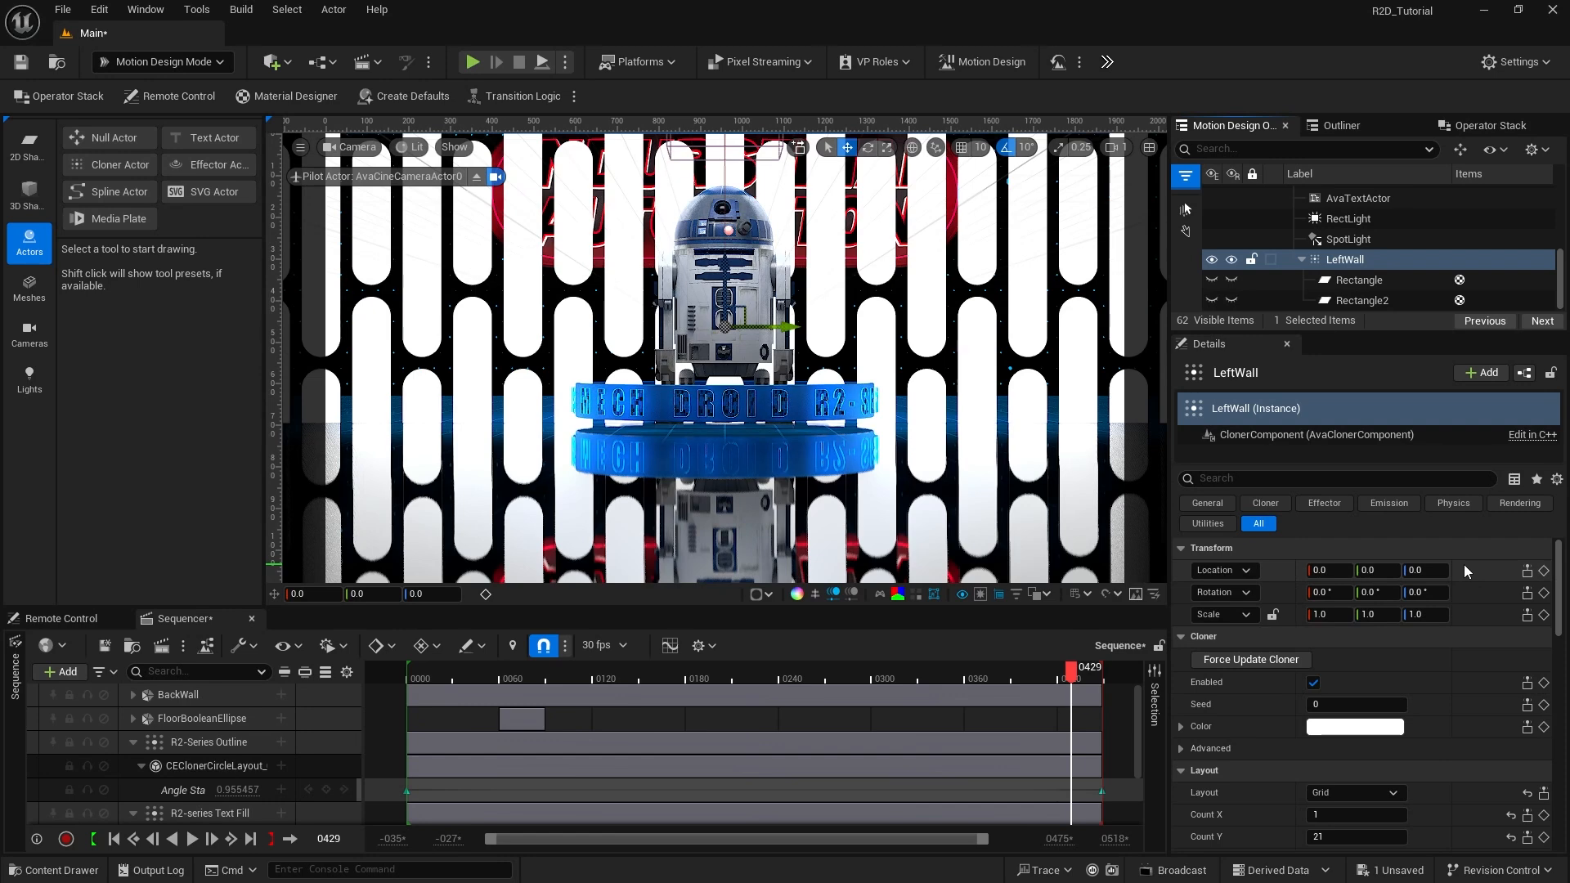
# Step: Set the LeftWall cloner's location to X 1400, Y -2118 and Z 676
pyautogui.click(1326, 571)
pyautogui.write('14')
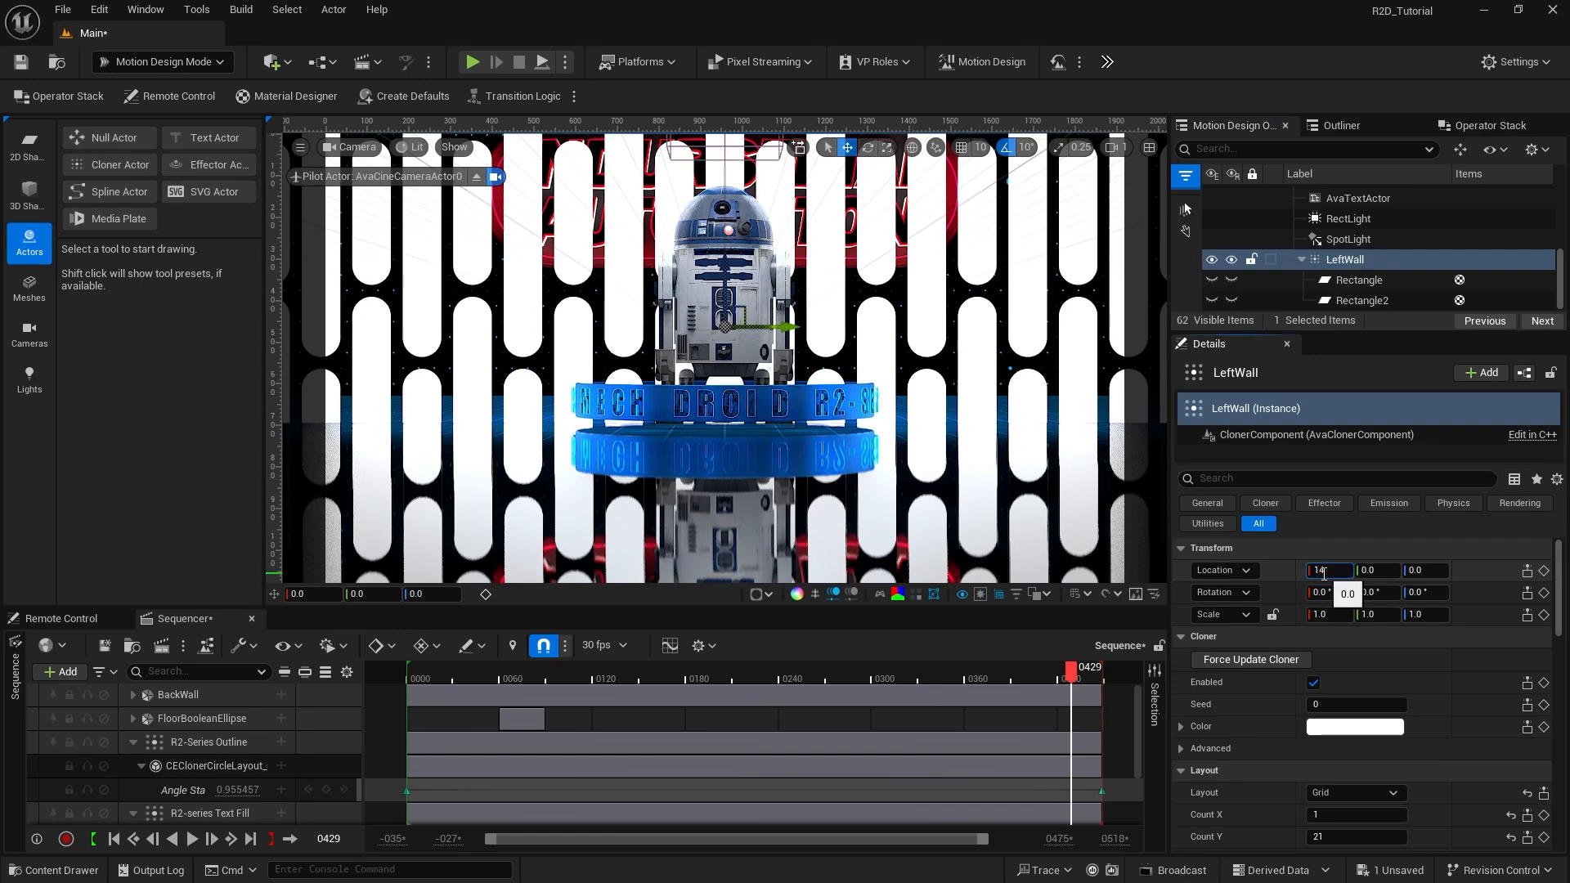
pyautogui.write('00')
pyautogui.press('Tab')
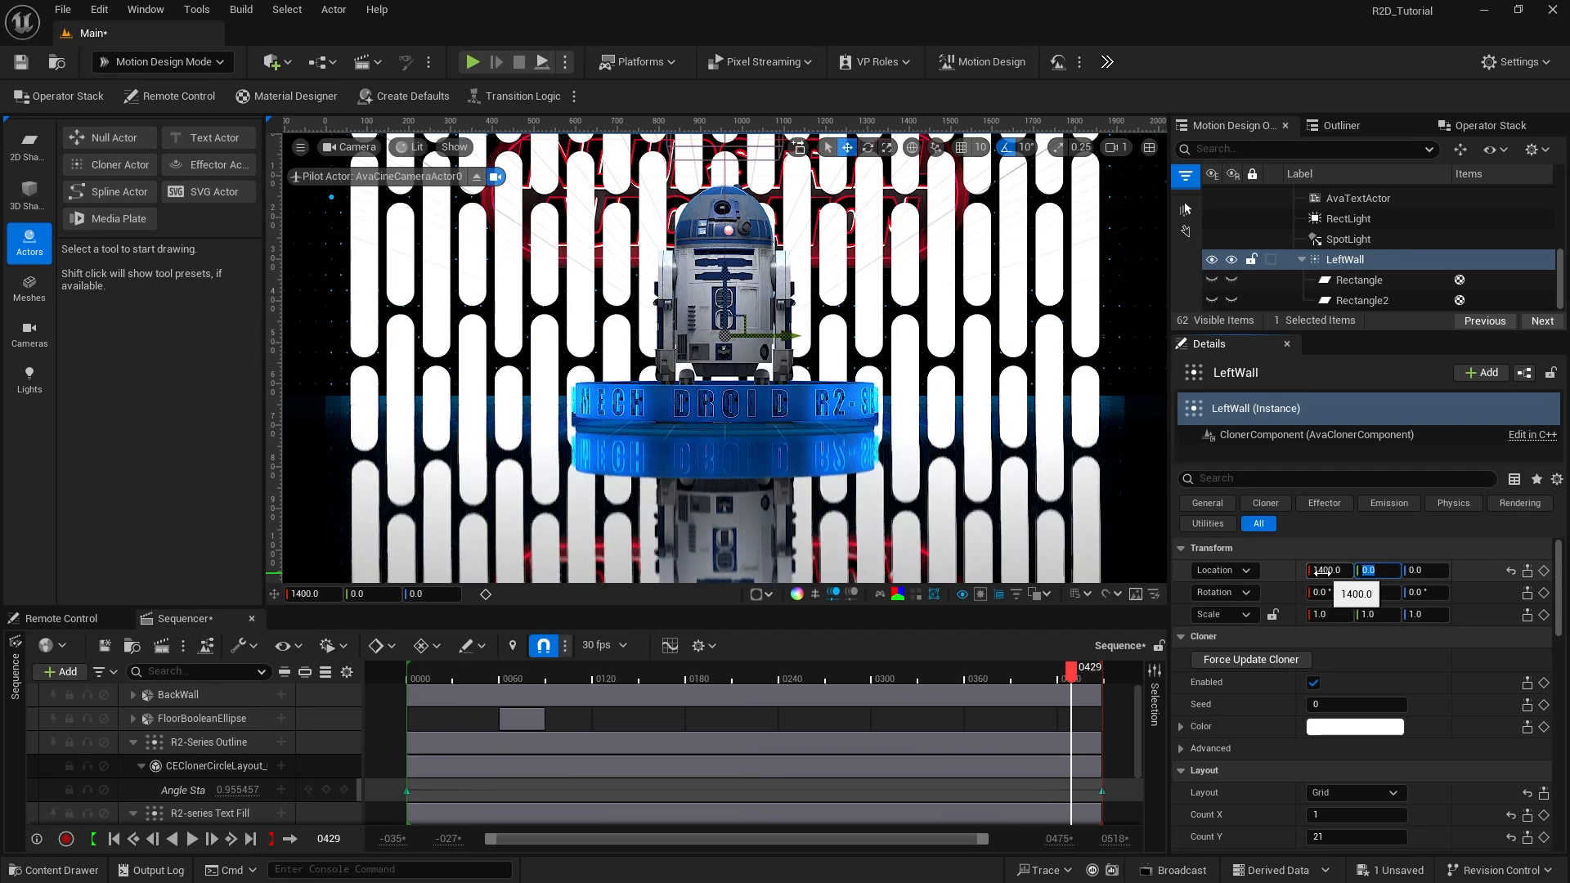
pyautogui.write('-')
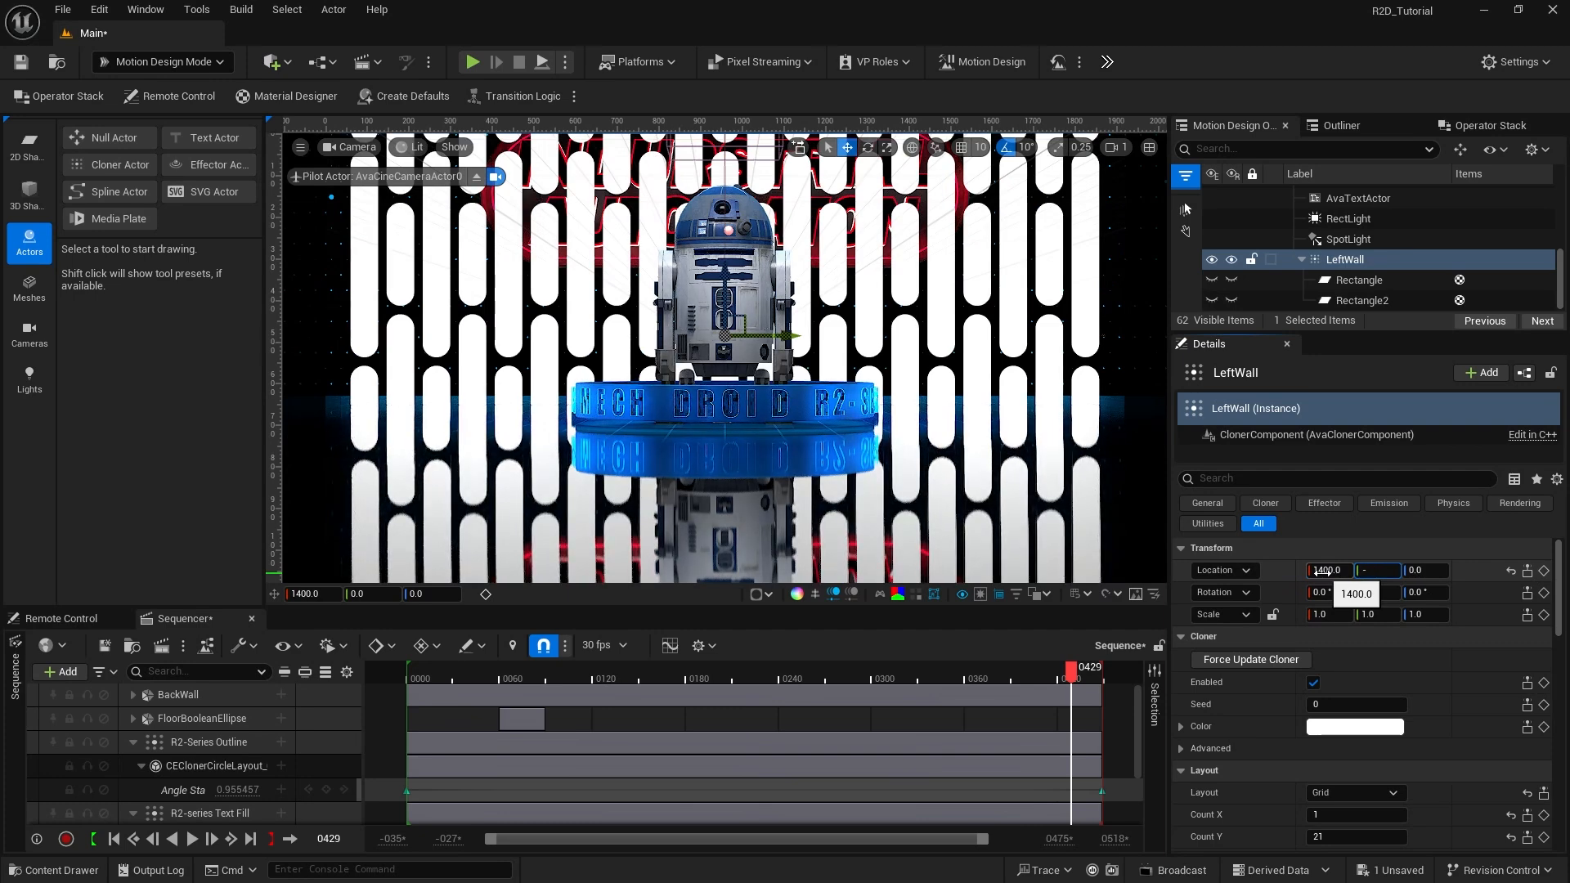
pyautogui.write('2118')
pyautogui.press('Return')
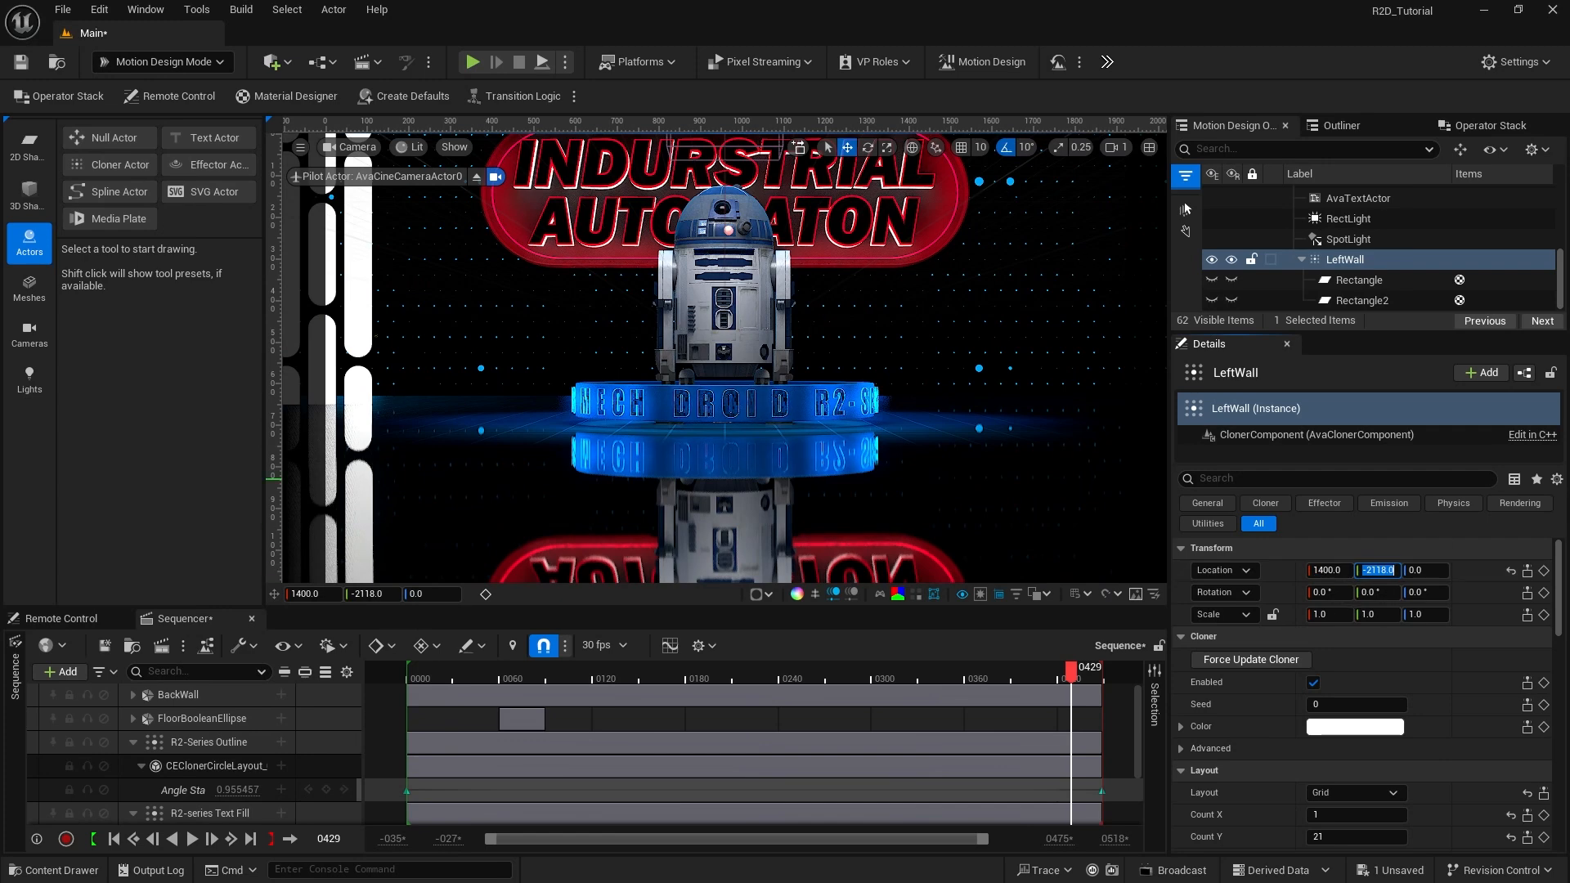
pyautogui.press('Tab')
pyautogui.write('6')
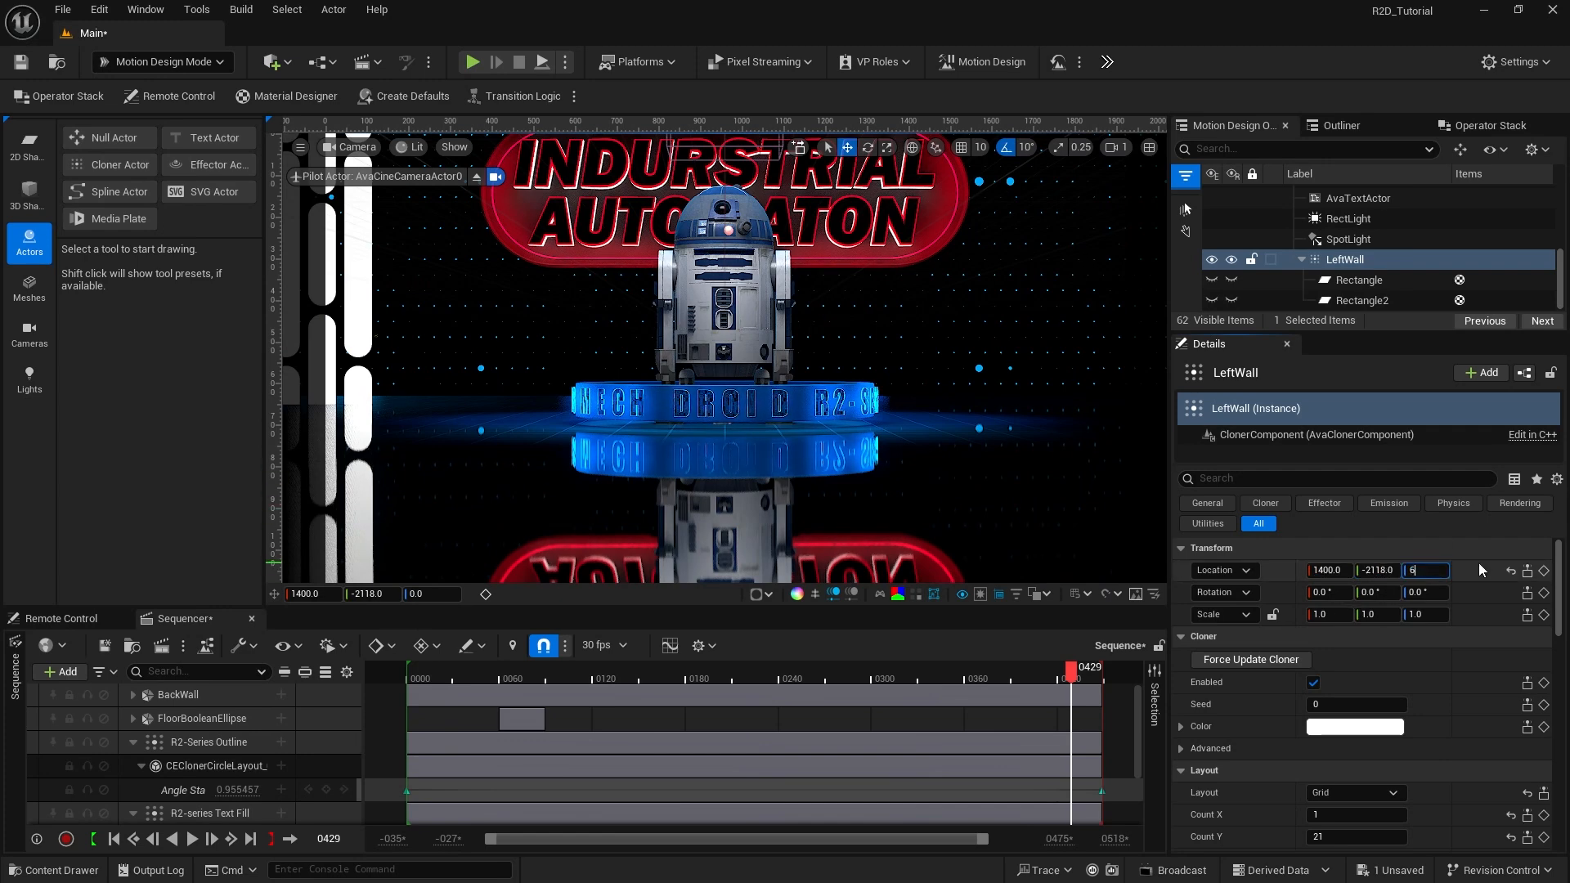
pyautogui.write('76')
pyautogui.press('Return')
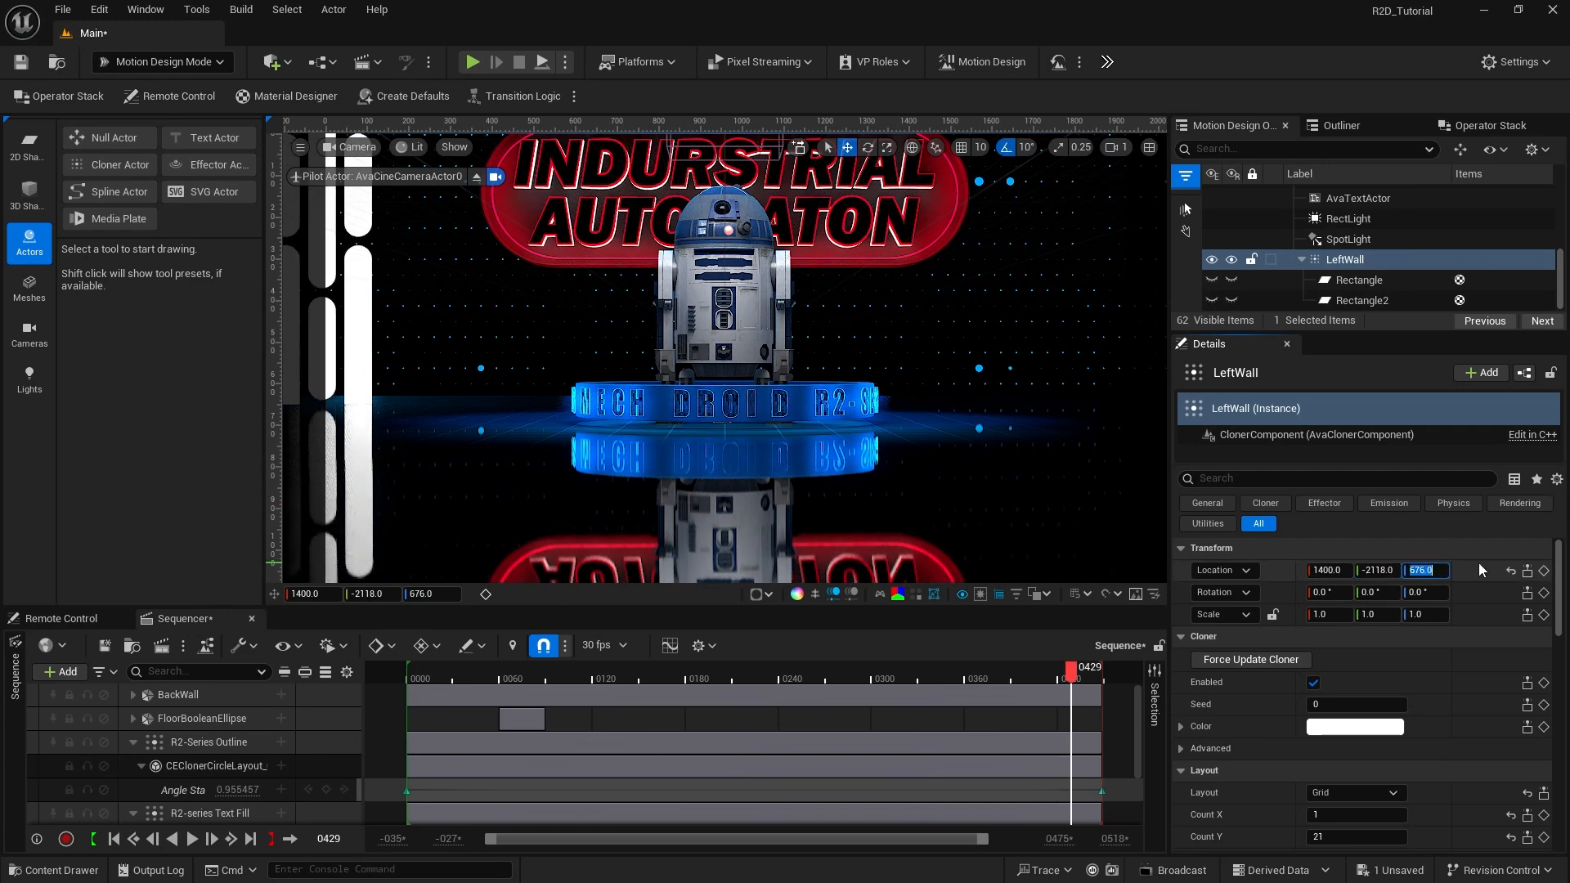
# Step: Set LeftWall's Z rotation to 90 degrees and stop piloting AvaCineCameraActor0 to view the wall from outside the camera
pyautogui.click(1423, 591)
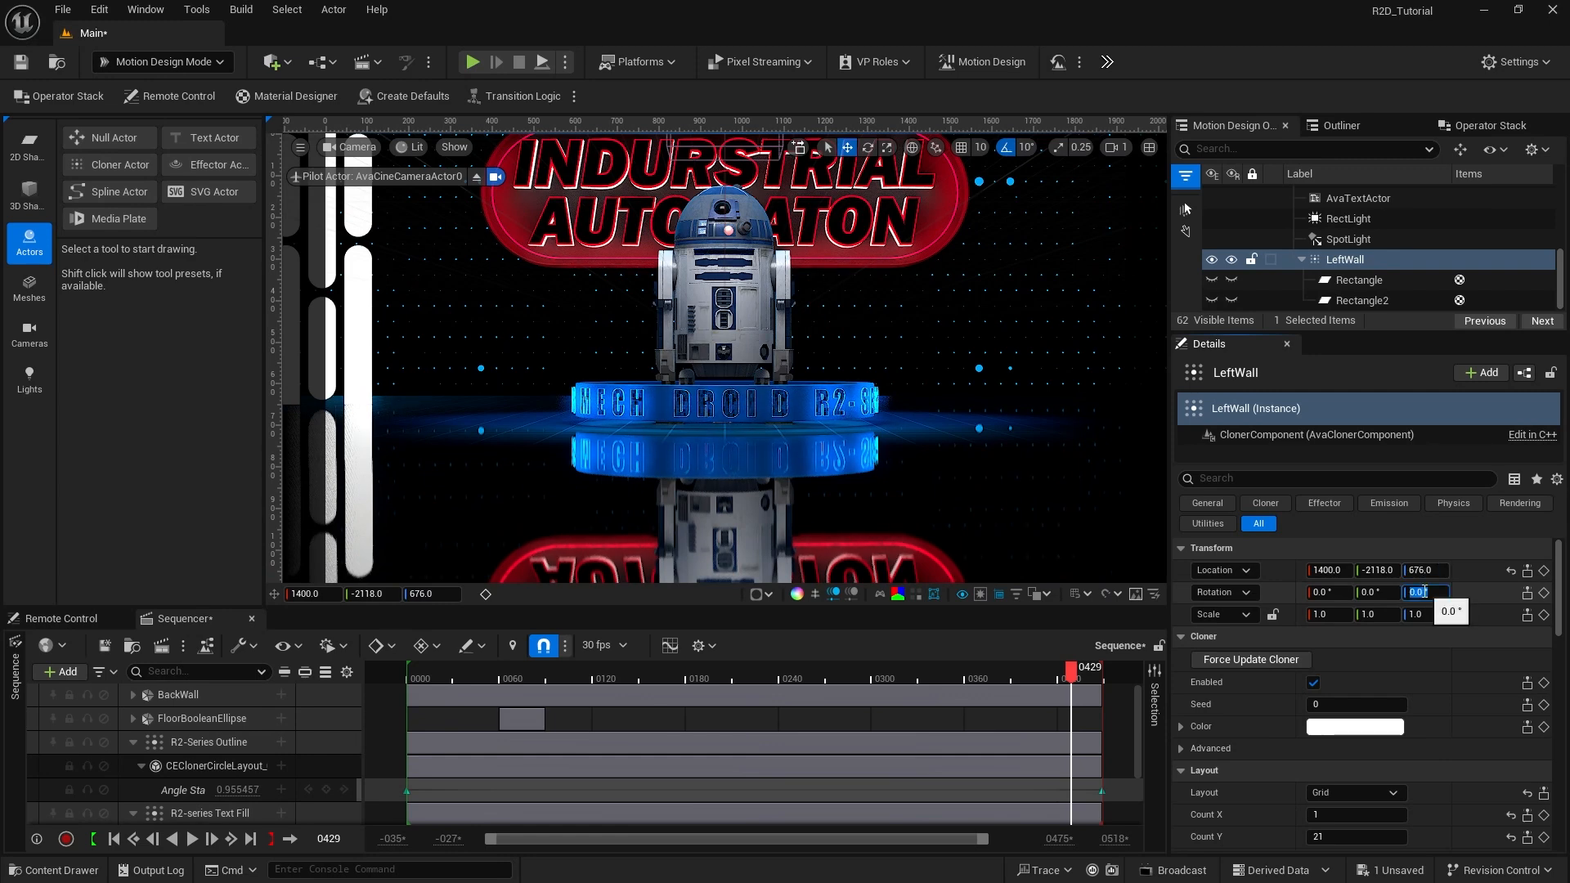
pyautogui.write('90')
pyautogui.press('Return')
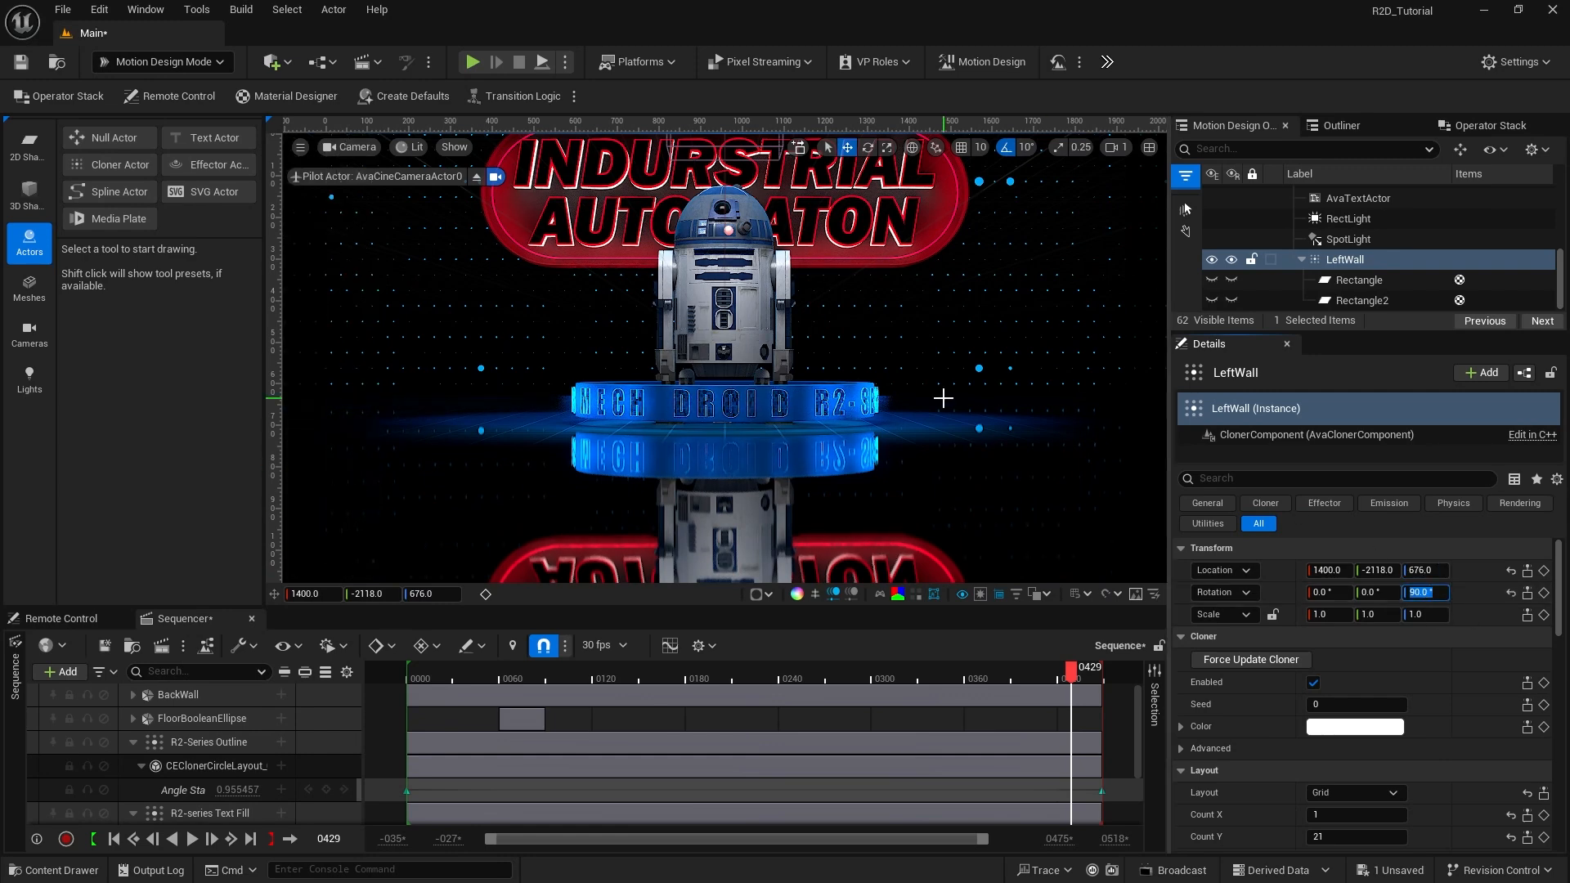
pyautogui.click(476, 177)
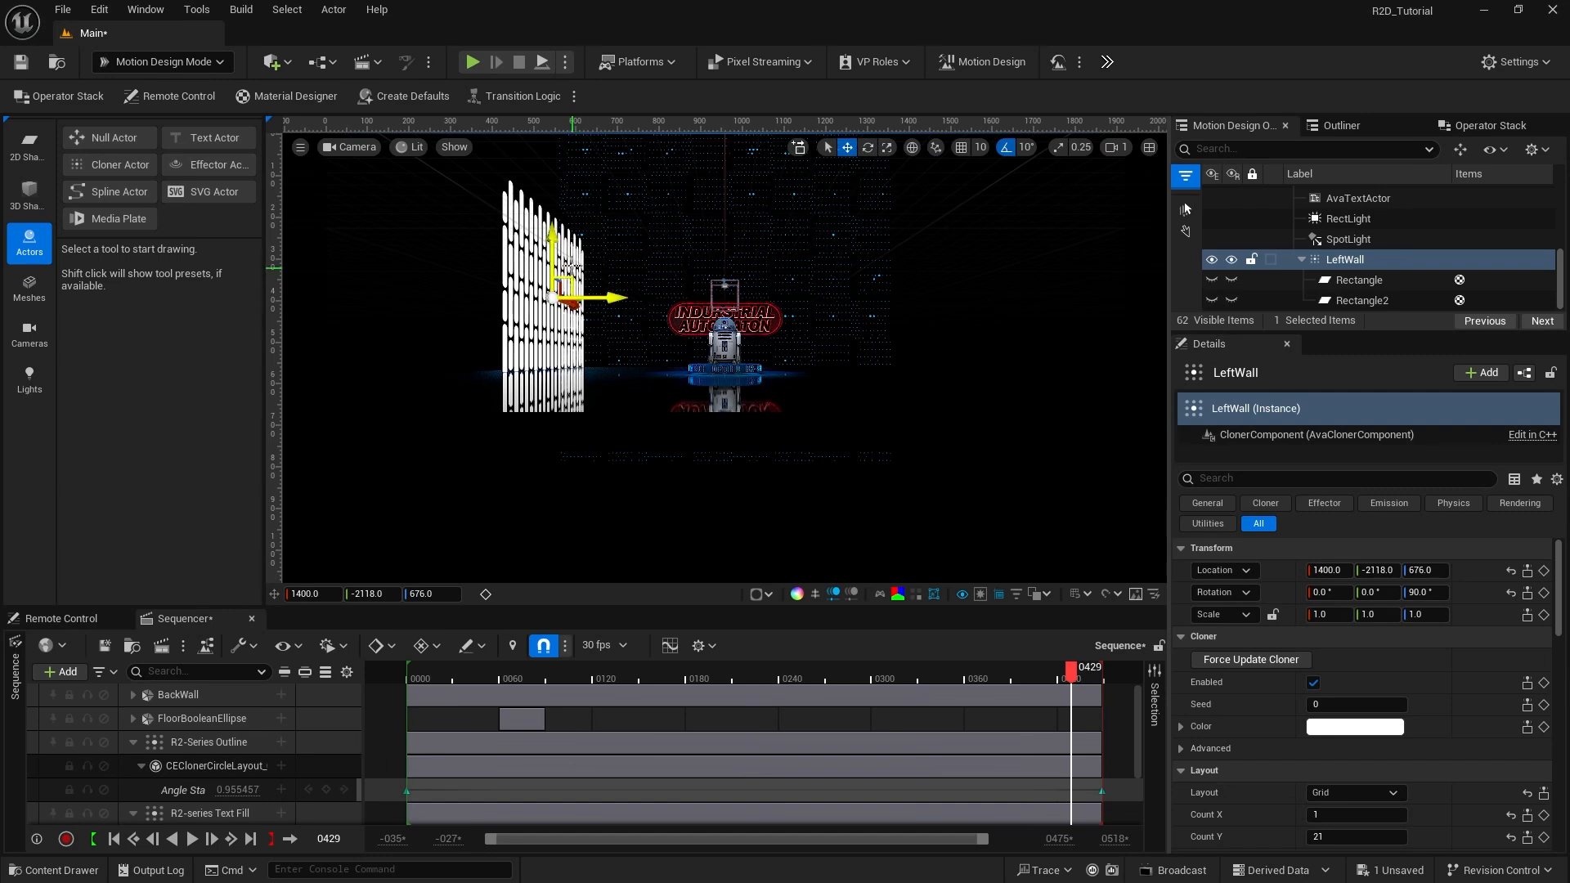
# Step: Duplicate the LeftWall cloner with its rectangles, rename the copy RightWall, and select it
pyautogui.click(1300, 259)
pyautogui.doubleClick(1341, 302)
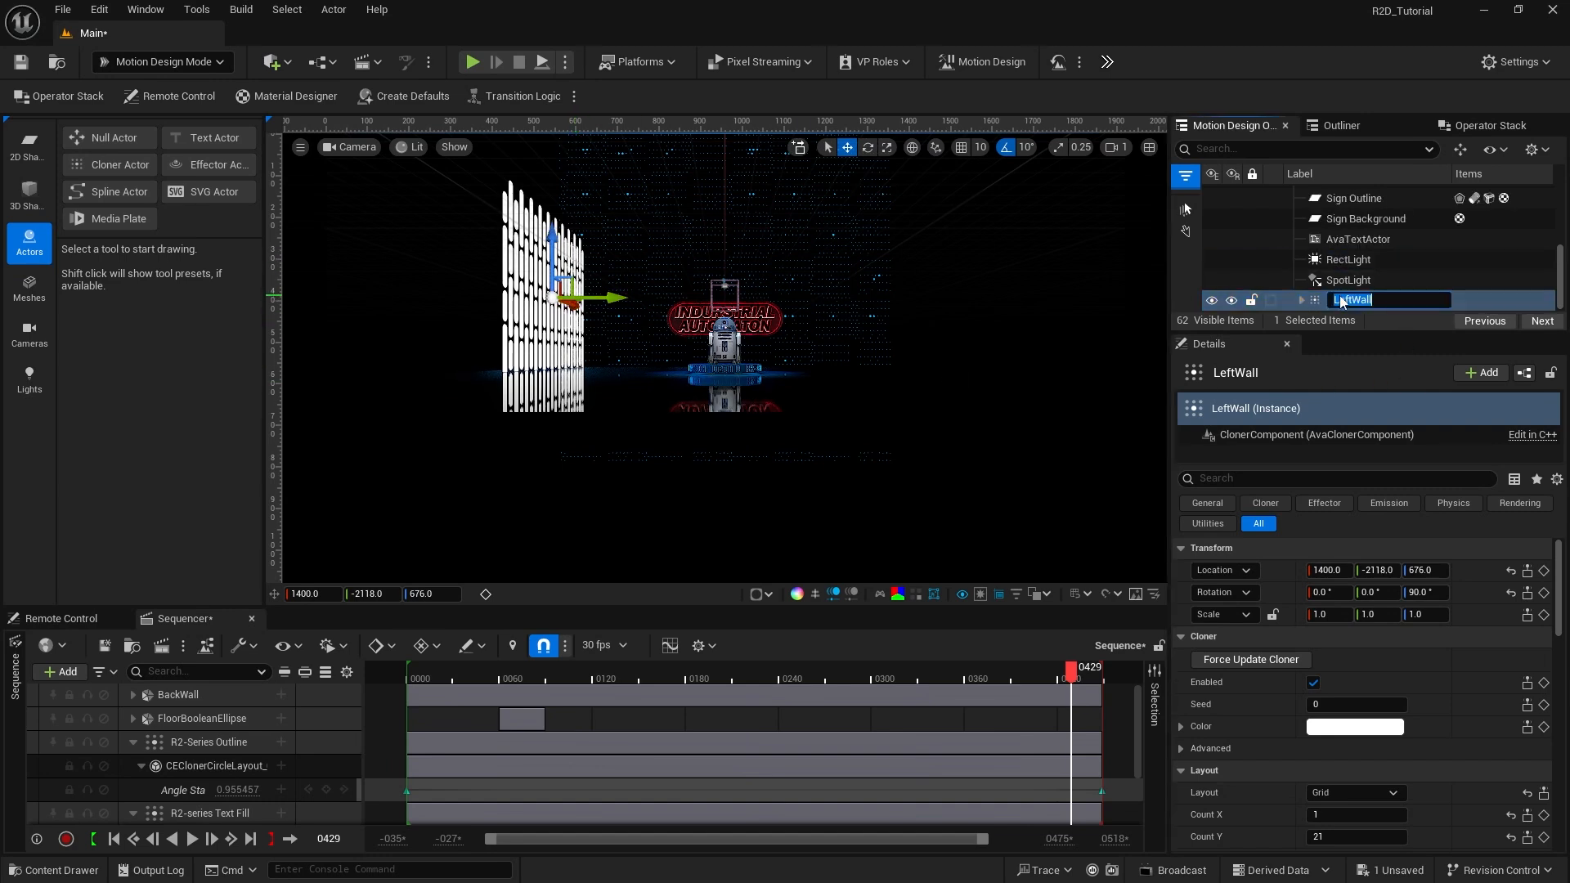
pyautogui.click(1482, 302)
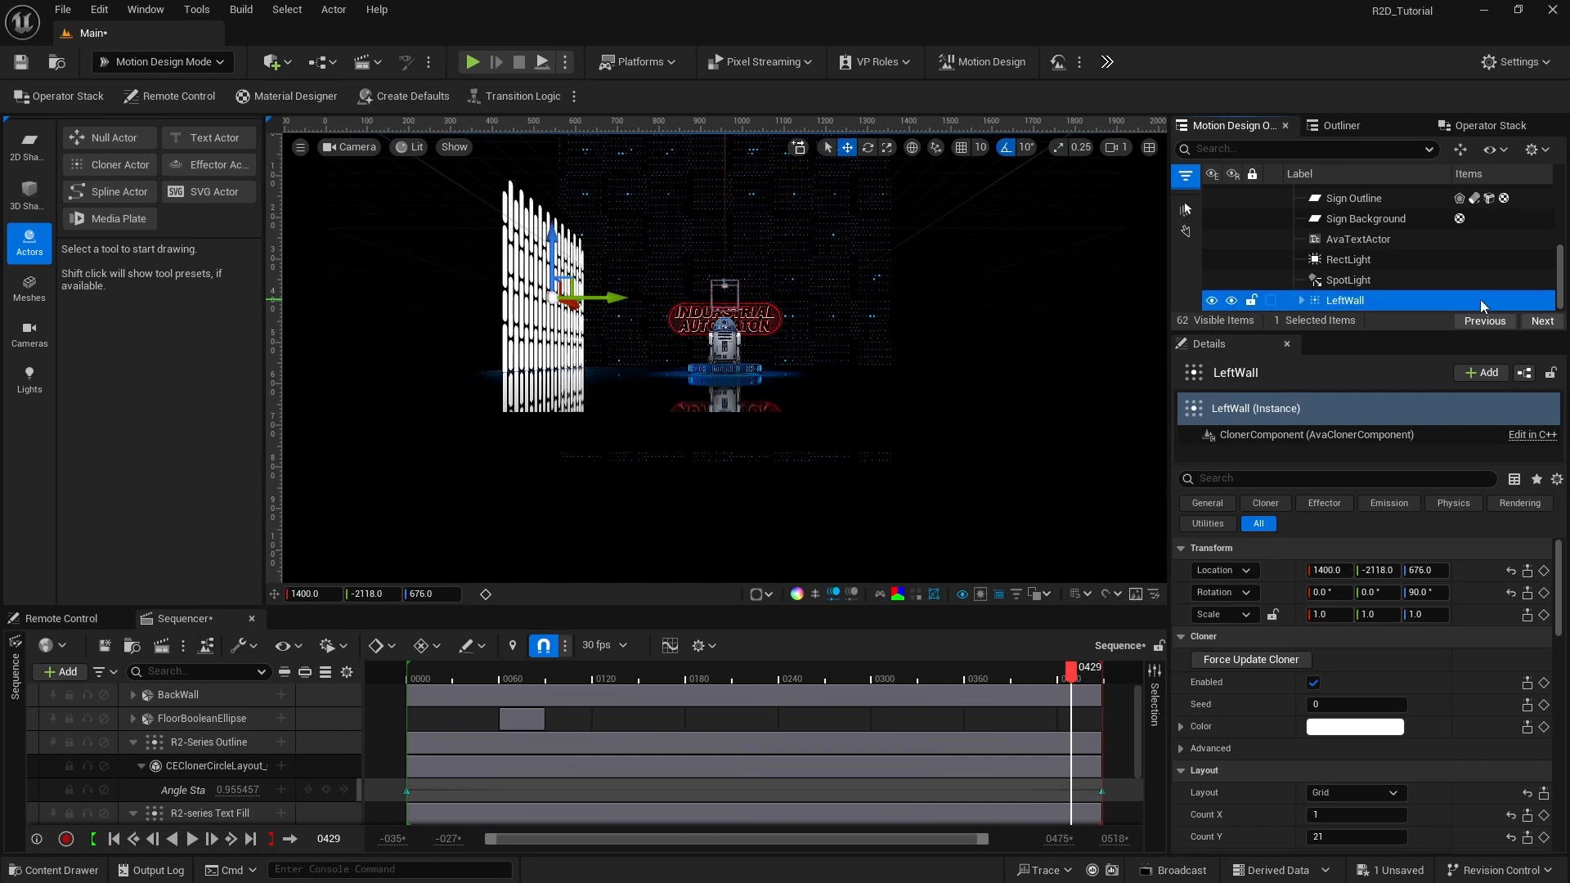
pyautogui.click(1359, 303)
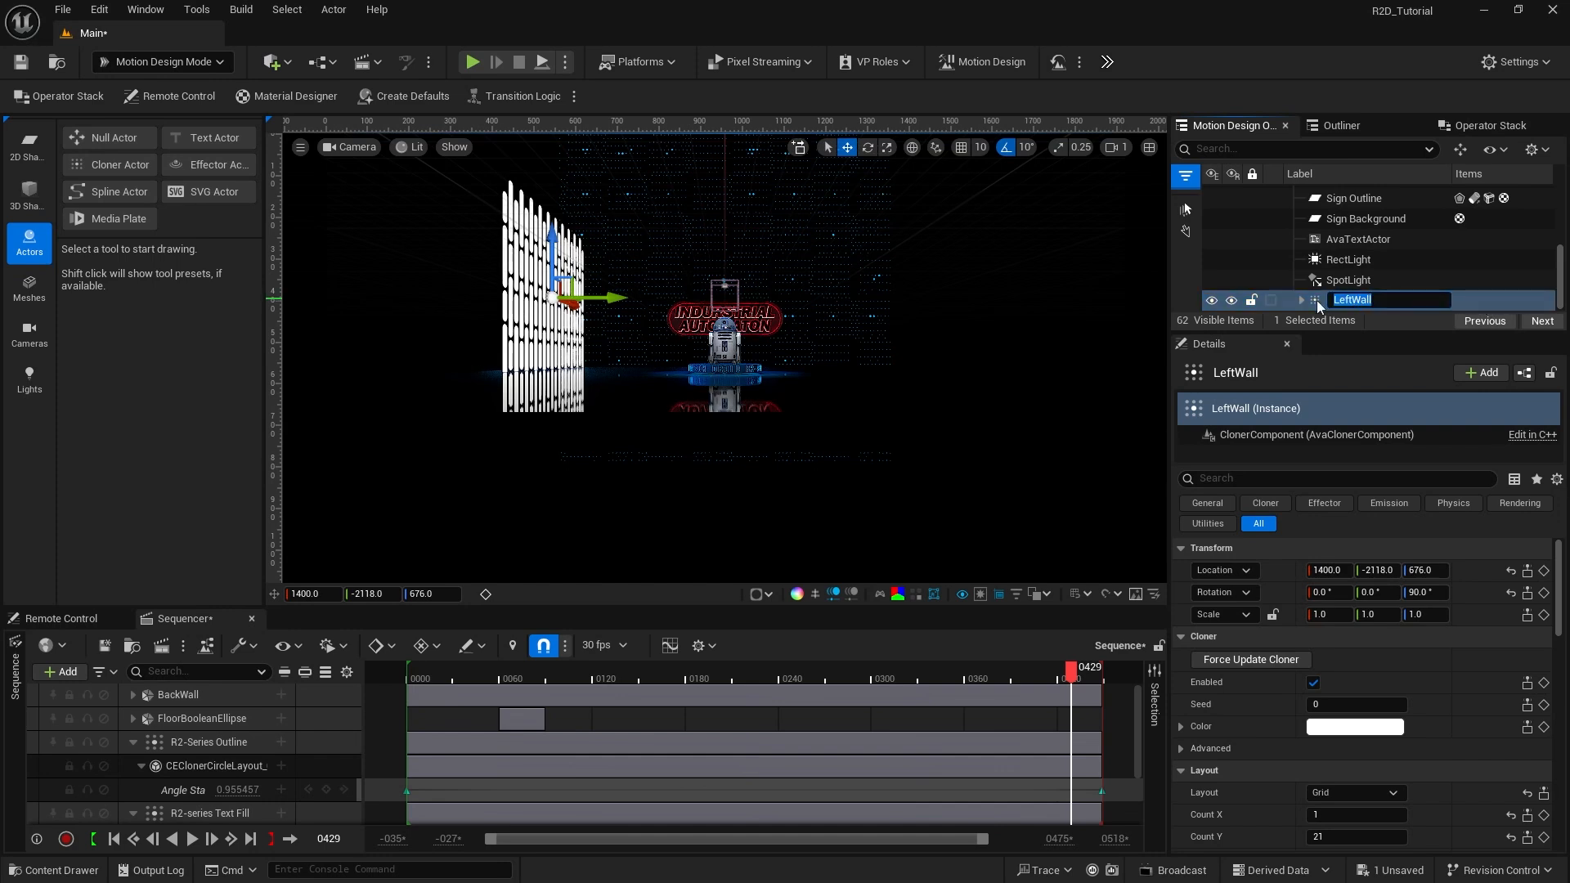
pyautogui.click(1315, 305)
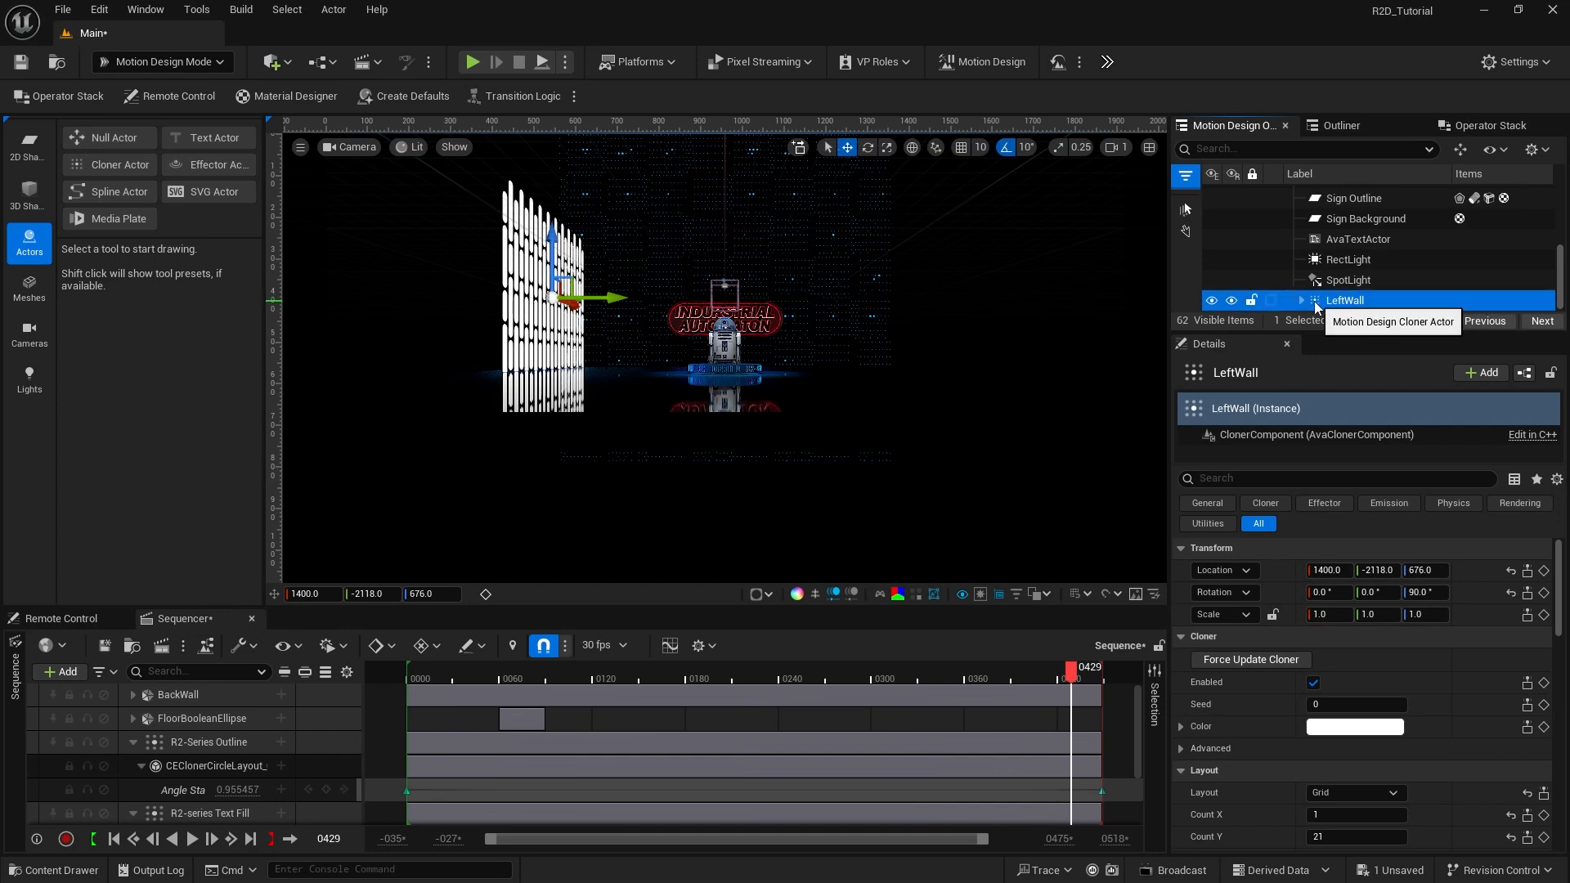
pyautogui.hotkey('ctrl', 'd')
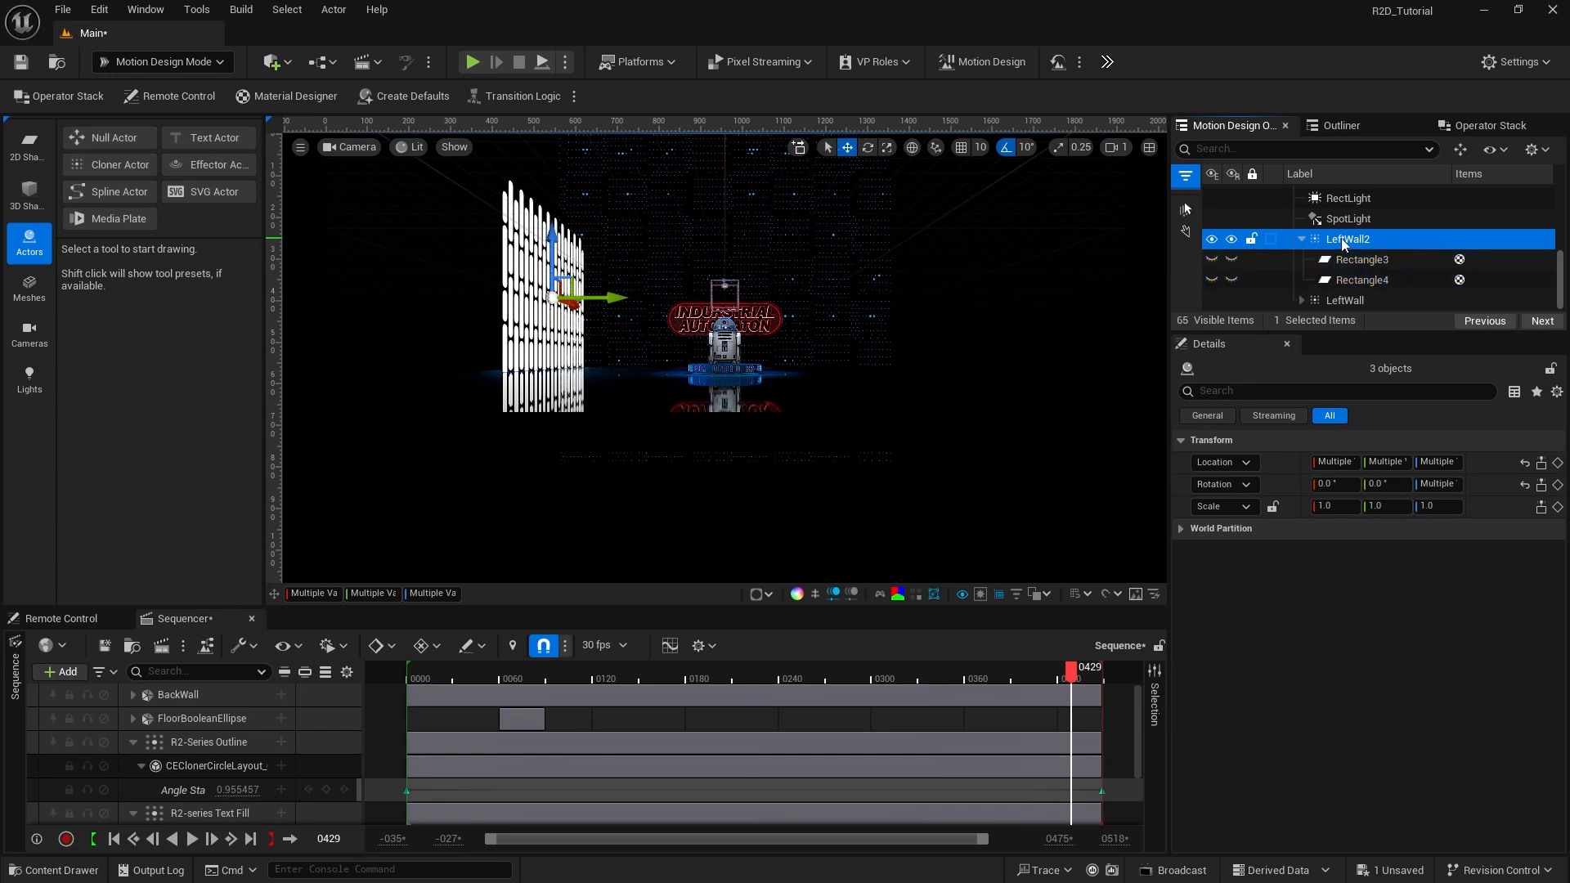
pyautogui.click(1344, 242)
pyautogui.click(1352, 239)
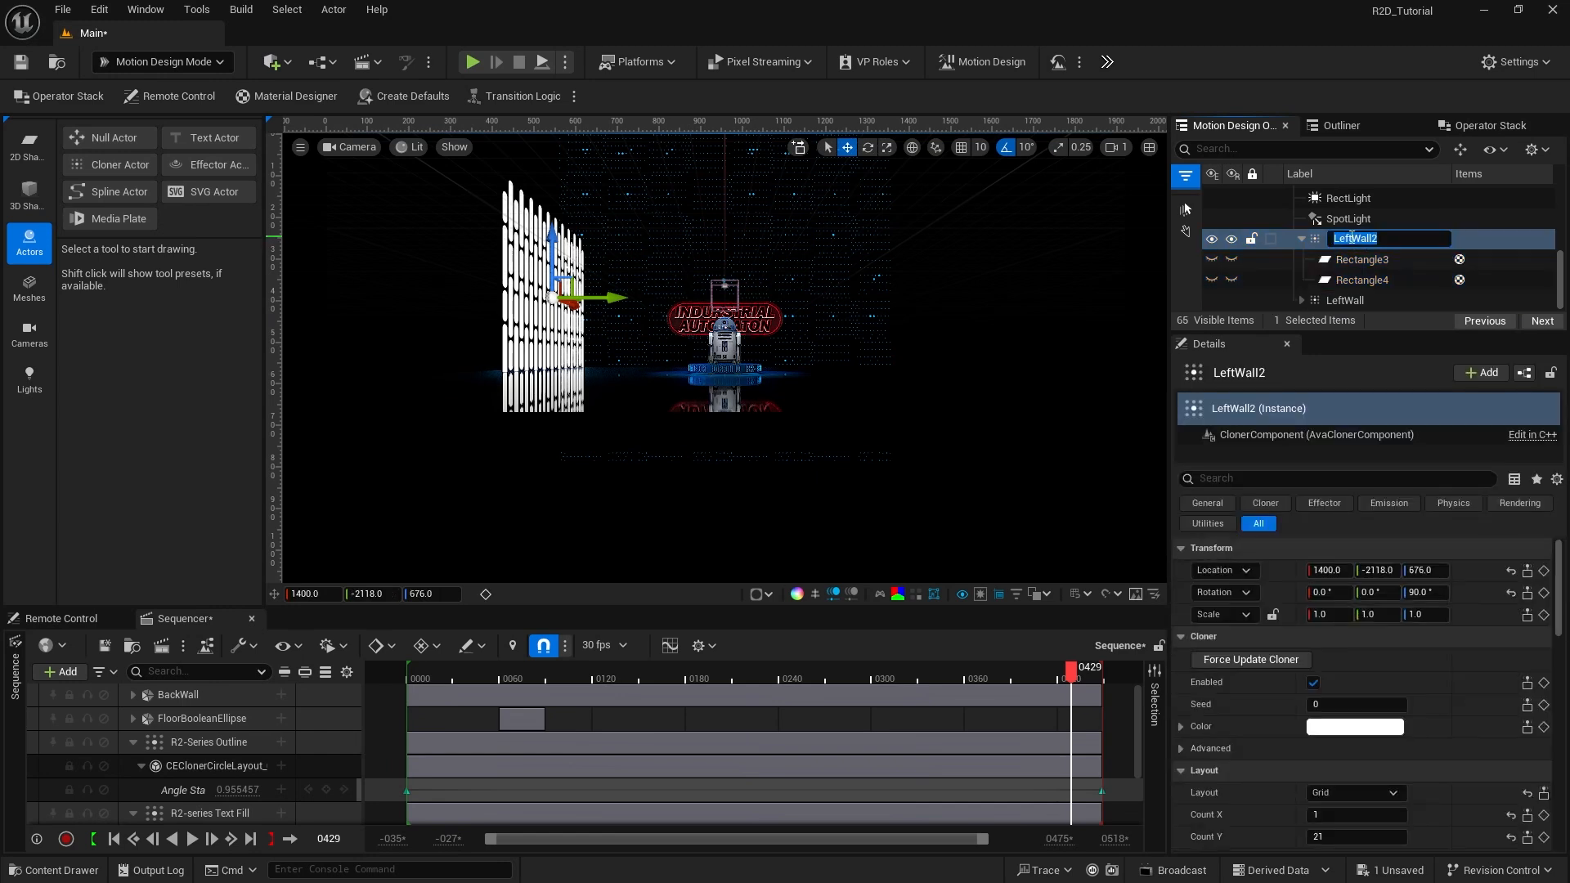
pyautogui.write('RightWall')
pyautogui.press('Return')
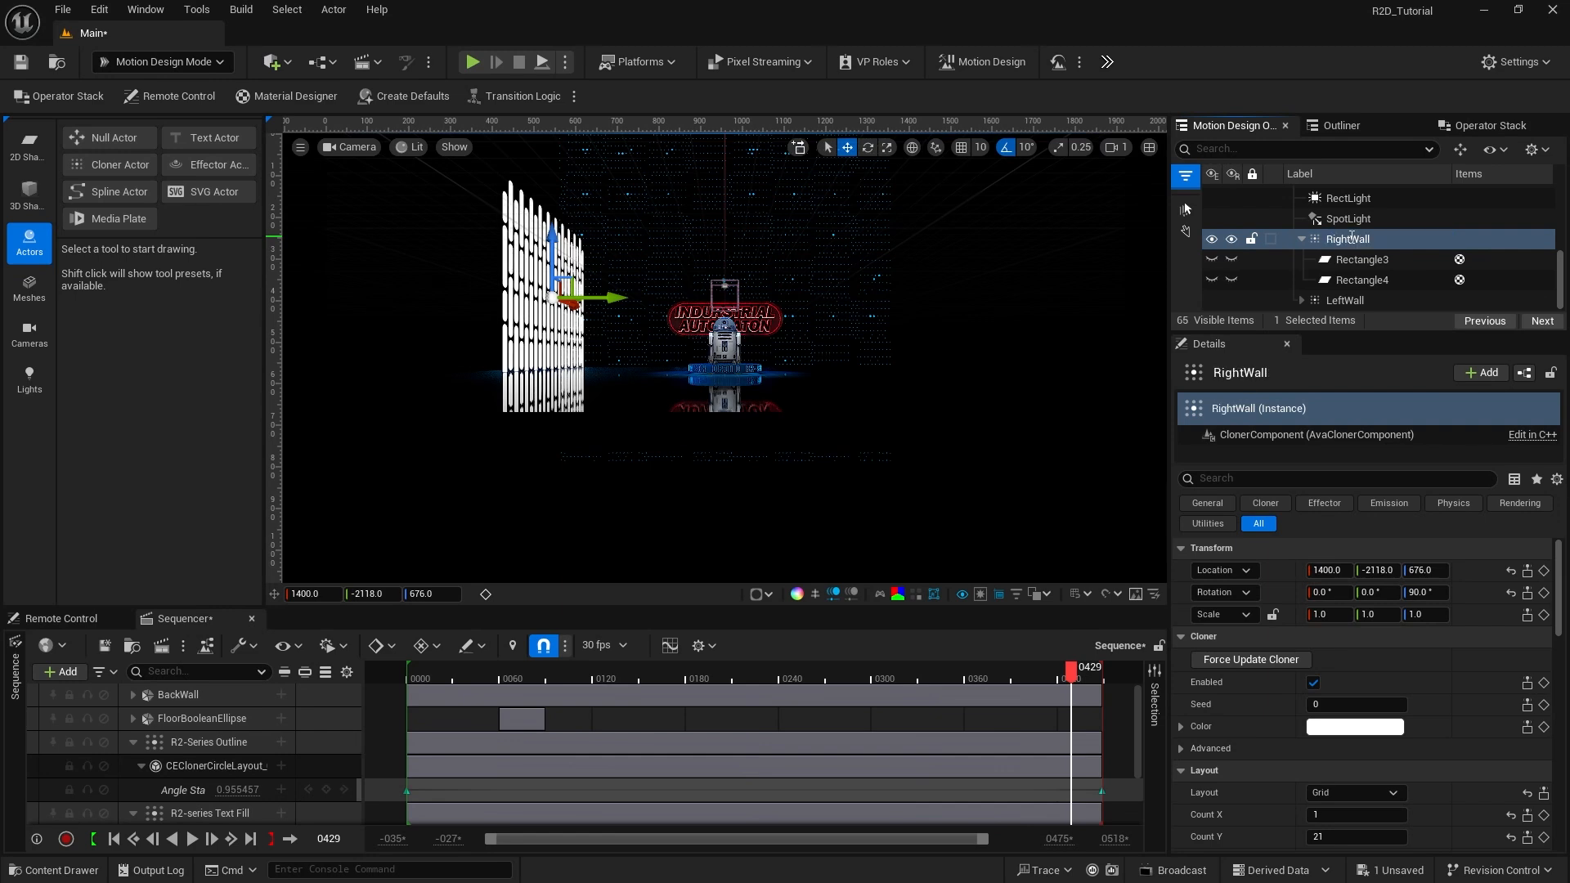
pyautogui.click(1345, 239)
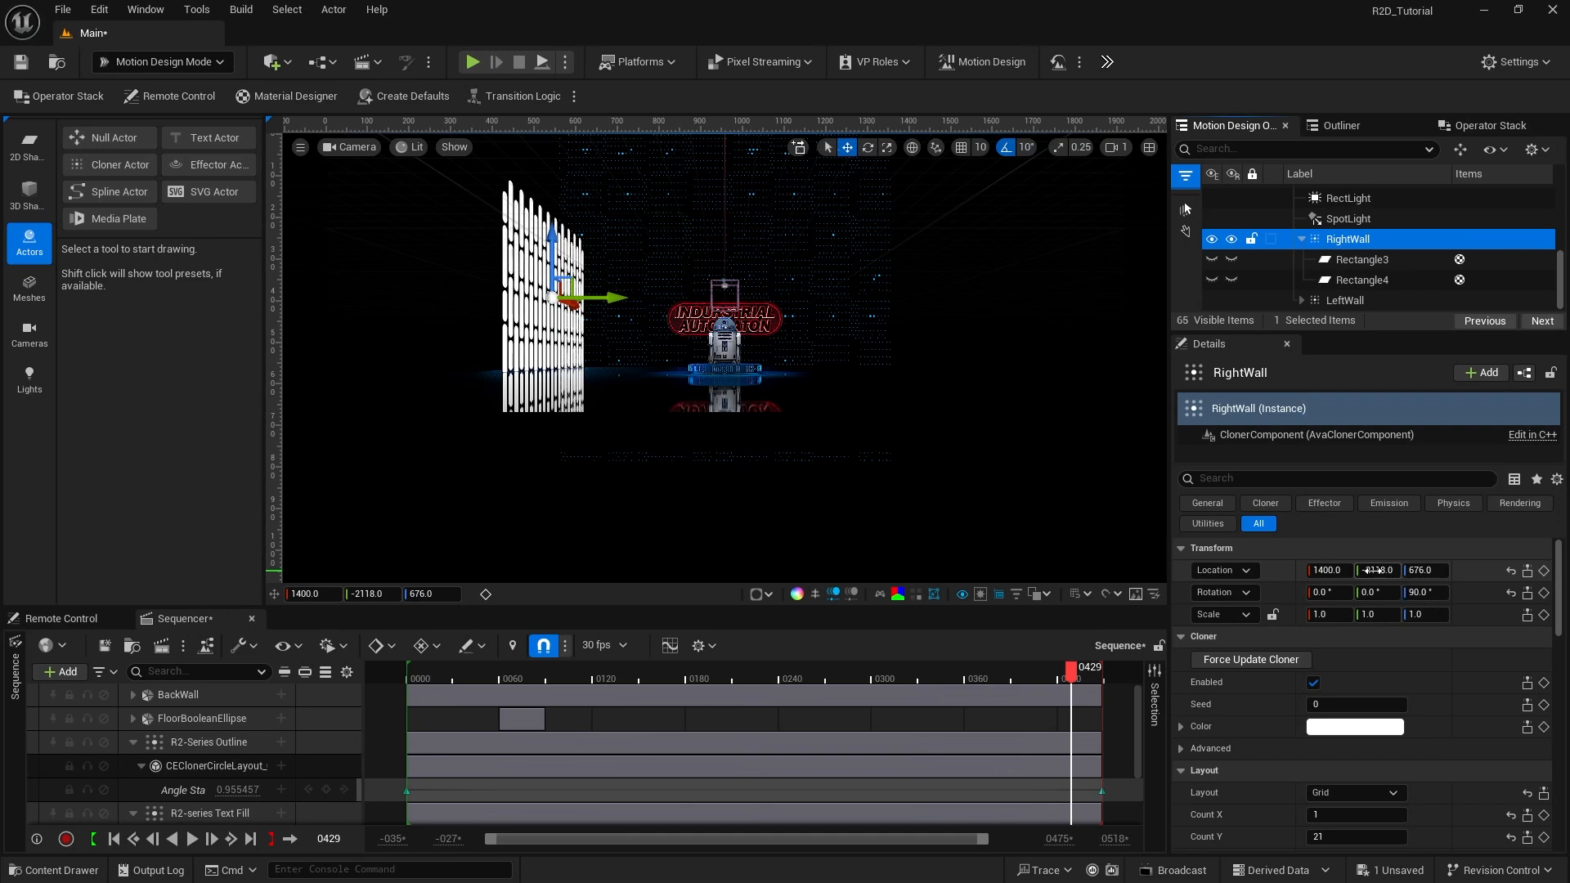
# Step: Set the RightWall cloner's Y location to 2118 and save the level
pyautogui.click(1377, 570)
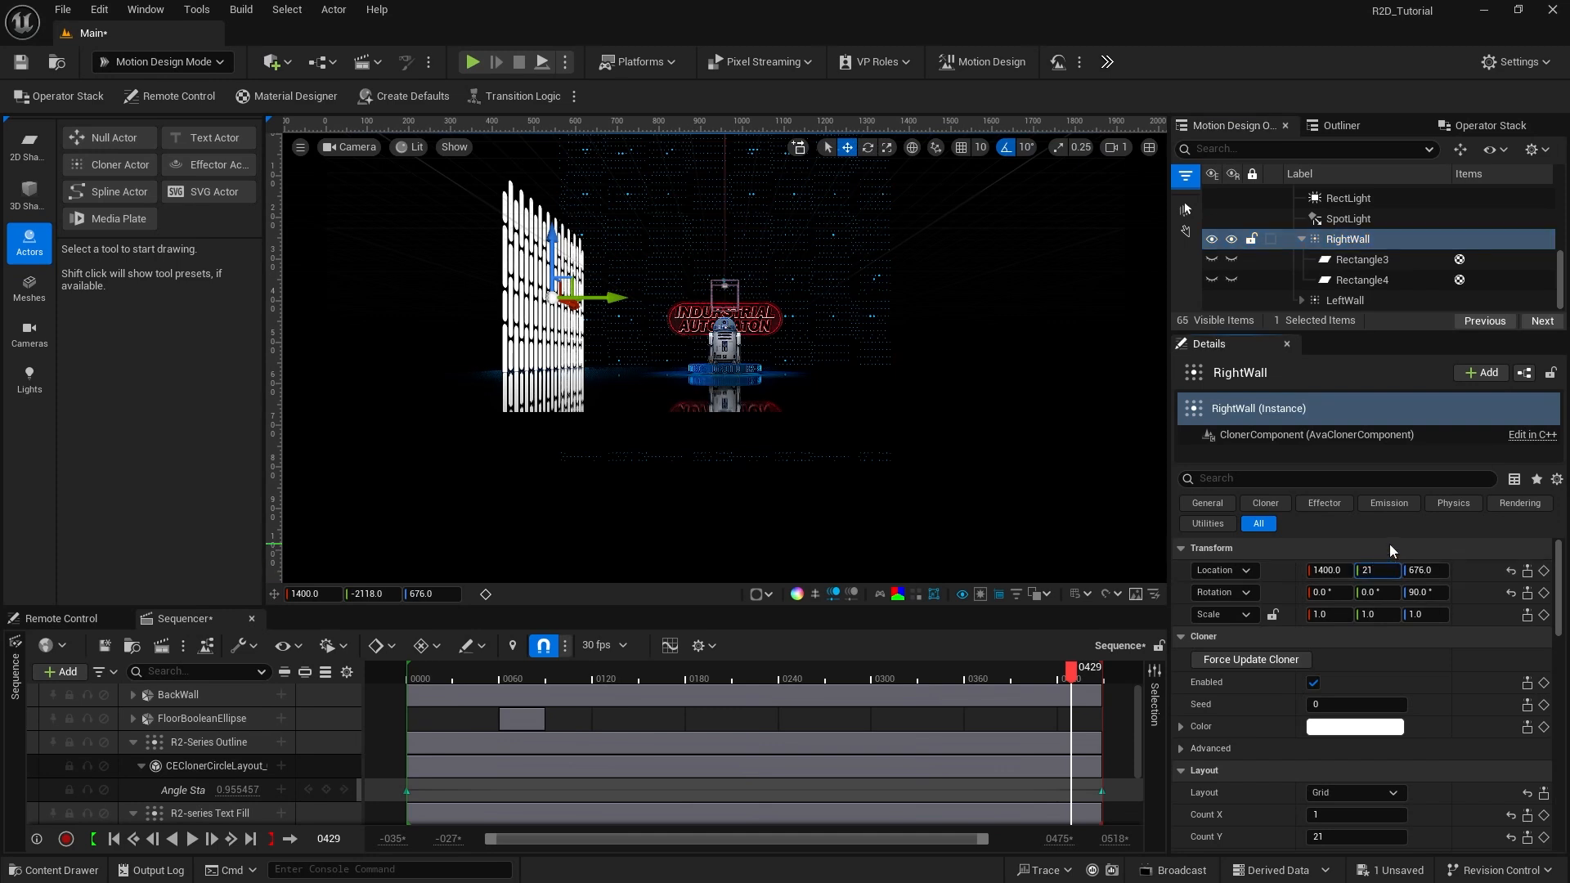
pyautogui.write('2118')
pyautogui.press('Return')
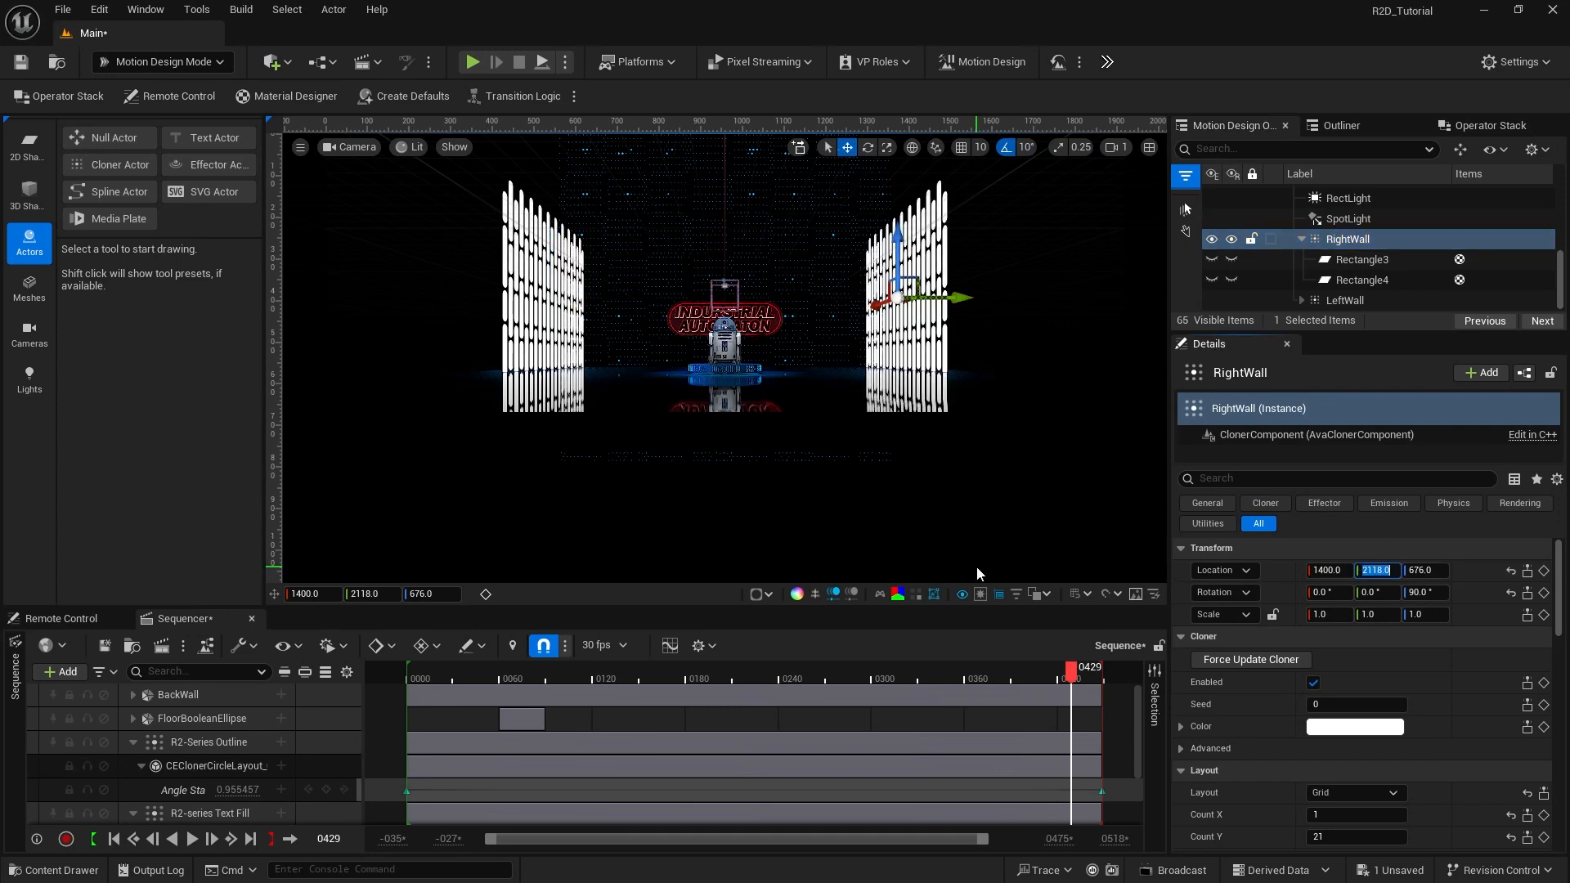
pyautogui.hotkey('ctrl', 's')
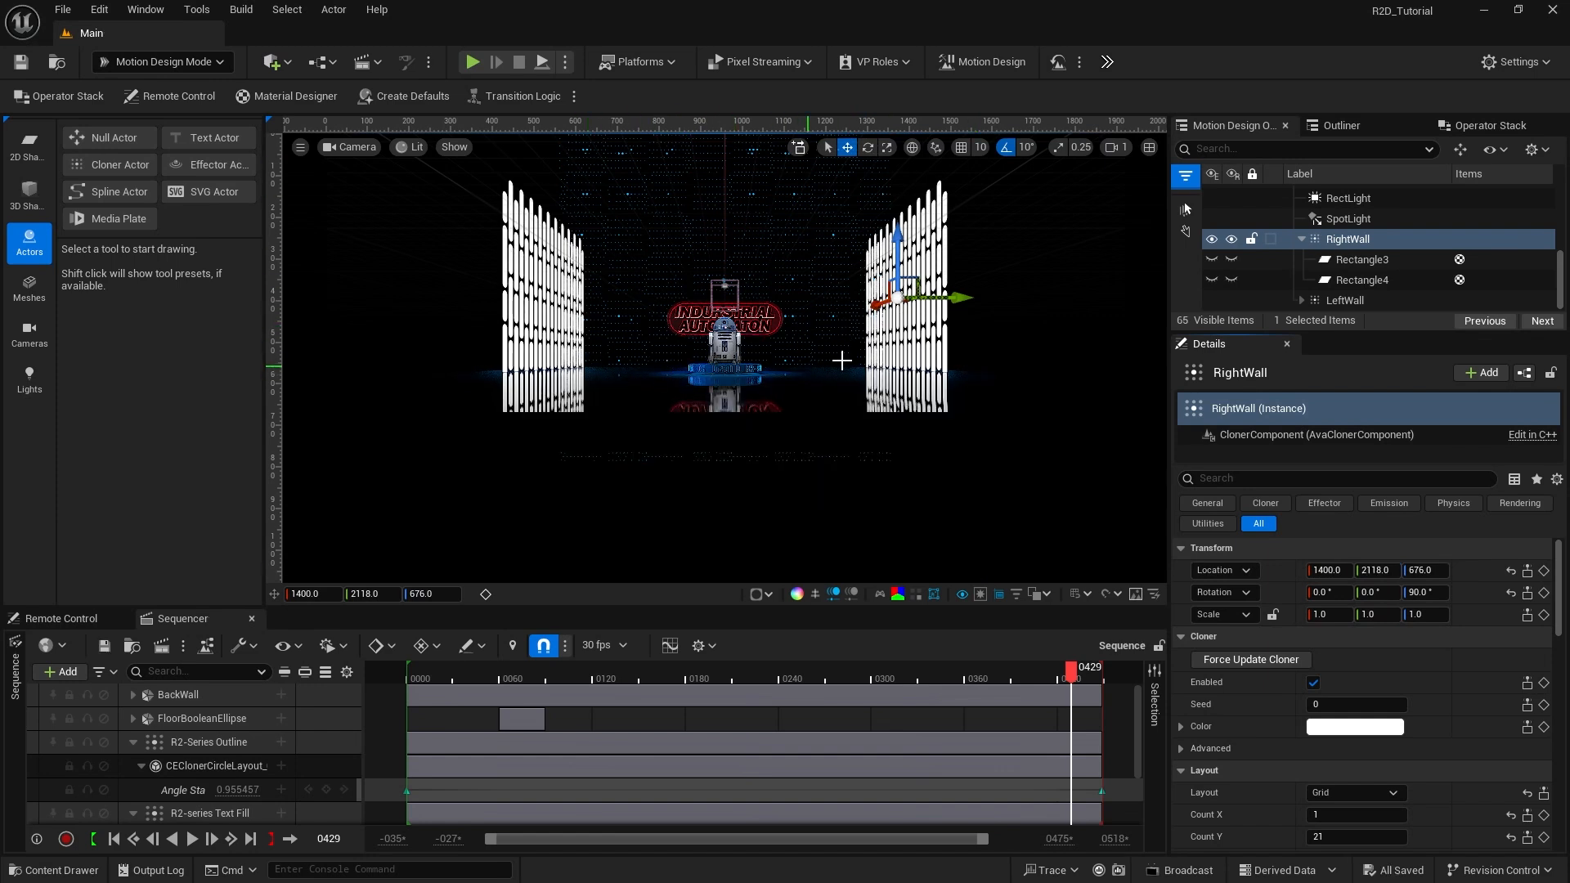
# Step: Return to the AvaCineCameraActor0 view, create a 3D cone shape, and reset its location to the default 0, 0, 0
pyautogui.click(363, 149)
pyautogui.click(413, 191)
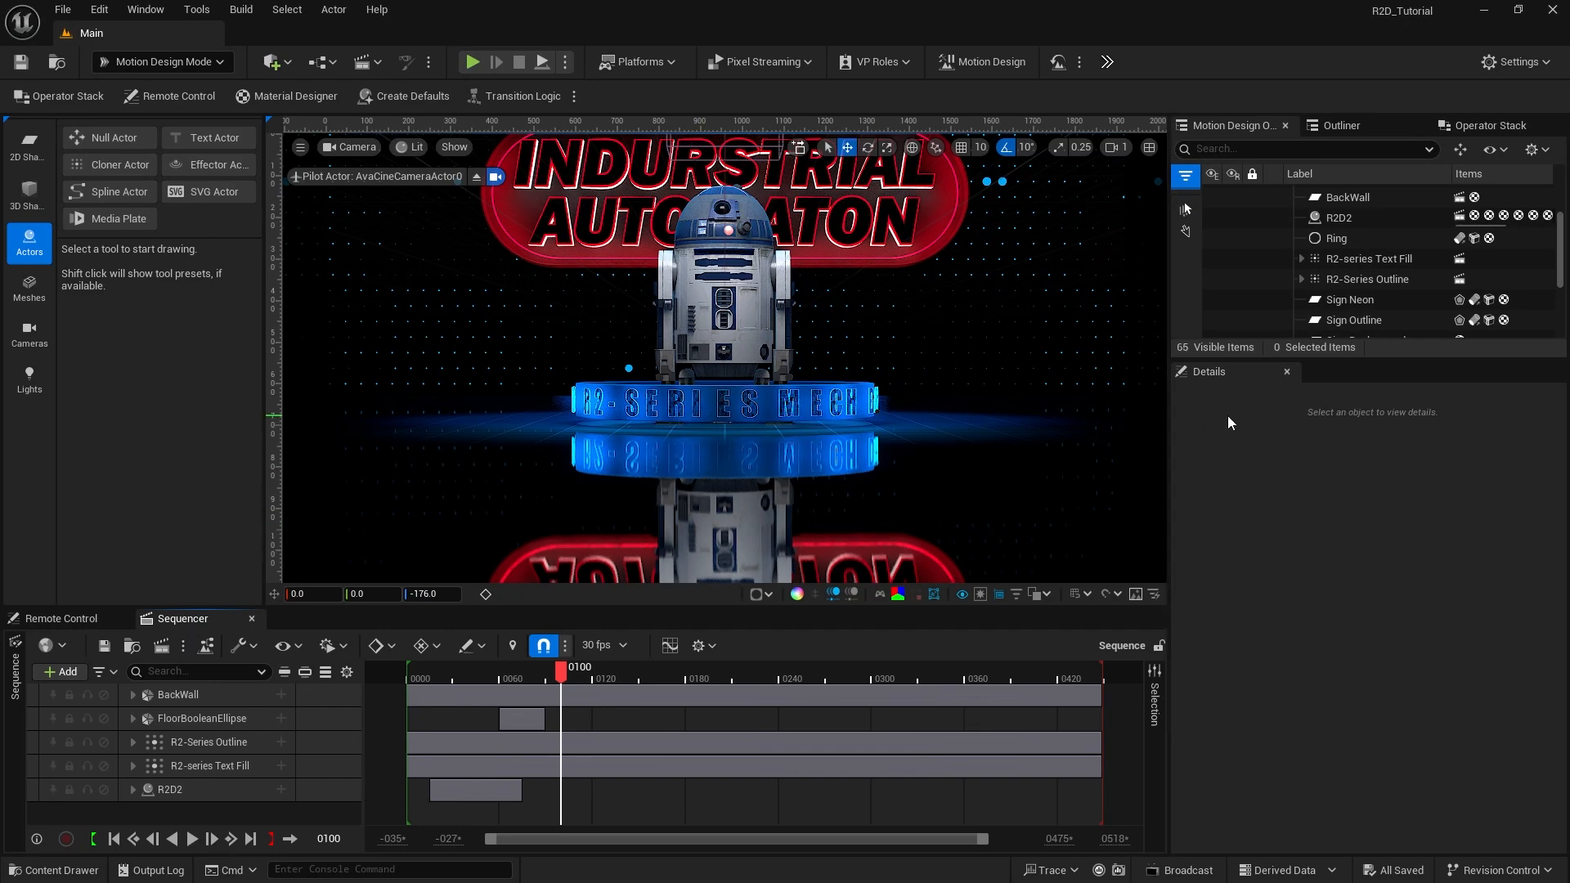
pyautogui.click(23, 203)
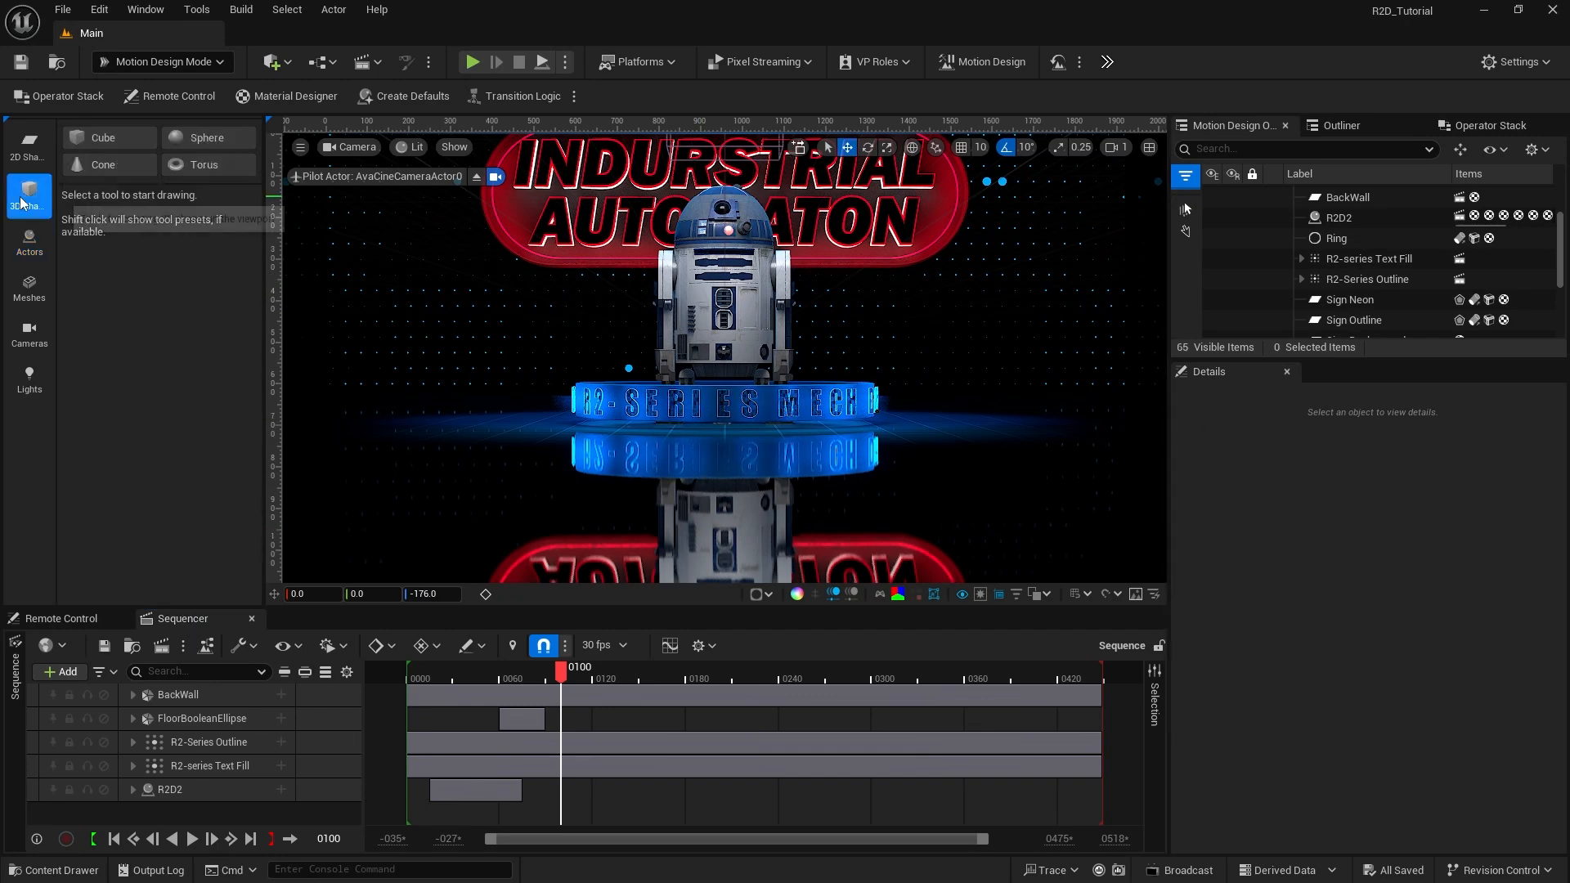
pyautogui.click(103, 165)
pyautogui.click(102, 165)
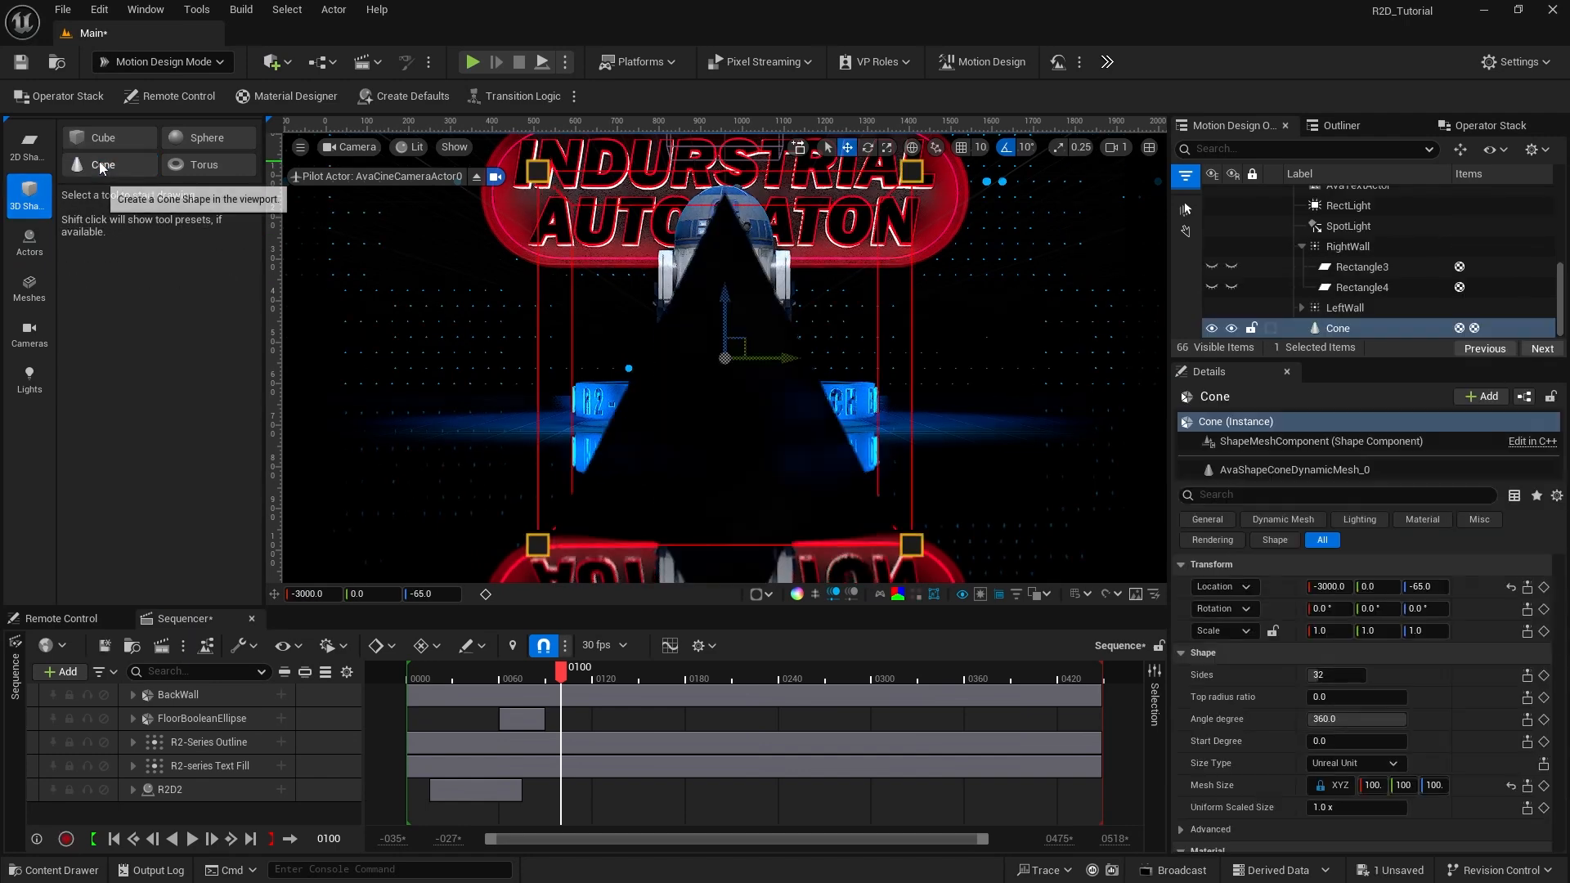
pyautogui.click(1510, 587)
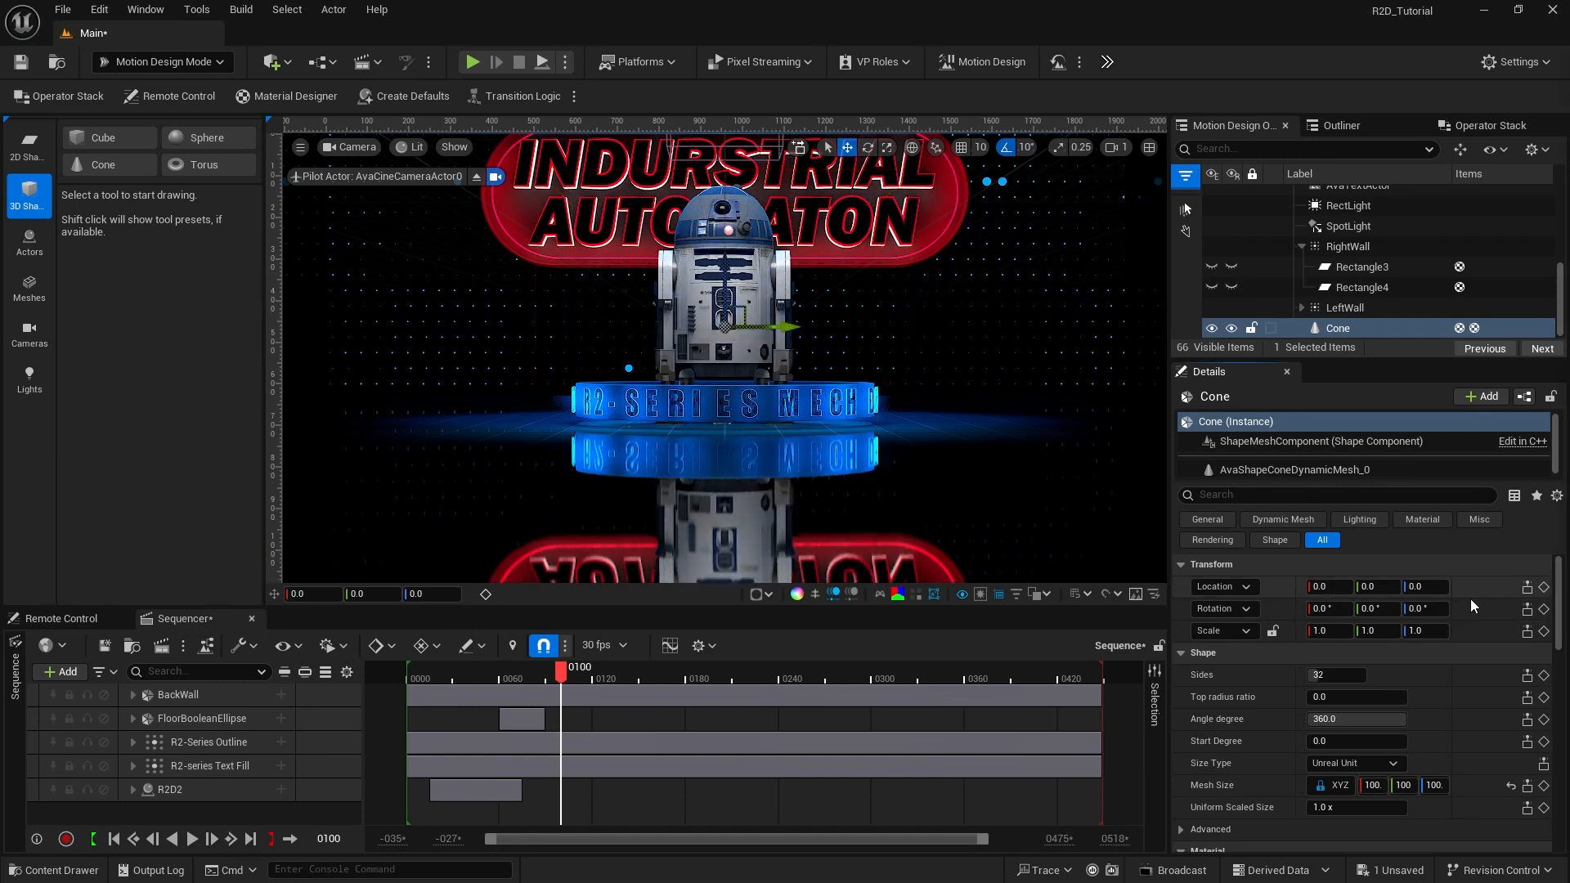
# Step: Unlock the cone's mesh size proportions to Free and set the size to X 400, Y 400 and Z 1775
pyautogui.scroll(-2, 1471, 598)
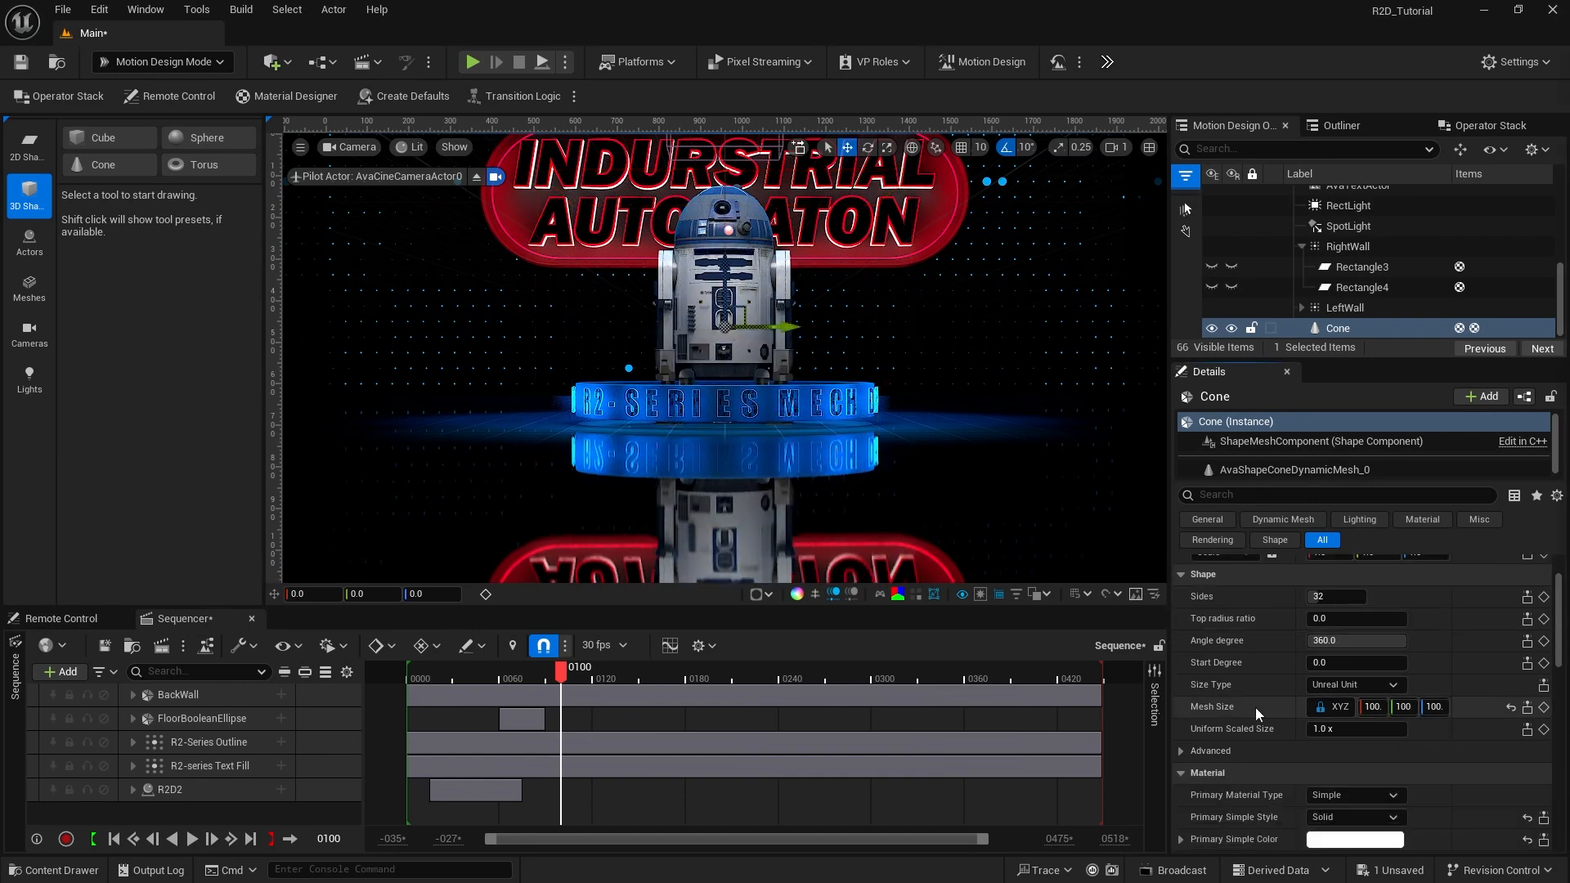
pyautogui.click(1339, 708)
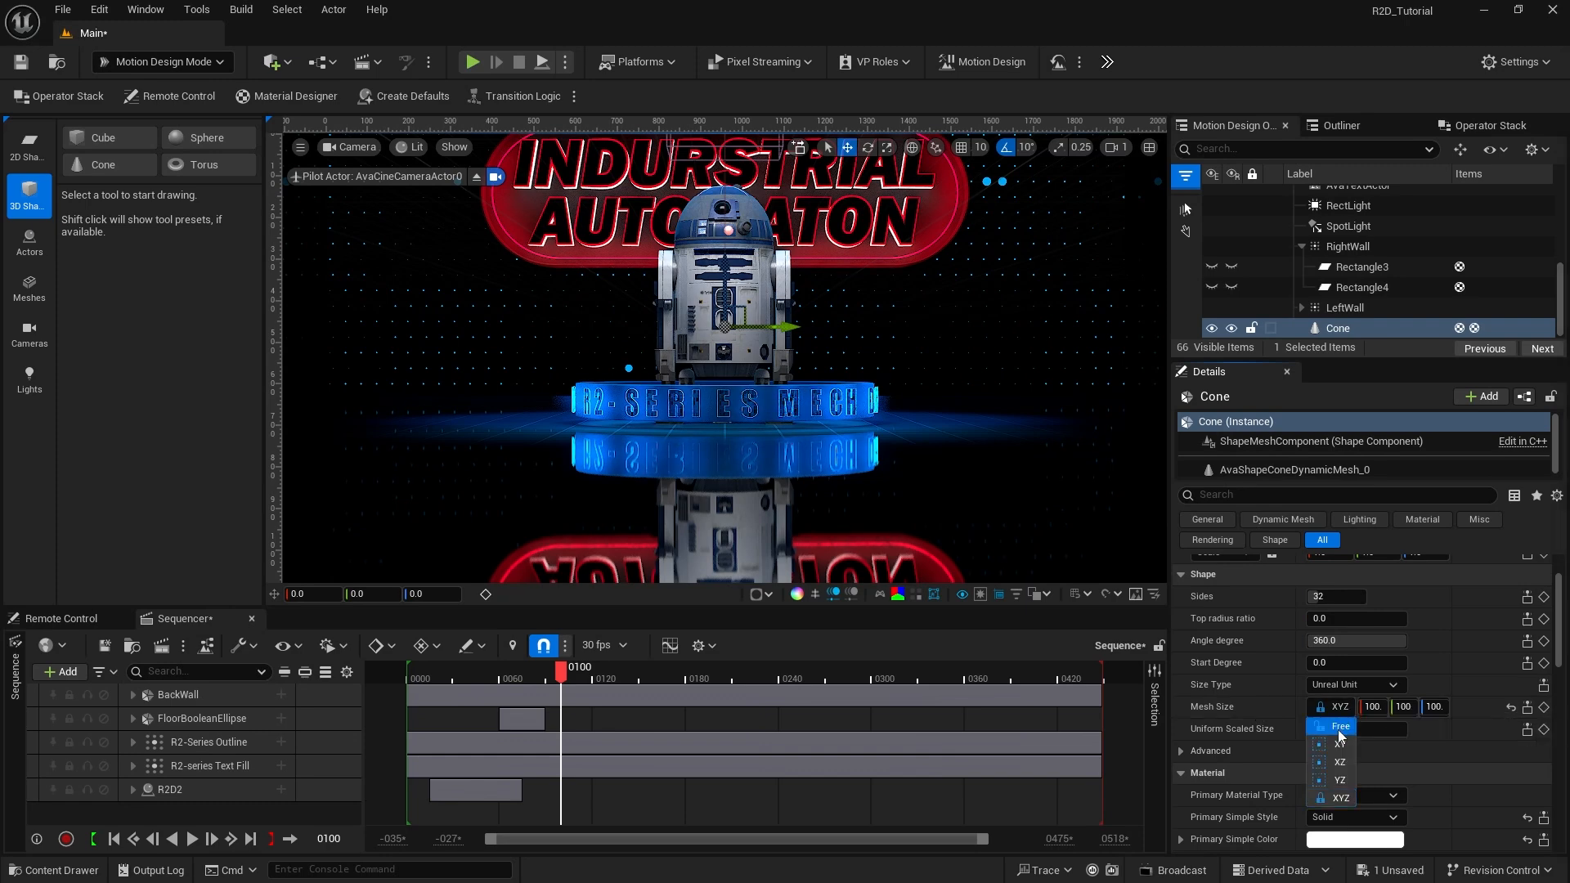
pyautogui.click(1338, 726)
pyautogui.click(1373, 708)
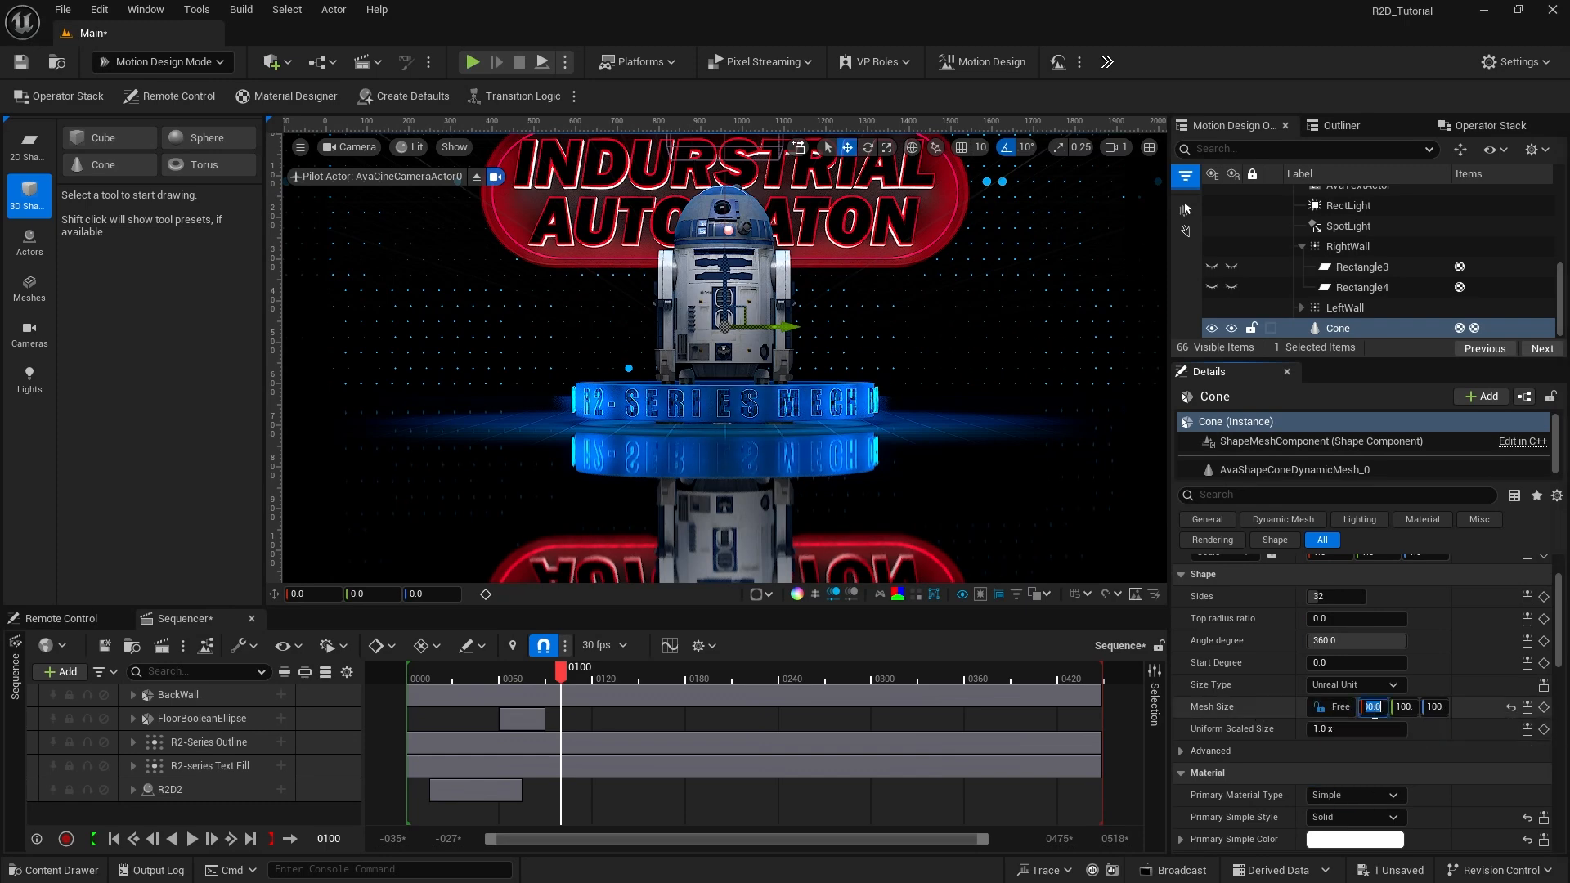
pyautogui.write('400')
pyautogui.press('Tab')
pyautogui.write('4')
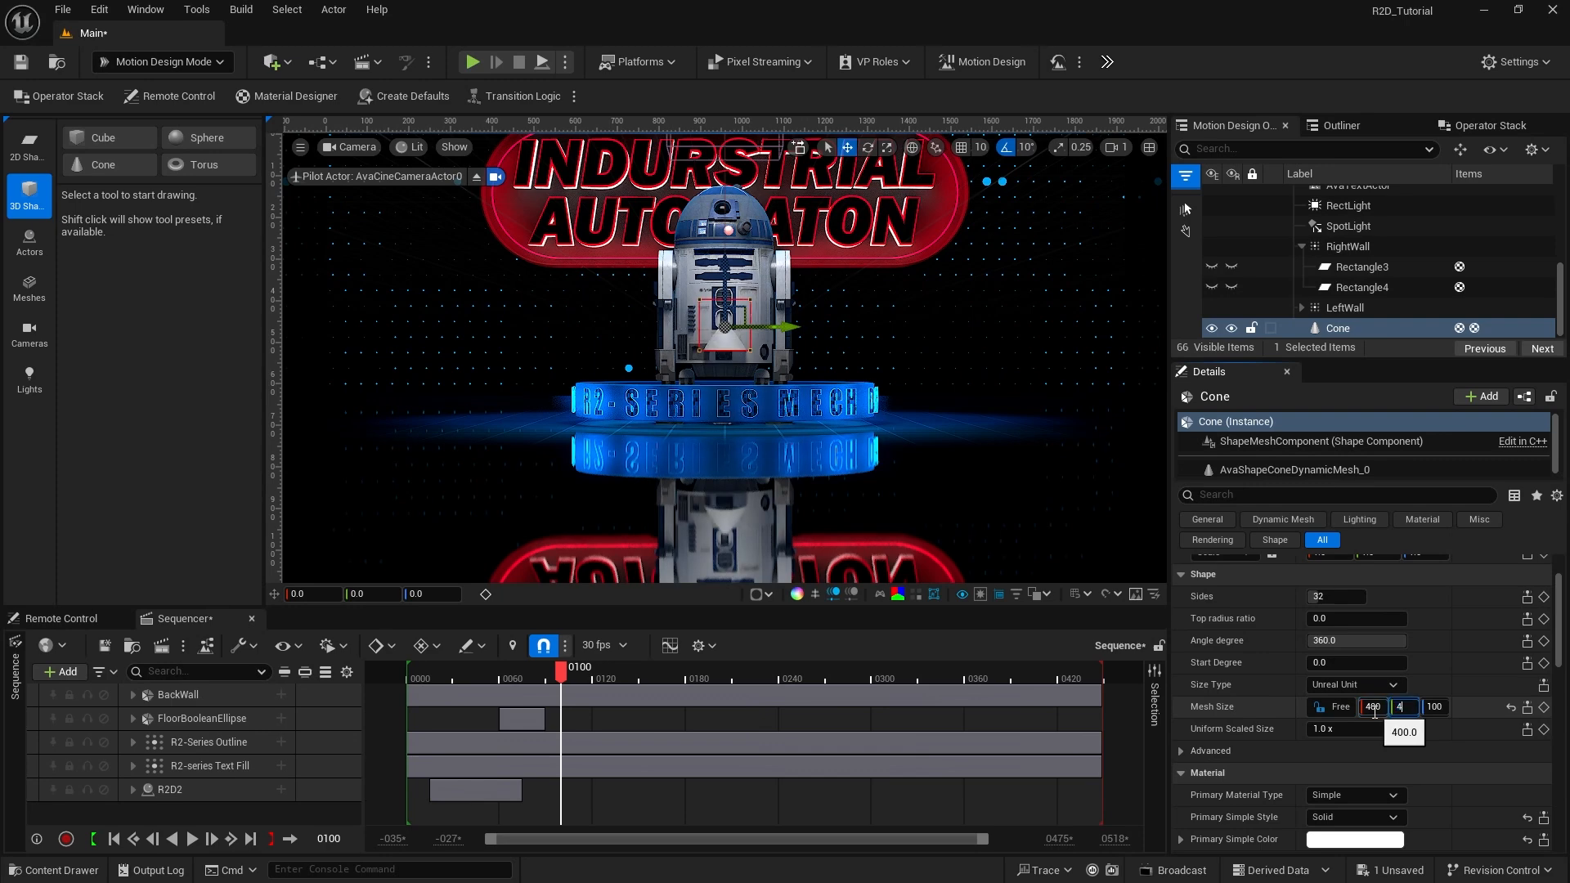
pyautogui.write('00')
pyautogui.press('Tab')
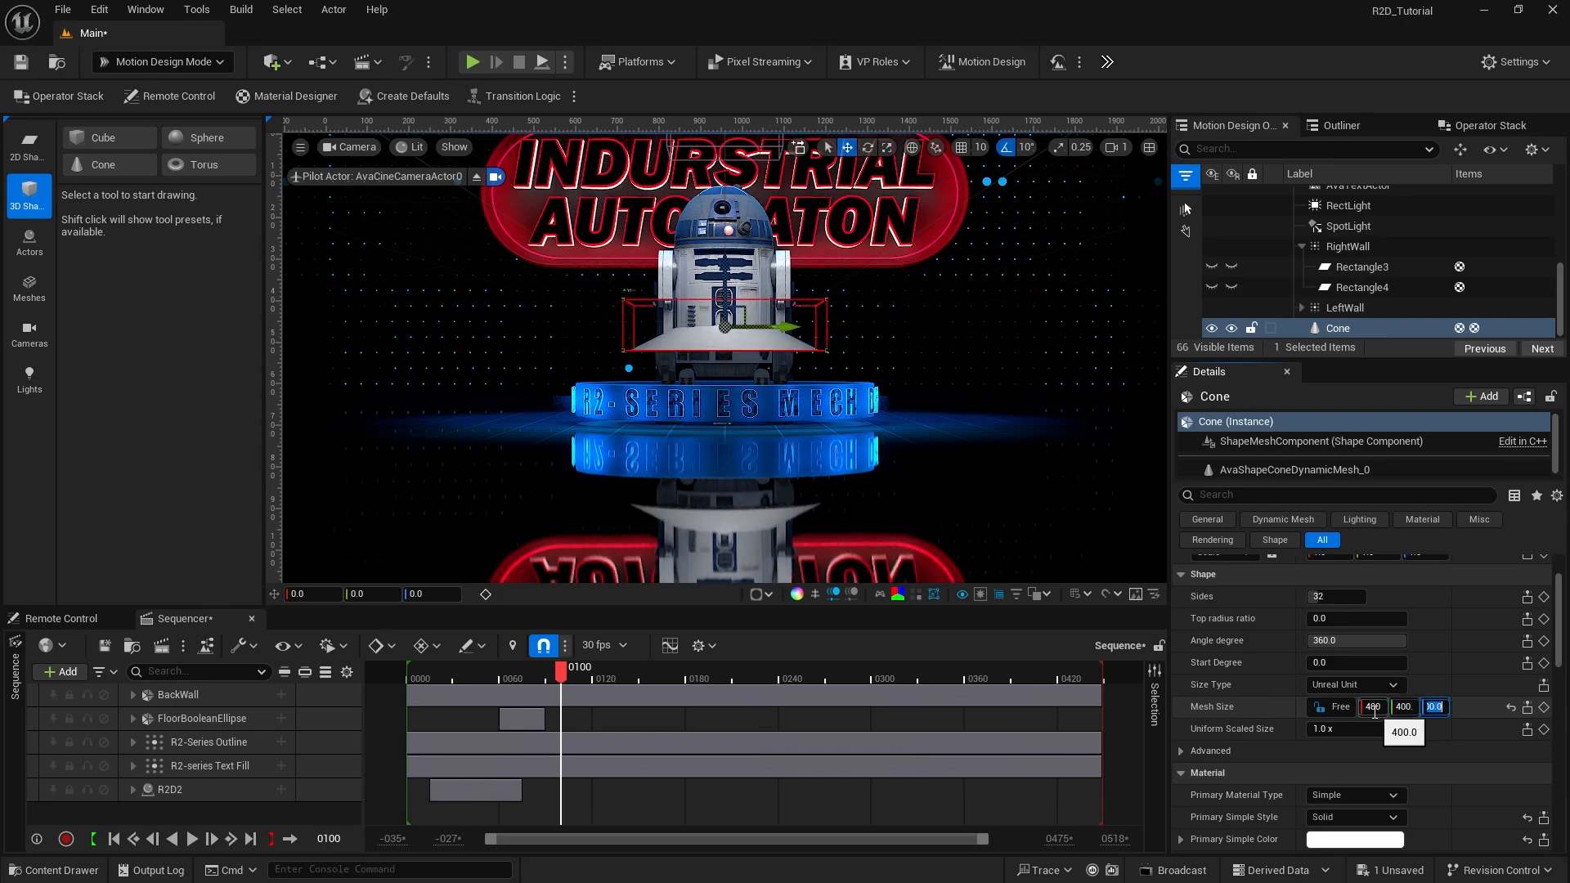
pyautogui.write('775')
pyautogui.press('Return')
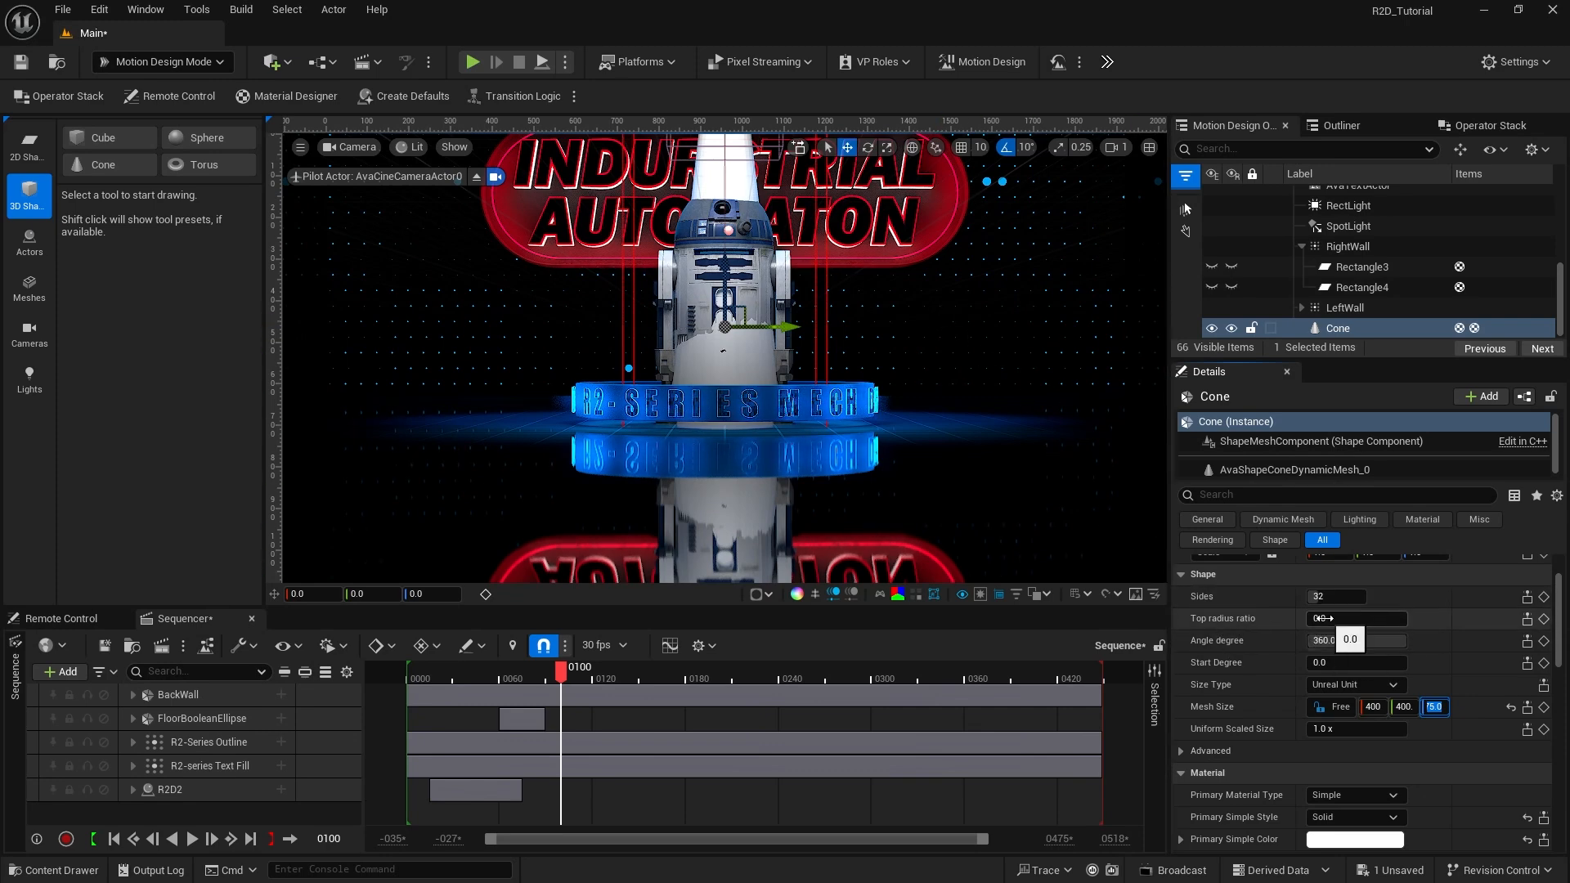
# Step: Raise the cone's top radius ratio to 1.0 to form a cylinder and set its sides to 64
pyautogui.moveTo(1318, 618); pyautogui.dragTo(1390, 618)
pyautogui.click(1325, 596)
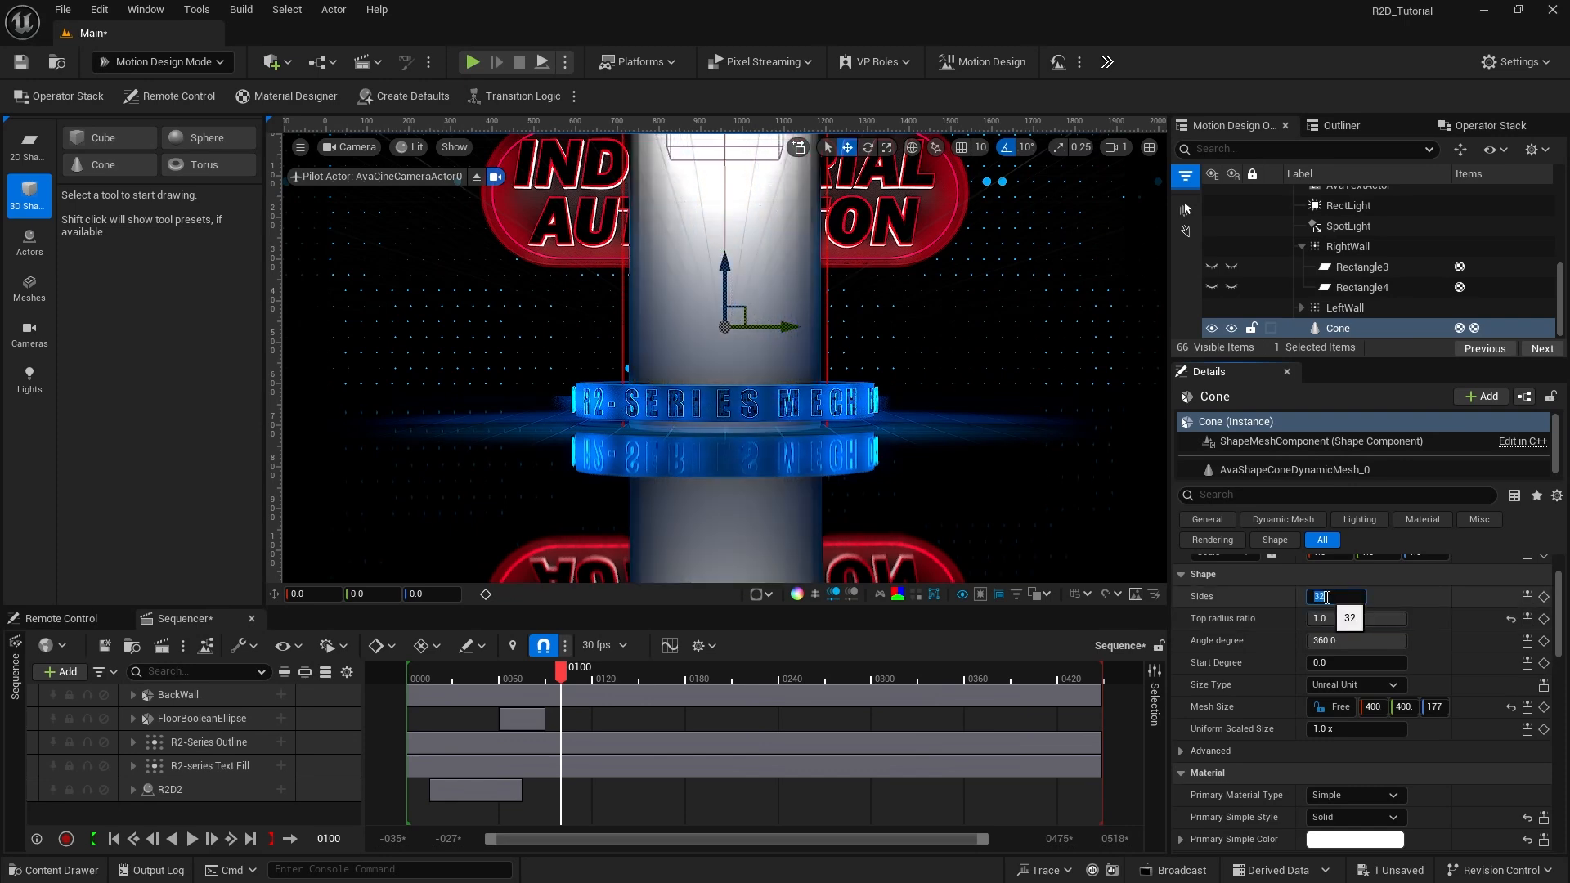
pyautogui.write('64')
pyautogui.press('Return')
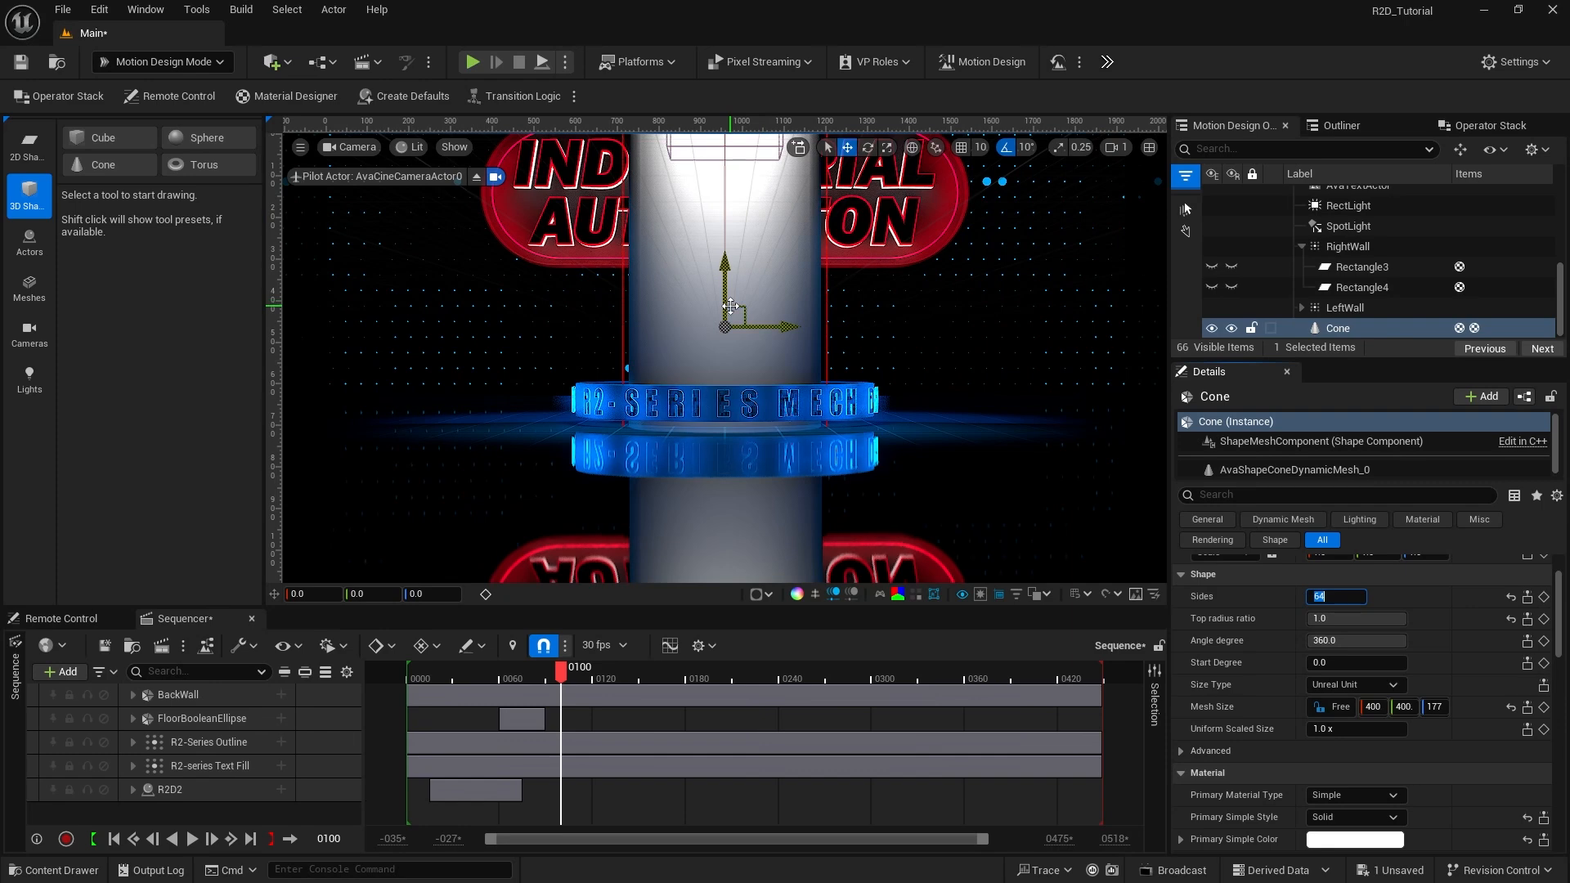
# Step: Switch the cone's primary material type to Material Designer and create a new material of the Emissive type
pyautogui.scroll(-3, 1444, 692)
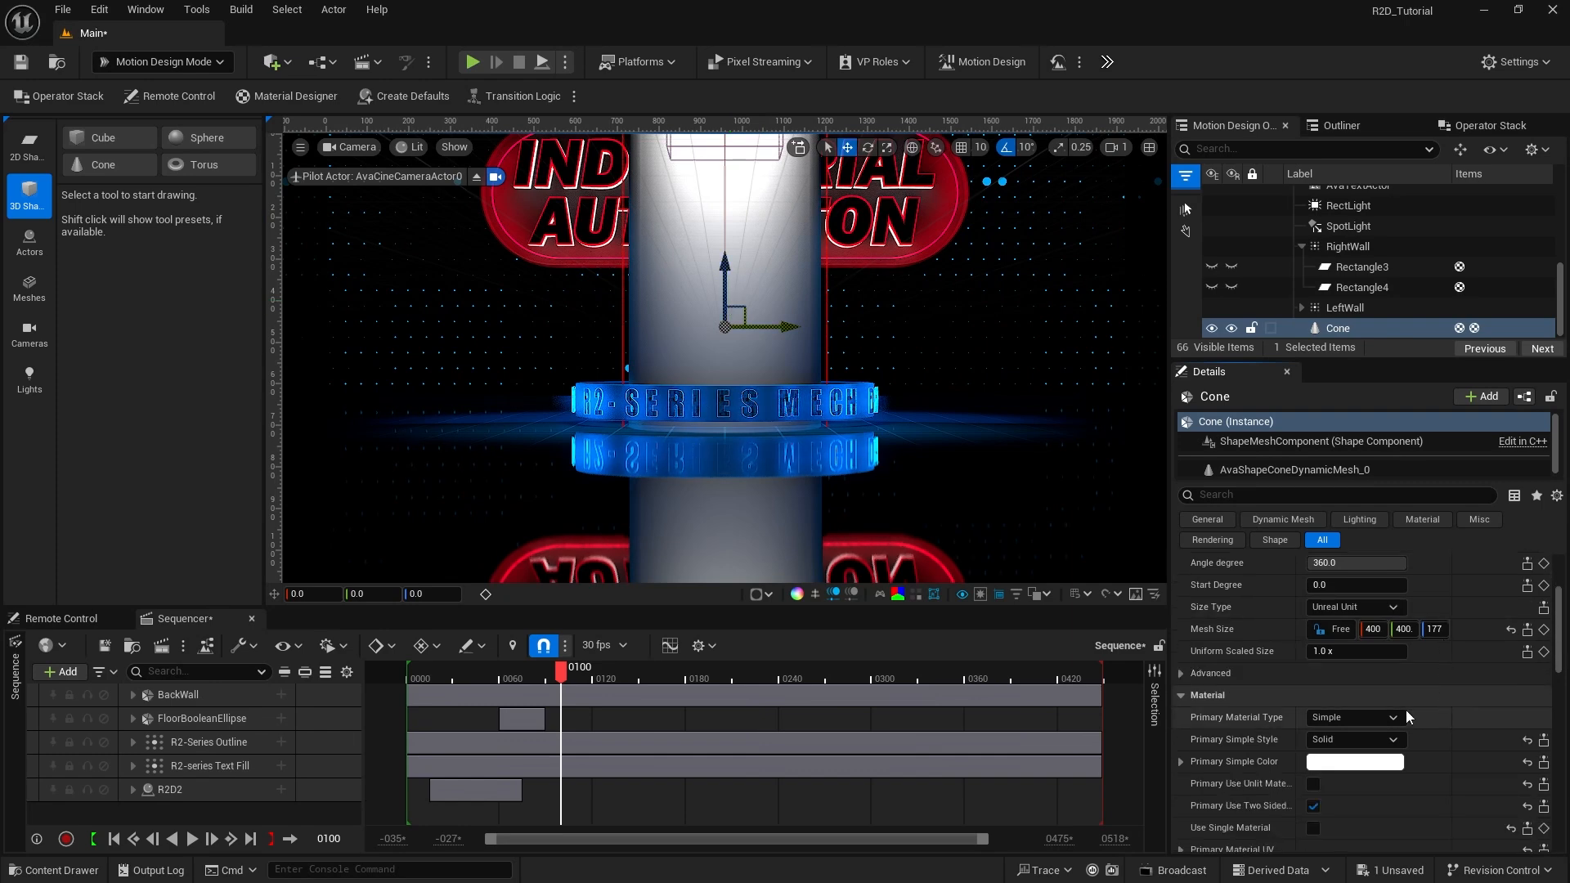
pyautogui.click(1346, 717)
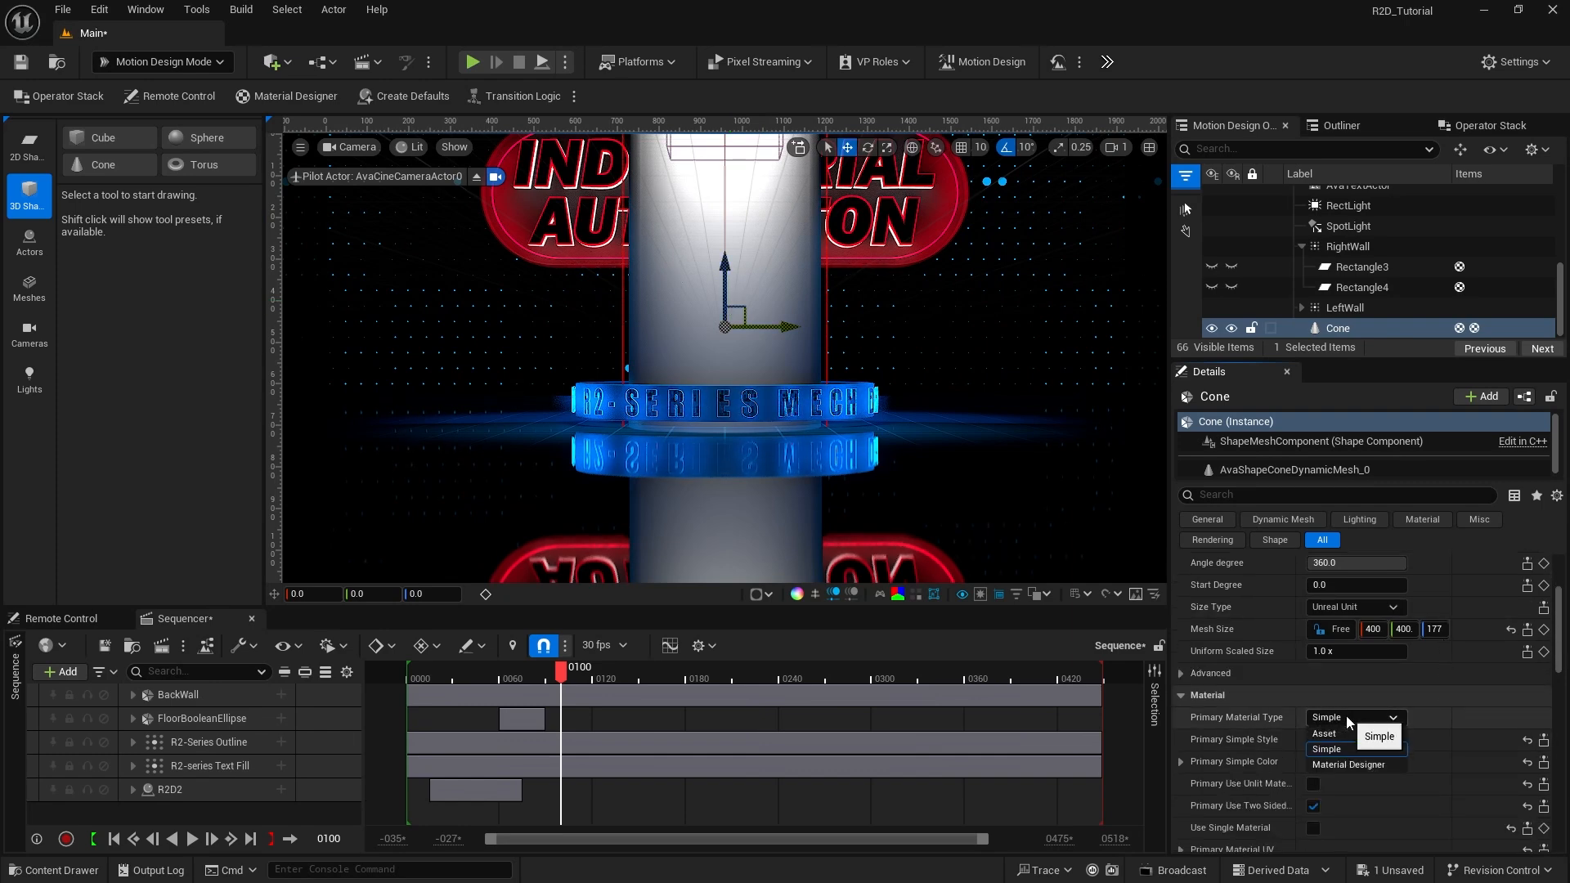
pyautogui.click(1349, 765)
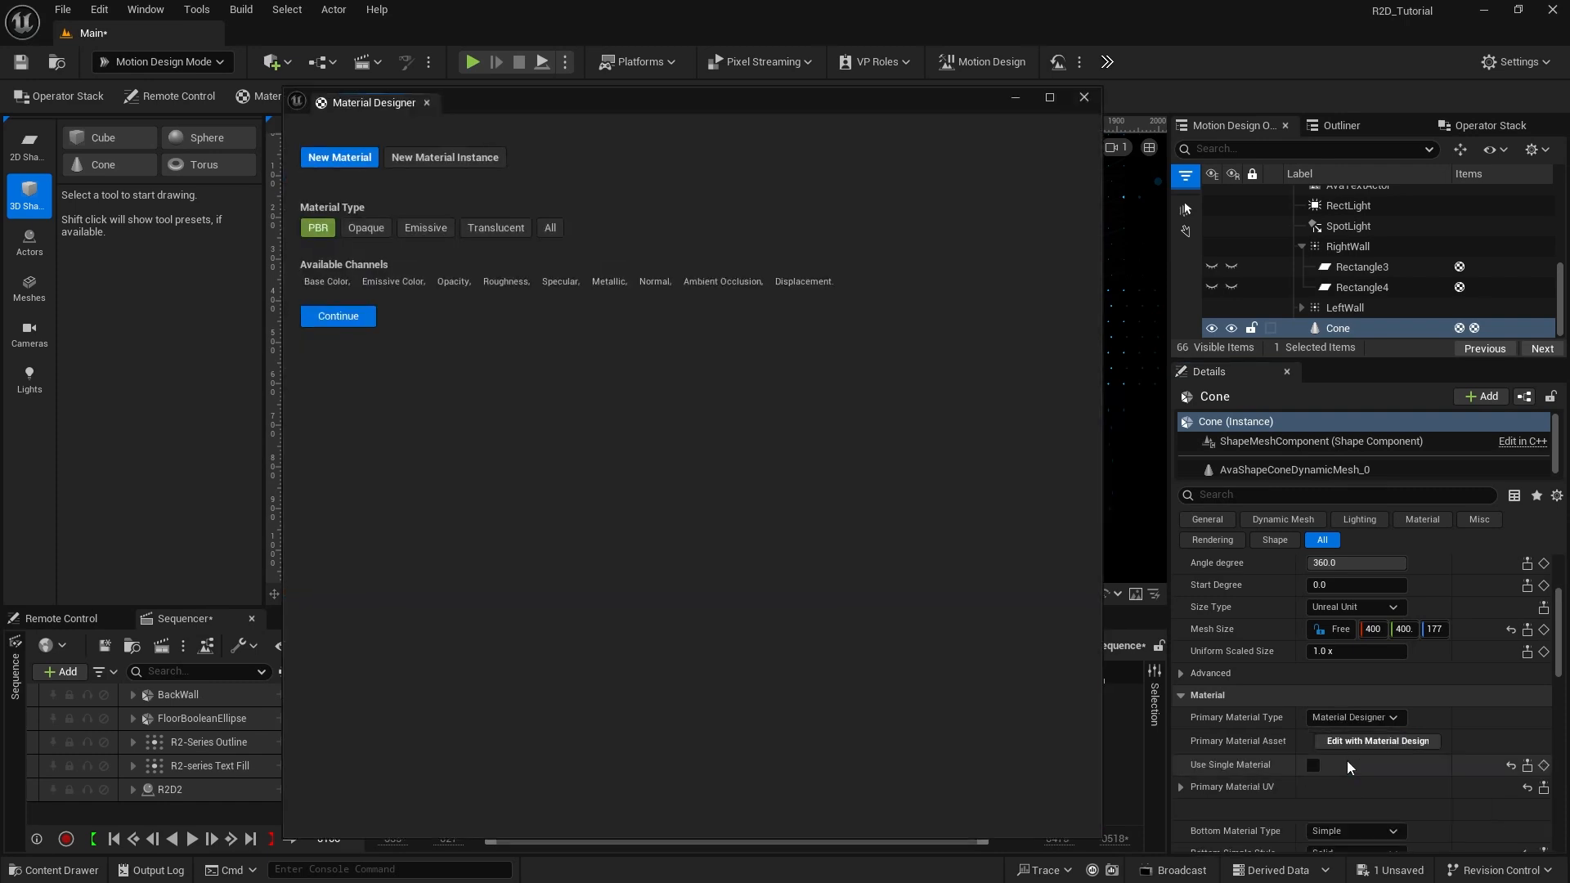
pyautogui.click(427, 229)
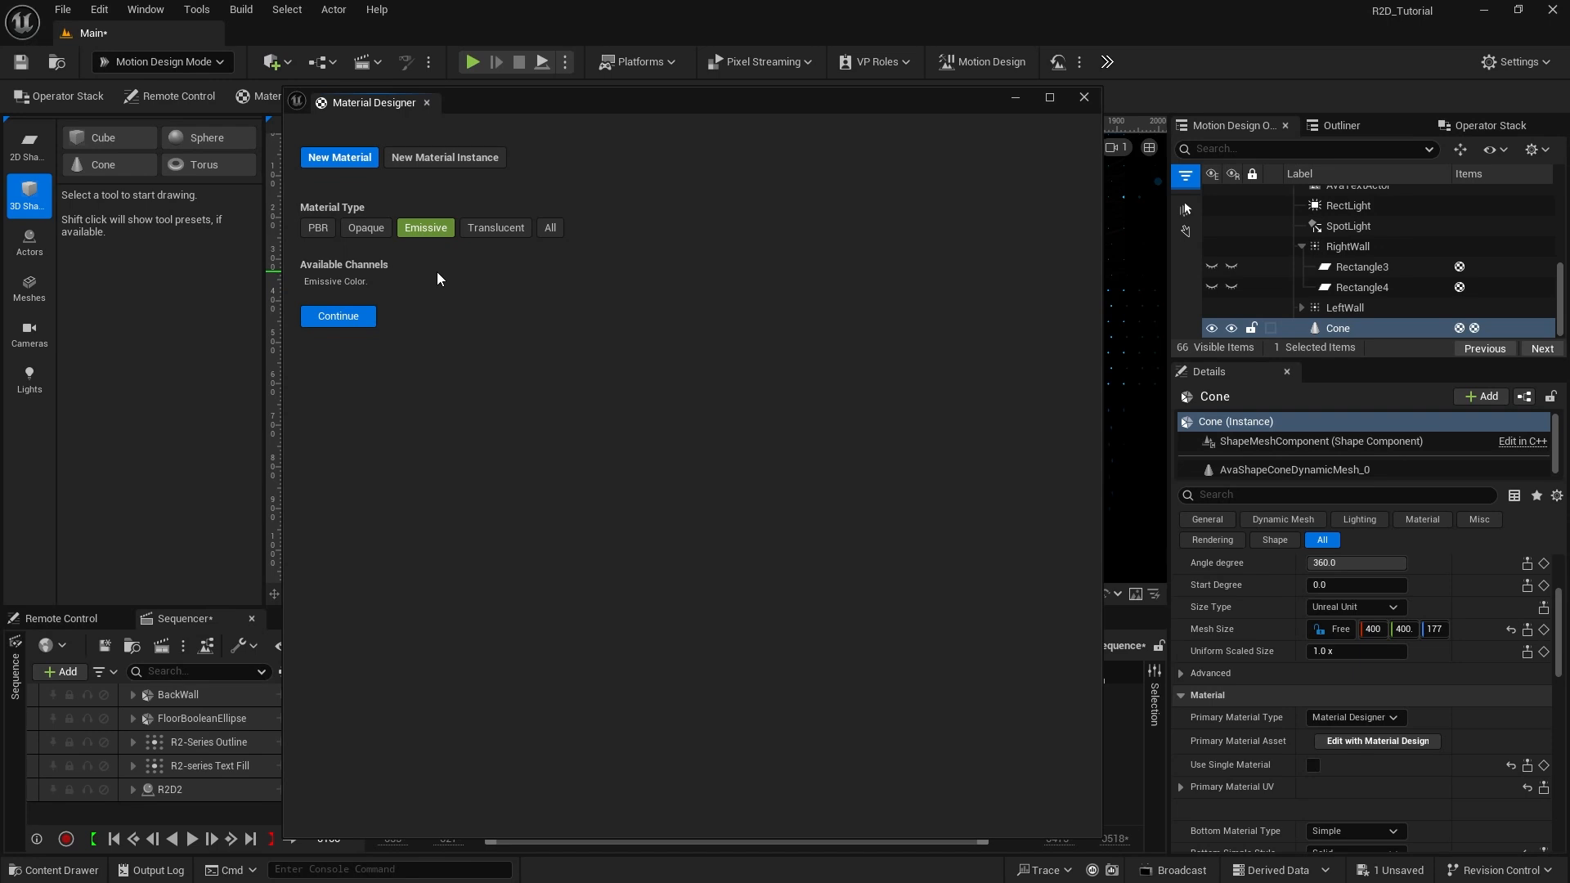
pyautogui.click(337, 317)
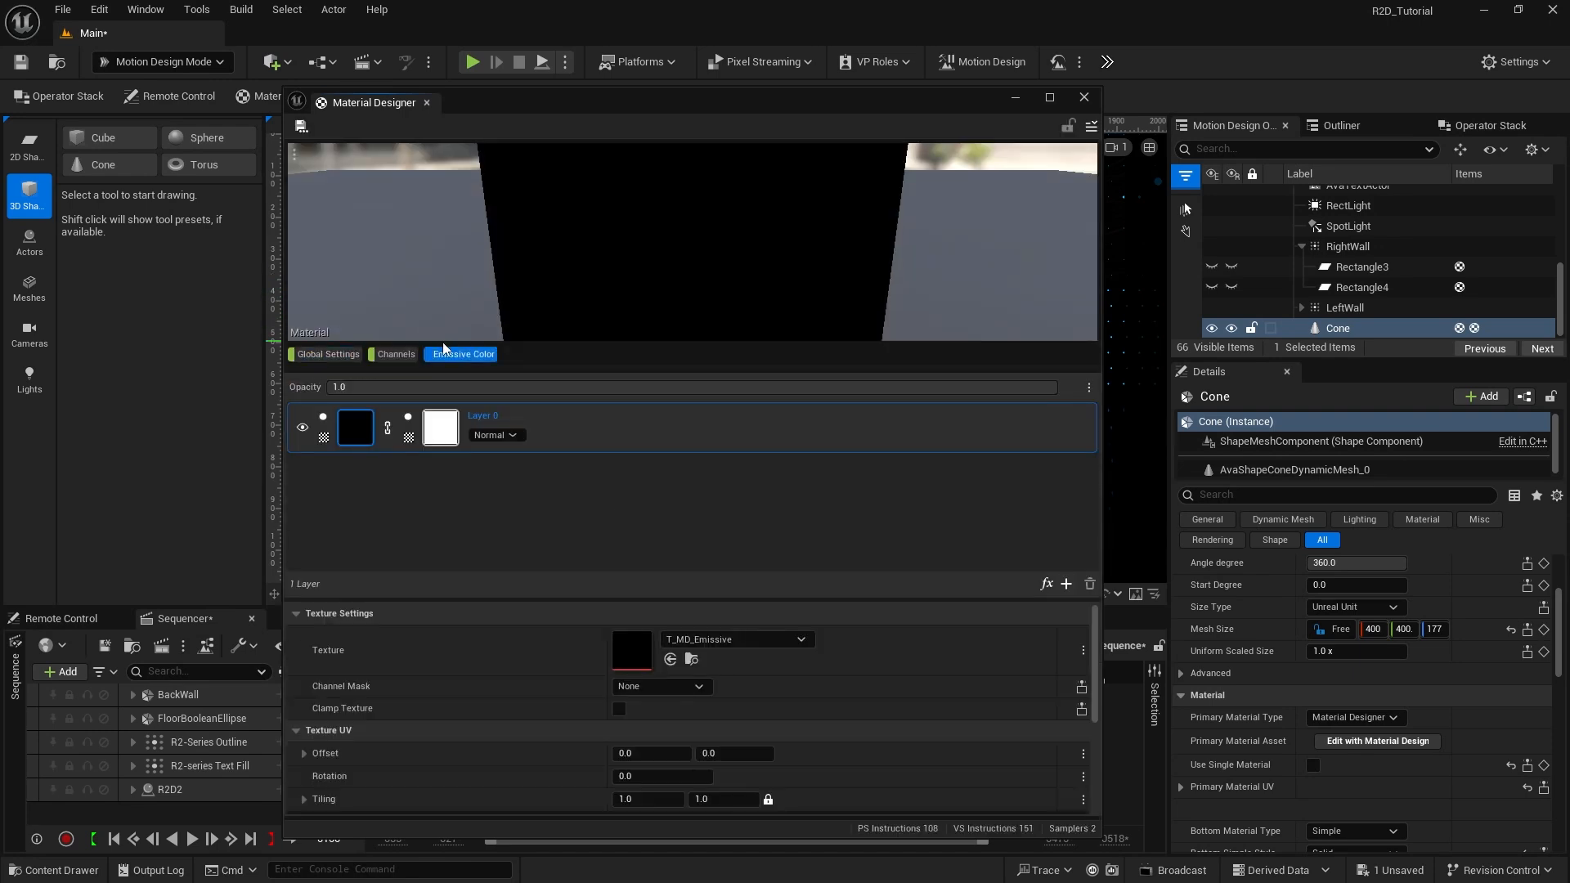
# Step: Change the emissive layer's source from texture to solid color and set its color to hex linear 000E1FFF
pyautogui.click(323, 442)
pyautogui.click(372, 489)
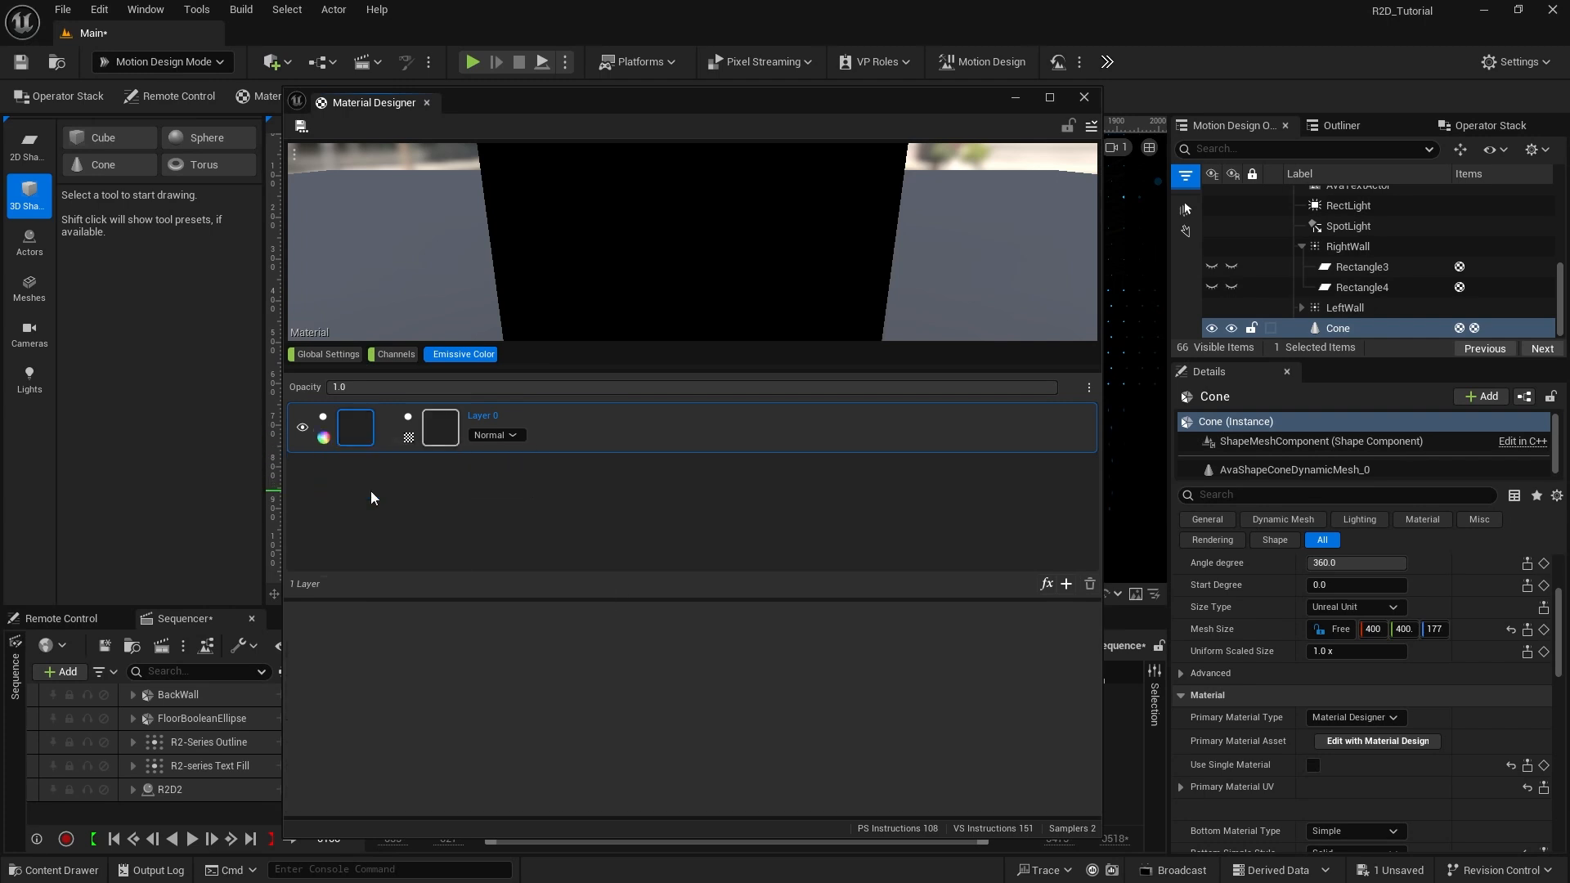
pyautogui.click(675, 659)
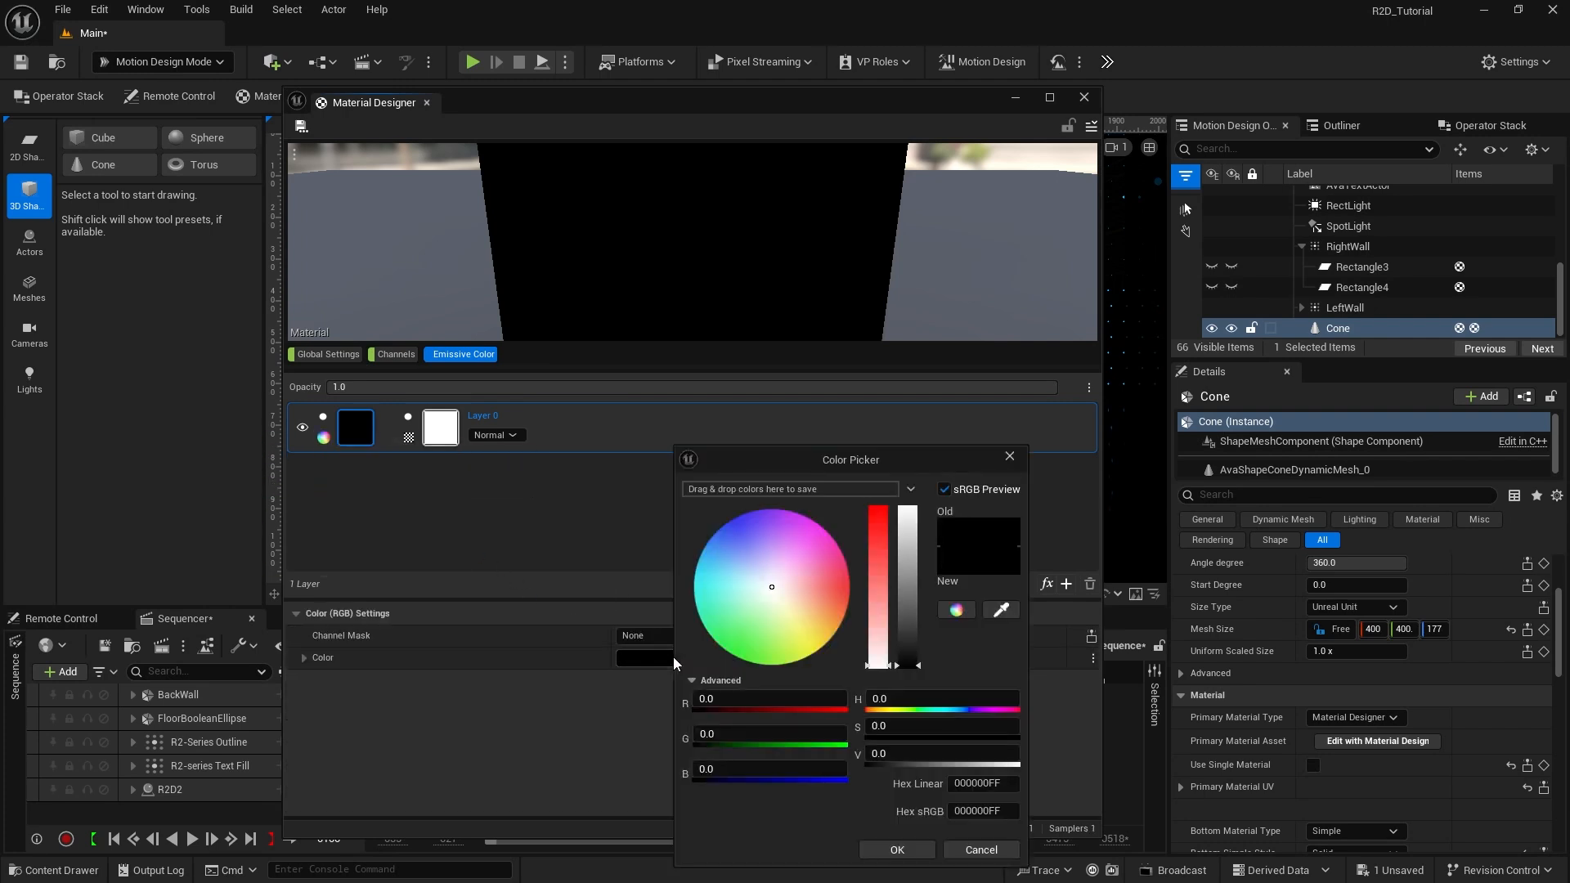
pyautogui.write('000e1fff')
pyautogui.press('Return')
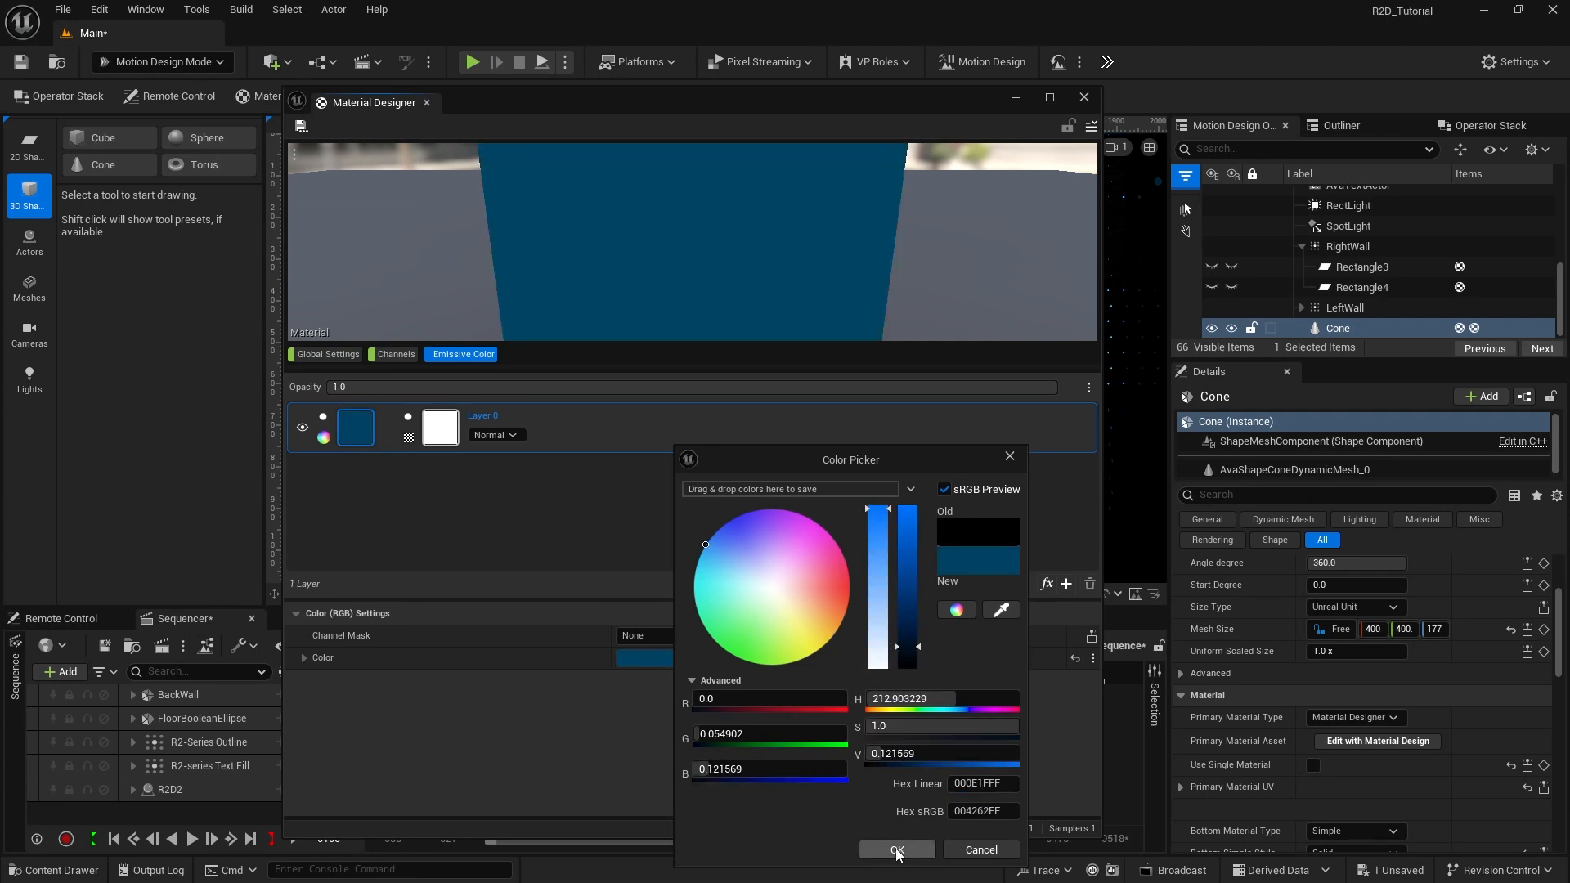
pyautogui.click(897, 850)
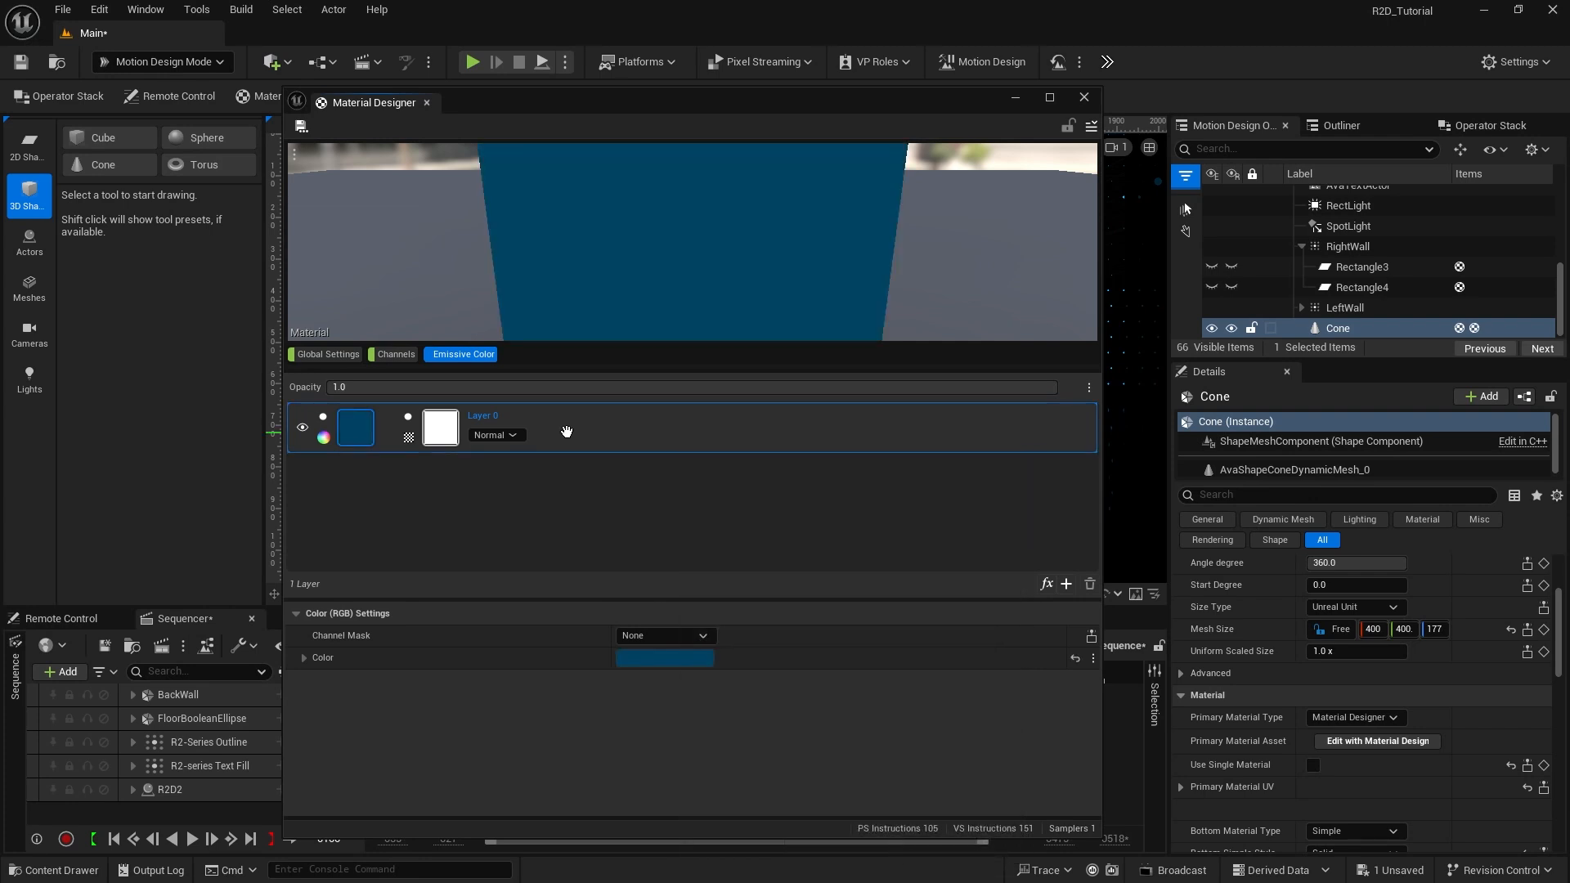
# Step: Add a Grid Lines generator effect to the emissive color layer
pyautogui.click(1047, 585)
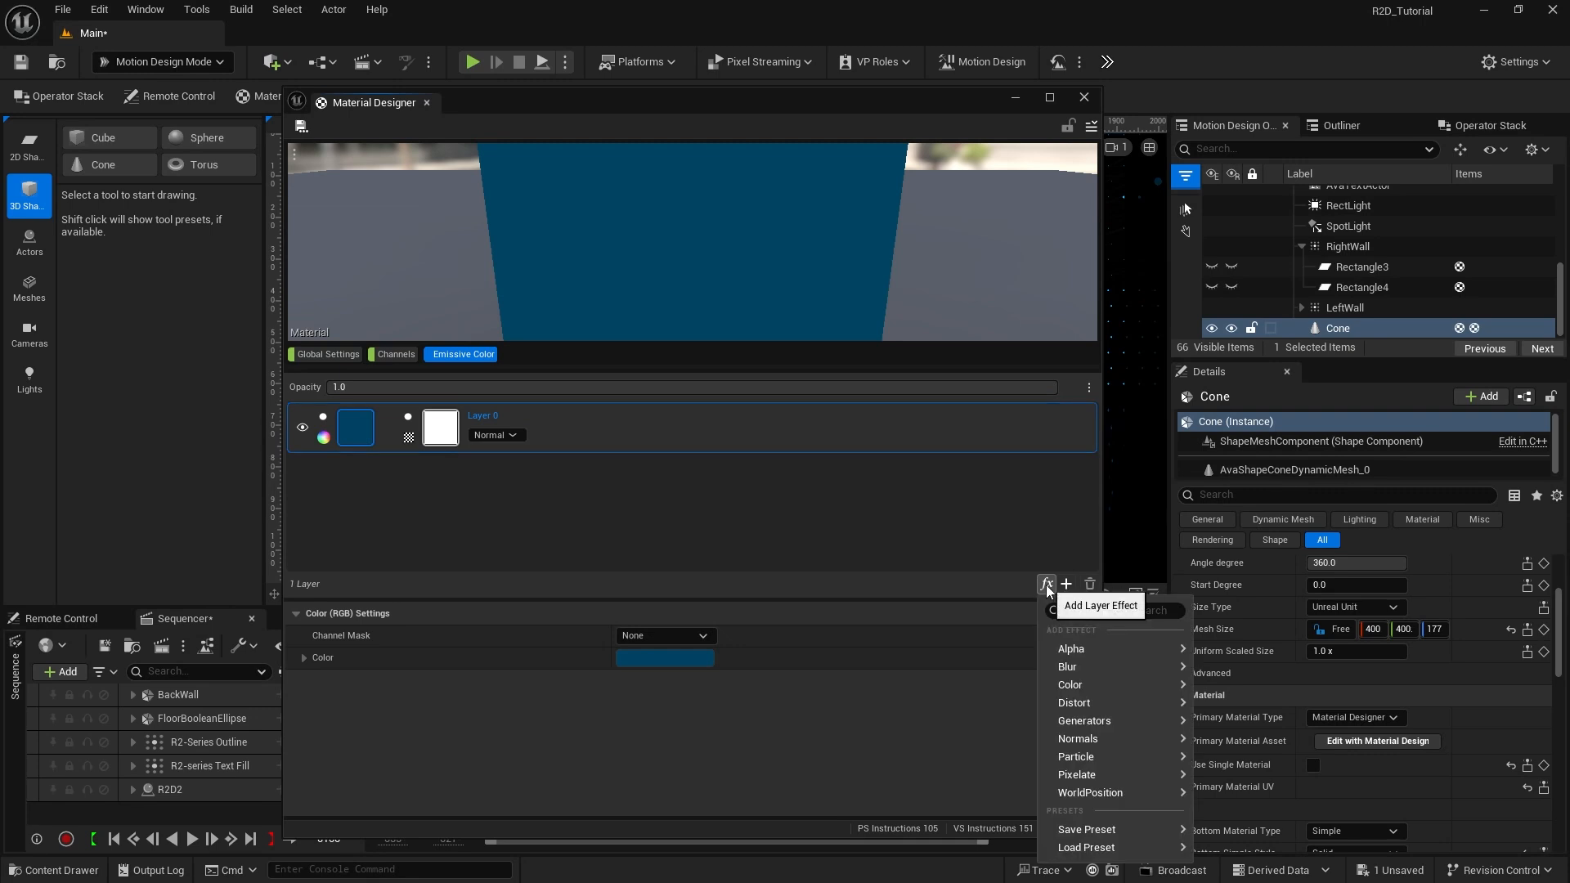
pyautogui.moveTo(1129, 722)
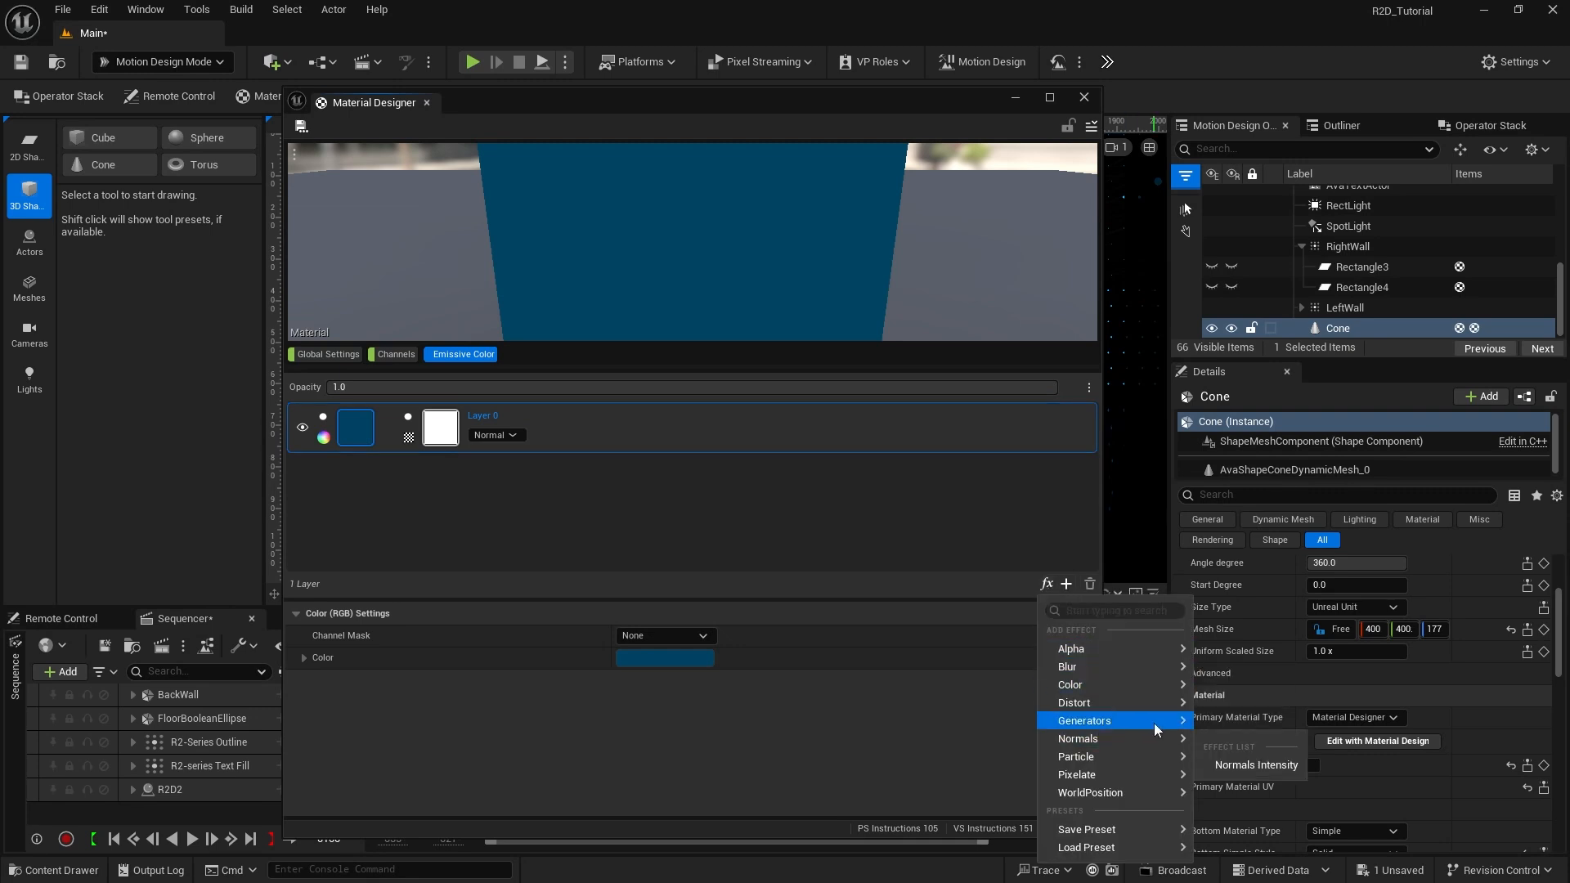
pyautogui.click(1234, 792)
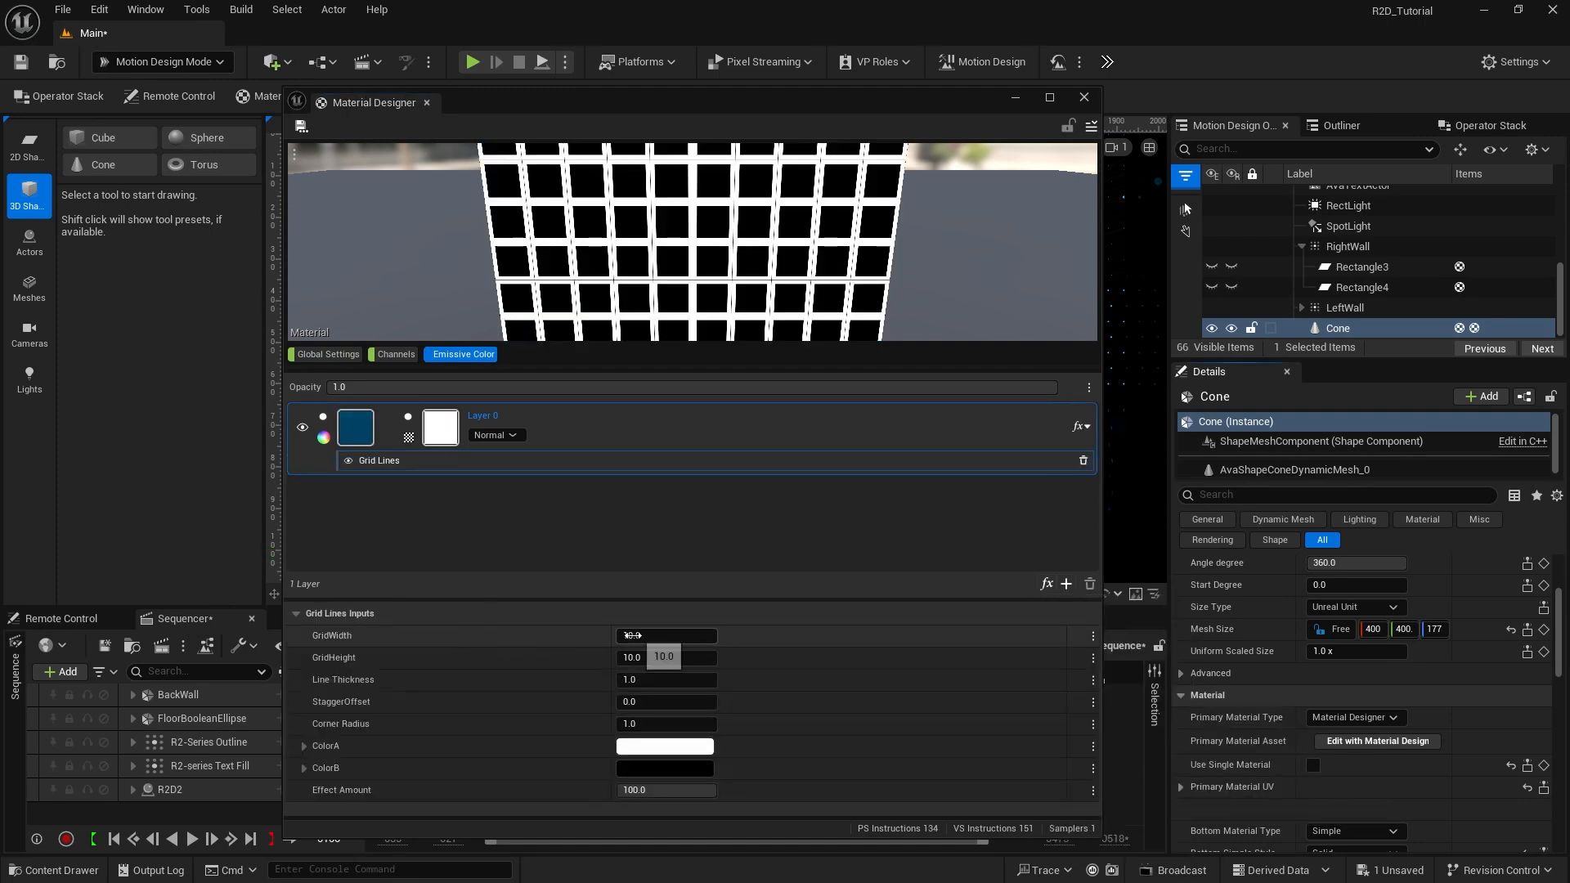
# Step: Set the Grid Lines effect's grid width to 16, grid height to 10, line thickness to 4 and stagger offset to 3.4
pyautogui.click(634, 636)
pyautogui.write('16')
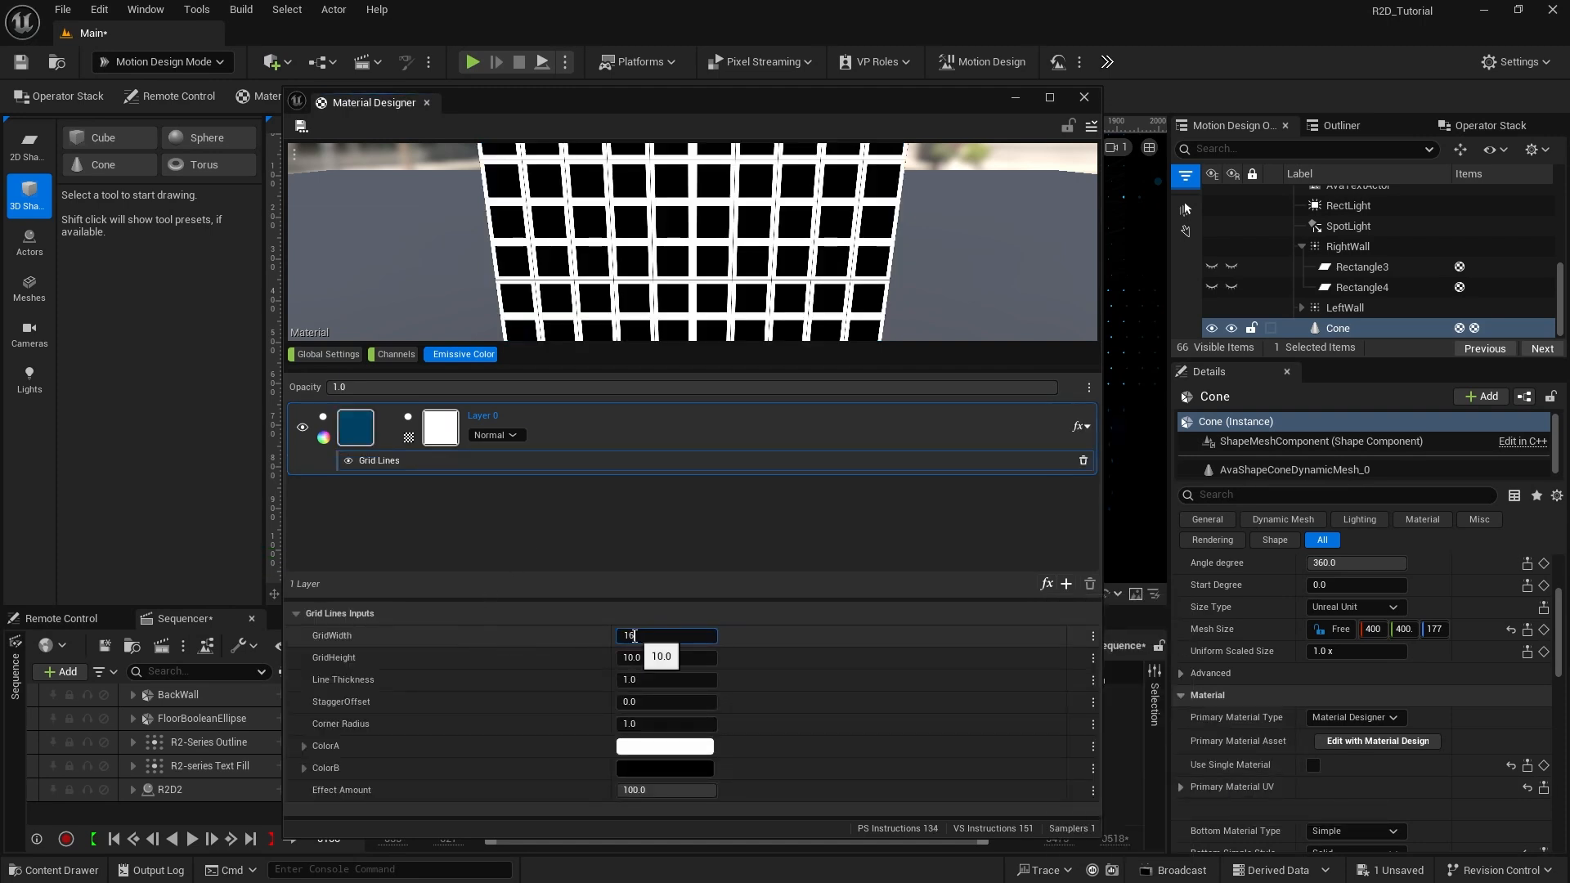
pyautogui.press('Tab')
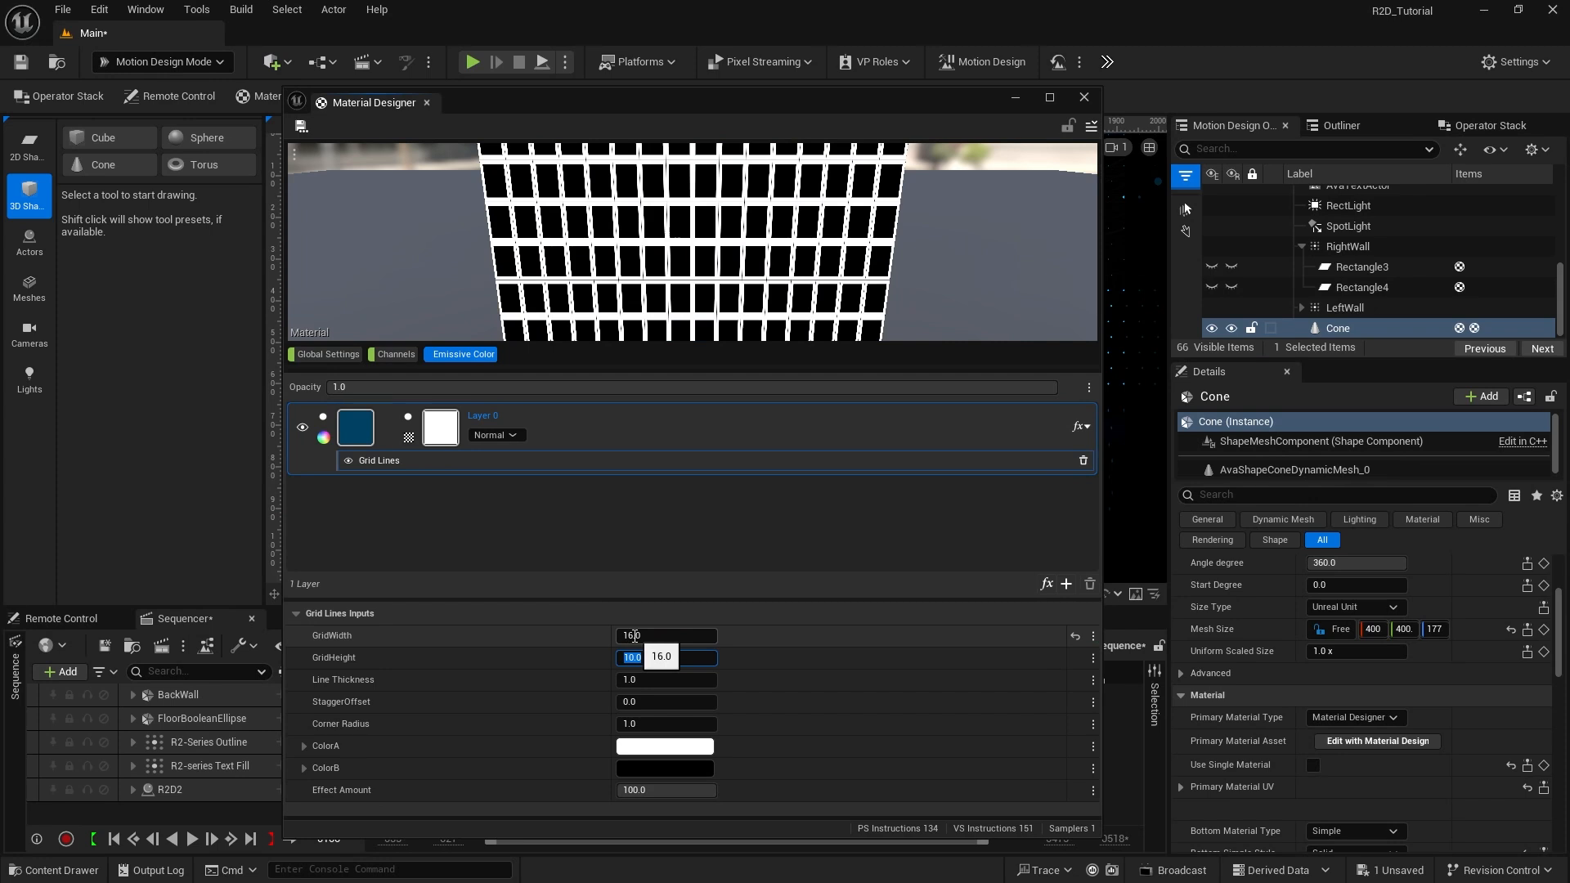
pyautogui.write('10')
pyautogui.press('Tab')
pyautogui.write('4')
pyautogui.press('Return')
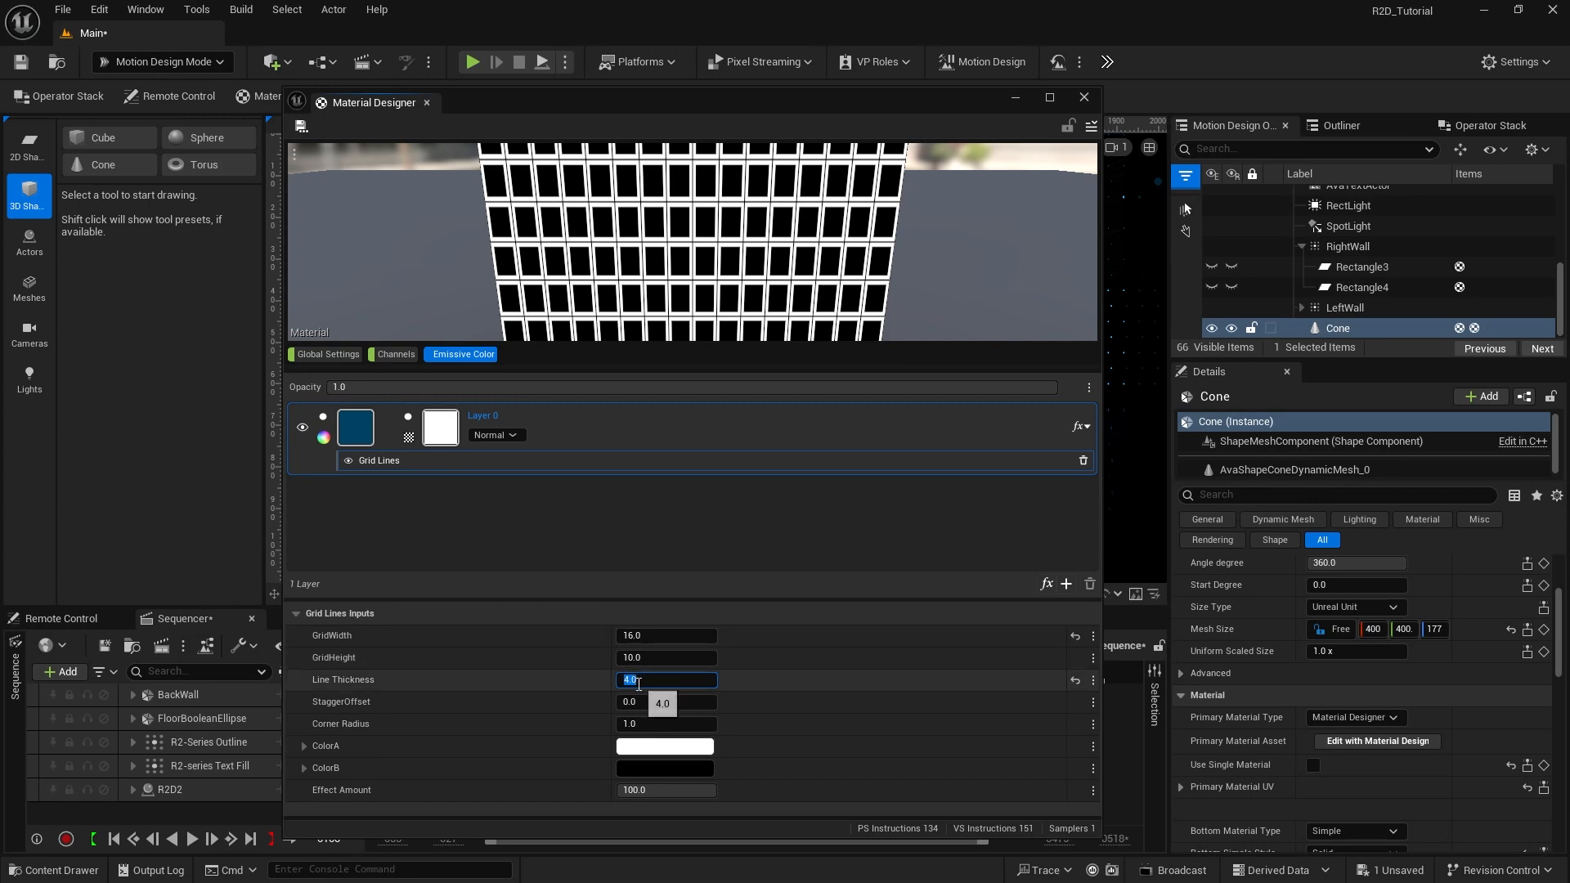
pyautogui.press('Tab')
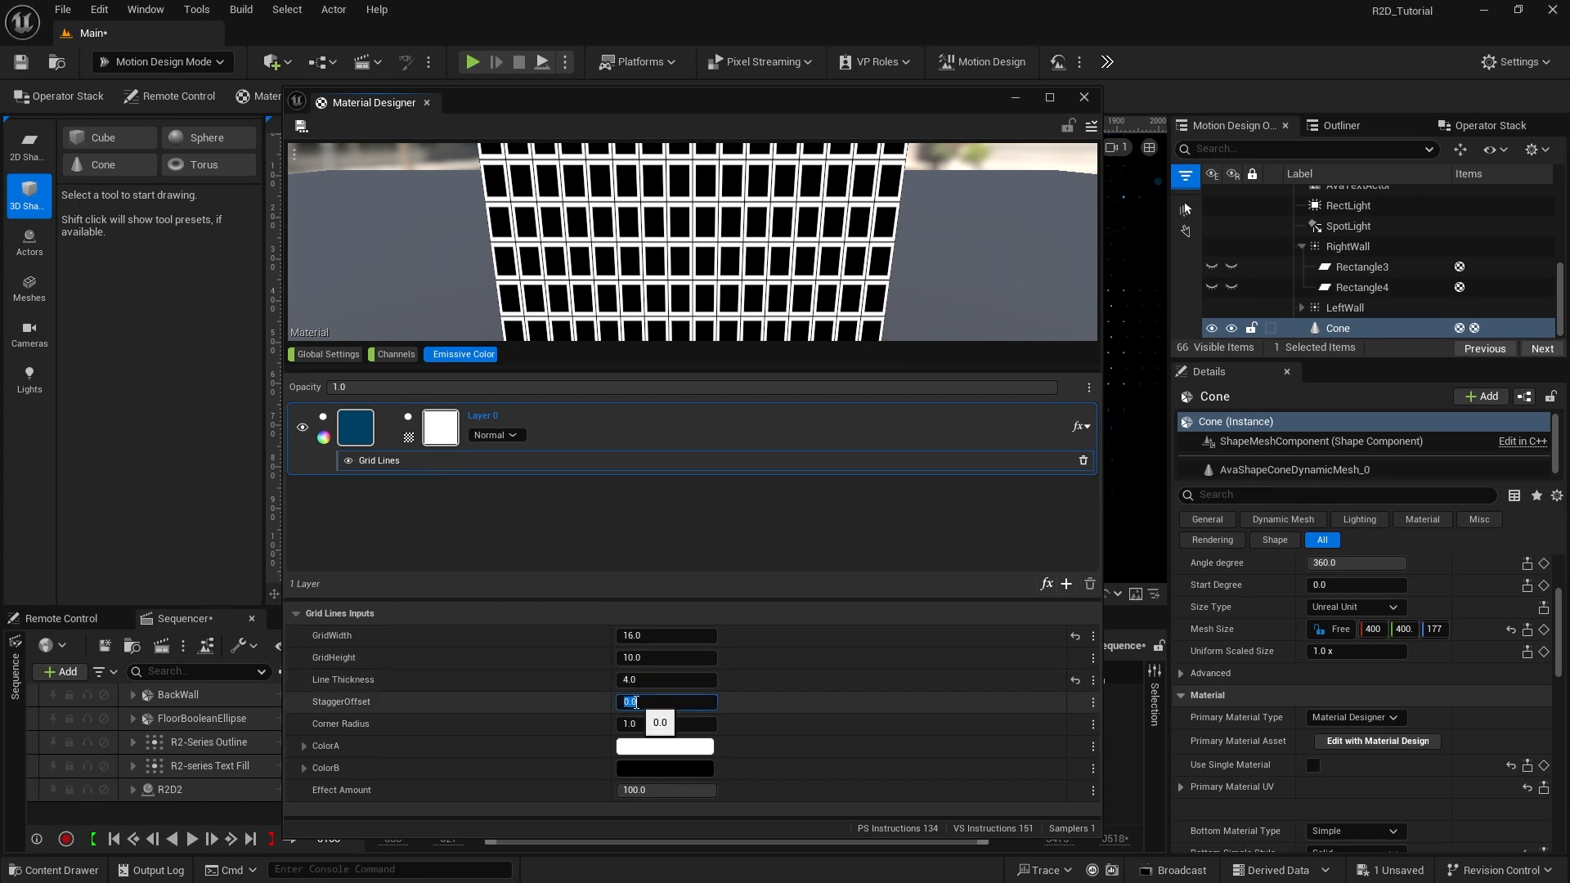
pyautogui.write('3.4')
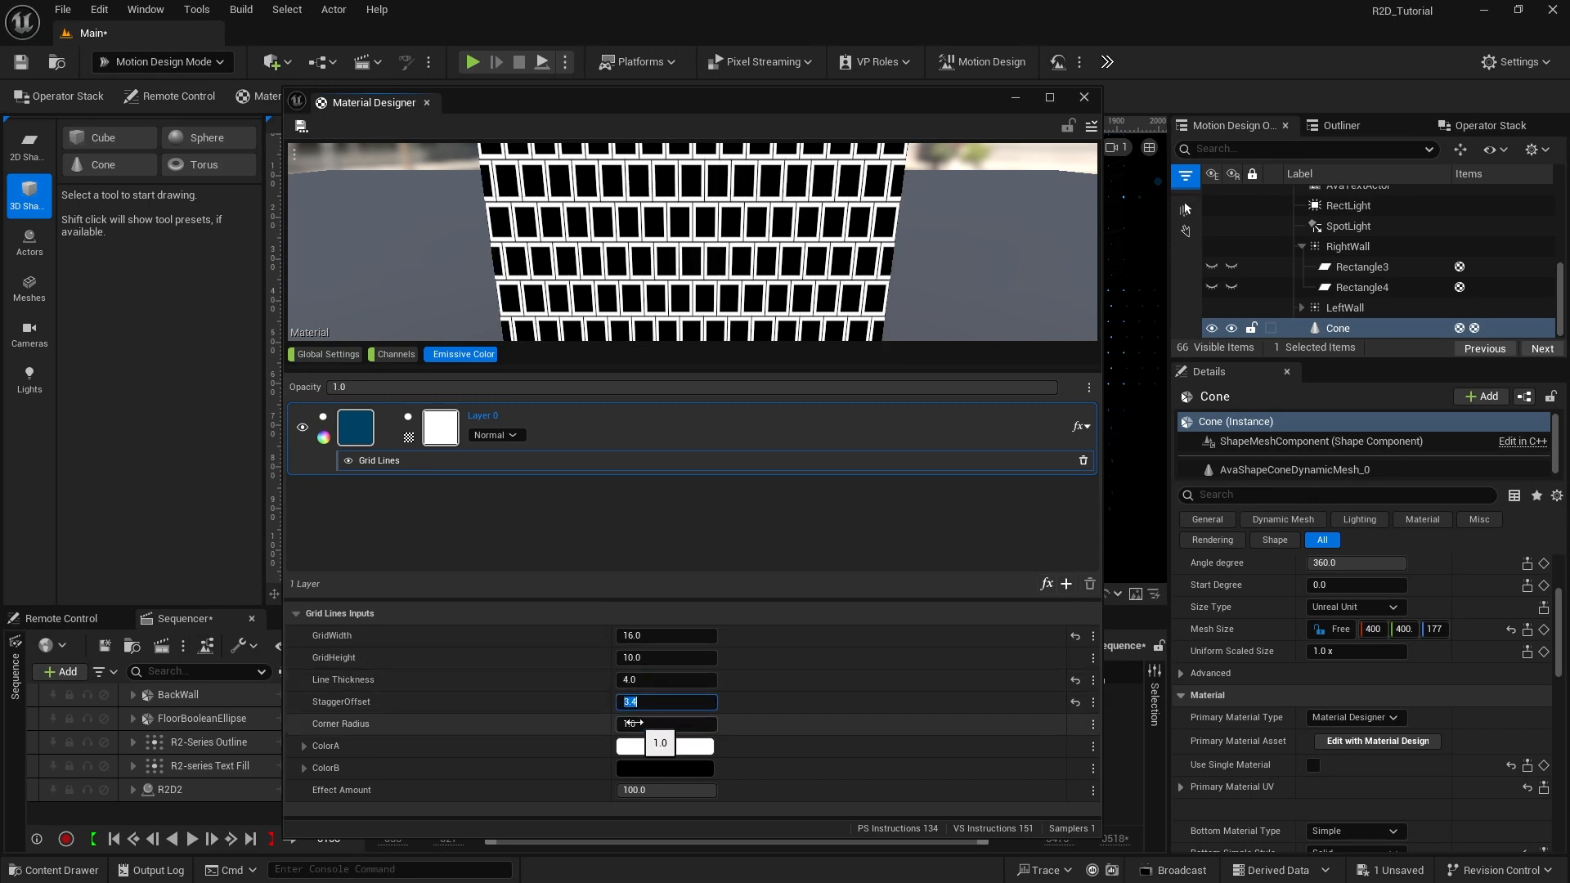
pyautogui.press('Return')
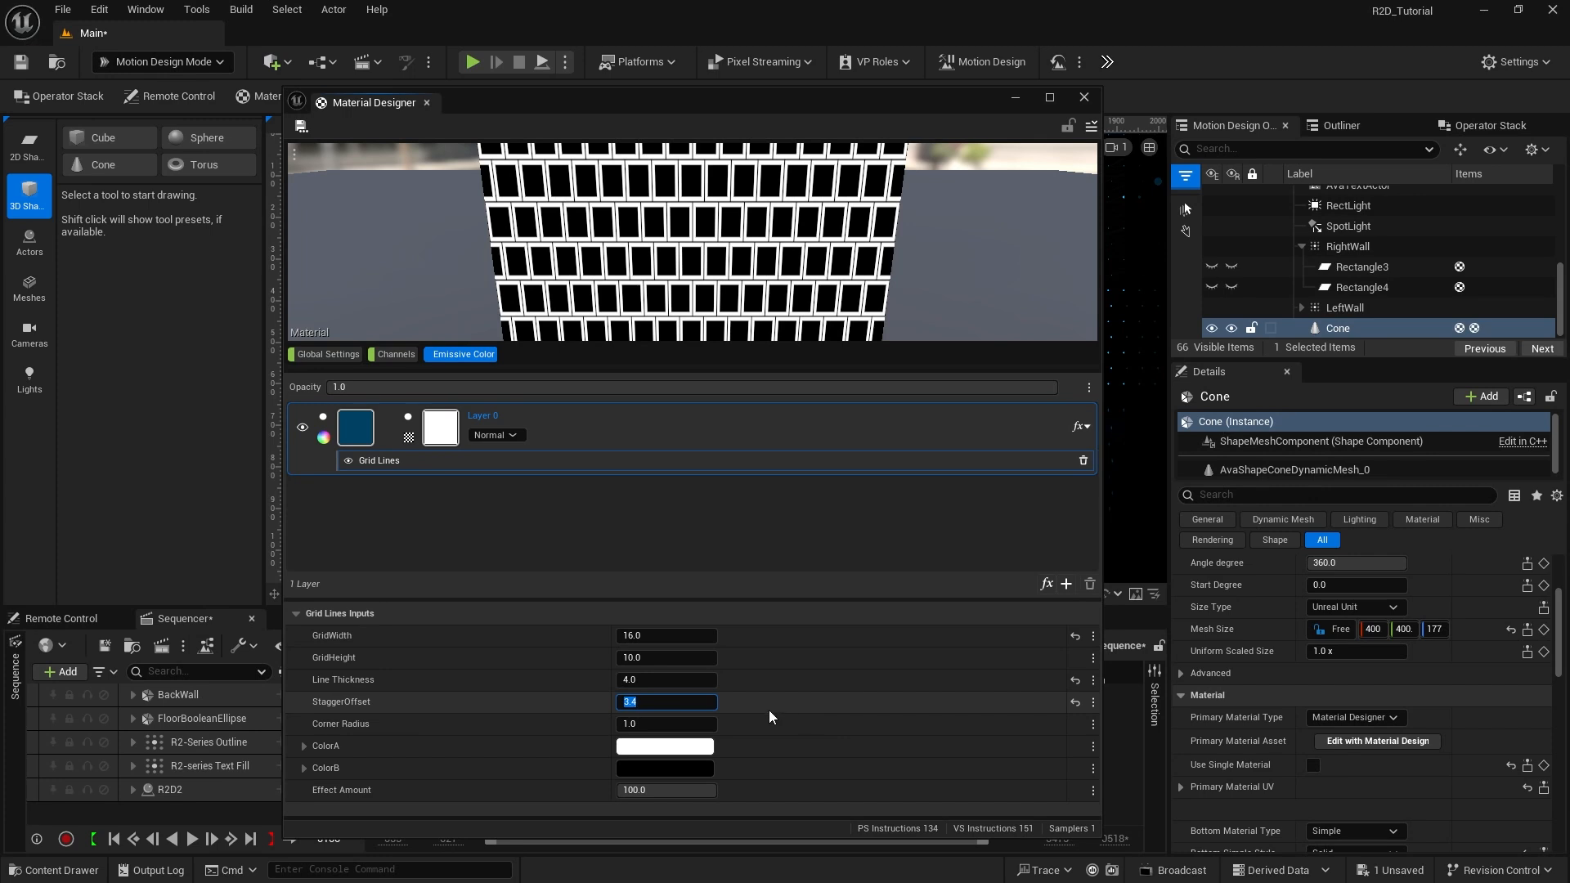
# Step: Set the Grid Lines effect's ColorA to hex linear 000A18FF
pyautogui.click(703, 746)
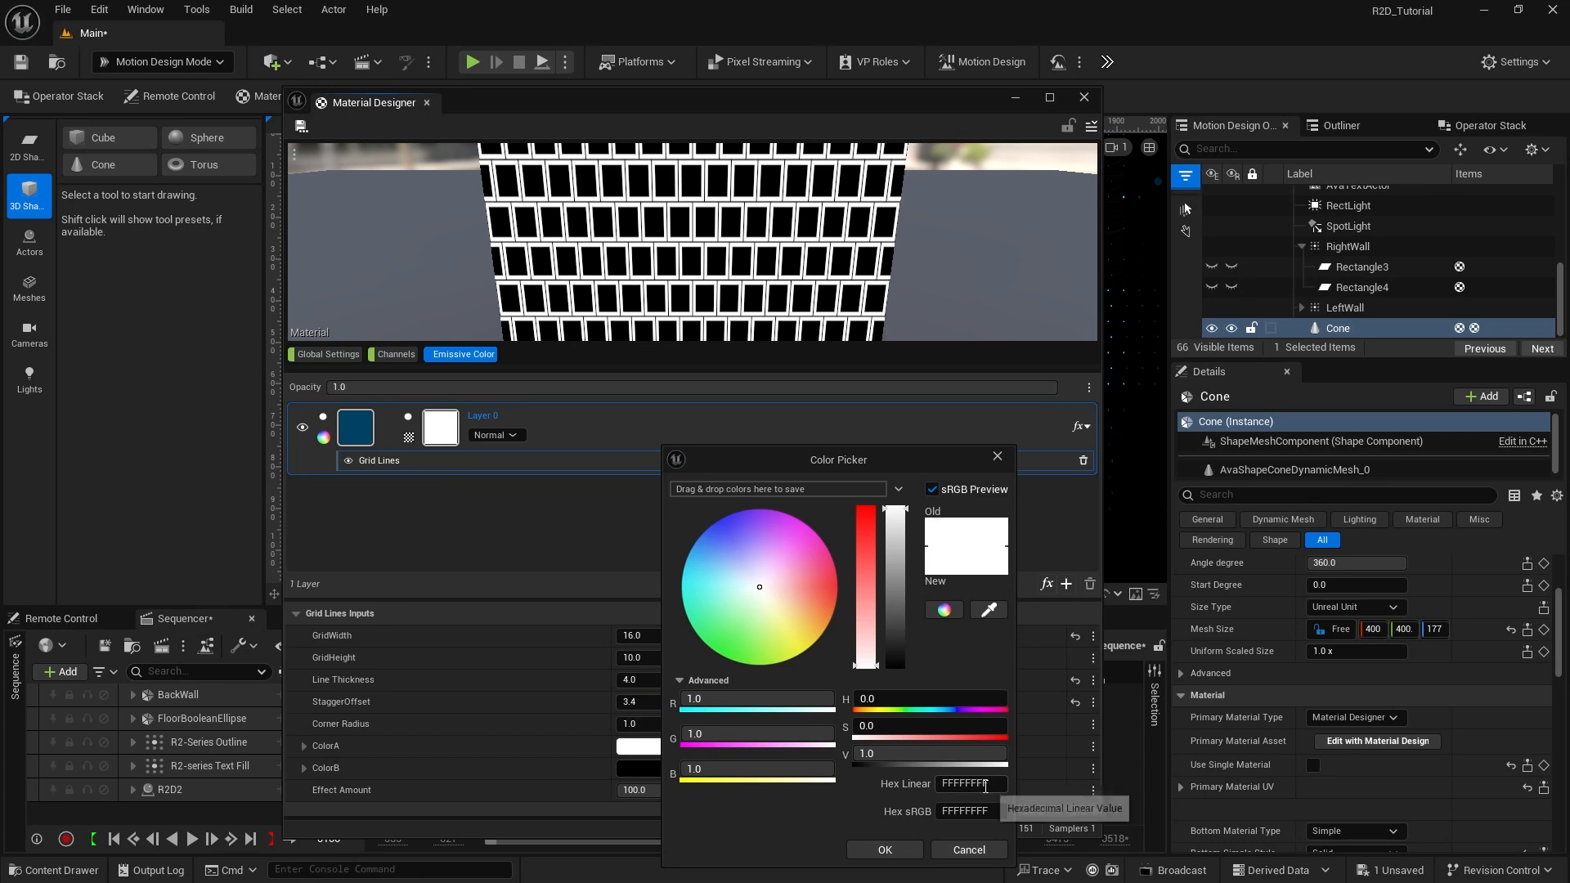
pyautogui.click(985, 784)
pyautogui.write('000a')
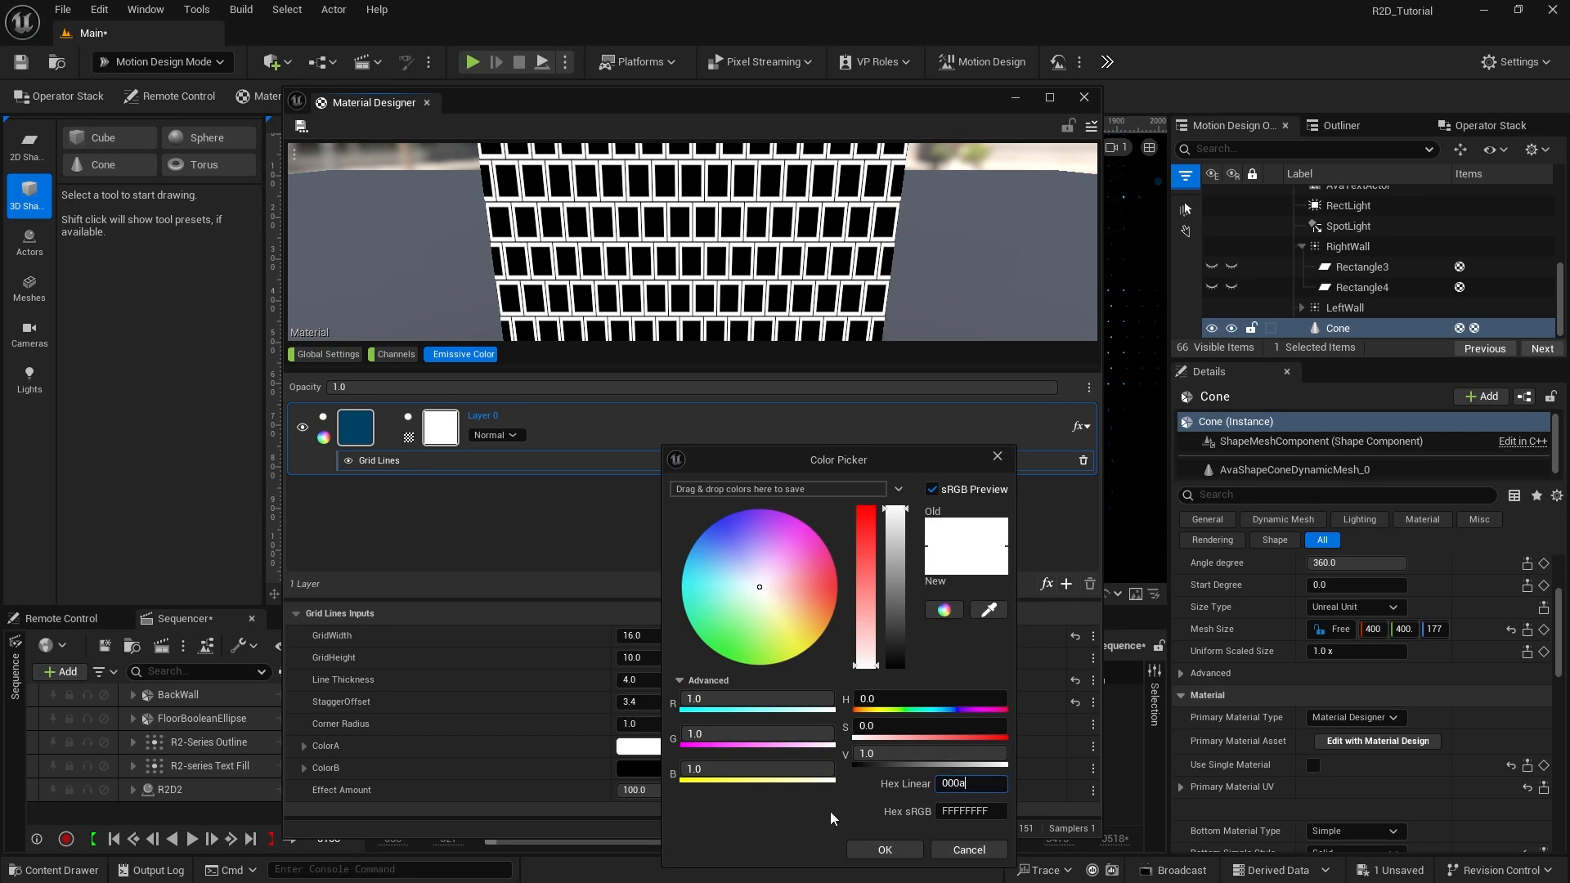
pyautogui.write('18ff')
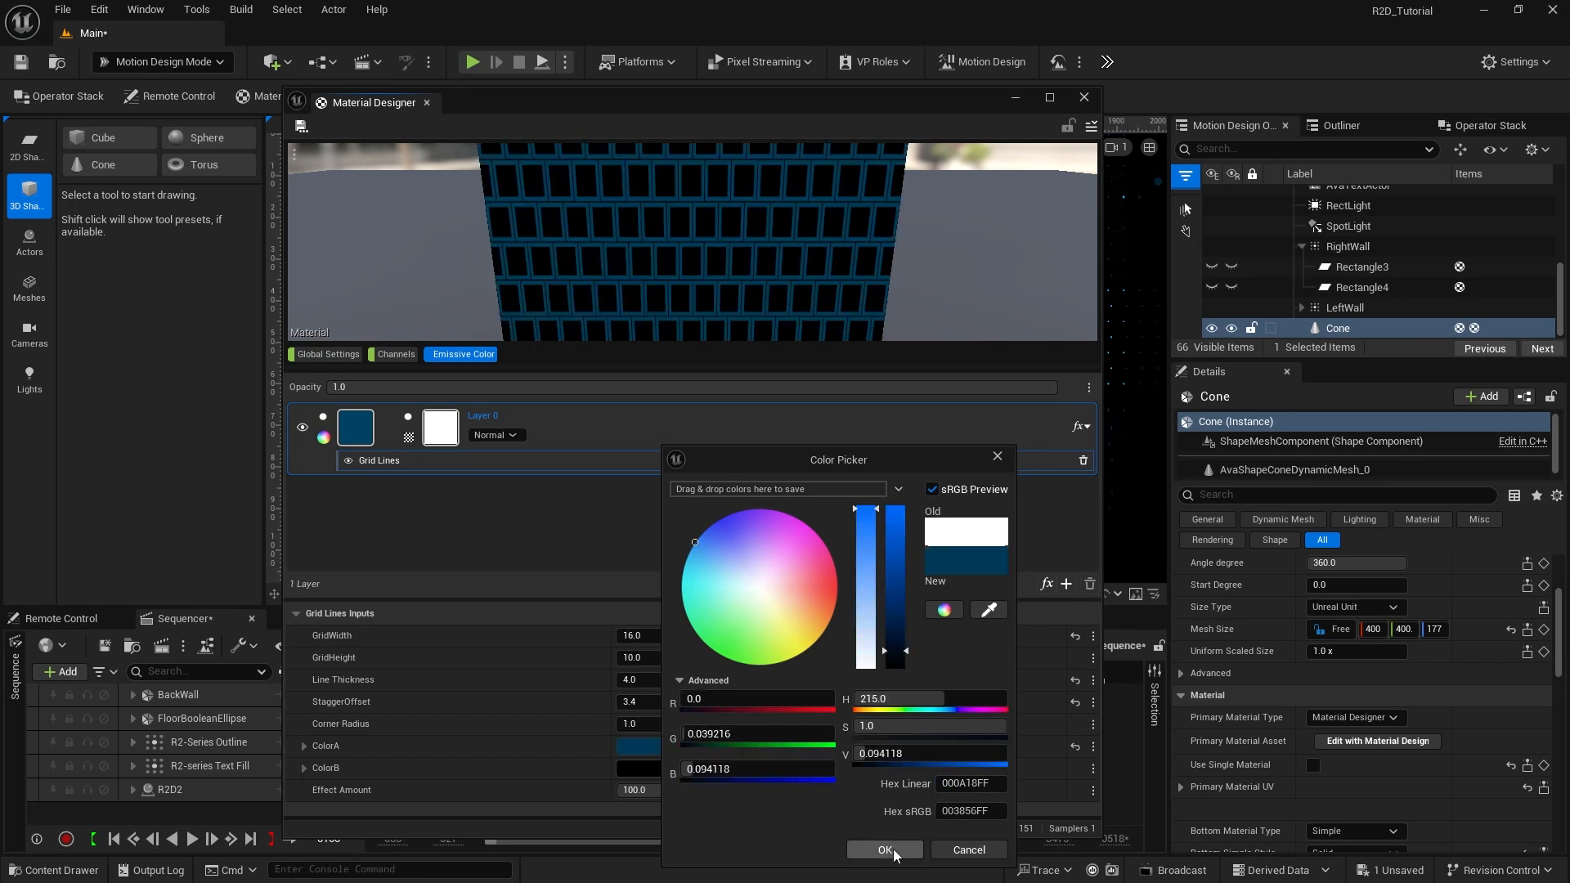
pyautogui.click(885, 850)
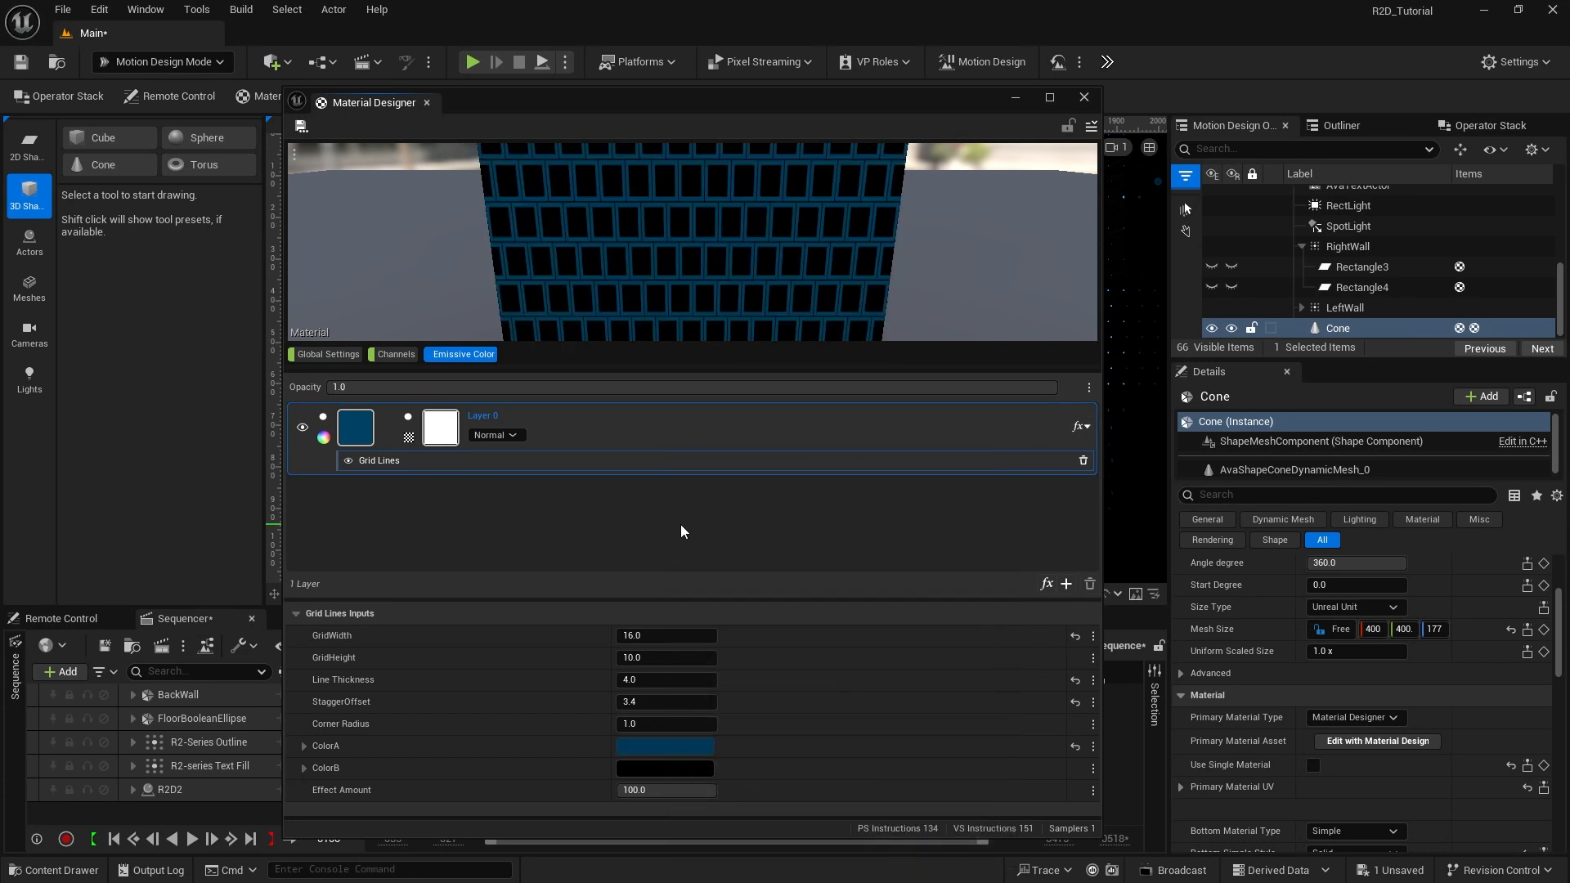
# Step: Export the Material Designer material to the Content folder as MD_columnGrid and close the material editor
pyautogui.click(1092, 127)
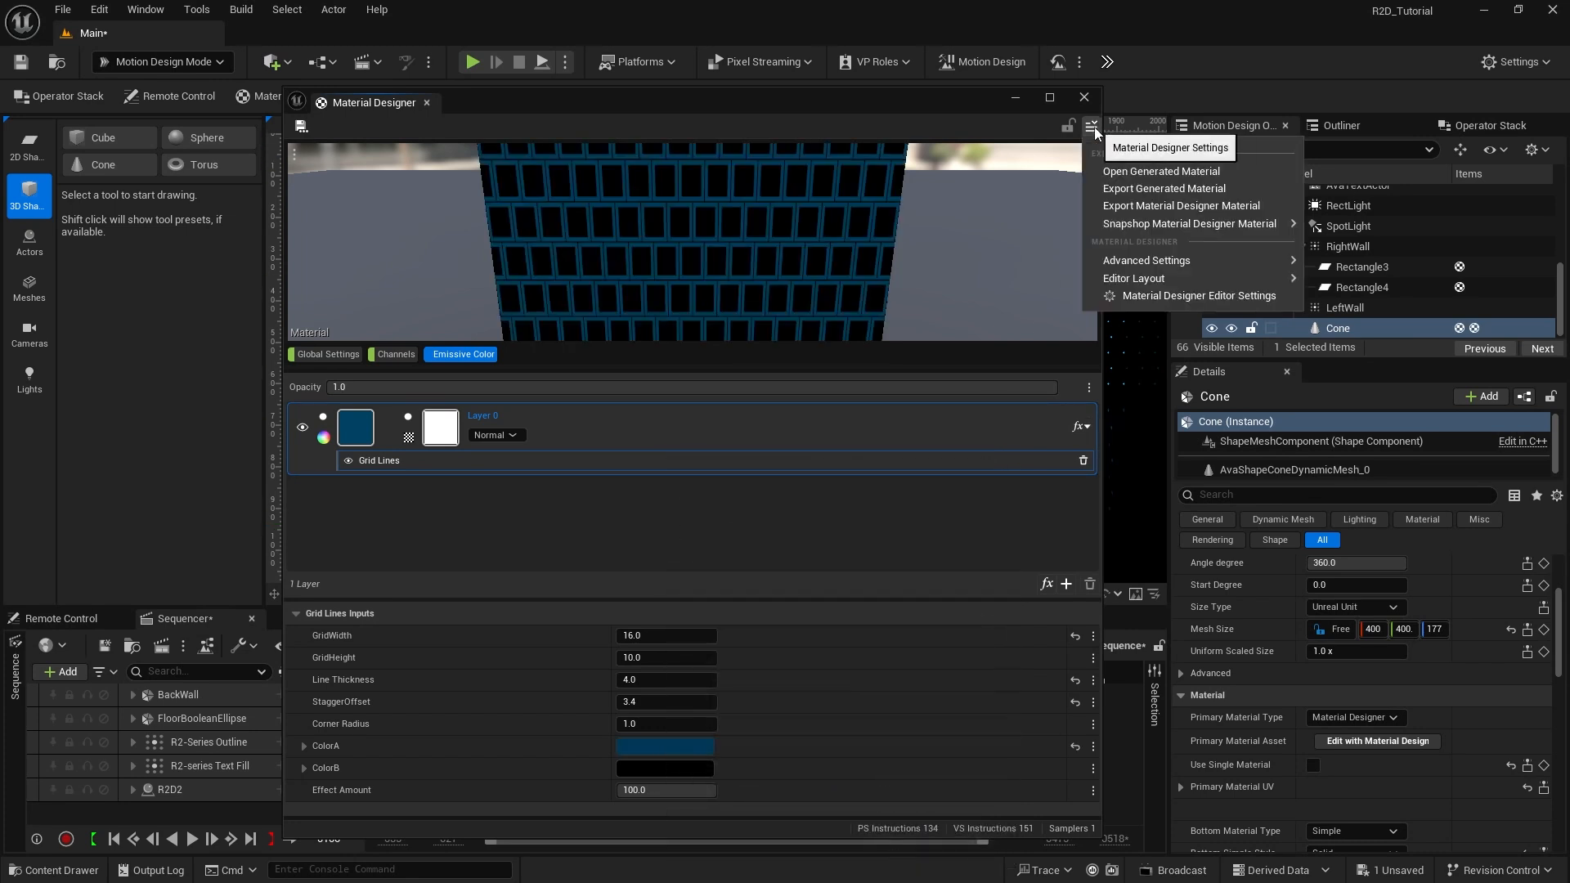
pyautogui.click(1181, 205)
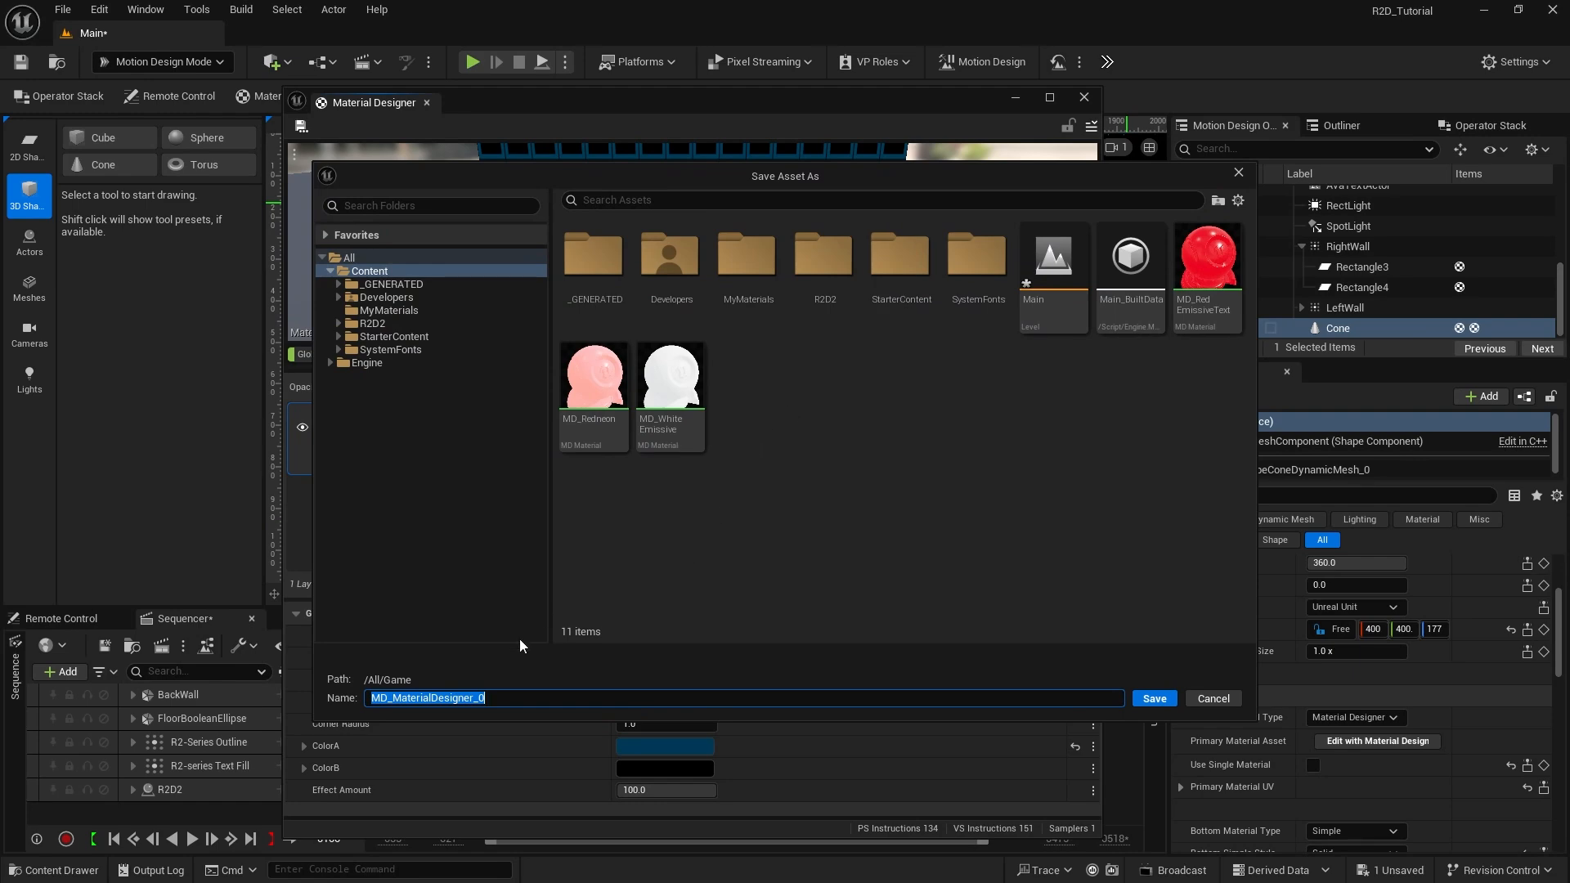
pyautogui.moveTo(393, 700); pyautogui.dragTo(555, 698)
pyautogui.write('columnGrid')
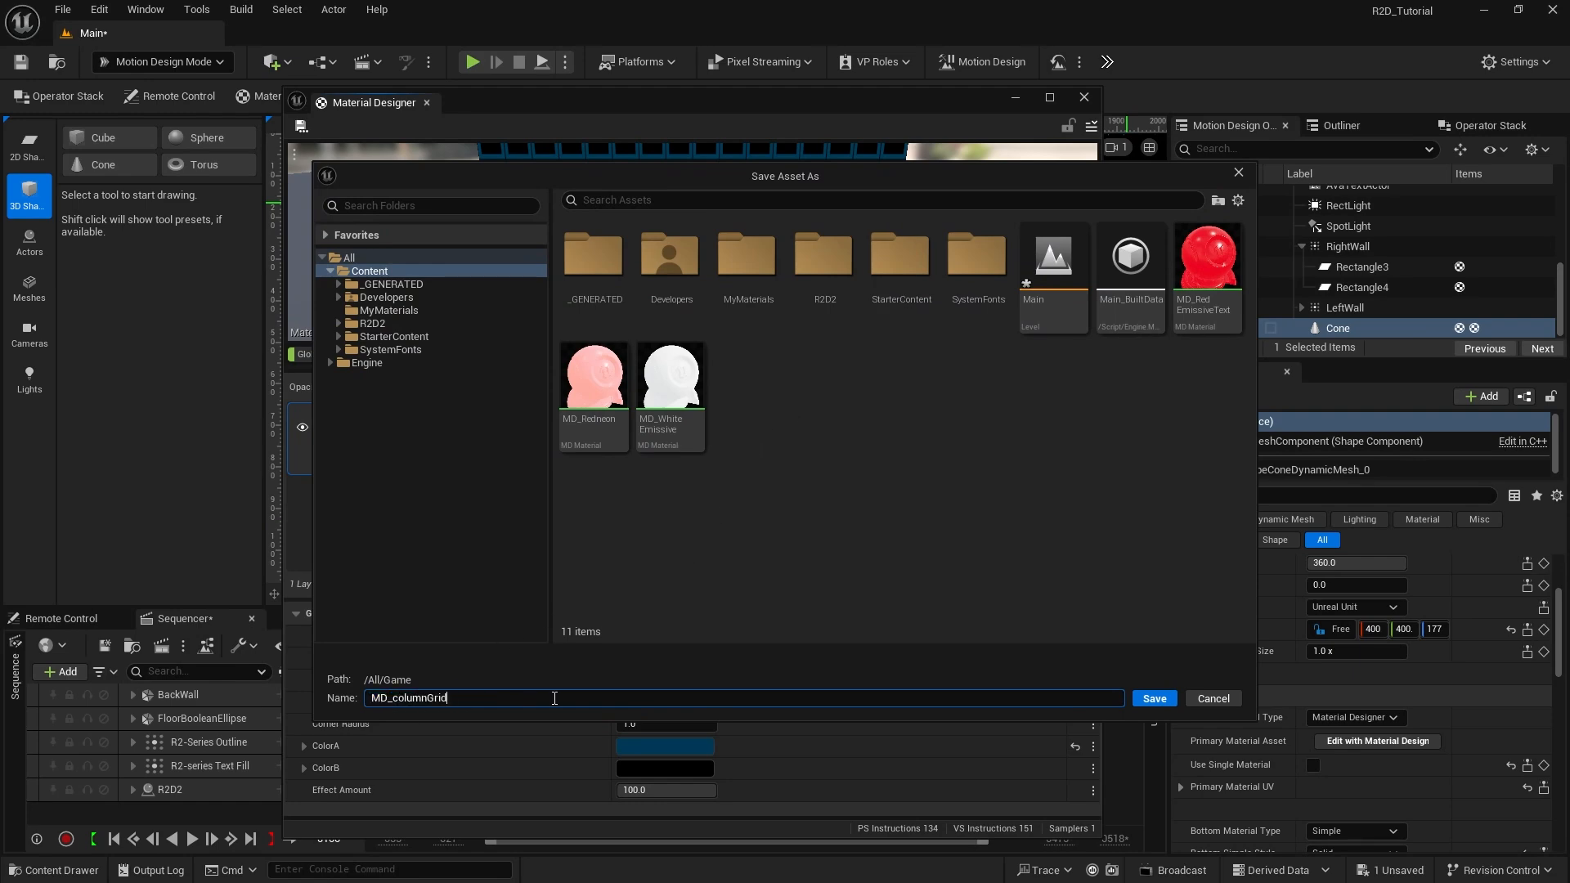
pyautogui.click(1153, 698)
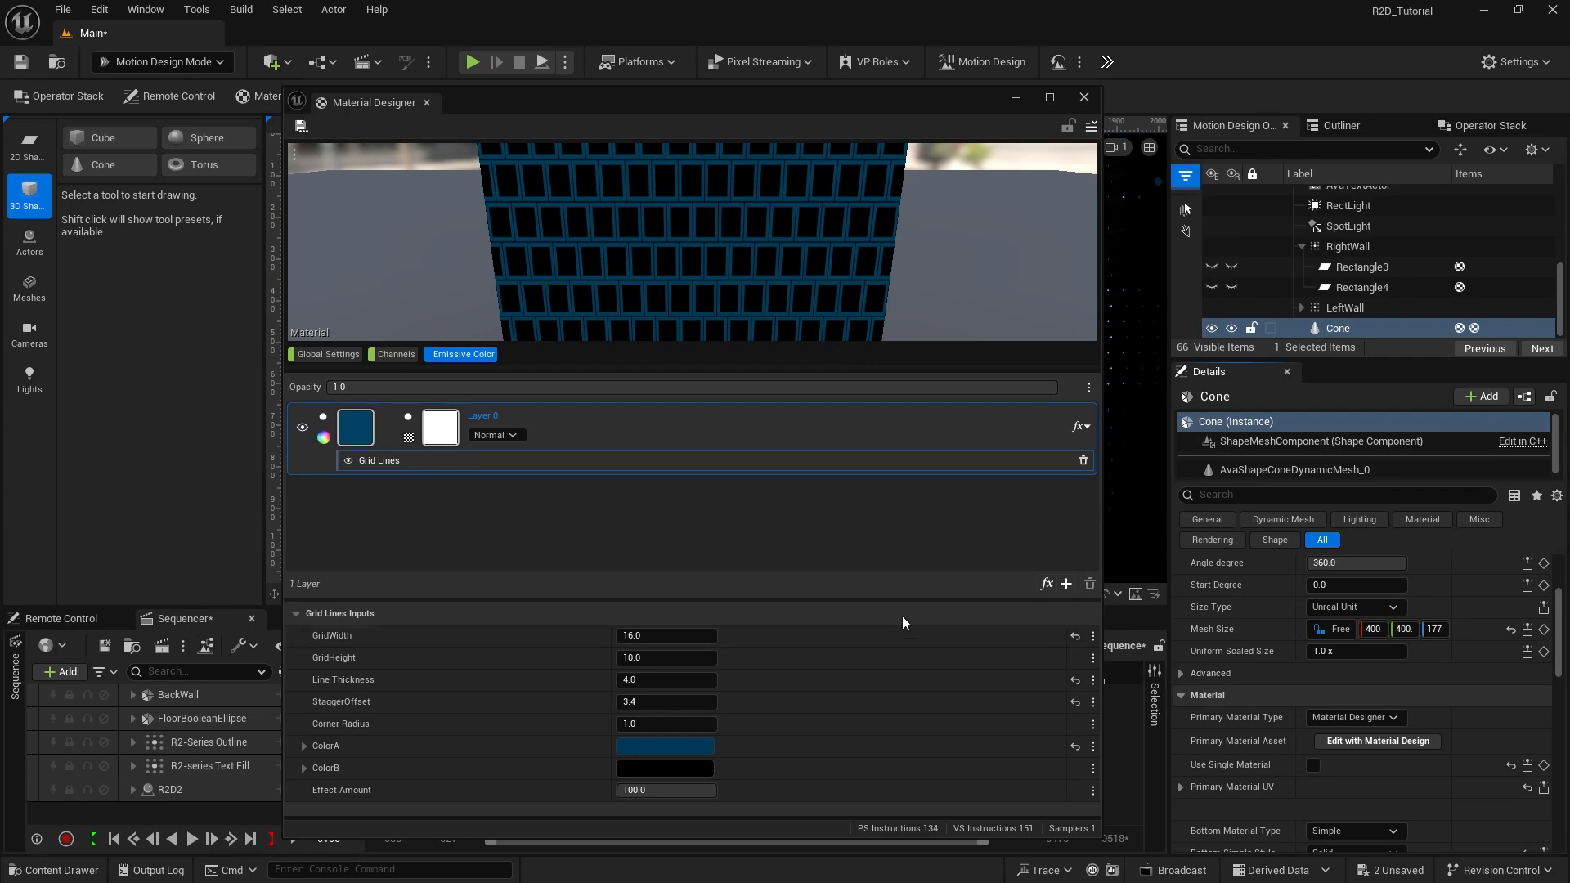
pyautogui.click(1084, 97)
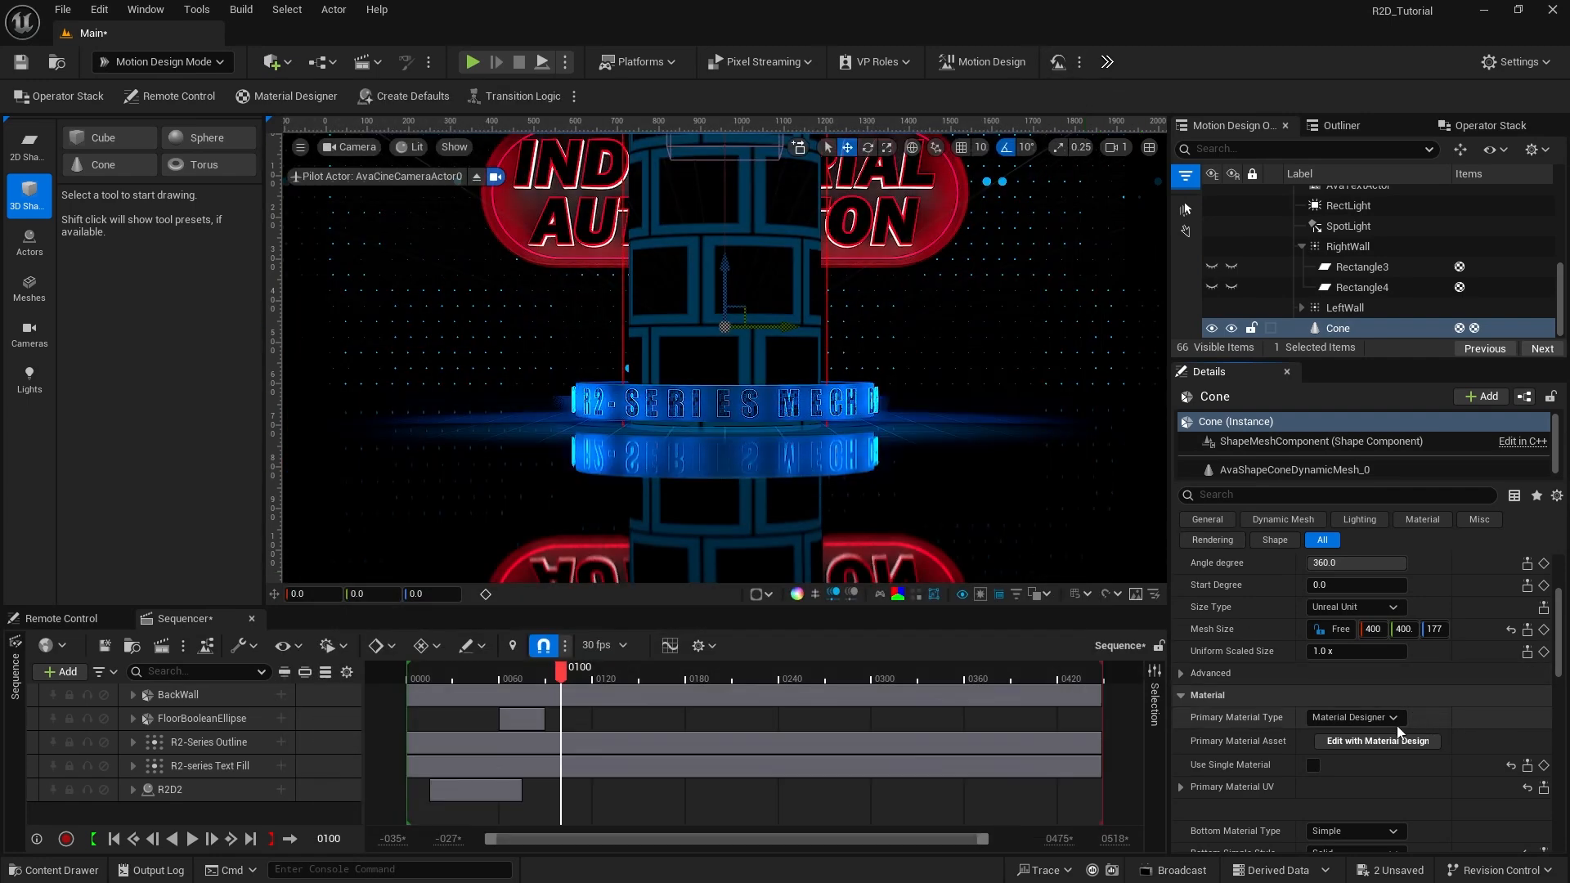
# Step: Switch the cone's primary material type to Asset and assign the MD_columnGrid material
pyautogui.click(1351, 718)
pyautogui.click(1350, 735)
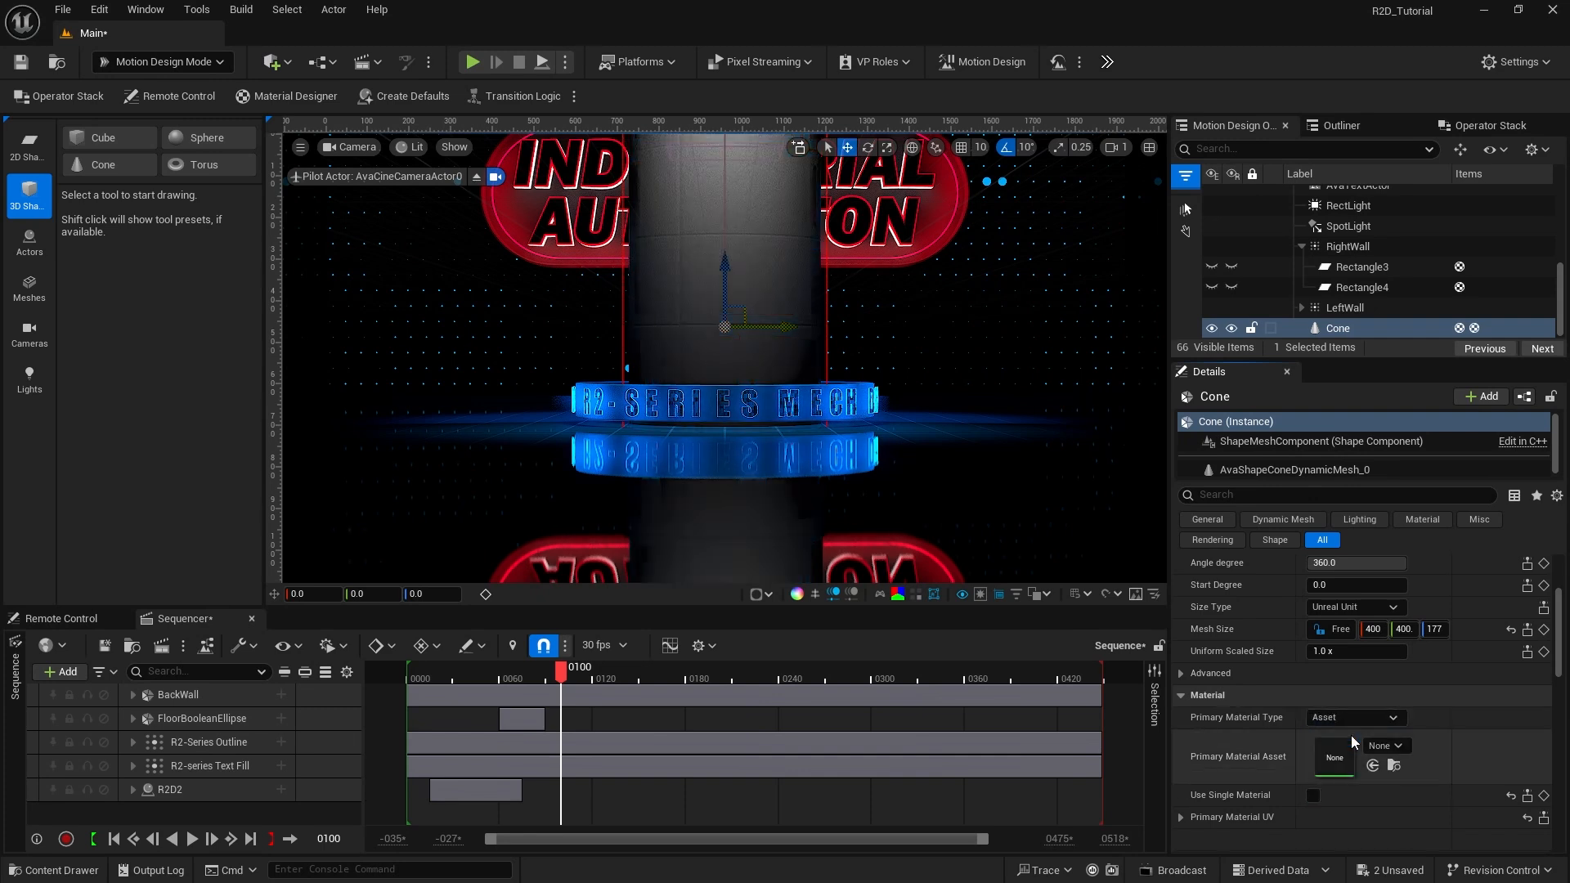
pyautogui.click(1386, 746)
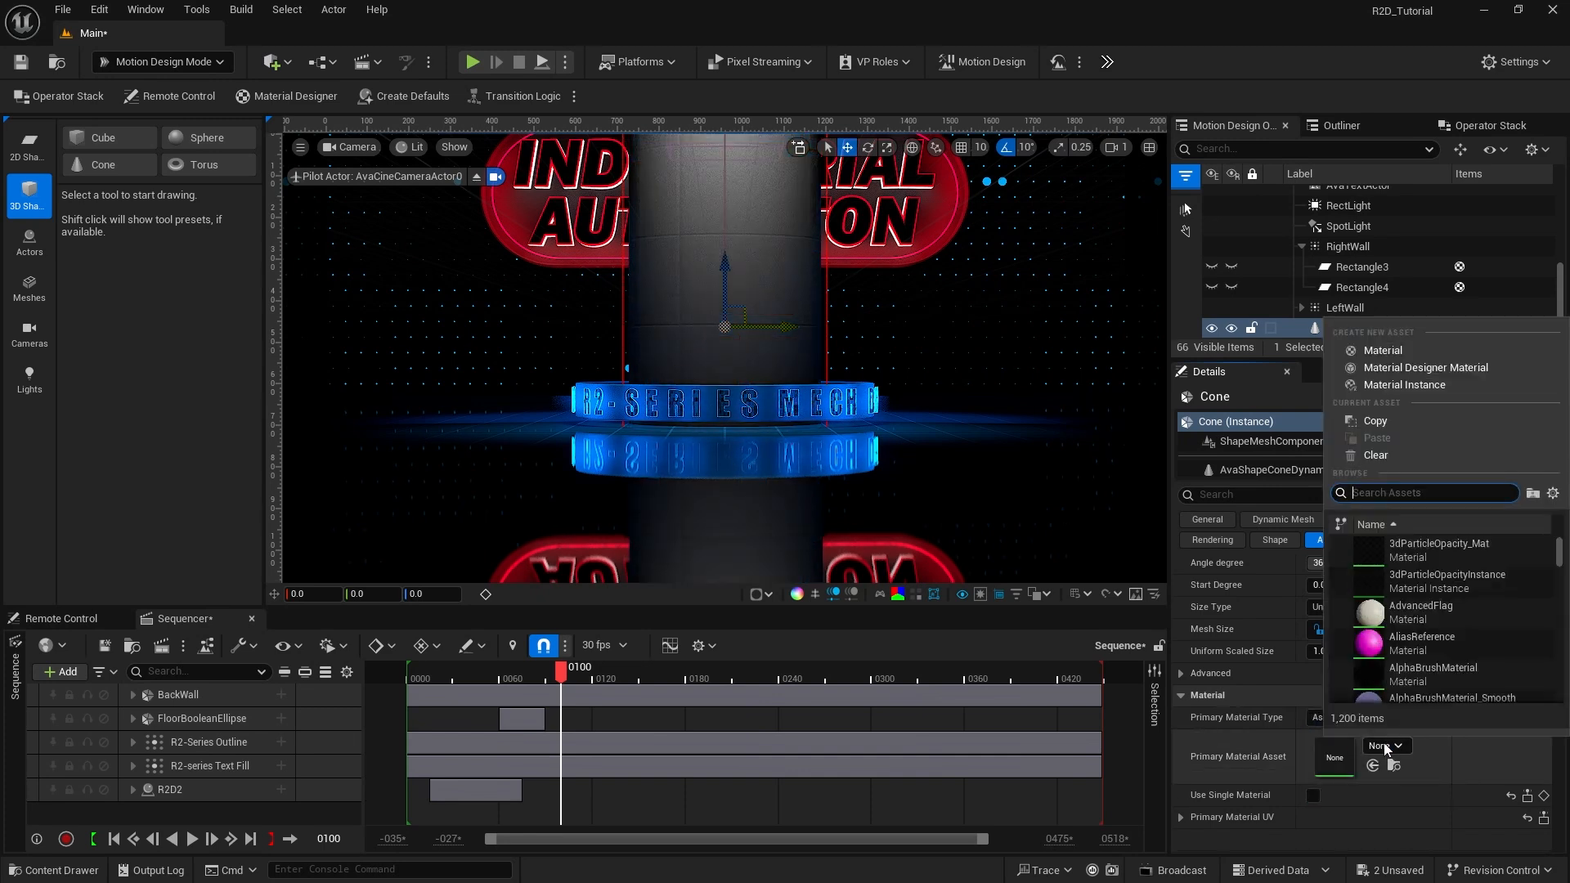
pyautogui.write('colu')
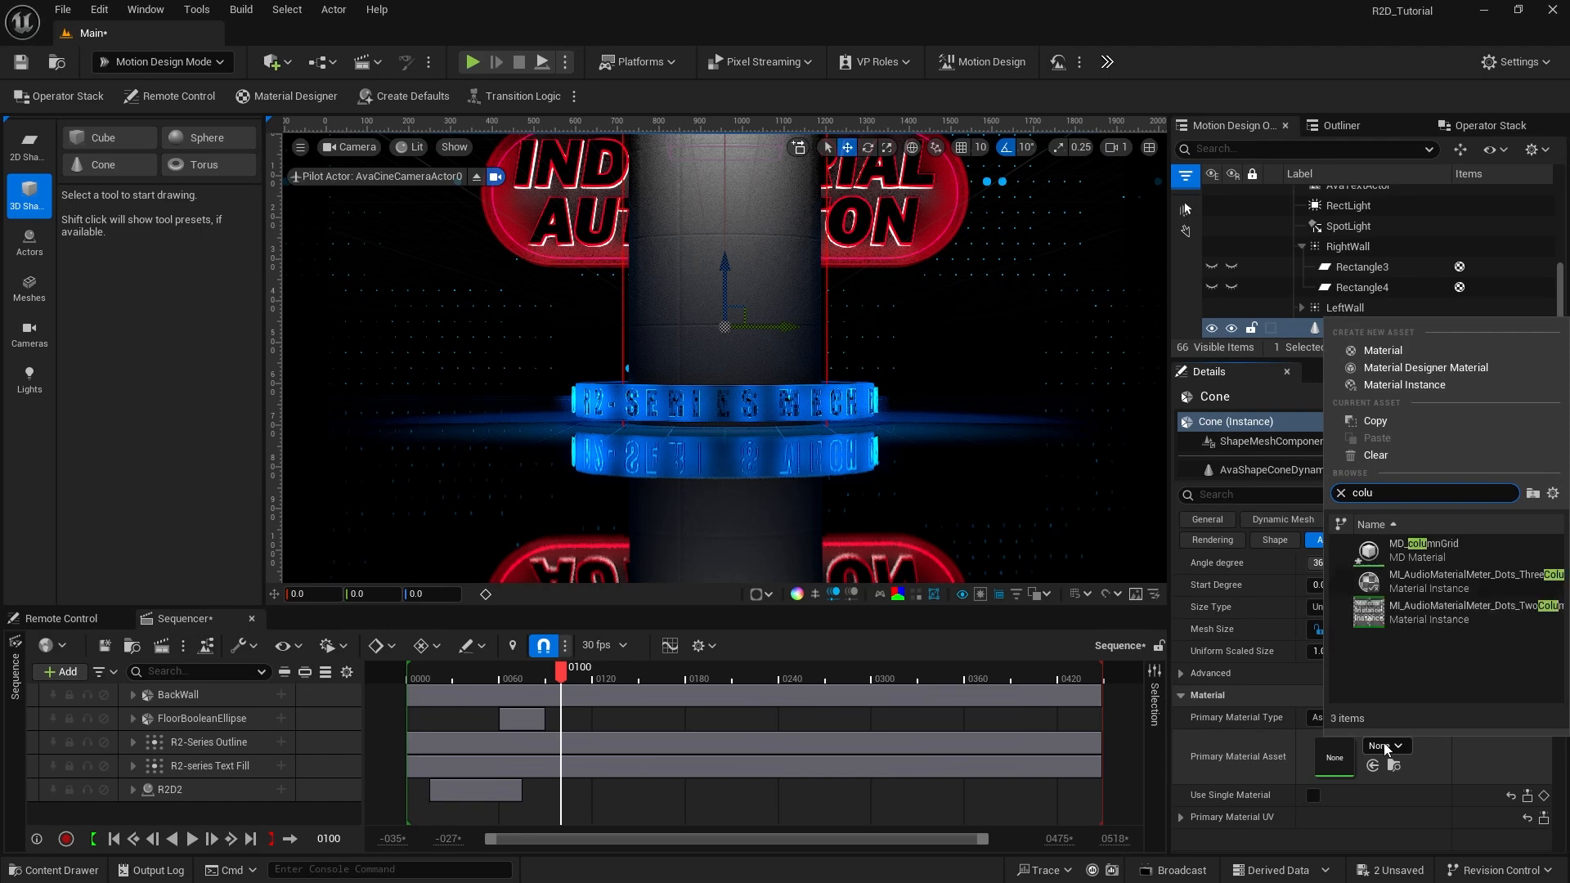
pyautogui.click(1441, 544)
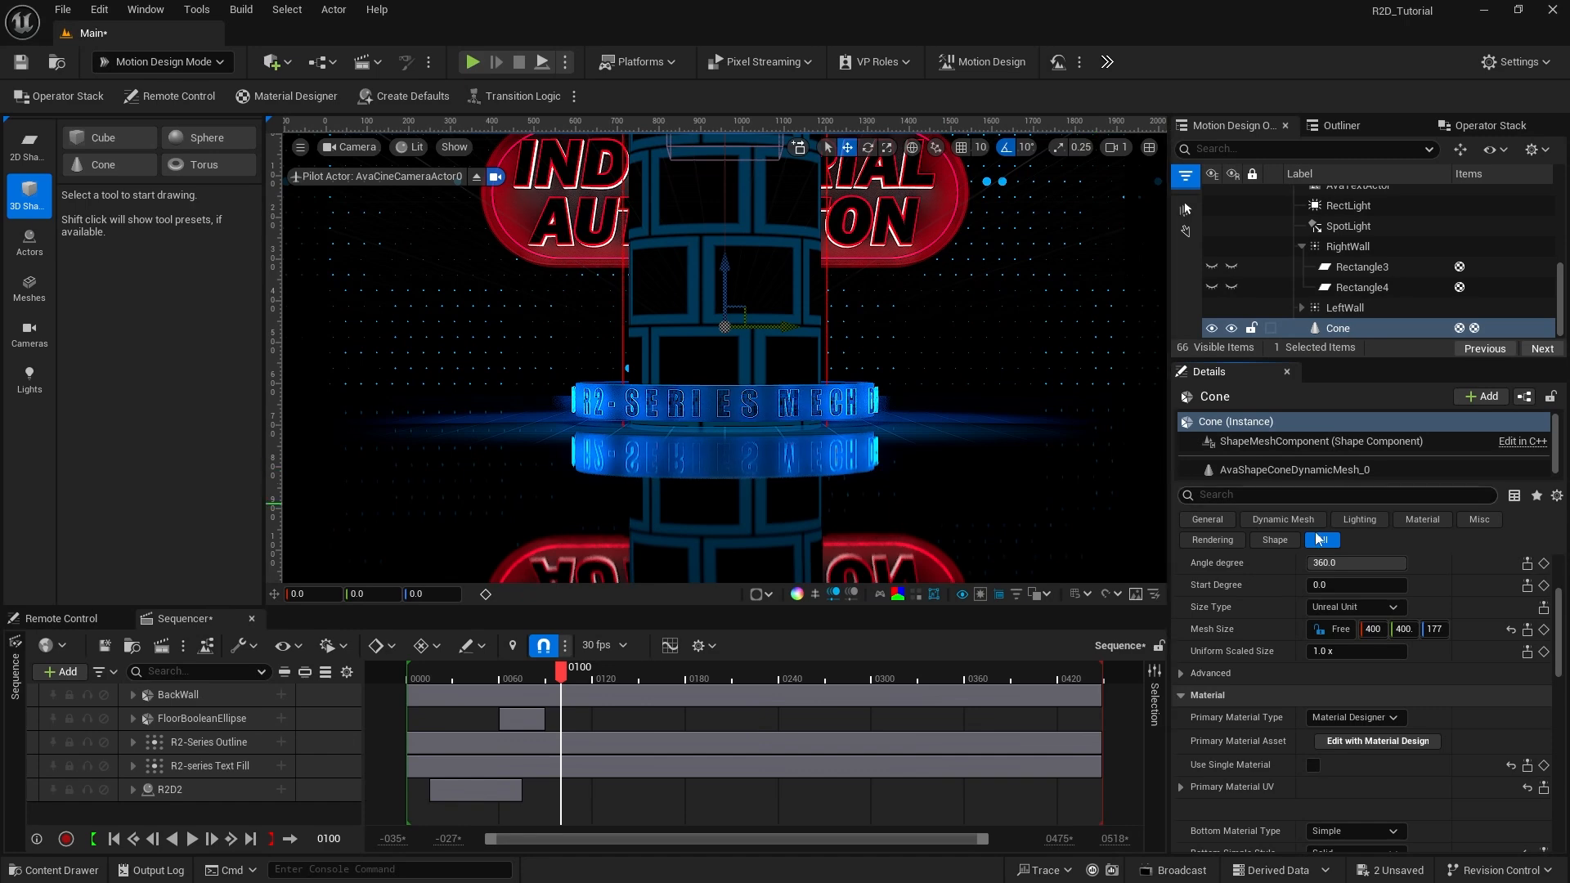
# Step: Set the cone's location to X 2560, Y -2010, Z 683 and stop piloting the camera
pyautogui.scroll(4, 1489, 589)
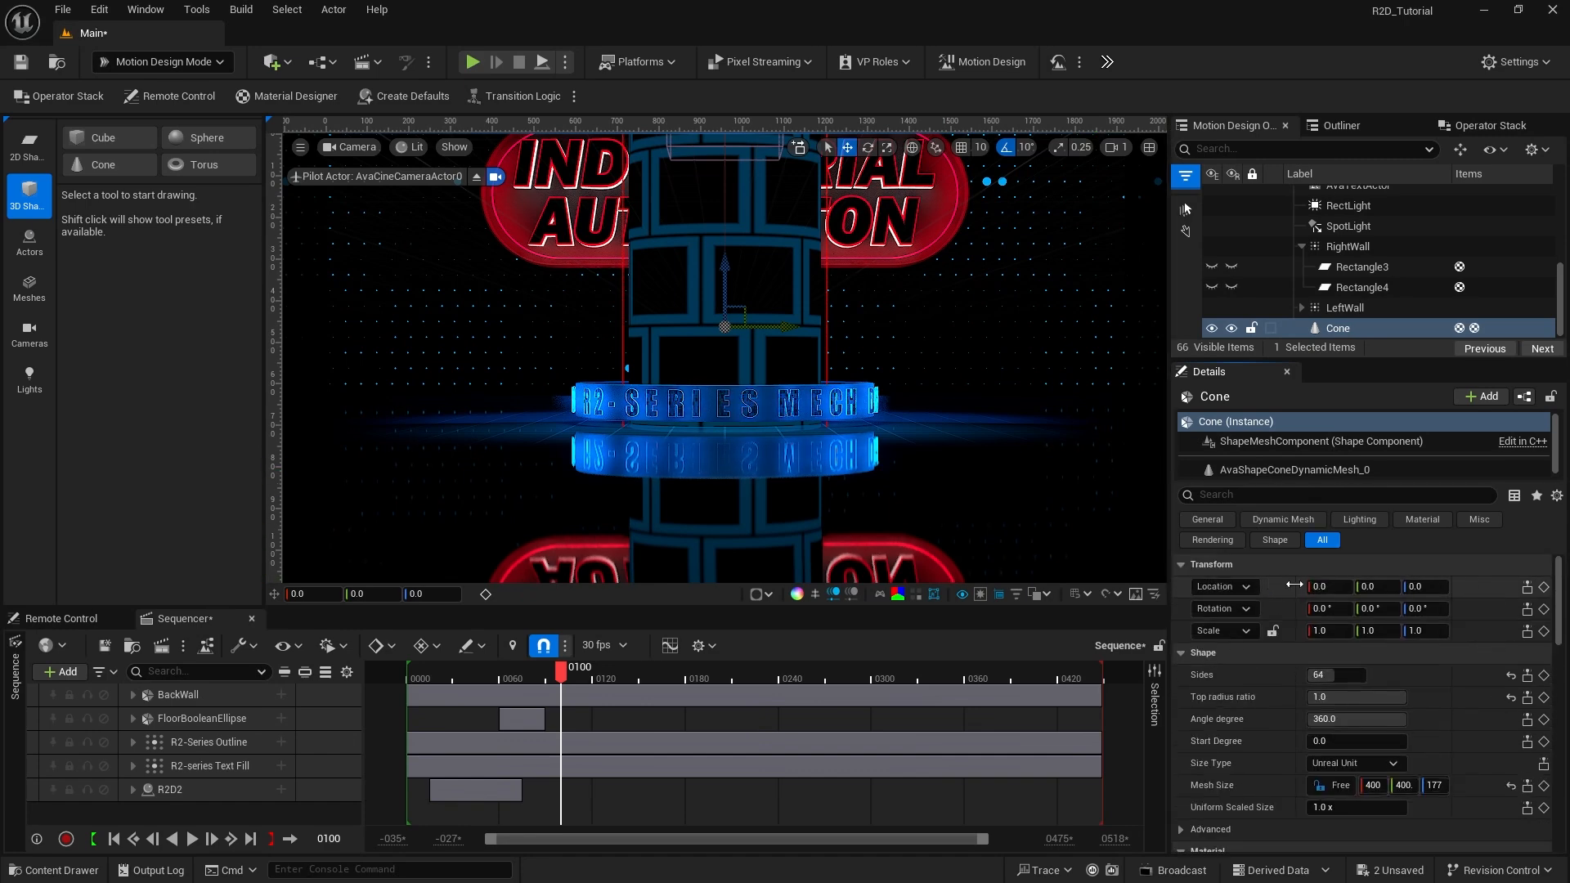
pyautogui.click(1319, 587)
pyautogui.write('2560')
pyautogui.press('Return')
pyautogui.write('56')
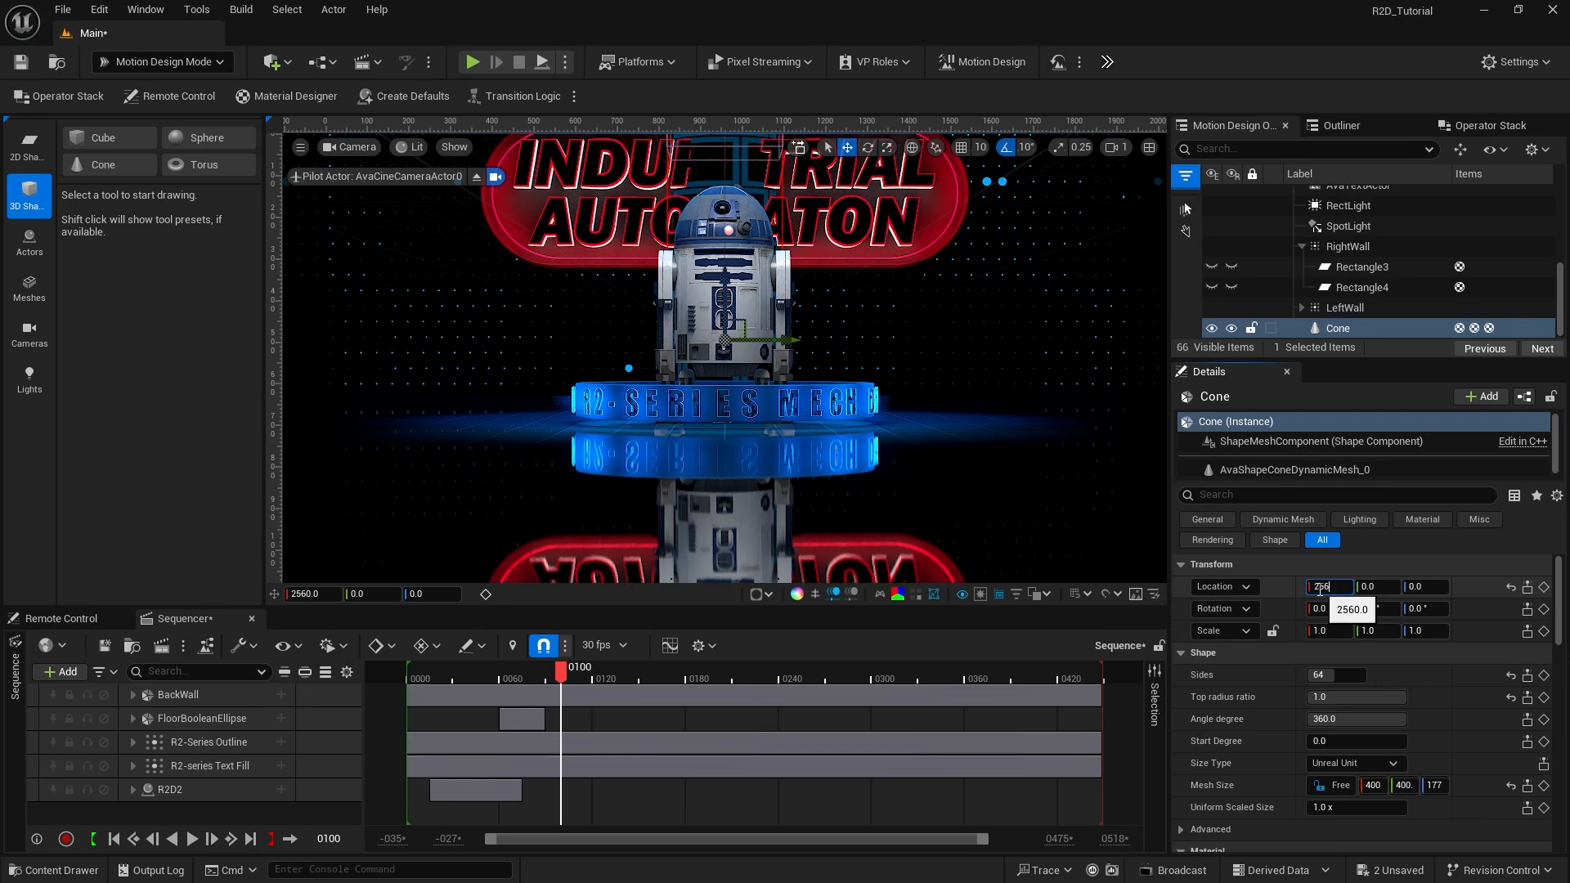
pyautogui.press('Tab')
pyautogui.write('-')
pyautogui.press('Tab')
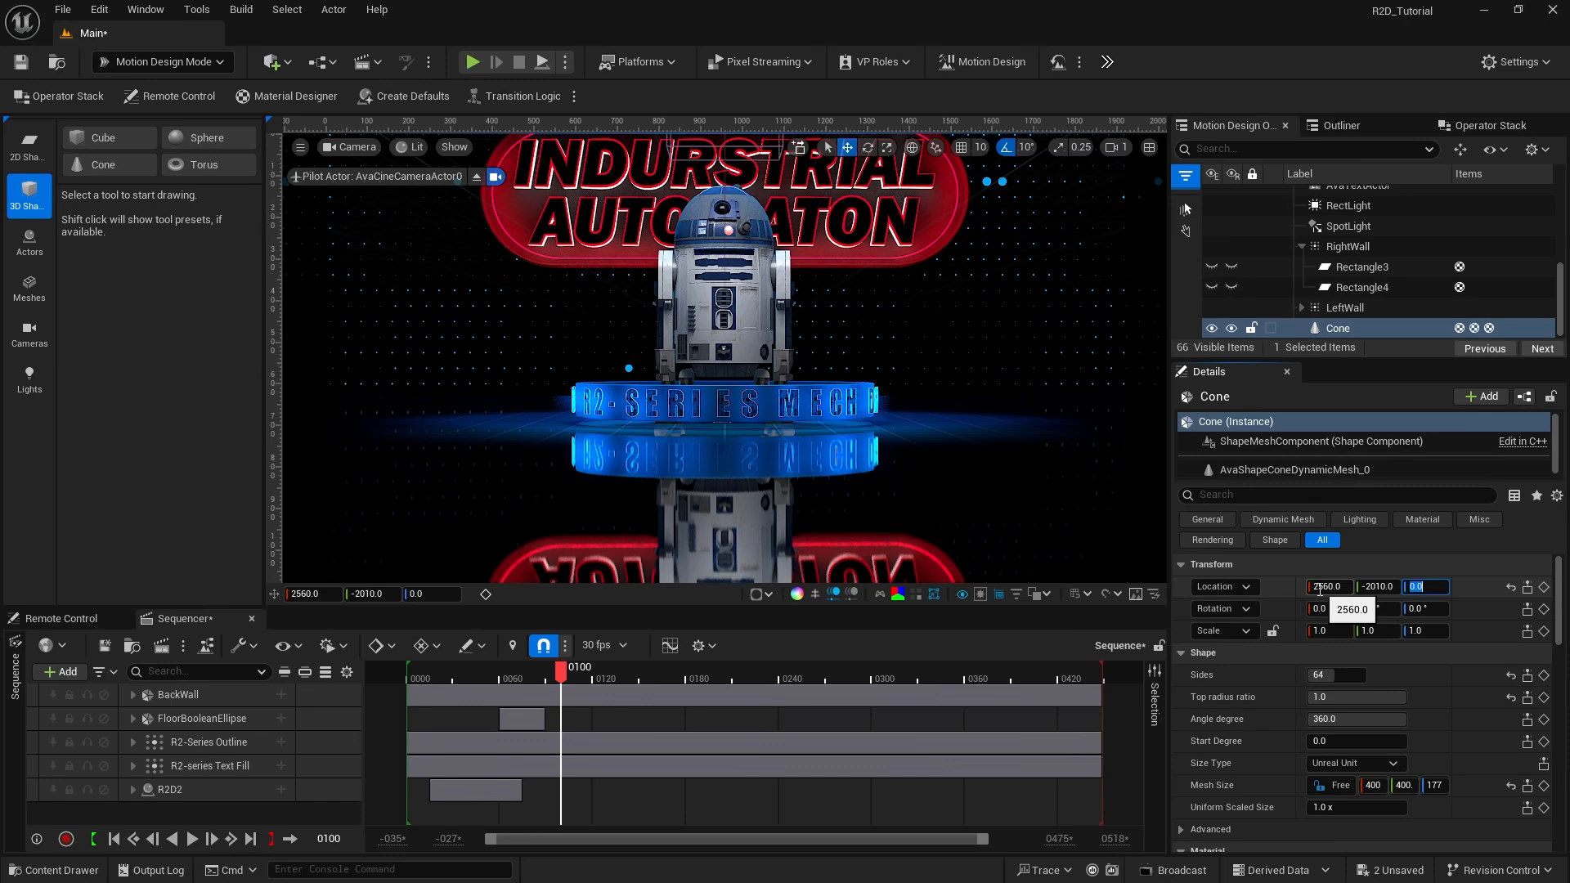
pyautogui.write('683')
pyautogui.press('Return')
pyautogui.click(476, 178)
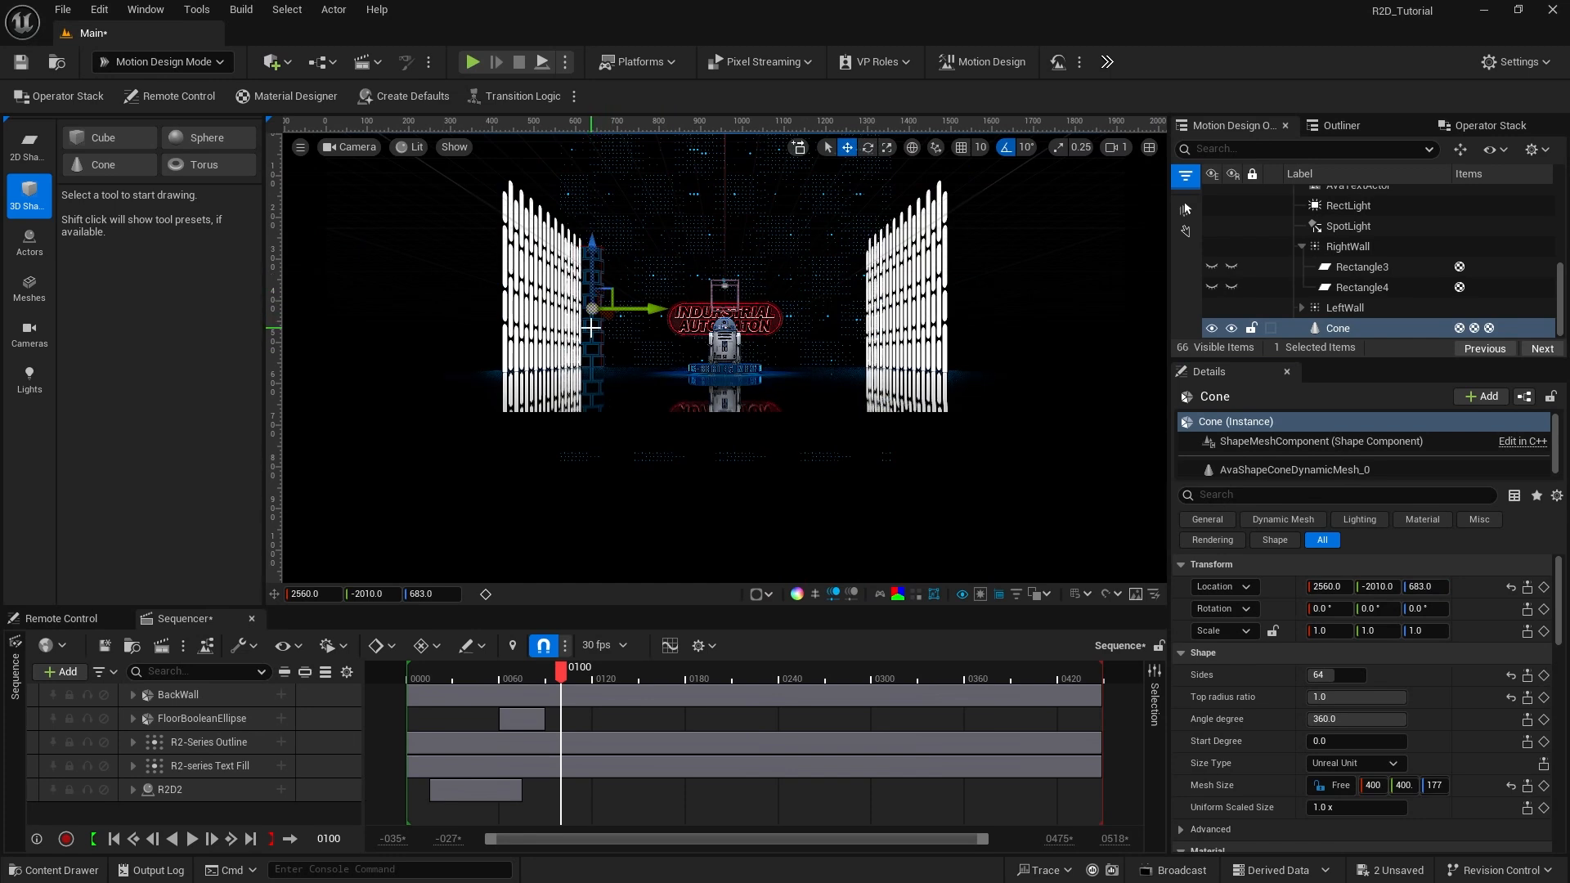
# Step: Rename the cone as LeftColumn
pyautogui.click(1333, 328)
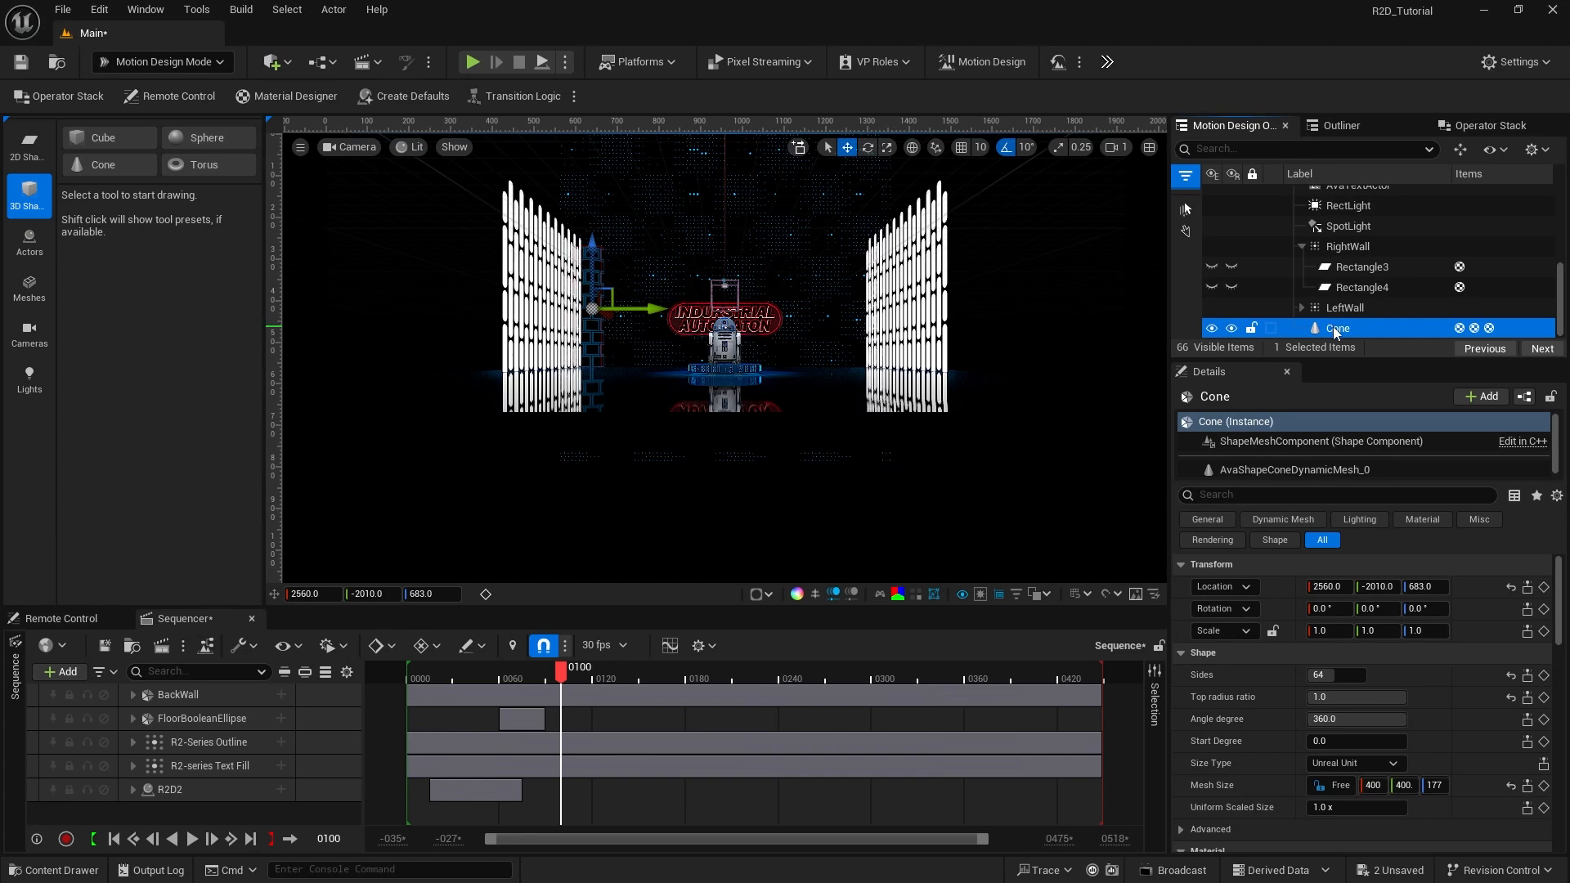
pyautogui.click(1336, 328)
pyautogui.write('Left')
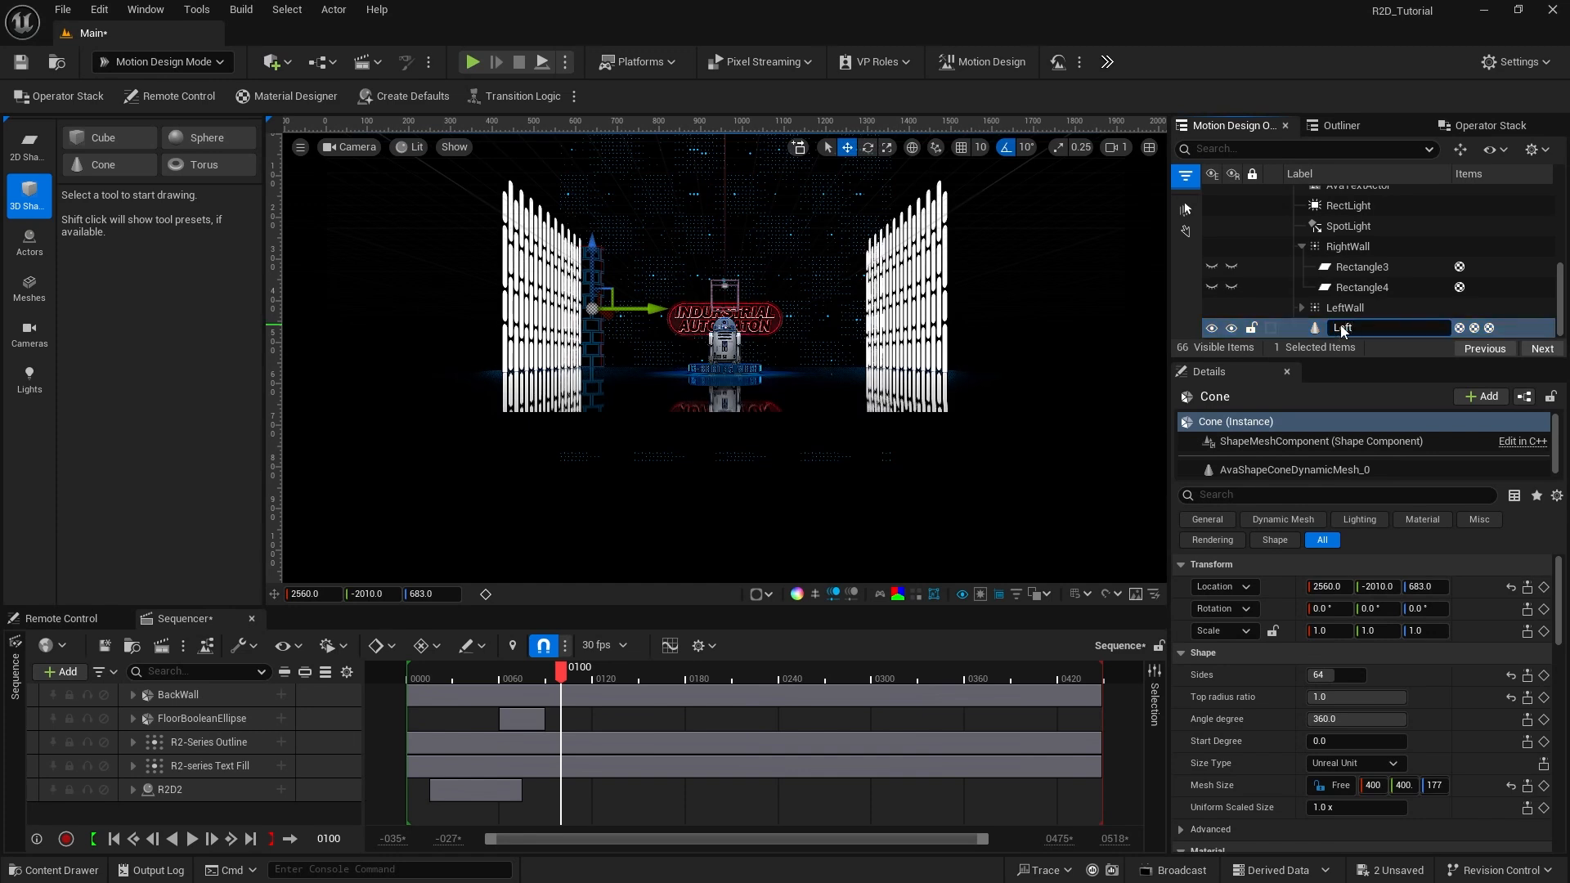
pyautogui.write('Column')
pyautogui.press('Return')
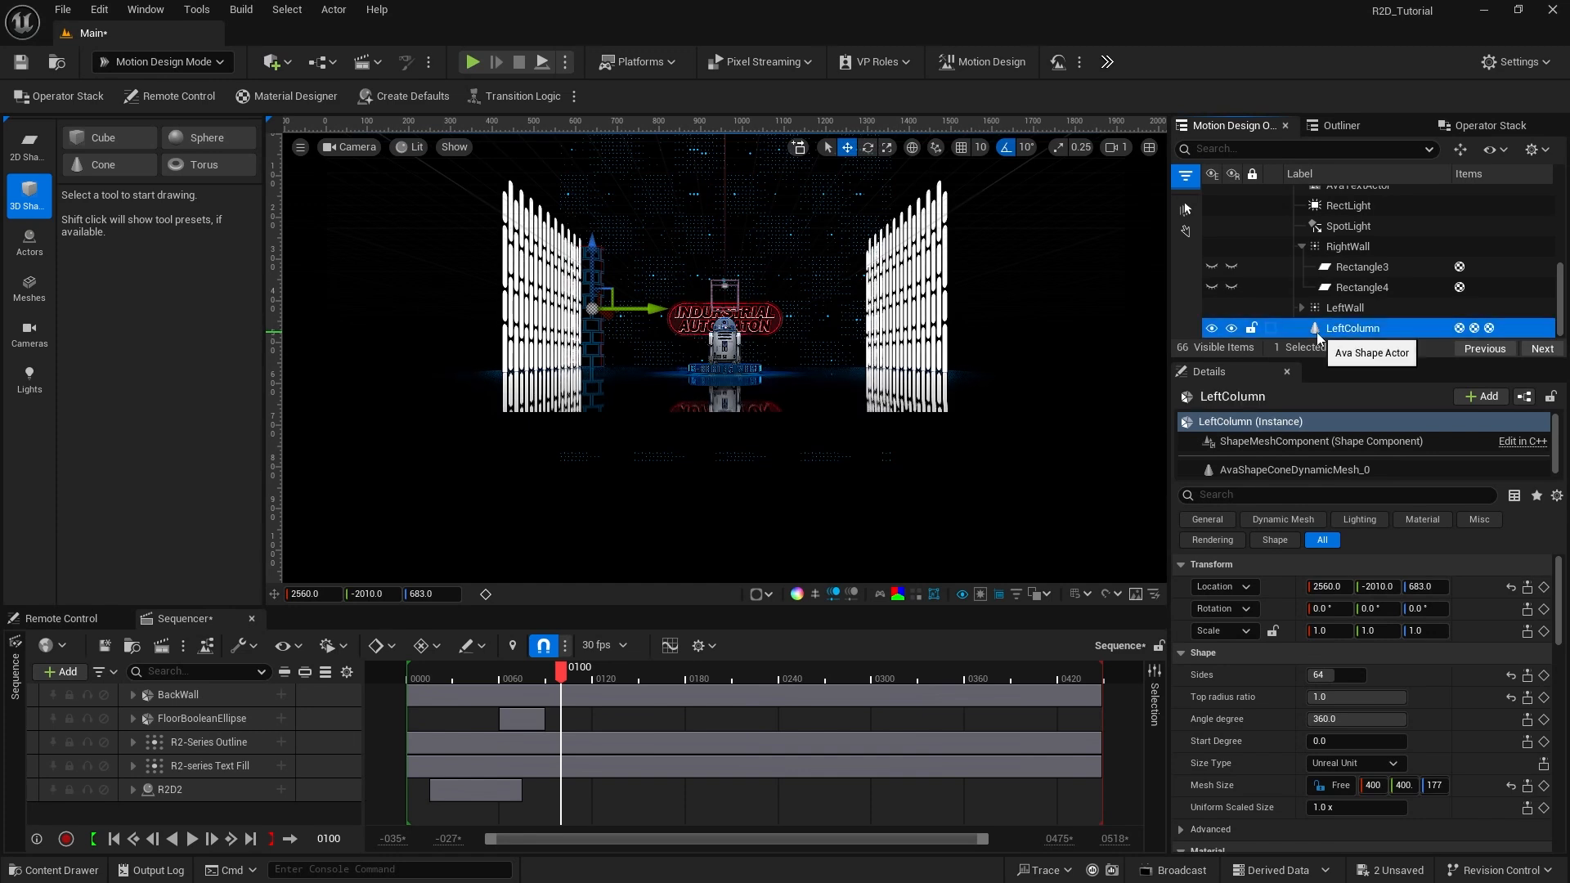
# Step: Duplicate LeftColumn, rename the copy as RightColumn and set its Y location to 2010
pyautogui.hotkey('ctrl', 'd')
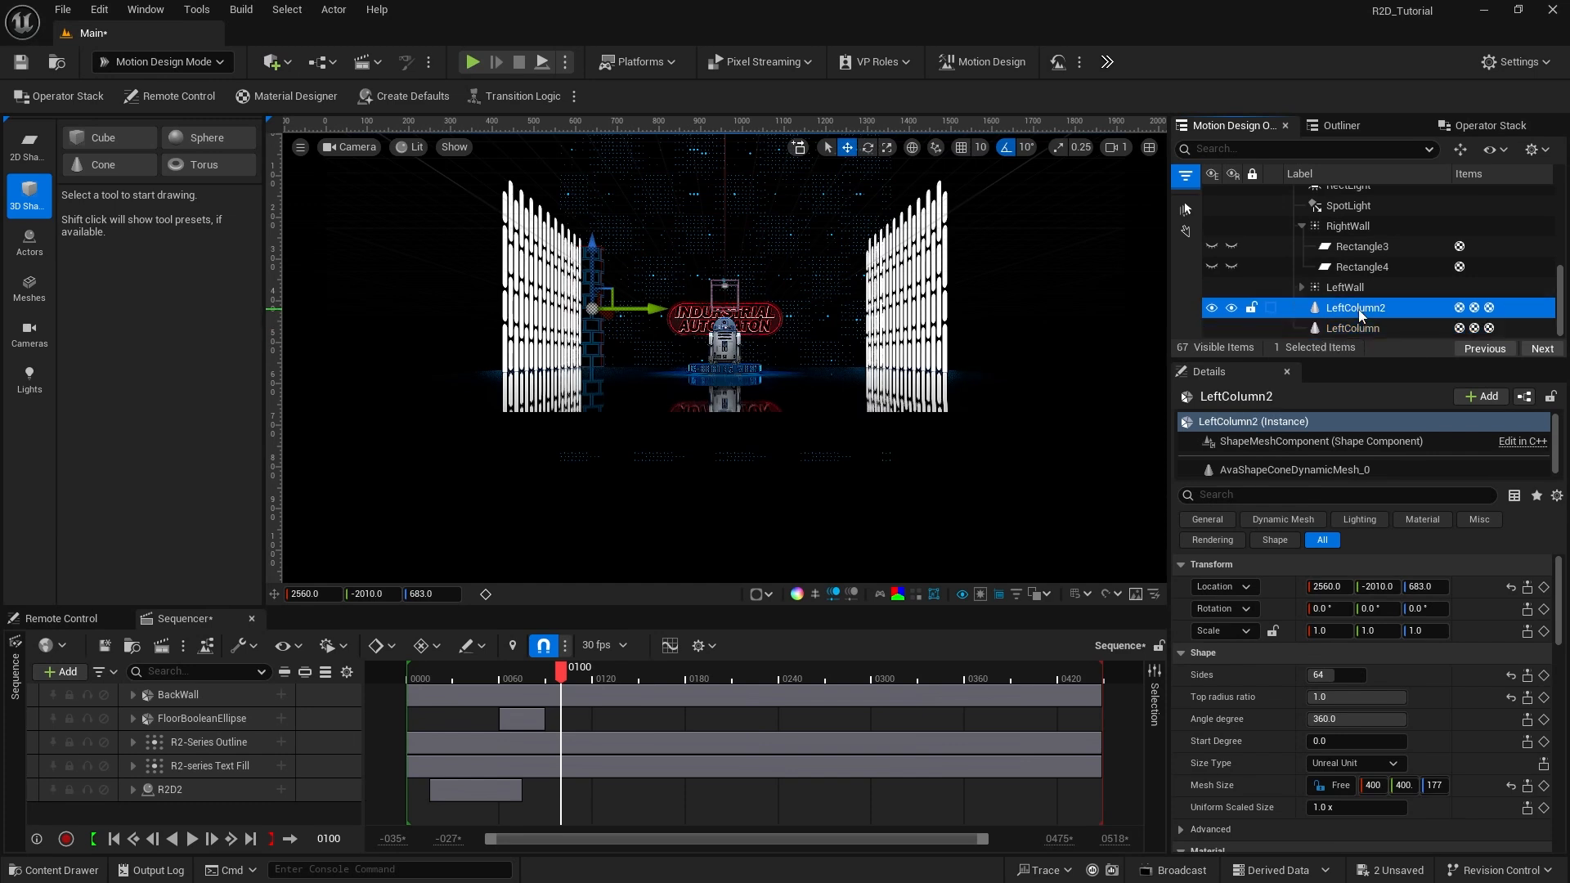
pyautogui.click(1357, 309)
pyautogui.write('RightColumn')
pyautogui.press('Return')
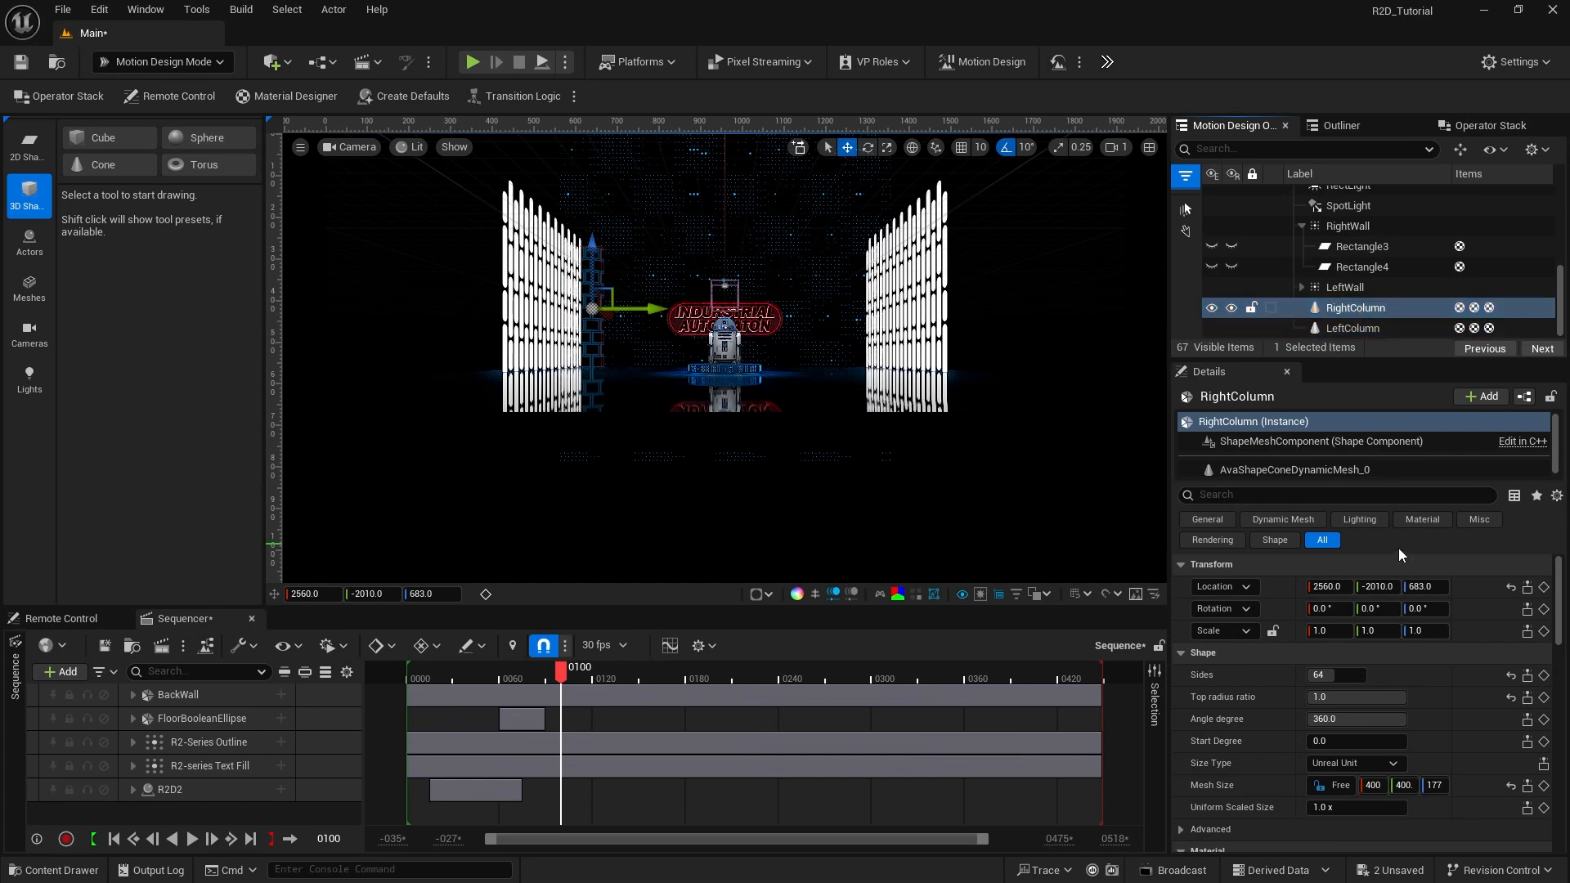
pyautogui.click(1377, 587)
pyautogui.write('2')
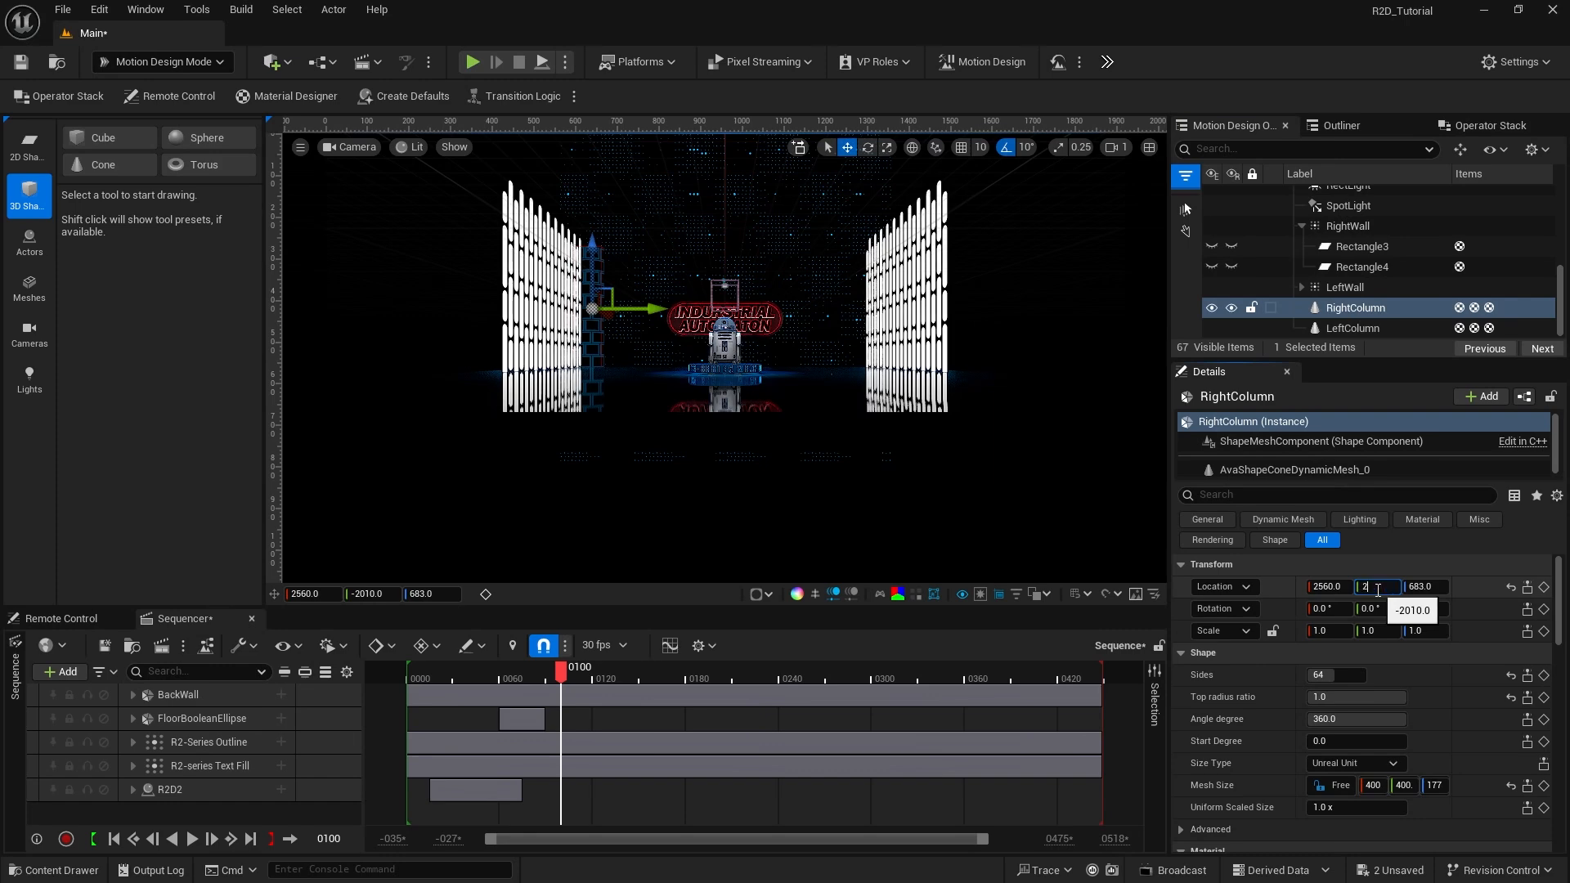
pyautogui.write('010')
pyautogui.press('Return')
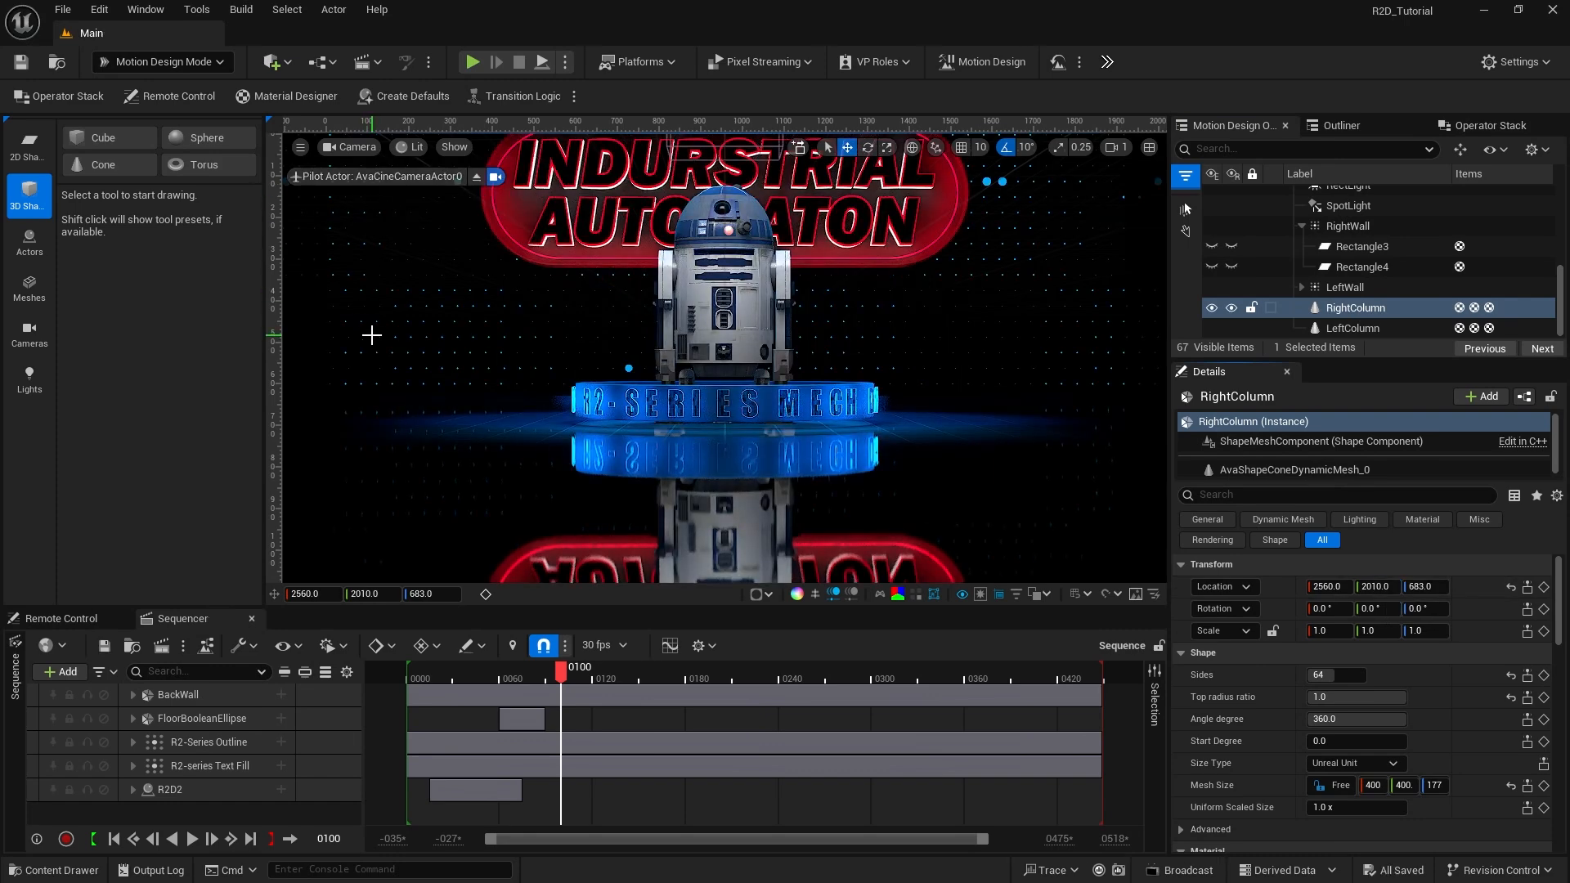
# Step: Collapse the RightWall group, expand Default Scene and add AvaCineCameraActor0 to the sequence as a track
pyautogui.click(1301, 227)
pyautogui.scroll(10, 1302, 257)
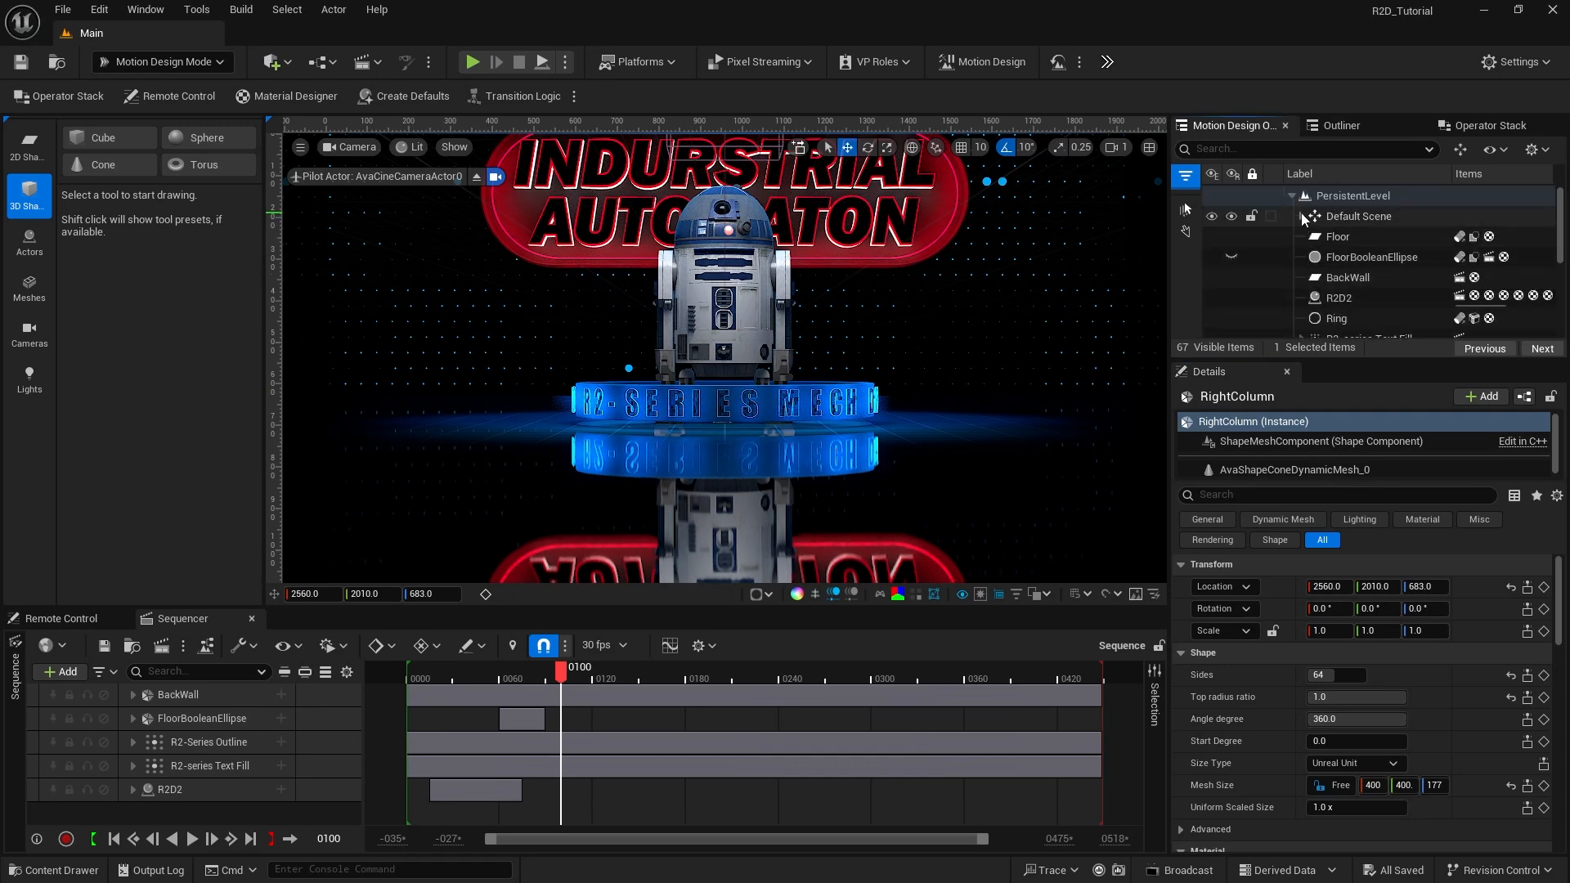
pyautogui.click(1302, 216)
pyautogui.click(1325, 237)
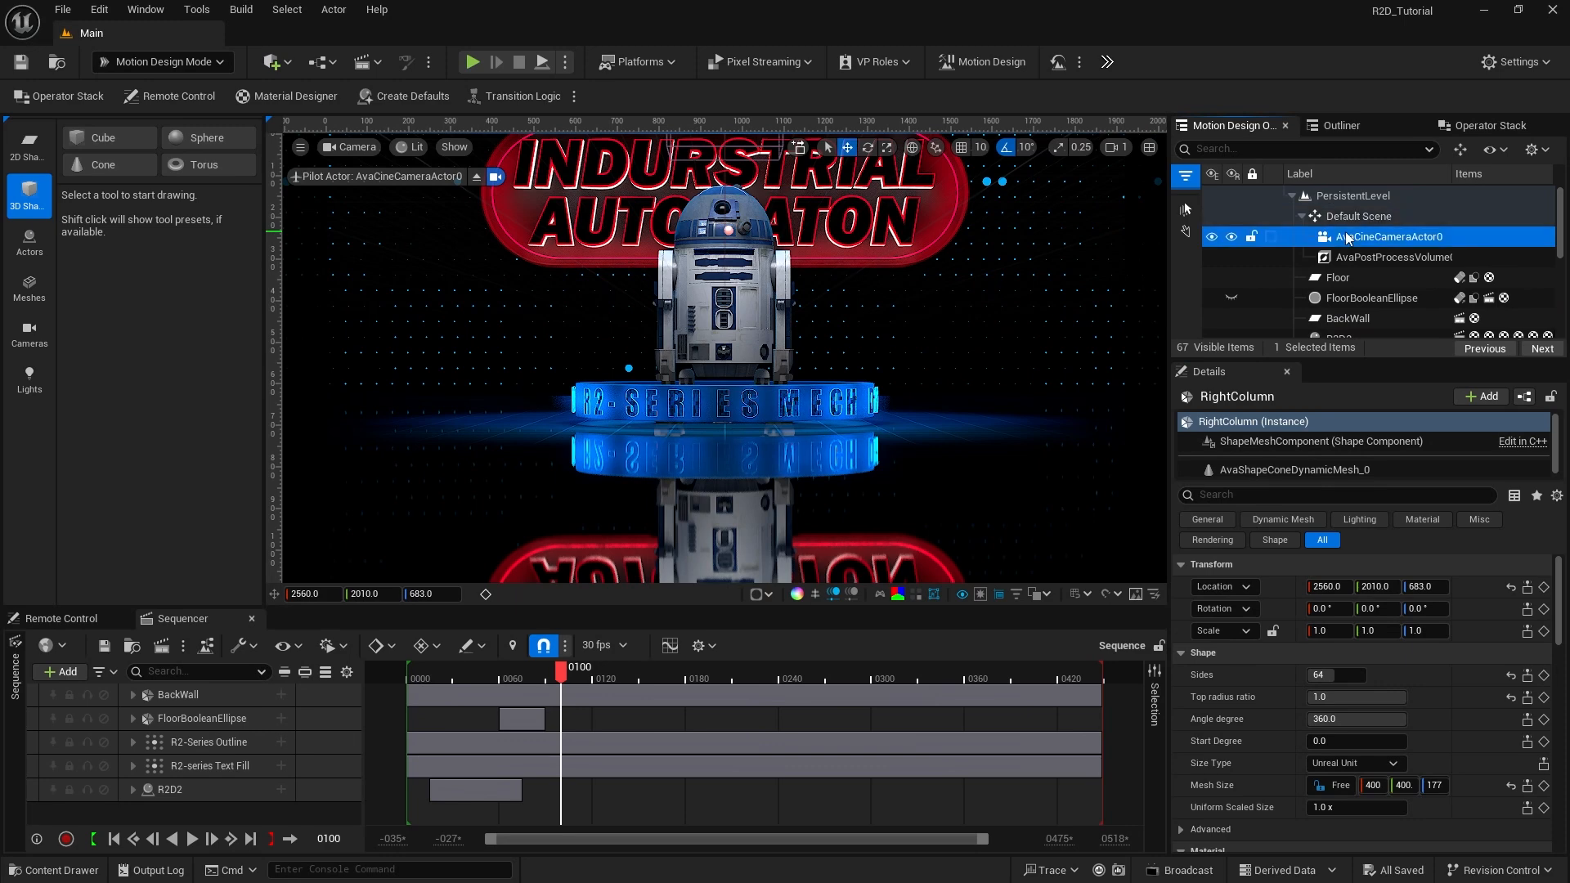
pyautogui.moveTo(1325, 237); pyautogui.dragTo(154, 758)
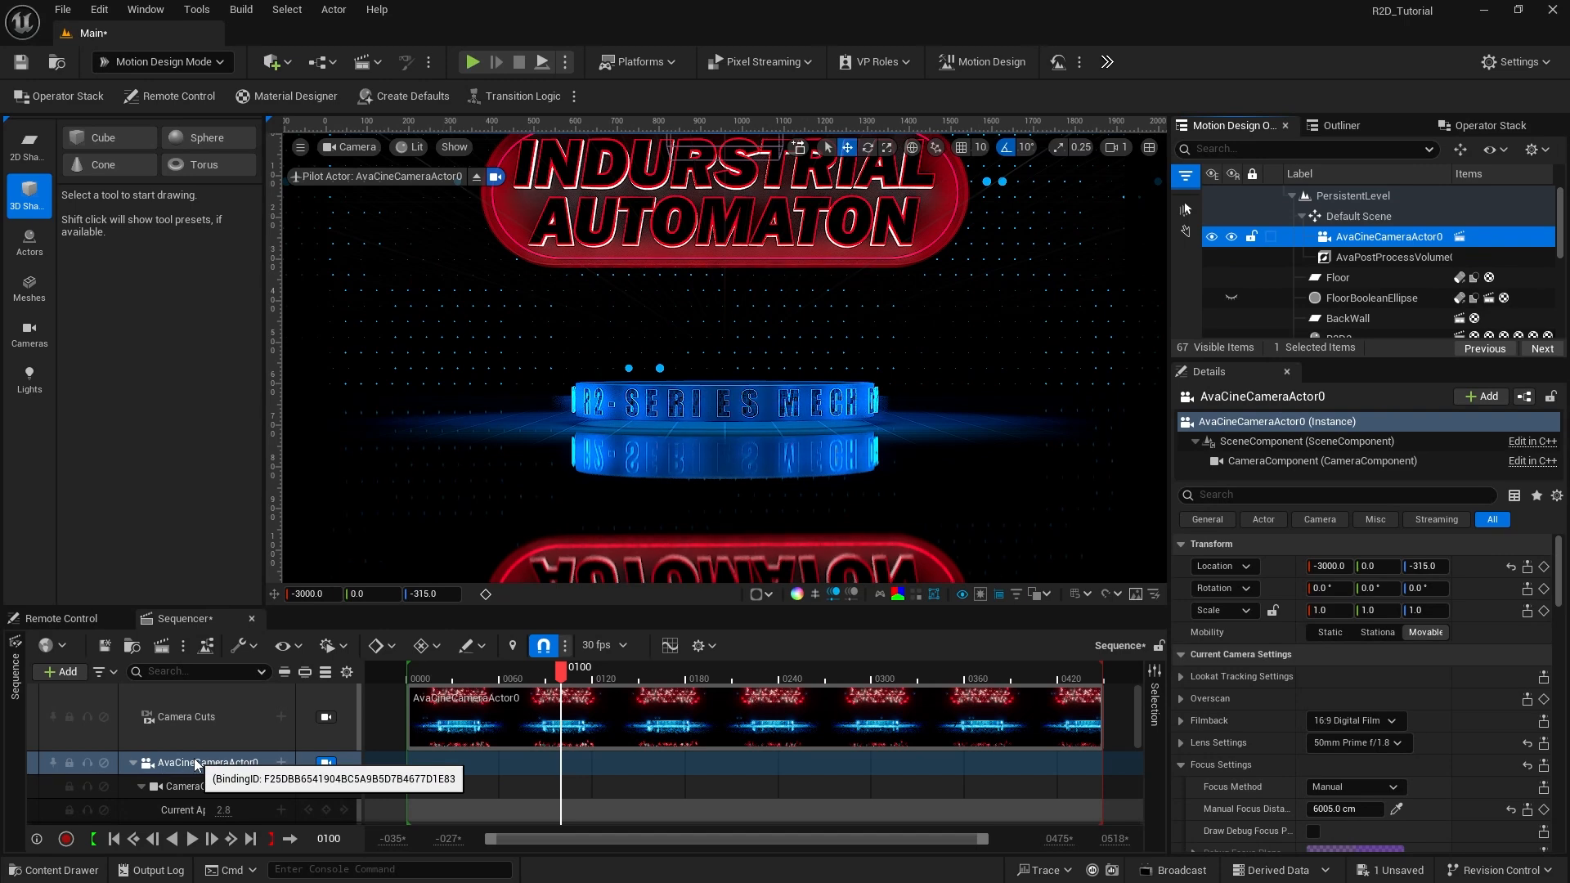
# Step: Key AvaCineCameraActor0's location and rotation at frame 0 of the sequence
pyautogui.click(114, 839)
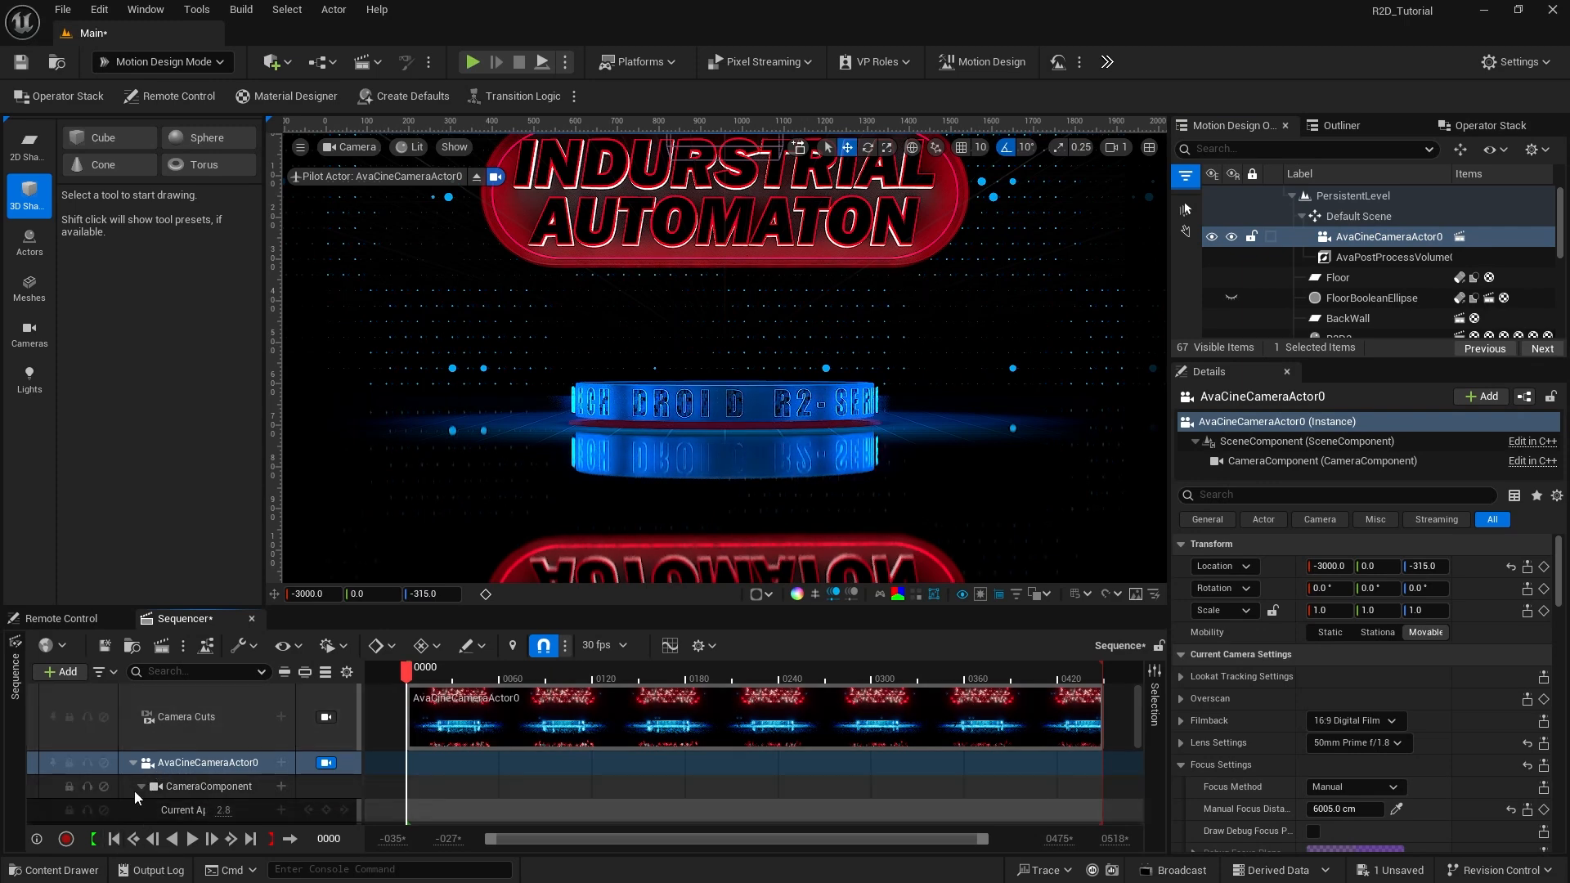
pyautogui.scroll(-3, 199, 726)
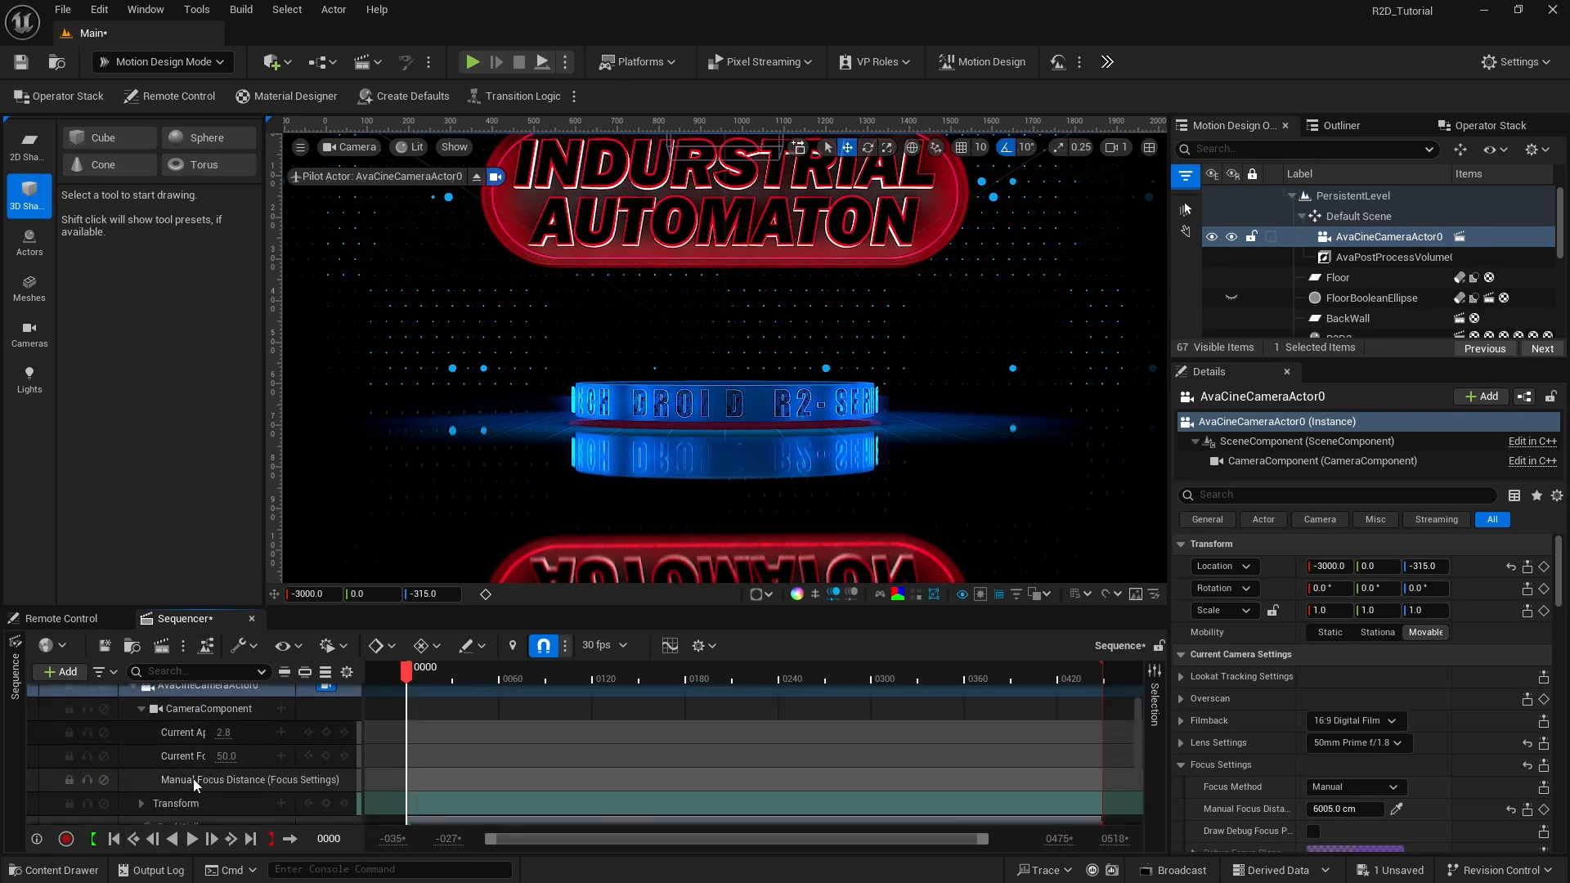
pyautogui.click(140, 803)
pyautogui.scroll(-3, 226, 746)
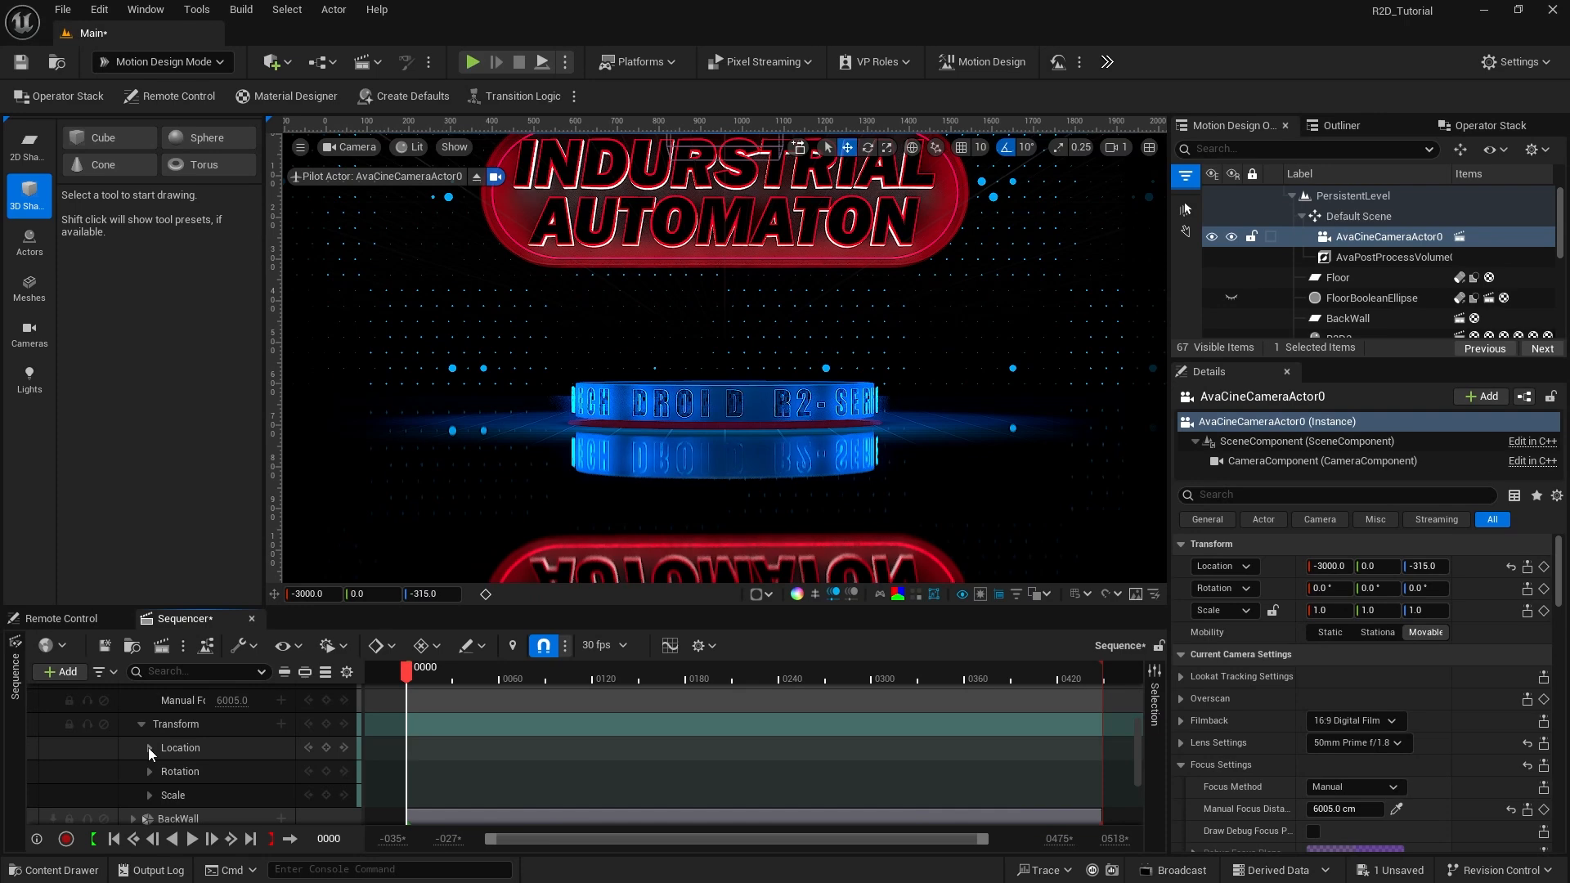
pyautogui.click(325, 747)
pyautogui.click(326, 771)
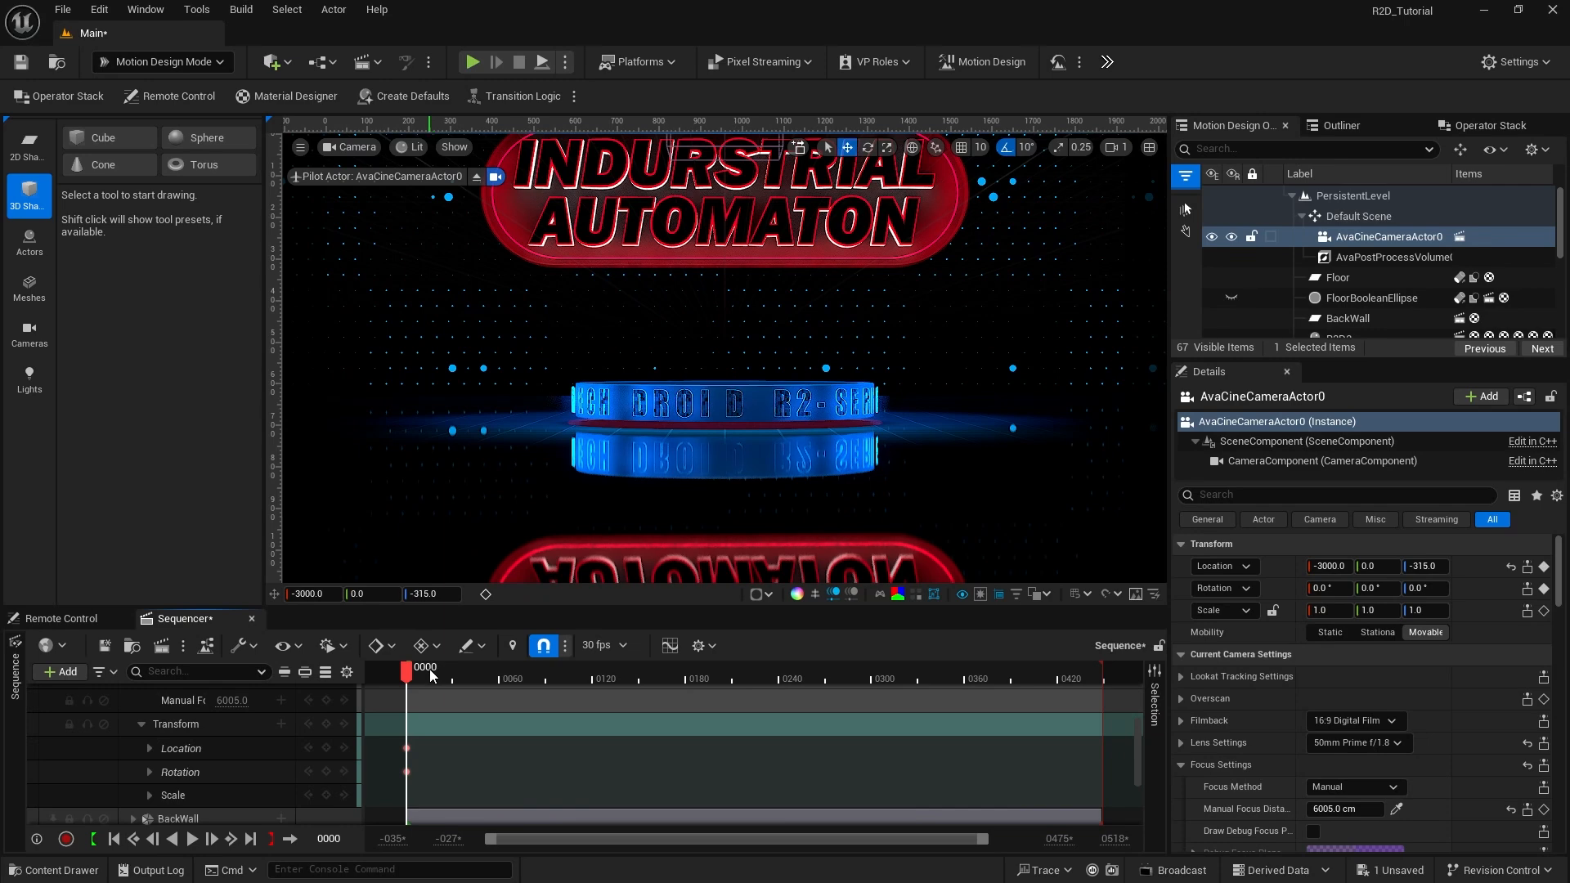
# Step: Key AvaCineCameraActor0's Z location at -50 at frame 150 of the sequence
pyautogui.click(327, 838)
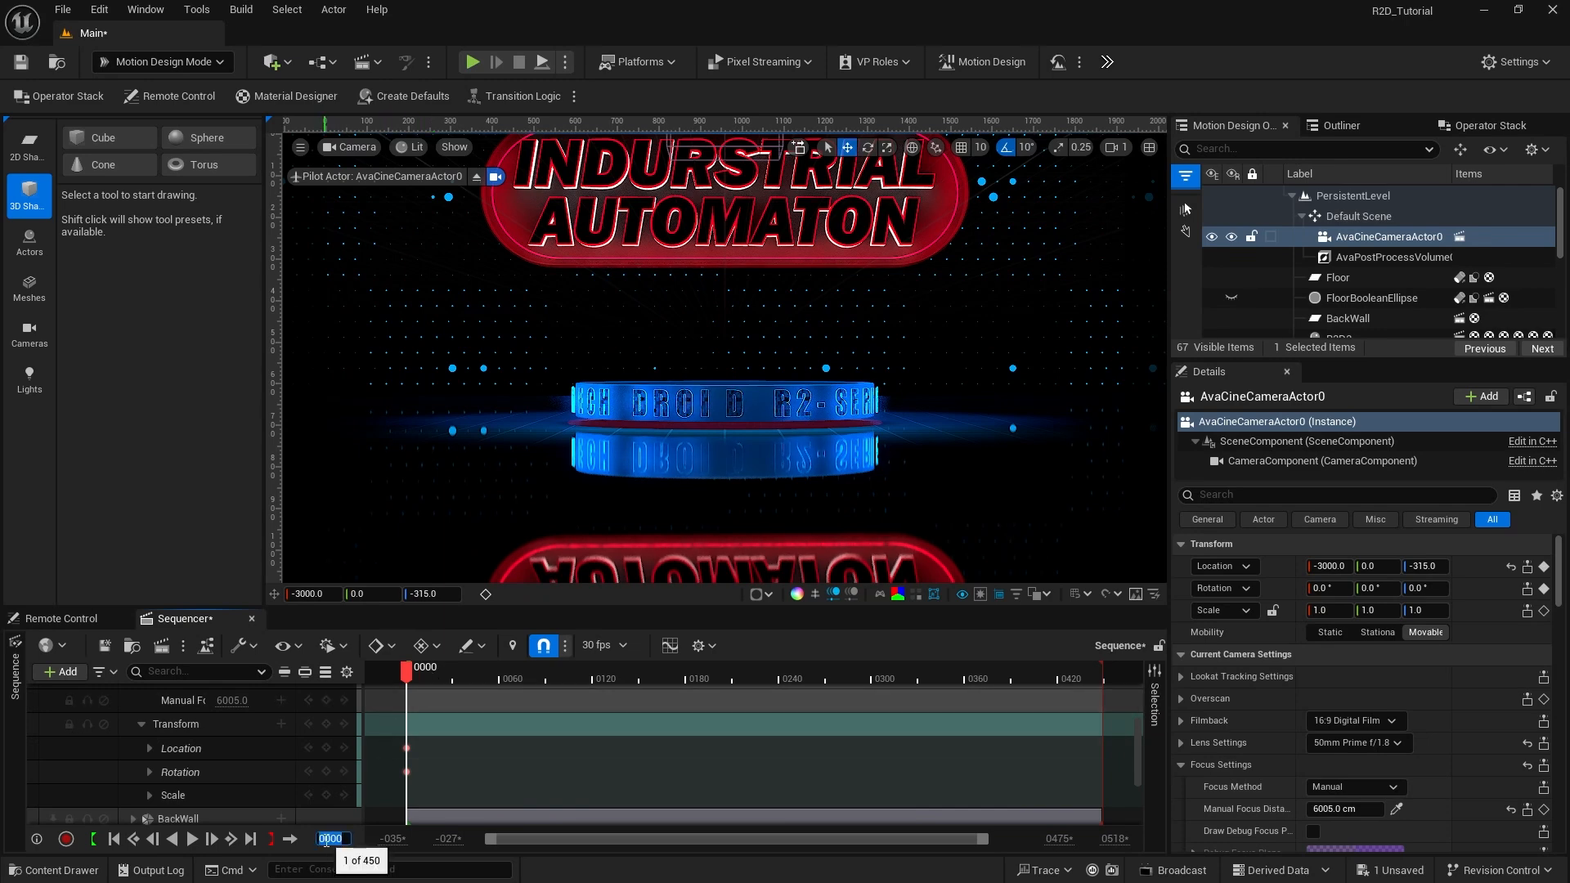
pyautogui.write('150')
pyautogui.press('Return')
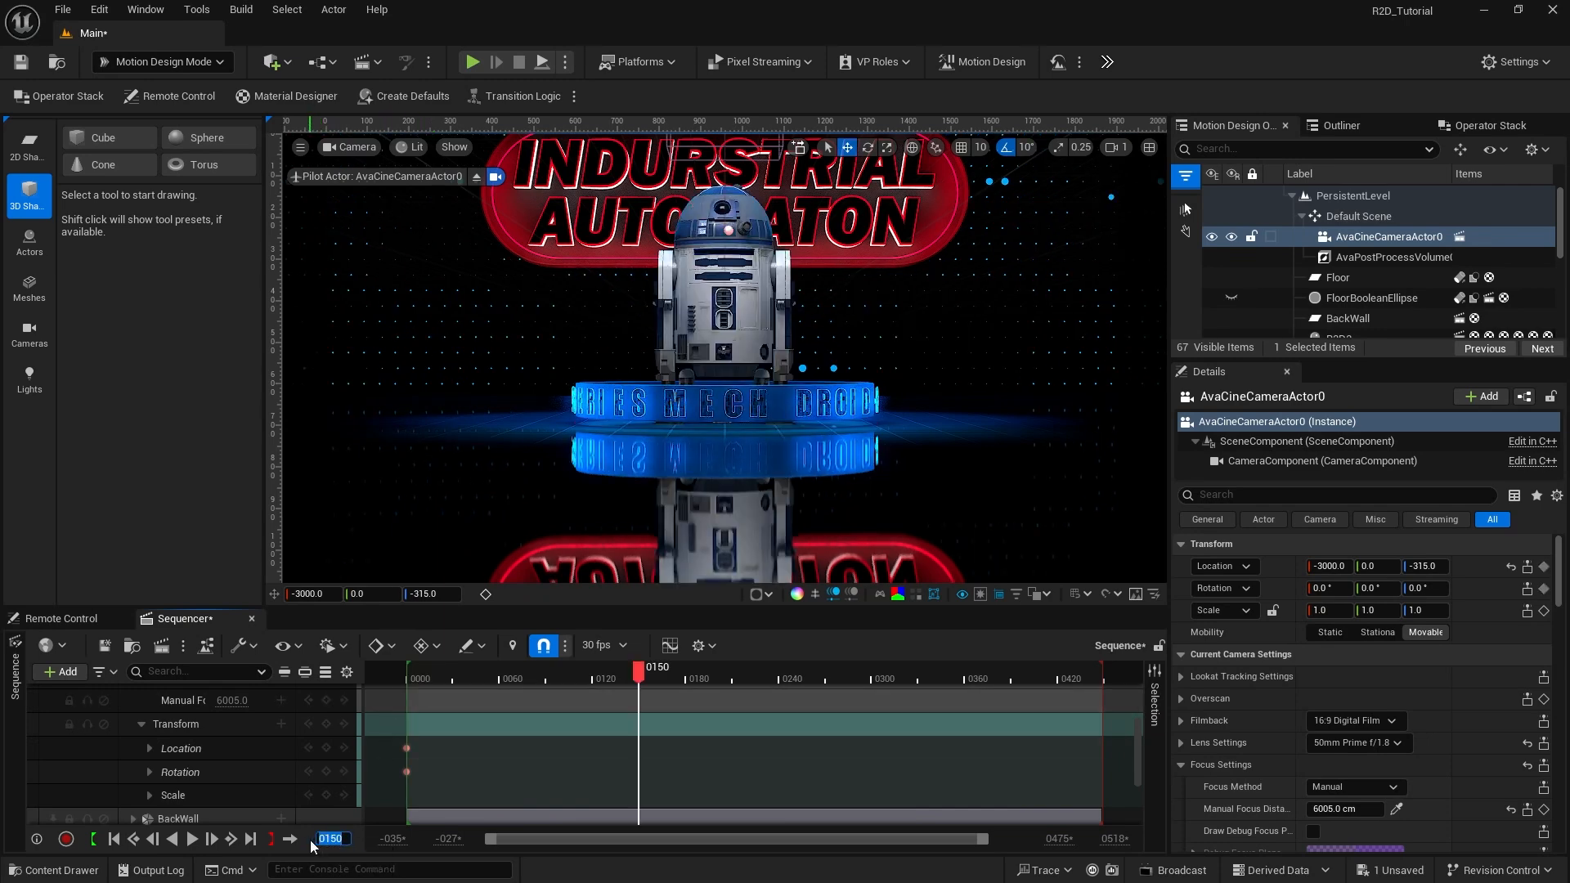
pyautogui.click(151, 748)
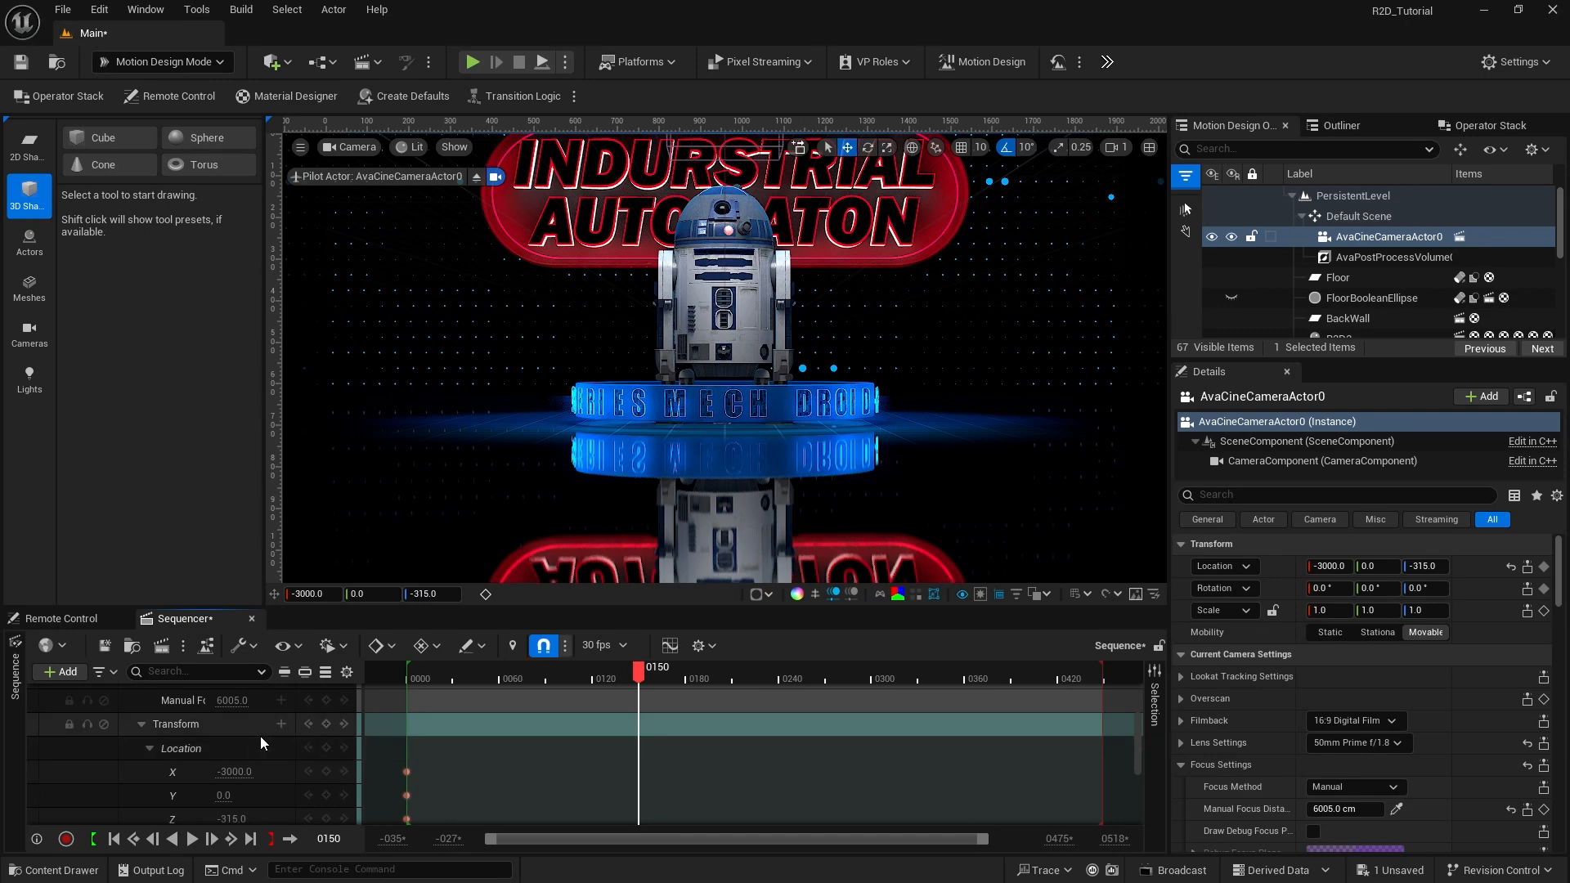
pyautogui.scroll(-1, 260, 736)
pyautogui.scroll(-1, 260, 743)
pyautogui.moveTo(233, 765); pyautogui.dragTo(378, 765)
pyautogui.click(229, 766)
pyautogui.write('-')
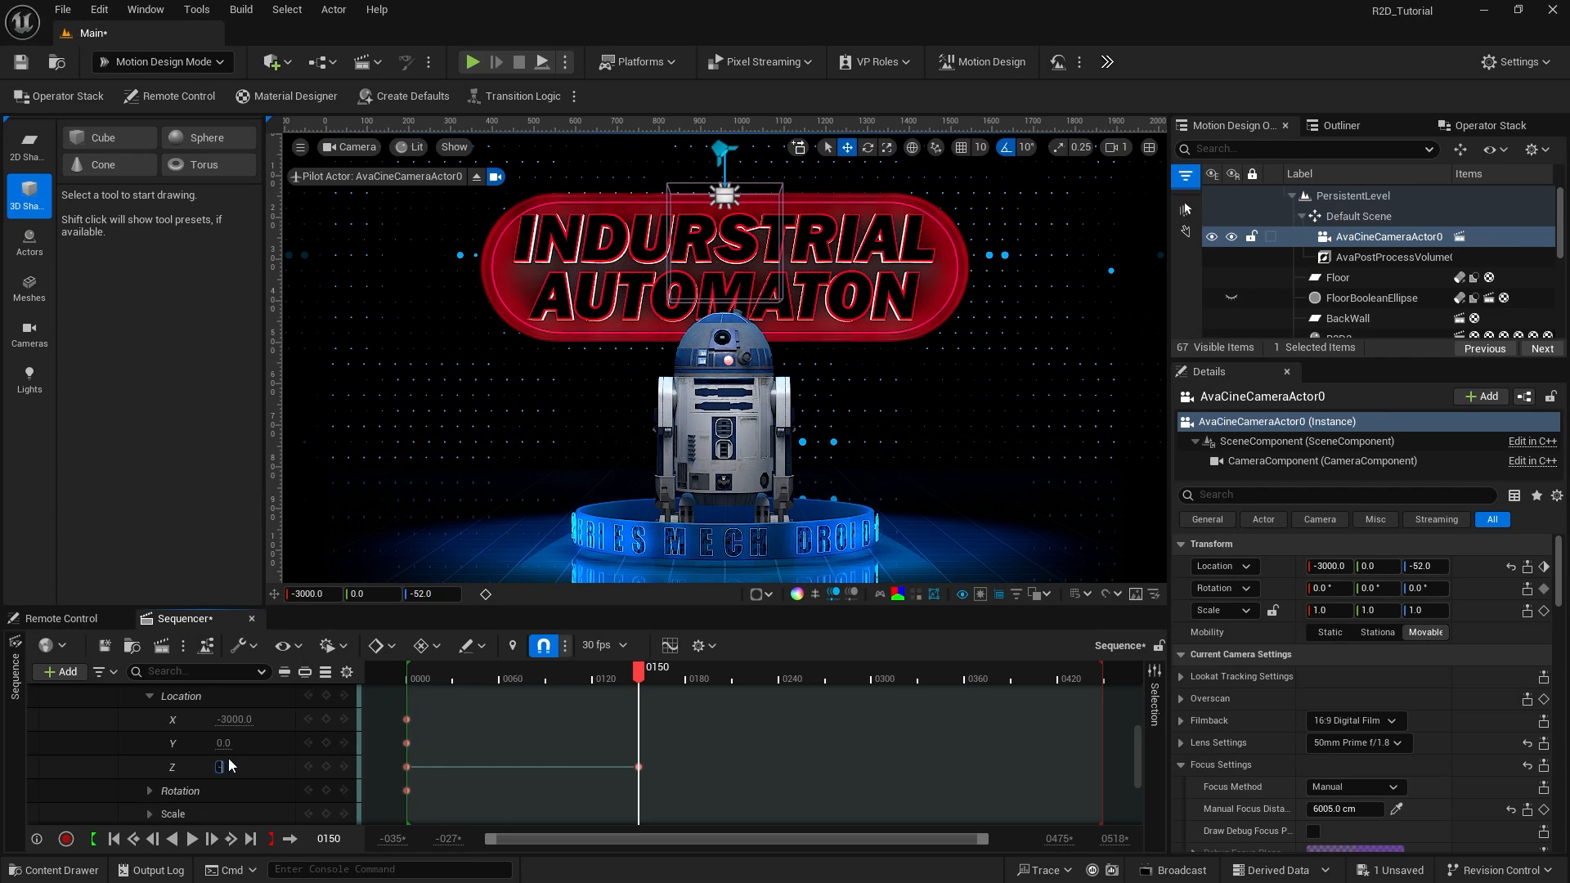
pyautogui.write('50')
pyautogui.press('Return')
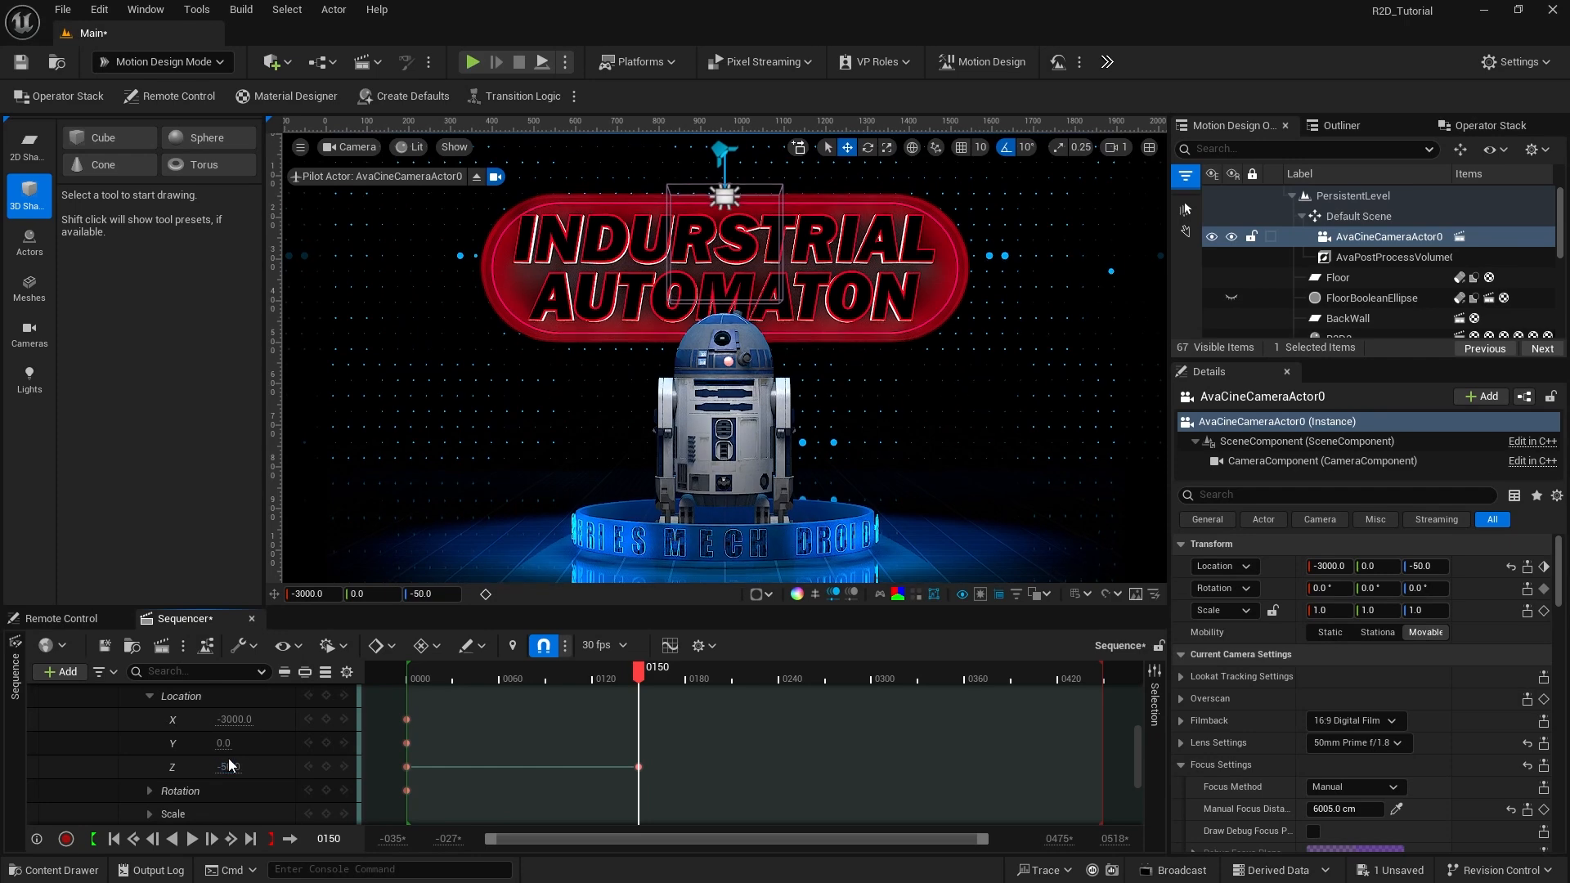
# Step: Expand the camera's Rotation channels and key its pitch at -1 at frame 150
pyautogui.click(149, 791)
pyautogui.scroll(-3, 196, 802)
pyautogui.moveTo(226, 761); pyautogui.dragTo(220, 761)
pyautogui.click(225, 761)
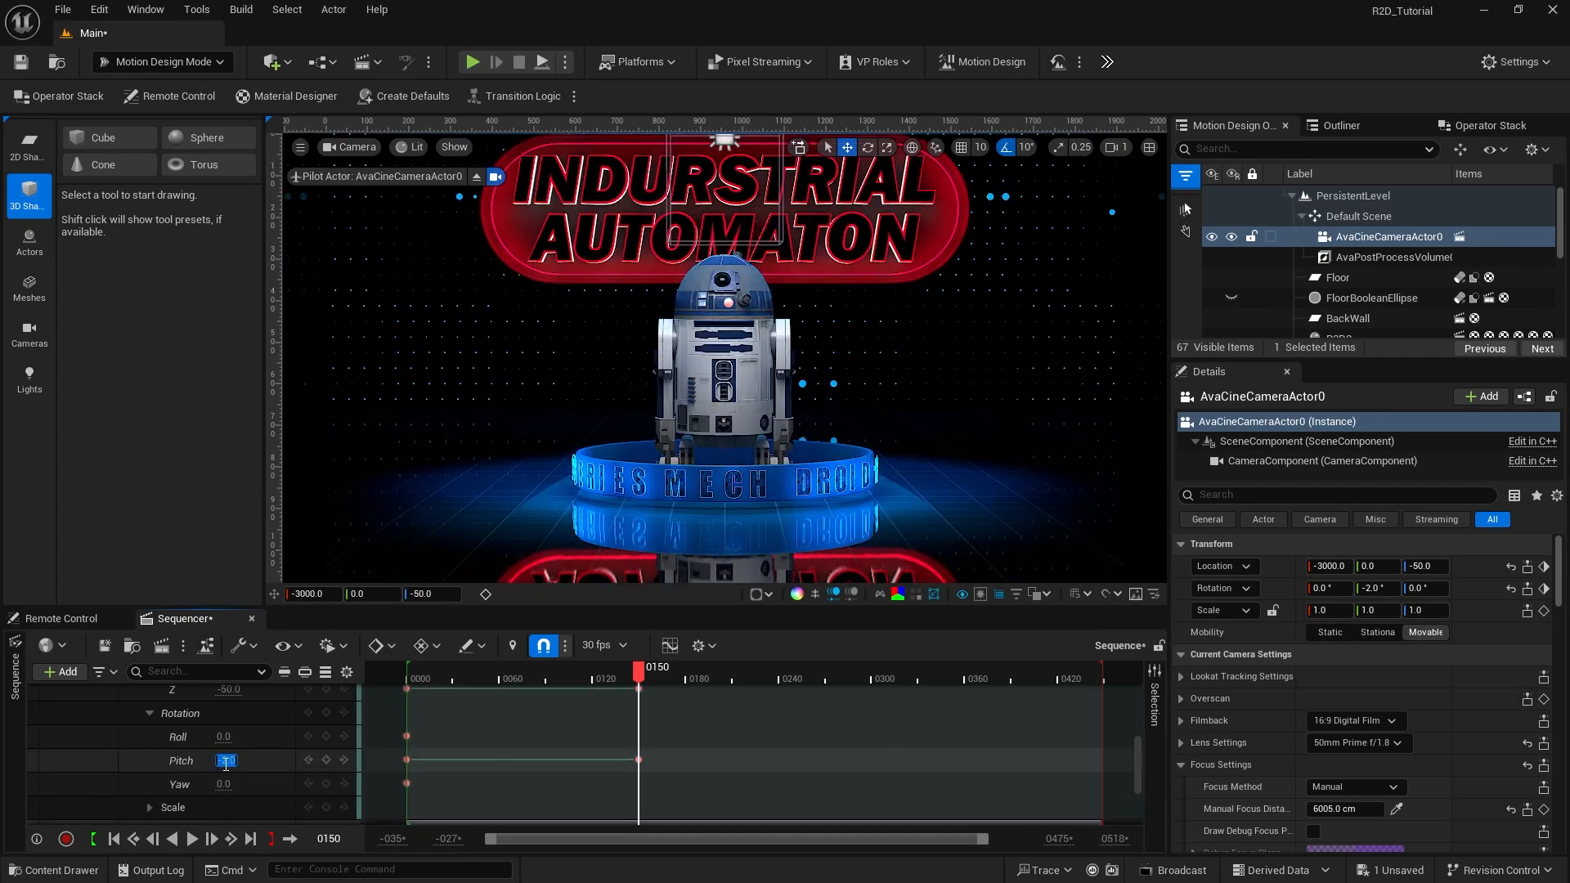
pyautogui.write('-3')
pyautogui.write('1')
pyautogui.press('Return')
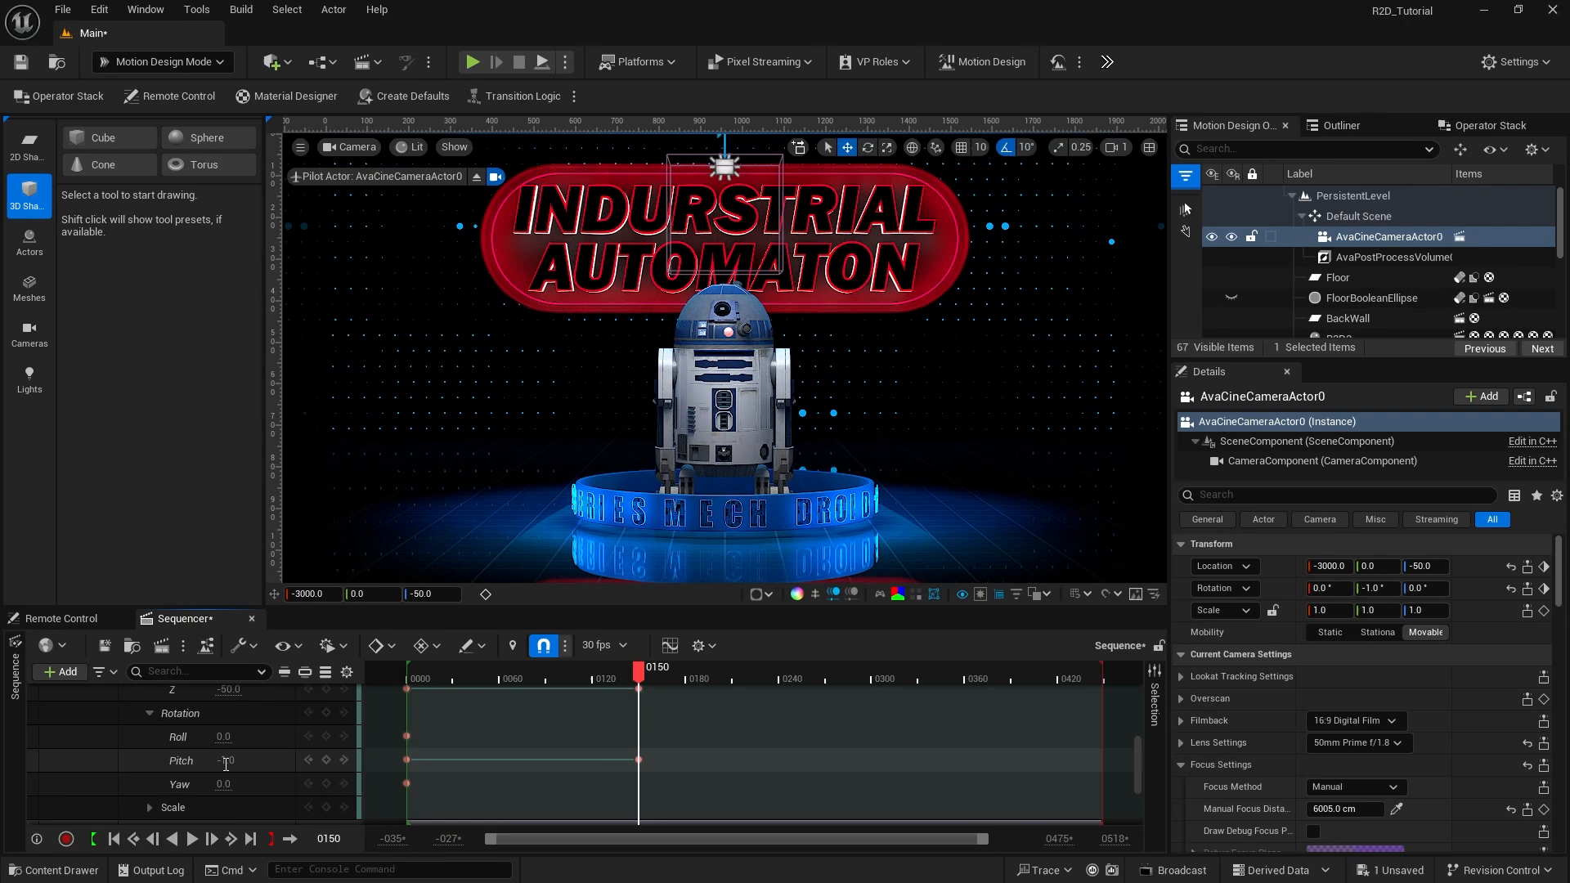
# Step: Play the sequence from the start to preview the camera's upward move
pyautogui.click(115, 840)
pyautogui.click(193, 839)
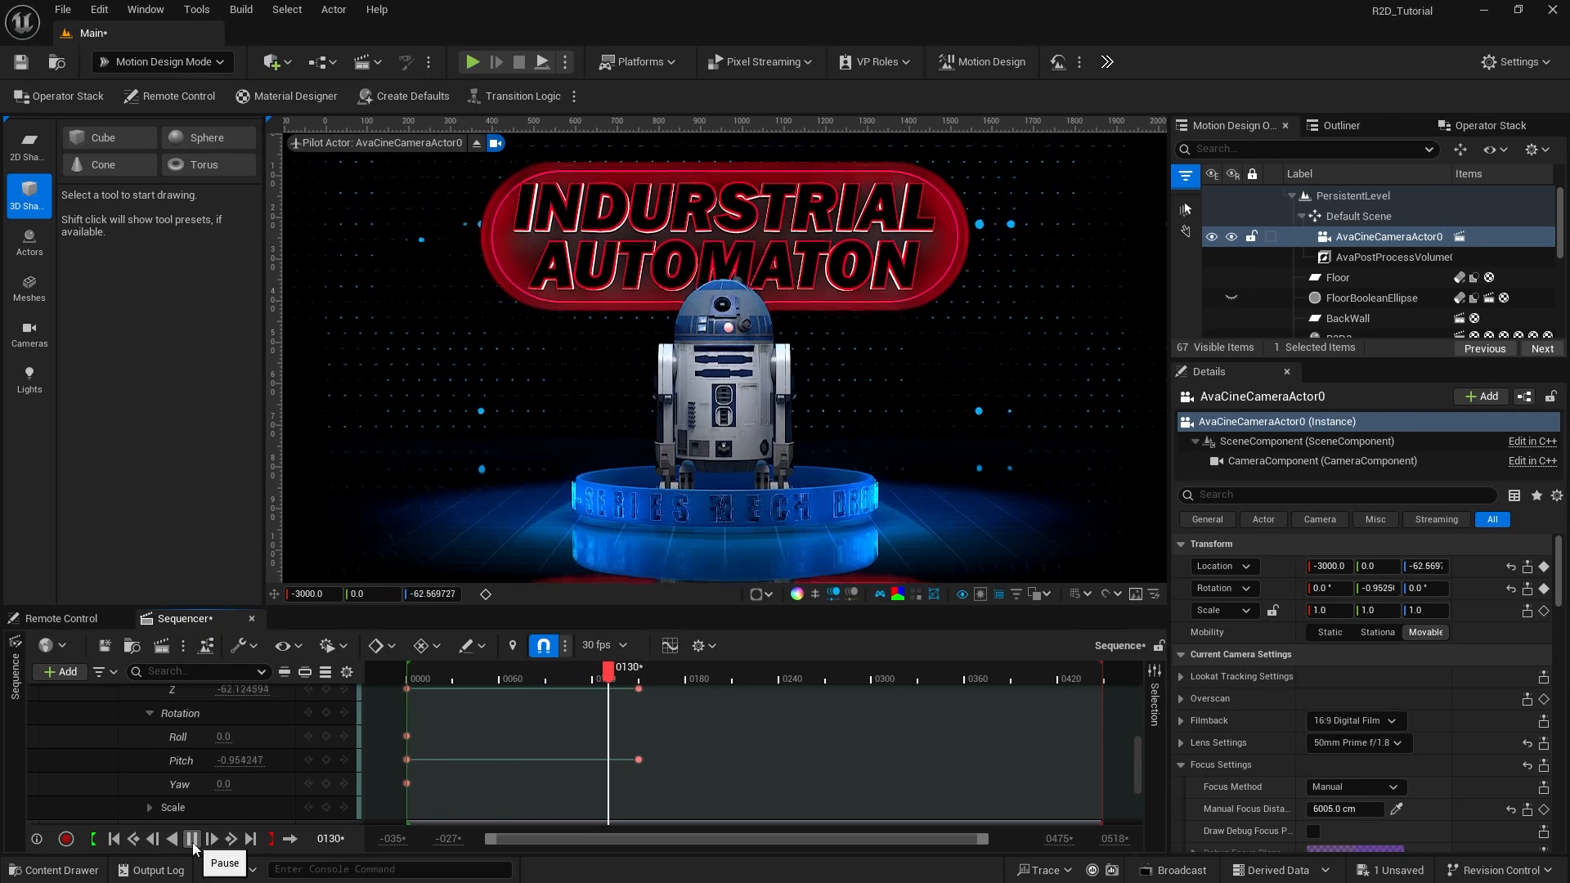
pyautogui.click(192, 839)
# Step: Set the camera's frame 0 keys for location Z, roll and pitch to linear interpolation and replay the sequence from the start
pyautogui.scroll(1, 501, 763)
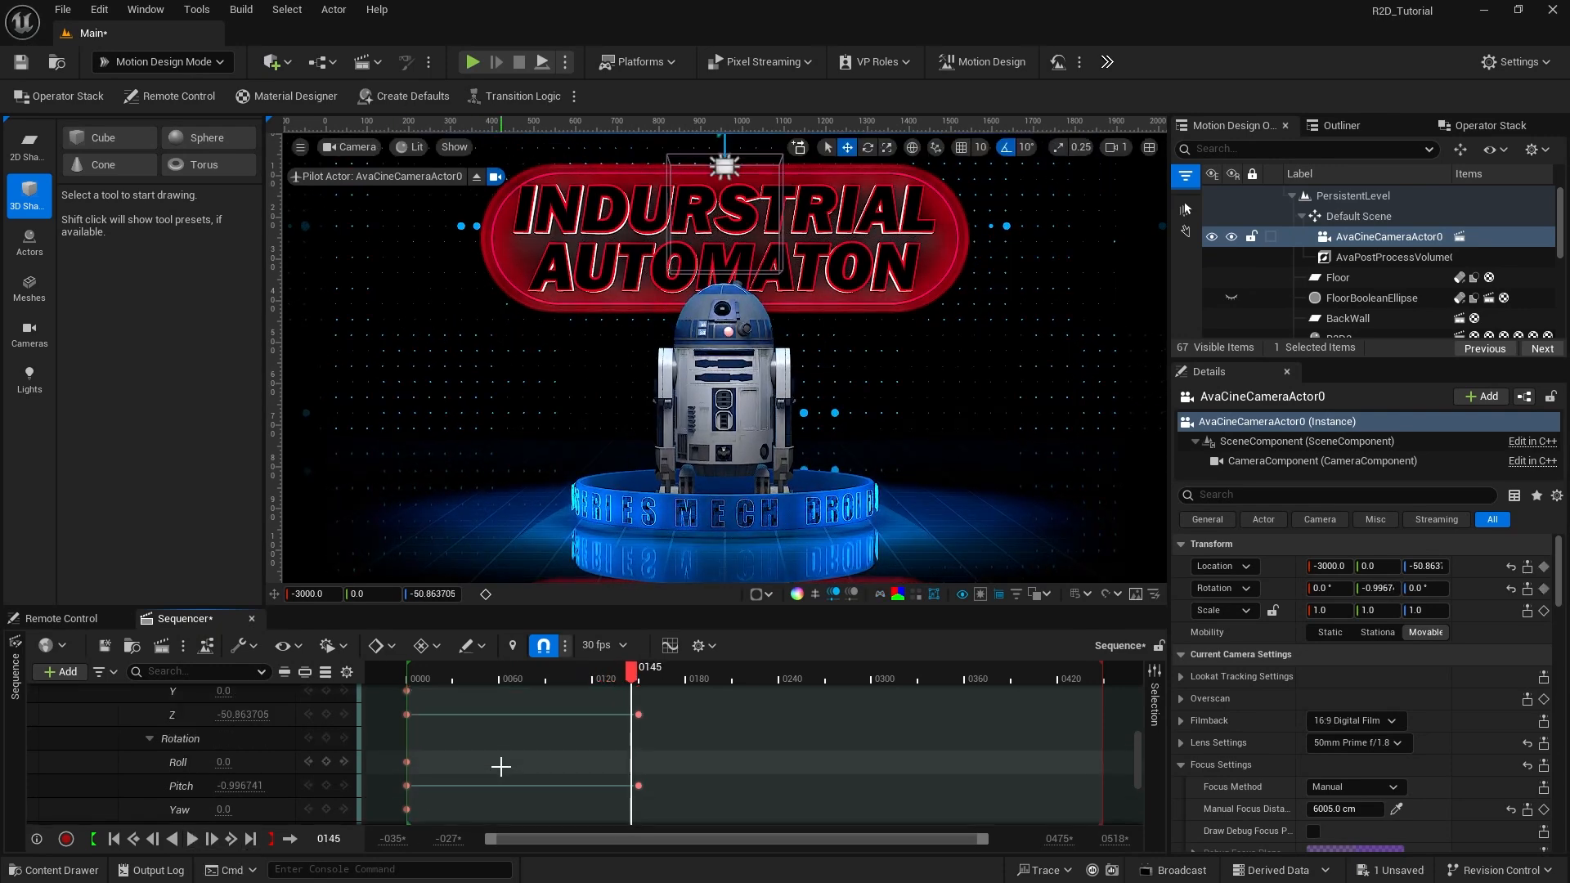
pyautogui.moveTo(397, 705); pyautogui.dragTo(414, 800)
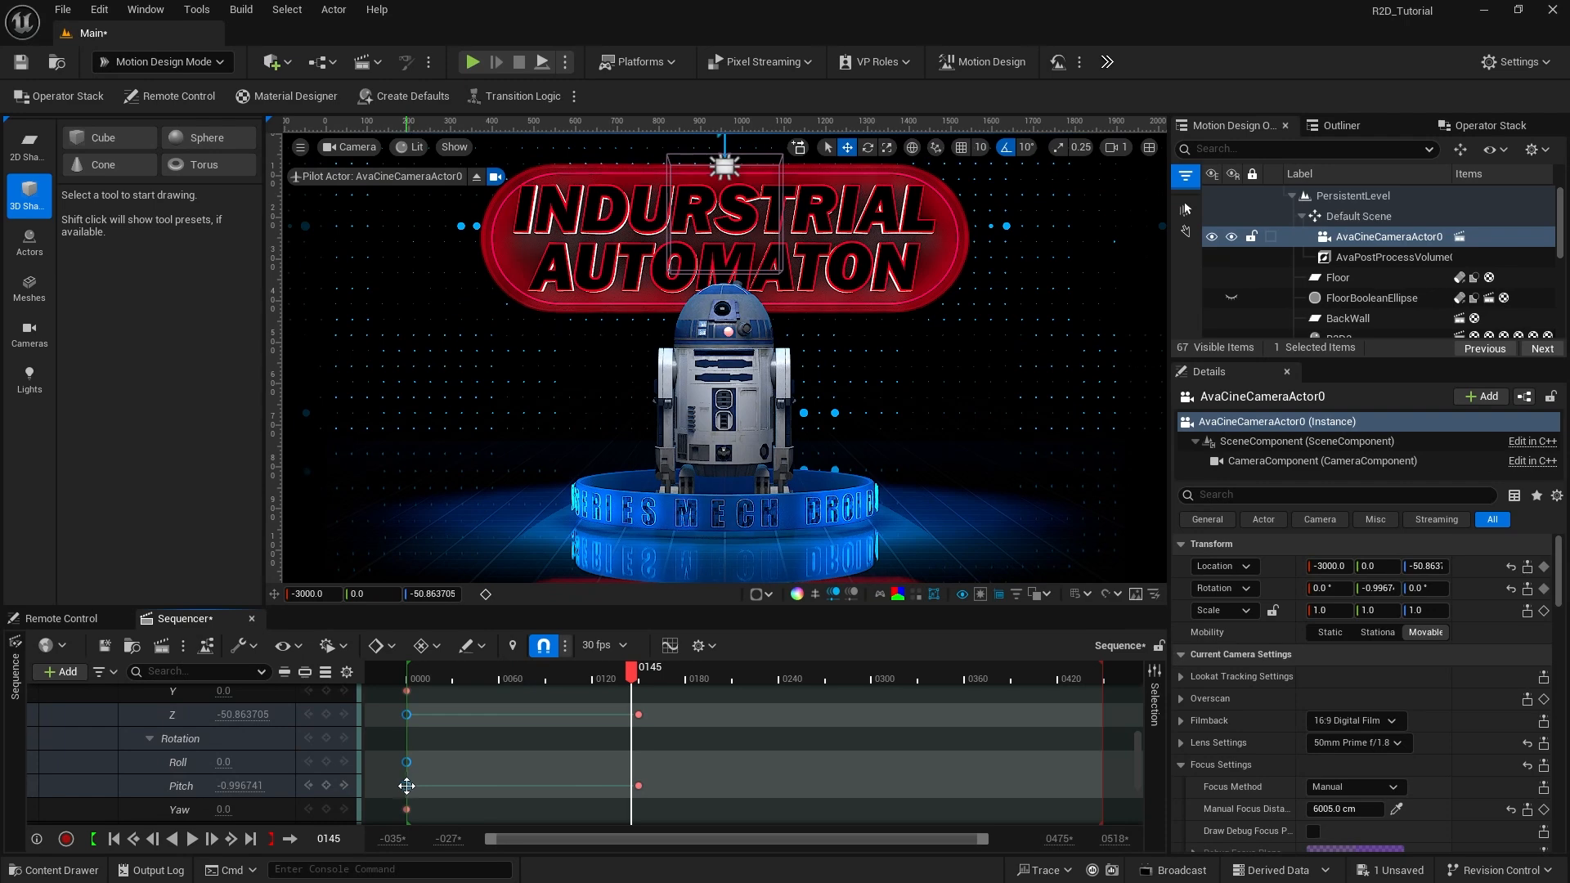
pyautogui.rightClick(407, 786)
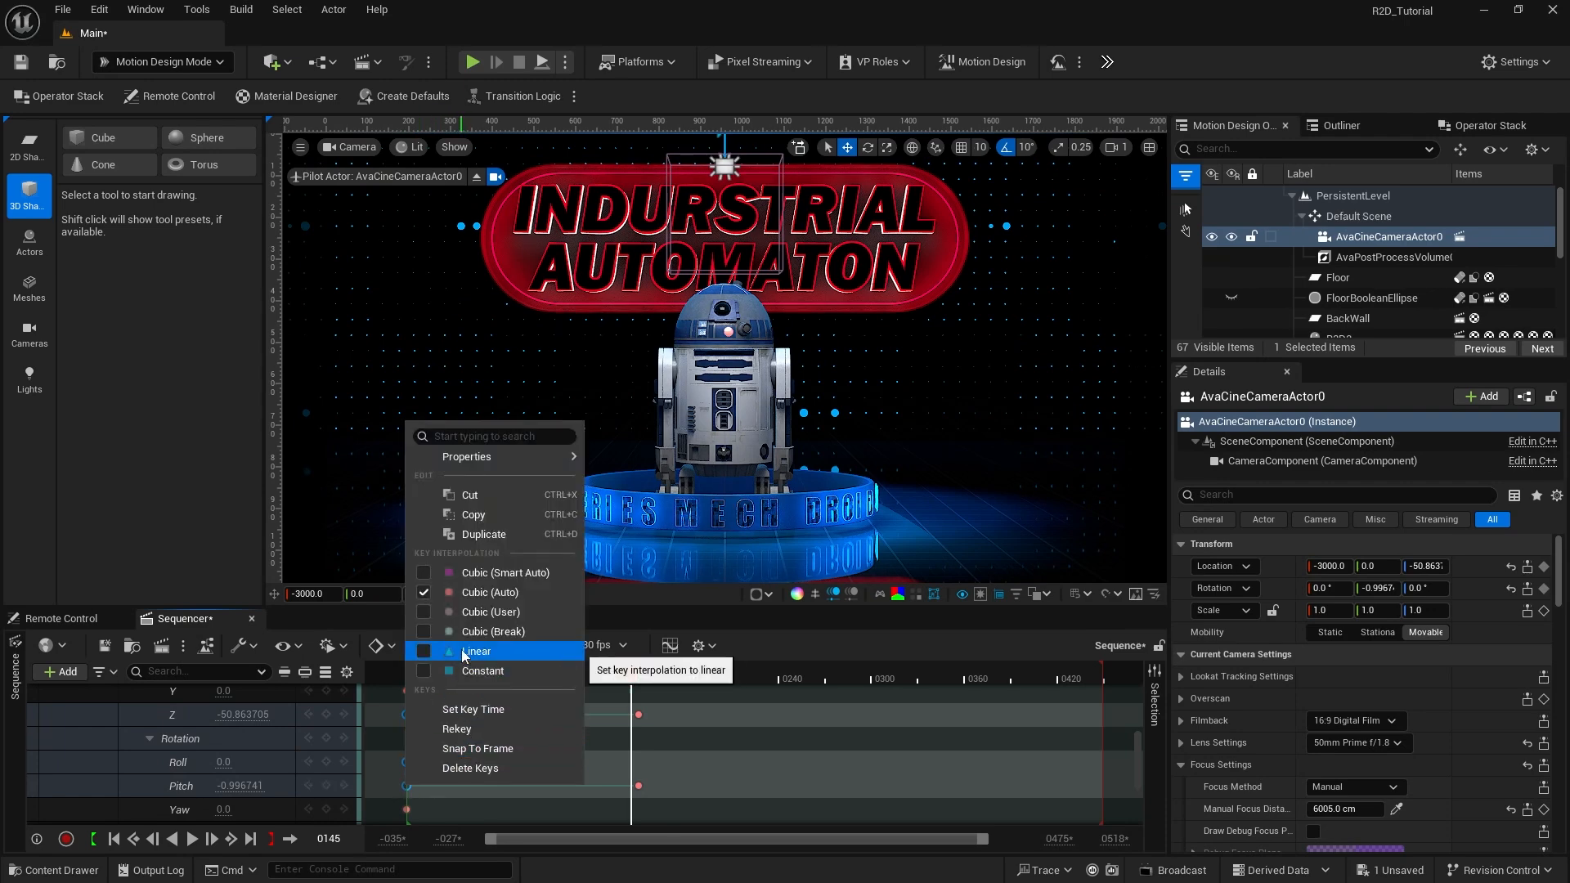
pyautogui.click(470, 670)
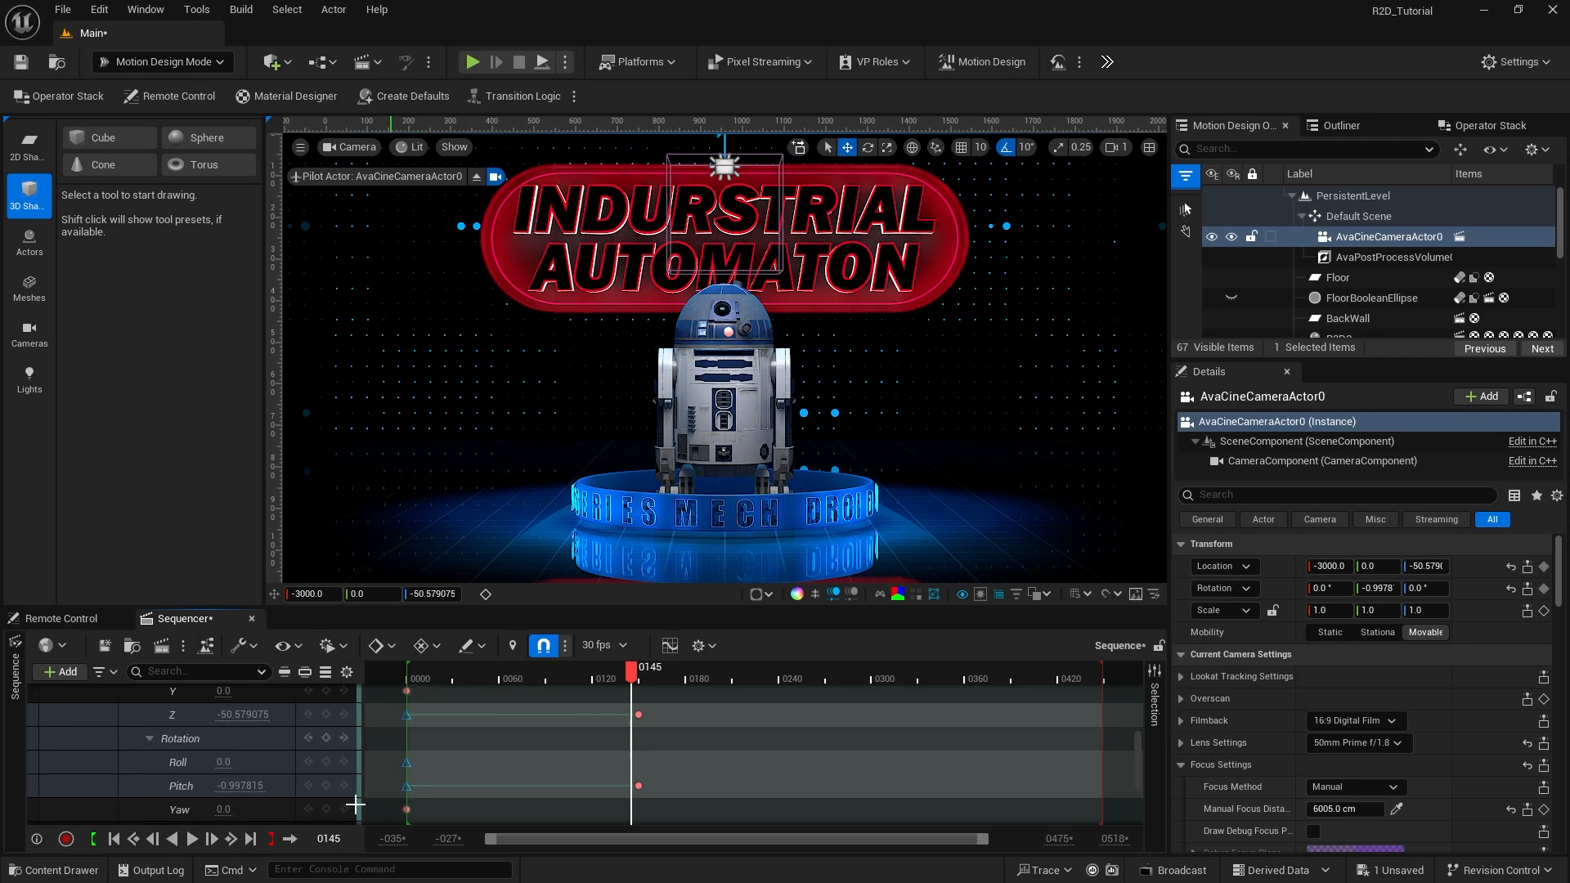
pyautogui.click(115, 838)
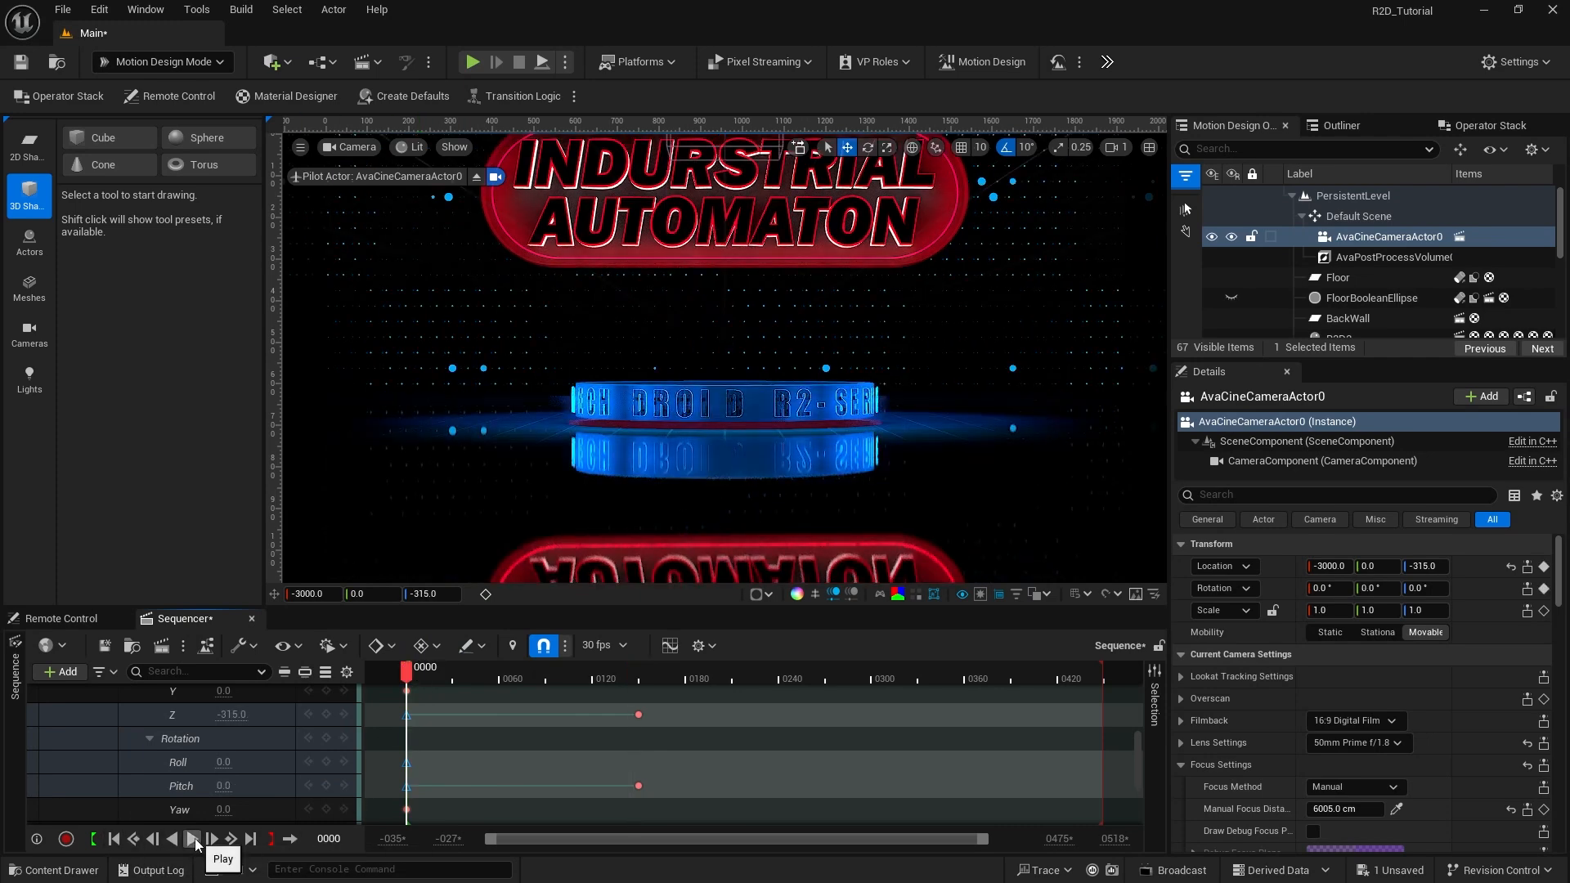
pyautogui.click(194, 842)
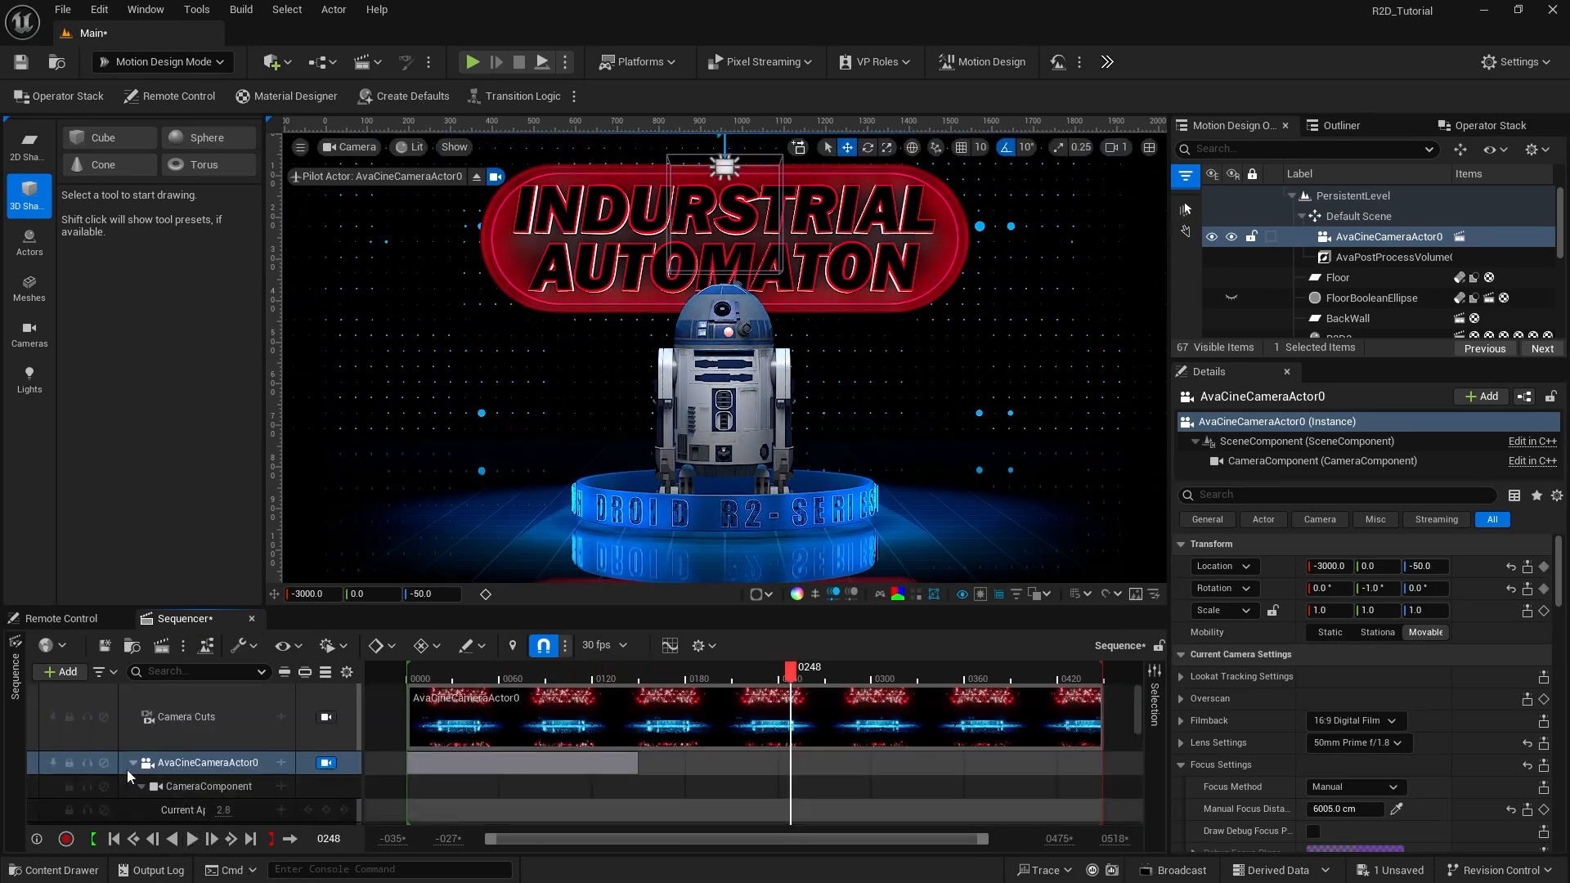
# Step: Collapse the AvaCineCameraActor0 track and duplicate that camera
pyautogui.click(131, 763)
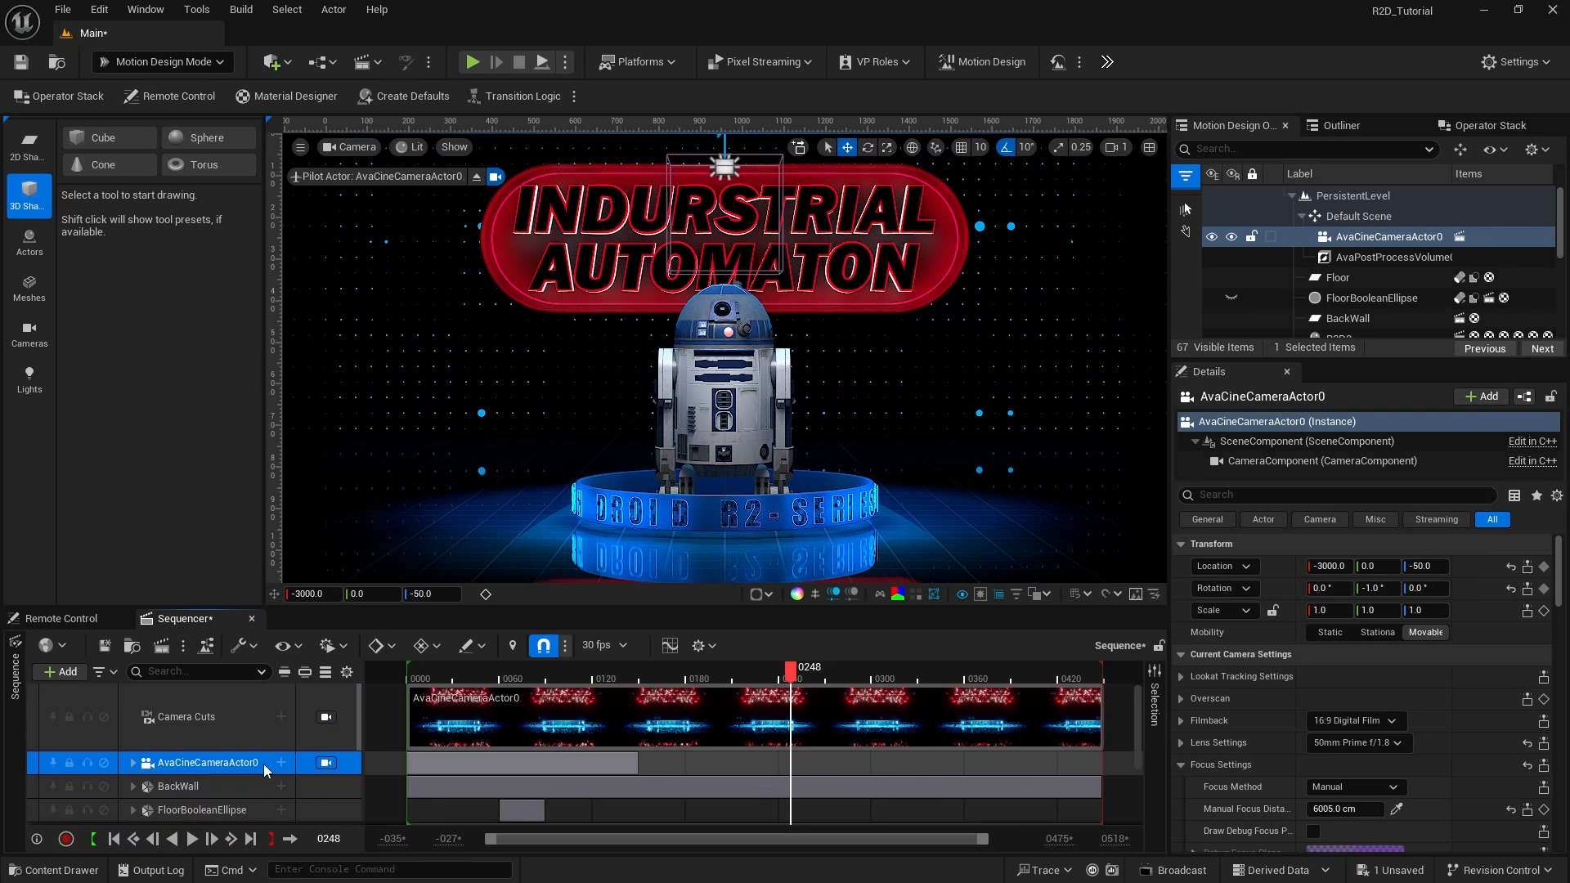
pyautogui.click(1326, 242)
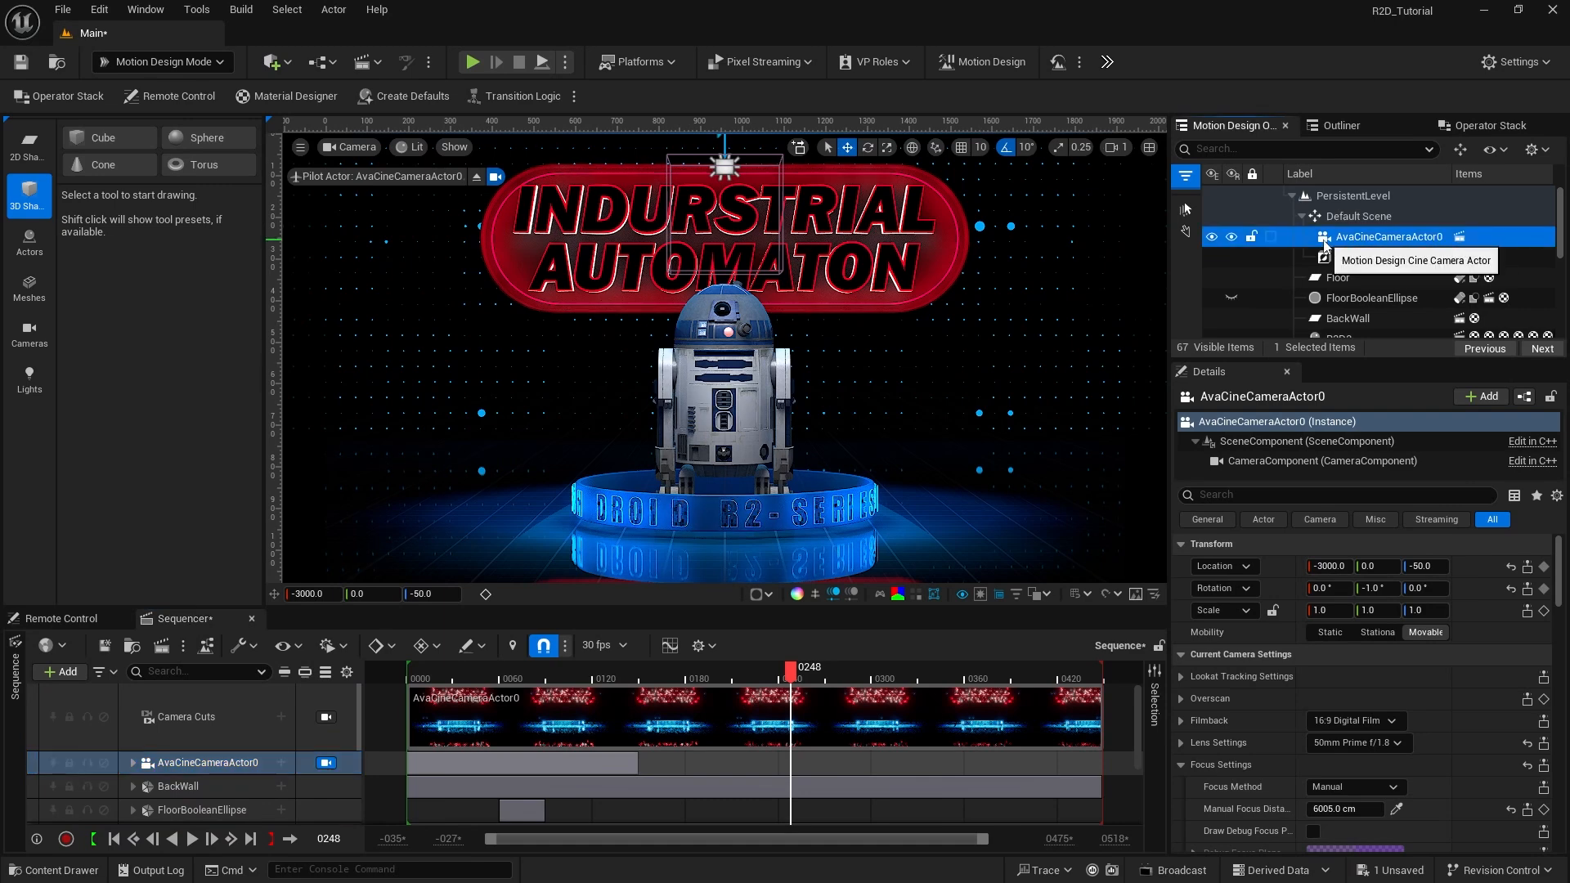
pyautogui.hotkey('ctrl', 'd')
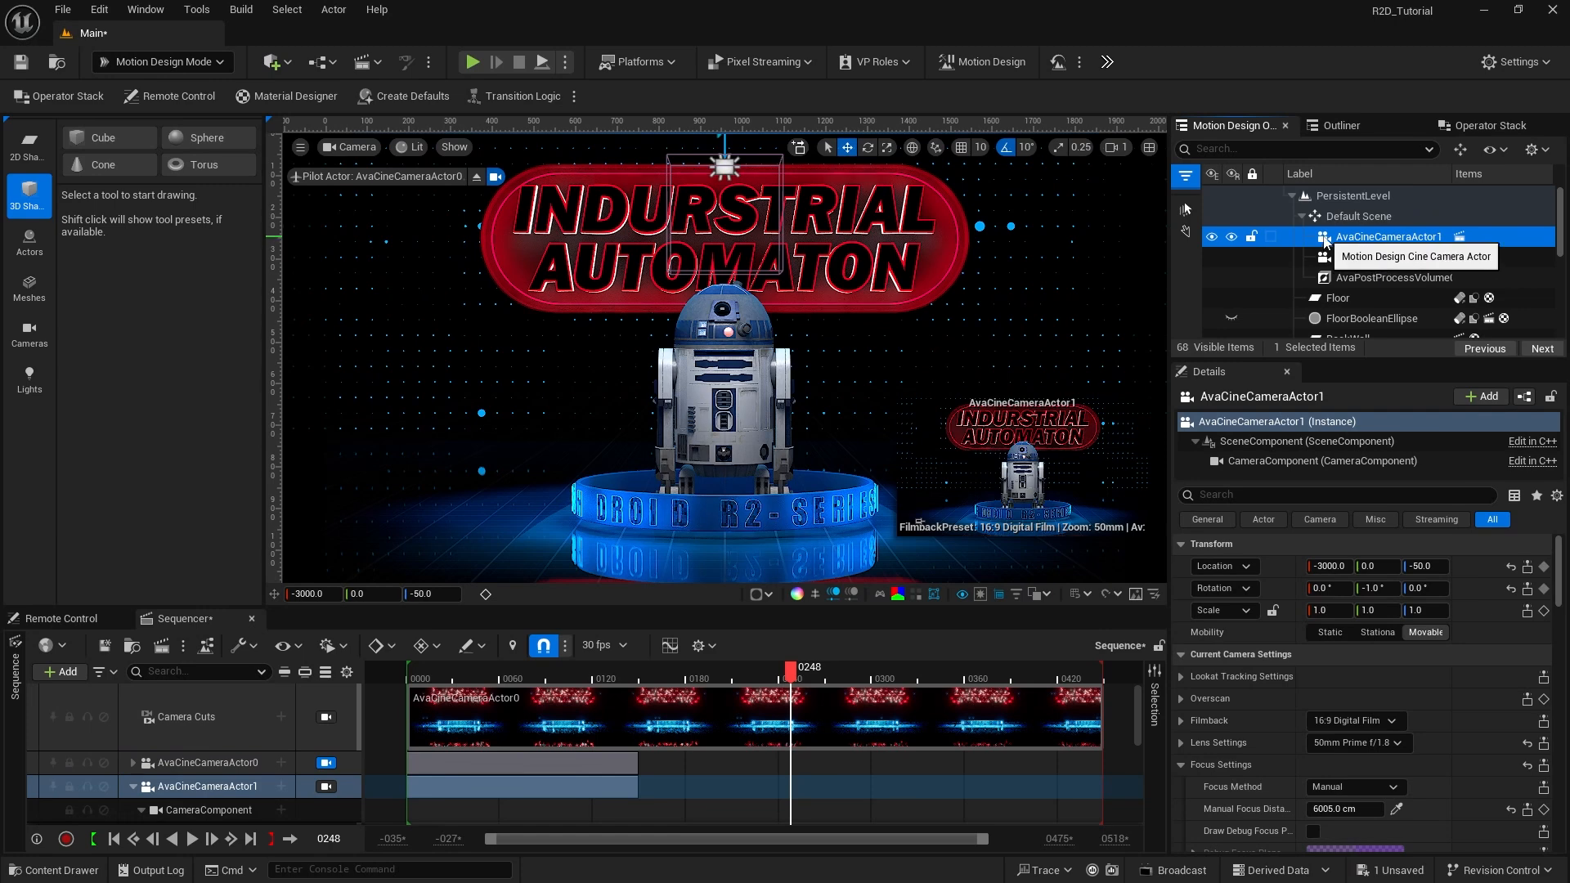
# Step: Enlarge the Sequencer and shift the animation section of the duplicated camera, AvaCineCameraActor1, to start at frame 150
pyautogui.click(330, 838)
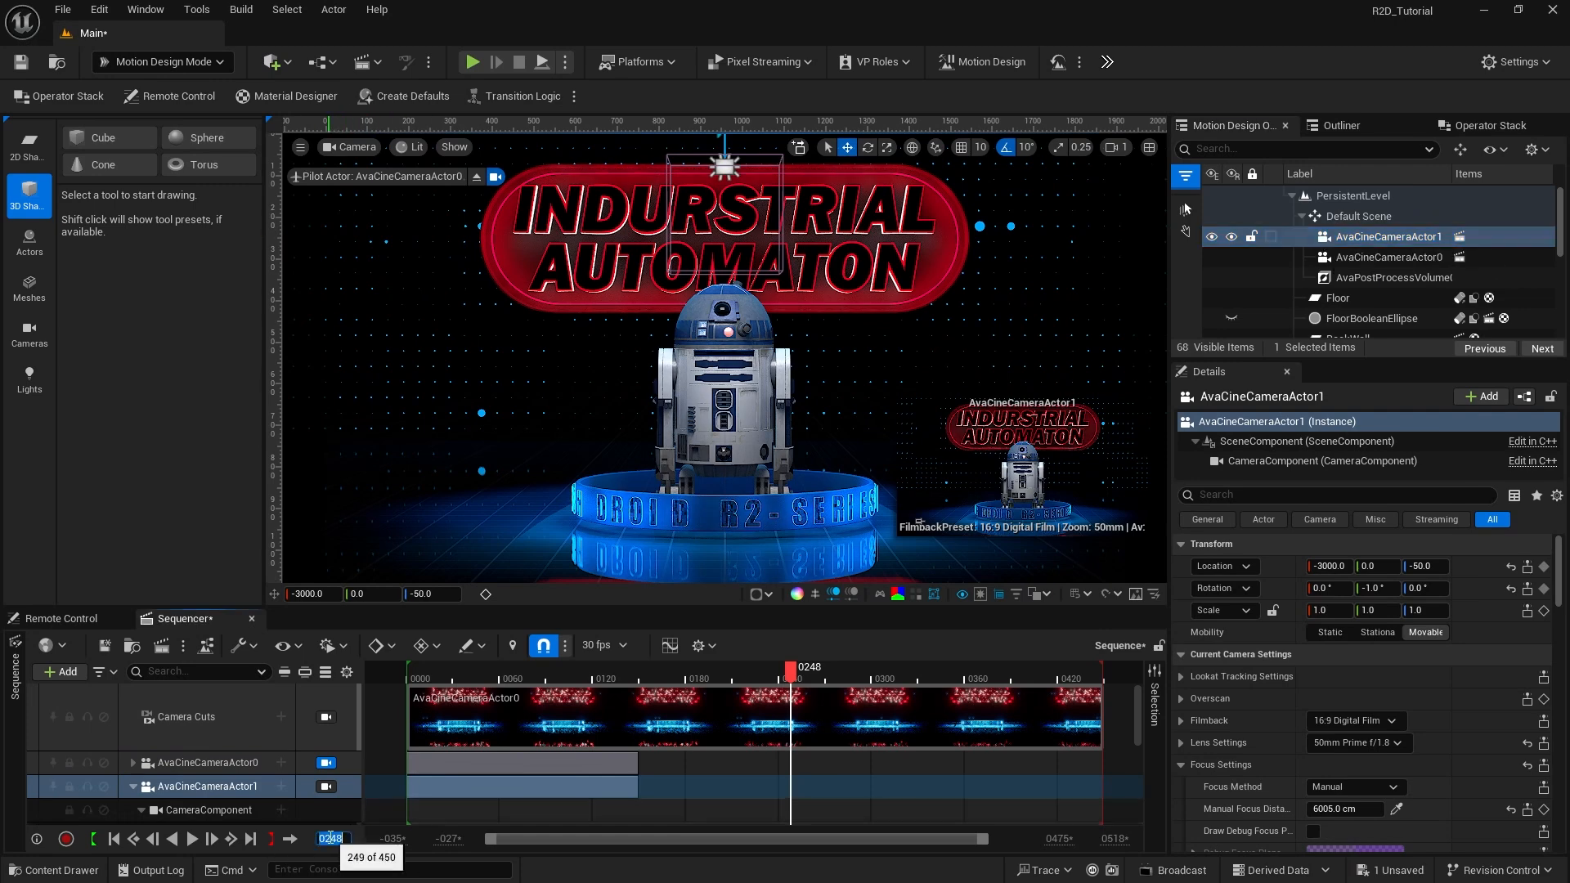
pyautogui.write('150')
pyautogui.press('Return')
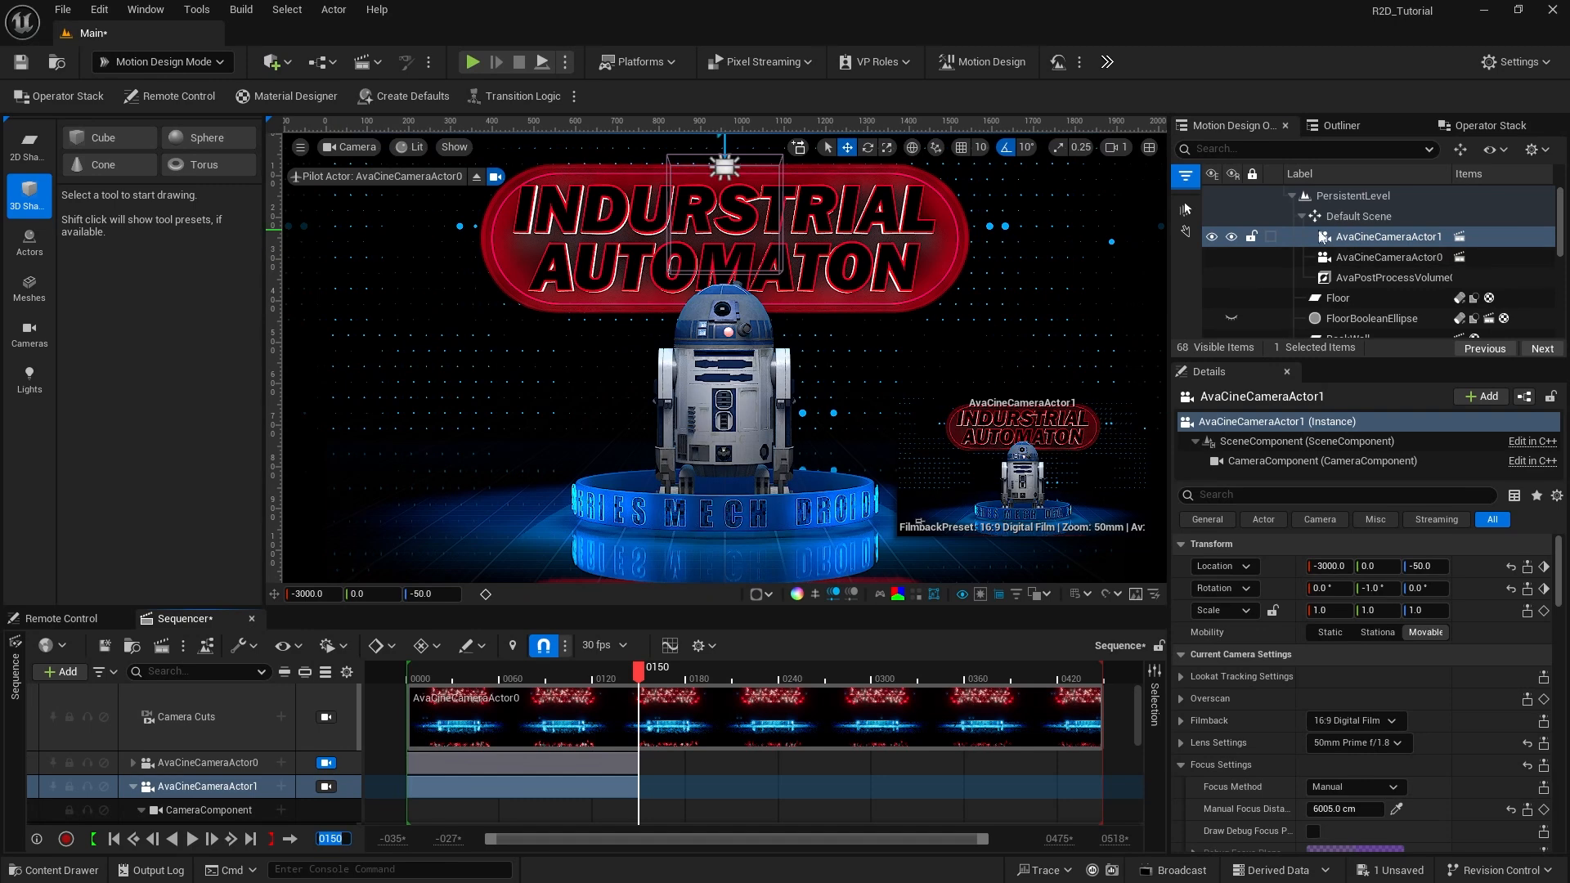
pyautogui.moveTo(1389, 236); pyautogui.dragTo(228, 779)
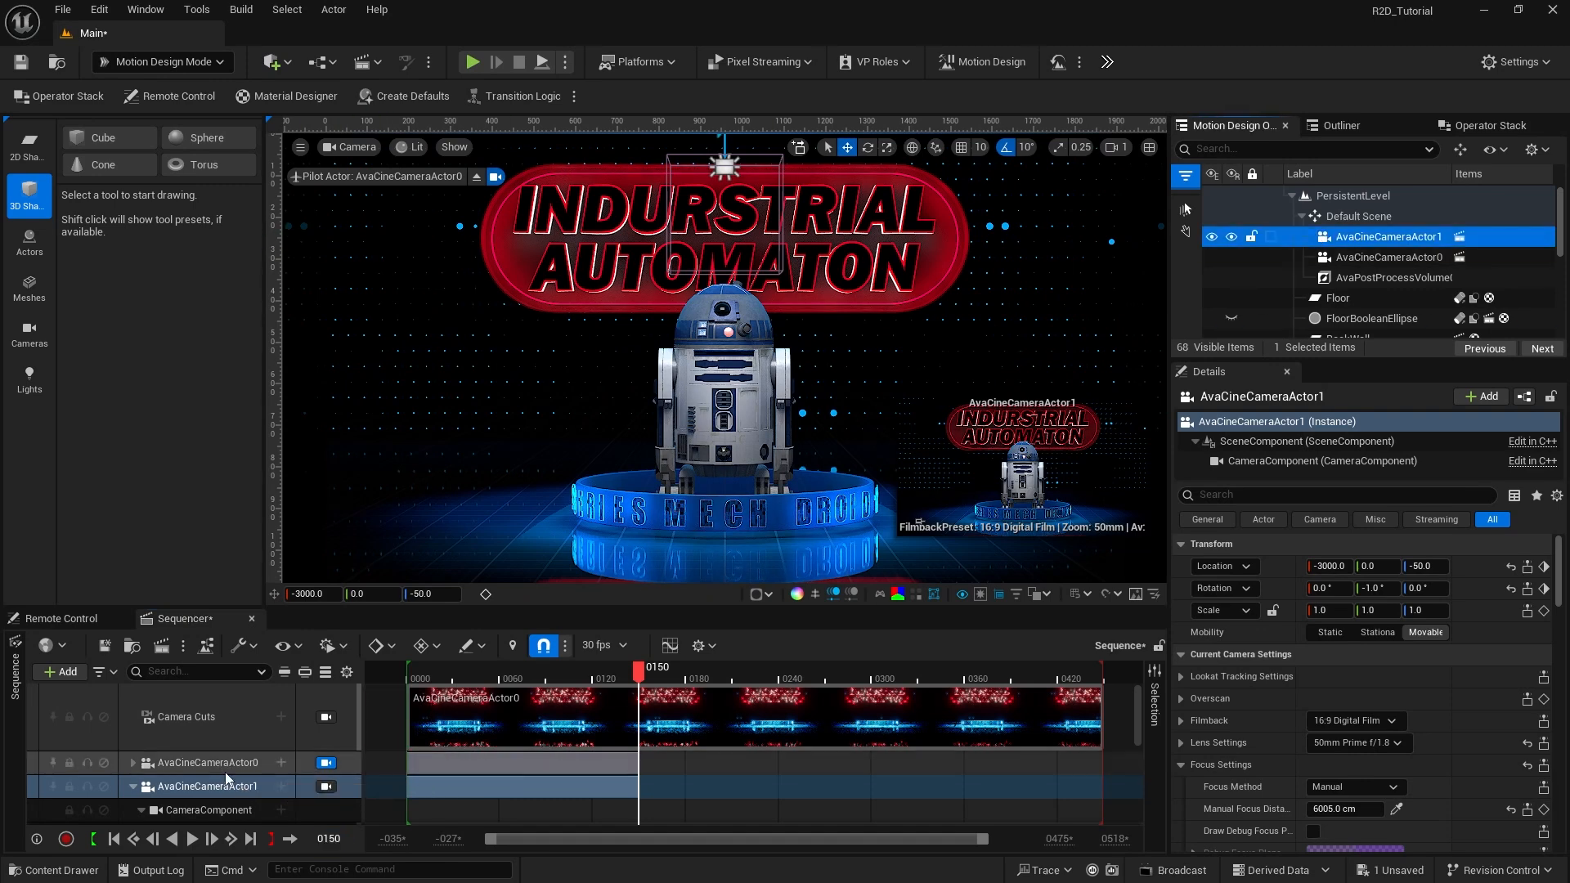
pyautogui.click(214, 791)
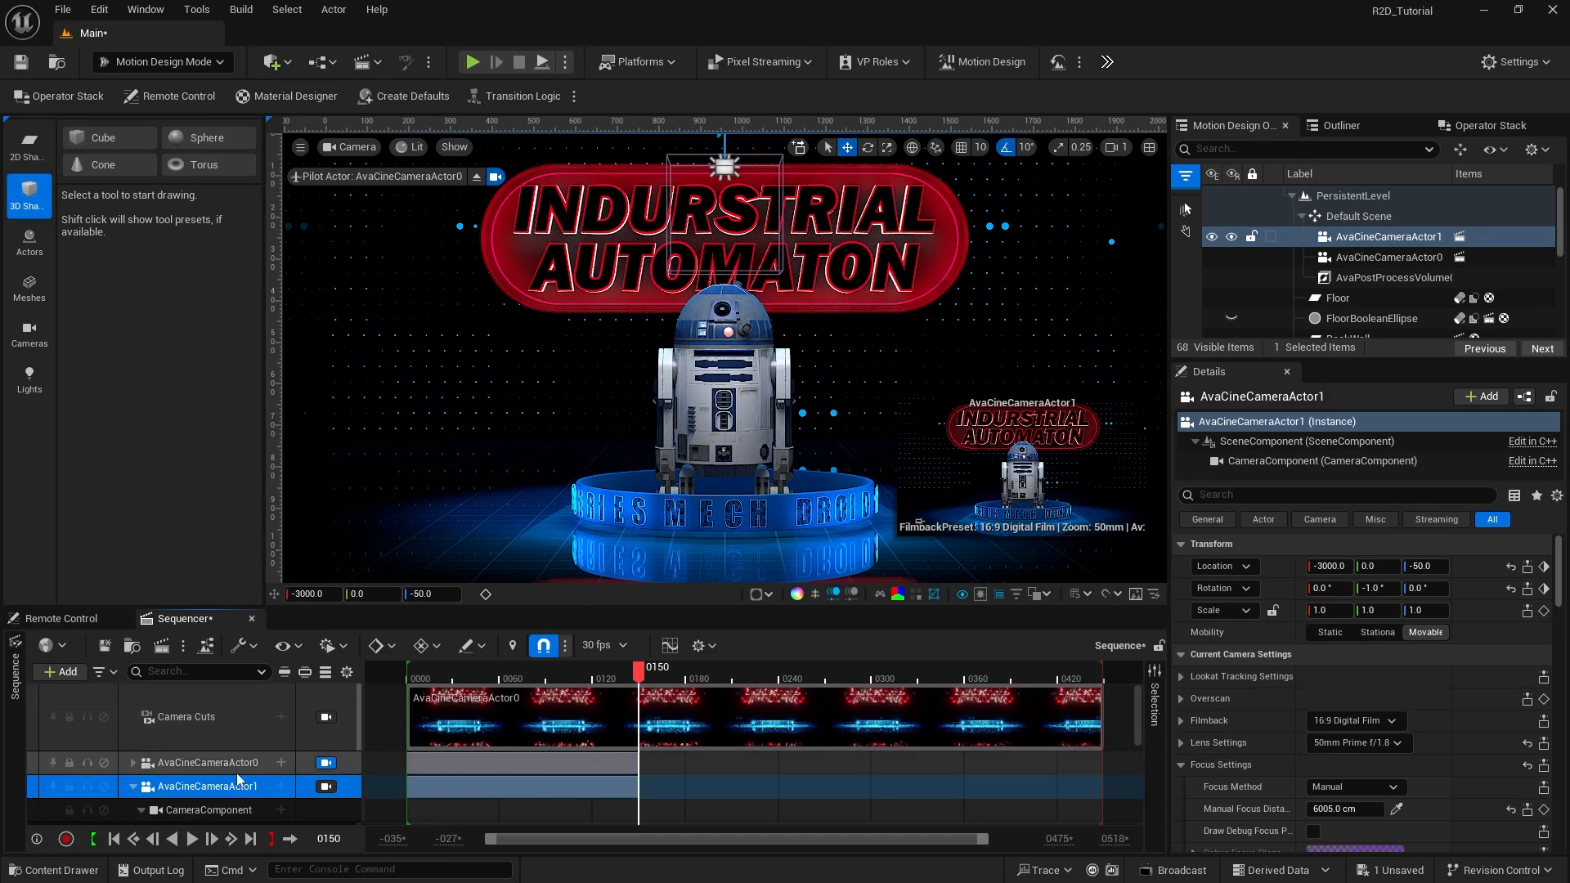
pyautogui.scroll(-3, 214, 762)
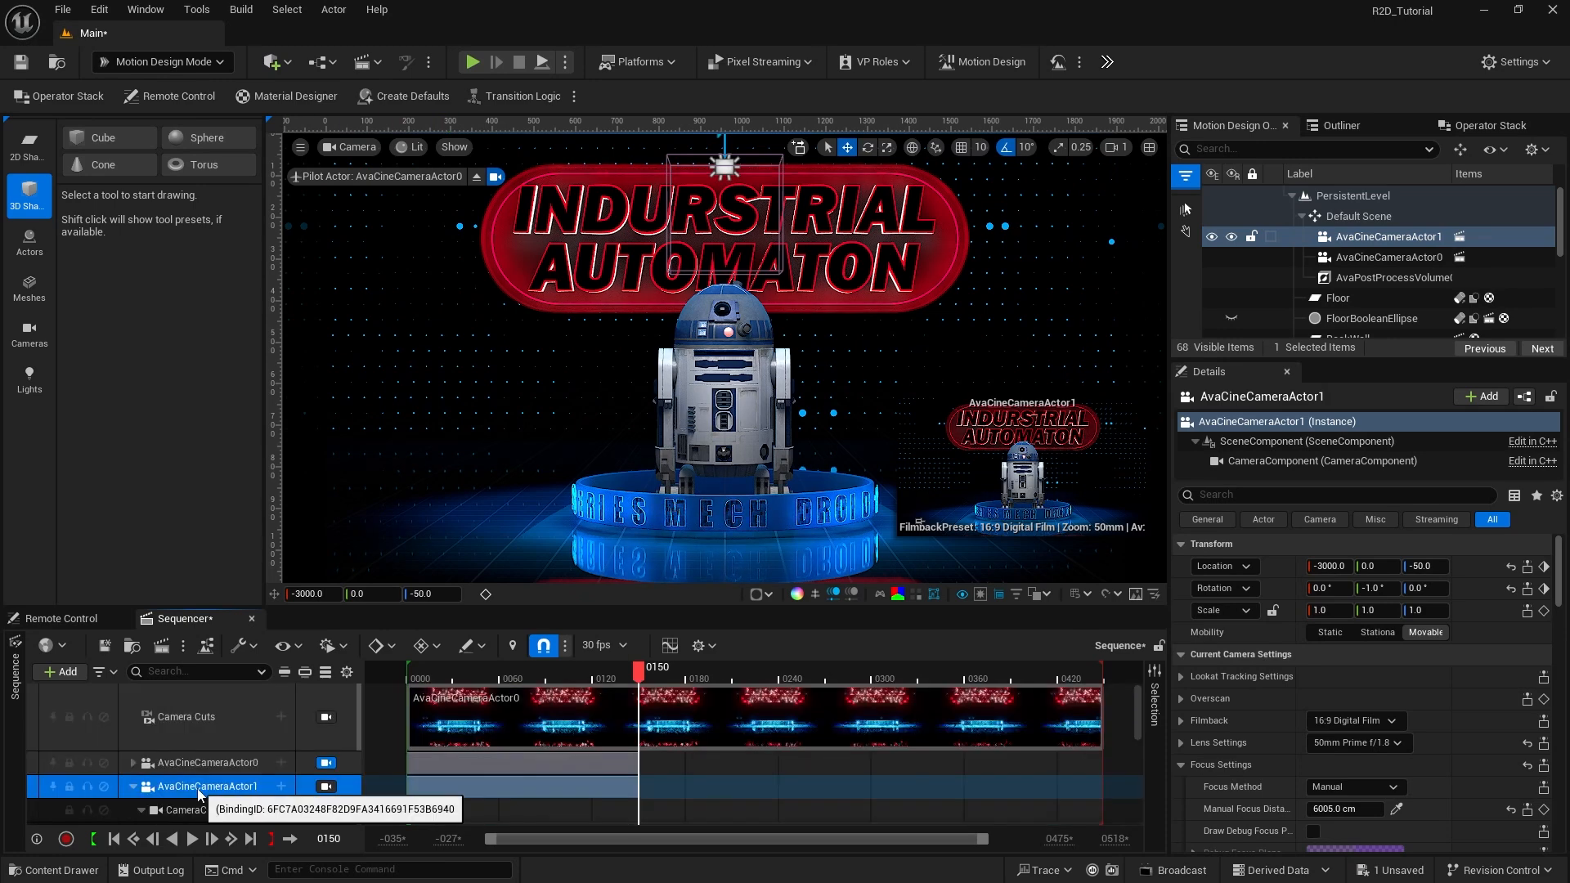
pyautogui.moveTo(528, 606); pyautogui.dragTo(537, 468)
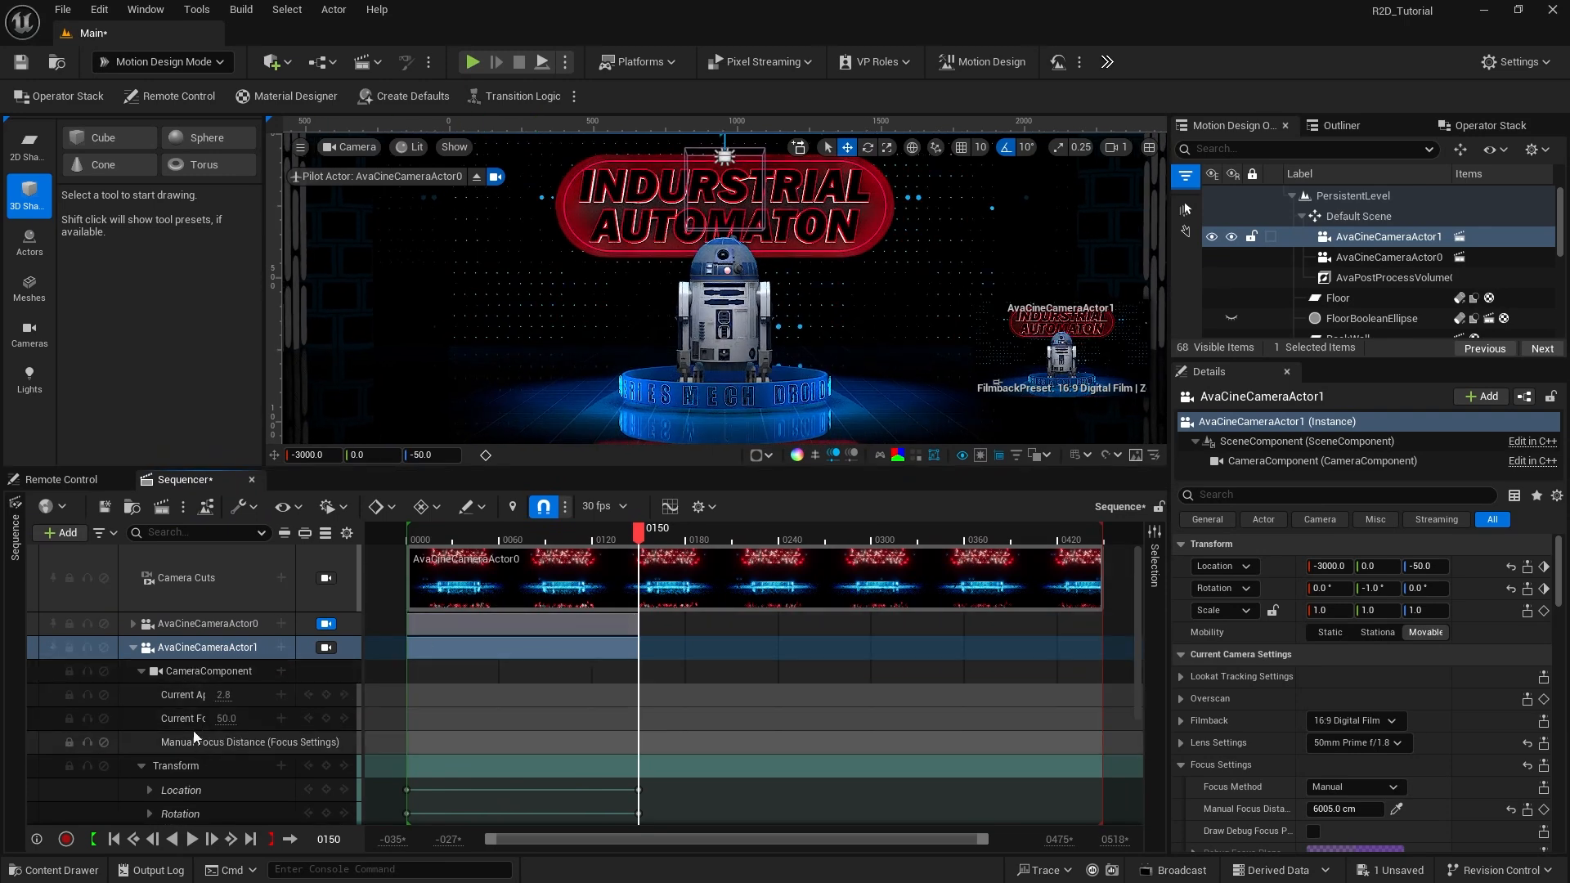
pyautogui.click(141, 670)
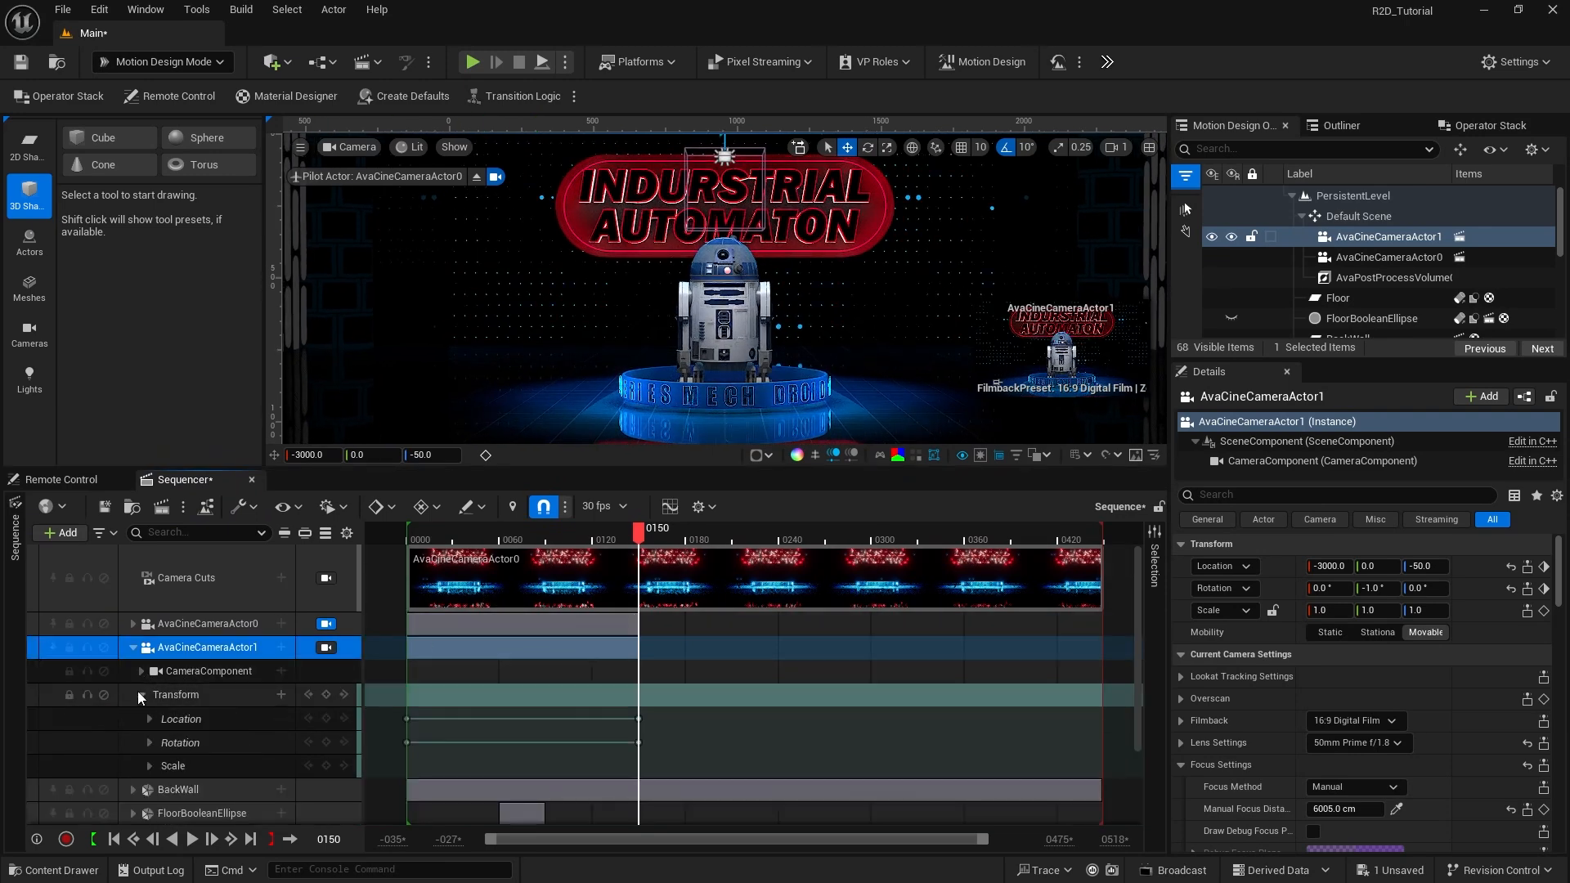
pyautogui.click(181, 695)
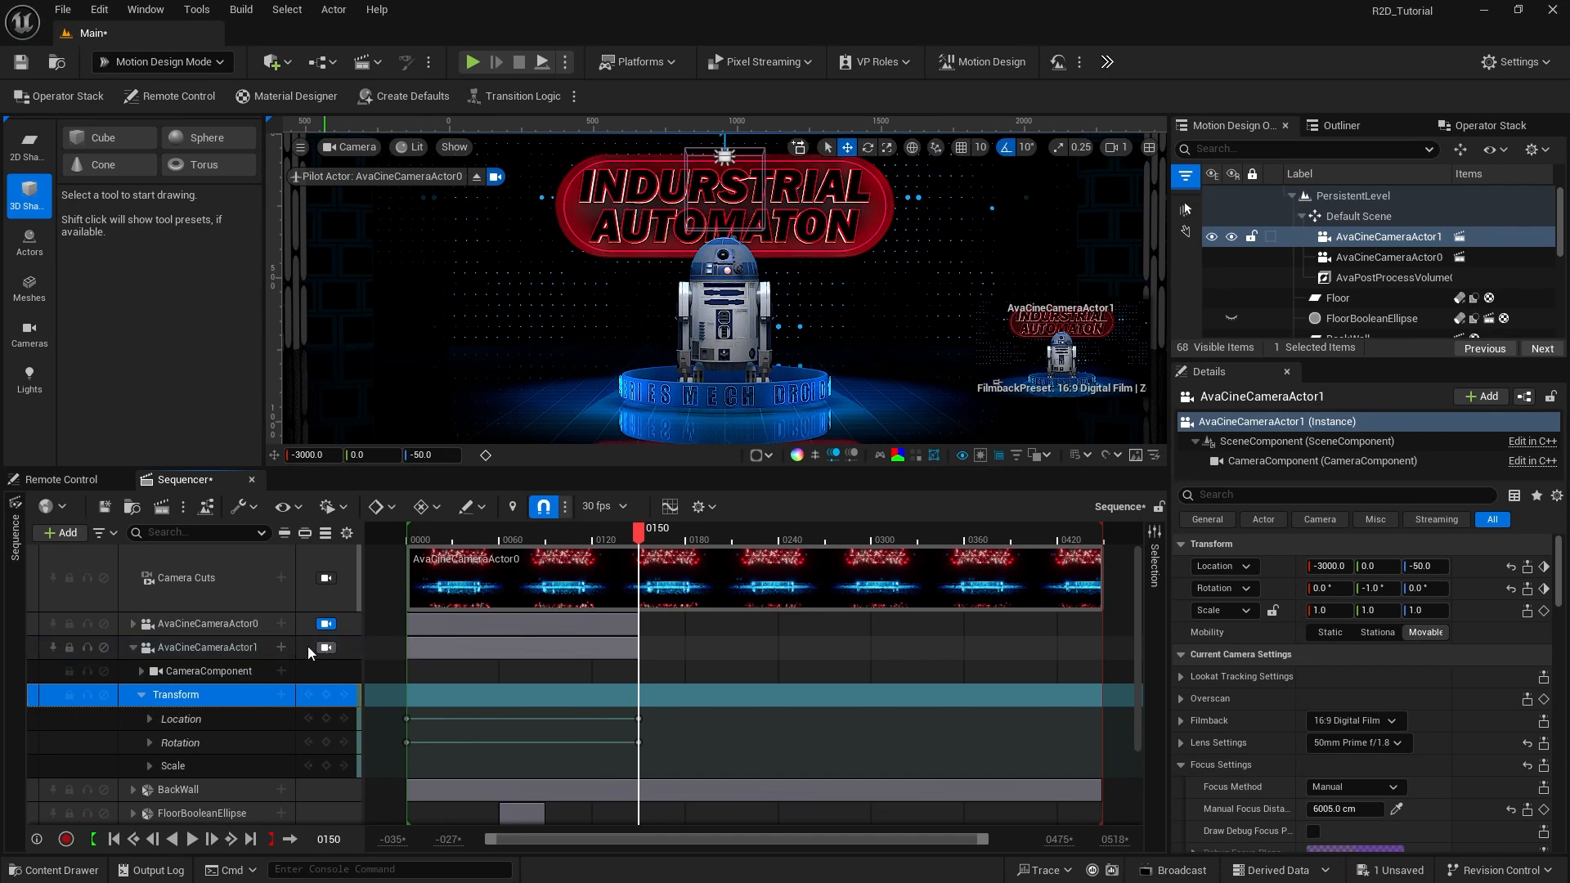
pyautogui.click(464, 641)
pyautogui.moveTo(444, 646); pyautogui.dragTo(674, 661)
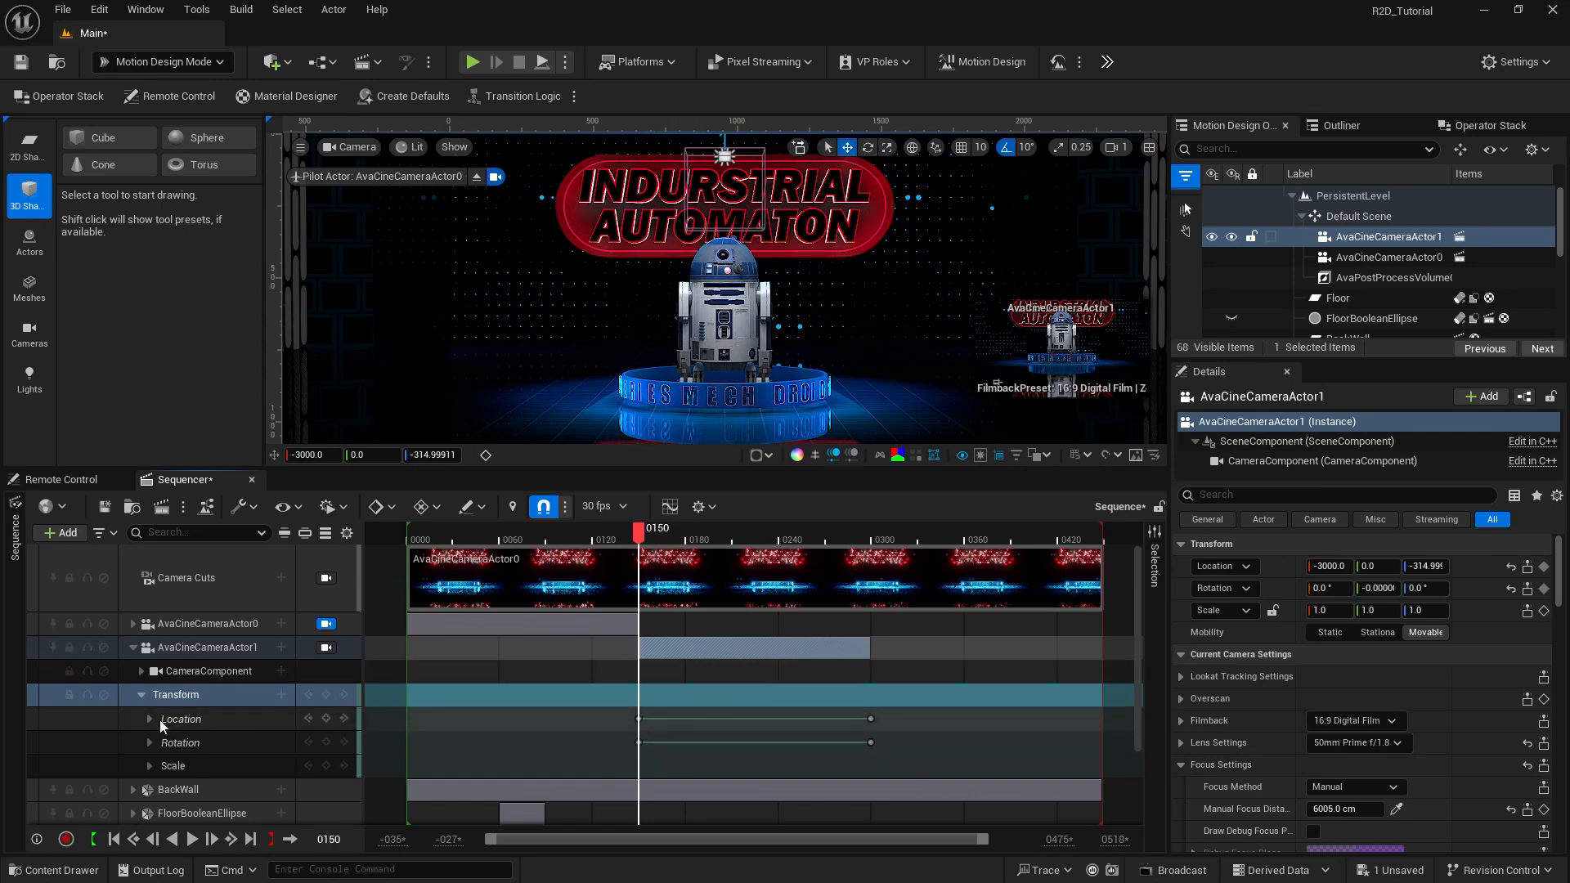
# Step: Expand AvaCineCameraActor1's Location channels and delete its copied transform keys
pyautogui.click(150, 720)
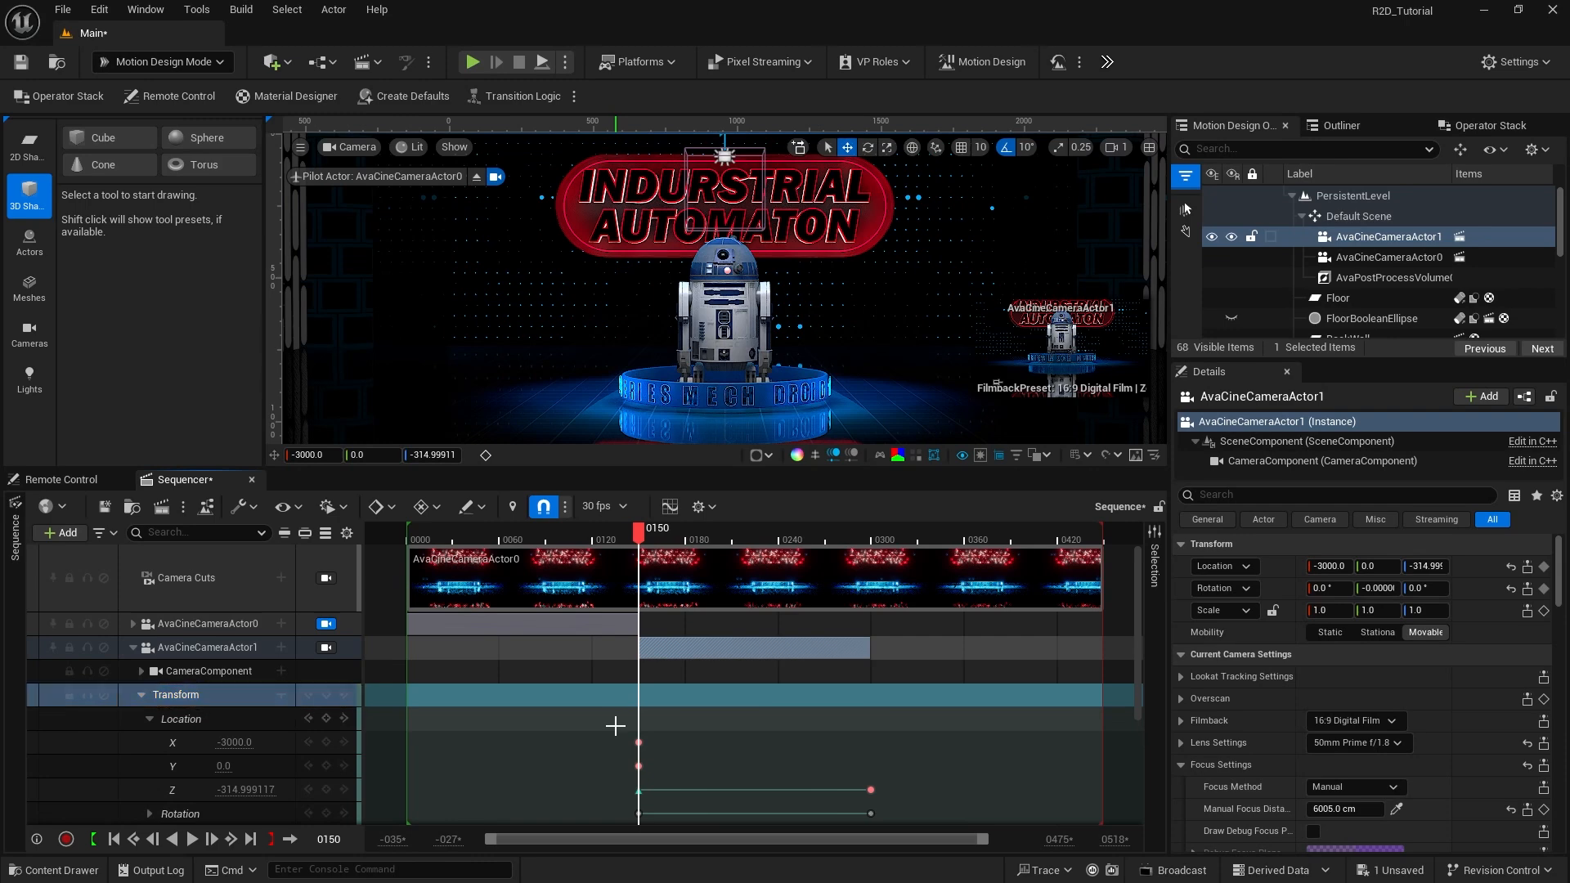
pyautogui.scroll(-2, 651, 668)
pyautogui.moveTo(651, 668); pyautogui.dragTo(956, 725)
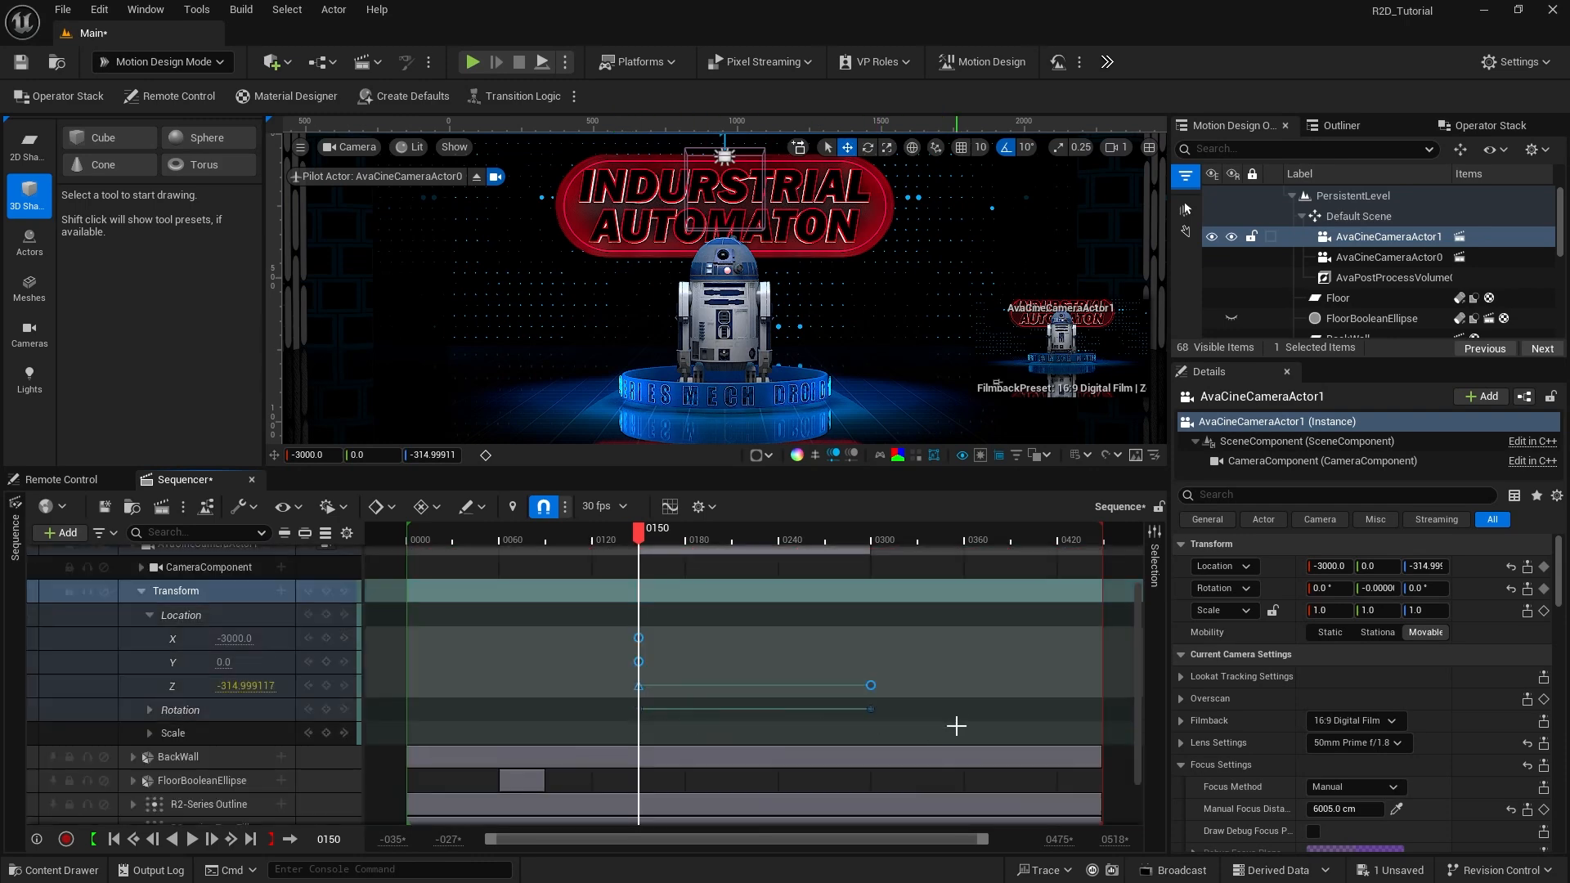
pyautogui.scroll(2, 521, 620)
pyautogui.click(521, 621)
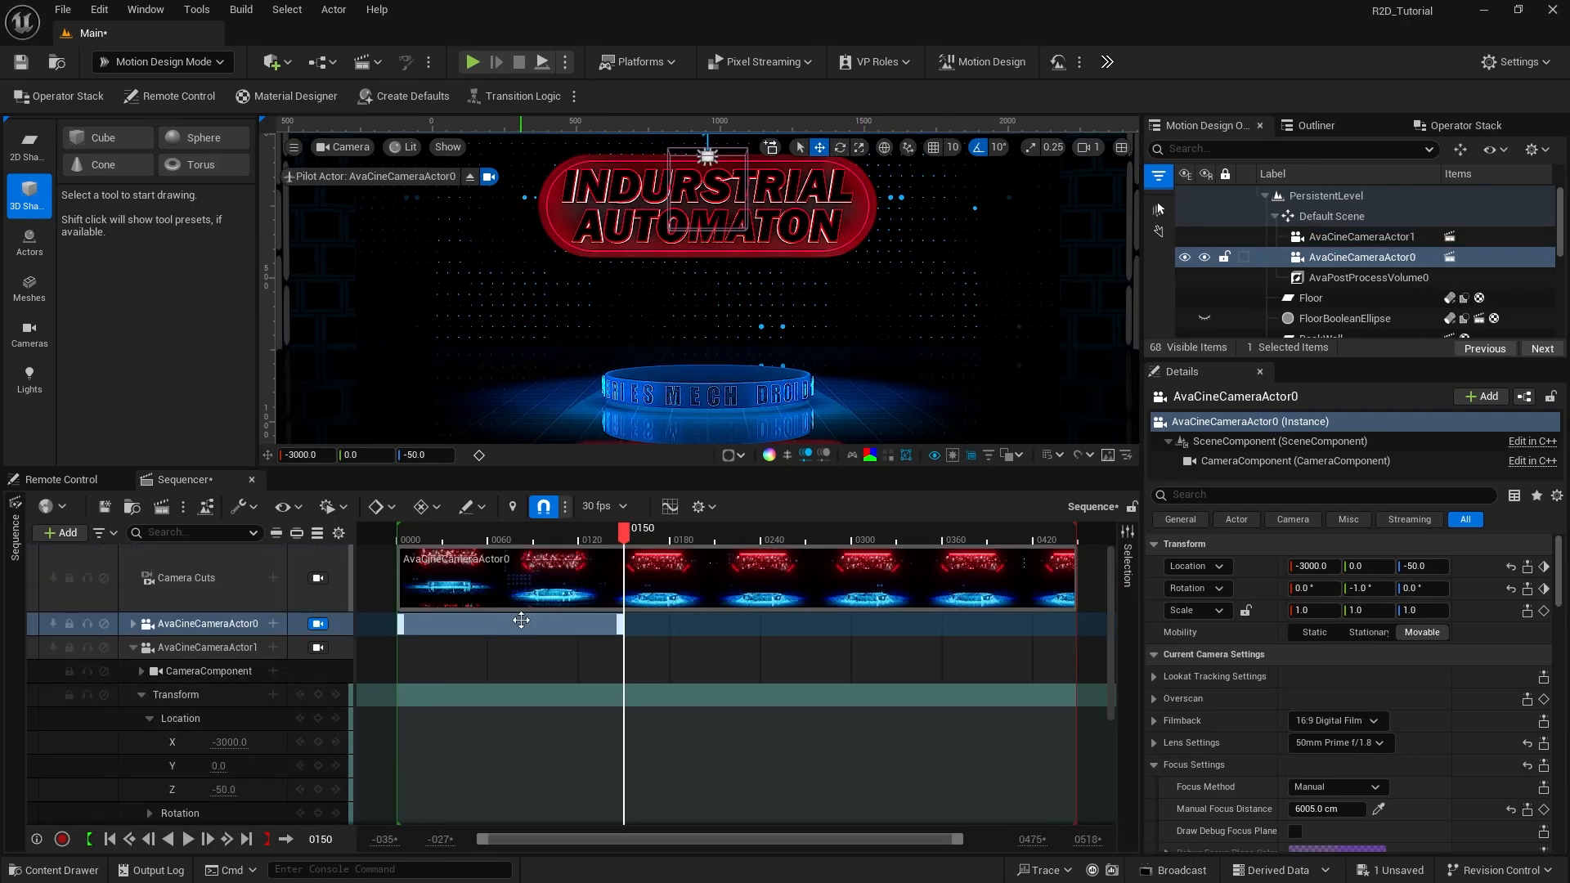
# Step: Pilot AvaCineCameraActor1 in the viewport and set its Y location to -900
pyautogui.click(320, 649)
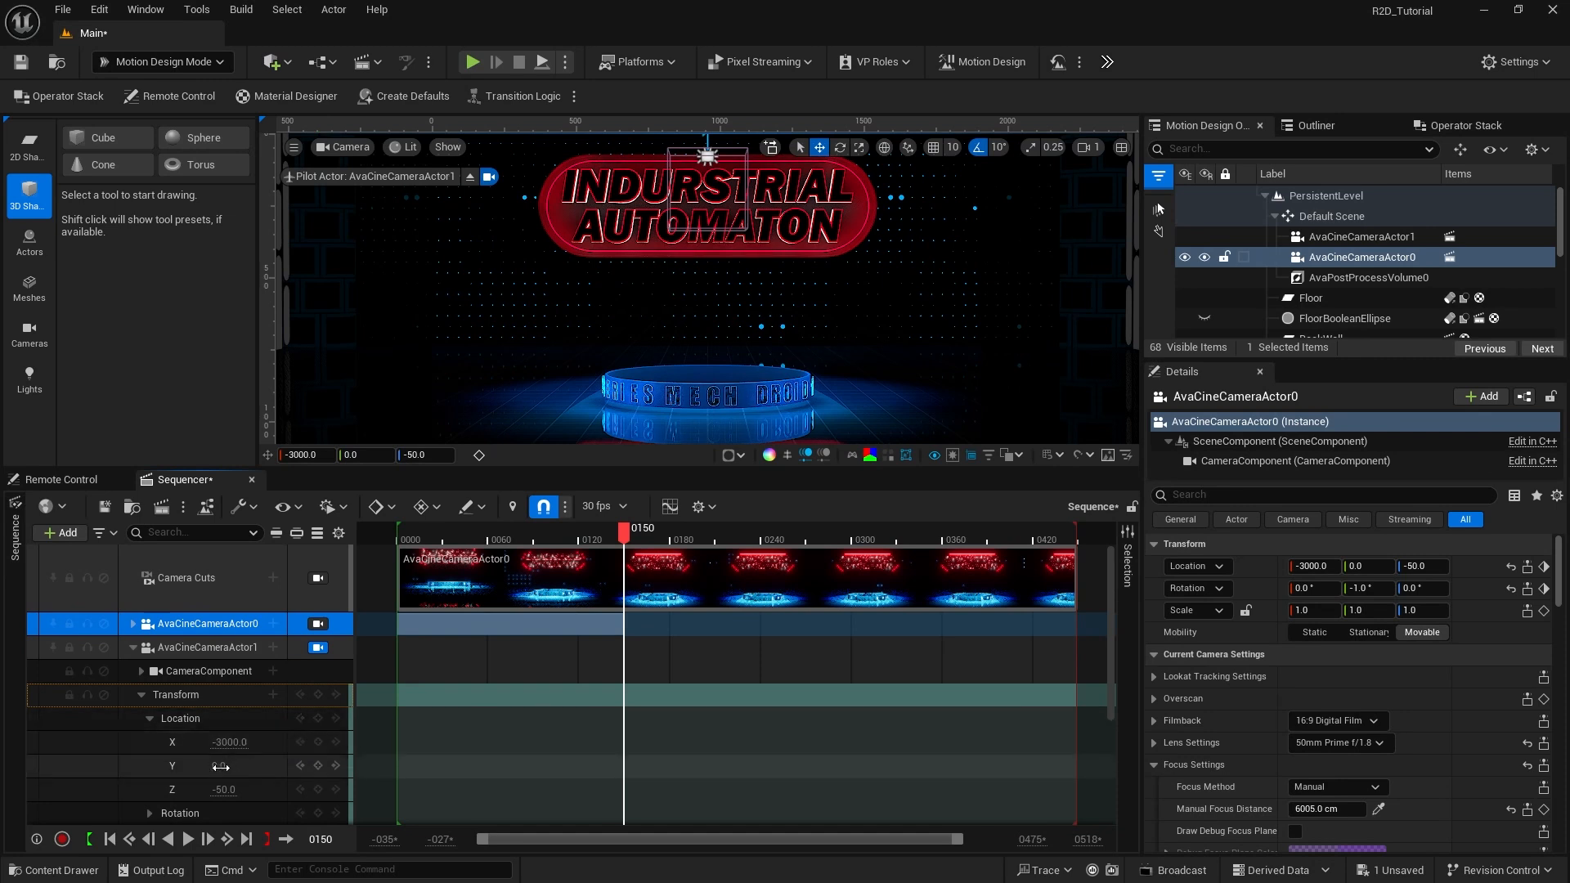
pyautogui.moveTo(220, 767)
pyautogui.mouseDown()
pyautogui.moveTo(71, 767)
pyautogui.moveTo(217, 775)
pyautogui.mouseUp()
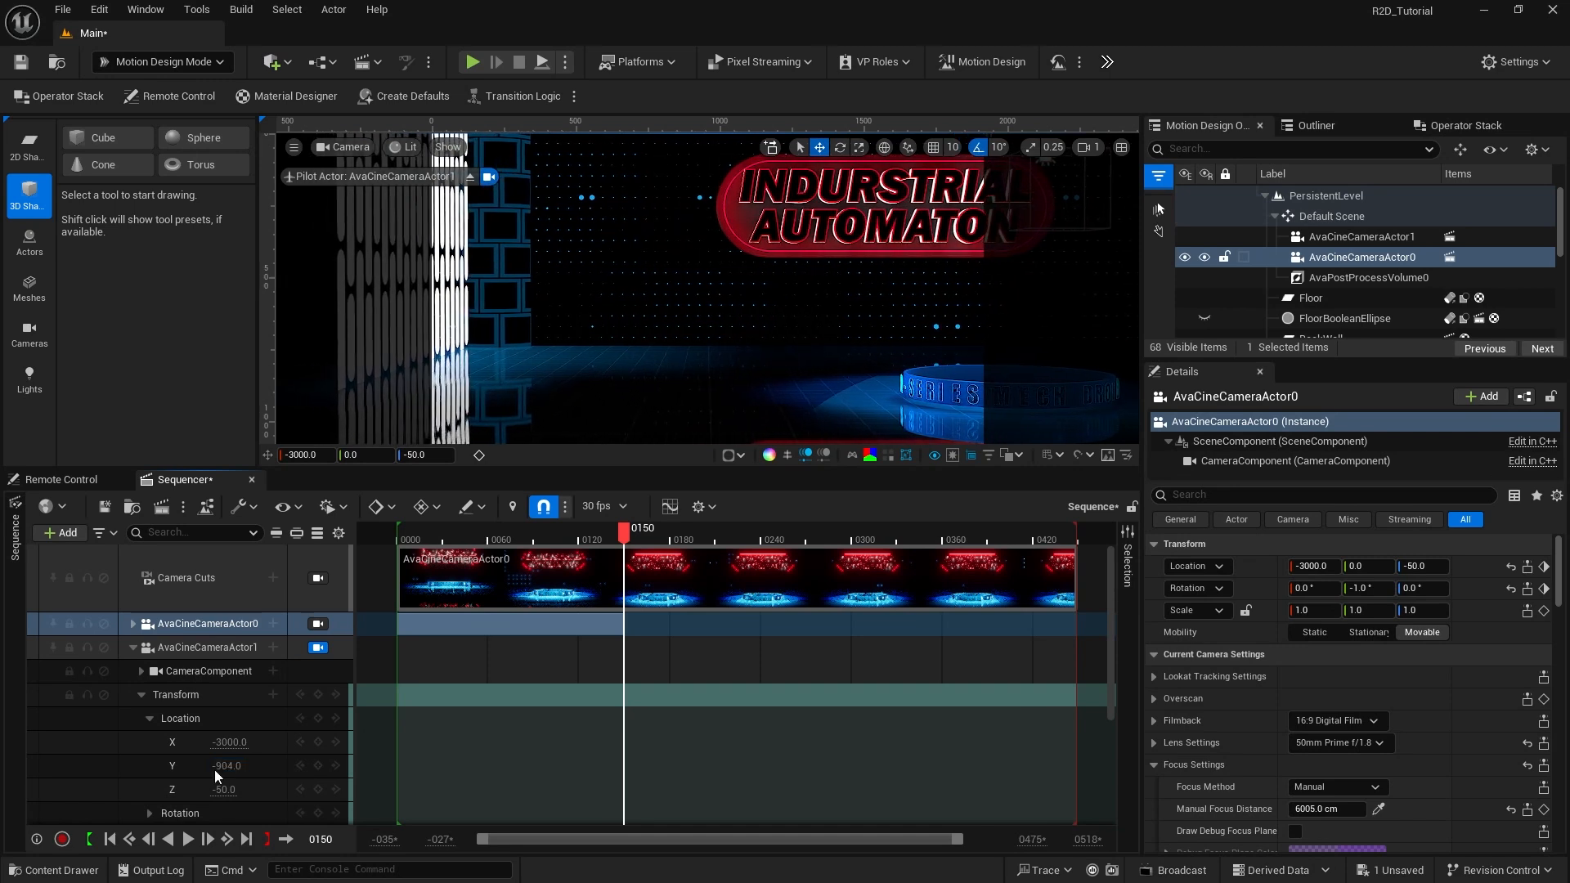
pyautogui.click(217, 770)
pyautogui.write('-900')
pyautogui.press('Return')
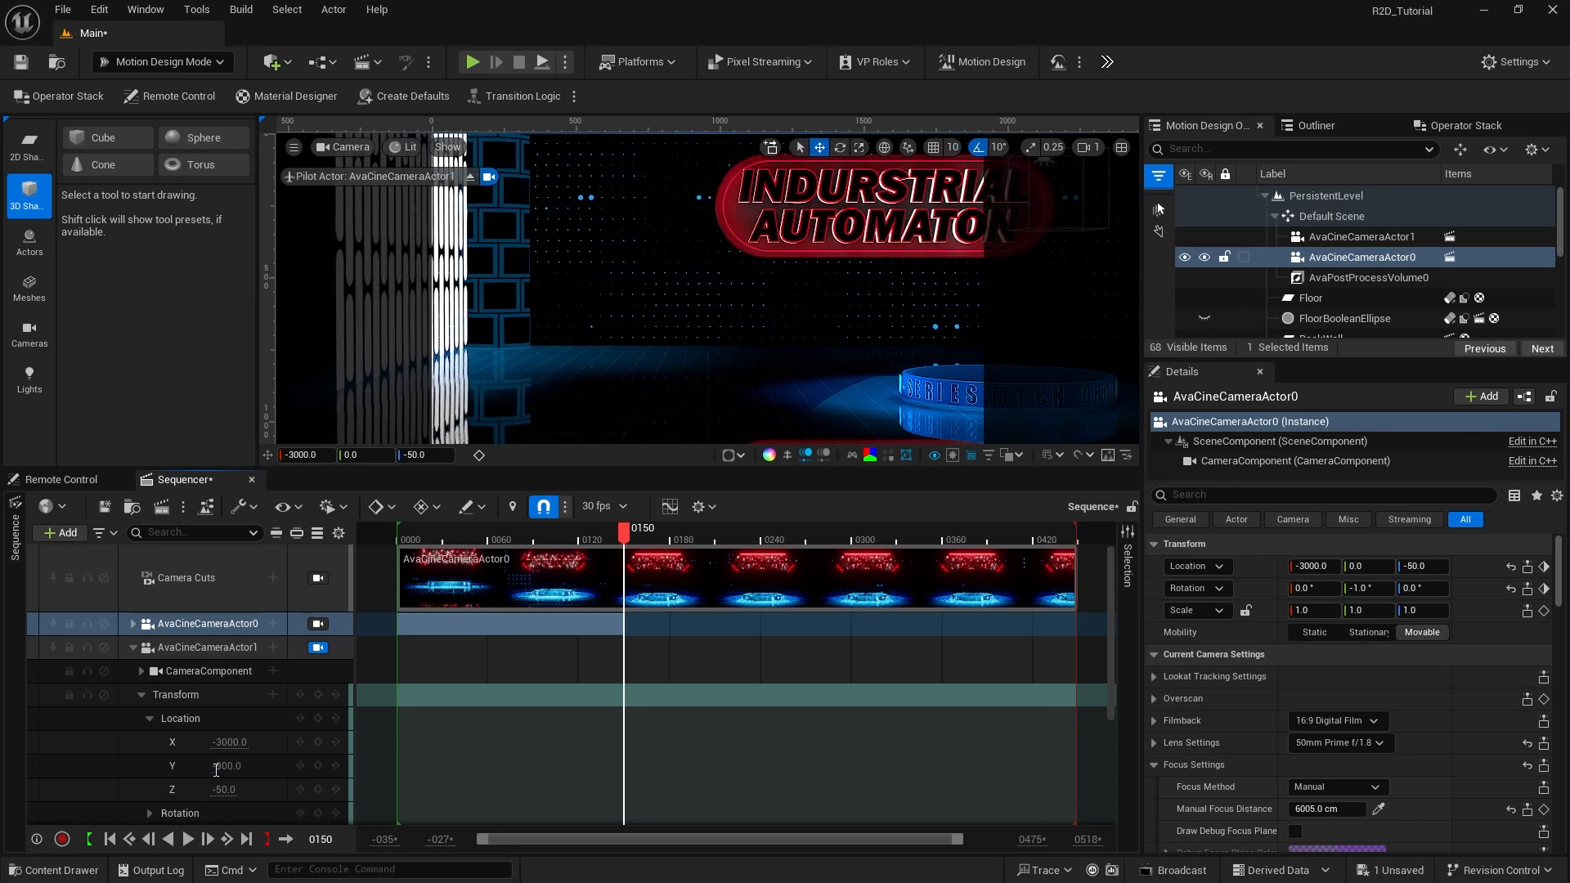
# Step: Expand AvaCineCameraActor1's Rotation channels and set its yaw to about 22°
pyautogui.scroll(-2, 216, 769)
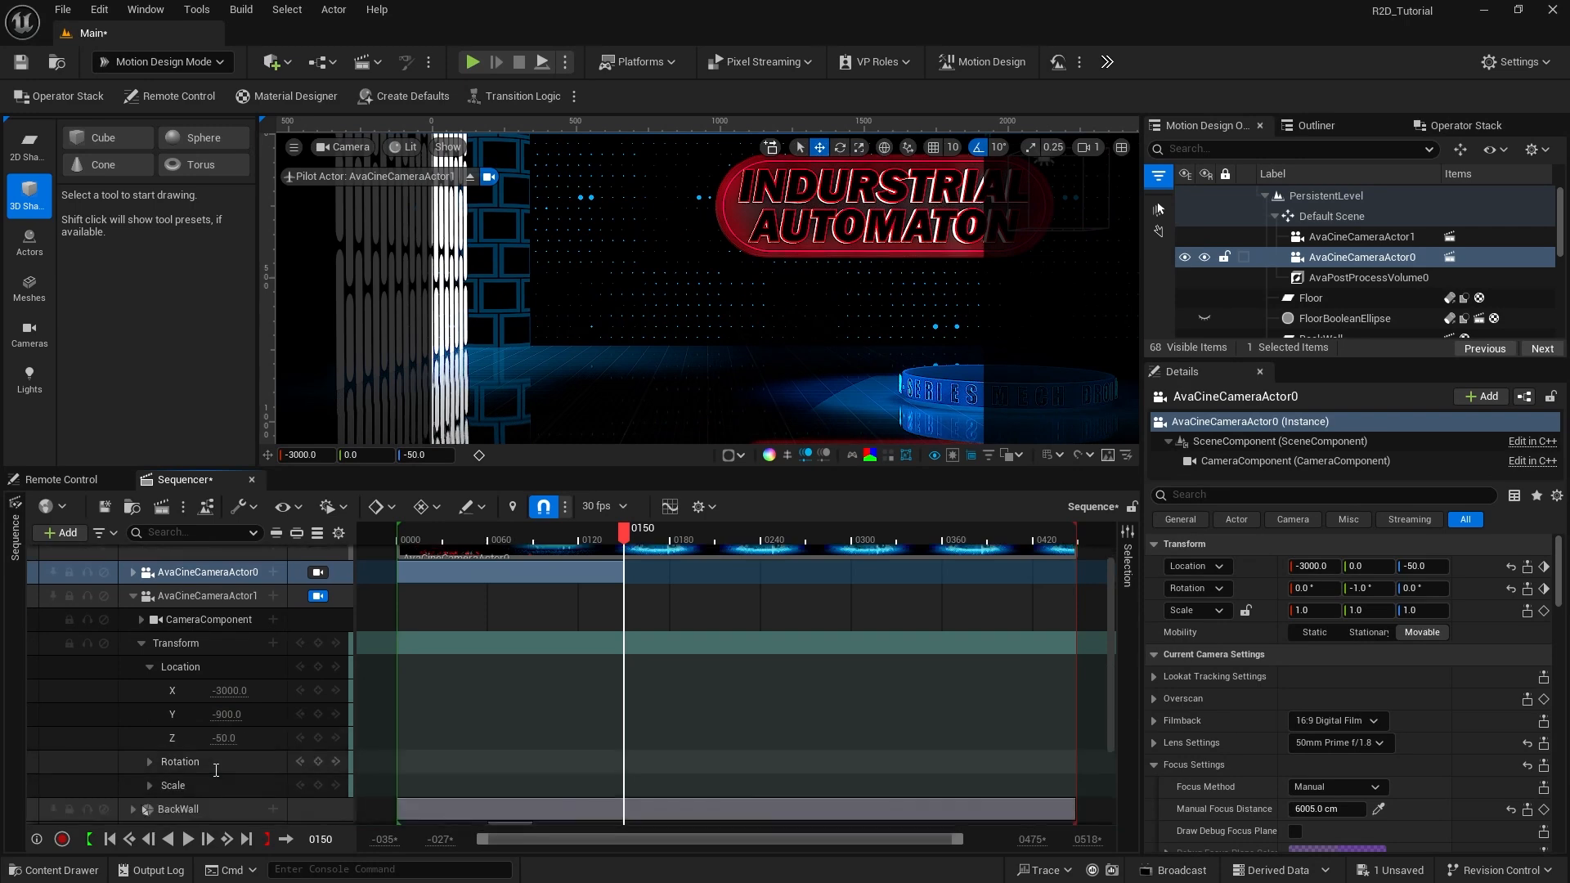
pyautogui.click(150, 761)
pyautogui.scroll(-3, 154, 767)
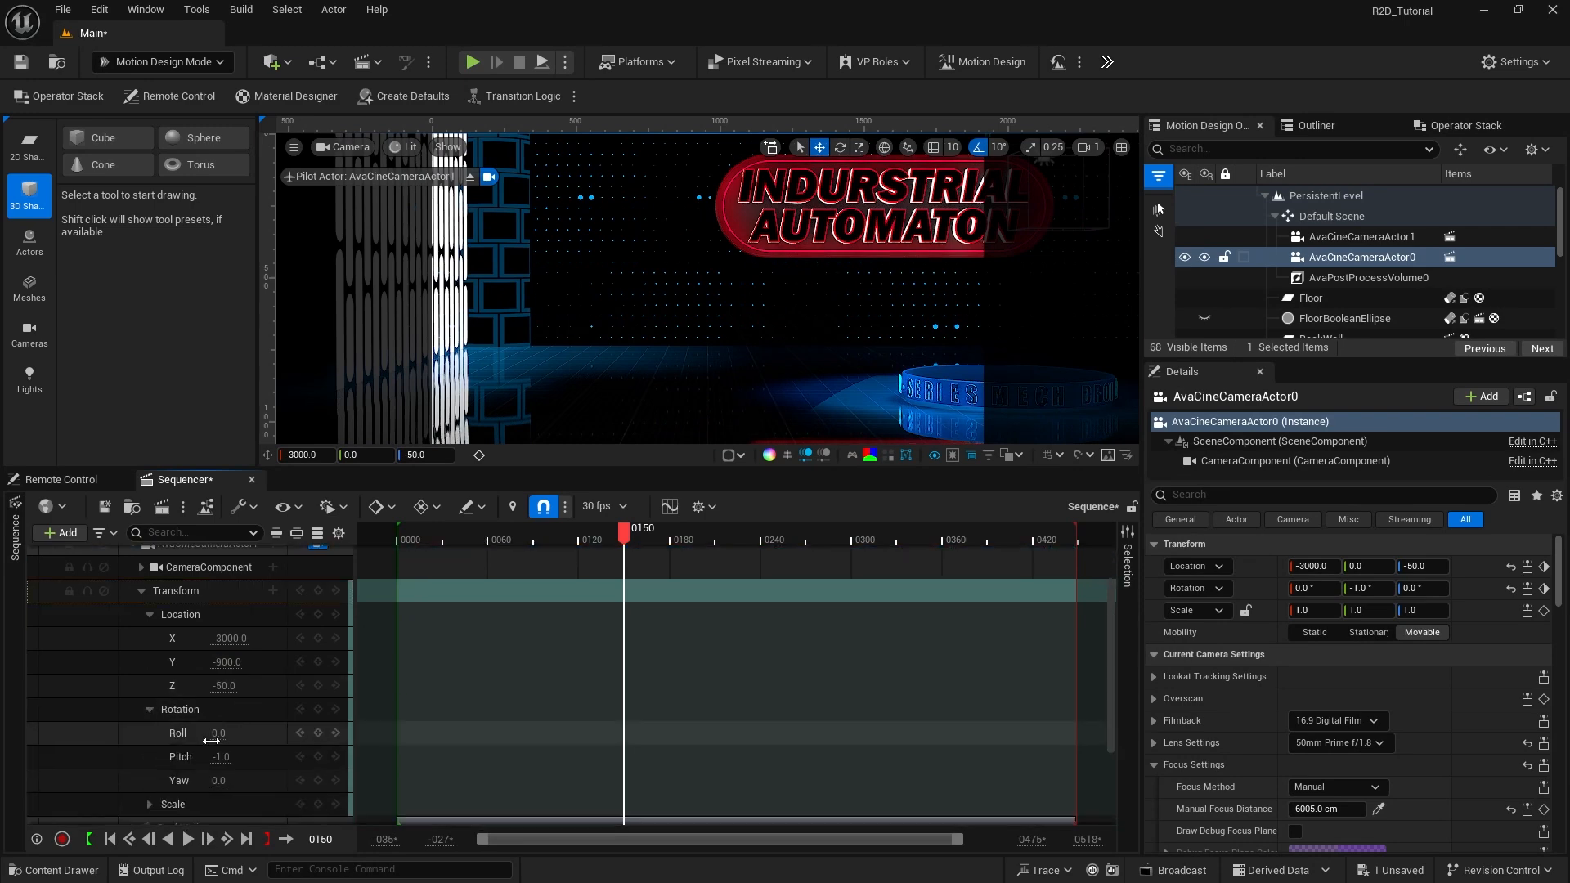
pyautogui.click(177, 707)
pyautogui.moveTo(220, 751); pyautogui.dragTo(285, 750)
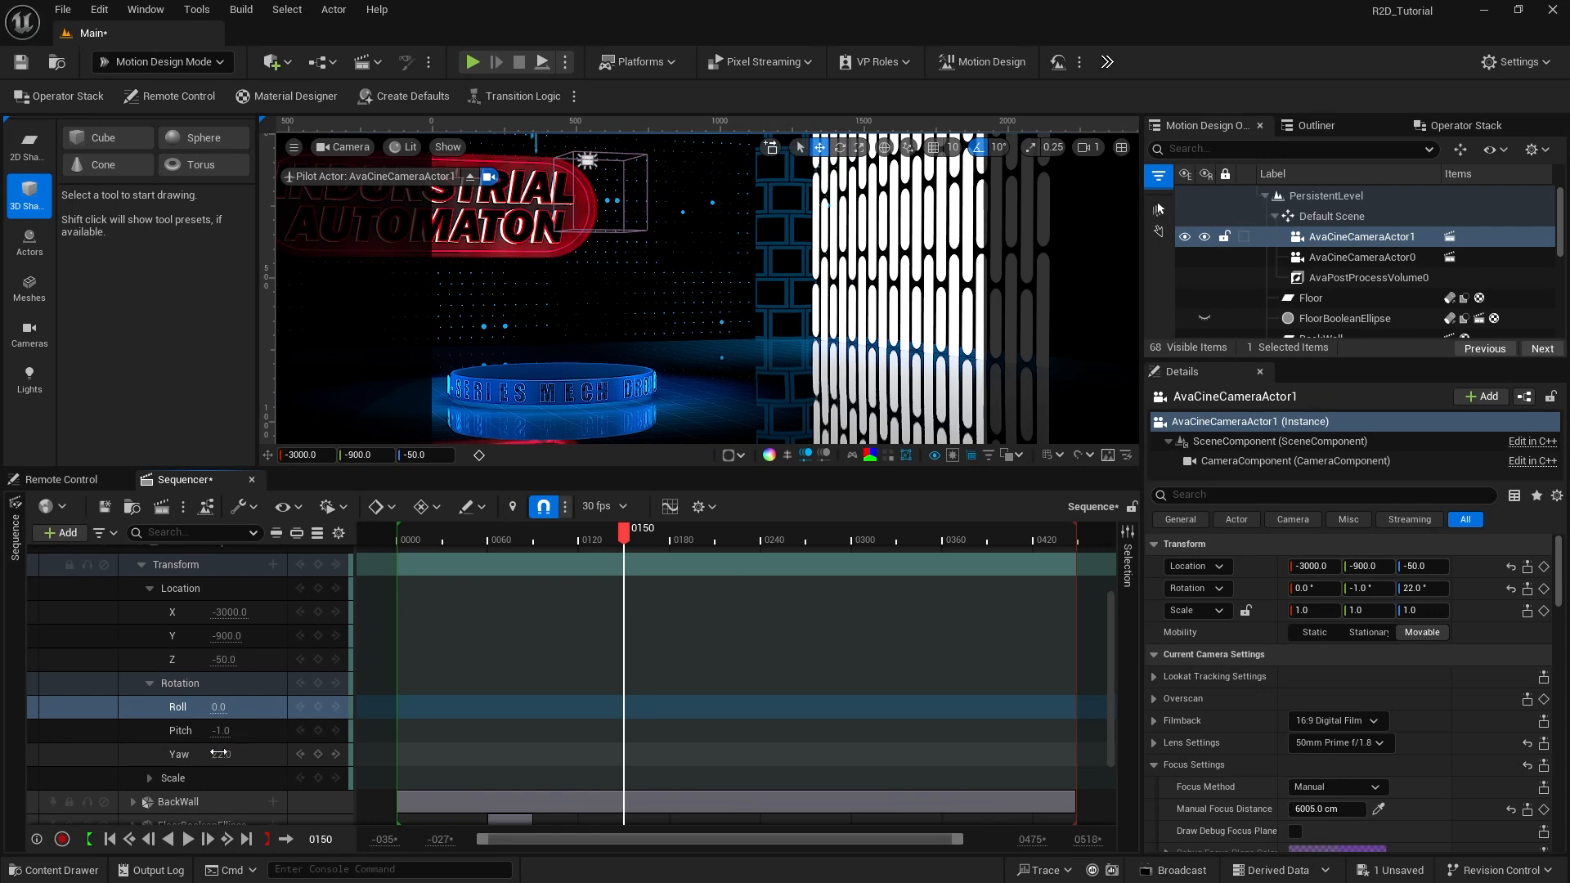
# Step: Key AvaCineCameraActor1's Y location and yaw at frame 150, and set them to 900 and -22 at frame 300
pyautogui.click(319, 754)
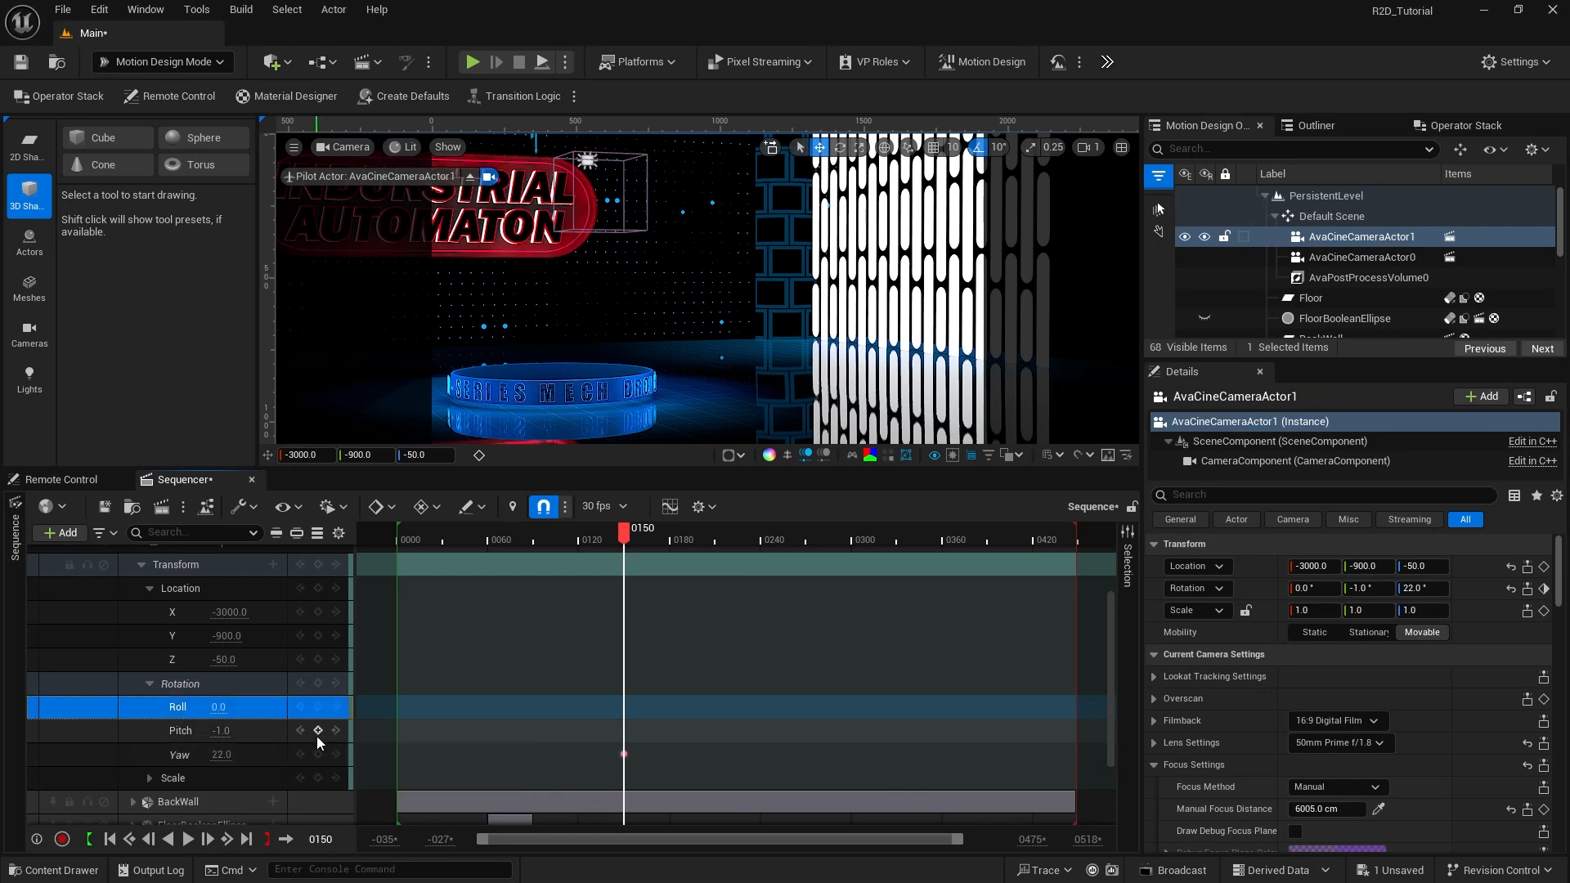
pyautogui.click(318, 636)
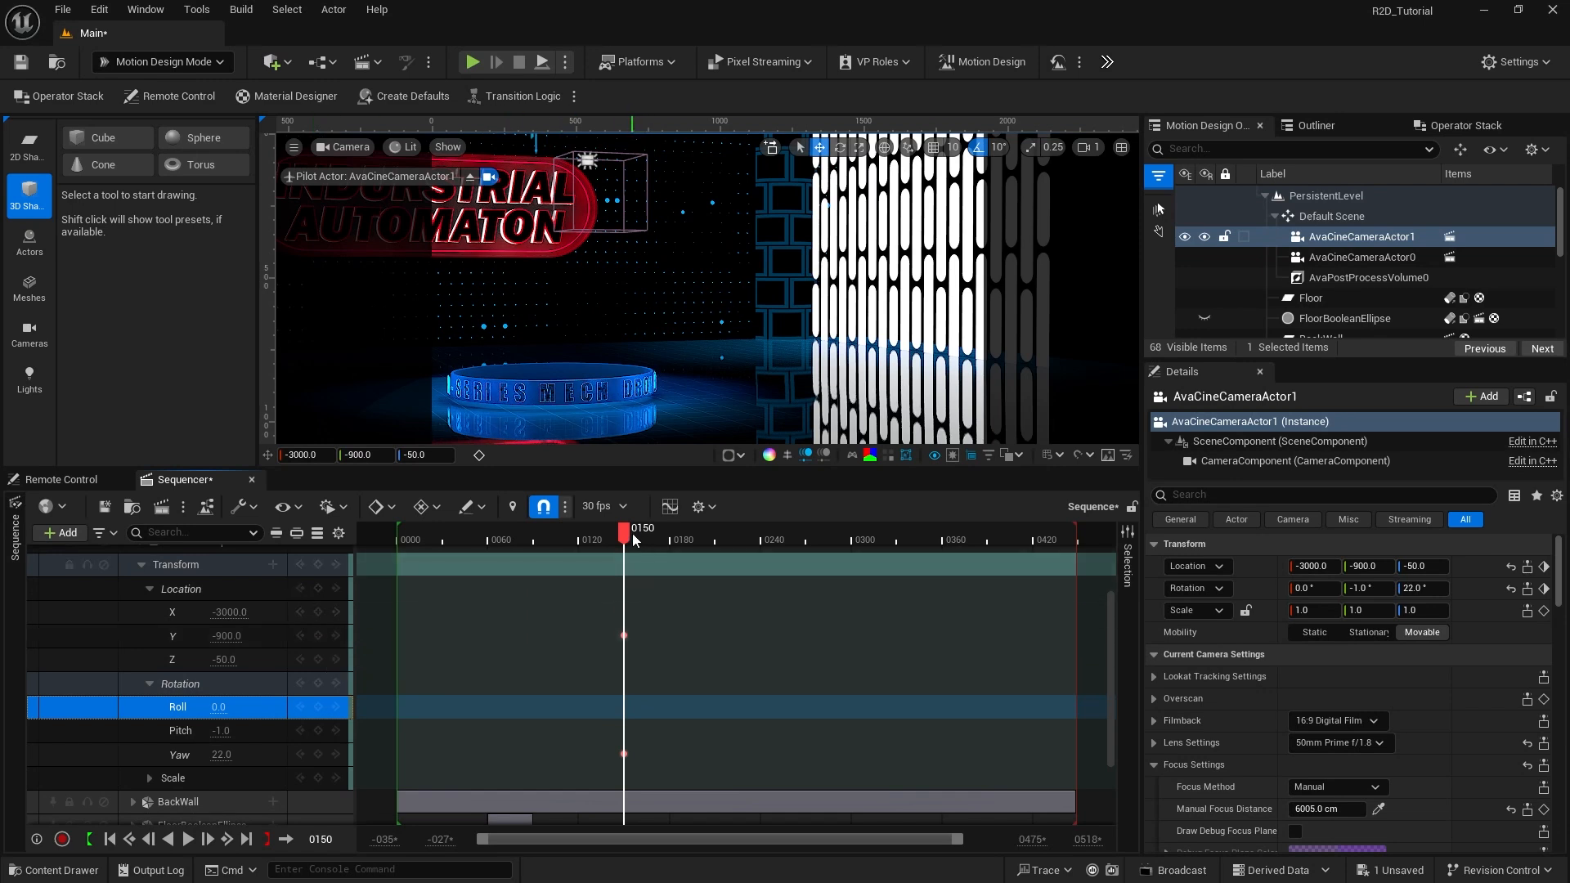
pyautogui.moveTo(625, 533); pyautogui.dragTo(849, 543)
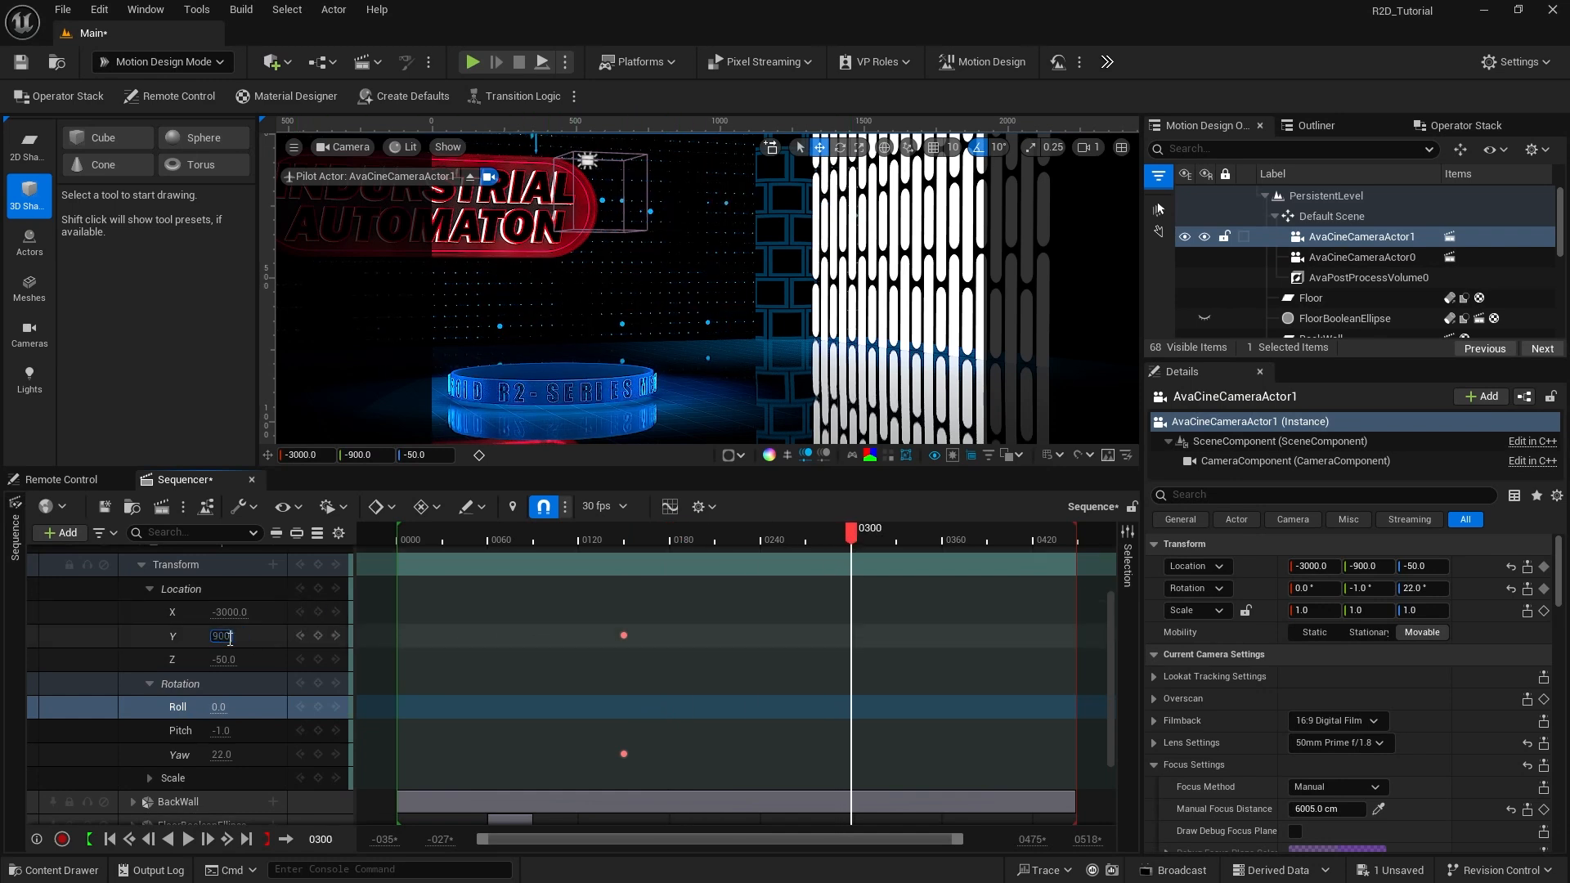
pyautogui.press('Return')
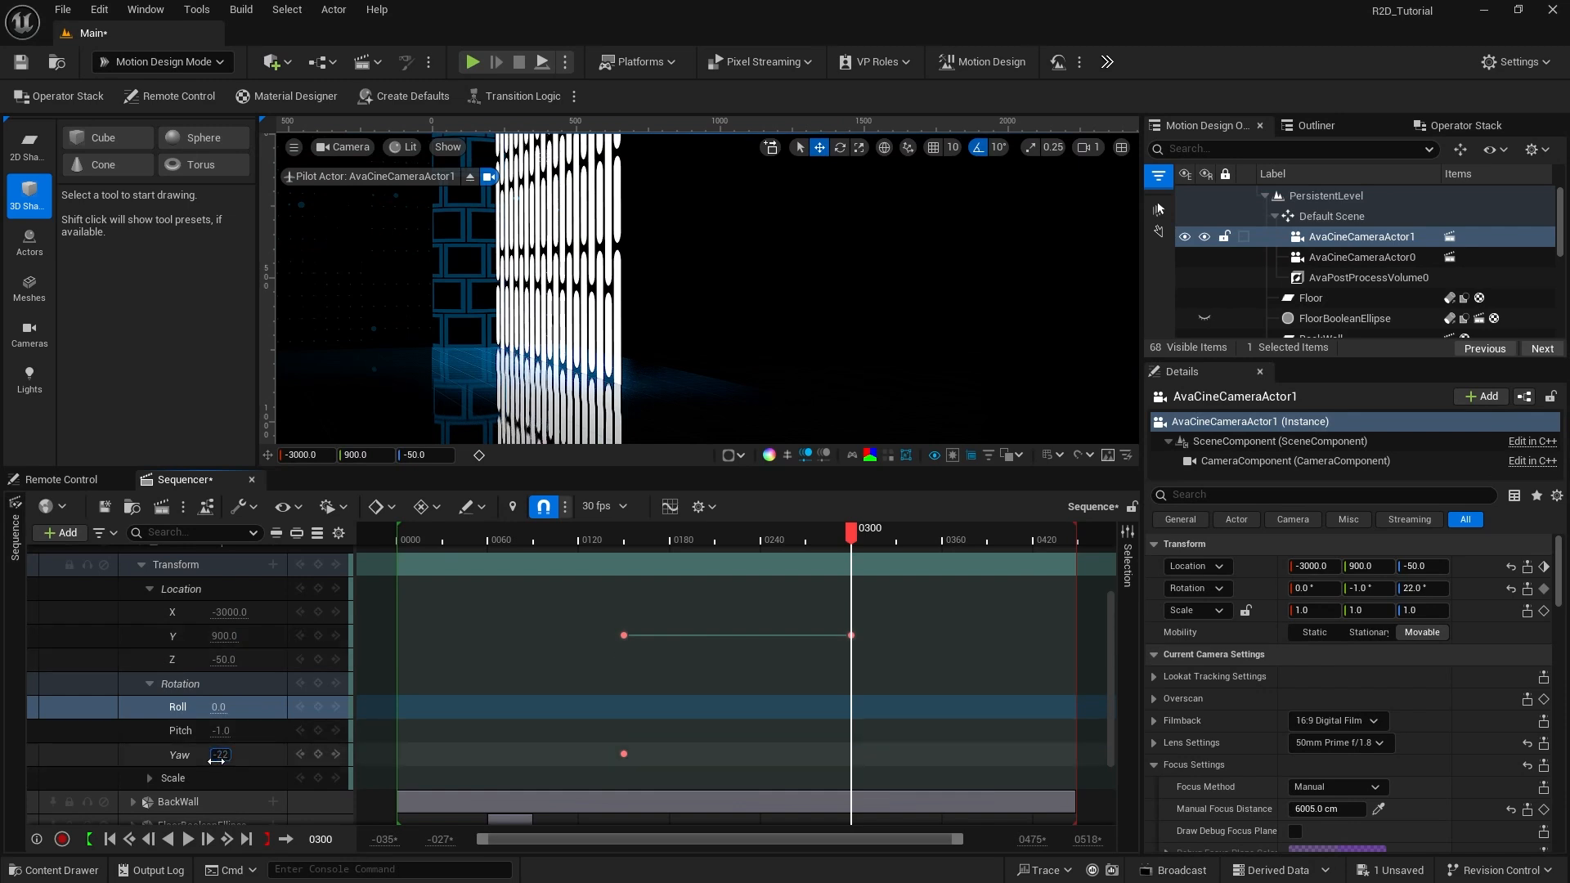
pyautogui.press('Return')
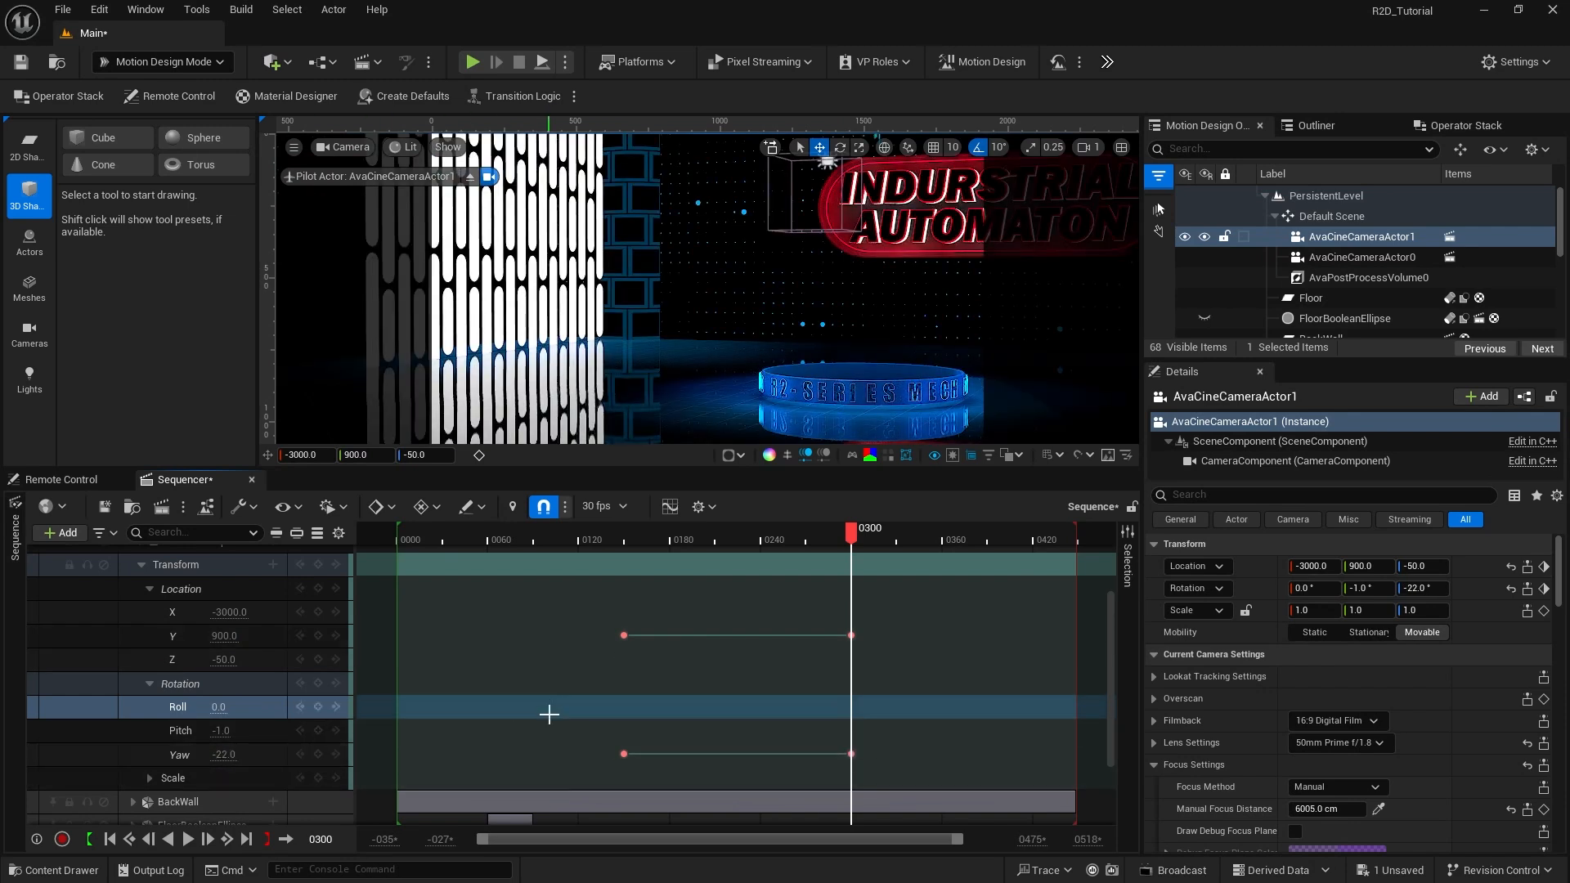
# Step: Add a camera cut to AvaCineCameraActor1 at frame 150 and lock the viewport to the Camera Cuts track
pyautogui.scroll(5, 409, 576)
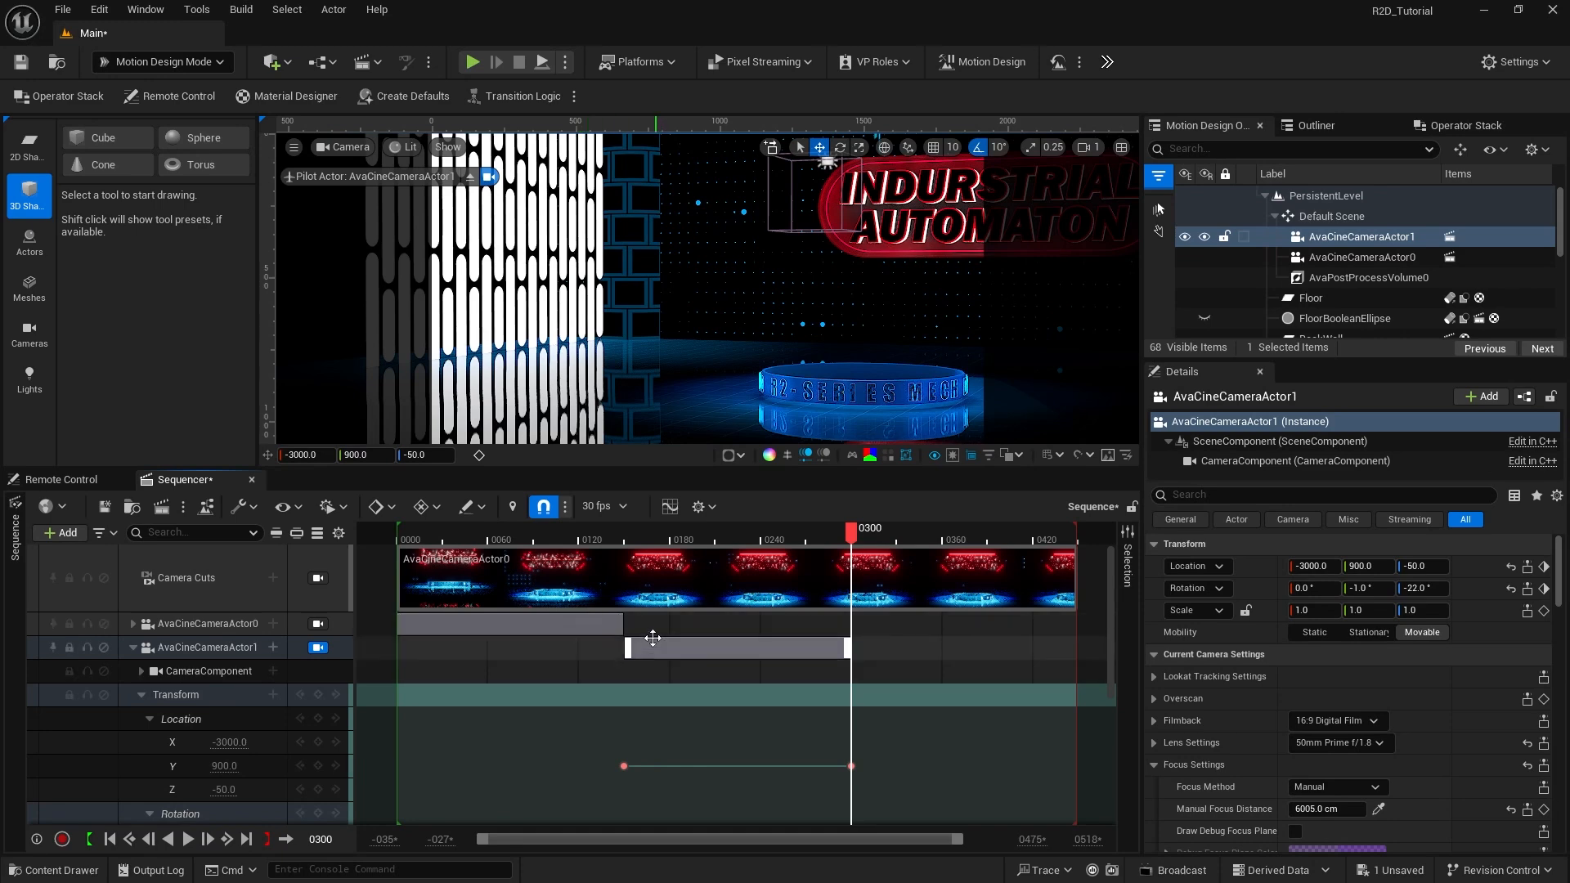
pyautogui.click(624, 537)
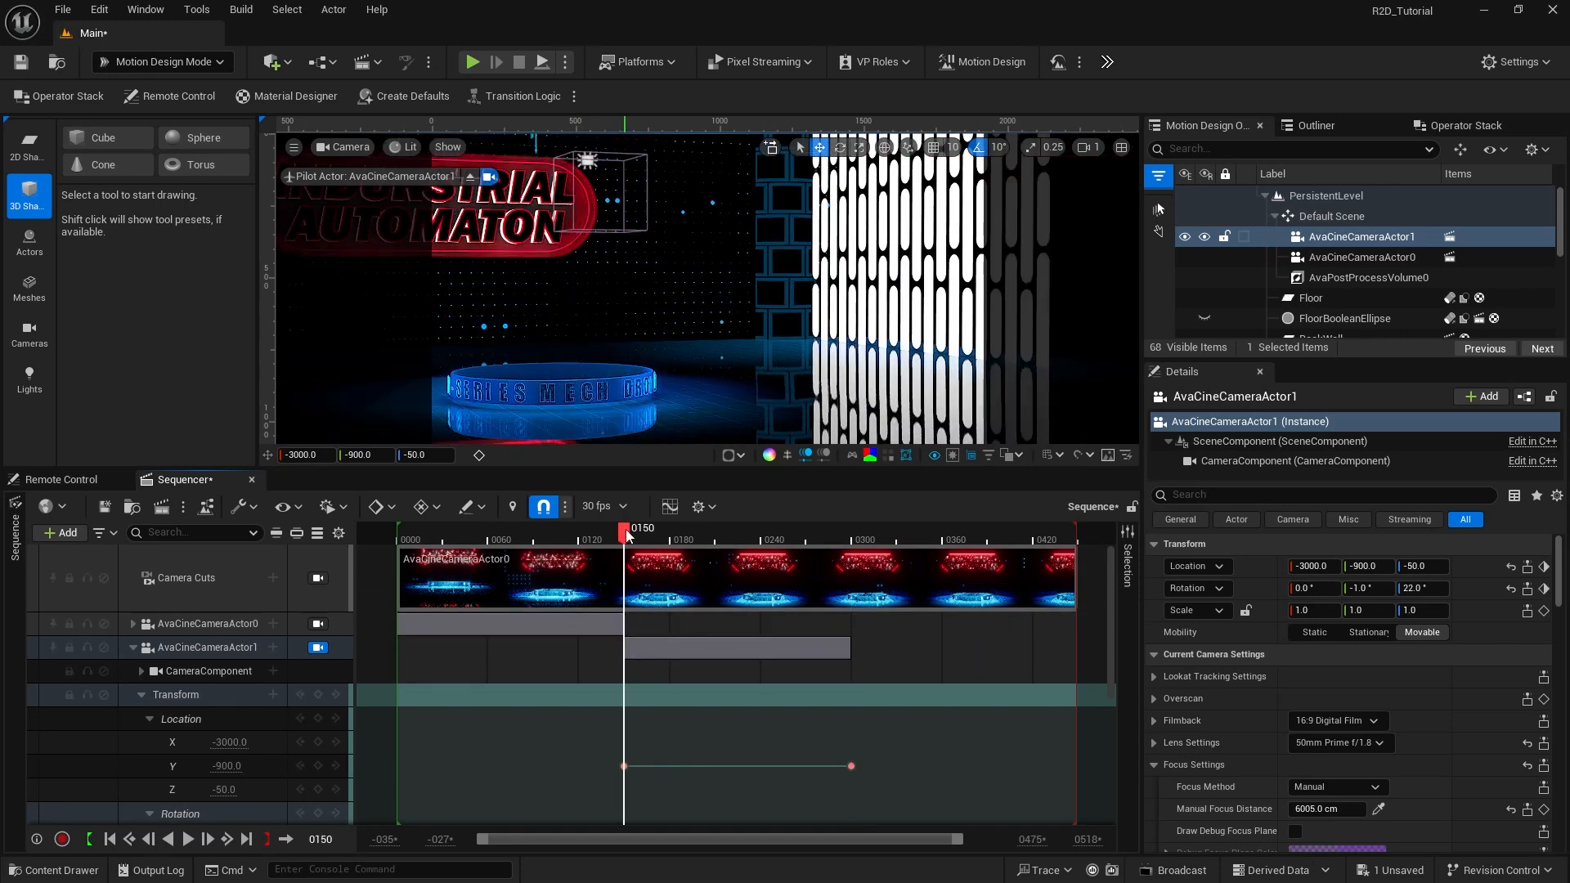
pyautogui.click(626, 537)
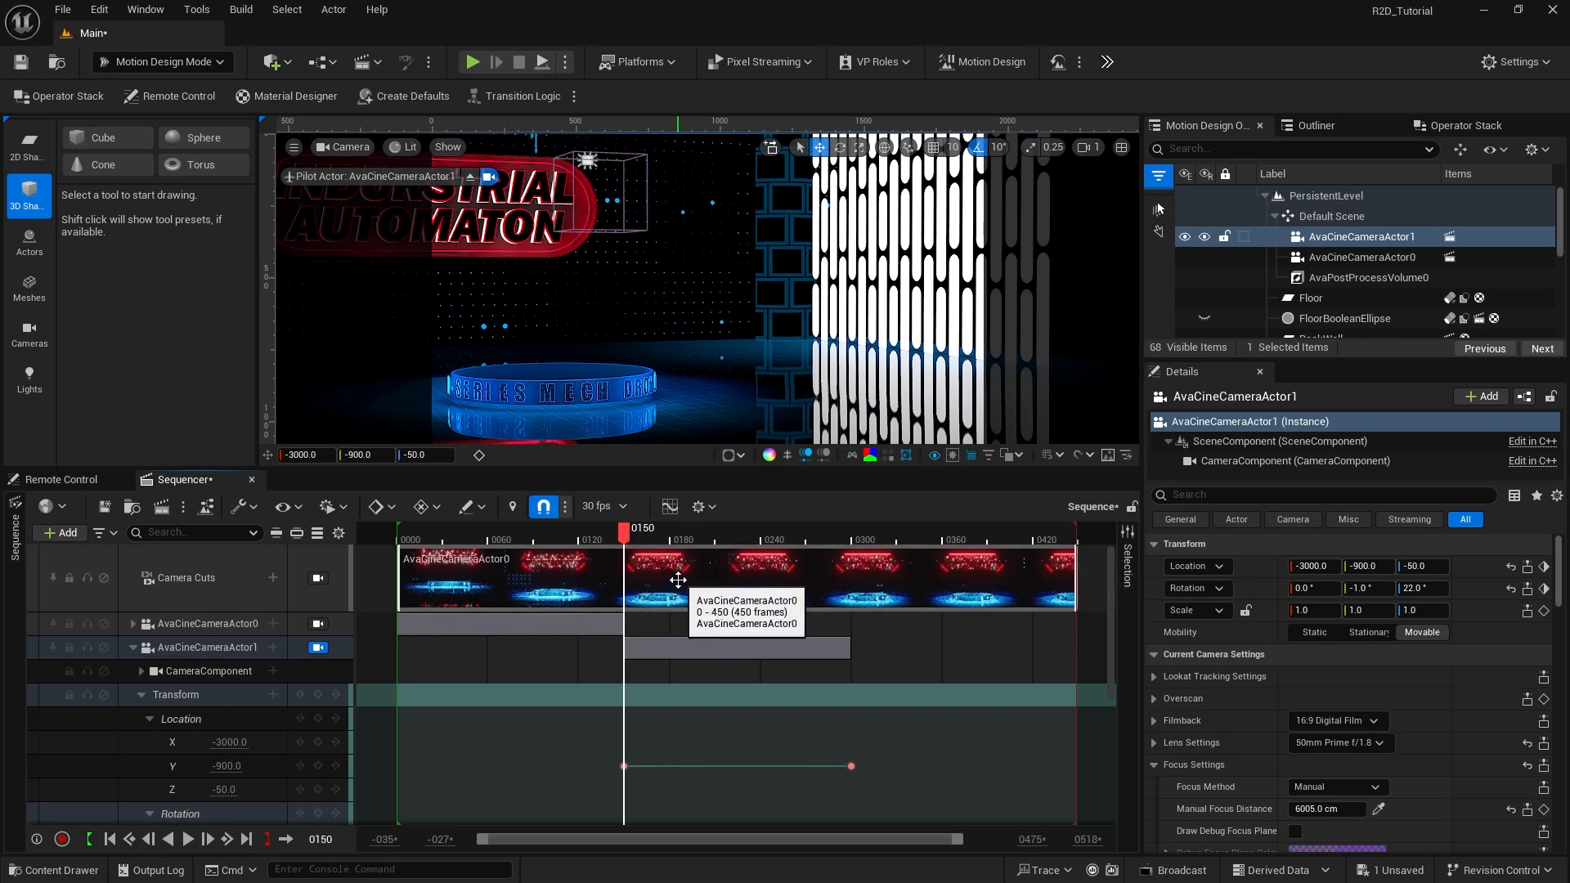
pyautogui.click(273, 578)
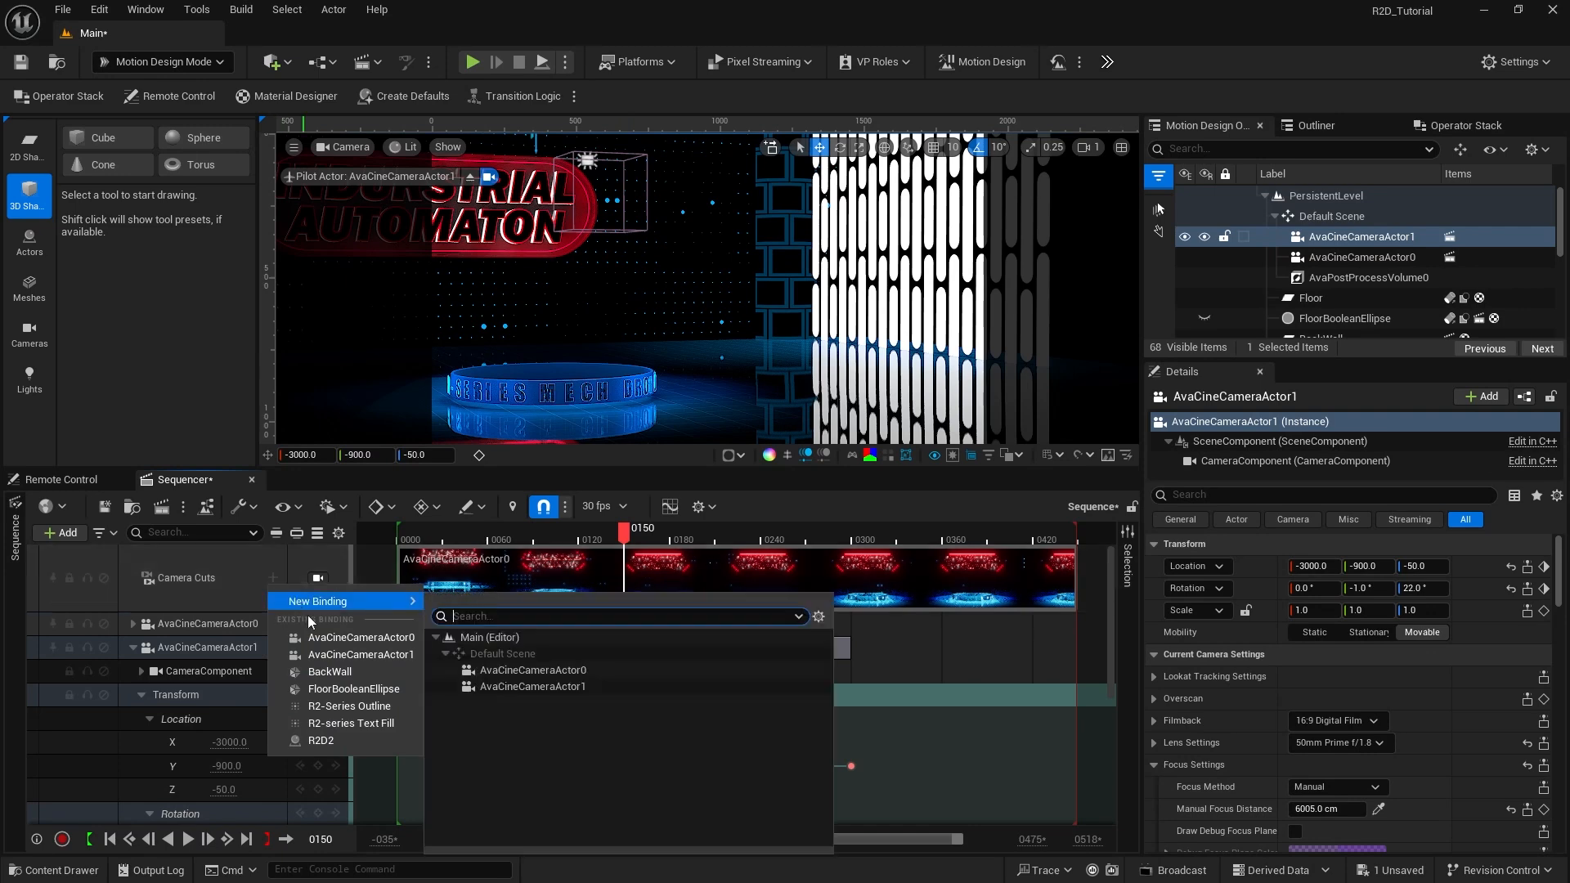
pyautogui.click(350, 655)
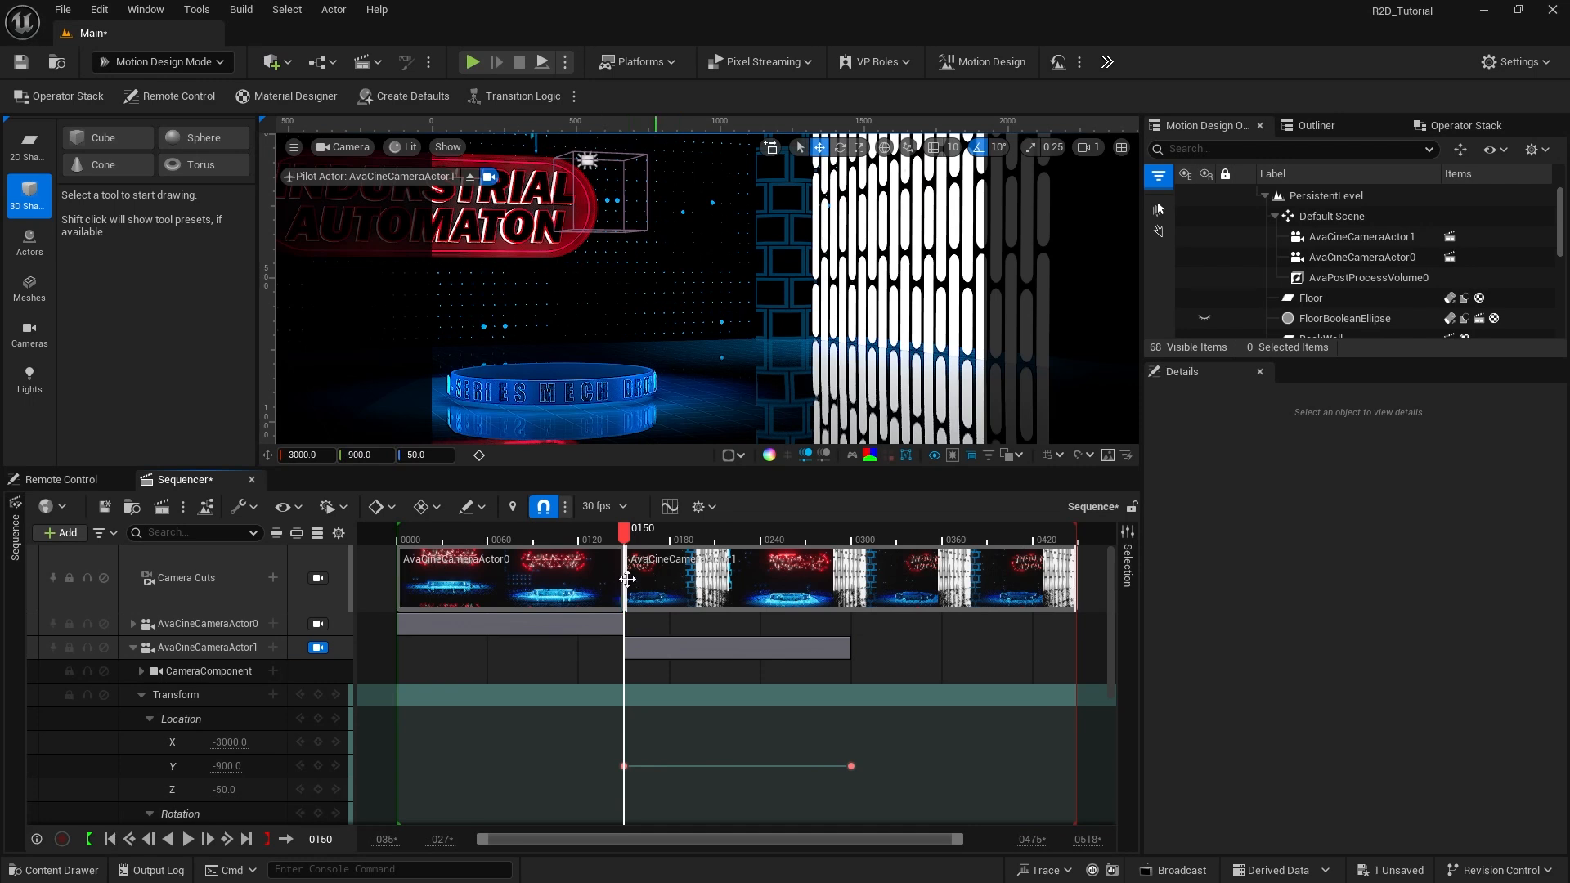
pyautogui.click(318, 578)
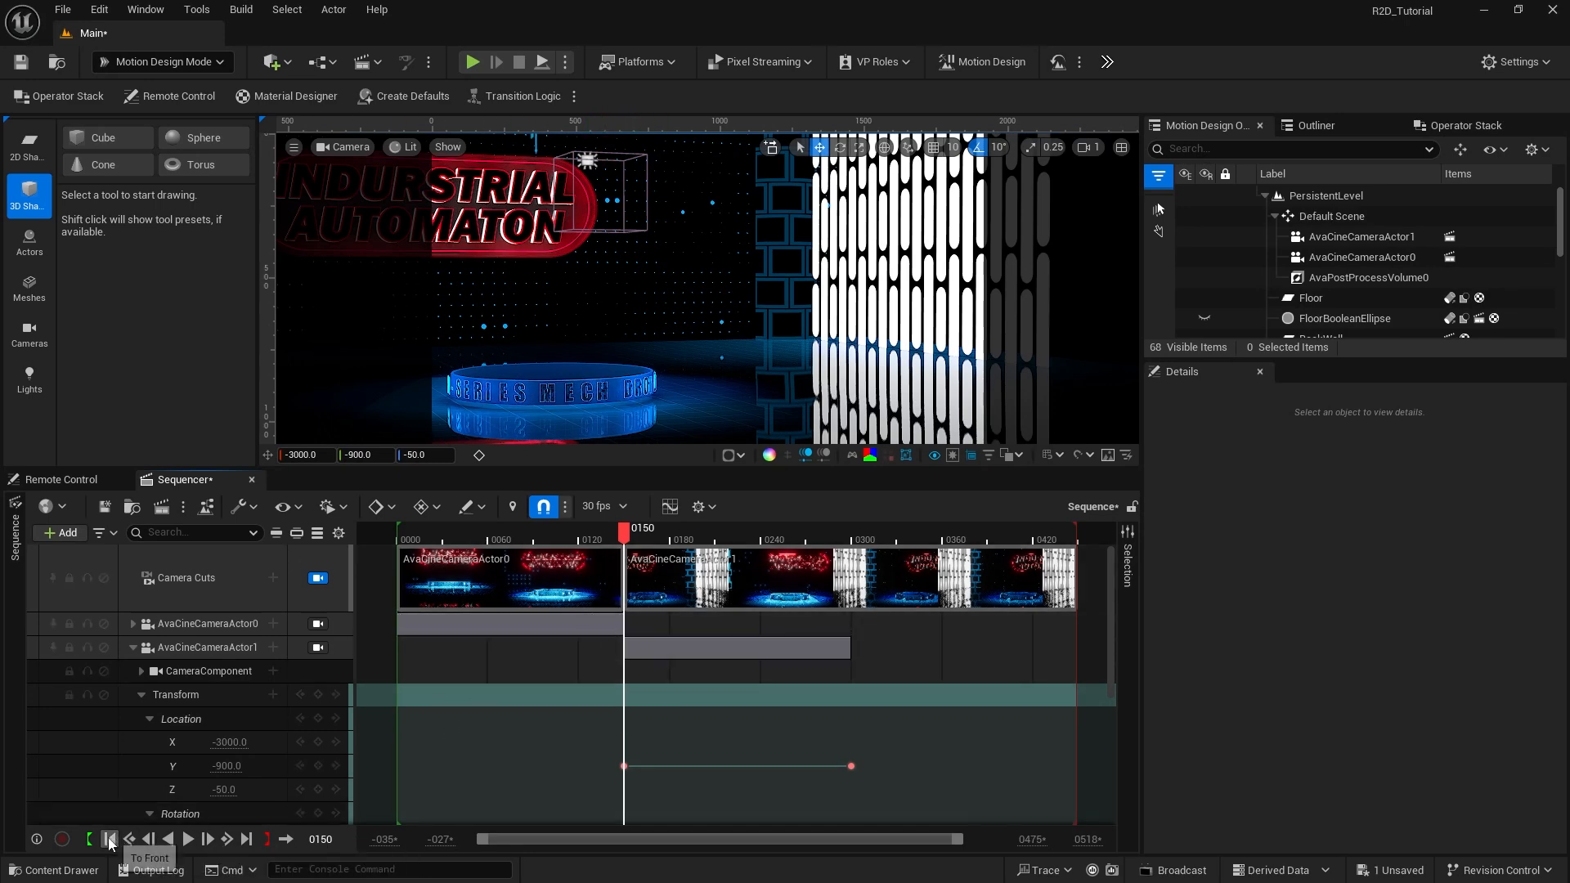
# Step: Play the sequence from its start through both camera shots to review the camera cut
pyautogui.click(129, 839)
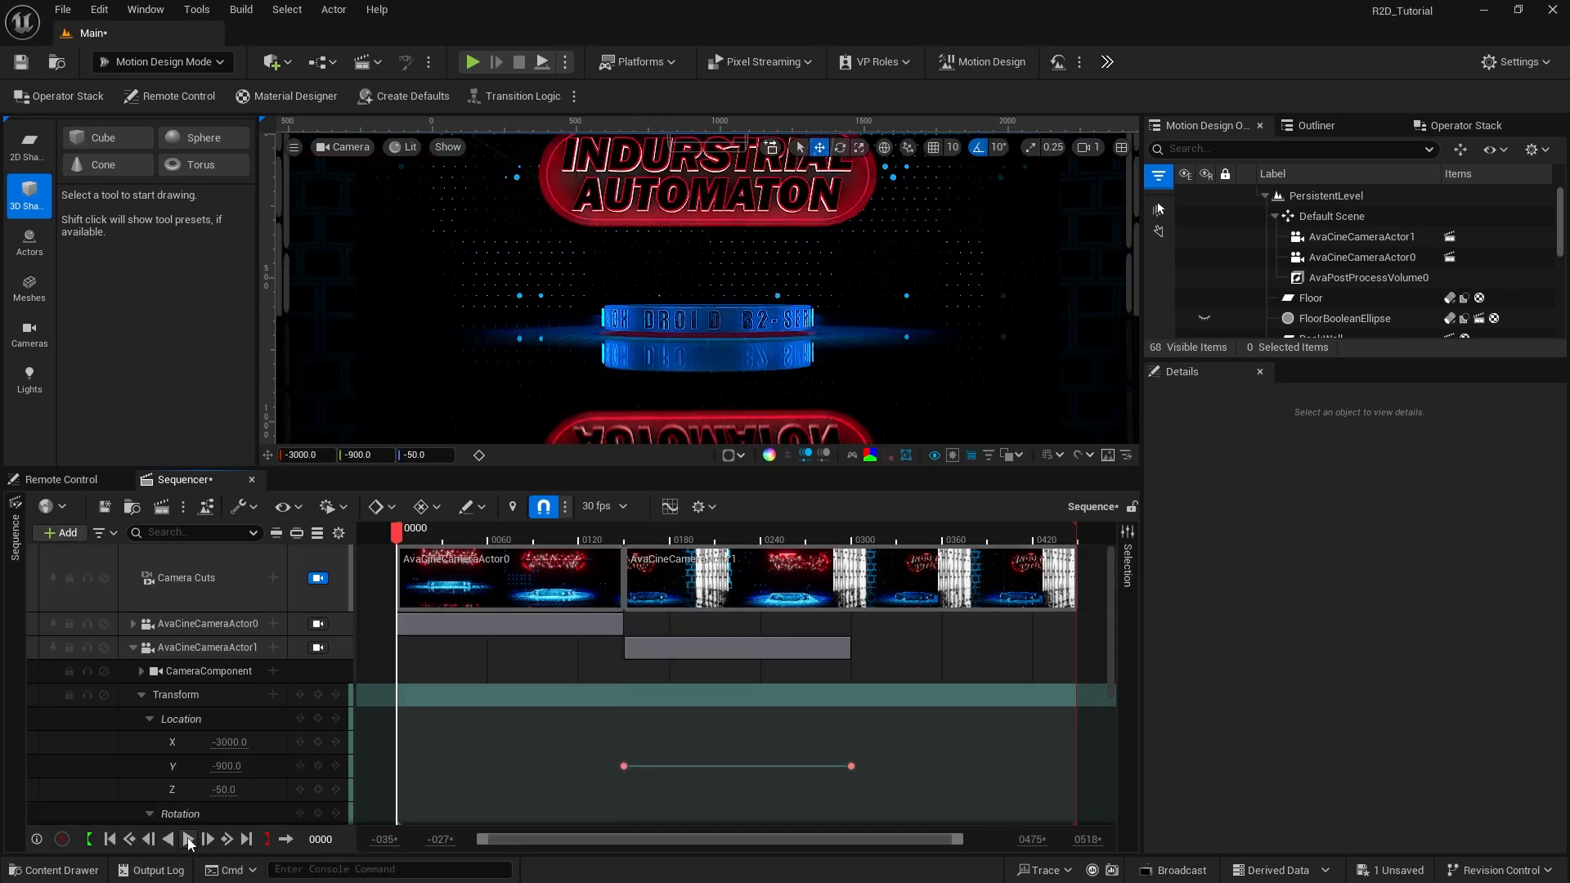
pyautogui.click(188, 839)
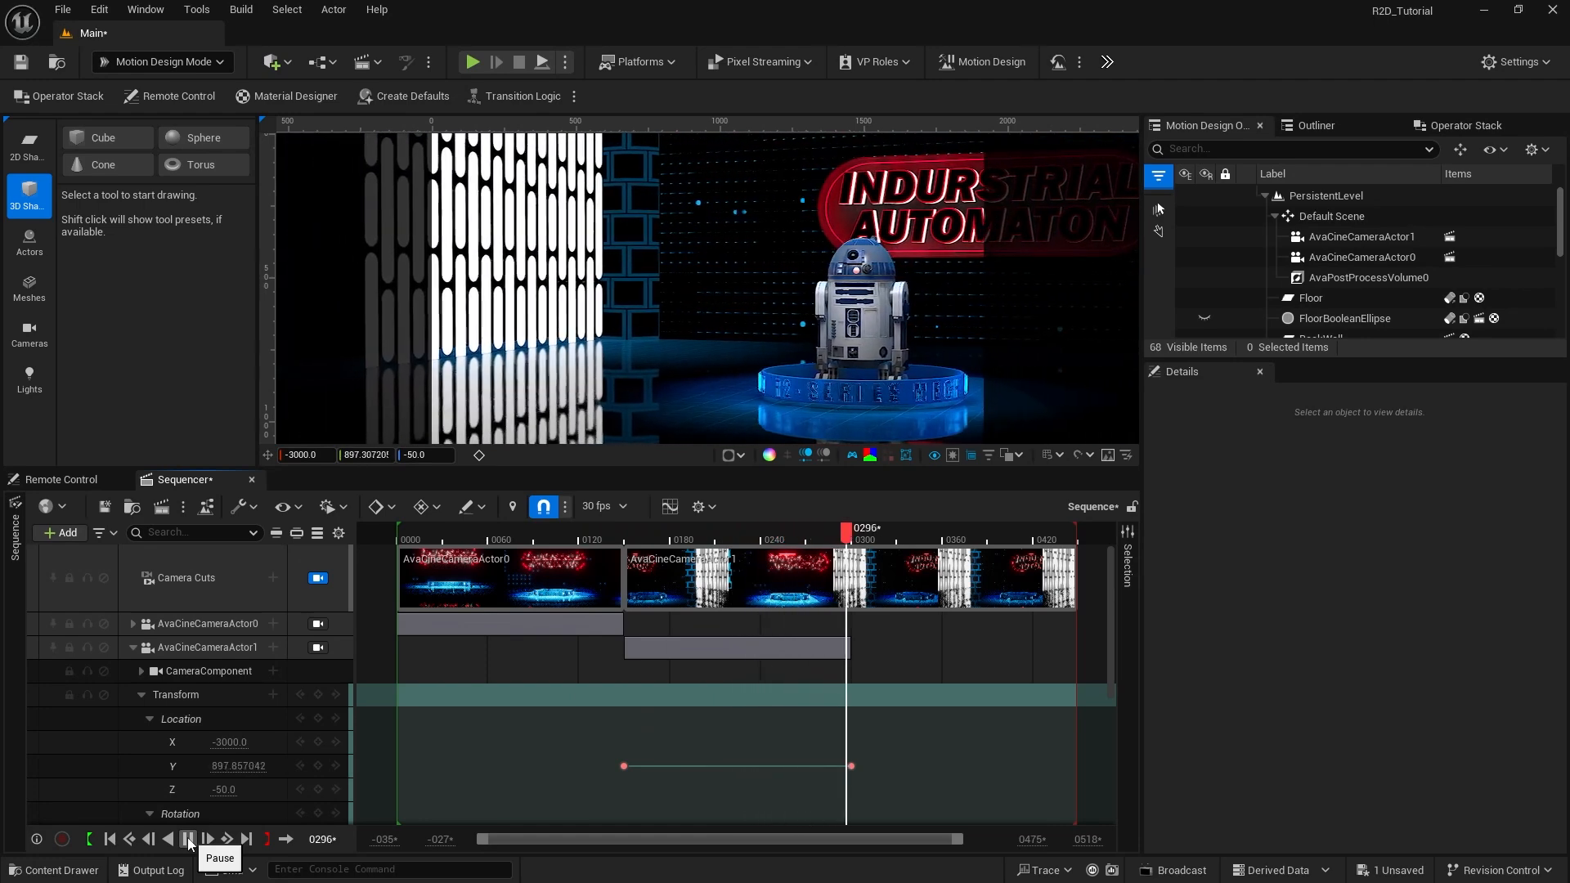
pyautogui.click(187, 840)
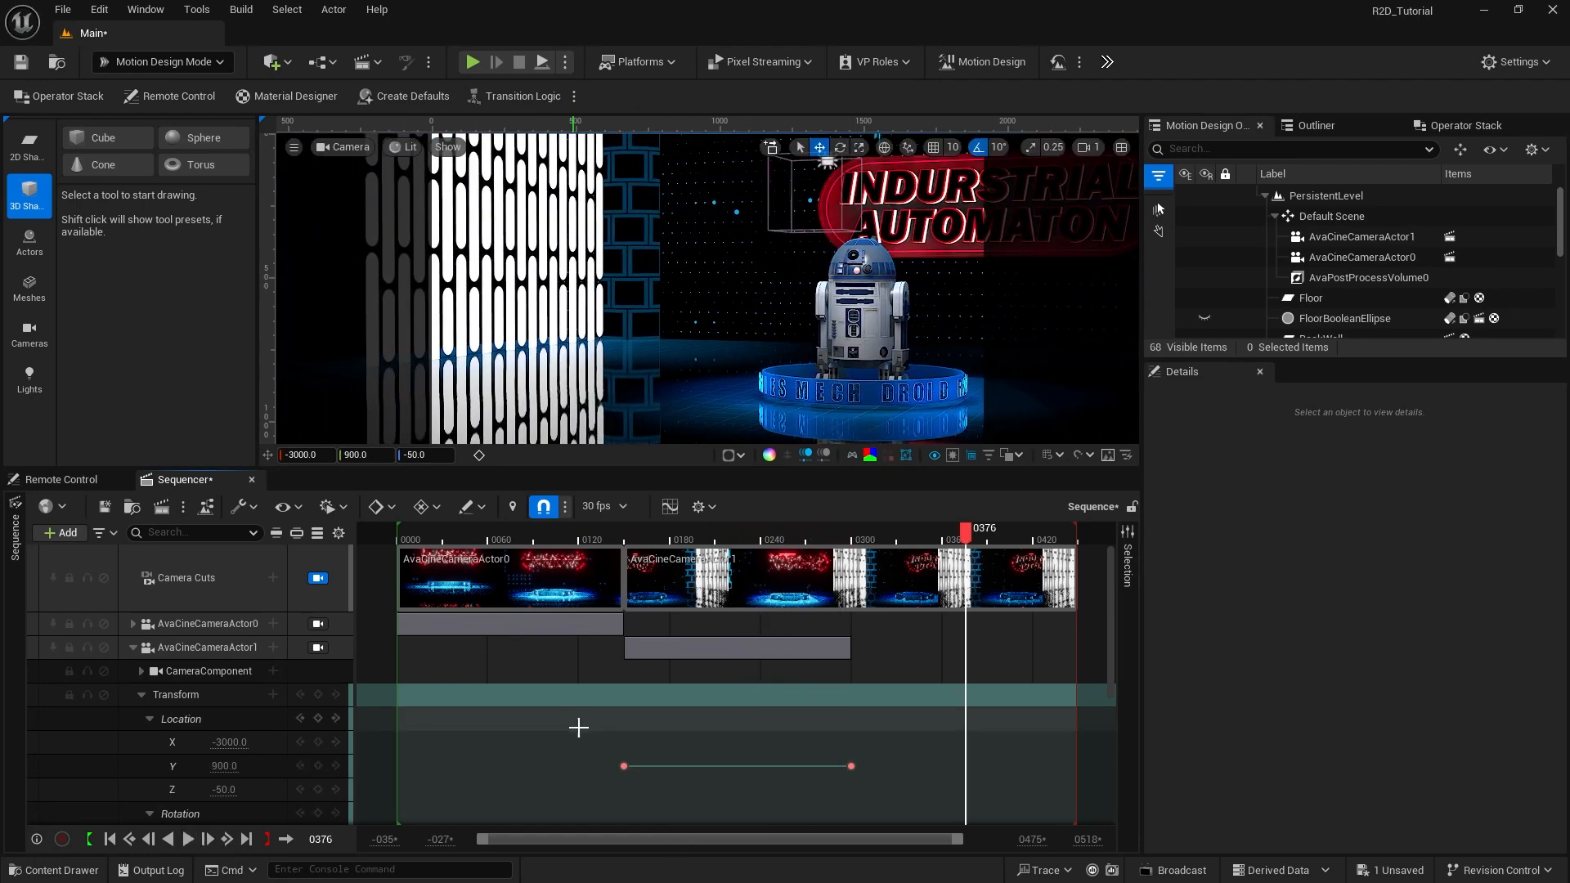
# Step: Change the interpolation of AvaCineCameraActor1's Y location and yaw keys to linear
pyautogui.scroll(-3, 594, 727)
pyautogui.moveTo(599, 671); pyautogui.dragTo(874, 825)
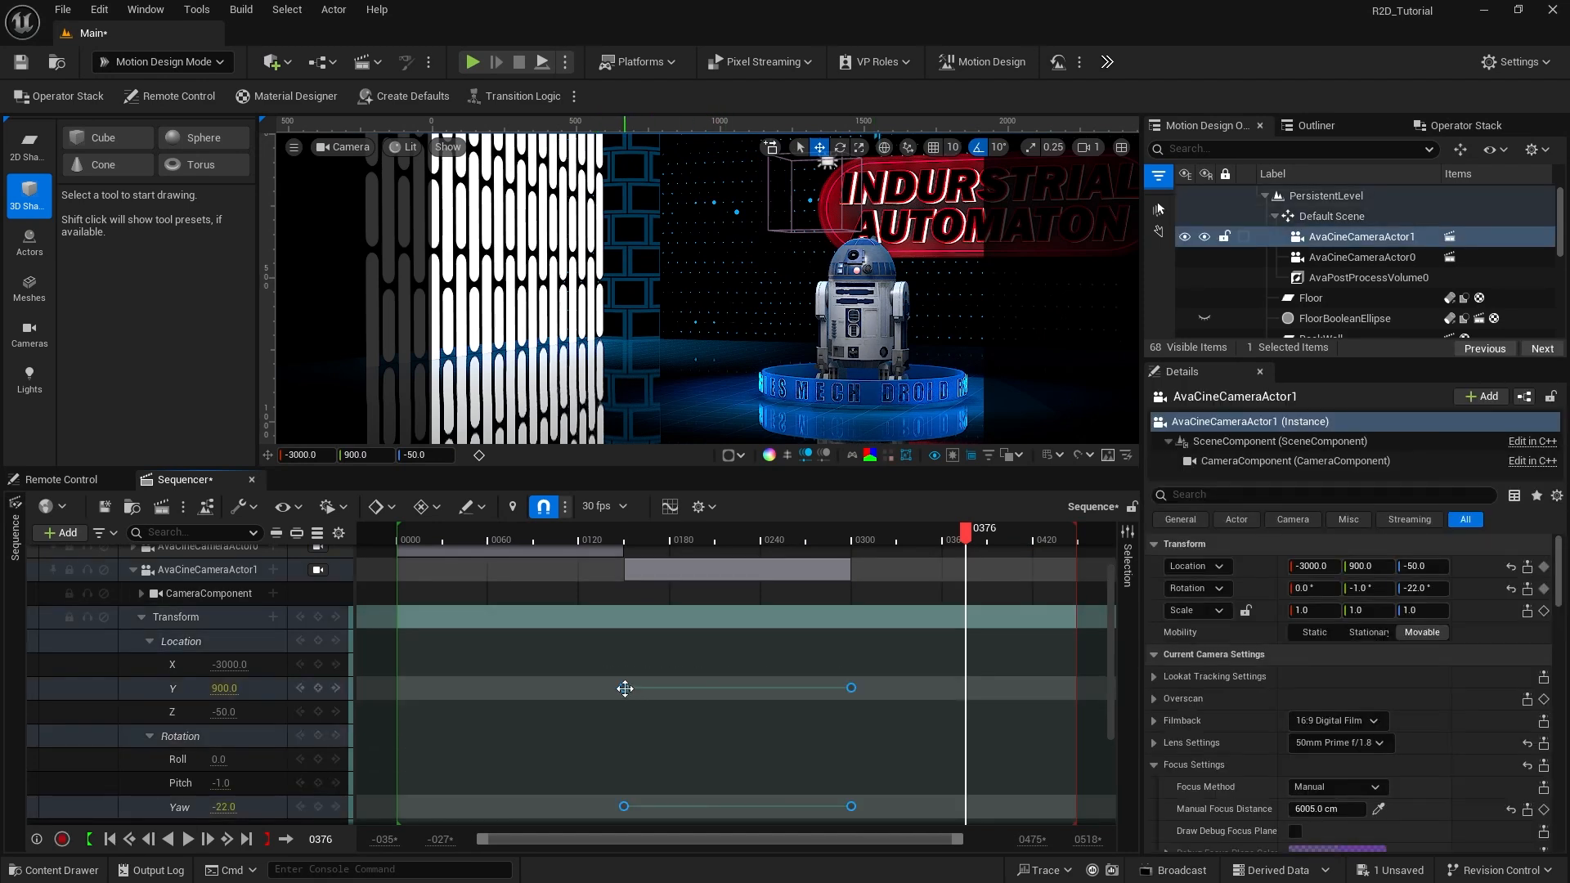
pyautogui.rightClick(624, 688)
pyautogui.click(688, 554)
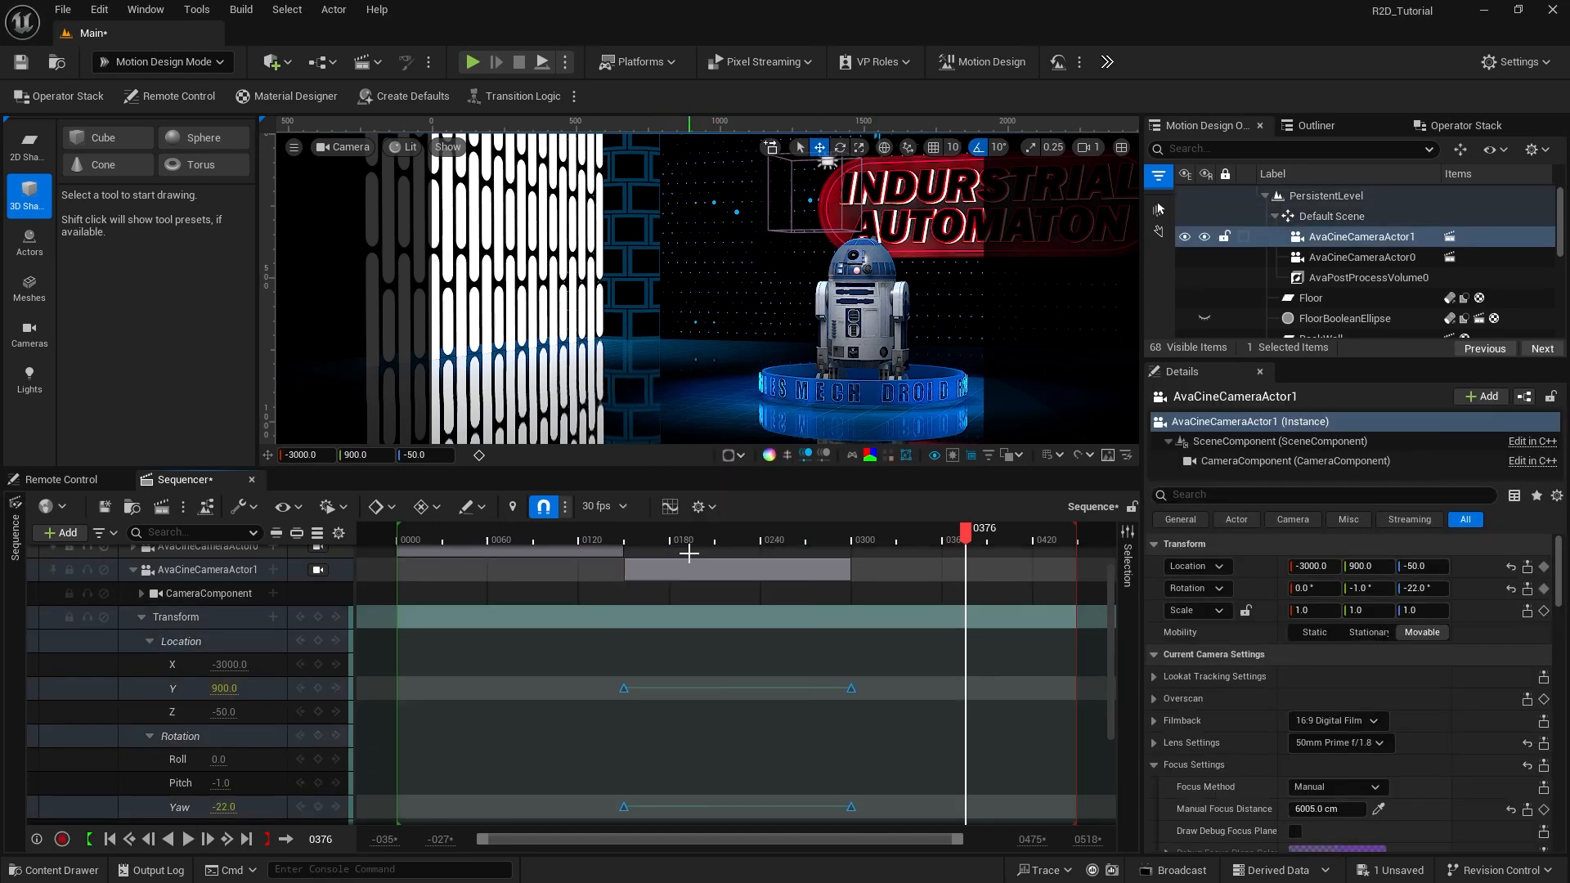
# Step: Play the sequence from frame 120 past frame 300 to review AvaCineCameraActor1's motion
pyautogui.click(579, 539)
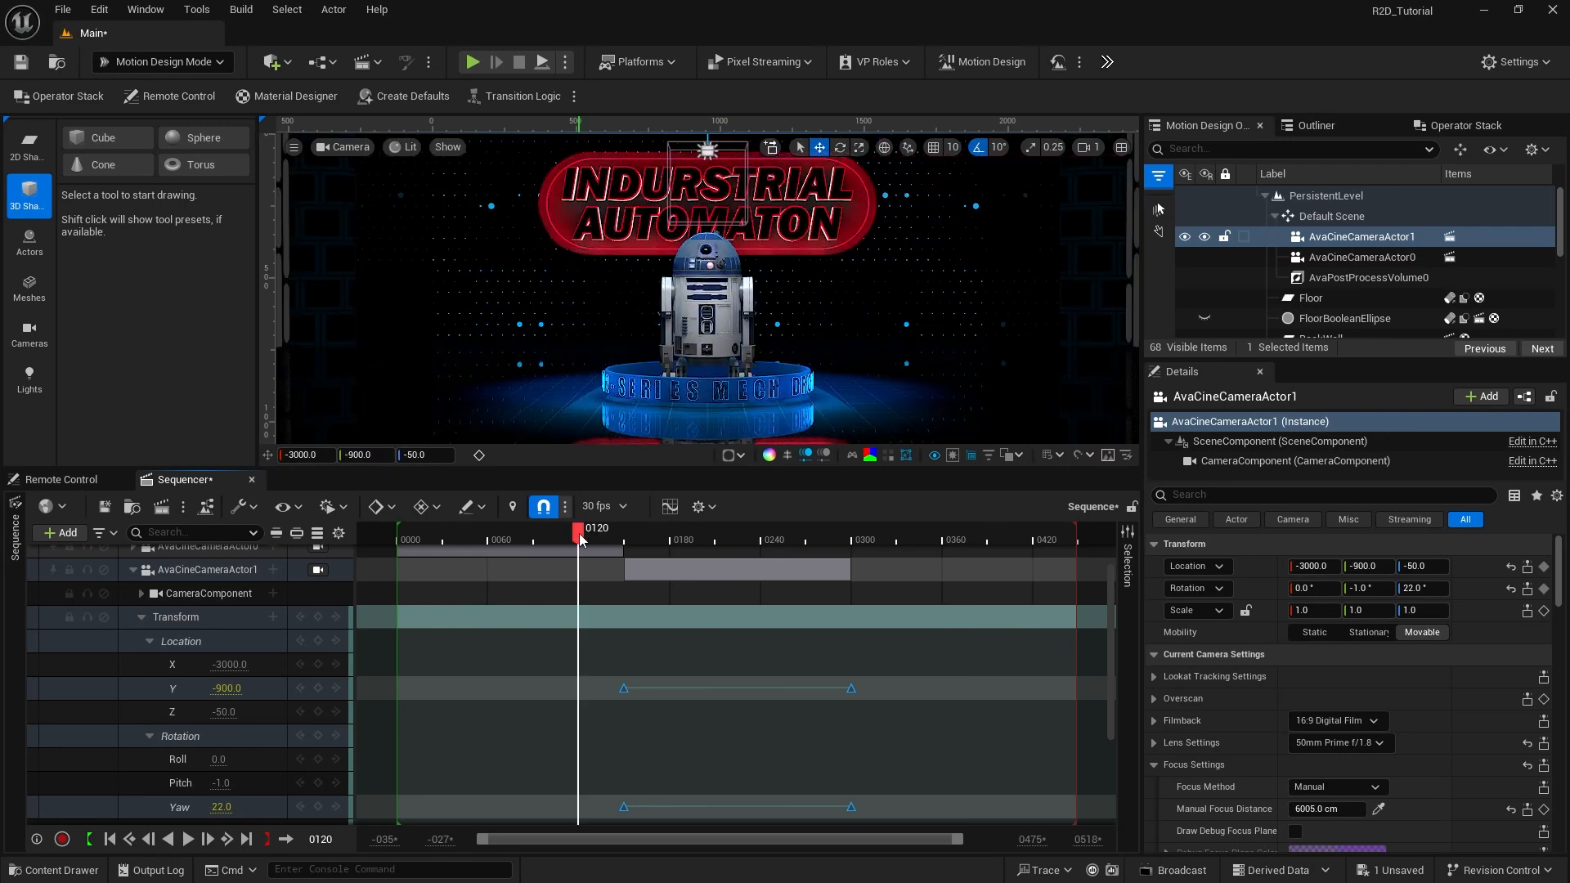
pyautogui.press('space')
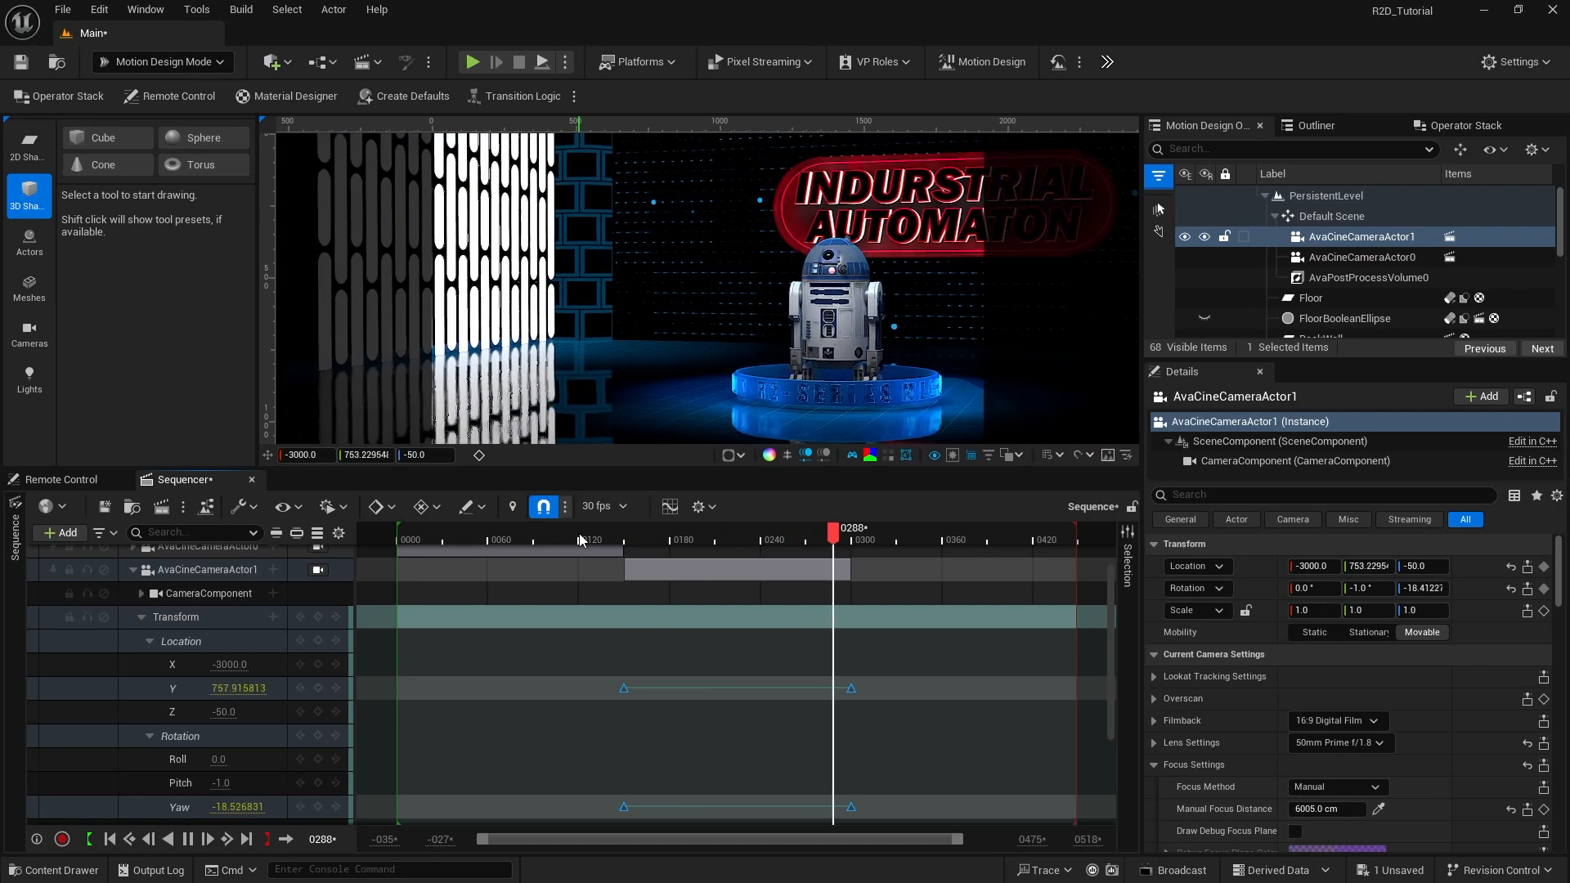
pyautogui.press('space')
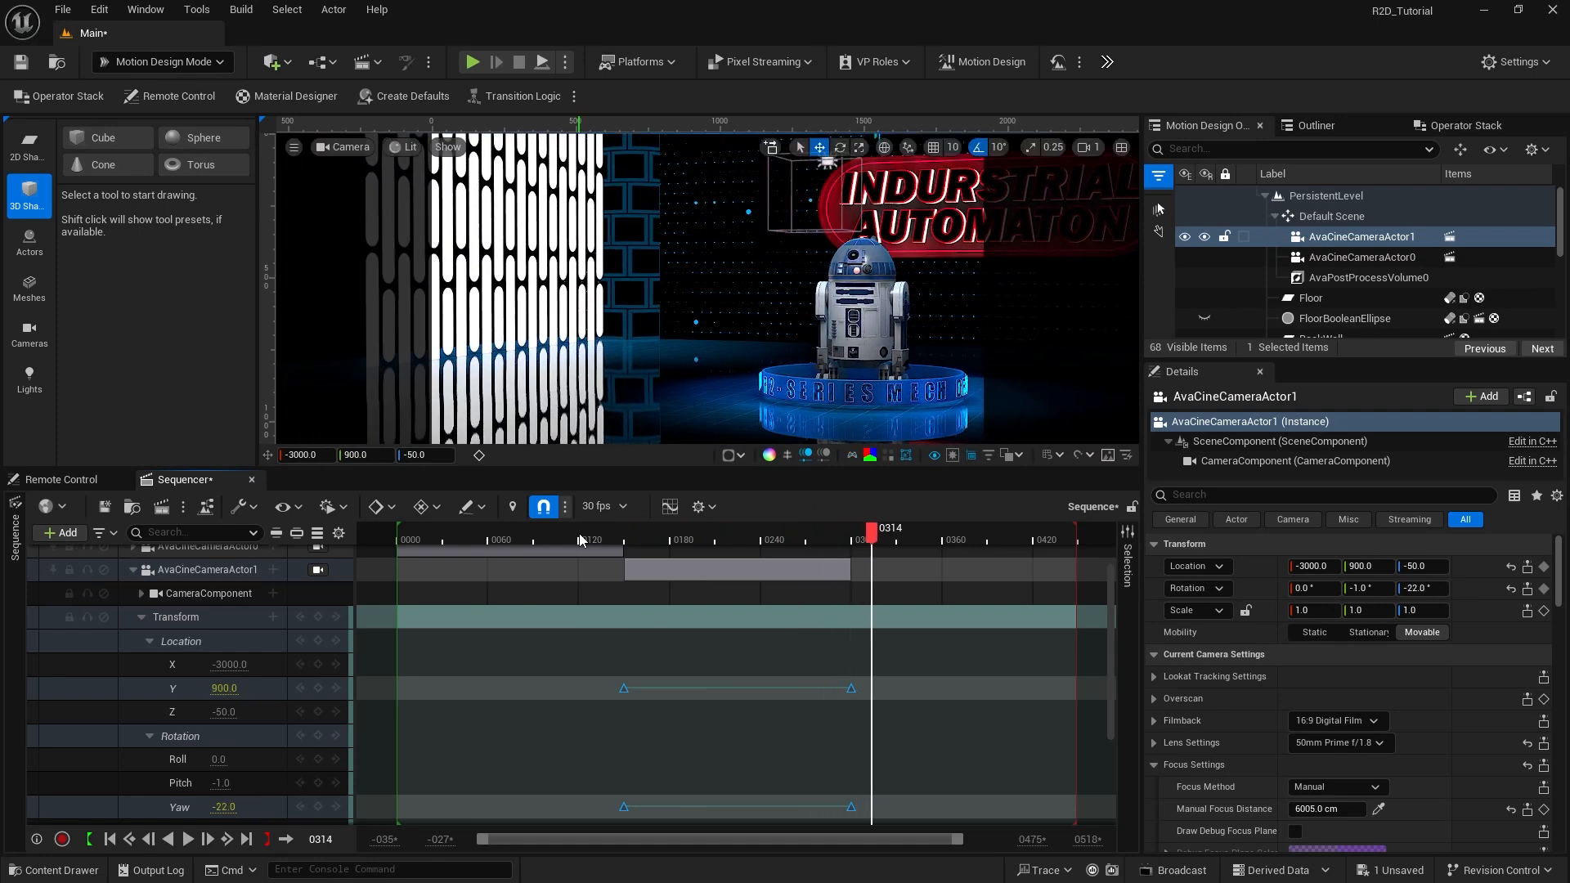
# Step: Collapse AvaCineCameraActor1's track, duplicate this camera, and shift the copy's animation section to start at frame 300
pyautogui.scroll(2, 143, 646)
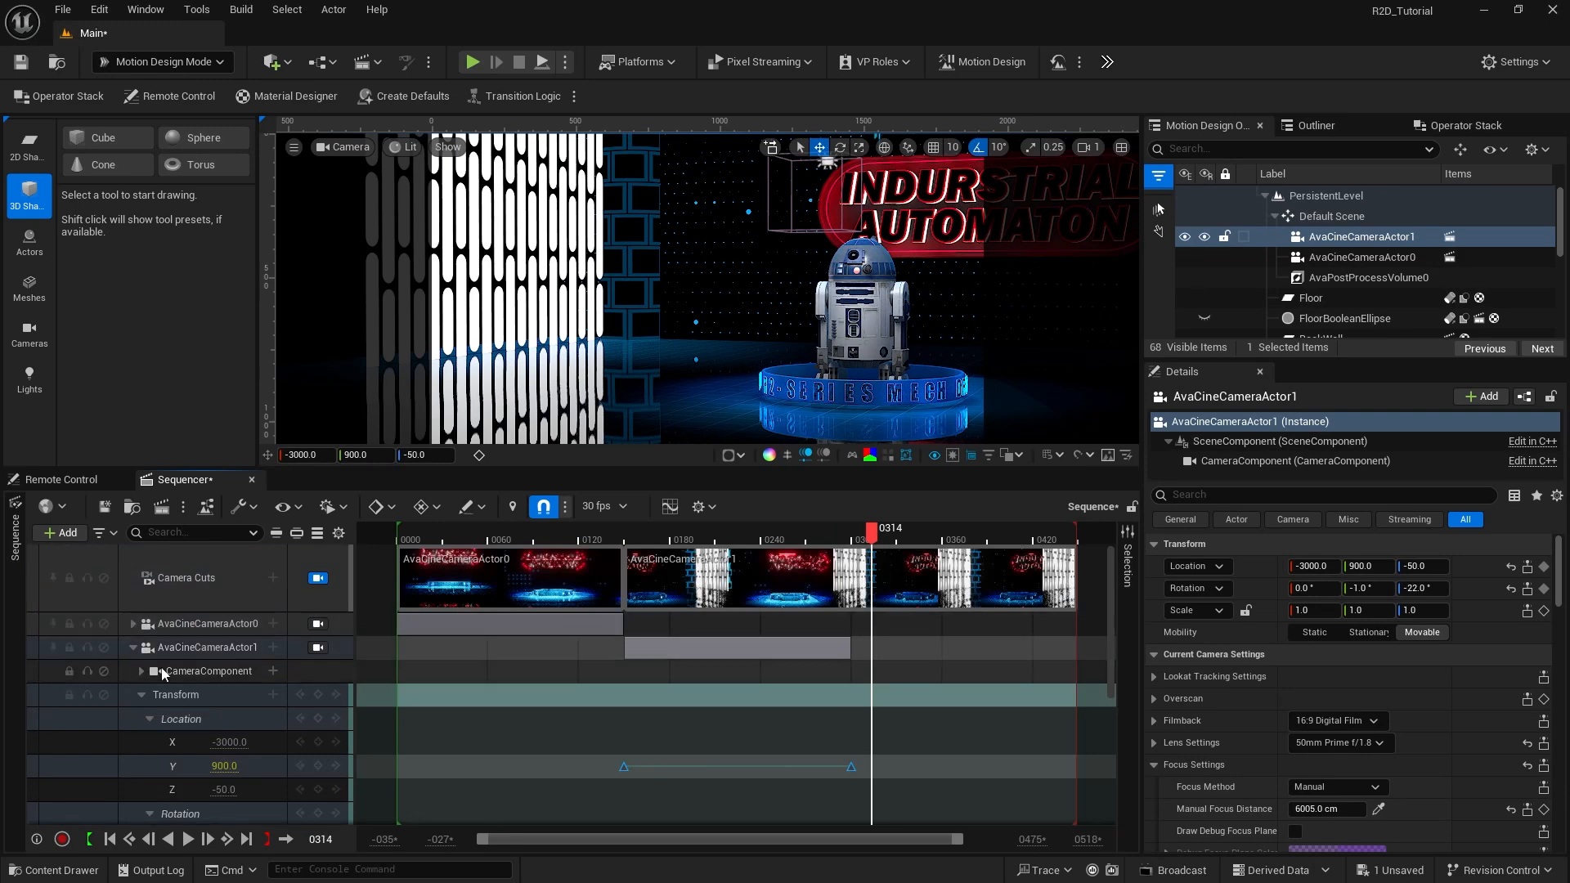
pyautogui.click(133, 647)
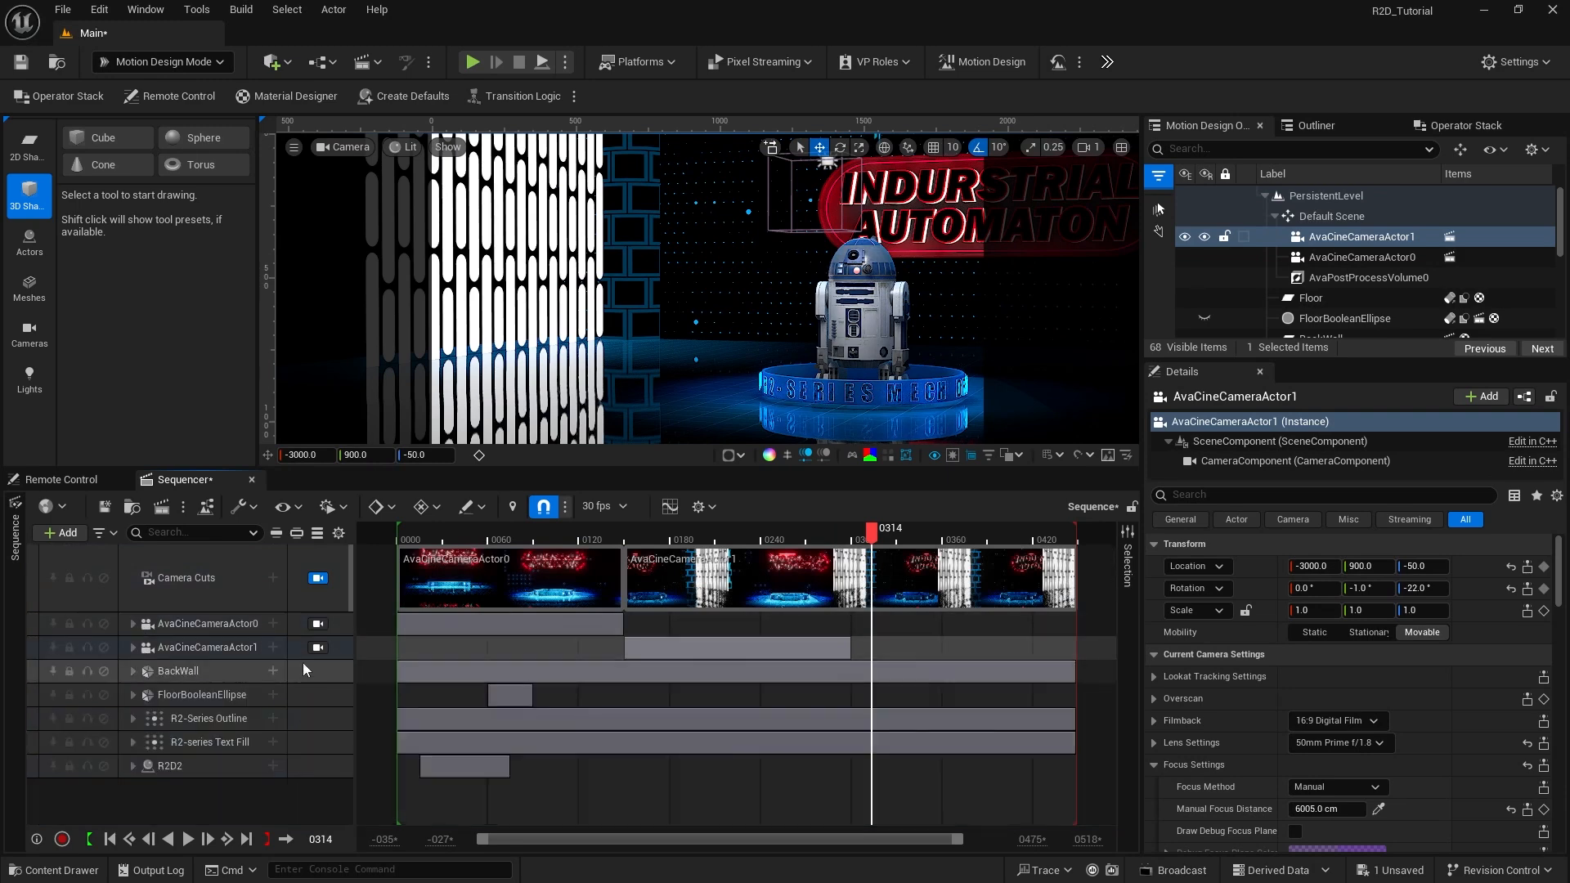
pyautogui.click(1303, 238)
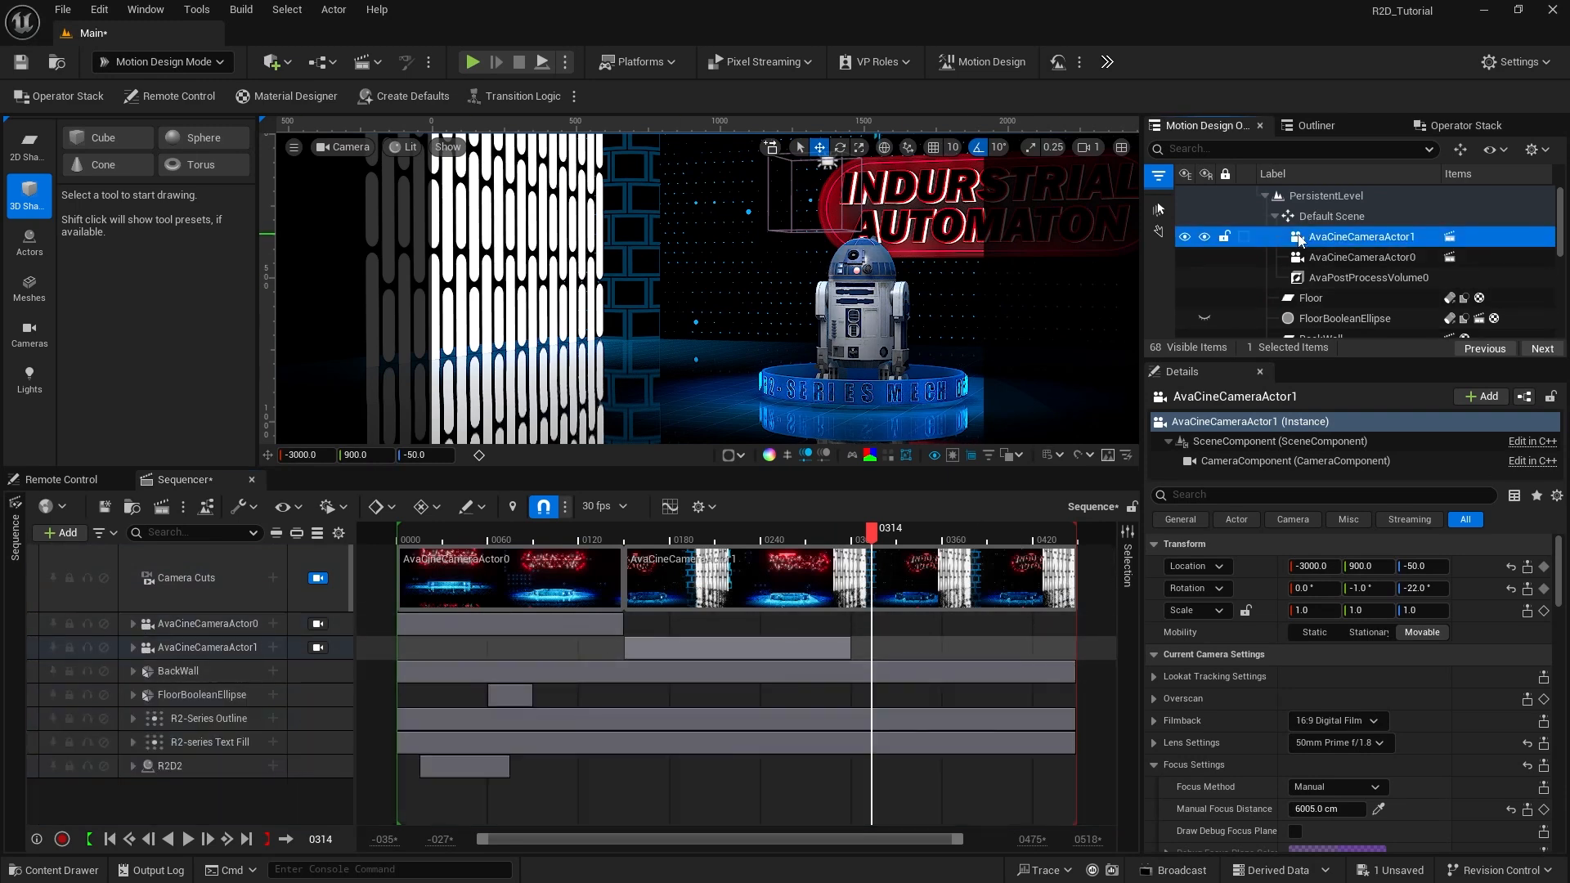
pyautogui.hotkey('ctrl', 'd')
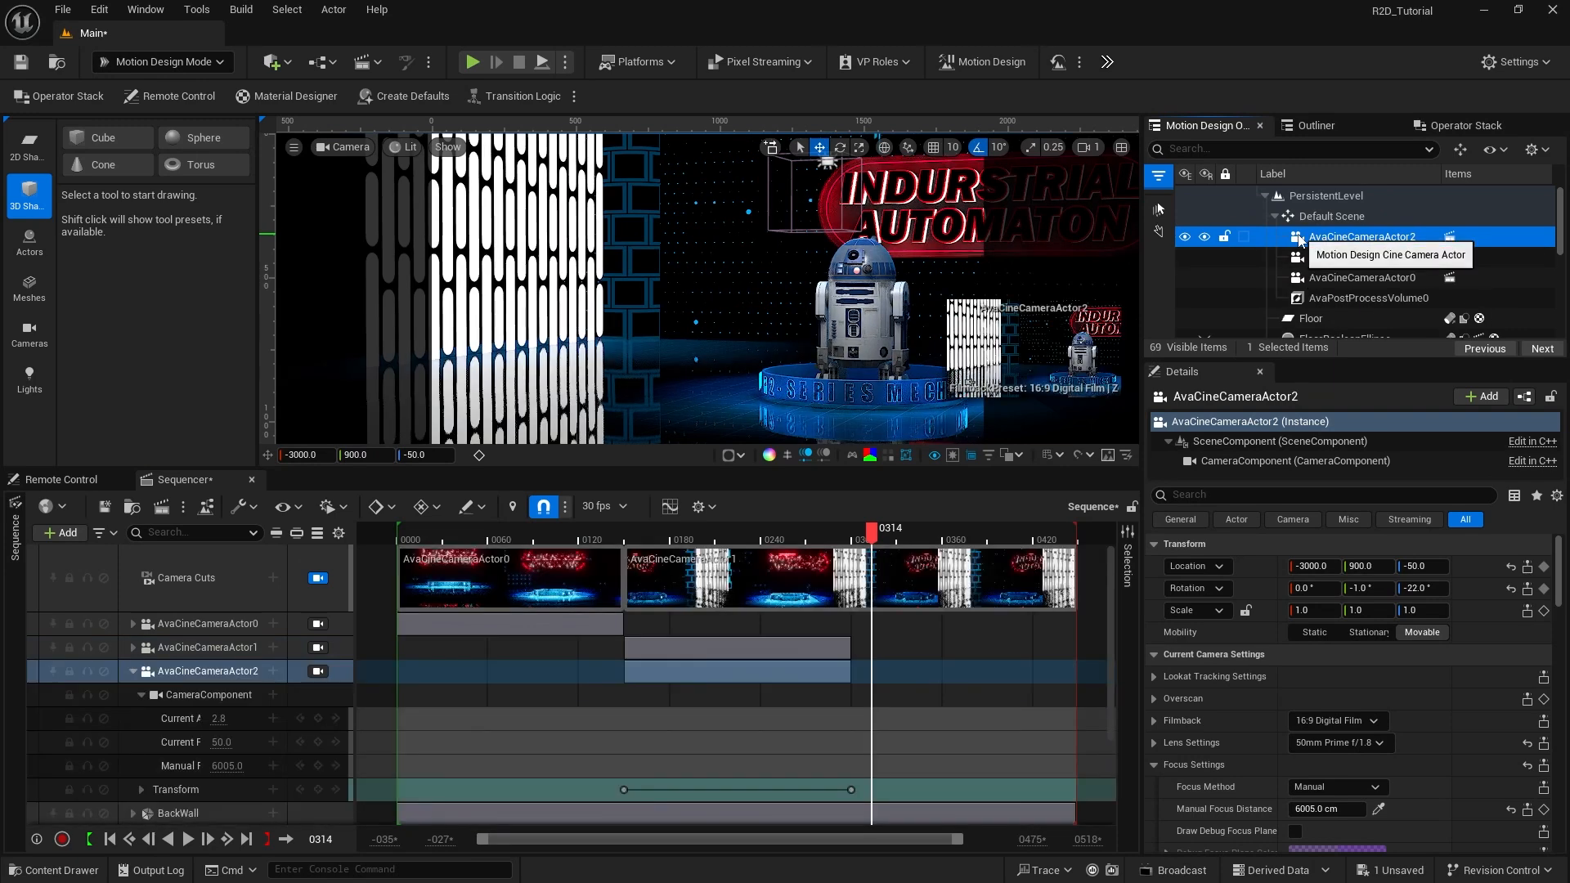
pyautogui.moveTo(1307, 239); pyautogui.dragTo(178, 658)
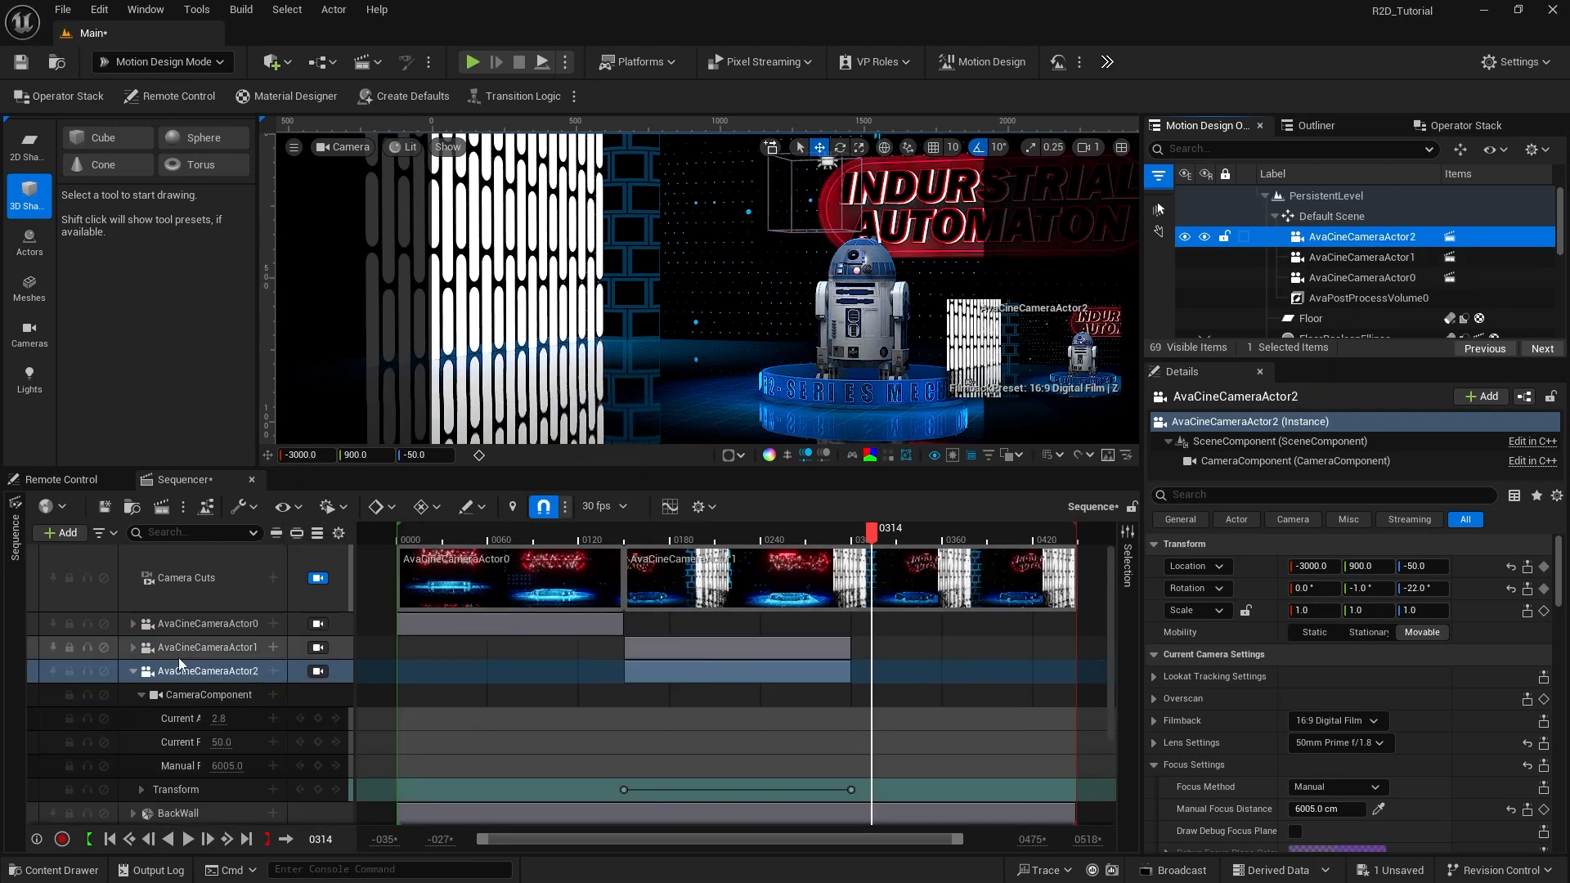
pyautogui.moveTo(691, 670); pyautogui.dragTo(898, 677)
# Step: Expand AvaCineCameraActor2's Transform track and delete the copied Location and Rotation keys
pyautogui.click(142, 695)
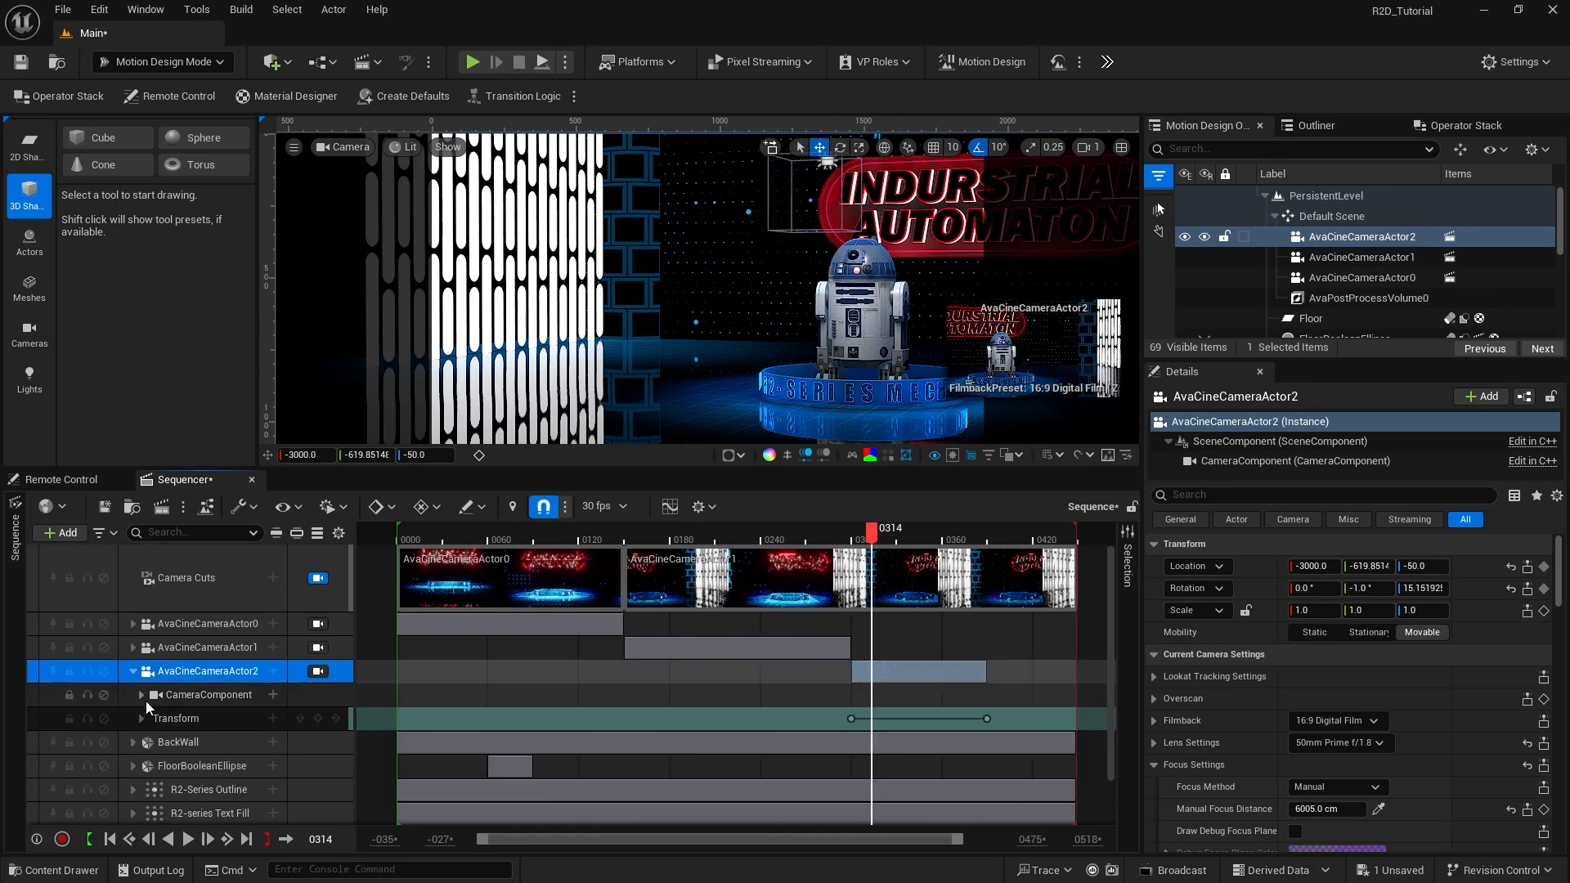
pyautogui.click(140, 719)
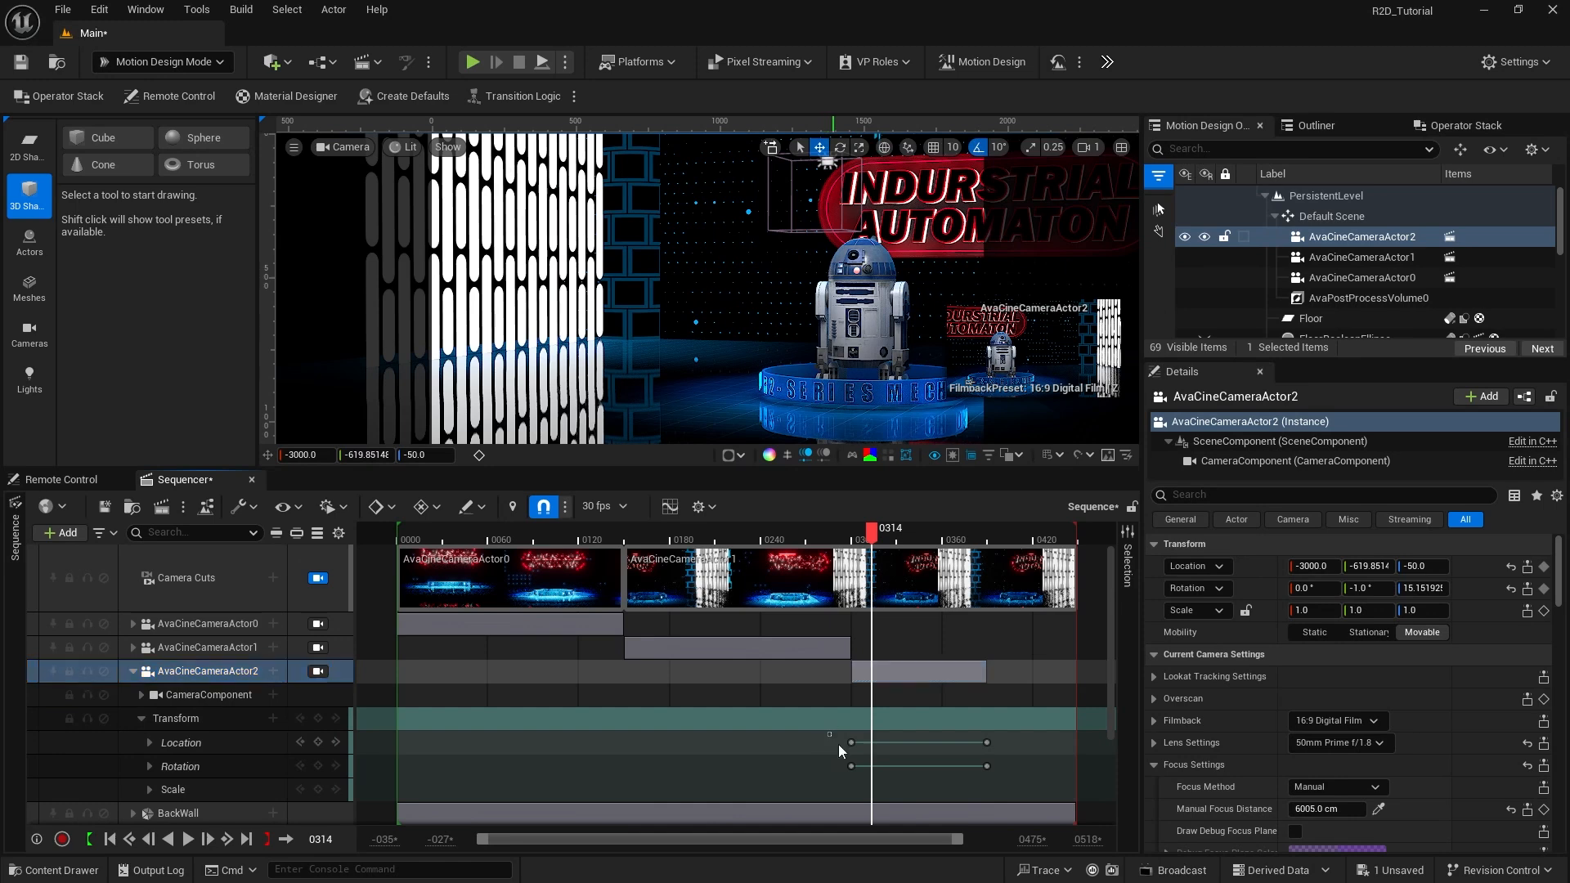
pyautogui.moveTo(828, 733); pyautogui.dragTo(1014, 755)
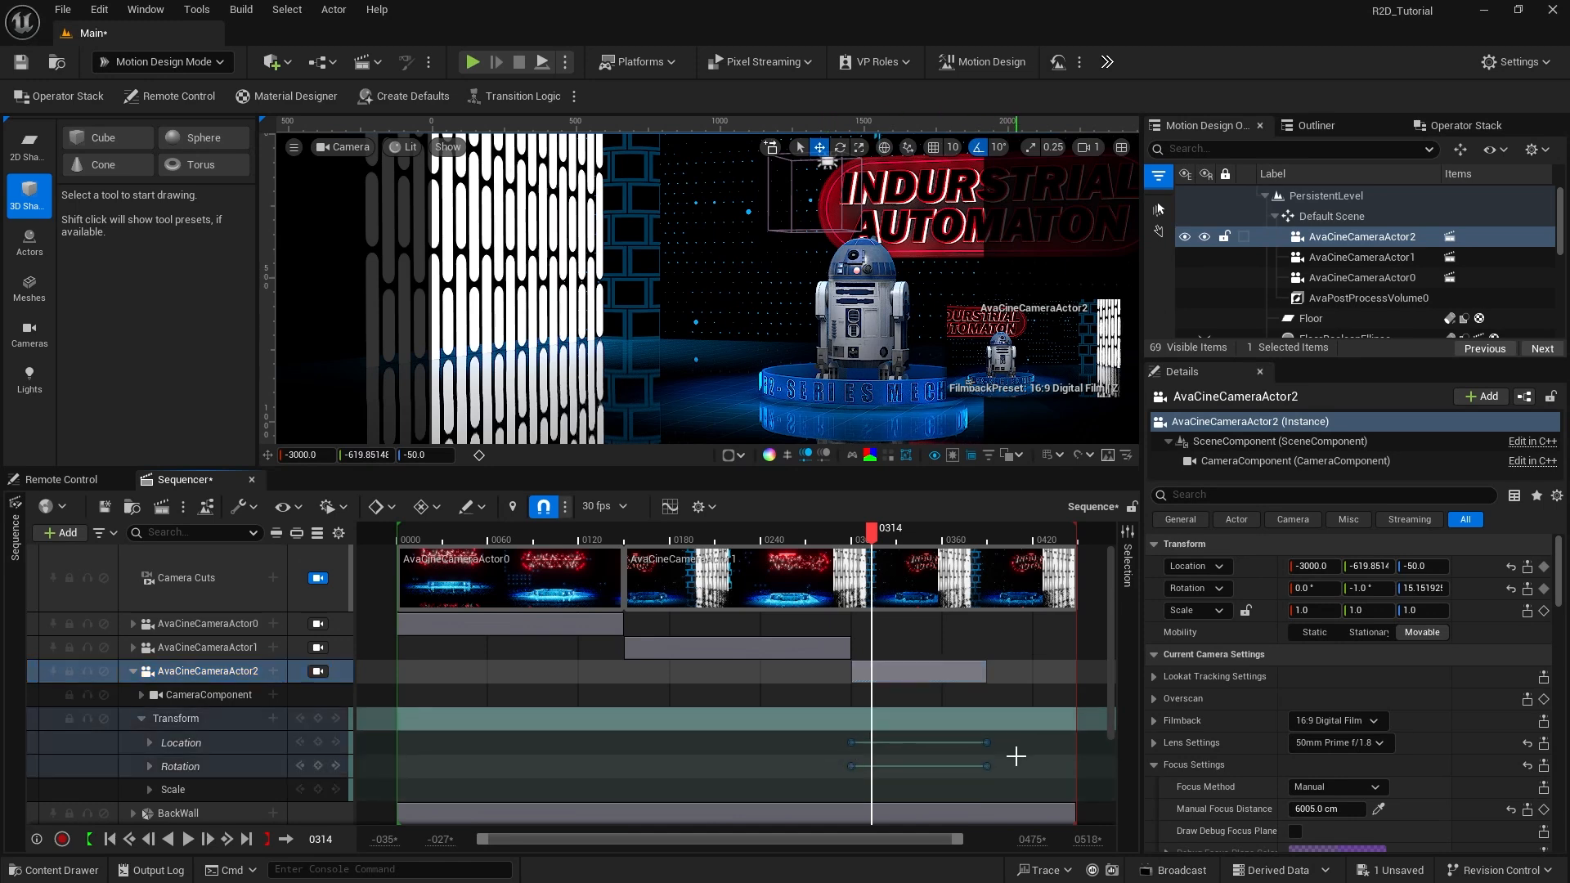
pyautogui.press('Delete')
# Step: Move the playhead to frame 300 and set AvaCineCameraActor2's Y location to 0
pyautogui.click(319, 838)
pyautogui.write('300')
pyautogui.press('Return')
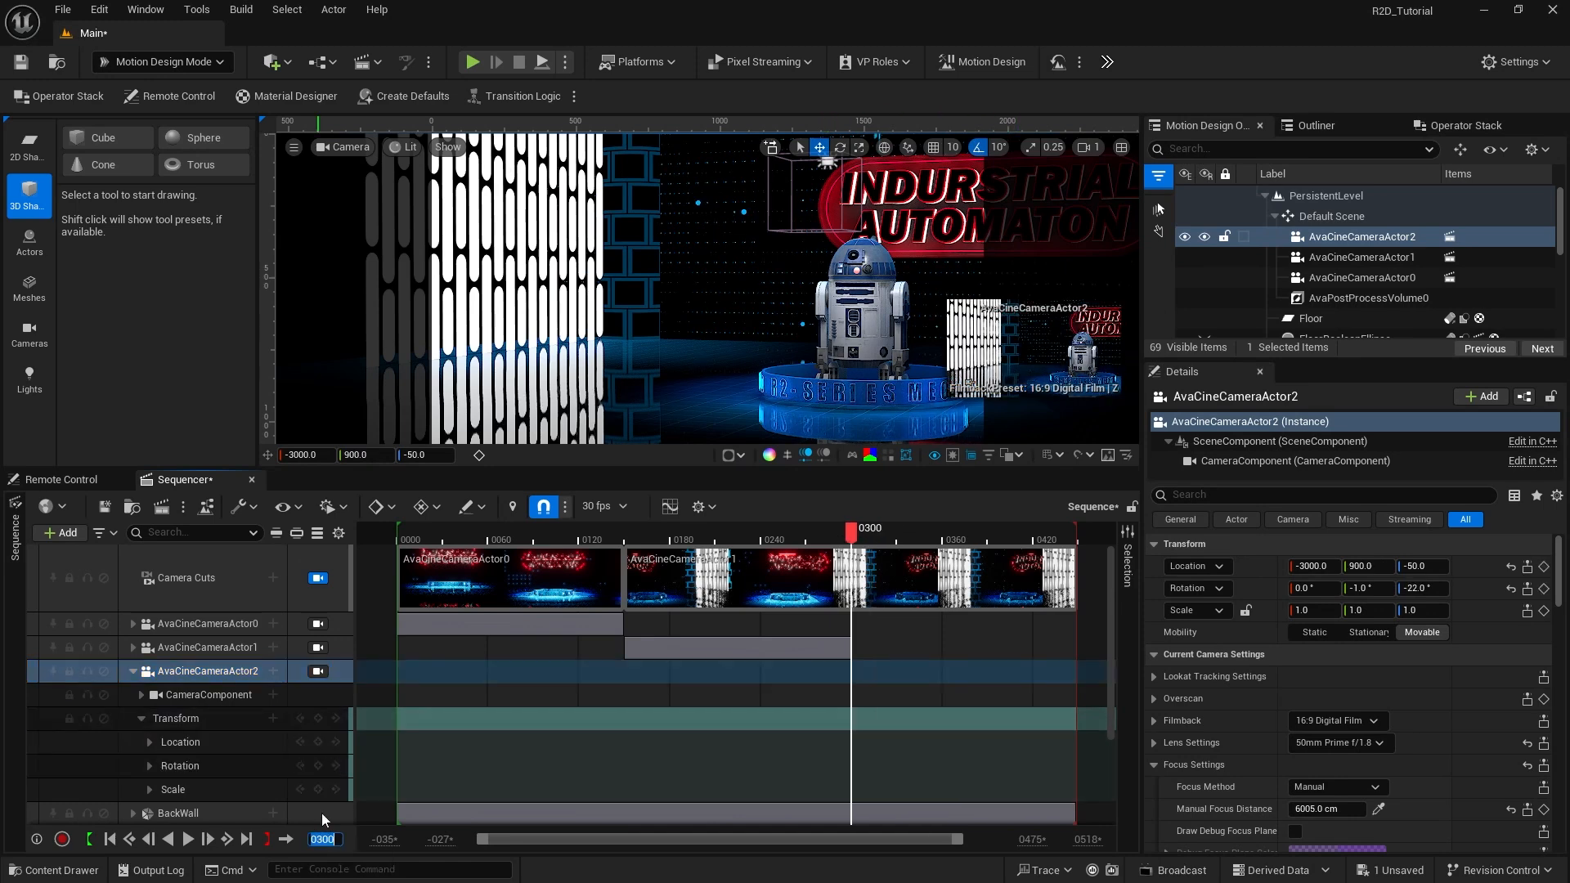
pyautogui.click(149, 742)
pyautogui.click(218, 790)
pyautogui.write('0')
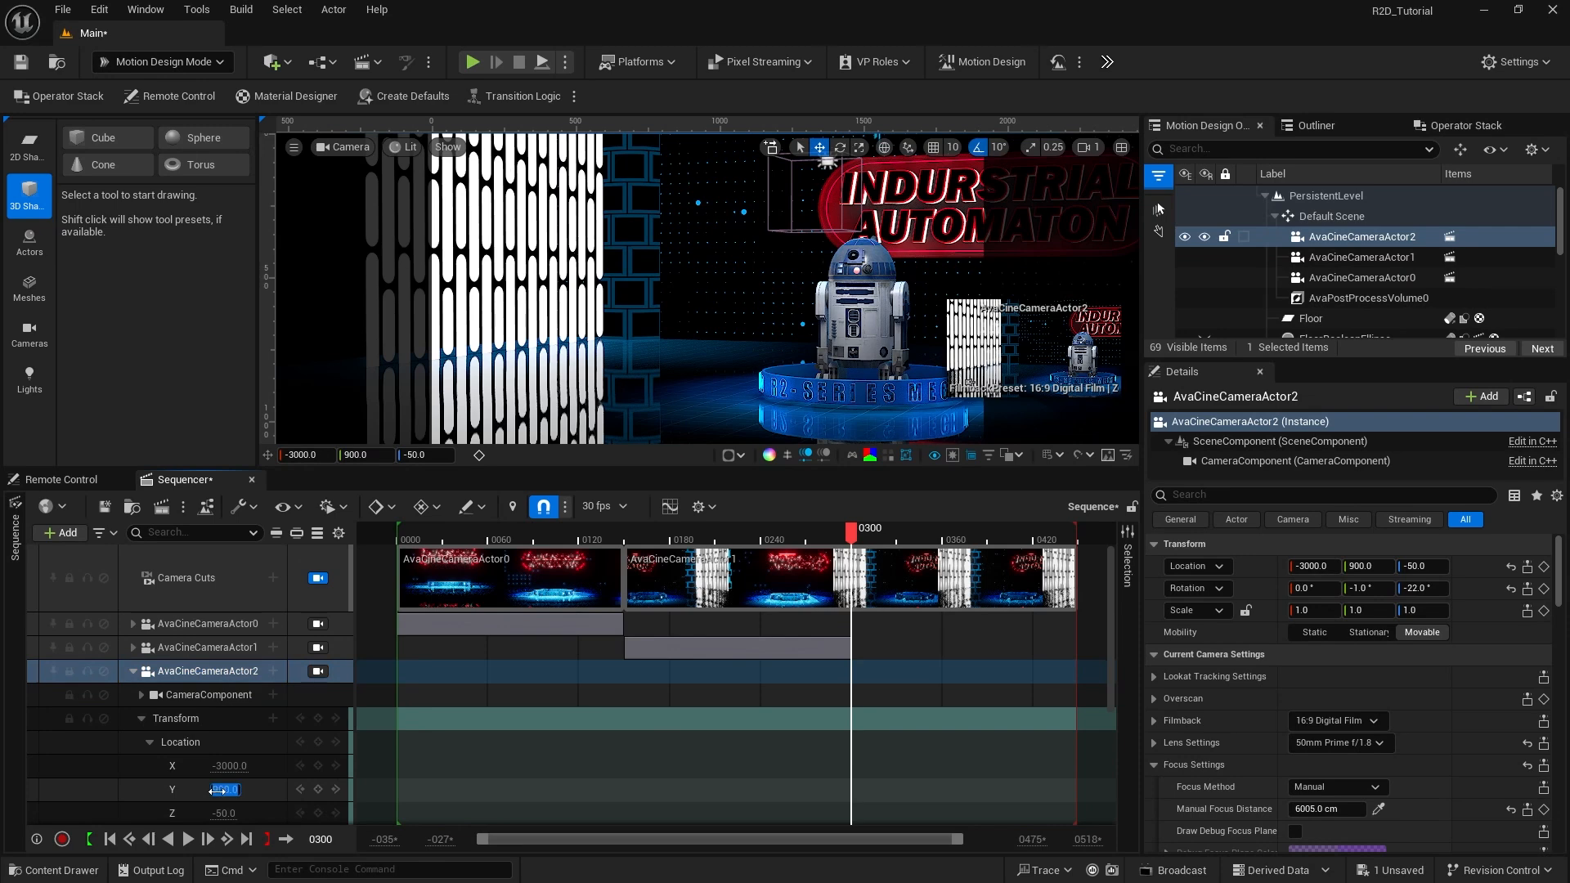
pyautogui.press('Return')
# Step: Expand AvaCineCameraActor2's Rotation channels and set its yaw to 0
pyautogui.scroll(-2, 216, 793)
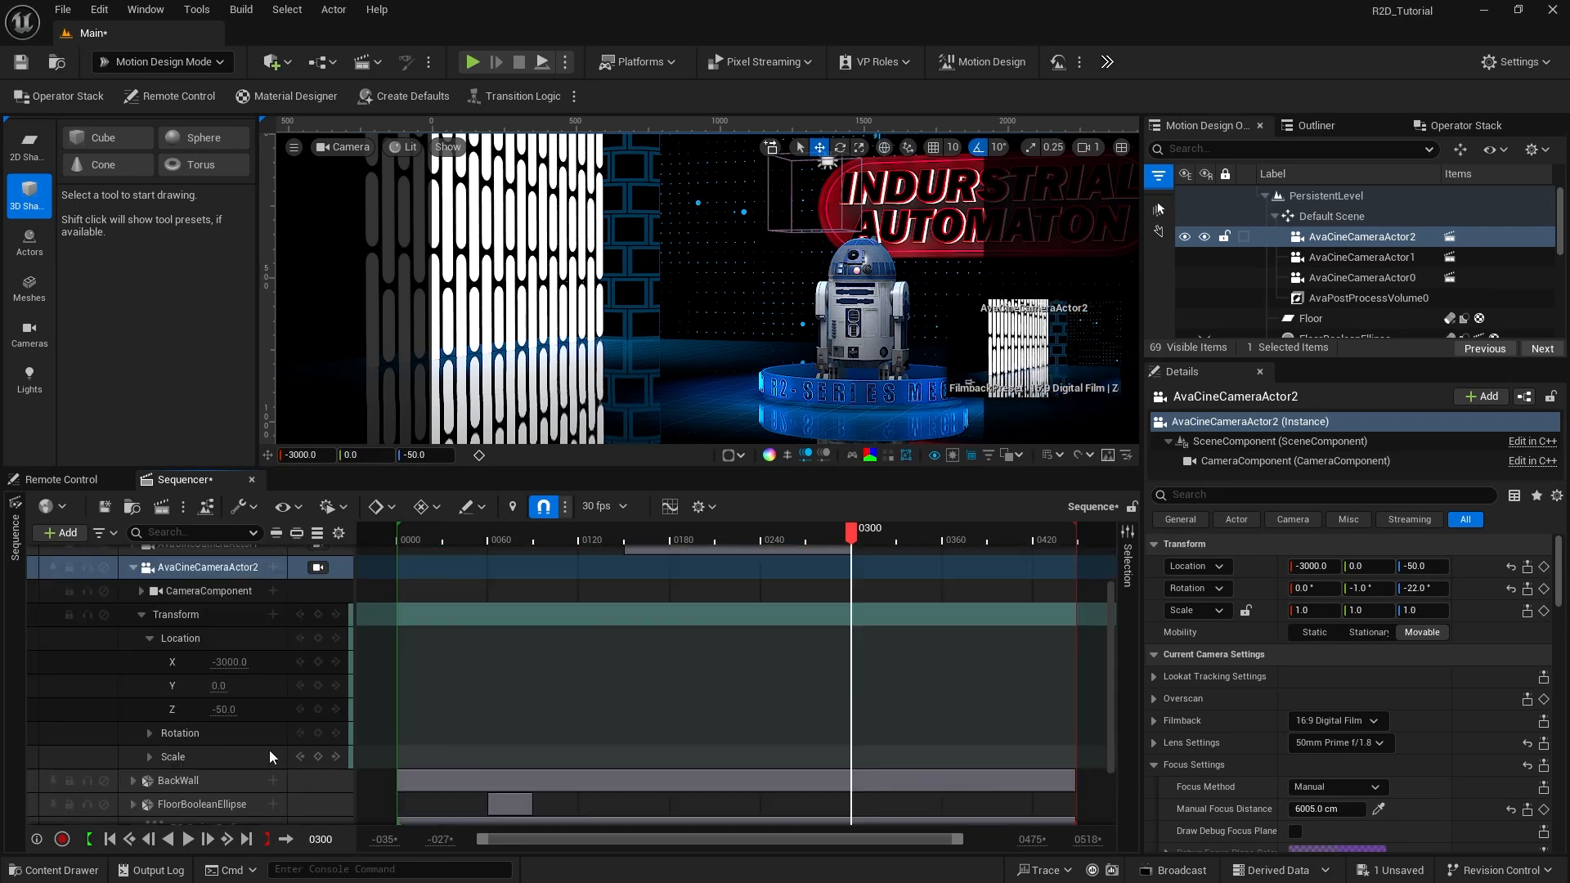
pyautogui.click(149, 735)
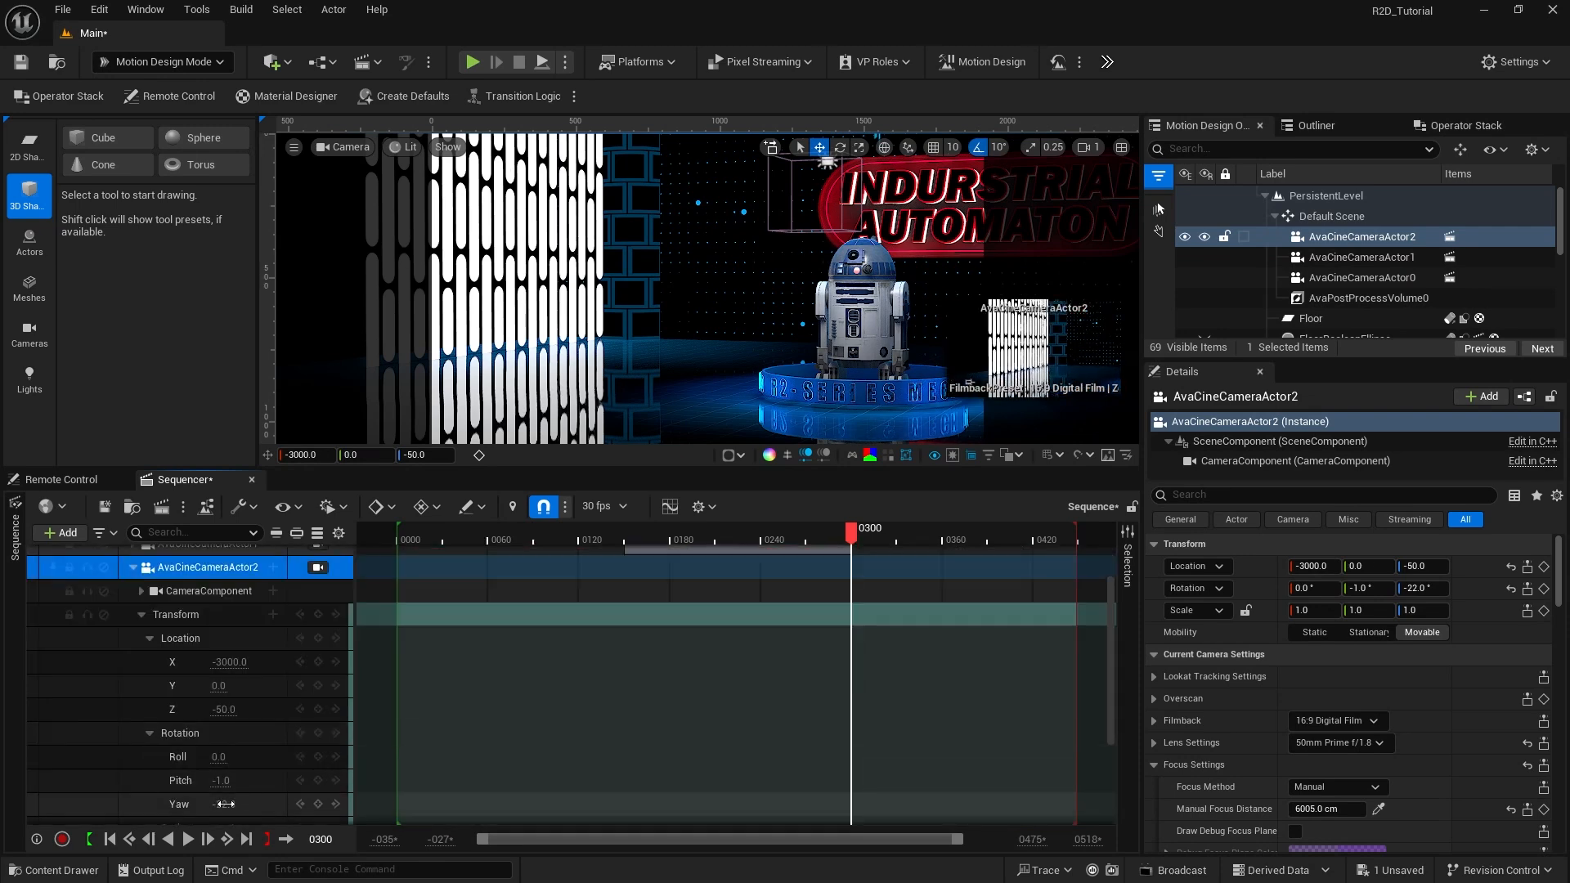
pyautogui.click(226, 805)
pyautogui.write('0')
pyautogui.press('Return')
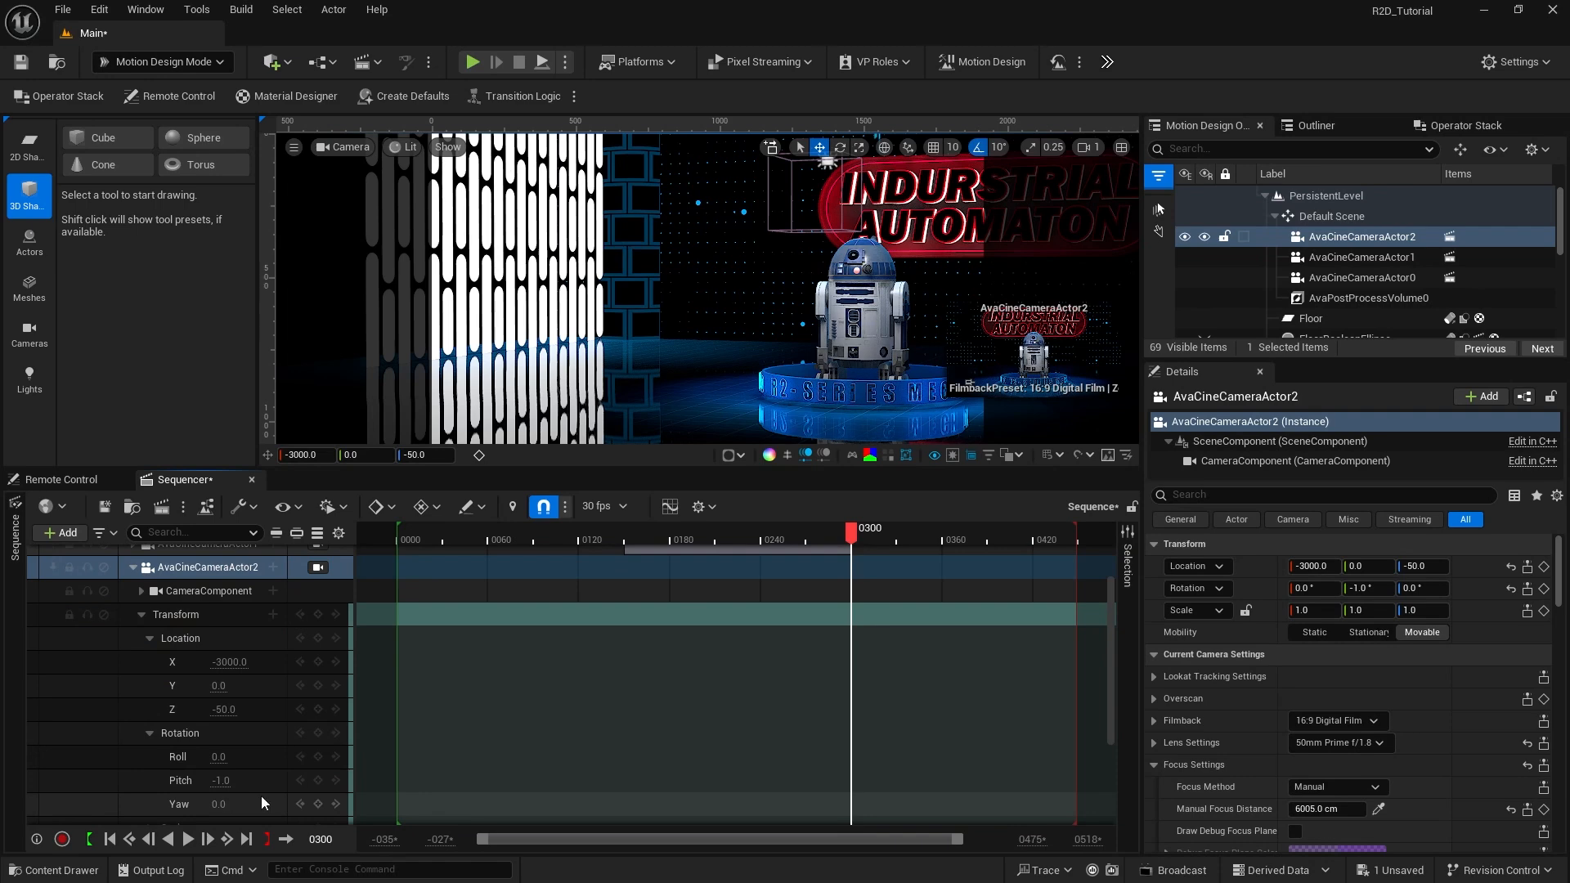
# Step: Pilot AvaCineCameraActor2 in the viewport and set its X location to -1600
pyautogui.scroll(1, 327, 719)
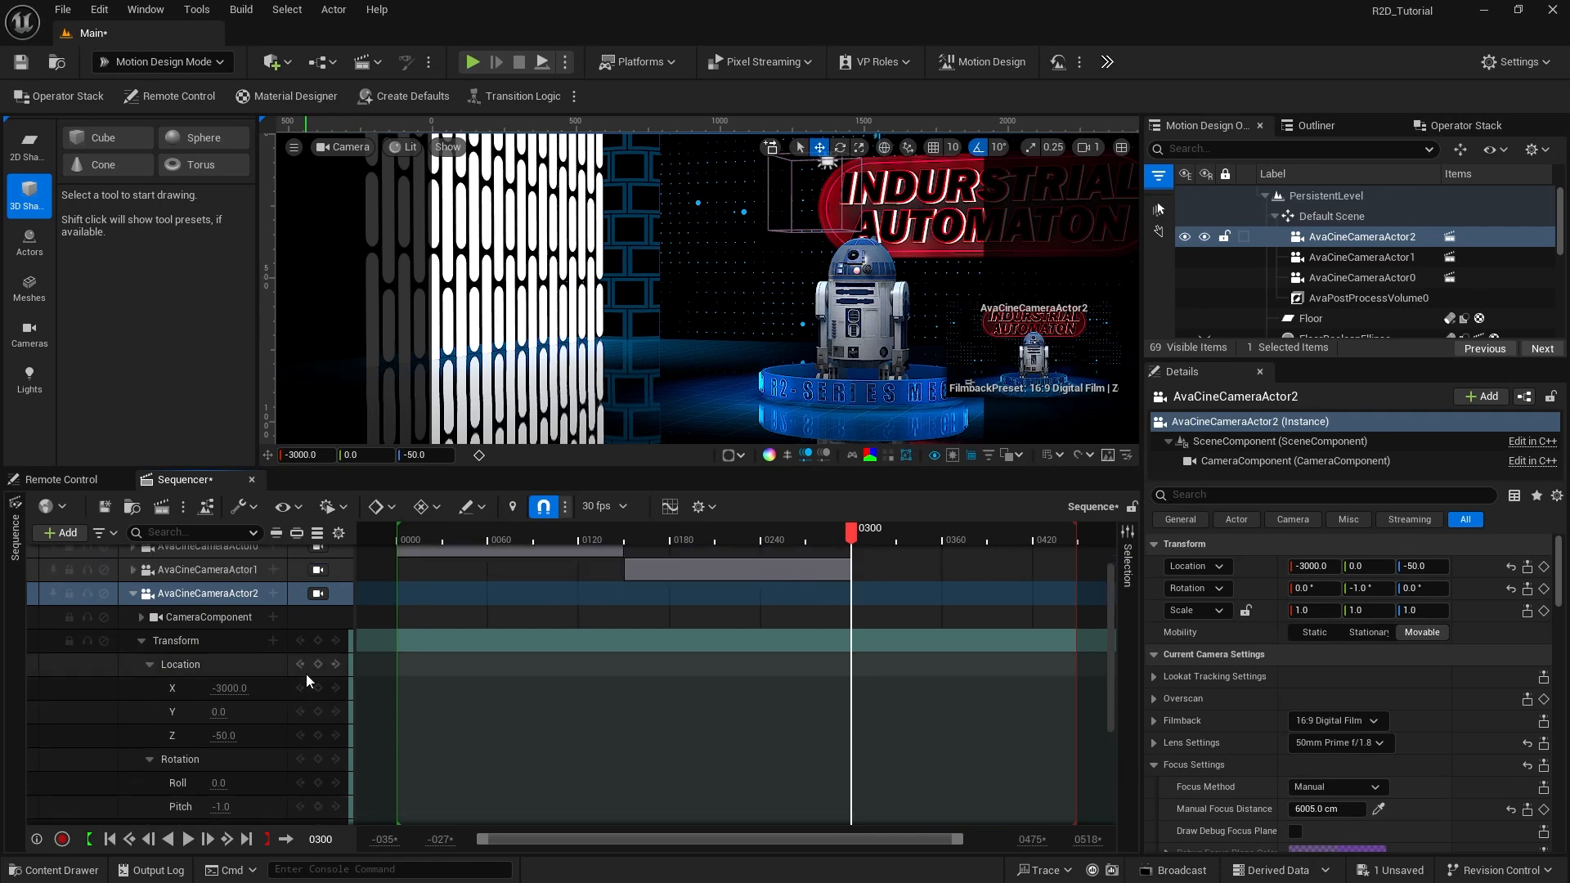
pyautogui.click(318, 594)
pyautogui.moveTo(229, 688); pyautogui.dragTo(336, 689)
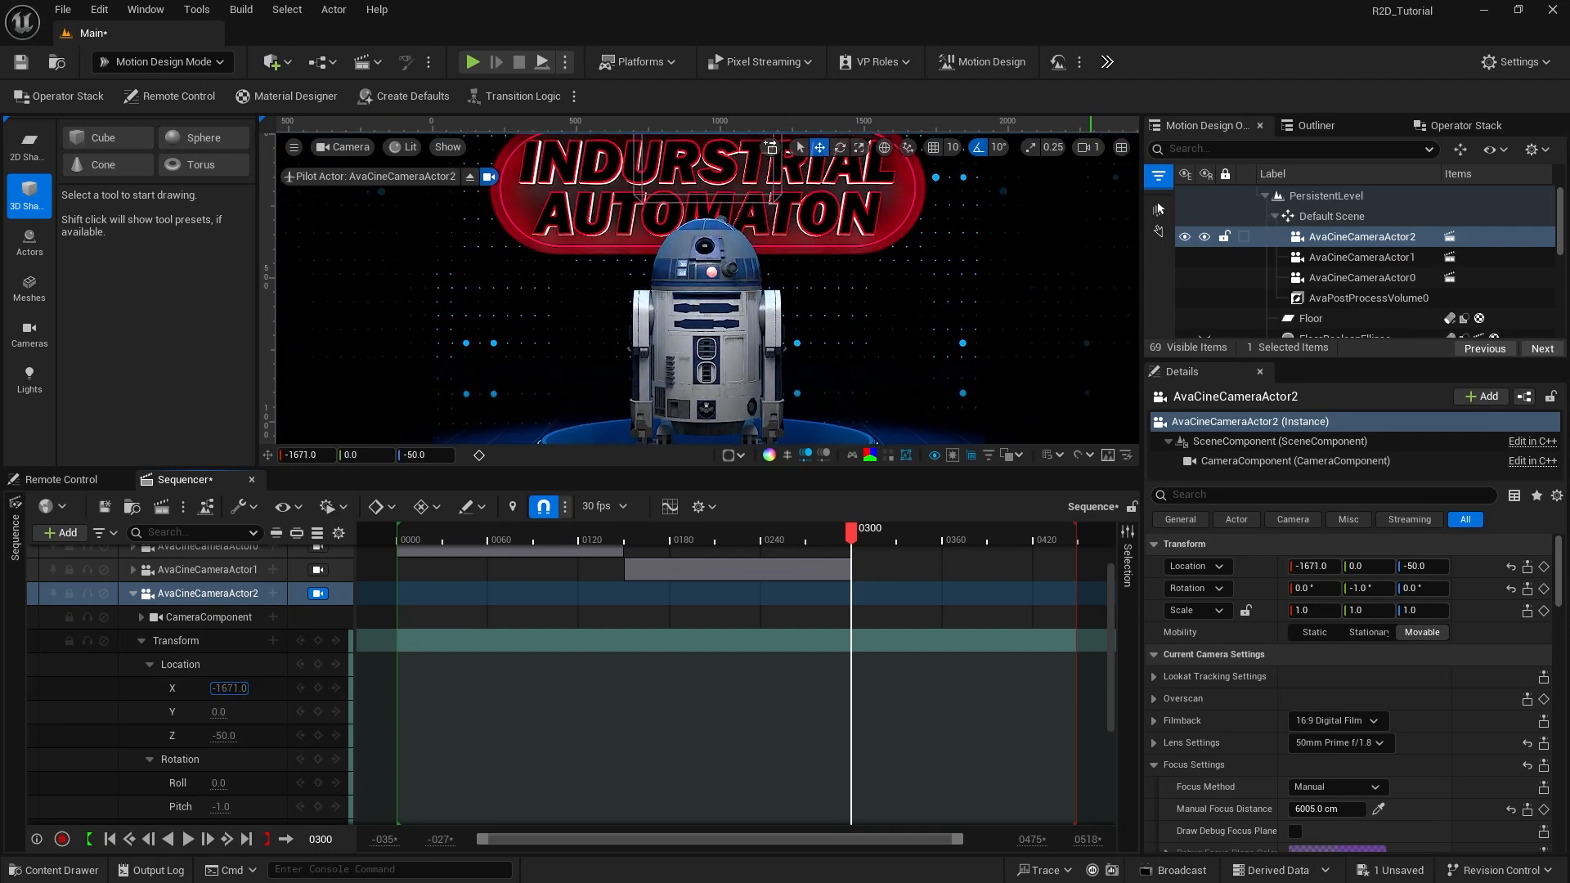
pyautogui.click(226, 689)
pyautogui.write('-1')
pyautogui.write('600')
pyautogui.press('Return')
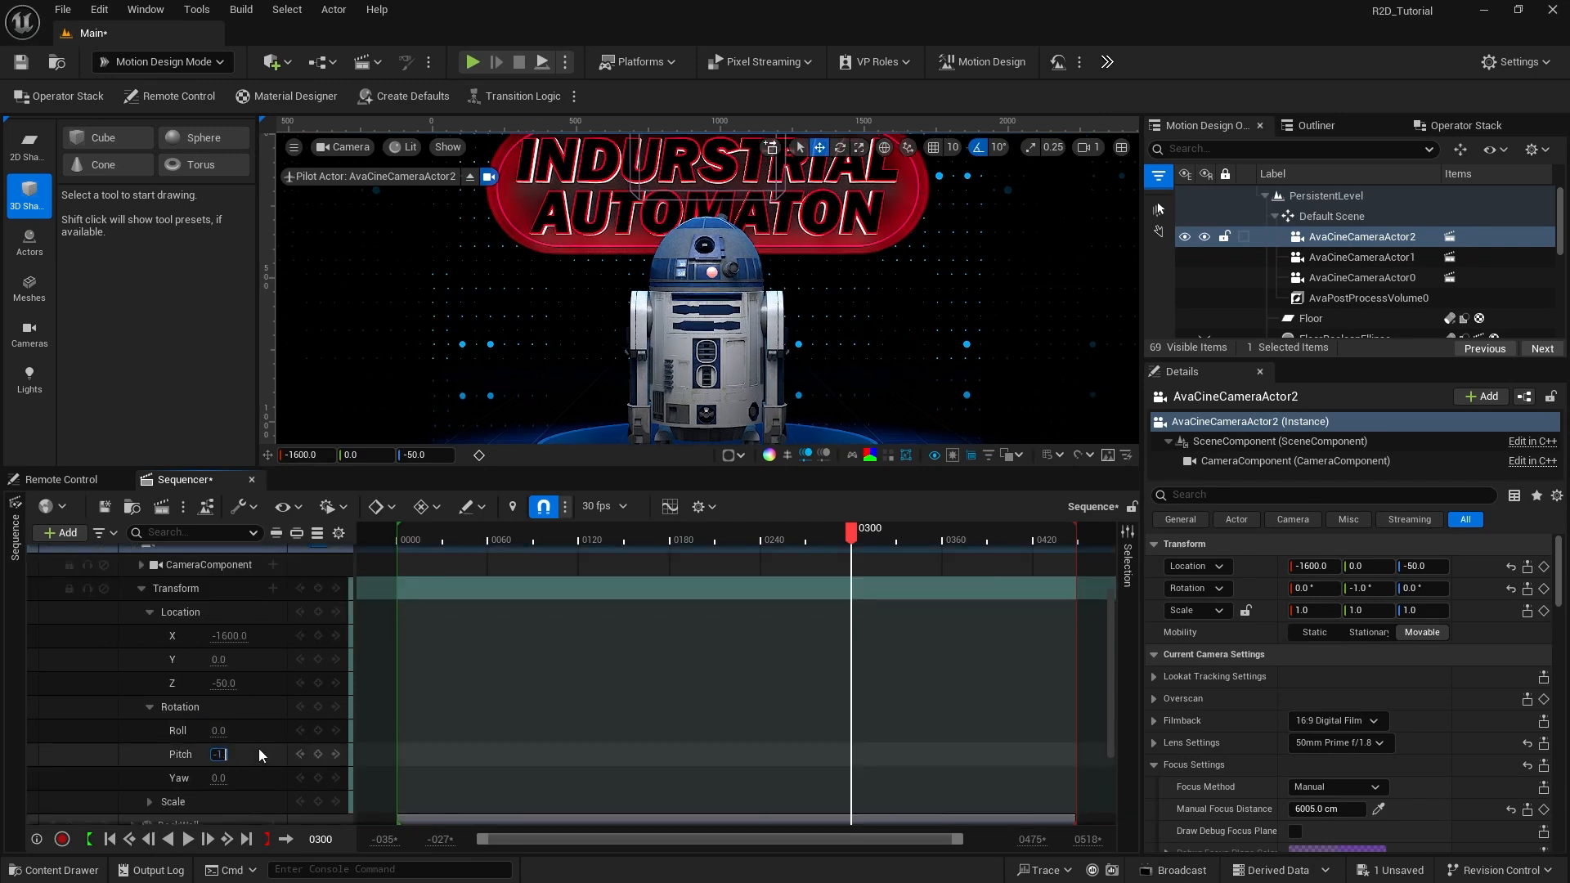
# Step: Set AvaCineCameraActor2's pitch to -3 and key its X location and pitch at frame 300
pyautogui.write('.5')
pyautogui.press('Return')
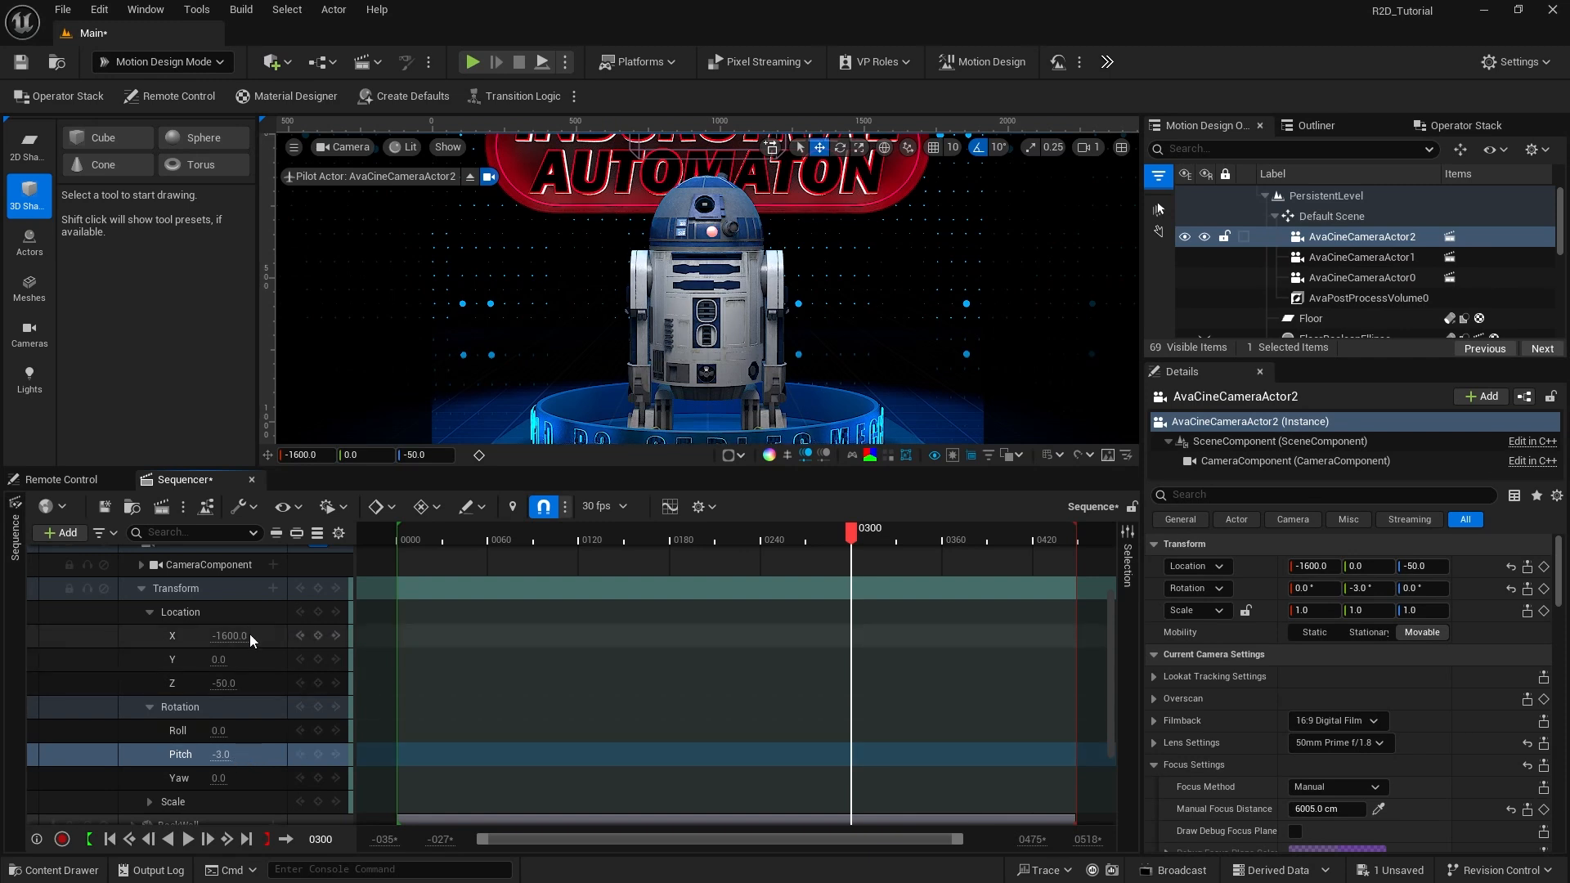
pyautogui.click(318, 636)
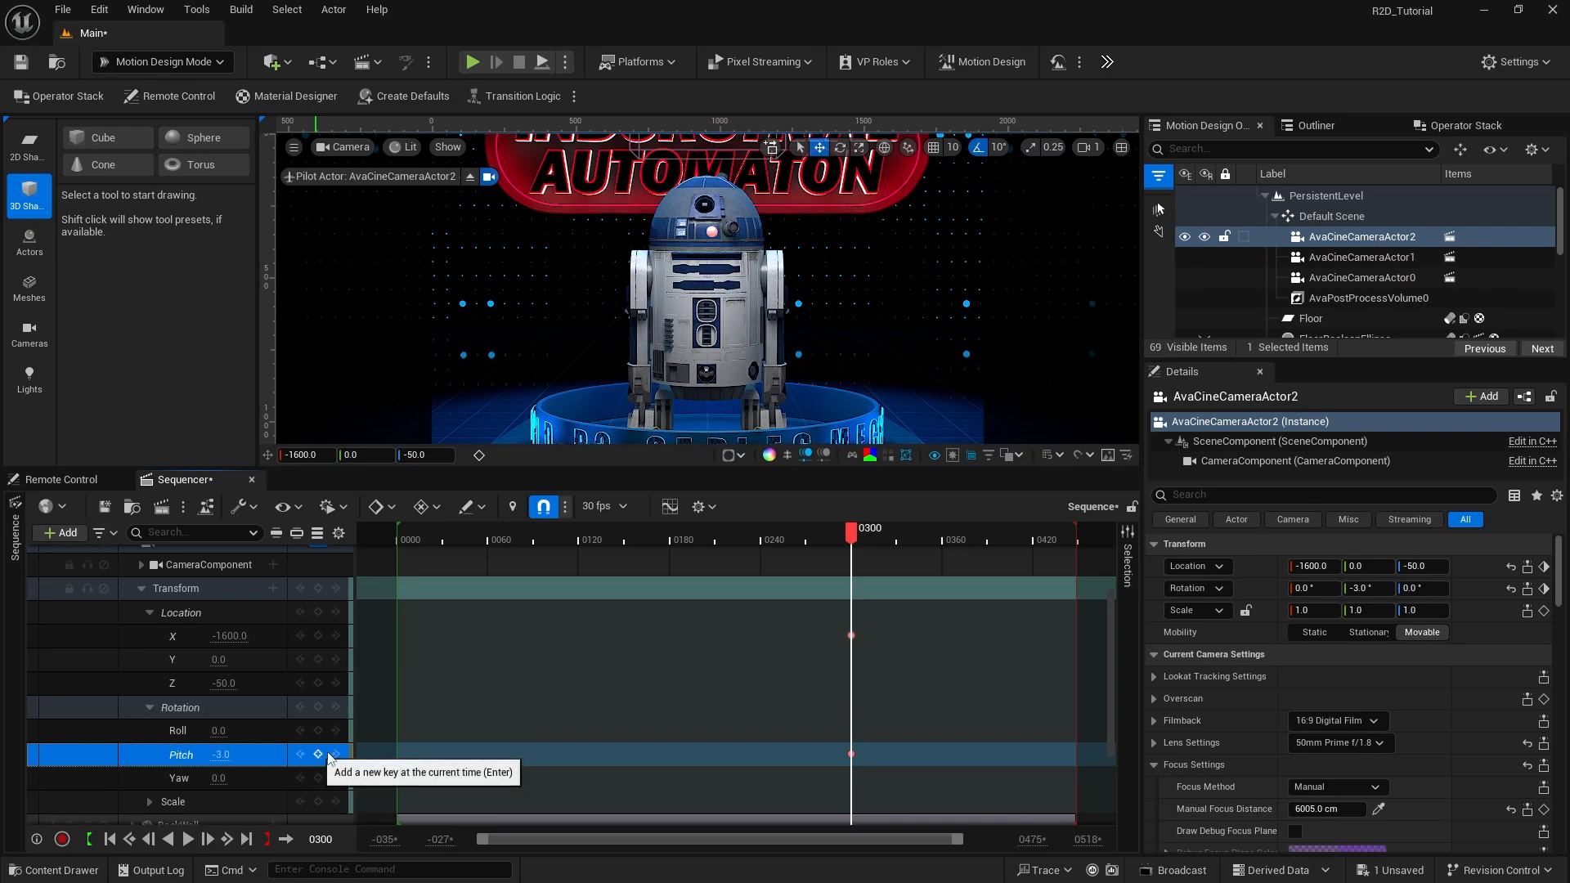
pyautogui.click(318, 754)
# Step: At frame 390, key AvaCineCameraActor2's X location at -2500 and its pitch at -1
pyautogui.moveTo(851, 530); pyautogui.dragTo(990, 537)
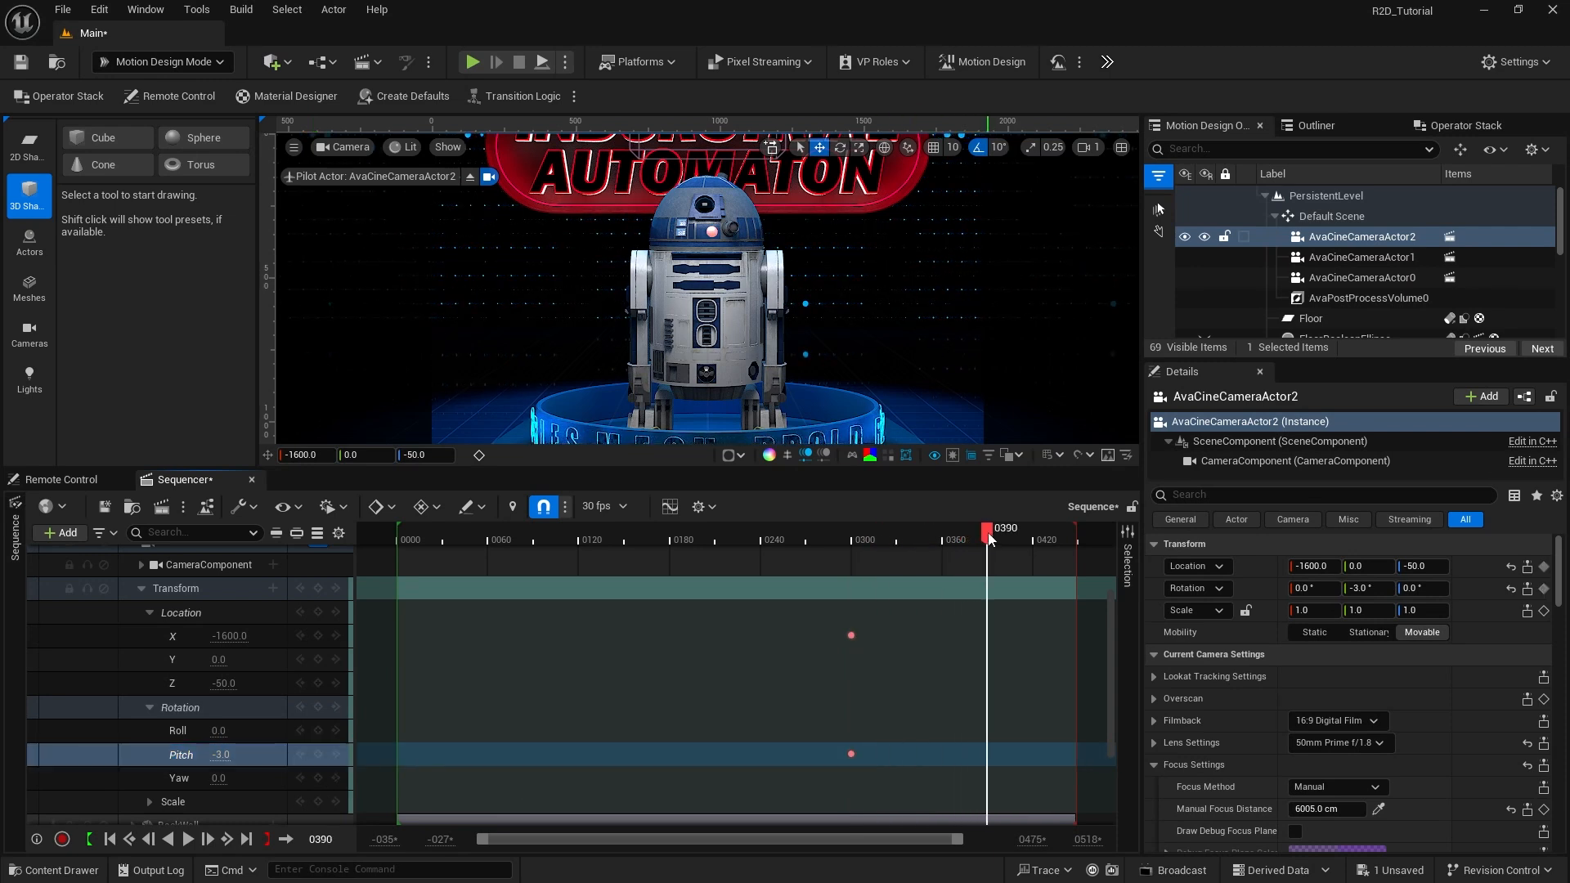
pyautogui.moveTo(233, 637); pyautogui.dragTo(256, 677)
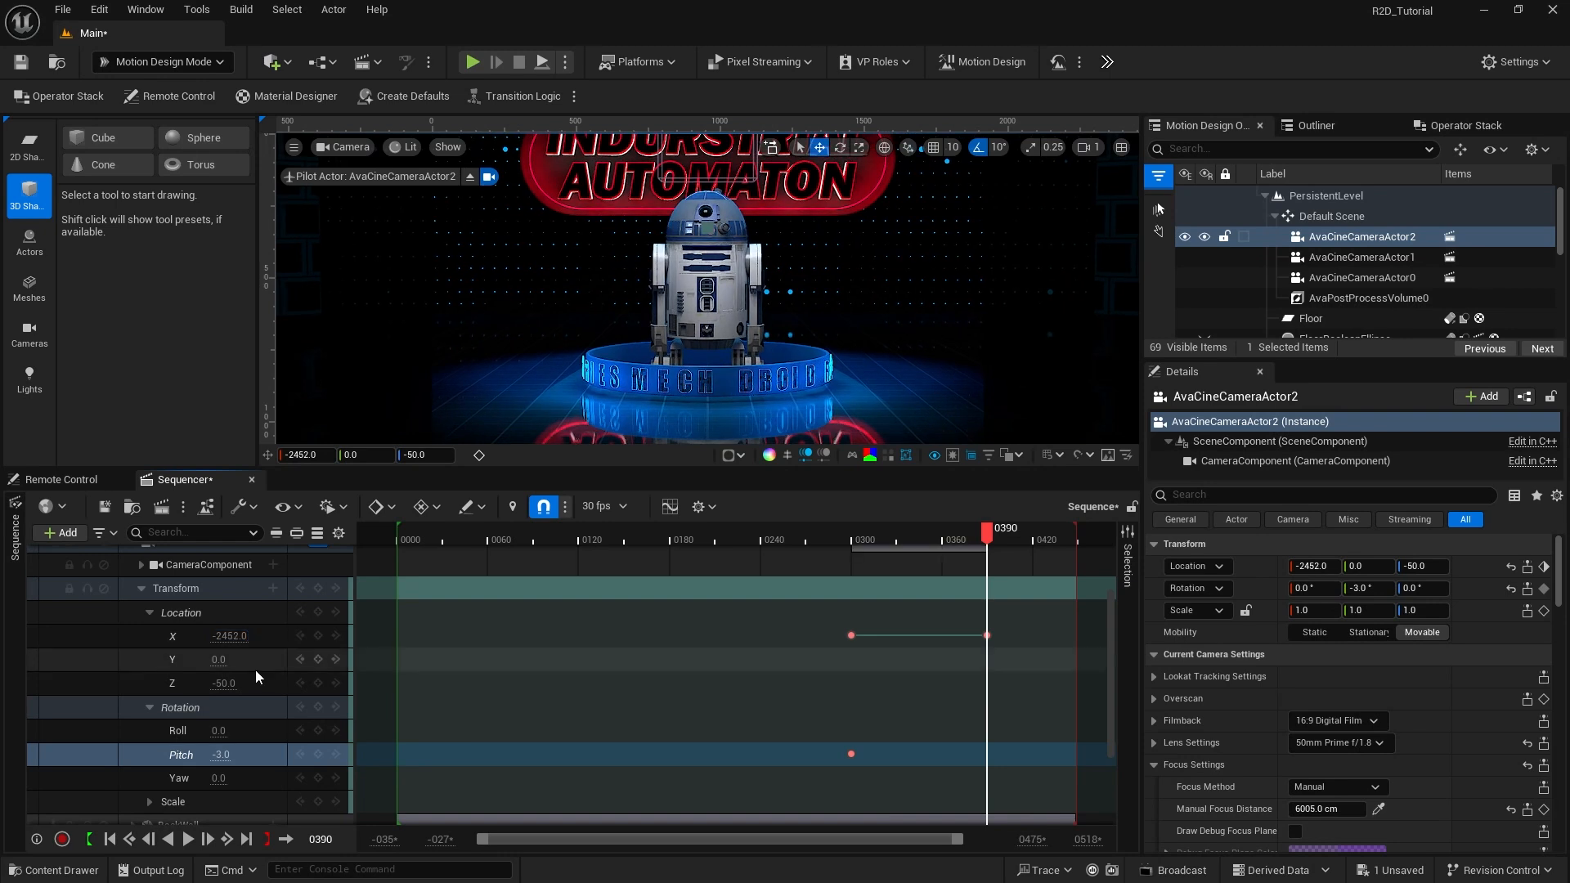
pyautogui.click(225, 755)
pyautogui.write('-1')
pyautogui.press('Return')
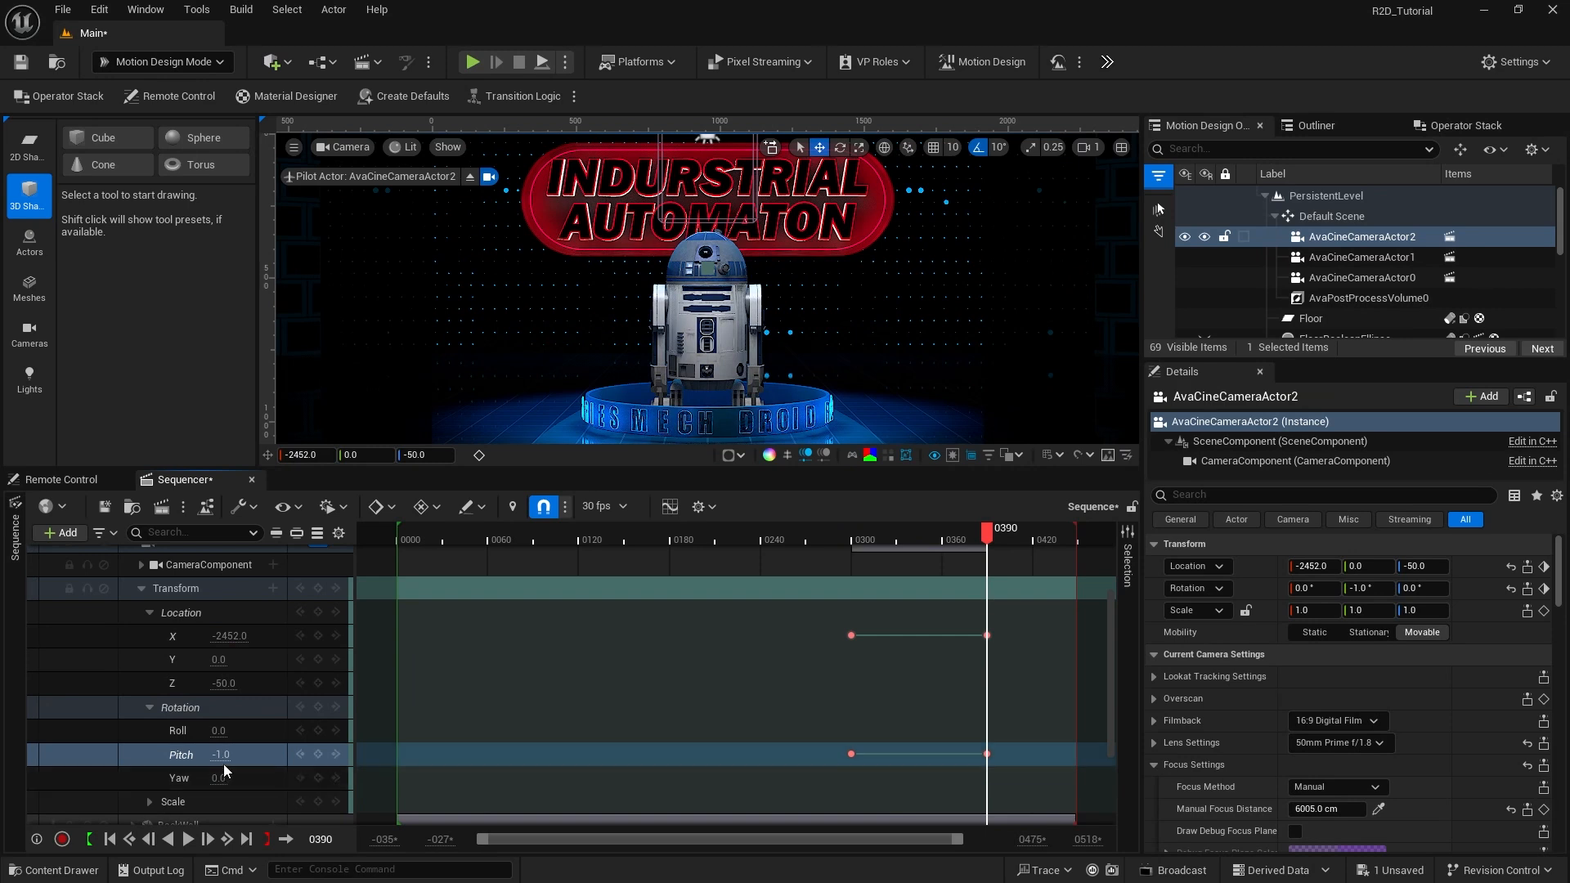
pyautogui.click(233, 636)
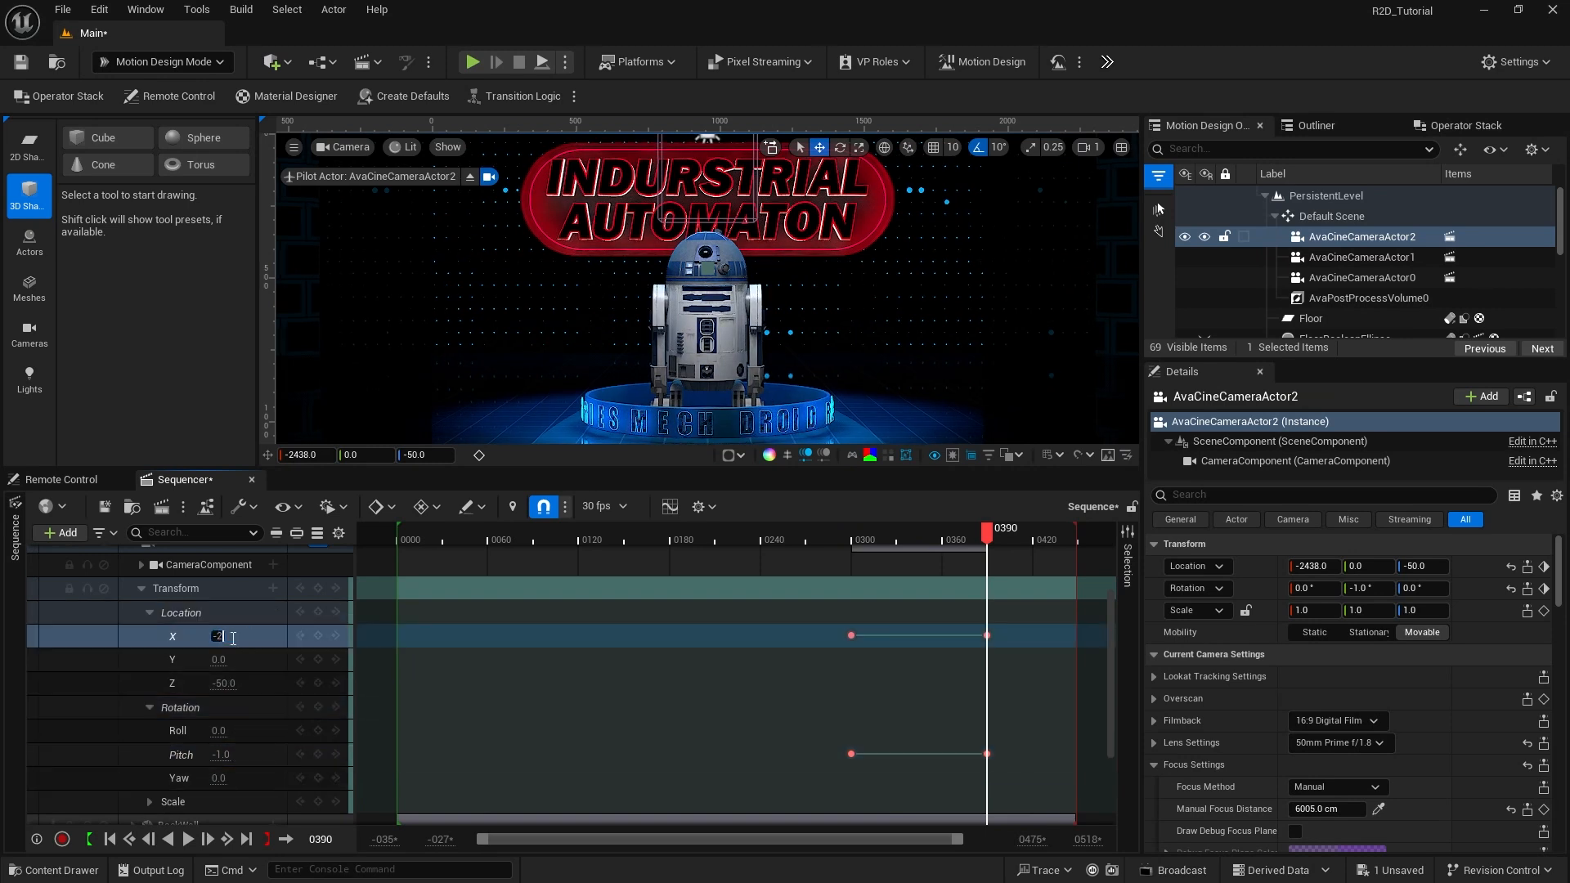
pyautogui.press('Return')
# Step: Change the interpolation of AvaCineCameraActor2's X location and pitch keys at frame 300 to linear
pyautogui.moveTo(841, 623); pyautogui.dragTo(869, 773)
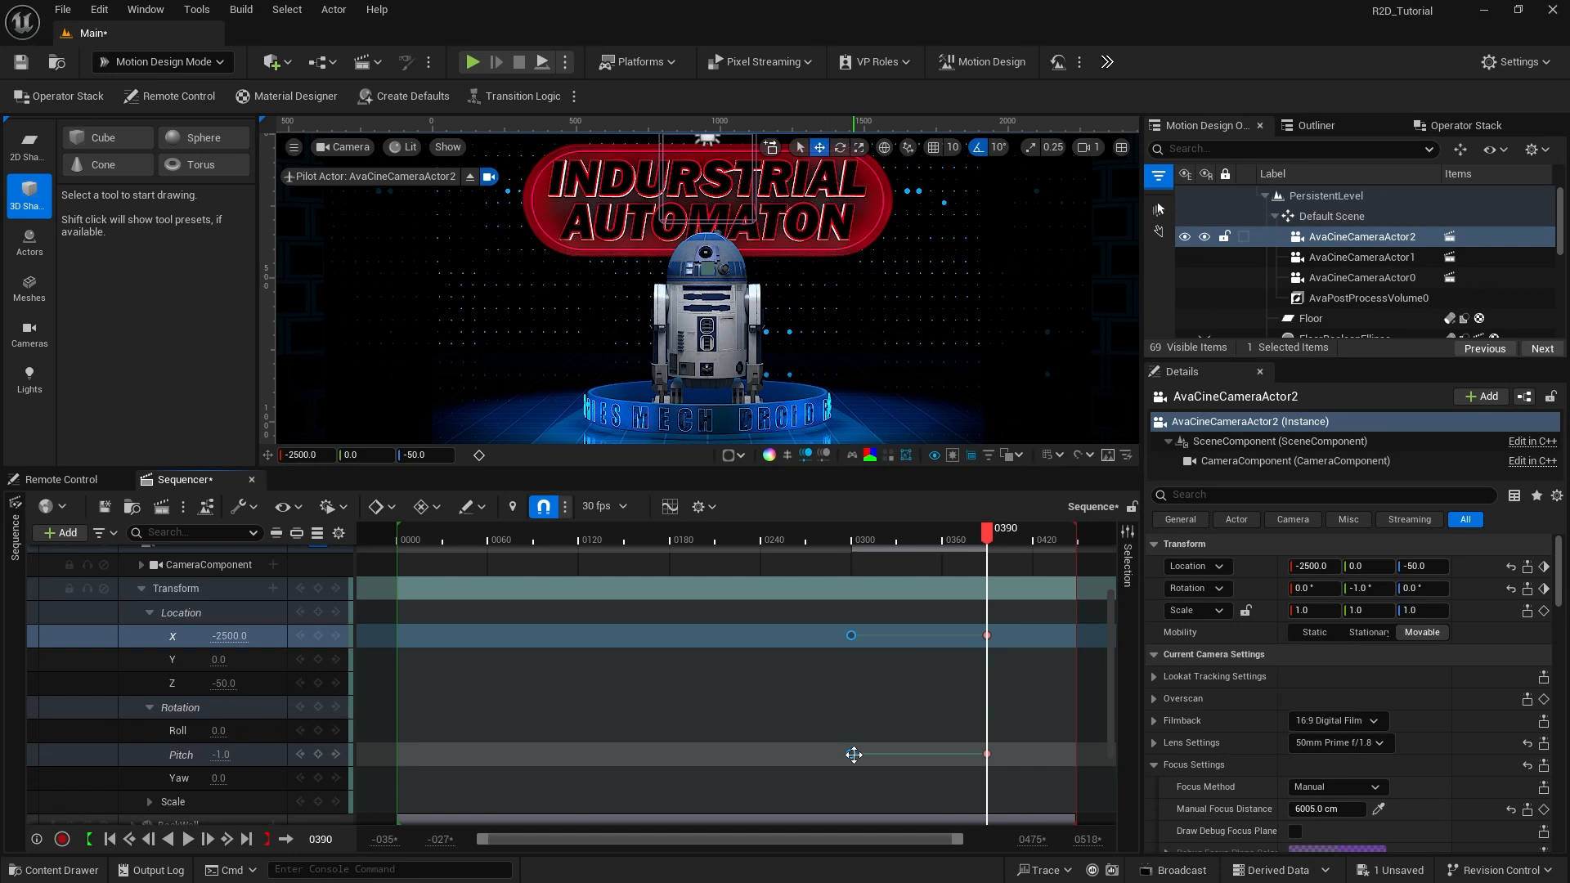
pyautogui.rightClick(854, 754)
pyautogui.click(926, 618)
# Step: Add a camera cut to AvaCineCameraActor2 at frame 300 on the Camera Cuts track
pyautogui.click(115, 839)
pyautogui.scroll(5, 256, 711)
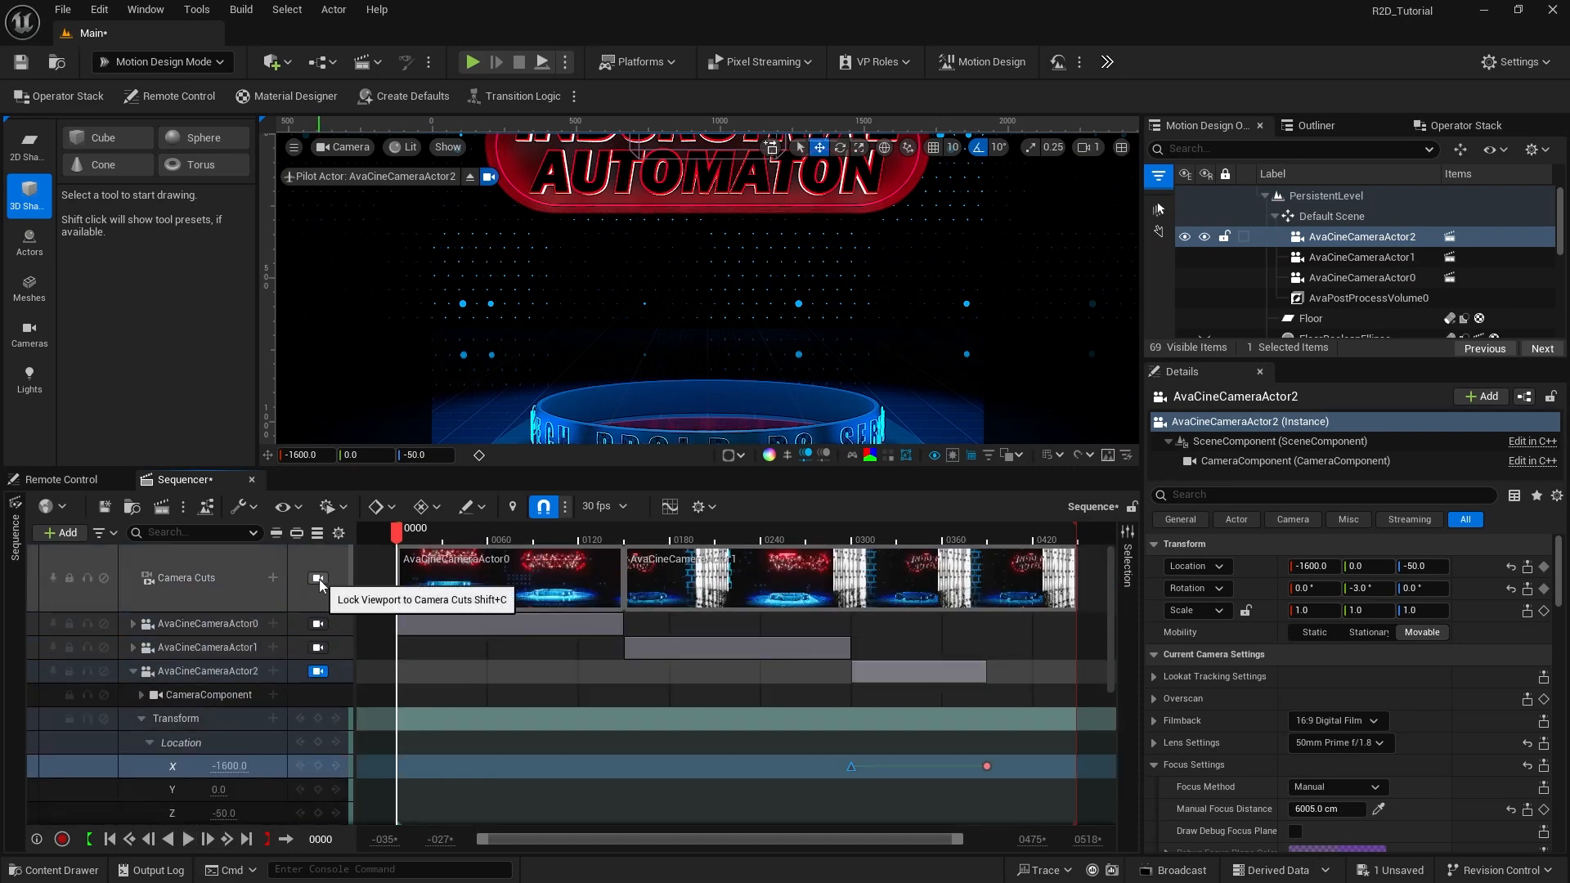
pyautogui.moveTo(890, 537); pyautogui.dragTo(853, 528)
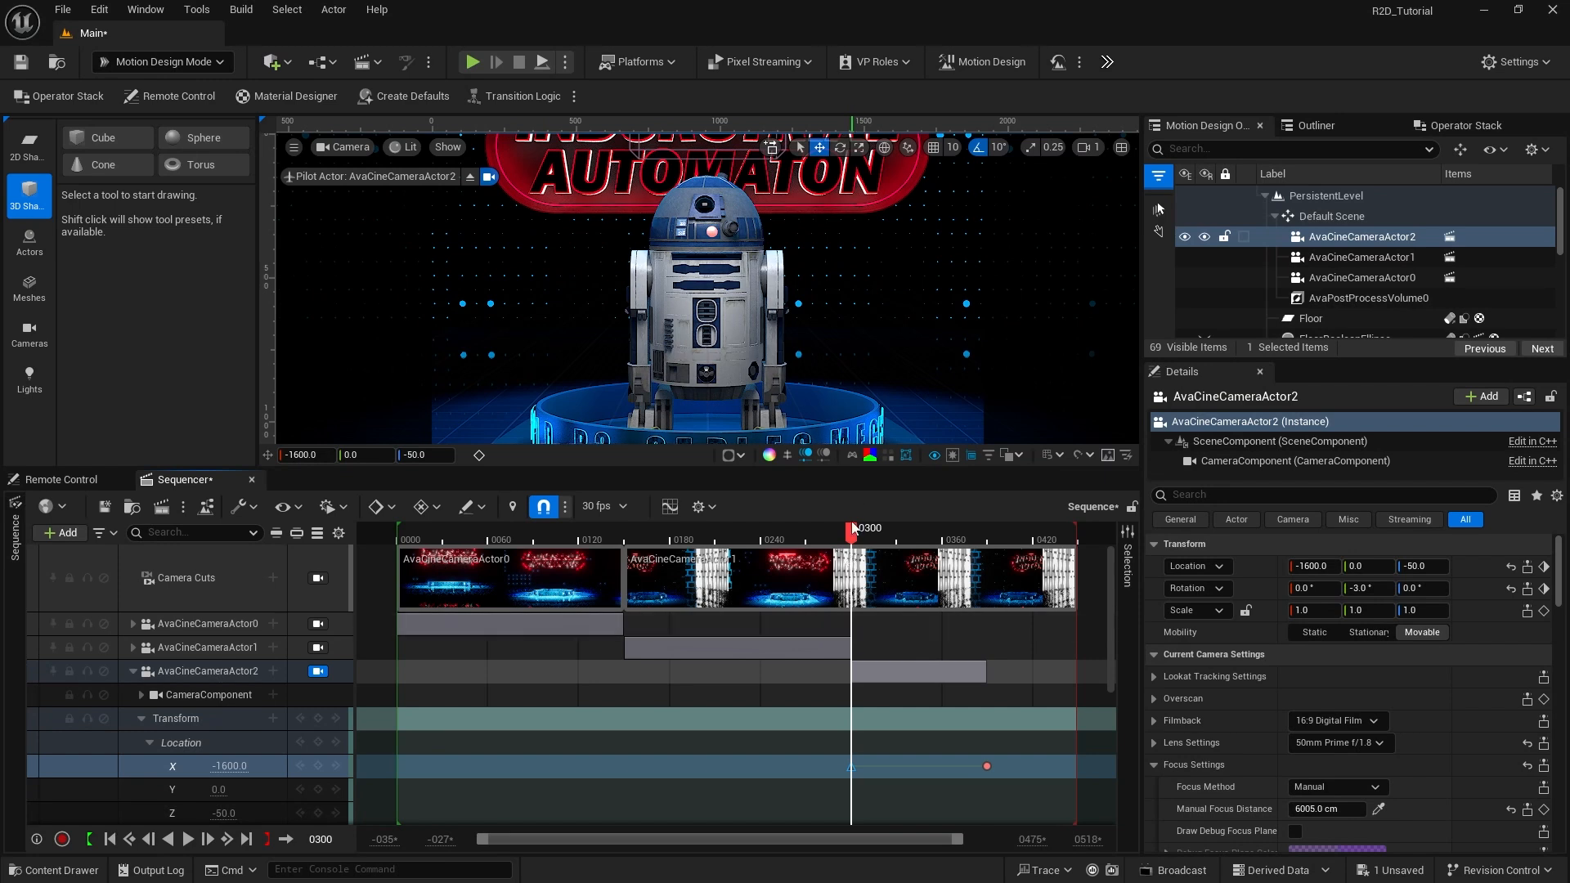
pyautogui.click(274, 580)
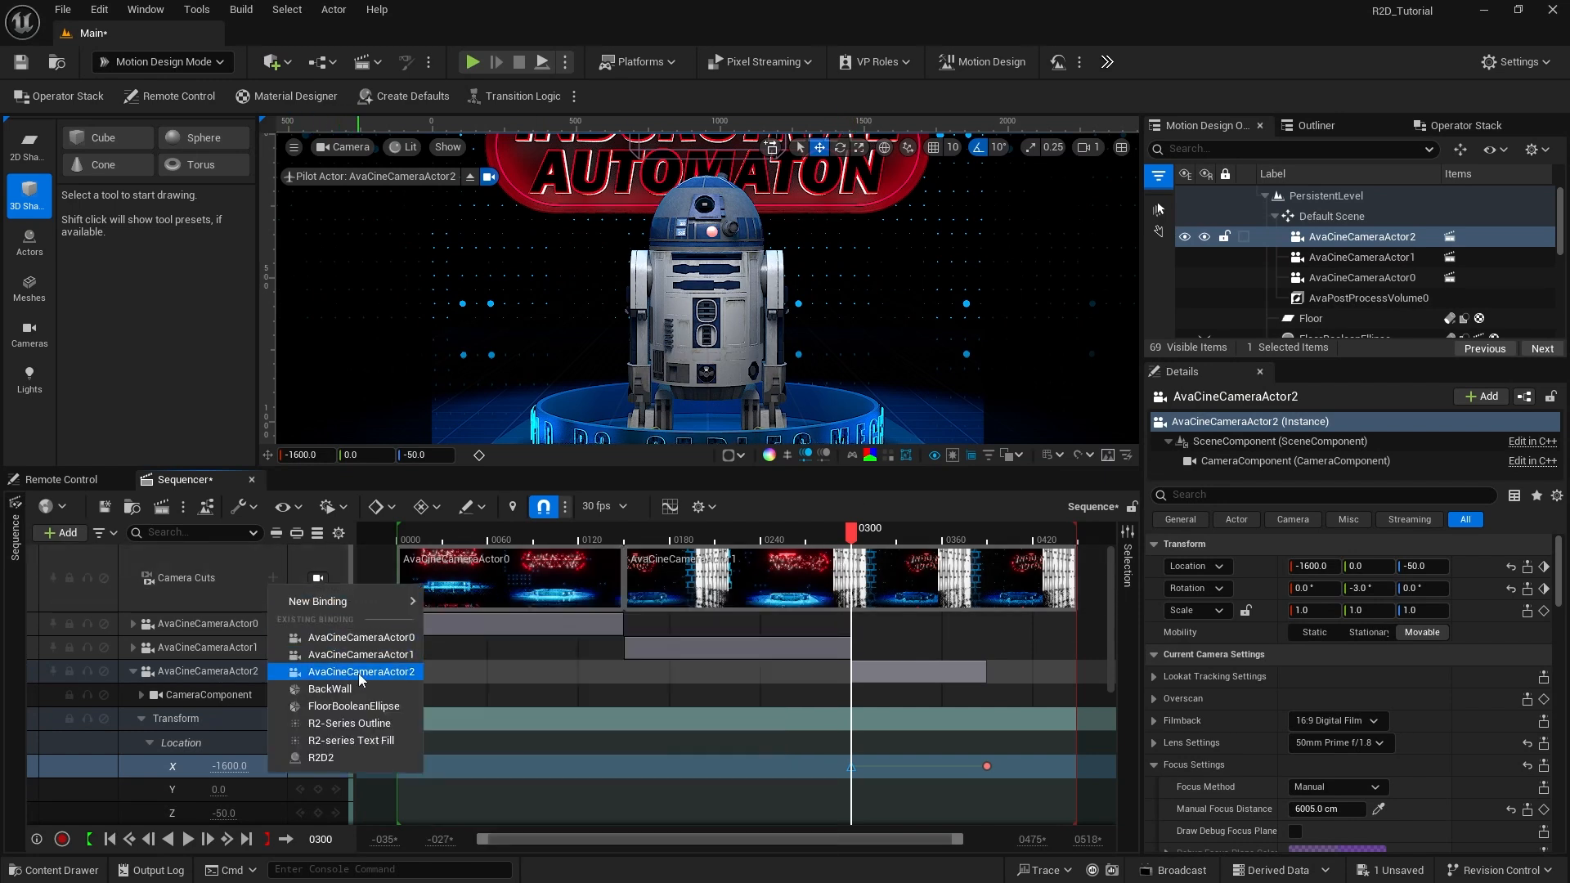
pyautogui.click(357, 672)
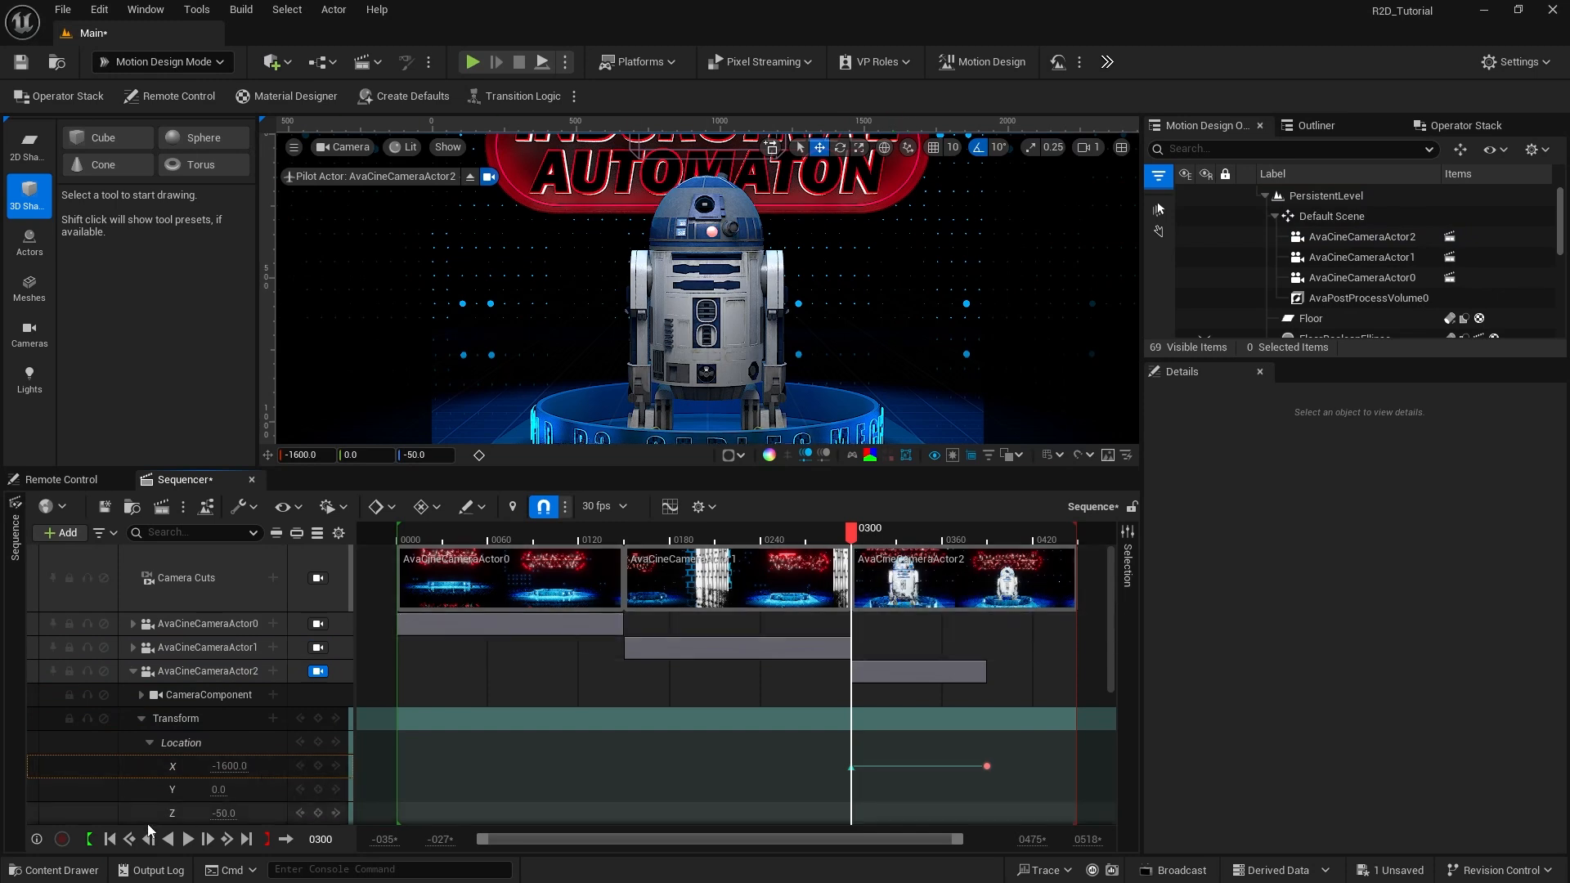
# Step: Lock the viewport to the camera cuts, enlarge the viewport and play the sequence from frame 0
pyautogui.click(110, 839)
pyautogui.click(318, 578)
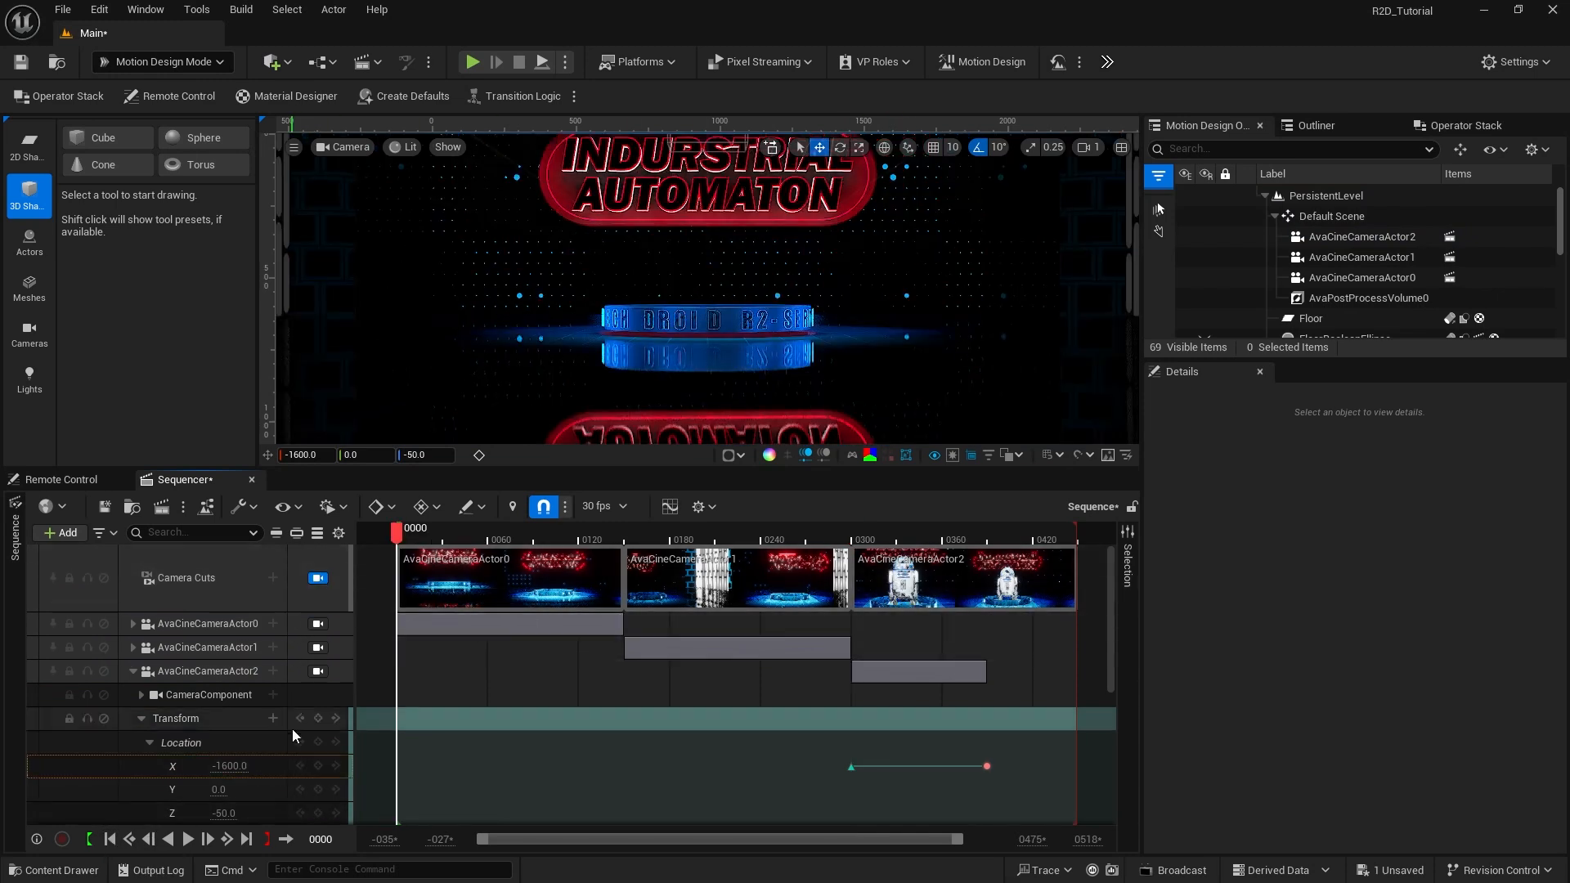
pyautogui.moveTo(513, 467); pyautogui.dragTo(506, 609)
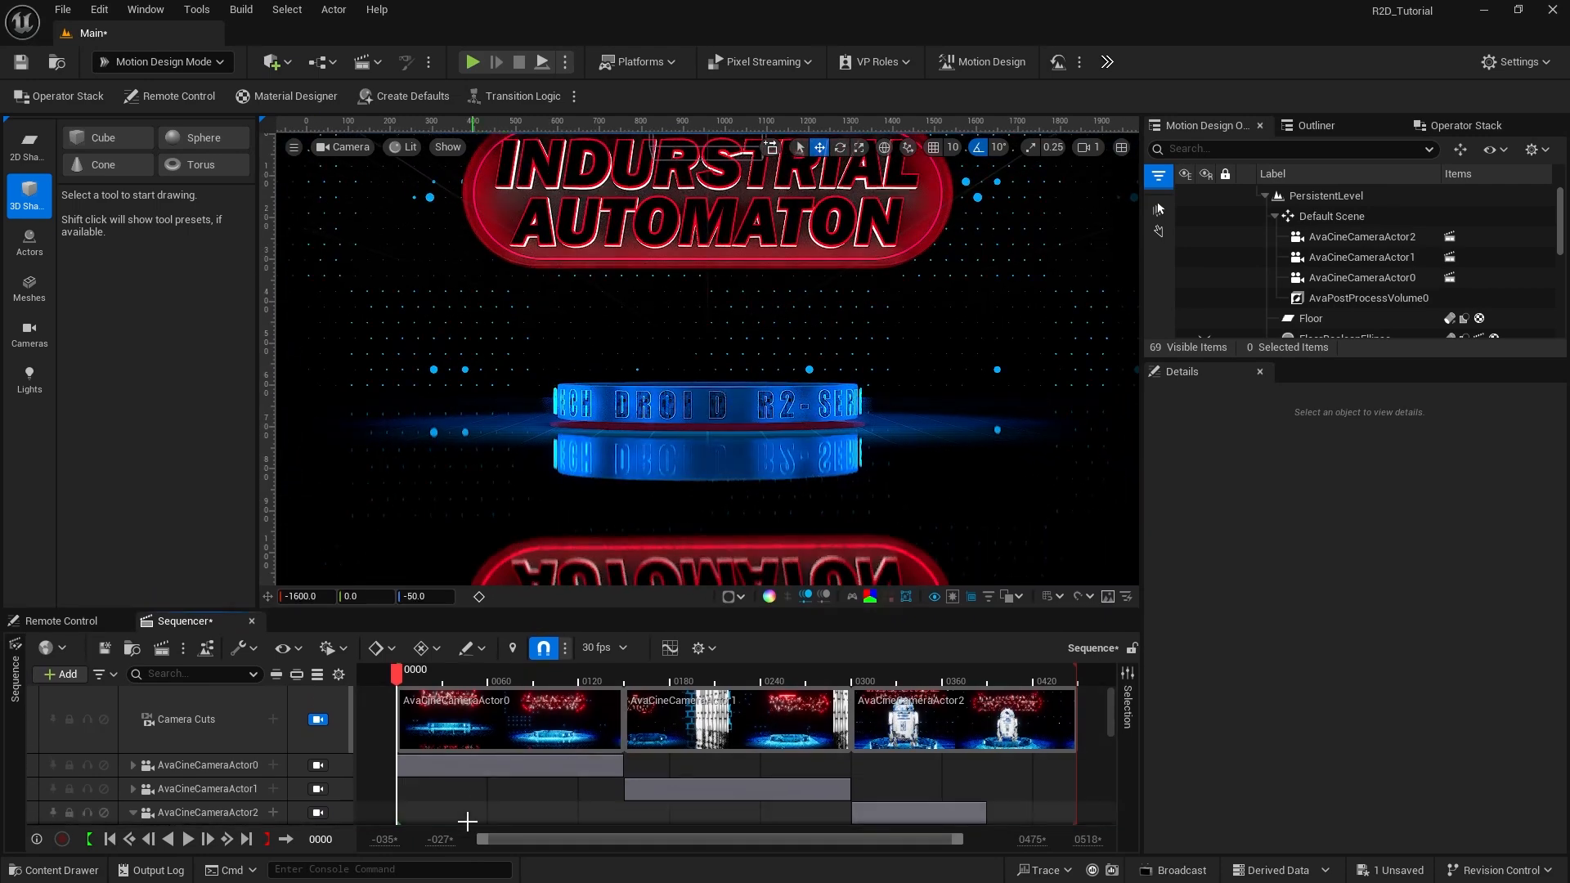
pyautogui.click(188, 839)
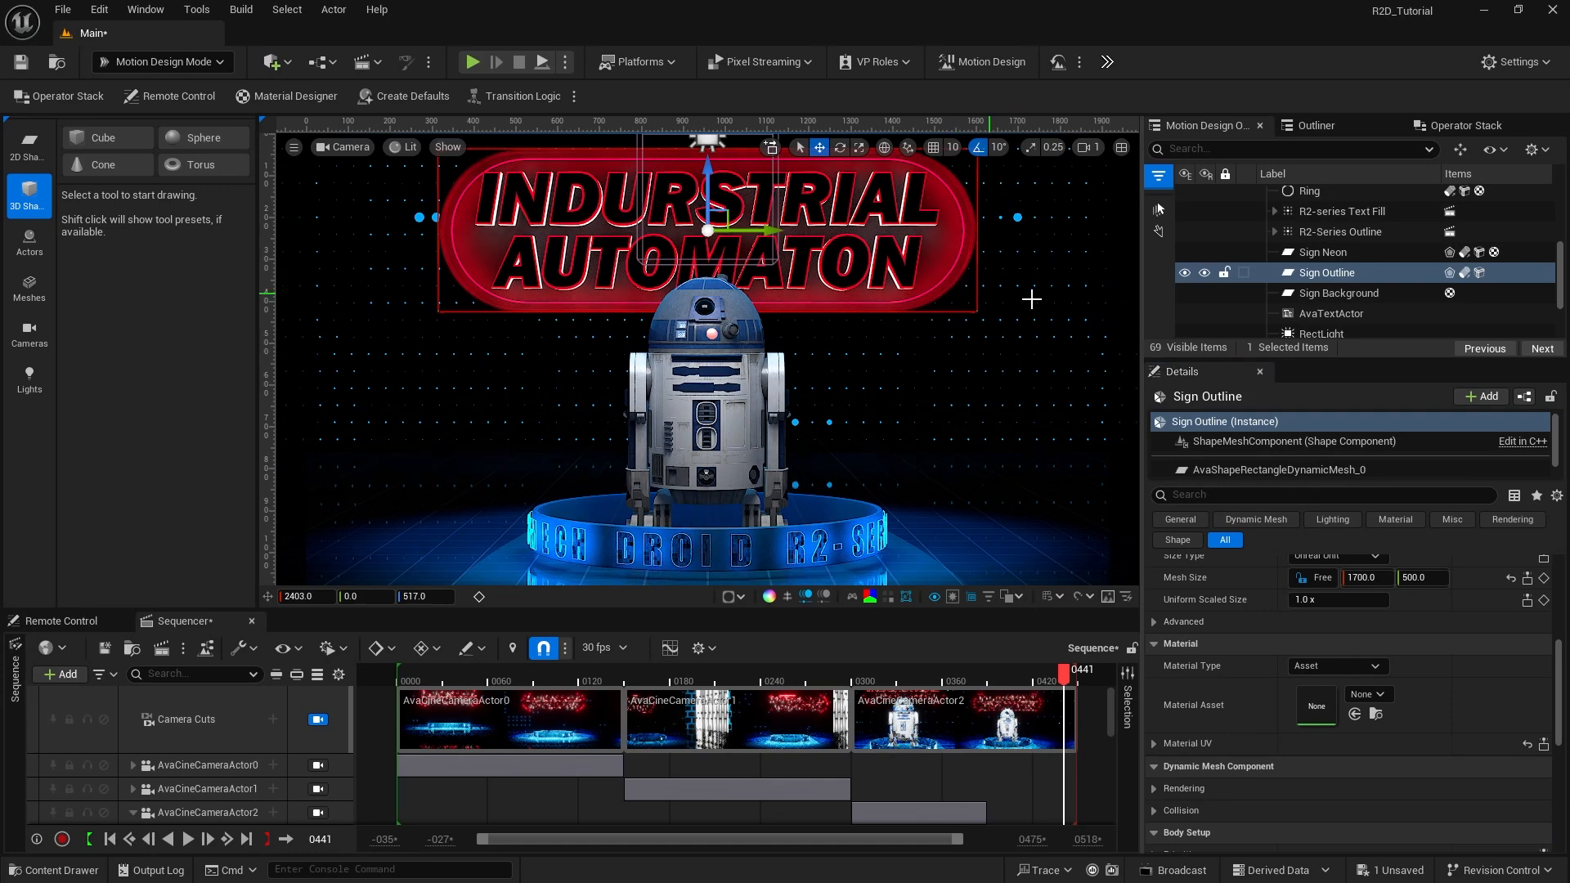
# Step: Find the white emissive material and assign MD_WhiteEmissive to the Sign Outline shape
pyautogui.click(1357, 273)
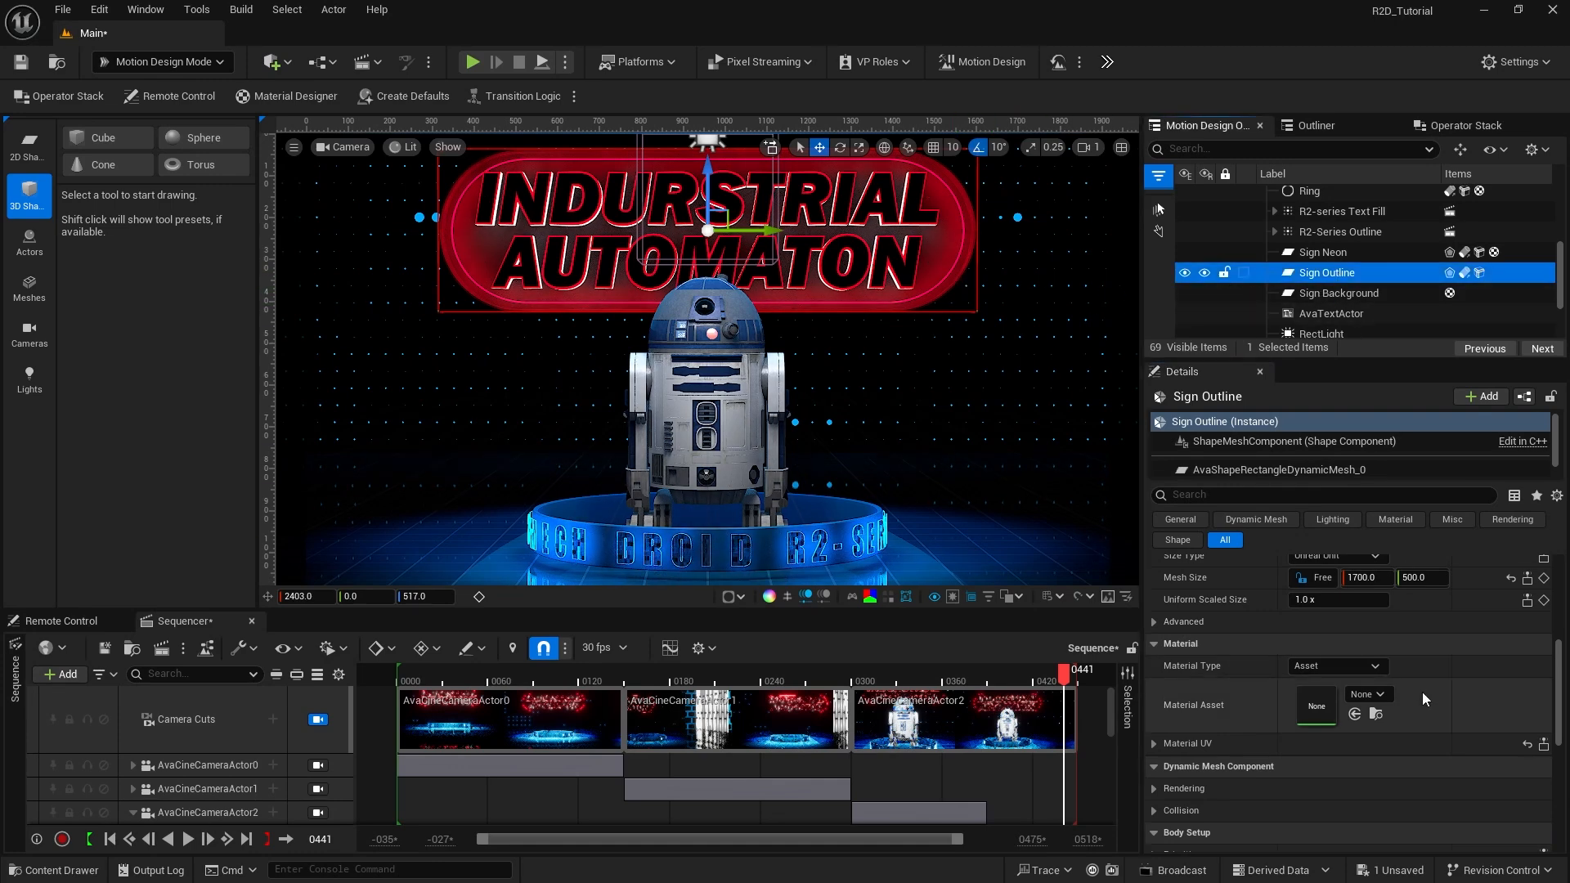
pyautogui.click(1337, 666)
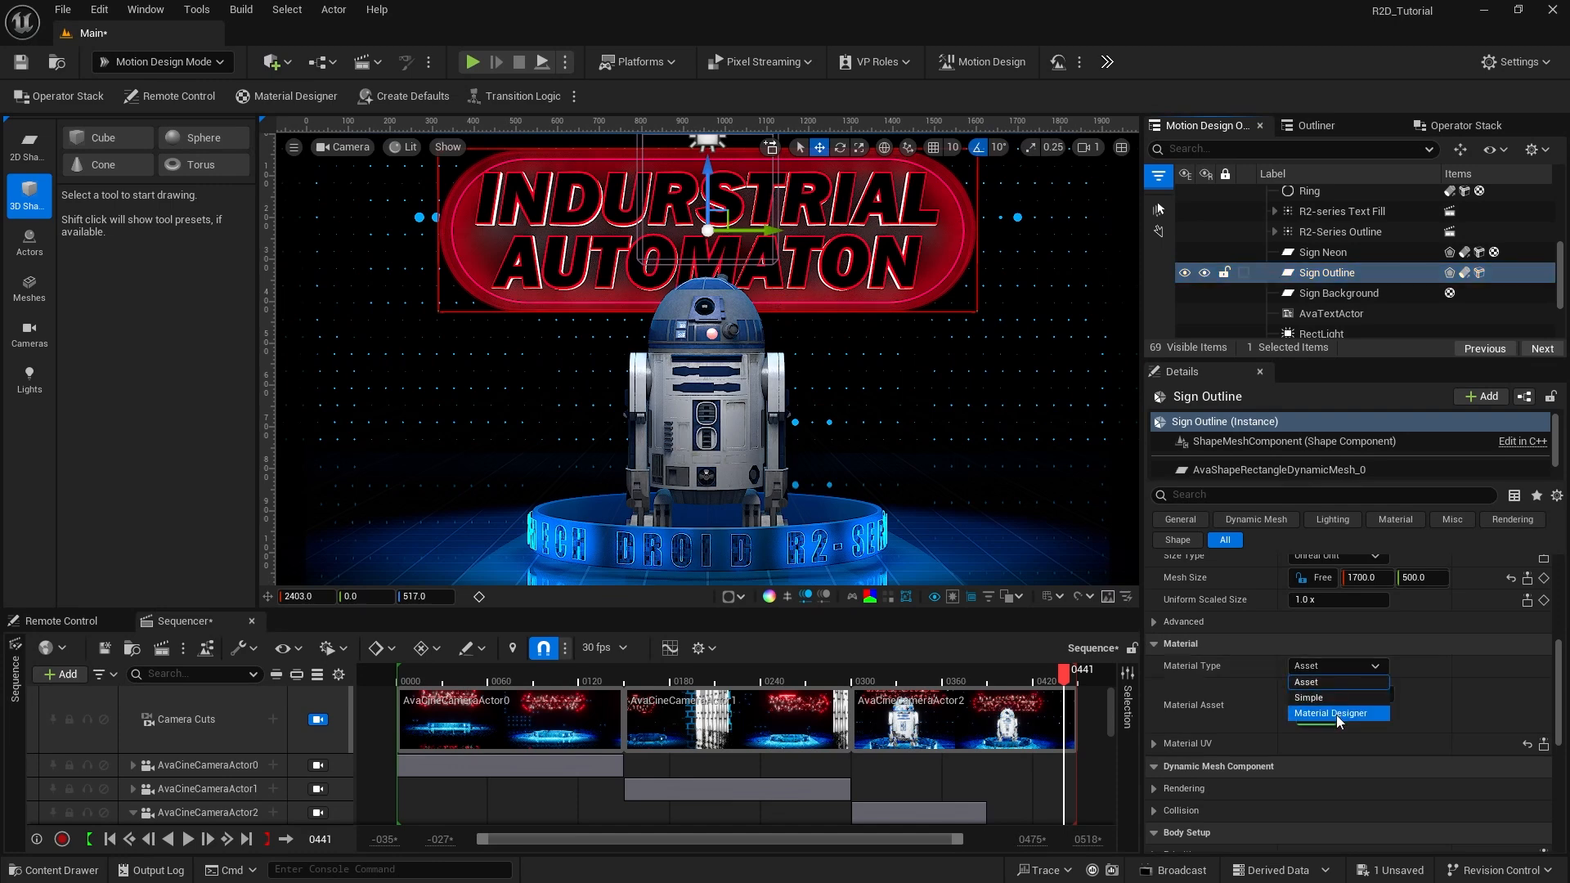
pyautogui.click(1327, 684)
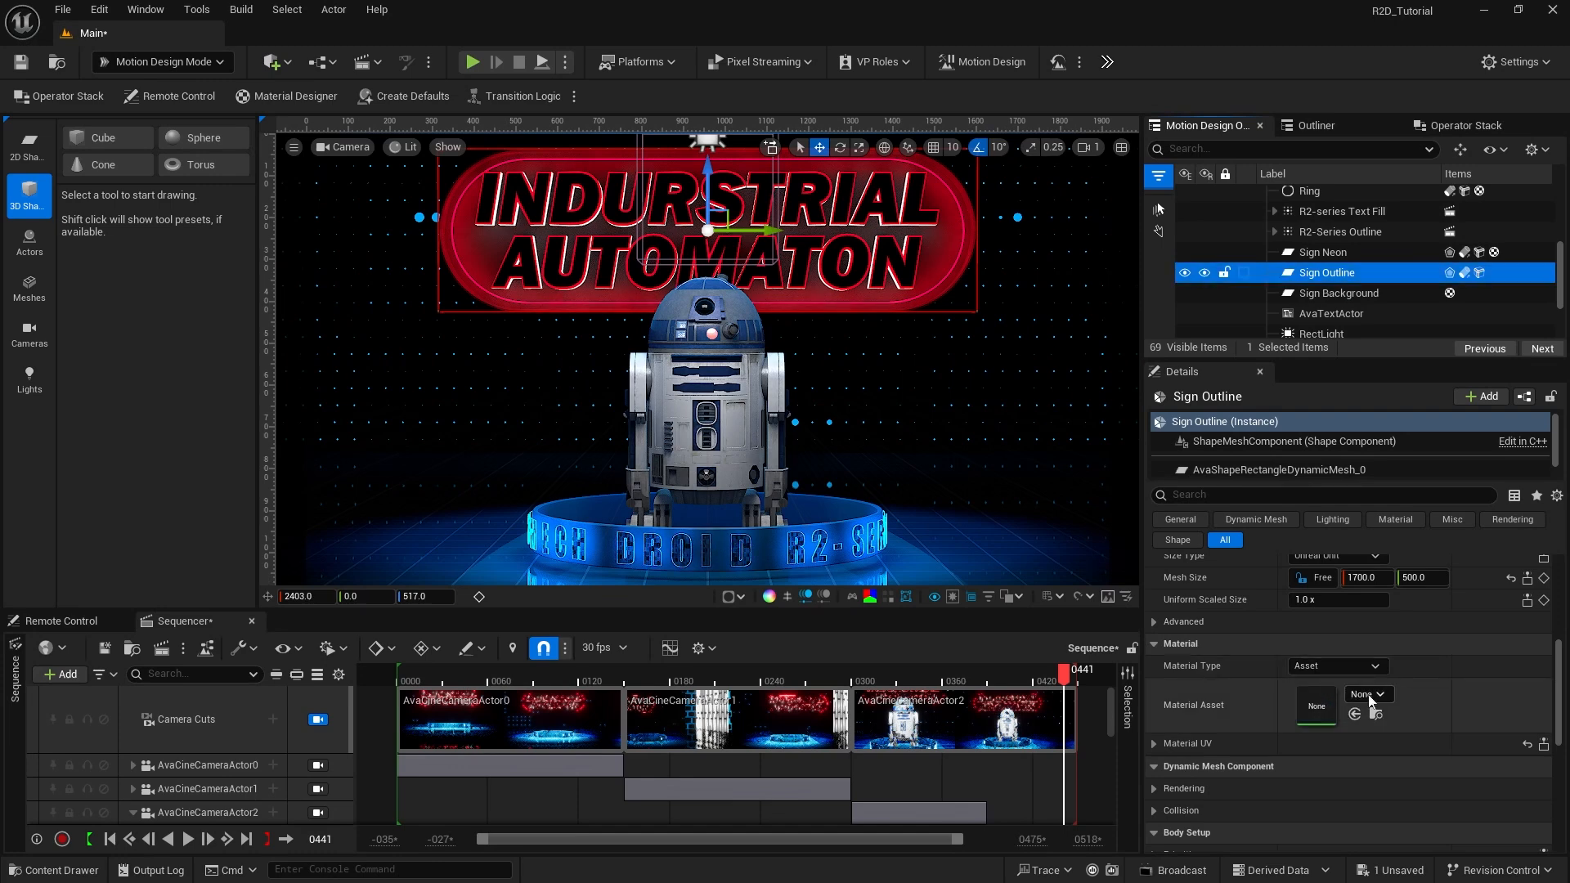
pyautogui.click(1365, 695)
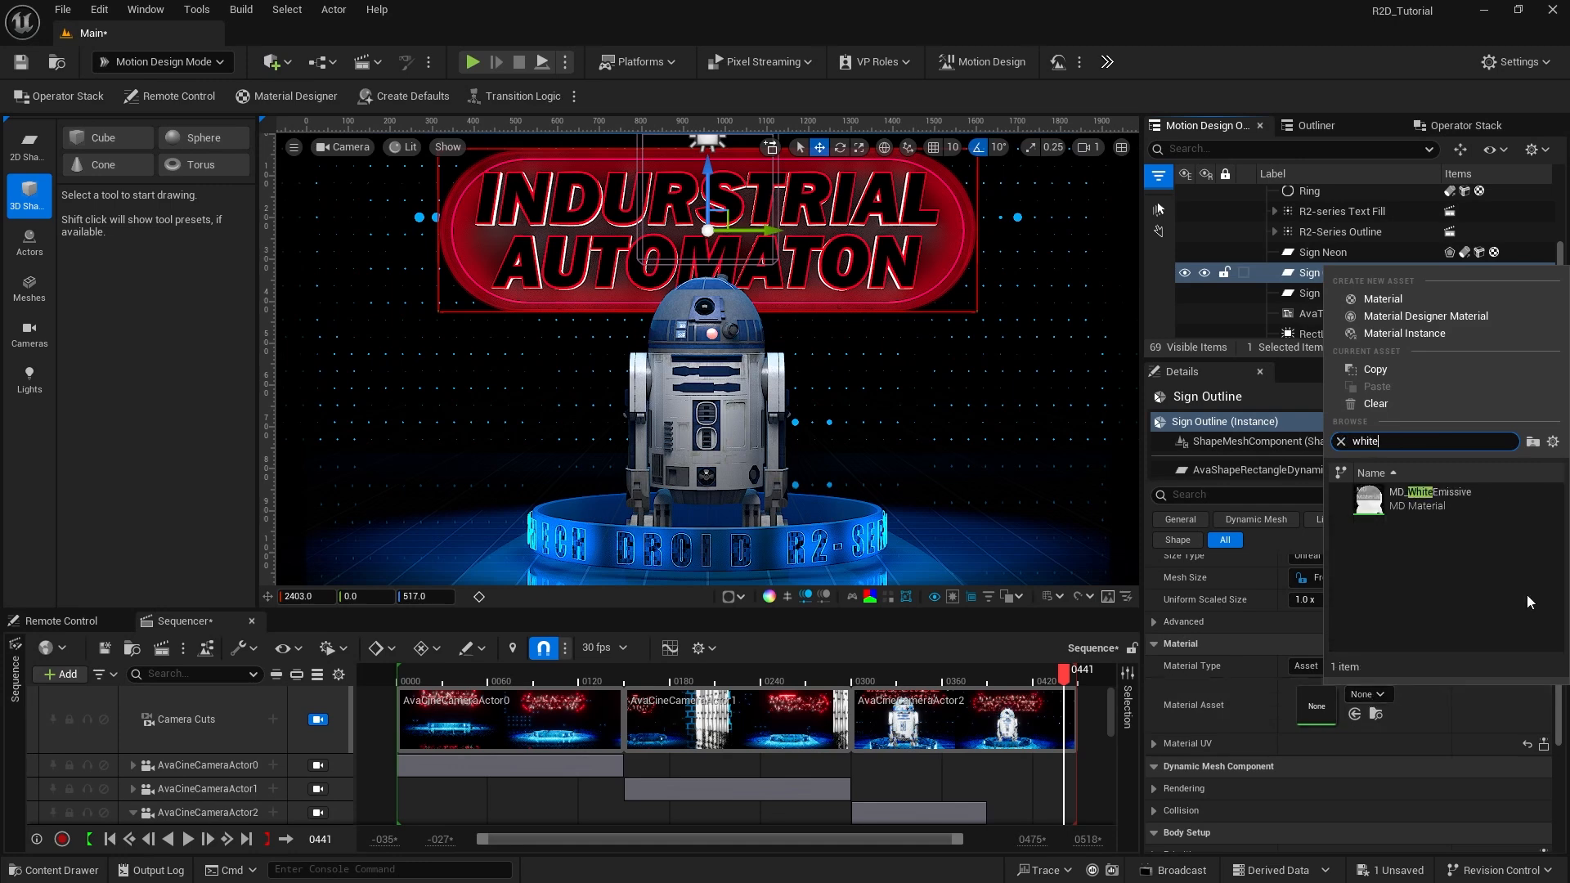
pyautogui.click(1418, 496)
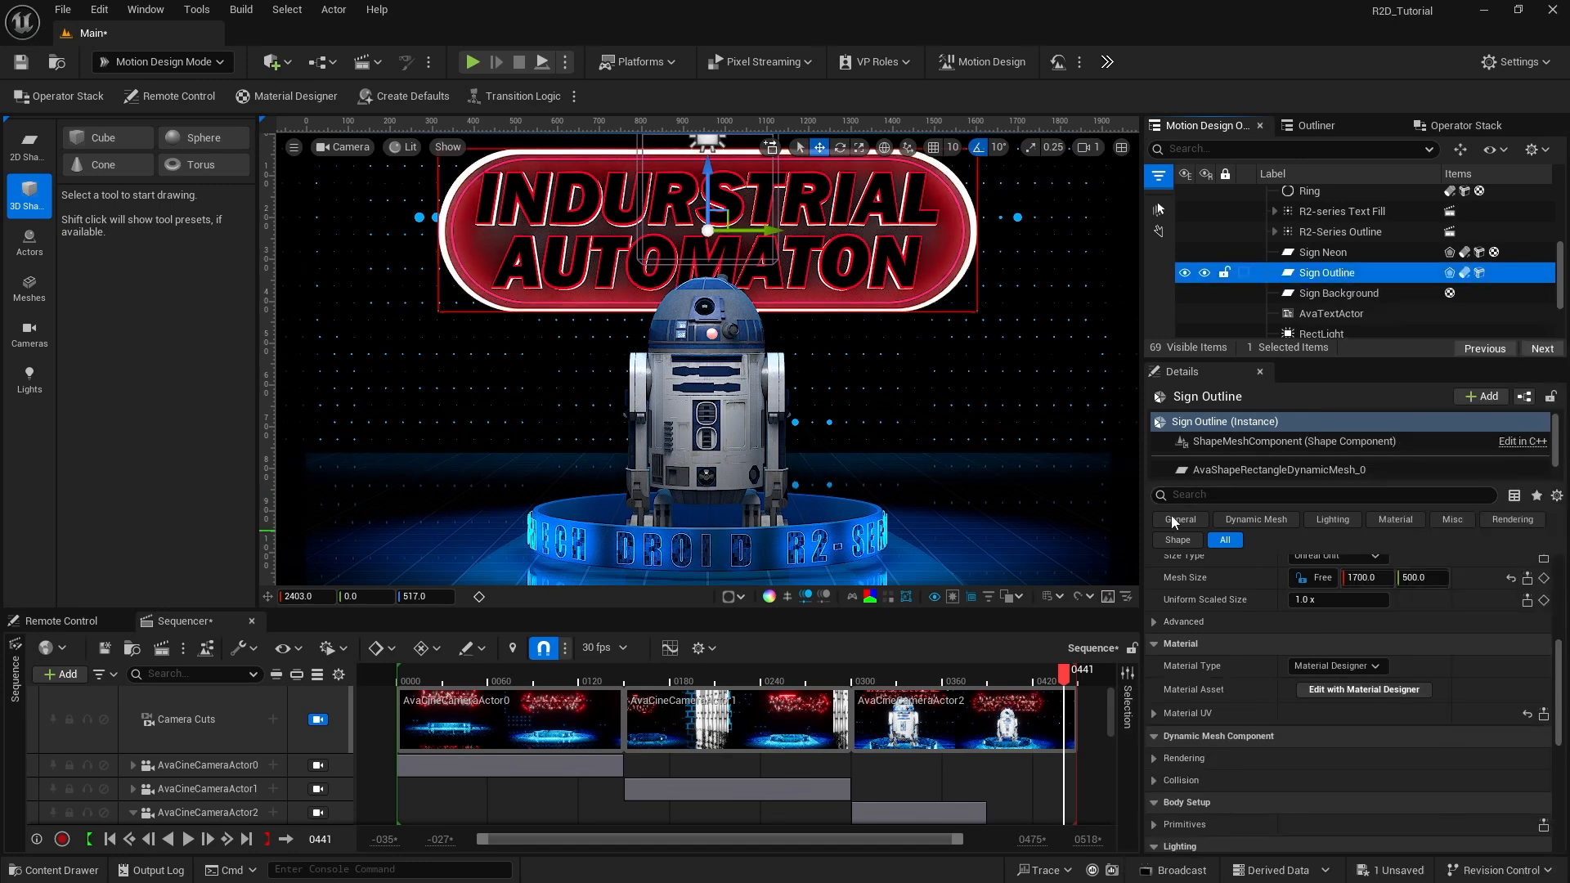